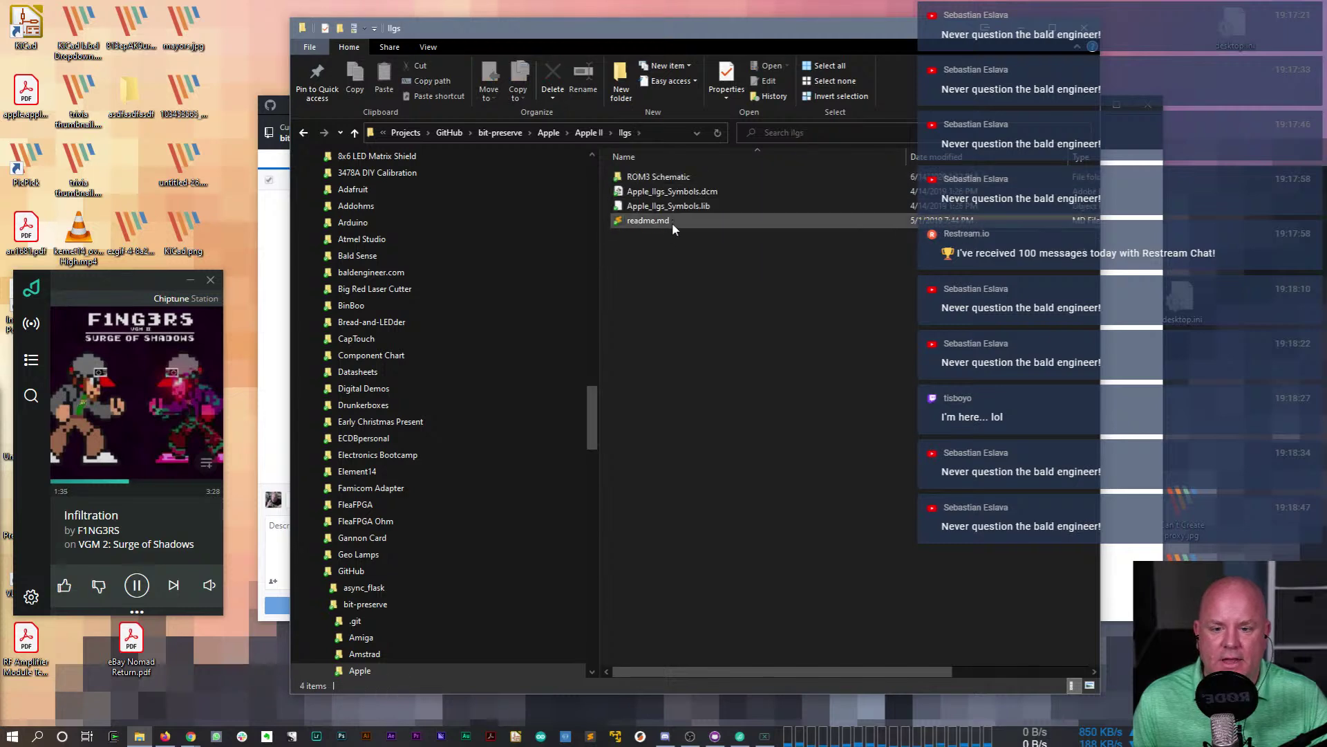
- Open the ROM3 Schematic folder and launch IIgs Schematic.pro in KiCad
{"action": "double_click", "coordinate": [681, 178]}
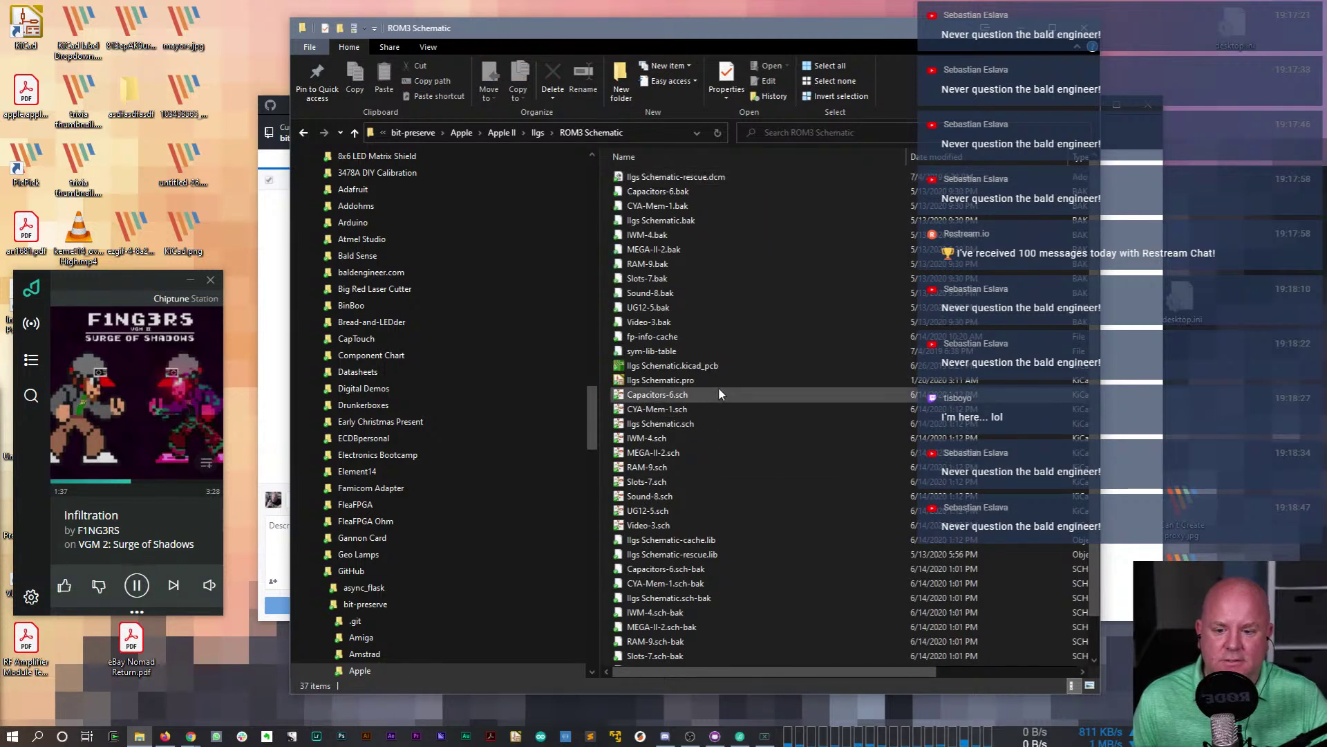
{"action": "double_click", "coordinate": [686, 381]}
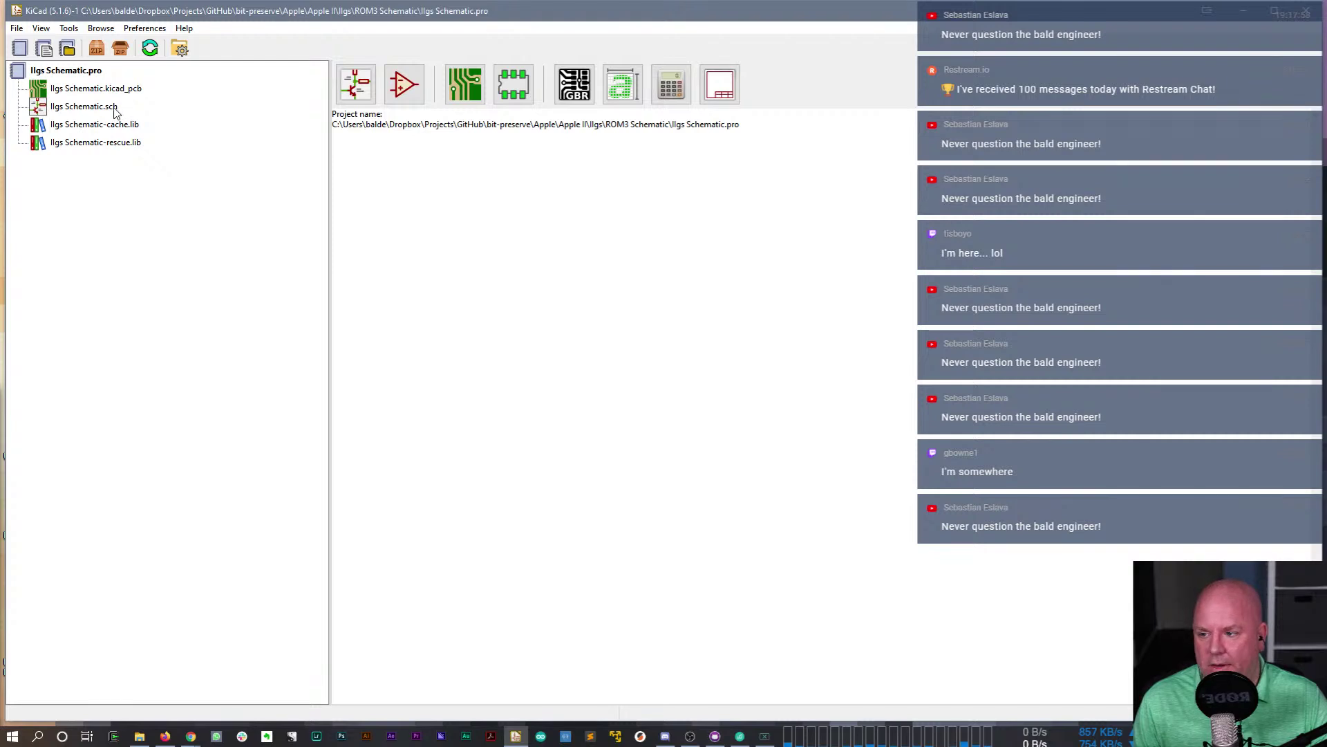
- Open IIgs Schematic.sch in Eeschema and shrink its window to the left side of the screen
{"action": "double_click", "coordinate": [117, 107]}
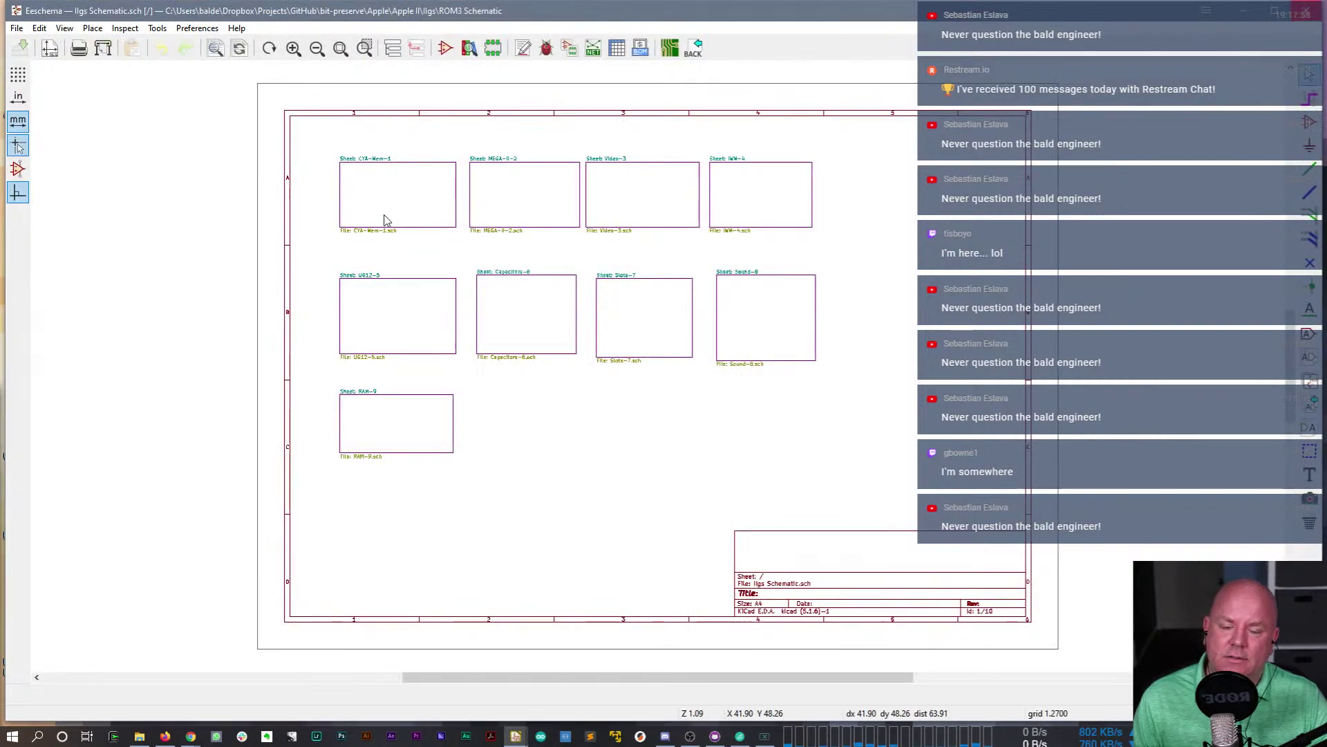
{"action": "left_click", "coordinate": [1277, 7]}
{"action": "left_click_drag", "start_coordinate": [1320, 32], "coordinate": [849, 373]}
{"action": "left_click", "coordinate": [895, 391]}
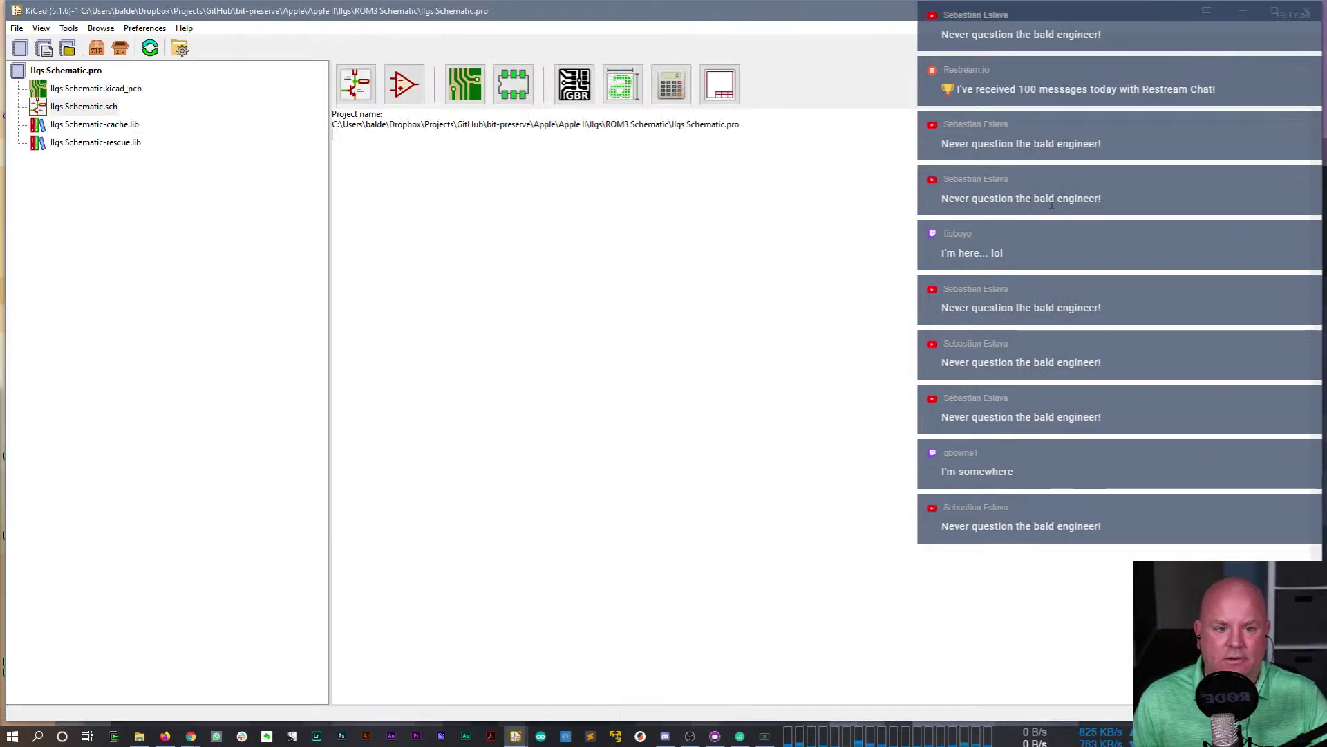
{"action": "key", "text": "alt+Tab"}
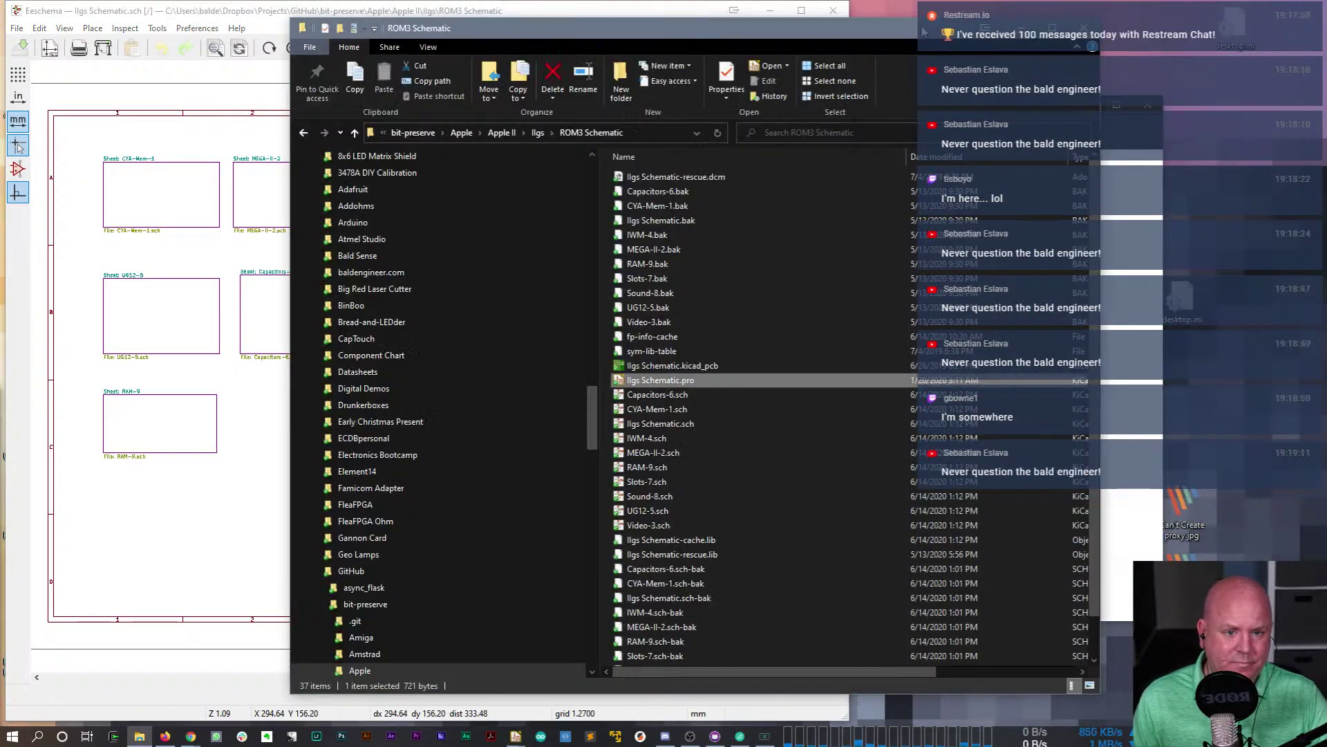
{"action": "left_click", "coordinate": [885, 380]}
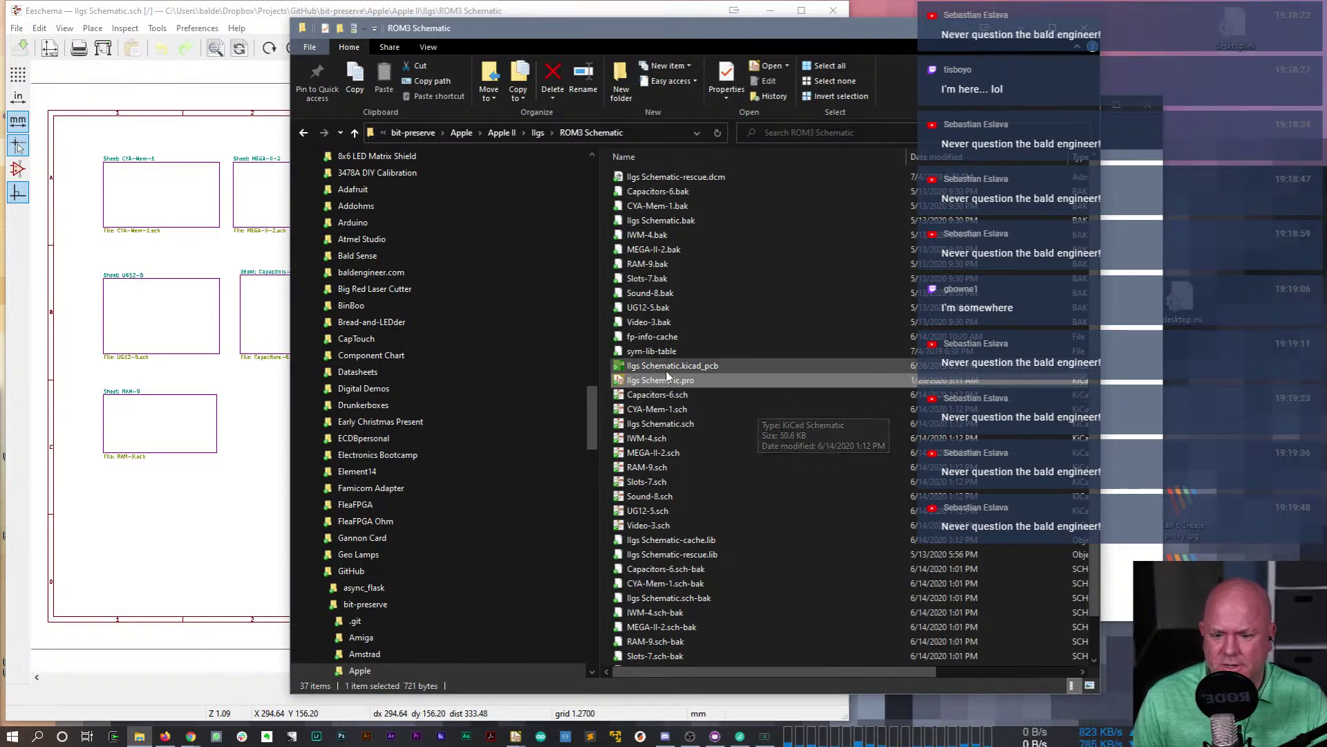
- Navigate up to the Golden Delicious folder and open the Apple IIgs ROM3 Schematics PDF
{"action": "left_click_drag", "start_coordinate": [733, 40], "coordinate": [721, 79]}
{"action": "key", "text": "alt+Up"}
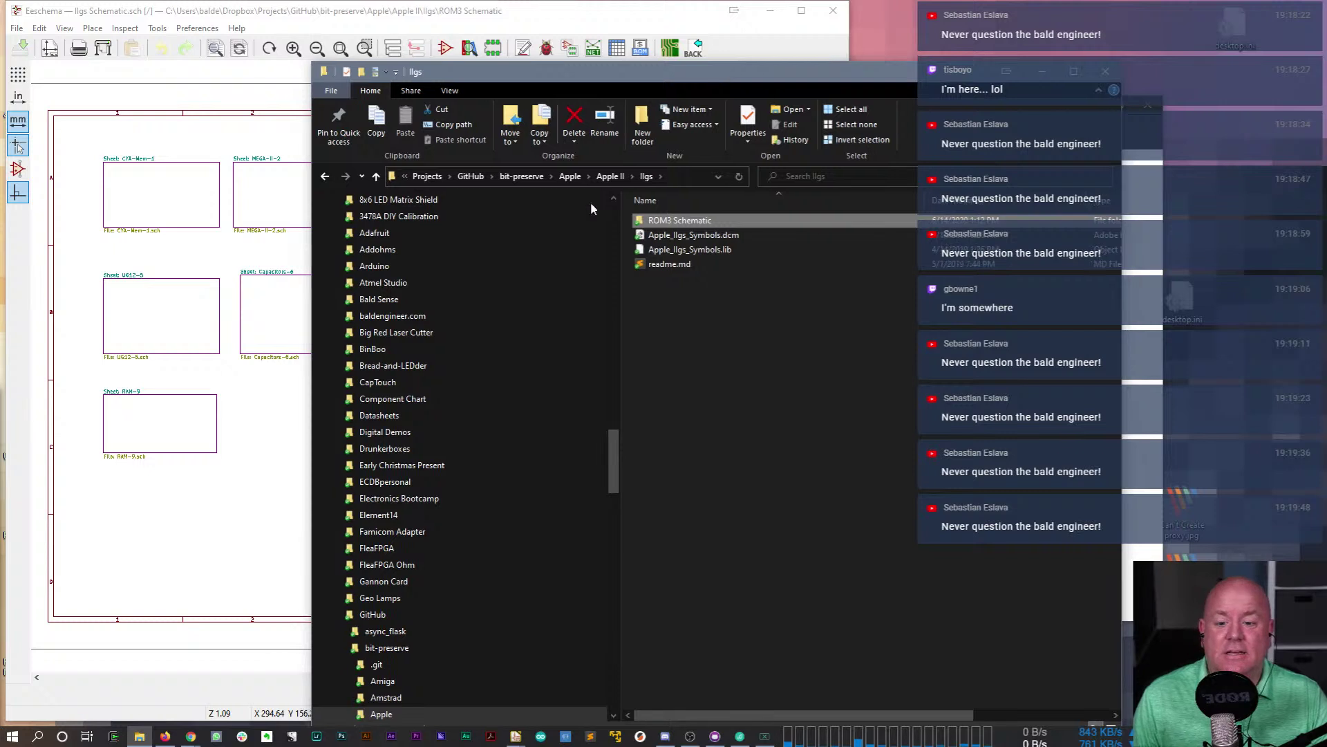
{"action": "left_click", "coordinate": [570, 176]}
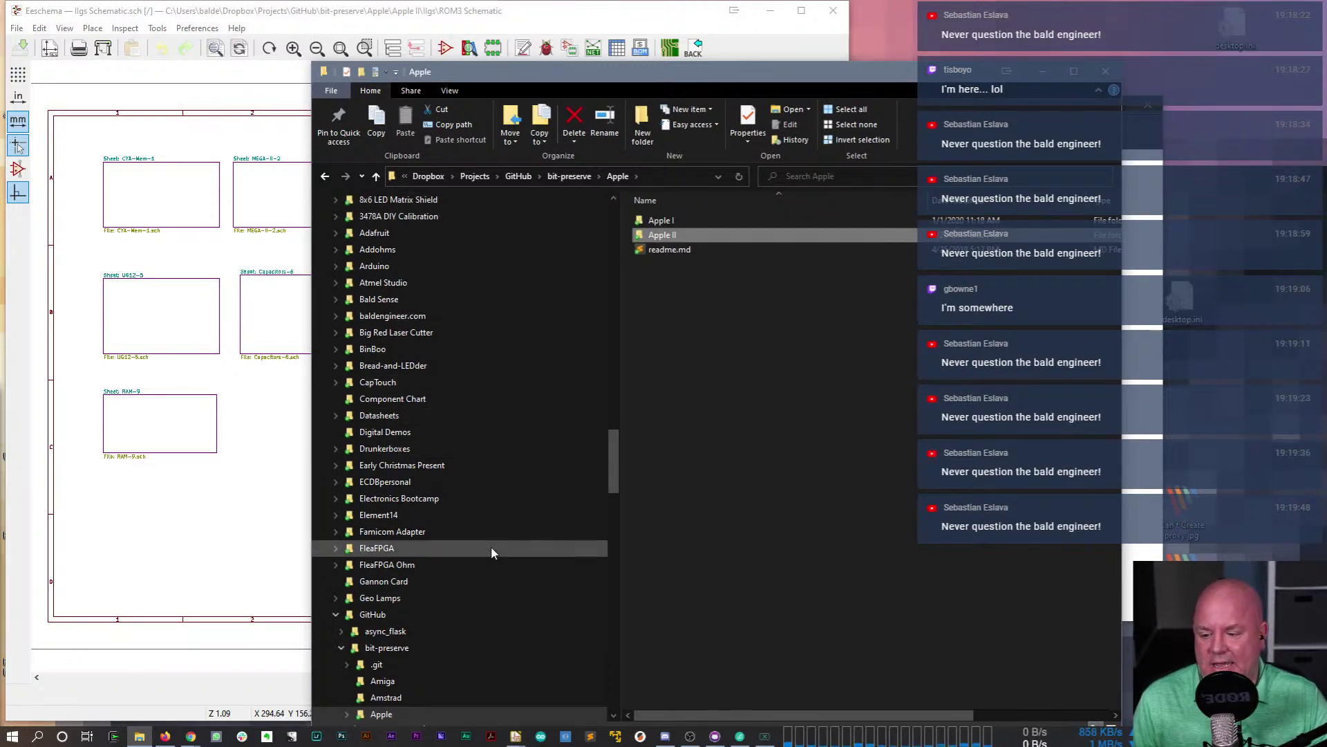
{"action": "scroll", "coordinate": [499, 553], "scroll_direction": "down", "scroll_amount": 3}
{"action": "scroll", "coordinate": [500, 559], "scroll_direction": "down", "scroll_amount": 3}
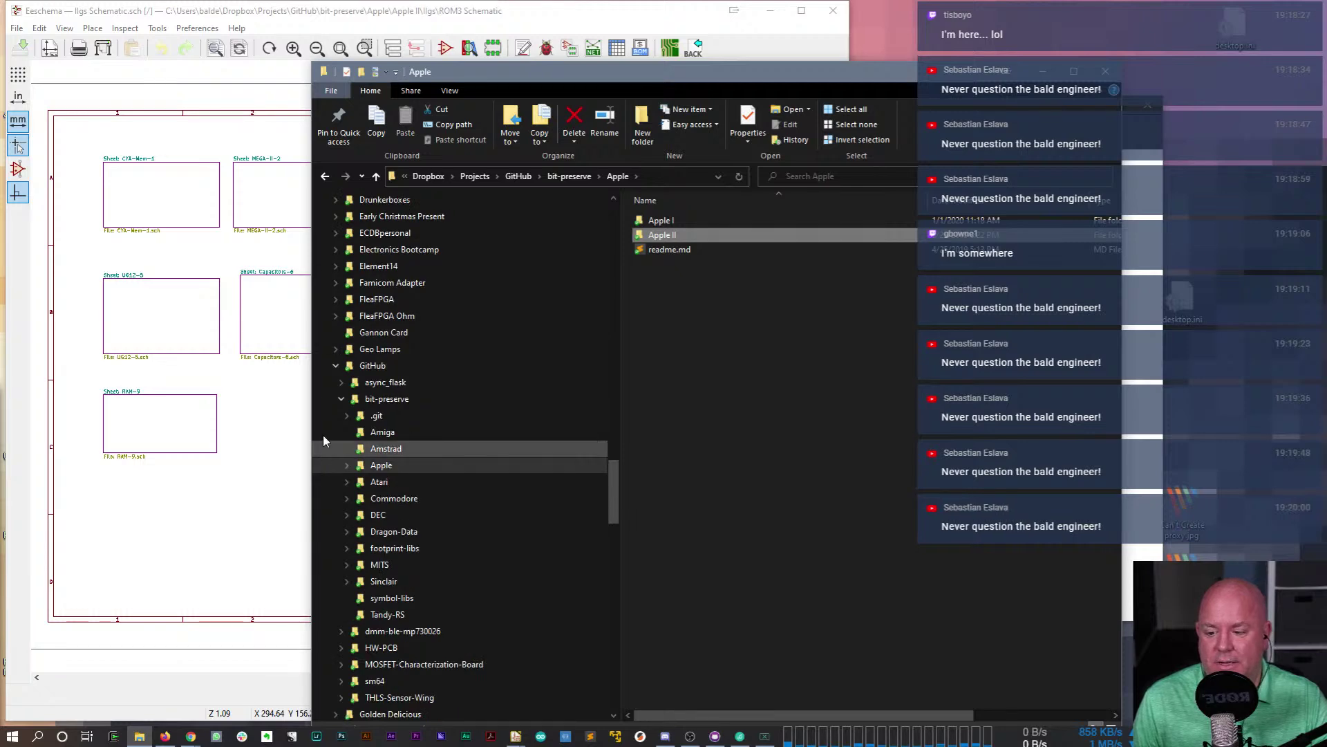
{"action": "left_click", "coordinate": [335, 365]}
{"action": "left_click", "coordinate": [380, 385]}
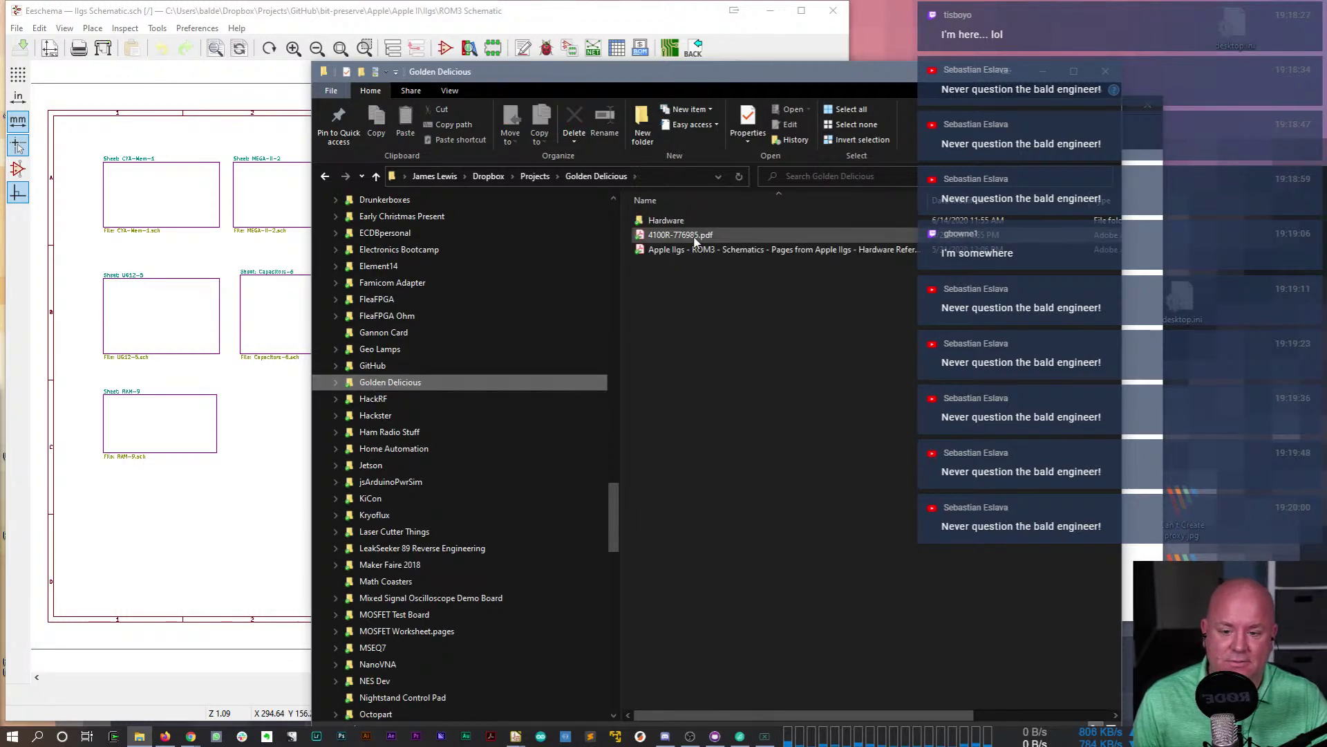
{"action": "double_click", "coordinate": [712, 250]}
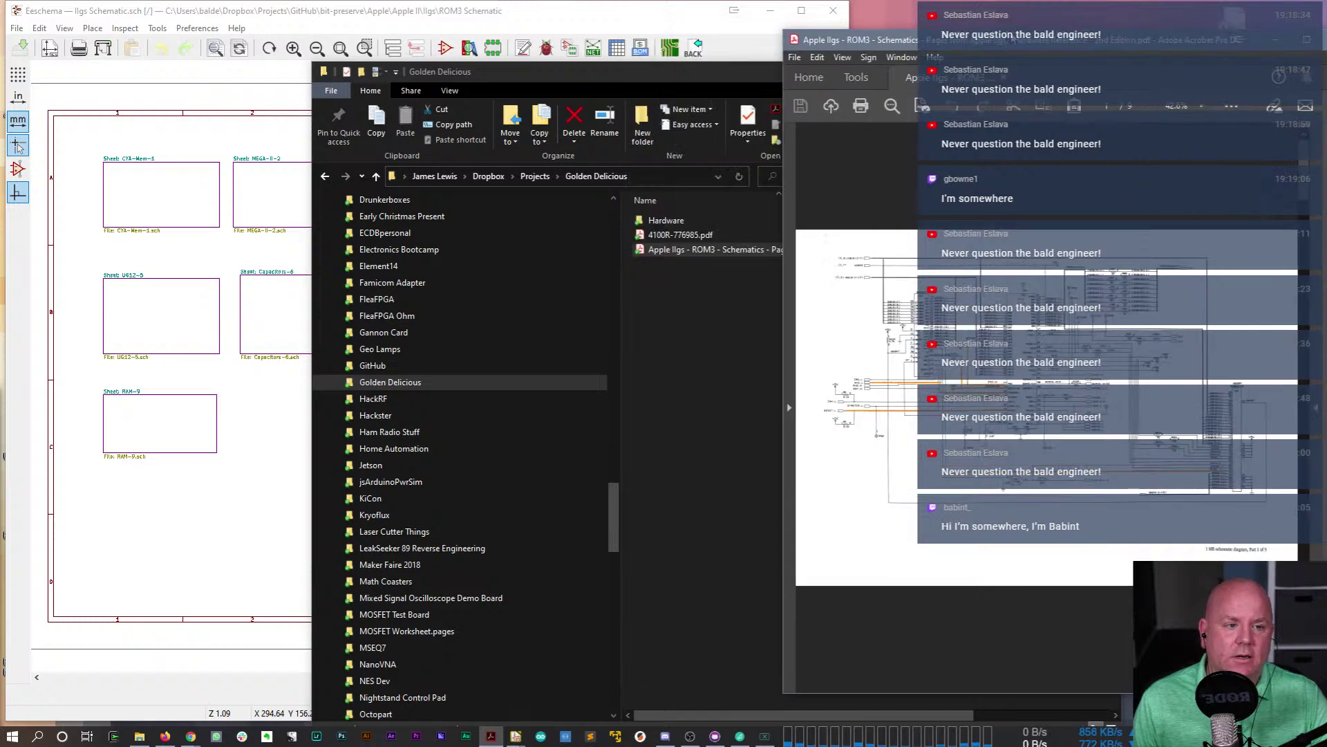
- Enlarge Acrobat, scroll the ROM3 schematics PDF to page 4, and resize Explorer beside it
{"action": "left_click_drag", "start_coordinate": [1008, 42], "coordinate": [323, 35]}
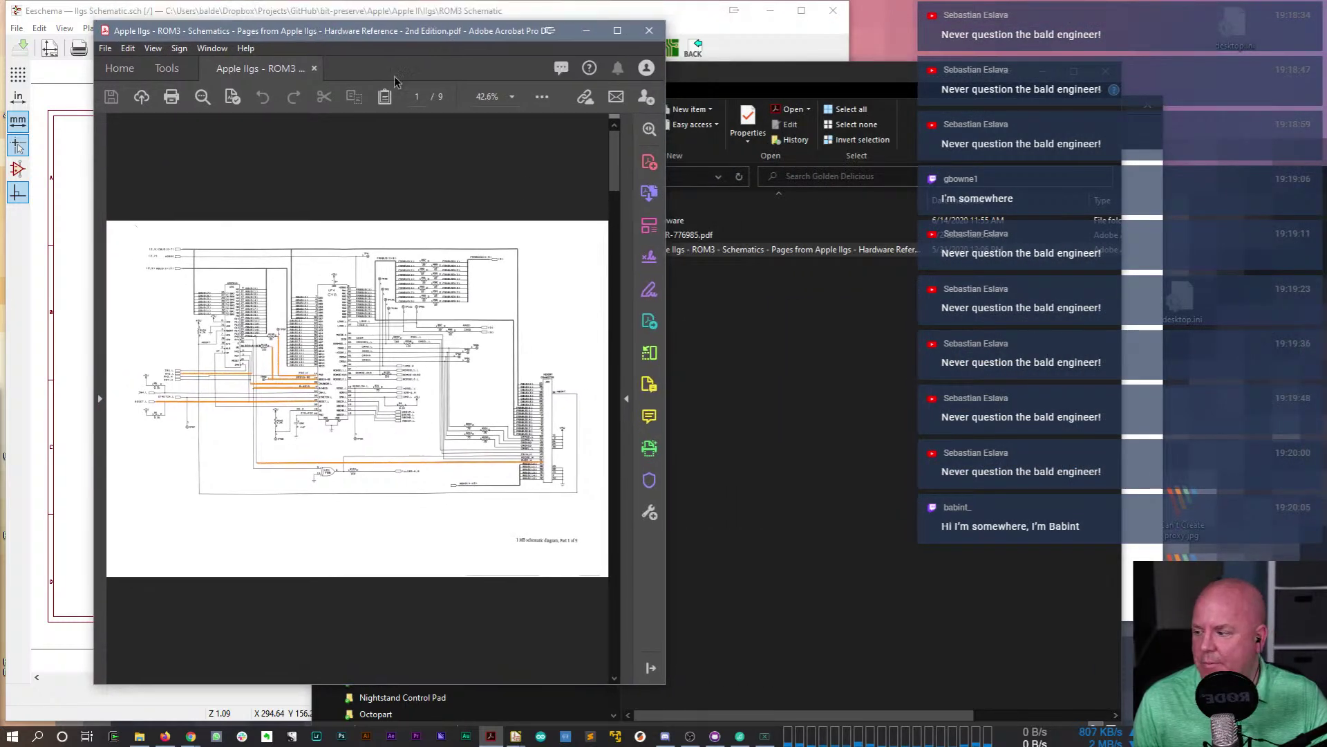
{"action": "left_click_drag", "start_coordinate": [665, 315], "coordinate": [945, 331]}
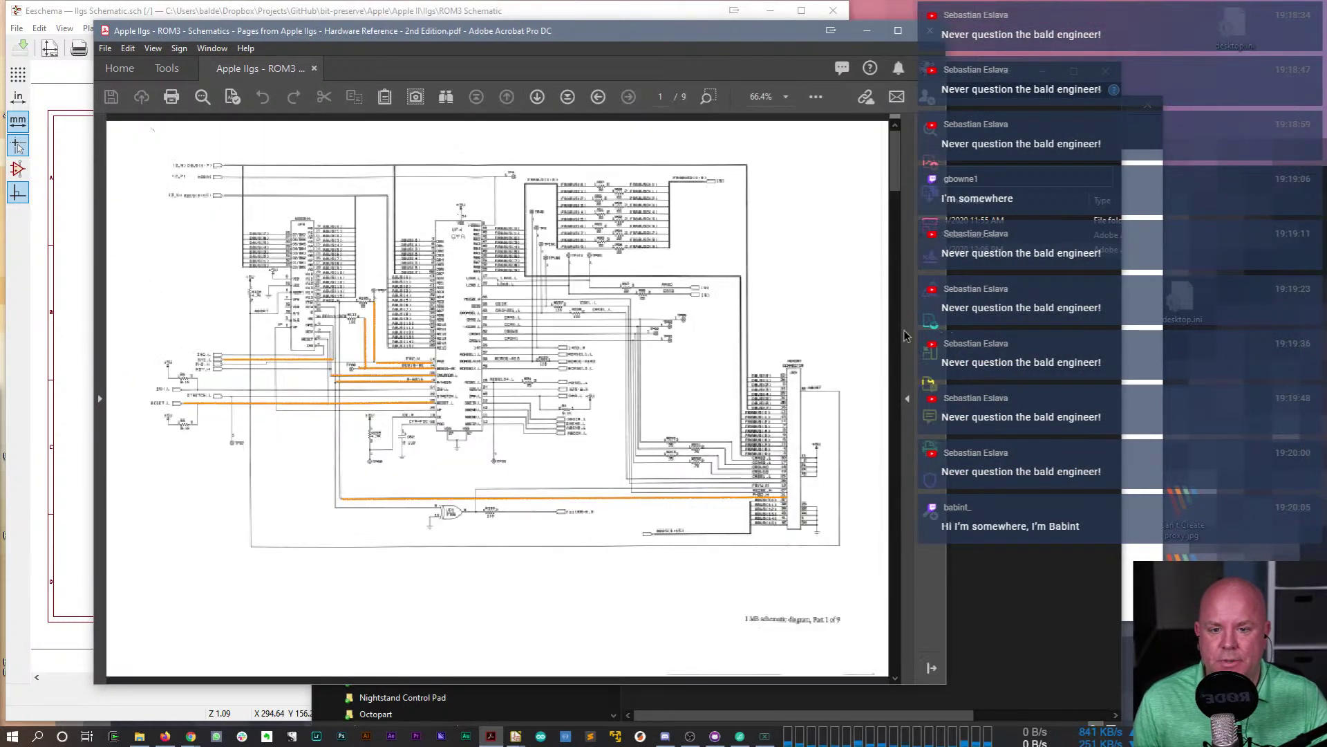
{"action": "scroll", "coordinate": [505, 450], "scroll_direction": "down", "scroll_amount": 1}
{"action": "scroll", "coordinate": [505, 450], "scroll_direction": "down", "scroll_amount": 1}
{"action": "scroll", "coordinate": [502, 445], "scroll_direction": "up", "scroll_amount": 1}
{"action": "scroll", "coordinate": [499, 441], "scroll_direction": "down", "scroll_amount": 1}
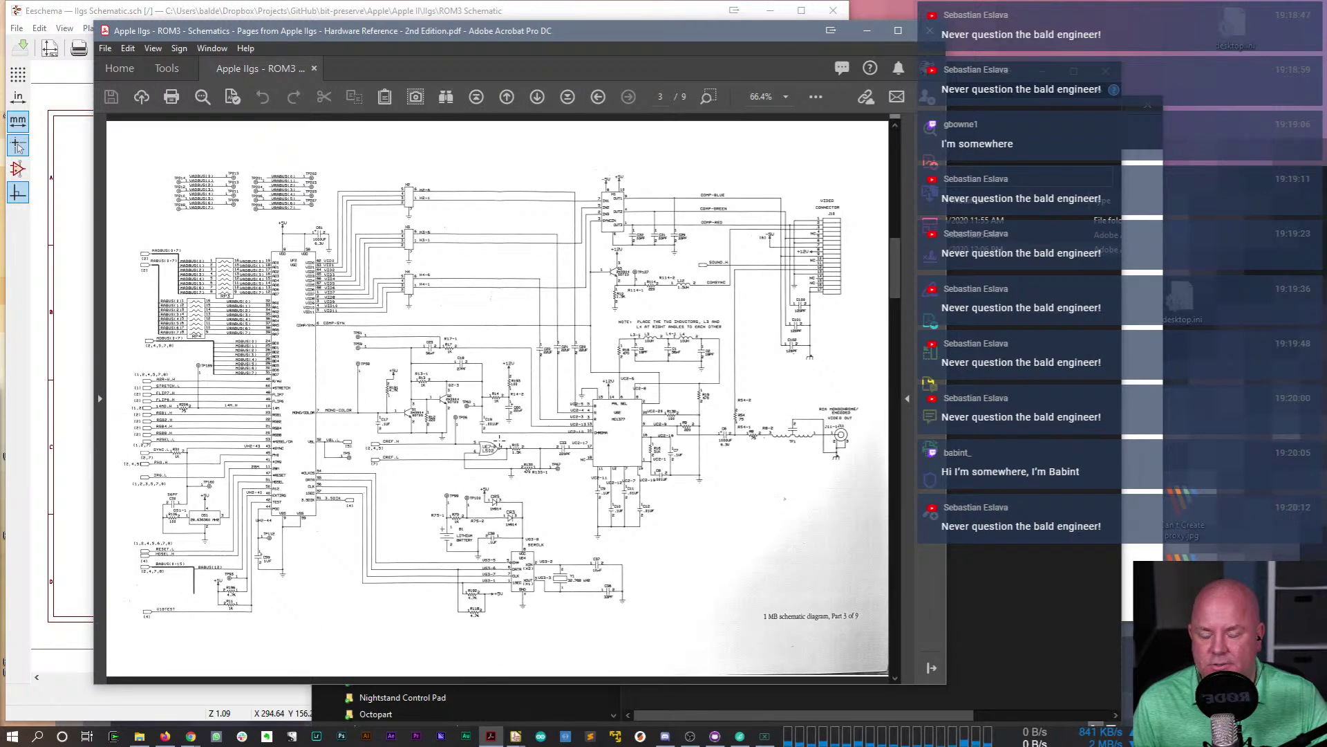
{"action": "scroll", "coordinate": [500, 441], "scroll_direction": "down", "scroll_amount": 2}
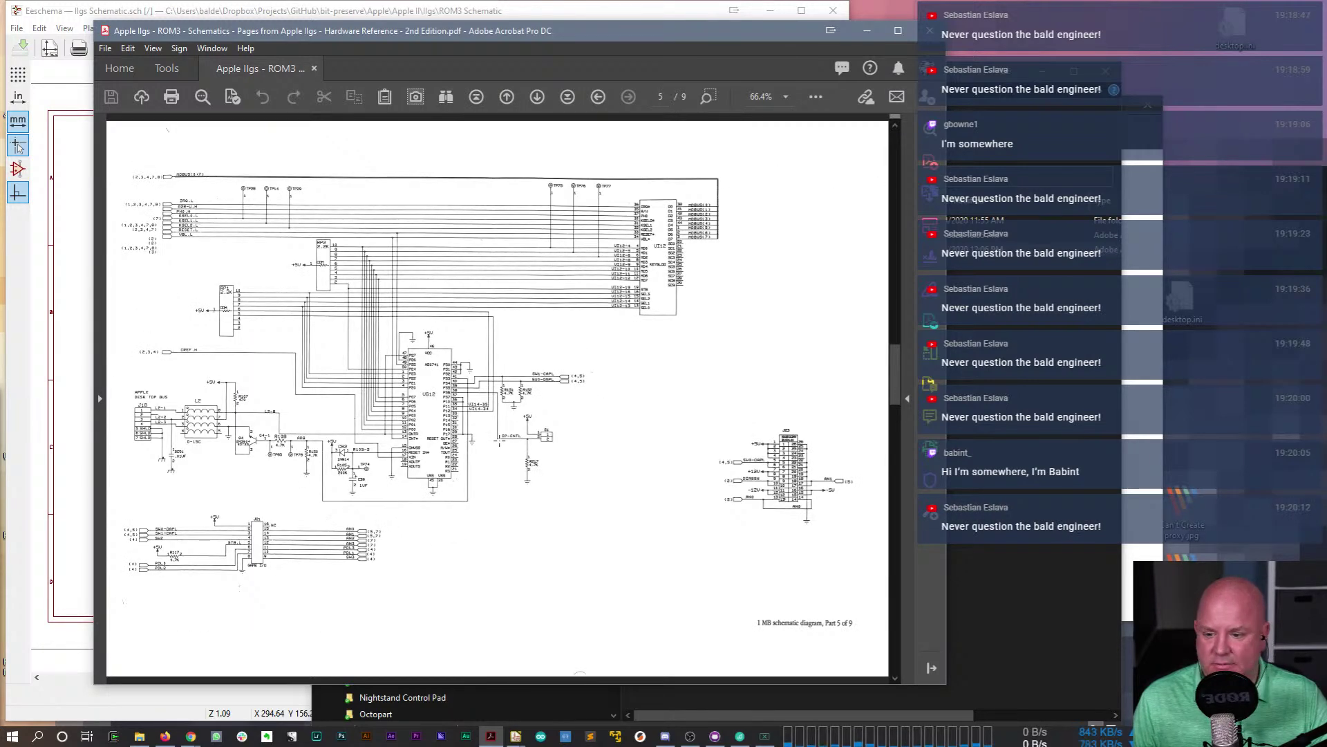
{"action": "scroll", "coordinate": [499, 441], "scroll_direction": "up", "scroll_amount": 1}
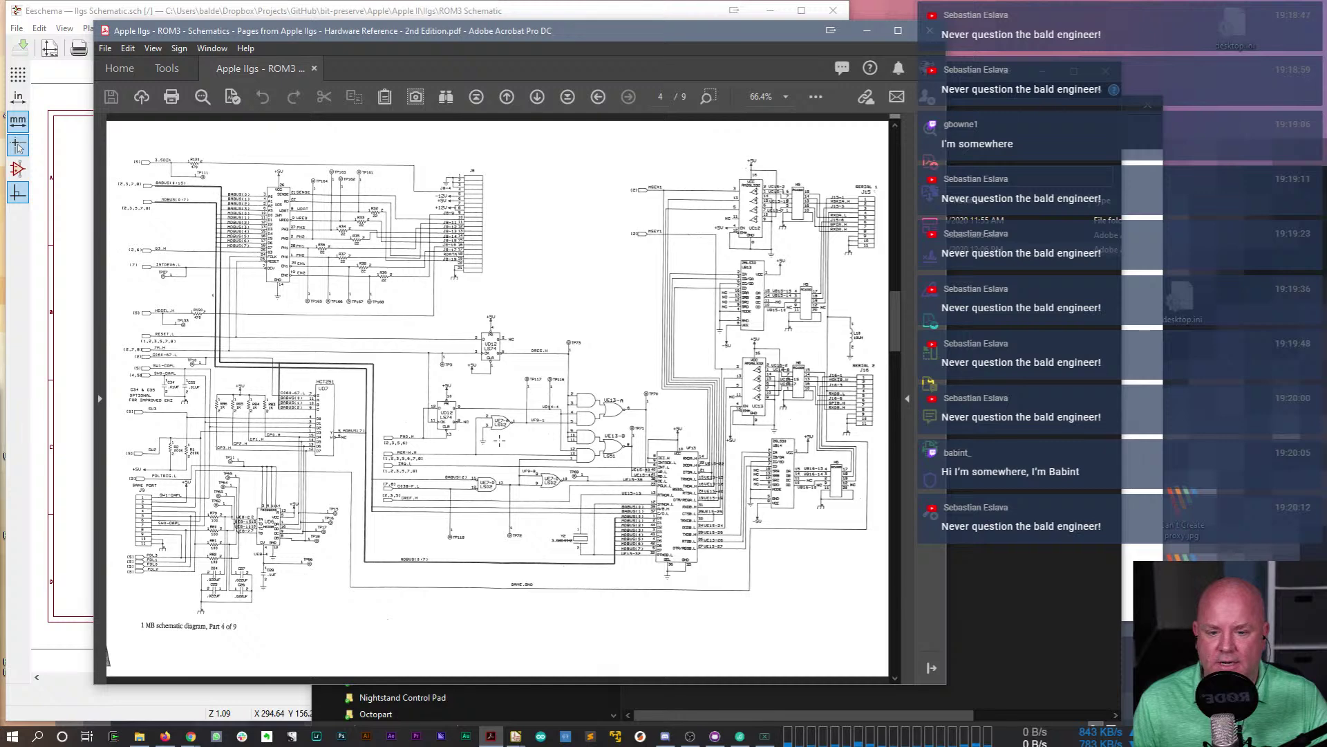
{"action": "left_click_drag", "start_coordinate": [415, 39], "coordinate": [800, 28]}
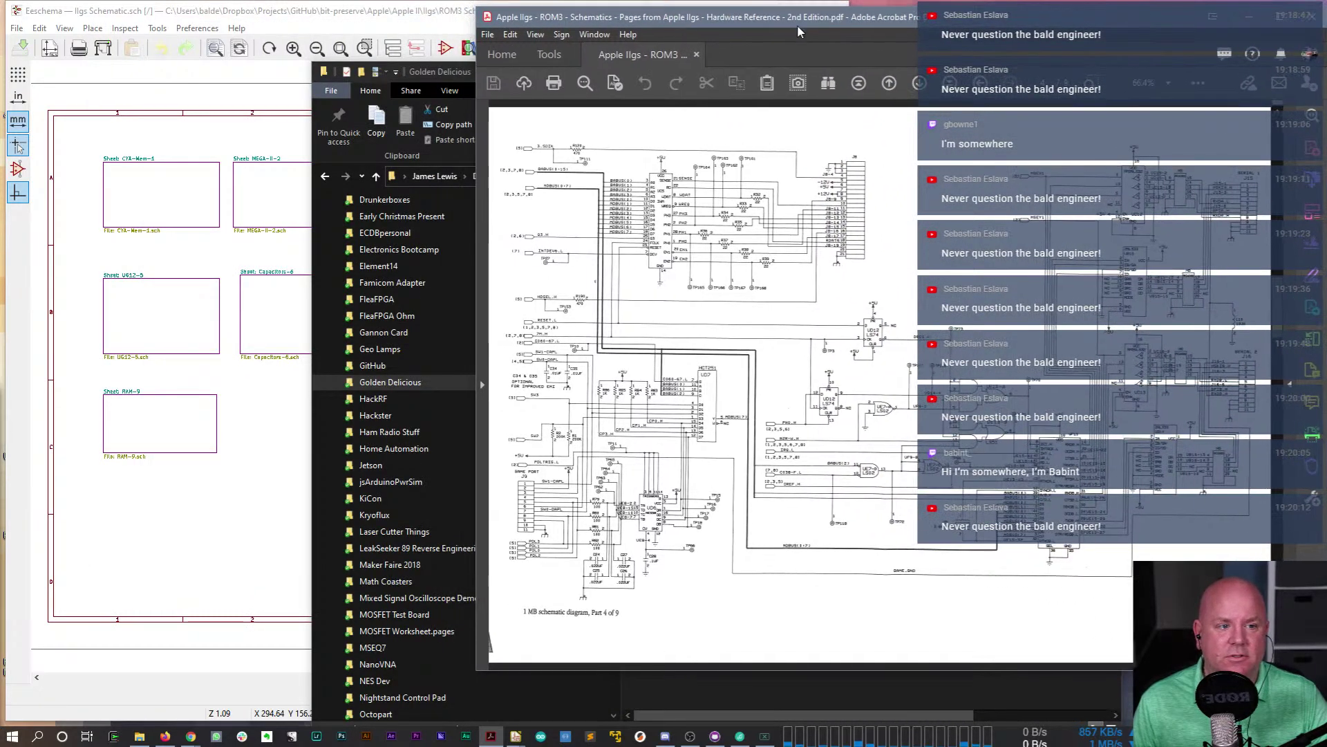
{"action": "left_click_drag", "start_coordinate": [486, 276], "coordinate": [1122, 278]}
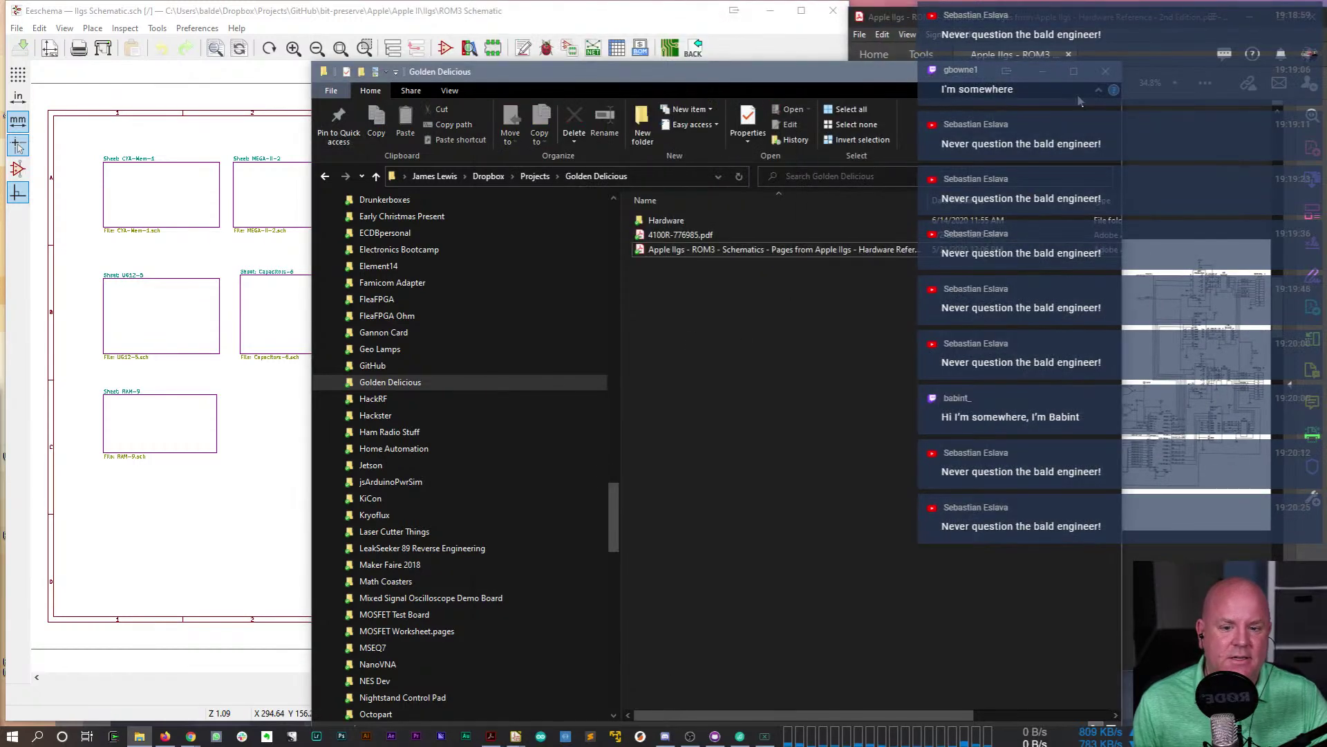
- Close File Explorer so the top-level IIgs sheet sits beside PDF page 4
{"action": "left_click", "coordinate": [1105, 71]}
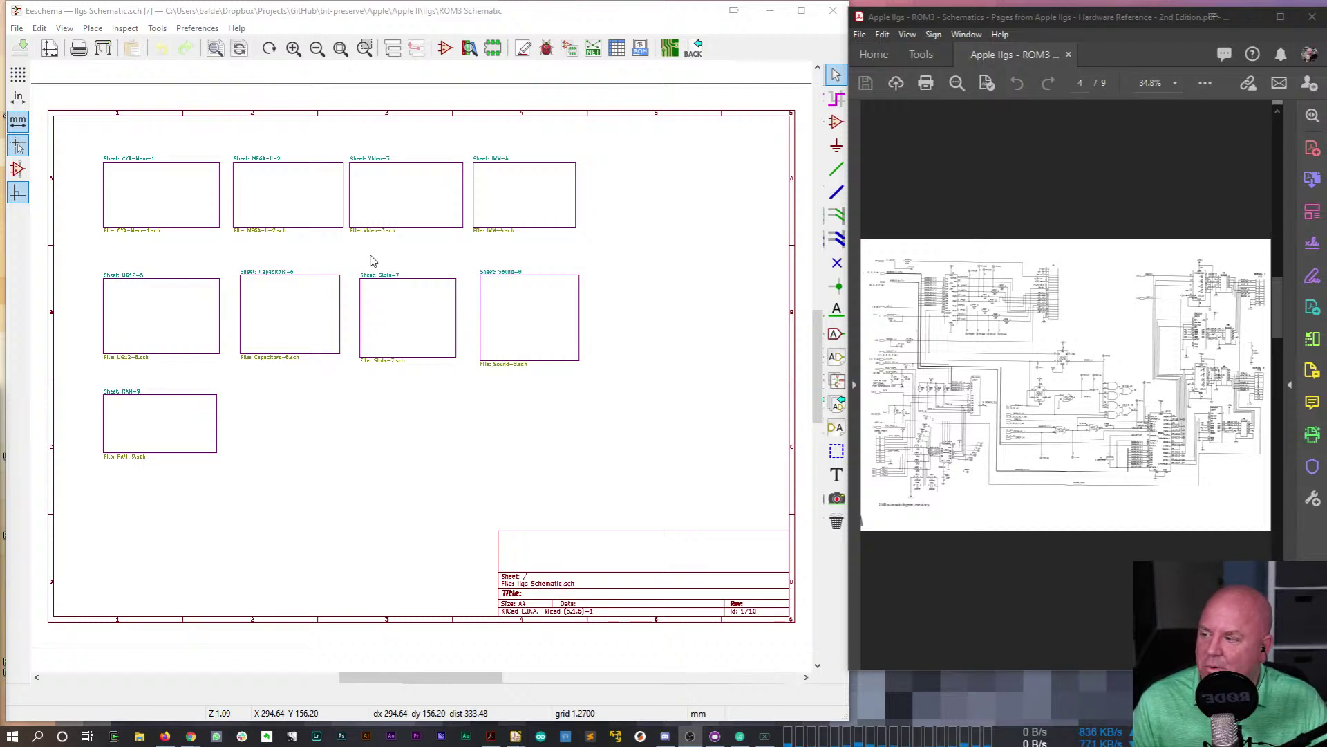
- Enter the IWM-4 hierarchical sheet from the top-level schematic
{"action": "scroll", "coordinate": [421, 373], "scroll_direction": "up", "scroll_amount": 4}
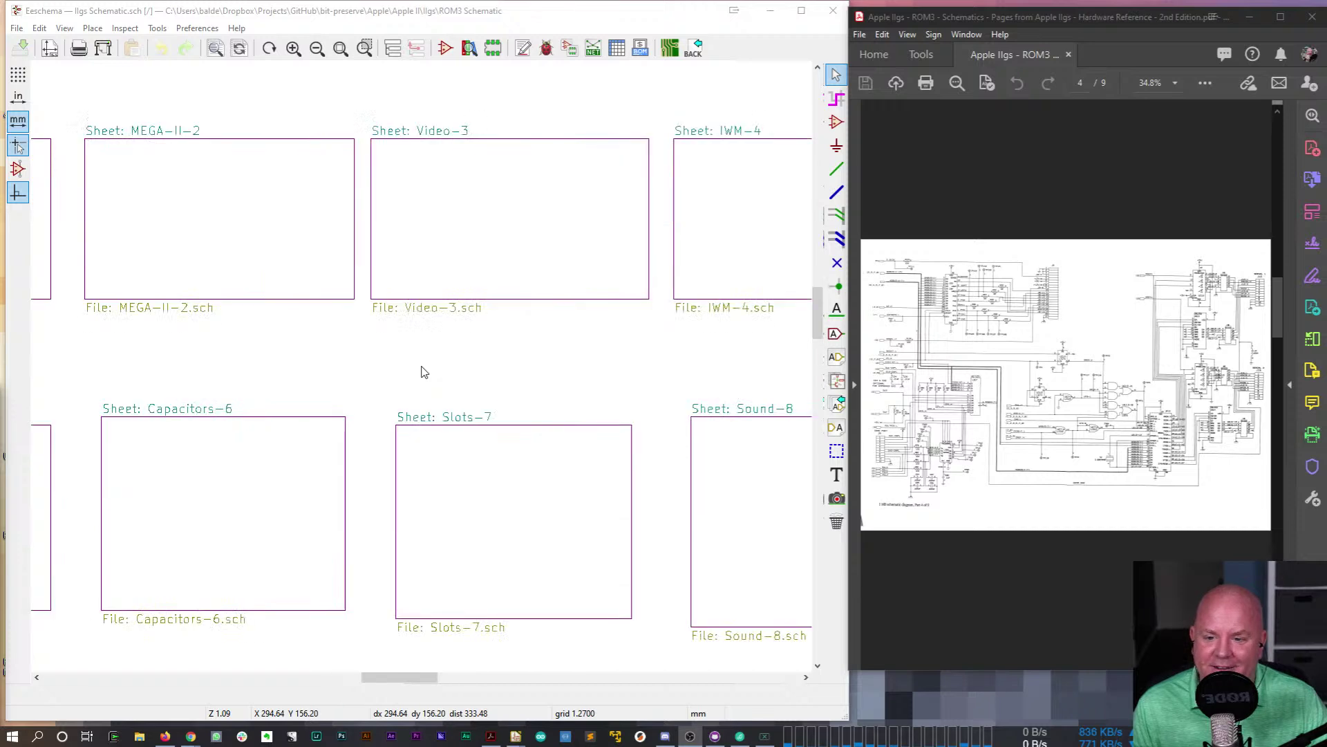
{"action": "left_click", "coordinate": [721, 278]}
{"action": "double_click", "coordinate": [721, 278]}
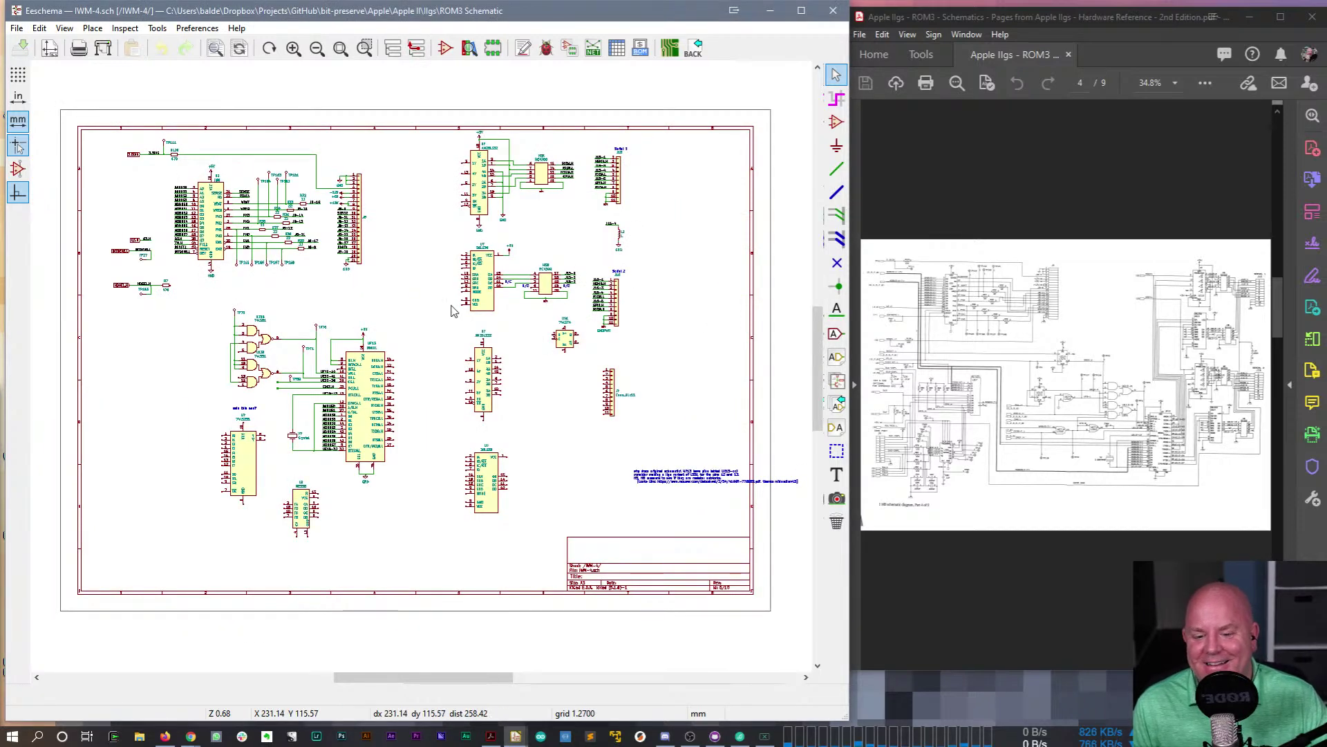
- Place Eeschema and Acrobat side by side, zoom the PDF to 150%, and frame U7
{"action": "left_click", "coordinate": [1041, 191]}
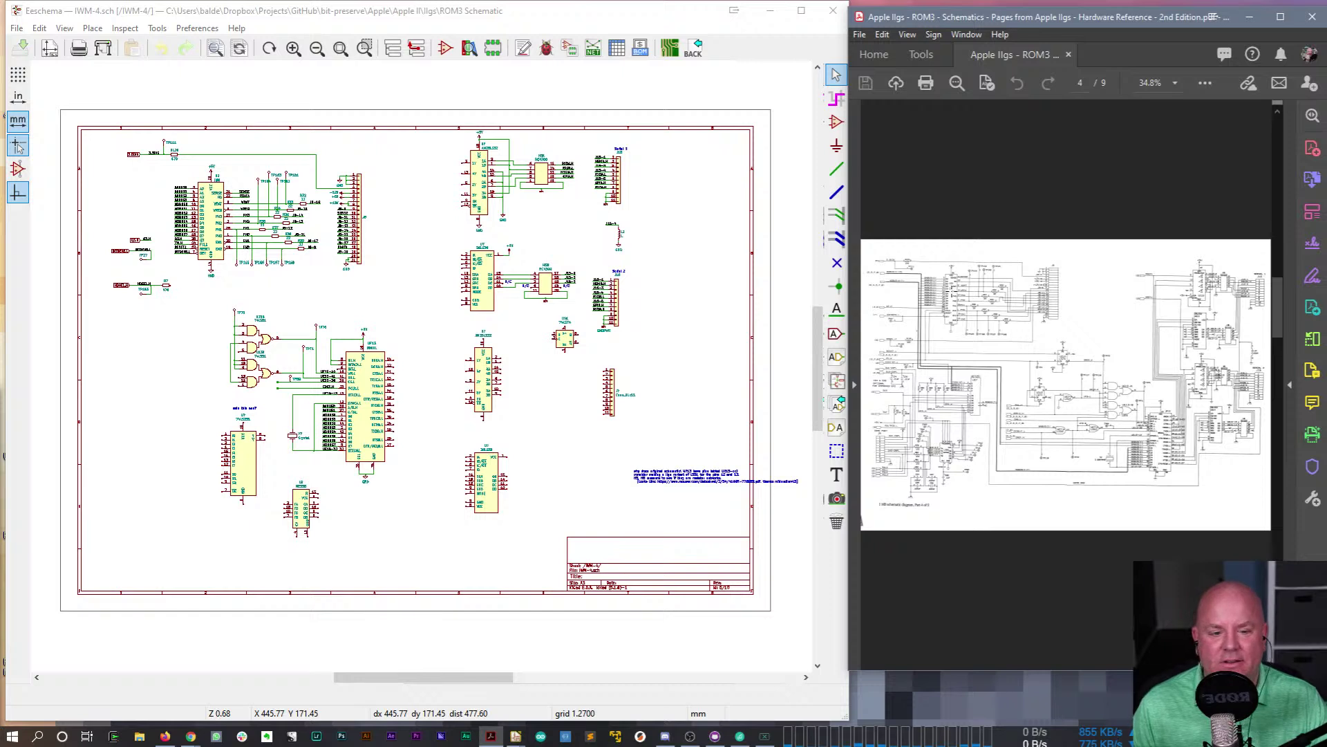
{"action": "left_click", "coordinate": [633, 12]}
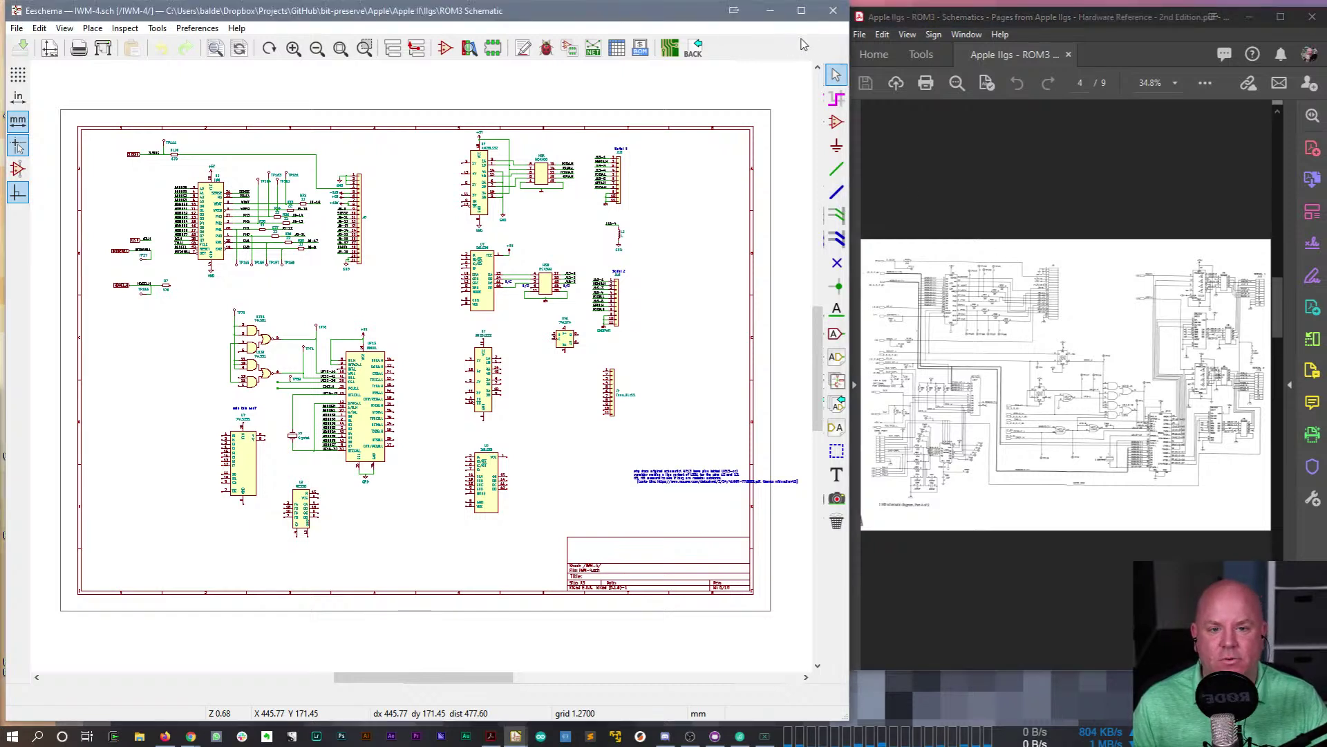
{"action": "left_click_drag", "start_coordinate": [848, 43], "coordinate": [712, 51]}
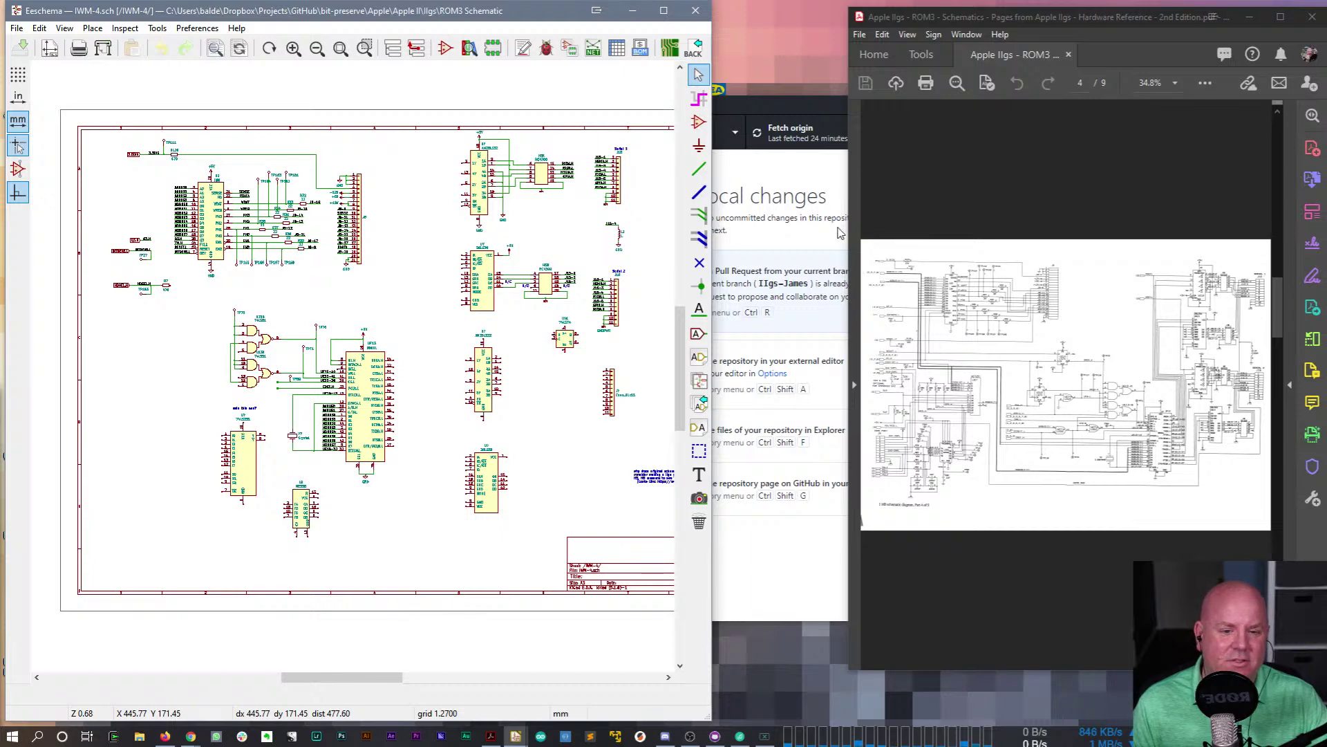
{"action": "left_click_drag", "start_coordinate": [845, 232], "coordinate": [712, 231]}
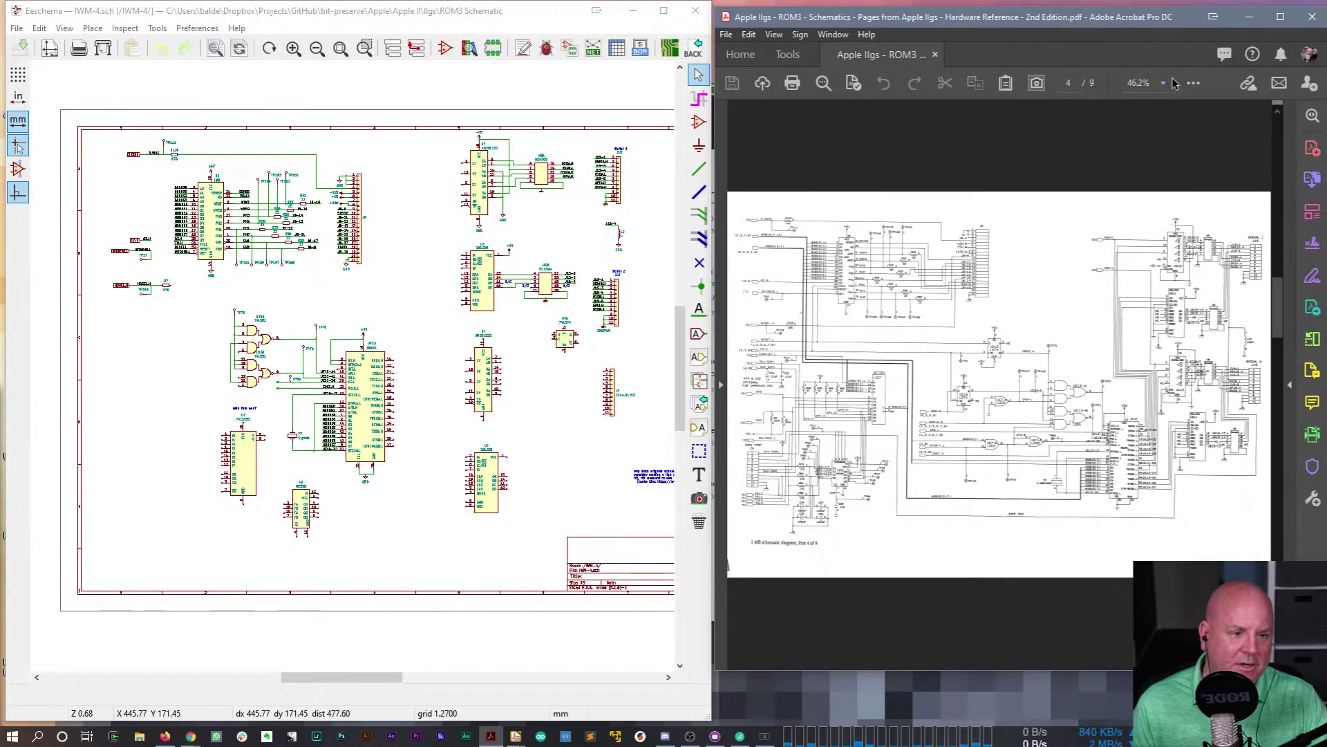
{"action": "left_click", "coordinate": [1163, 83]}
{"action": "left_click", "coordinate": [1208, 224]}
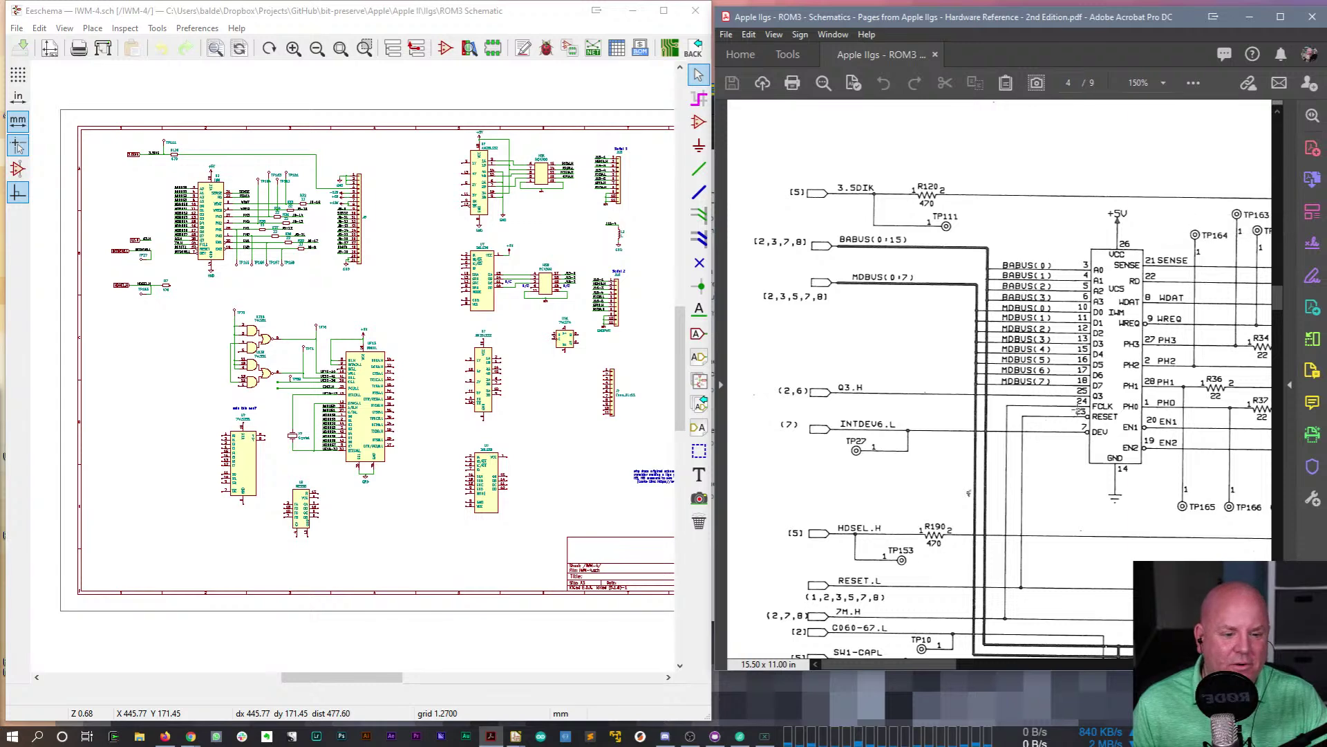
{"action": "scroll", "coordinate": [1078, 405], "scroll_direction": "down", "scroll_amount": 1}
{"action": "scroll", "coordinate": [244, 470], "scroll_direction": "right", "scroll_amount": 2}
{"action": "scroll", "coordinate": [117, 185], "scroll_direction": "up", "scroll_amount": 3}
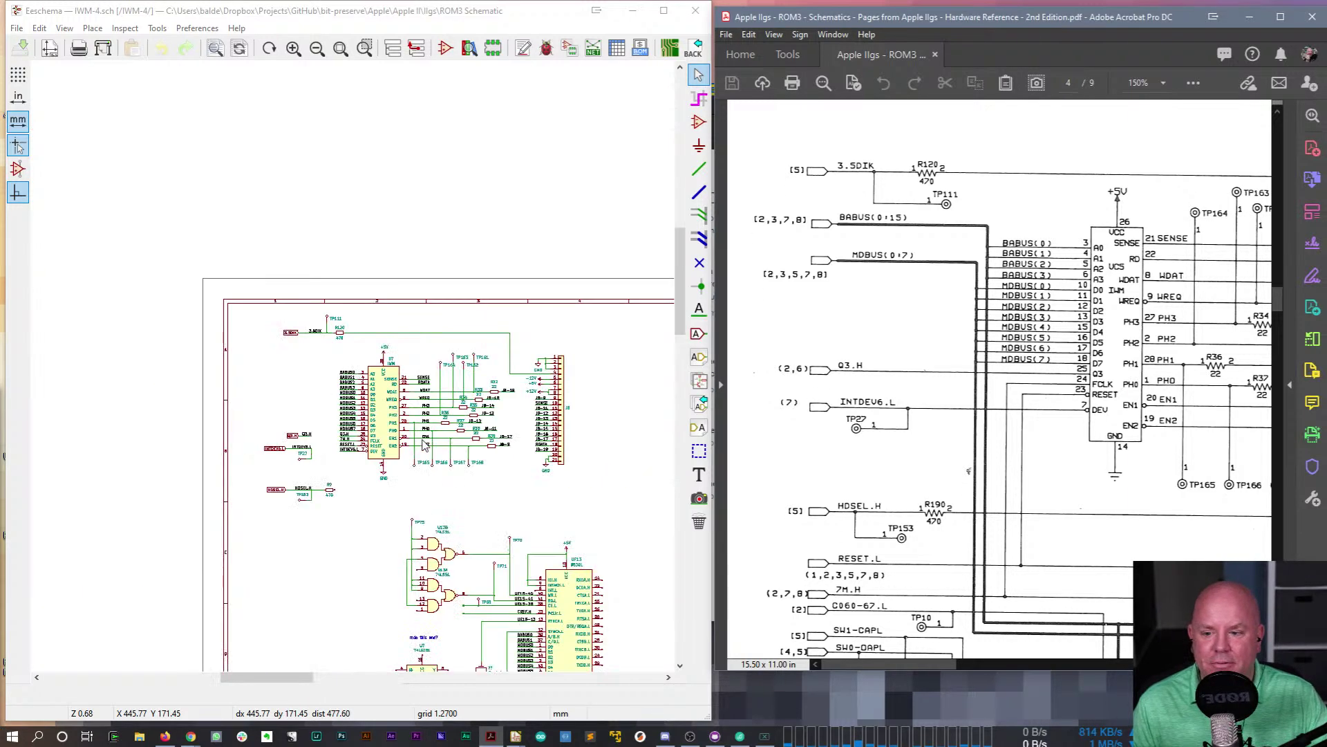
{"action": "middle_click_drag", "start_coordinate": [461, 495], "coordinate": [395, 429]}
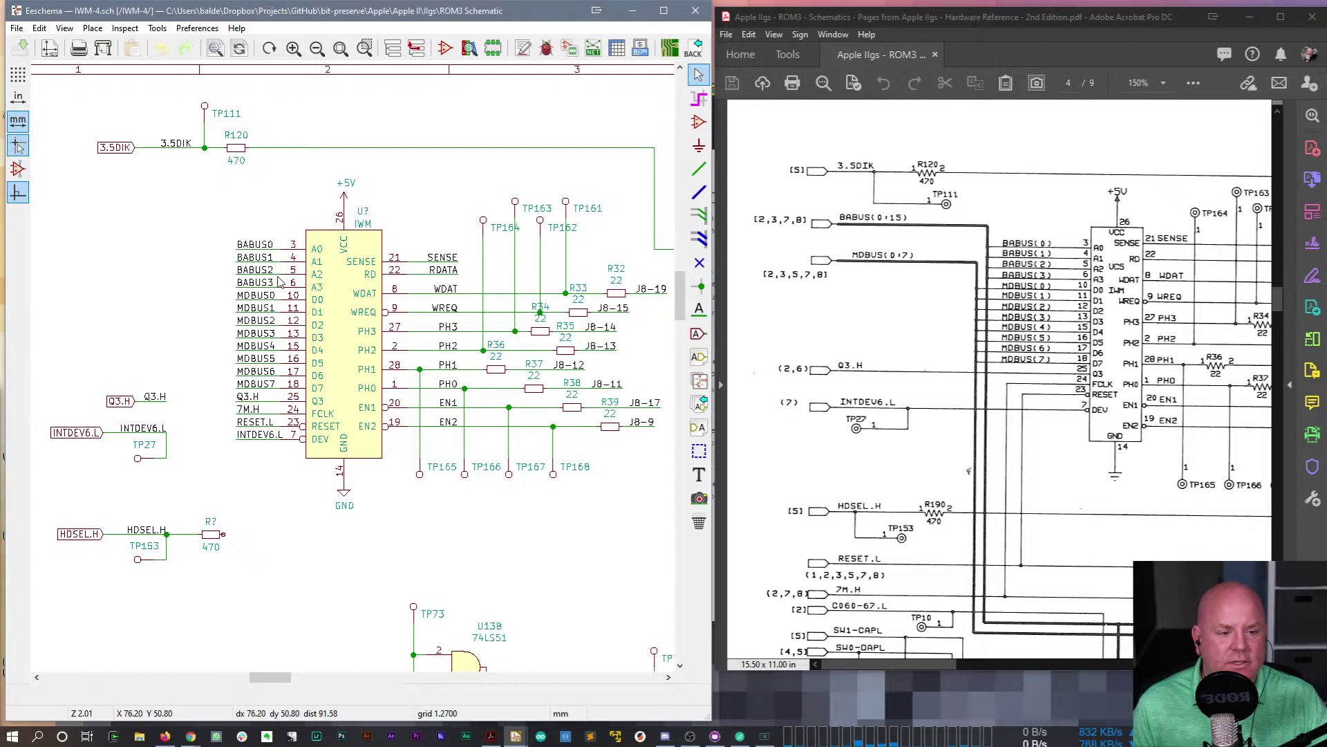
- Change the IWM symbol's reference from U? to UC5
{"action": "left_click", "coordinate": [365, 213]}
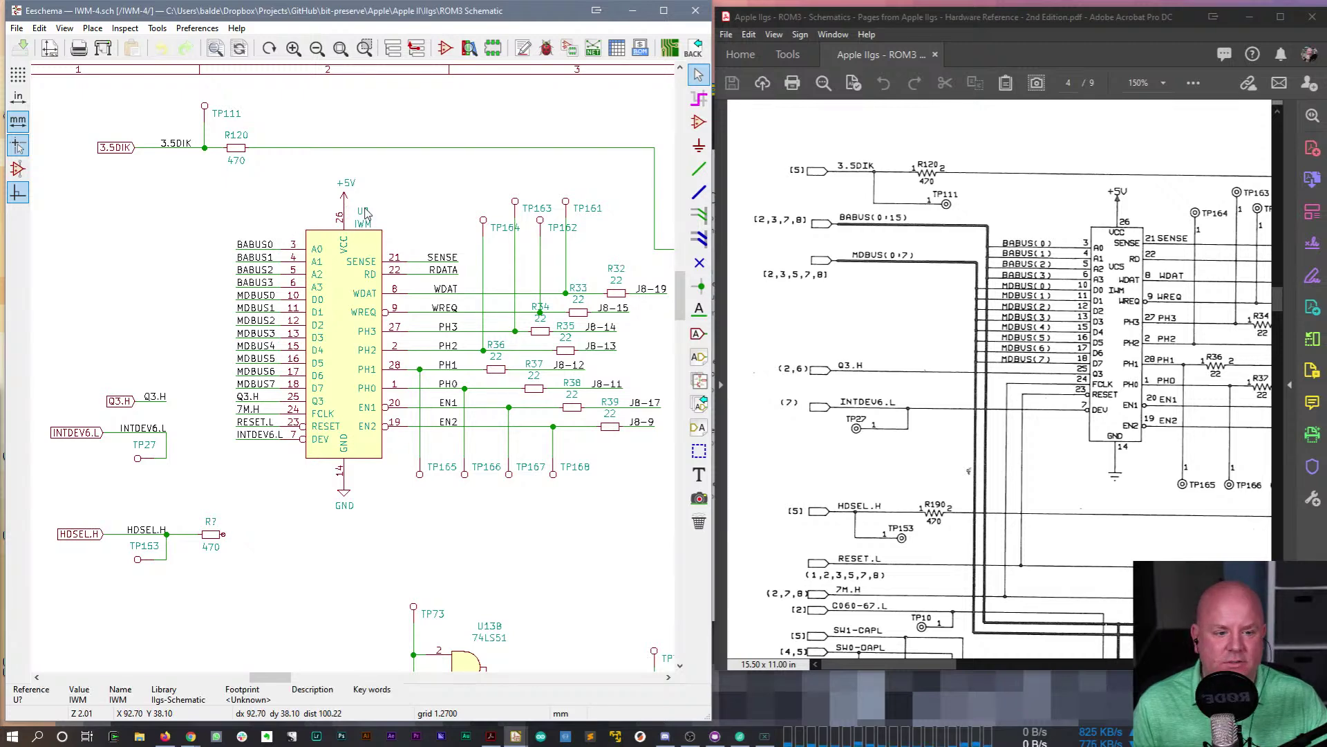
{"action": "double_click", "coordinate": [366, 213]}
{"action": "type", "text": "UC"}
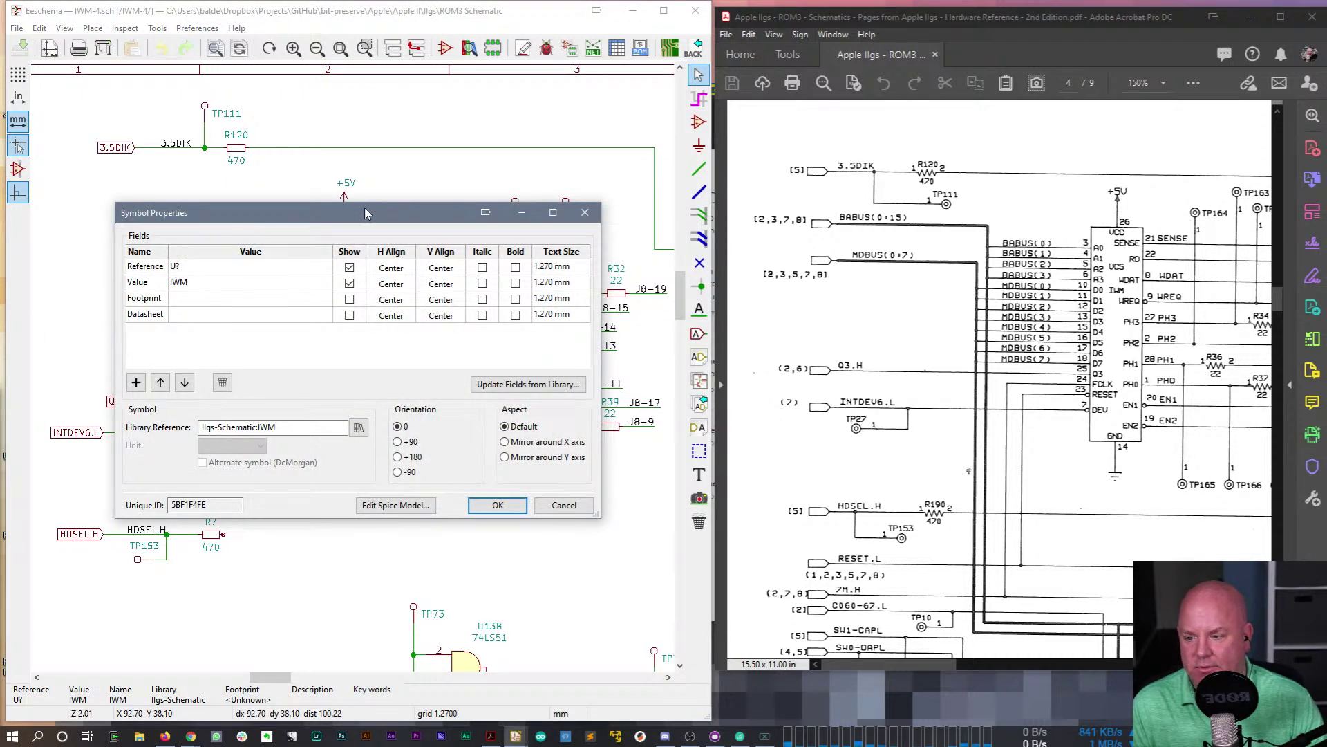
{"action": "type", "text": "5"}
{"action": "key", "text": "Return"}
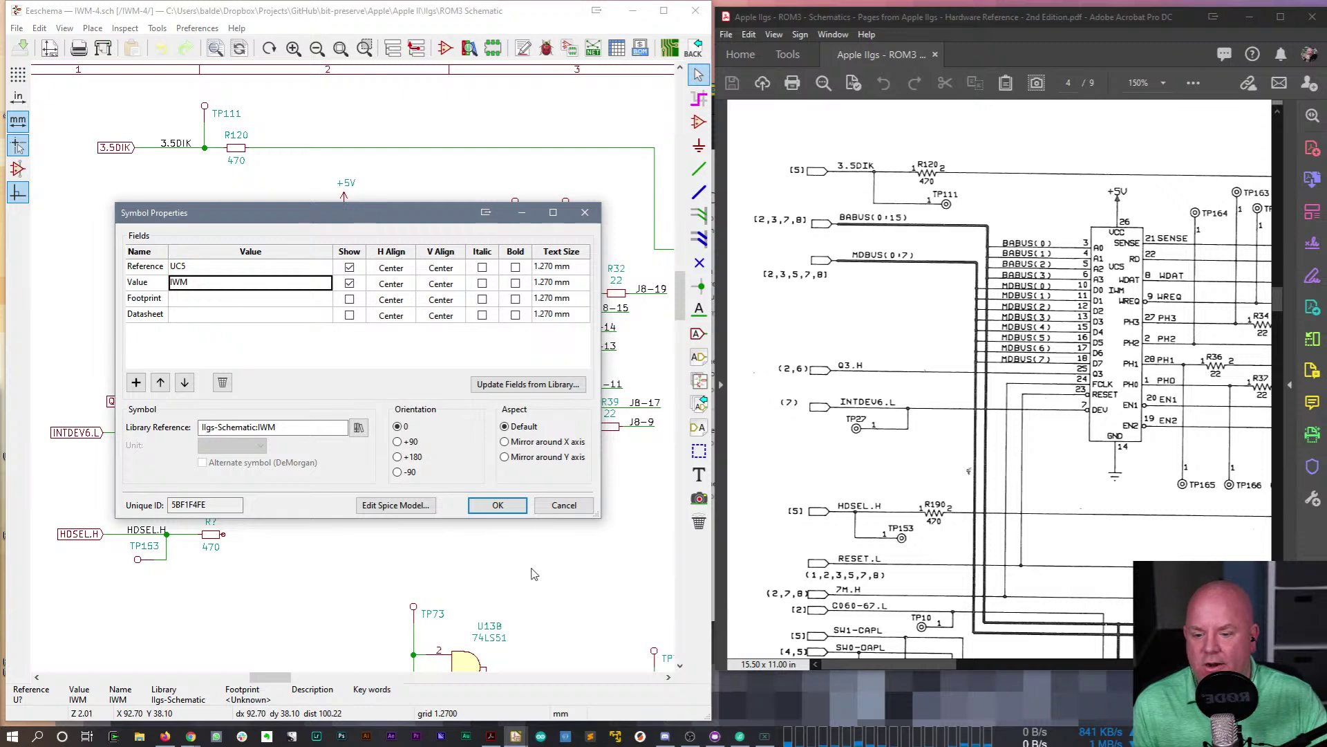
{"action": "left_click", "coordinate": [497, 505]}
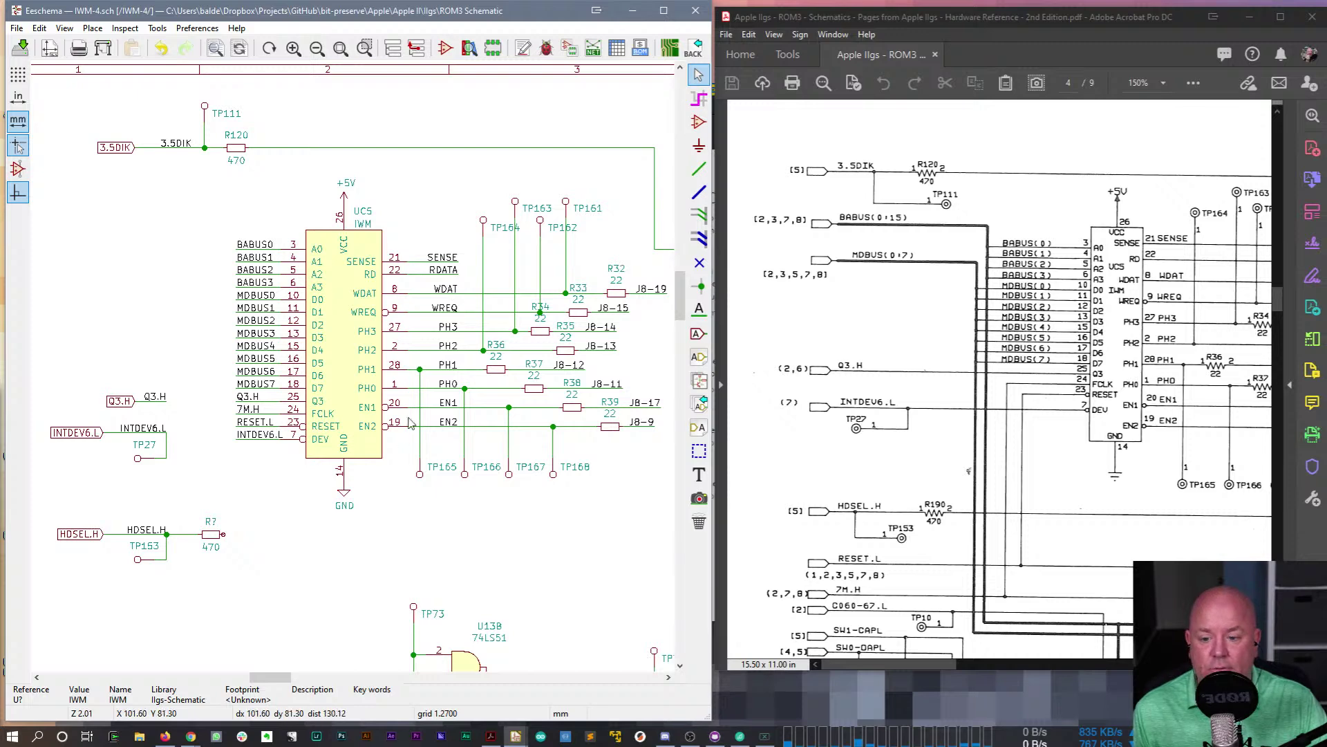
- Zoom and pan down the IWM-4 sheet to the U? 74LS251 part
{"action": "scroll", "coordinate": [1185, 380], "scroll_direction": "down", "scroll_amount": 3}
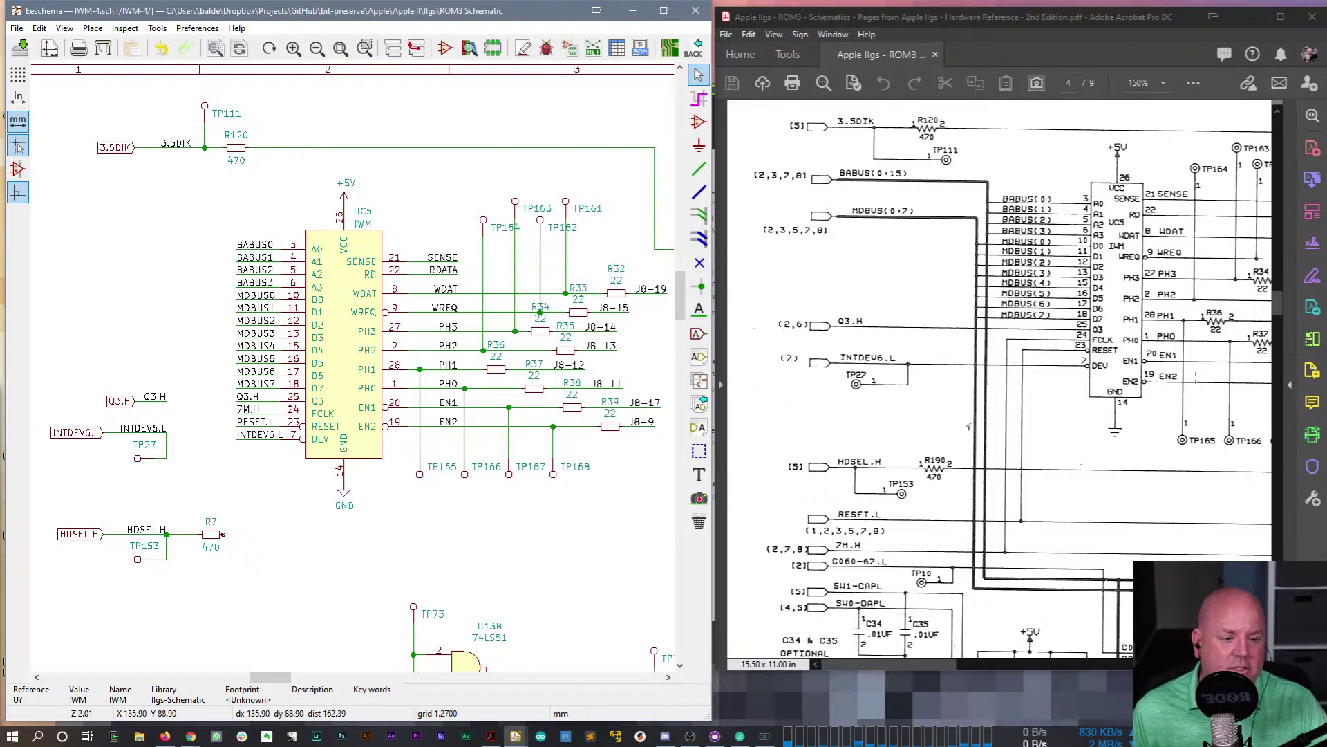
{"action": "scroll", "coordinate": [1184, 380], "scroll_direction": "down", "scroll_amount": 8}
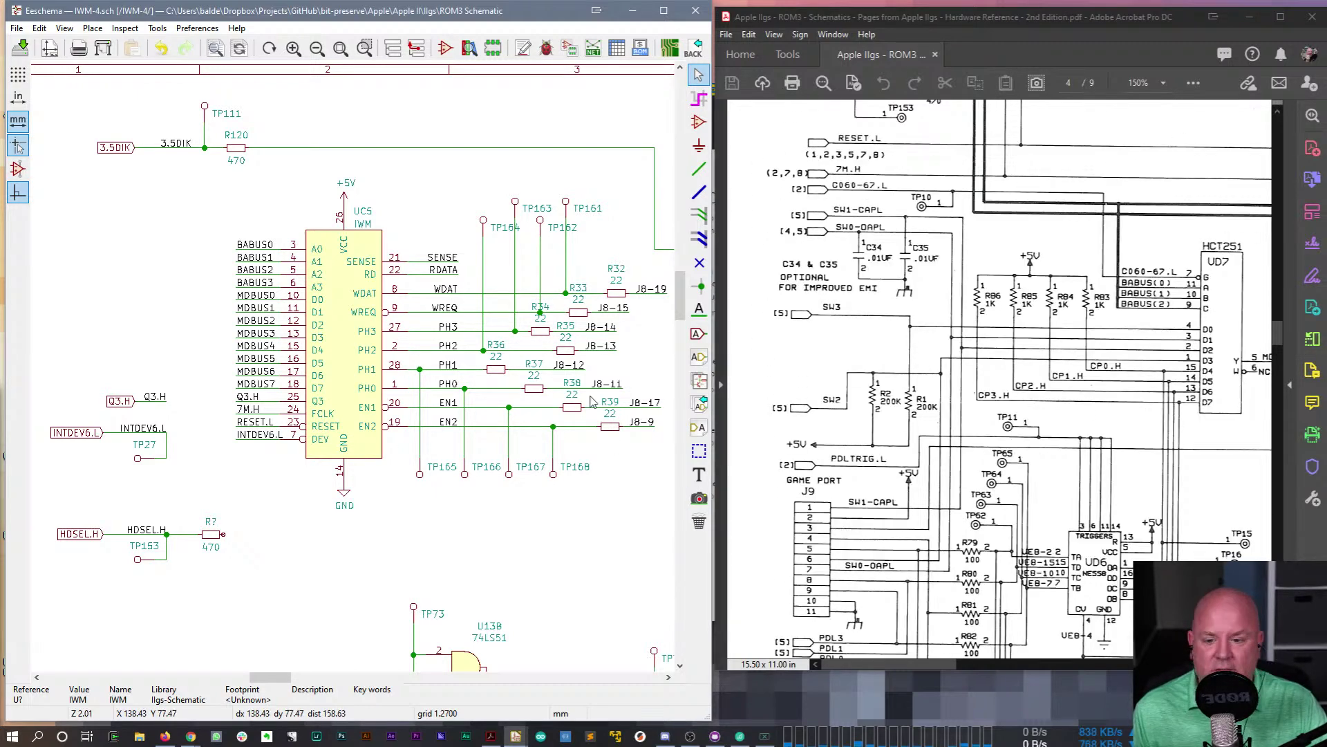
{"action": "scroll", "coordinate": [354, 370], "scroll_direction": "down", "scroll_amount": 5}
{"action": "scroll", "coordinate": [354, 369], "scroll_direction": "up", "scroll_amount": 5}
{"action": "scroll", "coordinate": [354, 370], "scroll_direction": "up", "scroll_amount": 1}
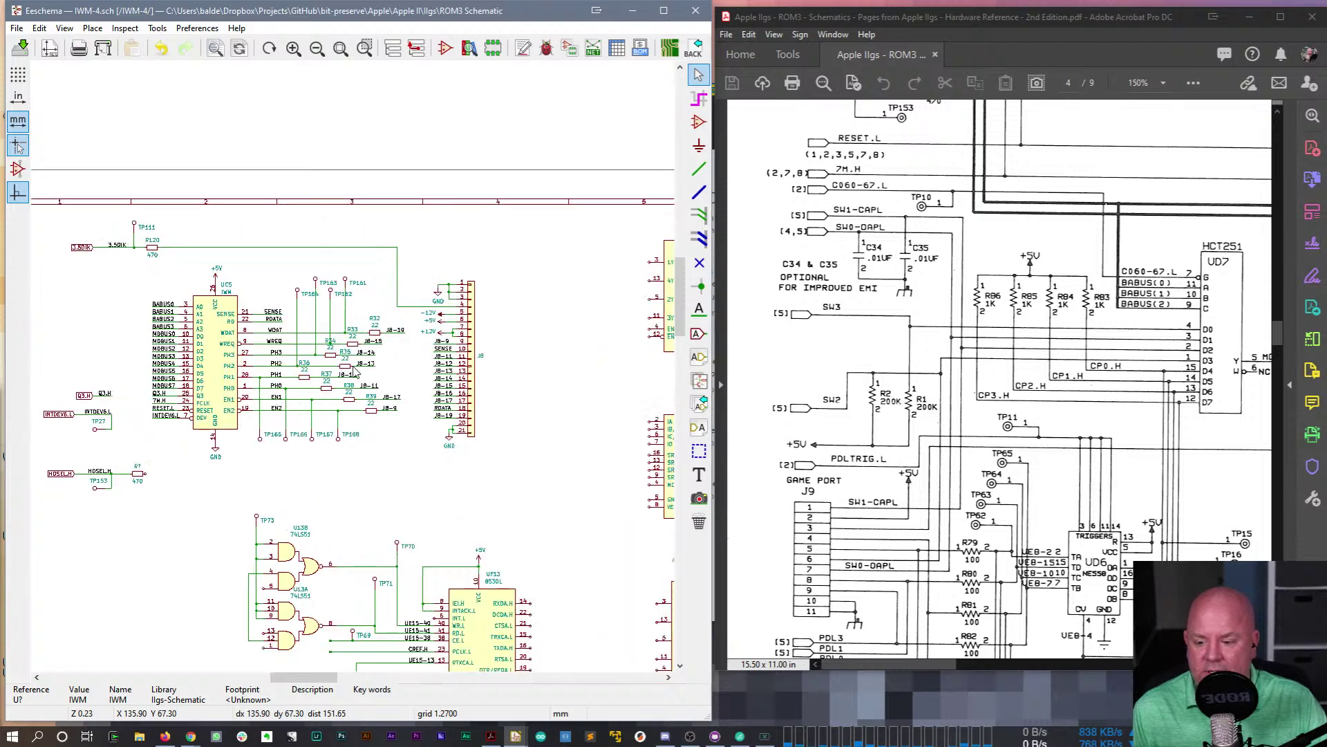
{"action": "middle_click_drag", "start_coordinate": [442, 556], "coordinate": [439, 284]}
{"action": "middle_click_drag", "start_coordinate": [313, 509], "coordinate": [327, 352]}
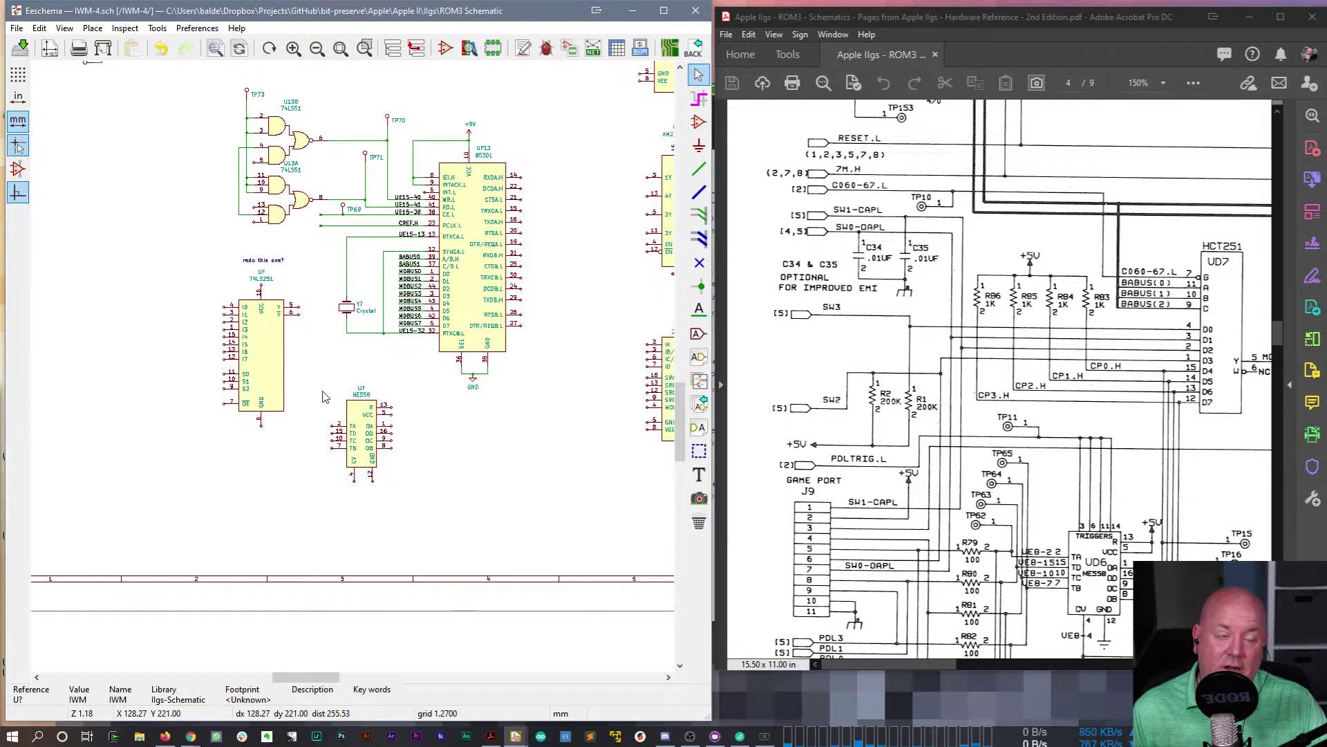
{"action": "scroll", "coordinate": [246, 338], "scroll_direction": "up", "scroll_amount": 1}
{"action": "scroll", "coordinate": [375, 392], "scroll_direction": "up", "scroll_amount": 2}
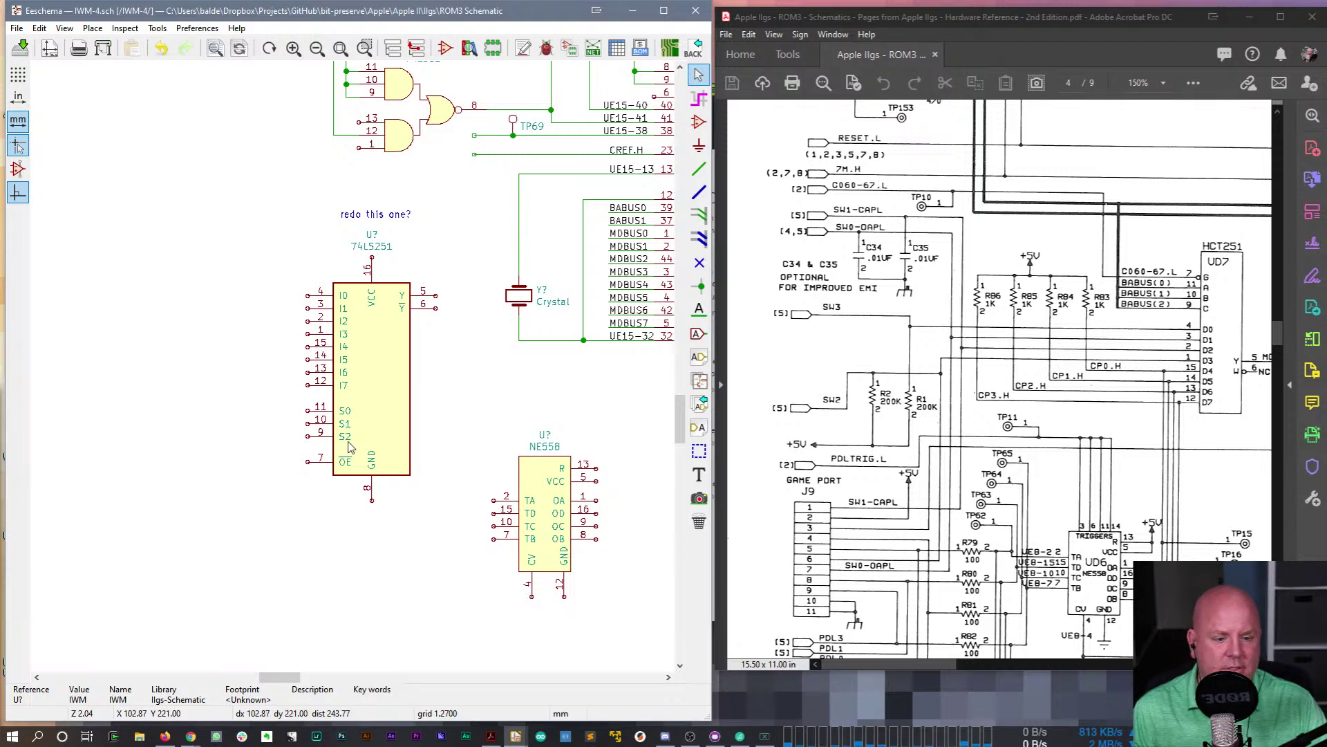
- Inspect the 74LS251 part's properties and library reference, then cancel without changes
{"action": "right_click", "coordinate": [378, 342]}
{"action": "mouse_move", "coordinate": [407, 423]}
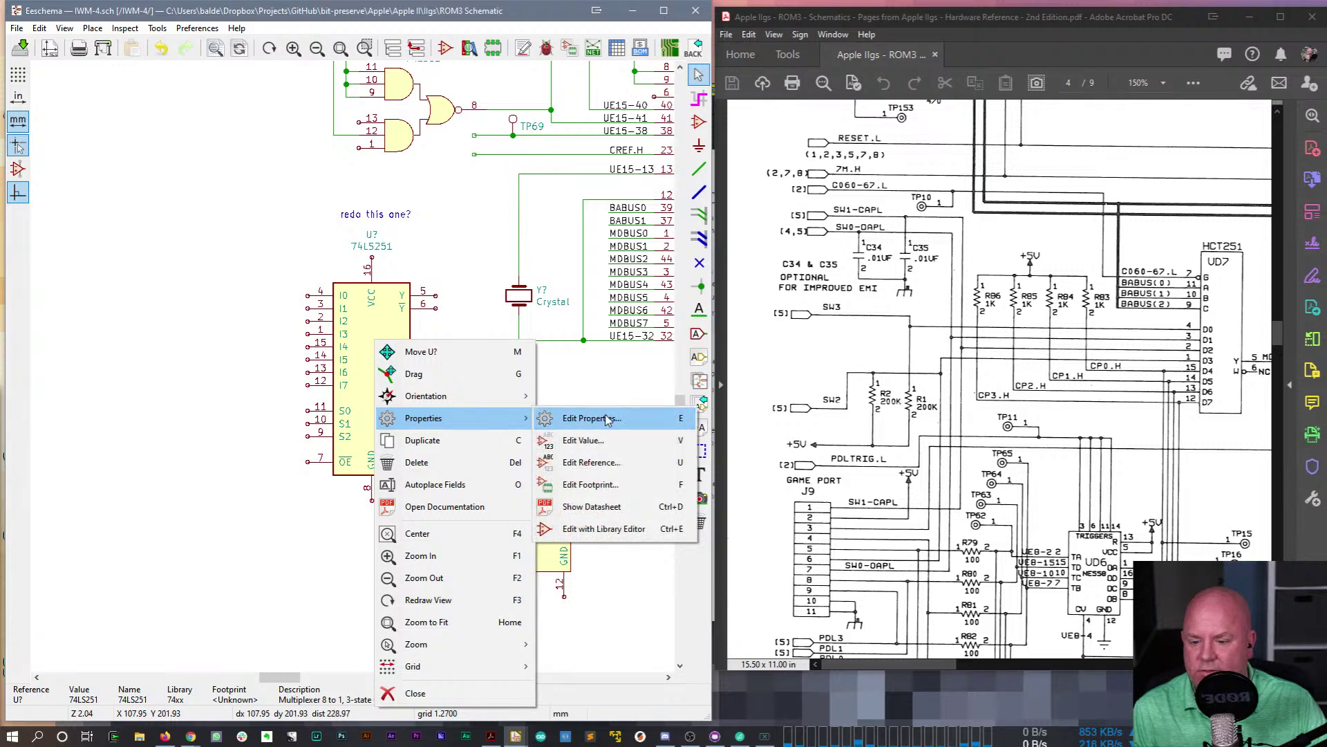
{"action": "left_click", "coordinate": [607, 419]}
{"action": "left_click", "coordinate": [228, 427]}
{"action": "left_click", "coordinate": [328, 428]}
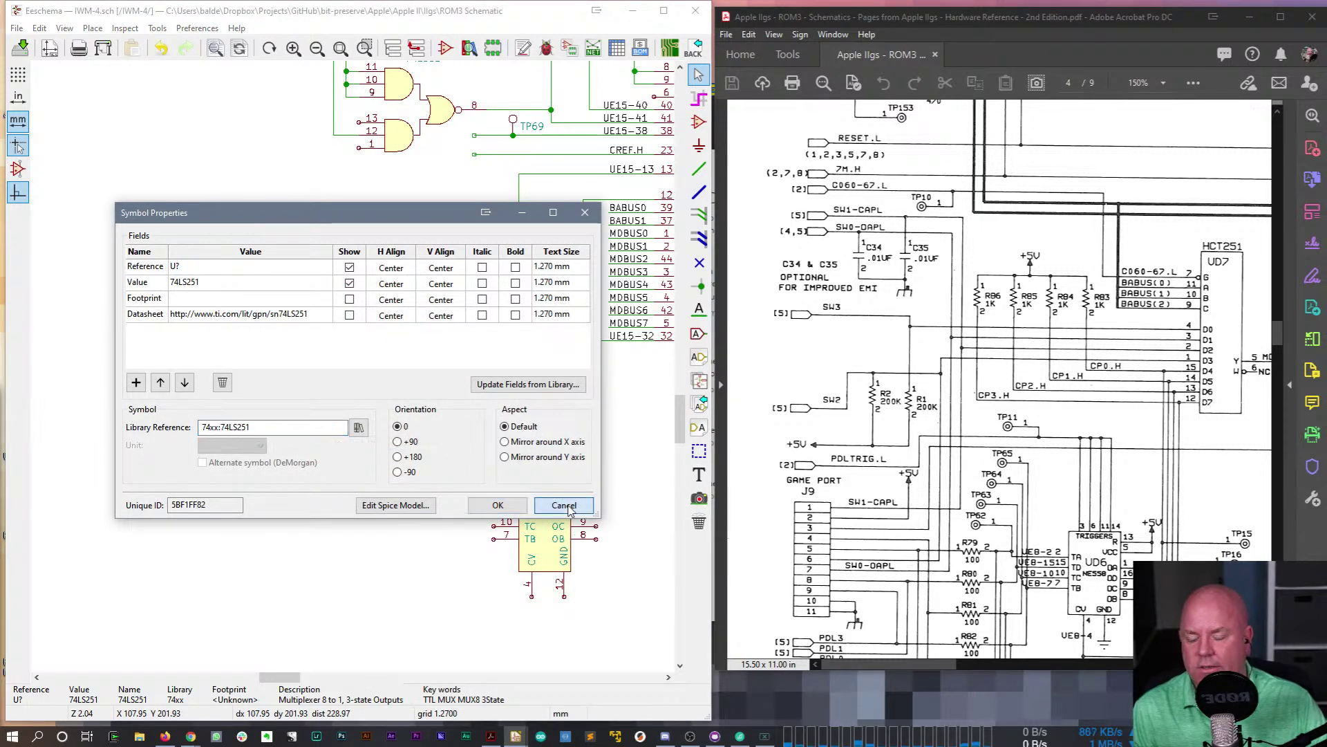
{"action": "left_click", "coordinate": [570, 506]}
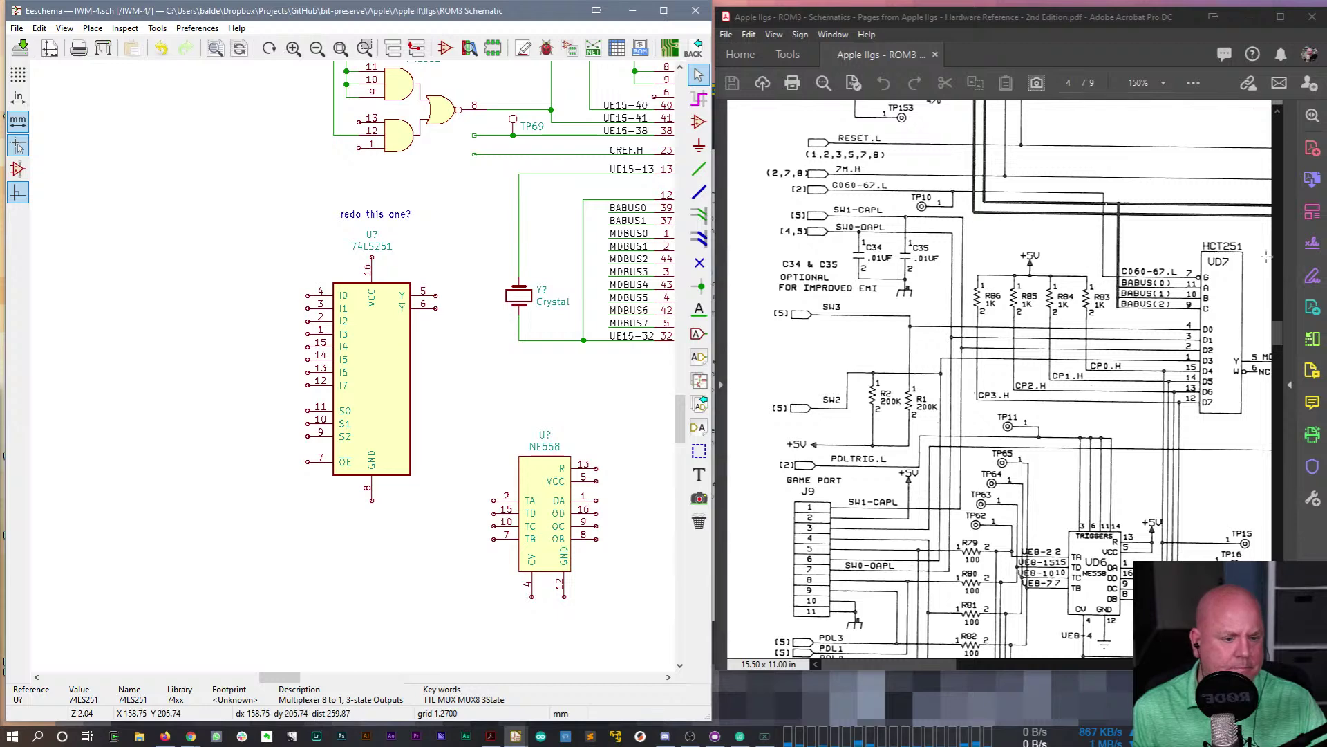
- Zoom the reference PDF to 200%
{"action": "left_click_drag", "start_coordinate": [895, 671], "coordinate": [989, 669]}
{"action": "left_click", "coordinate": [1167, 83]}
{"action": "left_click", "coordinate": [1203, 244]}
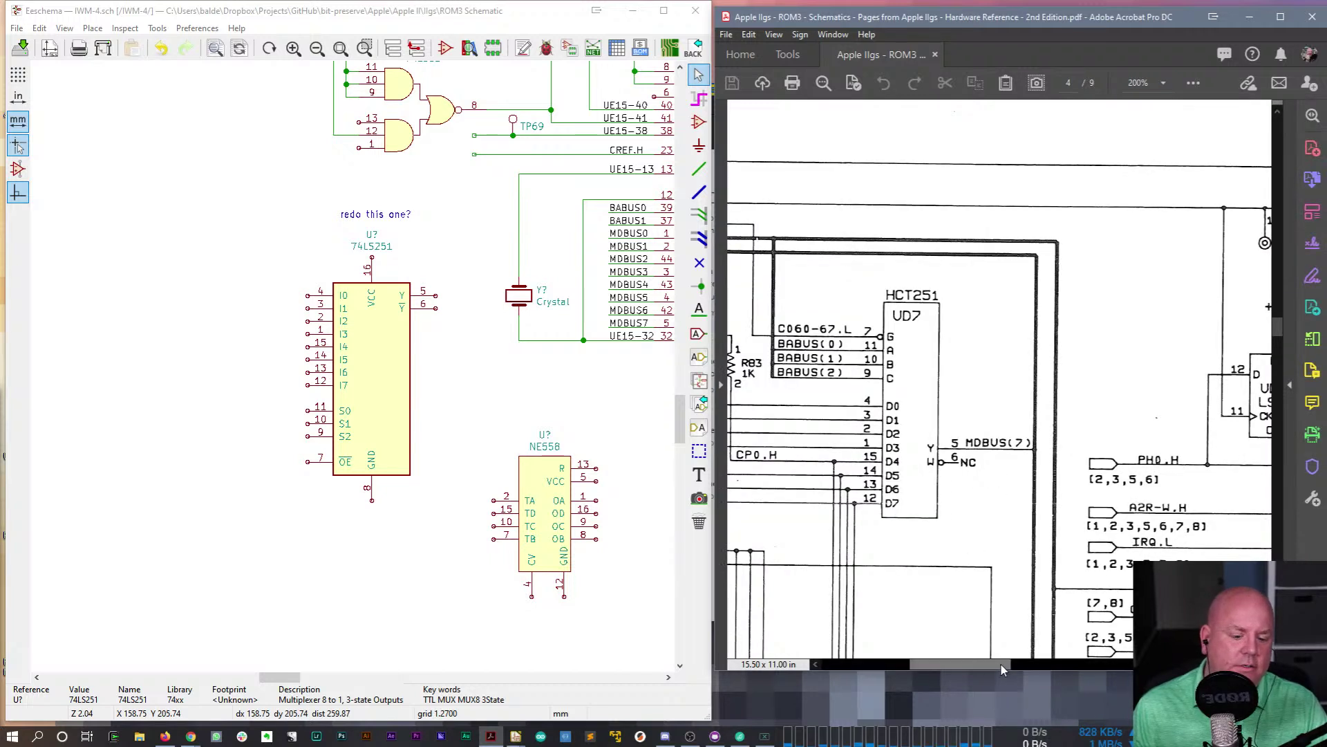
{"action": "left_click_drag", "start_coordinate": [1001, 665], "coordinate": [983, 666]}
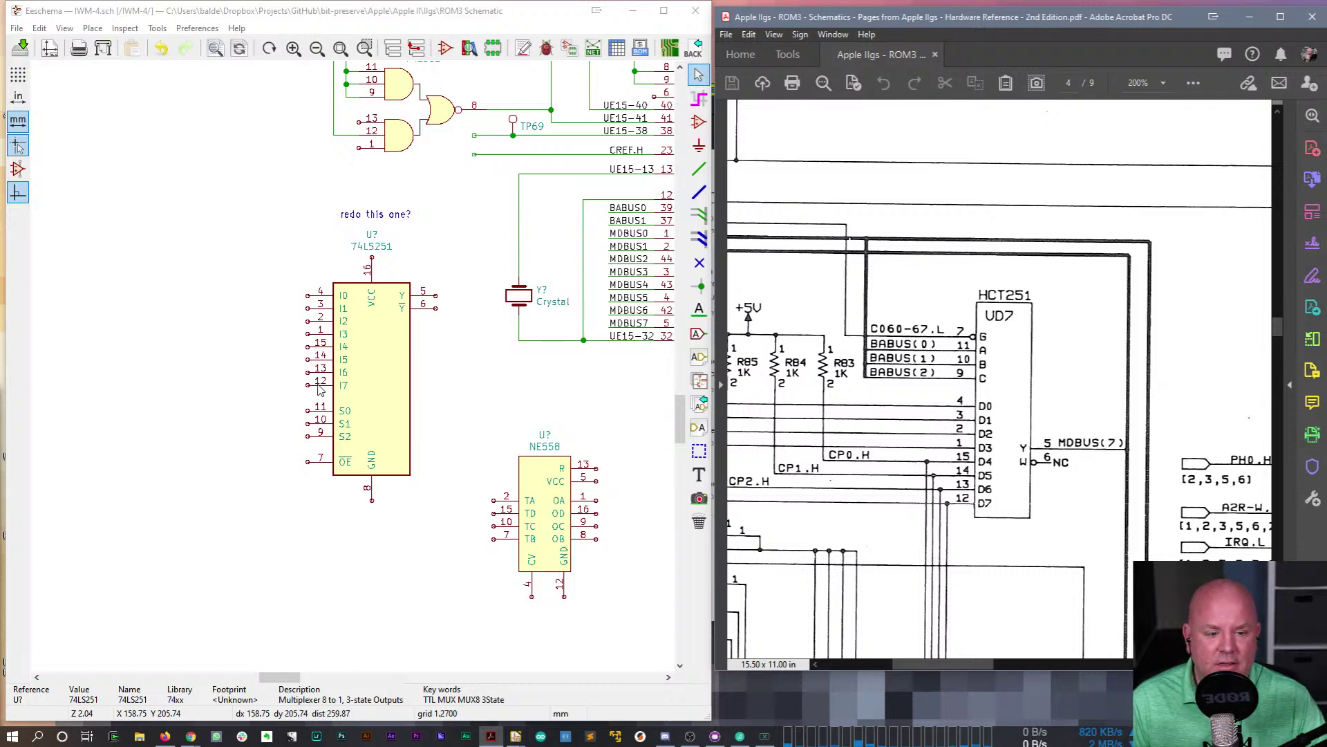
- Dismiss the sheet context menu and bring the KiCad project manager to the front
{"action": "right_click", "coordinate": [217, 354]}
{"action": "key", "text": "Escape"}
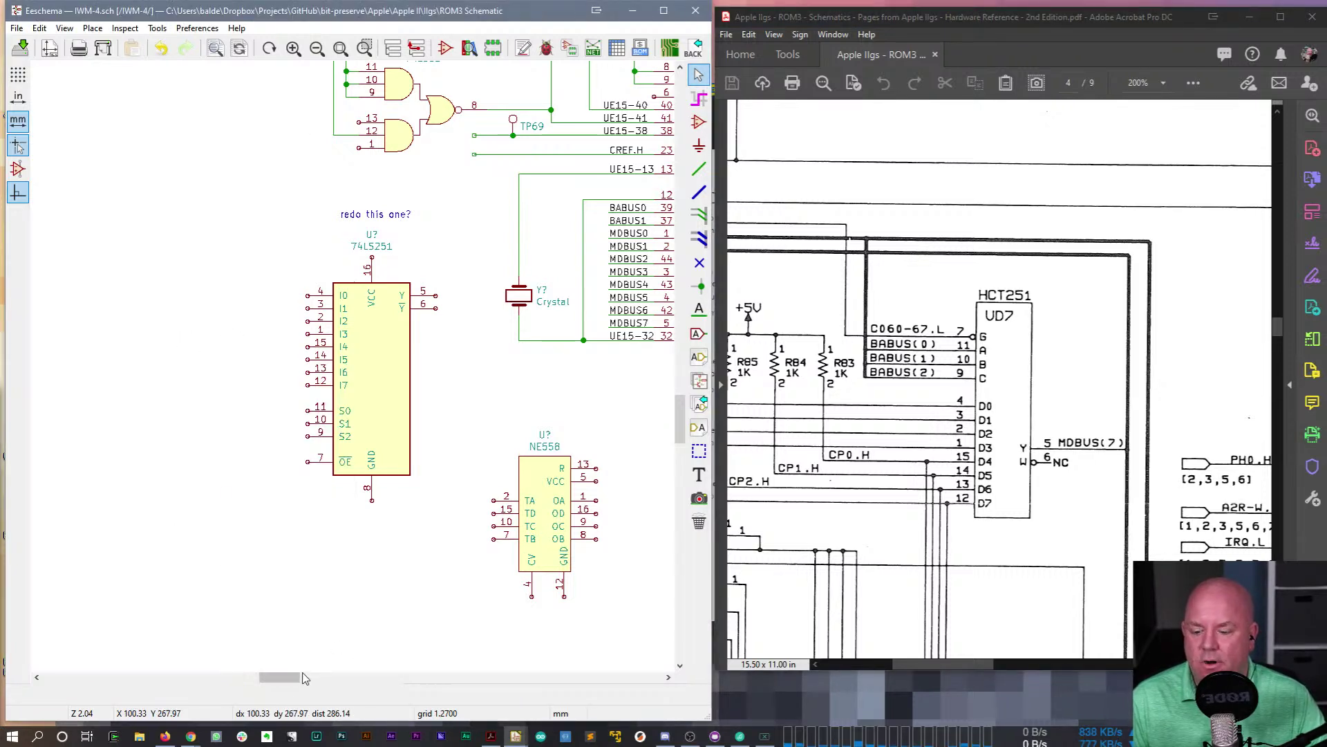
{"action": "left_click", "coordinate": [619, 674]}
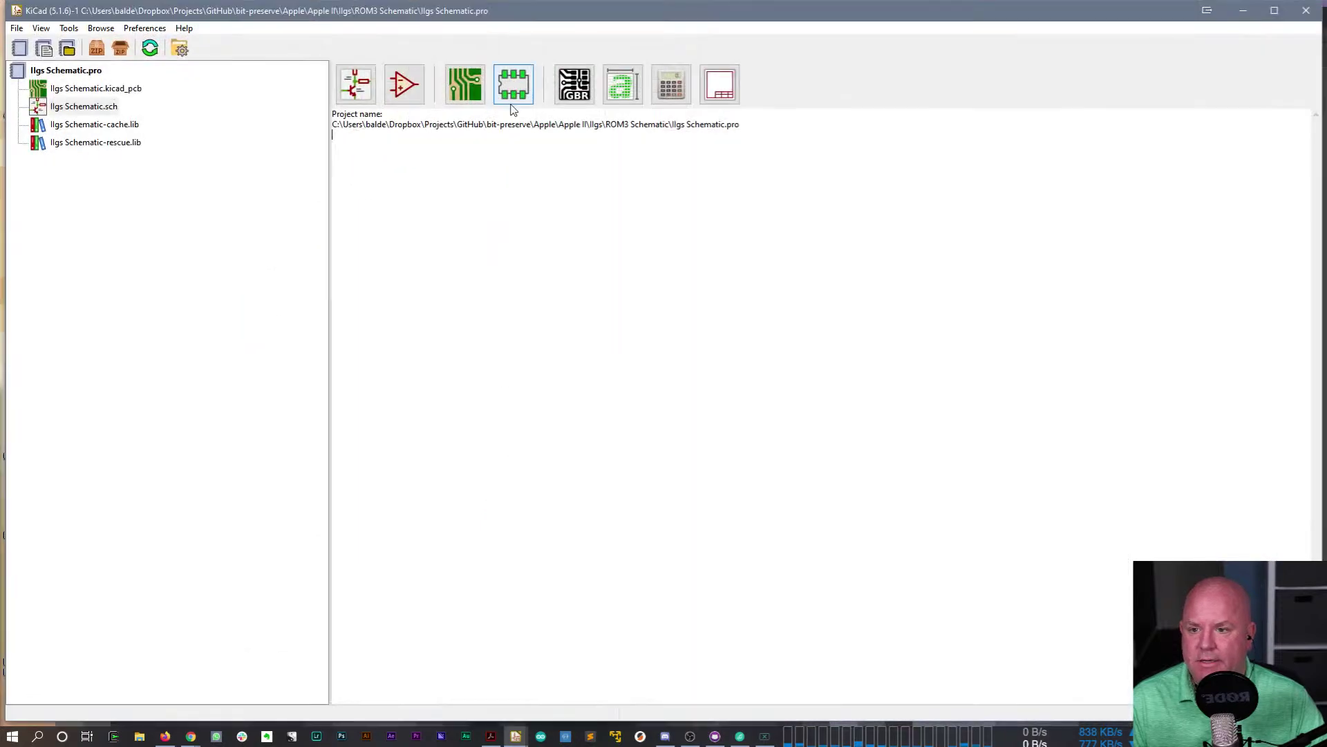
- Relaunch the Schematic Layout Editor from the project manager to reload the symbol libraries
{"action": "left_click", "coordinate": [405, 86]}
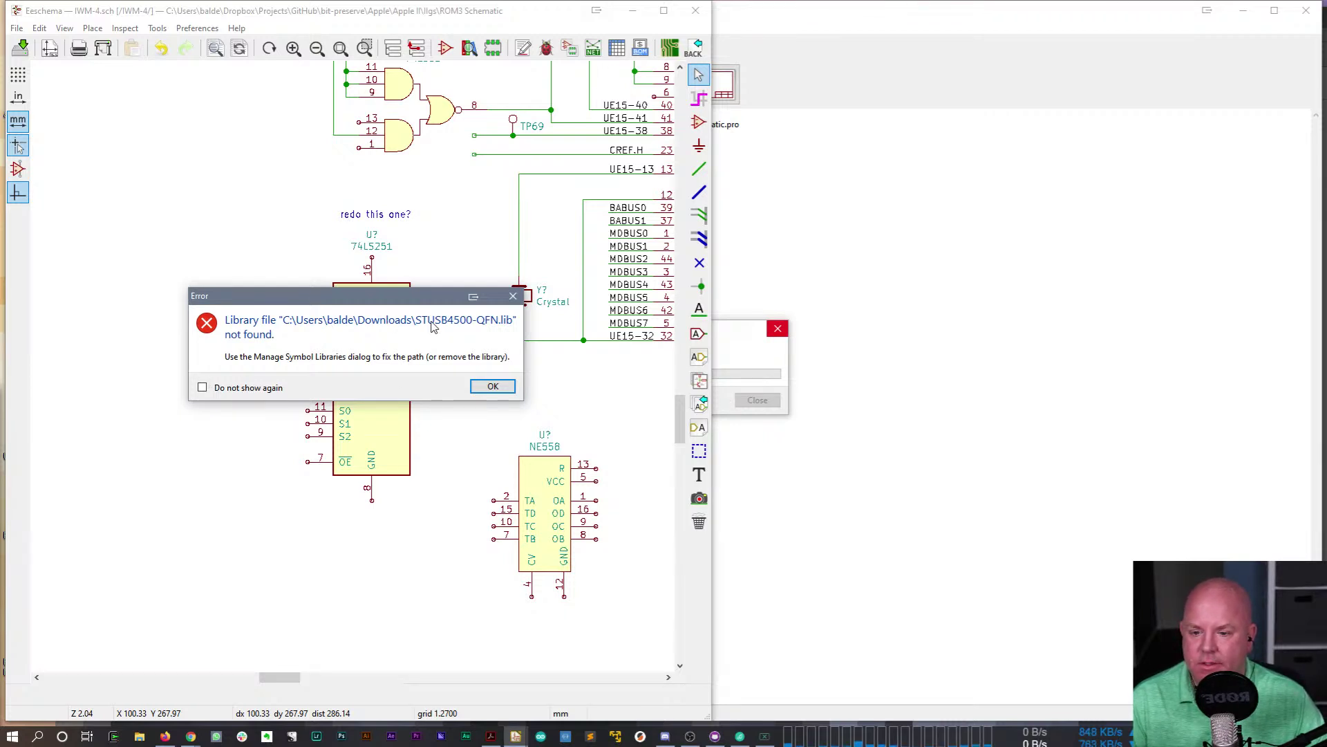
- Dismiss the missing-library error and open the global Symbol Libraries table, enlarged to full size
{"action": "left_click_drag", "start_coordinate": [376, 299], "coordinate": [453, 268]}
{"action": "left_click", "coordinate": [570, 357]}
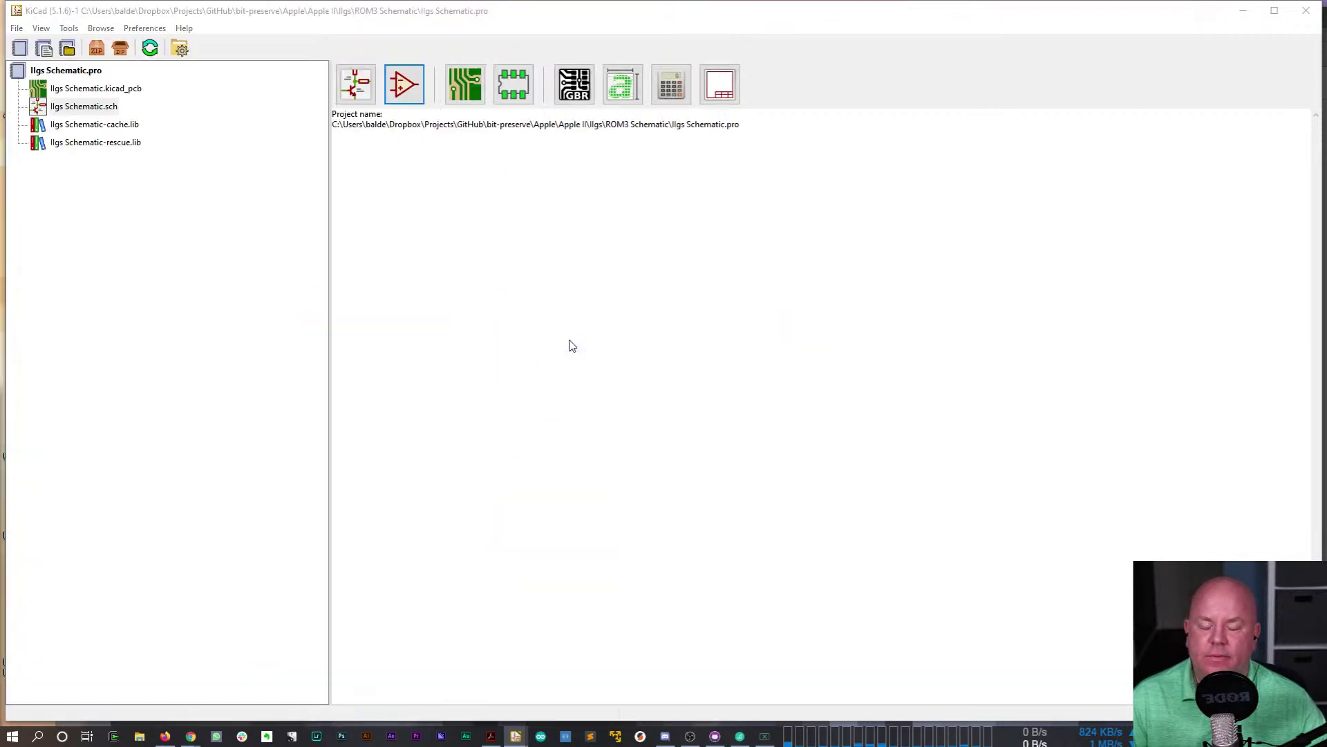
{"action": "left_click", "coordinate": [179, 28]}
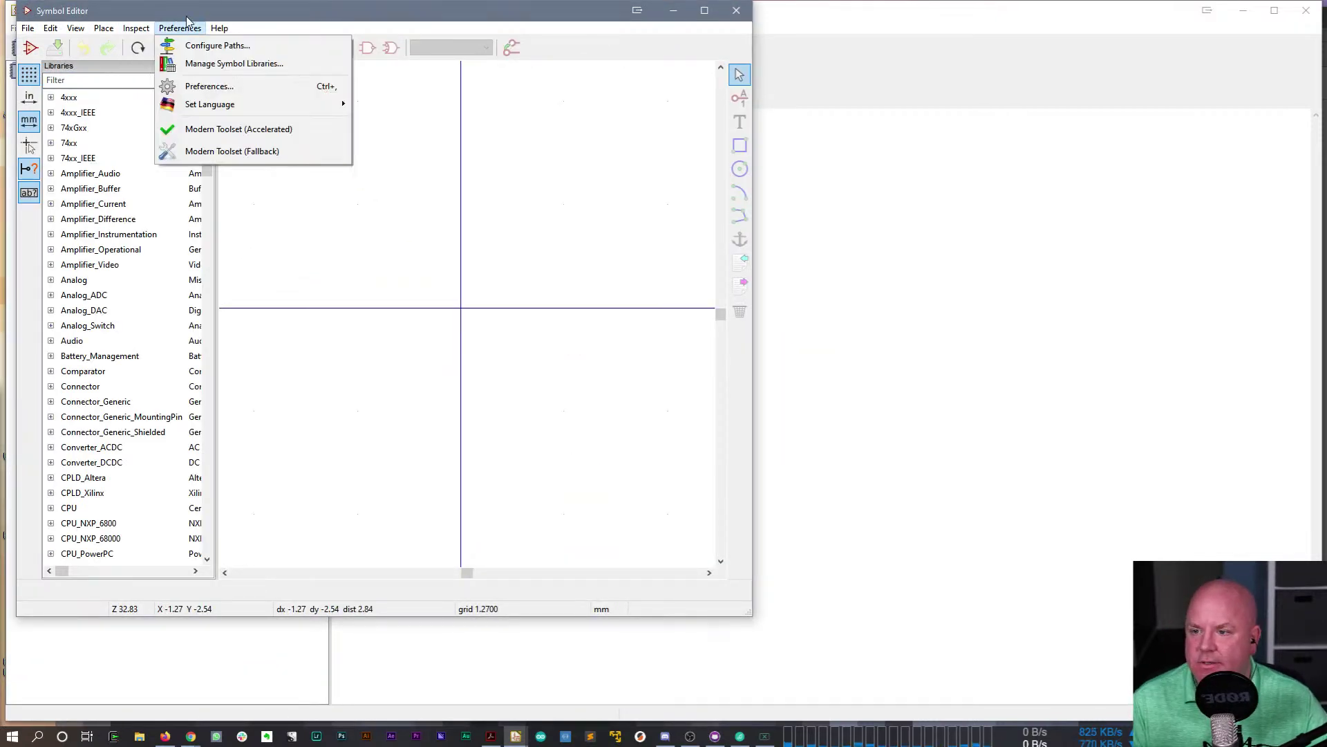
{"action": "left_click", "coordinate": [171, 46]}
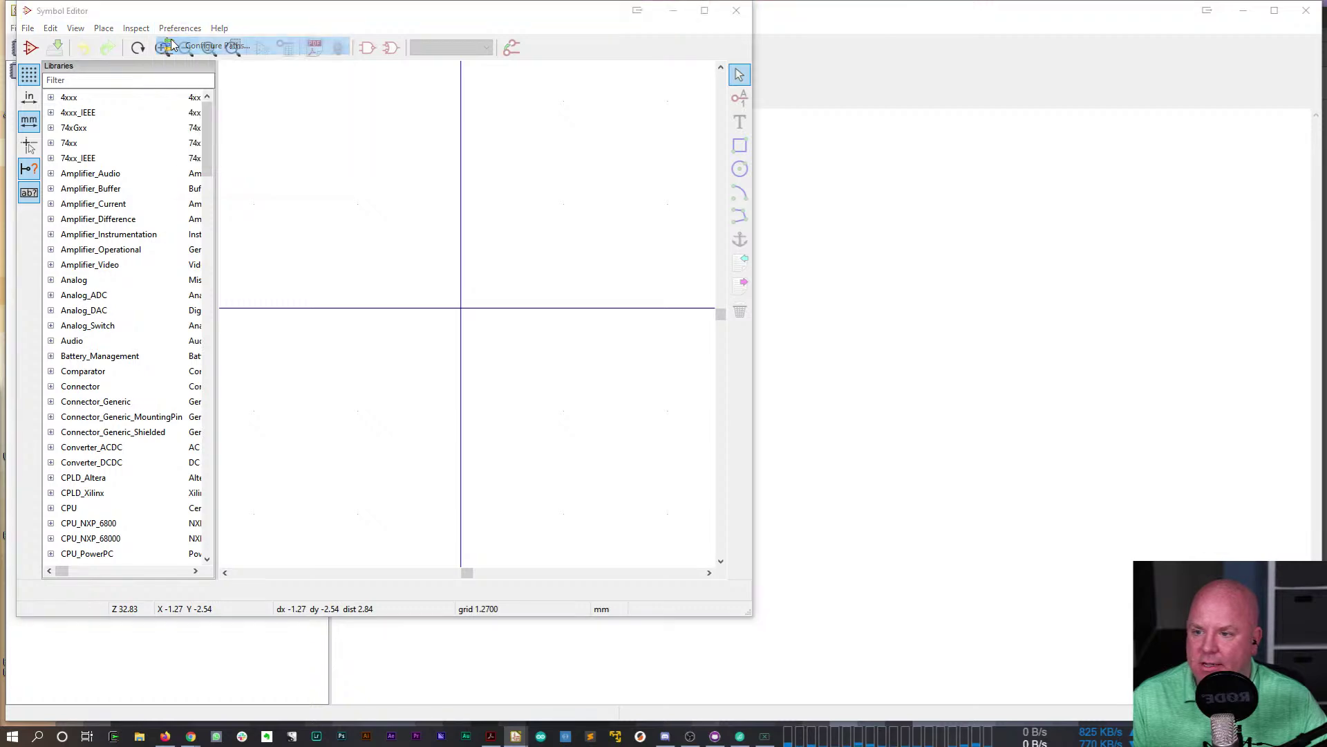
{"action": "key", "text": "Escape"}
{"action": "left_click", "coordinate": [186, 28]}
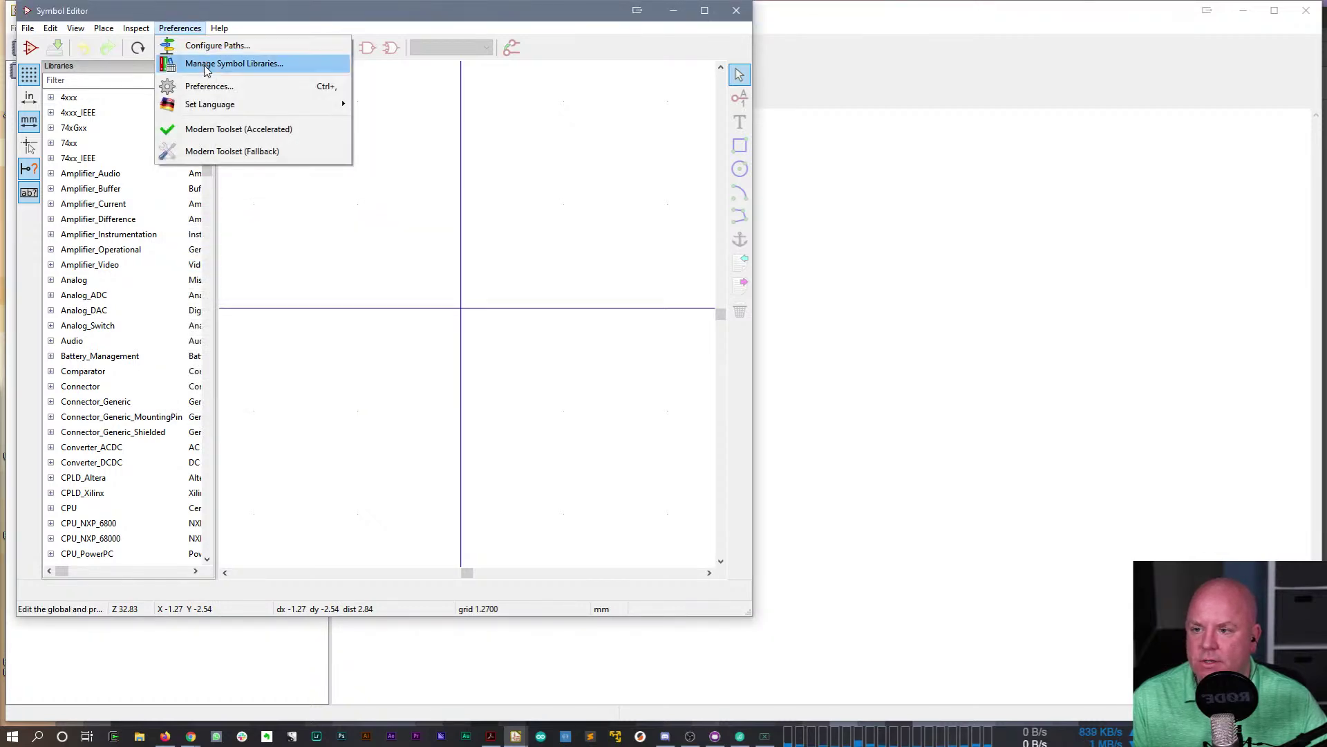
{"action": "left_click", "coordinate": [208, 62]}
{"action": "left_click_drag", "start_coordinate": [729, 542], "coordinate": [847, 725]}
{"action": "left_click_drag", "start_coordinate": [822, 188], "coordinate": [853, 581]}
- Uncheck Active for the STUSB4500-QFN library and apply the table change
{"action": "left_click", "coordinate": [315, 571]}
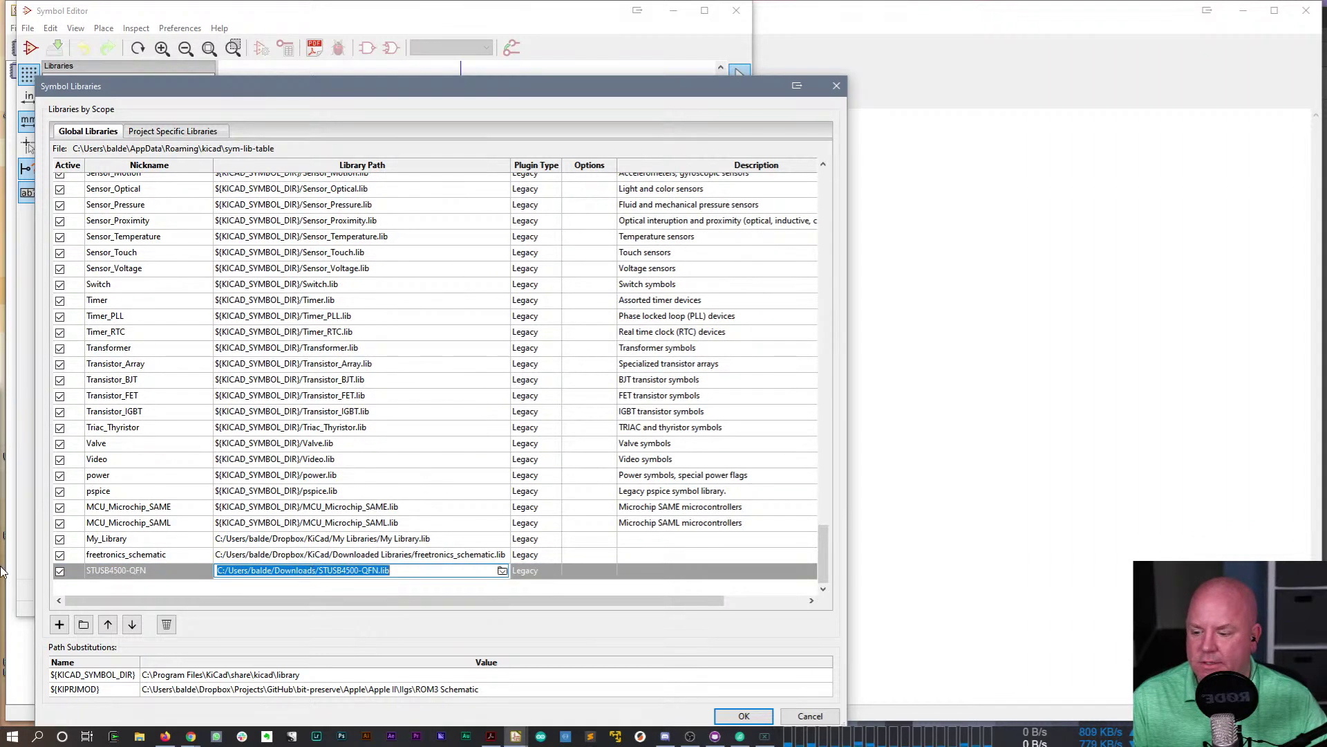
{"action": "left_click", "coordinate": [59, 571]}
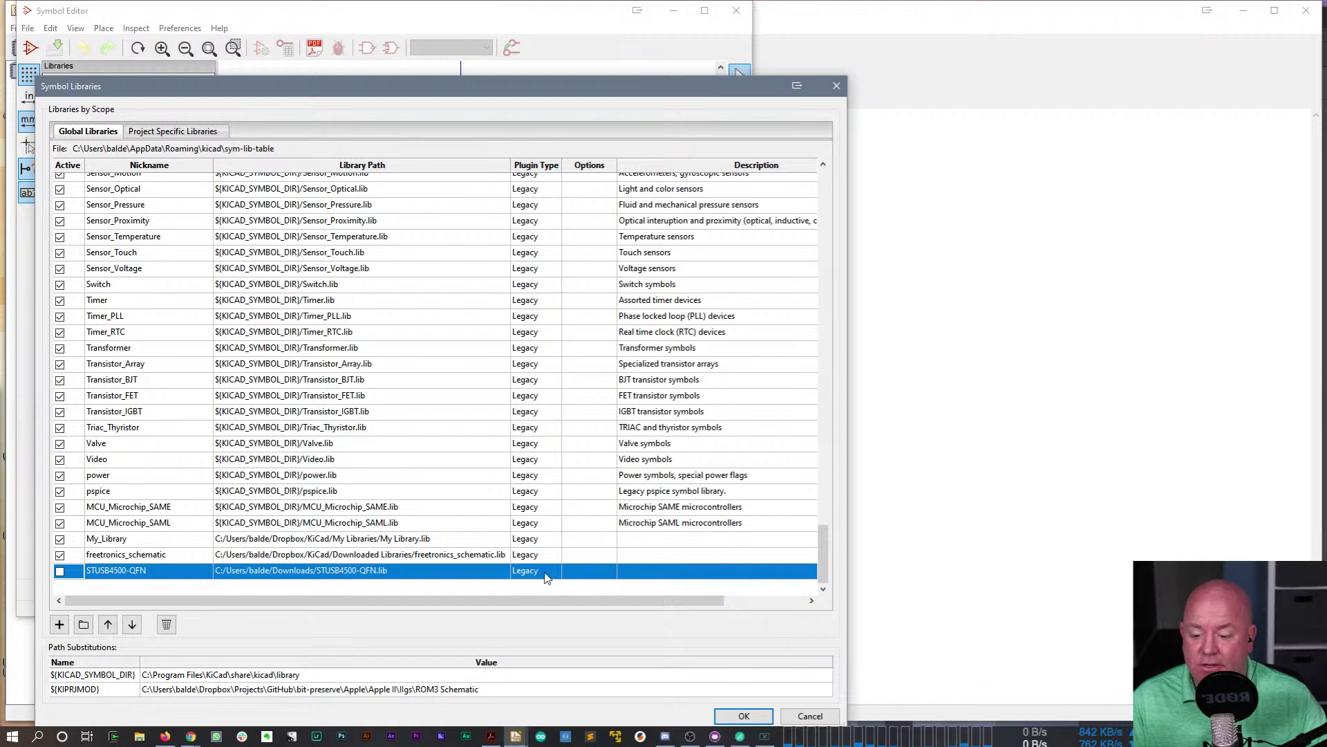
{"action": "left_click", "coordinate": [760, 718]}
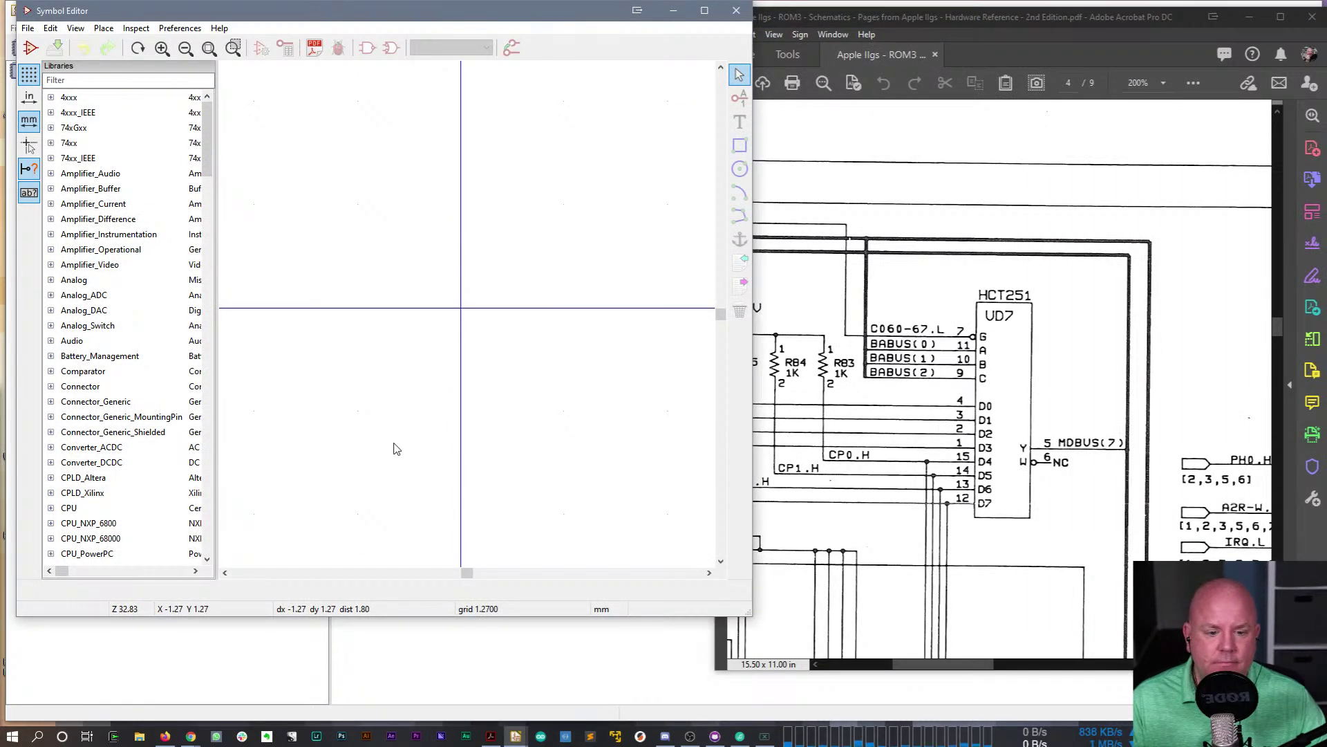
- Create symbol HCT251 with reference designator UD in the Iigs-Schematic library
{"action": "left_click", "coordinate": [118, 81]}
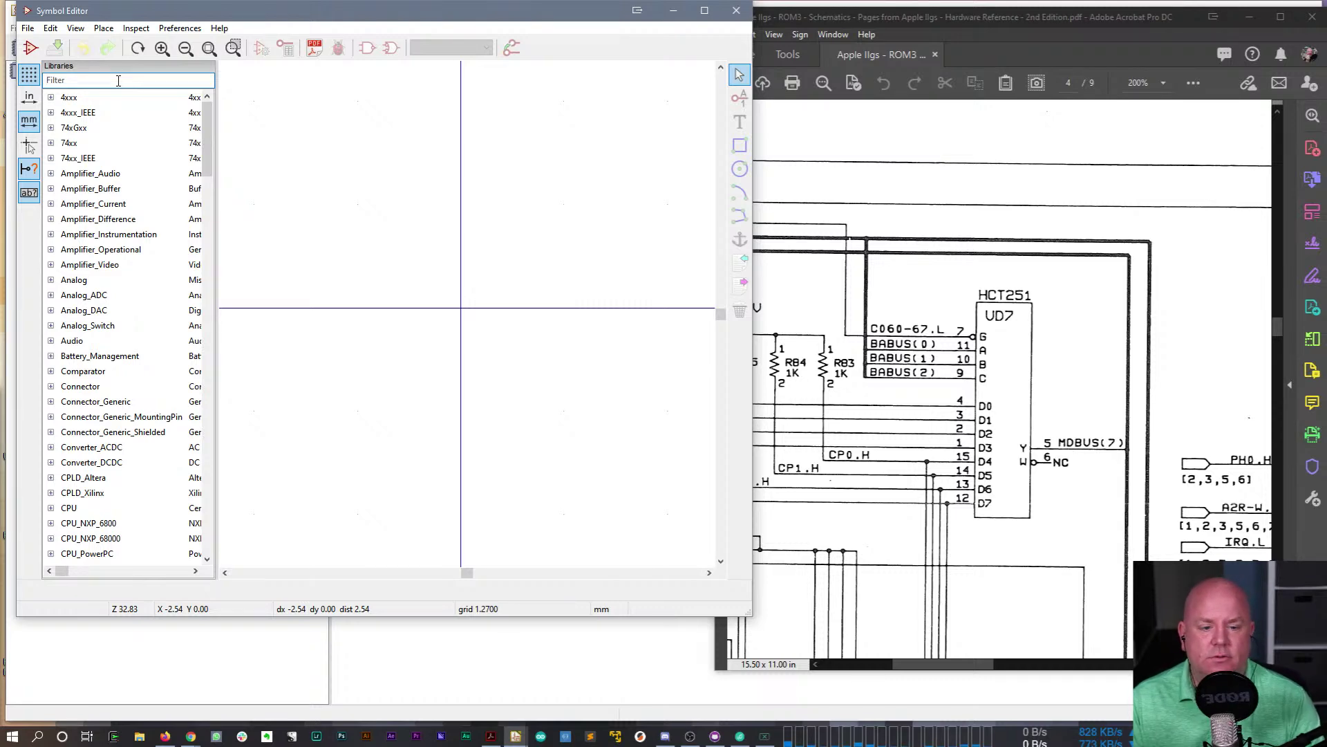
{"action": "scroll", "coordinate": [94, 328], "scroll_direction": "down", "scroll_amount": 20}
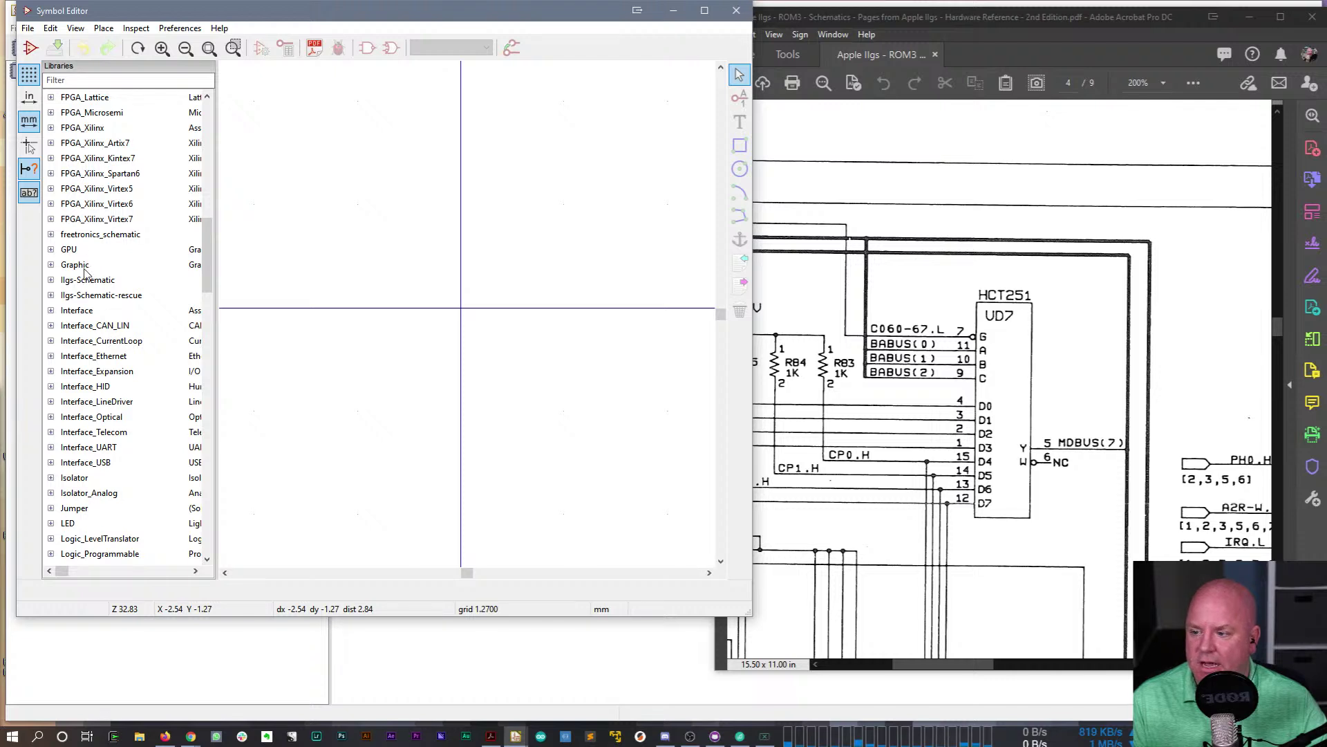
{"action": "left_click", "coordinate": [87, 281]}
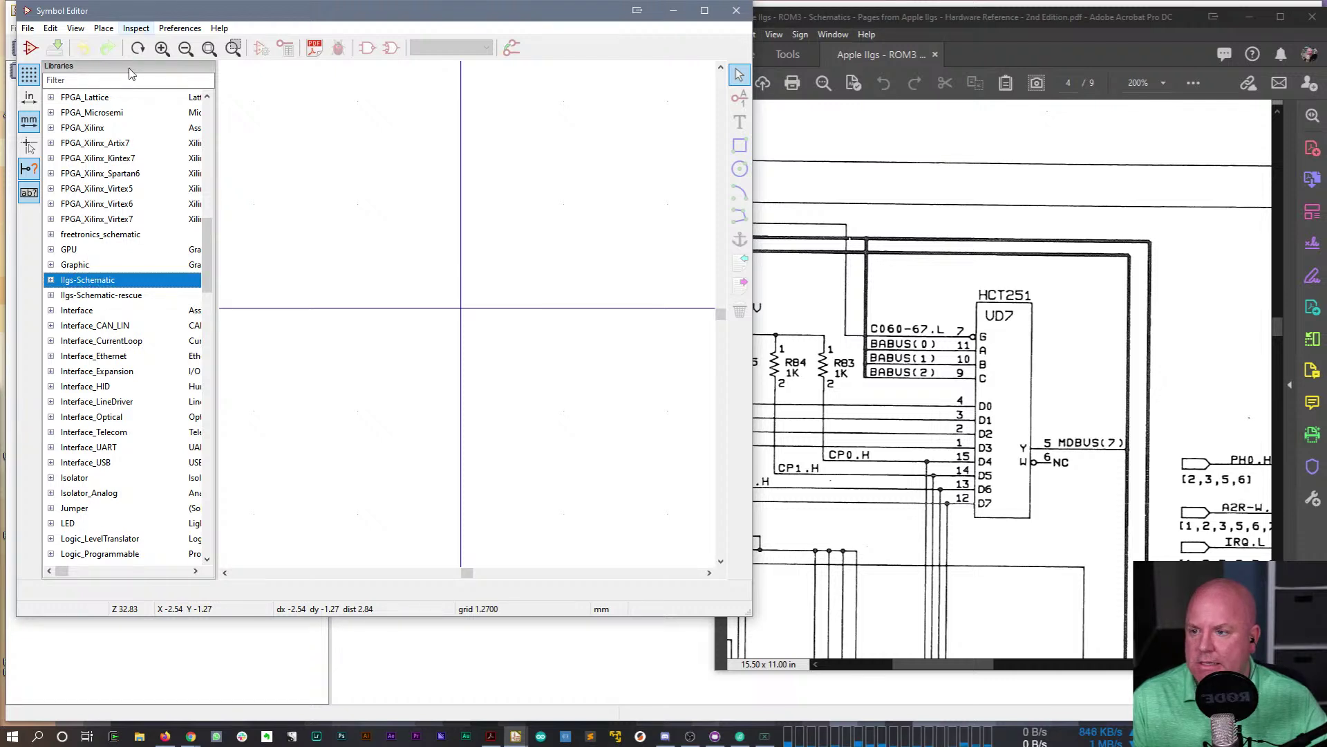
{"action": "right_click", "coordinate": [83, 279]}
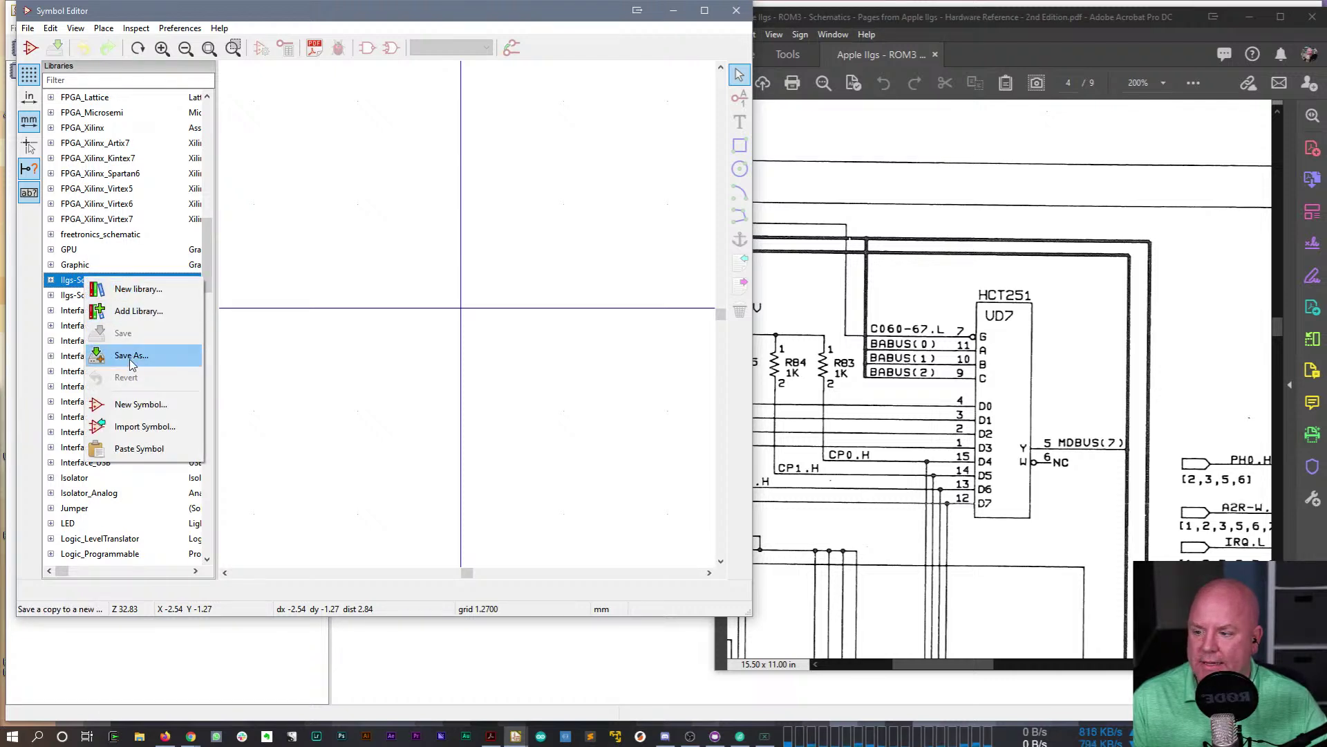
{"action": "left_click", "coordinate": [135, 405]}
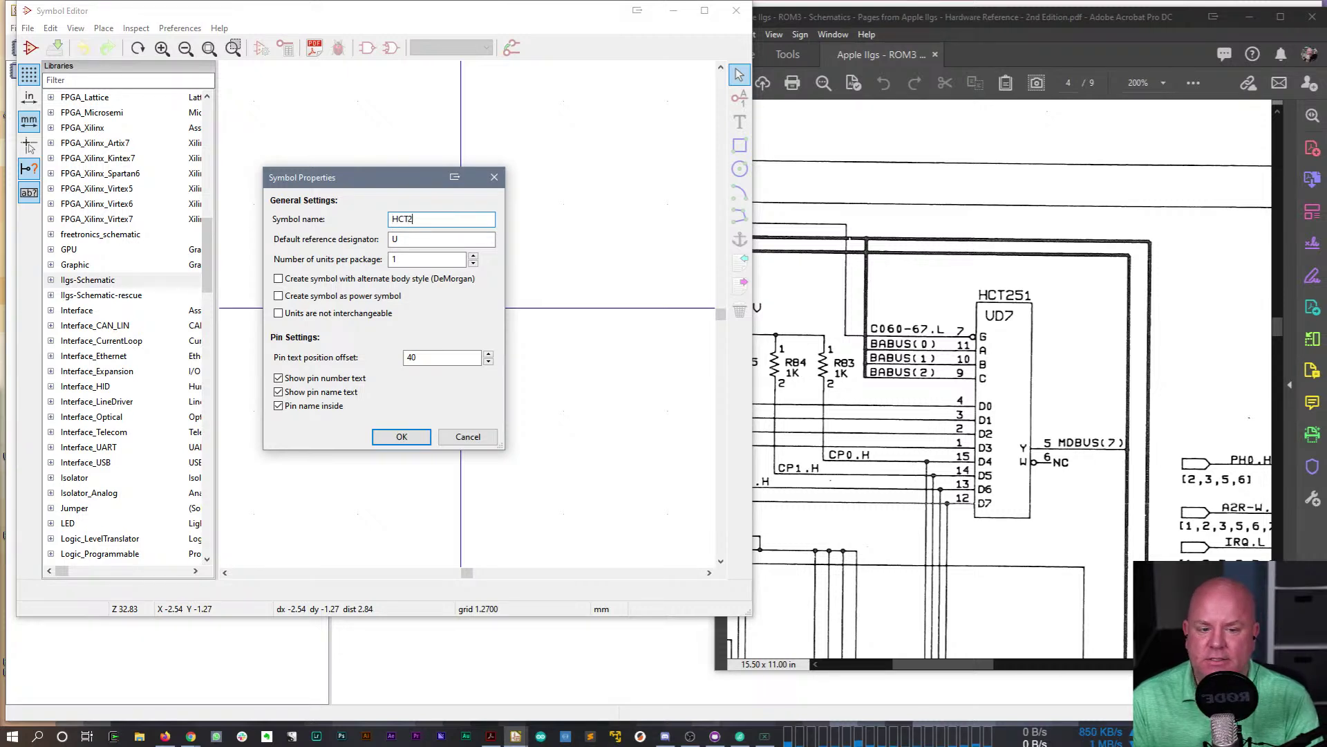
{"action": "key", "text": "Tab"}
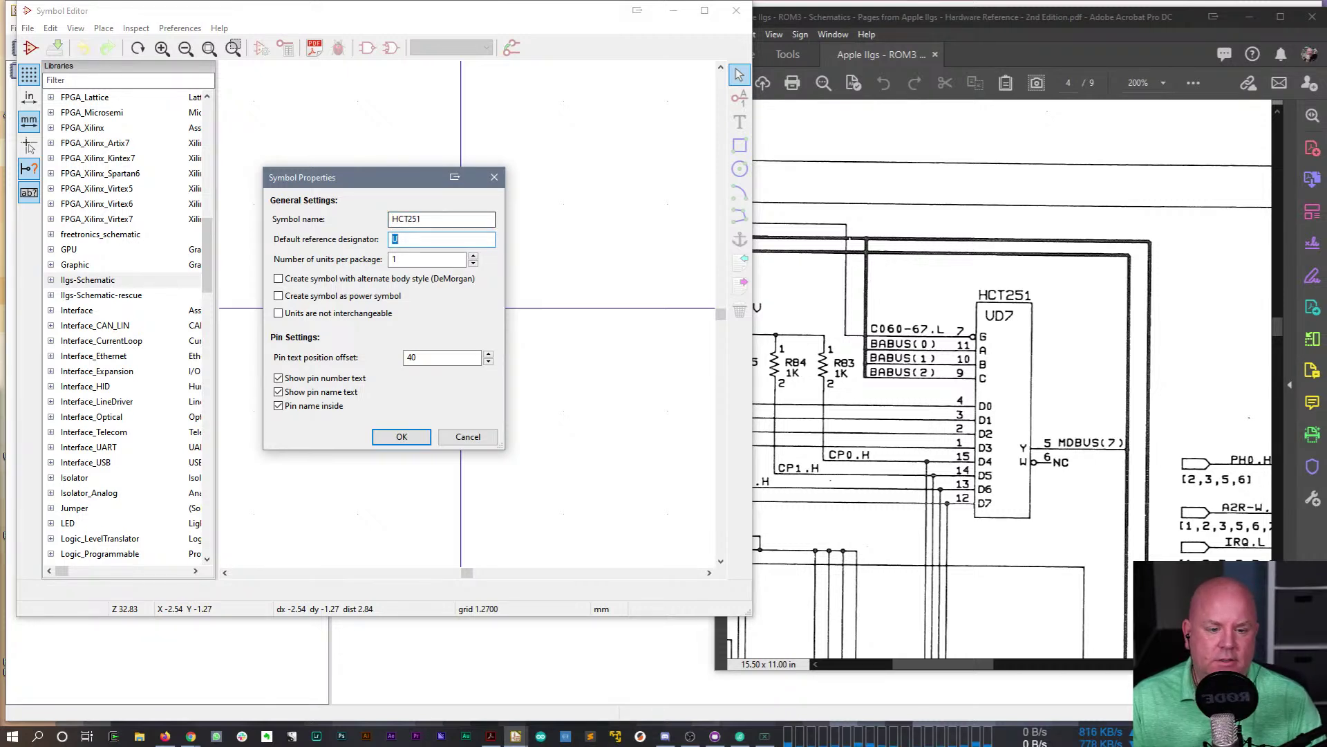
{"action": "type", "text": "UD"}
{"action": "key", "text": "Tab"}
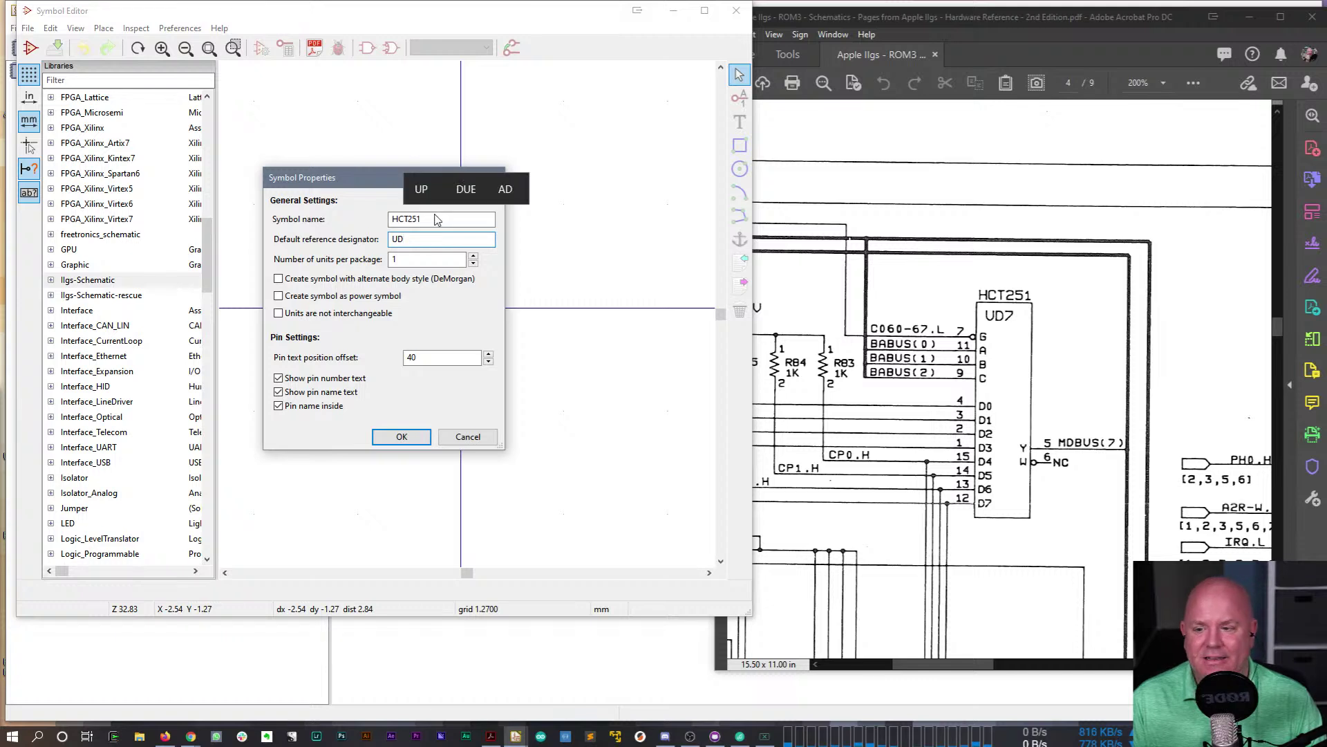
{"action": "left_click", "coordinate": [402, 436]}
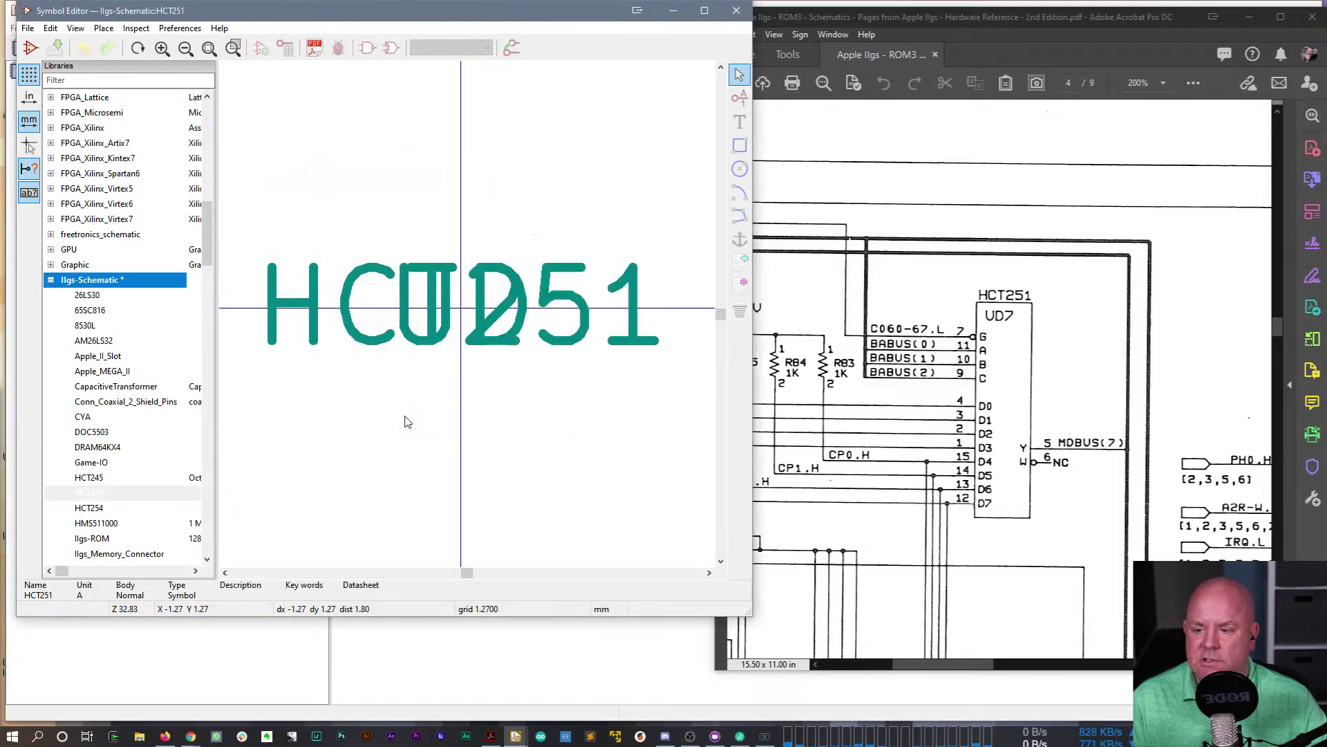
- Move the HCT251 value field down below the UD reference
{"action": "left_click", "coordinate": [465, 332]}
{"action": "left_click", "coordinate": [512, 388]}
{"action": "left_click_drag", "start_coordinate": [453, 324], "coordinate": [454, 398]}
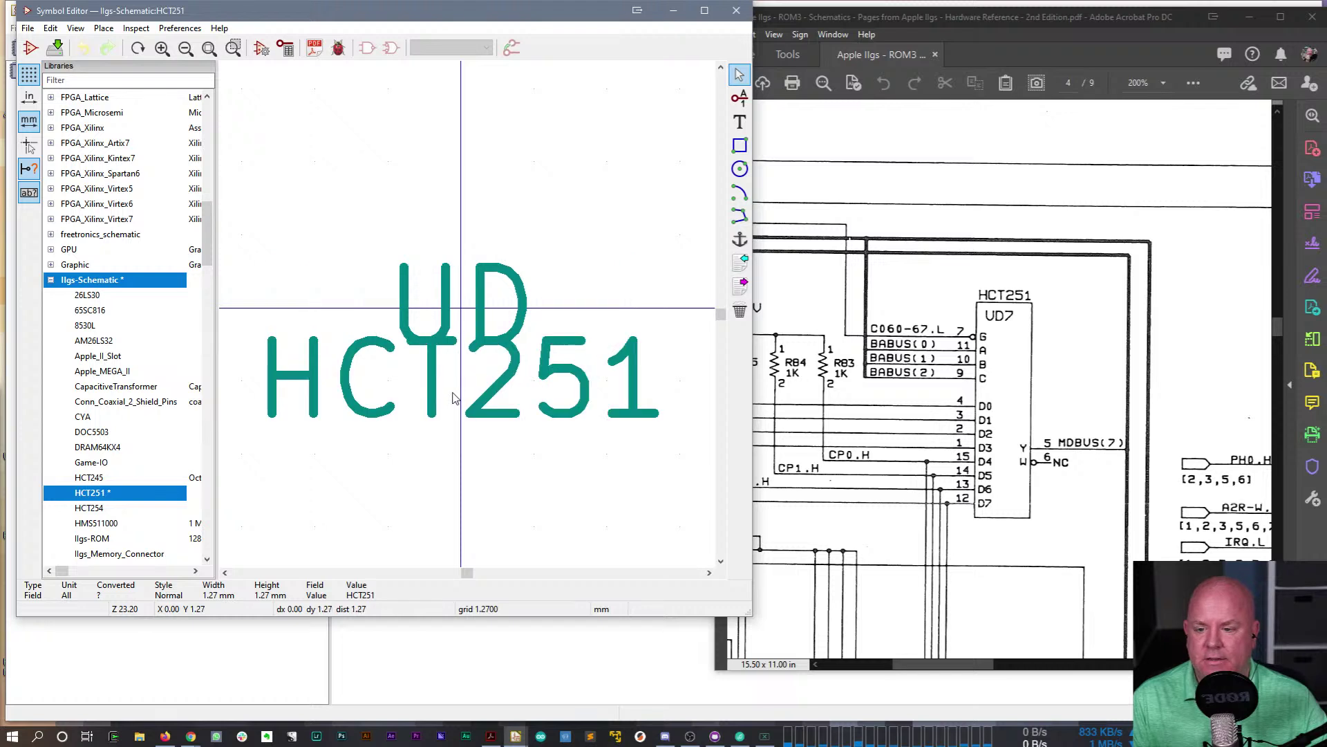
{"action": "left_click", "coordinate": [479, 433]}
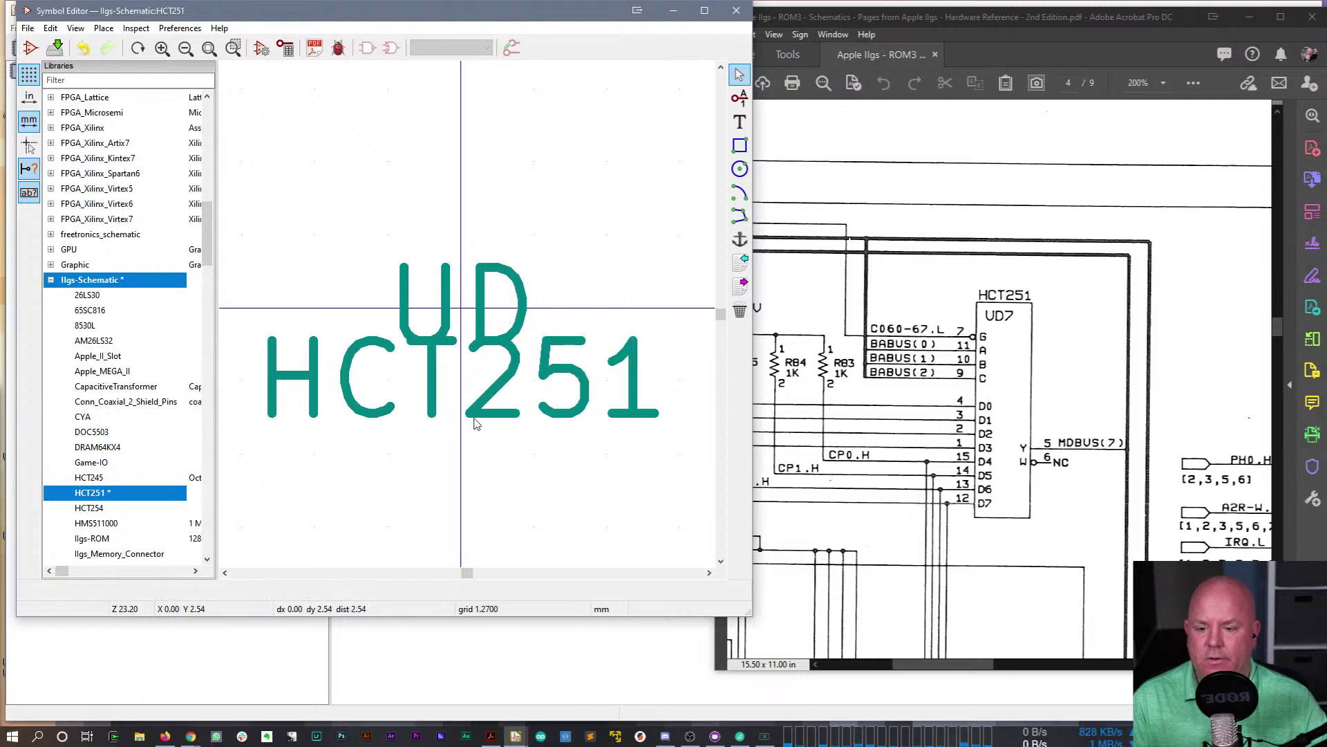
{"action": "left_click_drag", "start_coordinate": [498, 418], "coordinate": [488, 453]}
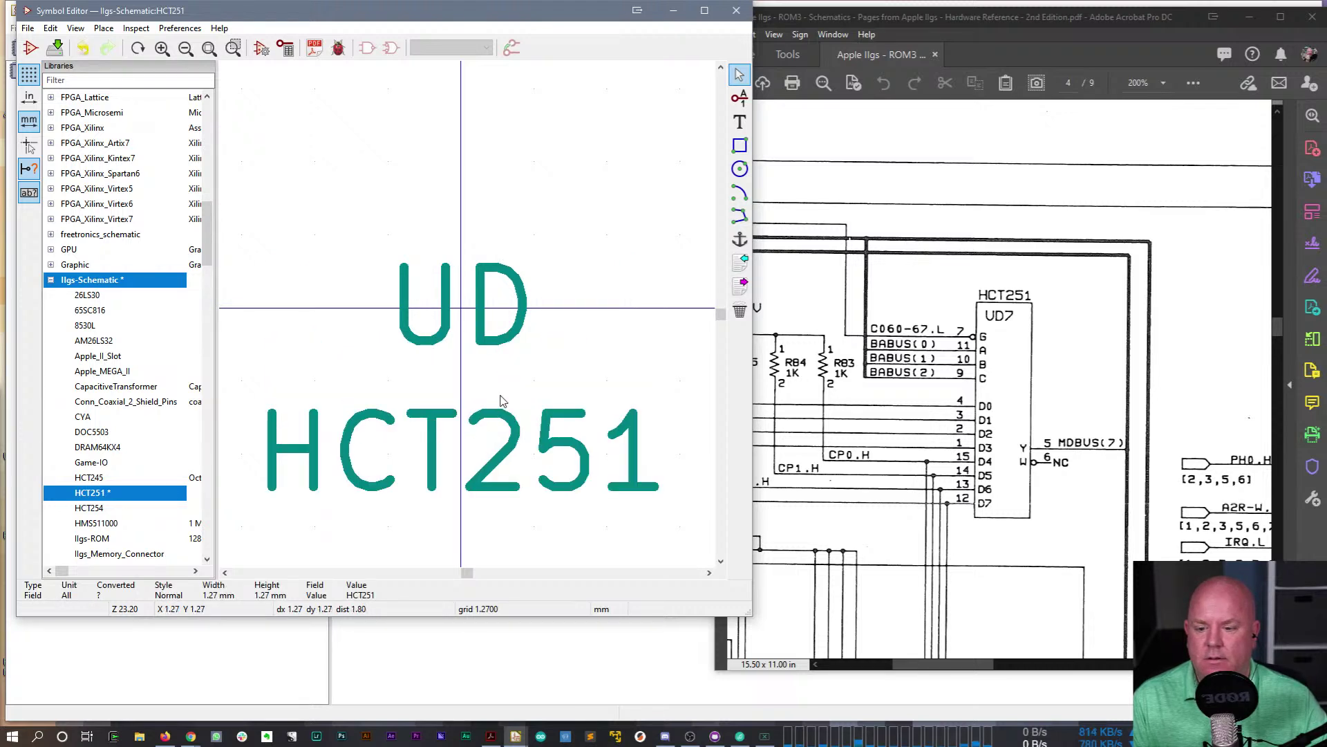
{"action": "scroll", "coordinate": [484, 408], "scroll_direction": "down", "scroll_amount": 5}
- Add pin G, number 7, inverted style, pointing right, on the symbol's left side
{"action": "left_click", "coordinate": [740, 100]}
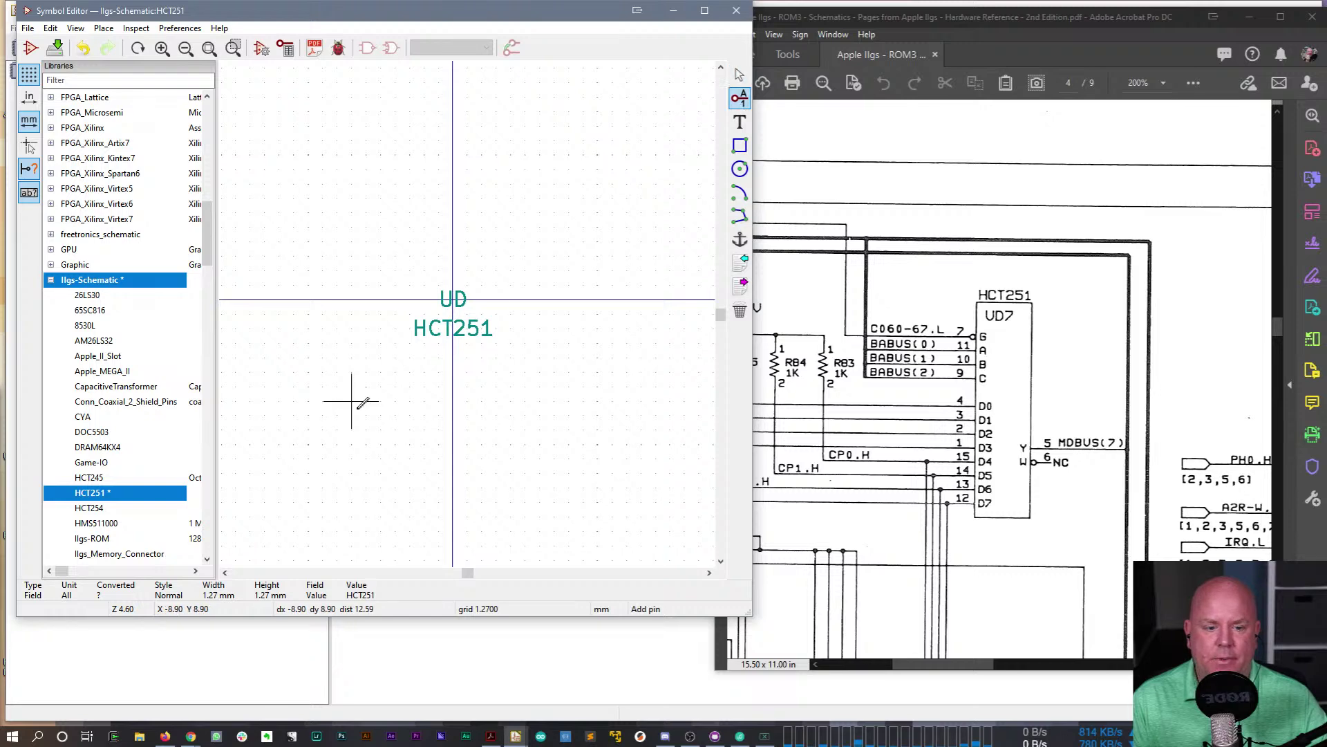
{"action": "left_click", "coordinate": [437, 394]}
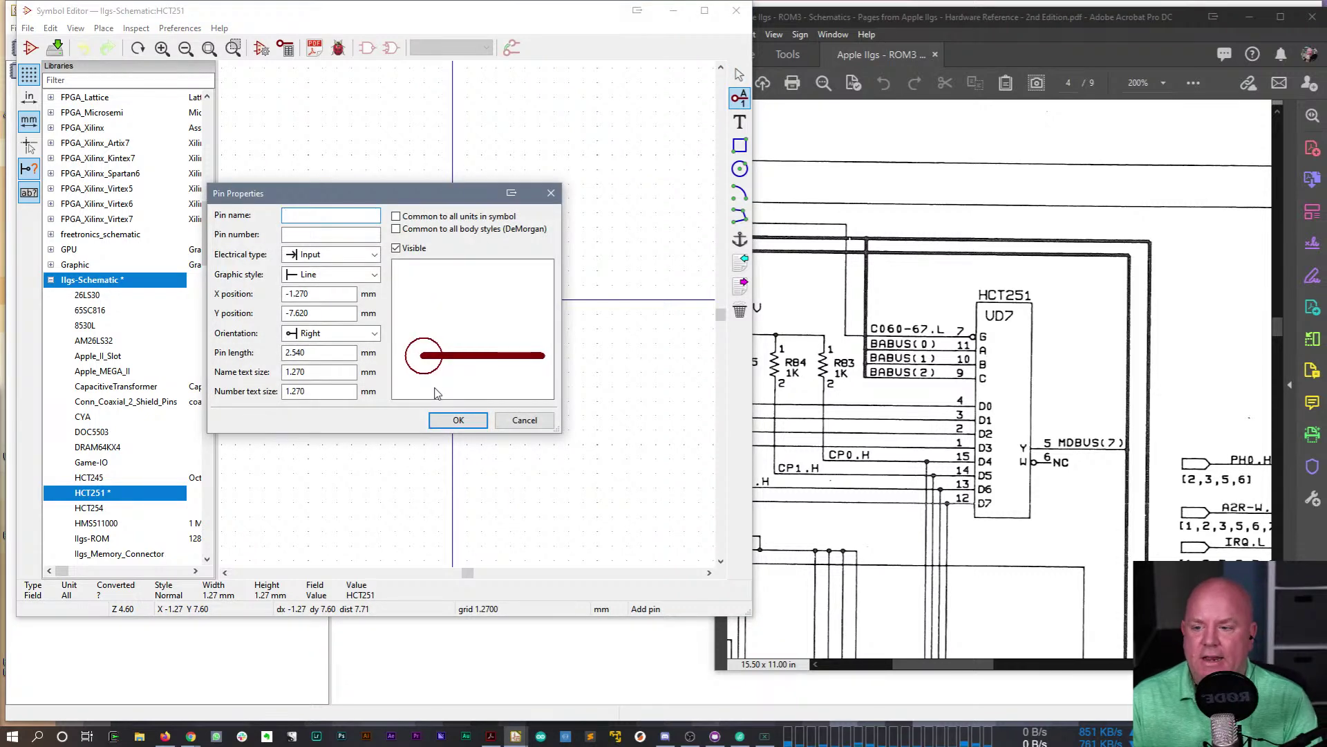
{"action": "type", "text": "G"}
{"action": "key", "text": "Tab"}
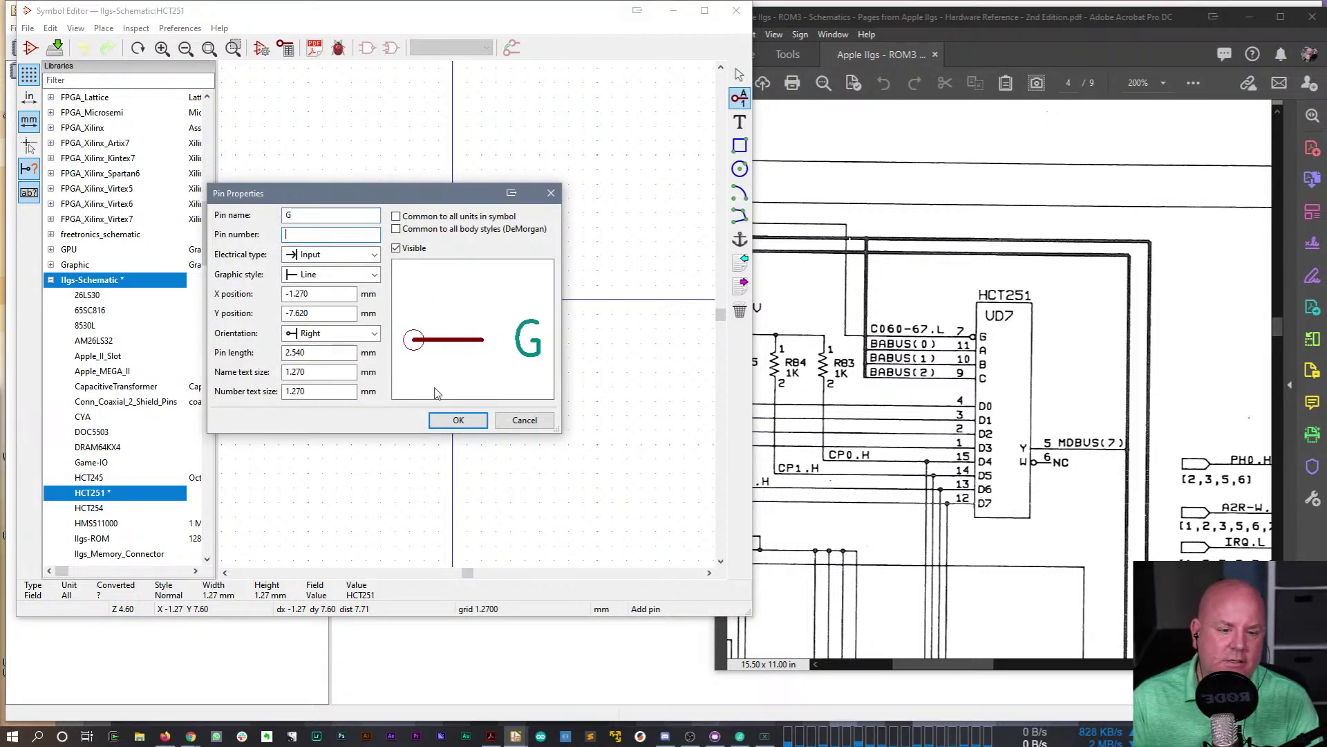
{"action": "type", "text": "7"}
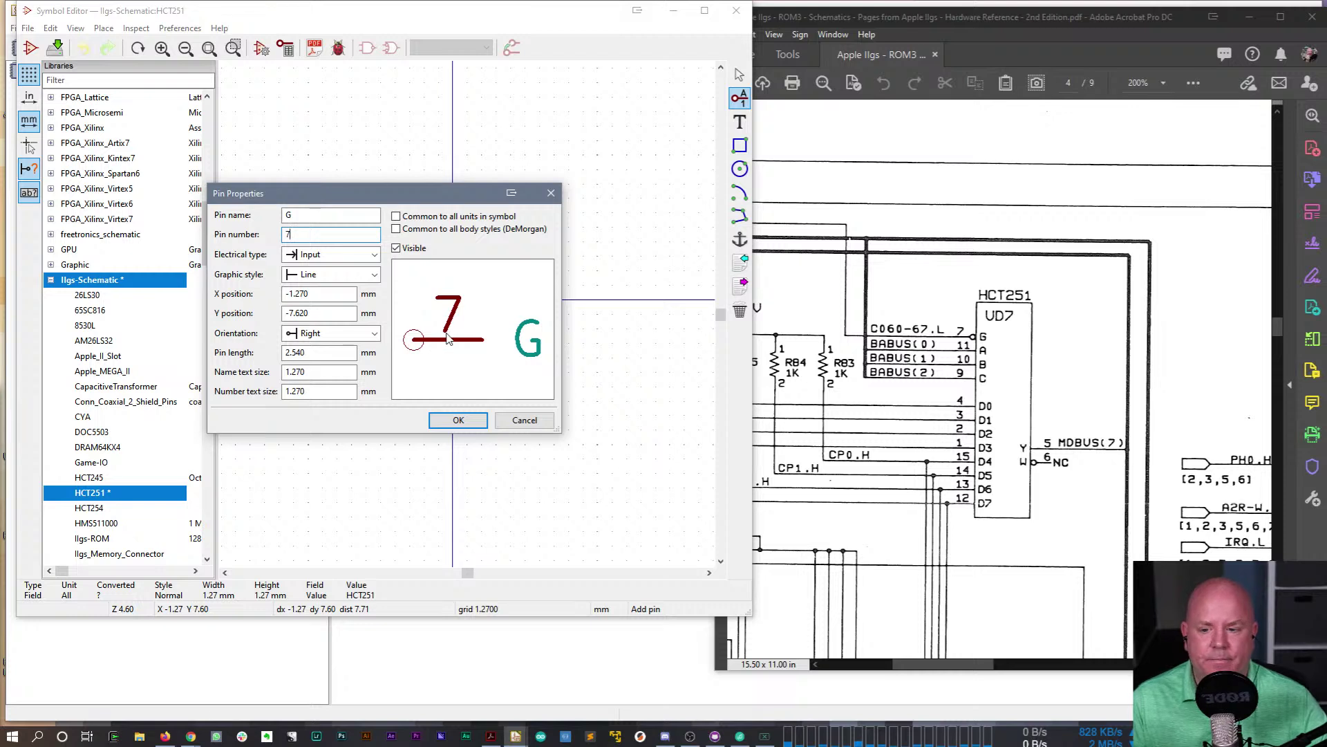
{"action": "left_click", "coordinate": [344, 274]}
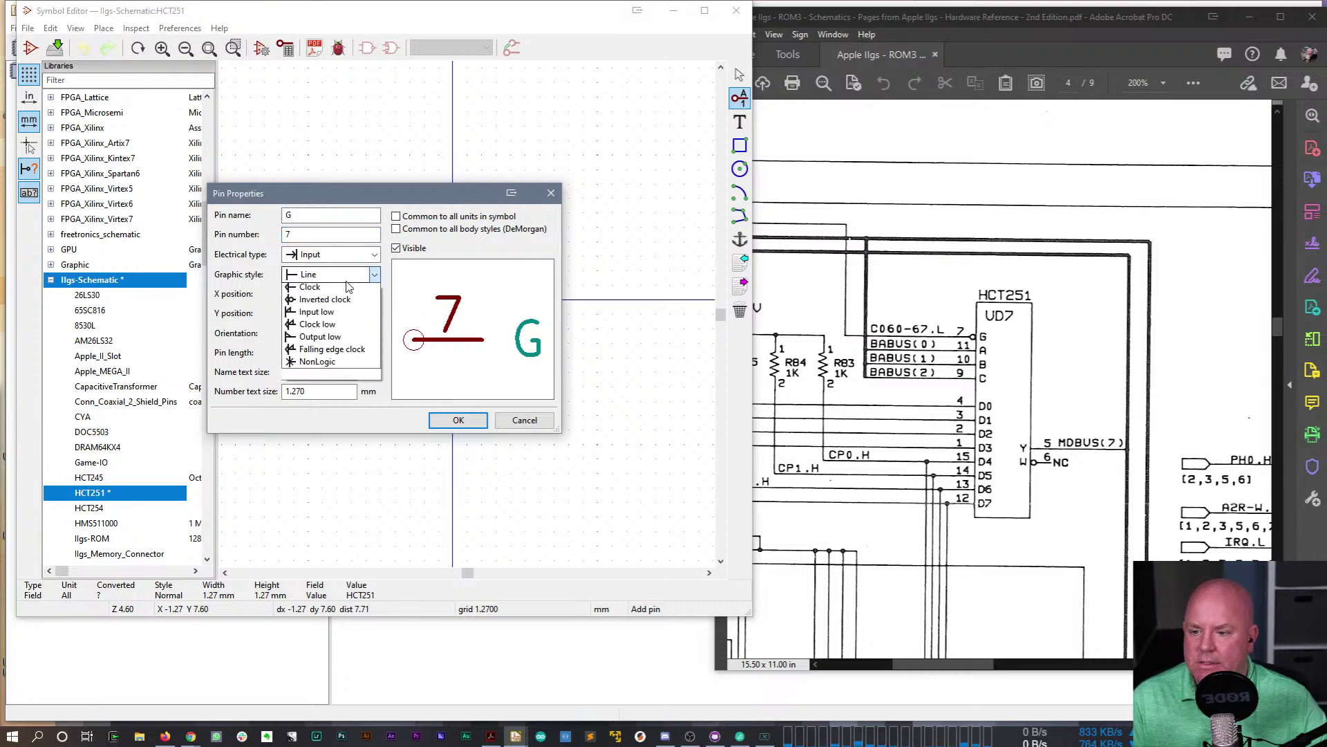
{"action": "left_click", "coordinate": [331, 305]}
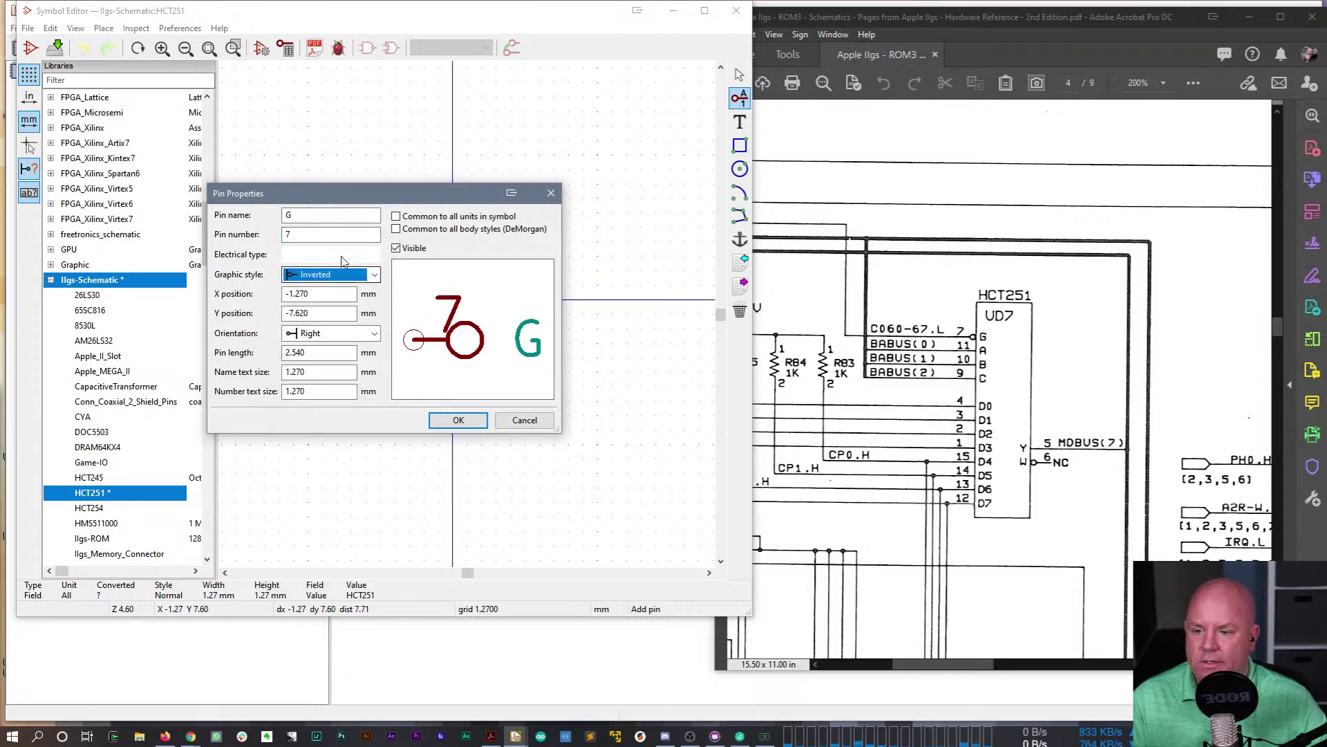
{"action": "left_click", "coordinate": [342, 335]}
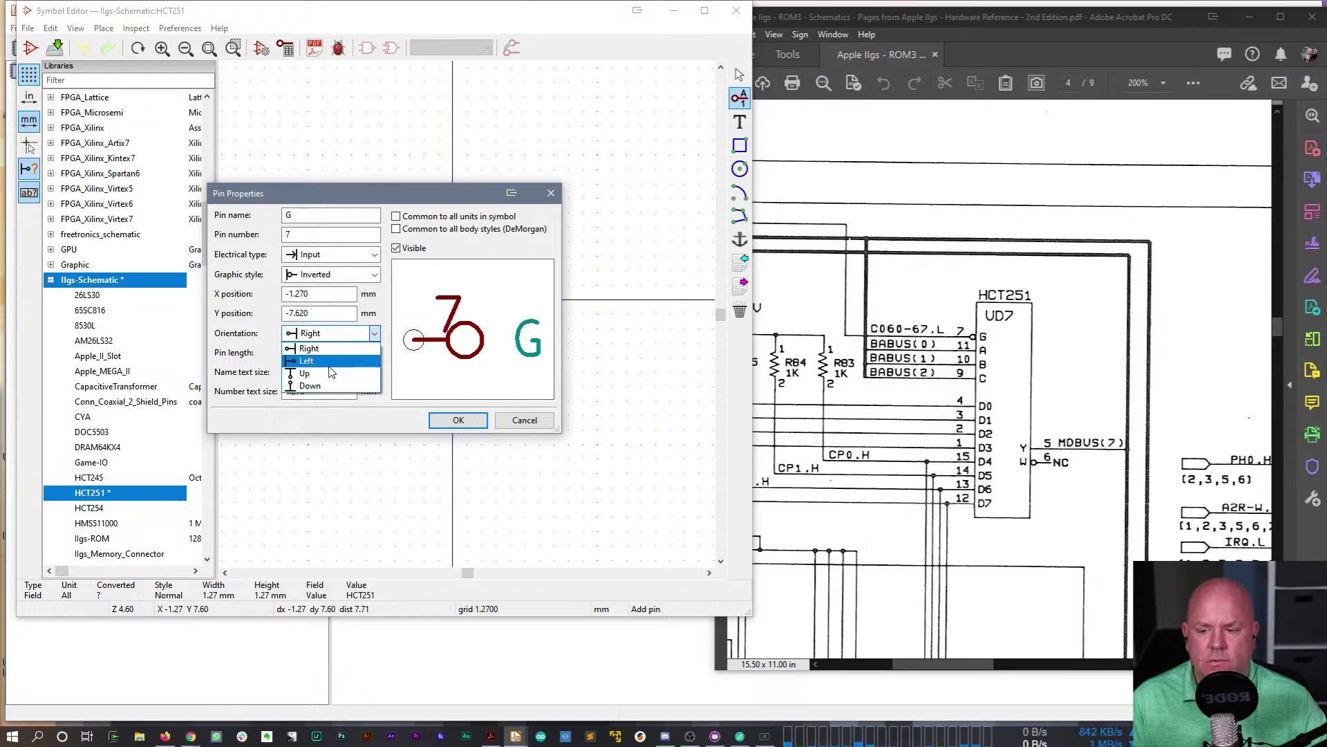
{"action": "left_click", "coordinate": [309, 348]}
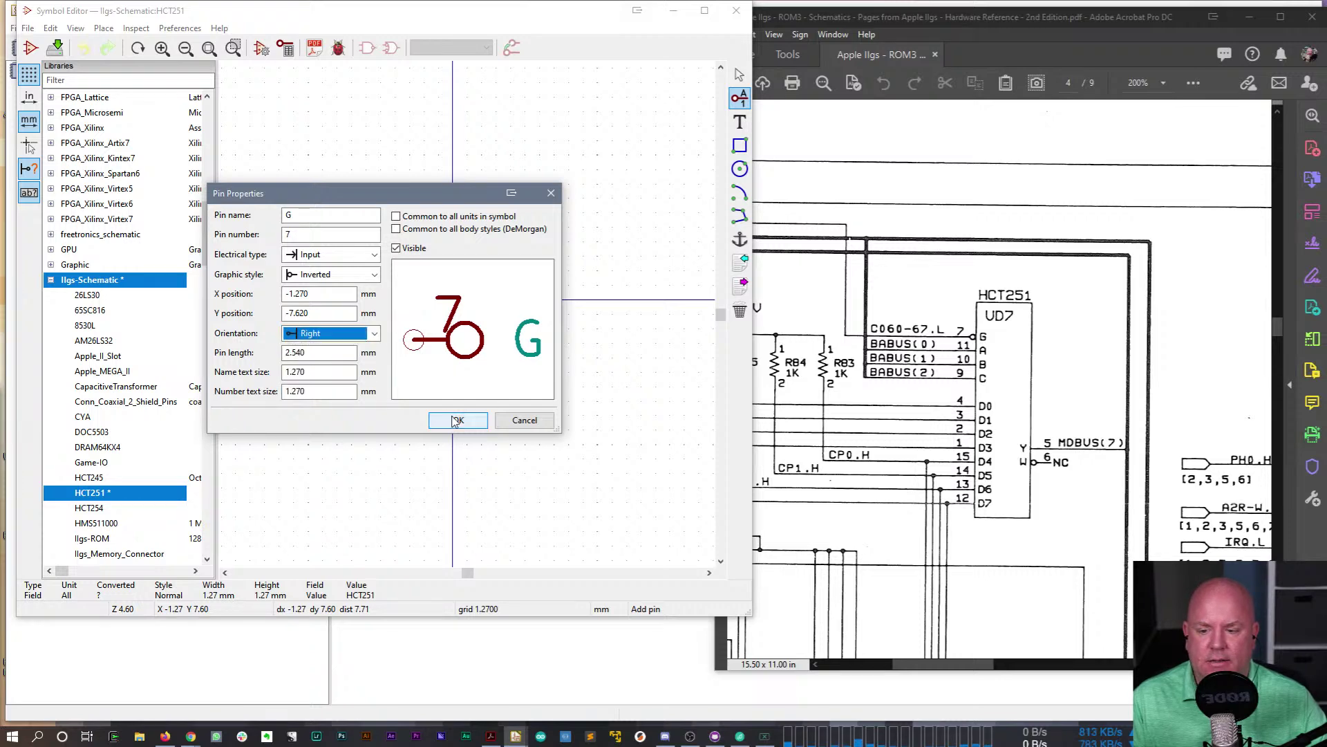
{"action": "left_click", "coordinate": [458, 420]}
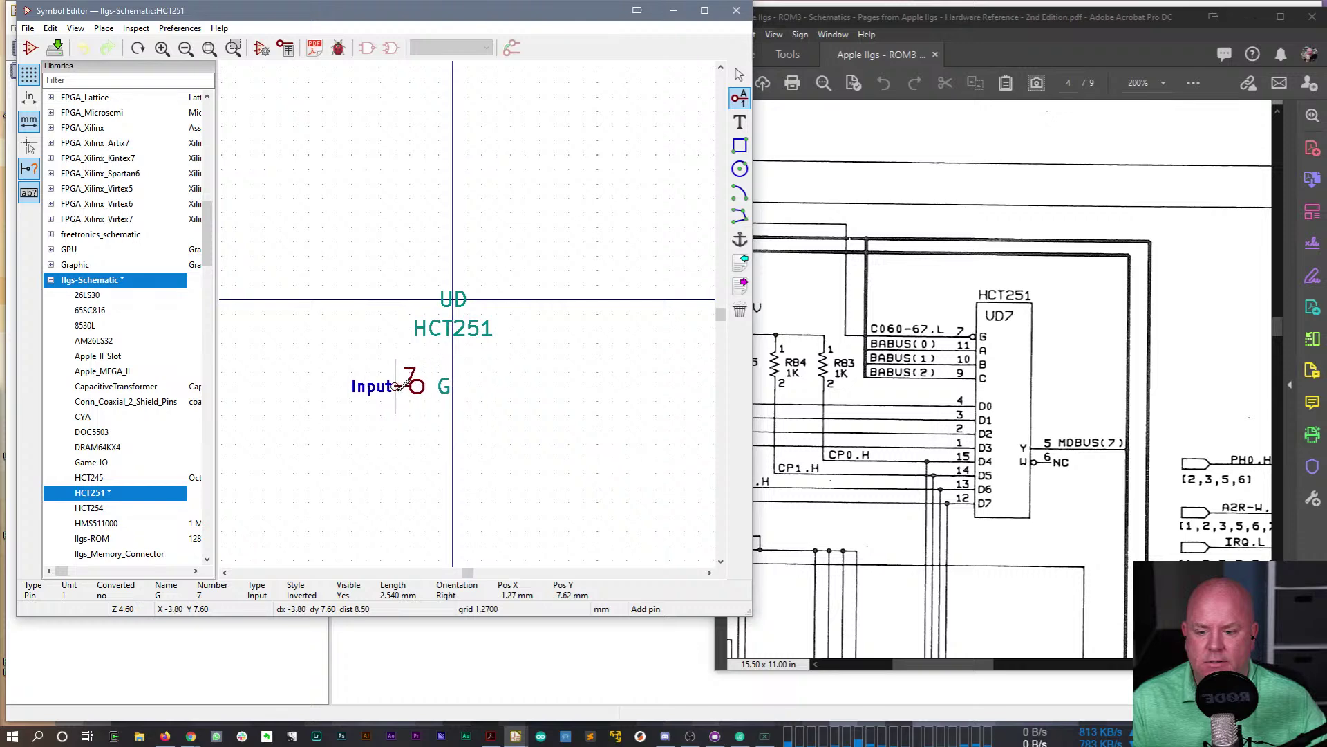
{"action": "left_click", "coordinate": [380, 386]}
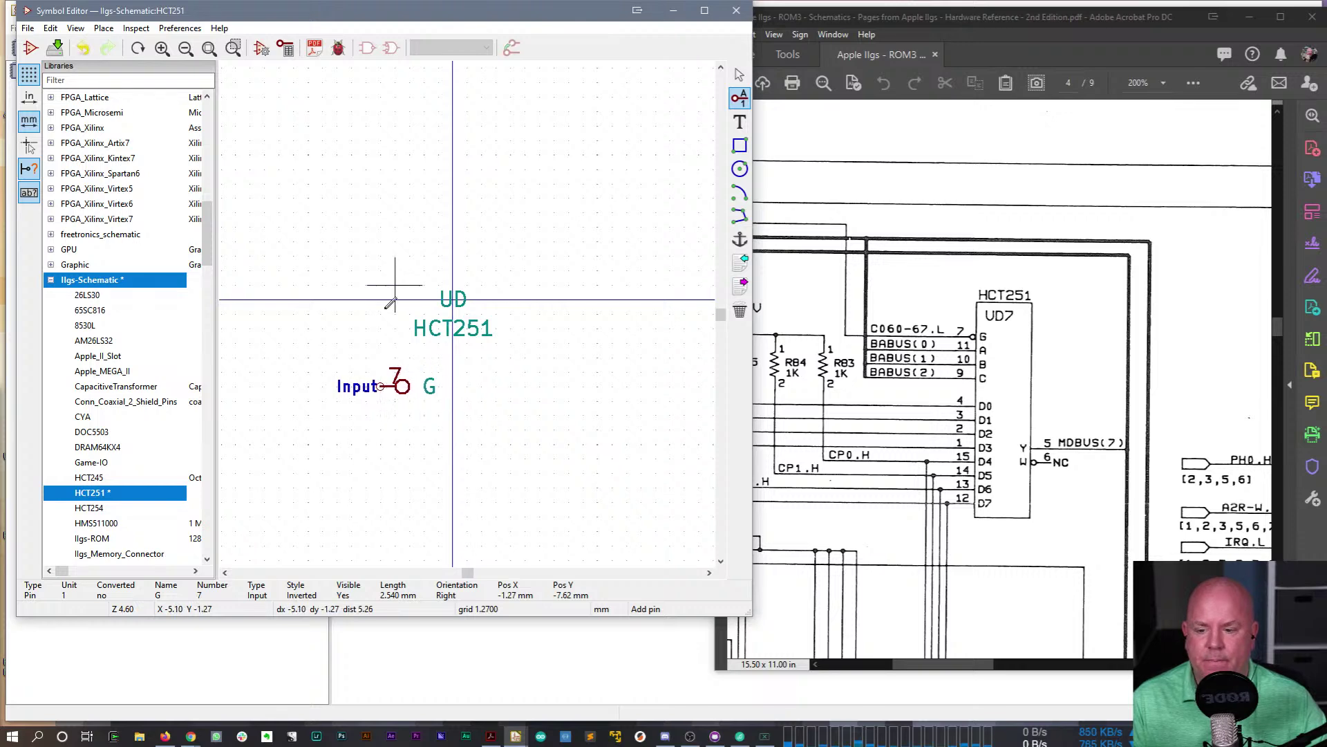
- Add plain-line input pin A, number 11, below pin G
{"action": "left_click", "coordinate": [380, 415]}
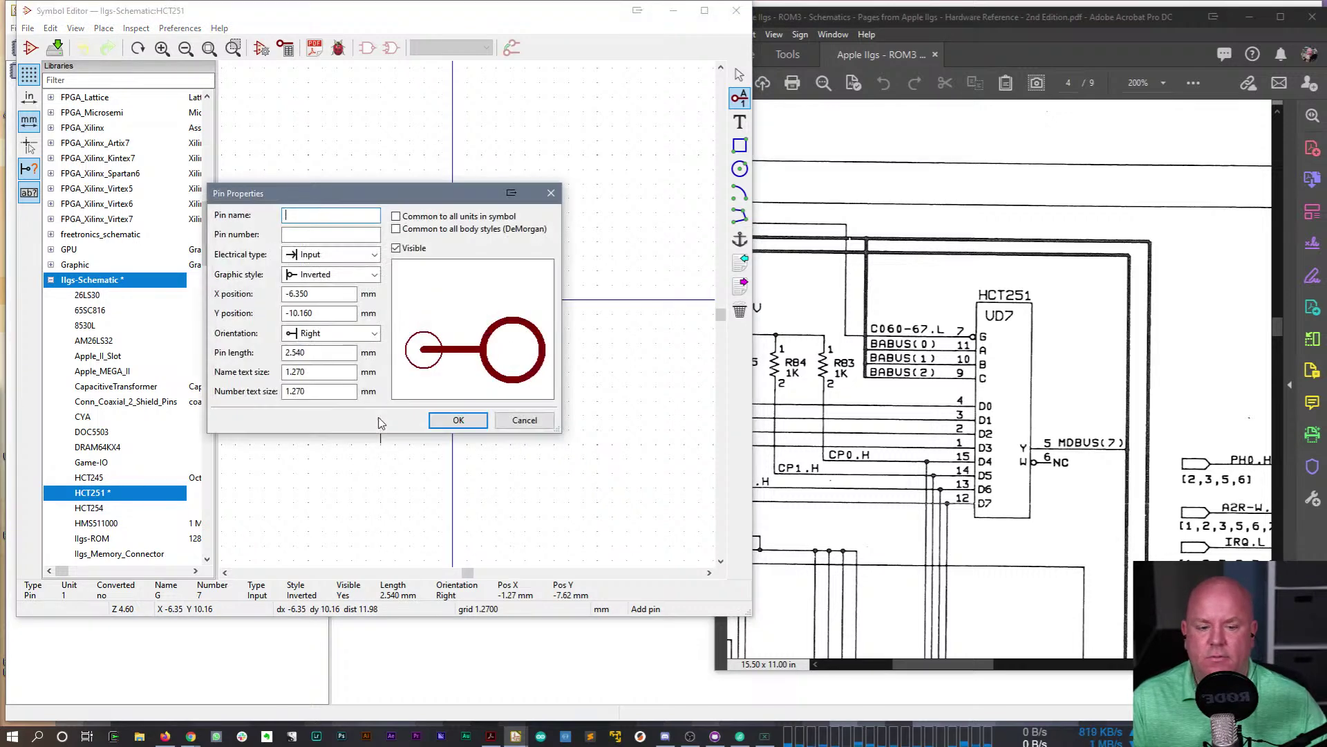
{"action": "type", "text": "A"}
{"action": "key", "text": "Tab"}
{"action": "type", "text": "11"}
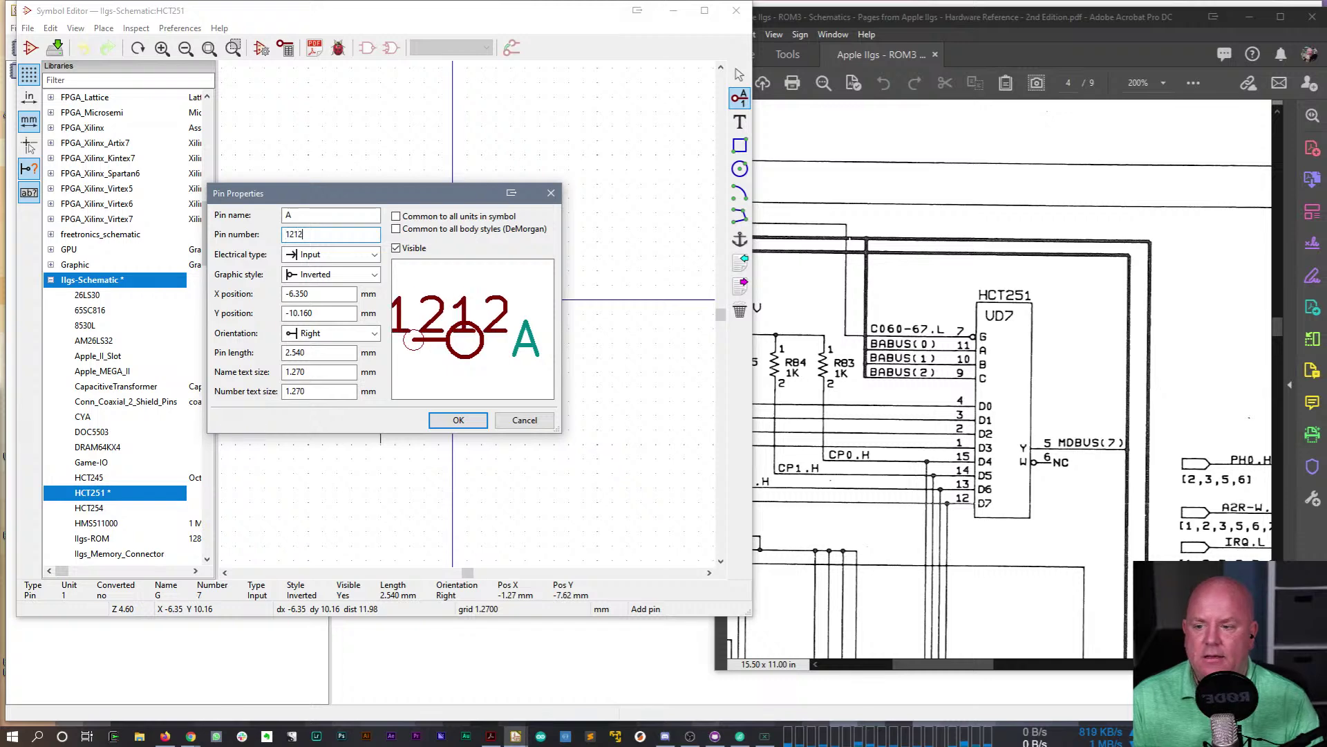
{"action": "left_click", "coordinate": [312, 277]}
{"action": "left_click", "coordinate": [314, 291]}
{"action": "left_click", "coordinate": [458, 419]}
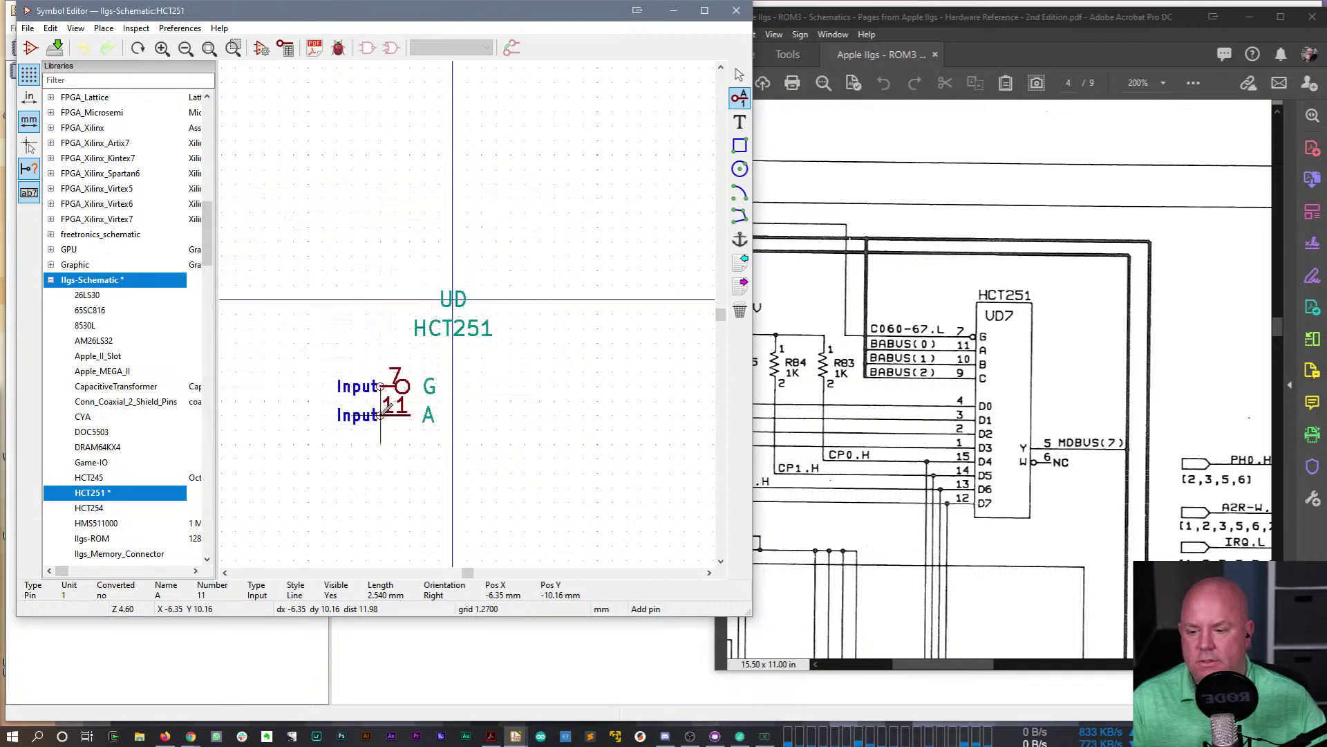
- Add pins B (10) and C (9) below pin A
{"action": "left_click", "coordinate": [381, 444]}
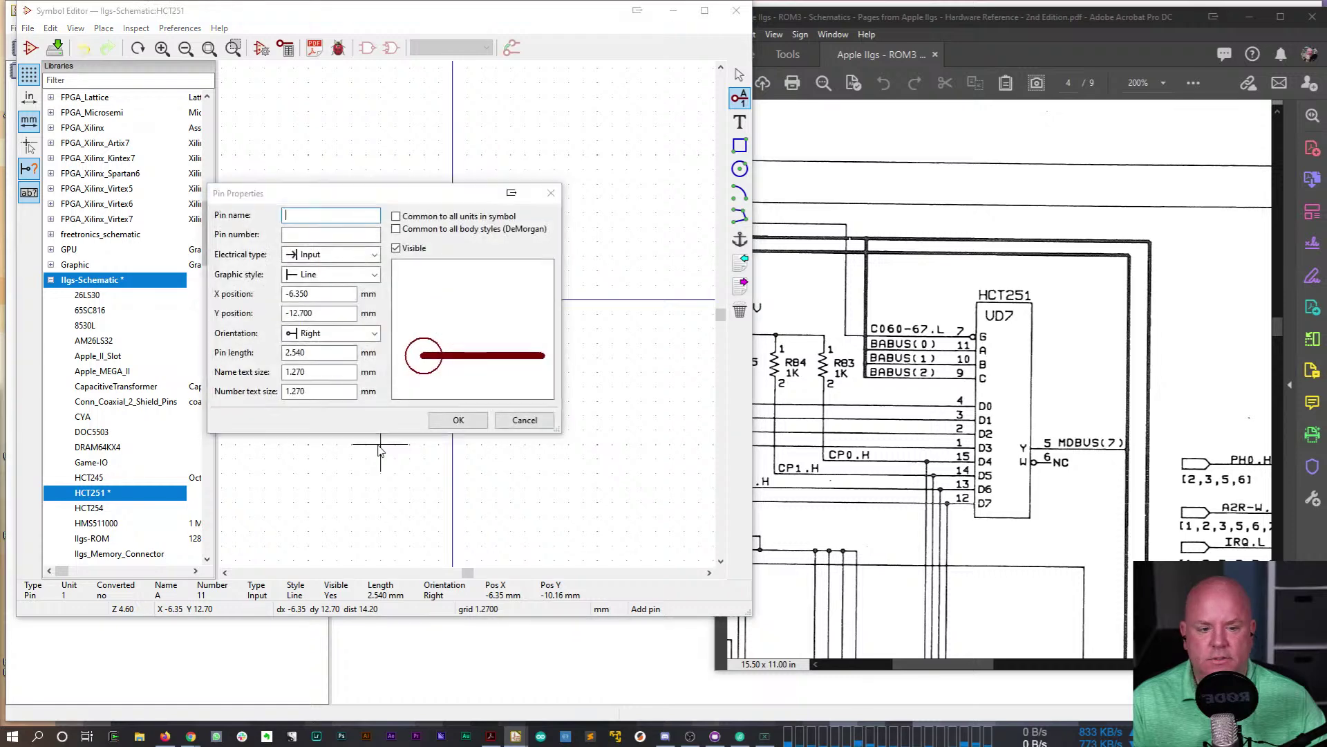
{"action": "type", "text": "B"}
{"action": "key", "text": "Tab"}
{"action": "type", "text": "10"}
{"action": "key", "text": "Return"}
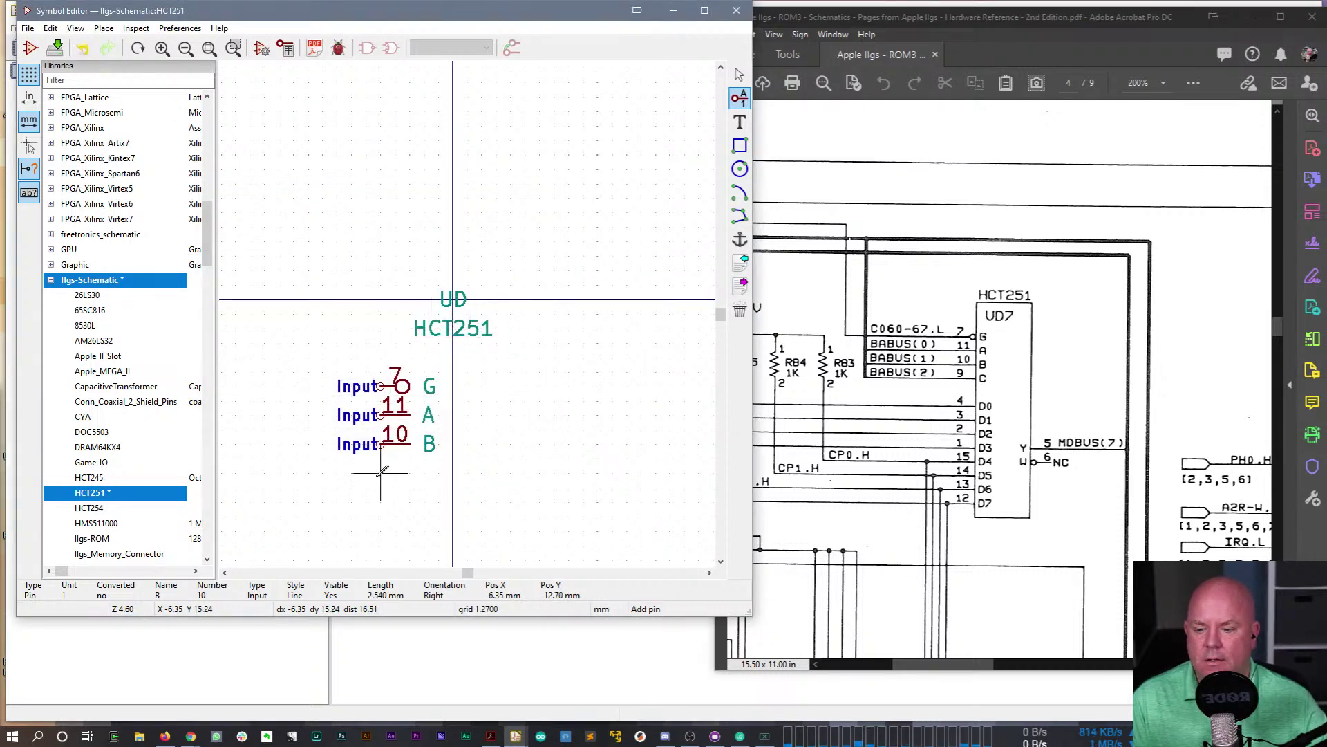
{"action": "left_click", "coordinate": [380, 473]}
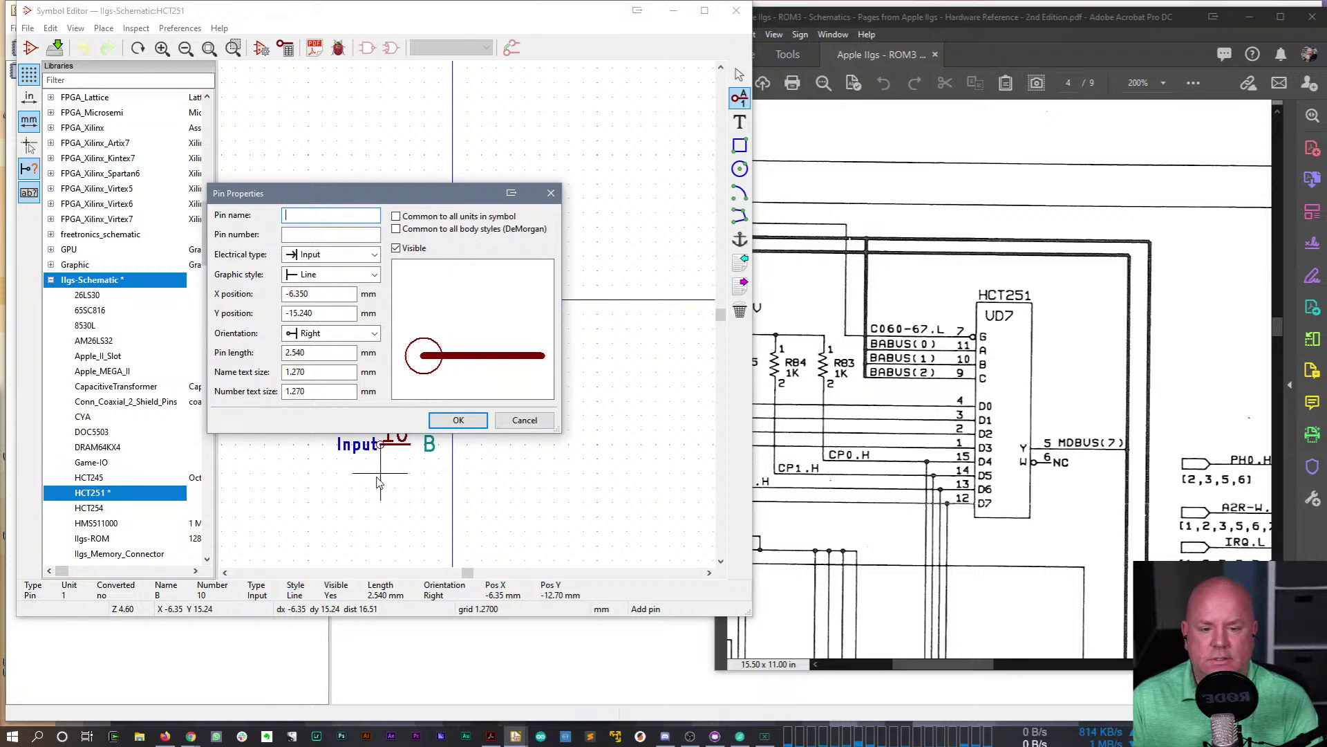
{"action": "type", "text": "C"}
{"action": "key", "text": "Tab"}
{"action": "type", "text": "9"}
{"action": "key", "text": "Return"}
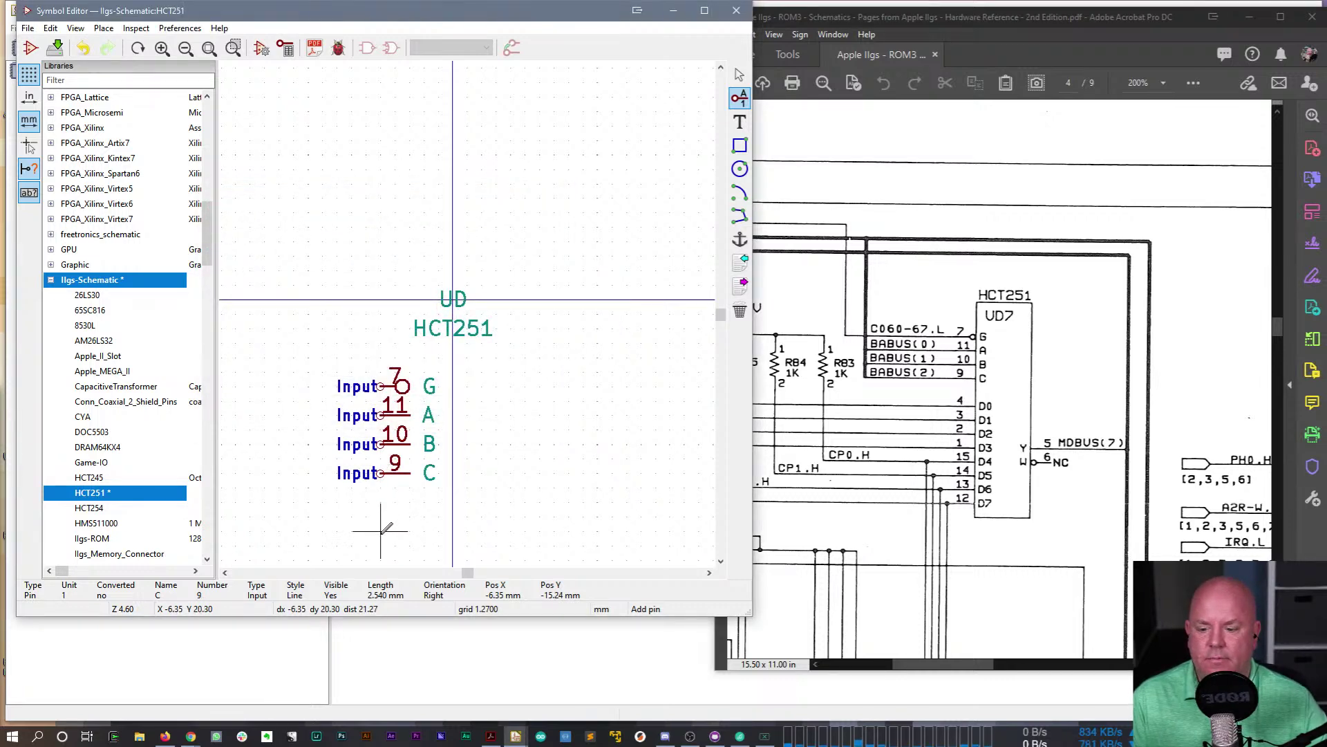
- Add pin D0 (4) a gap below C, then define pin D1 numbered 3
{"action": "left_click", "coordinate": [380, 531]}
{"action": "type", "text": "D0"}
{"action": "key", "text": "Tab"}
{"action": "type", "text": "4"}
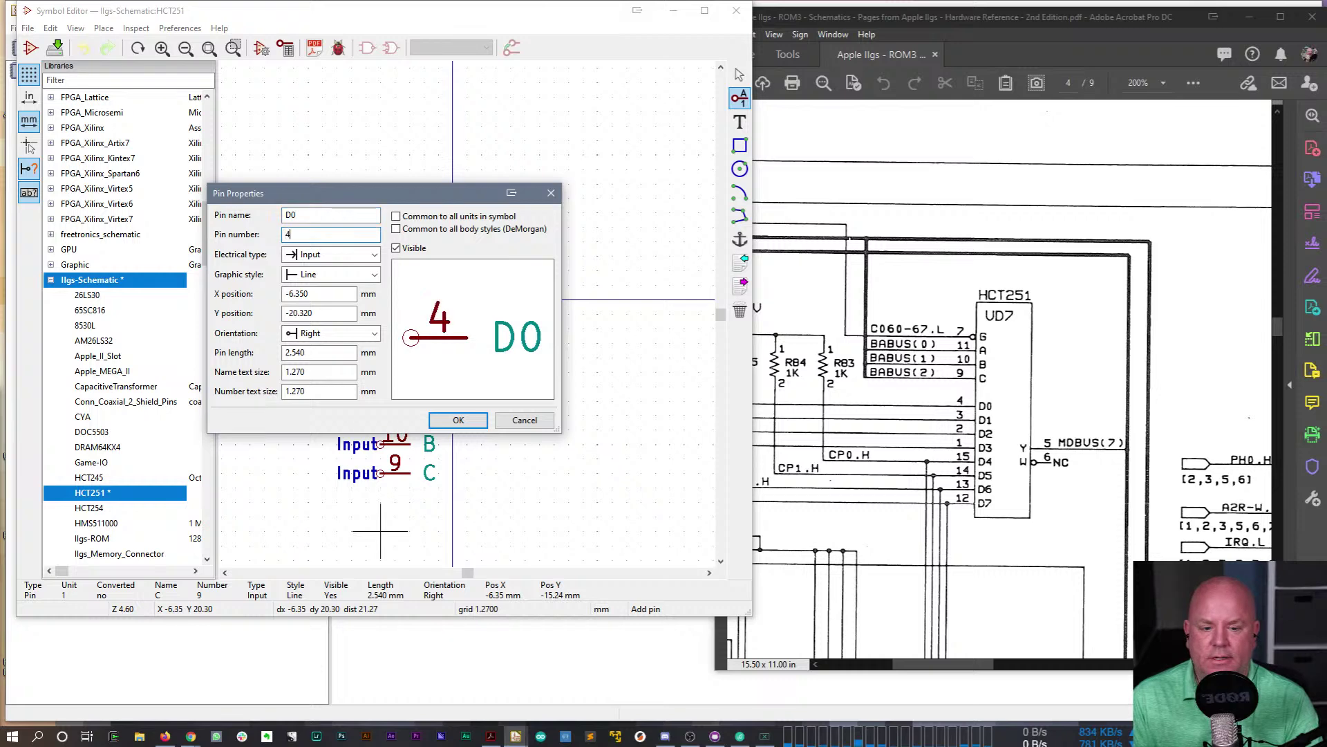
{"action": "key", "text": "Return"}
{"action": "middle_click_drag", "start_coordinate": [382, 530], "coordinate": [410, 246]}
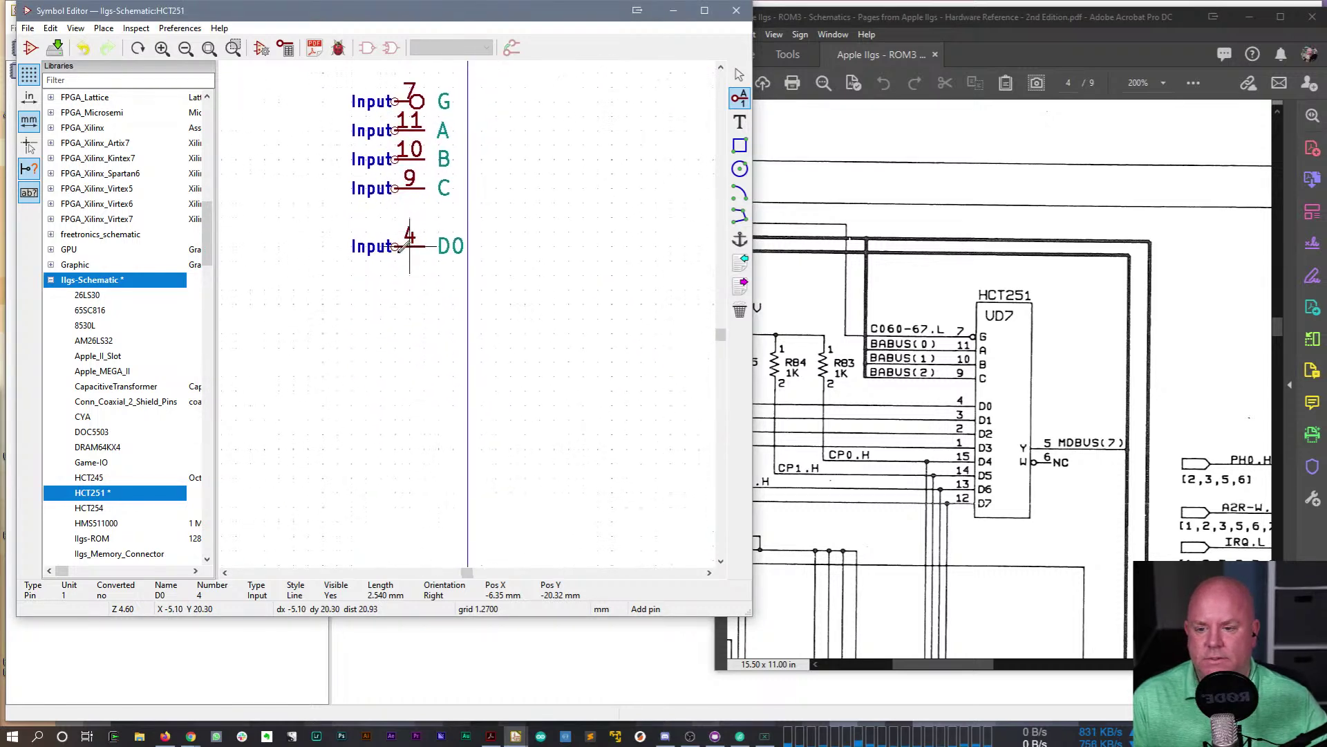
{"action": "left_click", "coordinate": [395, 280]}
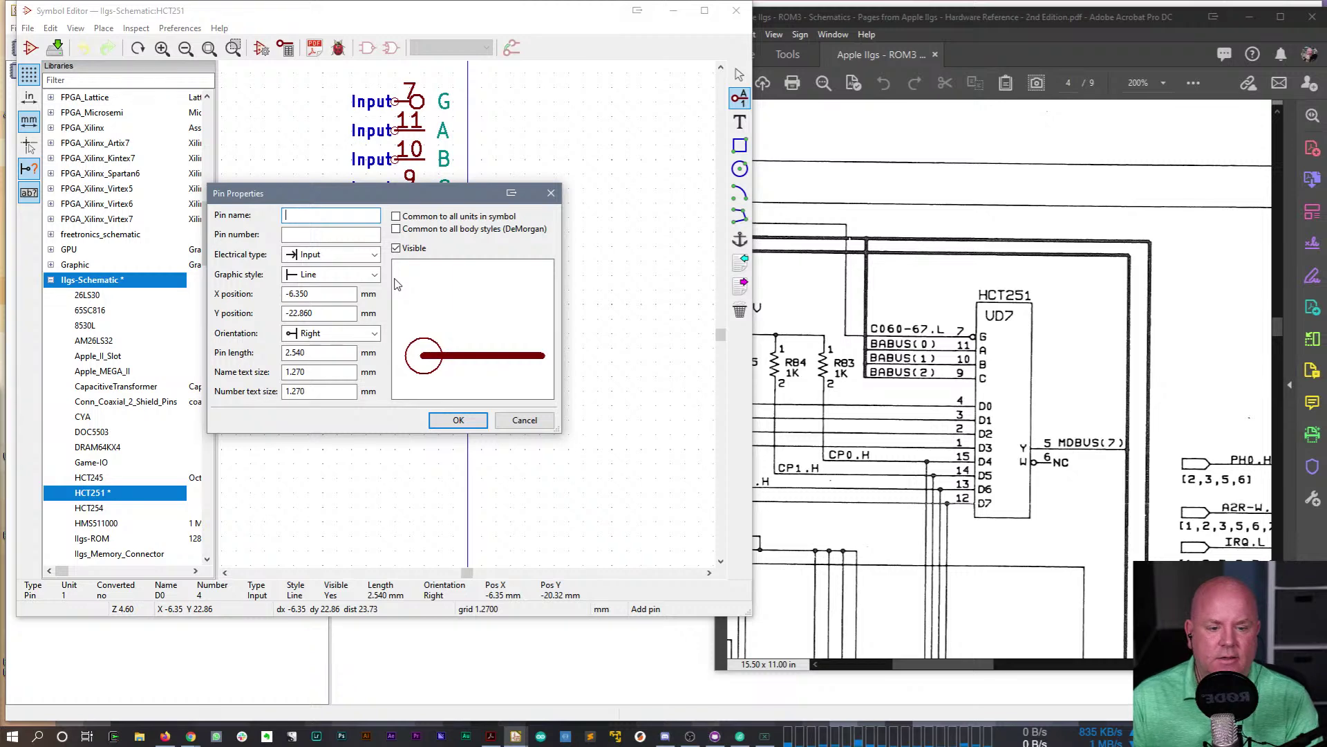
{"action": "type", "text": "D1"}
{"action": "key", "text": "Tab"}
{"action": "type", "text": "3"}
{"action": "key", "text": "Tab"}
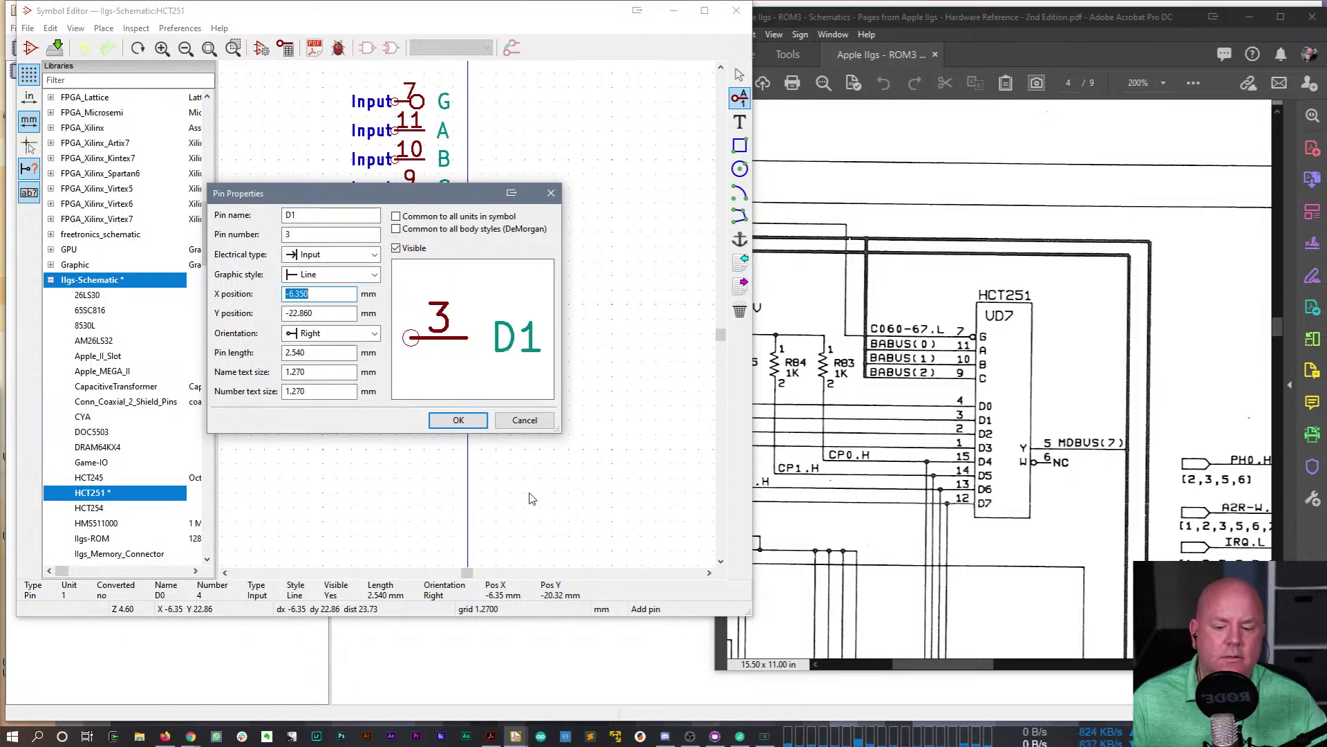
{"action": "left_click", "coordinate": [458, 420]}
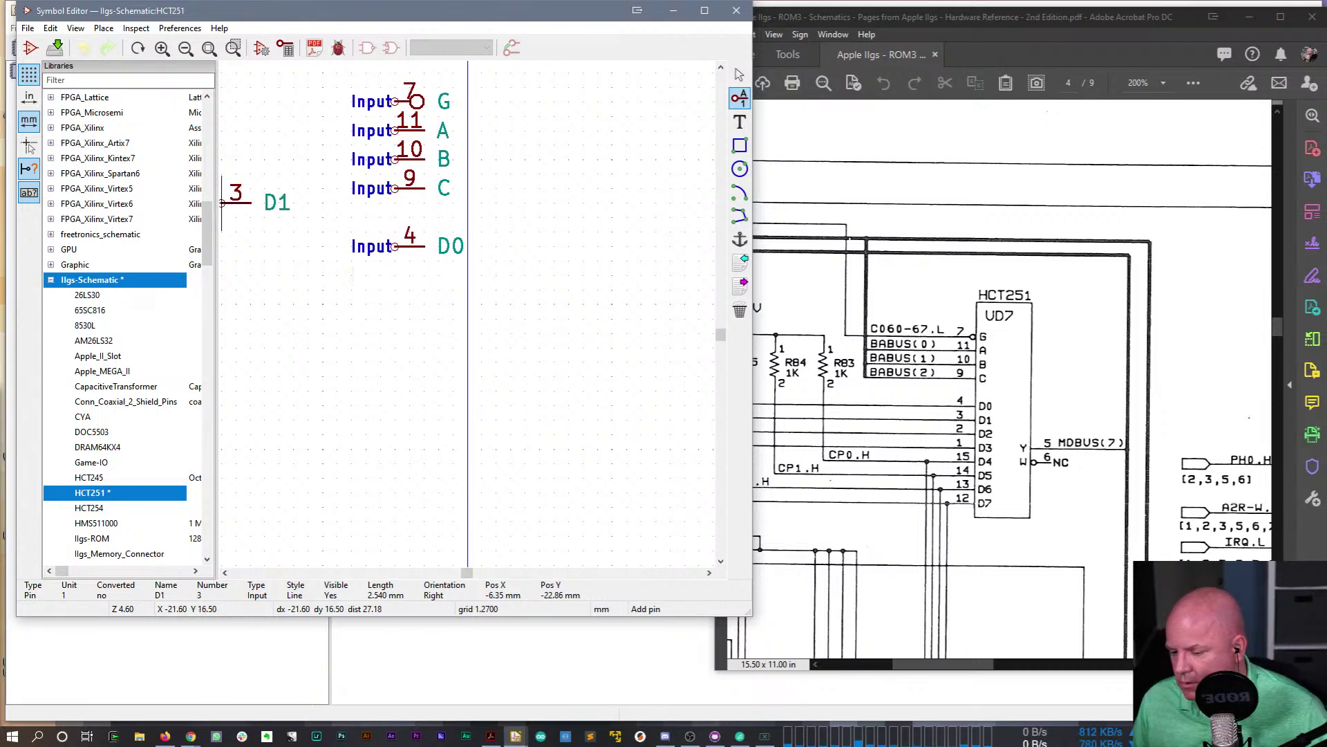
{"action": "left_click", "coordinate": [192, 736]}
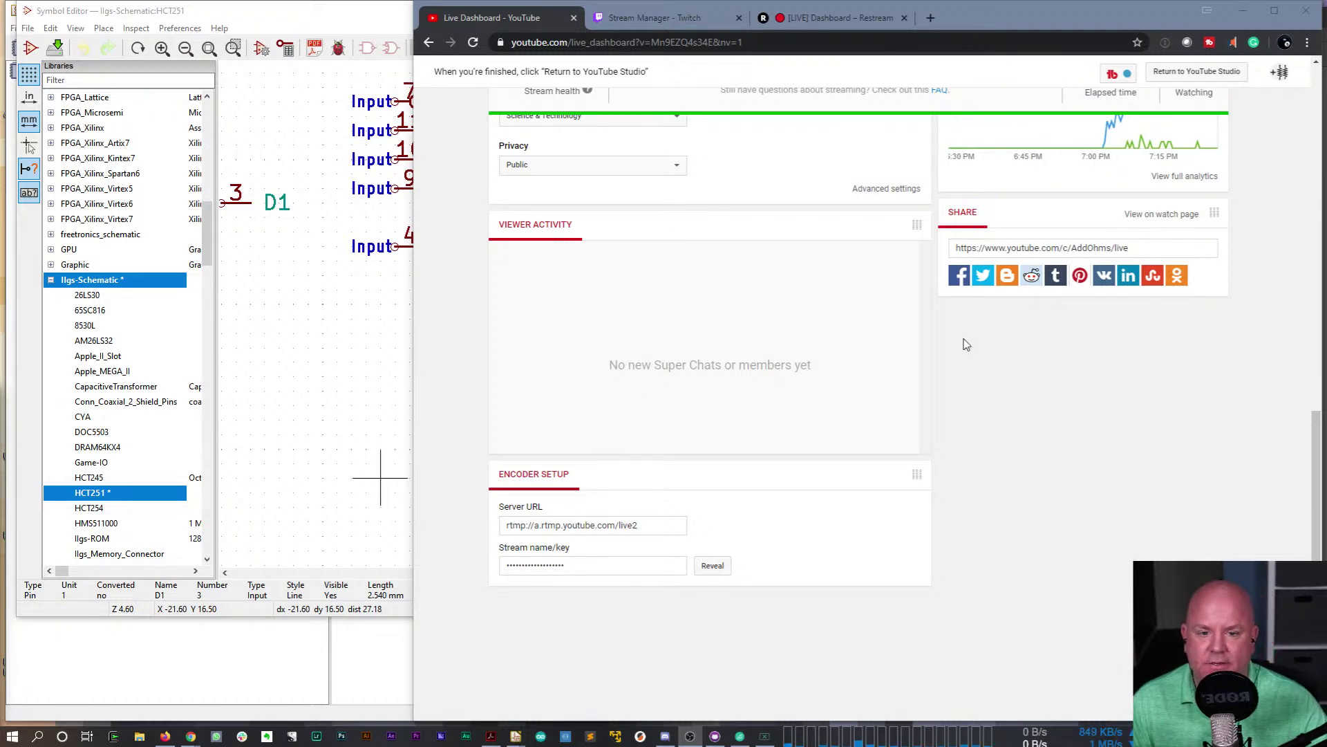
{"action": "left_click", "coordinate": [1099, 315]}
{"action": "left_click", "coordinate": [398, 6]}
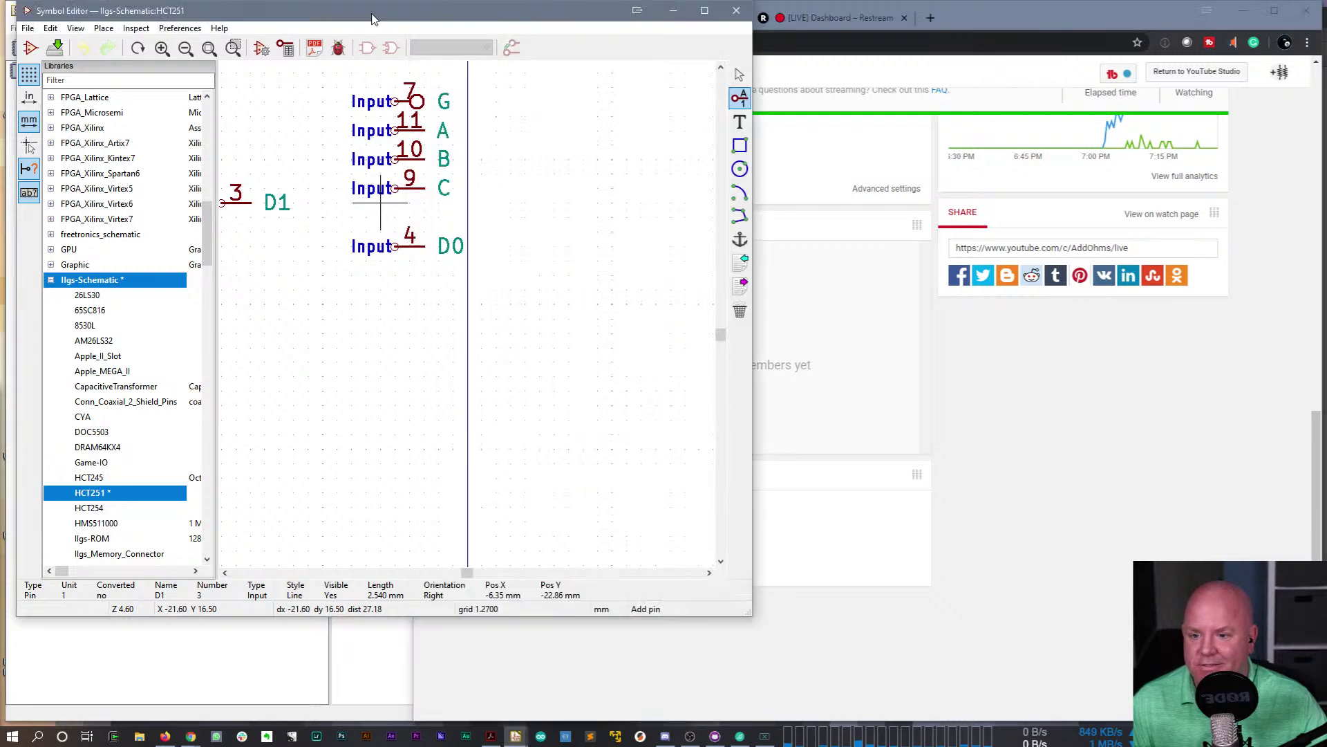
{"action": "left_click", "coordinate": [992, 24]}
{"action": "scroll", "coordinate": [791, 218], "scroll_direction": "up", "scroll_amount": 10}
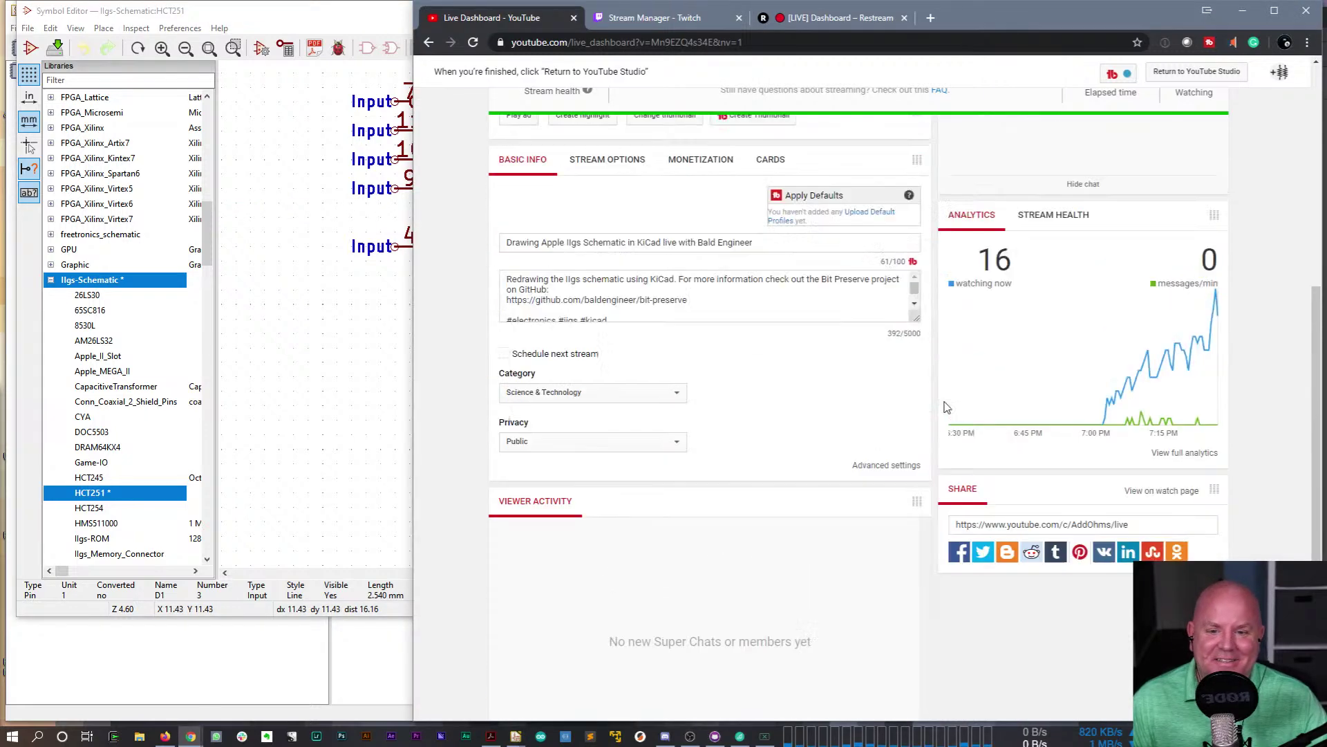
{"action": "left_click", "coordinate": [1243, 10]}
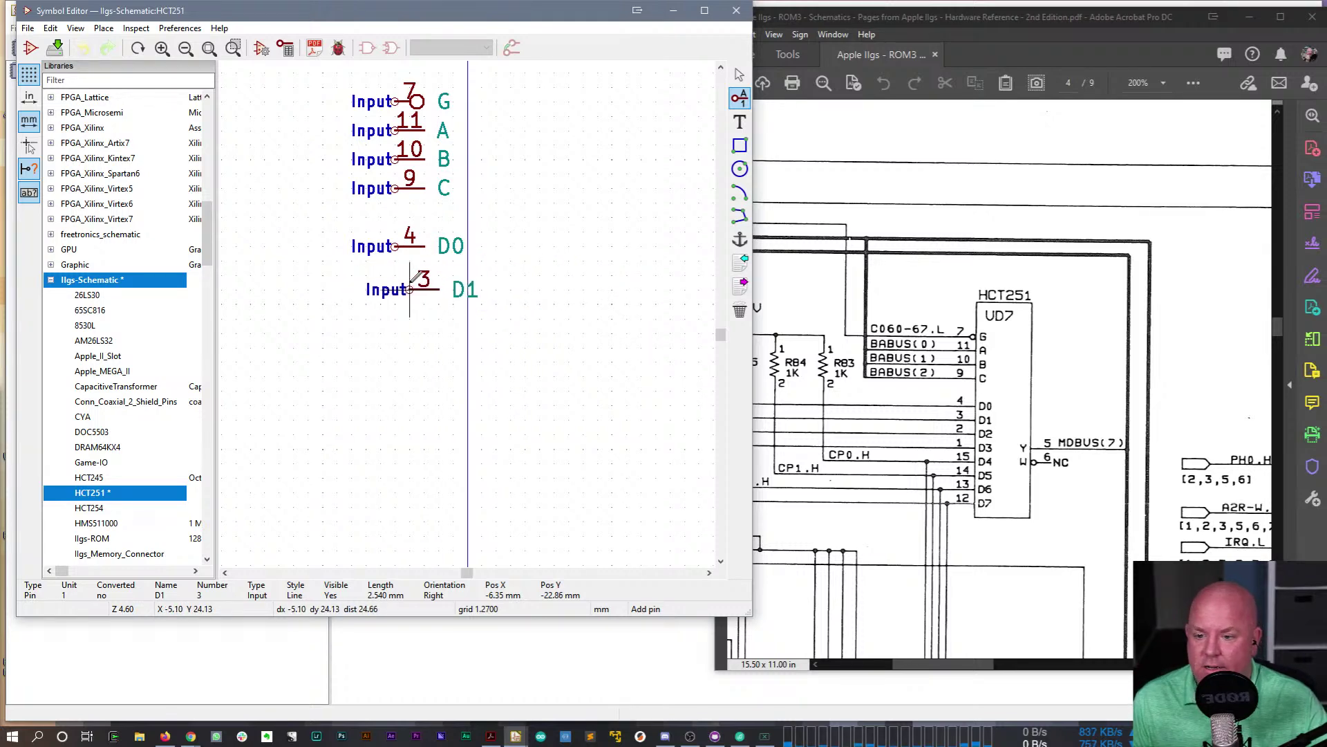
- Place pin D1, then add pins D2 (2), D3 (1) and D4 (15) below it
{"action": "left_click", "coordinate": [399, 275]}
{"action": "left_click", "coordinate": [401, 310]}
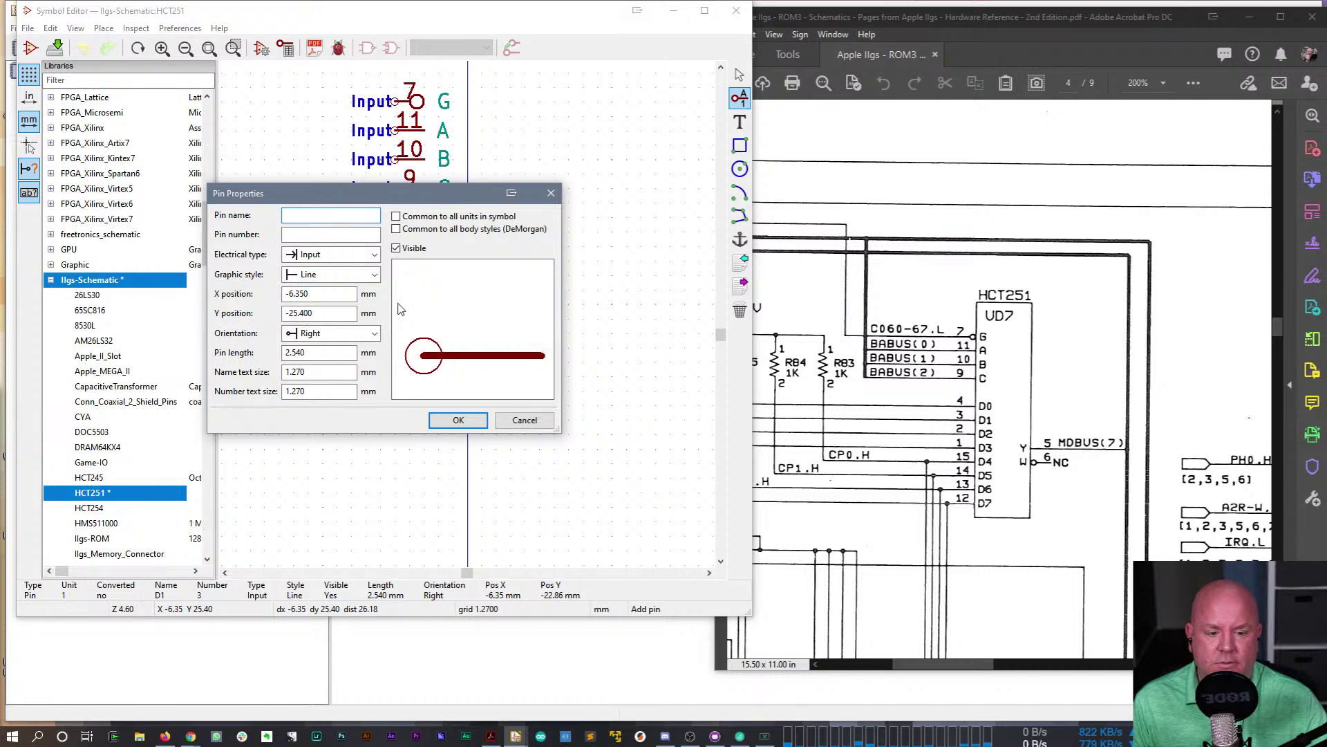
{"action": "type", "text": "D2"}
{"action": "key", "text": "Tab"}
{"action": "type", "text": "2"}
{"action": "key", "text": "Return"}
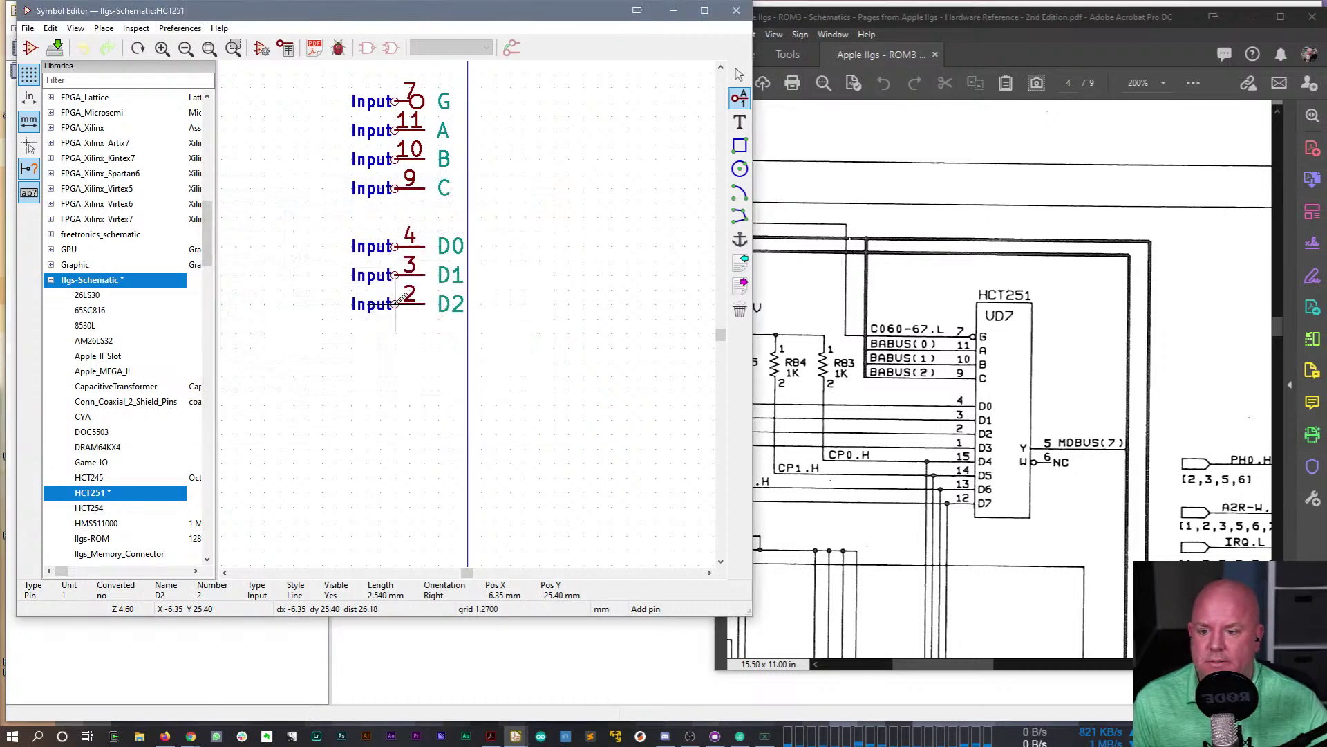
{"action": "left_click", "coordinate": [396, 334]}
{"action": "type", "text": "D3"}
{"action": "key", "text": "Tab"}
{"action": "type", "text": "1"}
{"action": "key", "text": "Return"}
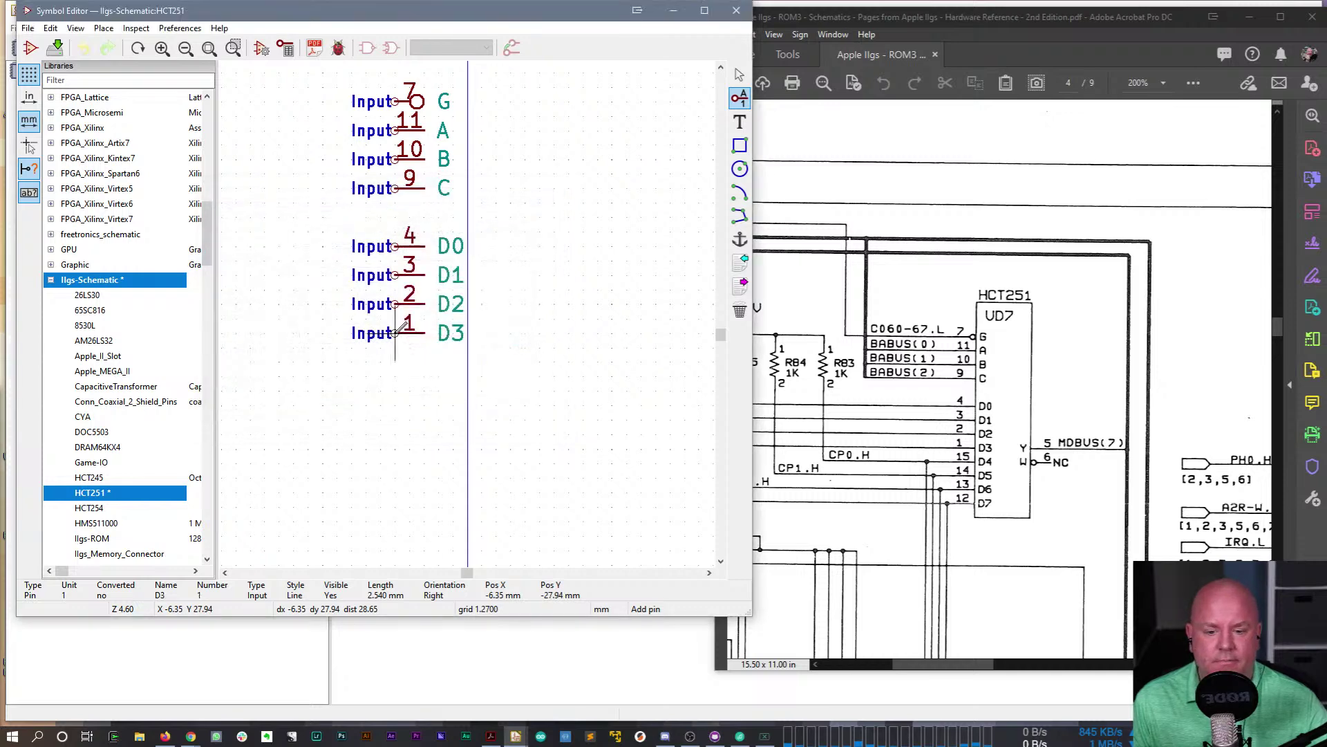
{"action": "left_click", "coordinate": [395, 363]}
{"action": "type", "text": "D4"}
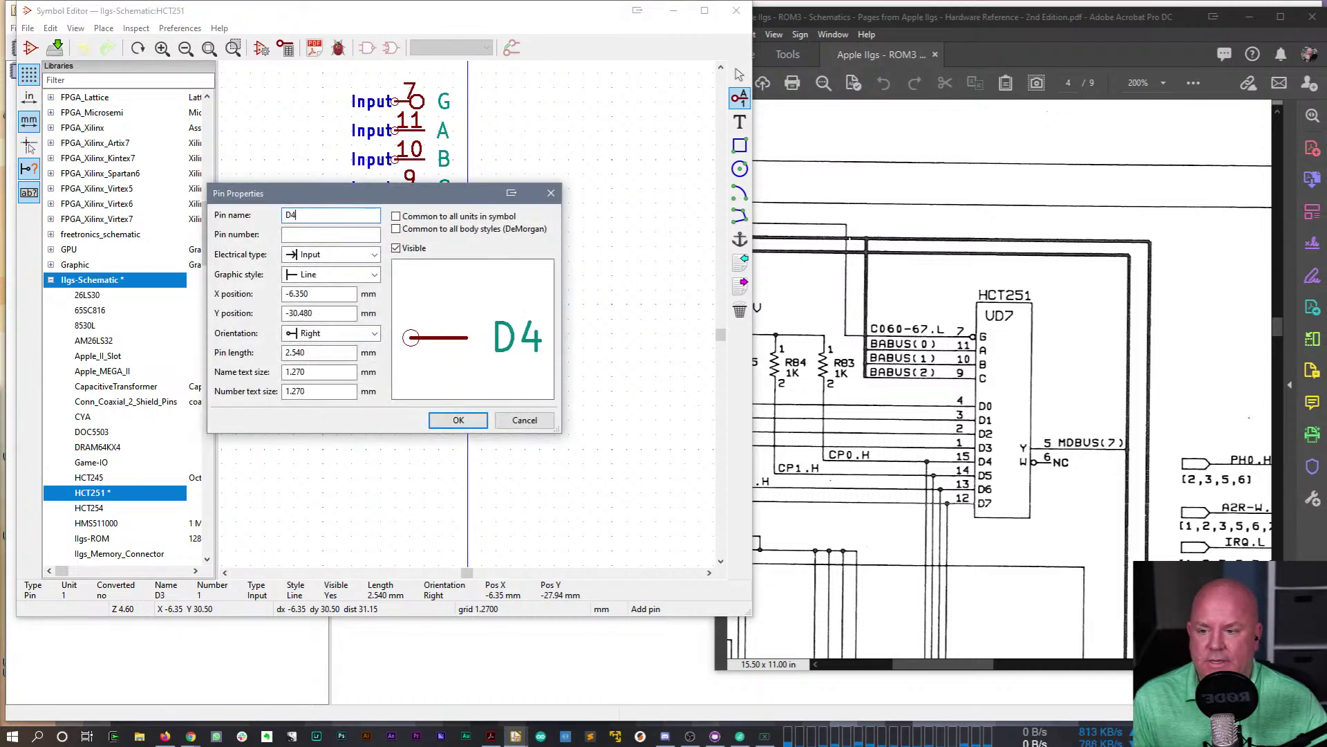
{"action": "key", "text": "Tab"}
{"action": "type", "text": "15"}
{"action": "key", "text": "Return"}
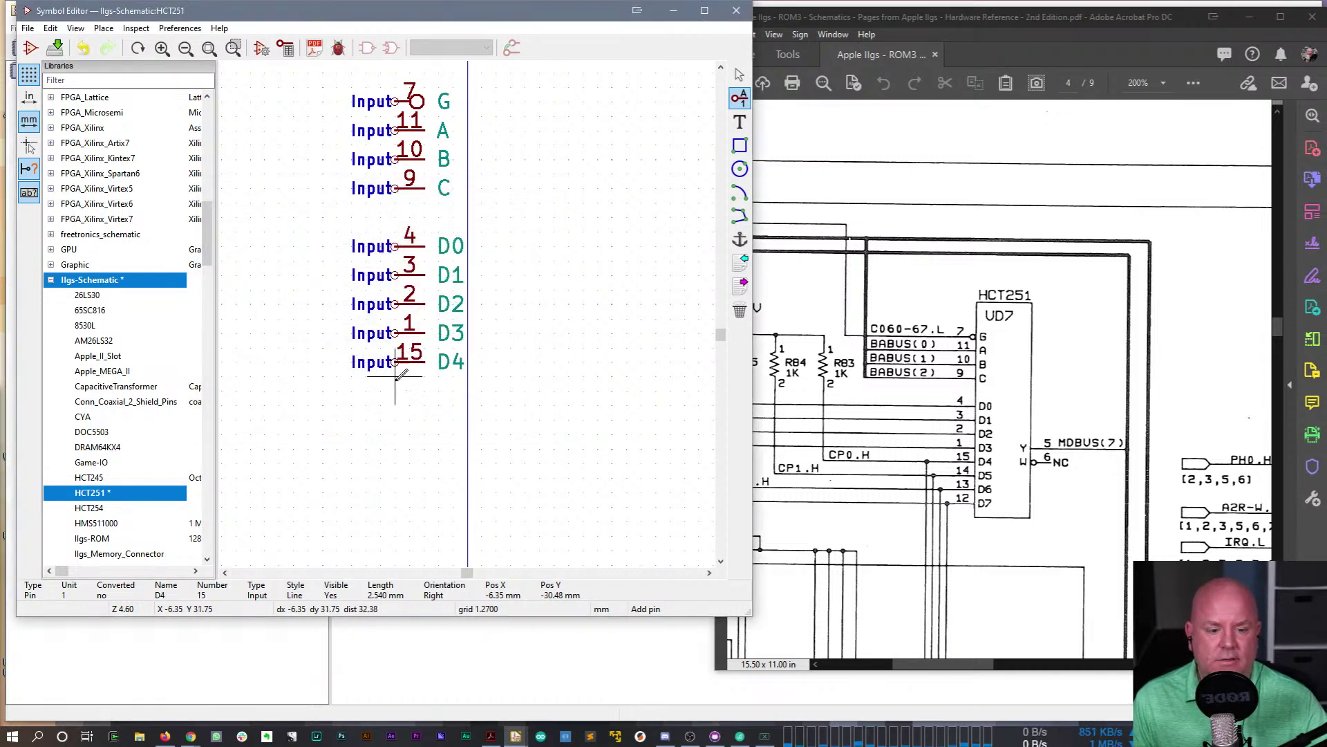
- Add pins D5 (14), D6 (13) and D7 (12) below D4
{"action": "left_click", "coordinate": [395, 390]}
{"action": "type", "text": "D5"}
{"action": "key", "text": "Tab"}
{"action": "type", "text": "14"}
{"action": "key", "text": "Return"}
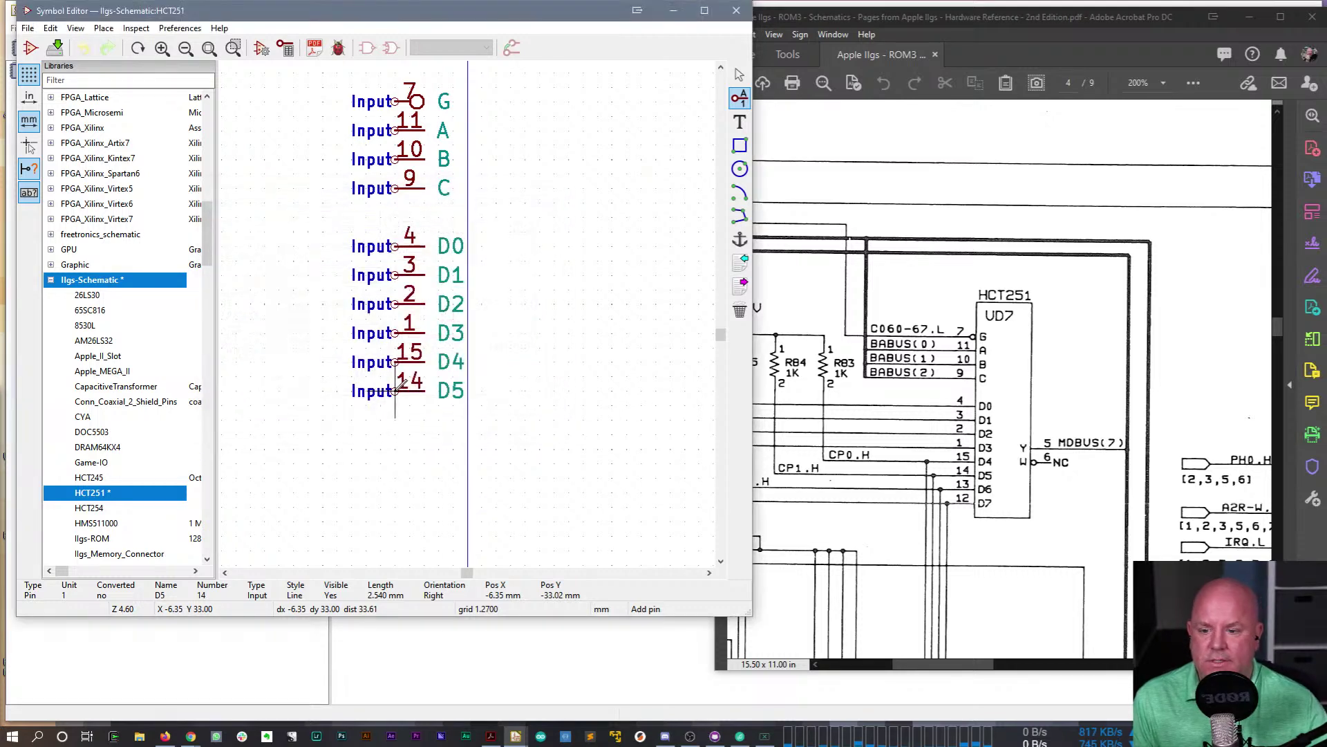
{"action": "left_click", "coordinate": [395, 420]}
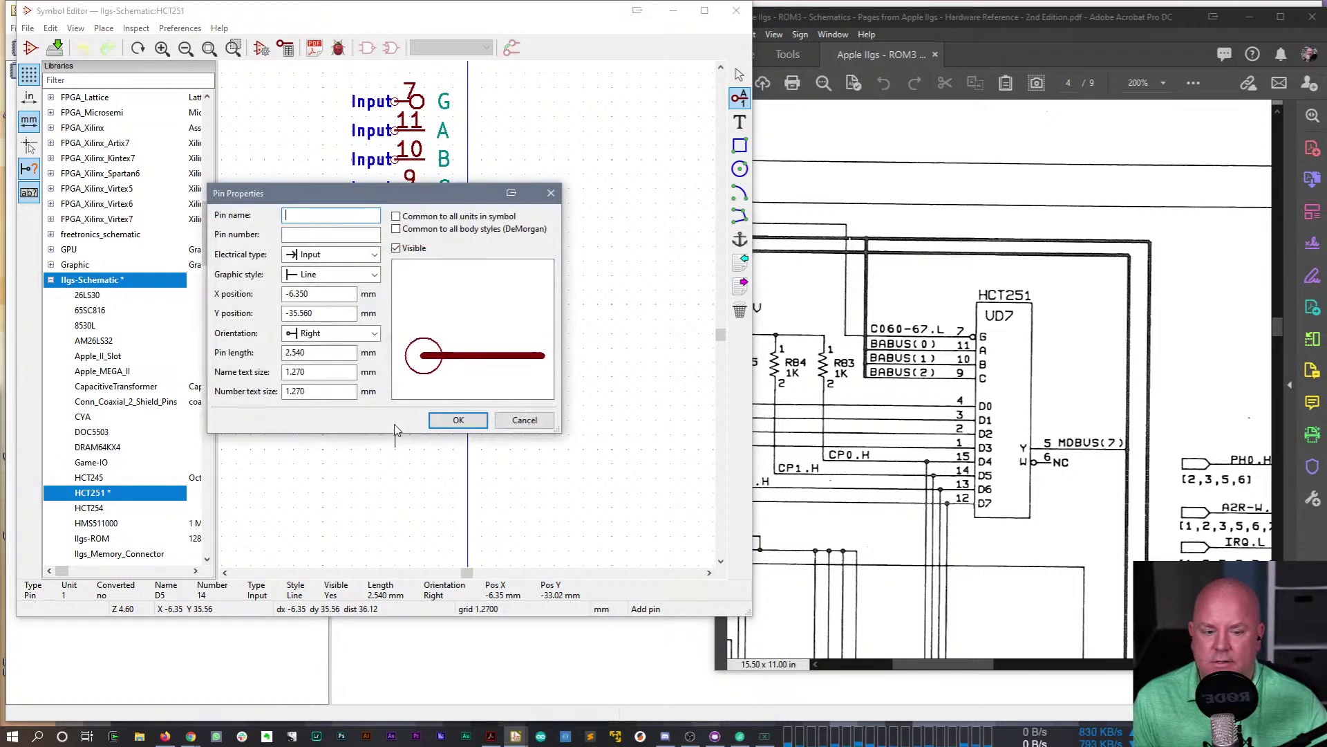
{"action": "type", "text": "D6"}
{"action": "key", "text": "Tab"}
{"action": "type", "text": "13"}
{"action": "key", "text": "Return"}
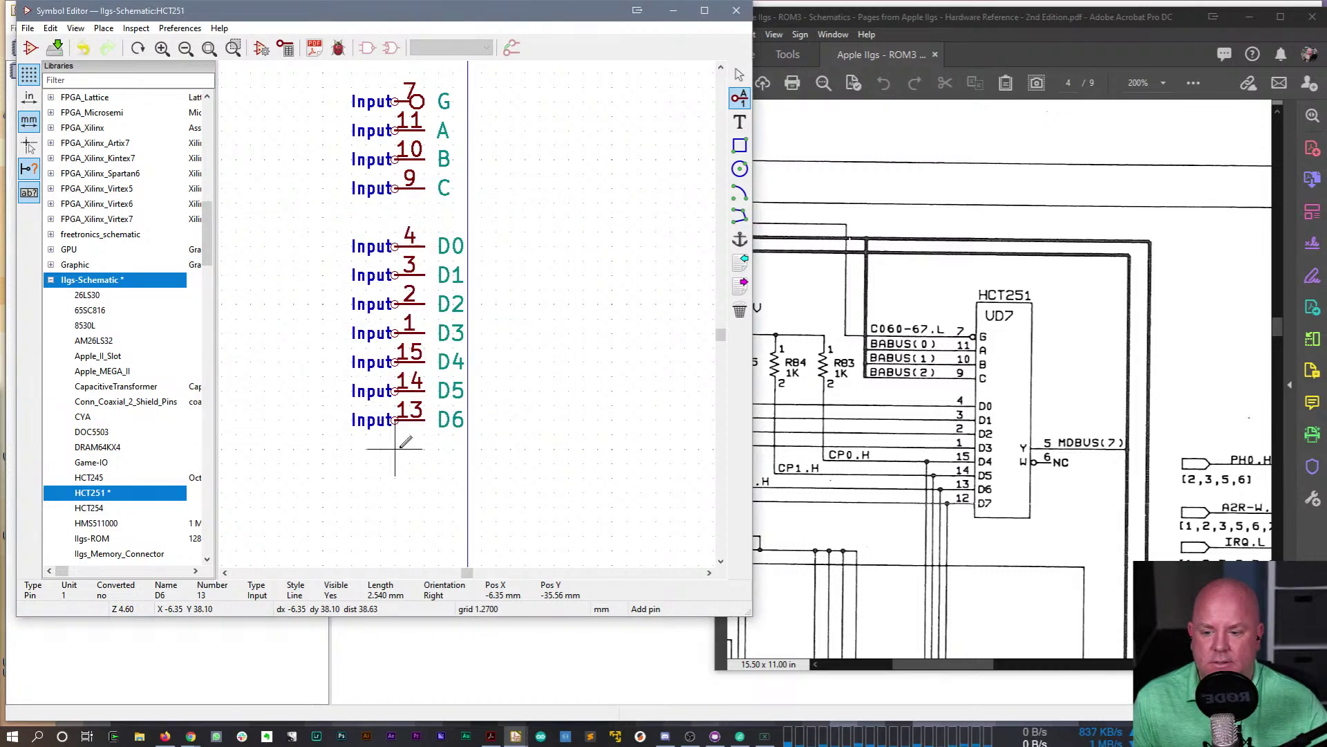
{"action": "left_click", "coordinate": [403, 453]}
{"action": "type", "text": "D7"}
{"action": "key", "text": "Tab"}
{"action": "type", "text": "12"}
{"action": "key", "text": "Return"}
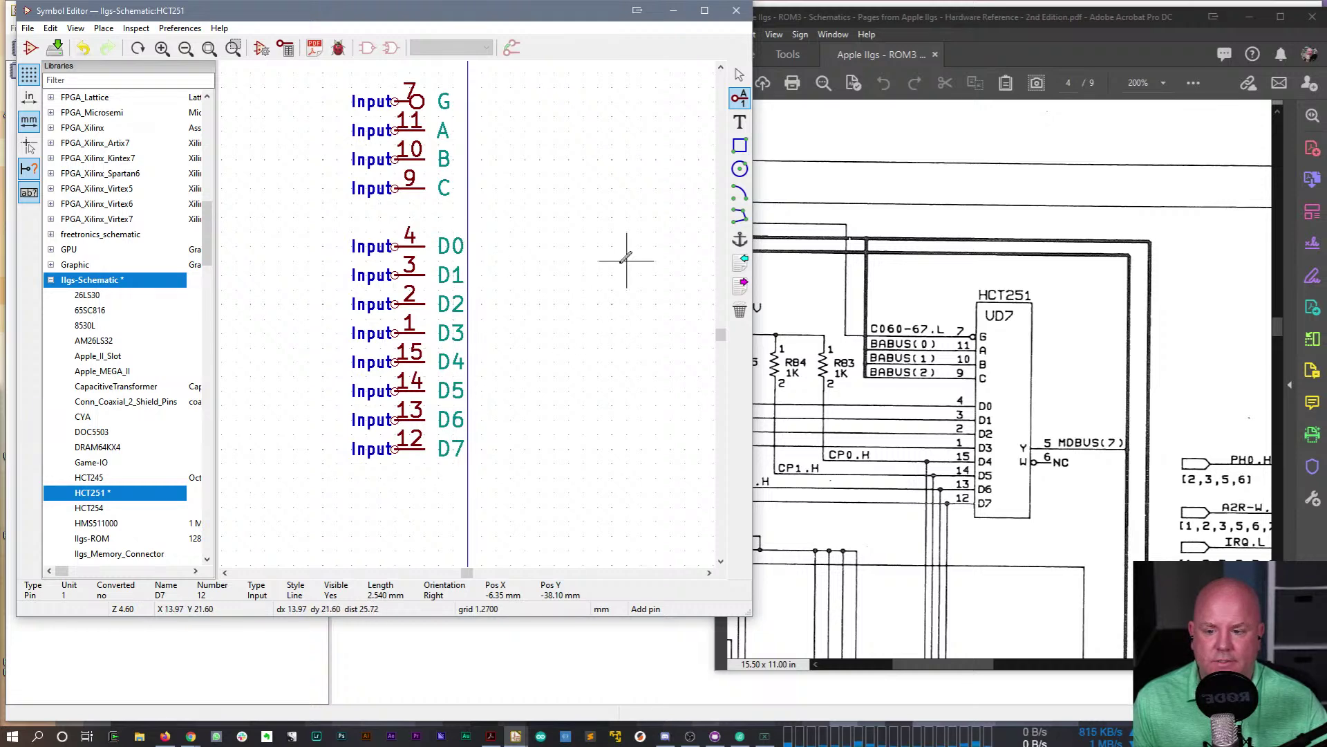
{"action": "middle_click_drag", "start_coordinate": [622, 252], "coordinate": [520, 345]}
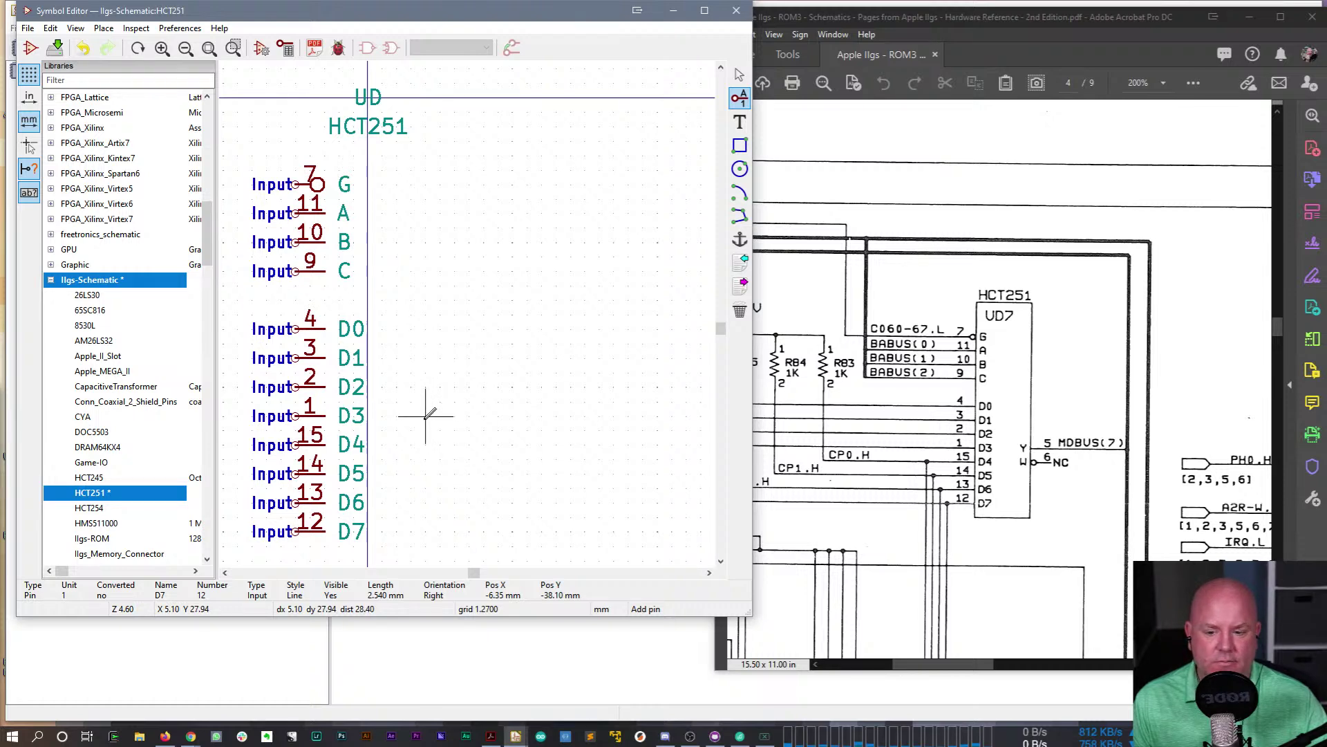
- Add pin Y, number 5, pointing left on the symbol's right side
{"action": "left_click", "coordinate": [454, 415]}
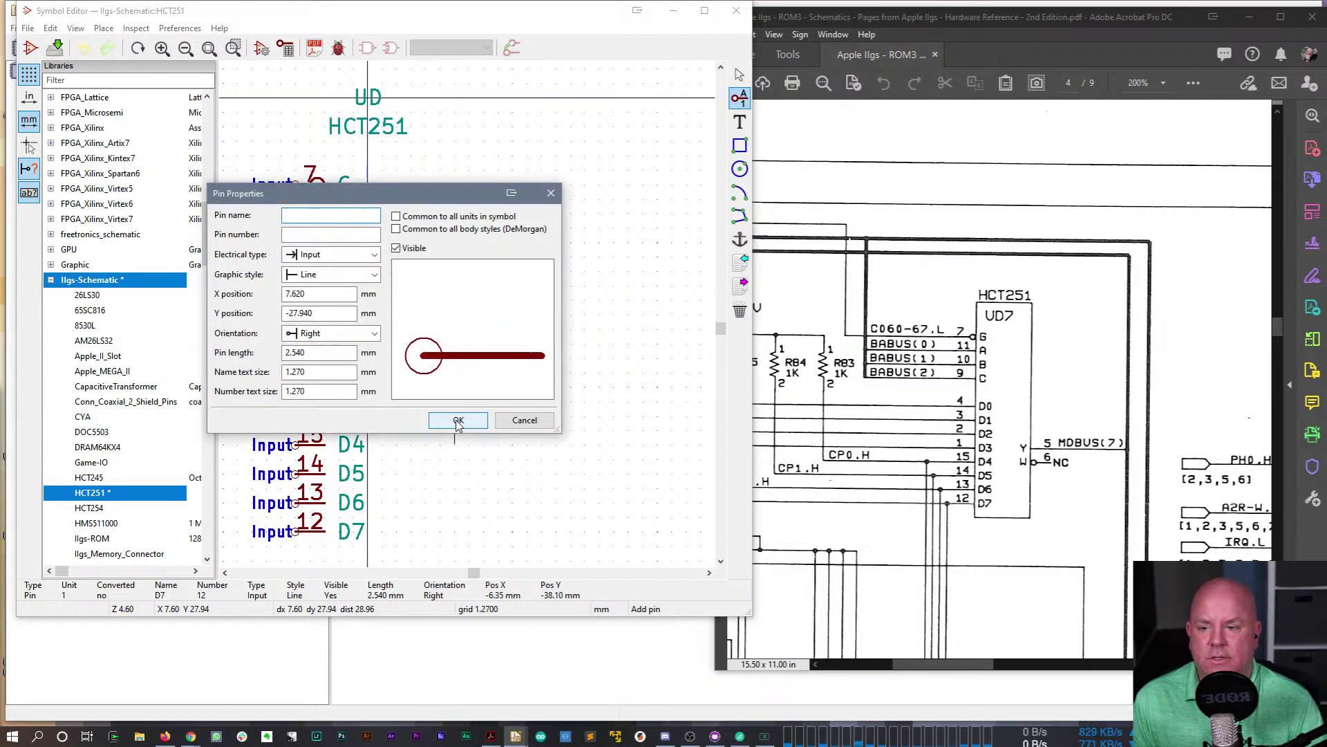
{"action": "type", "text": "Y"}
{"action": "key", "text": "Tab"}
{"action": "type", "text": "5"}
{"action": "key", "text": "Tab"}
{"action": "key", "text": "Tab"}
{"action": "key", "text": "Tab"}
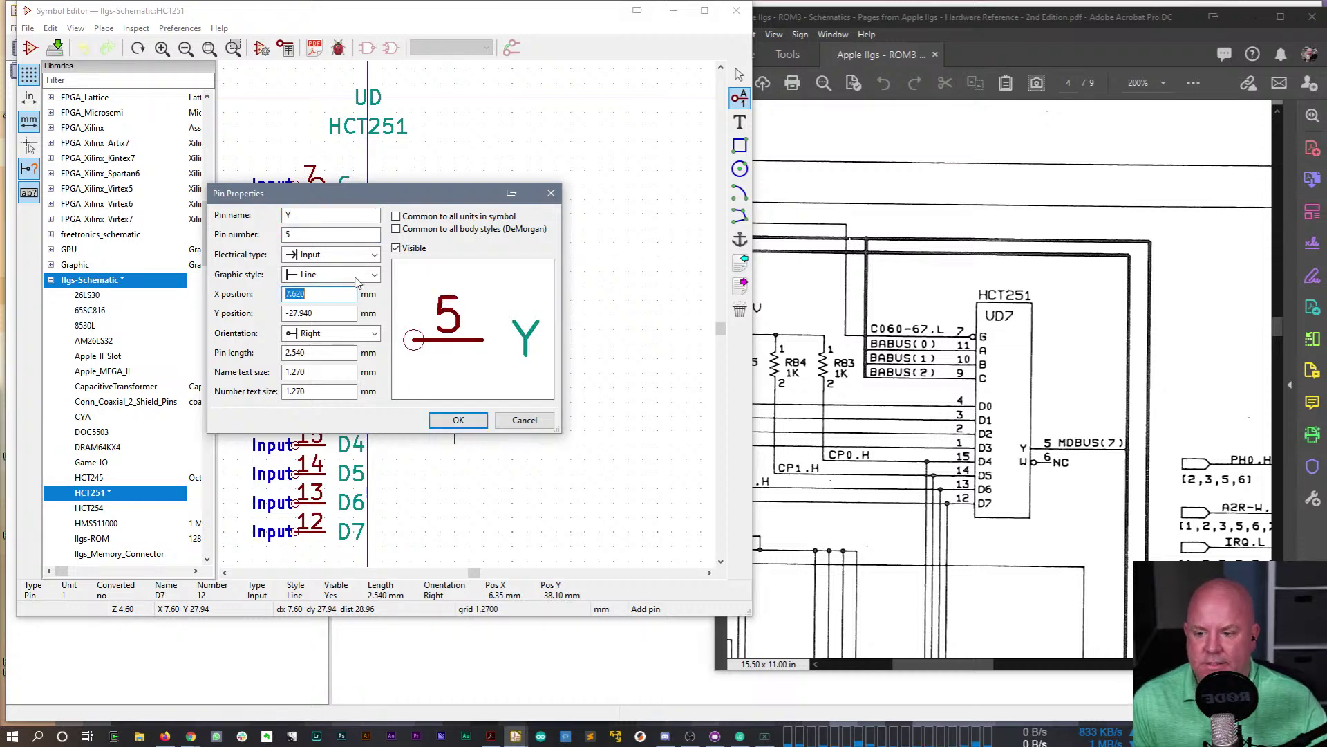
{"action": "left_click", "coordinate": [334, 333]}
{"action": "left_click", "coordinate": [335, 361]}
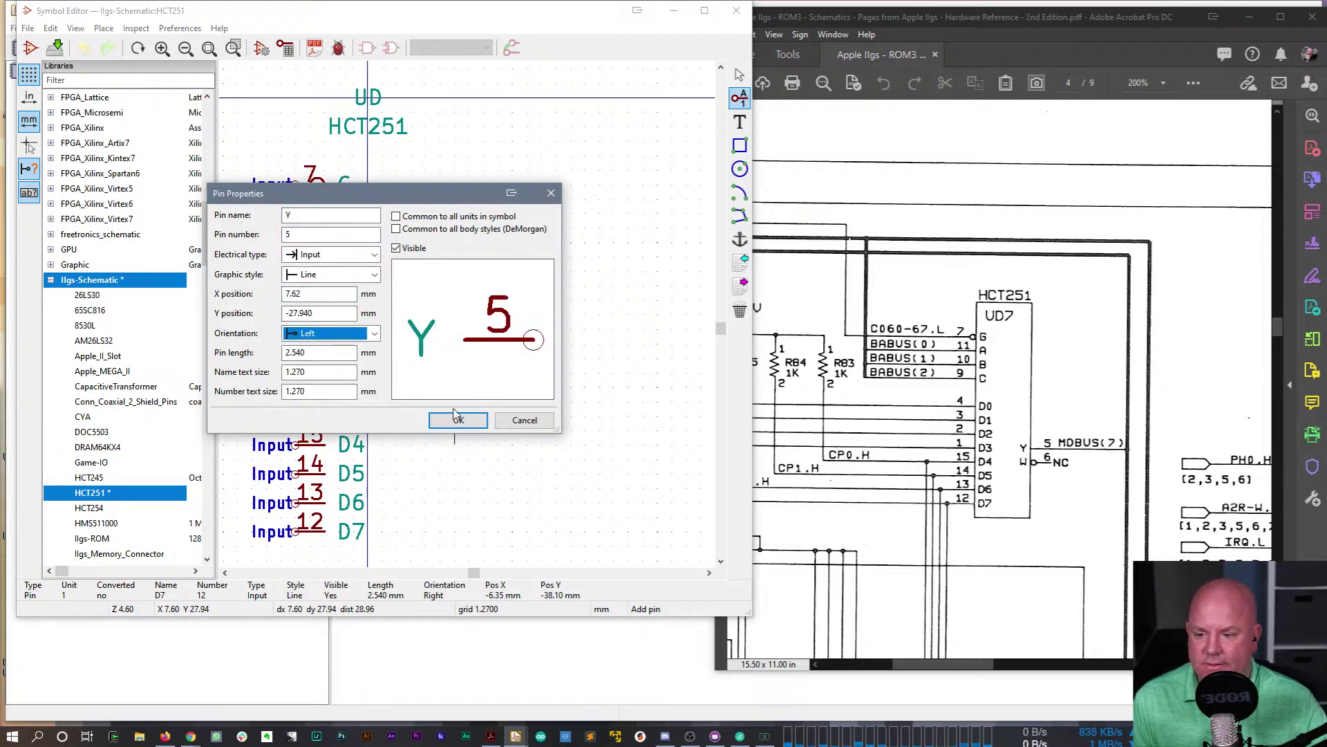
{"action": "left_click", "coordinate": [459, 420]}
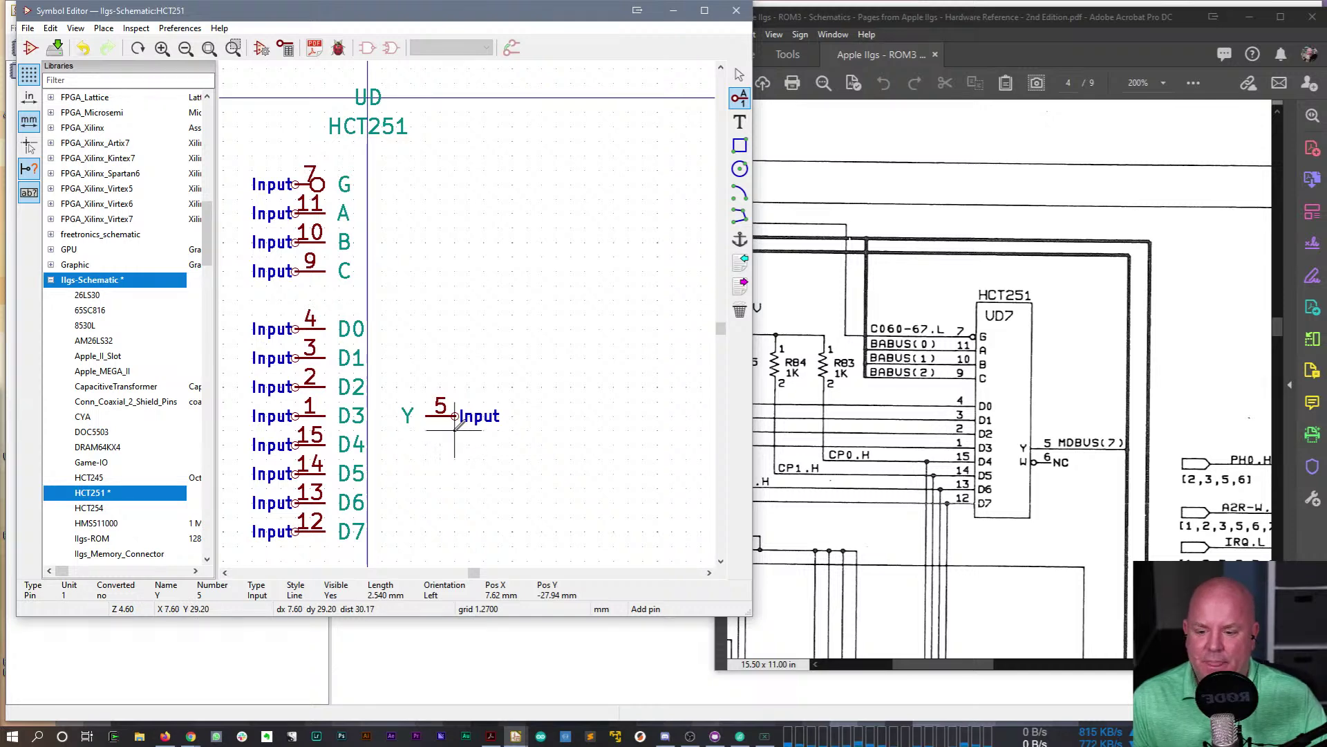
- Add inverted pin W, number 6, below pin Y
{"action": "left_click", "coordinate": [455, 444]}
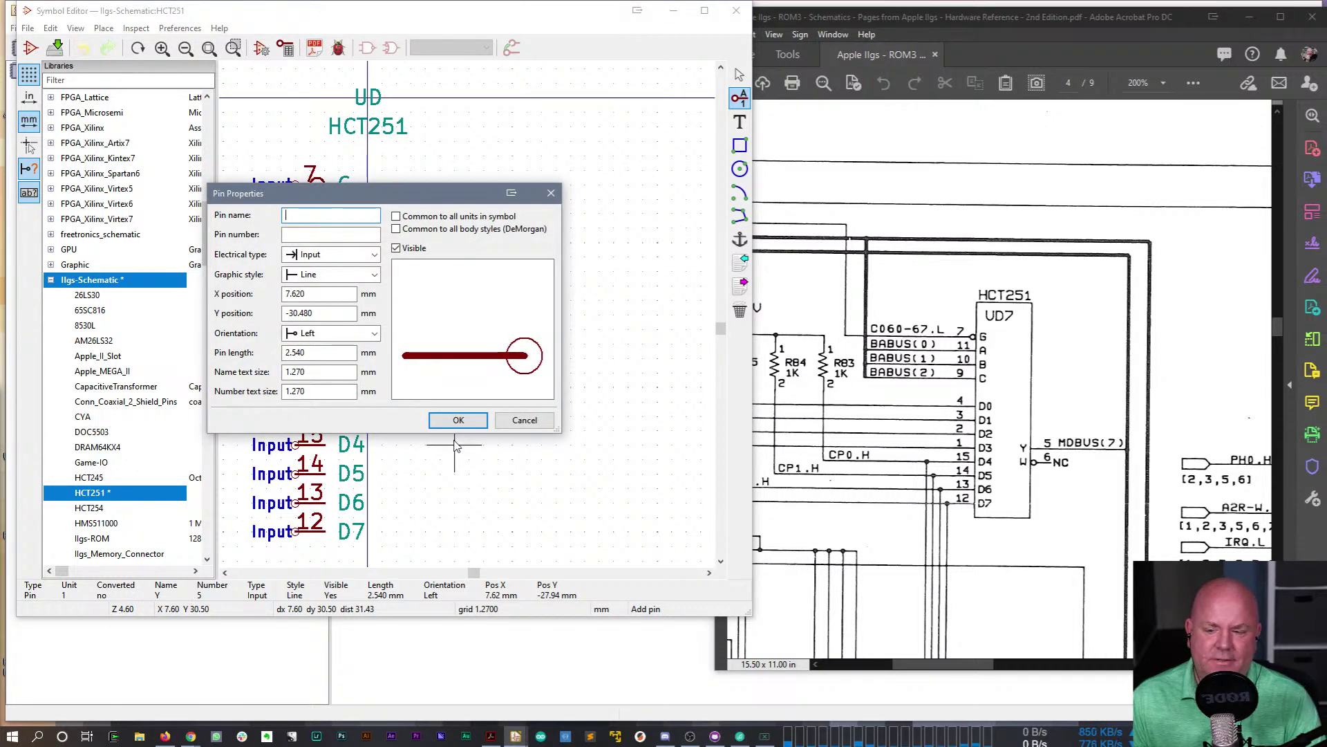
{"action": "type", "text": "W"}
{"action": "key", "text": "Tab"}
{"action": "type", "text": "15"}
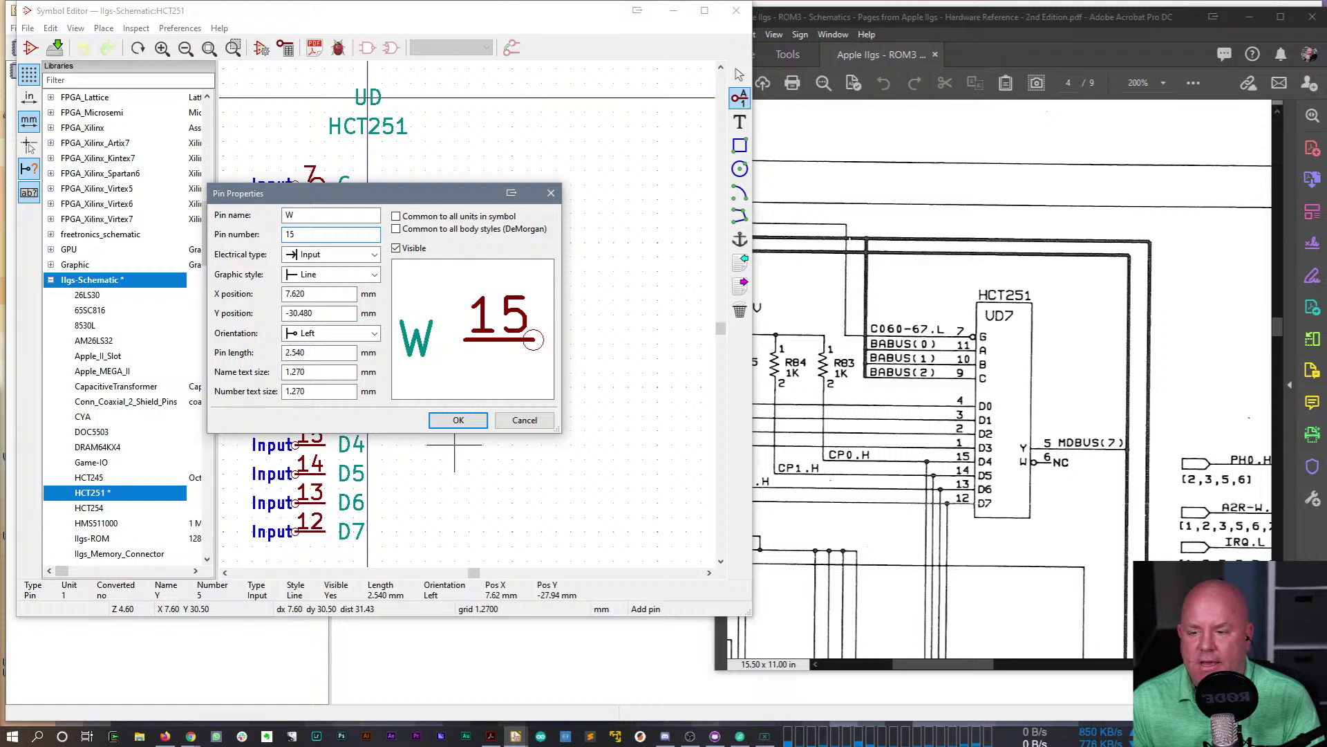
{"action": "key", "text": "BackSpace"}
{"action": "key", "text": "BackSpace"}
{"action": "type", "text": "6"}
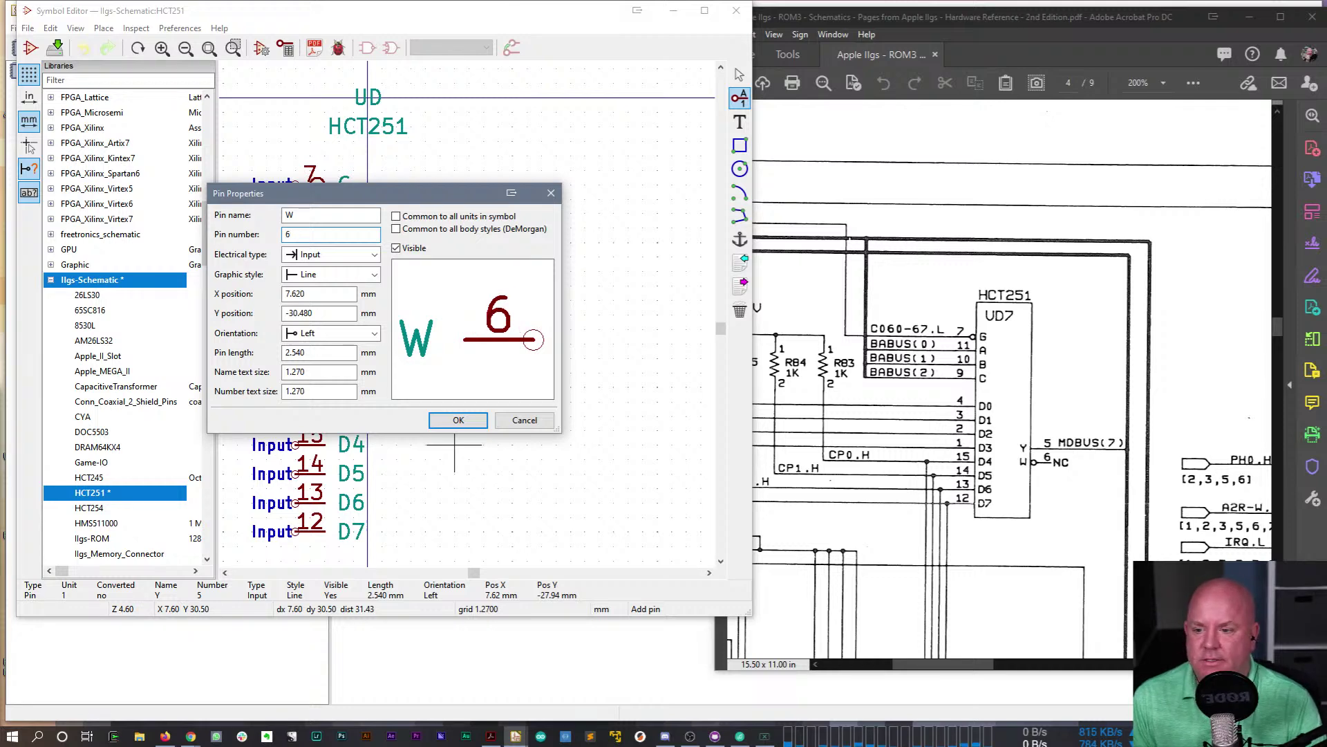
{"action": "left_click", "coordinate": [332, 275]}
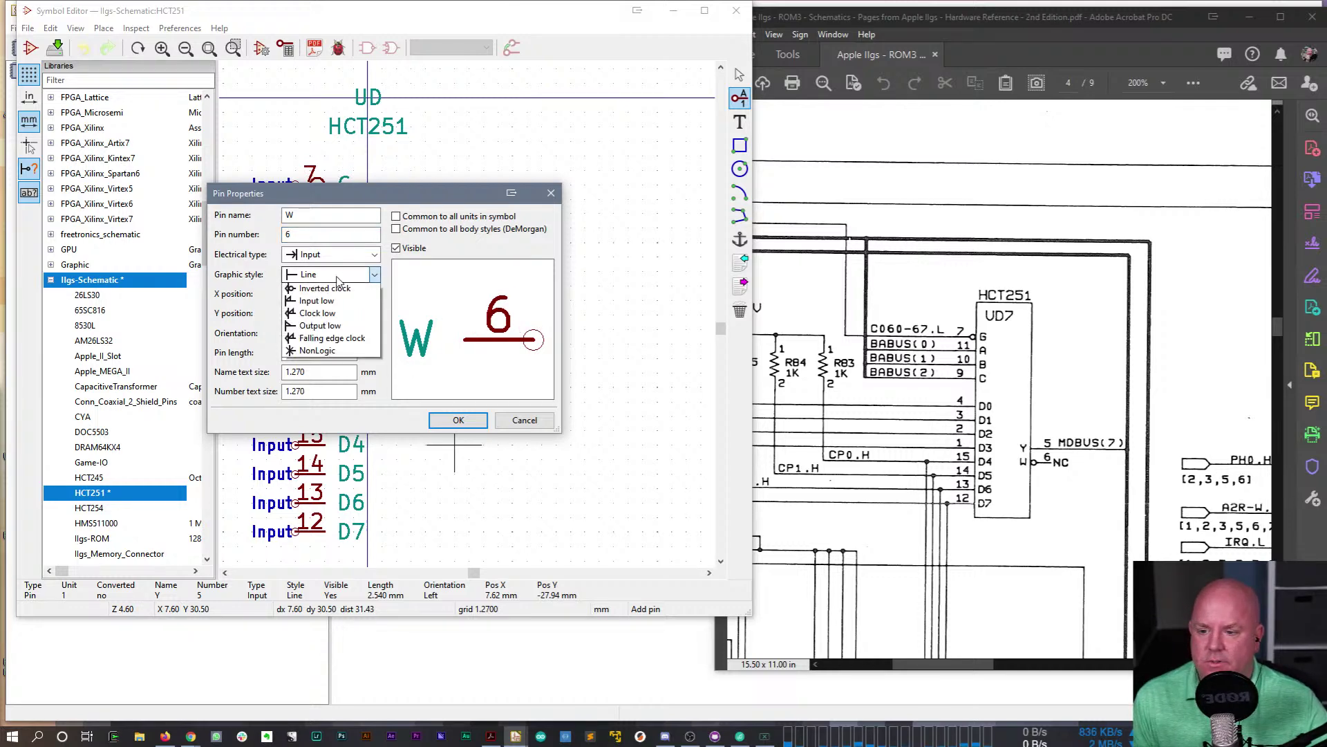
{"action": "left_click", "coordinate": [328, 303]}
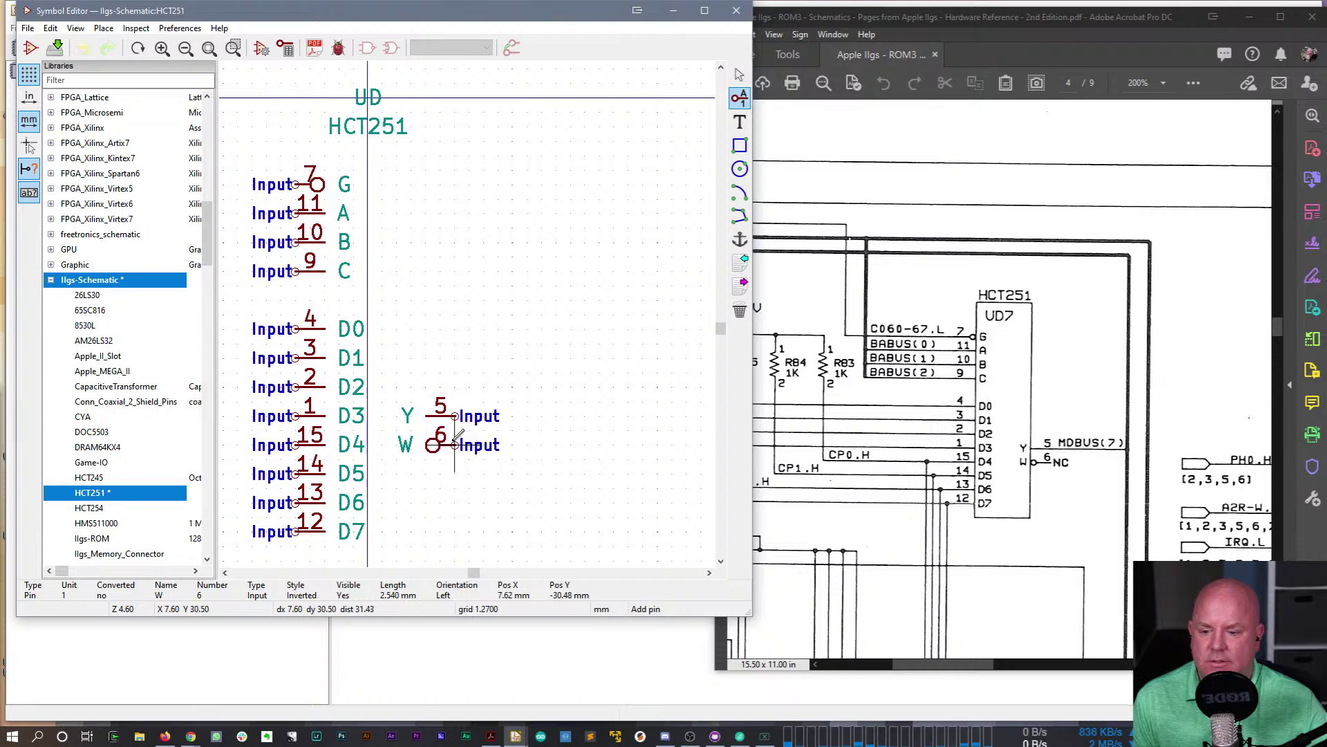
{"action": "left_click", "coordinate": [454, 445]}
{"action": "scroll", "coordinate": [459, 306], "scroll_direction": "down", "scroll_amount": 1}
- Draw the body rectangle from above pin G to below pin D7
{"action": "key", "text": "Escape"}
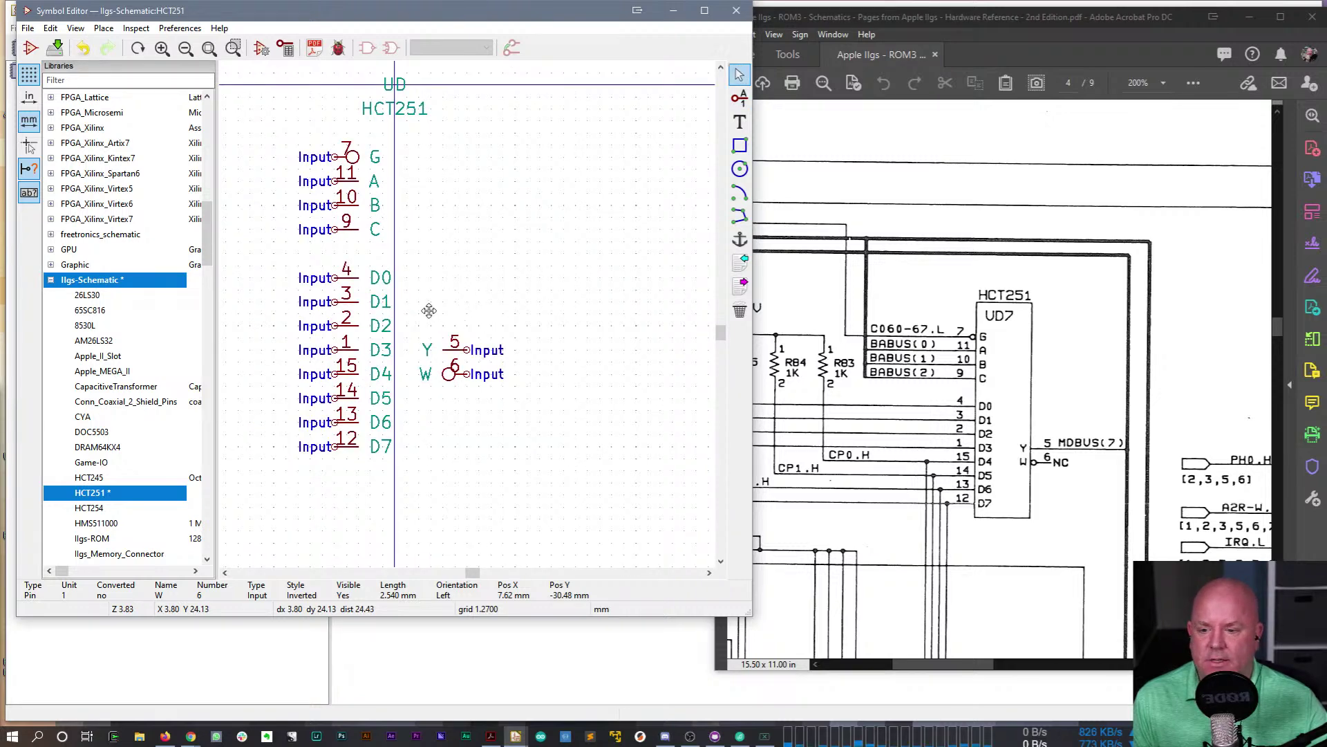
{"action": "middle_click_drag", "start_coordinate": [430, 308], "coordinate": [519, 364]}
{"action": "left_click", "coordinate": [739, 146]}
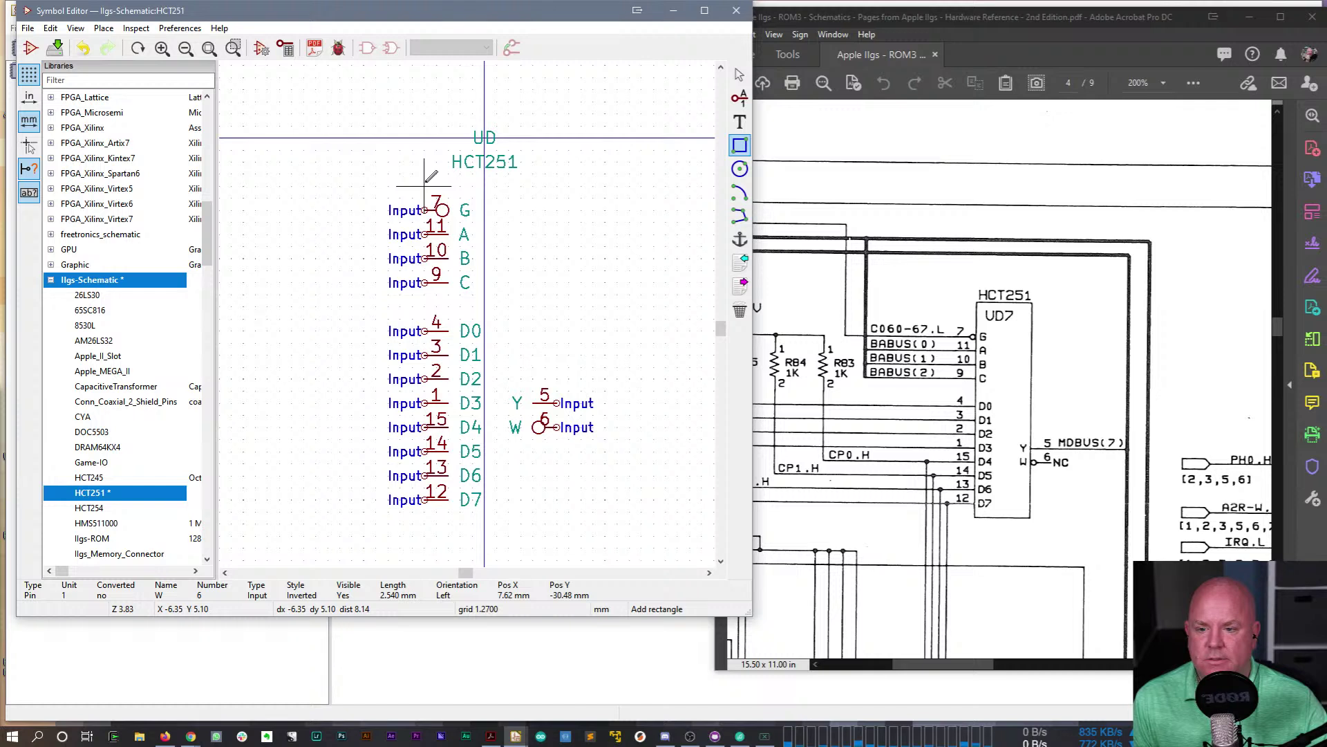
{"action": "left_click", "coordinate": [448, 185]}
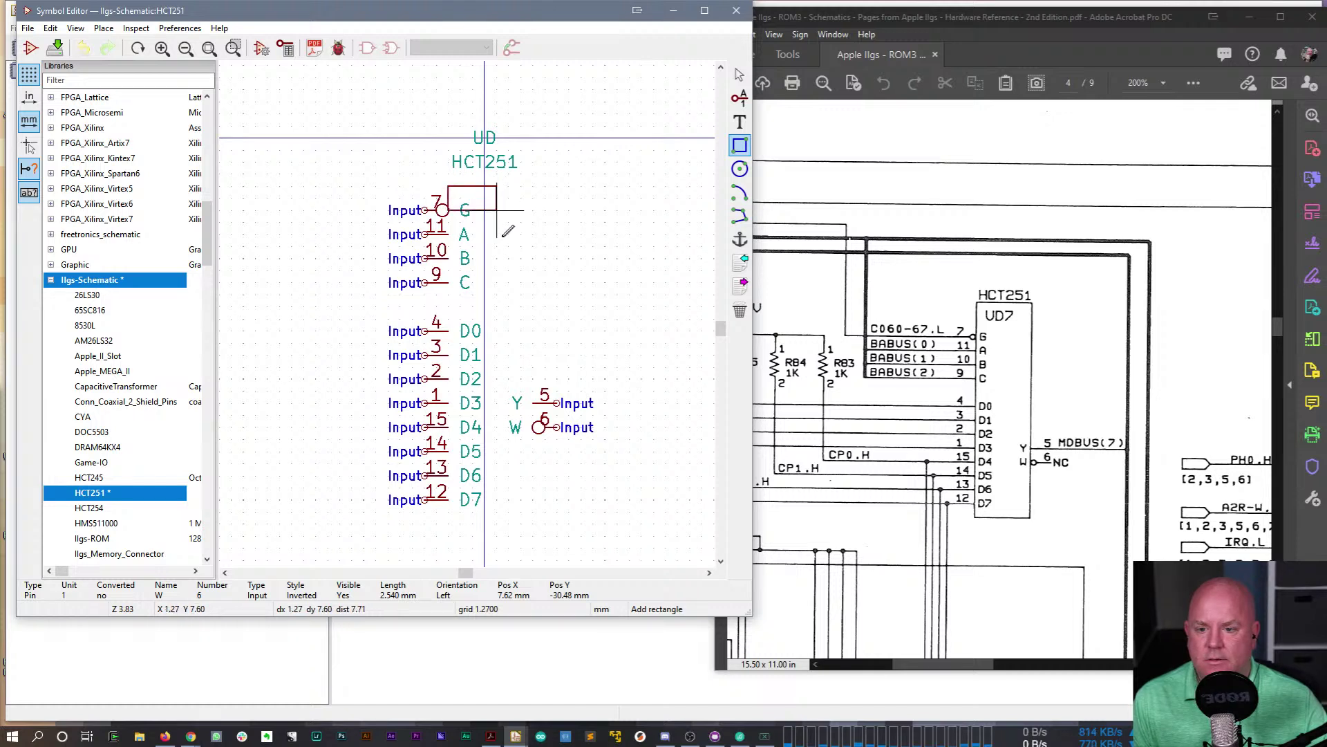
{"action": "left_click", "coordinate": [533, 523]}
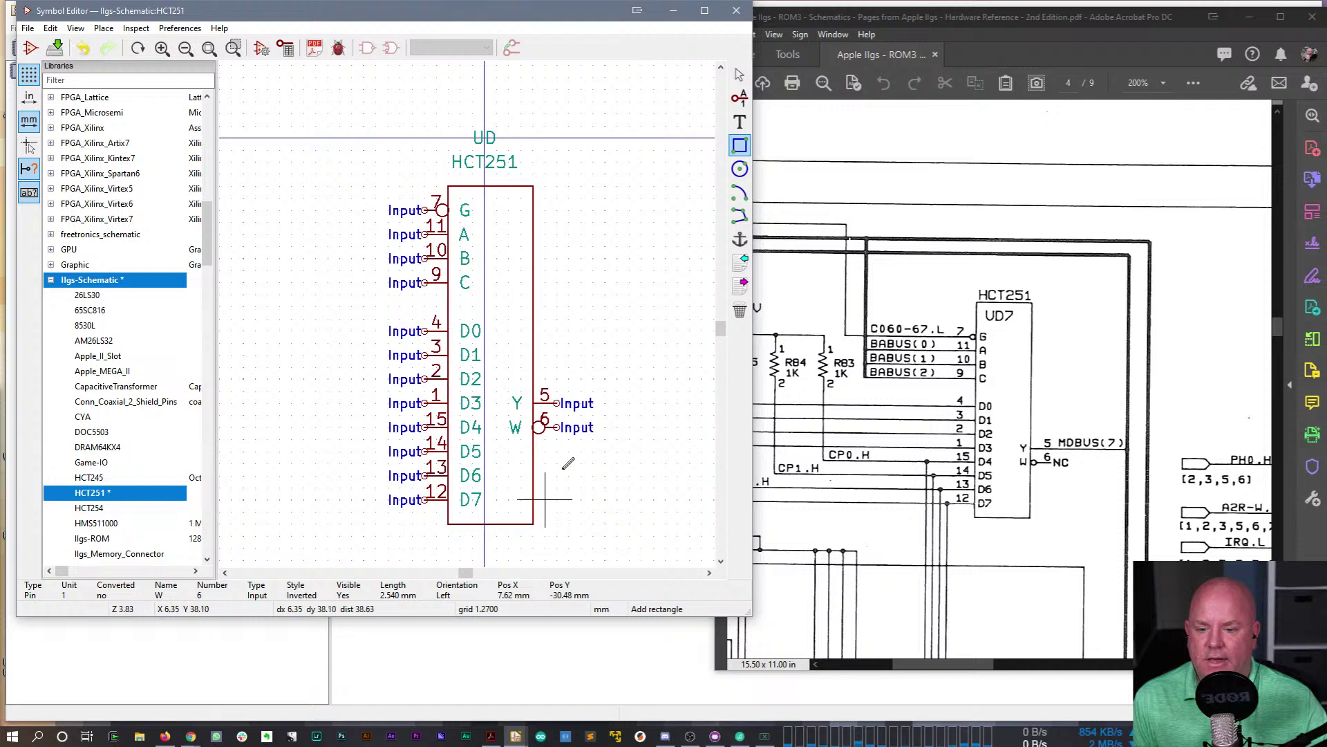
{"action": "key", "text": "Escape"}
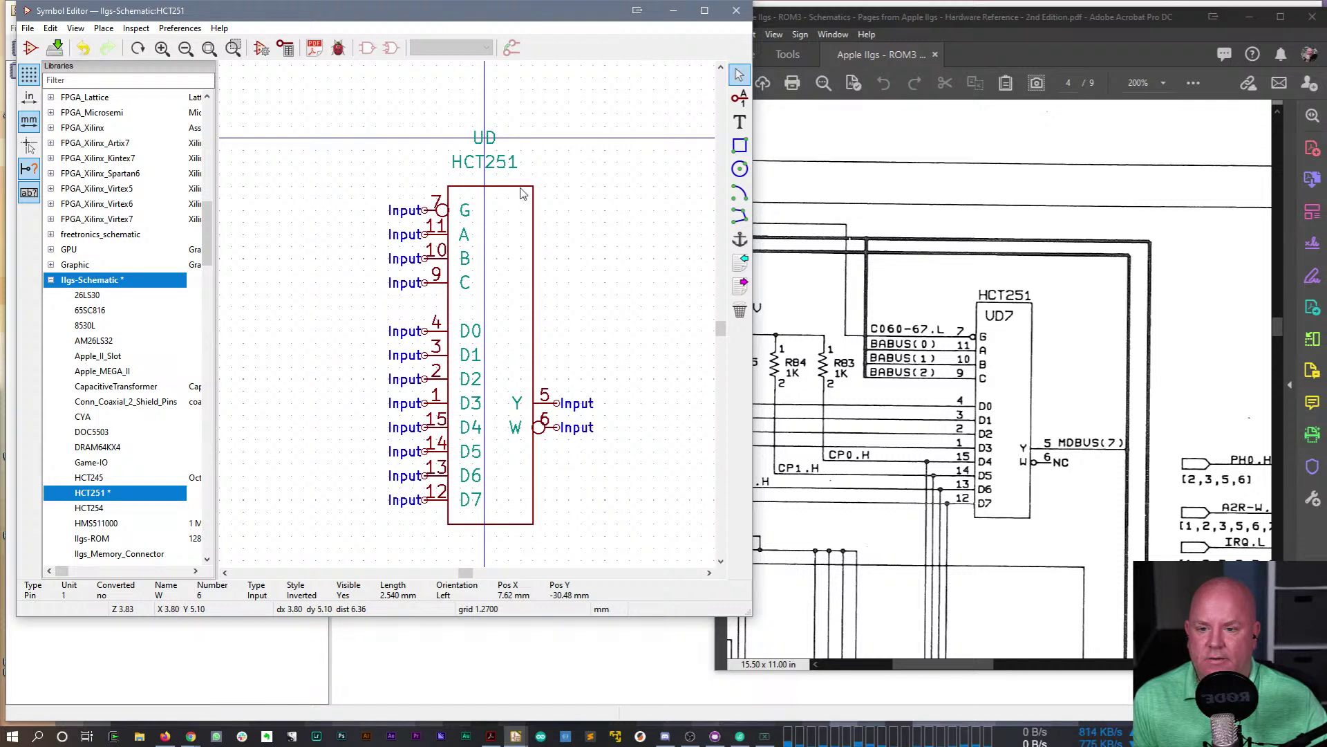
{"action": "right_click", "coordinate": [522, 193]}
{"action": "left_click", "coordinate": [484, 219]}
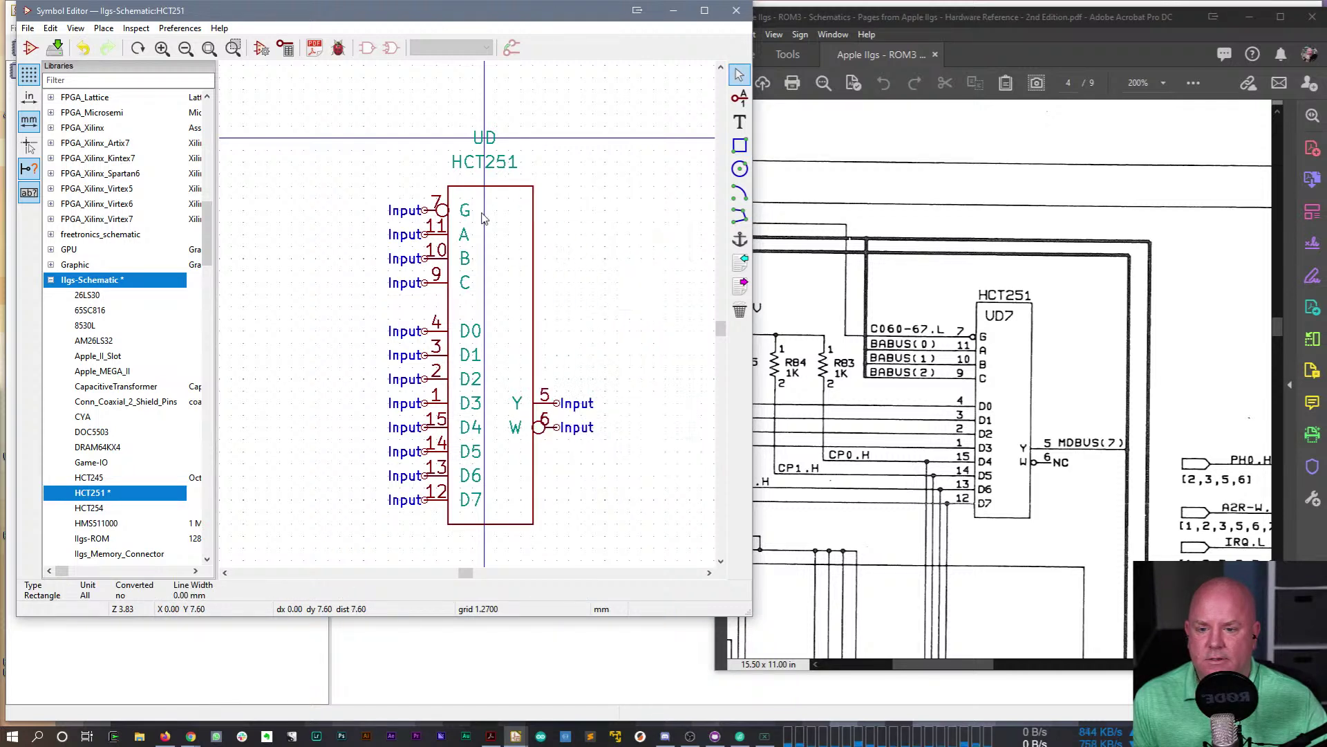
- Fill the body rectangle with the body background colour
{"action": "double_click", "coordinate": [514, 193]}
{"action": "left_click", "coordinate": [370, 322]}
{"action": "left_click", "coordinate": [369, 390]}
- Block-select the whole HCT251 symbol and move it to sit centred on the origin
{"action": "left_click_drag", "start_coordinate": [317, 153], "coordinate": [655, 484]}
{"action": "left_click", "coordinate": [642, 333]}
{"action": "scroll", "coordinate": [637, 352], "scroll_direction": "down", "scroll_amount": 1}
{"action": "middle_click_drag", "start_coordinate": [467, 314], "coordinate": [614, 521]}
{"action": "left_click_drag", "start_coordinate": [336, 108], "coordinate": [568, 482]}
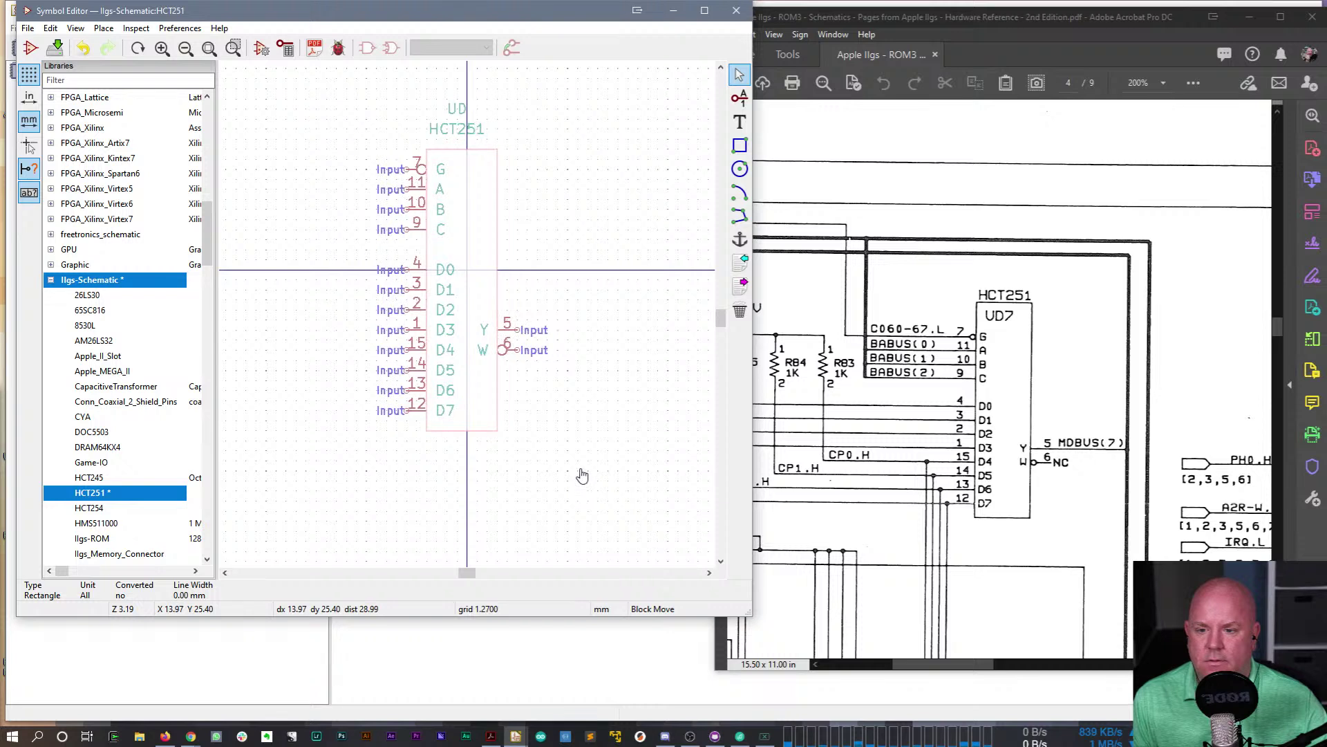
{"action": "left_click", "coordinate": [582, 468]}
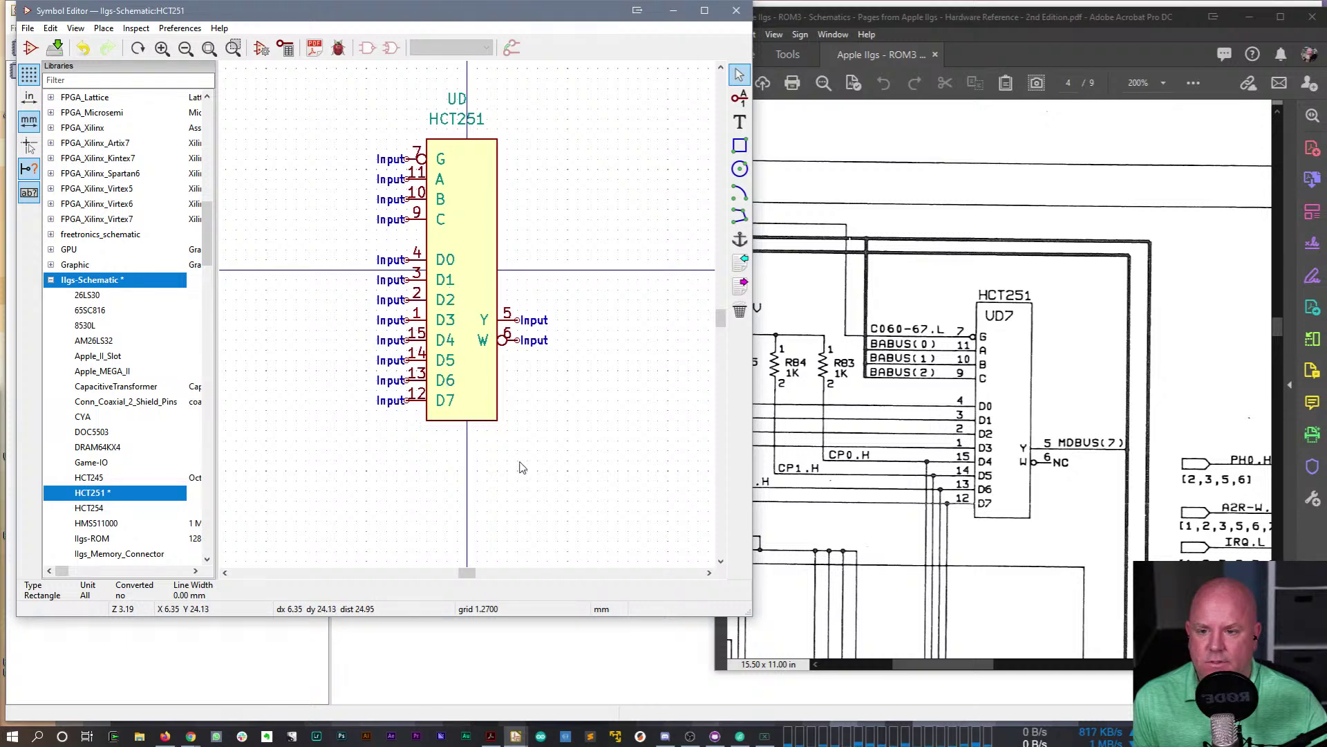
{"action": "left_click_drag", "start_coordinate": [336, 68], "coordinate": [580, 514]}
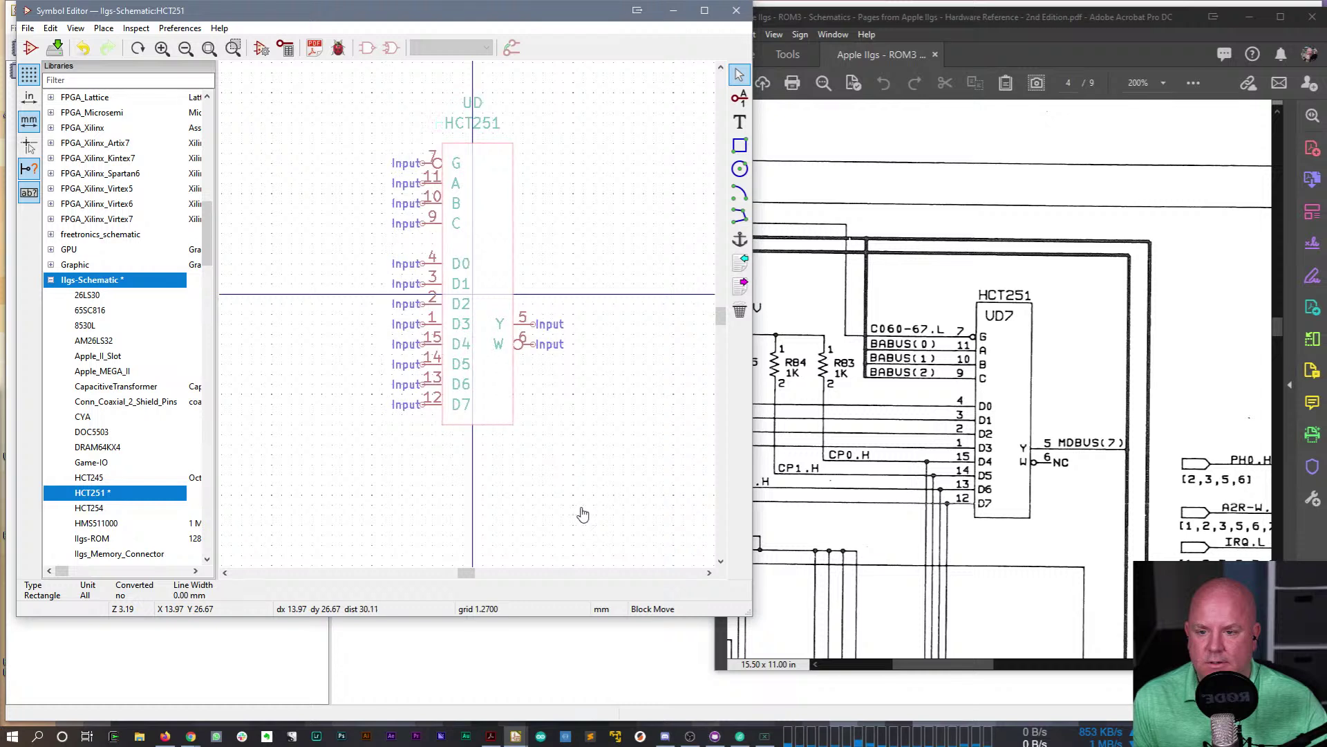
{"action": "left_click", "coordinate": [584, 502]}
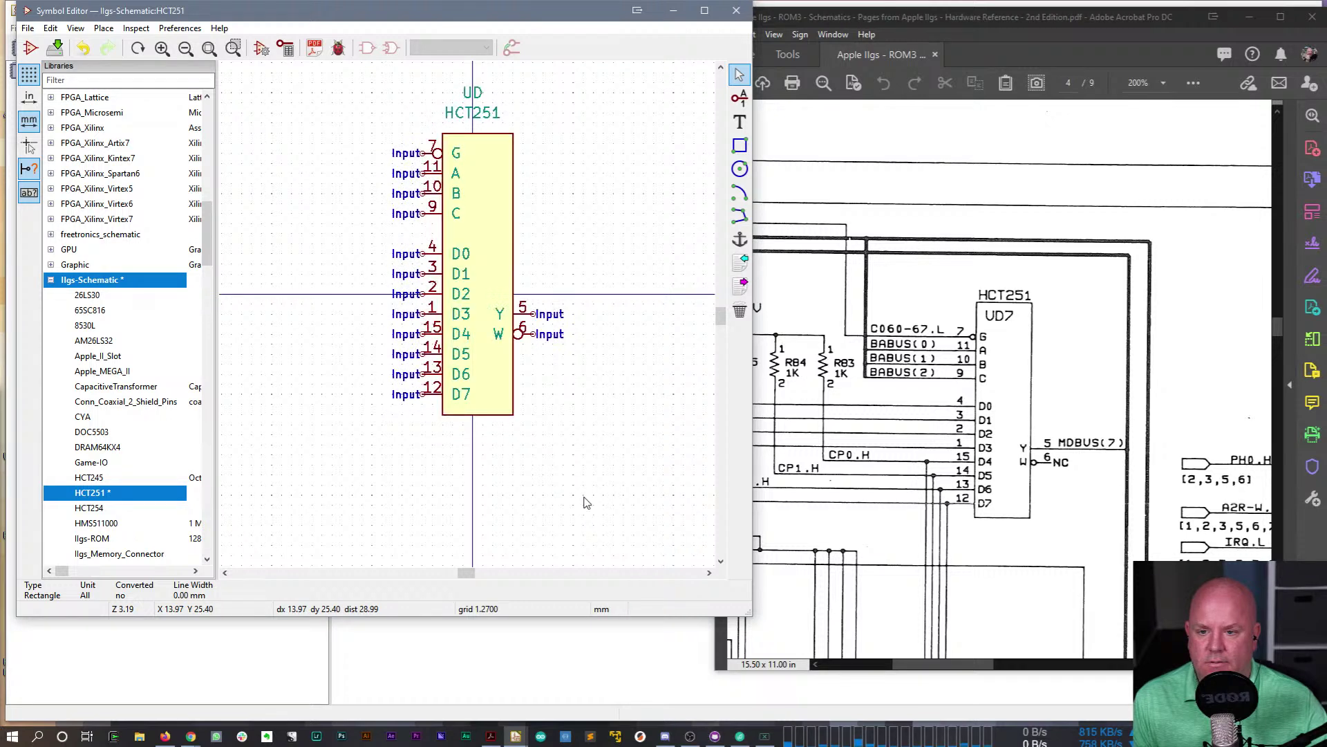
- Save the library, check the HCT251 symbol's properties, and close the Symbol Editor
{"action": "key", "text": "ctrl+s"}
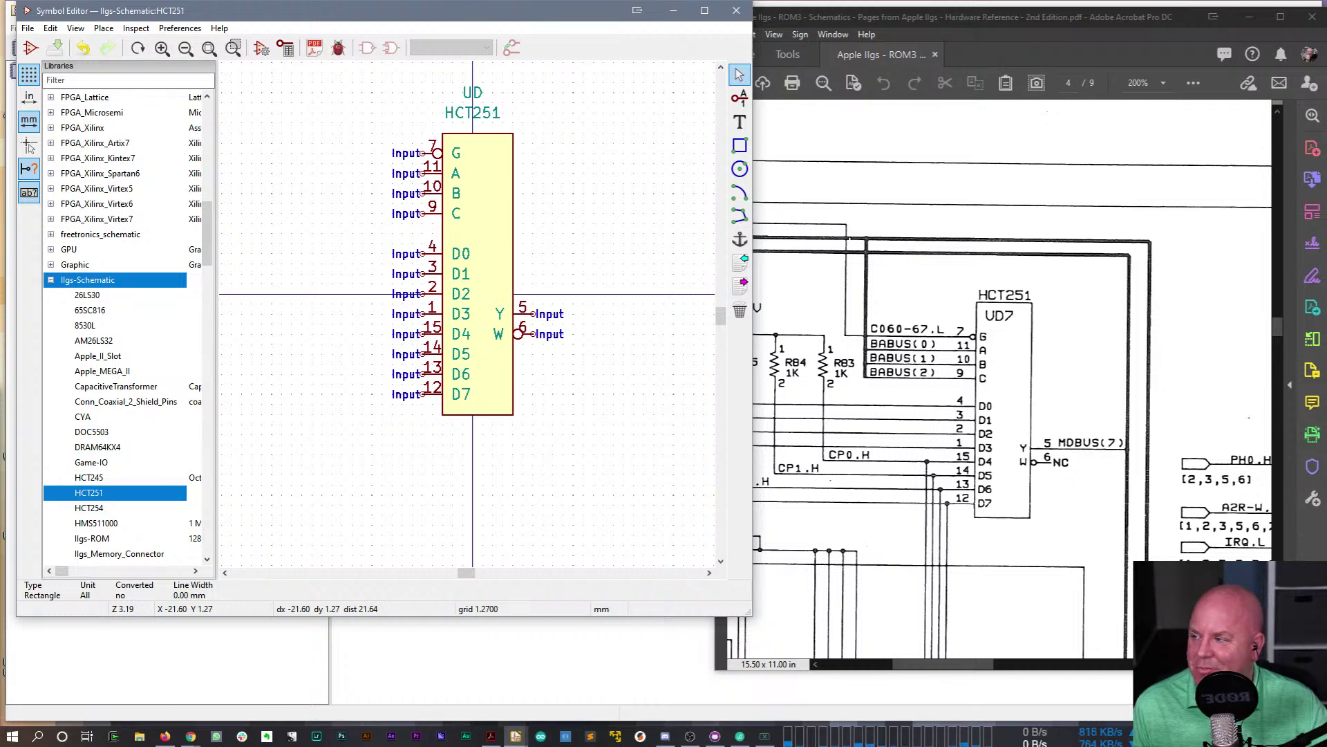
{"action": "left_click", "coordinate": [398, 169]}
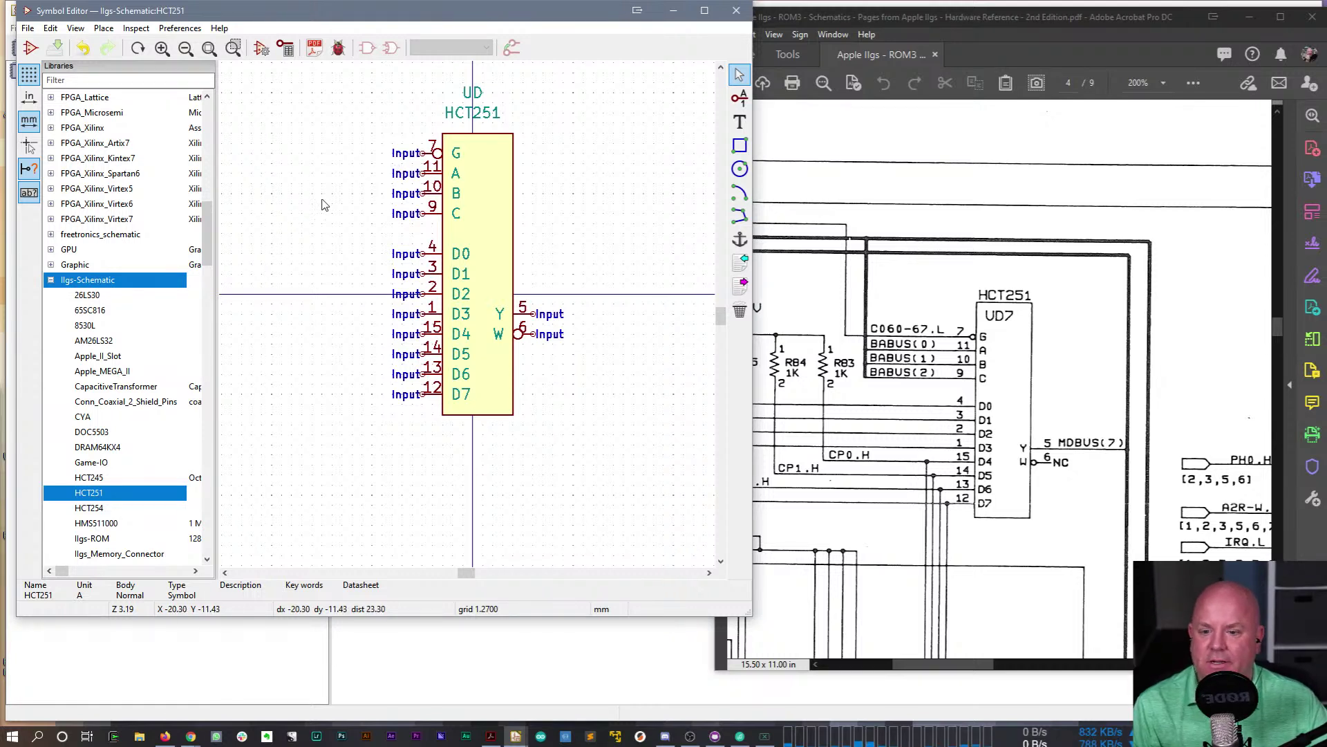
{"action": "left_click", "coordinate": [737, 12]}
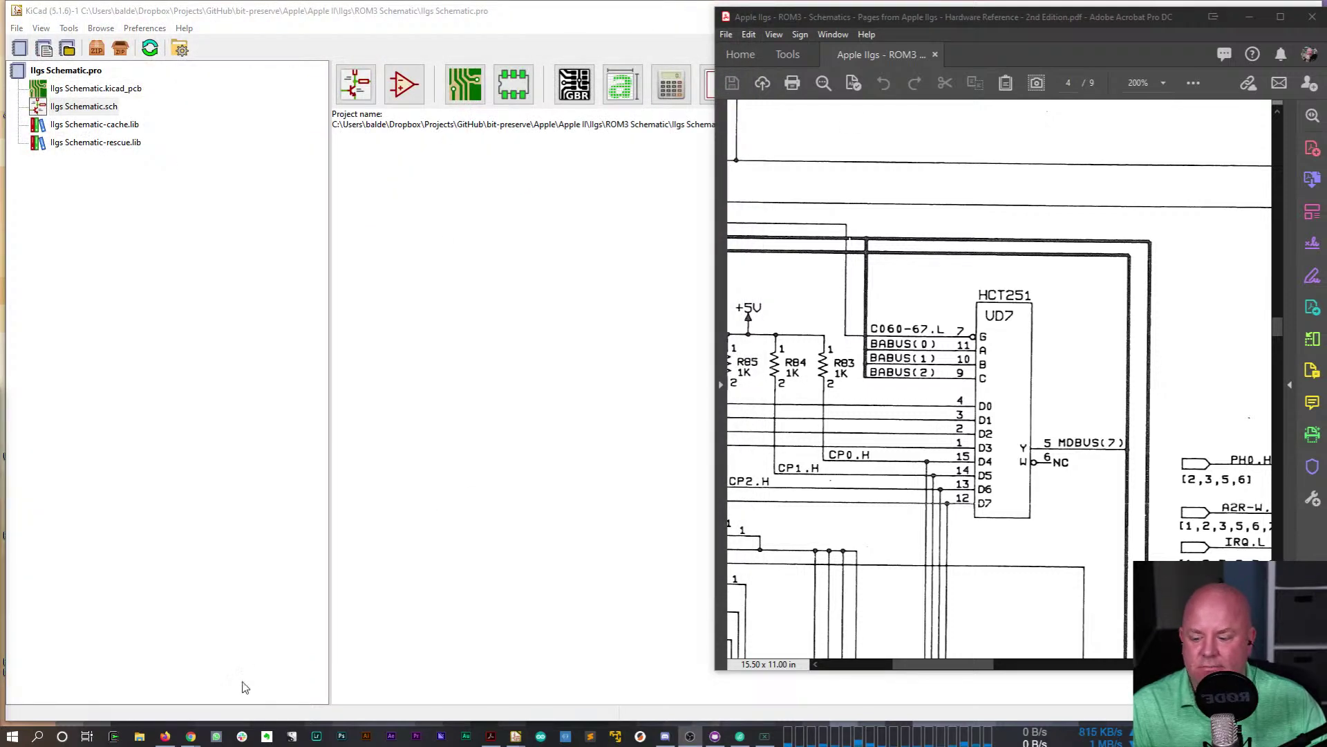
- Return to Eeschema, delete the 'redo this one?' note above the 74LS251, and begin adding a part
{"action": "mouse_move", "coordinate": [192, 738]}
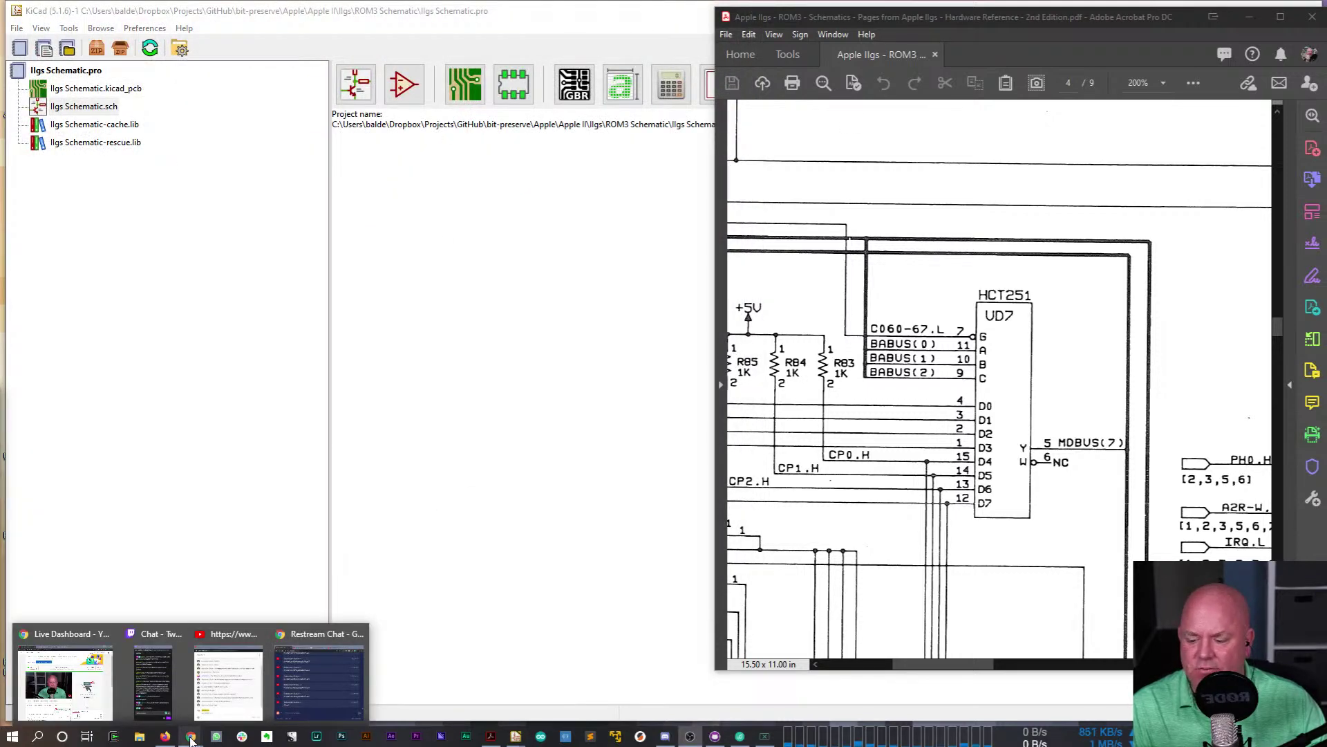
{"action": "mouse_move", "coordinate": [516, 737]}
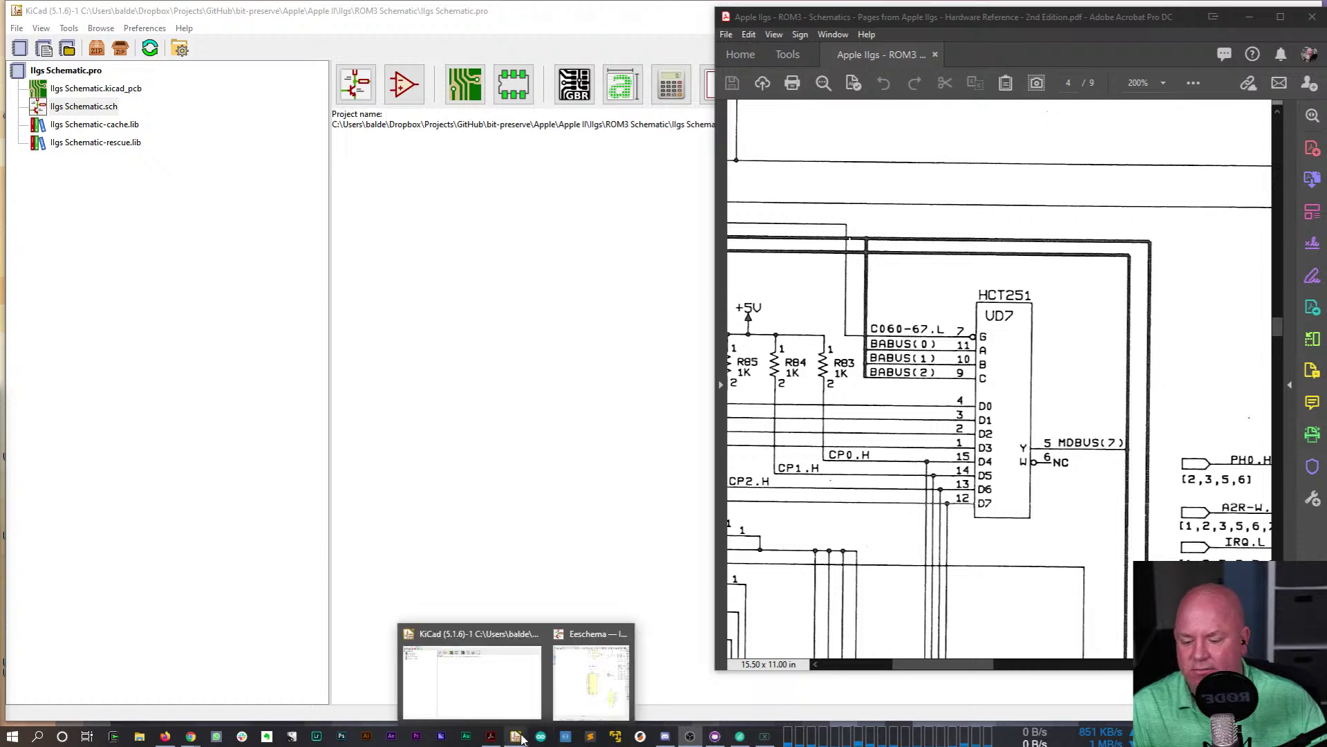
{"action": "left_click", "coordinate": [515, 714]}
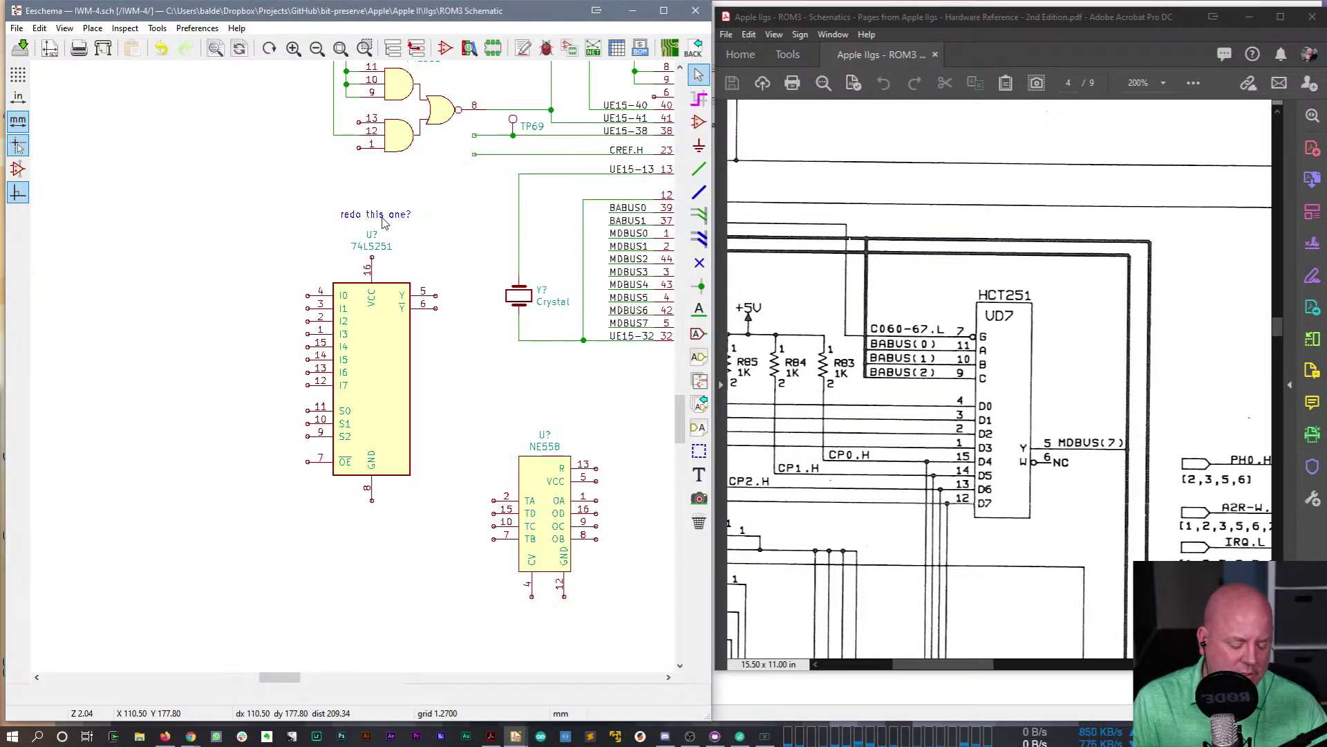
{"action": "key", "text": "Delete"}
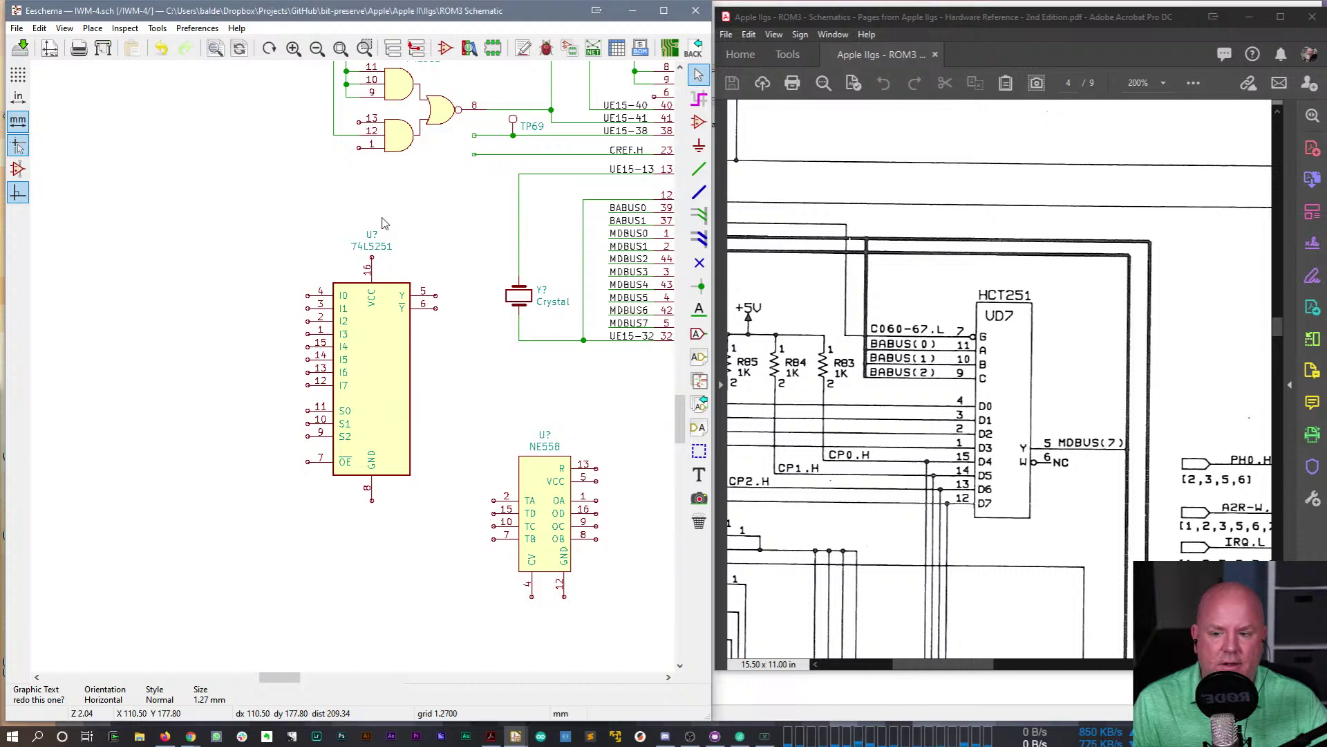
{"action": "key", "text": "a"}
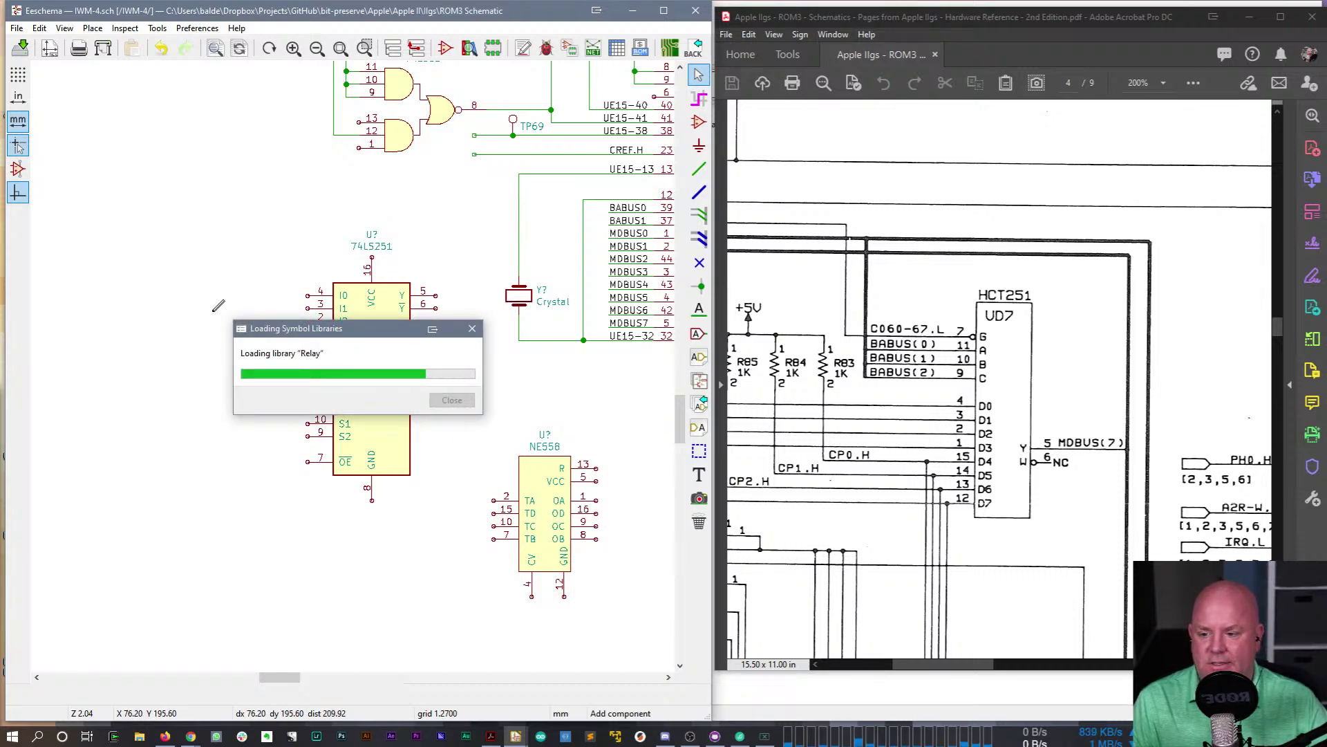
- Place an HCT251 symbol to the left of the old 74LS251
{"action": "left_click", "coordinate": [135, 102]}
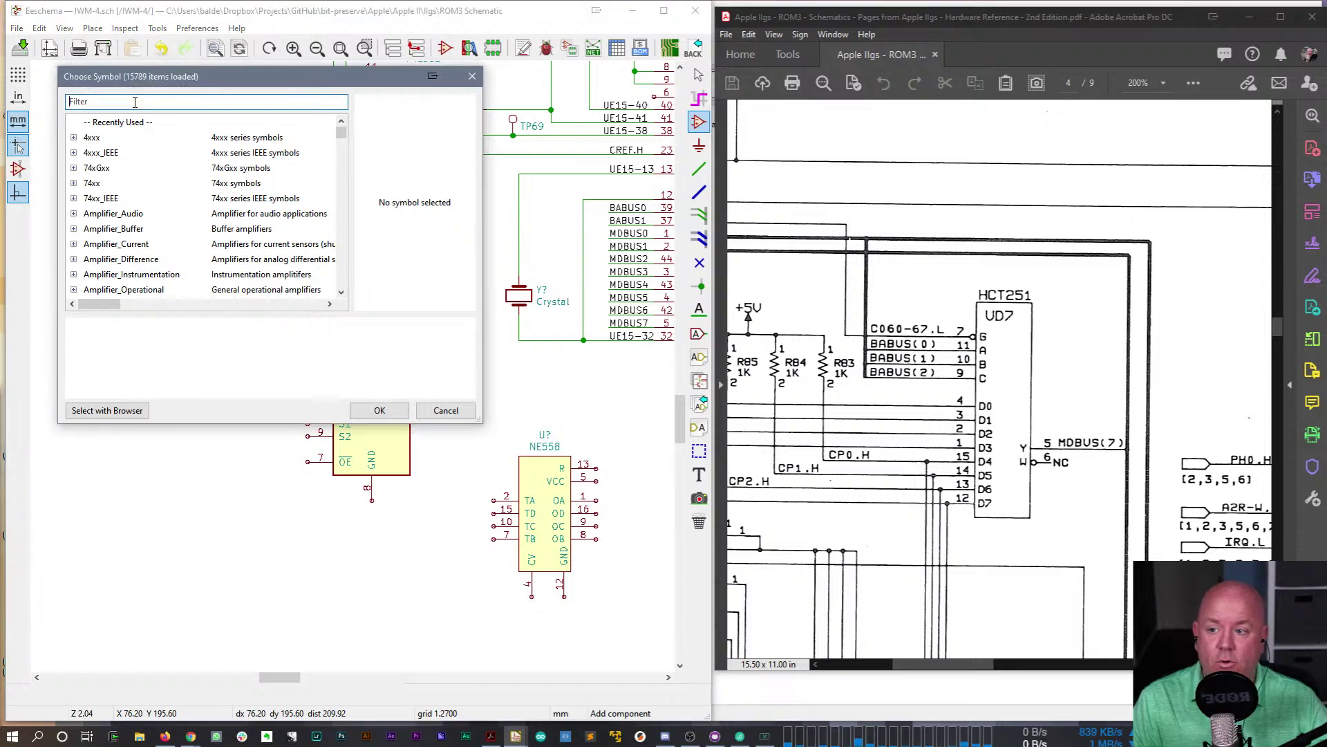
{"action": "type", "text": "HCT251"}
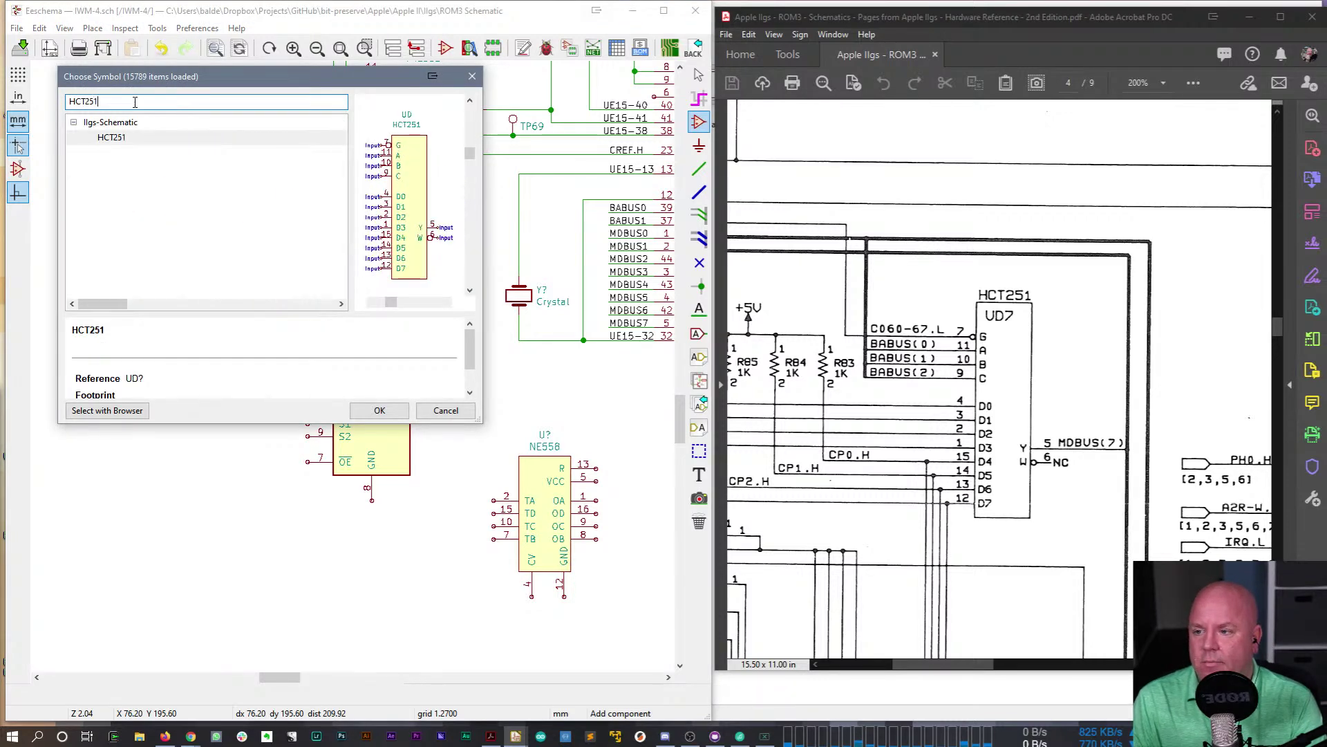
{"action": "double_click", "coordinate": [112, 138]}
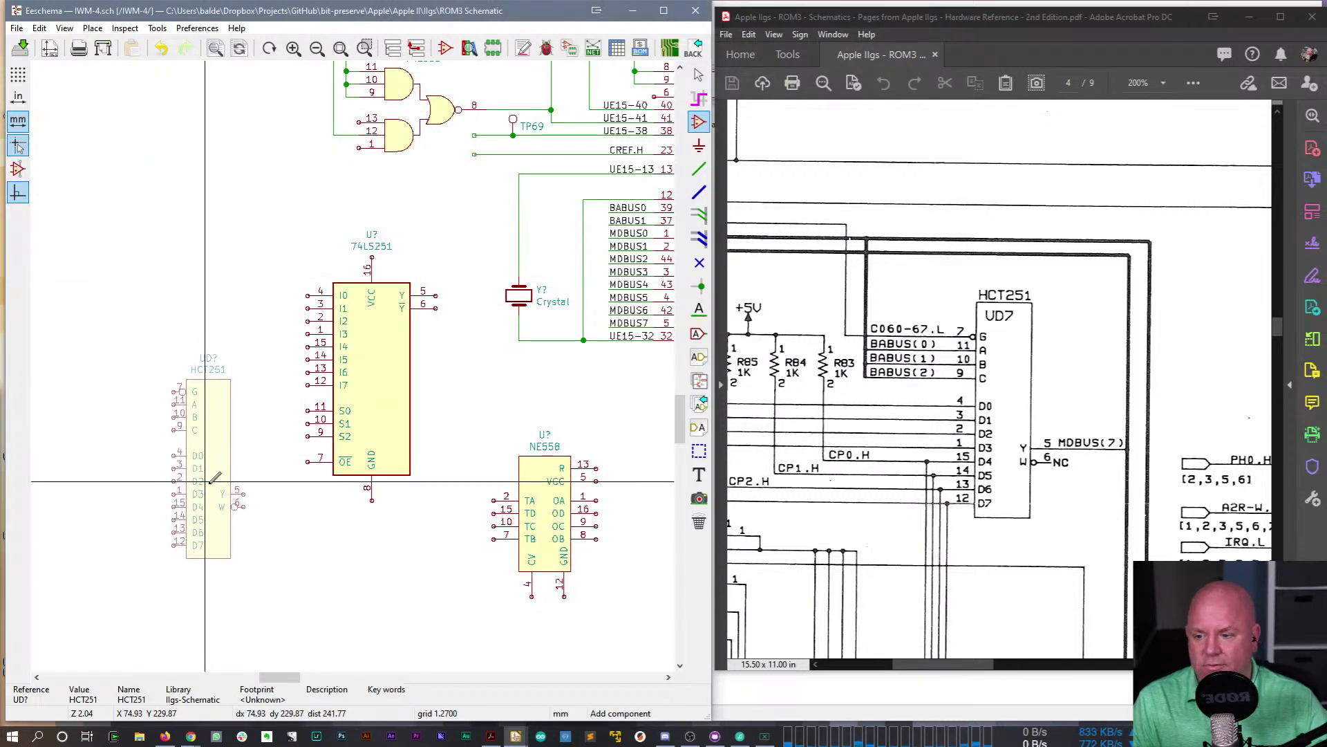
{"action": "left_click", "coordinate": [267, 410]}
{"action": "key", "text": "Escape"}
- Delete the old 74LS251 and set the new HCT251's reference to UD7
{"action": "left_click_drag", "start_coordinate": [320, 222], "coordinate": [407, 564]}
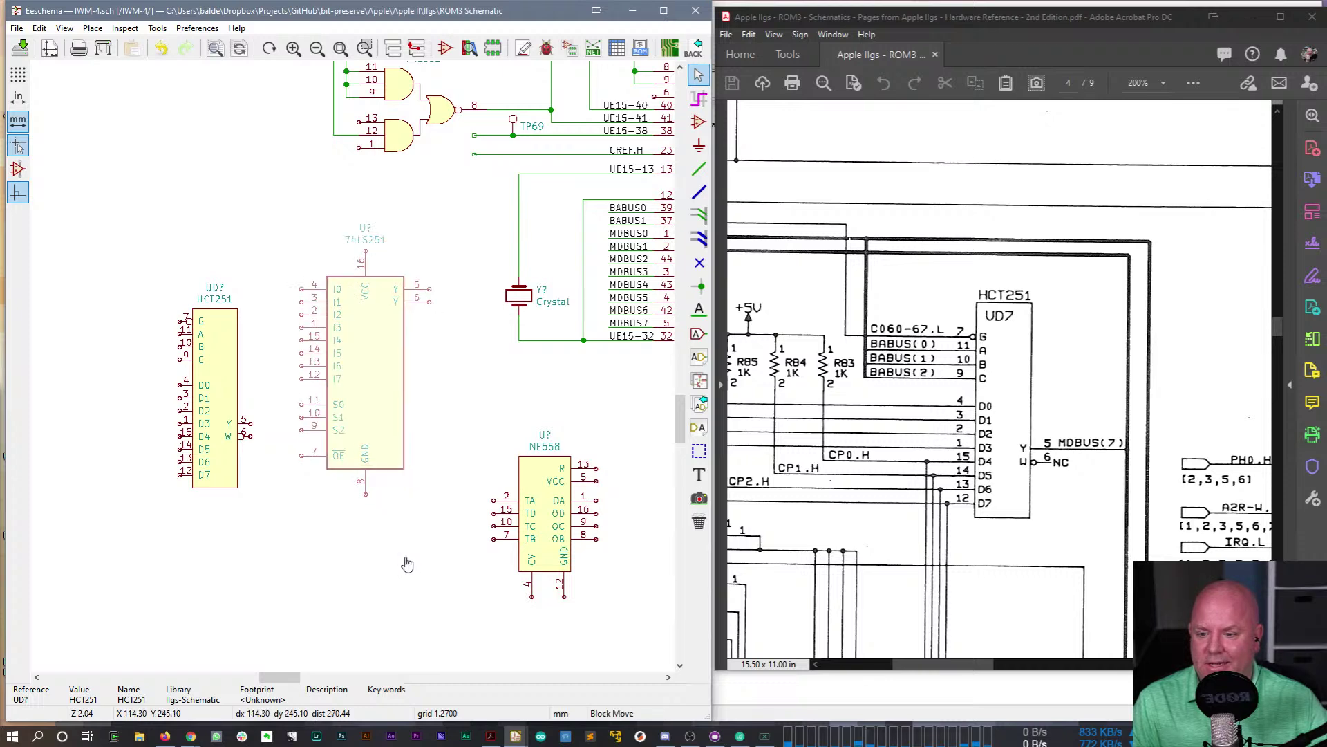
{"action": "key", "text": "Delete"}
{"action": "double_click", "coordinate": [211, 407]}
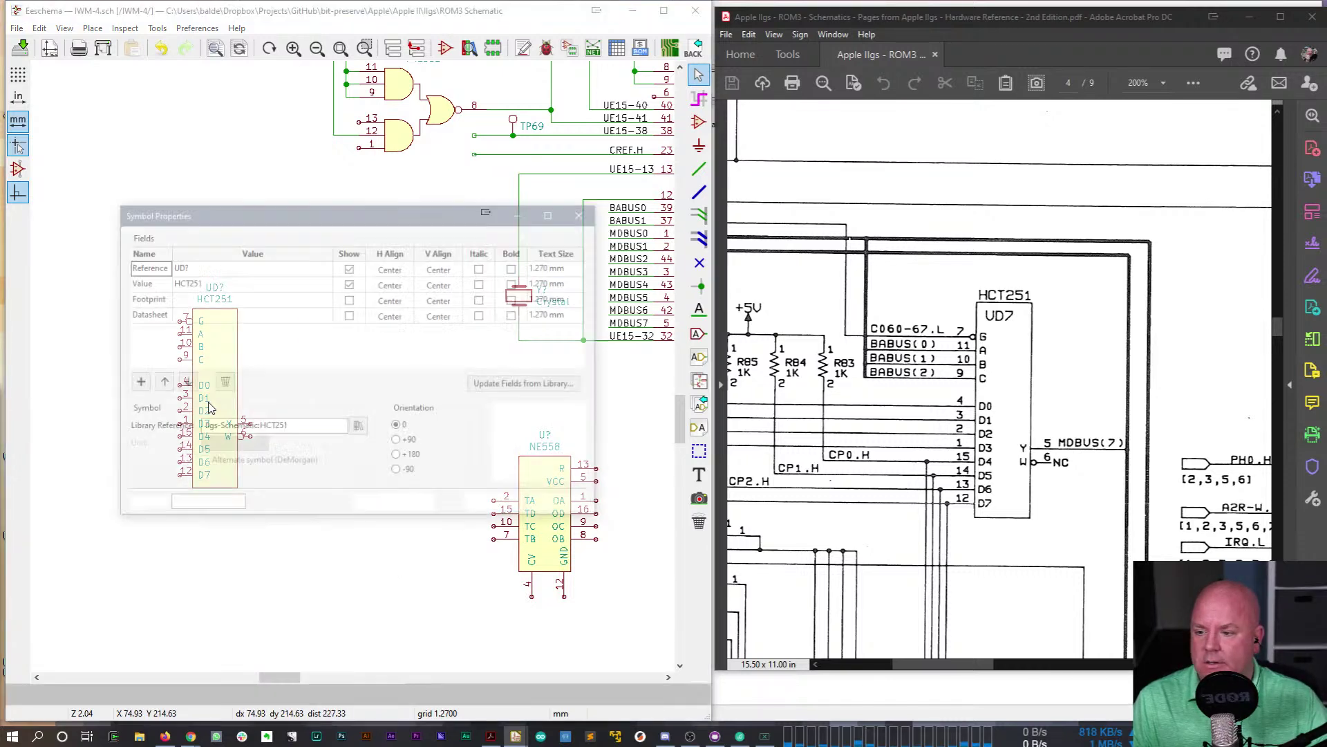
{"action": "key", "text": "Return"}
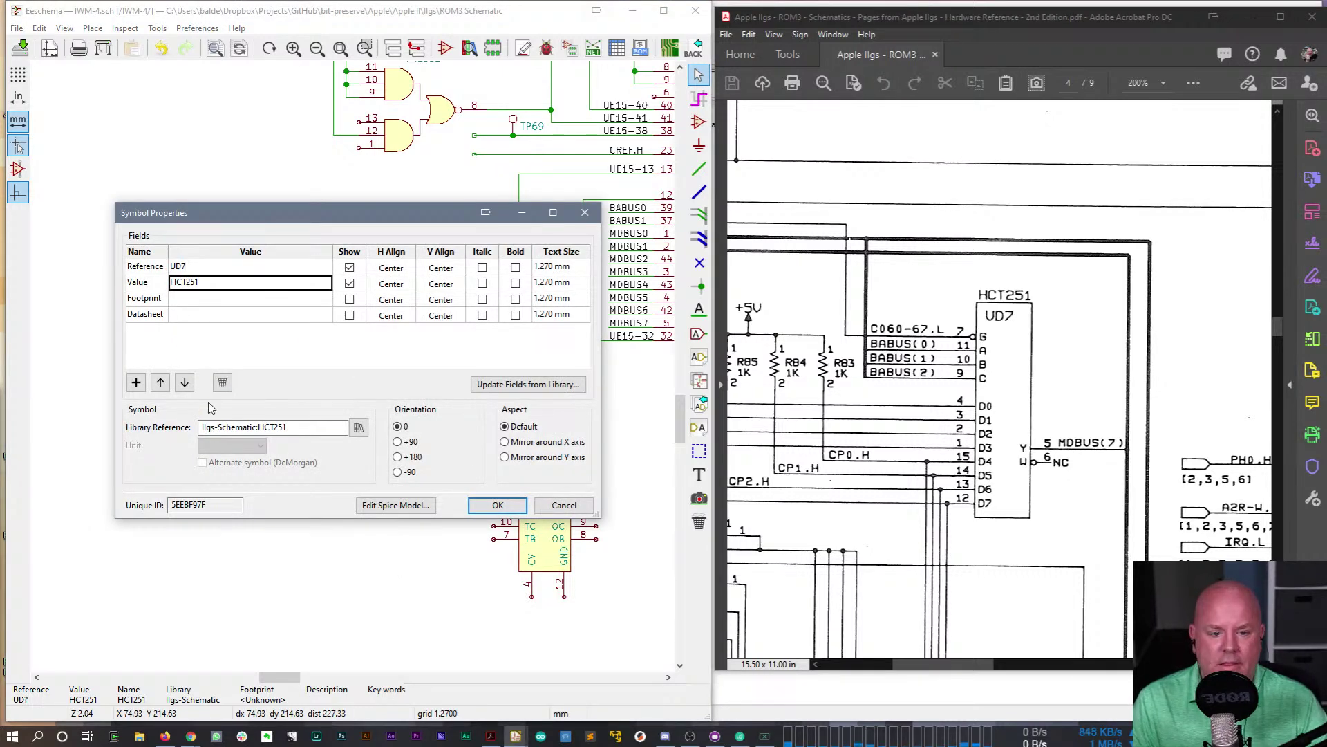
{"action": "left_click", "coordinate": [498, 504]}
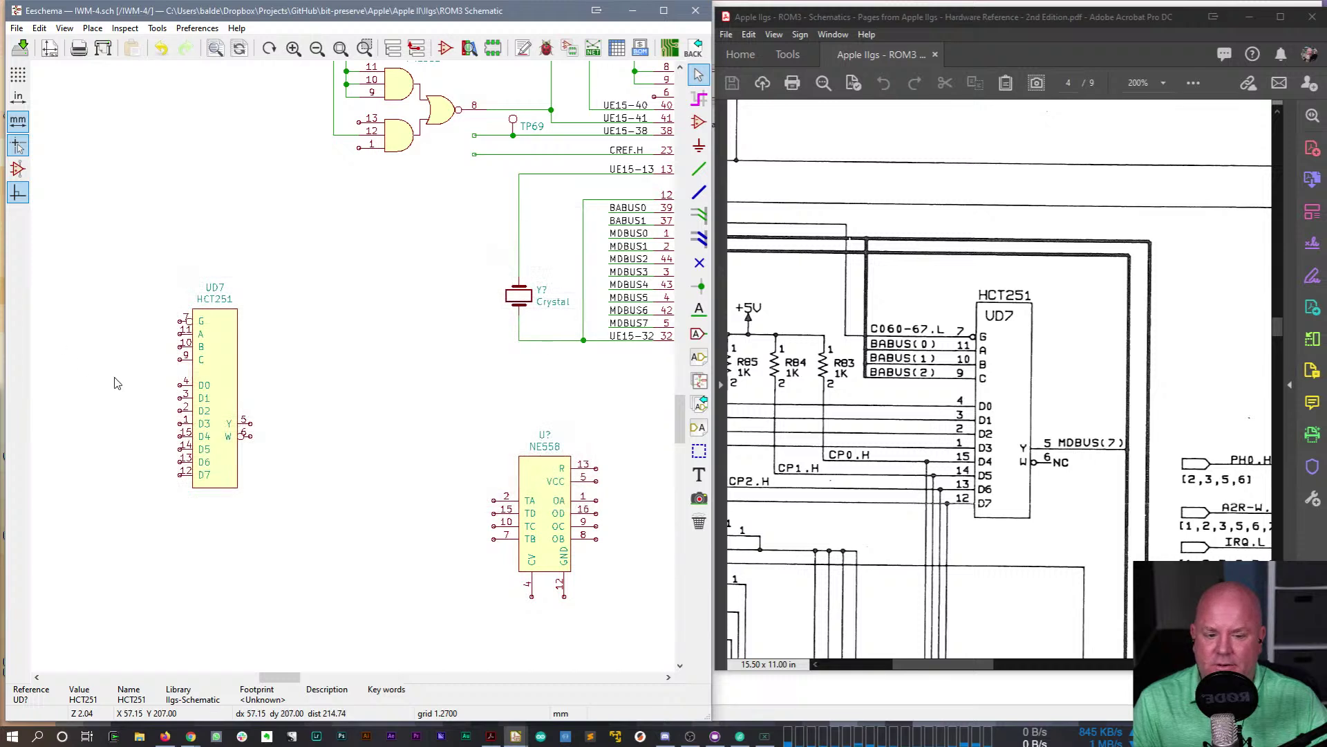
- Move UD7 further right and delete the leftover junction dot
{"action": "key", "text": "j"}
{"action": "key", "text": "Escape"}
{"action": "key", "text": "m"}
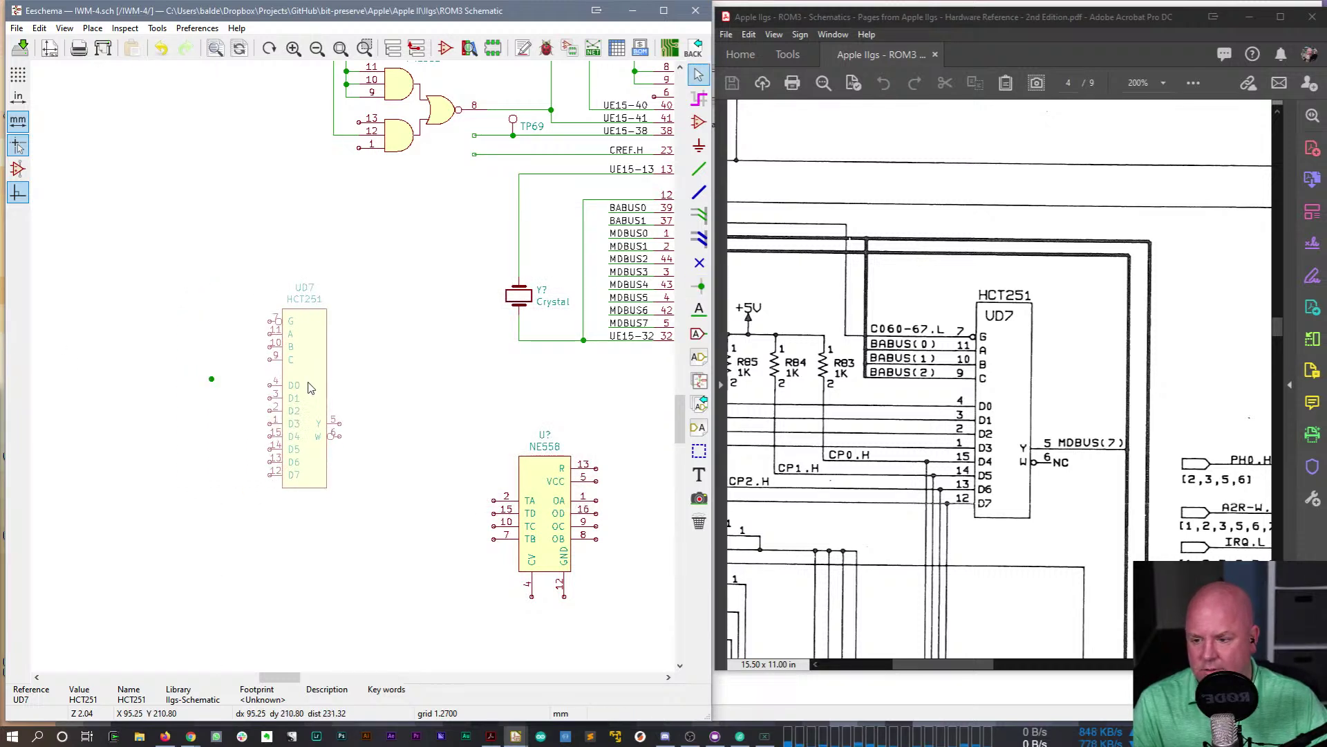
{"action": "left_click", "coordinate": [327, 382]}
{"action": "left_click_drag", "start_coordinate": [127, 319], "coordinate": [227, 413]}
{"action": "key", "text": "Delete"}
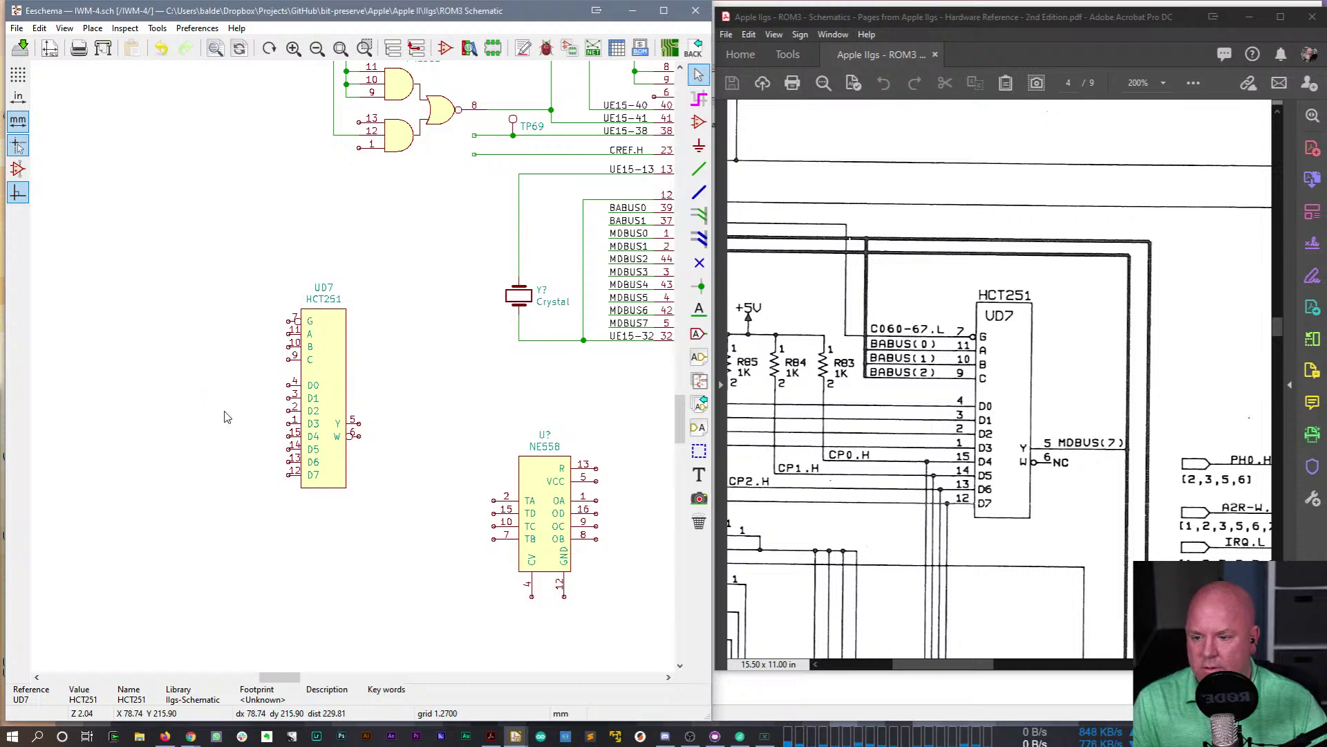
{"action": "scroll", "coordinate": [228, 417], "scroll_direction": "up", "scroll_amount": 1}
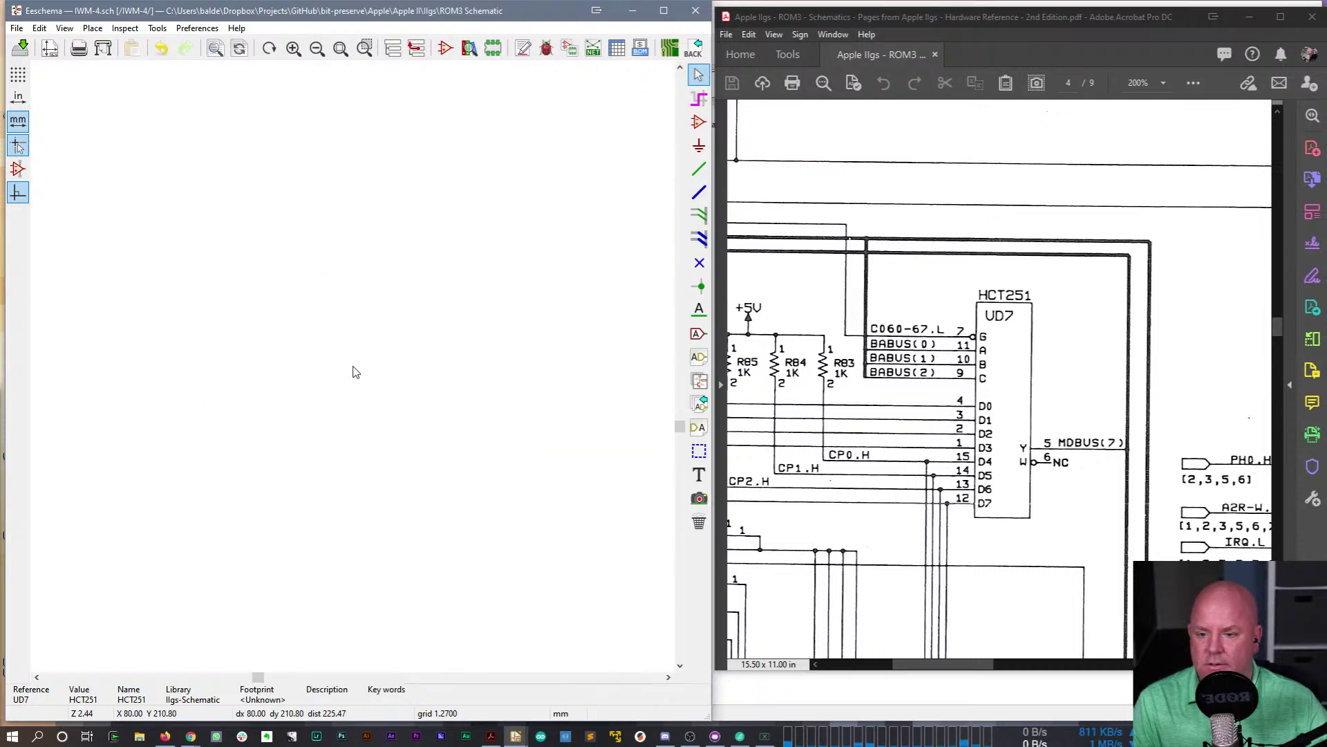
{"action": "scroll", "coordinate": [356, 373], "scroll_direction": "down", "scroll_amount": 4}
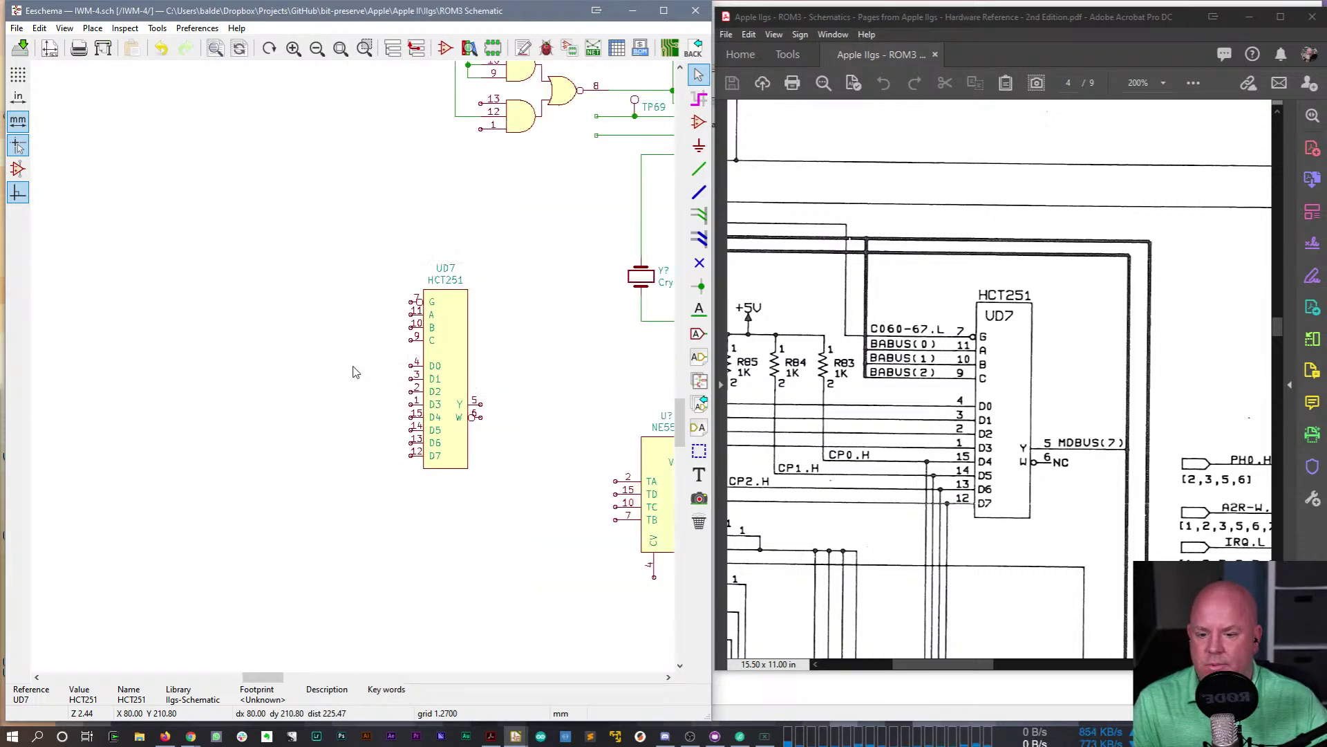
{"action": "scroll", "coordinate": [355, 373], "scroll_direction": "up", "scroll_amount": 3}
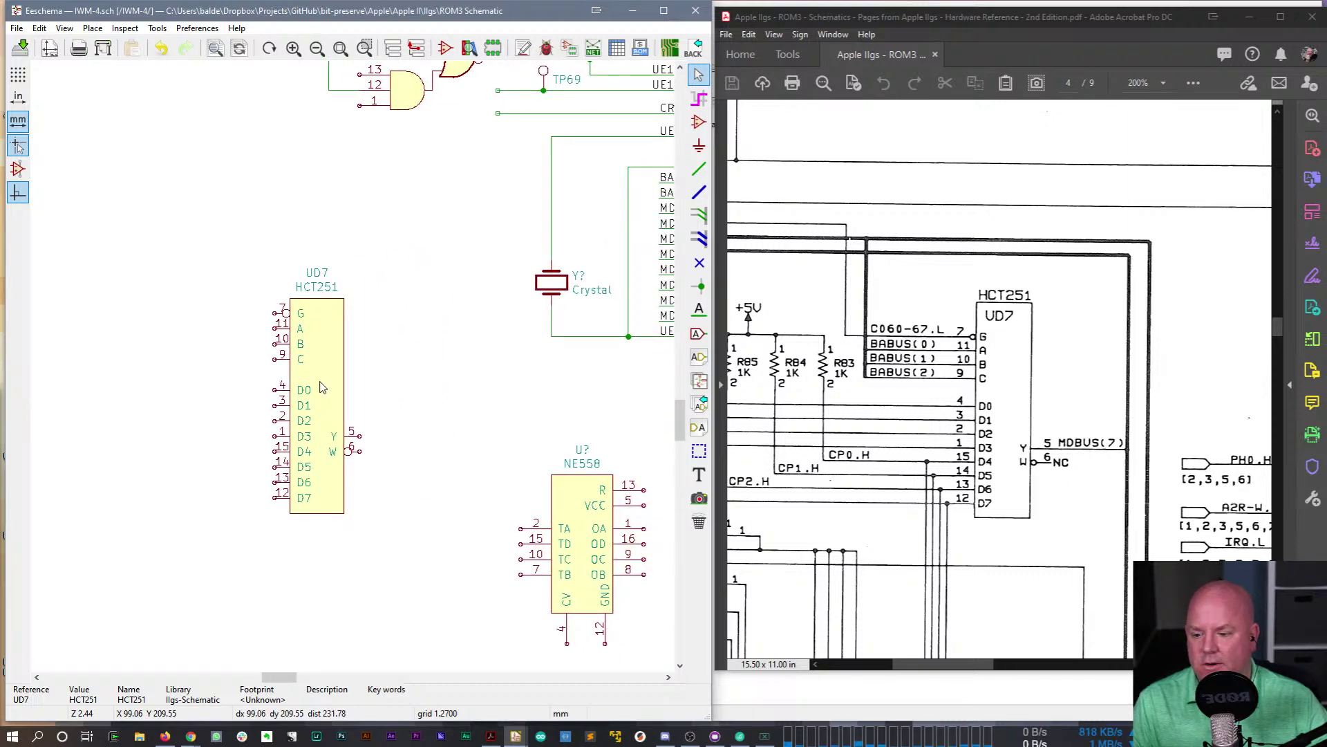
- Check UD7's properties without changes and bring up its context actions
{"action": "double_click", "coordinate": [322, 388]}
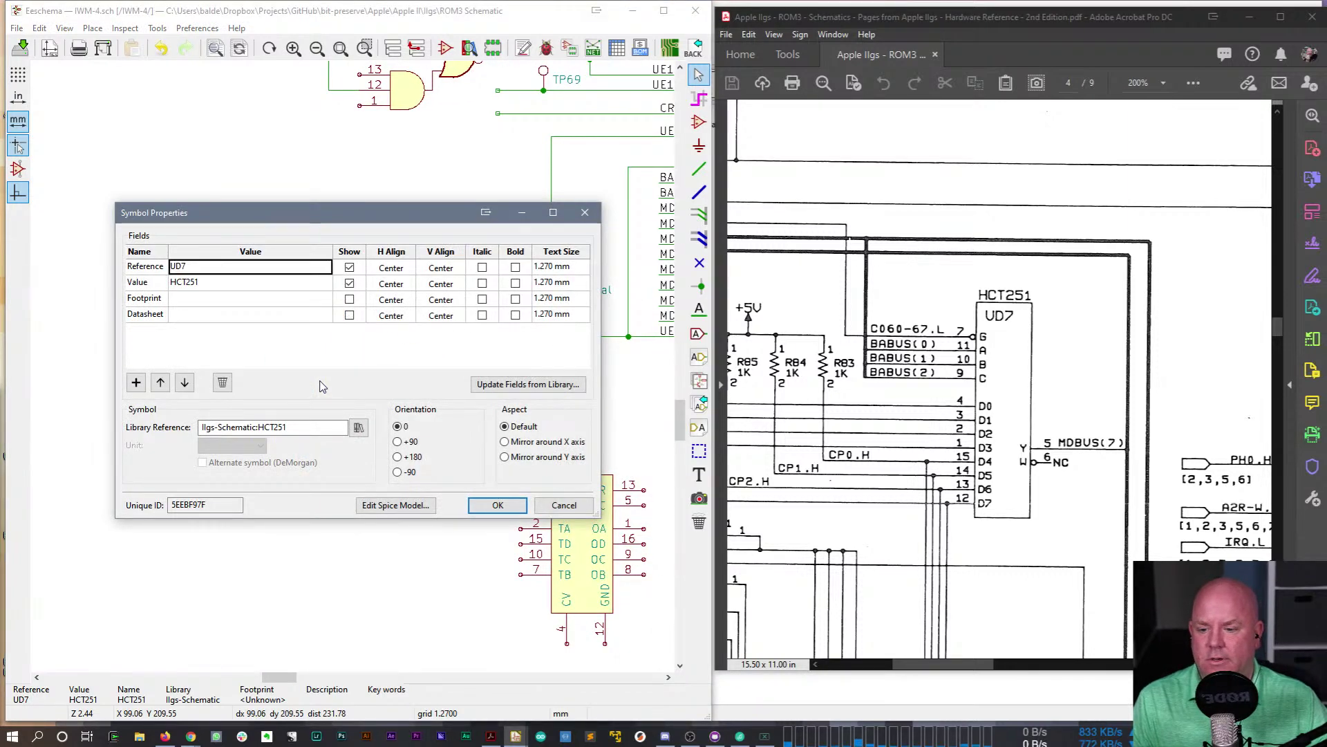
{"action": "left_click", "coordinate": [563, 504]}
{"action": "right_click", "coordinate": [343, 352]}
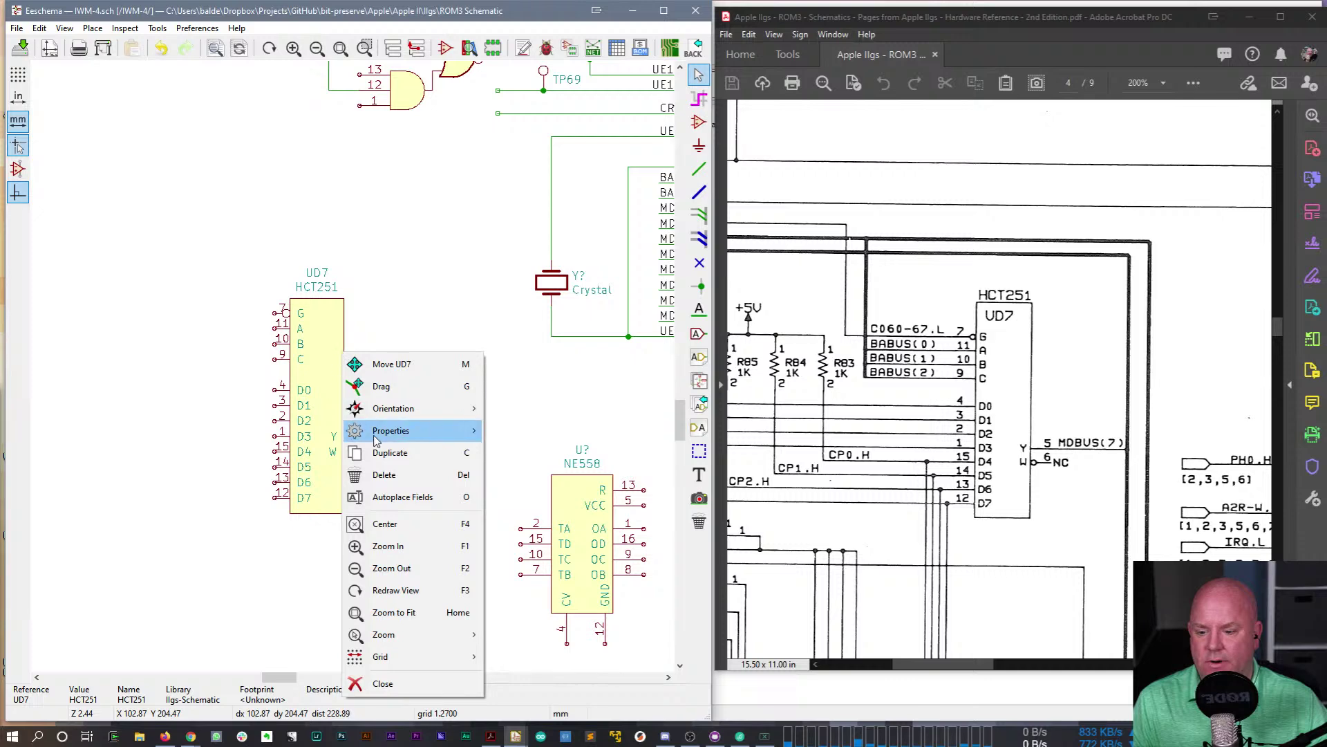
- Open UD7's symbol in the Symbol Editor and make pins G and A 5.08 mm long
{"action": "mouse_move", "coordinate": [401, 430]}
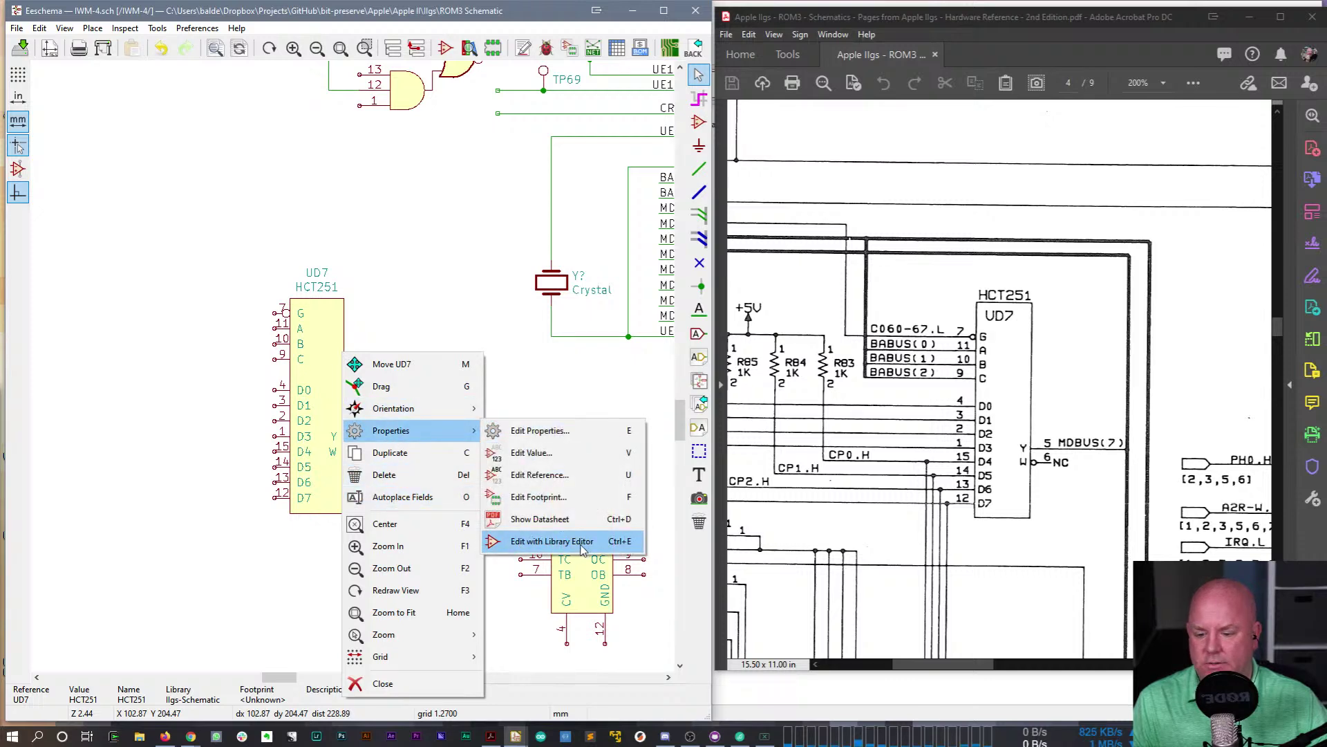
{"action": "left_click", "coordinate": [583, 545]}
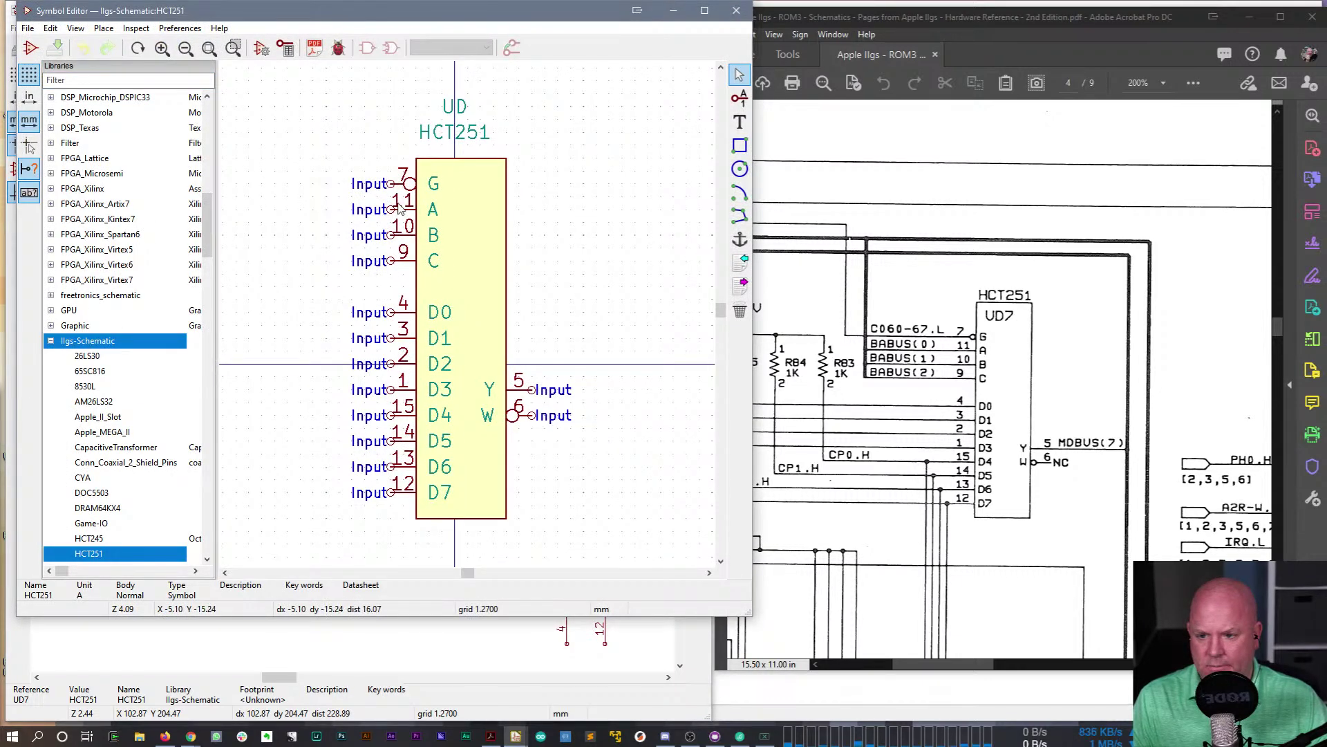
{"action": "double_click", "coordinate": [401, 185]}
{"action": "double_click", "coordinate": [335, 355]}
{"action": "type", "text": "5.08"}
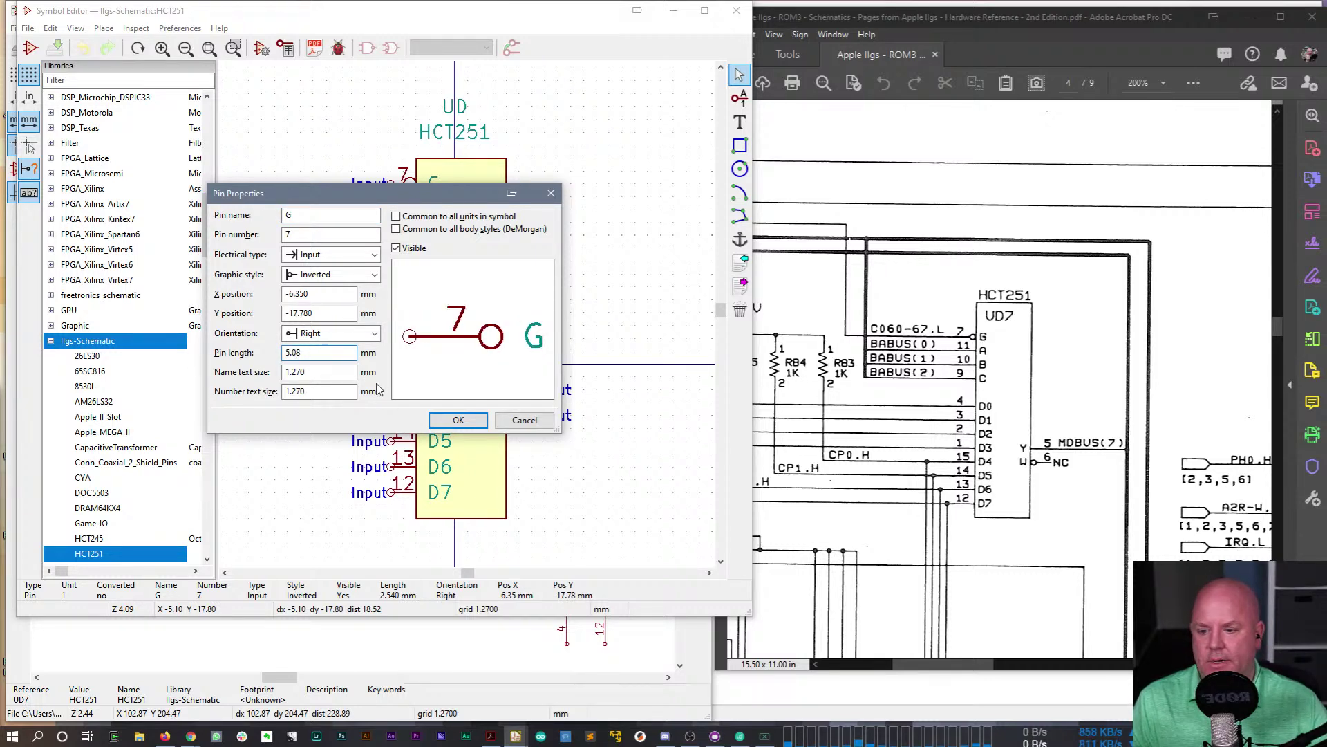
{"action": "left_click", "coordinate": [452, 418]}
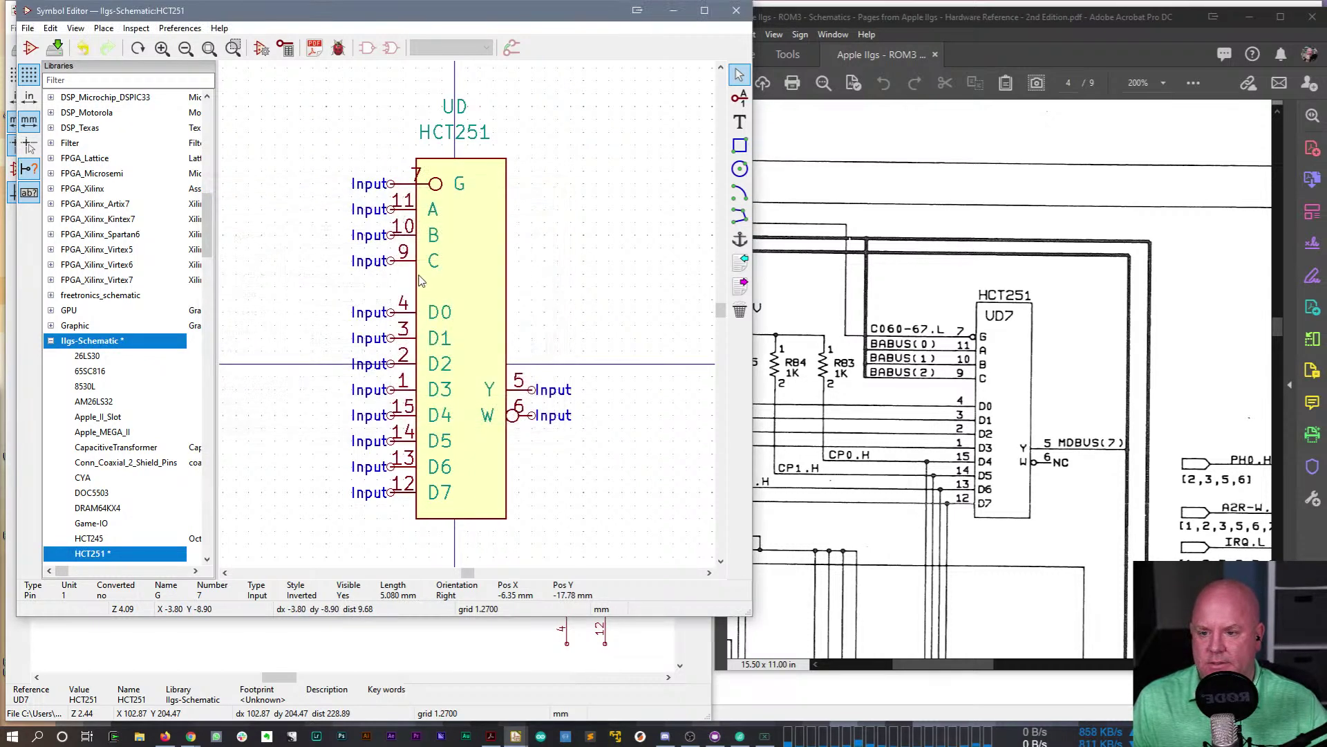
{"action": "double_click", "coordinate": [405, 212]}
{"action": "double_click", "coordinate": [325, 351]}
{"action": "type", "text": "5.08"}
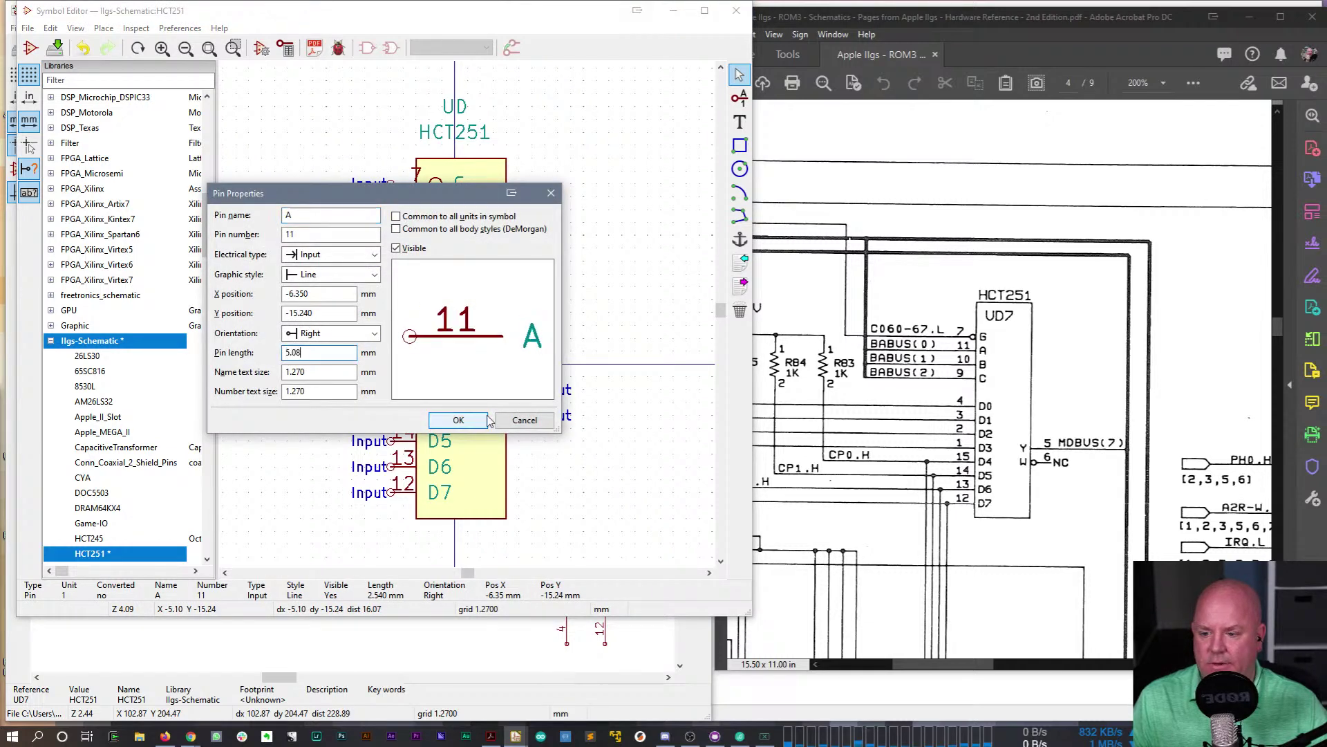
{"action": "left_click", "coordinate": [453, 420]}
- Set the pin length of pins B, C and D0 to 5.08 mm
{"action": "double_click", "coordinate": [403, 237]}
{"action": "left_click_drag", "start_coordinate": [345, 353], "coordinate": [258, 353]}
{"action": "type", "text": "5.08"}
{"action": "left_click", "coordinate": [458, 420]}
{"action": "left_click", "coordinate": [412, 264]}
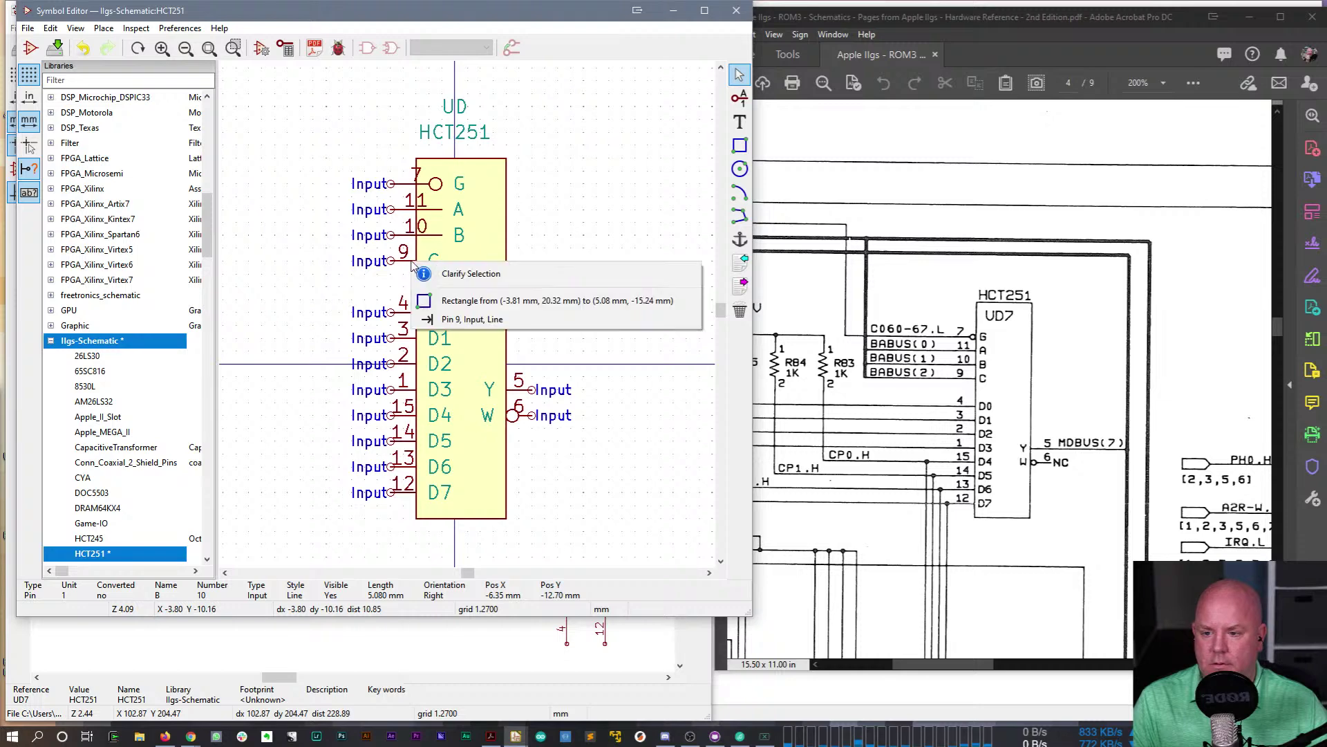
{"action": "left_click", "coordinate": [472, 319]}
{"action": "type", "text": "e"}
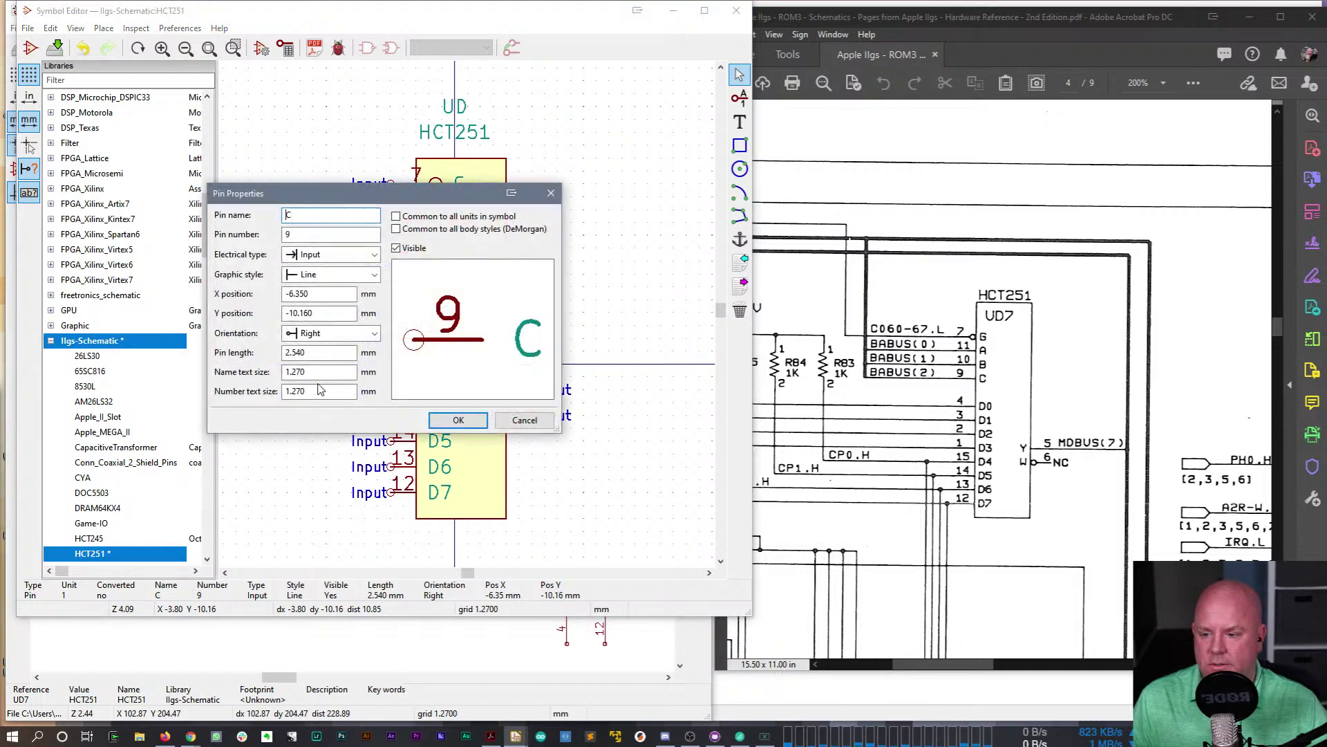
{"action": "type", "text": "5.08"}
{"action": "left_click", "coordinate": [458, 420]}
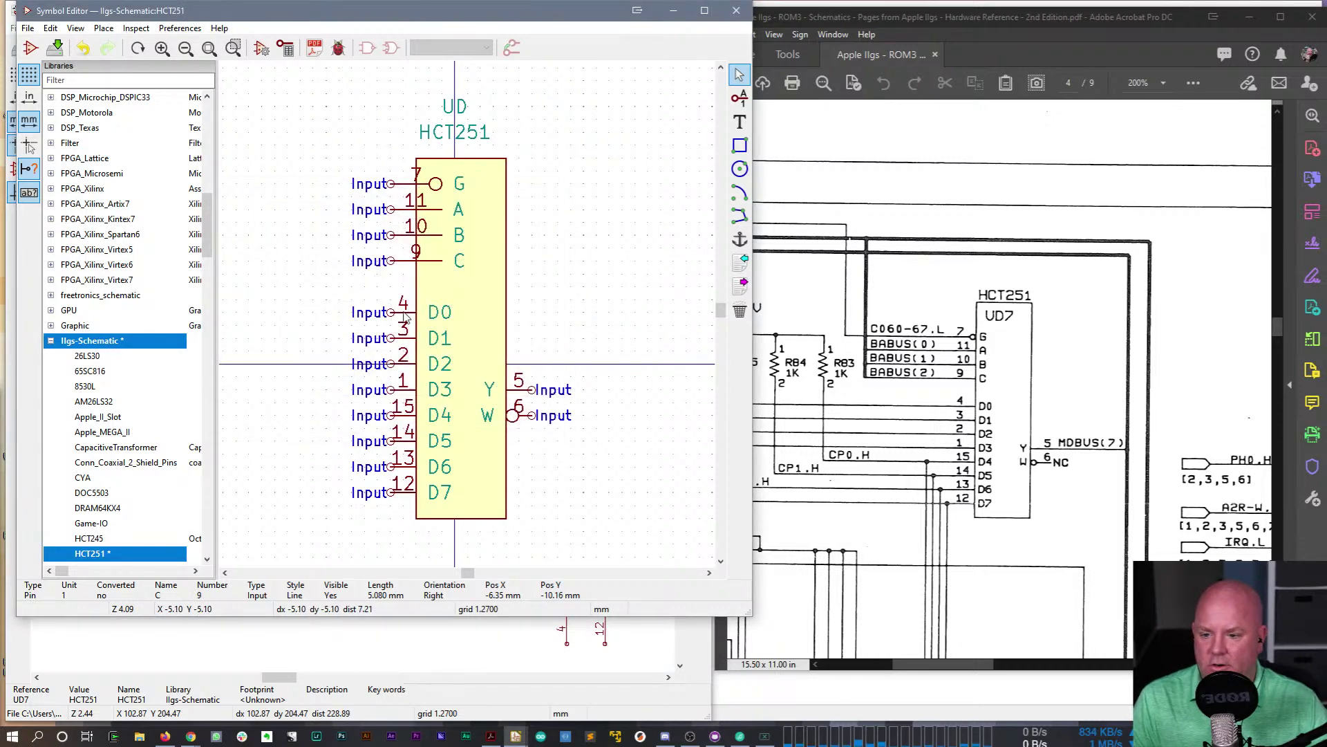
{"action": "double_click", "coordinate": [392, 428]}
{"action": "type", "text": "5.08"}
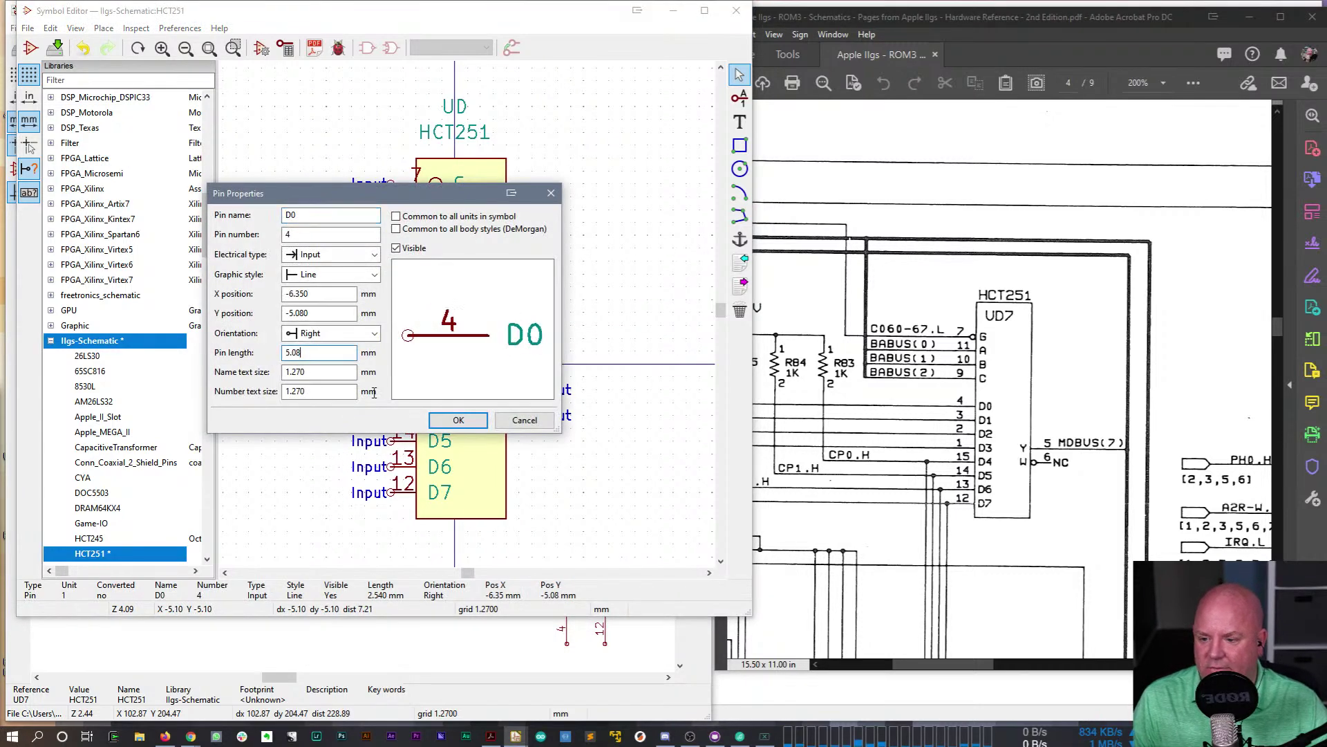
{"action": "left_click", "coordinate": [459, 420]}
- Lengthen pins D1, D2 and D3 to 5.08 mm
{"action": "double_click", "coordinate": [404, 338]}
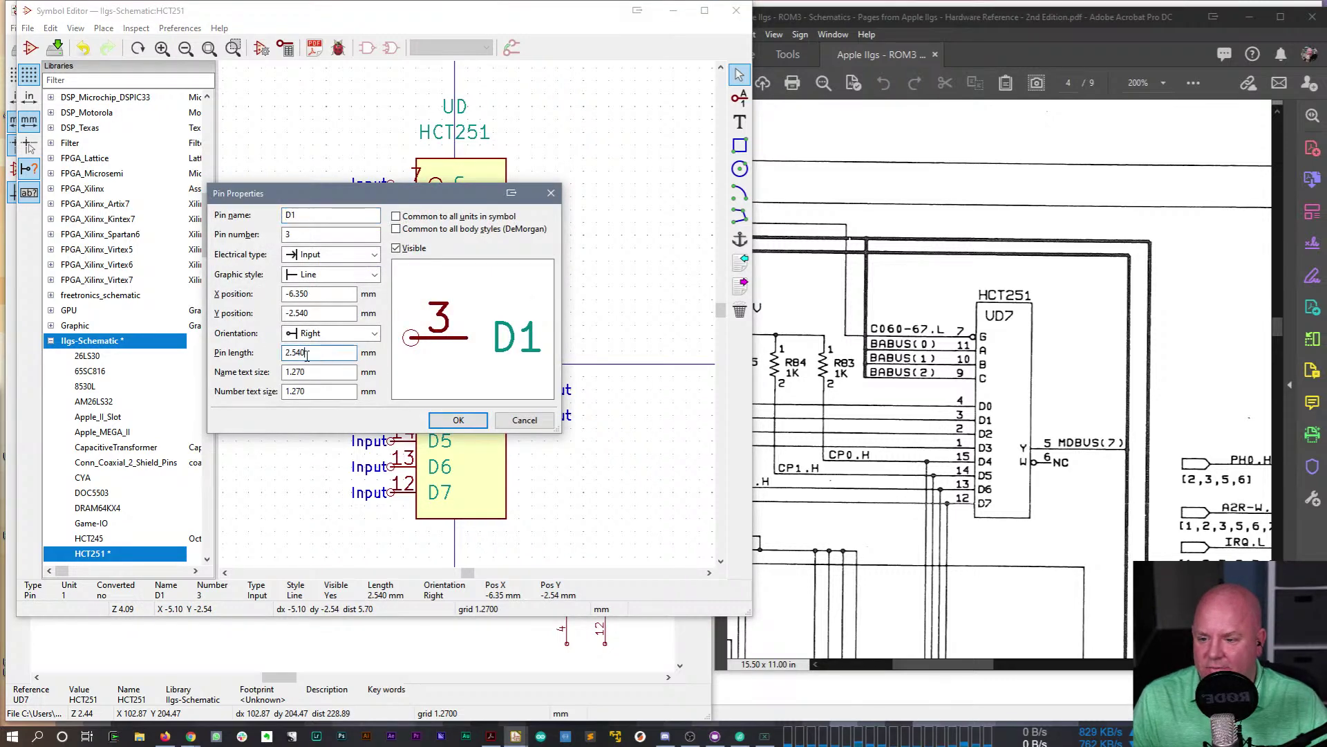
{"action": "type", "text": "5.08"}
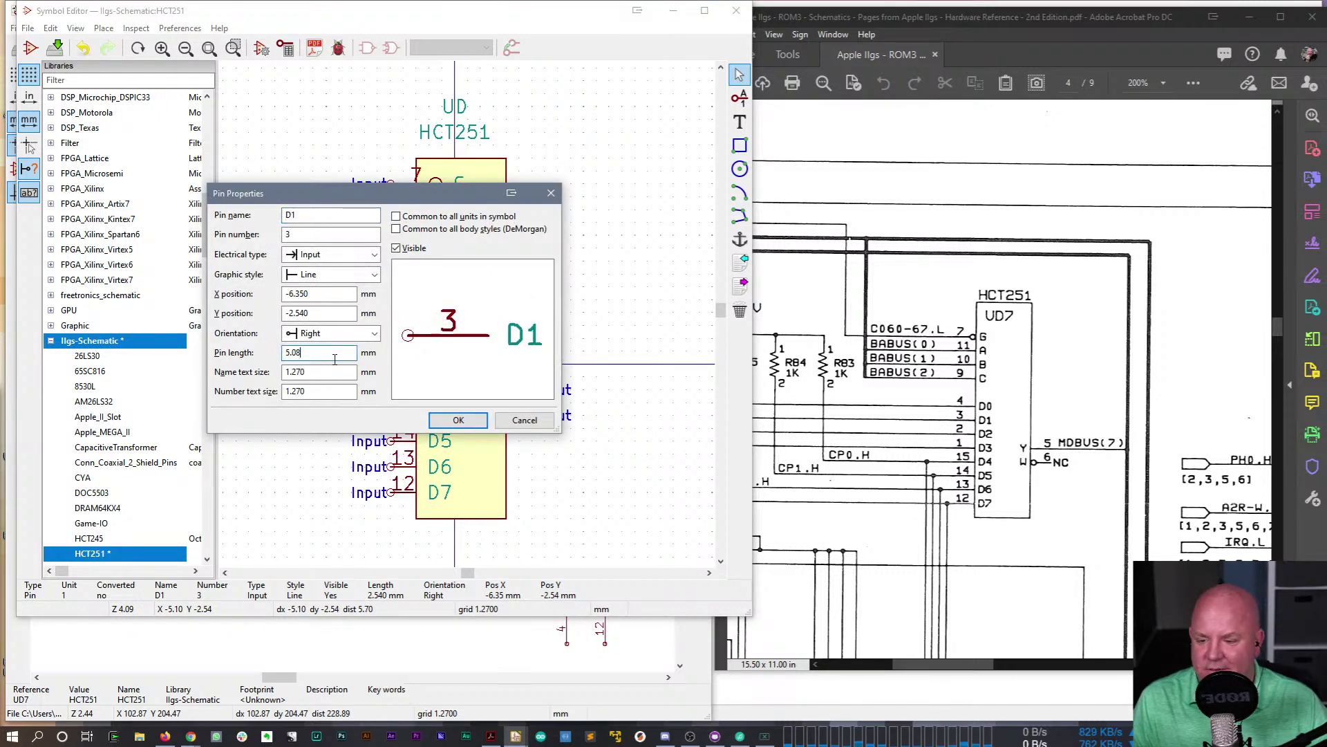
{"action": "left_click", "coordinate": [443, 419]}
{"action": "double_click", "coordinate": [408, 370]}
{"action": "double_click", "coordinate": [318, 352]}
{"action": "type", "text": "5.08"}
{"action": "left_click", "coordinate": [458, 420]}
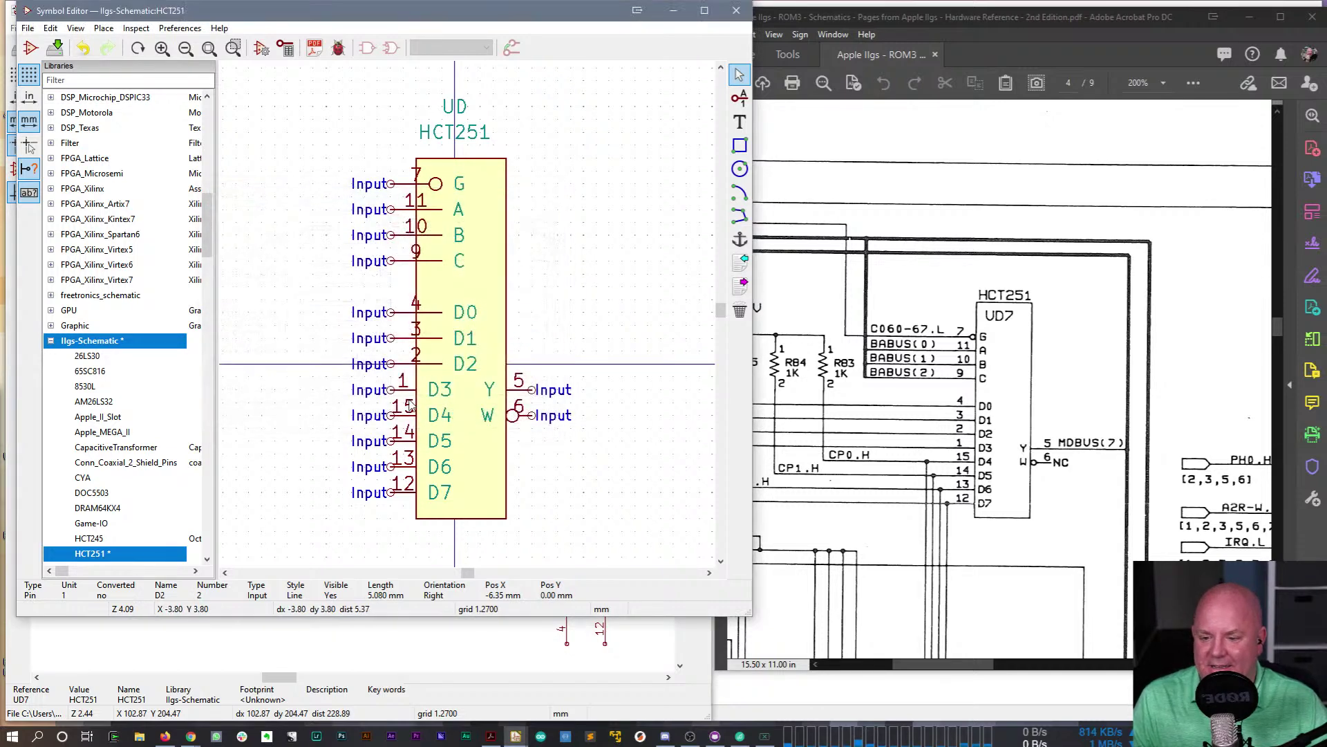
{"action": "double_click", "coordinate": [409, 389]}
{"action": "left_click", "coordinate": [330, 354]}
{"action": "double_click", "coordinate": [330, 354]}
{"action": "type", "text": "5.08"}
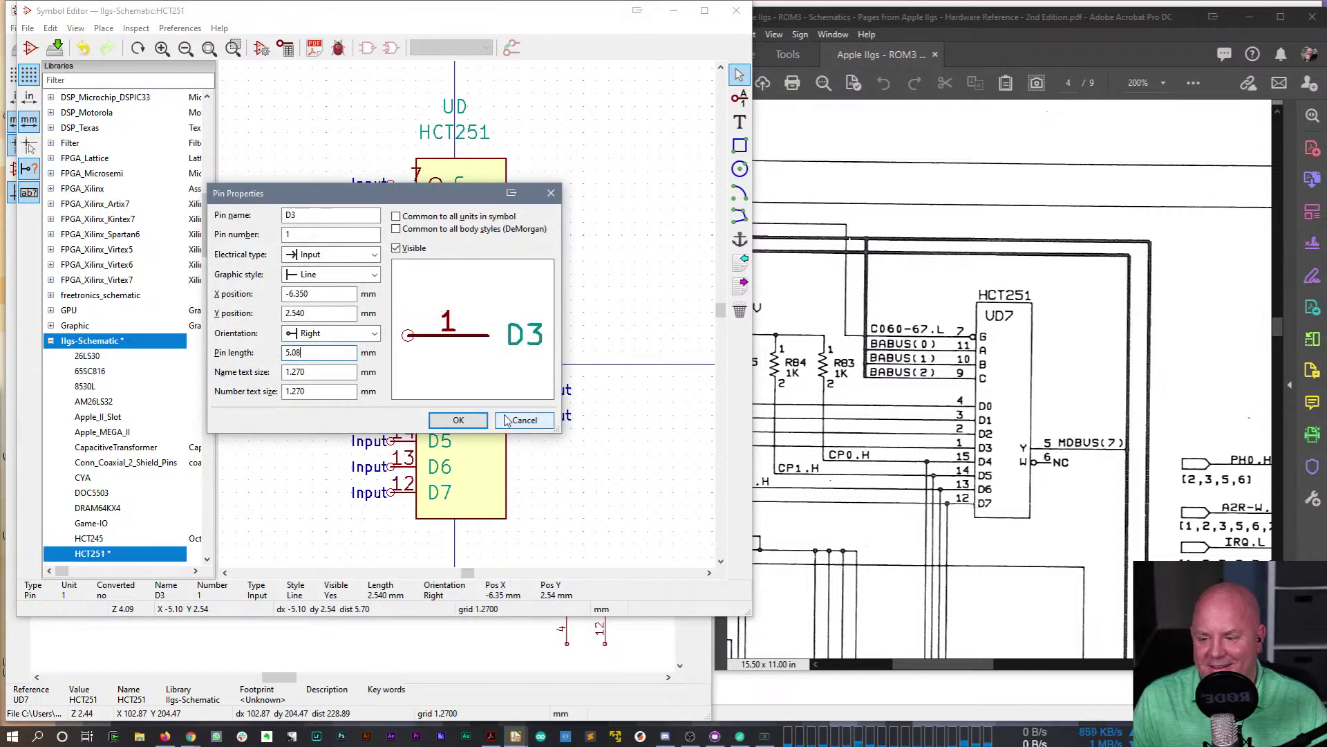
{"action": "left_click", "coordinate": [459, 419]}
- Lengthen pins D4, D5 and D6 to 5.08 mm
{"action": "double_click", "coordinate": [405, 416]}
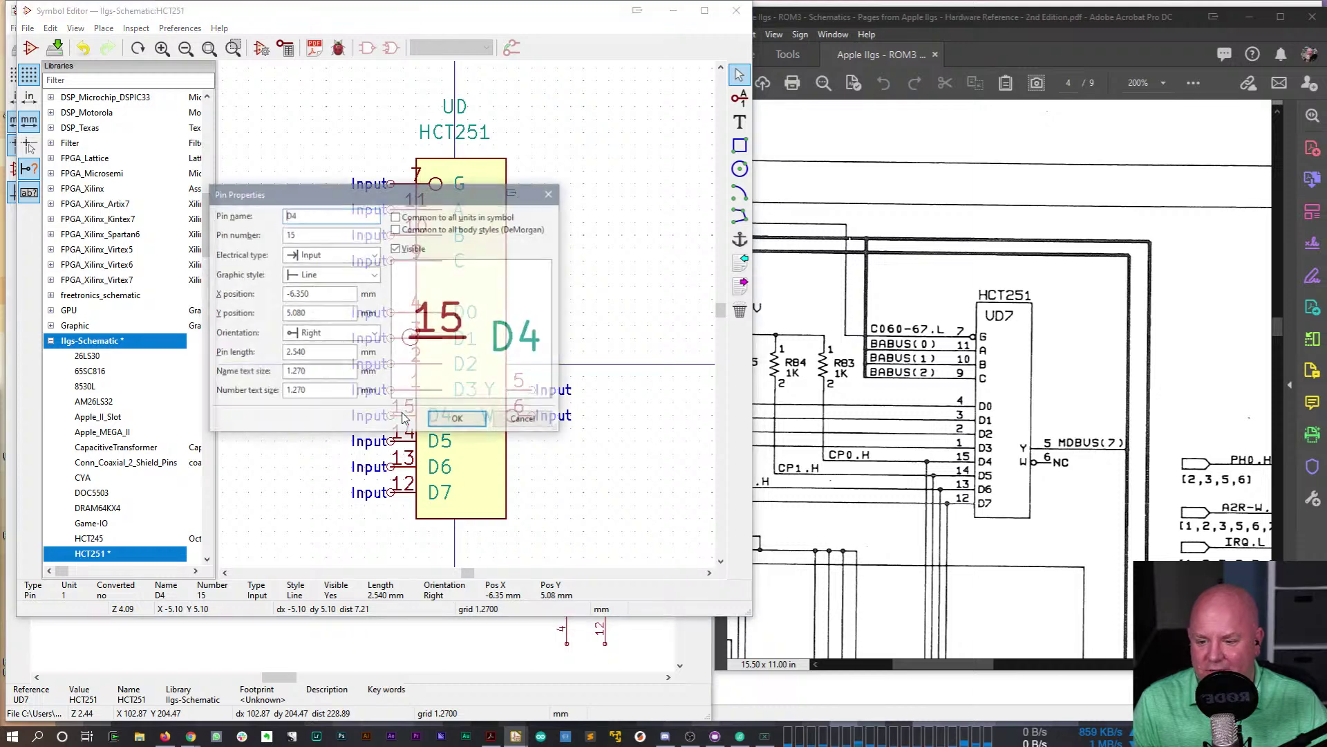
{"action": "type", "text": "5.08"}
{"action": "left_click", "coordinate": [459, 420]}
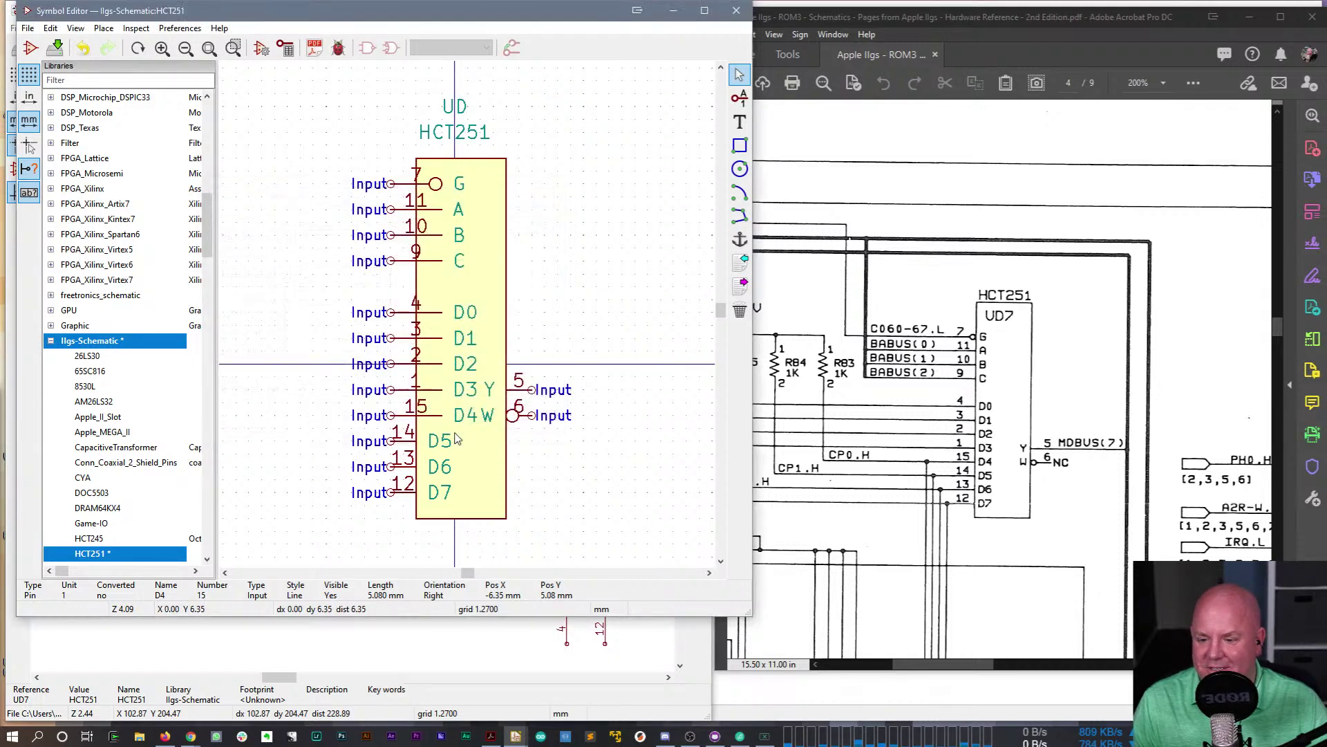
{"action": "double_click", "coordinate": [407, 444]}
{"action": "type", "text": "5.08"}
{"action": "left_click", "coordinate": [459, 420]}
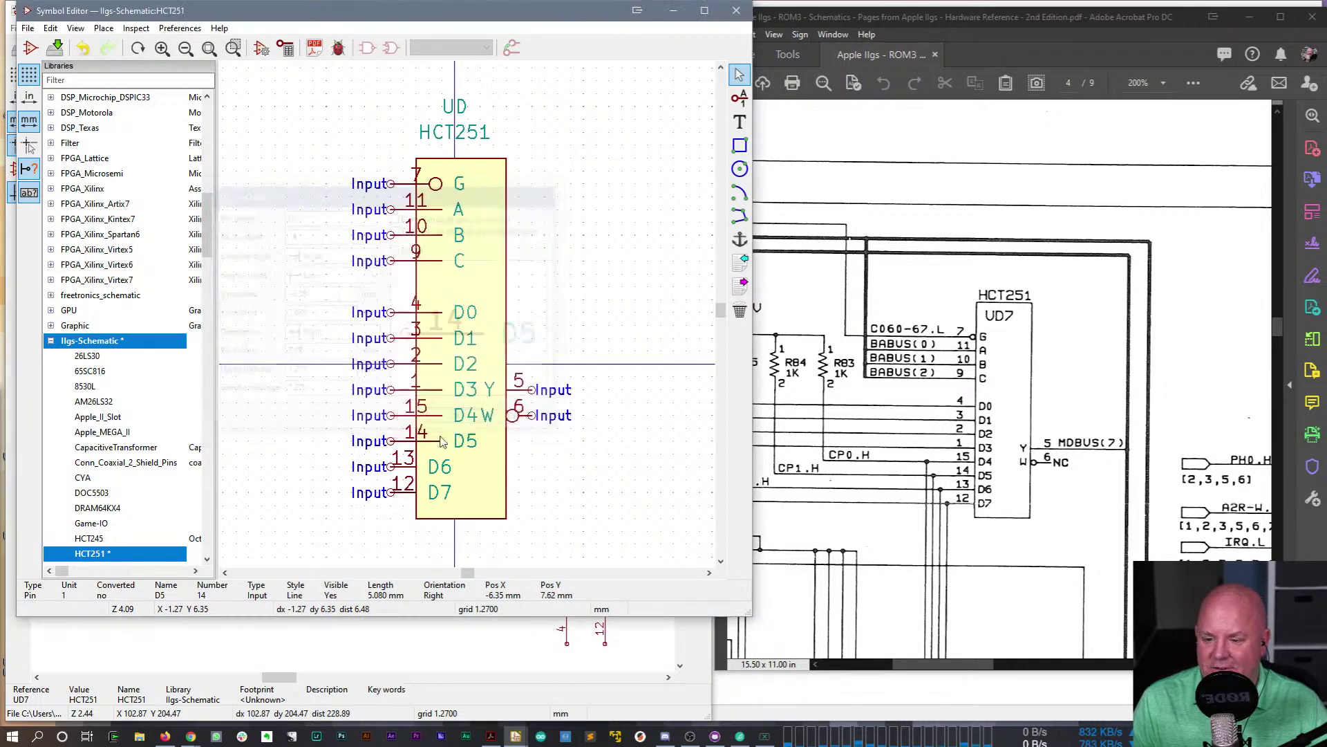
{"action": "double_click", "coordinate": [412, 470]}
{"action": "left_click", "coordinate": [484, 527]}
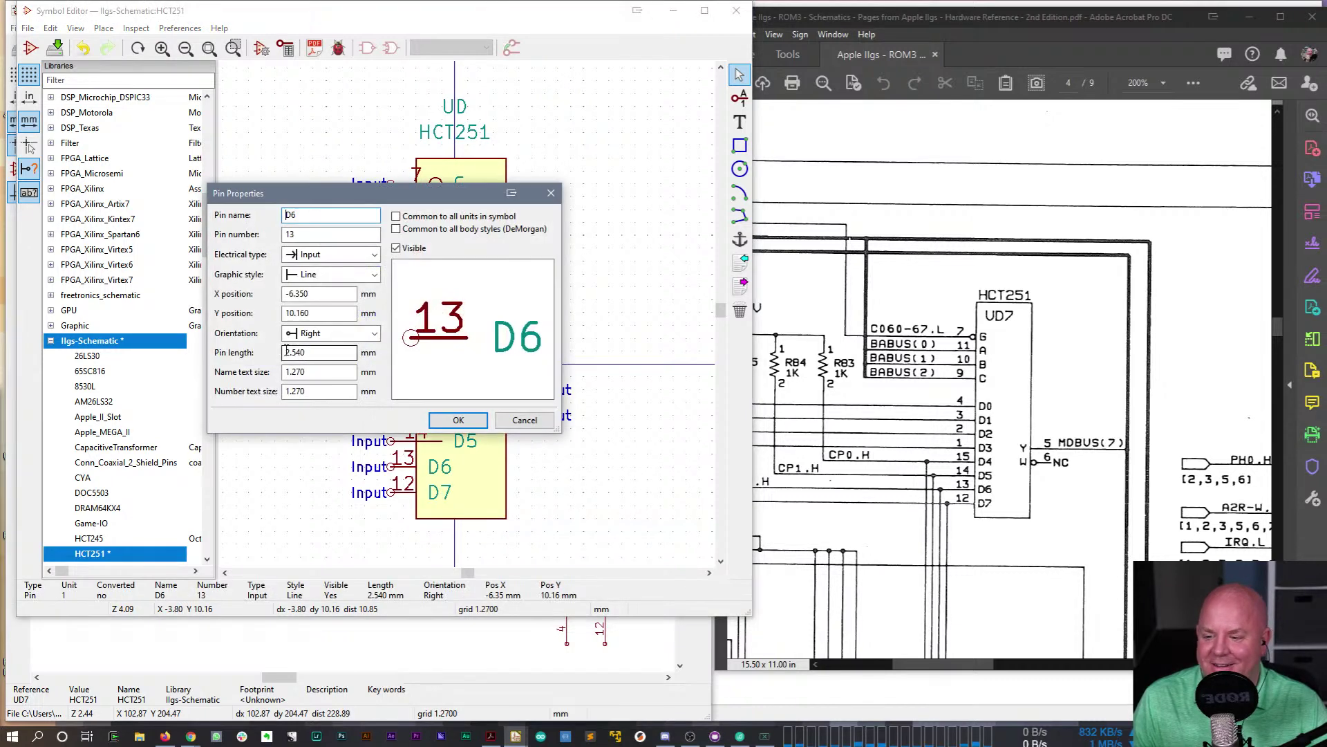
{"action": "type", "text": "5.08"}
{"action": "left_click", "coordinate": [459, 420]}
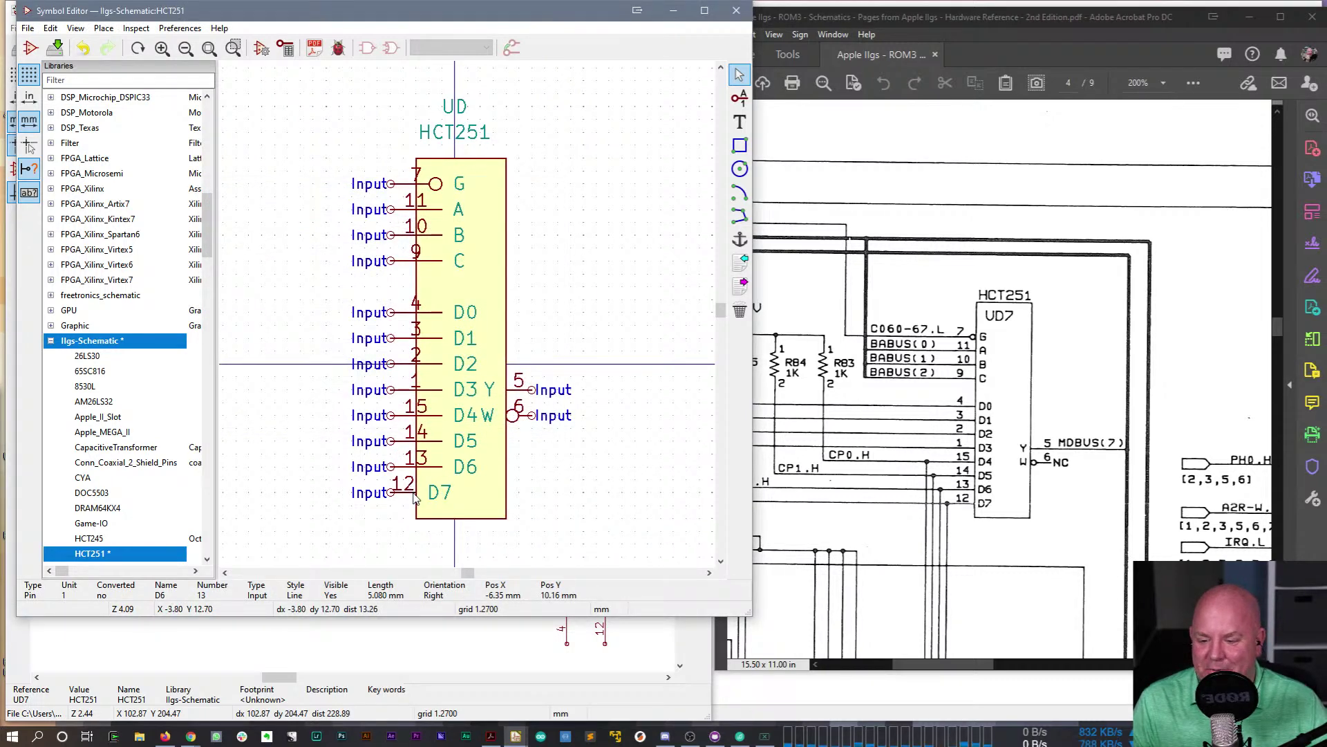
- Make pin D7 5.08 mm long and shift the left-side input pins further left
{"action": "double_click", "coordinate": [415, 499]}
{"action": "left_click", "coordinate": [477, 550]}
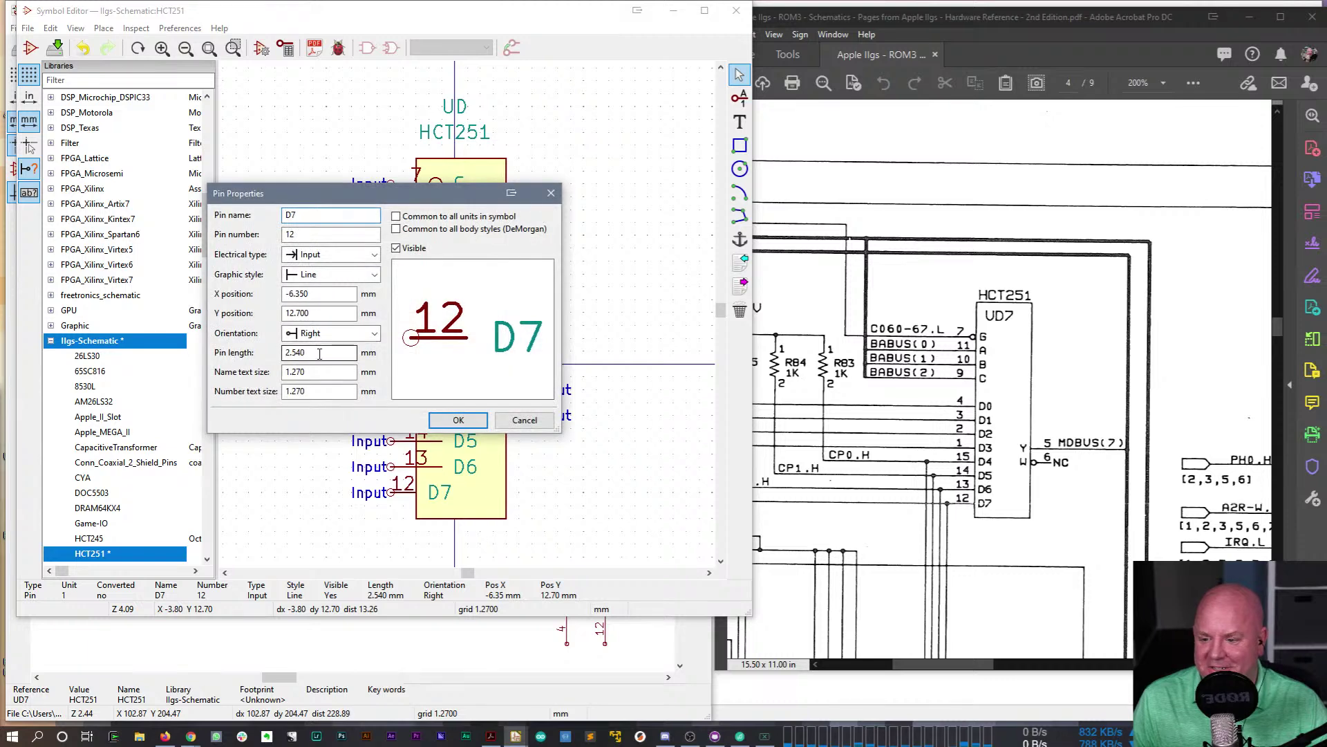
{"action": "type", "text": "5.08"}
{"action": "left_click_drag", "start_coordinate": [326, 159], "coordinate": [410, 519]}
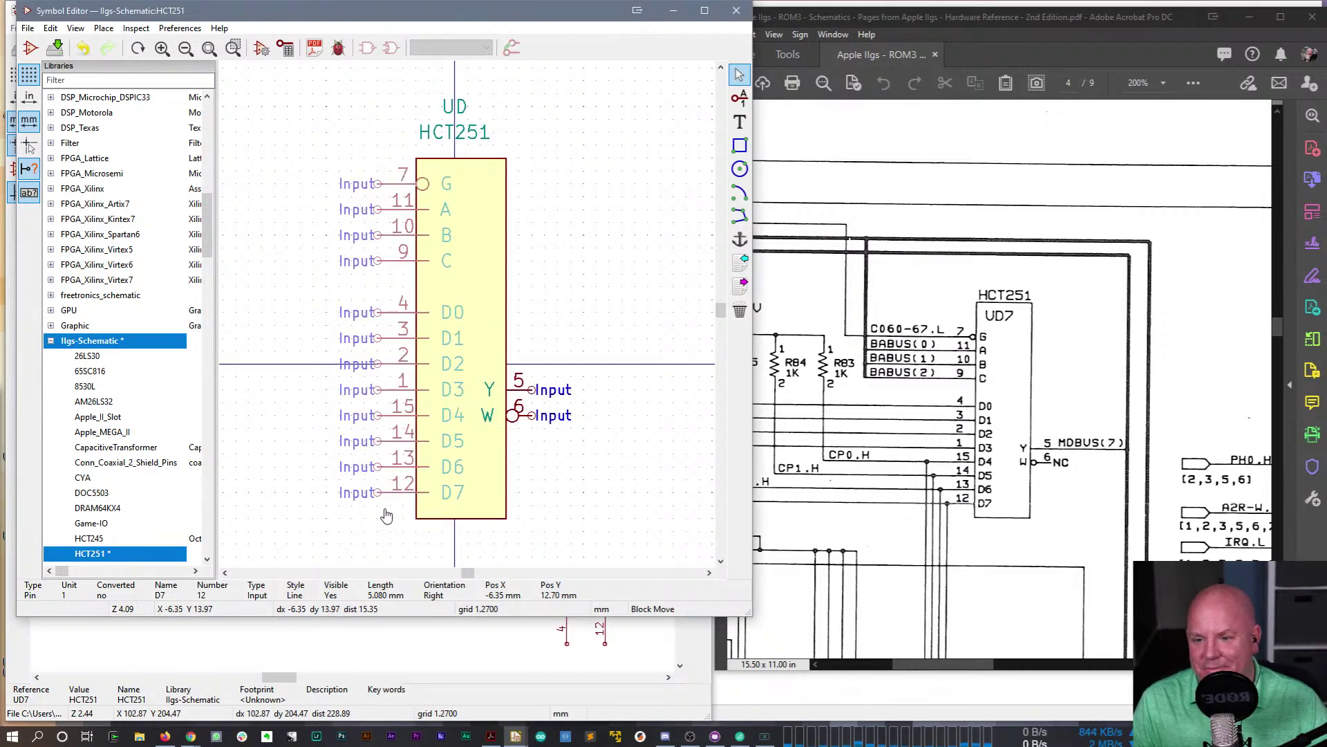
{"action": "left_click", "coordinate": [382, 514]}
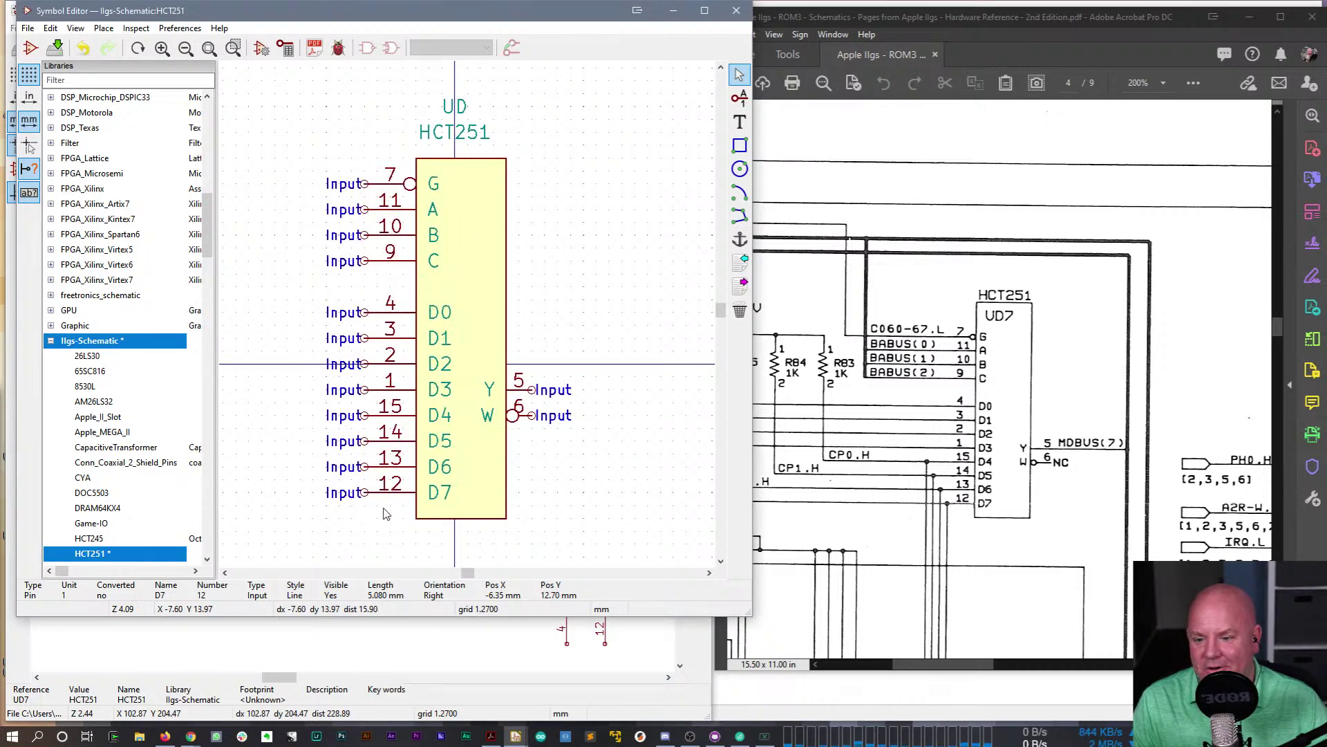
- Lengthen the Y and W output pins to 5.08 mm and shift them one step right
{"action": "double_click", "coordinate": [525, 391]}
{"action": "double_click", "coordinate": [318, 352]}
{"action": "type", "text": "5.08"}
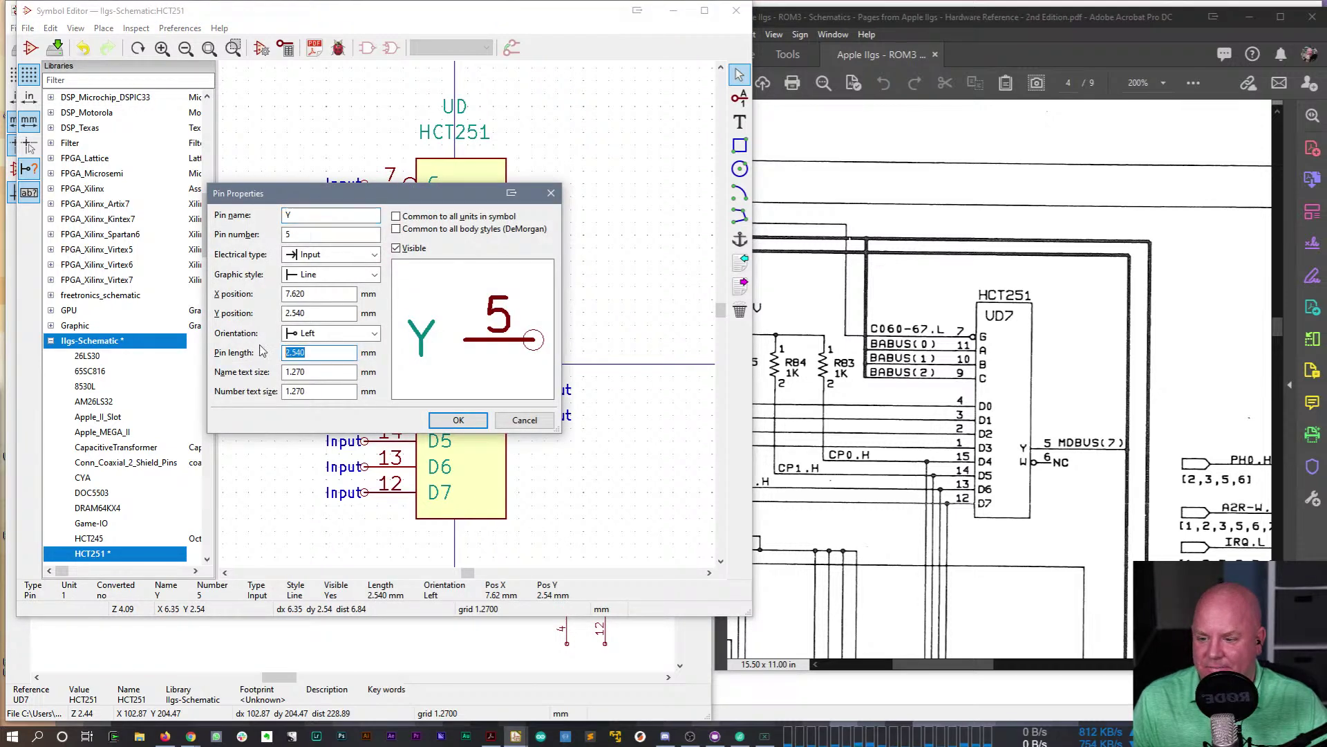
{"action": "left_click", "coordinate": [458, 420]}
{"action": "double_click", "coordinate": [529, 416]}
{"action": "double_click", "coordinate": [318, 353]}
{"action": "type", "text": "5.08"}
{"action": "left_click", "coordinate": [449, 423]}
{"action": "left_click_drag", "start_coordinate": [611, 372], "coordinate": [512, 438]}
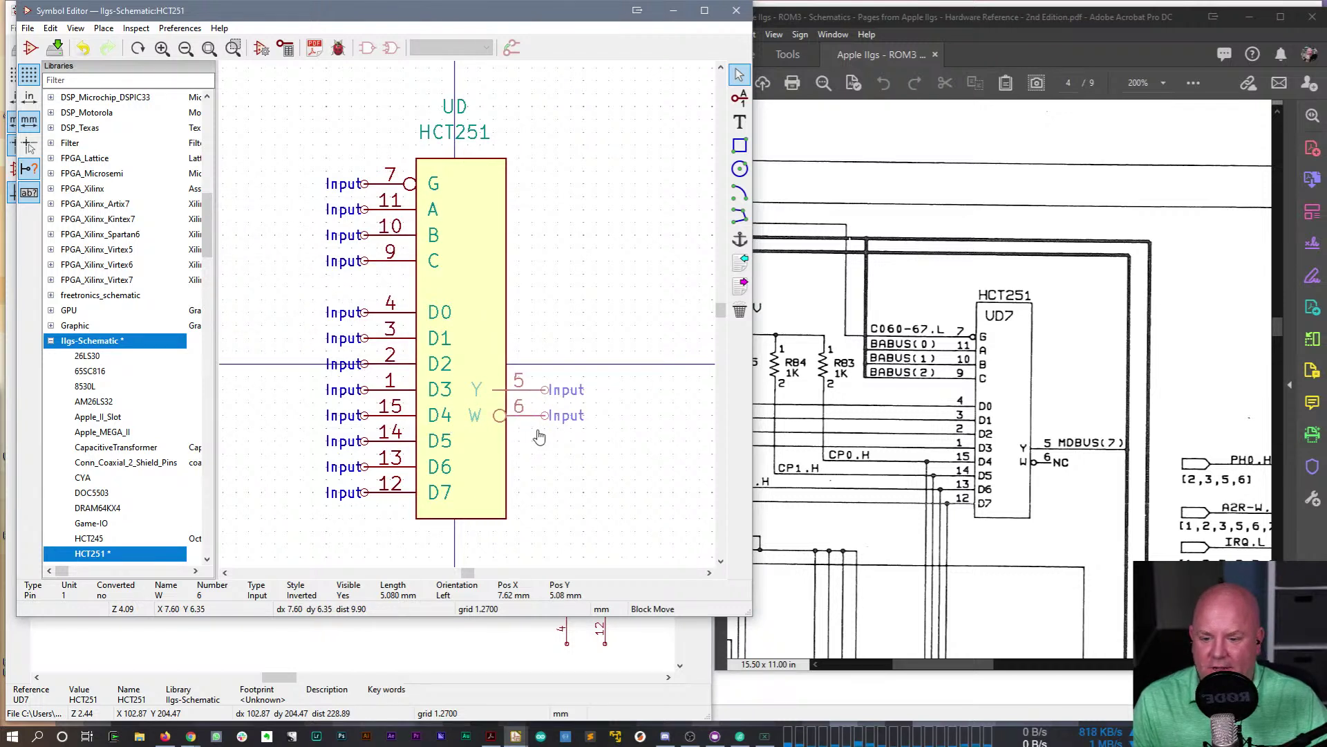
{"action": "left_click", "coordinate": [544, 435]}
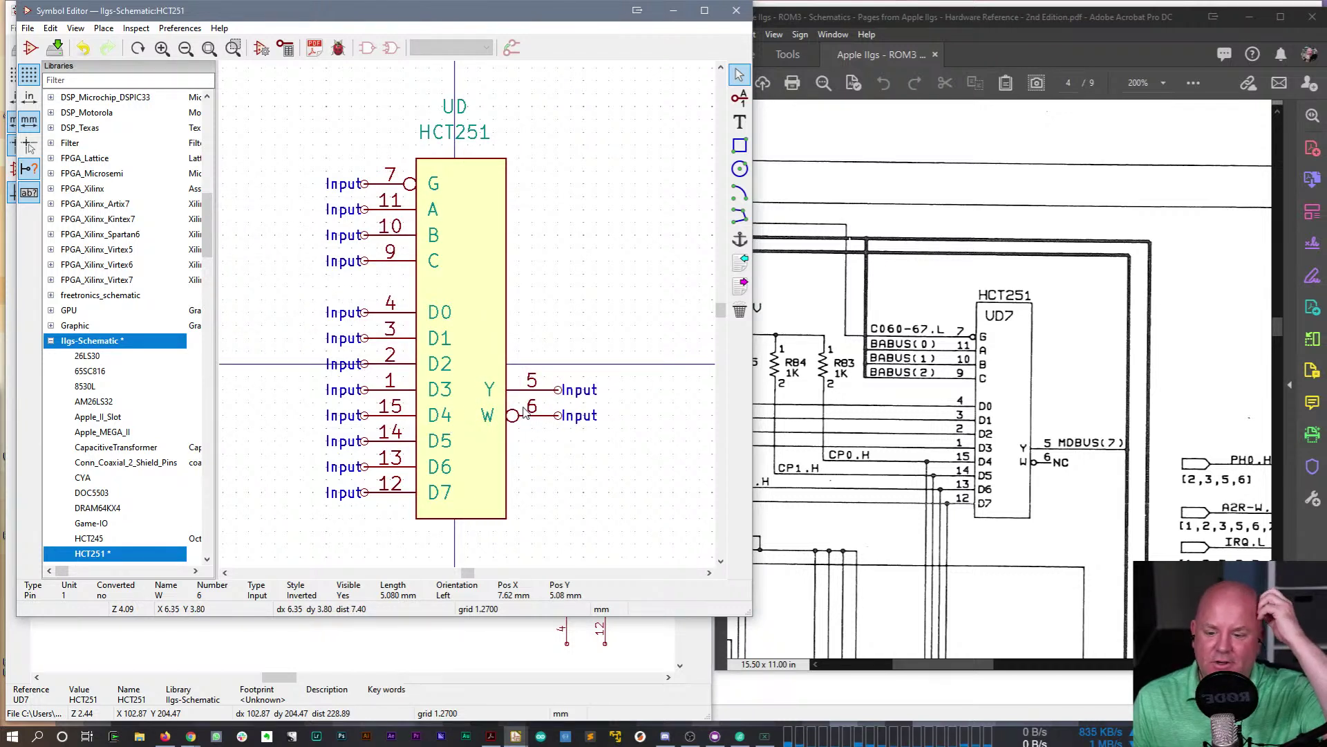
- Save the edited HCT251 symbol, return to the schematic, and flag UD7 pin 6 (W) as no-connect
{"action": "key", "text": "ctrl+s"}
{"action": "left_click", "coordinate": [737, 11]}
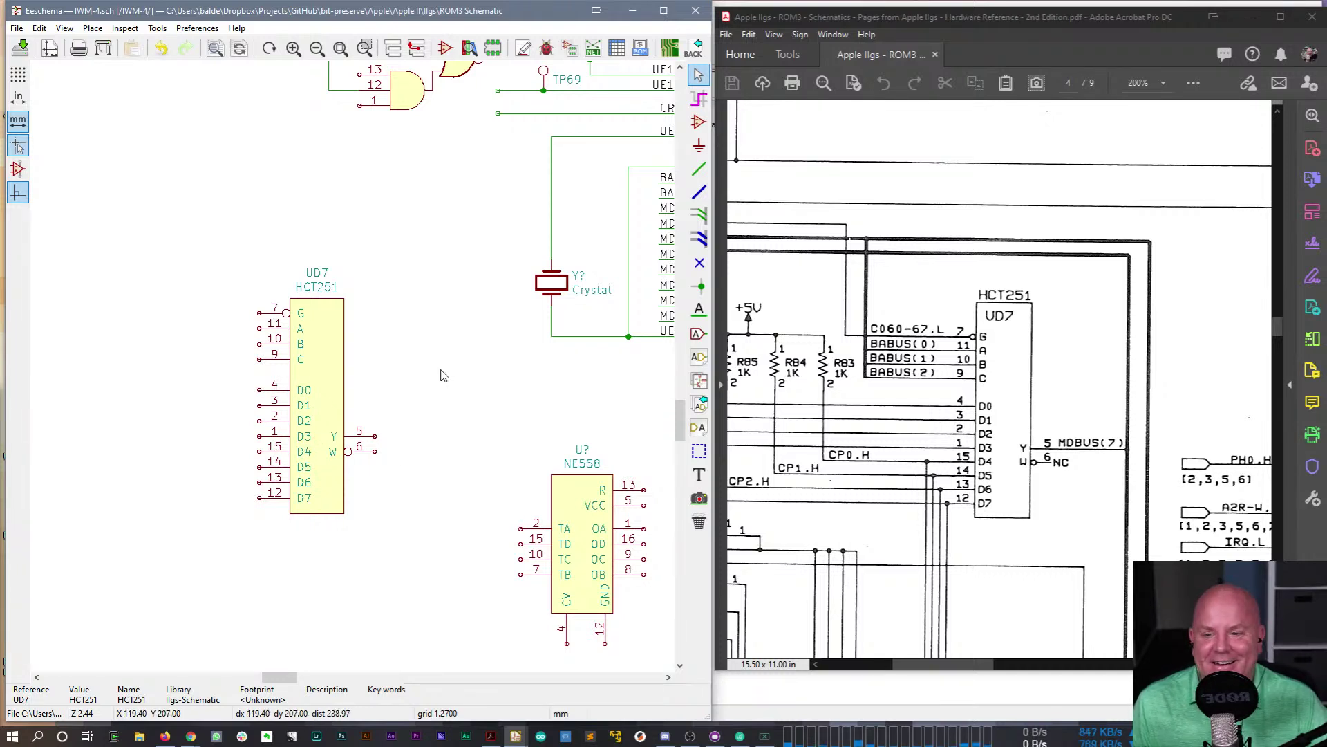
{"action": "left_click", "coordinate": [699, 263]}
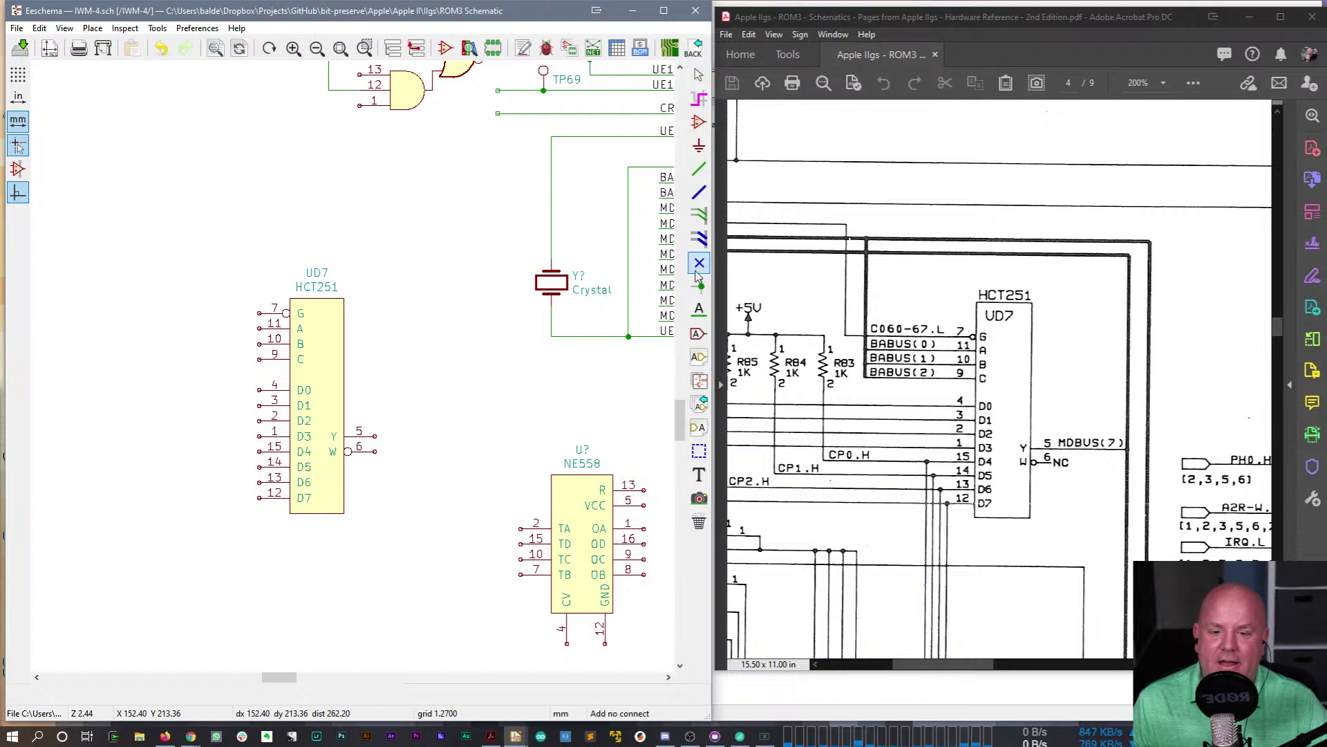
{"action": "left_click", "coordinate": [374, 444]}
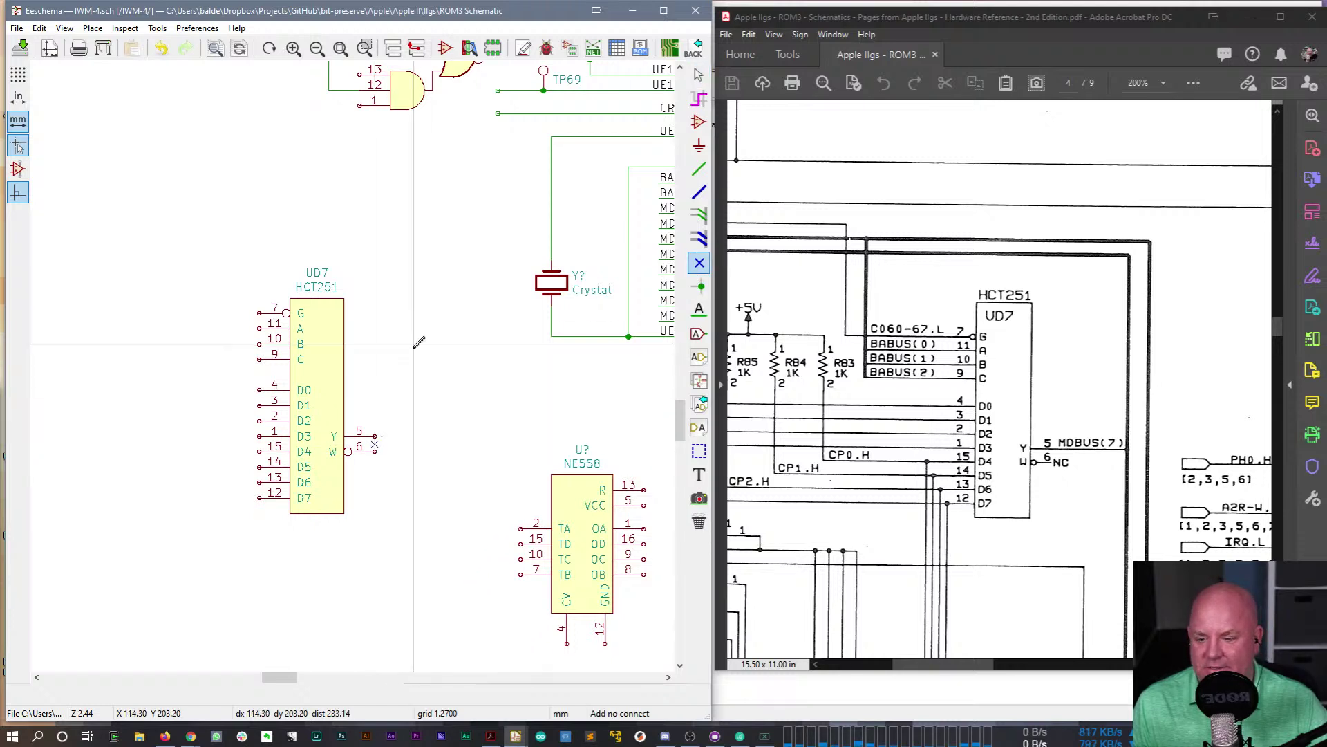
{"action": "key", "text": "Escape"}
{"action": "key", "text": "ctrl+z"}
{"action": "left_click", "coordinate": [699, 262]}
{"action": "left_click", "coordinate": [374, 451]}
{"action": "key", "text": "Escape"}
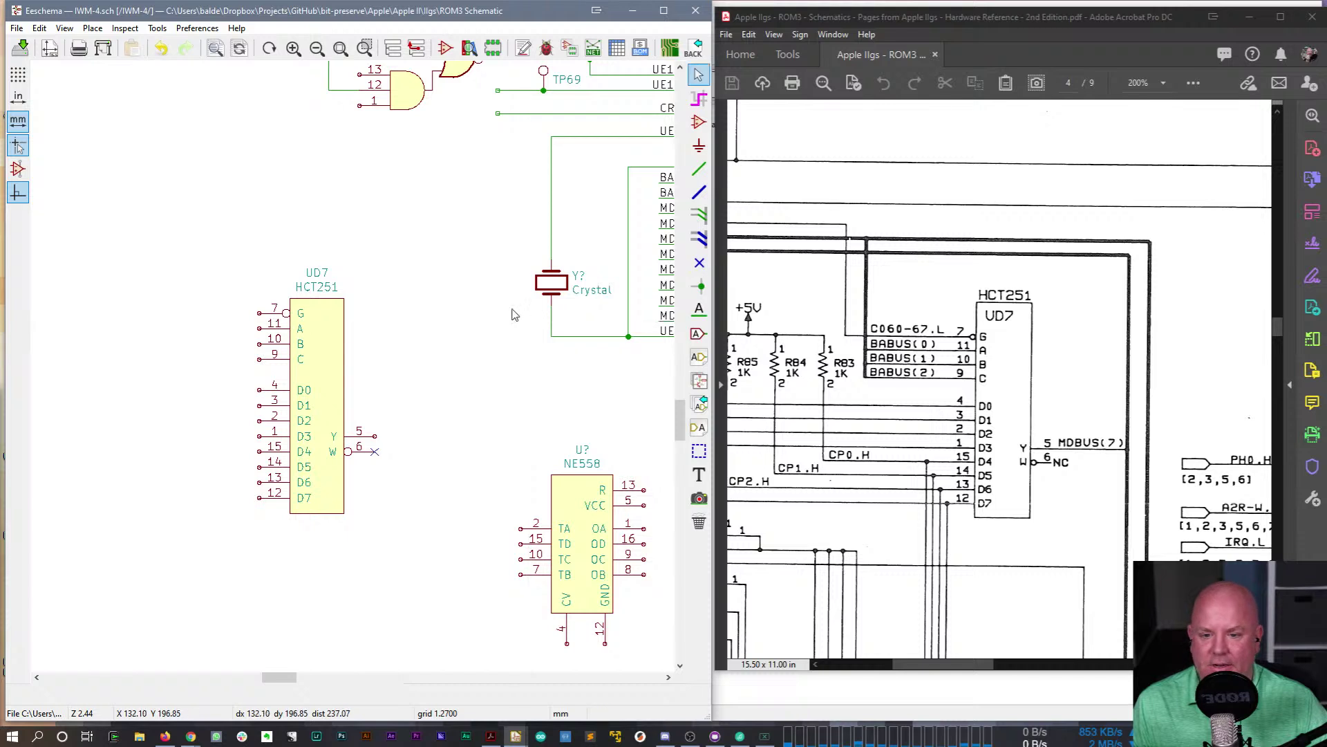
- Place an MDBUS7 net label at UD7's pin 5
{"action": "left_click", "coordinate": [699, 320]}
{"action": "left_click", "coordinate": [405, 421]}
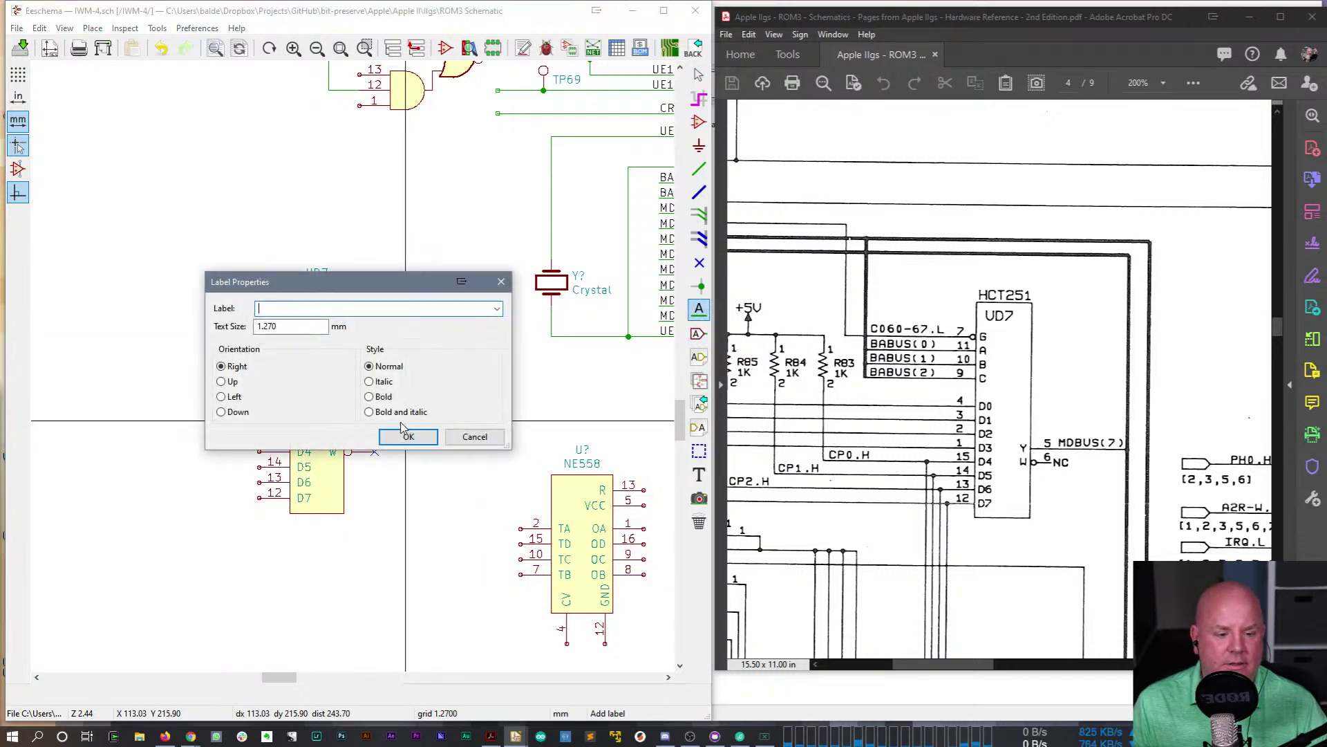
{"action": "type", "text": "MDBUS7"}
{"action": "key", "text": "Return"}
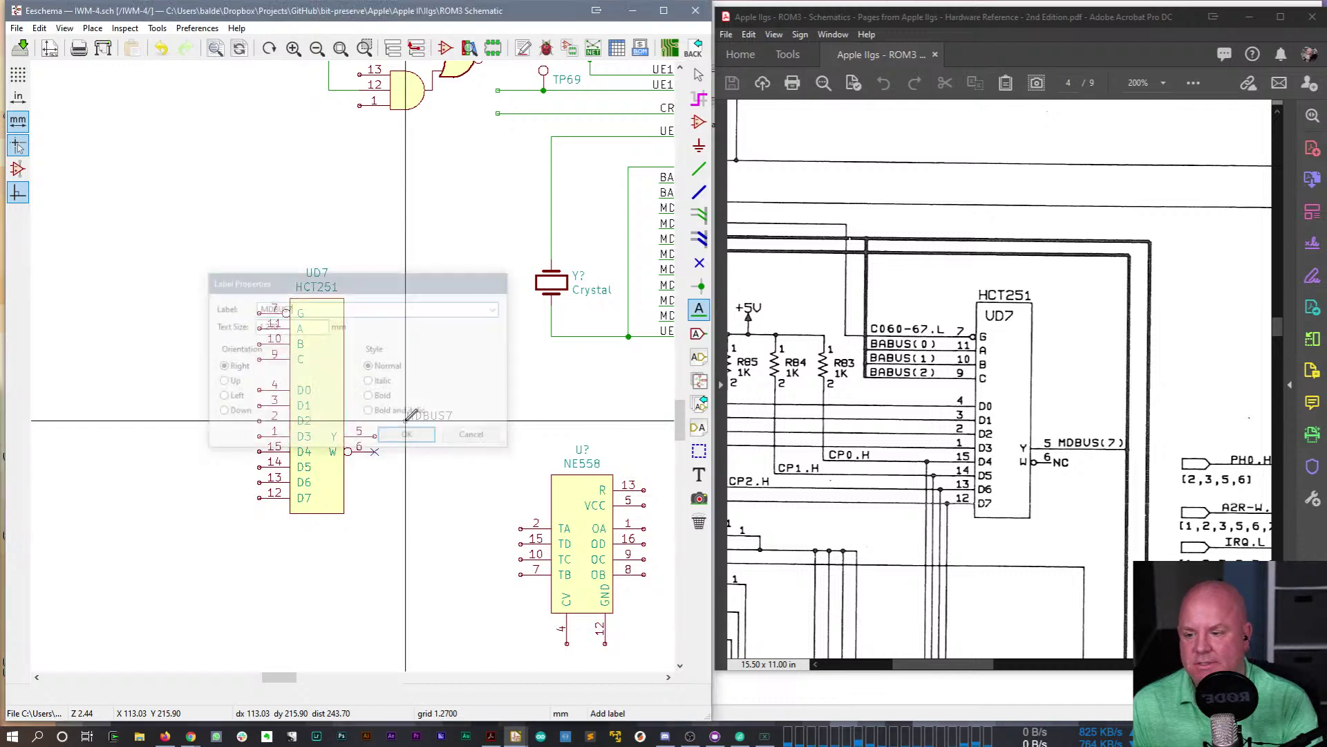
{"action": "left_click", "coordinate": [374, 435]}
- Draw a wire from pin 5 to the MDBUS7 label and reposition the label onto it
{"action": "key", "text": "w"}
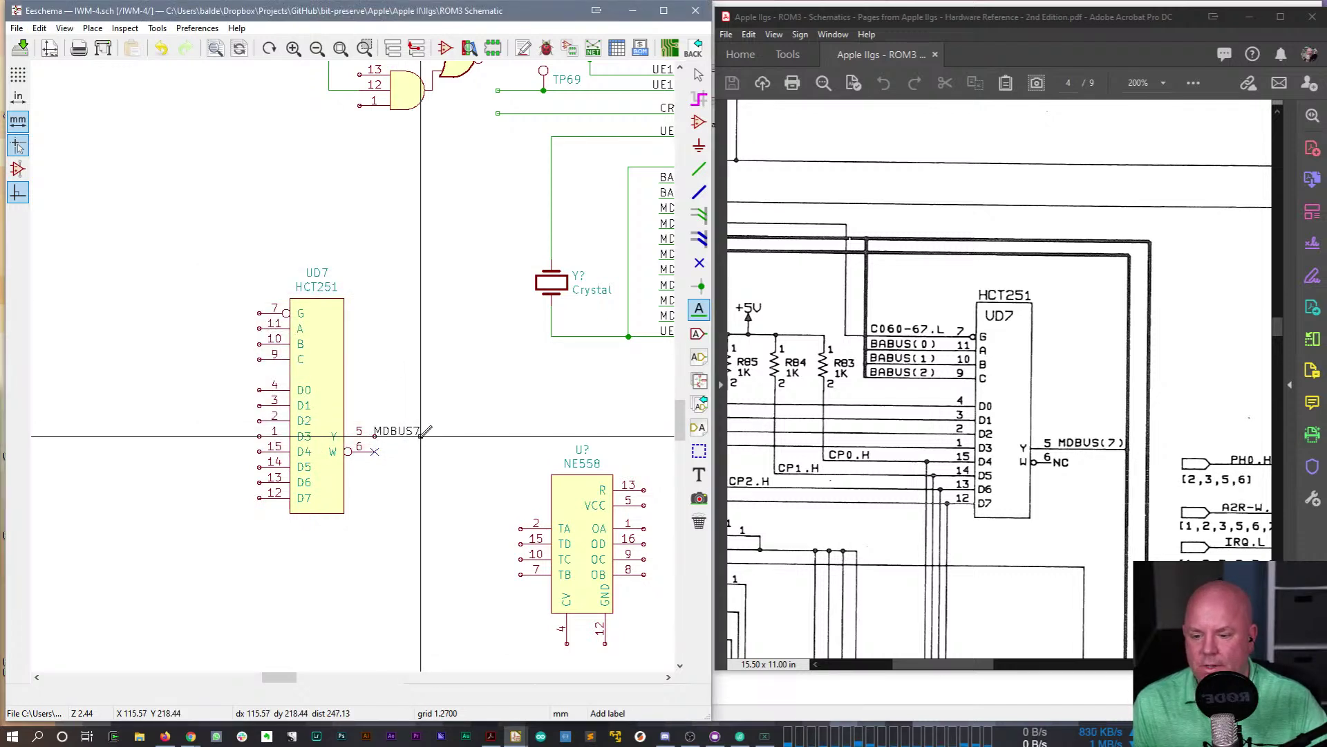
{"action": "left_click", "coordinate": [374, 435]}
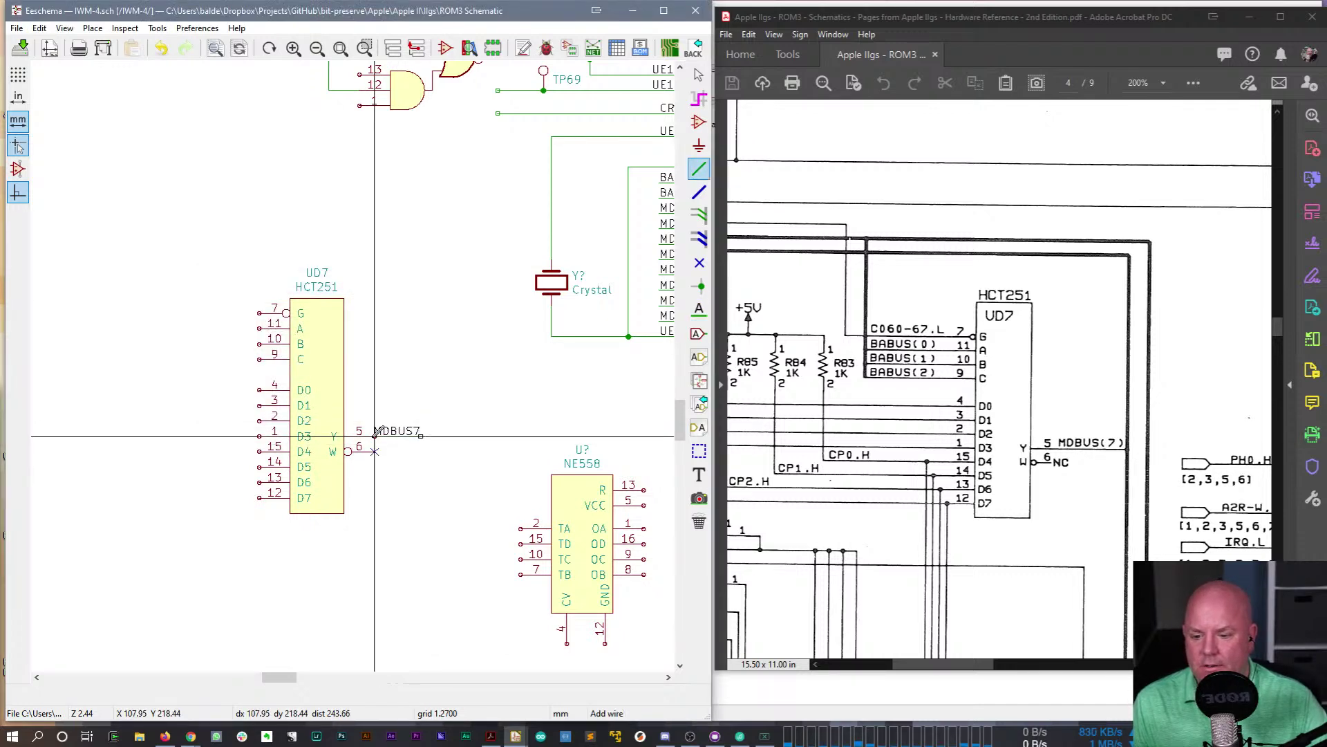
{"action": "double_click", "coordinate": [420, 436]}
{"action": "left_click", "coordinate": [429, 473]}
{"action": "key", "text": "g"}
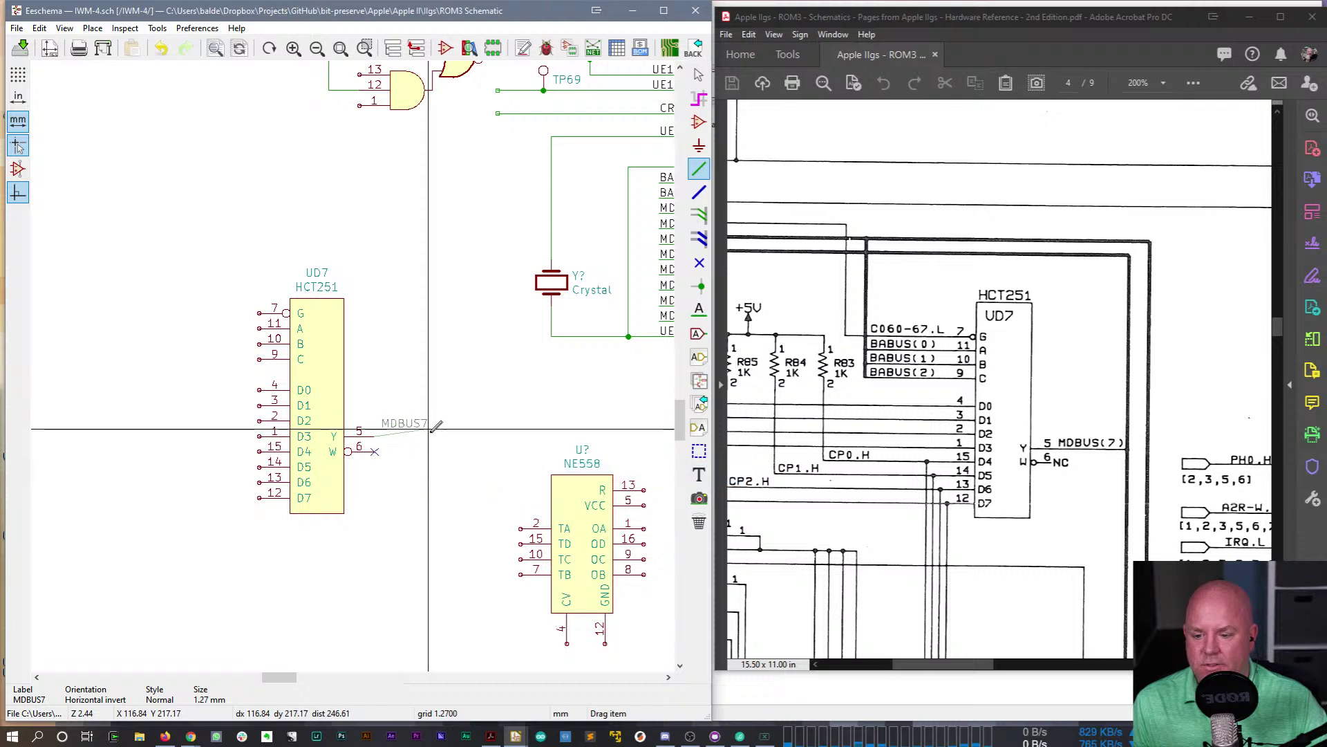
{"action": "left_click", "coordinate": [436, 430]}
{"action": "key", "text": "Escape"}
{"action": "middle_click_drag", "start_coordinate": [409, 370], "coordinate": [479, 319]}
{"action": "scroll", "coordinate": [960, 559], "scroll_direction": "left", "scroll_amount": 4, "text": "shift"}
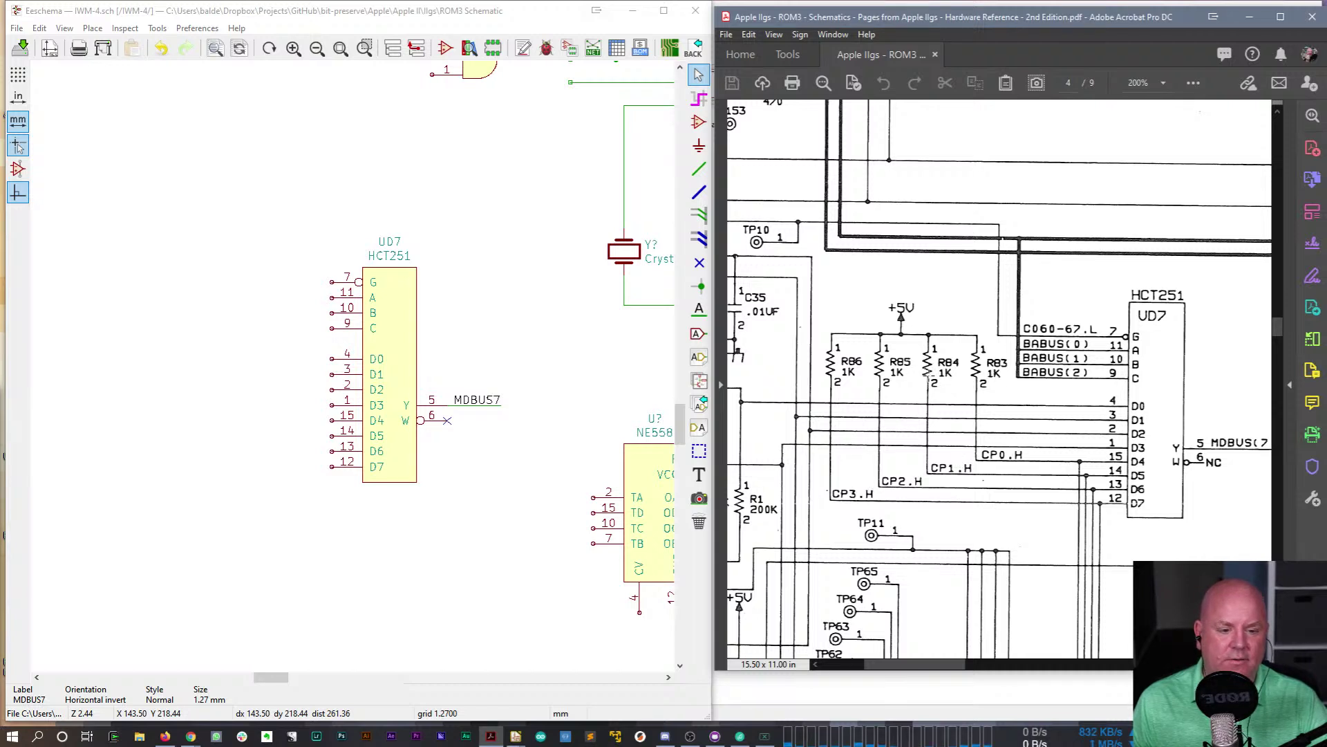
- Copy and rotate the MDBUS7 label to make a CP3.H label left of UD7's inputs
{"action": "left_click", "coordinate": [477, 401]}
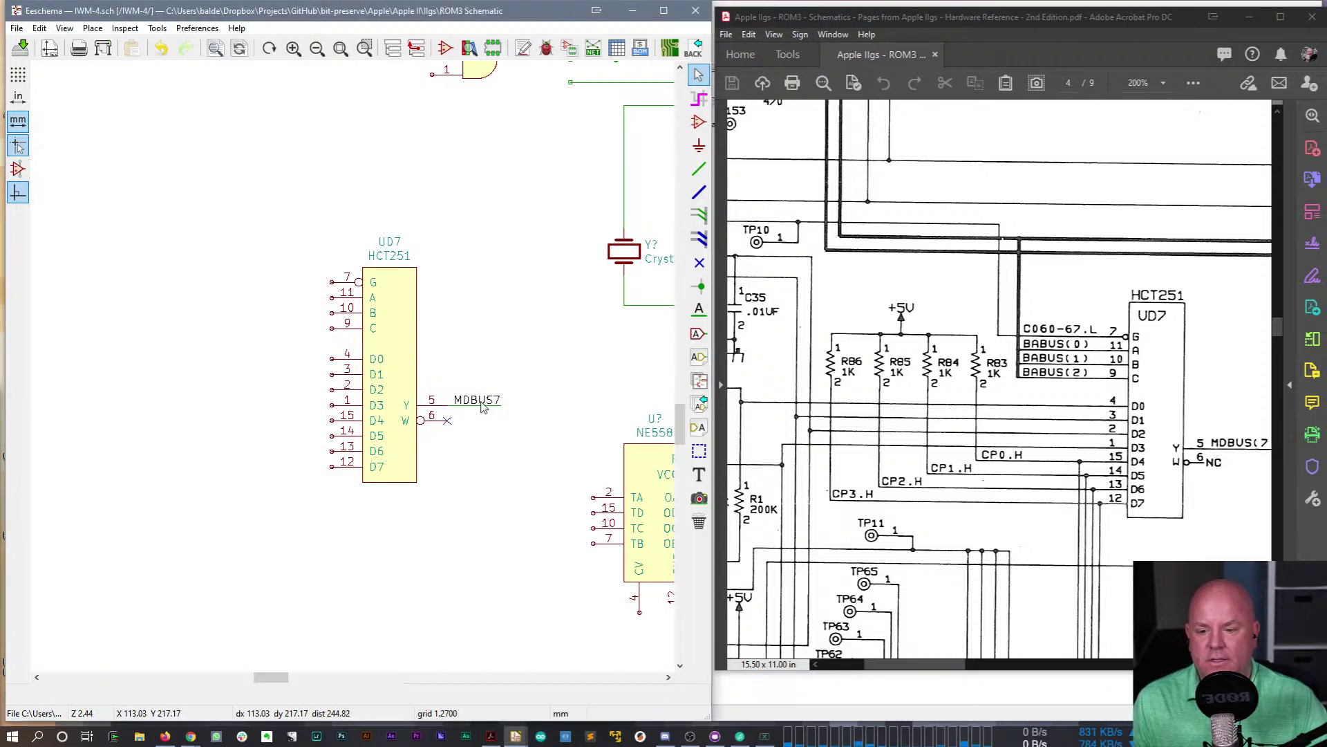
{"action": "key", "text": "c"}
{"action": "key", "text": "r"}
{"action": "key", "text": "r"}
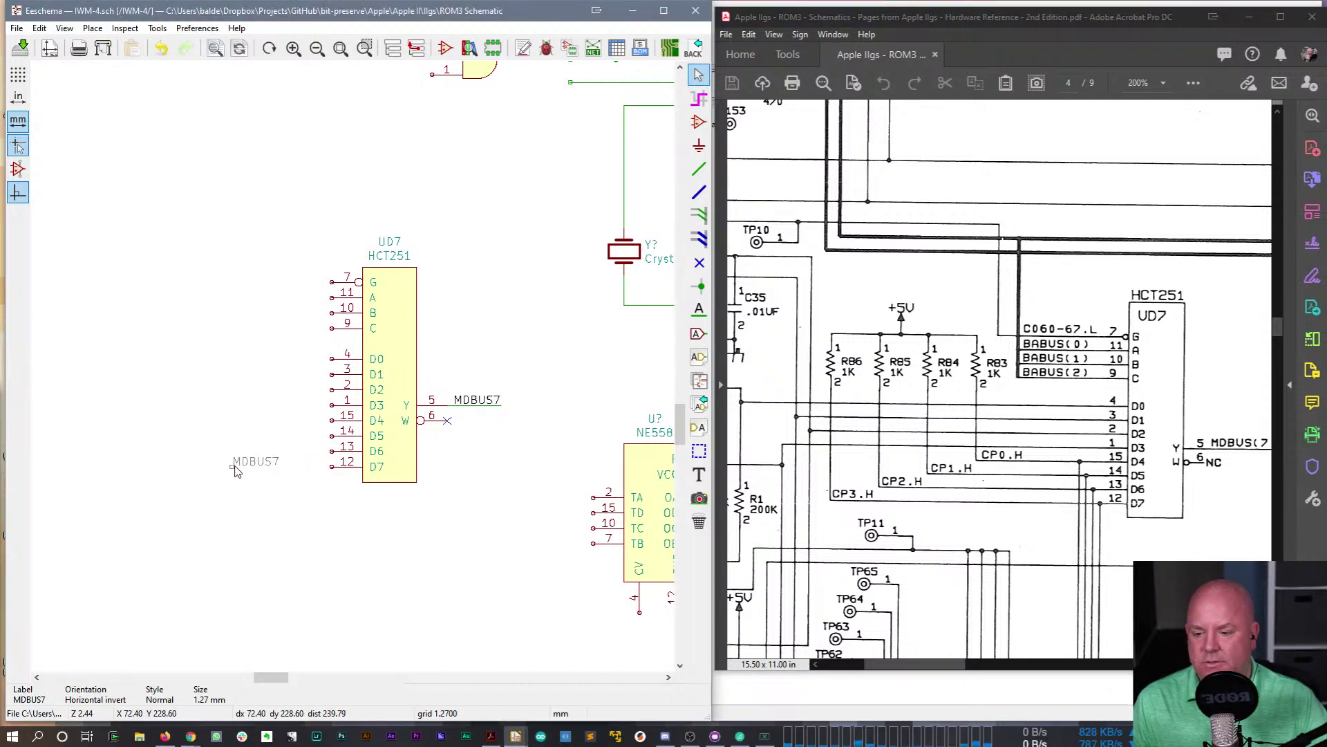
{"action": "left_click", "coordinate": [199, 470]}
{"action": "type", "text": "e"}
{"action": "type", "text": "CP3.H"}
{"action": "key", "text": "Return"}
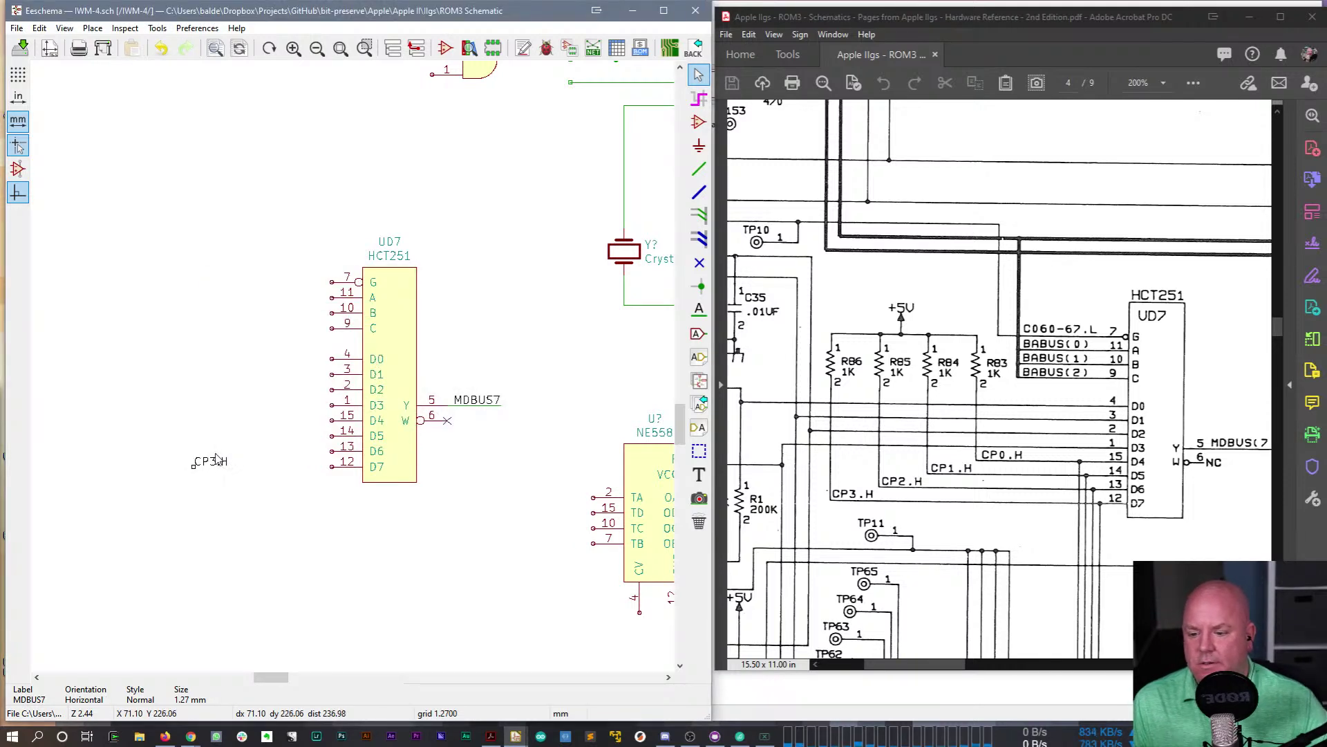
- Duplicate it as a CP2.H label and place it by the next data input
{"action": "key", "text": "c"}
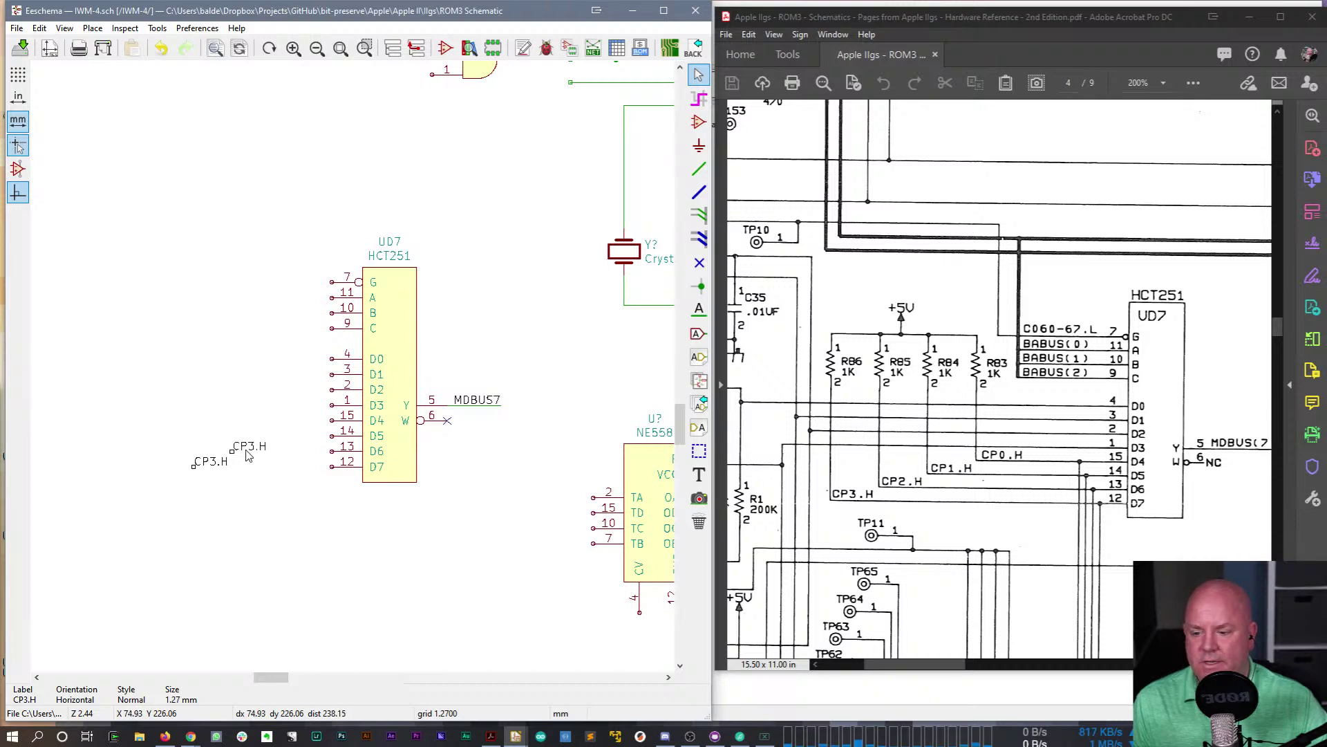
{"action": "key", "text": "e"}
{"action": "key", "text": "End"}
{"action": "key", "text": "Left"}
{"action": "key", "text": "Left"}
{"action": "key", "text": "BackSpace"}
{"action": "key", "text": "BackSpace"}
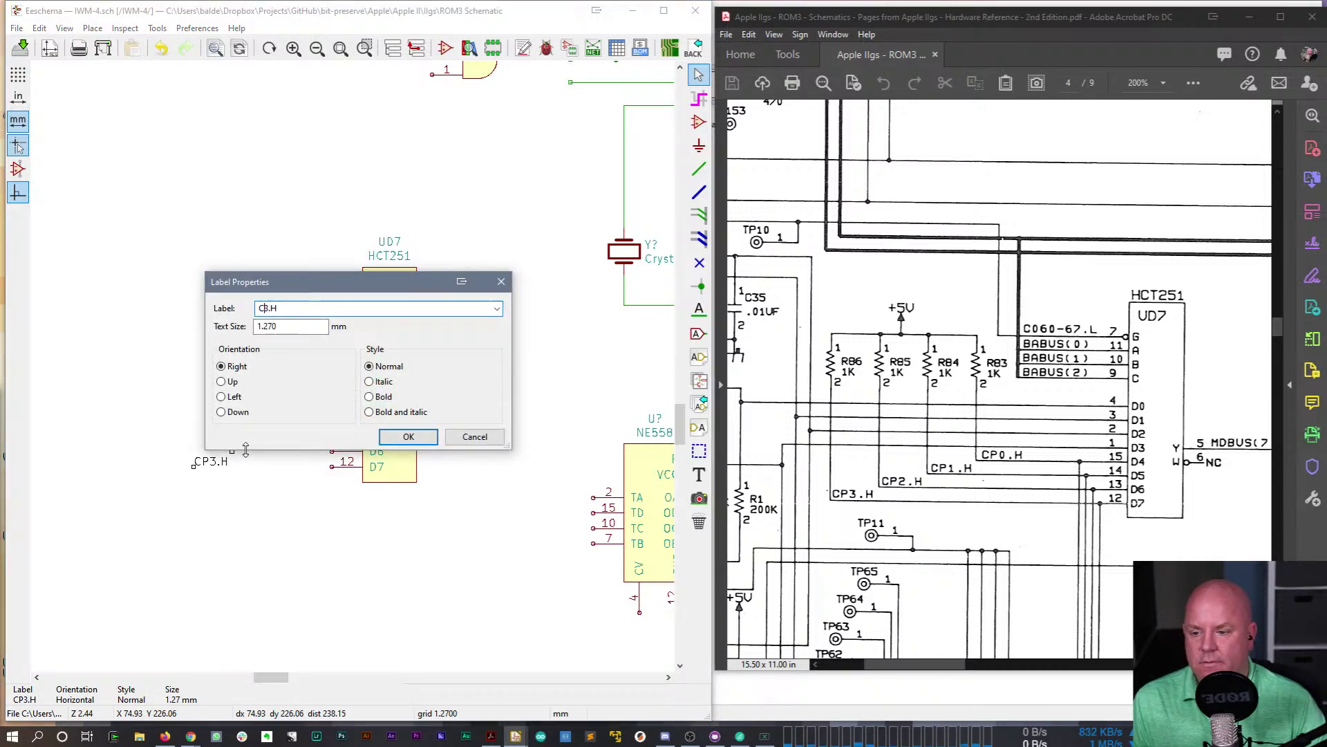
{"action": "type", "text": "P2"}
{"action": "key", "text": "Return"}
{"action": "left_click", "coordinate": [246, 450]}
- Add a CP1.H label copy beside the D4 input
{"action": "key", "text": "c"}
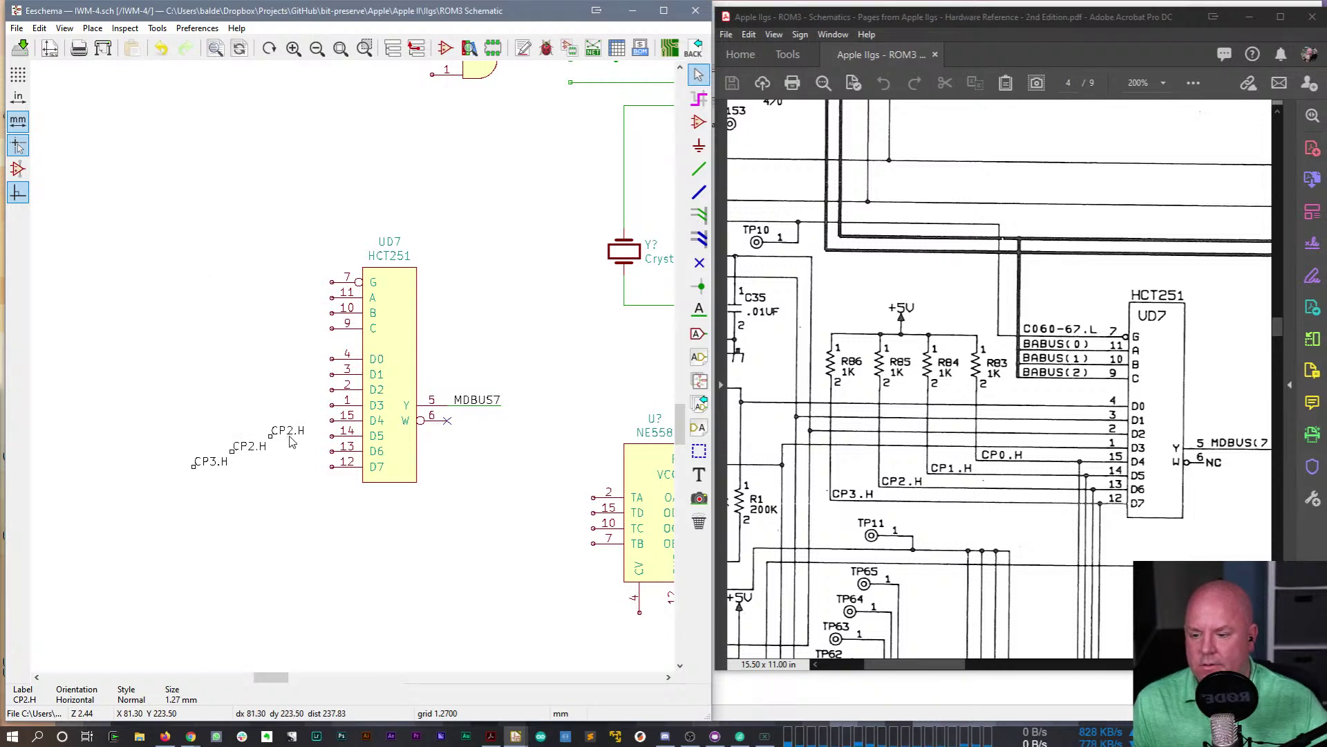
{"action": "key", "text": "e"}
{"action": "key", "text": "End"}
{"action": "key", "text": "Left"}
{"action": "key", "text": "Left"}
{"action": "key", "text": "BackSpace"}
{"action": "key", "text": "BackSpace"}
{"action": "type", "text": "P1"}
{"action": "key", "text": "Return"}
{"action": "left_click", "coordinate": [288, 438]}
- Shift the CP3.H, CP2.H and CP1.H labels further left as a group
{"action": "key", "text": "c"}
{"action": "key", "text": "Escape"}
{"action": "left_click_drag", "start_coordinate": [174, 406], "coordinate": [304, 484]}
{"action": "left_click", "coordinate": [266, 481]}
- Add a CP0.H label beside D3 and nudge it slightly right
{"action": "key", "text": "c"}
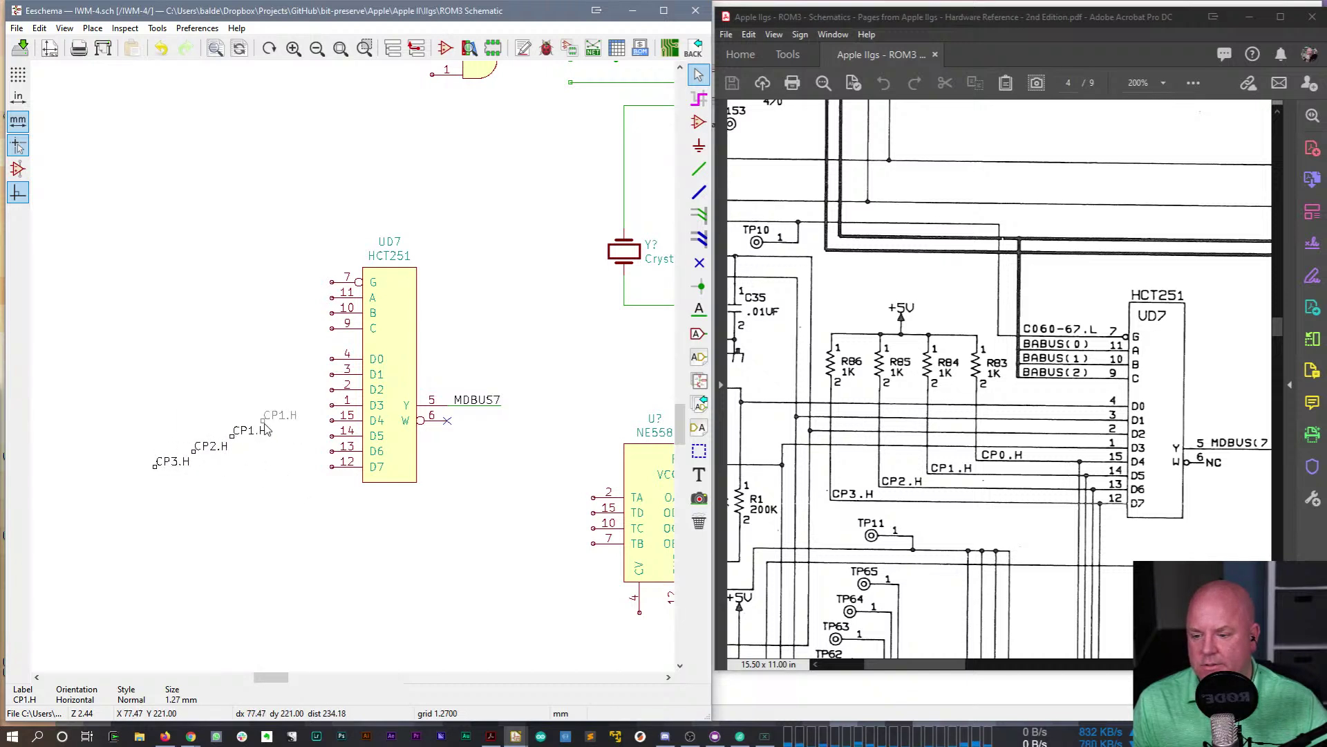
{"action": "left_click", "coordinate": [266, 429]}
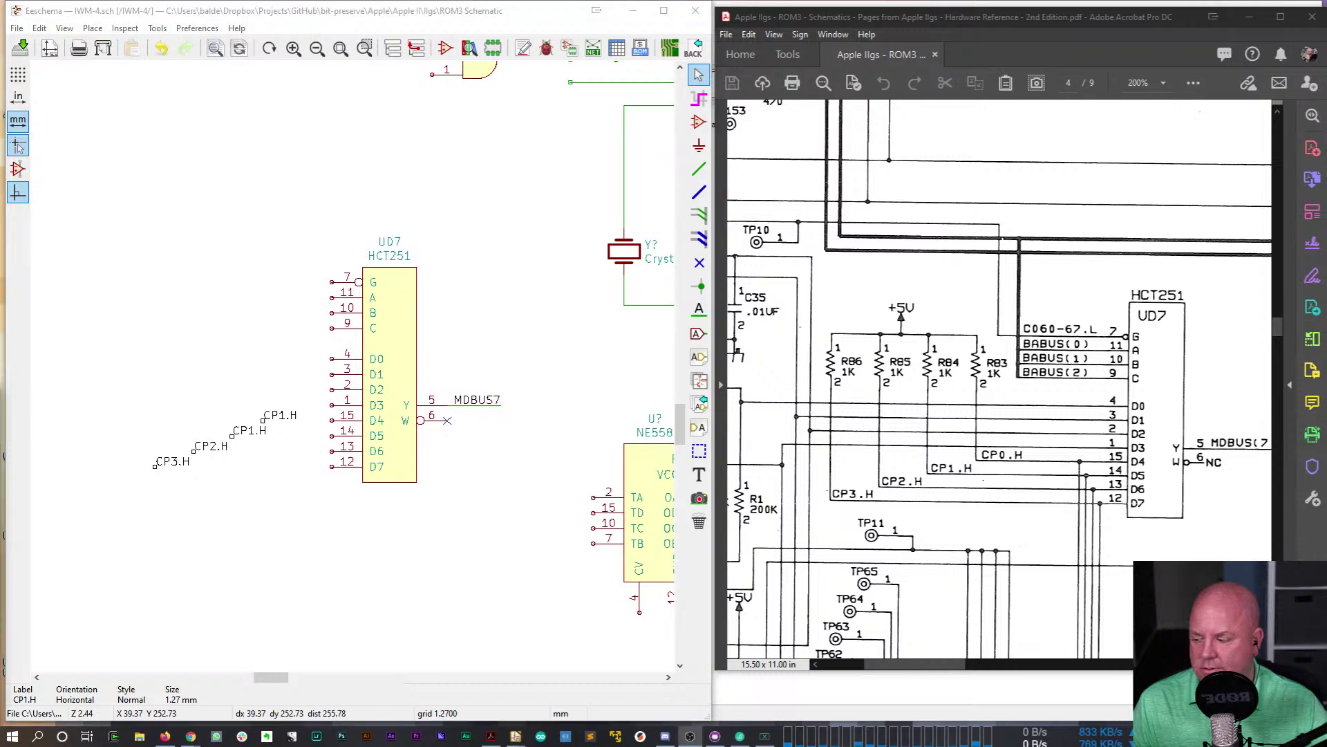
{"action": "double_click", "coordinate": [284, 420]}
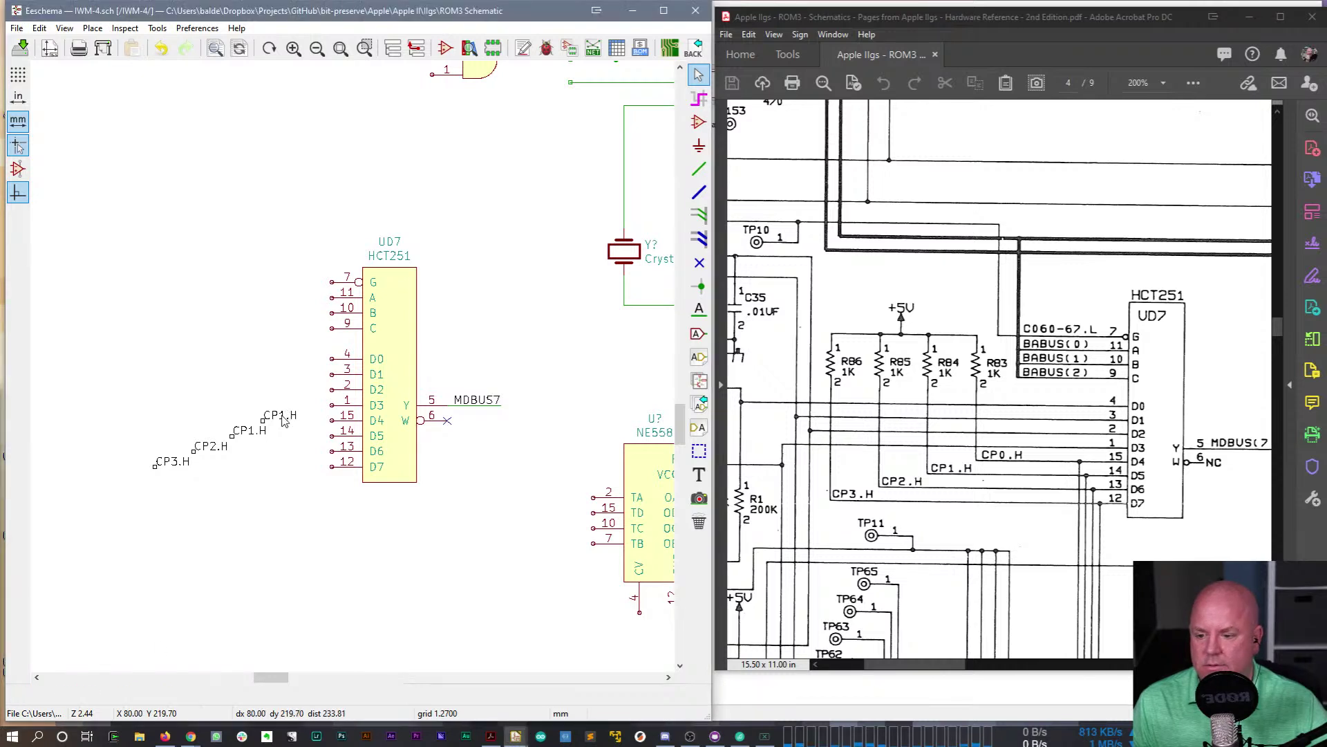
{"action": "type", "text": "CP0.H"}
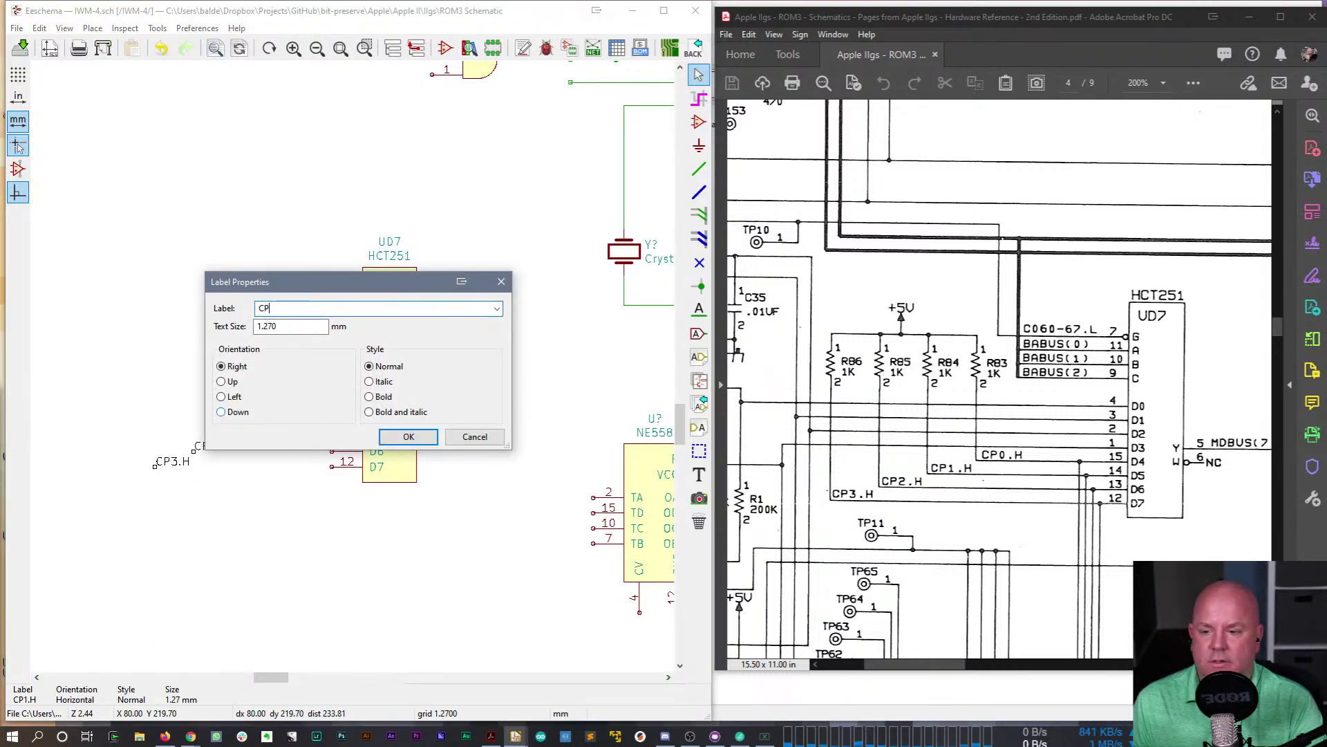
{"action": "key", "text": "Return"}
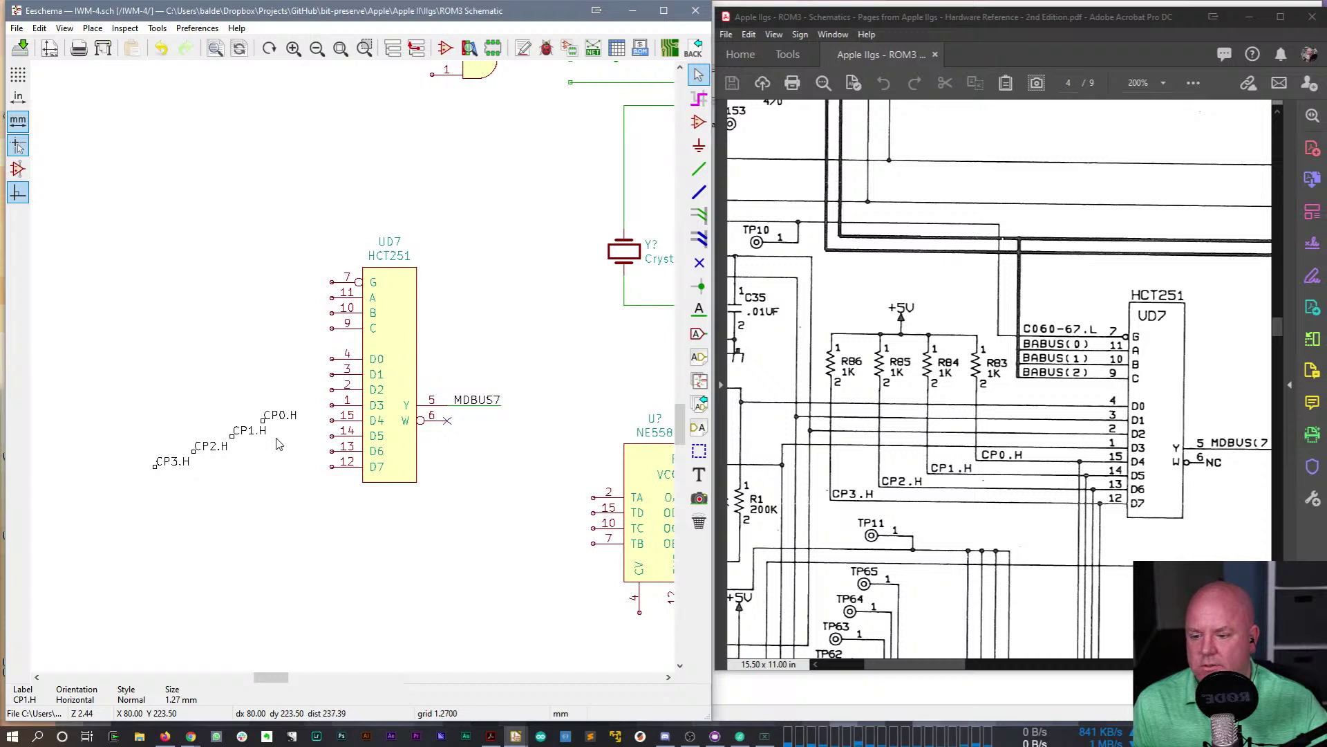
{"action": "left_click", "coordinate": [265, 427]}
{"action": "left_click_drag", "start_coordinate": [265, 427], "coordinate": [272, 427]}
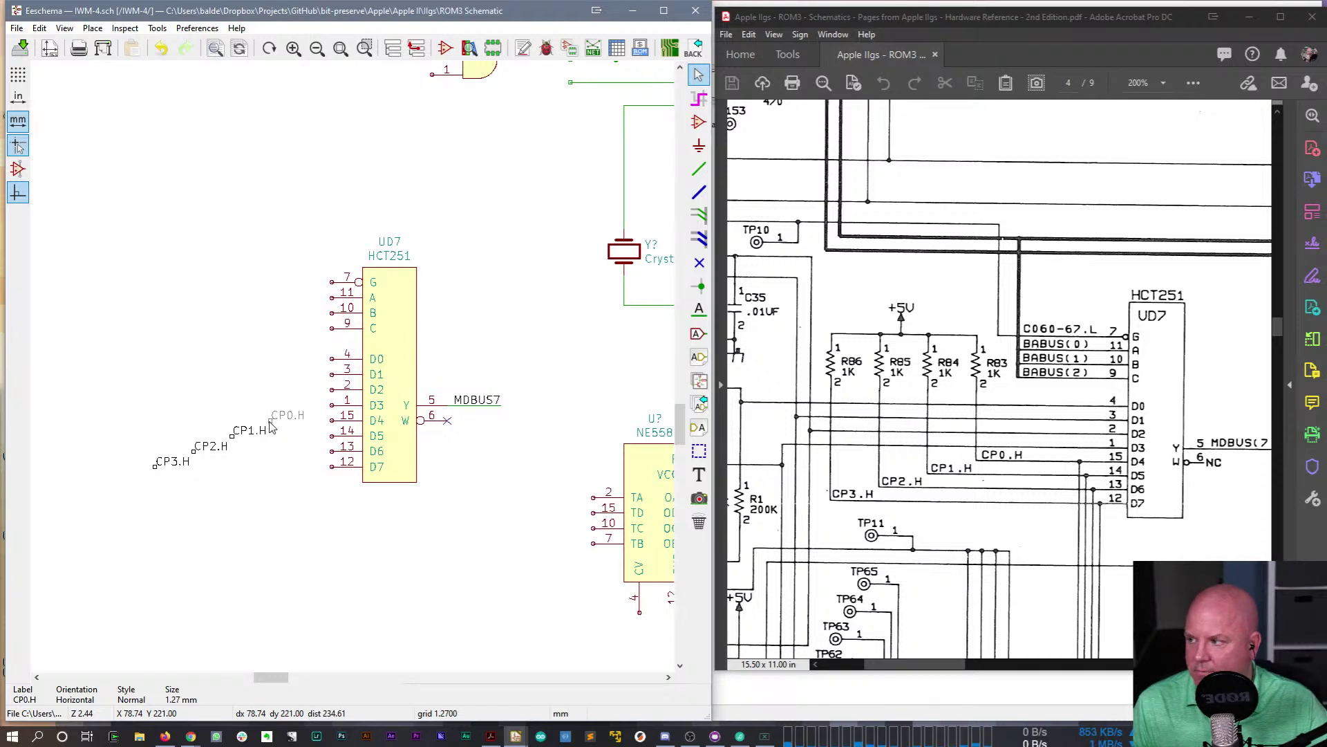
{"action": "left_click", "coordinate": [272, 427]}
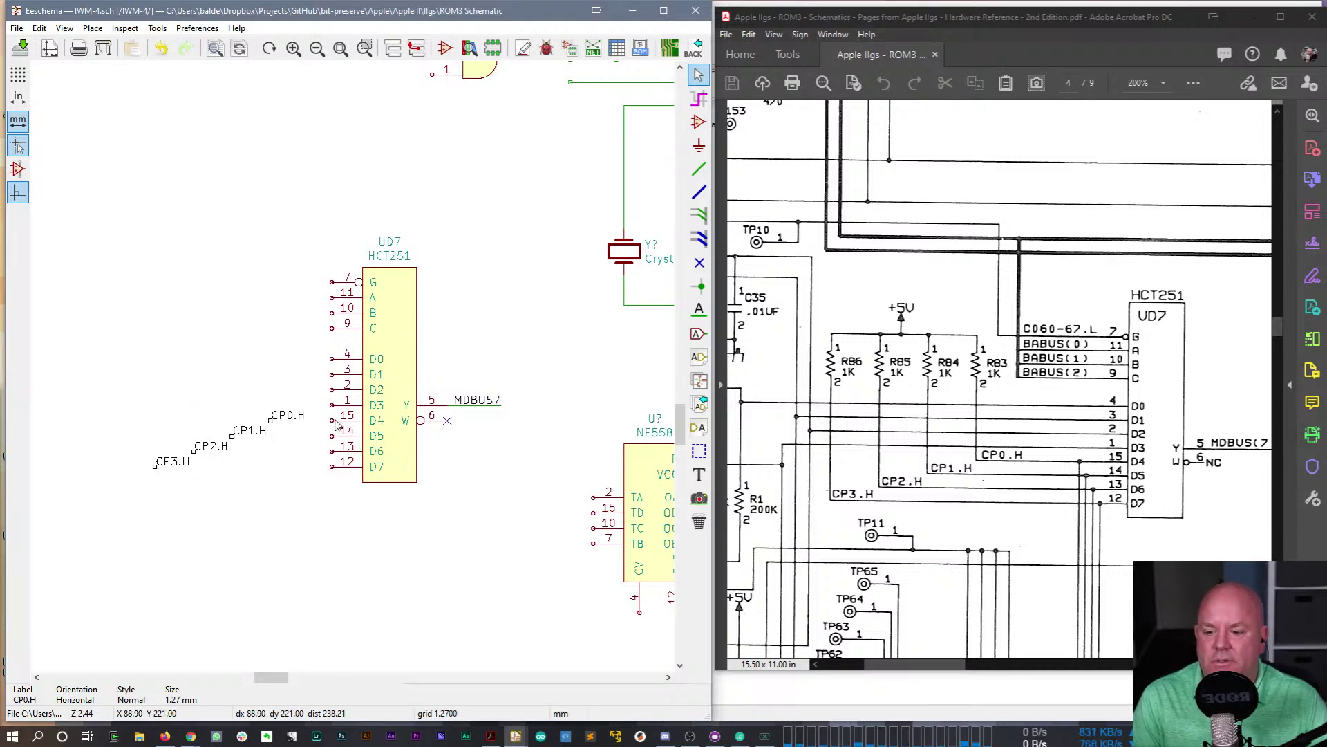
{"action": "left_click", "coordinate": [214, 240]}
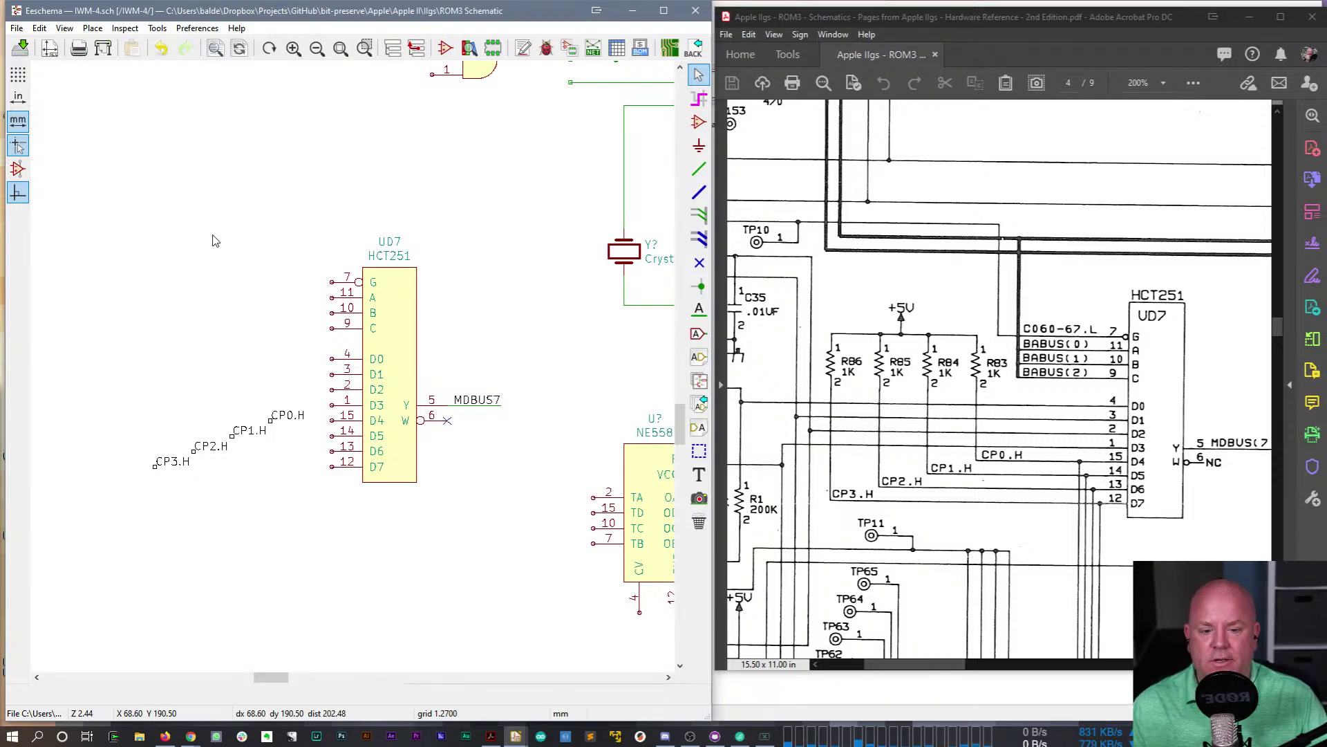
- Search the symbol library for R_Small and pick it for placement
{"action": "key", "text": "a"}
{"action": "left_click", "coordinate": [170, 100]}
{"action": "type", "text": "R"}
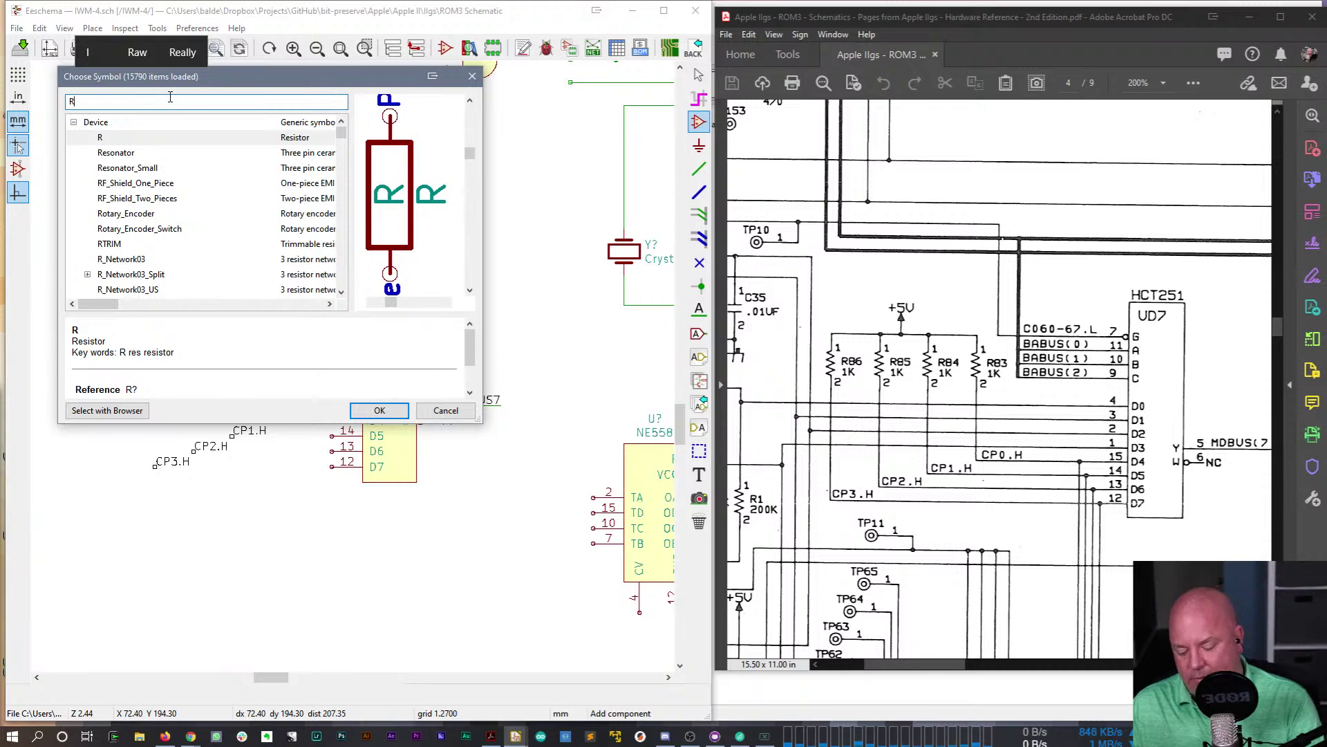
{"action": "type", "text": "_Small"}
{"action": "key", "text": "Down"}
{"action": "key", "text": "Up"}
{"action": "key", "text": "Down"}
{"action": "key", "text": "Down"}
{"action": "key", "text": "Up"}
{"action": "key", "text": "Up"}
{"action": "key", "text": "Return"}
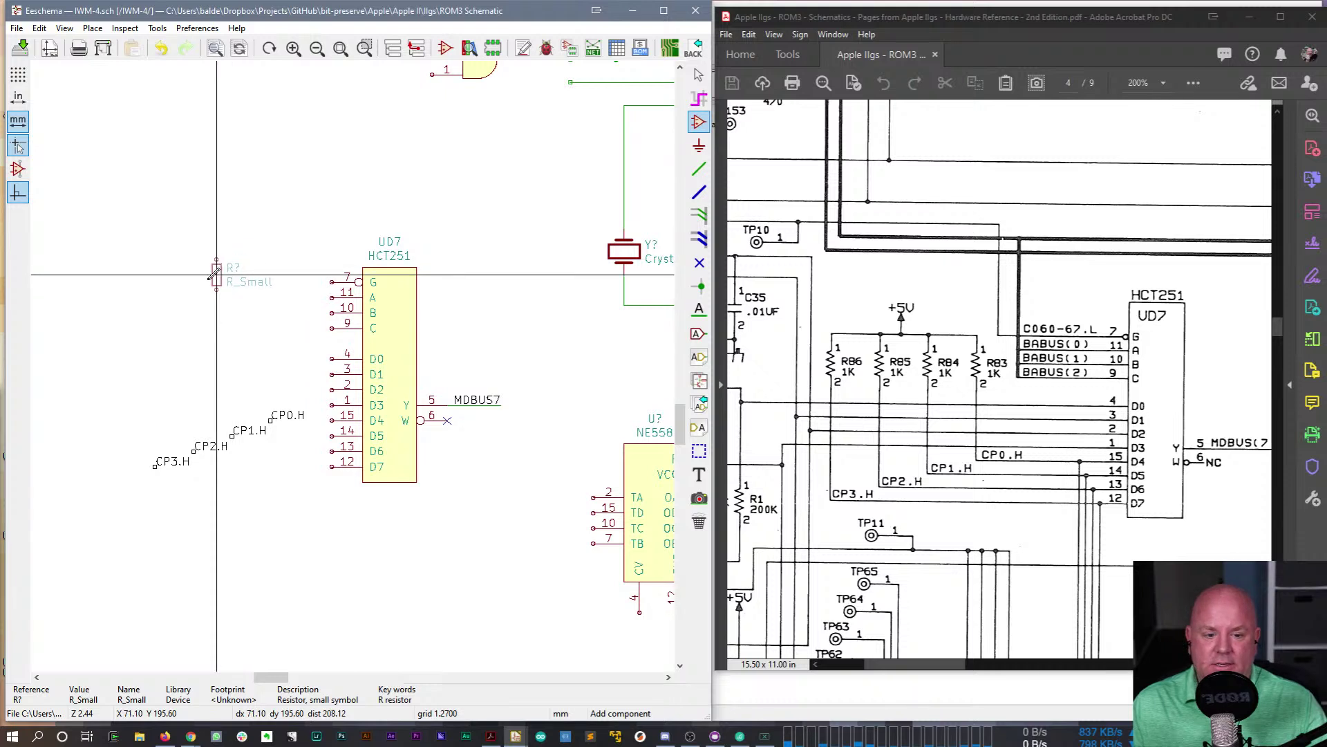
- Drop four resistors in a row left of UD7, nudging the leftmost further left
{"action": "left_click", "coordinate": [273, 320]}
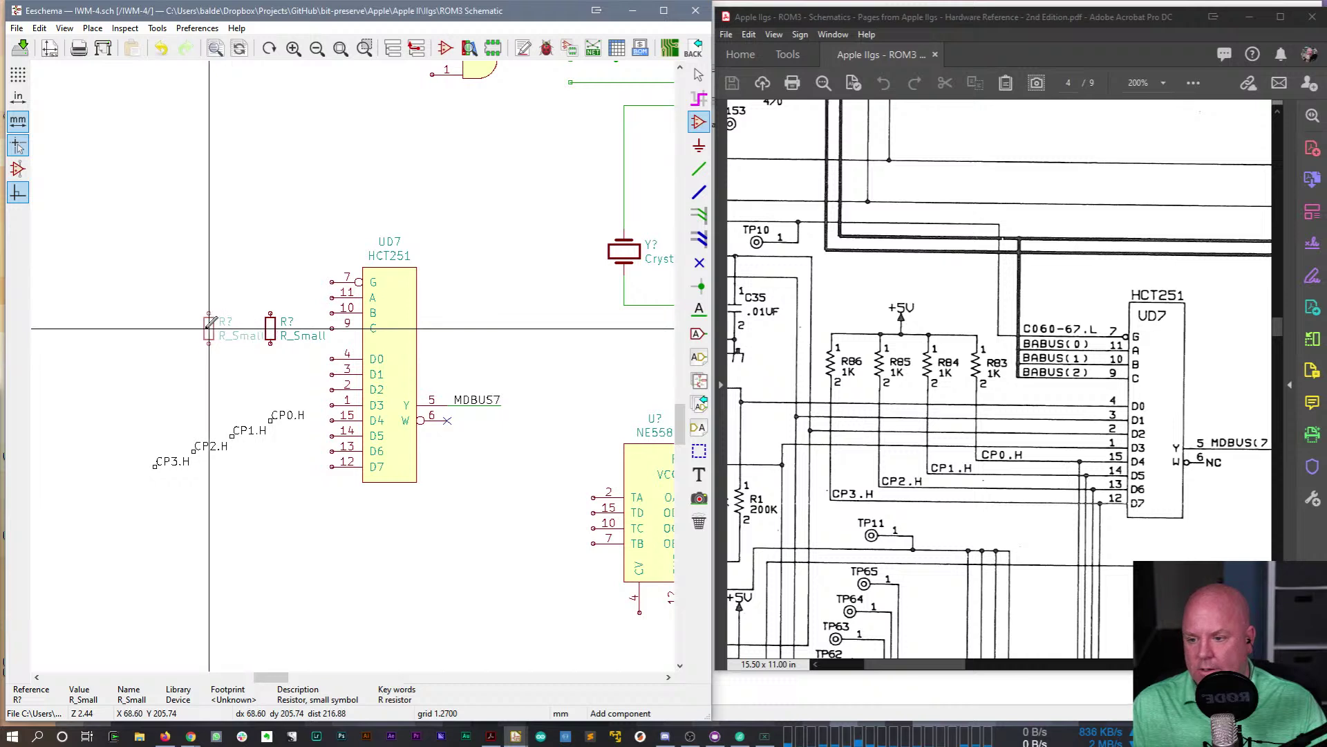
{"action": "left_click", "coordinate": [194, 329]}
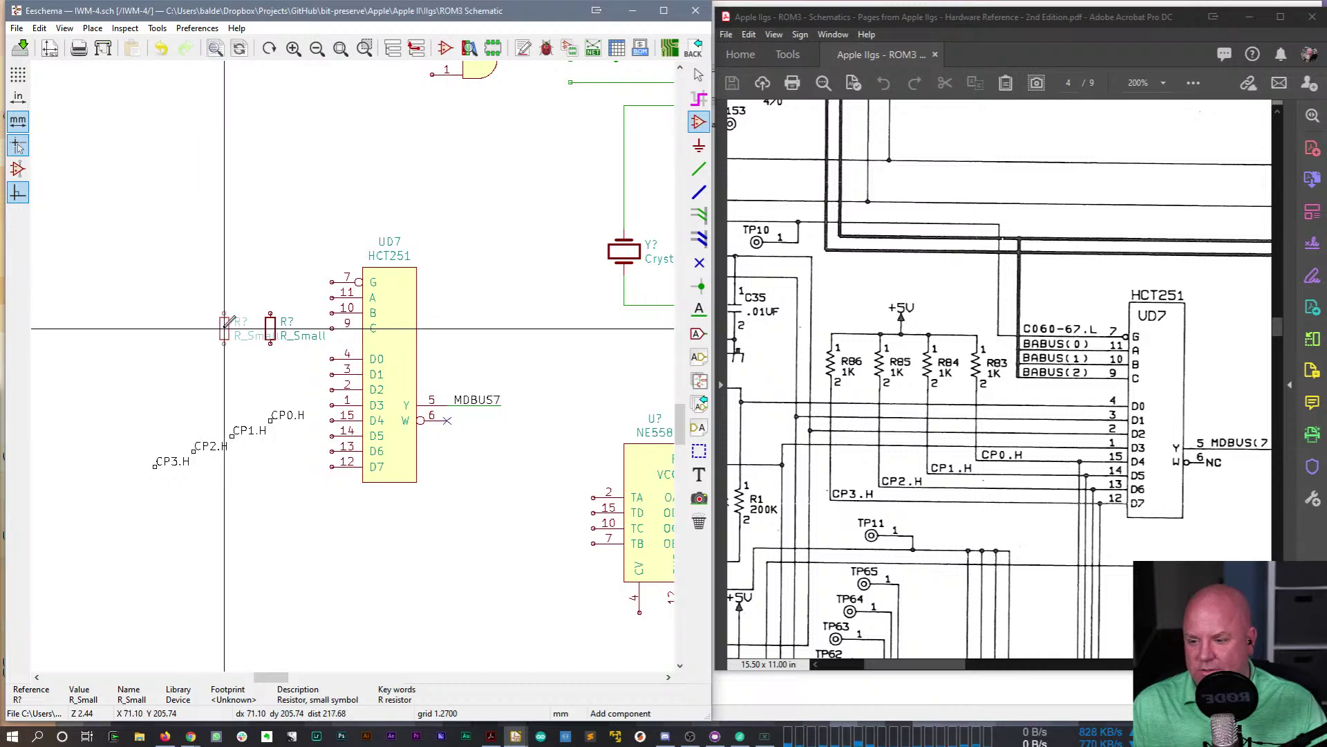
{"action": "left_click", "coordinate": [233, 329]}
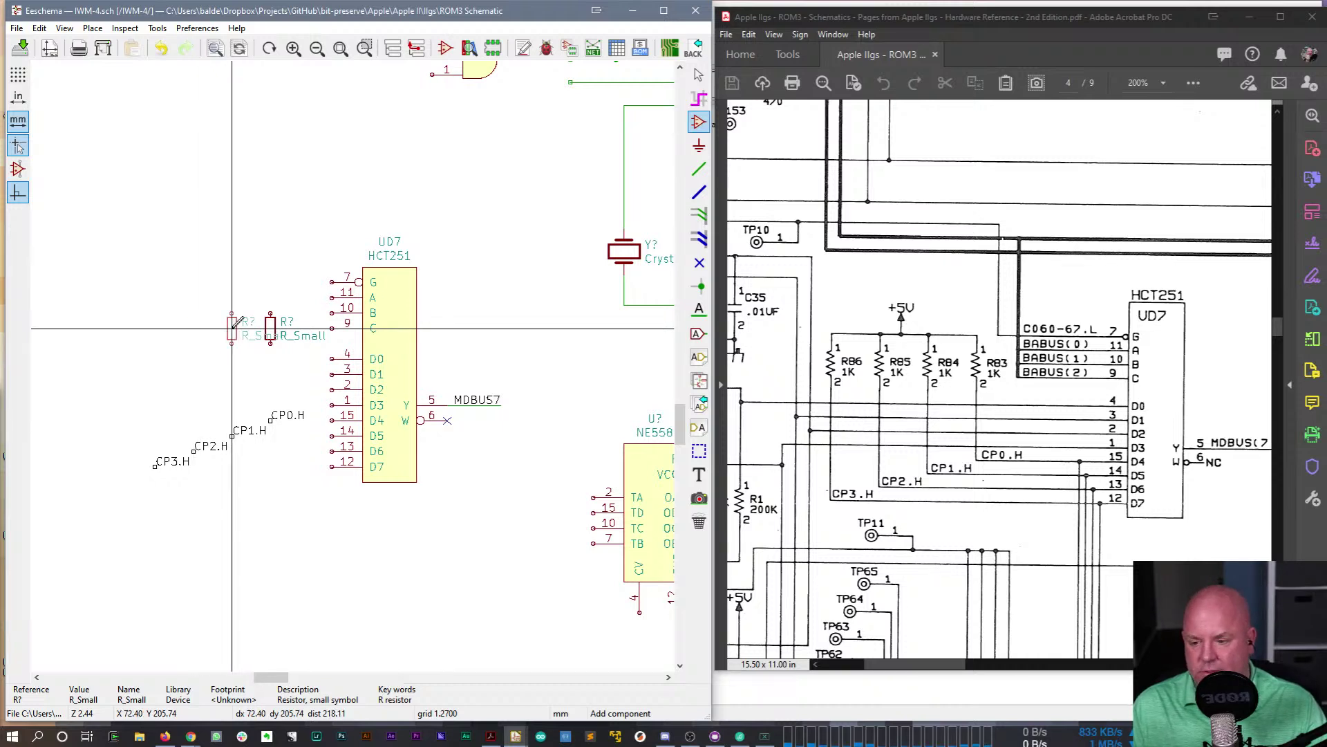
{"action": "left_click", "coordinate": [194, 329]}
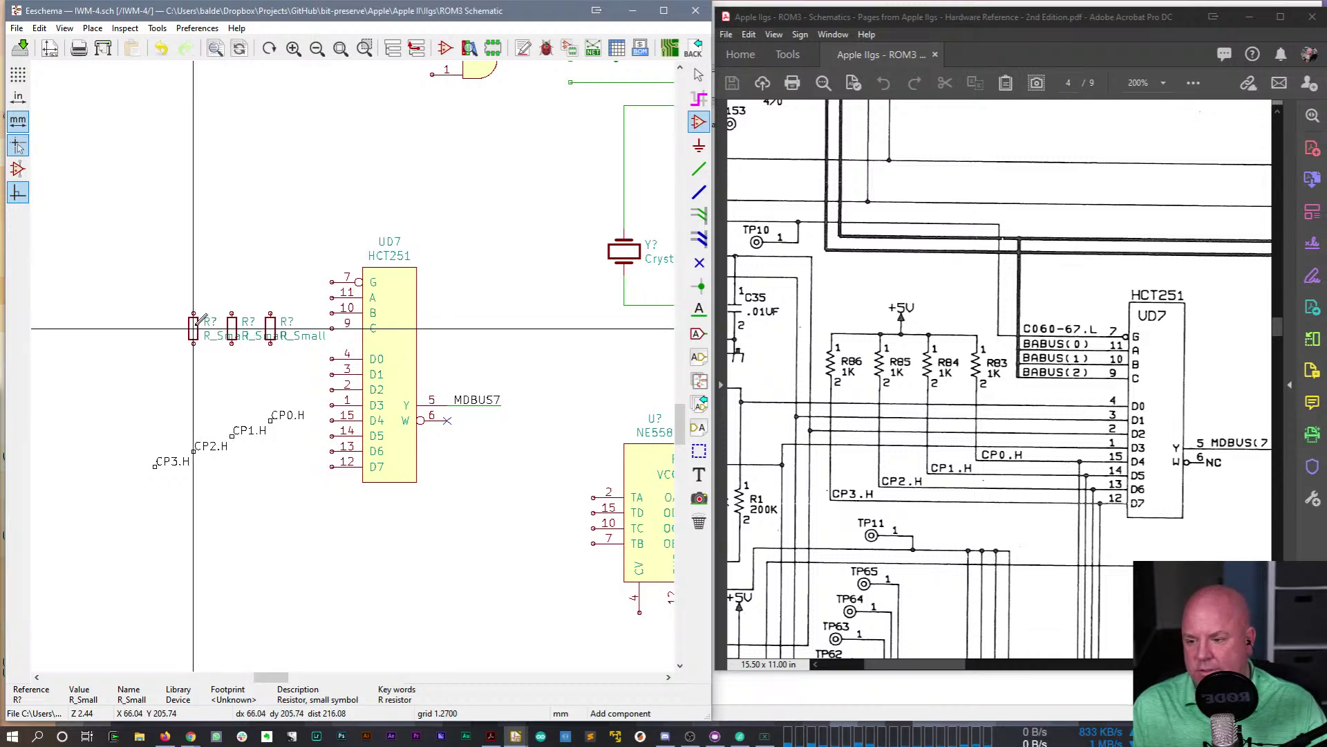
{"action": "left_click", "coordinate": [155, 329]}
{"action": "key", "text": "Escape"}
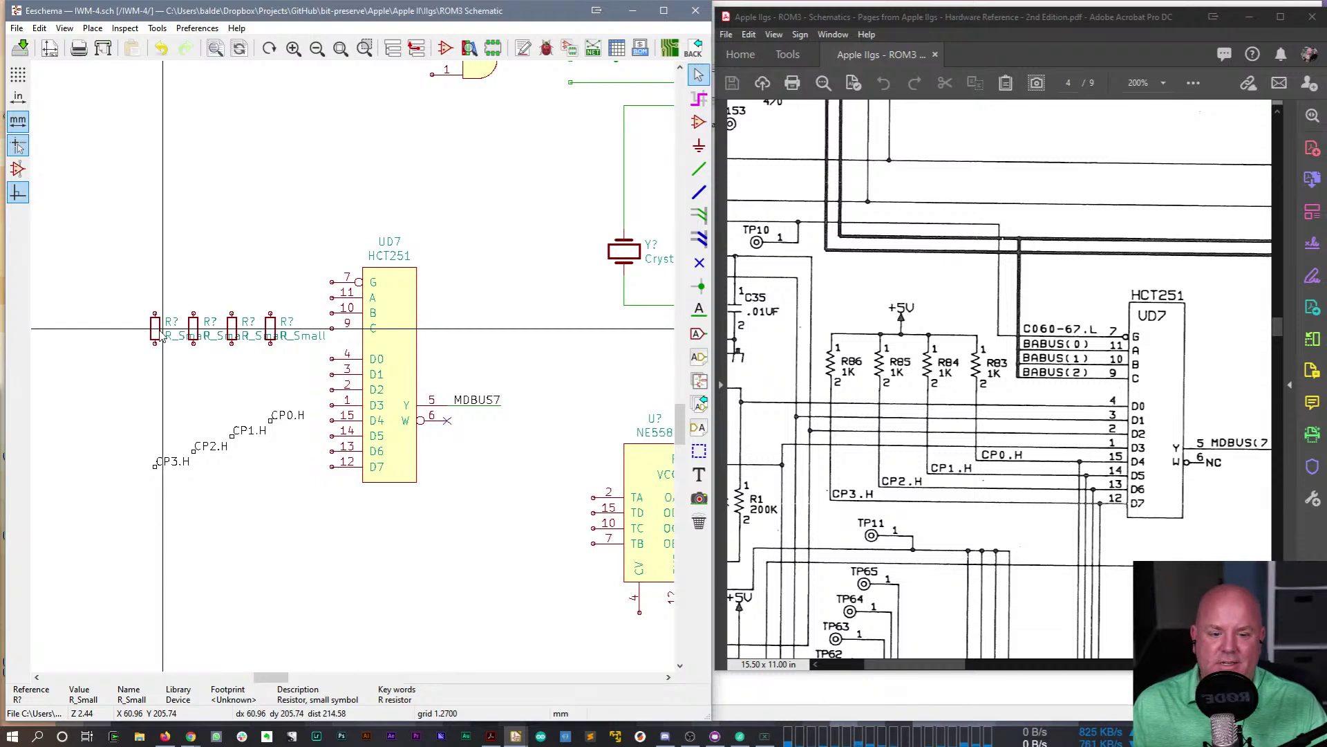
{"action": "mouse_move", "coordinate": [156, 334]}
{"action": "left_mouse_down"}
{"action": "mouse_move", "coordinate": [137, 334]}
{"action": "mouse_move", "coordinate": [161, 334]}
{"action": "left_mouse_up"}
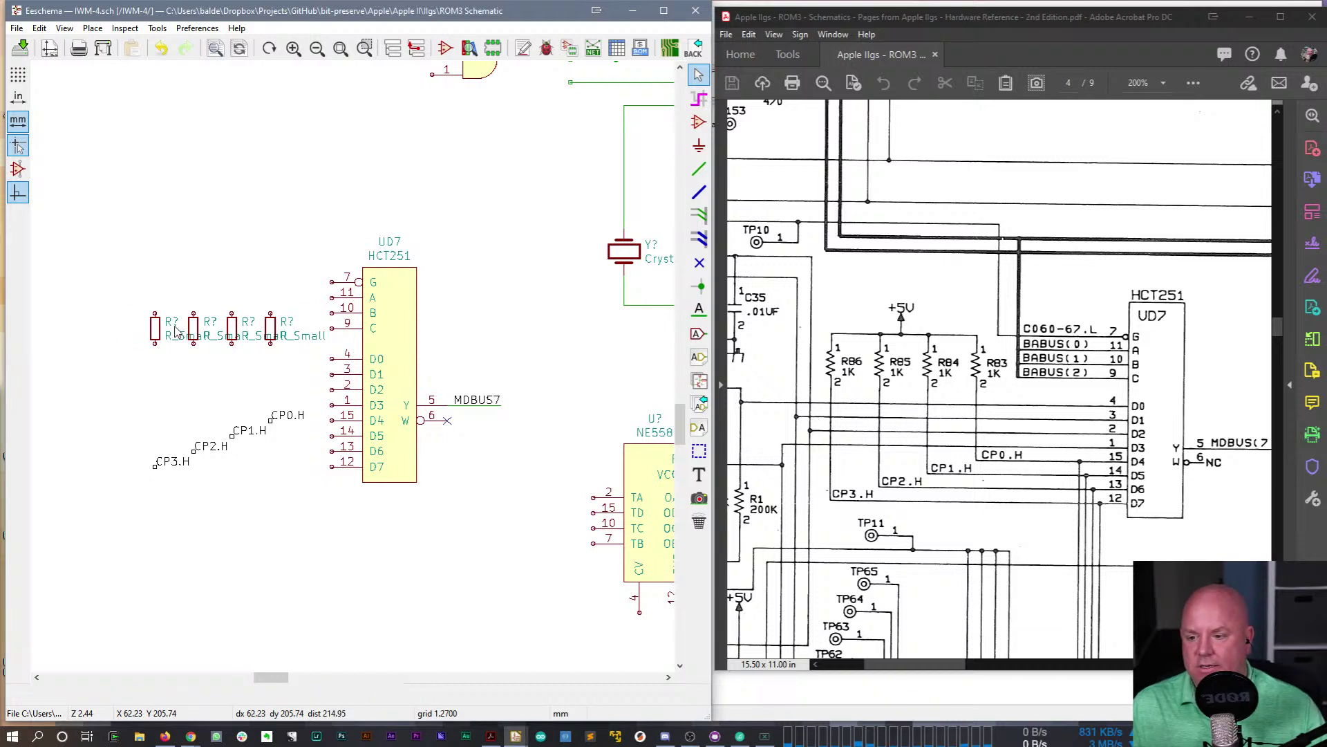
- Set the four resistor references to R86, R85, R84 and R83
{"action": "double_click", "coordinate": [173, 324]}
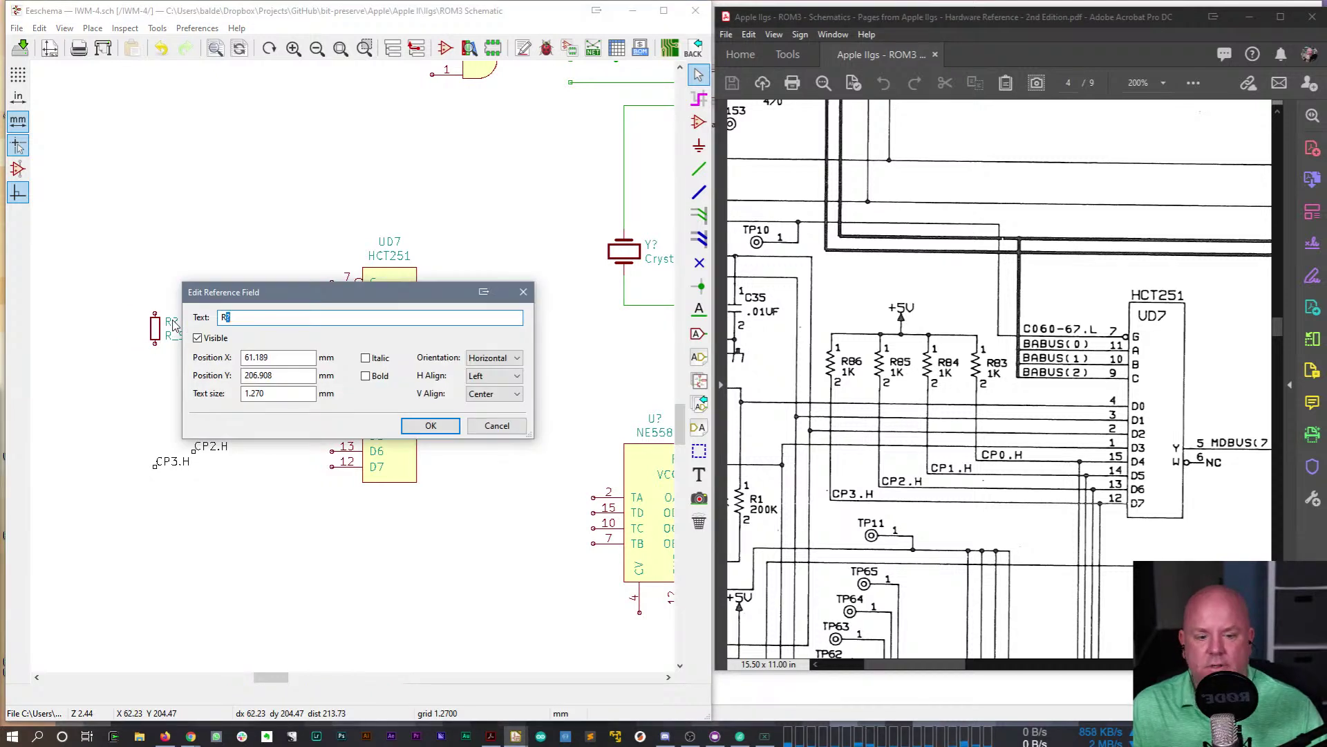
{"action": "type", "text": "86"}
{"action": "key", "text": "Return"}
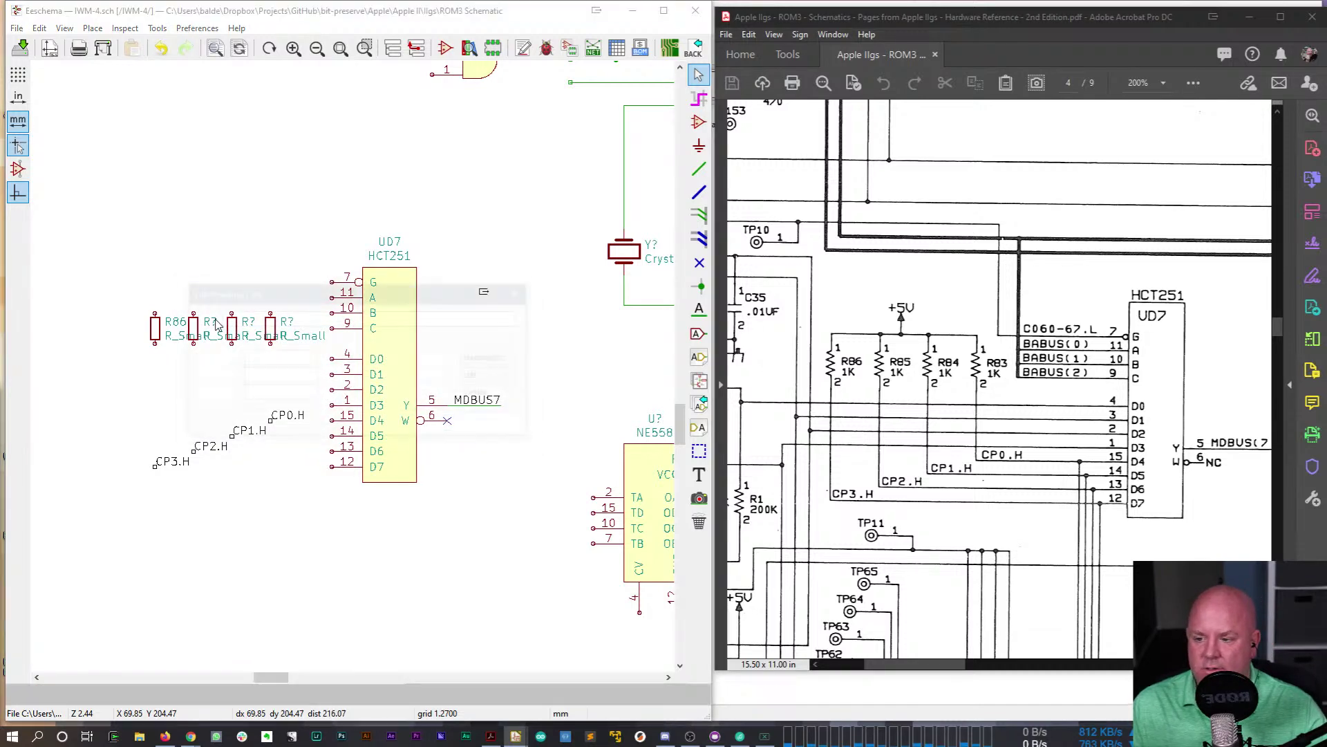
{"action": "double_click", "coordinate": [217, 325]}
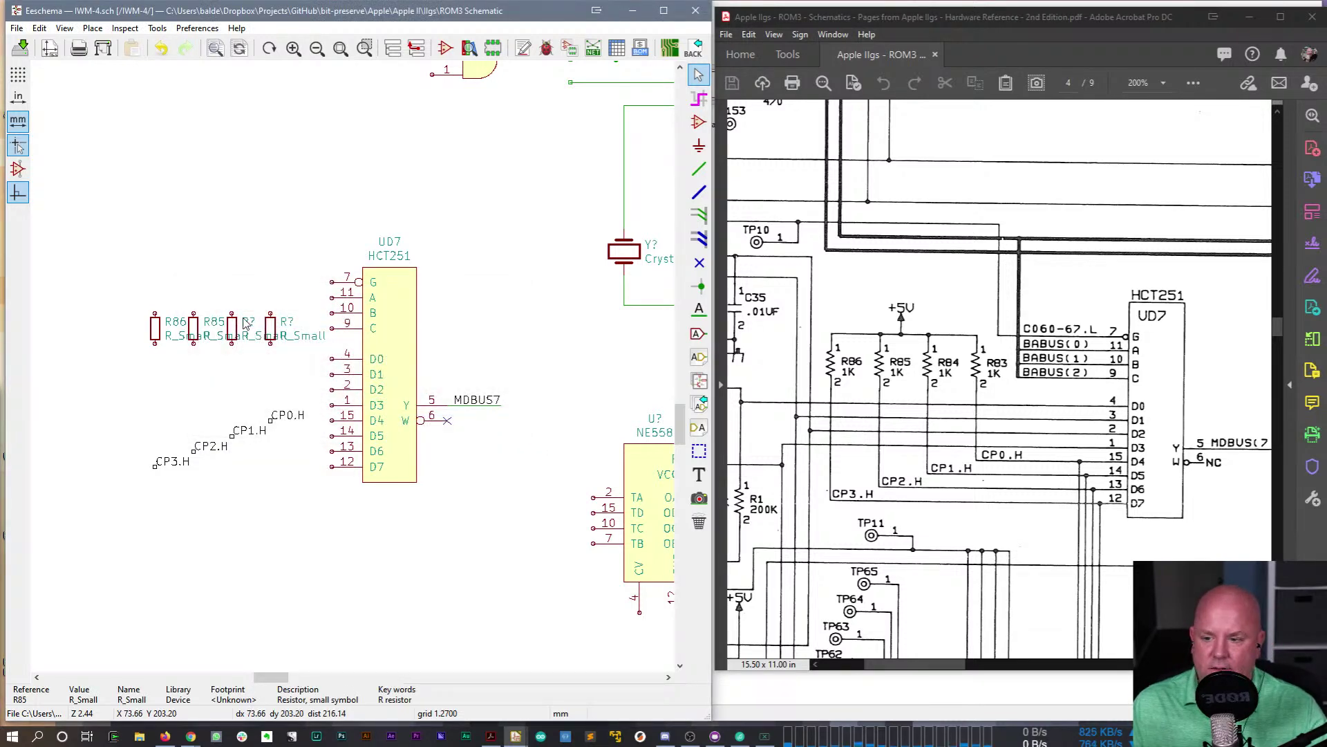
{"action": "double_click", "coordinate": [249, 324]}
{"action": "type", "text": "R84"}
{"action": "key", "text": "Return"}
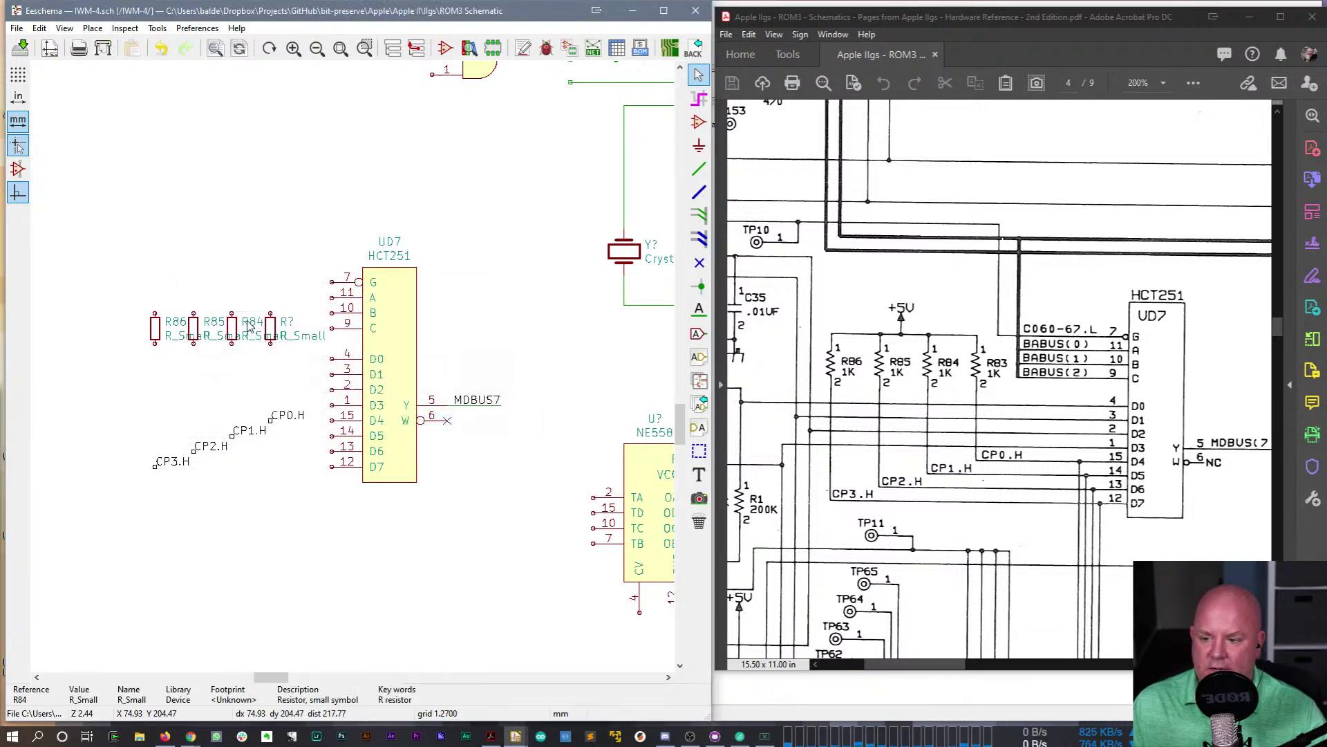
{"action": "double_click", "coordinate": [286, 323]}
{"action": "type", "text": "83"}
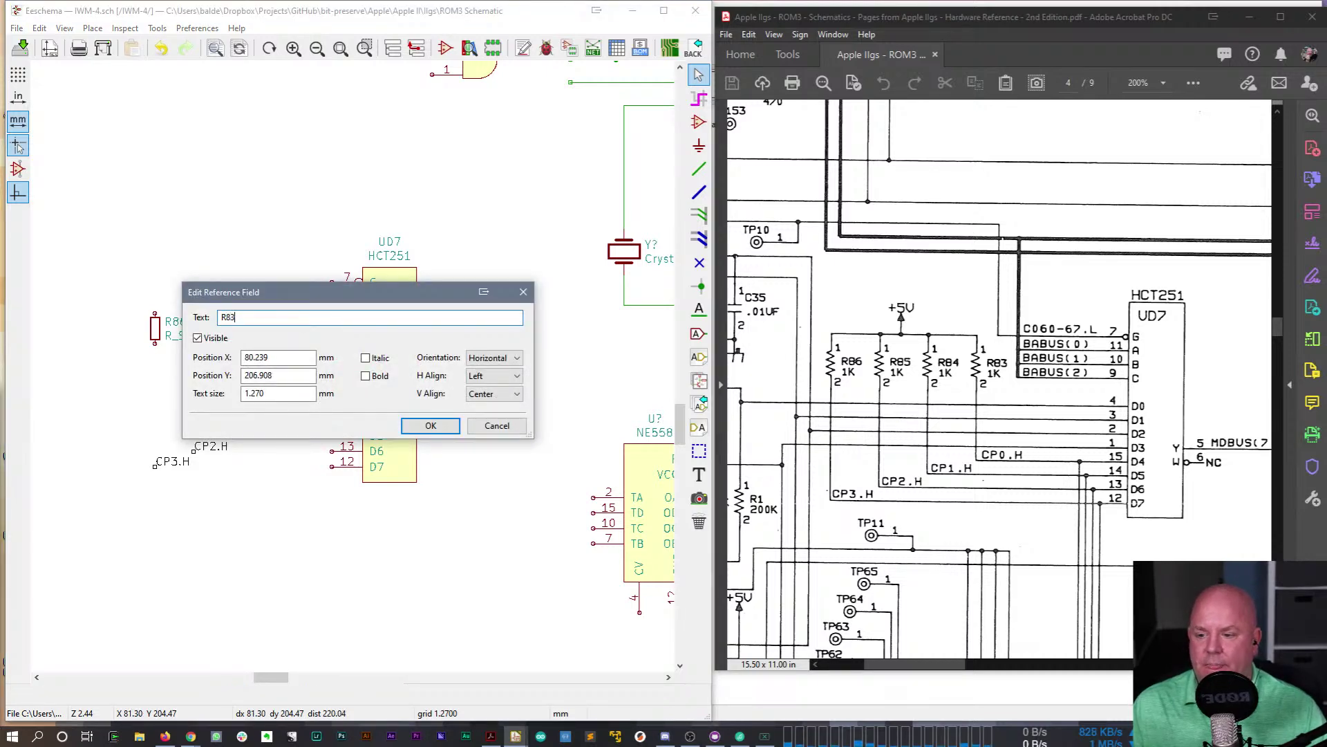
{"action": "key", "text": "Return"}
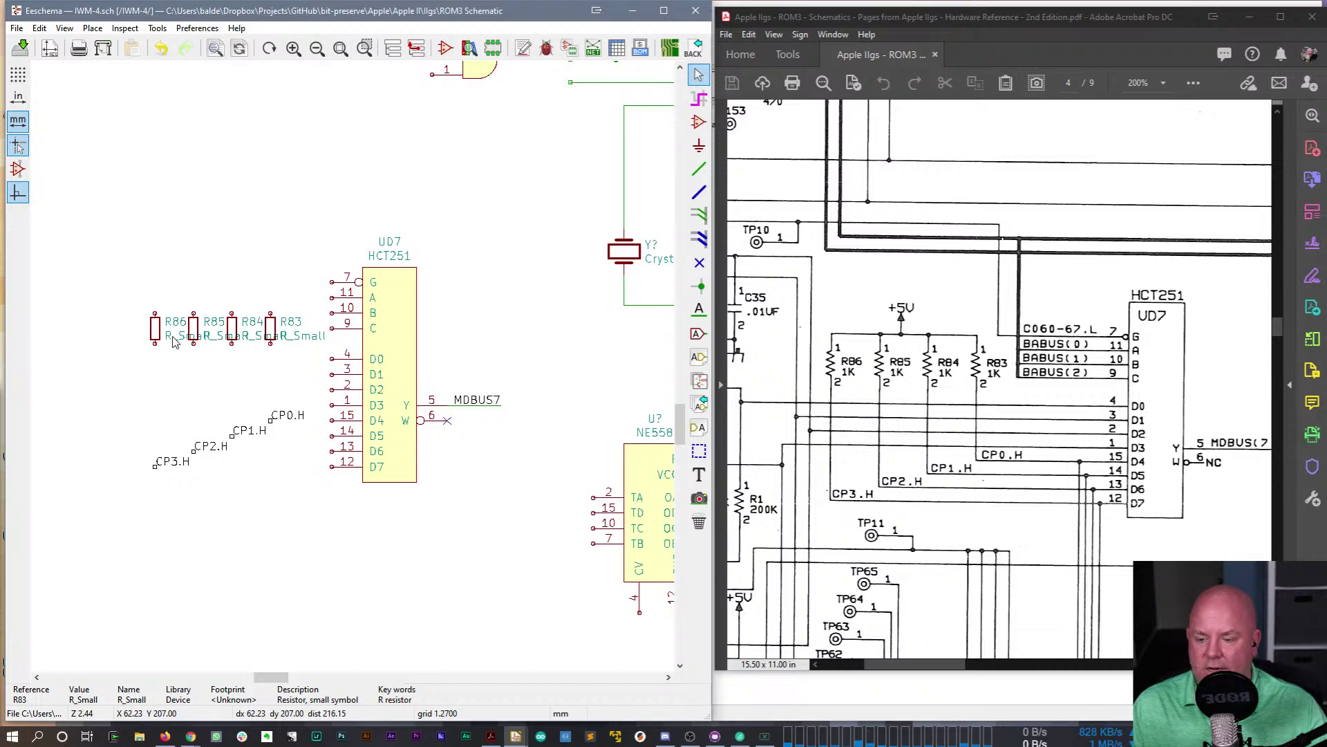
- Give R86, R85, R84 and R83 each the value 1K
{"action": "type", "text": "v1K"}
{"action": "key", "text": "Return"}
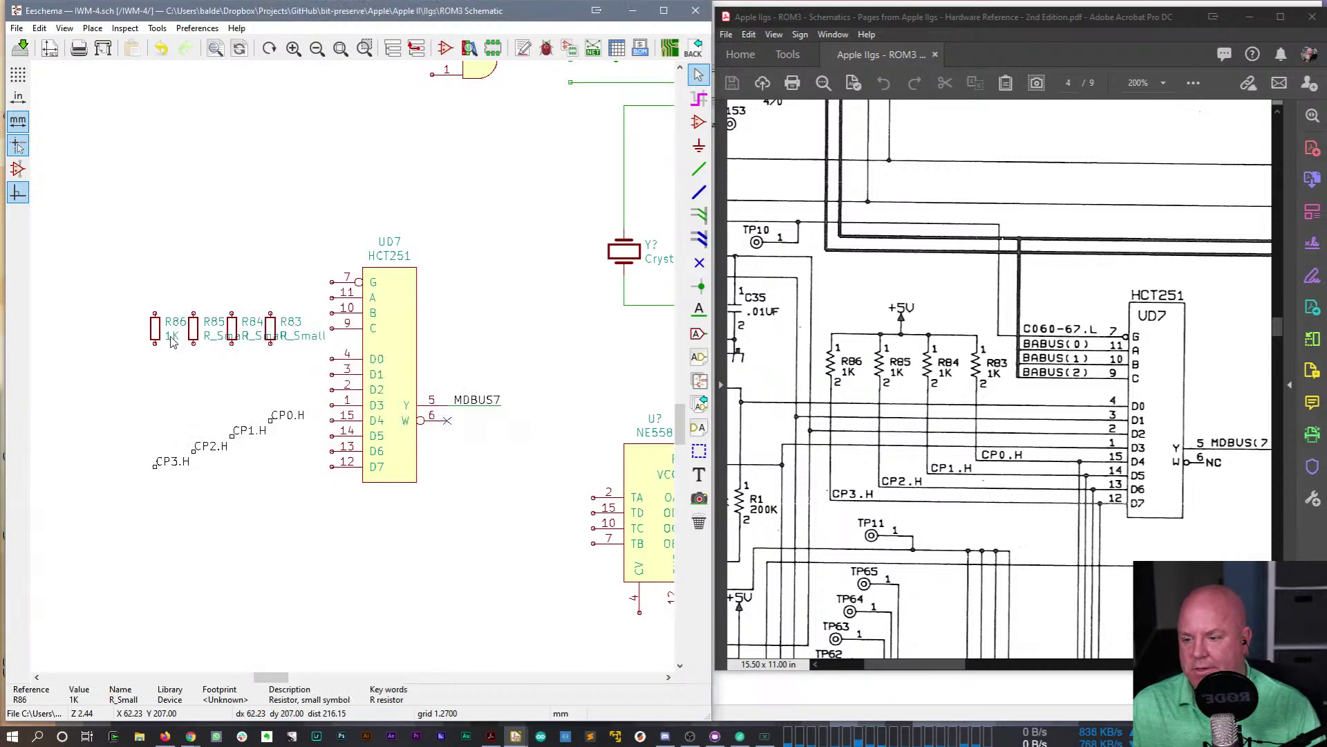
{"action": "type", "text": "v"}
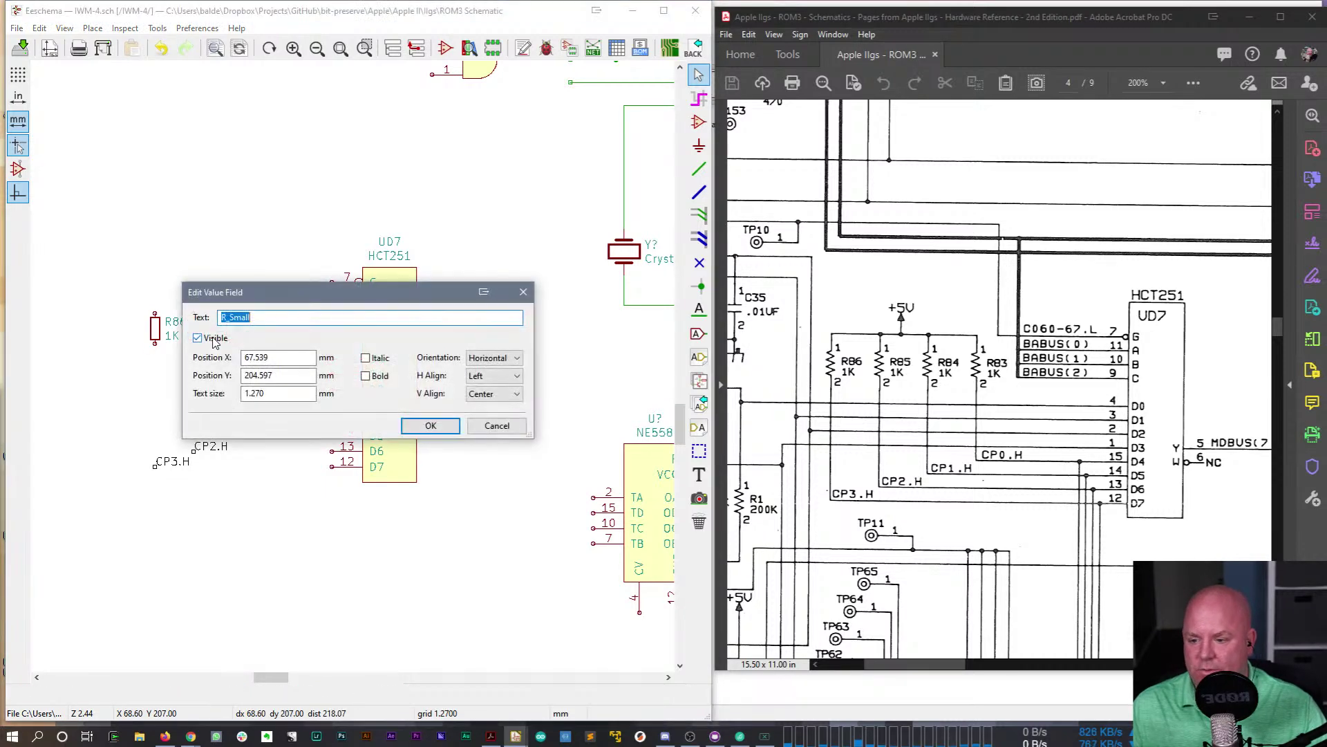
{"action": "type", "text": "1K"}
{"action": "key", "text": "Return"}
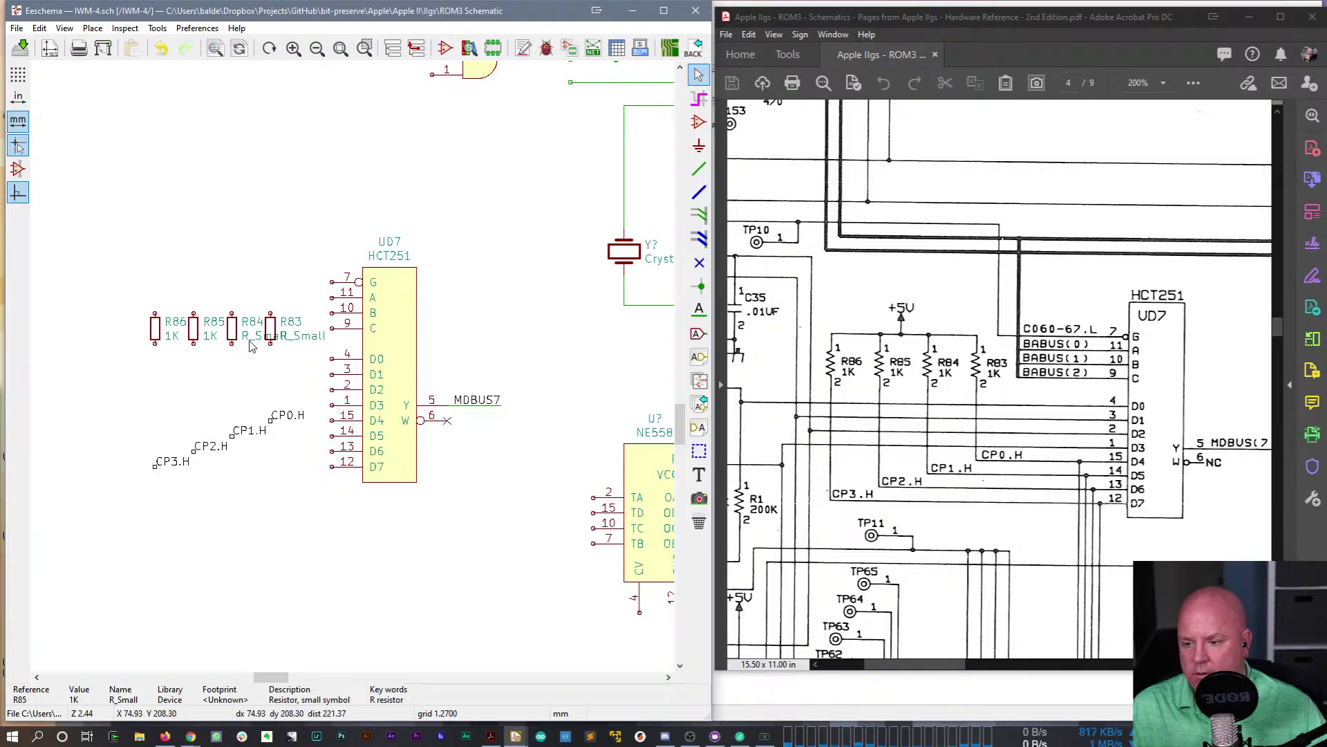
{"action": "type", "text": "v1K"}
{"action": "key", "text": "Return"}
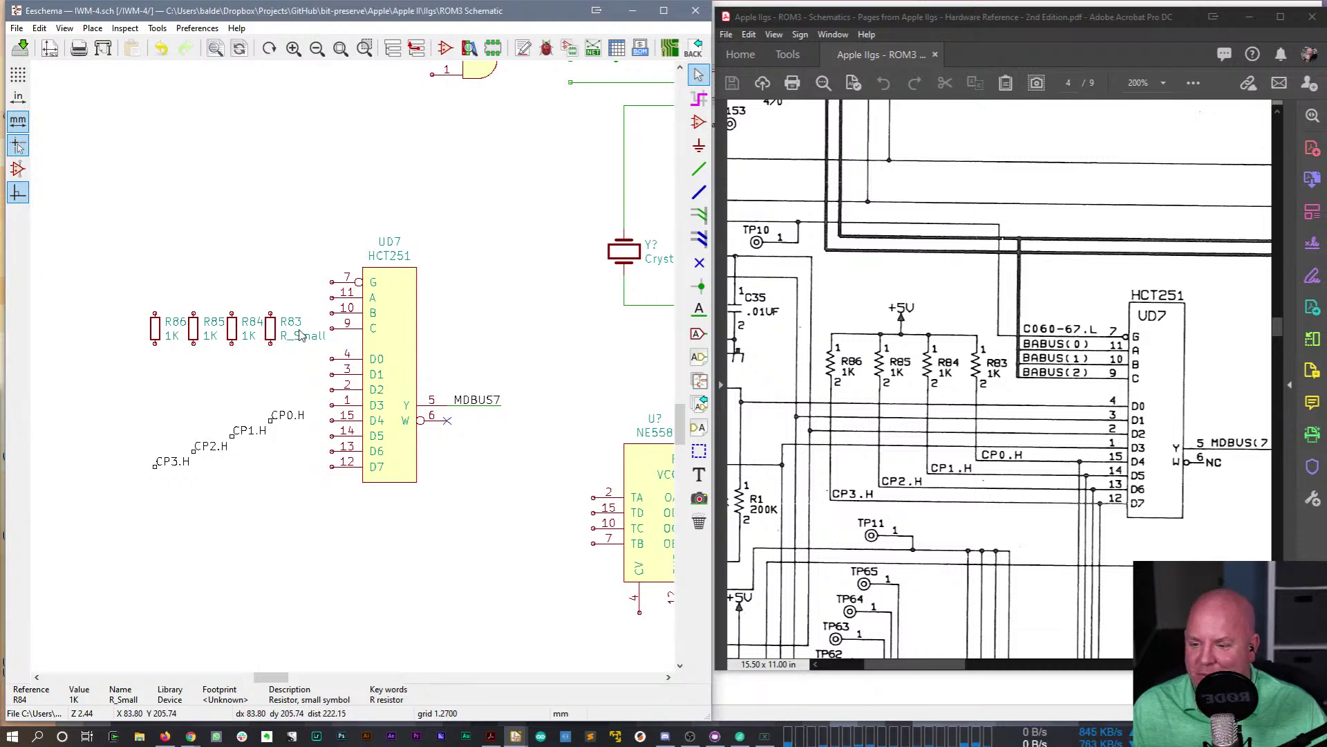
{"action": "key", "text": "v"}
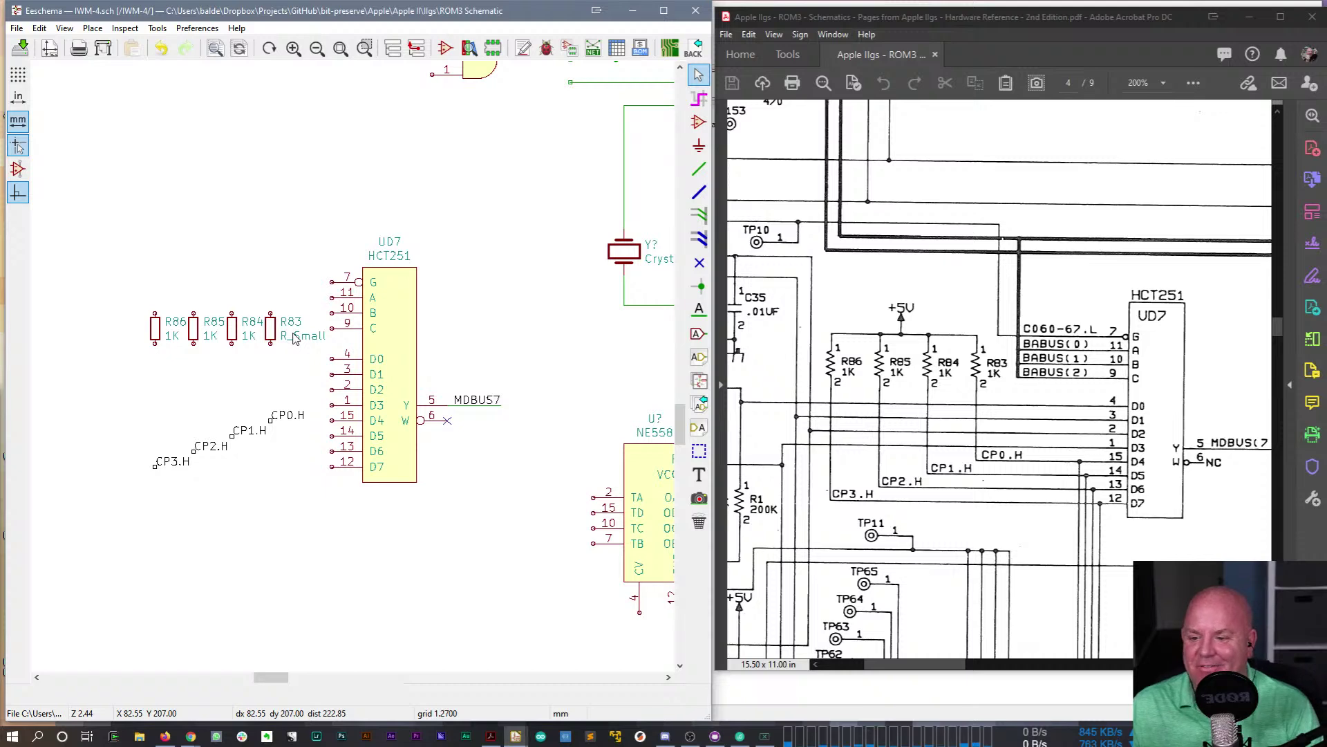
{"action": "type", "text": "v1K"}
{"action": "key", "text": "Return"}
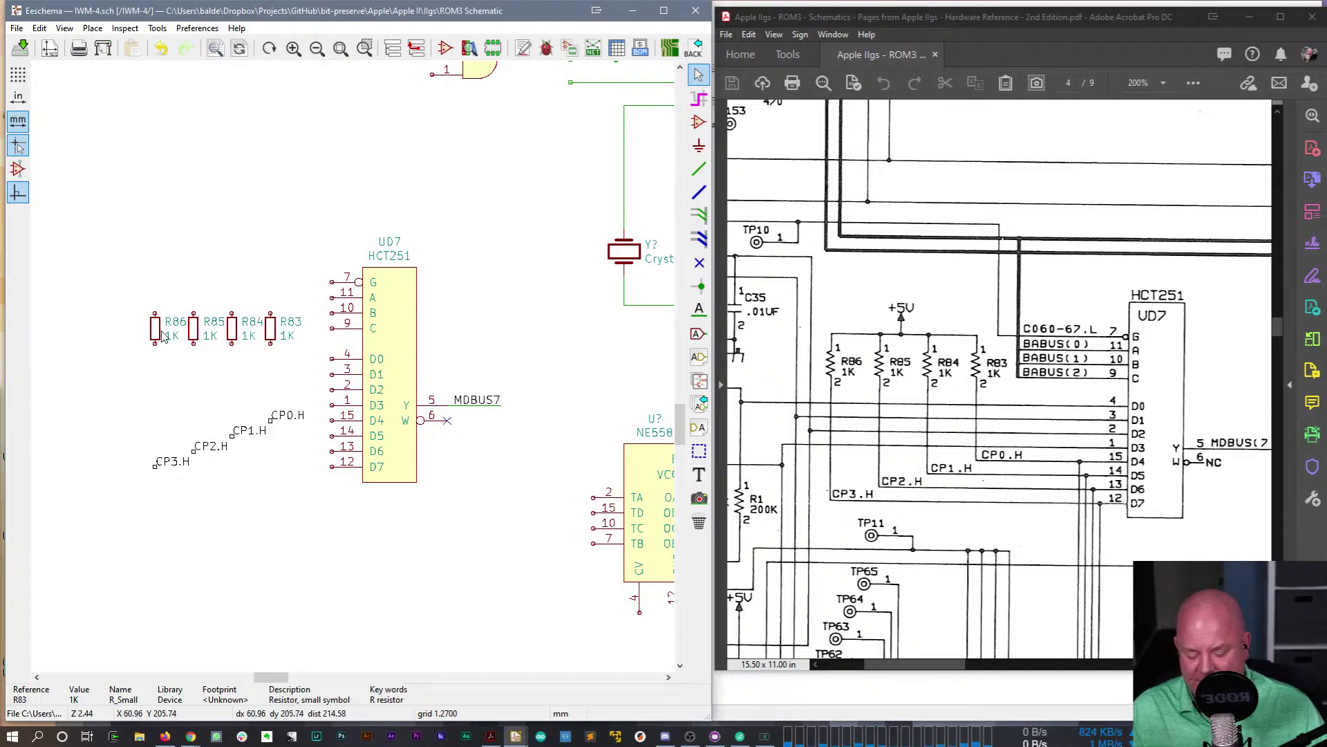
- Try turning R86–R83 horizontal and placing each near the CP labels
{"action": "left_click", "coordinate": [128, 381]}
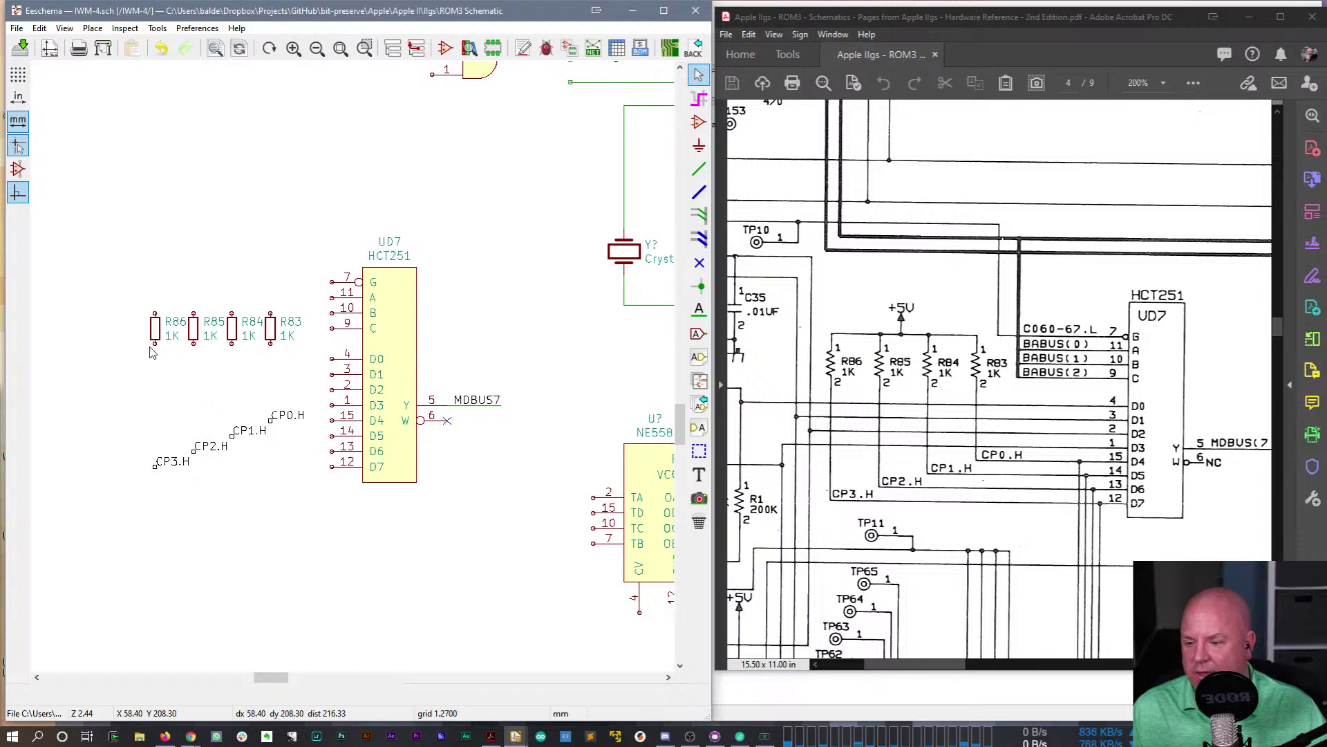
{"action": "left_click", "coordinate": [156, 327]}
{"action": "key", "text": "m"}
{"action": "key", "text": "r"}
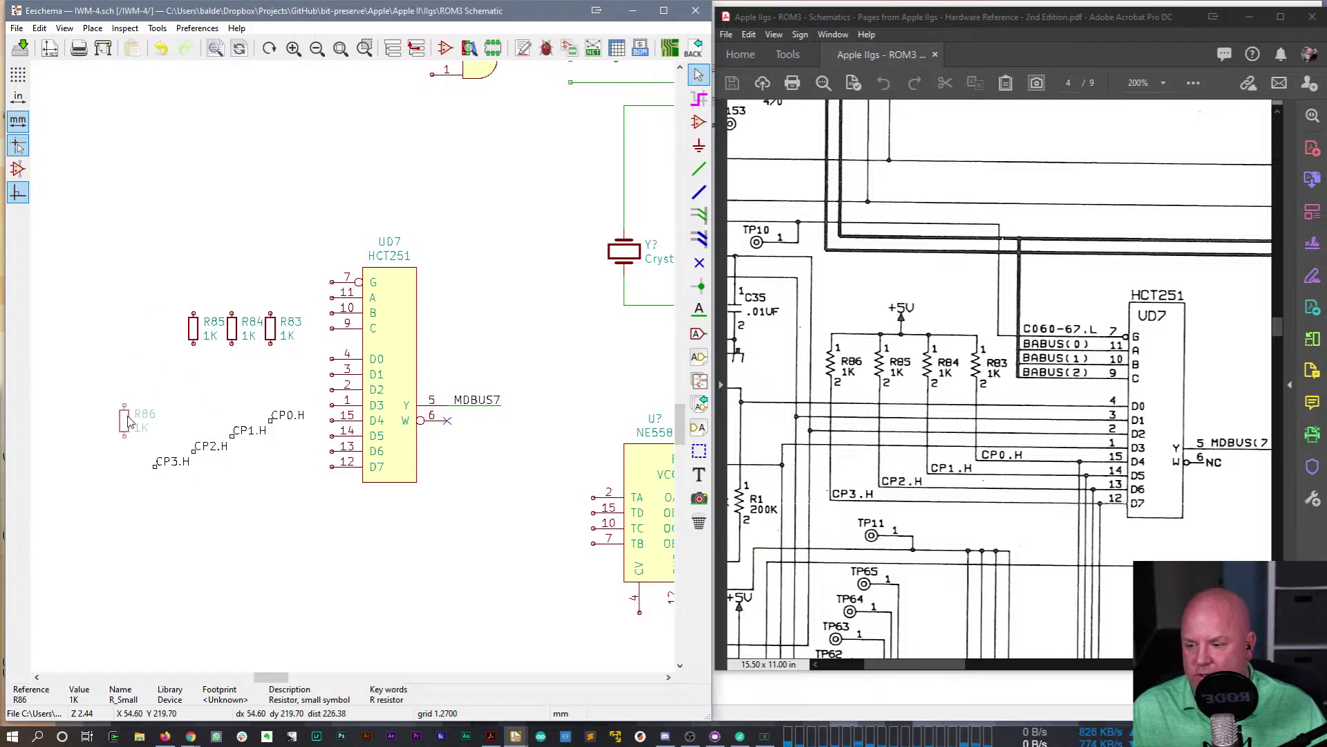
{"action": "left_click", "coordinate": [138, 467]}
{"action": "key", "text": "m"}
{"action": "key", "text": "r"}
{"action": "left_click", "coordinate": [171, 457]}
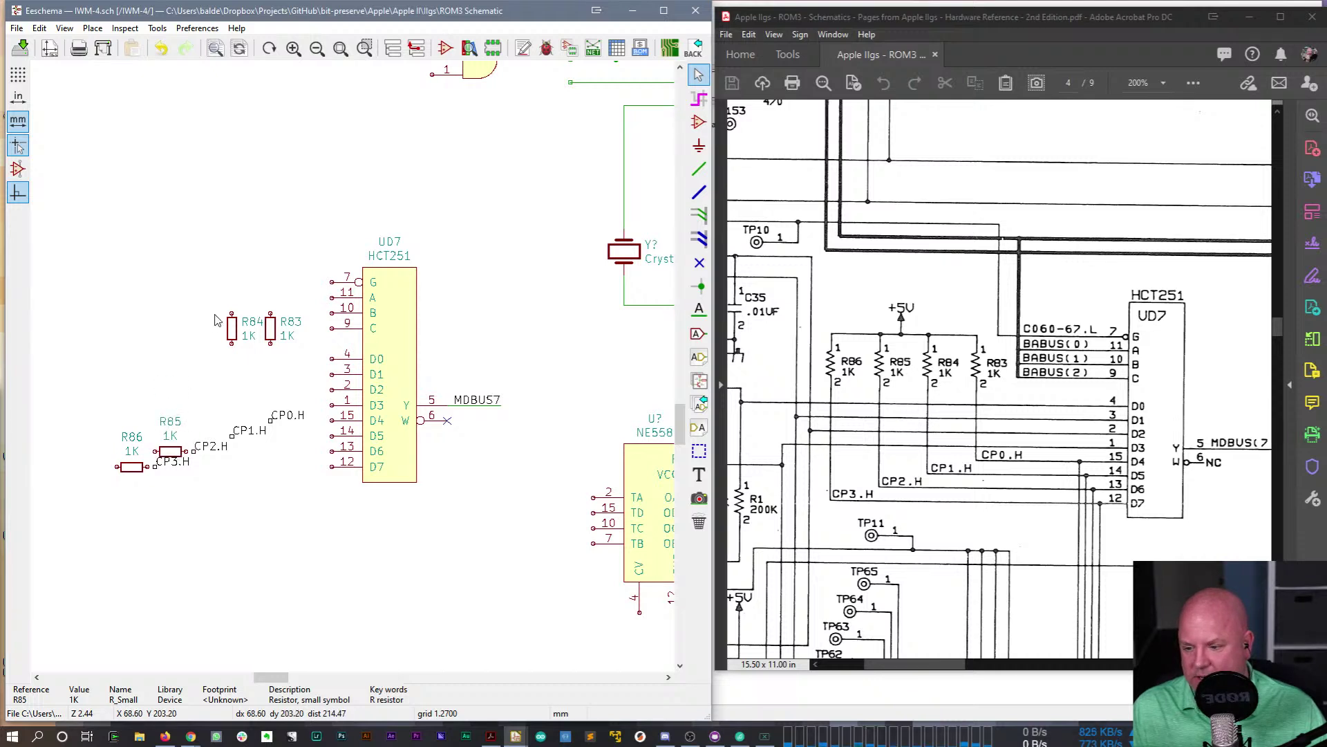
{"action": "key", "text": "m"}
{"action": "key", "text": "r"}
{"action": "left_click", "coordinate": [208, 436]}
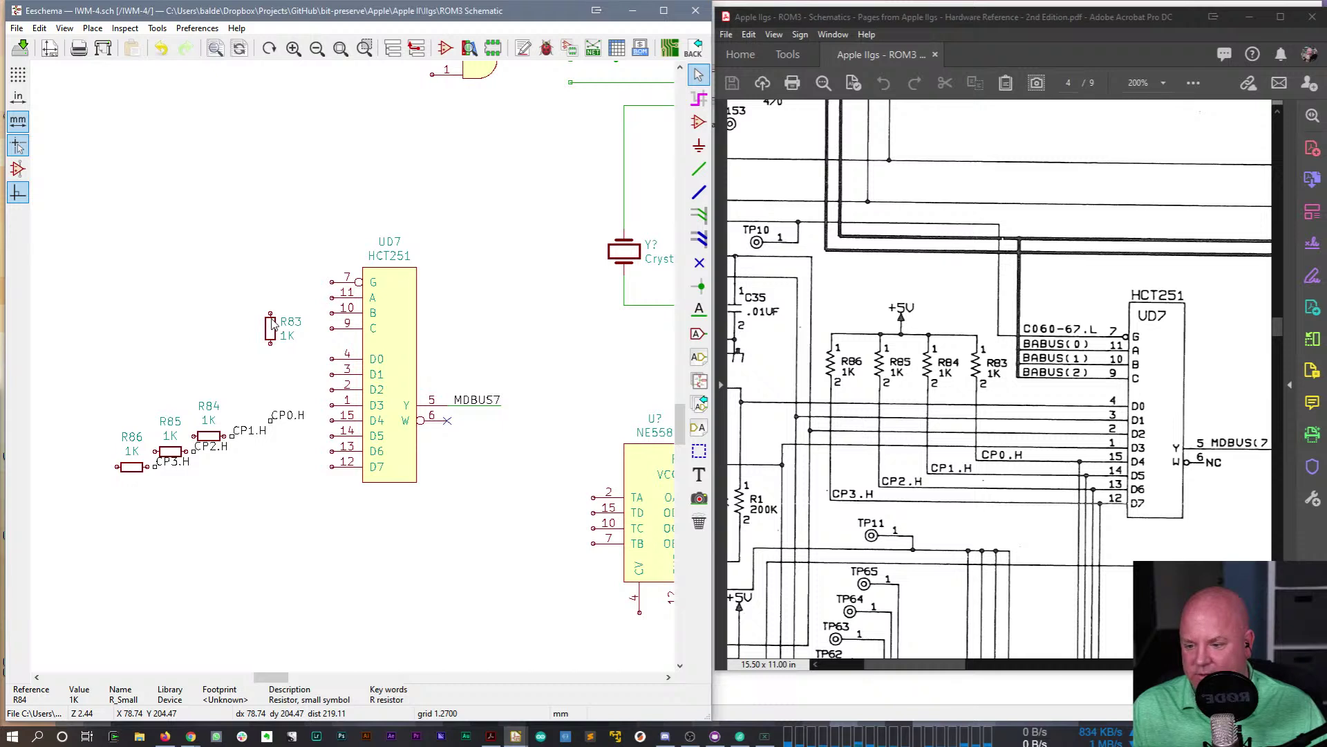
{"action": "key", "text": "m"}
{"action": "key", "text": "r"}
{"action": "left_click", "coordinate": [247, 419]}
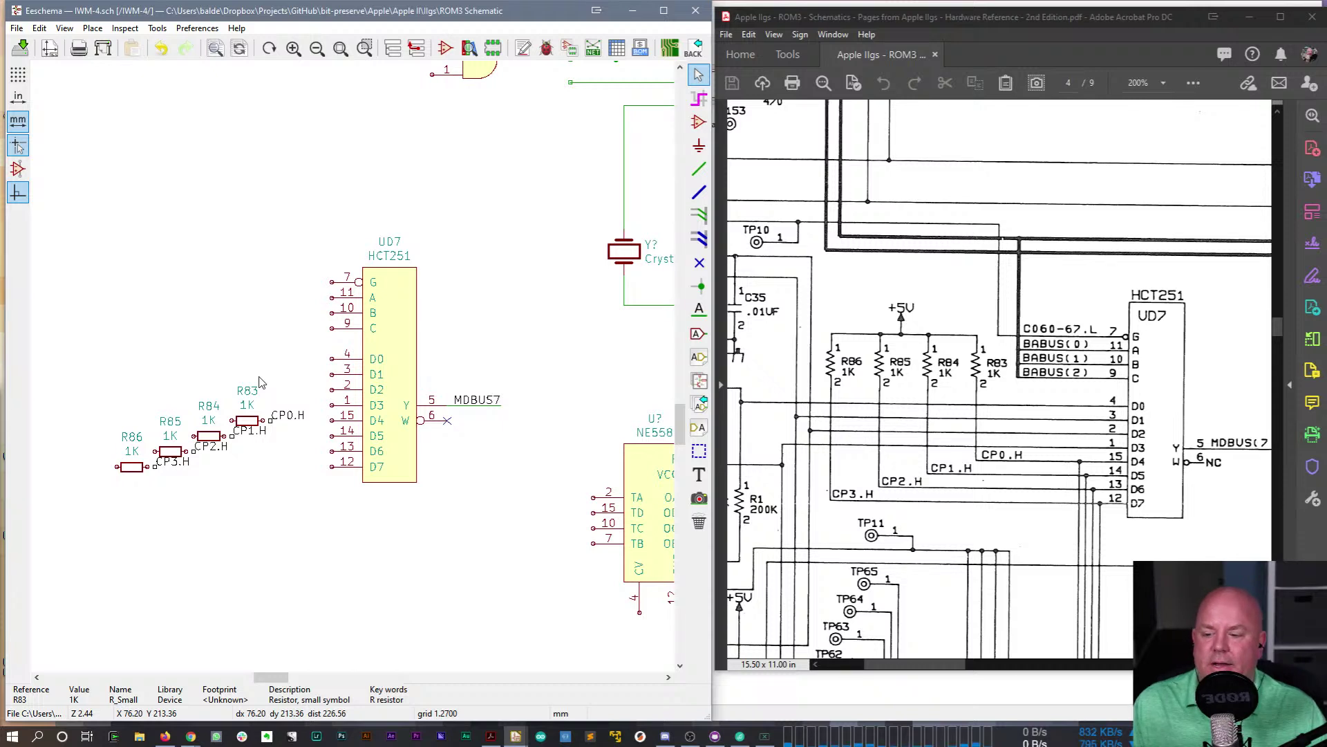
- Undo the trial moves, then shift the resistor group and CP0.H–CP3.H labels left
{"action": "key", "text": "ctrl+z"}
{"action": "key", "text": "ctrl+z"}
{"action": "key", "text": "ctrl+z"}
{"action": "key", "text": "ctrl+z"}
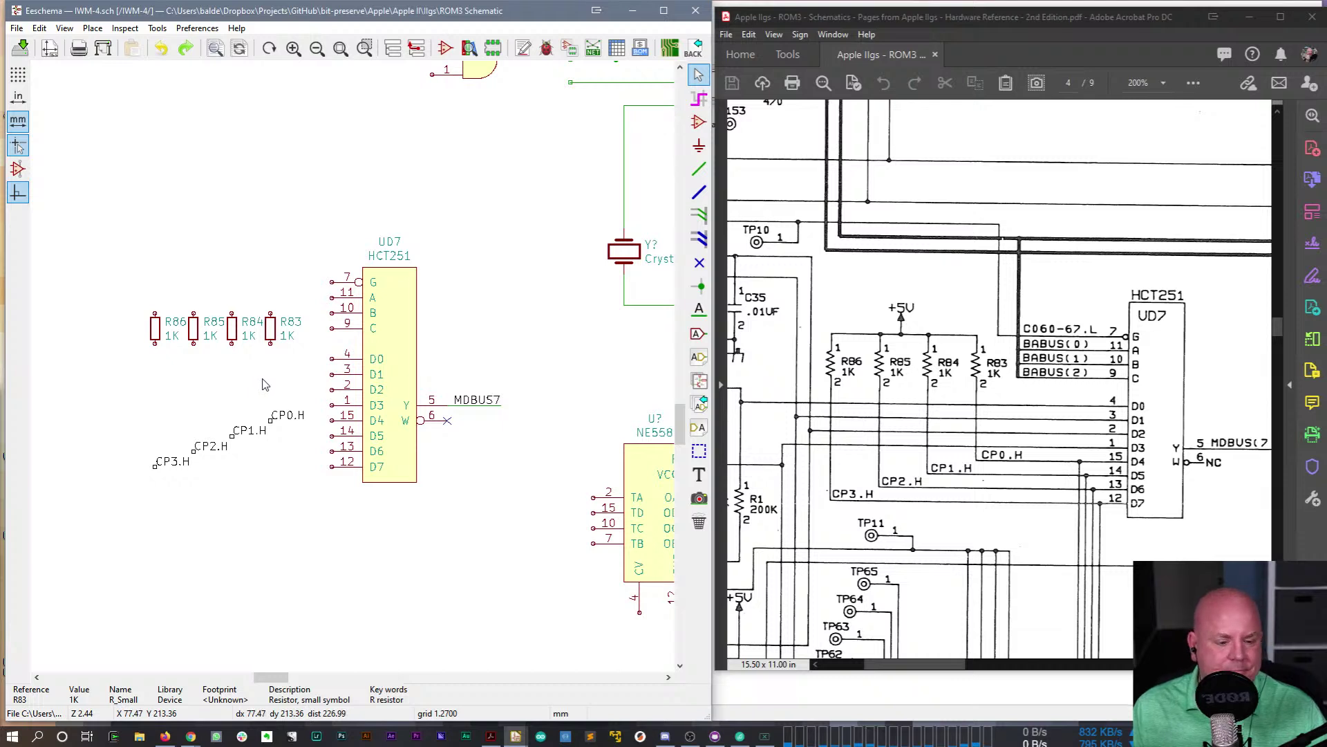
{"action": "left_click_drag", "start_coordinate": [116, 289], "coordinate": [280, 344]}
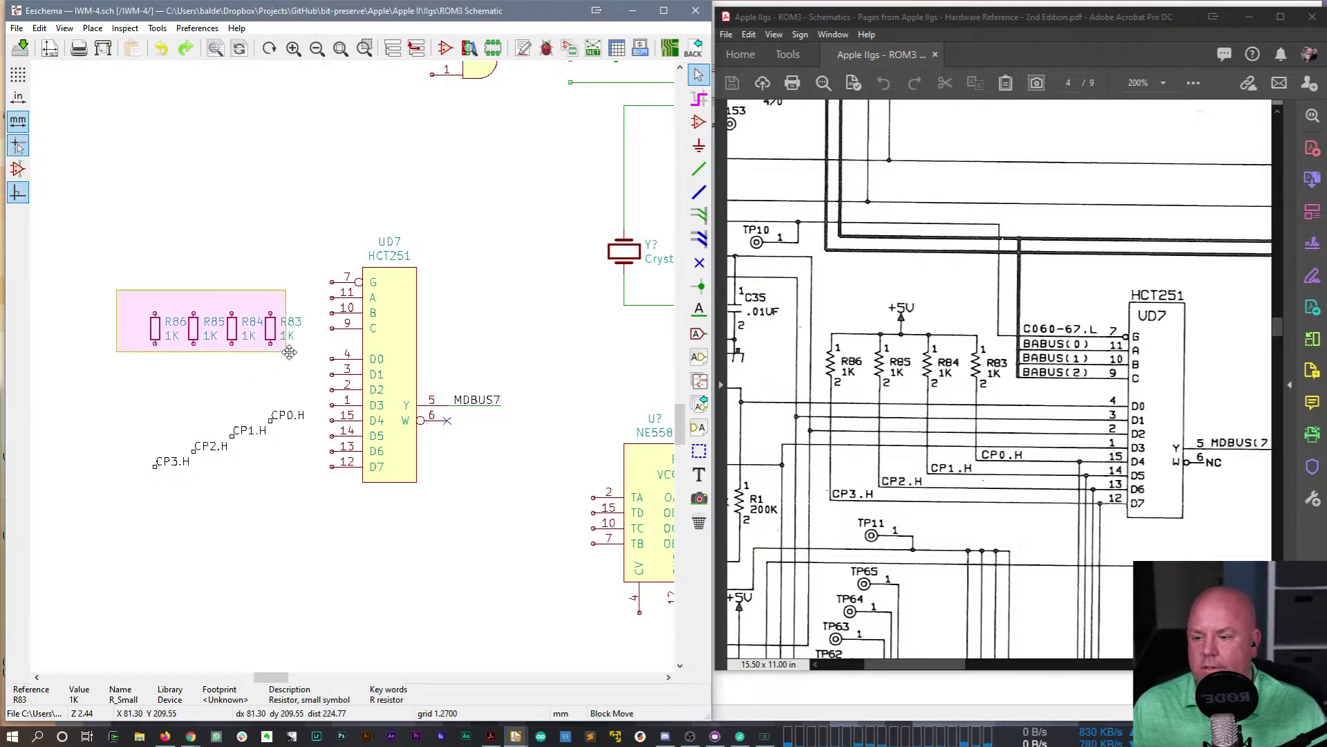
{"action": "left_click", "coordinate": [219, 358]}
{"action": "left_click_drag", "start_coordinate": [139, 397], "coordinate": [305, 486]}
{"action": "left_click", "coordinate": [228, 480]}
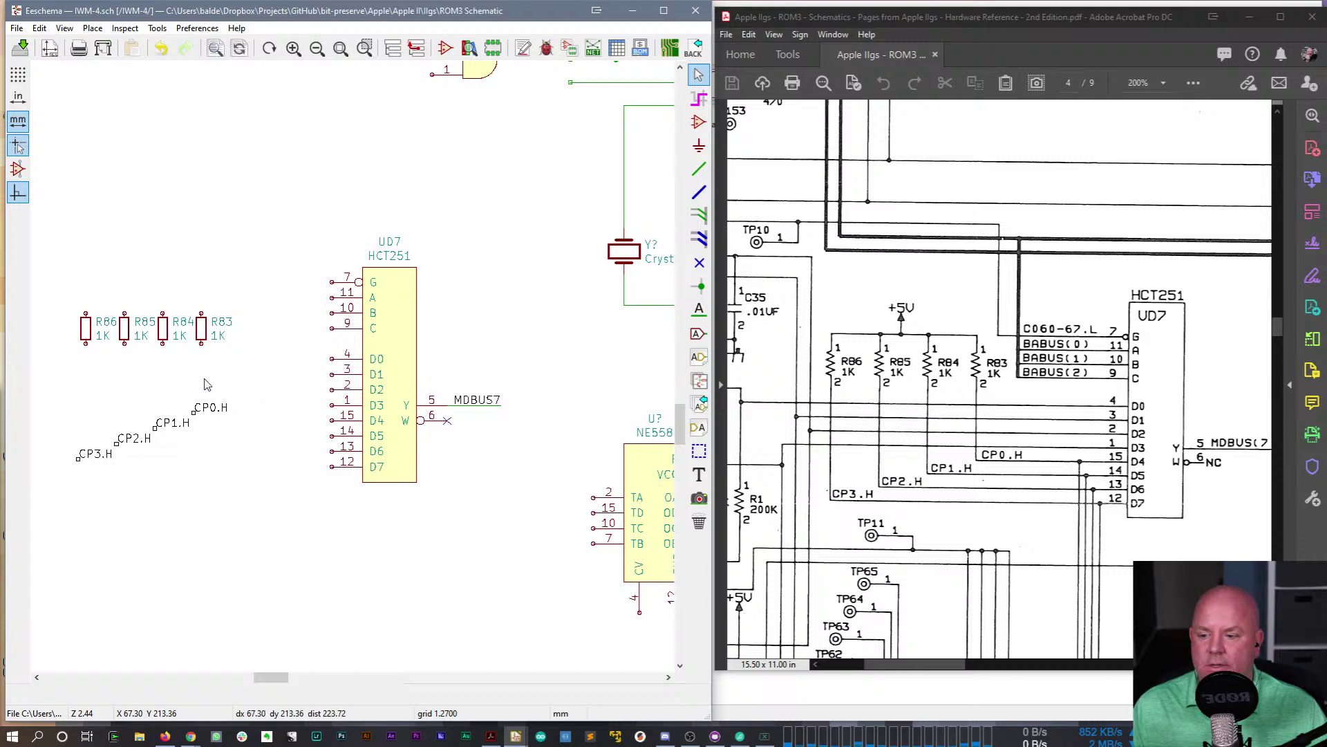
- Copy the CP0.H label to UD7 pin 7 and rename it C060-67.L
{"action": "key", "text": "c"}
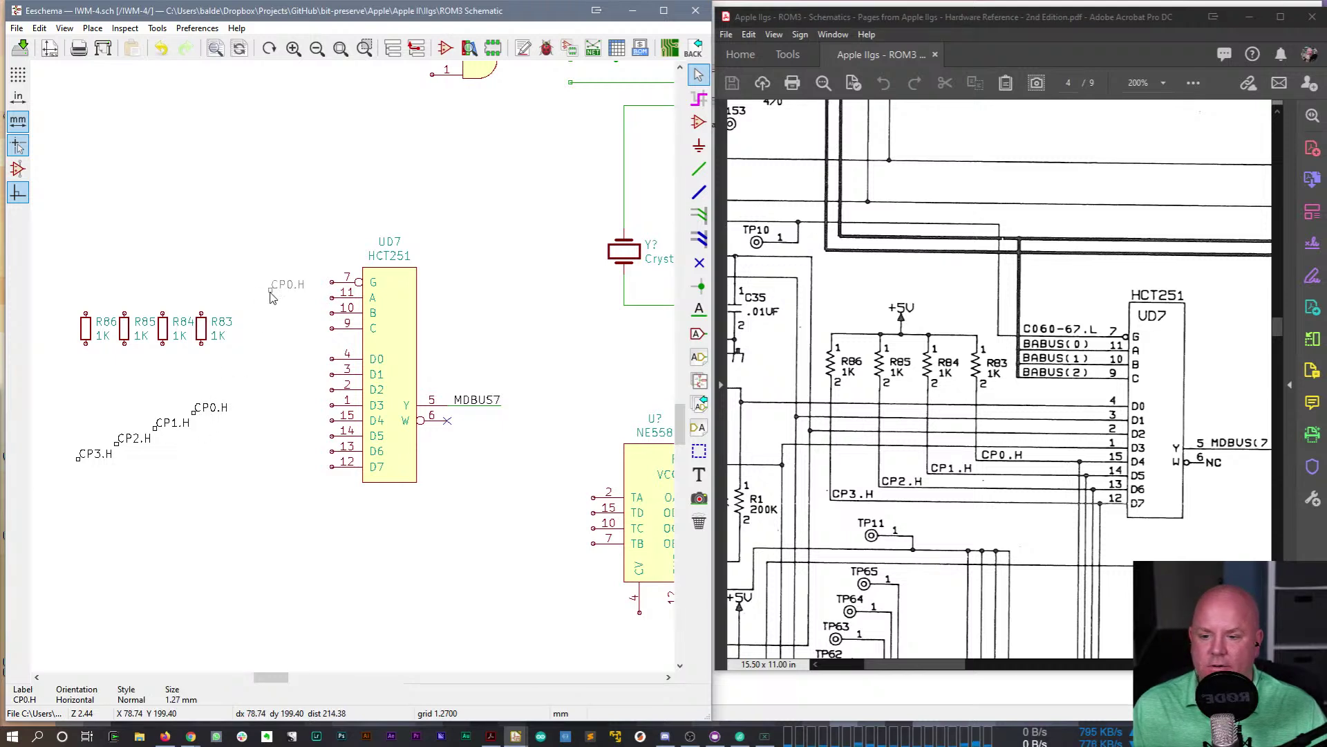
{"action": "left_click", "coordinate": [277, 281]}
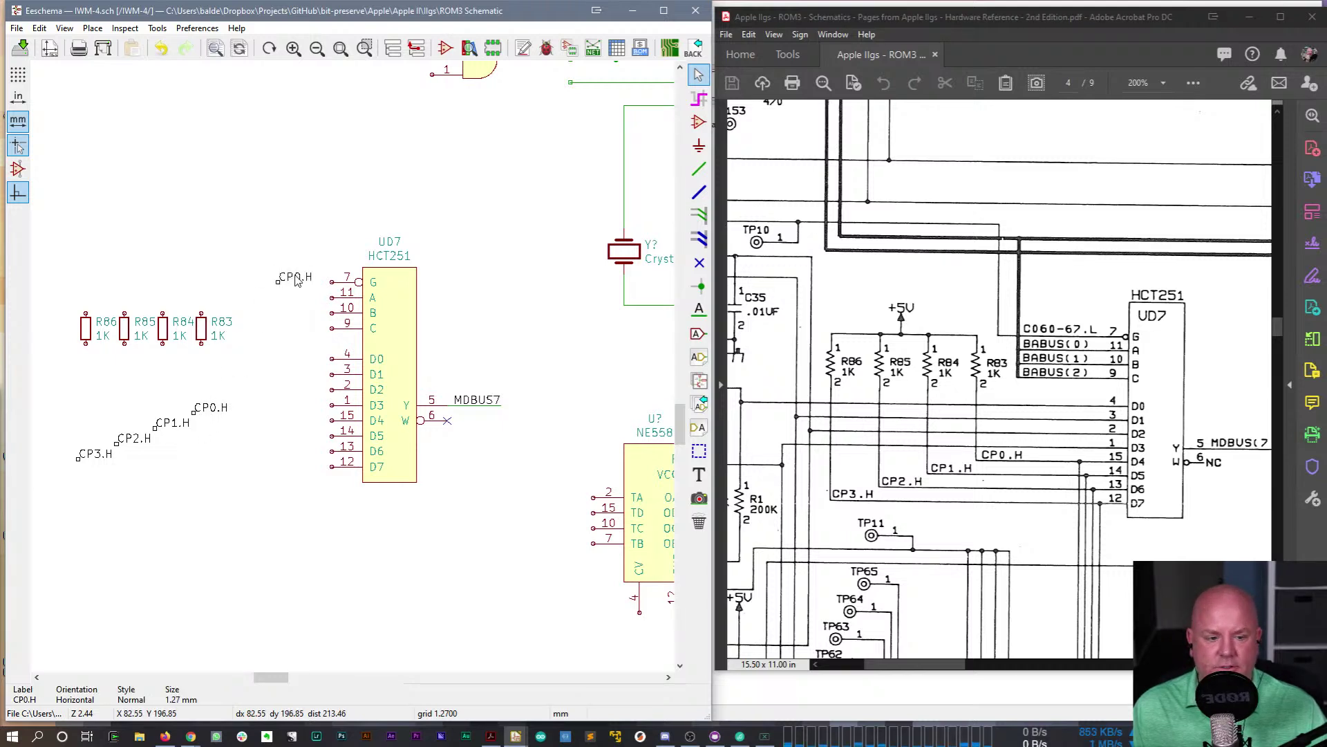
{"action": "type", "text": "eC"}
{"action": "type", "text": "060-67.L"}
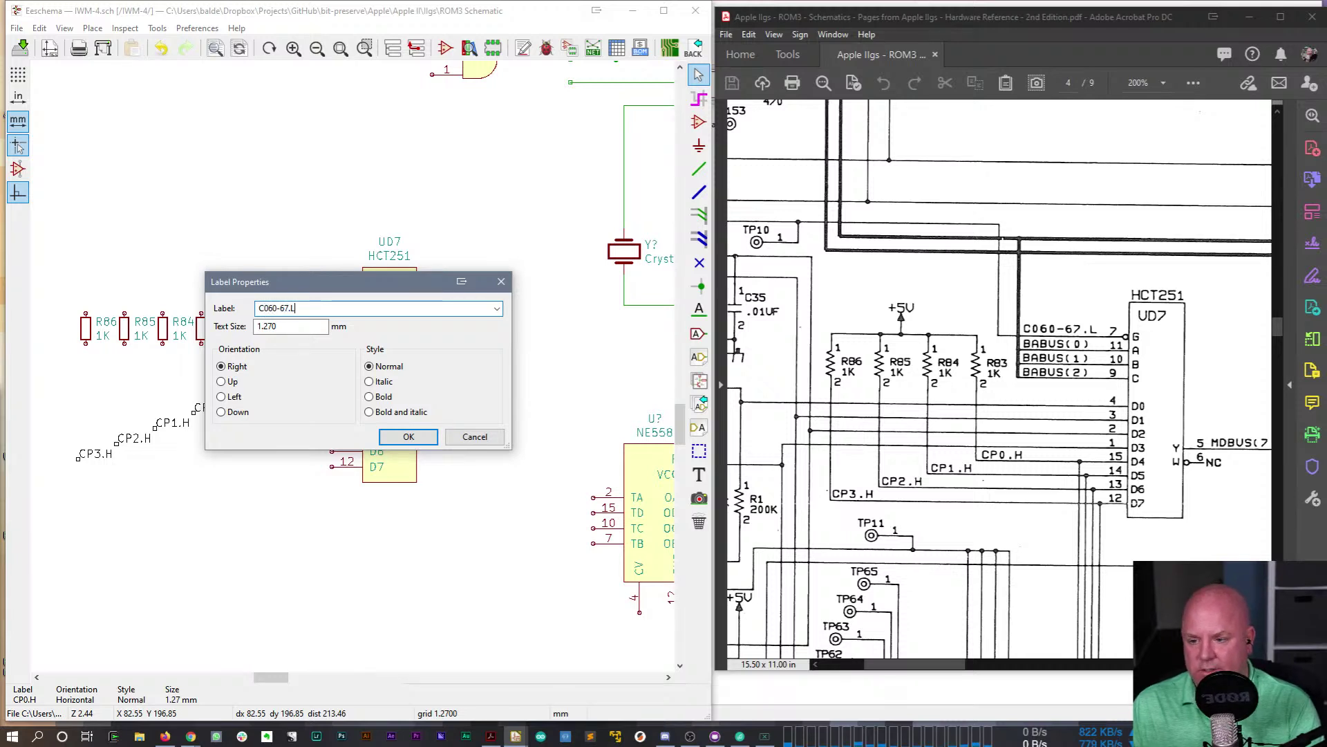
{"action": "key", "text": "Return"}
{"action": "key", "text": "m"}
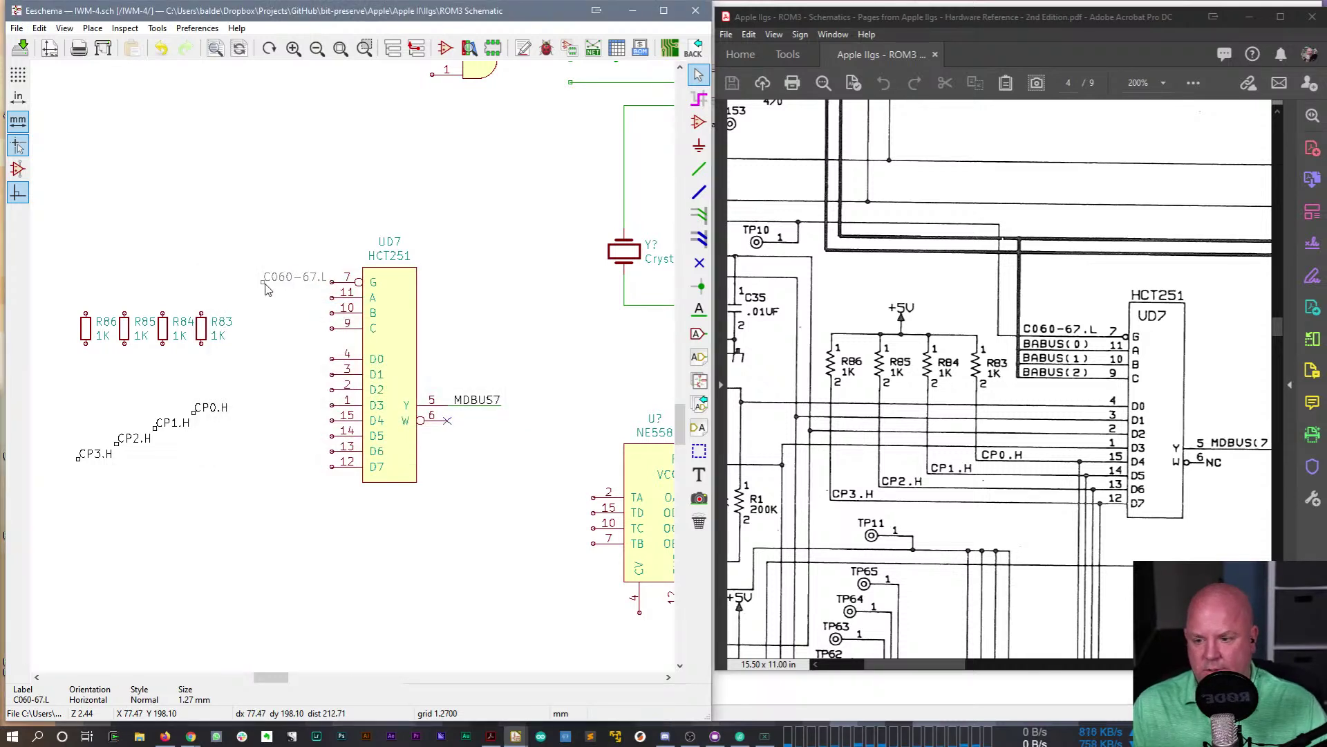
{"action": "left_click", "coordinate": [254, 286]}
- Repeat the label downward as BABUS0, BABUS1 and BABUS2
{"action": "key", "text": "Insert"}
{"action": "type", "text": "eBABUS"}
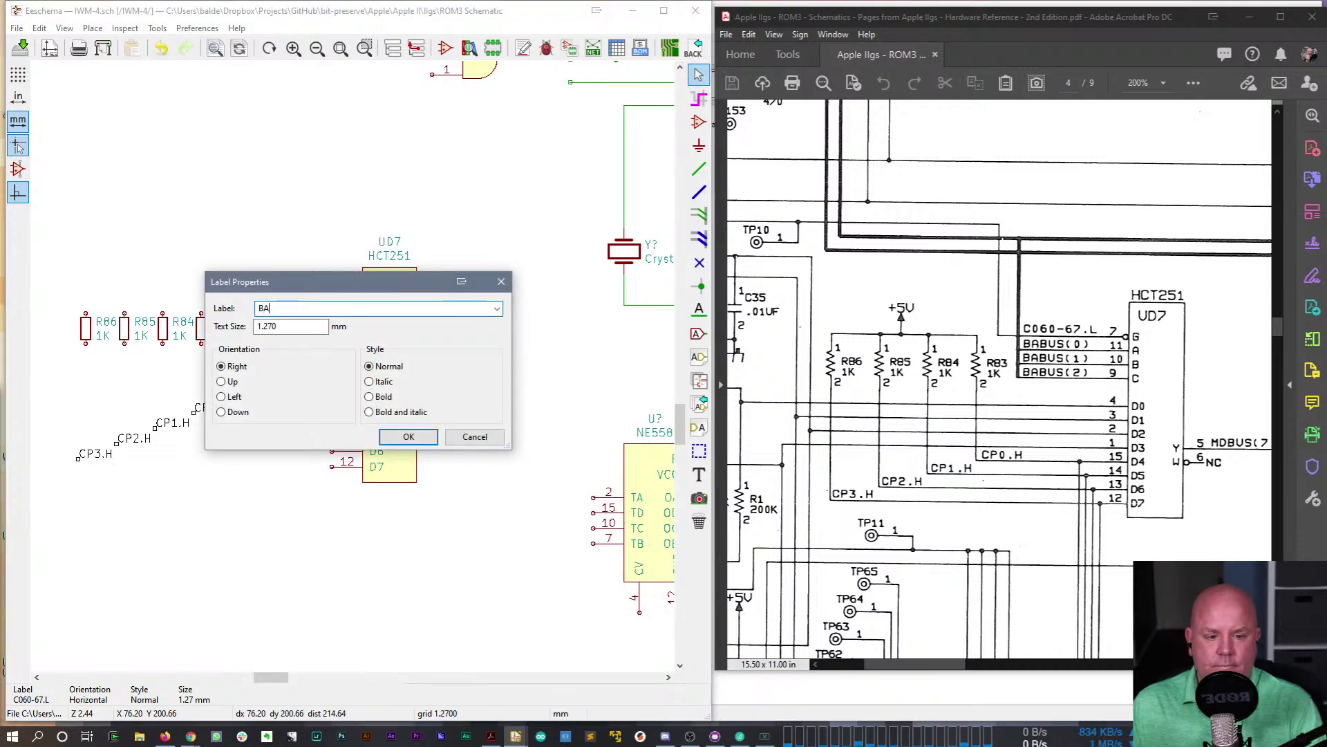
{"action": "type", "text": "0"}
{"action": "key", "text": "Return"}
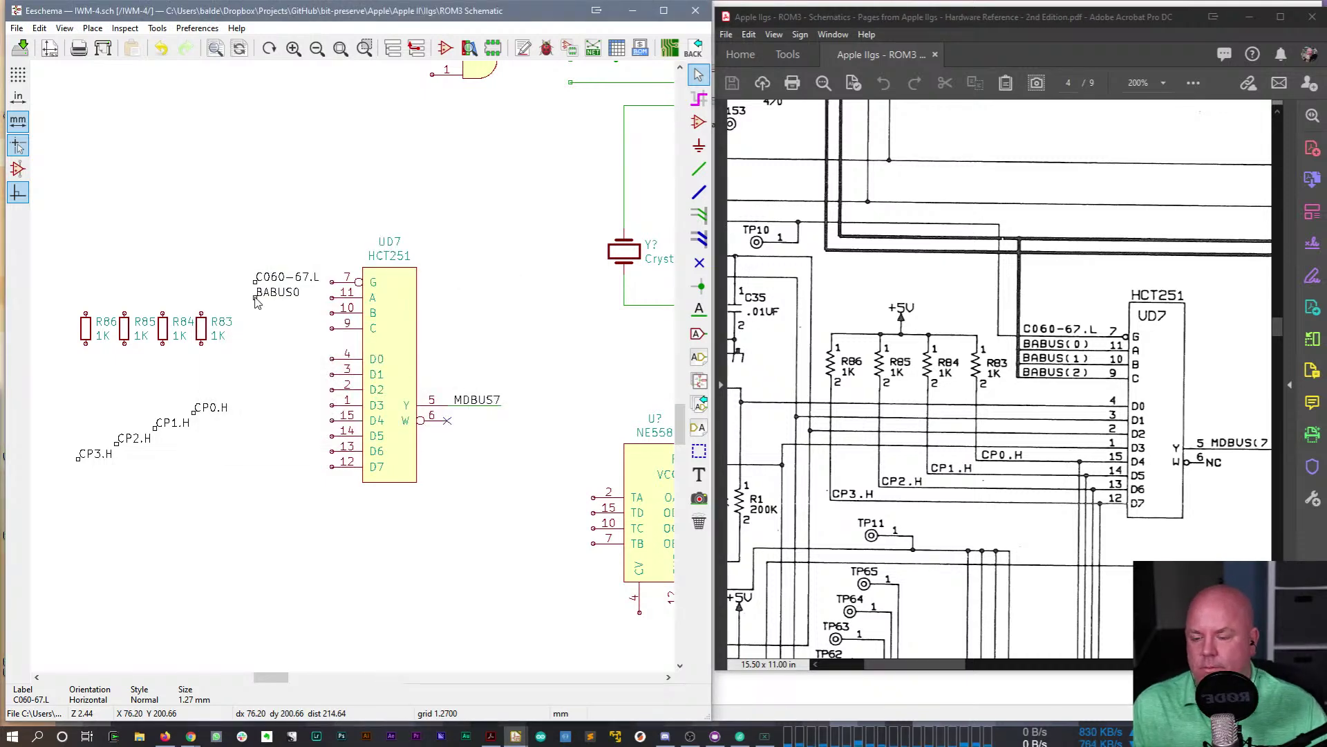
{"action": "key", "text": "Insert"}
{"action": "key", "text": "Insert"}
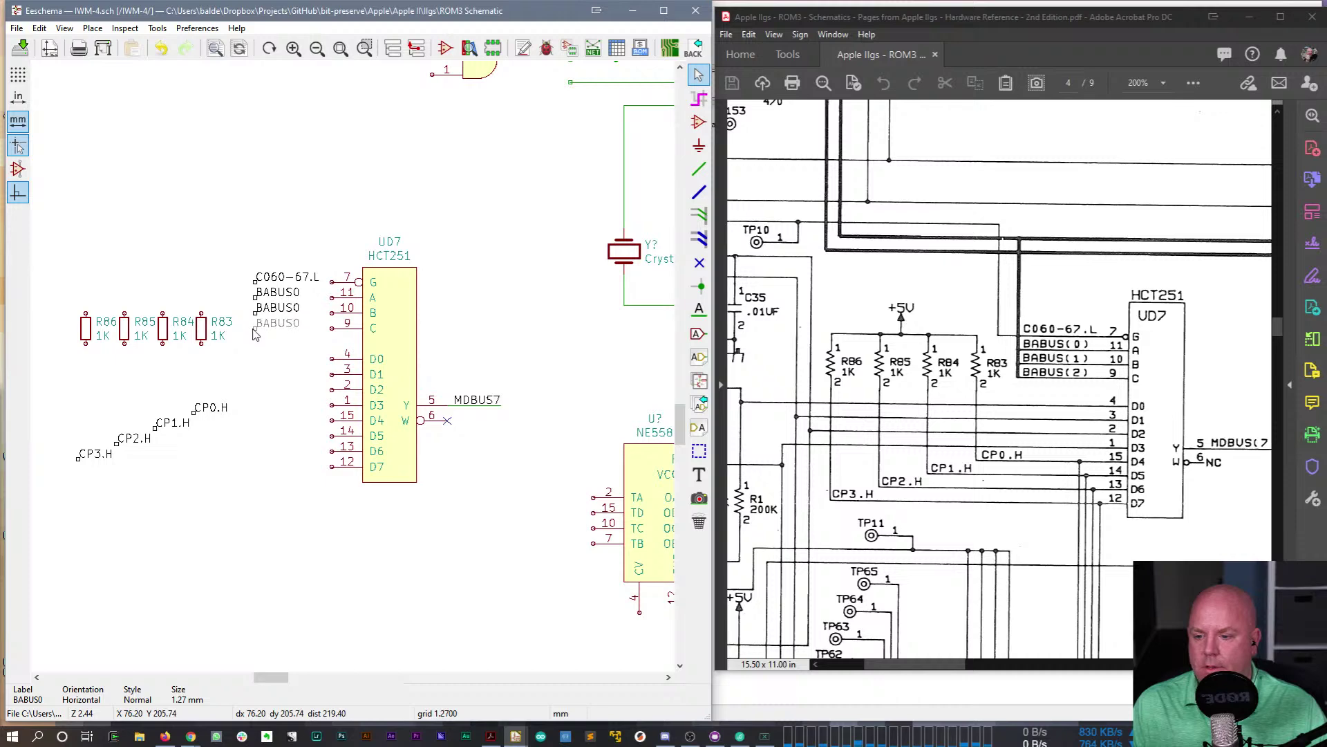
{"action": "type", "text": "eBABUS1"}
{"action": "key", "text": "Return"}
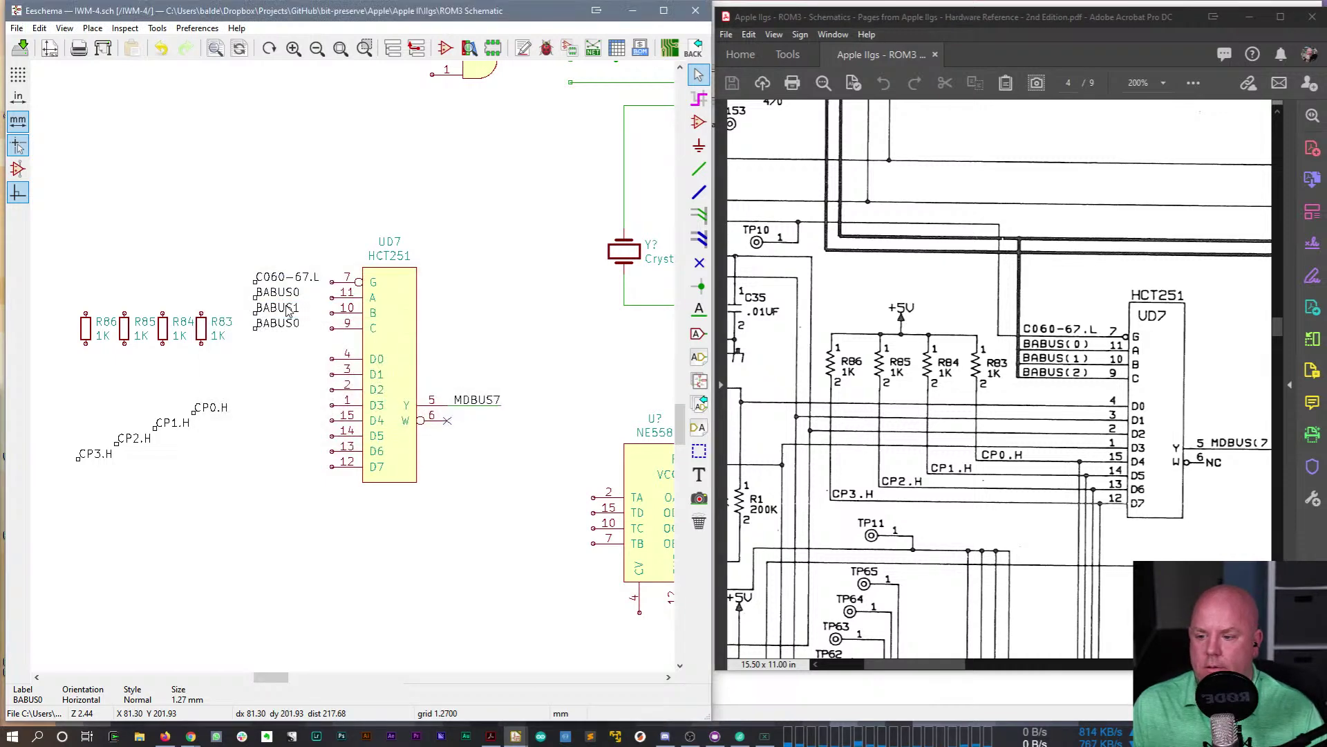
{"action": "type", "text": "eBABUS2"}
{"action": "key", "text": "Return"}
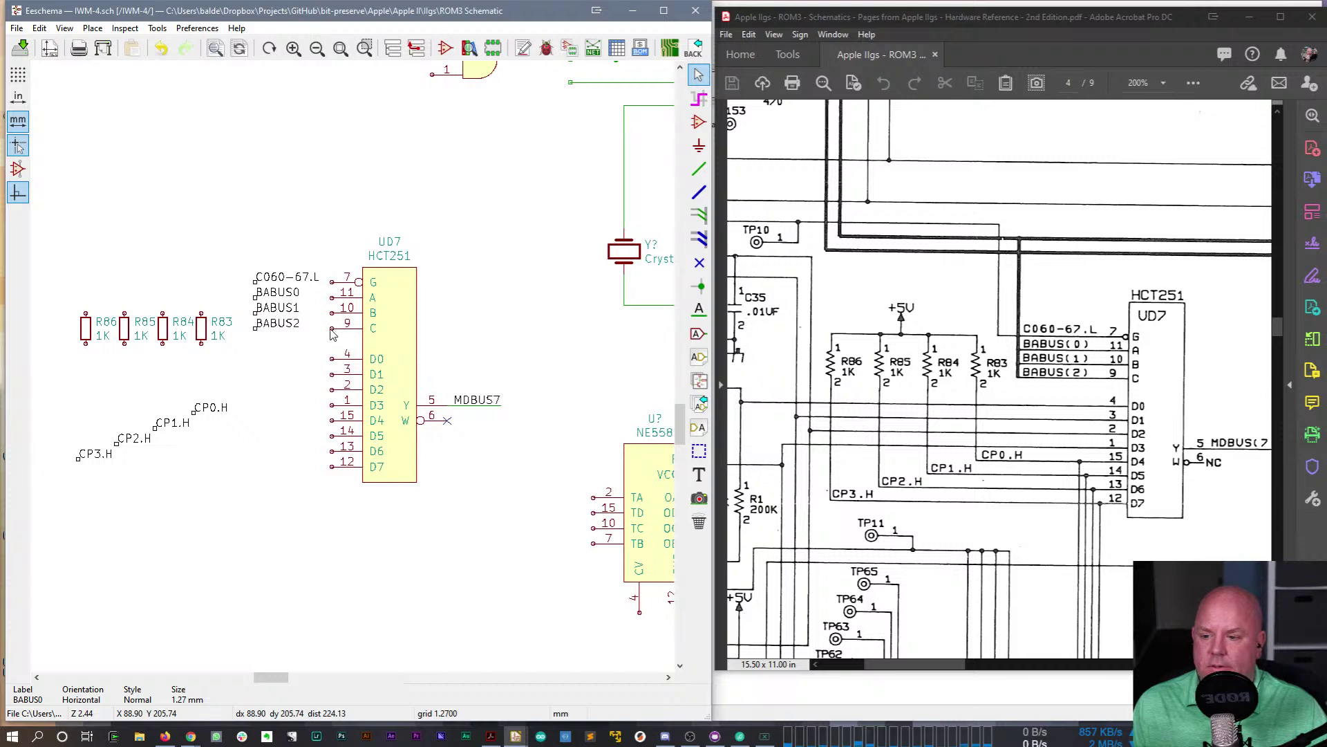
- Nudge the four select labels right and wire pins 7, 11, 10, 9 to C060-67.L and BABUS0–BABUS2
{"action": "left_click_drag", "start_coordinate": [224, 243], "coordinate": [271, 323]}
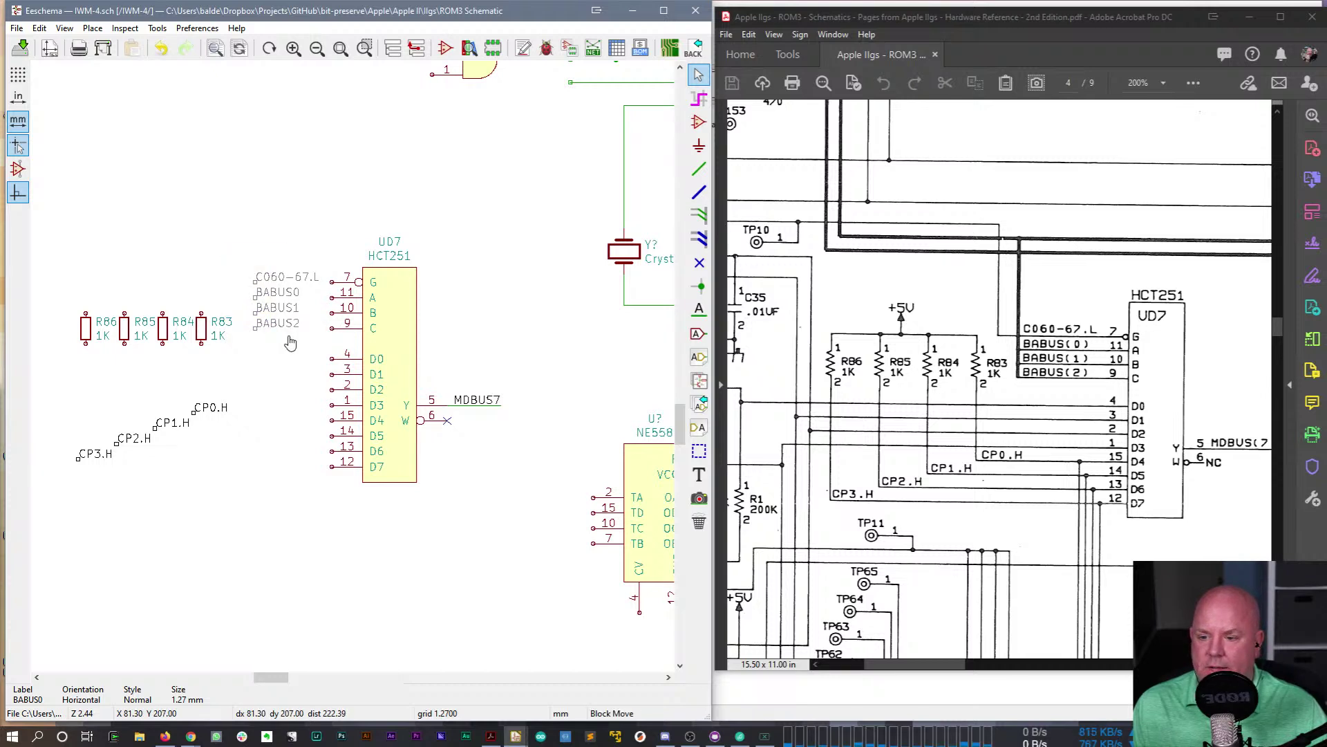
{"action": "left_click", "coordinate": [280, 327]}
{"action": "key", "text": "w"}
{"action": "left_click", "coordinate": [264, 280]}
{"action": "left_click", "coordinate": [332, 297]}
{"action": "left_click", "coordinate": [264, 298]}
{"action": "left_click", "coordinate": [332, 312]}
{"action": "left_click", "coordinate": [267, 312]}
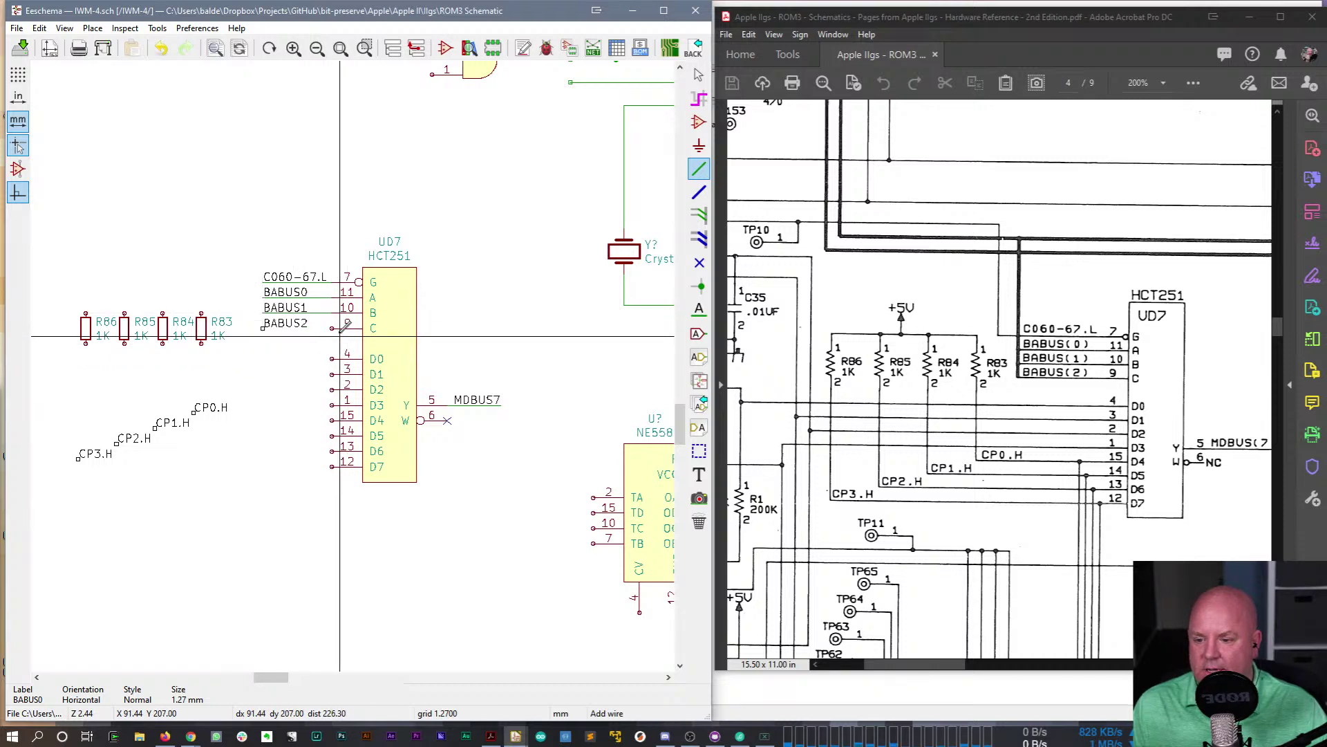
{"action": "left_click", "coordinate": [332, 328]}
{"action": "left_click", "coordinate": [264, 328]}
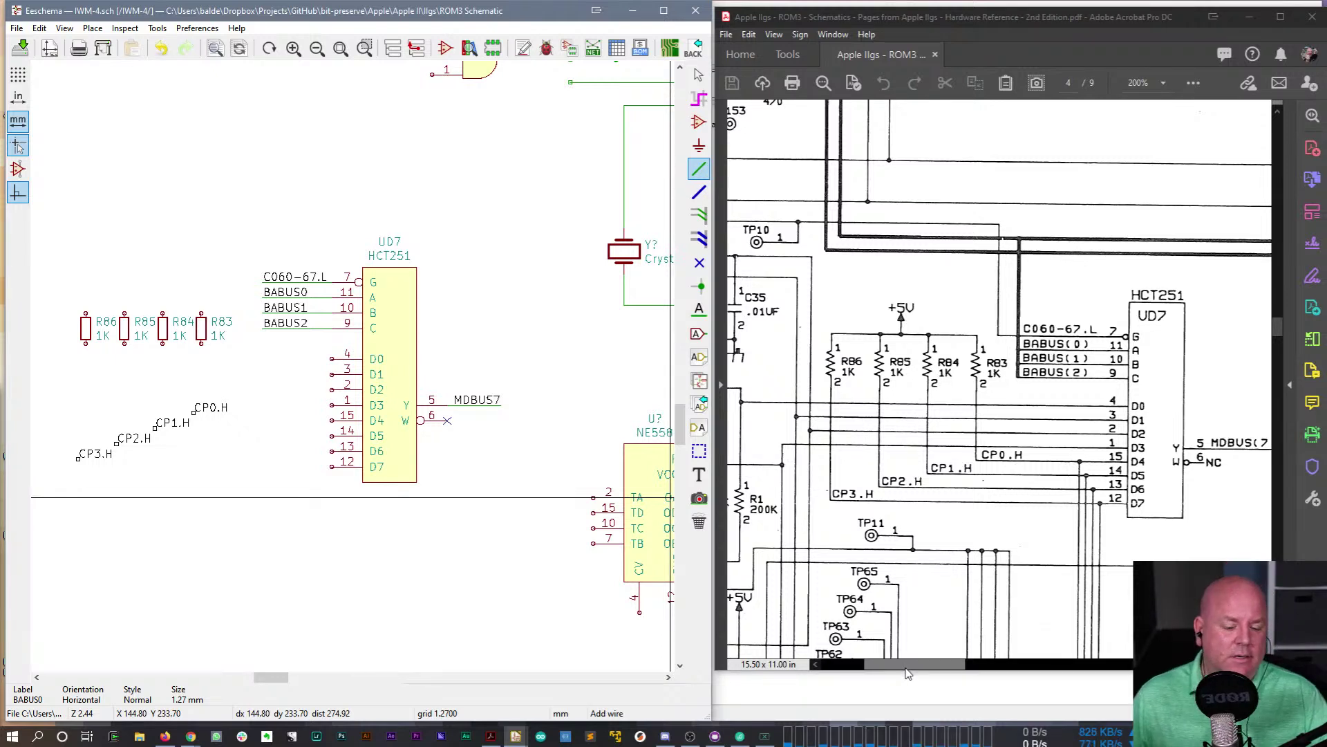
- Pan the Acrobat reference page to show the SW3 and SW2 inputs left of UD7
{"action": "left_click_drag", "start_coordinate": [906, 668], "coordinate": [883, 694]}
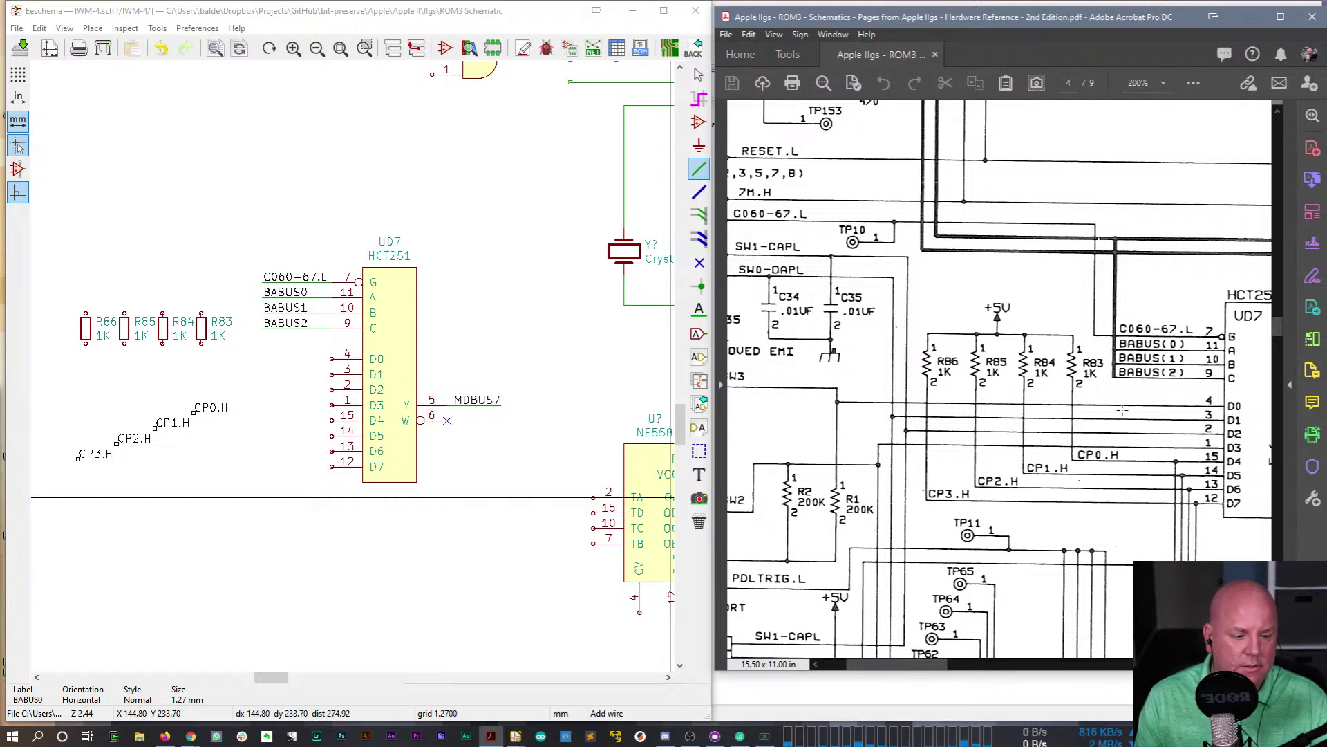
{"action": "left_click_drag", "start_coordinate": [908, 667], "coordinate": [900, 667]}
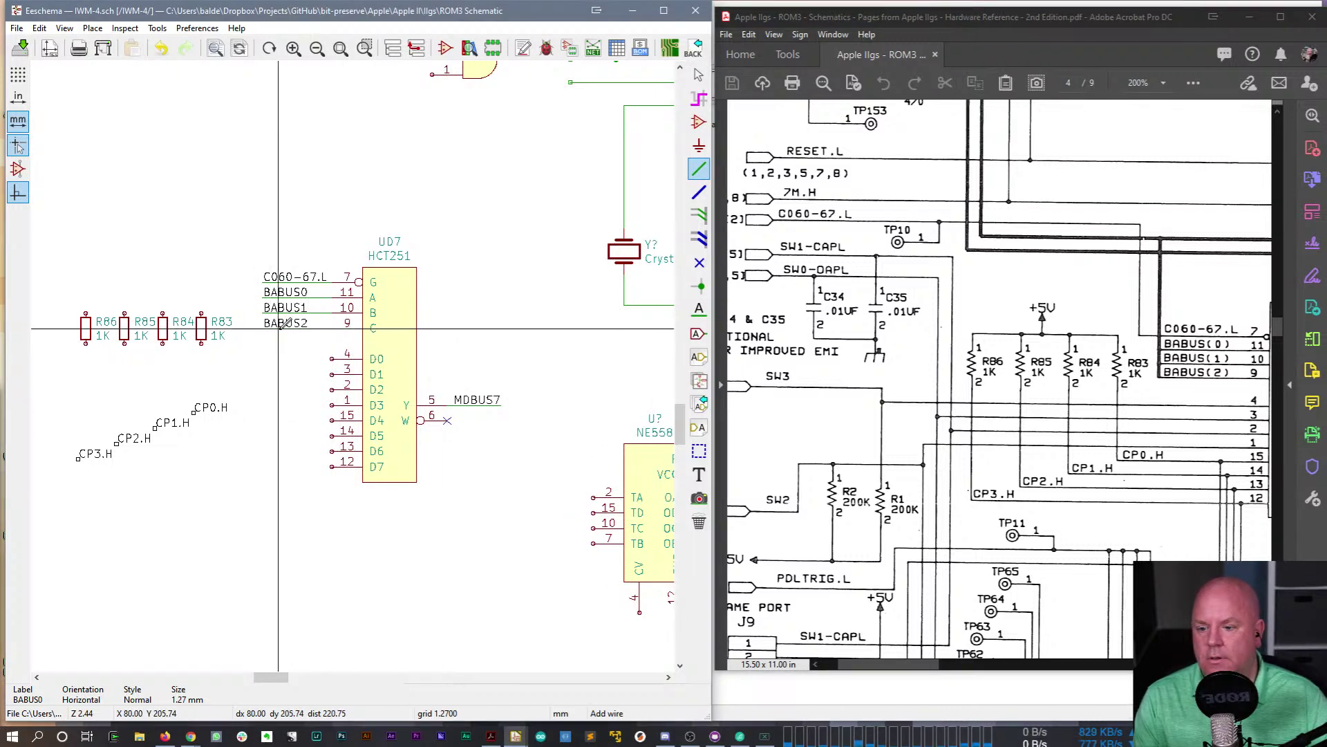
- Copy the BABUS2 label as SW3 and wire it to UD7 pin 4 (D0)
{"action": "key", "text": "Escape"}
{"action": "key", "text": "c"}
{"action": "left_click", "coordinate": [280, 365]}
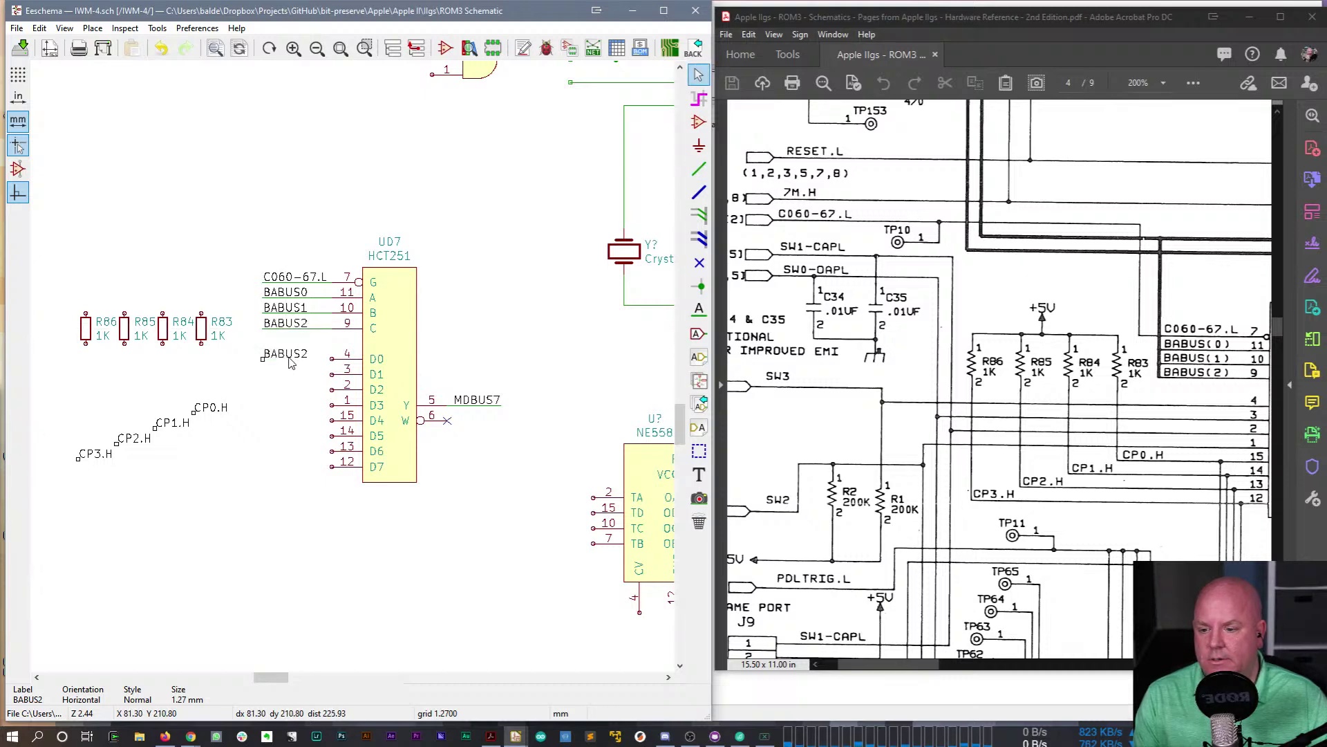
{"action": "type", "text": "eSW3"}
{"action": "key", "text": "Return"}
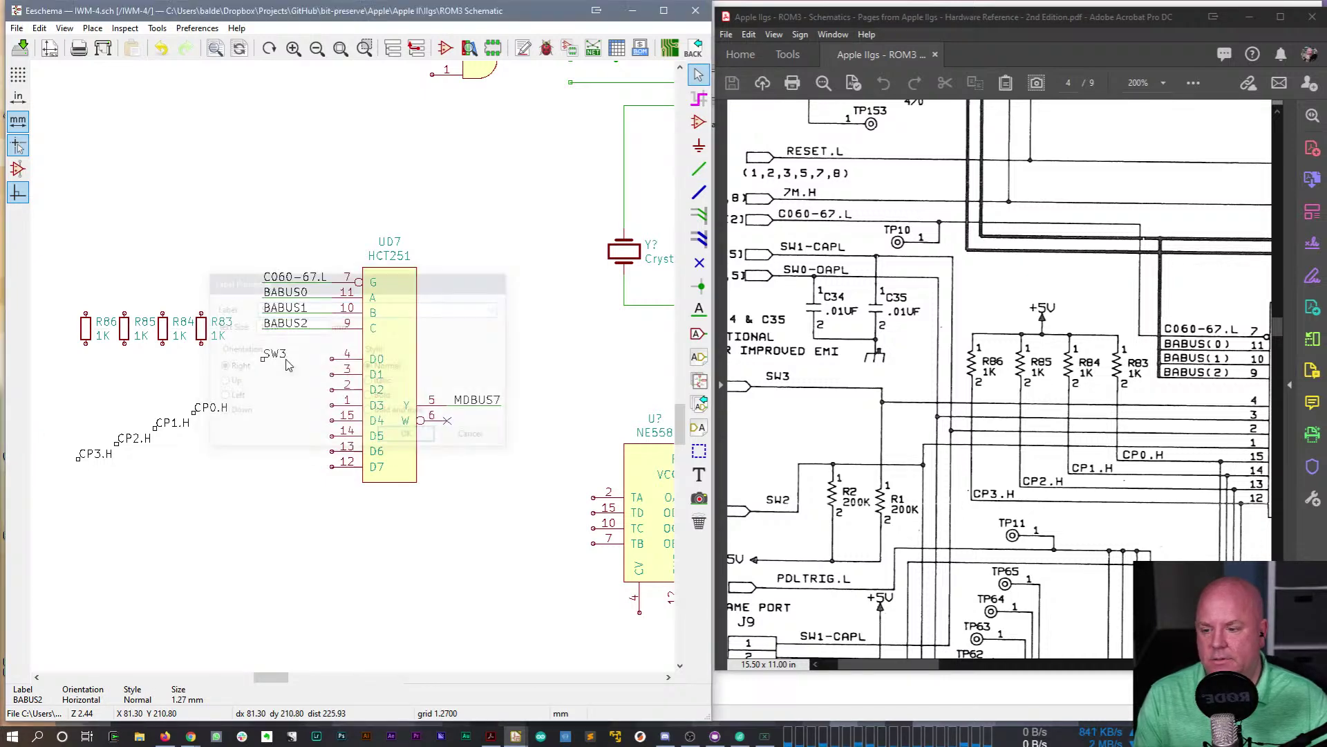
{"action": "key", "text": "w"}
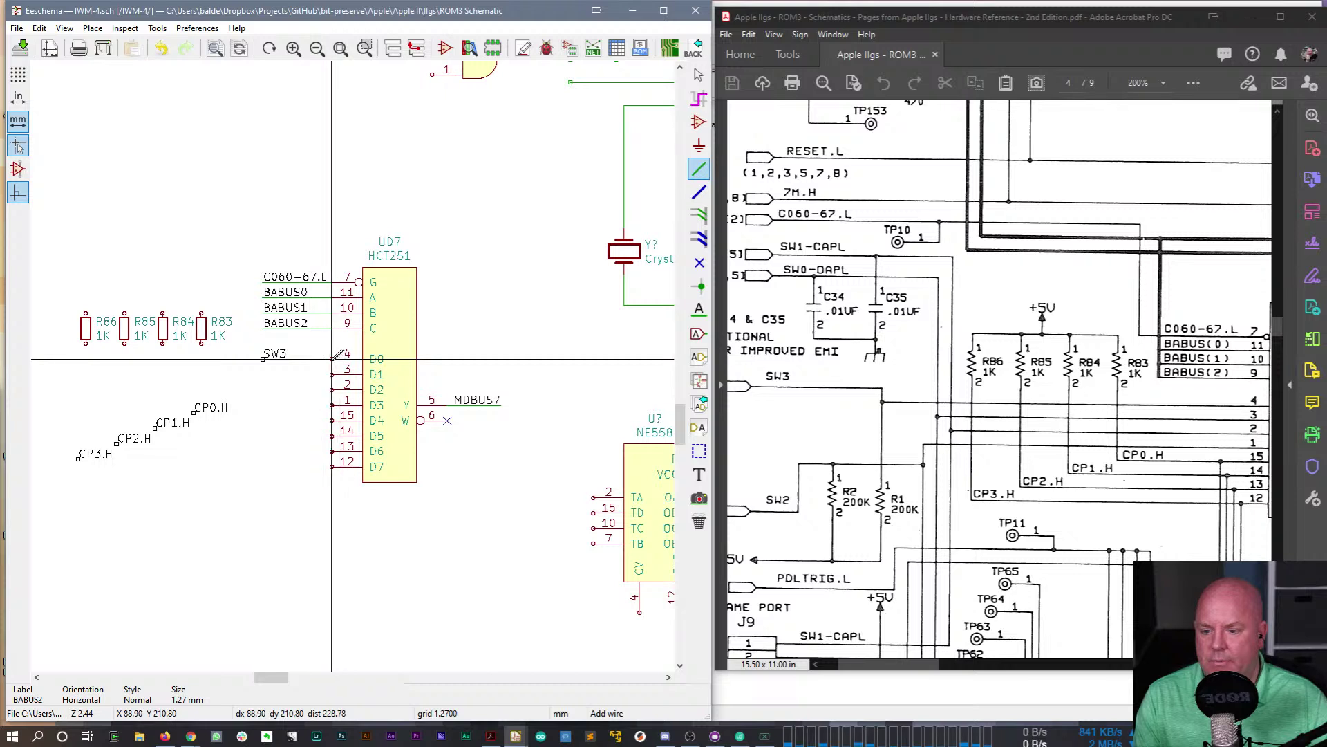
{"action": "left_click", "coordinate": [331, 359]}
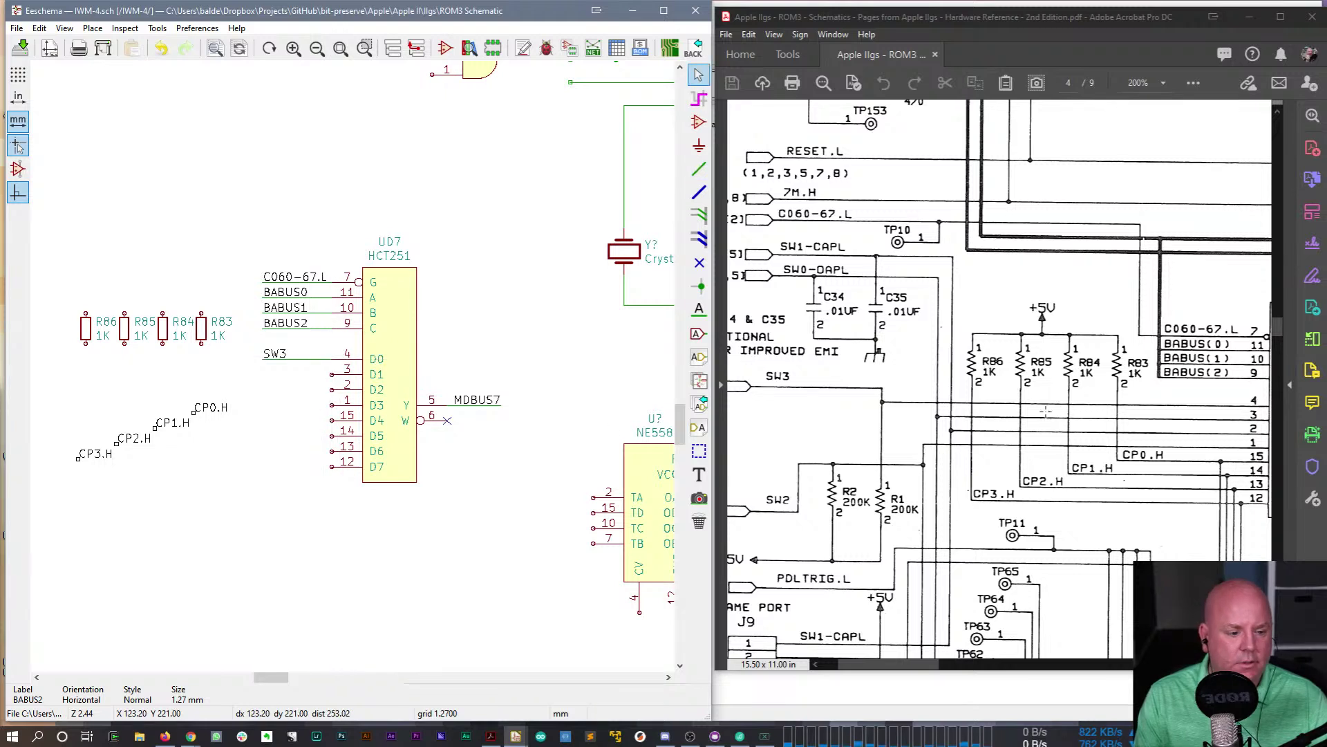
- Duplicate the SW3 label onto the D1 pin as SW0-OAPL
{"action": "left_click", "coordinate": [275, 354]}
{"action": "key", "text": "ctrl+d"}
{"action": "left_click", "coordinate": [270, 375]}
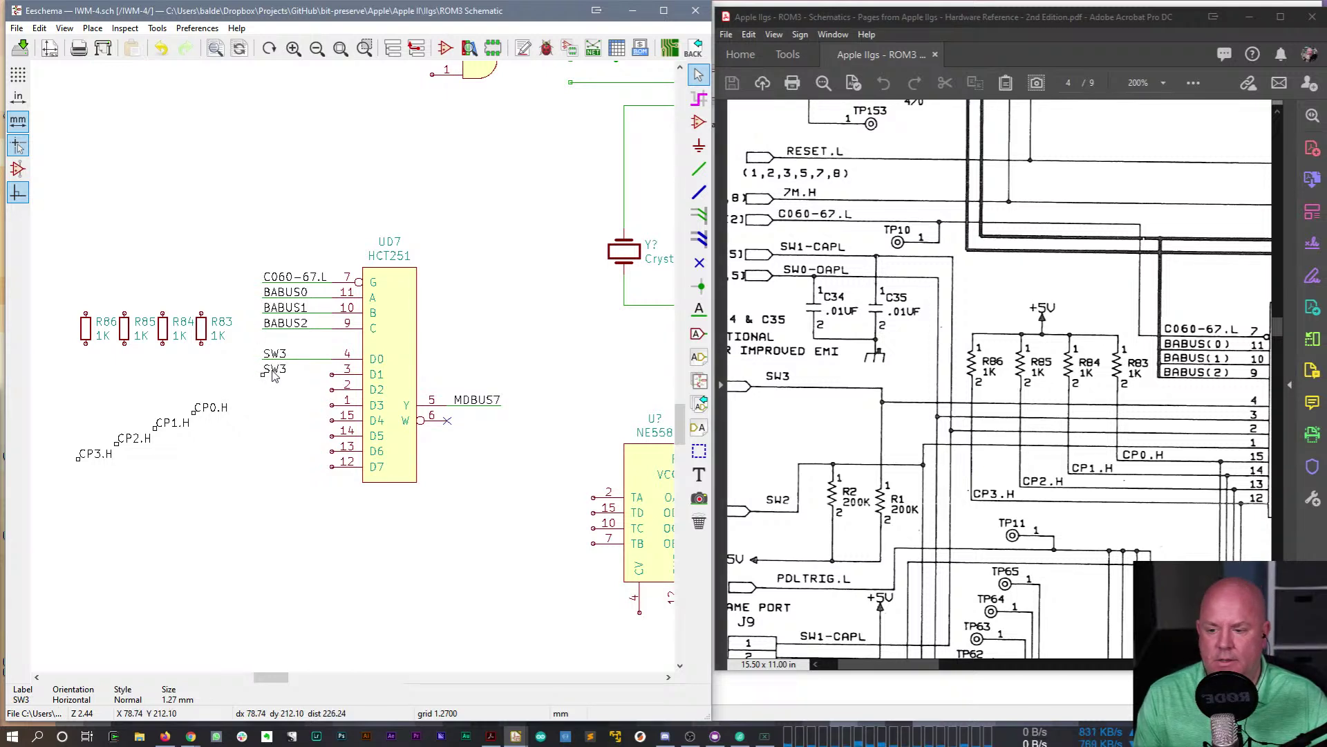
{"action": "type", "text": "e"}
{"action": "type", "text": "SW0-"}
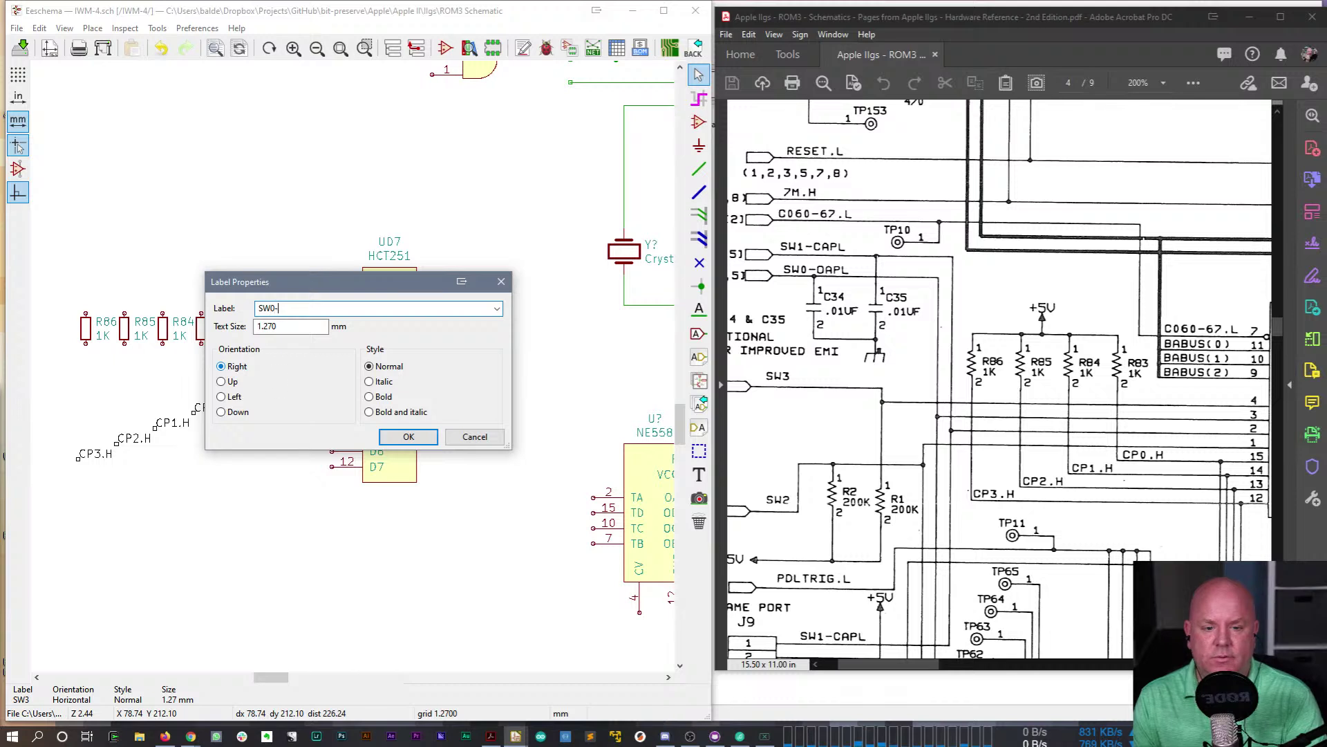
{"action": "type", "text": "OAPL"}
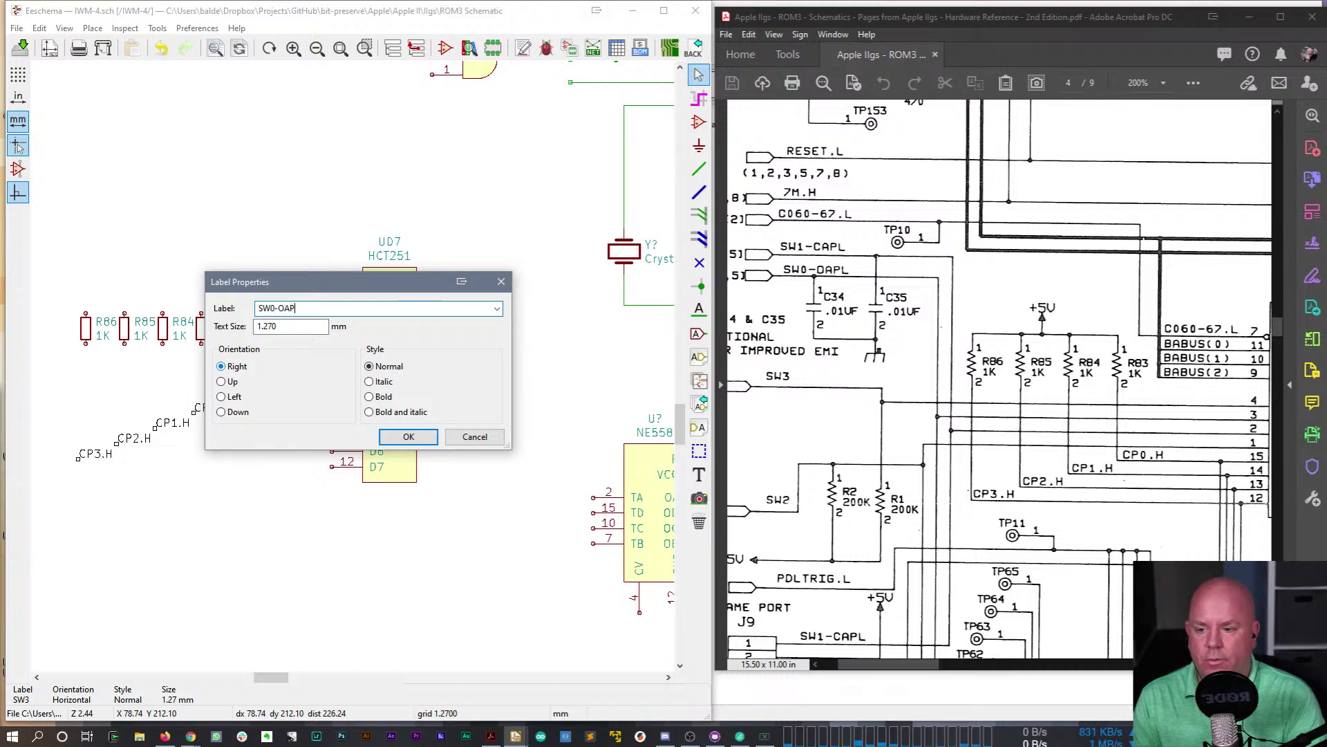
{"action": "key", "text": "Return"}
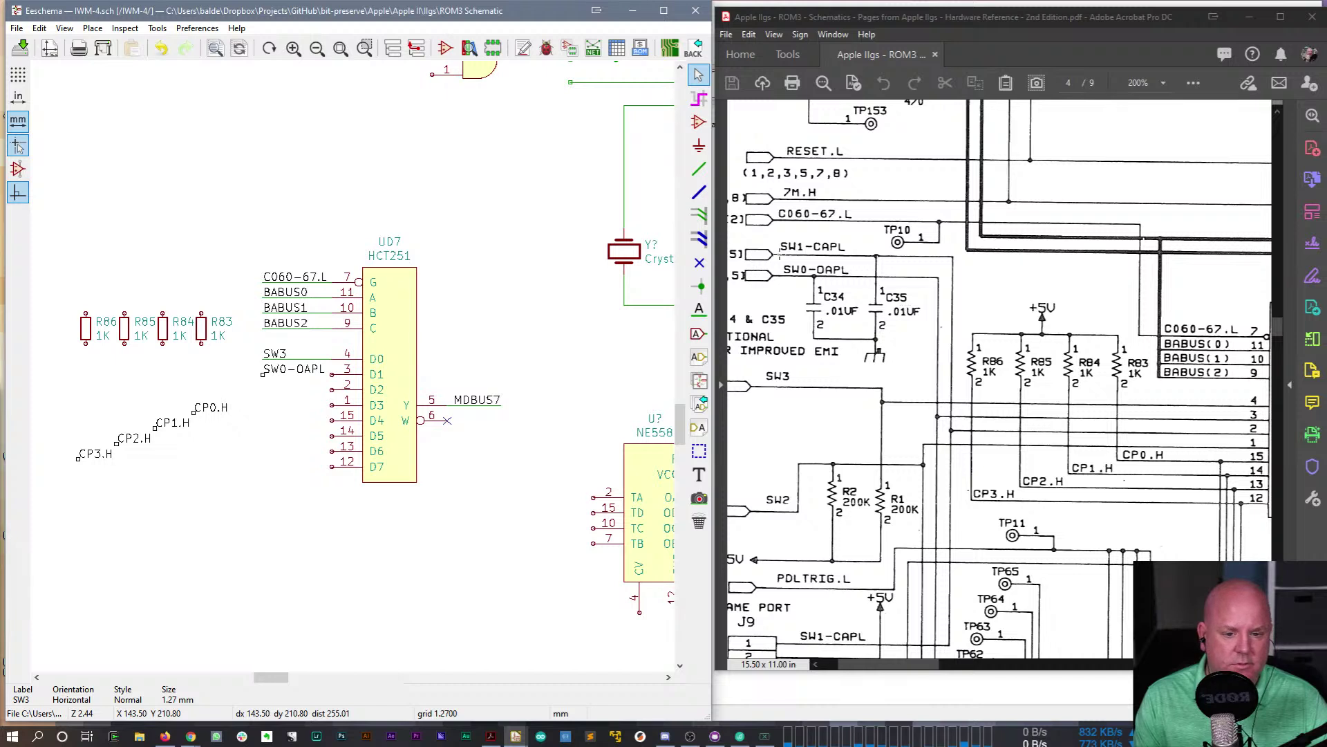
- Copy SW0-OAPL and edit the copy to SW1-CAPL for the D2 input
{"action": "key", "text": "c"}
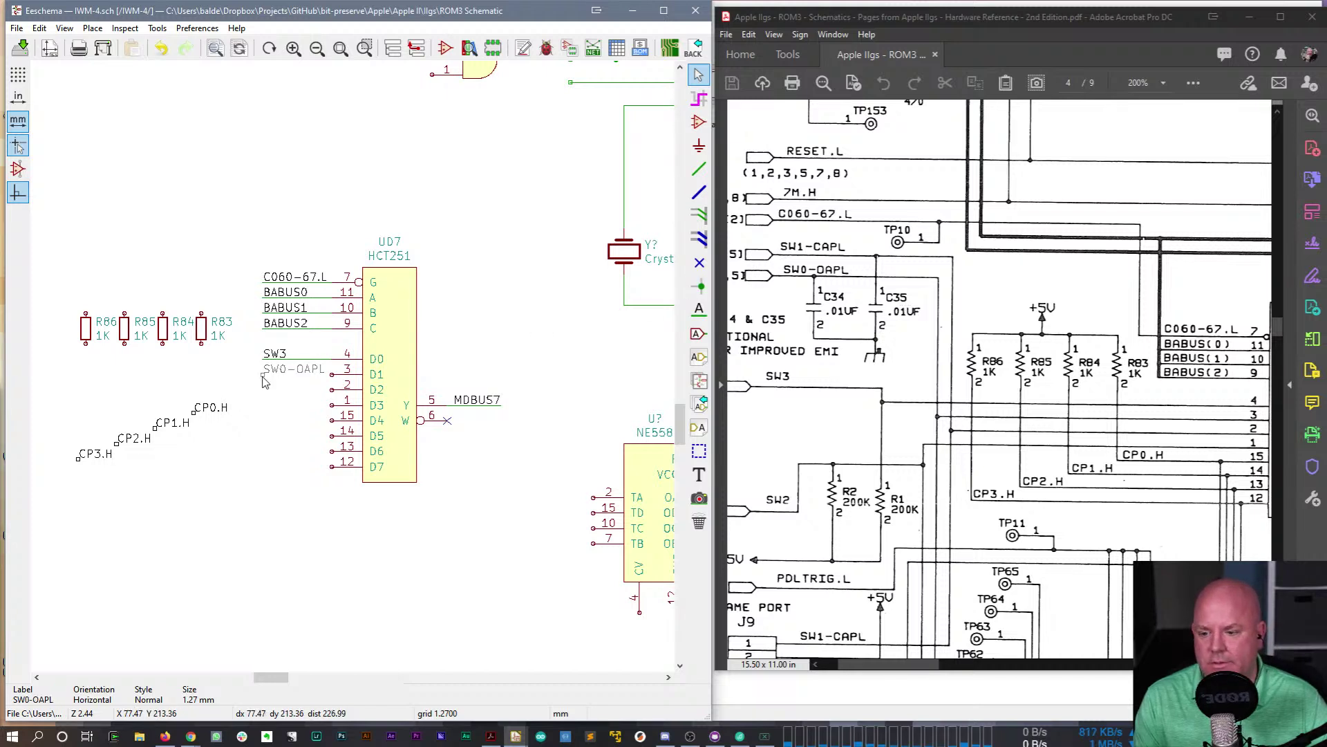
{"action": "double_click", "coordinate": [309, 394]}
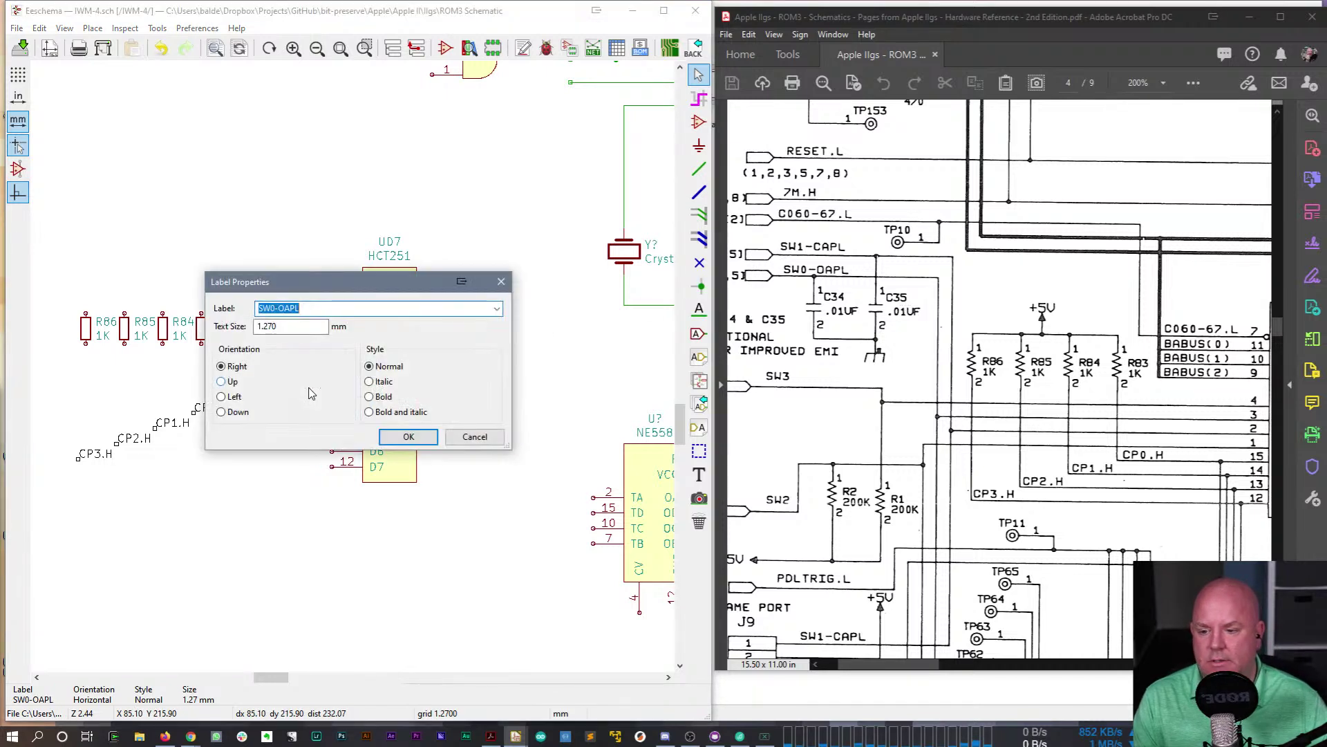
{"action": "key", "text": "Home"}
{"action": "key", "text": "shift+Right"}
{"action": "type", "text": "1"}
{"action": "key", "text": "Right"}
{"action": "key", "text": "shift+Right"}
{"action": "type", "text": "C"}
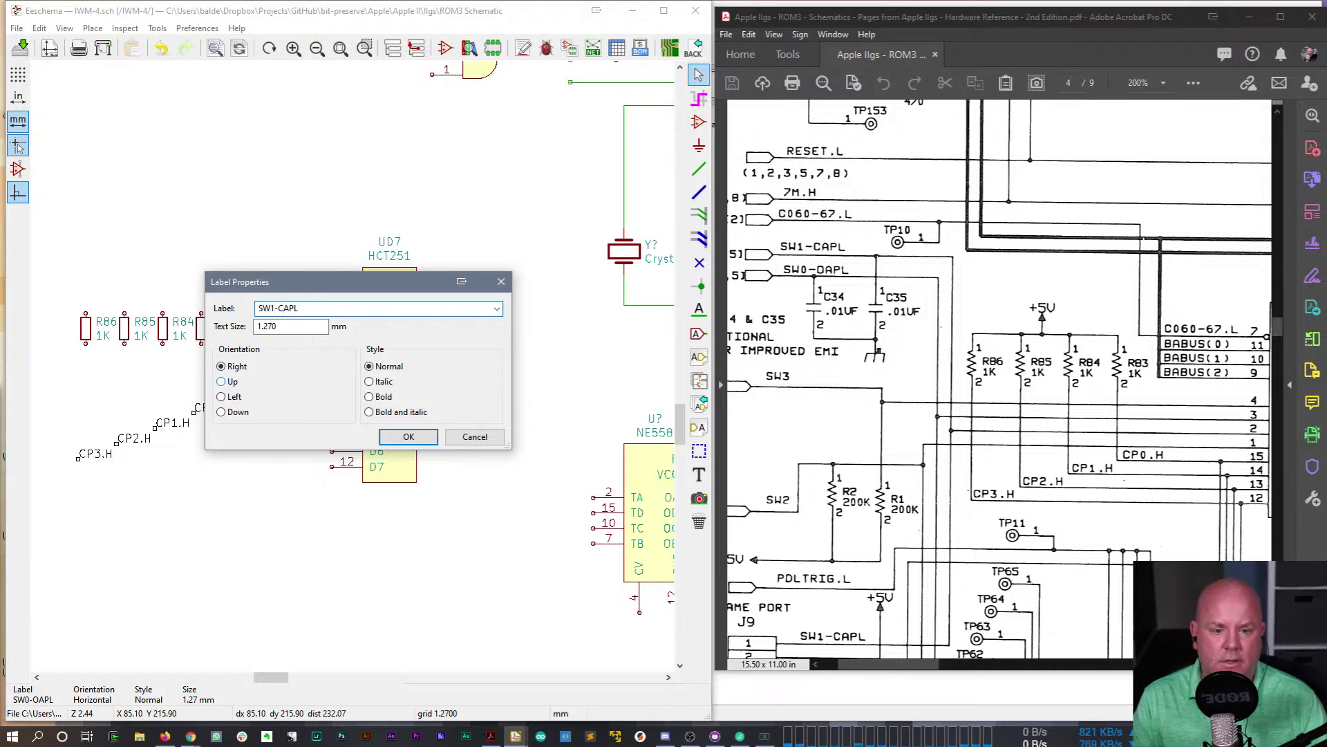
{"action": "key", "text": "Return"}
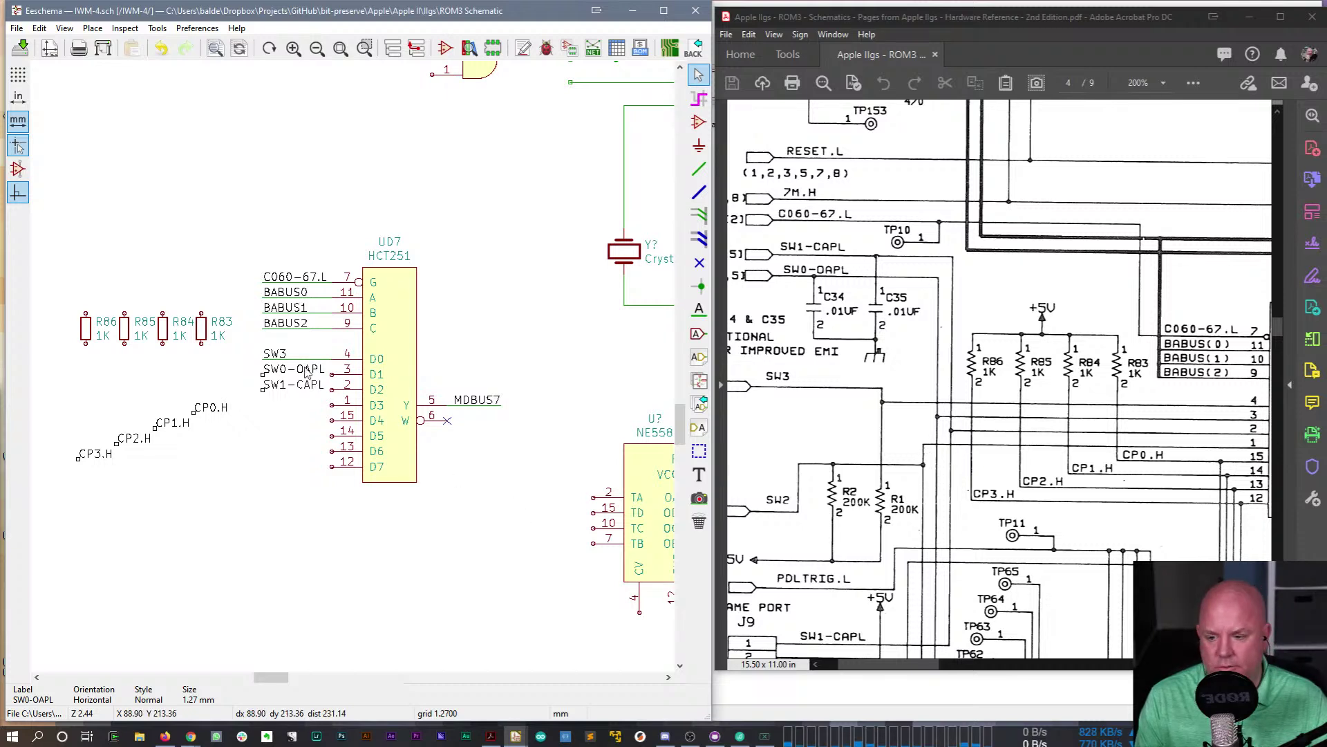
- Place another SW3 label copy on the D3 pin
{"action": "key", "text": "c"}
{"action": "left_click", "coordinate": [262, 411]}
{"action": "key", "text": "w"}
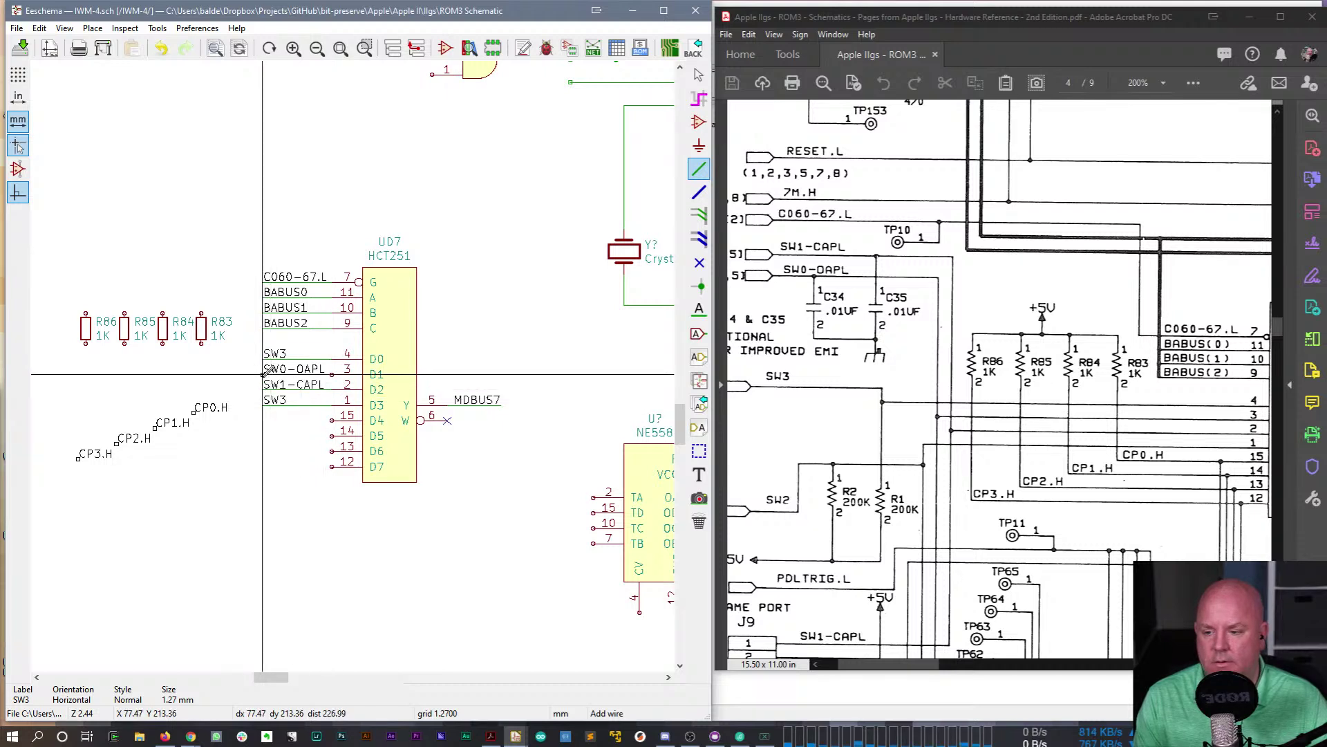
{"action": "key", "text": "Escape"}
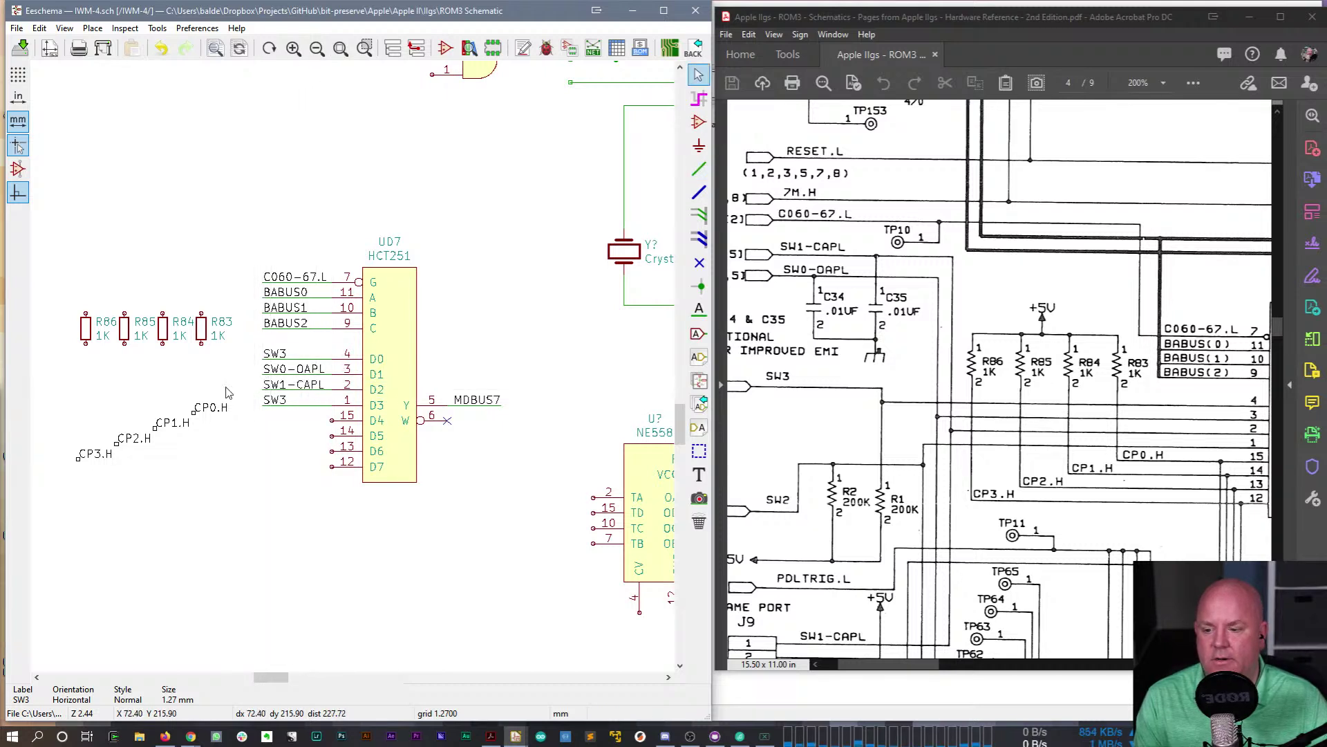
{"action": "key", "text": "m"}
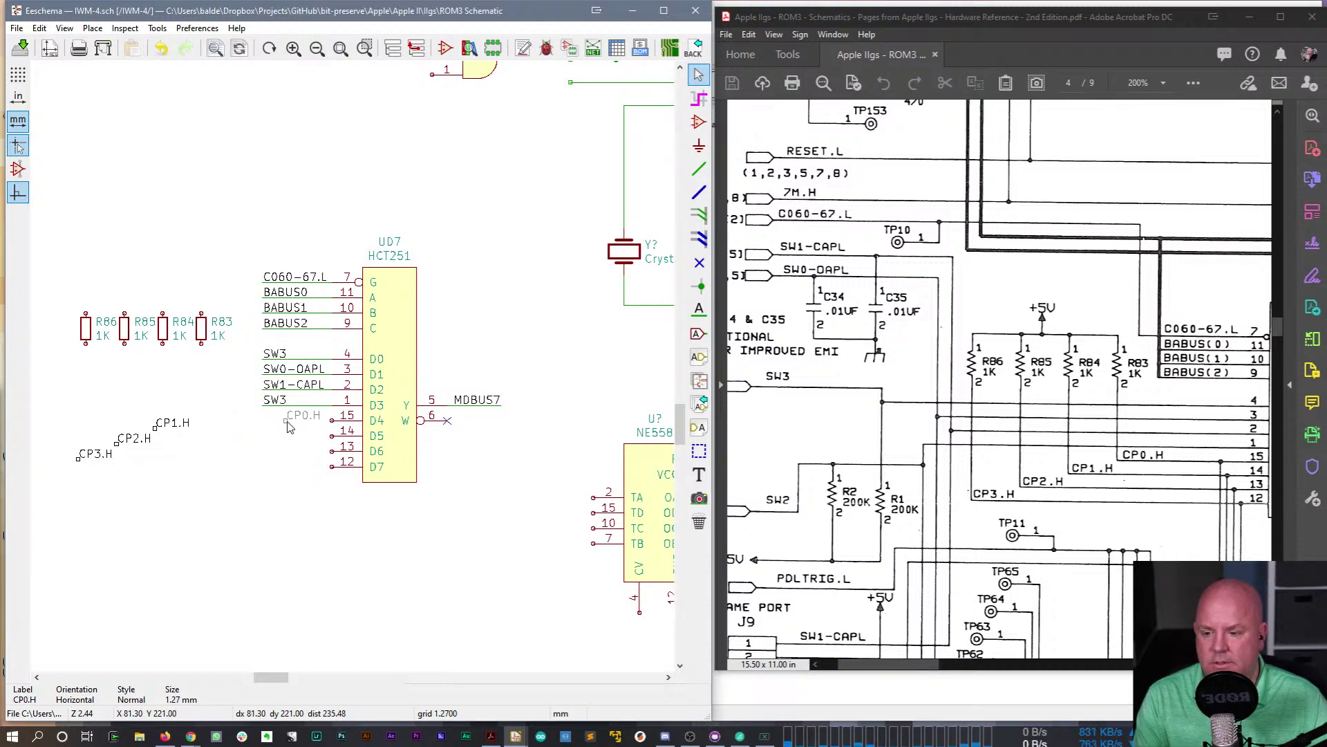
- Set the CP0.H label aside and move pull-up resistors R86–R83 closer to UD7
{"action": "left_click", "coordinate": [199, 414]}
{"action": "left_click_drag", "start_coordinate": [72, 299], "coordinate": [231, 361]}
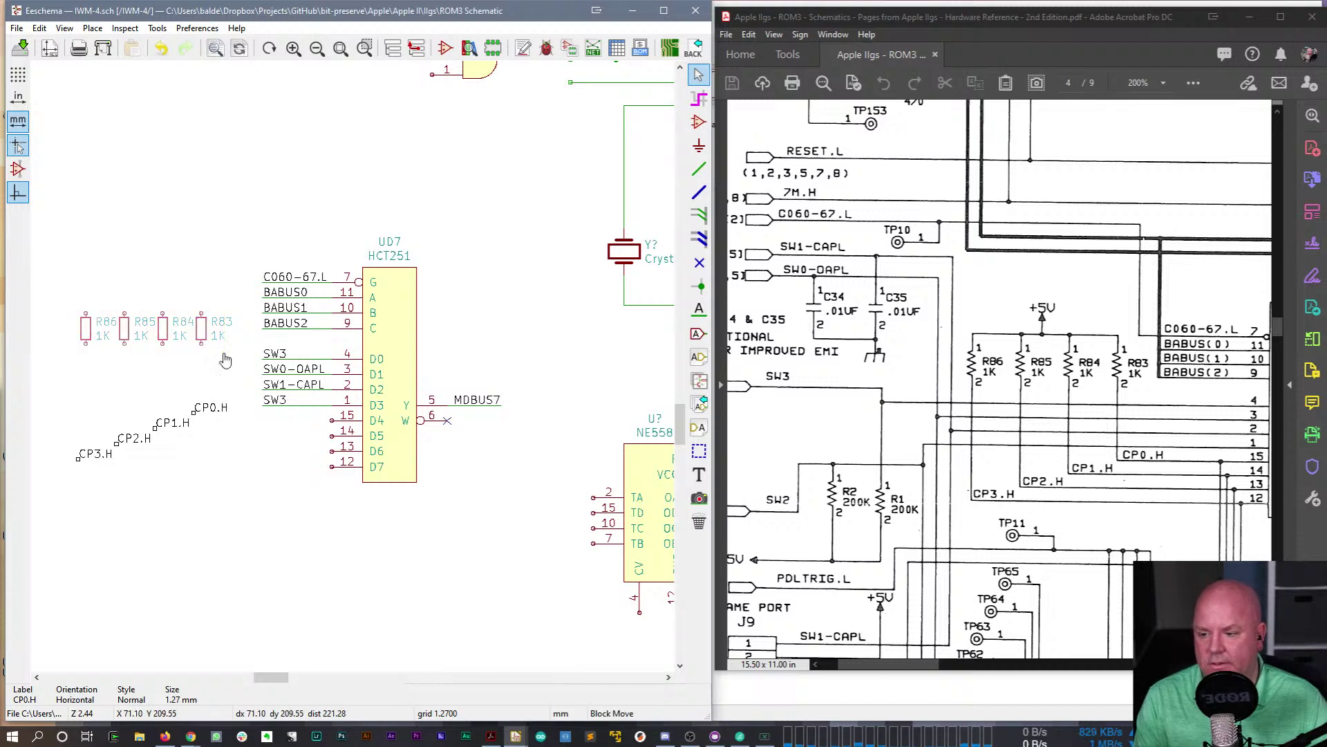
{"action": "left_click", "coordinate": [241, 406]}
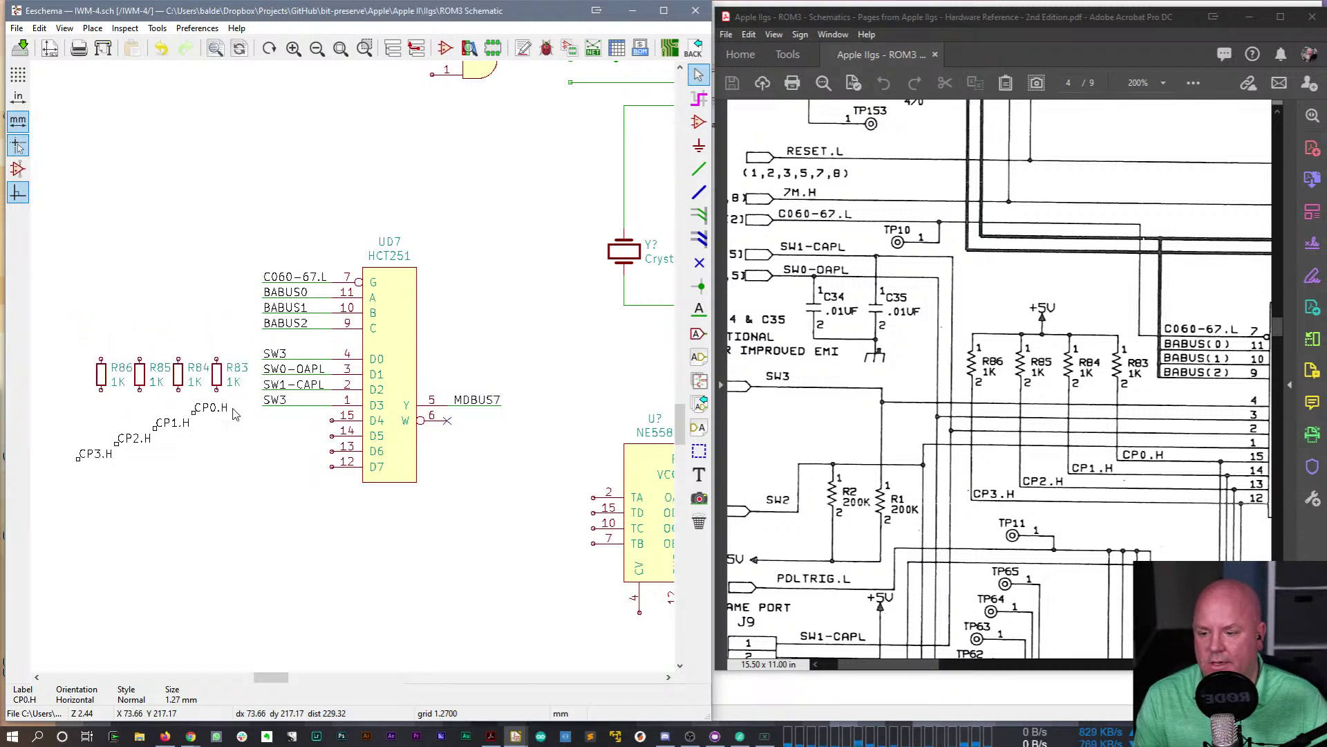
- Move labels CP0.H, CP1.H, CP2.H and CP3.H onto UD7's D4, D5, D6 and D7 pins
{"action": "key", "text": "m"}
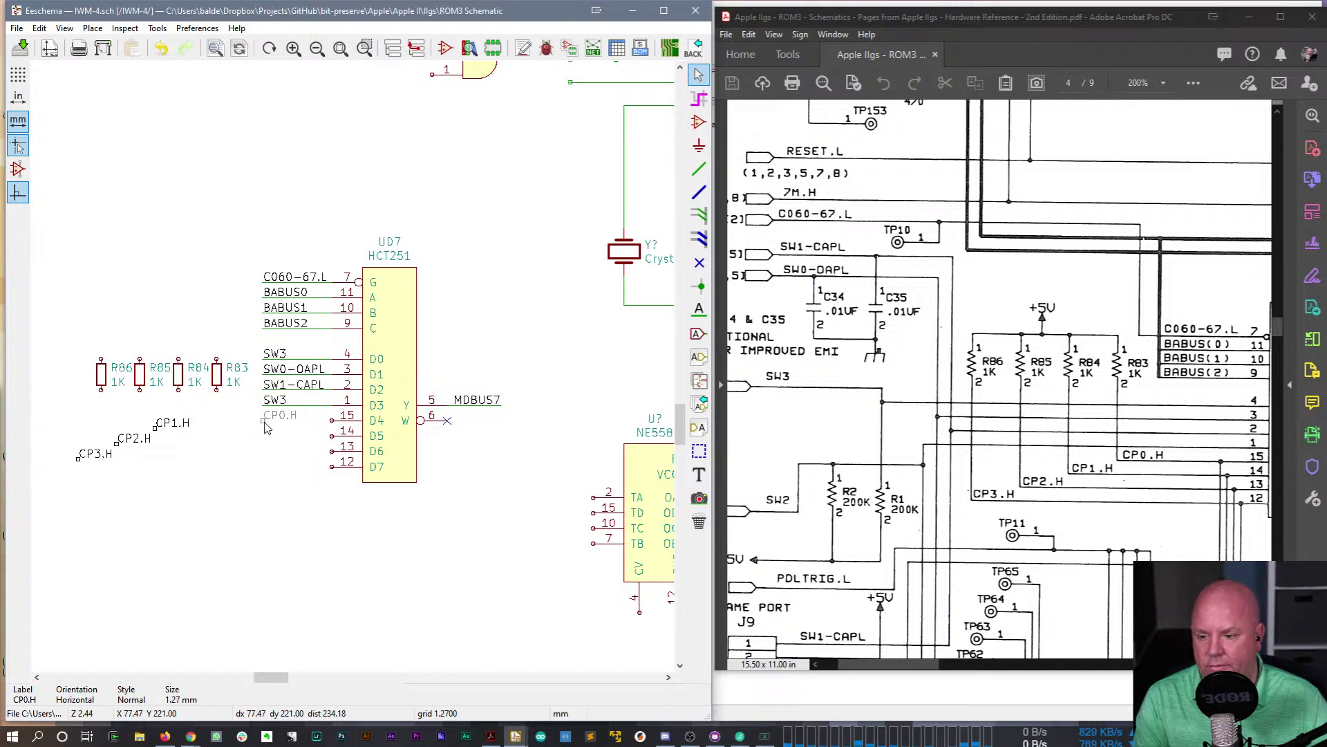
{"action": "left_click", "coordinate": [265, 426]}
{"action": "key", "text": "m"}
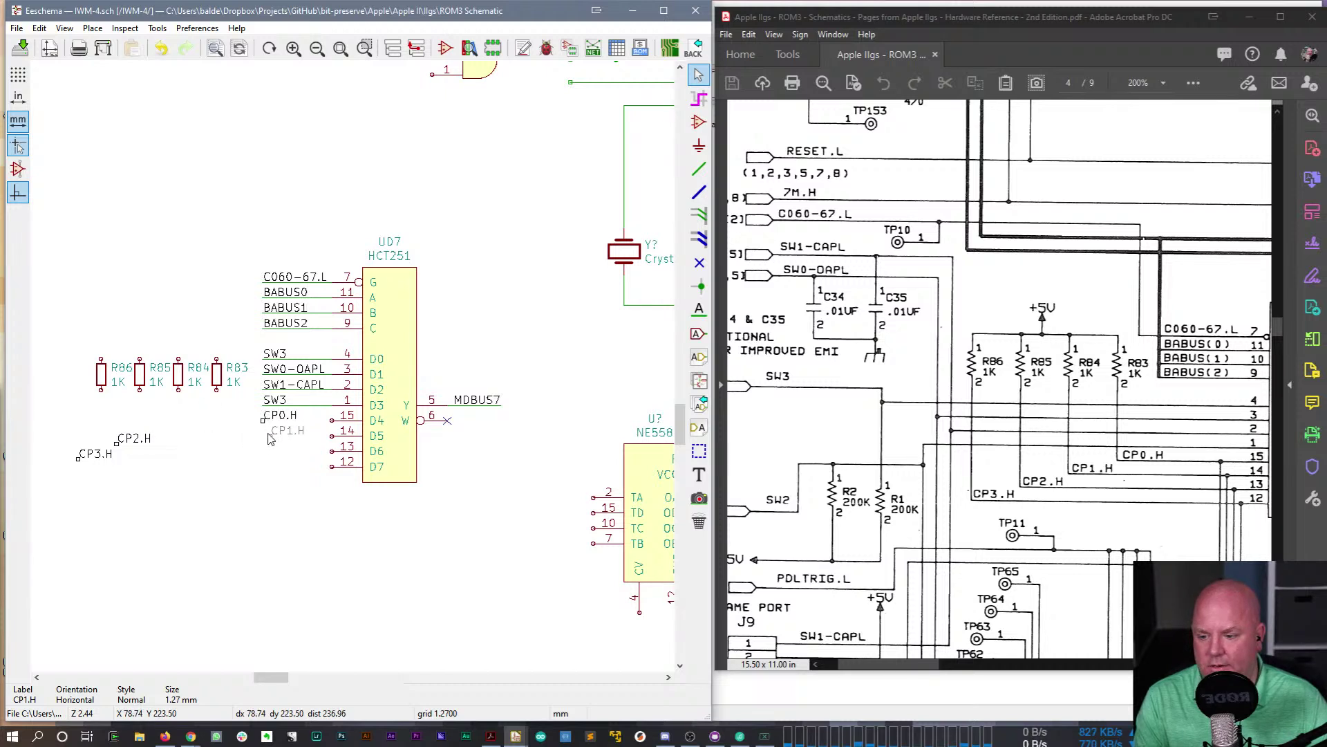
{"action": "left_click", "coordinate": [262, 440]}
{"action": "key", "text": "m"}
{"action": "left_click", "coordinate": [263, 448]}
{"action": "key", "text": "m"}
{"action": "left_click", "coordinate": [264, 459]}
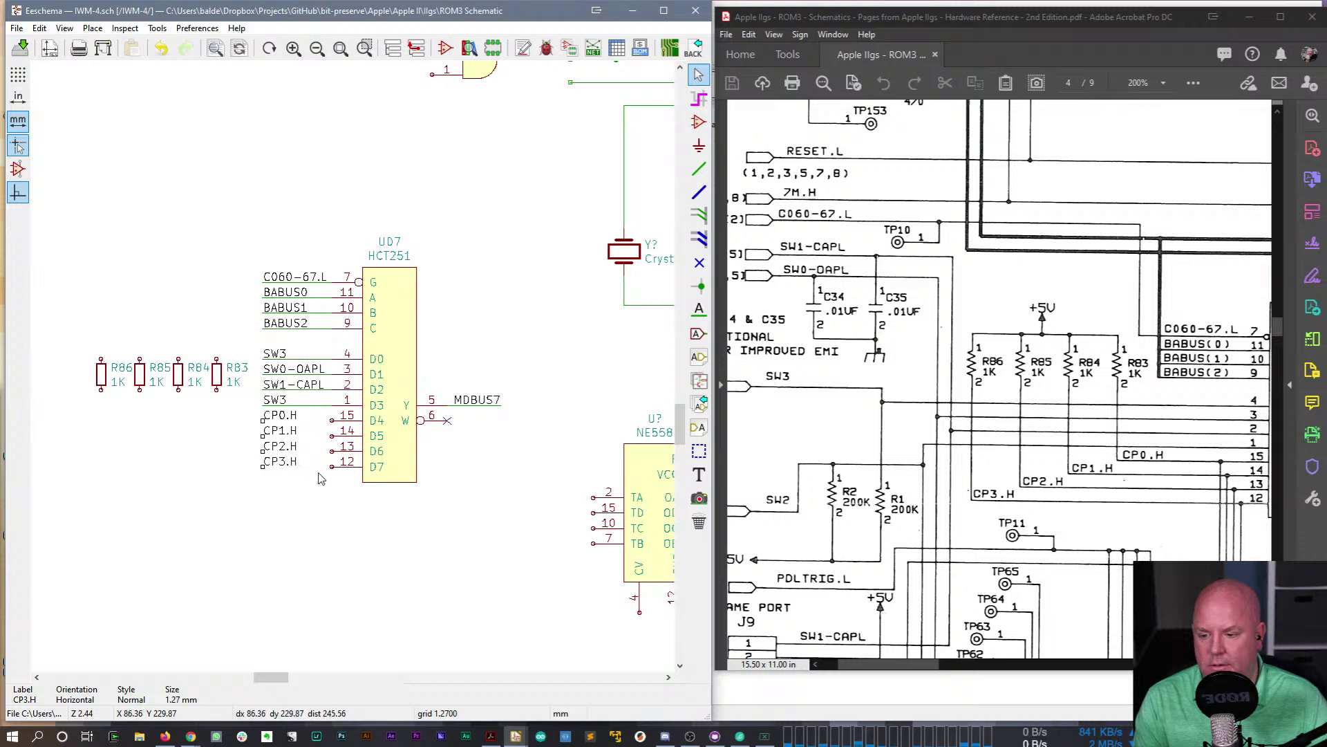
- Wire CP3.H–CP0.H lines to the lower pins of R86–R83 and to UD7 pins 15, 14, 13
{"action": "key", "text": "w"}
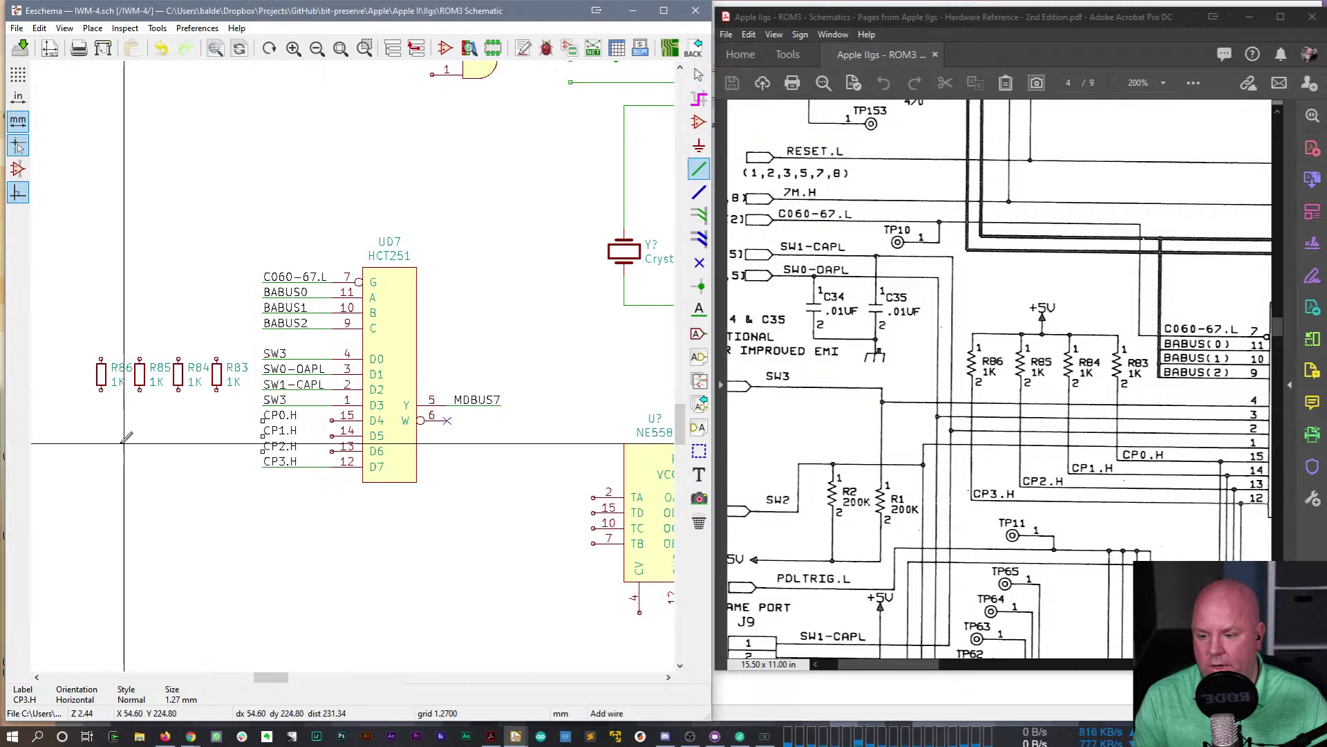
{"action": "left_click", "coordinate": [265, 468]}
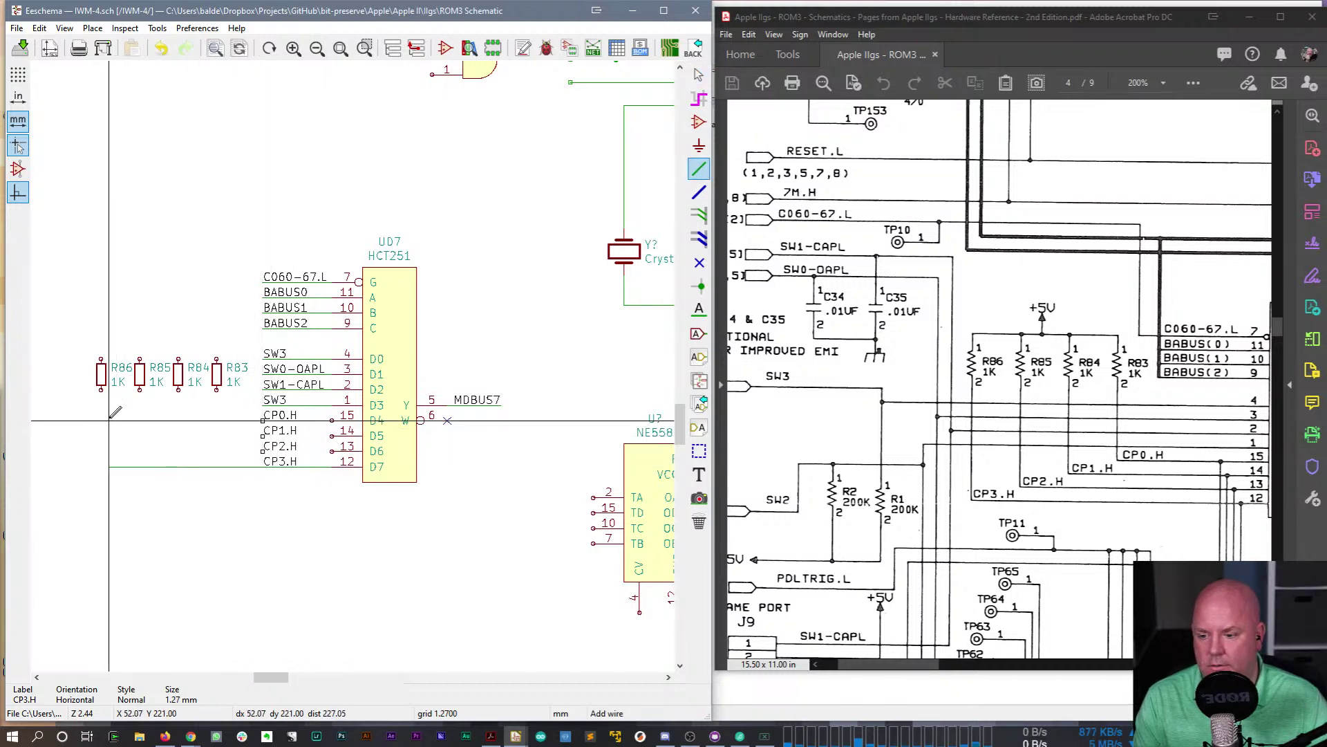
{"action": "left_click", "coordinate": [101, 389]}
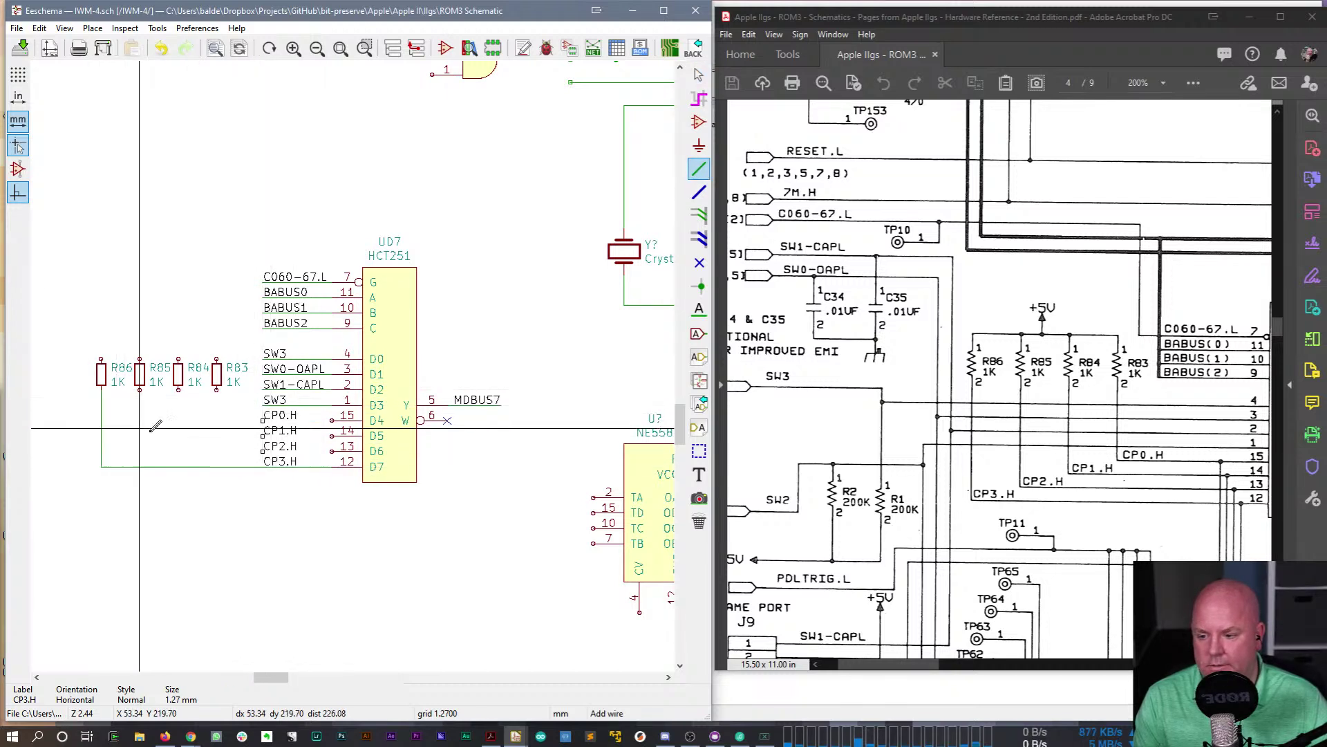
{"action": "left_click", "coordinate": [265, 451]}
{"action": "left_click", "coordinate": [140, 390]}
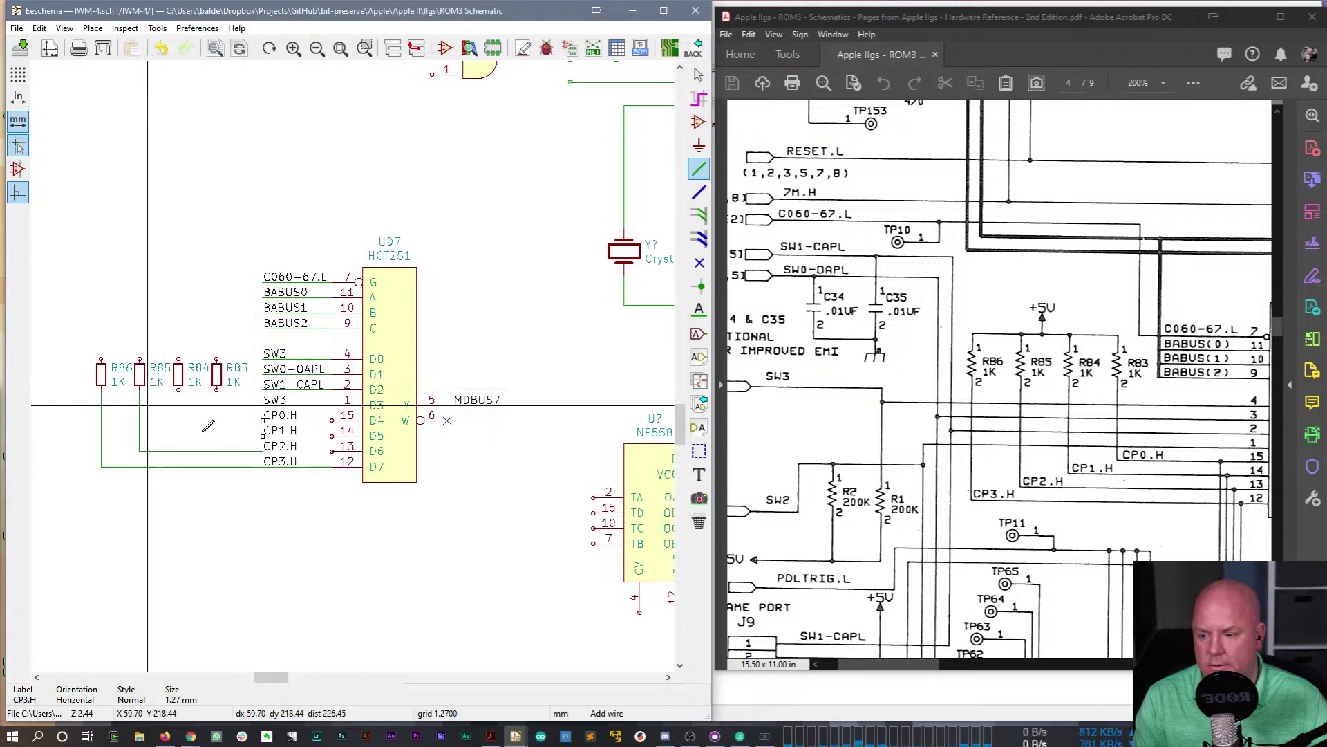
{"action": "left_click", "coordinate": [265, 436]}
{"action": "left_click", "coordinate": [179, 390]}
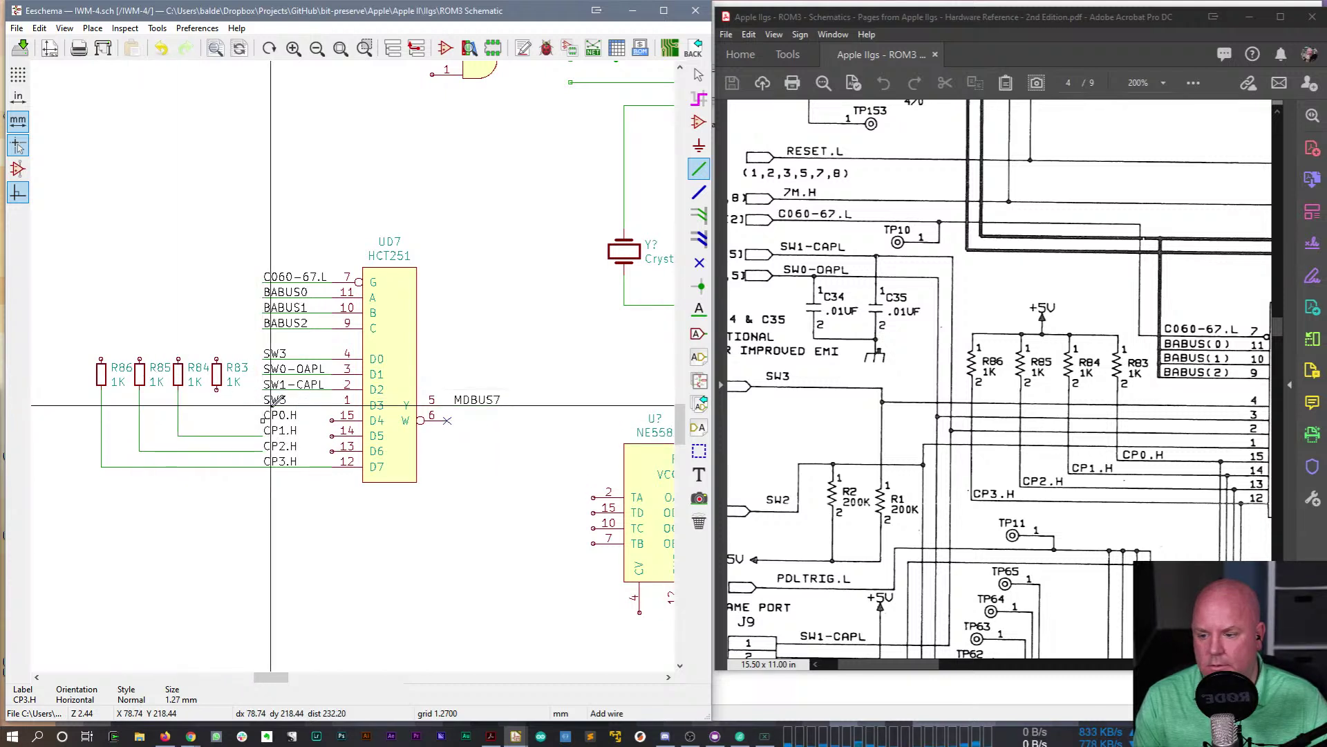
{"action": "left_click", "coordinate": [263, 419]}
{"action": "left_click", "coordinate": [217, 390]}
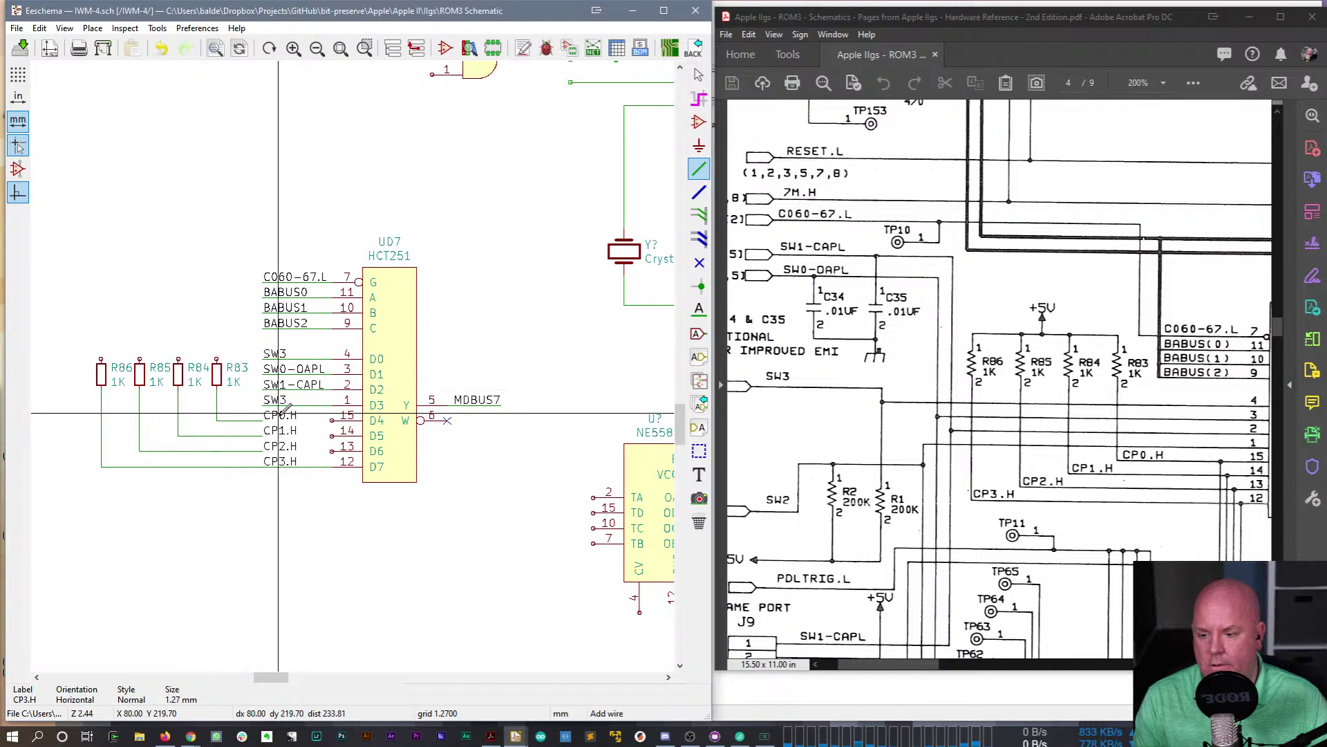
{"action": "left_click", "coordinate": [332, 420]}
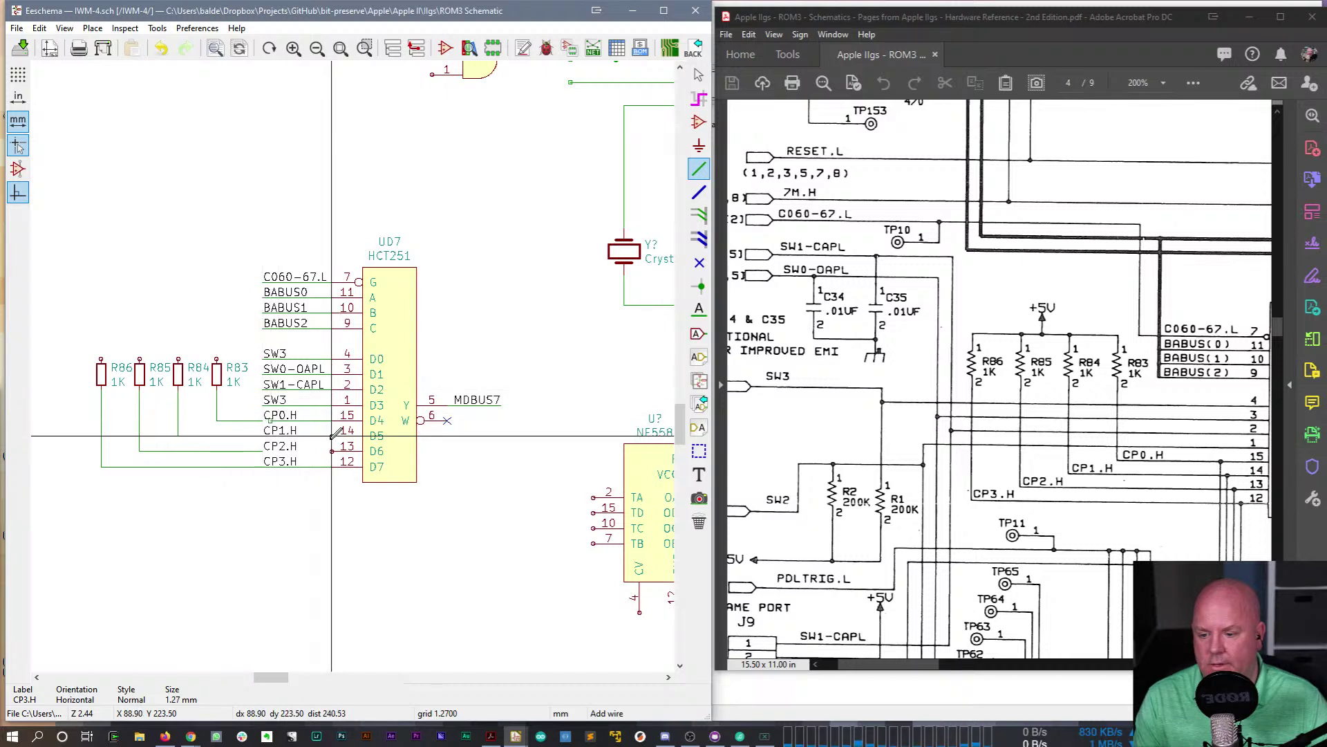
{"action": "left_click", "coordinate": [265, 436]}
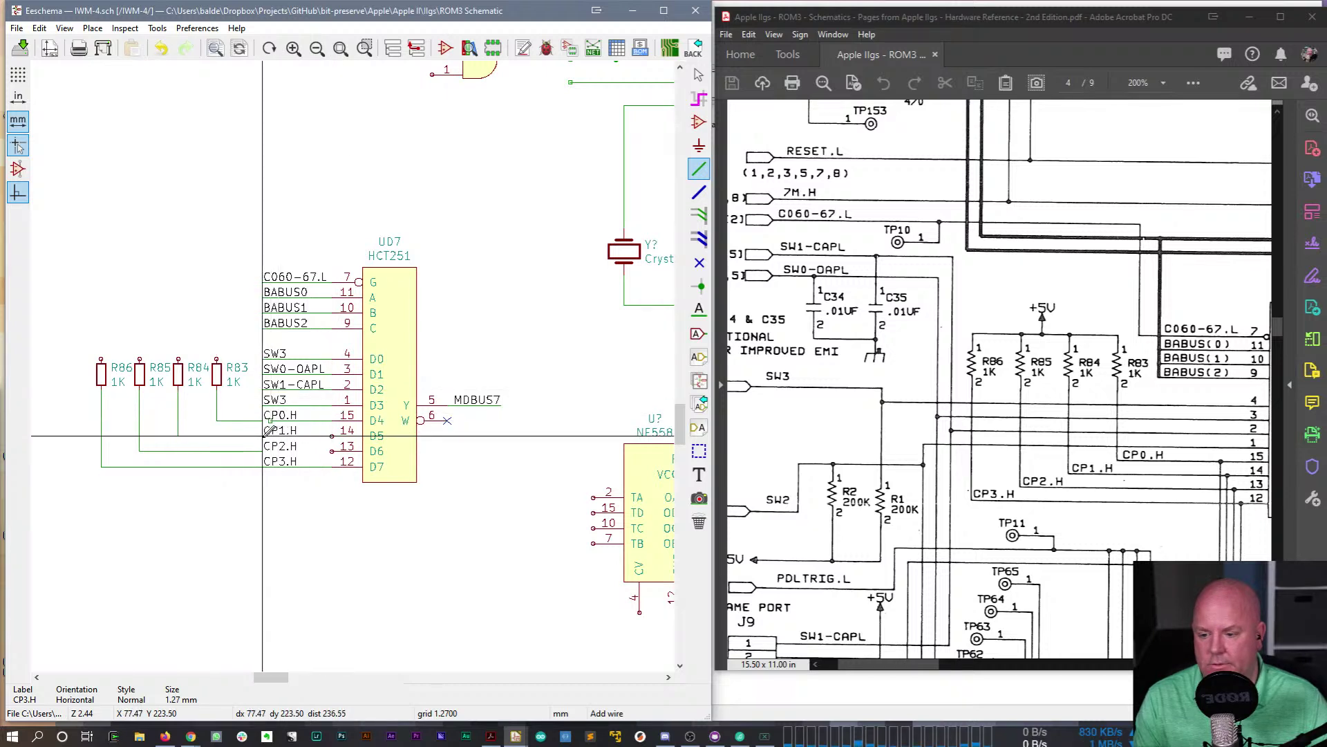
{"action": "left_click", "coordinate": [333, 451]}
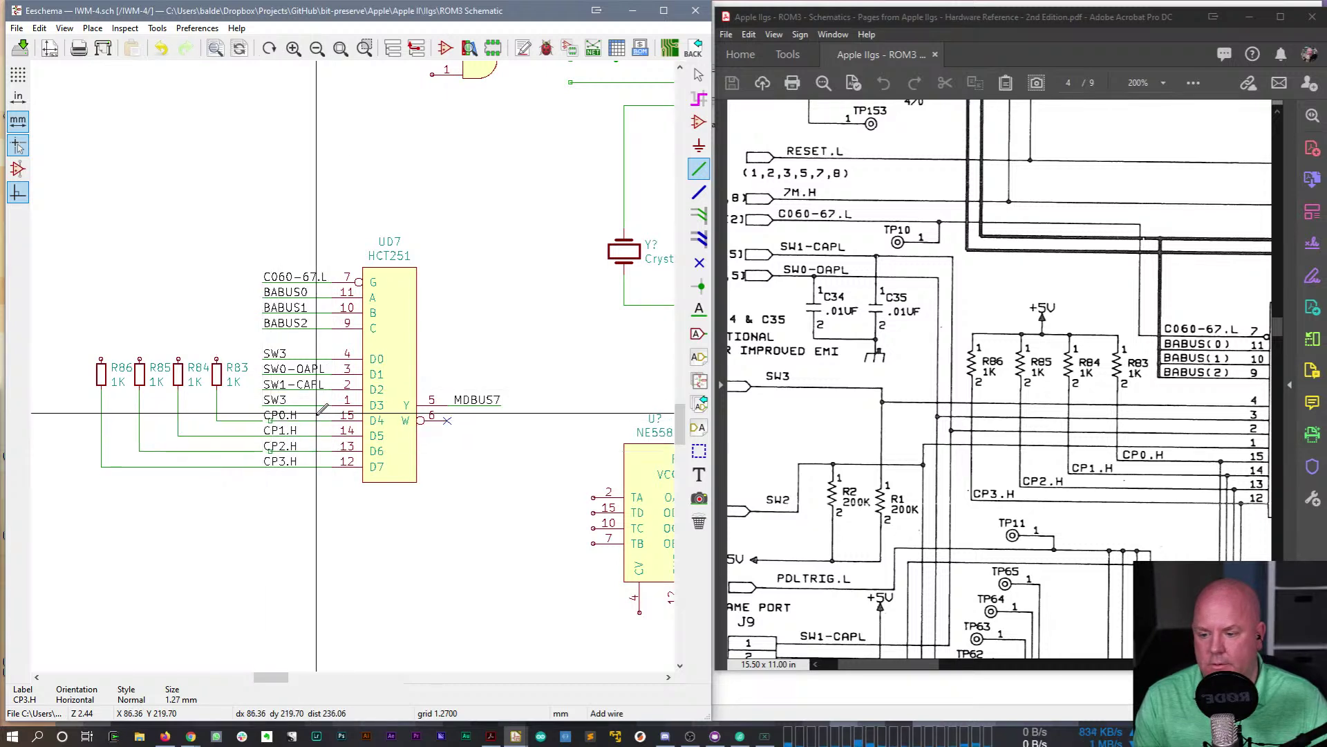
{"action": "left_click", "coordinate": [264, 418]}
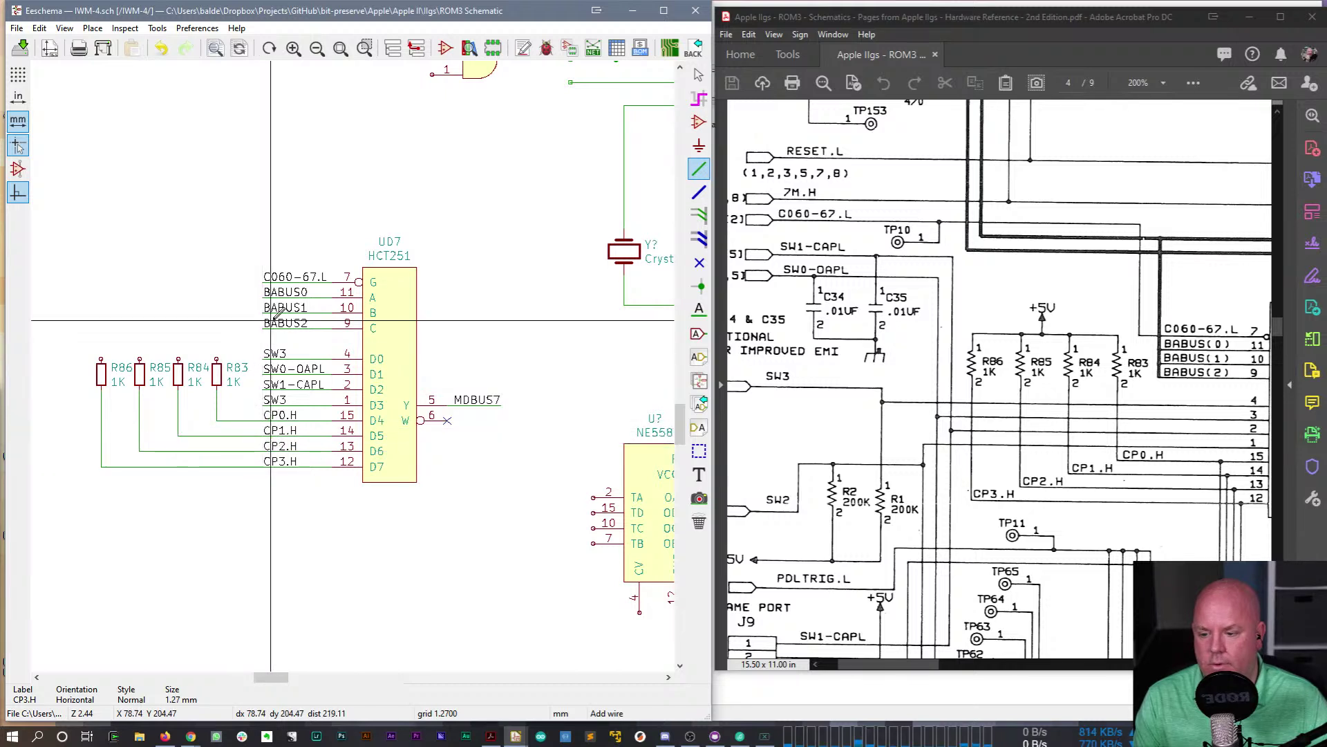
- Join the top pins of R83–R86 with a common wire
{"action": "left_click", "coordinate": [101, 359]}
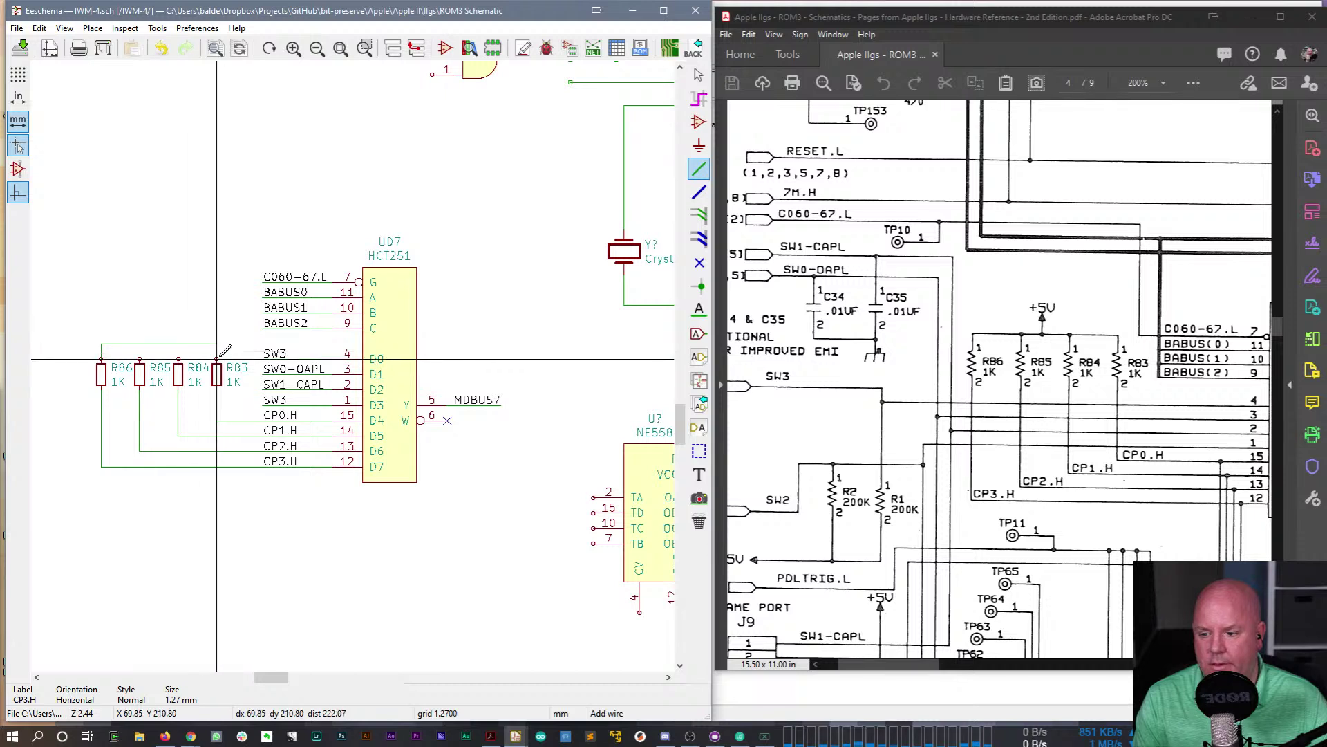
{"action": "left_click", "coordinate": [216, 358]}
{"action": "left_click", "coordinate": [179, 359]}
{"action": "left_click", "coordinate": [178, 344]}
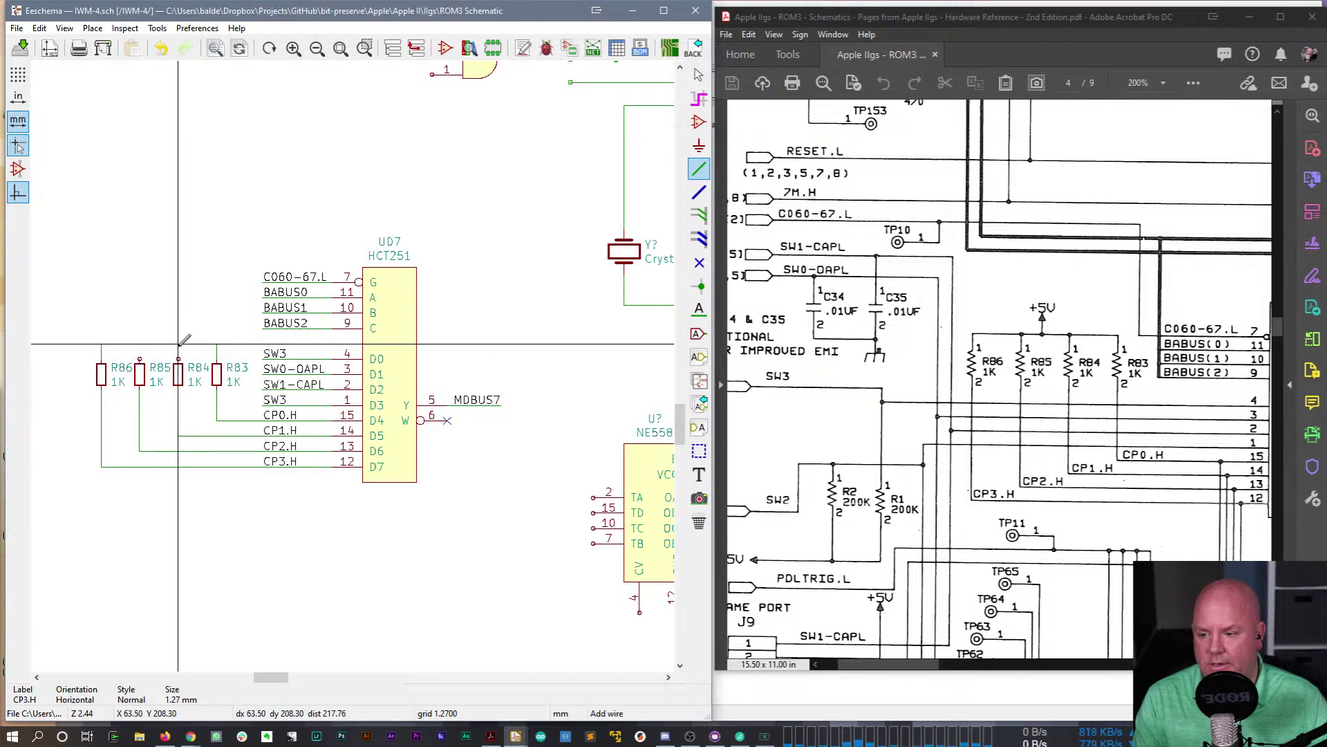
{"action": "left_click", "coordinate": [139, 358]}
{"action": "left_click", "coordinate": [139, 344]}
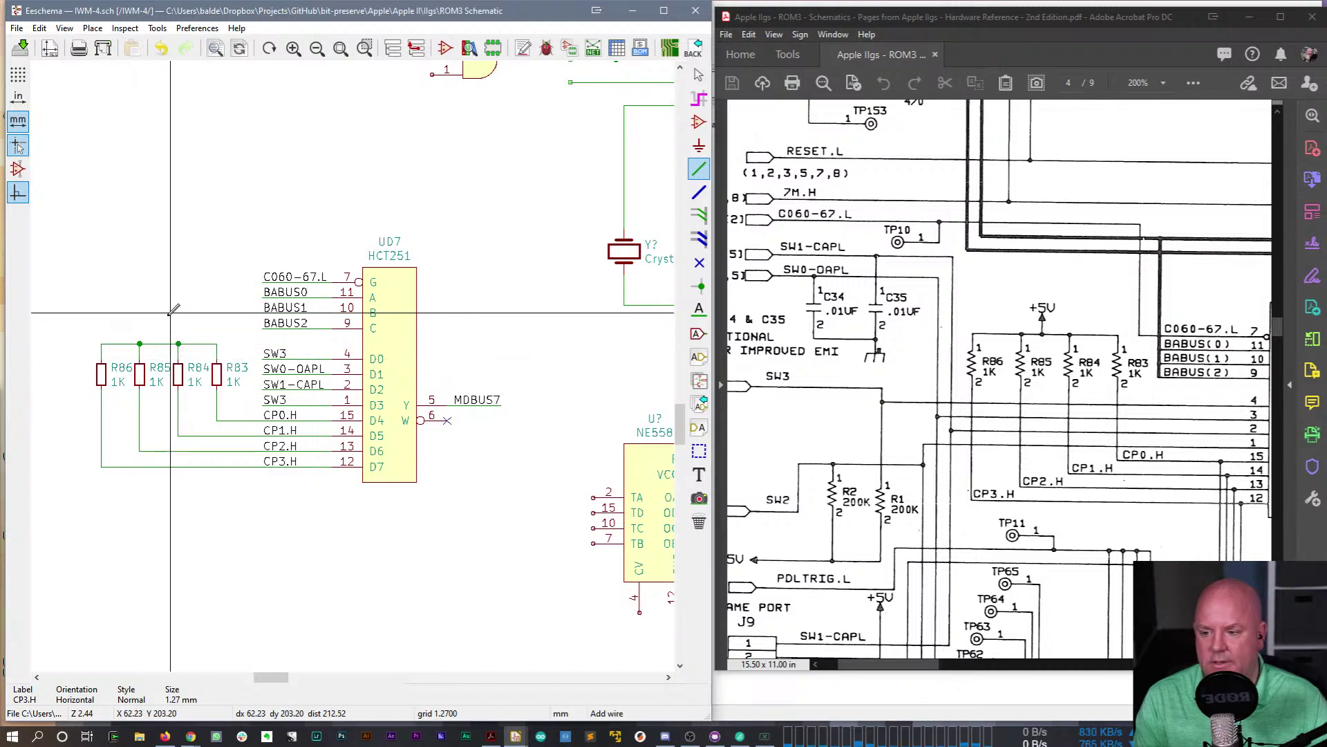
{"action": "key", "text": "Escape"}
- Place a +5V power symbol on the junction above R85 feeding the joined resistor tops
{"action": "key", "text": "a"}
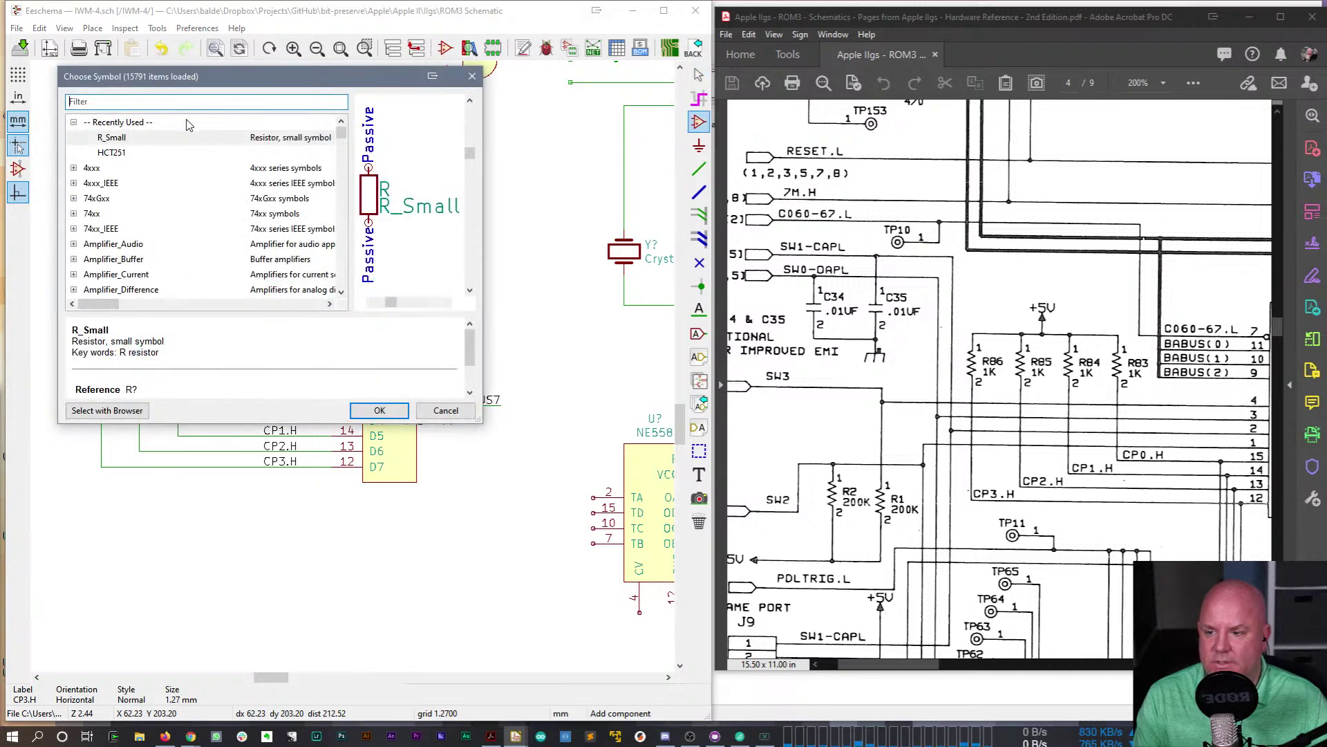
{"action": "type", "text": "+5V"}
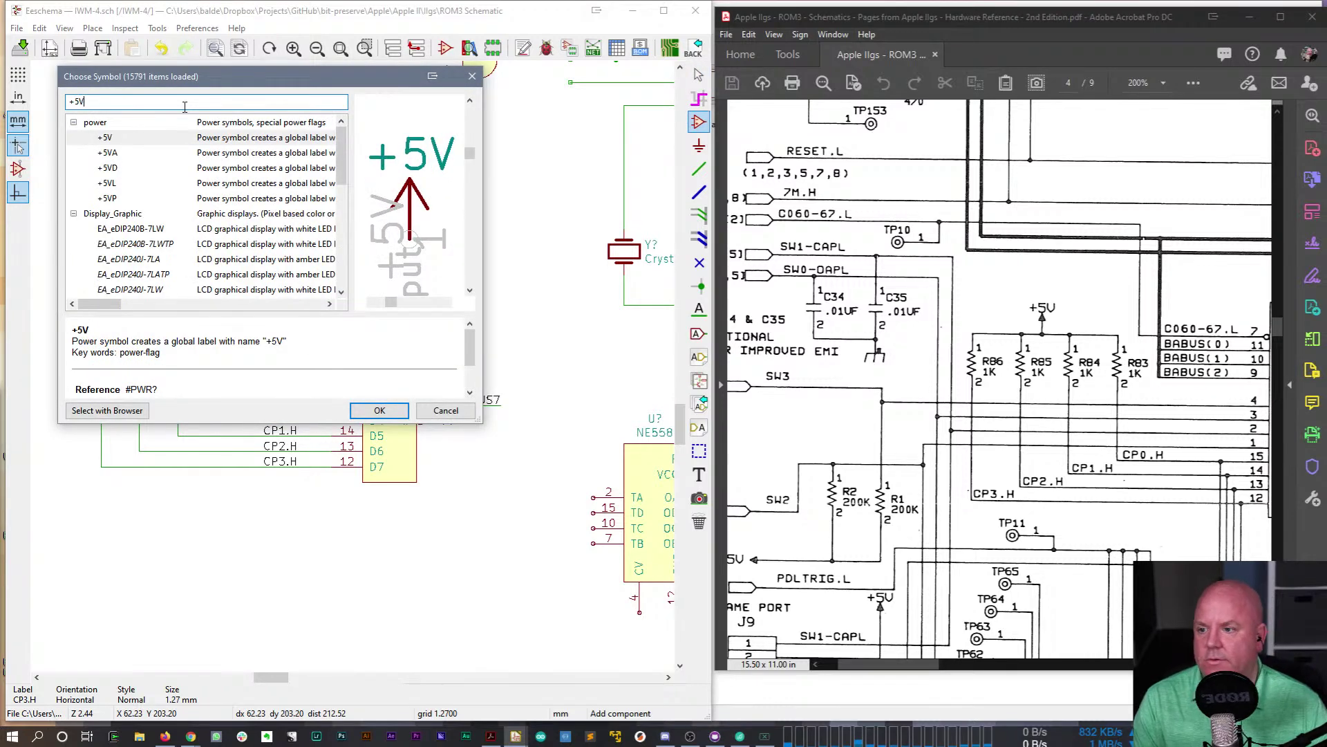
{"action": "double_click", "coordinate": [166, 138]}
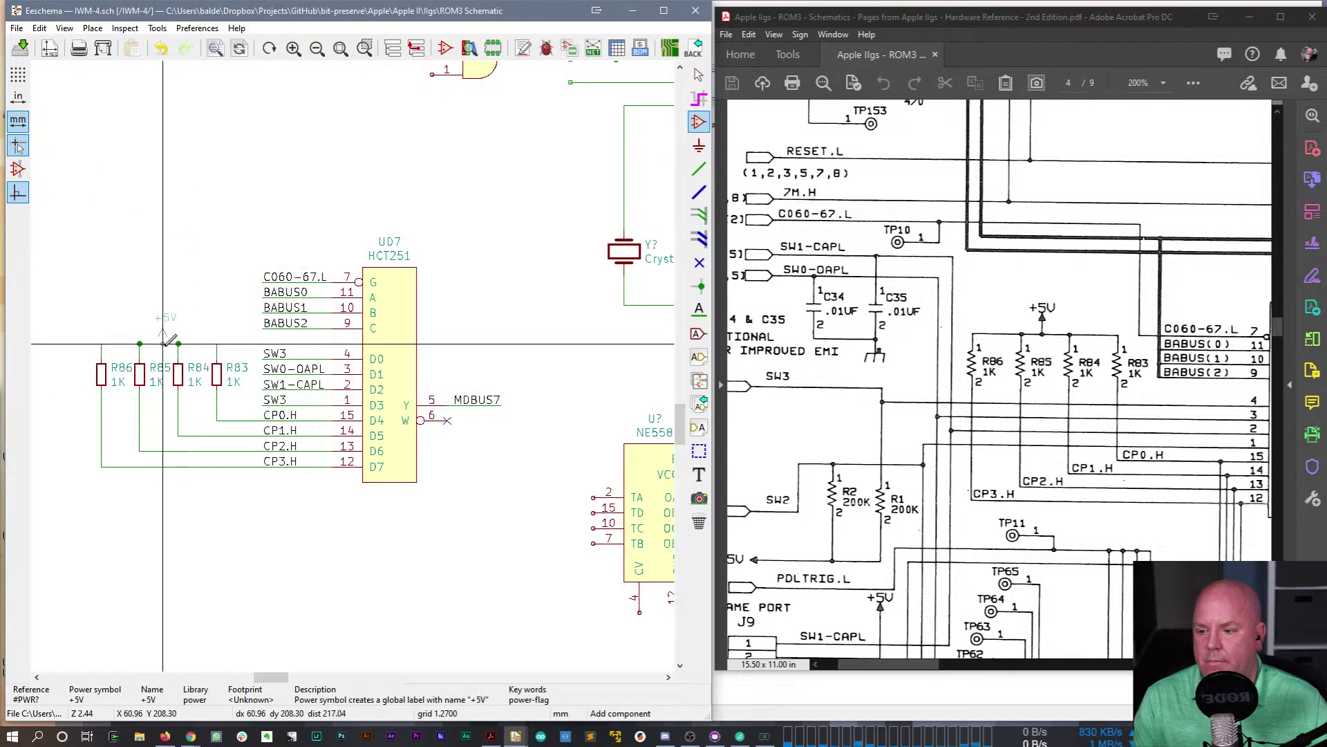
{"action": "left_click", "coordinate": [163, 343]}
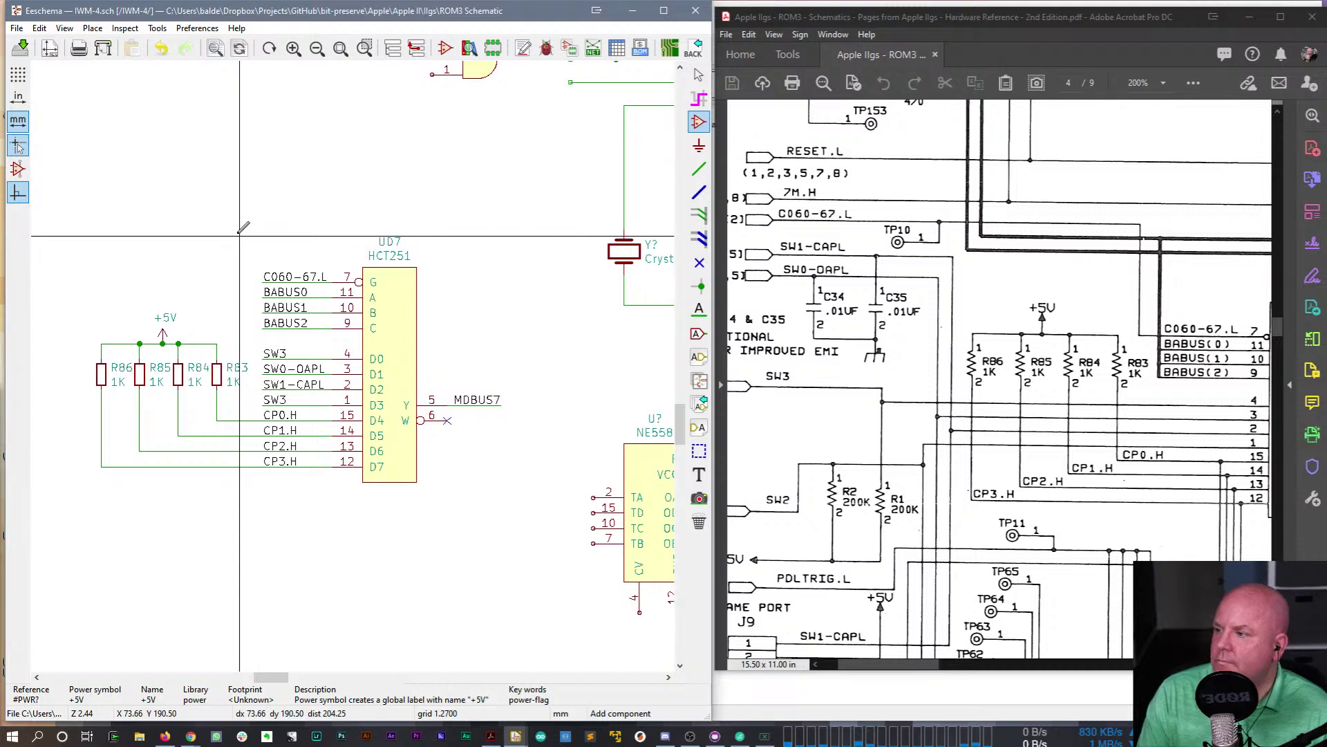
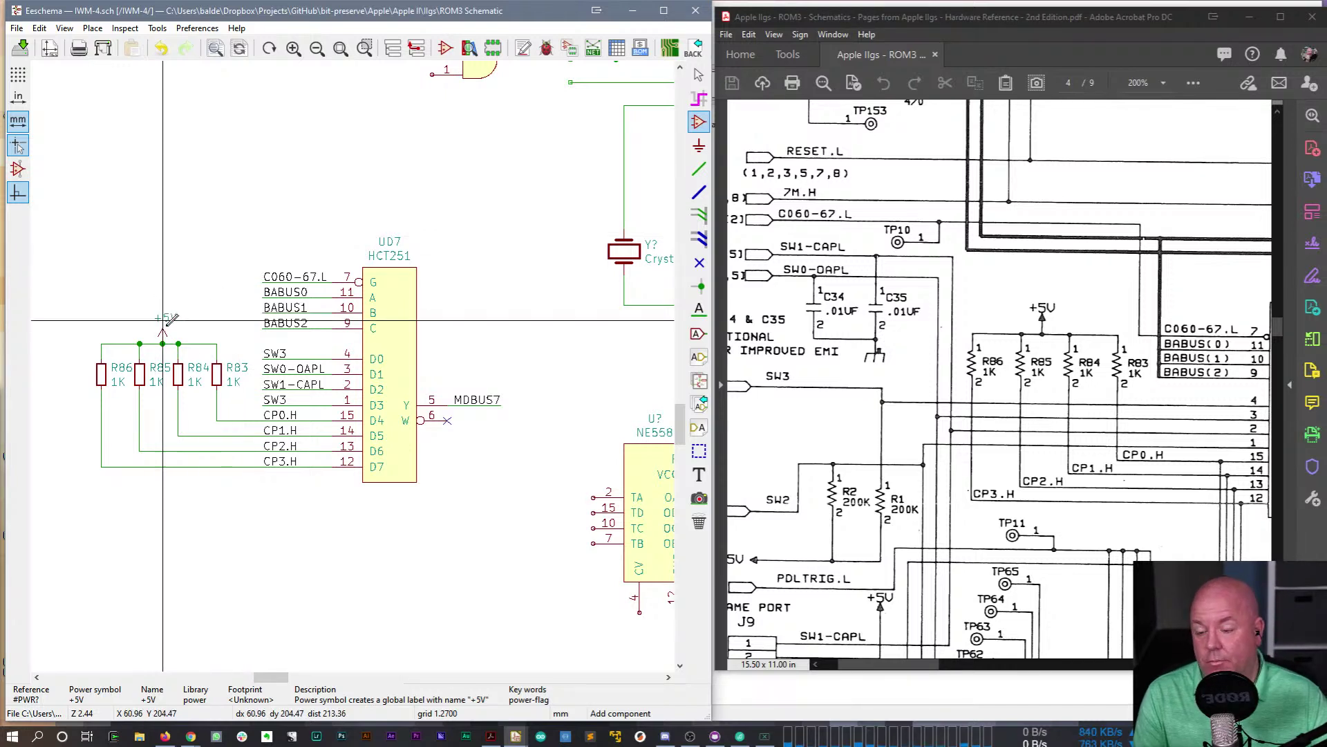
- Stop placing power symbols and drag R83 down to line up under the +5V wire
{"action": "key", "text": "Escape"}
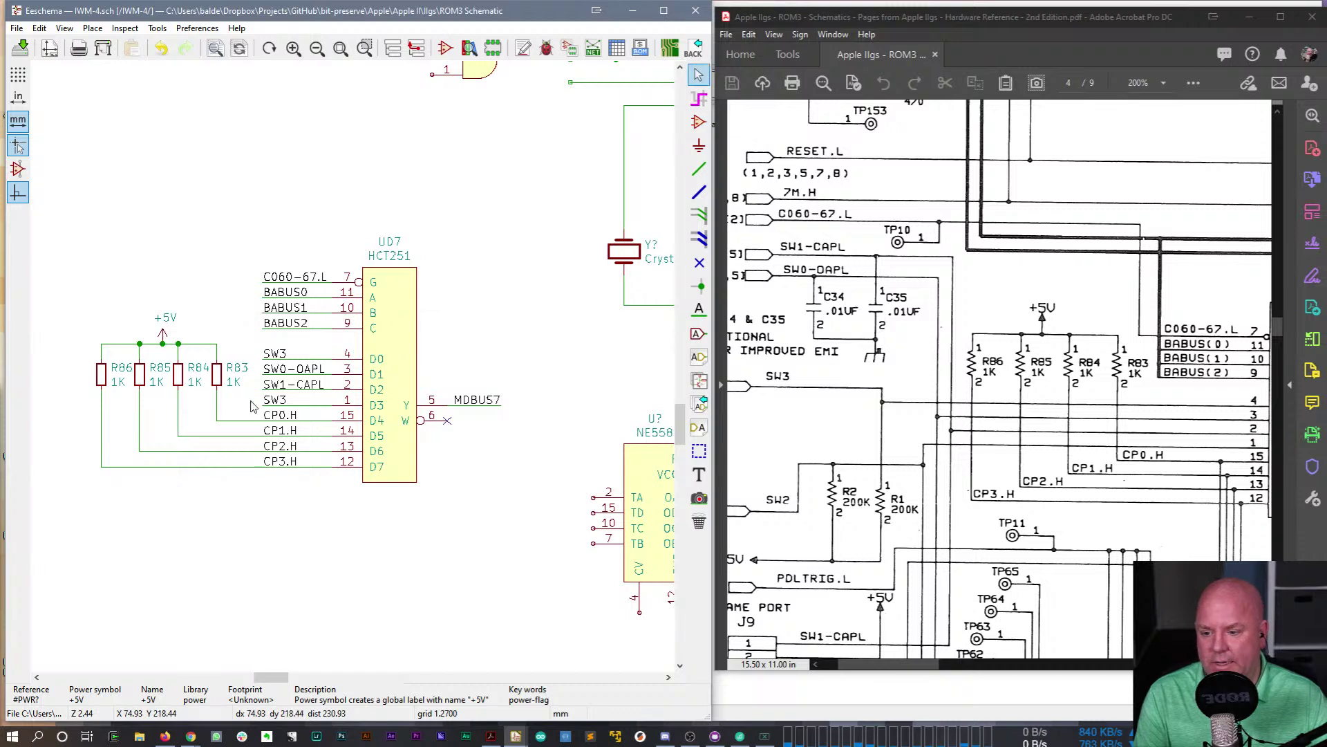
{"action": "left_click_drag", "start_coordinate": [220, 377], "coordinate": [103, 396]}
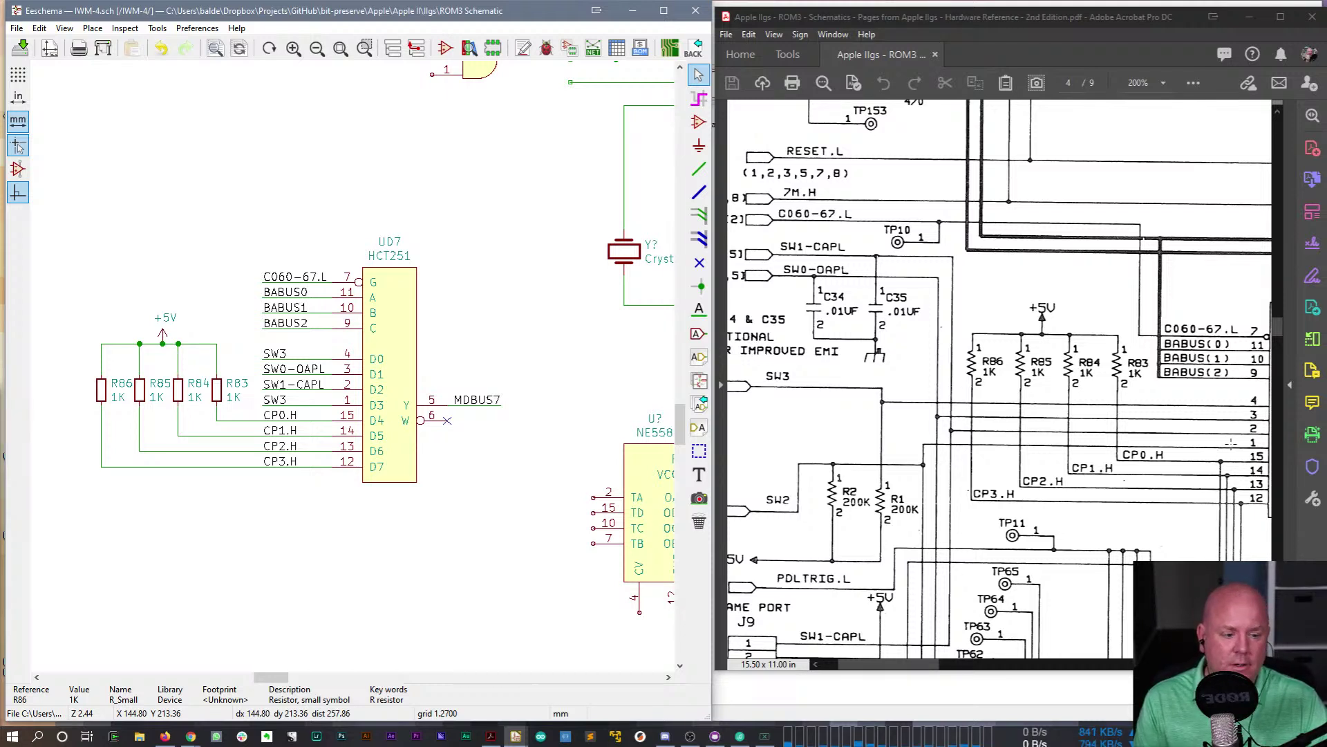
- Pan to the empty space left of UD7 and place a copy of SW0-OAPL there
{"action": "left_click", "coordinate": [1278, 333]}
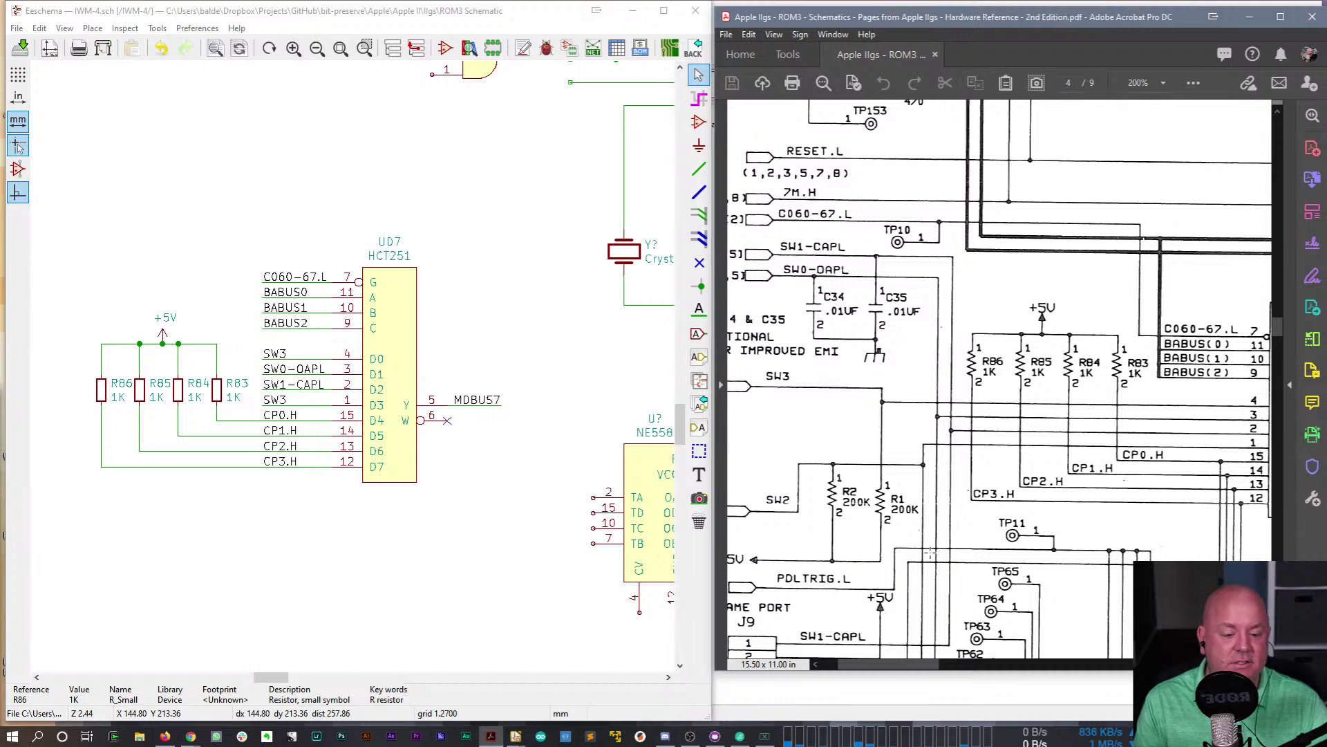
{"action": "scroll", "coordinate": [948, 668], "scroll_direction": "left", "scroll_amount": 3}
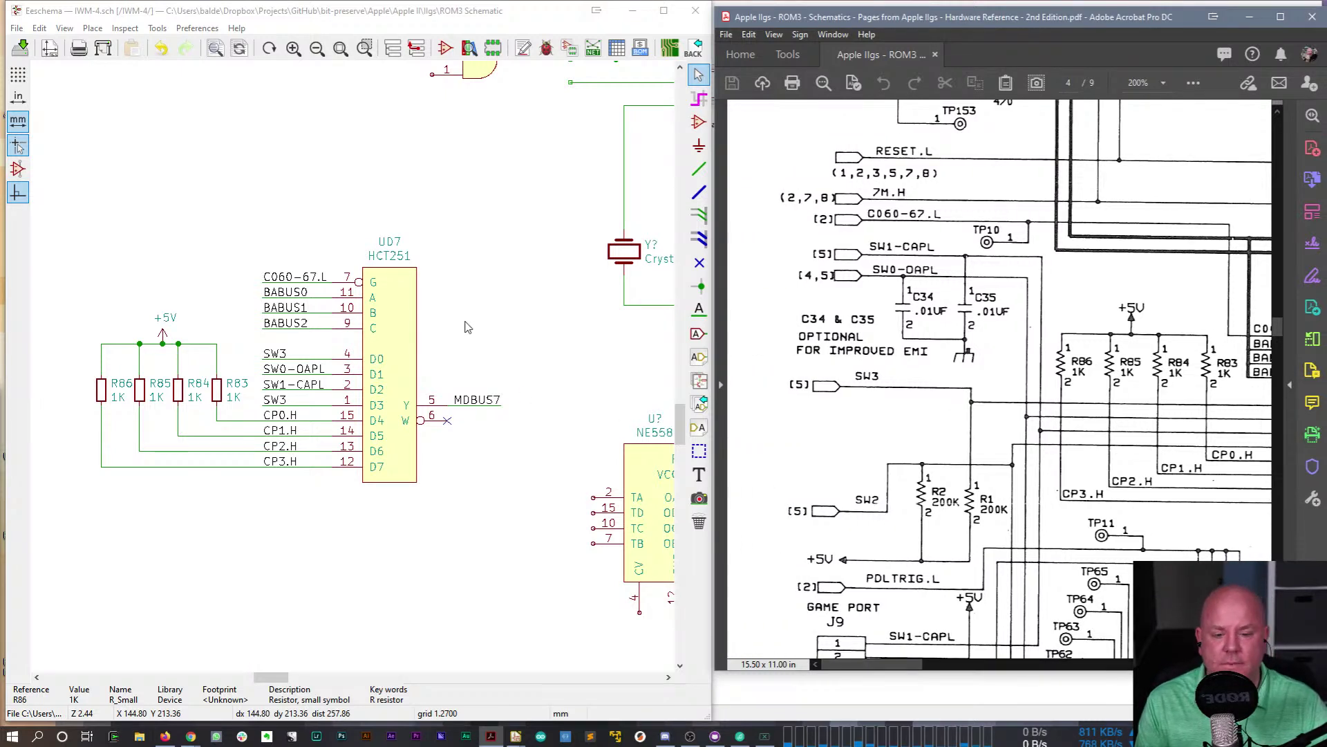
{"action": "middle_click_drag", "start_coordinate": [166, 255], "coordinate": [296, 288]}
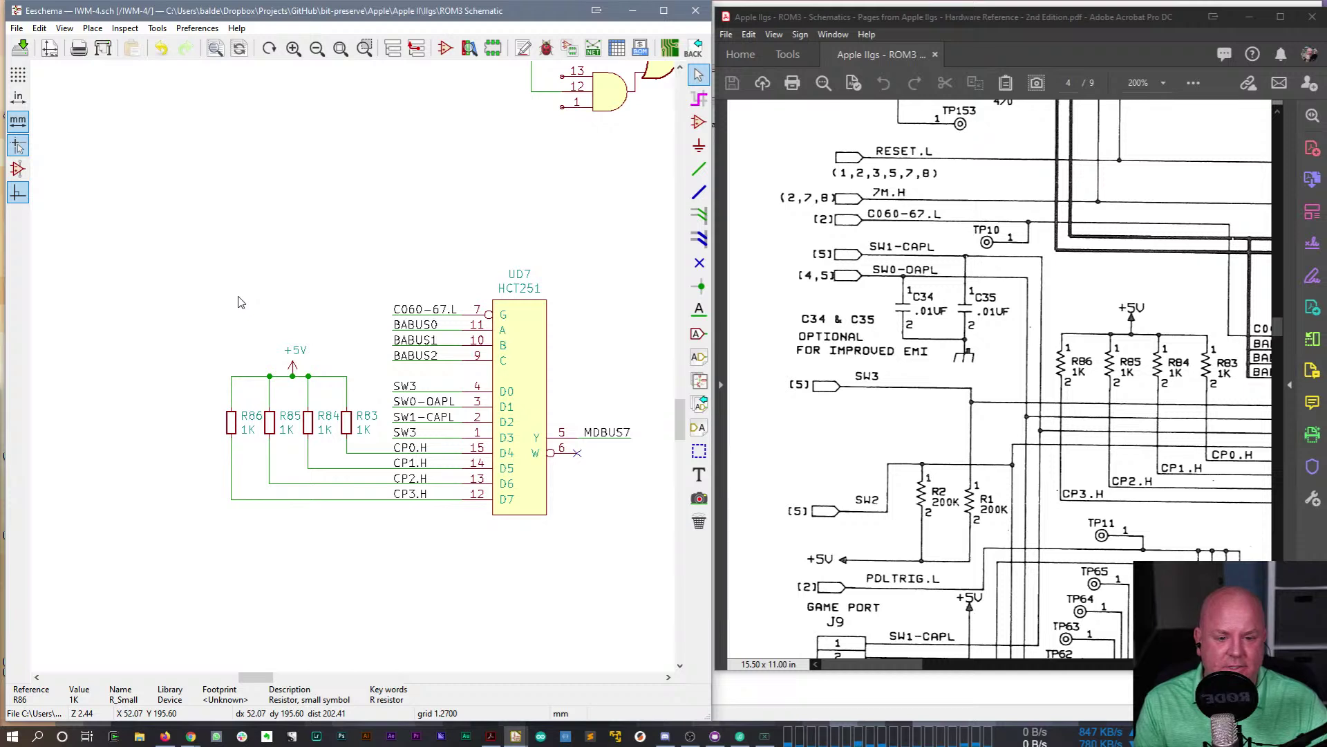
{"action": "left_click", "coordinate": [418, 402]}
{"action": "key", "text": "ctrl+d"}
{"action": "left_click", "coordinate": [153, 207]}
- Place a SW1-CAPL copy above it, then bring up the symbol chooser
{"action": "left_click", "coordinate": [418, 417]}
{"action": "key", "text": "ctrl+d"}
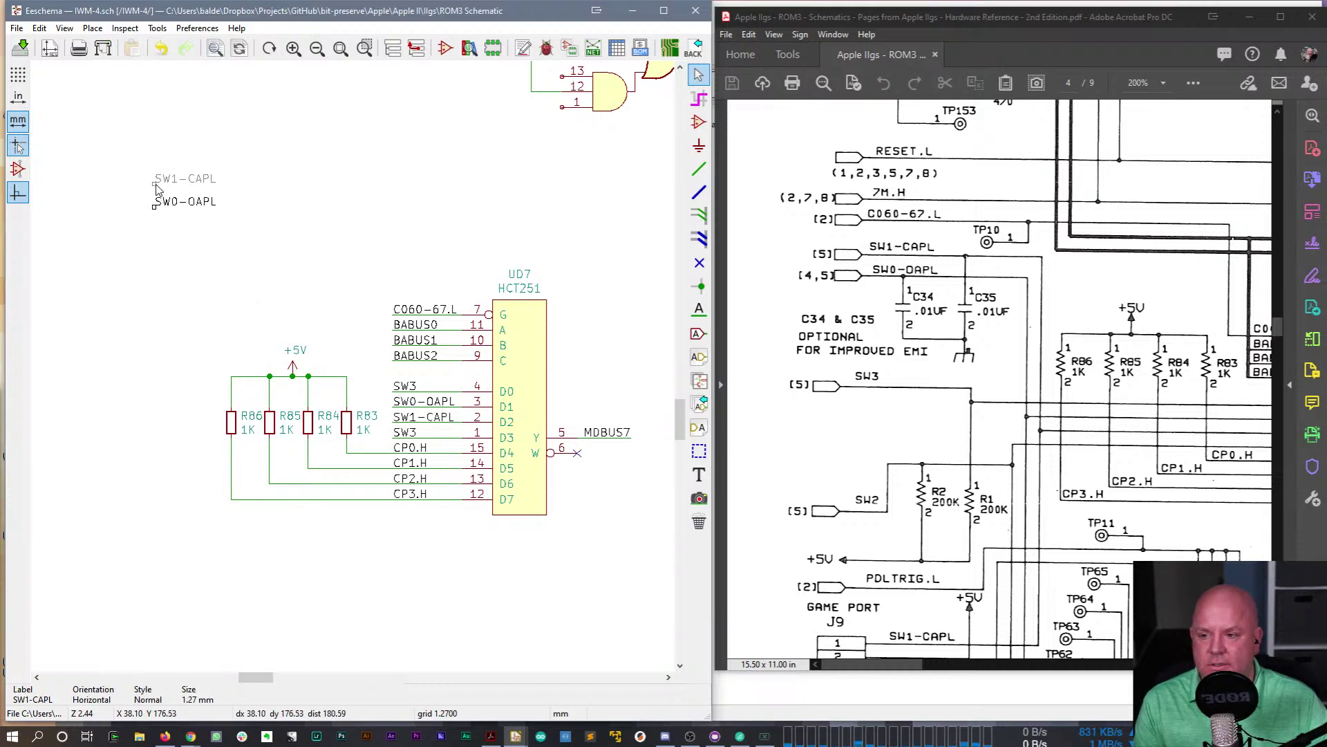
{"action": "left_click", "coordinate": [157, 186]}
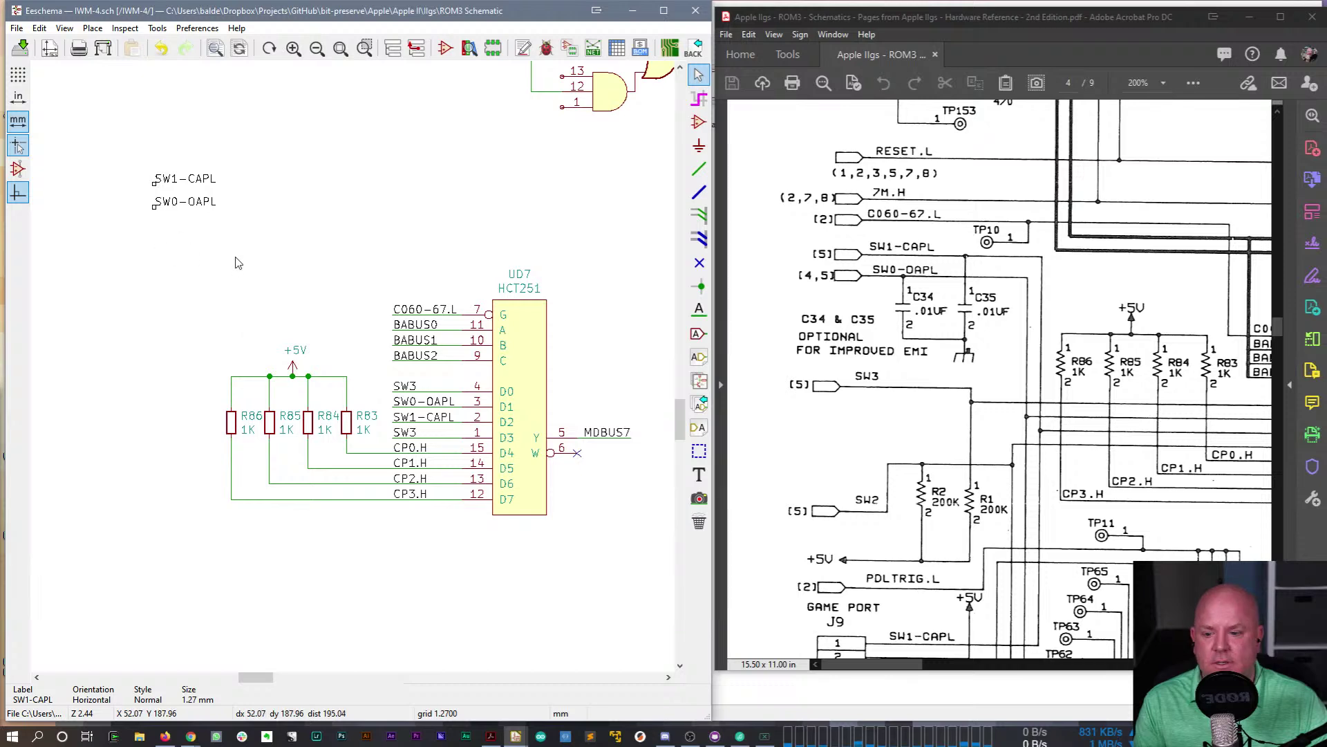
{"action": "key", "text": "a"}
{"action": "left_click", "coordinate": [266, 270]}
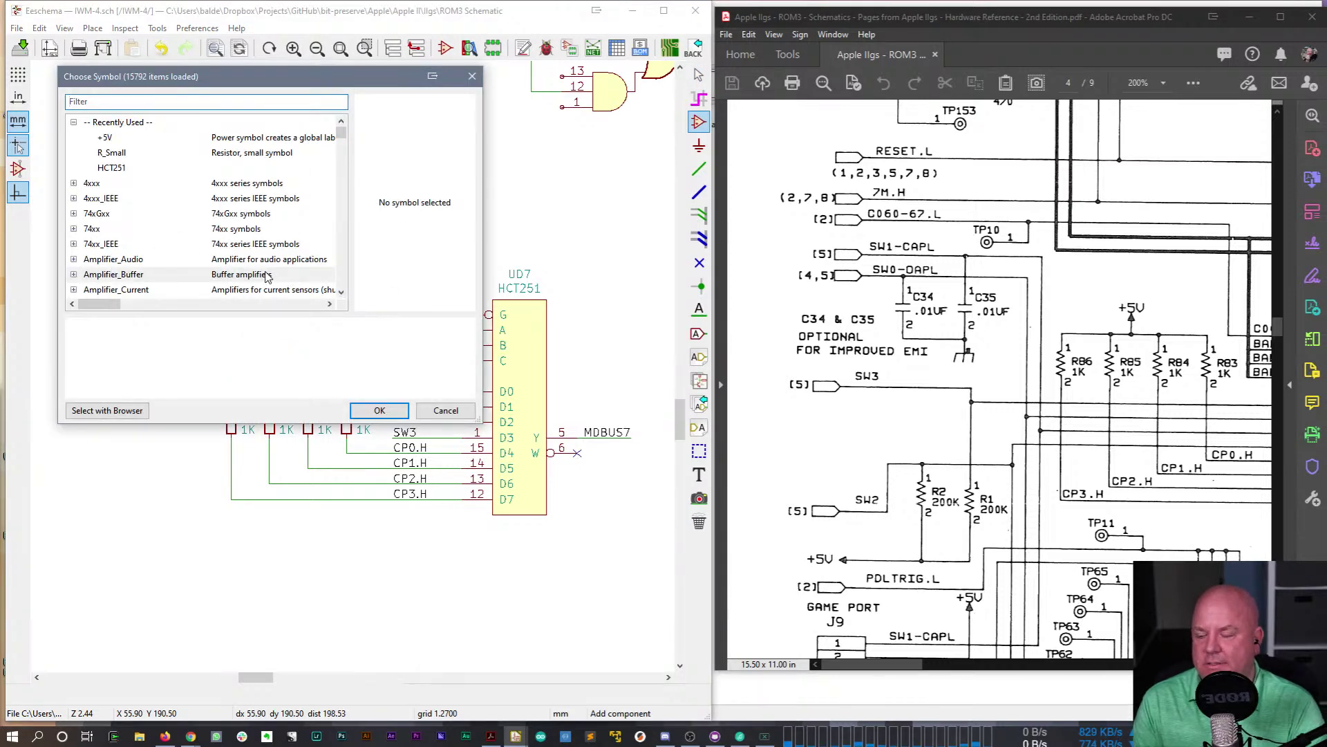
- Place two C_Small capacitors side by side below the SW0-OAPL label
{"action": "type", "text": "C_SMall"}
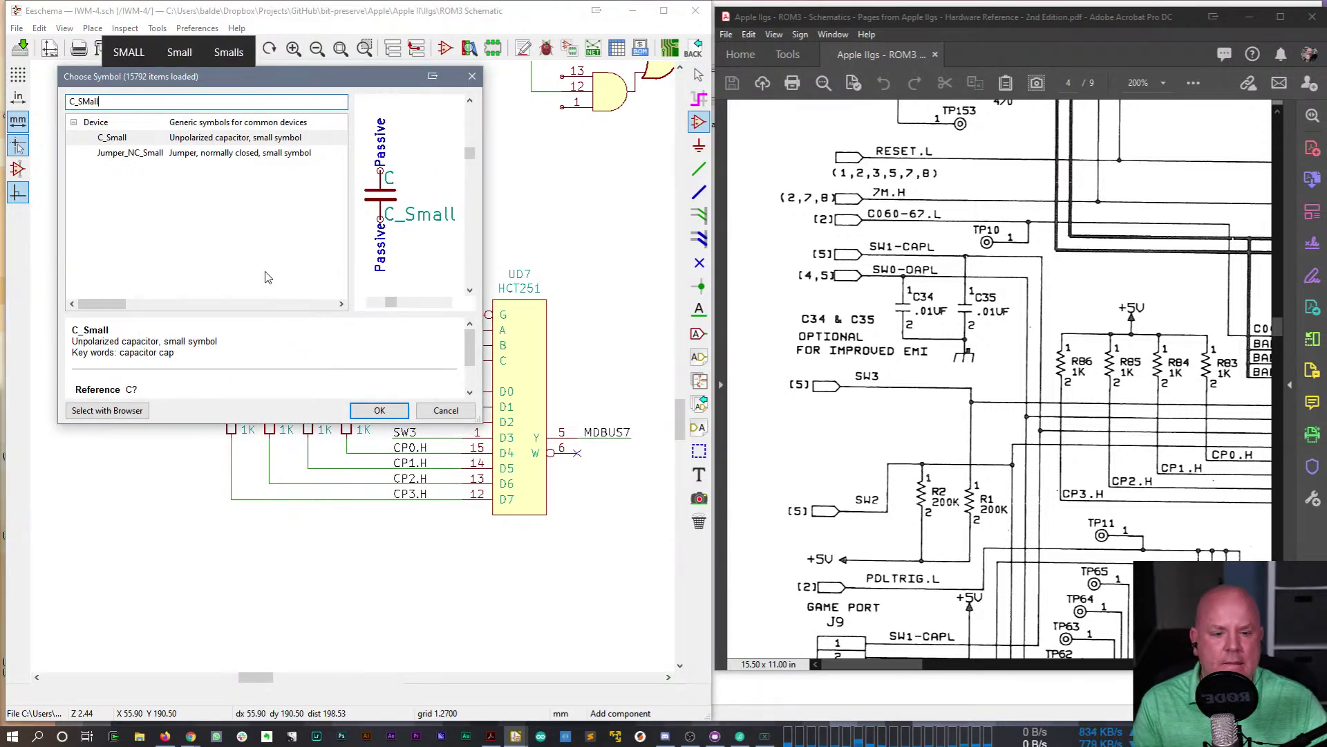
{"action": "double_click", "coordinate": [105, 137]}
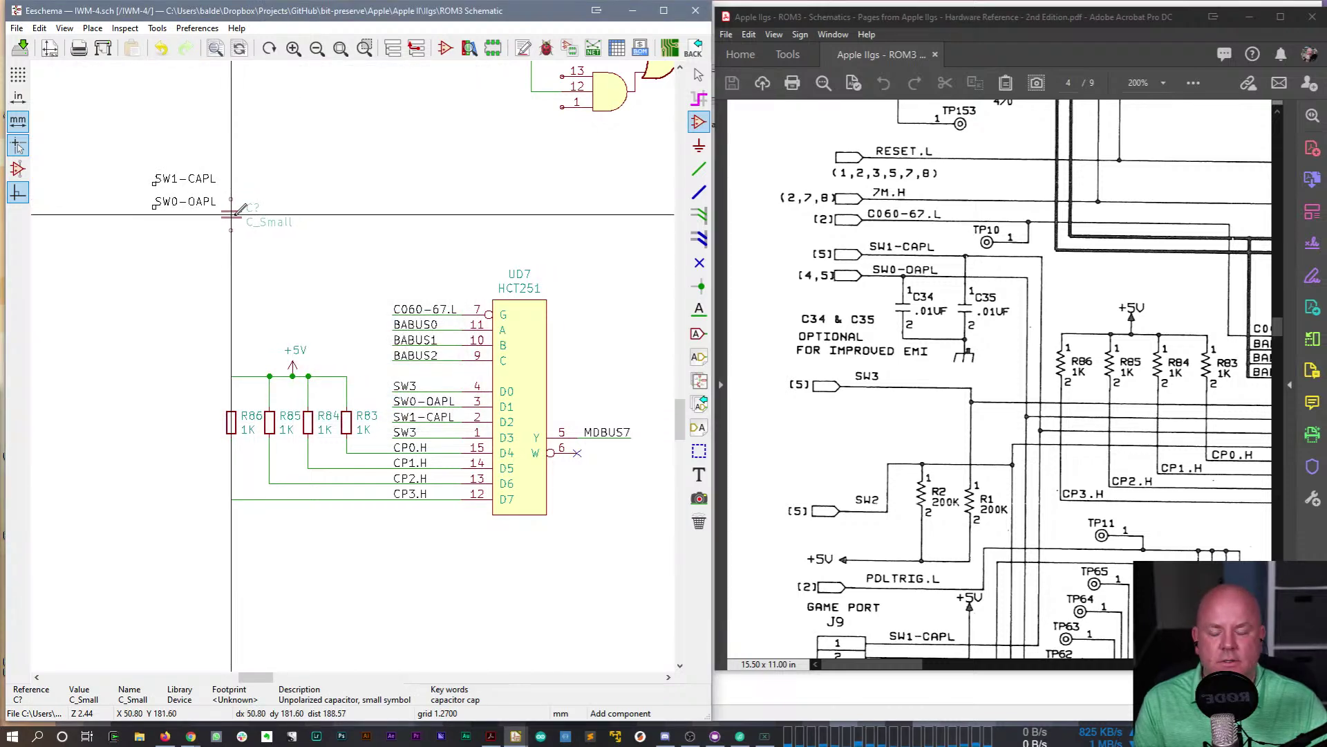
{"action": "left_click", "coordinate": [238, 216]}
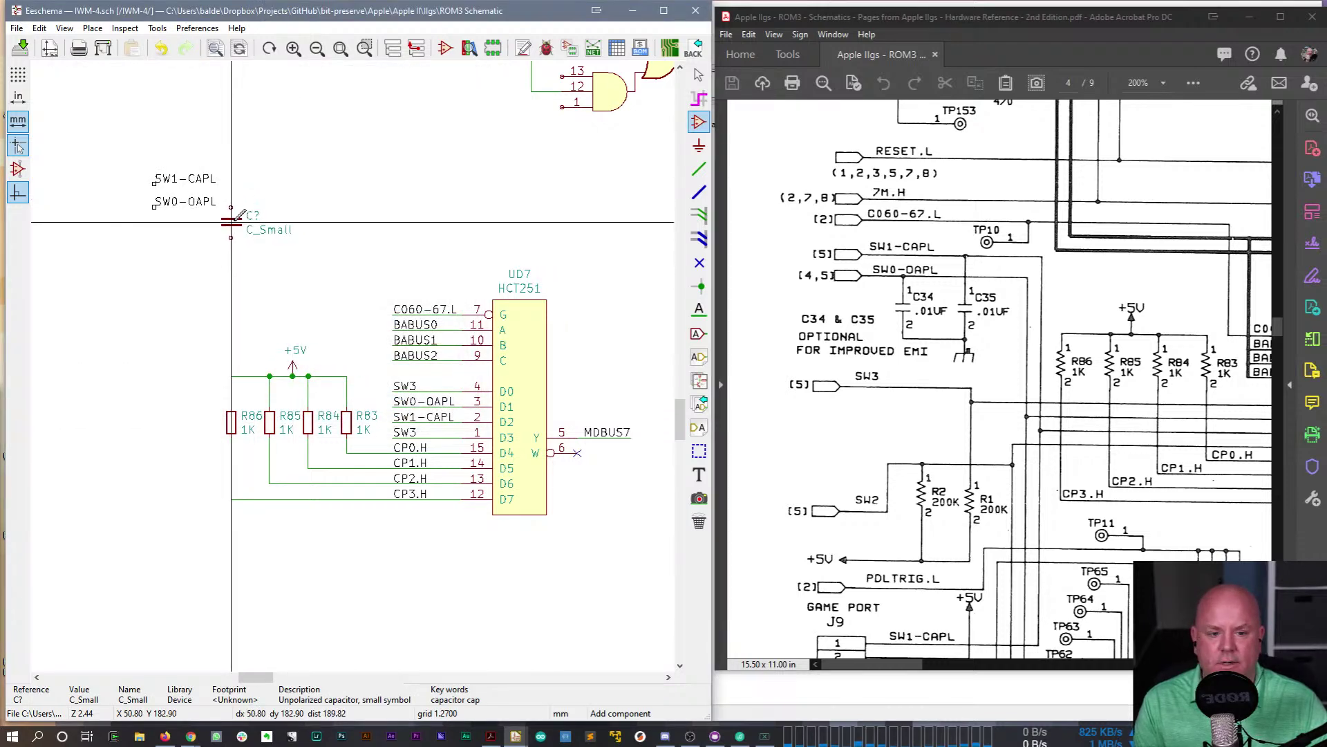
{"action": "left_click", "coordinate": [284, 223]}
{"action": "key", "text": "Escape"}
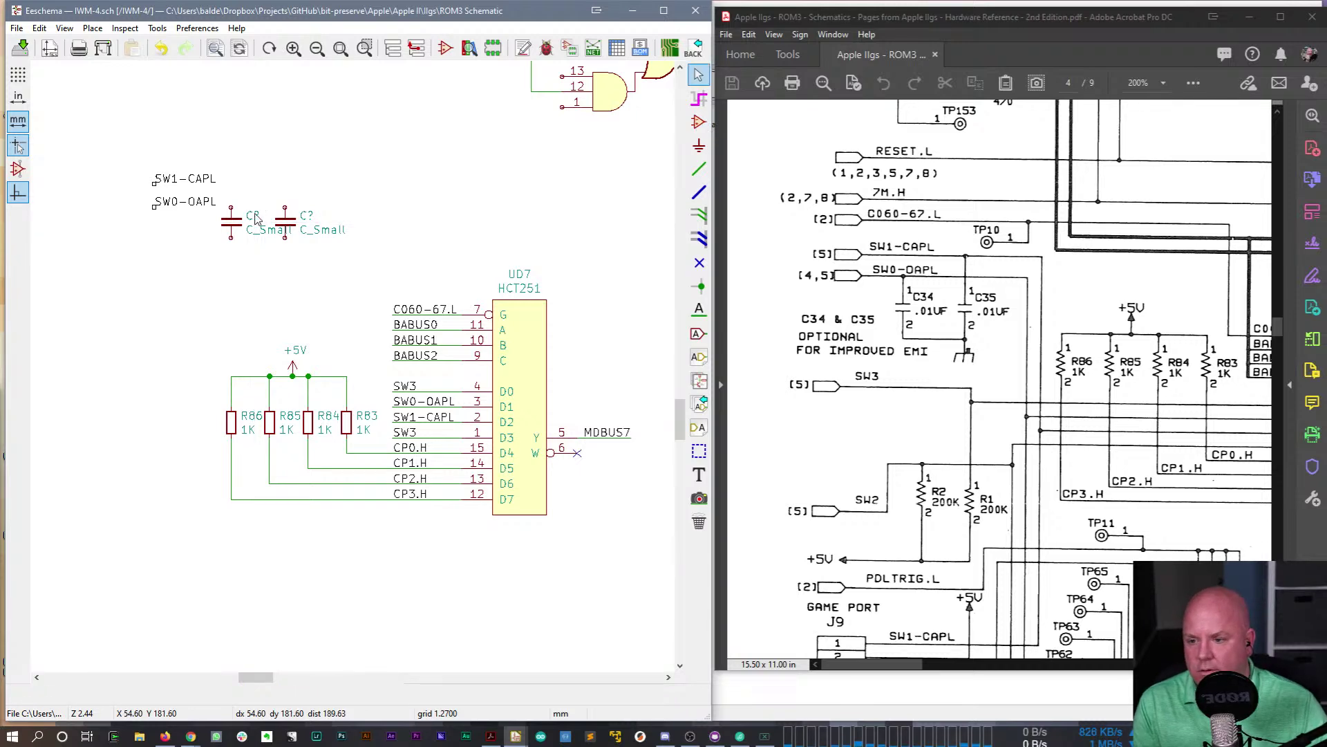
- Set the first capacitor's reference to C34 and value to 0.01u
{"action": "double_click", "coordinate": [254, 218]}
{"action": "type", "text": "34"}
{"action": "key", "text": "Return"}
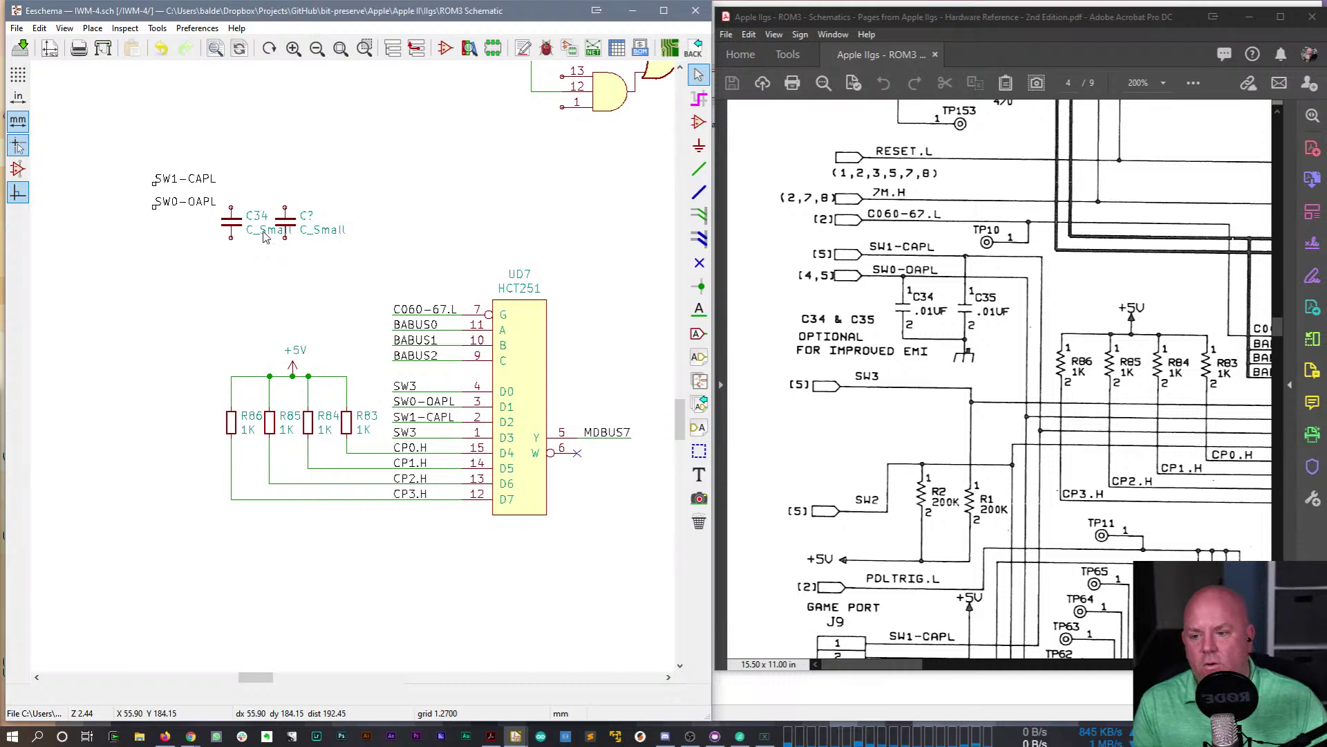
{"action": "double_click", "coordinate": [262, 233]}
{"action": "type", "text": "0.01"}
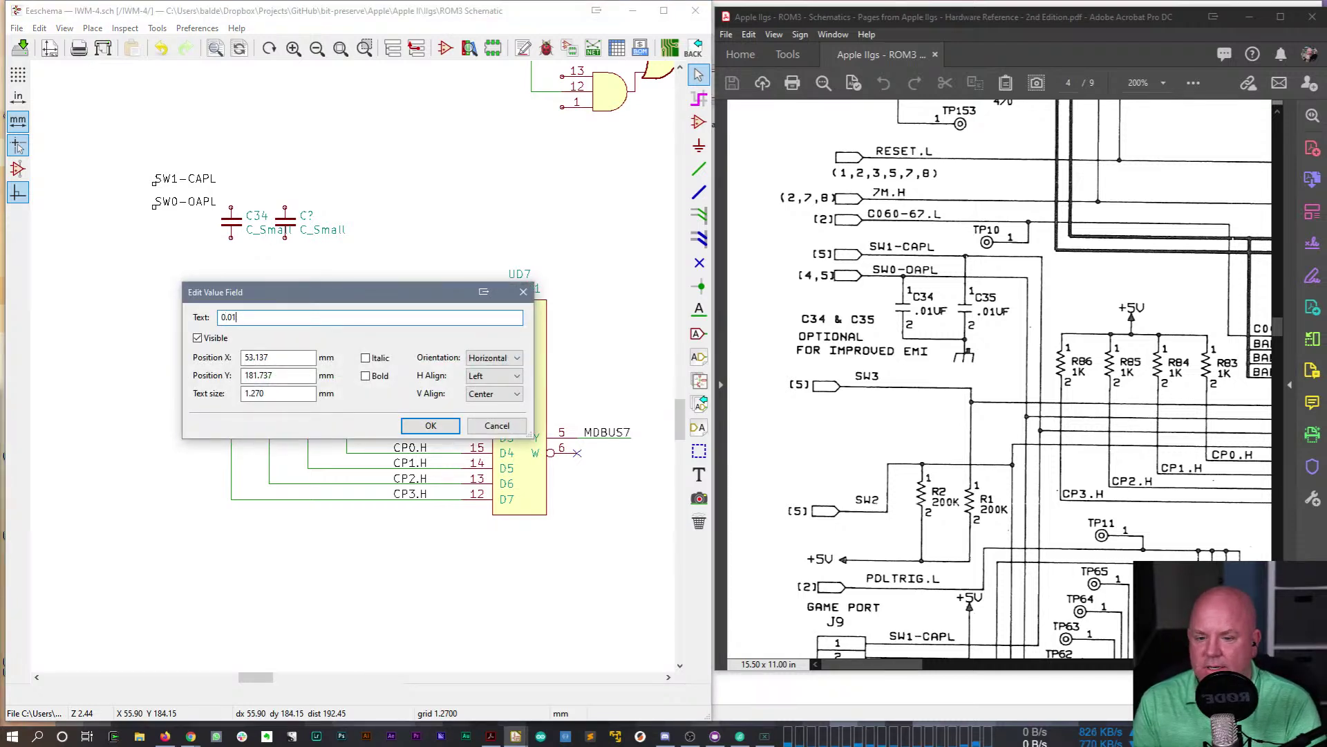
{"action": "type", "text": "u"}
{"action": "key", "text": "Return"}
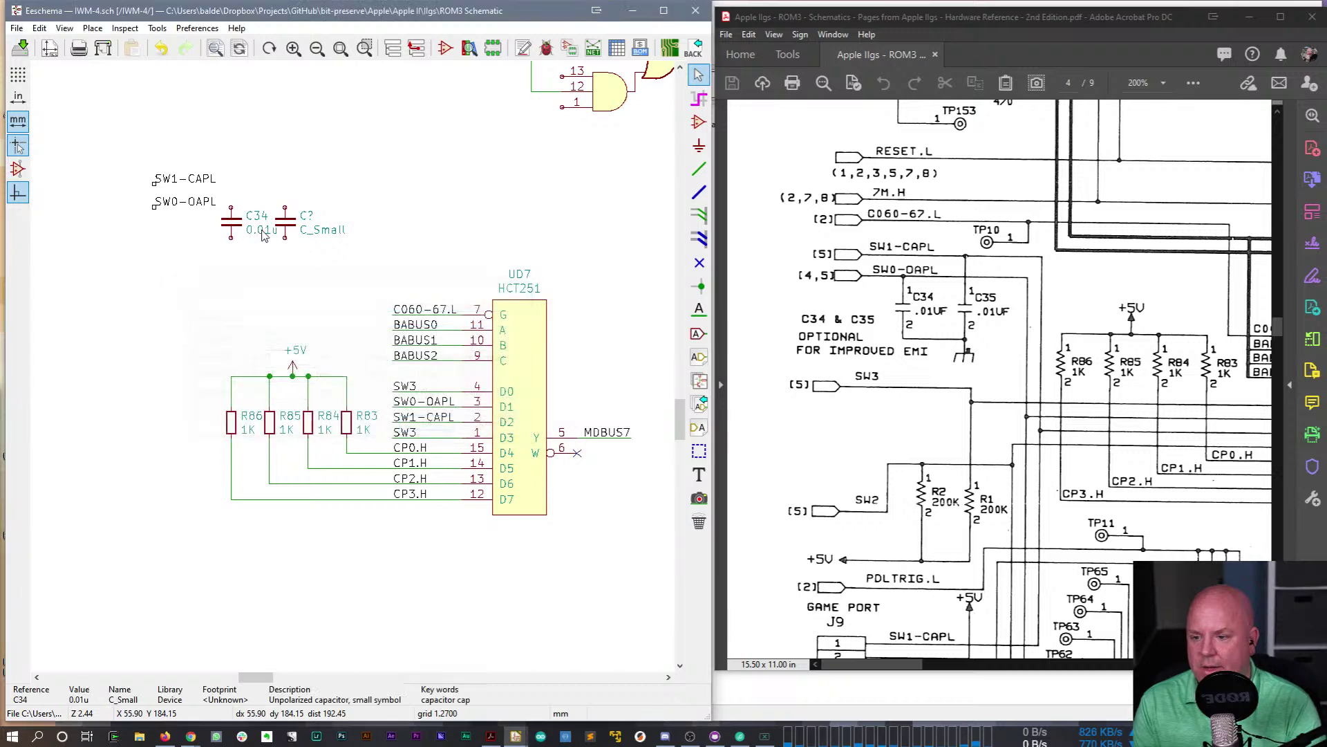
- Make the second capacitor C35 with value .01u and join both lower pins
{"action": "left_click_drag", "start_coordinate": [289, 228], "coordinate": [296, 228]}
{"action": "double_click", "coordinate": [314, 218]}
{"action": "type", "text": "CC35"}
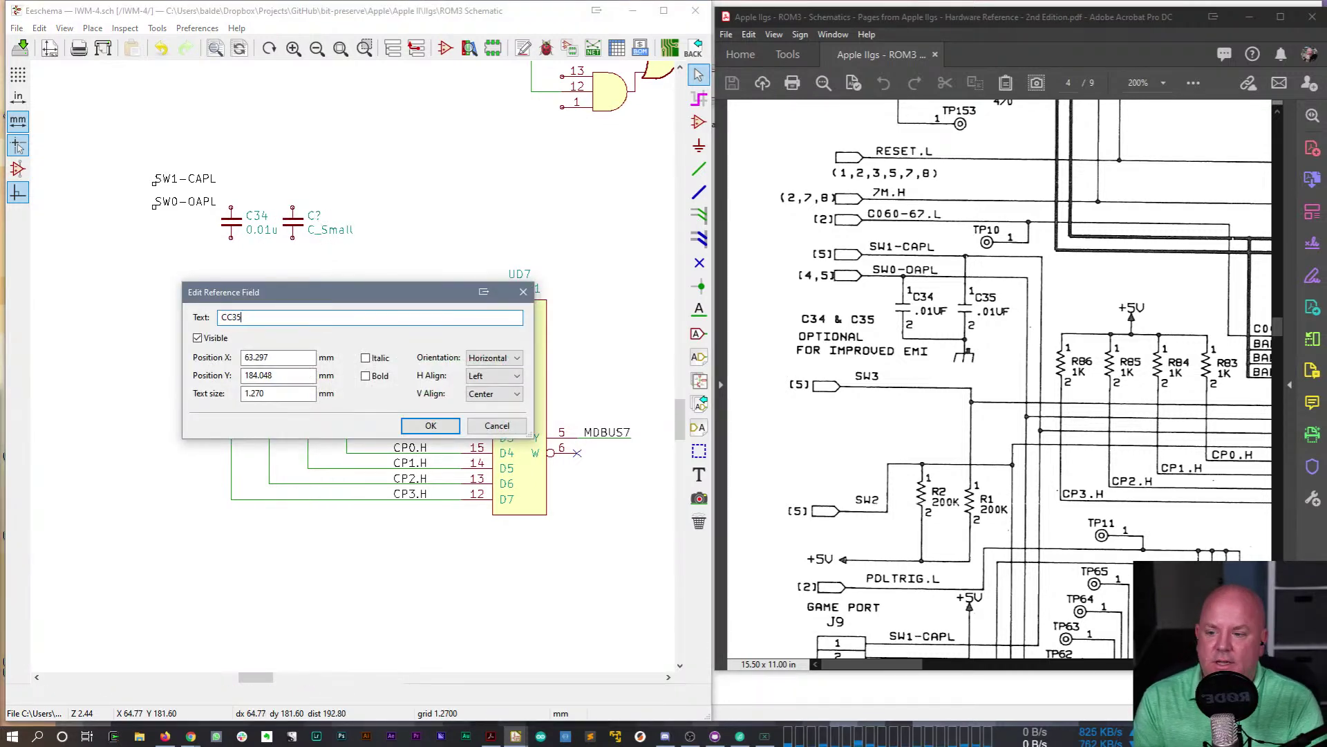
{"action": "key", "text": "Return"}
{"action": "double_click", "coordinate": [316, 219]}
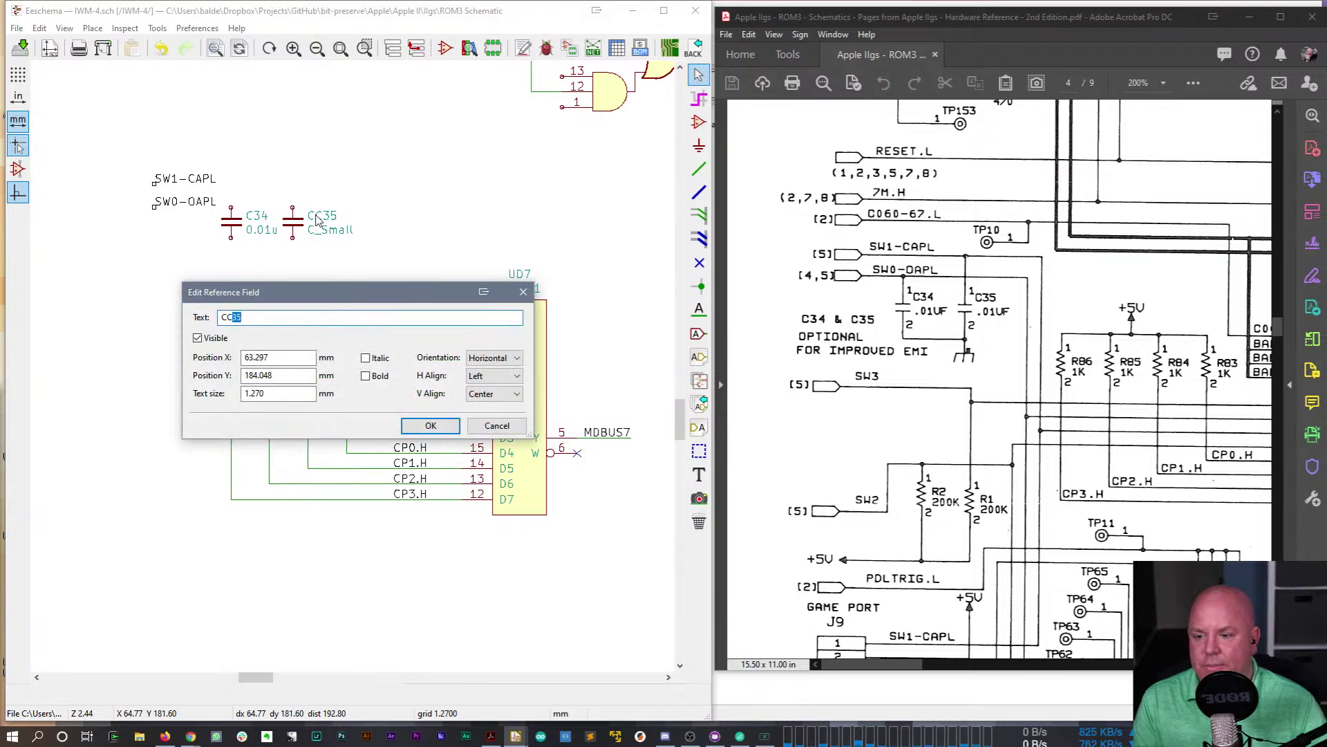
{"action": "key", "text": "Left"}
{"action": "key", "text": "BackSpace"}
{"action": "key", "text": "Return"}
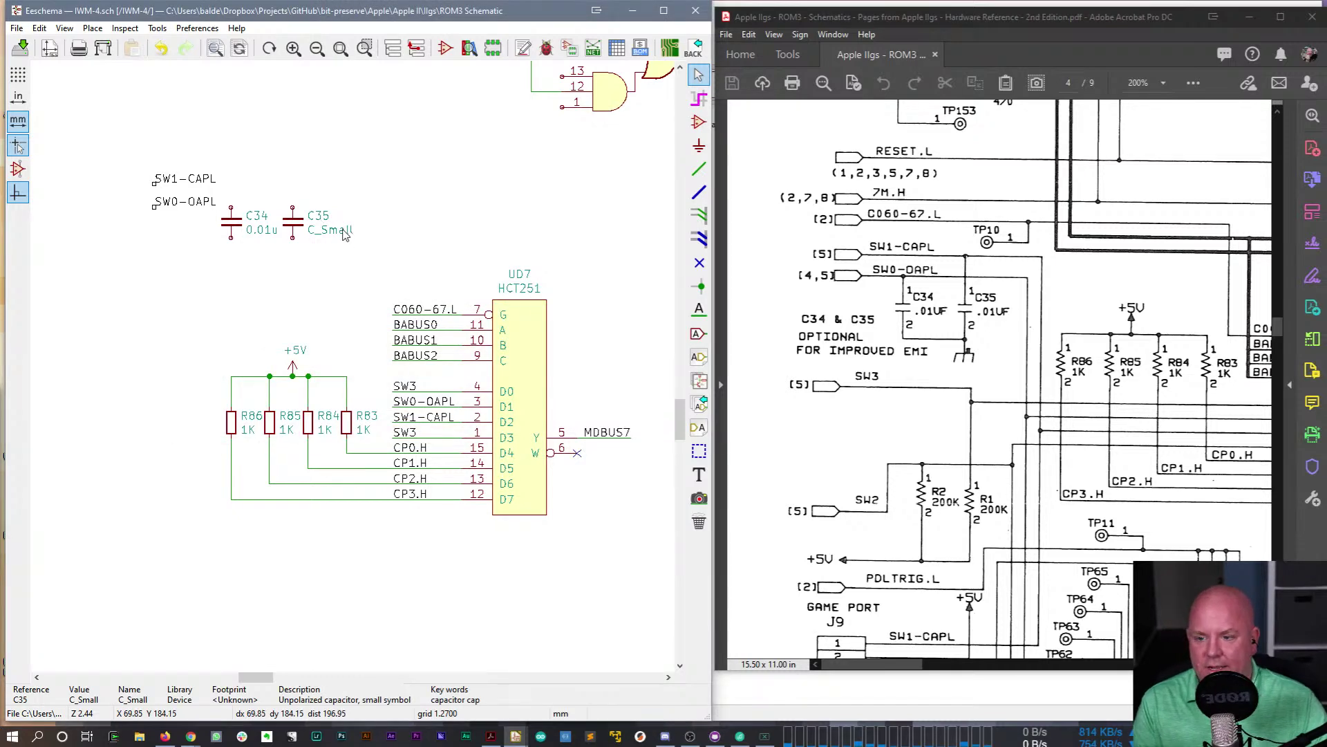
{"action": "double_click", "coordinate": [337, 235]}
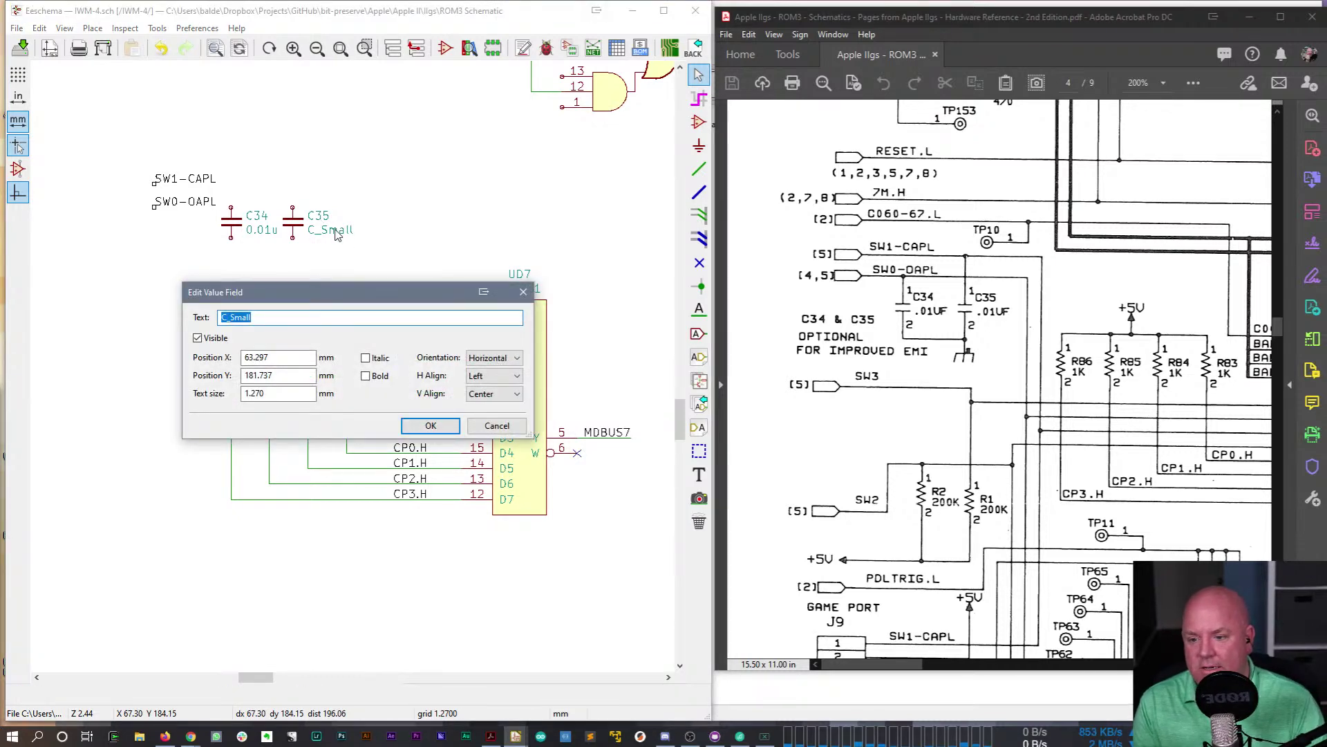
{"action": "type", "text": ".01u"}
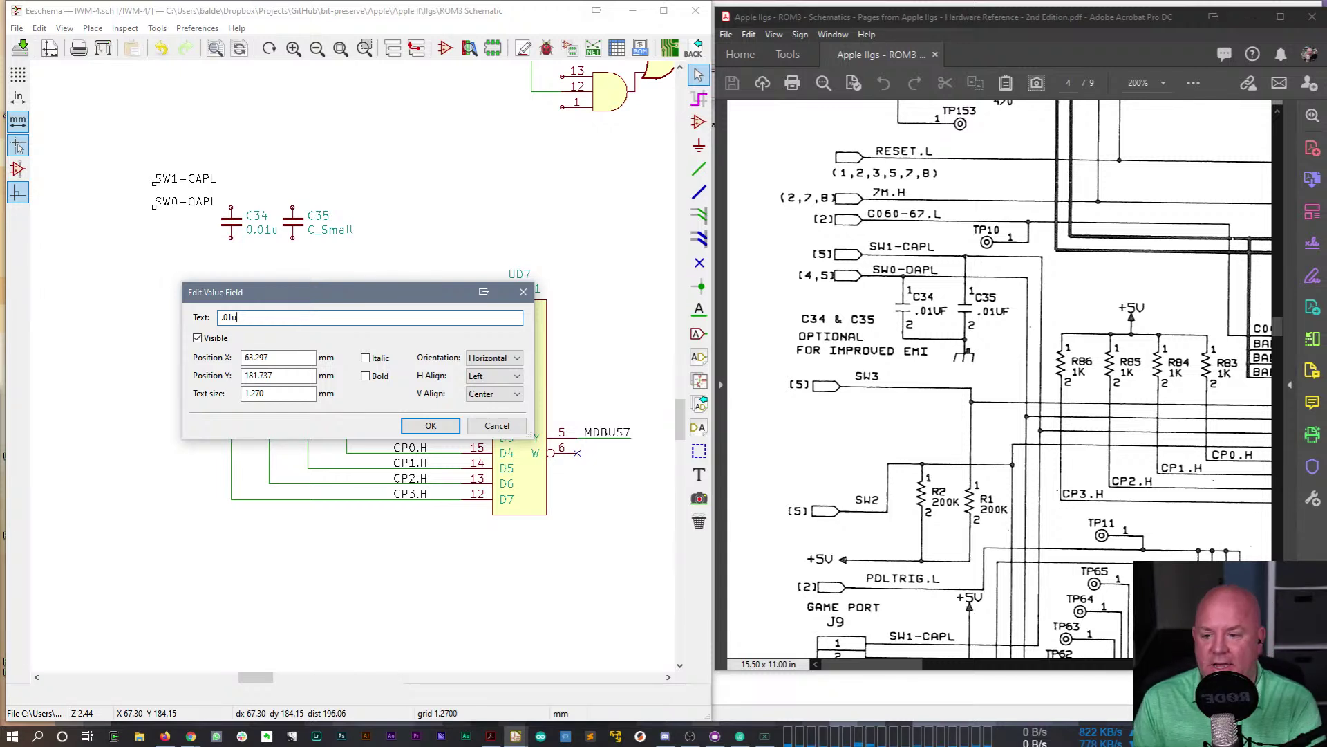
{"action": "key", "text": "Return"}
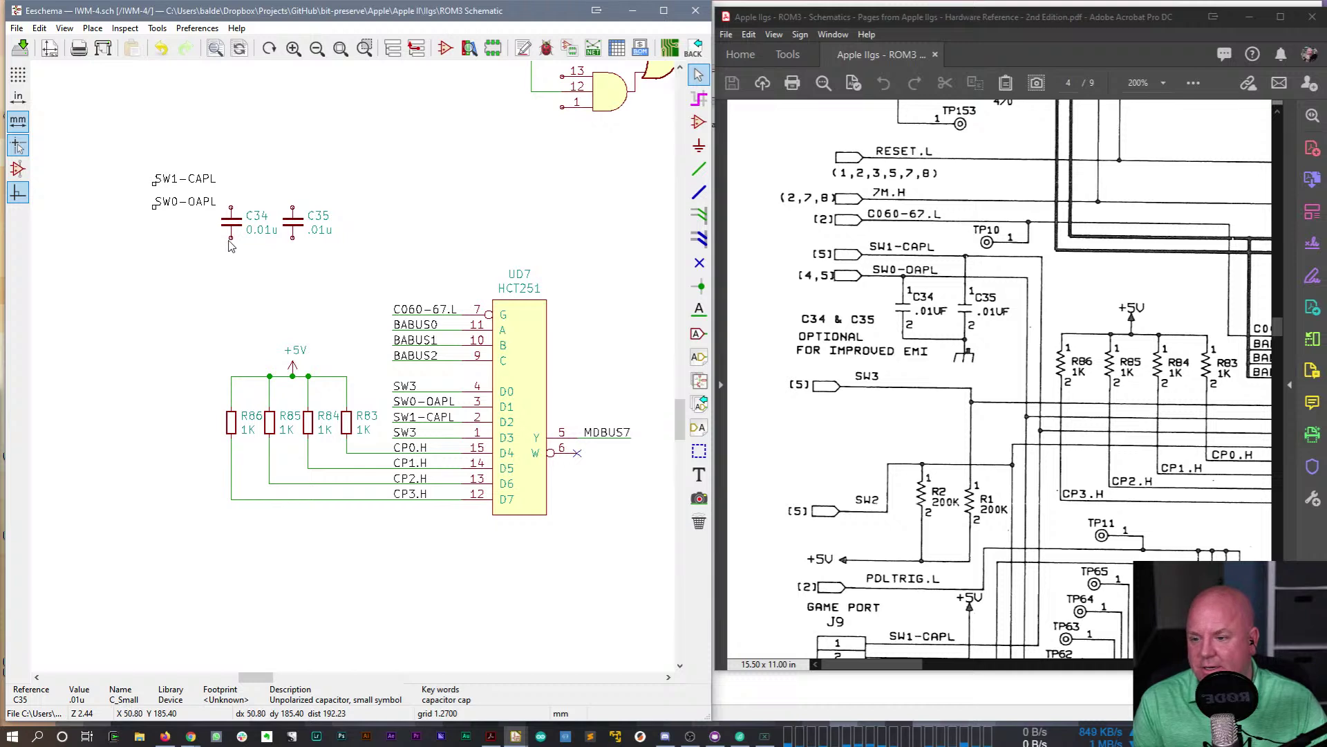
{"action": "key", "text": "w"}
{"action": "left_click", "coordinate": [292, 240]}
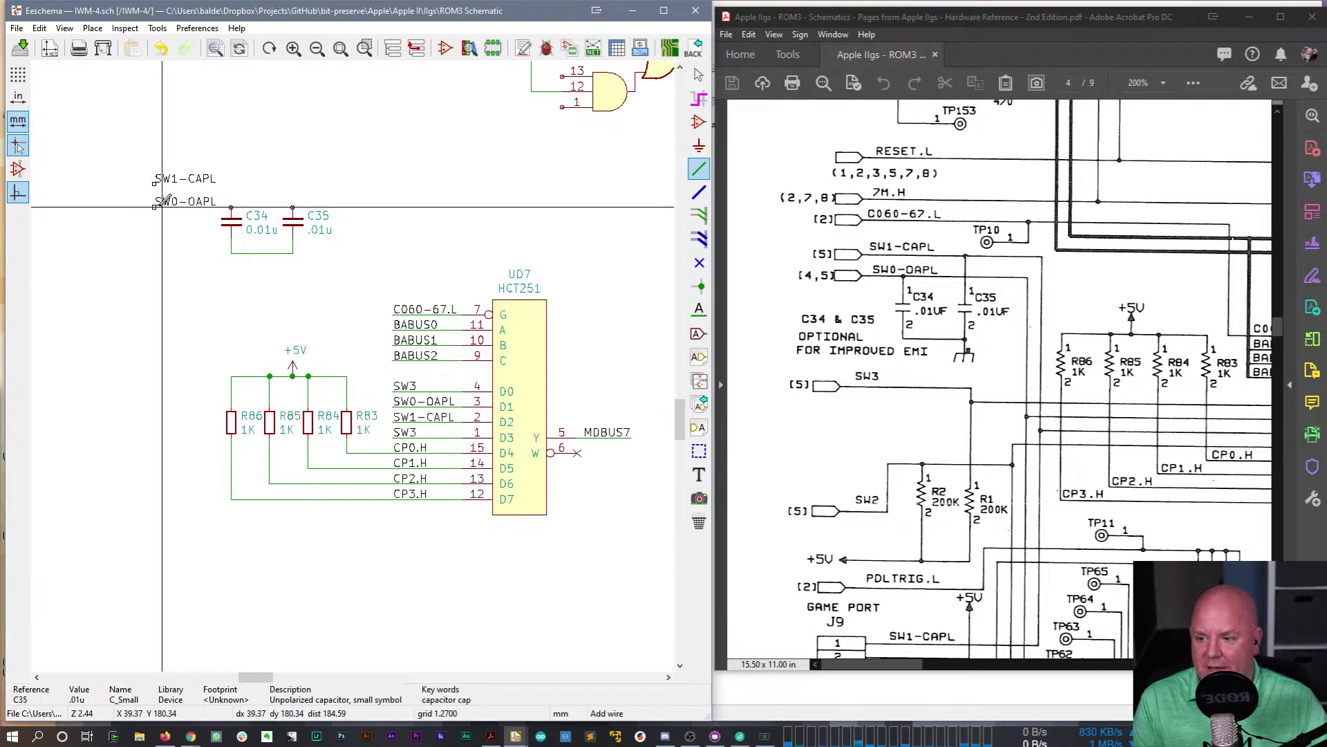
- Wire the SW1-CAPL label to C35's upper pin
{"action": "left_click", "coordinate": [155, 183]}
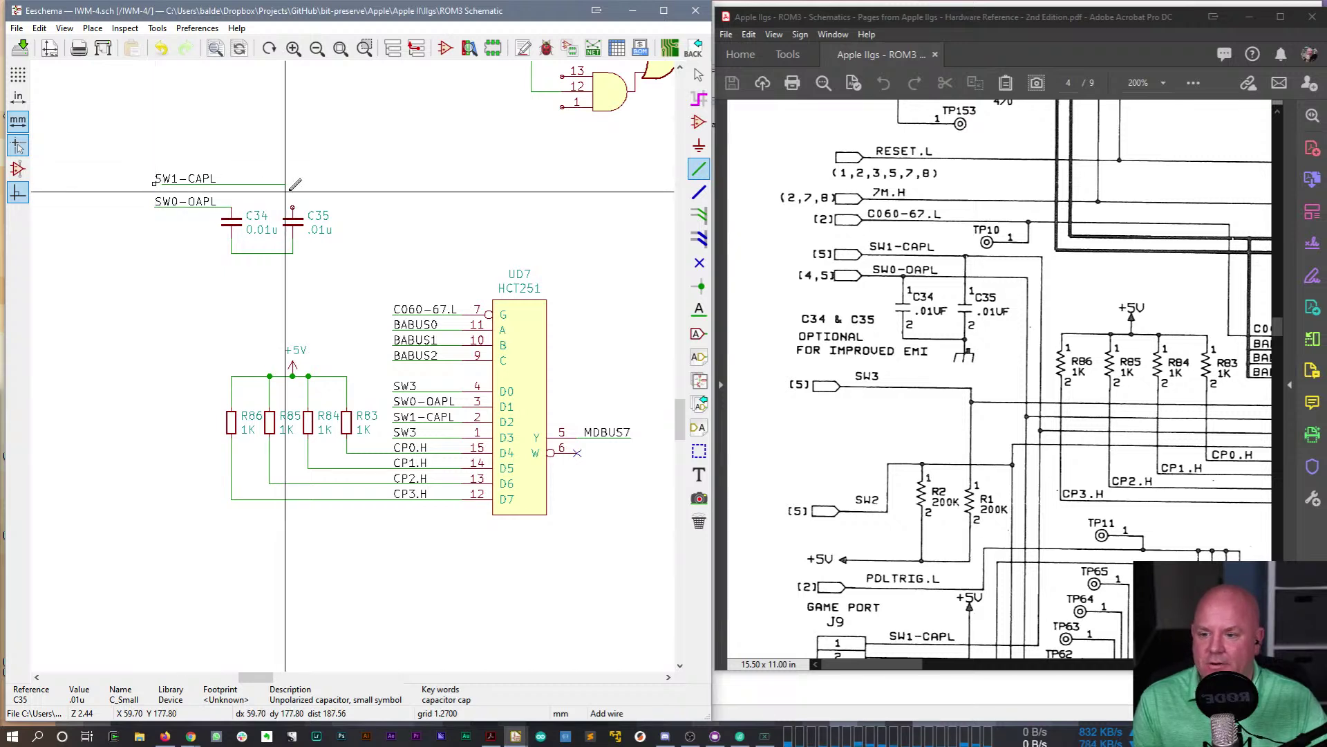
{"action": "left_click", "coordinate": [292, 208]}
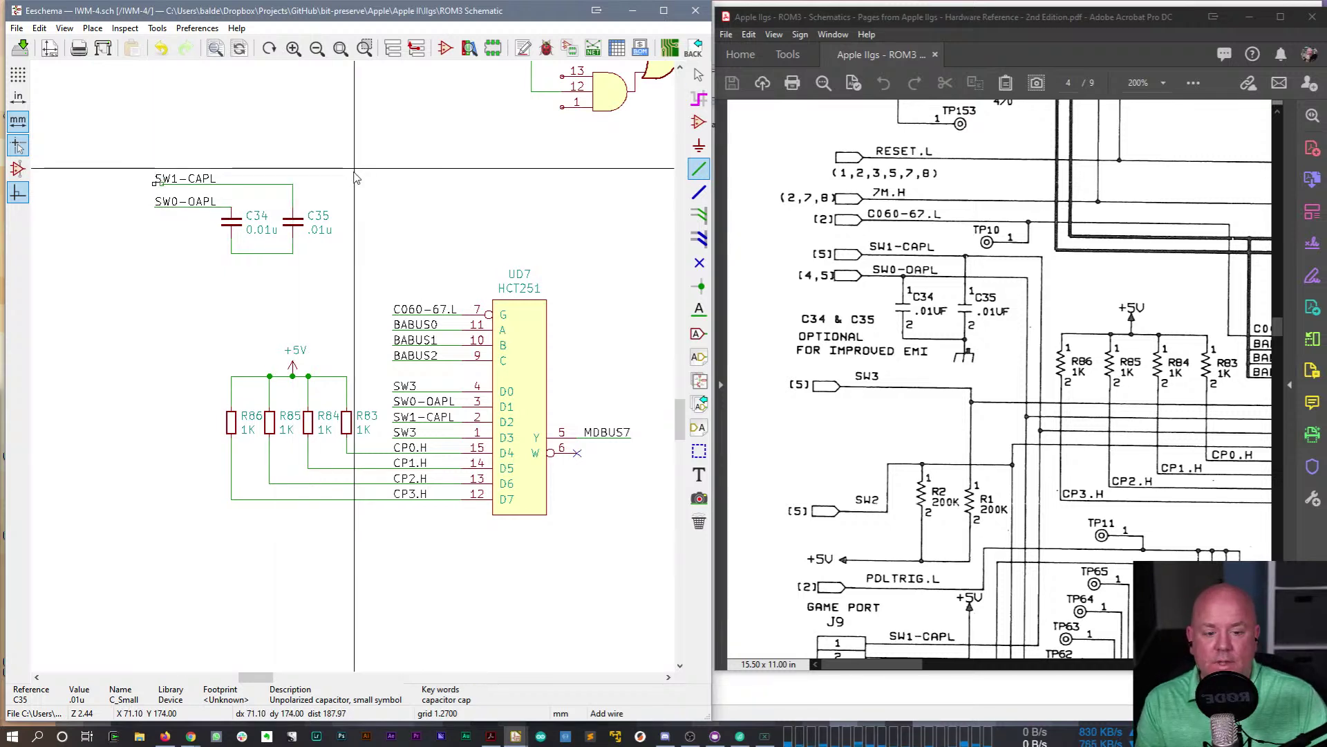
{"action": "key", "text": "Escape"}
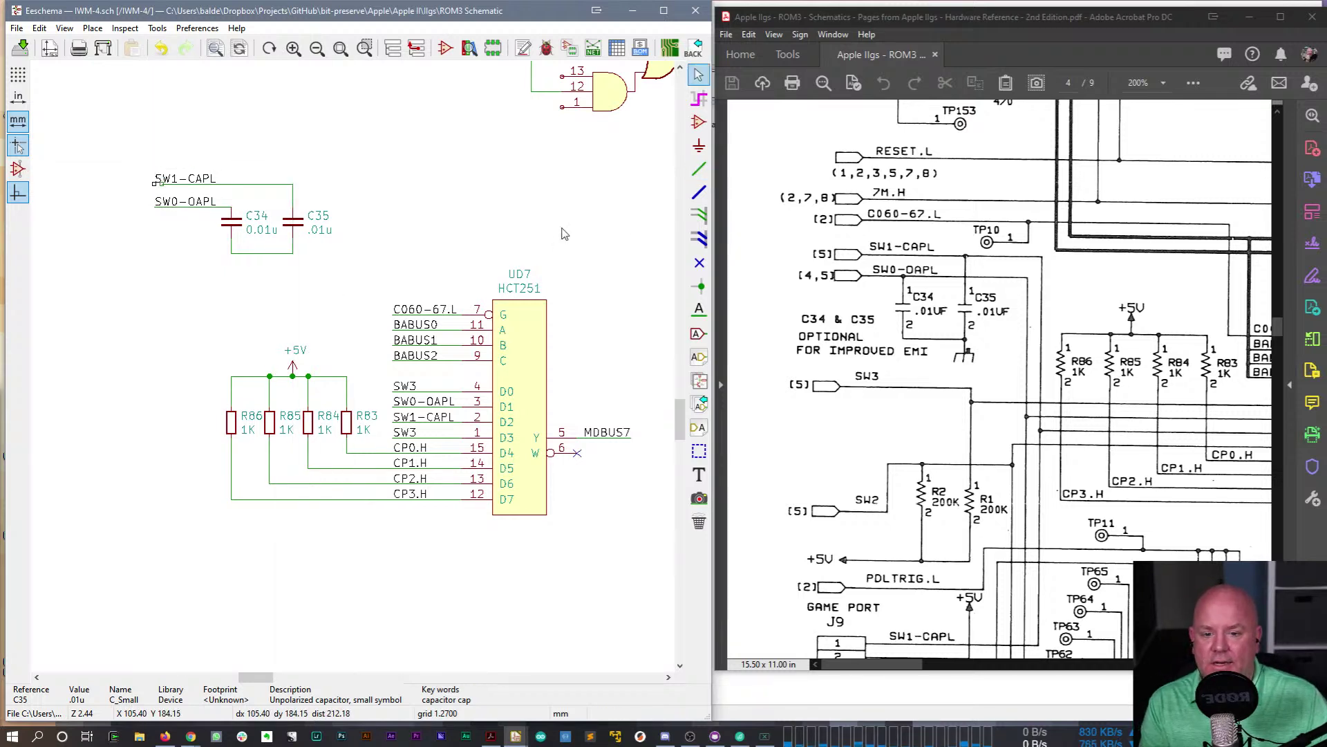
- Place a GNDPWR symbol on the capacitors' bottom wire and hide its name label
{"action": "left_click", "coordinate": [698, 146]}
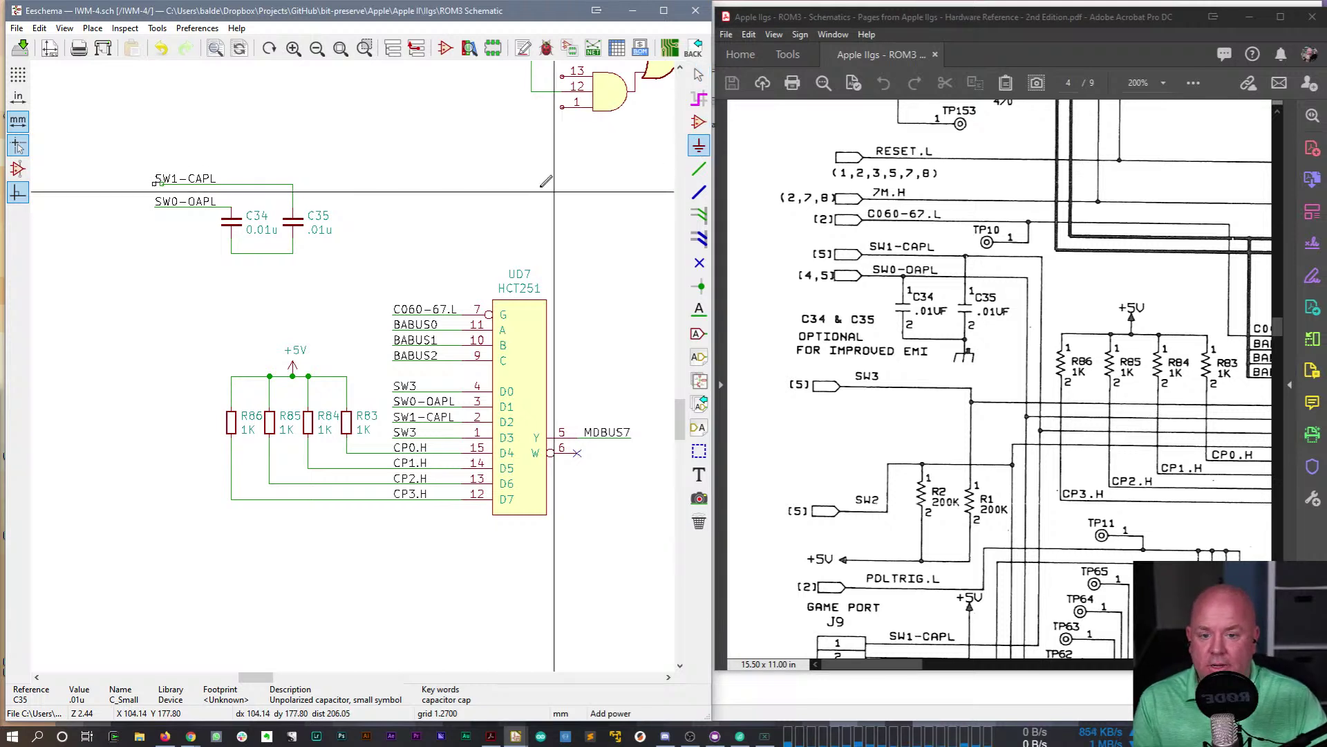
{"action": "left_click", "coordinate": [296, 250]}
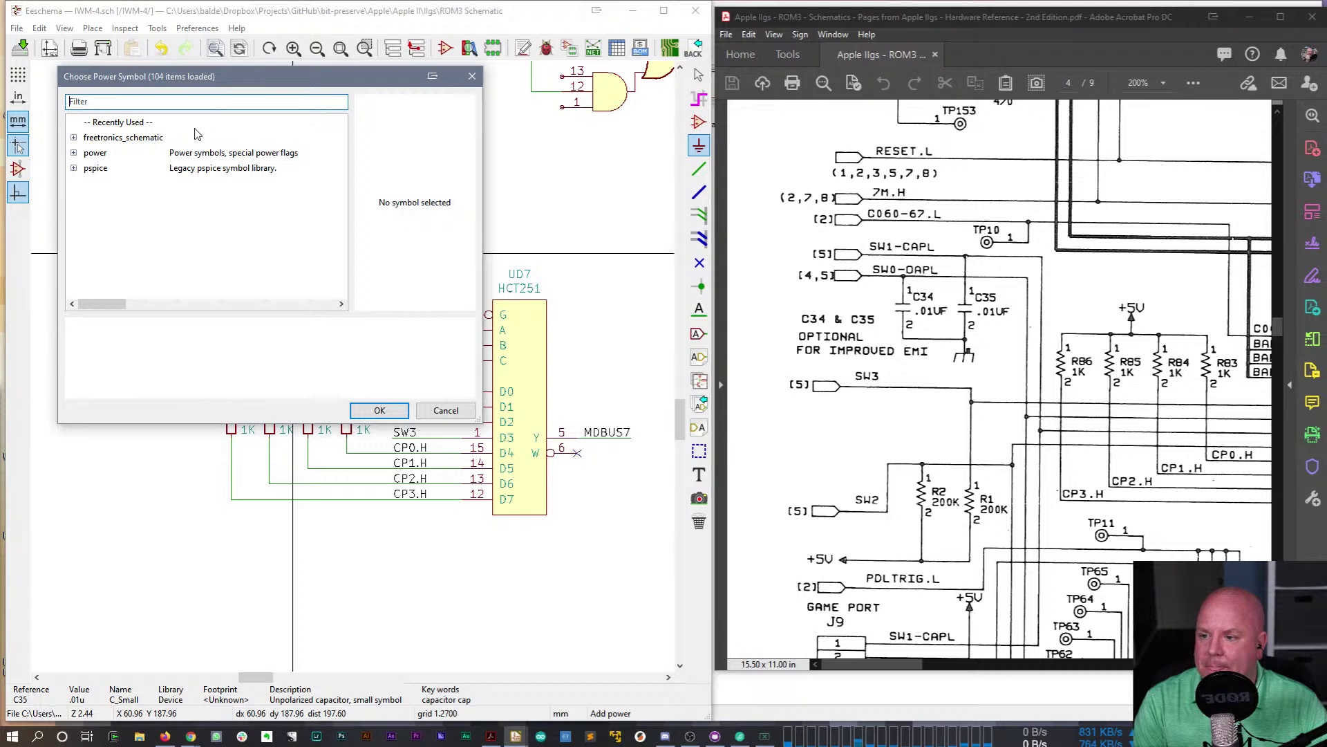
{"action": "left_click_drag", "start_coordinate": [192, 82], "coordinate": [227, 110]}
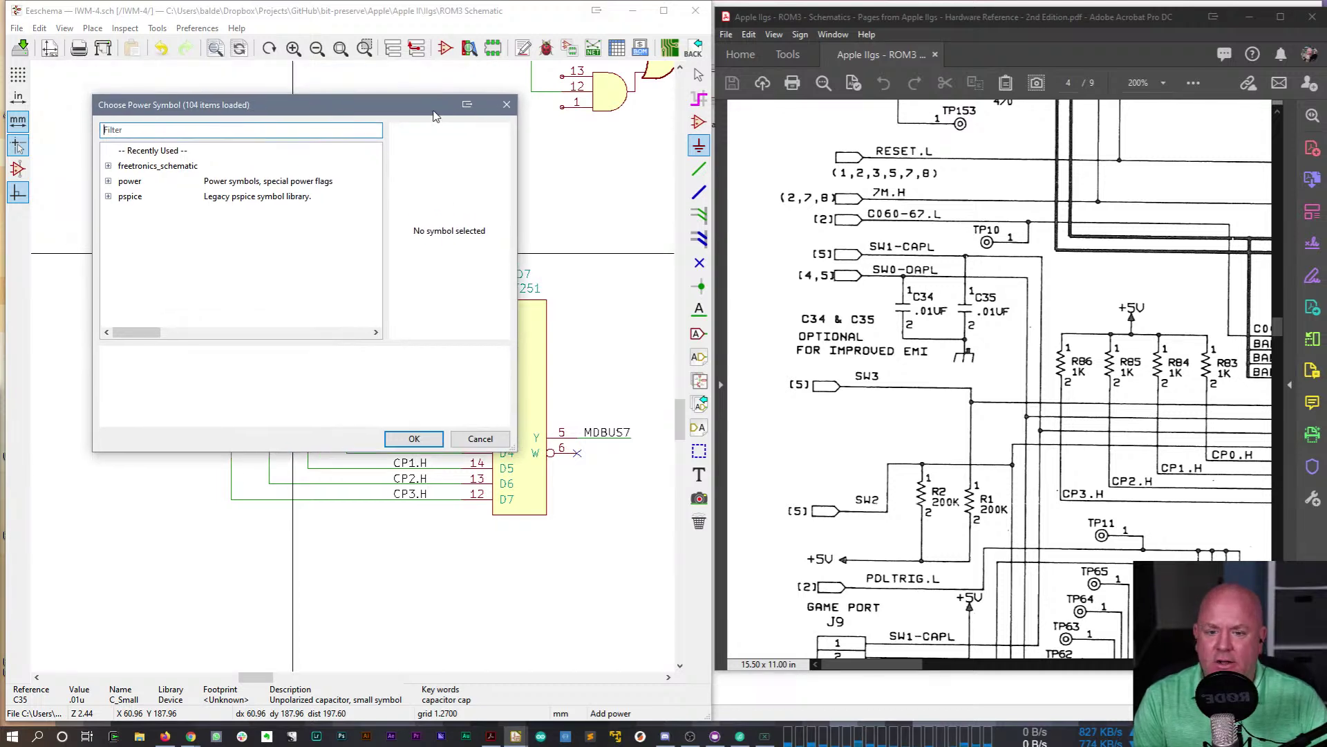
{"action": "left_click", "coordinate": [124, 135]}
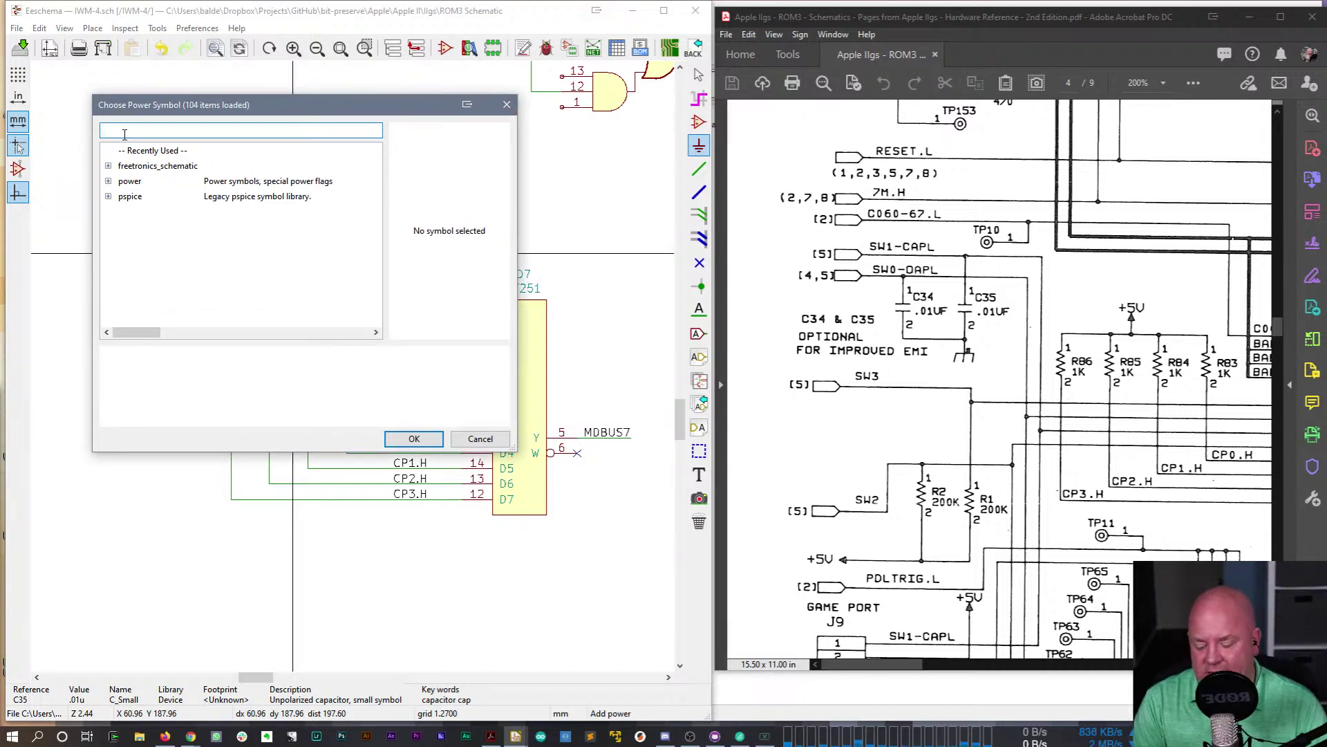
{"action": "type", "text": "GND"}
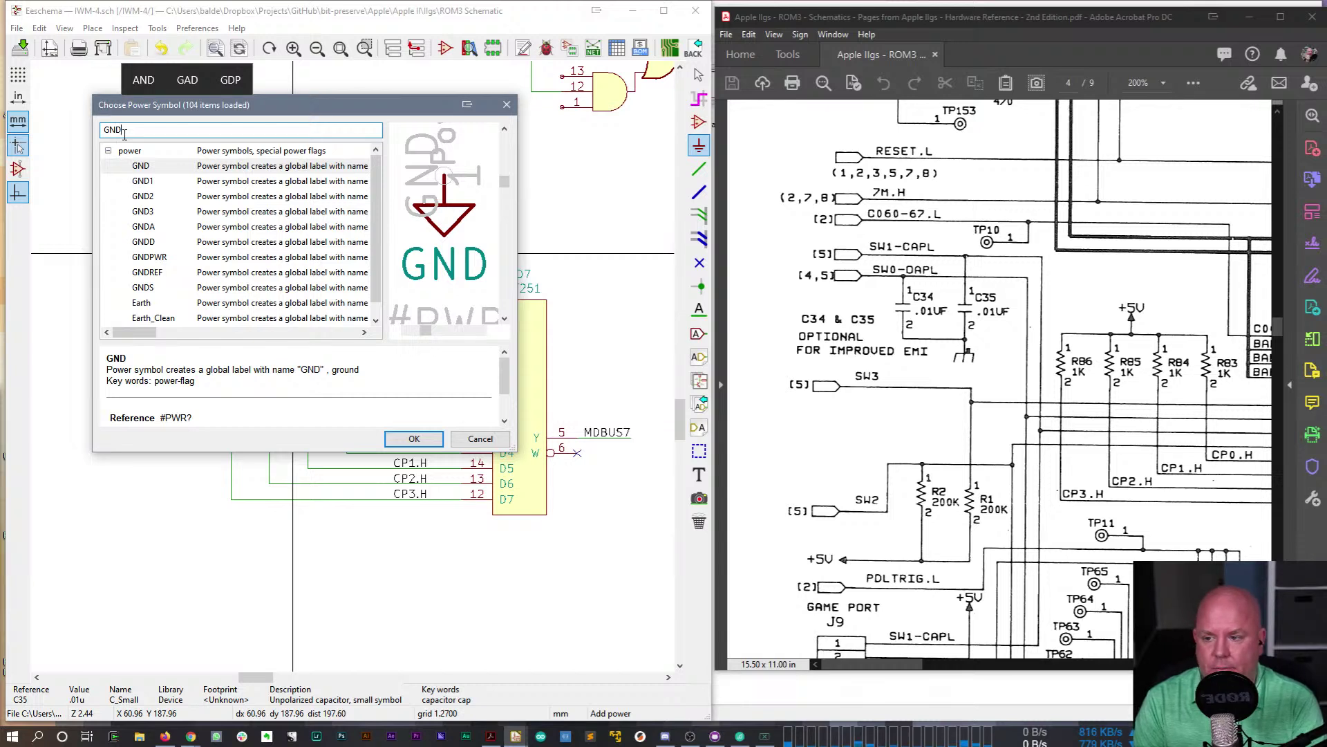
{"action": "type", "text": "PWF"}
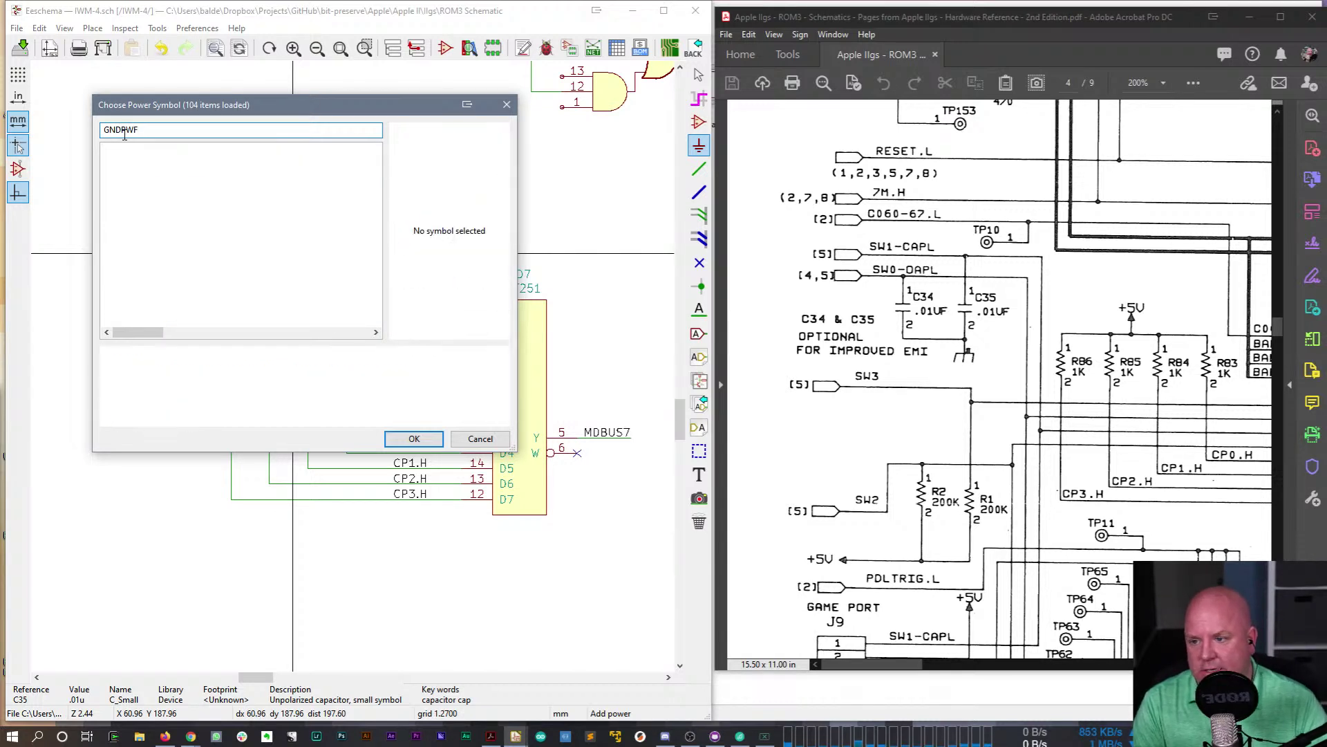
{"action": "key", "text": "BackSpace"}
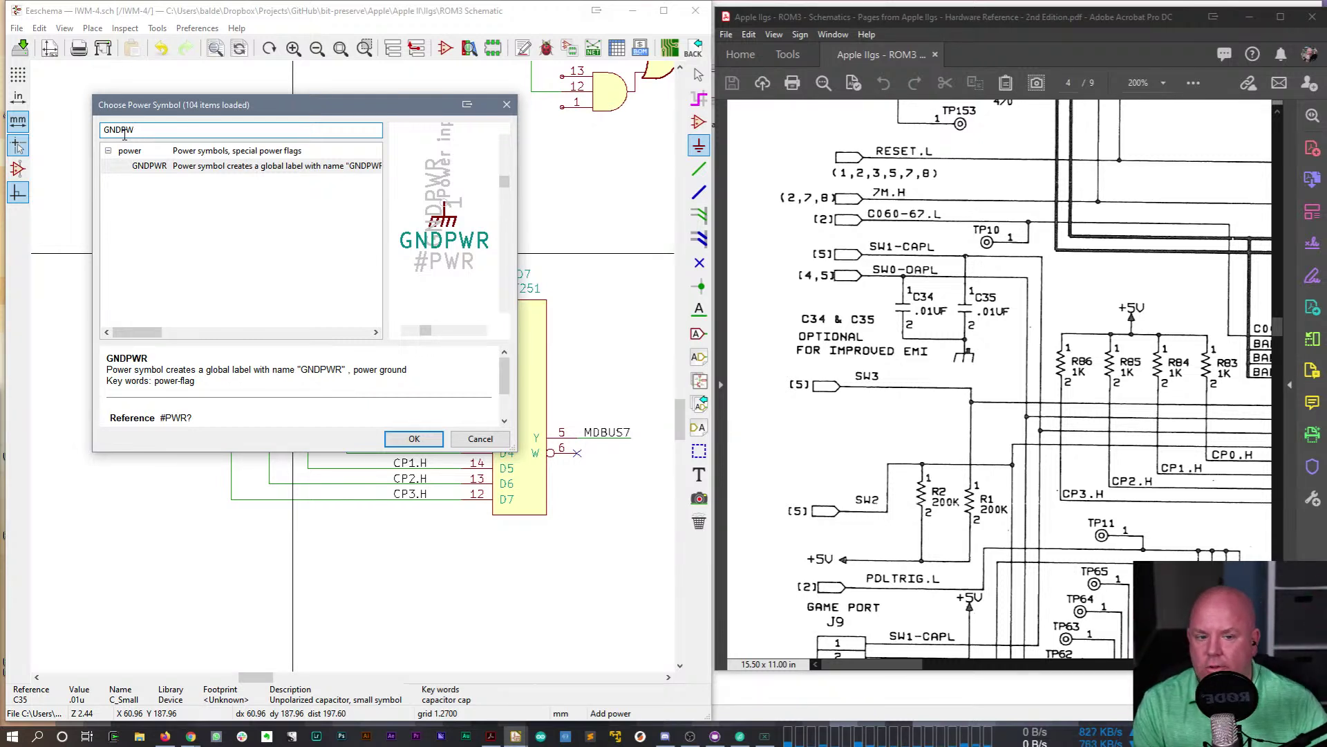
{"action": "double_click", "coordinate": [152, 167]}
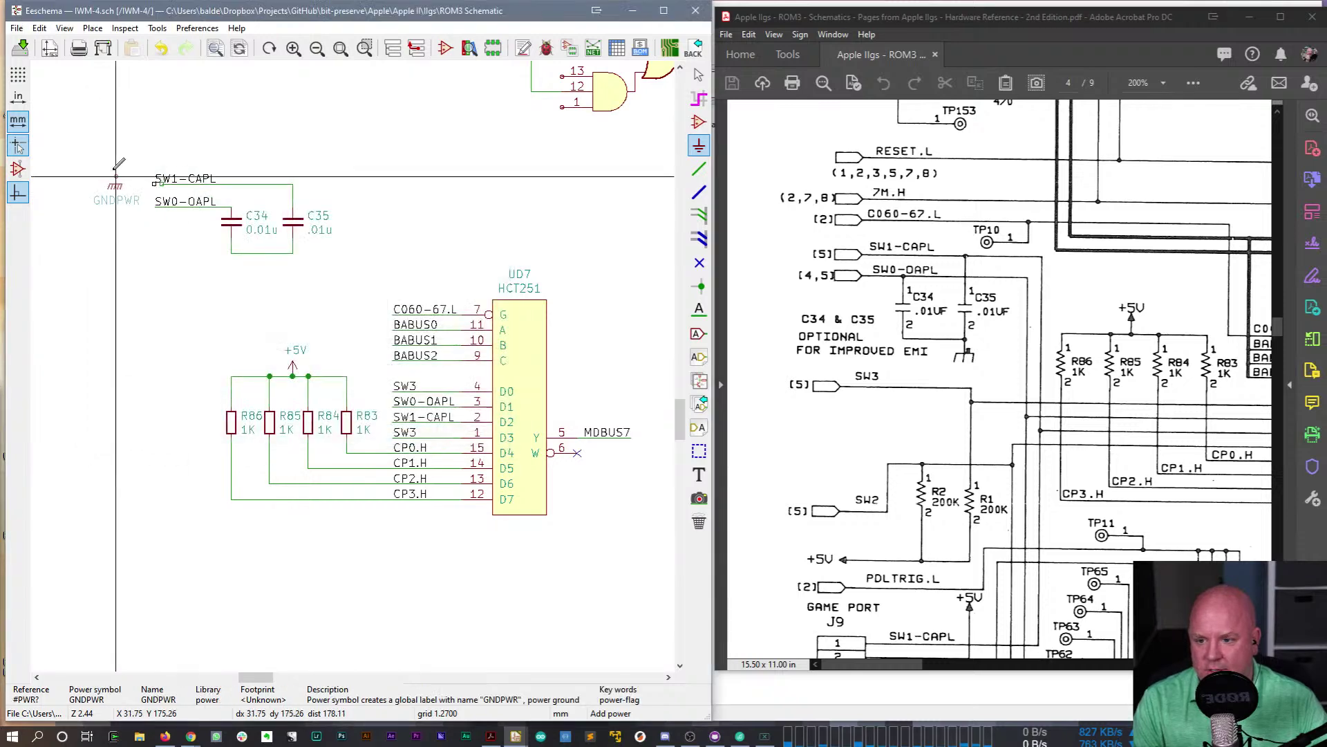
{"action": "left_click", "coordinate": [261, 254]}
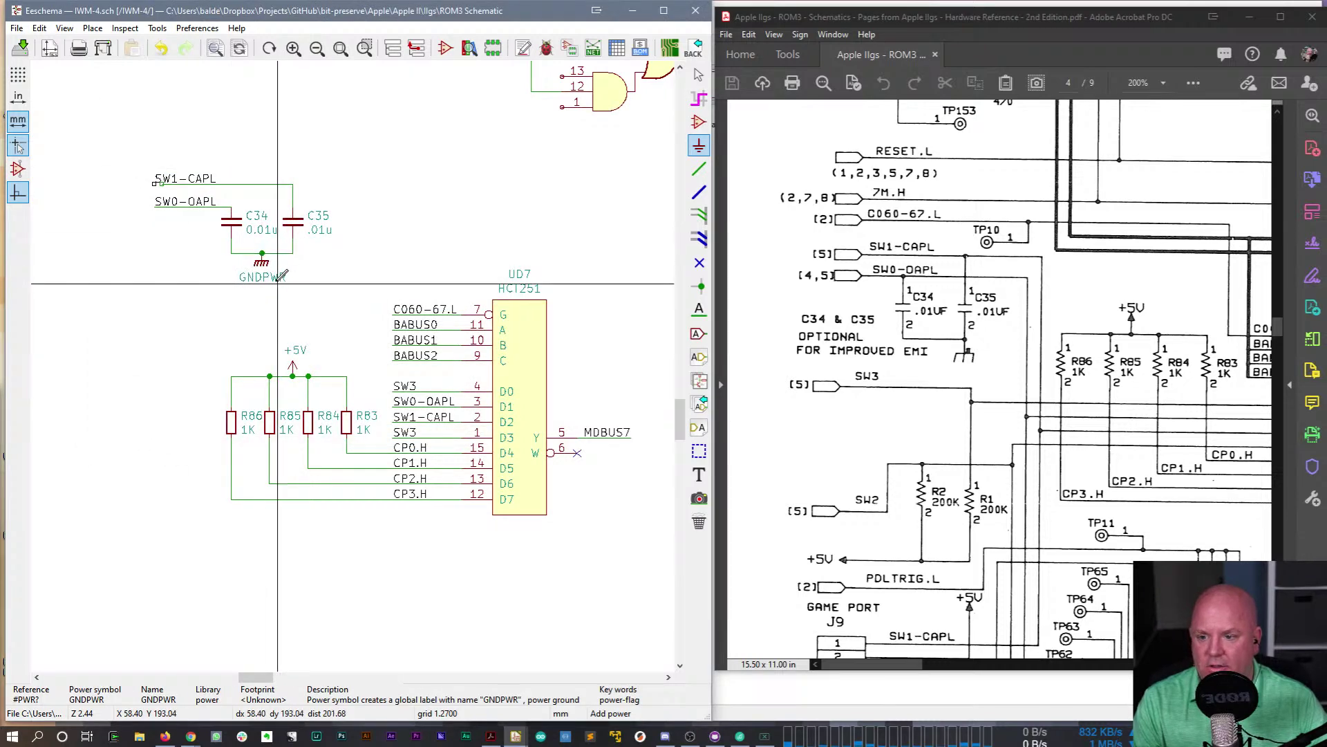
{"action": "key", "text": "Escape"}
{"action": "double_click", "coordinate": [275, 281]}
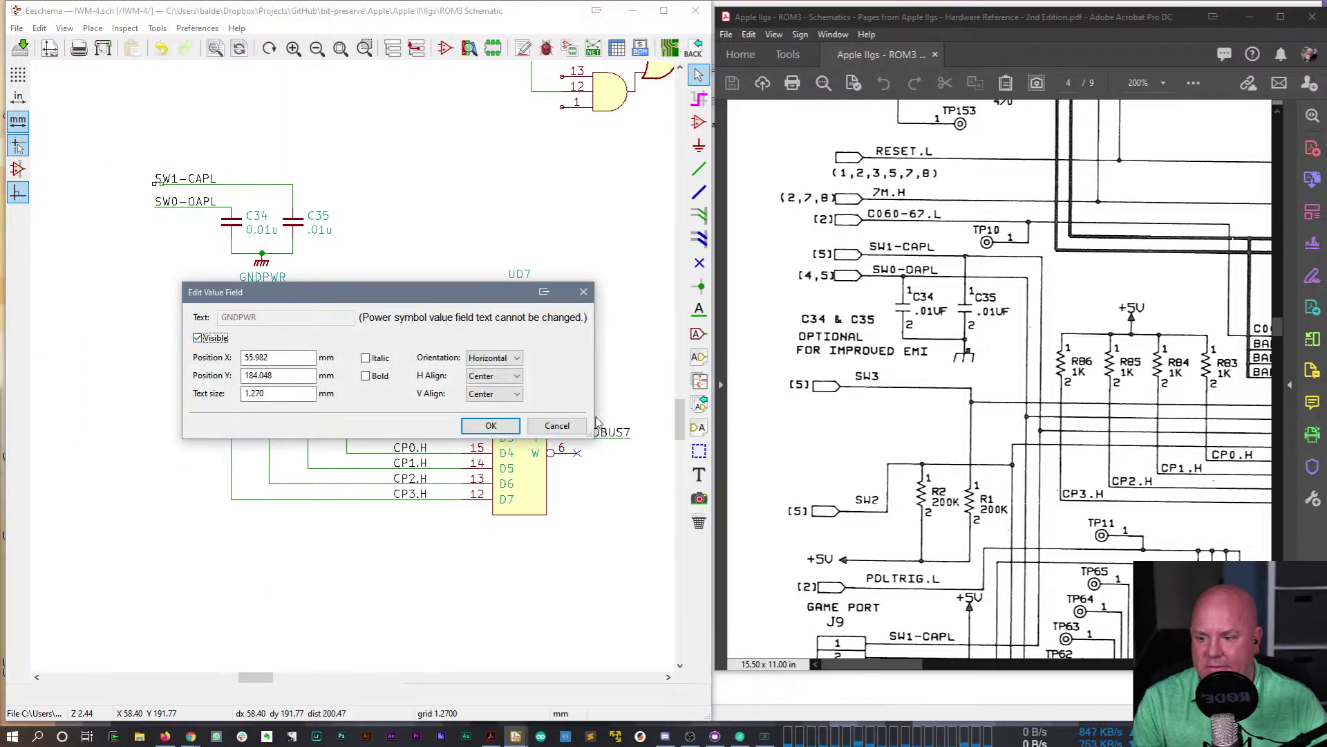
{"action": "left_click", "coordinate": [207, 338]}
{"action": "left_click", "coordinate": [493, 426]}
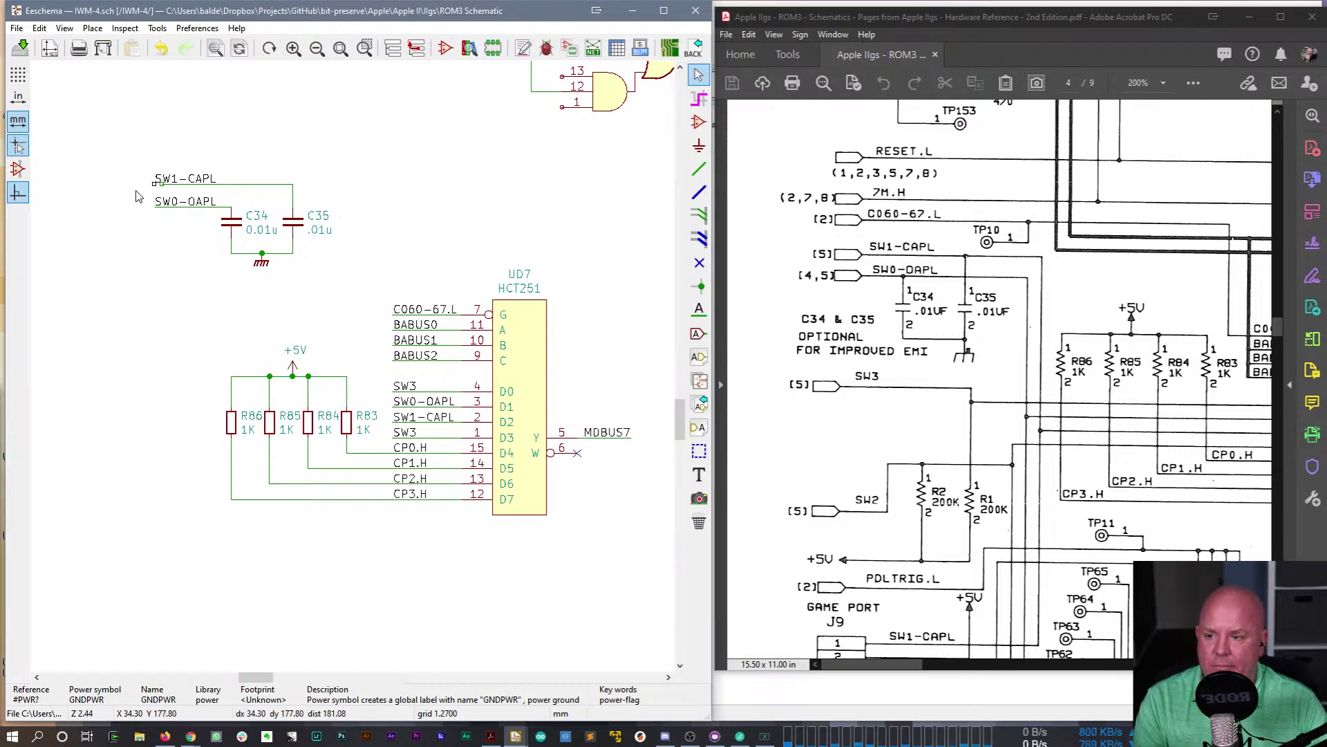
{"action": "key", "text": "w"}
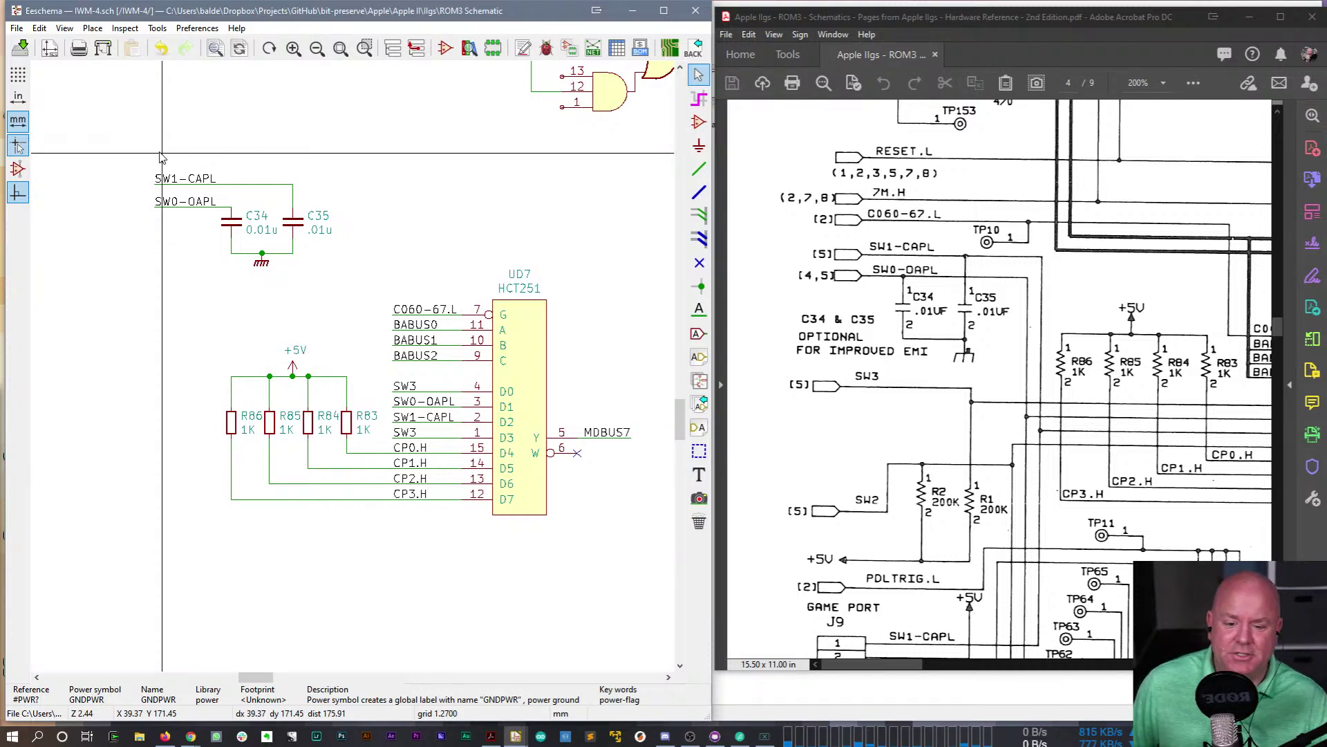
{"action": "left_click", "coordinate": [701, 310]}
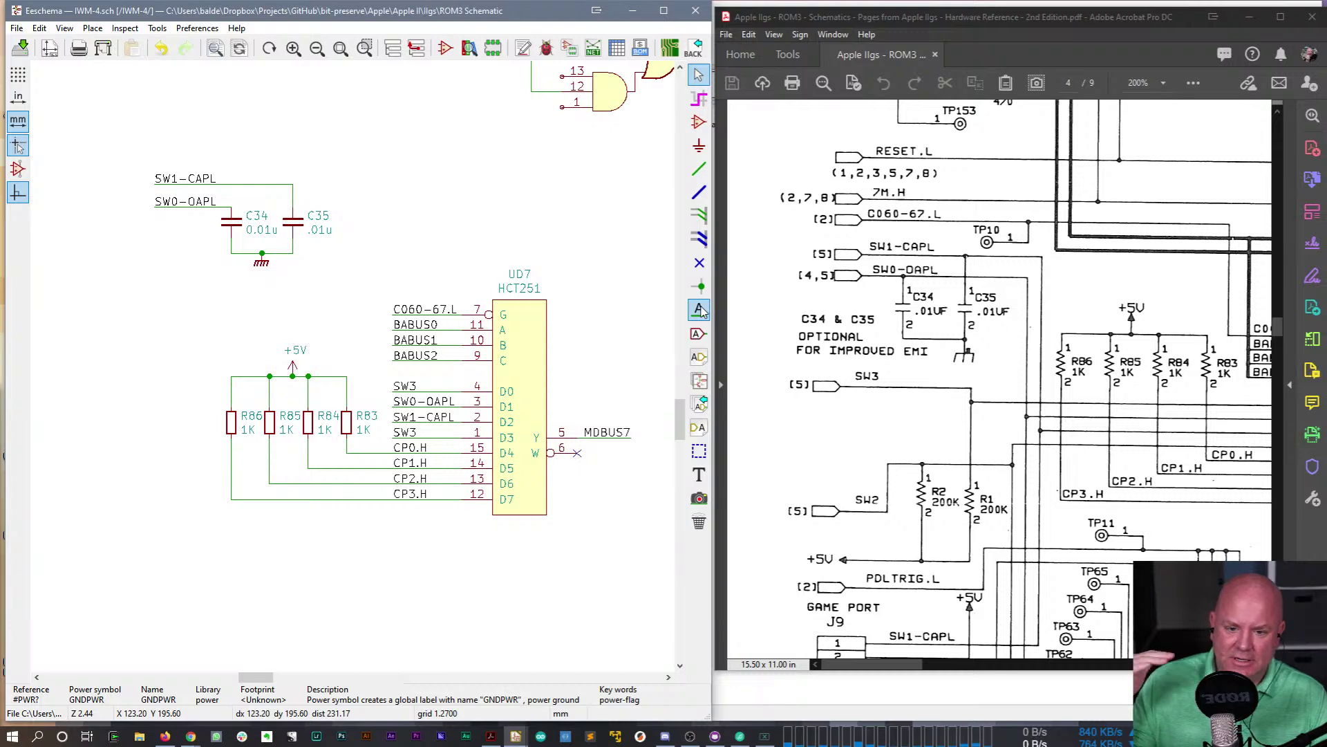
{"action": "left_click", "coordinate": [699, 334]}
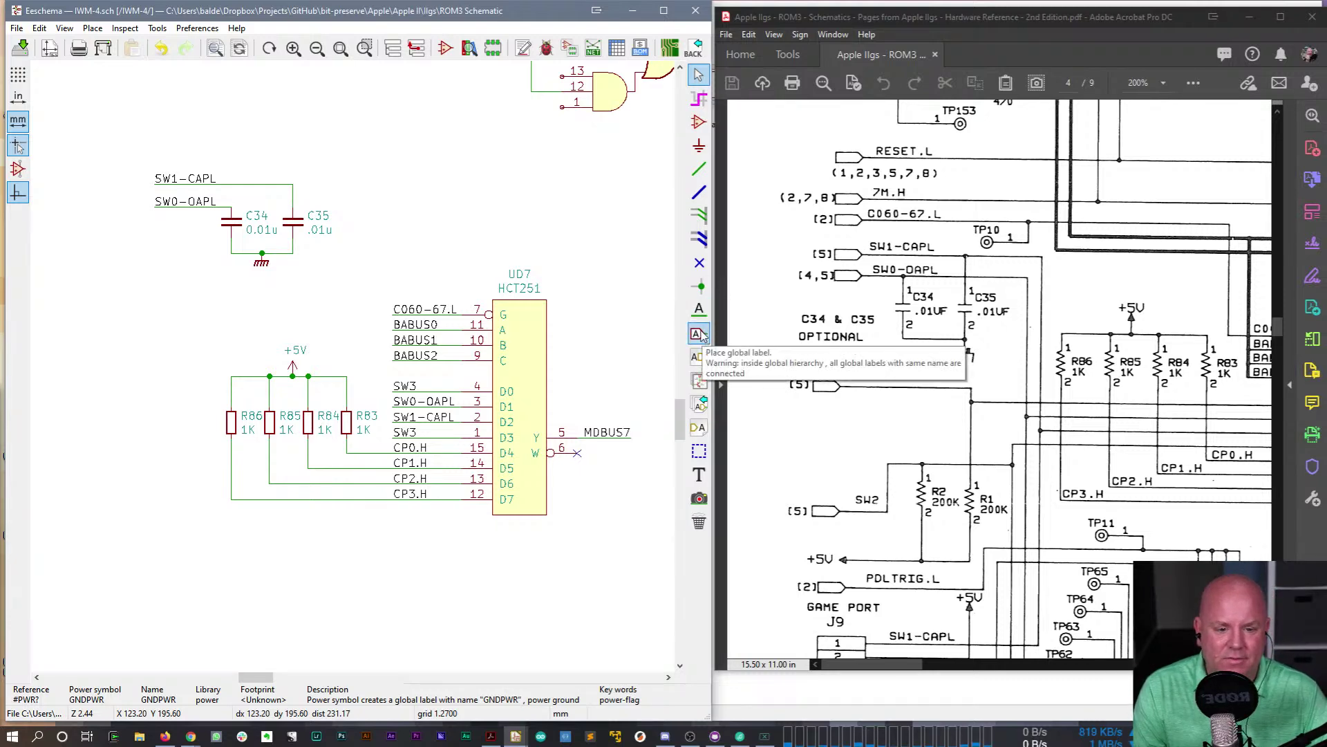
- Add the note 'C34 & C35 Optional / For Impoved EMI' just left of C34
{"action": "left_click", "coordinate": [699, 474]}
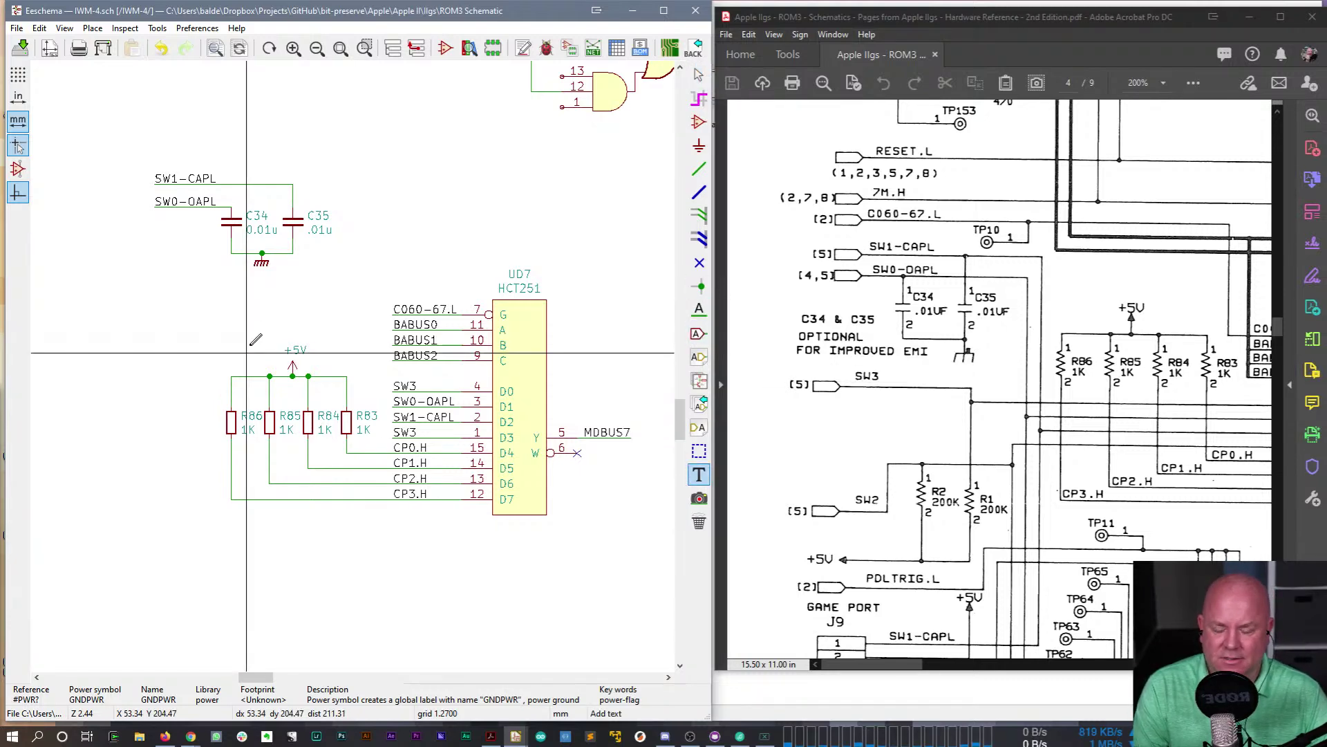
{"action": "left_click", "coordinate": [178, 269]}
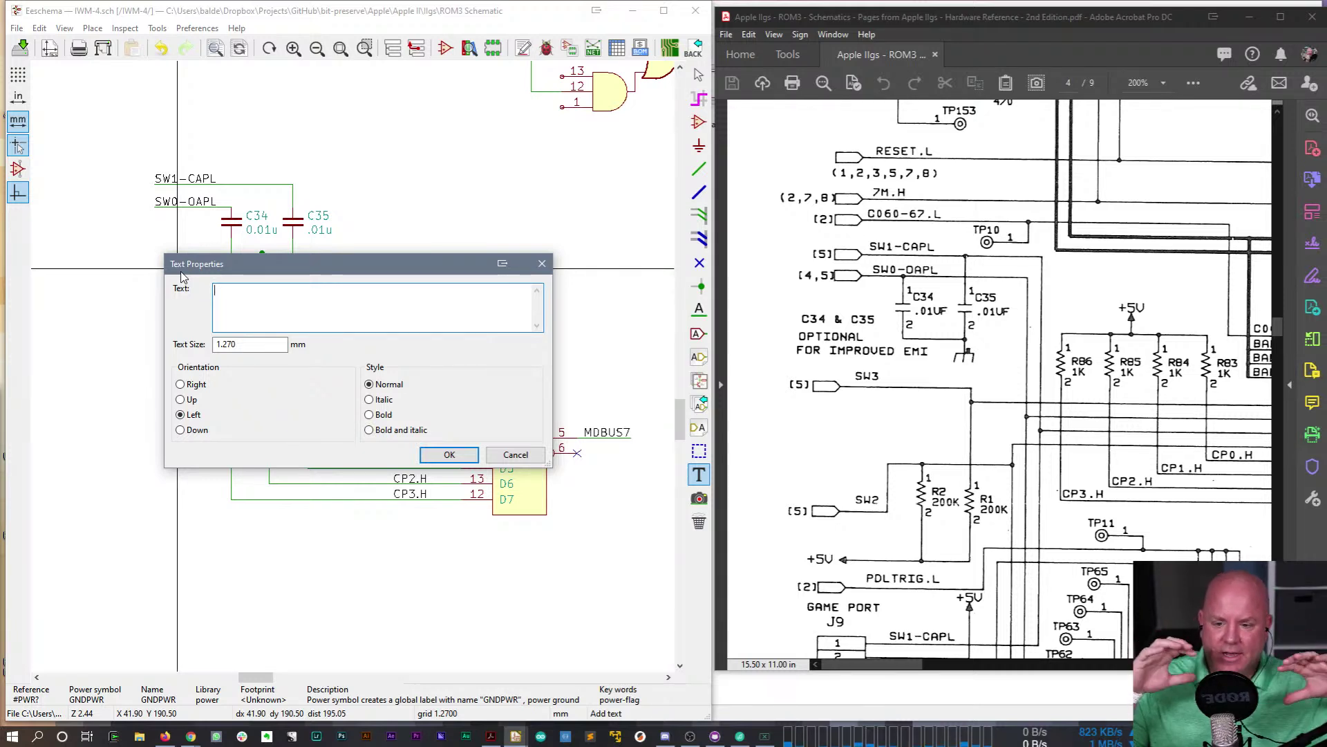
{"action": "type", "text": "C34 & C35 Op"}
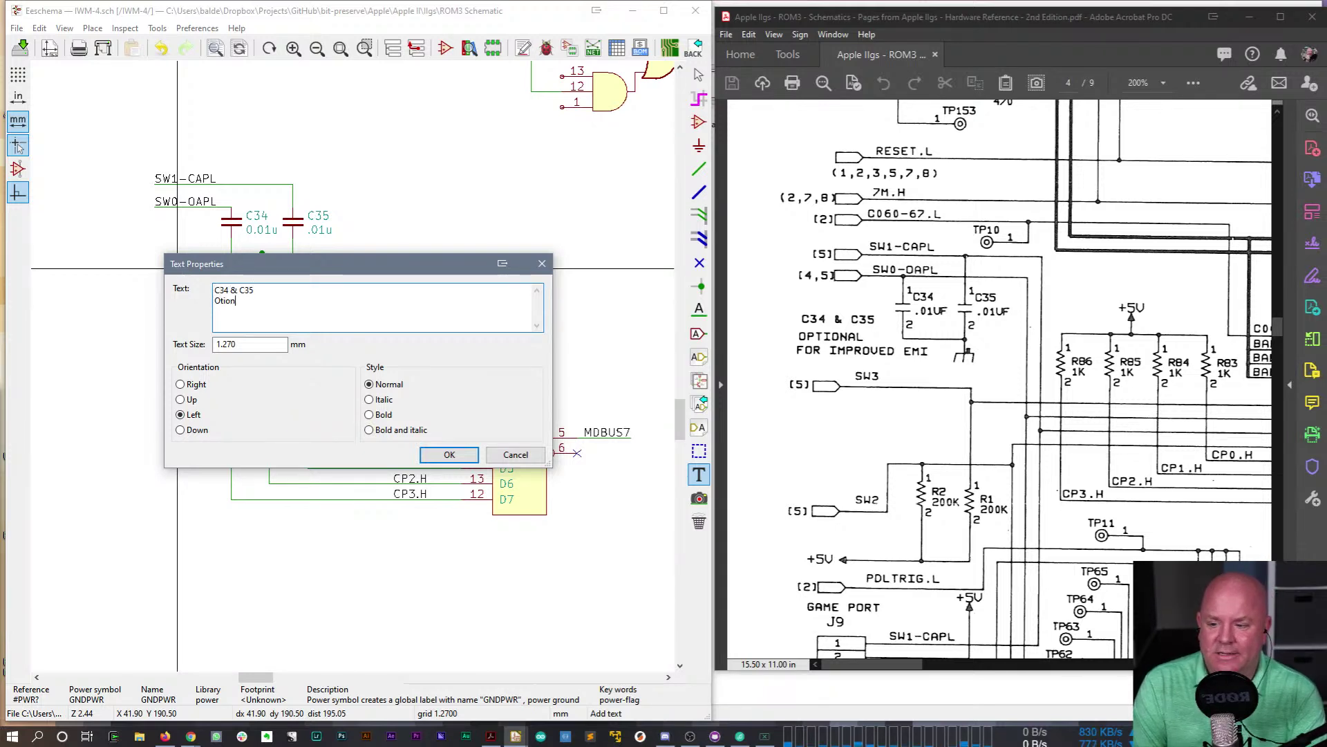
{"action": "type", "text": "tional"}
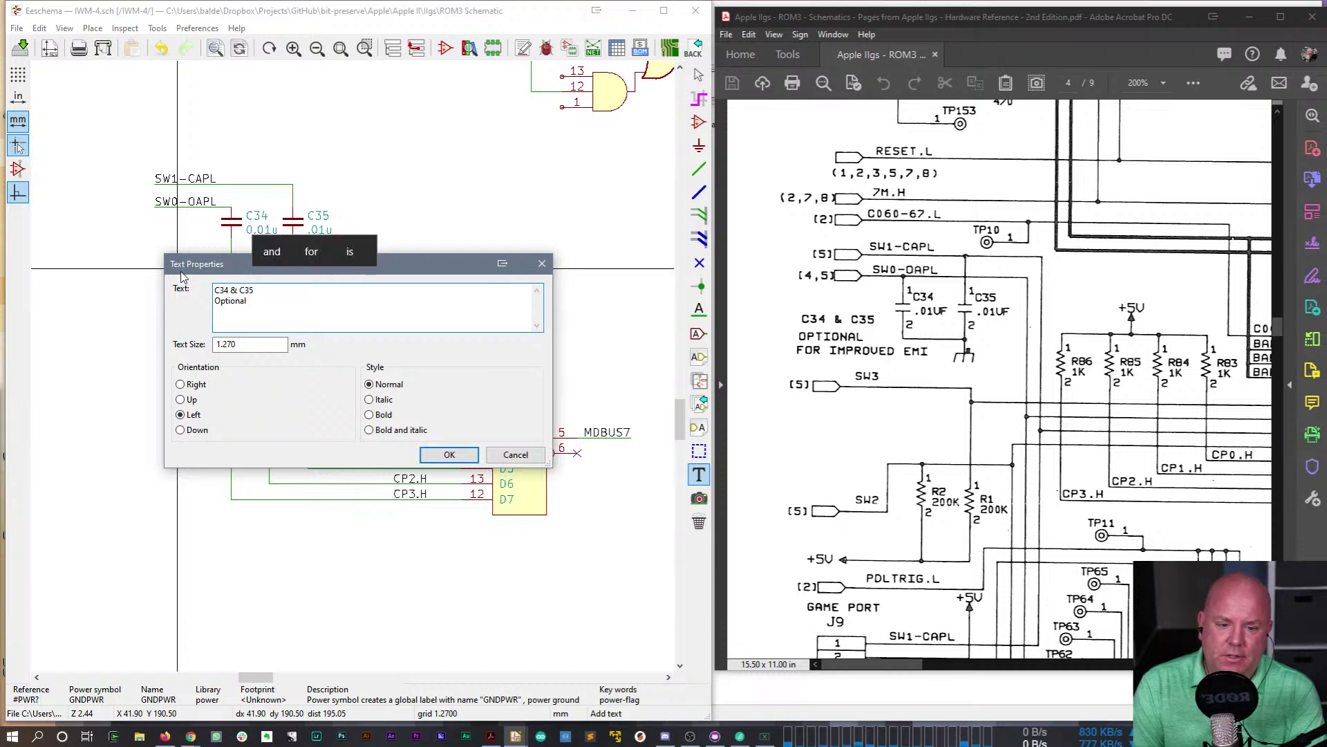
{"action": "key", "text": "Return"}
{"action": "type", "text": "For"}
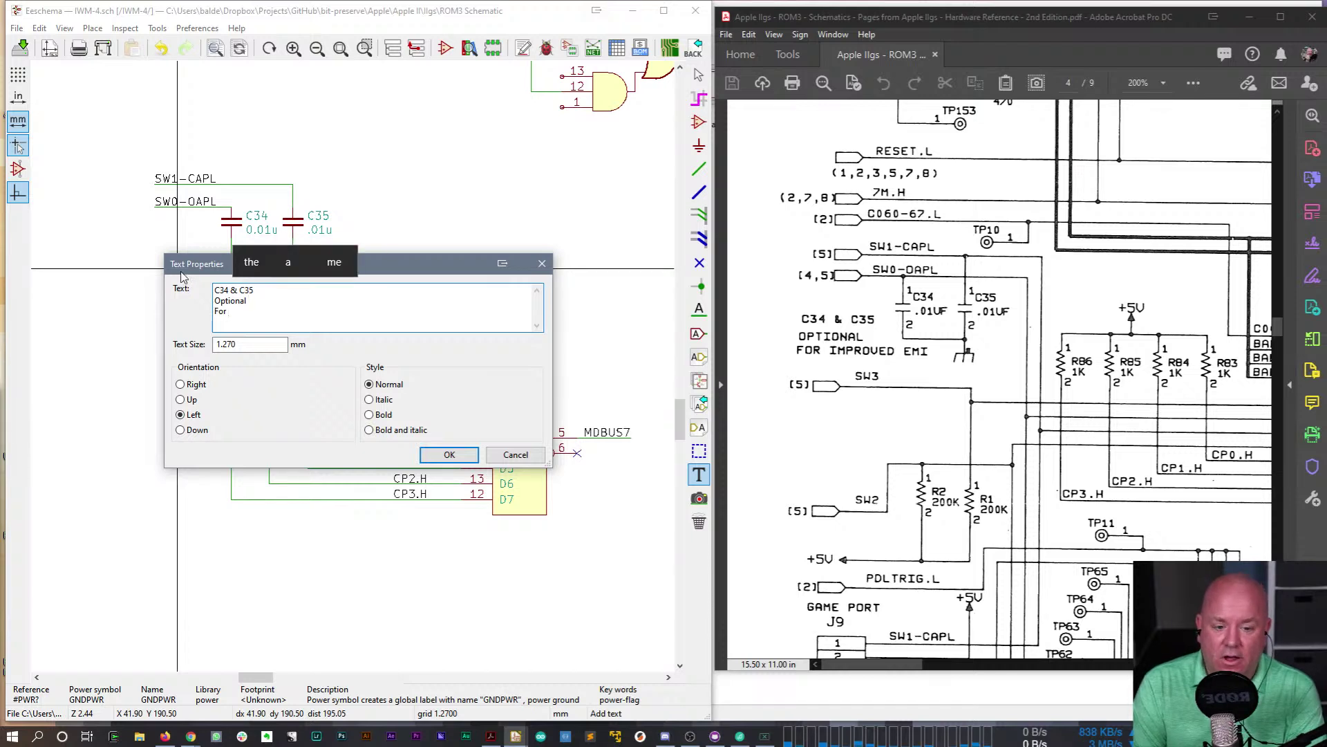
{"action": "type", "text": " Impoved EMI"}
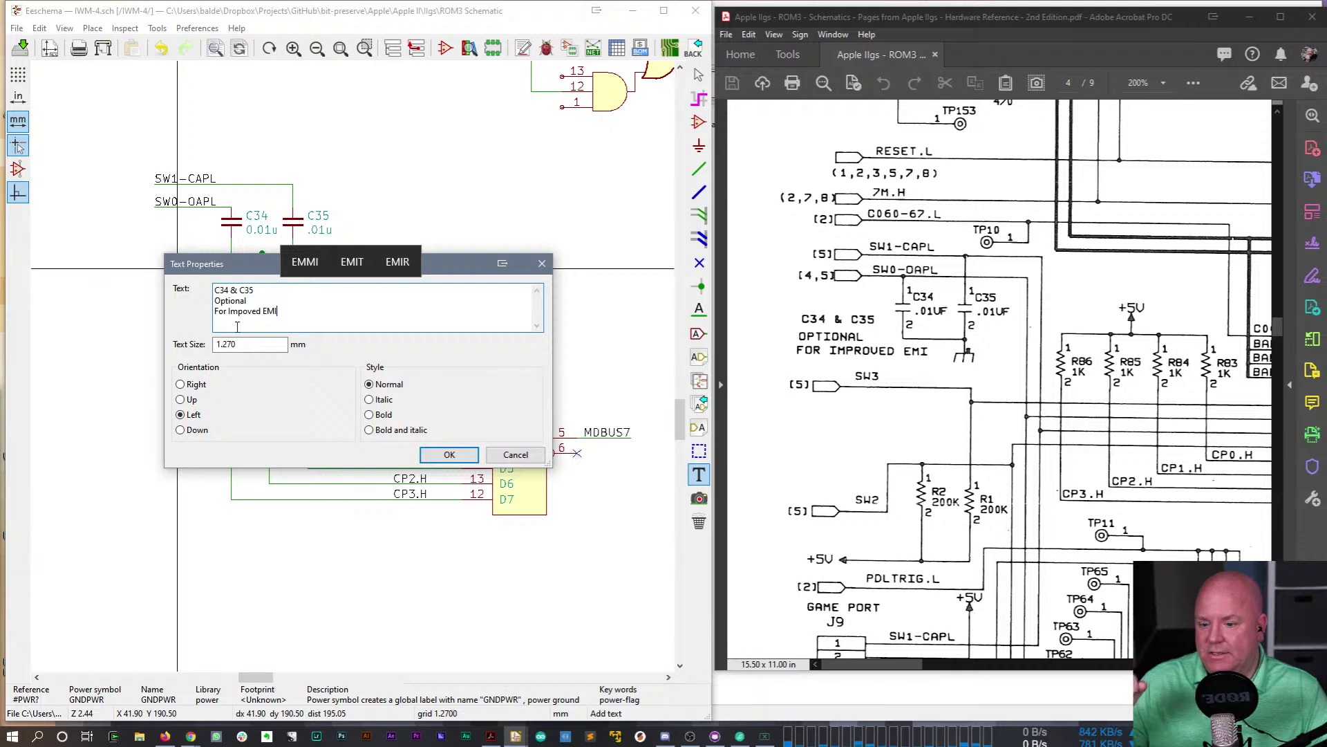
{"action": "left_click", "coordinate": [449, 454]}
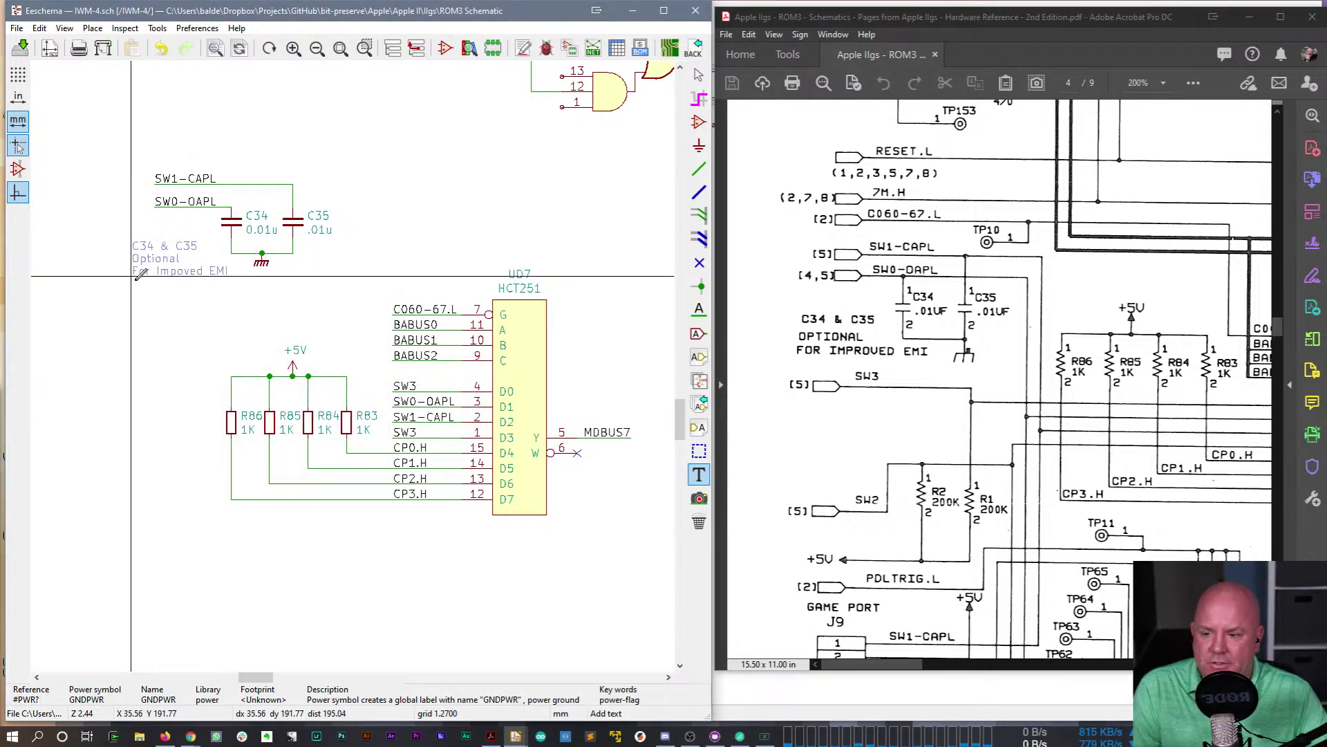
{"action": "left_click", "coordinate": [131, 275]}
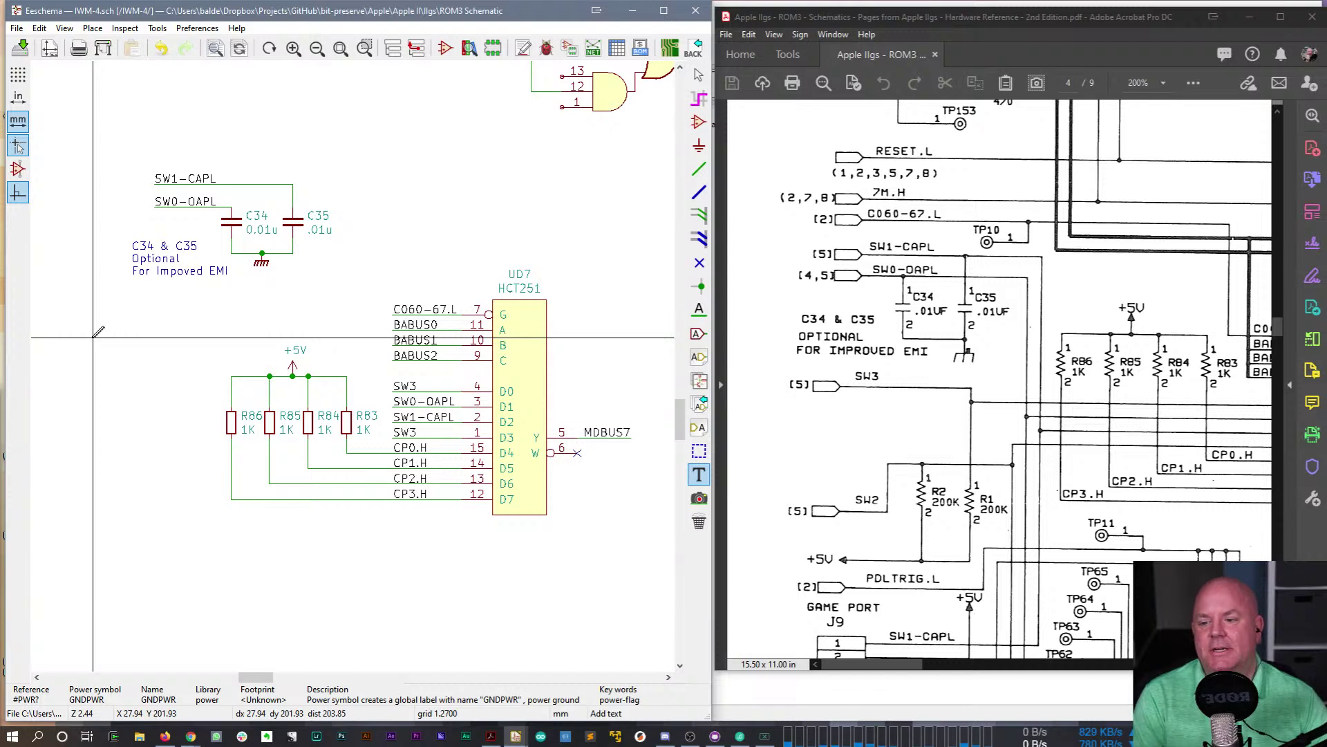
{"action": "key", "text": "Escape"}
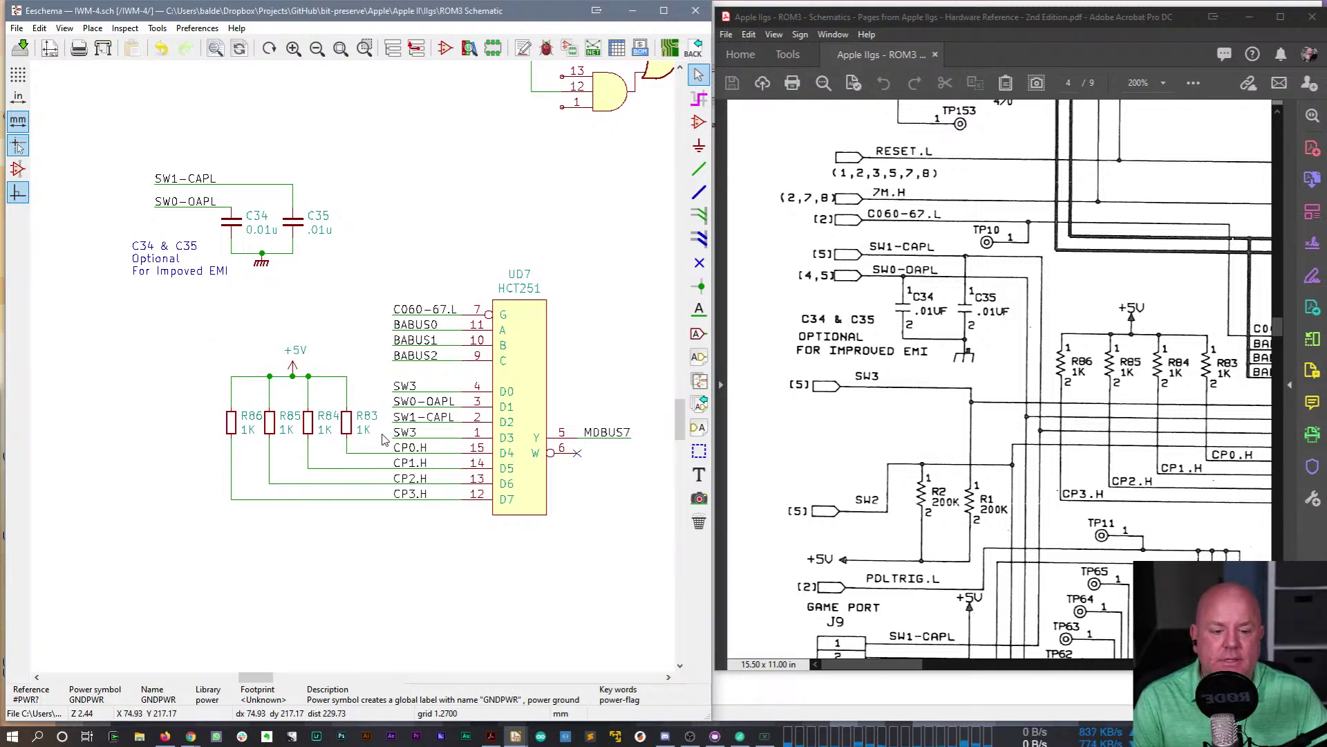
- Change the SW3 label on UD7 pin D3 to SW2
{"action": "middle_click_drag", "start_coordinate": [392, 497], "coordinate": [410, 408]}
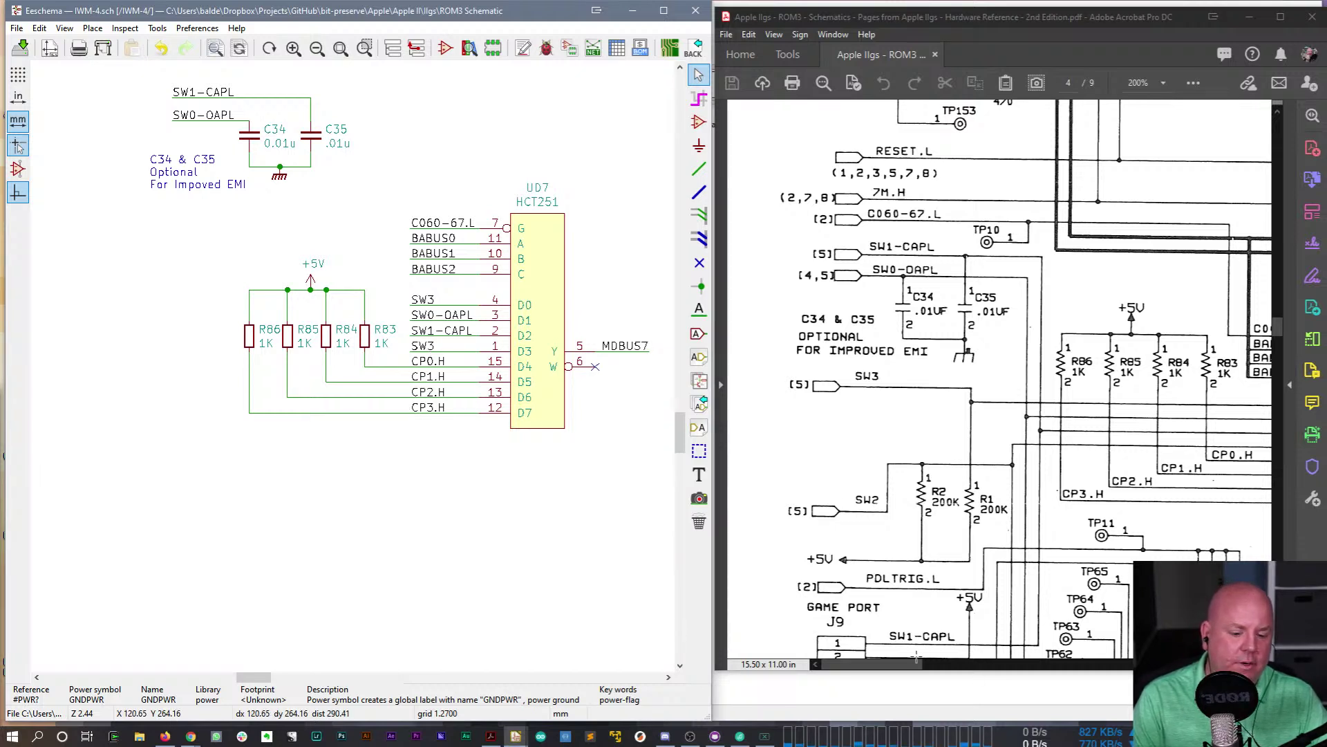
{"action": "mouse_move", "coordinate": [902, 664]}
{"action": "left_mouse_down"}
{"action": "mouse_move", "coordinate": [999, 666]}
{"action": "mouse_move", "coordinate": [918, 665]}
{"action": "left_mouse_up"}
{"action": "left_click", "coordinate": [428, 351]}
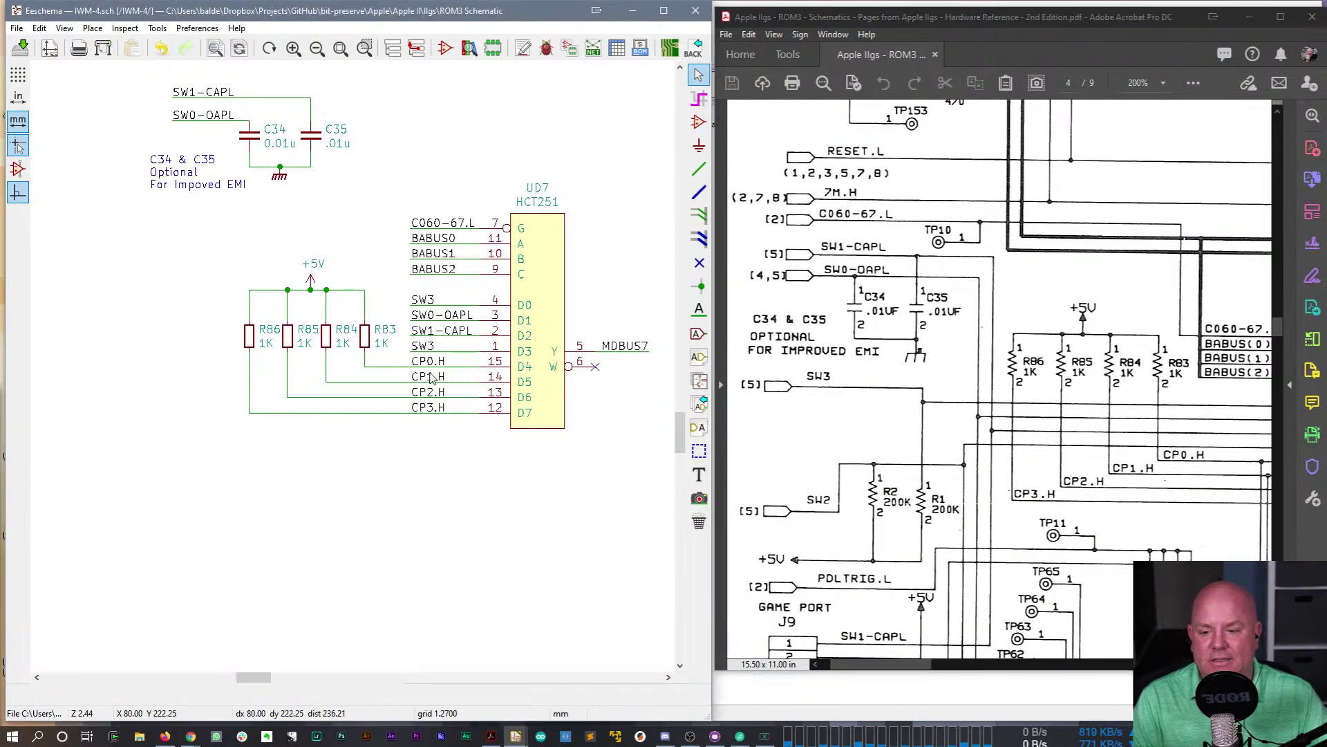
{"action": "double_click", "coordinate": [429, 350]}
{"action": "type", "text": "SW2"}
{"action": "key", "text": "Return"}
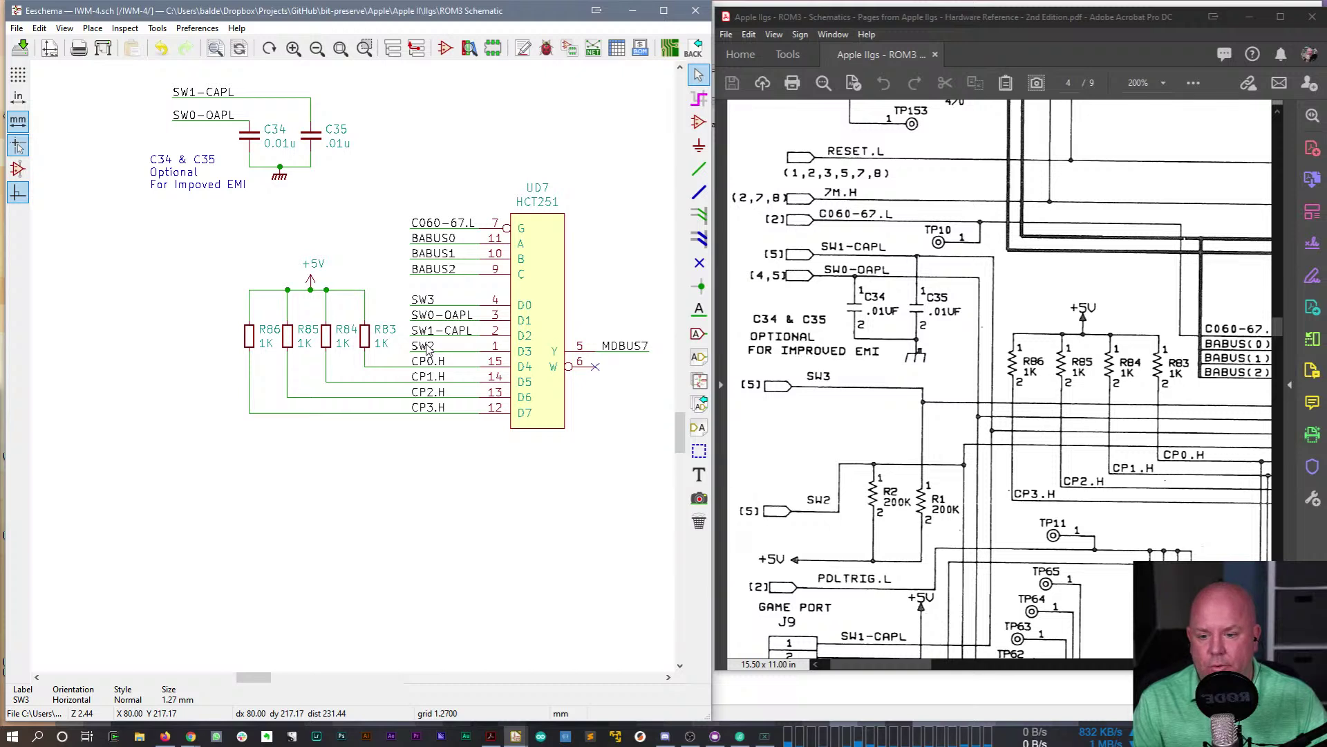
{"action": "left_click", "coordinate": [469, 517]}
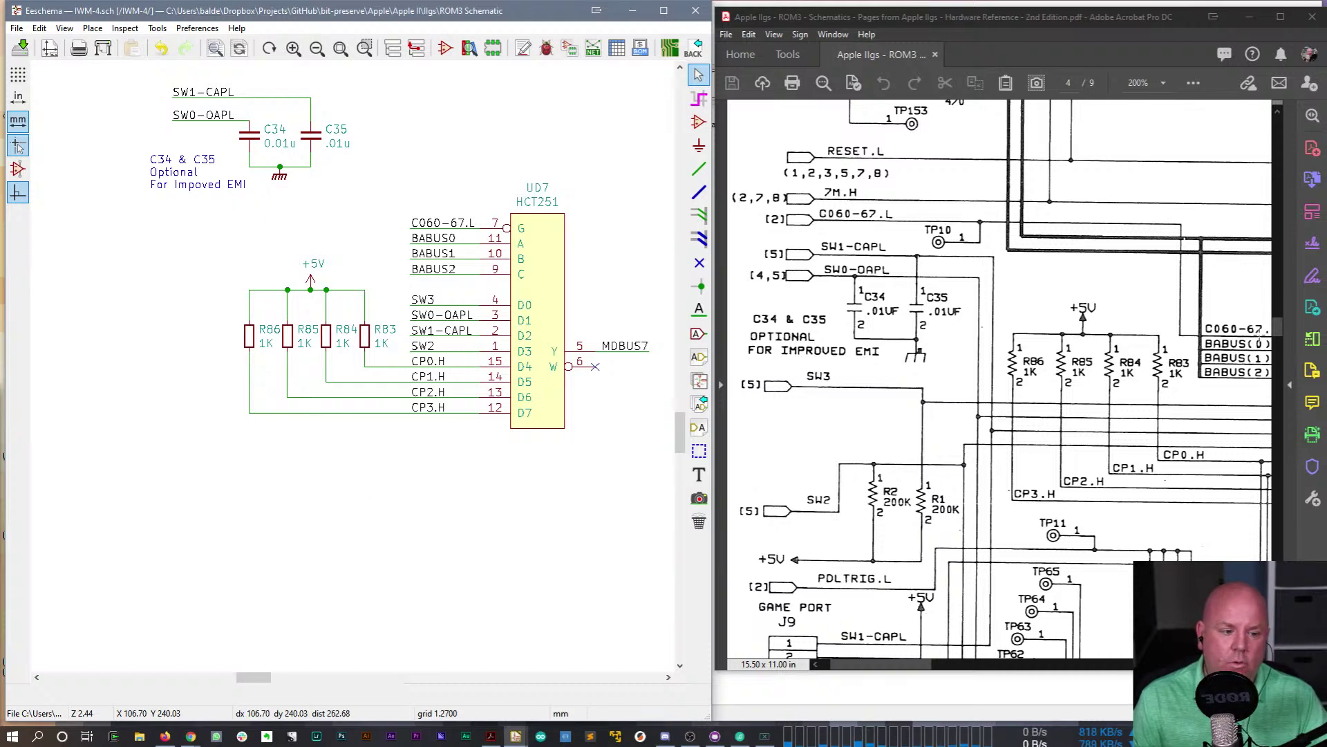
- Copy the SW2 label and place it left of the resistors
{"action": "left_click_drag", "start_coordinate": [1280, 329], "coordinate": [1279, 342]}
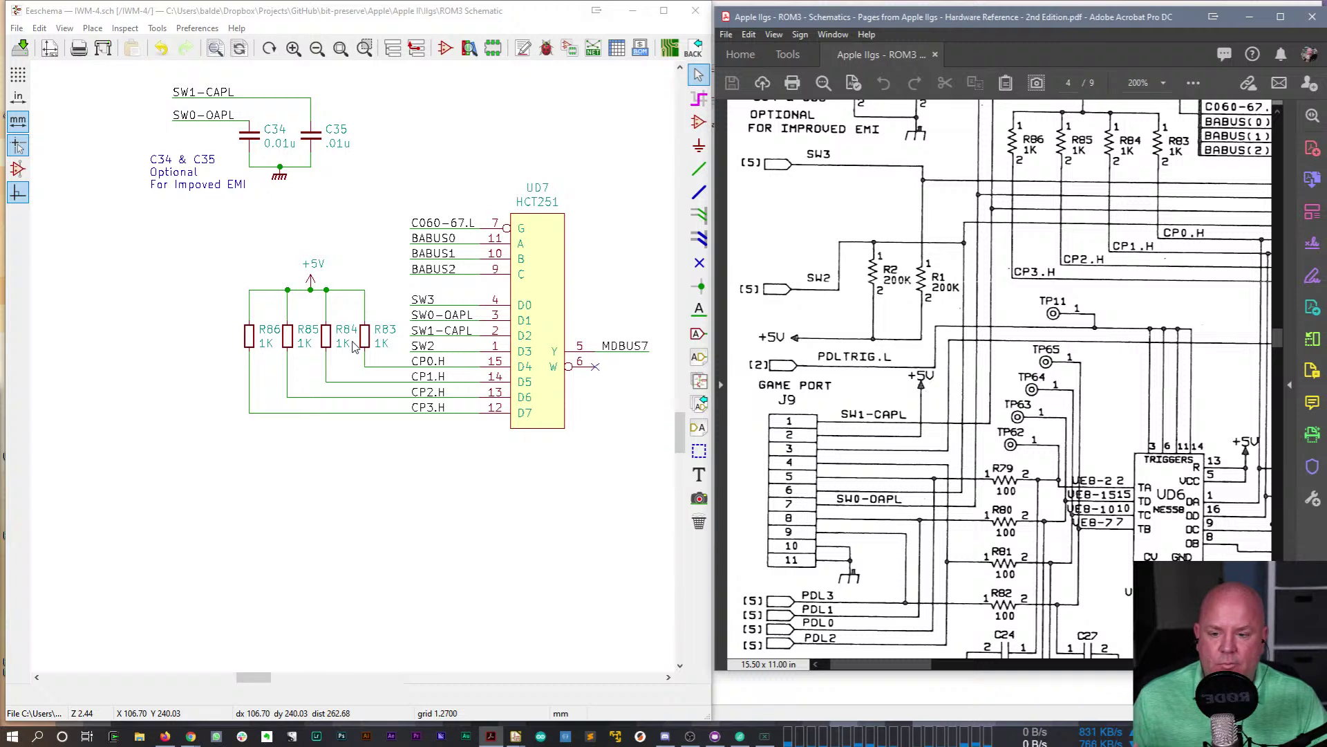
{"action": "left_click", "coordinate": [396, 349]}
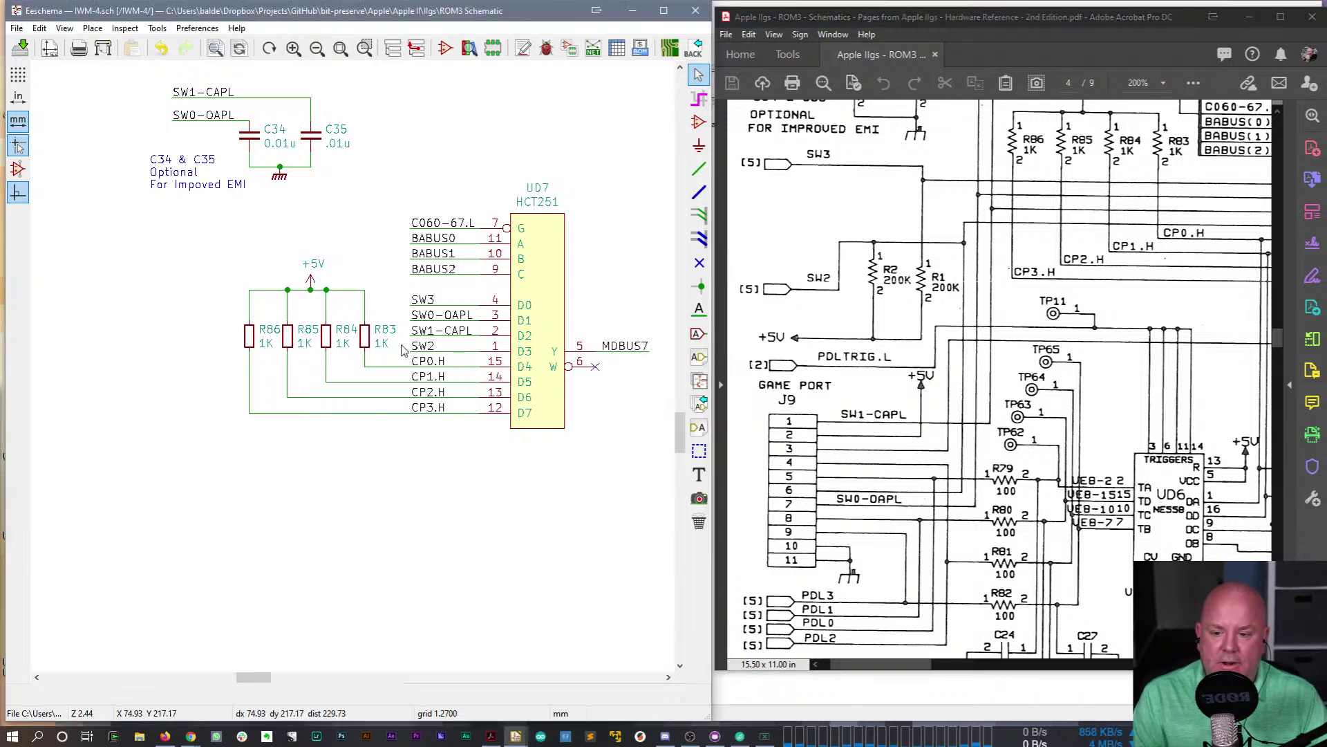
{"action": "left_click_drag", "start_coordinate": [403, 338], "coordinate": [436, 359]}
{"action": "left_click", "coordinate": [436, 357]}
{"action": "key", "text": "ctrl+c"}
{"action": "key", "text": "ctrl+v"}
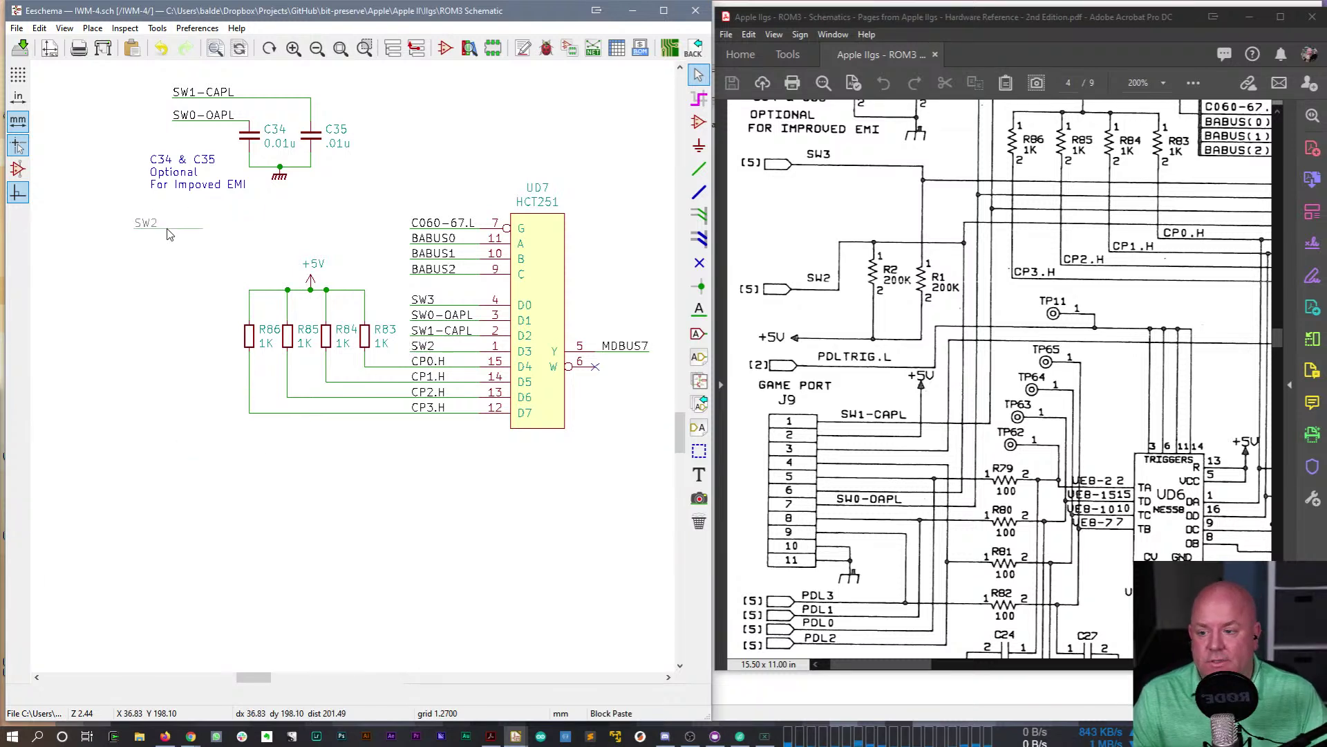
{"action": "left_click", "coordinate": [155, 259]}
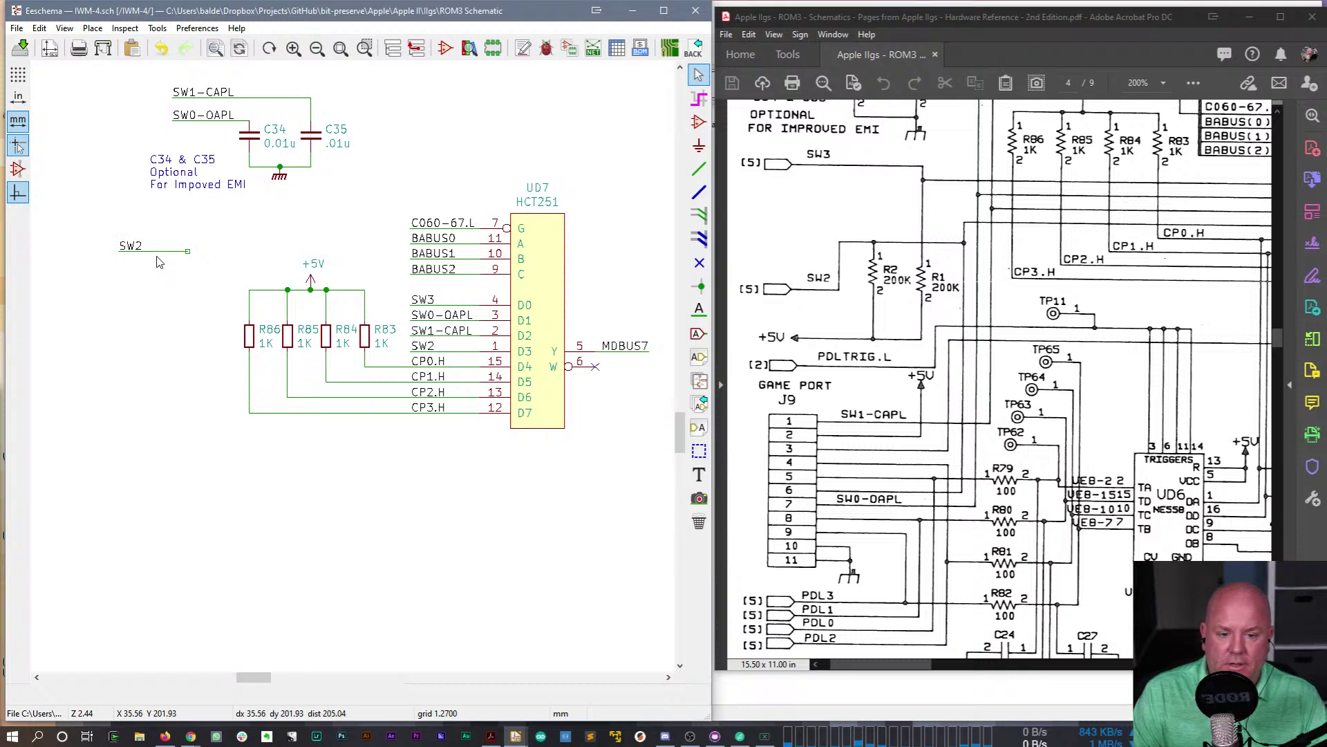
- Add a new resistor below the SW2 label and wire it to the label
{"action": "key", "text": "c"}
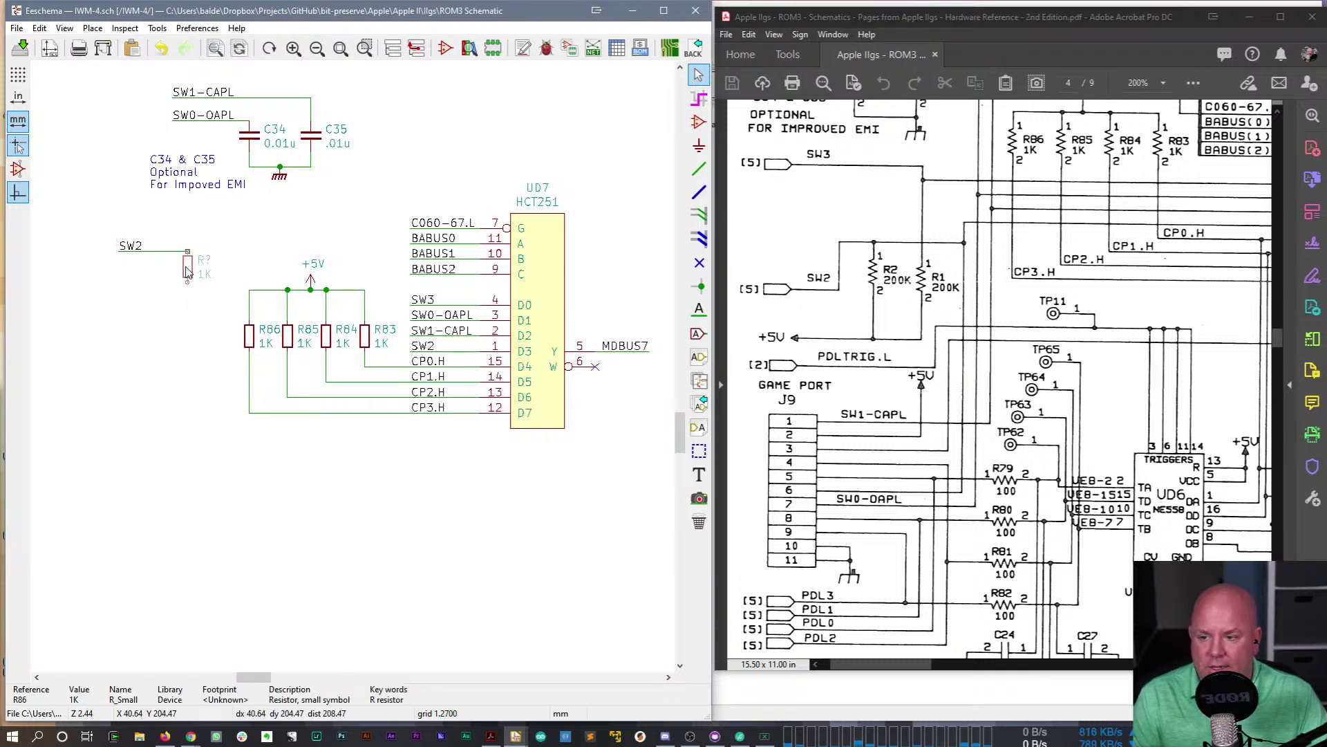
{"action": "left_click", "coordinate": [187, 287]}
{"action": "key", "text": "w"}
{"action": "left_click", "coordinate": [187, 266]}
{"action": "left_click", "coordinate": [187, 251]}
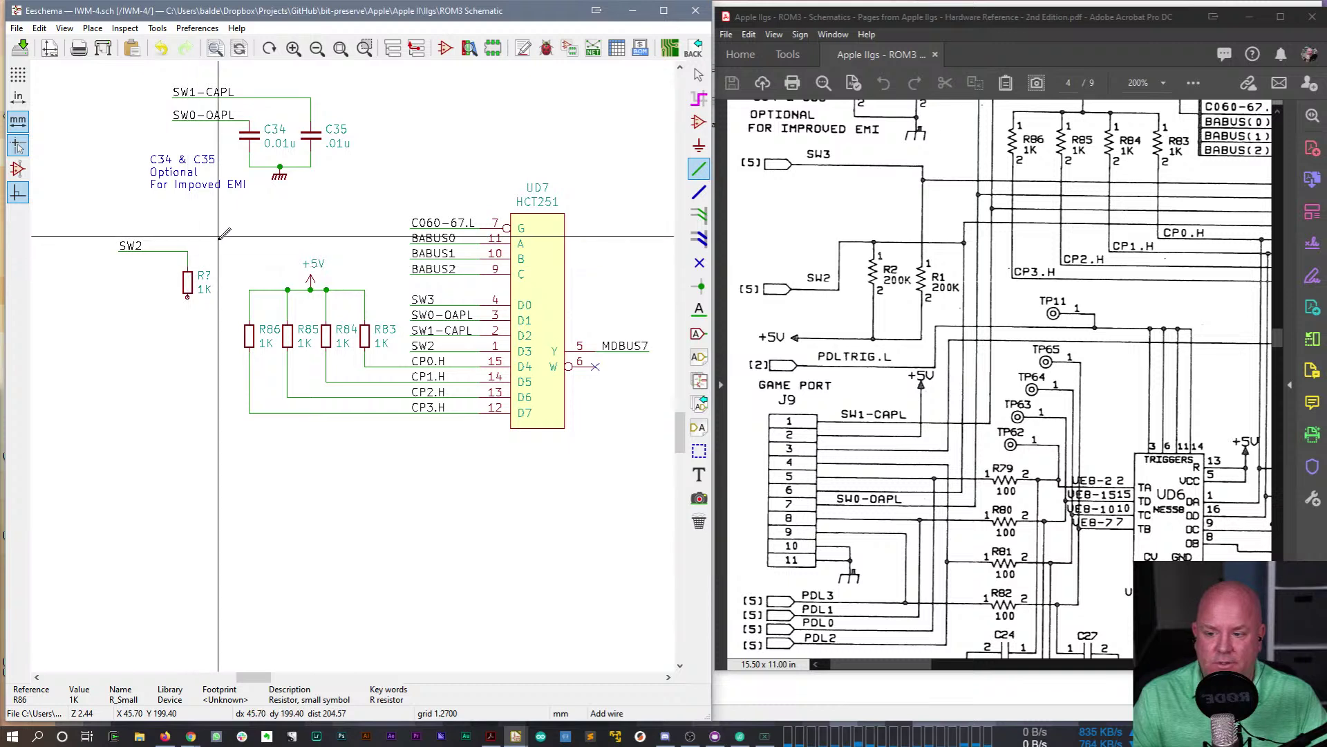
{"action": "key", "text": "Escape"}
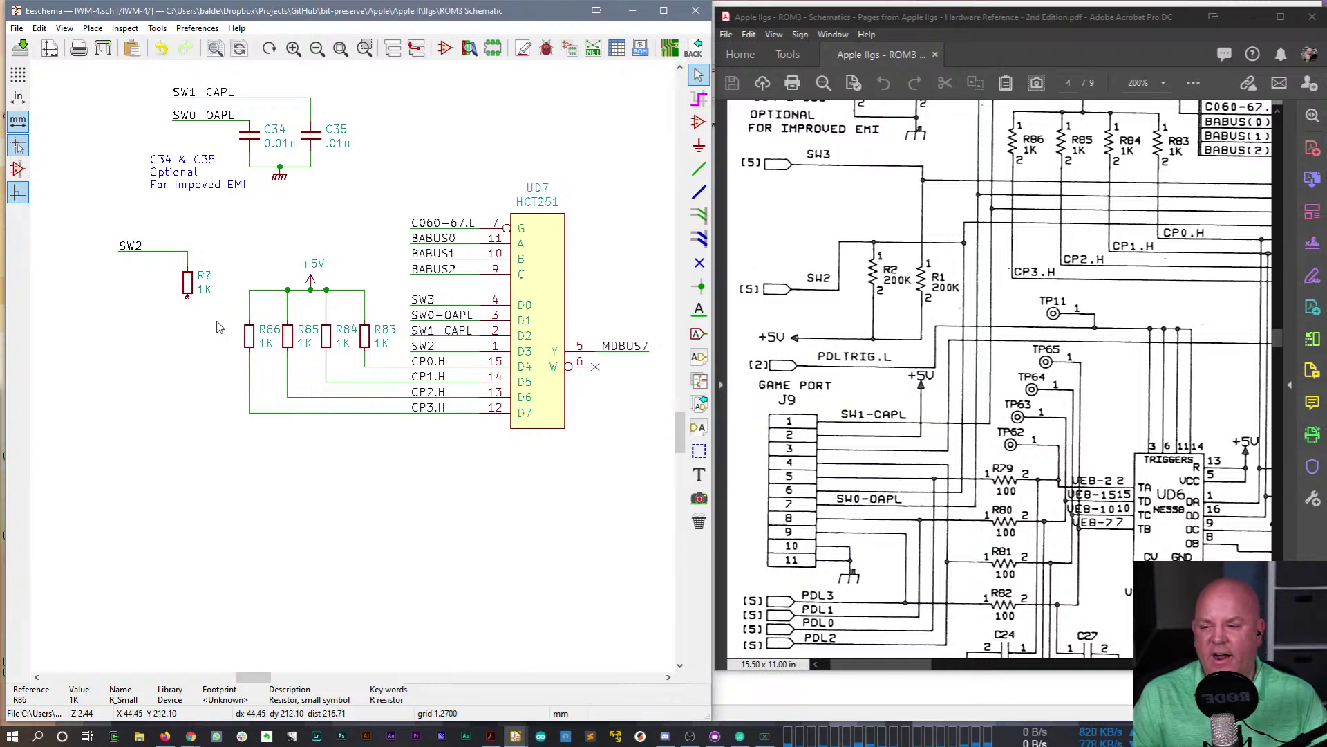
- Line the resistor up with the SW2 label and put a +5V supply above it
{"action": "left_click", "coordinate": [188, 281]}
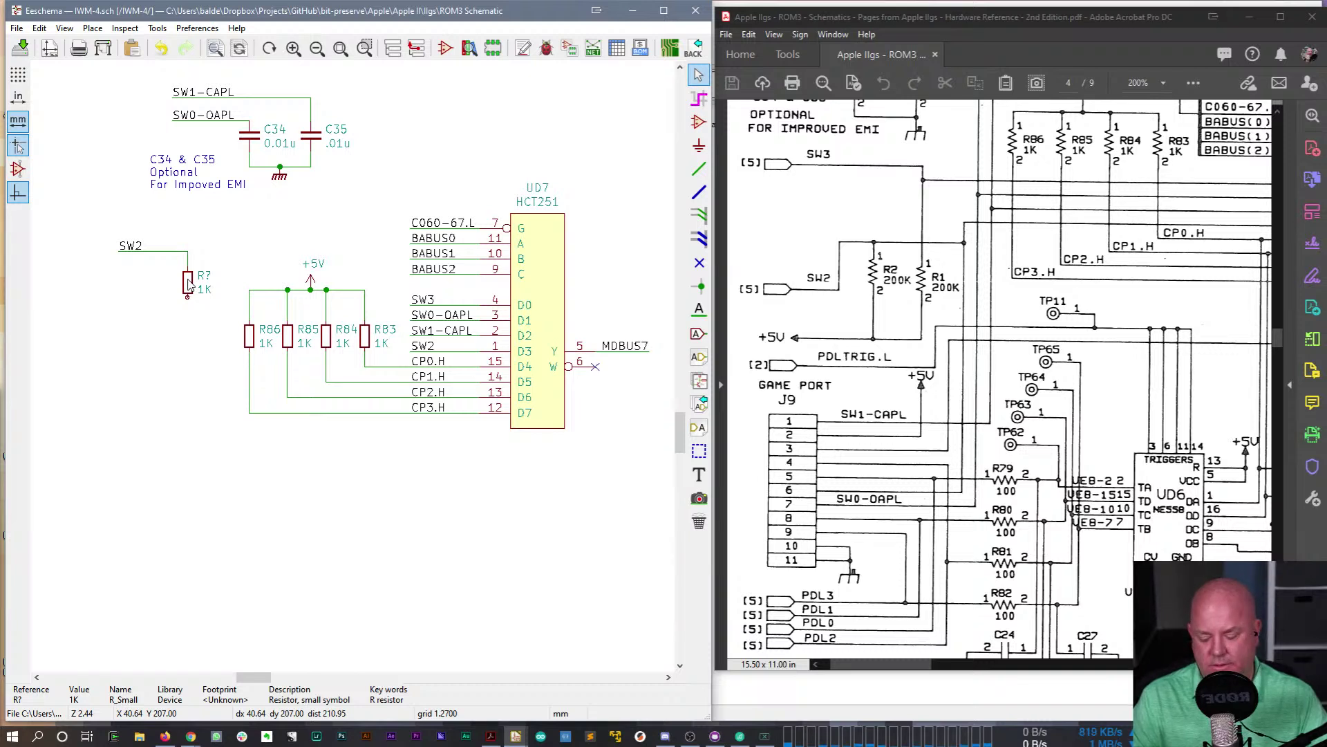
{"action": "left_click_drag", "start_coordinate": [188, 283], "coordinate": [195, 255]}
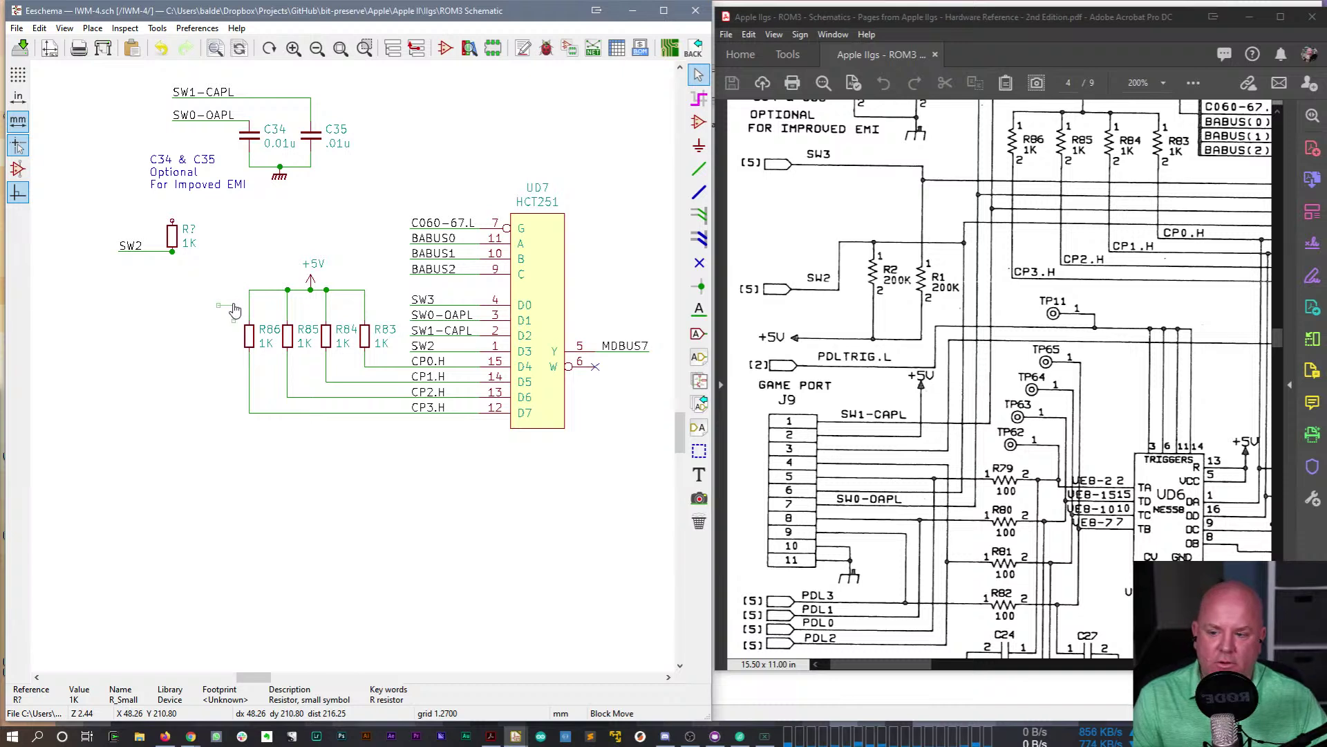
{"action": "left_click_drag", "start_coordinate": [115, 211], "coordinate": [190, 278]}
{"action": "left_click", "coordinate": [184, 319]}
{"action": "key", "text": "m"}
{"action": "left_click", "coordinate": [172, 283]}
{"action": "key", "text": "w"}
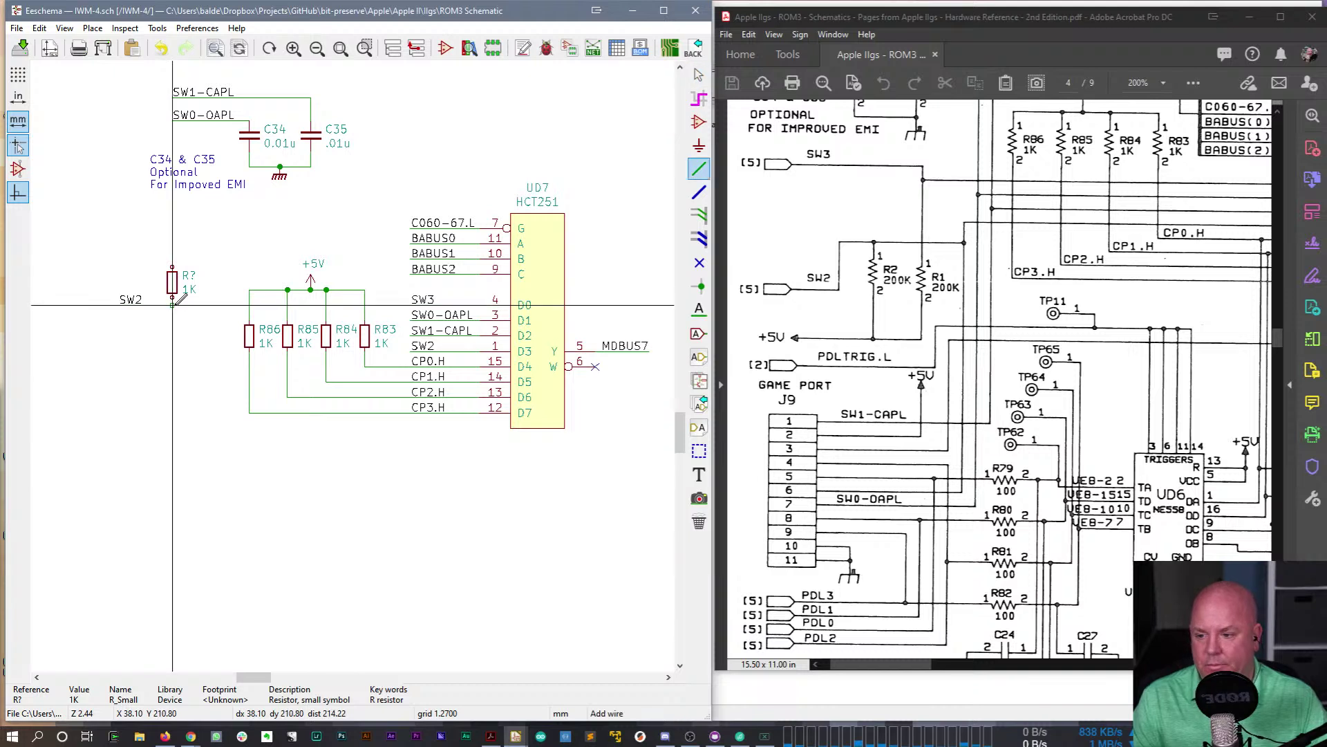
{"action": "key", "text": "Escape"}
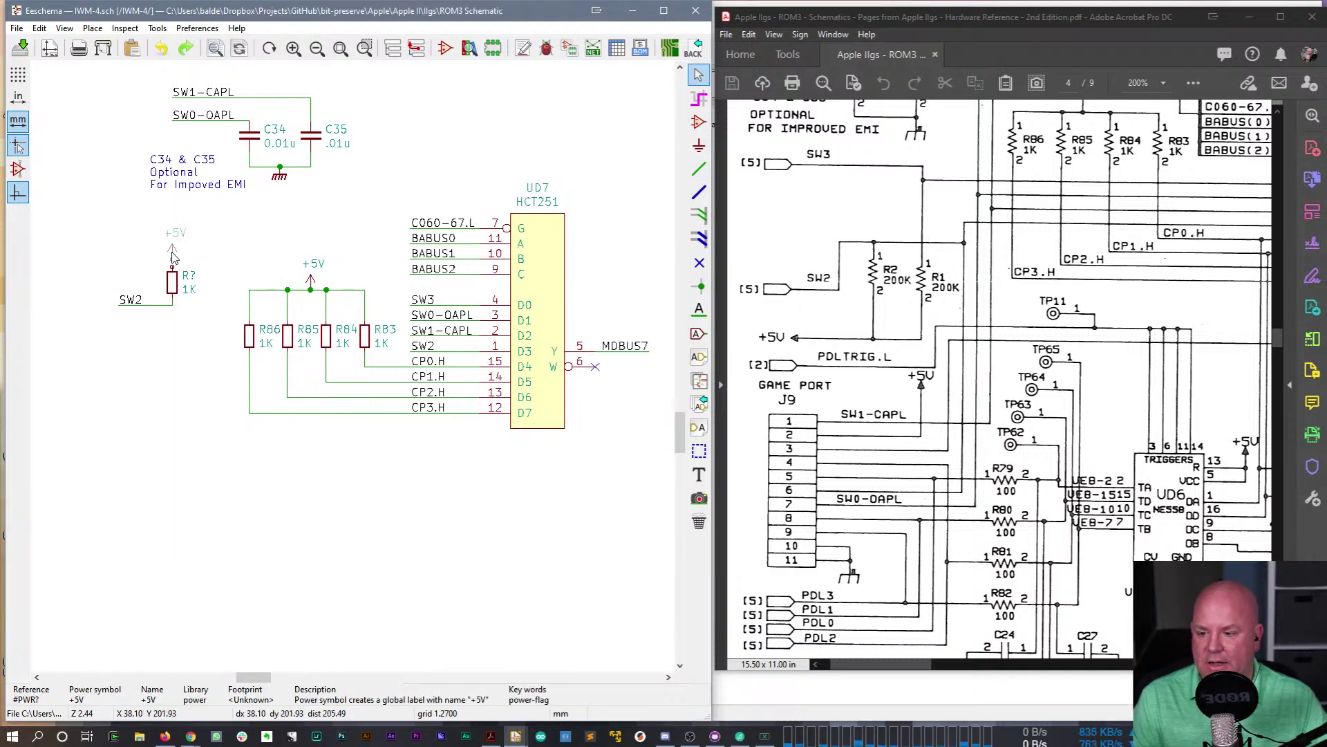
{"action": "left_click", "coordinate": [173, 254]}
{"action": "key", "text": "w"}
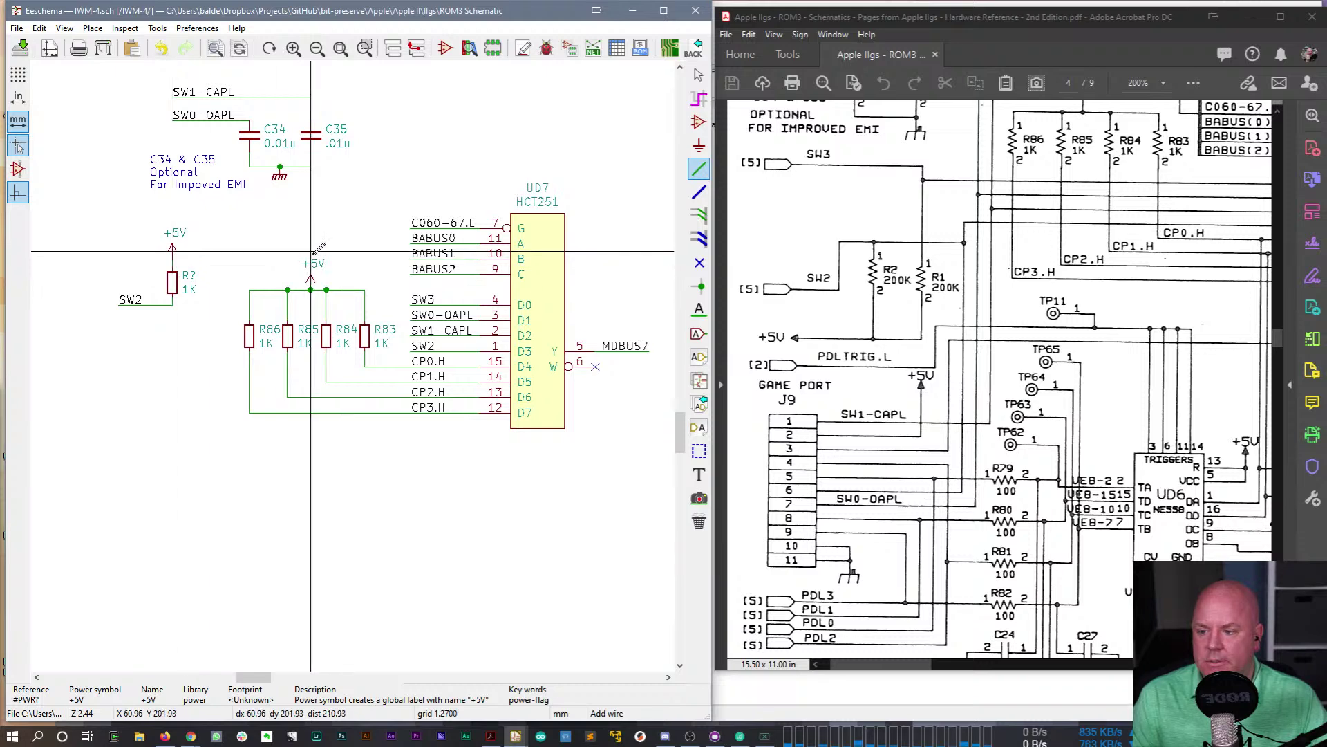
{"action": "key", "text": "Escape"}
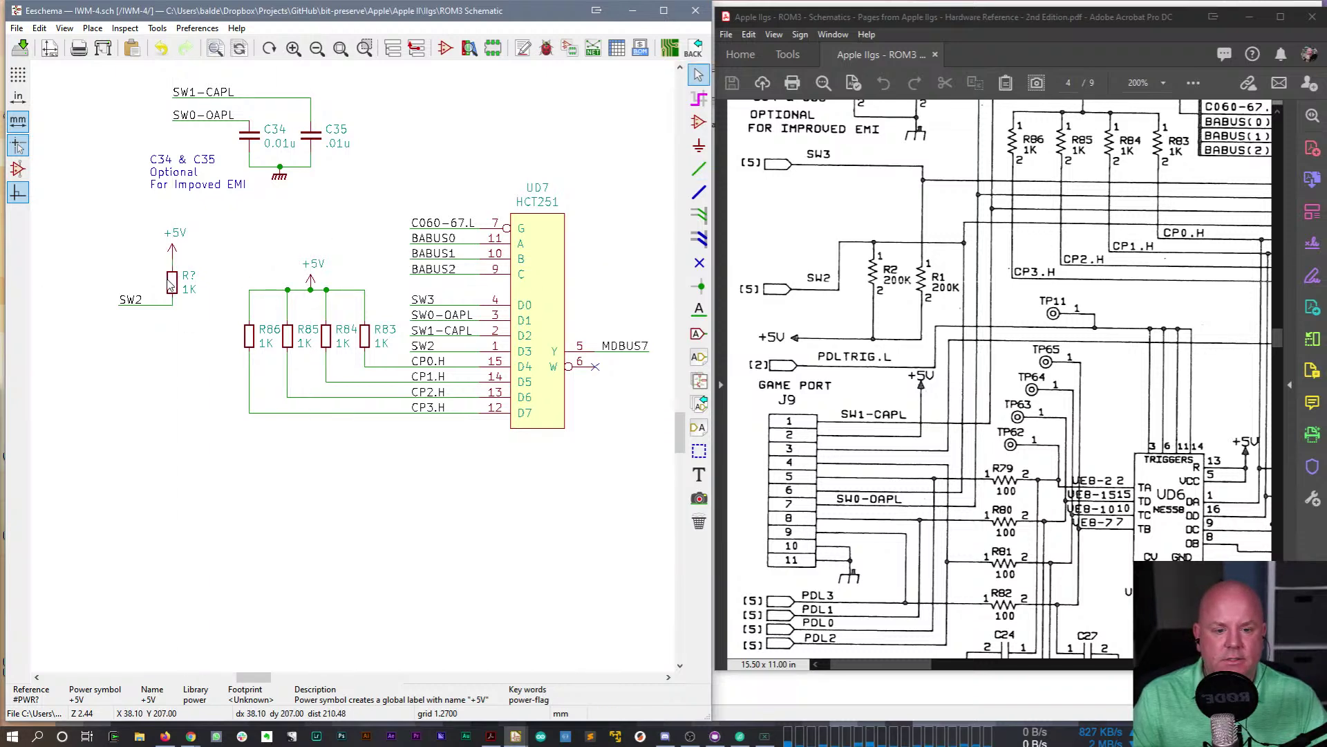
- Set the resistor's reference to R2 and value to 200K
{"action": "double_click", "coordinate": [194, 277]}
{"action": "type", "text": "2"}
{"action": "key", "text": "Return"}
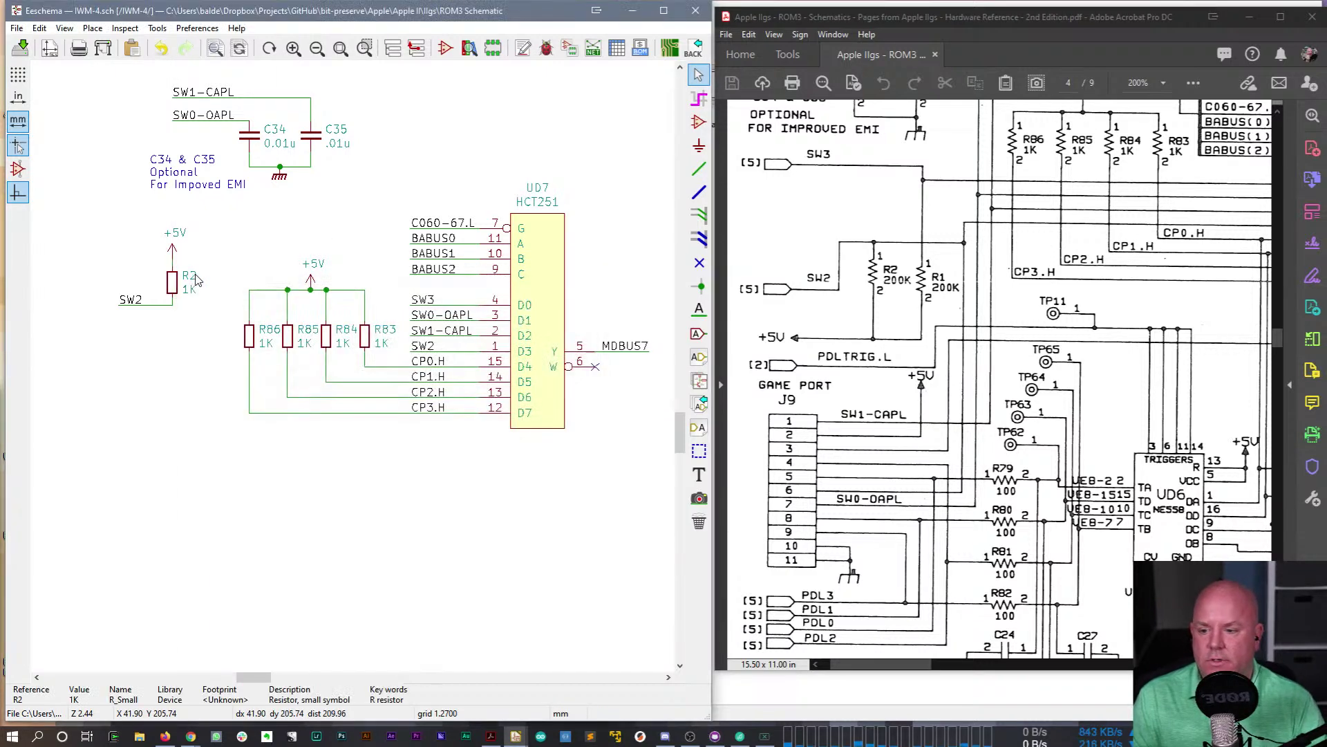
{"action": "type", "text": "v200K"}
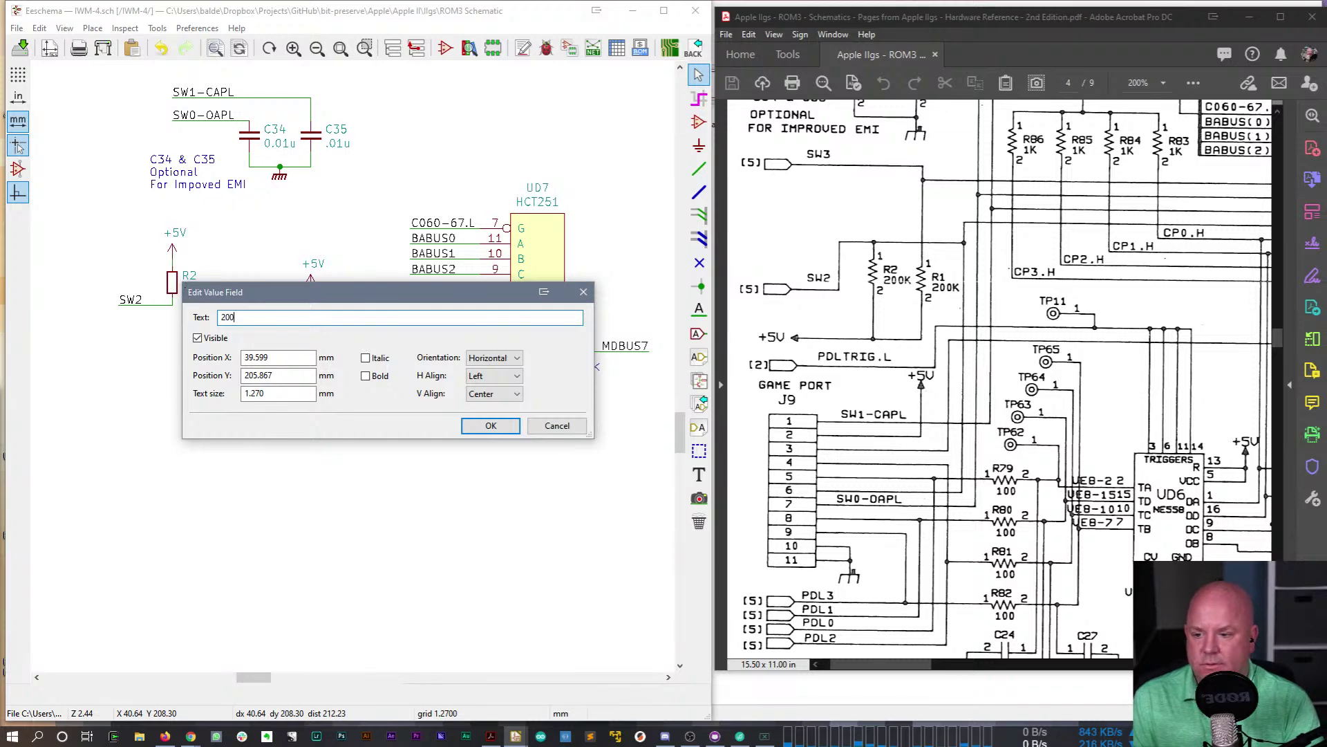
{"action": "key", "text": "Return"}
- Duplicate the R2/+5V/SW2 group below, relabeling it SW3 and R1
{"action": "left_click_drag", "start_coordinate": [96, 249], "coordinate": [225, 325]}
{"action": "key", "text": "ctrl+c"}
{"action": "key", "text": "ctrl+v"}
{"action": "left_click", "coordinate": [168, 356]}
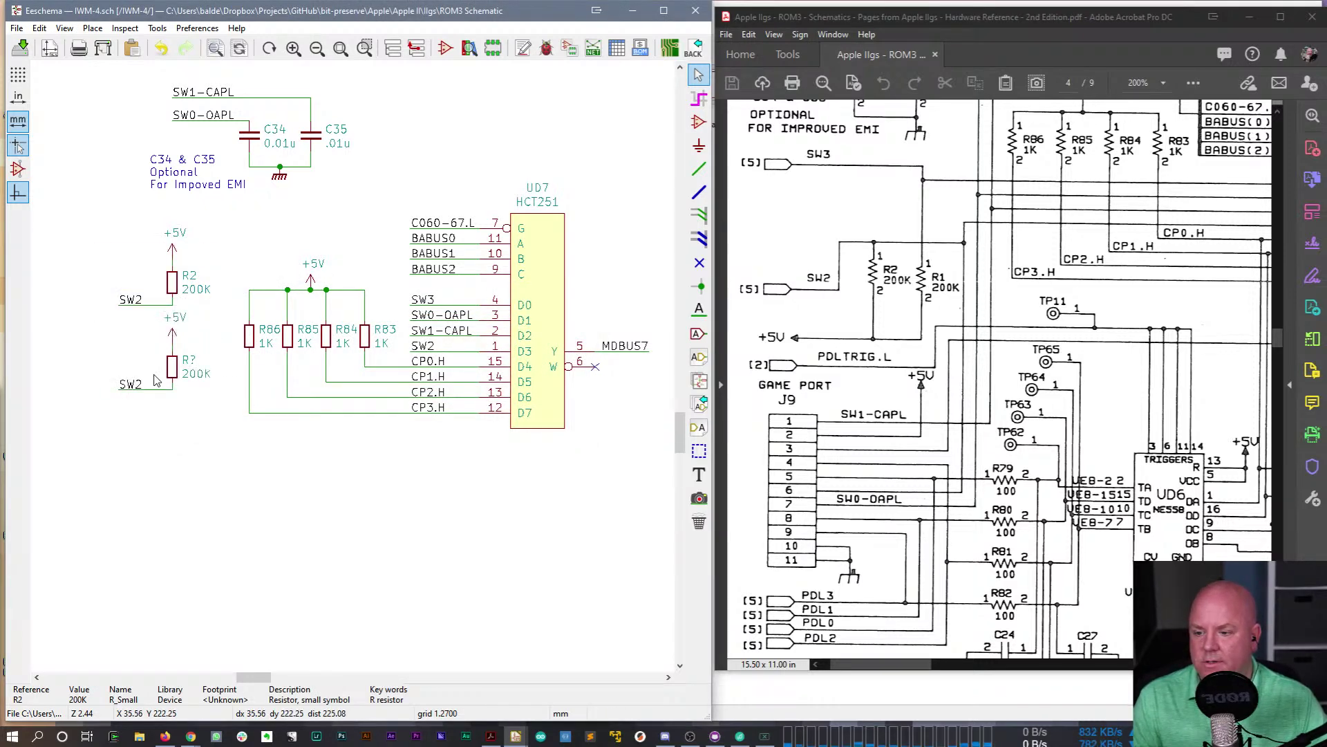
{"action": "double_click", "coordinate": [135, 385]}
{"action": "type", "text": "SW3"}
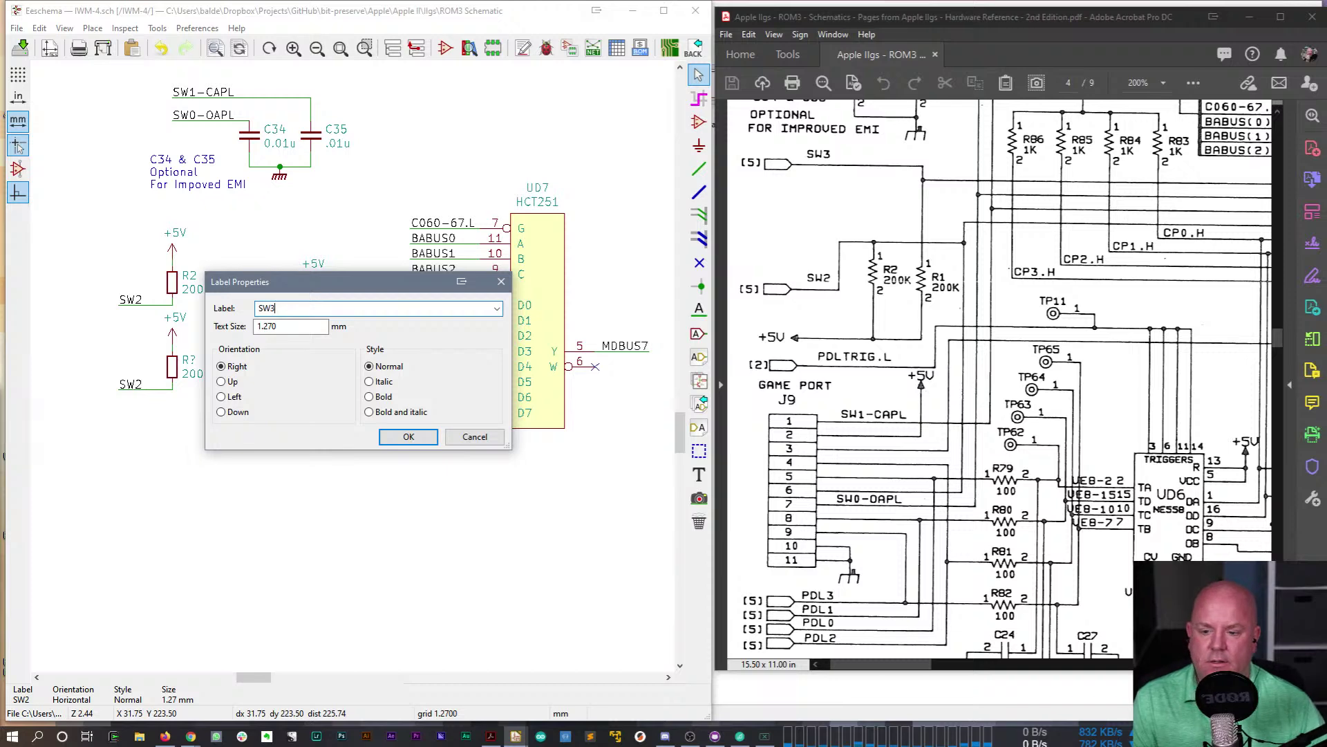
{"action": "key", "text": "Return"}
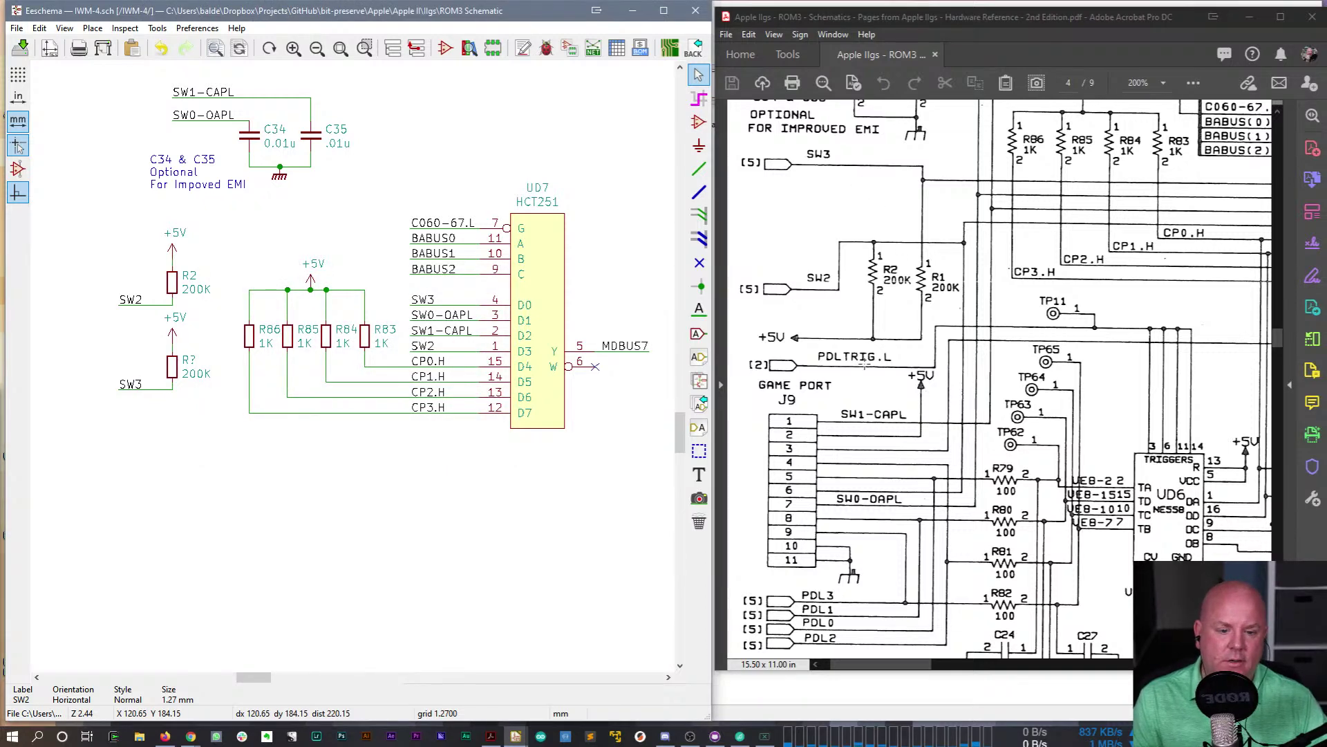
{"action": "double_click", "coordinate": [188, 363]}
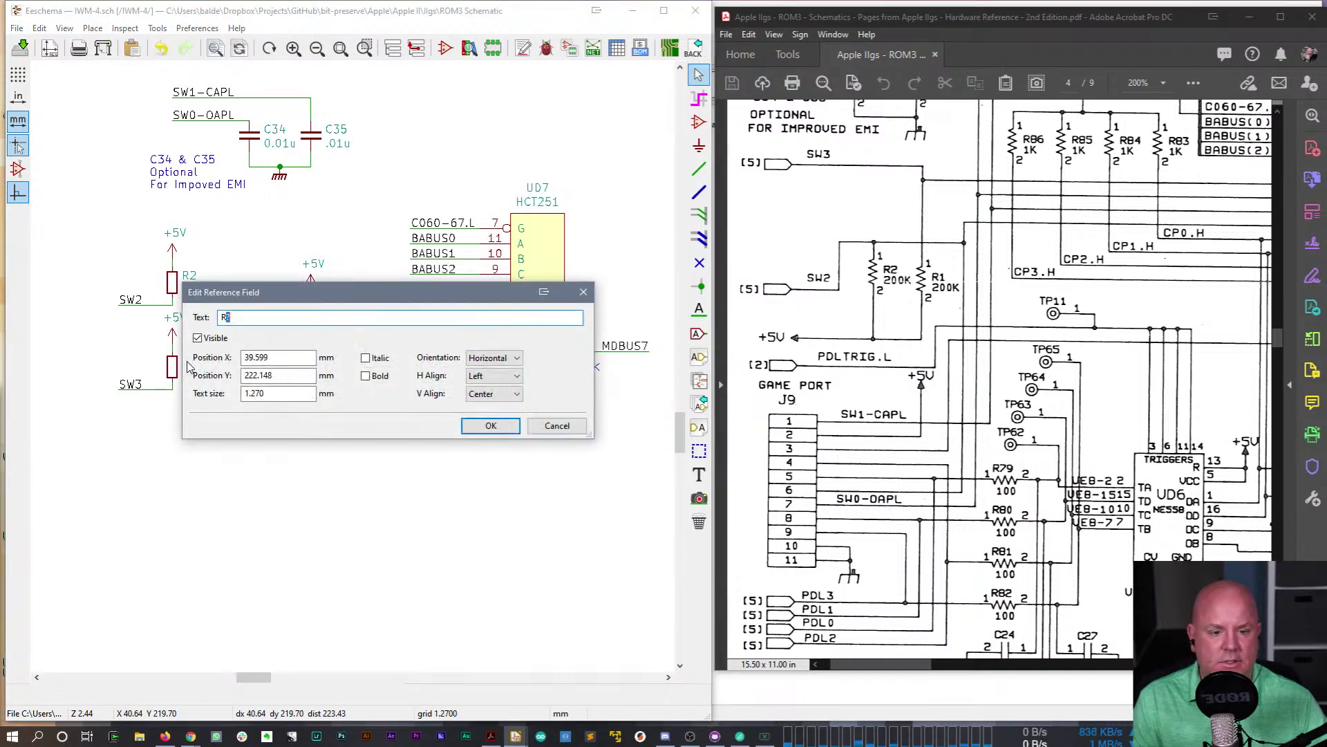
{"action": "type", "text": "1"}
{"action": "key", "text": "Return"}
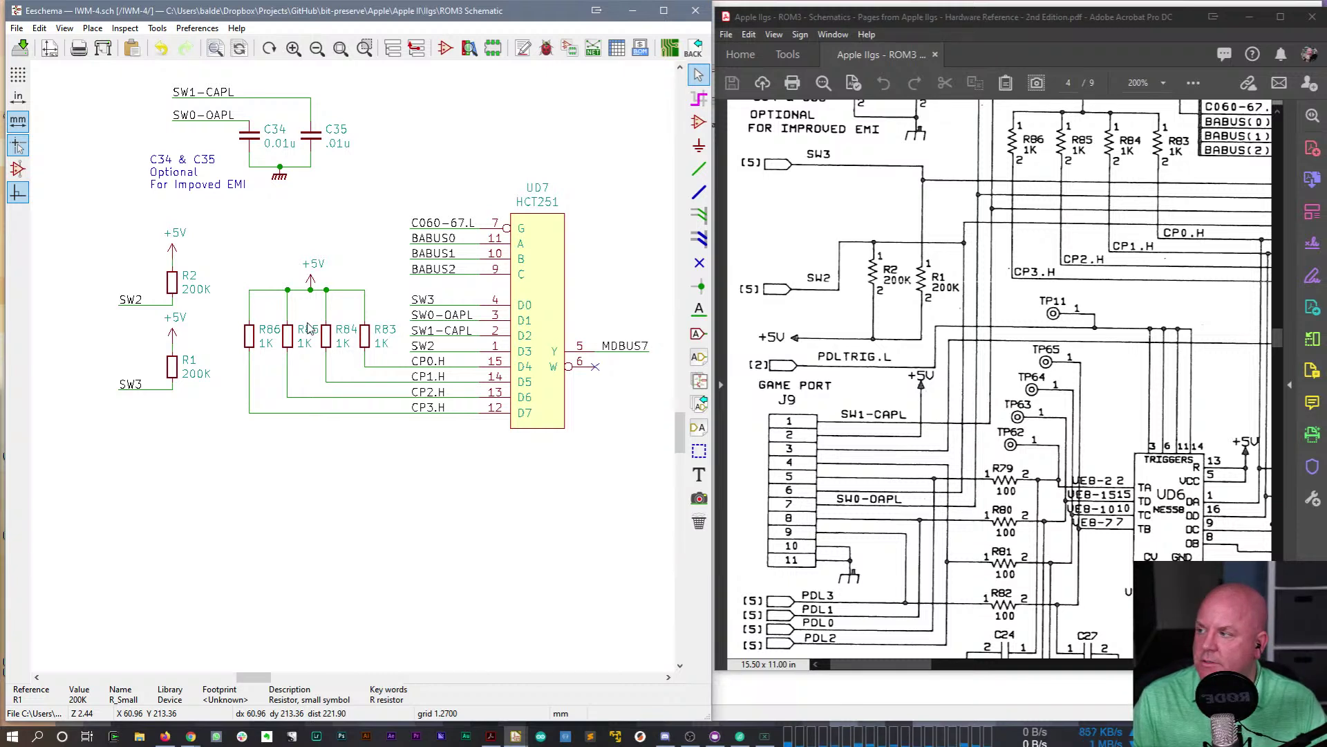
- Move the R1 and R2 pull-up groups together slightly left and lower
{"action": "left_click", "coordinate": [117, 361]}
{"action": "left_click_drag", "start_coordinate": [119, 311], "coordinate": [216, 407]}
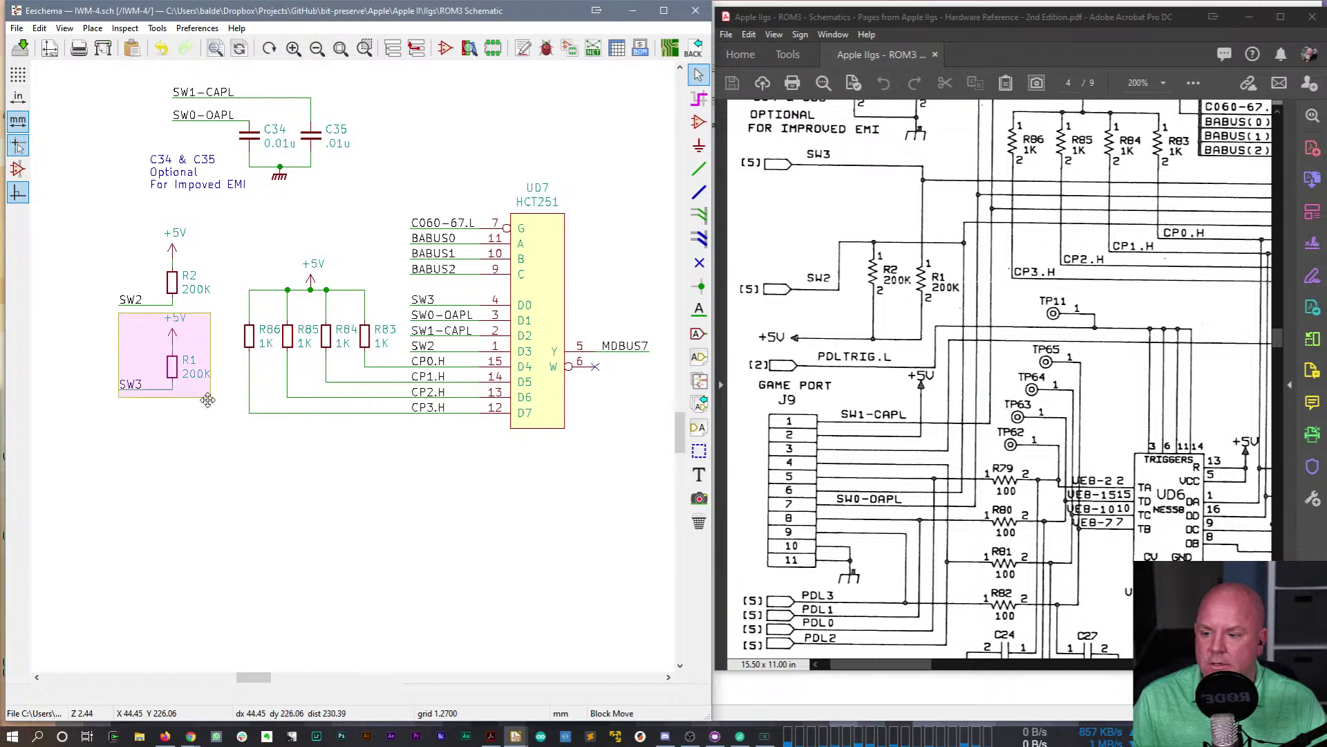
{"action": "left_click", "coordinate": [214, 412]}
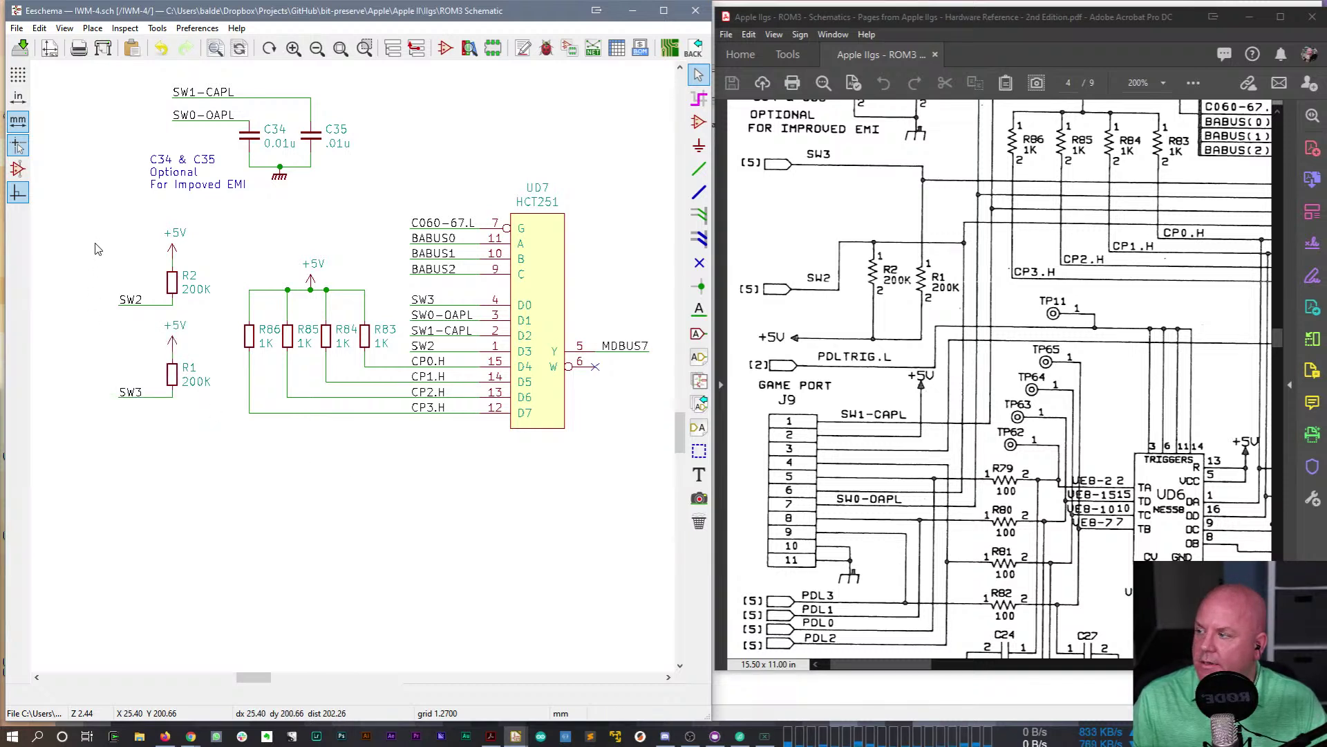
{"action": "left_click_drag", "start_coordinate": [126, 244], "coordinate": [209, 408]}
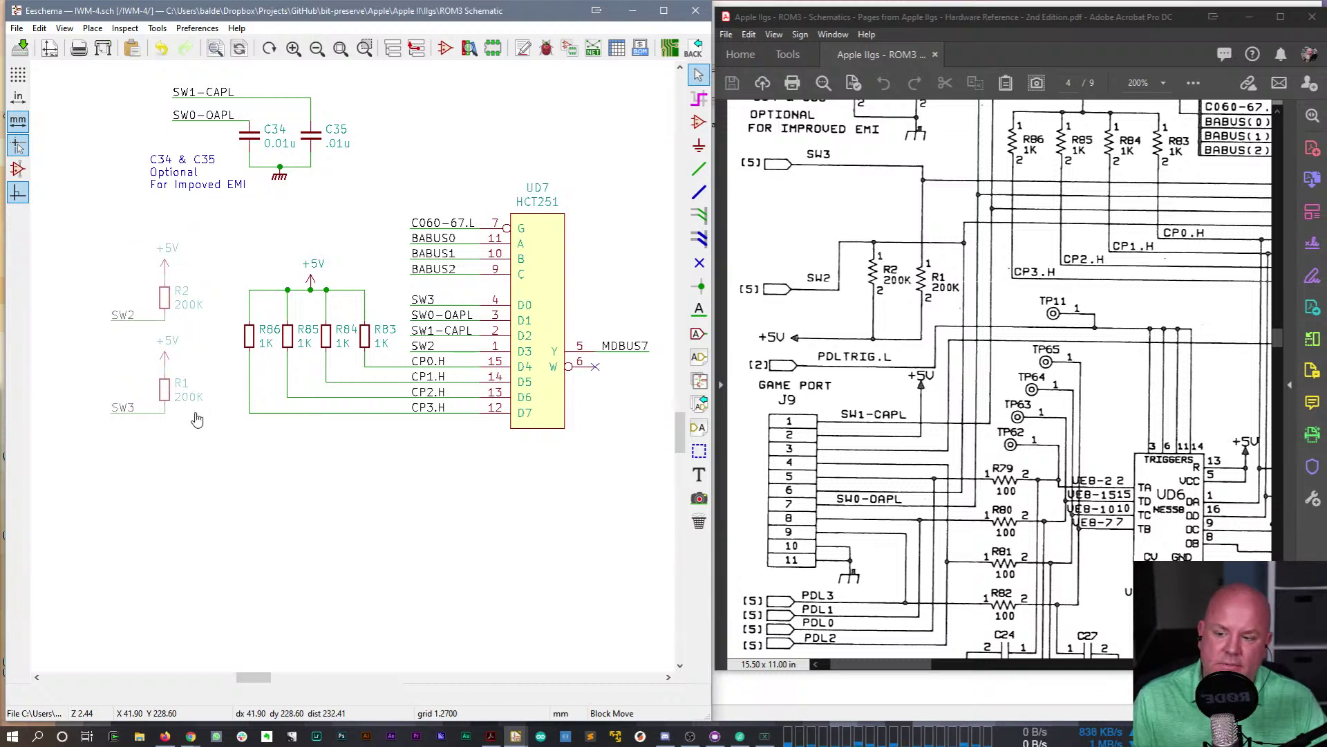
{"action": "left_click", "coordinate": [197, 418]}
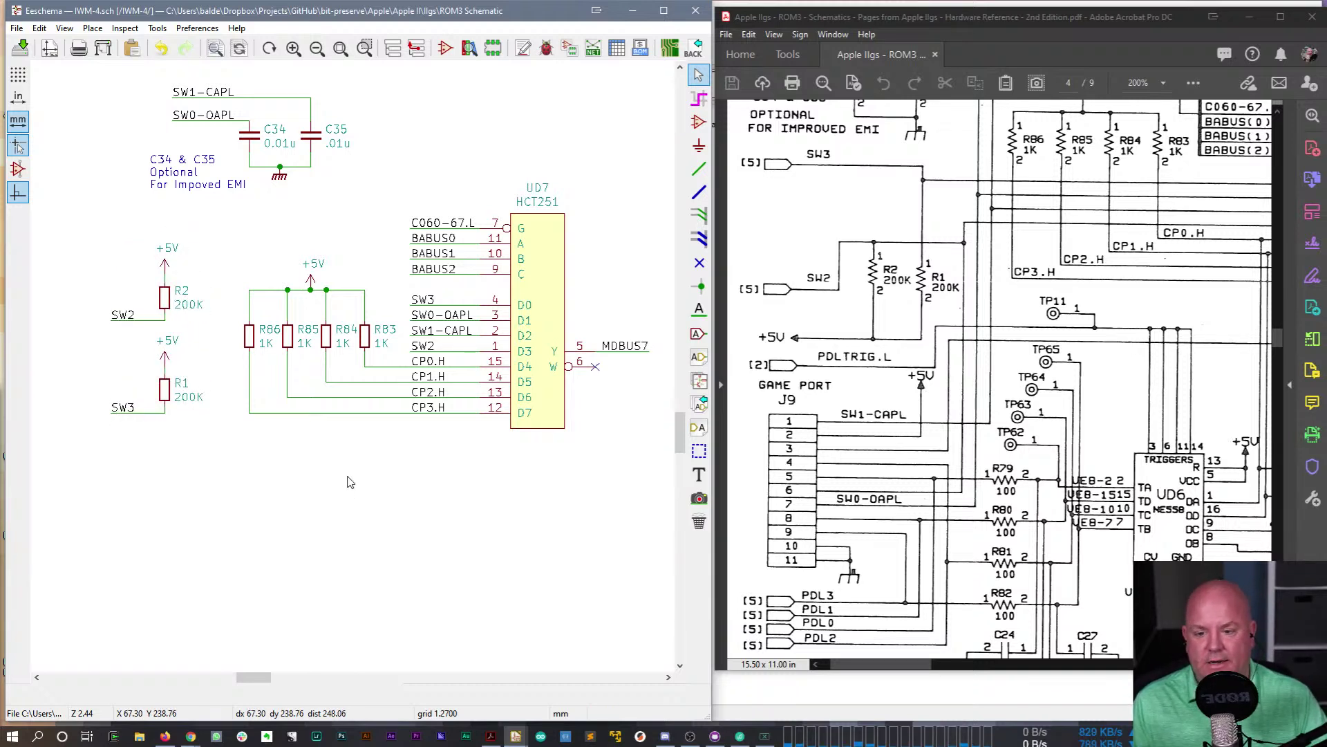
- Shift the UD7 circuit with R83–R86 slightly left
{"action": "left_click_drag", "start_coordinate": [643, 166], "coordinate": [240, 486]}
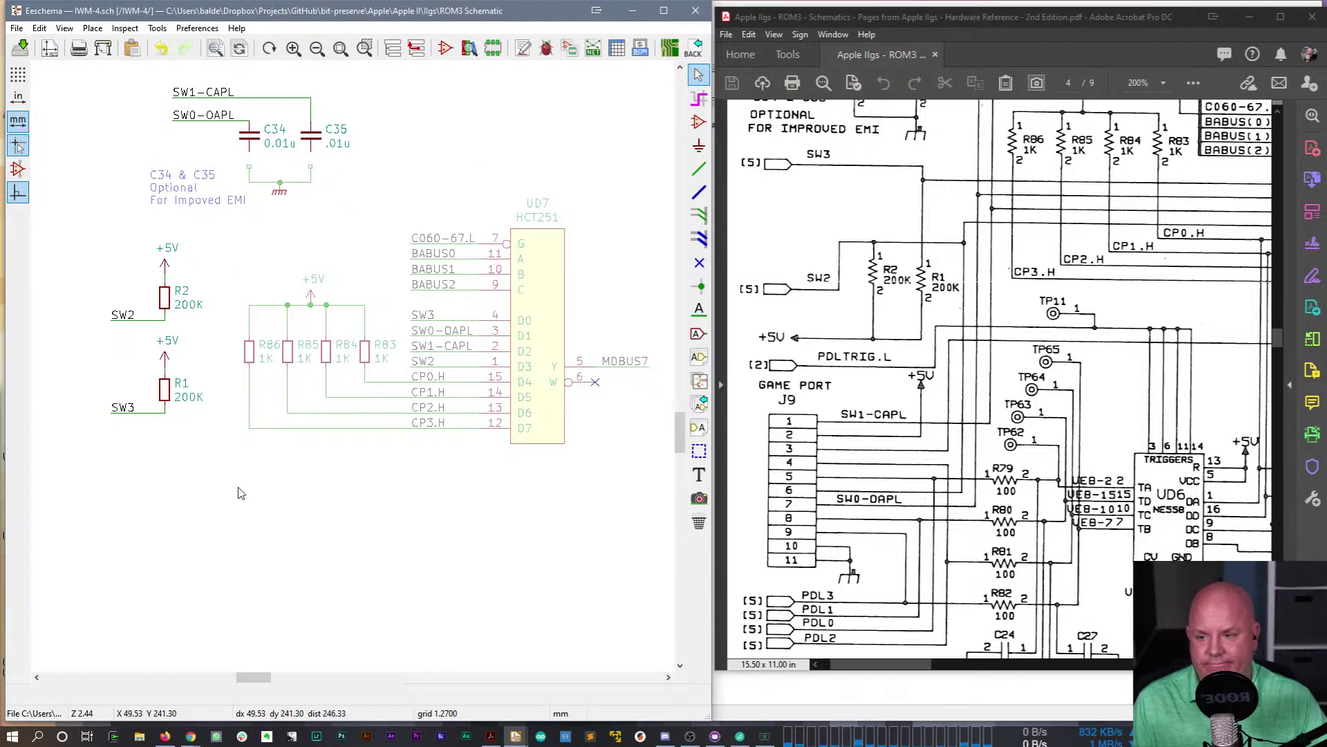
{"action": "key", "text": "Escape"}
{"action": "left_click_drag", "start_coordinate": [246, 207], "coordinate": [622, 484]}
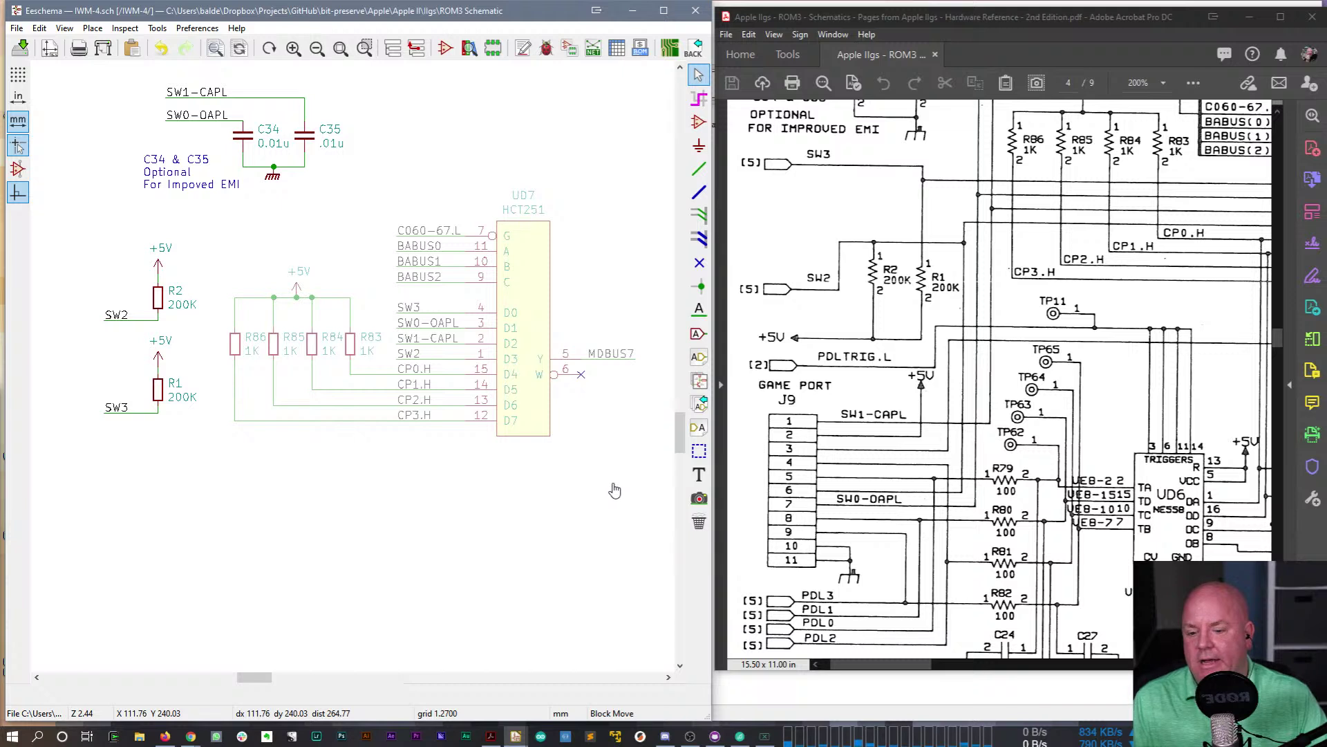
{"action": "key", "text": "Escape"}
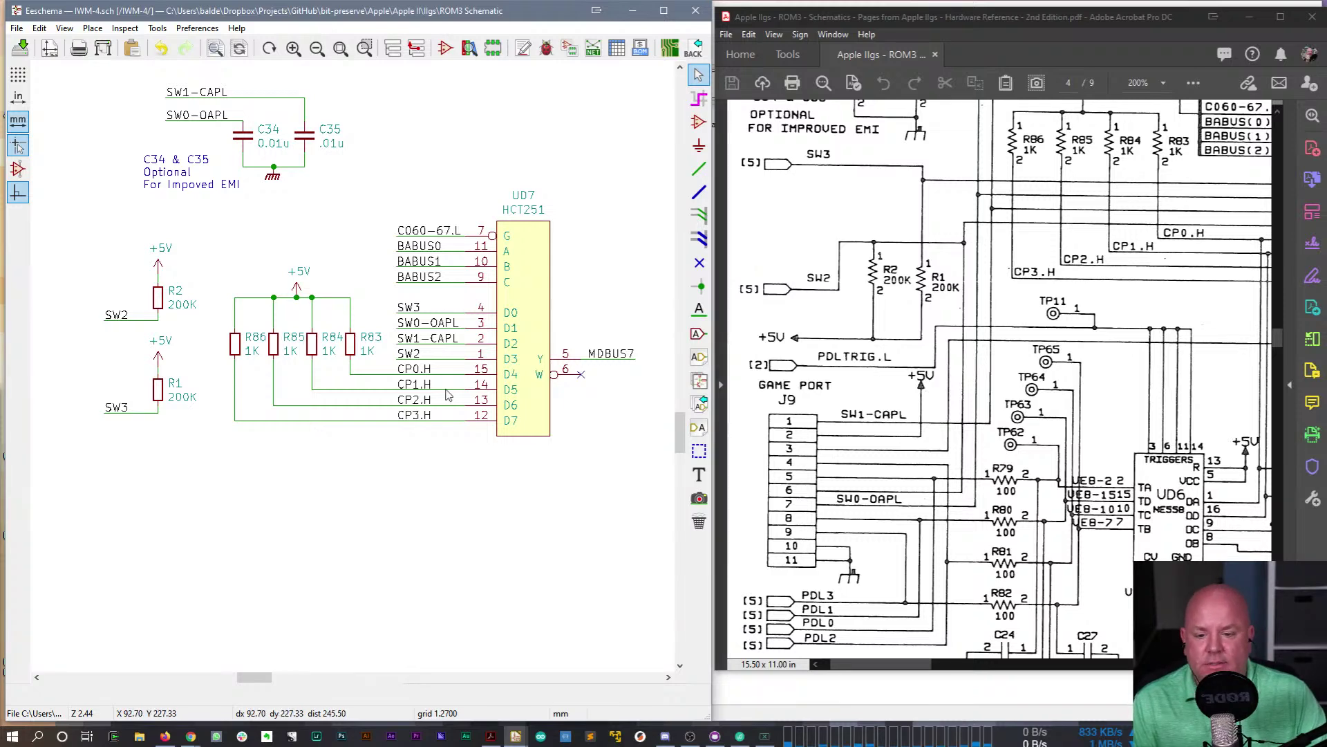
- Zoom out and drag the NE558 U7 to just below the UD7 circuit
{"action": "scroll", "coordinate": [354, 371], "scroll_direction": "down", "scroll_amount": 1}
{"action": "scroll", "coordinate": [354, 371], "scroll_direction": "down", "scroll_amount": 3}
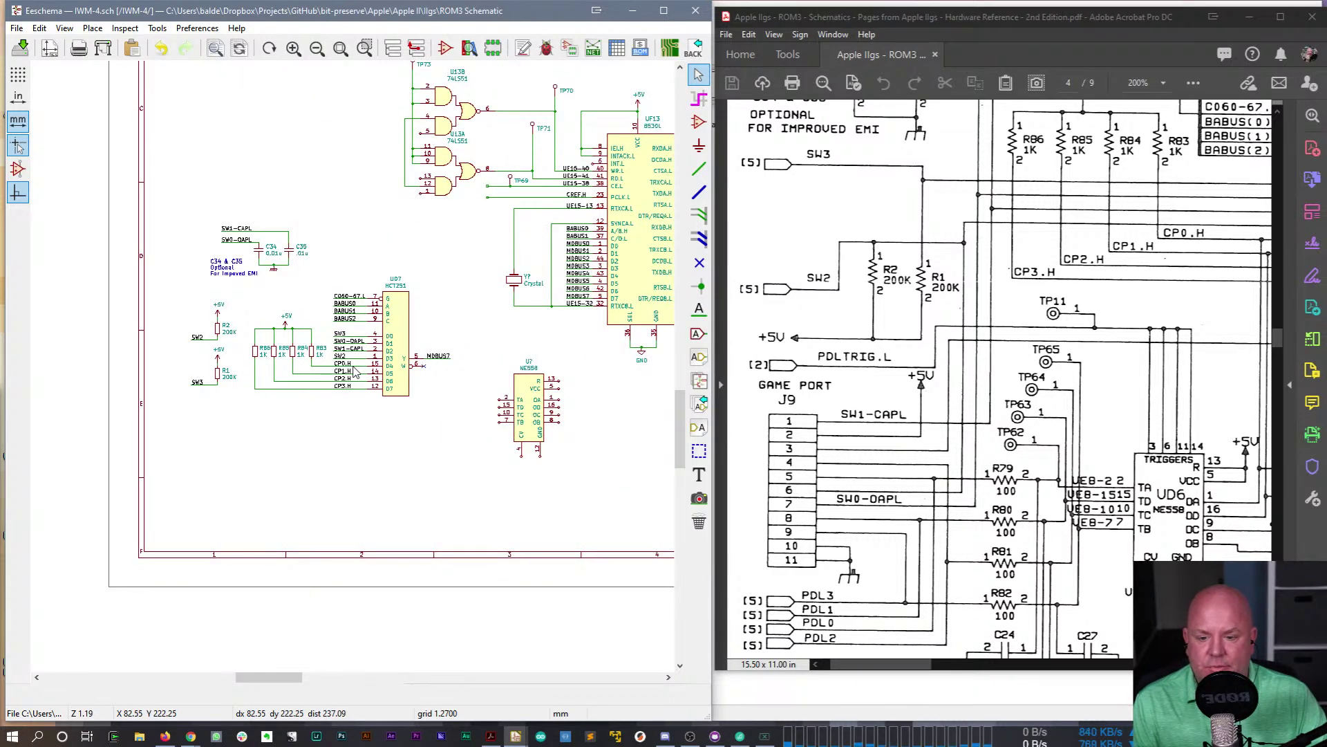
{"action": "left_click_drag", "start_coordinate": [532, 420], "coordinate": [362, 477]}
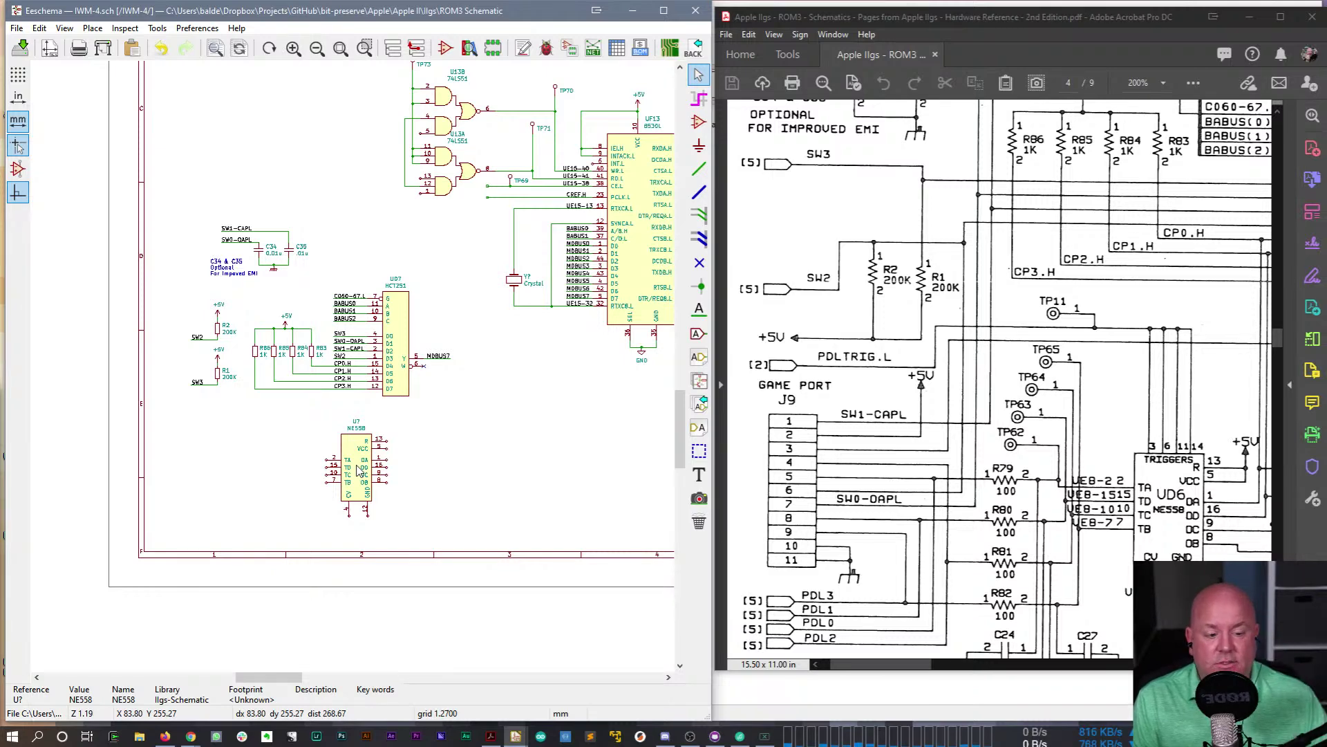
{"action": "scroll", "coordinate": [358, 471], "scroll_direction": "up", "scroll_amount": 1}
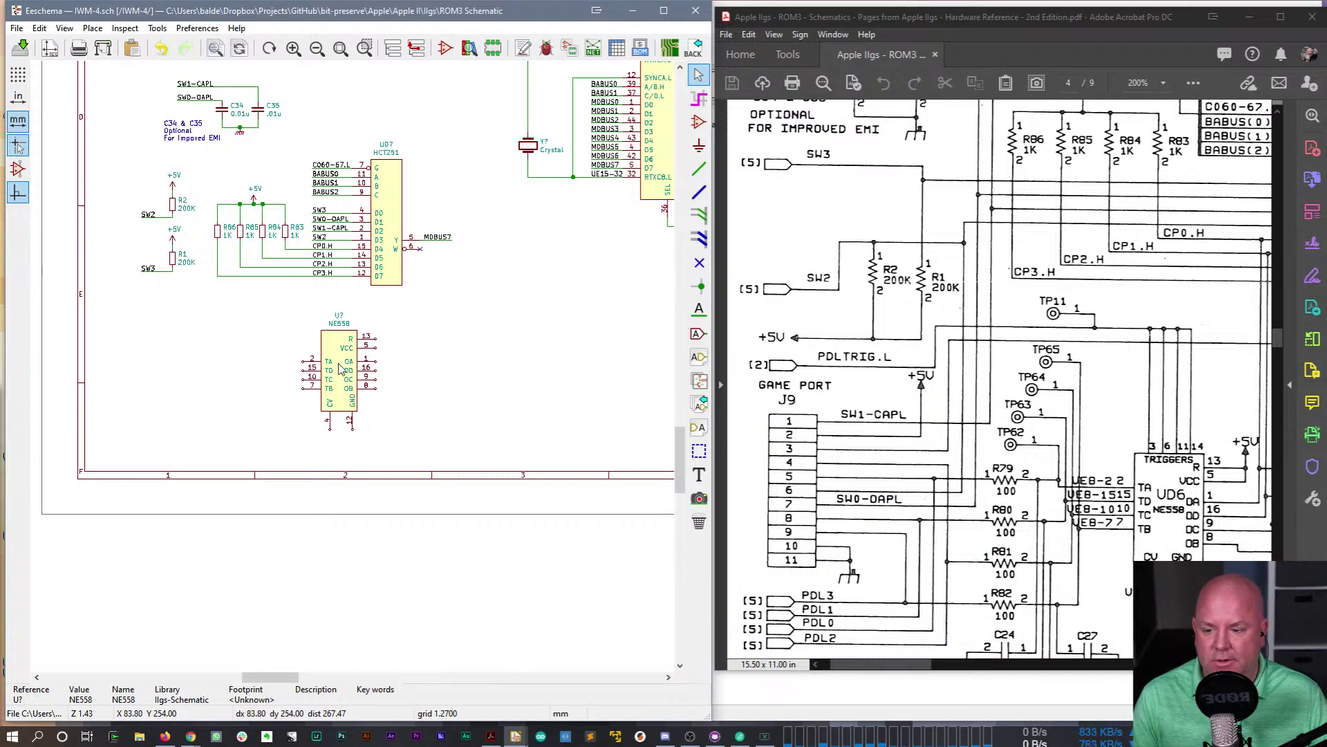
- Open and dismiss the canvas right-click menu near UD7 several times
{"action": "left_click", "coordinate": [423, 380]}
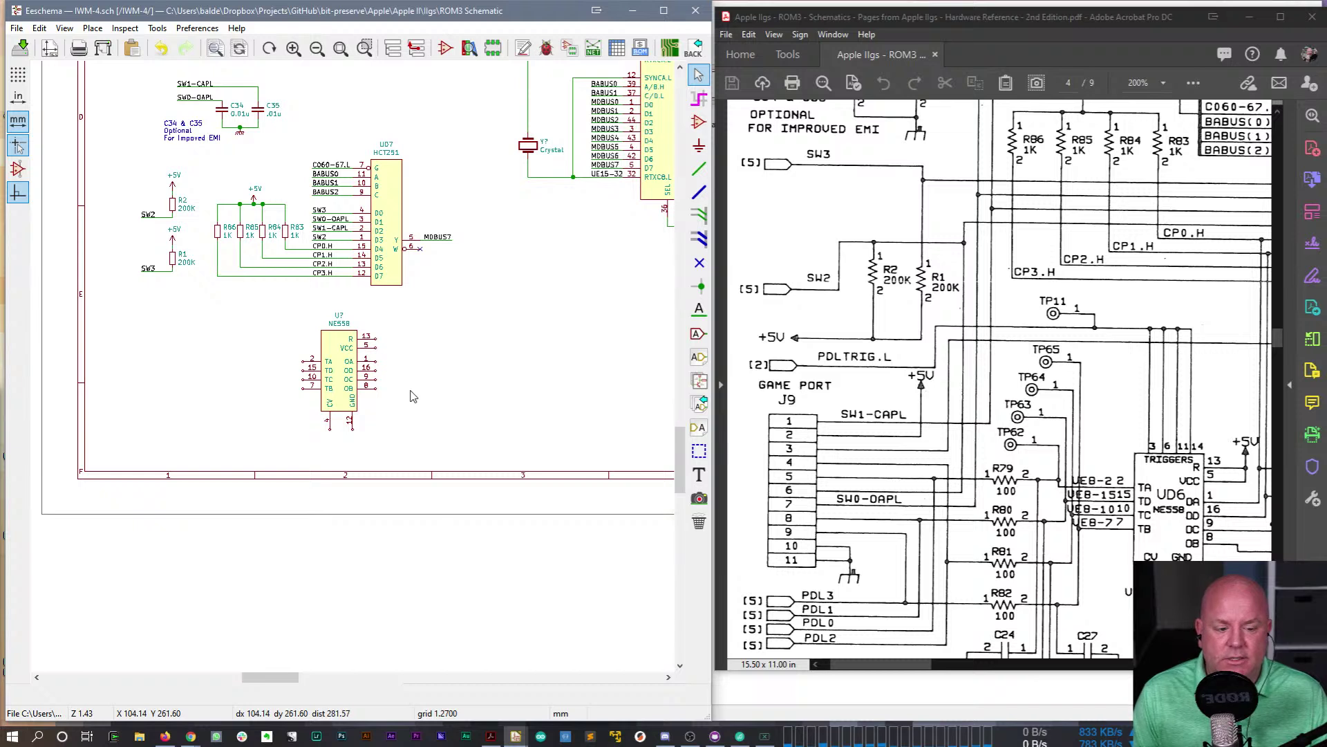
{"action": "right_click", "coordinate": [404, 377]}
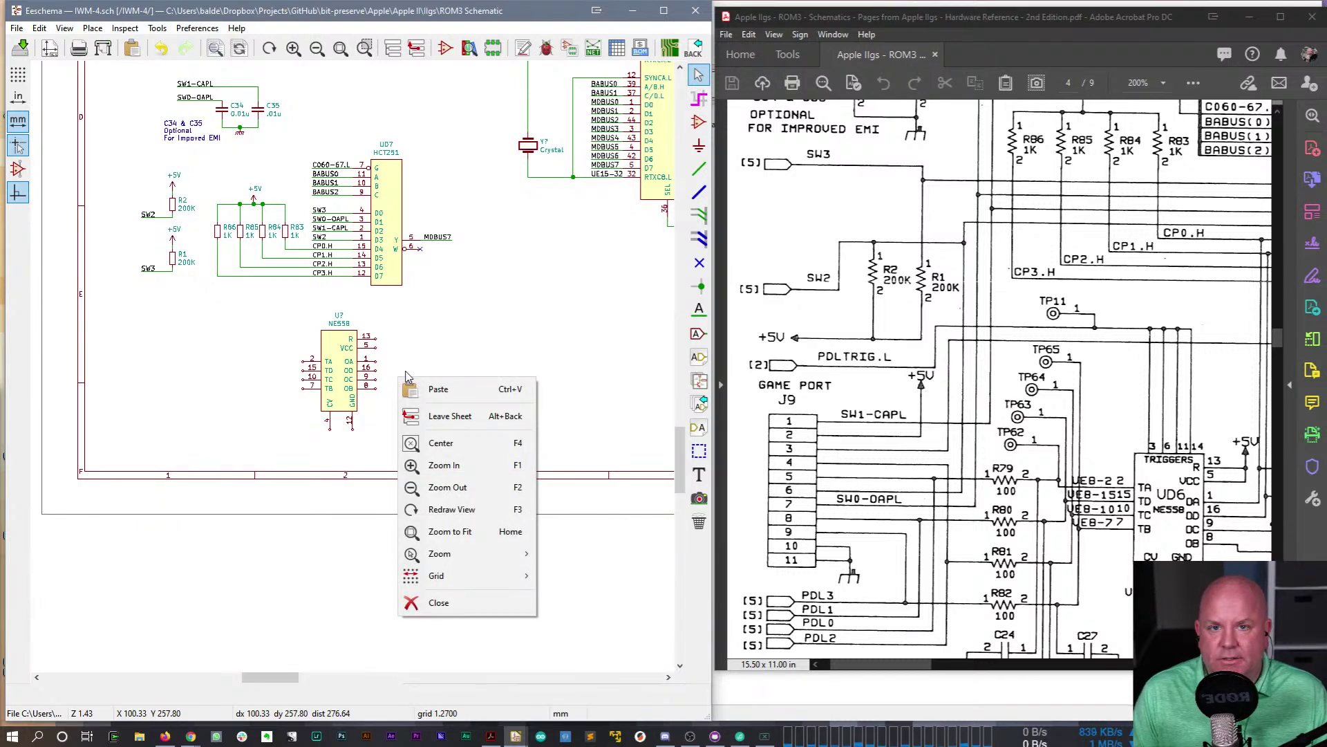
{"action": "left_click", "coordinate": [290, 404]}
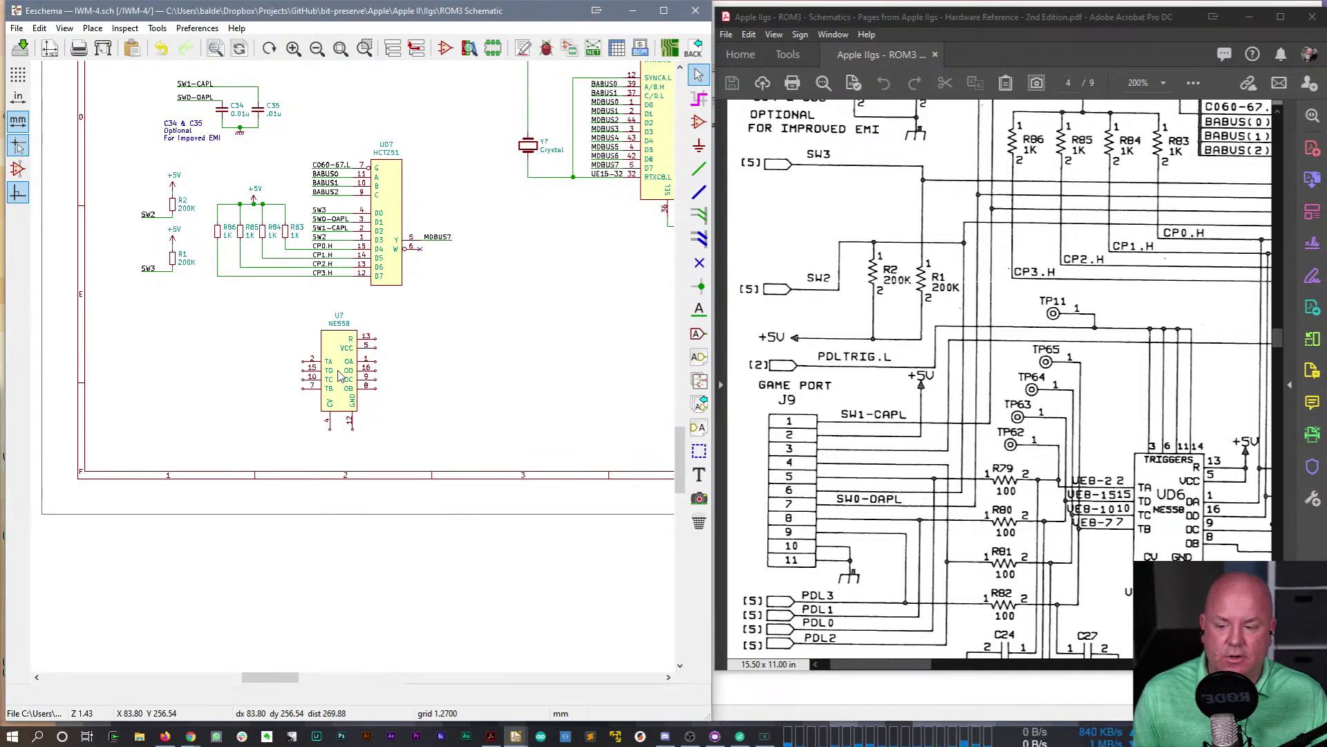
{"action": "right_click", "coordinate": [416, 354]}
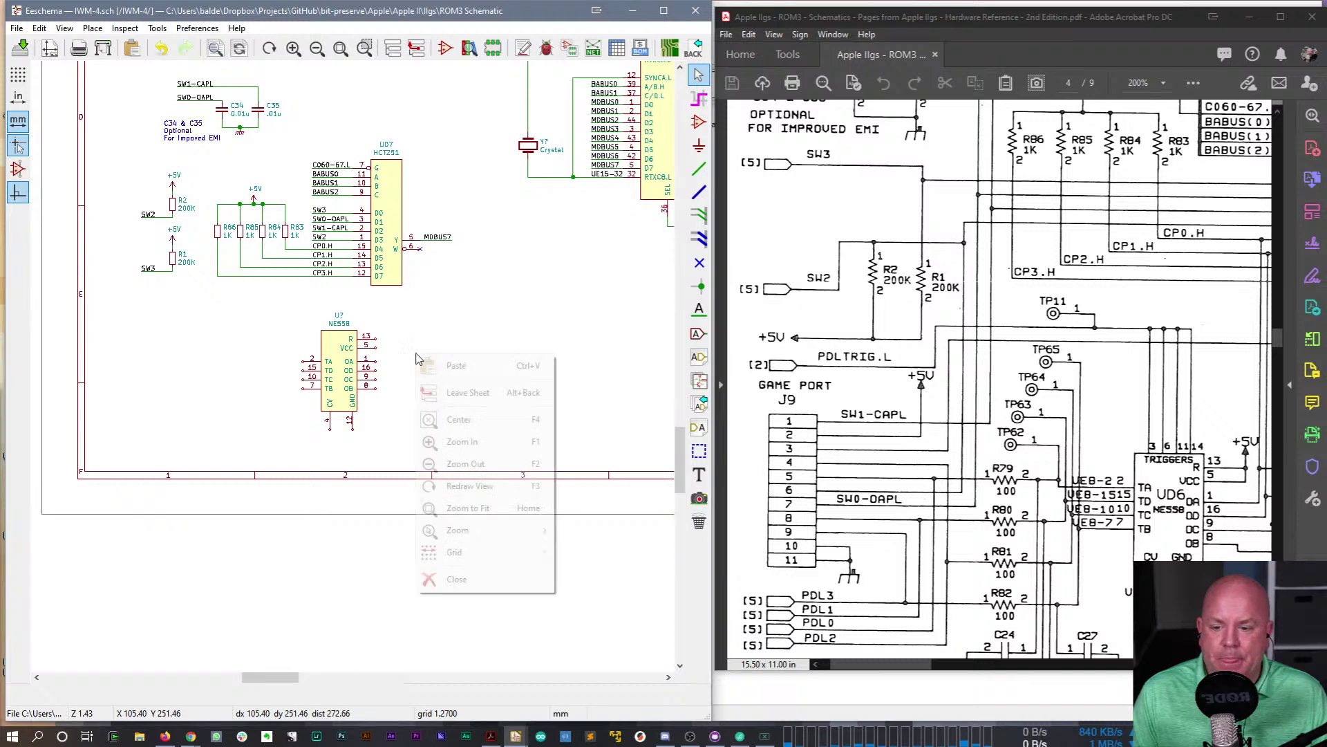
{"action": "left_click", "coordinate": [408, 361]}
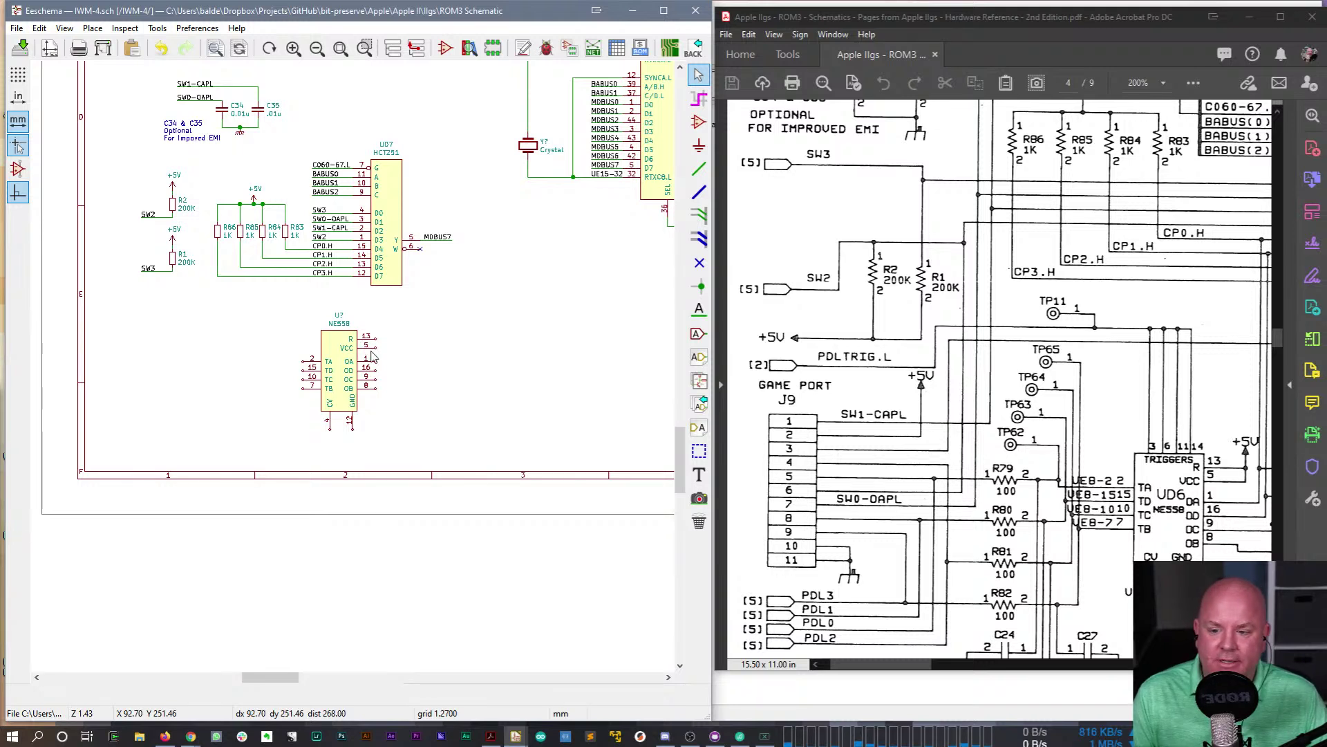
{"action": "right_click", "coordinate": [419, 340]}
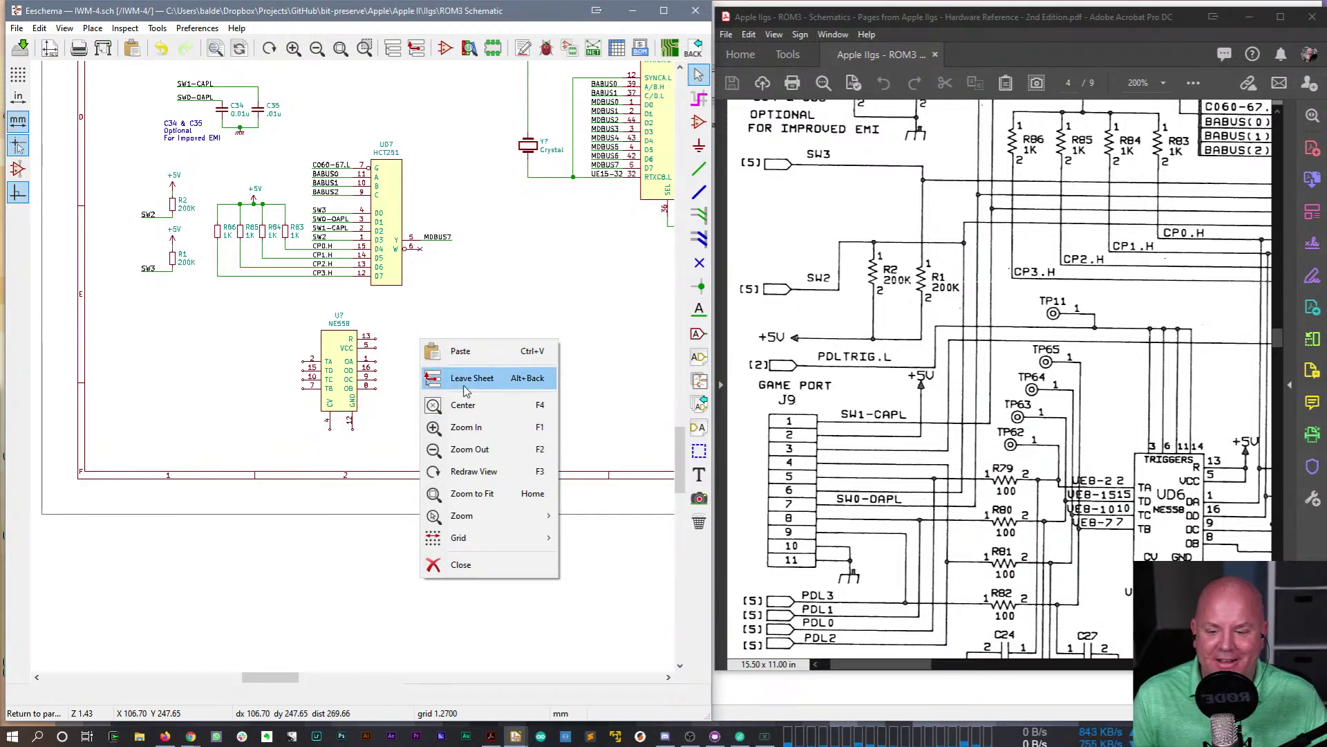
{"action": "left_click", "coordinate": [466, 309]}
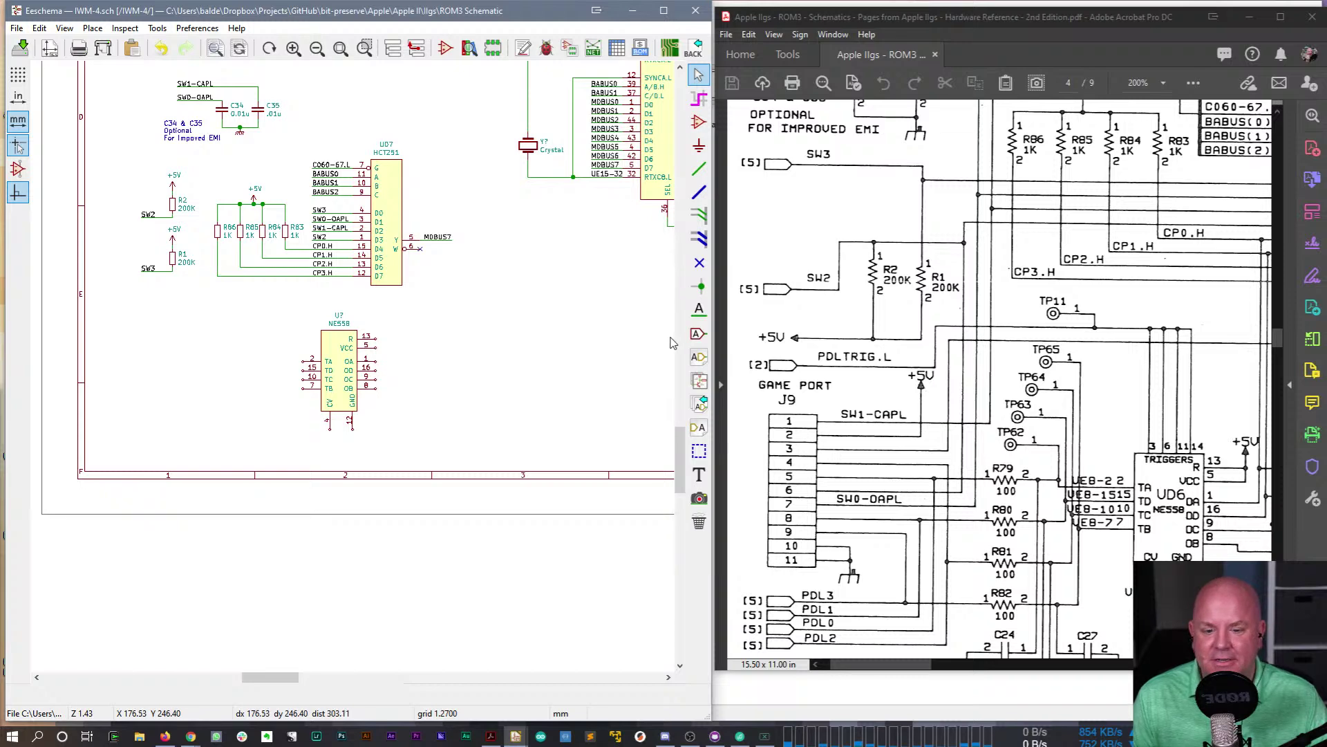
- Select the Place Net Label tool, cancelling an accidental component add
{"action": "left_click", "coordinate": [699, 311]}
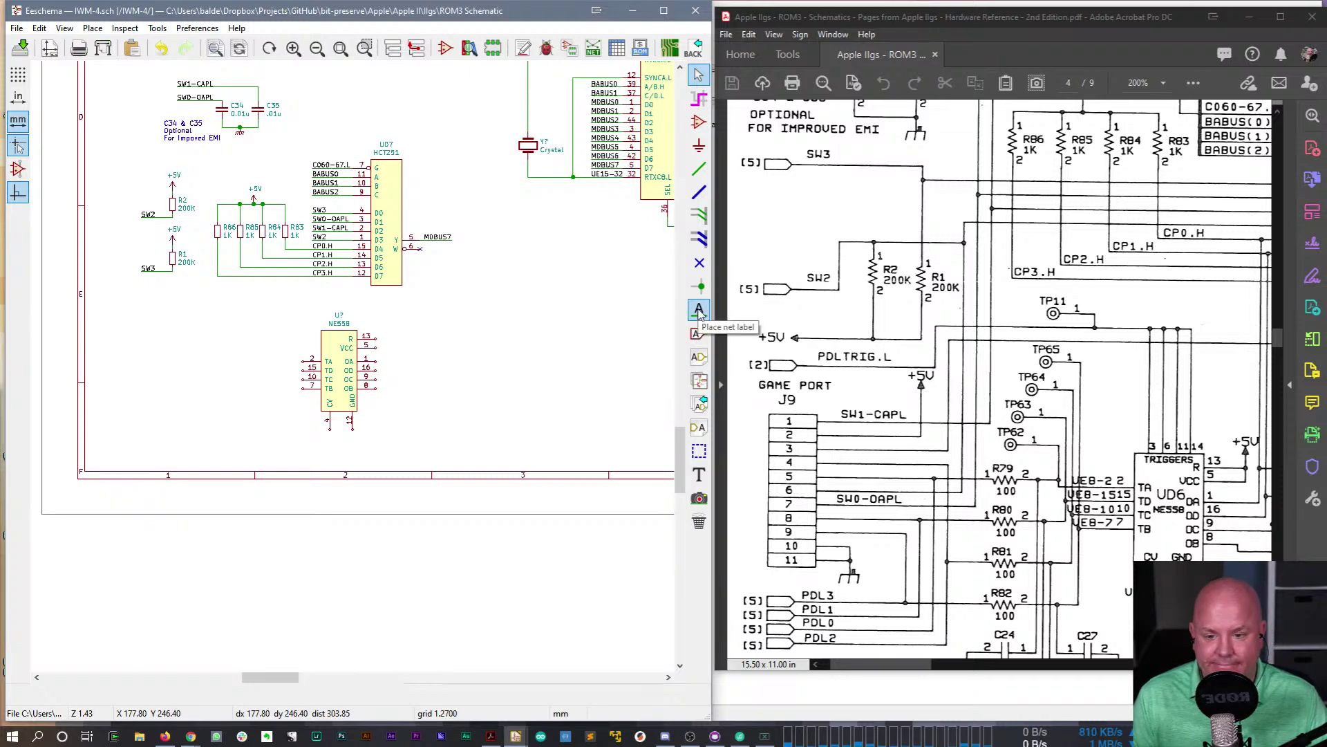
{"action": "left_click", "coordinate": [449, 325]}
{"action": "key", "text": "Escape"}
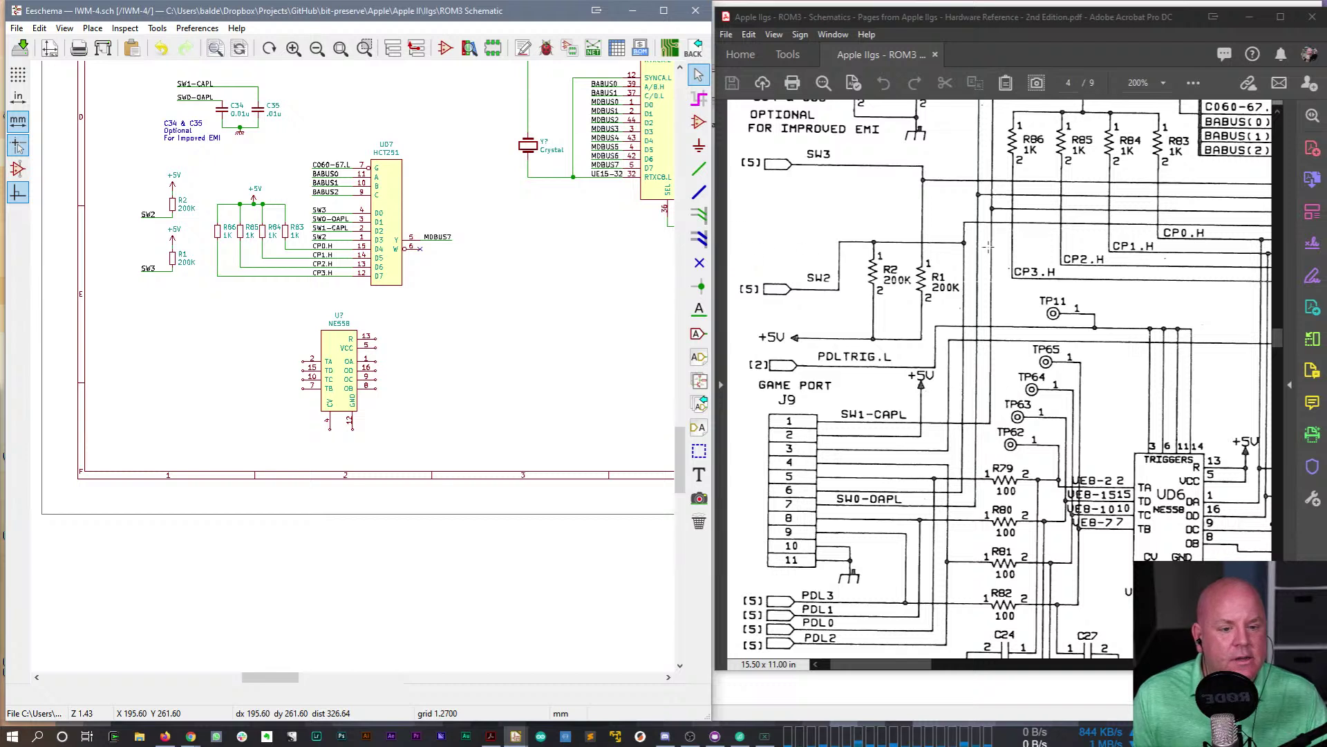
{"action": "scroll", "coordinate": [1018, 244], "scroll_direction": "up", "scroll_amount": 3}
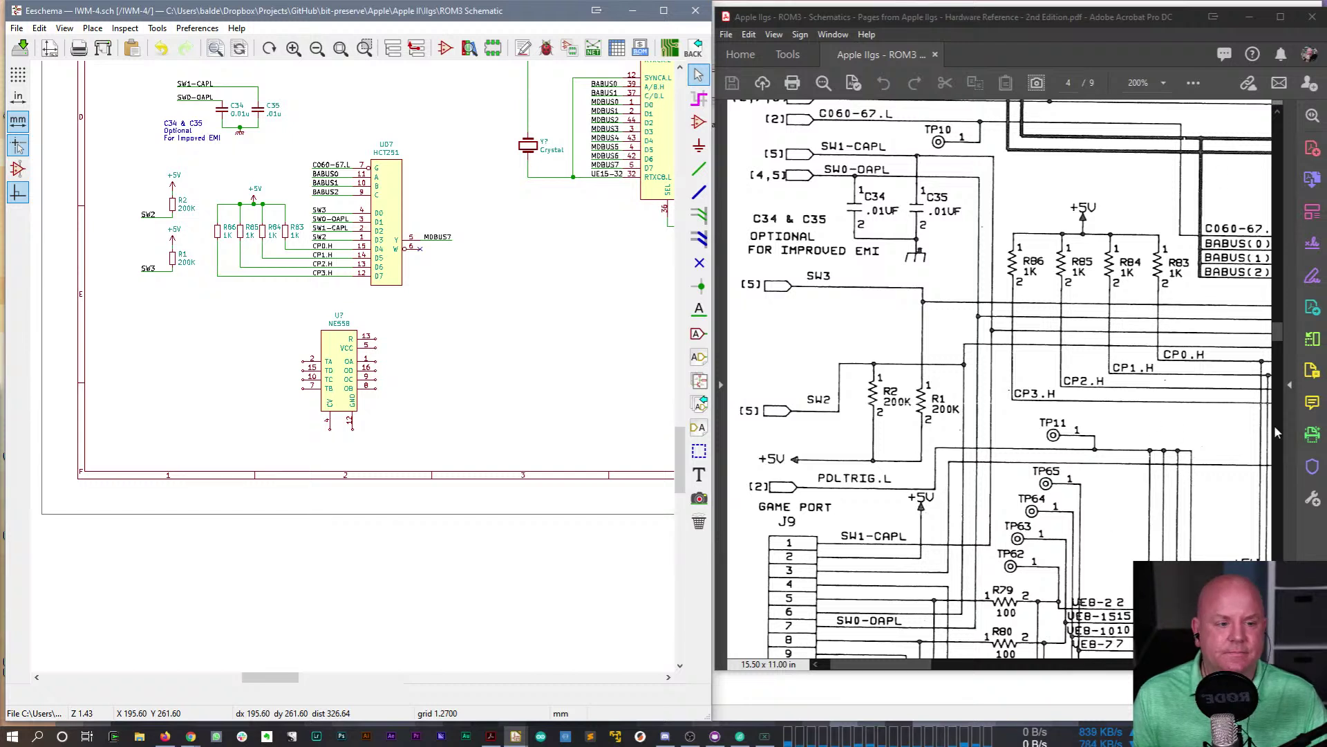
- Place a C060-67.L global label on the wire entering UD7 pin 7
{"action": "scroll", "coordinate": [972, 622], "scroll_direction": "right", "scroll_amount": 3}
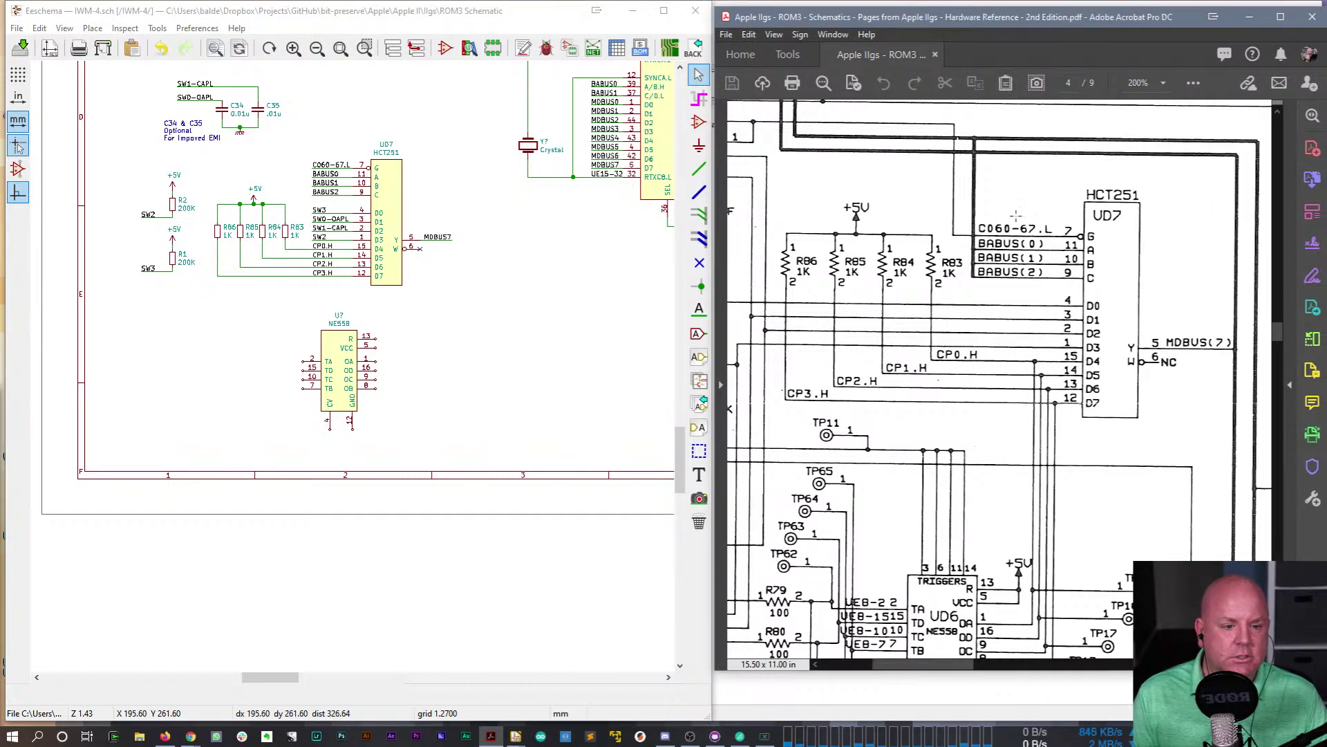
{"action": "left_click_drag", "start_coordinate": [1278, 333], "coordinate": [1278, 323]}
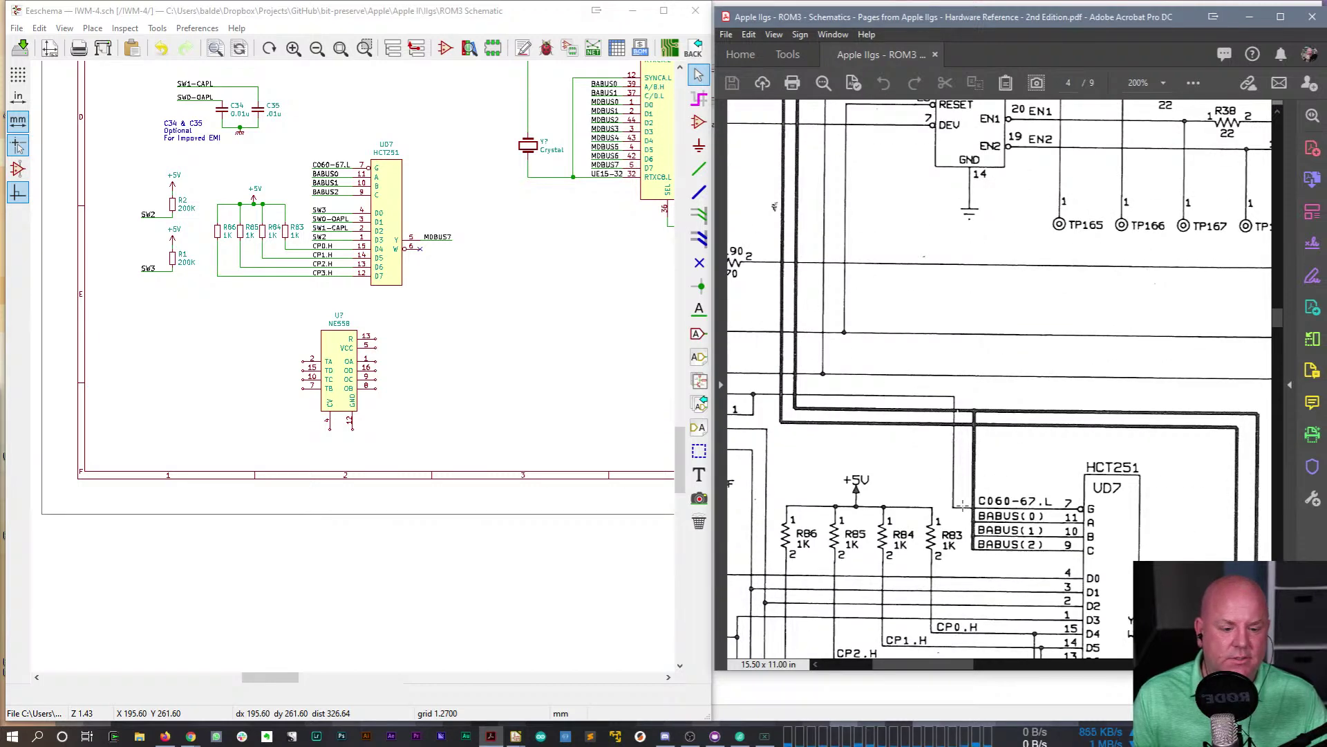
{"action": "left_click_drag", "start_coordinate": [960, 669], "coordinate": [922, 674]}
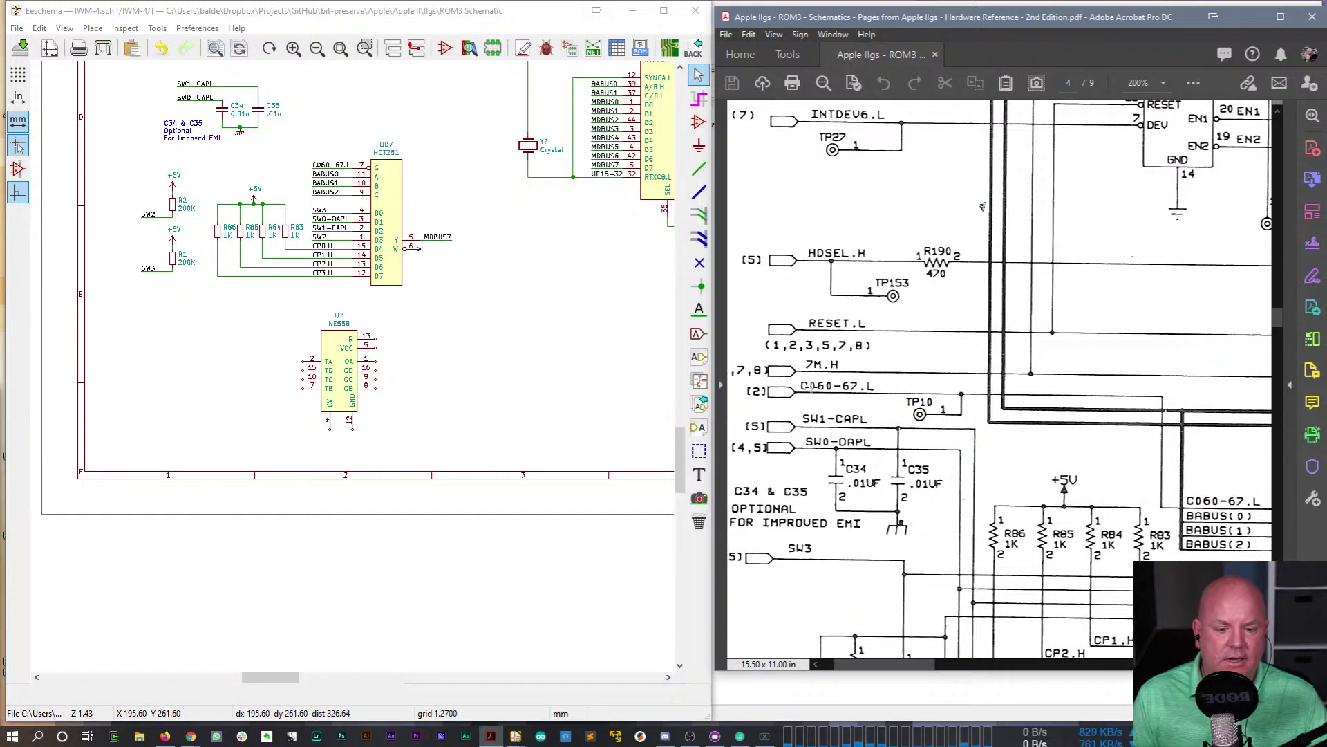
{"action": "scroll", "coordinate": [289, 148], "scroll_direction": "up", "scroll_amount": 1}
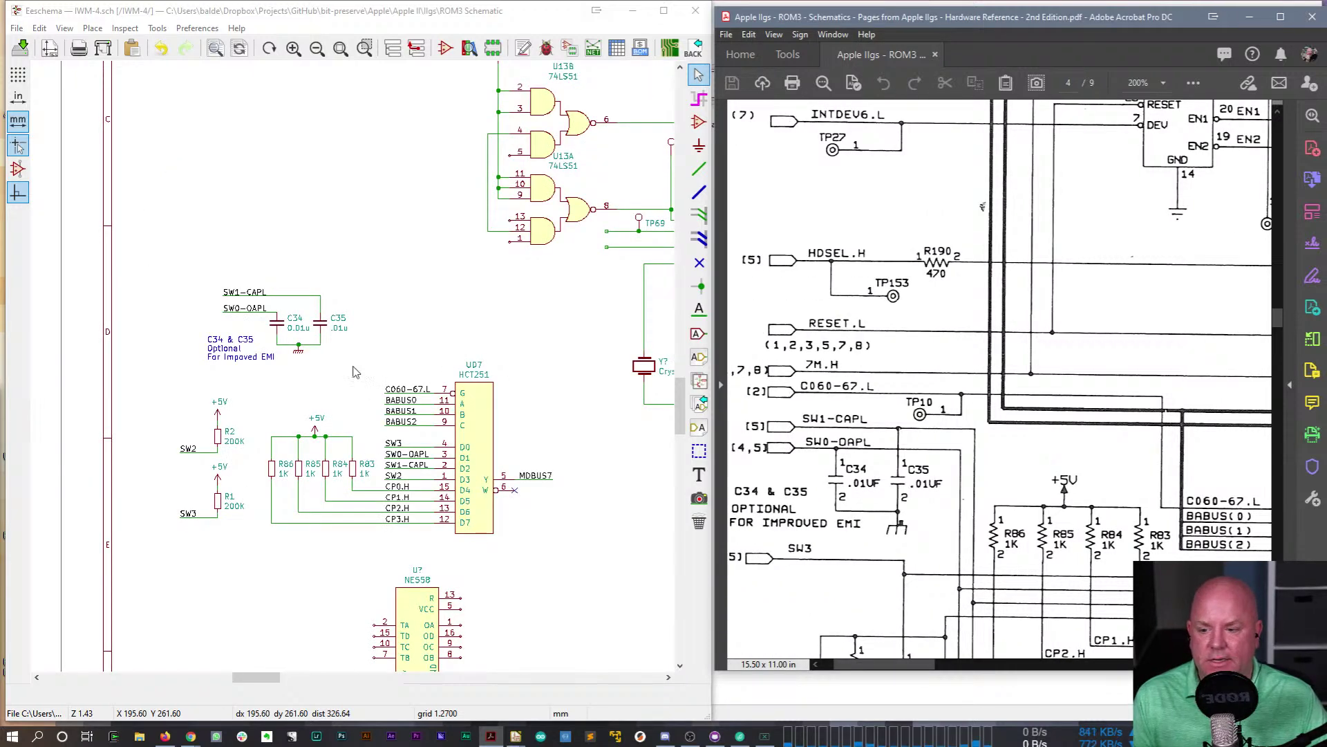
{"action": "scroll", "coordinate": [365, 449], "scroll_direction": "up", "scroll_amount": 2}
{"action": "left_click", "coordinate": [699, 333]}
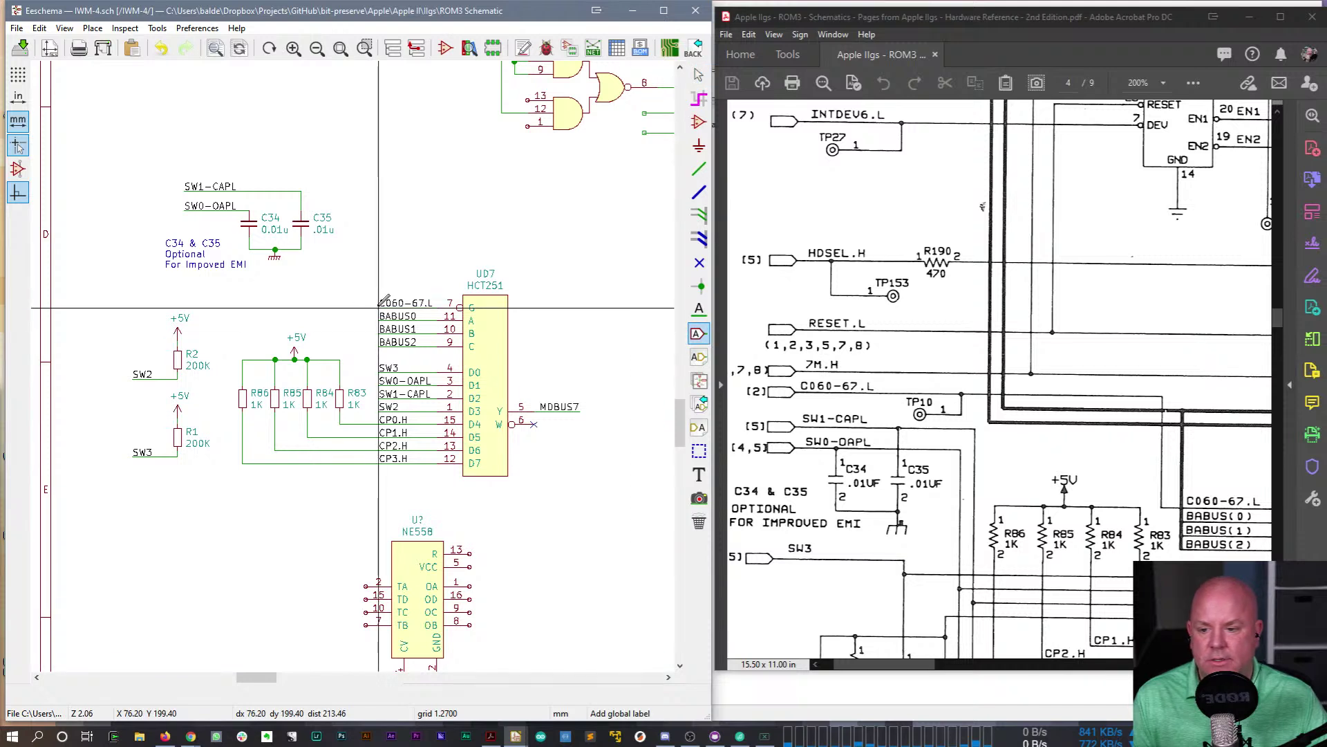
{"action": "left_click", "coordinate": [353, 308]}
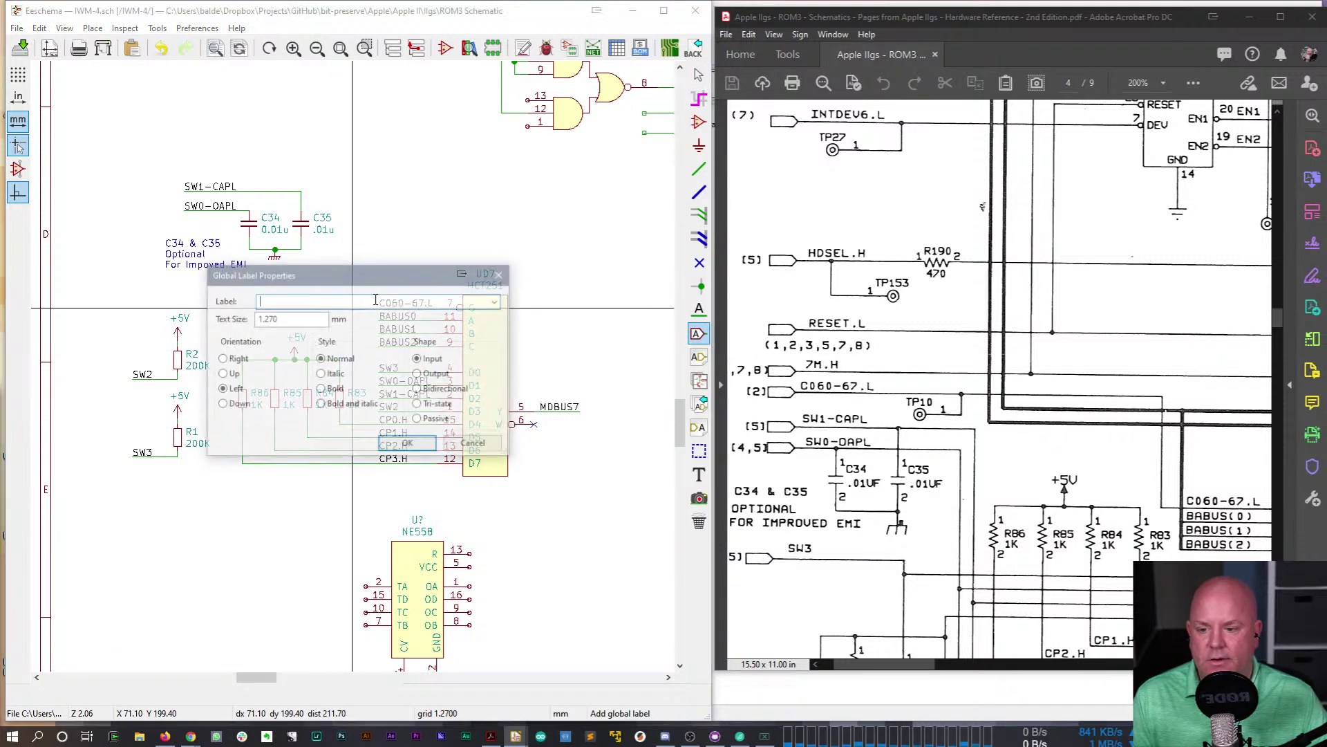
{"action": "type", "text": "C060-67."}
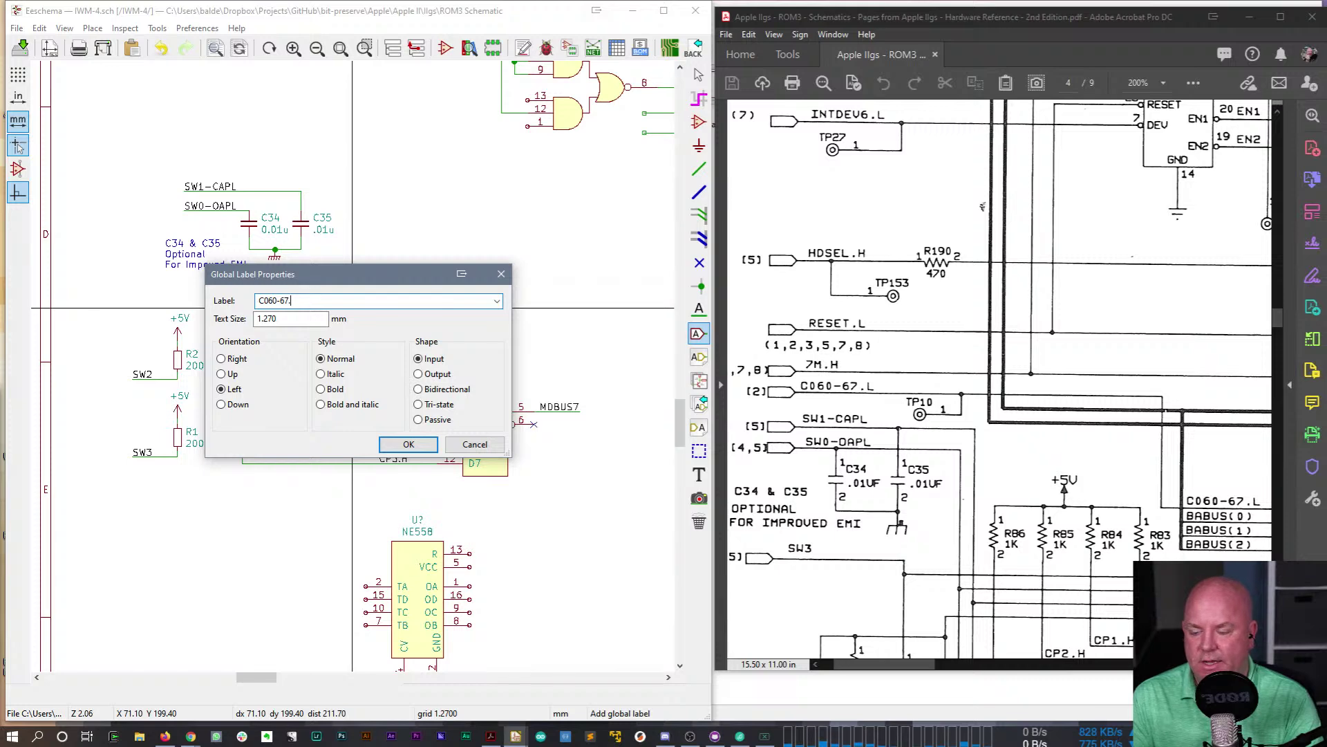
{"action": "type", "text": "L"}
{"action": "key", "text": "Return"}
{"action": "left_click", "coordinate": [353, 308]}
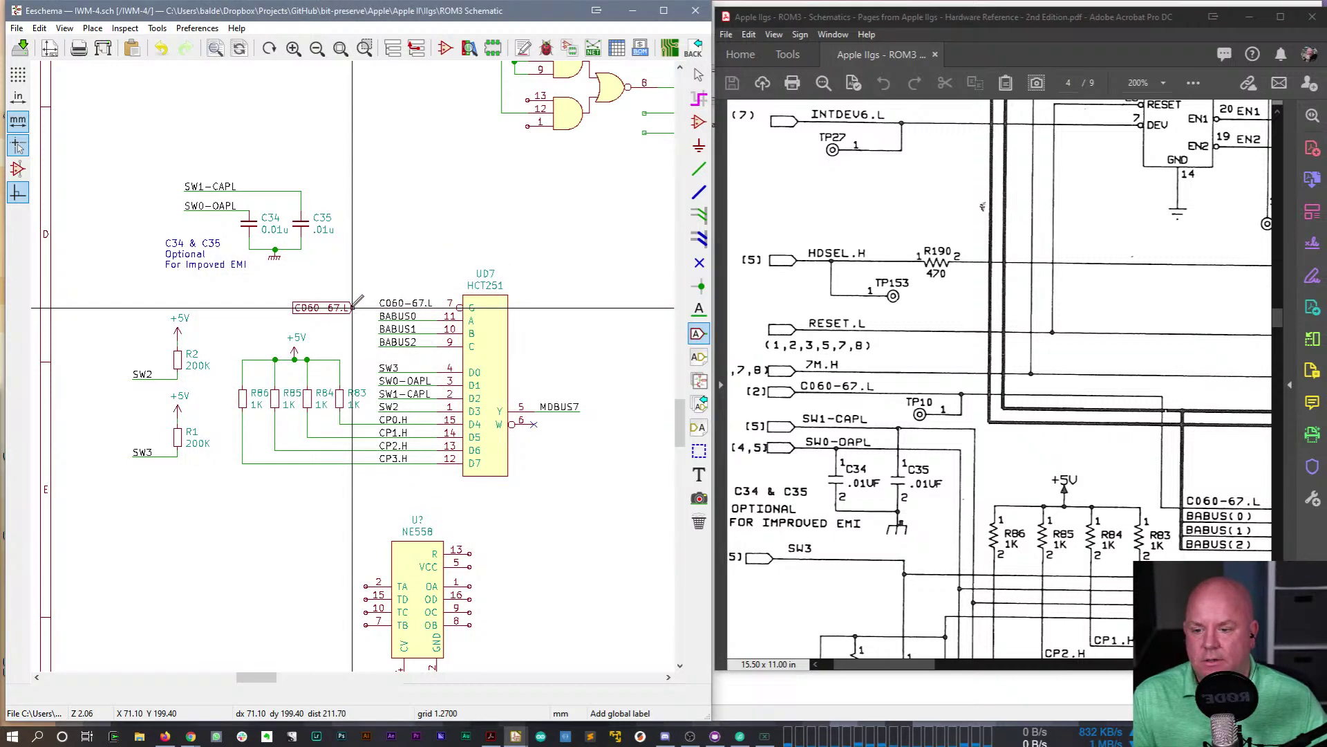
{"action": "key", "text": "Escape"}
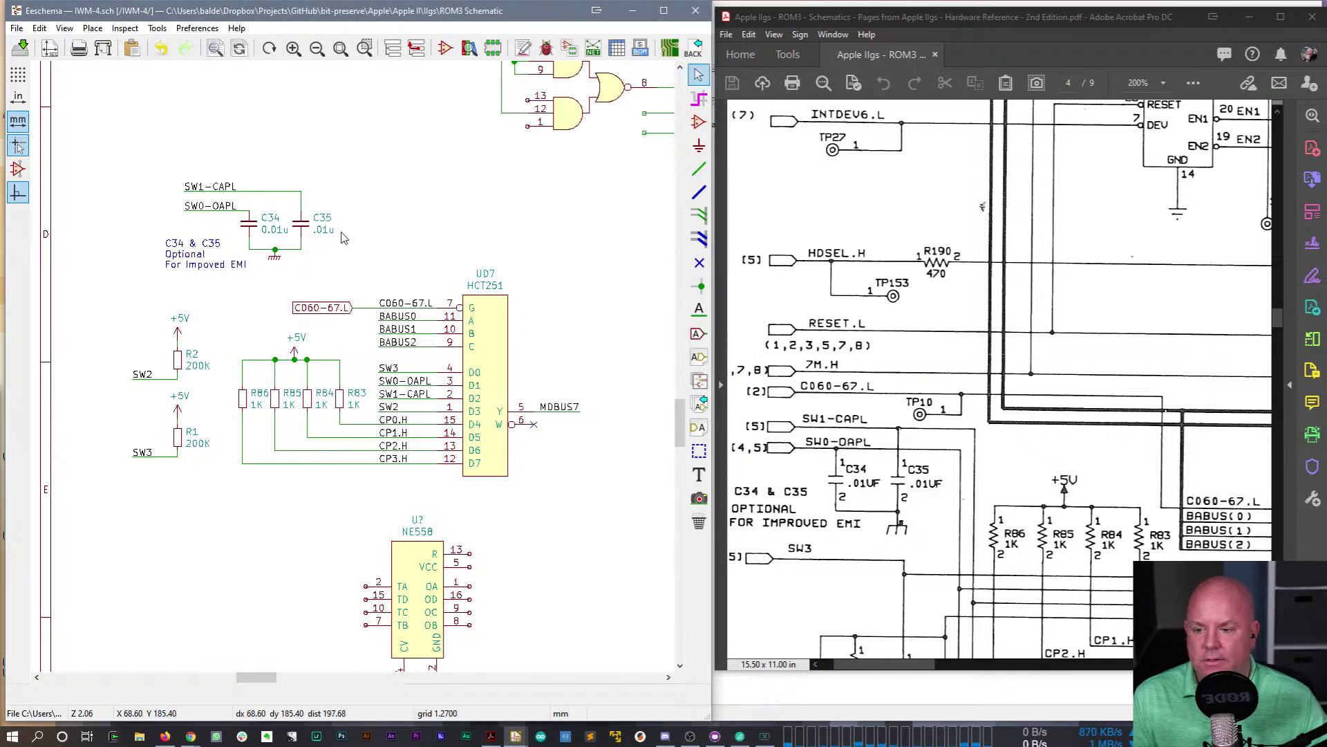
- Place a TestPoint symbol on the C060-67.L wire above UD7's input
{"action": "key", "text": "a"}
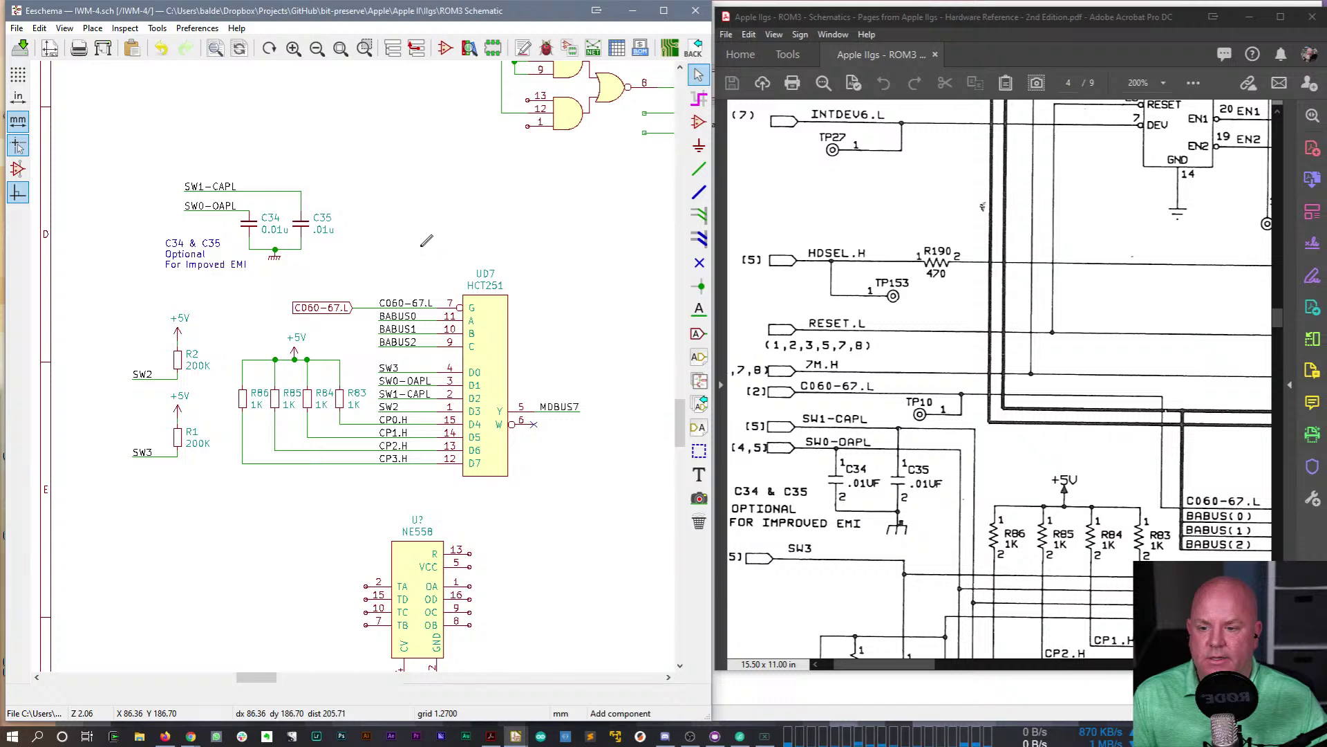
{"action": "left_click", "coordinate": [423, 246]}
{"action": "type", "text": "Test"}
{"action": "key", "text": "Return"}
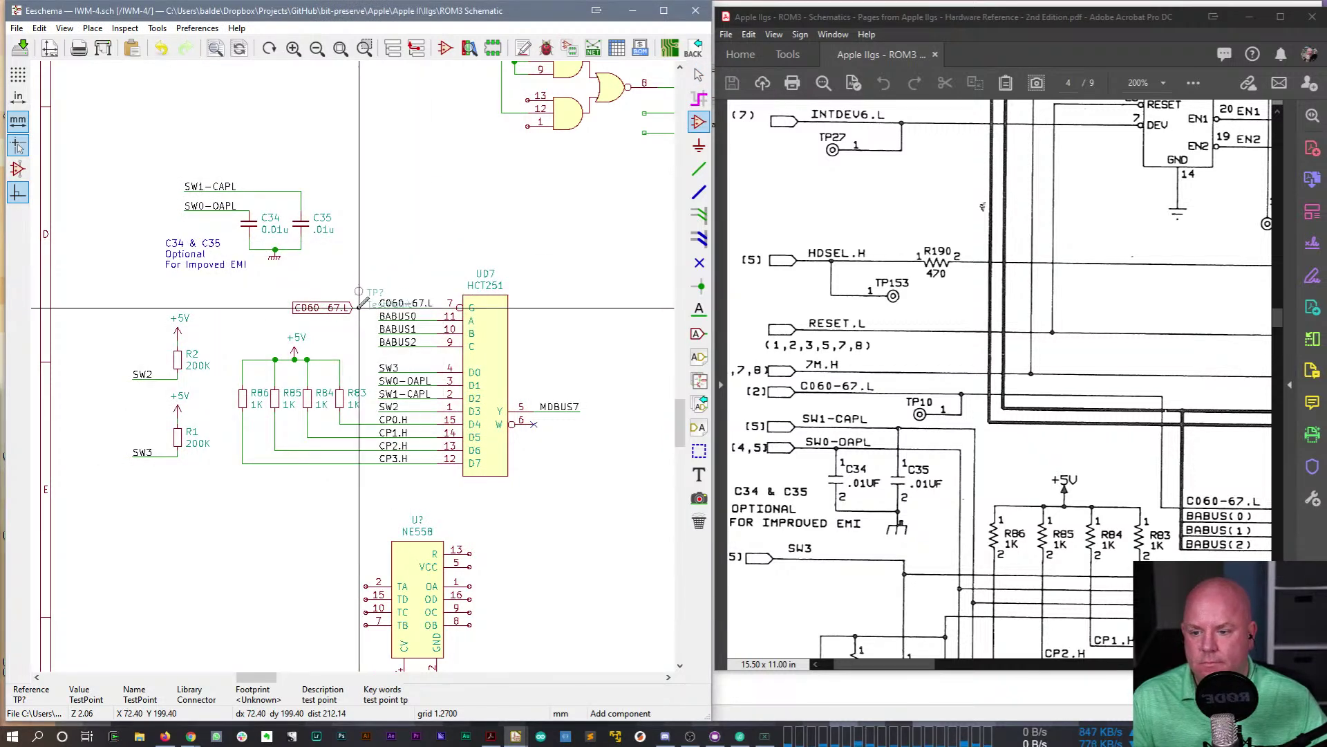
{"action": "left_click", "coordinate": [359, 294]}
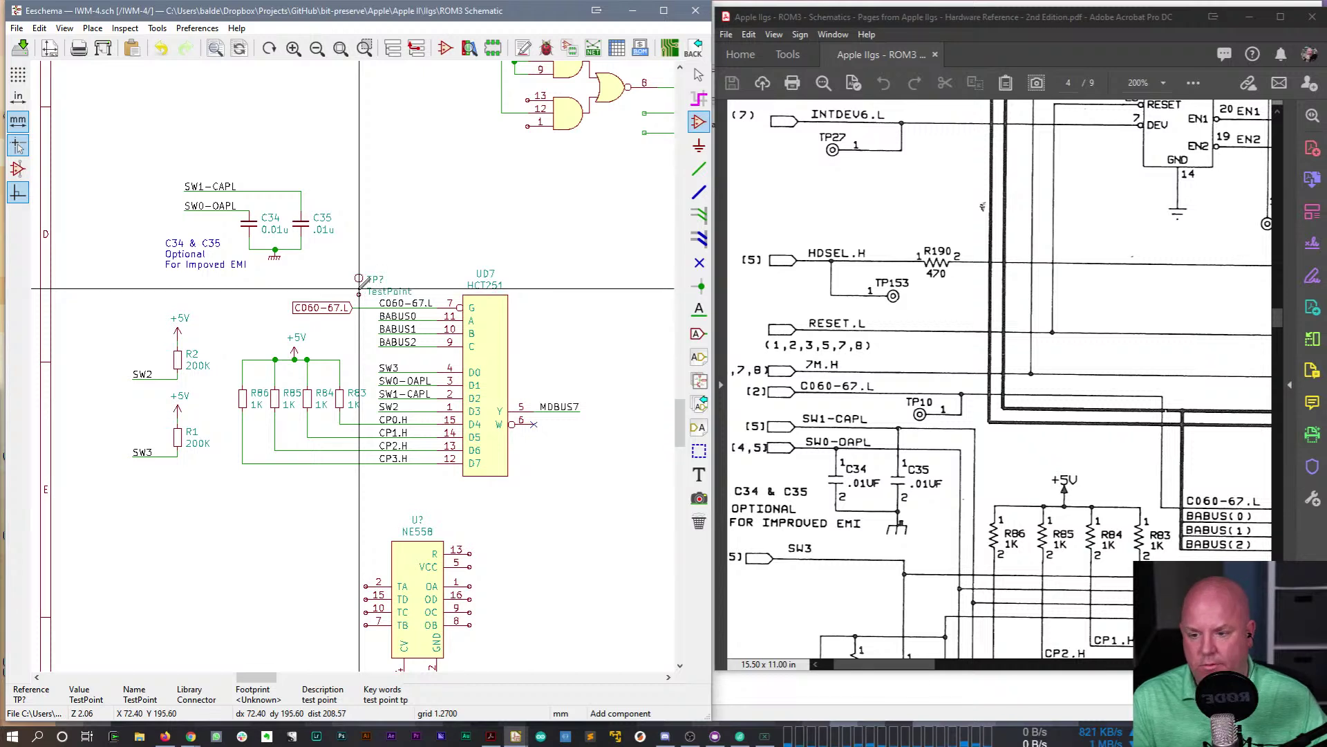
{"action": "left_click", "coordinate": [366, 288]}
{"action": "key", "text": "w"}
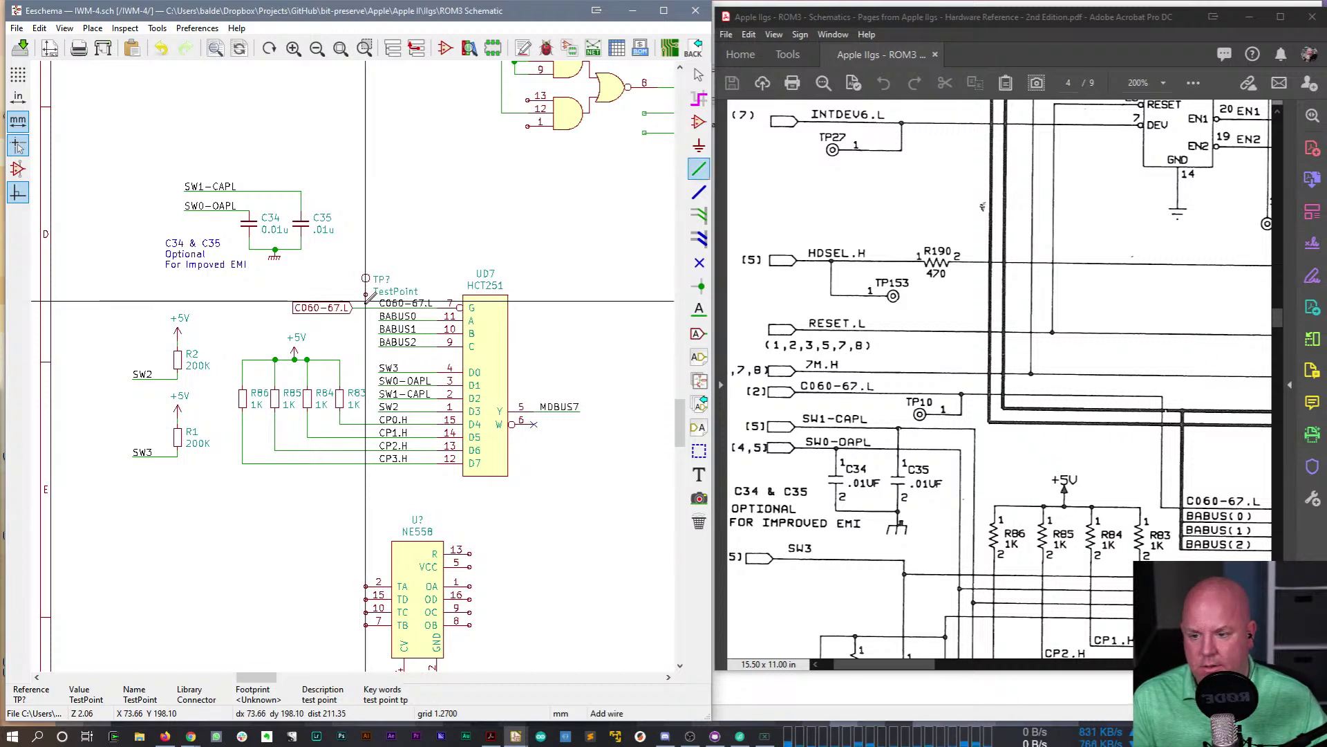
{"action": "key", "text": "Escape"}
- Hide the test point's value text and set its reference to TP10
{"action": "key", "text": "v"}
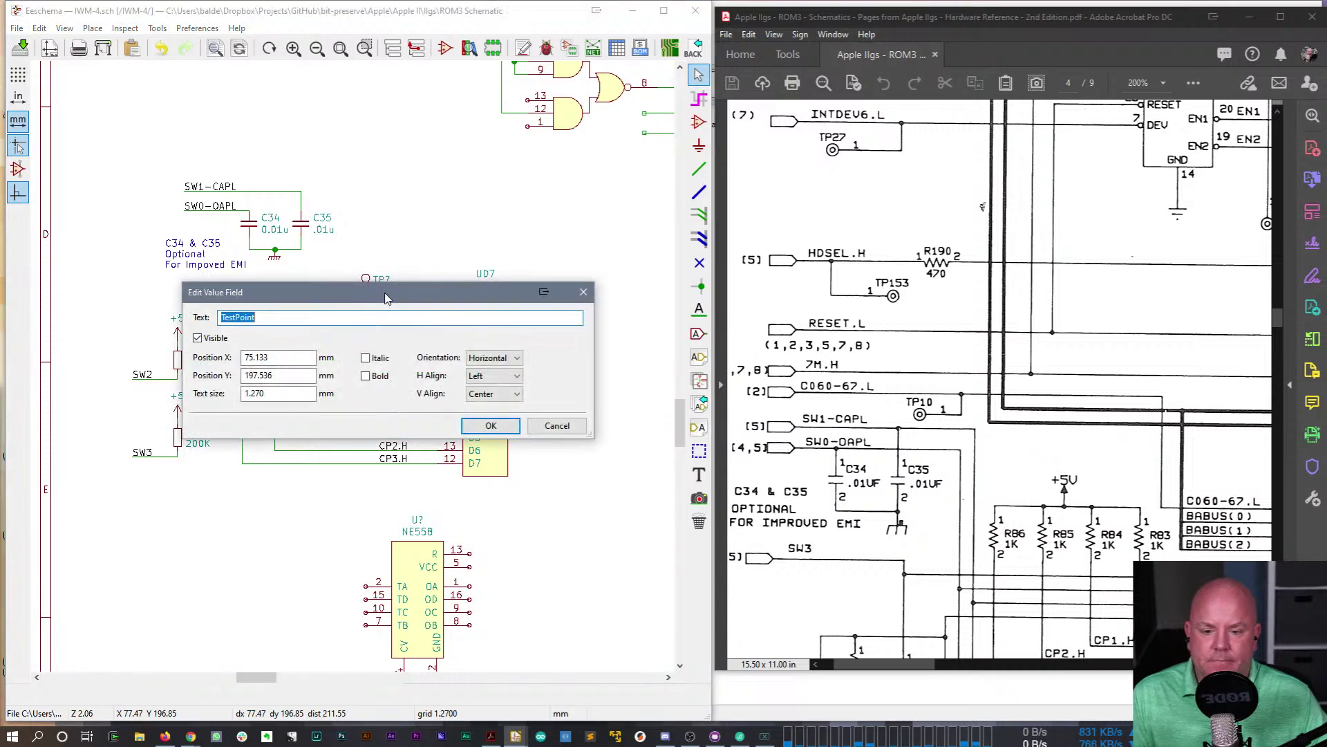
{"action": "left_click", "coordinate": [210, 338]}
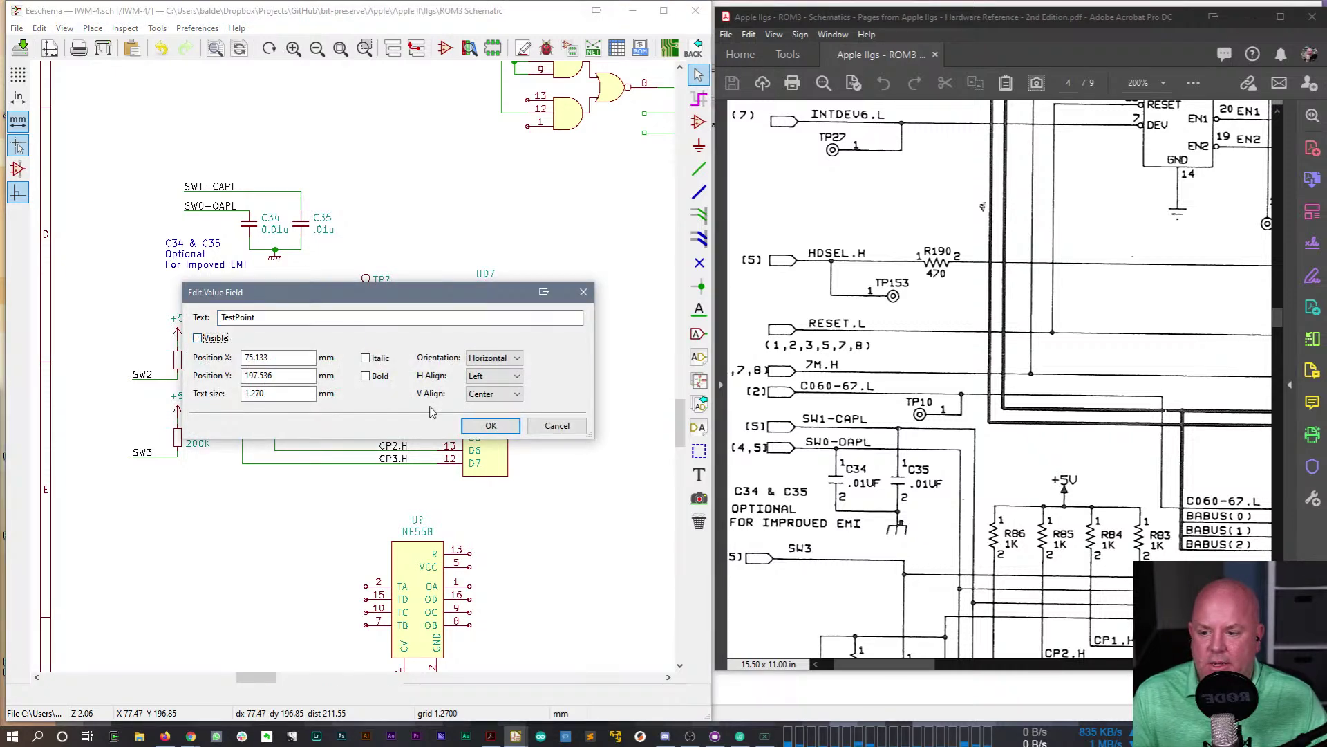
{"action": "left_click", "coordinate": [491, 425]}
{"action": "key", "text": "u"}
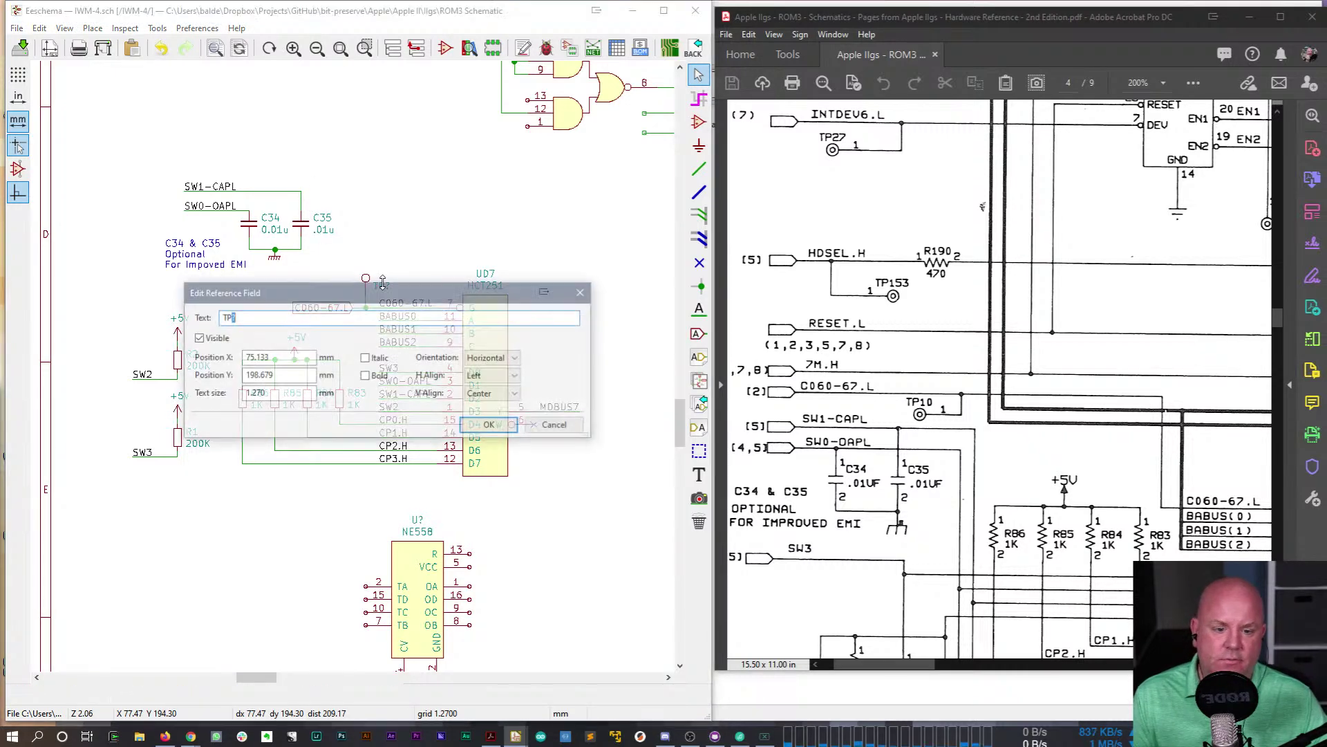
{"action": "type", "text": "10"}
{"action": "key", "text": "Return"}
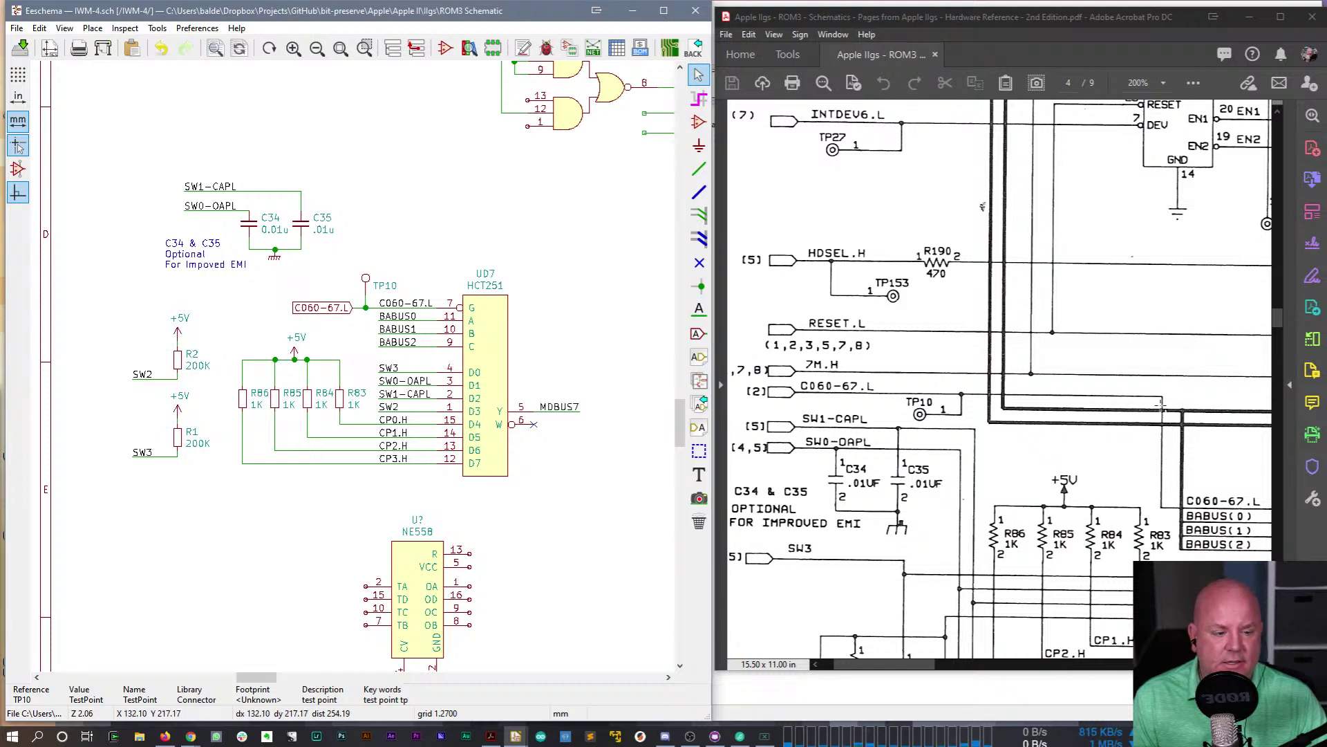
- Scroll the reference schematic to show the UD6 NE558, TP15–TP18 and J9 game port area
{"action": "mouse_move", "coordinate": [1277, 316]}
{"action": "left_mouse_down"}
{"action": "mouse_move", "coordinate": [1279, 299]}
{"action": "mouse_move", "coordinate": [1279, 334]}
{"action": "left_mouse_up"}
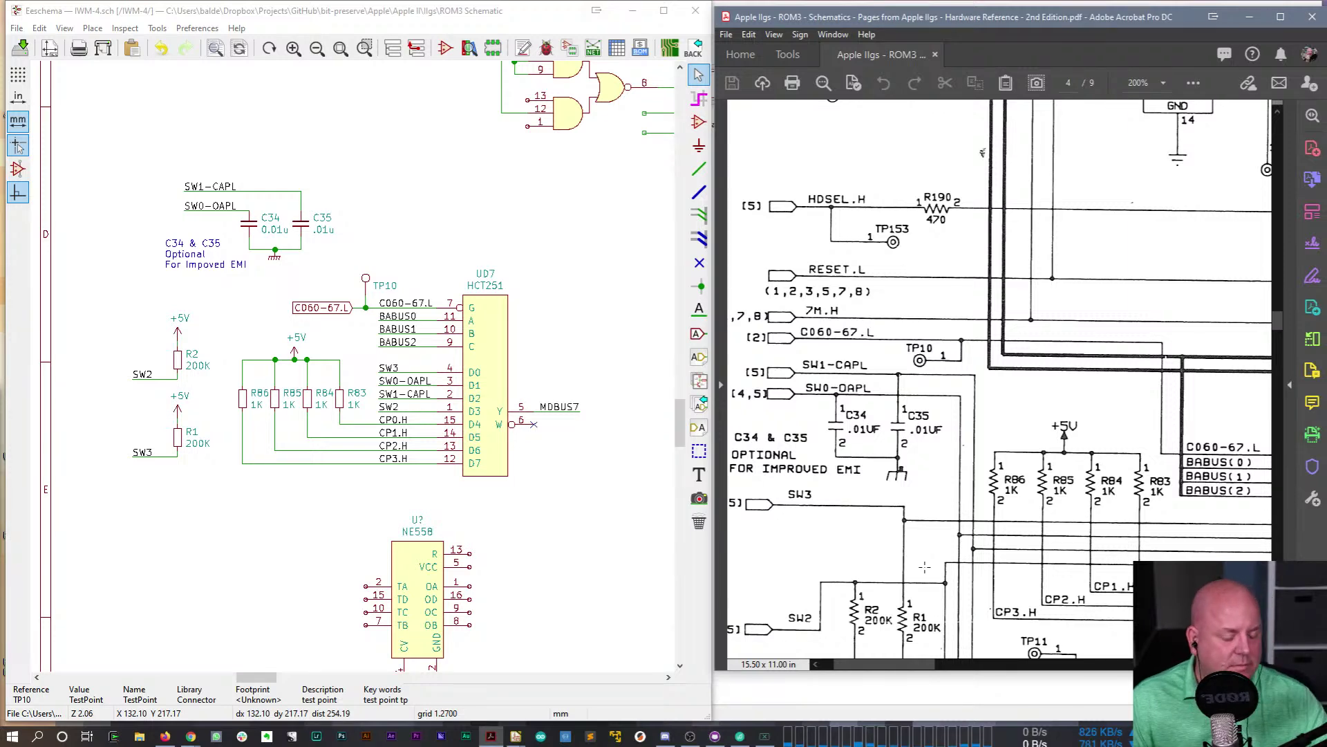
{"action": "left_click_drag", "start_coordinate": [871, 665], "coordinate": [948, 665]}
{"action": "mouse_move", "coordinate": [1278, 322]}
{"action": "left_mouse_down"}
{"action": "mouse_move", "coordinate": [1278, 351]}
{"action": "mouse_move", "coordinate": [1277, 339]}
{"action": "left_mouse_up"}
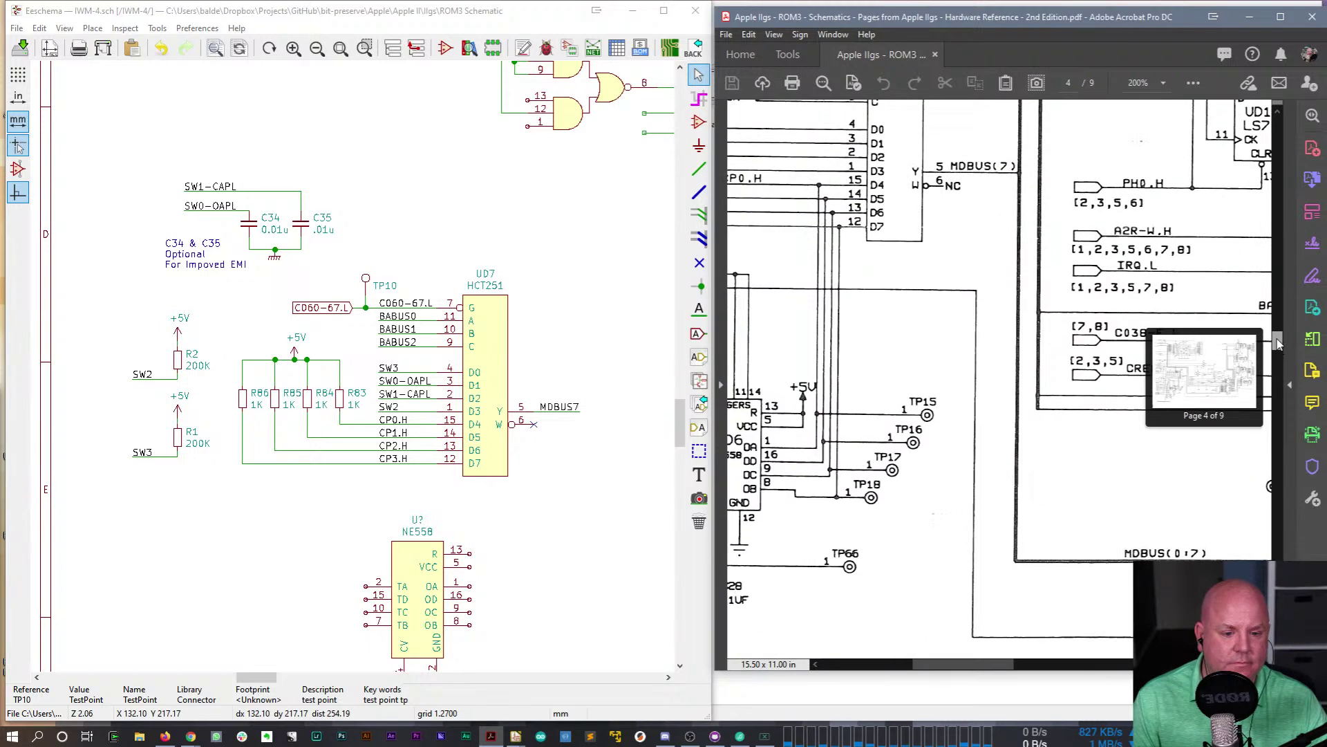
{"action": "left_click_drag", "start_coordinate": [957, 663], "coordinate": [920, 662]}
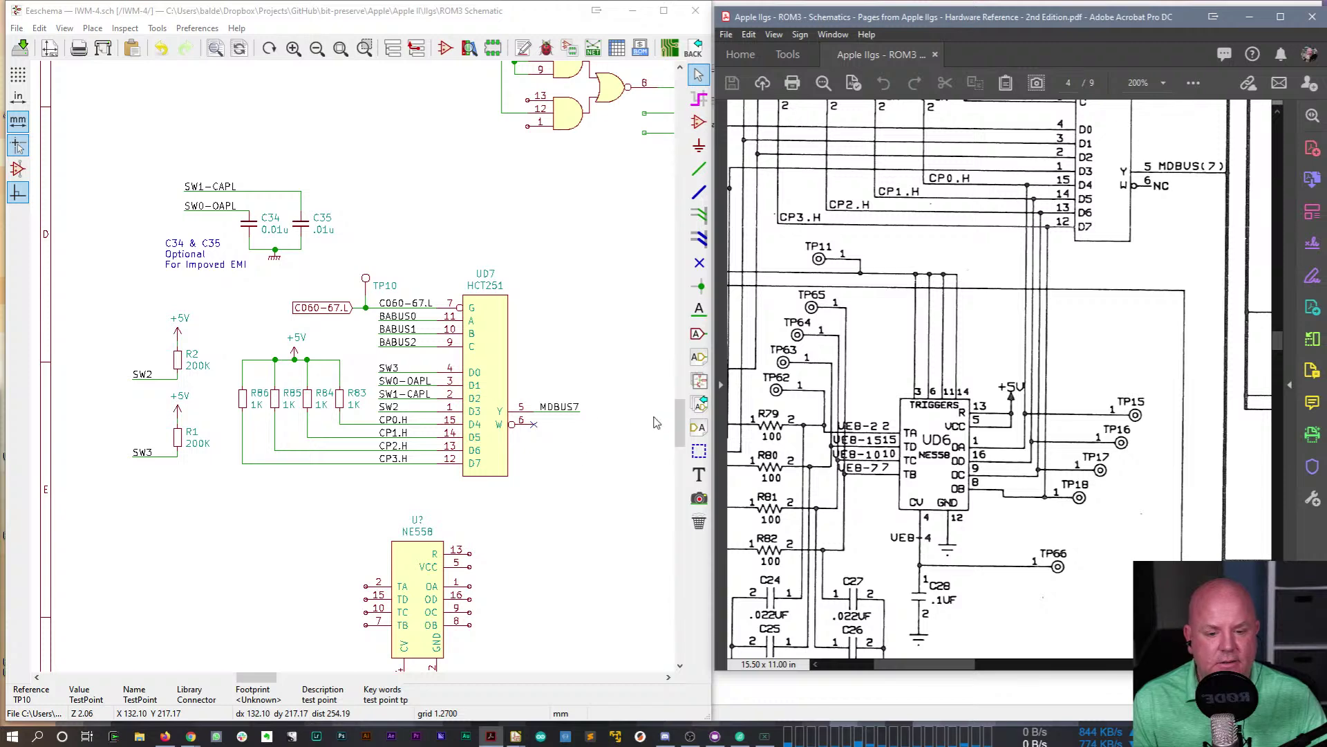
{"action": "left_click_drag", "start_coordinate": [679, 427], "coordinate": [679, 453]}
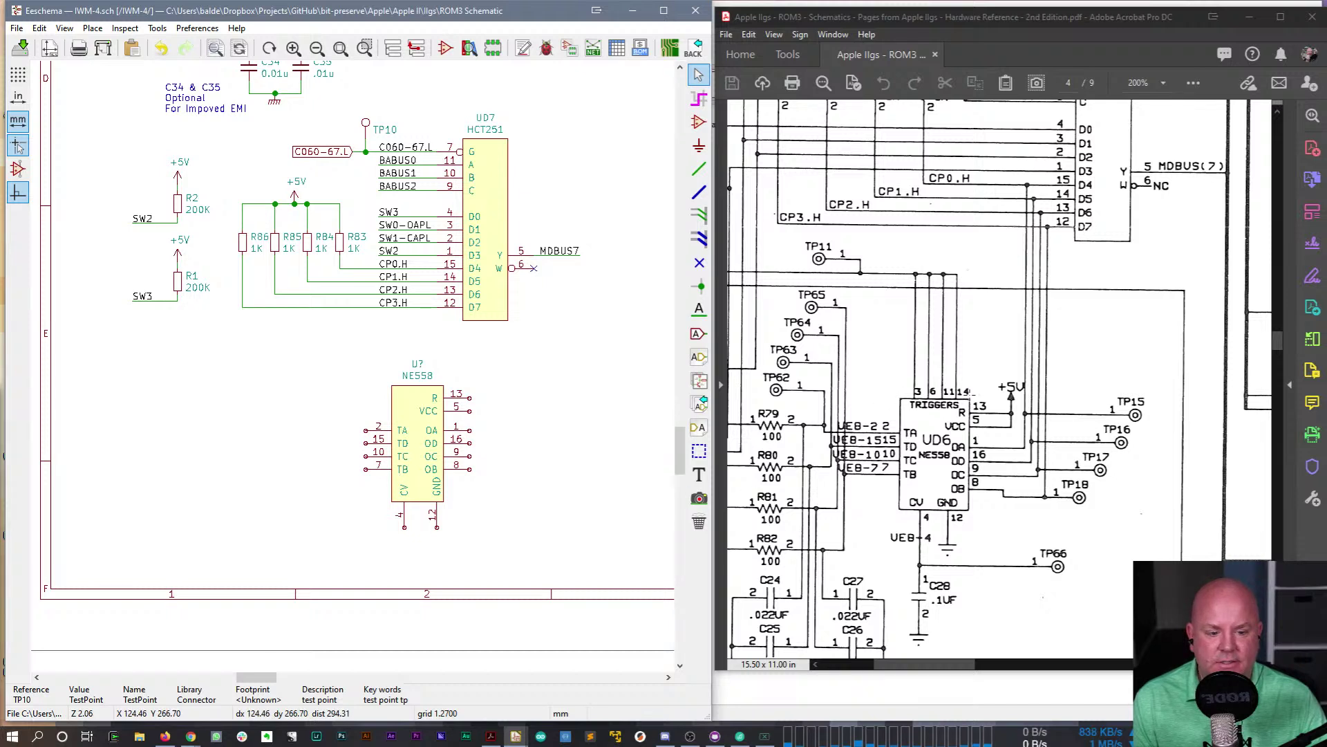
{"action": "left_click_drag", "start_coordinate": [939, 676], "coordinate": [911, 679]}
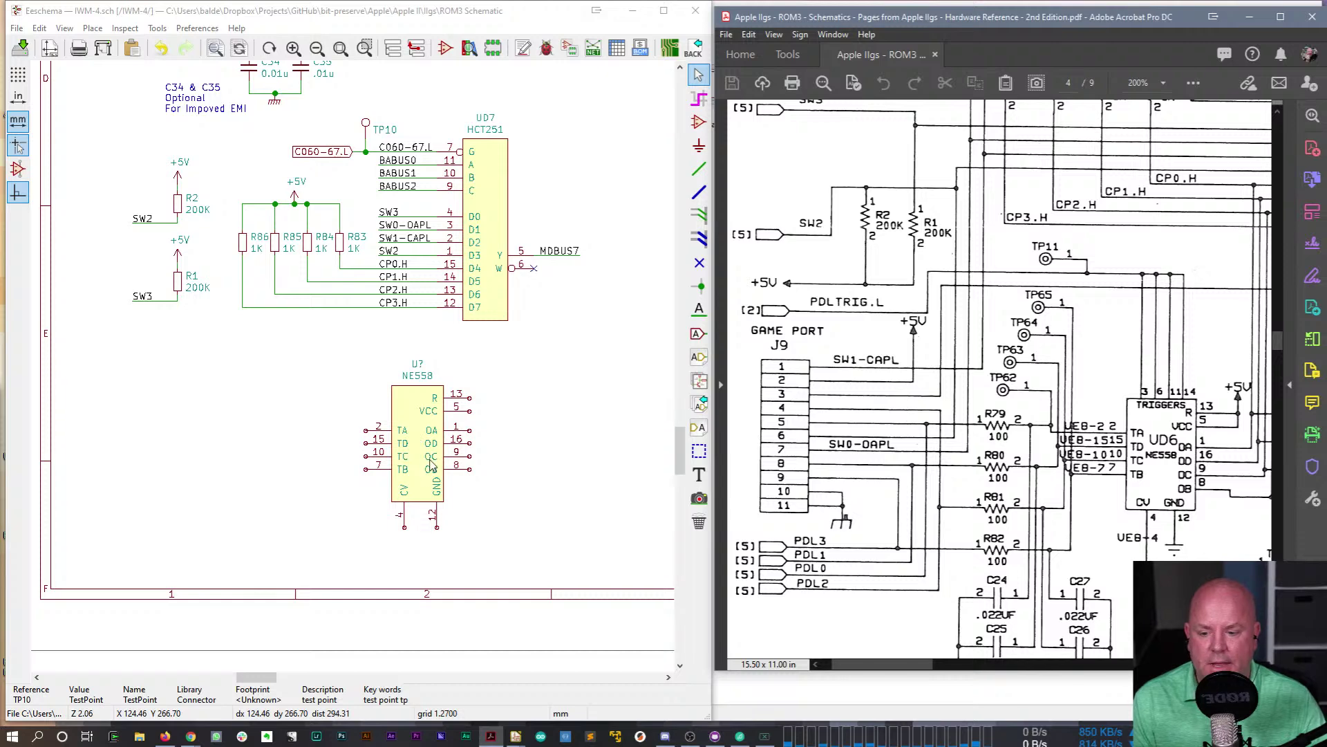
- Search the library for 558 and place the NE558 timer below UD7
{"action": "left_click", "coordinate": [228, 383]}
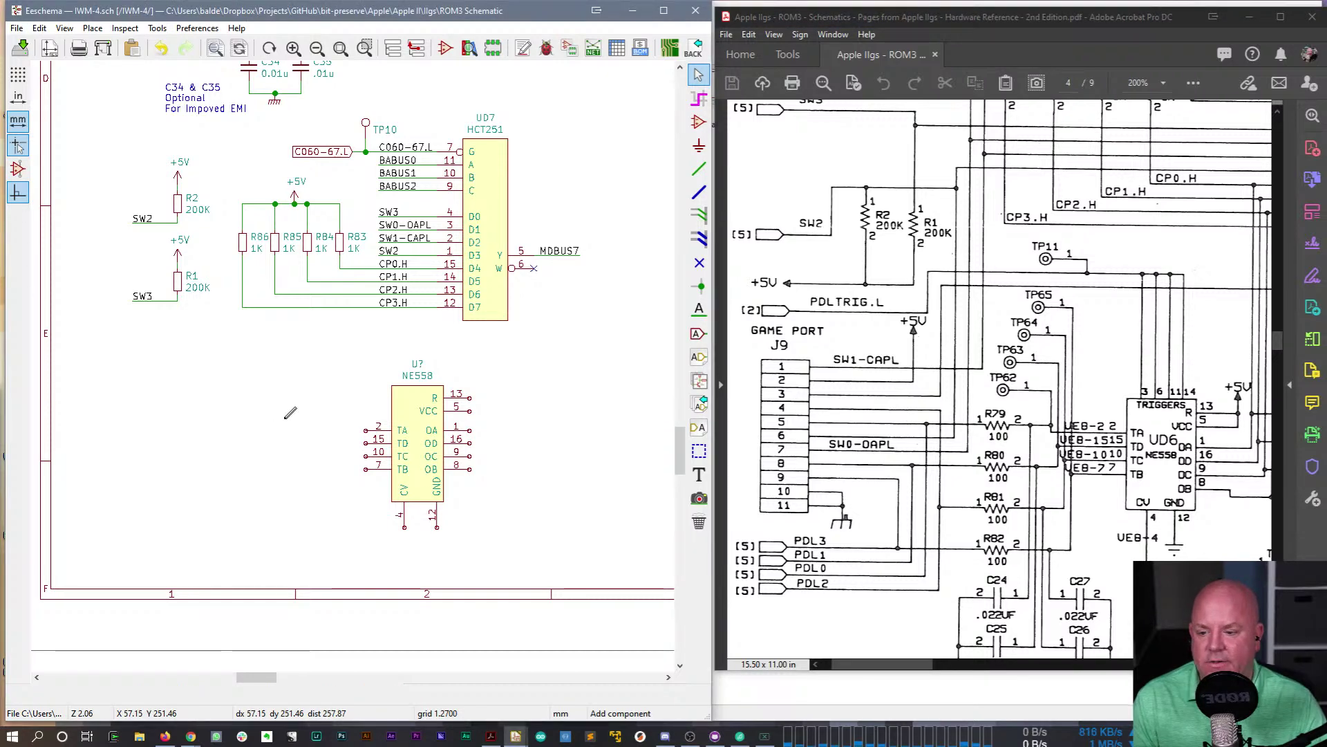
{"action": "key", "text": "a"}
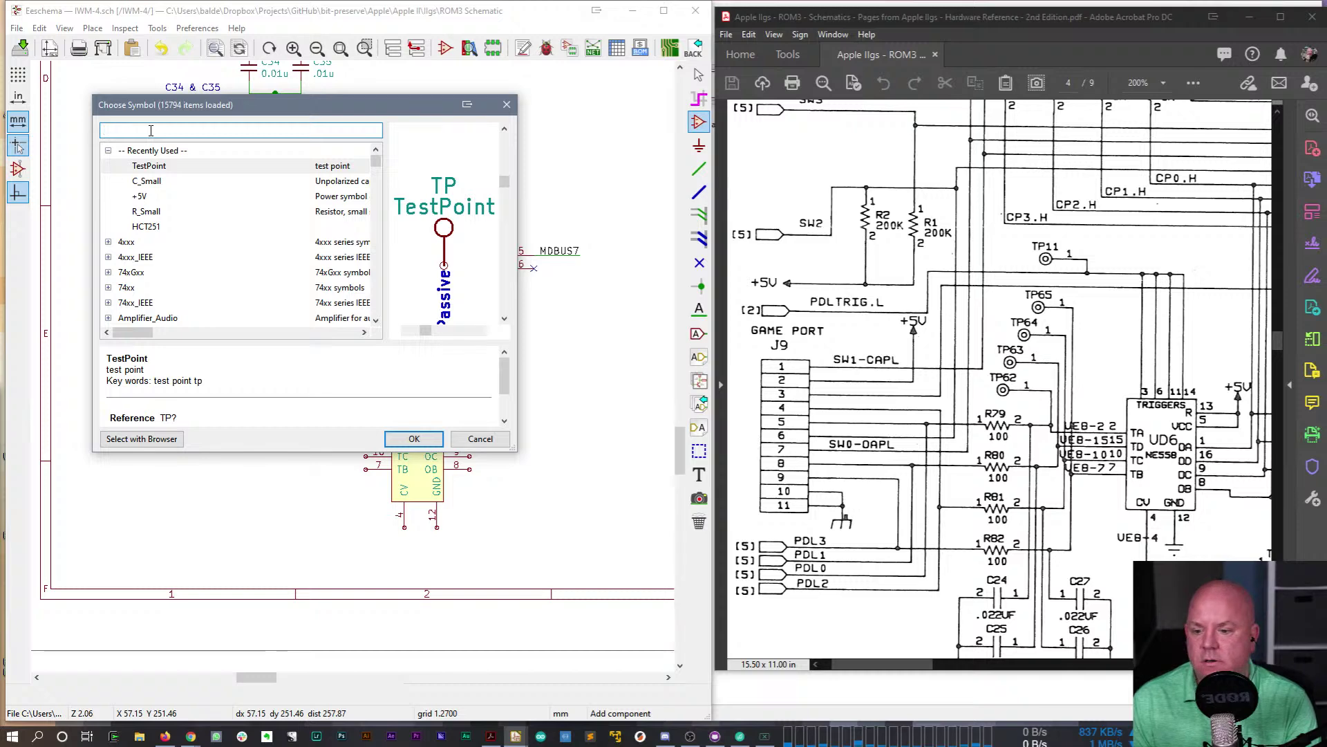
{"action": "type", "text": "558"}
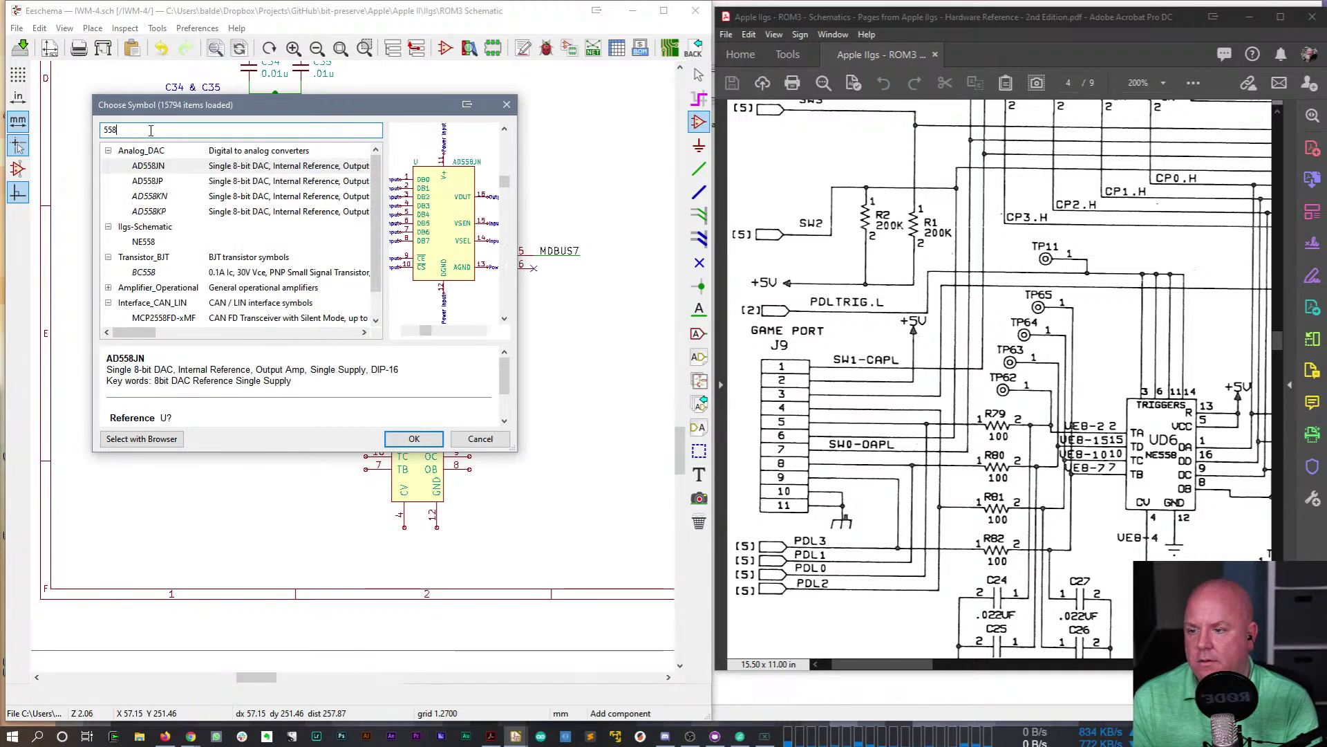
{"action": "left_click", "coordinate": [149, 181]}
{"action": "left_click", "coordinate": [152, 197]}
{"action": "left_click", "coordinate": [158, 211]}
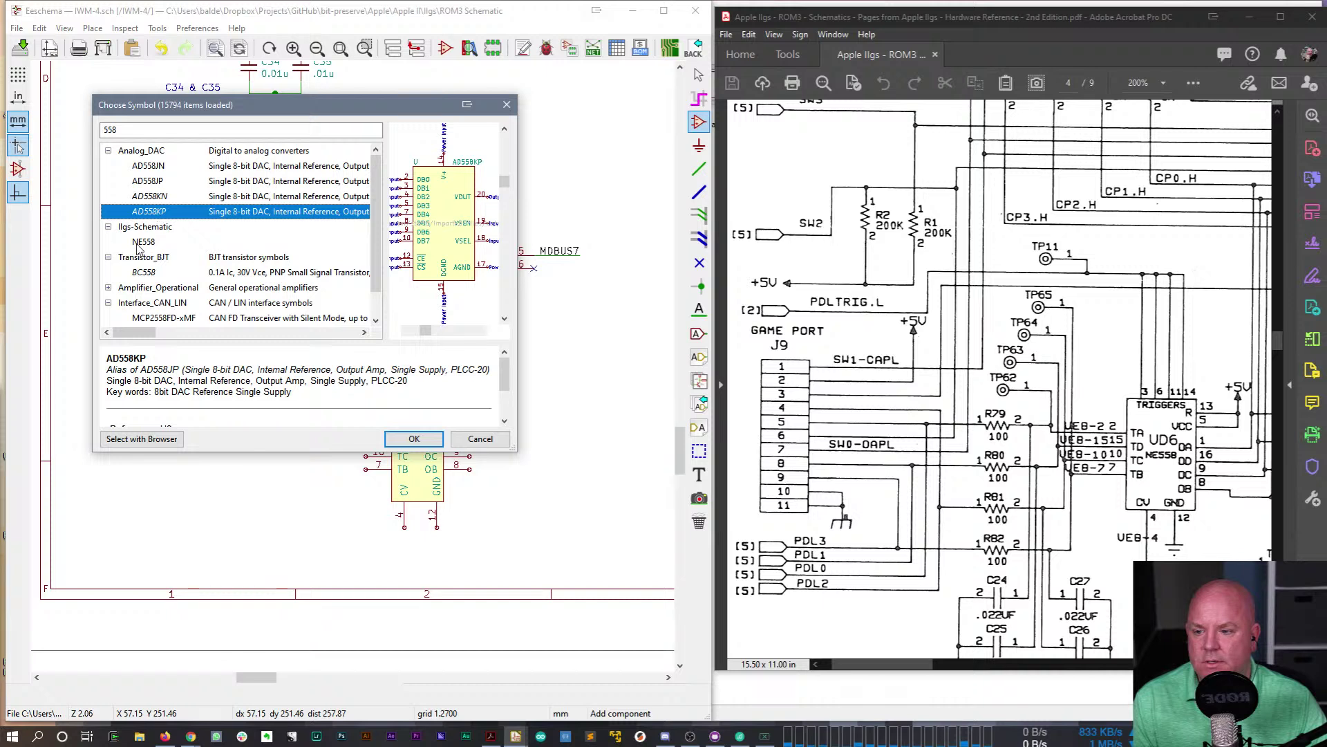
{"action": "left_click", "coordinate": [144, 242]}
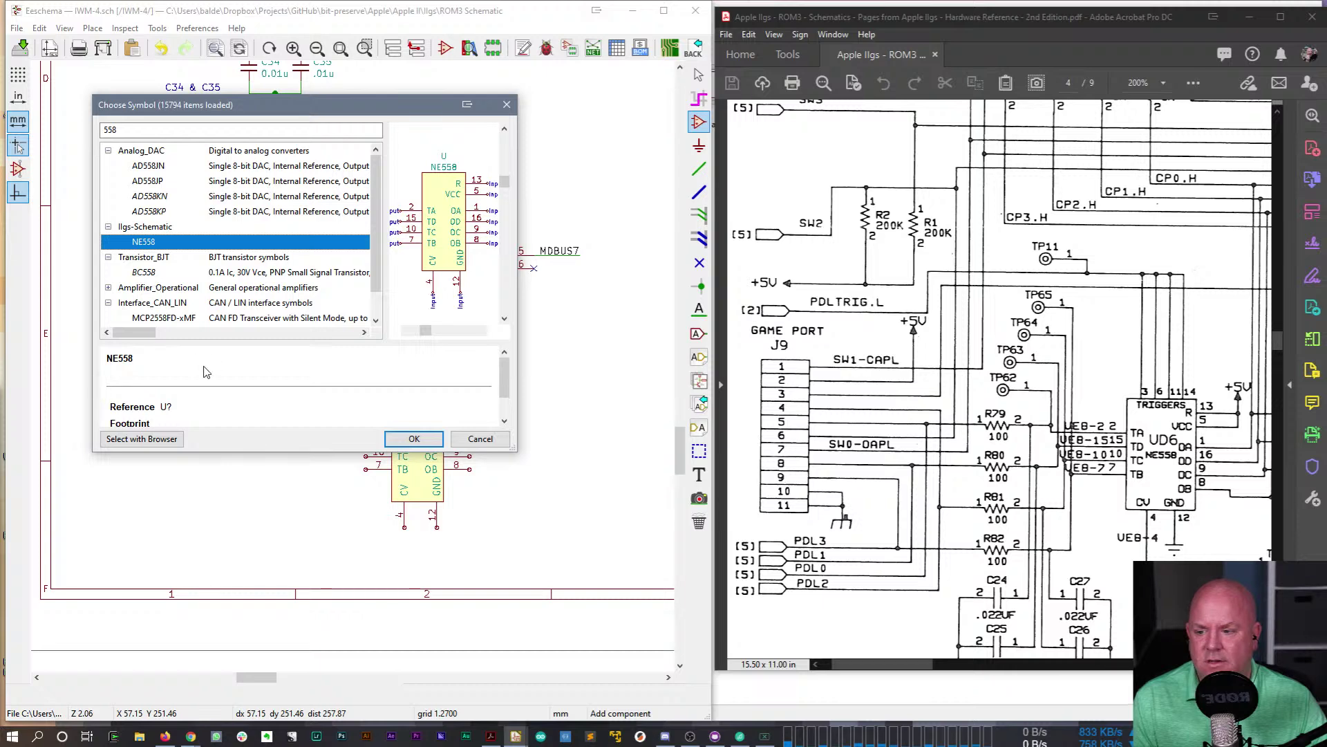
{"action": "left_click", "coordinate": [414, 438]}
{"action": "key", "text": "Escape"}
- Set the NE558 part's reference to U7 and bring up a bash terminal
{"action": "double_click", "coordinate": [414, 439]}
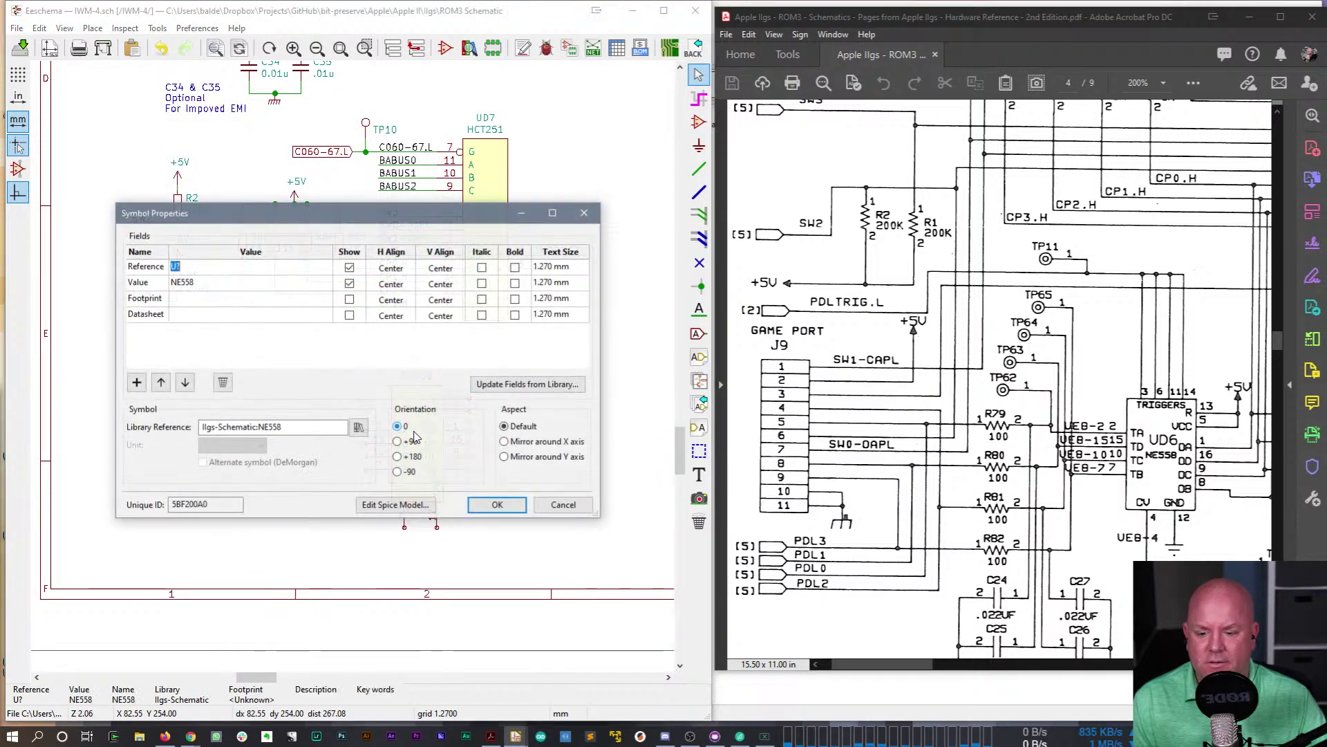
{"action": "type", "text": "U7"}
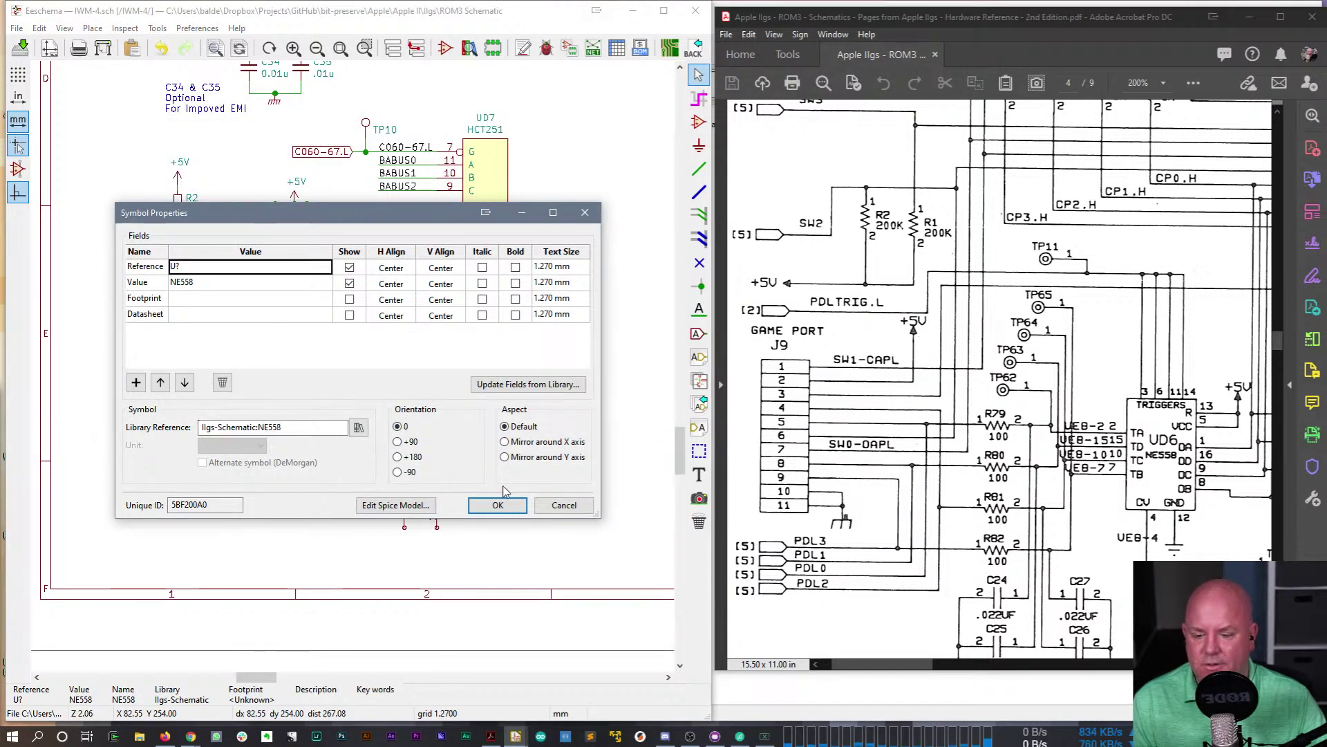
{"action": "key", "text": "Return"}
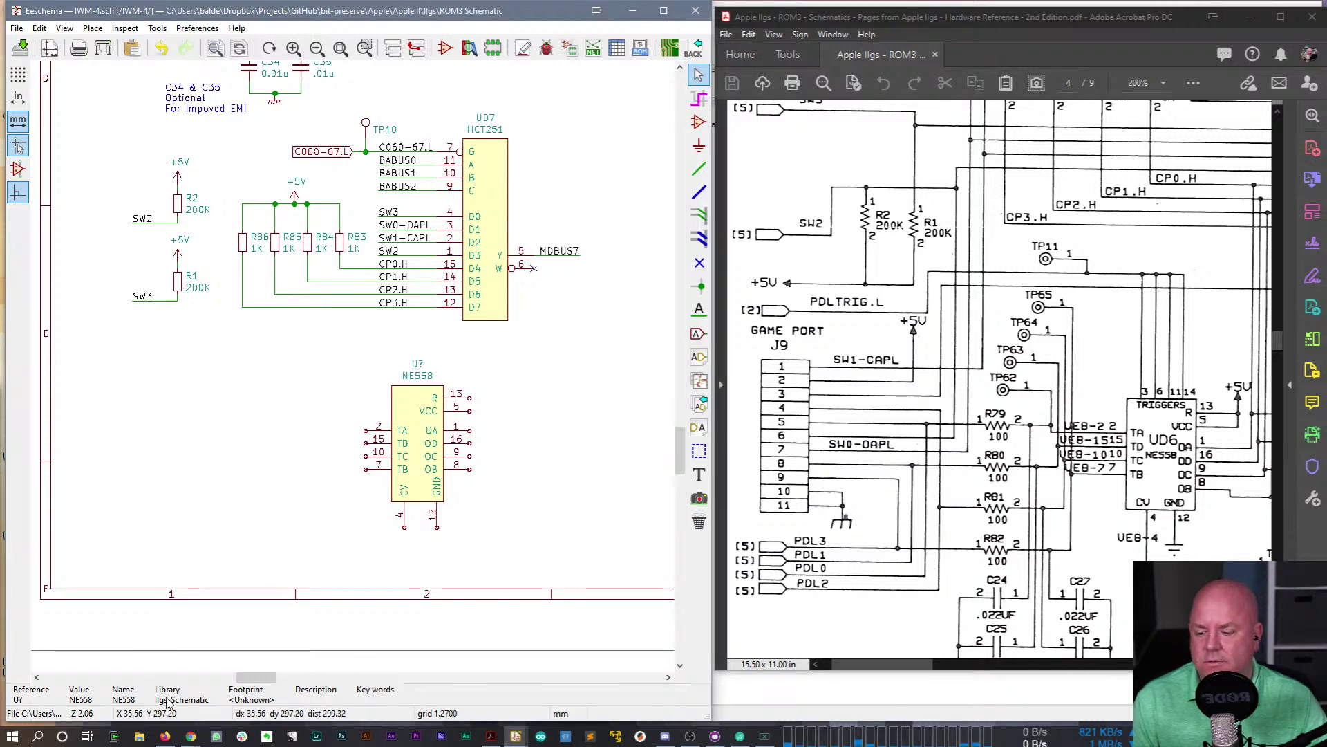
{"action": "left_click", "coordinate": [115, 737]}
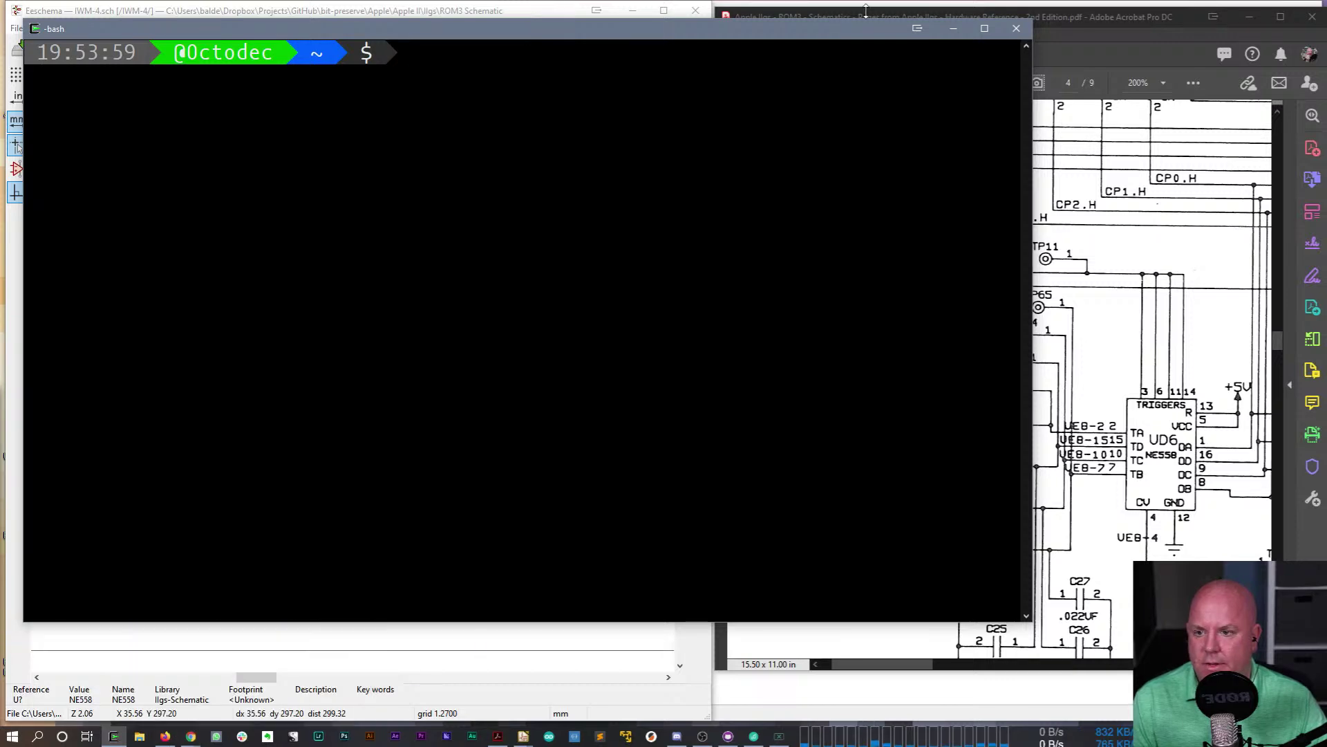
- Close the terminal and load github.com in a new browser tab
{"action": "left_click", "coordinate": [1016, 28]}
{"action": "mouse_move", "coordinate": [165, 737]}
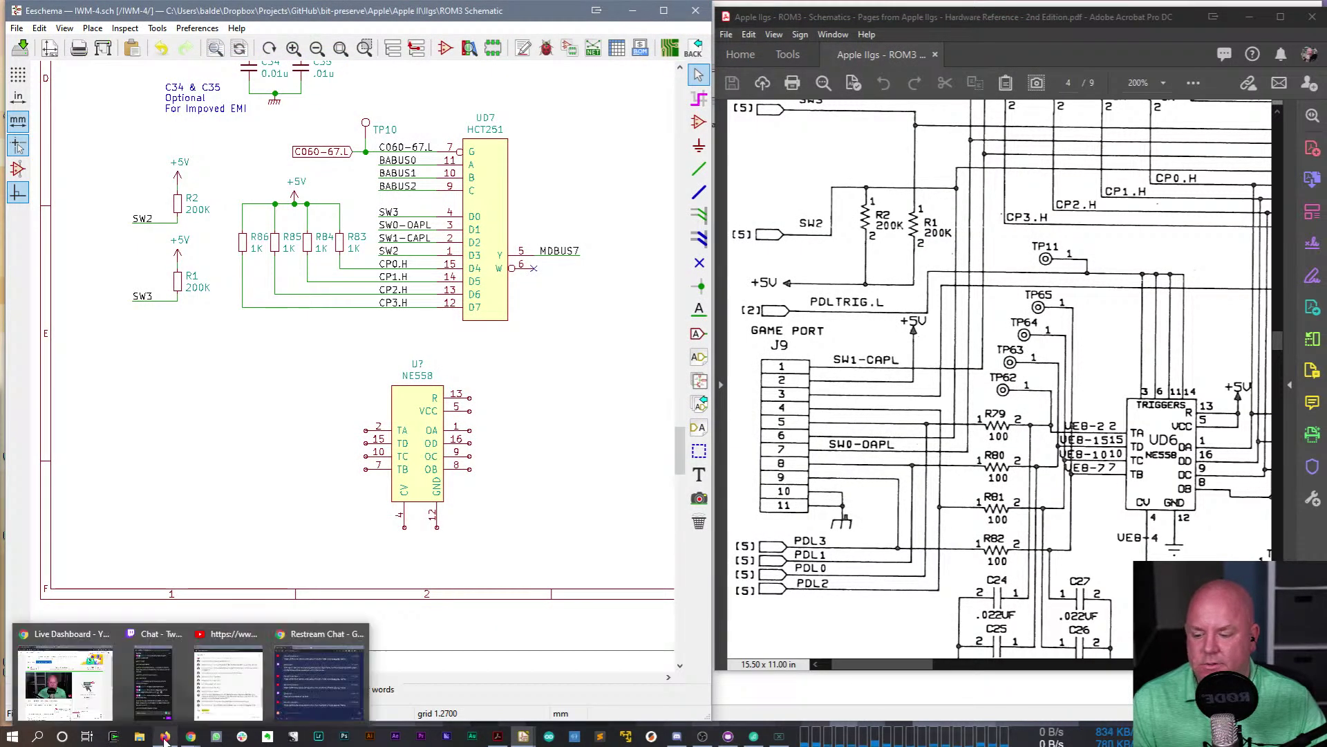
{"action": "left_click", "coordinate": [72, 674]}
{"action": "left_click", "coordinate": [845, 13]}
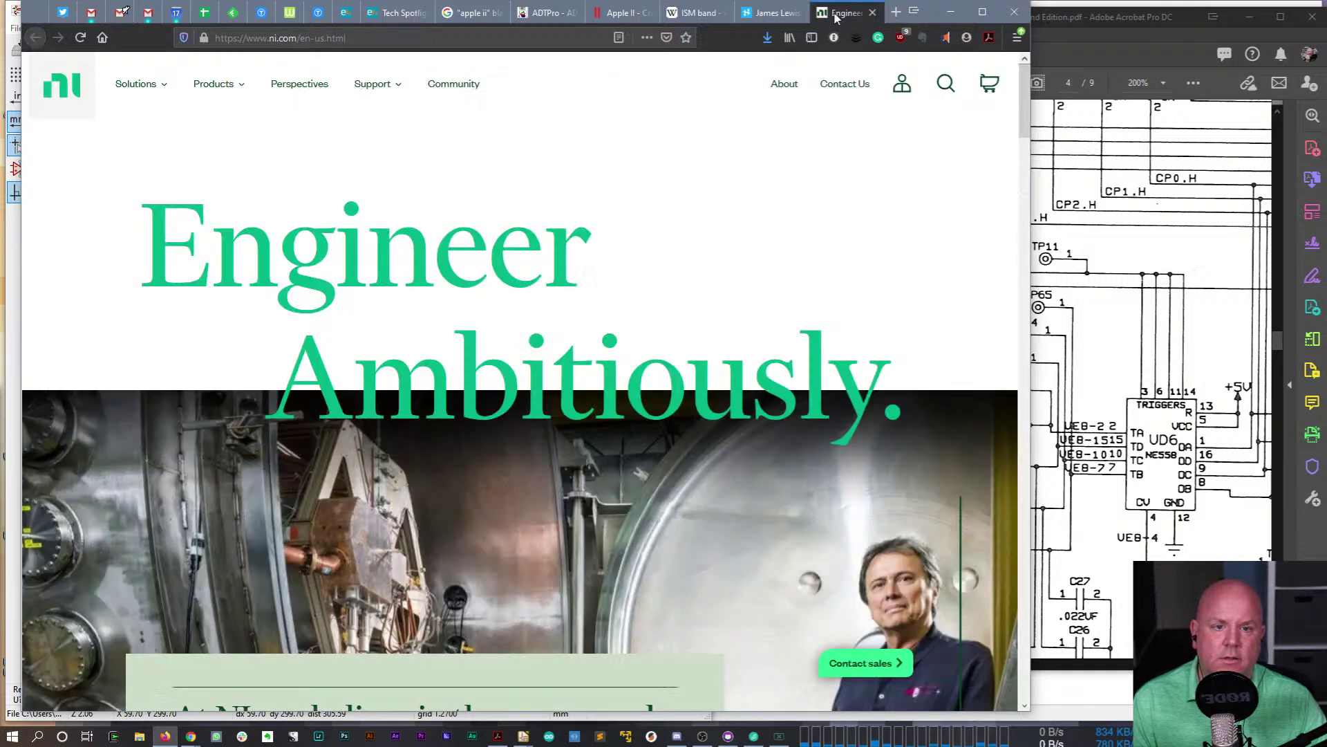
{"action": "left_click", "coordinate": [896, 11]}
{"action": "left_click", "coordinate": [578, 41]}
{"action": "type", "text": "github.com/"}
{"action": "key", "text": "Return"}
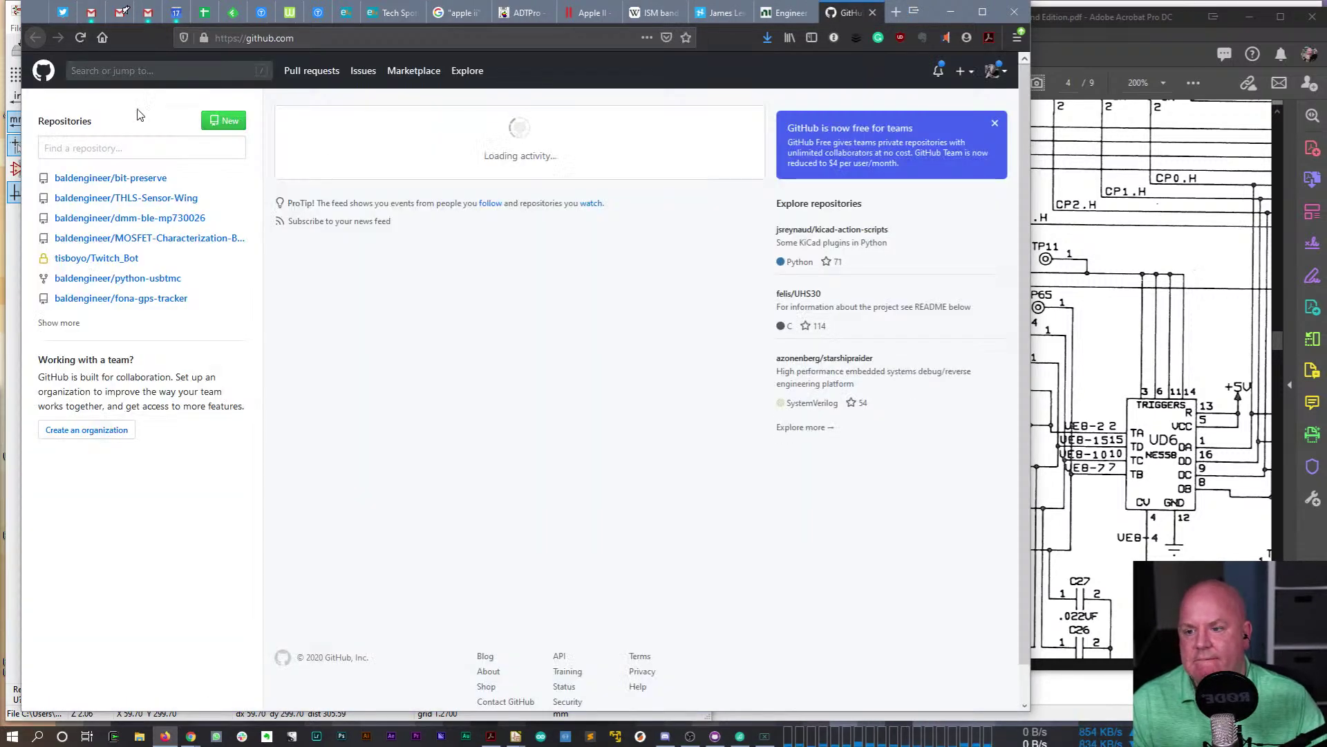
- Search the bit-preserve repository for NE558, review the results, and close the tab
{"action": "left_click", "coordinate": [129, 146]}
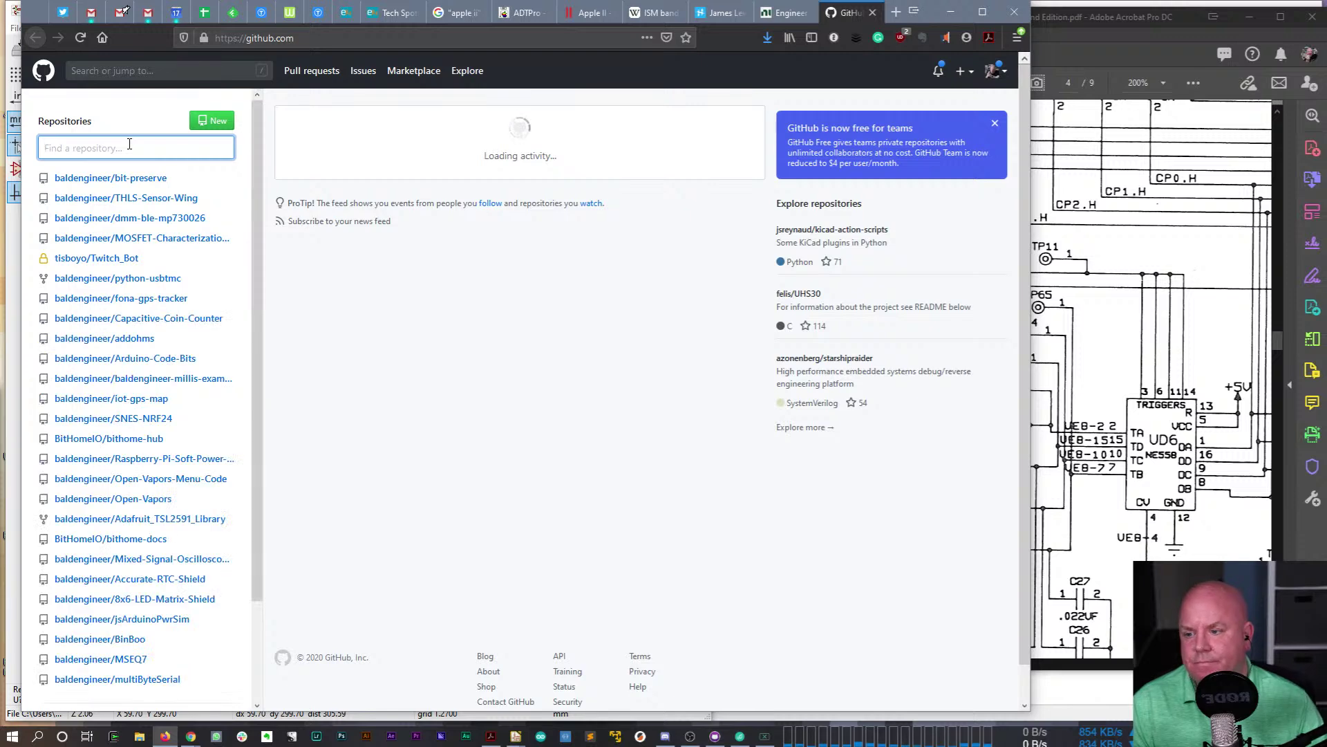
{"action": "type", "text": "NE55"}
{"action": "key", "text": "BackSpace"}
{"action": "key", "text": "BackSpace"}
{"action": "key", "text": "BackSpace"}
{"action": "key", "text": "BackSpace"}
{"action": "left_click", "coordinate": [135, 179]}
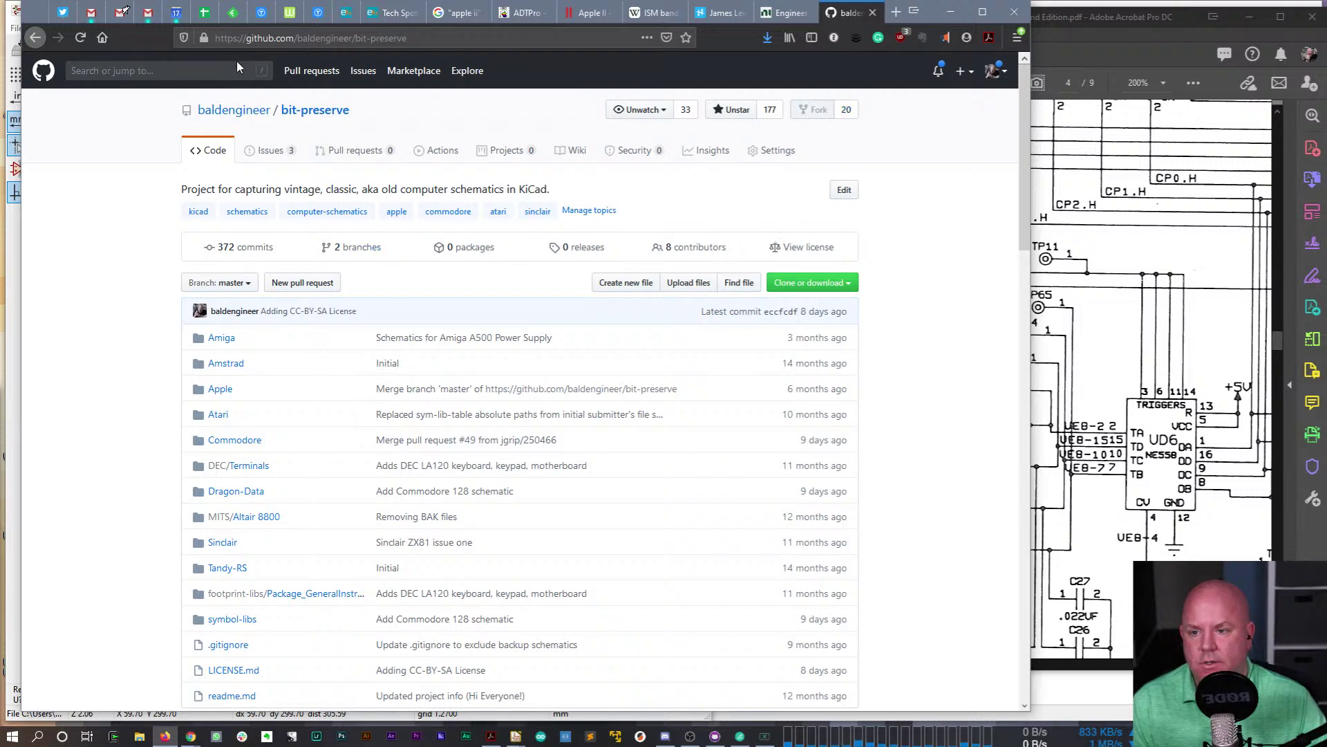
{"action": "left_click", "coordinate": [207, 70]}
{"action": "type", "text": "NE558"}
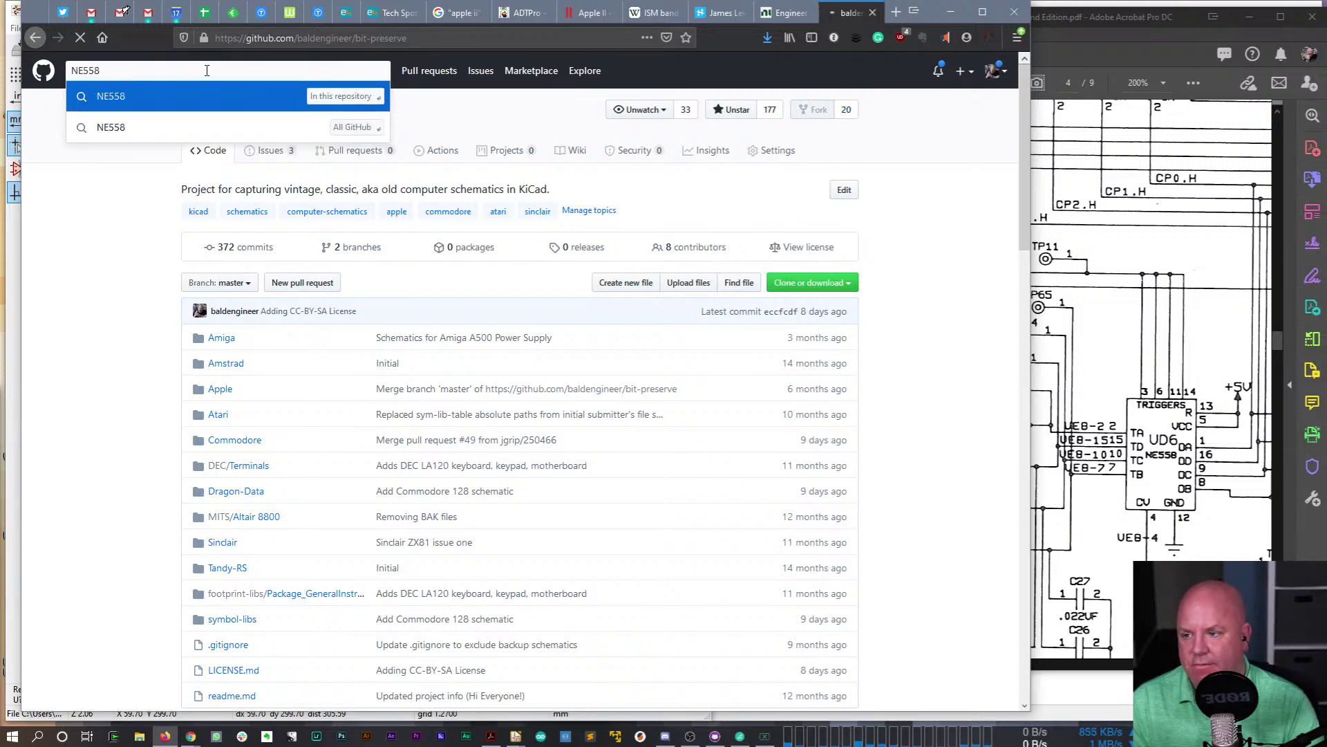
{"action": "key", "text": "Return"}
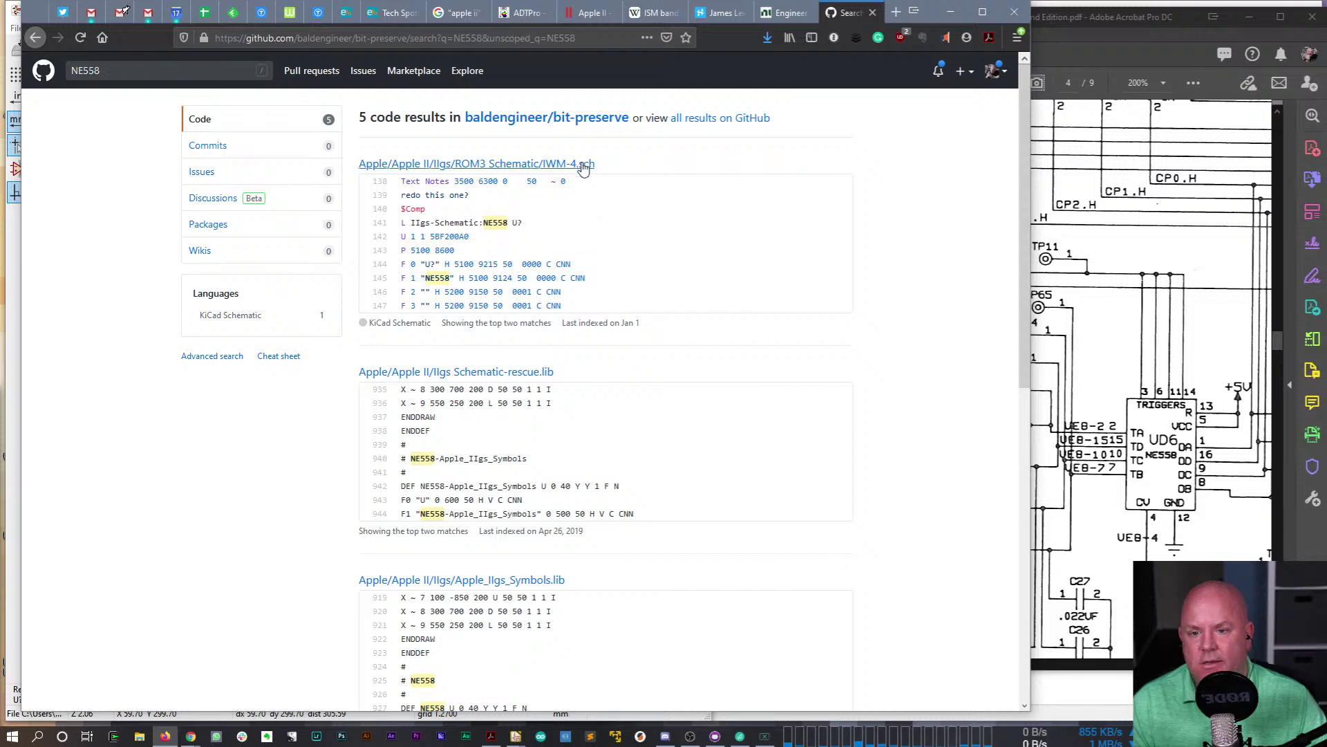
{"action": "scroll", "coordinate": [630, 244], "scroll_direction": "down", "scroll_amount": 2}
{"action": "scroll", "coordinate": [594, 307], "scroll_direction": "down", "scroll_amount": 3}
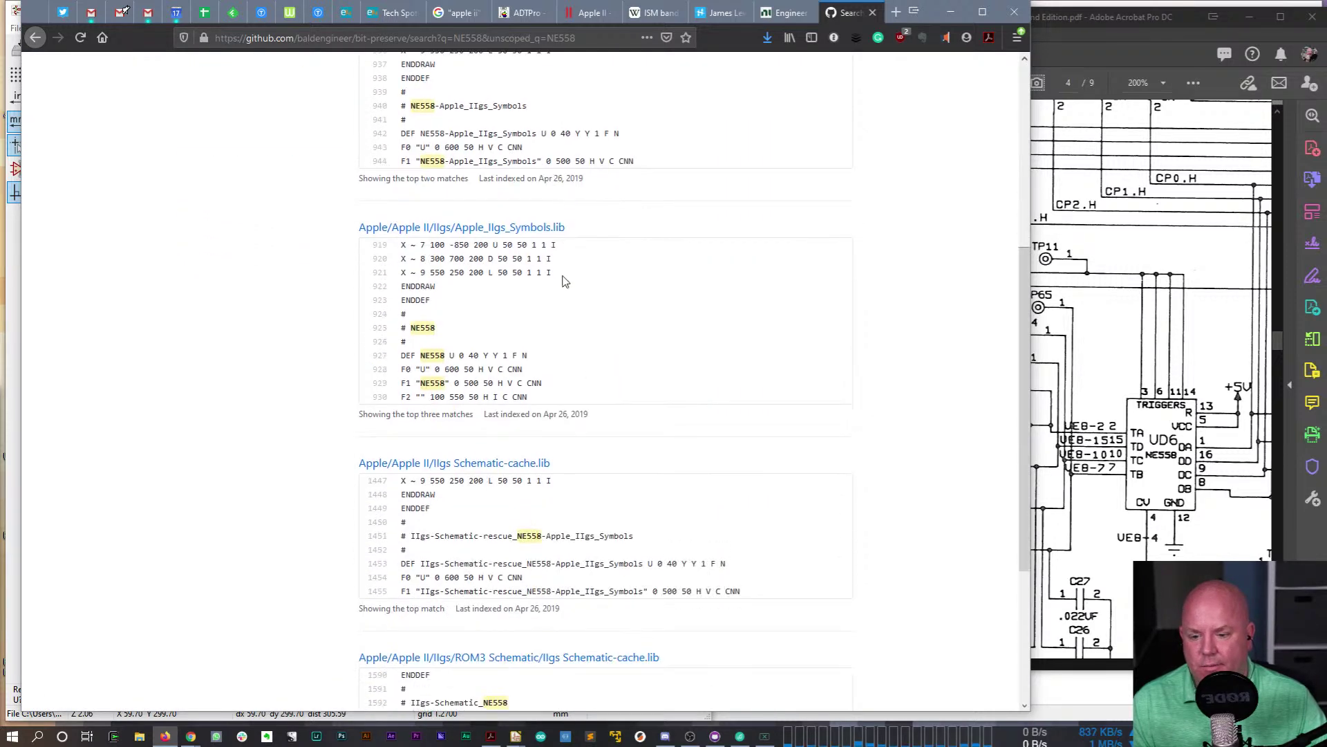
{"action": "scroll", "coordinate": [577, 358], "scroll_direction": "down", "scroll_amount": 3}
{"action": "scroll", "coordinate": [577, 356], "scroll_direction": "down", "scroll_amount": 1}
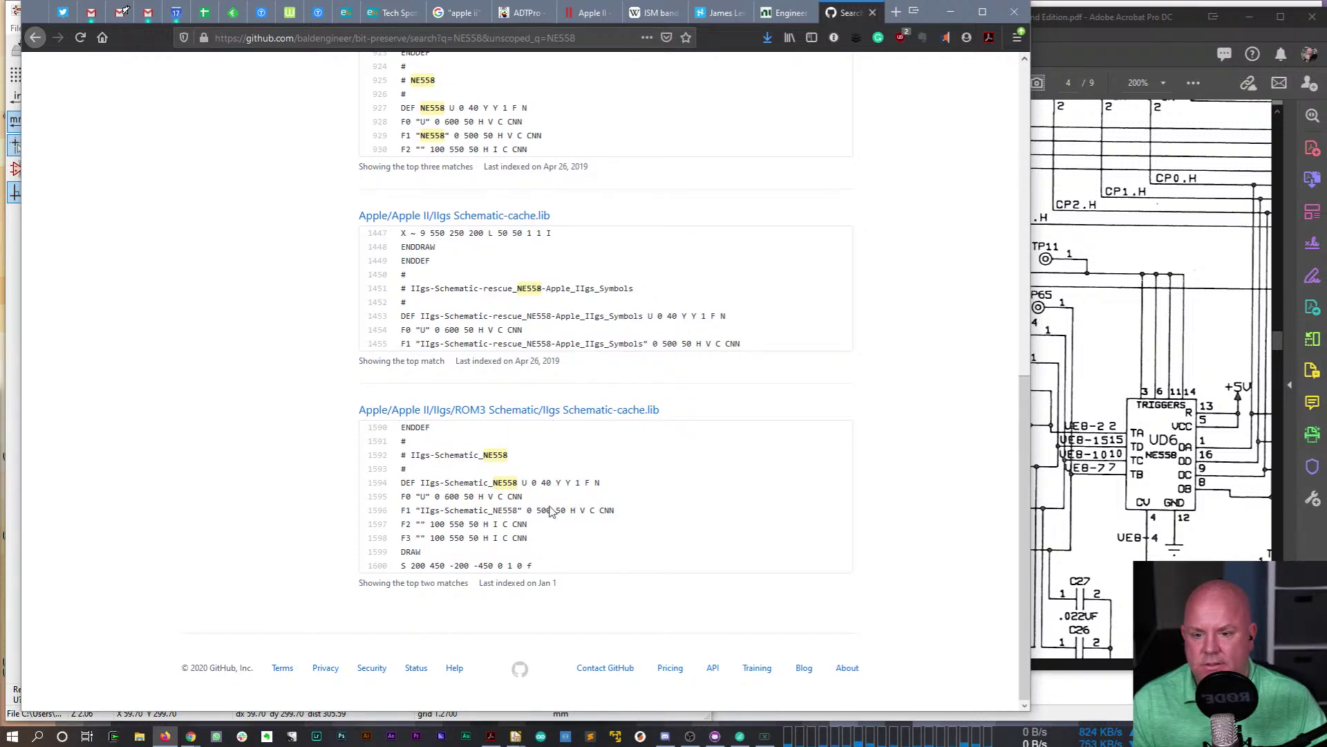
{"action": "left_click", "coordinate": [872, 13]}
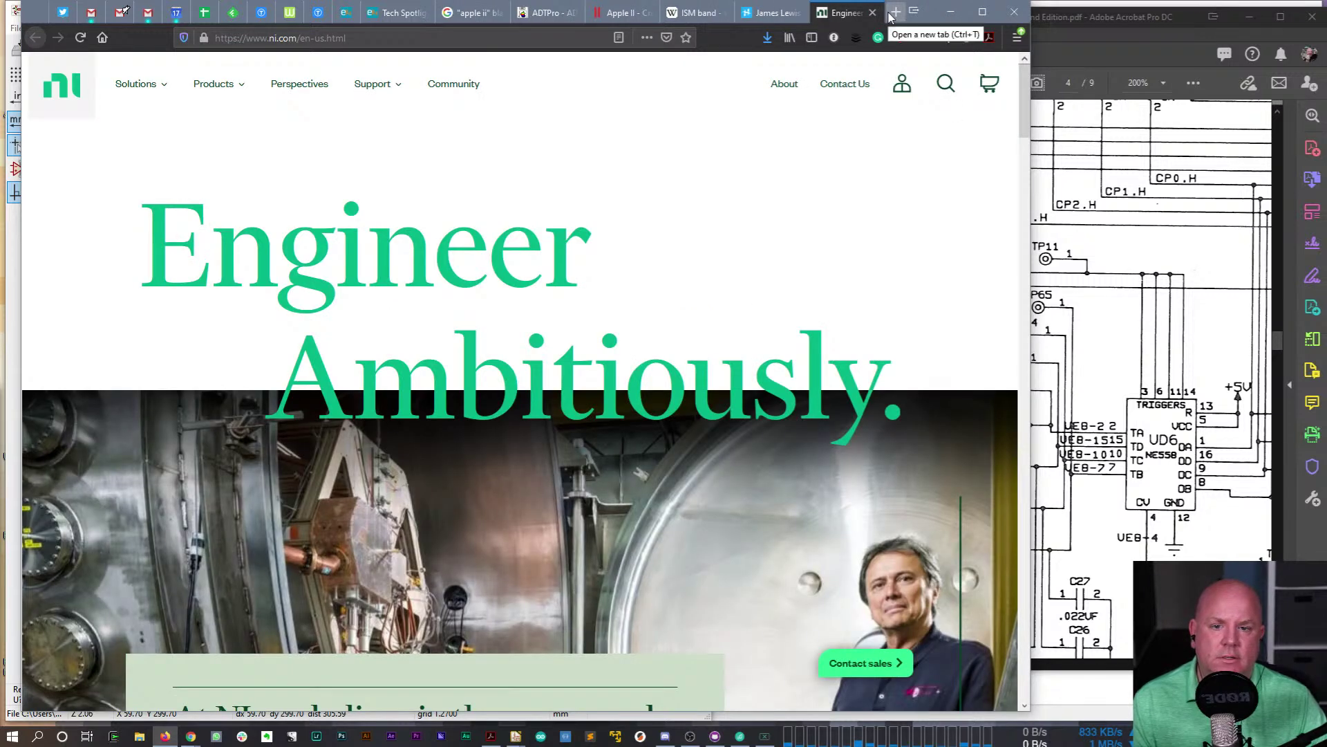
- Open the U7 NE558 symbol in the Symbol Editor
{"action": "left_click", "coordinate": [950, 10]}
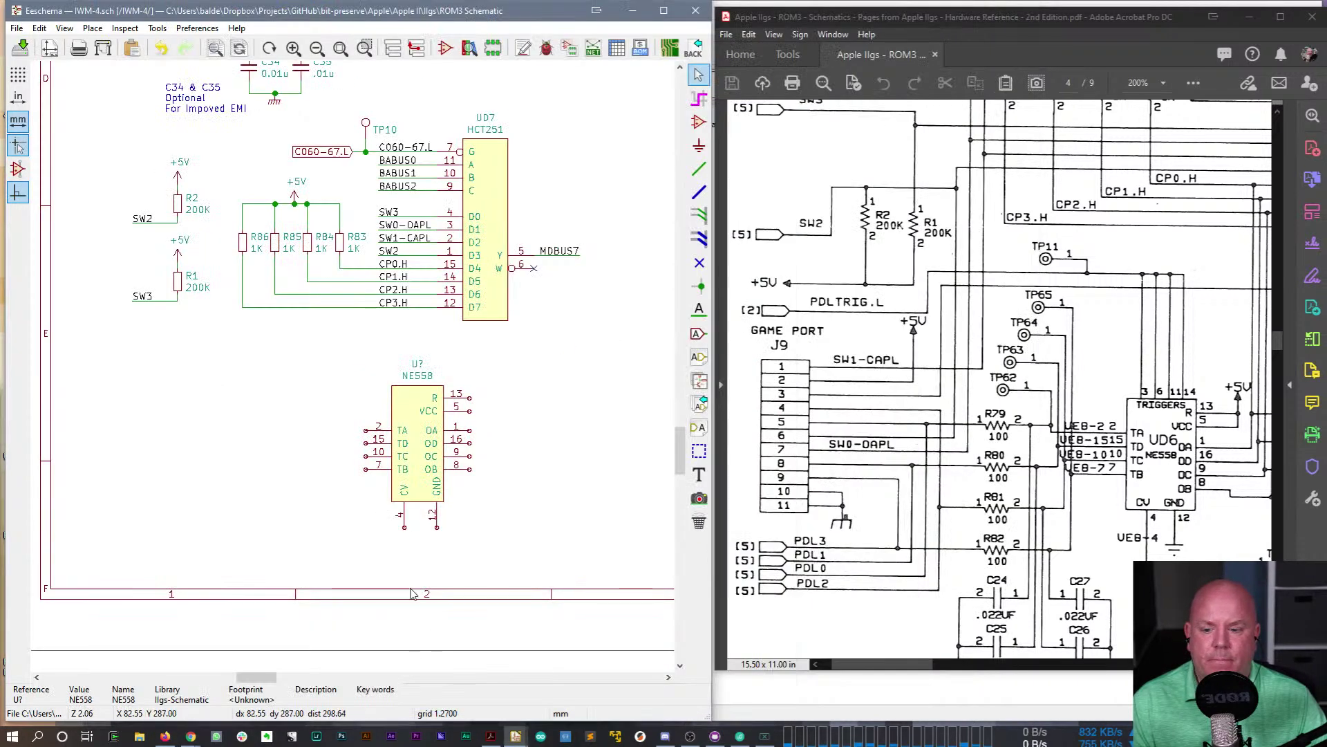
{"action": "right_click", "coordinate": [423, 427]}
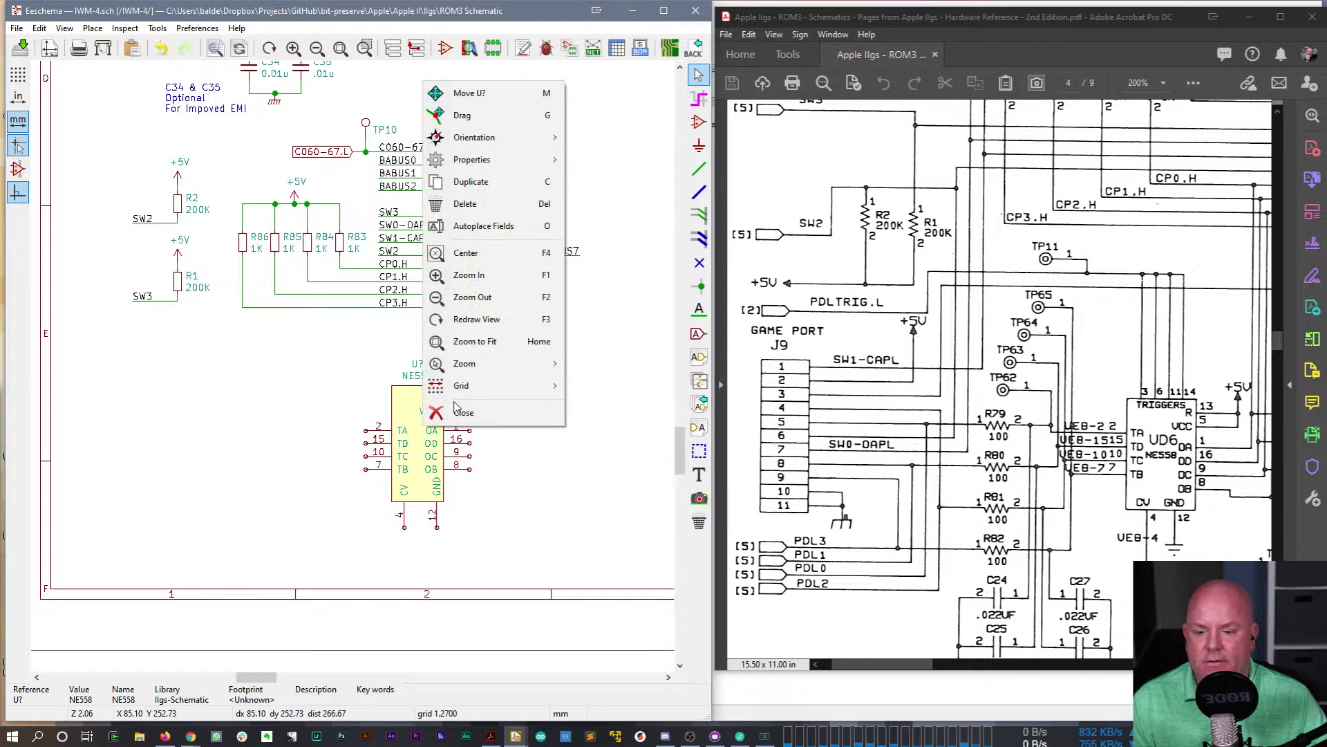
{"action": "mouse_move", "coordinate": [532, 160]}
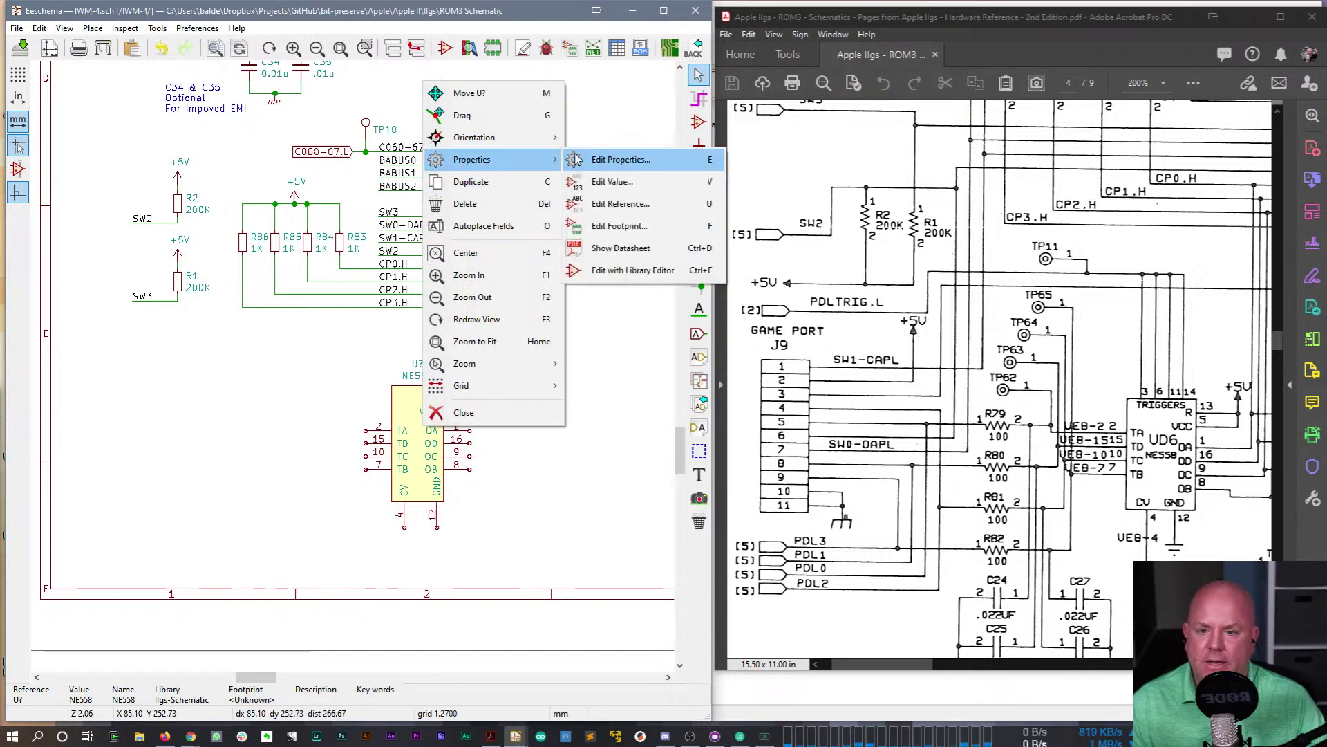
{"action": "left_click", "coordinate": [607, 271]}
{"action": "scroll", "coordinate": [467, 316], "scroll_direction": "down", "scroll_amount": 3}
{"action": "scroll", "coordinate": [467, 316], "scroll_direction": "up", "scroll_amount": 4}
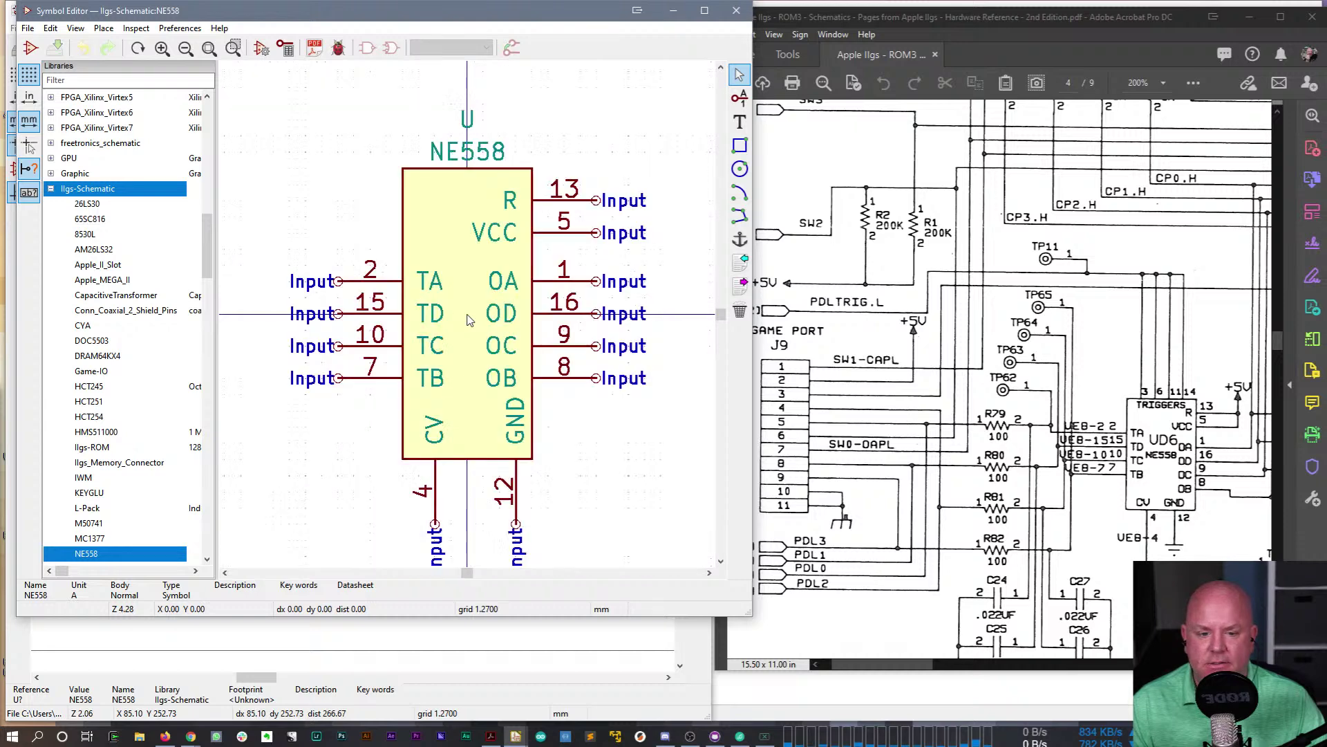
{"action": "scroll", "coordinate": [422, 330], "scroll_direction": "down", "scroll_amount": 2}
- Move the four left pins further left and the right-side pins further right, then start a new pin
{"action": "left_click_drag", "start_coordinate": [299, 241], "coordinate": [411, 382]}
{"action": "key", "text": "Escape"}
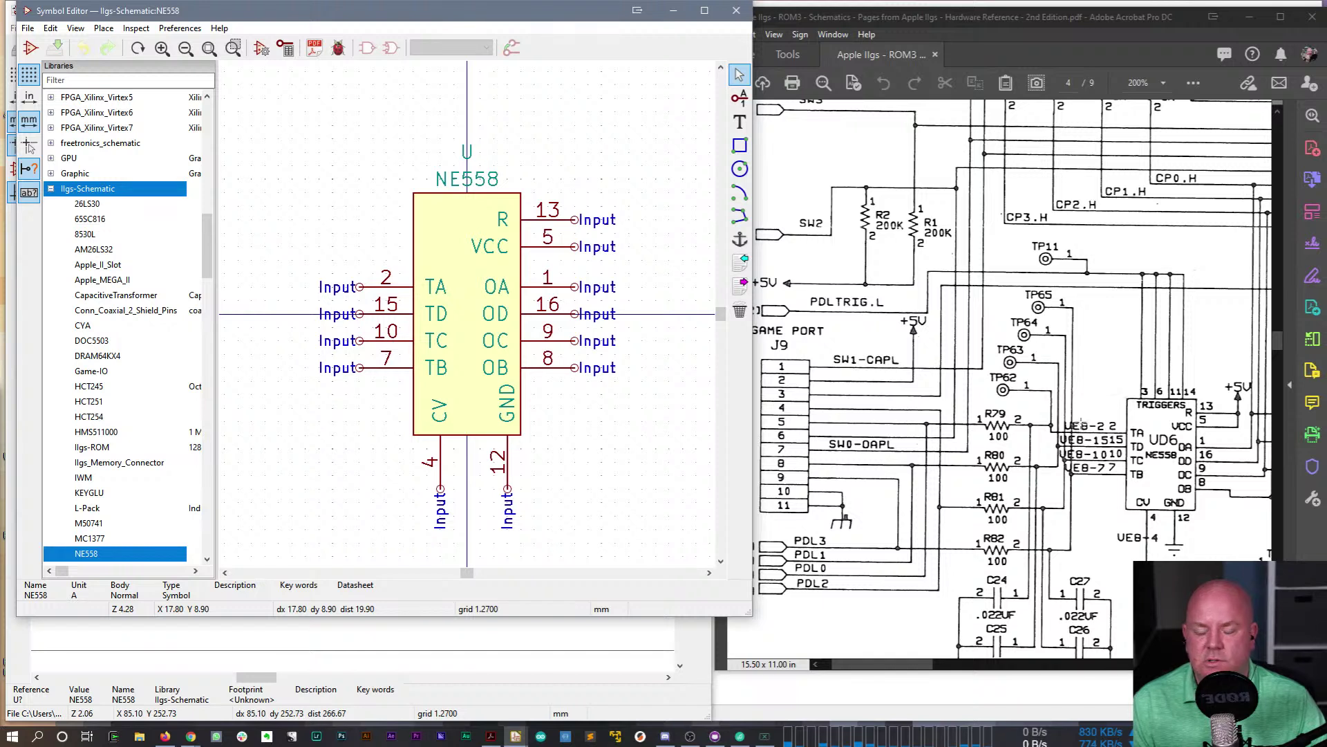
{"action": "left_click_drag", "start_coordinate": [308, 248], "coordinate": [408, 394]}
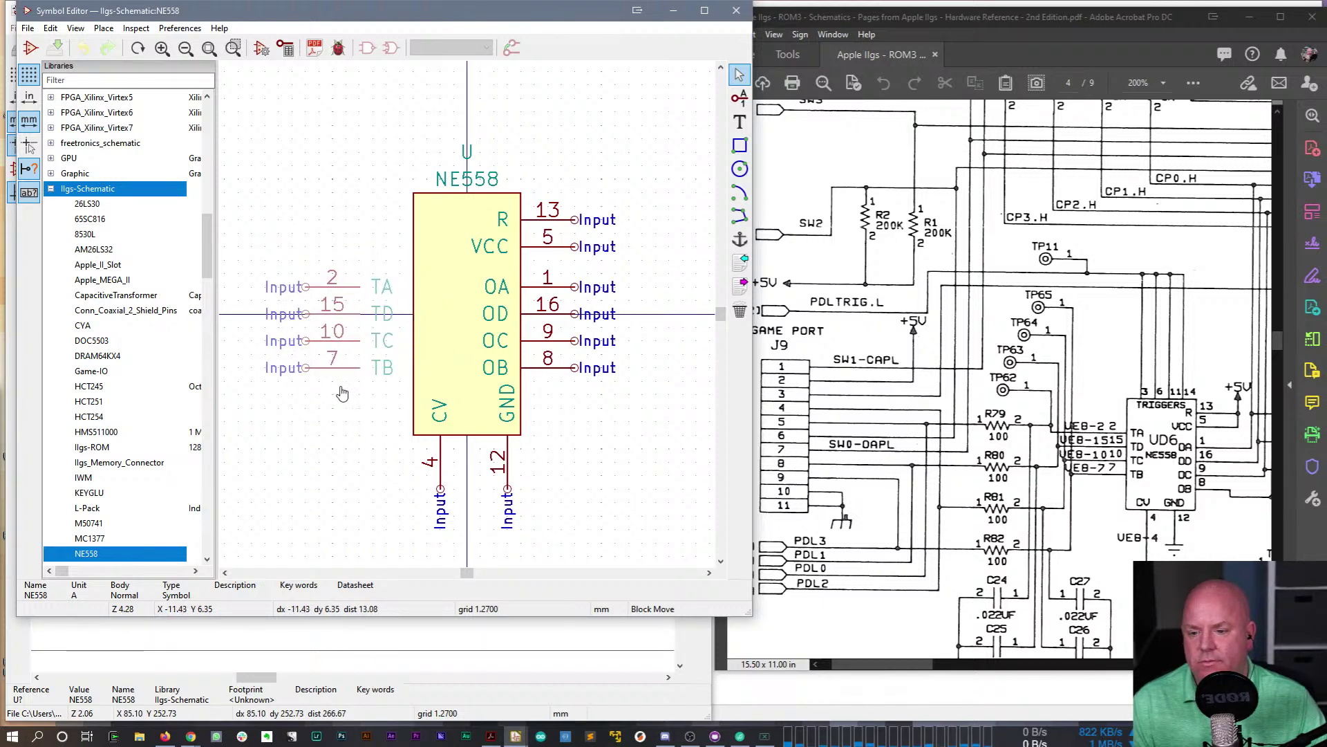
{"action": "left_click", "coordinate": [306, 392]}
{"action": "left_click_drag", "start_coordinate": [669, 166], "coordinate": [546, 426]}
{"action": "left_click", "coordinate": [617, 436]}
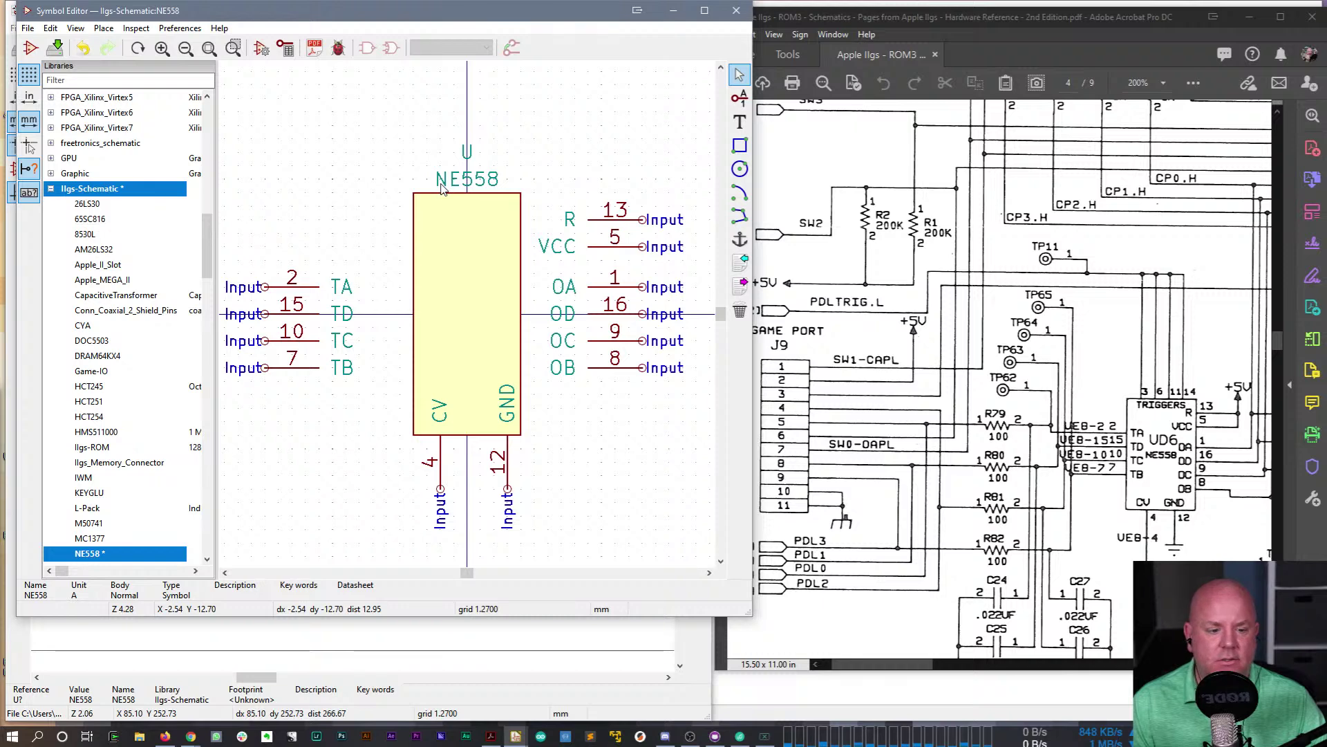
{"action": "left_click", "coordinate": [741, 99]}
{"action": "left_click", "coordinate": [376, 166]}
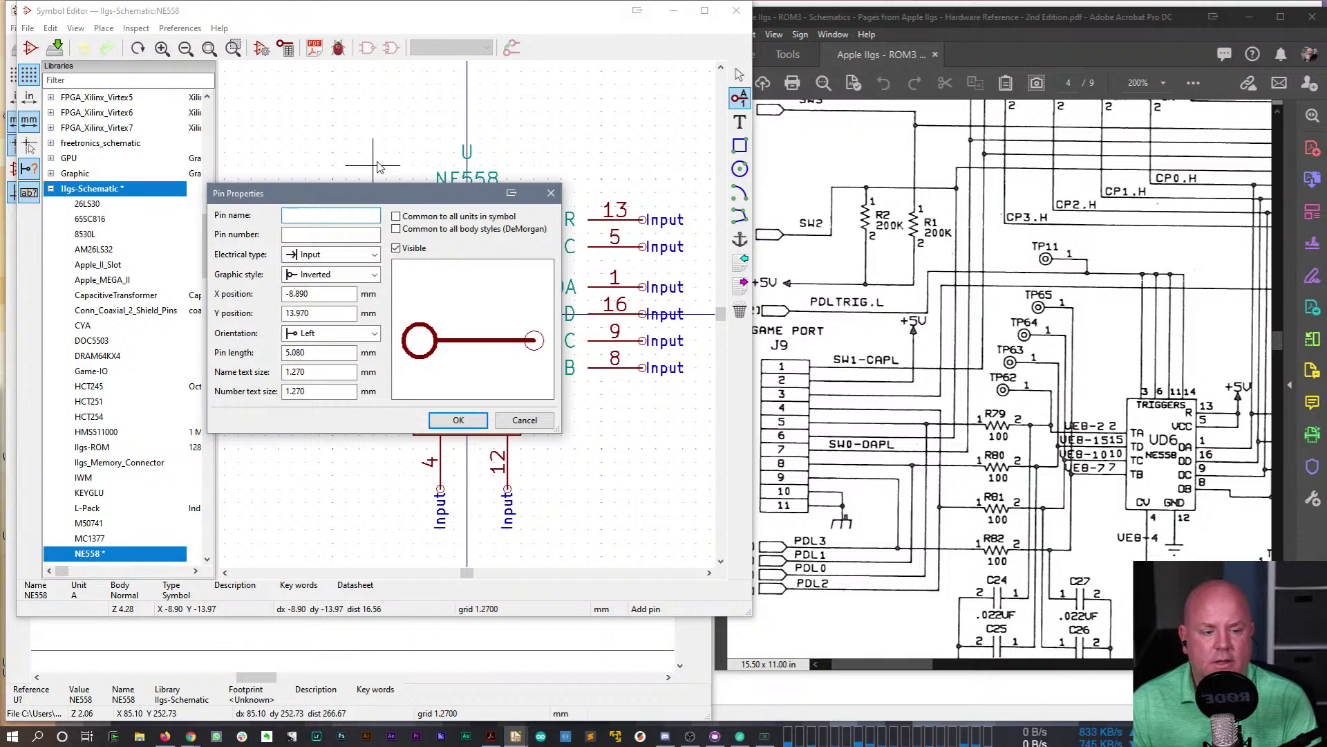
- Create pin 3 pointing down and place it above the body's left side
{"action": "key", "text": "Tab"}
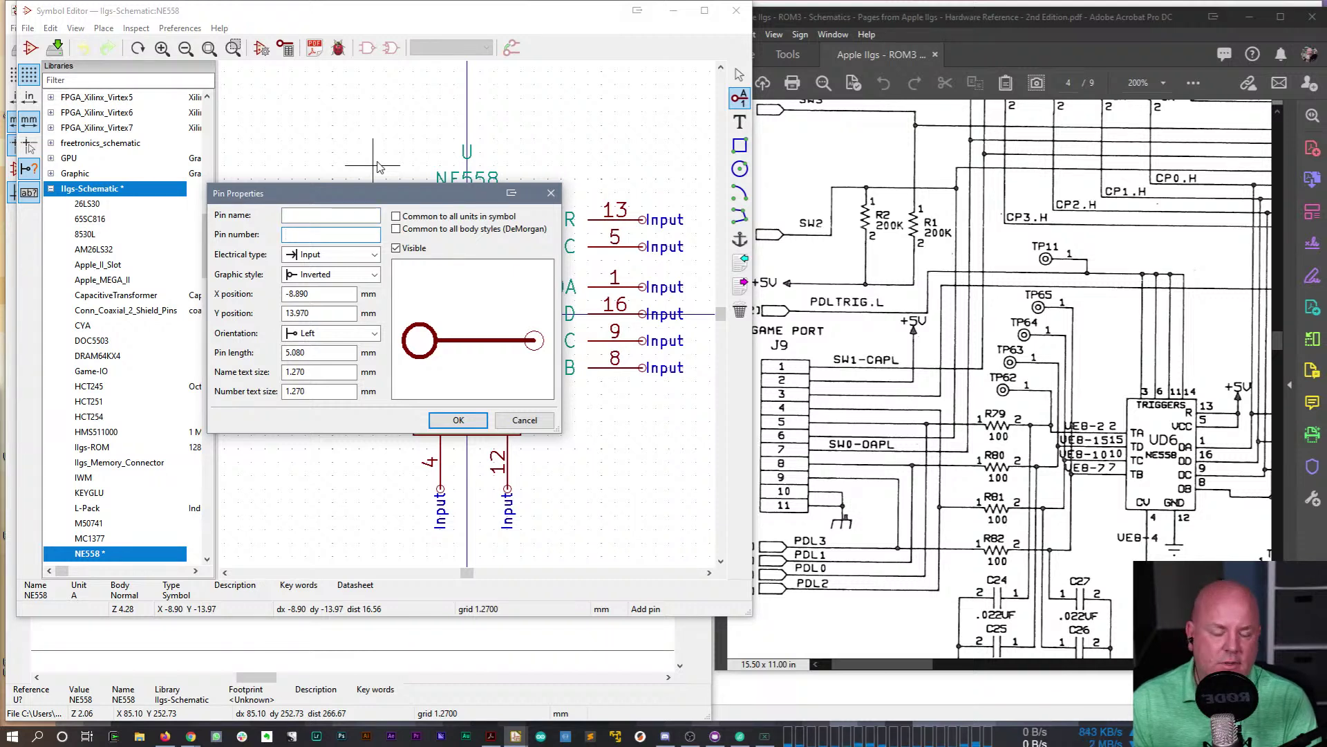
{"action": "type", "text": "3"}
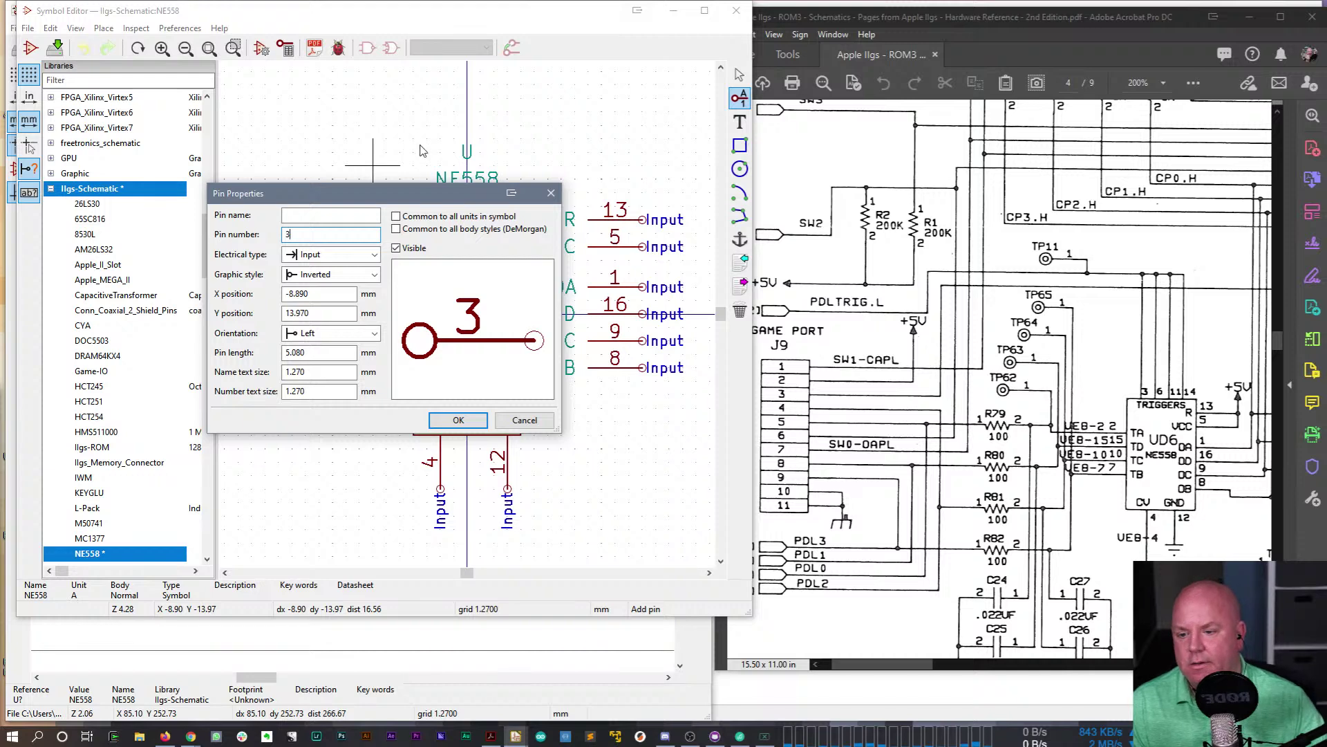
{"action": "left_click", "coordinate": [327, 334]}
{"action": "left_click", "coordinate": [325, 381]}
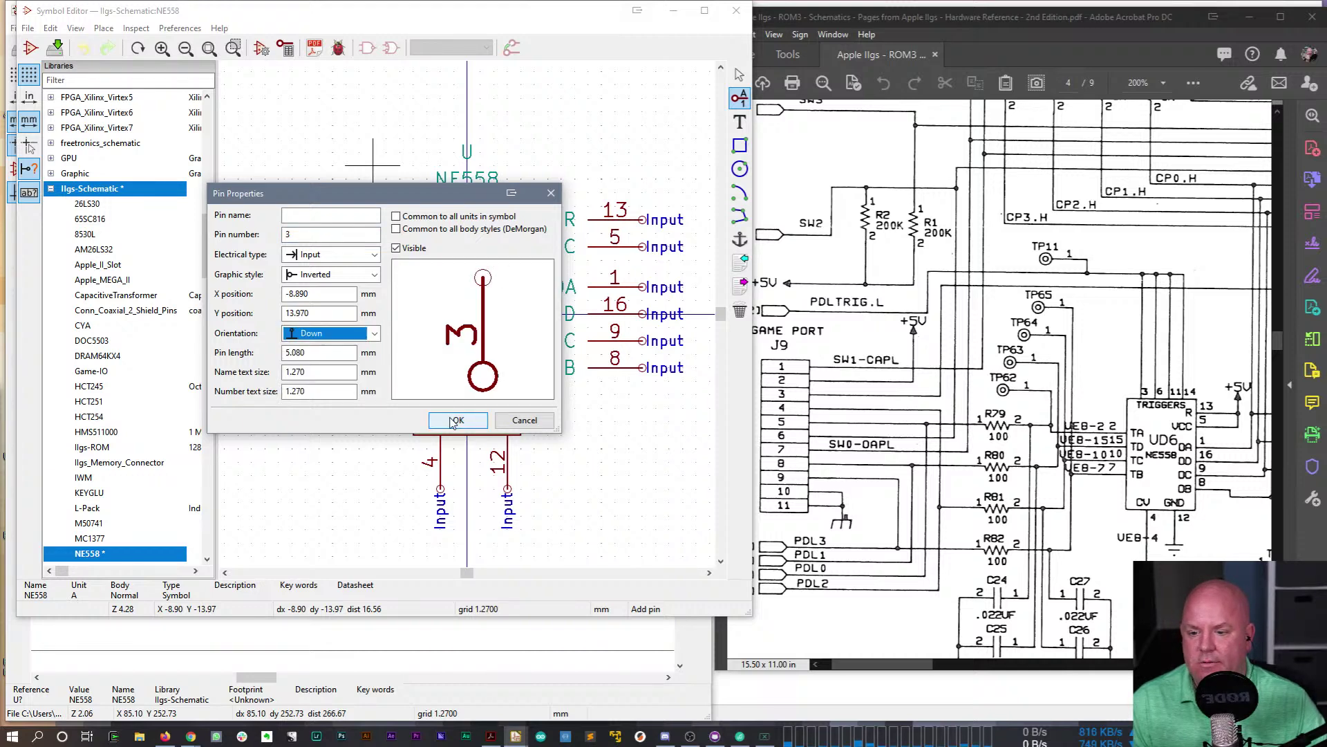
{"action": "left_click", "coordinate": [458, 420]}
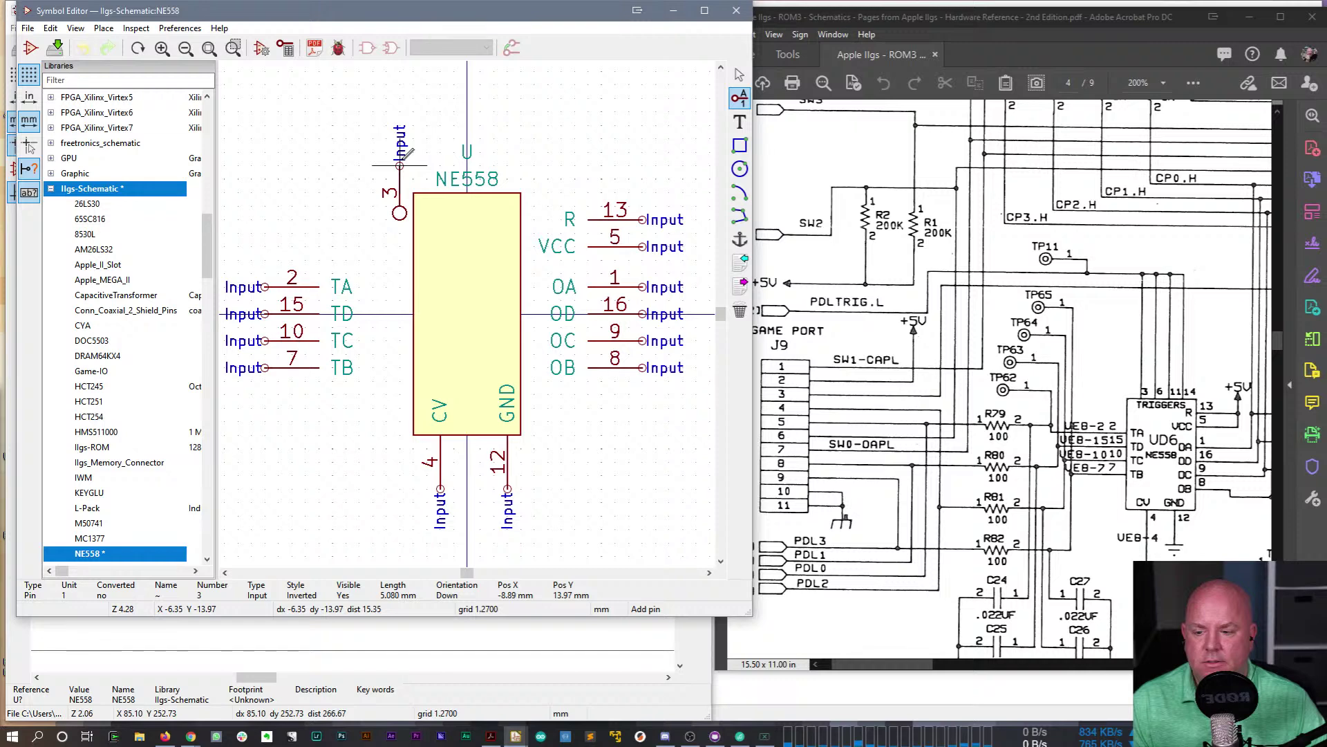
{"action": "left_click", "coordinate": [386, 204]}
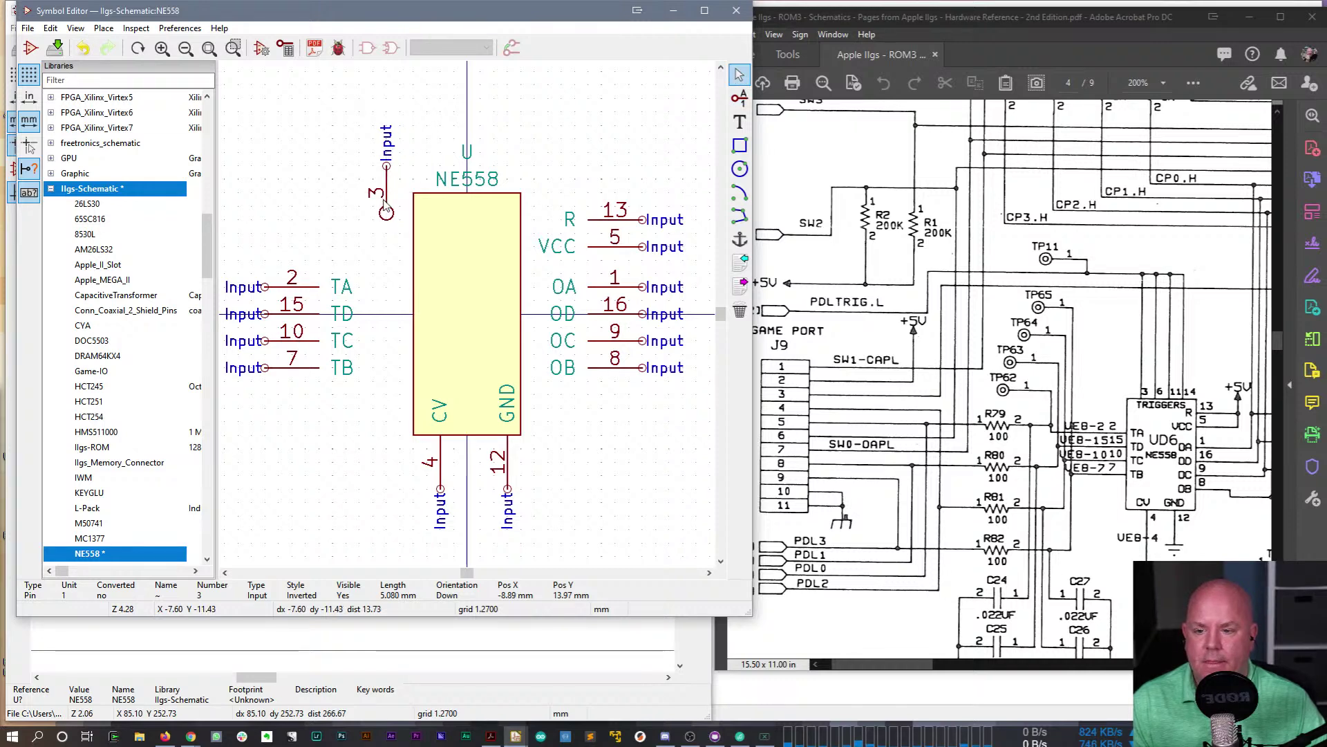
- Change pin 3 to a plain line style and move it up three grid steps
{"action": "double_click", "coordinate": [439, 468]}
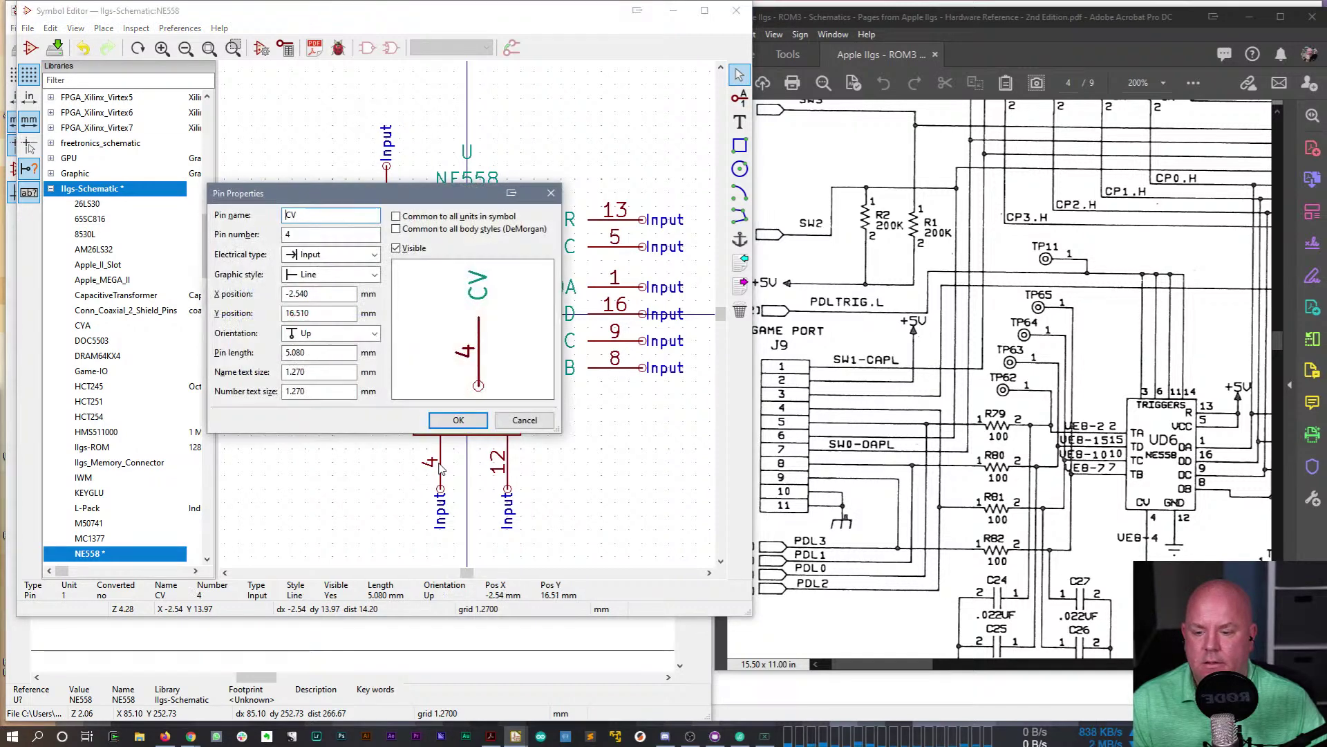
{"action": "key", "text": "Return"}
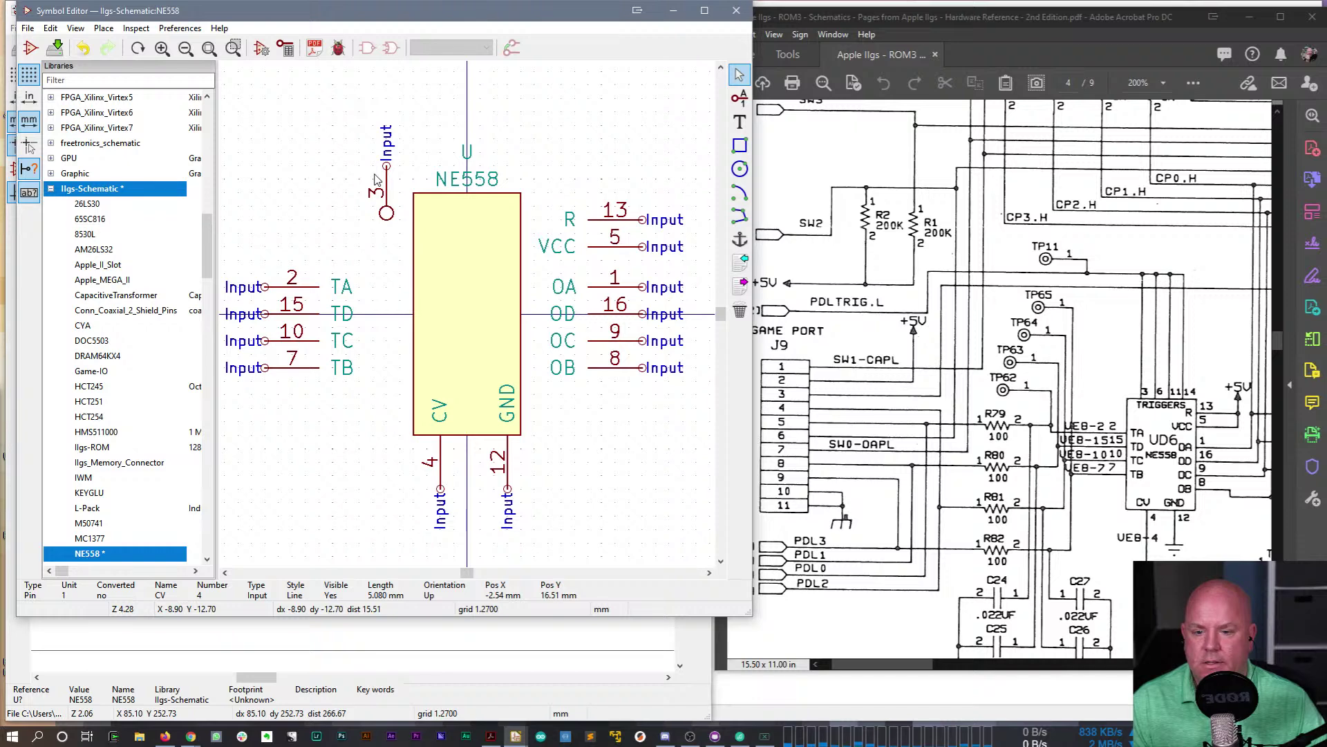
{"action": "double_click", "coordinate": [386, 192]}
{"action": "left_click", "coordinate": [328, 275]}
{"action": "left_click", "coordinate": [324, 290]}
{"action": "left_click", "coordinate": [458, 420]}
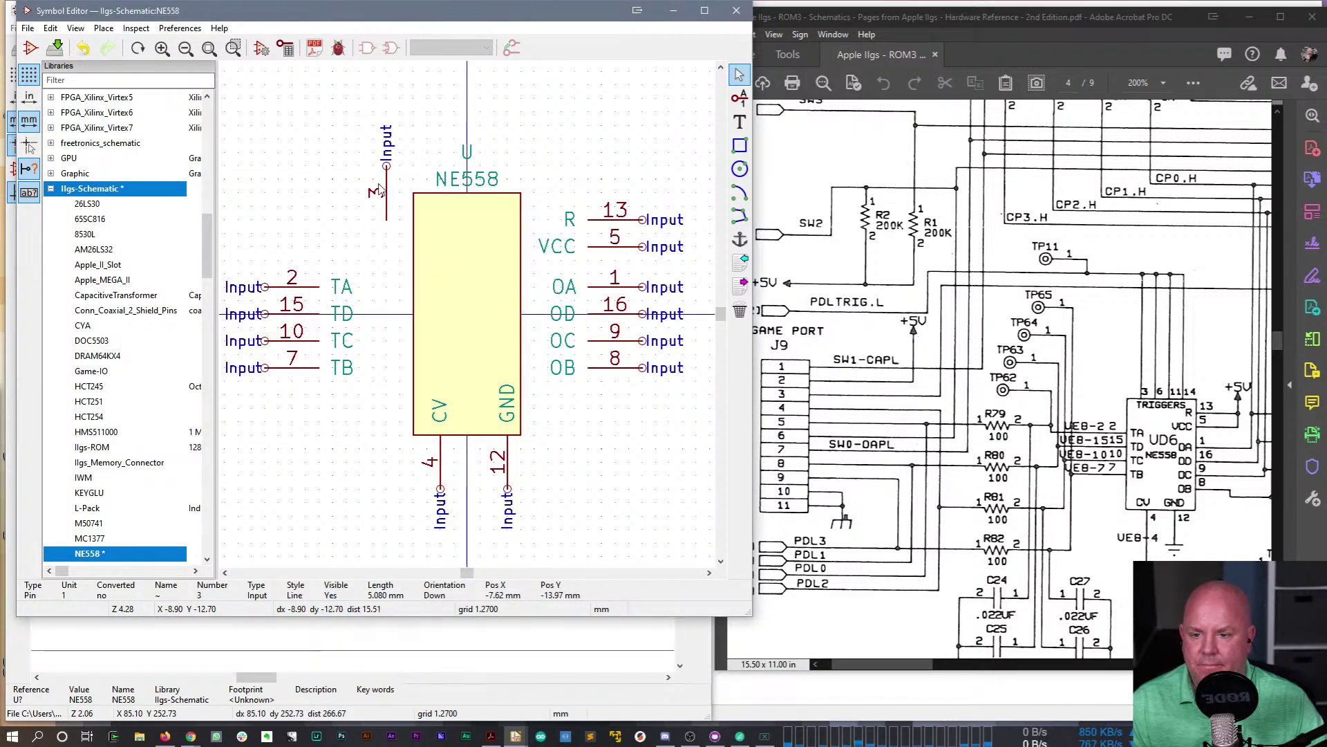
{"action": "left_click_drag", "start_coordinate": [381, 189], "coordinate": [385, 147]}
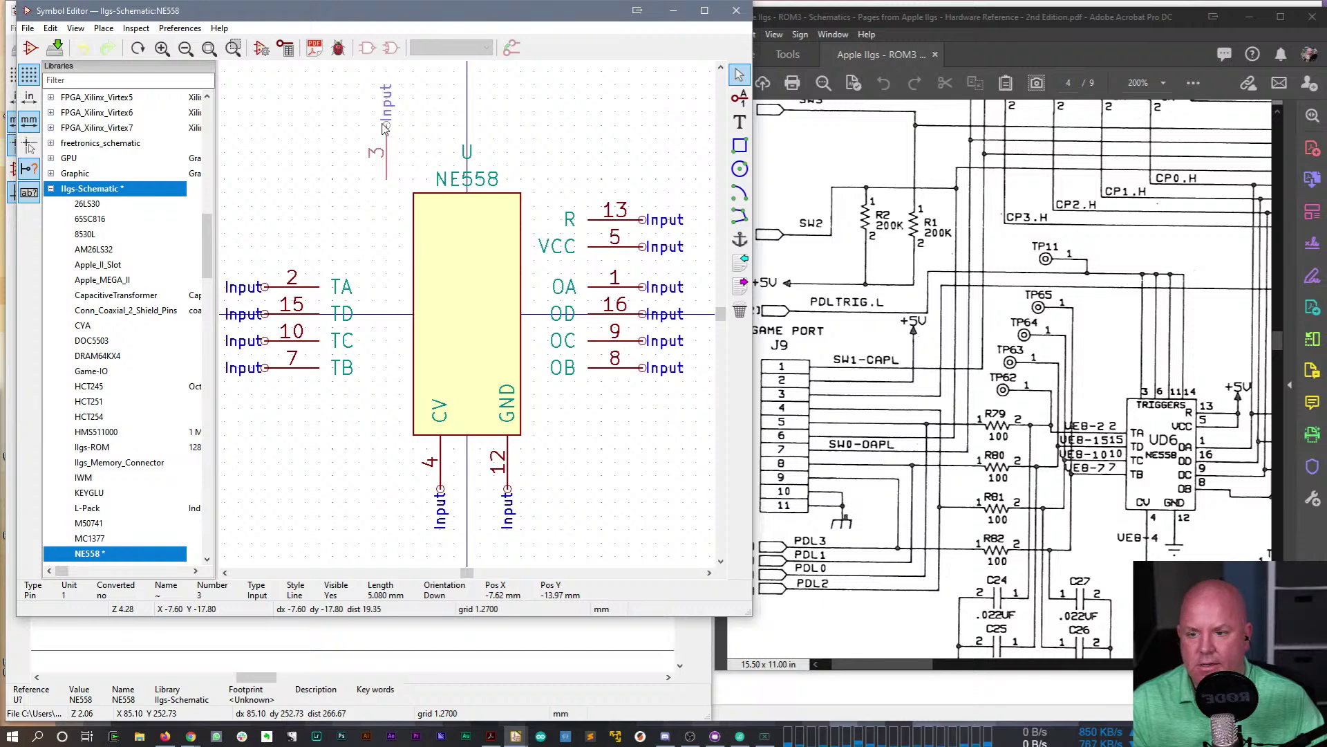
- Add pin 6 beside pin 3, restoring it with Redo after an accidental undo
{"action": "left_click", "coordinate": [740, 97]}
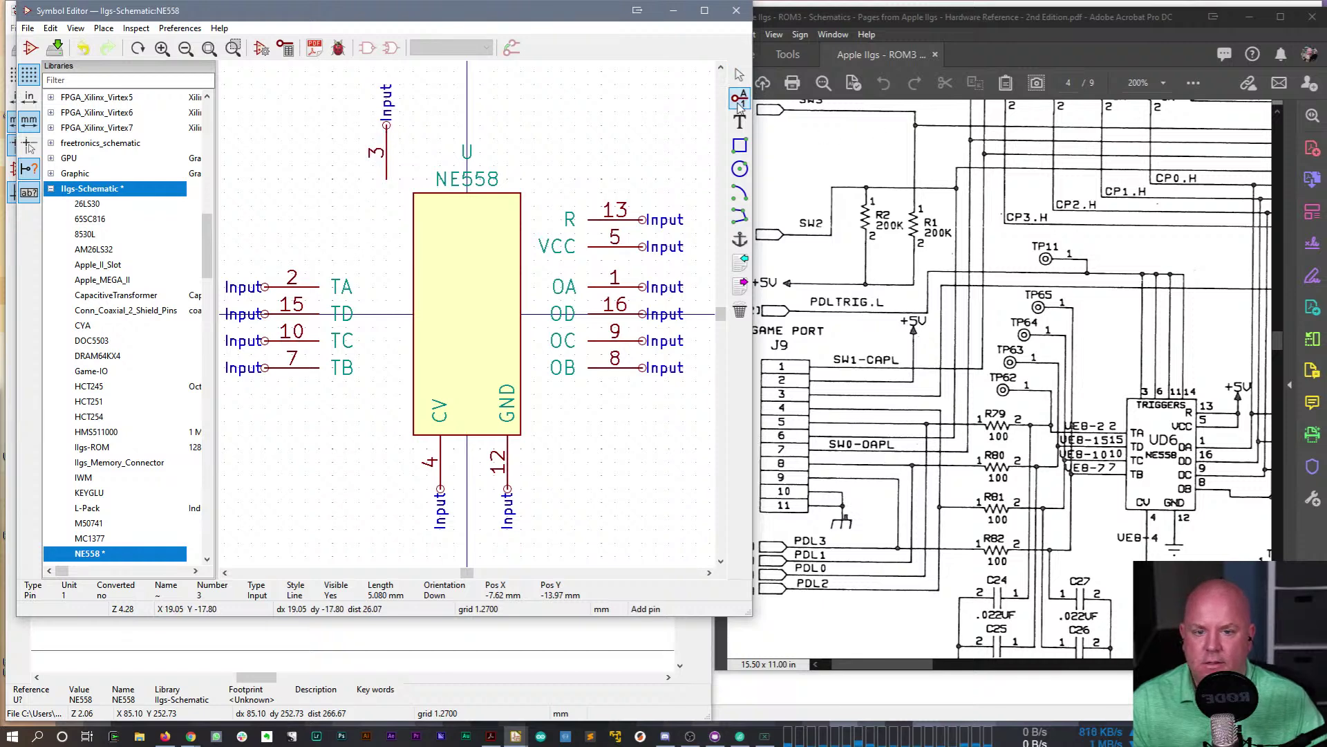
{"action": "left_click", "coordinate": [414, 179]}
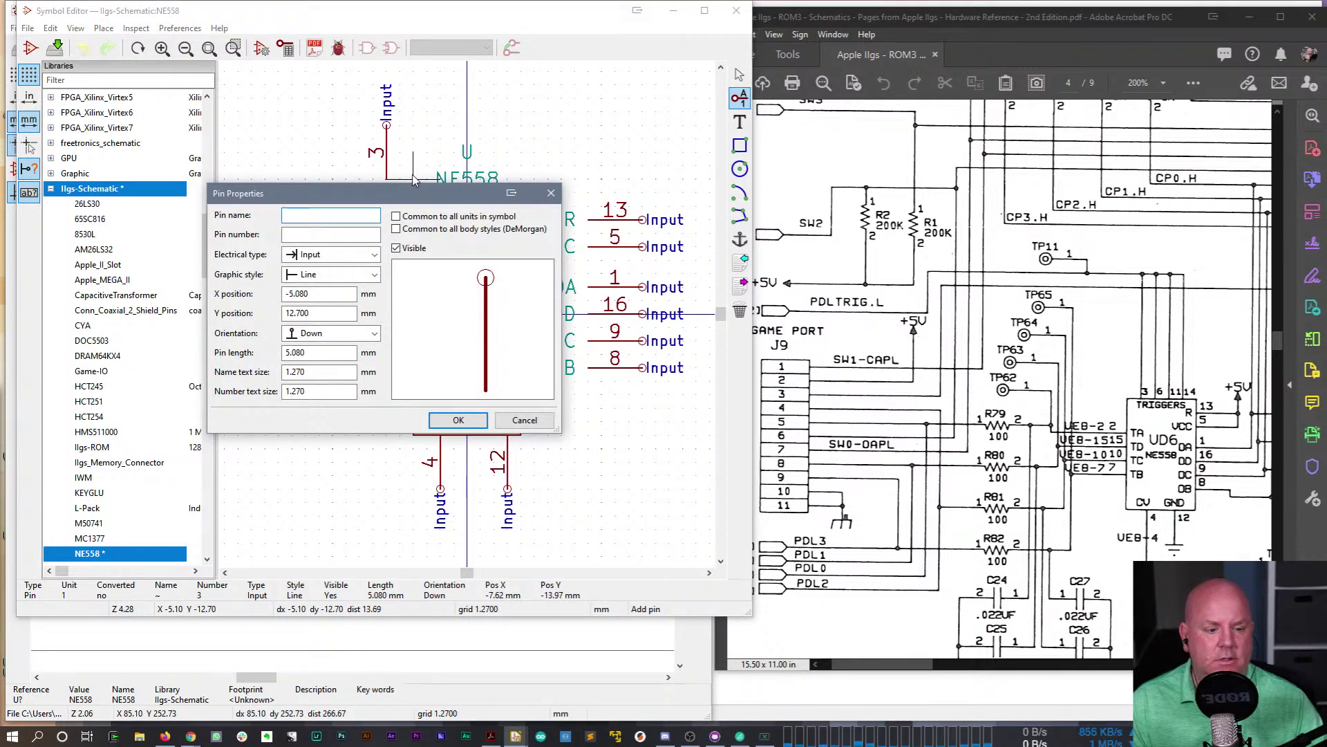
{"action": "key", "text": "Tab"}
{"action": "type", "text": "6"}
{"action": "key", "text": "Return"}
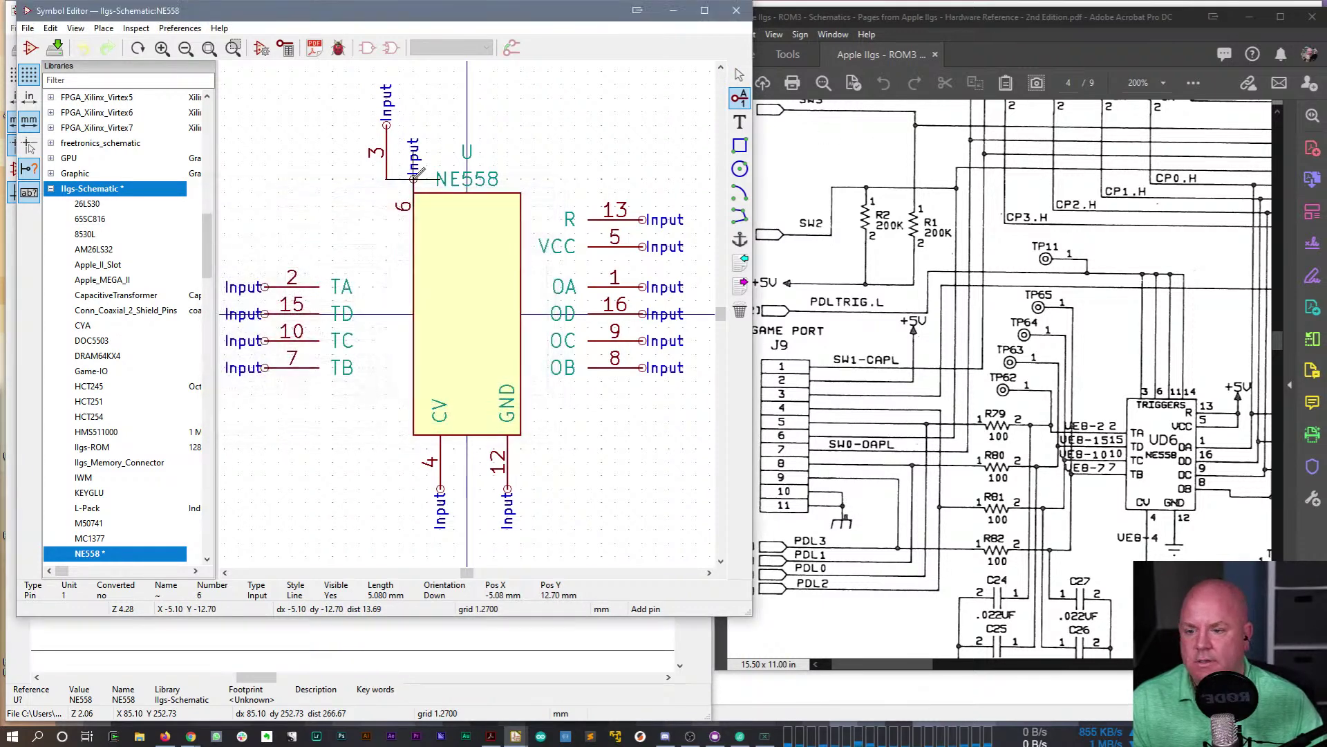
{"action": "left_click", "coordinate": [413, 126]}
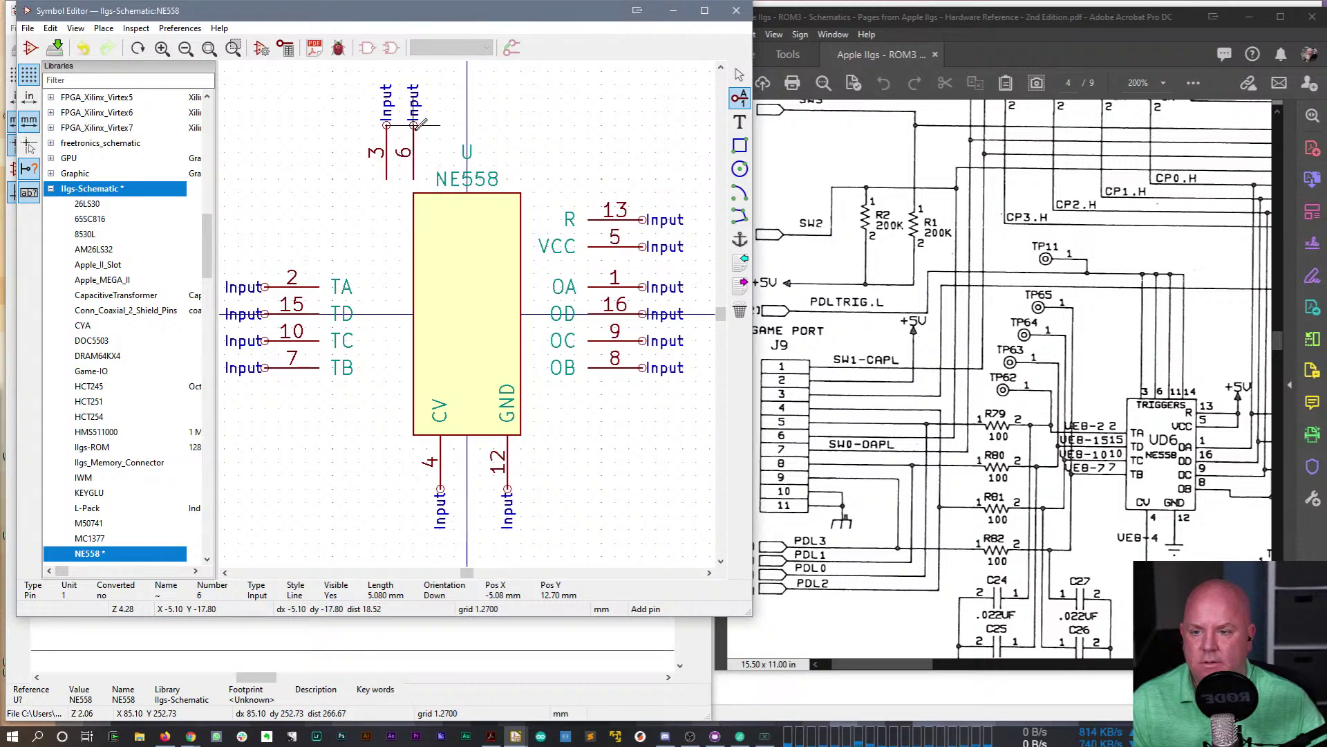
{"action": "left_click", "coordinate": [450, 127]}
{"action": "key", "text": "Tab"}
{"action": "type", "text": "11"}
{"action": "key", "text": "Escape"}
{"action": "key", "text": "ctrl+z"}
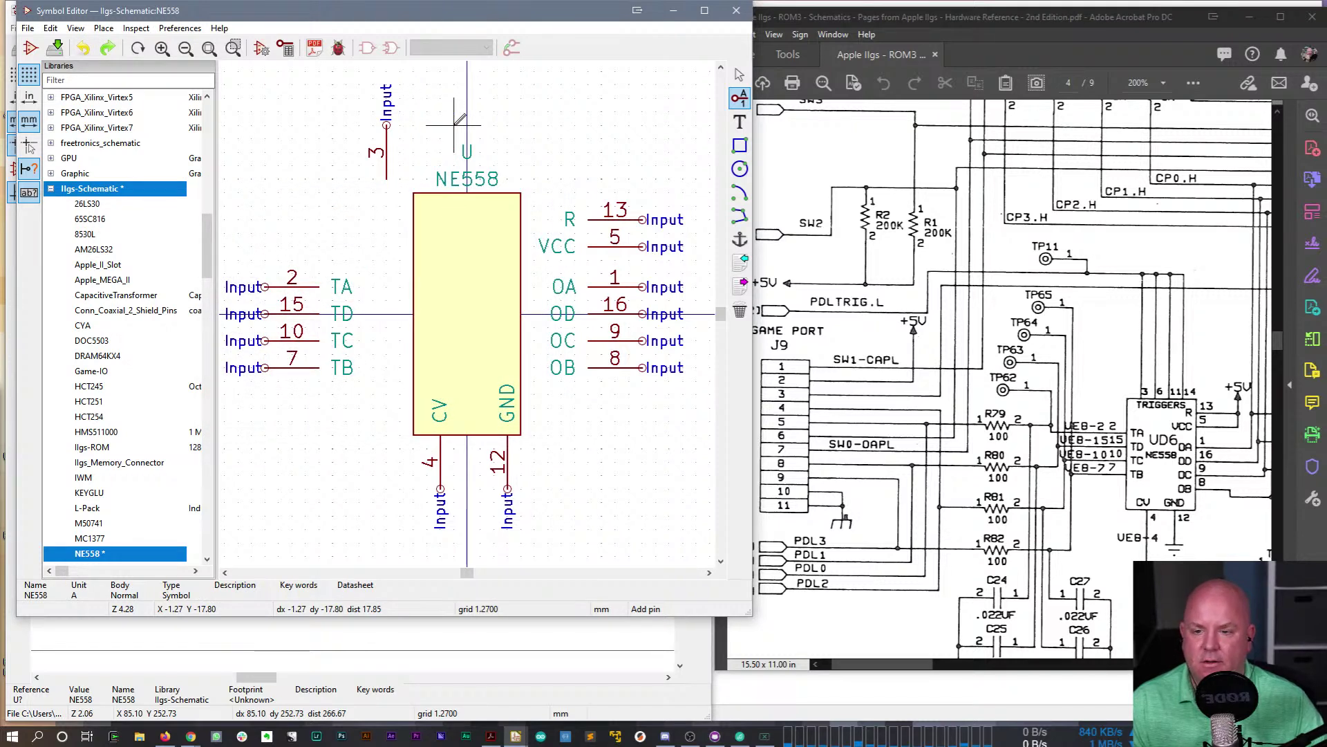
{"action": "left_click", "coordinate": [107, 47]}
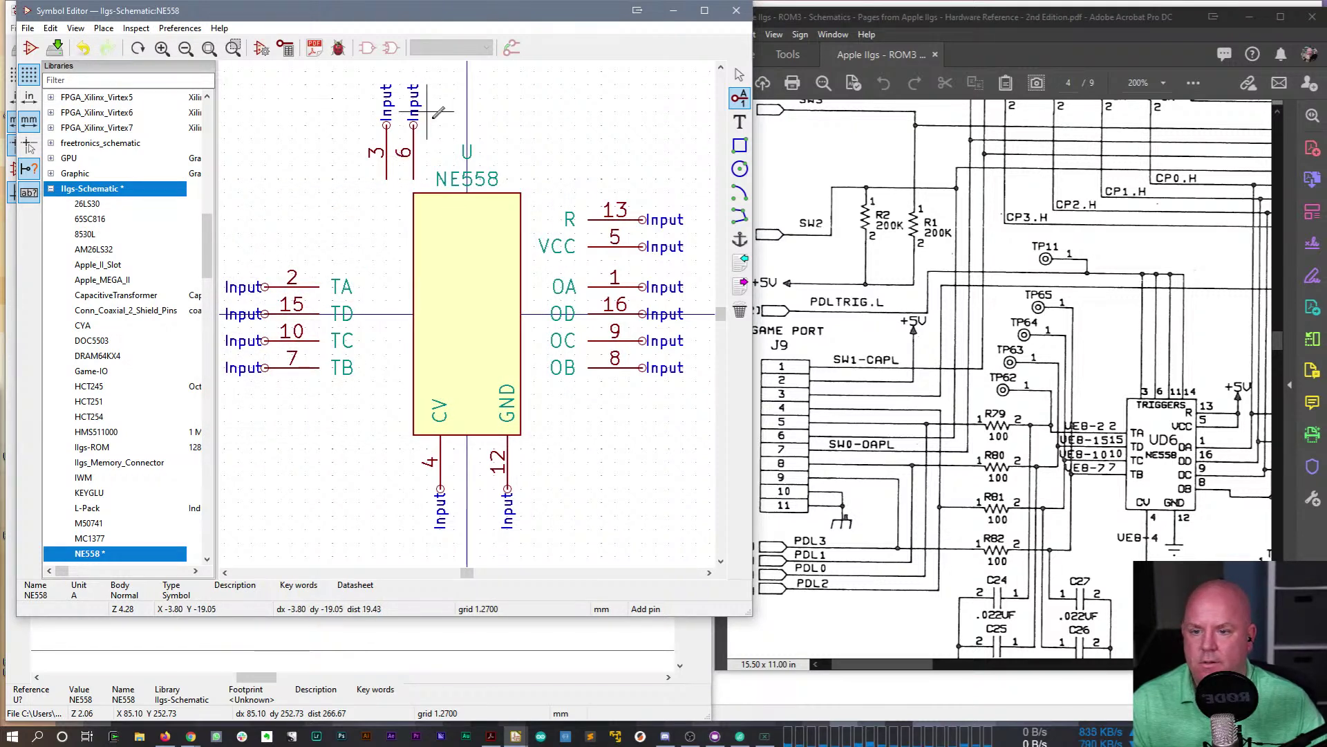
- Add pins 11 and 14 along the top of the symbol next to pins 3 and 6
{"action": "left_click", "coordinate": [454, 123]}
{"action": "key", "text": "Tab"}
{"action": "type", "text": "11"}
{"action": "key", "text": "Return"}
{"action": "left_click", "coordinate": [441, 123]}
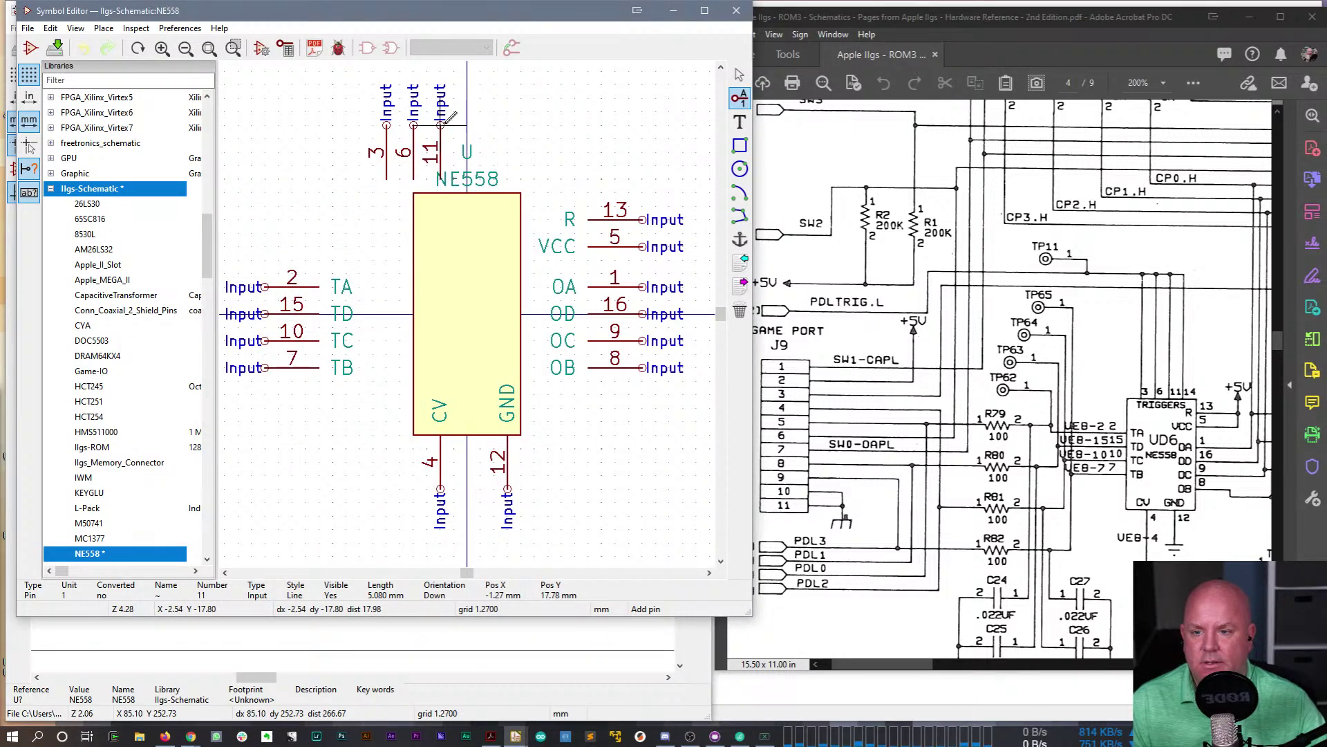
{"action": "left_click", "coordinate": [471, 124]}
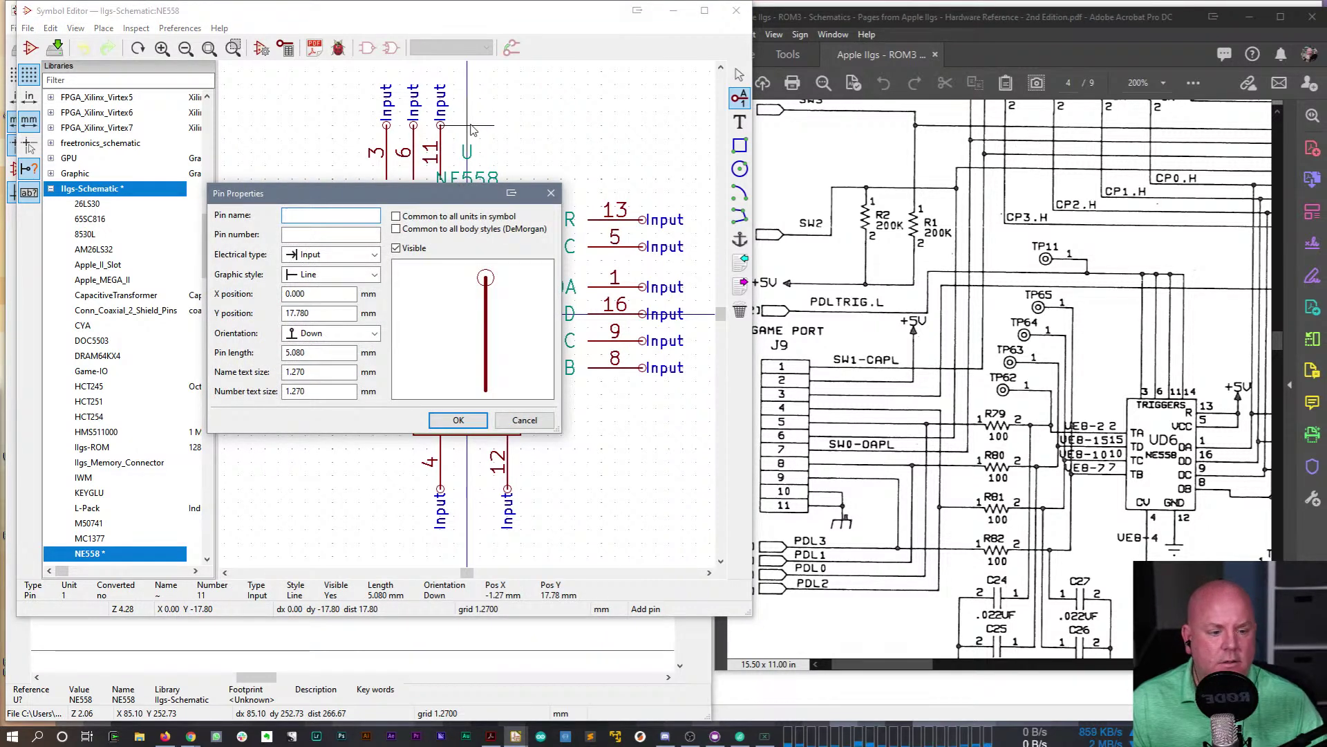
{"action": "key", "text": "Tab"}
{"action": "type", "text": "14"}
{"action": "key", "text": "Return"}
{"action": "left_click", "coordinate": [468, 125]}
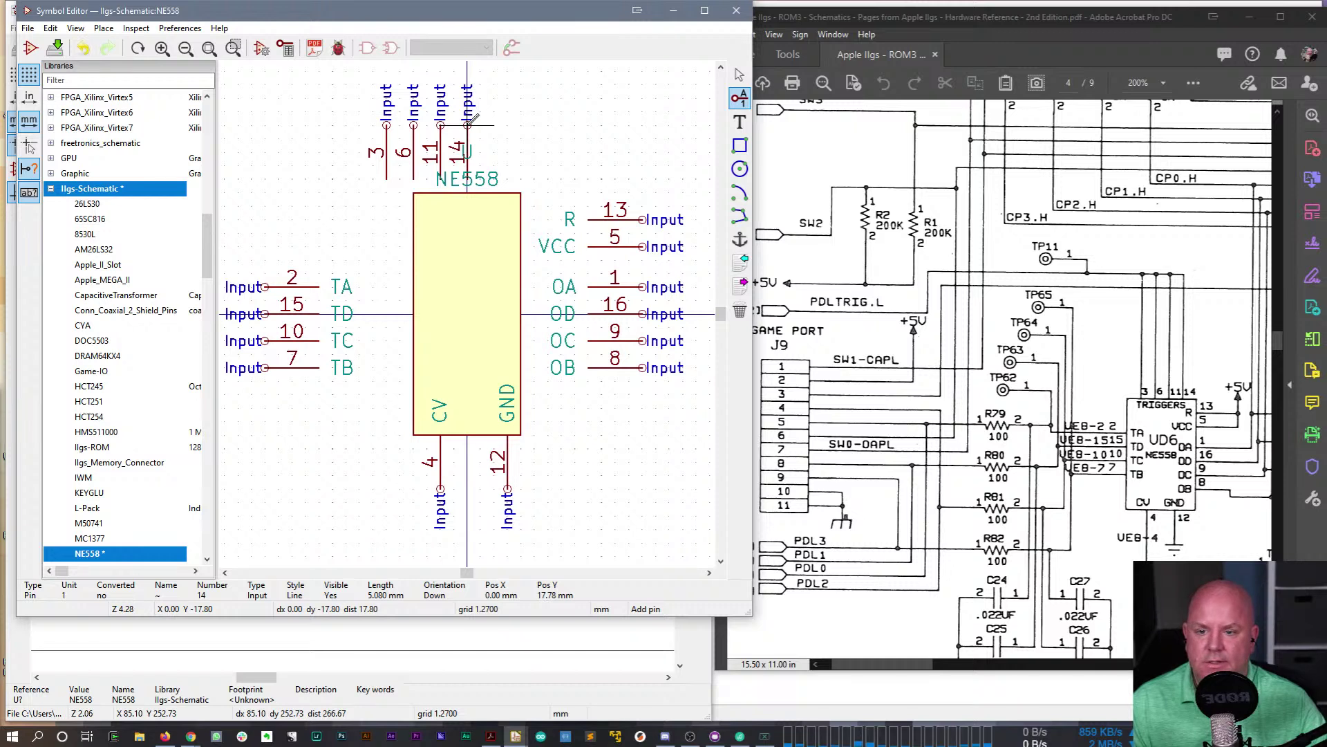
{"action": "key", "text": "Escape"}
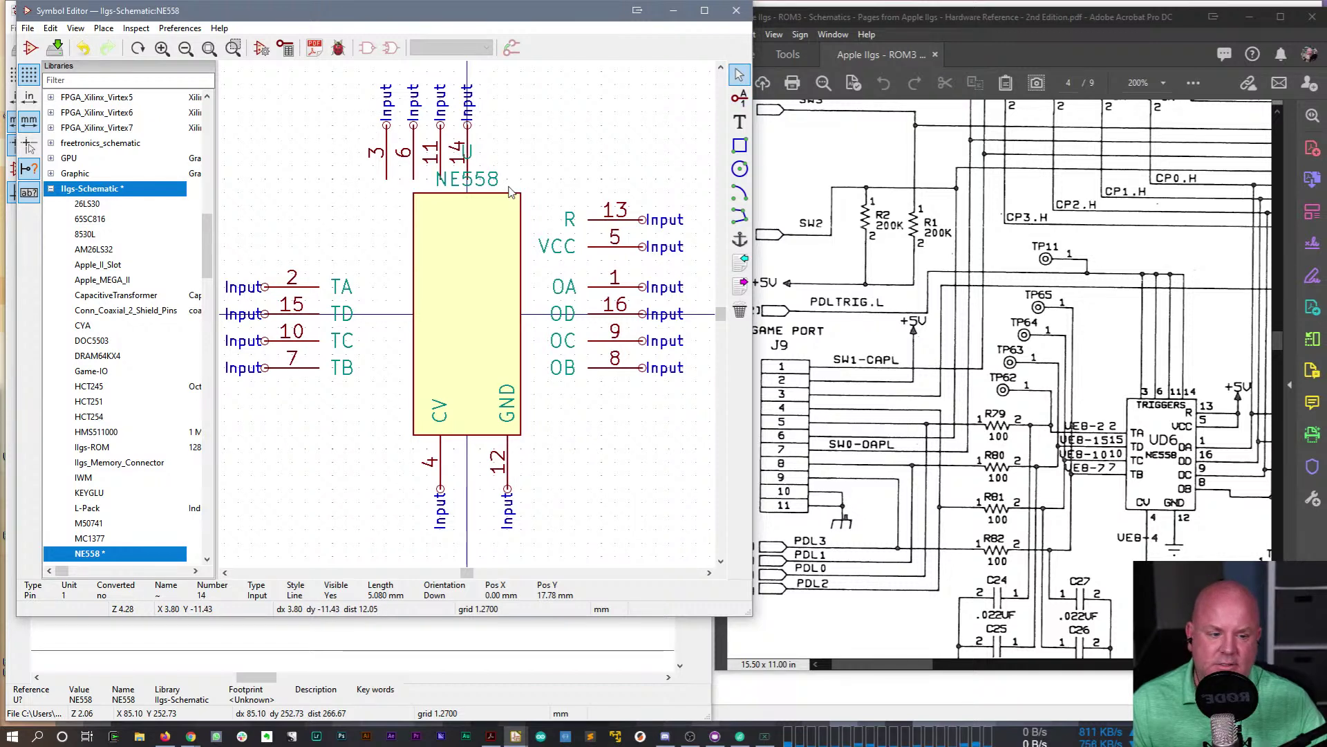
- Move the NE558 value and U reference into the box and shift pins 3, 6, 11, 14 over it
{"action": "left_click", "coordinate": [487, 181]}
{"action": "left_click_drag", "start_coordinate": [488, 181], "coordinate": [467, 340]}
{"action": "left_click", "coordinate": [467, 153]}
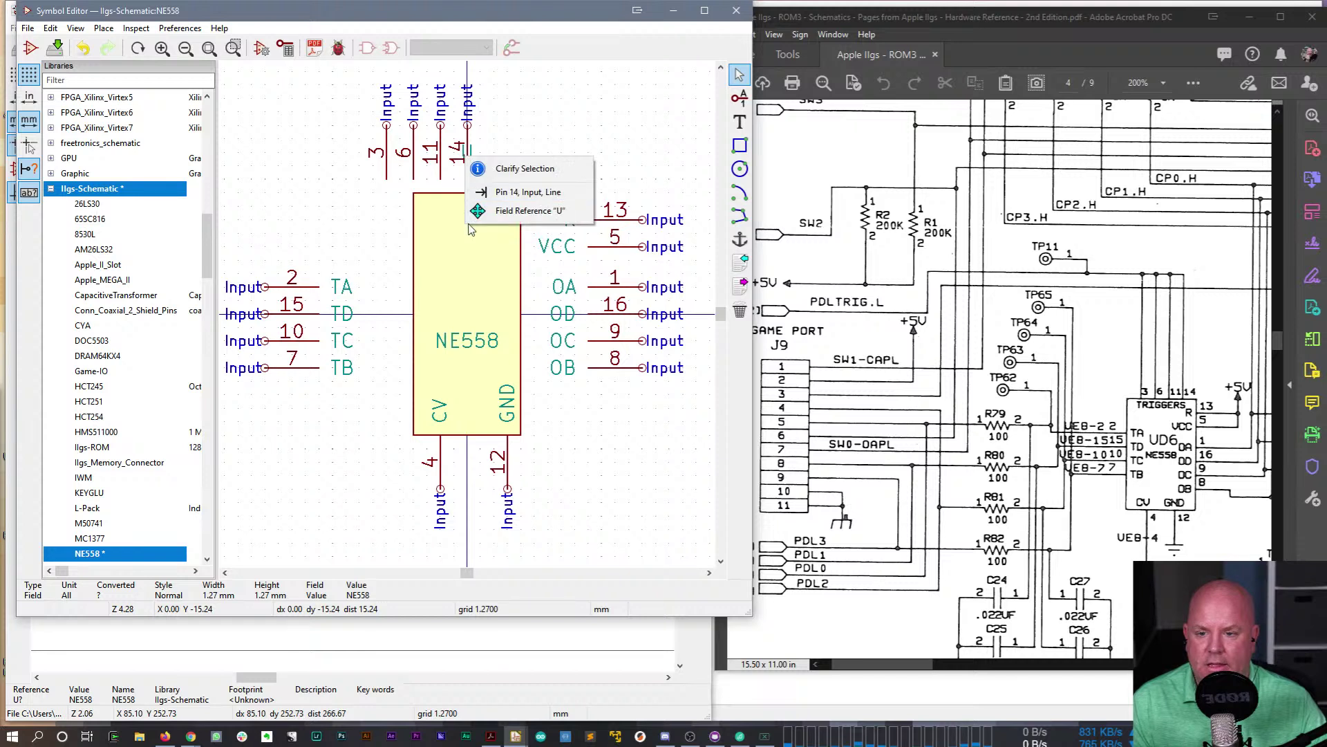
{"action": "left_click", "coordinate": [482, 211]}
{"action": "left_click_drag", "start_coordinate": [471, 150], "coordinate": [441, 314]}
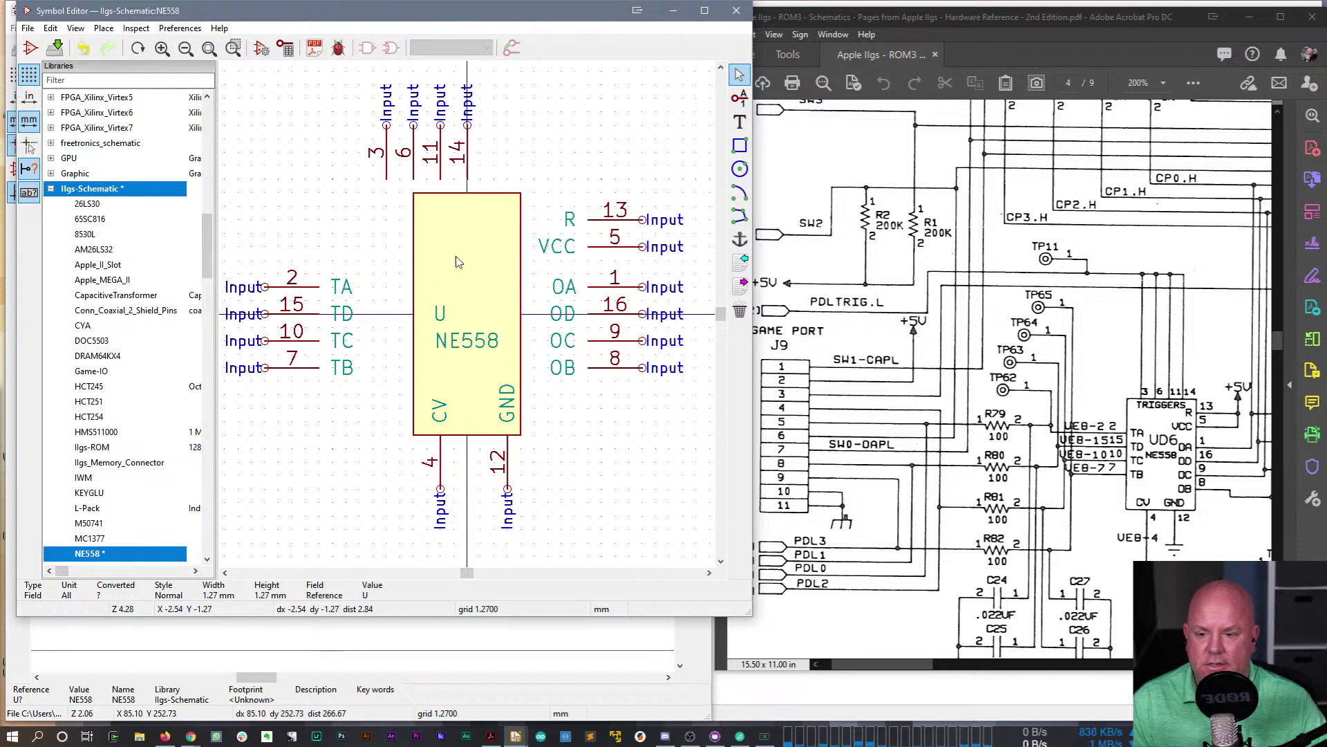
{"action": "left_click_drag", "start_coordinate": [346, 77], "coordinate": [481, 173]}
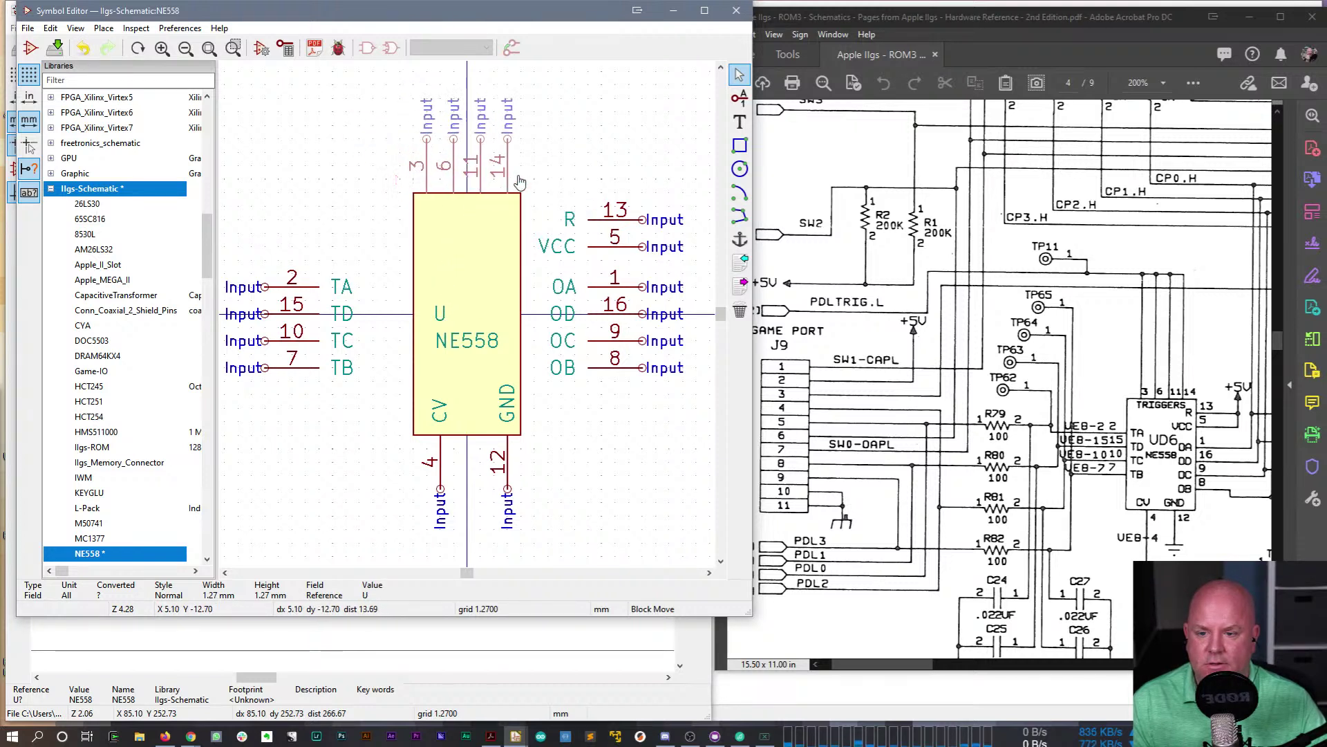
{"action": "left_click", "coordinate": [520, 187]}
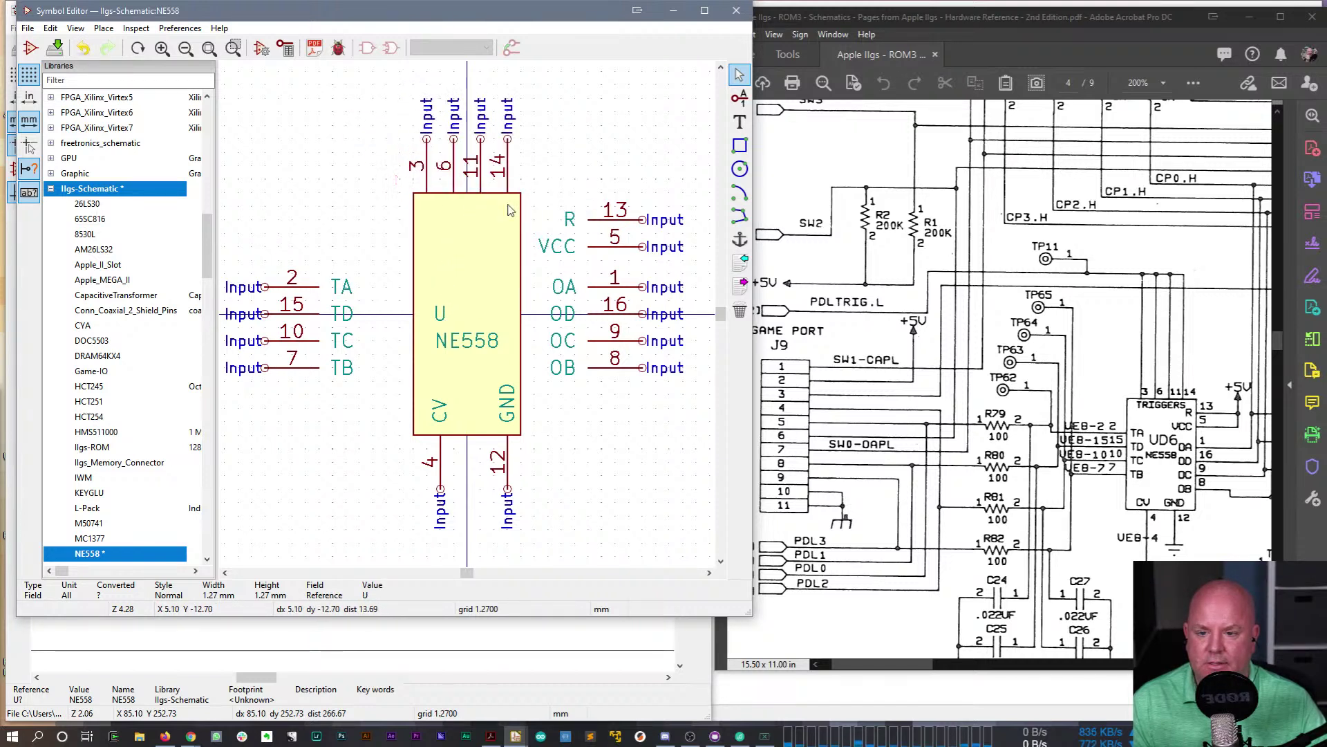
- Add a TRIGGER text label with size 1 at the top of the box
{"action": "left_click", "coordinate": [740, 121]}
{"action": "left_click", "coordinate": [427, 206]}
{"action": "type", "text": "TRIGGER"}
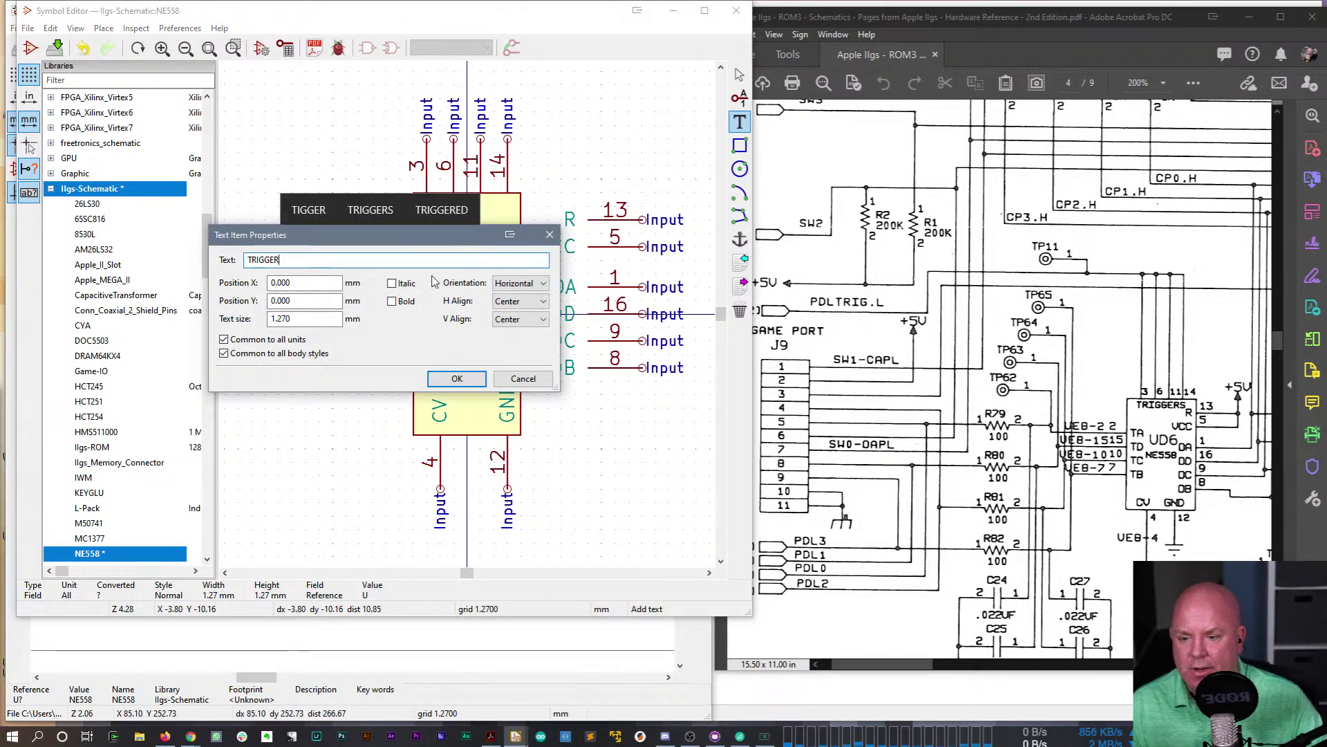
{"action": "double_click", "coordinate": [271, 319]}
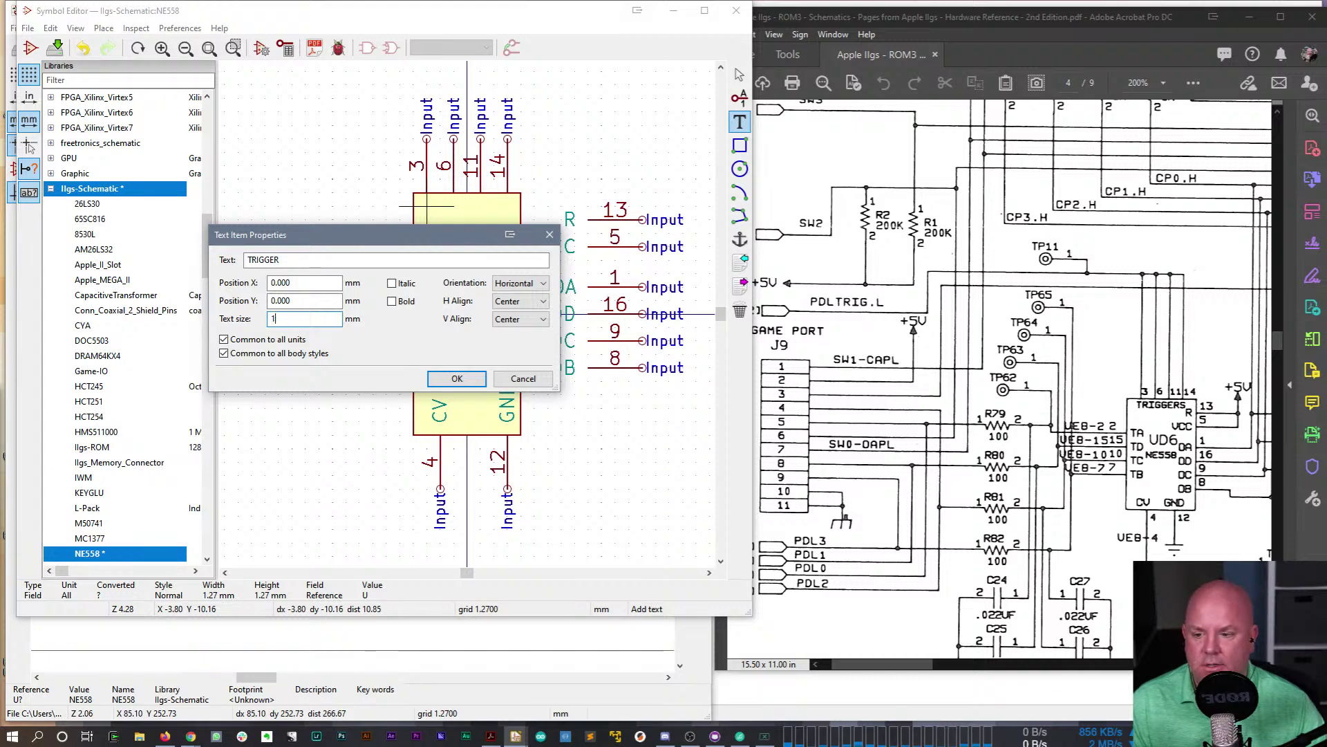
{"action": "type", "text": "1"}
{"action": "left_click", "coordinate": [317, 302]}
{"action": "left_click", "coordinate": [444, 378]}
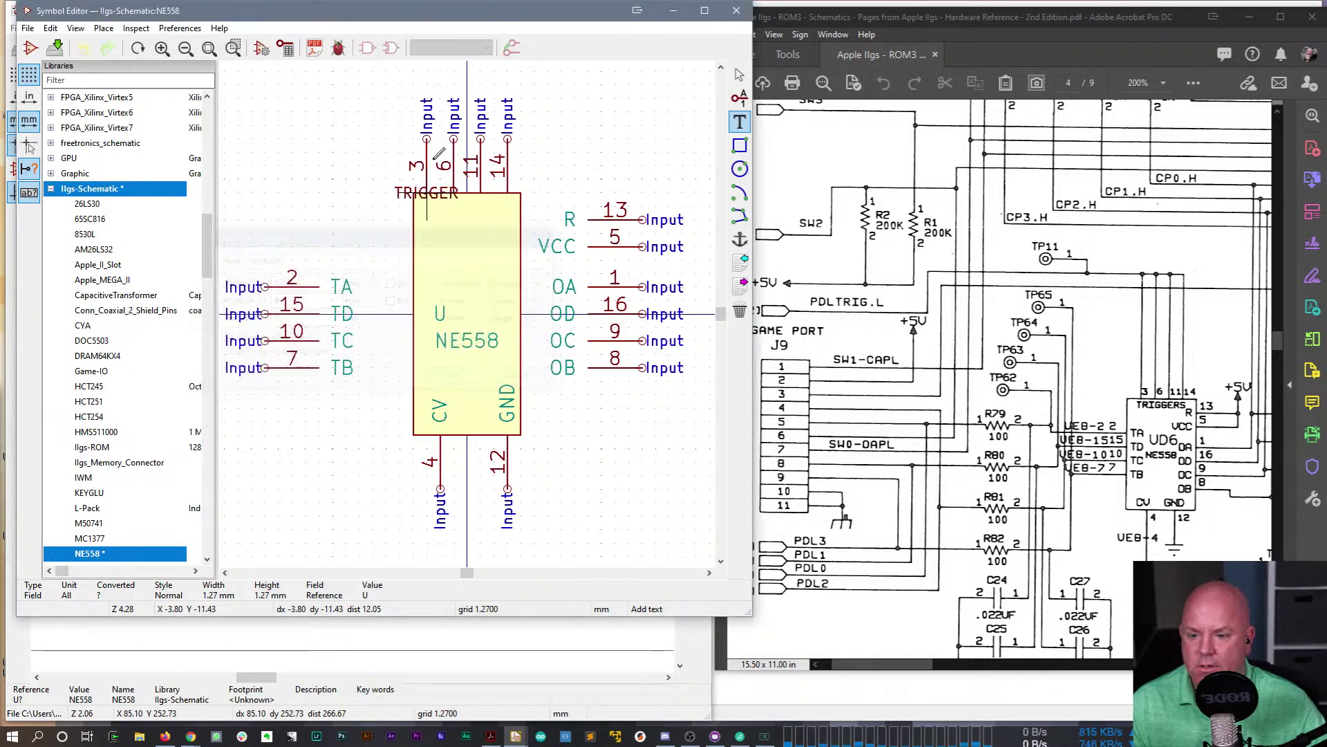
{"action": "left_click", "coordinate": [473, 202]}
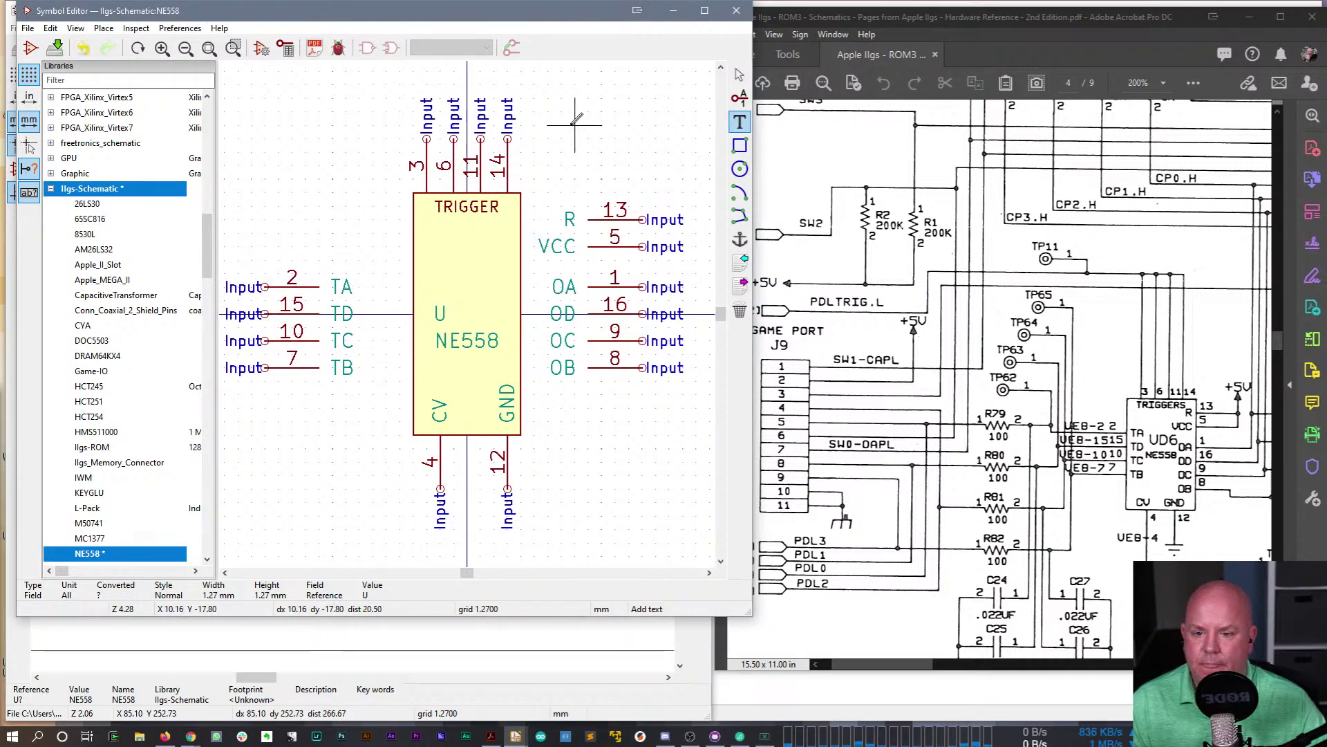
{"action": "key", "text": "Escape"}
- Correct the label text to TRIGGERS
{"action": "double_click", "coordinate": [460, 206]}
{"action": "key", "text": "End"}
{"action": "type", "text": "S"}
{"action": "key", "text": "Return"}
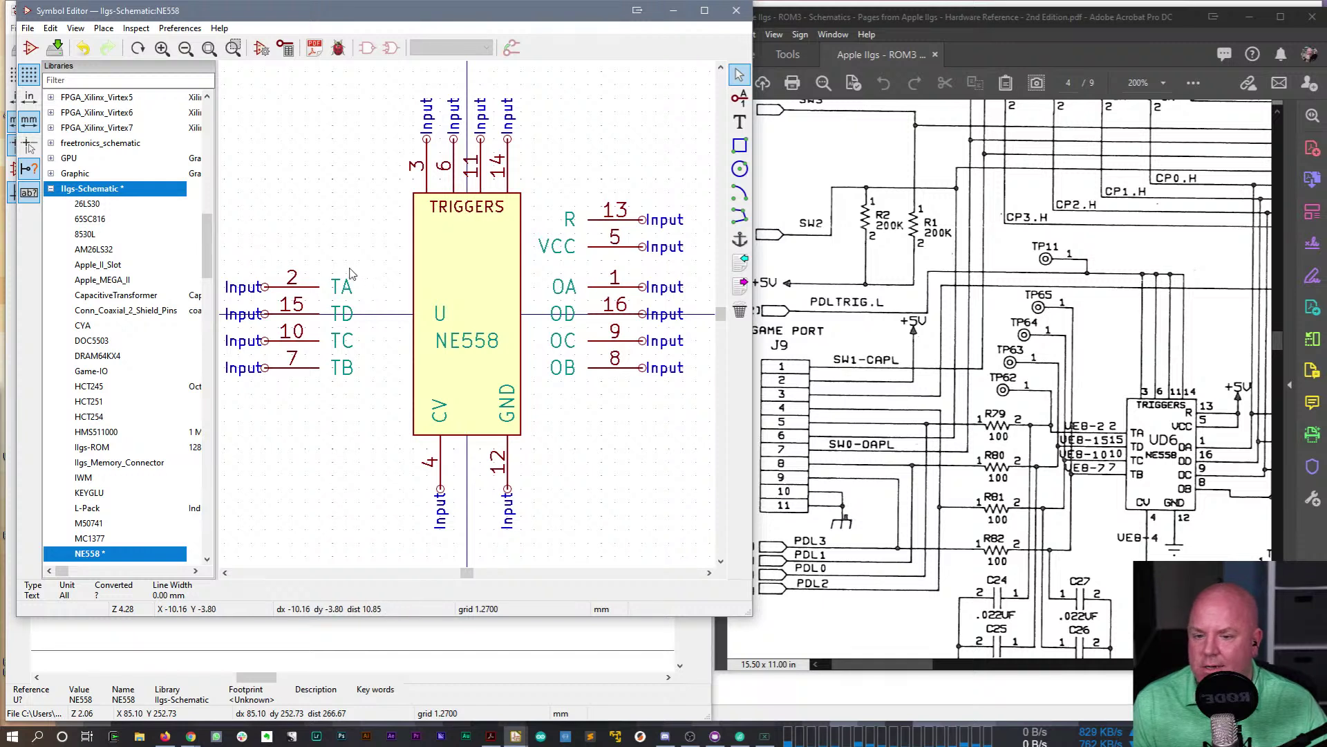
- Pull the right-side pins and the TA–TB left pins in against the box, shifting NE558 and U out of the body
{"action": "mouse_move", "coordinate": [653, 176]}
{"action": "left_mouse_down"}
{"action": "mouse_move", "coordinate": [588, 301]}
{"action": "mouse_move", "coordinate": [571, 477]}
{"action": "mouse_move", "coordinate": [488, 500]}
{"action": "left_mouse_up"}
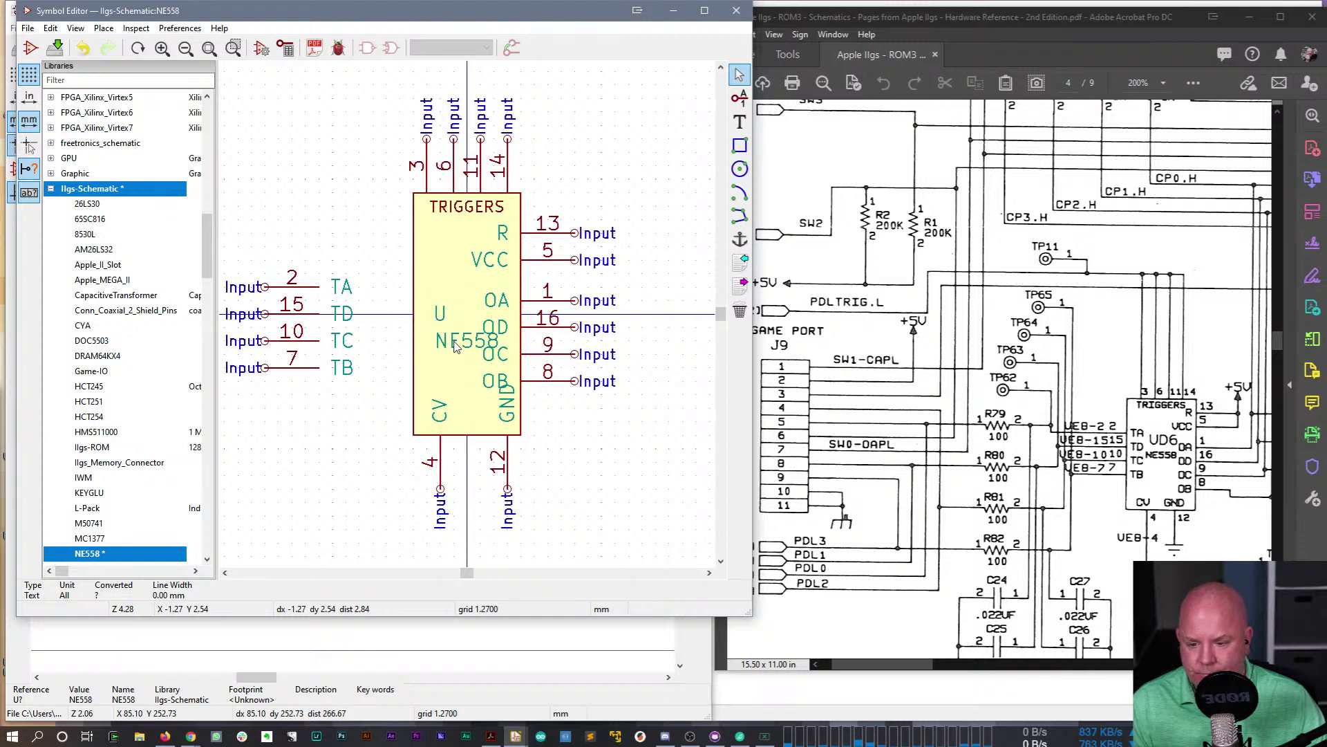
{"action": "left_click_drag", "start_coordinate": [456, 347], "coordinate": [353, 186]}
{"action": "left_click_drag", "start_coordinate": [440, 315], "coordinate": [327, 156]}
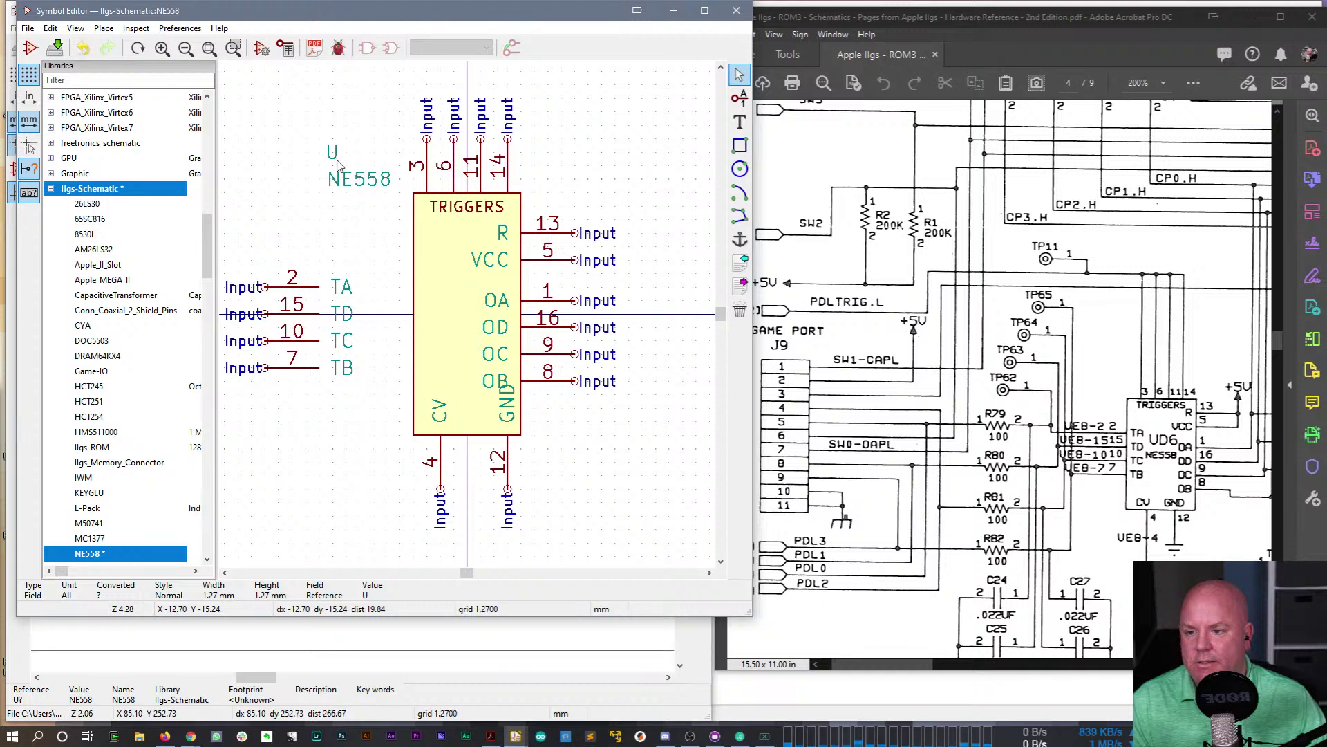
{"action": "left_click_drag", "start_coordinate": [335, 217], "coordinate": [276, 435]}
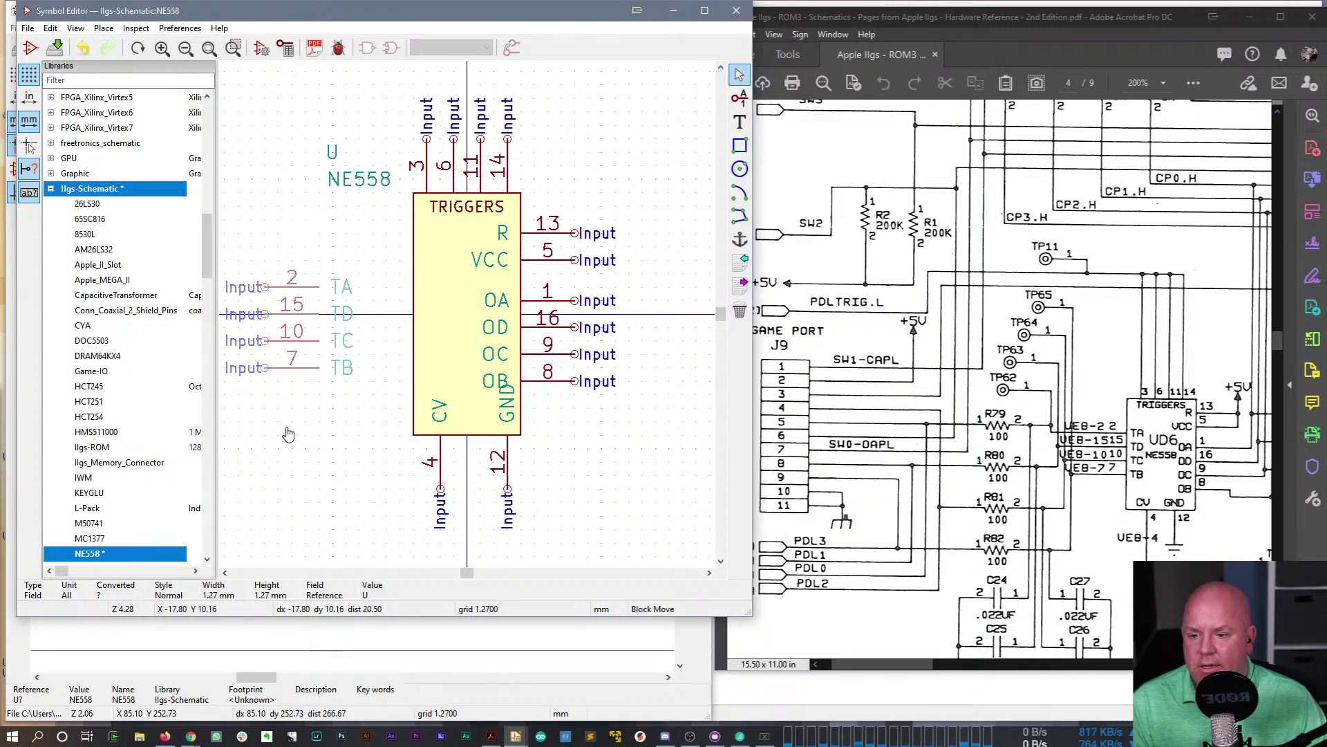
{"action": "left_click", "coordinate": [371, 442]}
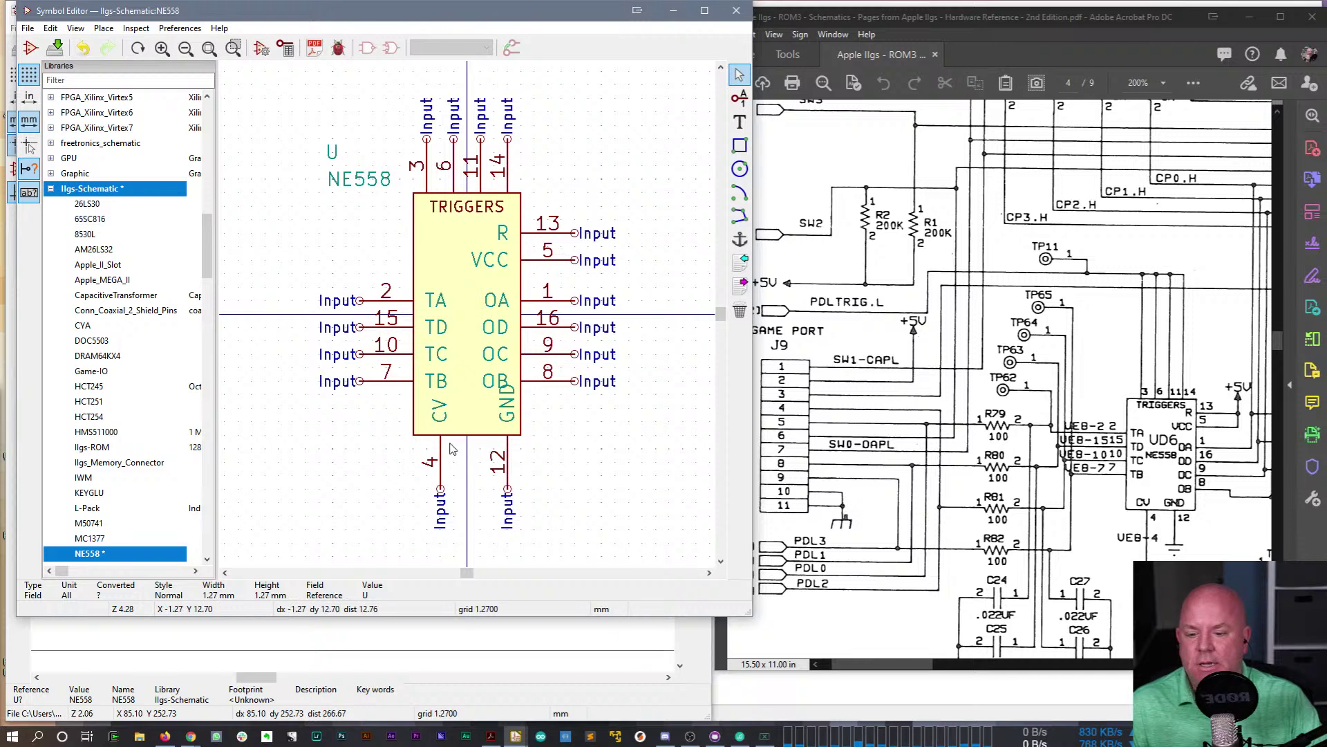
- Stretch the TRIGGERS body downward and check pin OB's properties without changes
{"action": "left_click_drag", "start_coordinate": [413, 435], "coordinate": [507, 502]}
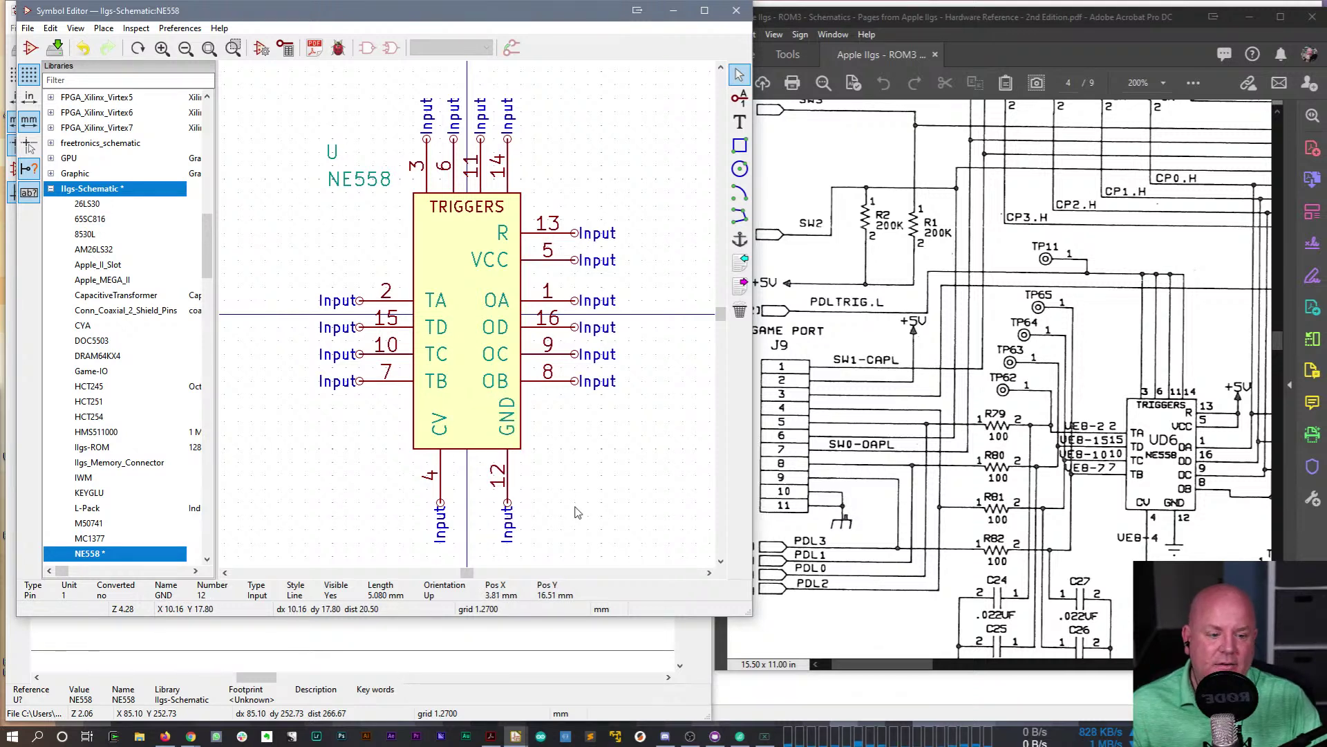
{"action": "left_click", "coordinate": [499, 391]}
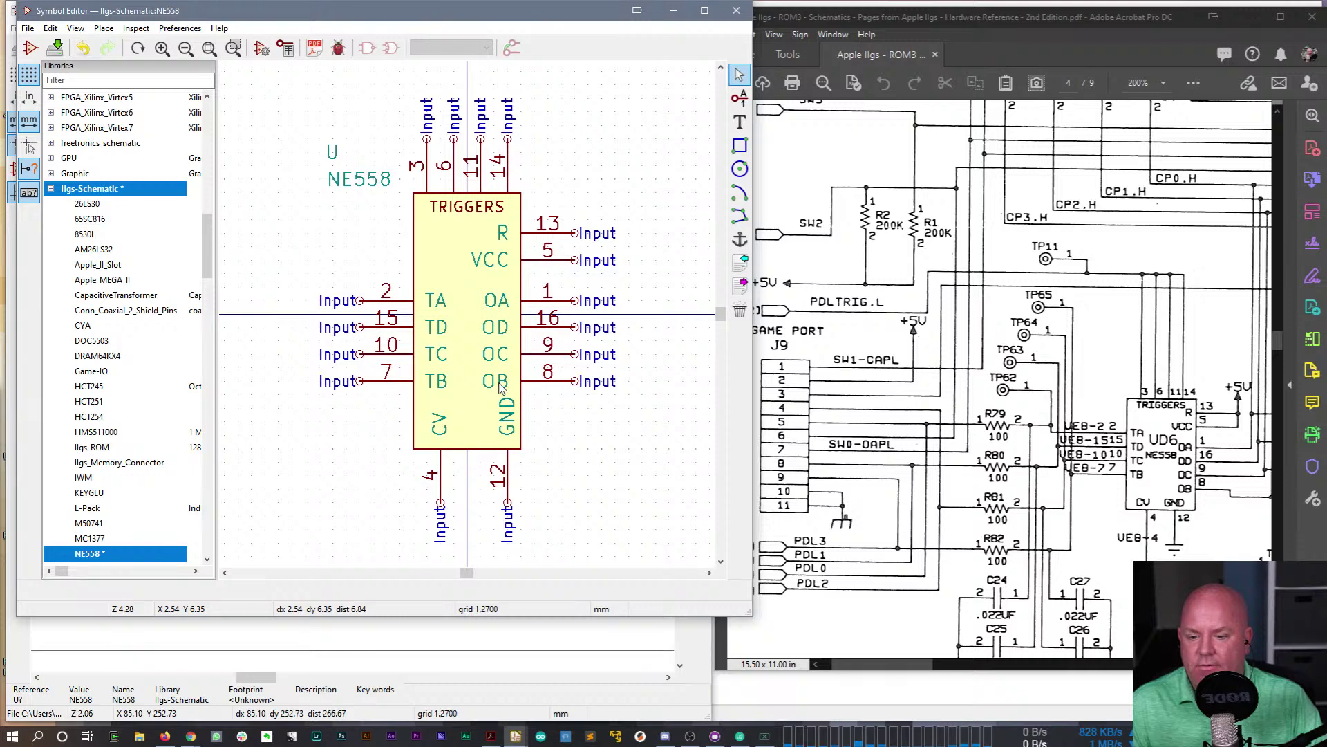
{"action": "double_click", "coordinate": [500, 392]}
{"action": "key", "text": "Escape"}
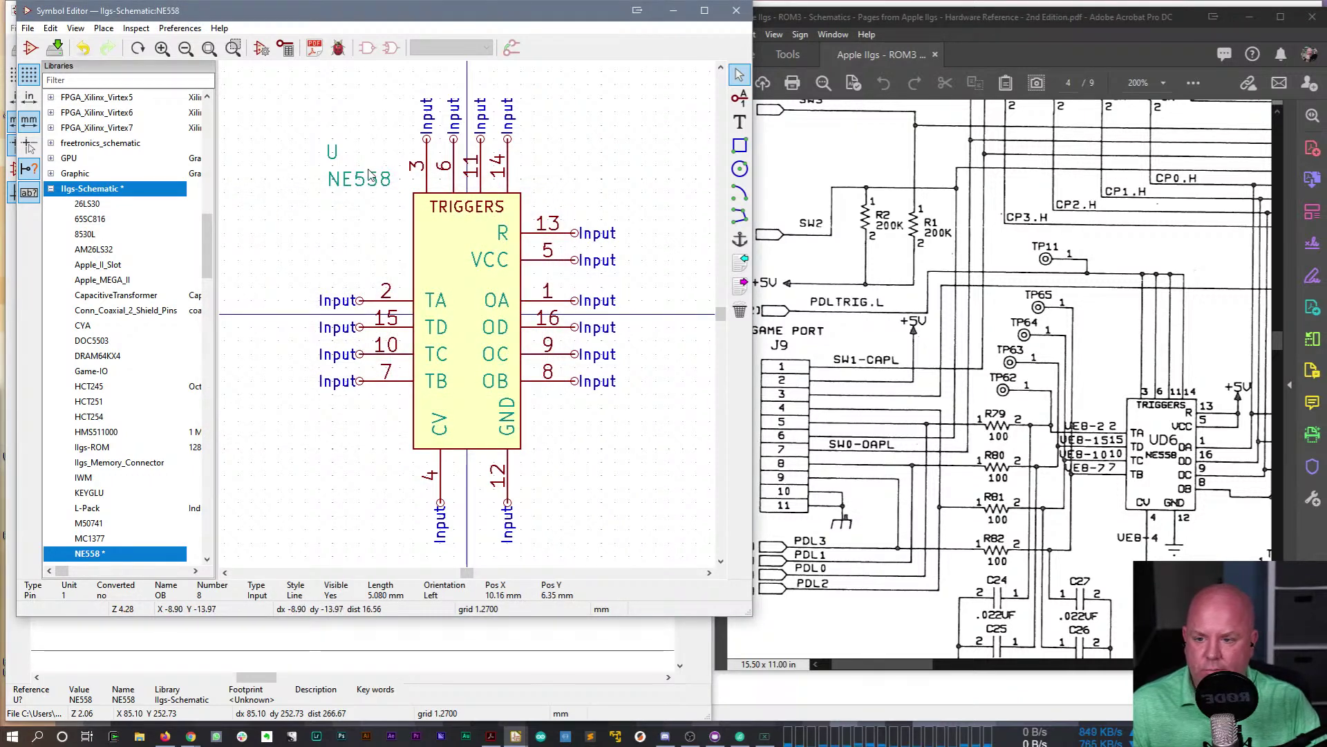
- Place NE558 left of the box with U above it, then save the symbol
{"action": "left_click_drag", "start_coordinate": [370, 181], "coordinate": [384, 234]}
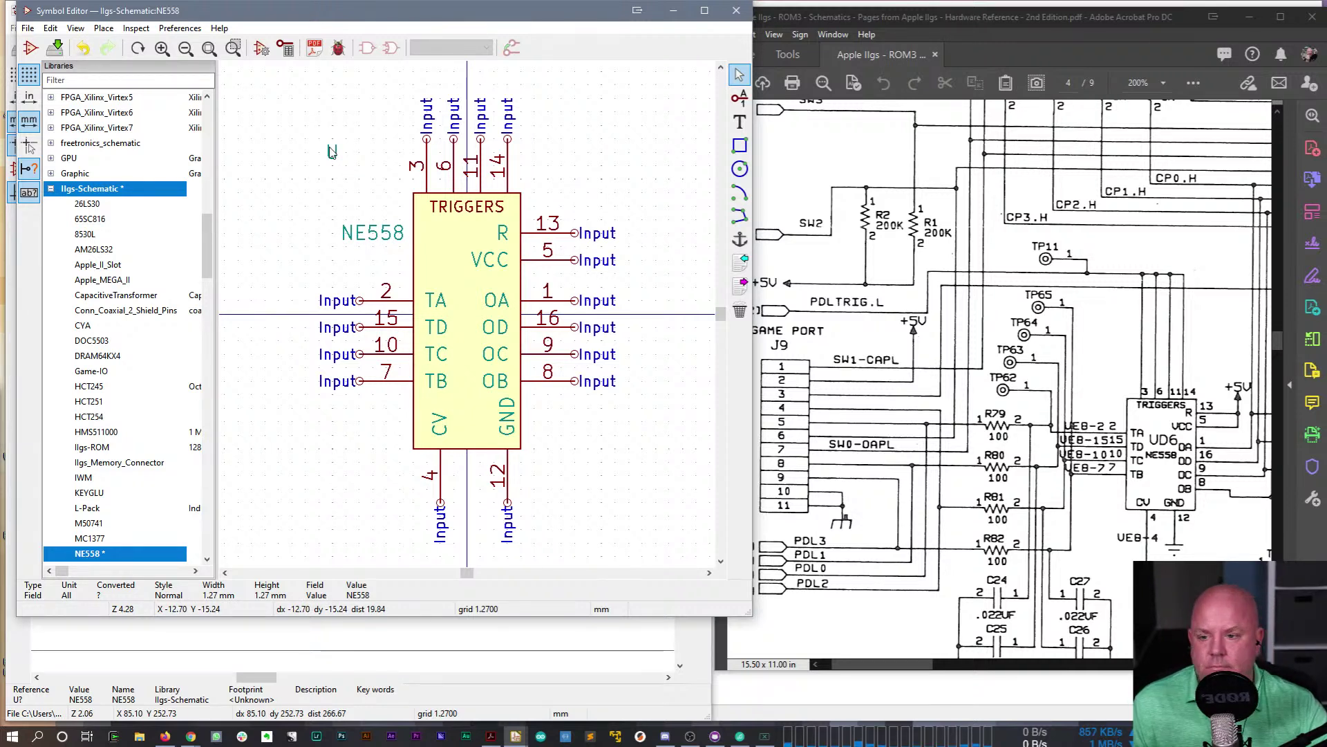
{"action": "left_click_drag", "start_coordinate": [330, 151], "coordinate": [344, 206]}
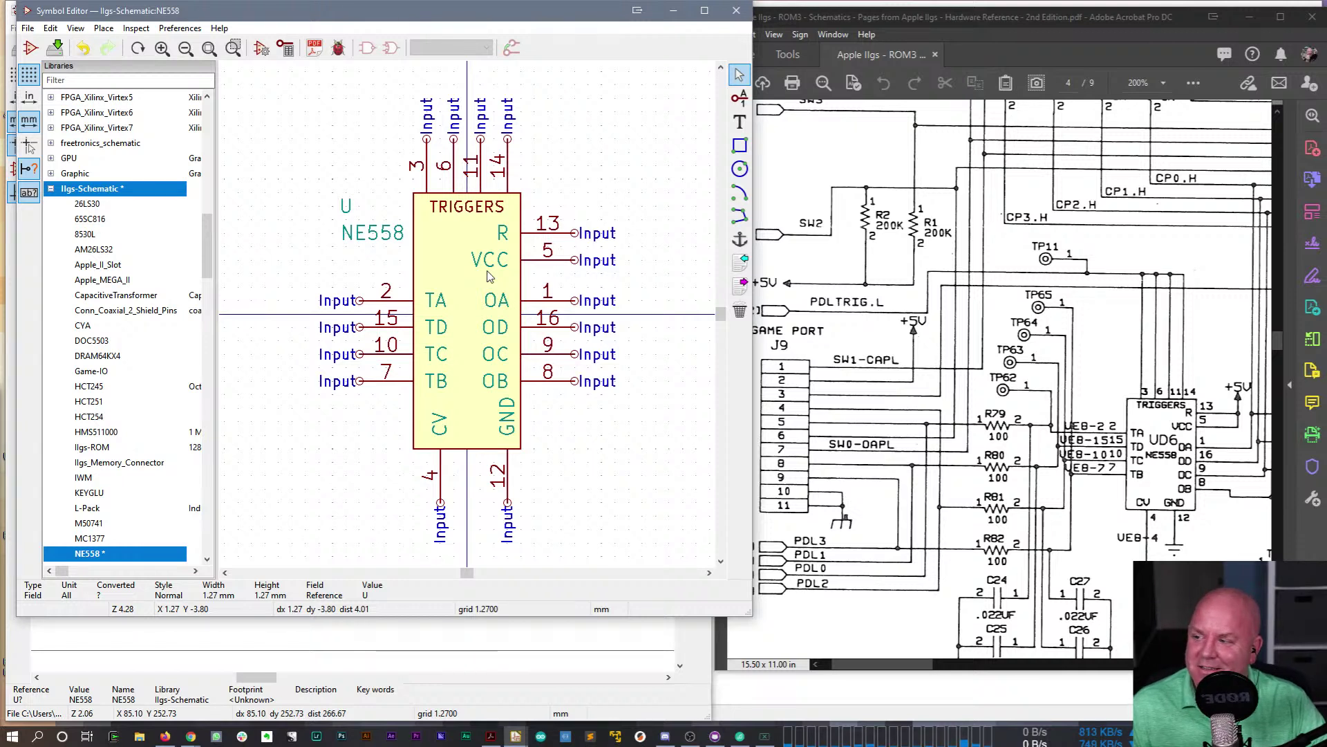
{"action": "left_click", "coordinate": [581, 200]}
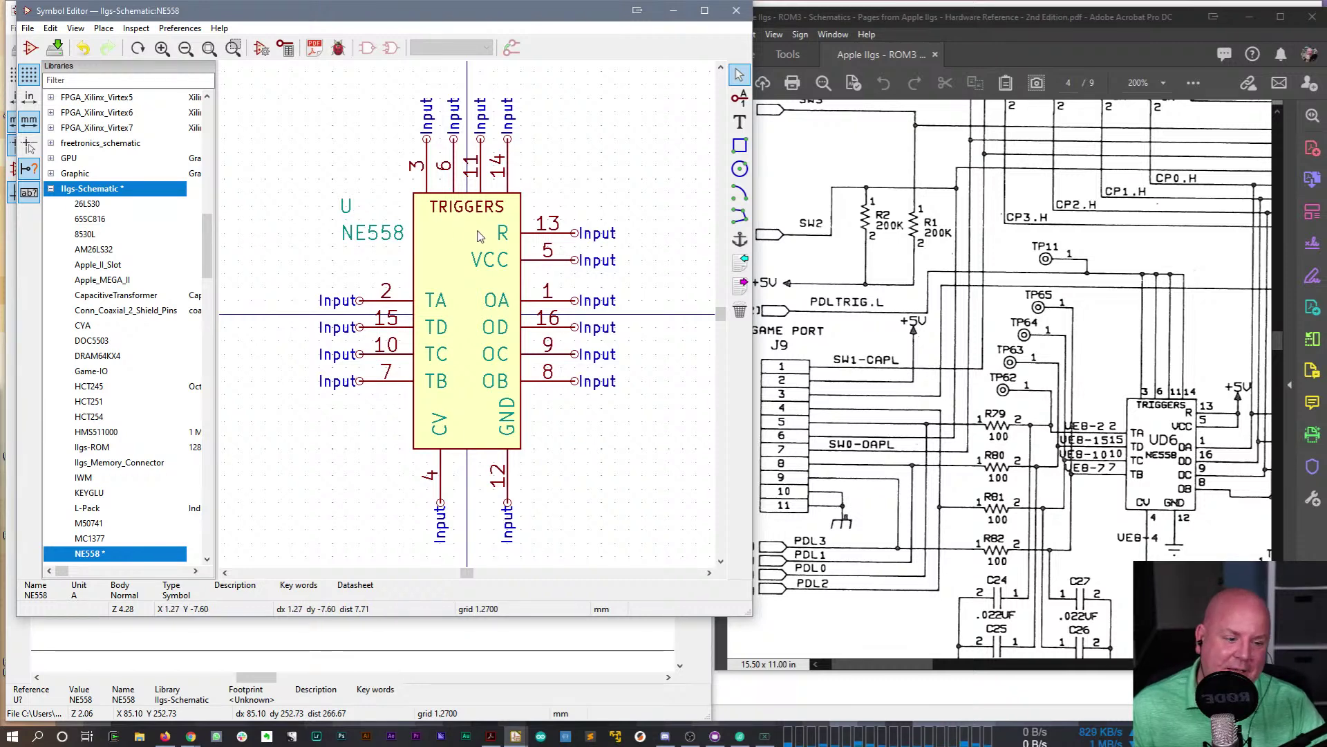
{"action": "key", "text": "ctrl+s"}
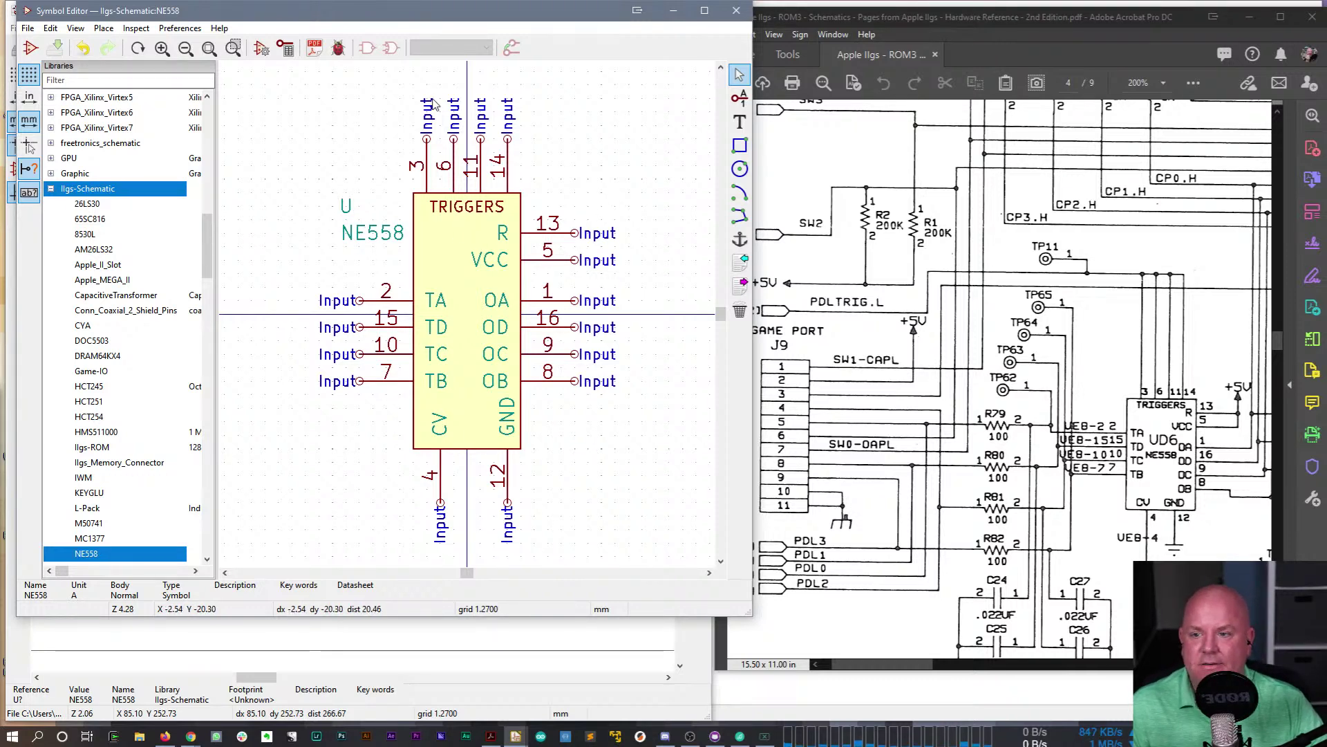
- Back on the schematic, move the NE558 value left of the part and set U? just above it
{"action": "left_click", "coordinate": [735, 11]}
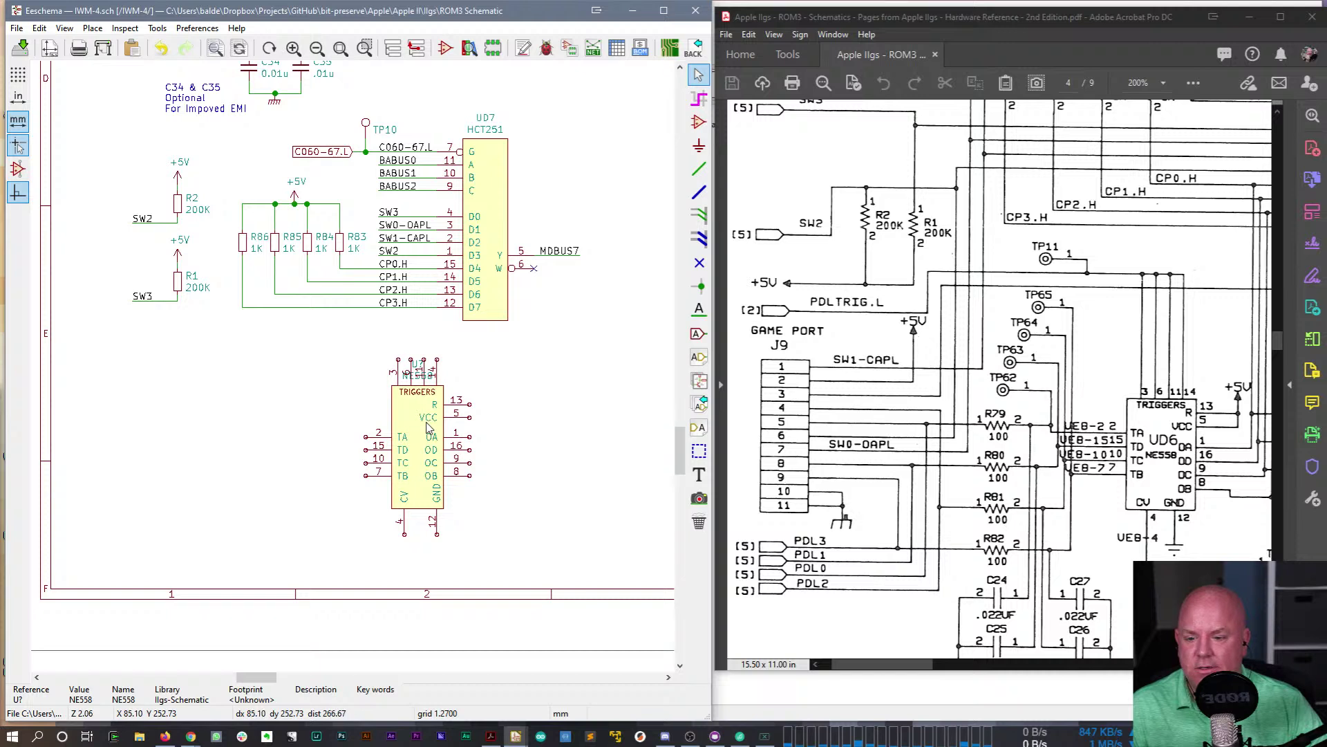
{"action": "key", "text": "m"}
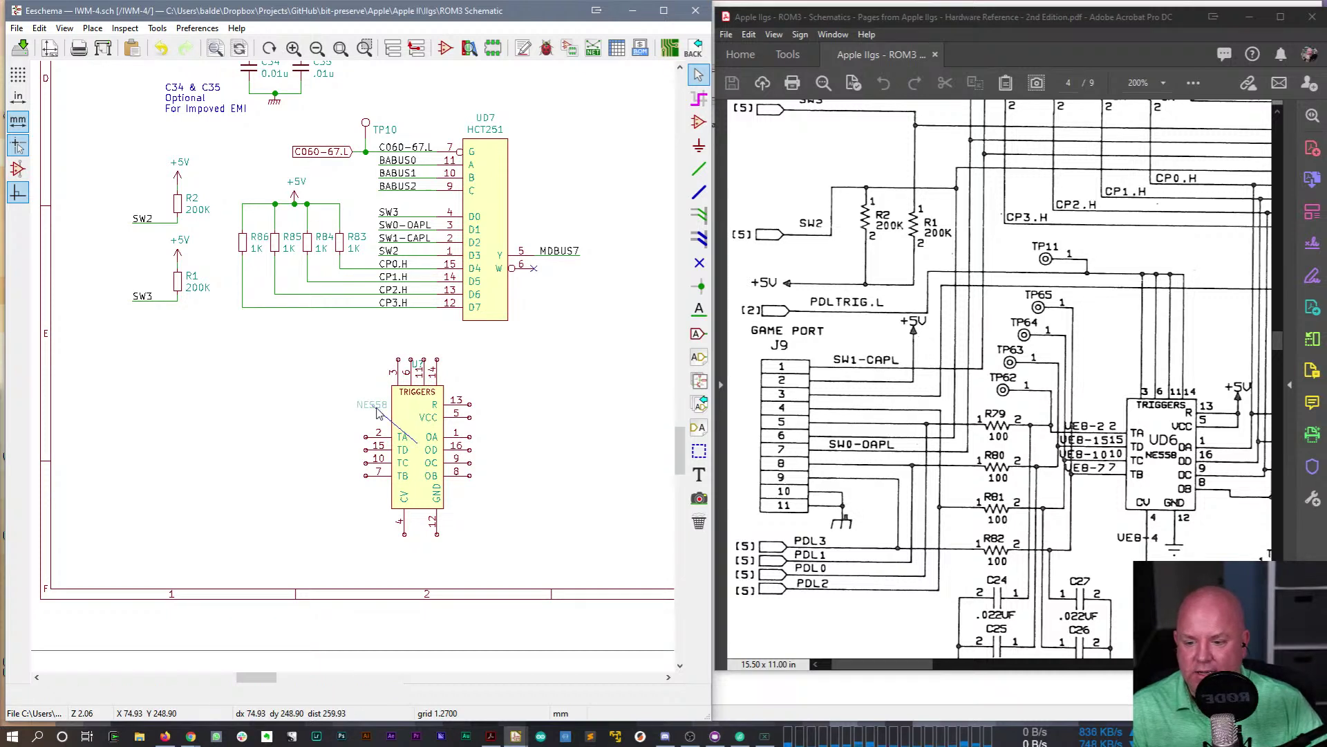
{"action": "left_click", "coordinate": [372, 405]}
{"action": "key", "text": "m"}
{"action": "left_click", "coordinate": [366, 392]}
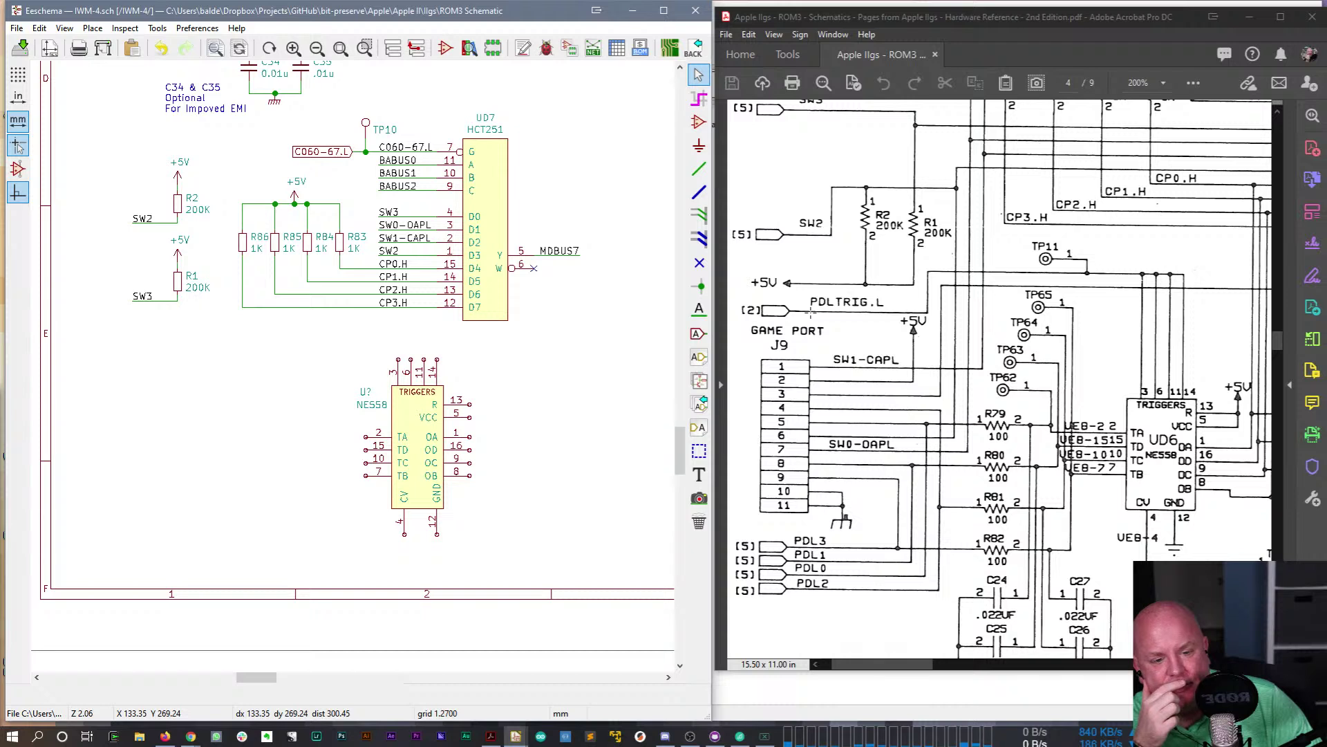
{"action": "left_click", "coordinate": [699, 169]}
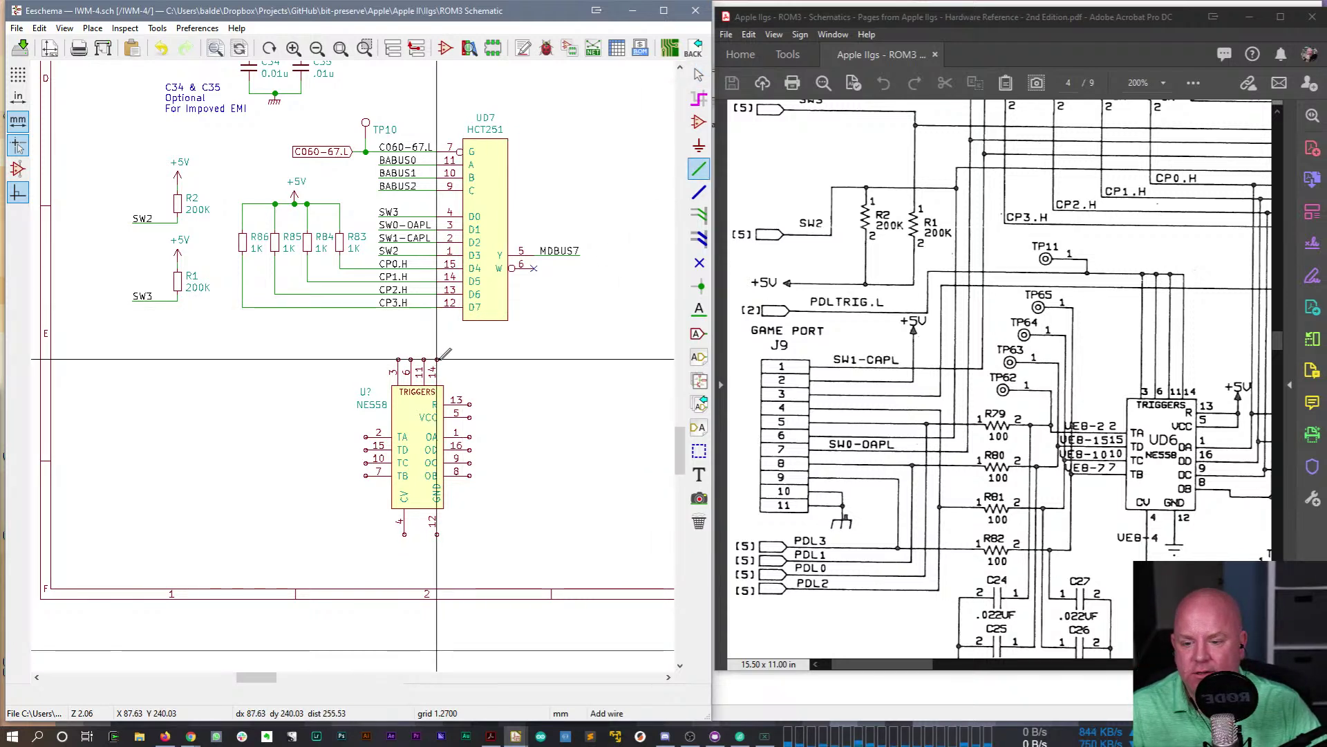
- Wire the top trigger pins through to pin 14 and label the net PLDTRIG.L
{"action": "left_click", "coordinate": [333, 352]}
{"action": "left_click", "coordinate": [399, 353]}
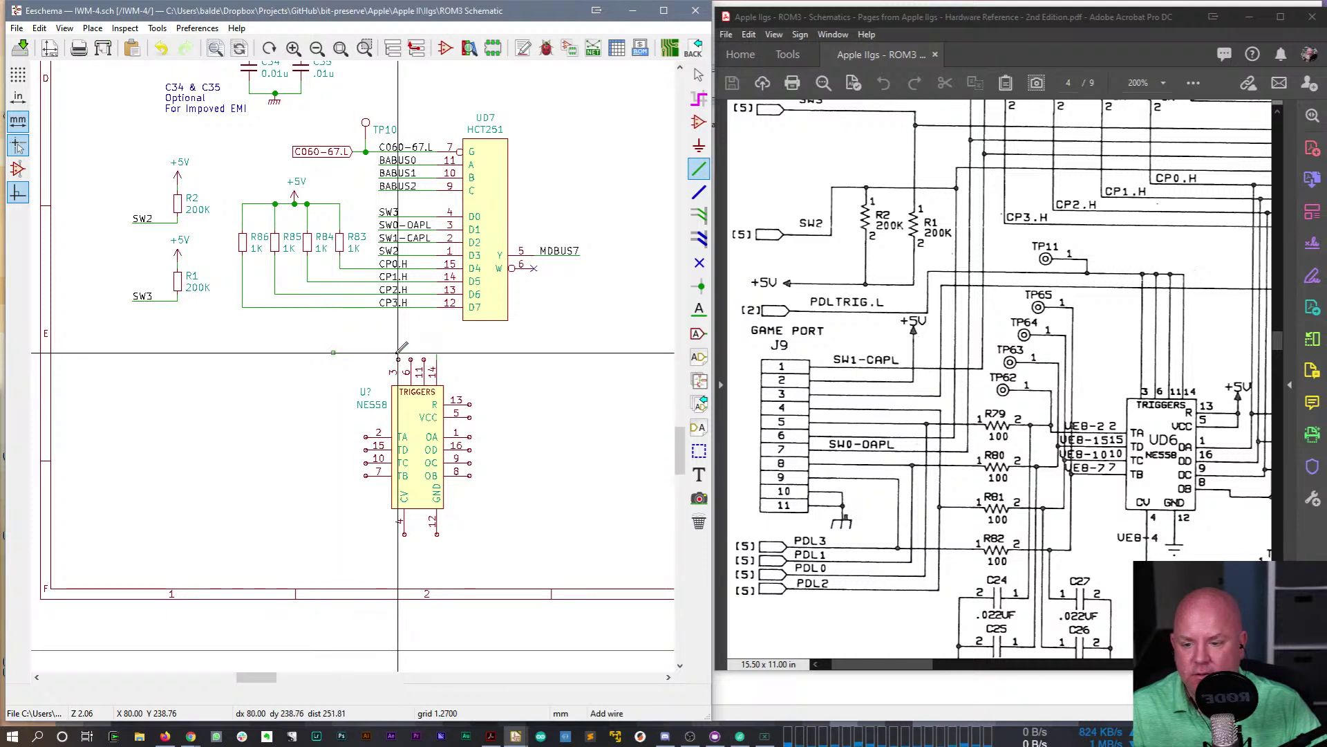
{"action": "left_click", "coordinate": [410, 353]}
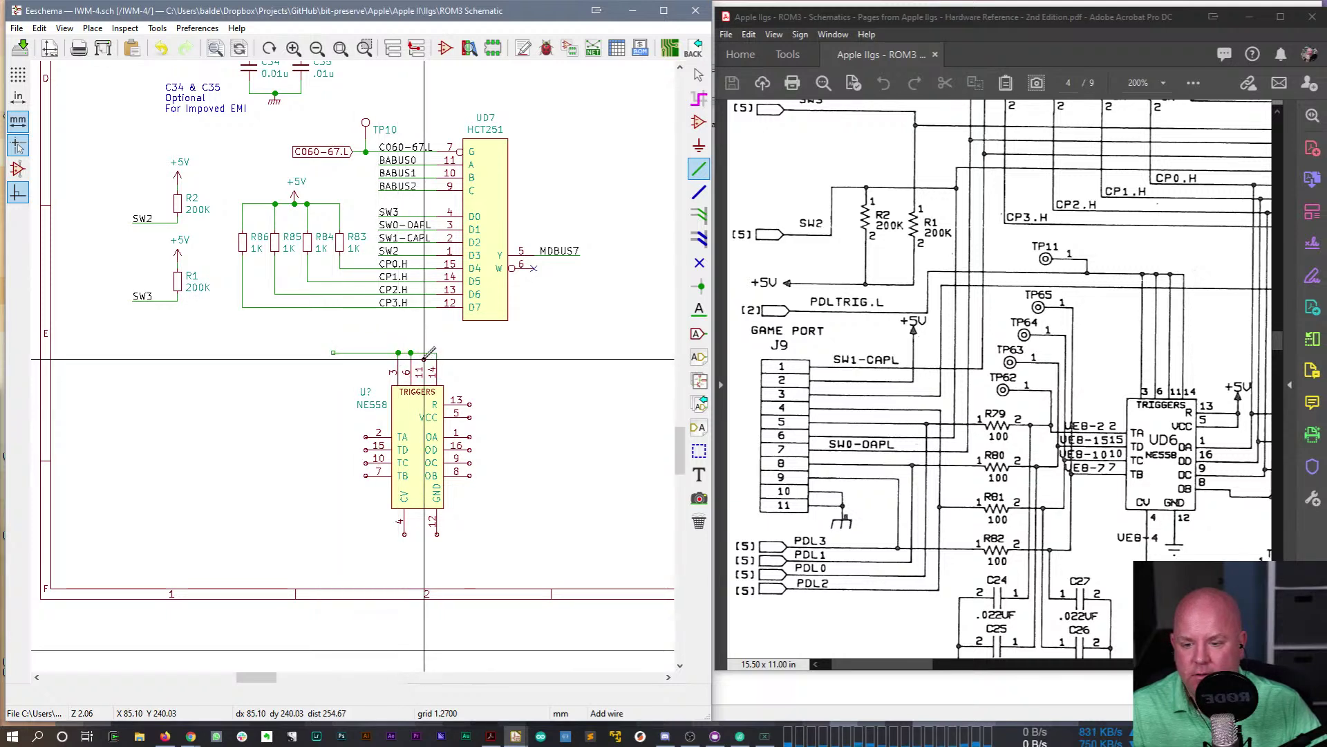
{"action": "left_click", "coordinate": [436, 353]}
{"action": "key", "text": "ctrl+v"}
{"action": "left_click", "coordinate": [336, 359]}
{"action": "double_click", "coordinate": [348, 354]}
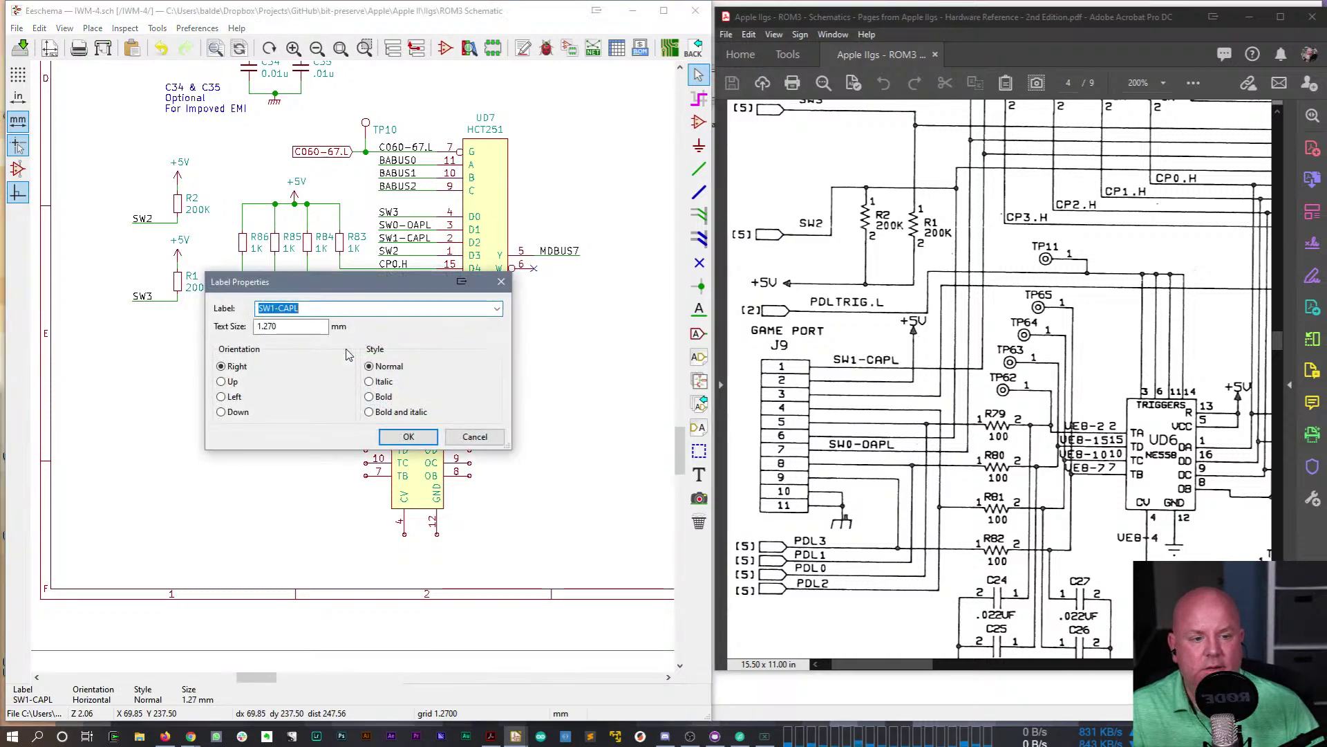
{"action": "type", "text": "PLD"}
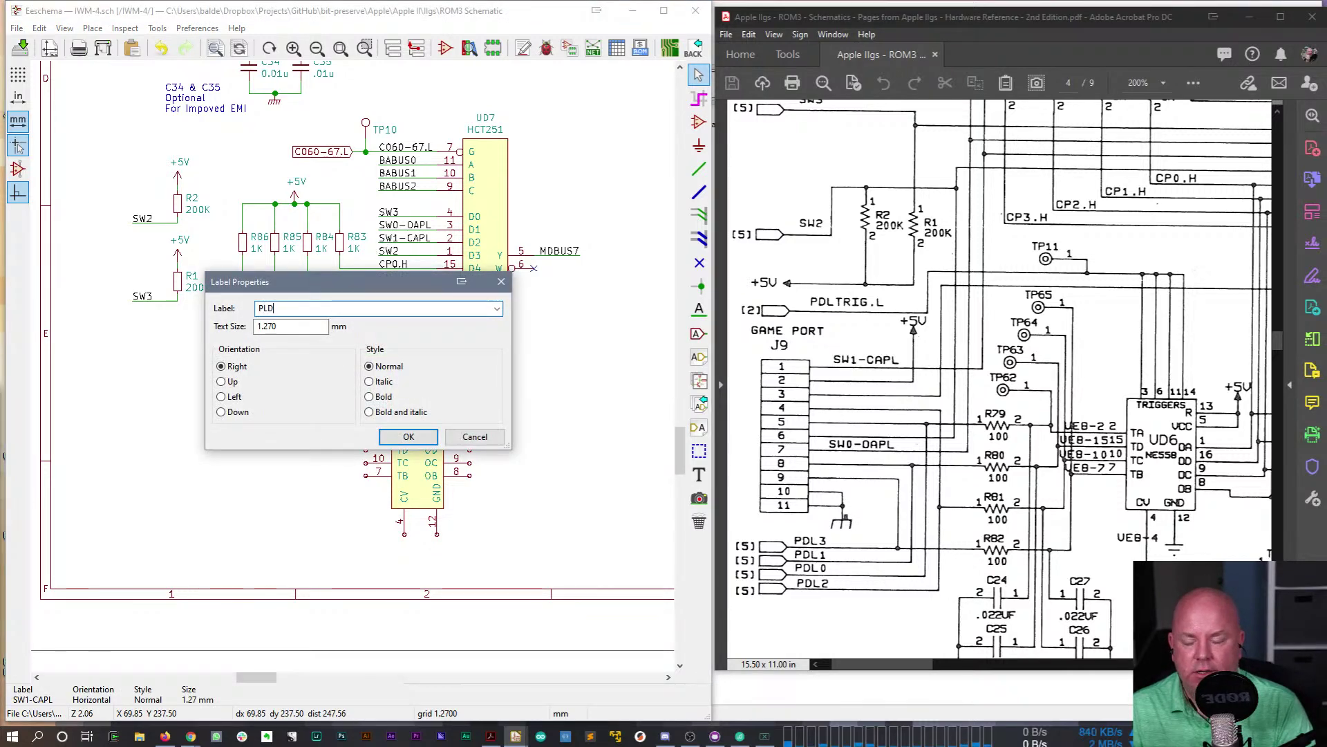
{"action": "type", "text": "TRIG.L"}
{"action": "key", "text": "Return"}
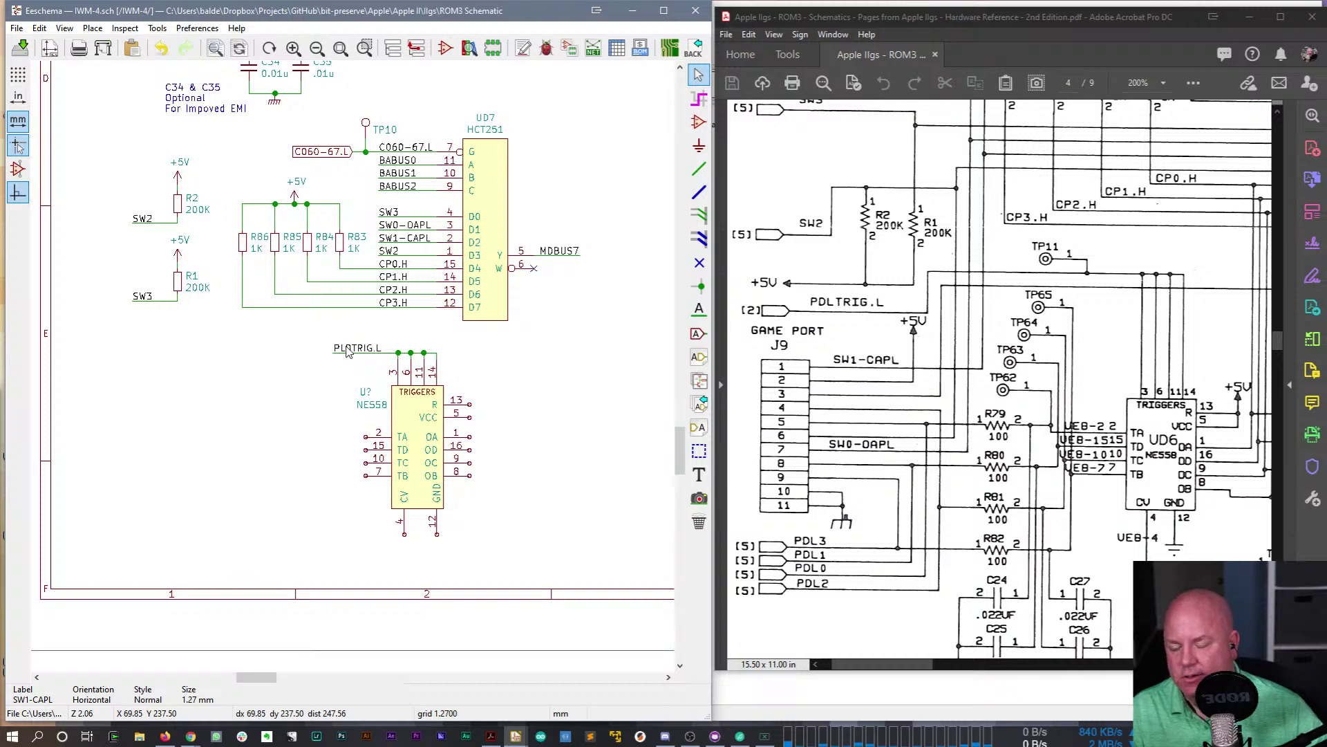
- Paste a copy of TP10 onto the trigger net and rename it TP11
{"action": "key", "text": "ctrl+v"}
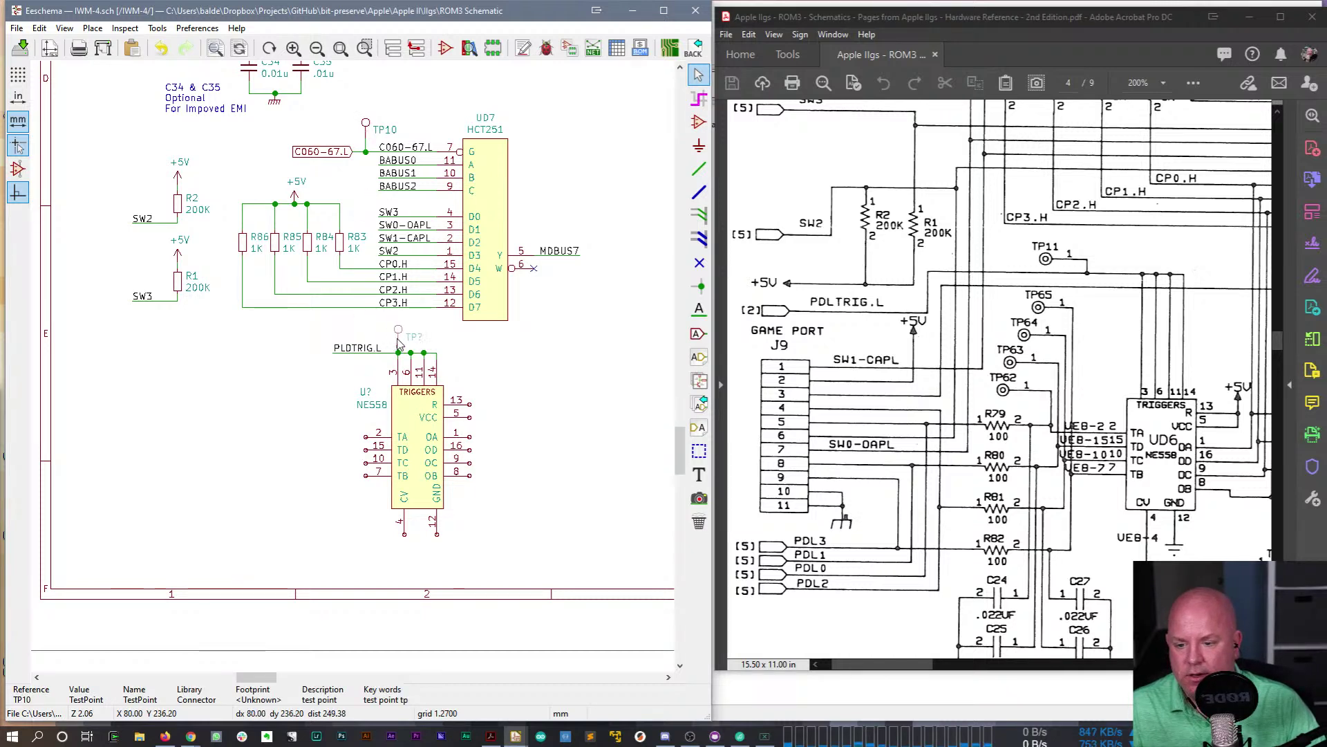
{"action": "left_click", "coordinate": [399, 338]}
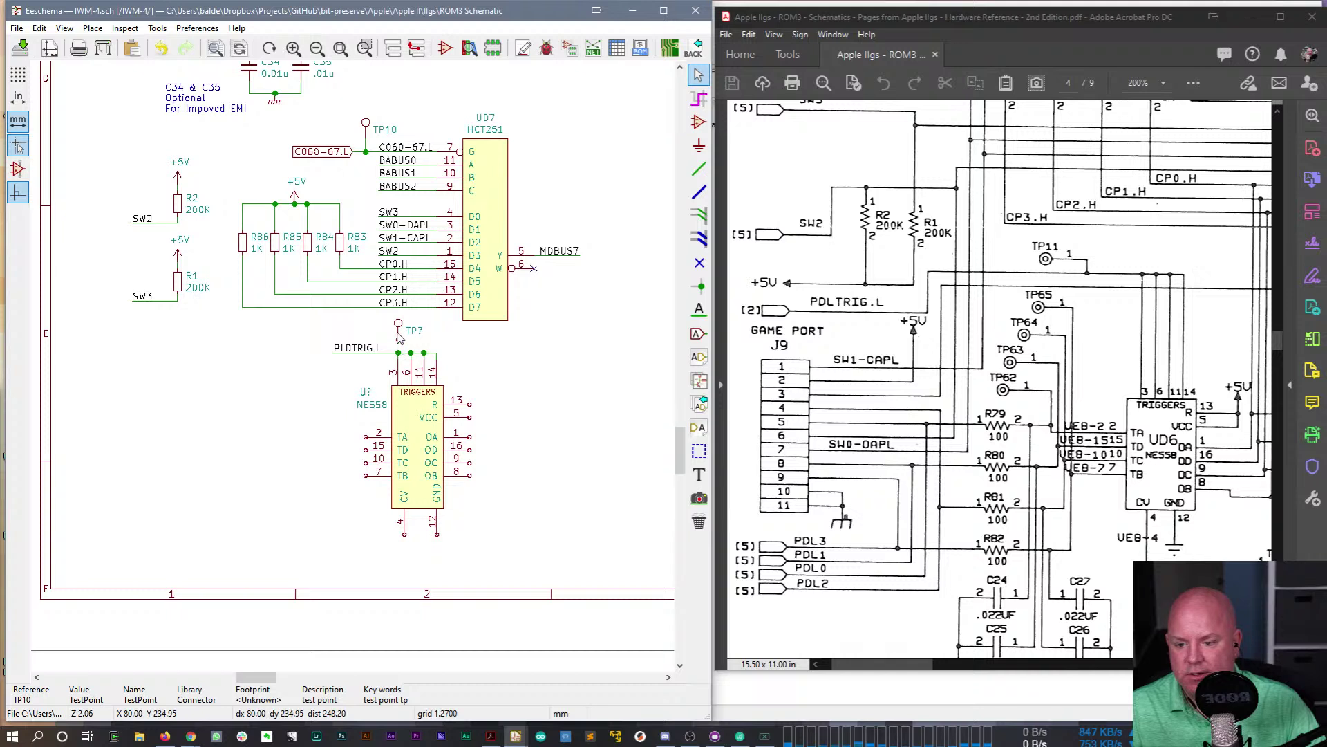
{"action": "left_click_drag", "start_coordinate": [399, 335], "coordinate": [401, 352]}
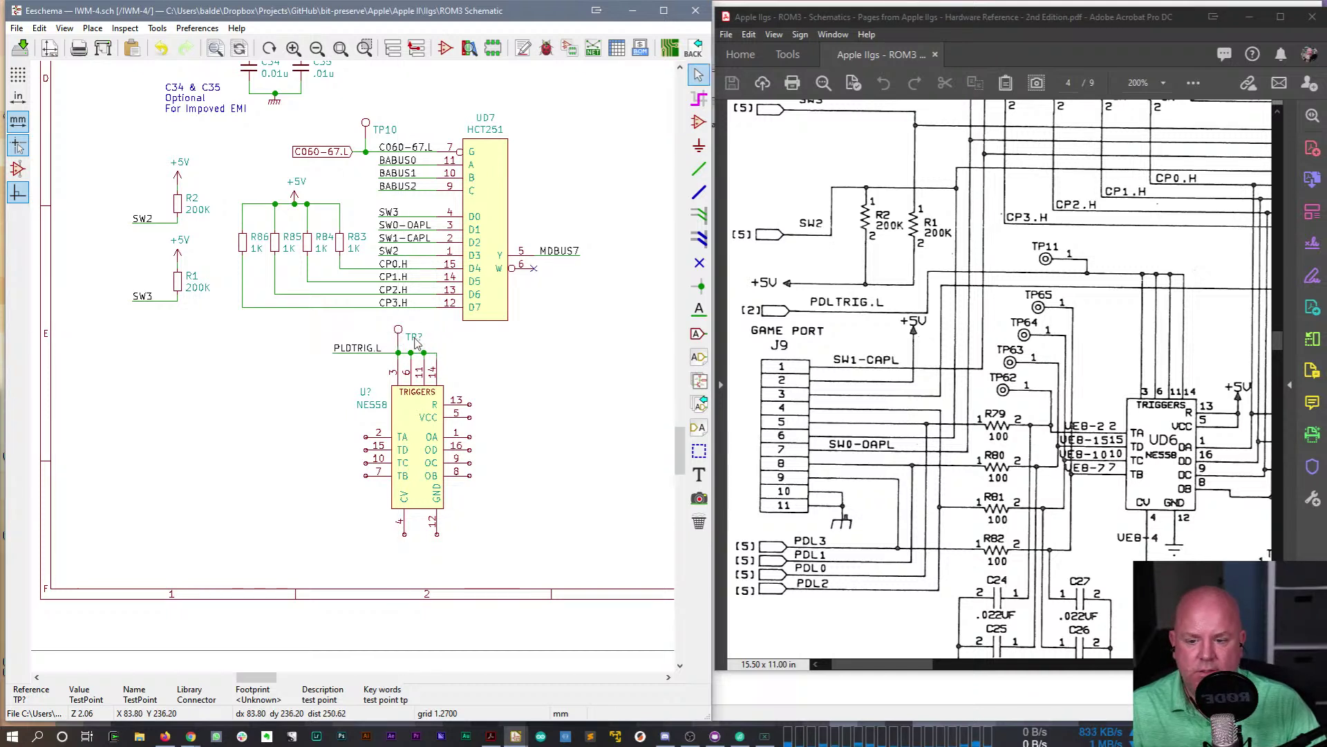
{"action": "double_click", "coordinate": [418, 343]}
{"action": "type", "text": "11"}
{"action": "key", "text": "Return"}
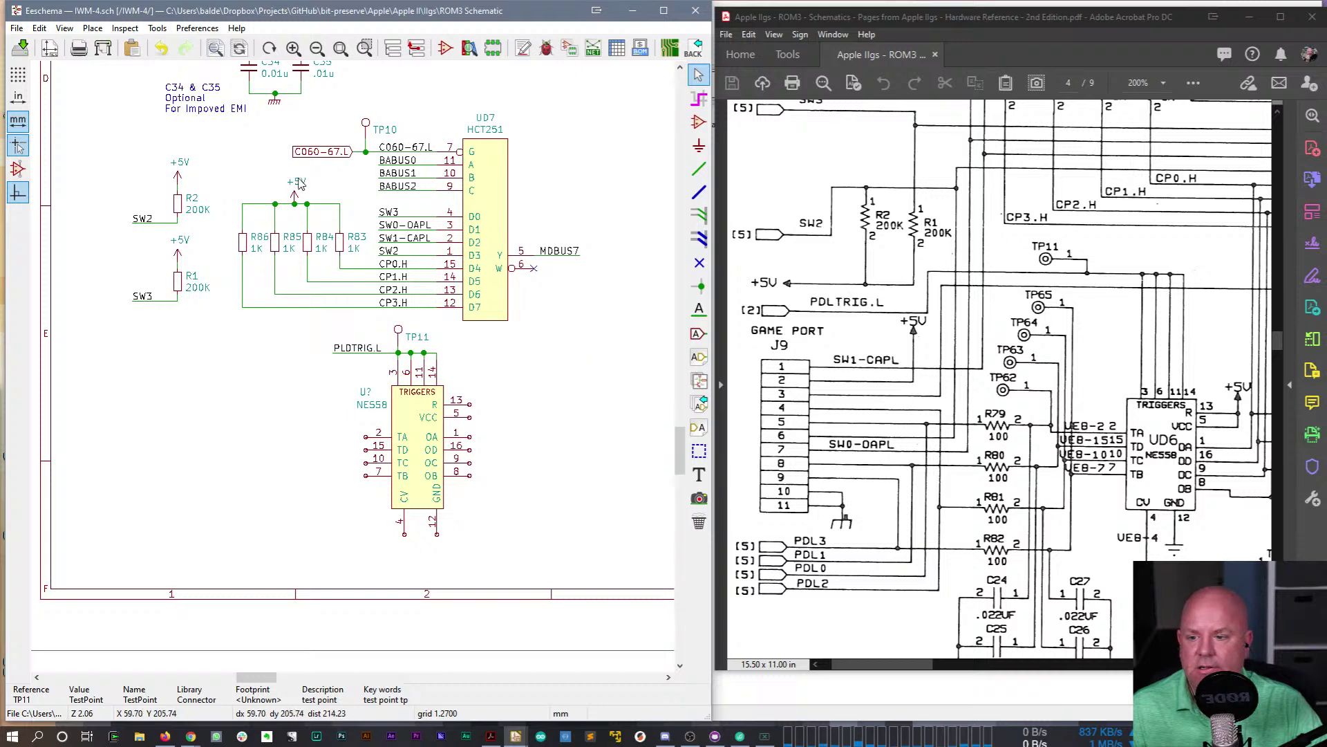
- Duplicate the C060-67.L global label to the wire's left end and rename it PLDTRIG.L
{"action": "left_click", "coordinate": [321, 151]}
{"action": "key", "text": "ctrl+d"}
{"action": "left_click", "coordinate": [319, 354]}
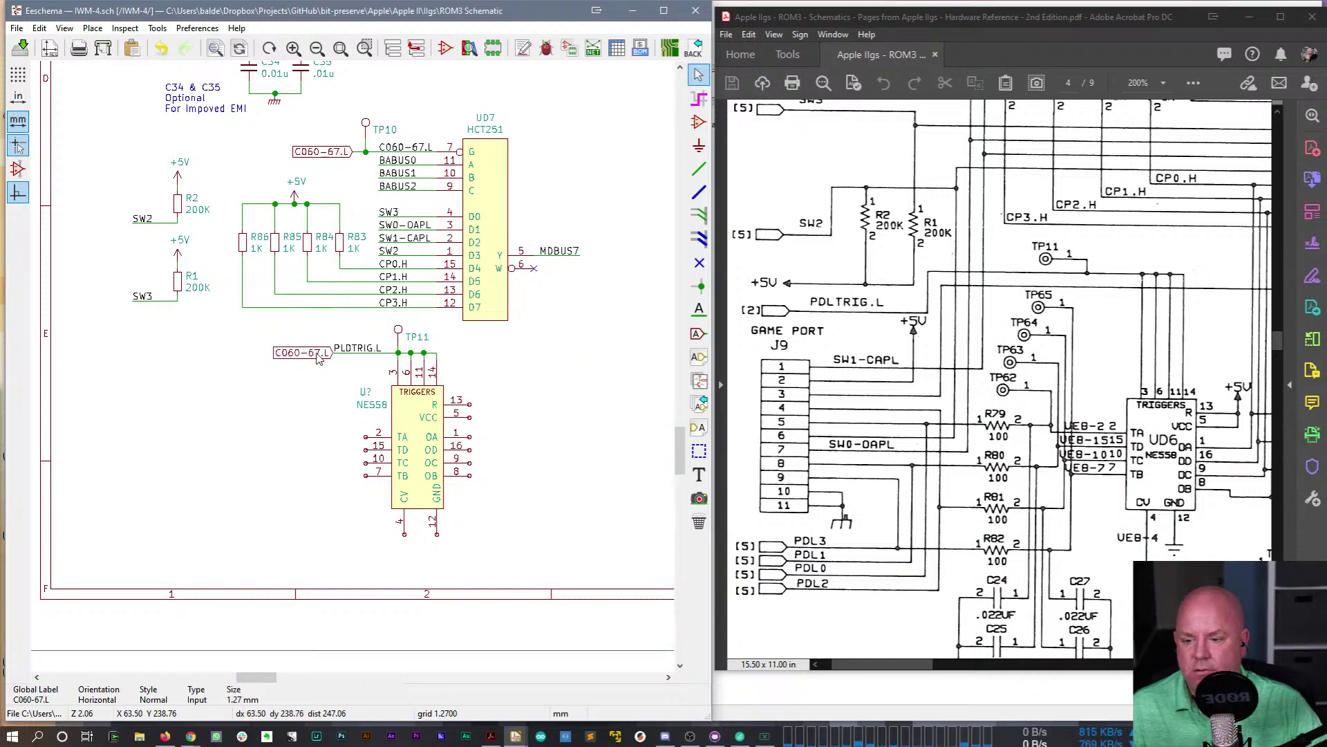
{"action": "double_click", "coordinate": [351, 349]}
{"action": "key", "text": "ctrl+c"}
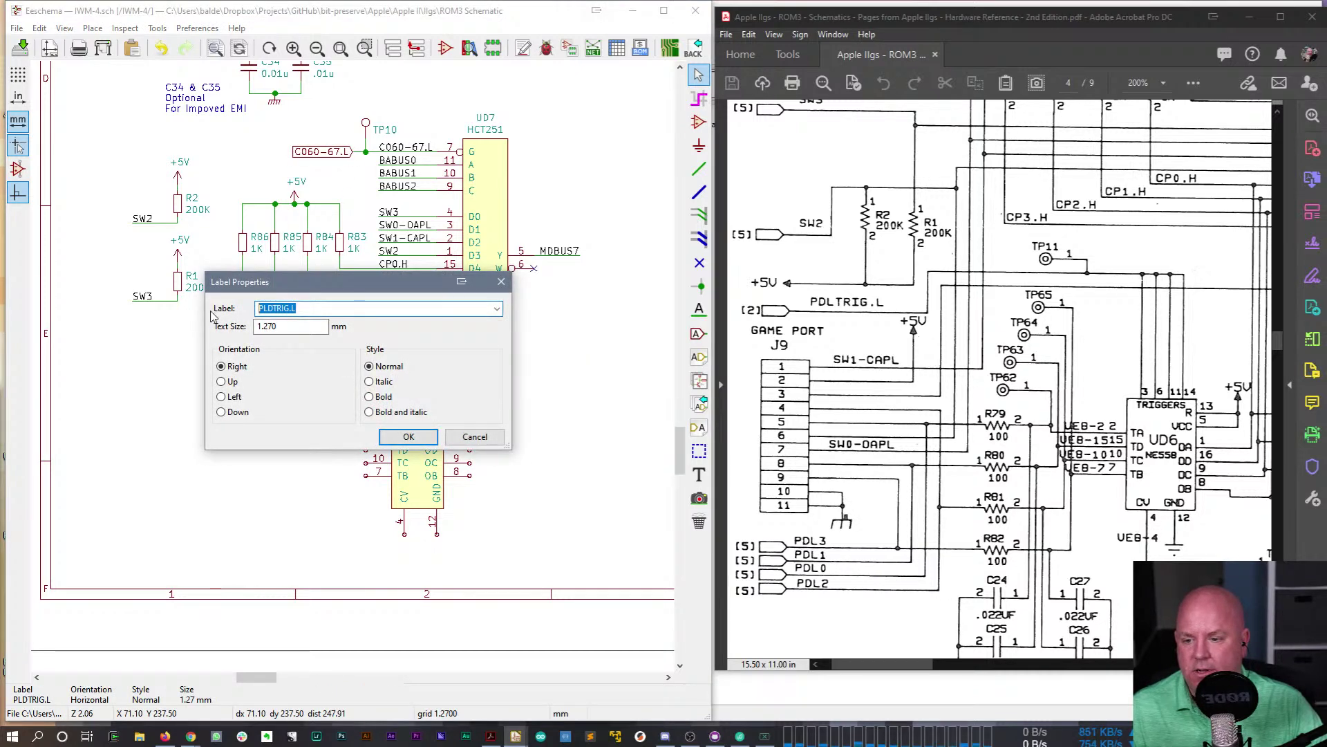
{"action": "key", "text": "Escape"}
{"action": "double_click", "coordinate": [296, 354]}
{"action": "key", "text": "ctrl+v"}
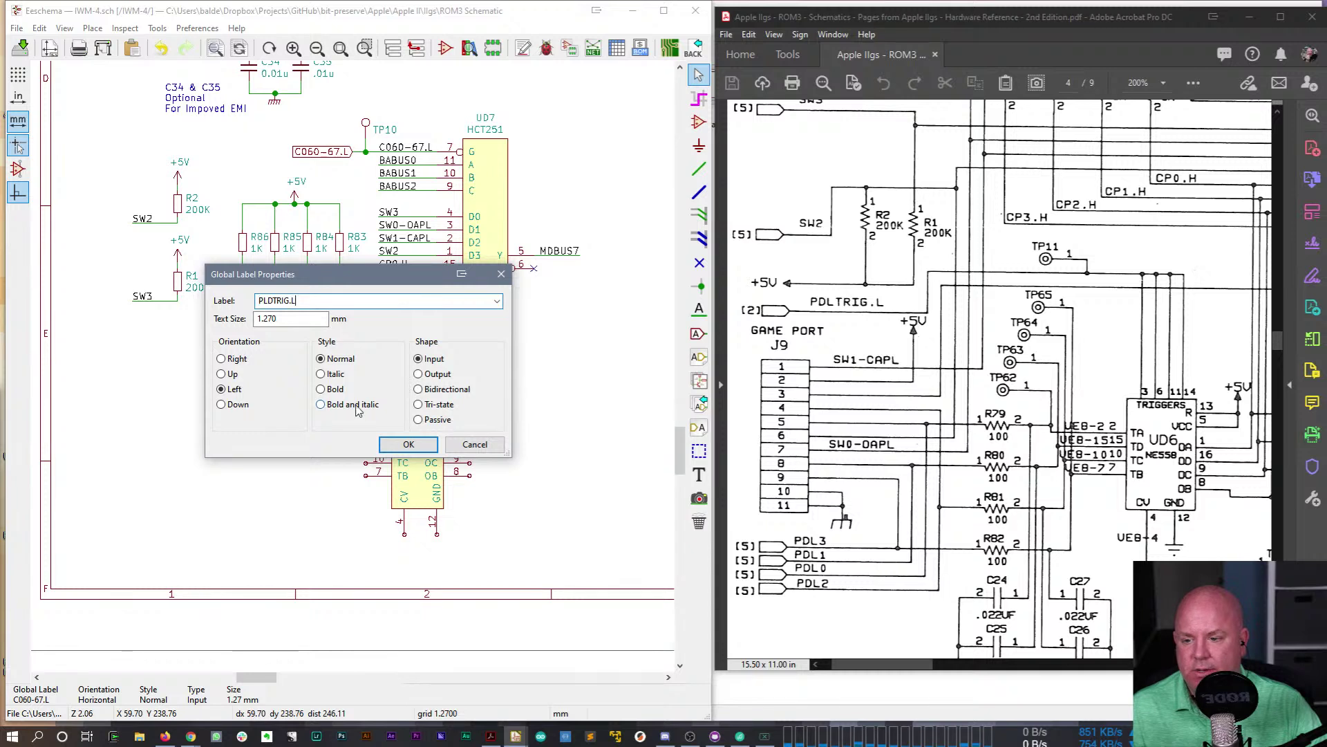
{"action": "key", "text": "Return"}
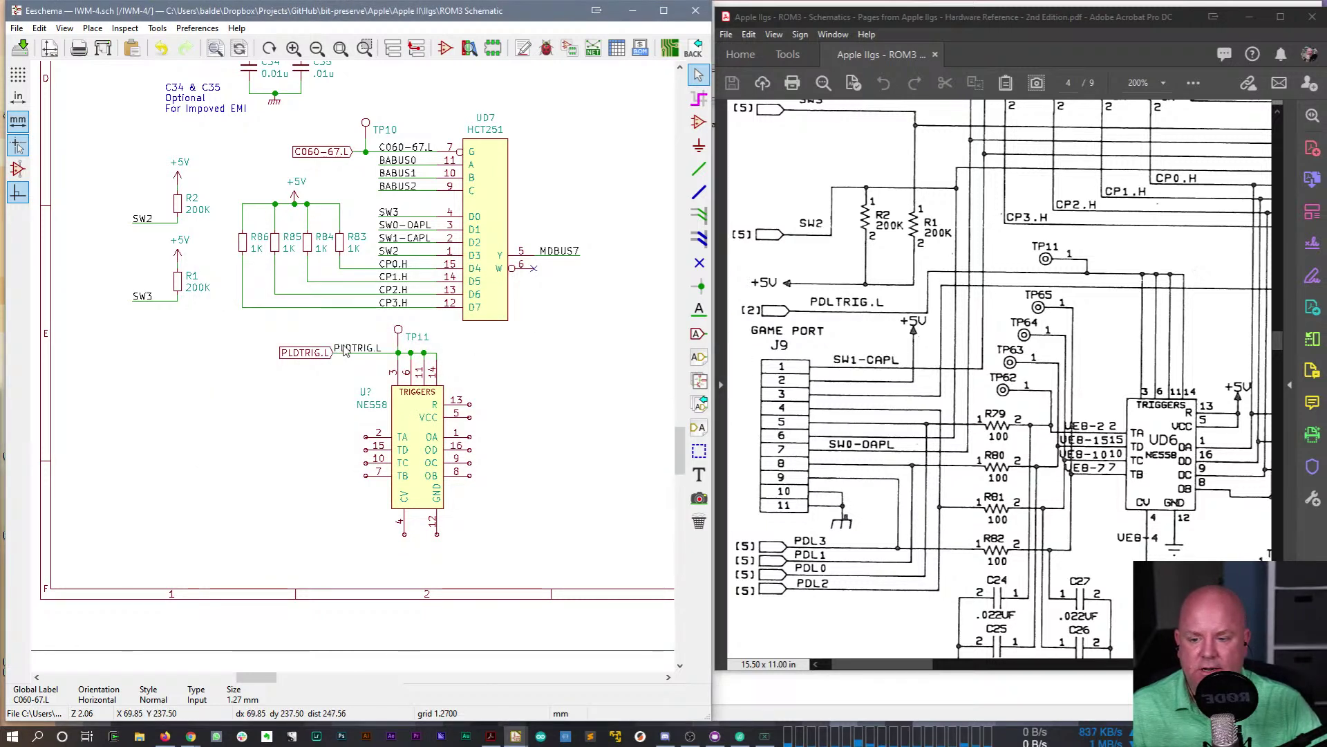
{"action": "key", "text": "Escape"}
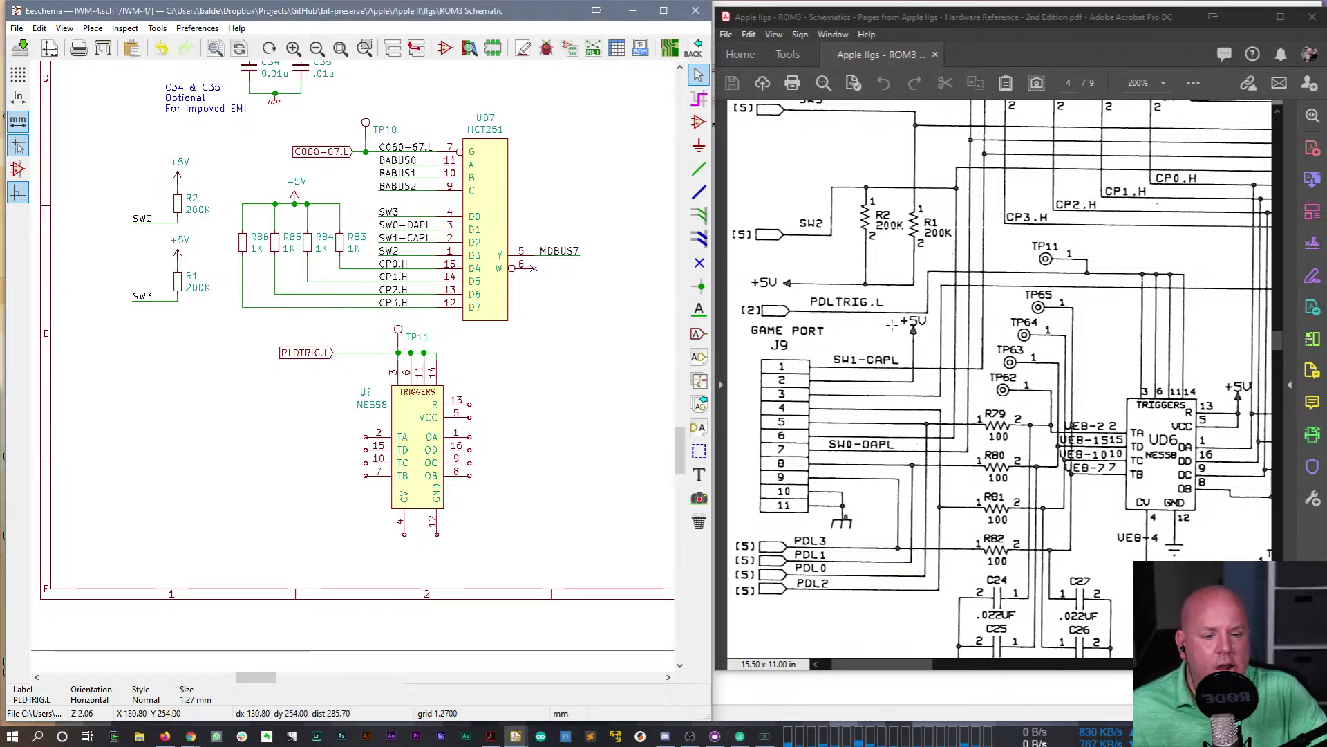
- Delete the redundant C060-67.L label from UD7 pin 7 and check the PDF reference
{"action": "left_click", "coordinate": [418, 152]}
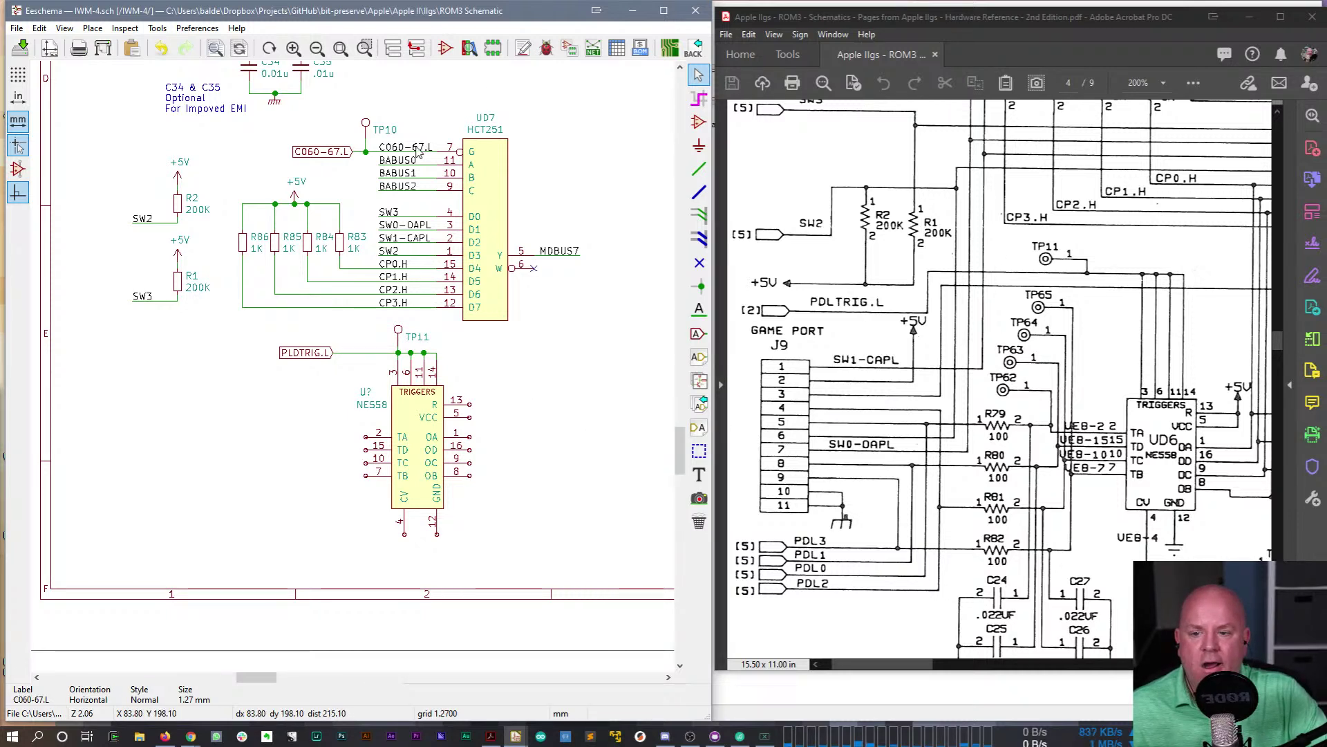
{"action": "key", "text": "Delete"}
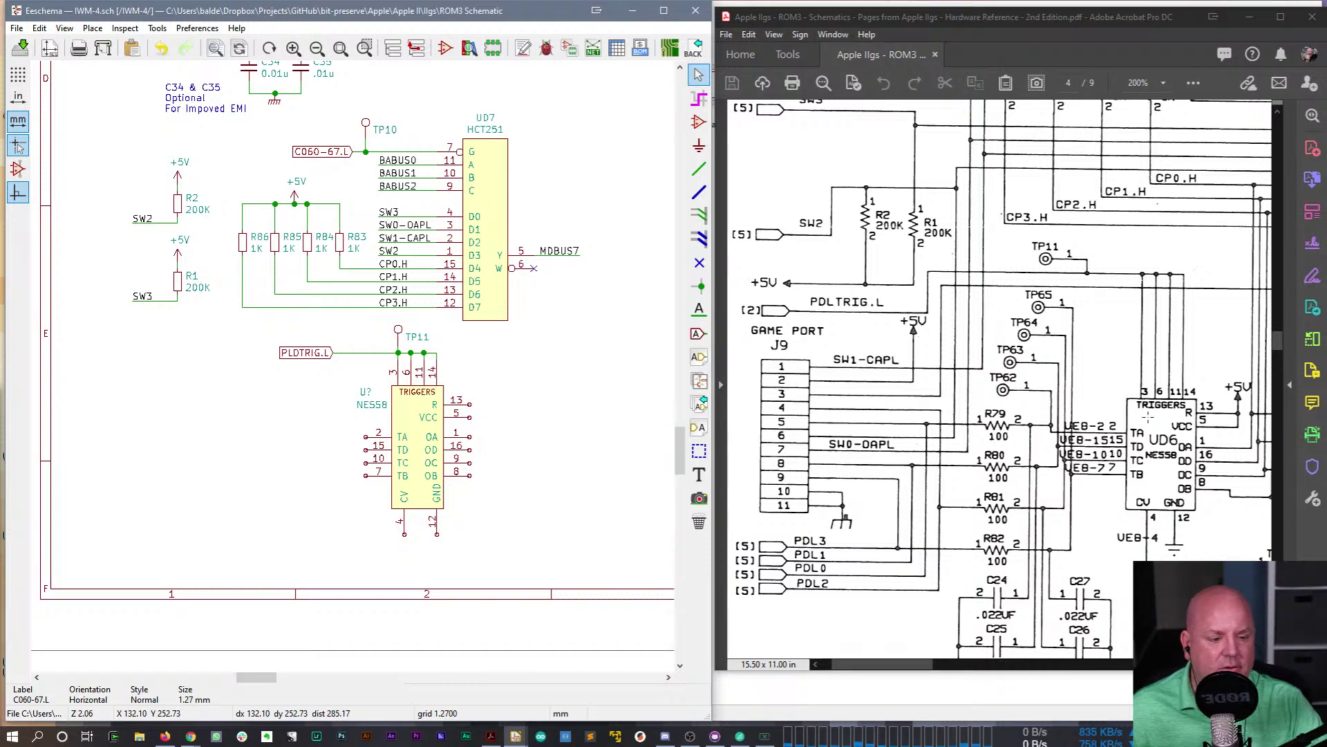
{"action": "scroll", "coordinate": [1249, 298], "scroll_direction": "right", "scroll_amount": 3}
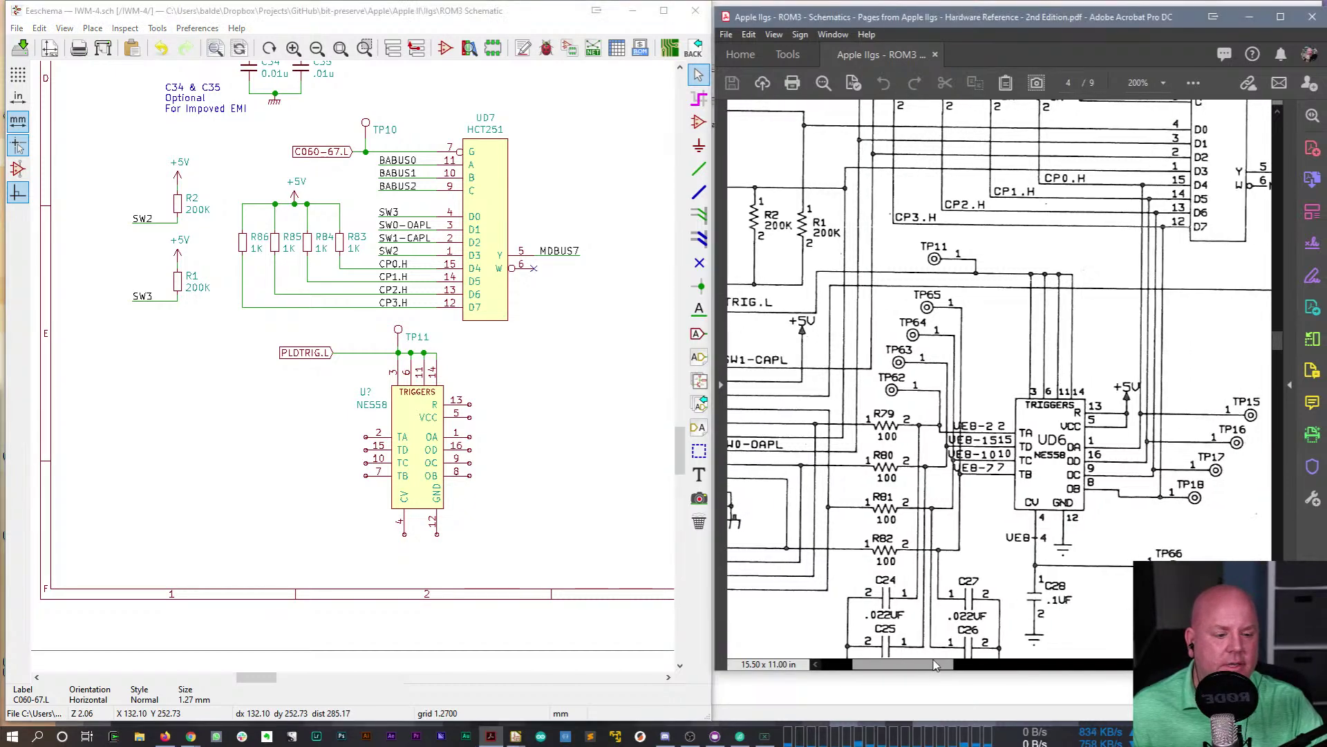
{"action": "mouse_move", "coordinate": [1278, 338]}
{"action": "left_mouse_down"}
{"action": "mouse_move", "coordinate": [1277, 373]}
{"action": "mouse_move", "coordinate": [1278, 346]}
{"action": "left_mouse_up"}
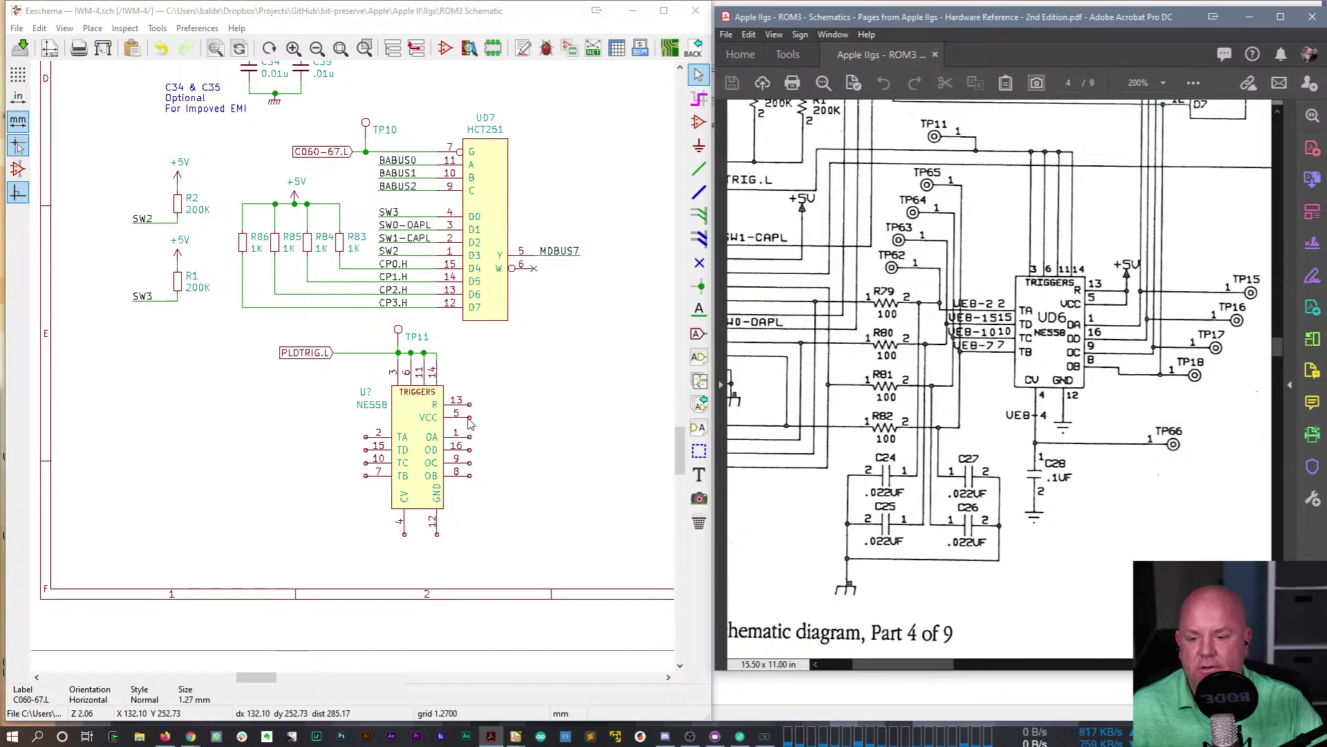
{"action": "left_click", "coordinate": [483, 423]}
- Wire the R pin 13 and VCC pin 5 together and place a +5V symbol on the wire end
{"action": "key", "text": "w"}
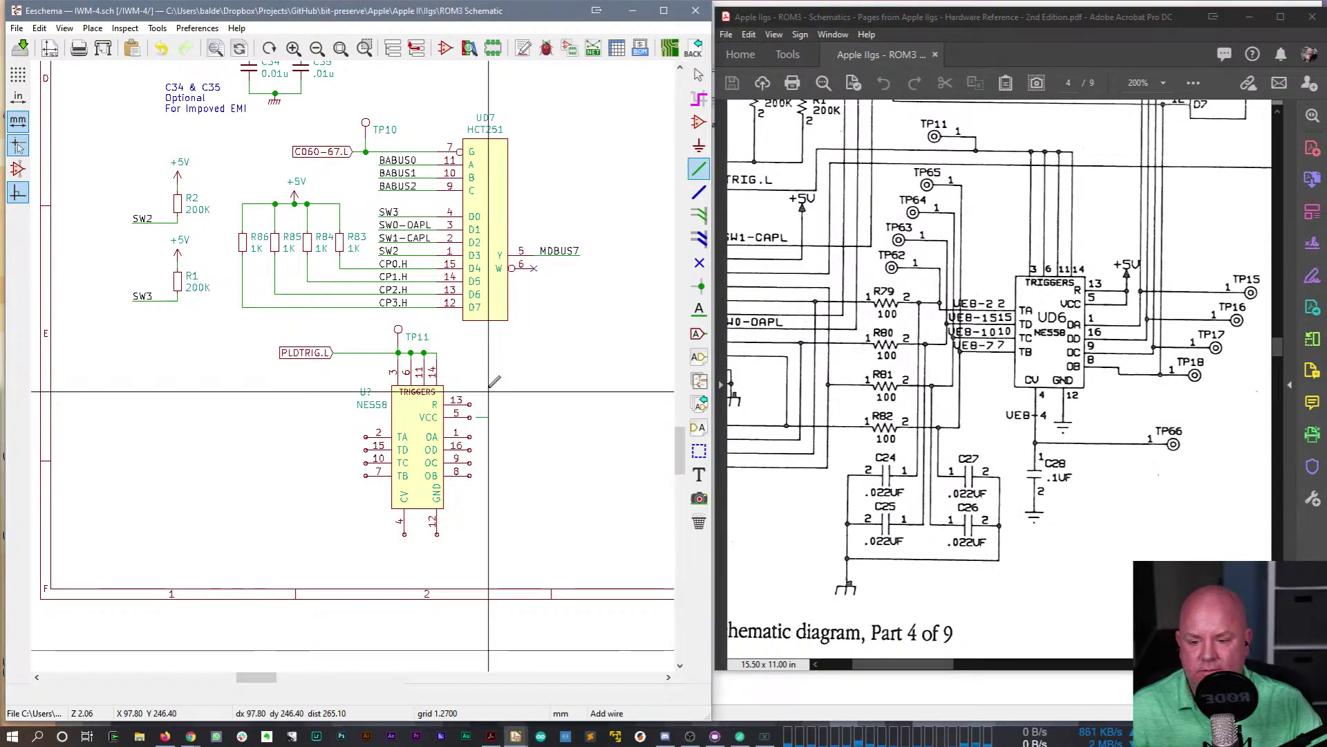
{"action": "left_click", "coordinate": [489, 385]}
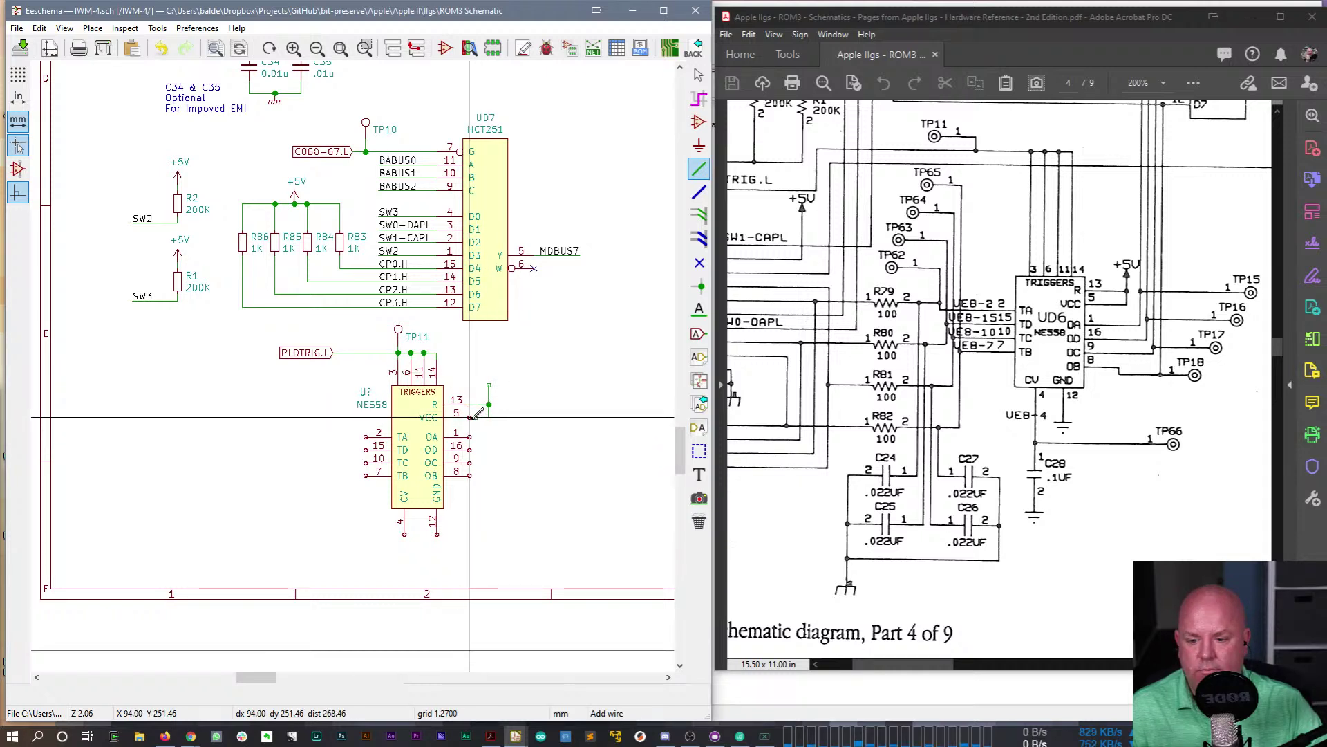
{"action": "key", "text": "Escape"}
{"action": "key", "text": "ctrl+d"}
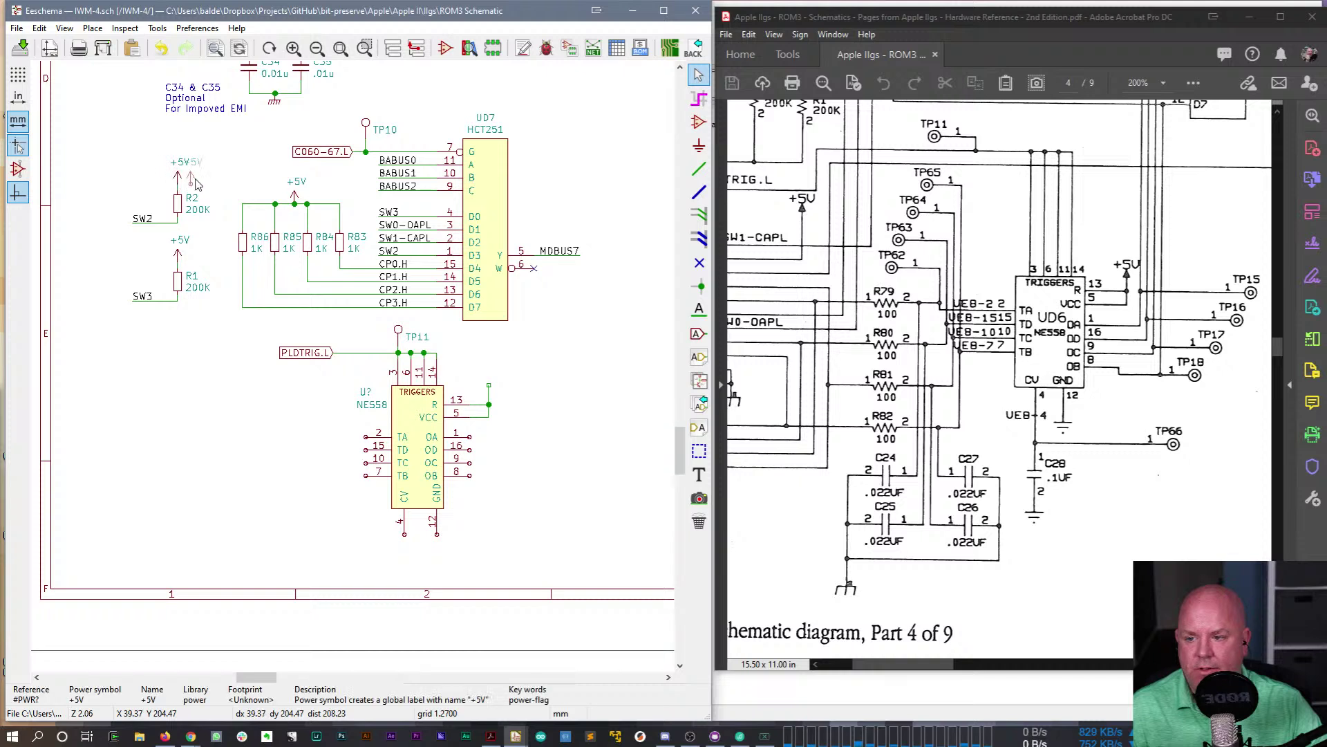
{"action": "left_click", "coordinate": [489, 385]}
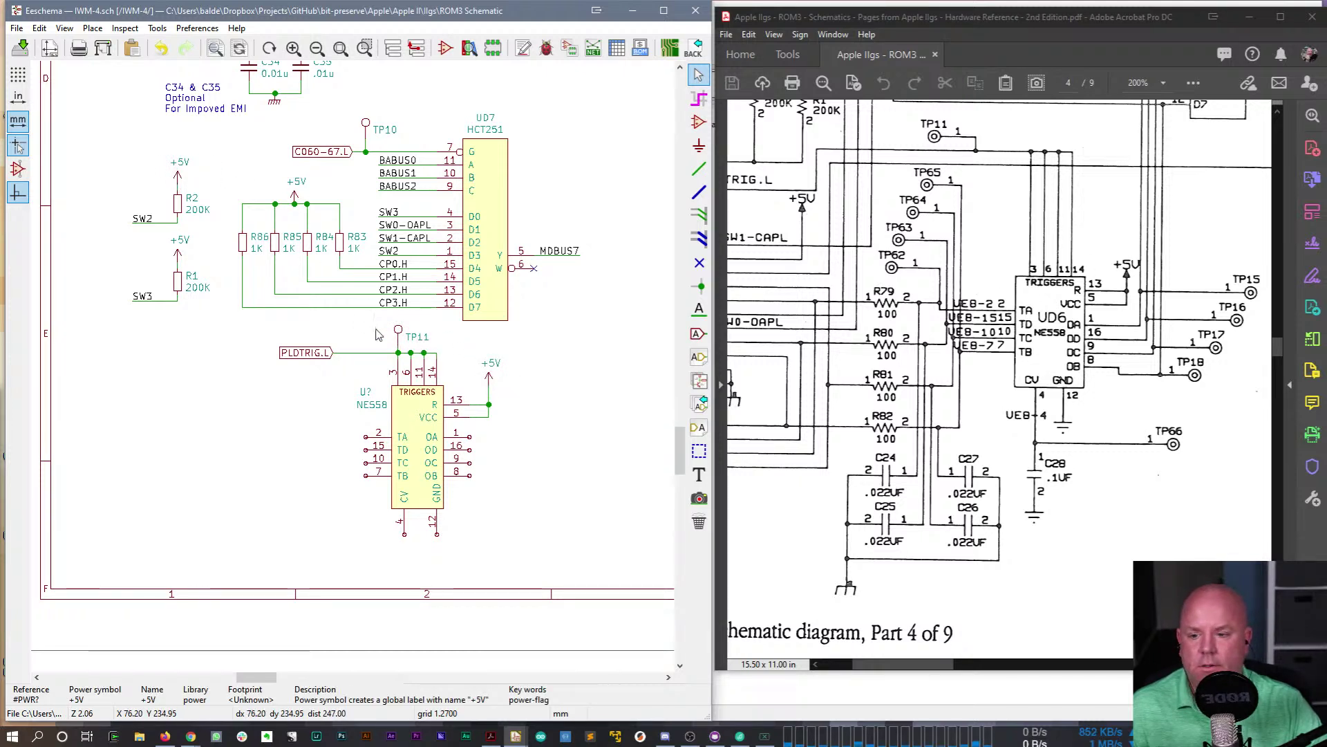
- Place a GND power symbol directly under pin 12
{"action": "left_click", "coordinate": [699, 145]}
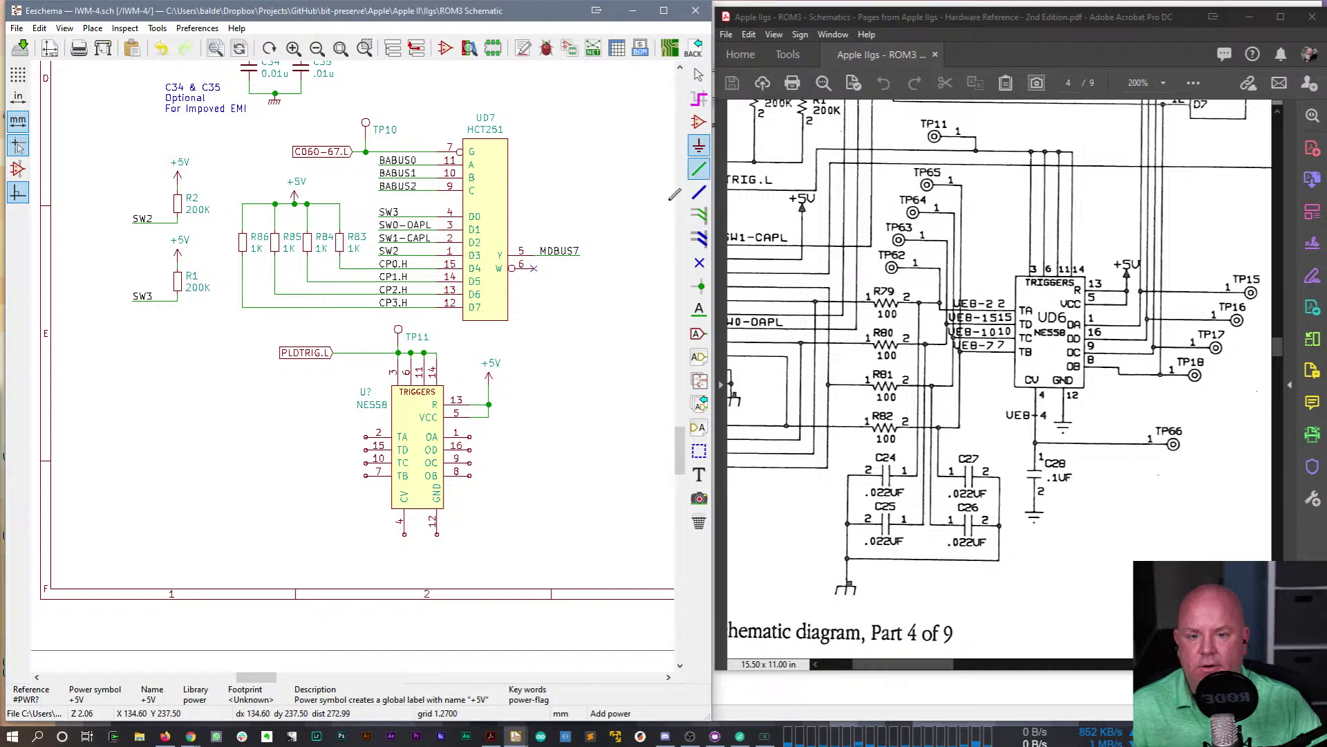
{"action": "left_click", "coordinate": [437, 547]}
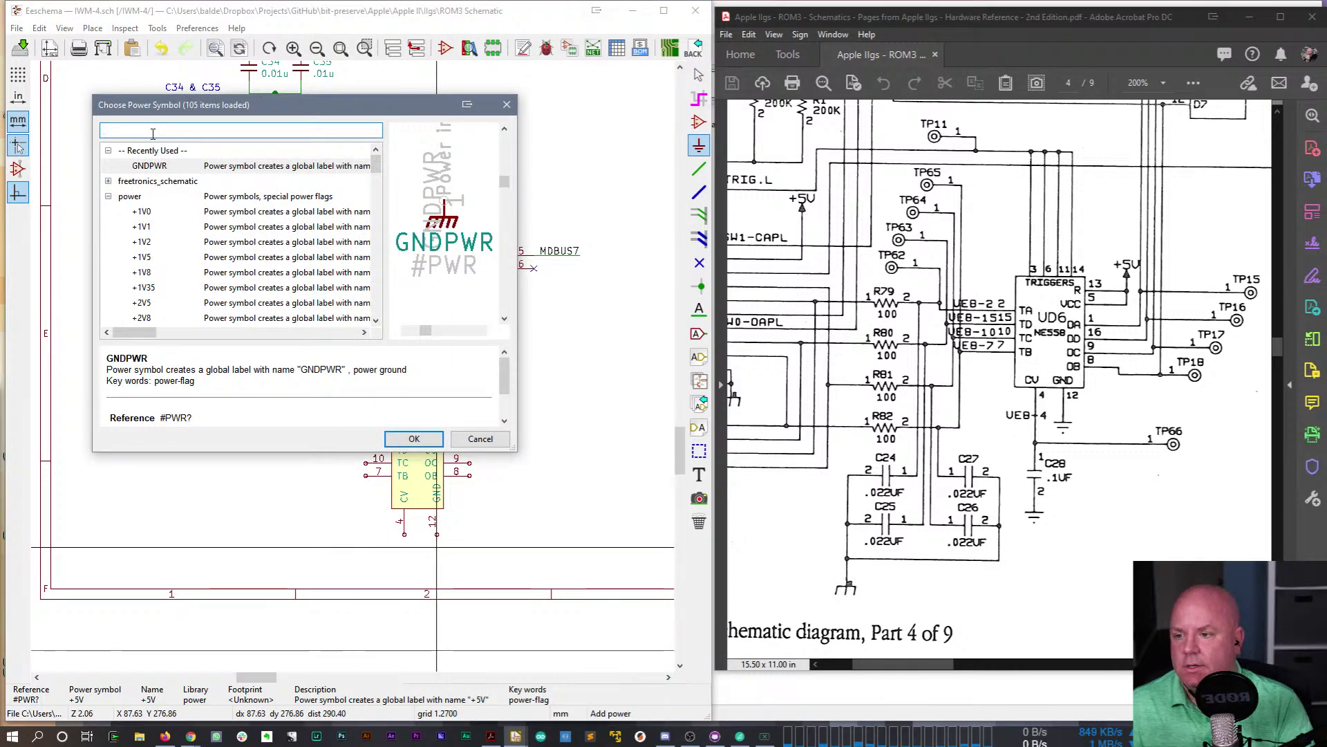
{"action": "type", "text": "GND"}
{"action": "key", "text": "Return"}
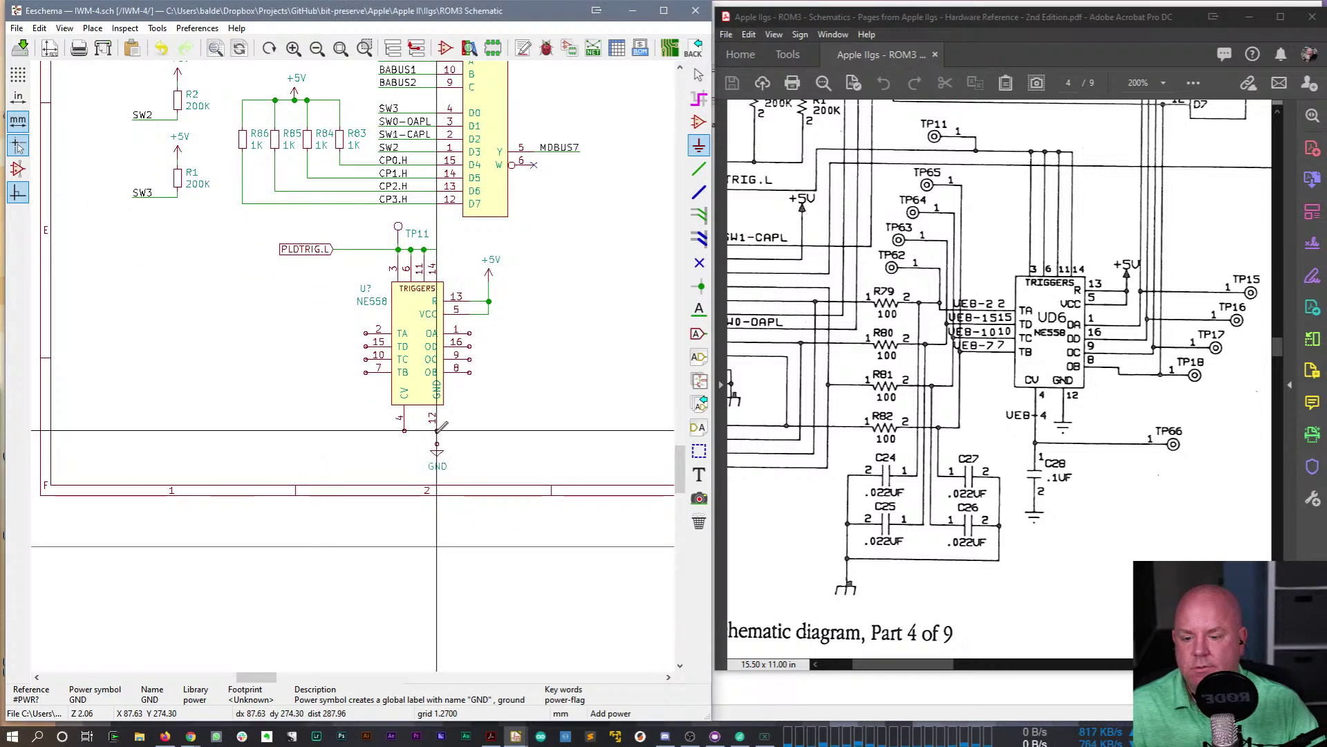
{"action": "left_click", "coordinate": [436, 446]}
{"action": "key", "text": "Escape"}
{"action": "left_click_drag", "start_coordinate": [437, 452], "coordinate": [437, 447]}
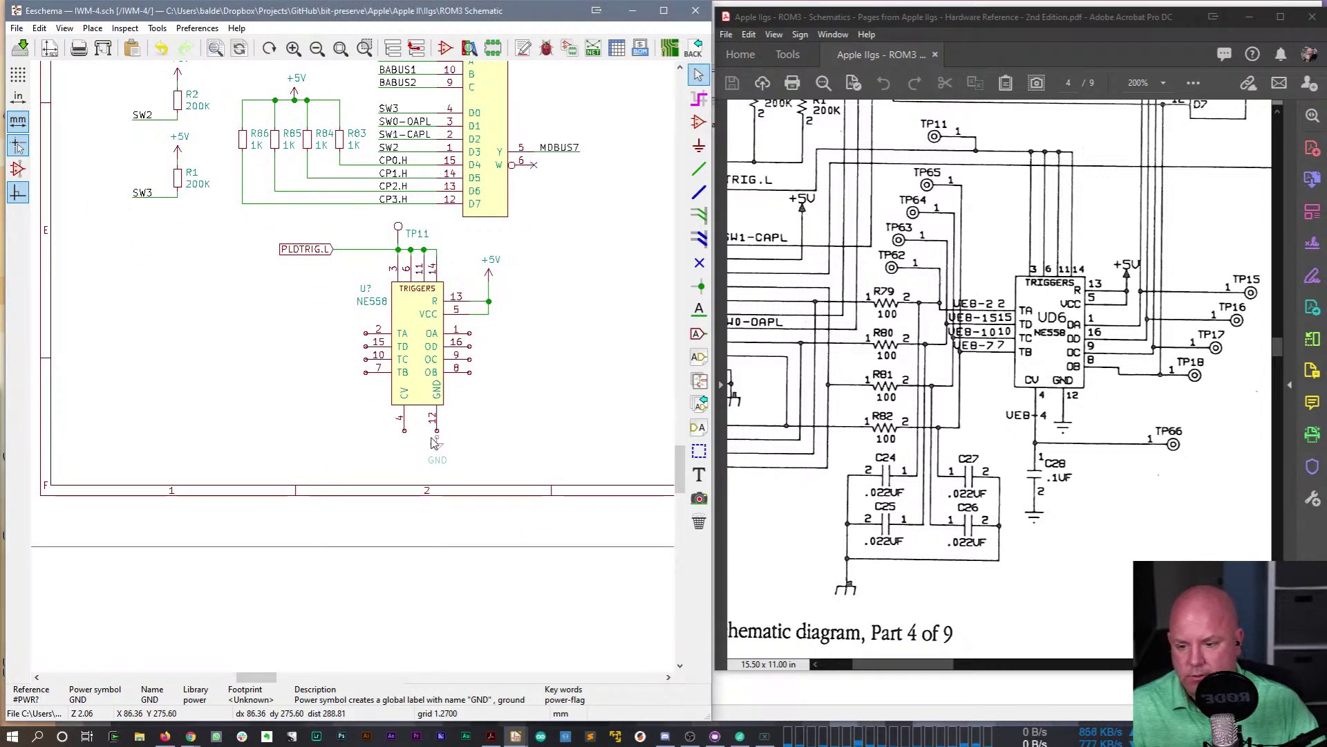
{"action": "key", "text": "w"}
{"action": "key", "text": "Escape"}
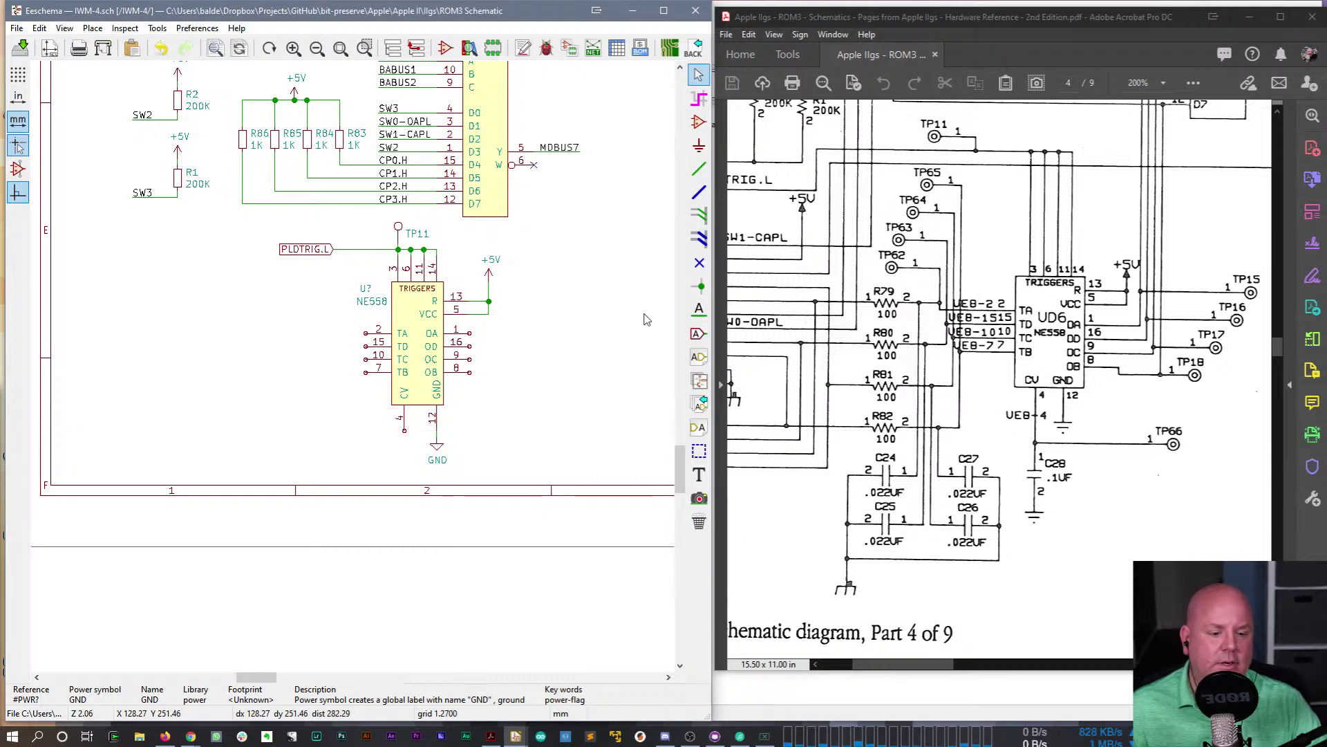
- Duplicate the .01u capacitor below the CV pin, value text on its left, and wire pin 4 to it
{"action": "scroll", "coordinate": [299, 293], "scroll_direction": "up", "scroll_amount": 3}
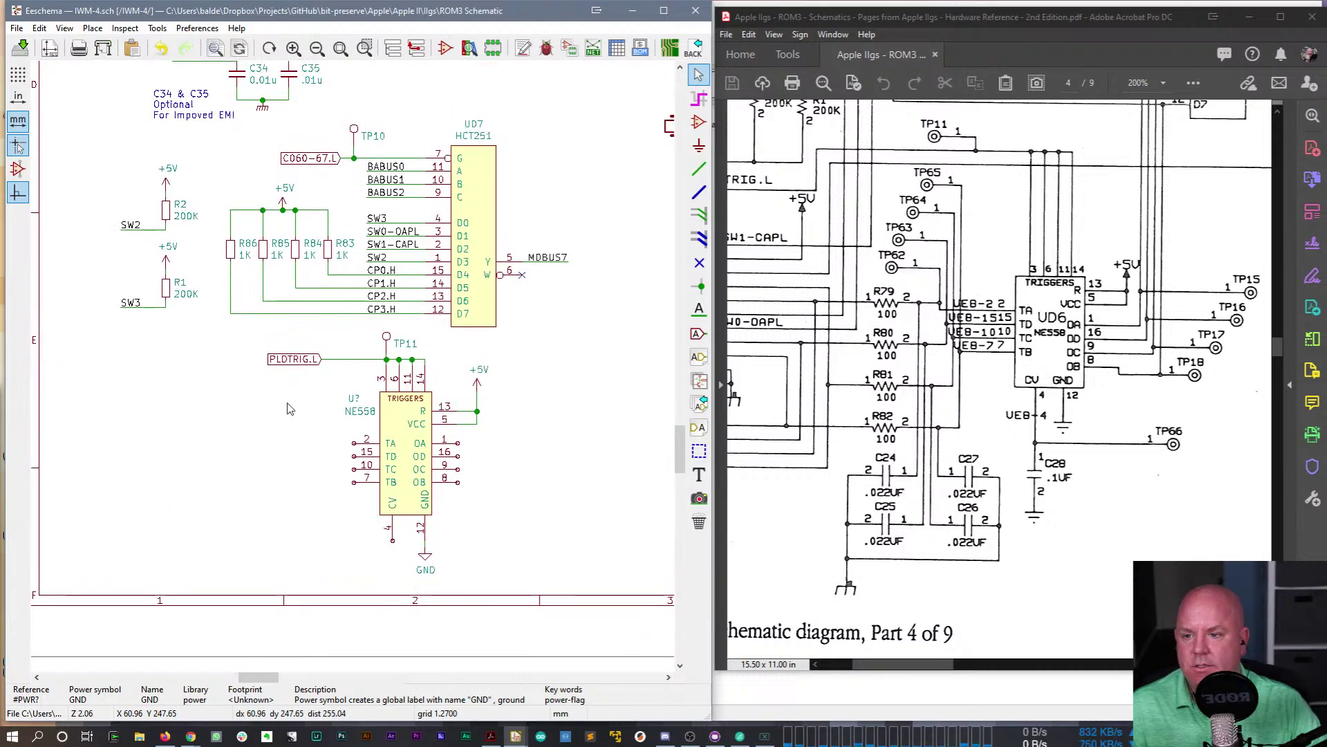
{"action": "left_click", "coordinate": [290, 77]}
{"action": "key", "text": "ctrl+d"}
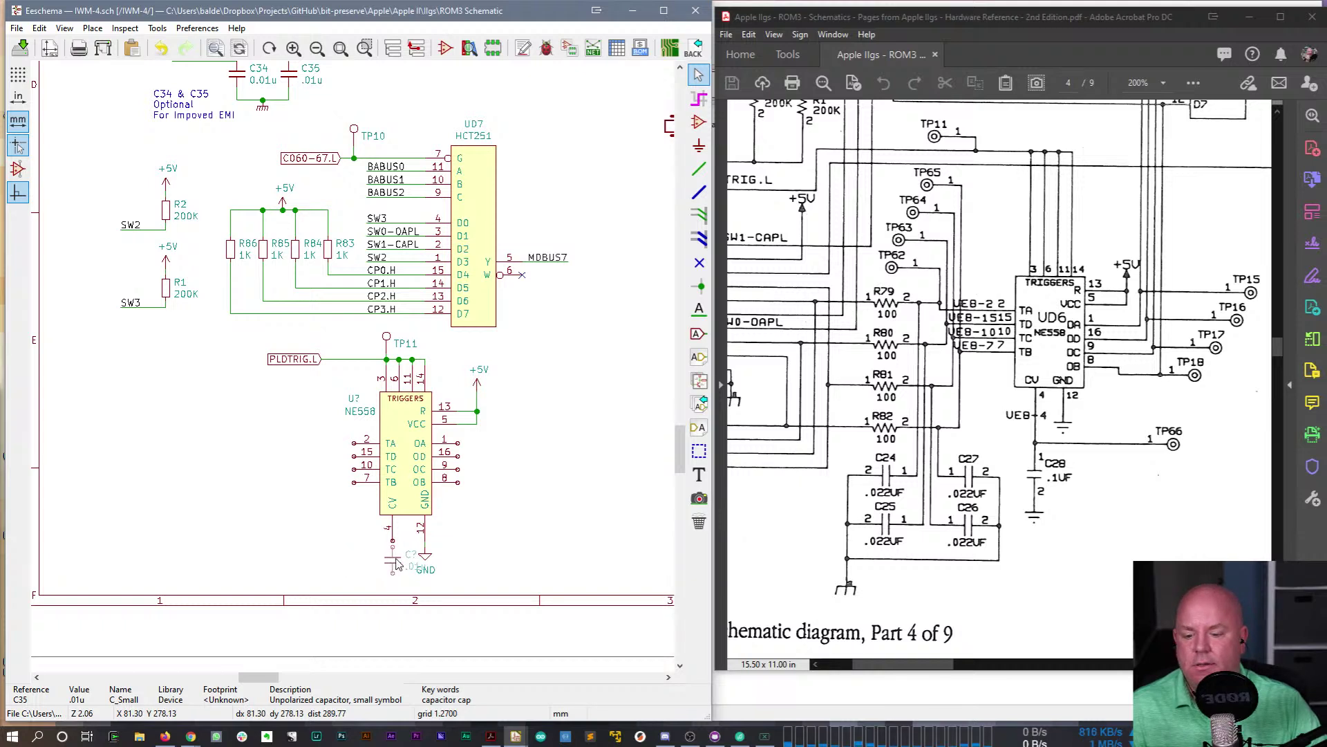
{"action": "left_click", "coordinate": [395, 560]}
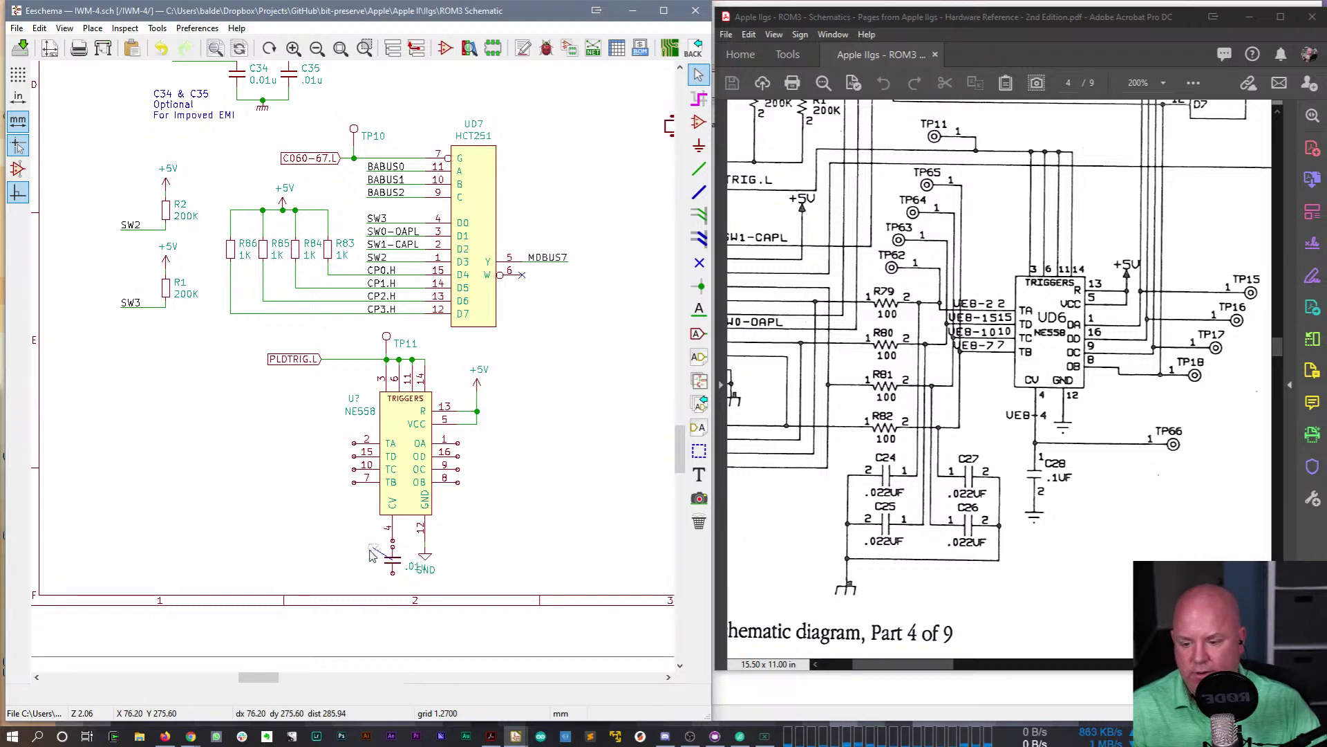
{"action": "key", "text": "m"}
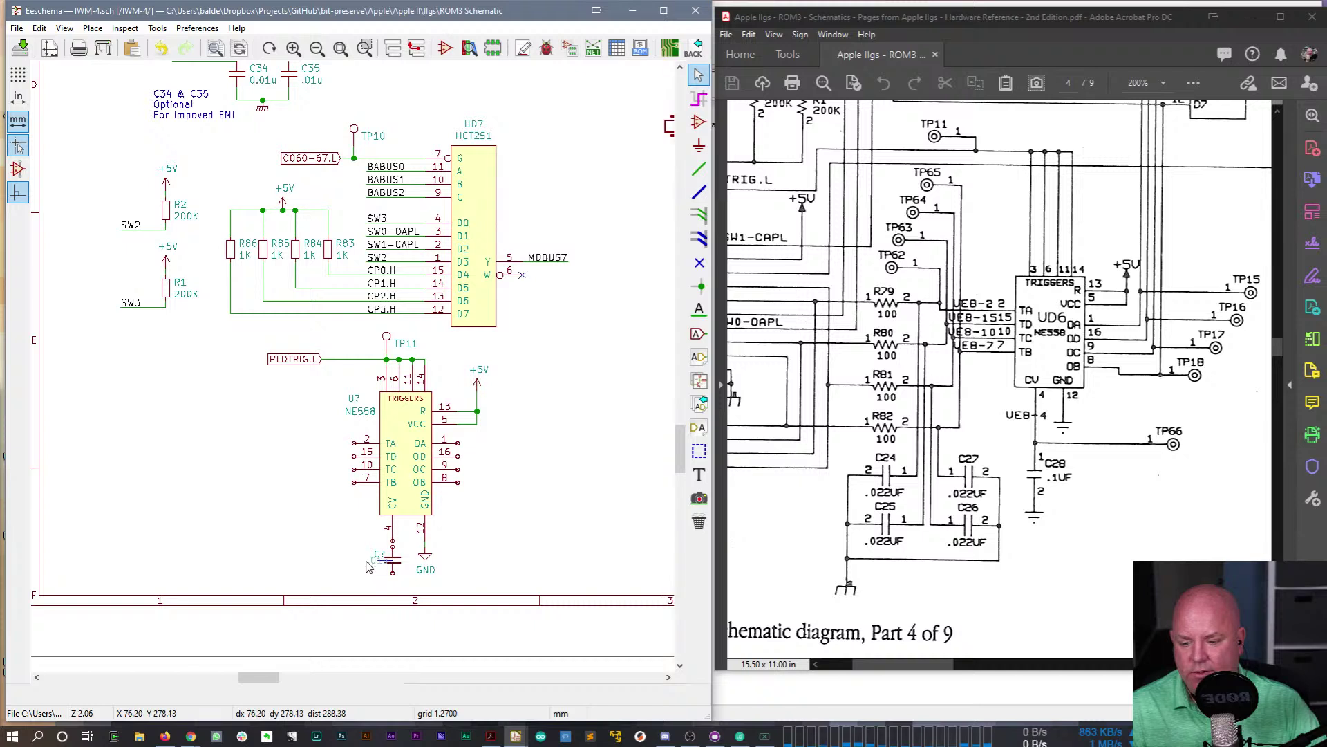
{"action": "left_click", "coordinate": [361, 574]}
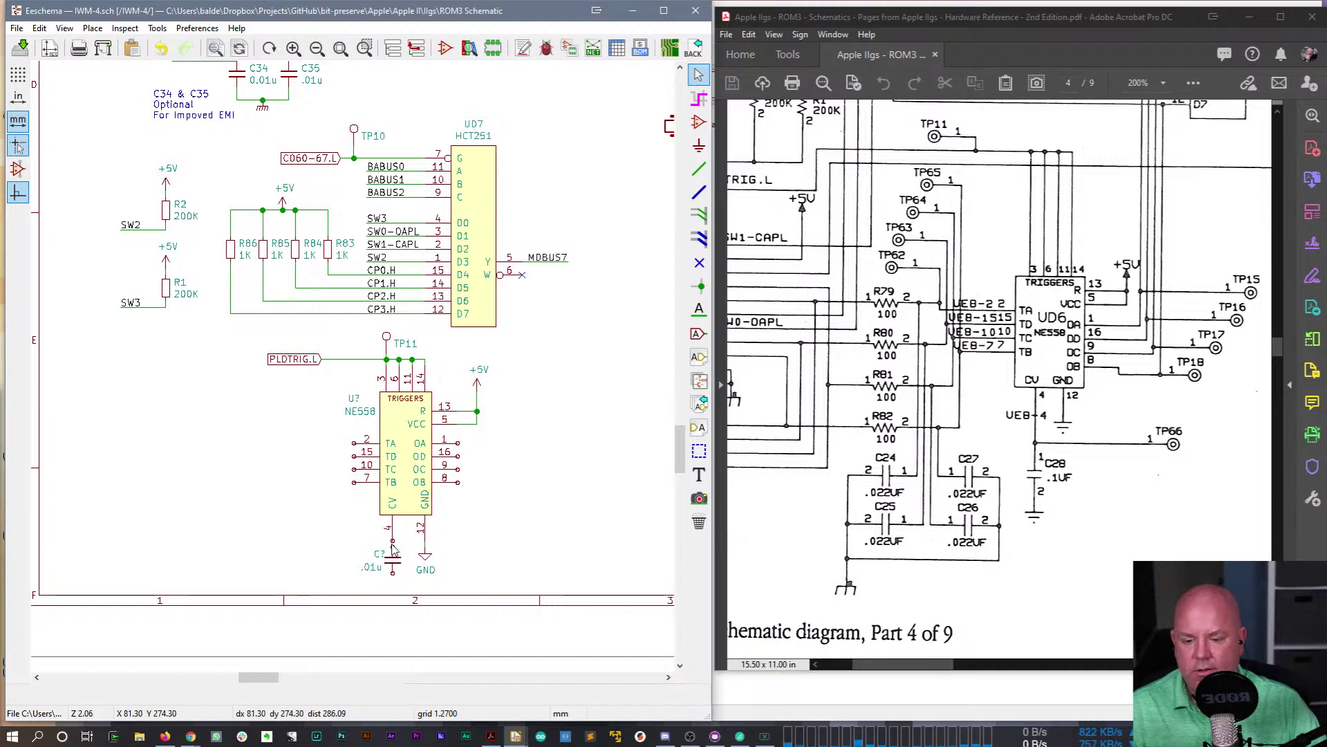
{"action": "key", "text": "w"}
{"action": "left_click", "coordinate": [392, 548]}
{"action": "key", "text": "Escape"}
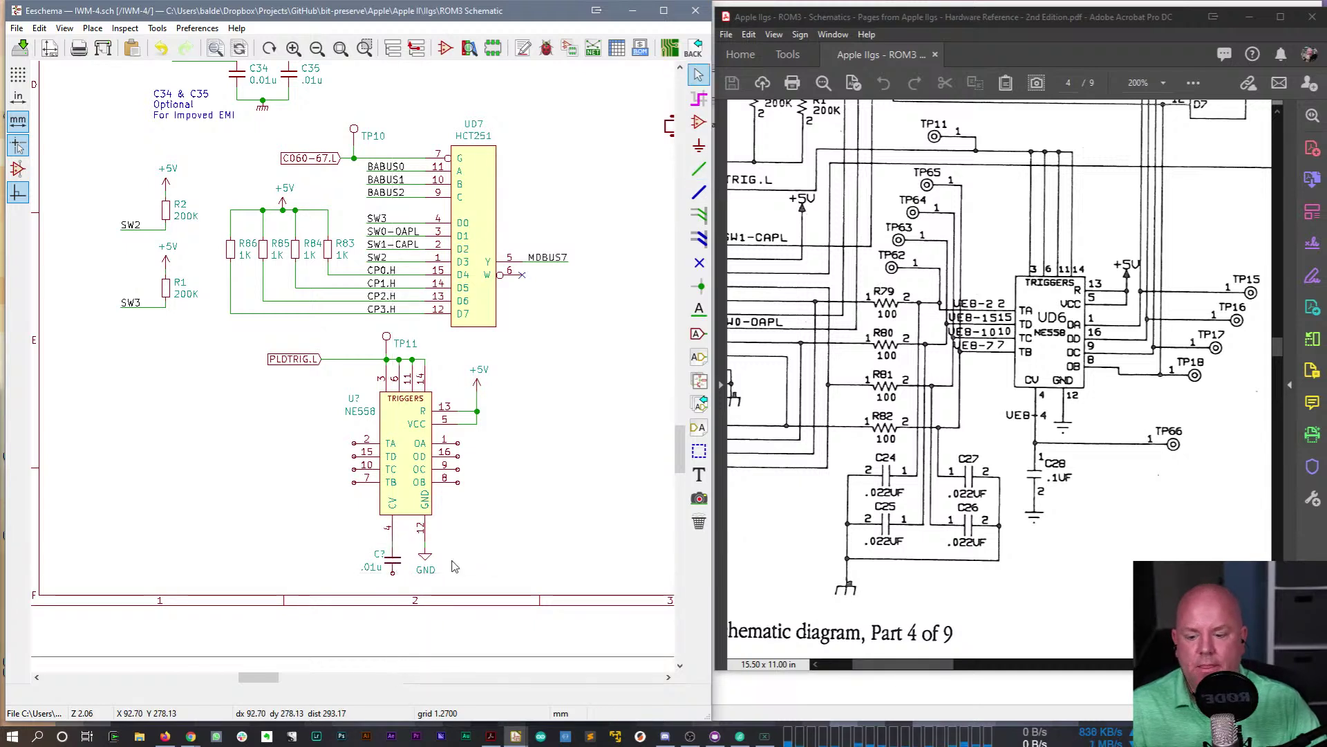
- Drop a ground symbol below the capacitor's lower end
{"action": "scroll", "coordinate": [462, 540], "scroll_direction": "down", "scroll_amount": 2}
{"action": "key", "text": "c"}
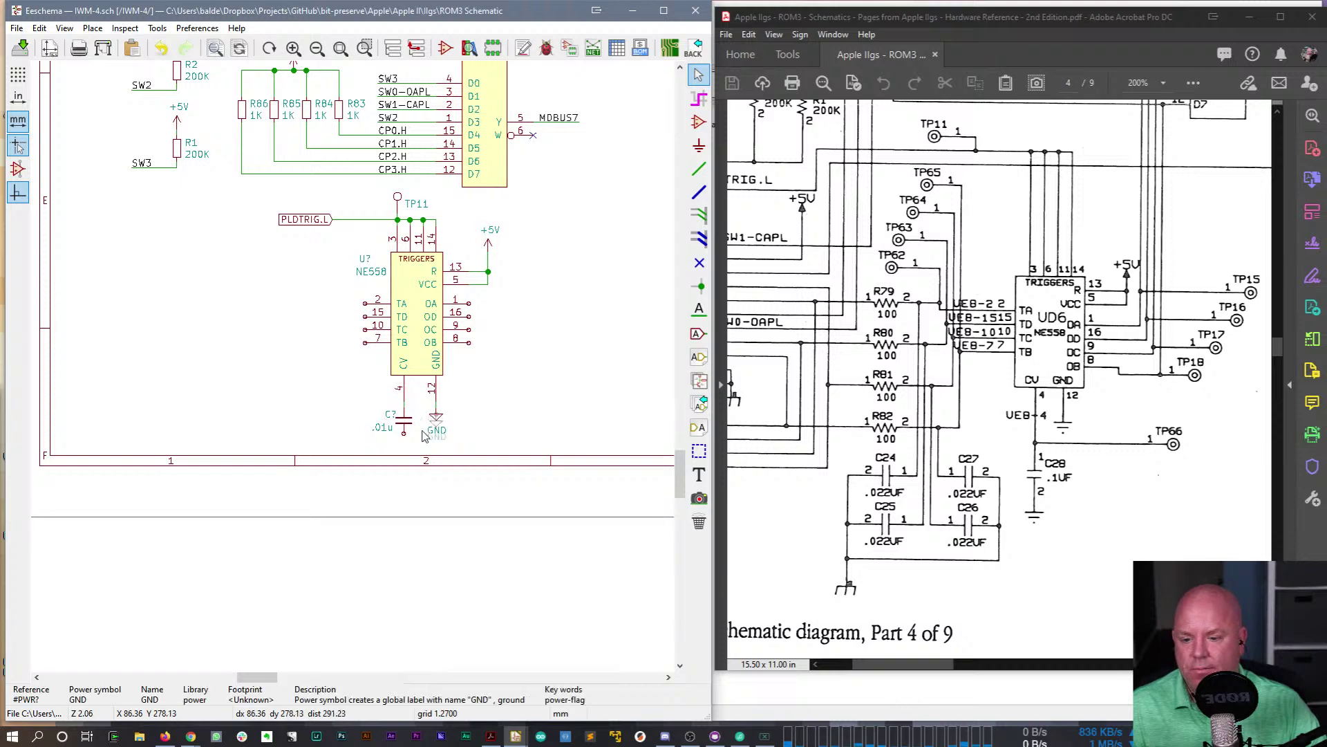
{"action": "left_click", "coordinate": [405, 449]}
{"action": "key", "text": "w"}
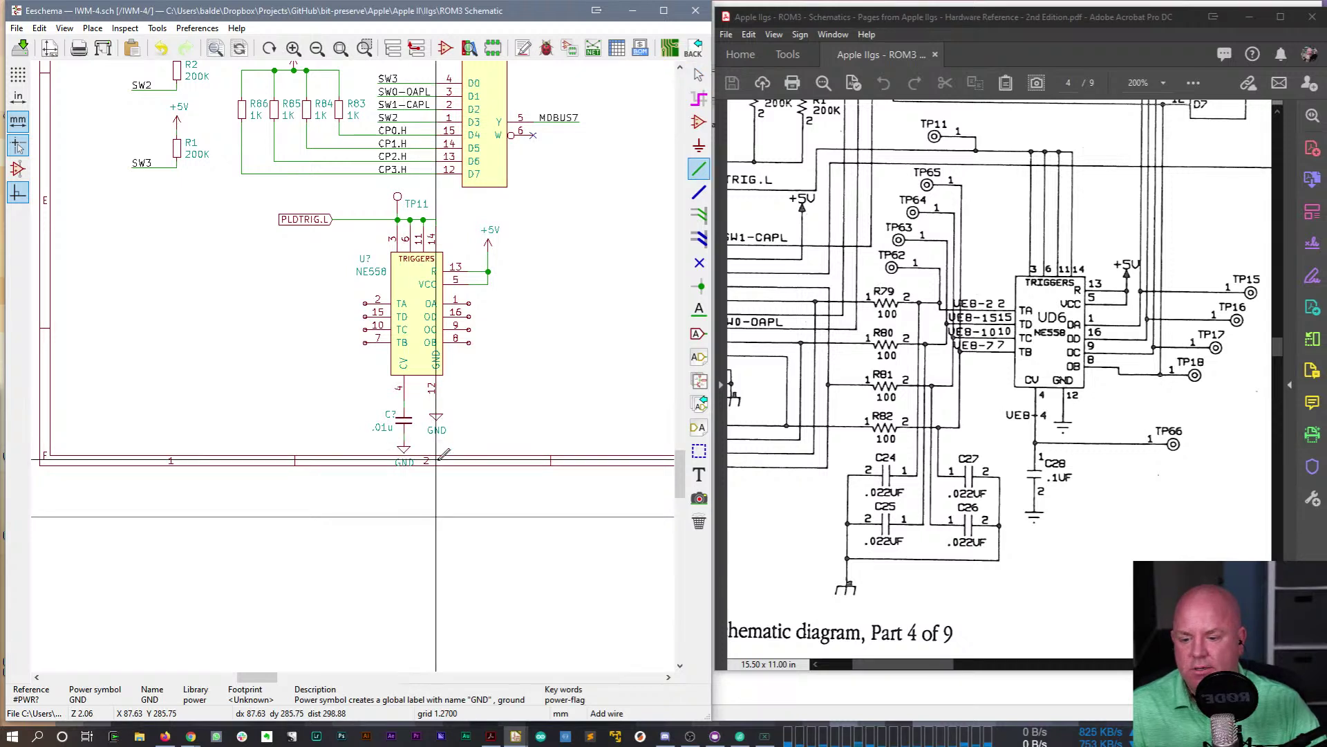
{"action": "key", "text": "Escape"}
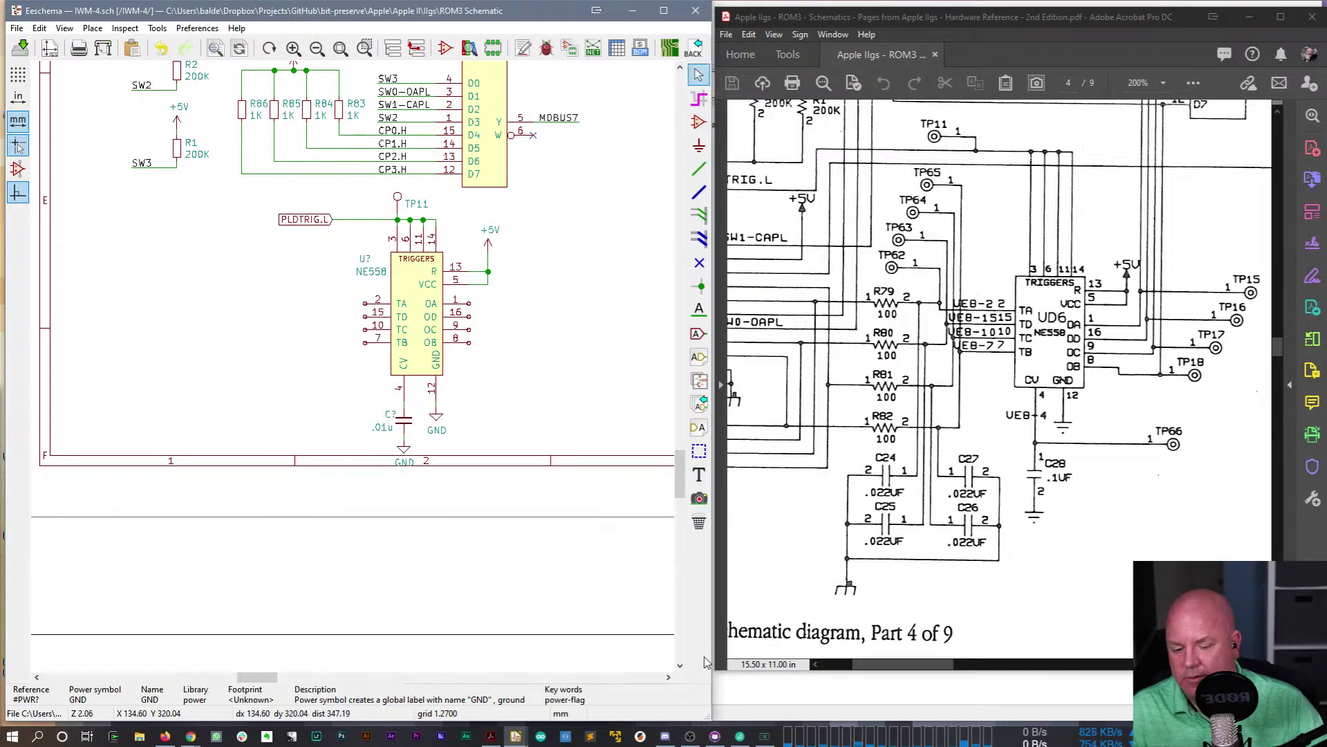
{"action": "left_click", "coordinate": [740, 736]}
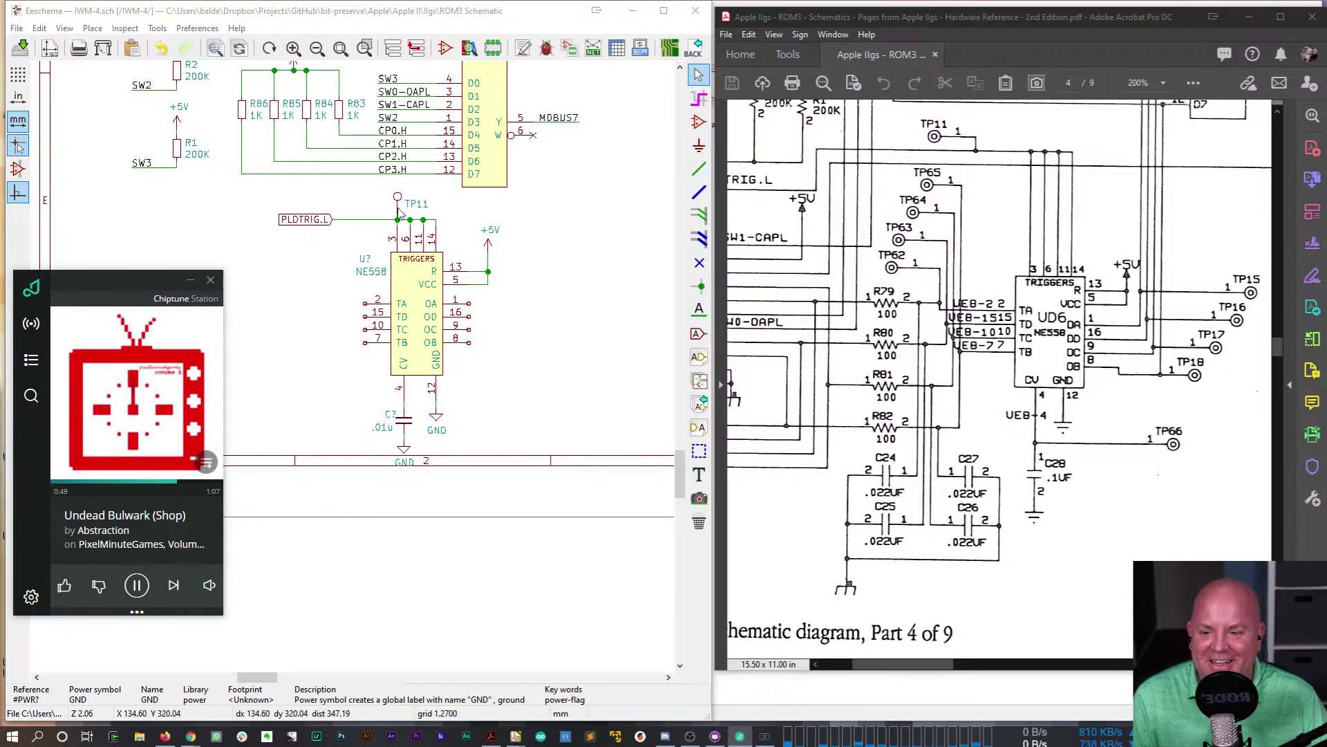
- Place a rotated copy of TP11 left of the capacitor and shift the capacitor and ground right
{"action": "left_click", "coordinate": [338, 342]}
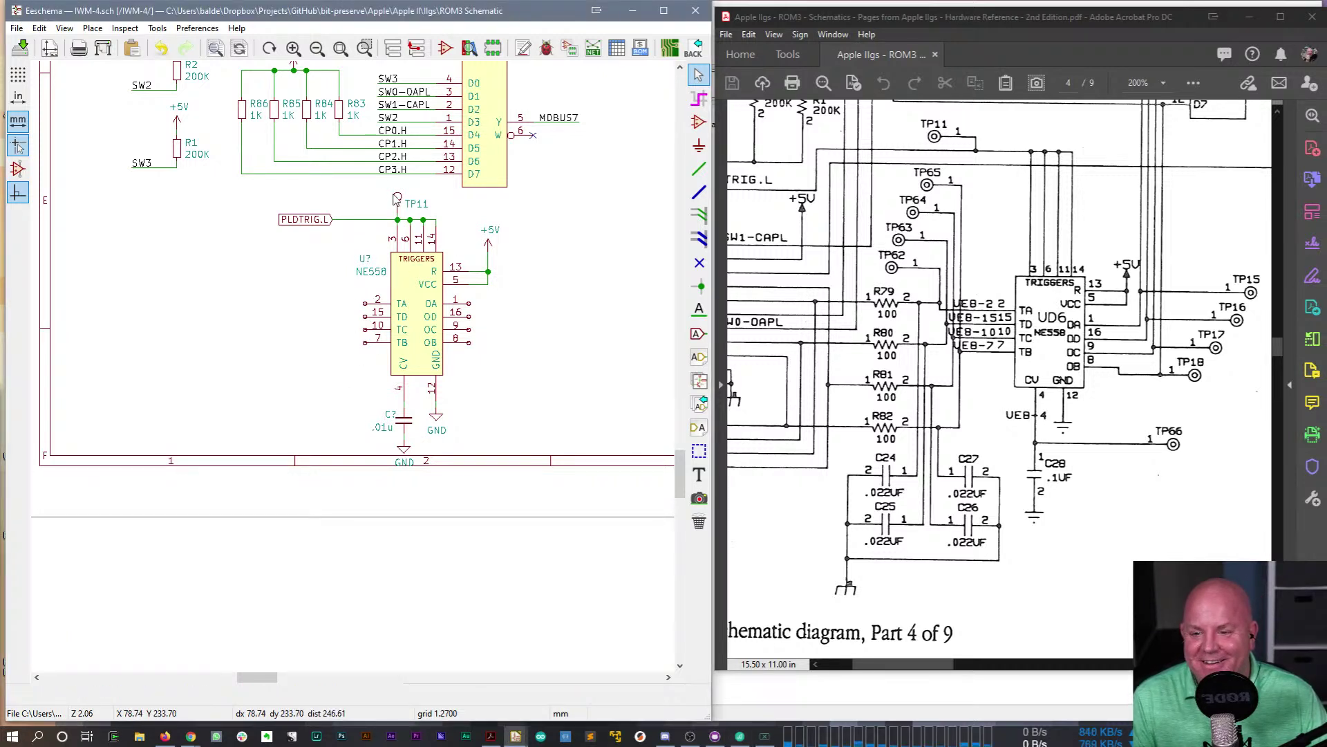
{"action": "key", "text": "Insert"}
{"action": "key", "text": "r"}
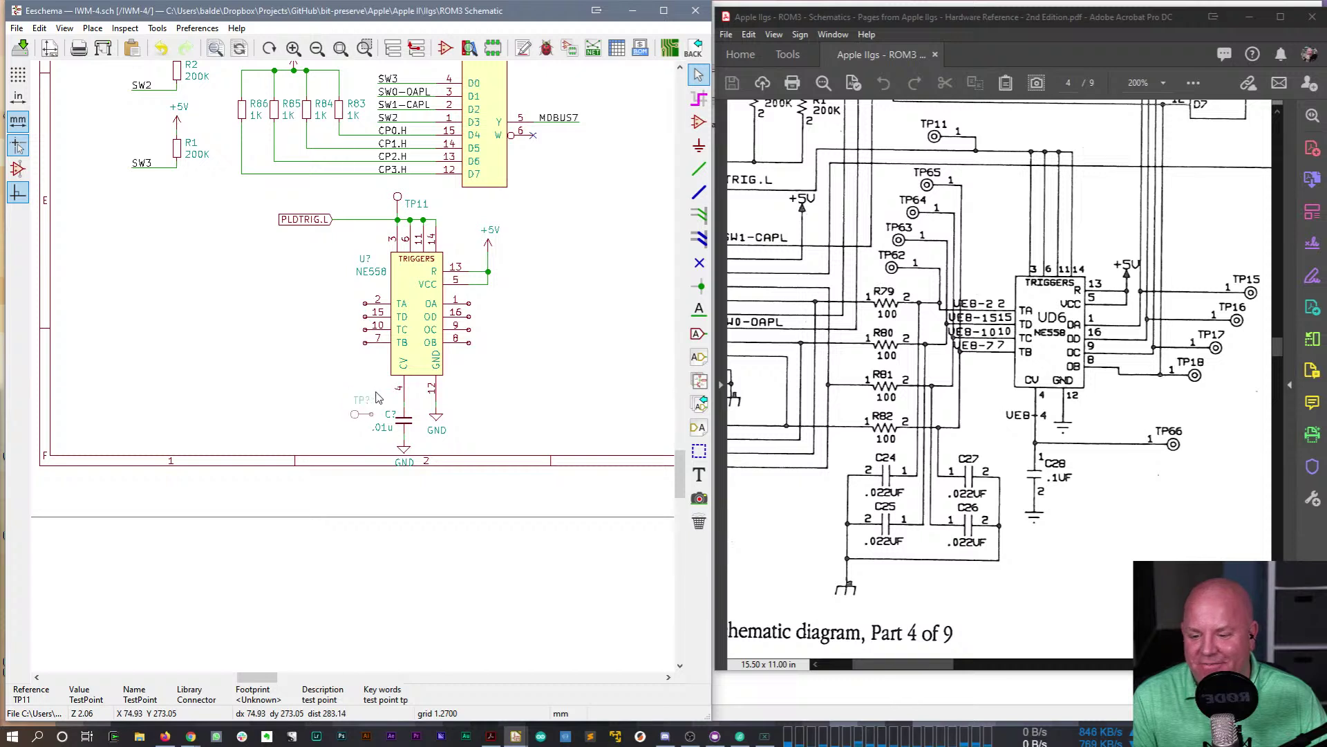
{"action": "left_click", "coordinate": [379, 407]}
{"action": "left_click_drag", "start_coordinate": [416, 478], "coordinate": [386, 408]}
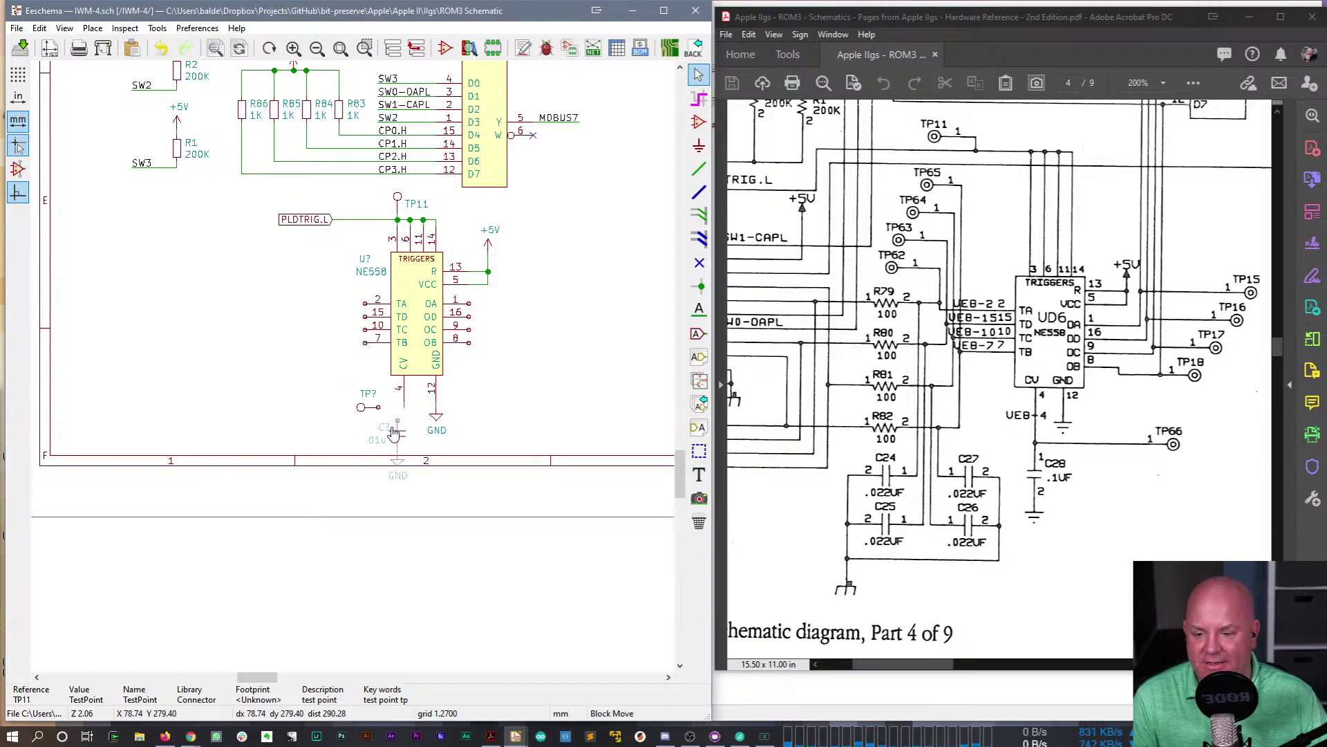
{"action": "left_click", "coordinate": [401, 434]}
{"action": "key", "text": "w"}
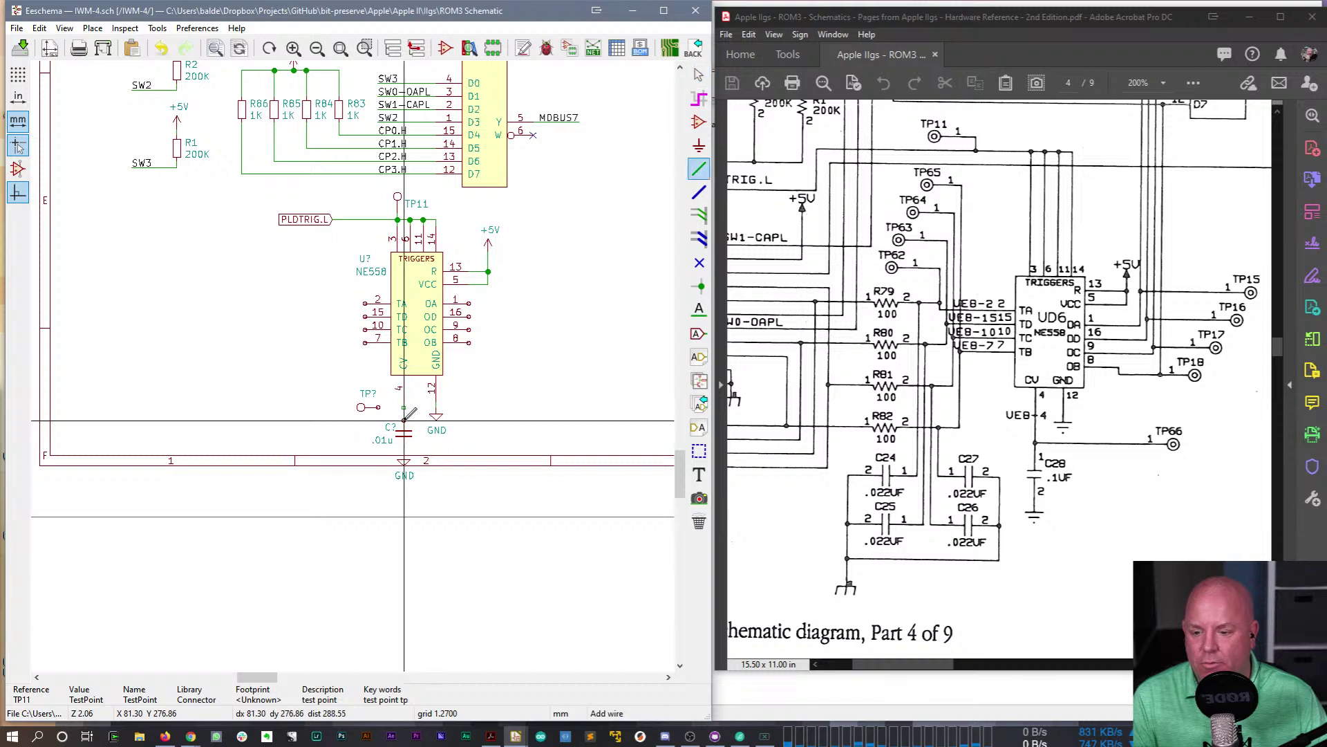
{"action": "key", "text": "Escape"}
- Move the test point onto the CV line and set its reference to TP66
{"action": "key", "text": "m"}
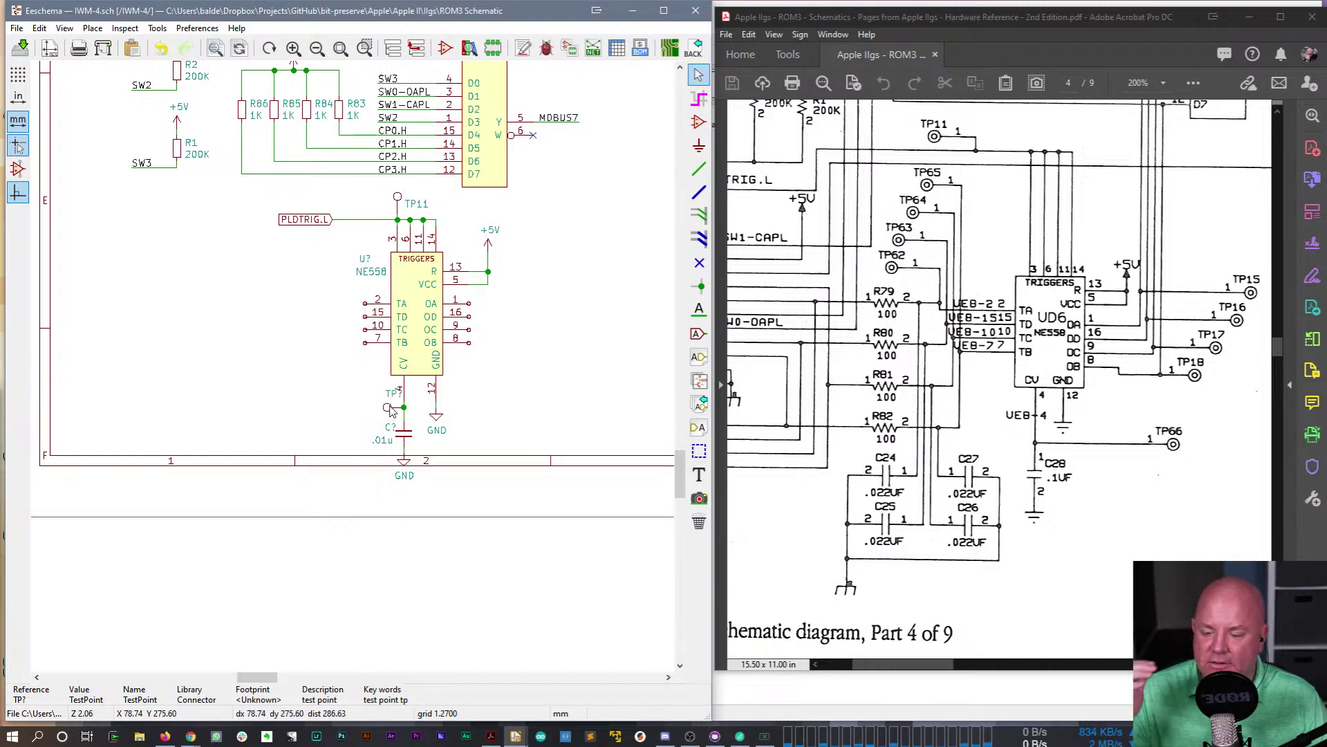
{"action": "left_click", "coordinate": [392, 399]}
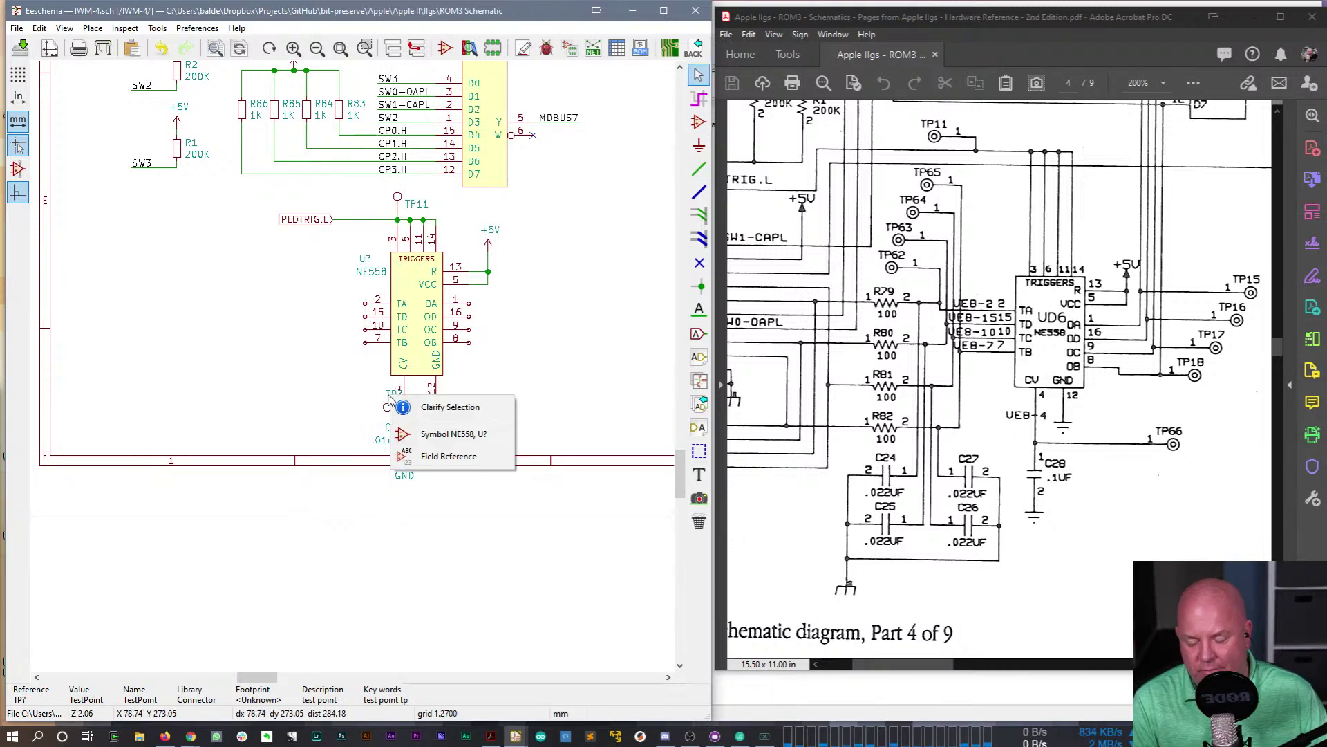
{"action": "left_click", "coordinate": [397, 433]}
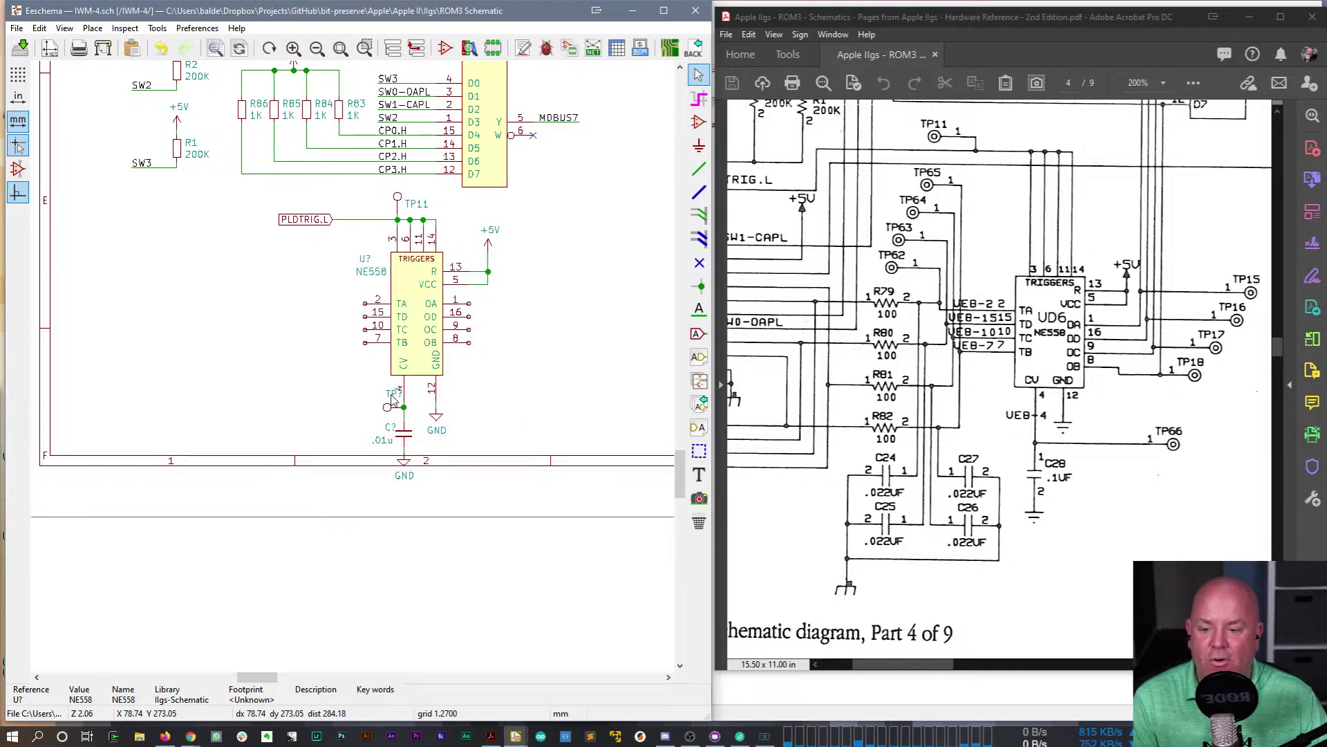
{"action": "left_click", "coordinate": [392, 399]}
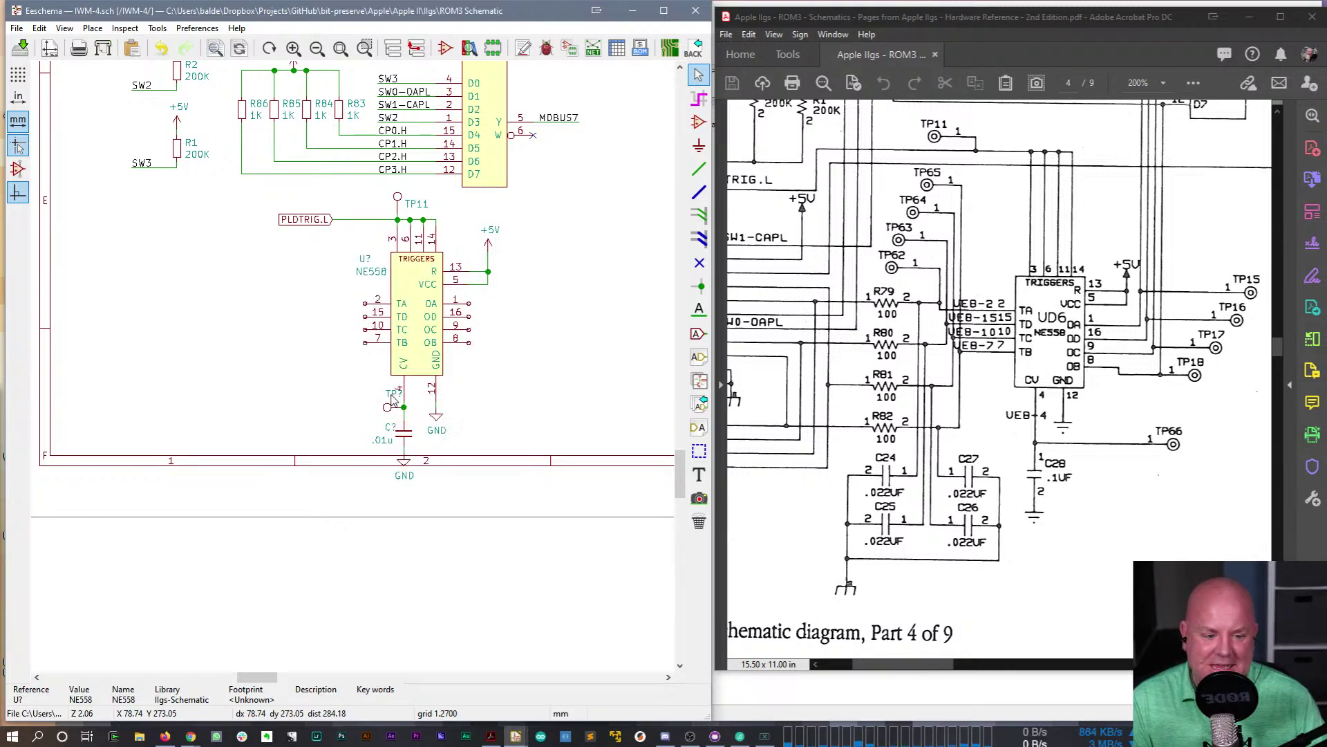
{"action": "left_click", "coordinate": [398, 455]}
{"action": "key", "text": "Return"}
- Change the .01u capacitor's reference from C? to C28 and nudge the text slightly down
{"action": "left_click", "coordinate": [393, 400]}
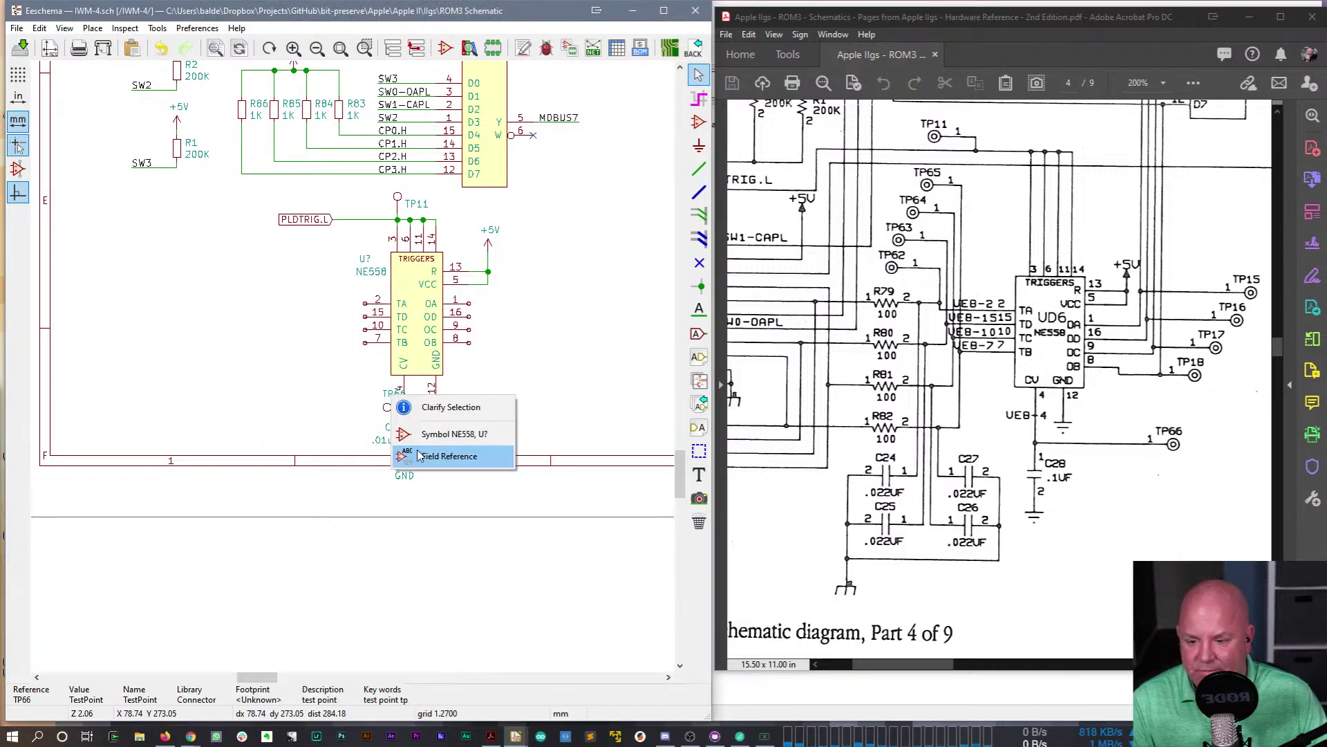
{"action": "key", "text": "Escape"}
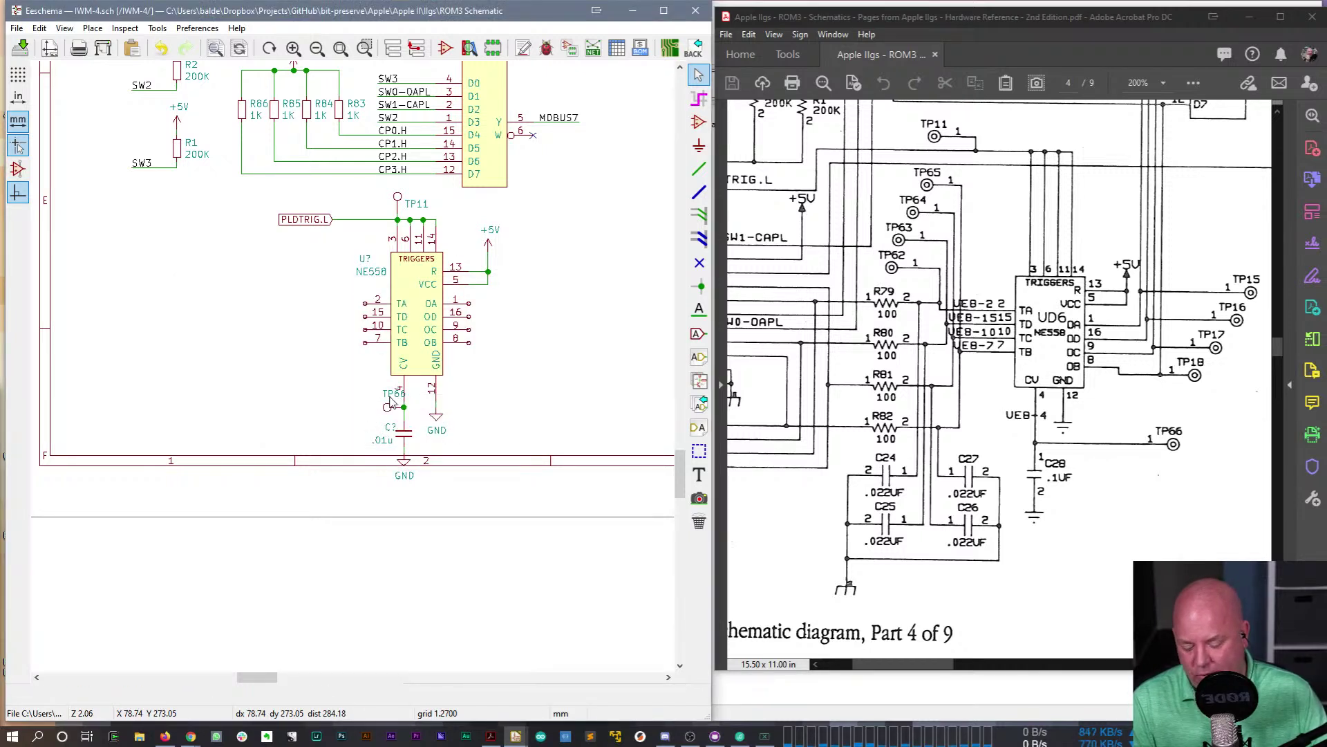
{"action": "left_click", "coordinate": [396, 400]}
{"action": "key", "text": "Escape"}
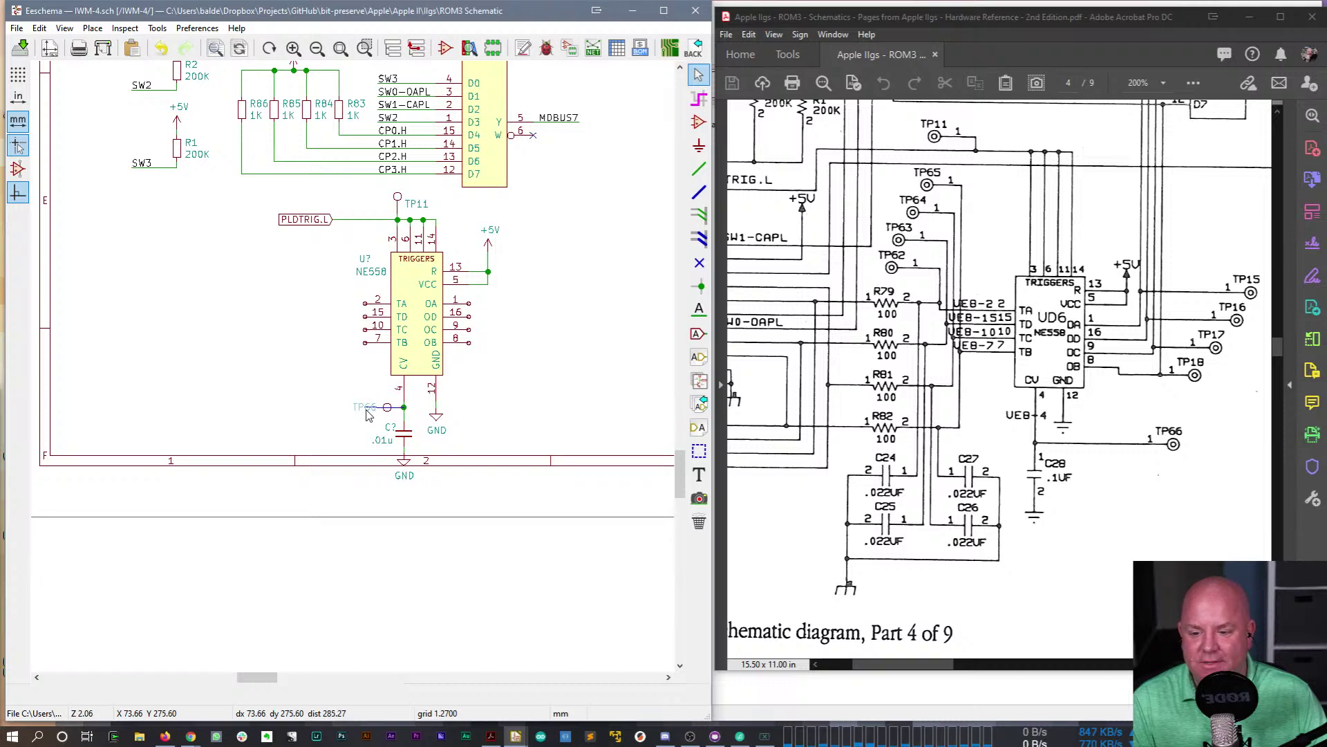
{"action": "double_click", "coordinate": [389, 430]}
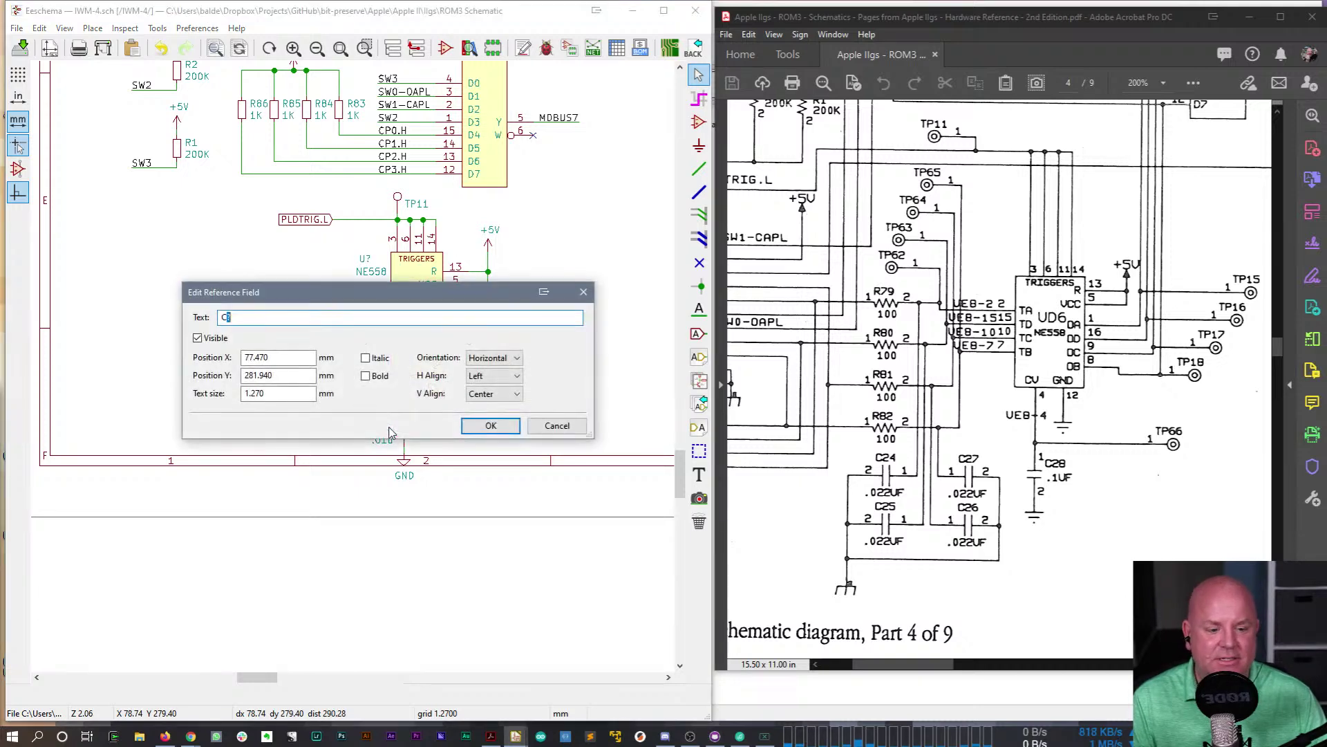
{"action": "type", "text": "C28"}
{"action": "key", "text": "Return"}
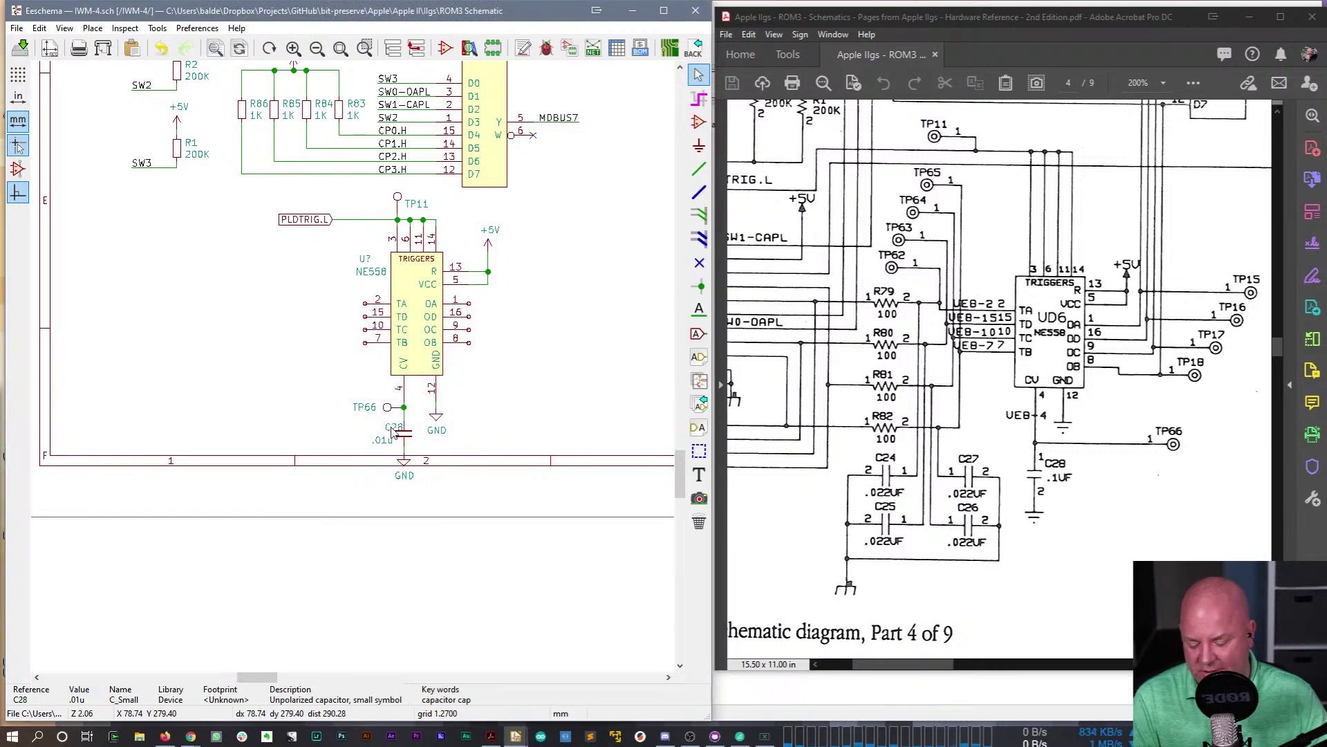
{"action": "key", "text": "m"}
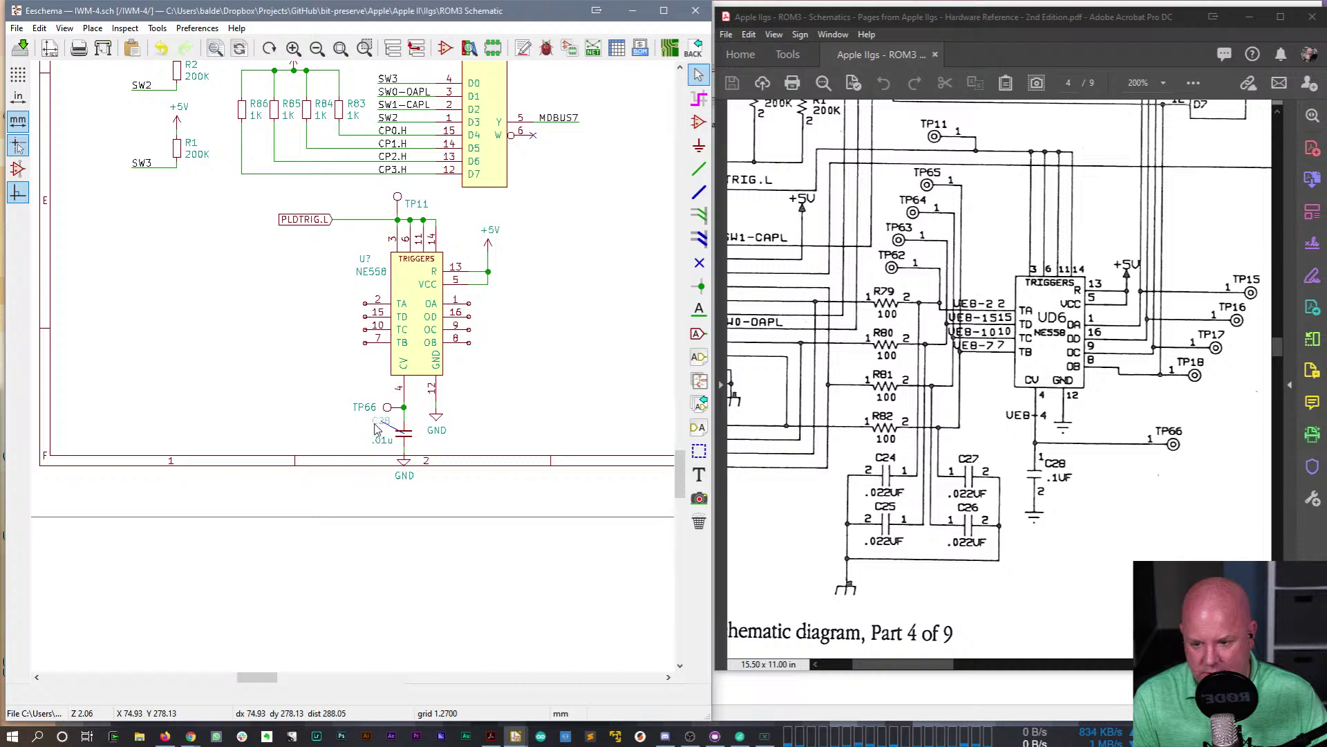
{"action": "left_click", "coordinate": [376, 435]}
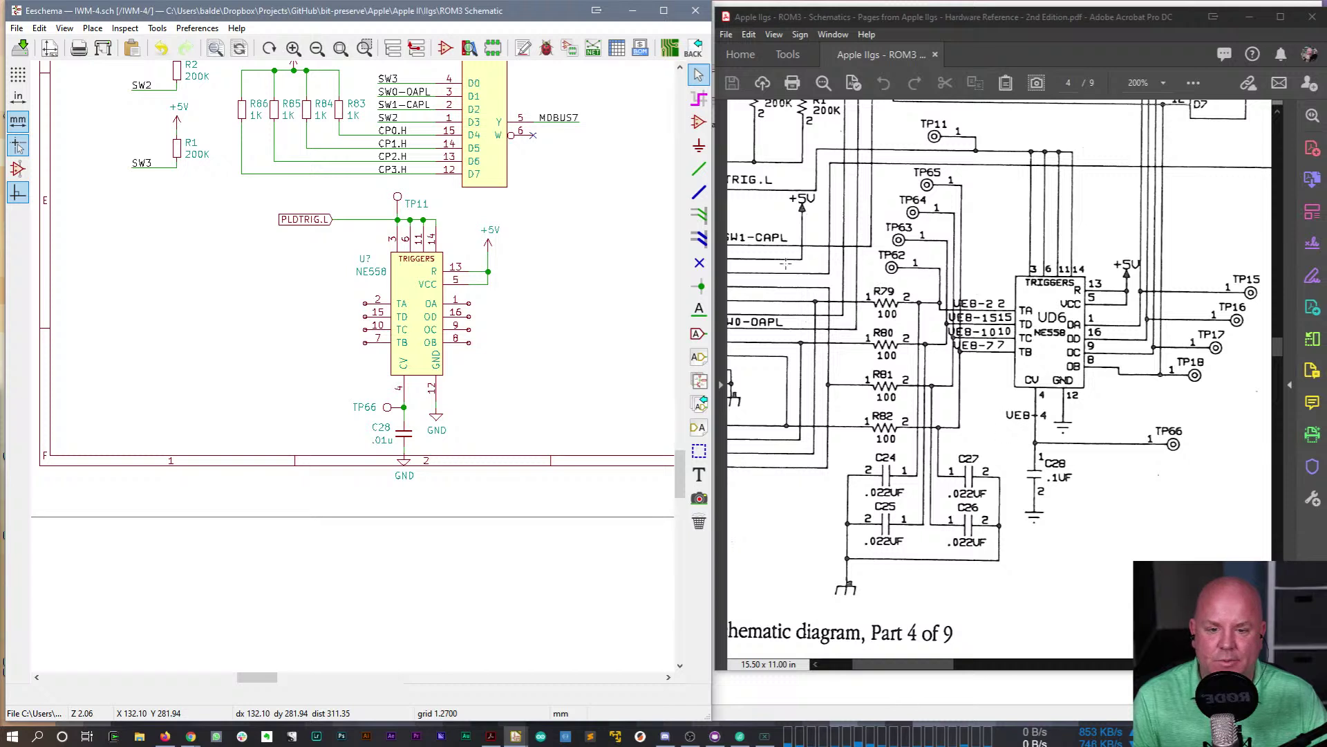
- Add a UE8-4 net label at TP66's pin on the CV net
{"action": "left_click", "coordinate": [699, 309]}
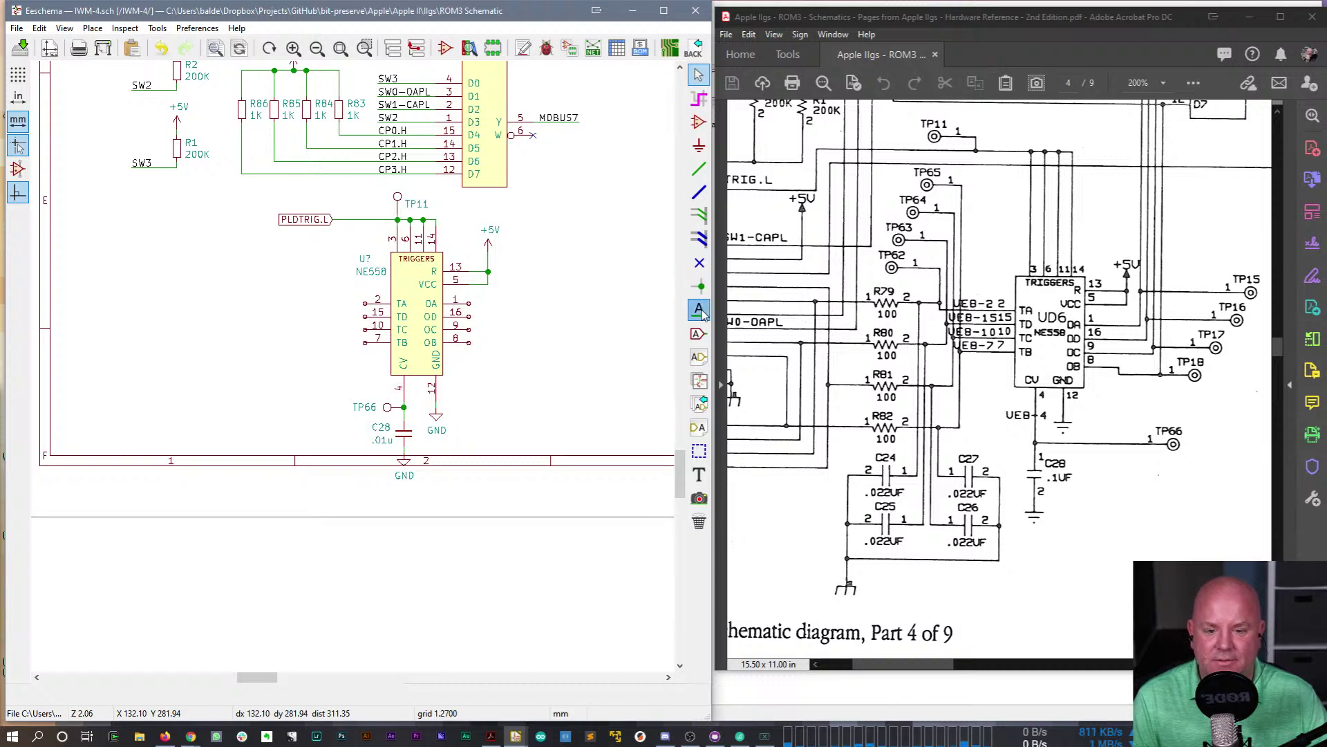
{"action": "left_click", "coordinate": [468, 426]}
{"action": "type", "text": "UE8-4"}
{"action": "key", "text": "Return"}
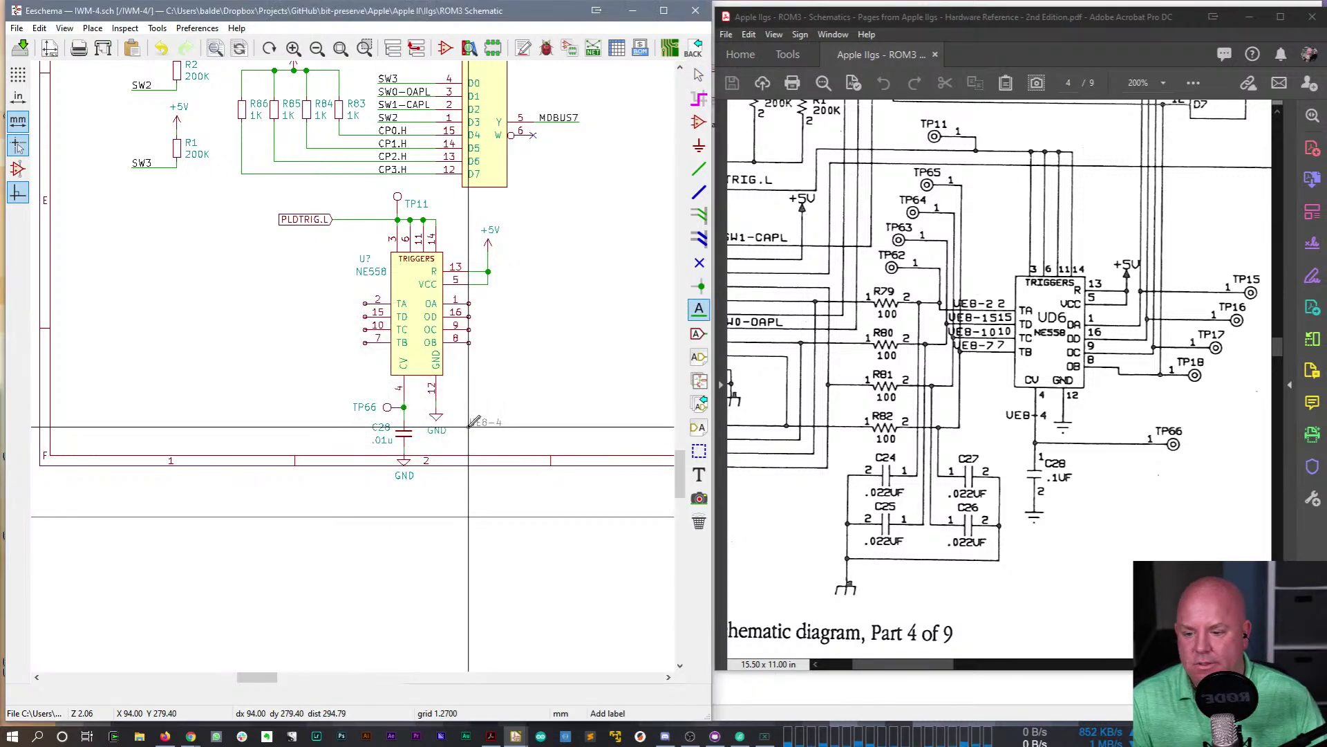
{"action": "left_click", "coordinate": [404, 410]}
{"action": "key", "text": "Escape"}
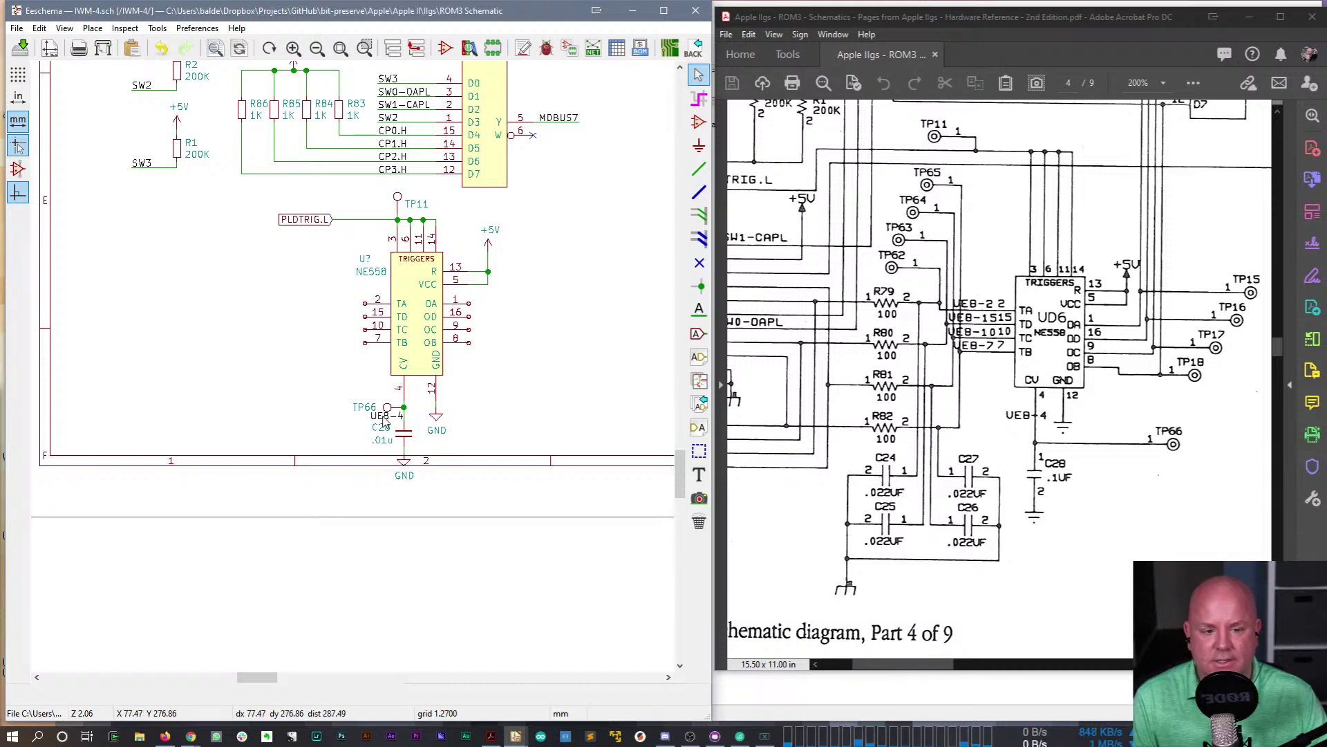
- Duplicate the label as UE8-2, rotated to face pin 2 (TA)
{"action": "key", "text": "ctrl+d"}
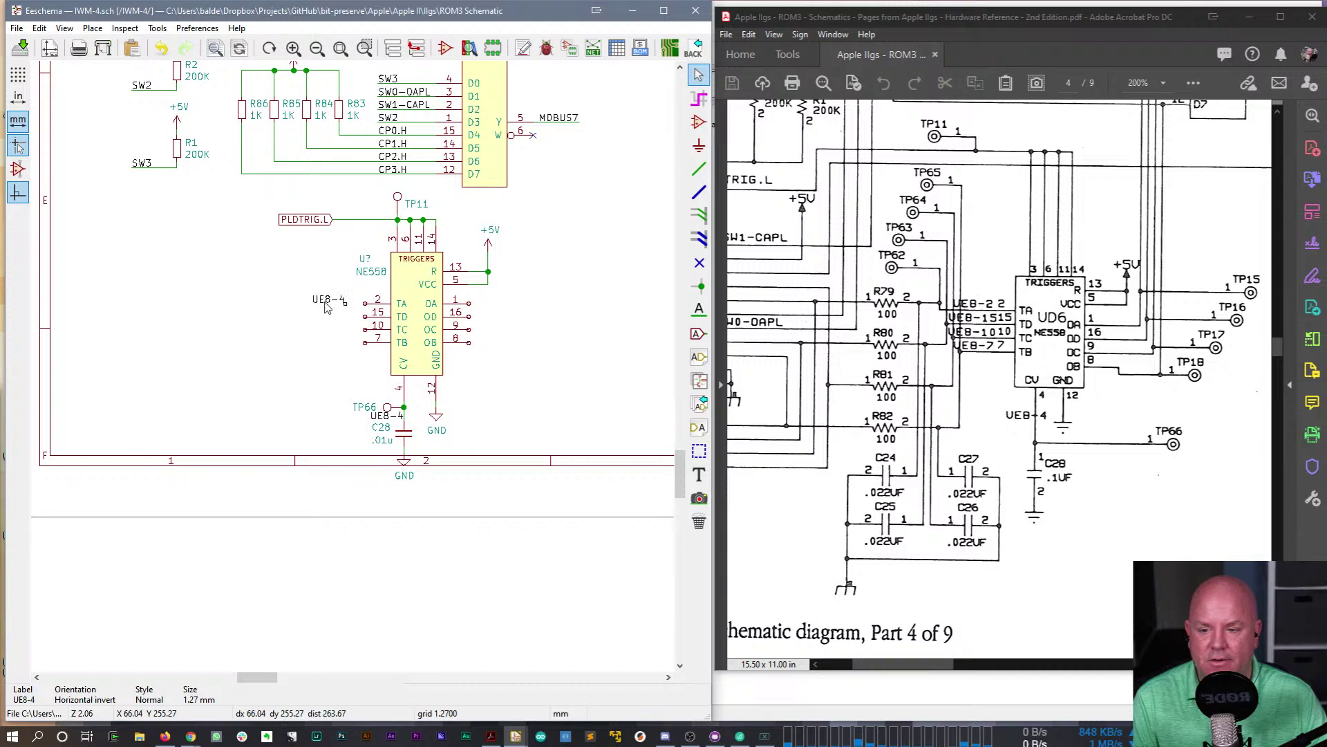
{"action": "double_click", "coordinate": [325, 306]}
{"action": "left_click", "coordinate": [326, 307]}
{"action": "type", "text": "2"}
{"action": "key", "text": "Return"}
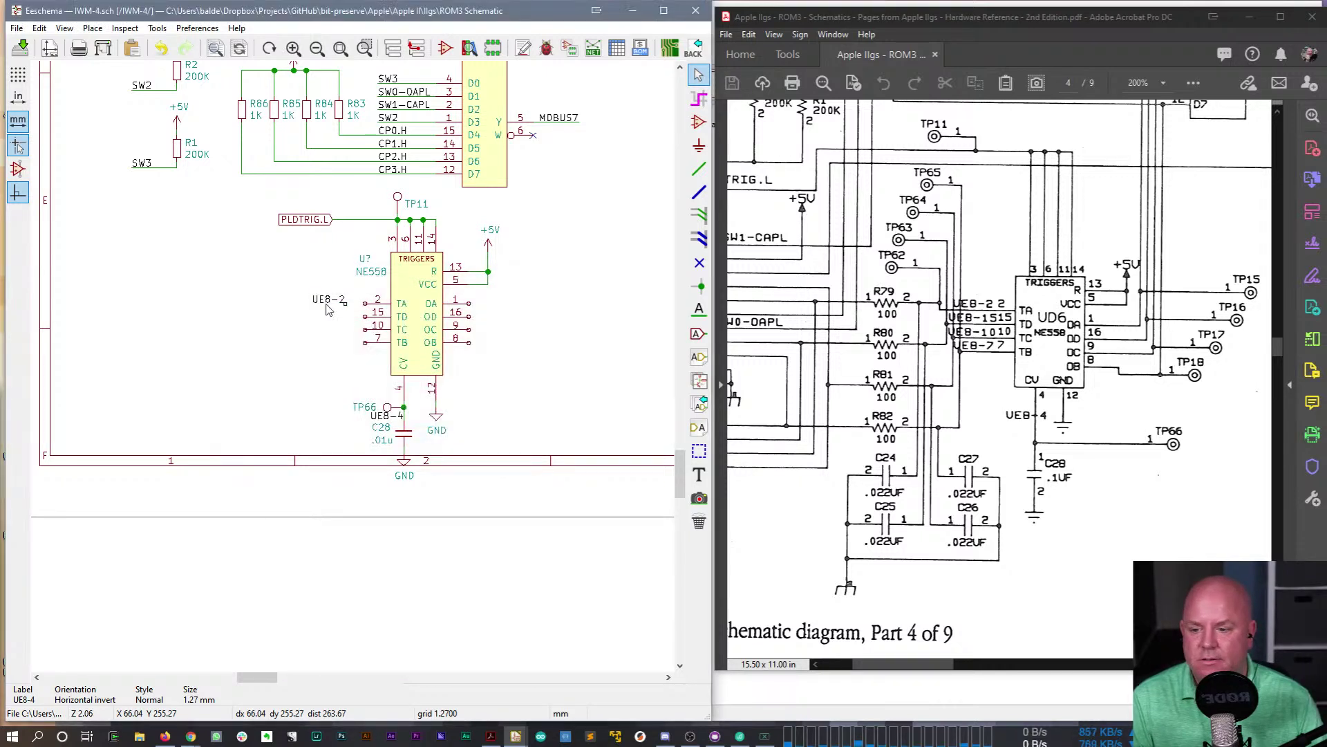
{"action": "key", "text": "r"}
{"action": "key", "text": "r"}
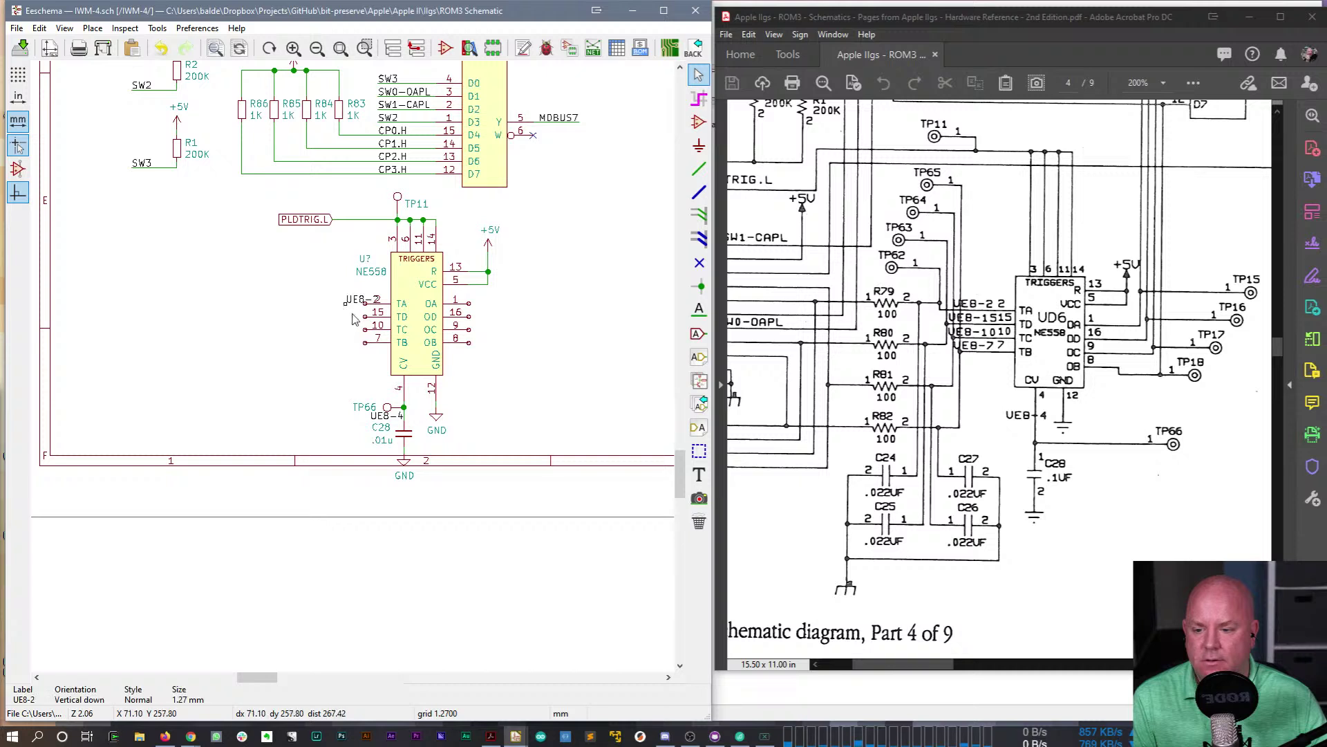
{"action": "key", "text": "r"}
{"action": "left_click", "coordinate": [326, 304]}
- Add labels UE8-15, UE8-10 and UE8-7 on pins 15, 10 and 7
{"action": "key", "text": "ctrl+d"}
{"action": "double_click", "coordinate": [333, 320]}
{"action": "type", "text": "UE8-15"}
{"action": "key", "text": "Return"}
{"action": "key", "text": "ctrl+d"}
{"action": "double_click", "coordinate": [338, 332]}
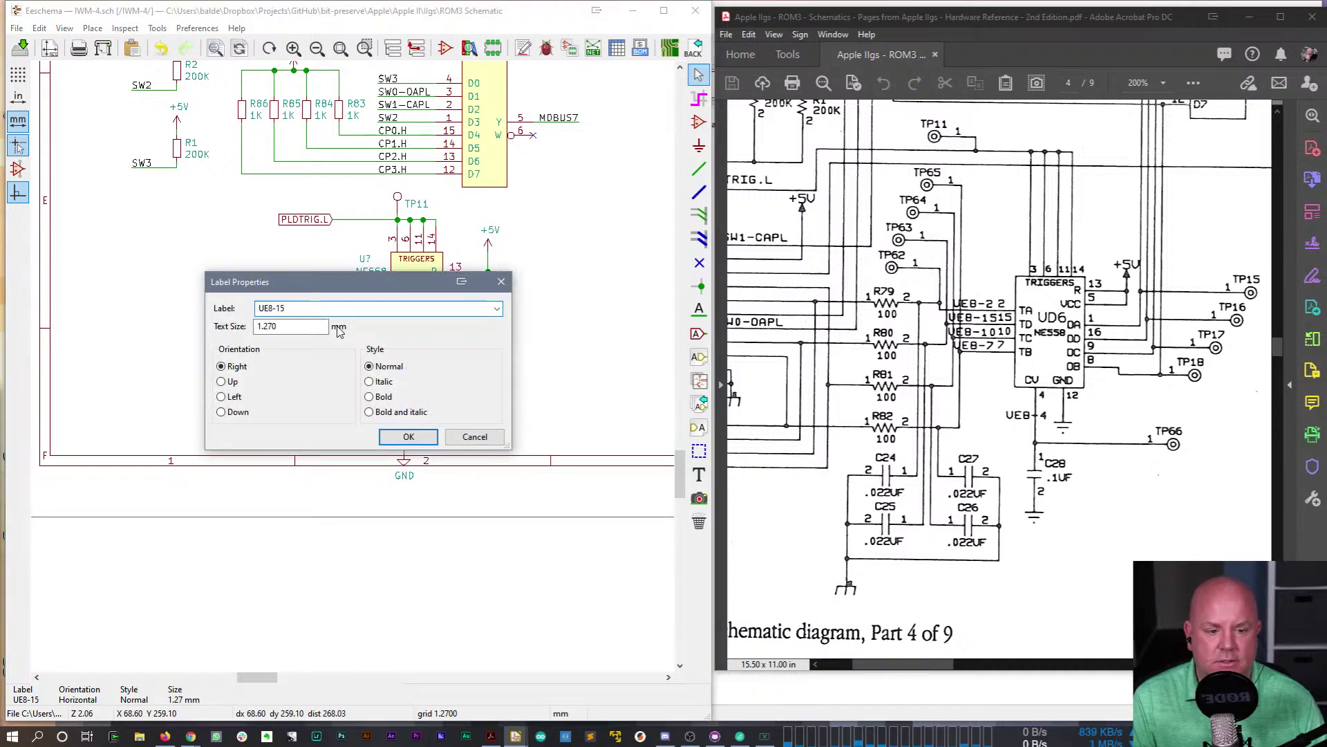
{"action": "type", "text": "UE8-10"}
{"action": "key", "text": "Return"}
{"action": "key", "text": "ctrl+d"}
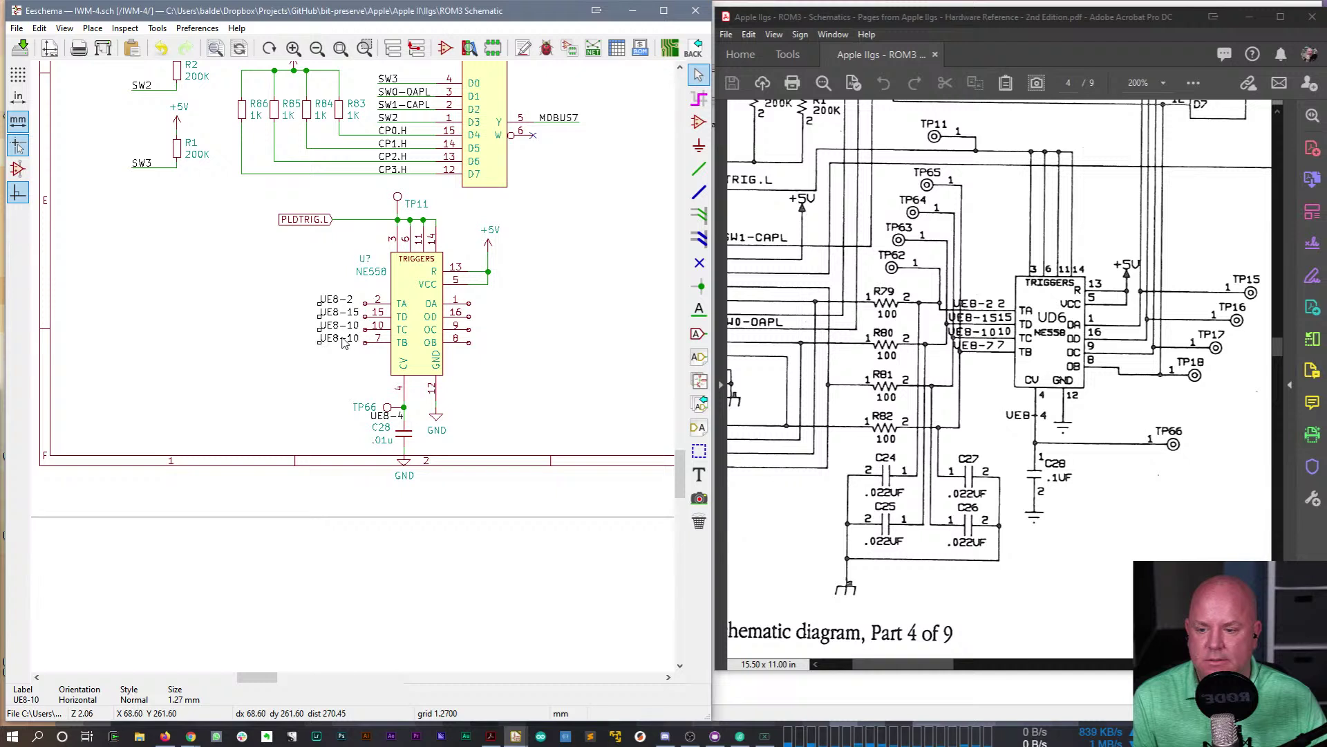
{"action": "double_click", "coordinate": [342, 344]}
{"action": "type", "text": "UE8-7"}
{"action": "key", "text": "Return"}
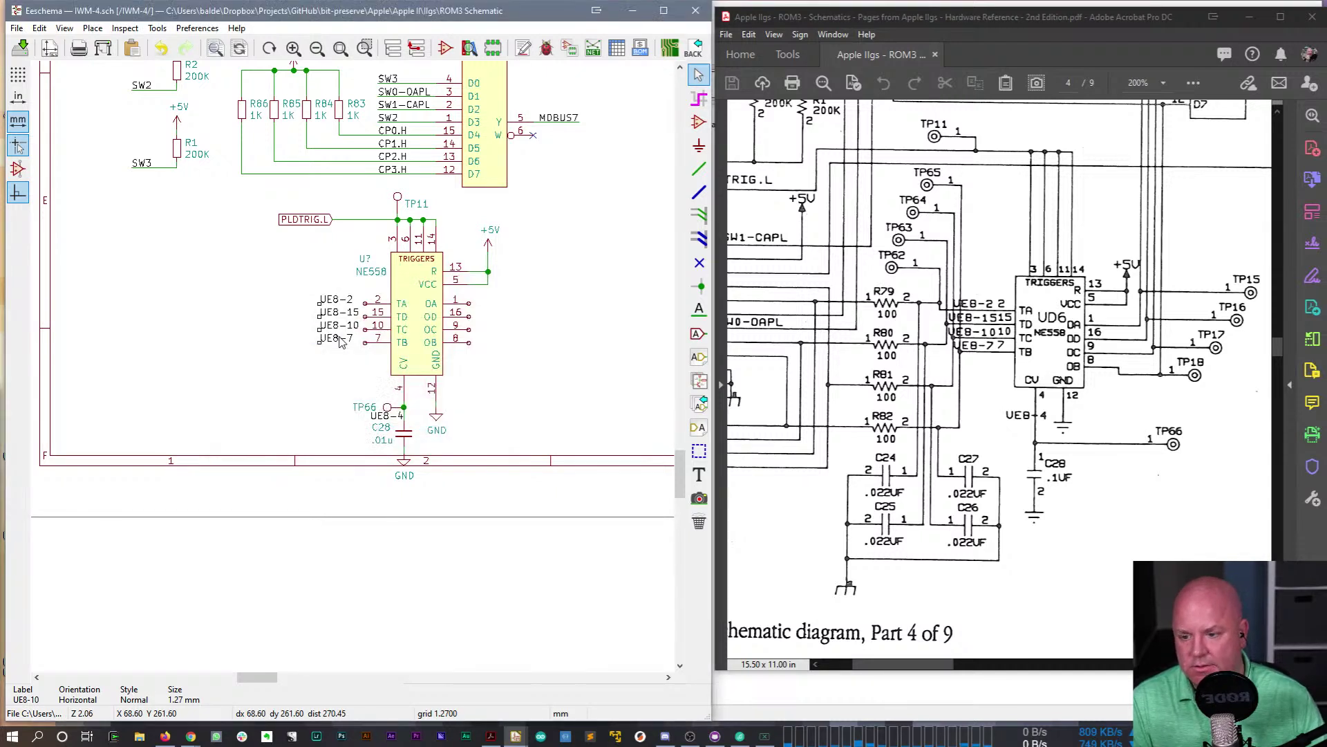
{"action": "key", "text": "w"}
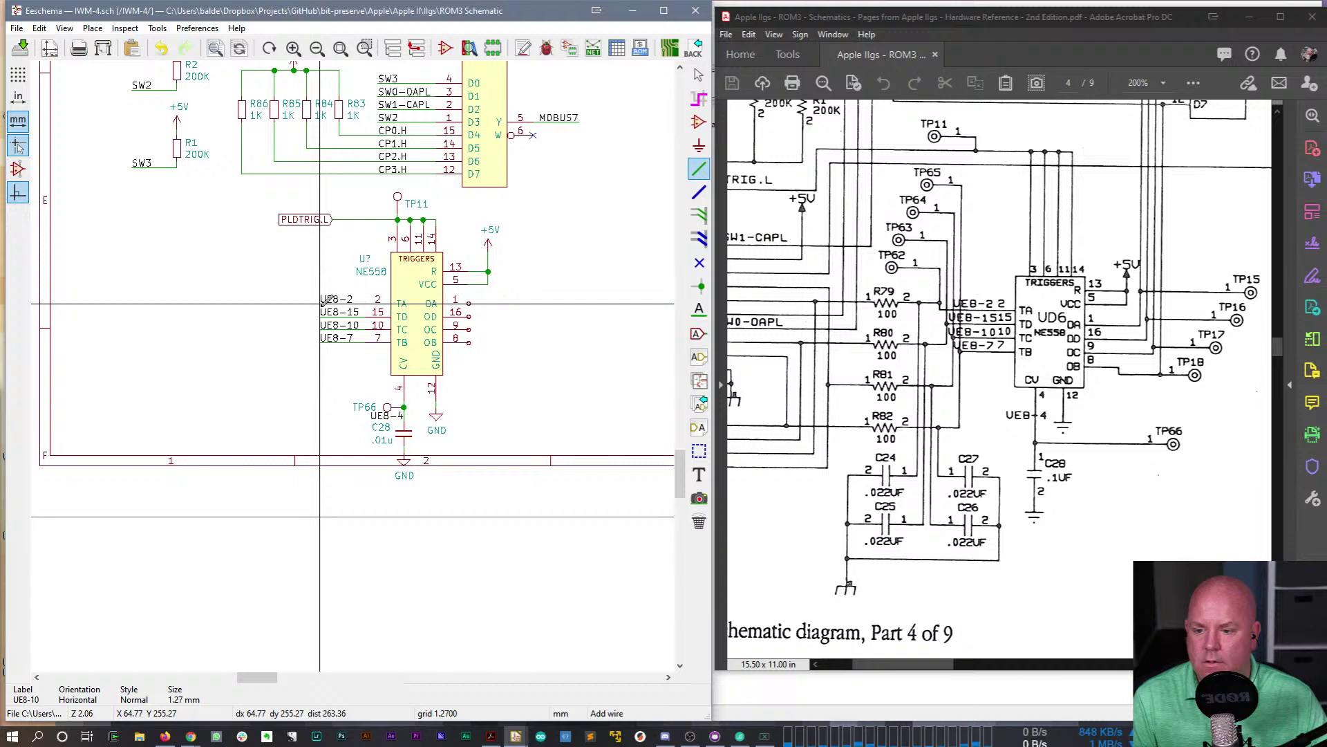
{"action": "key", "text": "Escape"}
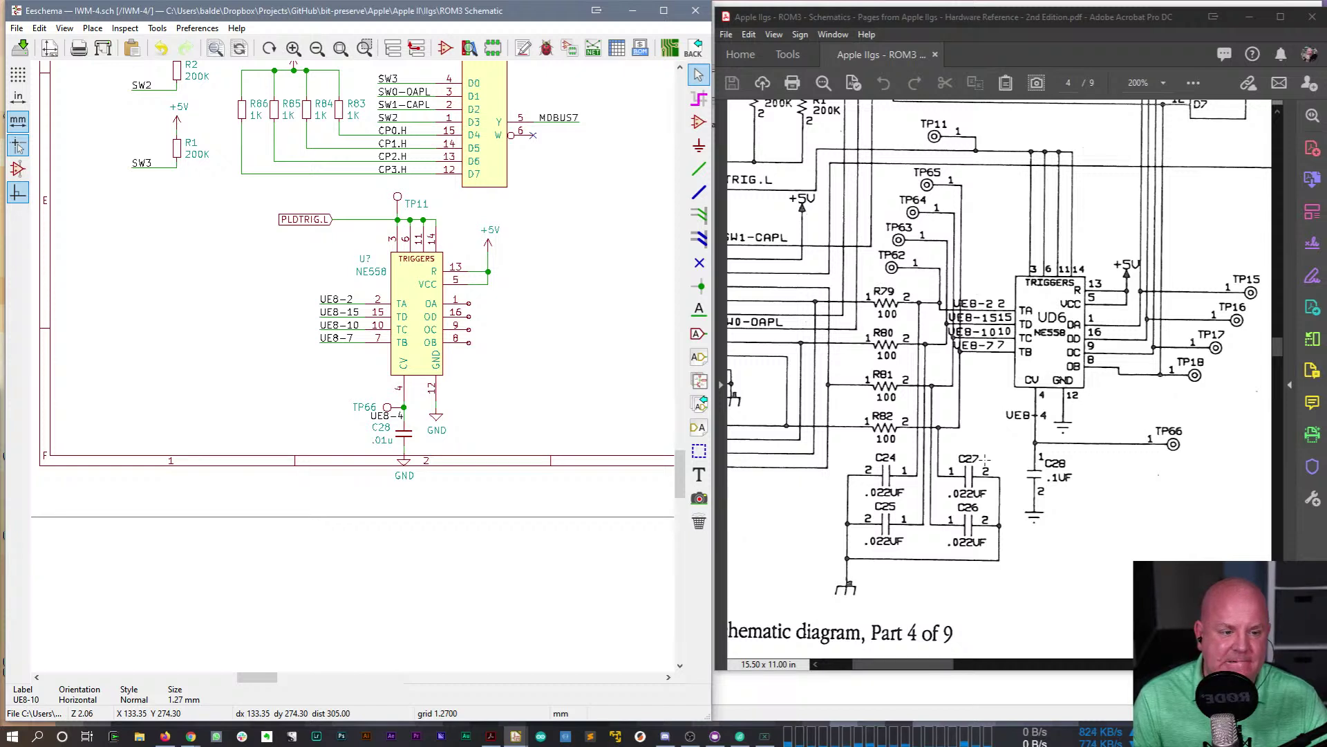
{"action": "left_click_drag", "start_coordinate": [916, 665], "coordinate": [938, 665]}
{"action": "left_click_drag", "start_coordinate": [1280, 357], "coordinate": [1279, 351]}
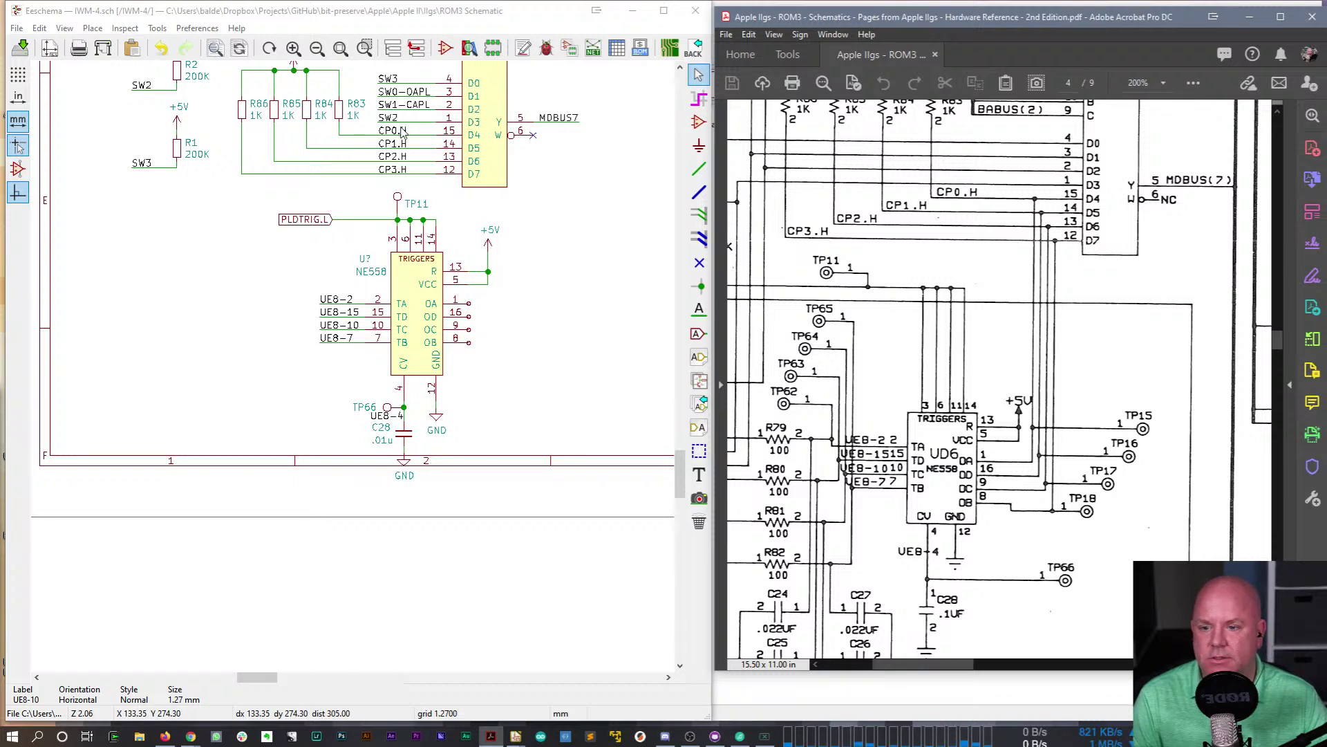
- Place a copy of the CP0.H label on U7 pin 1
{"action": "left_click", "coordinate": [412, 201]}
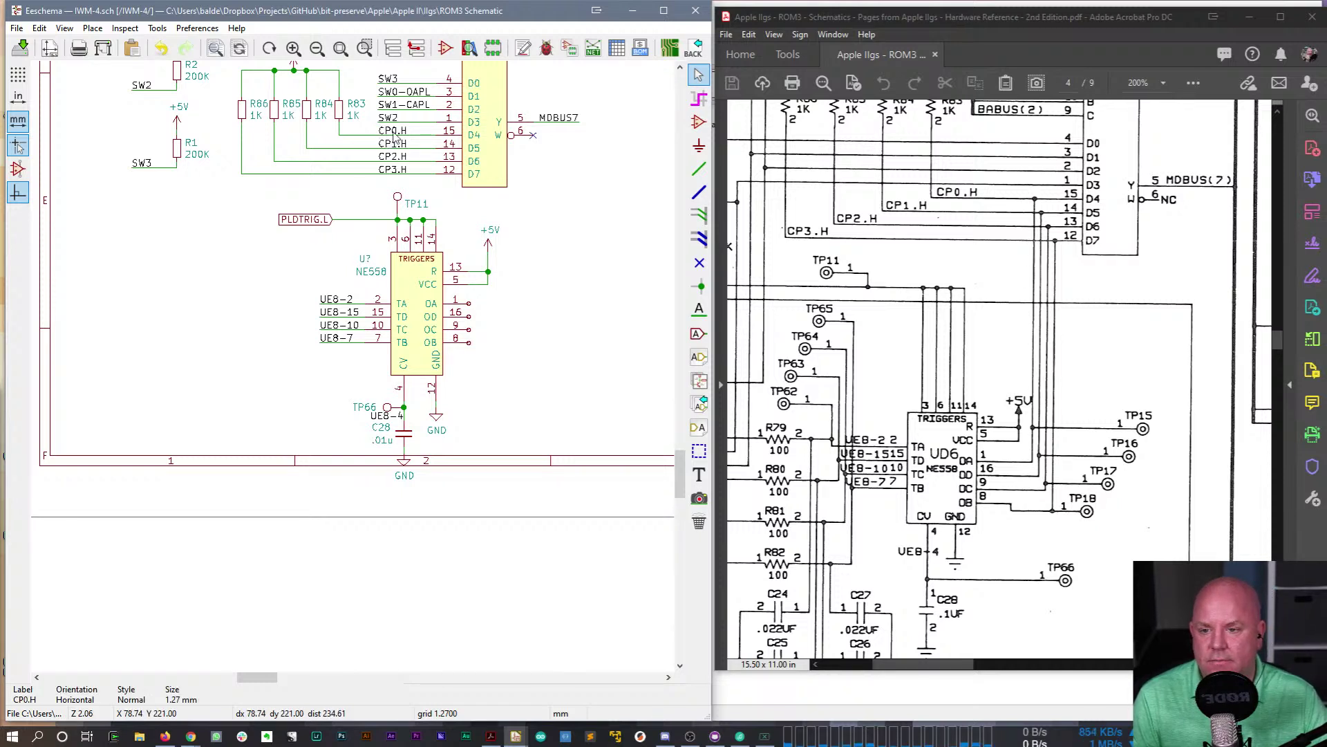
{"action": "key", "text": "ctrl+d"}
{"action": "left_click", "coordinate": [423, 169]}
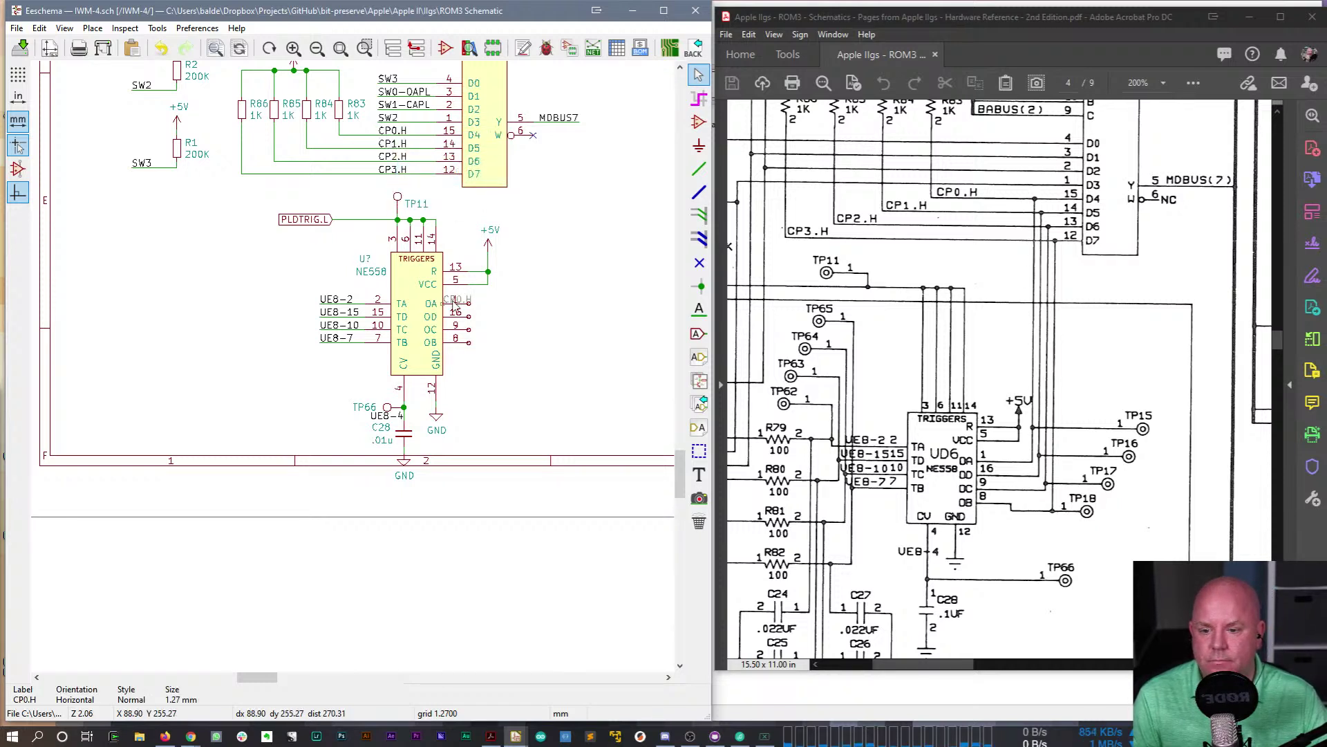
{"action": "left_click", "coordinate": [510, 307]}
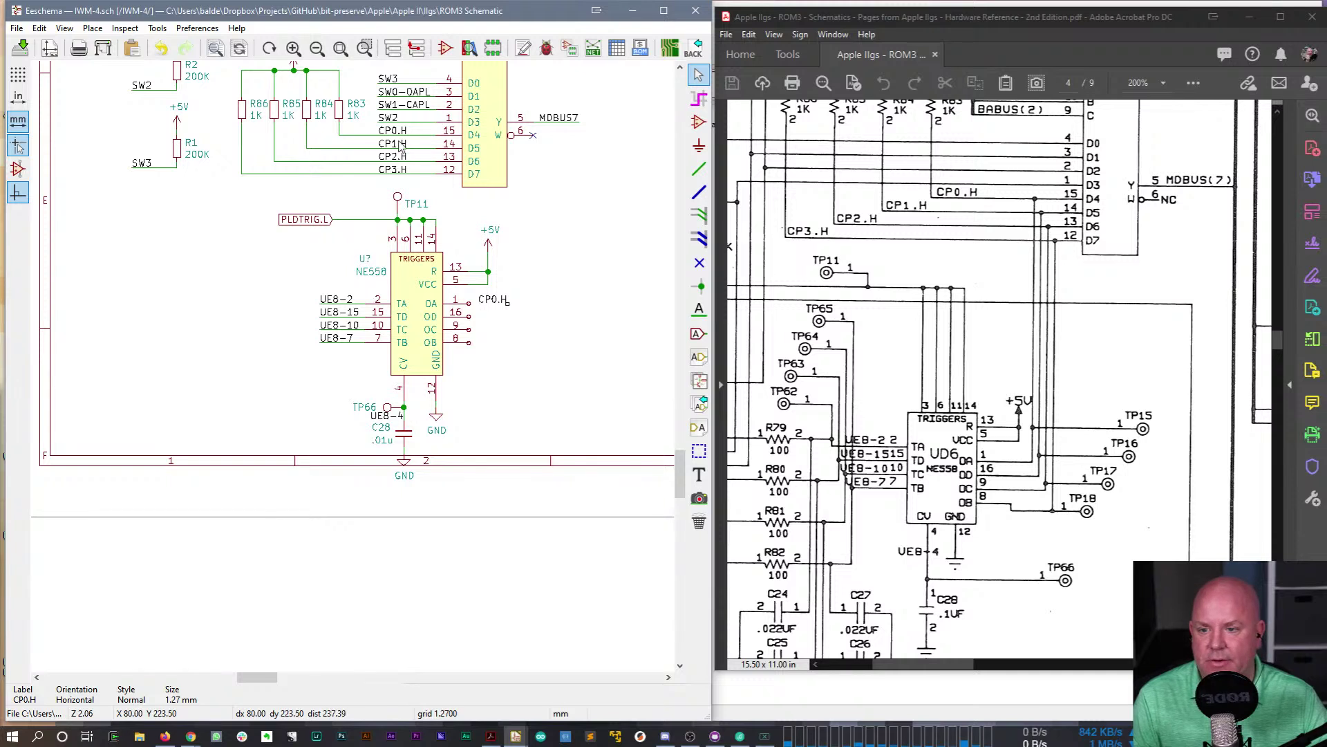
- Auto-increment labels CP1.H, CP2.H and CP3.H onto pins 16, 9 and 8
{"action": "key", "text": "Insert"}
{"action": "left_click", "coordinate": [472, 312]}
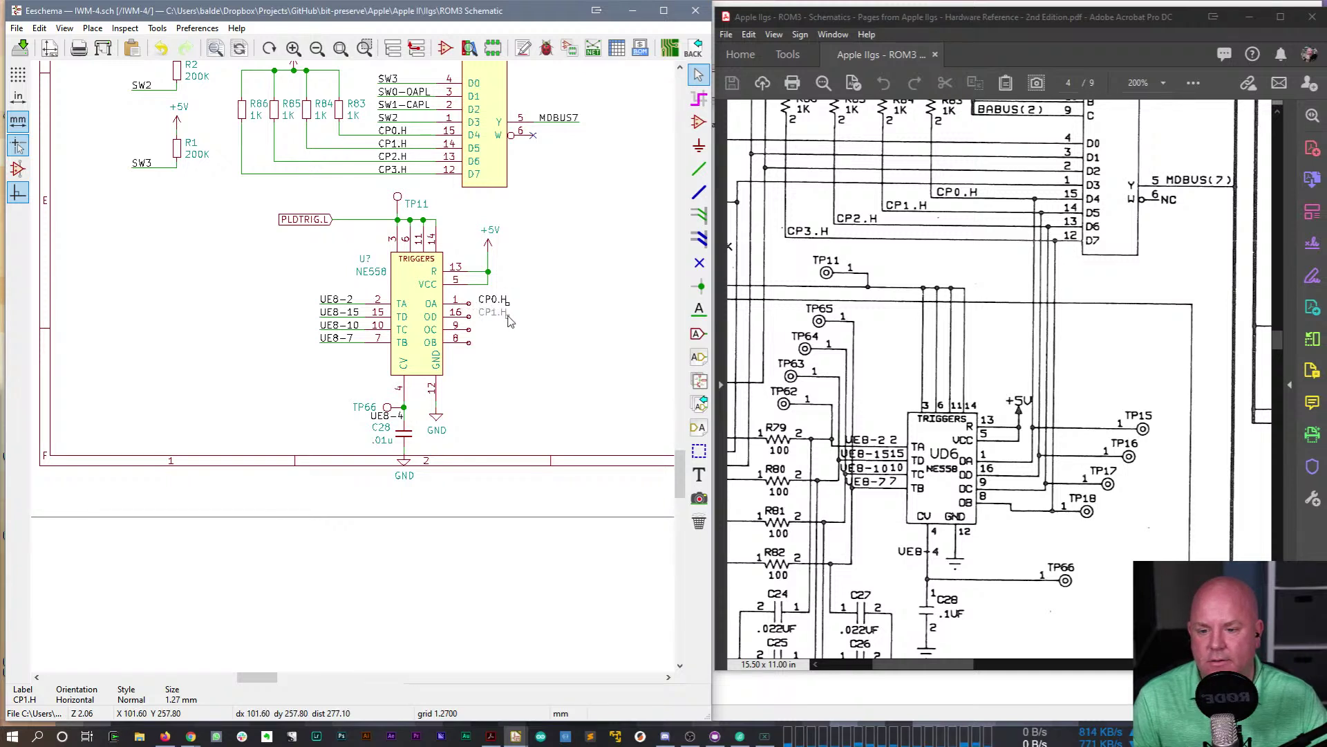
{"action": "key", "text": "Insert"}
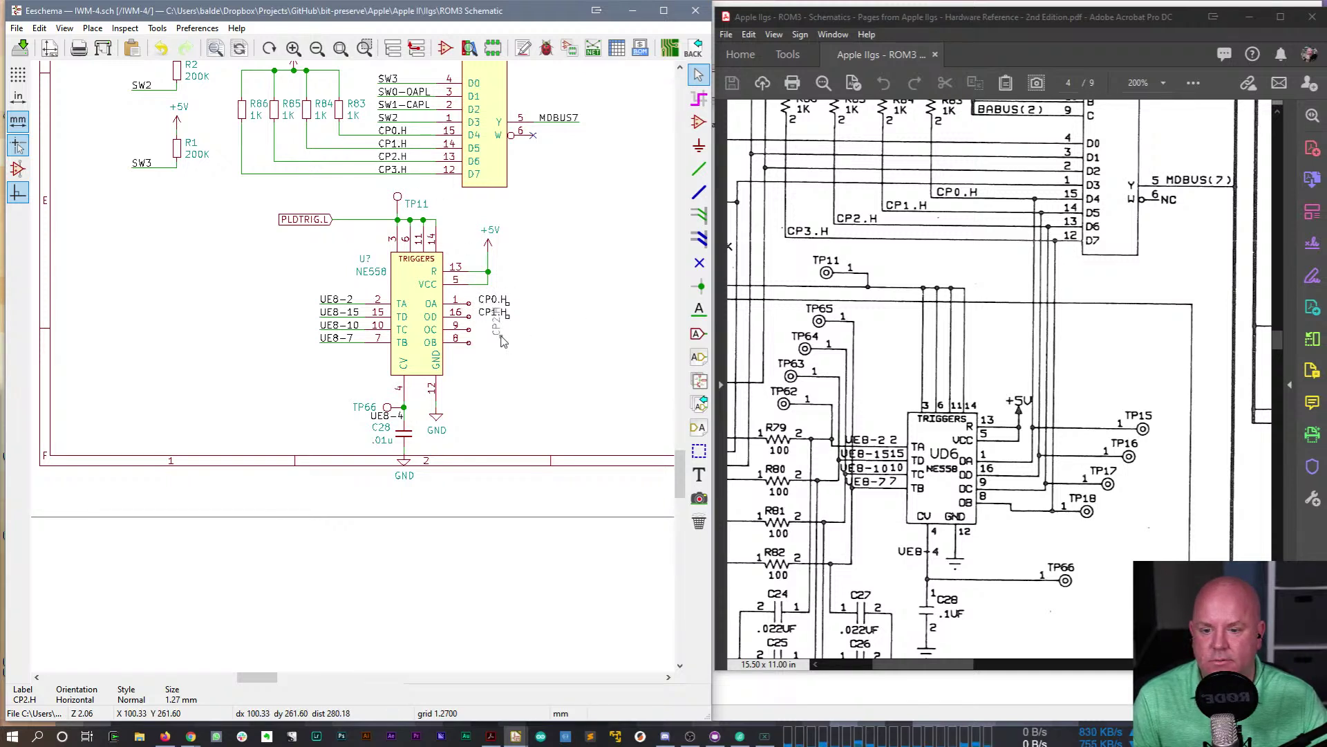
{"action": "left_click", "coordinate": [513, 337]}
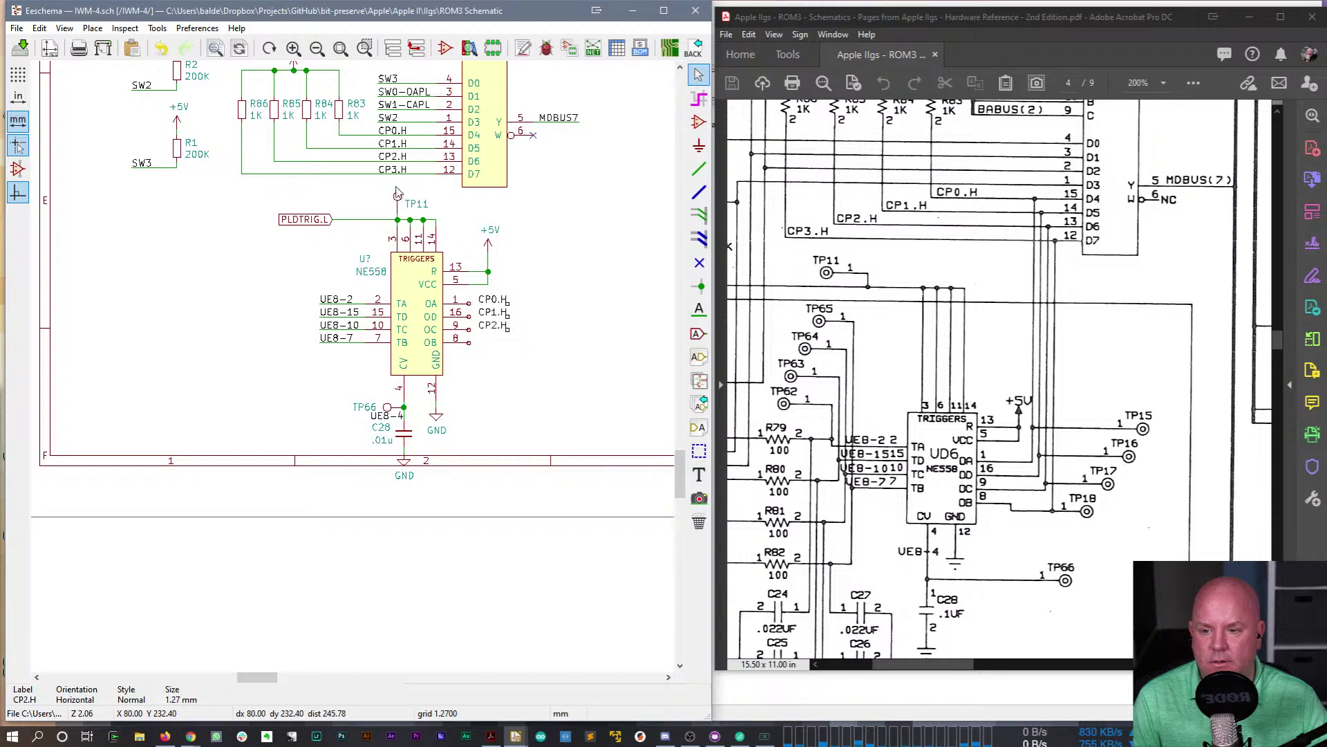
{"action": "key", "text": "Insert"}
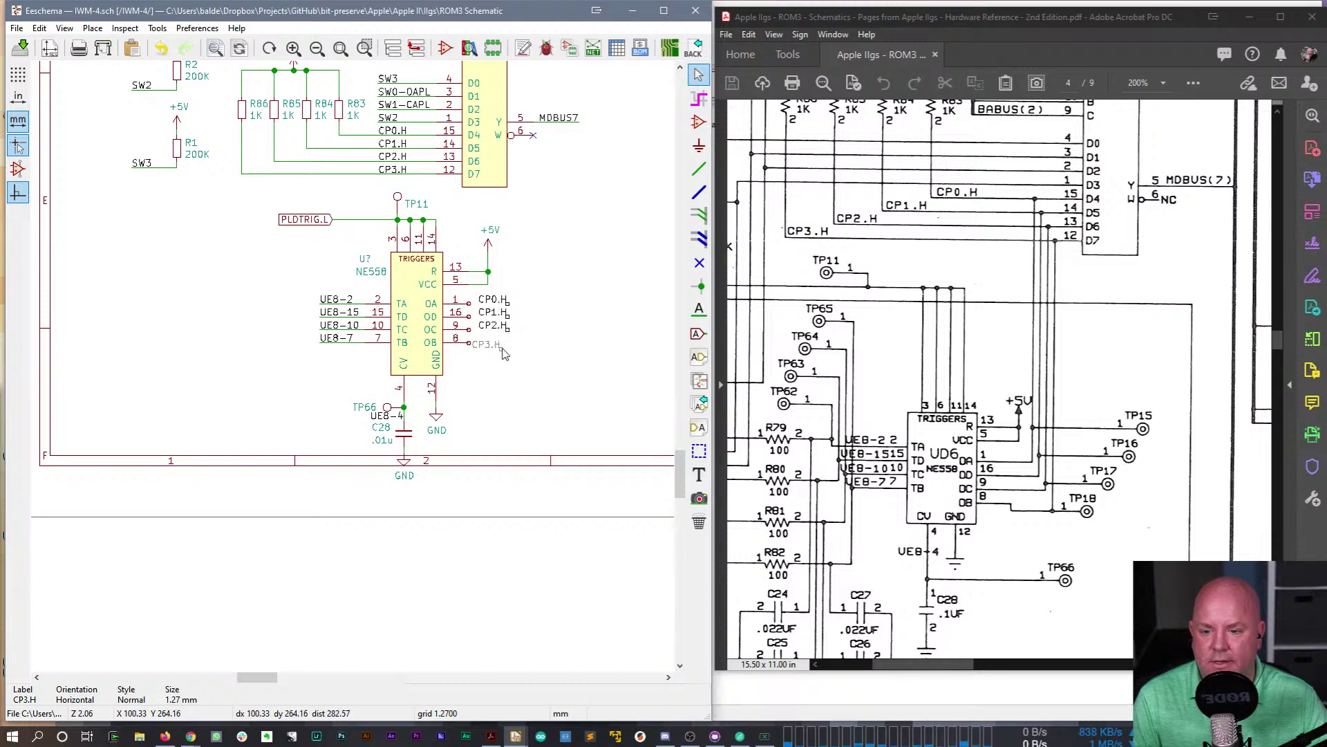
{"action": "left_click", "coordinate": [506, 349]}
{"action": "key", "text": "w"}
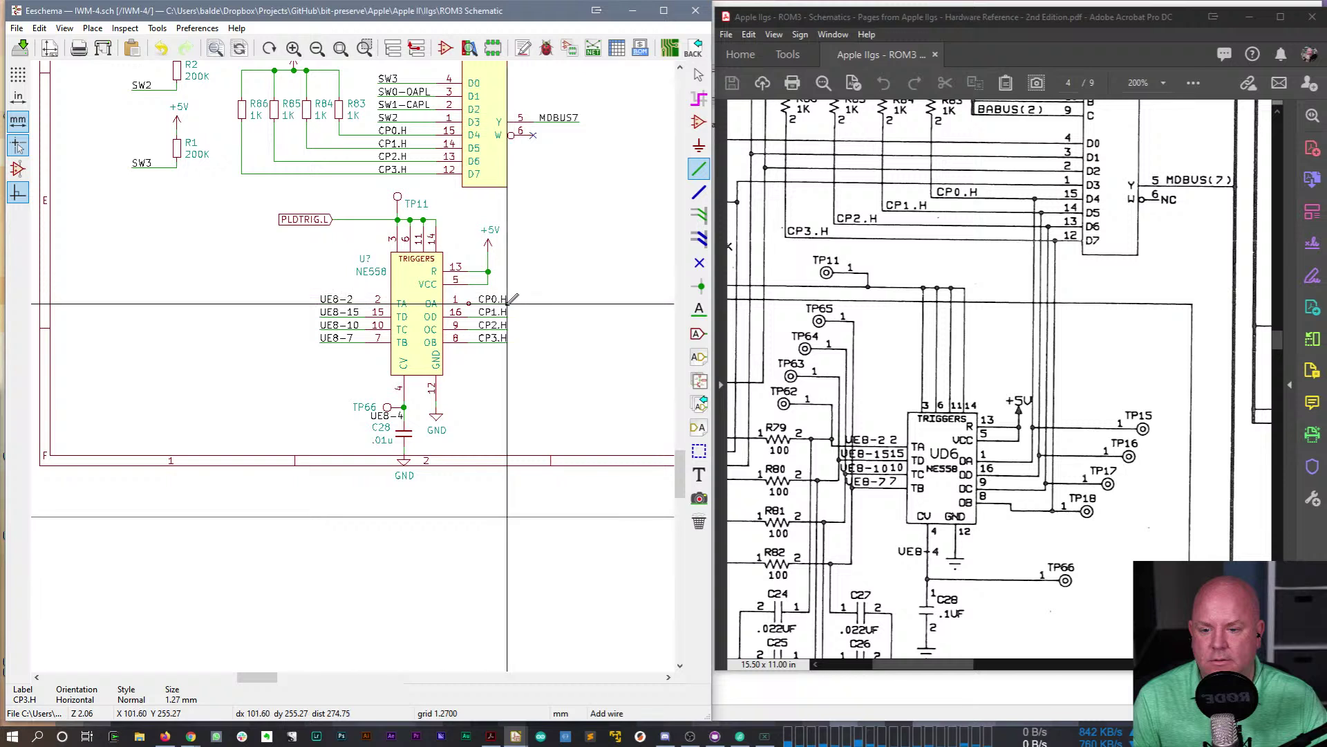
{"action": "key", "text": "Escape"}
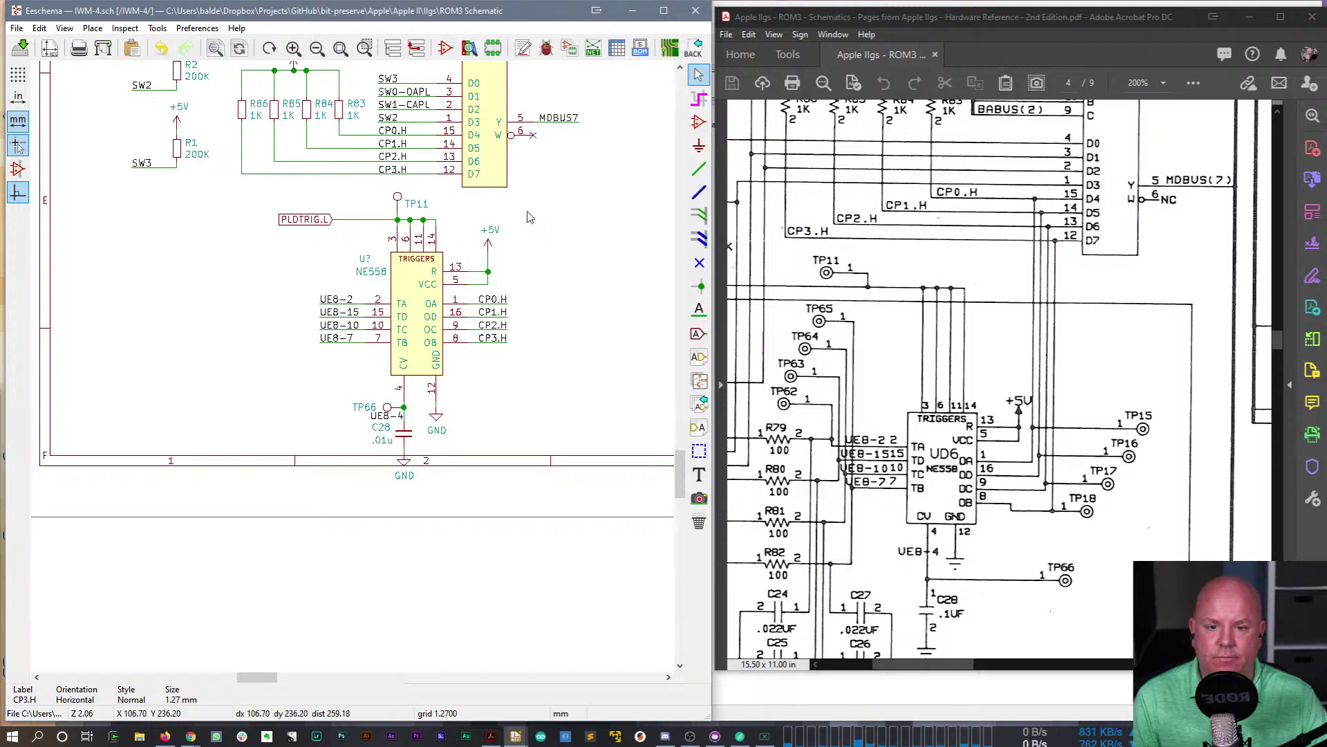
- Duplicate test point TP11 onto the CP3.H, CP2.H, CP1.H and CP0.H lines
{"action": "left_click", "coordinate": [398, 199]}
{"action": "key", "text": "ctrl+d"}
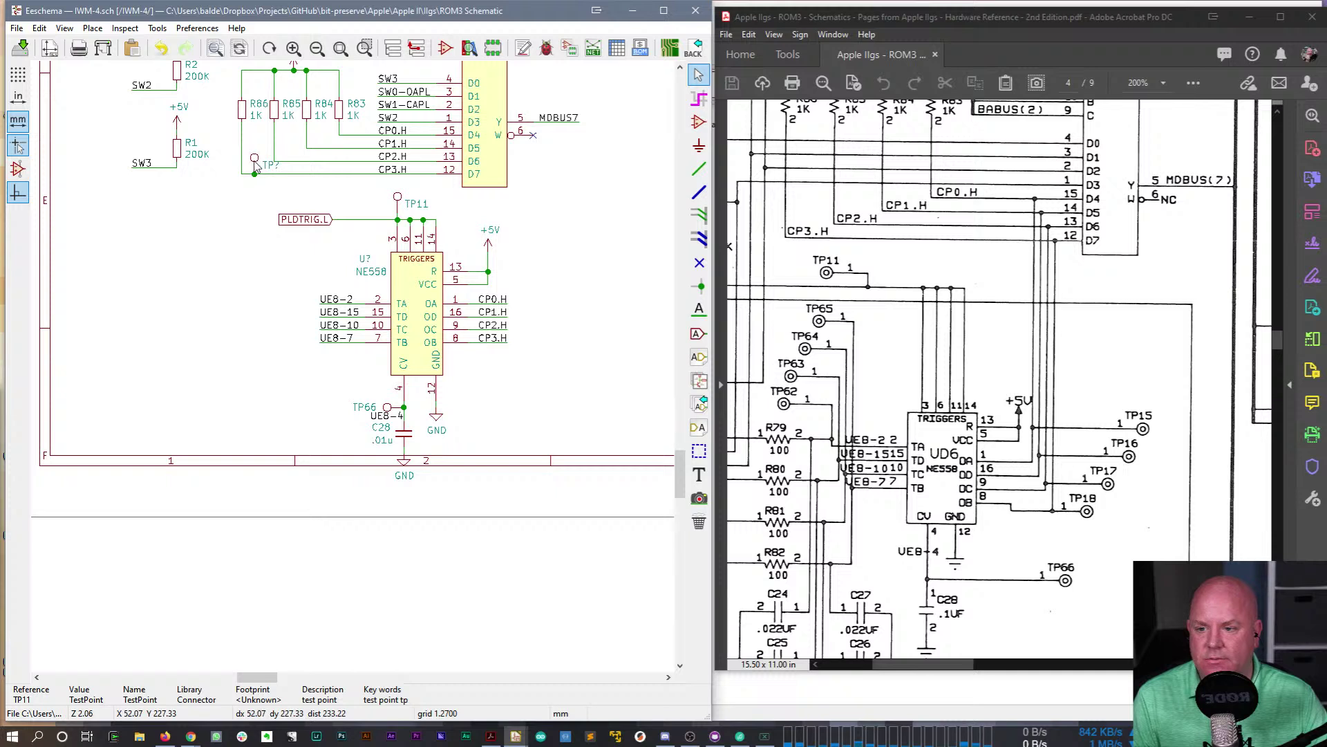
{"action": "left_click", "coordinate": [258, 172]}
{"action": "key", "text": "ctrl+d"}
{"action": "left_click", "coordinate": [288, 156]}
{"action": "key", "text": "ctrl+d"}
{"action": "left_click", "coordinate": [320, 140]}
{"action": "key", "text": "ctrl+d"}
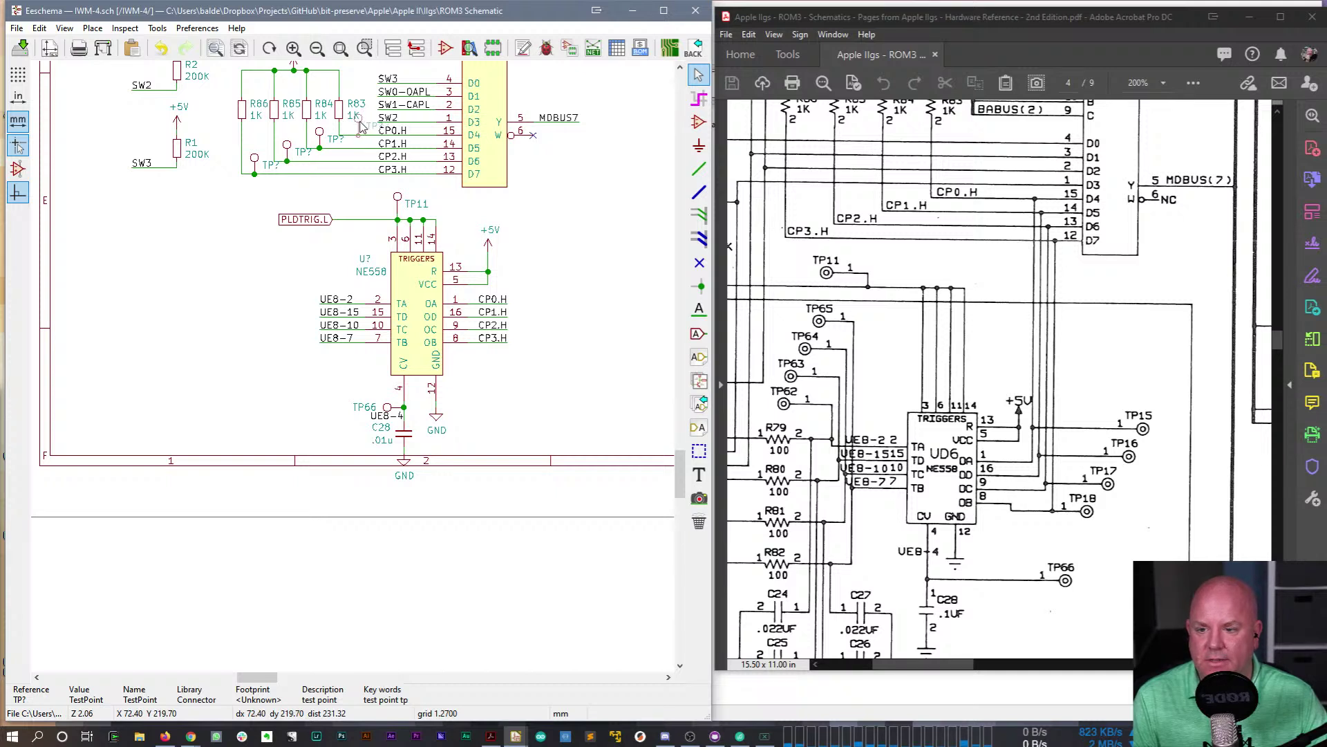
{"action": "left_click", "coordinate": [360, 126]}
{"action": "key", "text": "ctrl+d"}
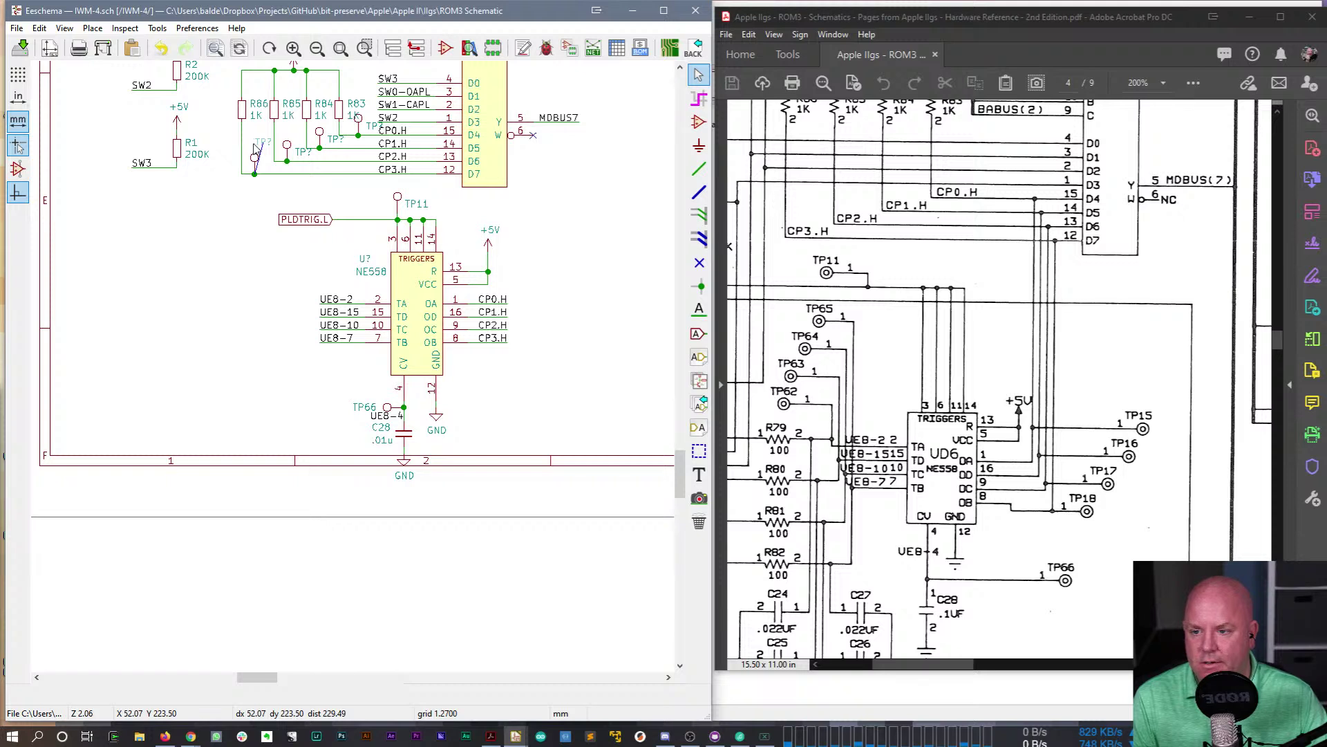
- Rename the CP3.H and CP2.H test points TP15 and TP16, repositioning a reference label
{"action": "double_click", "coordinate": [256, 144]}
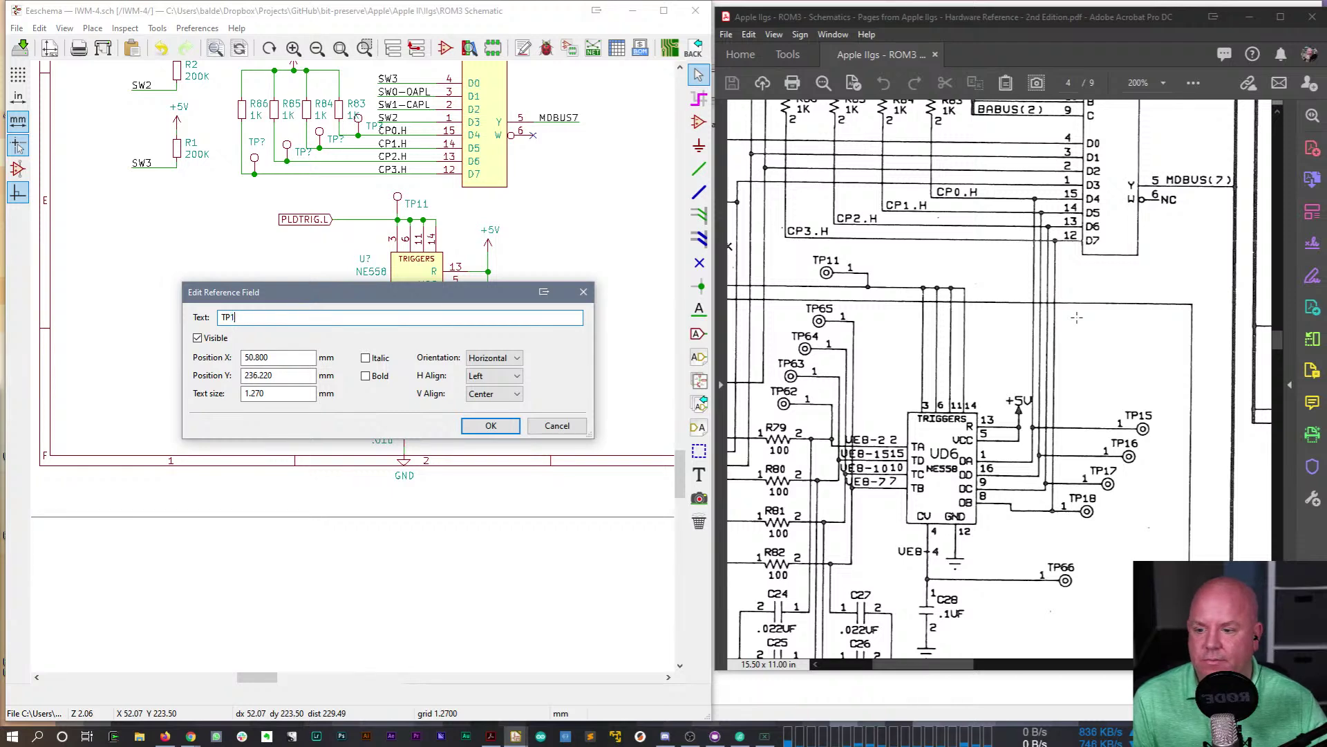
{"action": "type", "text": "15"}
{"action": "key", "text": "Return"}
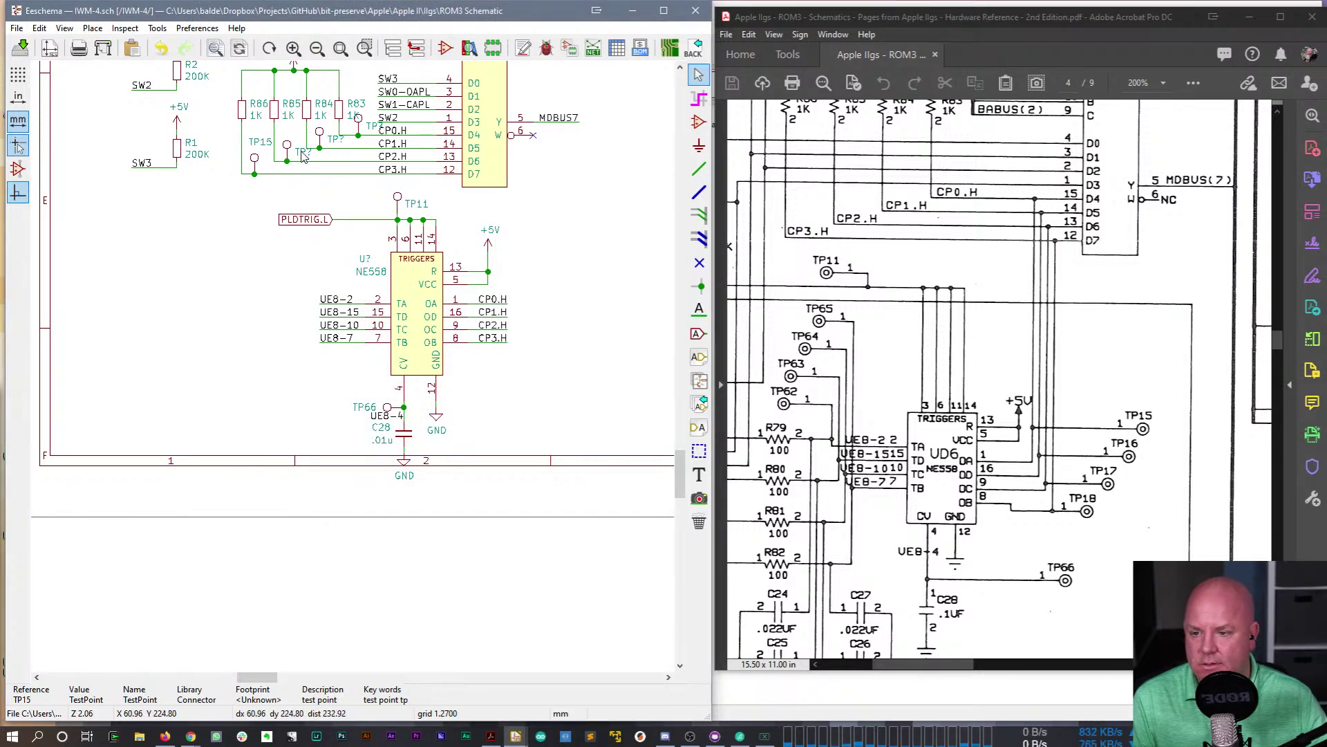
{"action": "key", "text": "m"}
{"action": "left_click", "coordinate": [282, 139]}
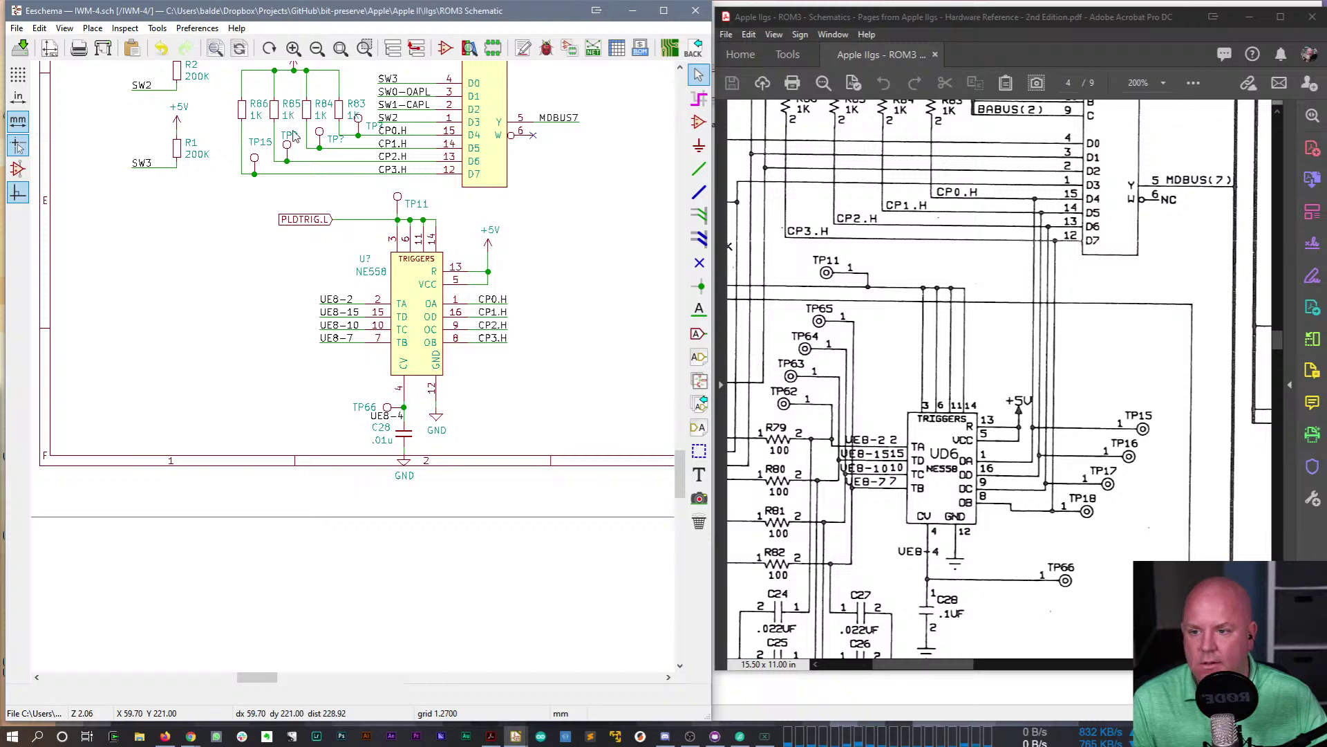
{"action": "double_click", "coordinate": [288, 139]}
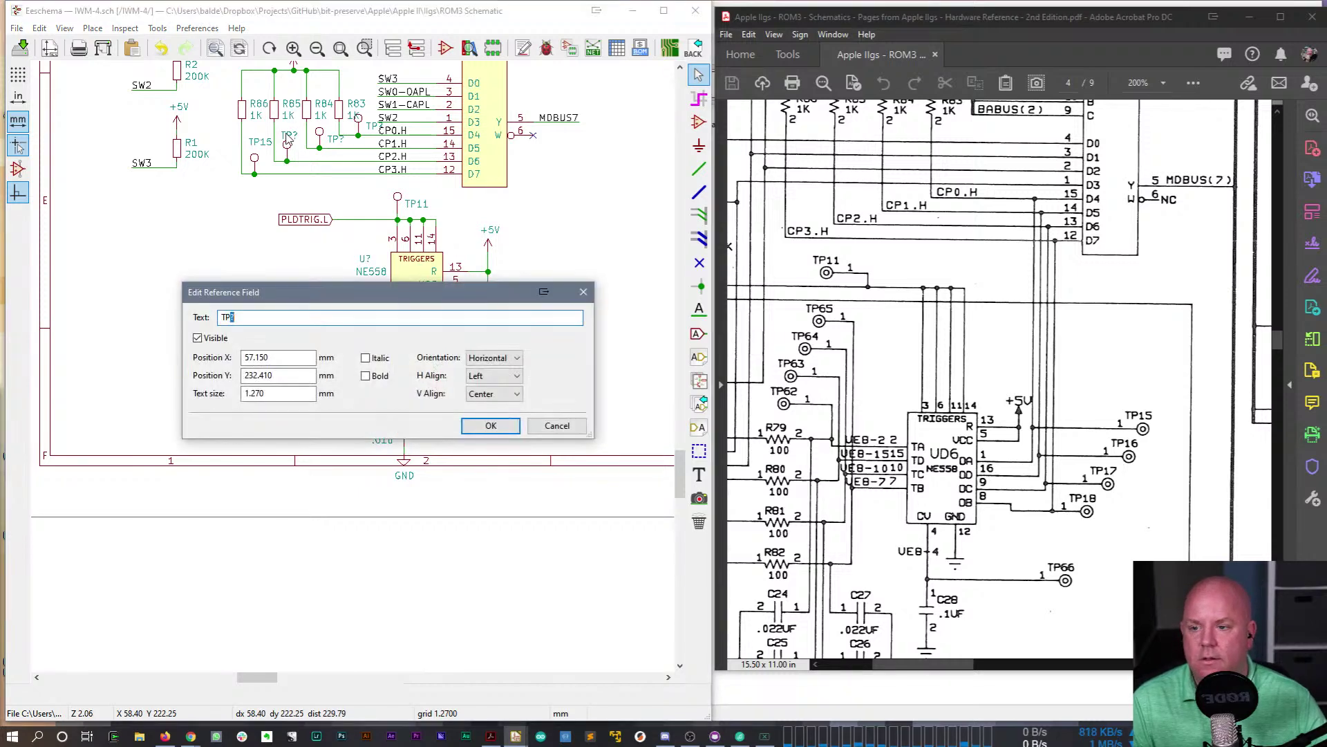
{"action": "type", "text": "16"}
{"action": "key", "text": "Return"}
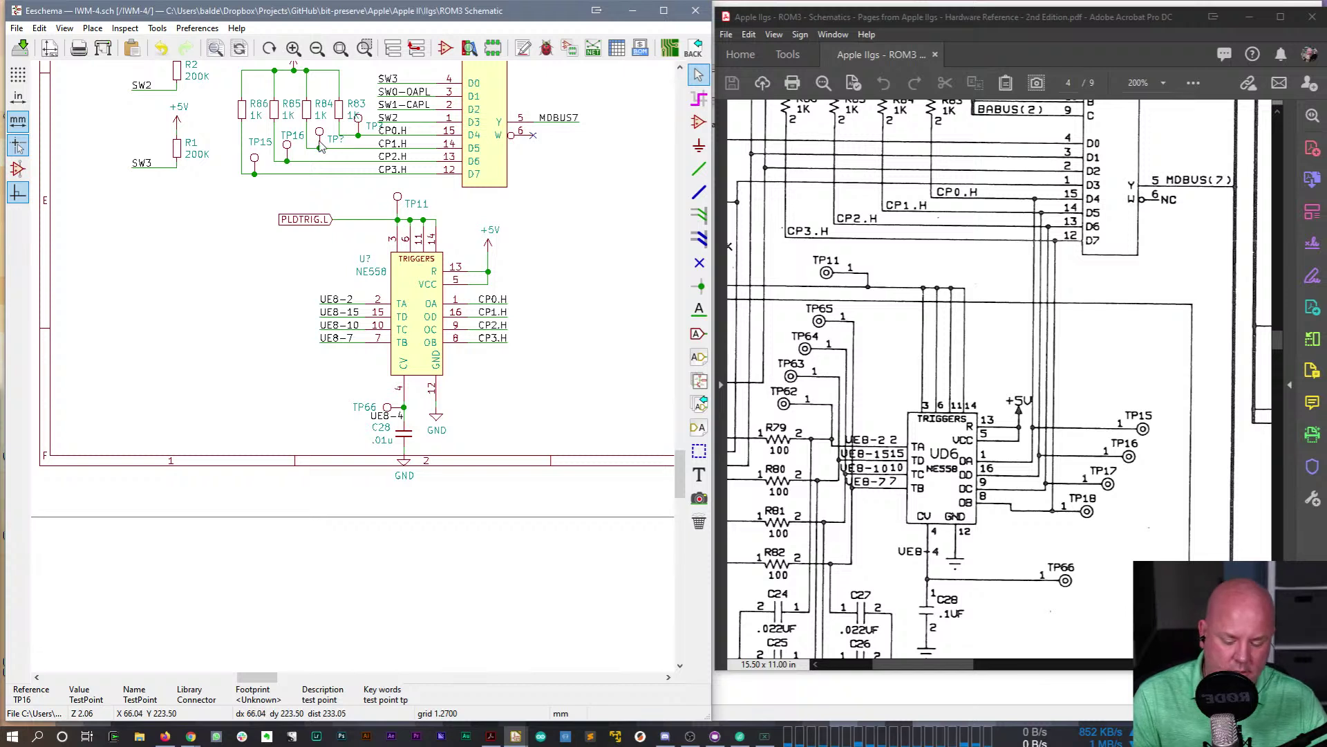
- Shift resistor R83 up for room and rename the CP1.H test point TP17
{"action": "left_click_drag", "start_coordinate": [340, 117], "coordinate": [242, 89]}
{"action": "left_click", "coordinate": [310, 101]}
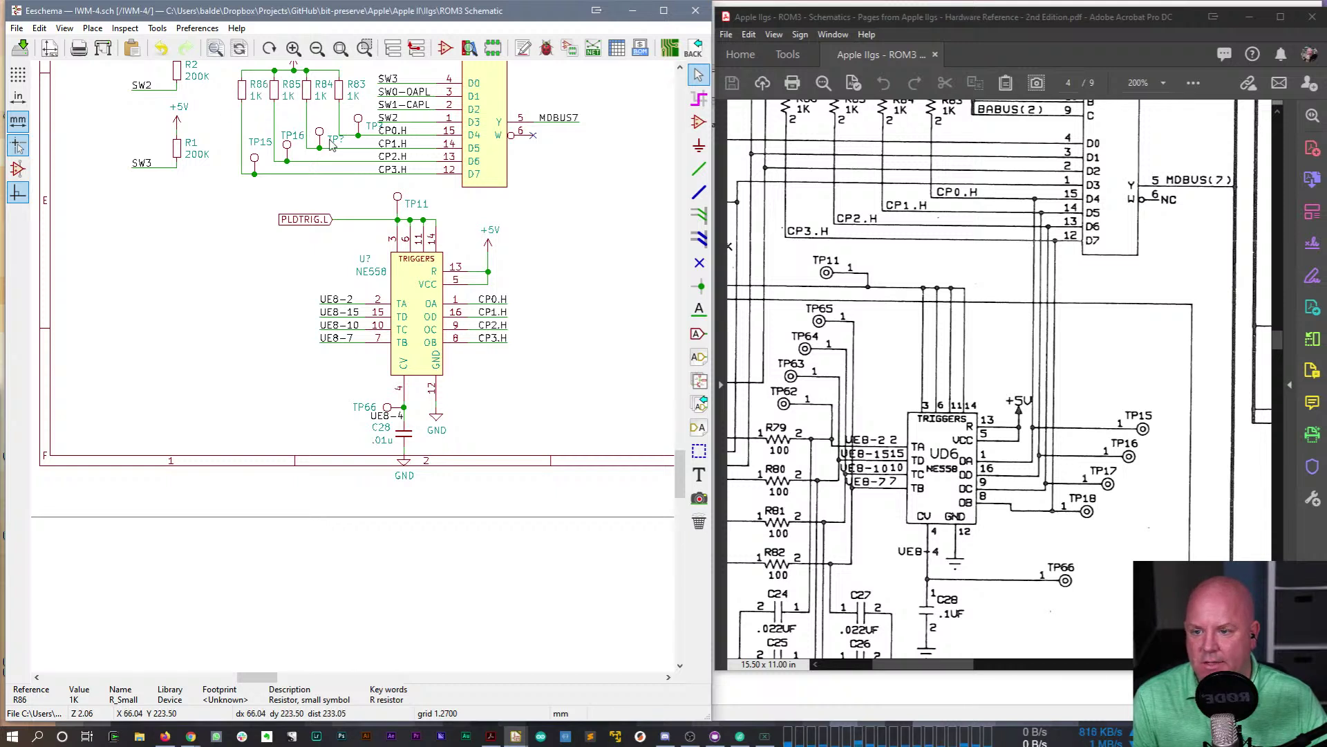
{"action": "left_click_drag", "start_coordinate": [332, 144], "coordinate": [322, 126]}
{"action": "double_click", "coordinate": [323, 126]}
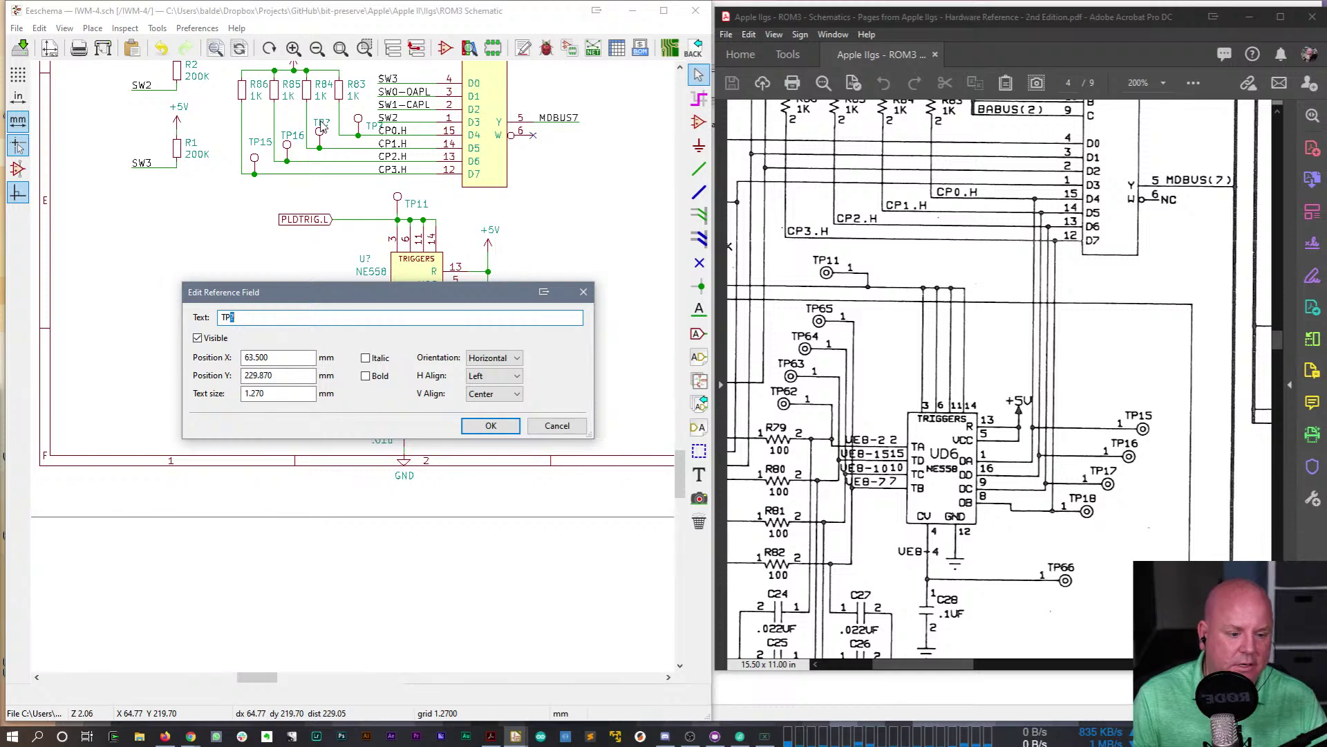
{"action": "type", "text": "17"}
{"action": "key", "text": "Return"}
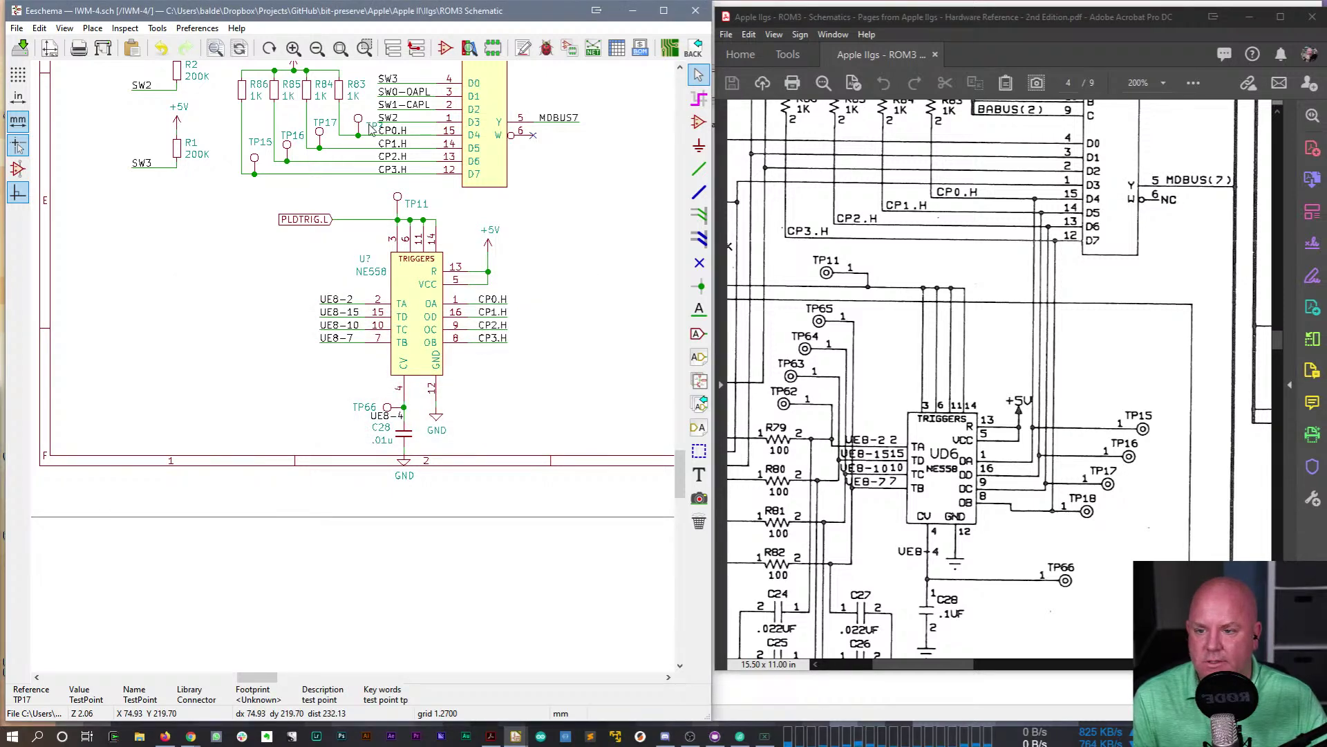
- Rename the CP0.H test point TP18, settle it on the line, and save the schematic
{"action": "left_click_drag", "start_coordinate": [371, 130], "coordinate": [359, 118]}
{"action": "double_click", "coordinate": [359, 118]}
{"action": "type", "text": "18"}
{"action": "key", "text": "Return"}
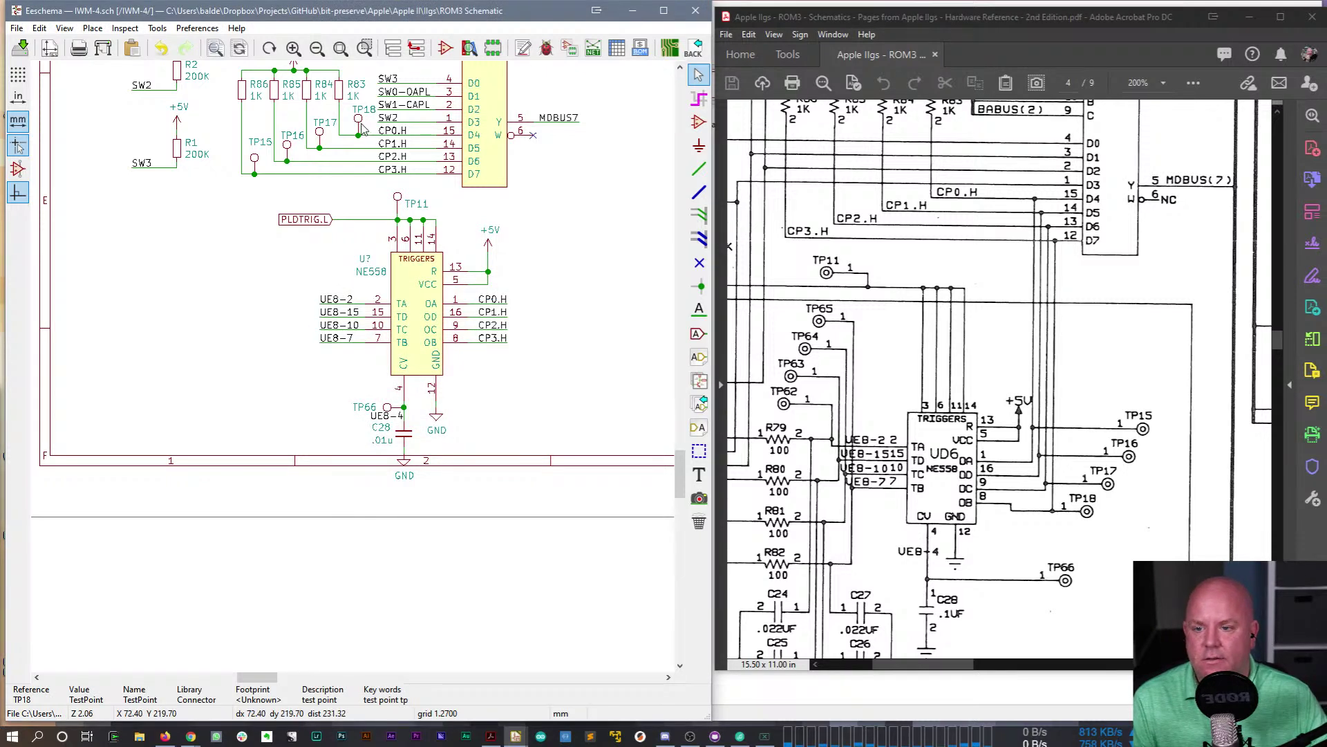
{"action": "left_click", "coordinate": [353, 119]}
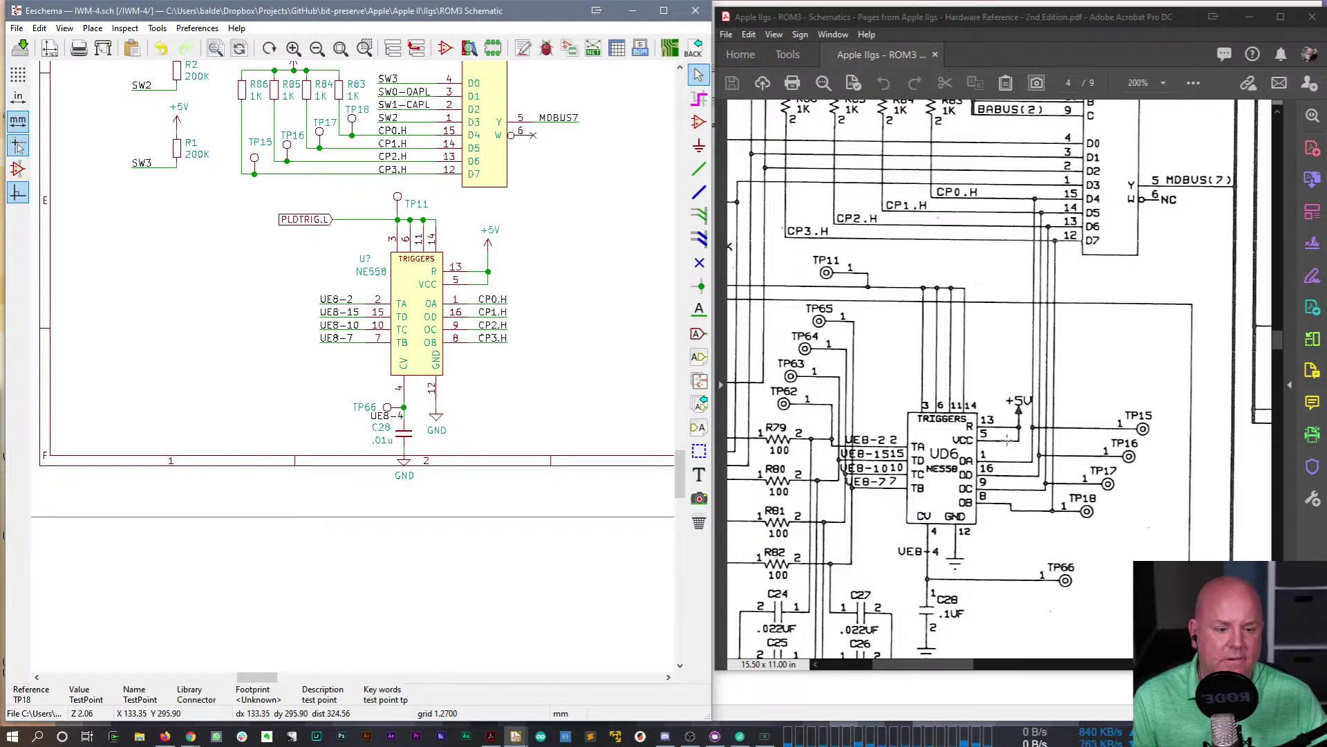
{"action": "left_click", "coordinate": [436, 430]}
{"action": "key", "text": "ctrl+s"}
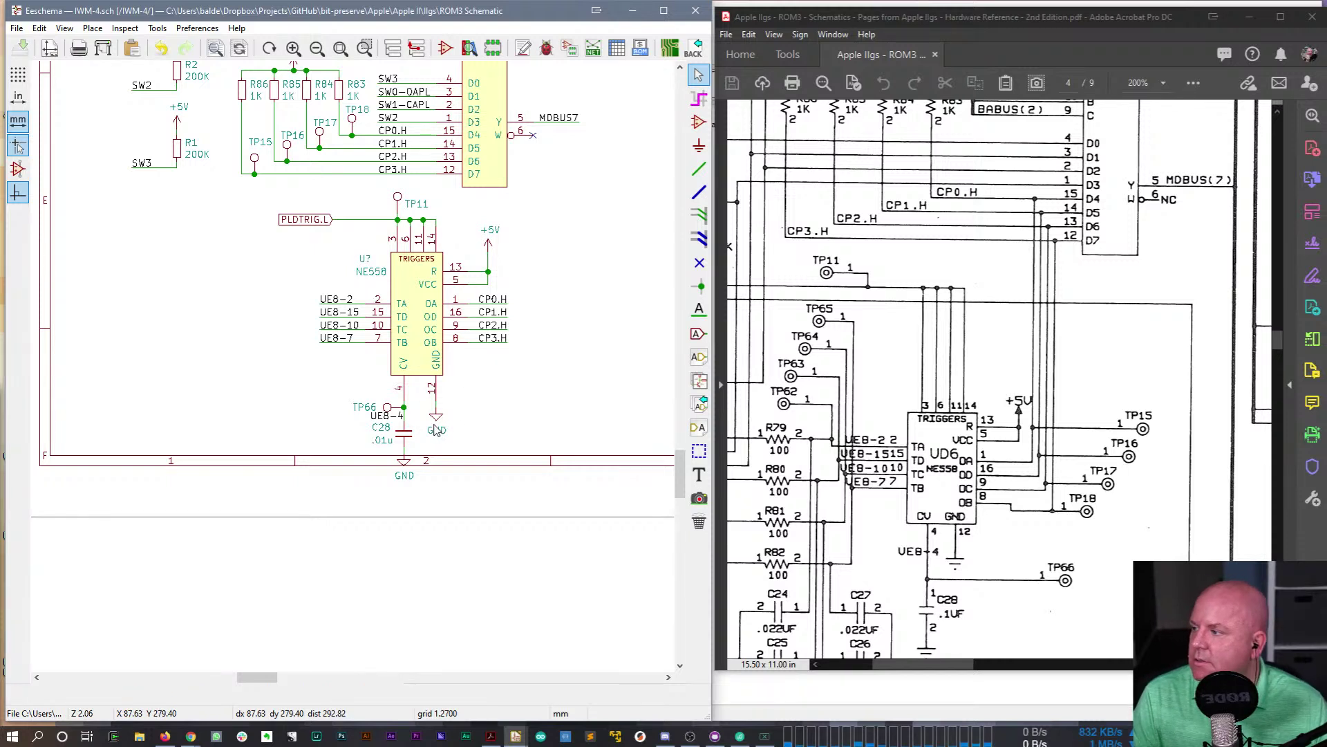
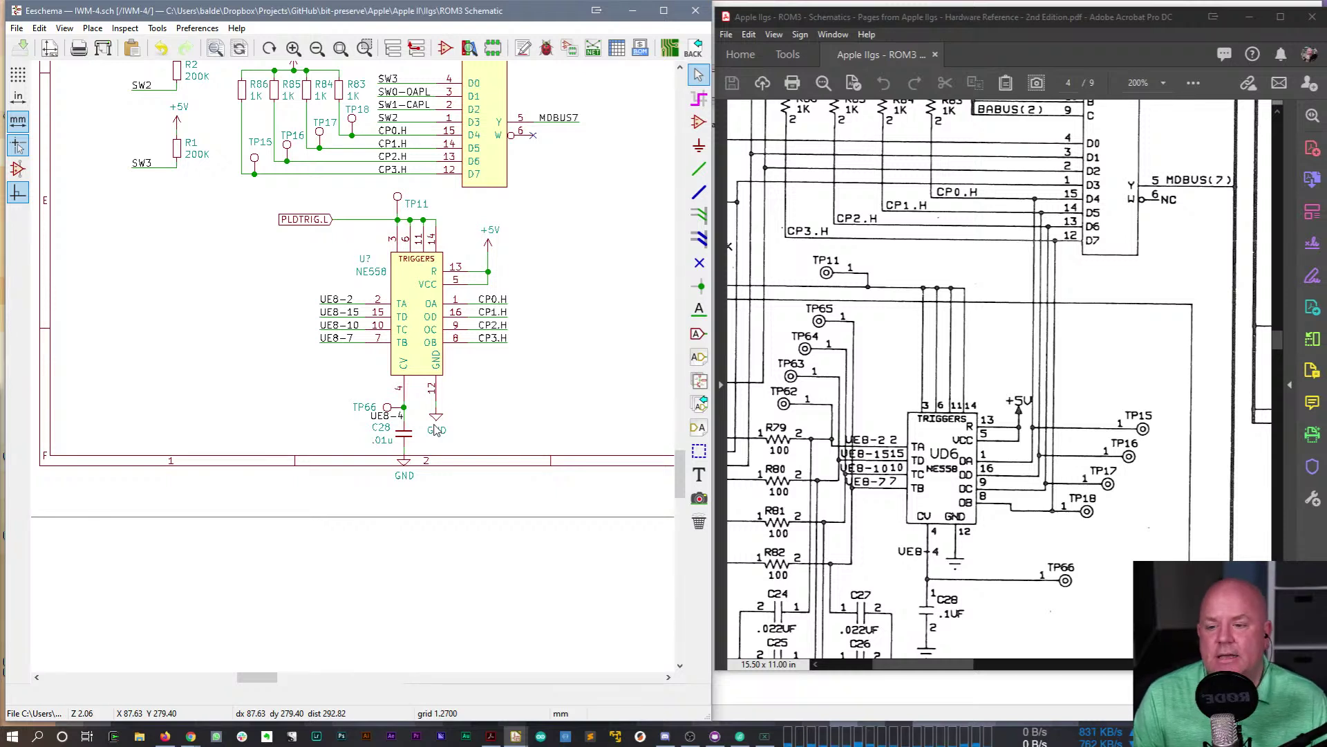
- Attach the PLDTRIG.L global label to the trigger chip's wire junction
{"action": "left_click", "coordinate": [321, 224]}
{"action": "left_click_drag", "start_coordinate": [320, 224], "coordinate": [360, 224]}
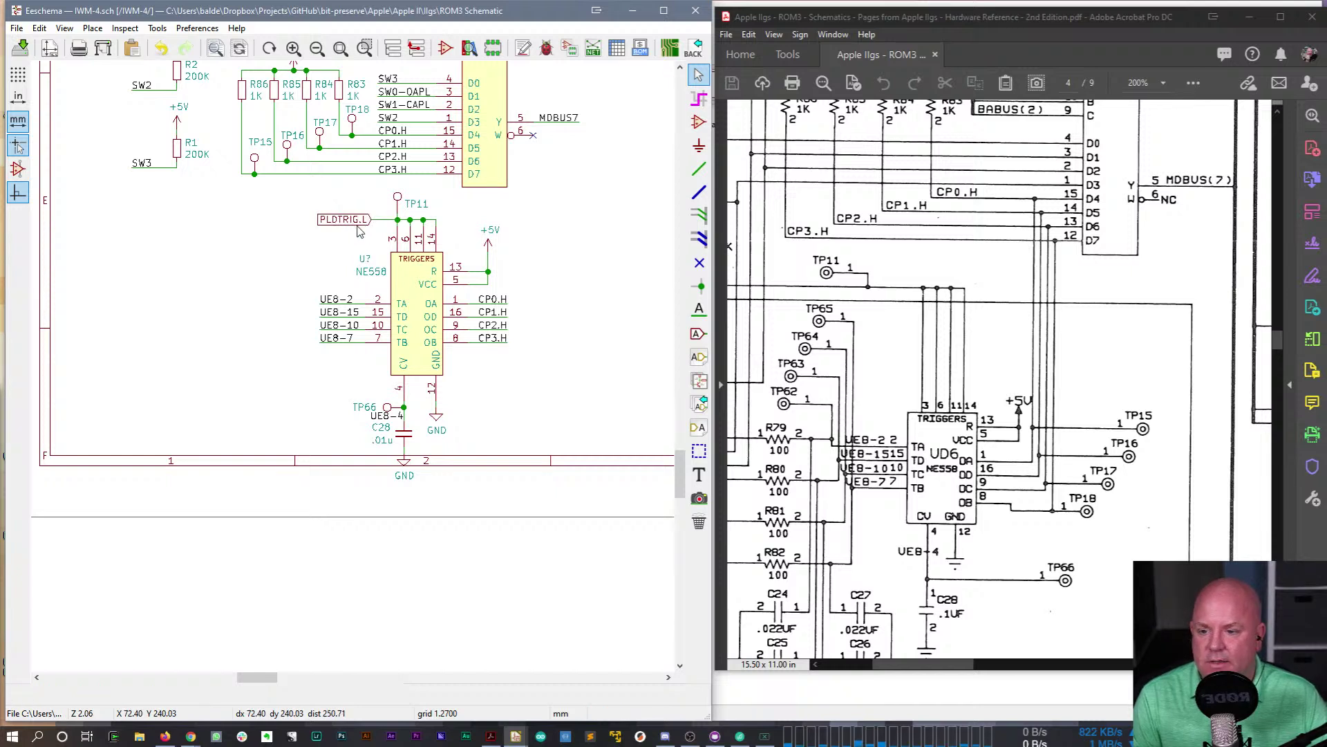
{"action": "left_click", "coordinate": [357, 222]}
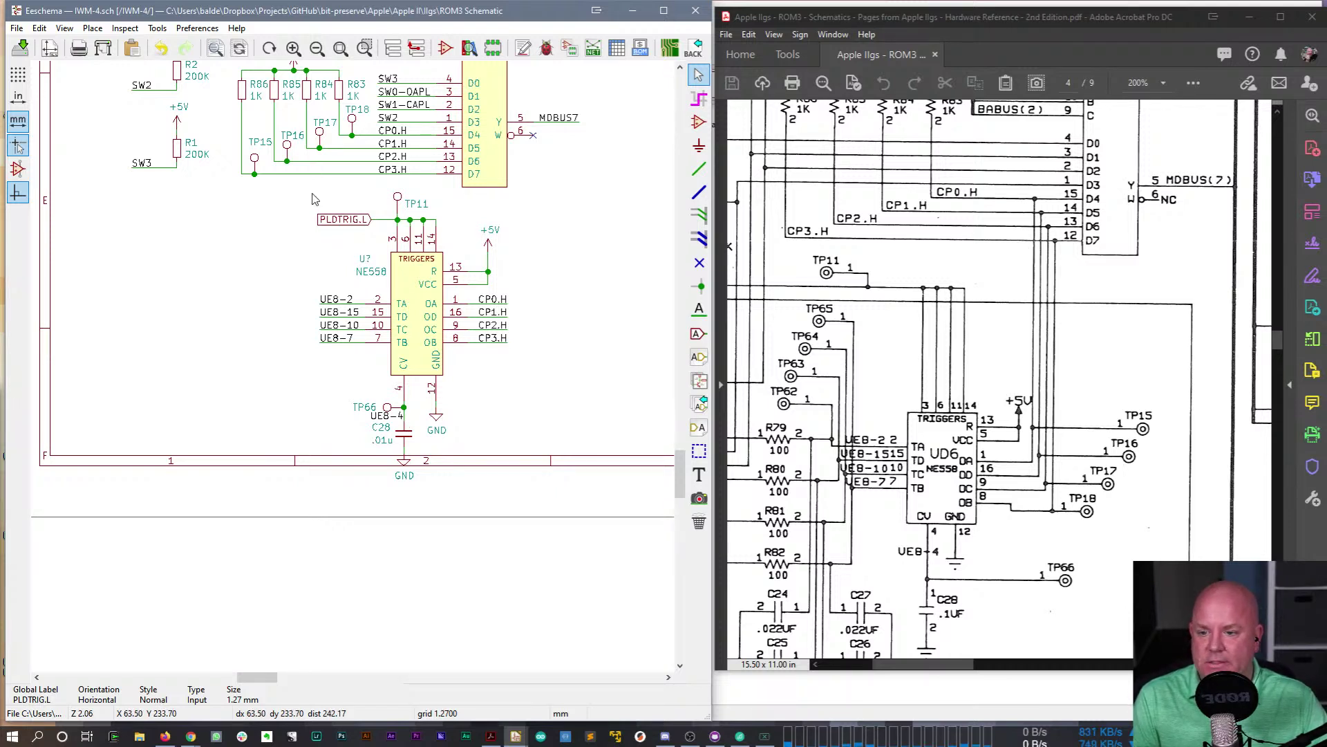
- Shift the NE558 chip together with its wiring slightly to the left
{"action": "left_click_drag", "start_coordinate": [311, 199], "coordinate": [546, 488]}
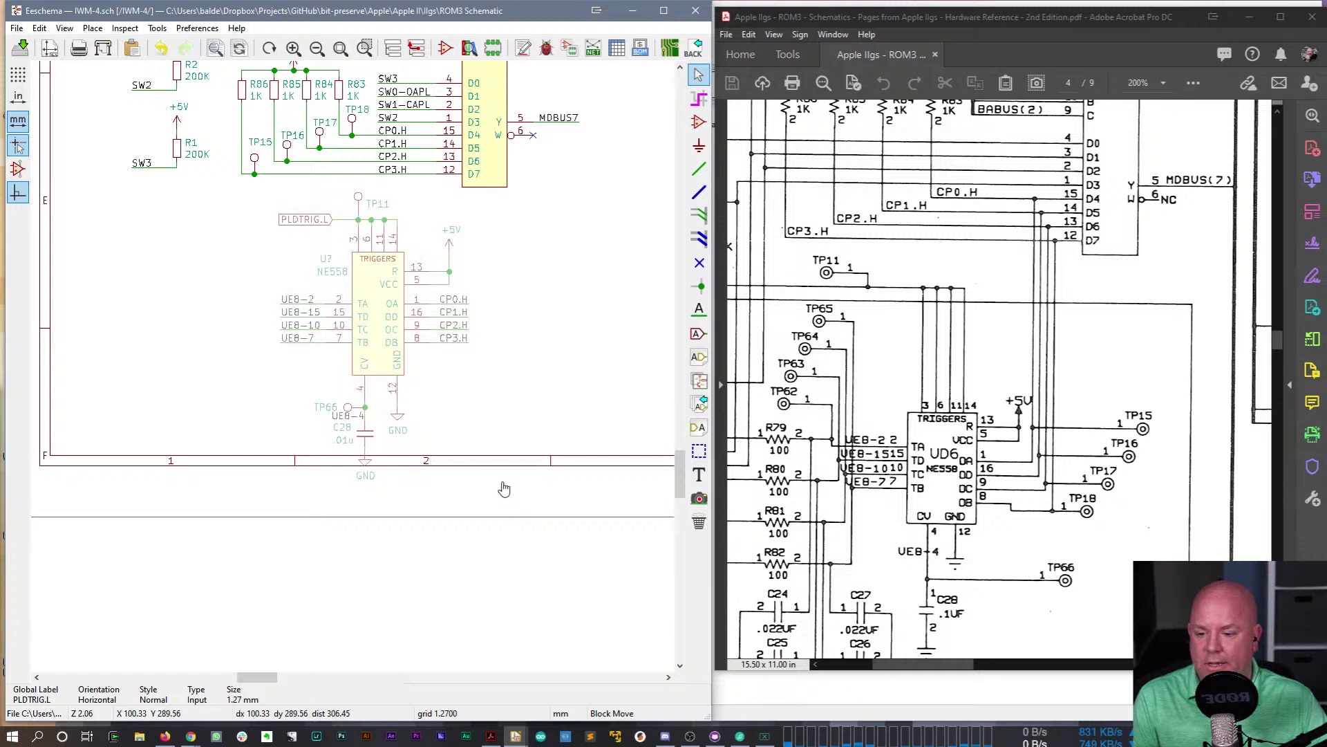
{"action": "left_click", "coordinate": [492, 484]}
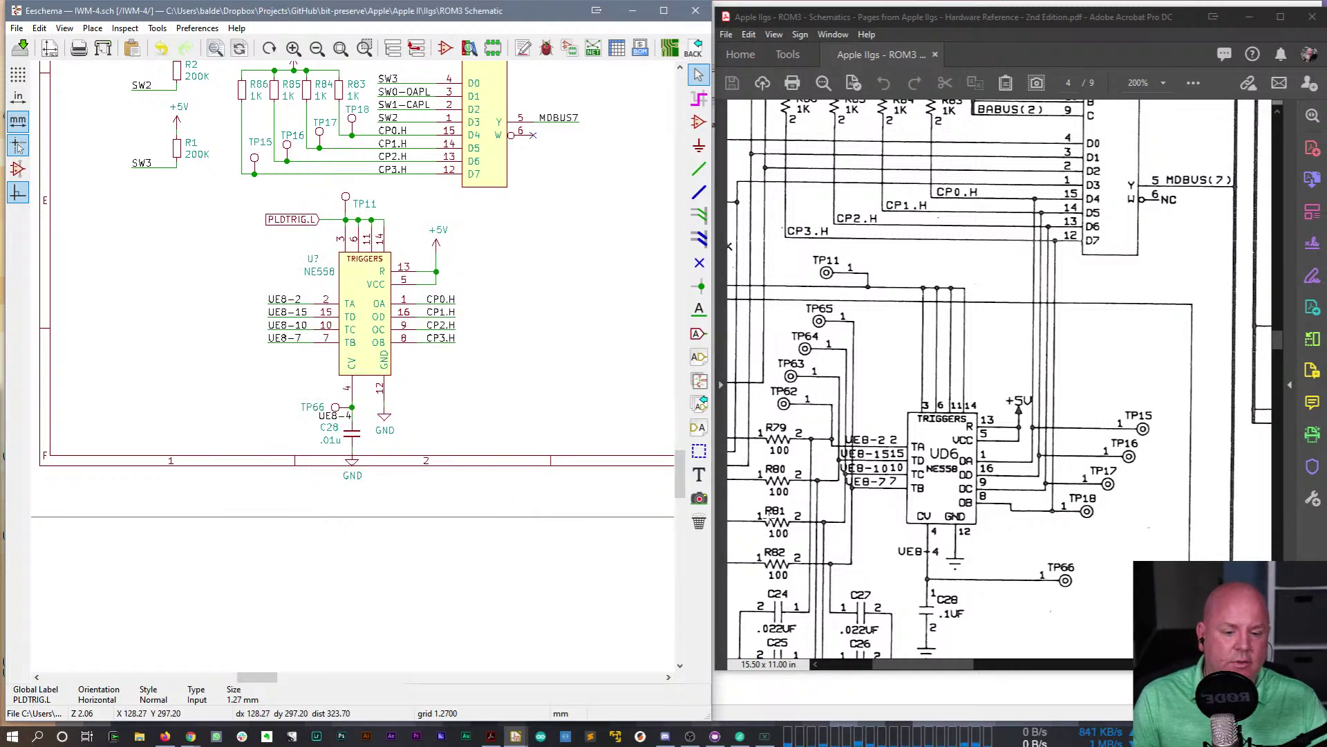
{"action": "scroll", "coordinate": [965, 646], "scroll_direction": "left", "scroll_amount": 5}
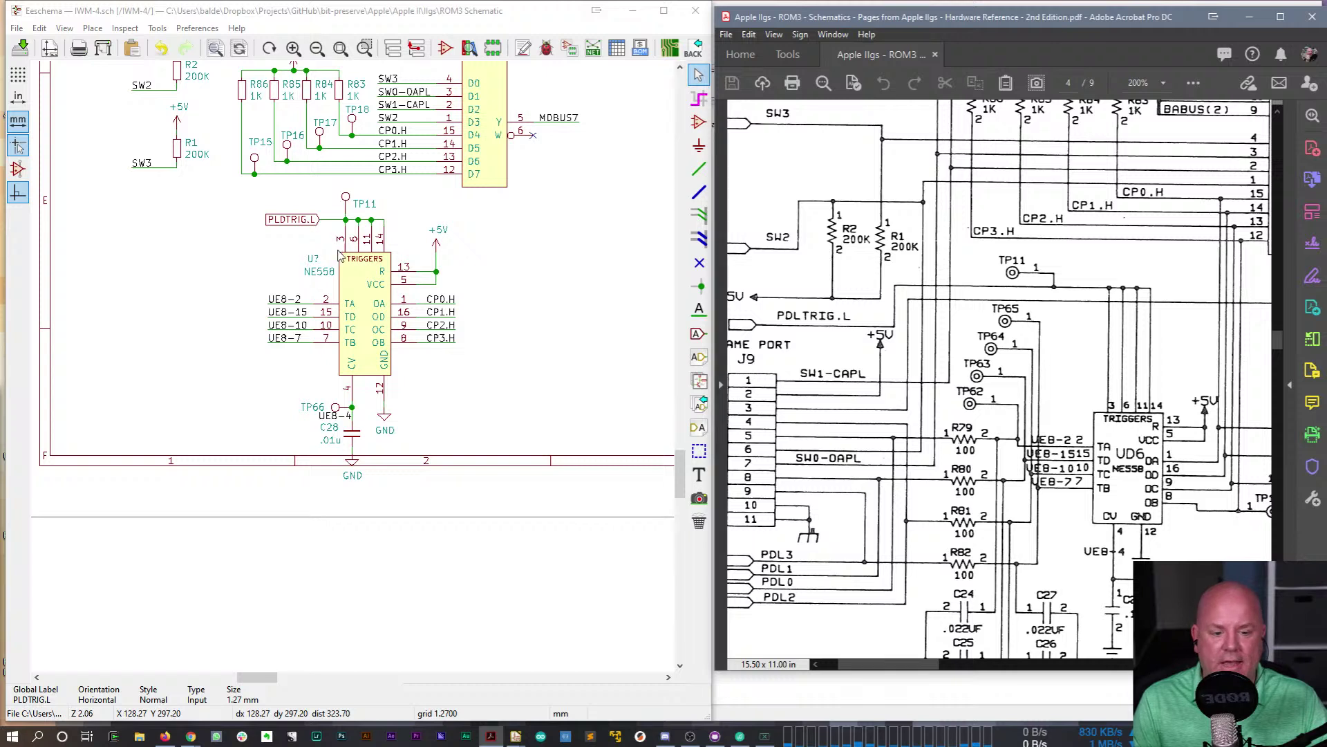
- Place four copies of the 200K resistor, stepping down to the left of the NE558 chip
{"action": "left_click", "coordinate": [185, 189]}
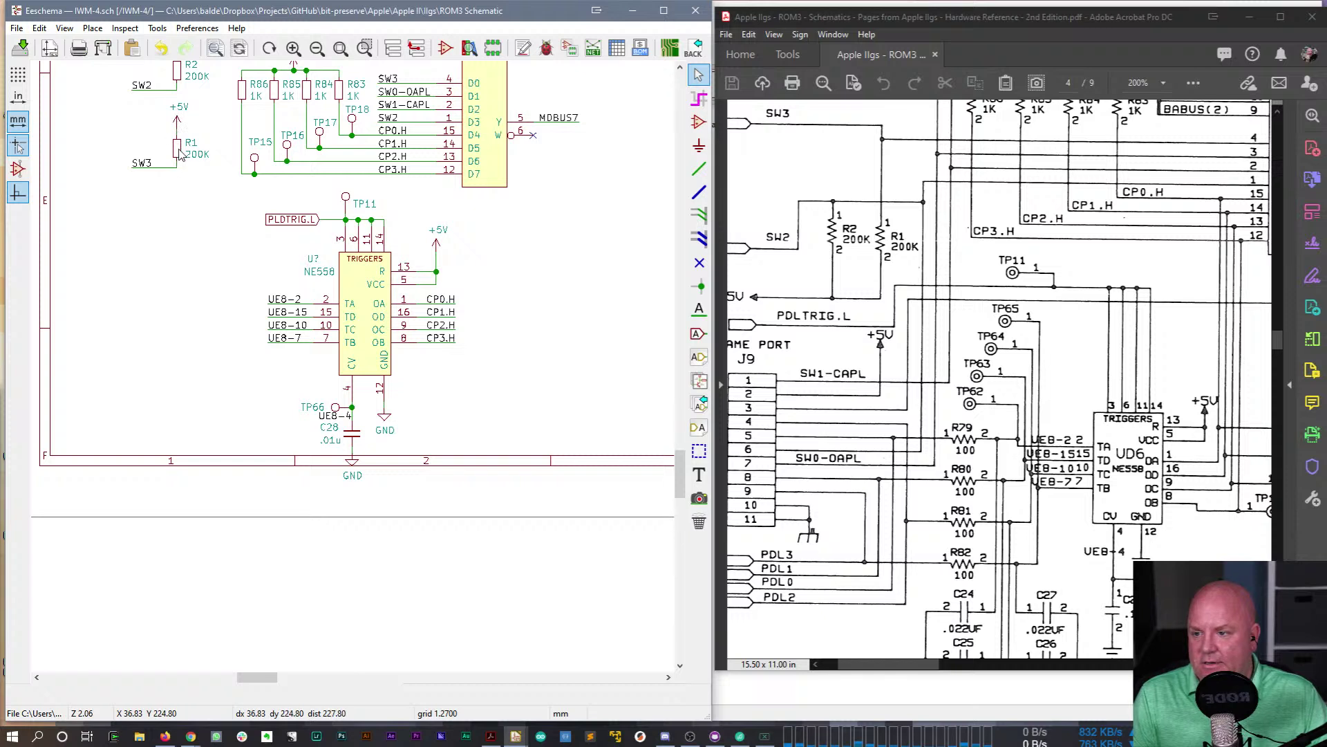
{"action": "key", "text": "c"}
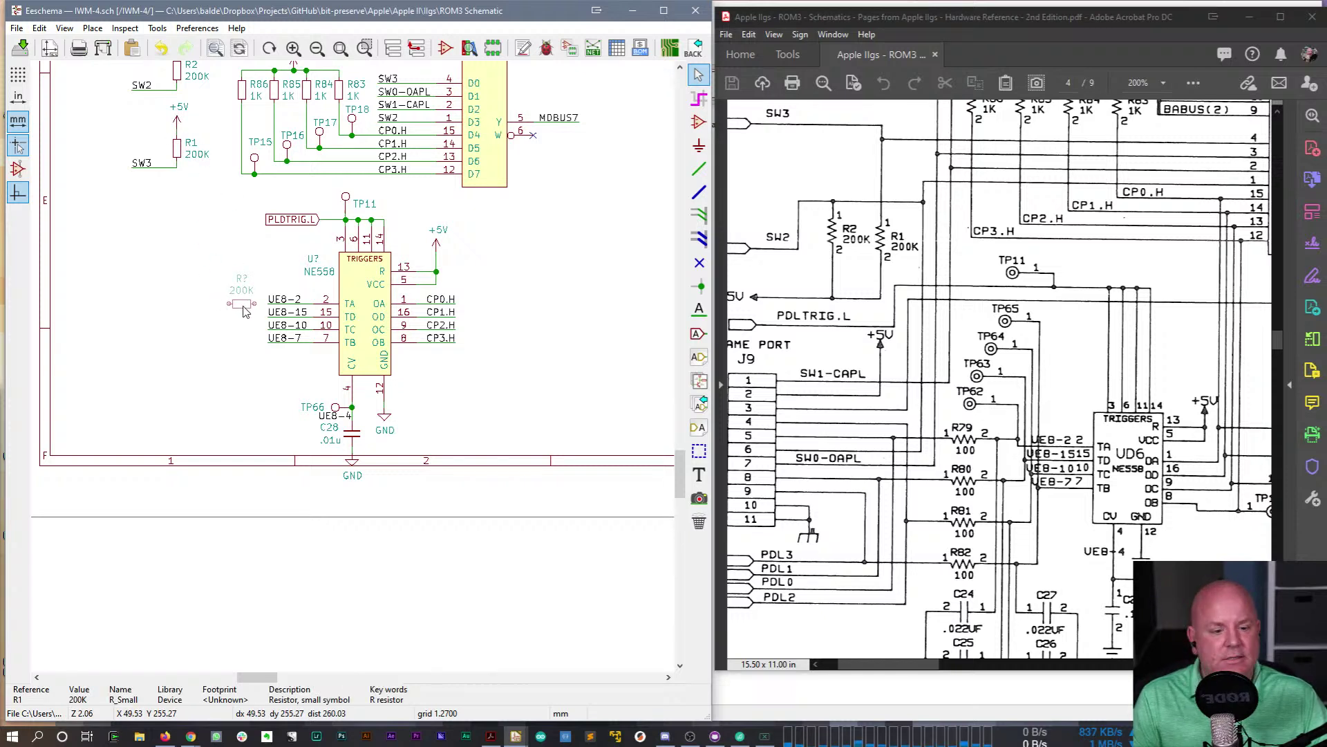
{"action": "left_click", "coordinate": [237, 309]}
{"action": "key", "text": "c"}
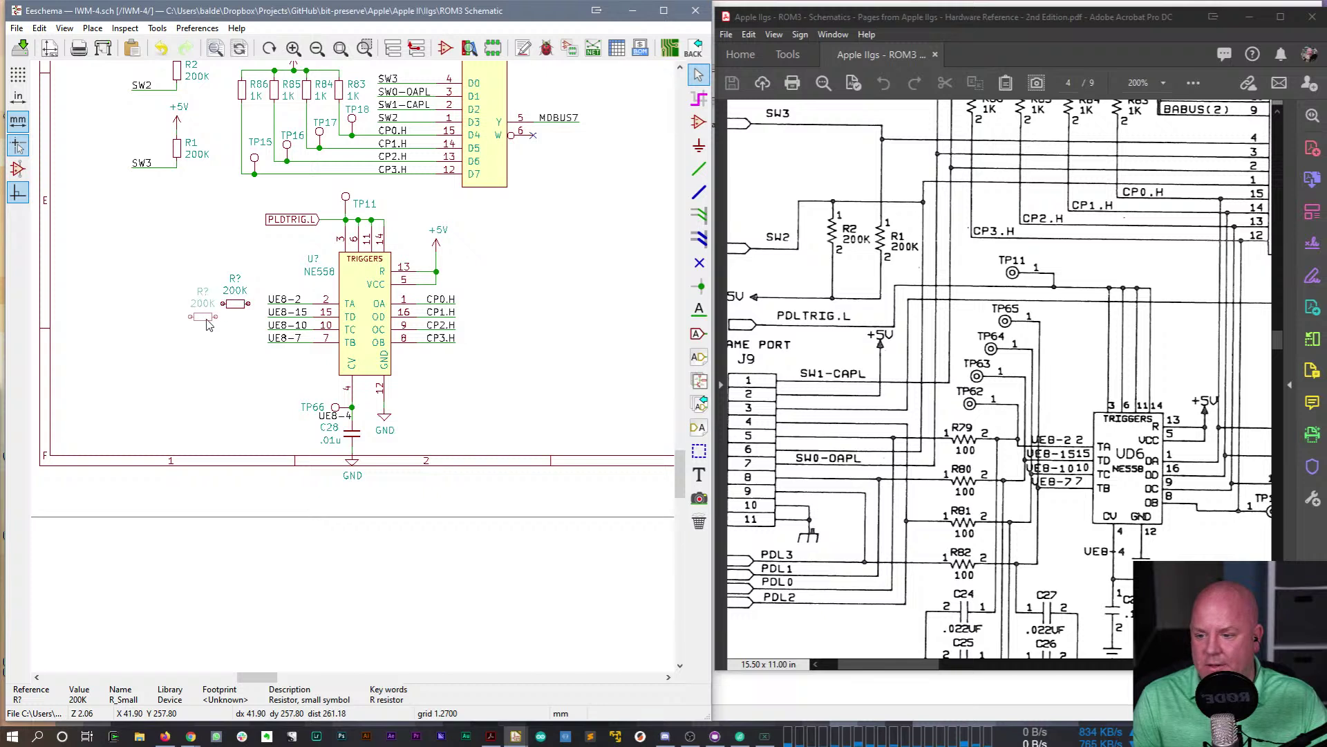
{"action": "left_click", "coordinate": [204, 323]}
{"action": "key", "text": "c"}
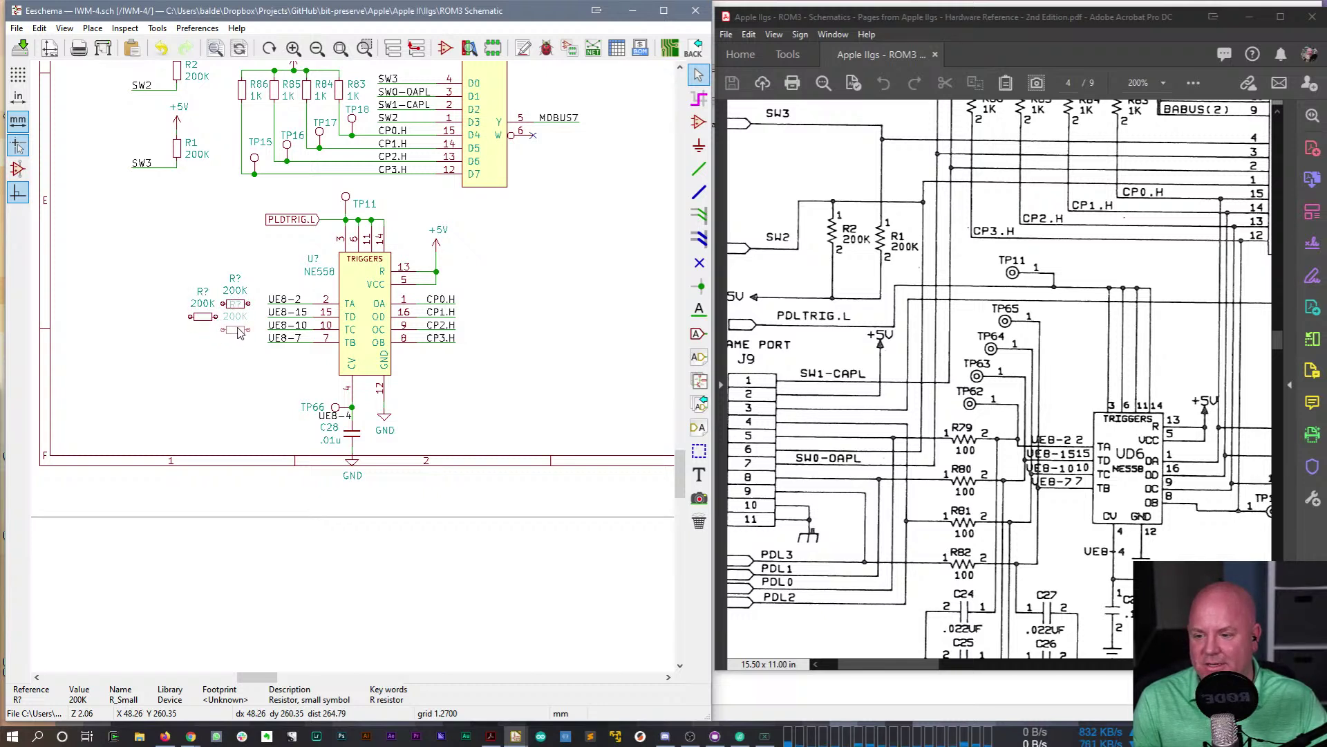
{"action": "left_click", "coordinate": [172, 335]}
{"action": "key", "text": "c"}
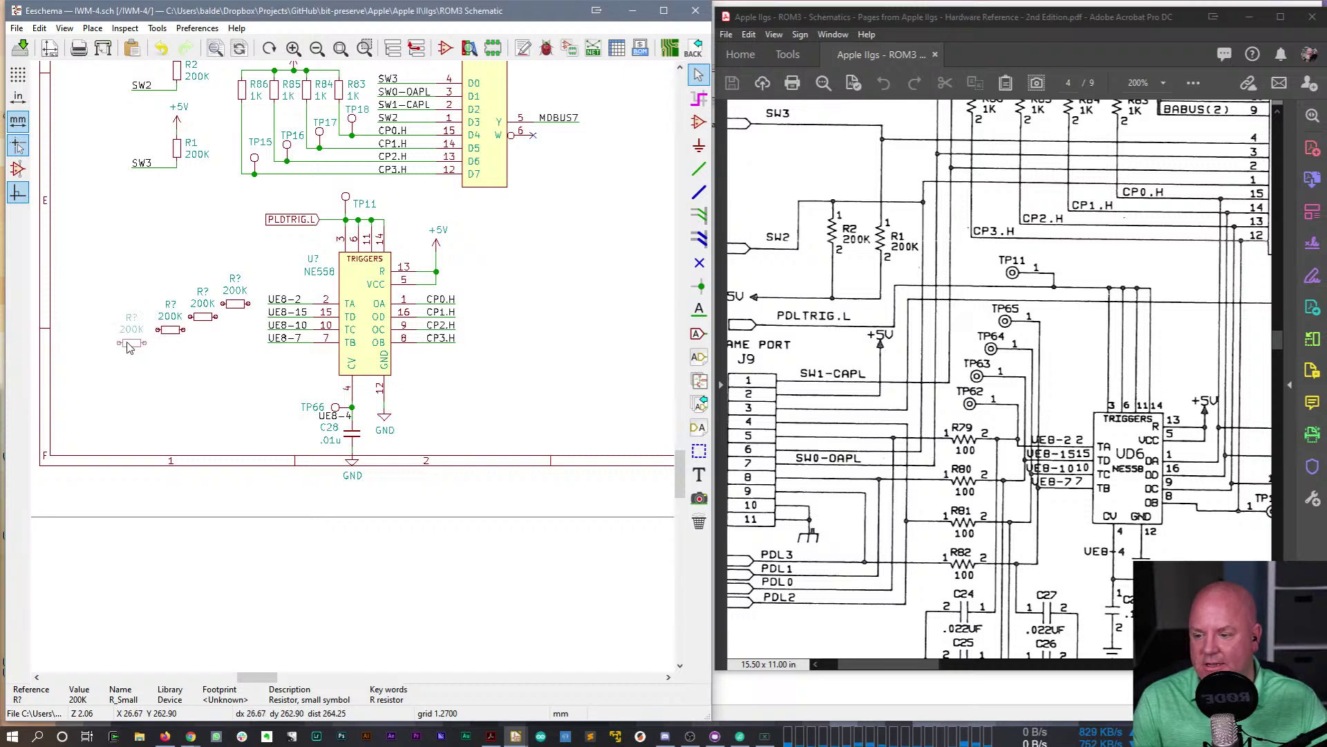
{"action": "left_click", "coordinate": [137, 346]}
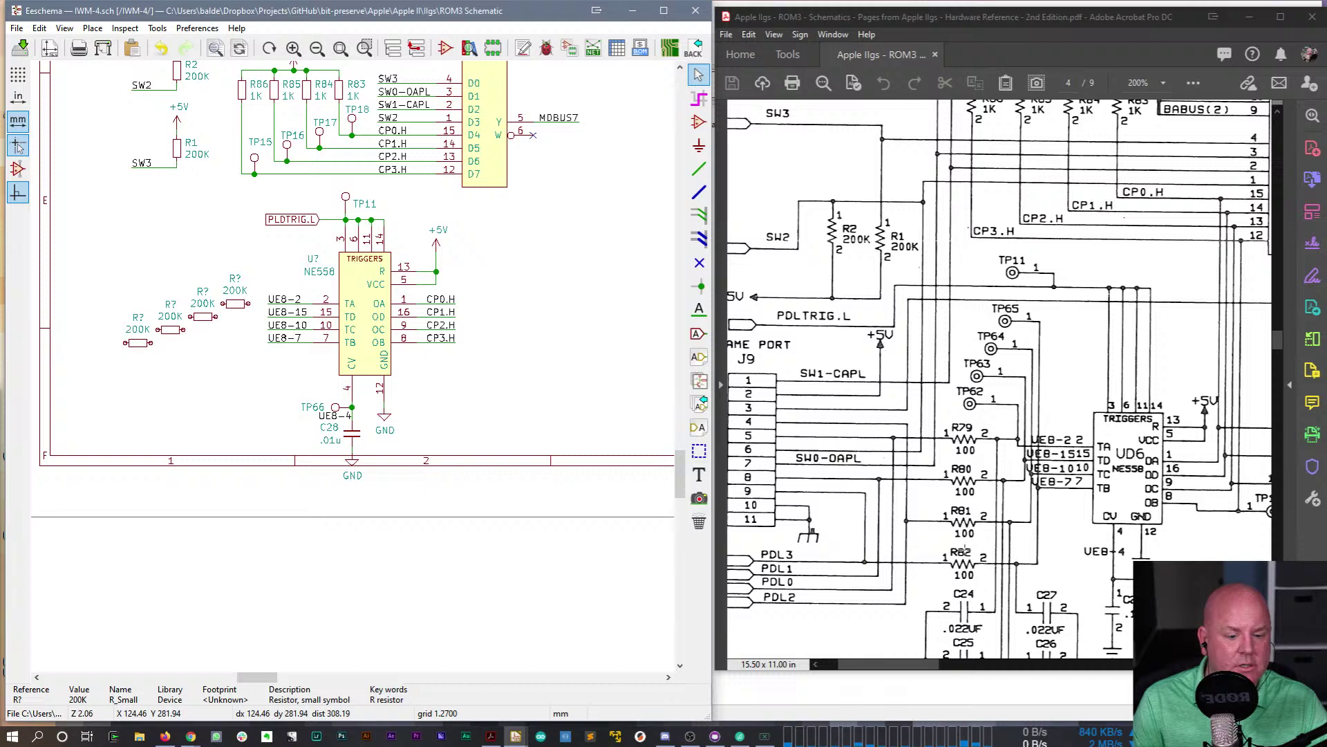
{"action": "left_click_drag", "start_coordinate": [1278, 335], "coordinate": [1280, 350]}
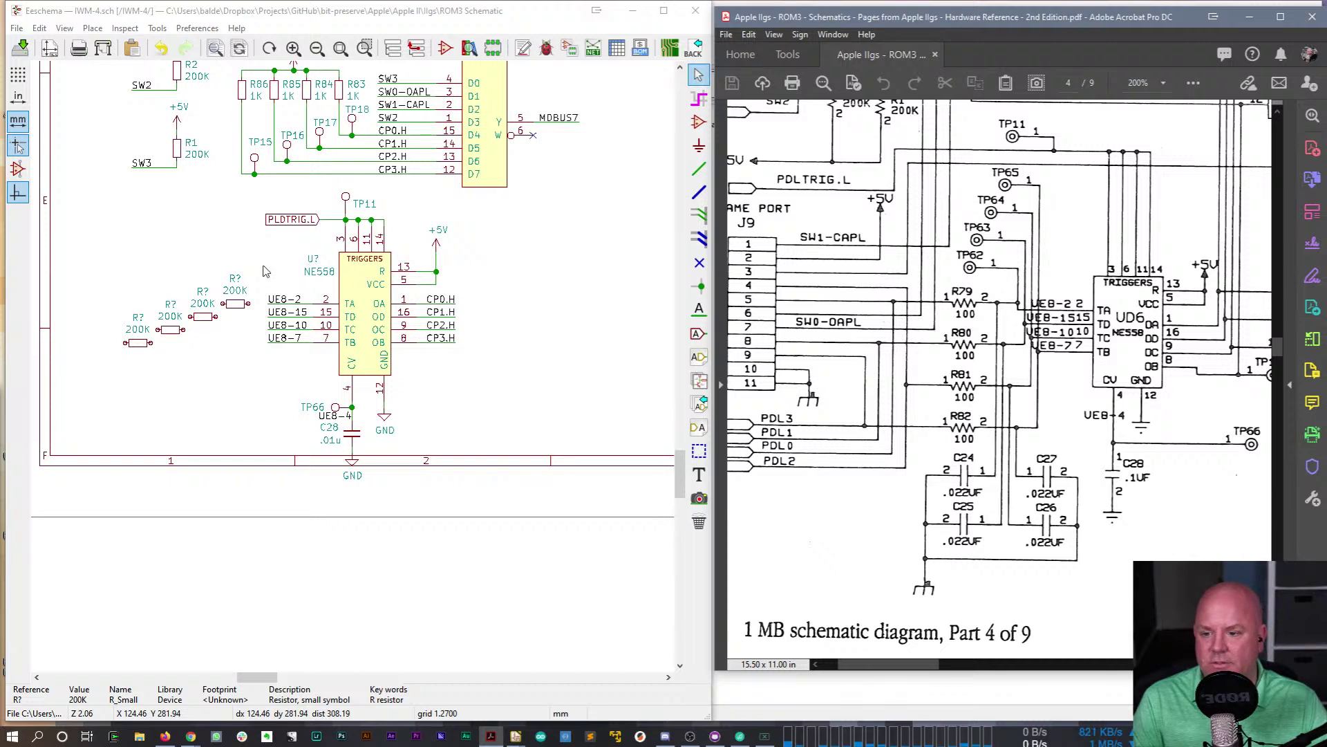
- Duplicate the .01u capacitor C28 and place the copy to its left
{"action": "left_click", "coordinate": [272, 418]}
{"action": "key", "text": "c"}
{"action": "left_click", "coordinate": [241, 407]}
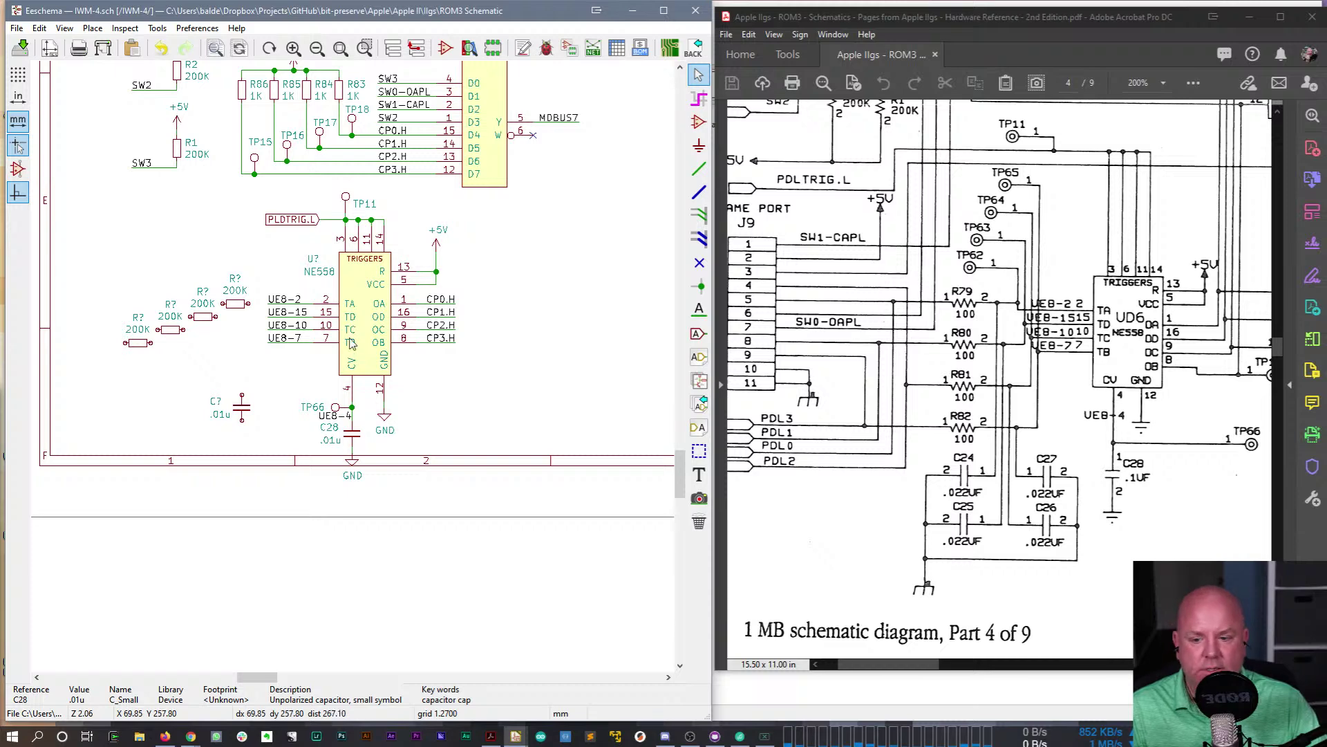
- View the NE558 symbol's properties without changes, then bring up its actions menu again
{"action": "right_click", "coordinate": [353, 278]}
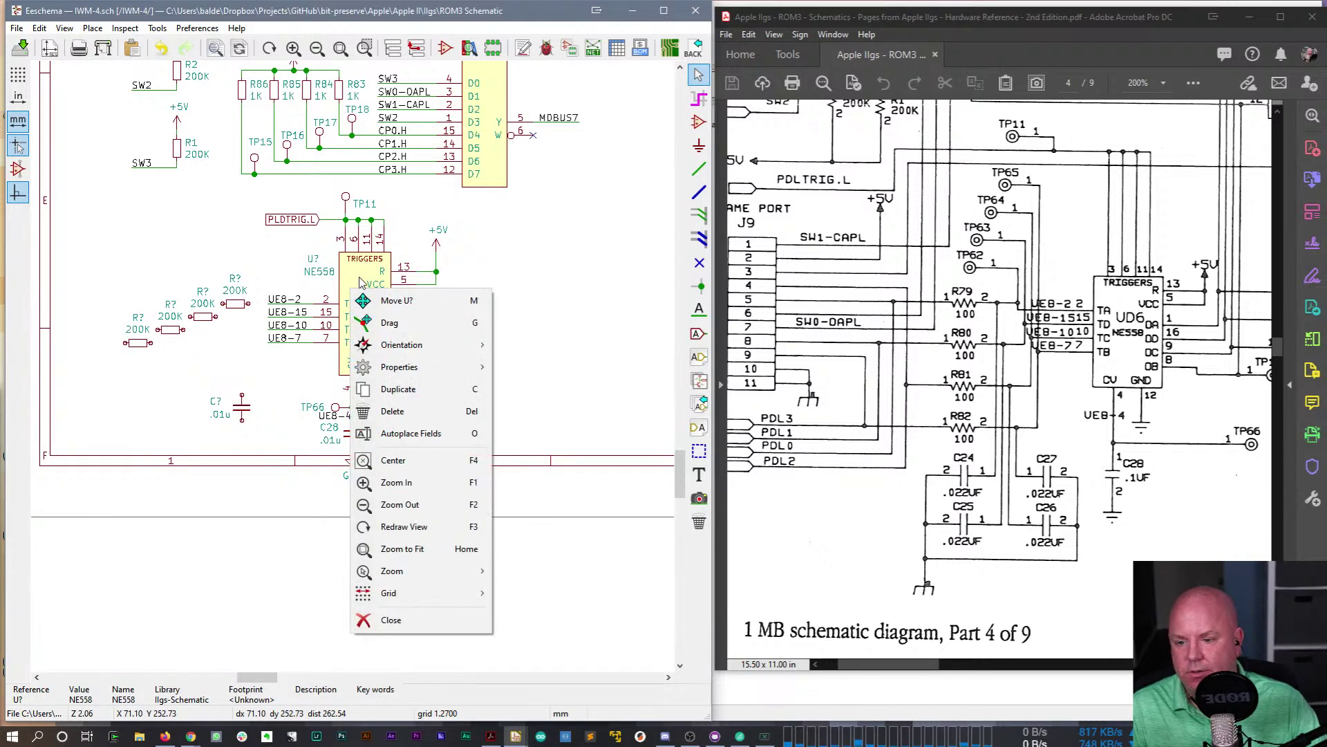
{"action": "mouse_move", "coordinate": [397, 373]}
{"action": "left_click", "coordinate": [522, 367]}
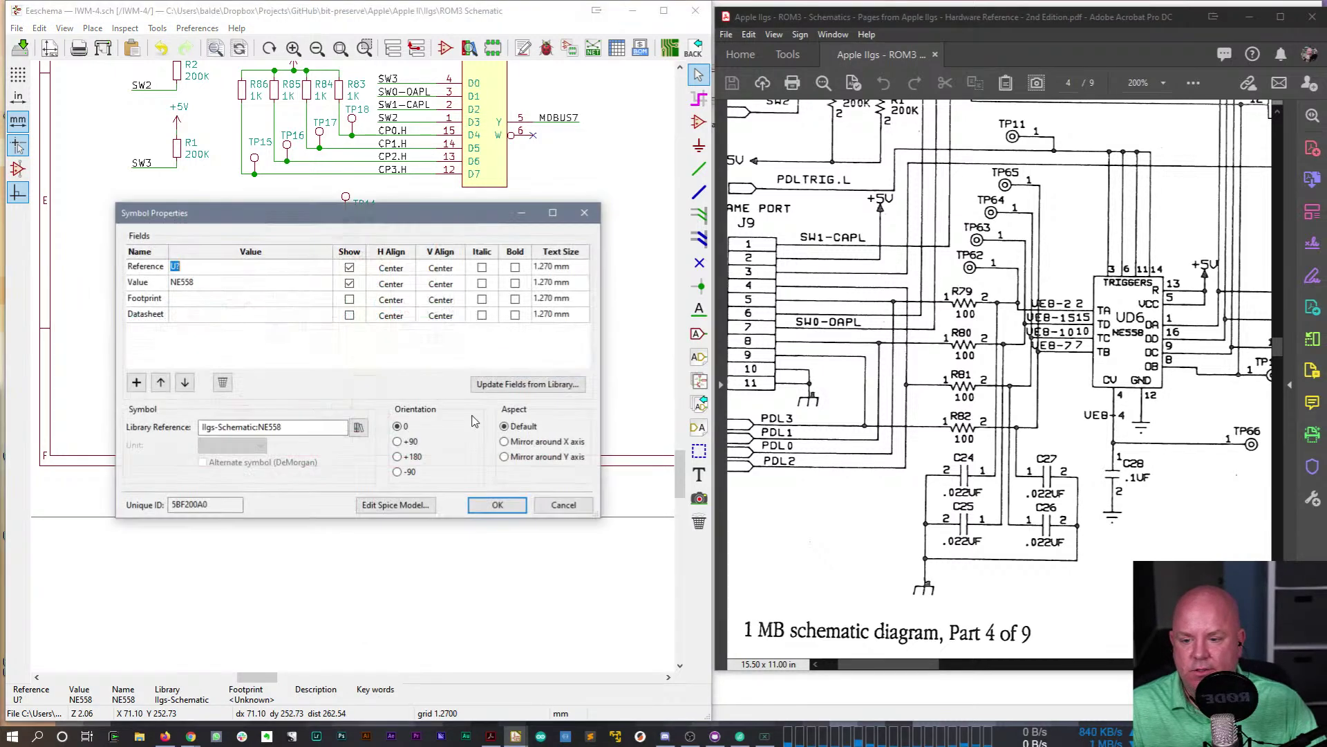
{"action": "left_click", "coordinate": [564, 505]}
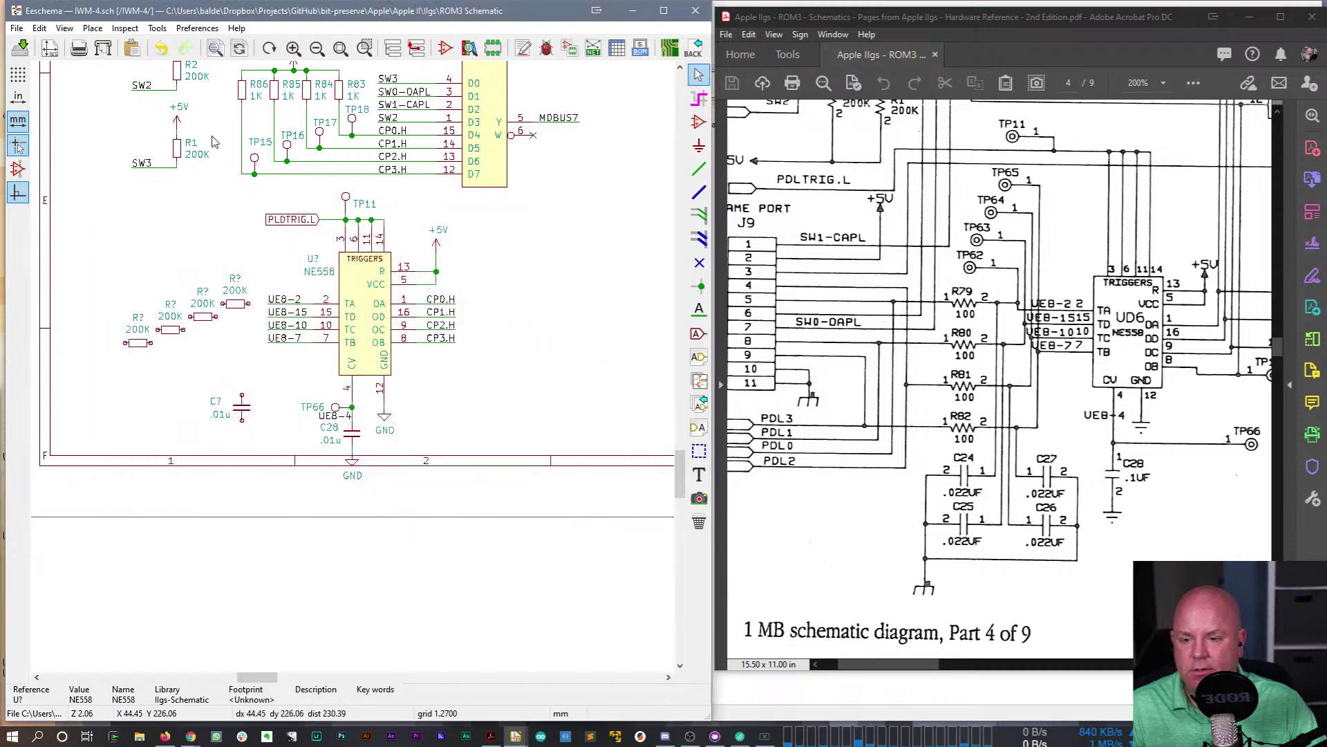
{"action": "right_click", "coordinate": [365, 274]}
- Edit NE558 in the Symbol Editor, raising its U reference and NE558 value fields
{"action": "mouse_move", "coordinate": [453, 358]}
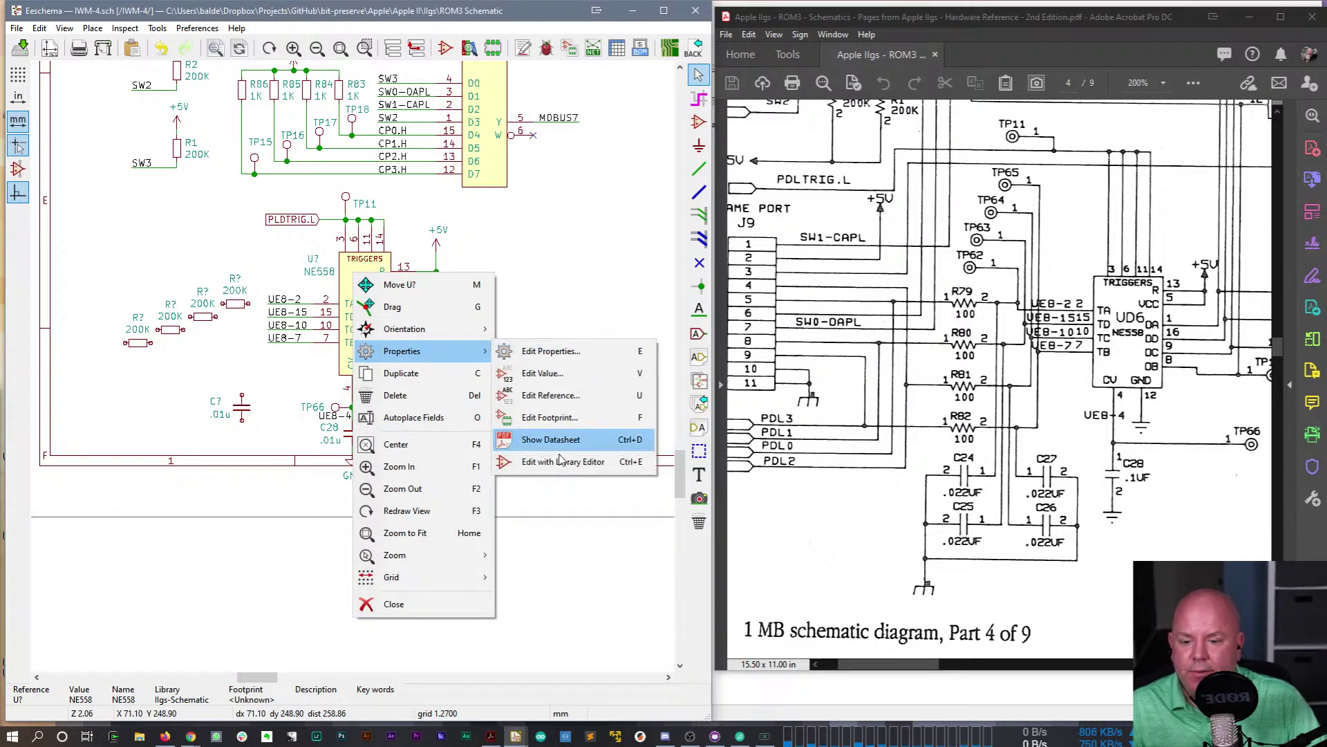
{"action": "left_click", "coordinate": [557, 462]}
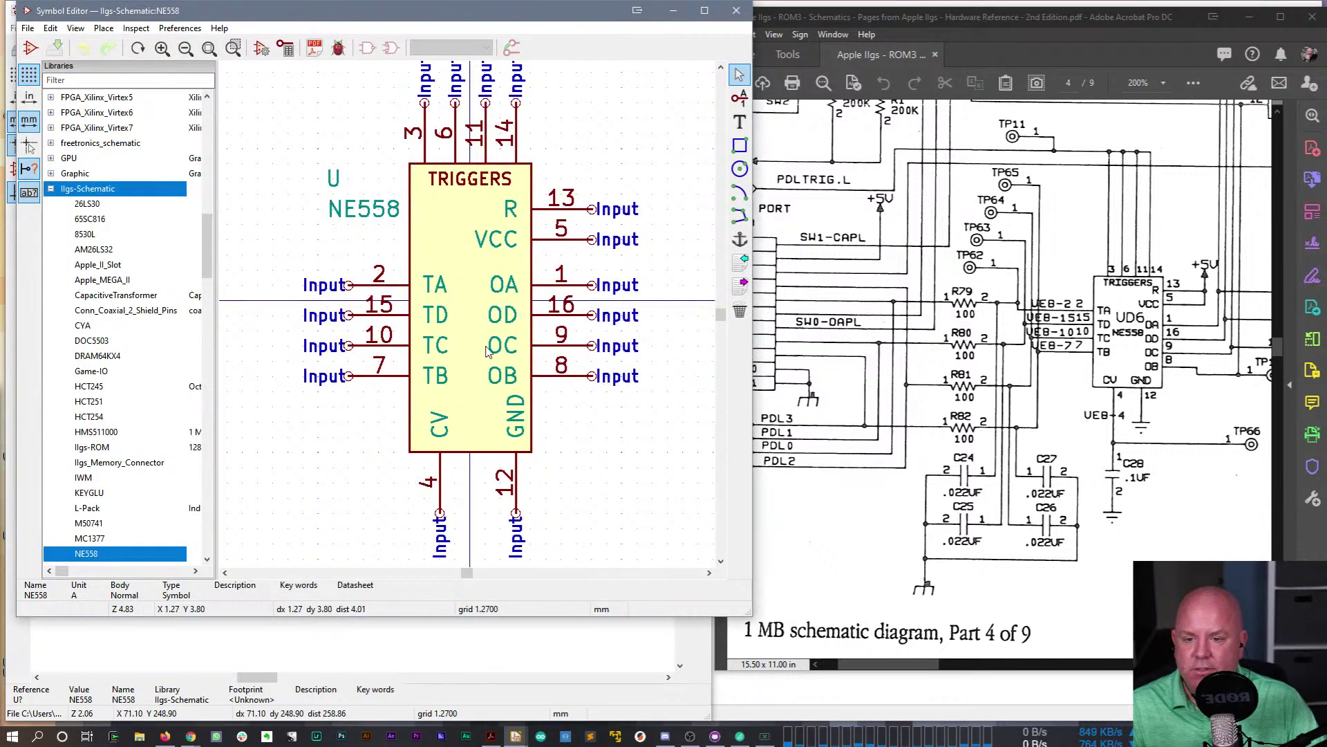
{"action": "left_click_drag", "start_coordinate": [747, 613], "coordinate": [971, 704]}
{"action": "scroll", "coordinate": [579, 364], "scroll_direction": "down", "scroll_amount": 1}
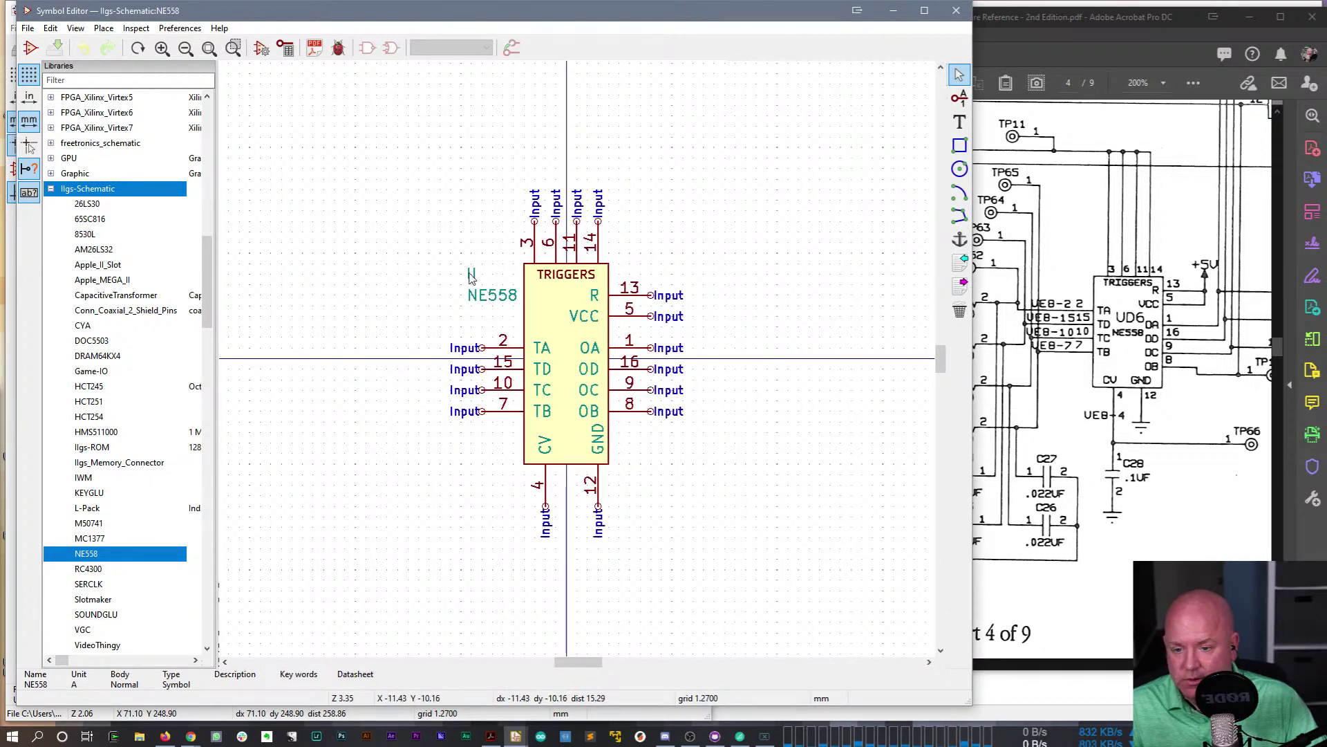
{"action": "left_click_drag", "start_coordinate": [471, 277], "coordinate": [473, 243]}
{"action": "left_click_drag", "start_coordinate": [493, 297], "coordinate": [492, 266]}
- Spread the TA, TD, TC and TB input pins down the symbol's left side
{"action": "left_click_drag", "start_coordinate": [482, 349], "coordinate": [481, 305]}
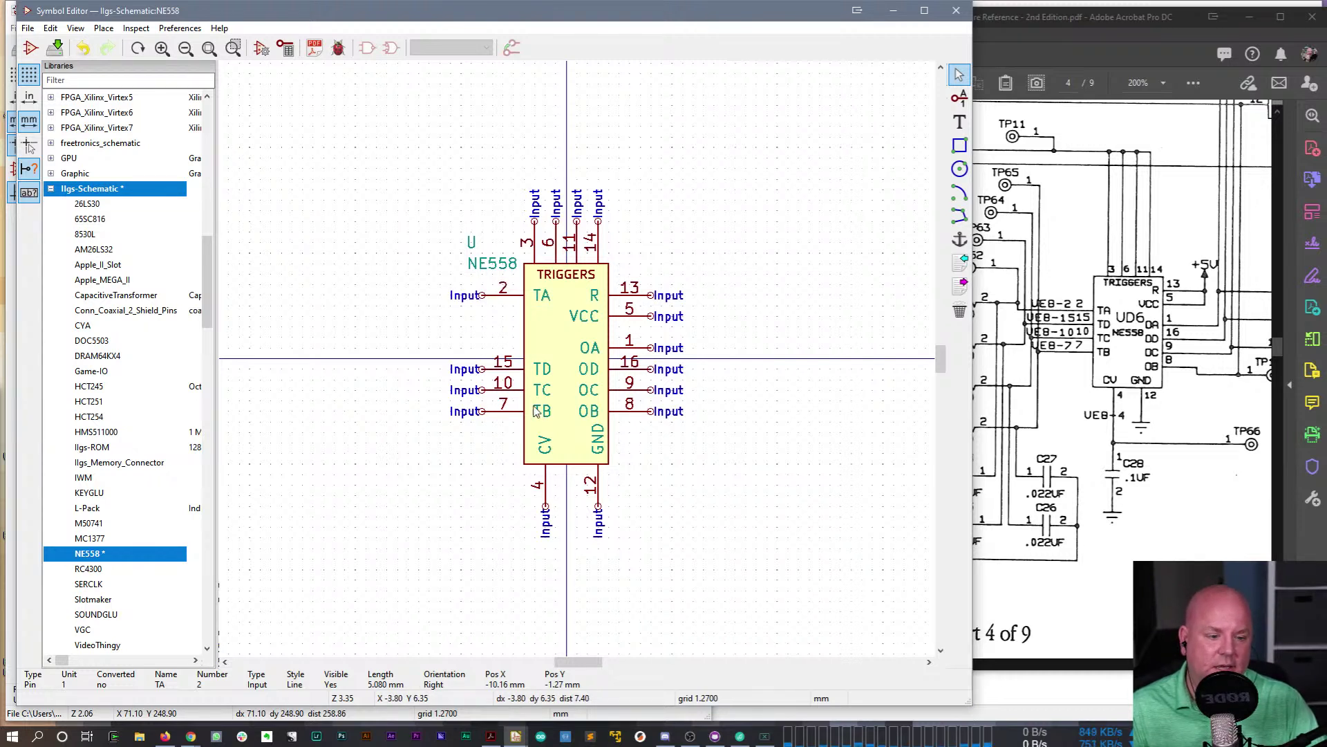
{"action": "left_click_drag", "start_coordinate": [495, 372], "coordinate": [486, 337]}
{"action": "left_click_drag", "start_coordinate": [482, 391], "coordinate": [482, 366]}
{"action": "left_click_drag", "start_coordinate": [489, 412], "coordinate": [482, 398]}
{"action": "left_click", "coordinate": [482, 398]}
{"action": "left_click_drag", "start_coordinate": [429, 284], "coordinate": [493, 360]}
{"action": "left_click_drag", "start_coordinate": [501, 401], "coordinate": [502, 429]}
{"action": "key", "text": "Escape"}
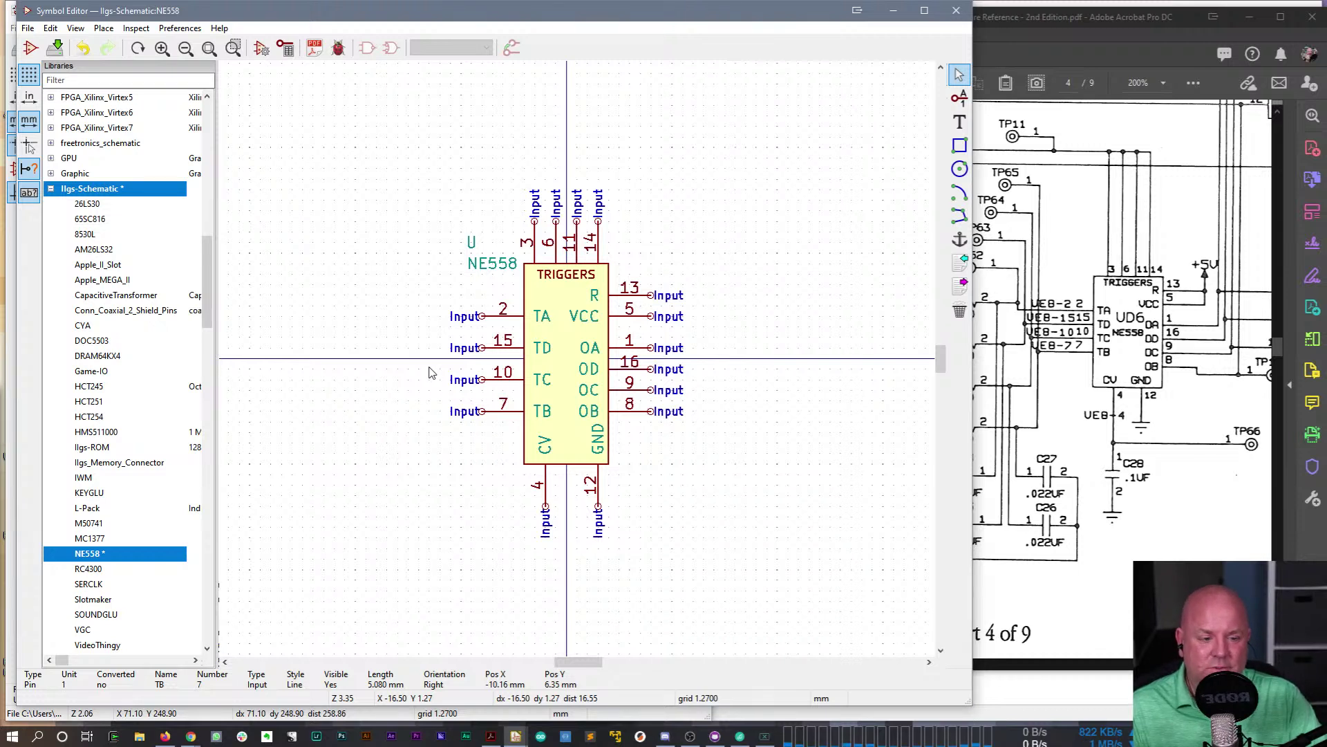
{"action": "left_click_drag", "start_coordinate": [484, 317], "coordinate": [484, 425]}
{"action": "mouse_move", "coordinate": [484, 370]}
{"action": "left_mouse_down"}
{"action": "mouse_move", "coordinate": [484, 392]}
{"action": "mouse_move", "coordinate": [484, 380]}
{"action": "left_mouse_up"}
{"action": "left_click_drag", "start_coordinate": [507, 305], "coordinate": [488, 304]}
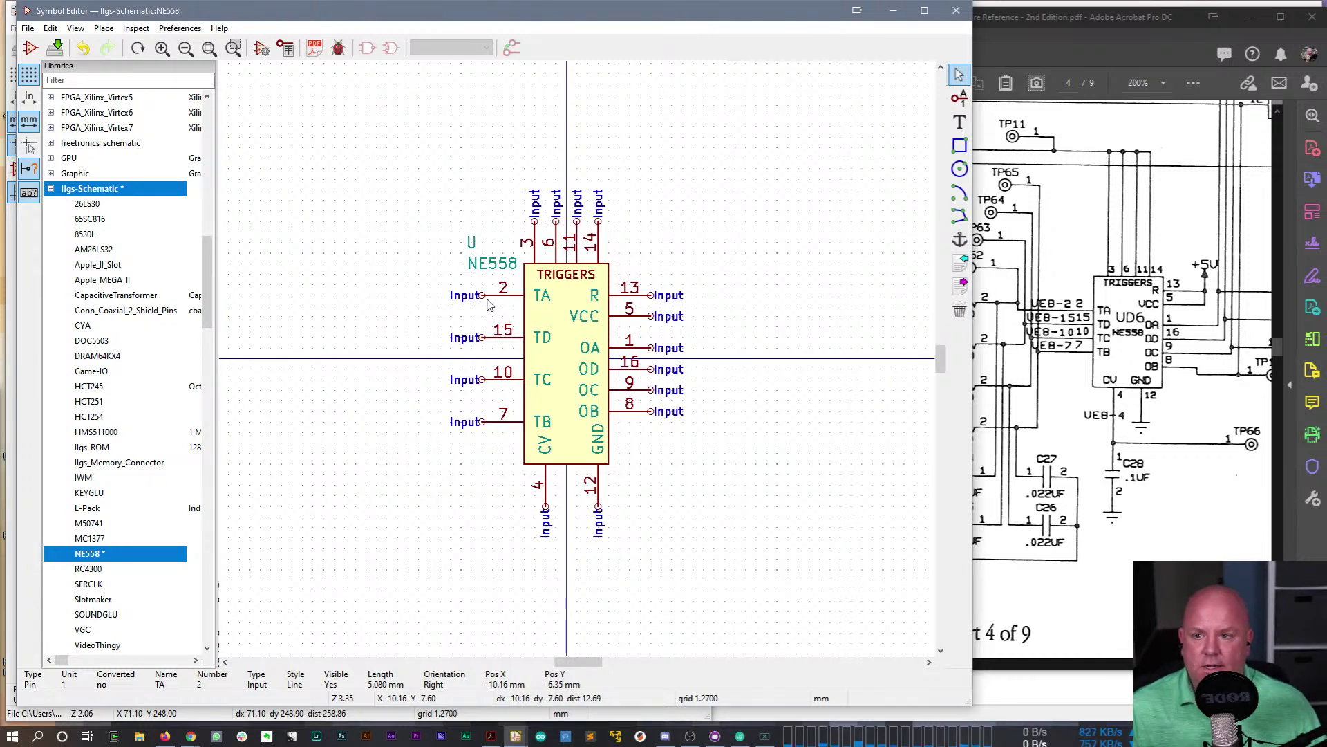
- Save the symbol library and close the Symbol Editor
{"action": "left_click", "coordinate": [775, 200]}
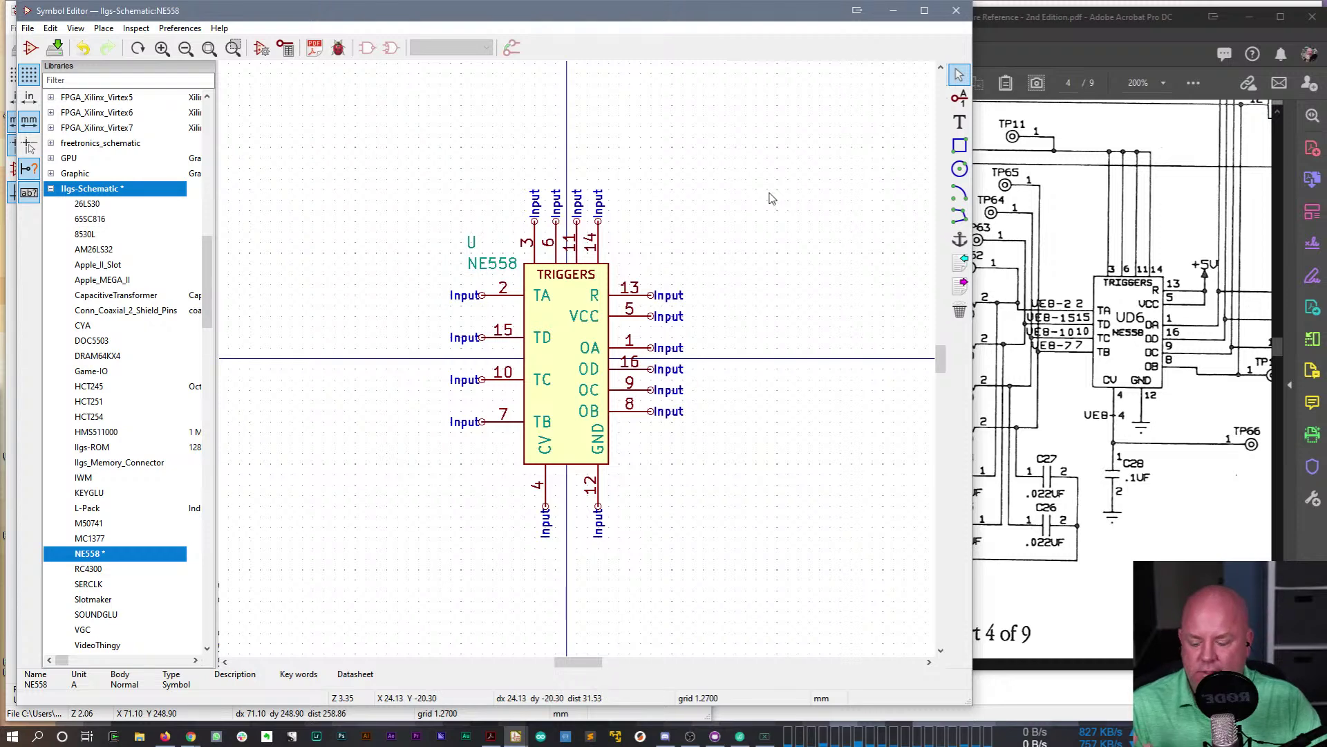
{"action": "key", "text": "ctrl+s"}
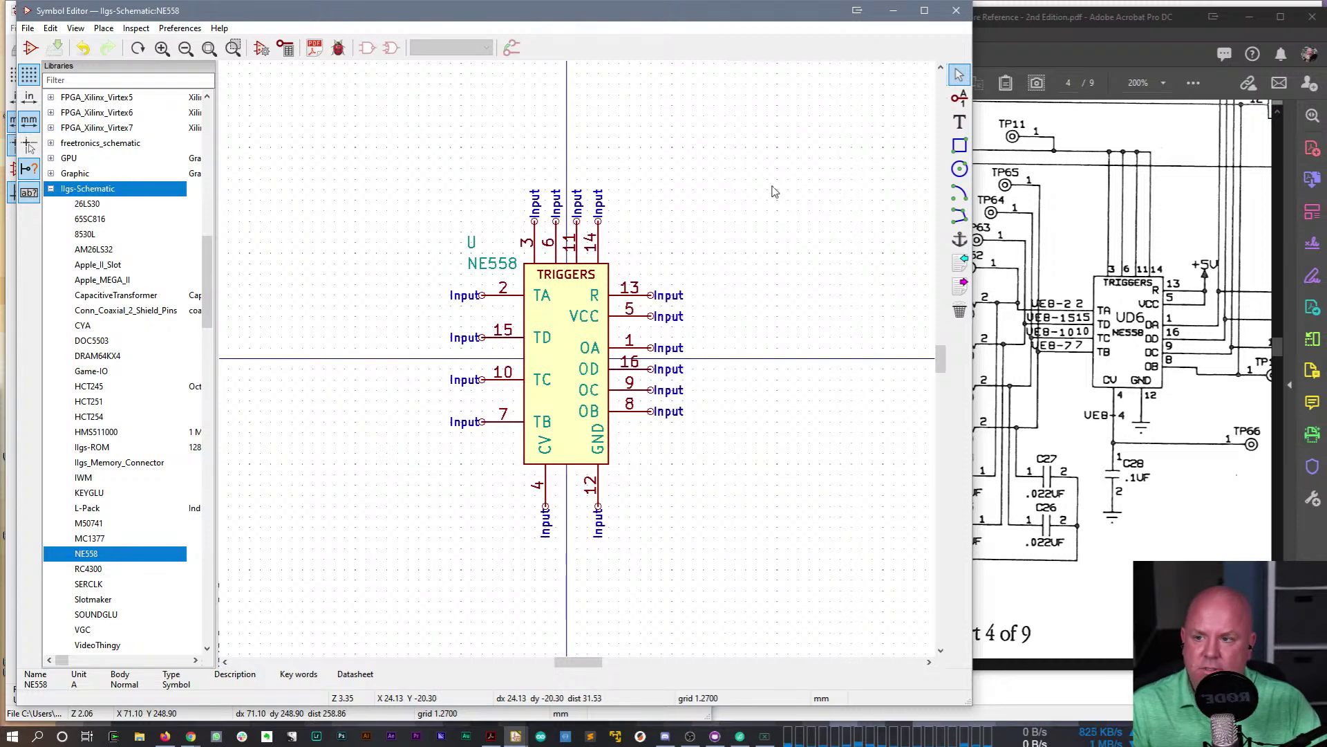
{"action": "left_click", "coordinate": [956, 11]}
- Move the U? reference and NE558 value labels above the chip
{"action": "scroll", "coordinate": [297, 304], "scroll_direction": "up", "scroll_amount": 1}
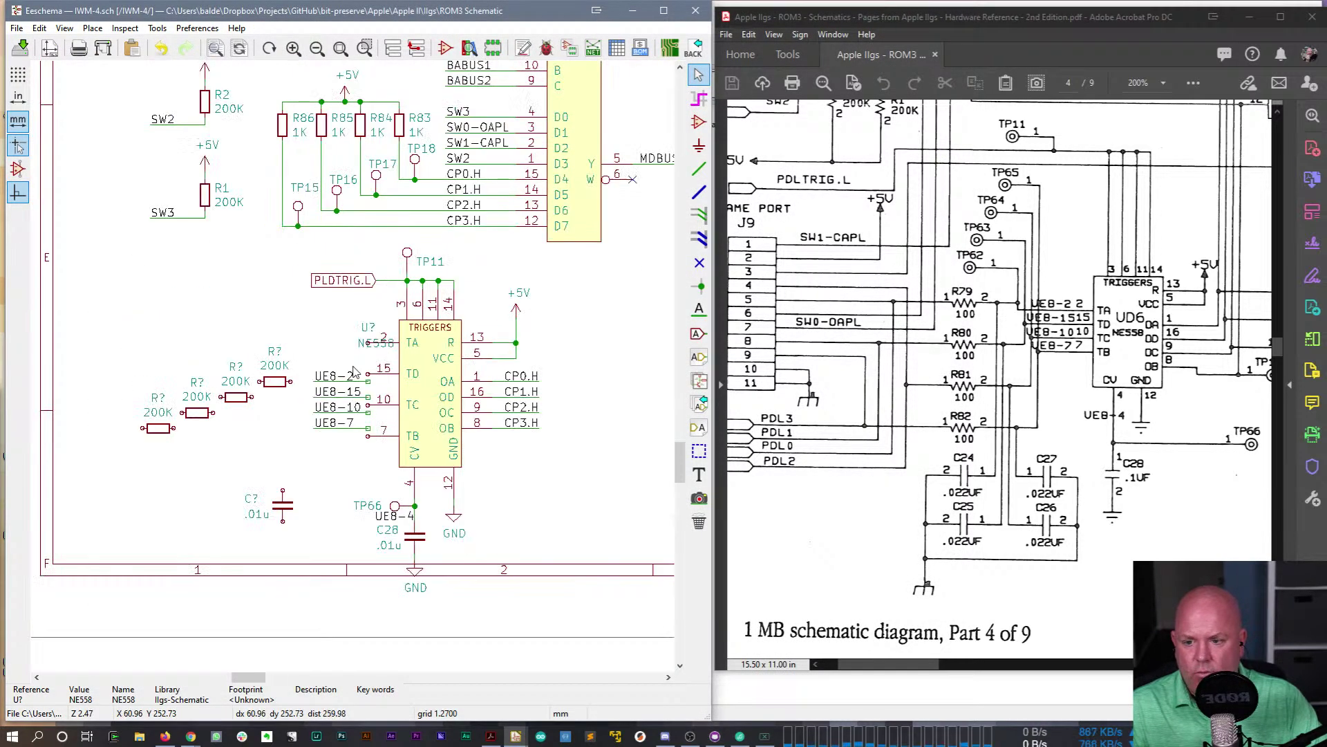
{"action": "scroll", "coordinate": [408, 289], "scroll_direction": "up", "scroll_amount": 1}
{"action": "left_click", "coordinate": [382, 277]}
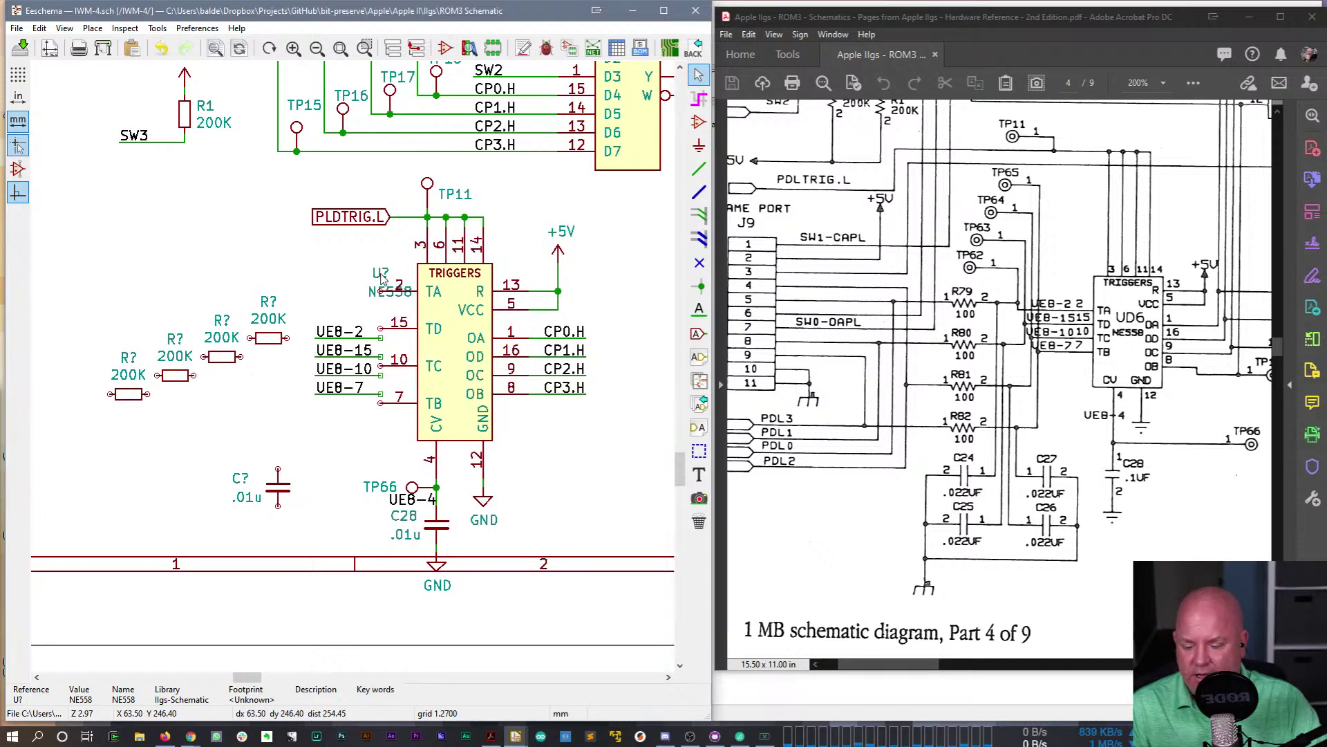
{"action": "key", "text": "m"}
{"action": "left_click", "coordinate": [381, 238]}
{"action": "key", "text": "m"}
{"action": "left_click", "coordinate": [391, 254]}
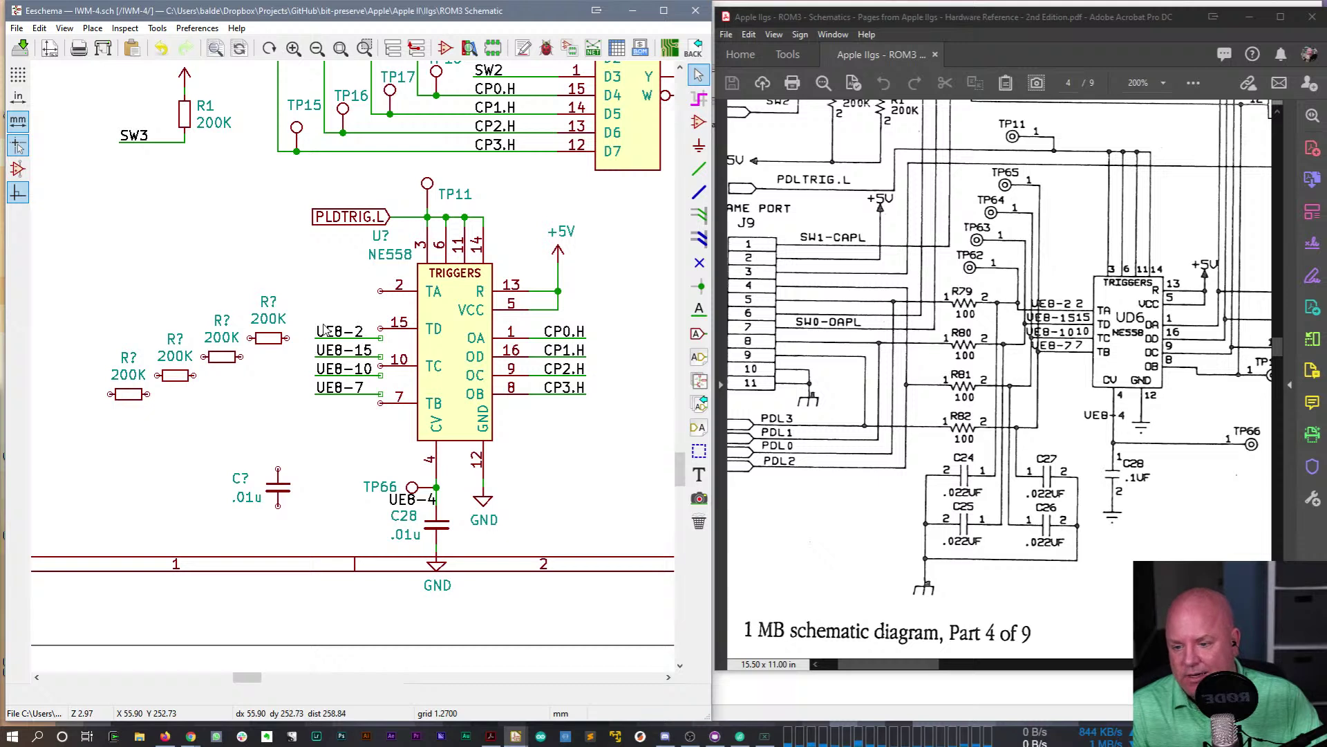
- Reattach the UE8-2, UE8-15, UE8-10 and UE8-7 labels to the respaced trigger pins
{"action": "left_click_drag", "start_coordinate": [350, 344], "coordinate": [349, 307]}
{"action": "left_click", "coordinate": [349, 307]}
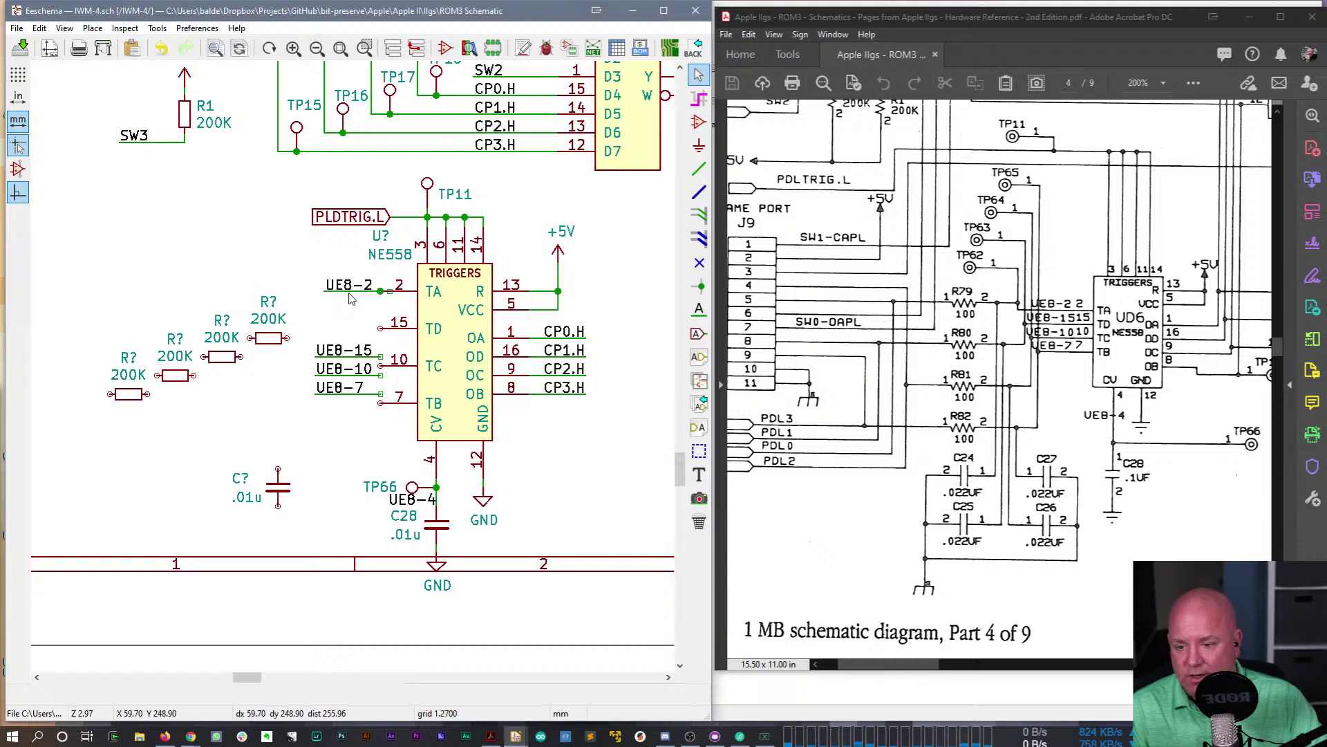
{"action": "key", "text": "ctrl+z"}
{"action": "left_click_drag", "start_coordinate": [350, 339], "coordinate": [352, 295]}
{"action": "left_click", "coordinate": [352, 296]}
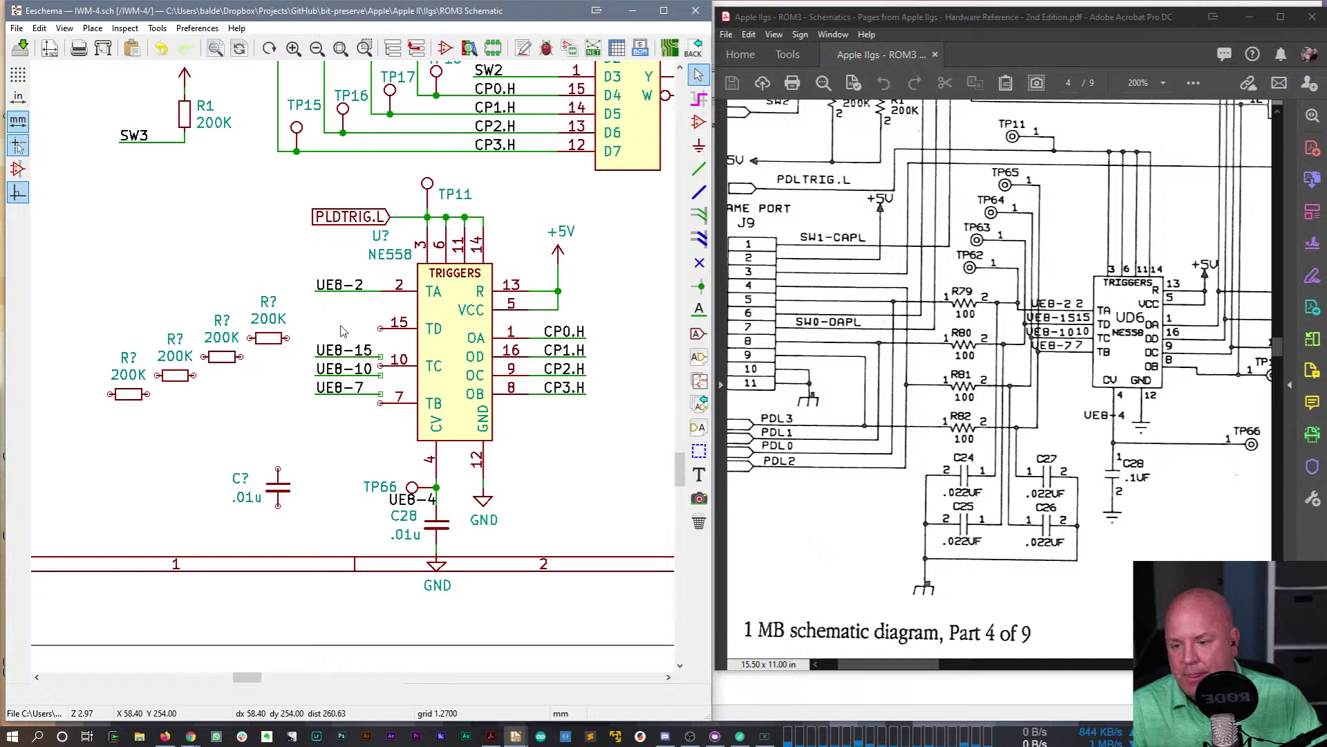
{"action": "left_click_drag", "start_coordinate": [350, 351], "coordinate": [352, 330]}
{"action": "left_click", "coordinate": [352, 330]}
{"action": "left_click_drag", "start_coordinate": [352, 382], "coordinate": [359, 413]}
{"action": "left_click", "coordinate": [354, 374]}
{"action": "left_click", "coordinate": [359, 414]}
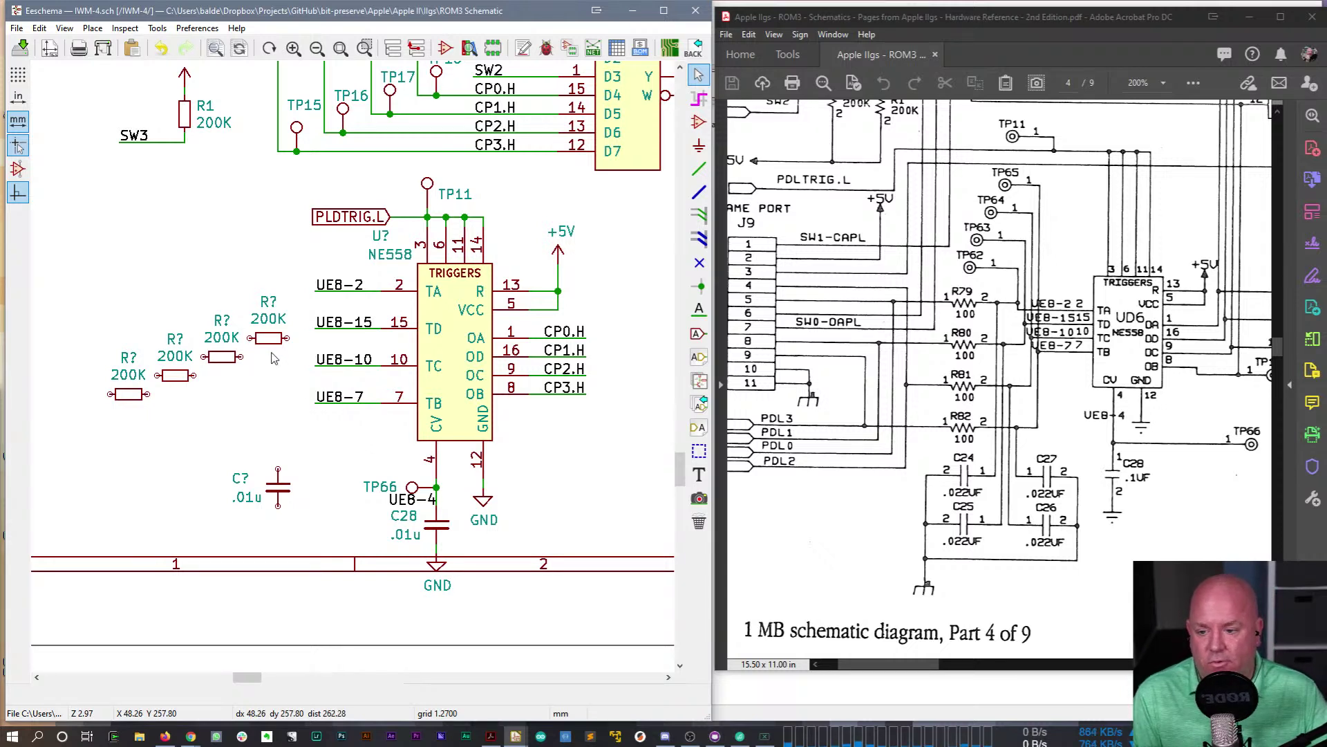
- Reposition the top 200K resistor beside UE8-2 and rearrange its R? and 200K labels
{"action": "left_click_drag", "start_coordinate": [270, 347], "coordinate": [277, 311]}
{"action": "left_click_drag", "start_coordinate": [277, 256], "coordinate": [278, 279]}
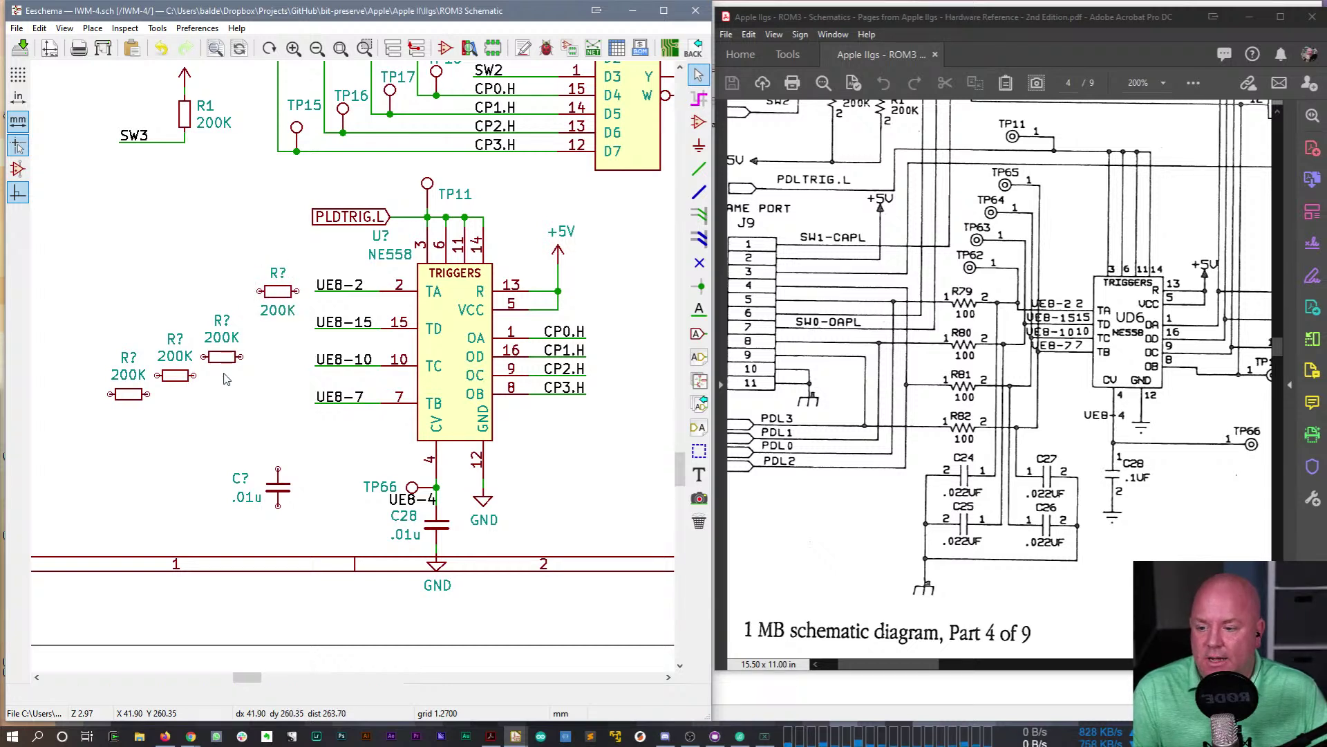
{"action": "mouse_move", "coordinate": [230, 343]}
{"action": "left_mouse_down"}
{"action": "mouse_move", "coordinate": [223, 375]}
{"action": "mouse_move", "coordinate": [221, 326]}
{"action": "mouse_move", "coordinate": [220, 352]}
{"action": "mouse_move", "coordinate": [246, 334]}
{"action": "left_mouse_up"}
{"action": "left_click_drag", "start_coordinate": [176, 356], "coordinate": [227, 334]}
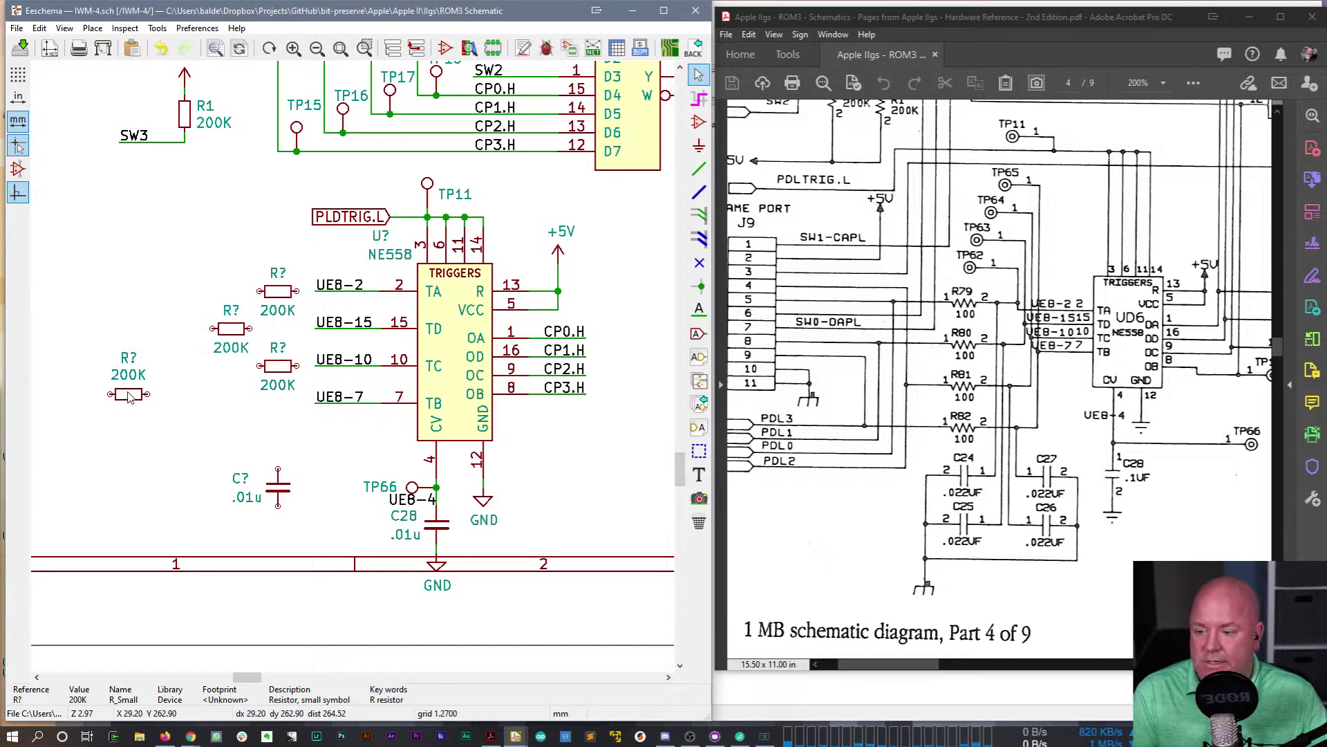
- Move the spare 200K resistor to the UE8-7 row with its 200K value below it
{"action": "left_click_drag", "start_coordinate": [128, 395], "coordinate": [232, 413]}
{"action": "left_click", "coordinate": [233, 409]}
{"action": "key", "text": "m"}
{"action": "left_click", "coordinate": [232, 423]}
{"action": "key", "text": "m"}
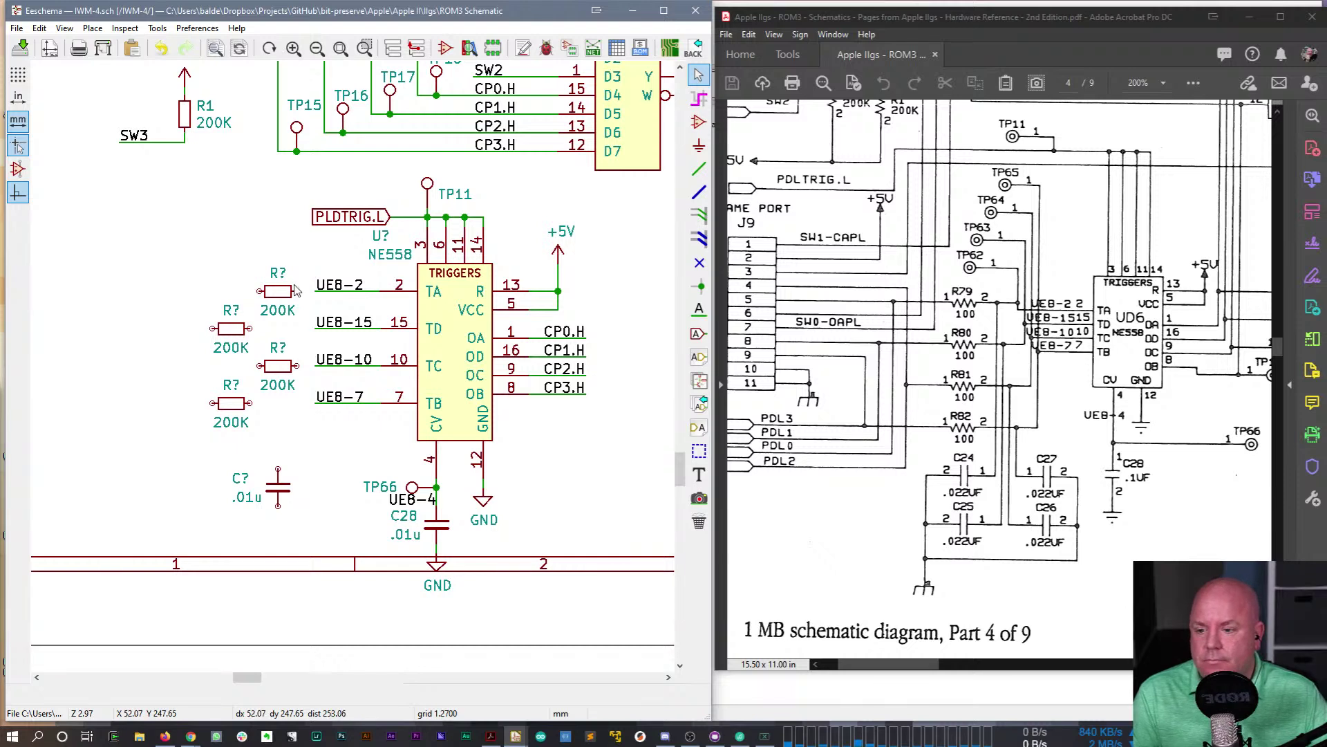
- Wire the resistors to the UE8-15, UE8-10 and UE8-7 labels
{"action": "key", "text": "w"}
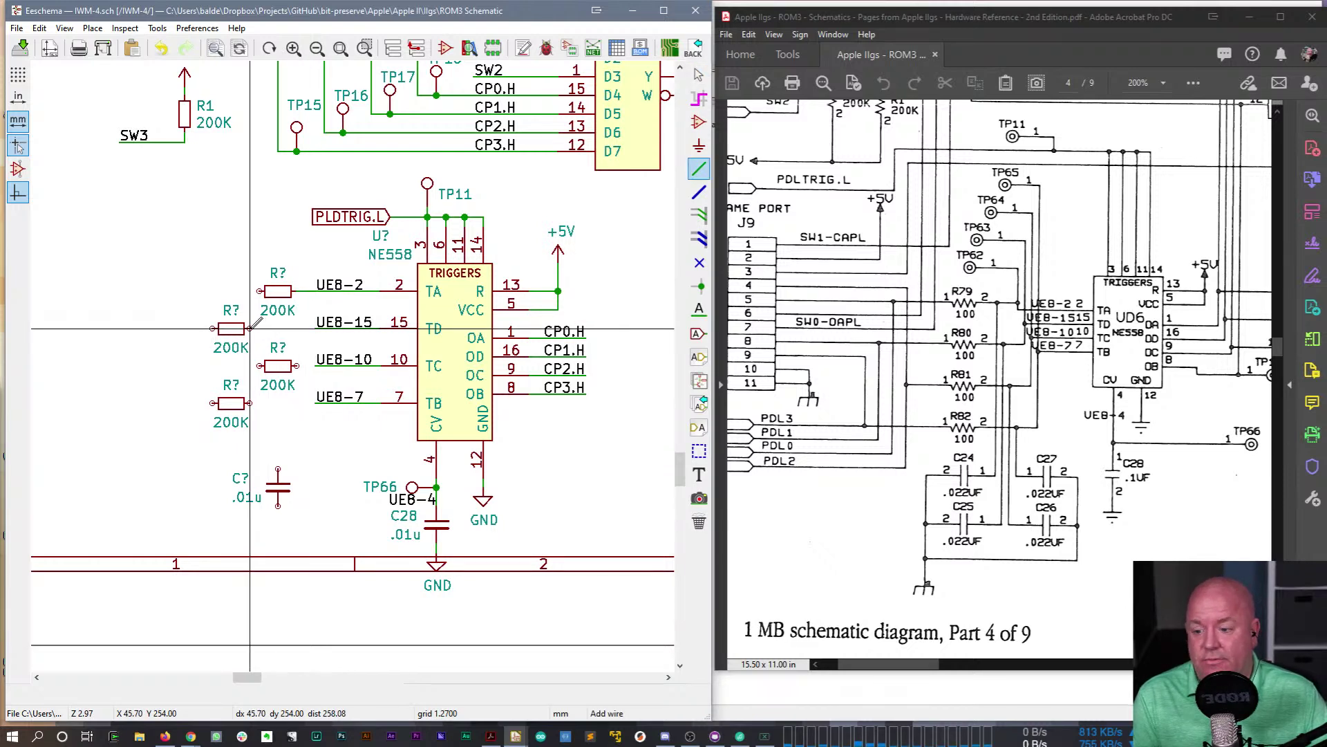
{"action": "double_click", "coordinate": [315, 329]}
{"action": "left_click", "coordinate": [298, 366]}
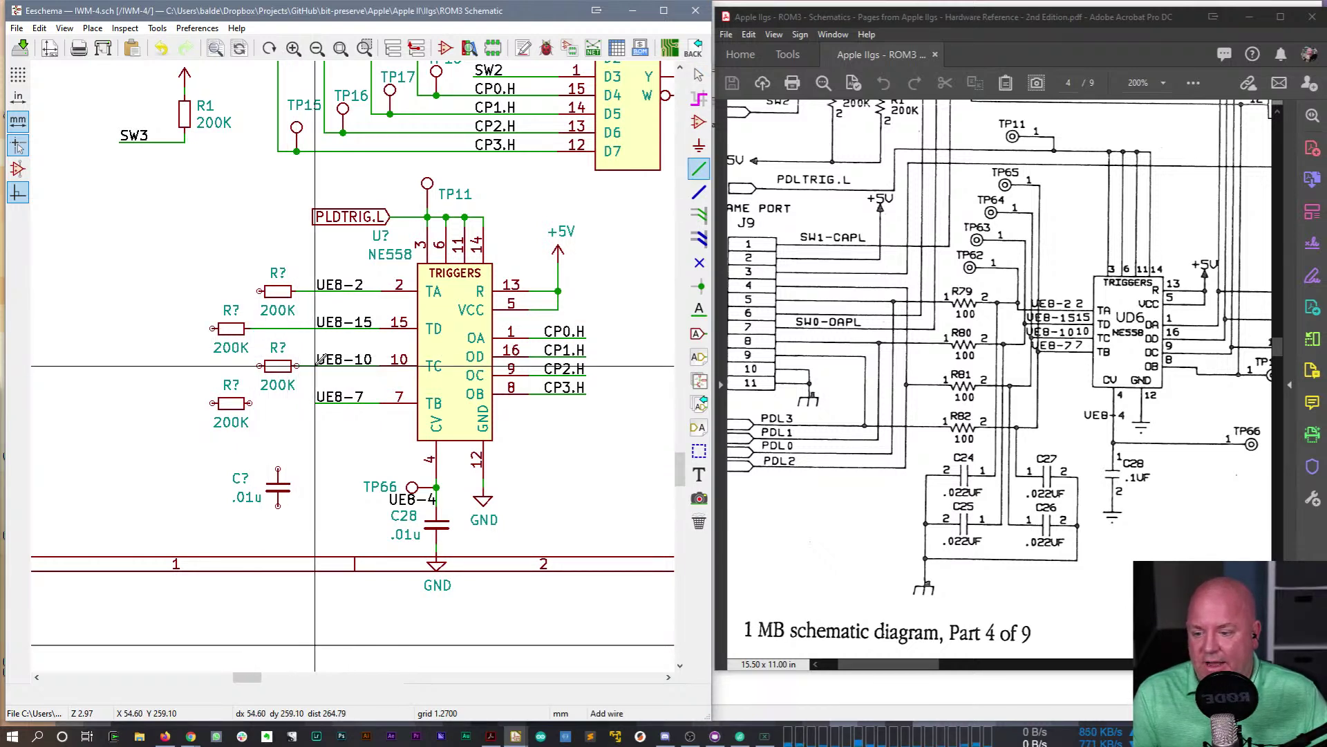
{"action": "double_click", "coordinate": [315, 366]}
{"action": "left_click", "coordinate": [250, 403]}
{"action": "double_click", "coordinate": [316, 403]}
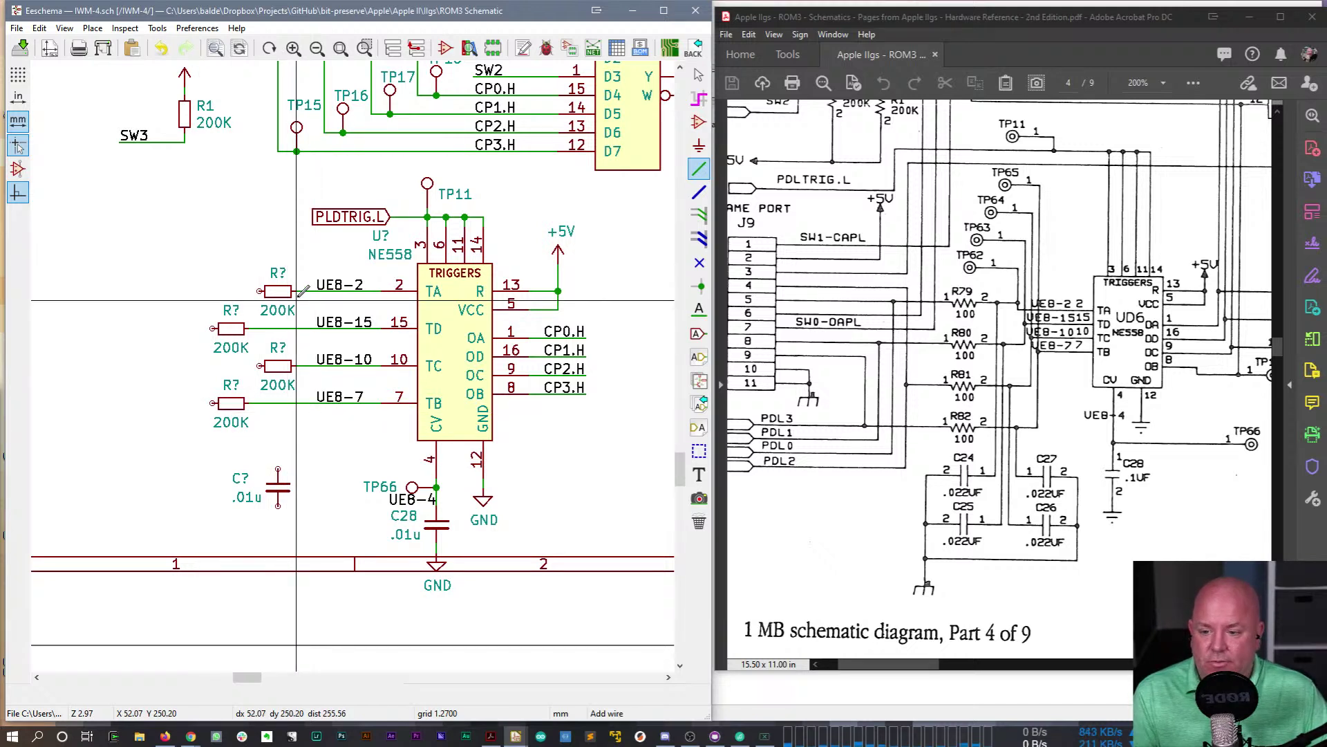
{"action": "key", "text": "Escape"}
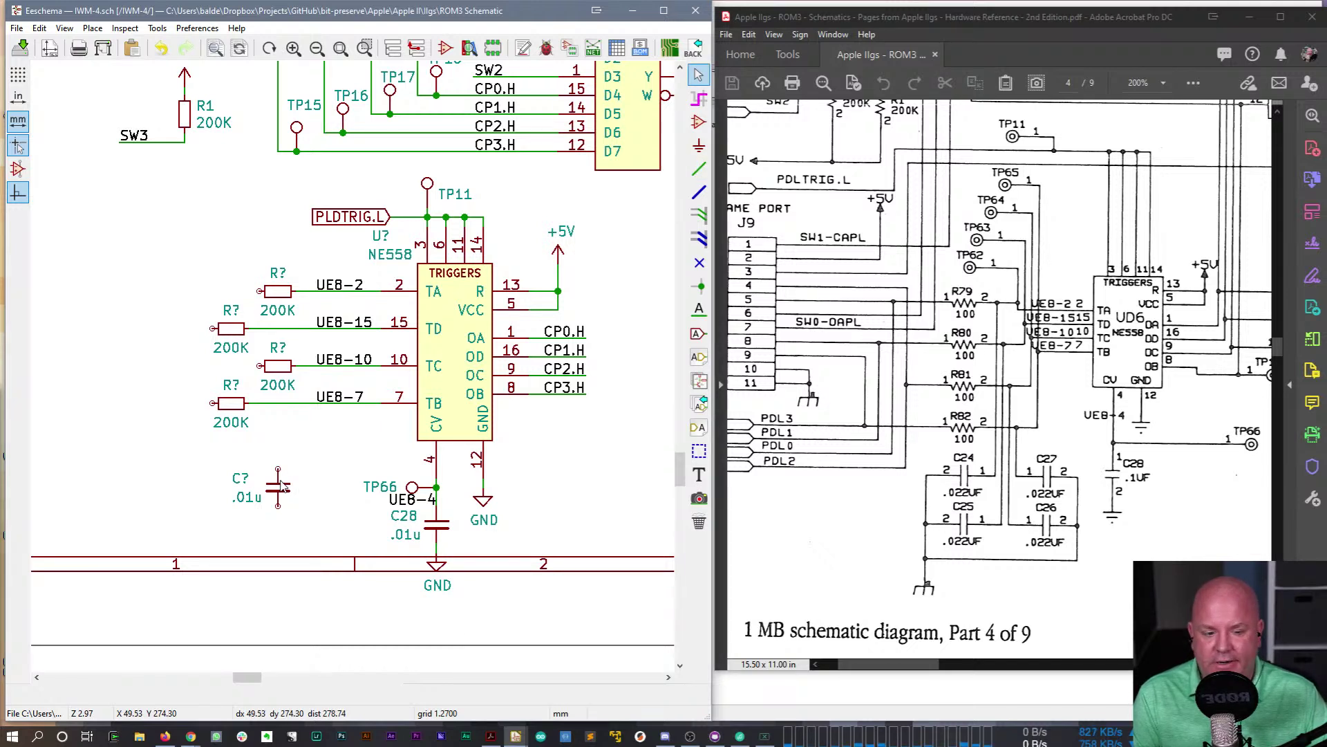
- Rotate the .01u capacitor horizontal, with .01u below and C? above it
{"action": "key", "text": "r"}
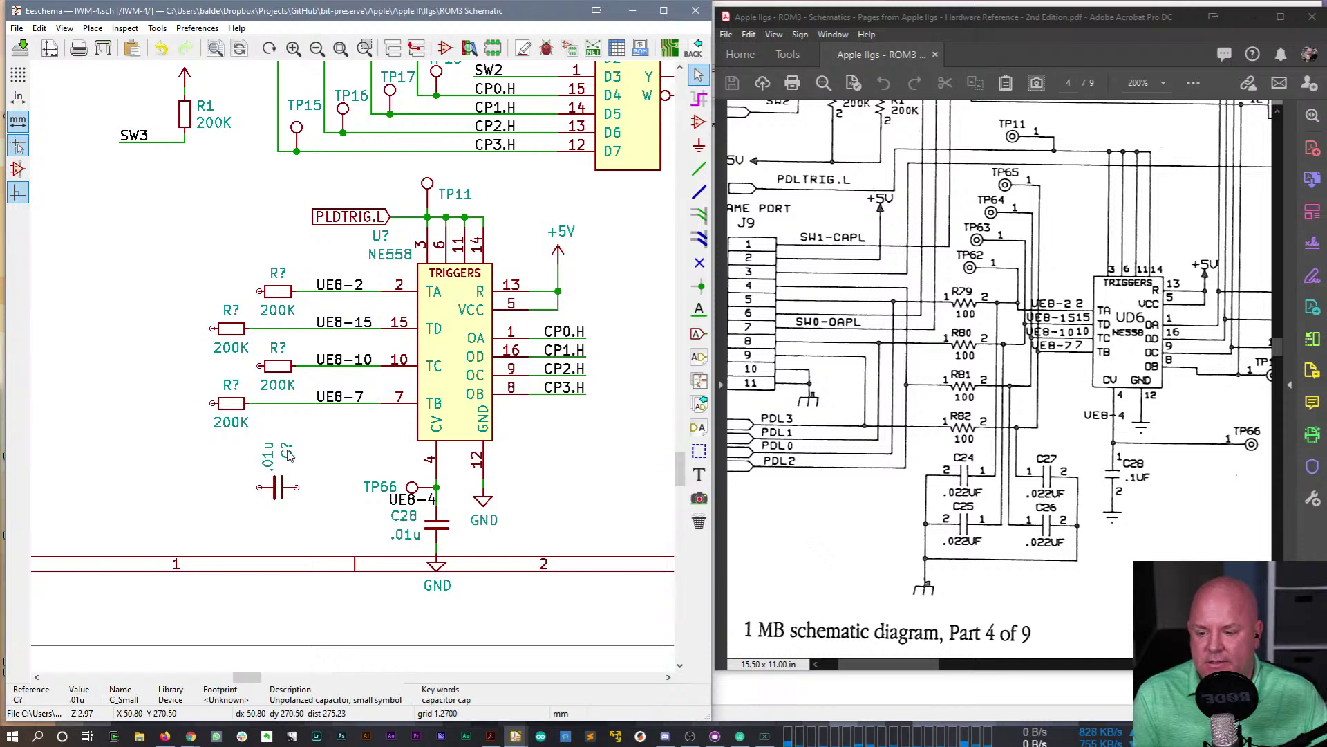
{"action": "left_click_drag", "start_coordinate": [289, 454], "coordinate": [261, 510]}
{"action": "key", "text": "r"}
{"action": "left_click", "coordinate": [262, 510]}
{"action": "left_click_drag", "start_coordinate": [285, 454], "coordinate": [275, 469]}
- Add a copy of the UE8-2 label and wire at the capacitor's left end
{"action": "left_click_drag", "start_coordinate": [326, 264], "coordinate": [339, 290]}
{"action": "key", "text": "ctrl+c"}
{"action": "key", "text": "ctrl+v"}
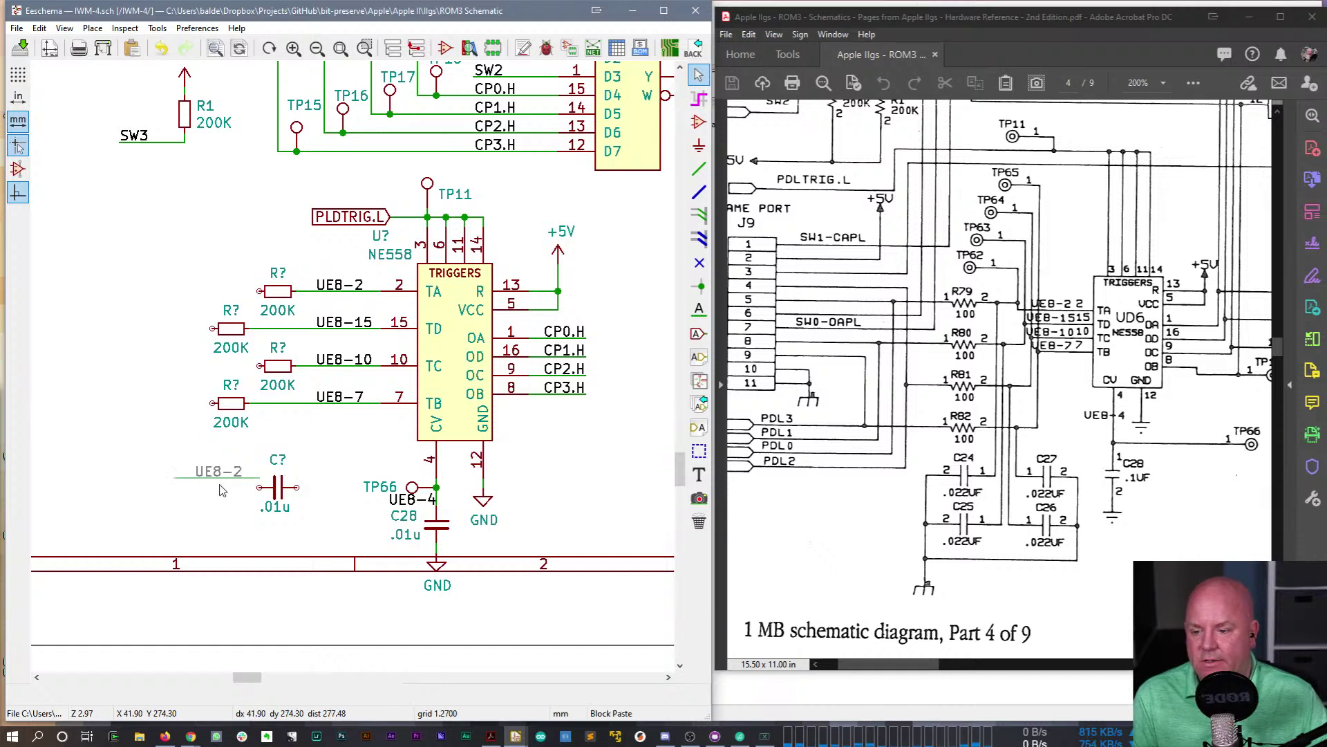
{"action": "left_click", "coordinate": [221, 490]}
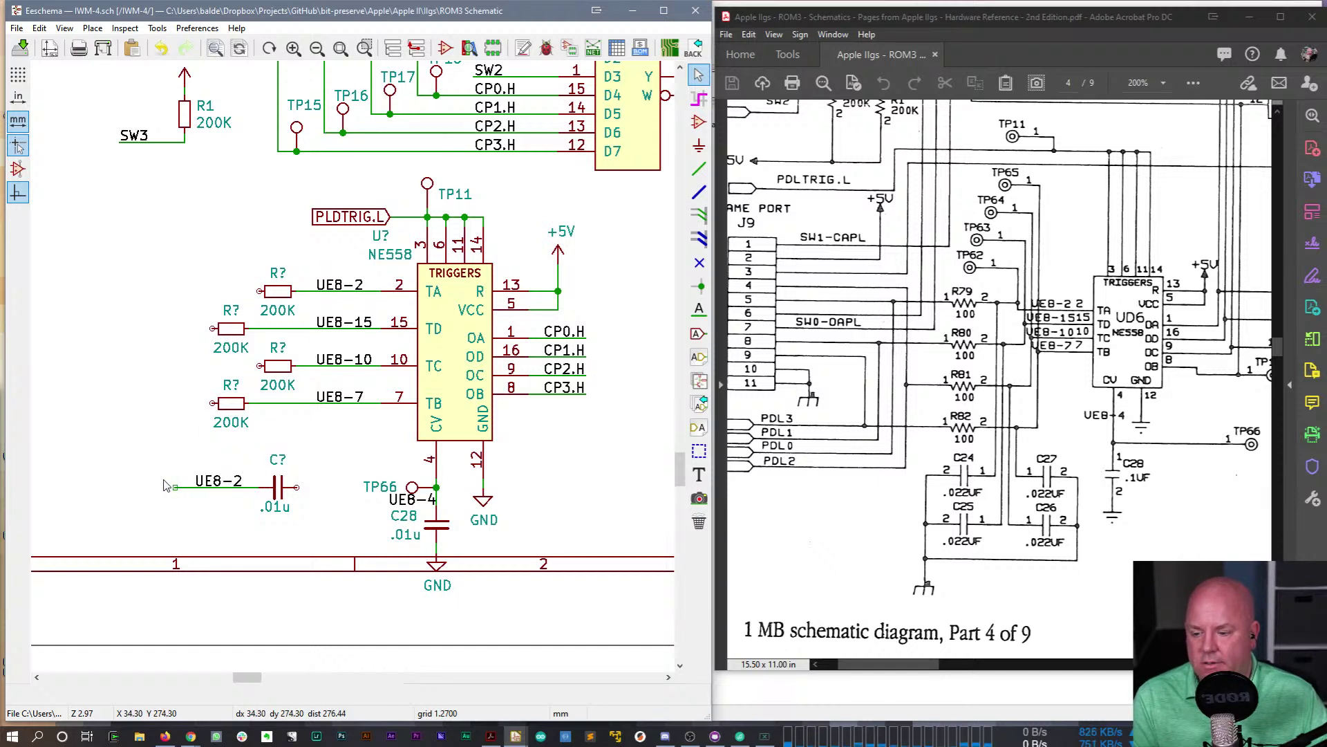
{"action": "key", "text": "g"}
{"action": "left_click", "coordinate": [198, 486]}
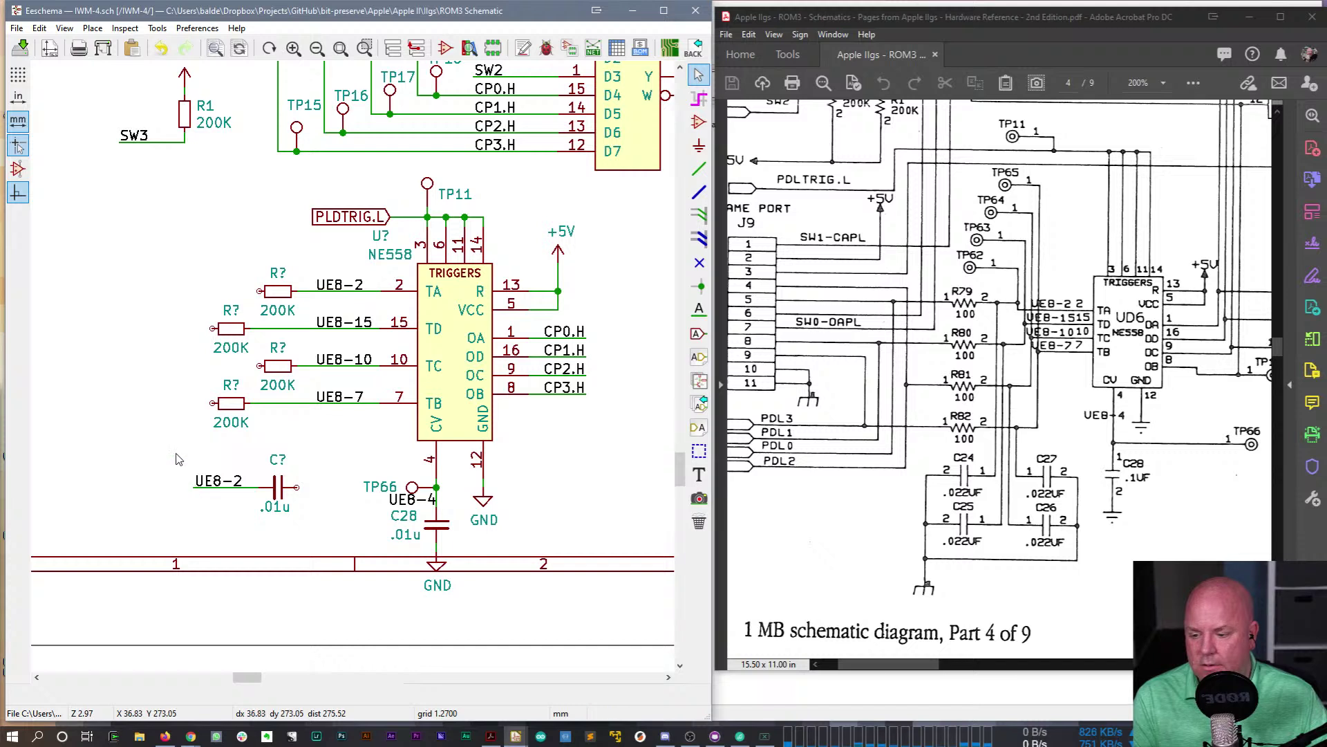
{"action": "left_click_drag", "start_coordinate": [203, 448], "coordinate": [298, 512]}
{"action": "left_click", "coordinate": [257, 499]}
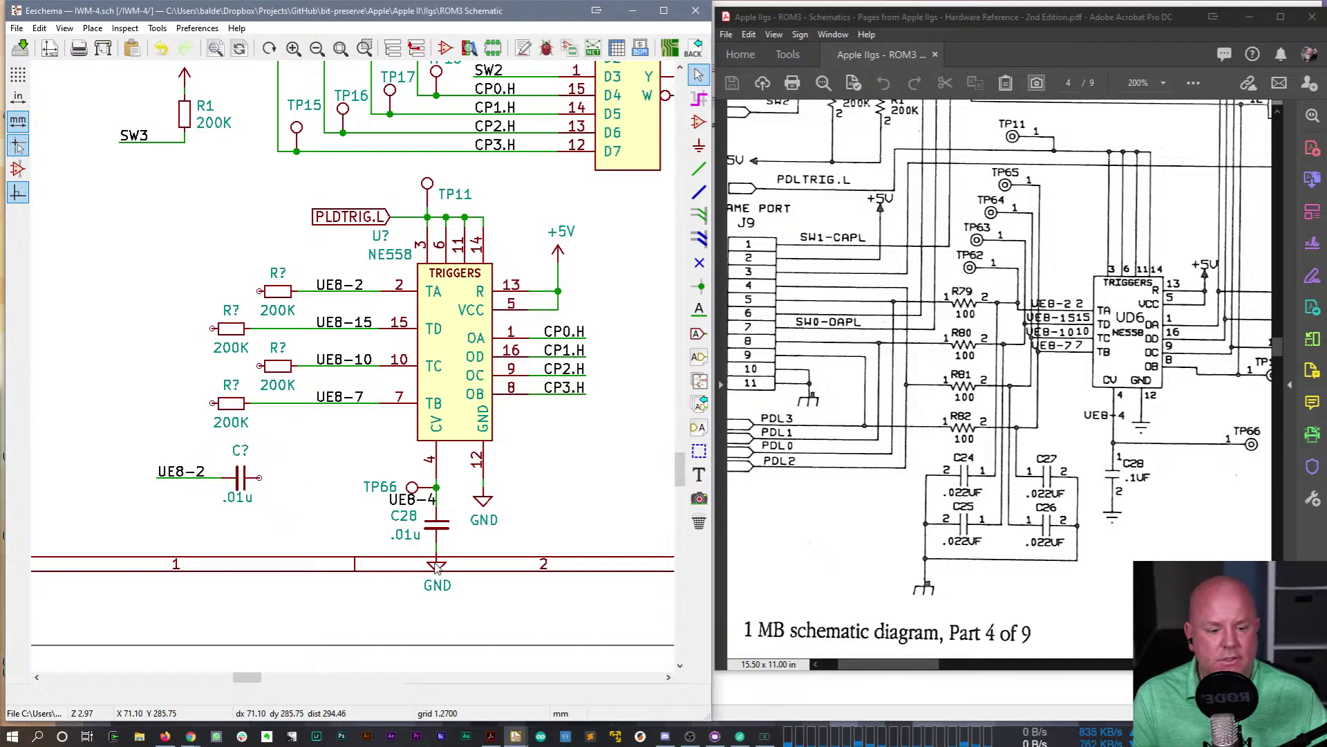
{"action": "scroll", "coordinate": [247, 271], "scroll_direction": "down", "scroll_amount": 1}
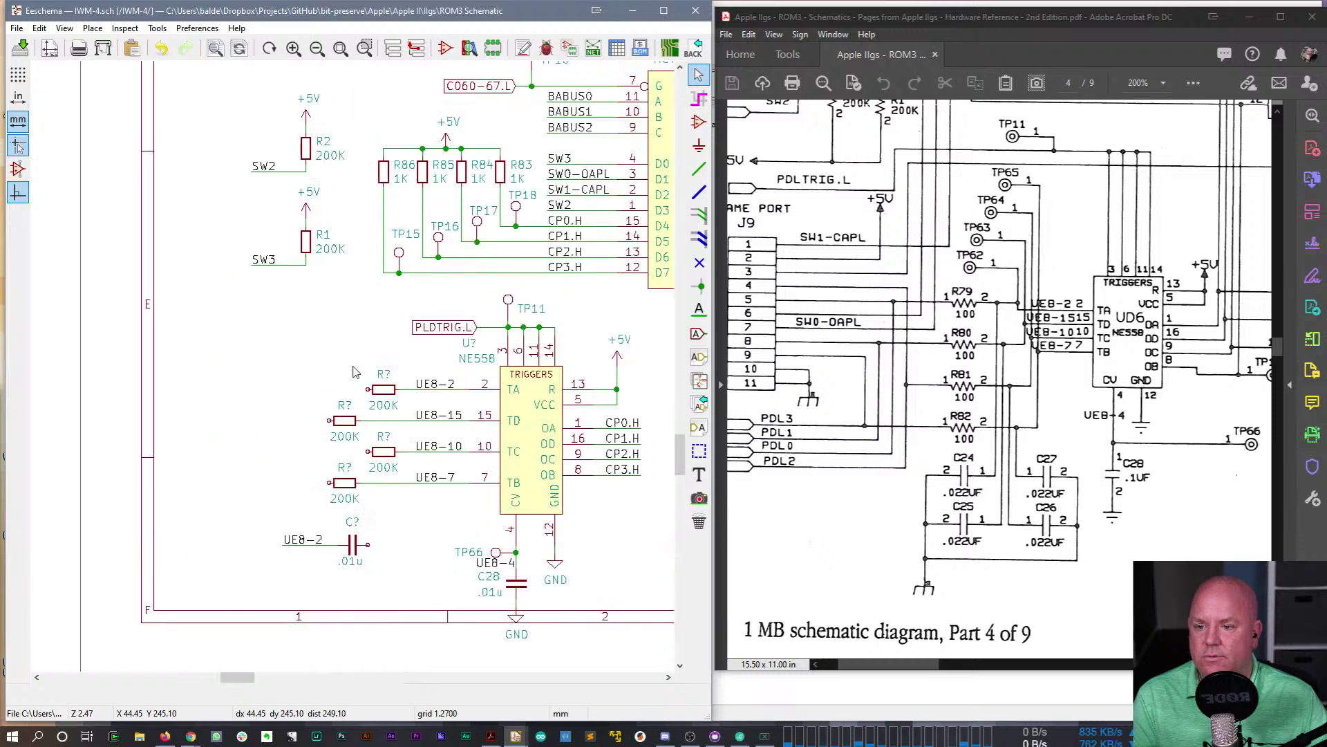
{"action": "scroll", "coordinate": [369, 204], "scroll_direction": "up", "scroll_amount": 3, "text": "shift"}
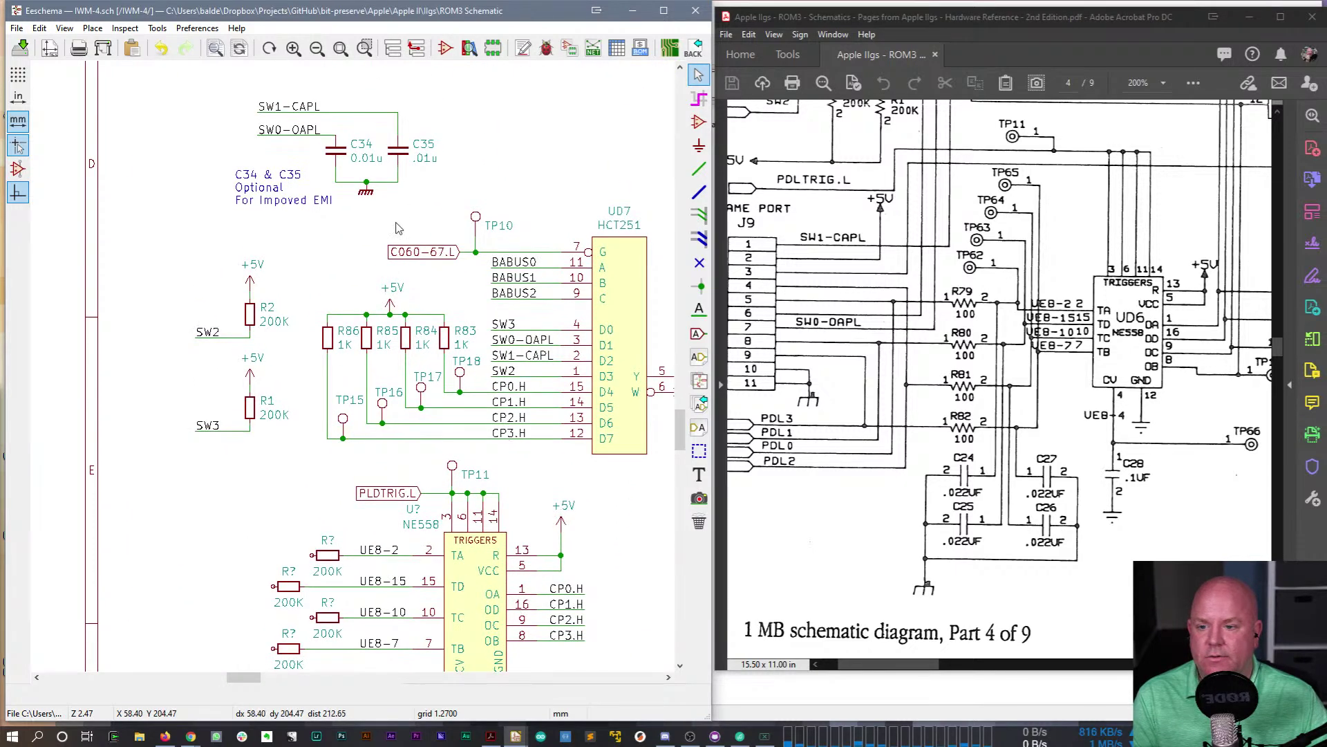
- Place a copied ground symbol beside the .01u capacitor
{"action": "key", "text": "c"}
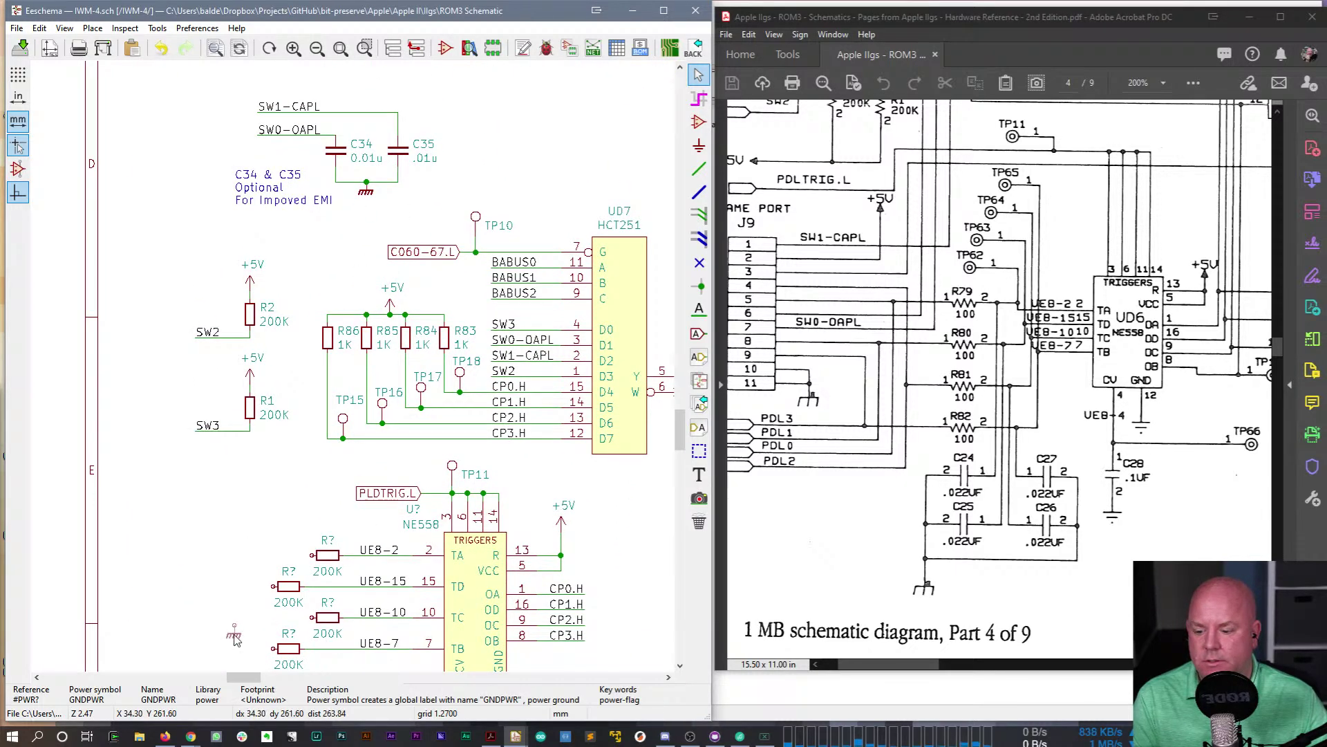
{"action": "middle_click_drag", "start_coordinate": [315, 622], "coordinate": [308, 440]}
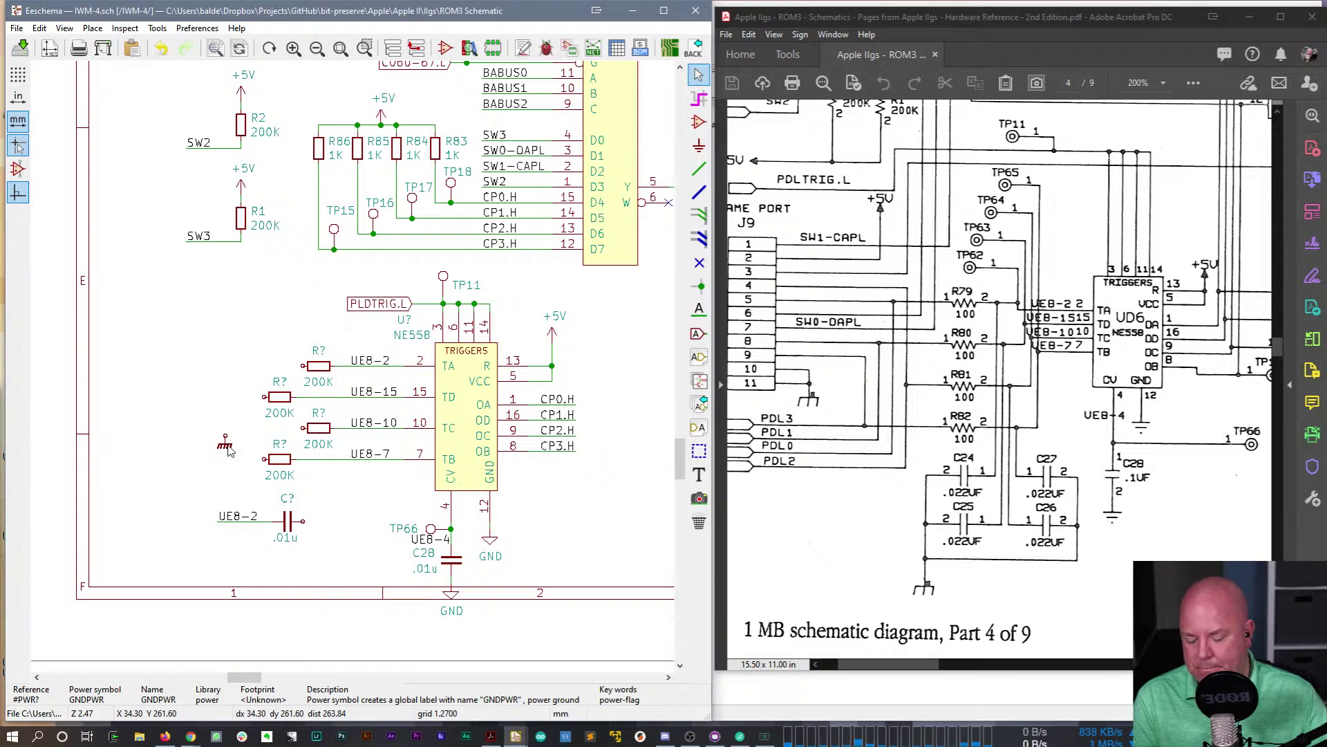
{"action": "left_click", "coordinate": [309, 526]}
{"action": "key", "text": "w"}
{"action": "key", "text": "Escape"}
- Duplicate the capacitor, UE8-2 label and ground below the original
{"action": "left_click_drag", "start_coordinate": [187, 492], "coordinate": [344, 568]}
{"action": "key", "text": "ctrl+c"}
{"action": "key", "text": "ctrl+v"}
{"action": "left_click", "coordinate": [275, 589]}
{"action": "left_click_drag", "start_coordinate": [201, 495], "coordinate": [332, 620]}
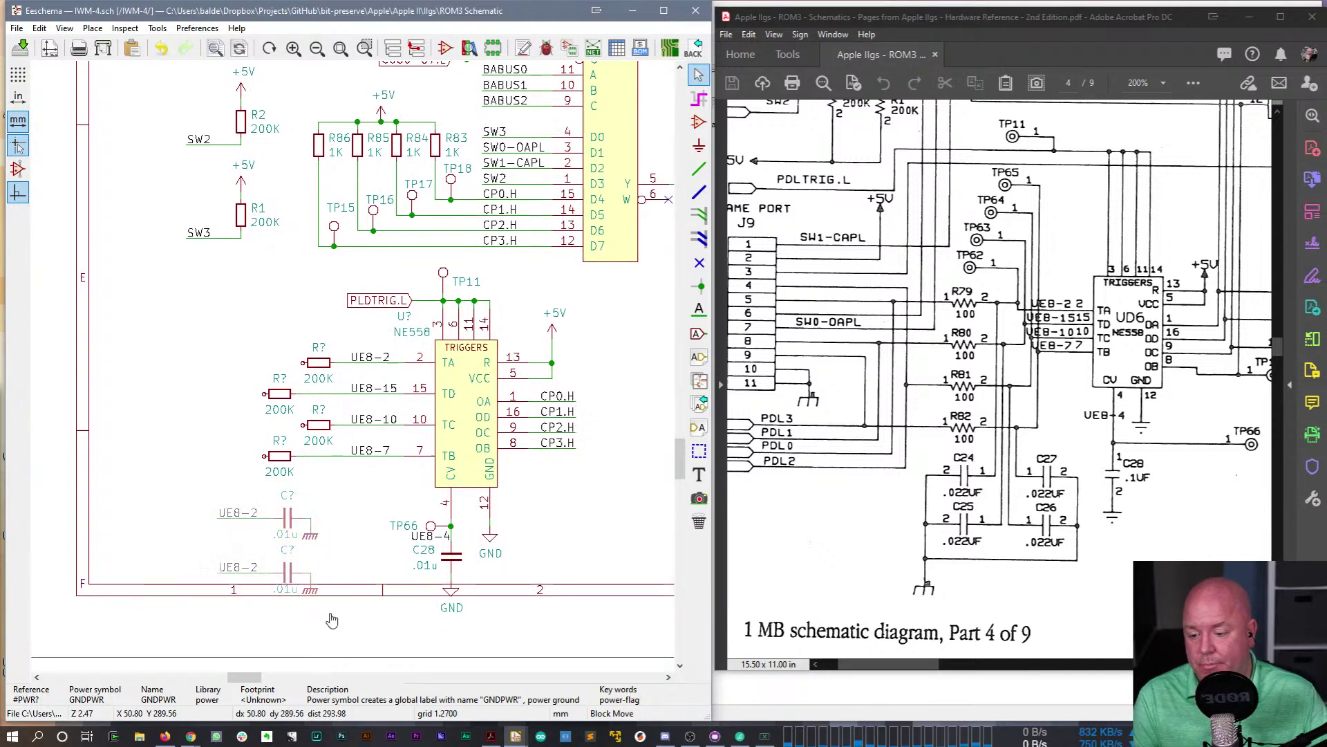
{"action": "left_click", "coordinate": [231, 604]}
- Copy both capacitor groups to the right to form a two-by-two set
{"action": "left_click_drag", "start_coordinate": [83, 458], "coordinate": [222, 593]}
{"action": "key", "text": "ctrl+c"}
{"action": "key", "text": "ctrl+v"}
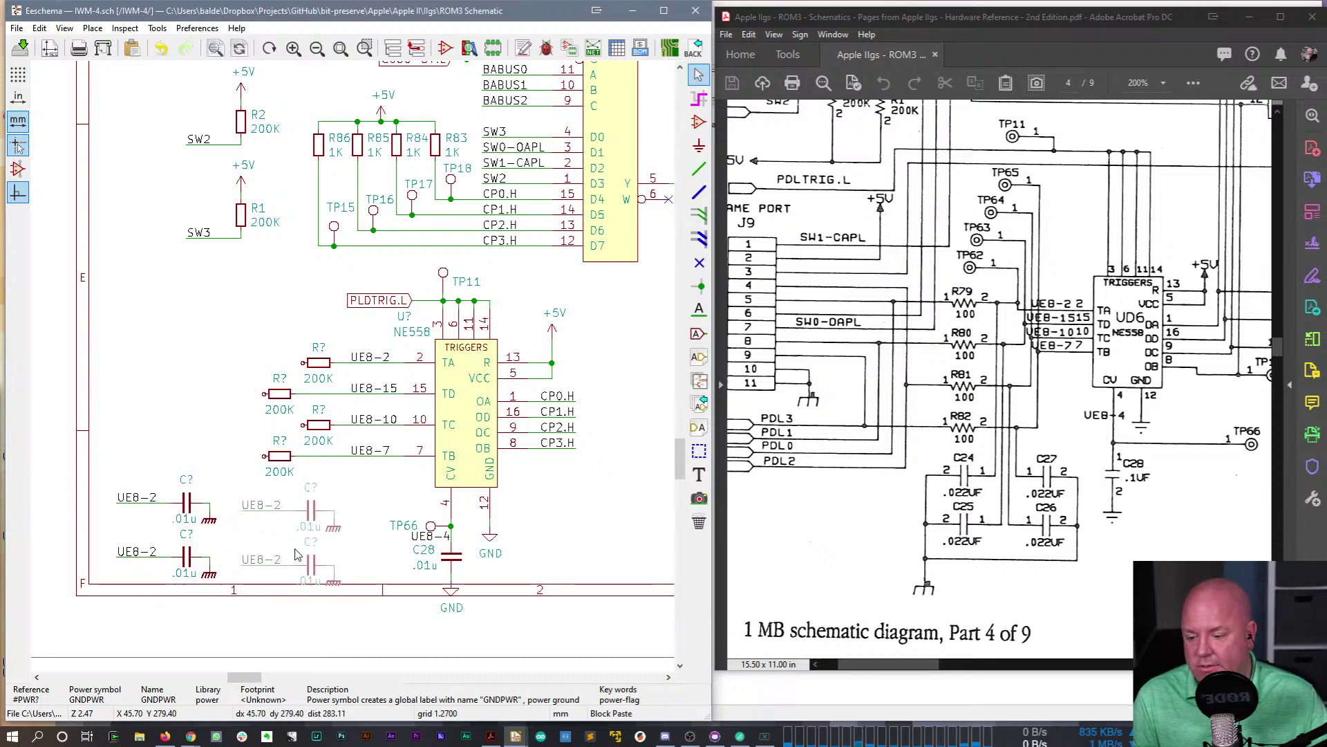
{"action": "left_click", "coordinate": [296, 553]}
{"action": "key", "text": "ctrl+z"}
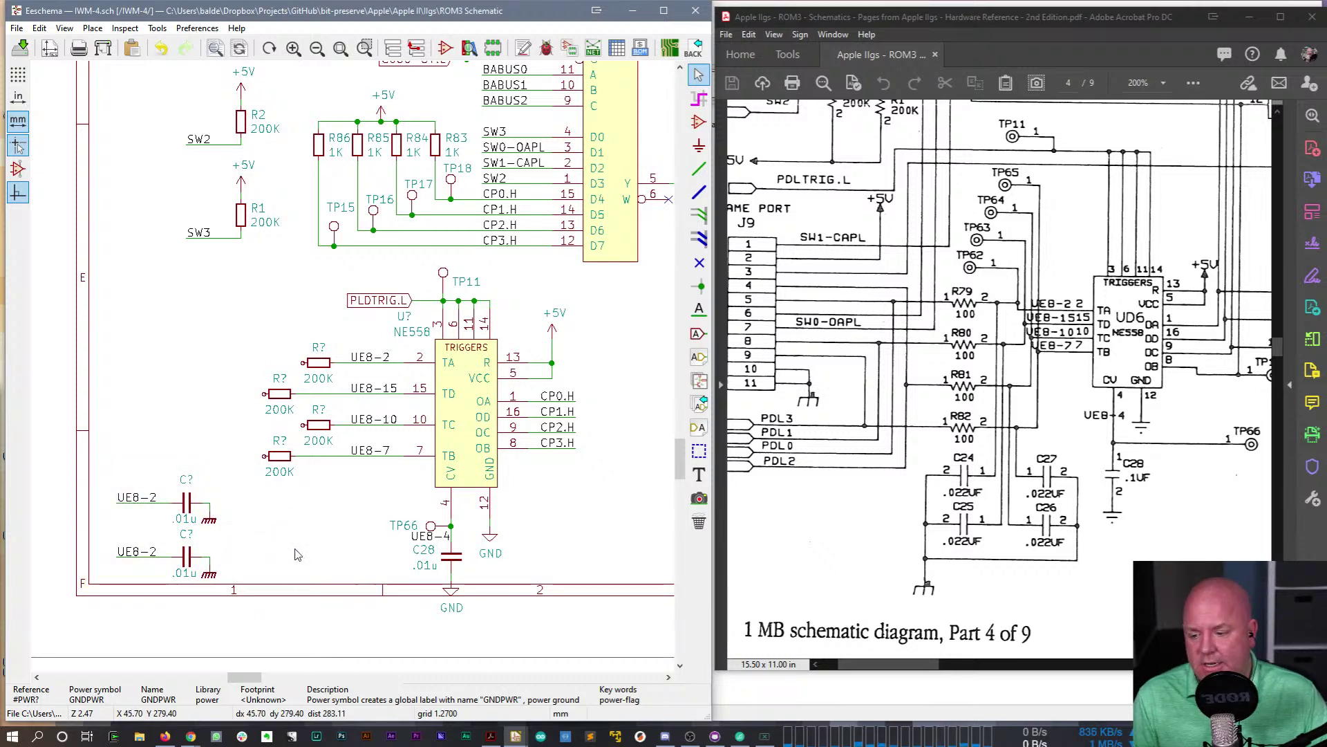
{"action": "left_click_drag", "start_coordinate": [85, 462], "coordinate": [224, 596]}
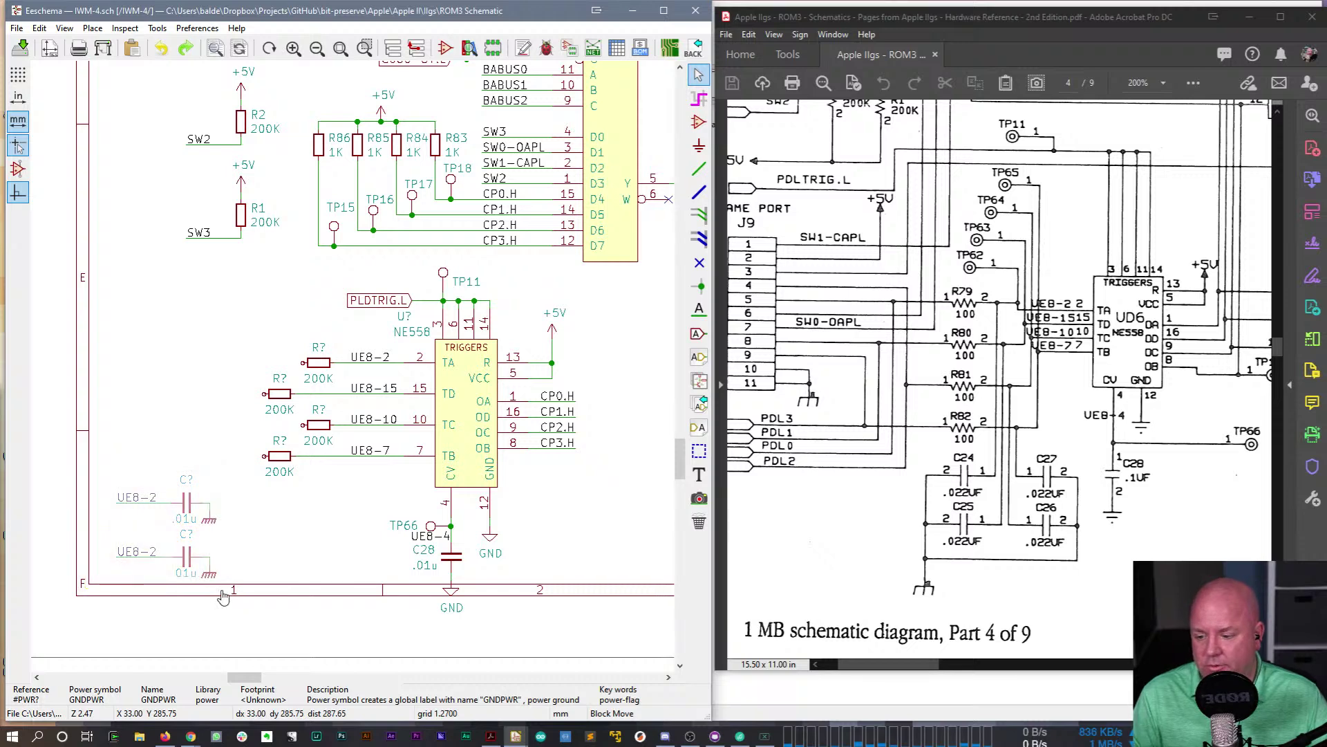
{"action": "left_click", "coordinate": [348, 594]}
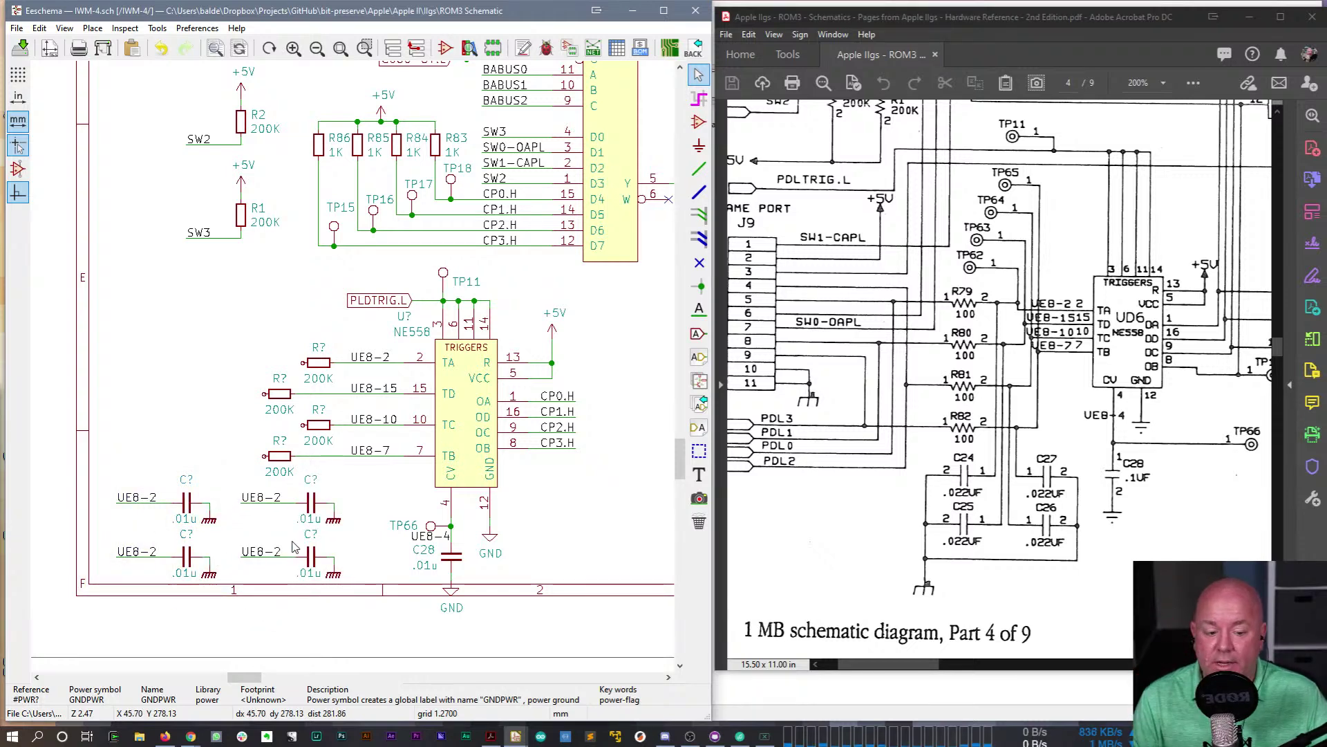
- Renumber the four capacitors as C24, C27, C26 and C25
{"action": "double_click", "coordinate": [188, 483]}
{"action": "type", "text": "C24"}
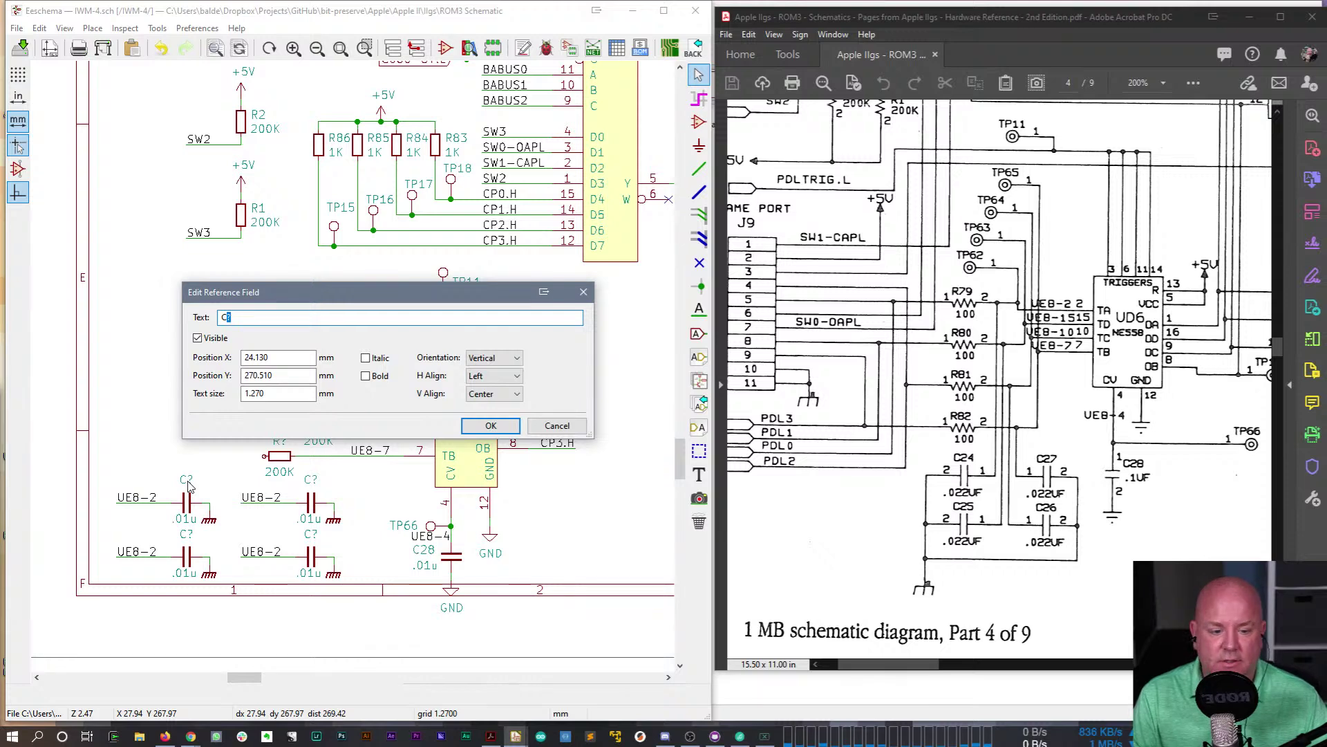
{"action": "key", "text": "Return"}
{"action": "type", "text": "eC27"}
{"action": "key", "text": "Return"}
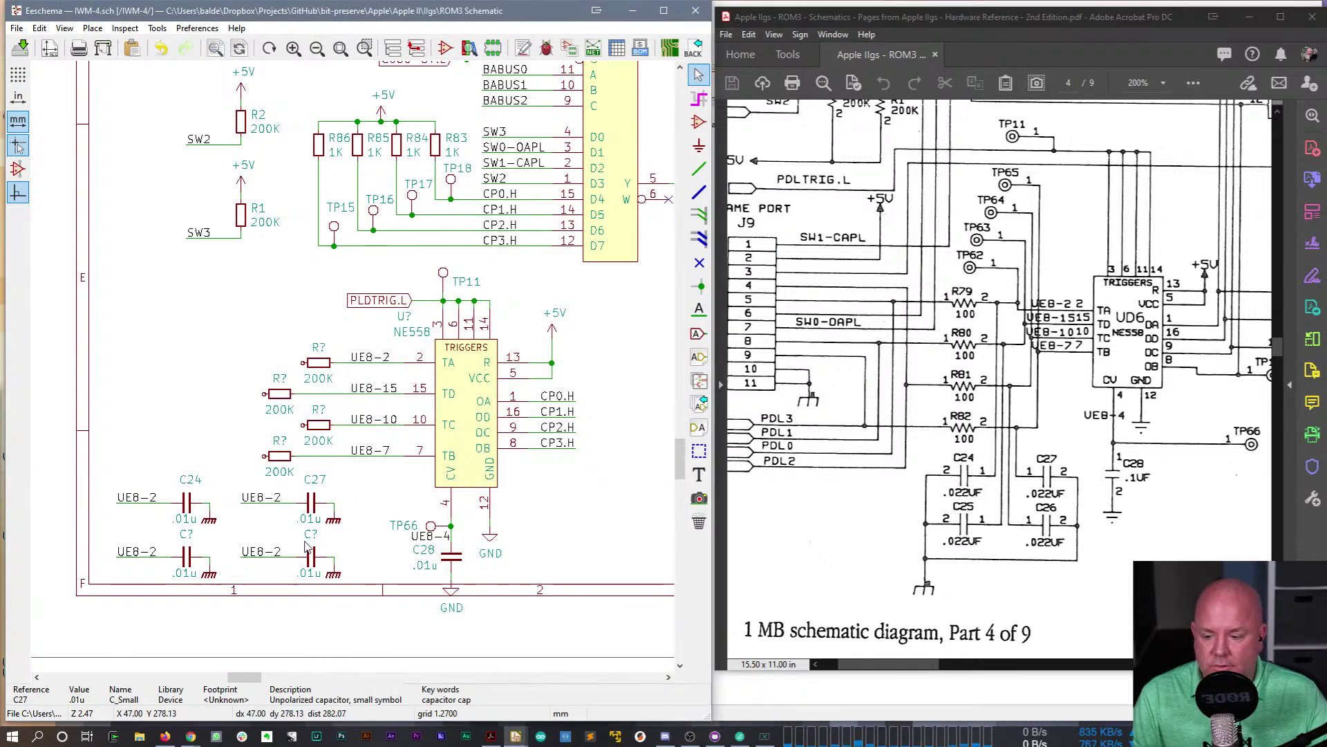
{"action": "type", "text": "eC26"}
{"action": "key", "text": "Return"}
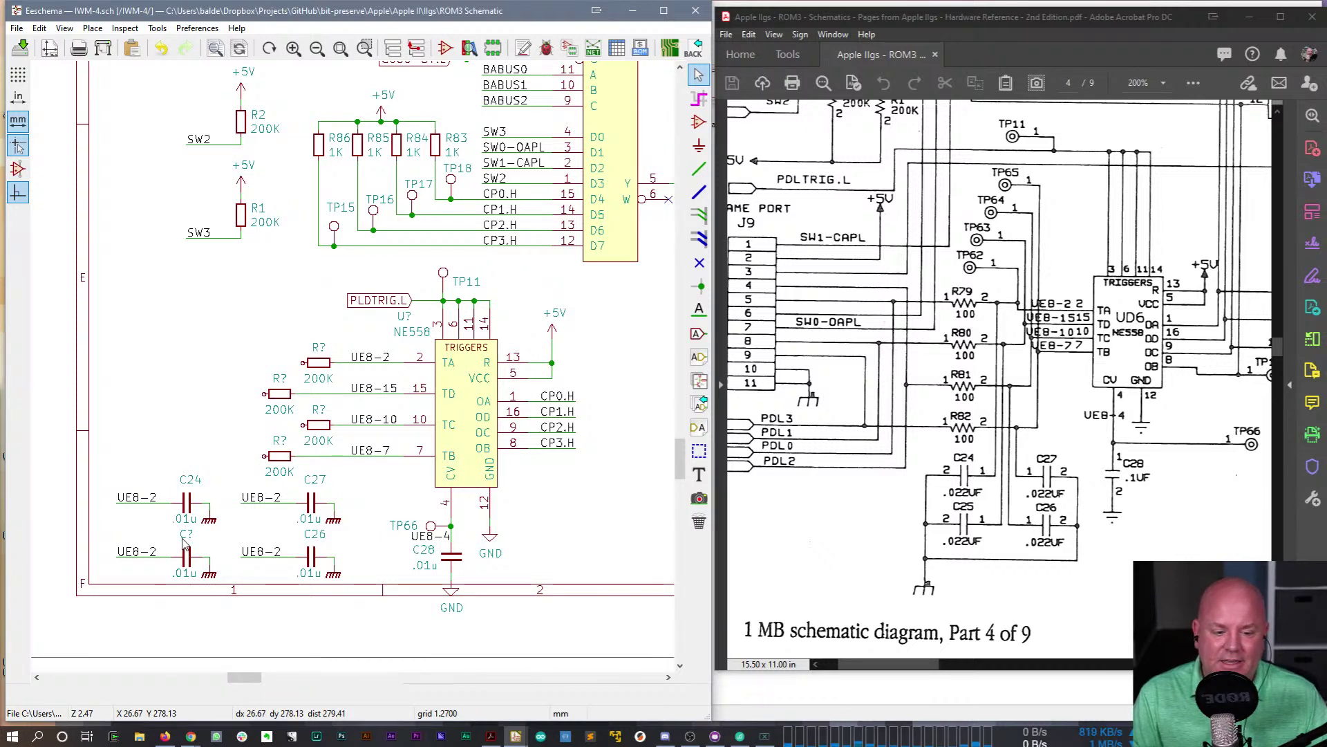
{"action": "type", "text": "e"}
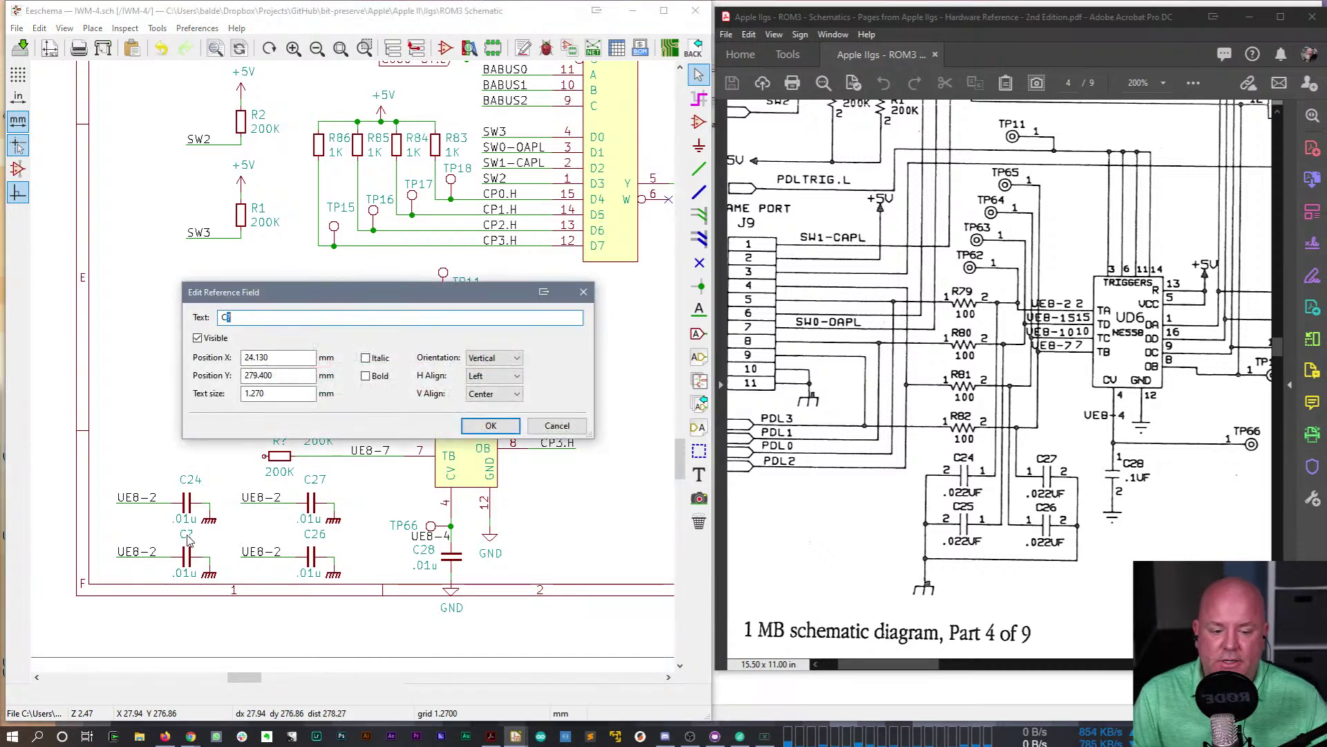
{"action": "type", "text": "C25"}
{"action": "key", "text": "Return"}
- Set C24's value to .022u
{"action": "key", "text": "v"}
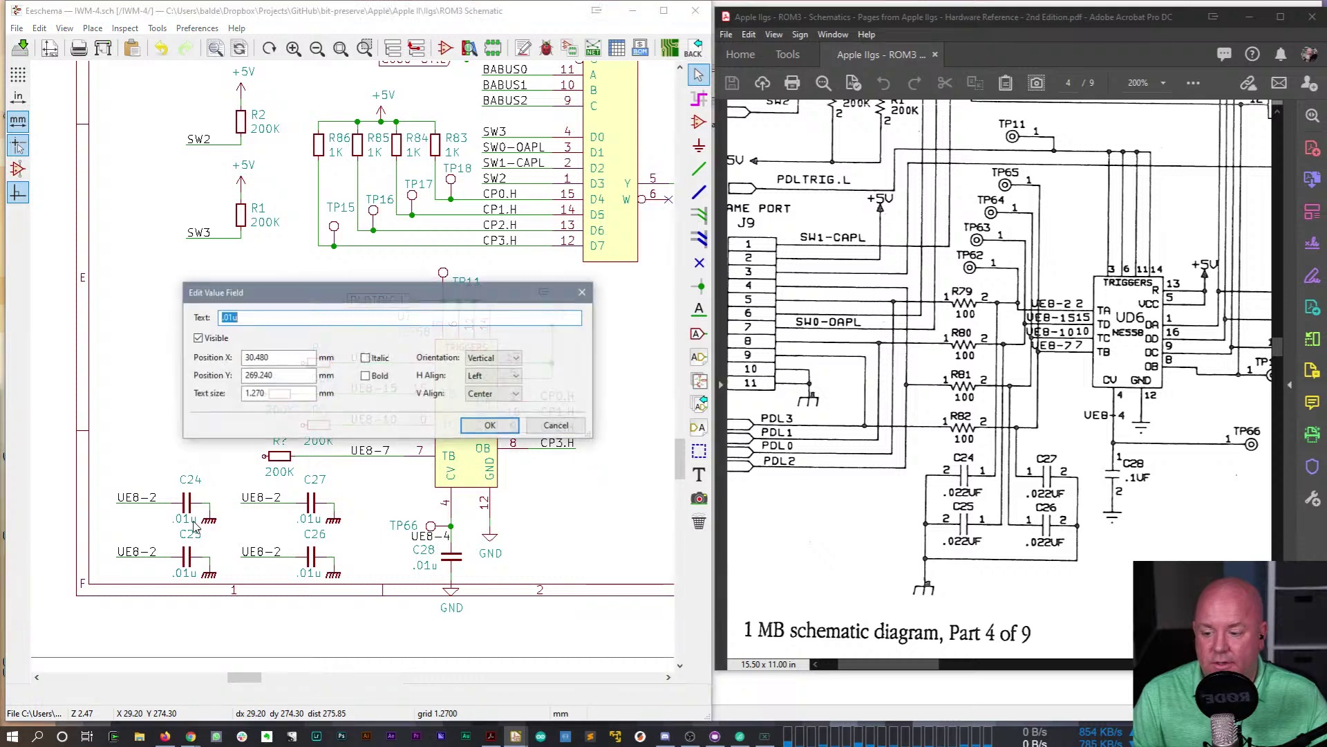
{"action": "type", "text": ".0"}
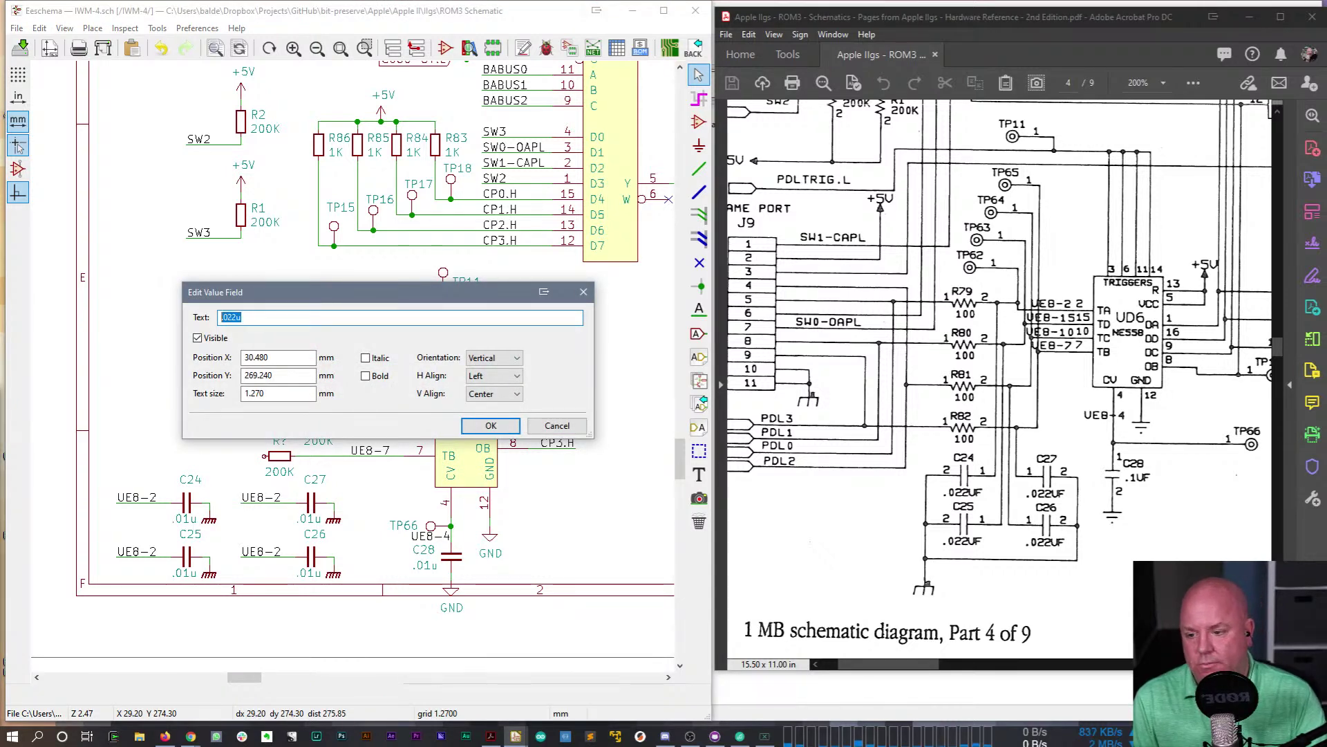
{"action": "type", "text": "22u"}
{"action": "key", "text": "Return"}
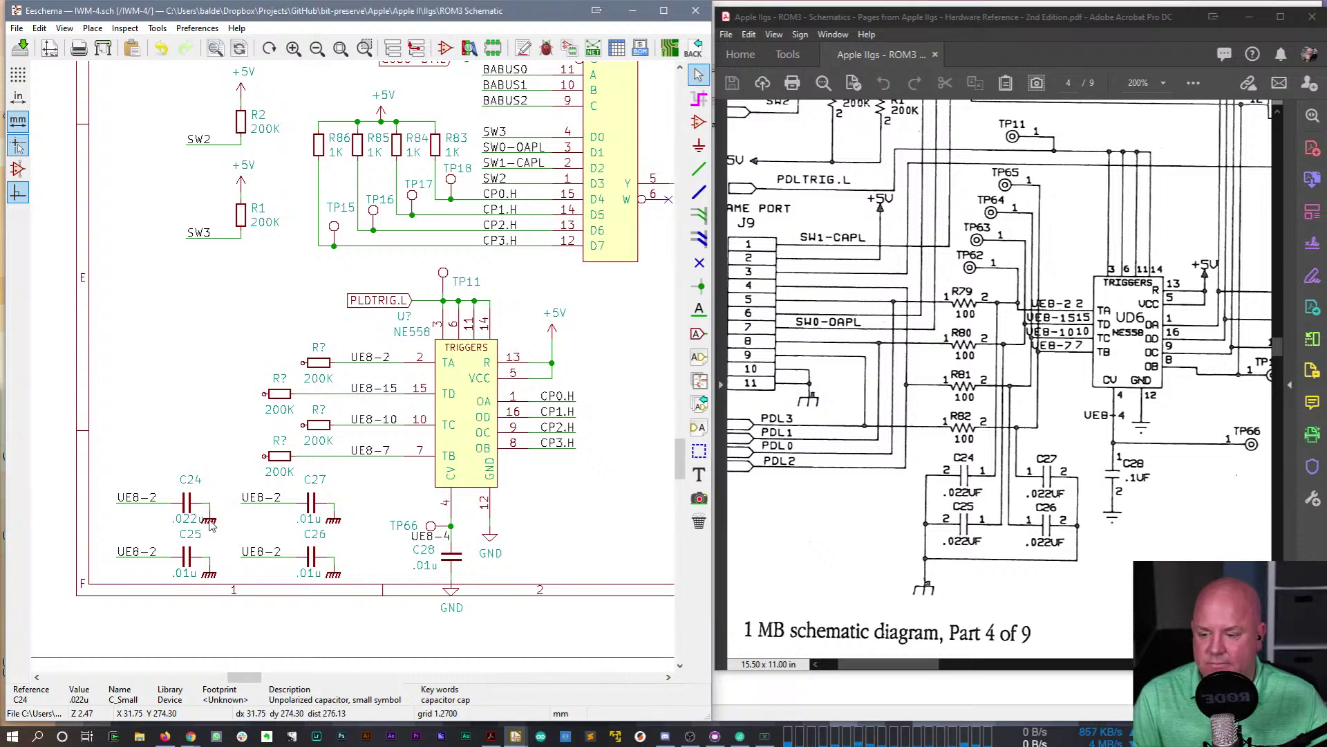
- Line up the ground symbols under C24, C25, C27 and C26 with their wires
{"action": "left_click", "coordinate": [210, 514]}
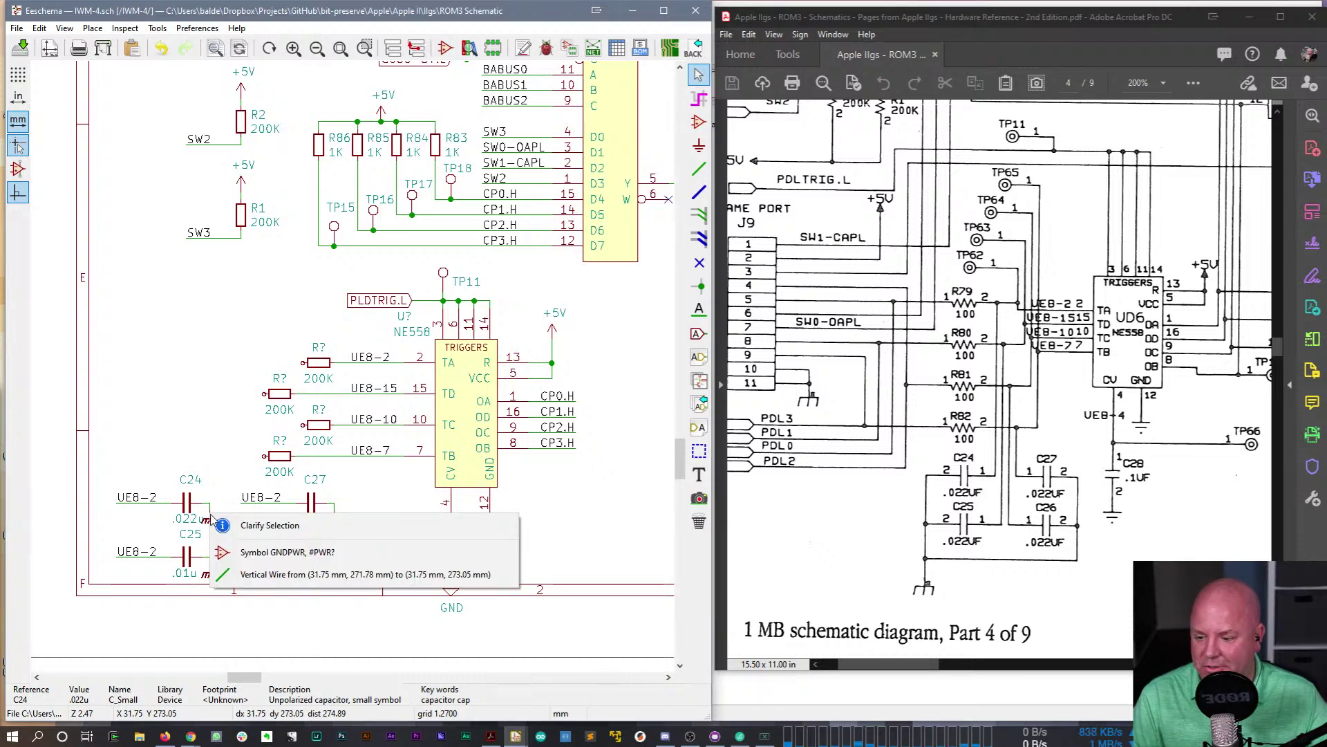
{"action": "key", "text": "Escape"}
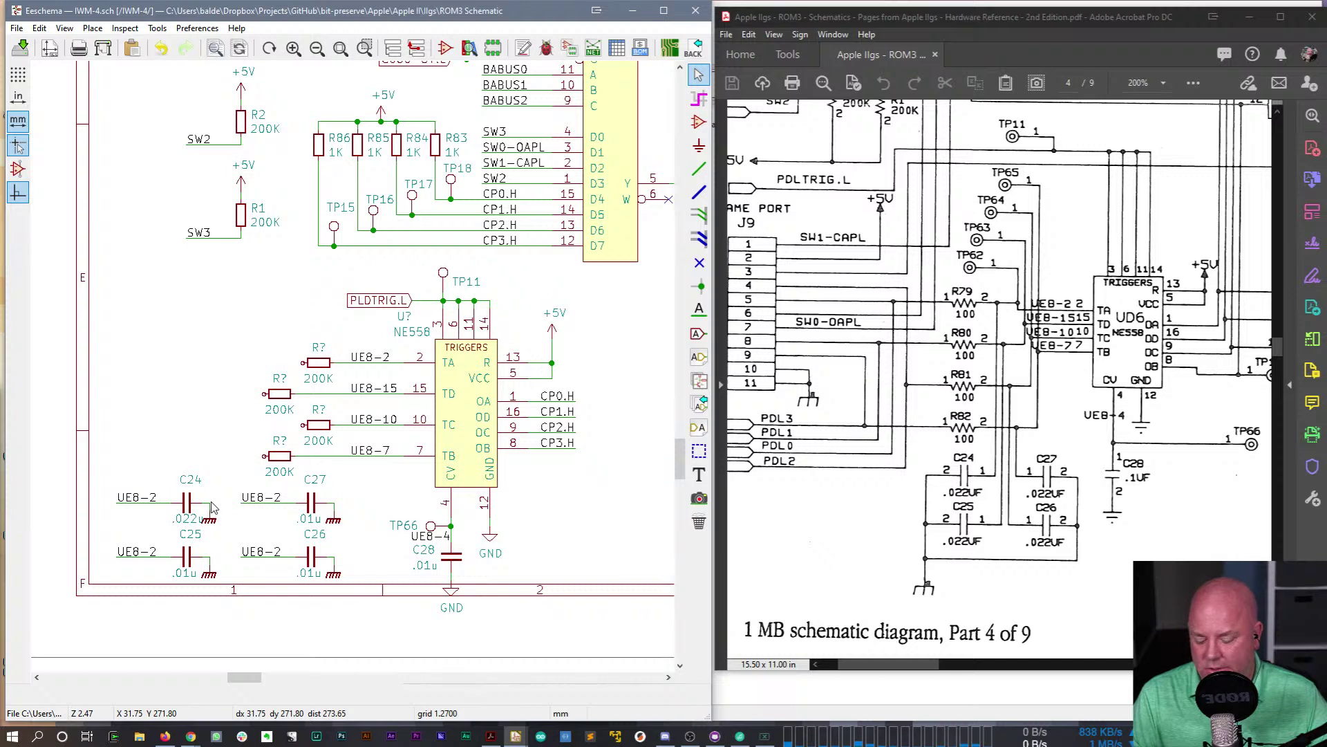
{"action": "left_click_drag", "start_coordinate": [210, 520], "coordinate": [217, 520]}
{"action": "left_click_drag", "start_coordinate": [210, 573], "coordinate": [216, 576]}
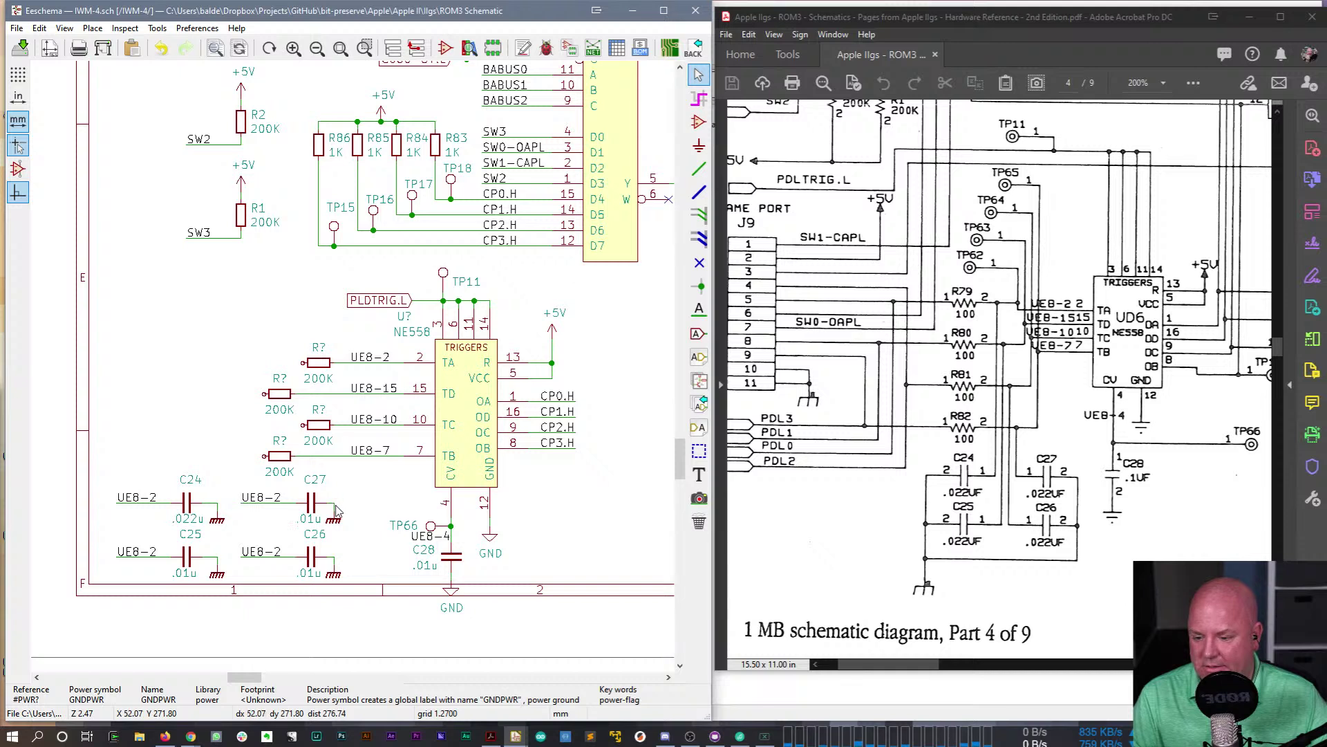
{"action": "left_click", "coordinate": [340, 511]}
{"action": "left_click_drag", "start_coordinate": [339, 515], "coordinate": [346, 515]}
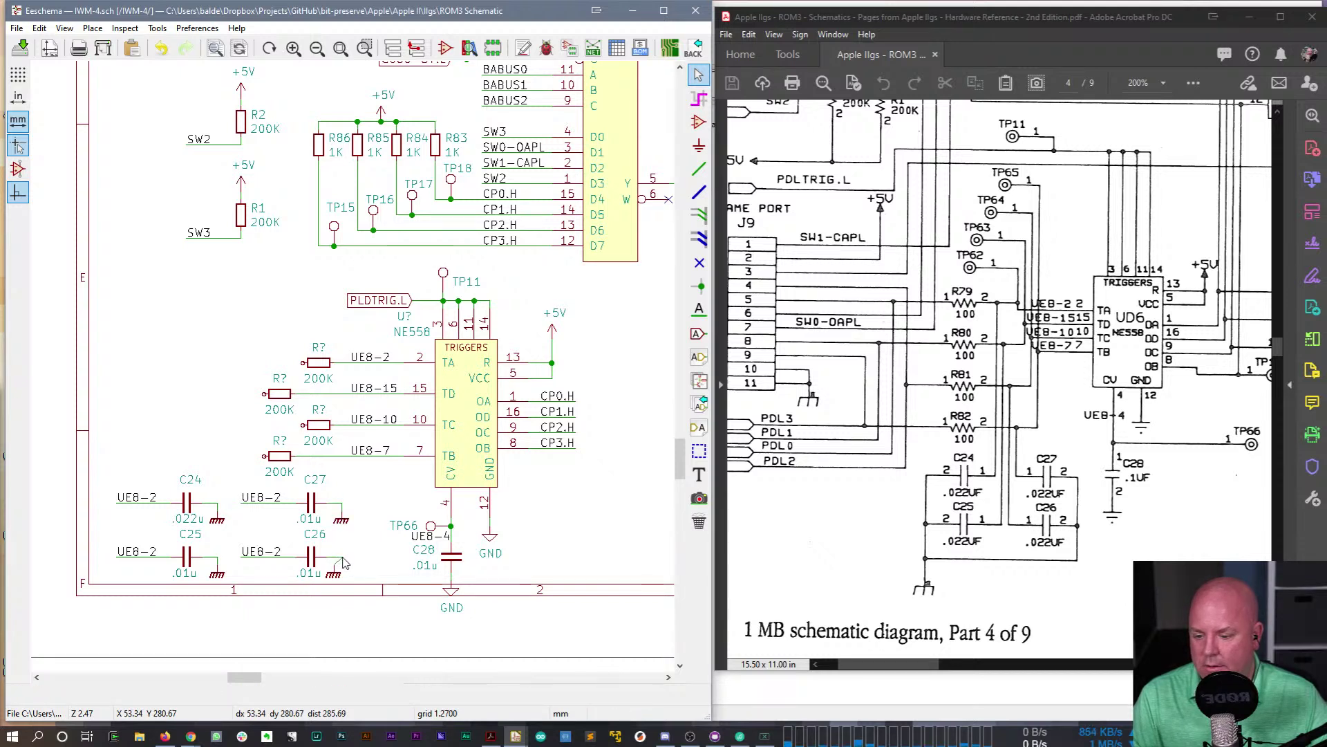
{"action": "left_click", "coordinate": [336, 568]}
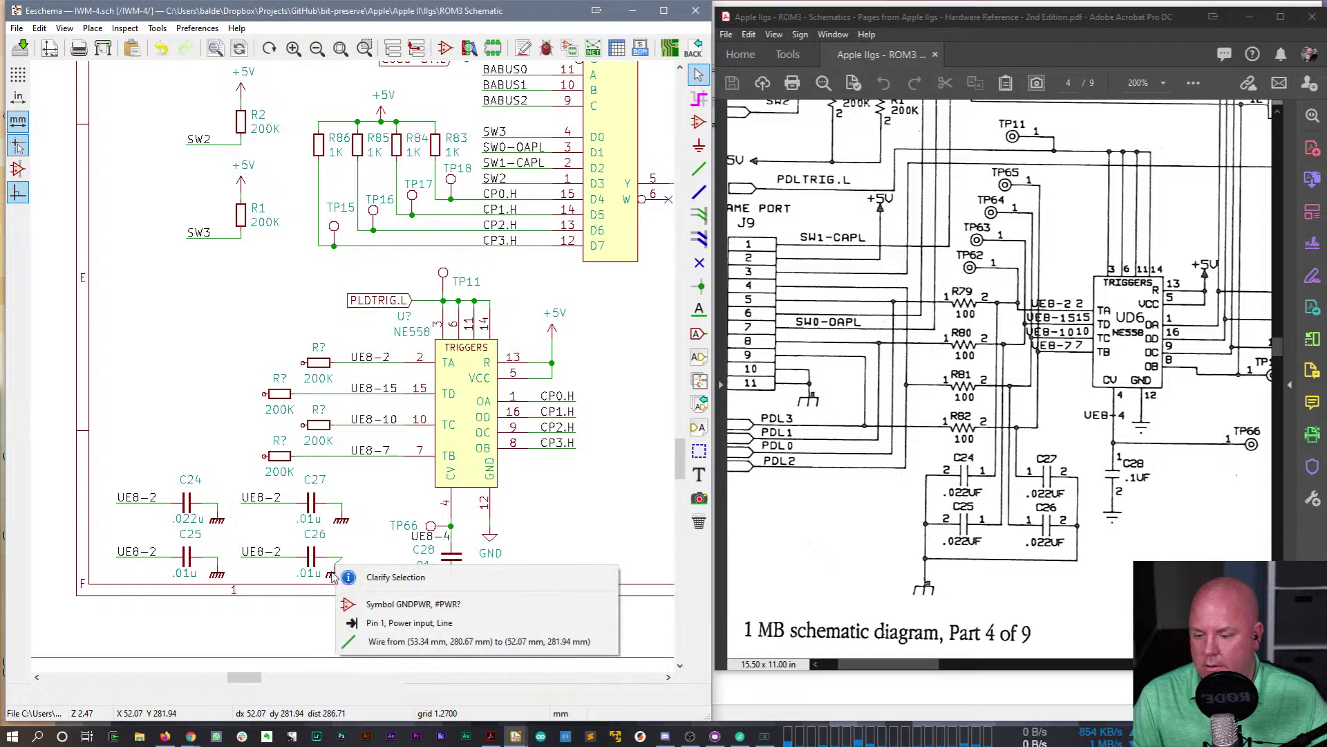
{"action": "left_click", "coordinate": [413, 607]}
{"action": "left_click_drag", "start_coordinate": [335, 575], "coordinate": [342, 575]}
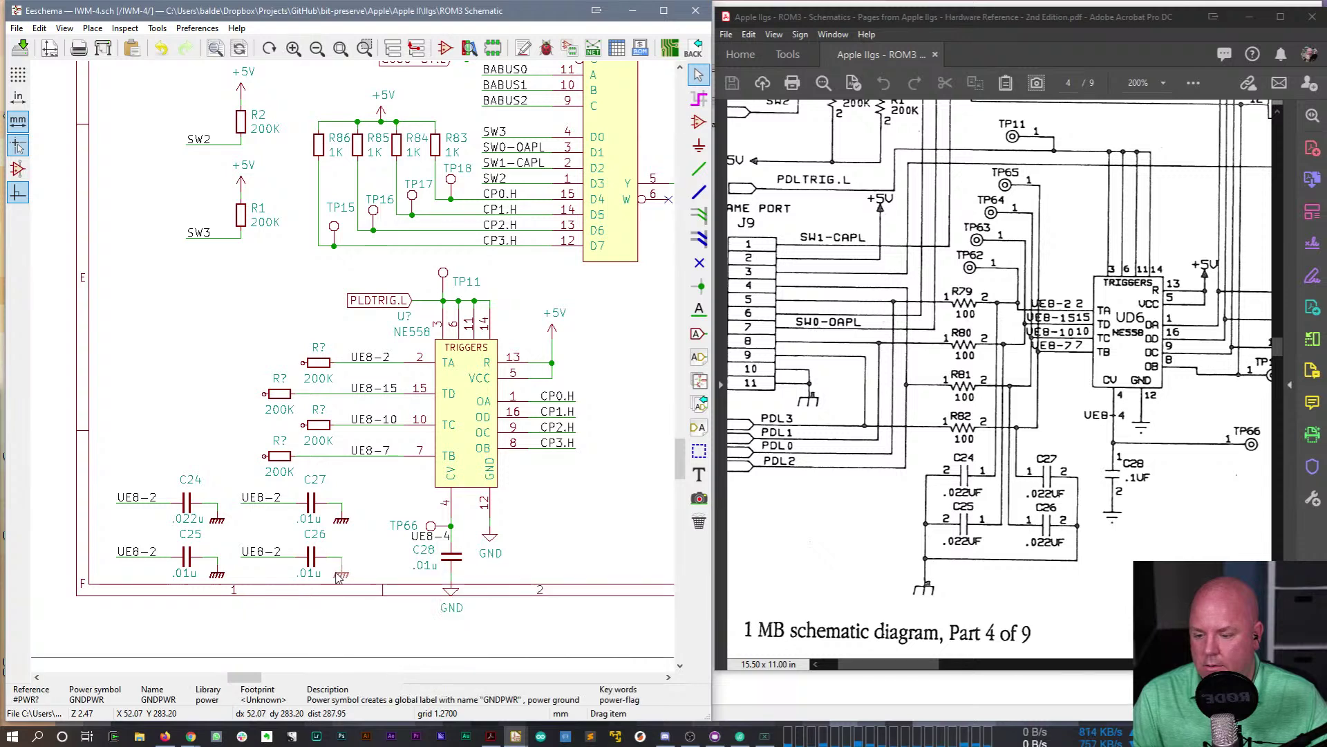
- Paste .022u as the value of C27 and C26
{"action": "double_click", "coordinate": [313, 524]}
{"action": "key", "text": "ctrl+v"}
{"action": "key", "text": "Return"}
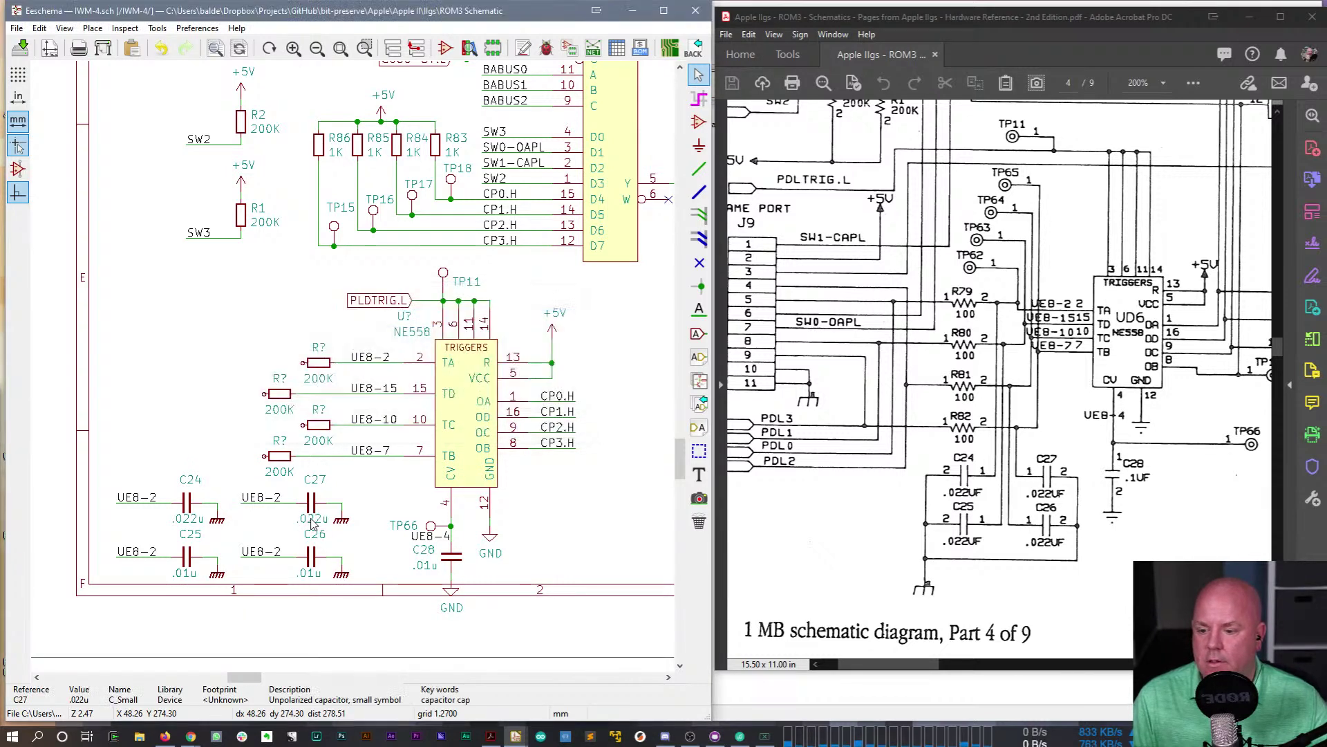
{"action": "double_click", "coordinate": [310, 574]}
{"action": "key", "text": "ctrl+v"}
{"action": "key", "text": "Return"}
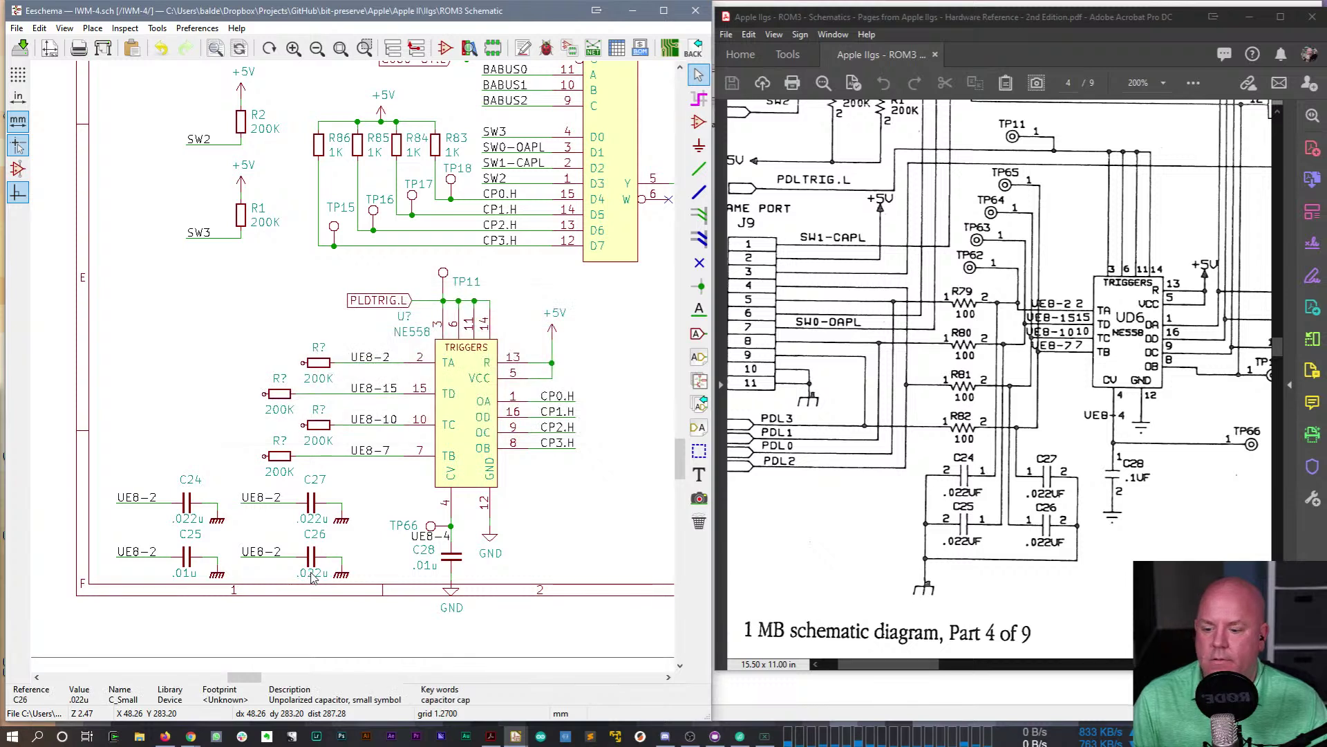
- Move the C26, C27, C24 and C25 reference labels slightly lower
{"action": "key", "text": "m"}
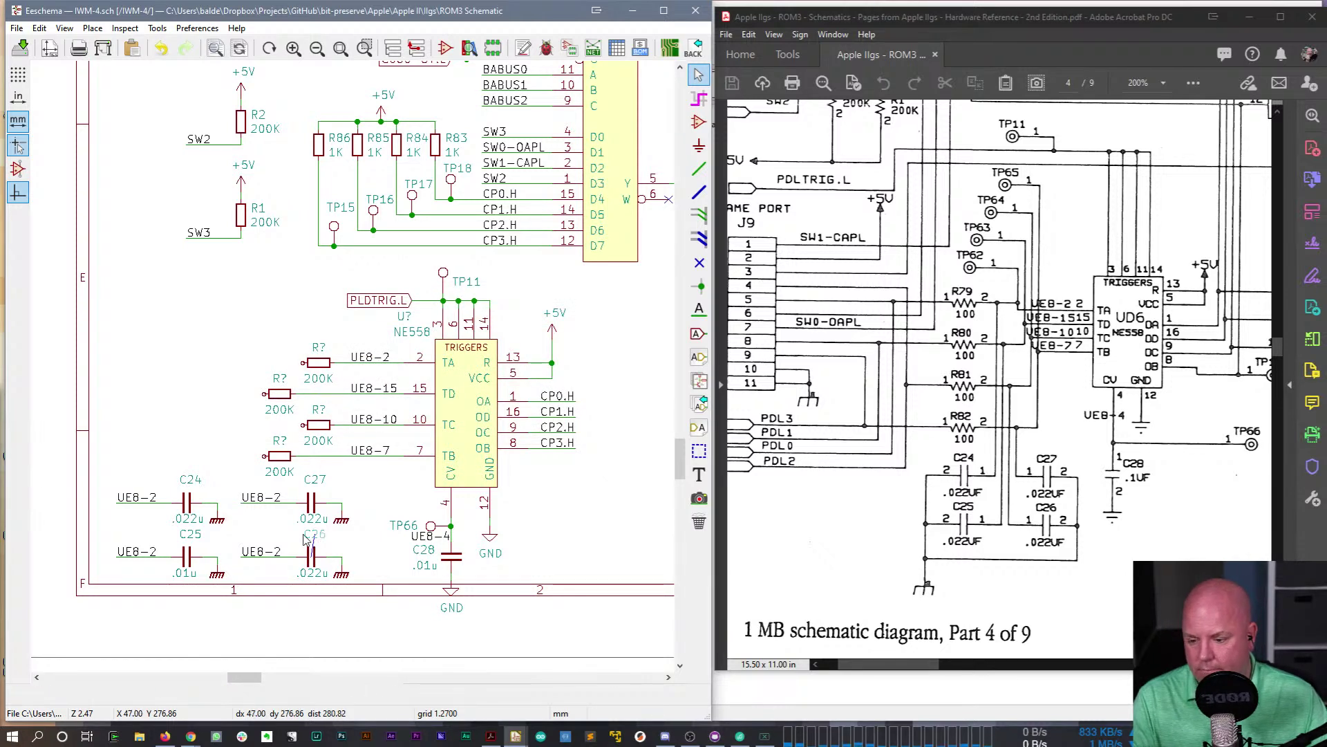
{"action": "left_click", "coordinate": [305, 543]}
{"action": "key", "text": "m"}
{"action": "left_click", "coordinate": [309, 489]}
{"action": "key", "text": "m"}
{"action": "left_click", "coordinate": [179, 494]}
{"action": "key", "text": "m"}
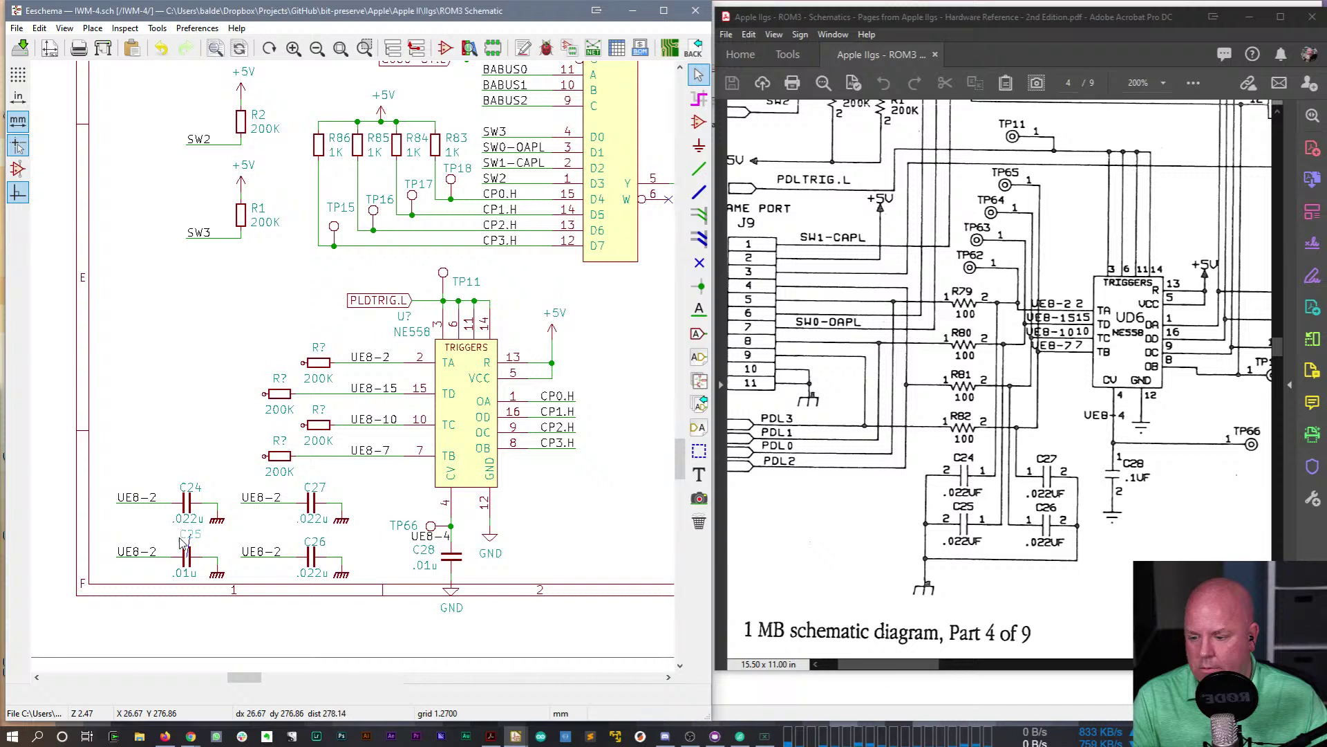
{"action": "left_click", "coordinate": [179, 533]}
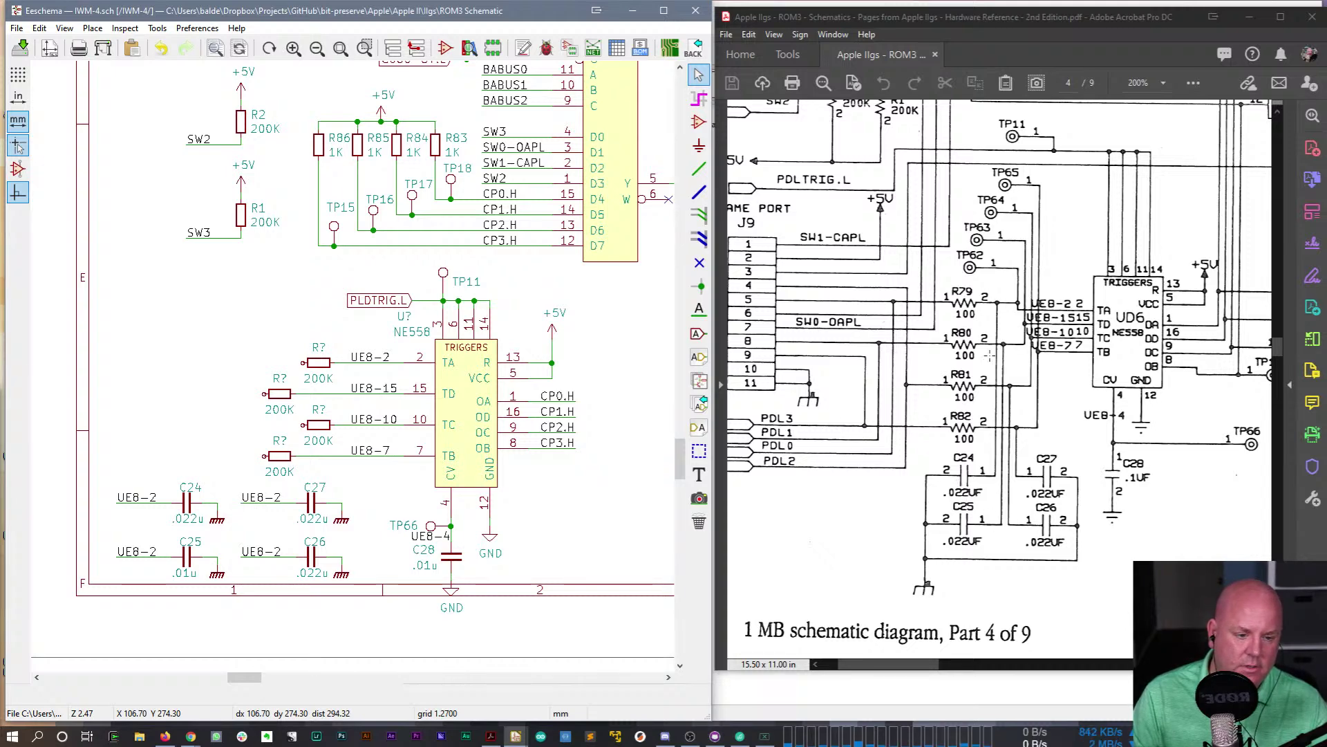
- Rename the input label beside C25 to UE8-15
{"action": "double_click", "coordinate": [156, 558]}
{"action": "type", "text": "UE8-15"}
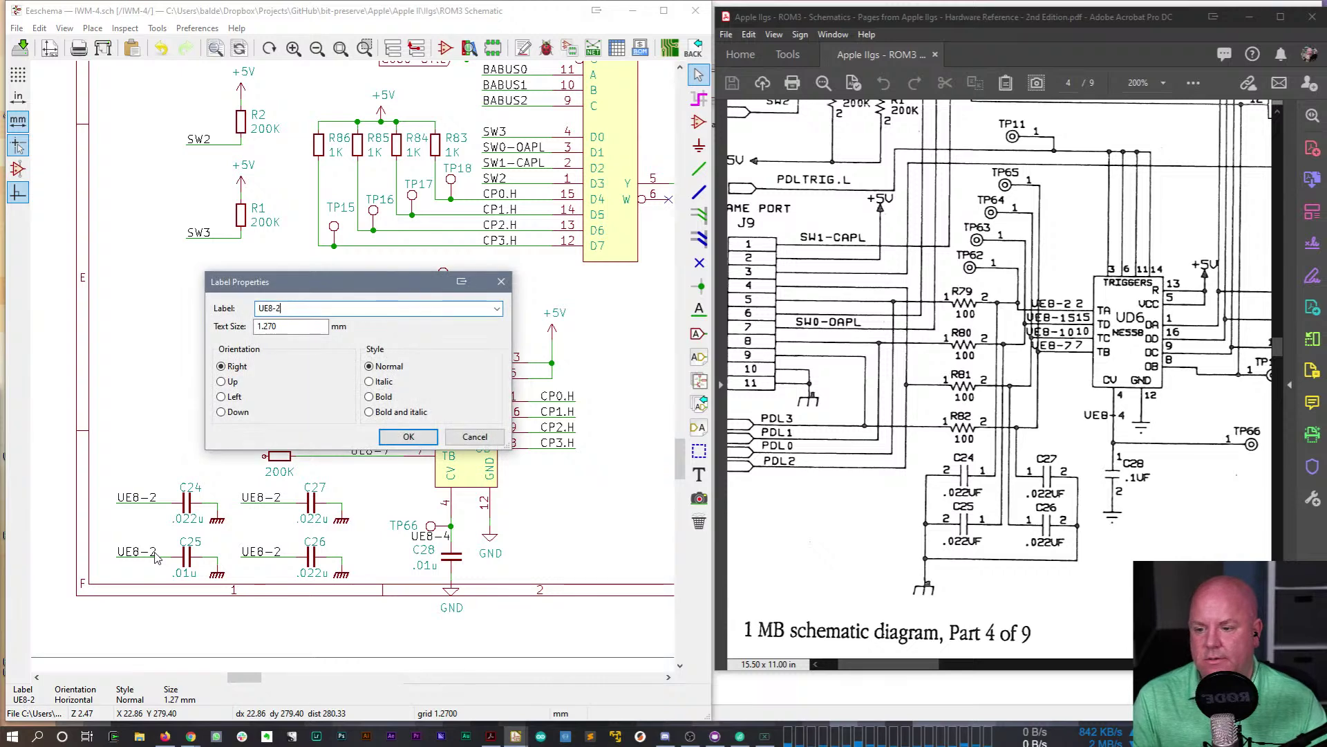
{"action": "key", "text": "Return"}
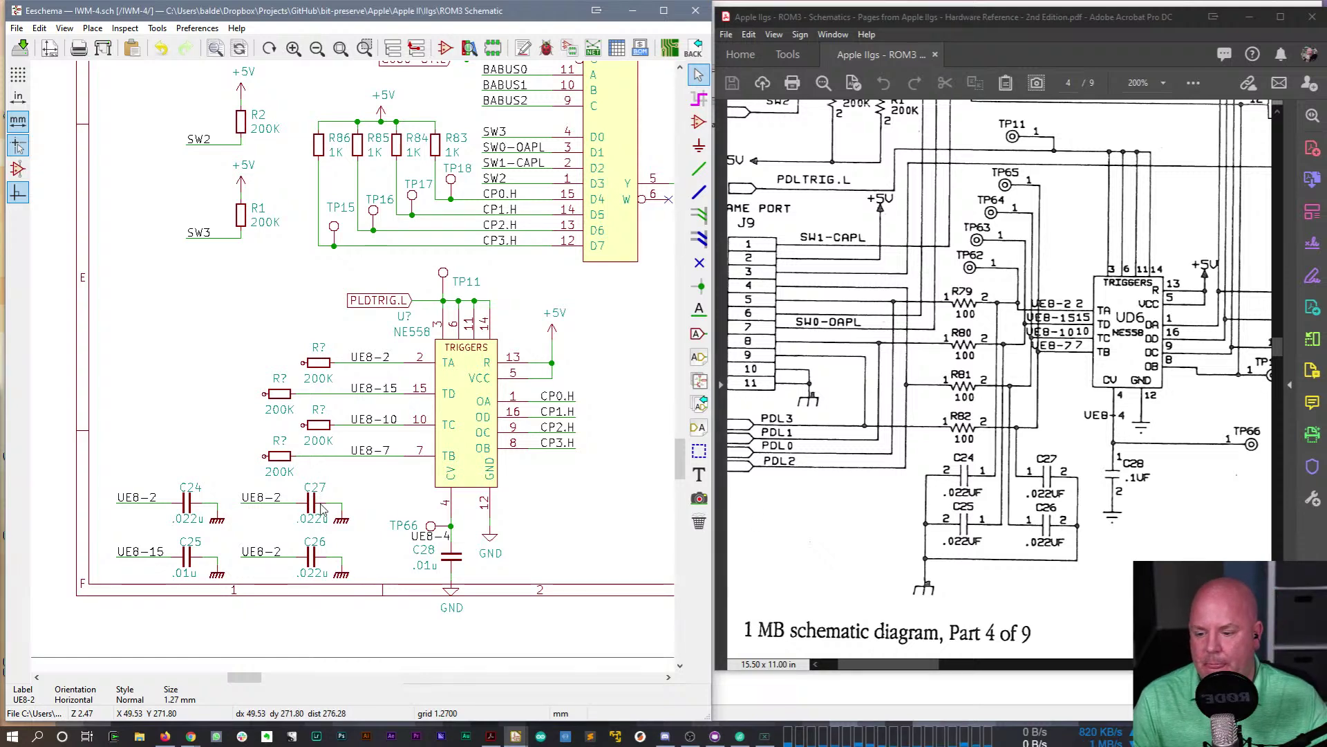
- Rename the labels beside C27 and C26 to UE8-7 and UE8-10
{"action": "left_click", "coordinate": [268, 503]}
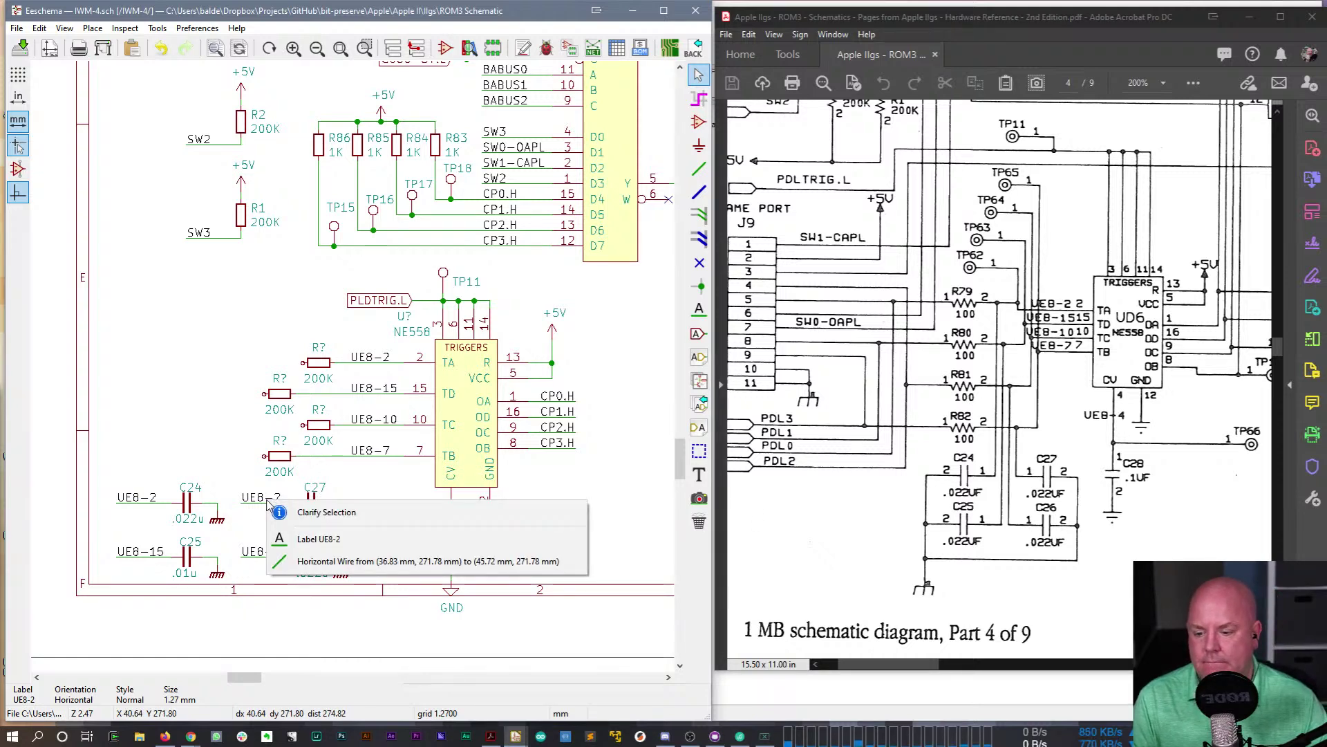
{"action": "left_click", "coordinate": [273, 539]}
{"action": "key", "text": "e"}
{"action": "key", "text": "Escape"}
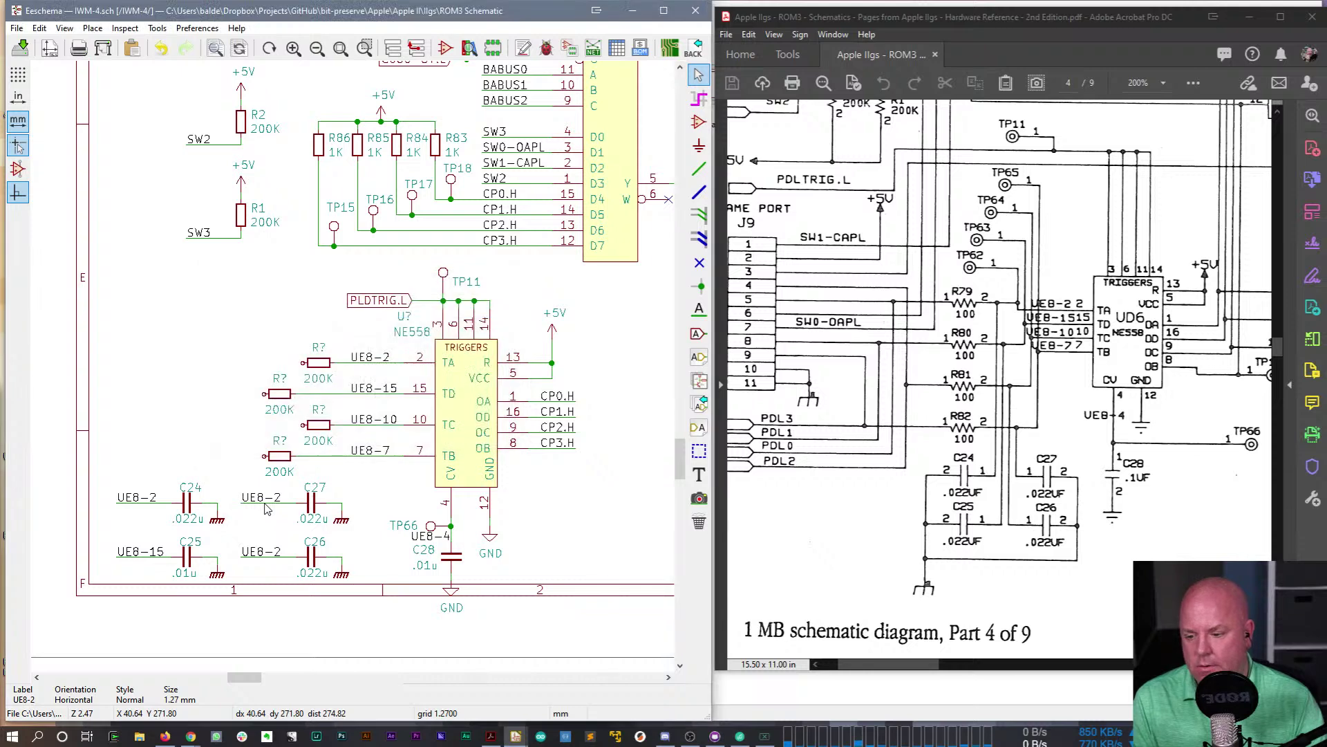
{"action": "key", "text": "e"}
{"action": "key", "text": "End"}
{"action": "key", "text": "BackSpace"}
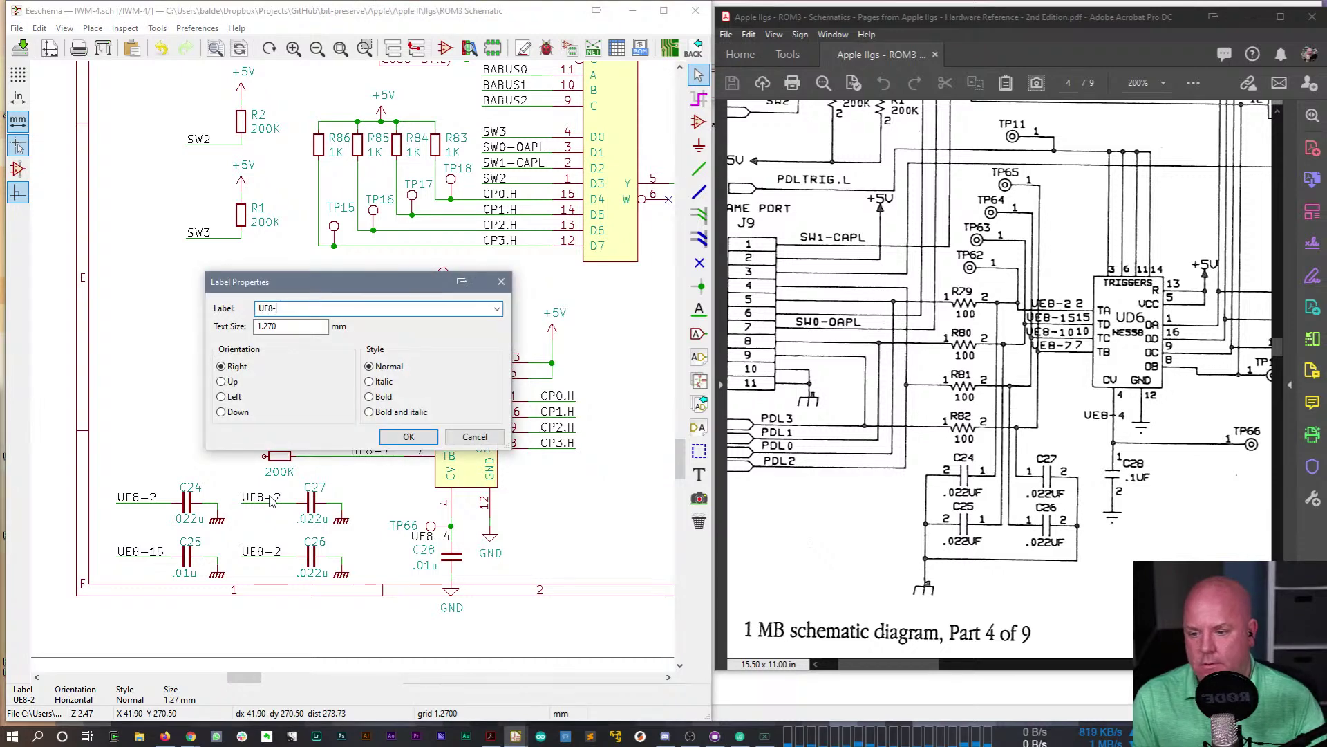
{"action": "type", "text": "7"}
{"action": "key", "text": "Return"}
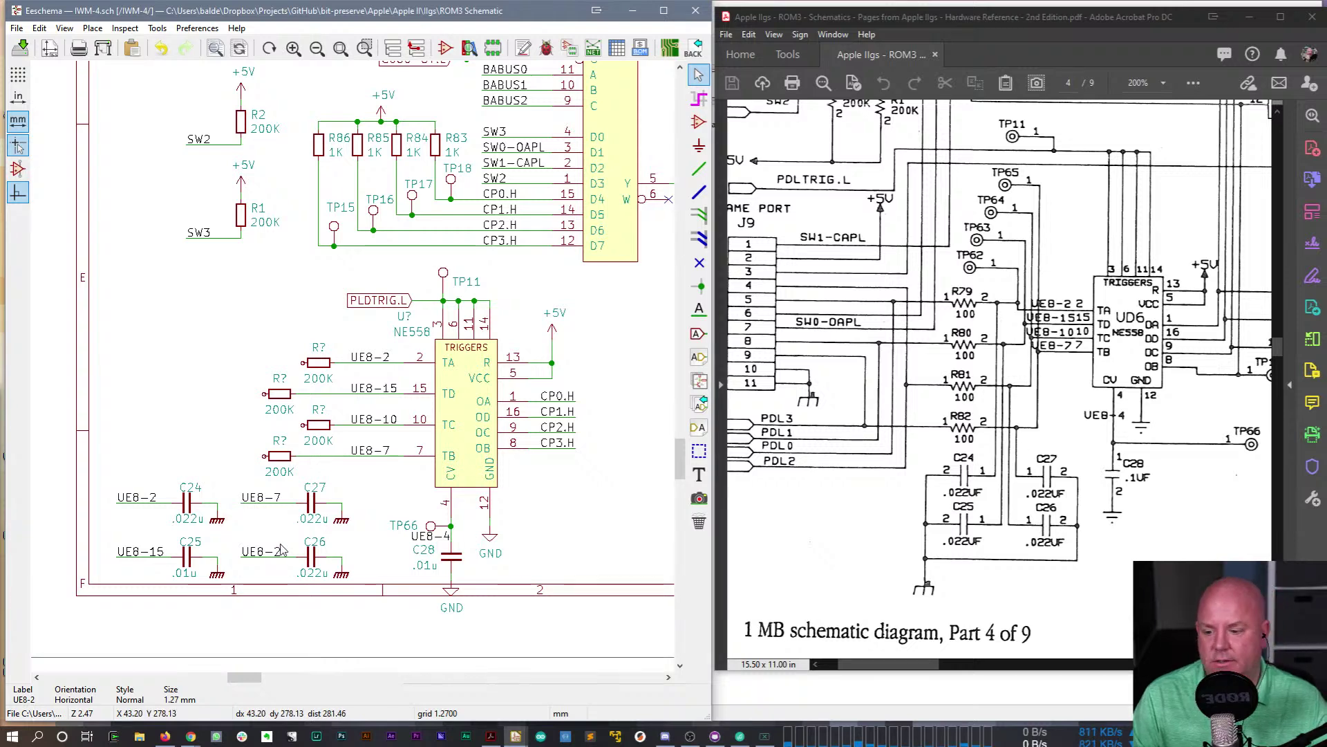
{"action": "type", "text": "eUE8-10"}
{"action": "key", "text": "Return"}
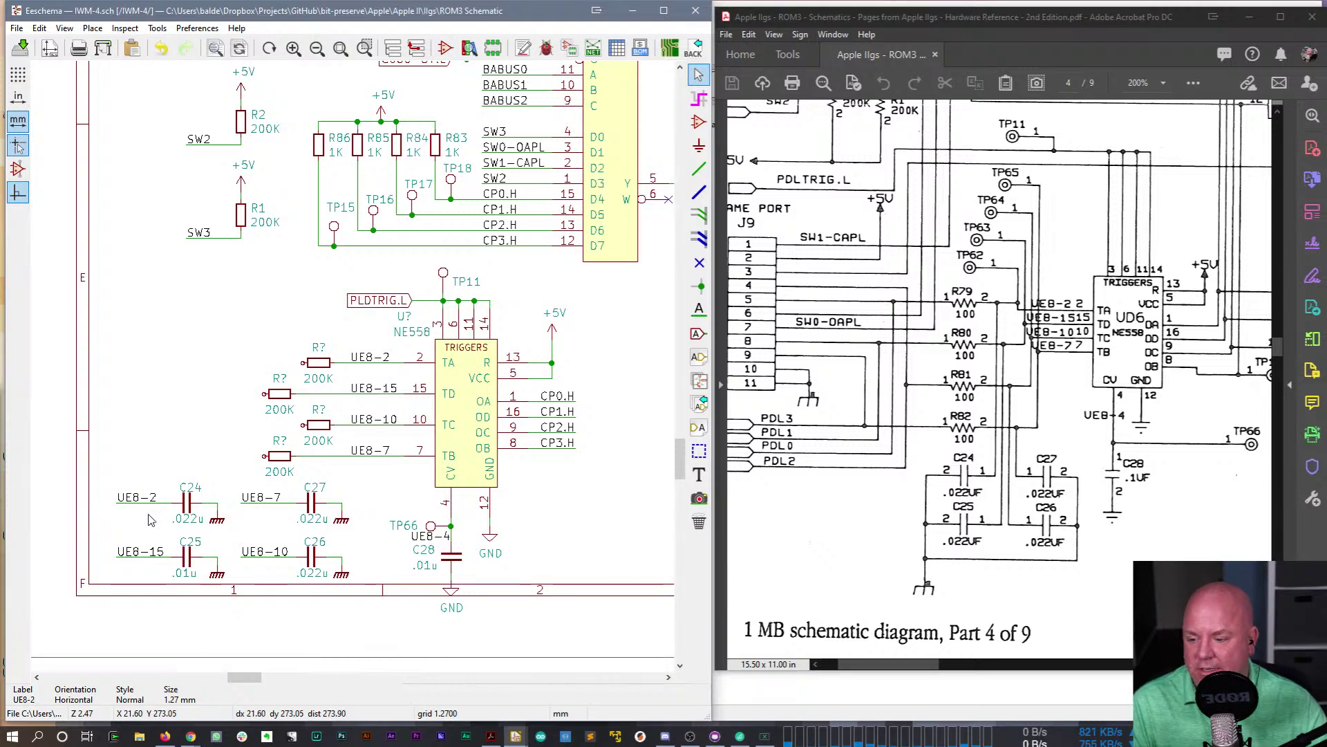
- Shift the UE8-2 and UE8-15 labels further left
{"action": "left_click_drag", "start_coordinate": [101, 472], "coordinate": [142, 574]}
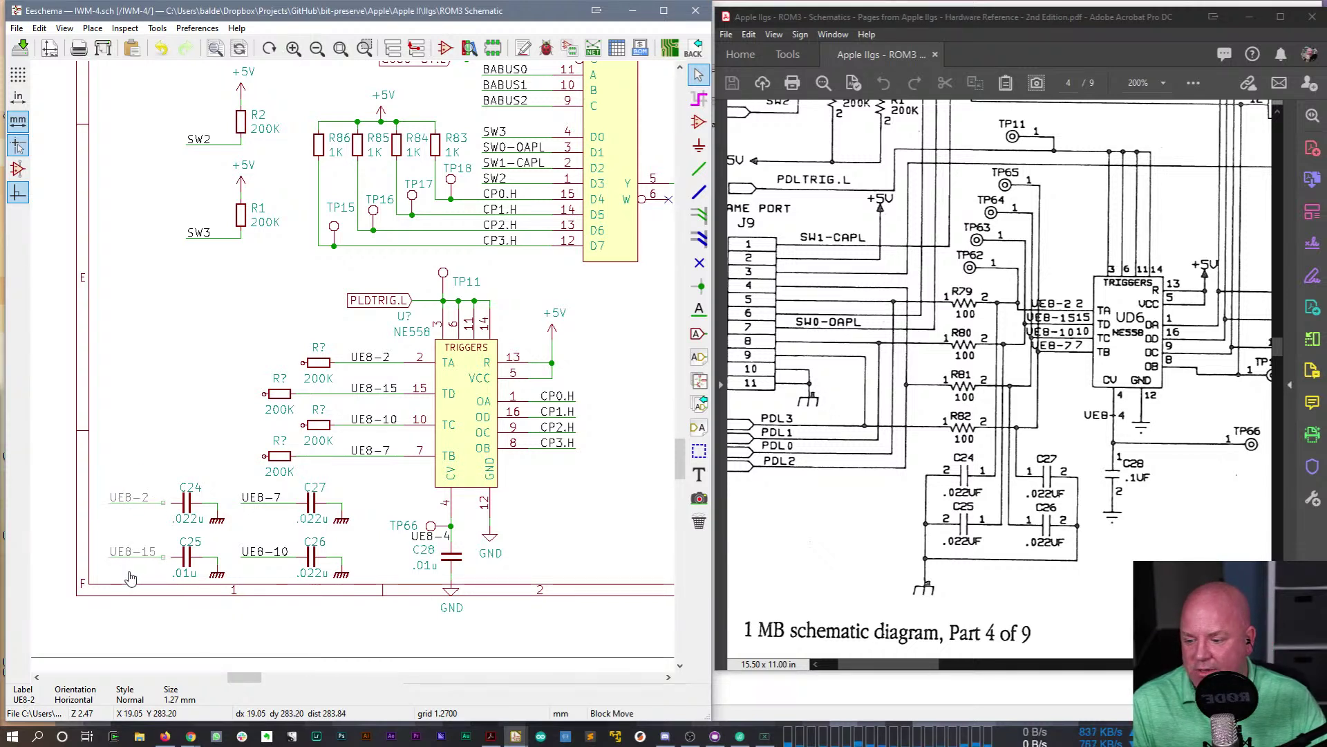
{"action": "left_click", "coordinate": [127, 575]}
{"action": "key", "text": "w"}
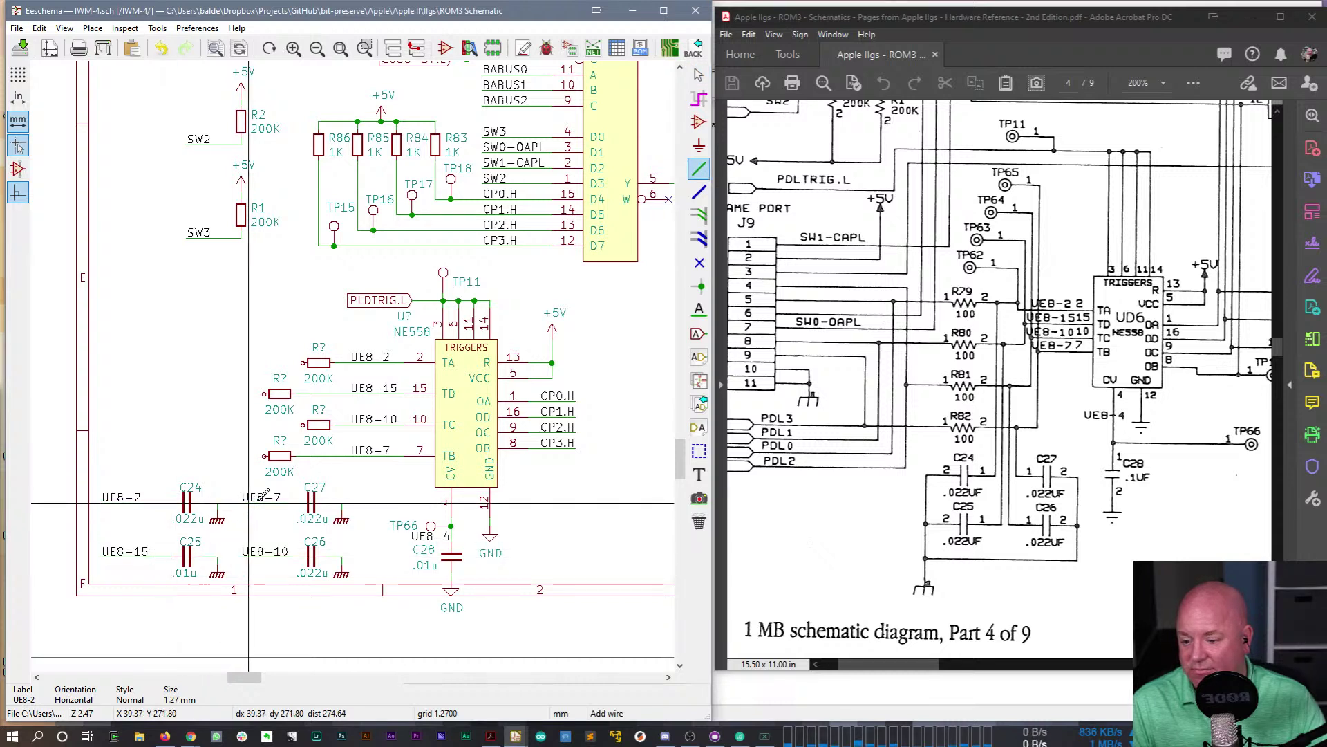
- Move capacitors C27 and C26 further right
{"action": "key", "text": "Escape"}
{"action": "left_click_drag", "start_coordinate": [366, 480], "coordinate": [306, 578]}
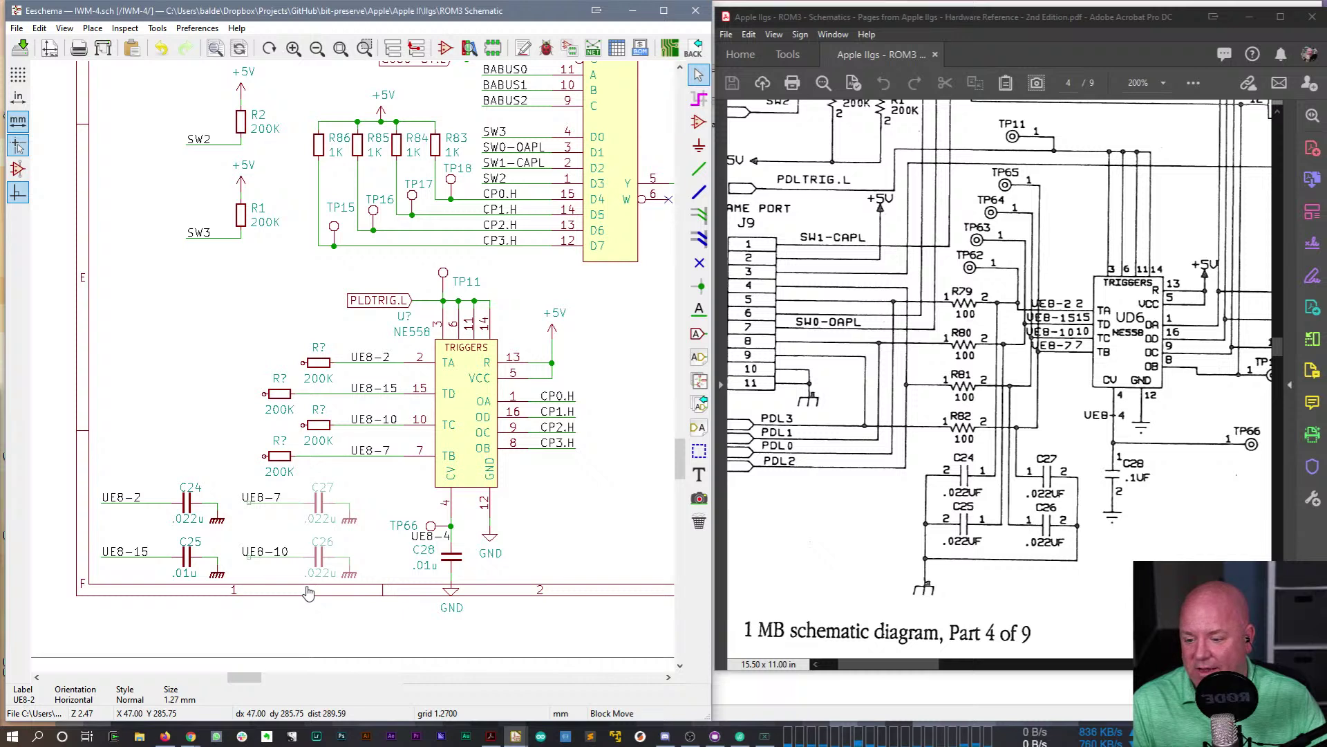
{"action": "key", "text": "Escape"}
{"action": "left_click_drag", "start_coordinate": [365, 480], "coordinate": [306, 589]}
{"action": "left_click", "coordinate": [296, 503]}
{"action": "key", "text": "w"}
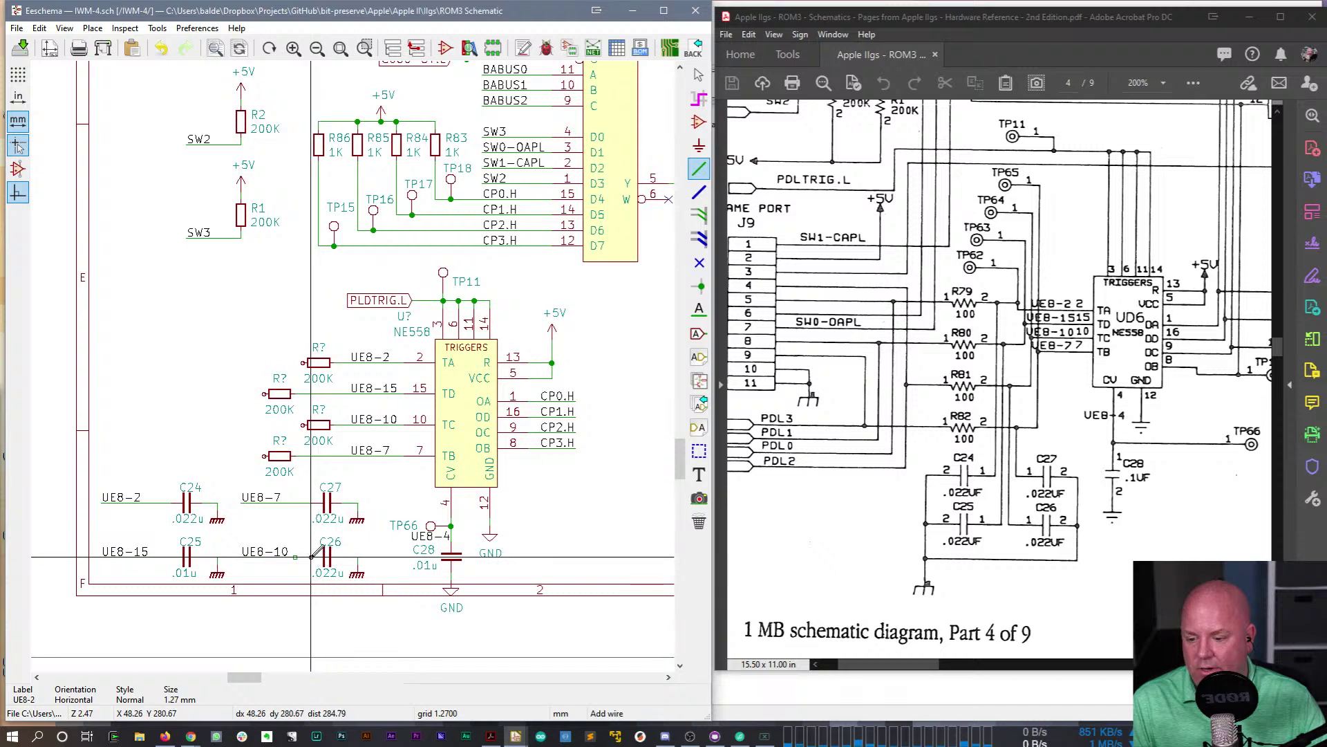
{"action": "key", "text": "Escape"}
{"action": "key", "text": "Escape"}
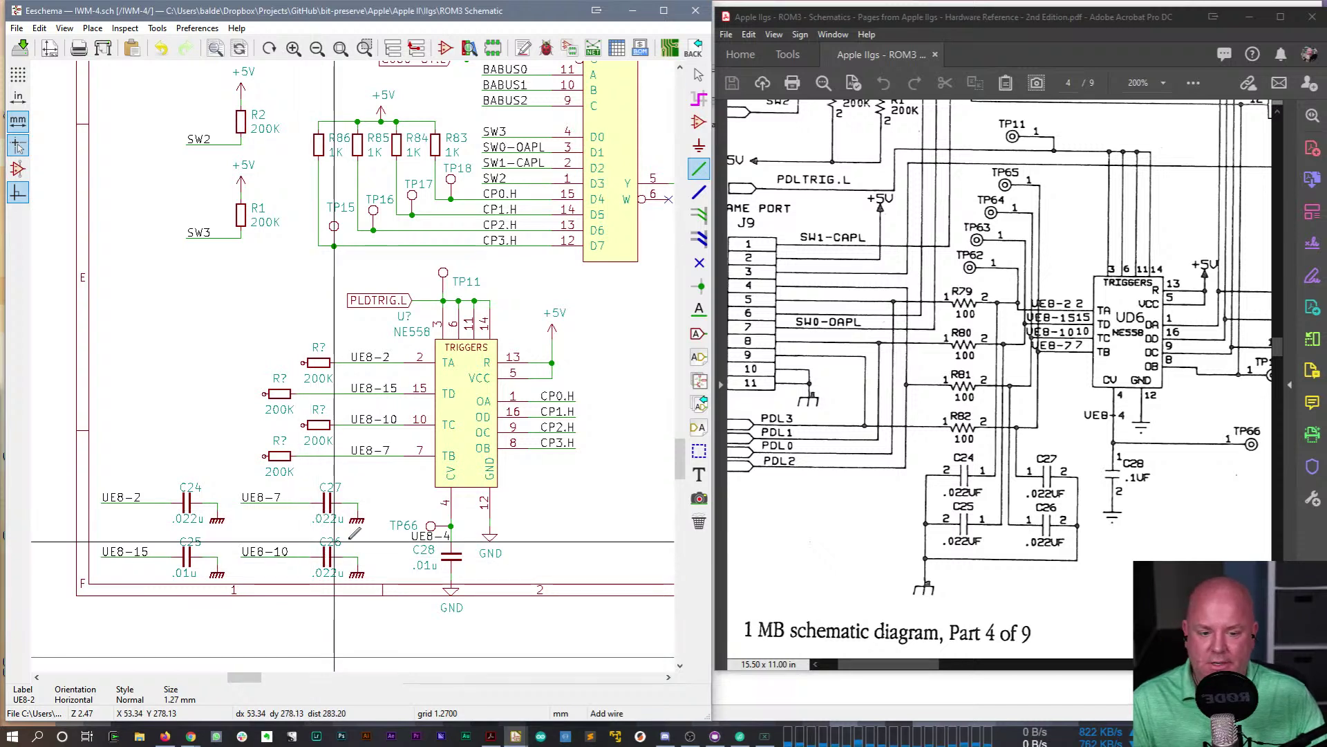
- Copy the TP11 test point onto the UE8-2 wire with its TP? text above it
{"action": "key", "text": "c"}
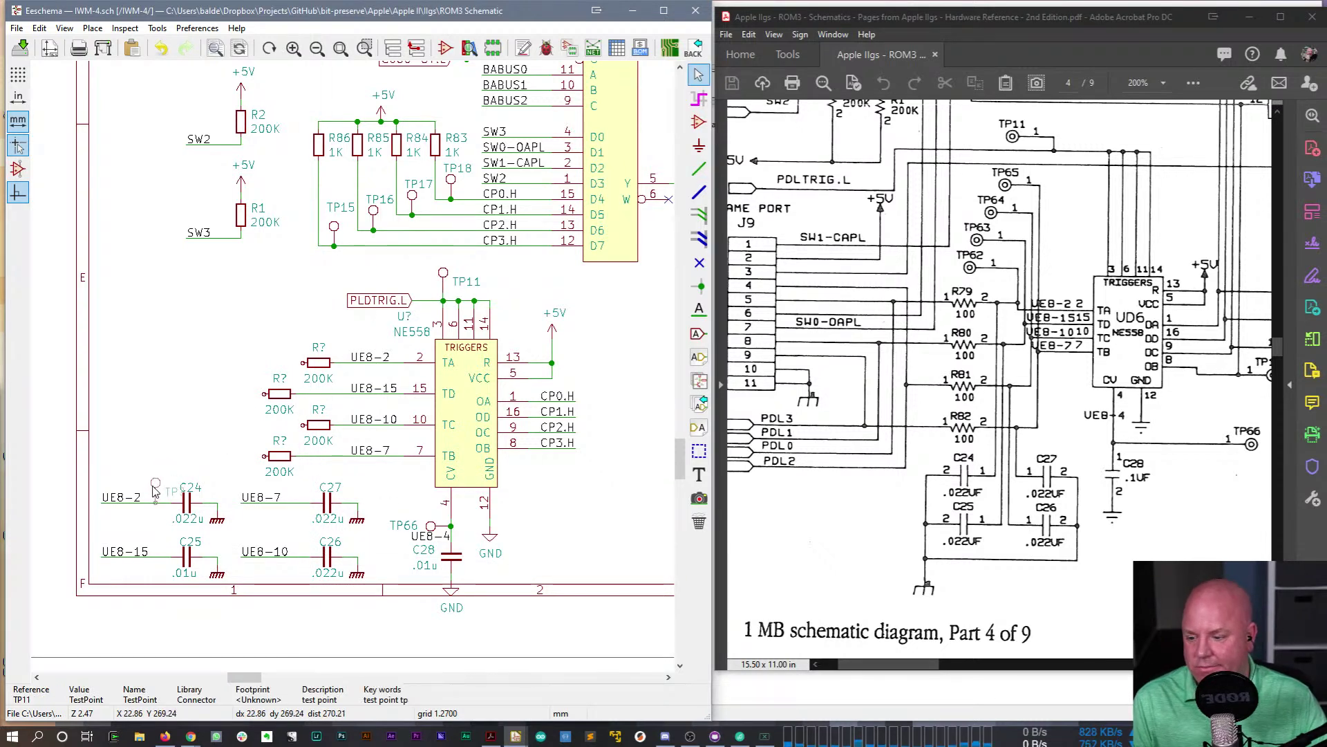
{"action": "left_click", "coordinate": [178, 499]}
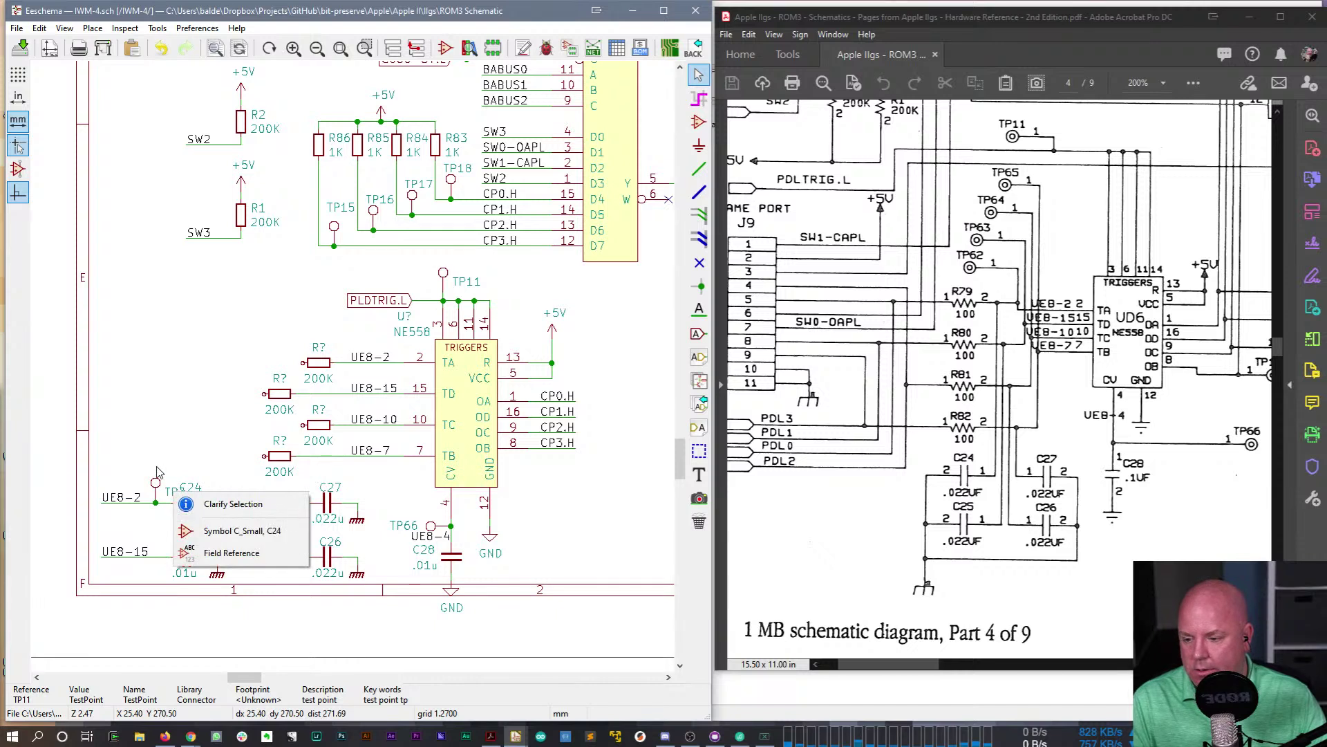
{"action": "left_click", "coordinate": [221, 531]}
{"action": "left_click", "coordinate": [164, 489]}
{"action": "left_click", "coordinate": [229, 554]}
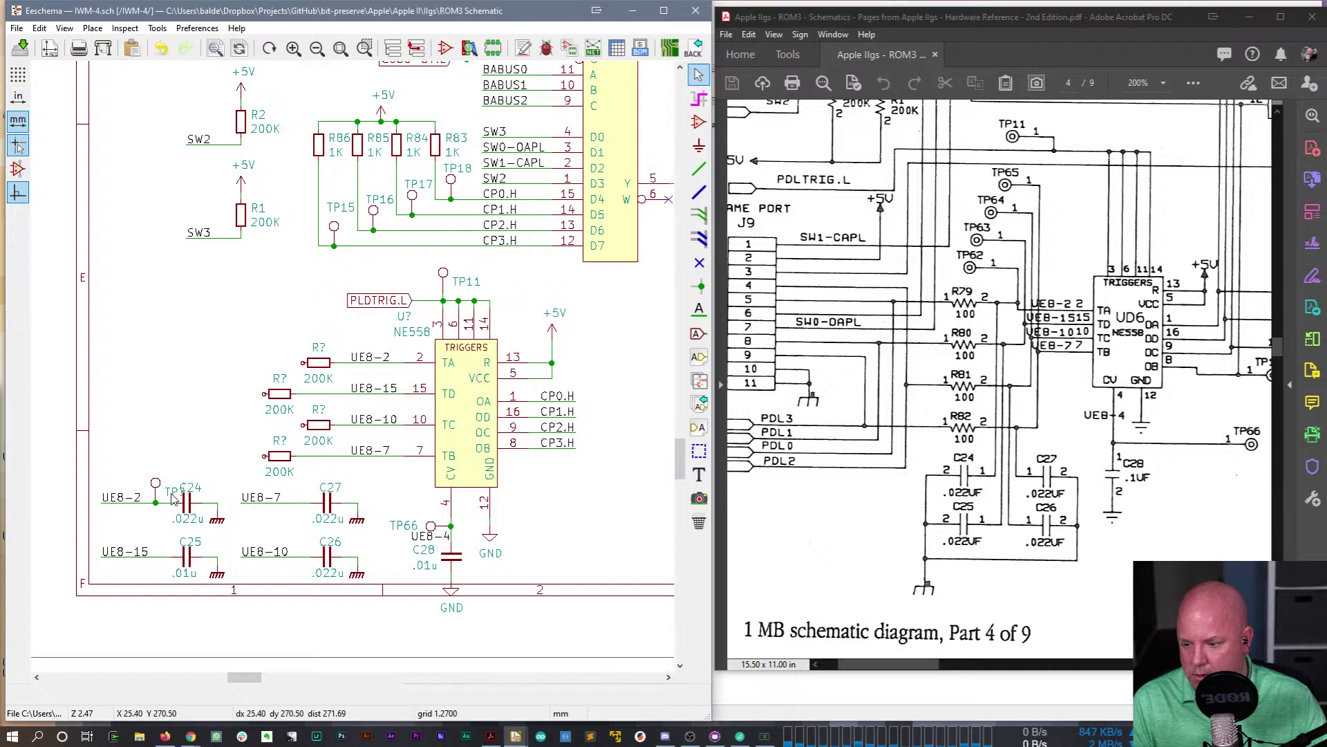
{"action": "left_click", "coordinate": [173, 495]}
{"action": "left_click", "coordinate": [185, 554]}
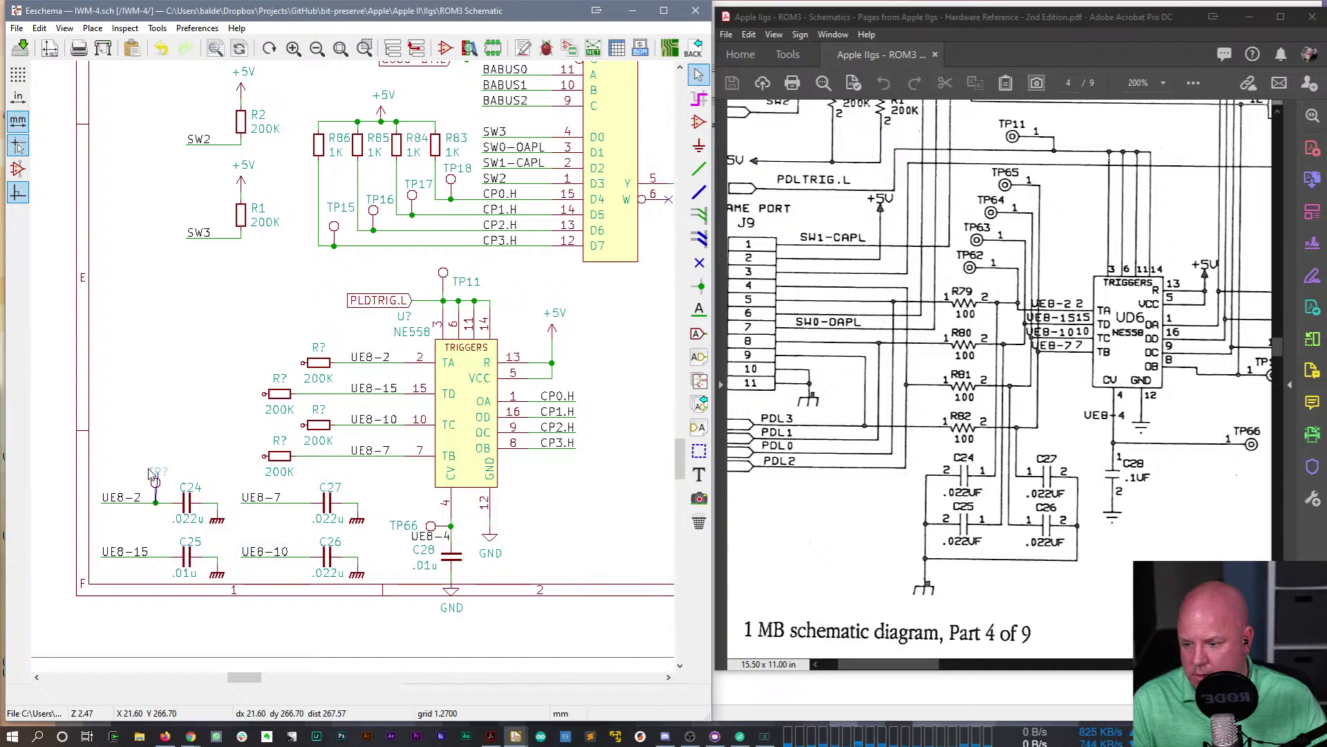
{"action": "left_click", "coordinate": [157, 480]}
- Duplicate the test point onto the UE8-15, UE8-7 and UE8-10 wires
{"action": "key", "text": "ctrl+d"}
{"action": "left_click", "coordinate": [155, 538]}
{"action": "key", "text": "ctrl+d"}
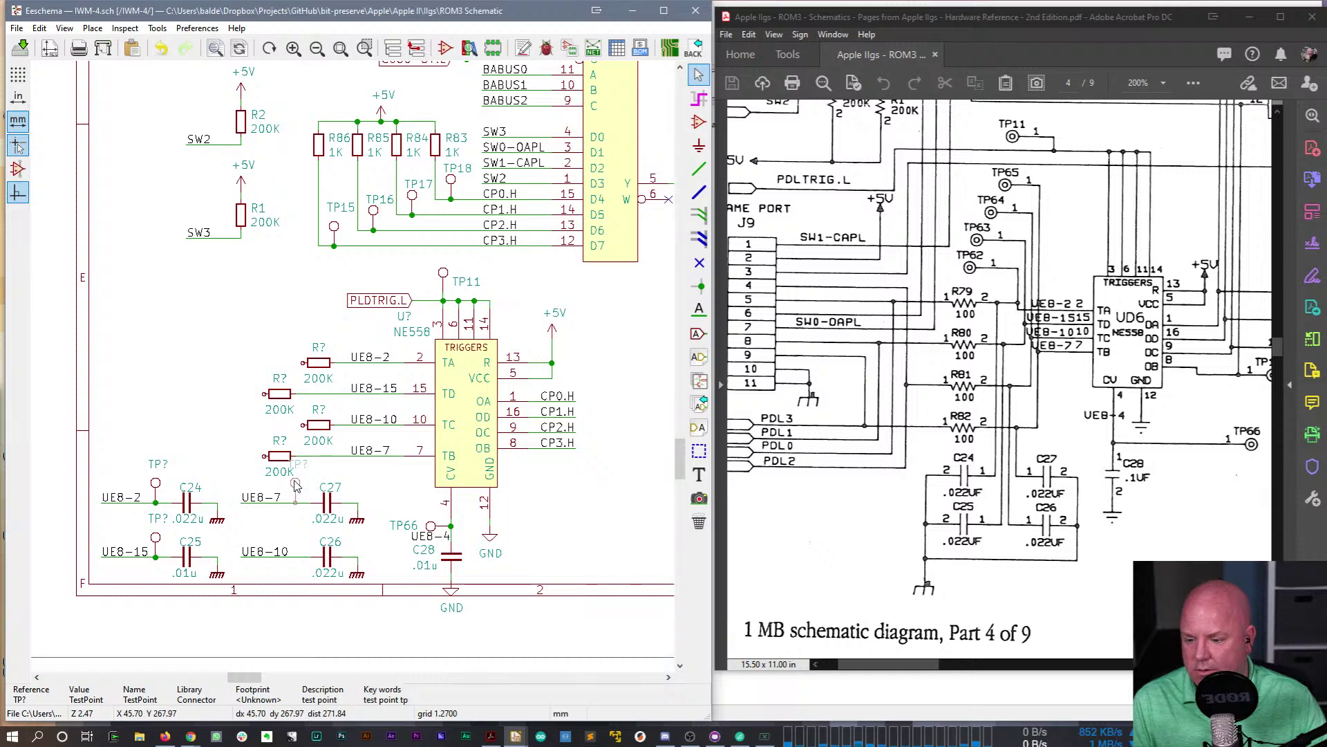
{"action": "left_click", "coordinate": [295, 481]}
{"action": "key", "text": "ctrl+d"}
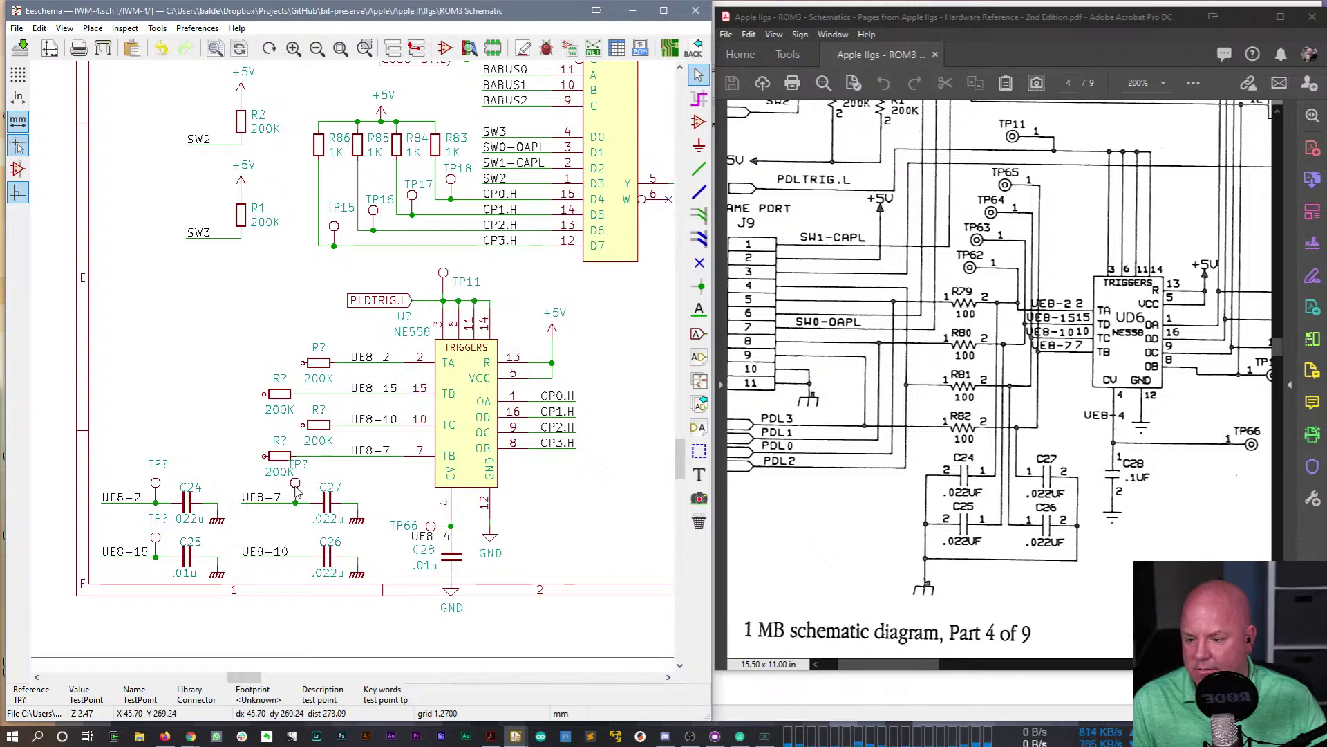
{"action": "left_click", "coordinate": [296, 538]}
- Move the capacitor and test point group below the sheet border
{"action": "scroll", "coordinate": [208, 484], "scroll_direction": "down", "scroll_amount": 5}
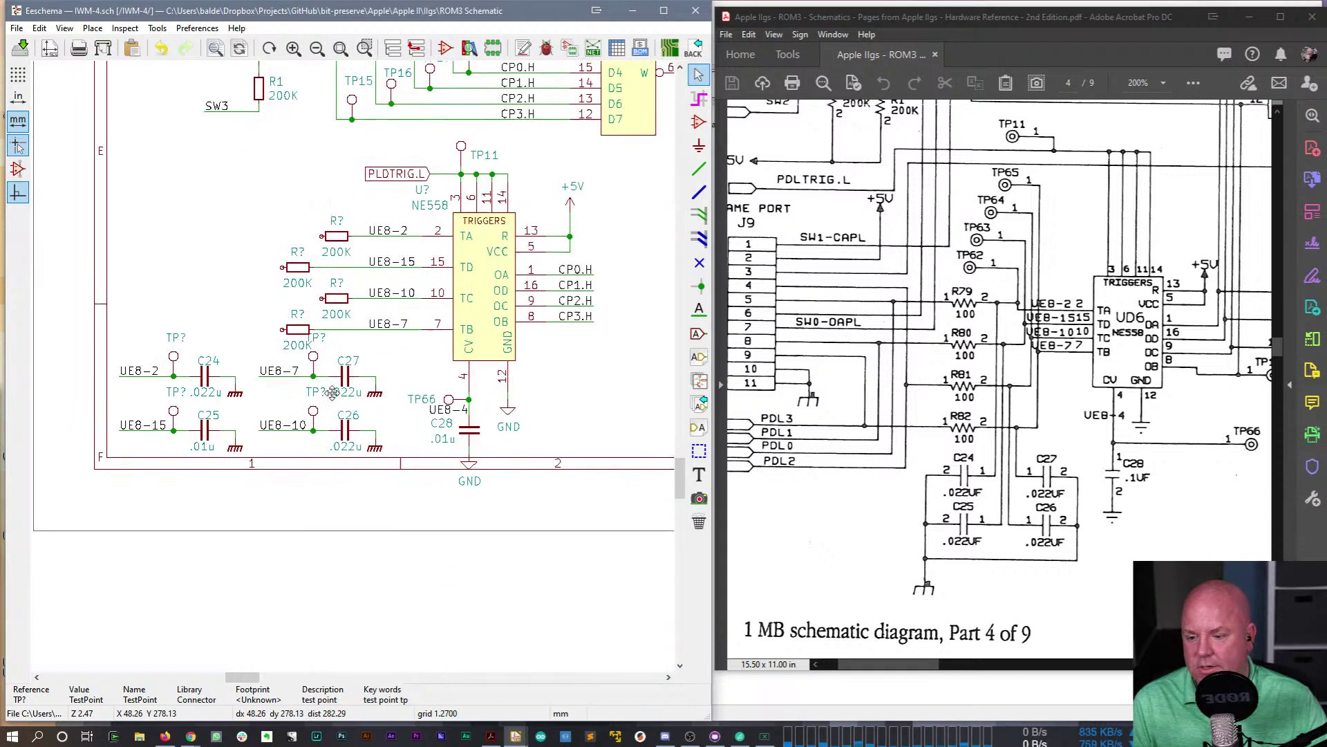
{"action": "scroll", "coordinate": [138, 449], "scroll_direction": "left", "scroll_amount": 1}
{"action": "left_click_drag", "start_coordinate": [78, 424], "coordinate": [419, 228]}
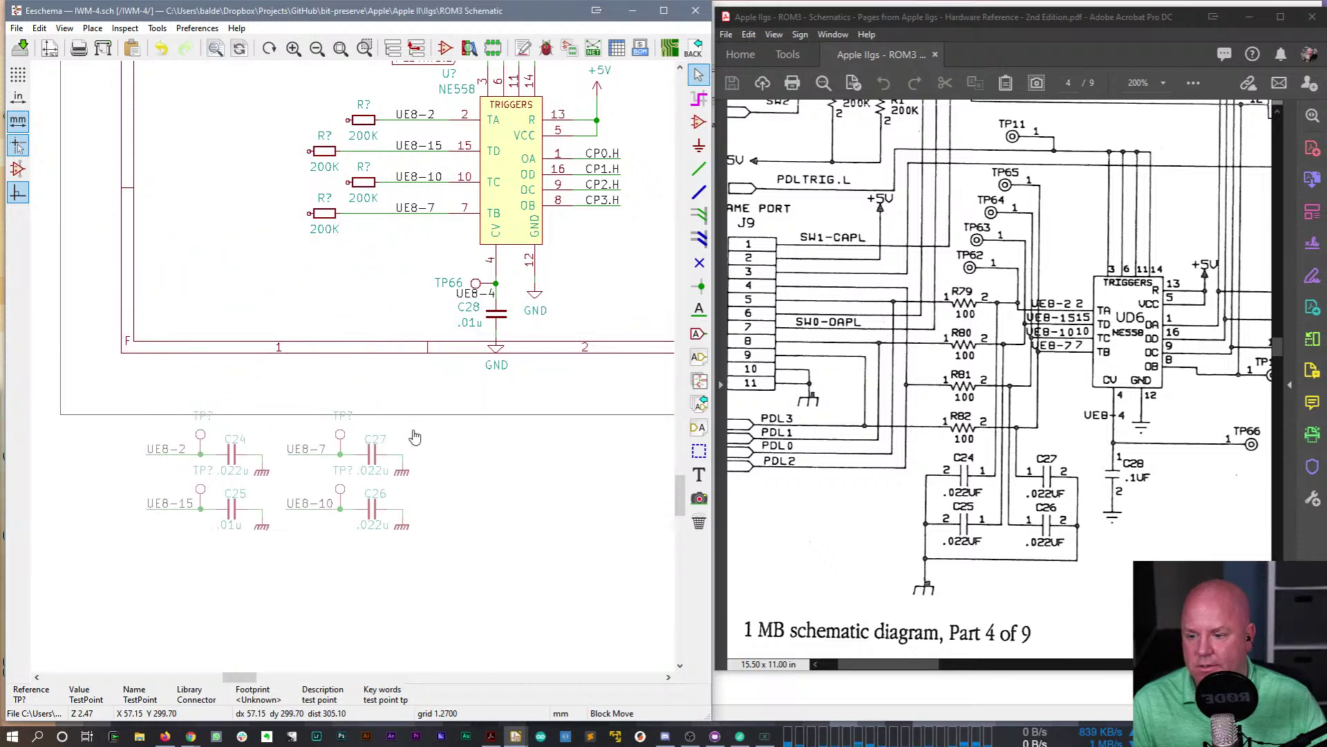
{"action": "left_click", "coordinate": [394, 453]}
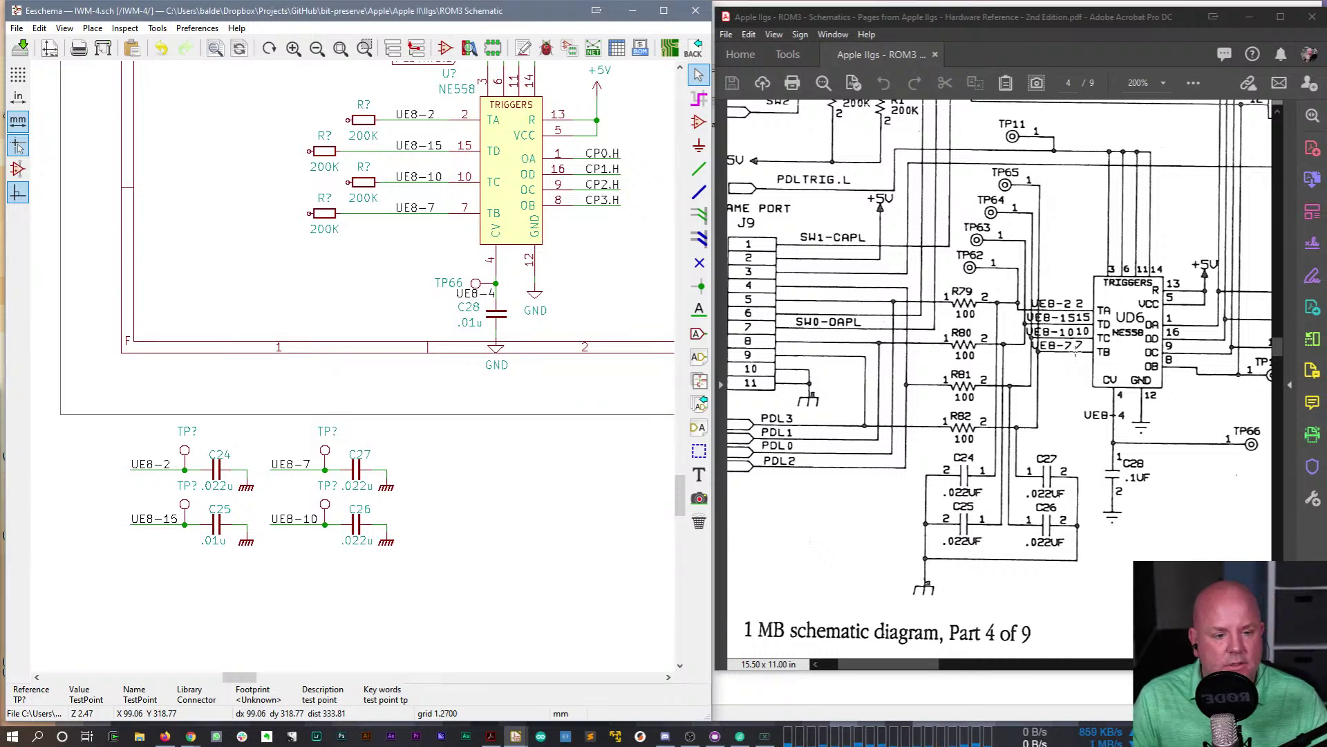
- Number the test points TP65, TP64, TP63 and TP62
{"action": "double_click", "coordinate": [330, 437]}
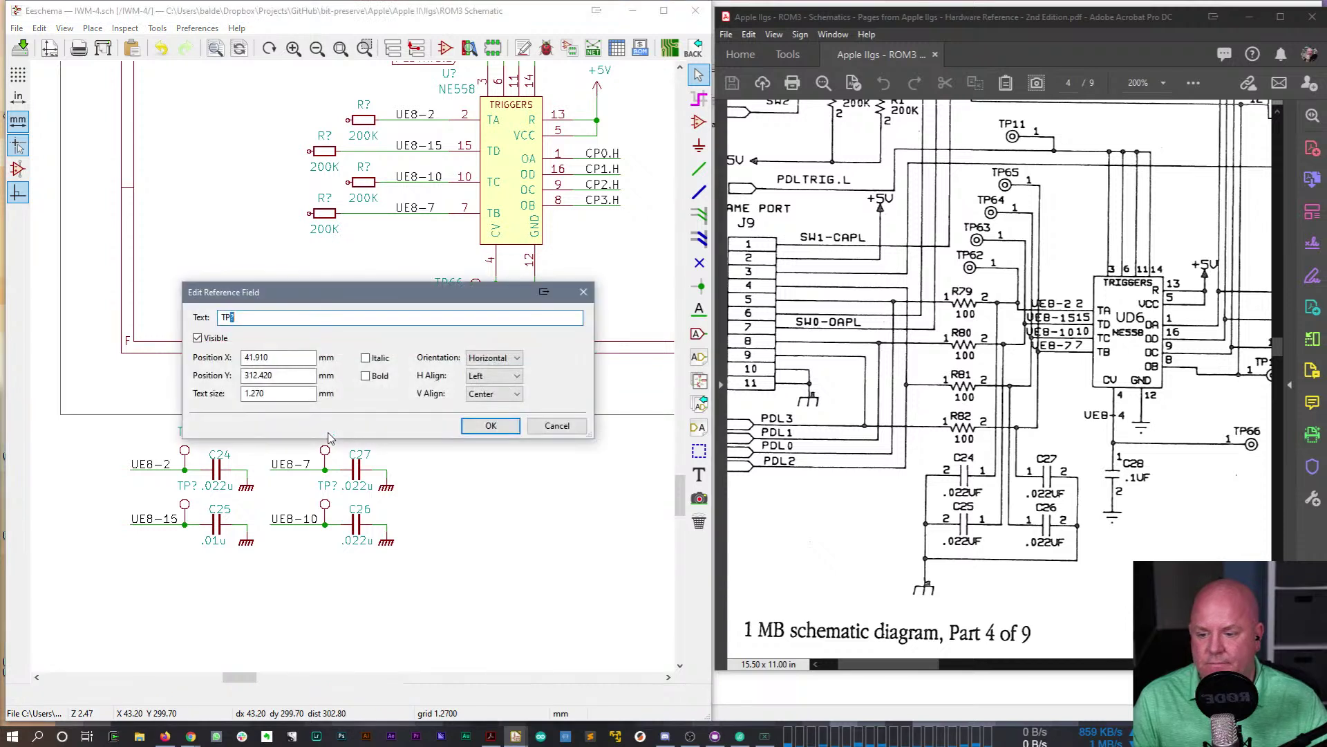
{"action": "key", "text": "Return"}
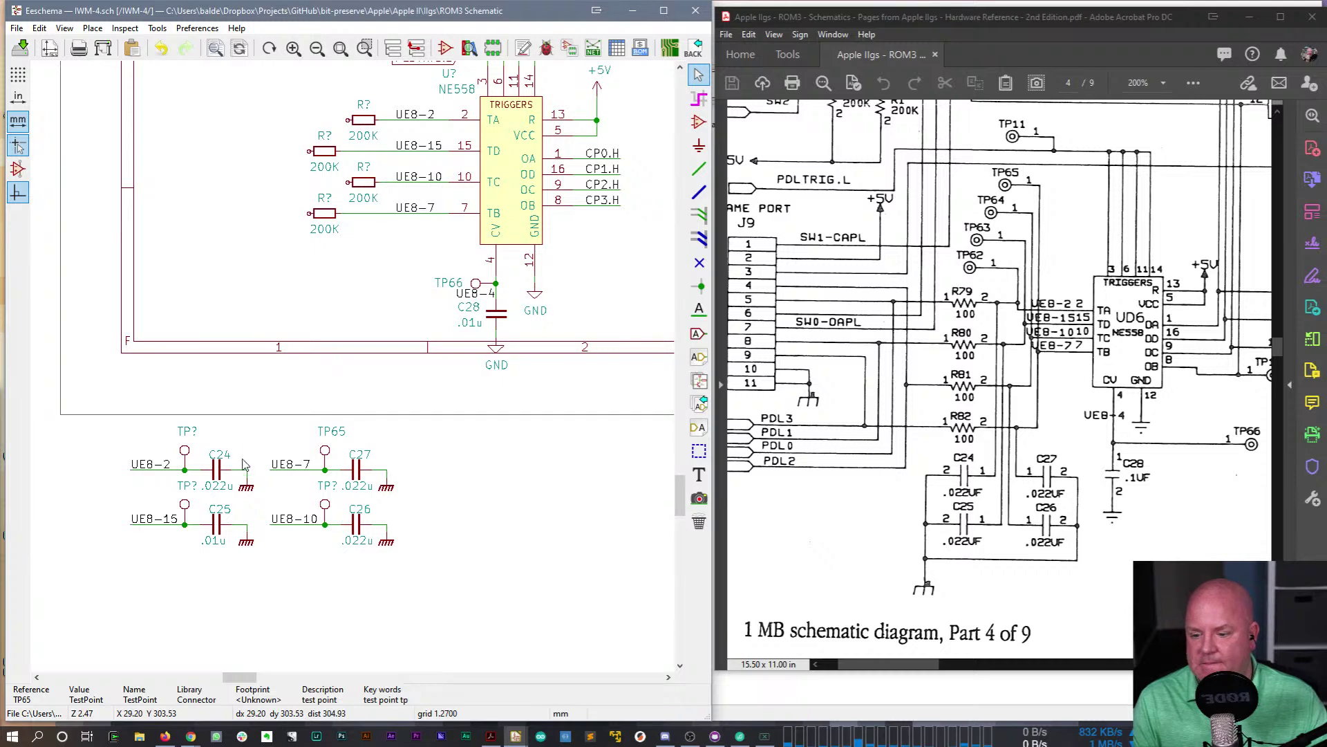
{"action": "double_click", "coordinate": [328, 491]}
{"action": "type", "text": "64"}
{"action": "key", "text": "Return"}
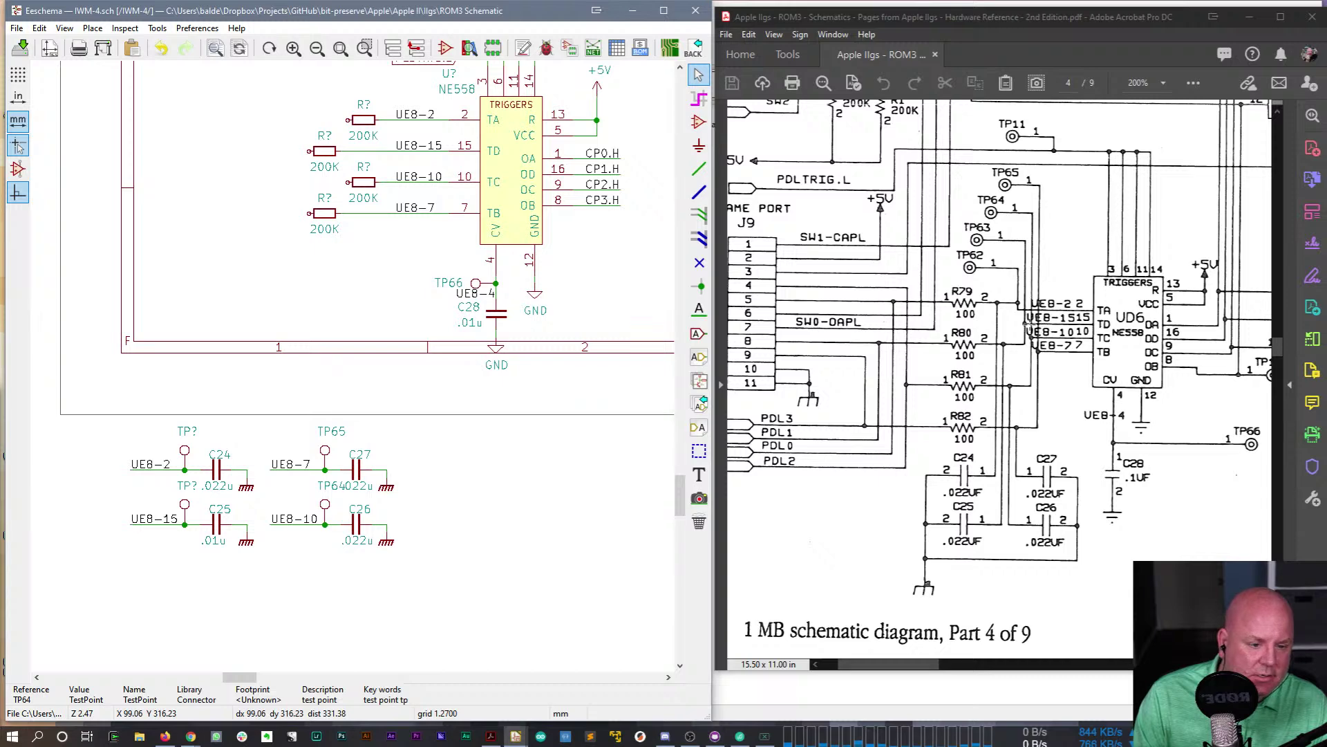
{"action": "double_click", "coordinate": [187, 486]}
{"action": "type", "text": "63"}
{"action": "key", "text": "Return"}
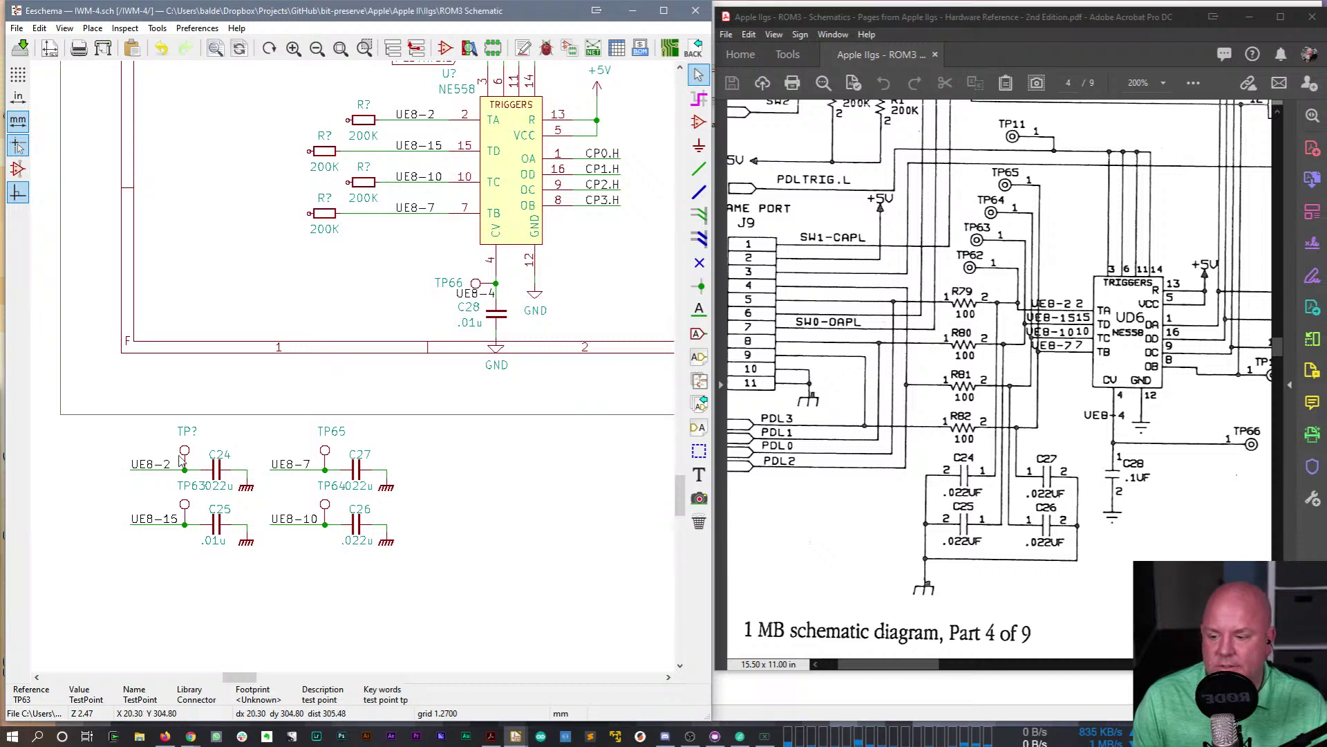
{"action": "double_click", "coordinate": [186, 432]}
{"action": "key", "text": "Return"}
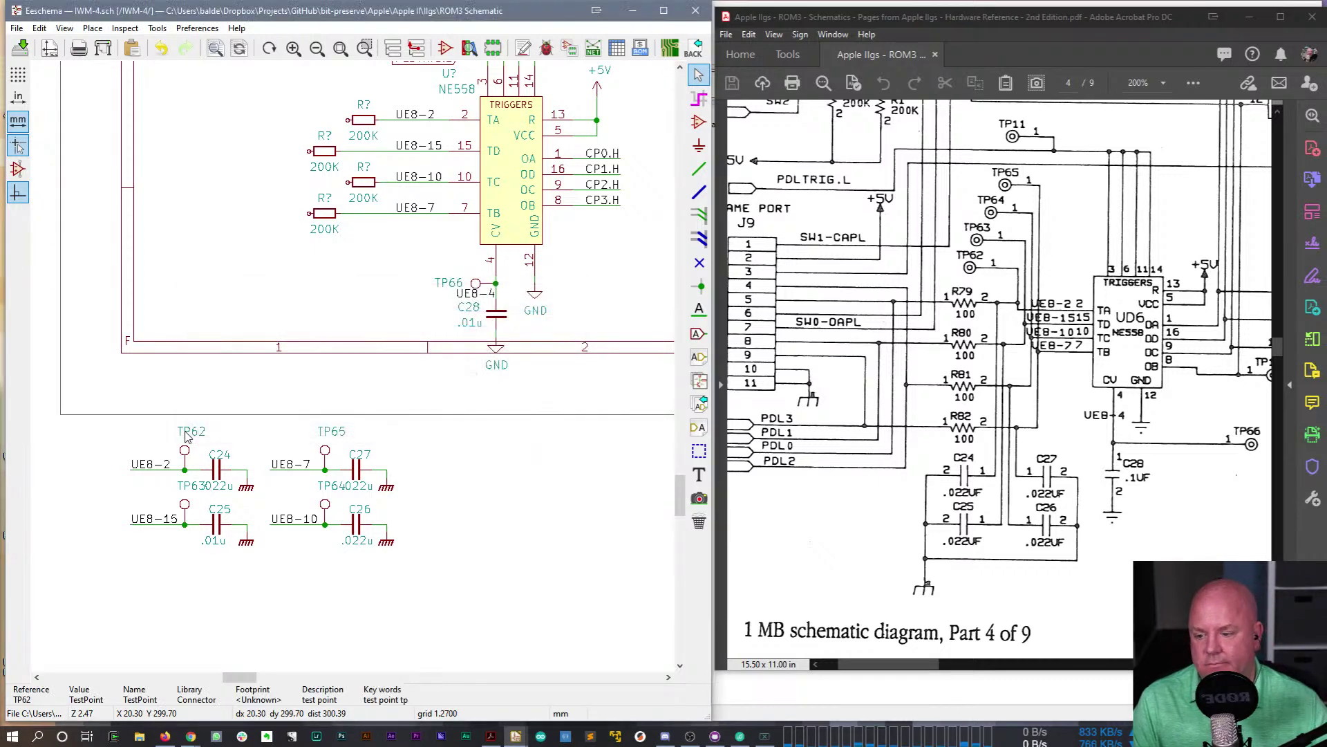
- Reposition the TP63, TP65 and TP64 labels clear of the capacitor values
{"action": "left_click_drag", "start_coordinate": [192, 486], "coordinate": [172, 500]}
{"action": "left_click_drag", "start_coordinate": [191, 439], "coordinate": [184, 439]}
{"action": "left_click_drag", "start_coordinate": [330, 432], "coordinate": [323, 441]}
{"action": "mouse_move", "coordinate": [323, 493]}
{"action": "left_mouse_down"}
{"action": "mouse_move", "coordinate": [305, 501]}
{"action": "mouse_move", "coordinate": [459, 479]}
{"action": "mouse_move", "coordinate": [305, 499]}
{"action": "left_mouse_up"}
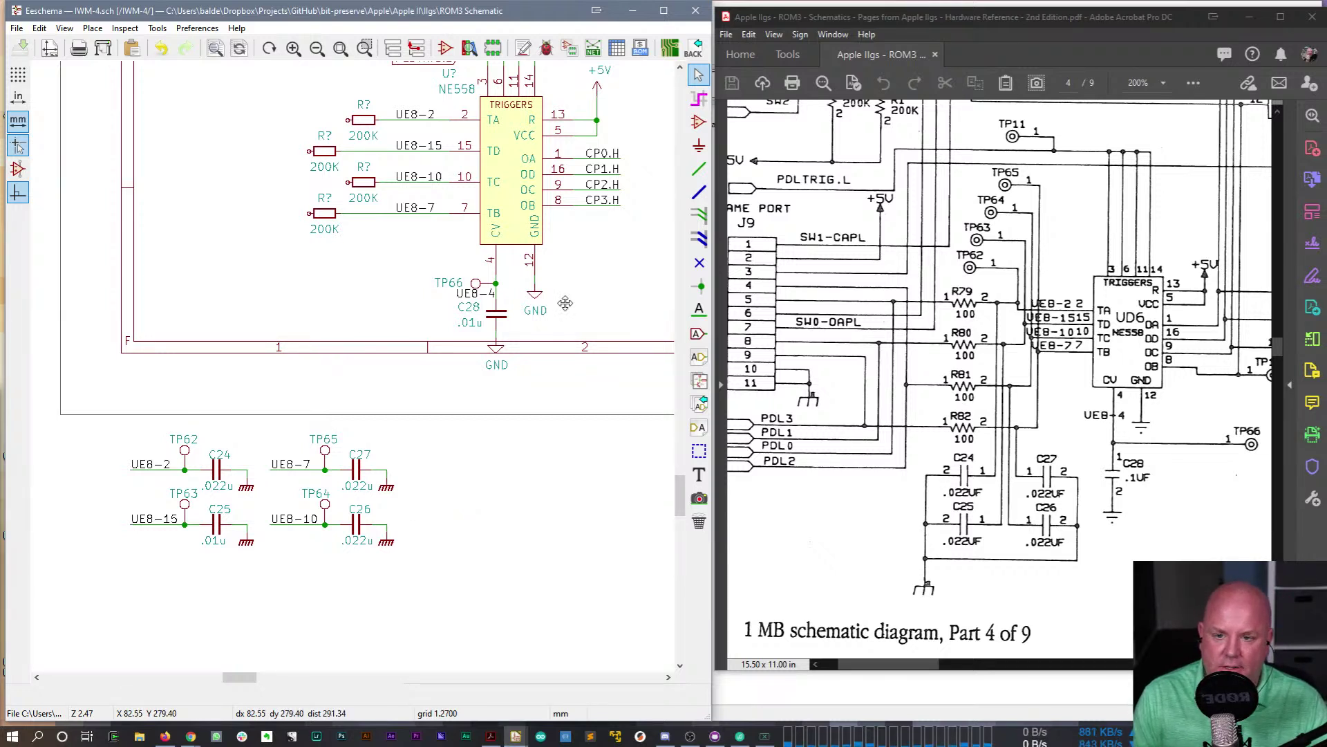
- Pan the view back up toward the TRIGGERS block
{"action": "middle_click_drag", "start_coordinate": [563, 305], "coordinate": [552, 410]}
{"action": "right_click", "coordinate": [553, 409]}
{"action": "left_click", "coordinate": [428, 480]}
- Change all four trigger resistors from 200K to 100
{"action": "middle_click_drag", "start_coordinate": [374, 396], "coordinate": [377, 476]}
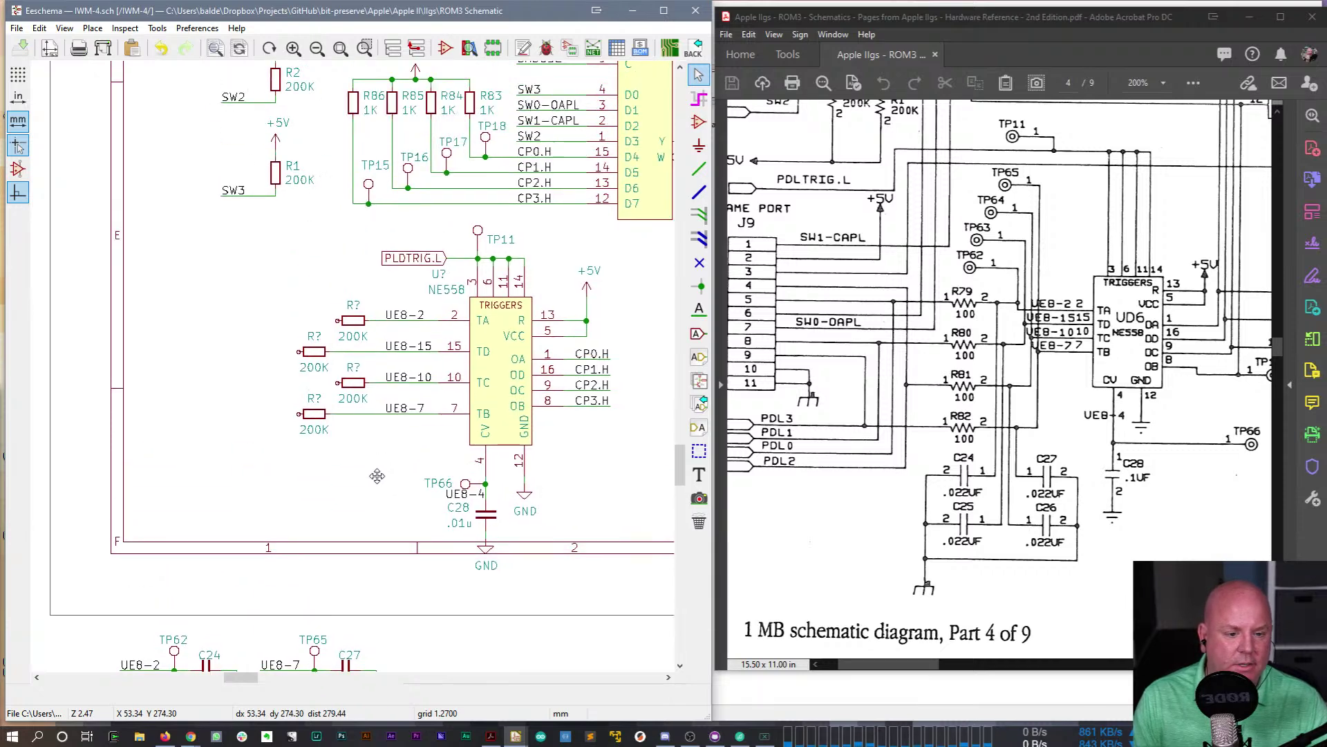
{"action": "double_click", "coordinate": [355, 340]}
{"action": "type", "text": "100"}
{"action": "key", "text": "ctrl+a"}
{"action": "key", "text": "ctrl+c"}
{"action": "key", "text": "Return"}
{"action": "double_click", "coordinate": [321, 372]}
{"action": "key", "text": "Return"}
{"action": "double_click", "coordinate": [355, 401]}
{"action": "key", "text": "ctrl+v"}
{"action": "key", "text": "Return"}
{"action": "double_click", "coordinate": [308, 430]}
{"action": "key", "text": "ctrl+v"}
{"action": "key", "text": "Return"}
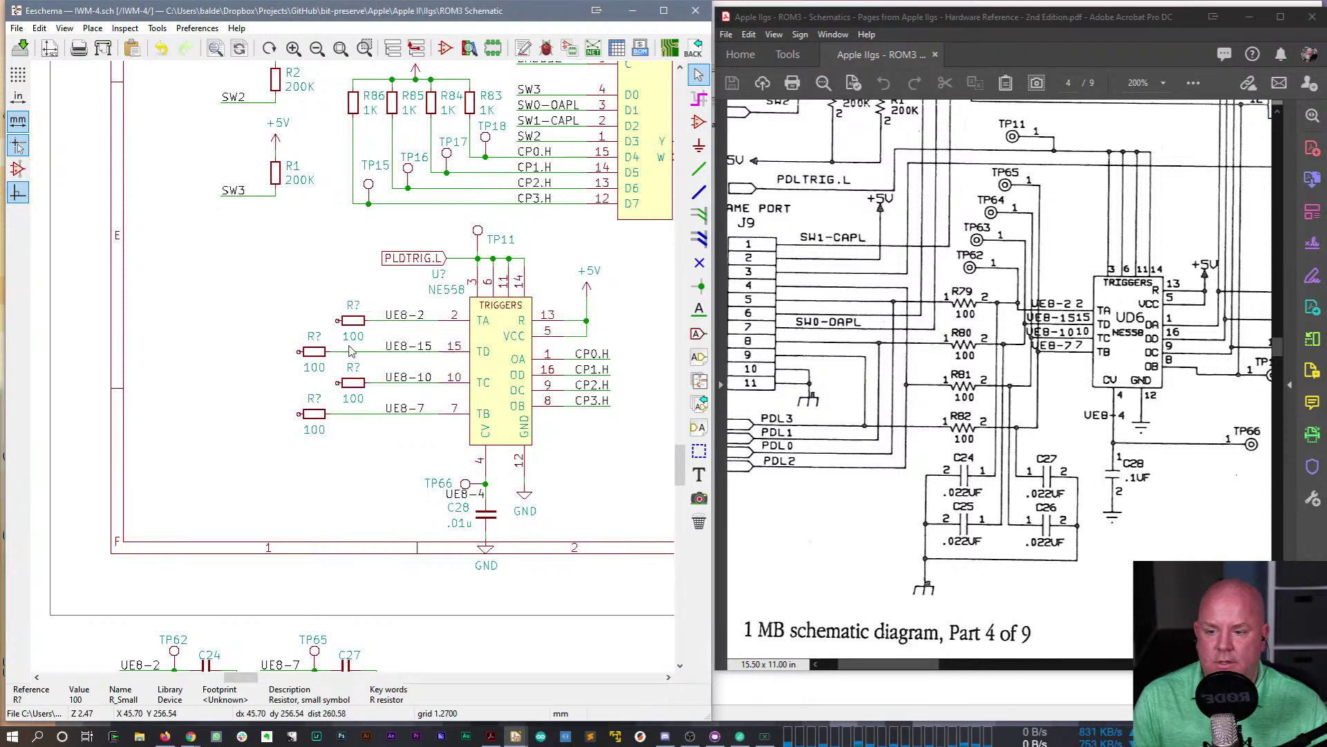
- Give the four trigger resistors references R79, R80, R81 and R82
{"action": "double_click", "coordinate": [354, 308]}
{"action": "type", "text": "R79+"}
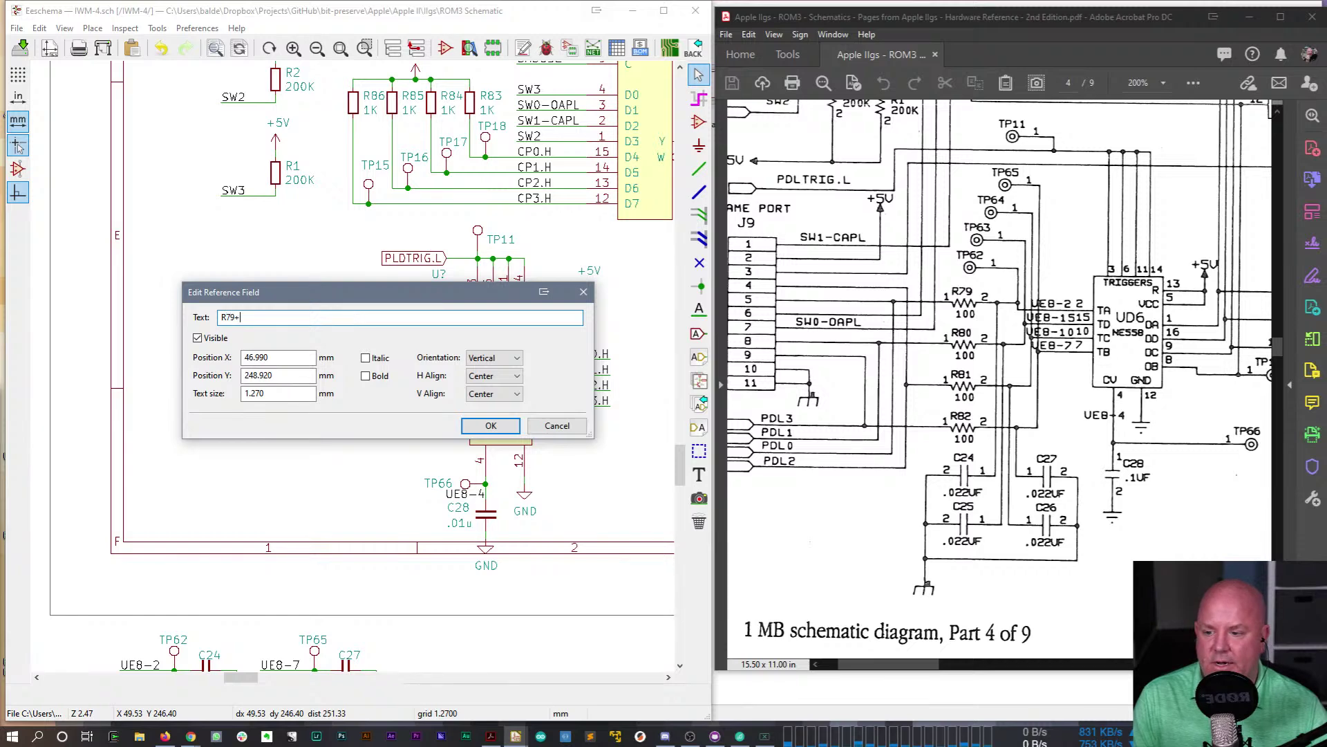
{"action": "key", "text": "Return"}
{"action": "double_click", "coordinate": [316, 338]}
{"action": "key", "text": "Escape"}
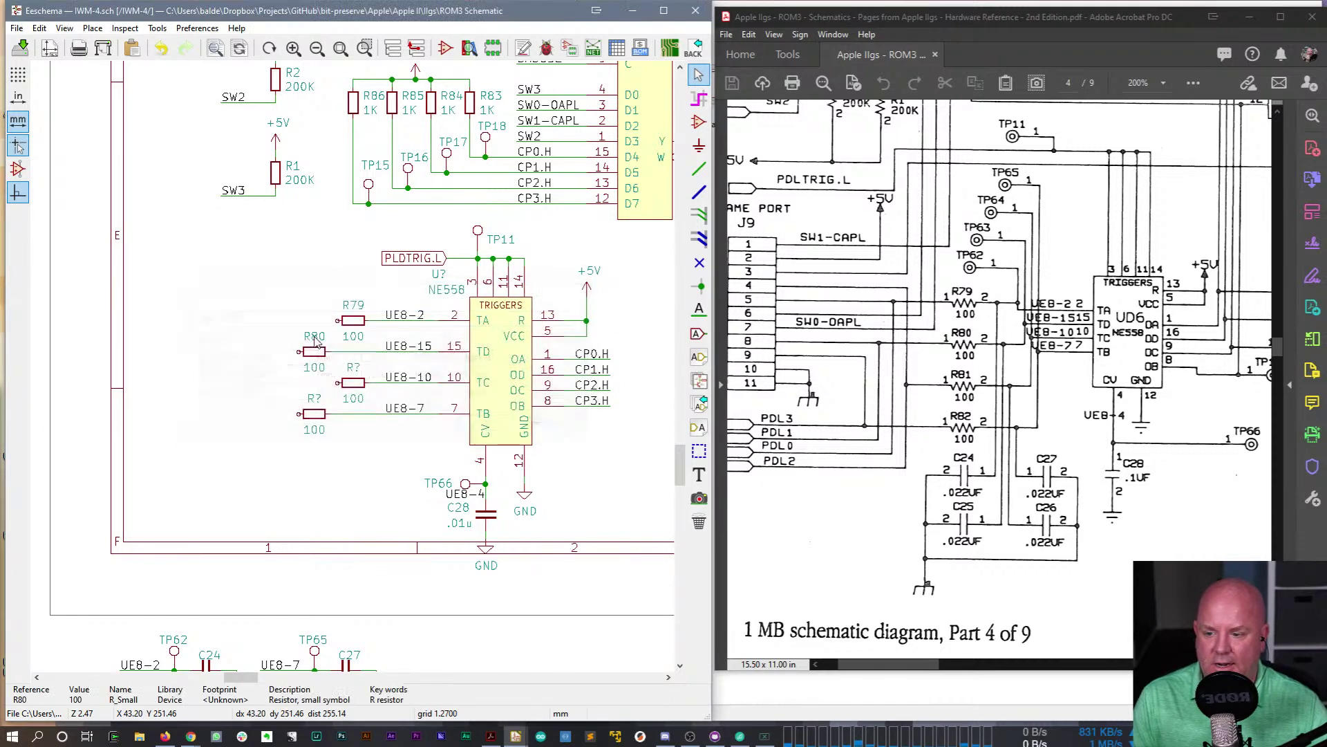
{"action": "double_click", "coordinate": [354, 373]}
{"action": "type", "text": "81"}
{"action": "key", "text": "Return"}
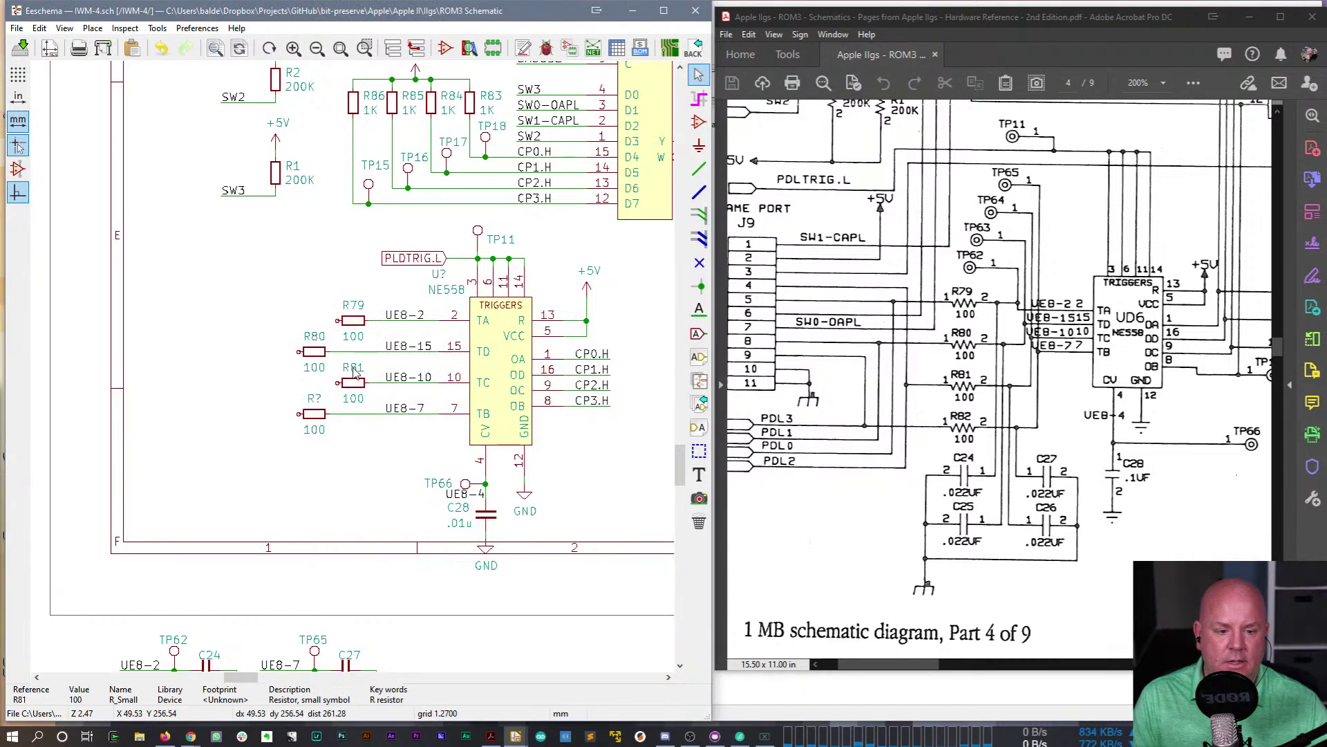
{"action": "double_click", "coordinate": [314, 397]}
{"action": "type", "text": "82"}
{"action": "key", "text": "Return"}
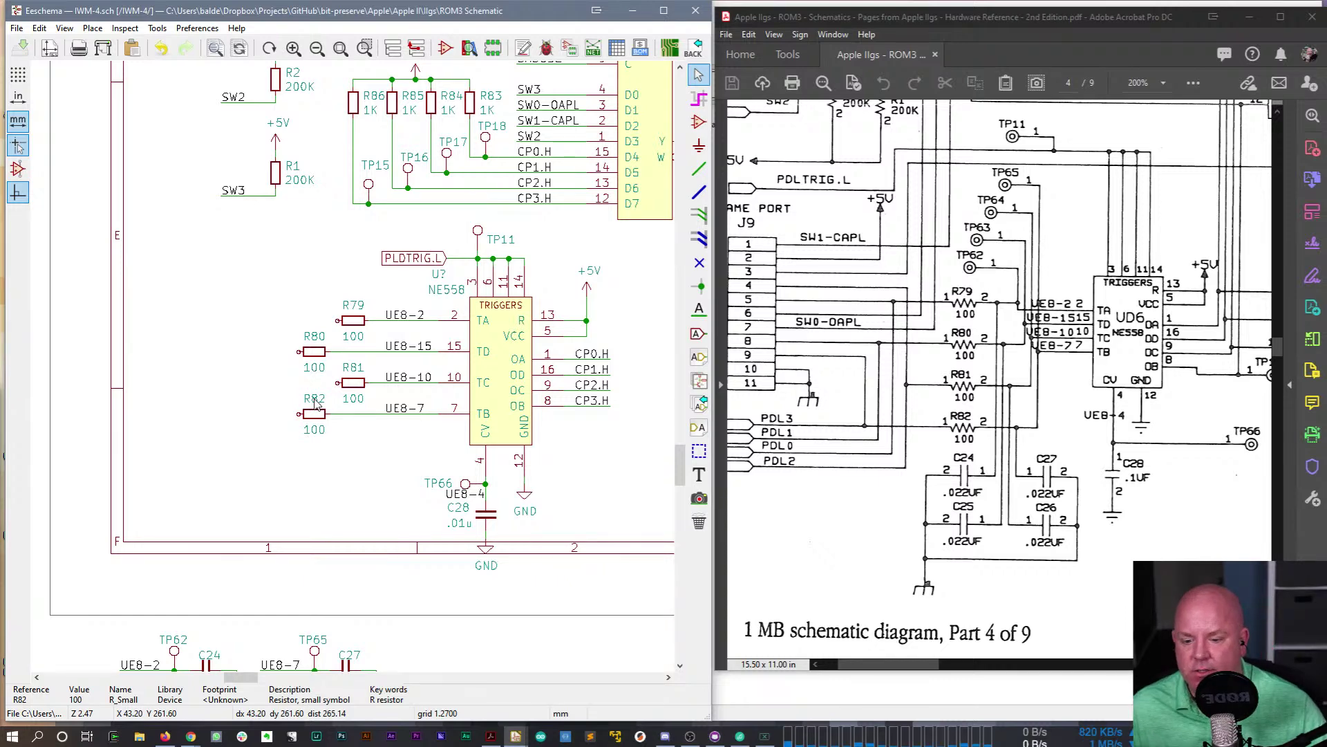
- Set C25's value to .022u and save the schematic
{"action": "middle_click_drag", "start_coordinate": [293, 455], "coordinate": [313, 333]}
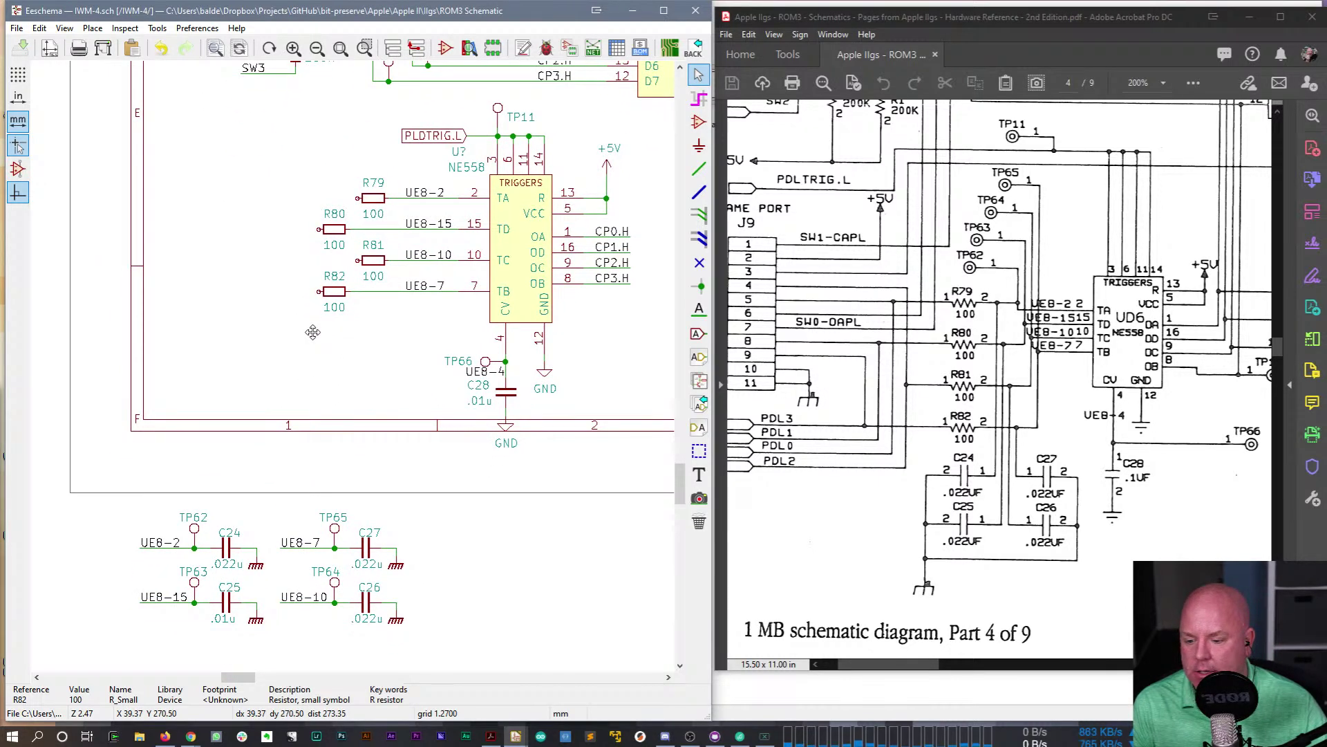
{"action": "double_click", "coordinate": [226, 619]}
{"action": "type", "text": ".0"}
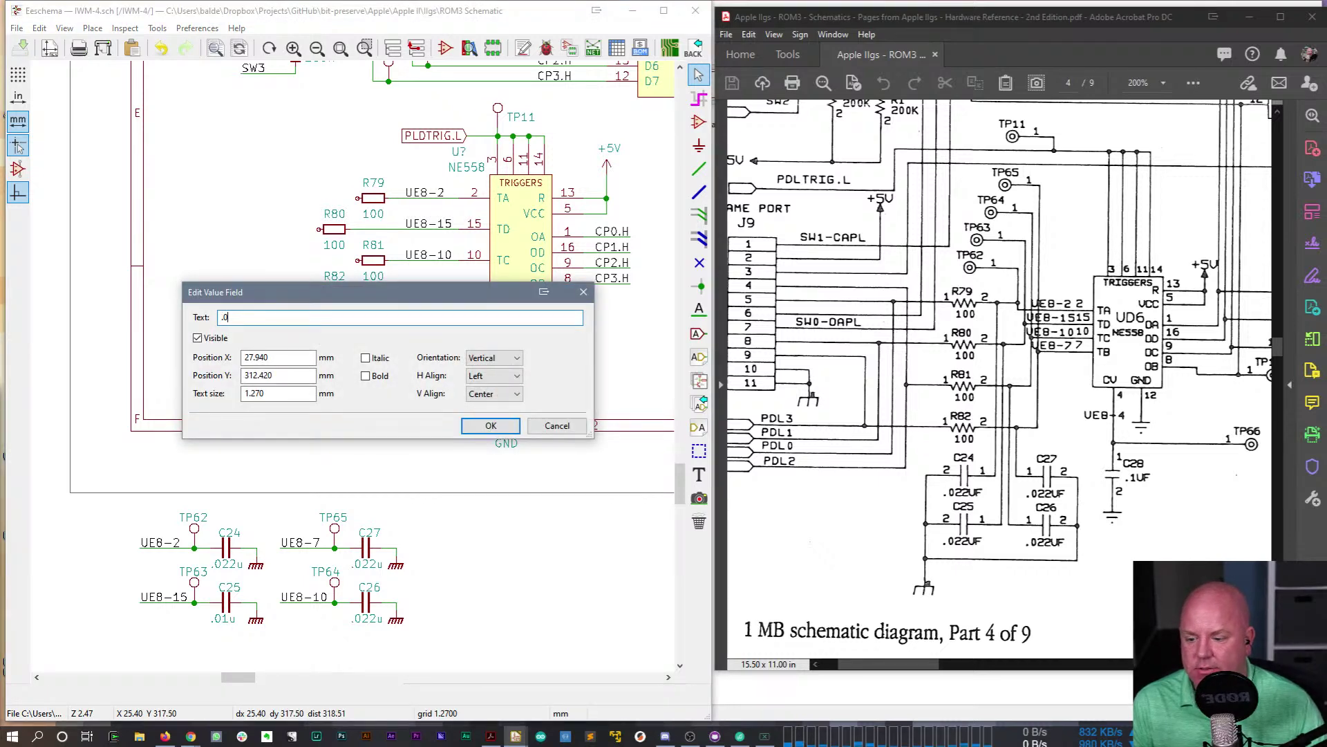
{"action": "type", "text": "02u"}
{"action": "key", "text": "Return"}
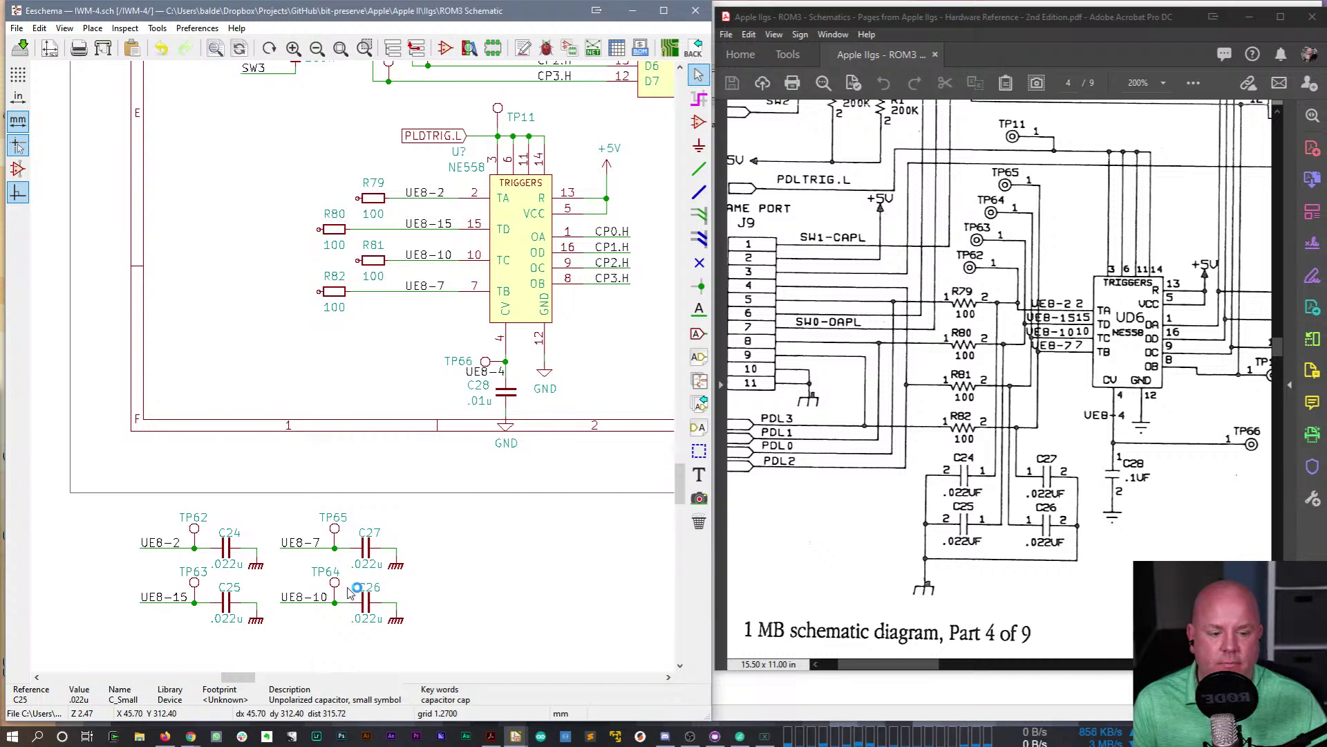
{"action": "key", "text": "ctrl+s"}
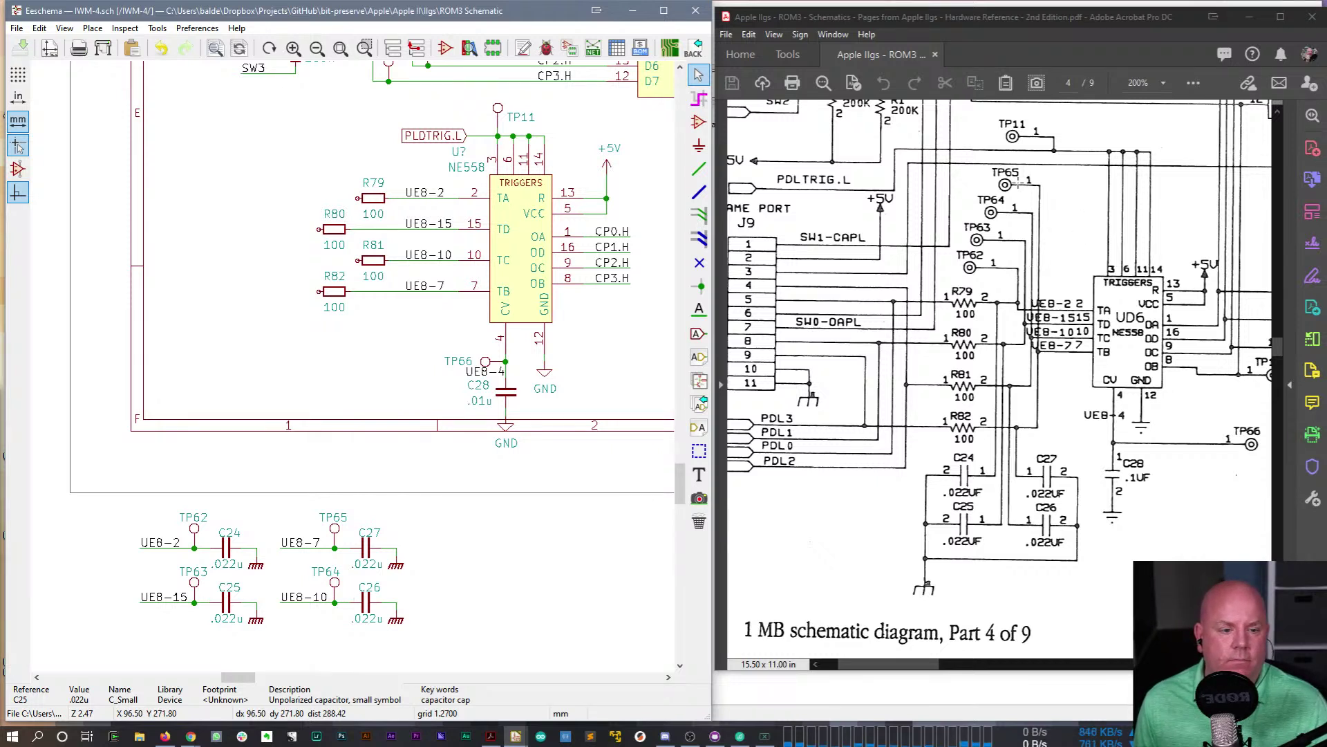
- Reverse the CP-line test point numbers so TP18, TP17, TP16, TP15 become TP15–TP18
{"action": "left_click_drag", "start_coordinate": [930, 657], "coordinate": [957, 658]}
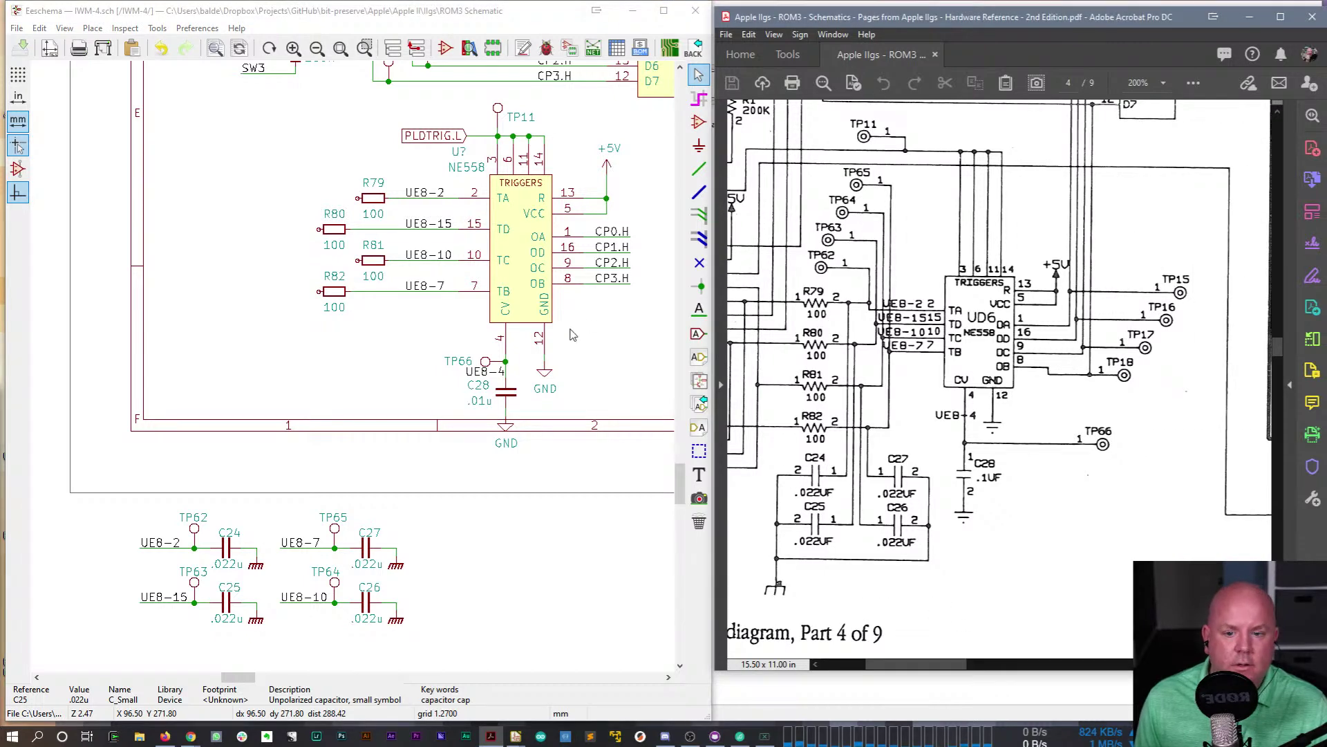
{"action": "left_click_drag", "start_coordinate": [680, 485], "coordinate": [679, 457]}
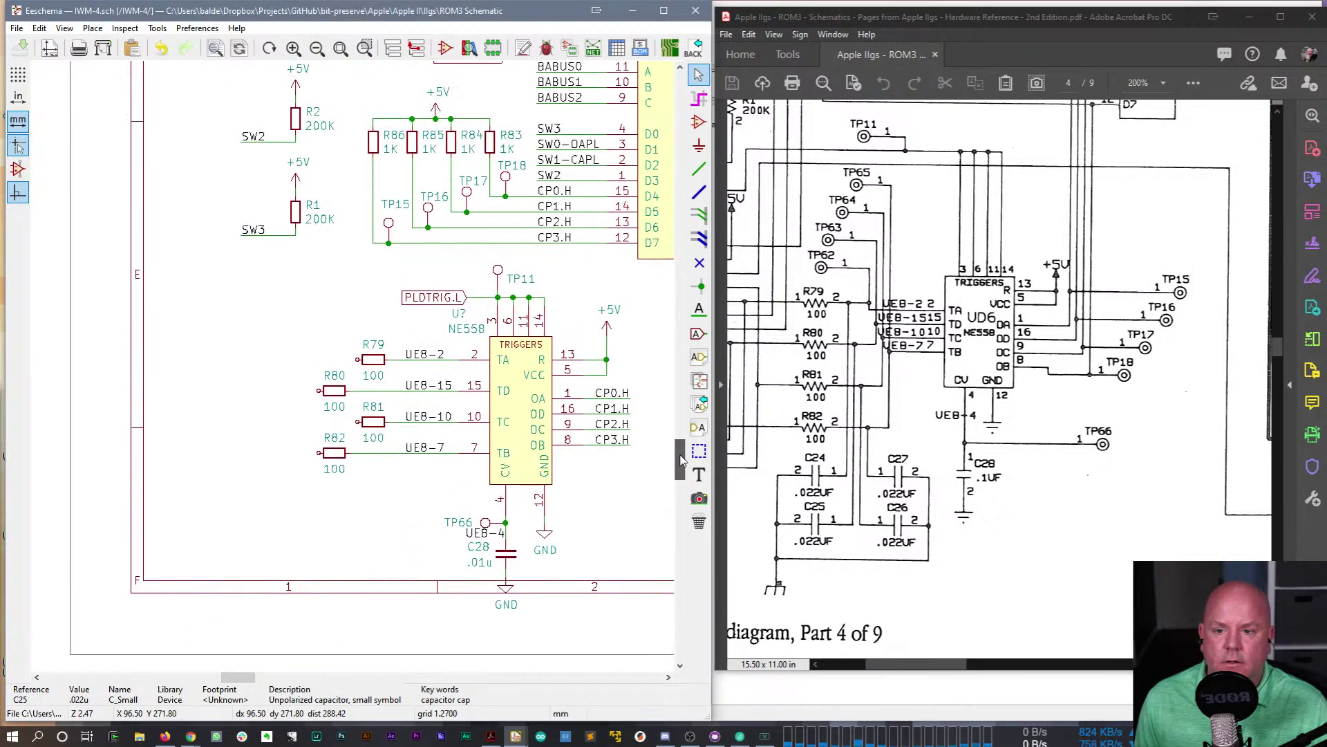
{"action": "double_click", "coordinate": [512, 172]}
{"action": "type", "text": "15"}
{"action": "key", "text": "Return"}
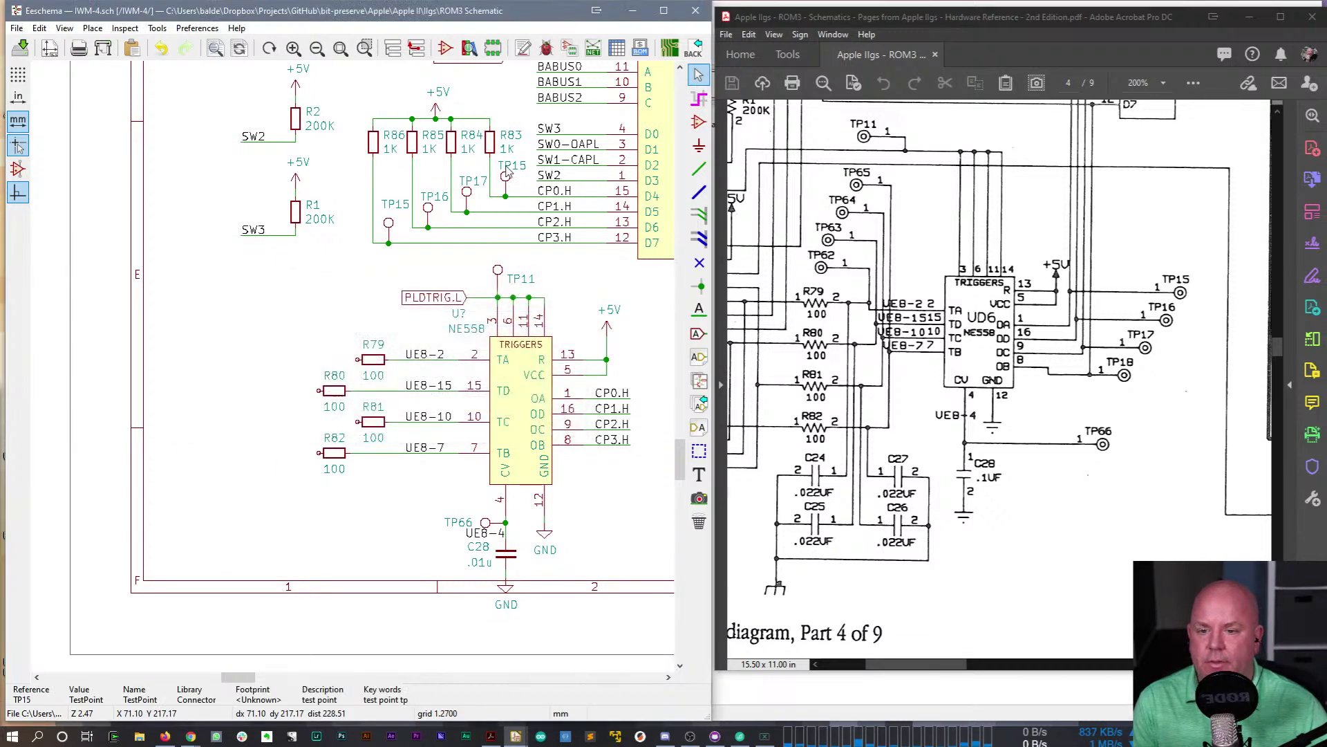
{"action": "double_click", "coordinate": [482, 183]}
{"action": "type", "text": "16"}
{"action": "key", "text": "Return"}
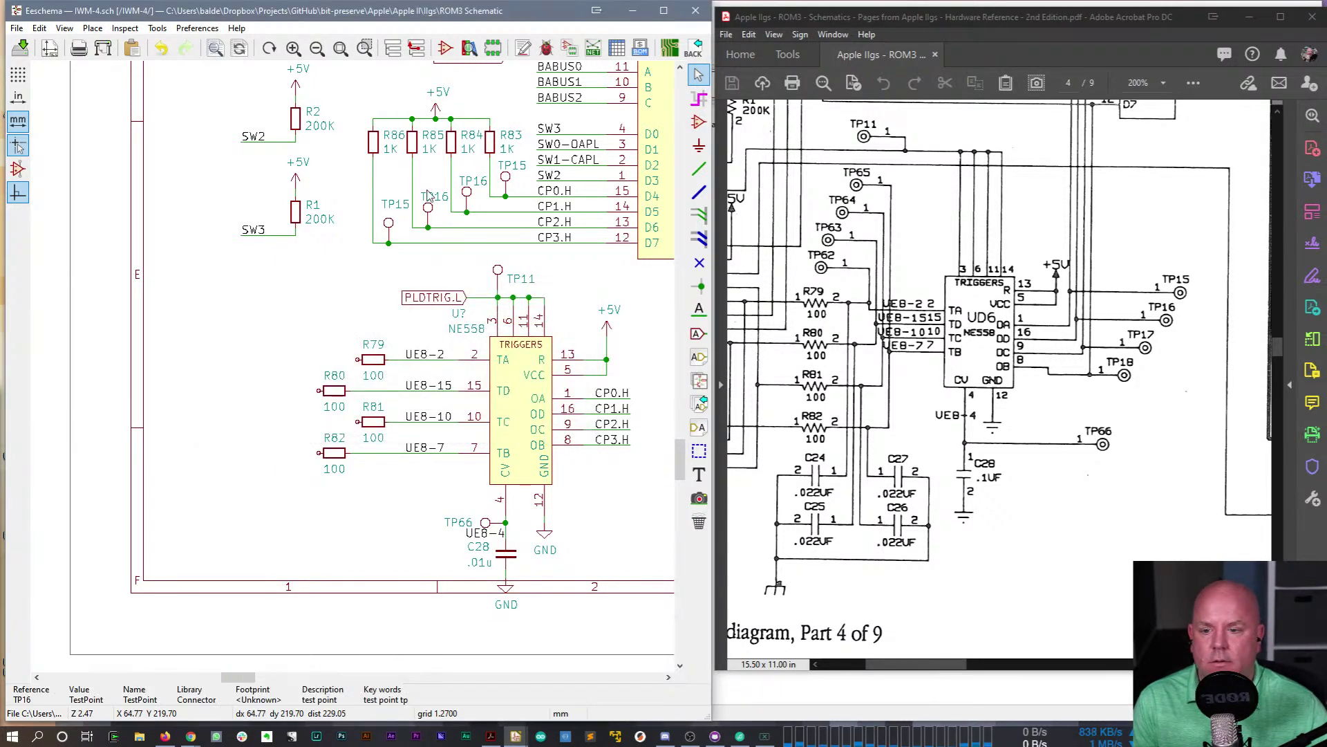
{"action": "double_click", "coordinate": [435, 198]}
{"action": "type", "text": "17"}
{"action": "key", "text": "Return"}
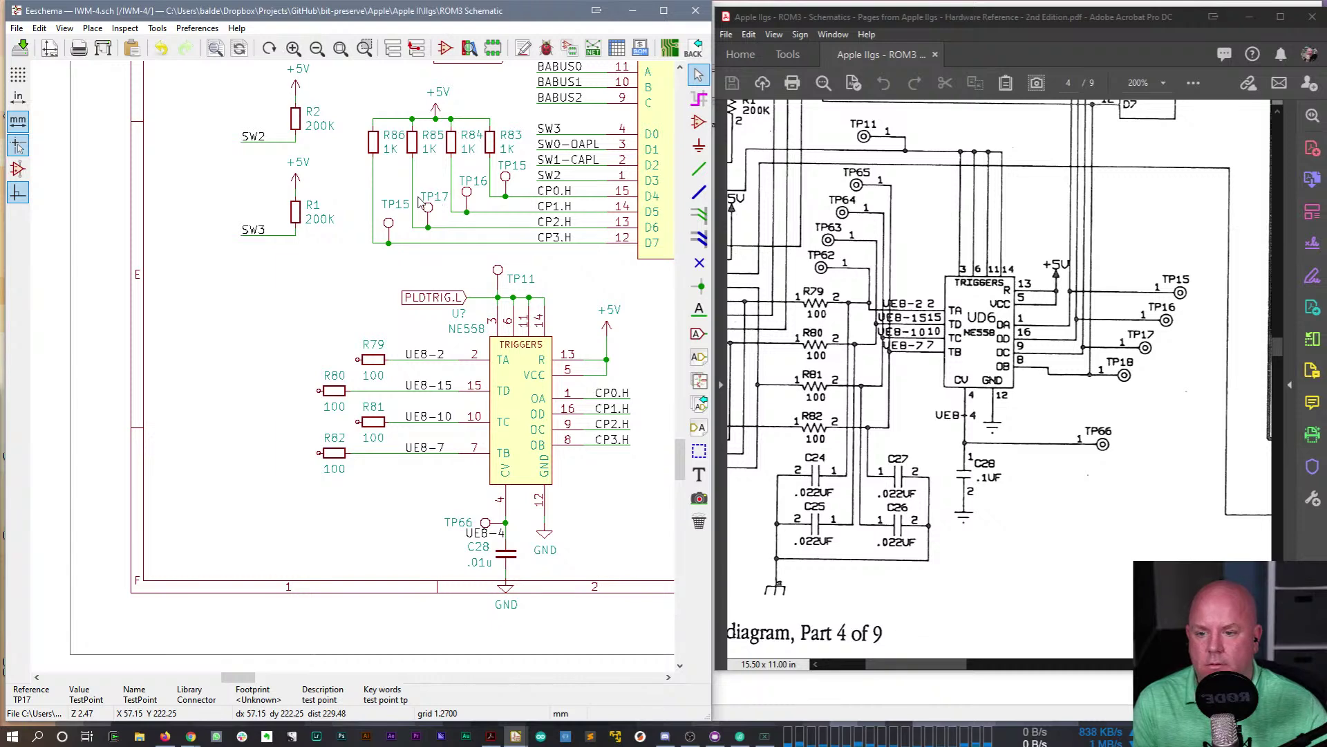
{"action": "double_click", "coordinate": [396, 205]}
{"action": "type", "text": "18"}
{"action": "key", "text": "Return"}
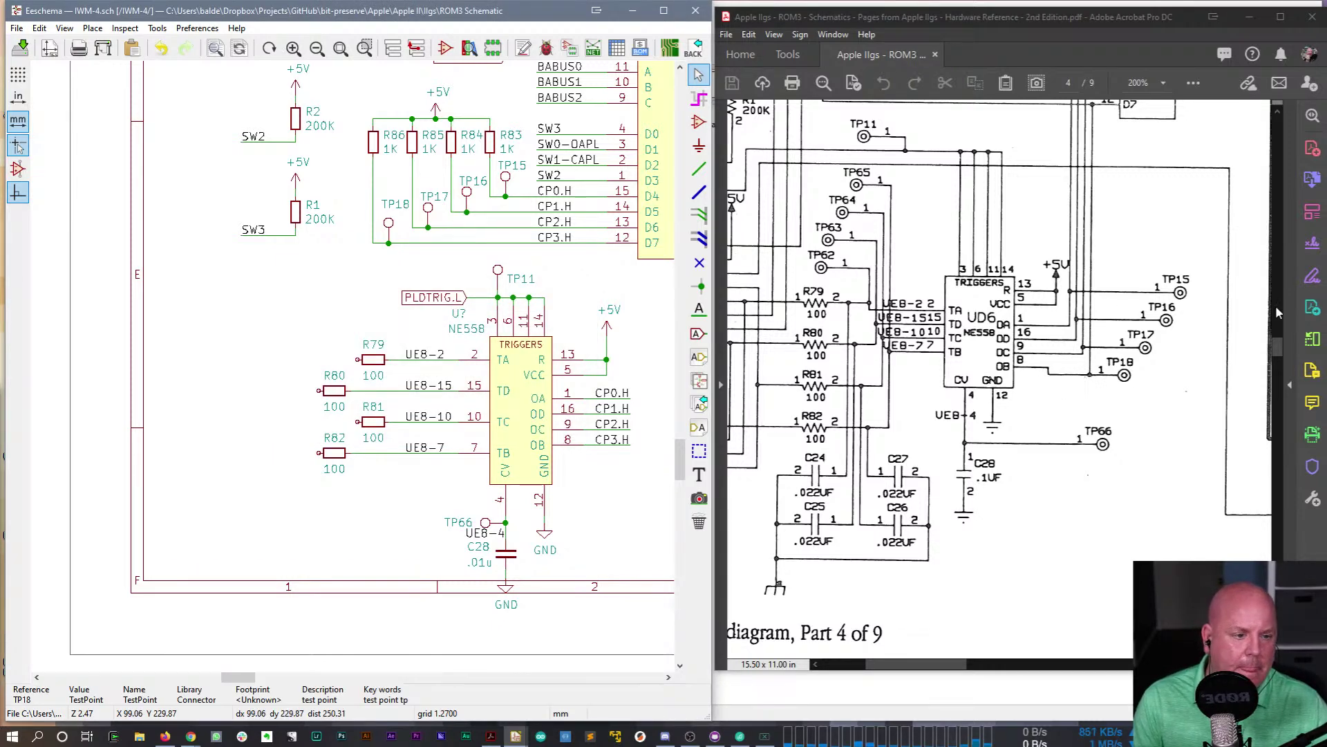
{"action": "left_click_drag", "start_coordinate": [1280, 345], "coordinate": [1283, 336]}
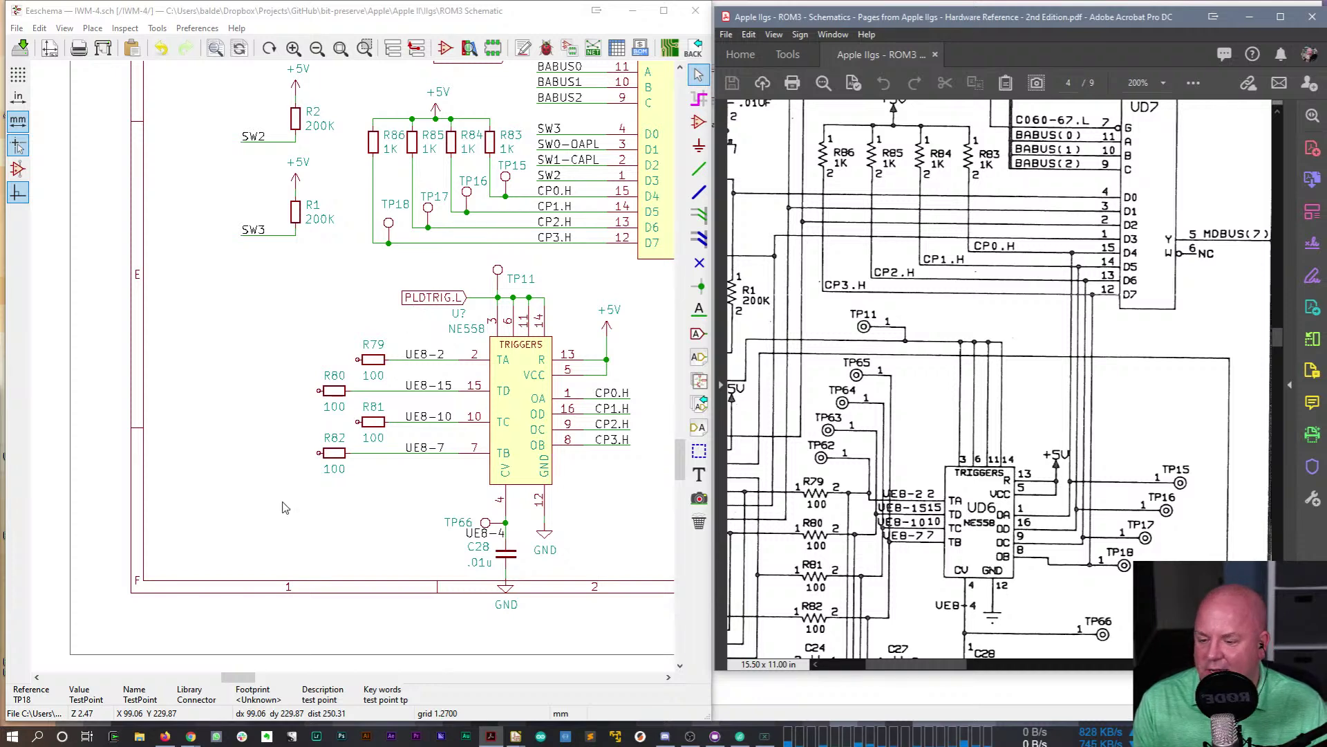
{"action": "left_click_drag", "start_coordinate": [680, 456], "coordinate": [678, 484]}
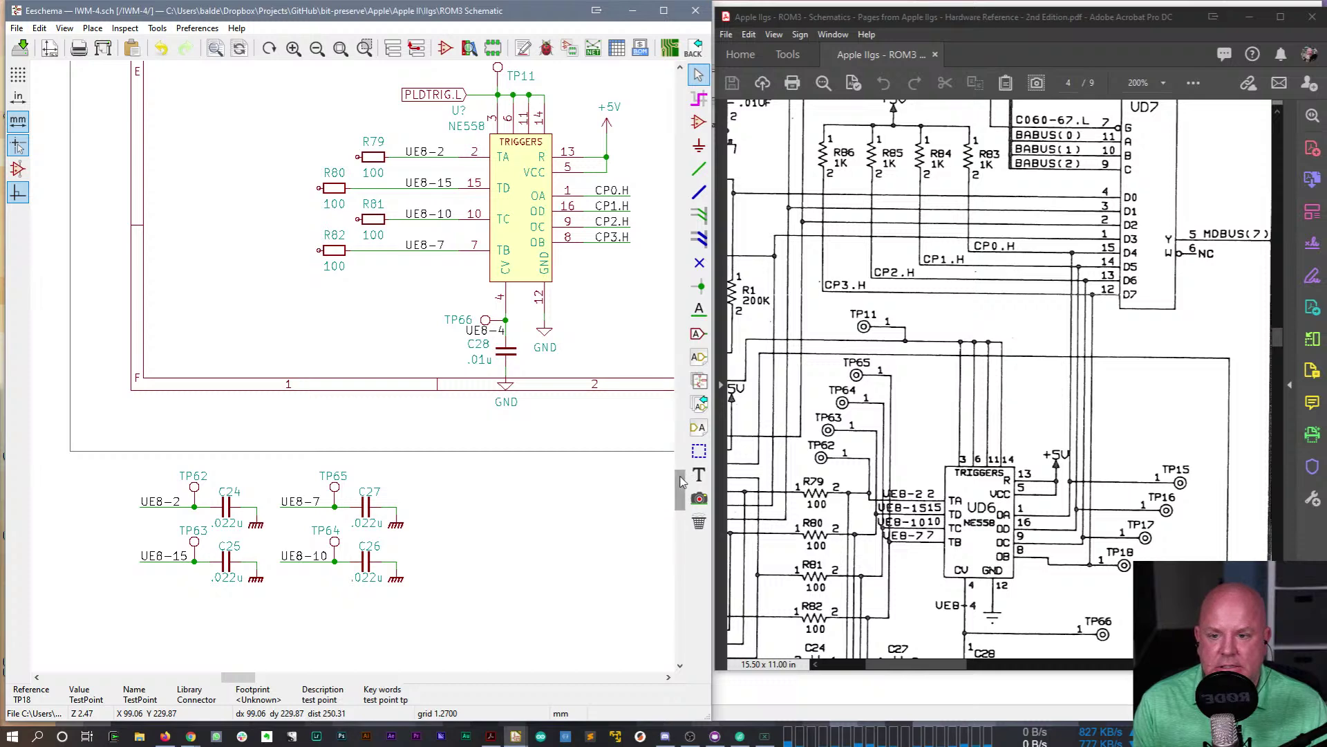
{"action": "left_click_drag", "start_coordinate": [679, 484], "coordinate": [678, 457]}
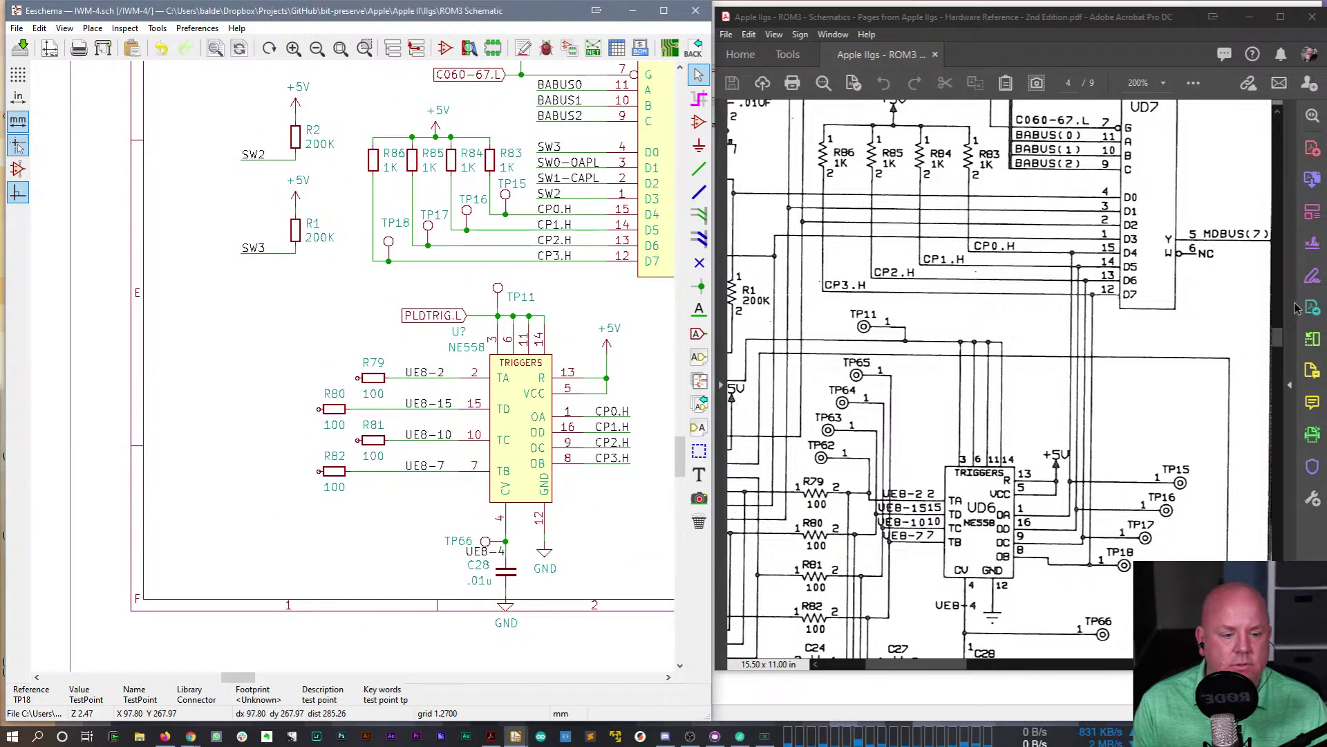
{"action": "left_click_drag", "start_coordinate": [1279, 337], "coordinate": [1282, 341]}
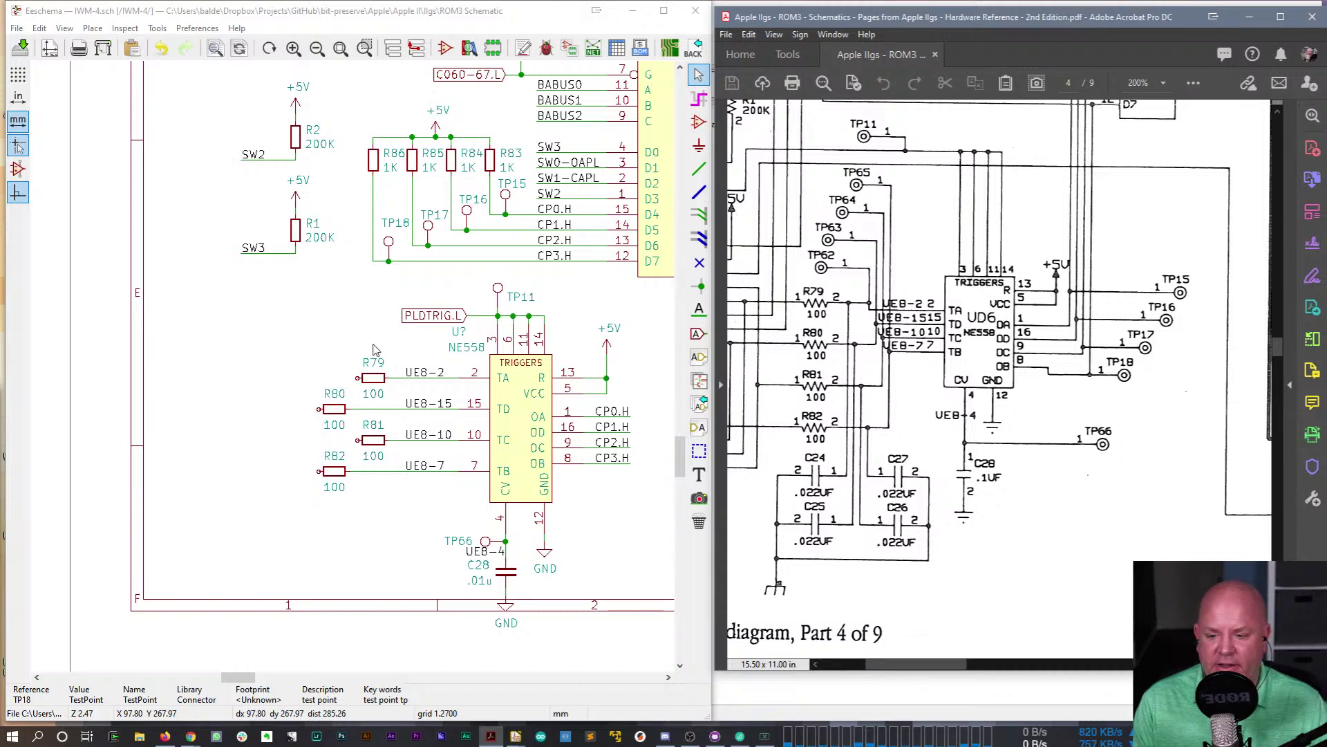
- Zoom out to the full sheet and shift the logic gate and IC block slightly right
{"action": "scroll", "coordinate": [126, 453], "scroll_direction": "down", "scroll_amount": 3}
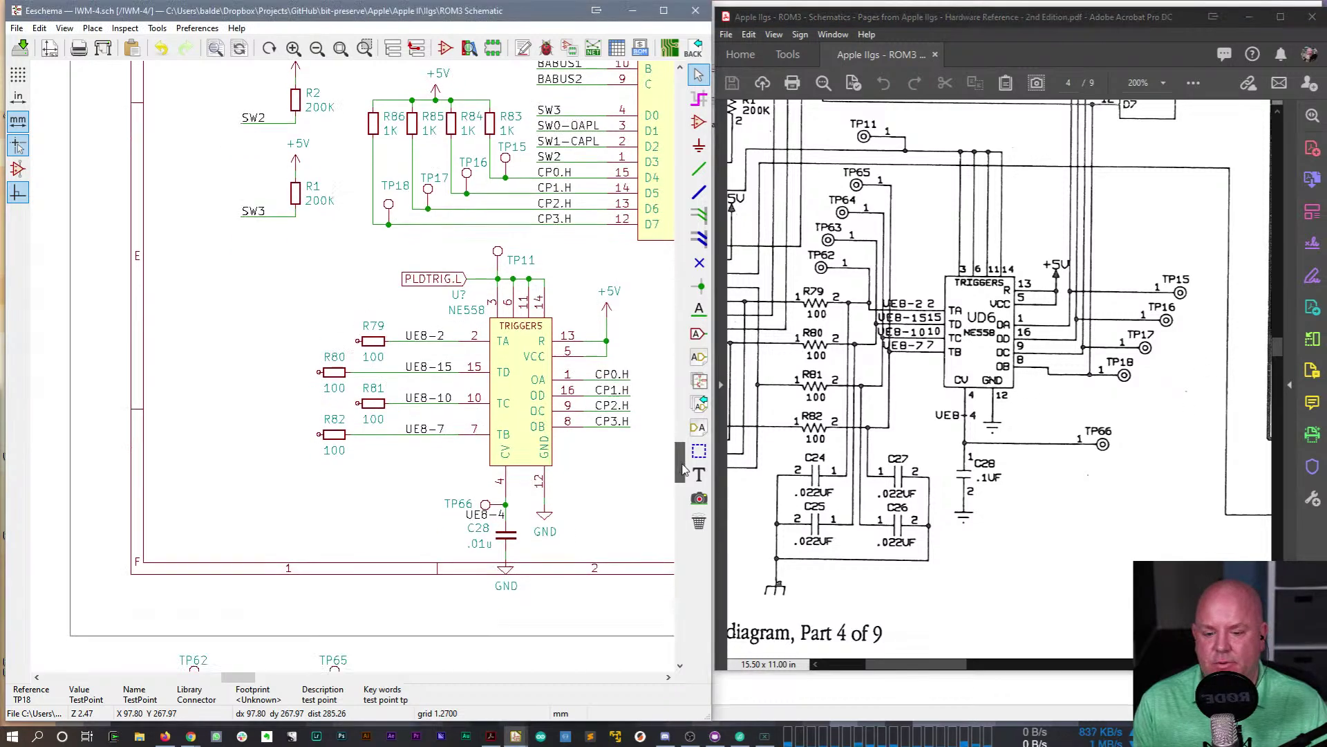
{"action": "scroll", "coordinate": [356, 370], "scroll_direction": "down", "scroll_amount": 6}
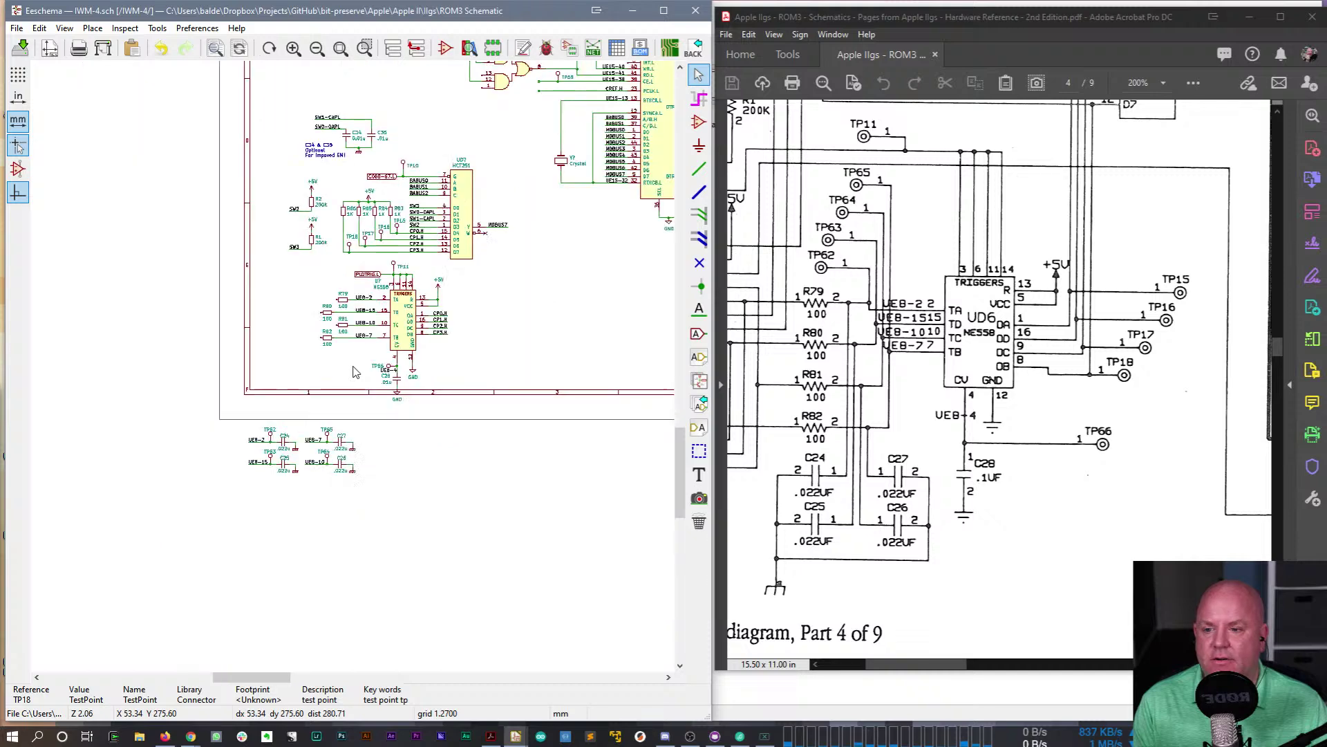
{"action": "scroll", "coordinate": [354, 372], "scroll_direction": "down", "scroll_amount": 1}
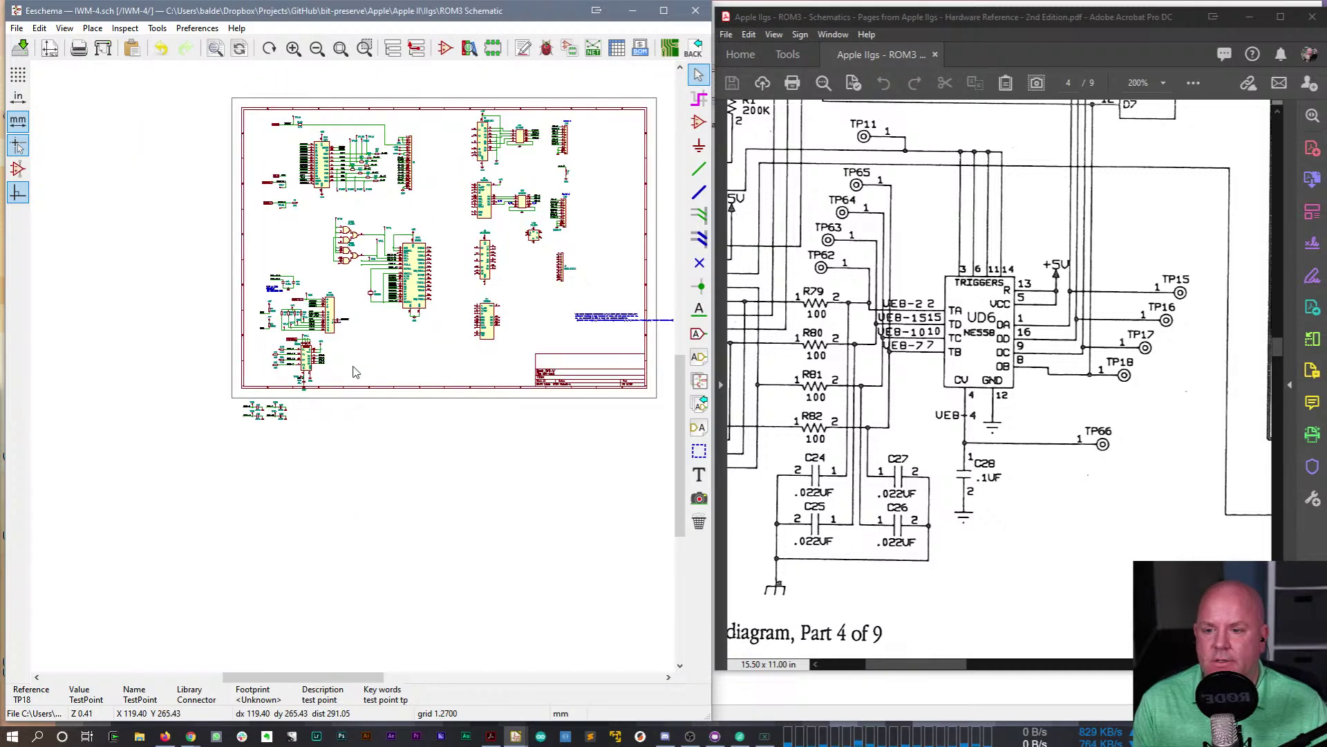
{"action": "left_click_drag", "start_coordinate": [245, 215], "coordinate": [440, 401]}
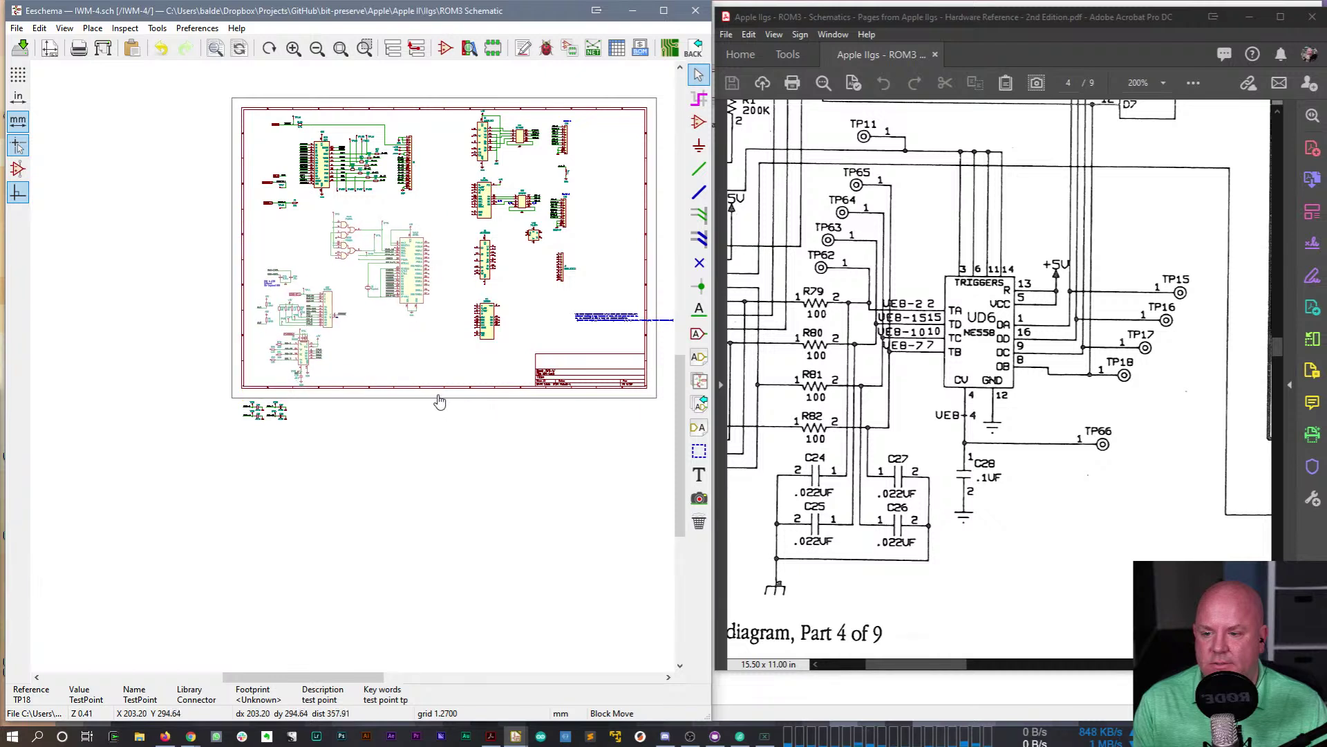
{"action": "left_click", "coordinate": [445, 388]}
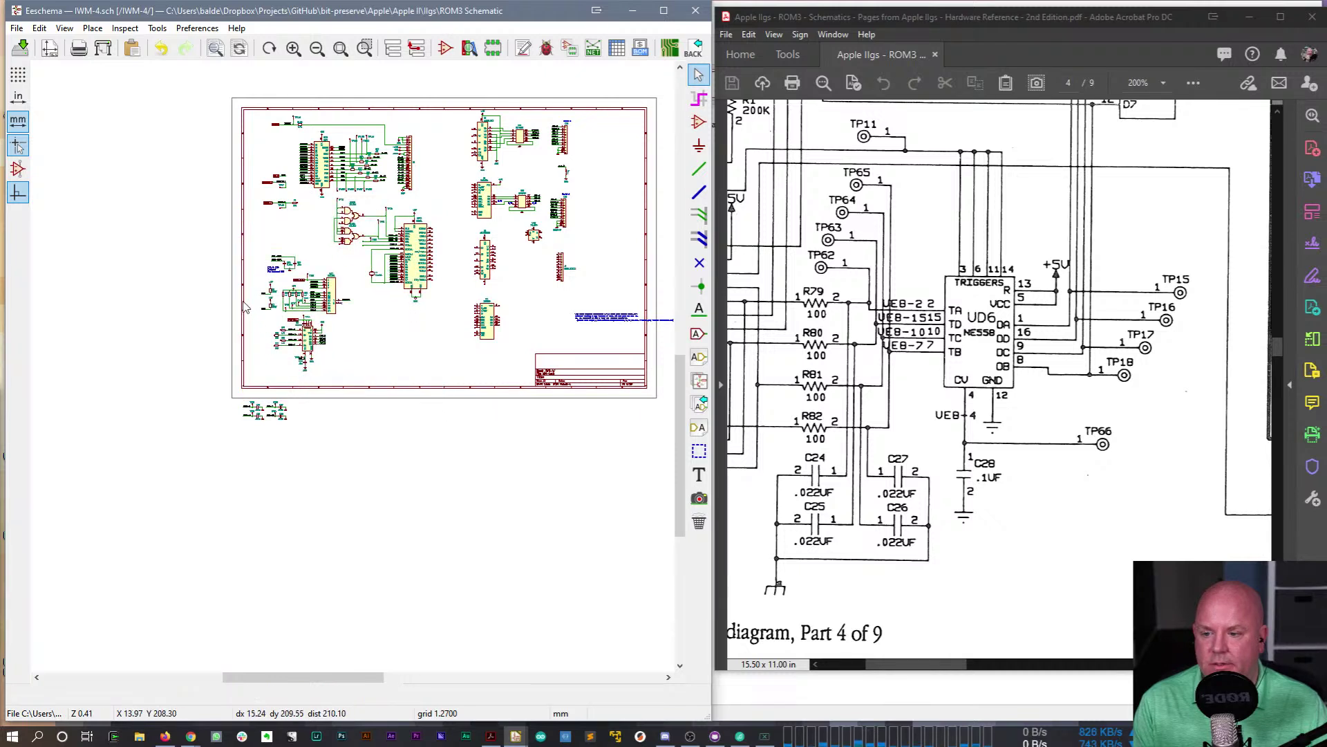
- Move the UD7 and TRIGGERS circuitry up and to the left
{"action": "left_click_drag", "start_coordinate": [251, 239], "coordinate": [266, 295]}
{"action": "key", "text": "Escape"}
{"action": "left_click_drag", "start_coordinate": [354, 372], "coordinate": [241, 255]}
{"action": "left_click", "coordinate": [234, 226]}
- Bring the capacitor group inside the border and reposition the lower-left circuitry
{"action": "left_click_drag", "start_coordinate": [188, 363], "coordinate": [315, 459]}
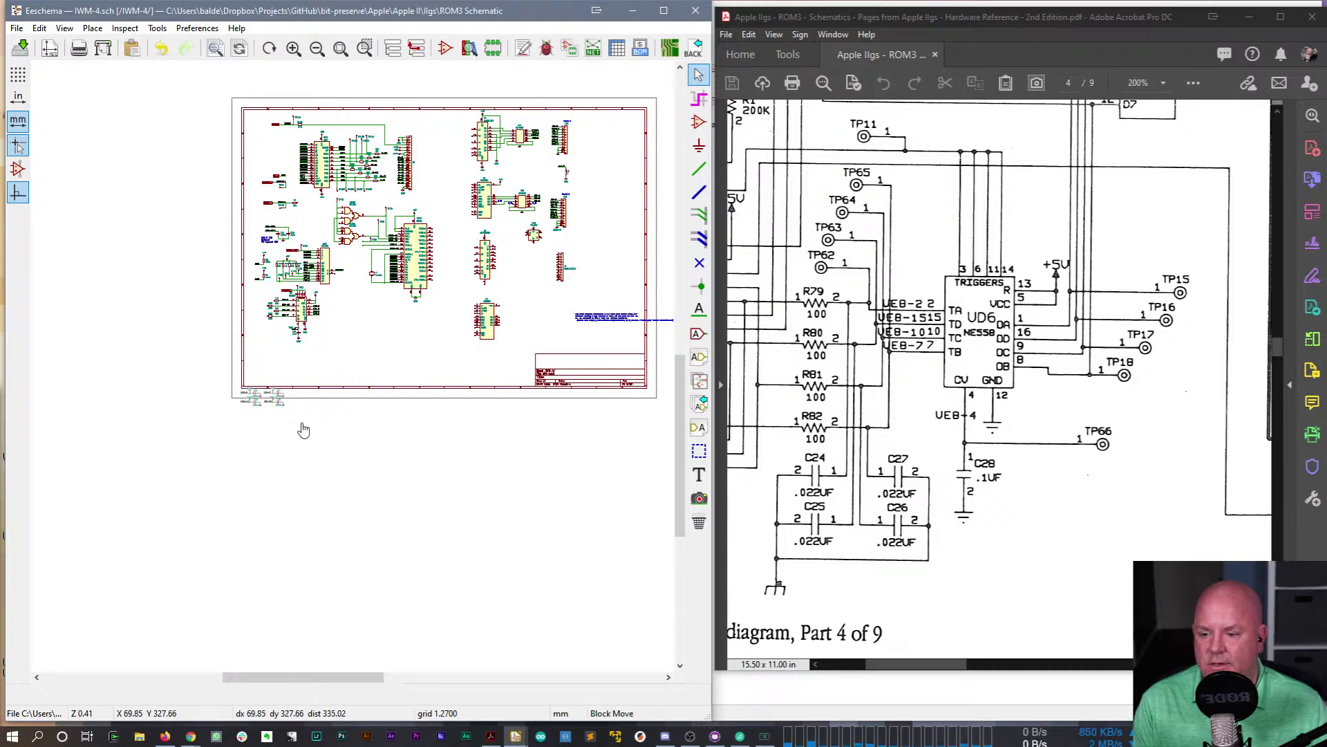
{"action": "left_click", "coordinate": [309, 386]}
{"action": "left_click_drag", "start_coordinate": [206, 224], "coordinate": [328, 373]}
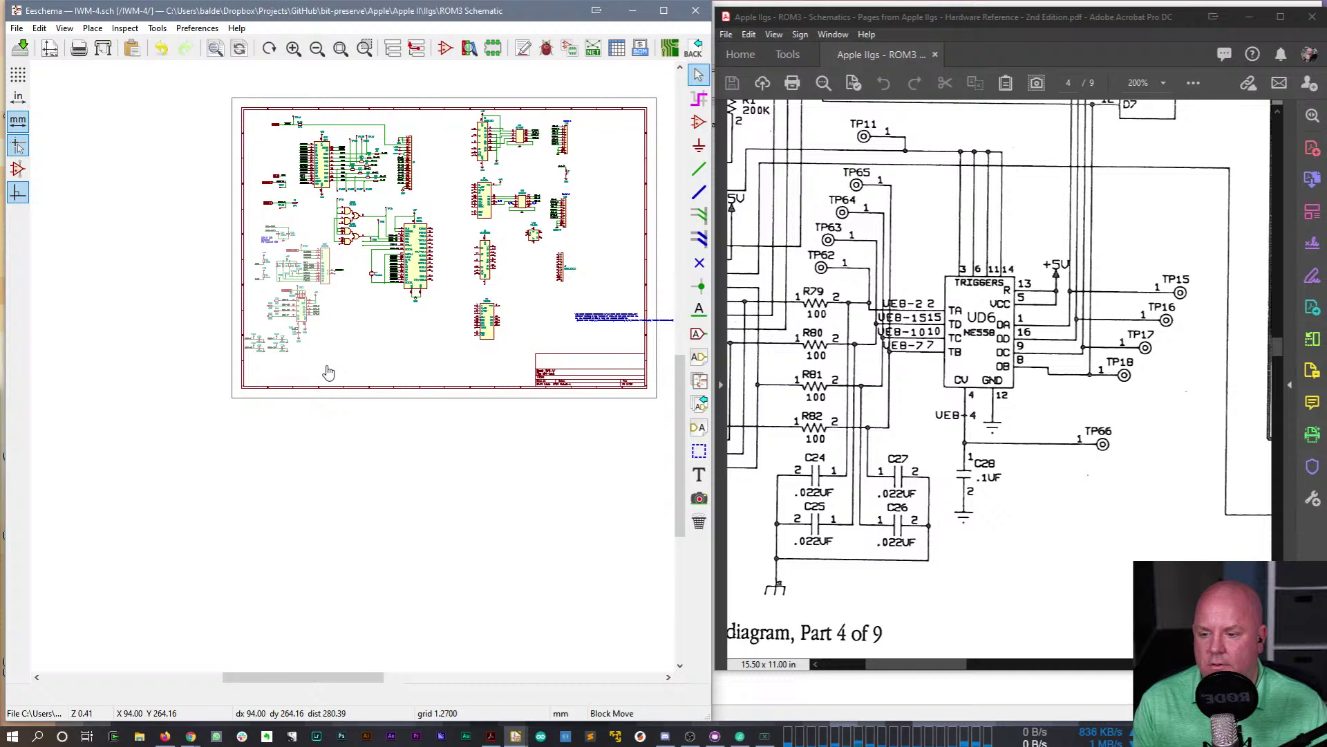
{"action": "left_click", "coordinate": [328, 357]}
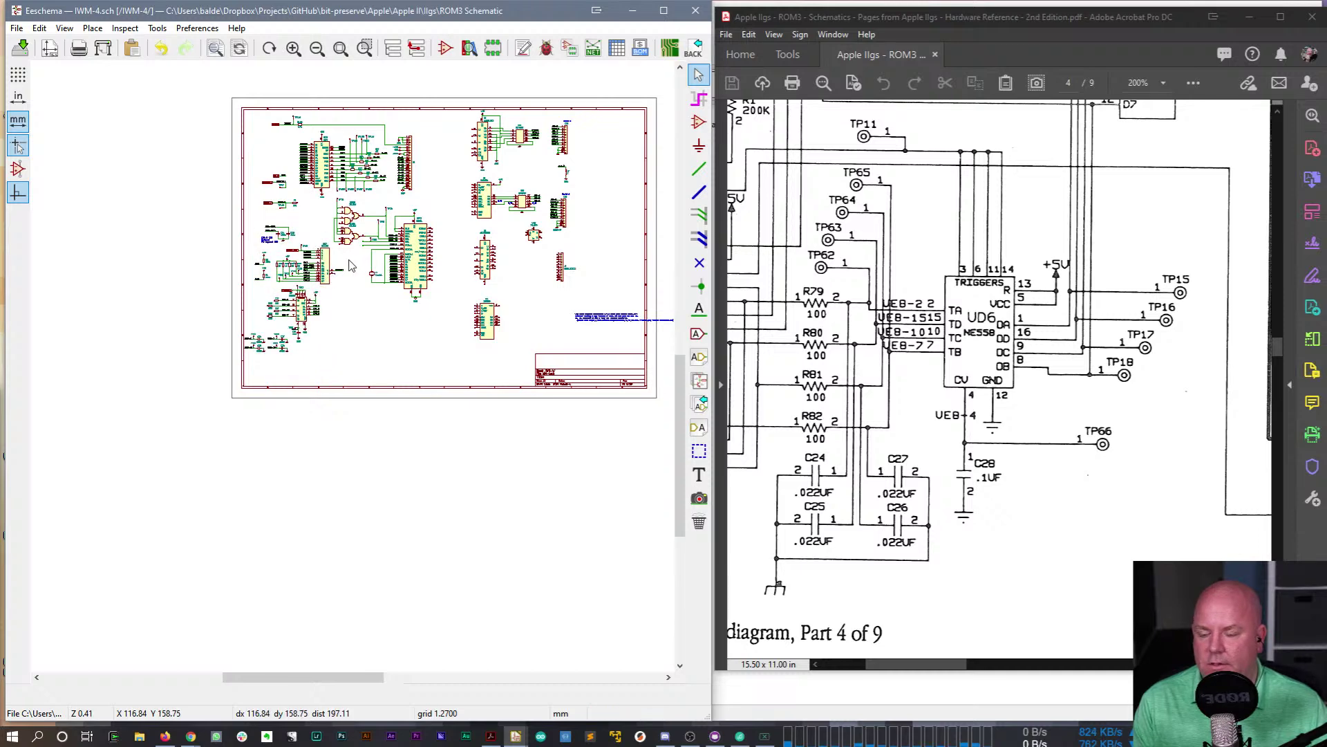
{"action": "scroll", "coordinate": [356, 374], "scroll_direction": "up", "scroll_amount": 1}
- Undo the last block move and place the UD7 and U7 circuitry higher on the sheet
{"action": "scroll", "coordinate": [399, 419], "scroll_direction": "up", "scroll_amount": 1}
{"action": "scroll", "coordinate": [354, 372], "scroll_direction": "up", "scroll_amount": 4}
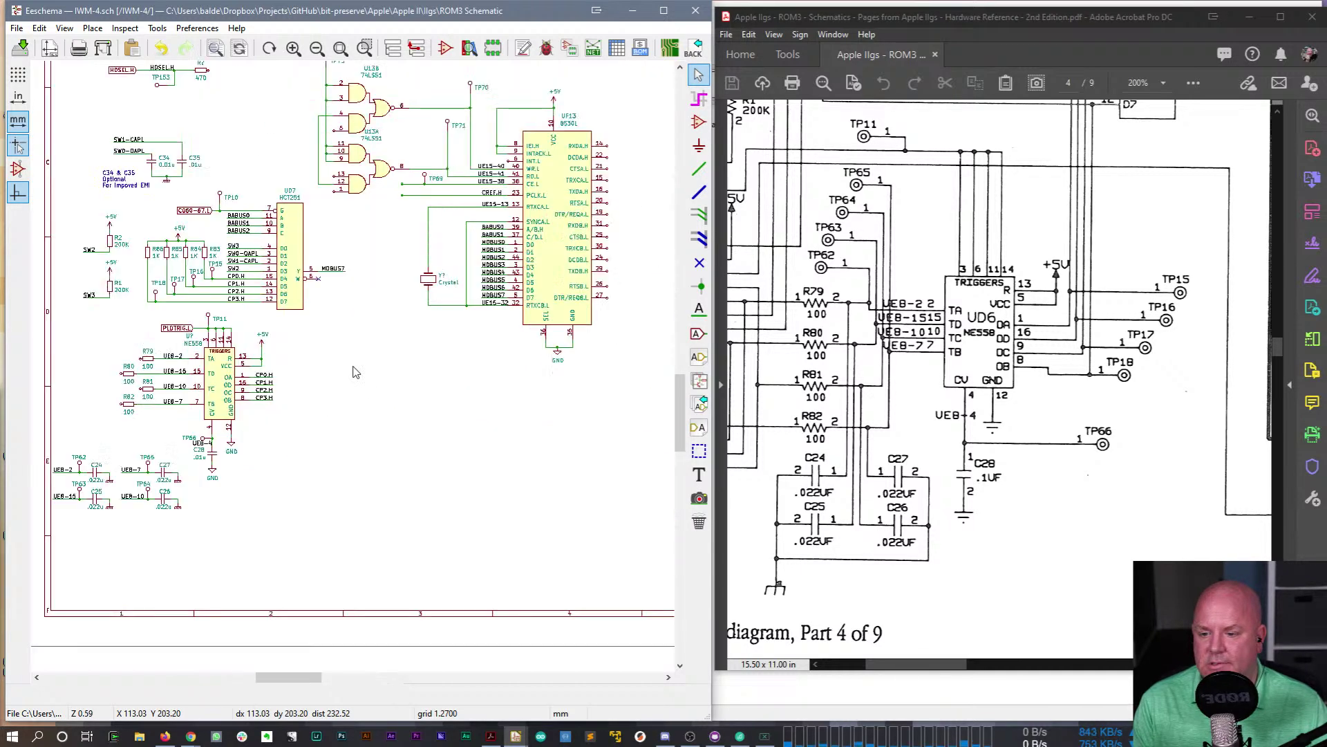
{"action": "key", "text": "ctrl+z"}
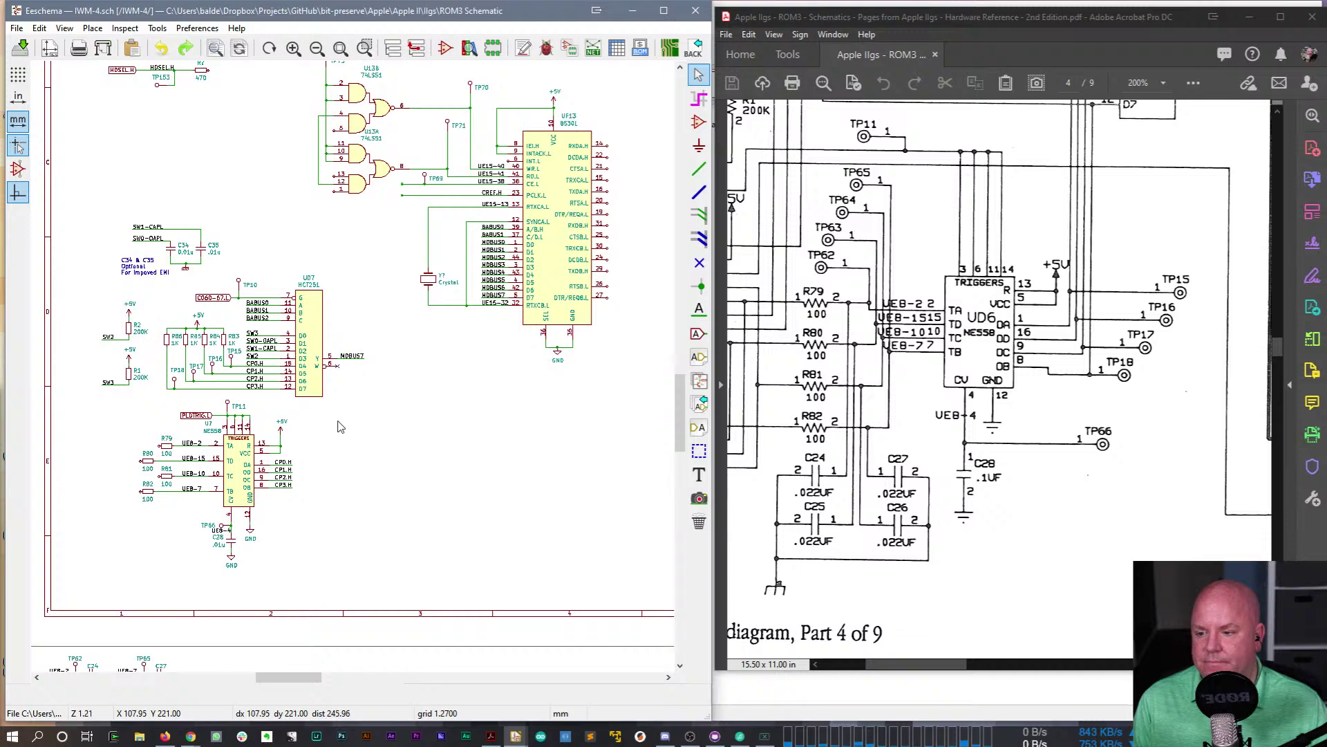
{"action": "scroll", "coordinate": [339, 426], "scroll_direction": "down", "scroll_amount": 1}
{"action": "left_click_drag", "start_coordinate": [137, 196], "coordinate": [366, 498]}
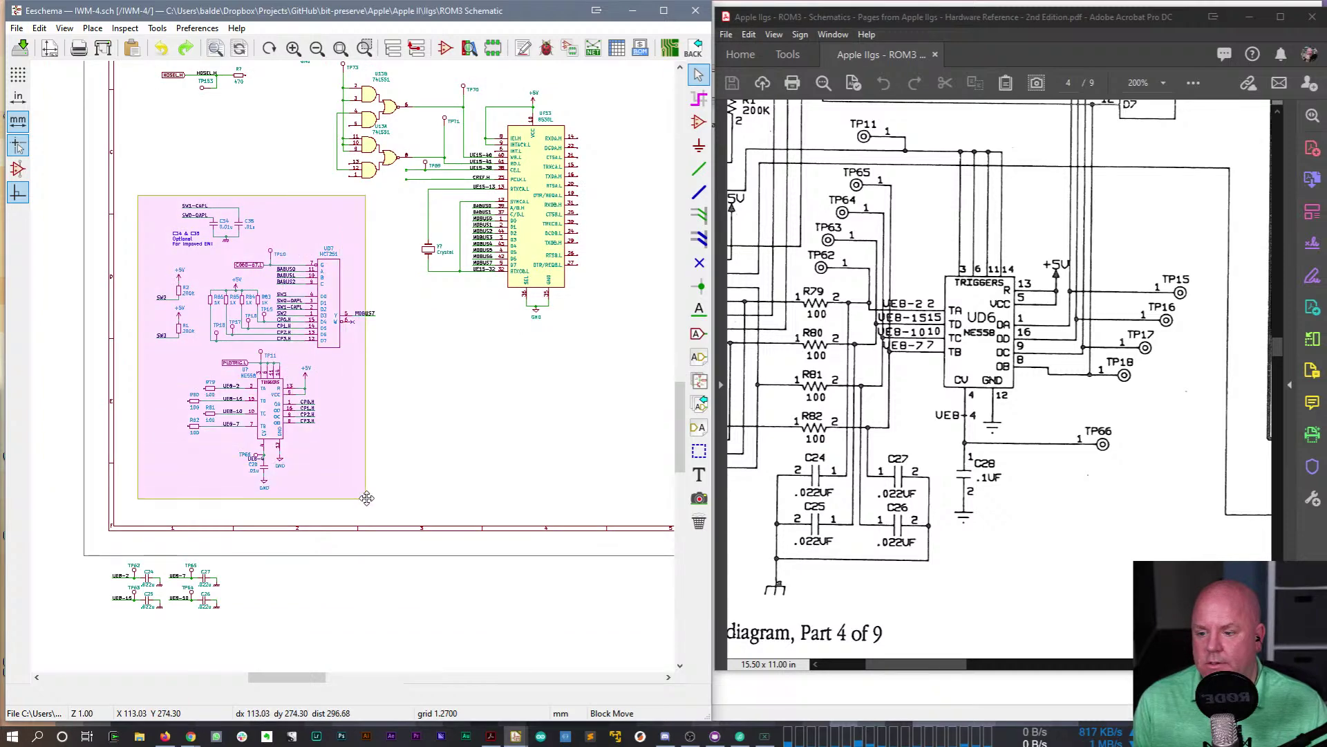
{"action": "left_click", "coordinate": [370, 435]}
- Relocate the C24–C27 capacitor group, then scroll the reference PDF toward Game Port J9
{"action": "left_click_drag", "start_coordinate": [74, 542], "coordinate": [285, 617]}
{"action": "left_click", "coordinate": [309, 452]}
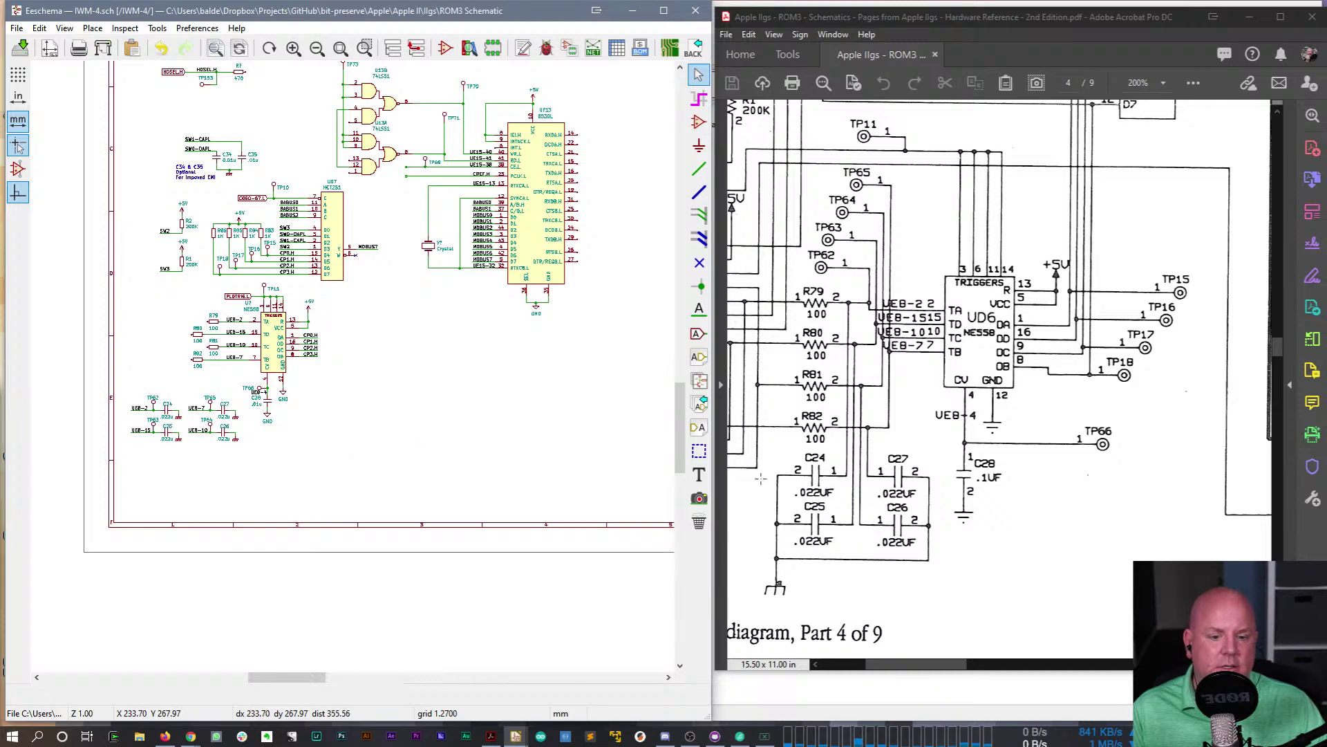
{"action": "left_click", "coordinate": [955, 670]}
{"action": "left_click_drag", "start_coordinate": [955, 670], "coordinate": [910, 675]}
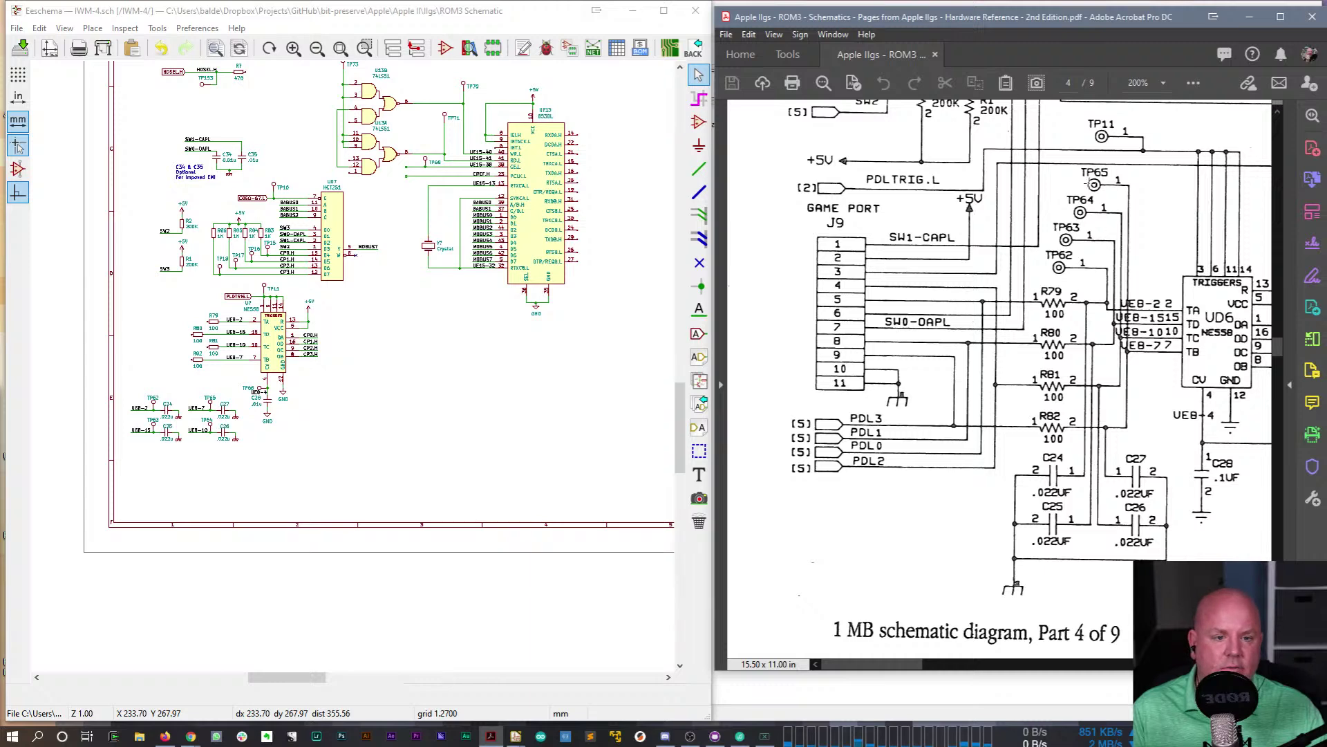
{"action": "scroll", "coordinate": [944, 158], "scroll_direction": "up", "scroll_amount": 2}
{"action": "scroll", "coordinate": [943, 158], "scroll_direction": "up", "scroll_amount": 5}
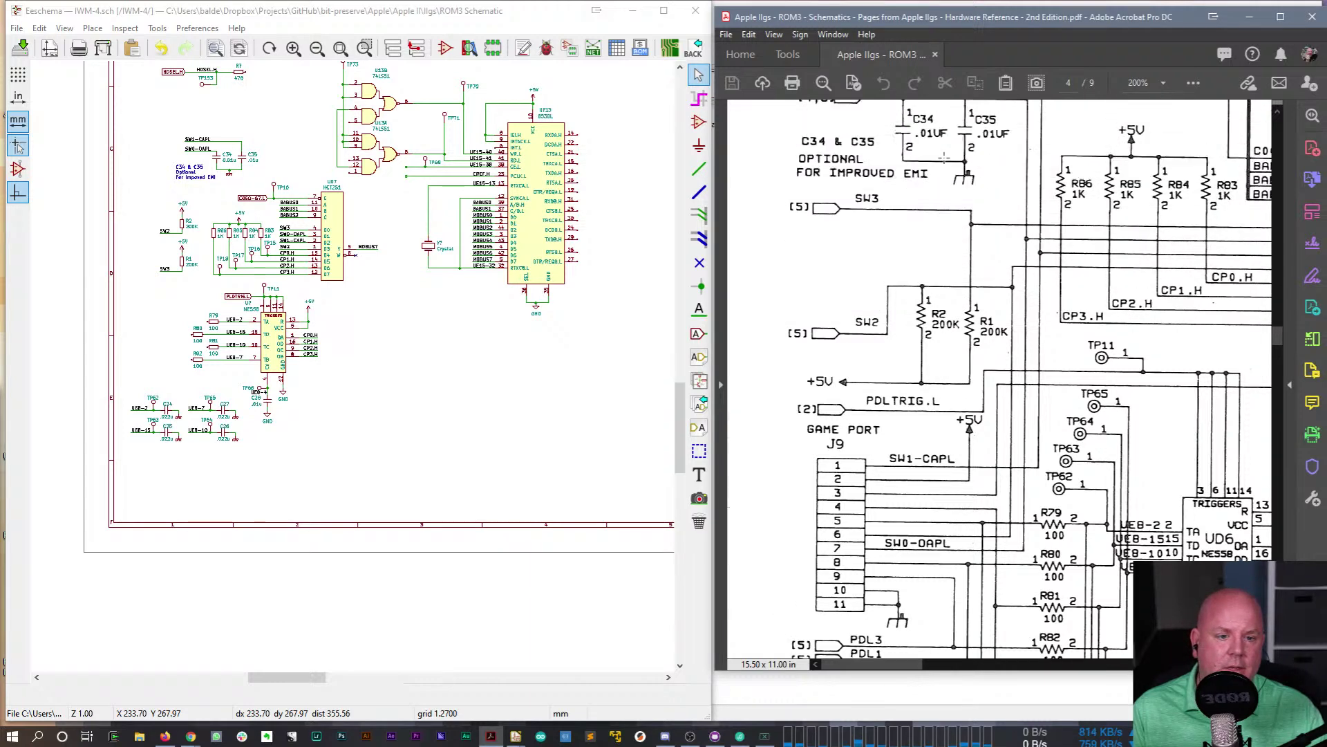
{"action": "scroll", "coordinate": [944, 158], "scroll_direction": "down", "scroll_amount": 5}
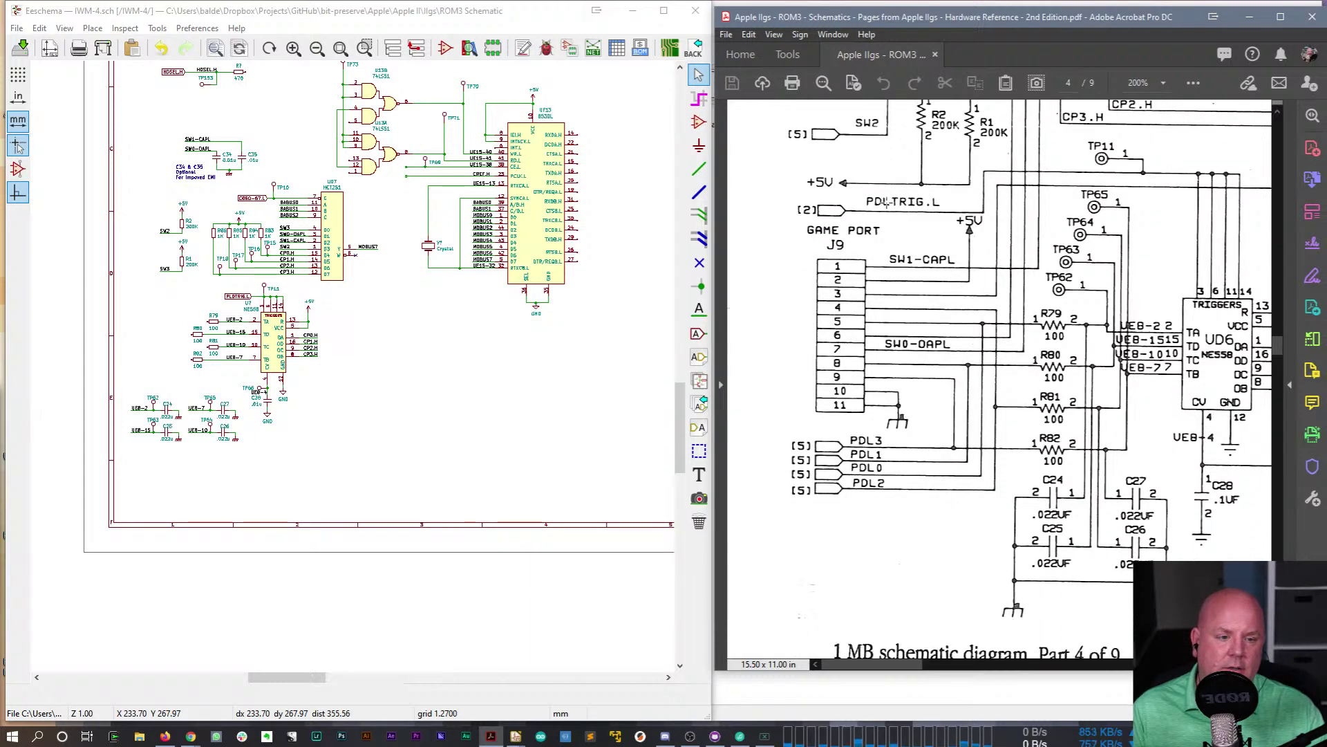
{"action": "scroll", "coordinate": [1021, 308], "scroll_direction": "up", "scroll_amount": 5}
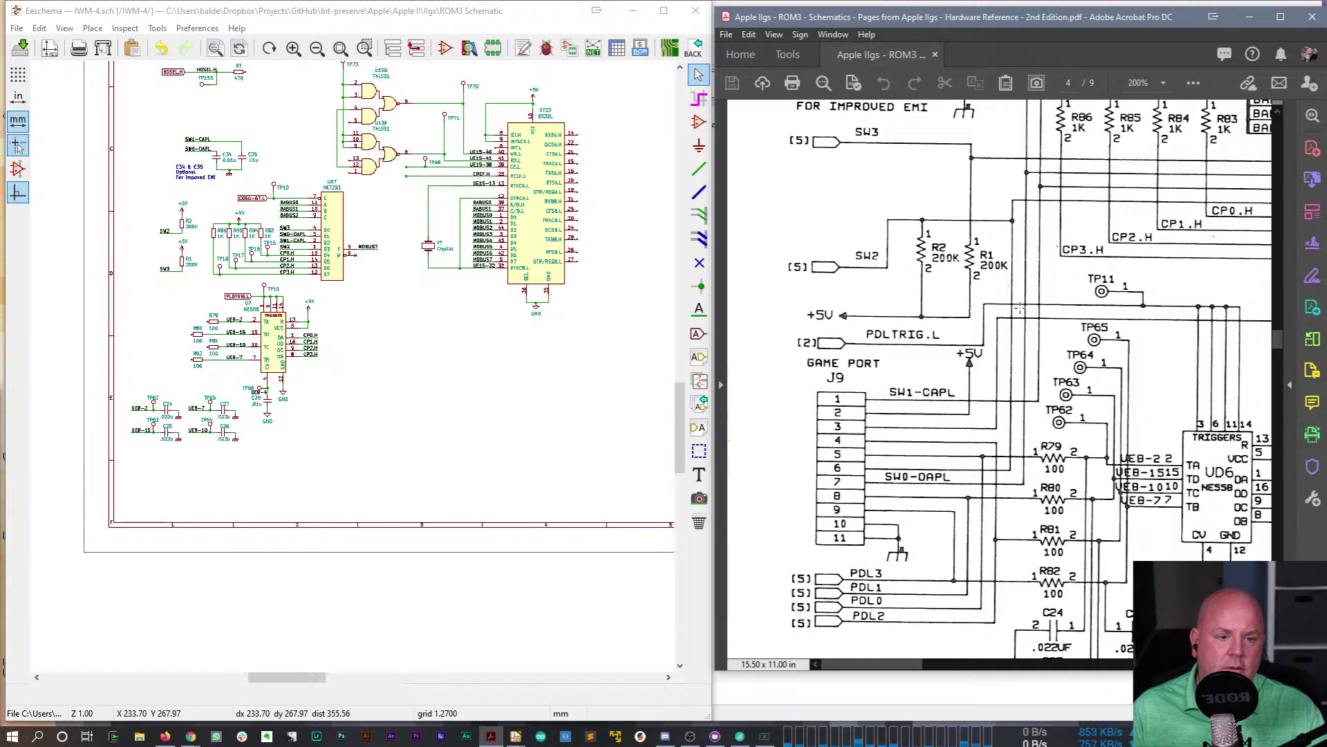
{"action": "scroll", "coordinate": [1021, 308], "scroll_direction": "up", "scroll_amount": 3}
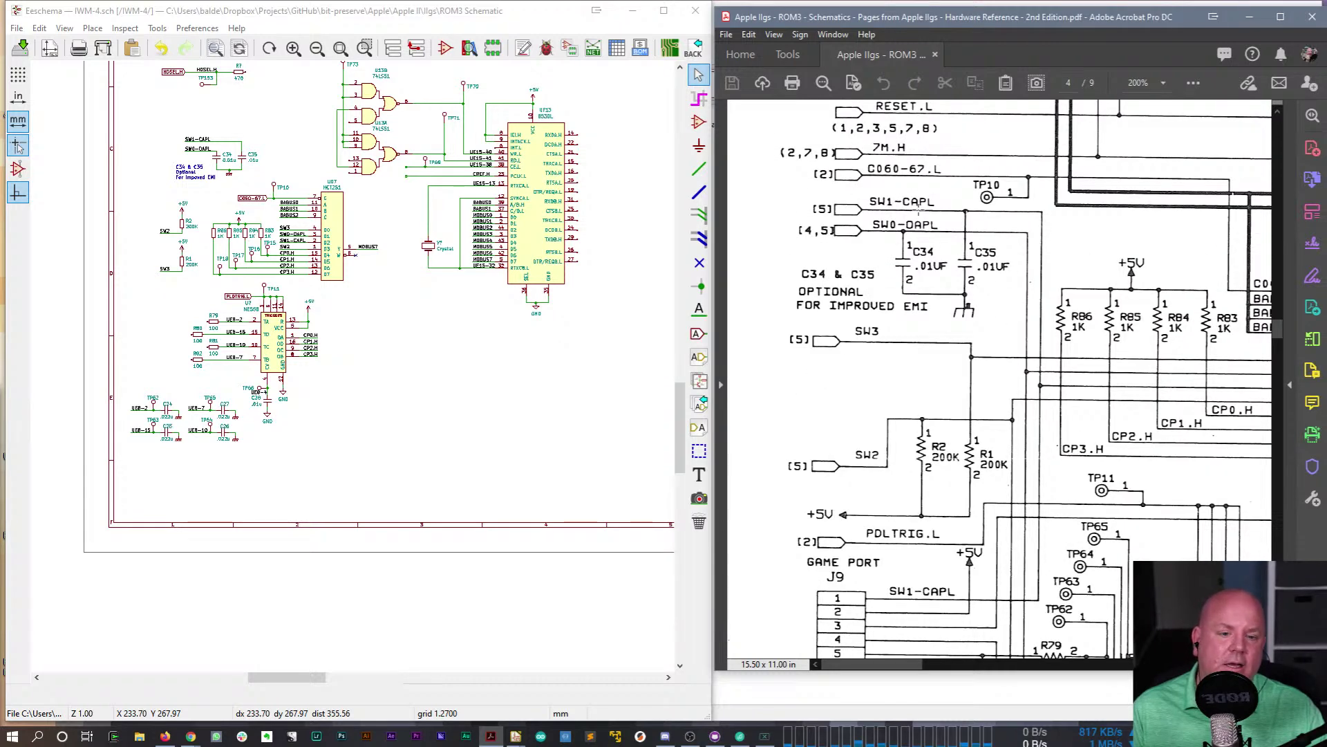
{"action": "scroll", "coordinate": [969, 385], "scroll_direction": "down", "scroll_amount": 6}
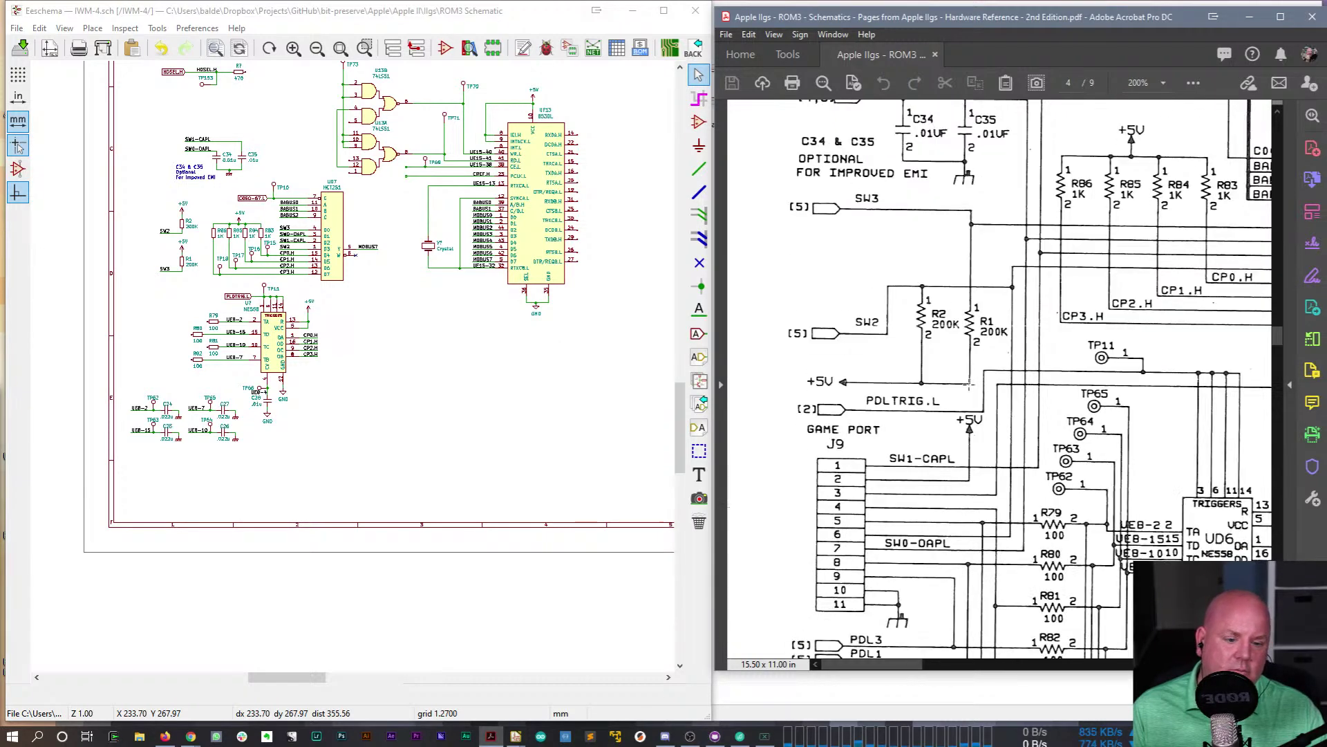
{"action": "scroll", "coordinate": [969, 385], "scroll_direction": "down", "scroll_amount": 1}
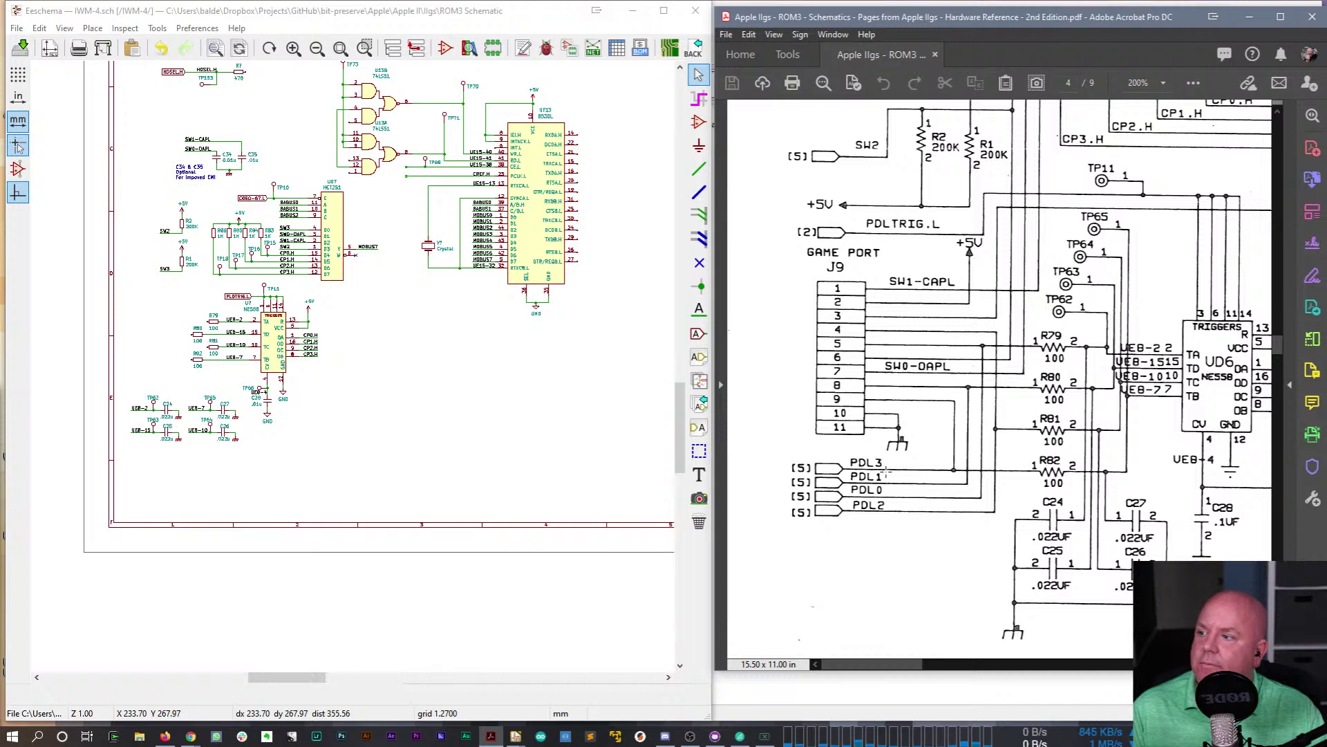
{"action": "scroll", "coordinate": [852, 475], "scroll_direction": "down", "scroll_amount": 1}
{"action": "scroll", "coordinate": [851, 475], "scroll_direction": "down", "scroll_amount": 3}
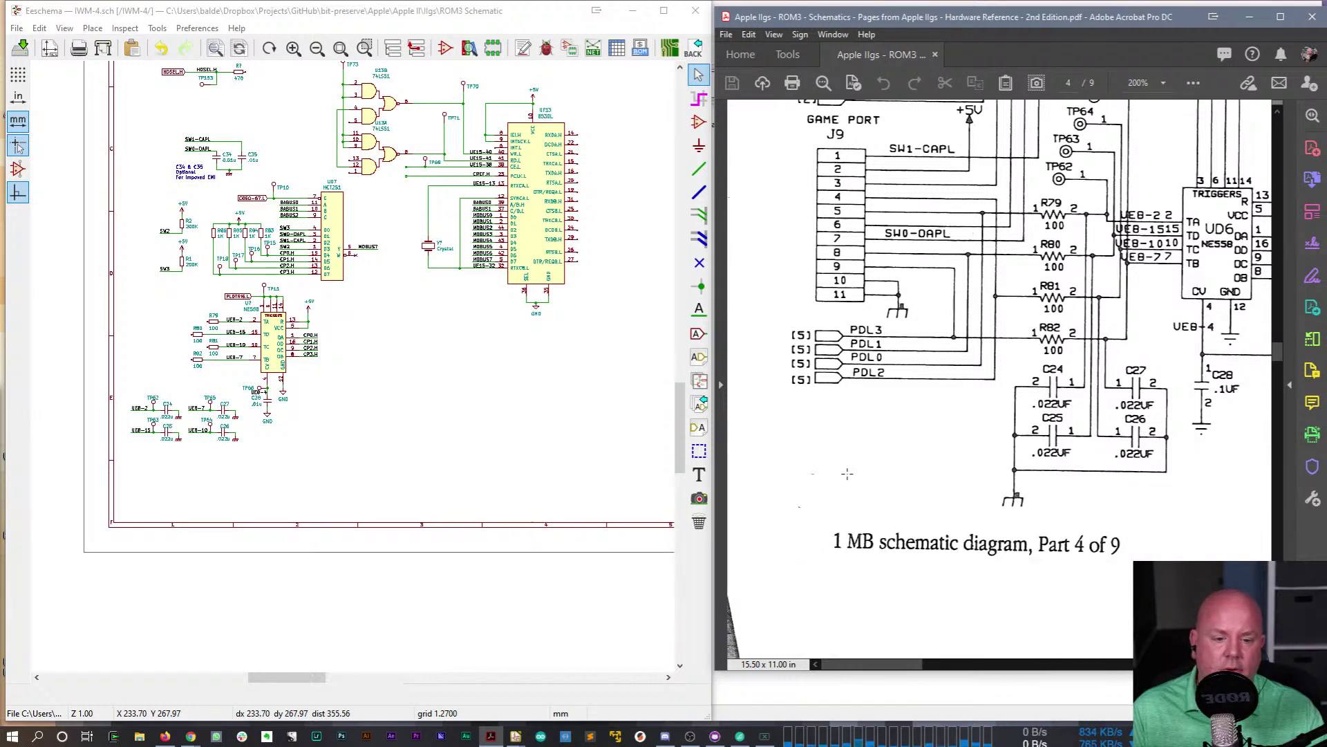
{"action": "scroll", "coordinate": [847, 474], "scroll_direction": "up", "scroll_amount": 2}
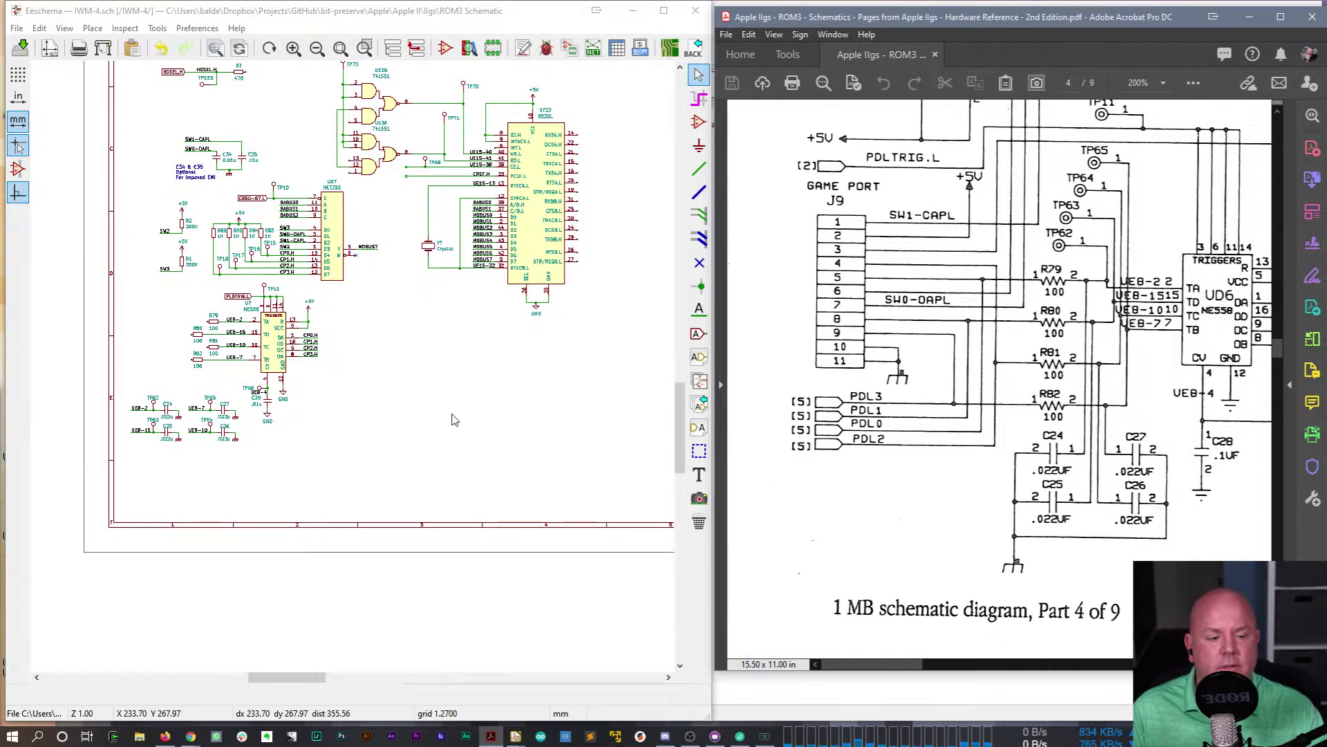
{"action": "scroll", "coordinate": [257, 399], "scroll_direction": "up", "scroll_amount": 2}
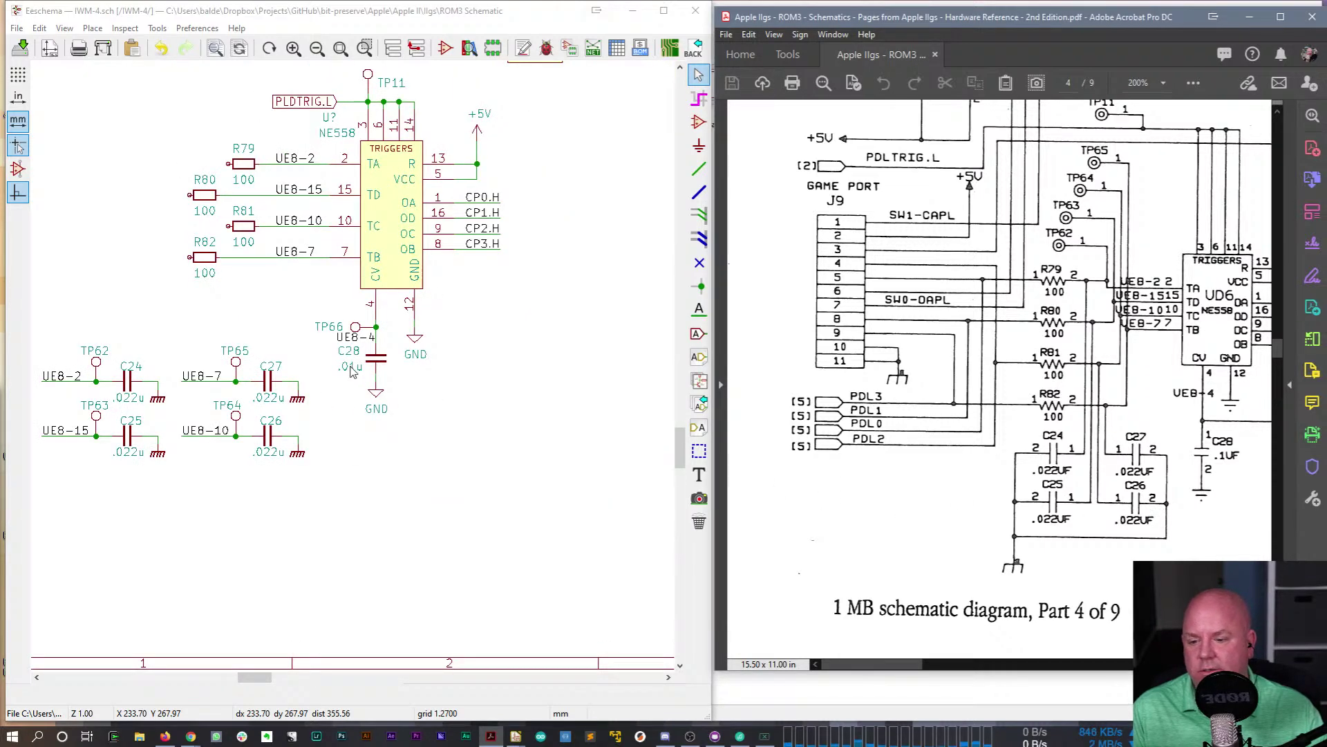
- Change capacitor C28's value to .1u
{"action": "double_click", "coordinate": [352, 371]}
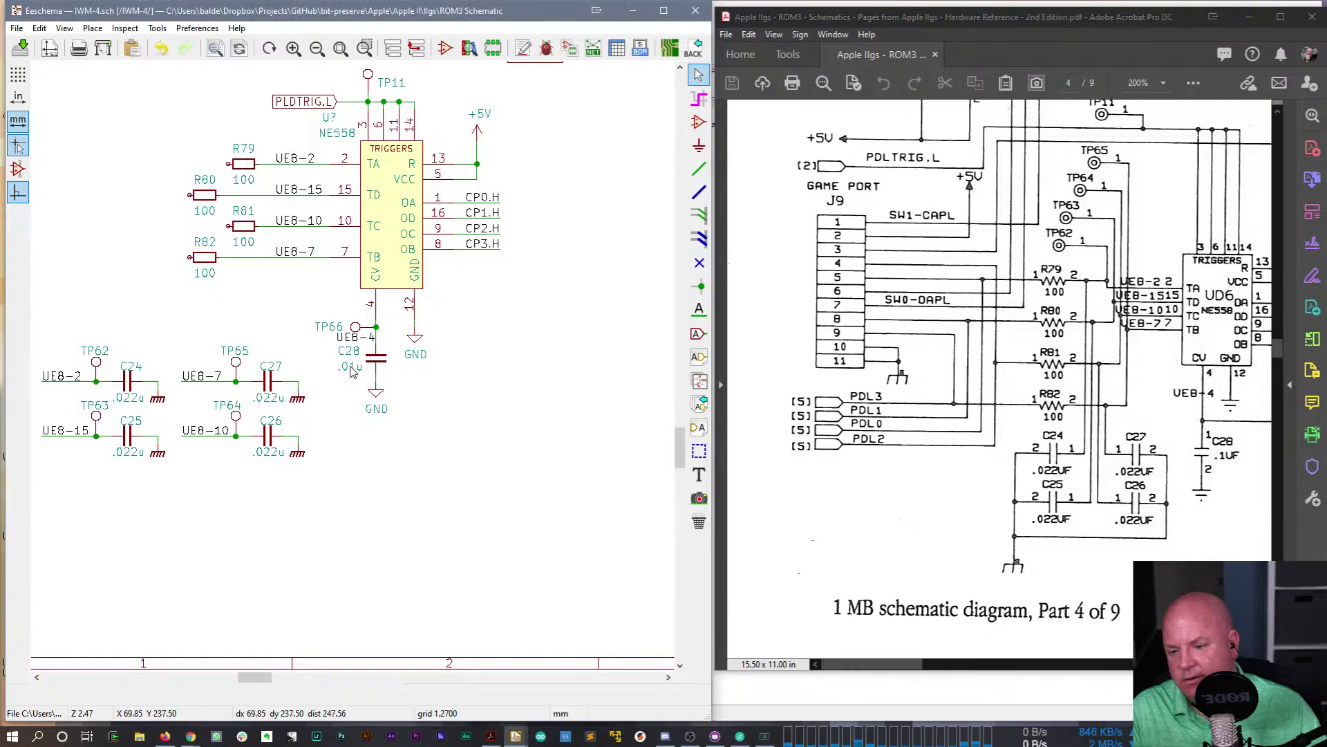
{"action": "type", "text": ".1u"}
{"action": "key", "text": "Return"}
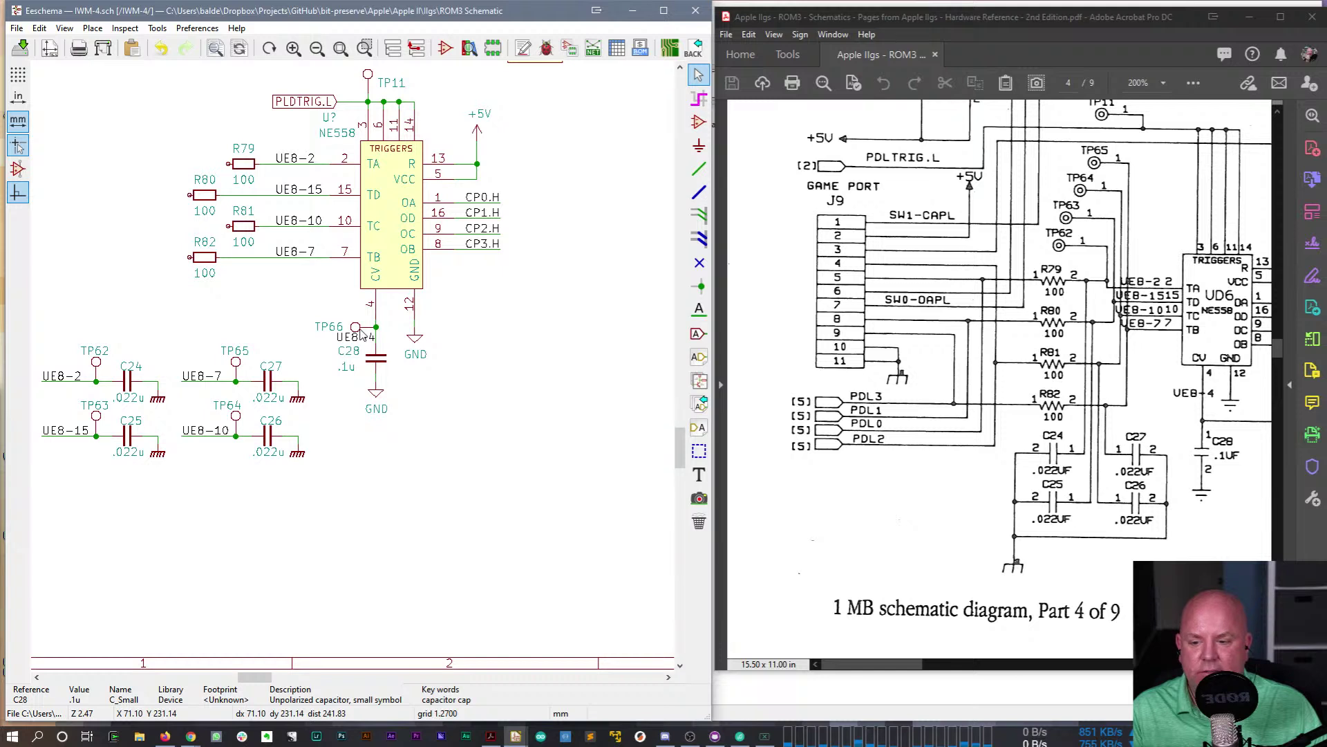
- Try rotating the NE558 triggers symbol and flipping TP66, reverting both, then pan the view
{"action": "left_click", "coordinate": [374, 313]}
{"action": "key", "text": "r"}
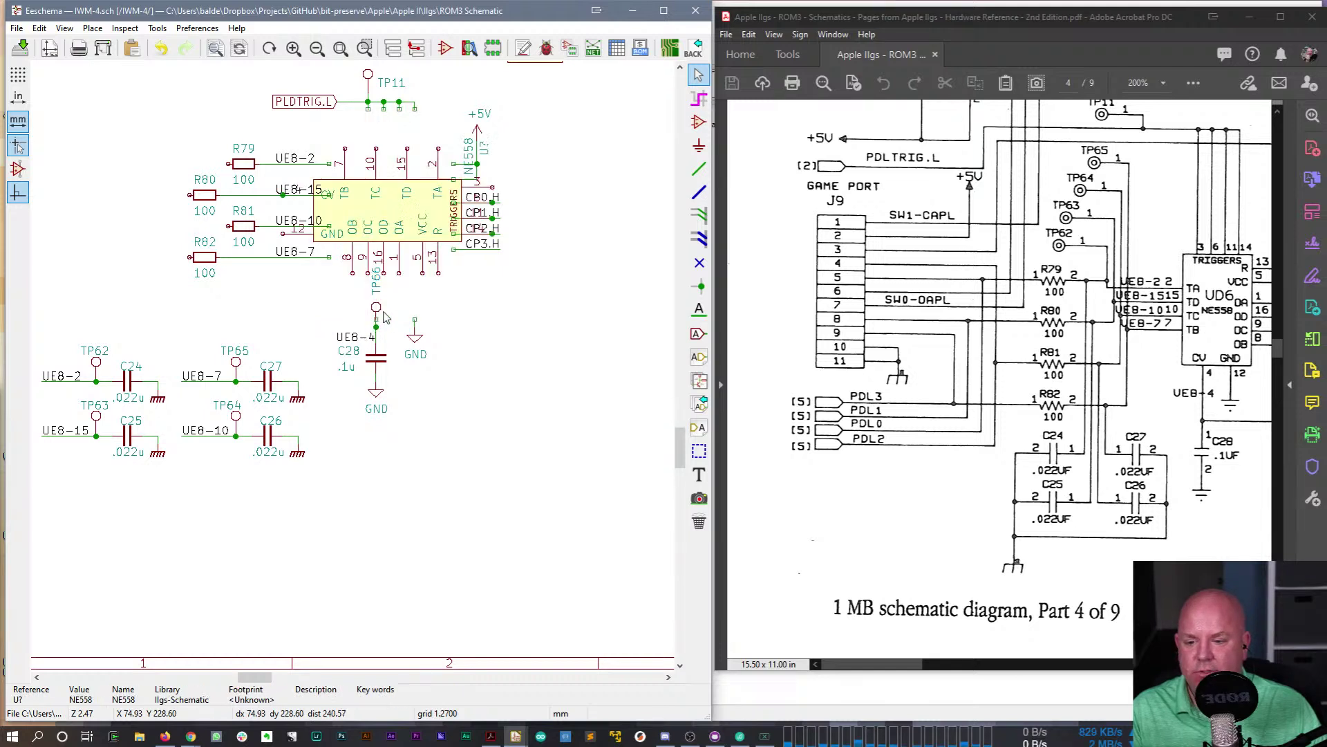
{"action": "key", "text": "ctrl+z"}
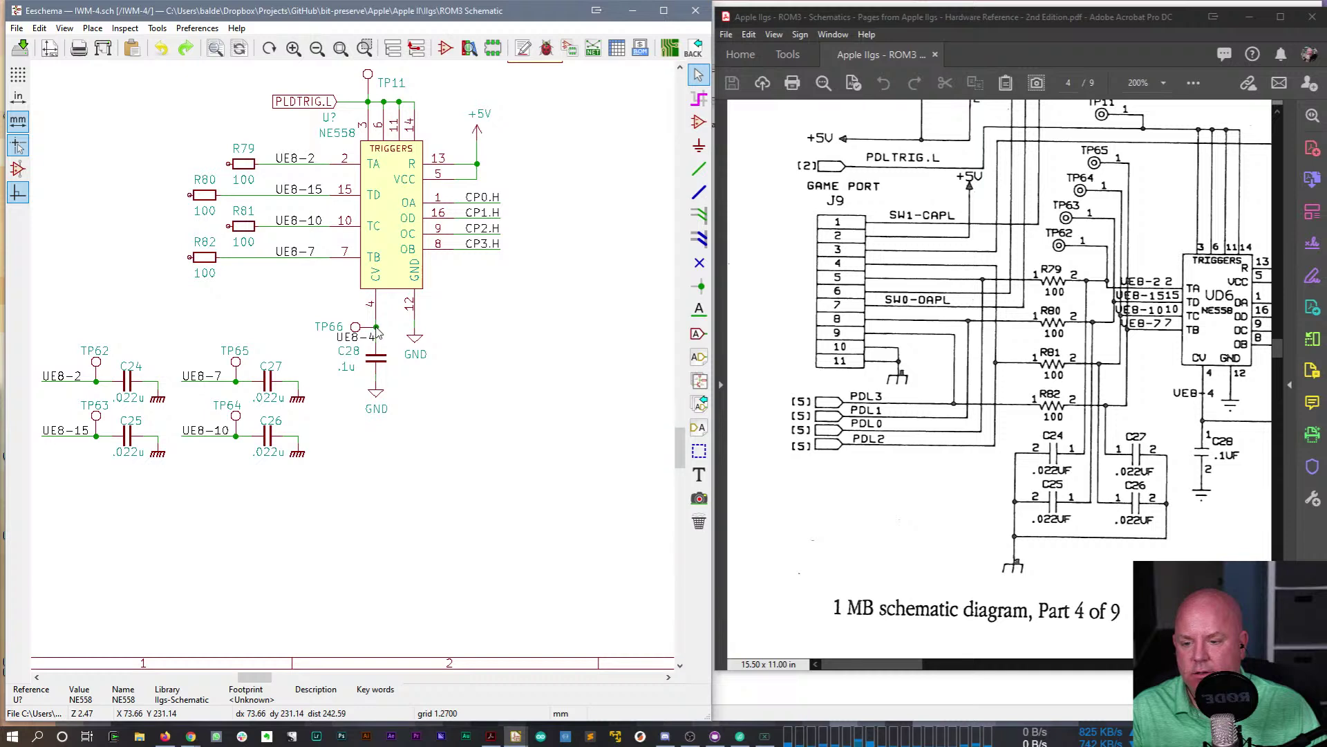
{"action": "key", "text": "y"}
{"action": "key", "text": "Escape"}
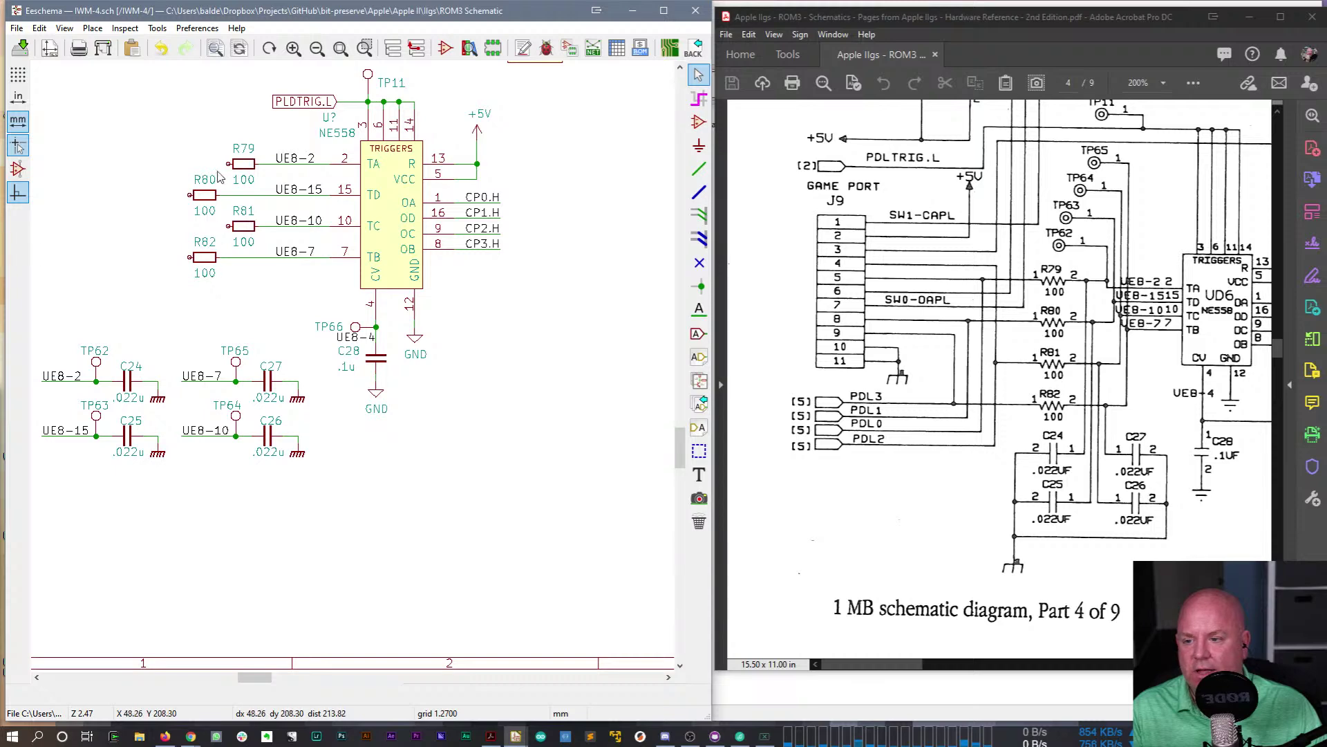
{"action": "left_click_drag", "start_coordinate": [257, 677], "coordinate": [234, 677]}
{"action": "left_click_drag", "start_coordinate": [679, 448], "coordinate": [679, 428]}
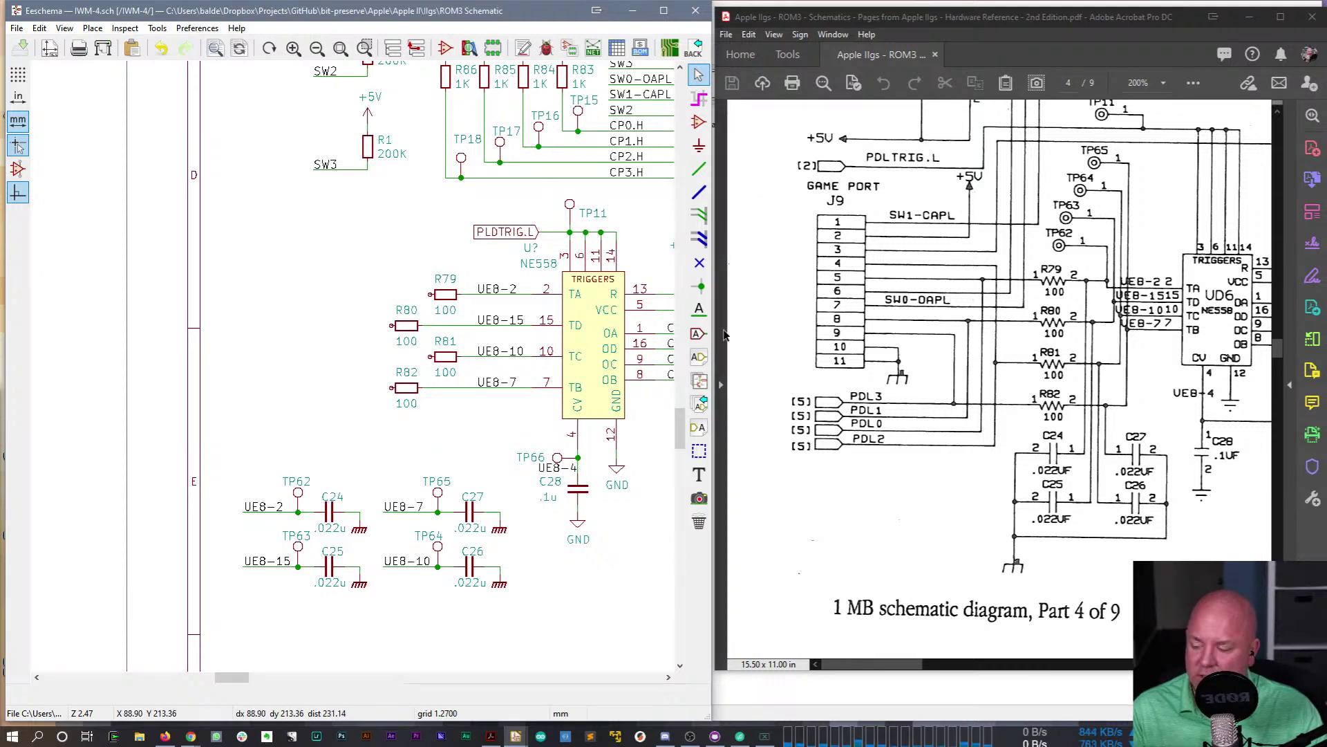
{"action": "right_click", "coordinate": [245, 259]}
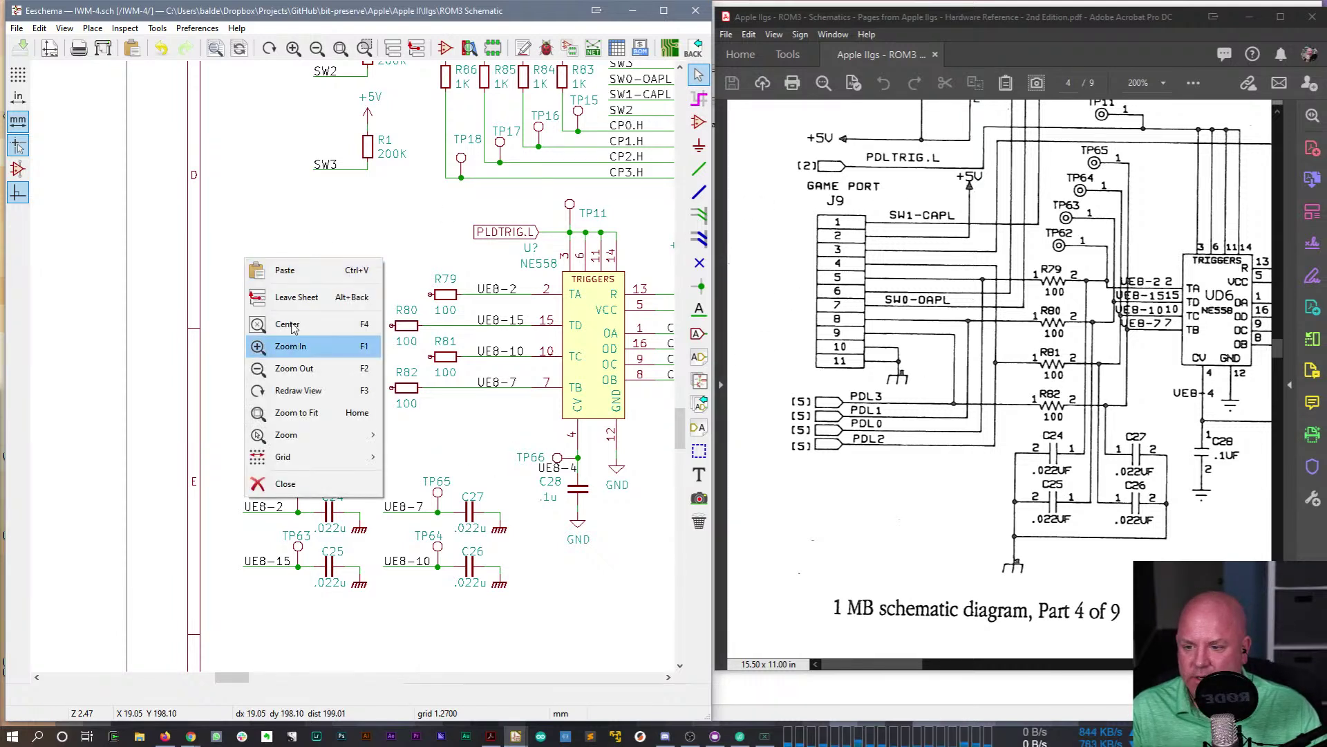
{"action": "left_click", "coordinate": [297, 224]}
{"action": "right_click", "coordinate": [250, 291]}
{"action": "left_click", "coordinate": [270, 209]}
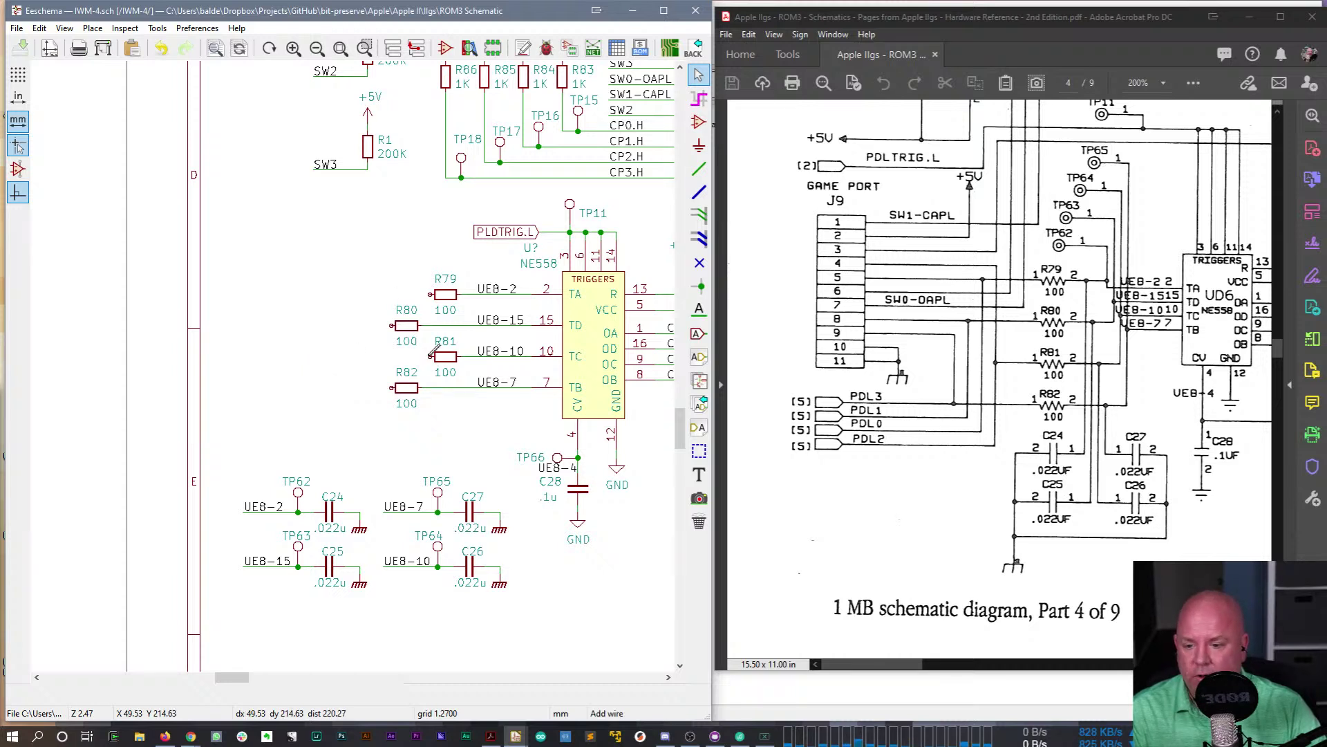
- Draw the input wire left from R80 and delete the stray wire segment below it
{"action": "key", "text": "w"}
{"action": "left_click", "coordinate": [336, 356]}
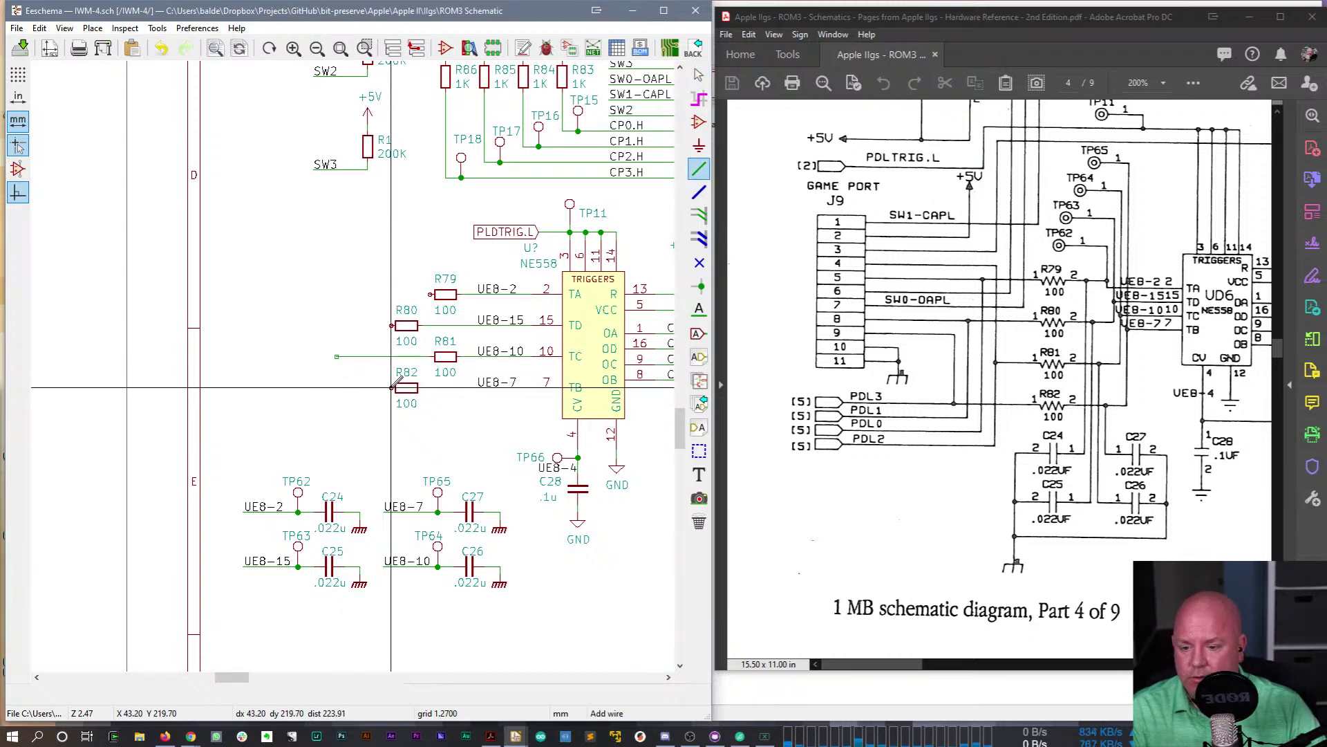
{"action": "left_click", "coordinate": [391, 325]}
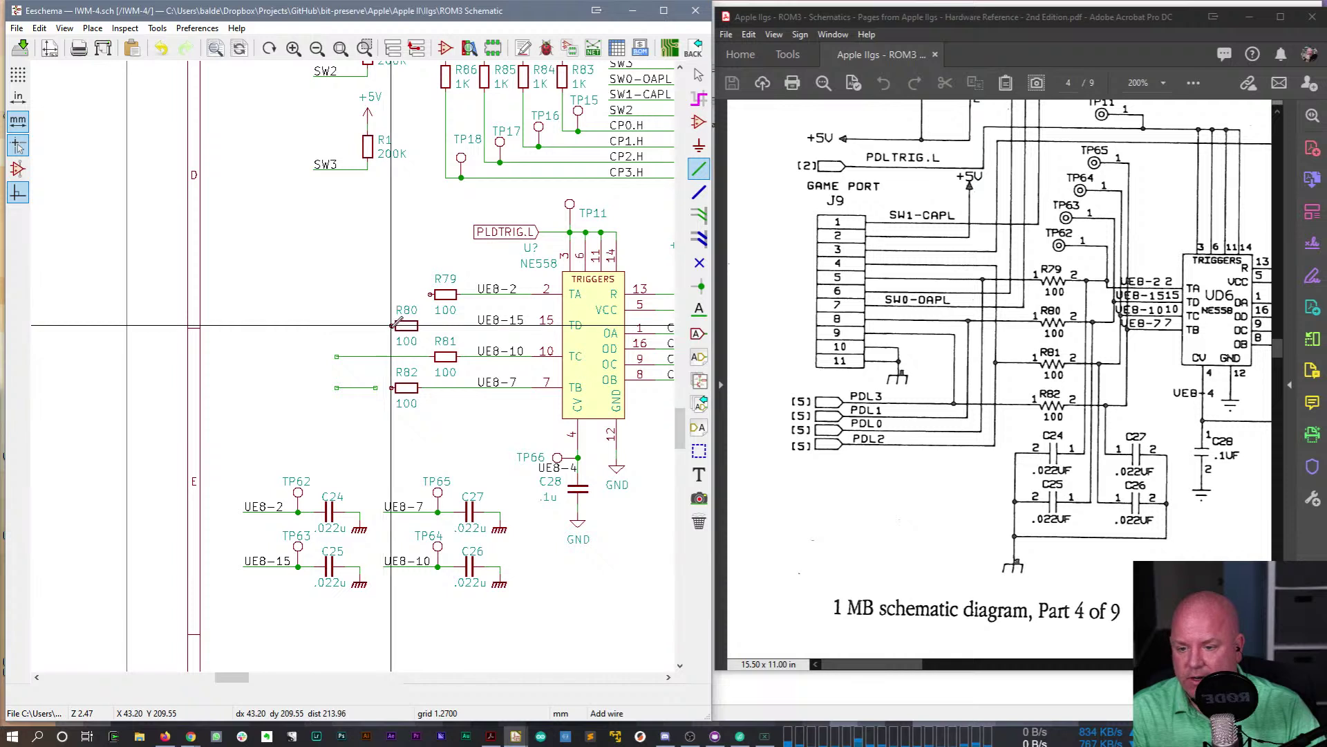
{"action": "double_click", "coordinate": [339, 334]}
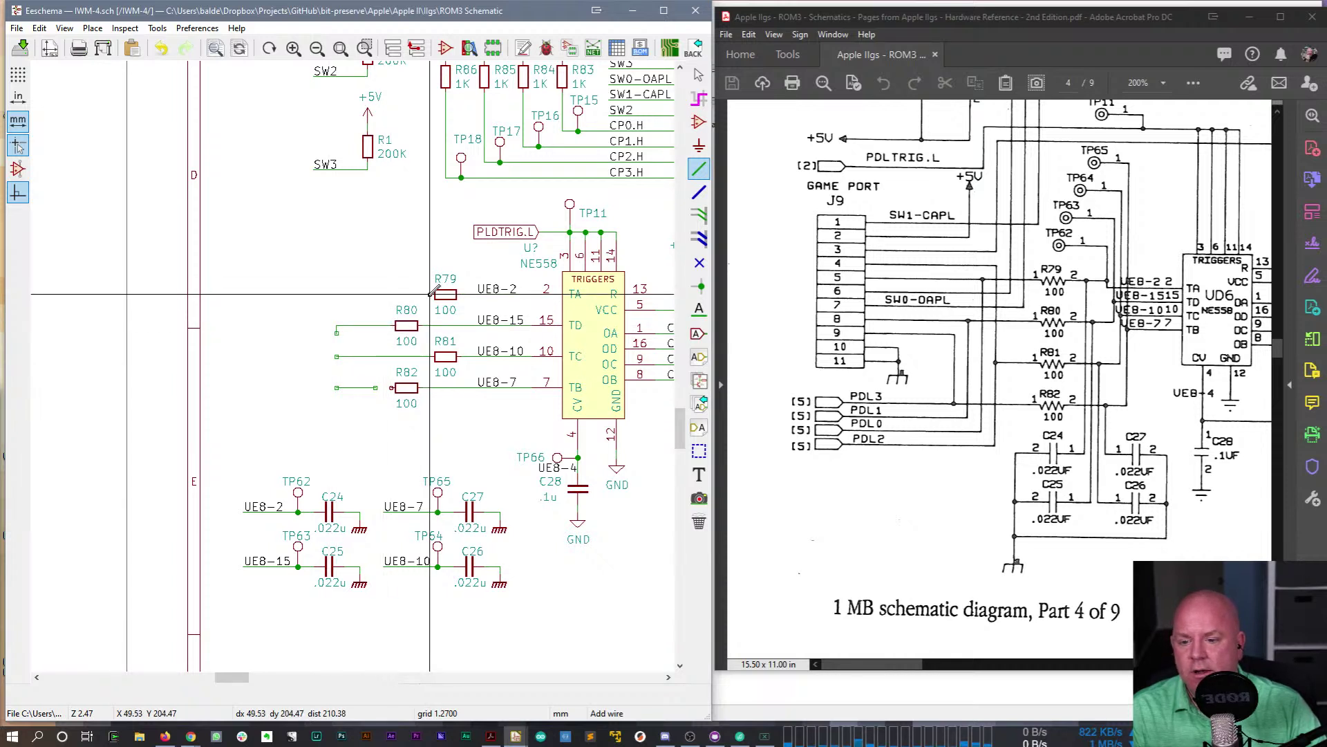
{"action": "key", "text": "Escape"}
{"action": "left_click_drag", "start_coordinate": [337, 333], "coordinate": [343, 335]}
{"action": "key", "text": "Delete"}
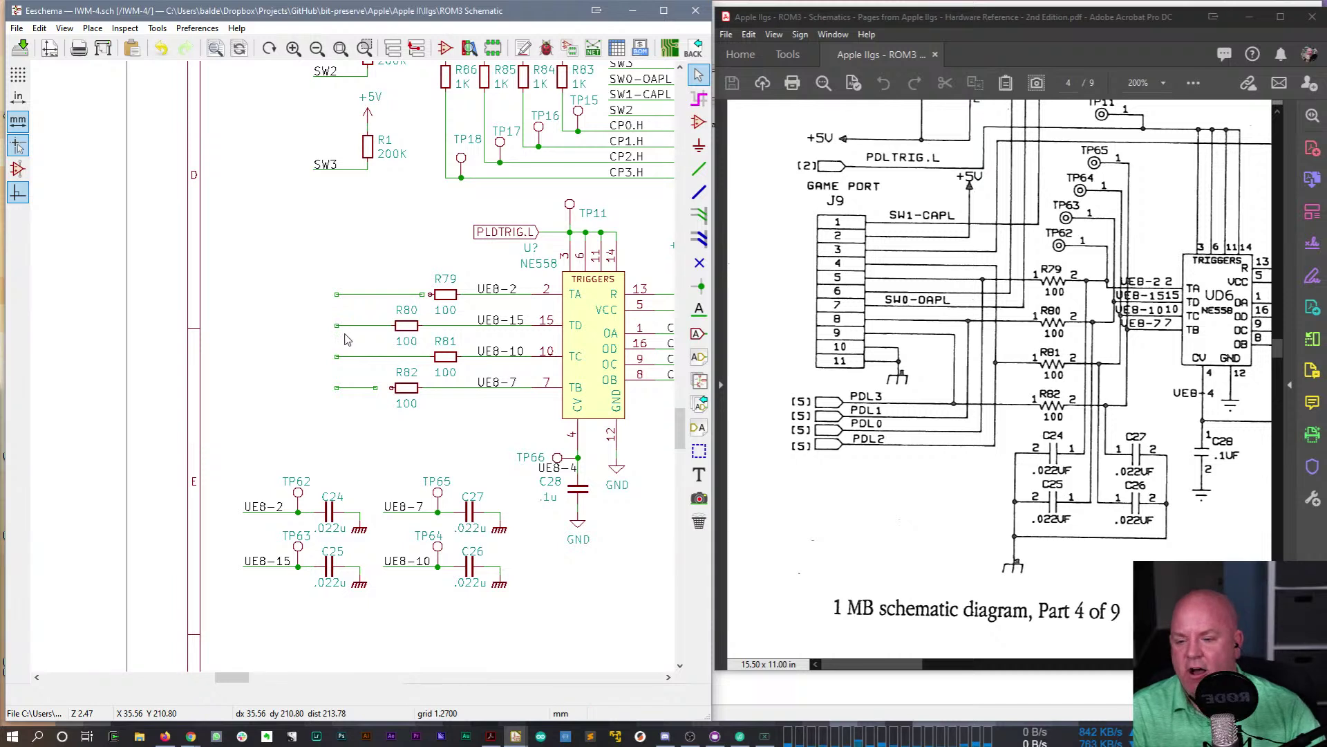
- Add a short input wire left from R82's pin
{"action": "key", "text": "w"}
{"action": "left_click", "coordinate": [392, 387]}
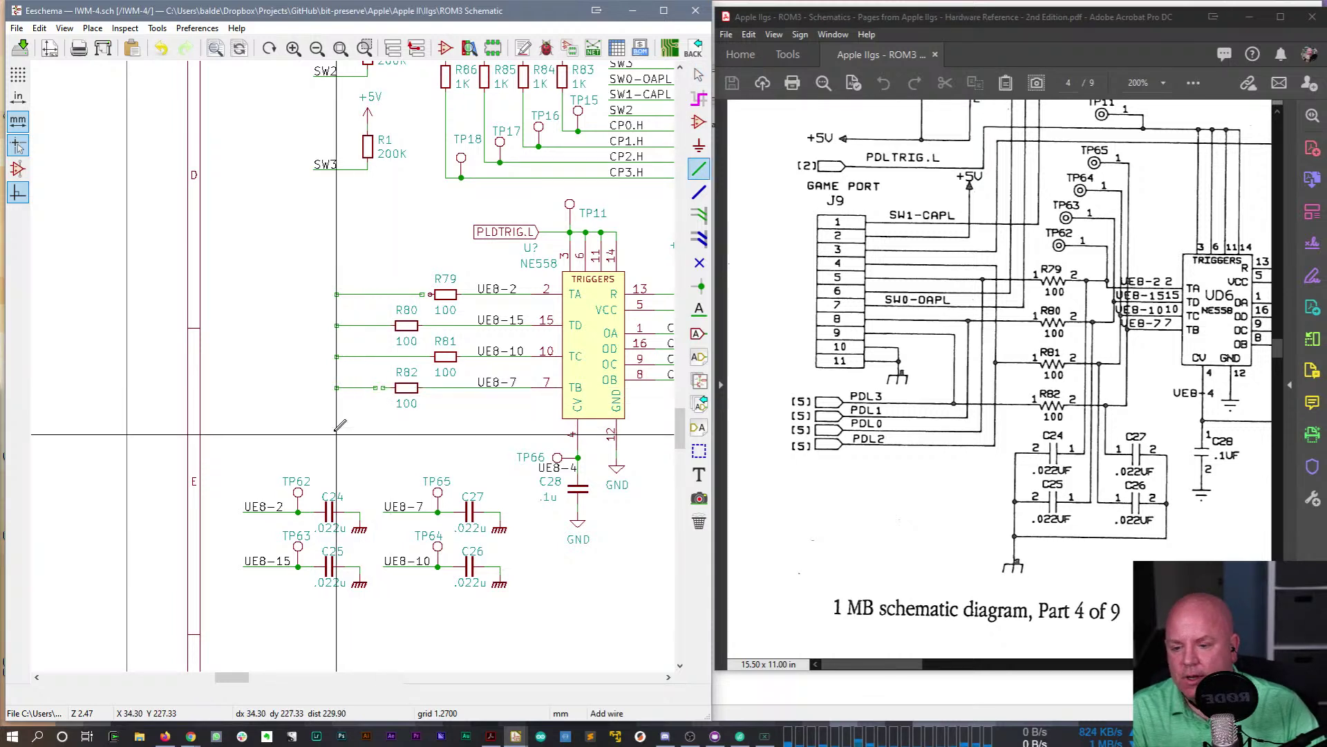
{"action": "double_click", "coordinate": [382, 388]}
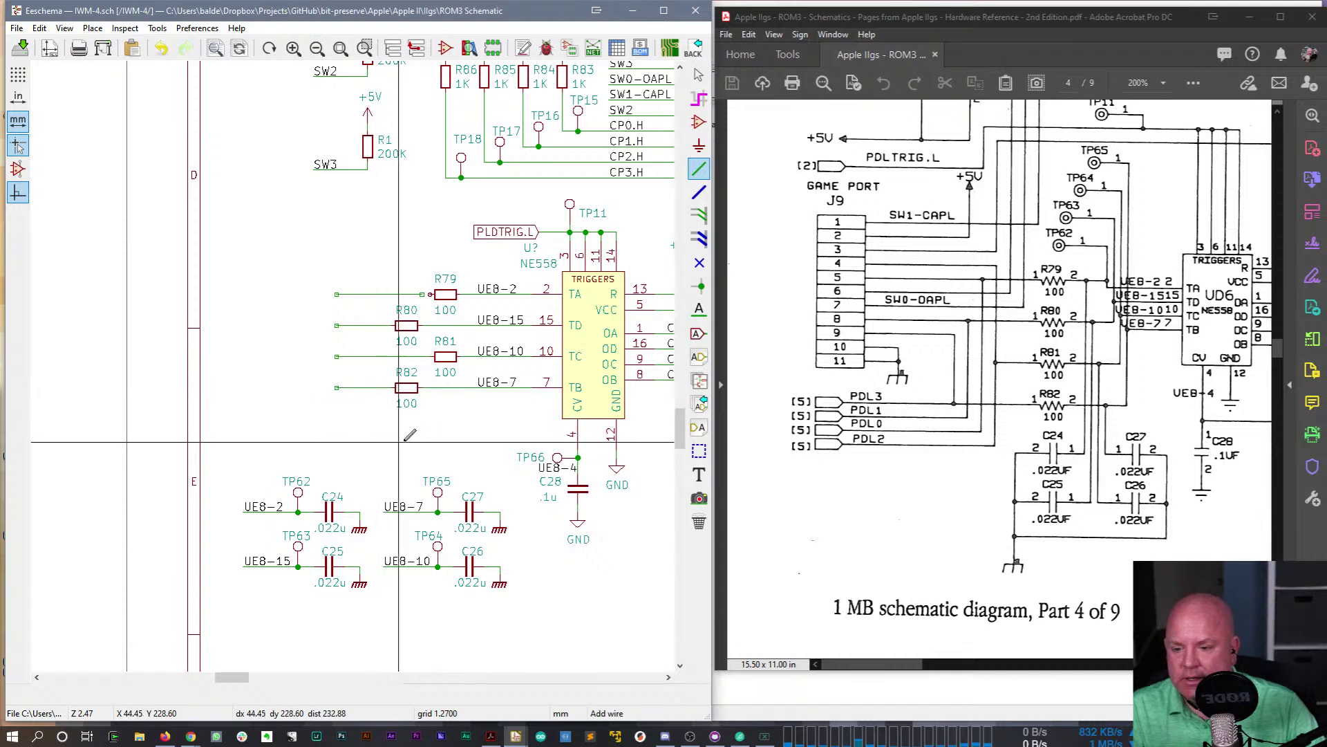
{"action": "key", "text": "Escape"}
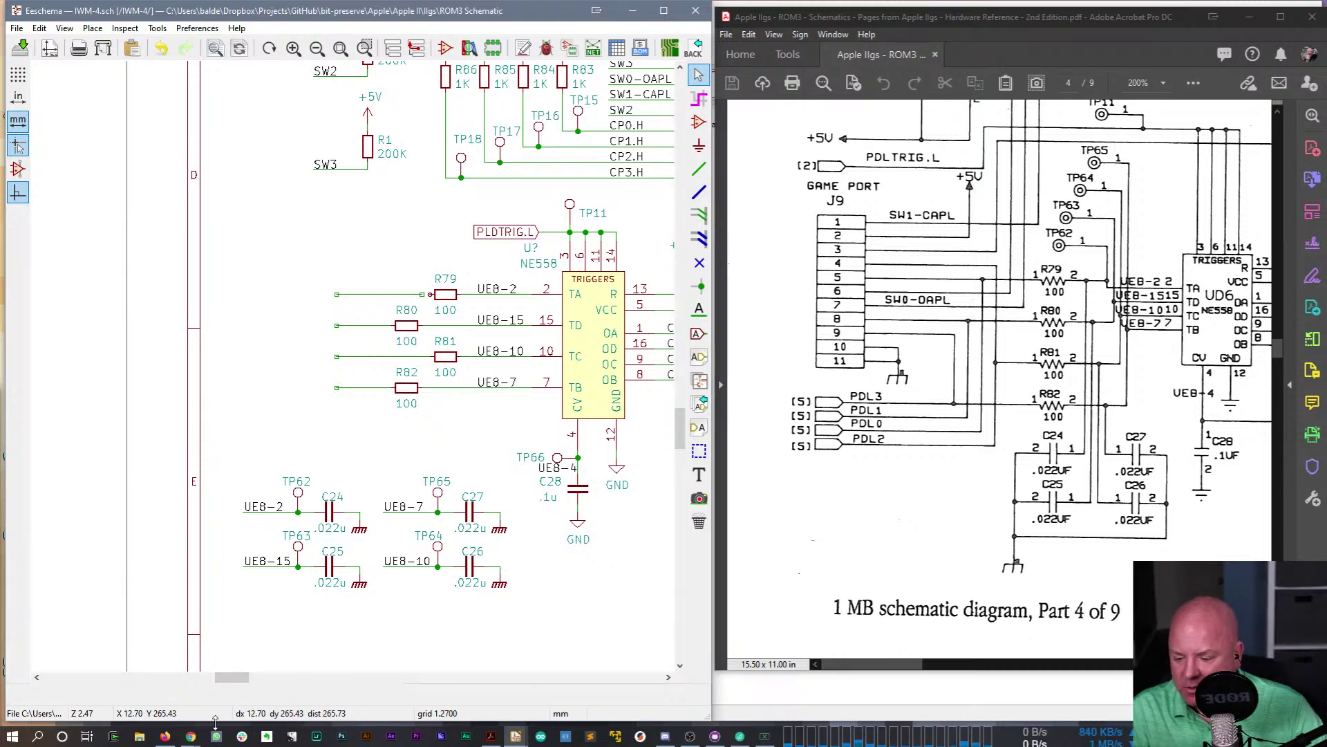
- Pause the background music in the Chiptune Station player
{"action": "left_click", "coordinate": [739, 736]}
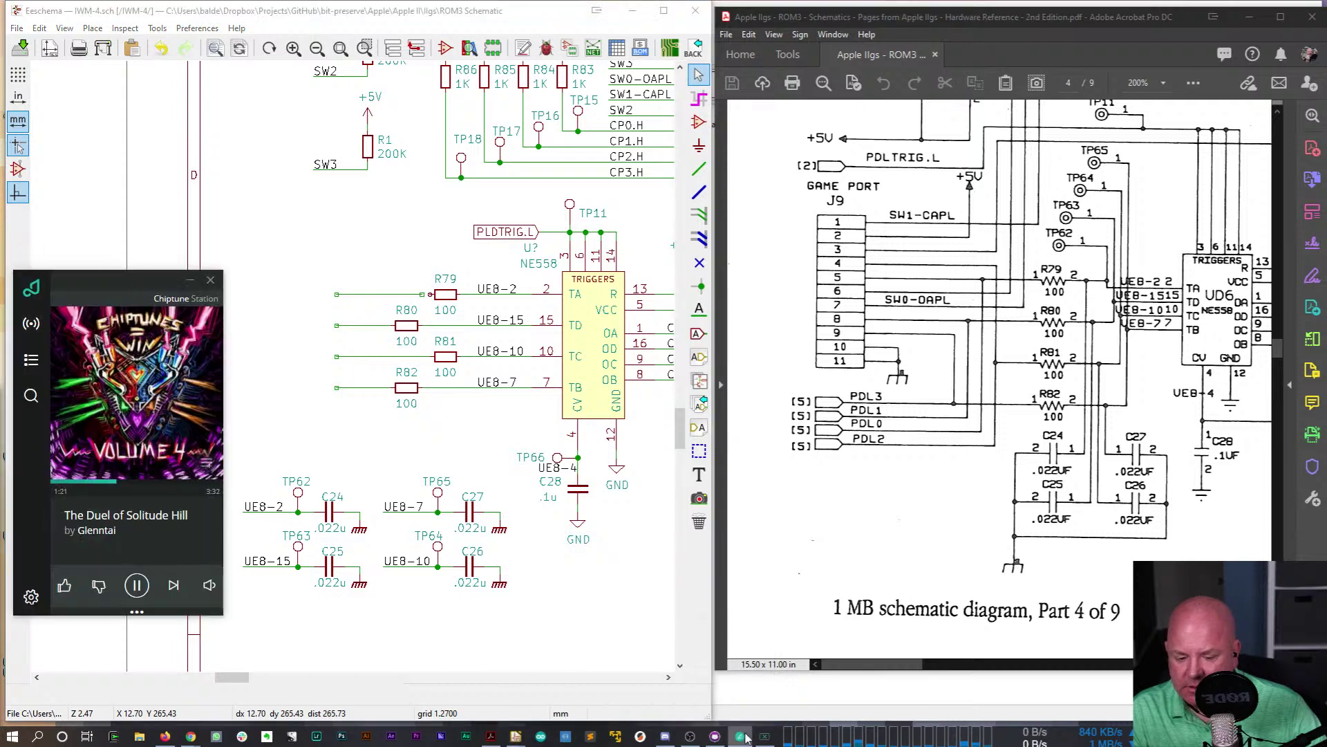
{"action": "left_click", "coordinate": [139, 587]}
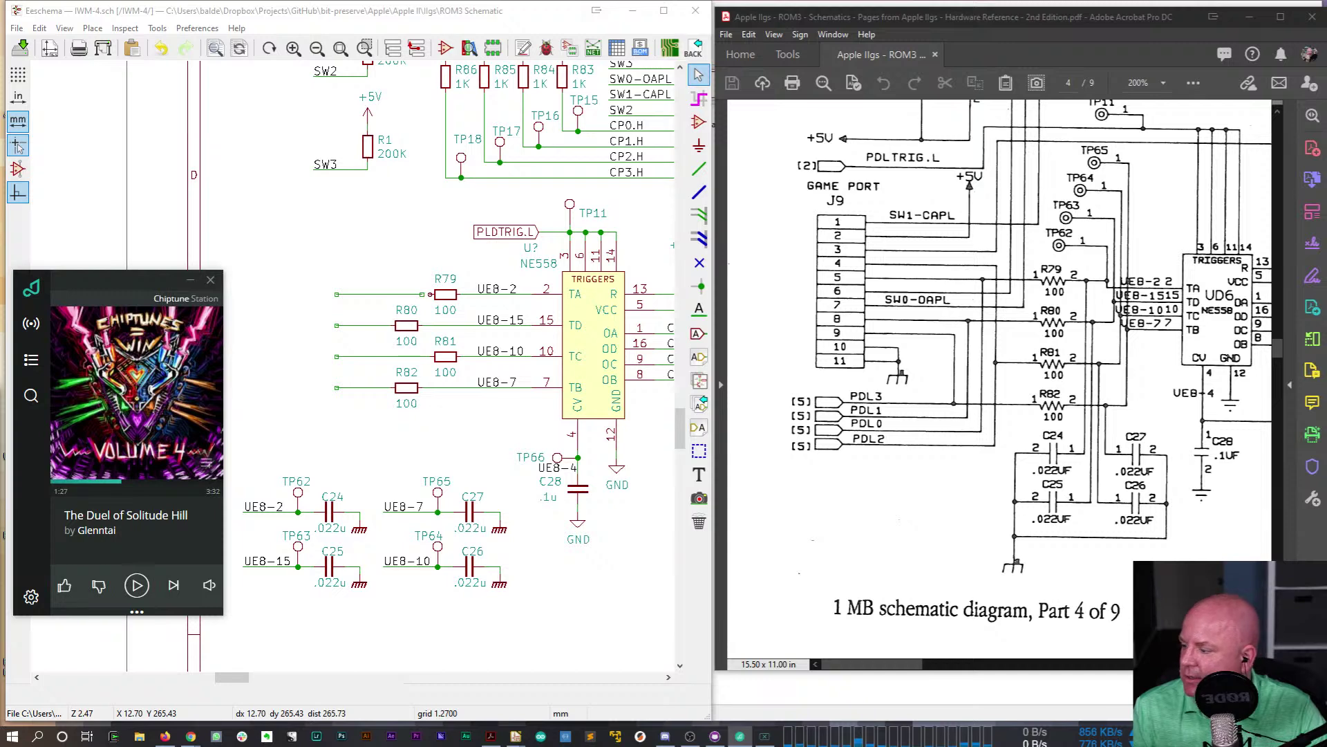
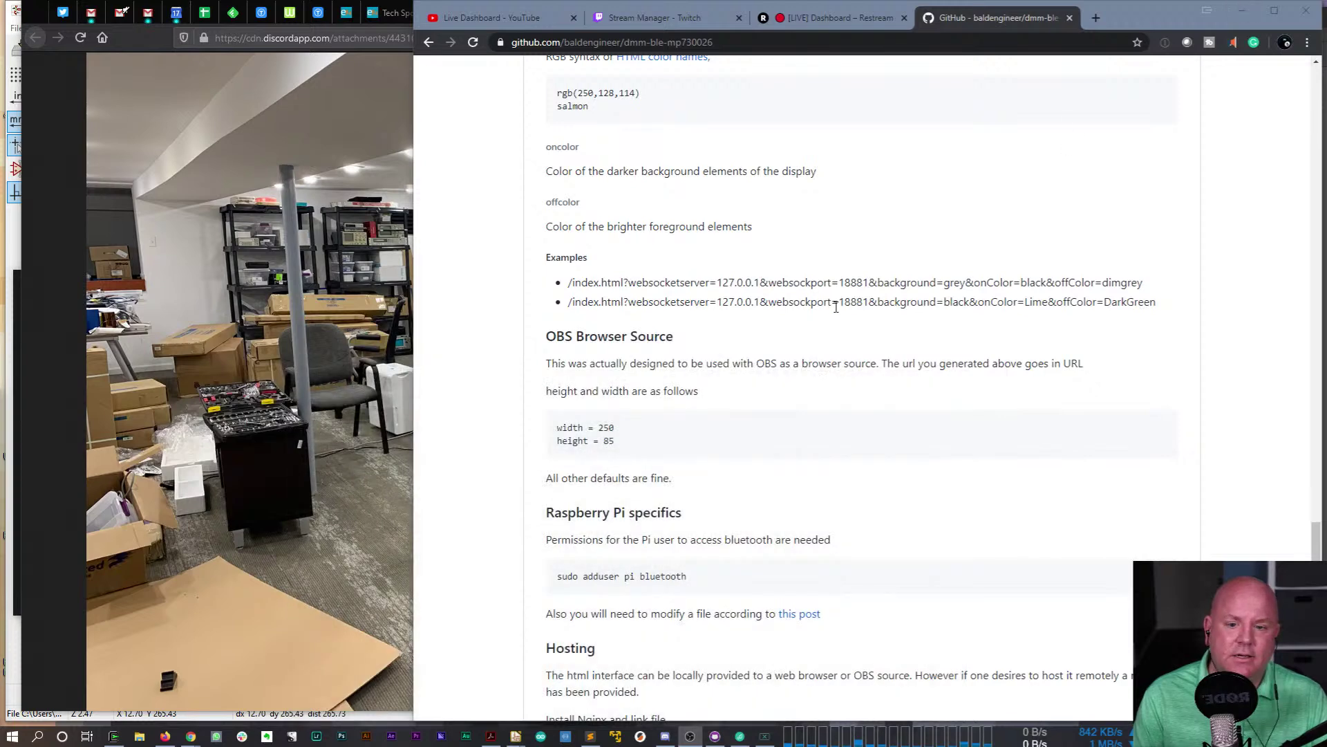
- Minimize the GitHub page and show the game-port reference schematic beside Eeschema
{"action": "left_click", "coordinate": [1242, 11]}
{"action": "left_click", "coordinate": [1102, 9]}
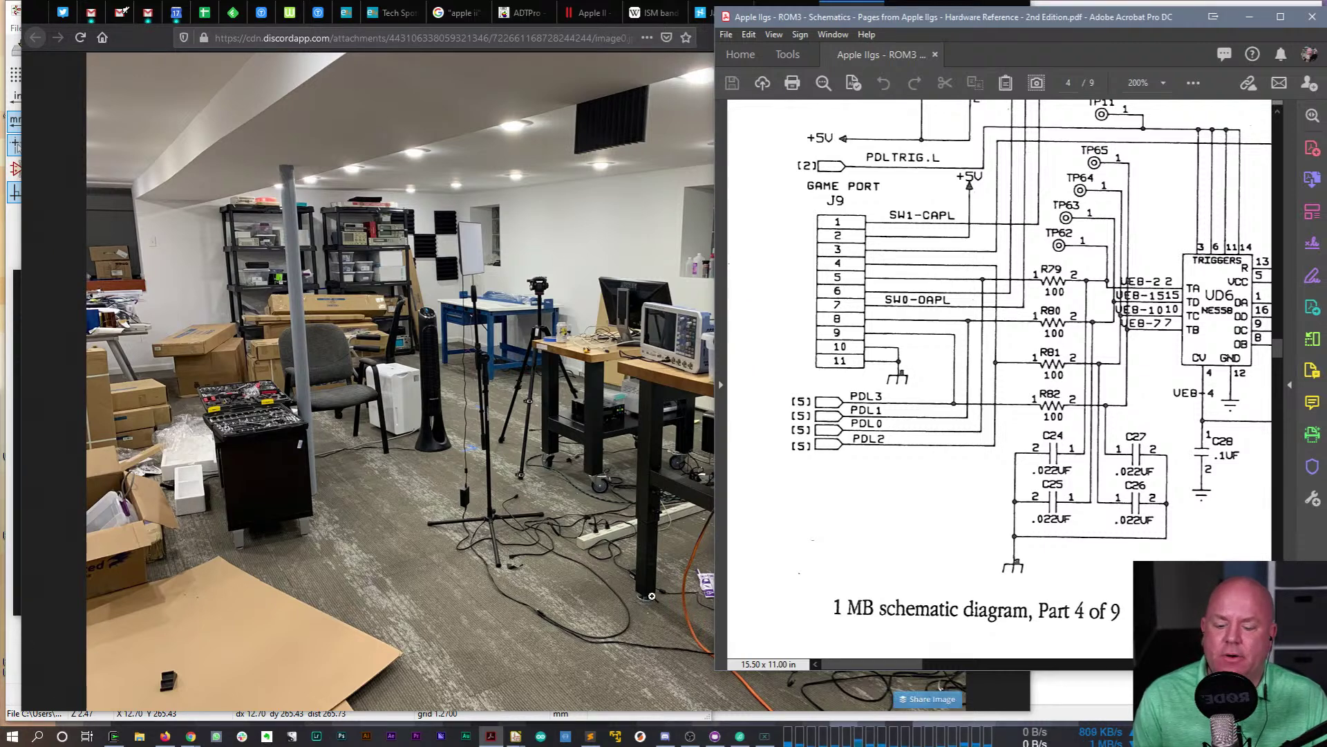
{"action": "left_click", "coordinate": [516, 736]}
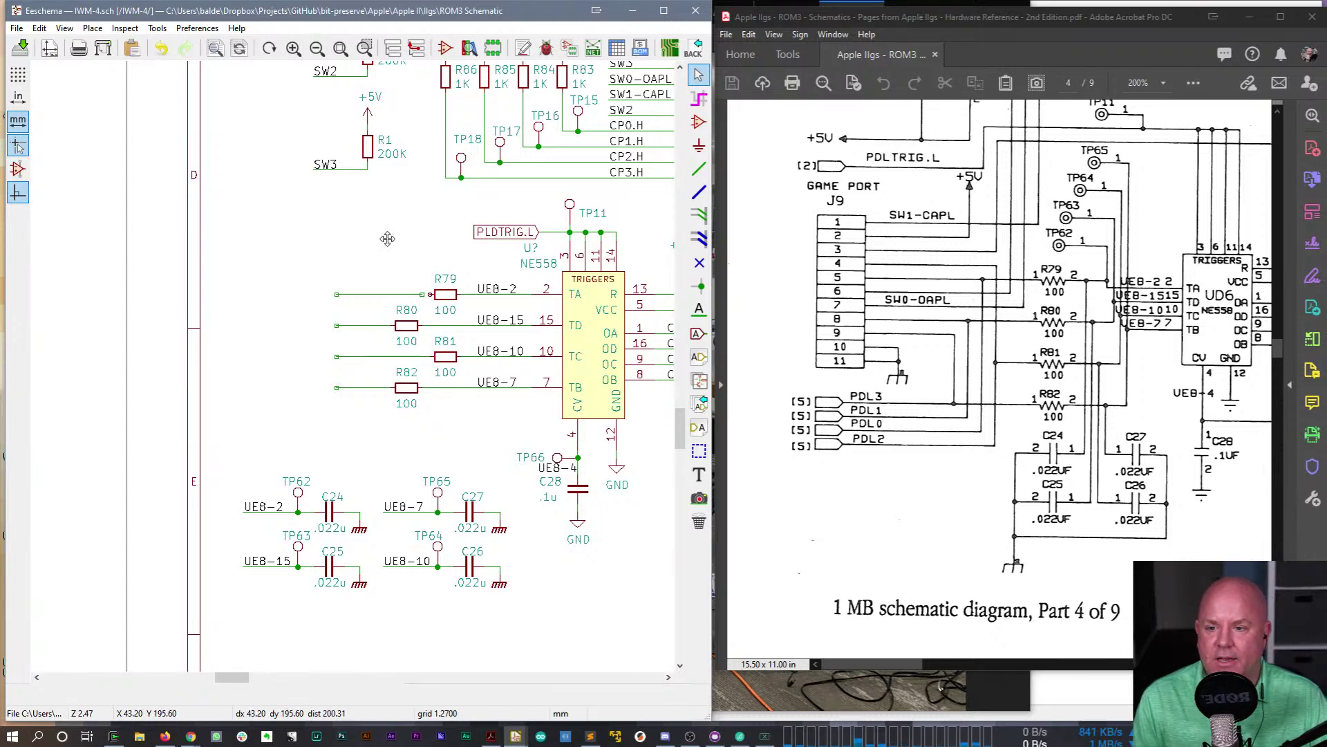
- Place copies of the SW1-CAPL and SW0-OAPL labels on the R79 and R80 wire ends
{"action": "middle_click_drag", "start_coordinate": [385, 237], "coordinate": [351, 351]}
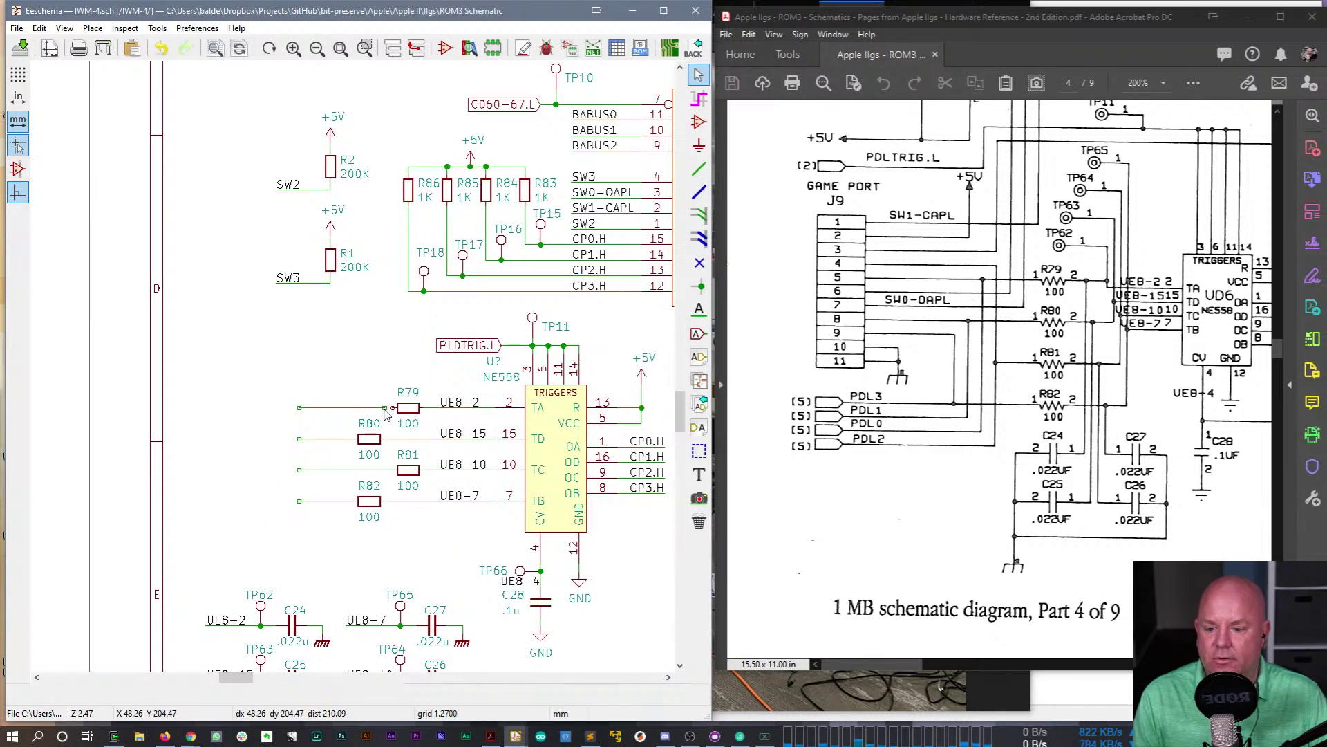
{"action": "key", "text": "w"}
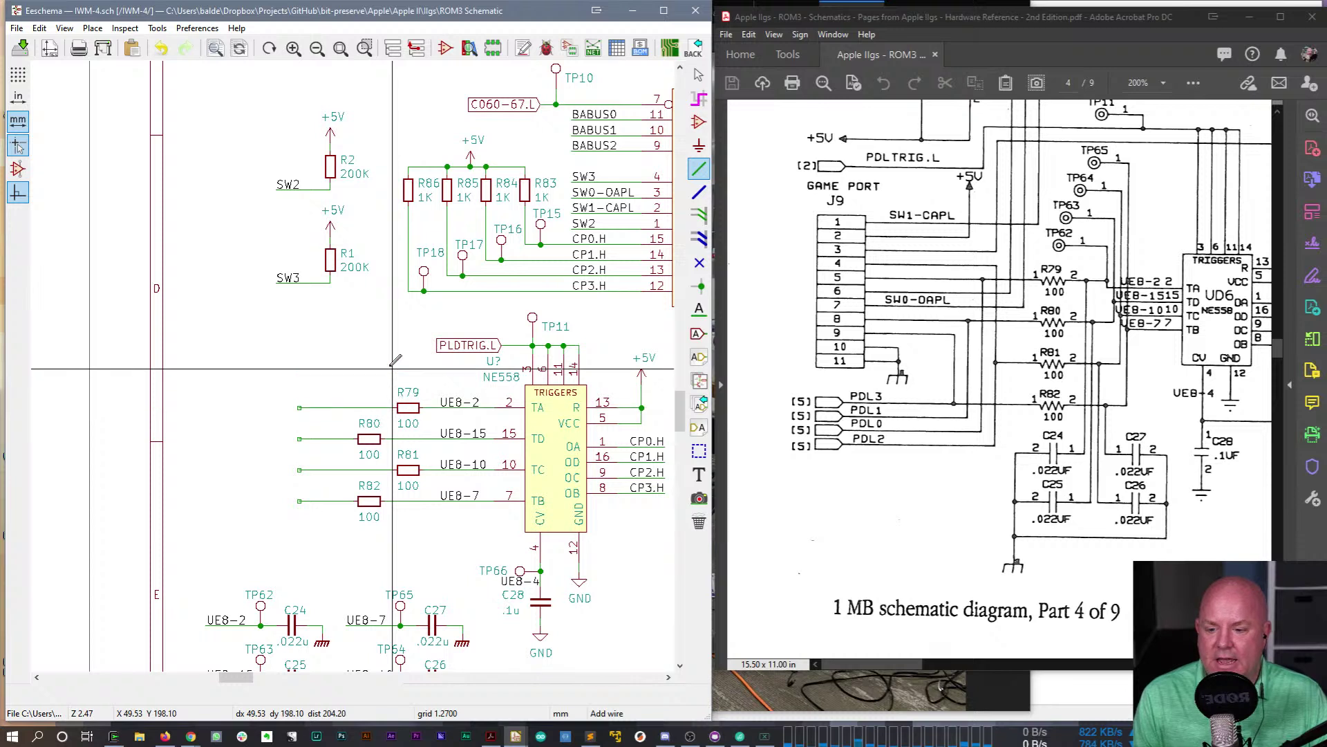
{"action": "key", "text": "Escape"}
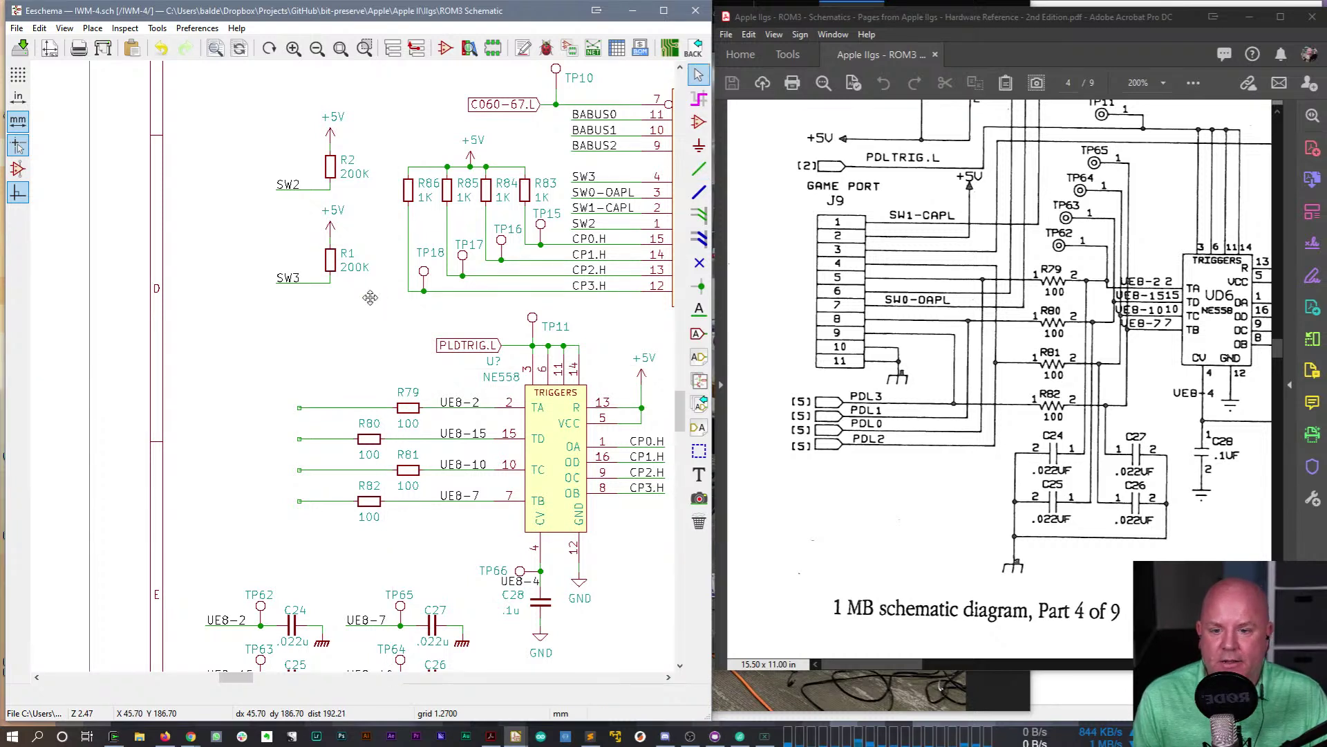
{"action": "middle_click_drag", "start_coordinate": [371, 298], "coordinate": [325, 314]}
{"action": "key", "text": "c"}
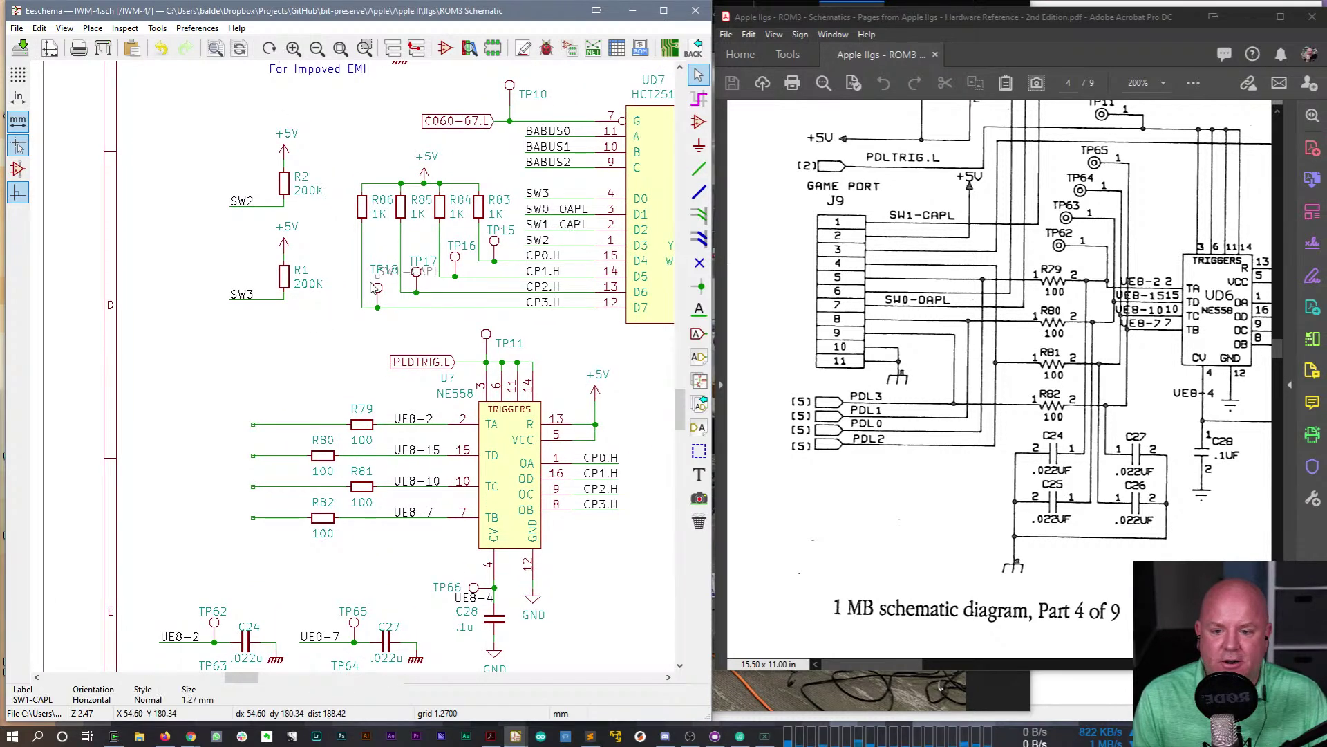
{"action": "left_click", "coordinate": [256, 429]}
{"action": "key", "text": "c"}
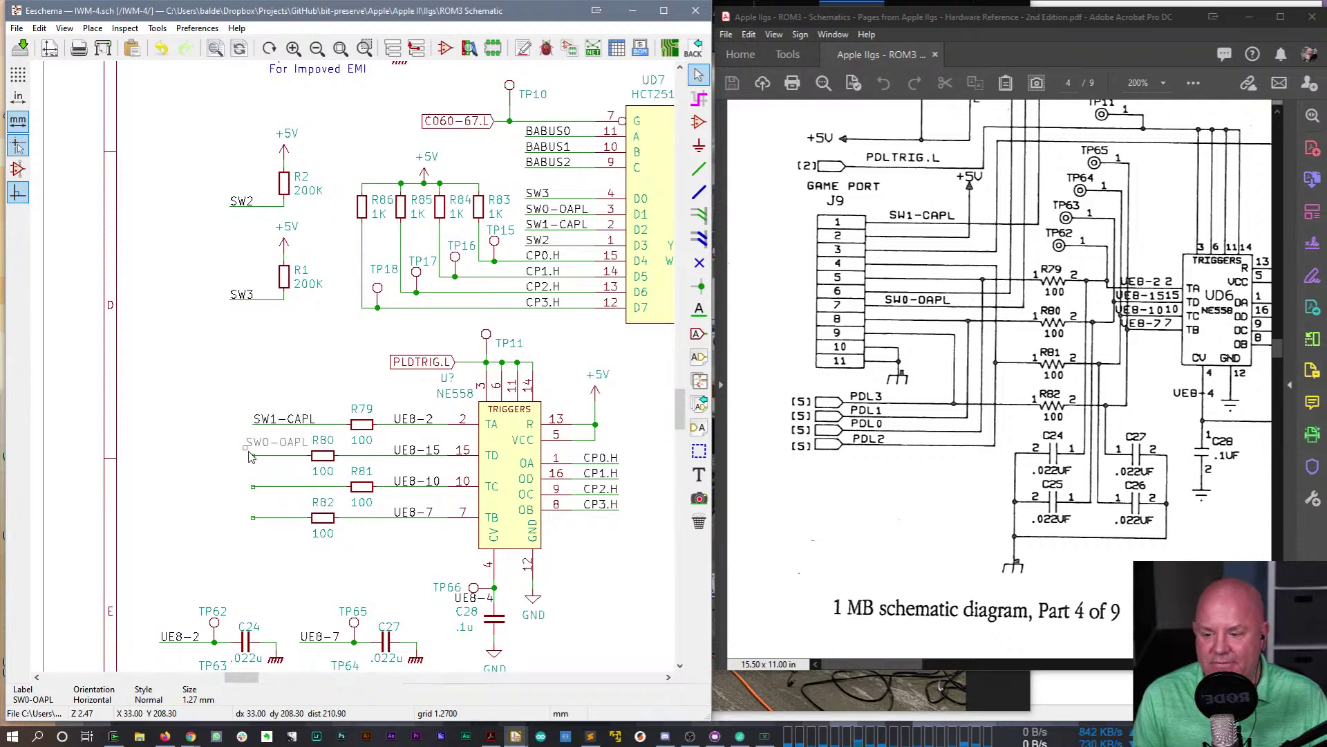
{"action": "left_click", "coordinate": [249, 457]}
{"action": "left_click_drag", "start_coordinate": [257, 425], "coordinate": [249, 425]}
- Extend R81's and R82's input wires left to line up with the others
{"action": "left_click", "coordinate": [241, 458]}
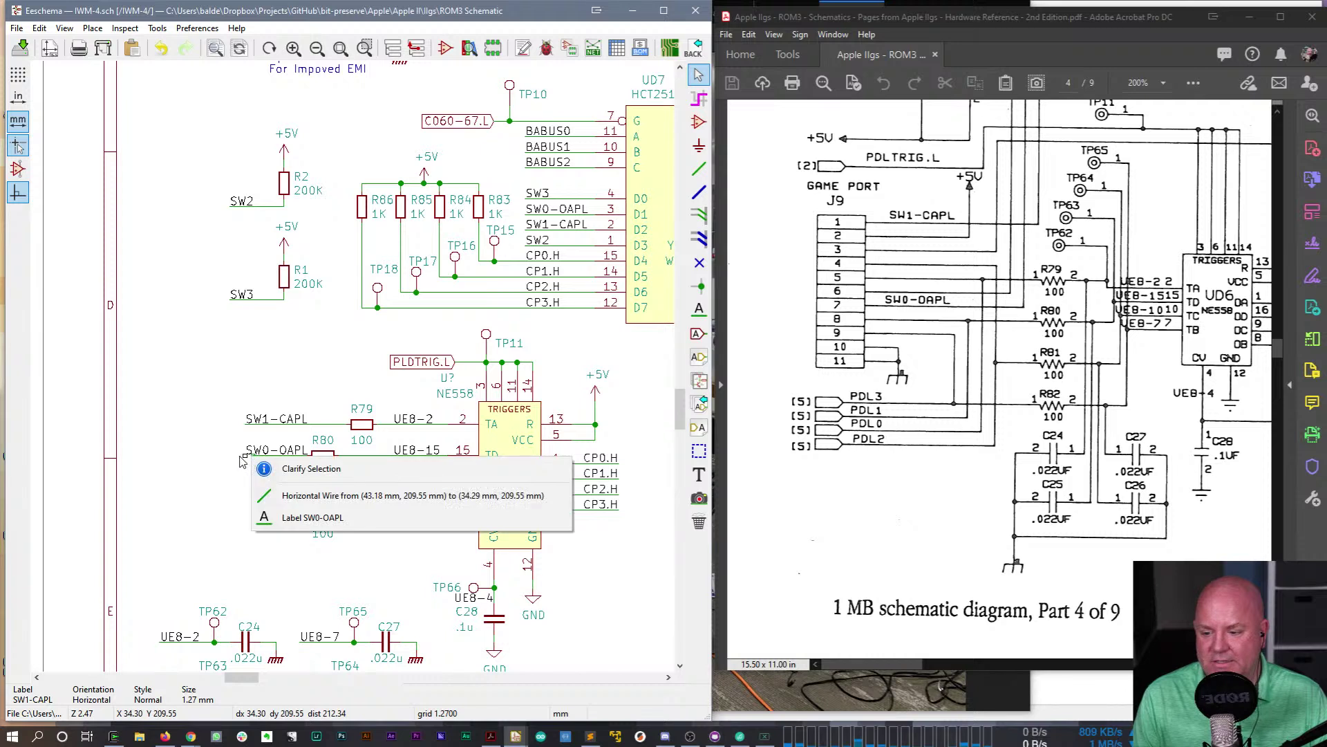
{"action": "key", "text": "Escape"}
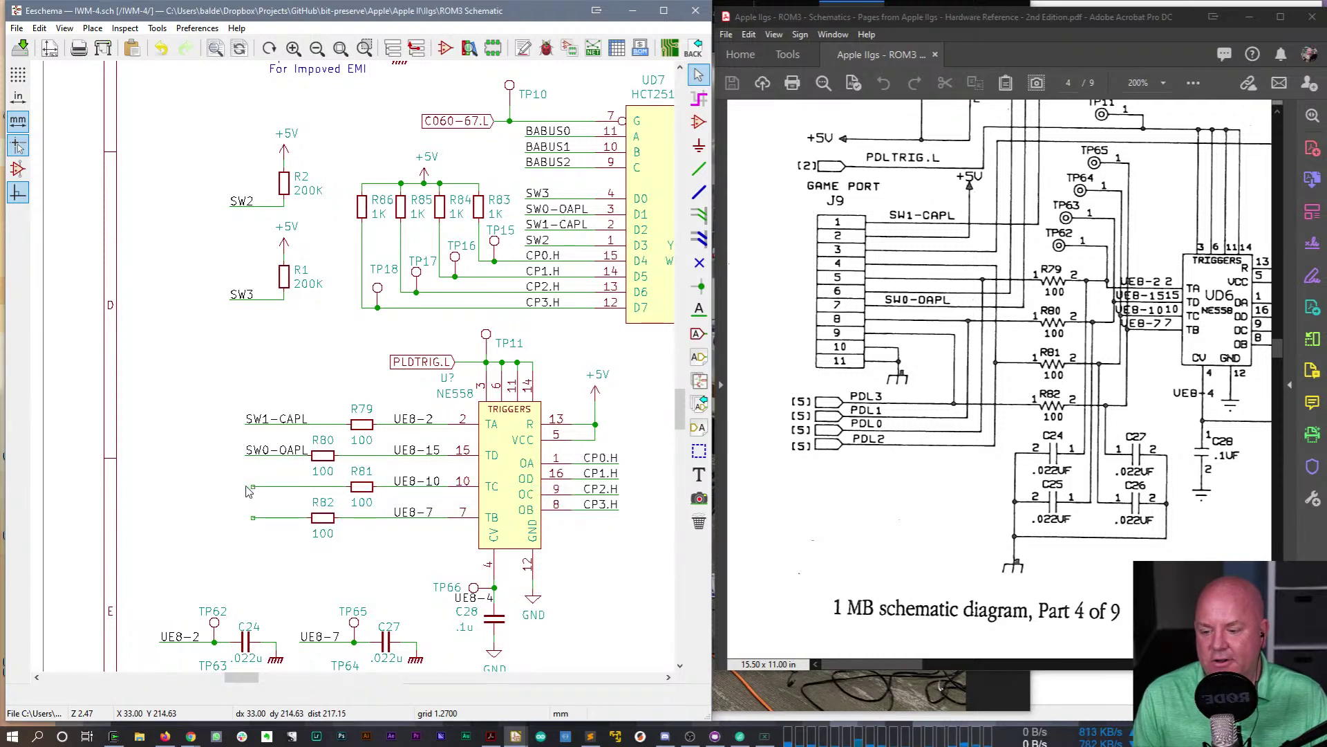
{"action": "left_click_drag", "start_coordinate": [252, 487], "coordinate": [245, 488]}
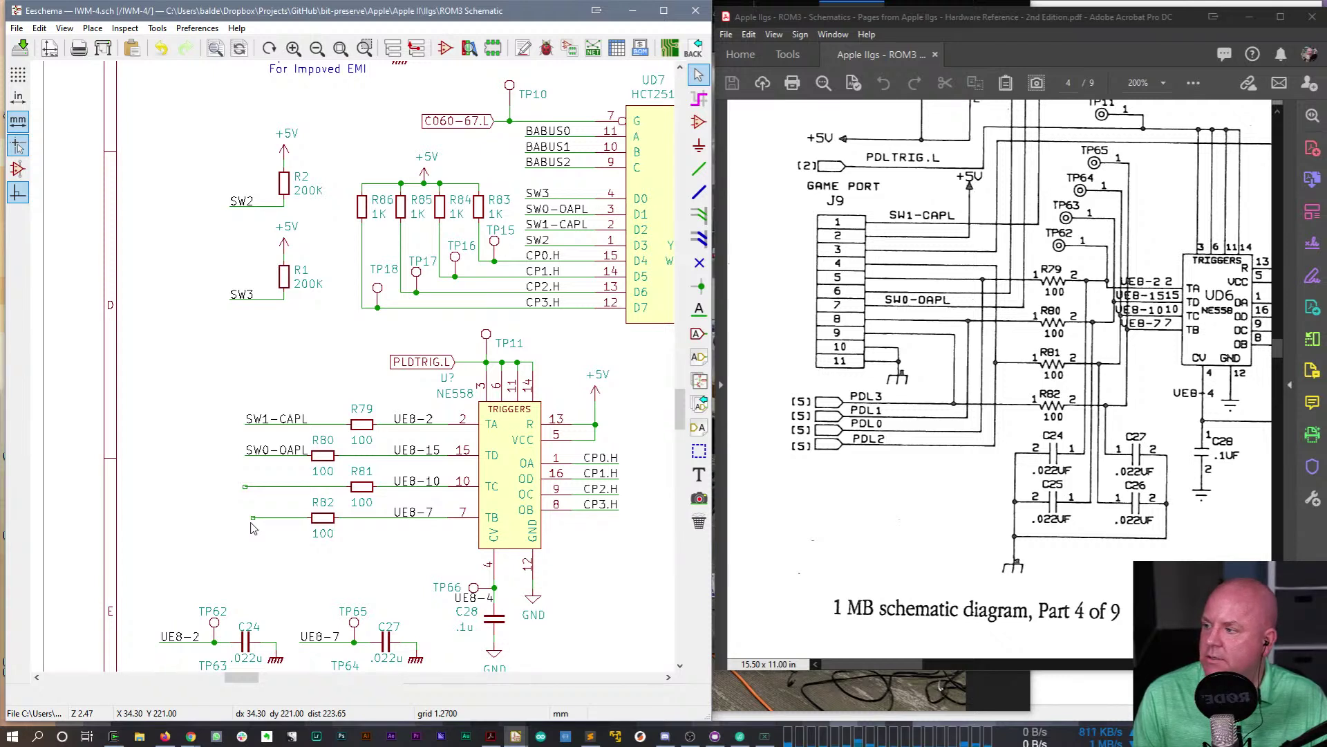
{"action": "key", "text": "g"}
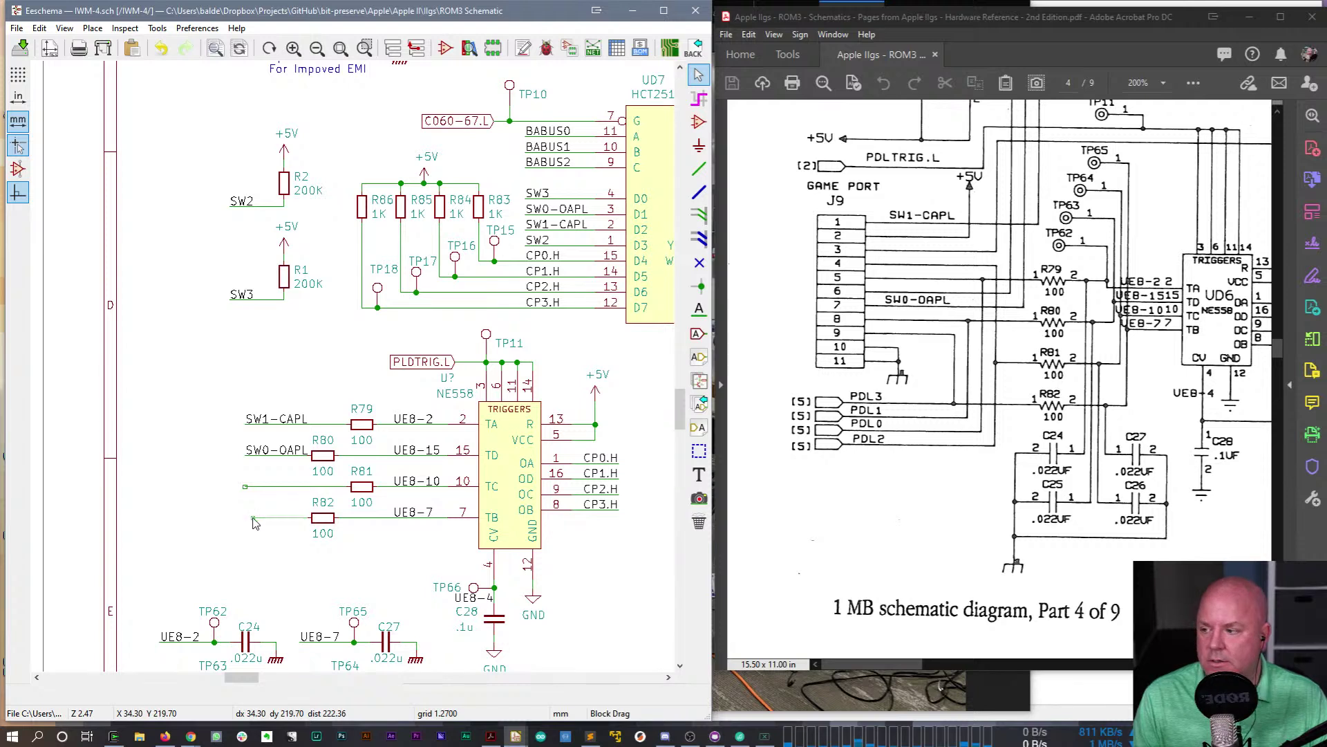
{"action": "left_click", "coordinate": [243, 523]}
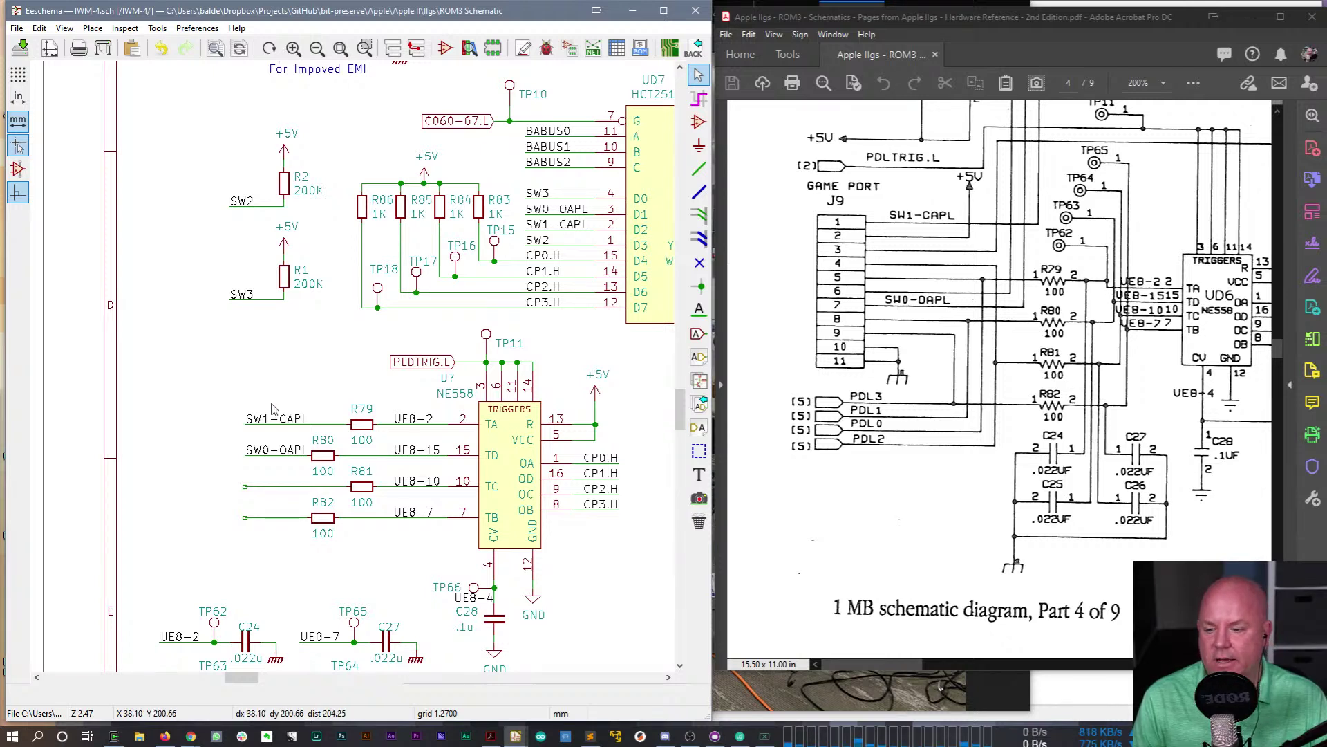
- Park the SW1-CAPL and SW0-OAPL labels above the NE558, then bring the browser forward
{"action": "left_click_drag", "start_coordinate": [272, 425], "coordinate": [287, 378]}
{"action": "left_click_drag", "start_coordinate": [276, 451], "coordinate": [301, 389]}
{"action": "left_click", "coordinate": [201, 404]}
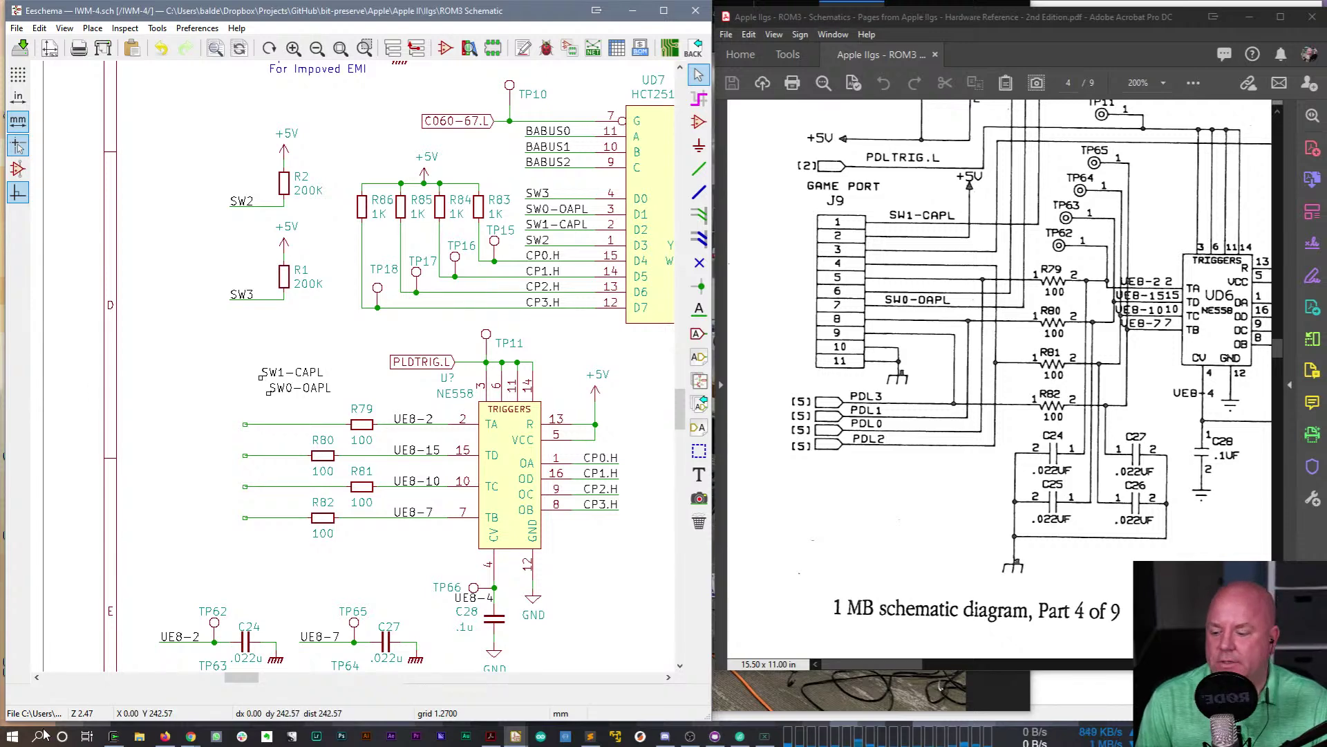
{"action": "left_click", "coordinate": [163, 737]}
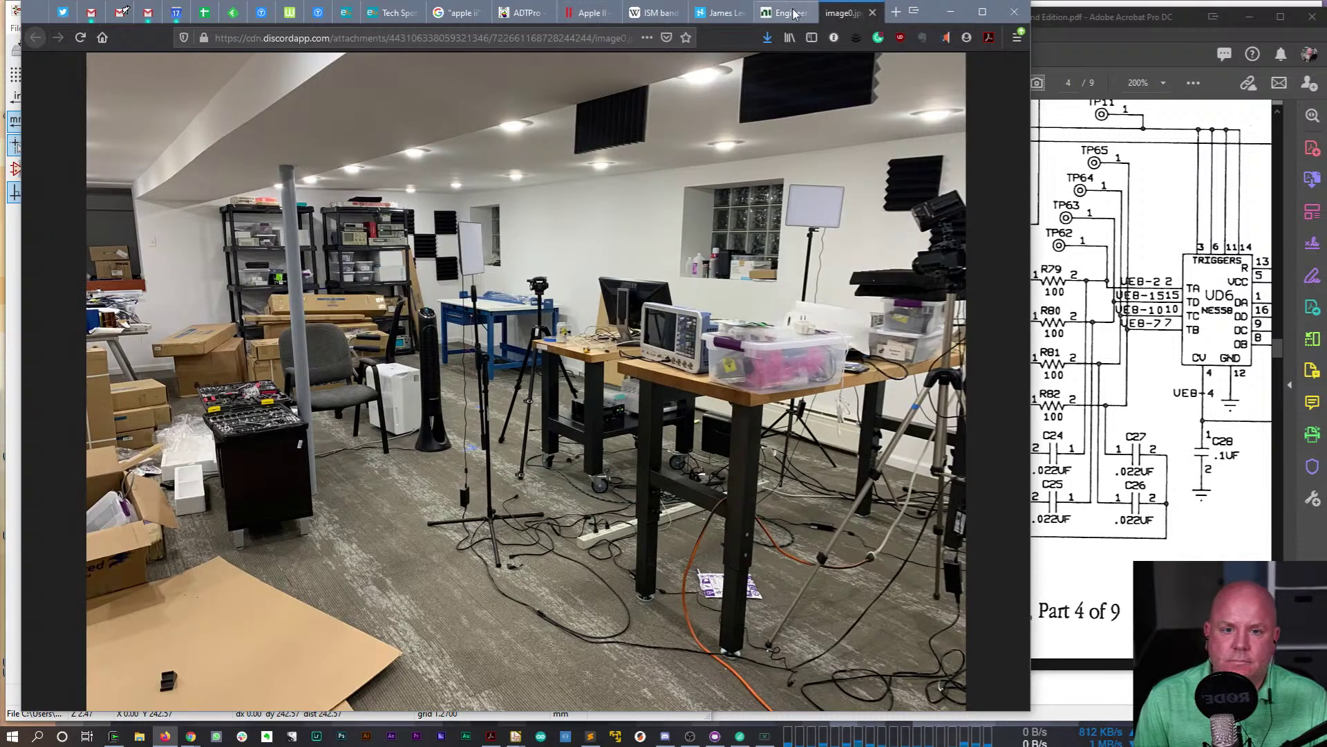
{"action": "left_click", "coordinate": [896, 12]}
{"action": "left_click", "coordinate": [622, 33]}
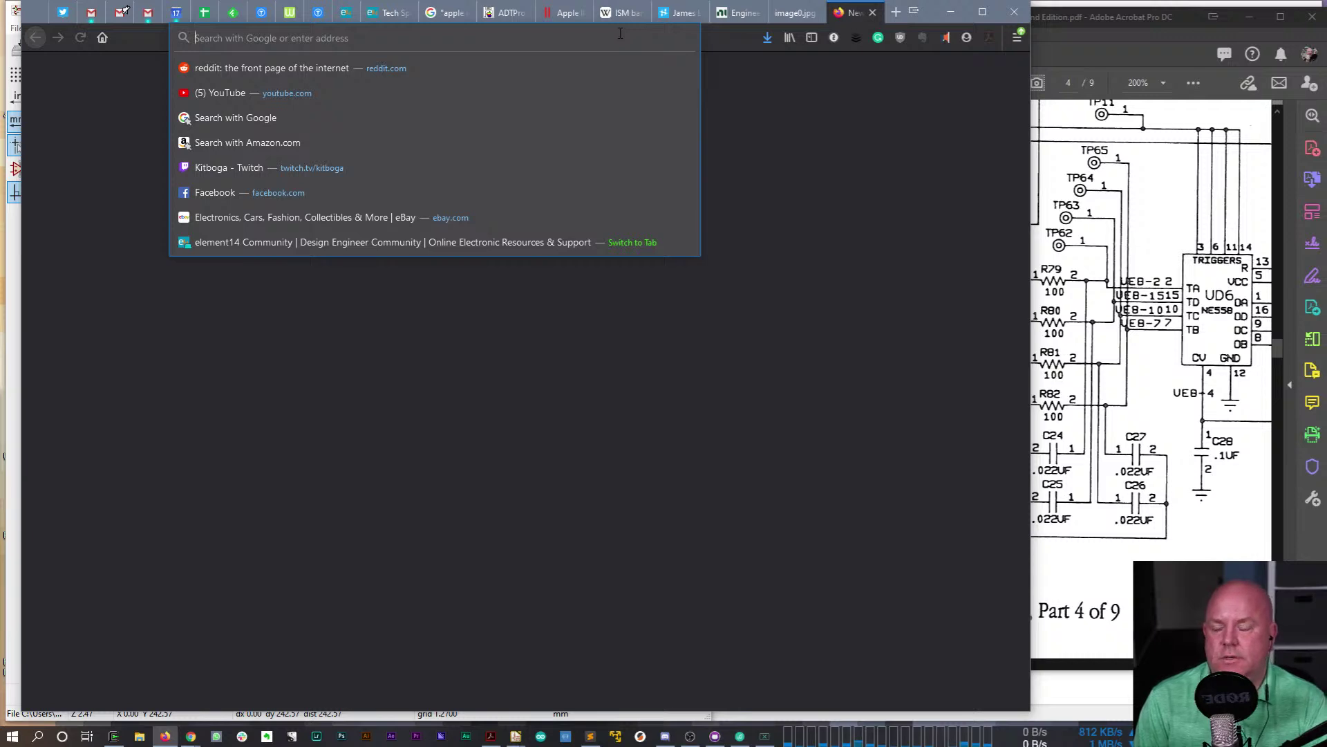
{"action": "type", "text": "dmm ble baldengin"}
{"action": "key", "text": "Down"}
{"action": "key", "text": "Return"}
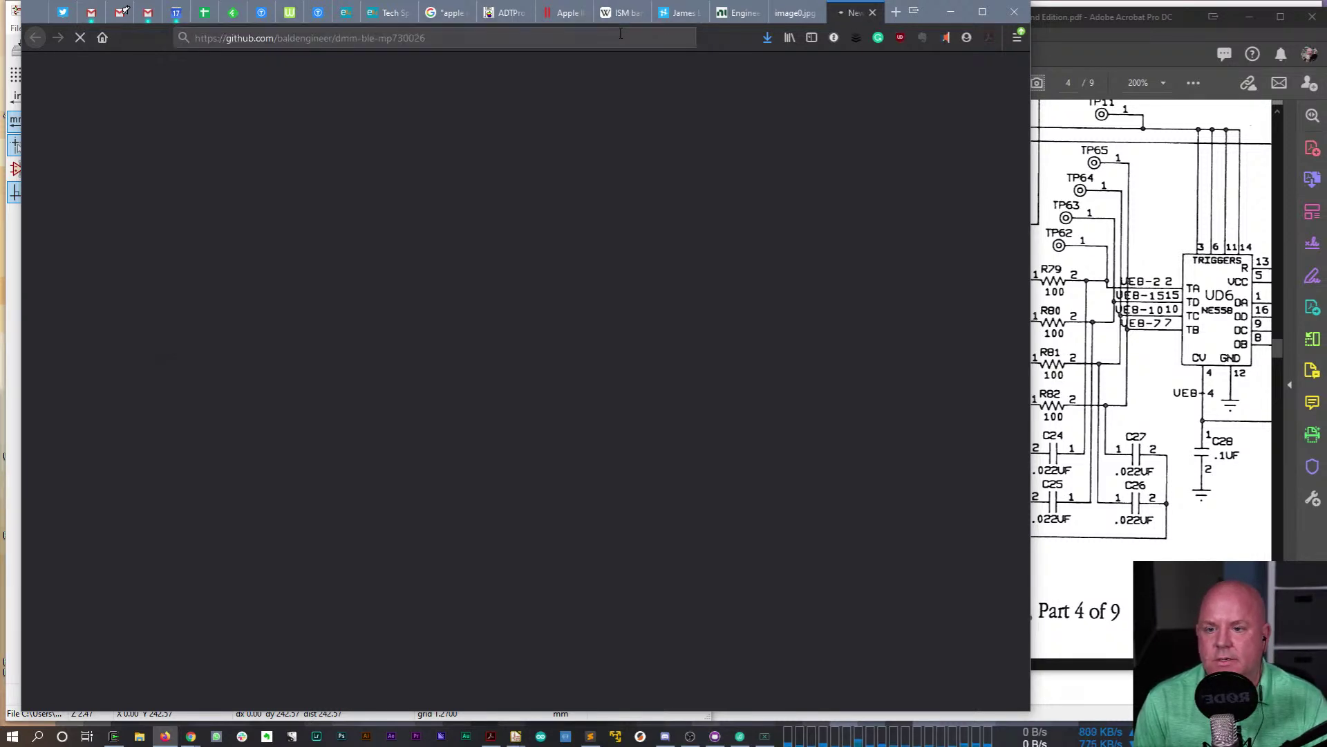
{"action": "left_click", "coordinate": [620, 33]}
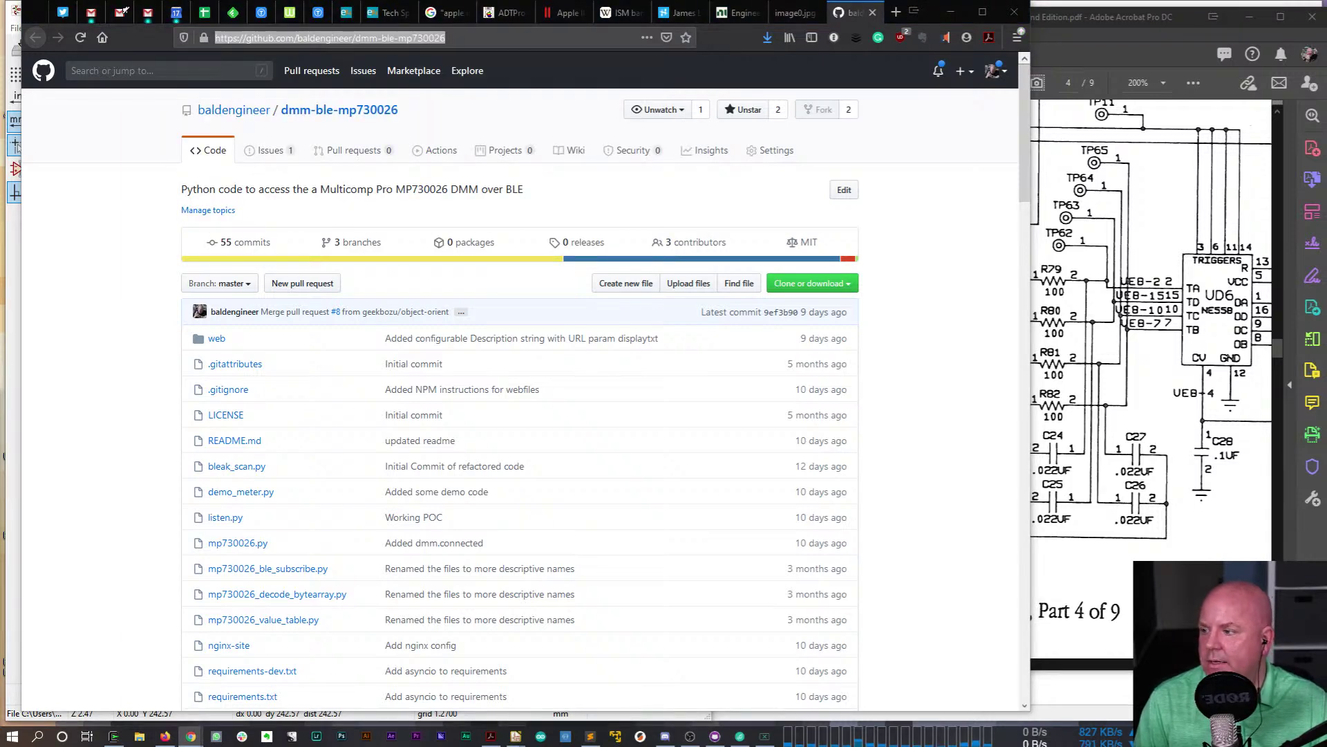
{"action": "scroll", "coordinate": [142, 341], "scroll_direction": "down", "scroll_amount": 7}
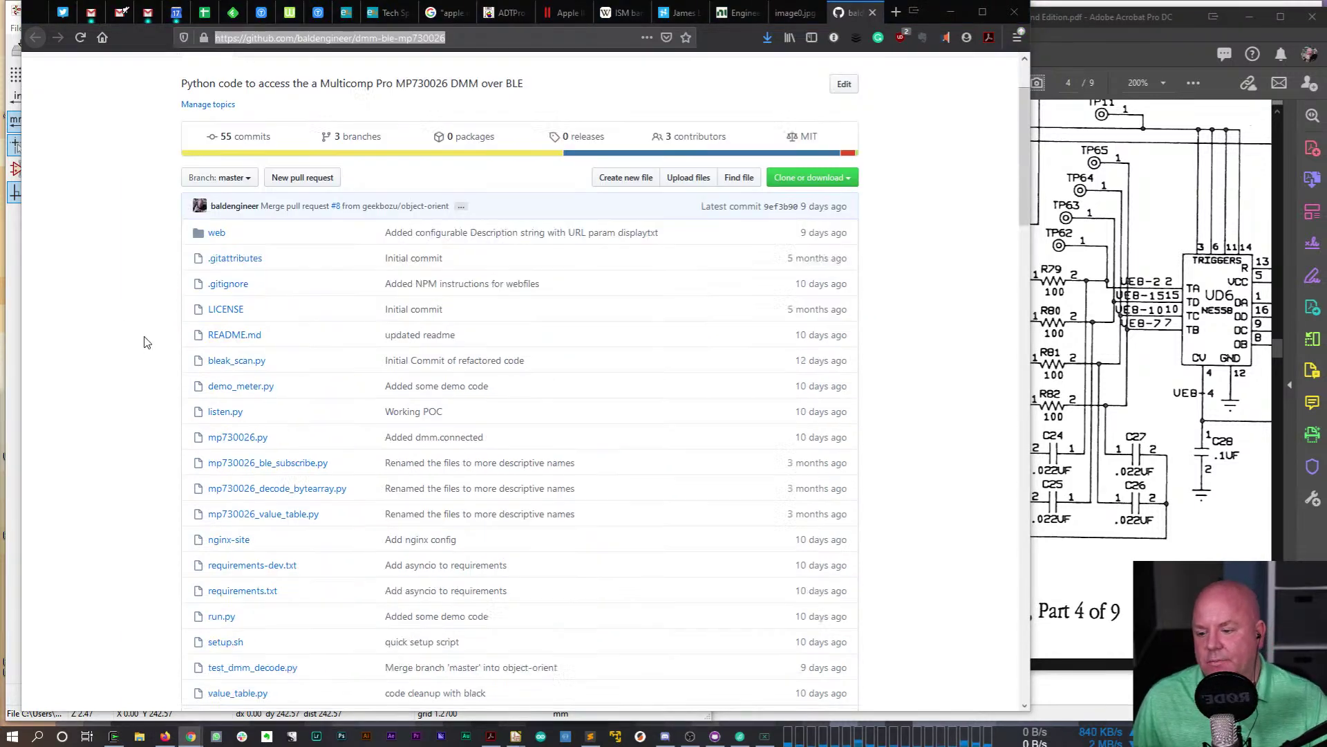
{"action": "scroll", "coordinate": [133, 334], "scroll_direction": "up", "scroll_amount": 8}
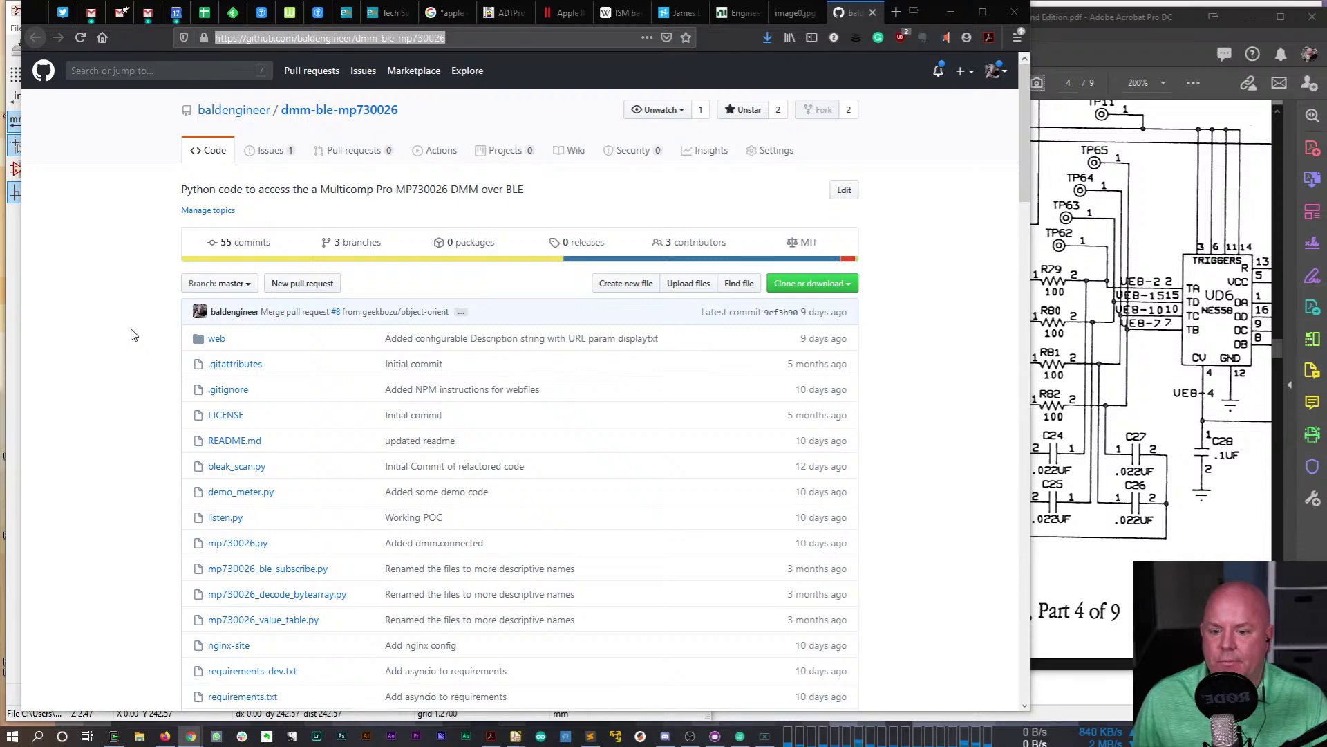
{"action": "scroll", "coordinate": [133, 334], "scroll_direction": "down", "scroll_amount": 20}
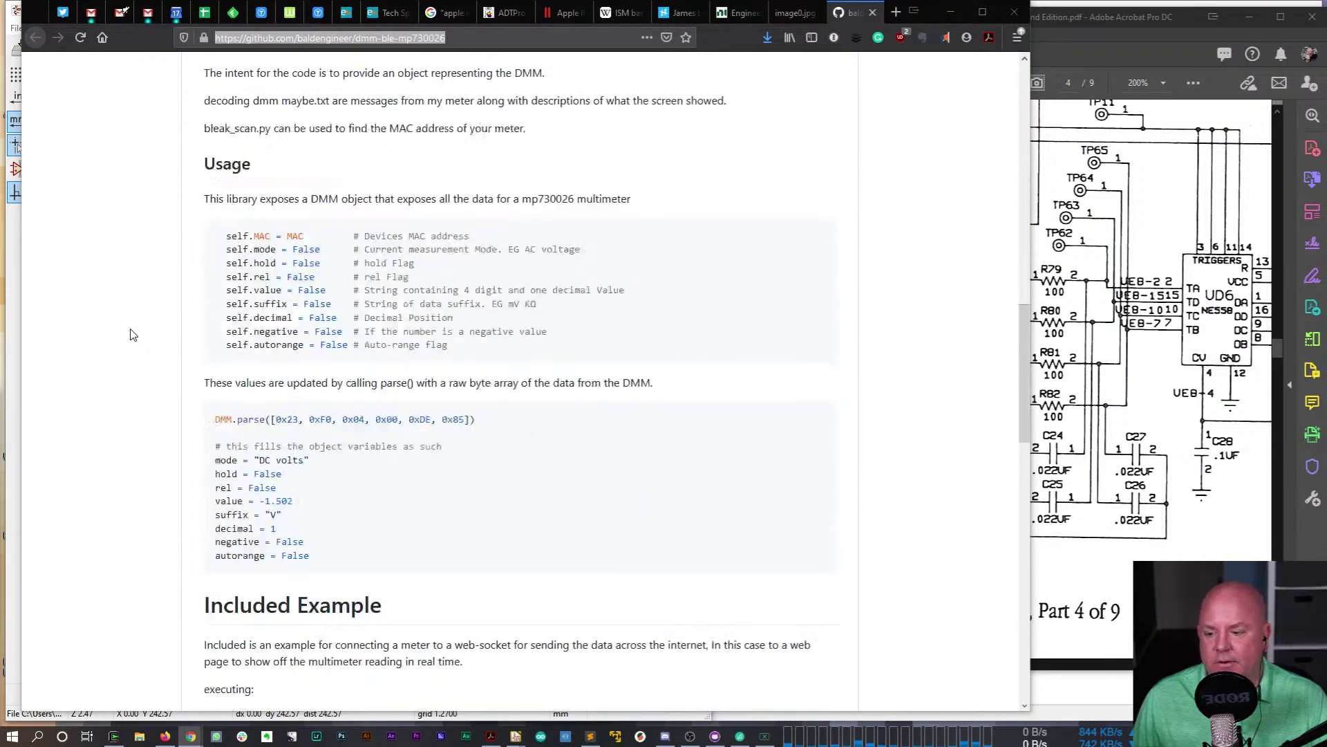
{"action": "scroll", "coordinate": [133, 335], "scroll_direction": "down", "scroll_amount": 5}
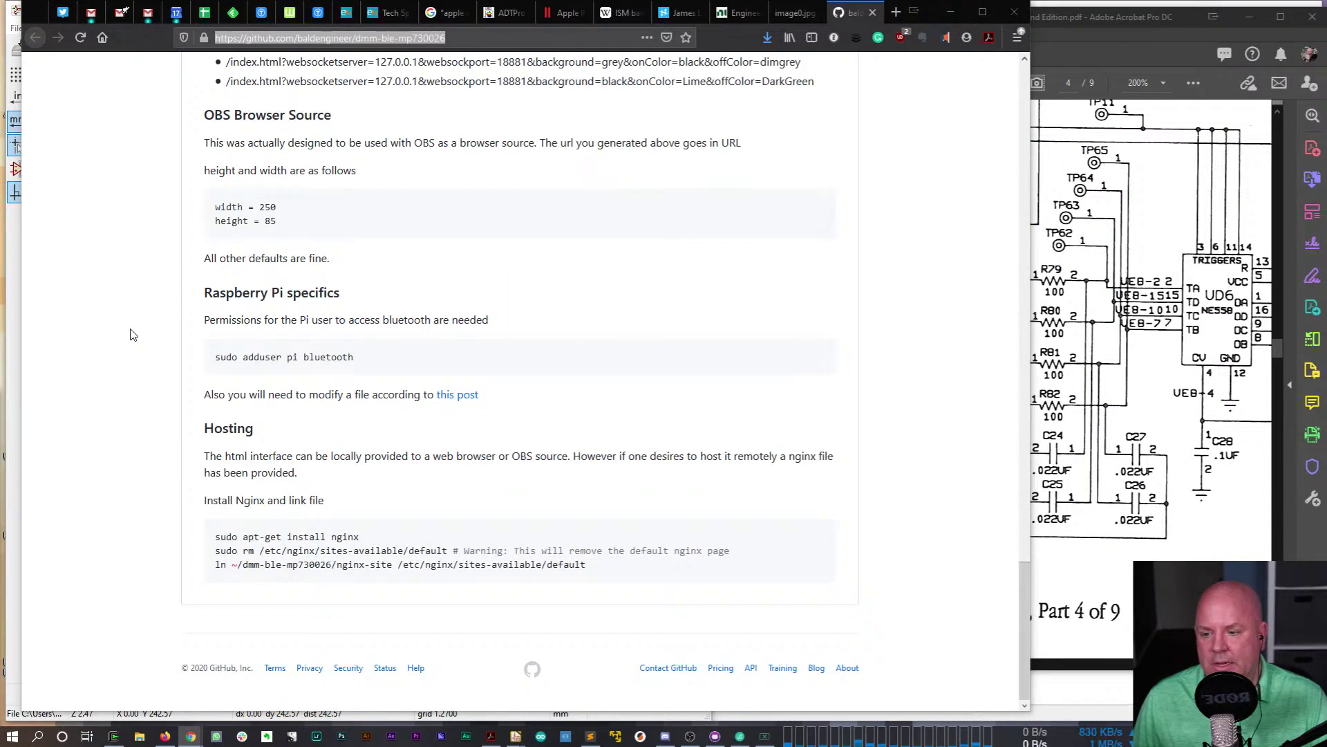
{"action": "left_click", "coordinate": [872, 13]}
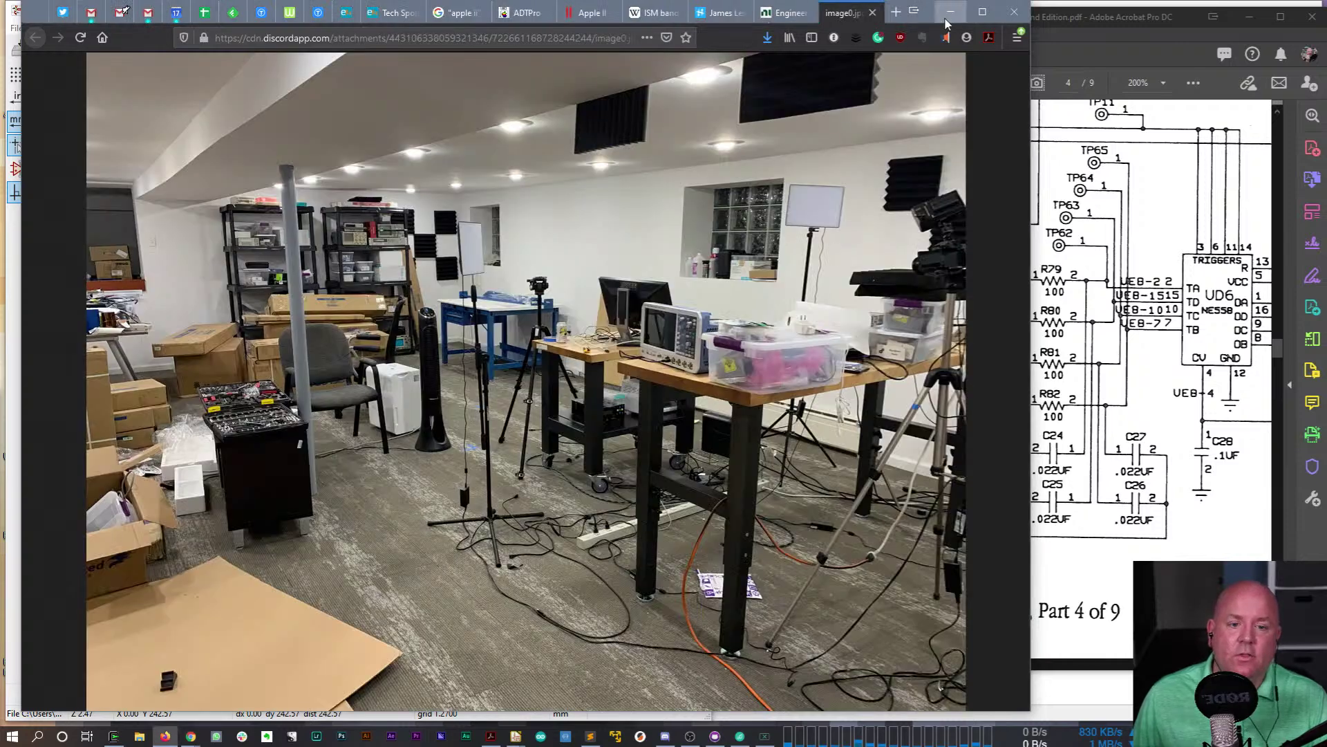
{"action": "left_click", "coordinate": [951, 12]}
- Search the symbol chooser for Conn_01x11 and pick it for placement
{"action": "left_click", "coordinate": [430, 17]}
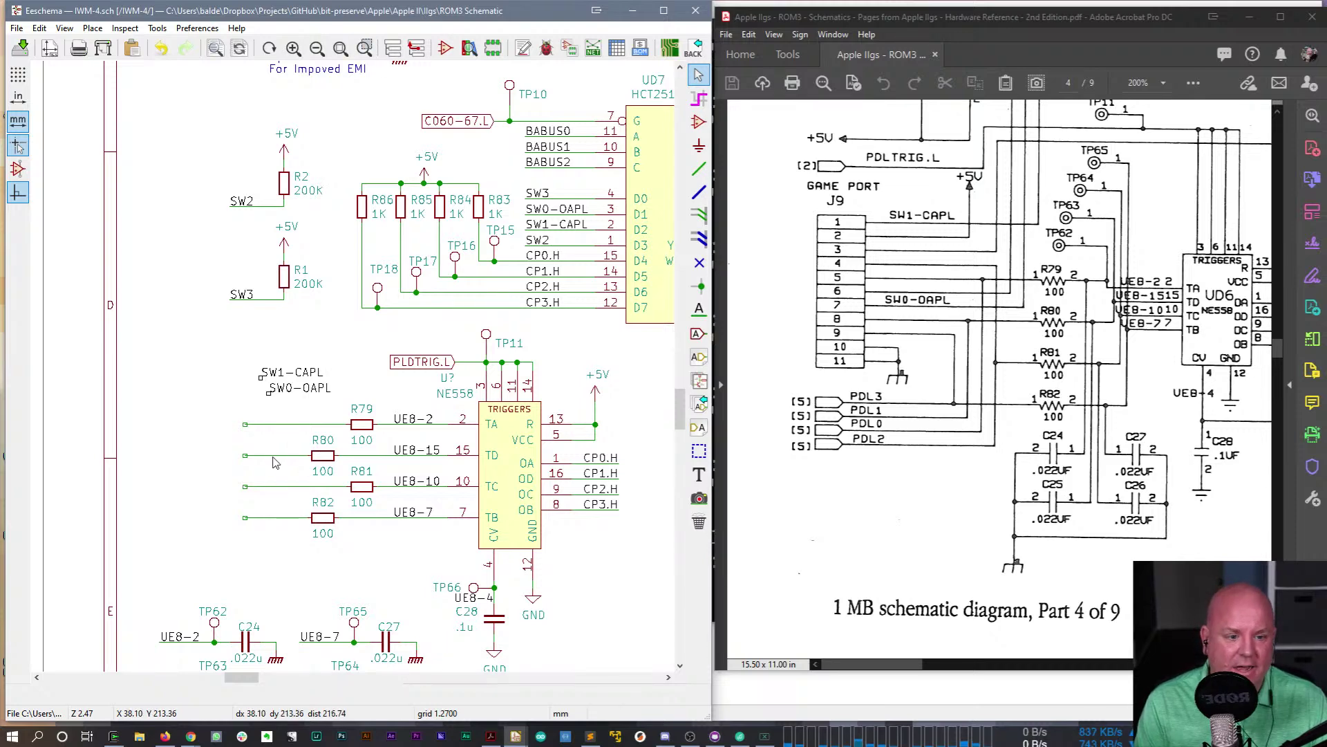
{"action": "key", "text": "a"}
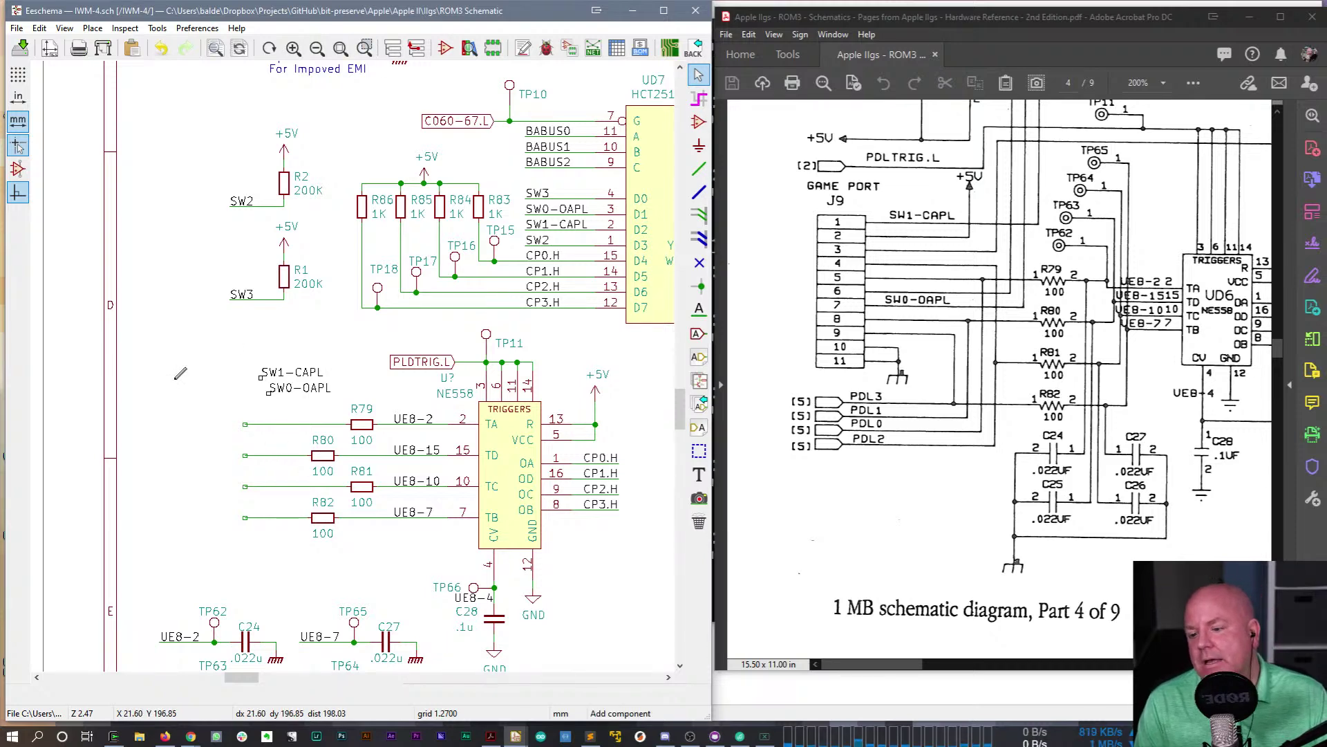
{"action": "left_click", "coordinate": [180, 373]}
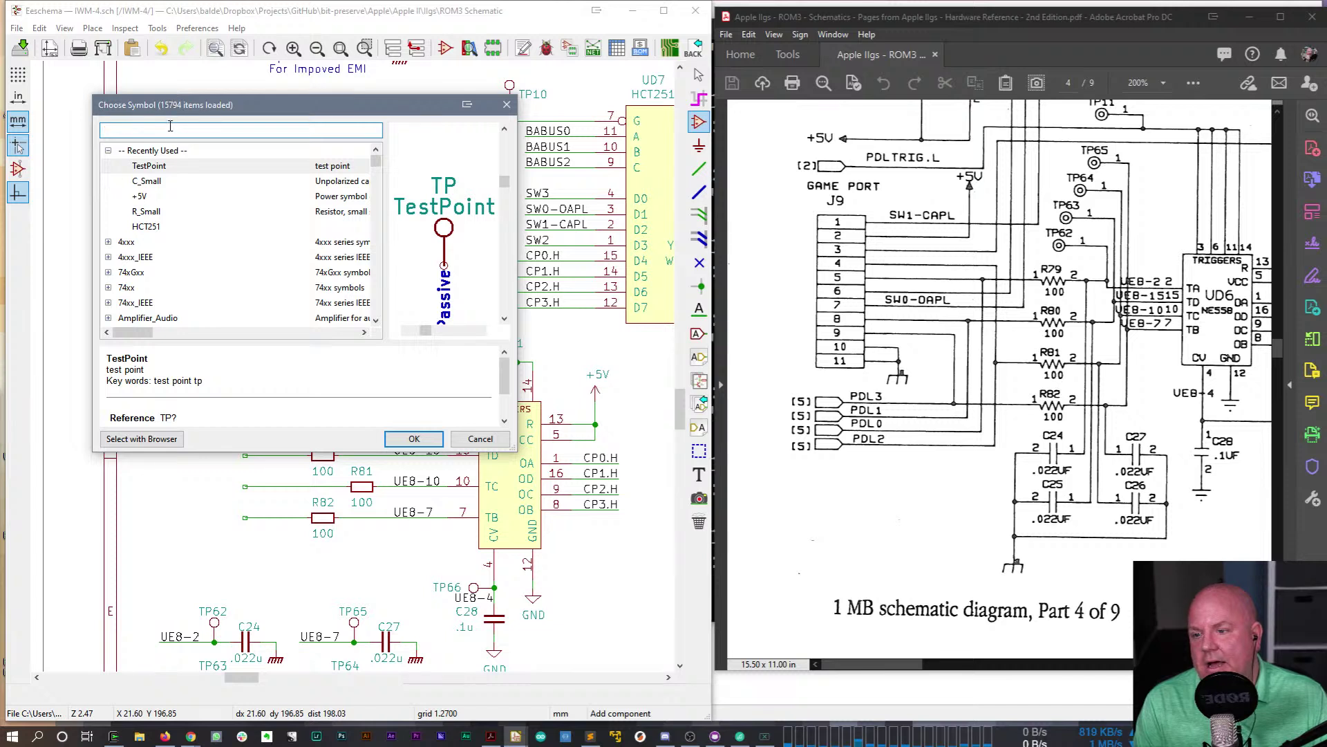
{"action": "type", "text": "Conn"}
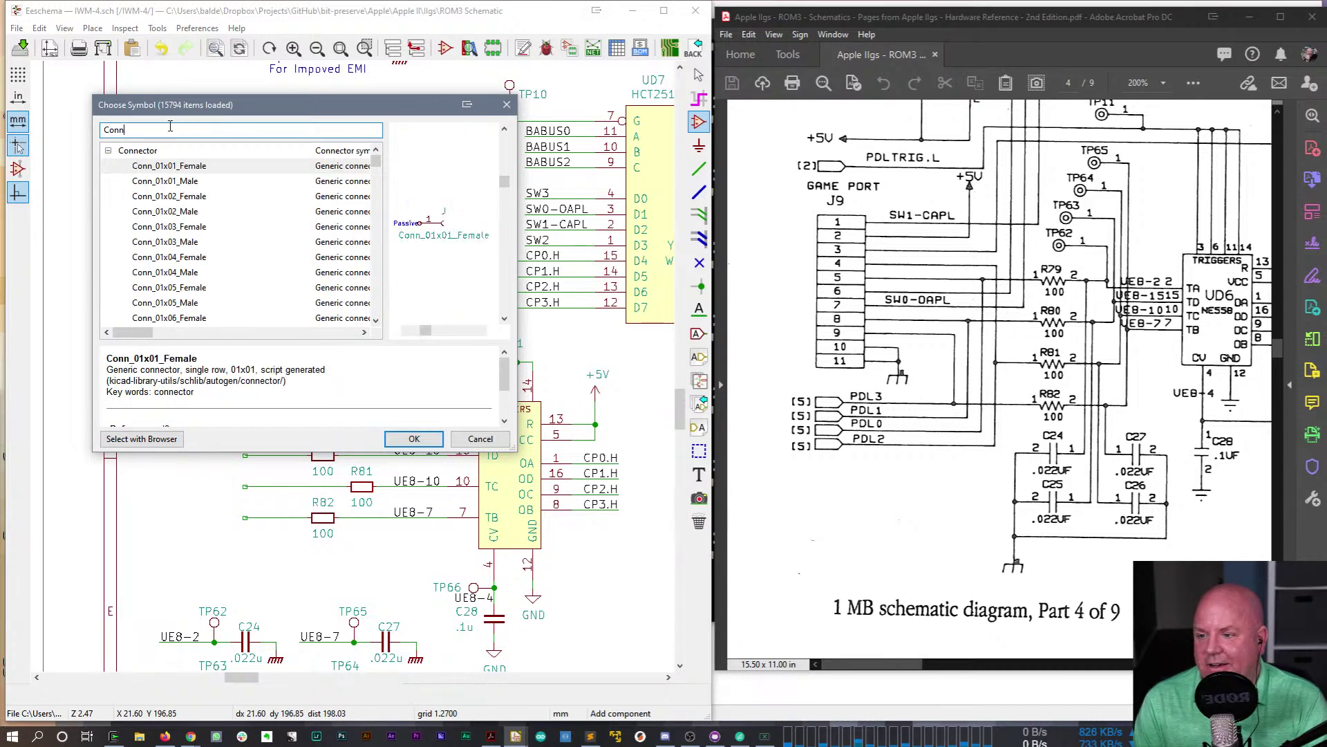
{"action": "type", "text": "_01_"}
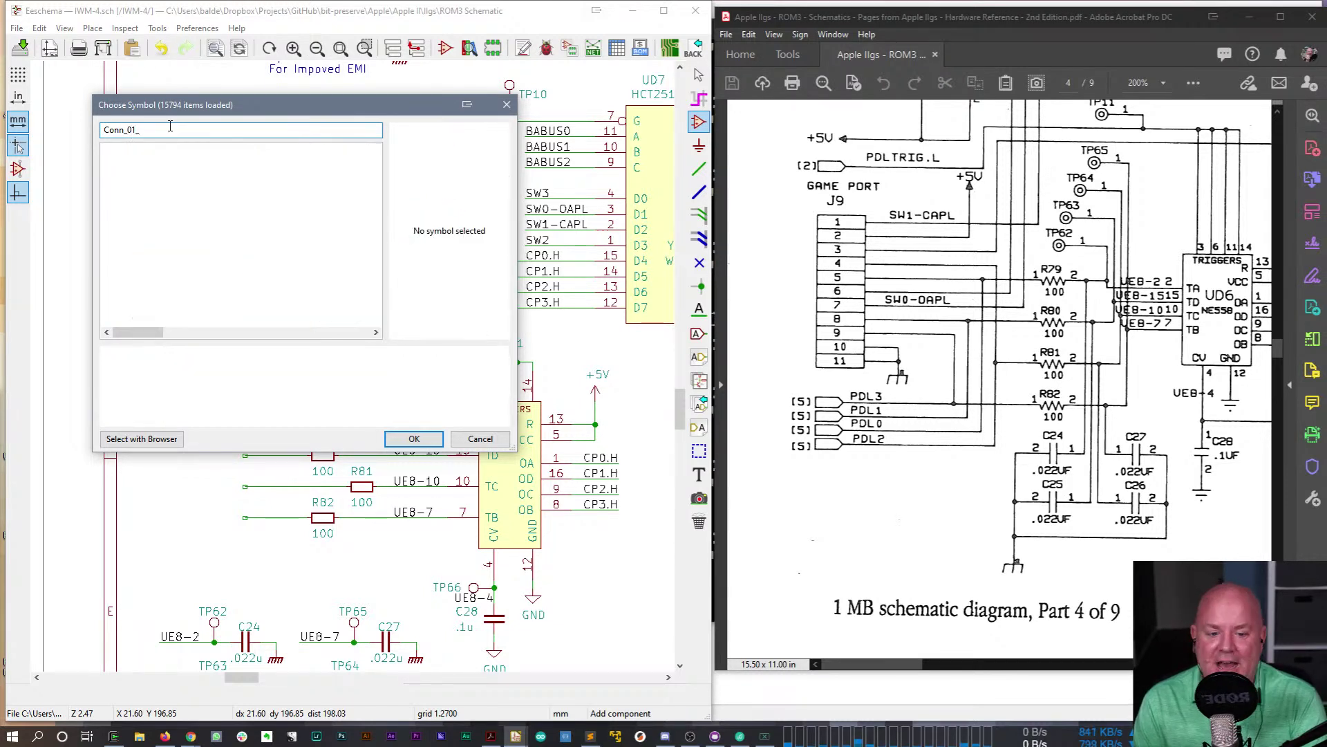
{"action": "key", "text": "BackSpace"}
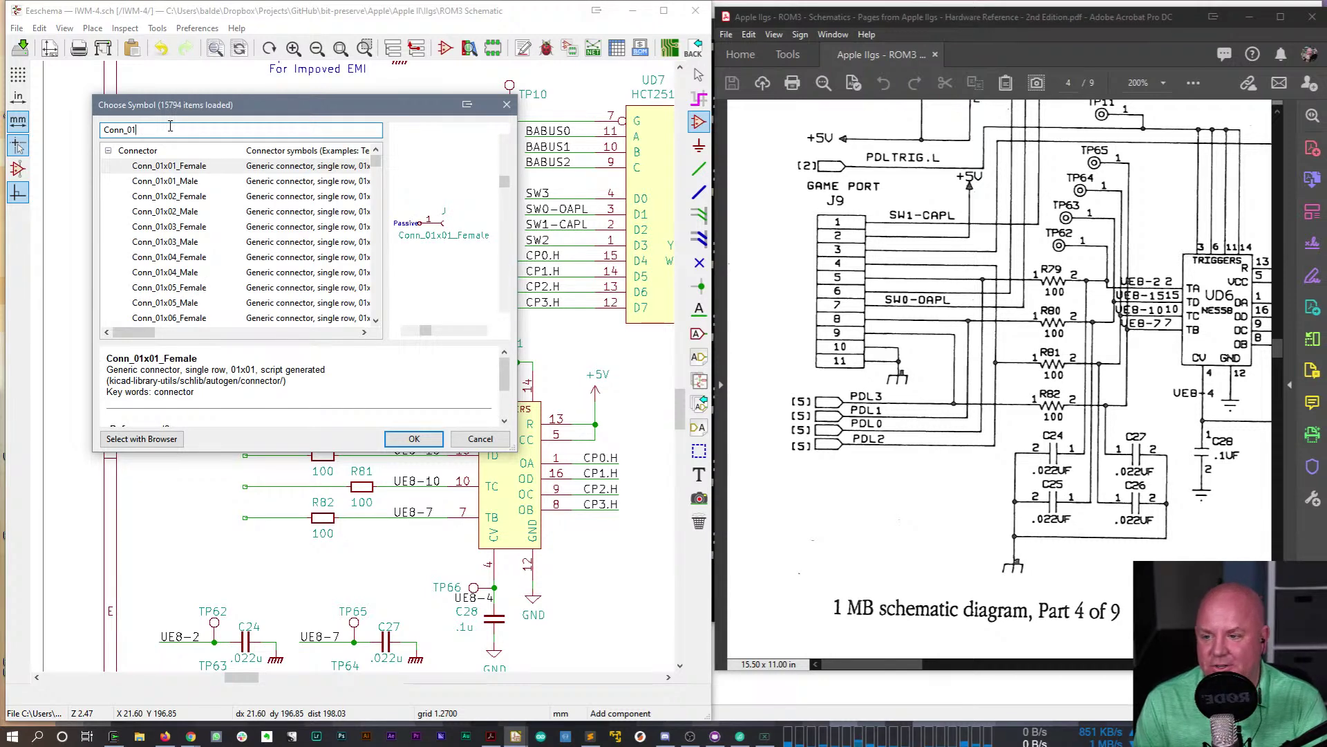
{"action": "type", "text": "x11"}
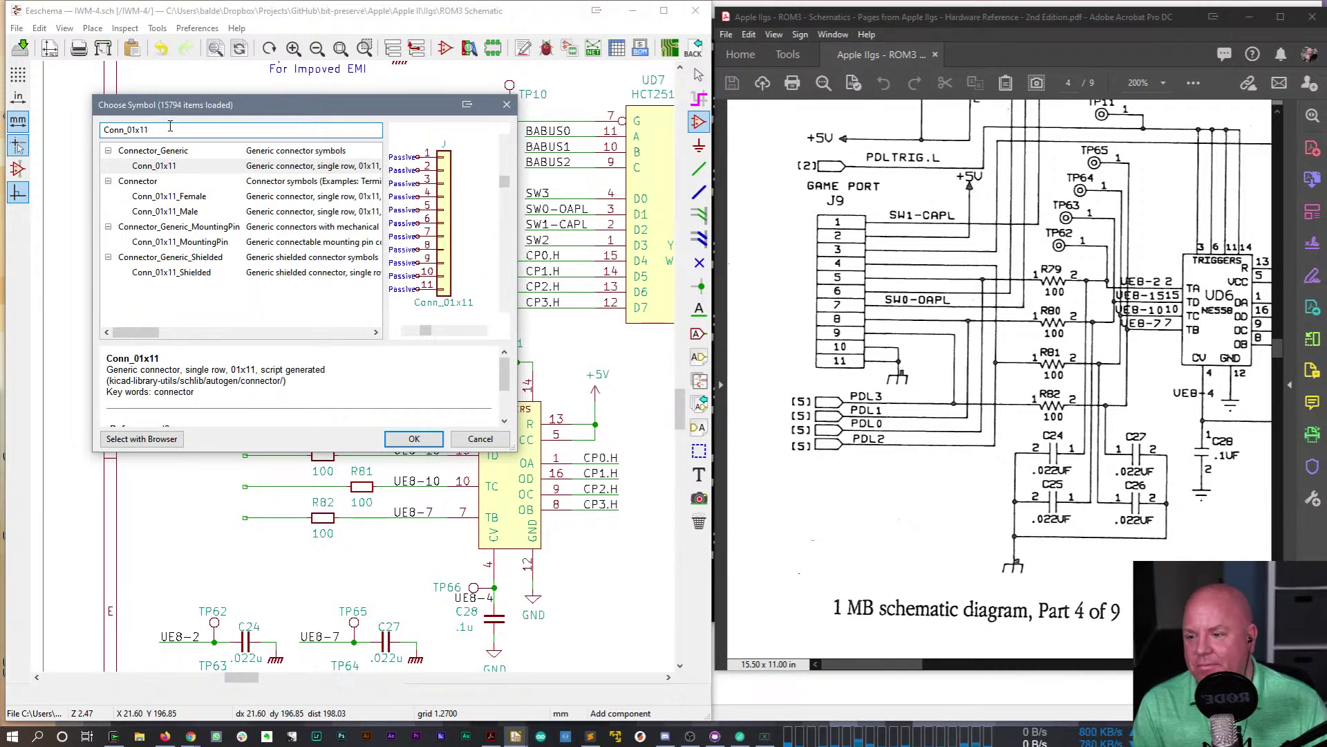
{"action": "double_click", "coordinate": [170, 167]}
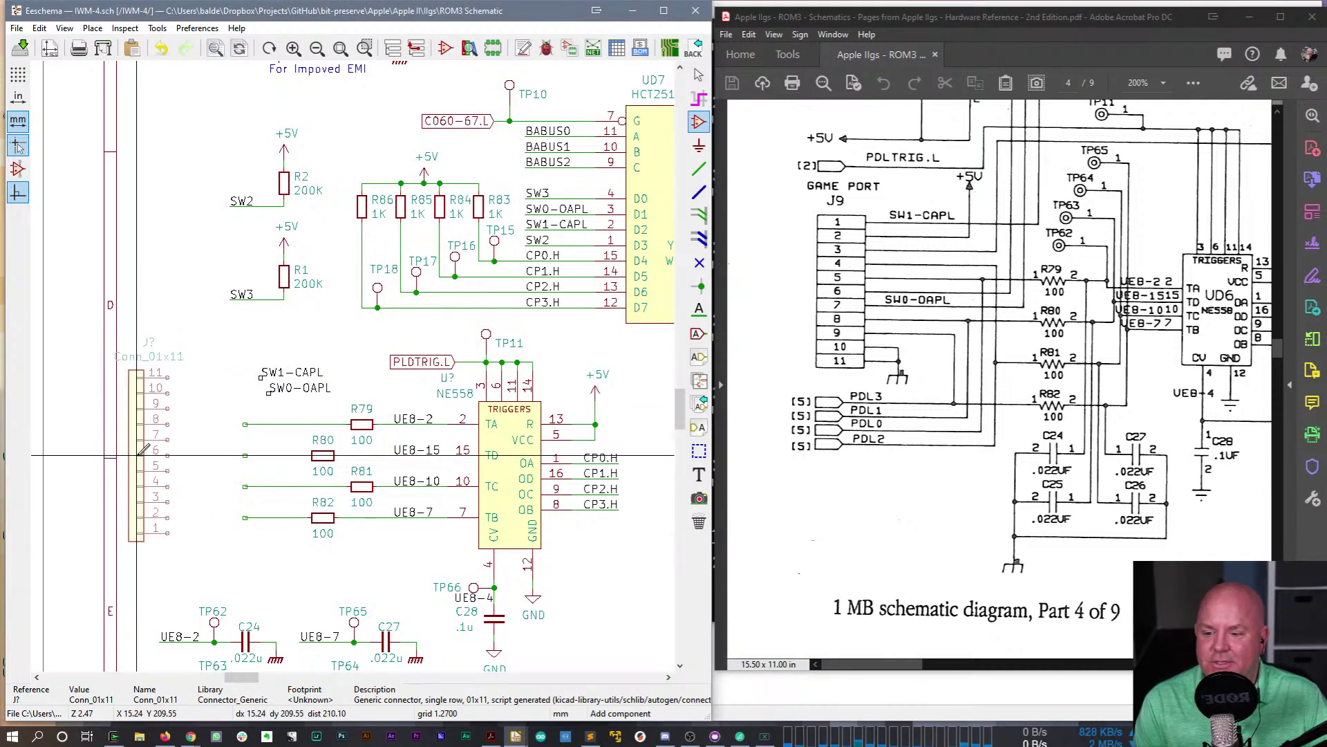
- Drop the connector on the sheet and move the SW1-CAPL label toward it
{"action": "left_click", "coordinate": [138, 455]}
{"action": "middle_click_drag", "start_coordinate": [283, 393], "coordinate": [338, 354]}
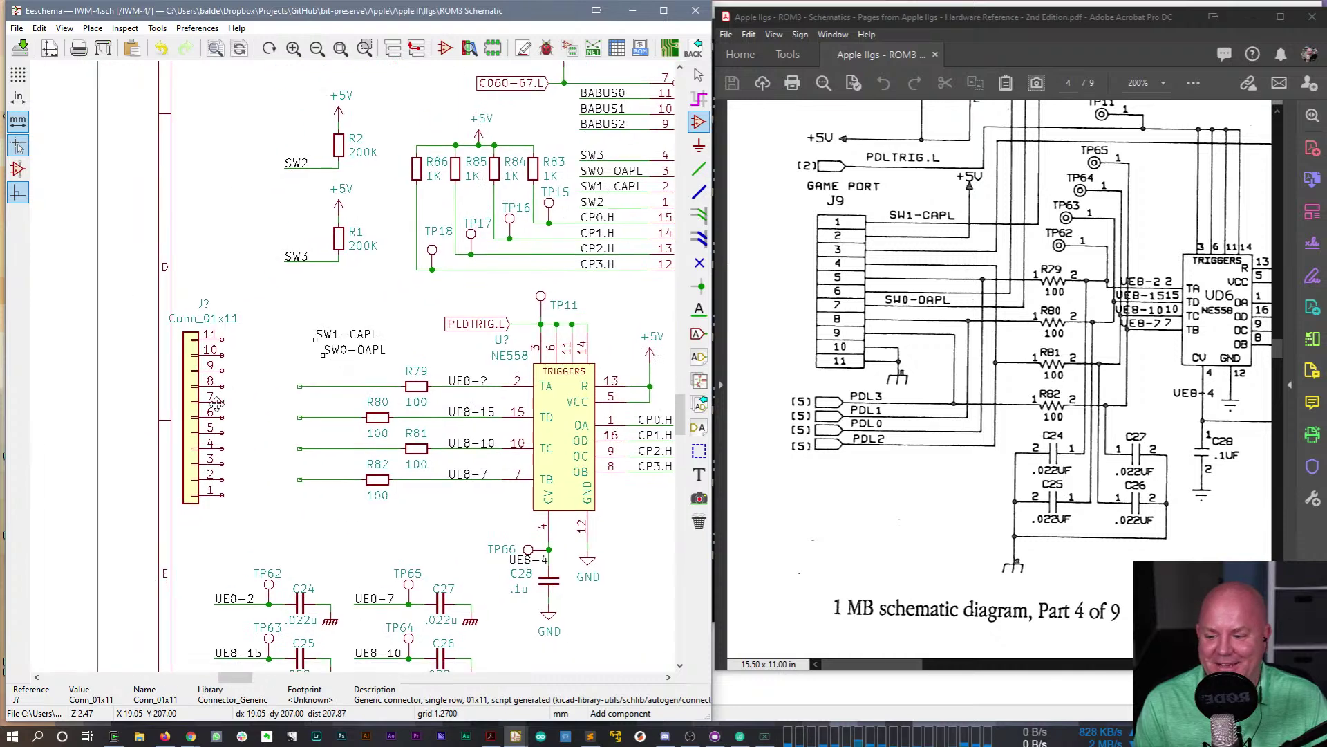
{"action": "key", "text": "Escape"}
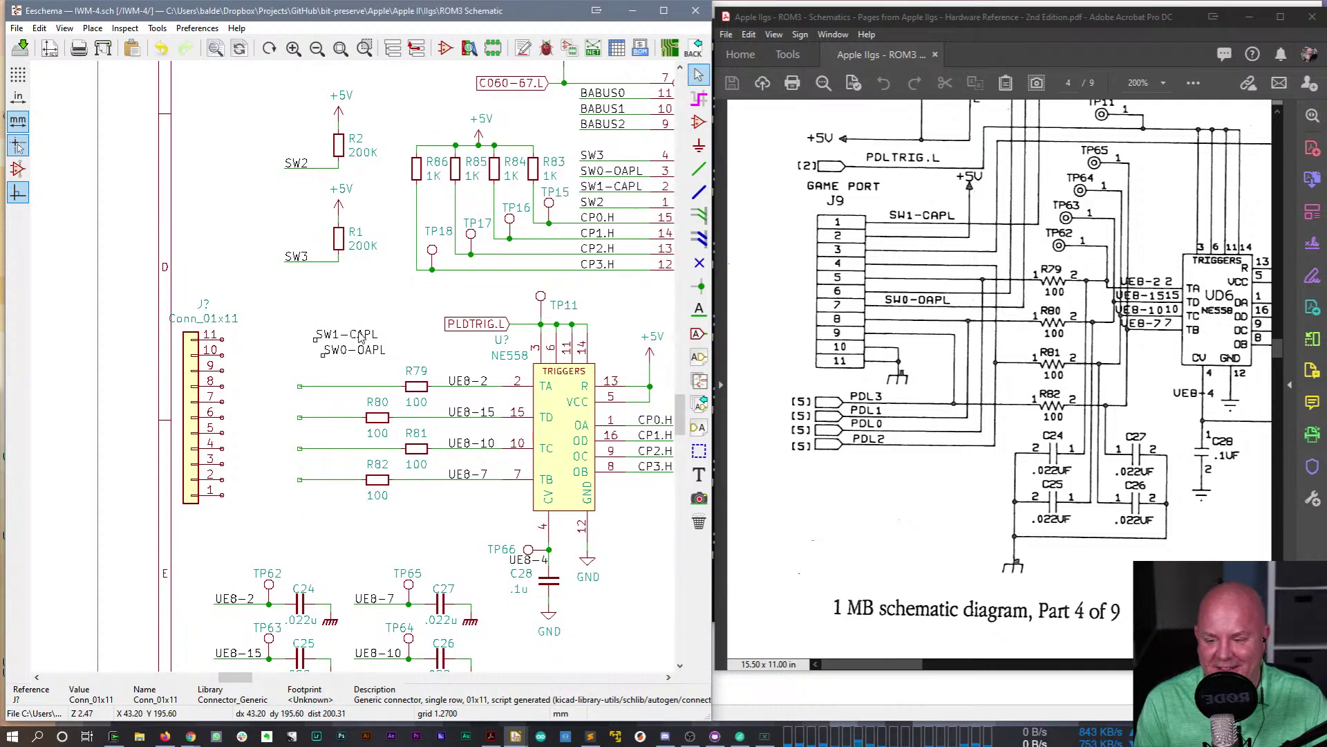
{"action": "left_click_drag", "start_coordinate": [360, 336], "coordinate": [294, 348]}
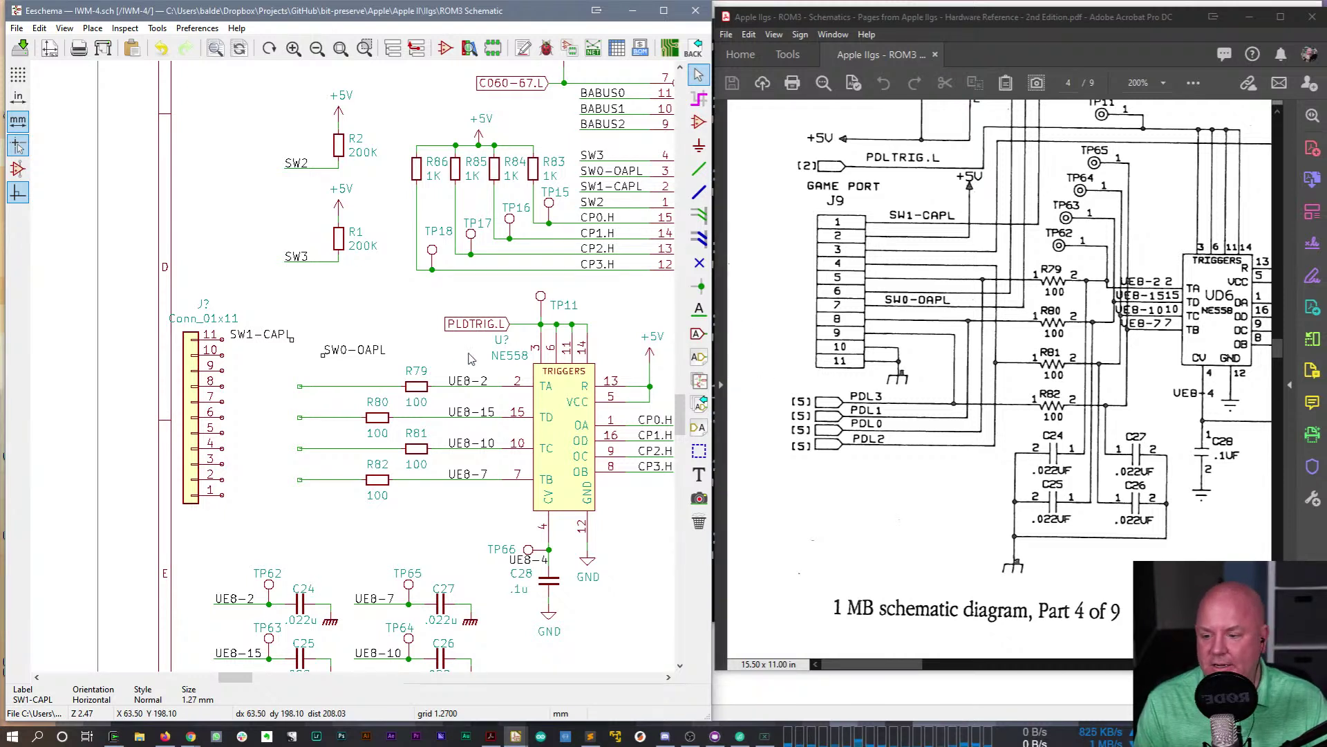
- Mirror the connector so pin 1 is on top with pins facing right, and shift it left
{"action": "left_click", "coordinate": [200, 396]}
{"action": "left_click", "coordinate": [191, 397]}
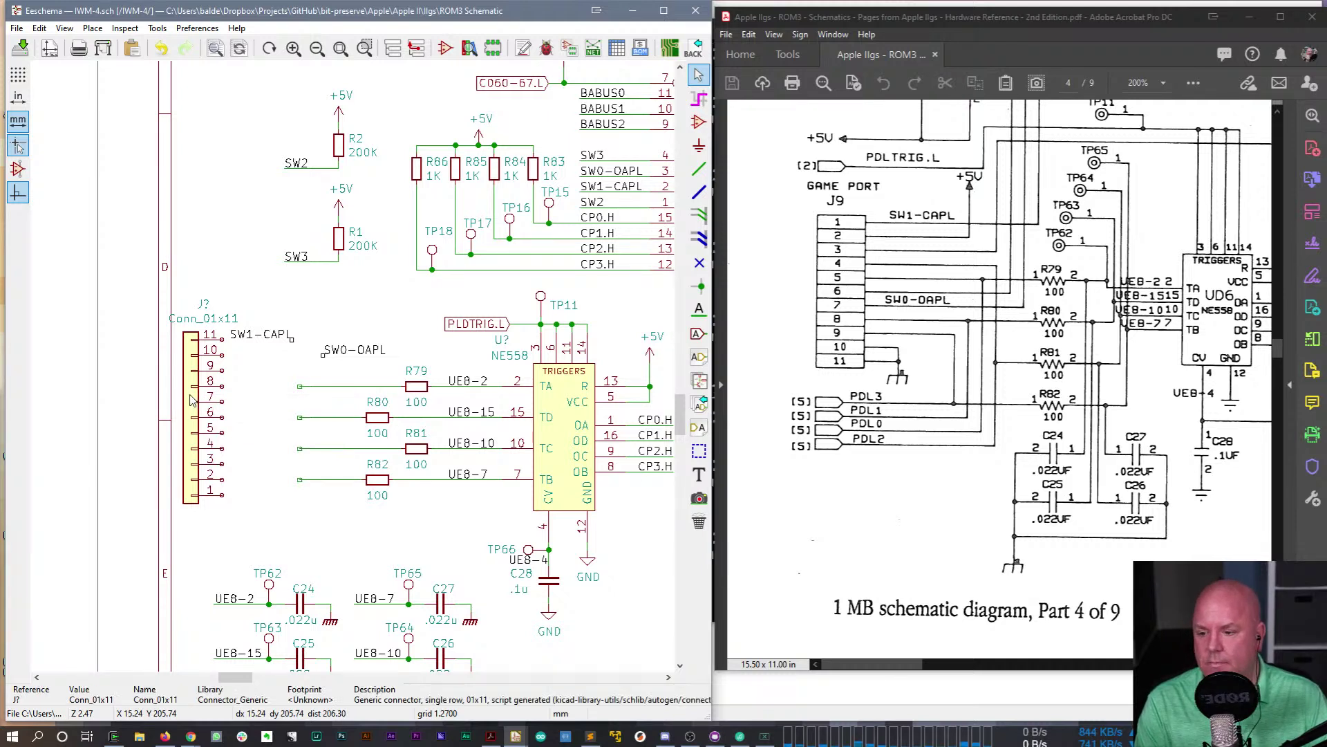
{"action": "key", "text": "y"}
{"action": "key", "text": "y"}
{"action": "key", "text": "x"}
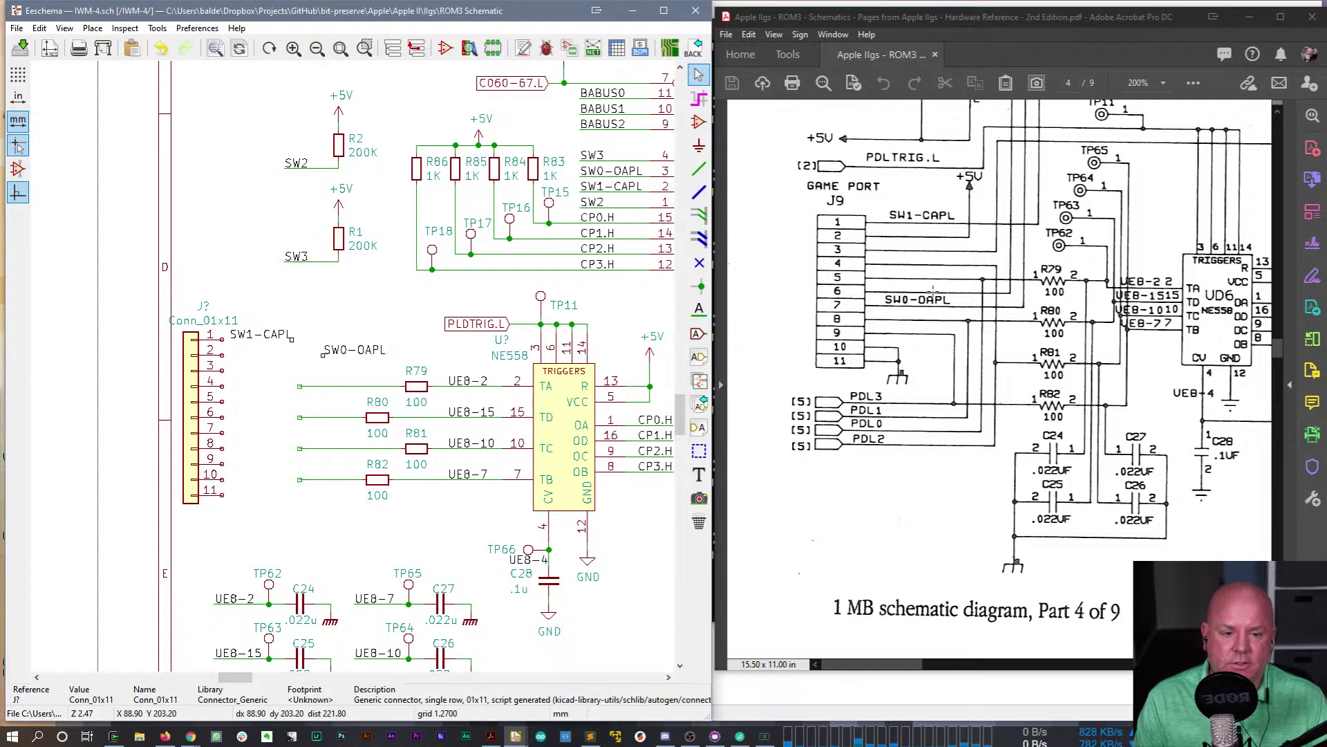
{"action": "left_click_drag", "start_coordinate": [147, 297], "coordinate": [227, 515]}
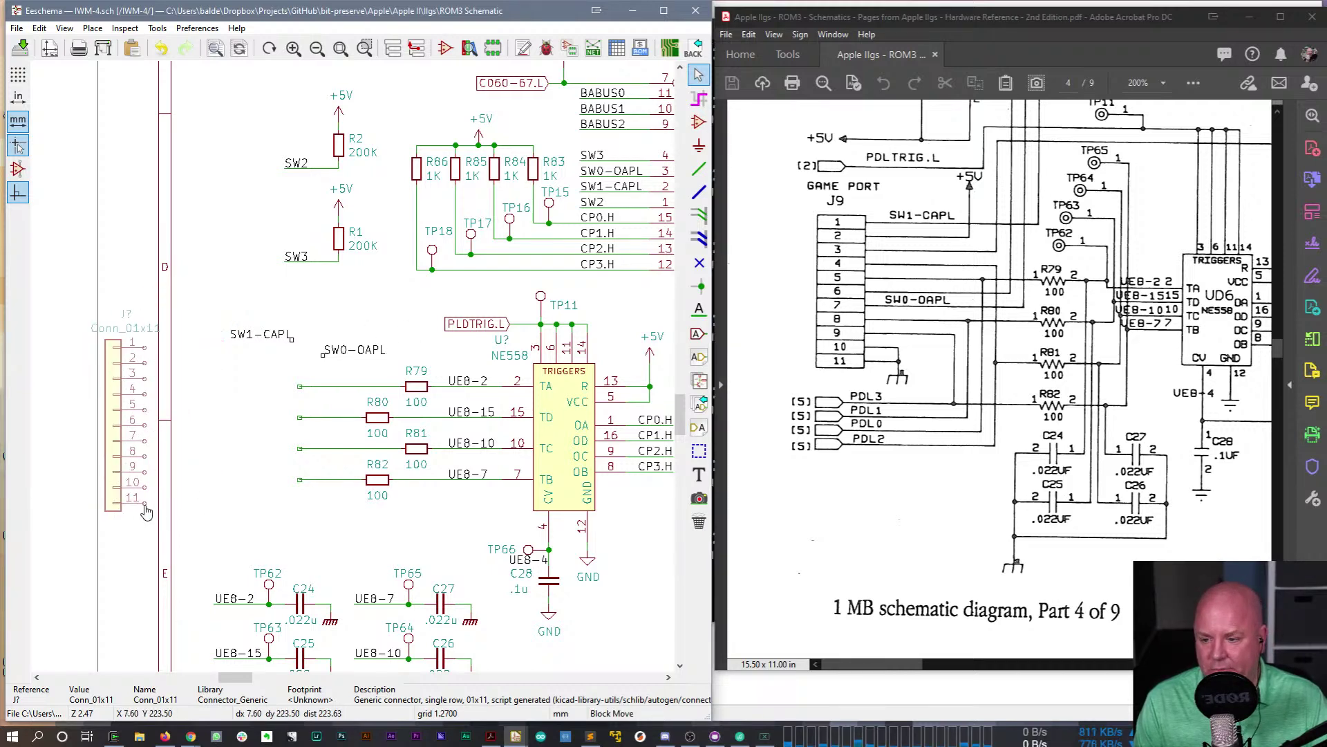
{"action": "left_click", "coordinate": [146, 511]}
{"action": "middle_click_drag", "start_coordinate": [208, 428], "coordinate": [362, 406]}
{"action": "left_click_drag", "start_coordinate": [193, 236], "coordinate": [315, 510]}
{"action": "left_click", "coordinate": [175, 510]}
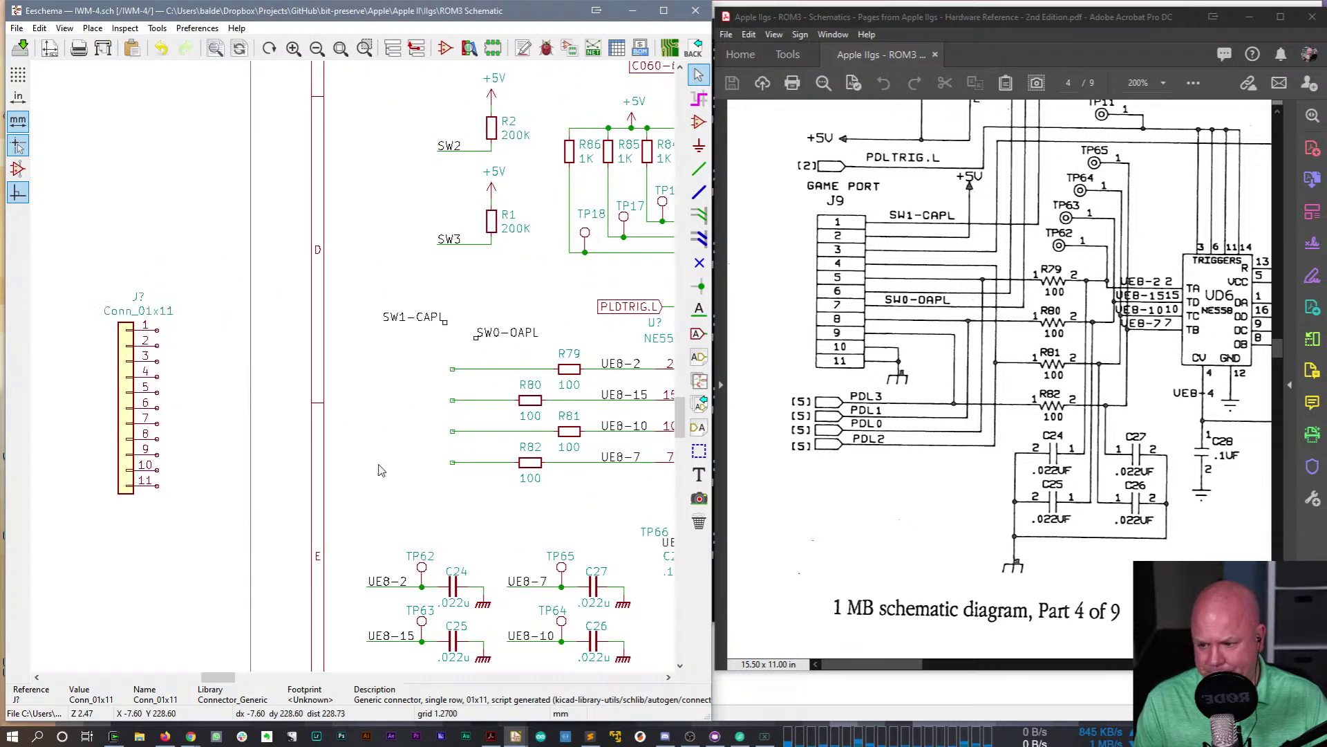
- Move SW1-CAPL beside connector pin 1 and SW0-OAPL beside pin 7
{"action": "key", "text": "m"}
{"action": "left_click", "coordinate": [229, 330]}
{"action": "key", "text": "m"}
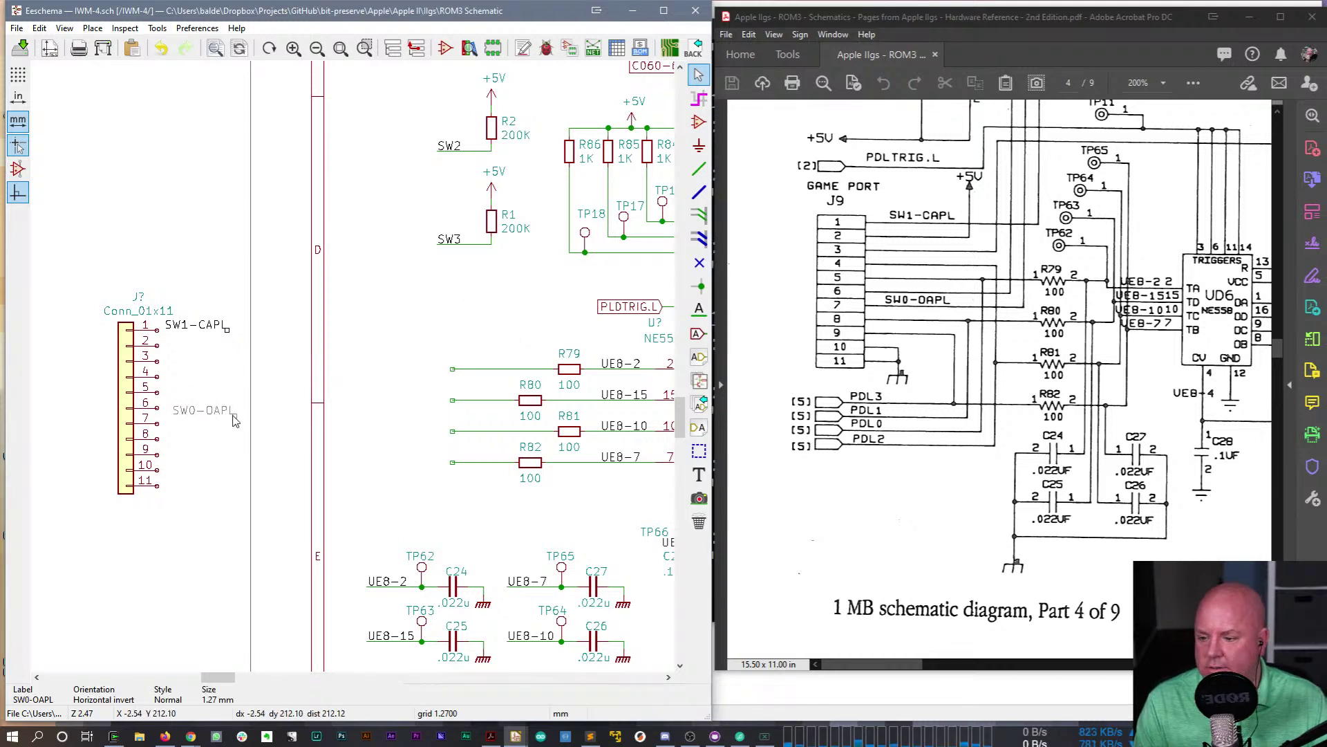
{"action": "left_click", "coordinate": [233, 427]}
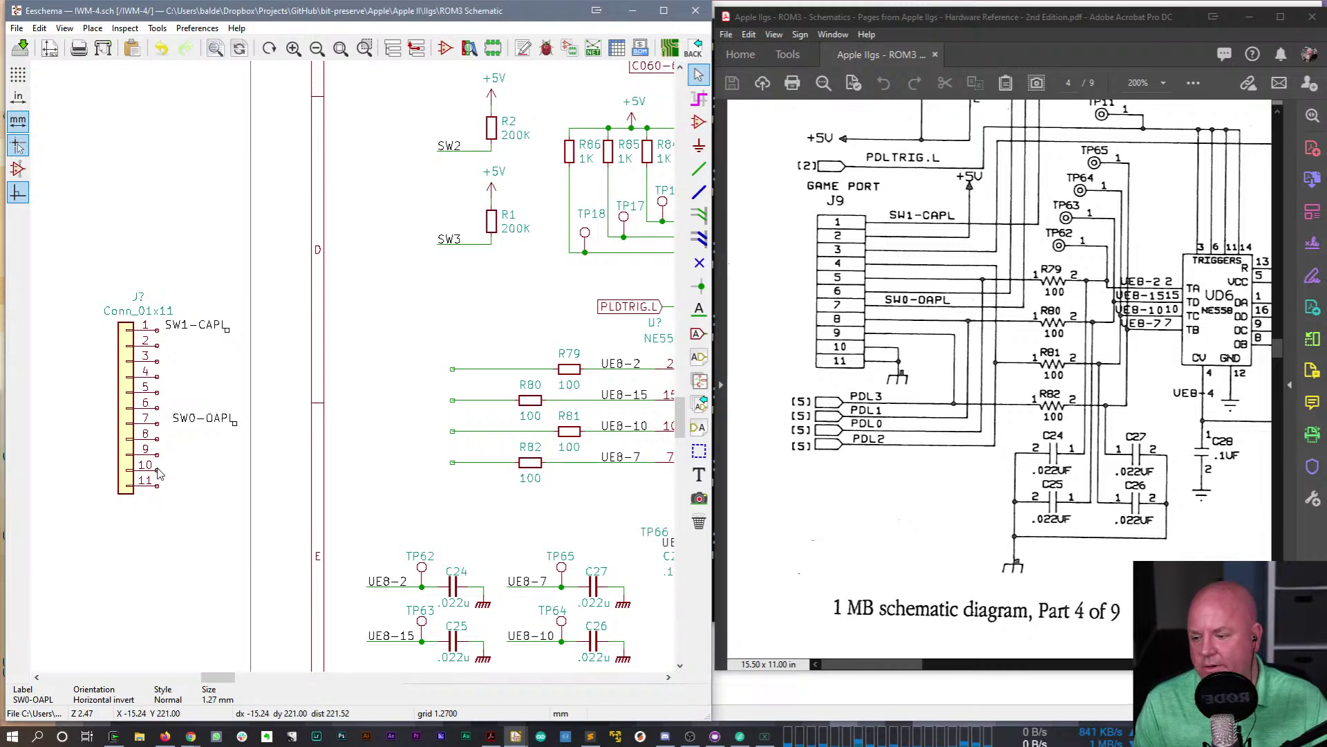
{"action": "key", "text": "w"}
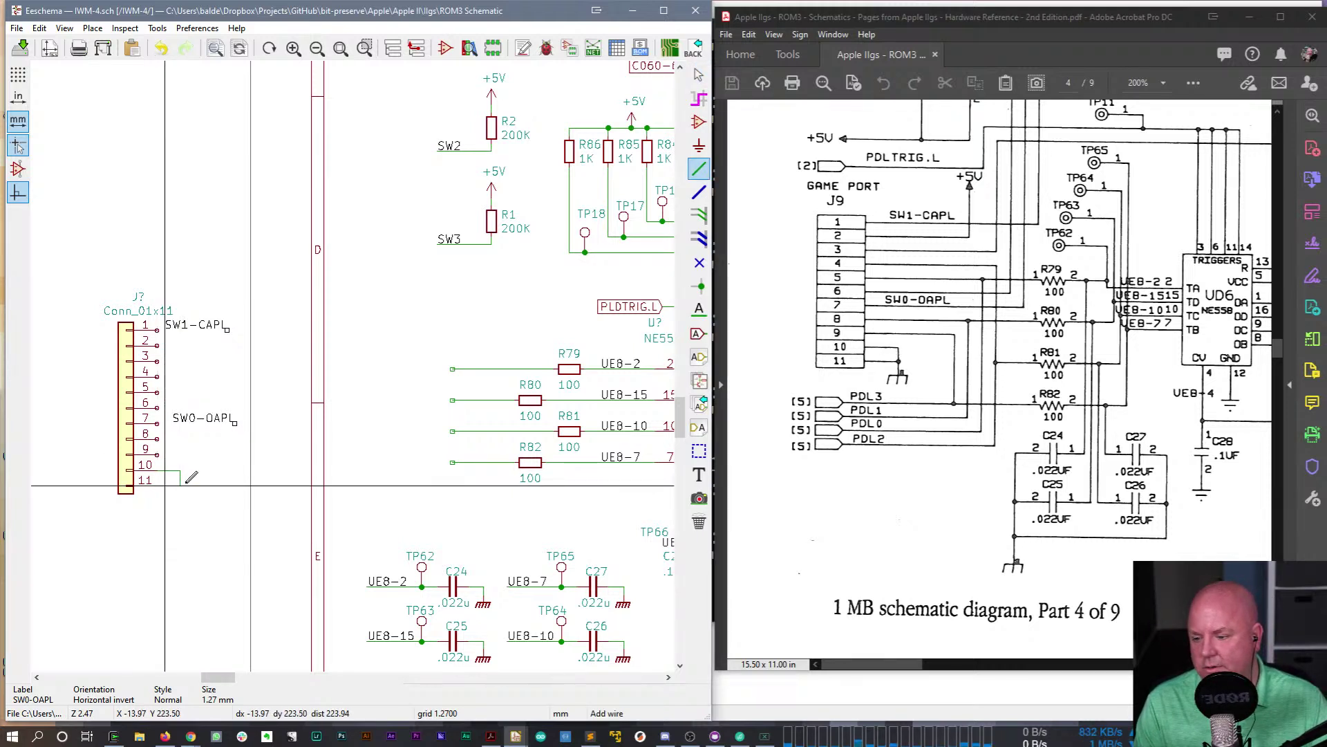
- Finish the pin 10–11 wire and place a GNDREF symbol on it
{"action": "key", "text": "Escape"}
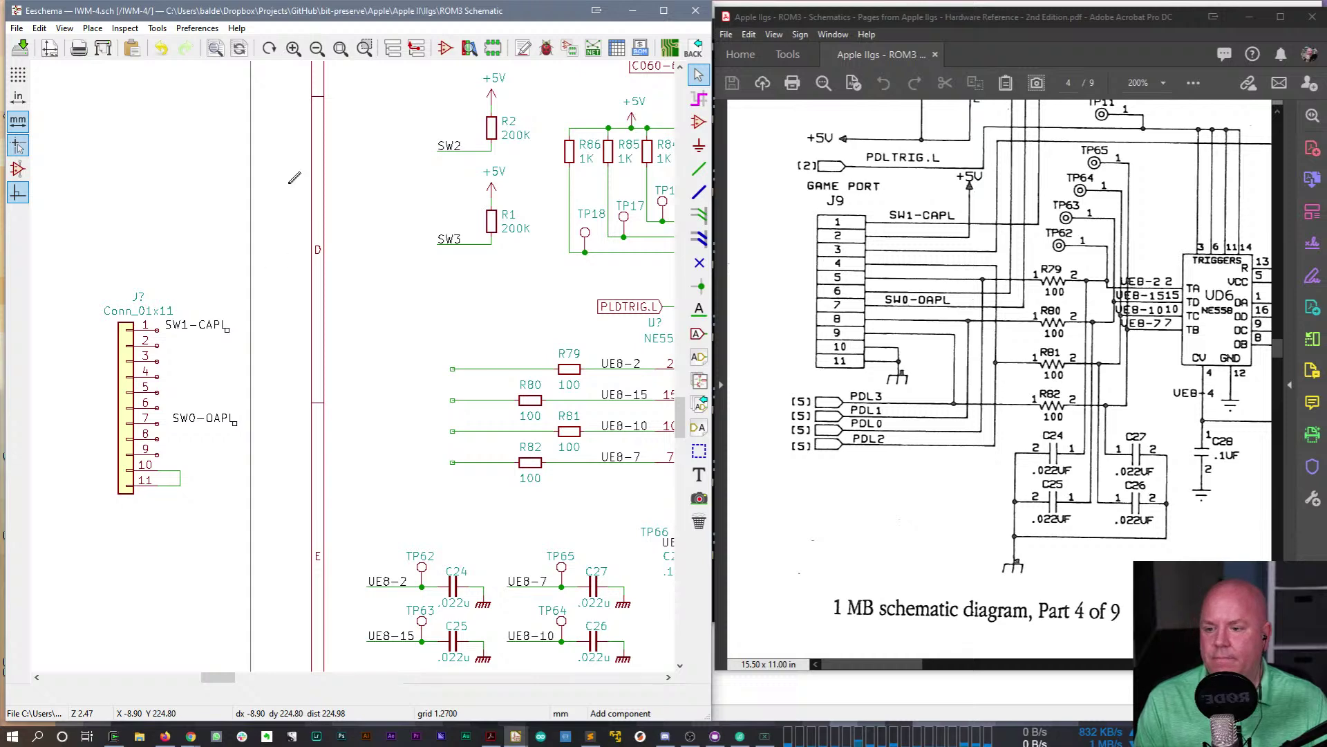
{"action": "type", "text": "a"}
{"action": "type", "text": "GNDREF"}
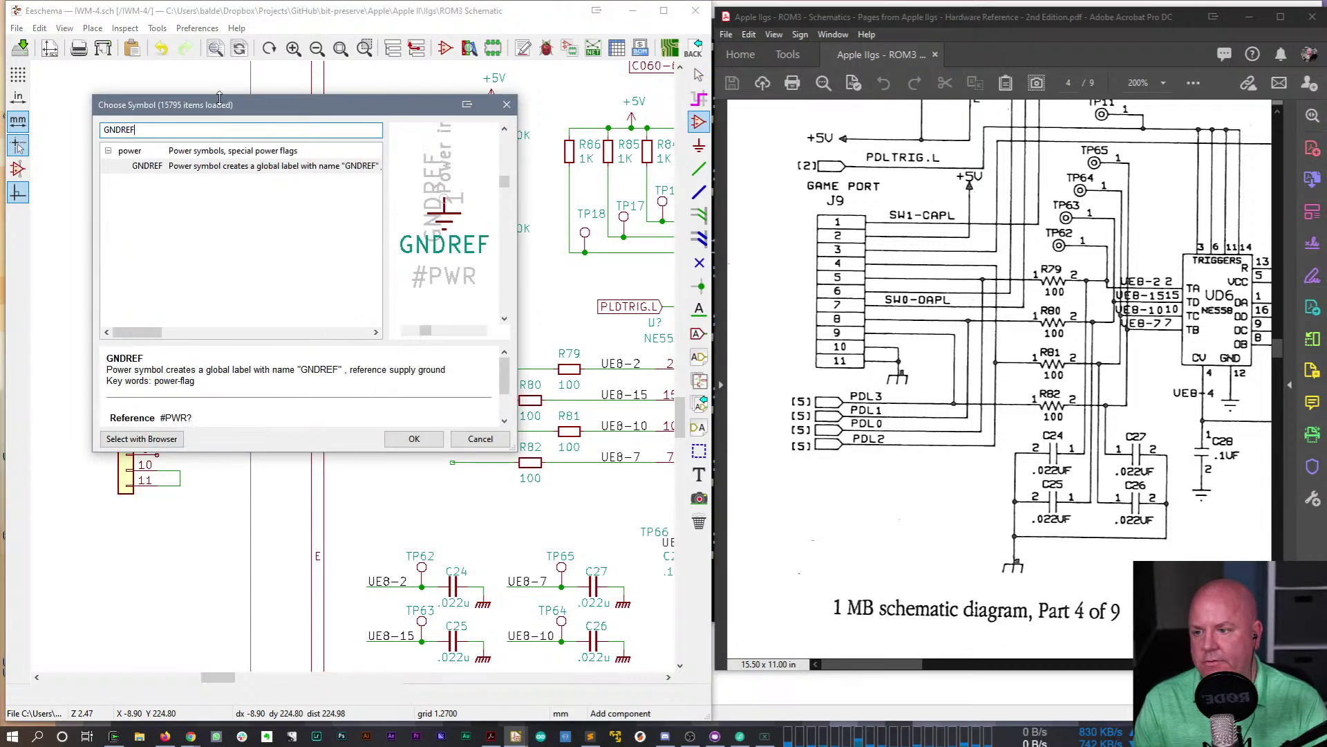
{"action": "double_click", "coordinate": [235, 166]}
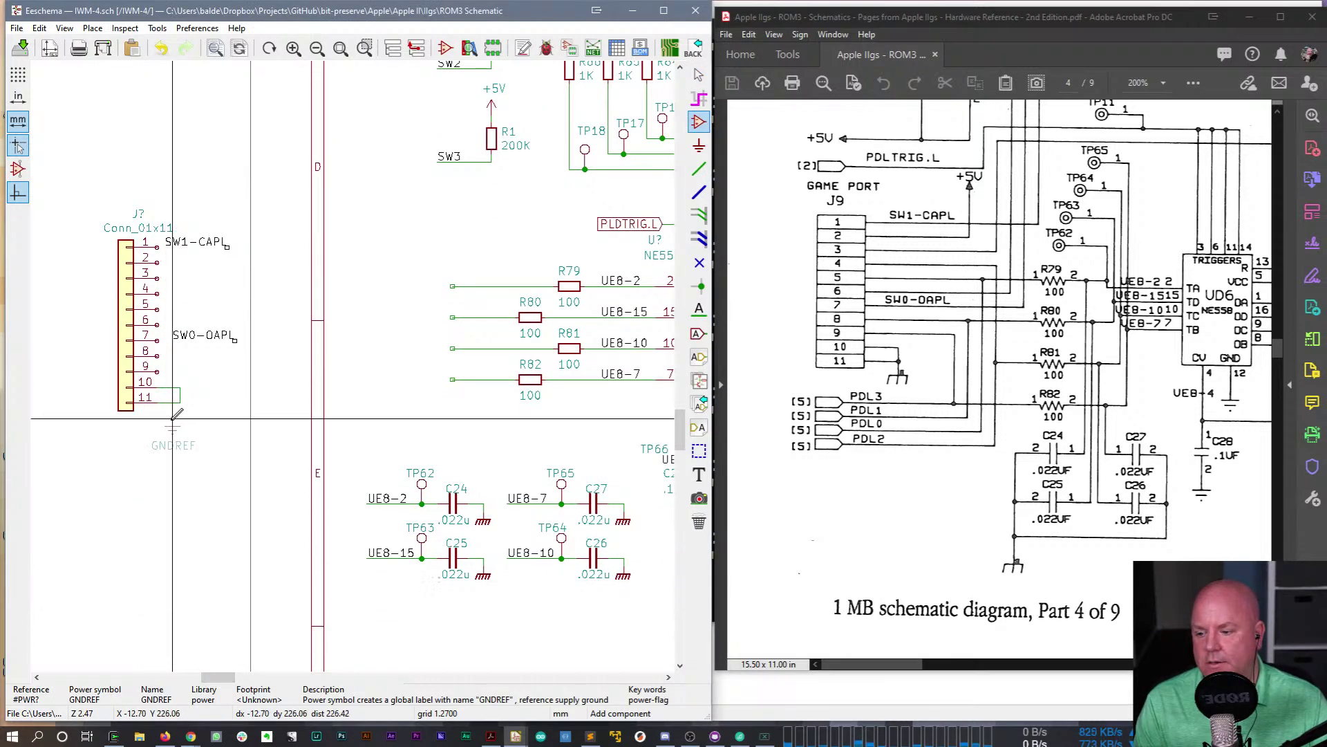
{"action": "left_click", "coordinate": [180, 407]}
{"action": "key", "text": "Escape"}
- Hide the GNDREF symbol's value text in its properties
{"action": "double_click", "coordinate": [184, 423]}
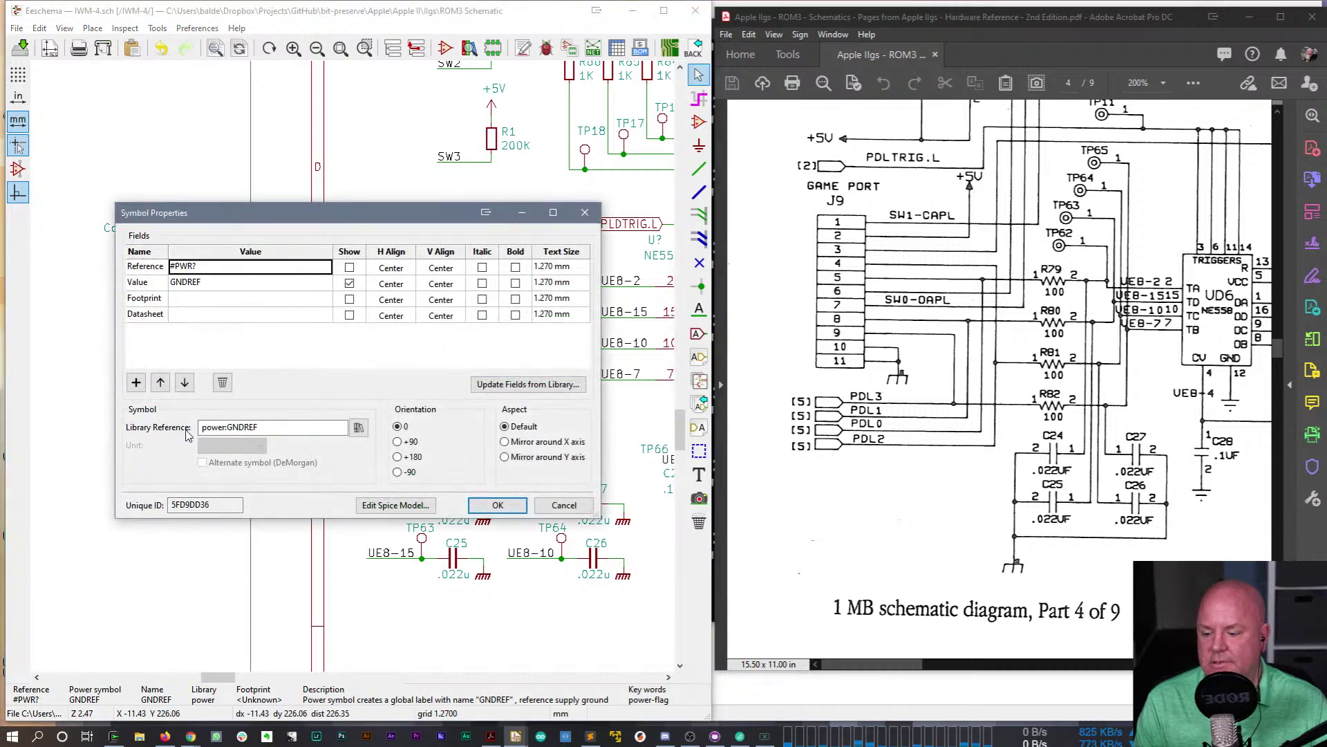
{"action": "left_click", "coordinate": [740, 736]}
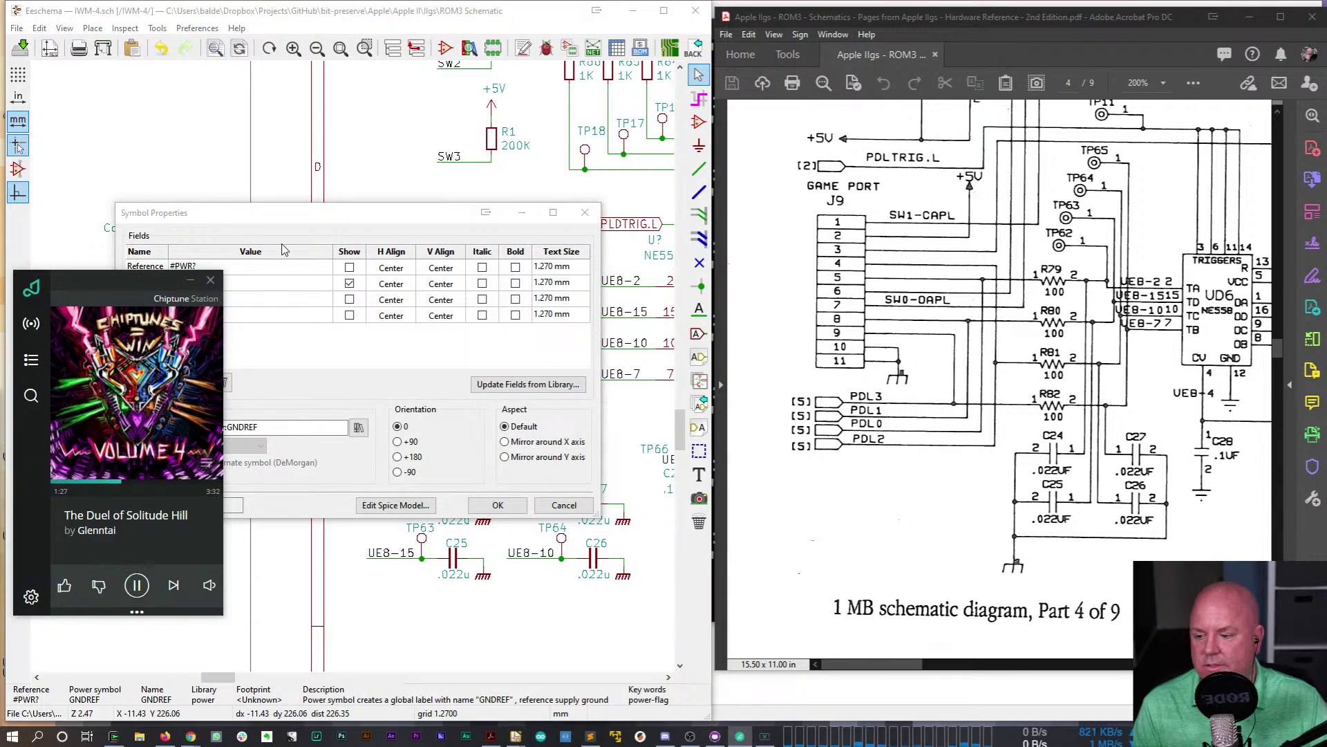
{"action": "left_click", "coordinate": [290, 221]}
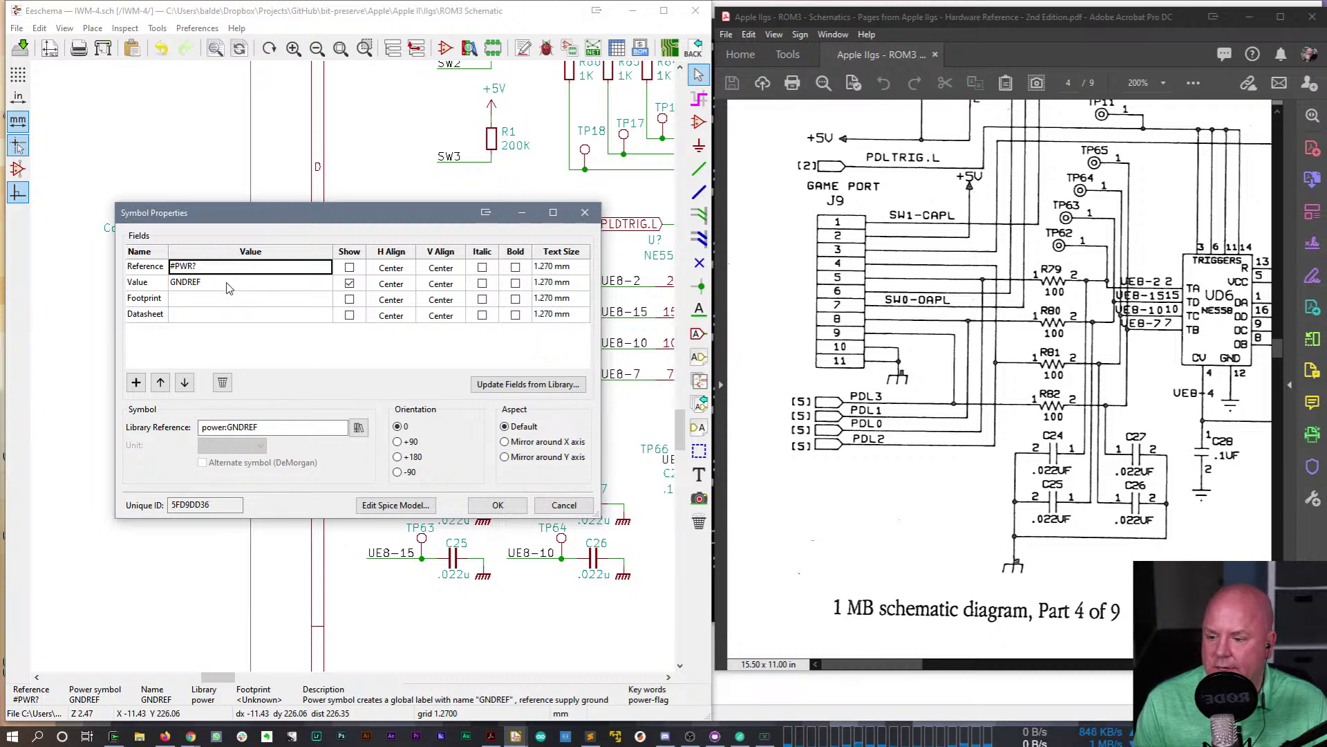
{"action": "left_click", "coordinate": [349, 284]}
{"action": "left_click", "coordinate": [496, 505]}
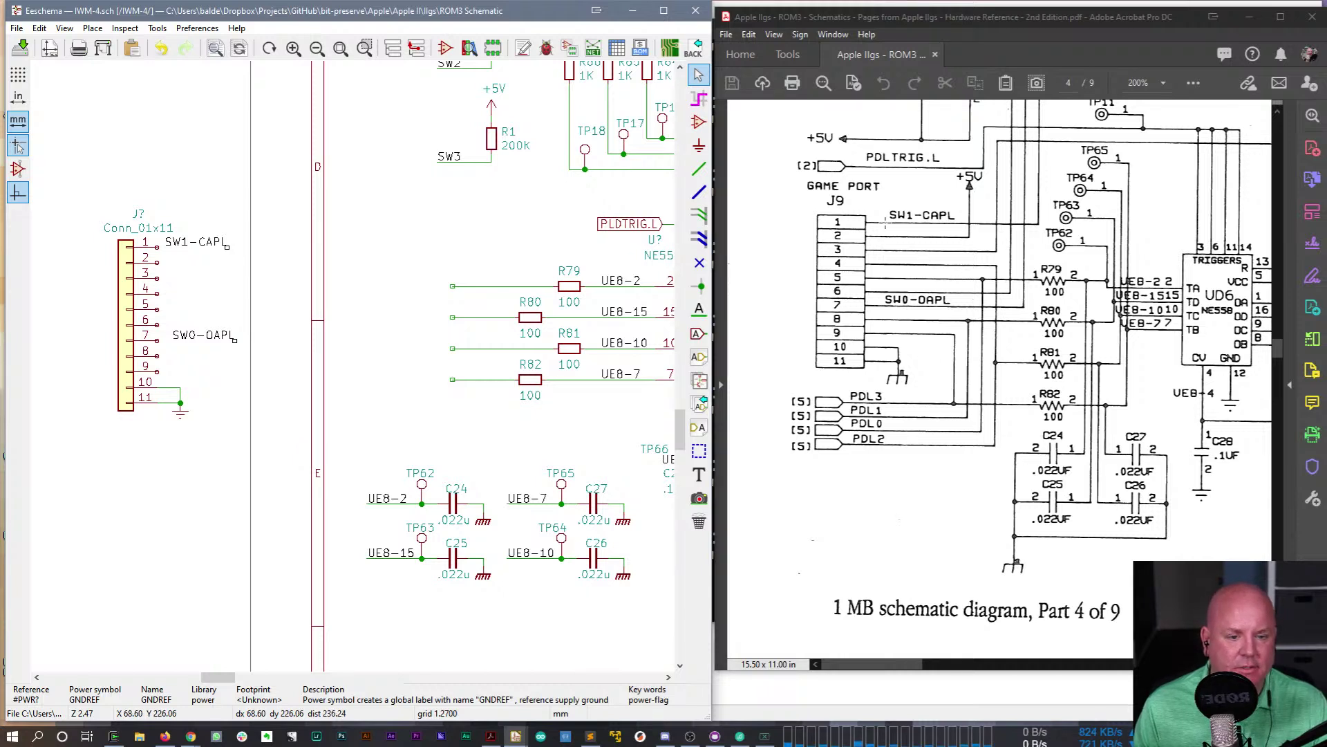
- Add a +5V symbol and wire connector pin 2 to it
{"action": "left_click", "coordinate": [189, 261]}
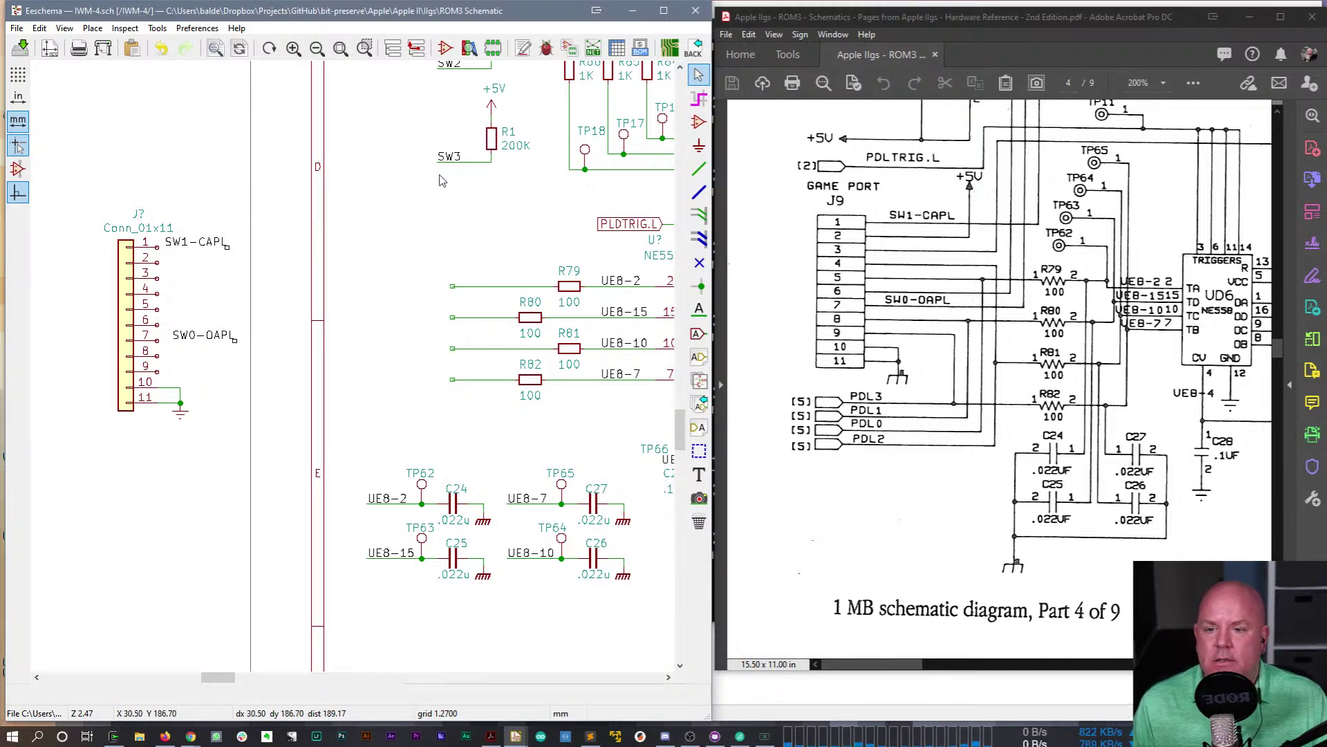
{"action": "key", "text": "c"}
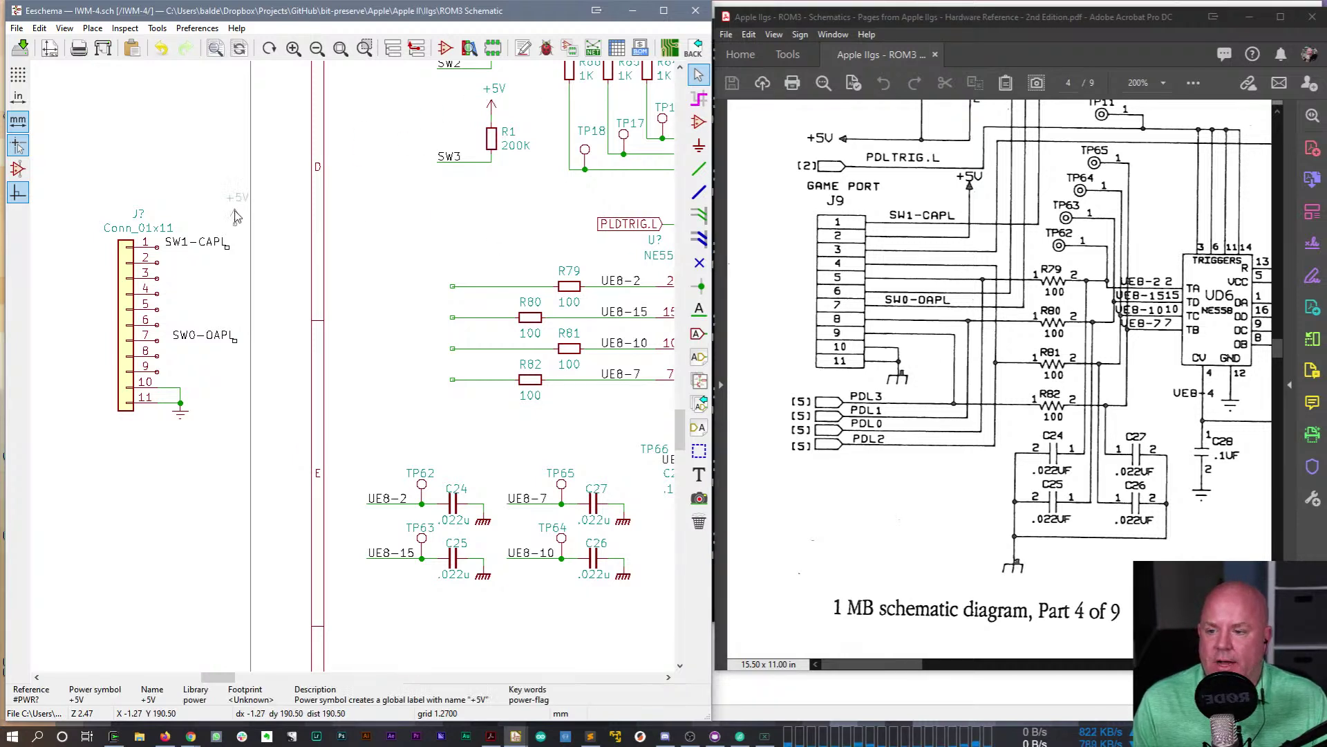
{"action": "left_click", "coordinate": [251, 246]}
{"action": "key", "text": "w"}
{"action": "left_click", "coordinate": [248, 245]}
{"action": "key", "text": "Escape"}
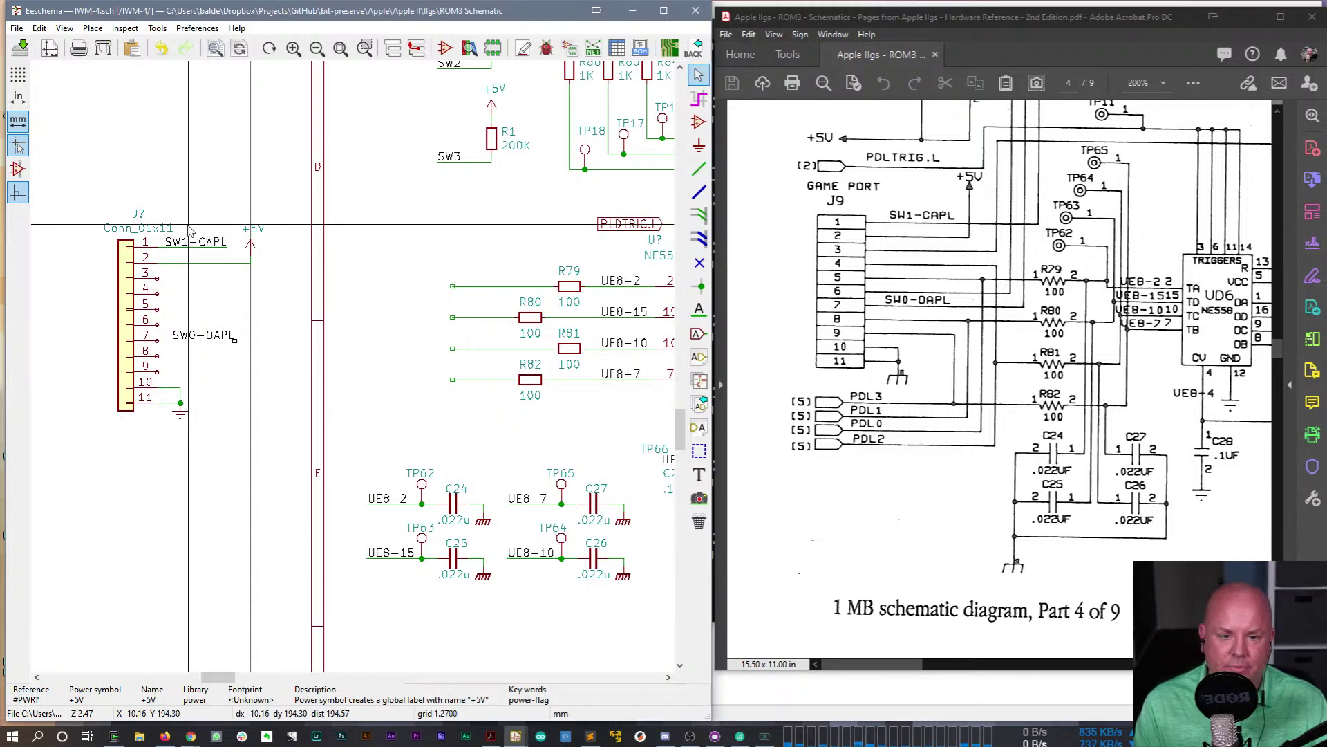
- Set the connector value to 'Game Port' and its reference to J9
{"action": "type", "text": "v"}
{"action": "type", "text": "Game"}
{"action": "type", "text": " Port"}
{"action": "key", "text": "Return"}
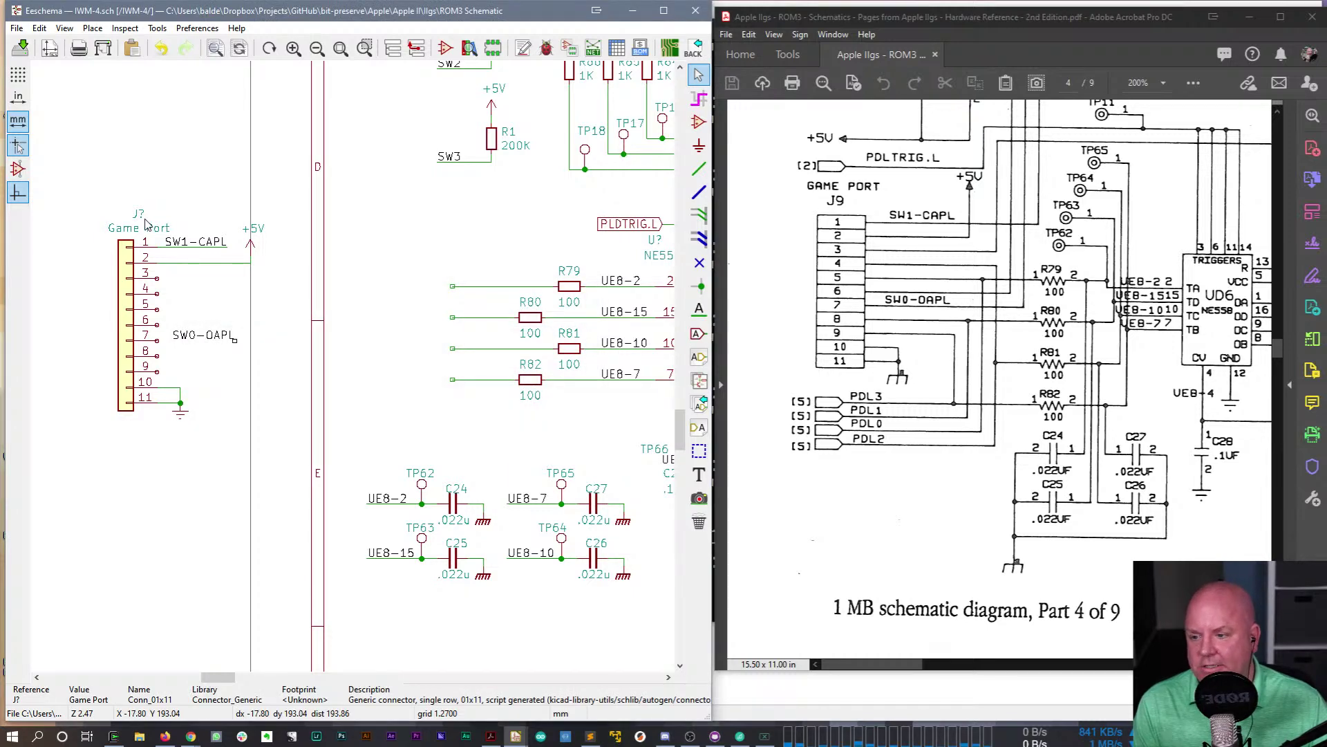
{"action": "type", "text": "u"}
{"action": "type", "text": "J9"}
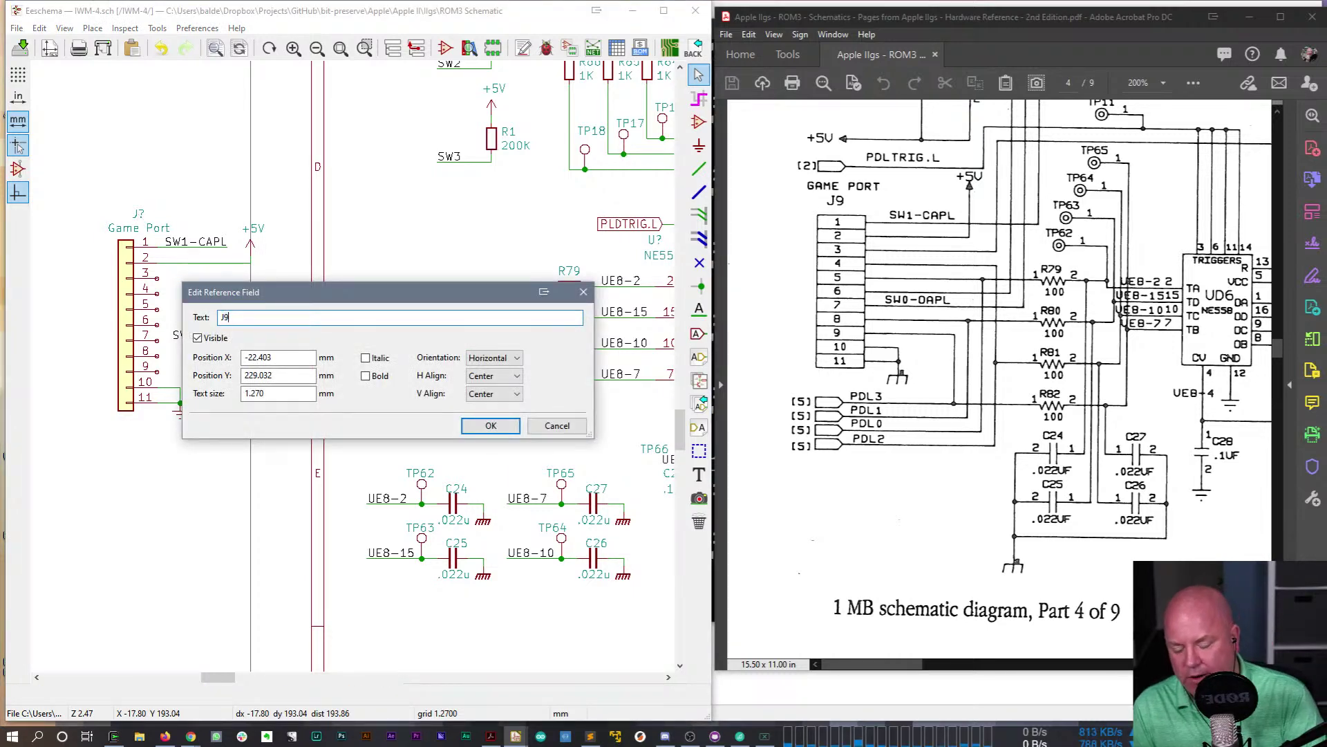
{"action": "key", "text": "Return"}
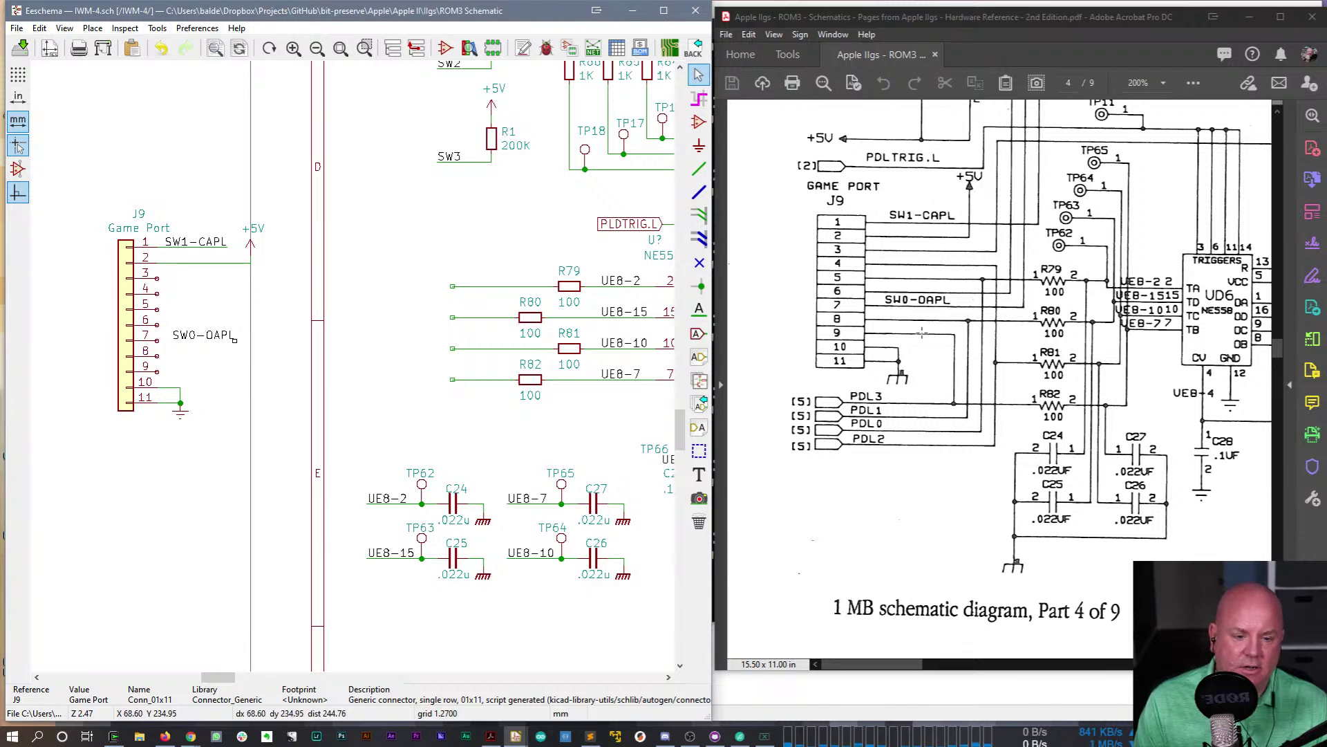
- Copy the SW0-OAPL label near pin 9 to create PDL3 and PDL1 labels
{"action": "key", "text": "c"}
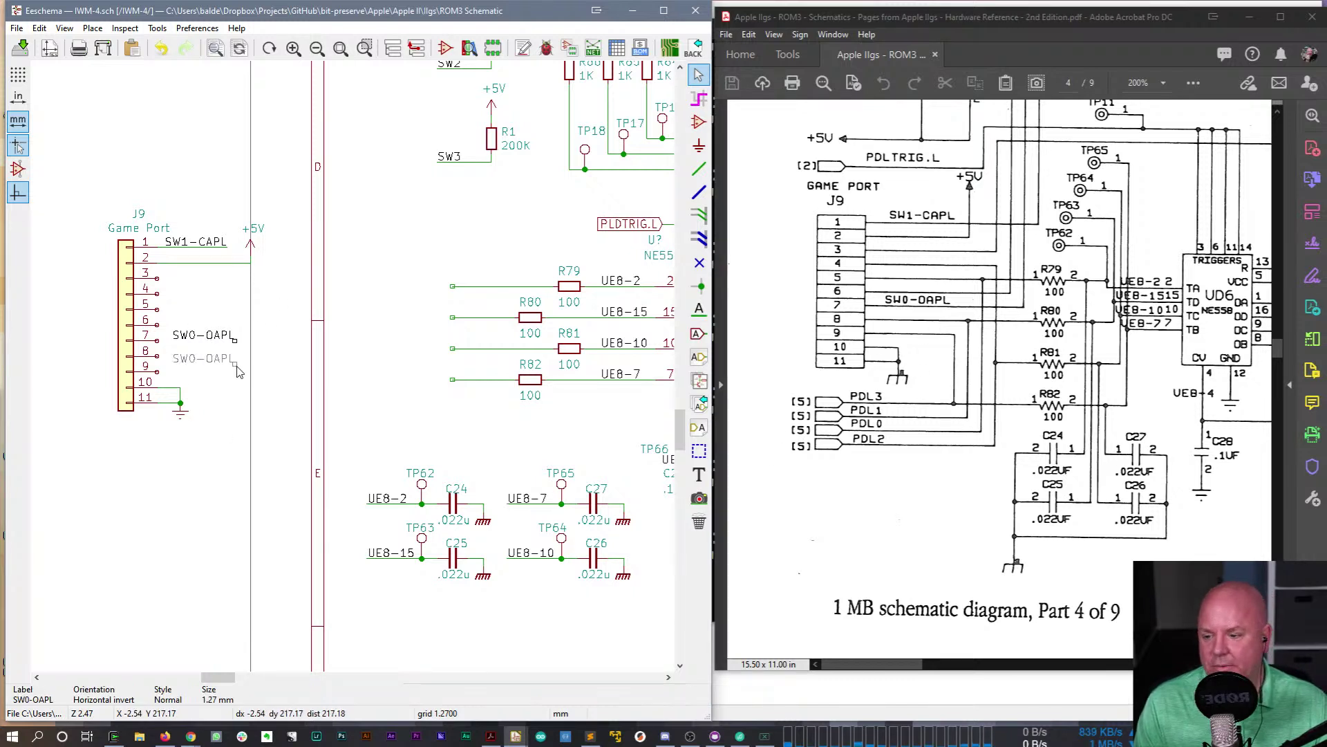
{"action": "left_click", "coordinate": [232, 373]}
{"action": "double_click", "coordinate": [221, 367]}
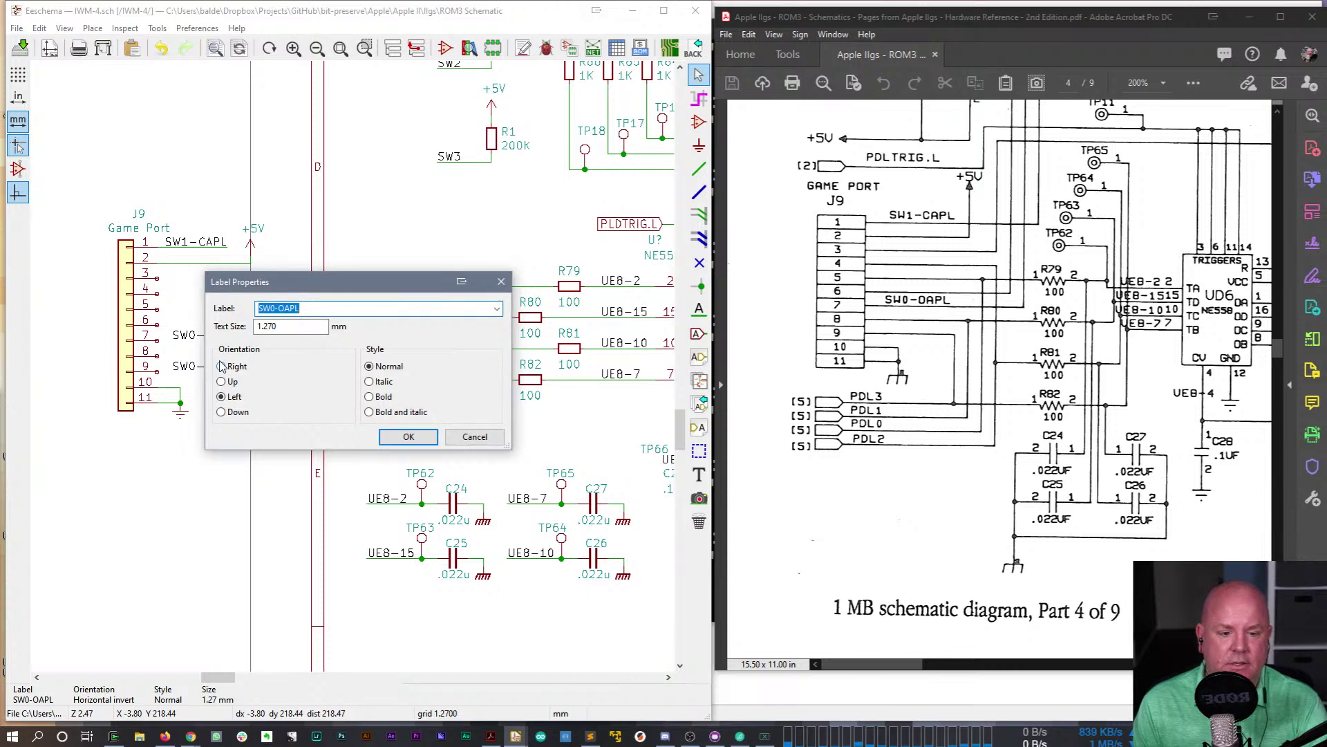
{"action": "type", "text": "PDL3"}
{"action": "key", "text": "Return"}
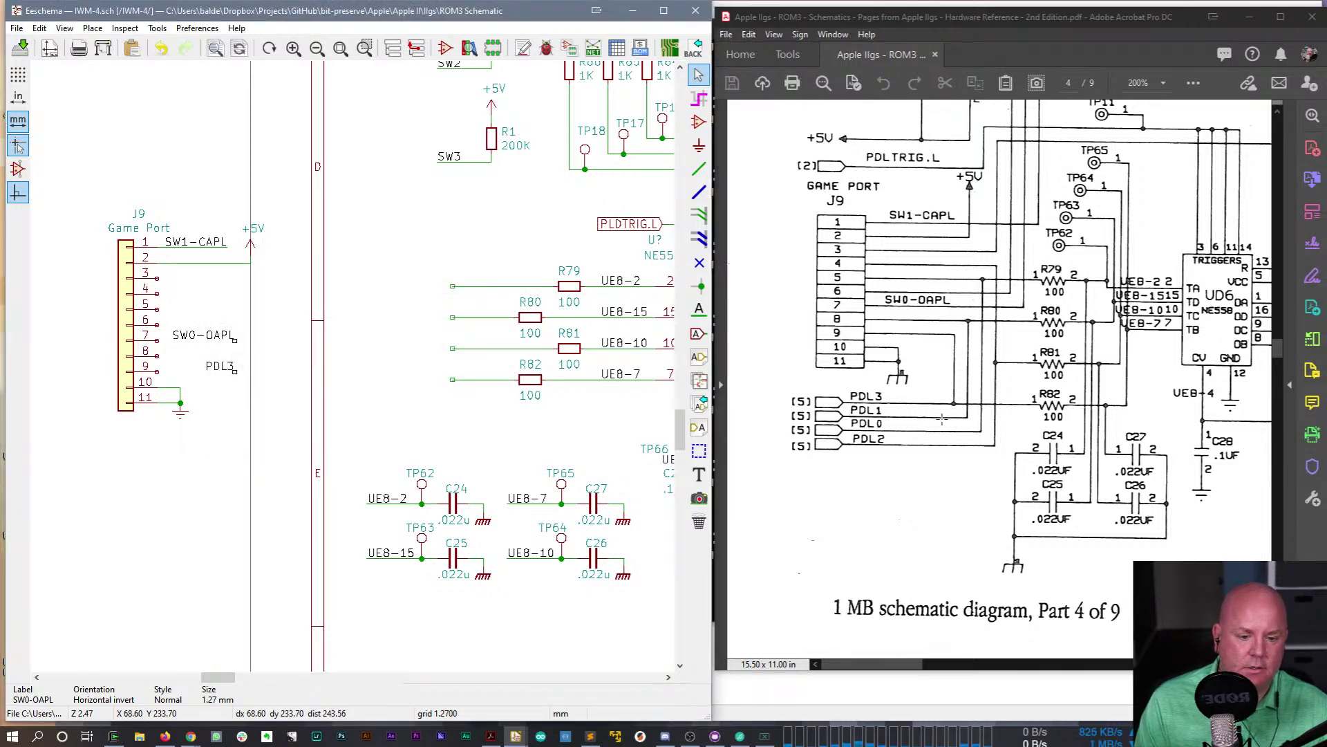
{"action": "left_click", "coordinate": [228, 368]}
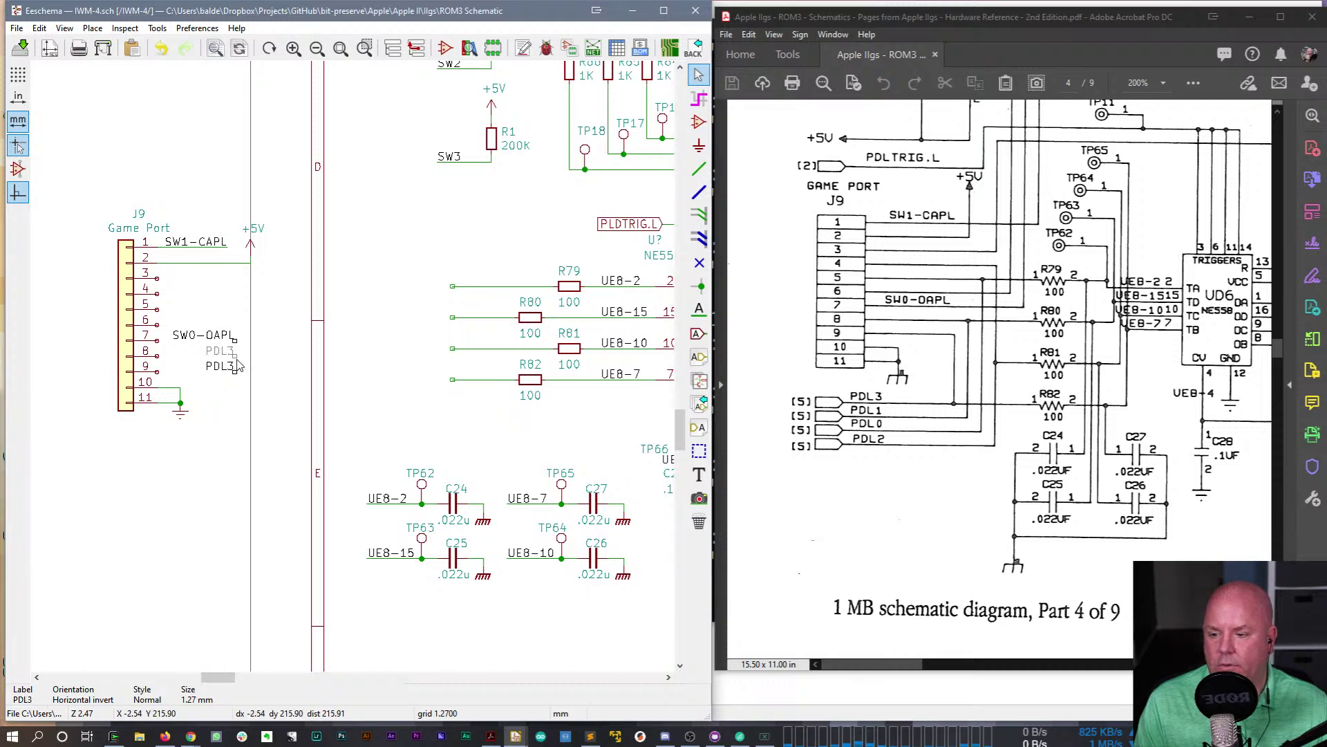
{"action": "type", "text": "ePDL1"}
{"action": "key", "text": "Return"}
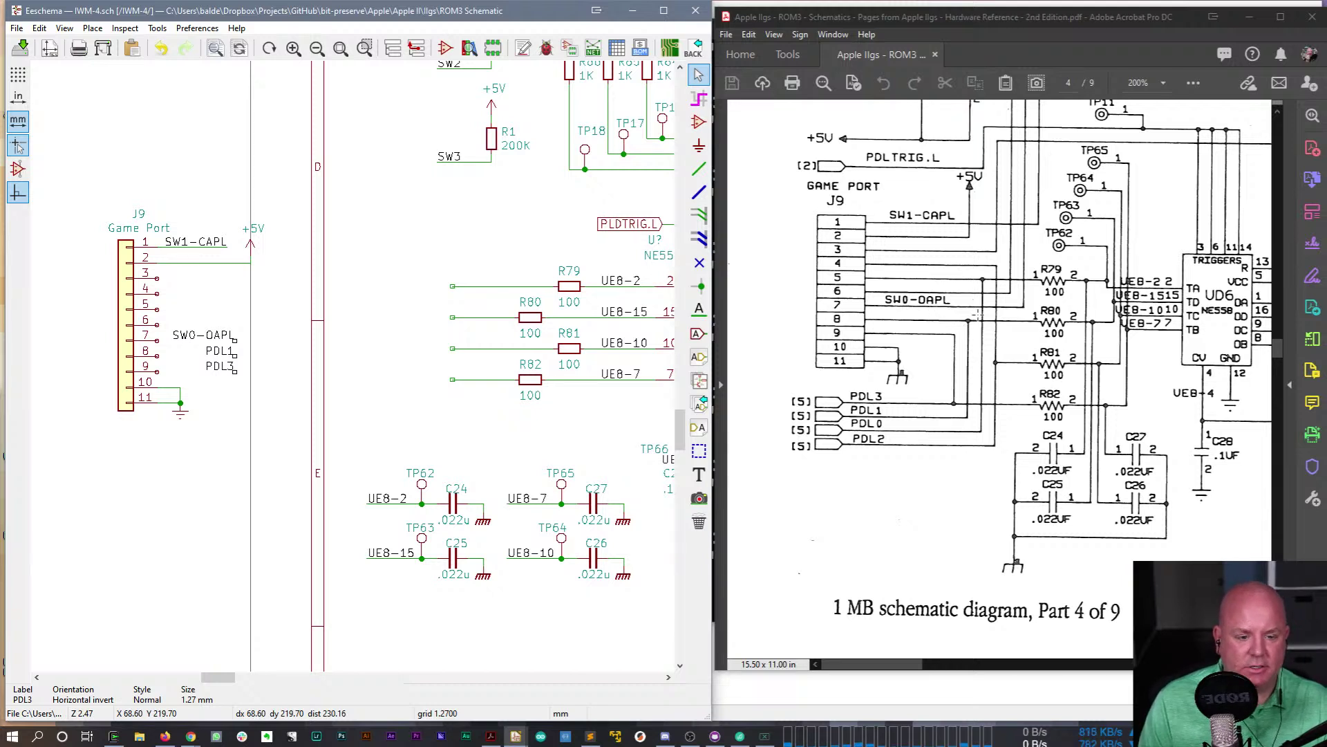
- Place another label copy near pin 6, editing its text to PDL0 and PDL3
{"action": "key", "text": "c"}
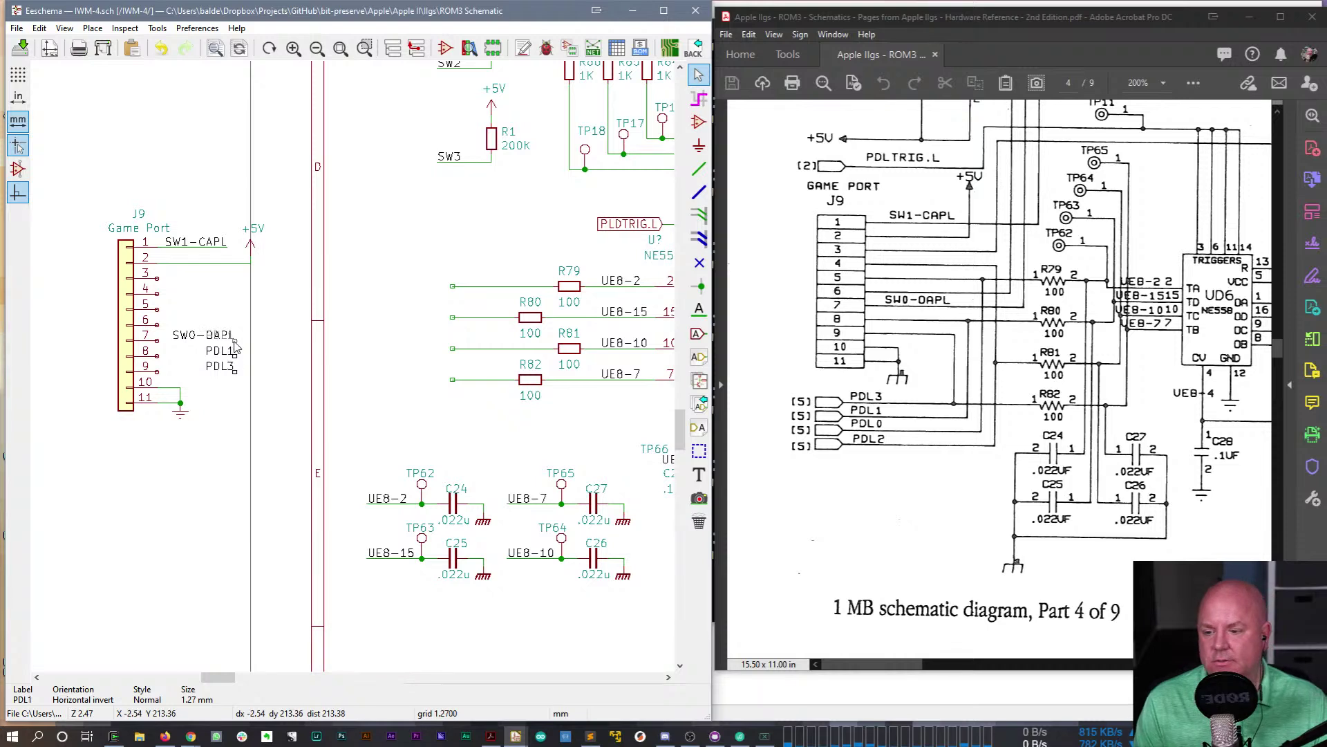
{"action": "left_click", "coordinate": [231, 325]}
{"action": "type", "text": "e"}
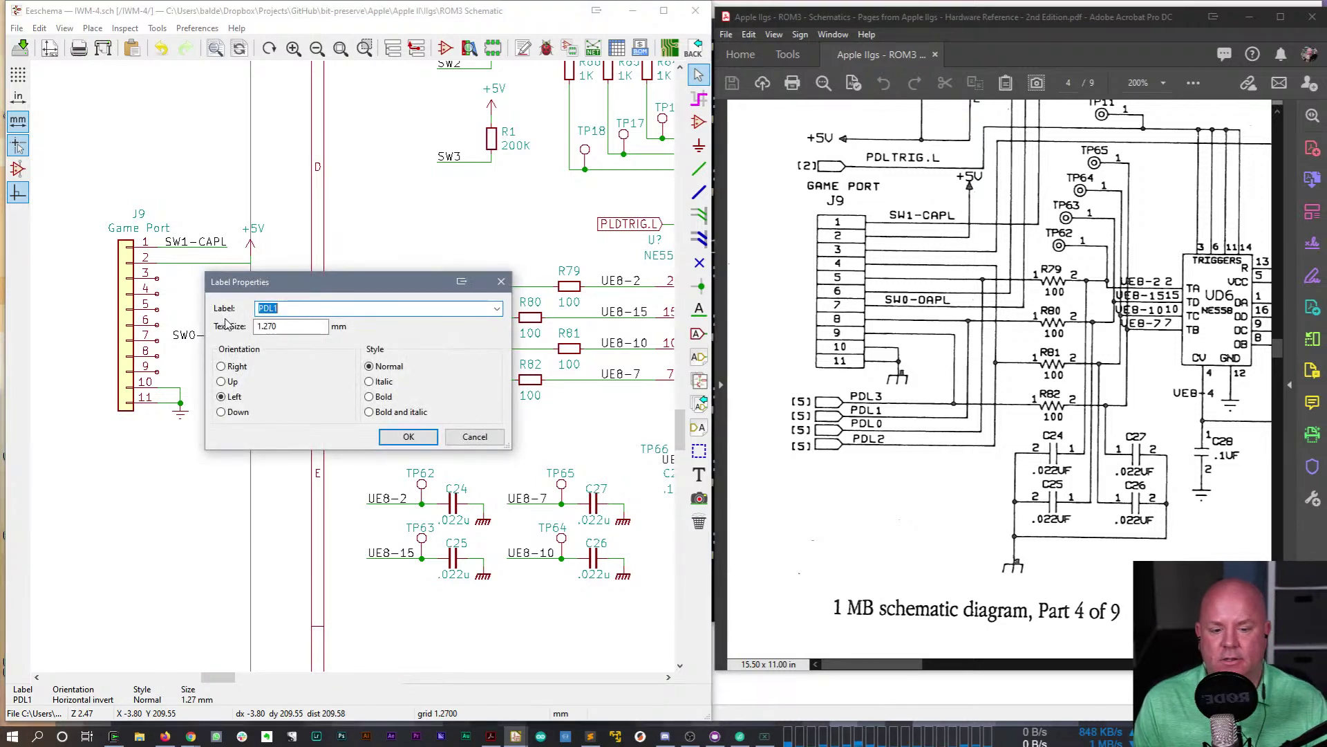
{"action": "type", "text": "PDL0"}
{"action": "key", "text": "Return"}
{"action": "type", "text": "ePDL3"}
{"action": "key", "text": "Return"}
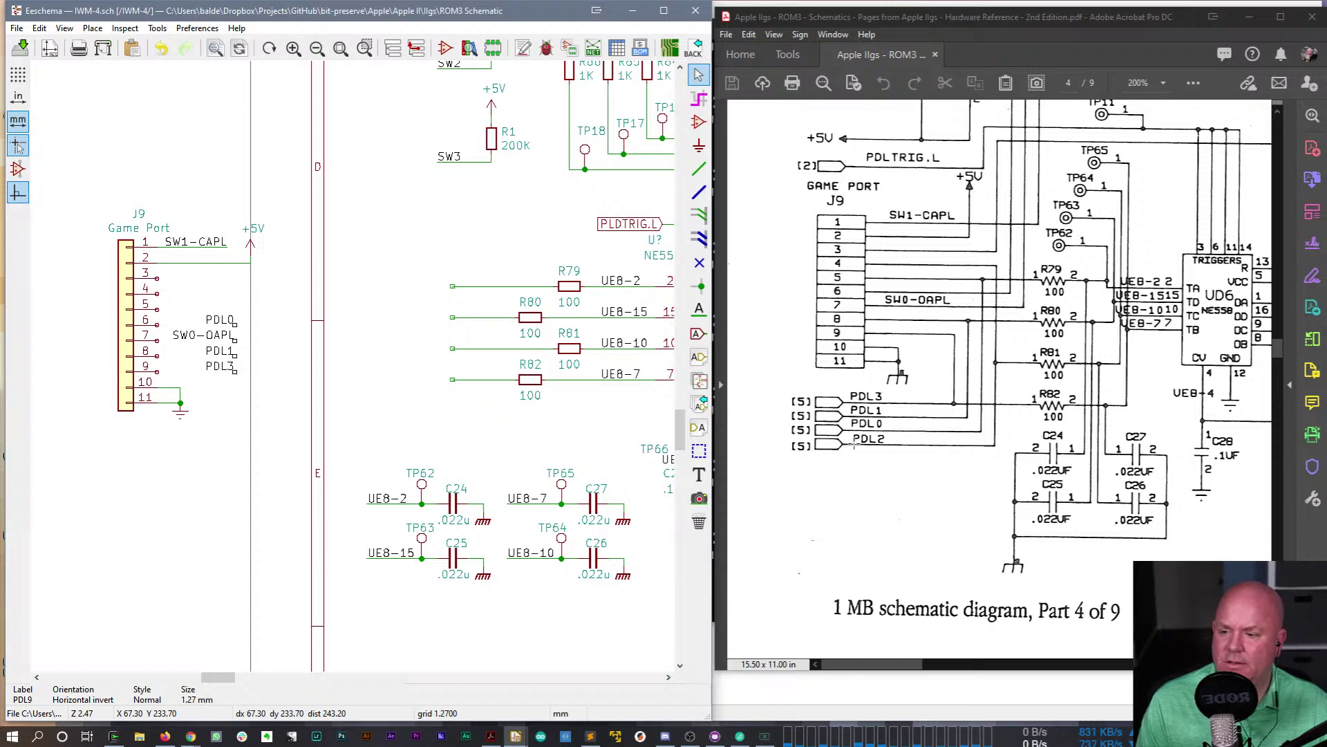
- Put a PDL2 label at J9 pin 4 and move PDL0 up to pin 5
{"action": "key", "text": "c"}
{"action": "left_click", "coordinate": [235, 309]}
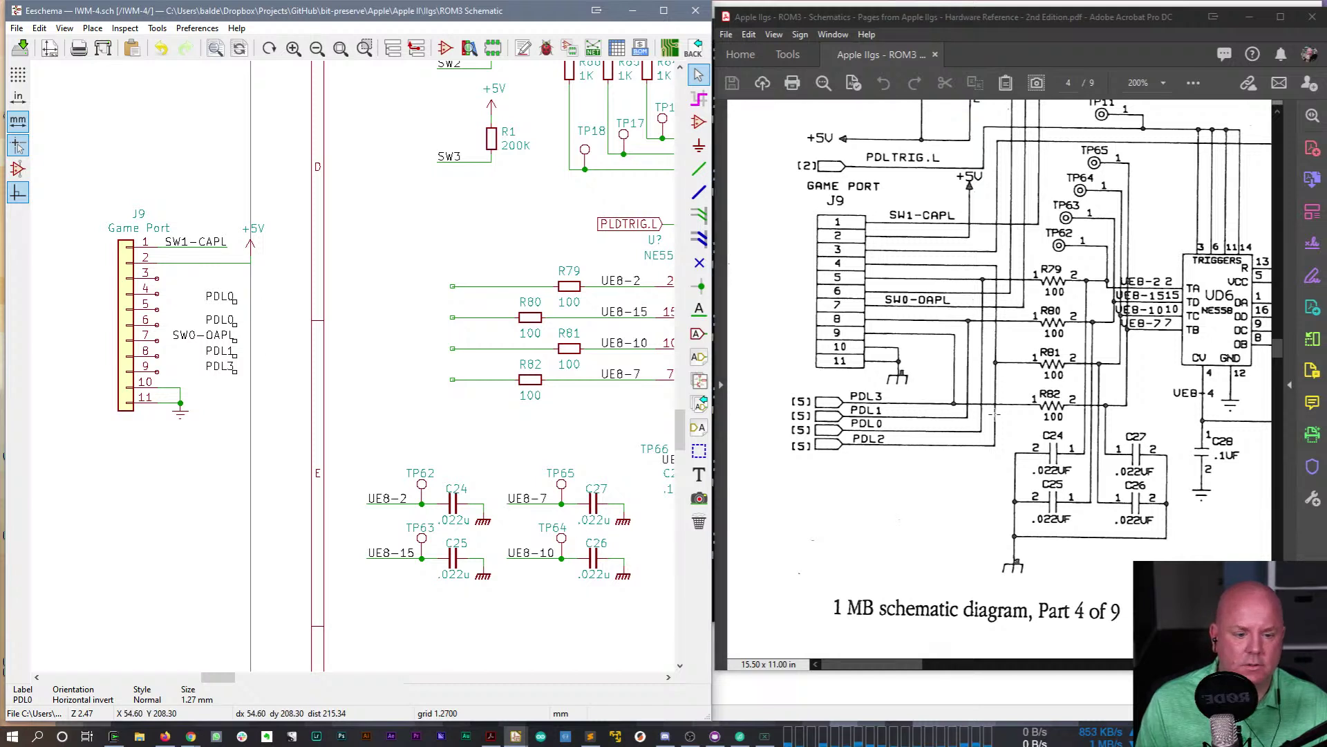
{"action": "left_click_drag", "start_coordinate": [228, 302], "coordinate": [231, 293]}
{"action": "double_click", "coordinate": [231, 293]}
{"action": "type", "text": "PDL2"}
{"action": "key", "text": "Return"}
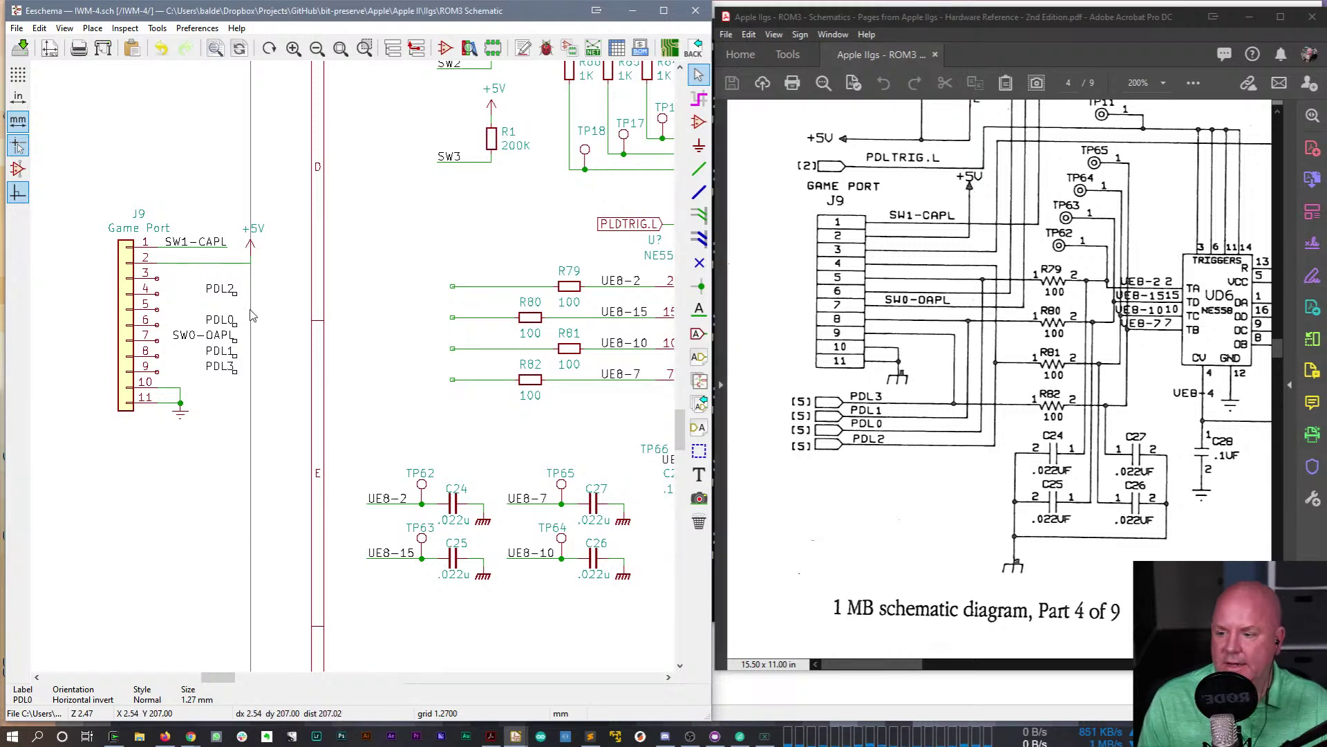
{"action": "left_click_drag", "start_coordinate": [223, 326], "coordinate": [223, 310]}
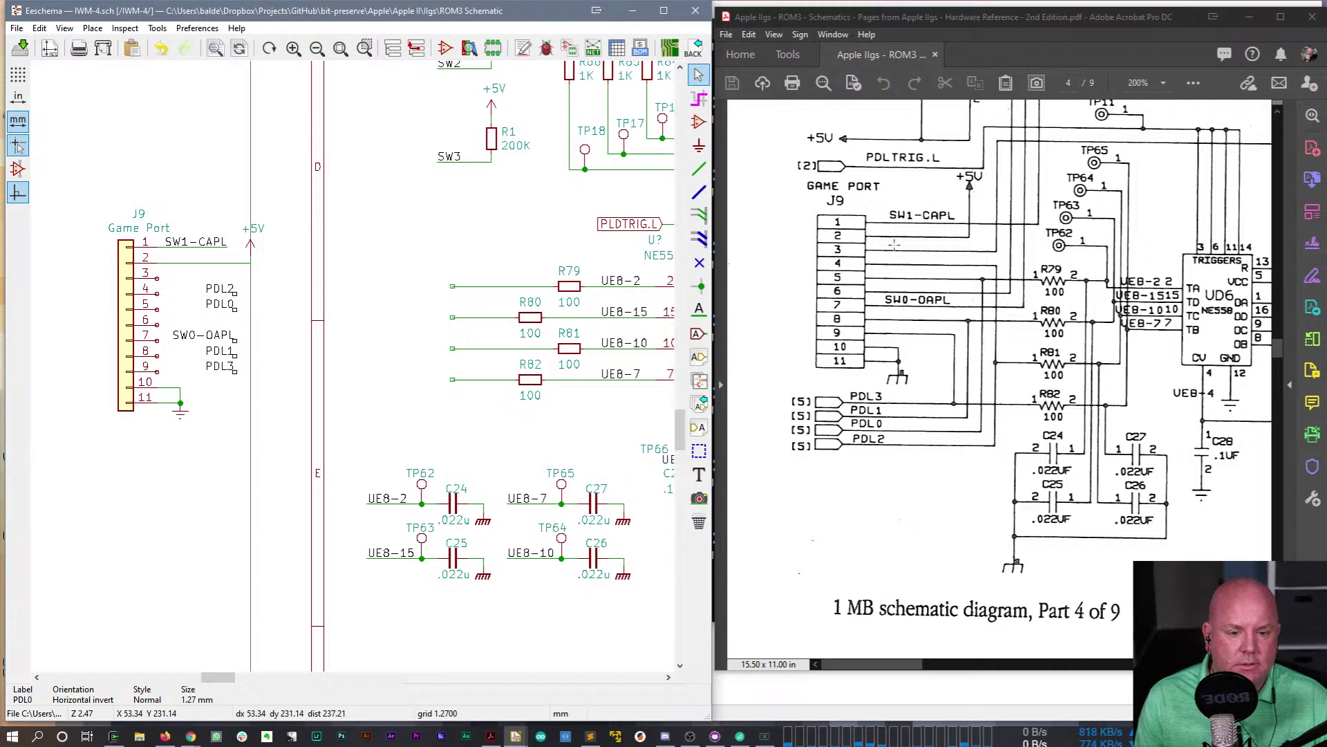
{"action": "left_click_drag", "start_coordinate": [1278, 355], "coordinate": [1282, 342]}
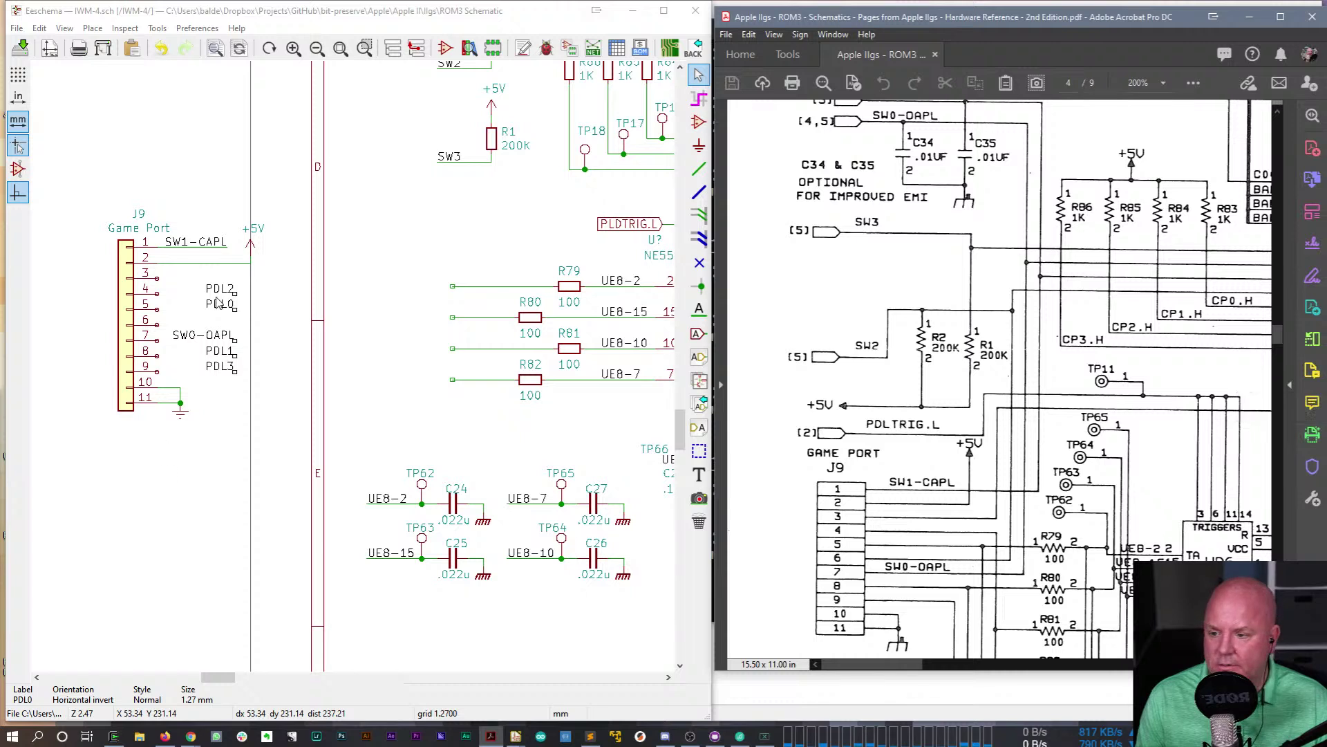
- Wire J9 pins 4 and 5 to the PDL2 and PDL0 labels
{"action": "left_click", "coordinate": [177, 303]}
{"action": "key", "text": "w"}
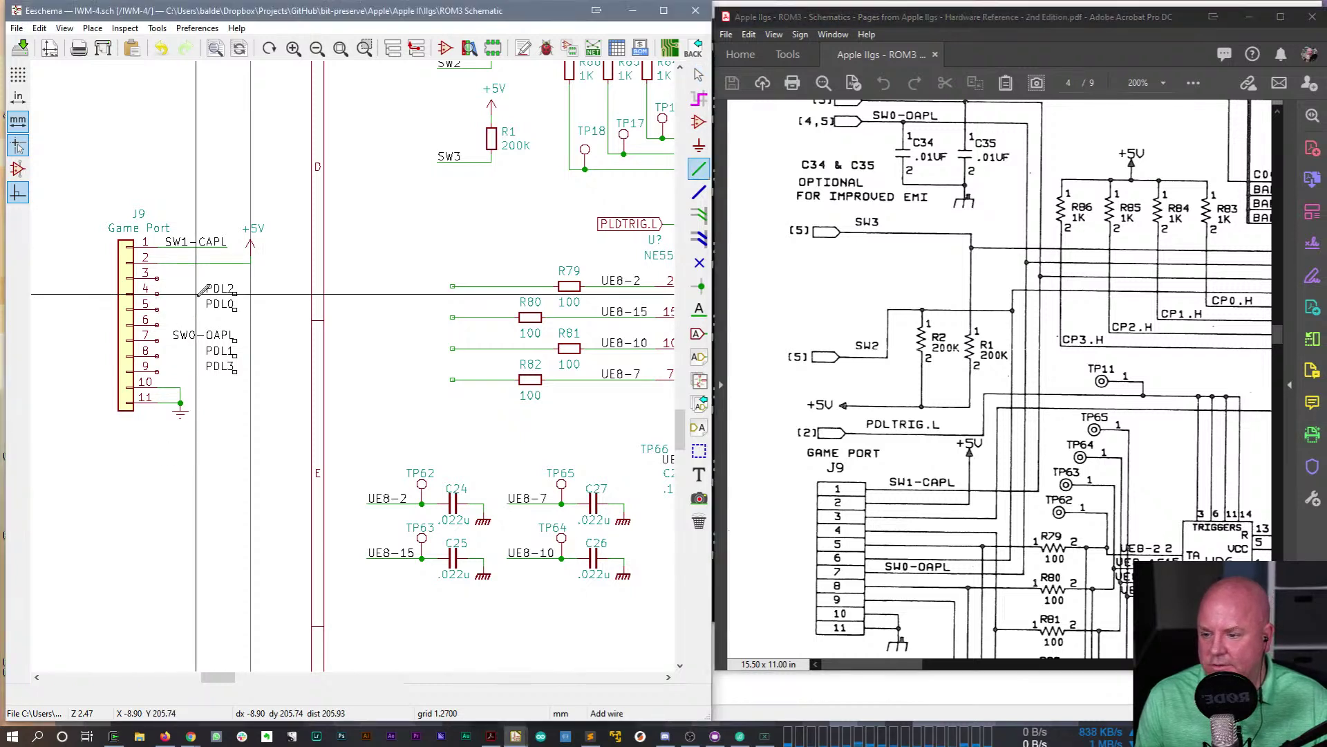
{"action": "left_click", "coordinate": [235, 293]}
{"action": "left_click", "coordinate": [158, 293]}
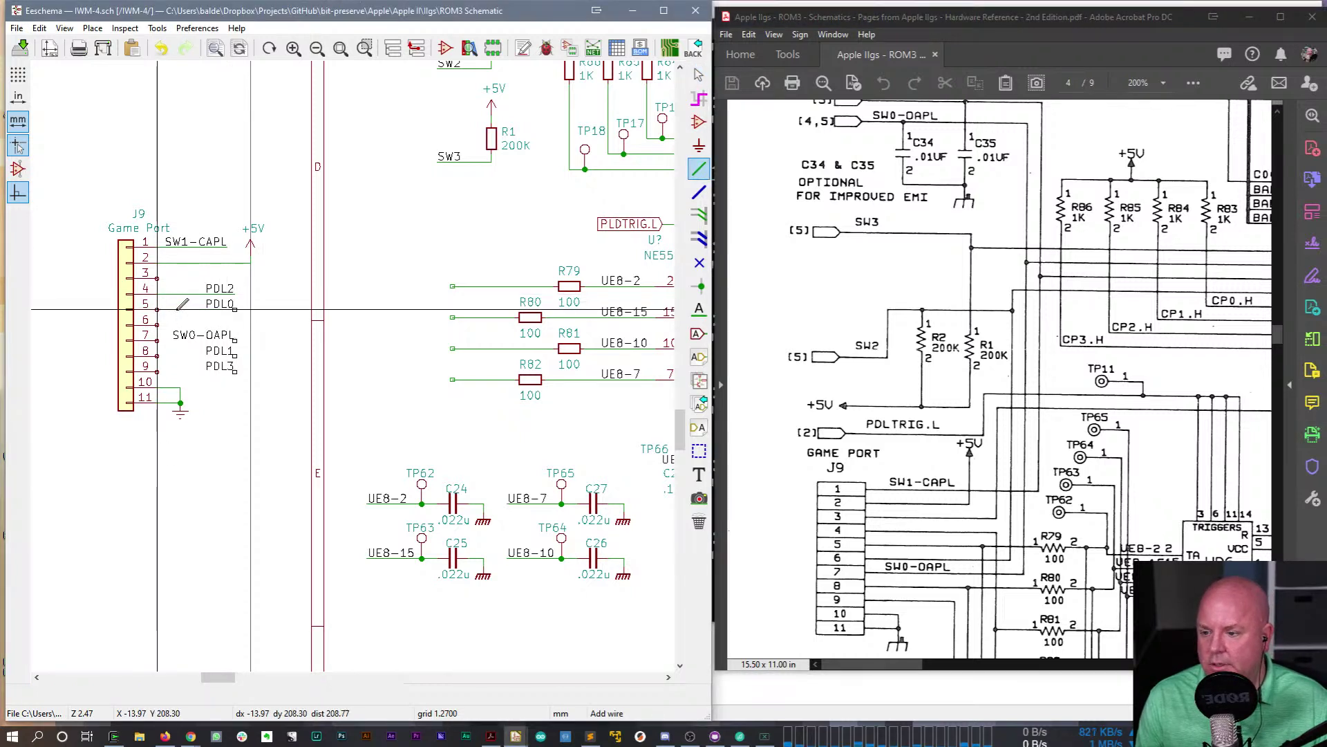
{"action": "left_click", "coordinate": [235, 305]}
{"action": "left_click", "coordinate": [158, 305]}
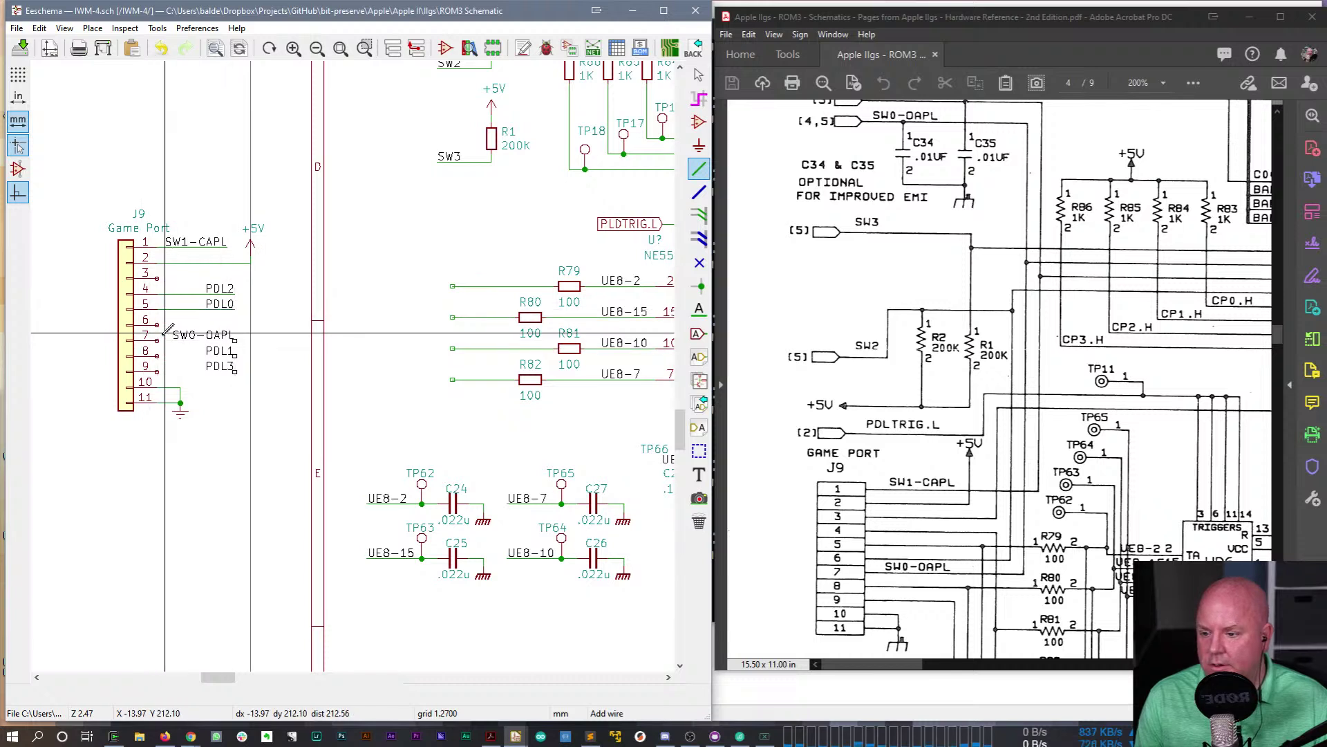
- Wire J9 pins 7, 8 and 9 to the SW0-OAPL, PDL1 and PDL3 labels
{"action": "left_click", "coordinate": [235, 339]}
{"action": "left_click", "coordinate": [158, 339]}
{"action": "left_click", "coordinate": [157, 355]}
{"action": "left_click", "coordinate": [235, 356]}
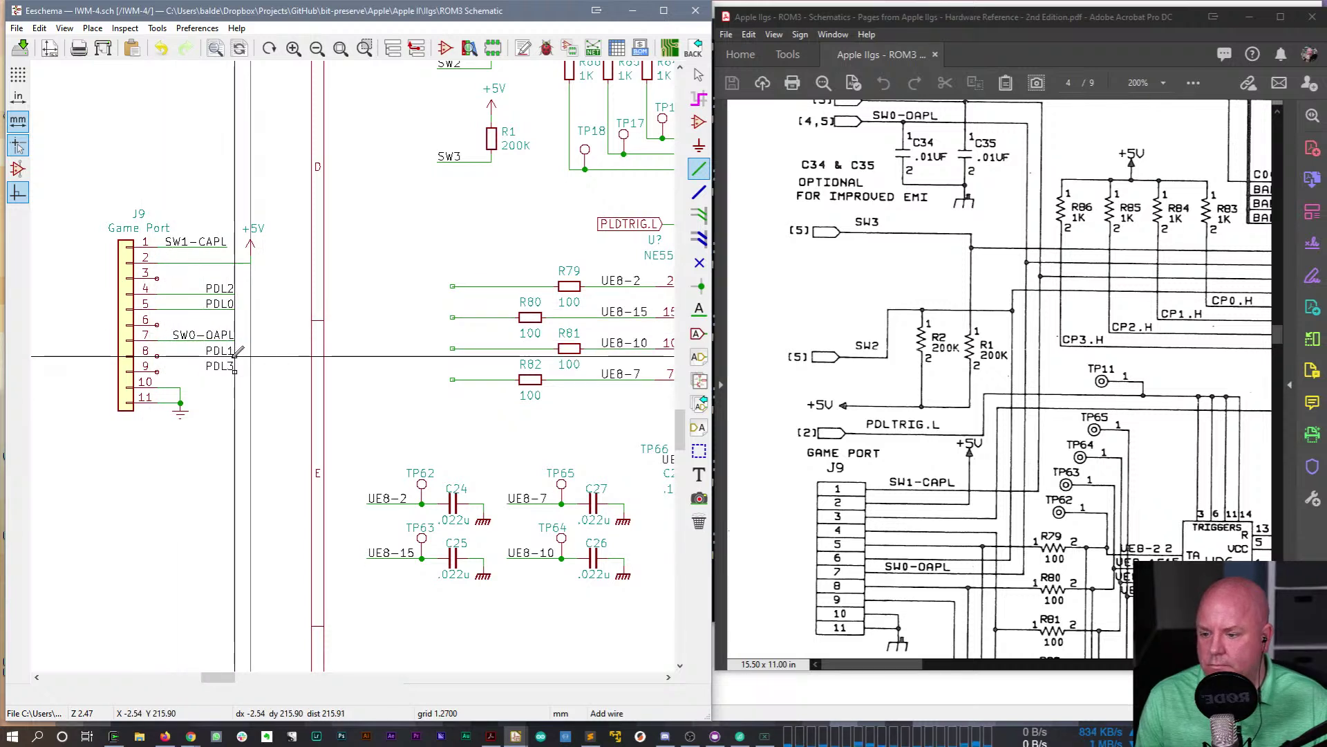
{"action": "left_click", "coordinate": [158, 366]}
{"action": "left_click", "coordinate": [235, 366]}
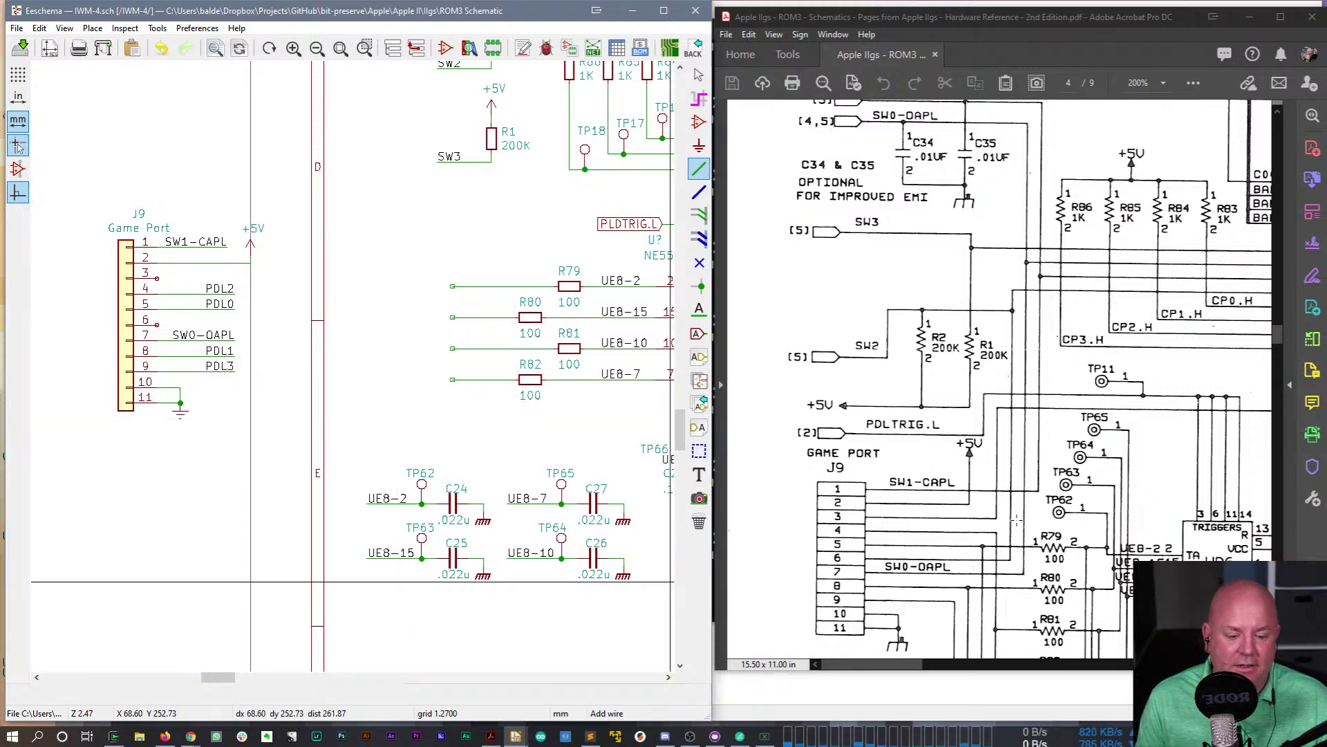
{"action": "key", "text": "Escape"}
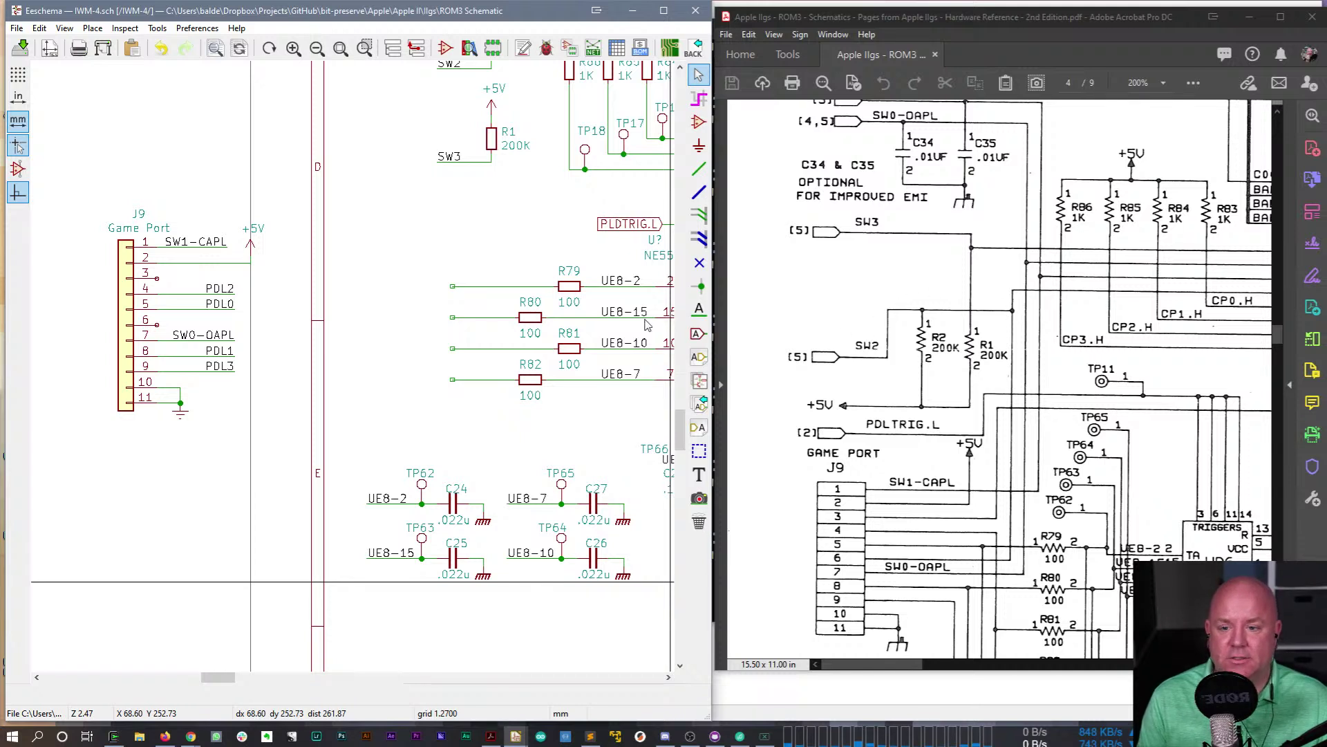
- Mirror the SW2 label and place it at J9 pin 6, facing like the other labels
{"action": "middle_click_drag", "start_coordinate": [435, 213], "coordinate": [426, 231]}
{"action": "left_click", "coordinate": [430, 92]}
{"action": "key", "text": "ctrl+d"}
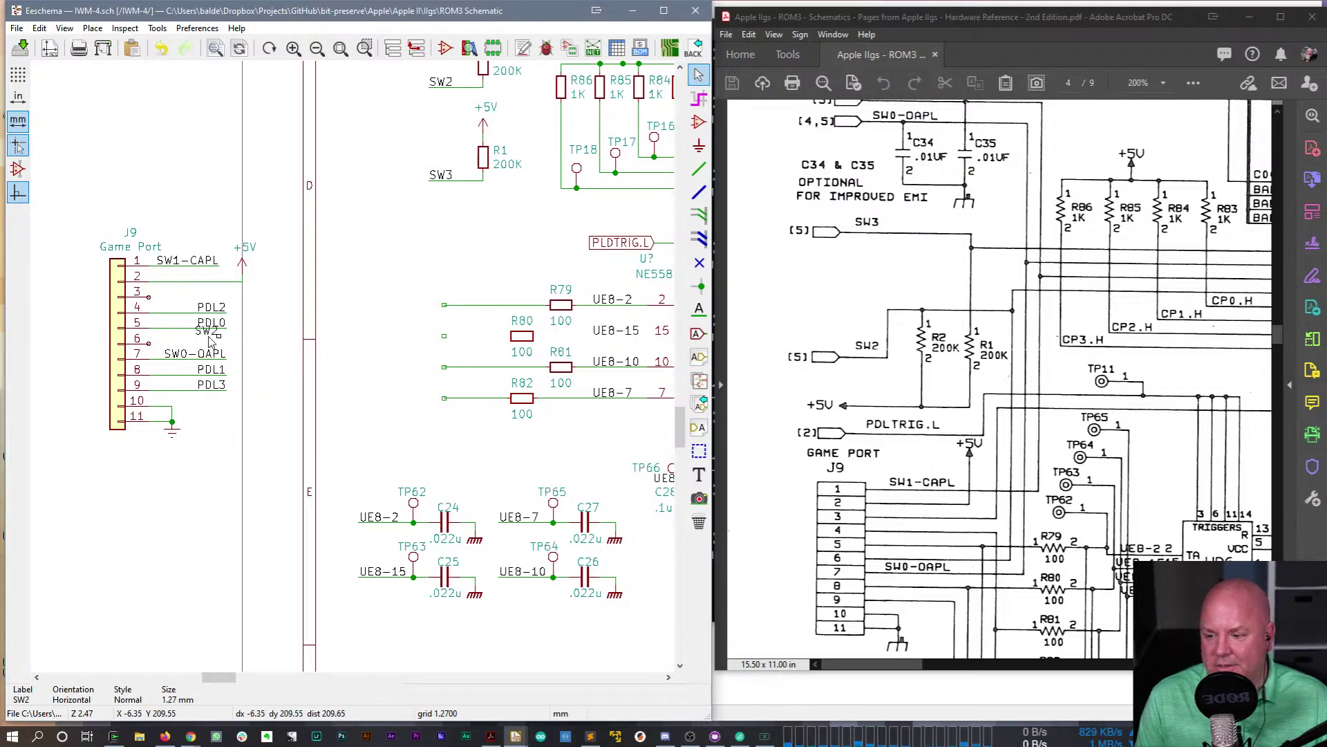
{"action": "key", "text": "y"}
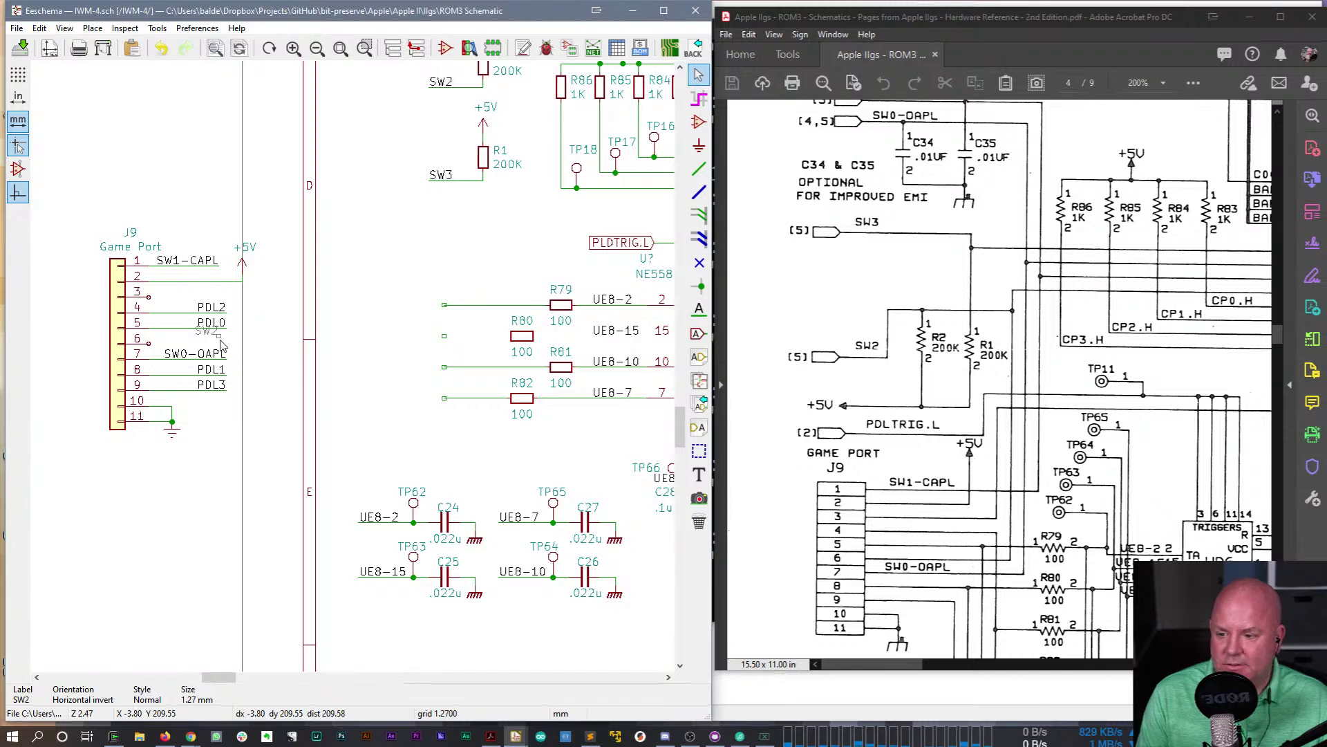
{"action": "left_click", "coordinate": [222, 346]}
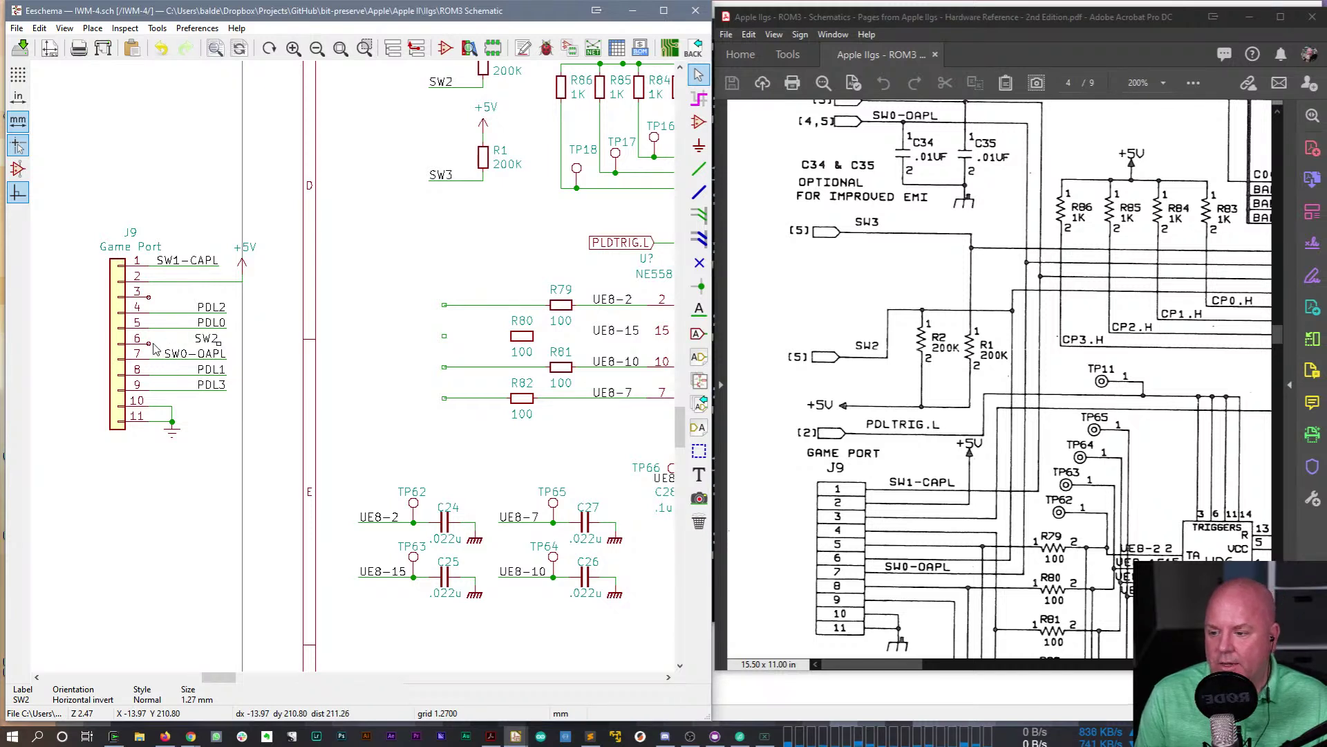
{"action": "key", "text": "w"}
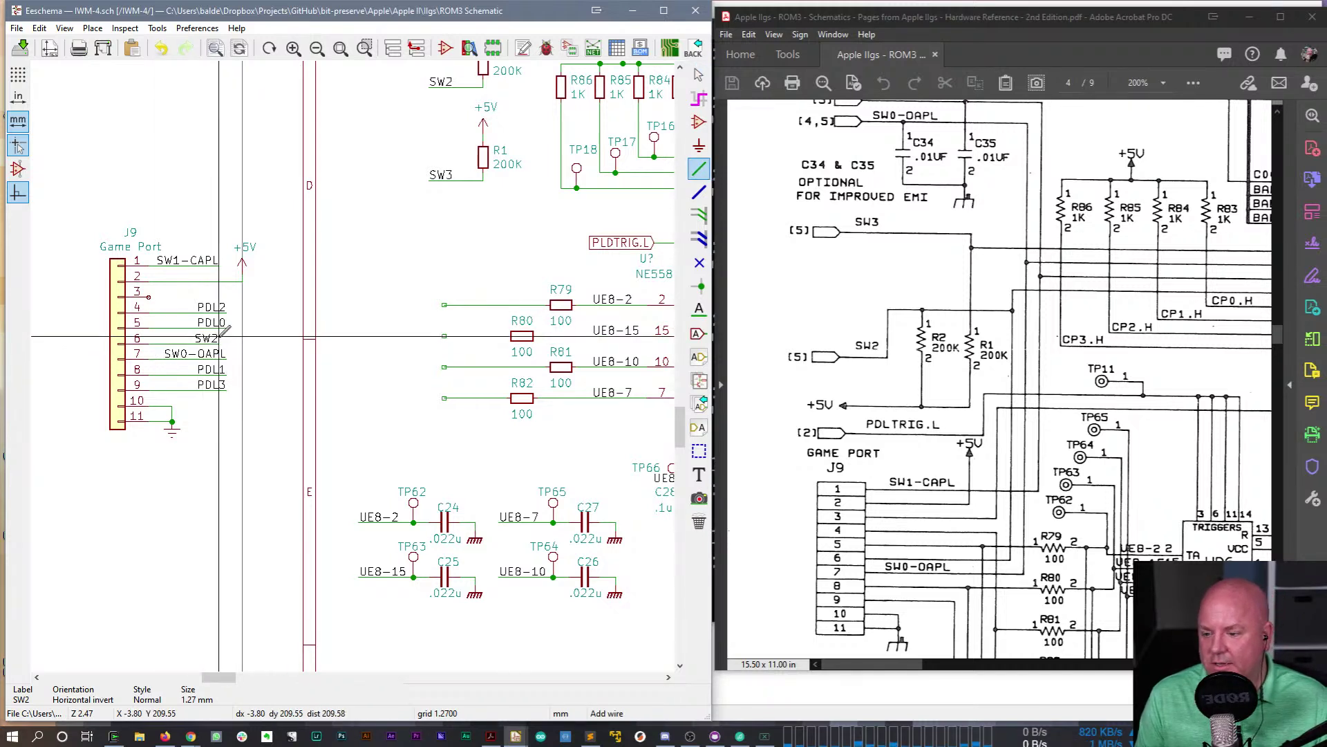
{"action": "key", "text": "Escape"}
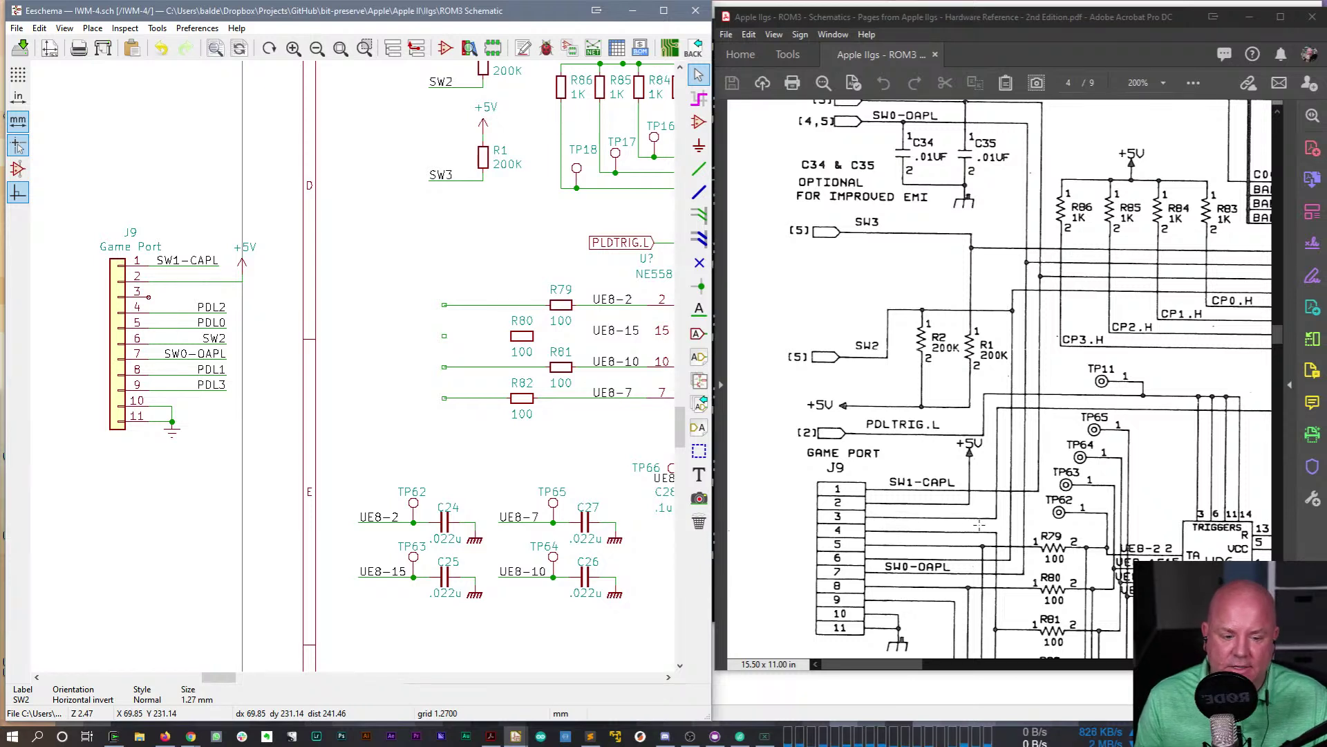
- Widen the Acrobat window and scroll the reference PDF to the UF13 8530 and UB14 area
{"action": "scroll", "coordinate": [890, 668], "scroll_direction": "right", "scroll_amount": 4}
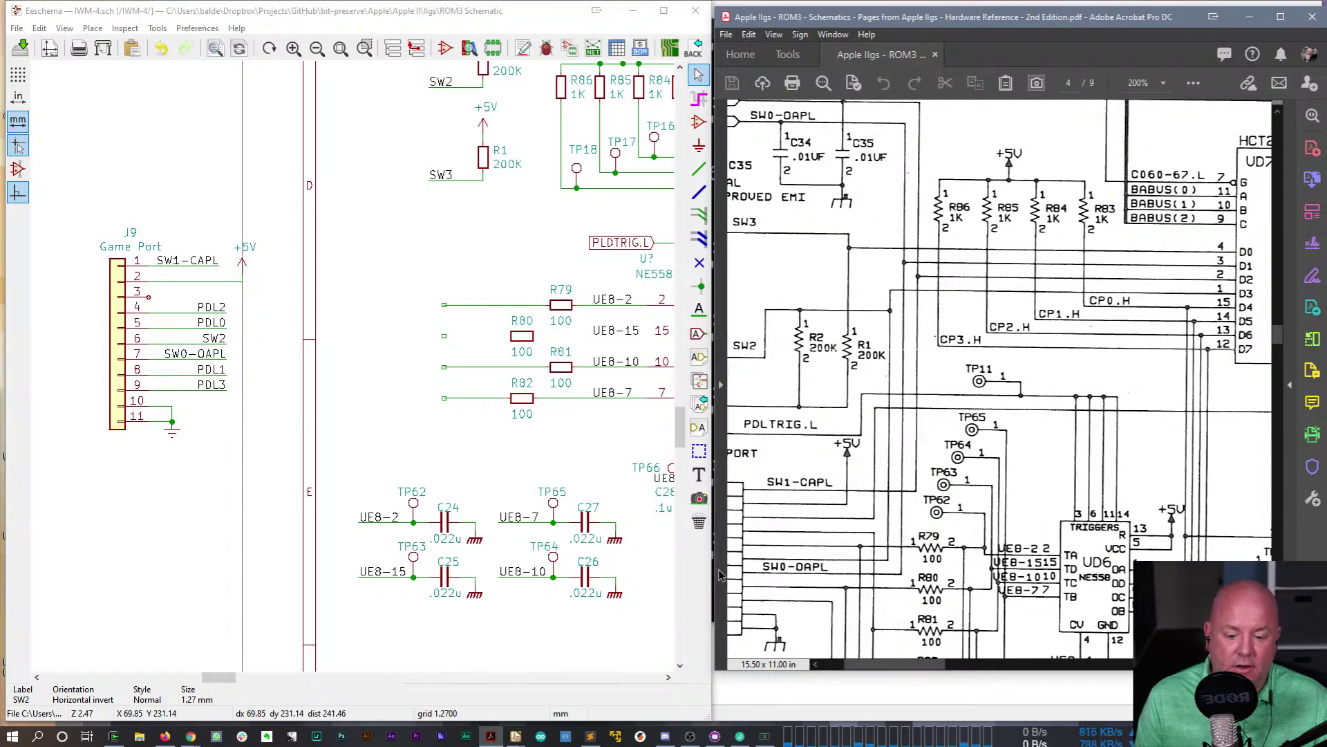
{"action": "left_click_drag", "start_coordinate": [710, 571], "coordinate": [513, 571]}
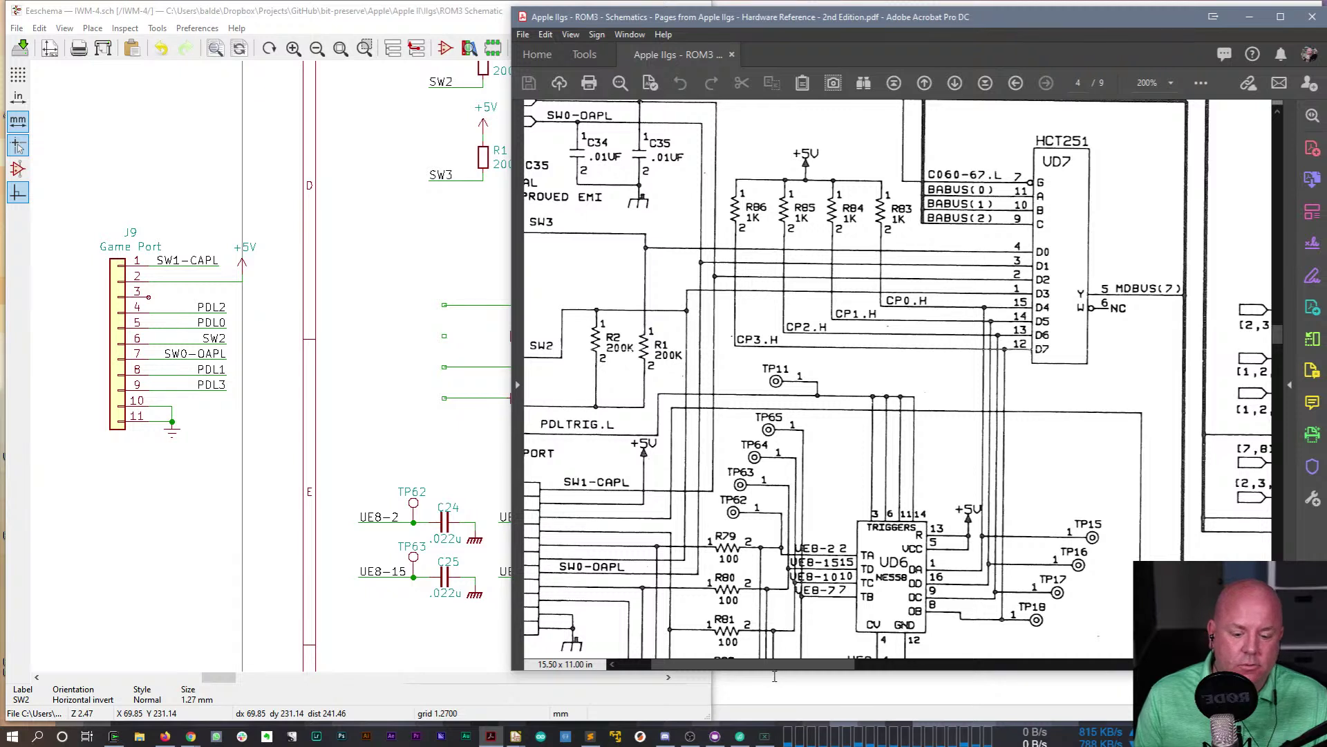
{"action": "scroll", "coordinate": [595, 533], "scroll_direction": "left", "scroll_amount": 1}
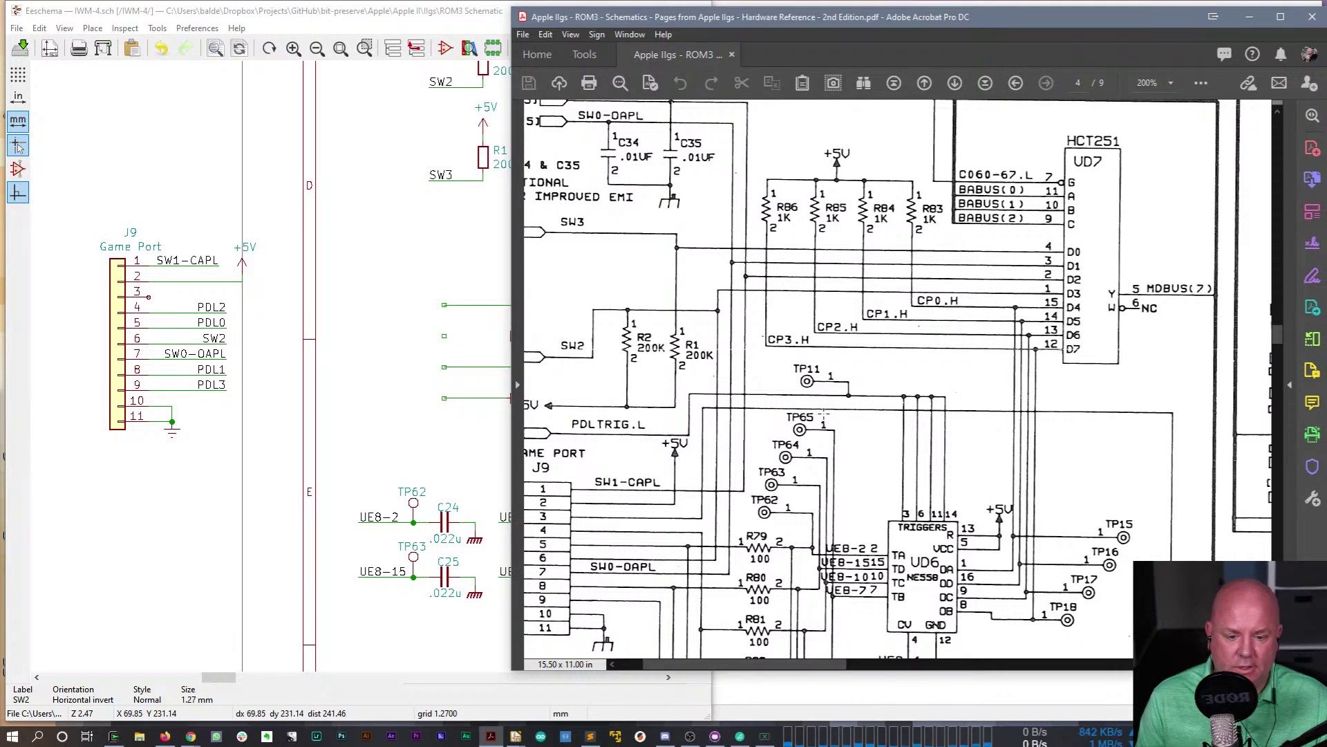
{"action": "mouse_move", "coordinate": [1277, 336]}
{"action": "left_mouse_down"}
{"action": "mouse_move", "coordinate": [1267, 357]}
{"action": "mouse_move", "coordinate": [1280, 352]}
{"action": "left_mouse_up"}
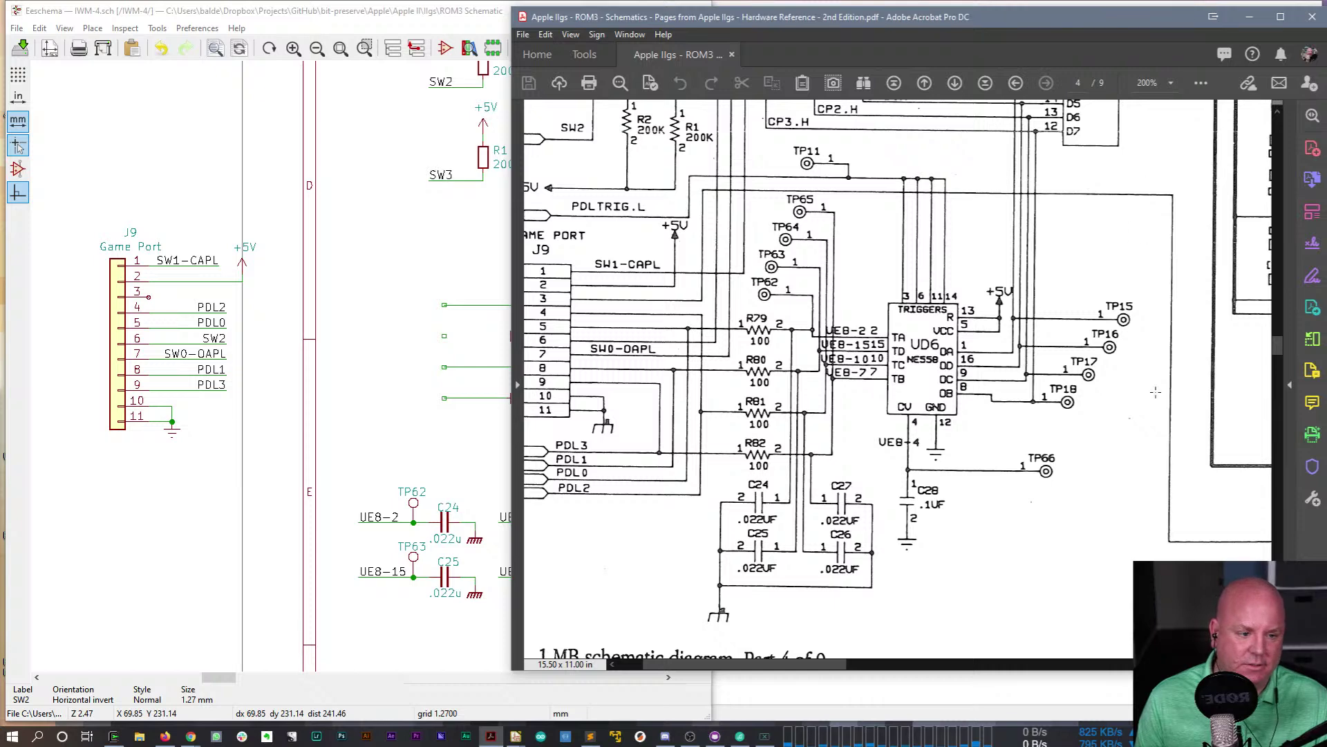
{"action": "left_click_drag", "start_coordinate": [826, 662], "coordinate": [1239, 645]}
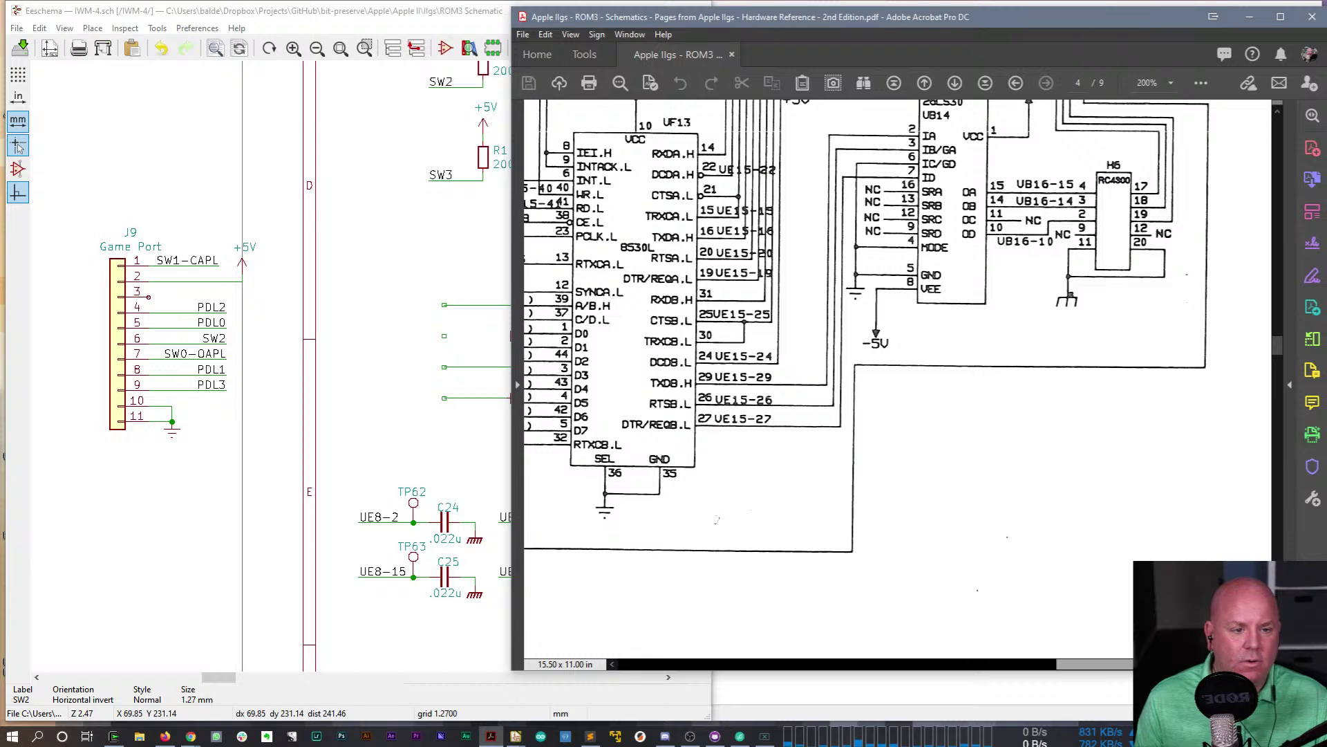
{"action": "mouse_move", "coordinate": [1278, 349]}
{"action": "left_mouse_down"}
{"action": "mouse_move", "coordinate": [1282, 311]}
{"action": "mouse_move", "coordinate": [1292, 354]}
{"action": "left_mouse_up"}
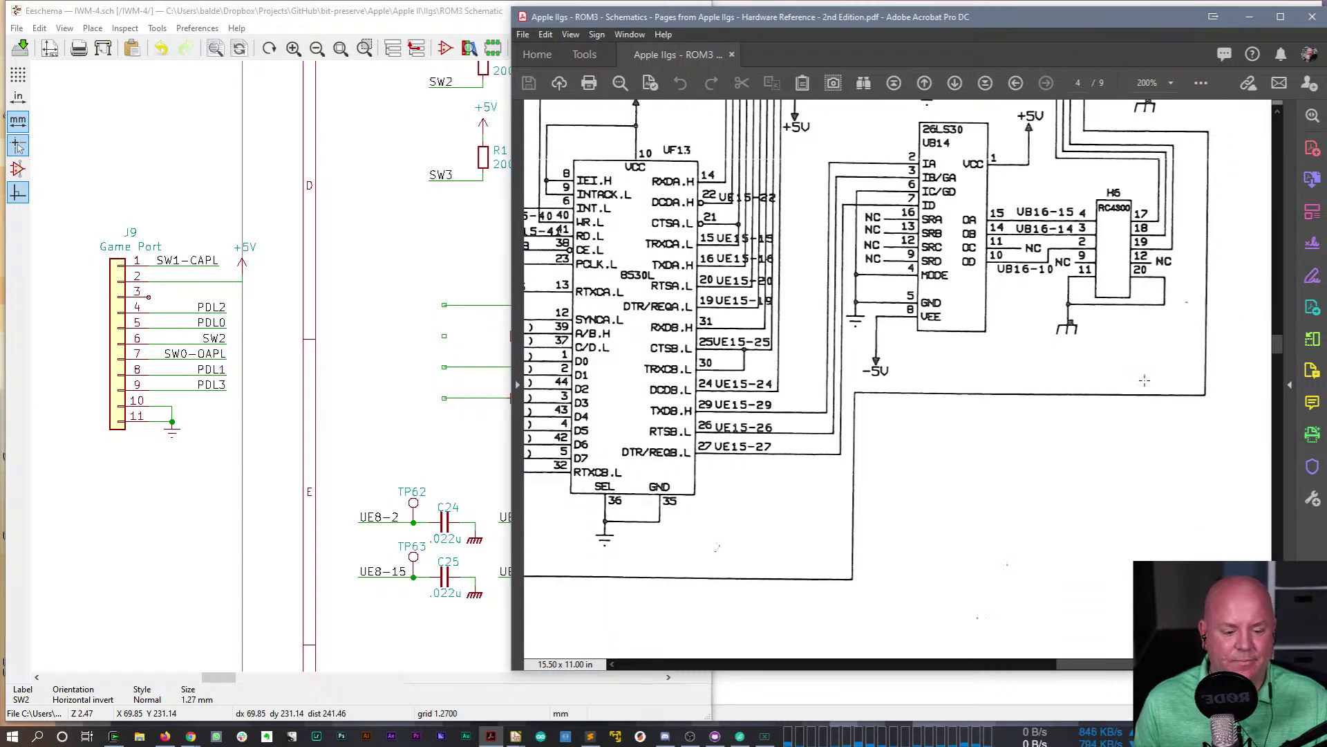
- Maximize Acrobat, zoom to 150%, and frame page 4 on the NE558 UD6 and UF13 8530
{"action": "left_click", "coordinate": [1280, 17]}
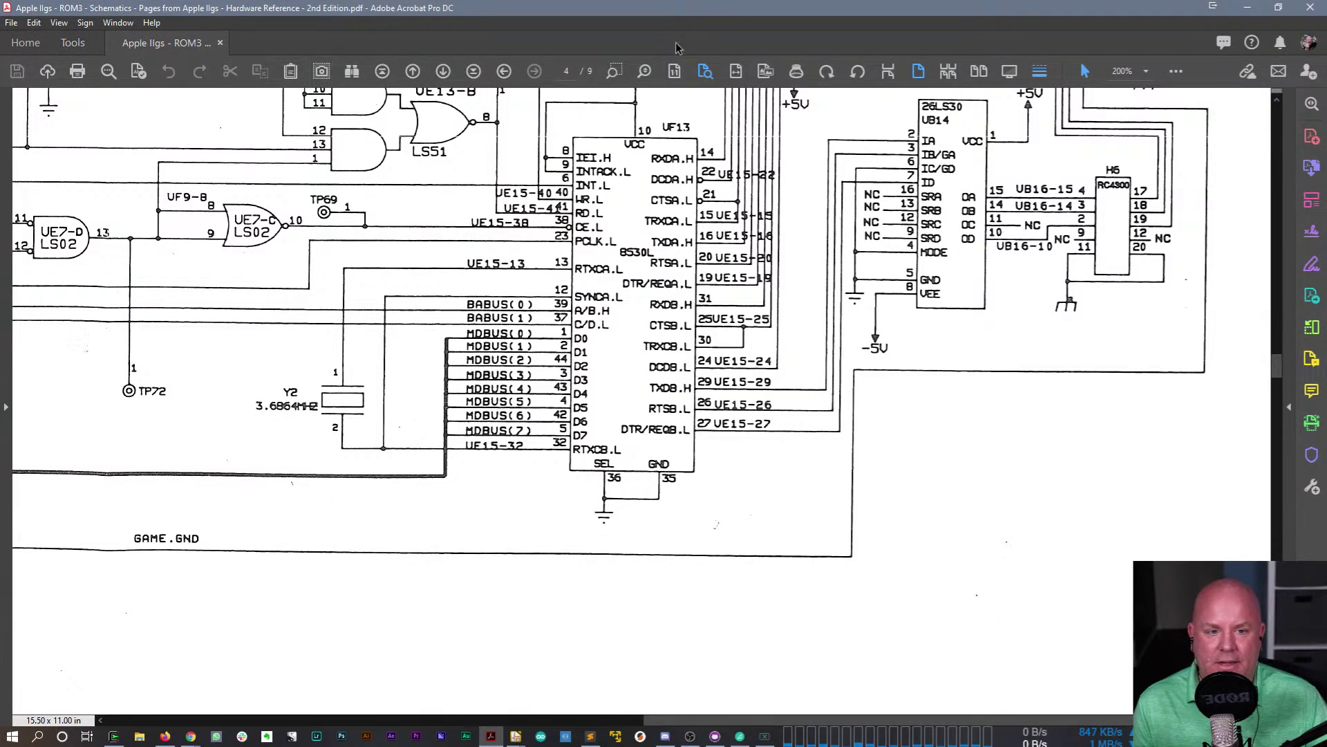
{"action": "left_click_drag", "start_coordinate": [646, 720], "coordinate": [489, 729]}
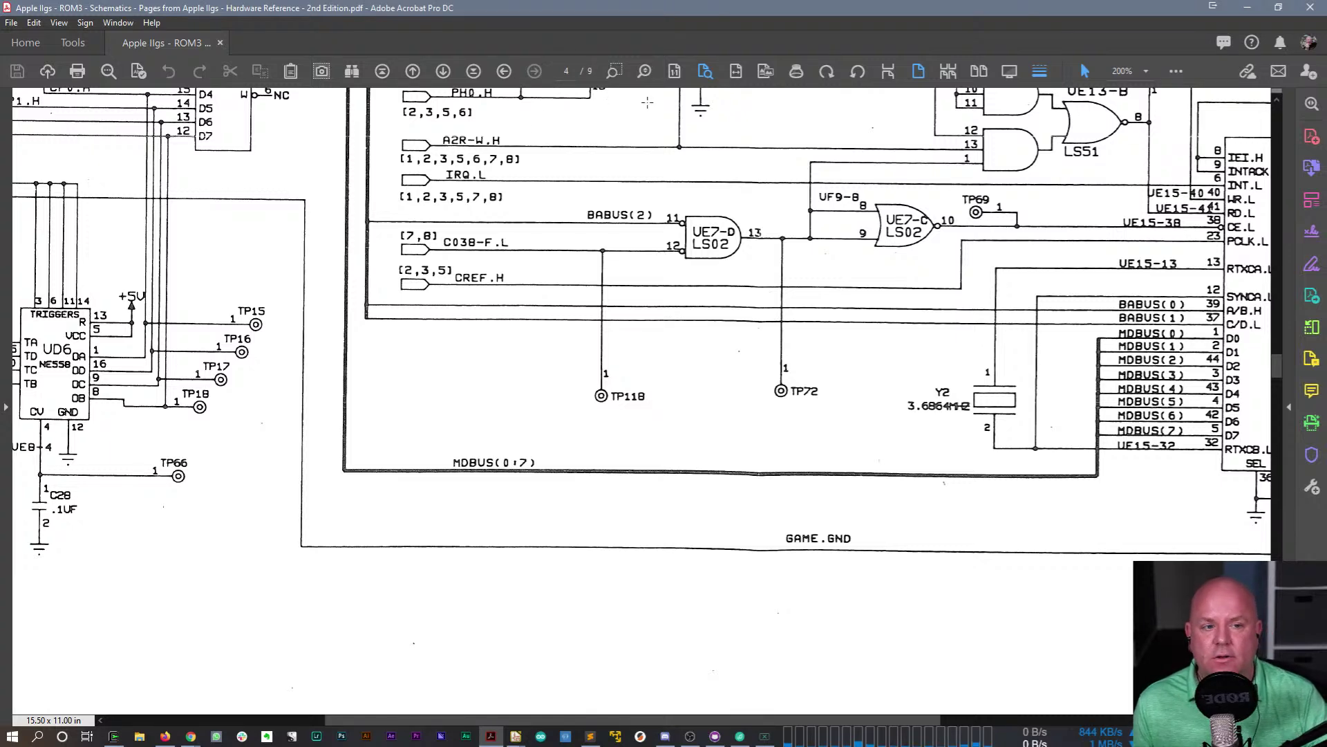
{"action": "left_click", "coordinate": [1145, 70]}
{"action": "left_click", "coordinate": [1183, 212]}
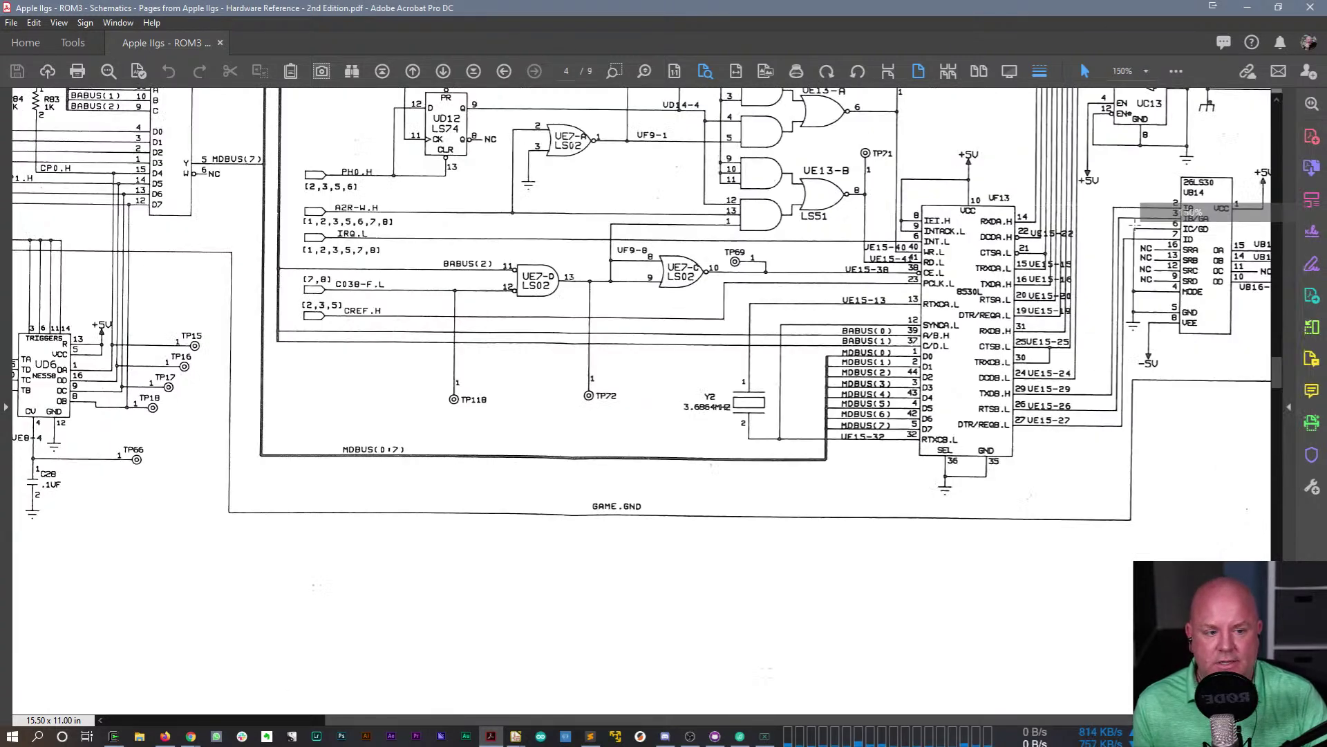
{"action": "scroll", "coordinate": [704, 720], "scroll_direction": "left", "scroll_amount": 5}
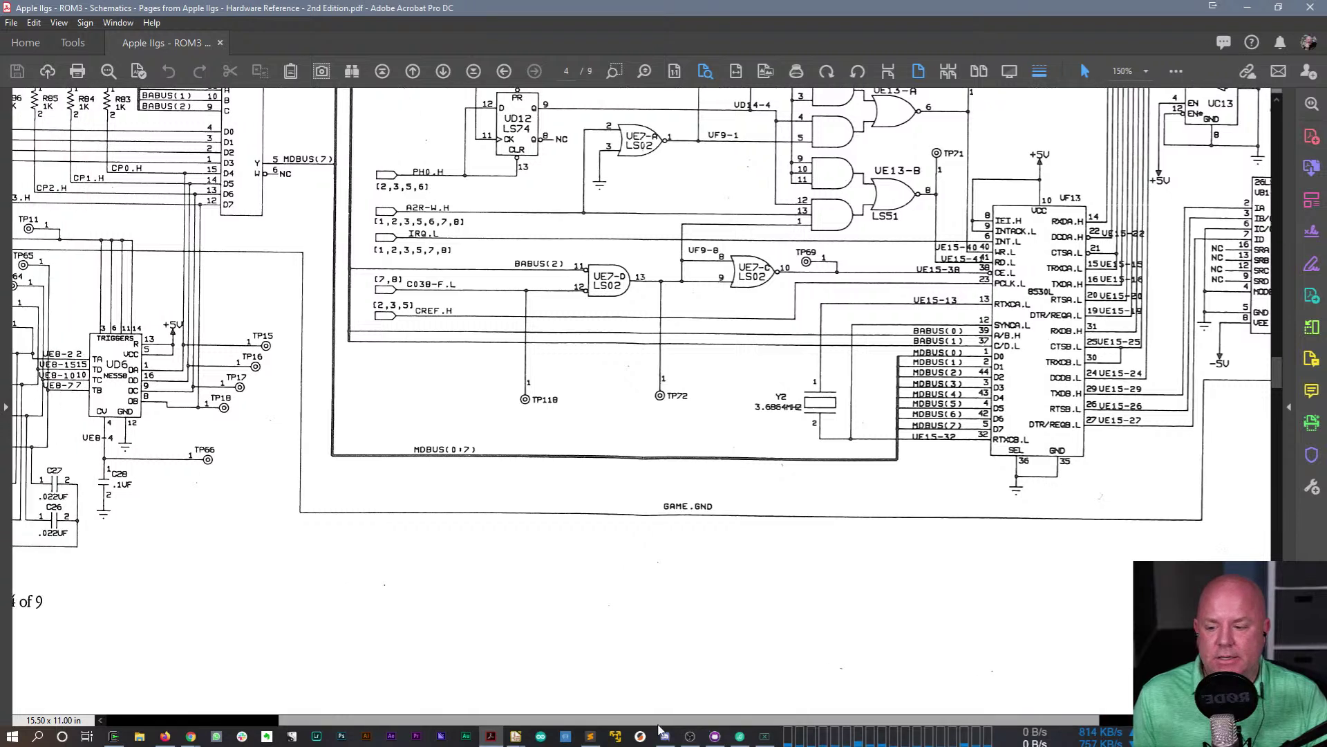
{"action": "left_click_drag", "start_coordinate": [577, 741], "coordinate": [546, 739]}
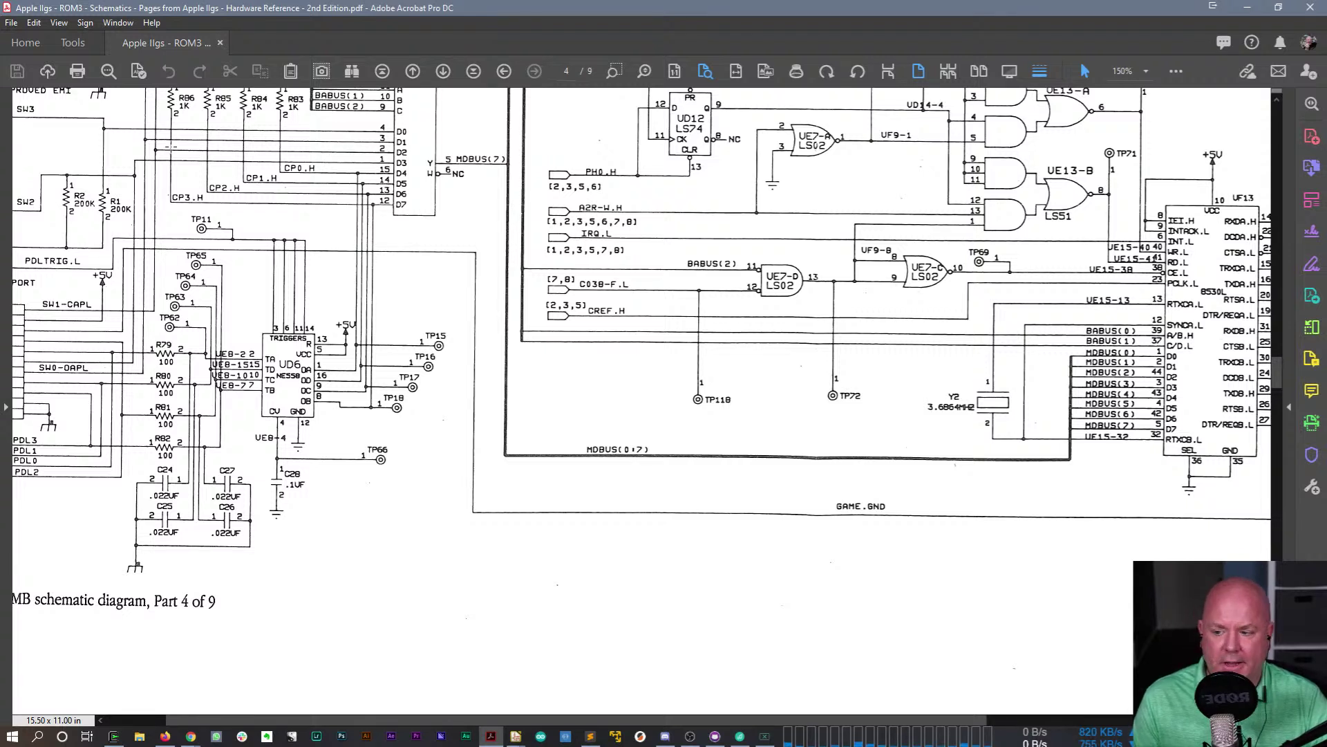
- Try a highlight stroke on the wire above UD6, then undo it
{"action": "left_click", "coordinate": [1176, 73]}
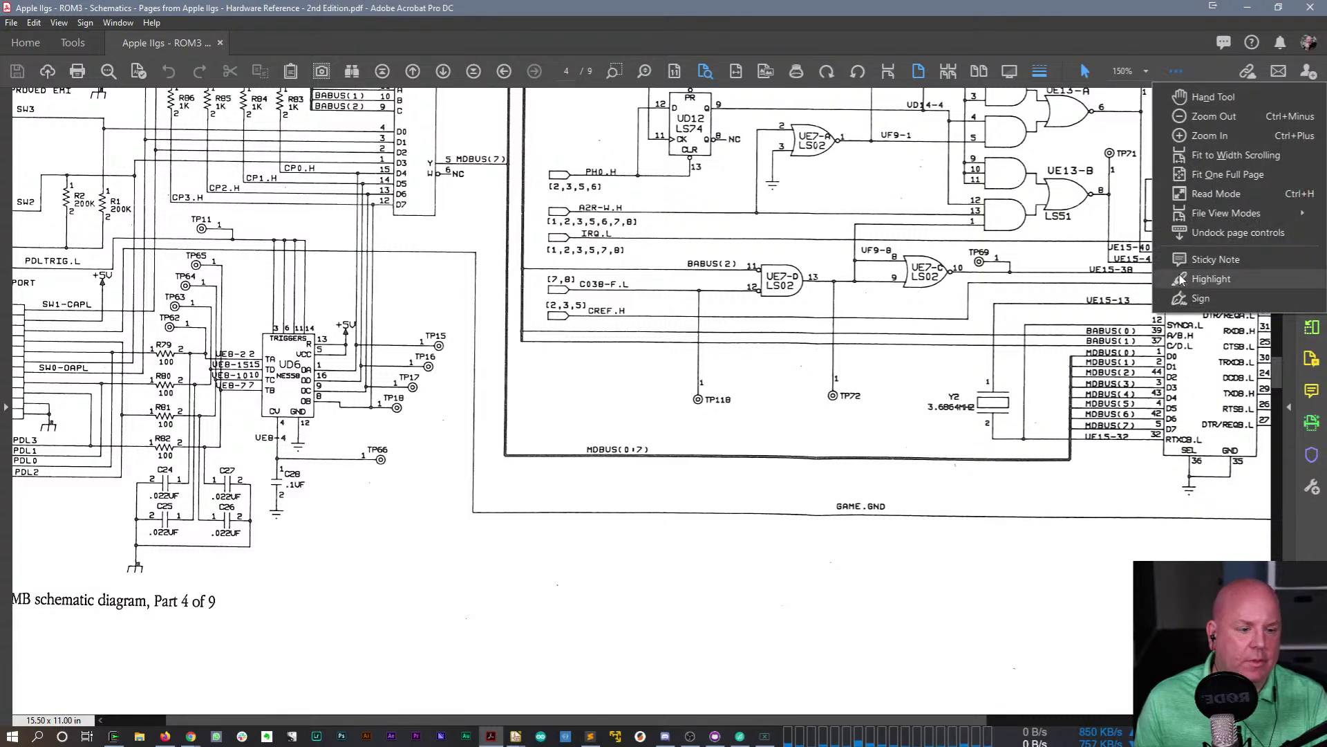
{"action": "left_click", "coordinate": [1211, 278]}
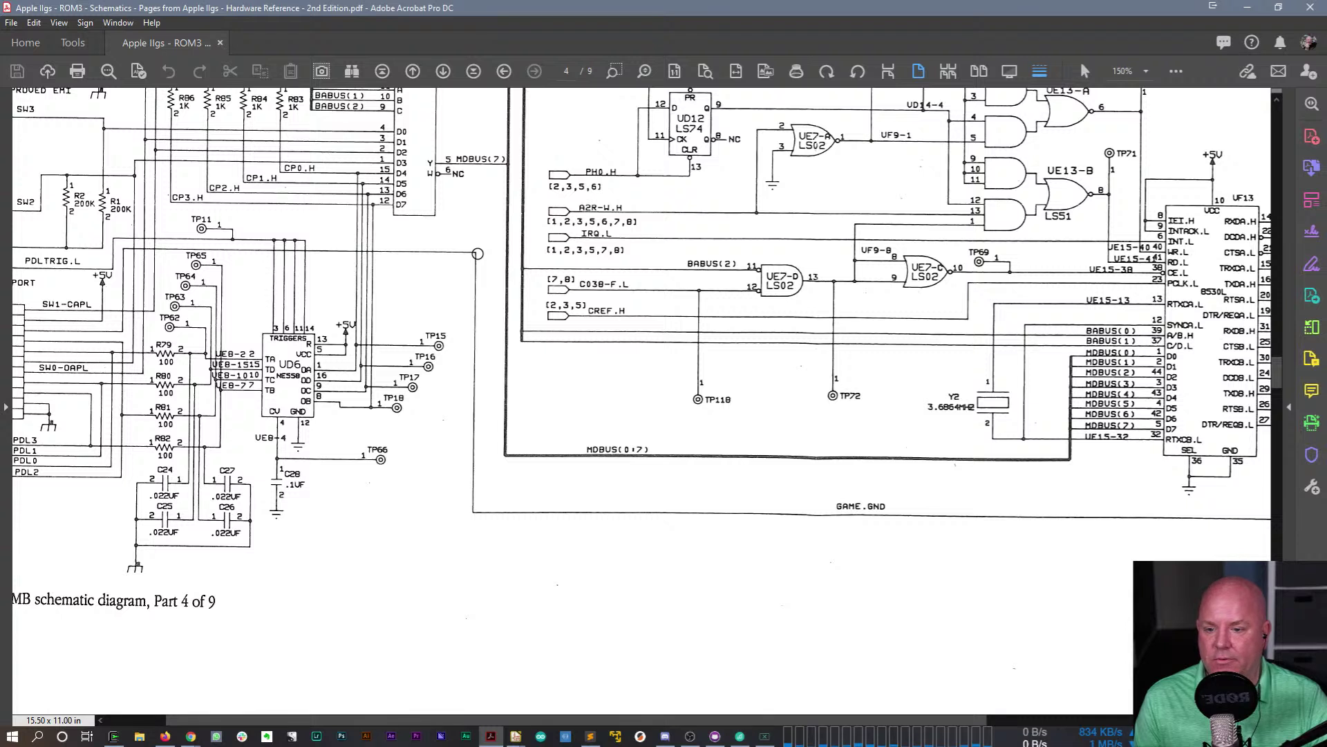
{"action": "left_click_drag", "start_coordinate": [477, 254], "coordinate": [364, 253]}
{"action": "key", "text": "Escape"}
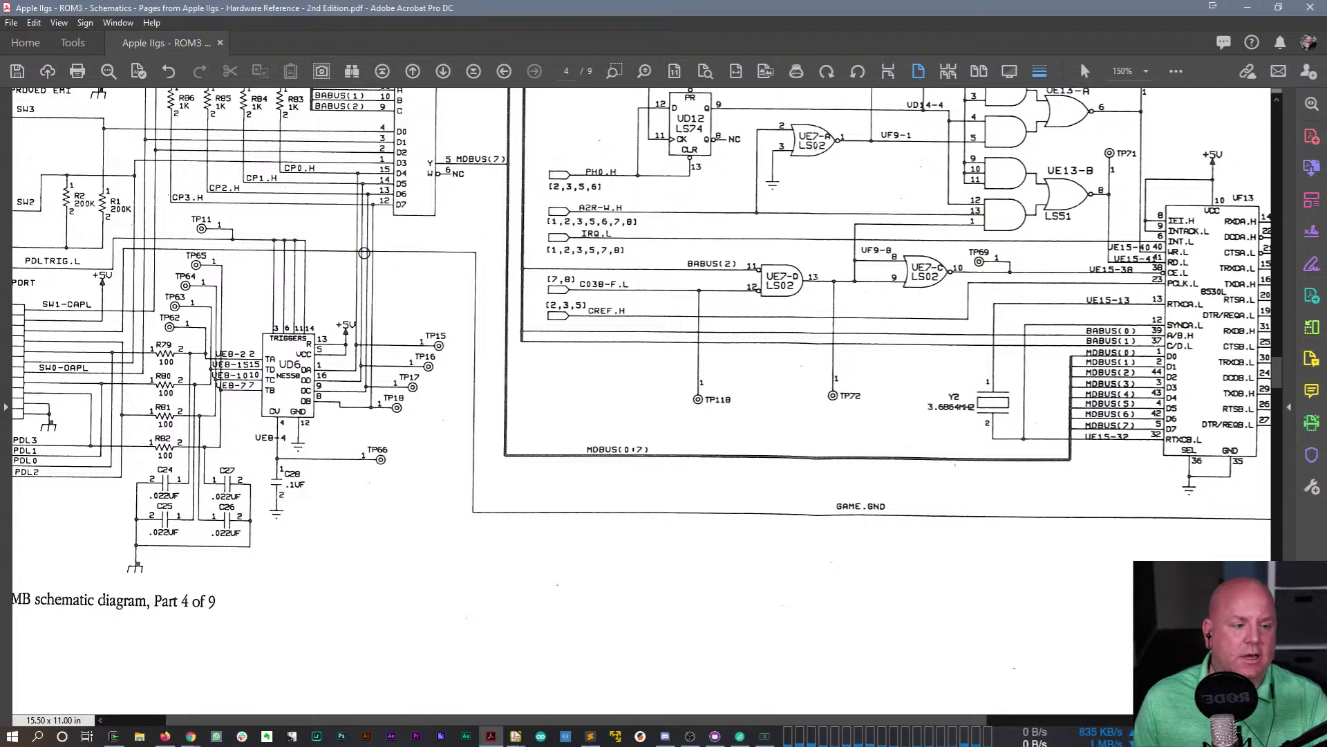
- Browse the View > Tools menus toward the Edit PDF option
{"action": "left_click", "coordinate": [118, 22]}
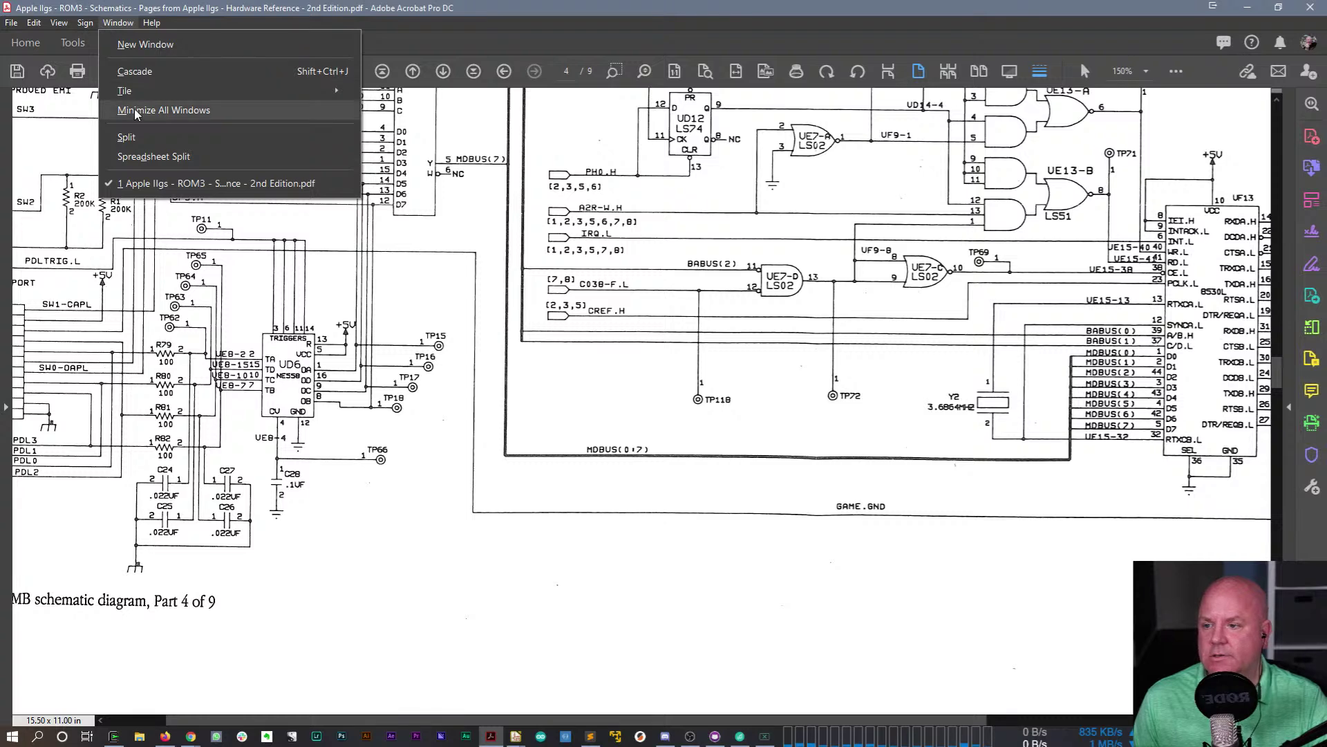
{"action": "mouse_move", "coordinate": [116, 93]}
{"action": "mouse_move", "coordinate": [59, 22]}
{"action": "mouse_move", "coordinate": [85, 139]}
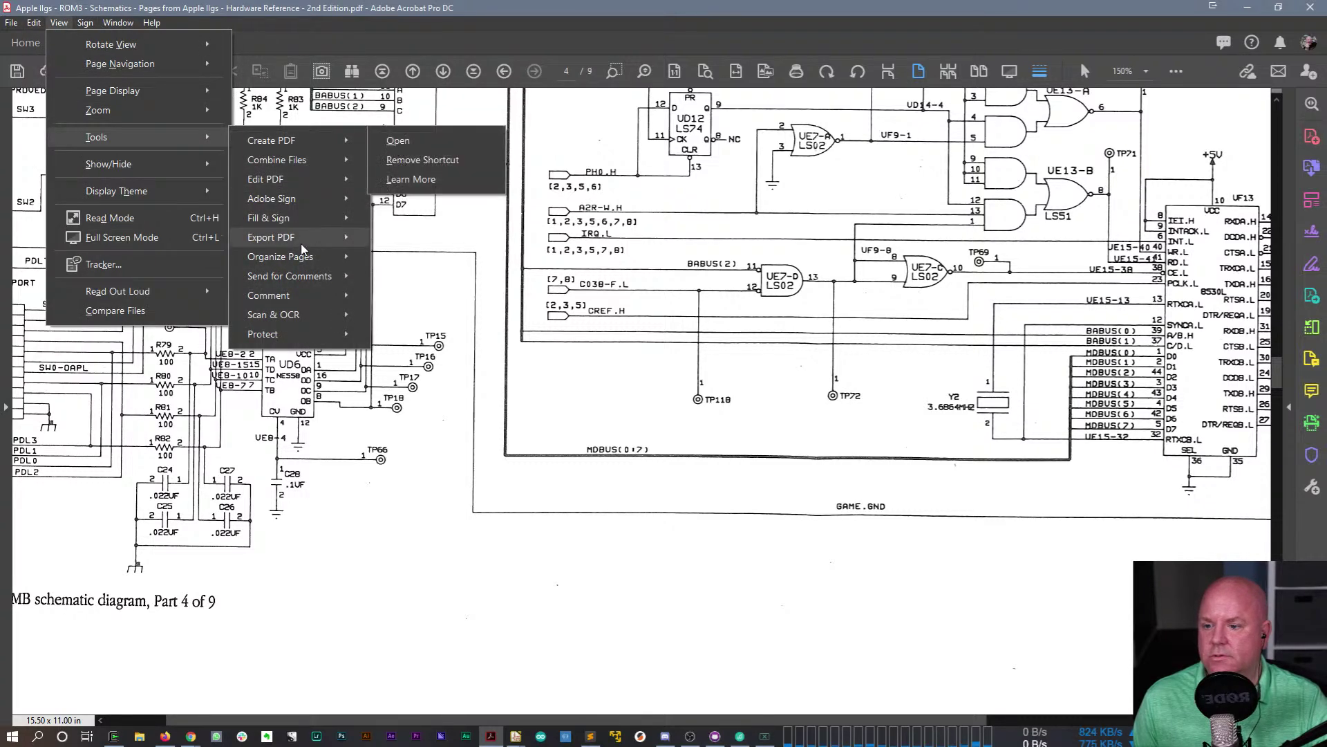
- Open Edit PDF, then cancel the text recognition it starts on the scanned pages
{"action": "mouse_move", "coordinate": [311, 173]}
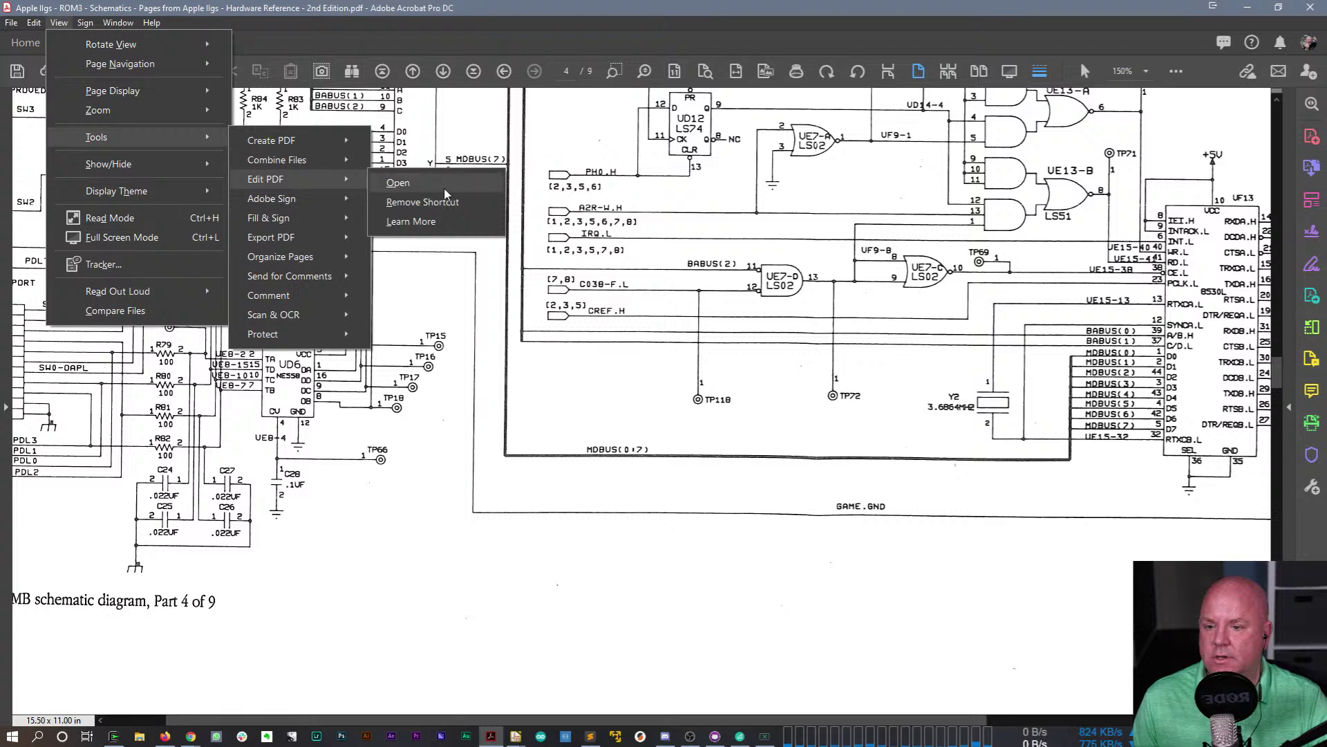
{"action": "left_click", "coordinate": [398, 180]}
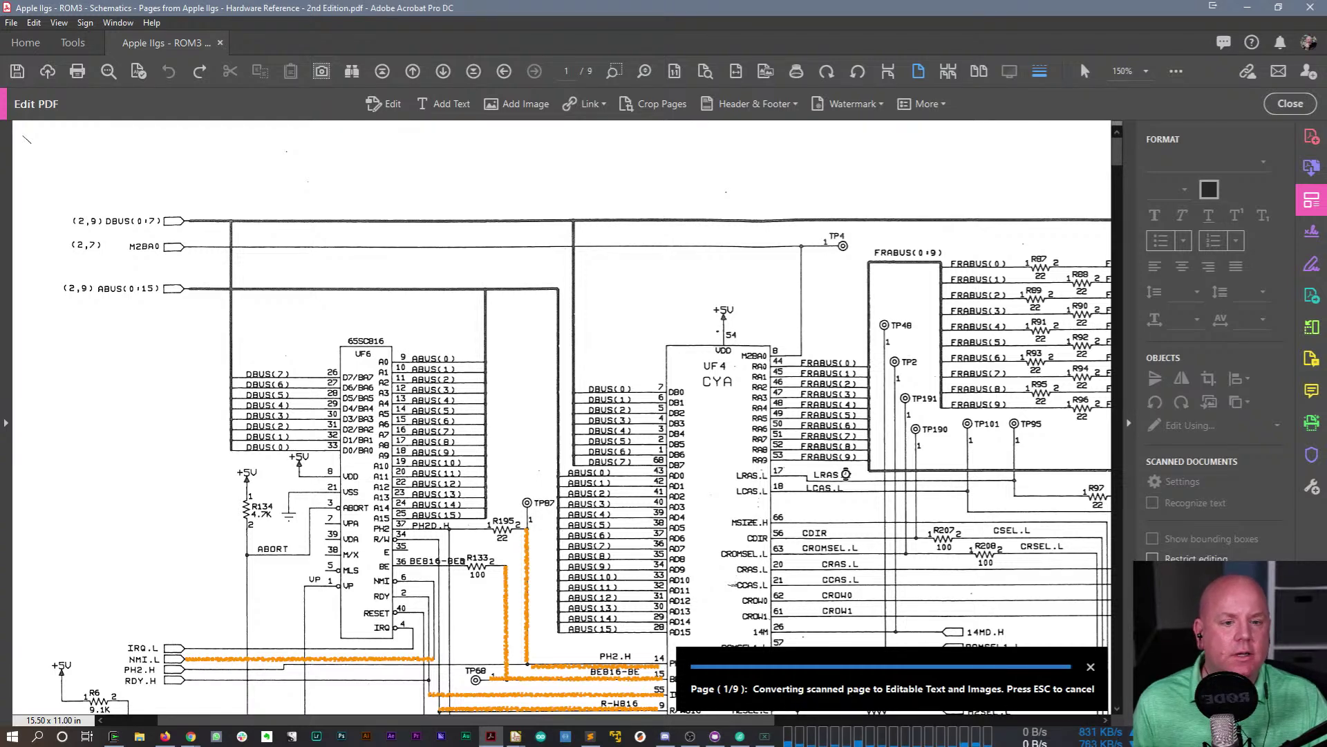
{"action": "scroll", "coordinate": [834, 410], "scroll_direction": "down", "scroll_amount": 3}
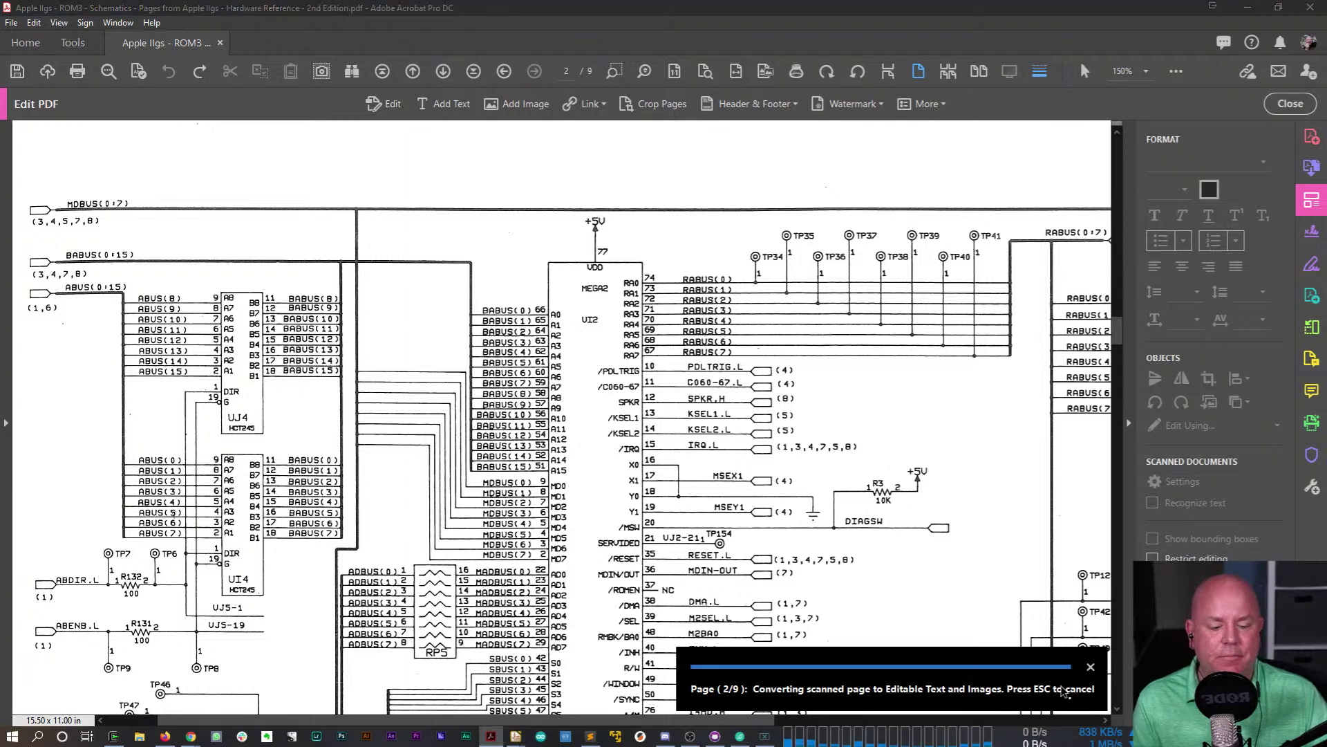
{"action": "left_click", "coordinate": [1092, 668]}
{"action": "scroll", "coordinate": [684, 606], "scroll_direction": "down", "scroll_amount": 3}
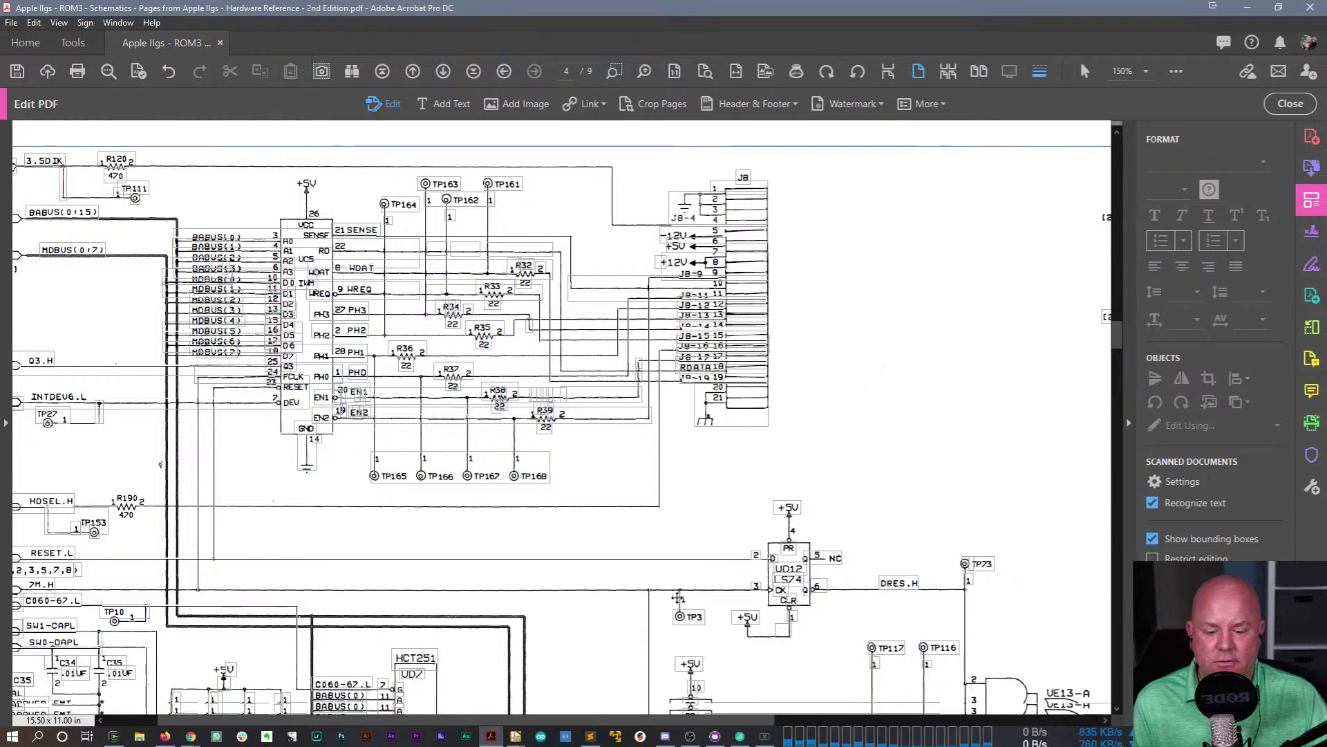
{"action": "scroll", "coordinate": [684, 606], "scroll_direction": "down", "scroll_amount": 1}
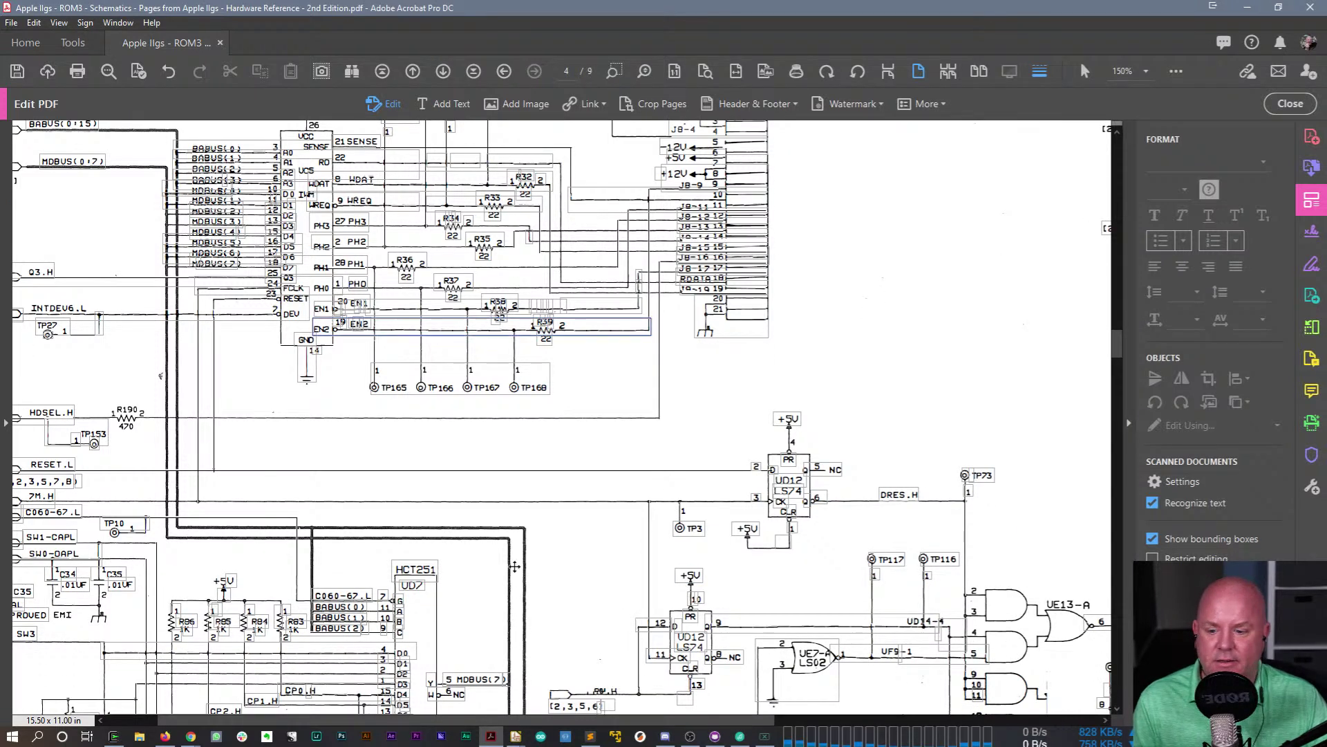
{"action": "scroll", "coordinate": [531, 562], "scroll_direction": "down", "scroll_amount": 1}
{"action": "scroll", "coordinate": [531, 563], "scroll_direction": "down", "scroll_amount": 1}
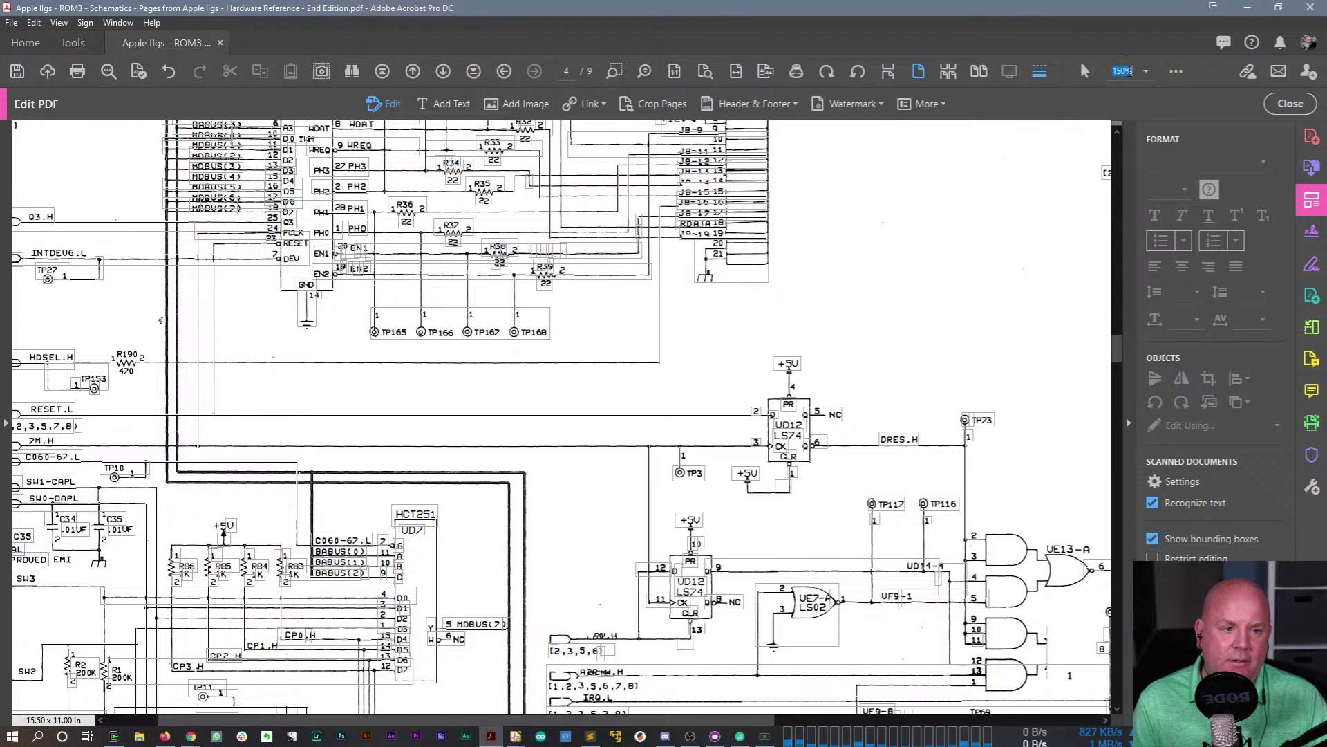
- Set the PDF zoom to 100% and leave Edit PDF to view the top of page 4
{"action": "left_click", "coordinate": [1146, 73]}
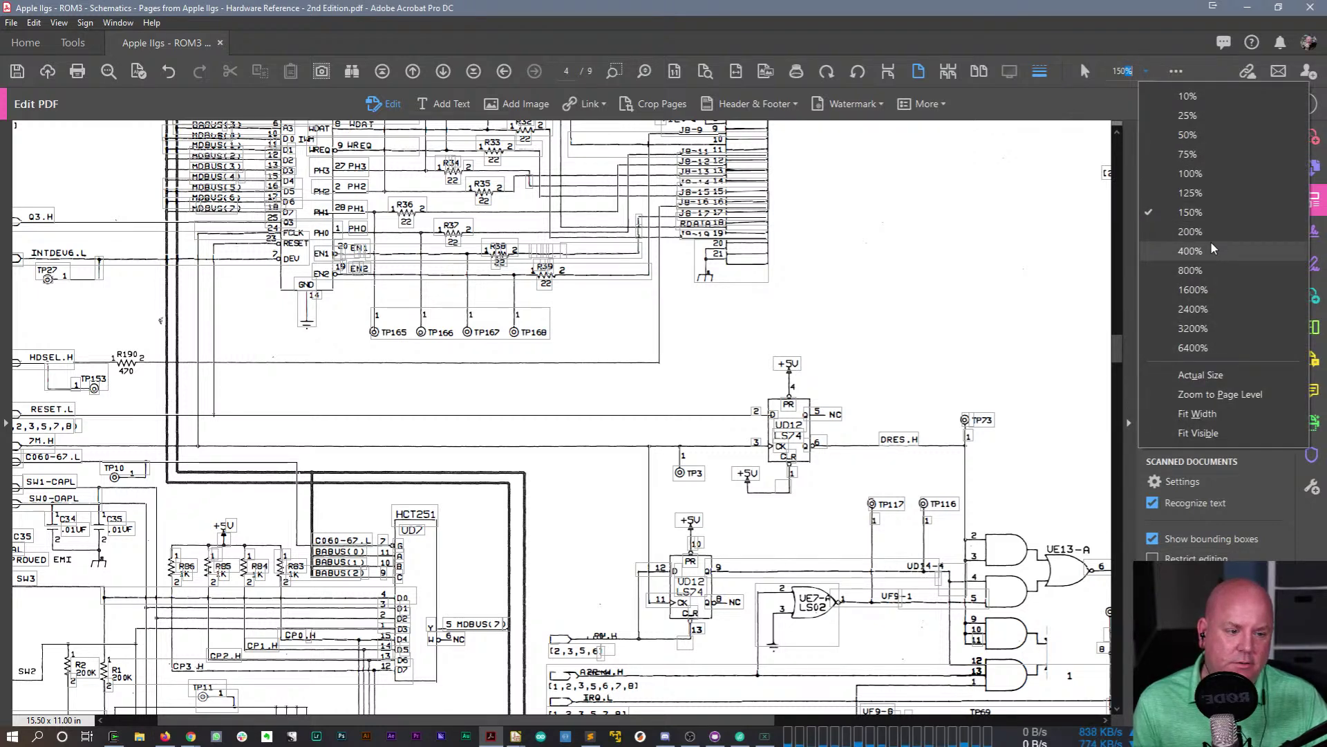
{"action": "left_click", "coordinate": [1203, 173]}
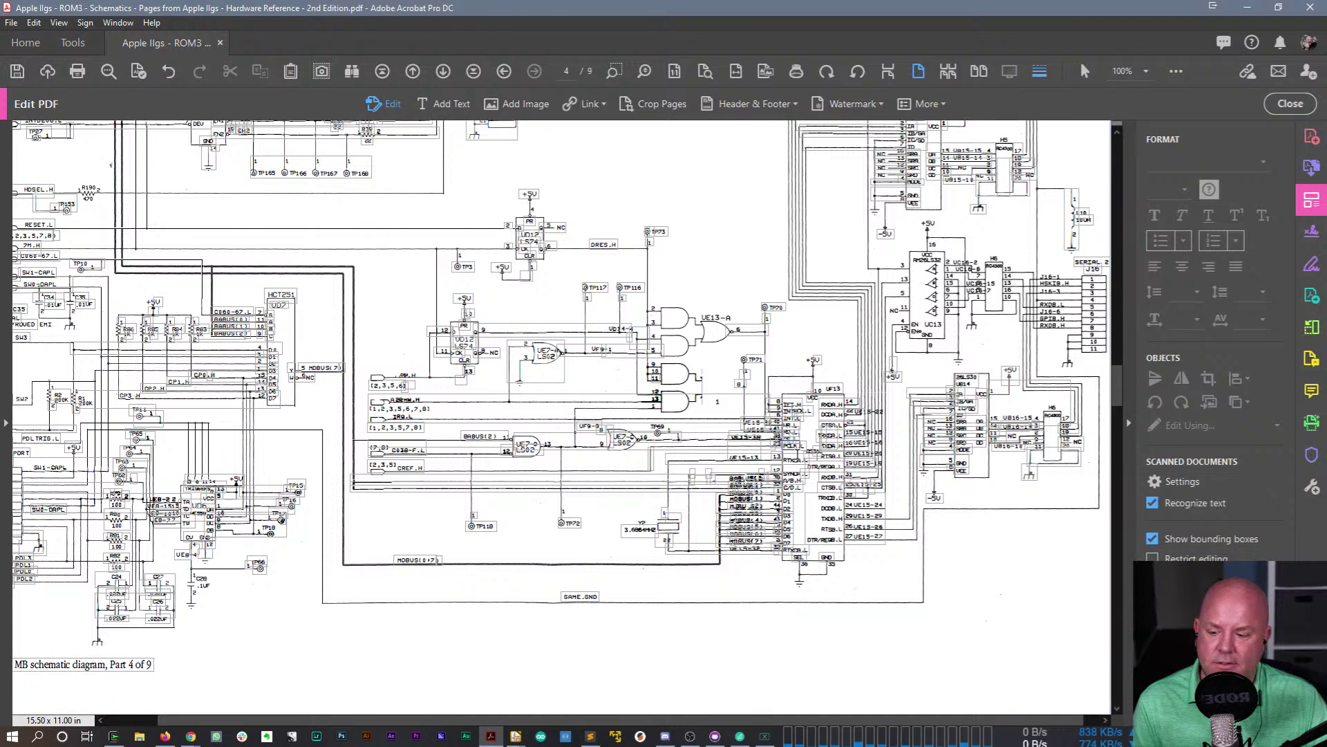
{"action": "scroll", "coordinate": [801, 447], "scroll_direction": "down", "scroll_amount": 3}
{"action": "scroll", "coordinate": [801, 447], "scroll_direction": "up", "scroll_amount": 5}
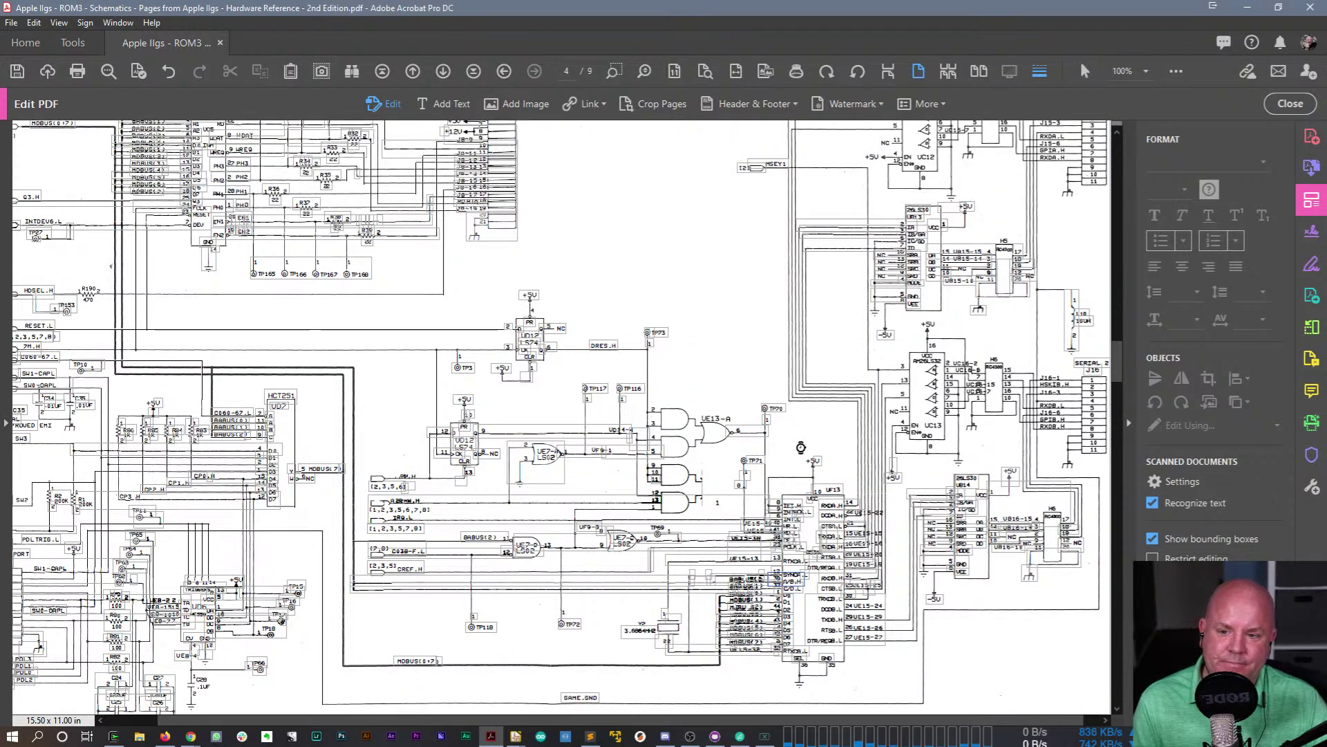
{"action": "scroll", "coordinate": [801, 447], "scroll_direction": "up", "scroll_amount": 2}
{"action": "left_click_drag", "start_coordinate": [1121, 356], "coordinate": [1117, 336]}
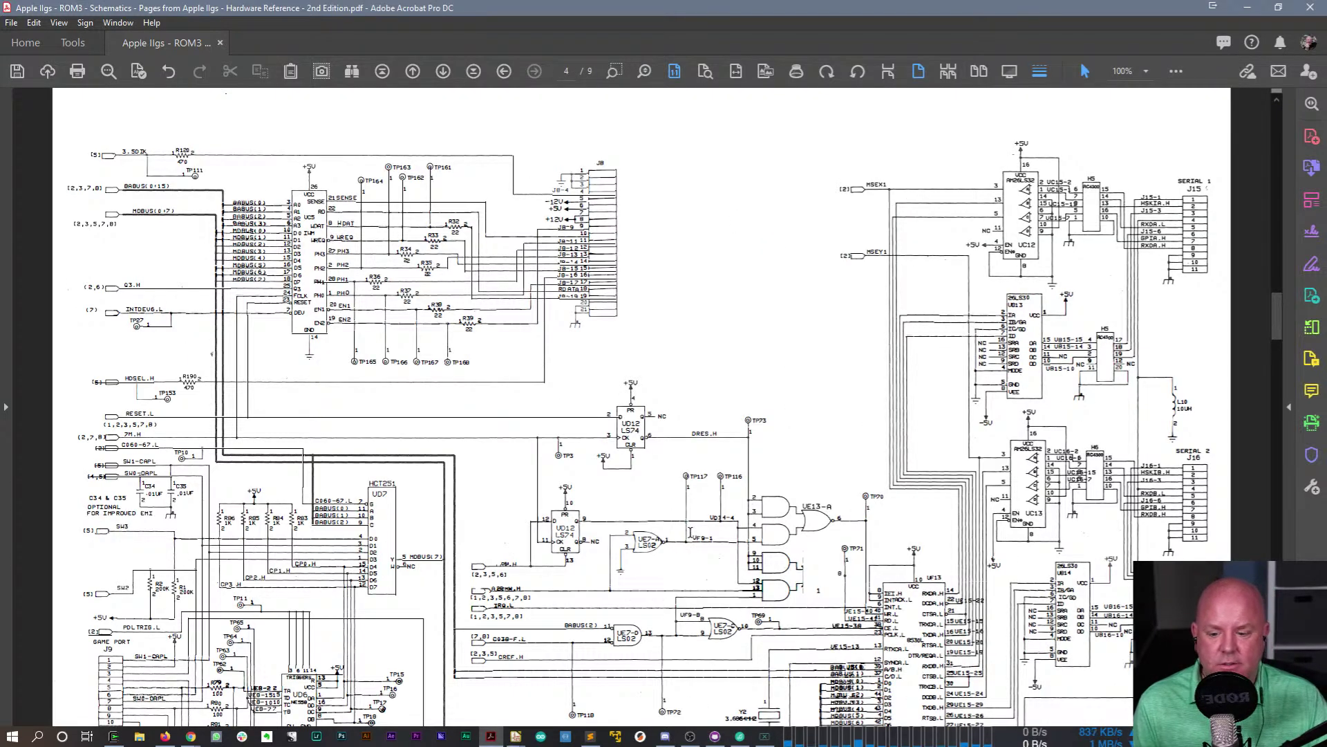
- Scroll to the lower half of page 4 showing the game port, UD6 and 8530
{"action": "scroll", "coordinate": [690, 533], "scroll_direction": "up", "scroll_amount": 10}
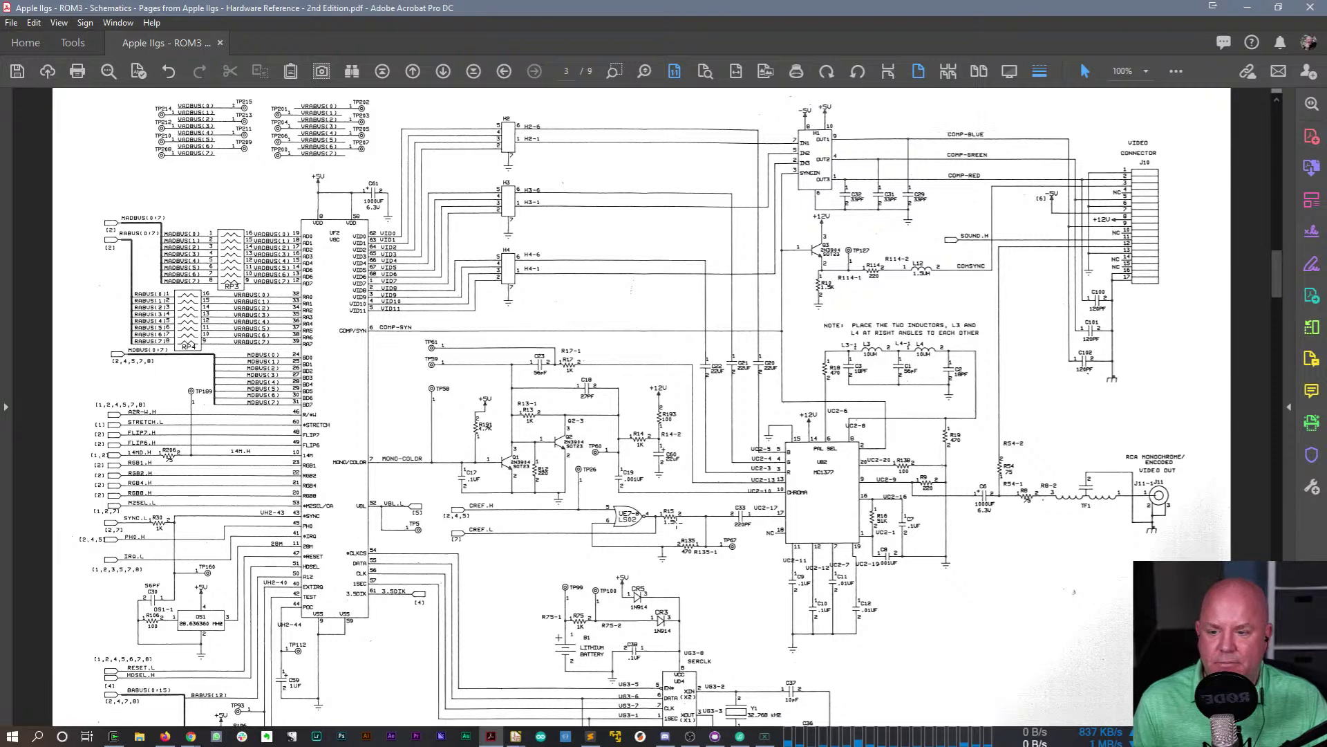
{"action": "scroll", "coordinate": [685, 532], "scroll_direction": "up", "scroll_amount": 10}
{"action": "scroll", "coordinate": [677, 521], "scroll_direction": "down", "scroll_amount": 12}
{"action": "scroll", "coordinate": [672, 511], "scroll_direction": "down", "scroll_amount": 20}
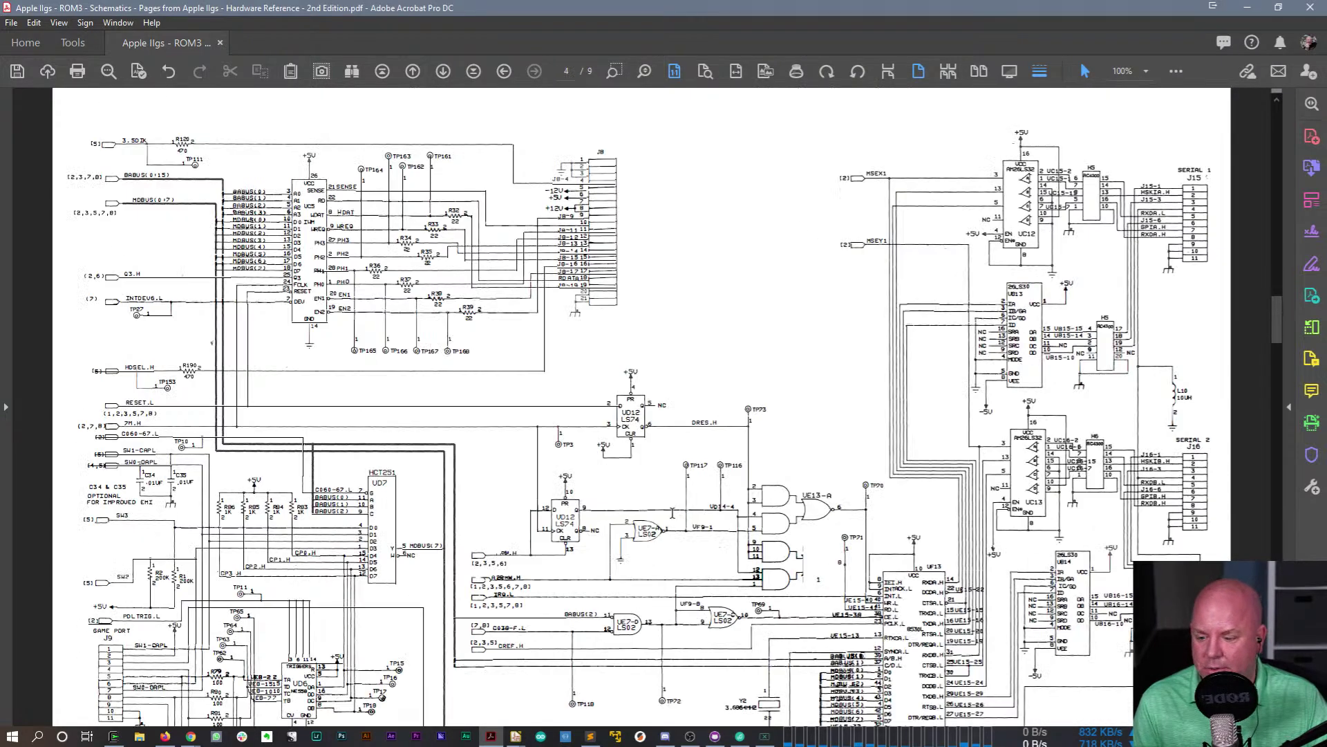
{"action": "scroll", "coordinate": [672, 513], "scroll_direction": "up", "scroll_amount": 10}
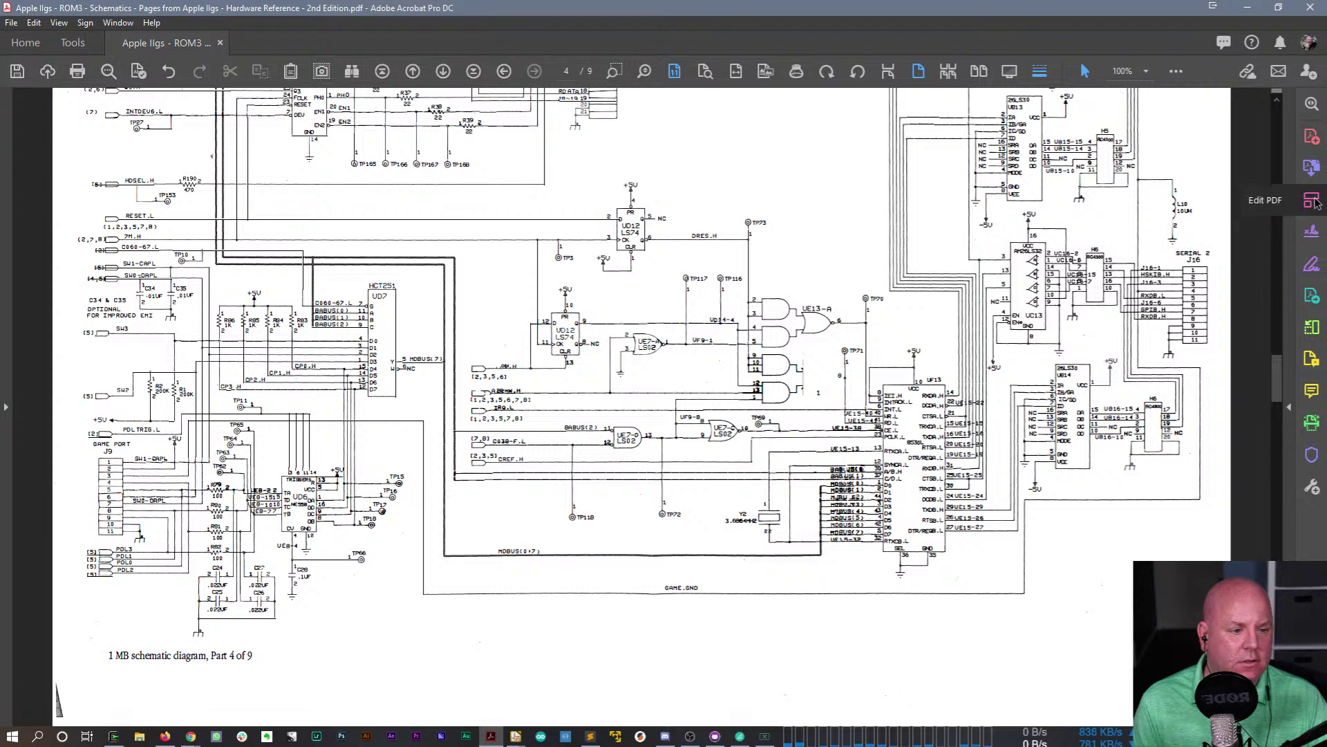
- Select the yellow freehand pencil comment tool at 5 pt thickness and hide the comments list
{"action": "left_click", "coordinate": [1313, 391]}
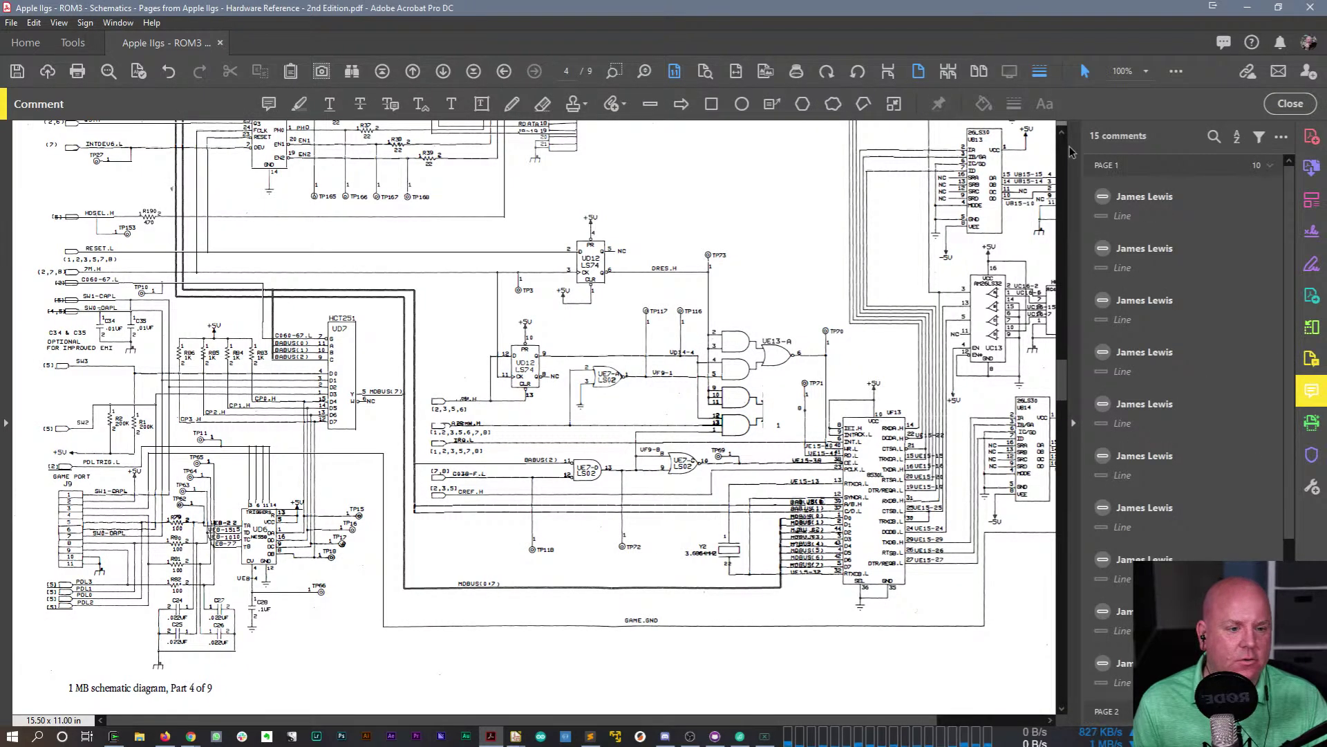
{"action": "left_click", "coordinate": [1282, 138]}
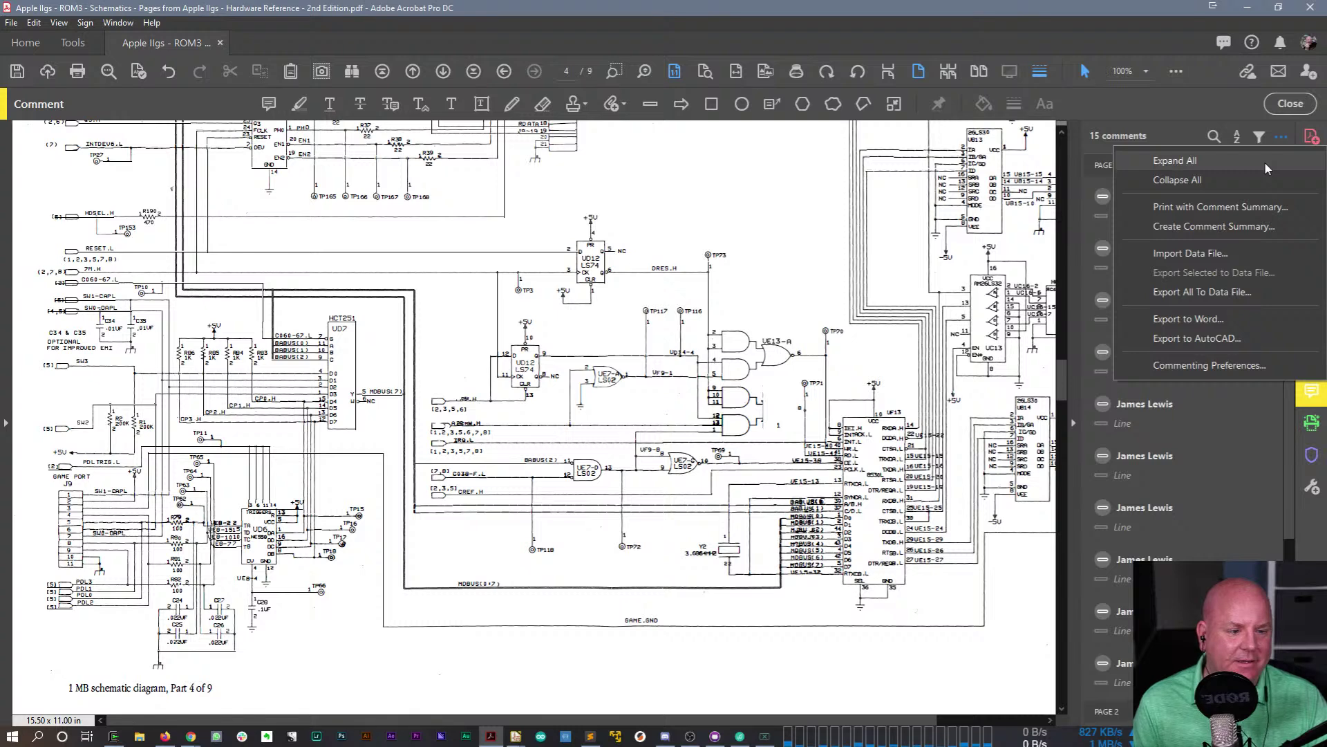
{"action": "left_click", "coordinate": [1284, 105]}
{"action": "left_click", "coordinate": [1284, 105]}
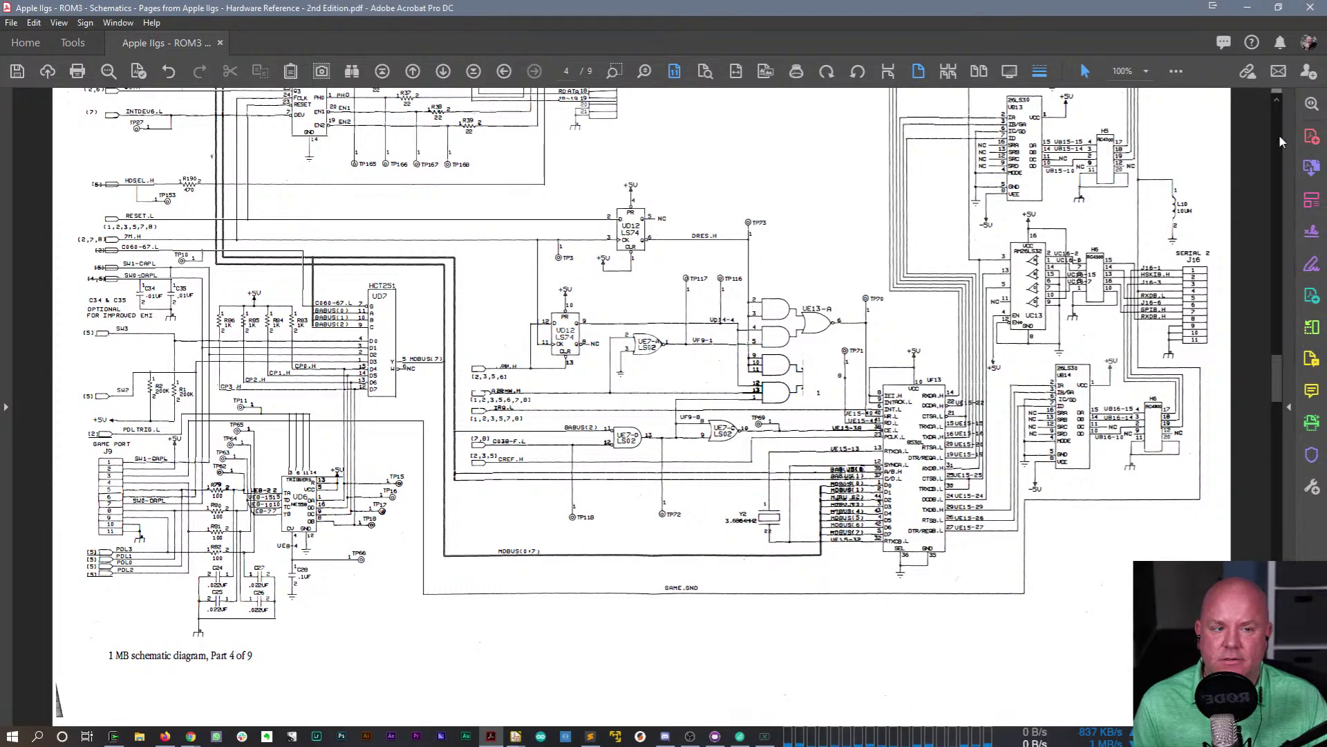
{"action": "left_click", "coordinate": [1308, 392]}
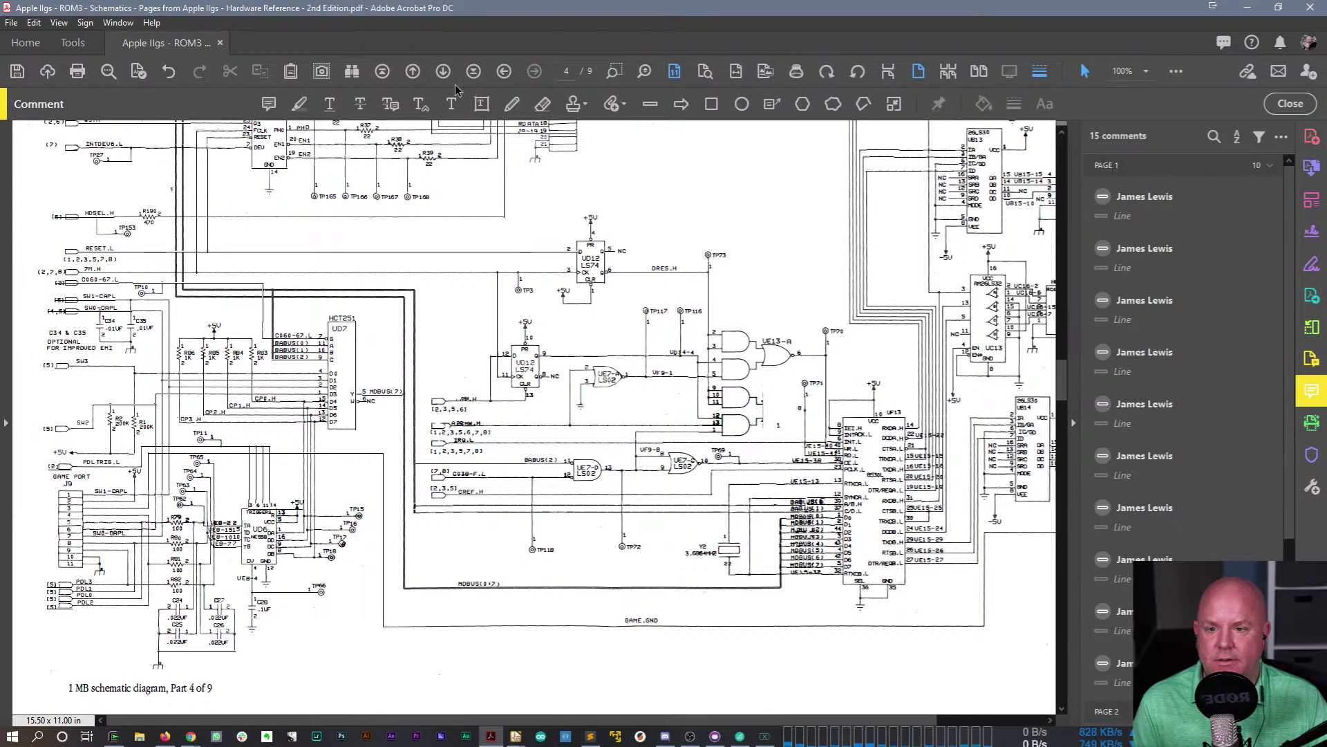
{"action": "left_click", "coordinate": [299, 103]}
{"action": "left_click", "coordinate": [1014, 104]}
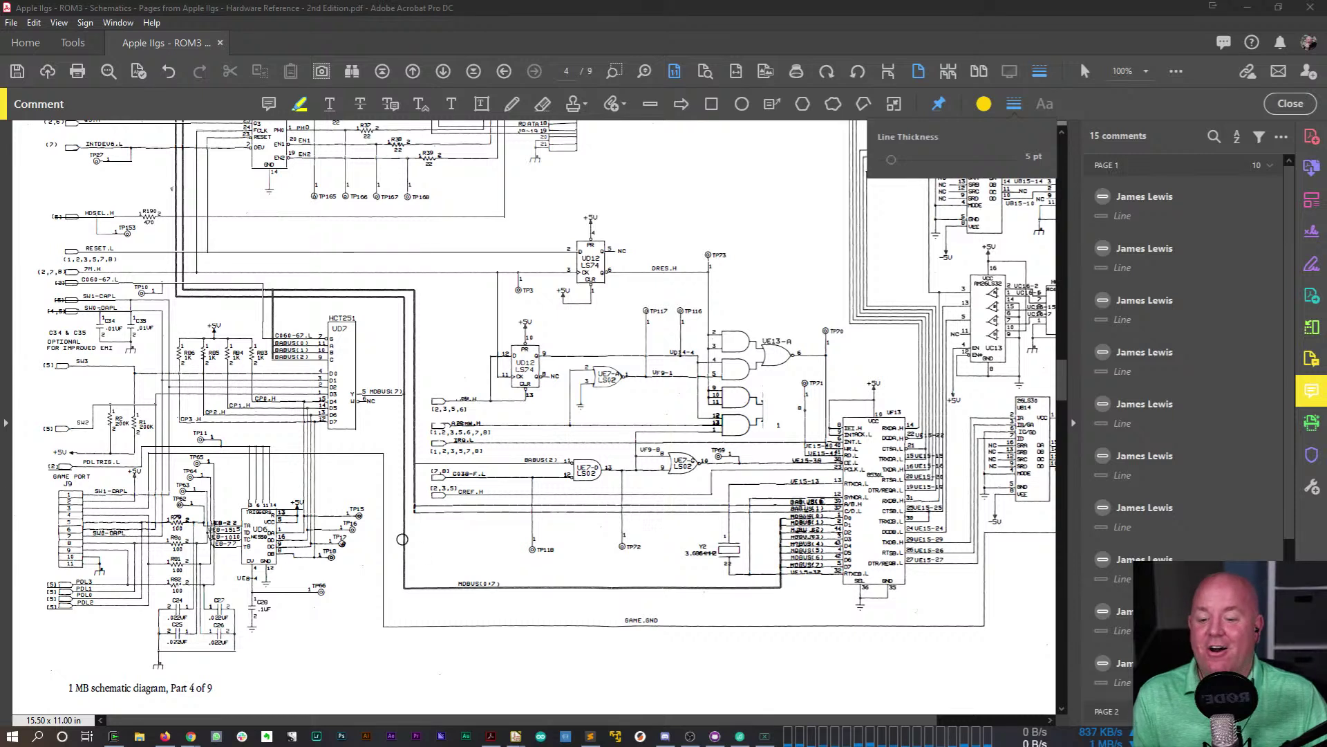
{"action": "left_click", "coordinate": [1065, 123]}
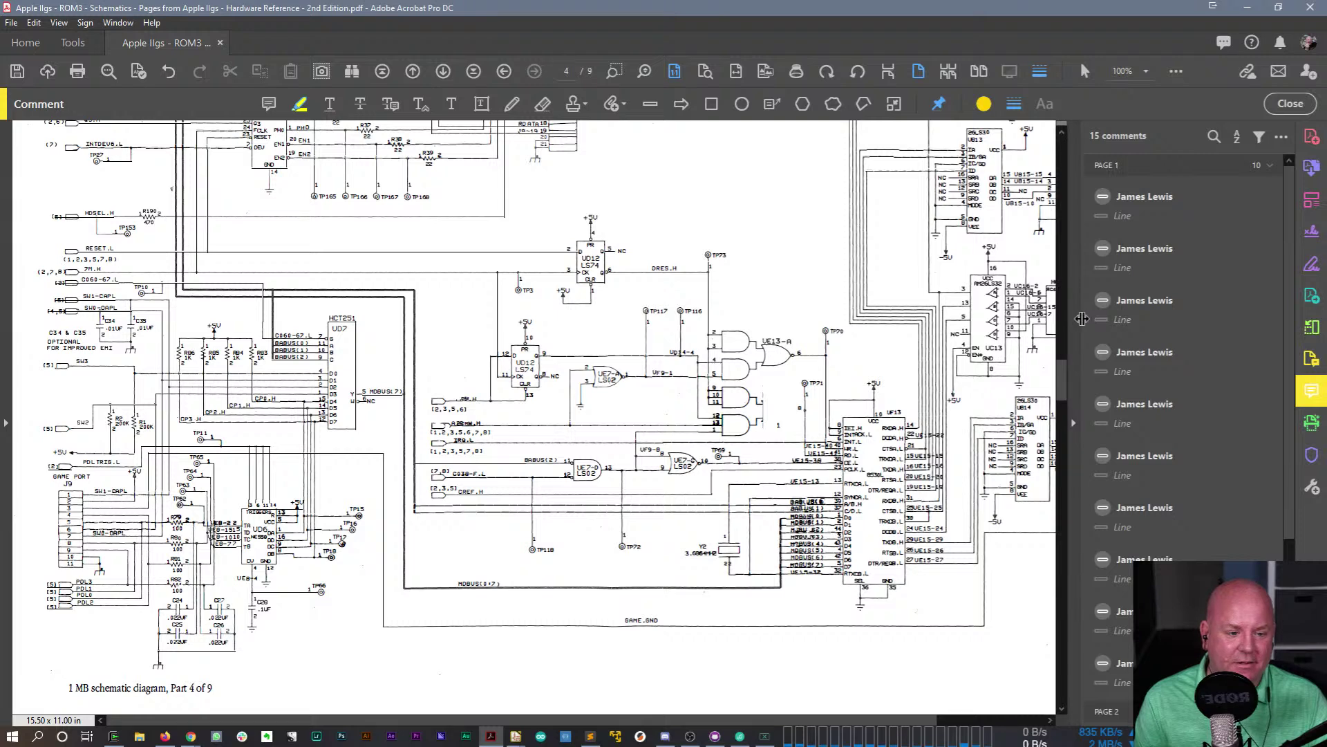
{"action": "left_click", "coordinate": [1073, 422]}
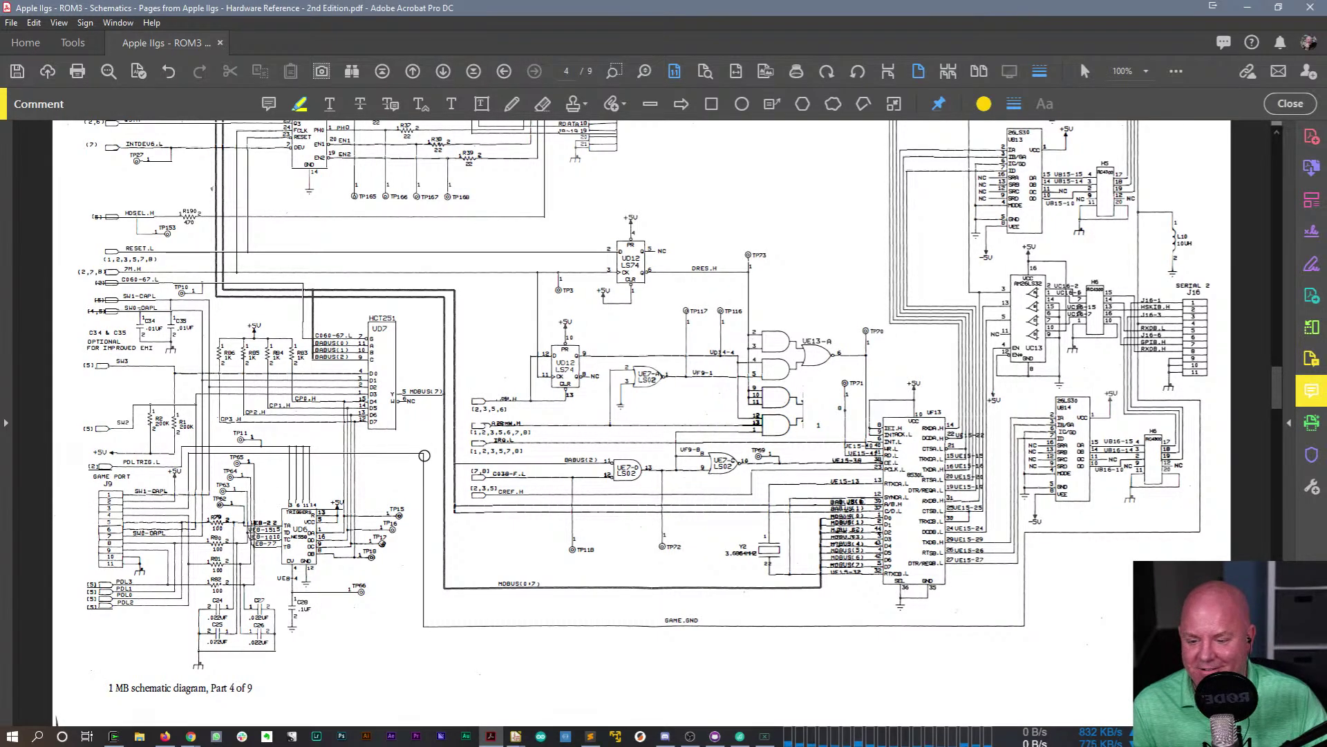
- Draw yellow strokes along the J9 game port line and GAME.GND over to SERIAL 2 J16
{"action": "mouse_move", "coordinate": [423, 452]}
{"action": "left_mouse_down"}
{"action": "mouse_move", "coordinate": [191, 455]}
{"action": "mouse_move", "coordinate": [185, 507]}
{"action": "mouse_move", "coordinate": [123, 510]}
{"action": "left_mouse_up"}
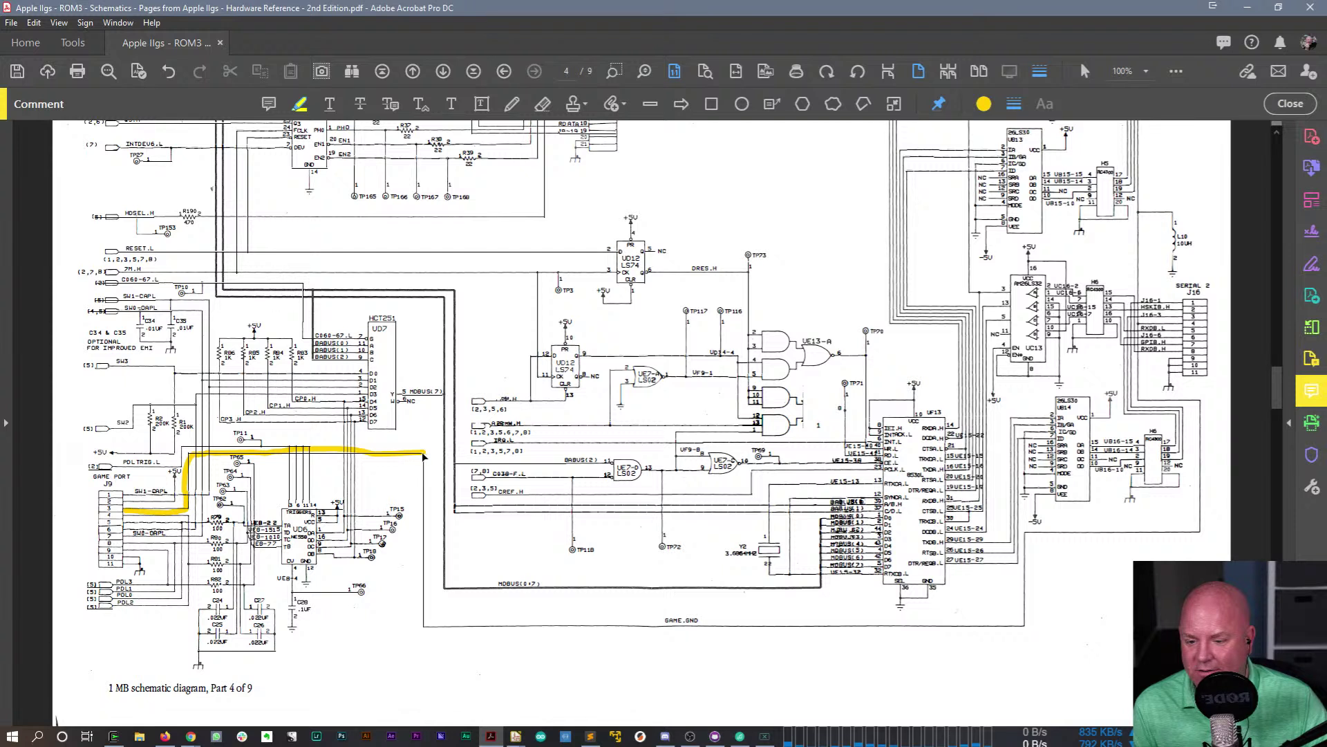
{"action": "mouse_move", "coordinate": [424, 458]}
{"action": "left_mouse_down"}
{"action": "mouse_move", "coordinate": [423, 629]}
{"action": "mouse_move", "coordinate": [1026, 621]}
{"action": "mouse_move", "coordinate": [1032, 529]}
{"action": "mouse_move", "coordinate": [1196, 527]}
{"action": "mouse_move", "coordinate": [1205, 398]}
{"action": "mouse_move", "coordinate": [1137, 398]}
{"action": "mouse_move", "coordinate": [1141, 321]}
{"action": "mouse_move", "coordinate": [1182, 320]}
{"action": "mouse_move", "coordinate": [1145, 281]}
{"action": "mouse_move", "coordinate": [1137, 211]}
{"action": "mouse_move", "coordinate": [1188, 257]}
{"action": "mouse_move", "coordinate": [1169, 235]}
{"action": "left_mouse_up"}
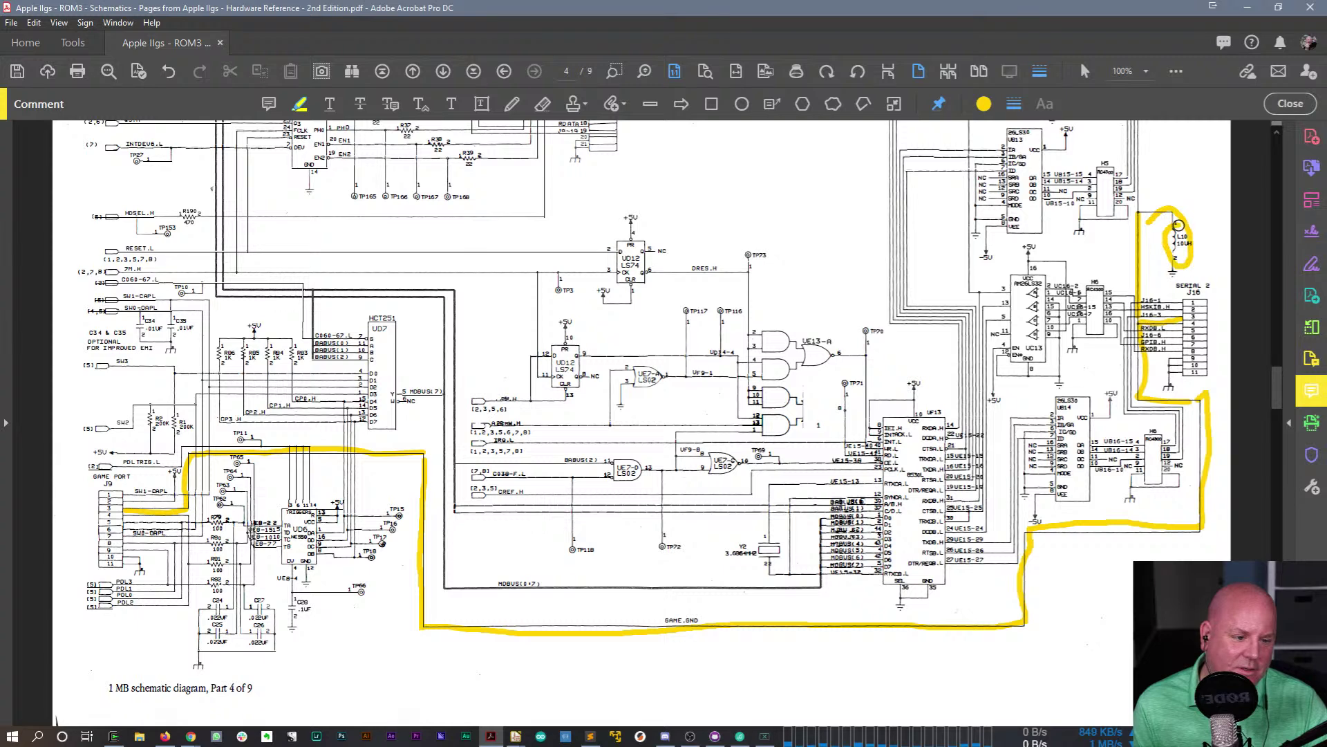
{"action": "scroll", "coordinate": [1269, 353], "scroll_direction": "up", "scroll_amount": 3}
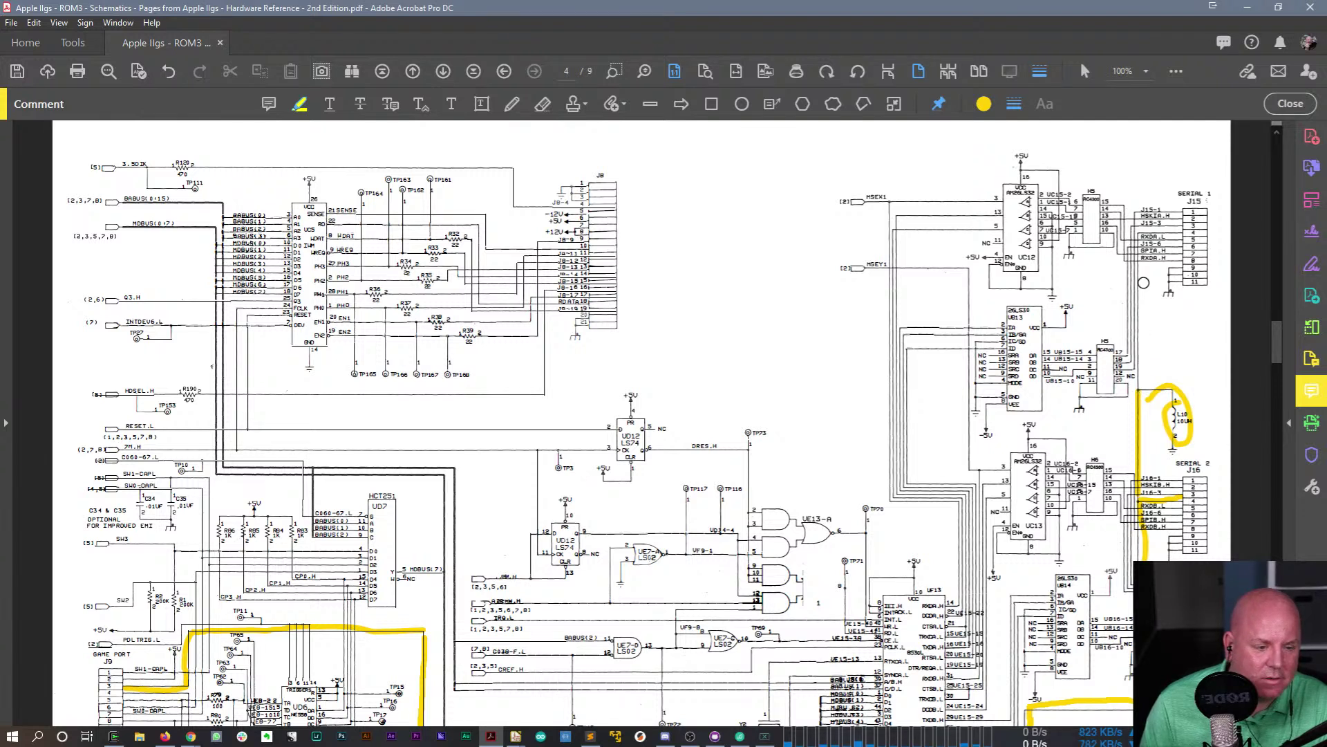
- Extend the yellow trace beside SERIAL 2 up to the J15 RXDA.H line
{"action": "left_click_drag", "start_coordinate": [1138, 314], "coordinate": [1139, 400]}
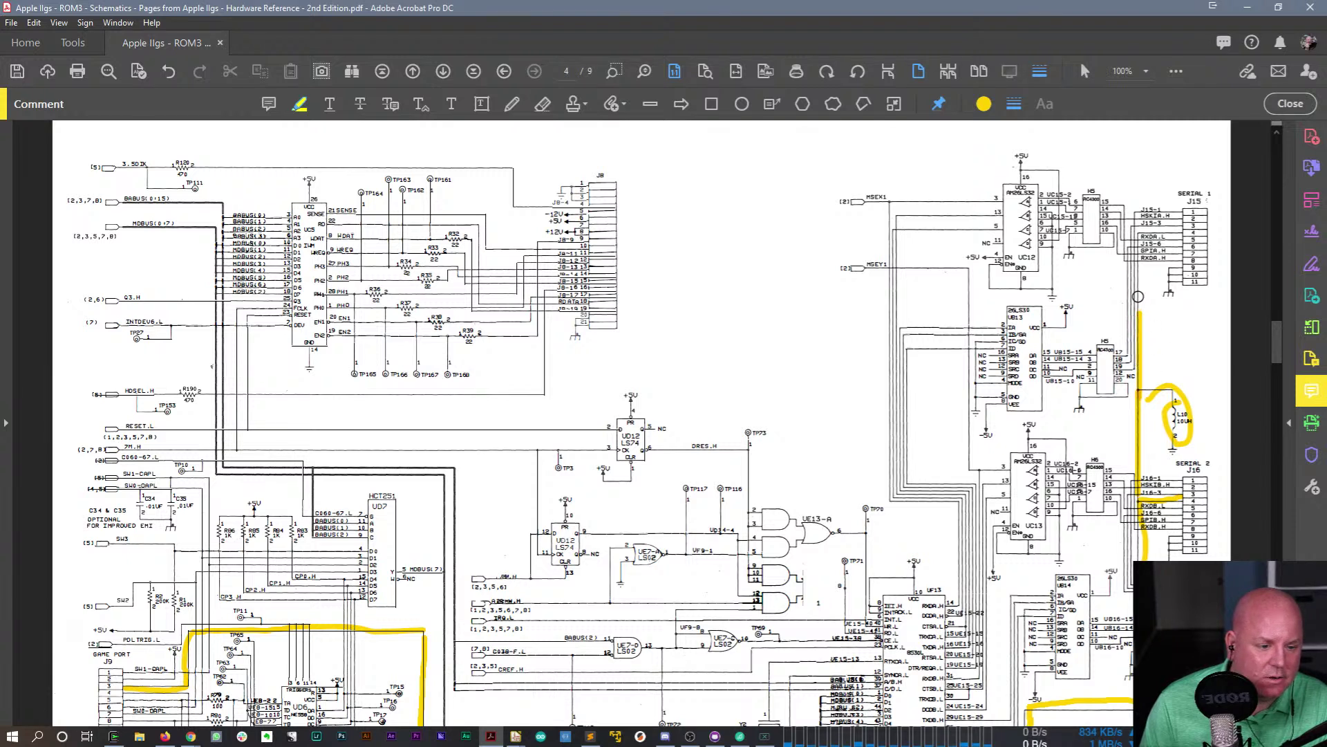
{"action": "mouse_move", "coordinate": [1139, 307]}
{"action": "left_mouse_down"}
{"action": "mouse_move", "coordinate": [1140, 237]}
{"action": "mouse_move", "coordinate": [1183, 236]}
{"action": "left_mouse_up"}
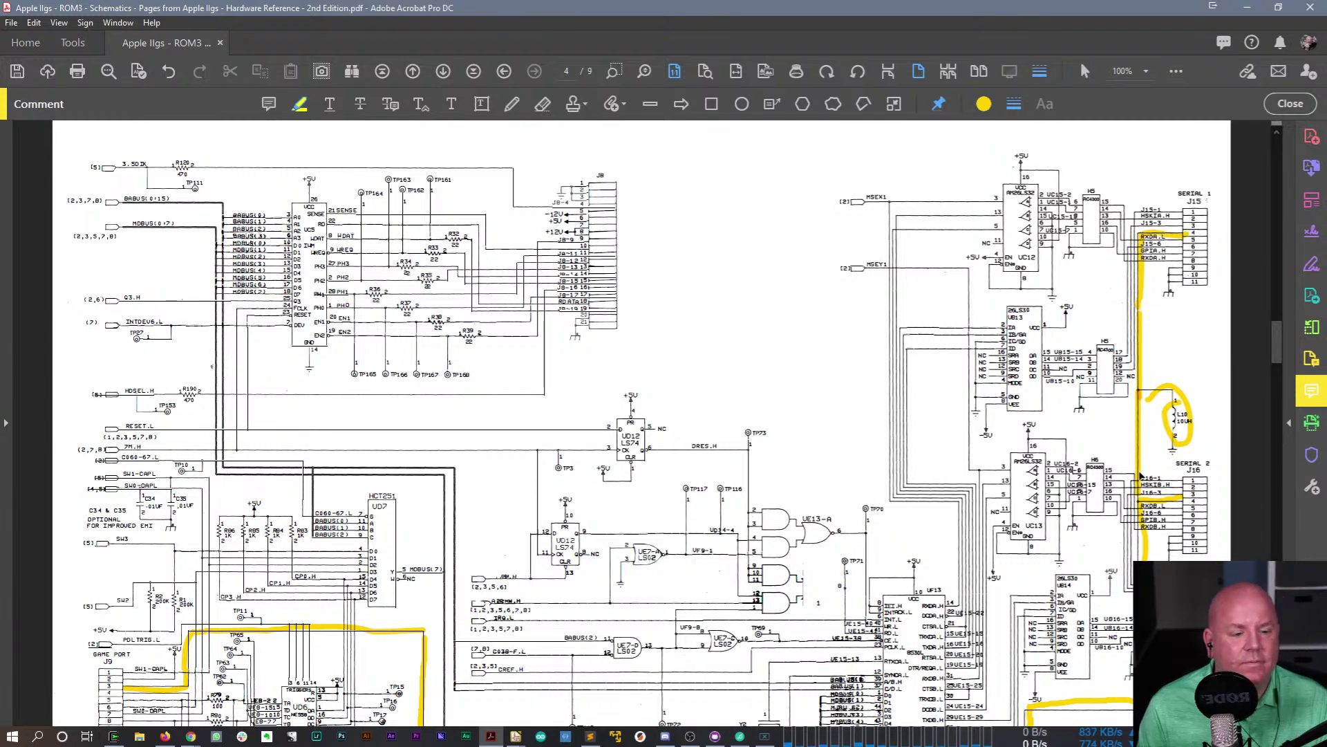
{"action": "left_click_drag", "start_coordinate": [1275, 339], "coordinate": [1272, 379]}
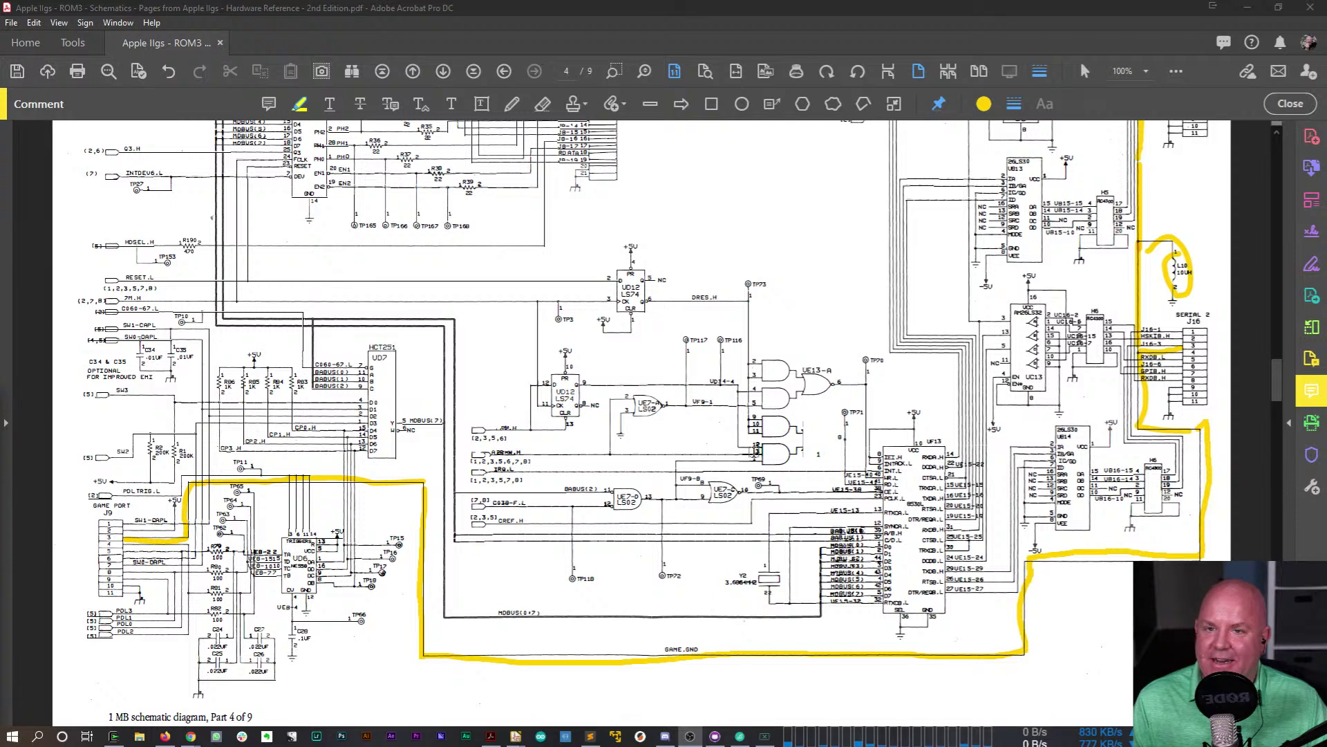
{"action": "scroll", "coordinate": [131, 549], "scroll_direction": "up", "scroll_amount": 1}
{"action": "scroll", "coordinate": [137, 555], "scroll_direction": "down", "scroll_amount": 1}
{"action": "scroll", "coordinate": [136, 555], "scroll_direction": "down", "scroll_amount": 2}
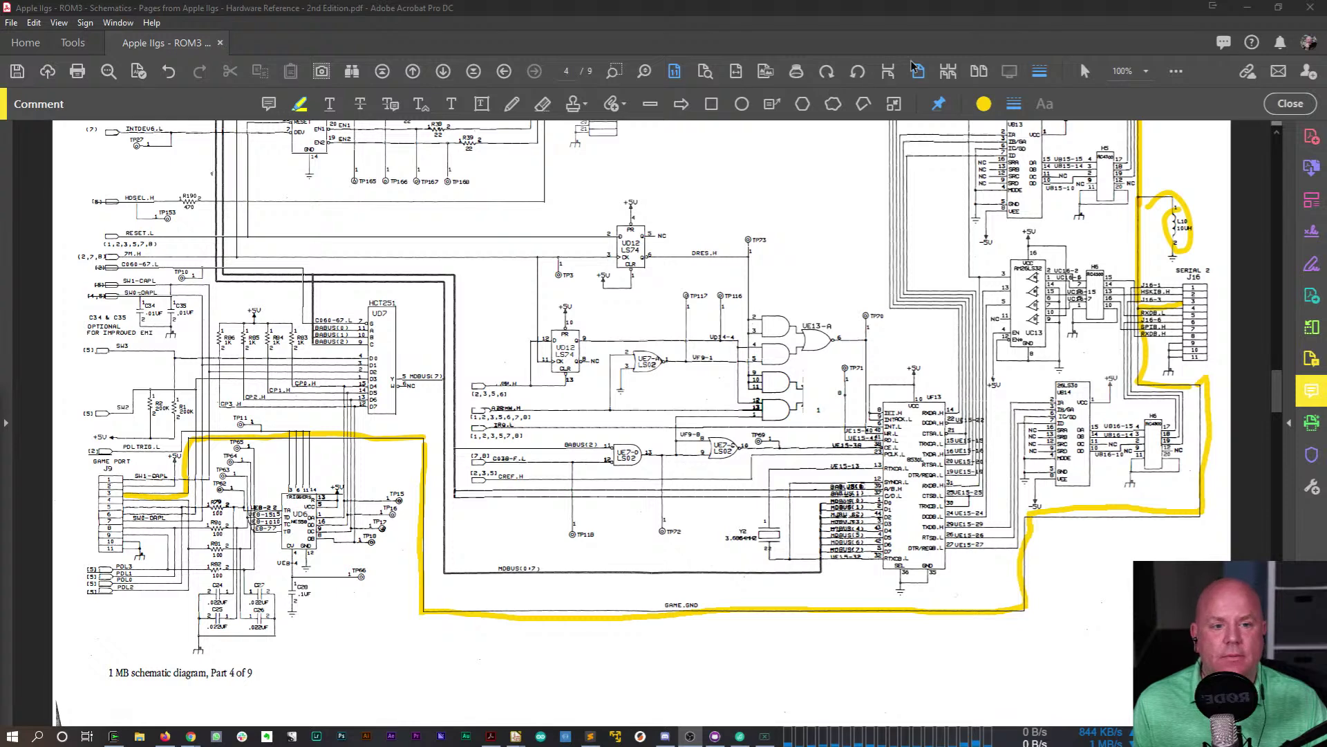
{"action": "left_click", "coordinate": [1148, 72]}
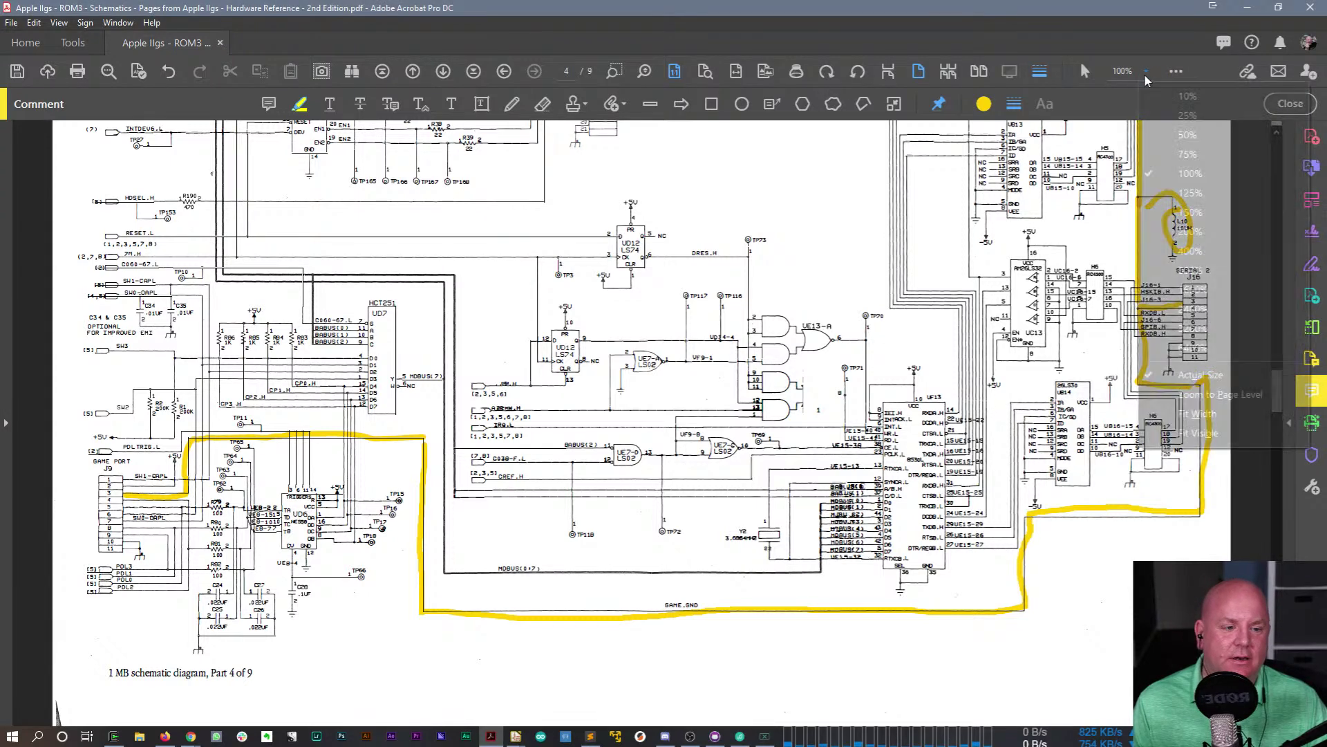
- Zoom the schematic page to 400%, then settle on 200%
{"action": "left_click", "coordinate": [1190, 251]}
{"action": "scroll", "coordinate": [649, 321], "scroll_direction": "down", "scroll_amount": 1}
{"action": "scroll", "coordinate": [619, 376], "scroll_direction": "down", "scroll_amount": 1}
{"action": "left_click", "coordinate": [1147, 71]}
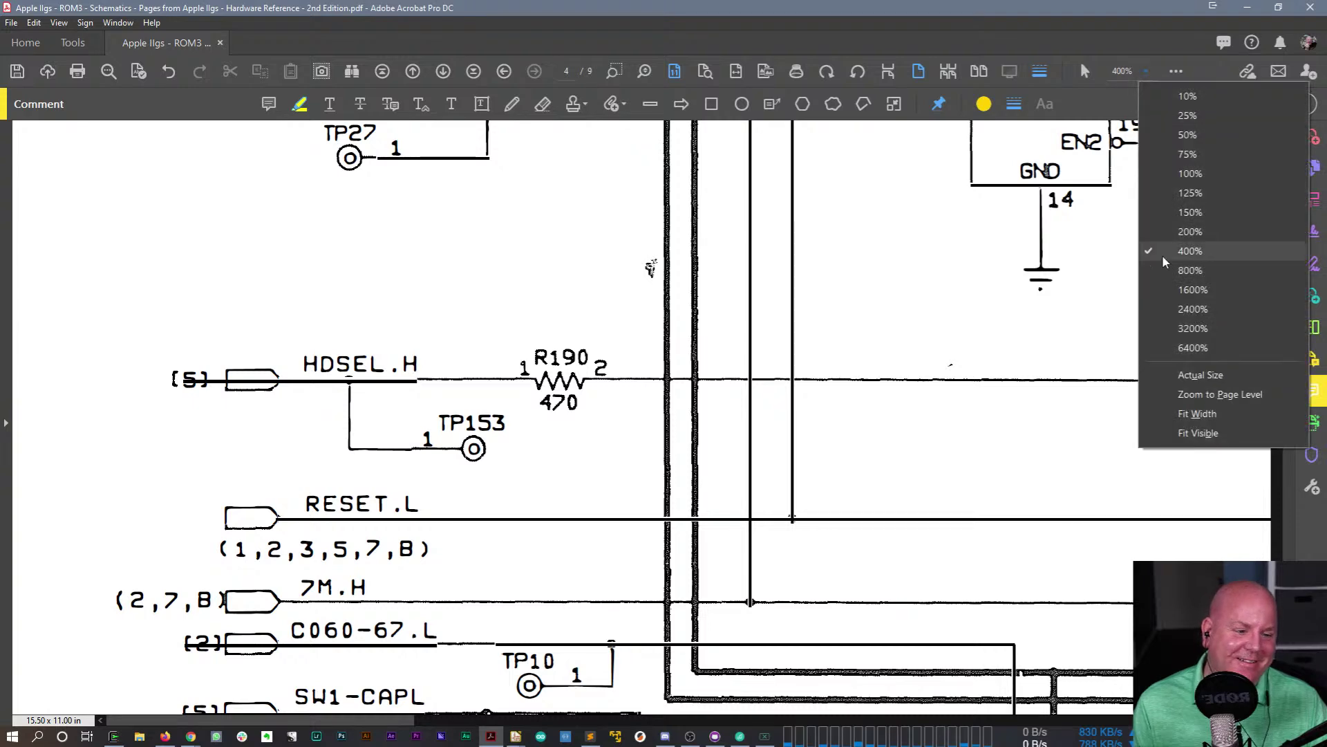
{"action": "left_click", "coordinate": [1189, 232]}
{"action": "scroll", "coordinate": [510, 490], "scroll_direction": "down", "scroll_amount": 4}
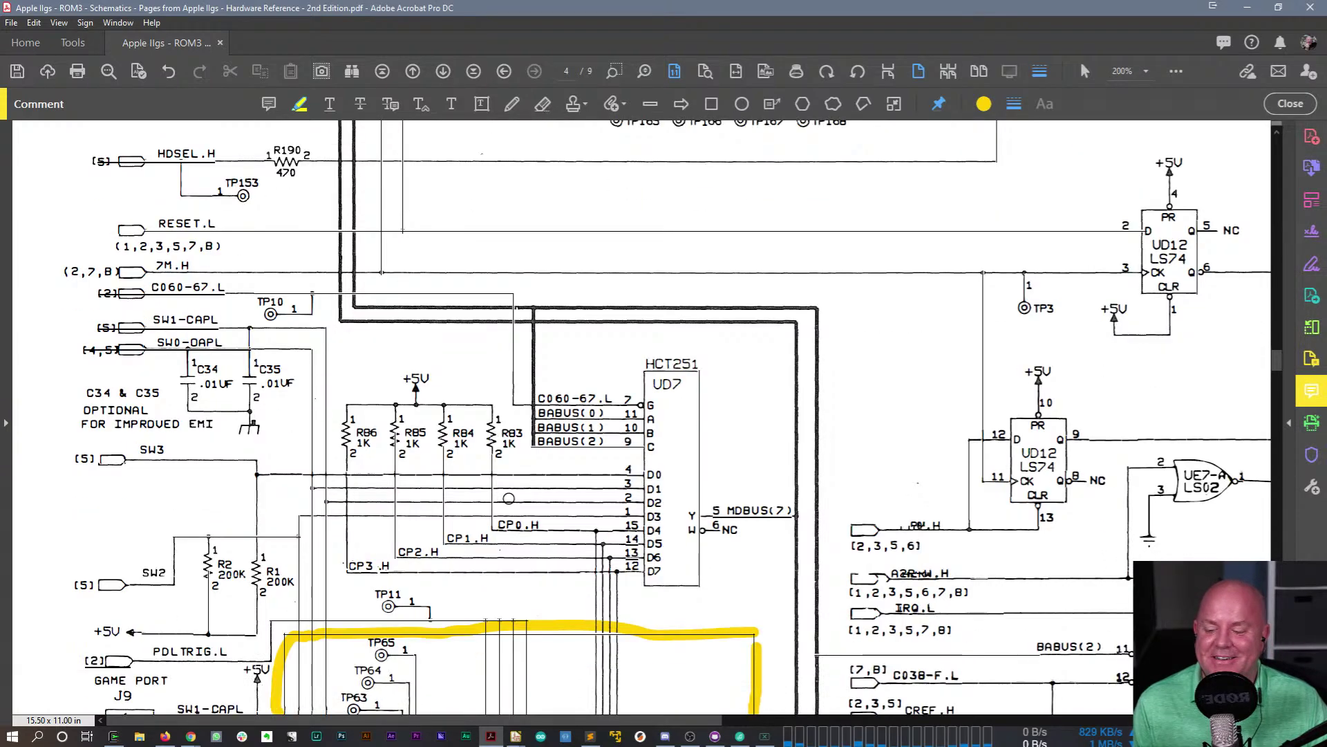
{"action": "scroll", "coordinate": [511, 490], "scroll_direction": "down", "scroll_amount": 5}
- Restore and narrow the Acrobat window so it sits beside KiCad
{"action": "left_click_drag", "start_coordinate": [553, 8], "coordinate": [916, 8]}
{"action": "left_click_drag", "start_coordinate": [505, 666], "coordinate": [740, 694]}
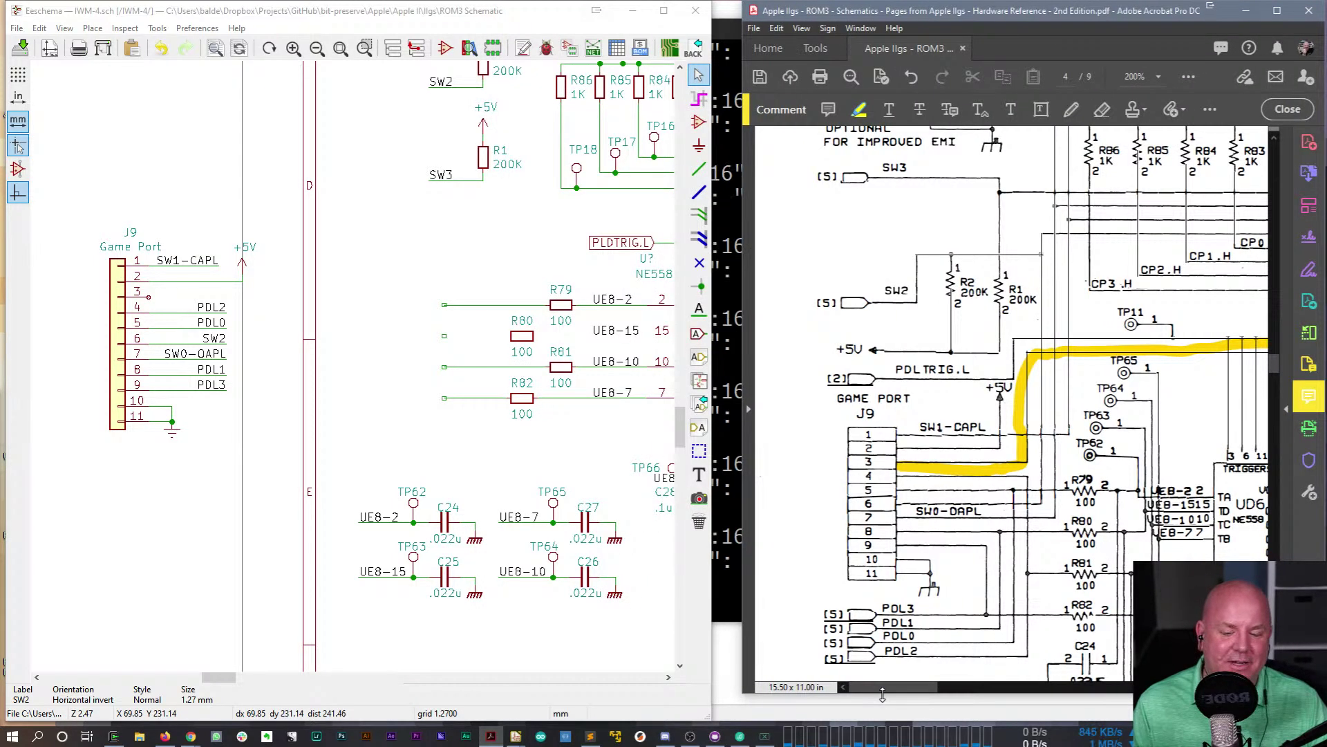
{"action": "left_click_drag", "start_coordinate": [922, 688], "coordinate": [1083, 694]}
- Stop the multimeter logging script with Ctrl+C, exit the SSH session, and close the terminal
{"action": "left_click", "coordinate": [728, 436]}
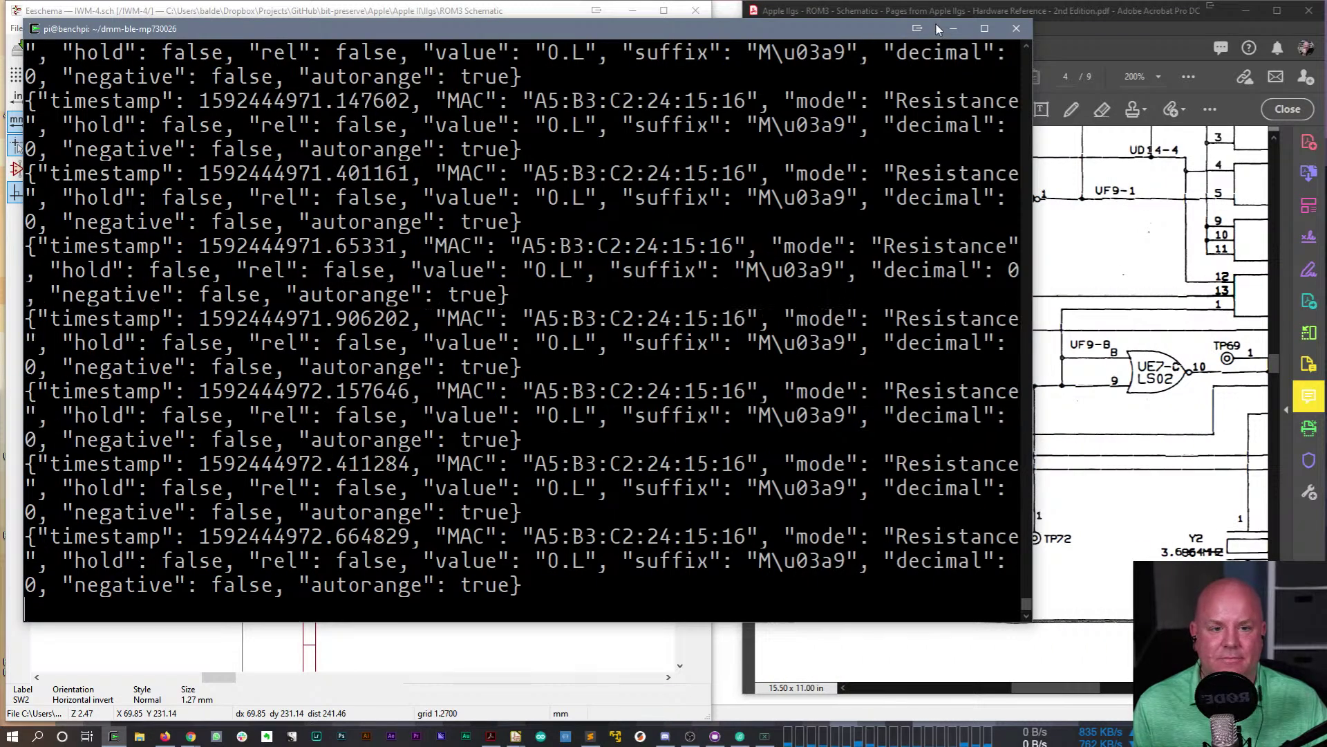
{"action": "left_click", "coordinate": [953, 29]}
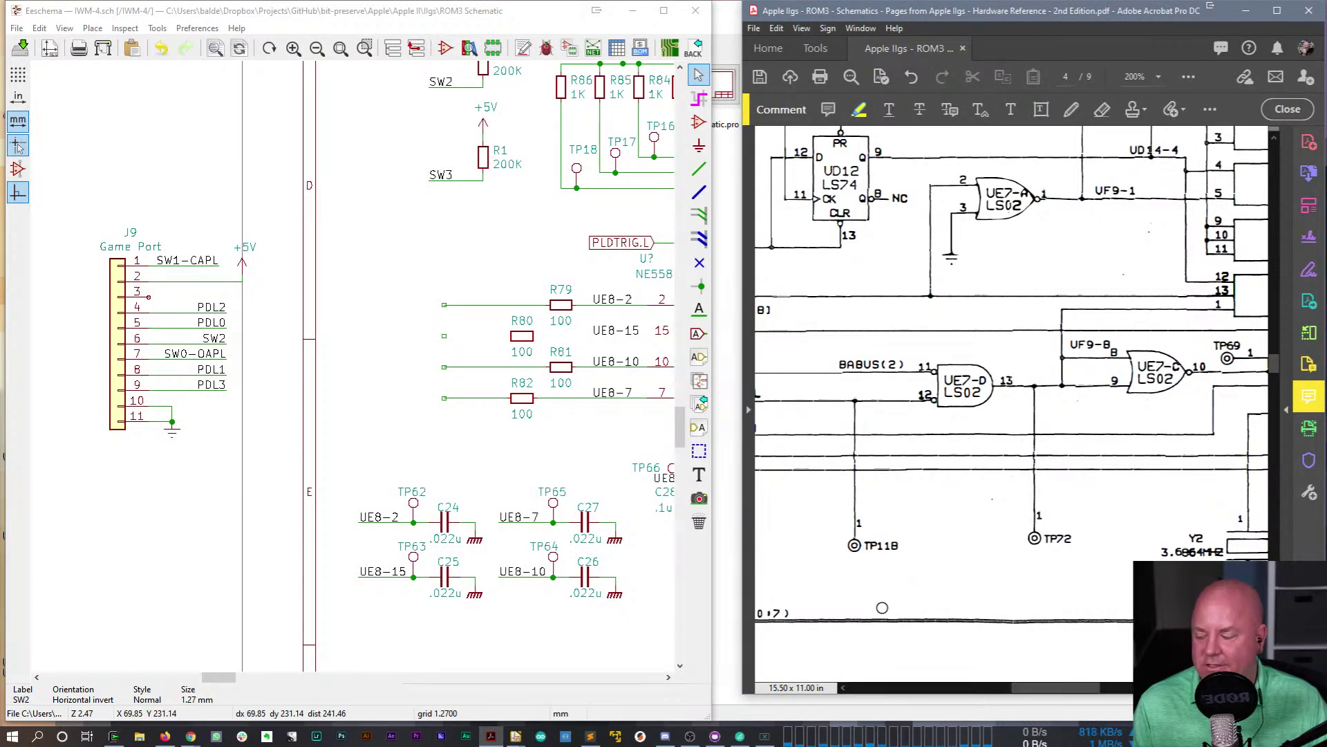
{"action": "key", "text": "alt+Tab"}
{"action": "key", "text": "ctrl+c"}
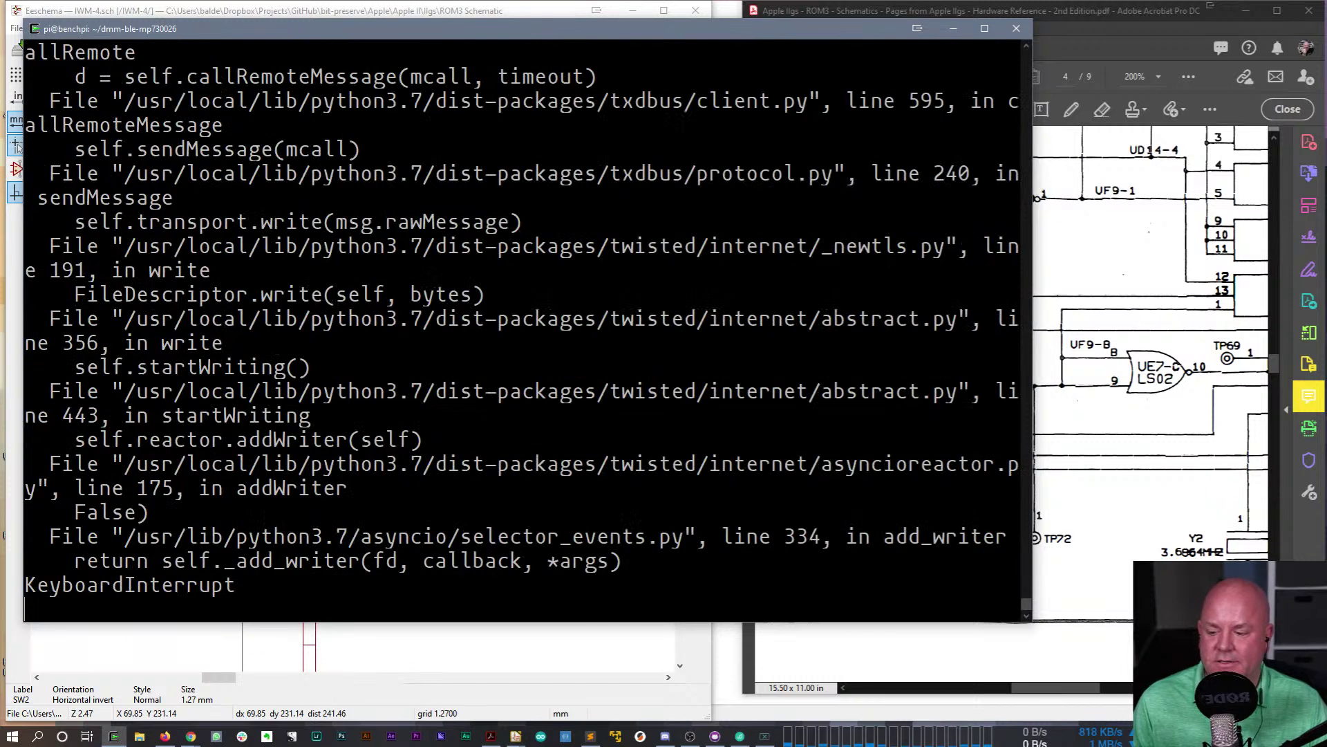
{"action": "type", "text": "exit"}
{"action": "key", "text": "Return"}
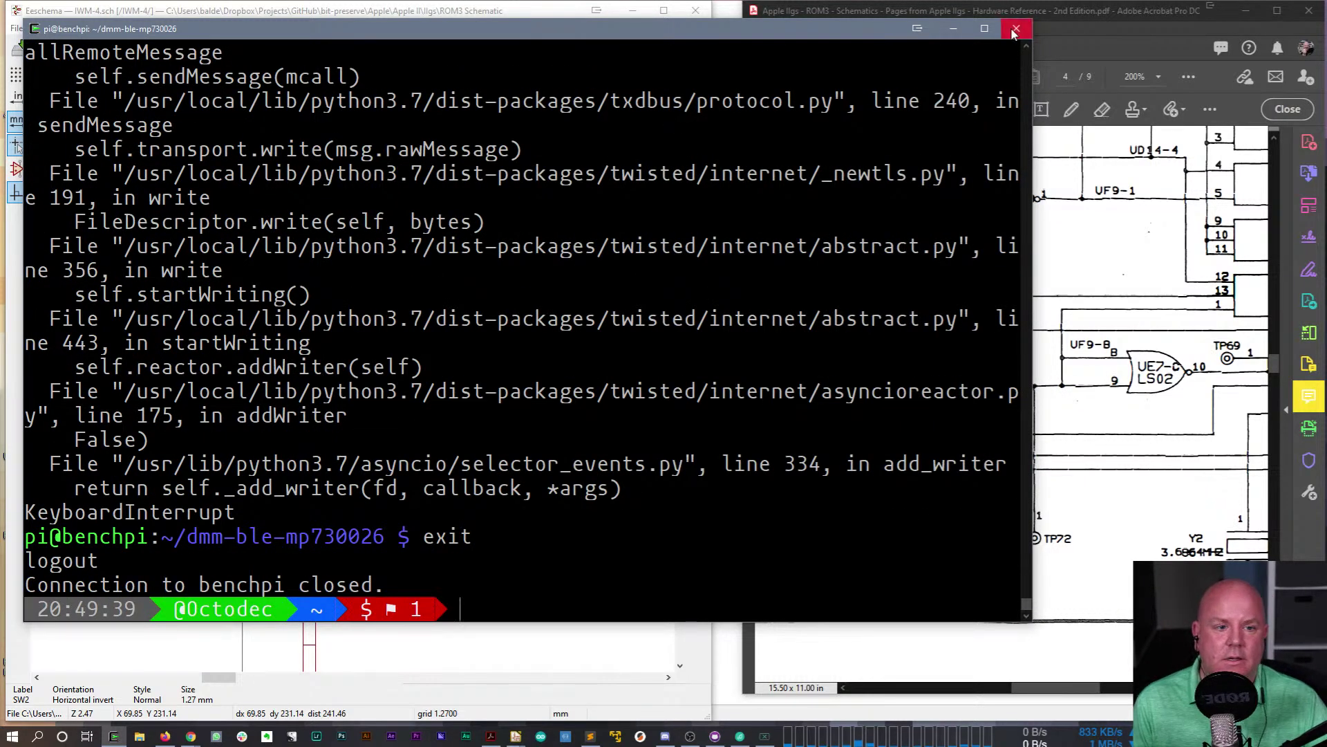
{"action": "double_click", "coordinate": [530, 288]}
- Close the local shell and place a copy of the SW1-CAPL label on J9 pin 3
{"action": "type", "text": "exit"}
{"action": "key", "text": "Return"}
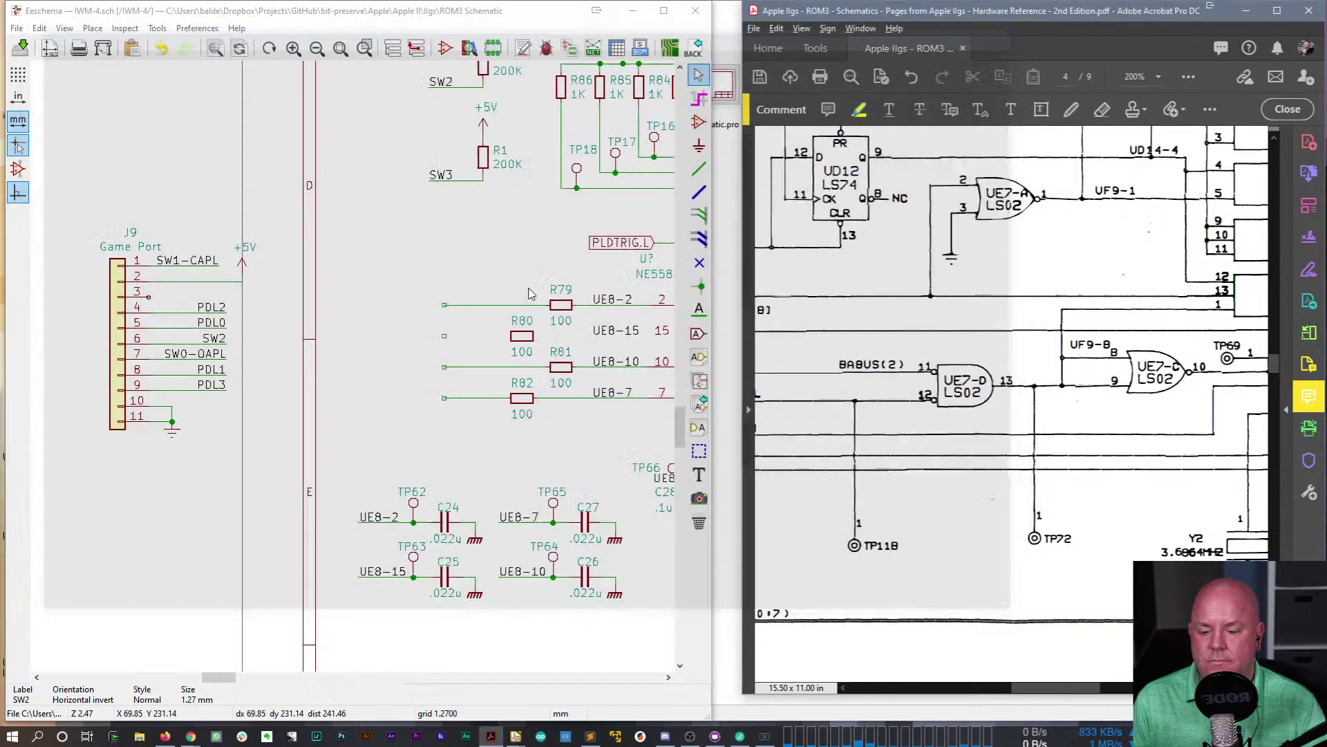
{"action": "scroll", "coordinate": [1011, 689], "scroll_direction": "right", "scroll_amount": 10}
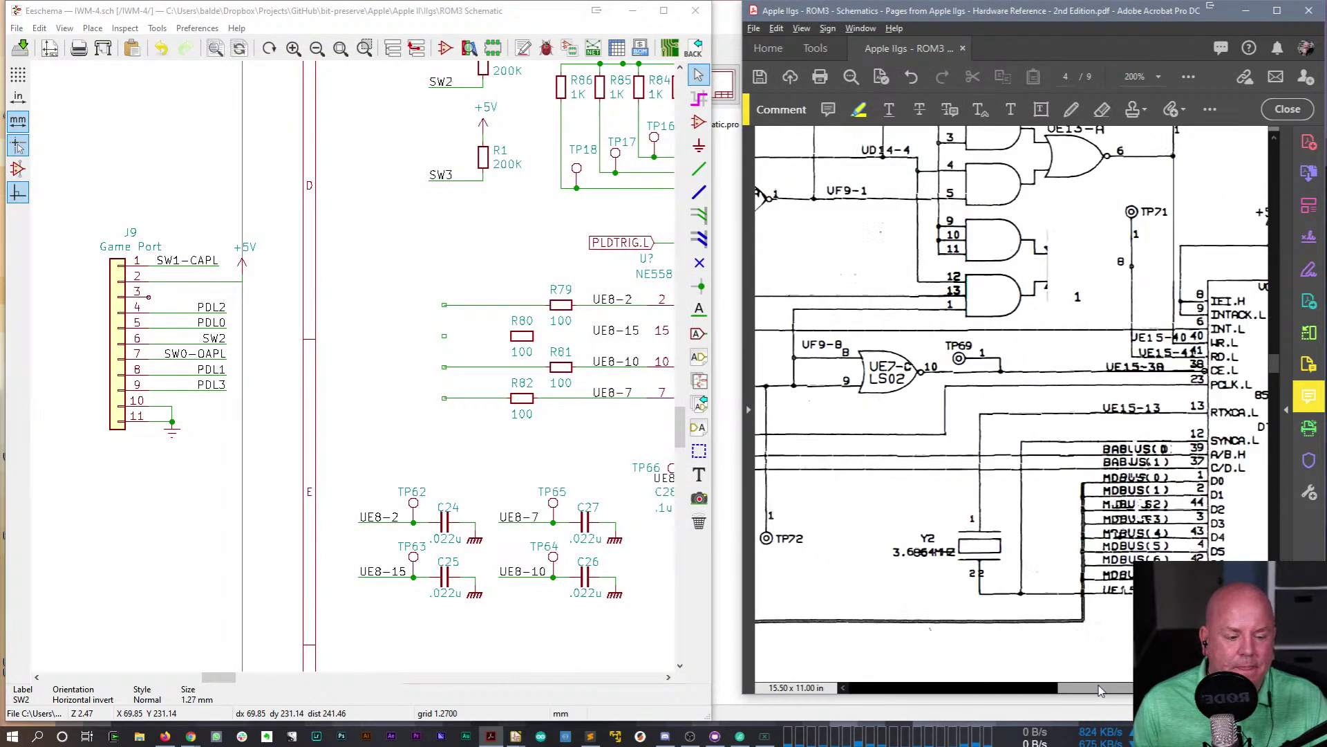
{"action": "scroll", "coordinate": [1012, 404], "scroll_direction": "left", "scroll_amount": 10}
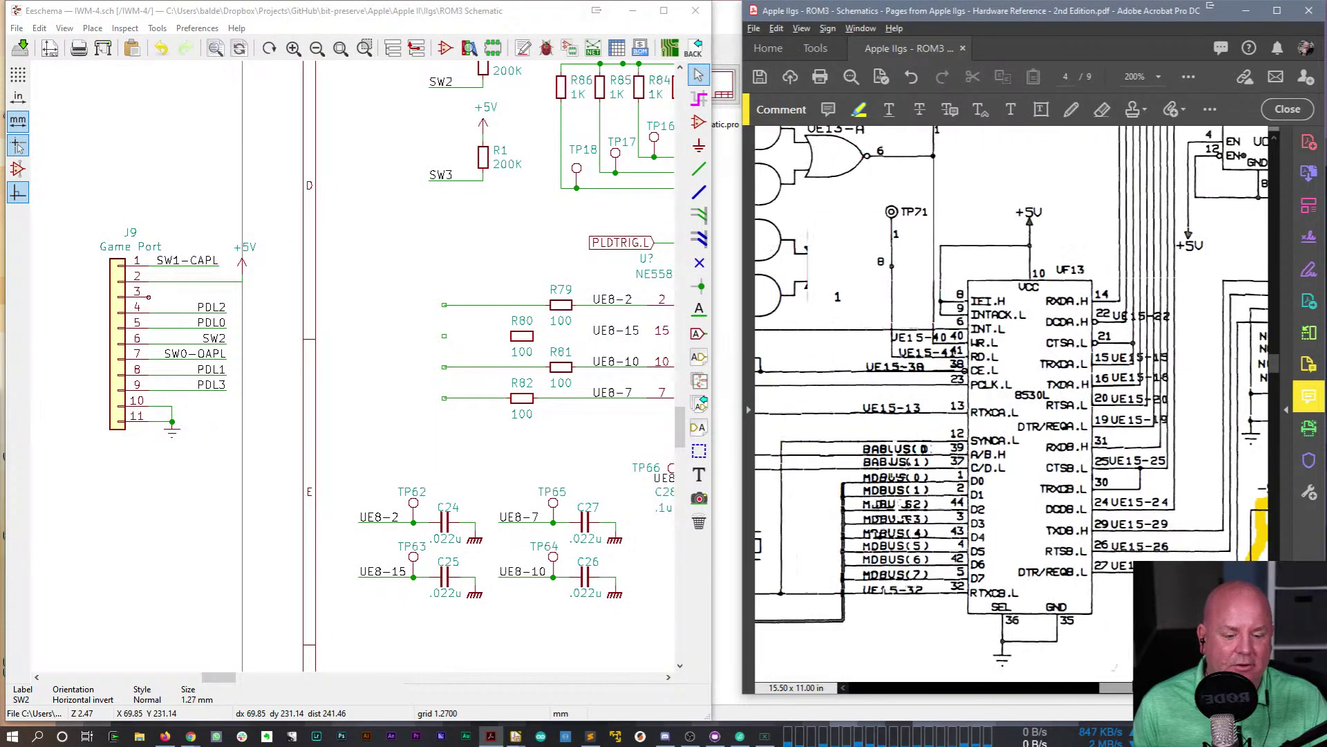
{"action": "scroll", "coordinate": [1011, 405], "scroll_direction": "down", "scroll_amount": 3}
{"action": "scroll", "coordinate": [967, 648], "scroll_direction": "right", "scroll_amount": 10}
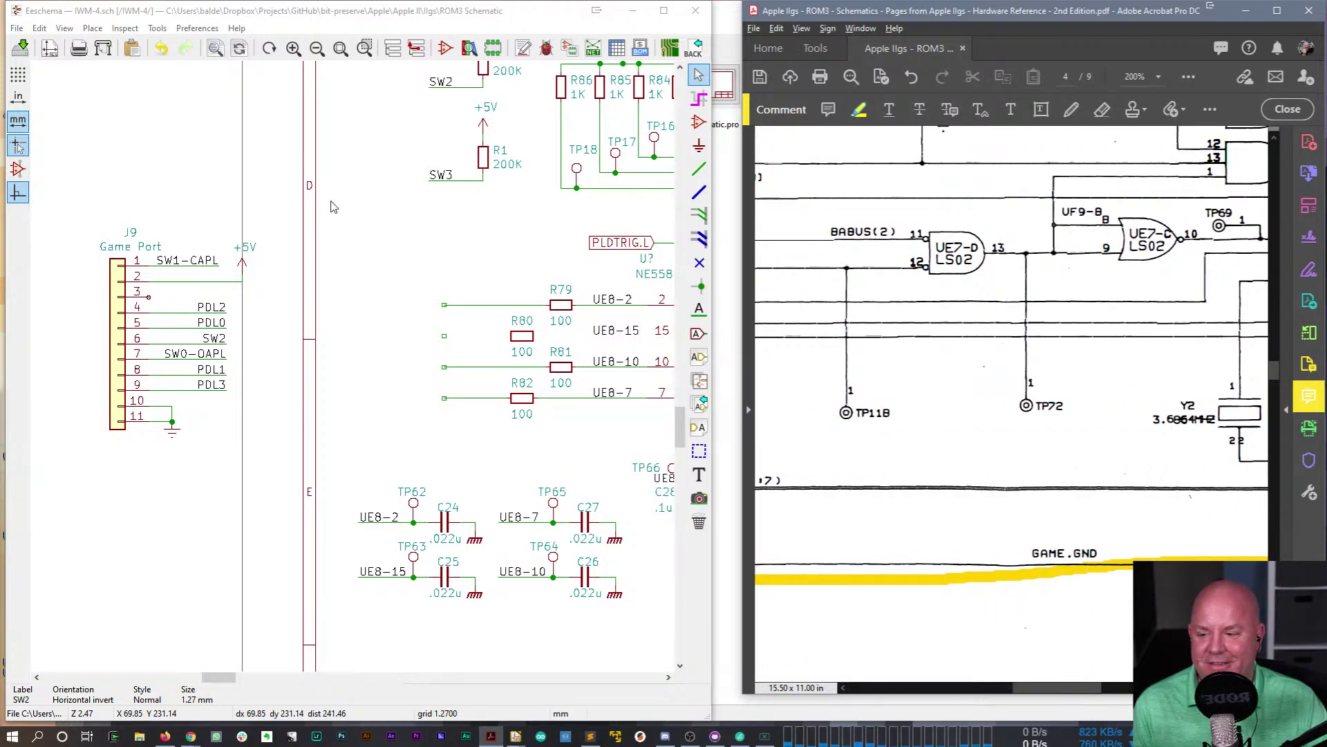
{"action": "left_click", "coordinate": [208, 261]}
{"action": "key", "text": "c"}
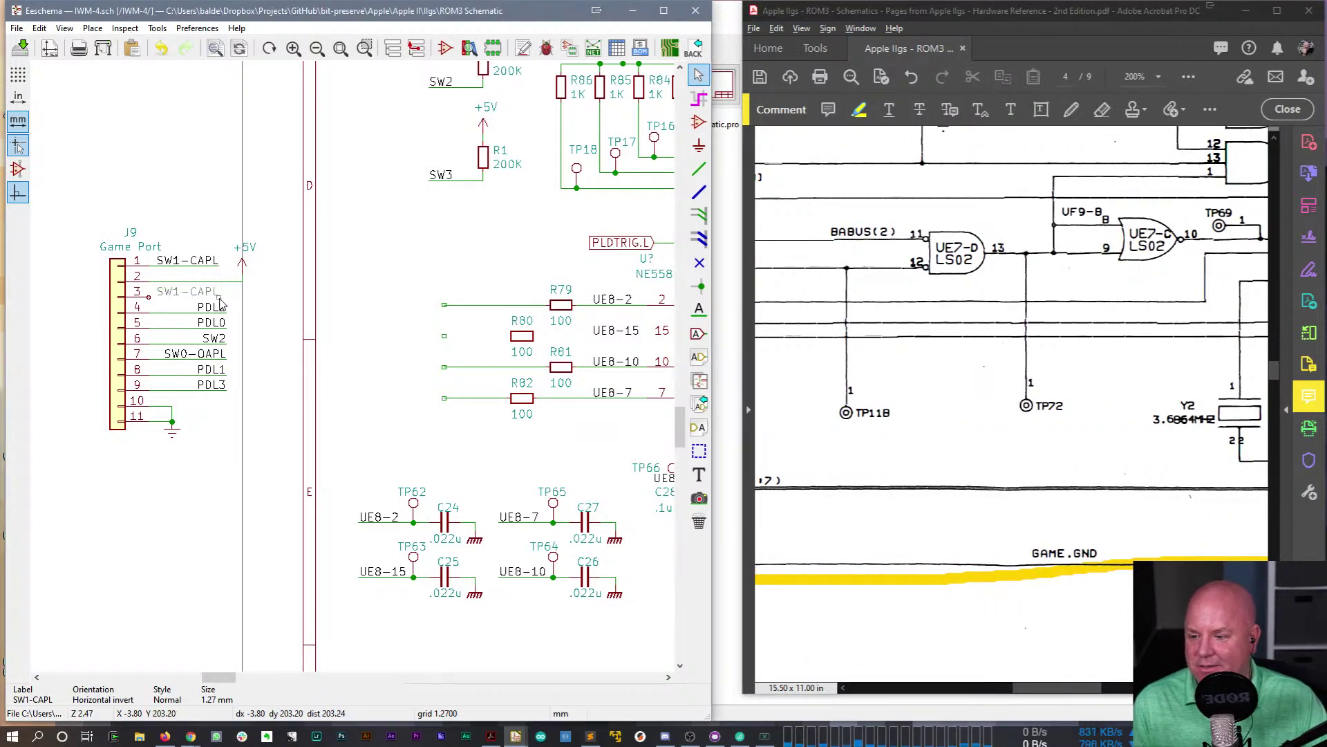
{"action": "left_click", "coordinate": [222, 303]}
{"action": "key", "text": "w"}
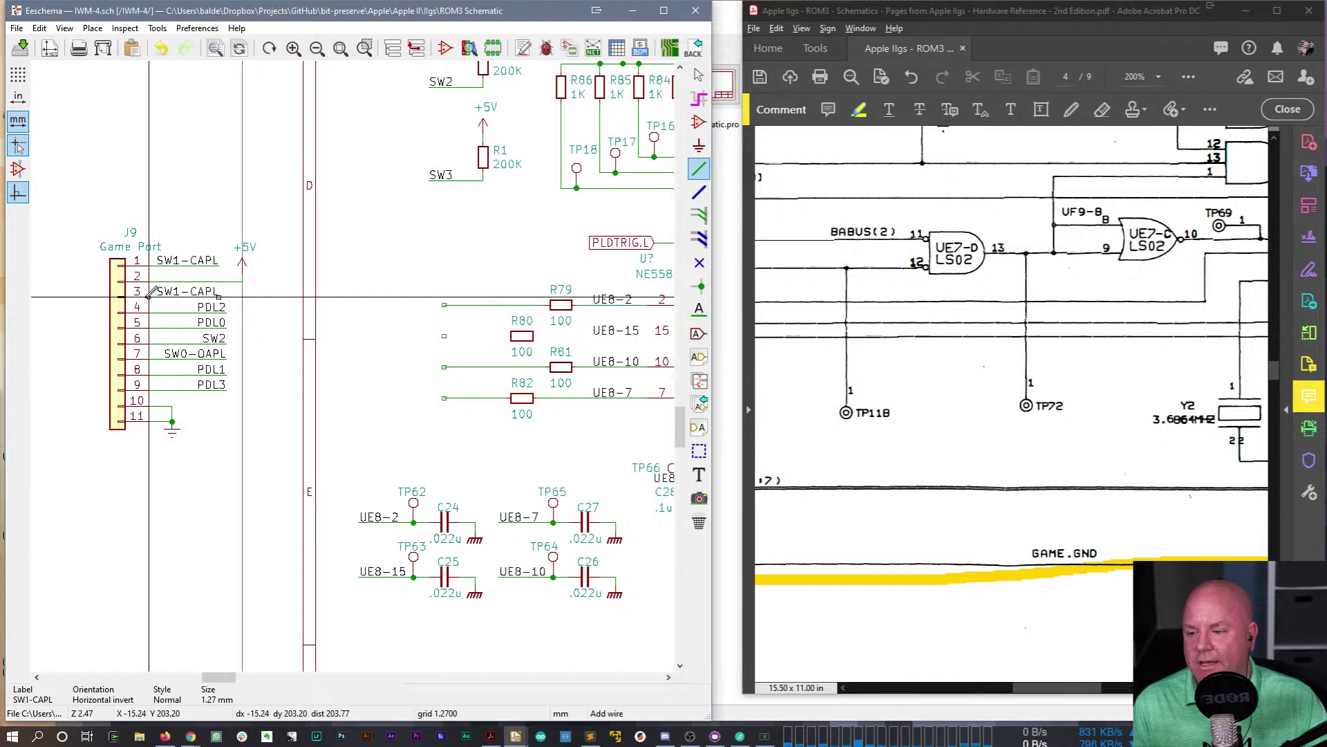
{"action": "key", "text": "Escape"}
- Rename the copied label to GAME.GND and align it with the other pin labels
{"action": "double_click", "coordinate": [185, 292]}
{"action": "type", "text": "GMD"}
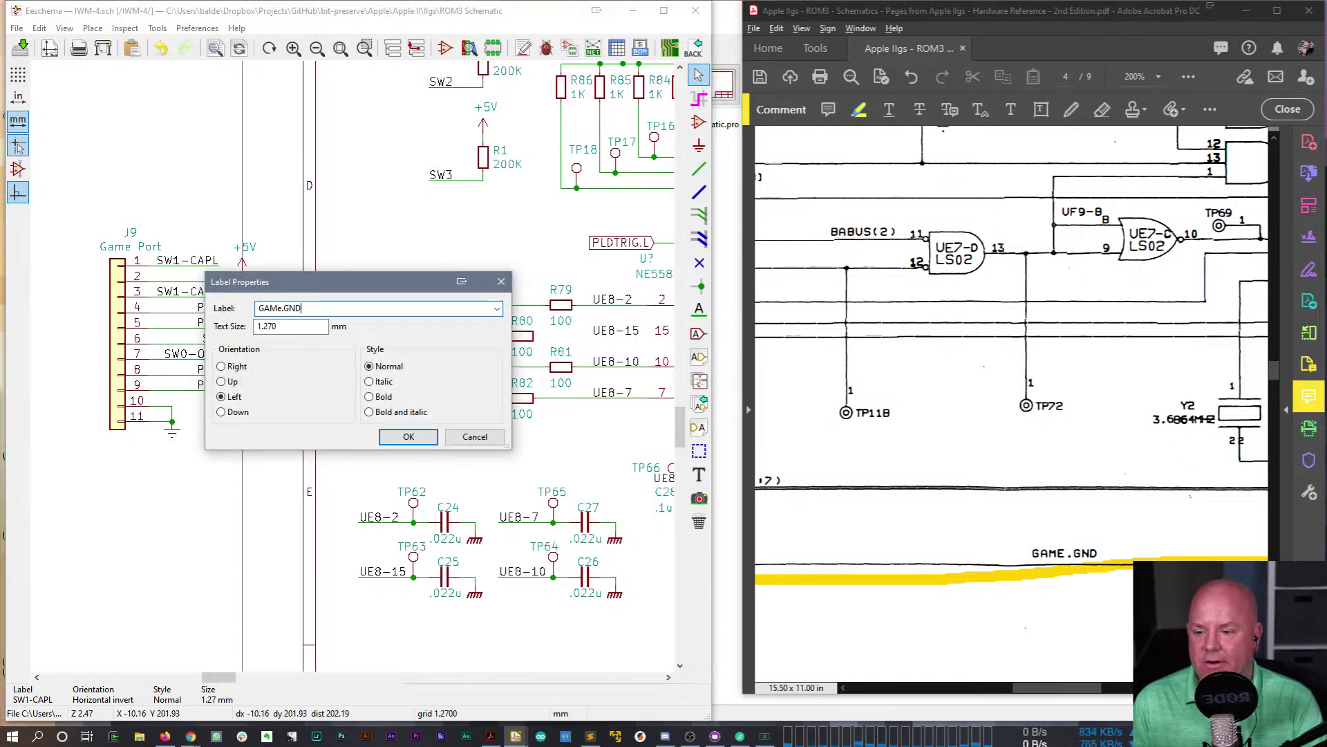
{"action": "type", "text": "E.GND"}
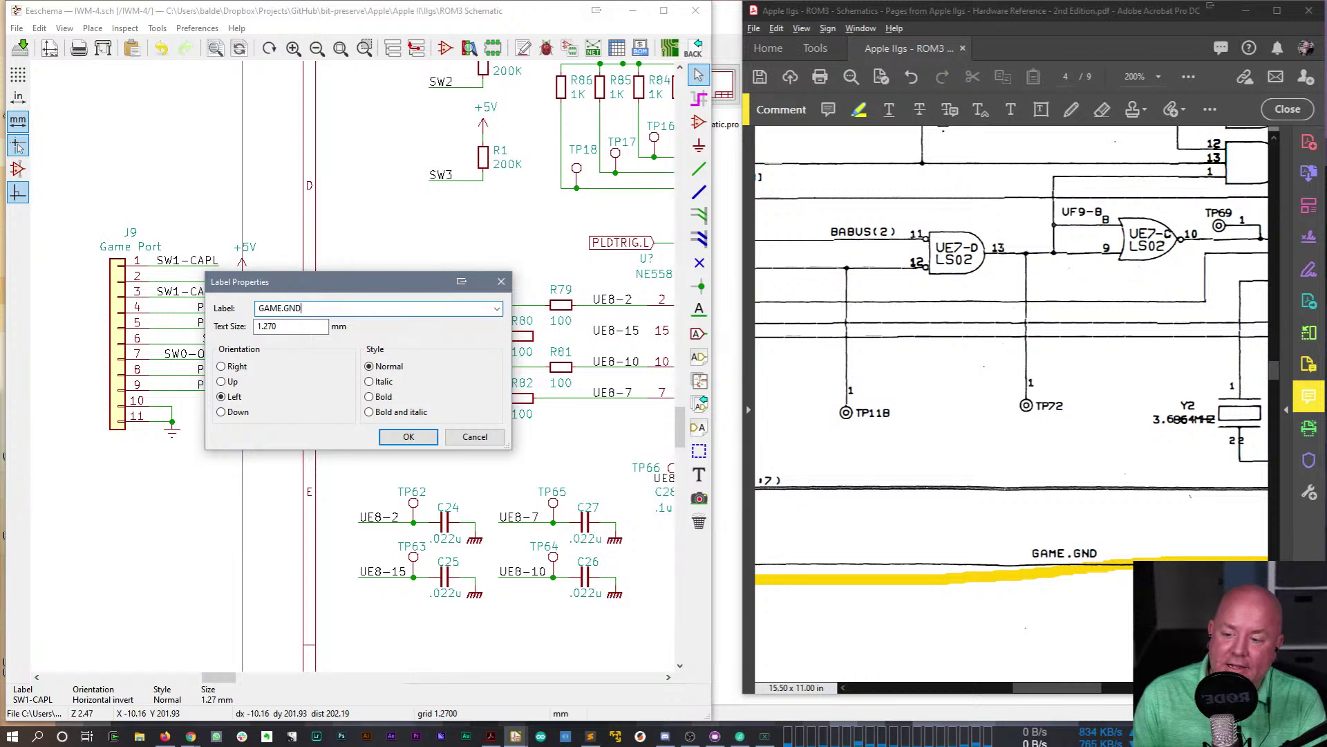
{"action": "key", "text": "Return"}
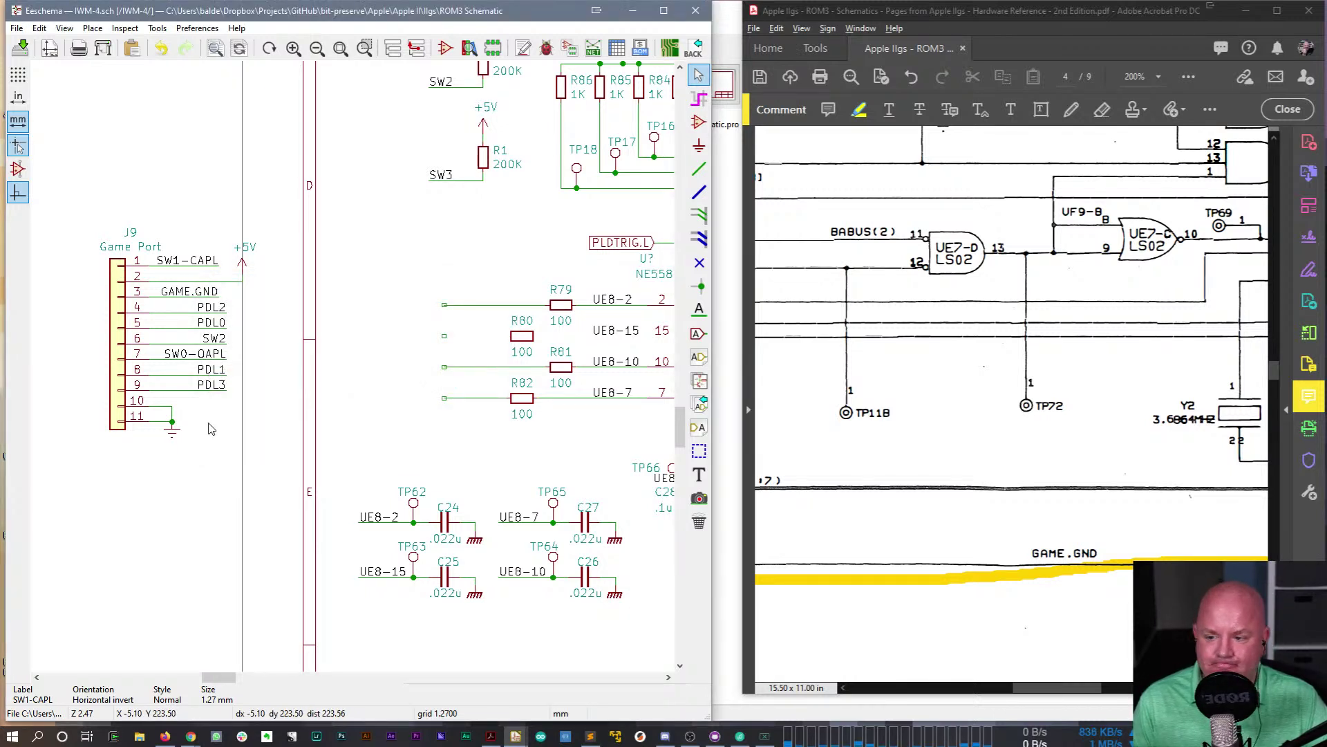
{"action": "left_click_drag", "start_coordinate": [214, 290], "coordinate": [217, 296]}
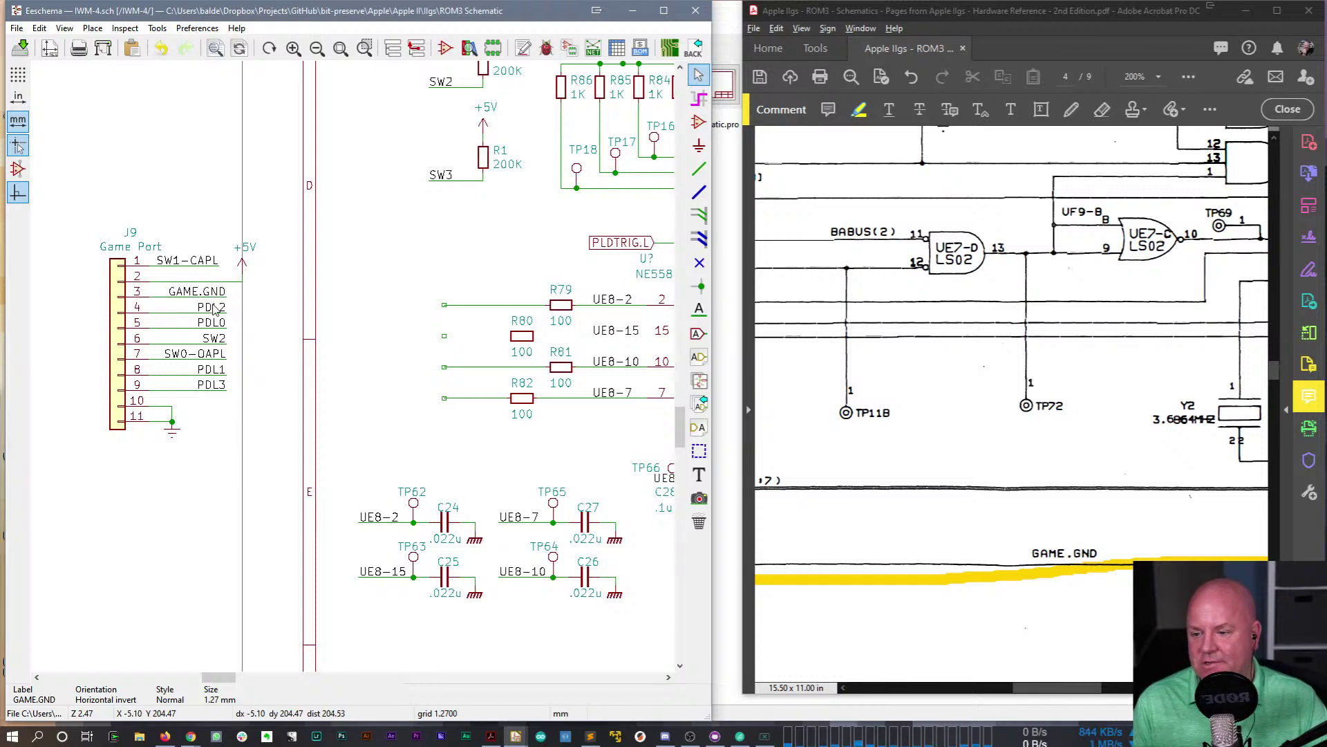
{"action": "left_click_drag", "start_coordinate": [1039, 697], "coordinate": [886, 679]}
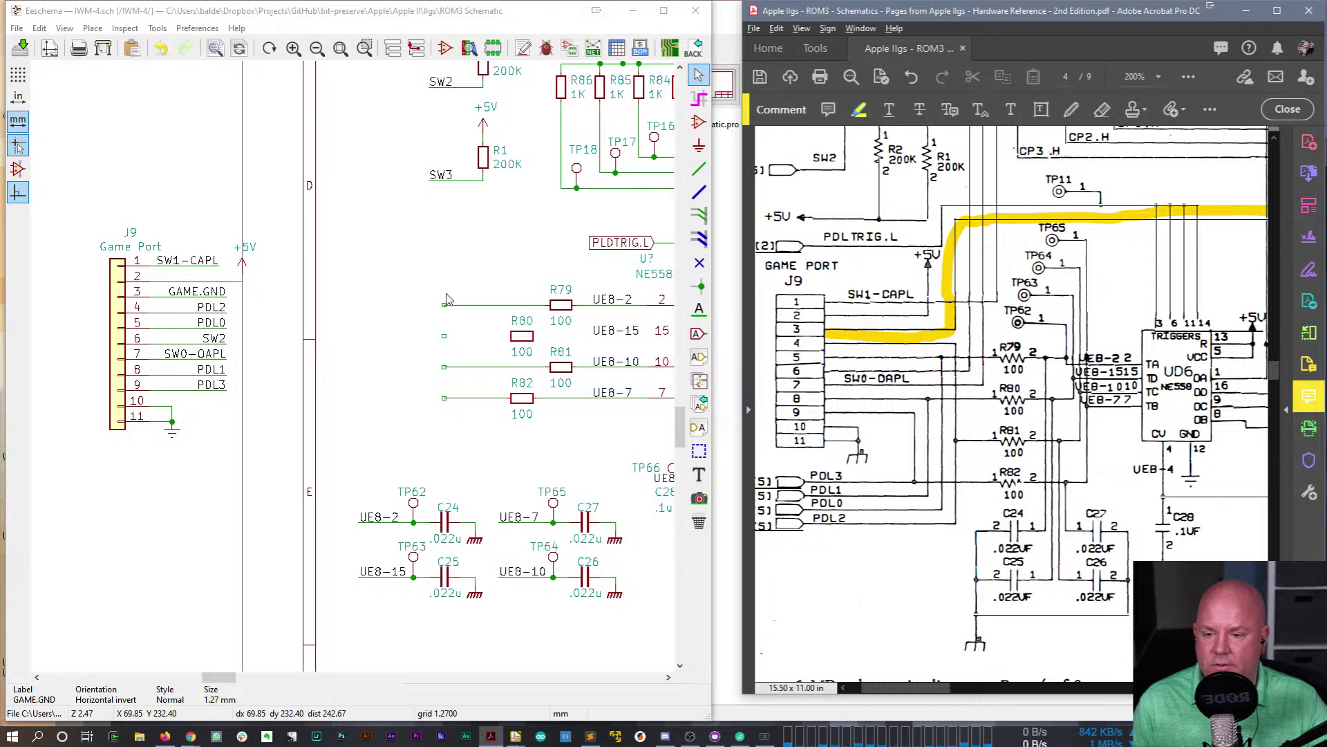
- Move the PDL0 label from J9 pin 5 to the R79 wire end
{"action": "key", "text": "m"}
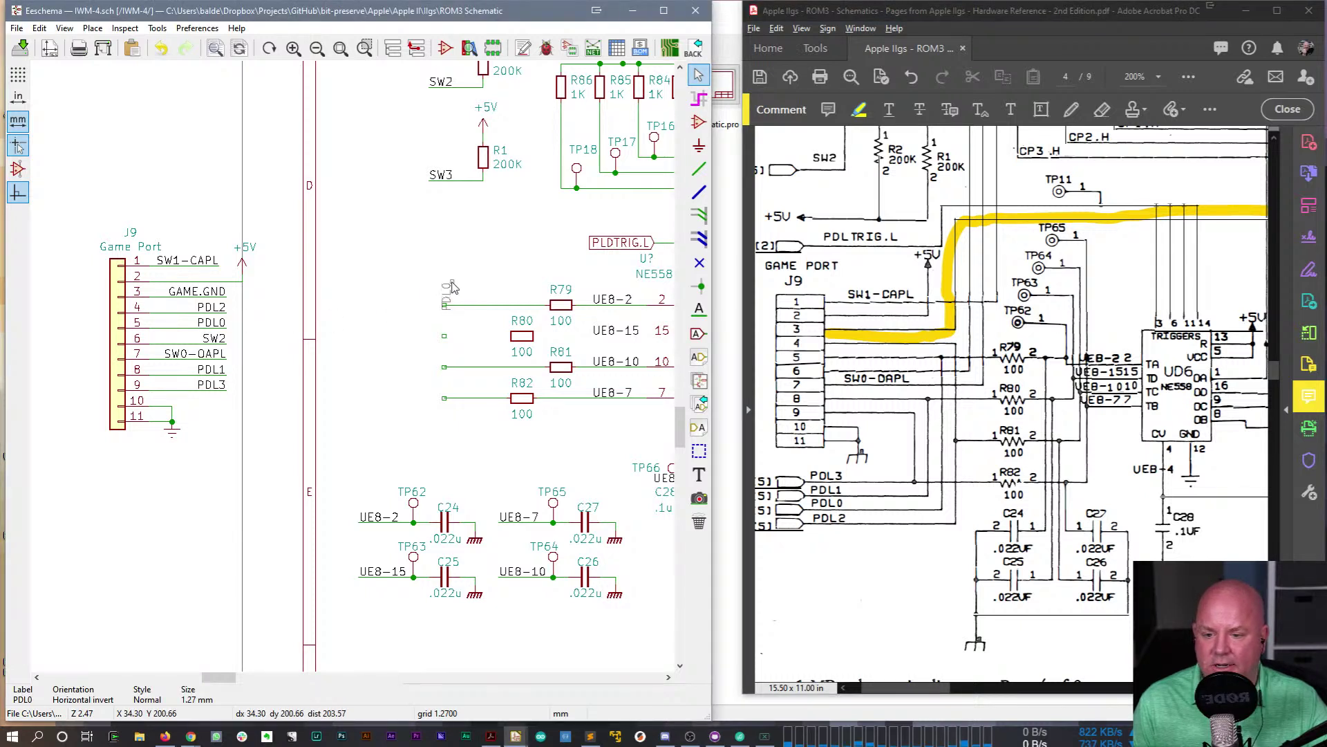
{"action": "left_click", "coordinate": [445, 304]}
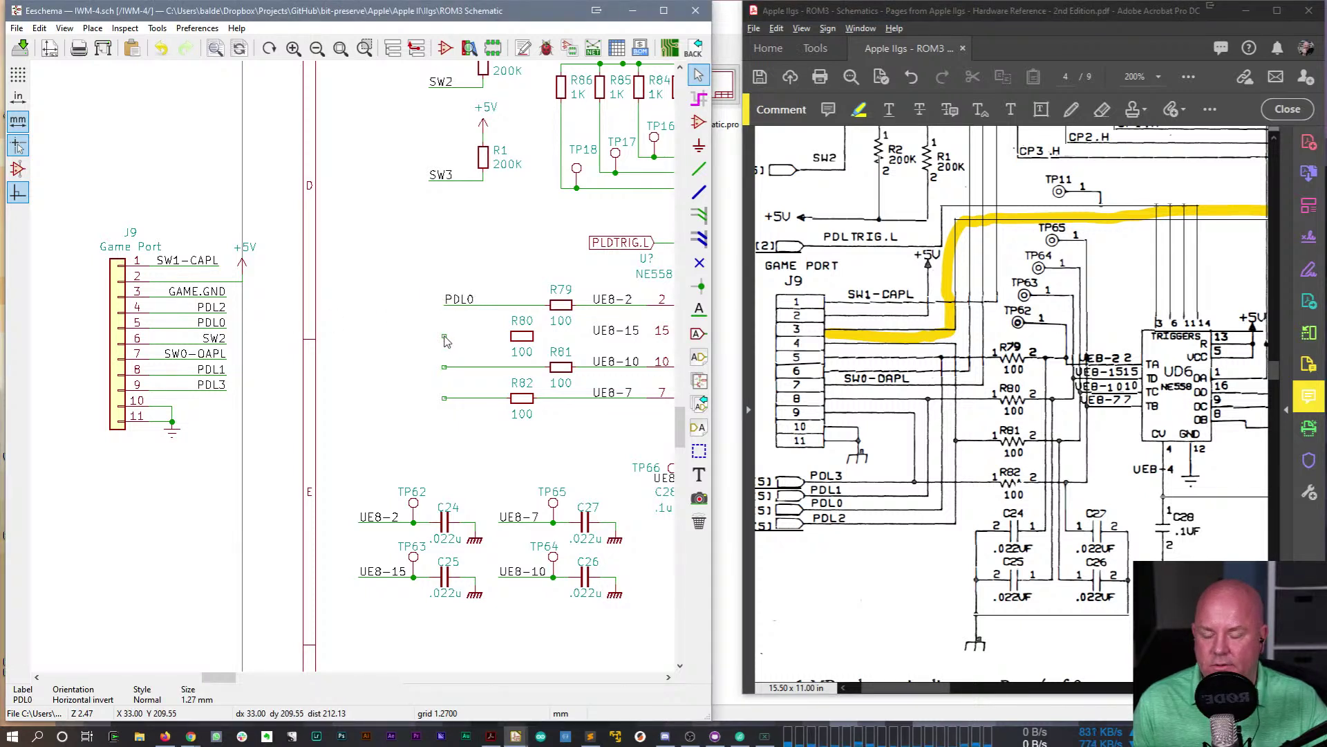
{"action": "key", "text": "w"}
{"action": "scroll", "coordinate": [489, 342], "scroll_direction": "down", "scroll_amount": 1}
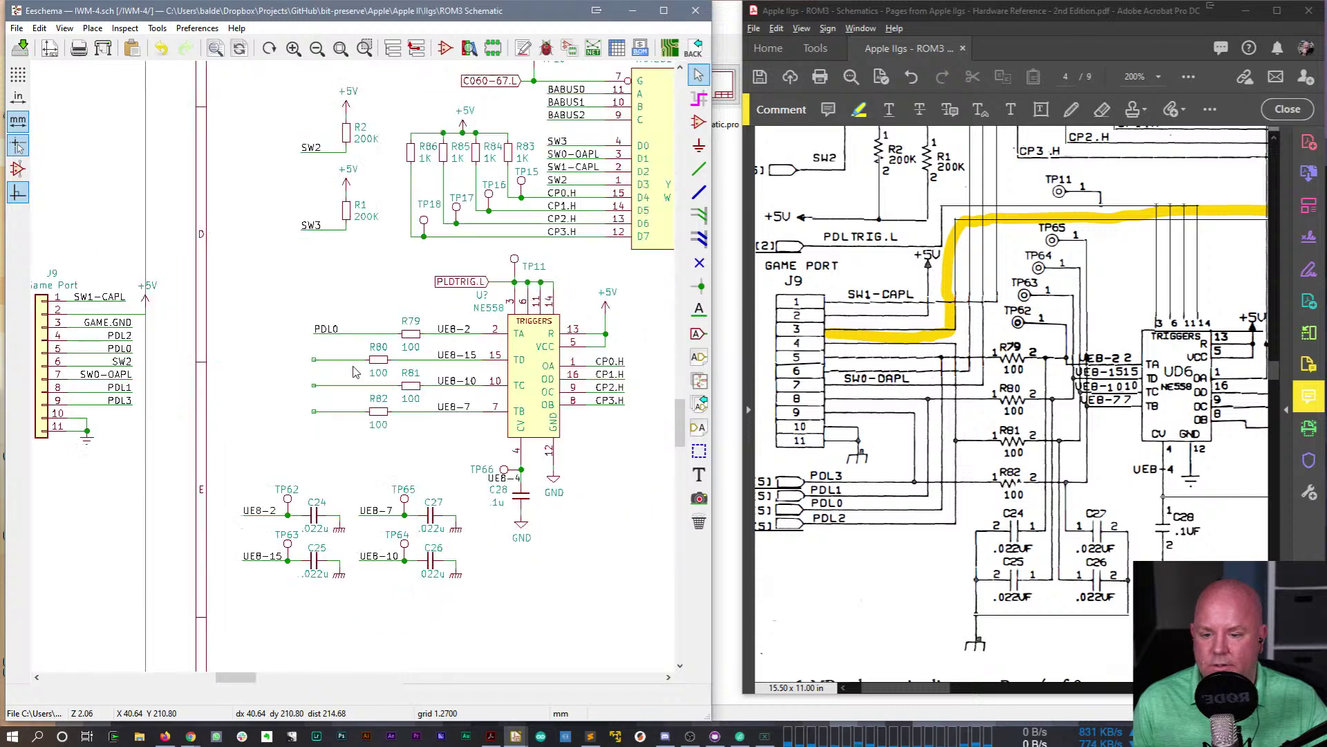
{"action": "scroll", "coordinate": [300, 380], "scroll_direction": "up", "scroll_amount": 3}
{"action": "scroll", "coordinate": [352, 372], "scroll_direction": "down", "scroll_amount": 4}
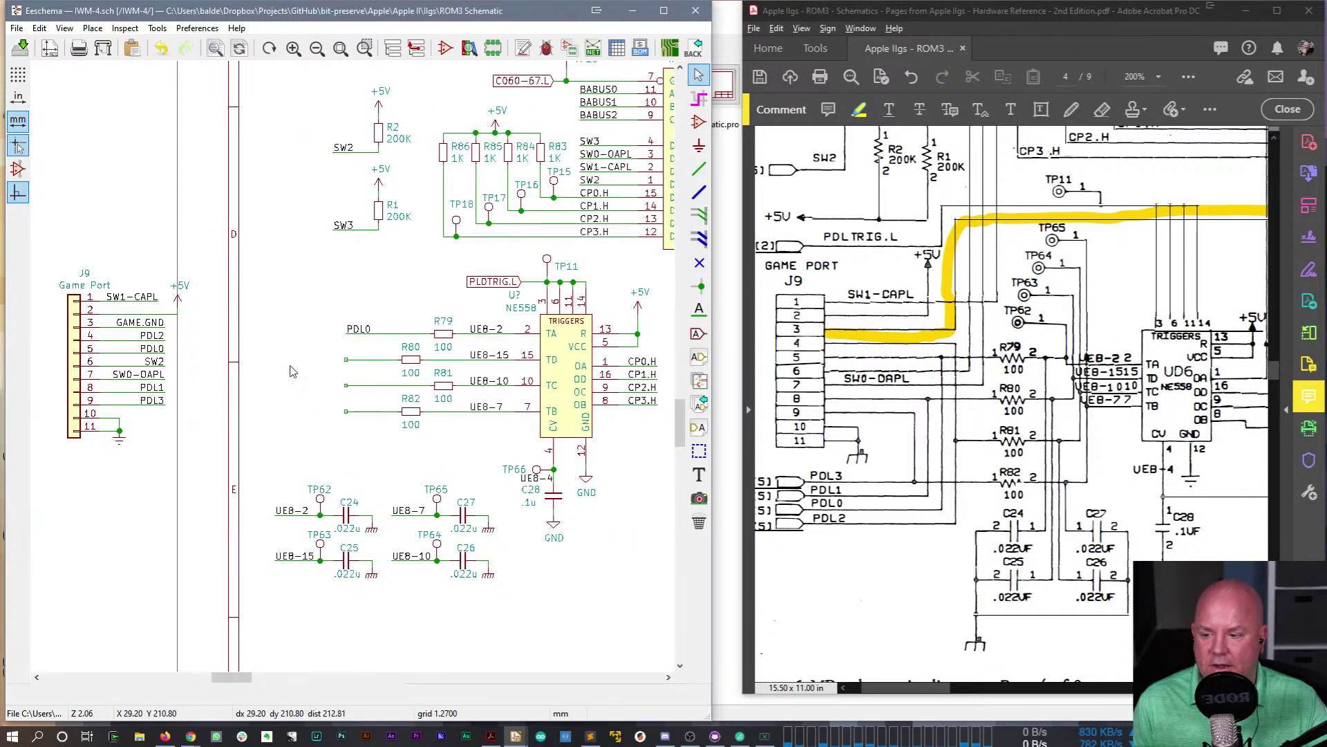
{"action": "scroll", "coordinate": [283, 363], "scroll_direction": "up", "scroll_amount": 2}
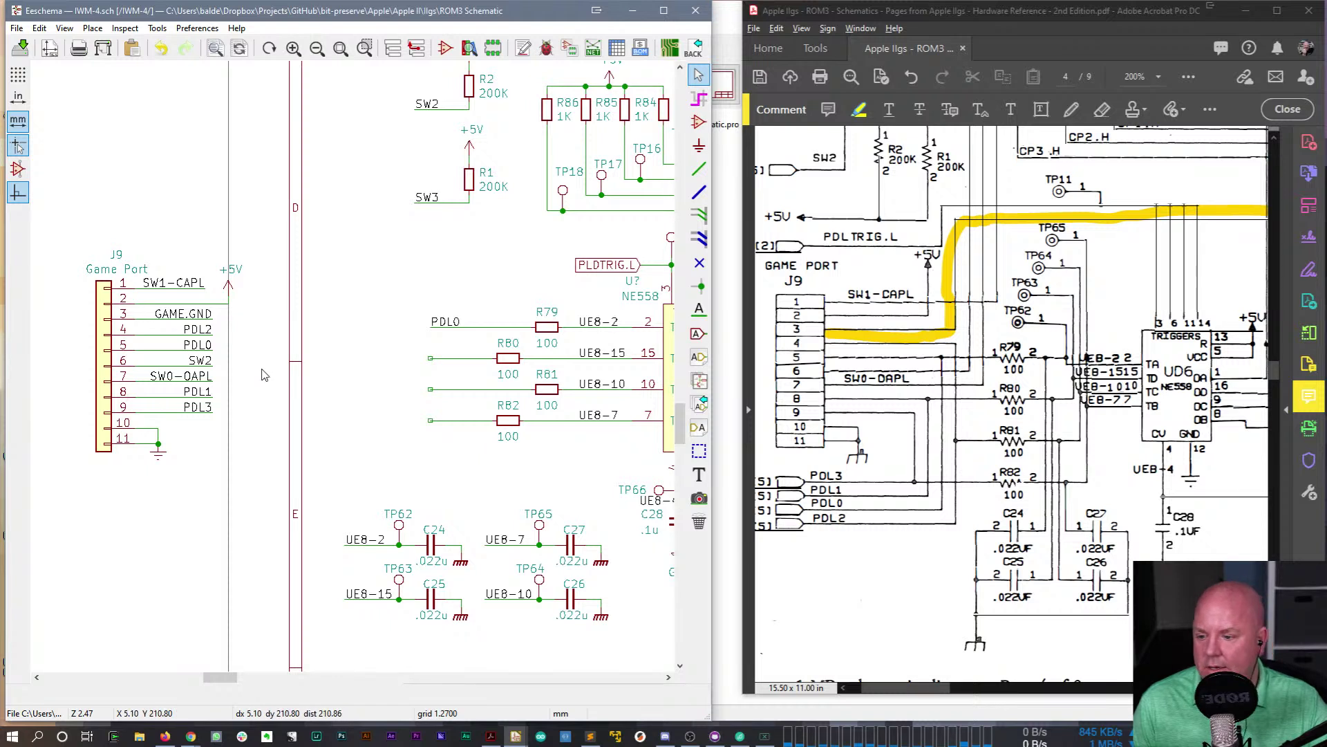
- Add PDL1, PDL2 and PDL3 labels at the R80, R81 and R82 wire ends
{"action": "key", "text": "Insert"}
{"action": "left_click", "coordinate": [433, 357]}
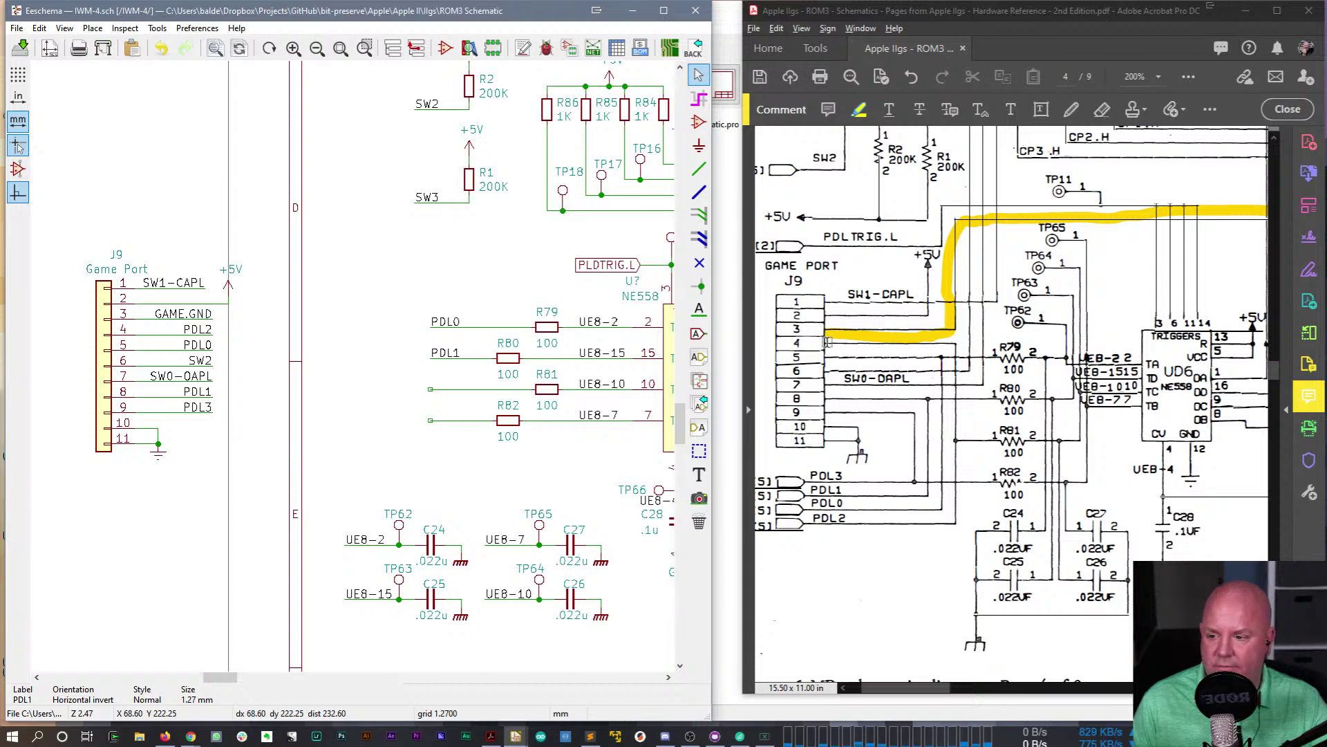
{"action": "key", "text": "Insert"}
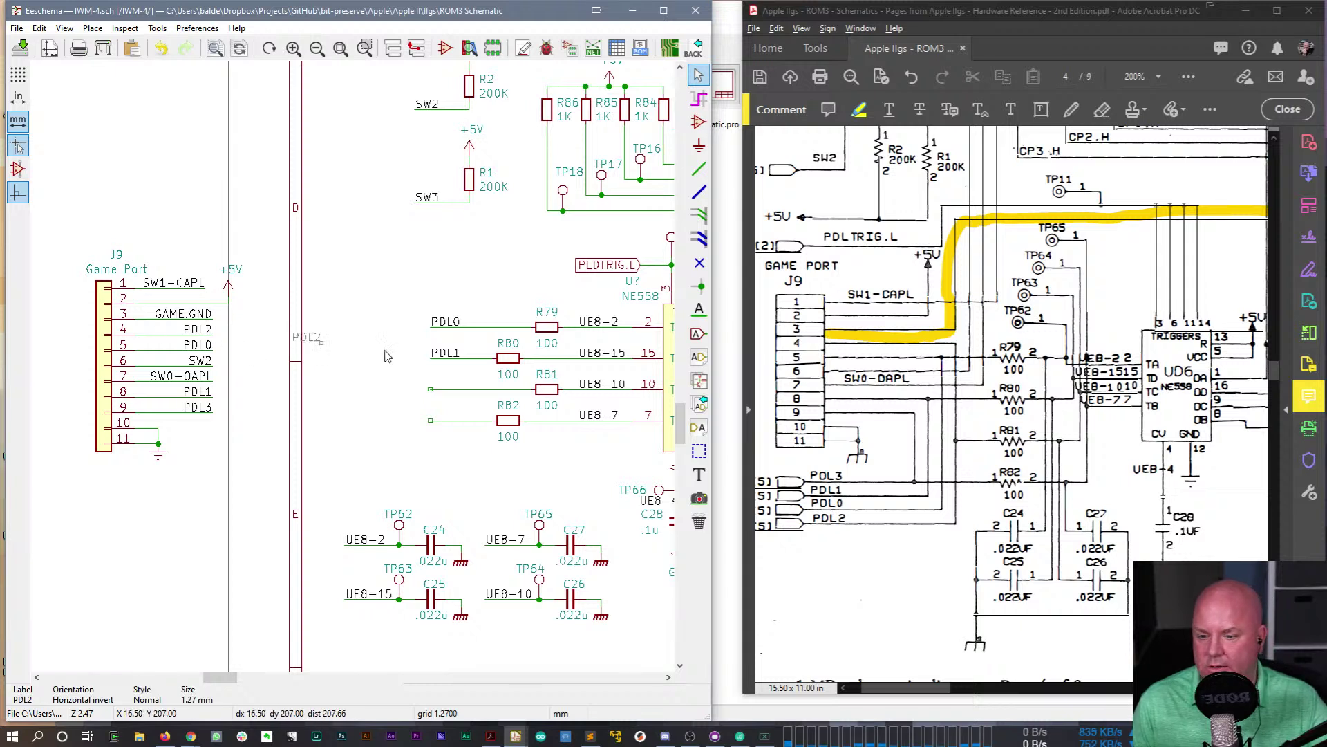
{"action": "left_click", "coordinate": [430, 388]}
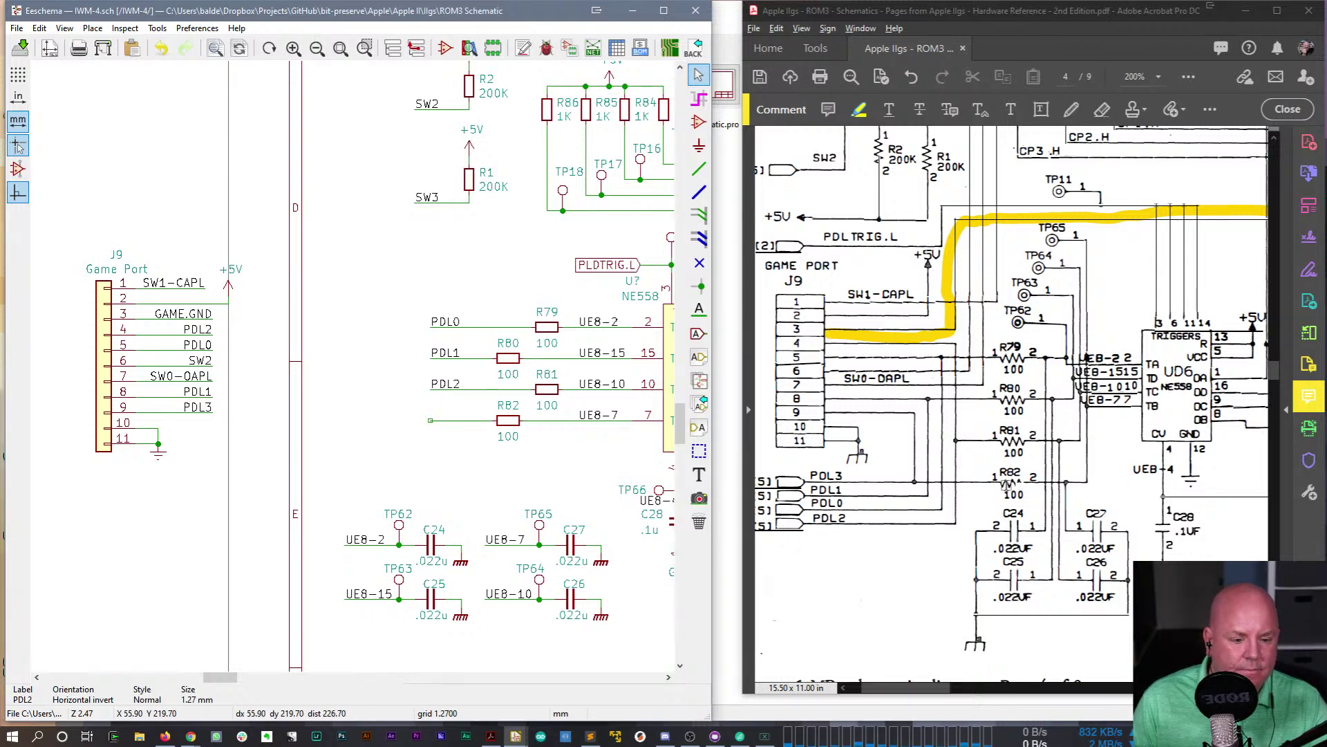
{"action": "key", "text": "Insert"}
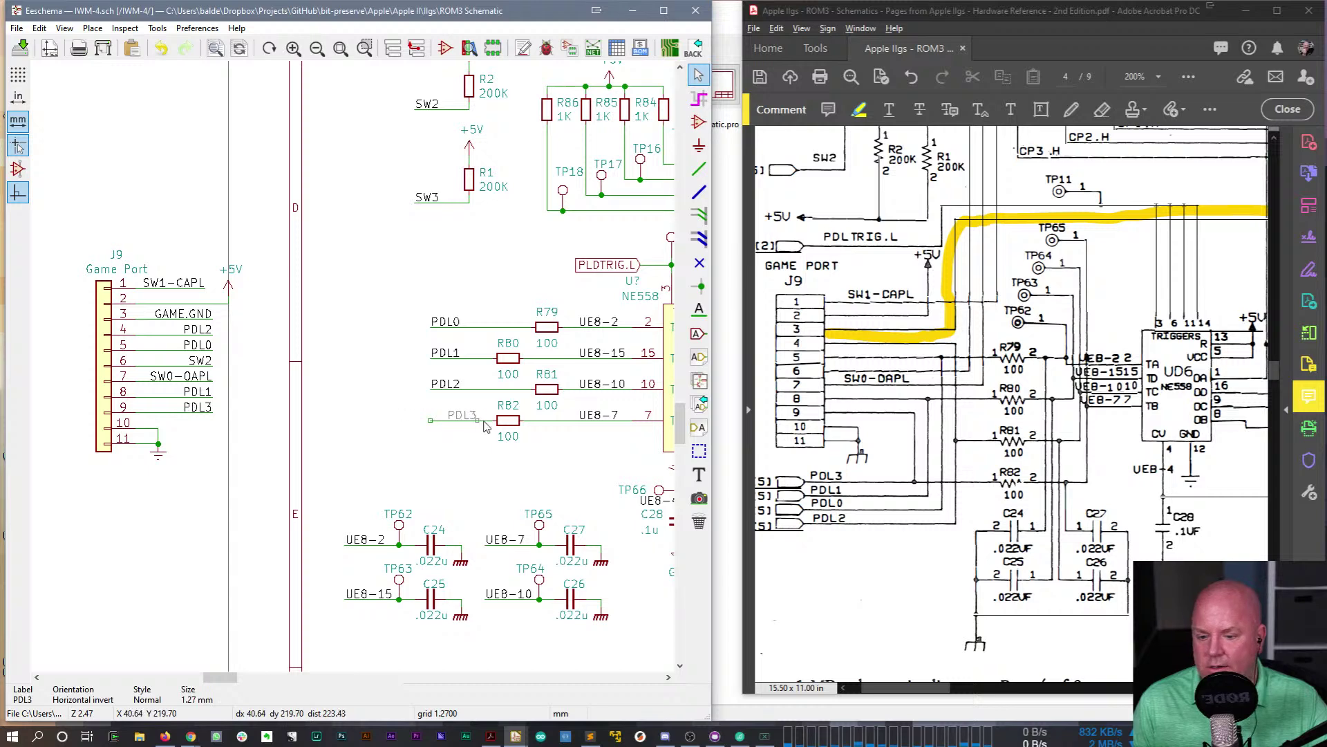
{"action": "left_click", "coordinate": [460, 421]}
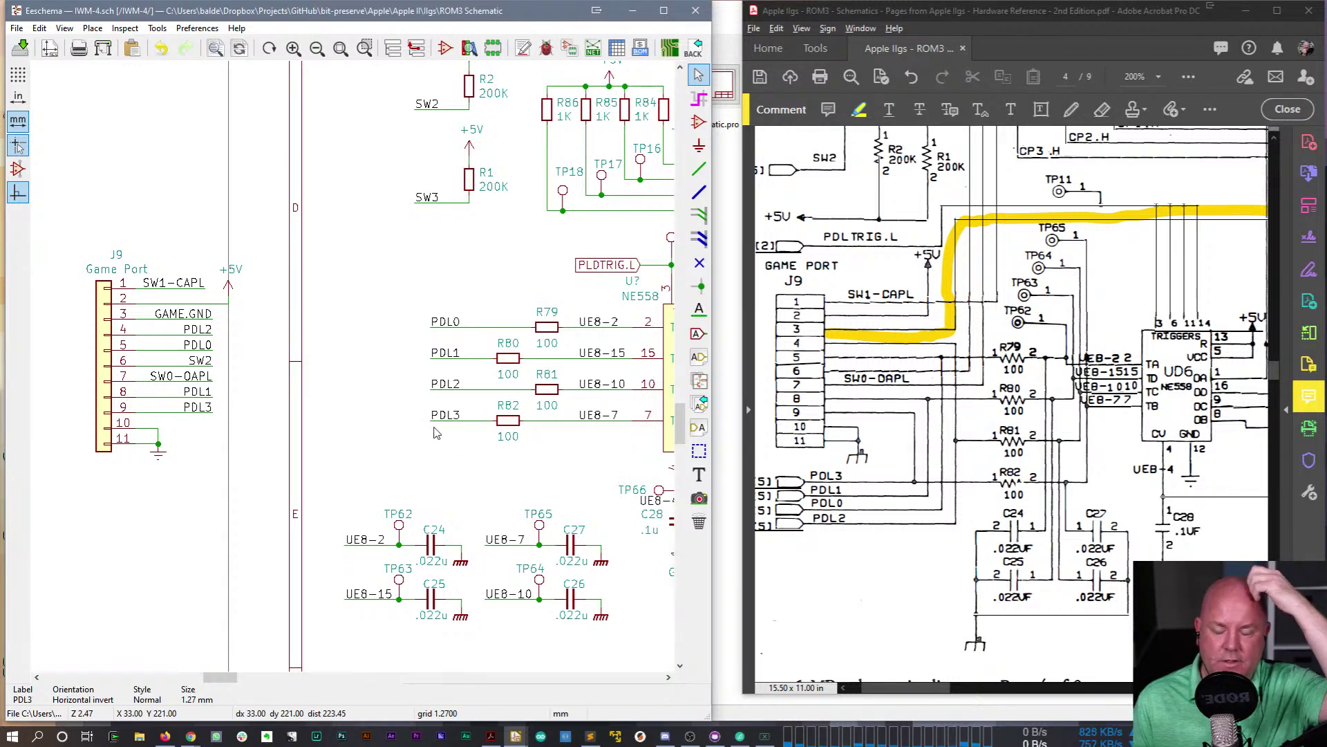
- Shift the NE558 trigger circuit and the J9 connector to the right
{"action": "scroll", "coordinate": [437, 430], "scroll_direction": "down", "scroll_amount": 4}
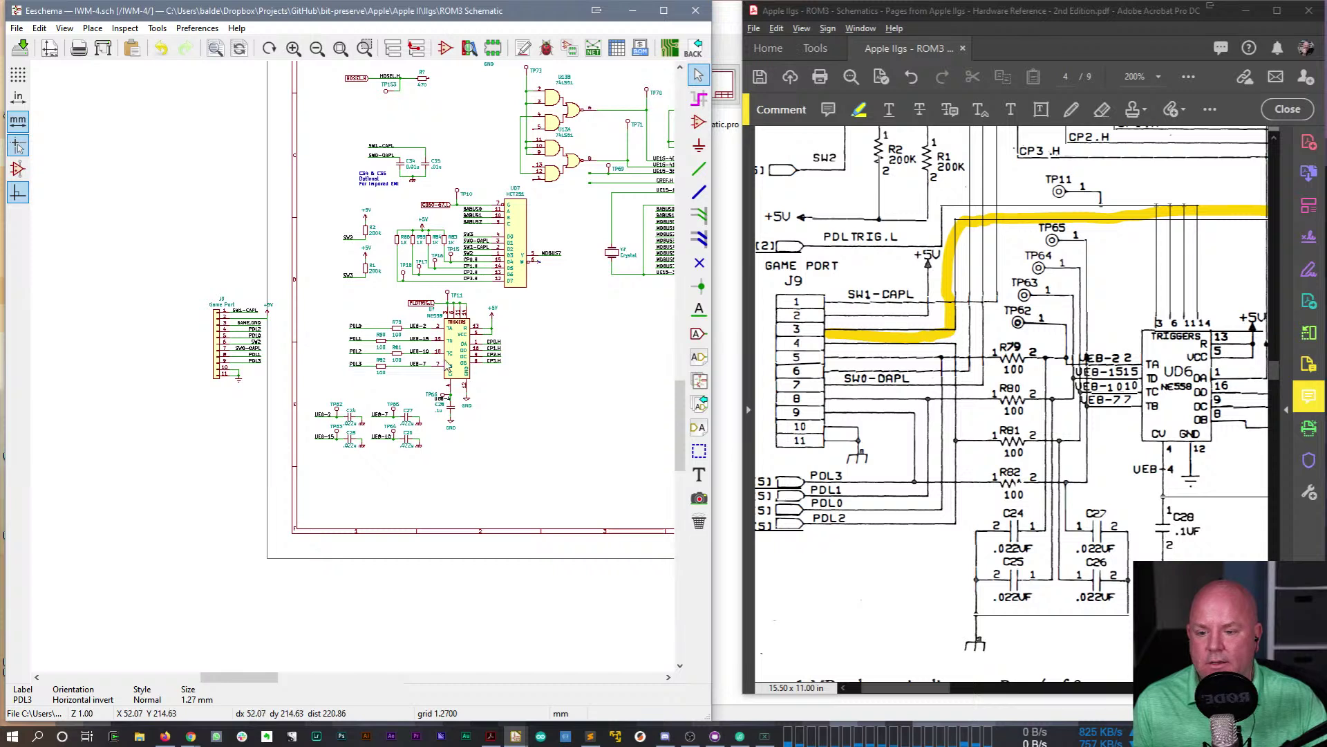
{"action": "left_click_drag", "start_coordinate": [537, 470], "coordinate": [299, 288]}
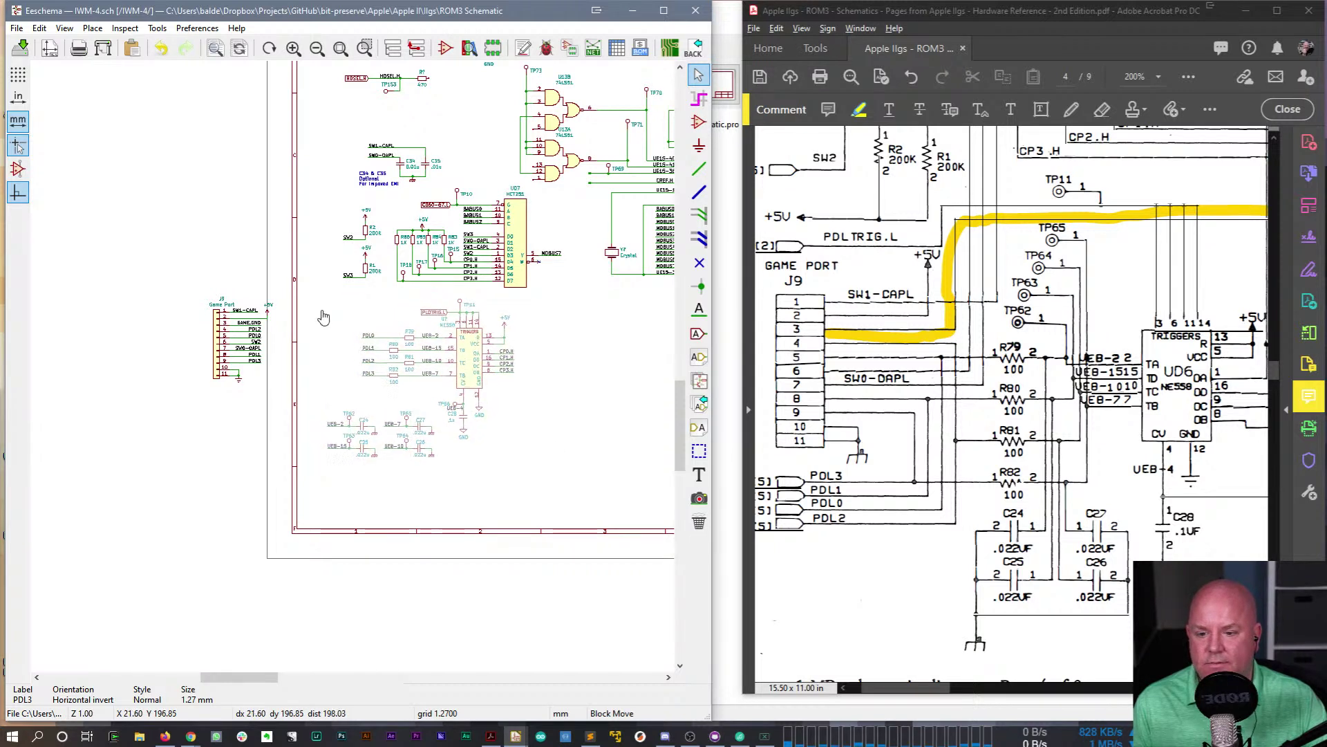
{"action": "left_click", "coordinate": [360, 318]}
{"action": "left_click_drag", "start_coordinate": [172, 286], "coordinate": [289, 414]}
{"action": "left_click", "coordinate": [380, 422]}
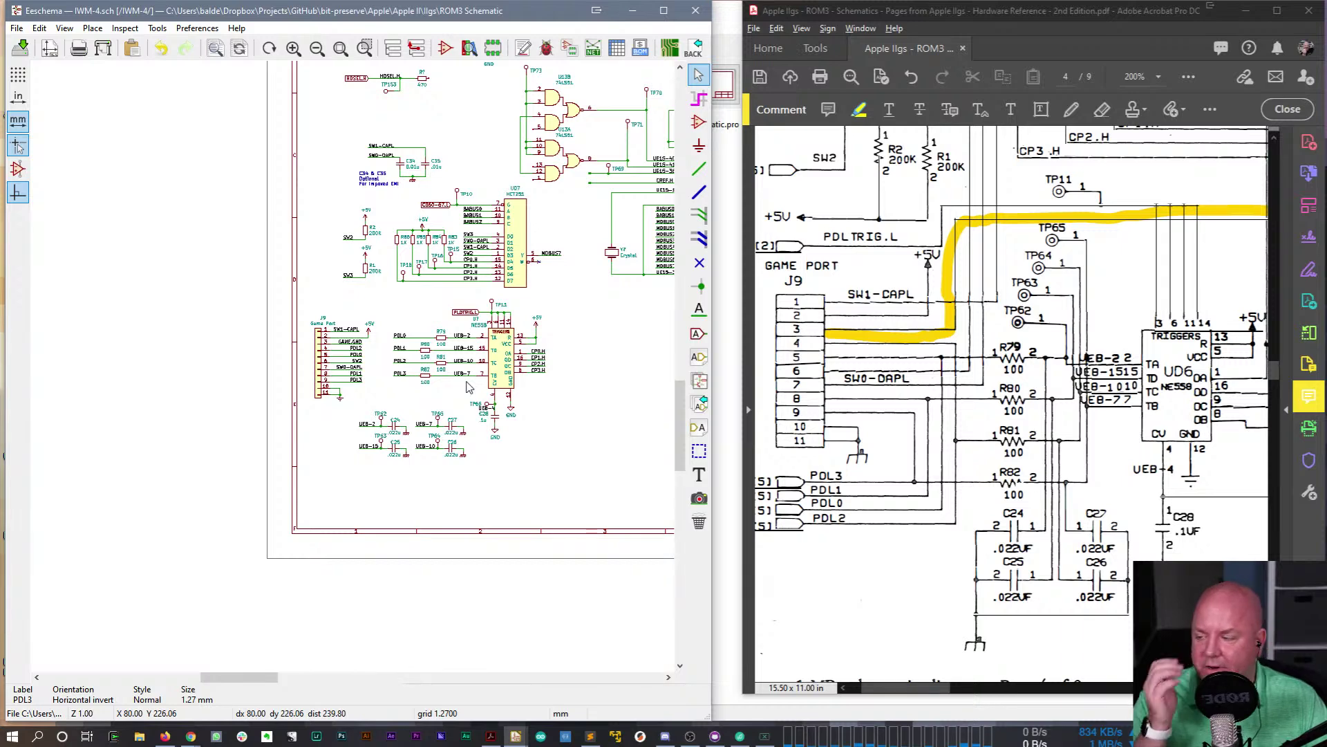
- Nudge the J9 game port connector slightly up and right
{"action": "scroll", "coordinate": [465, 383], "scroll_direction": "up", "scroll_amount": 1}
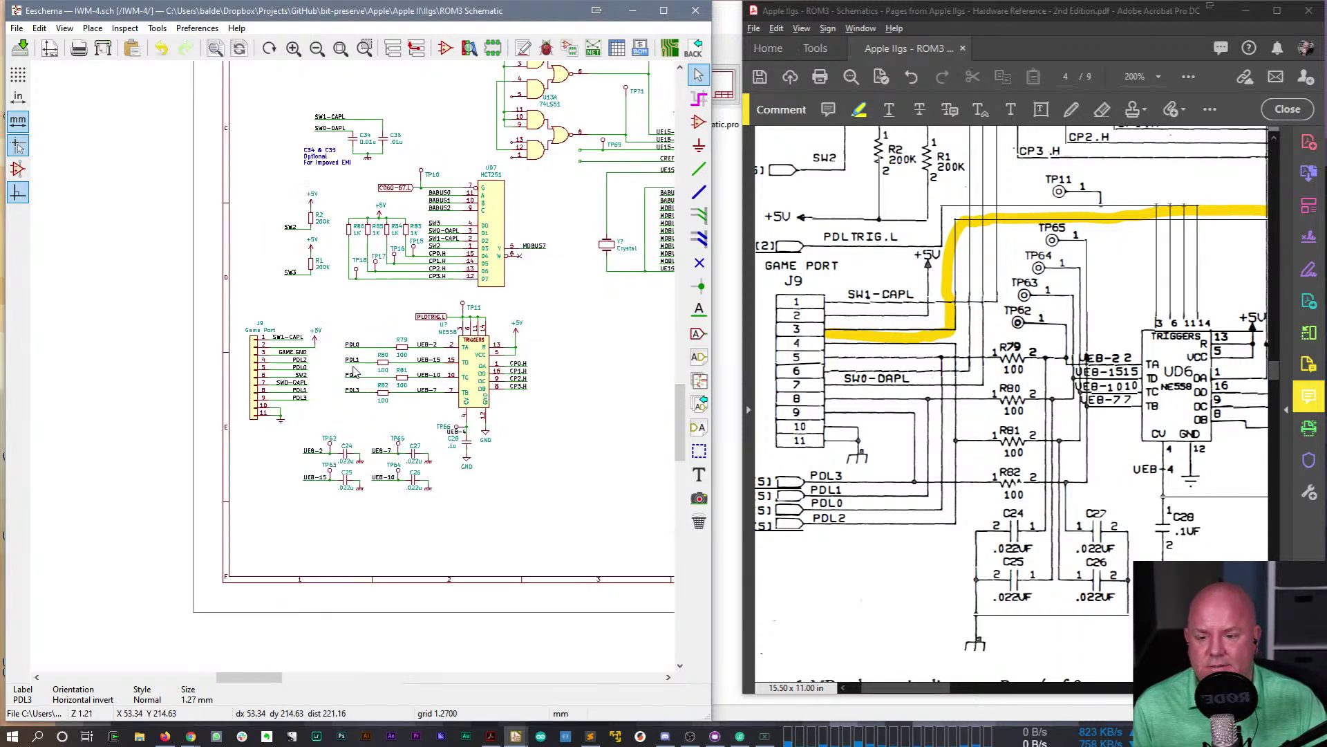
{"action": "scroll", "coordinate": [453, 371], "scroll_direction": "up", "scroll_amount": 1}
{"action": "middle_click_drag", "start_coordinate": [450, 367], "coordinate": [365, 393]}
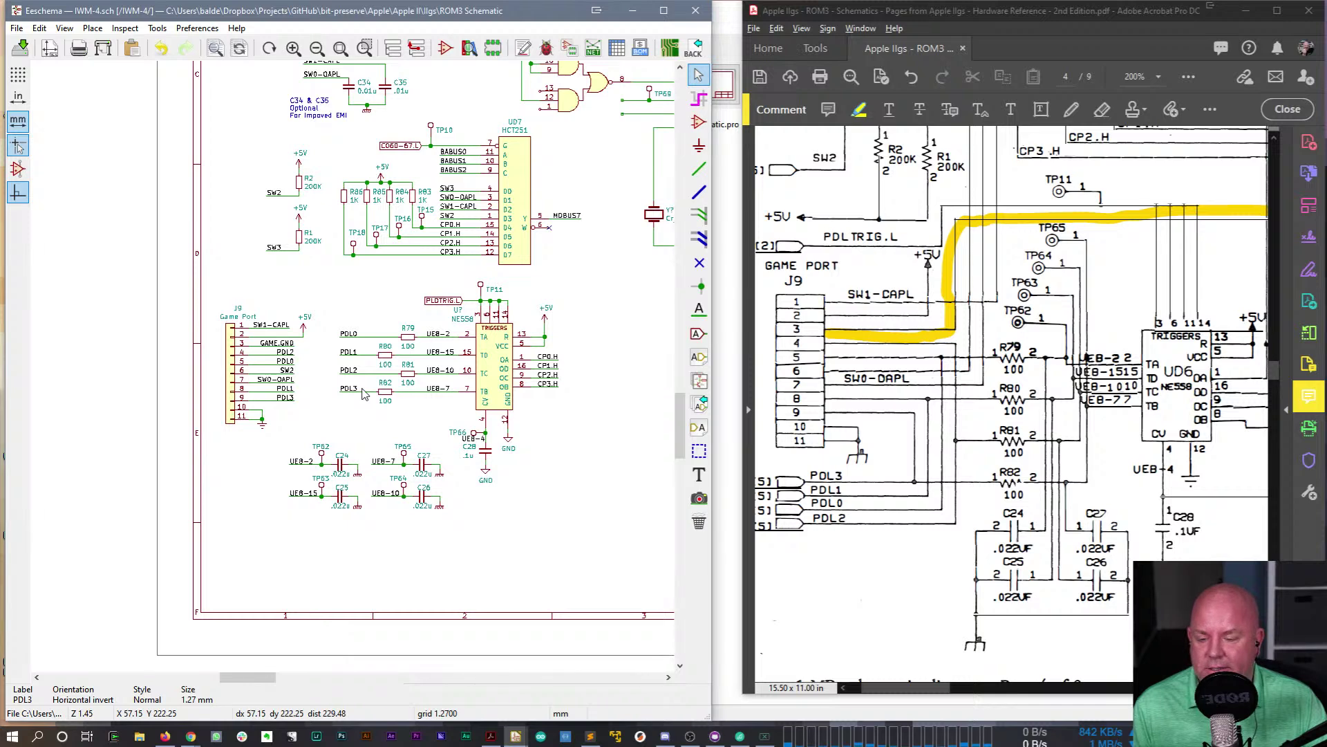
{"action": "scroll", "coordinate": [359, 377], "scroll_direction": "up", "scroll_amount": 1}
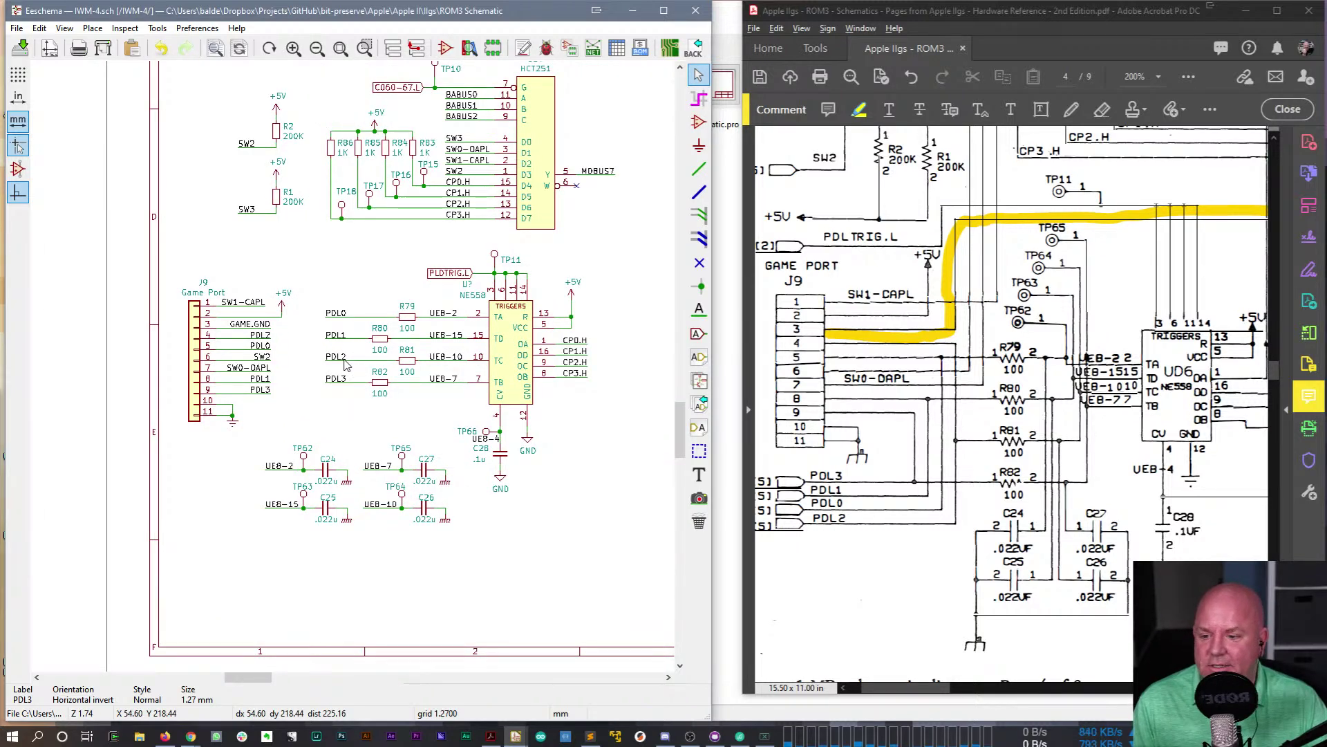
{"action": "left_click_drag", "start_coordinate": [168, 263], "coordinate": [290, 431]}
{"action": "left_click", "coordinate": [296, 420]}
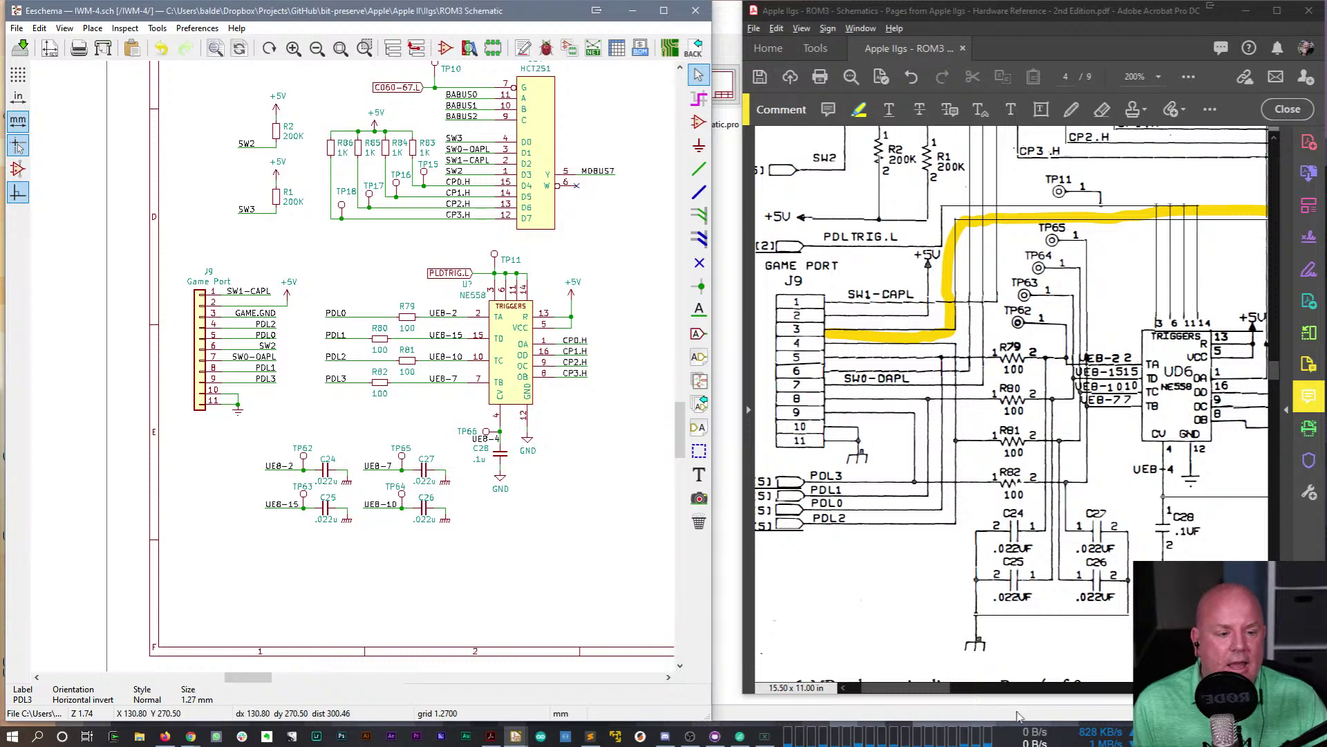
- Change the NE558's U? reference to UD6
{"action": "left_click_drag", "start_coordinate": [1015, 656], "coordinate": [874, 656]}
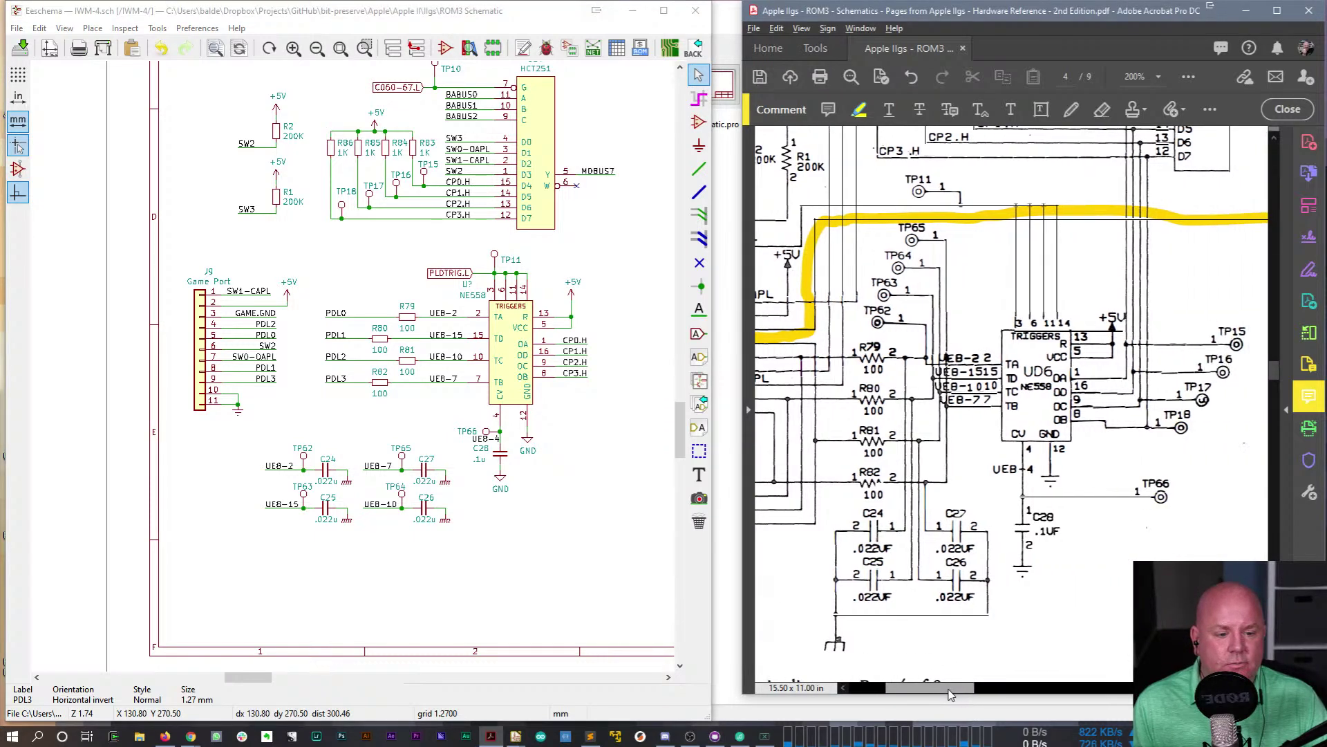
{"action": "double_click", "coordinate": [466, 284]}
{"action": "type", "text": "D6"}
{"action": "key", "text": "Return"}
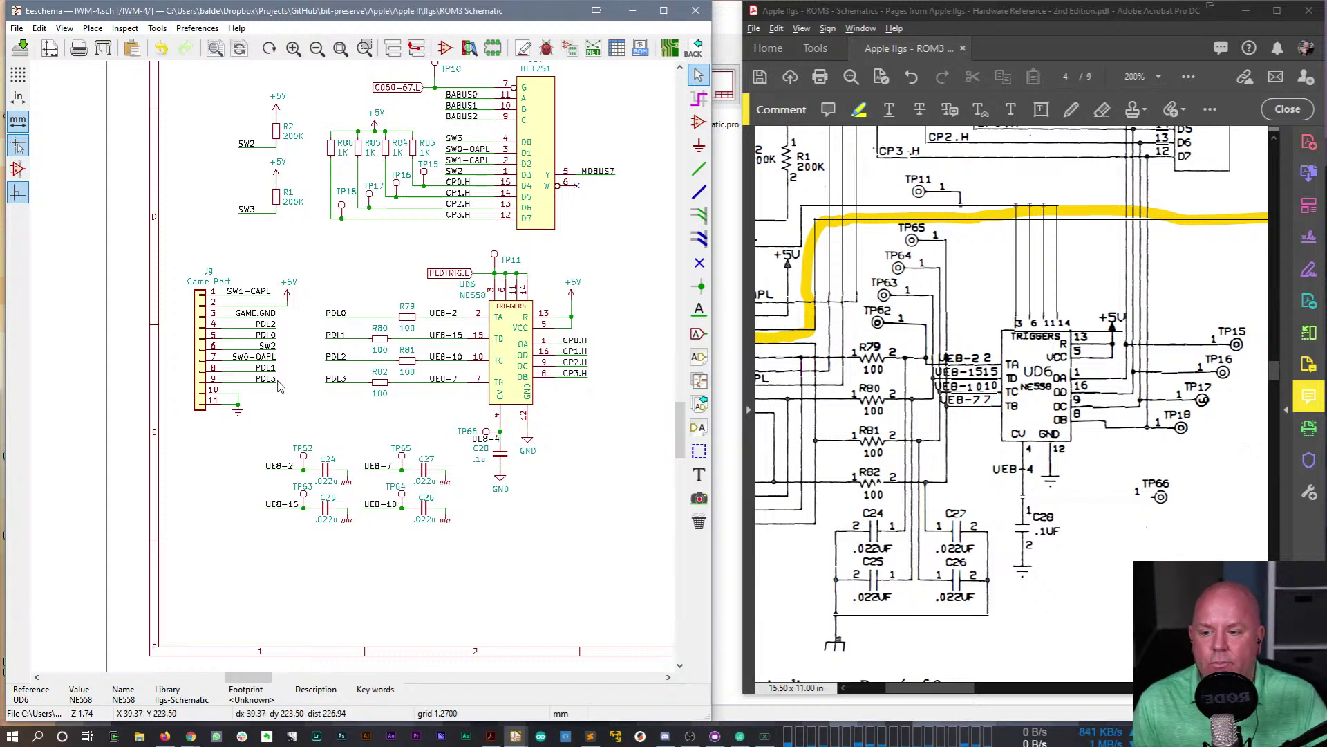
- Move the SW1-CAPL label back onto J9 pin 1 and check the pin 11 ground symbol
{"action": "scroll", "coordinate": [413, 408], "scroll_direction": "up", "scroll_amount": 1}
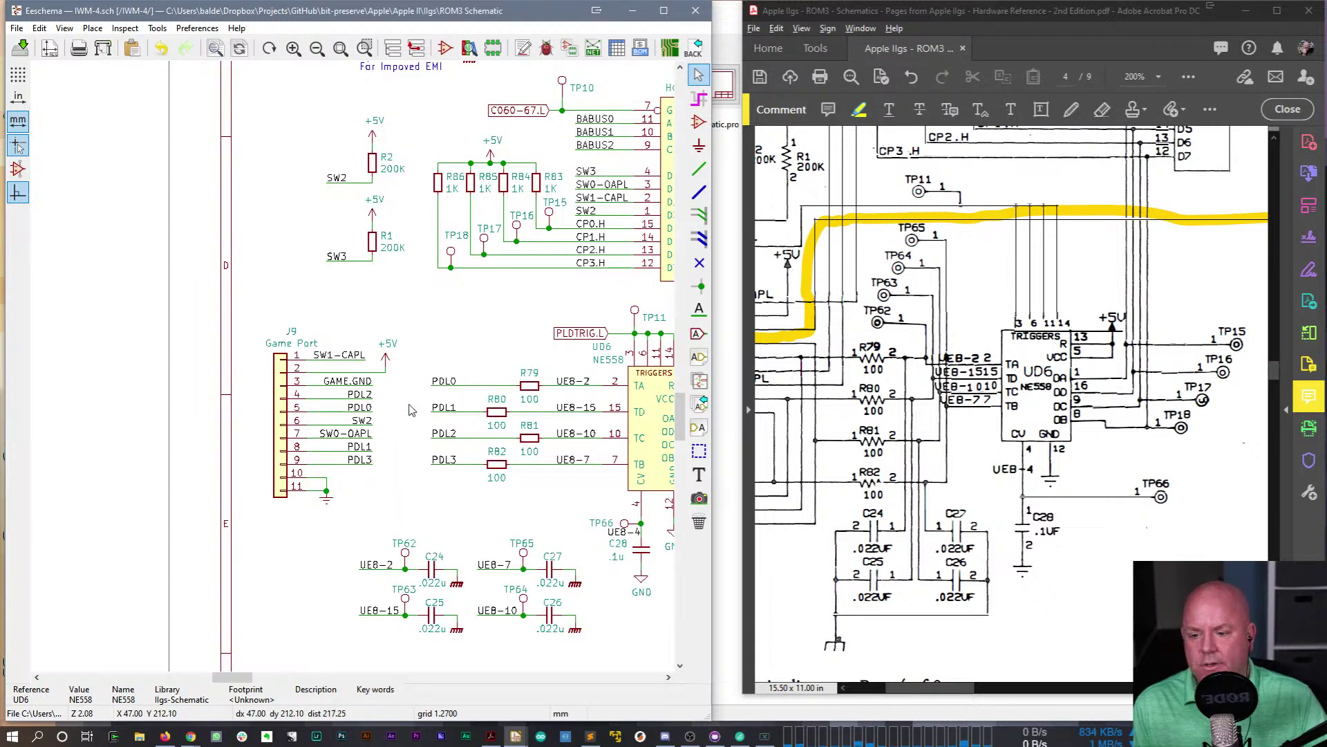
{"action": "middle_click_drag", "start_coordinate": [414, 408], "coordinate": [287, 383]}
{"action": "key", "text": "g"}
{"action": "left_click", "coordinate": [290, 366]}
{"action": "left_click", "coordinate": [240, 338]}
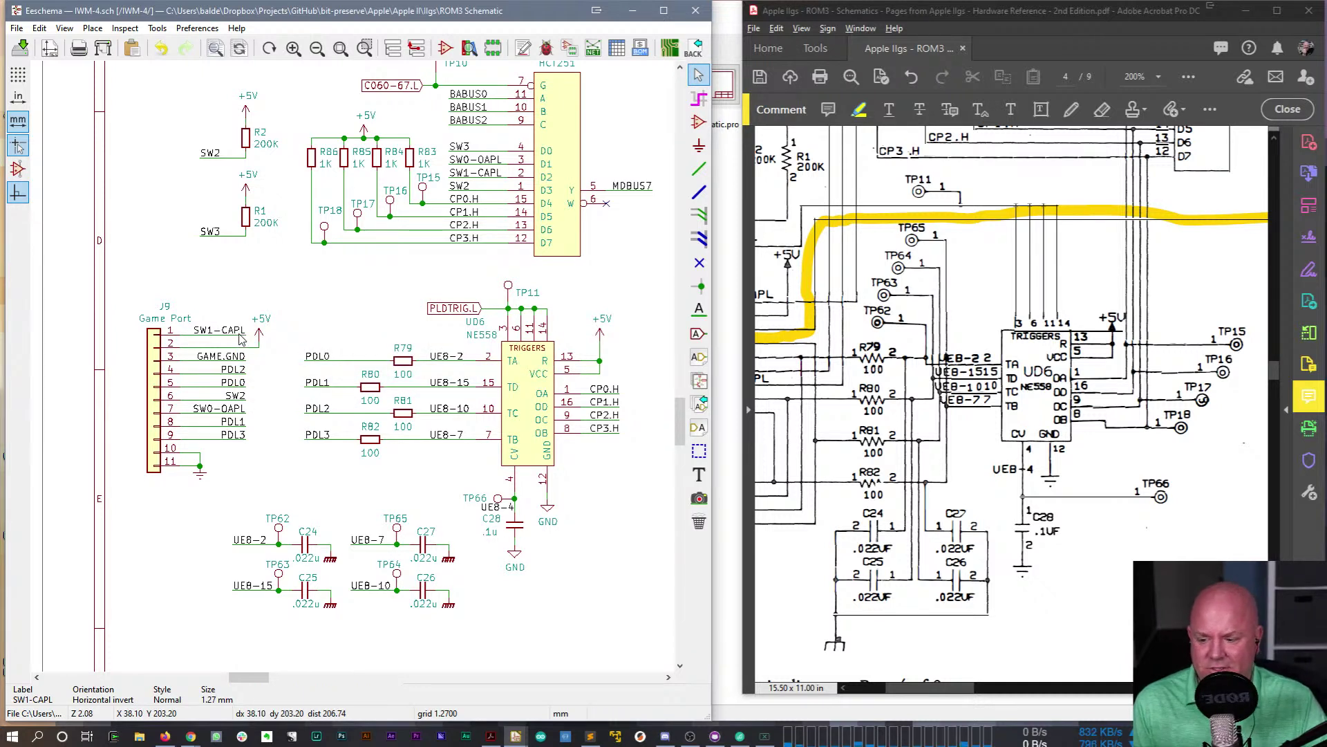
{"action": "left_click", "coordinate": [200, 477]}
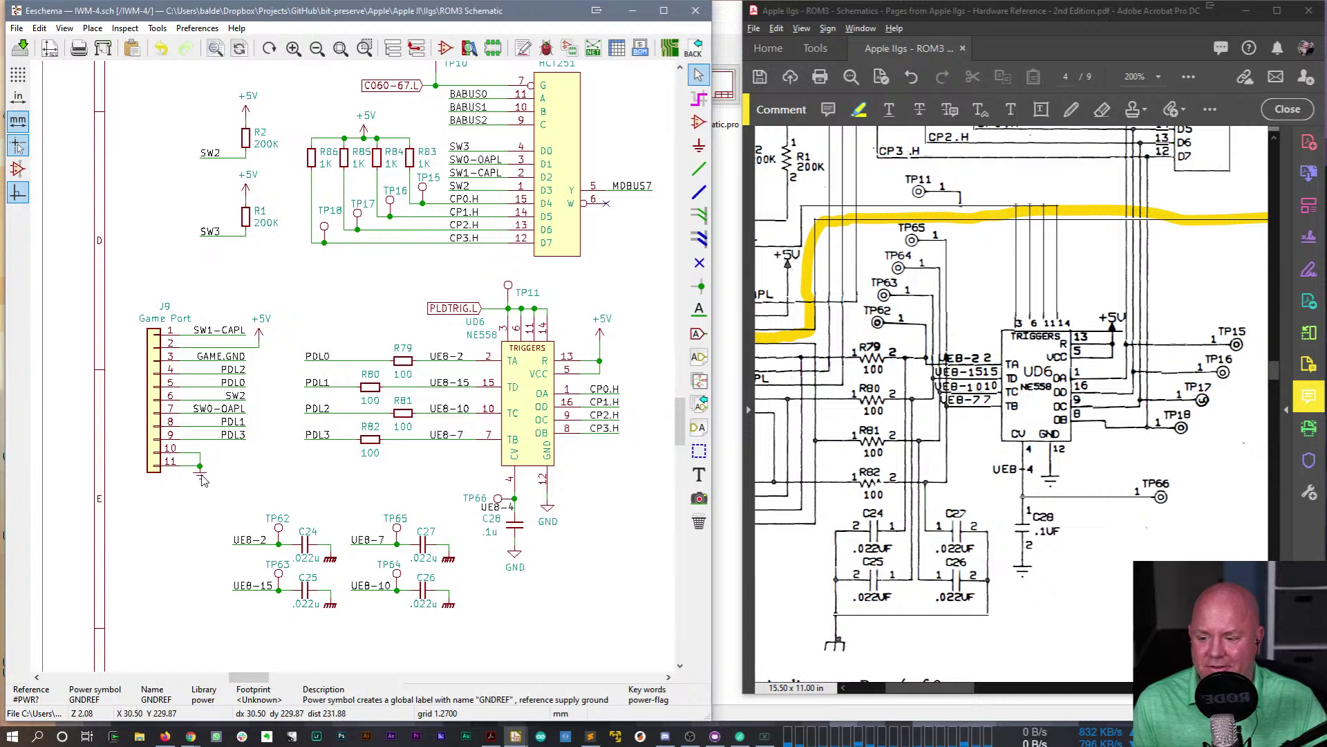
- Scroll and zoom out to show UD7, C34/C35 and the gate logic above J9
{"action": "left_click", "coordinate": [242, 469]}
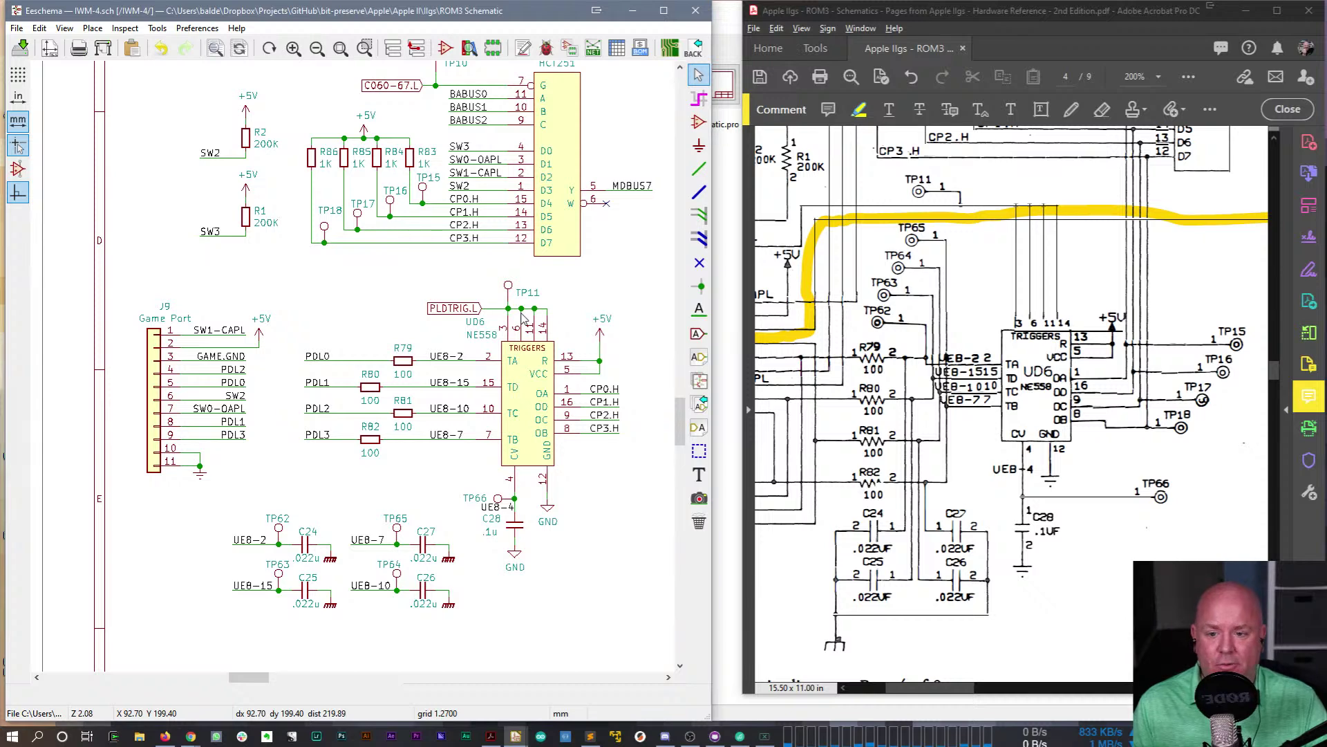
{"action": "left_click_drag", "start_coordinate": [674, 432], "coordinate": [675, 399]}
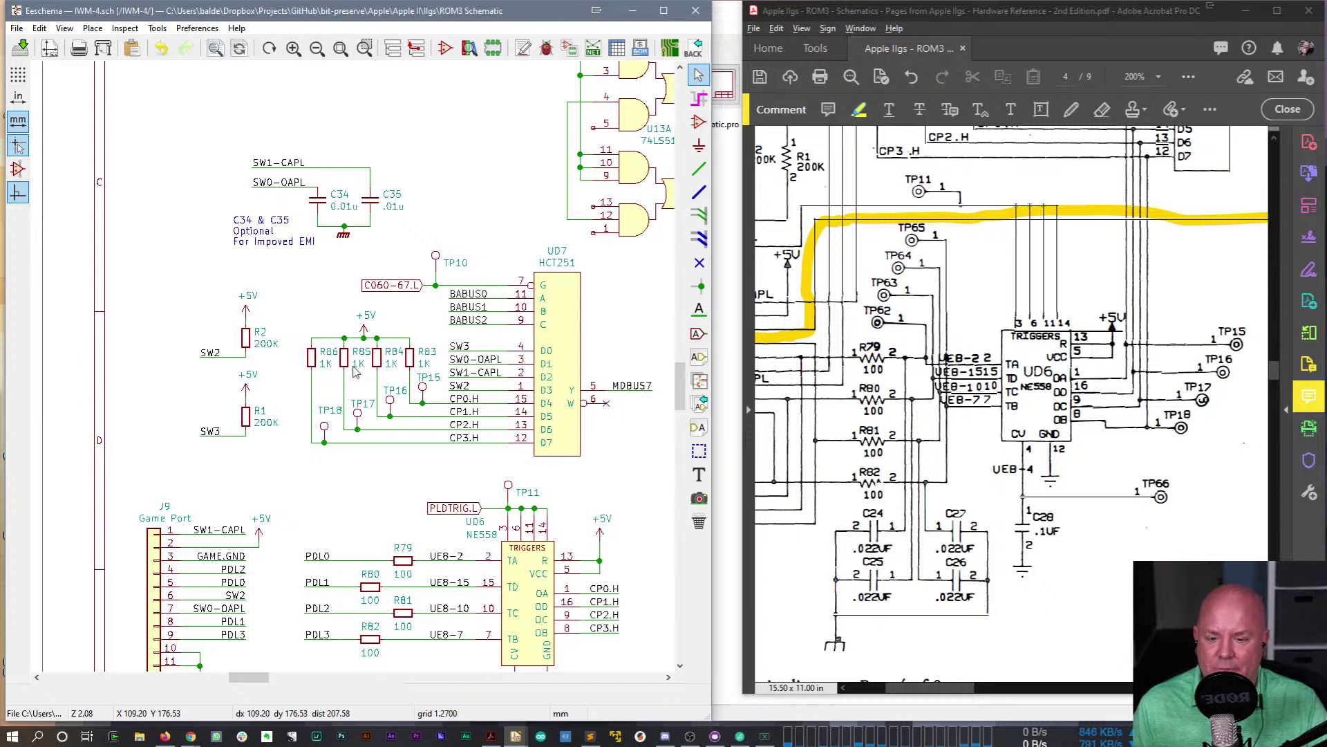
{"action": "scroll", "coordinate": [608, 399], "scroll_direction": "down", "scroll_amount": 1}
{"action": "scroll", "coordinate": [443, 458], "scroll_direction": "down", "scroll_amount": 1}
{"action": "left_click_drag", "start_coordinate": [278, 679], "coordinate": [260, 689]}
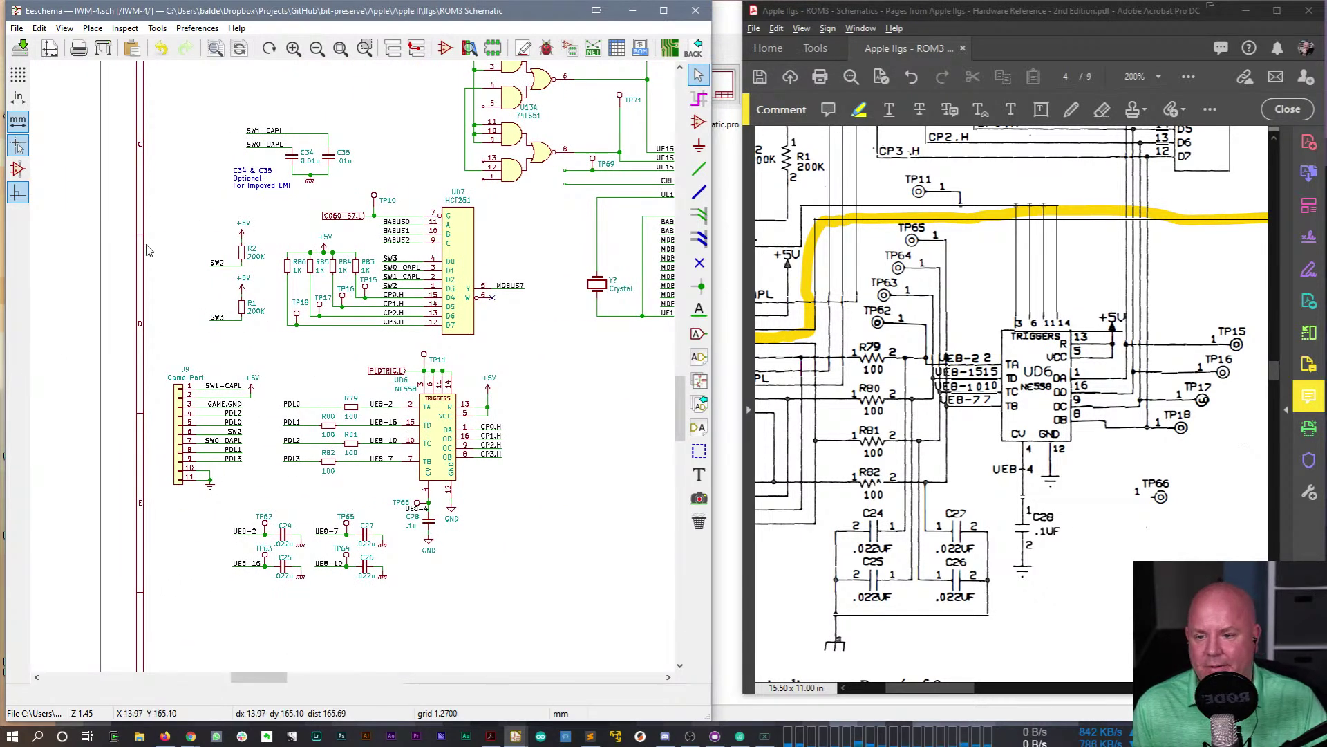
- Move the UD7/J9/UD6 block up-left and drag C34/C35 lower toward UD7
{"action": "left_click_drag", "start_coordinate": [159, 193], "coordinate": [525, 639]}
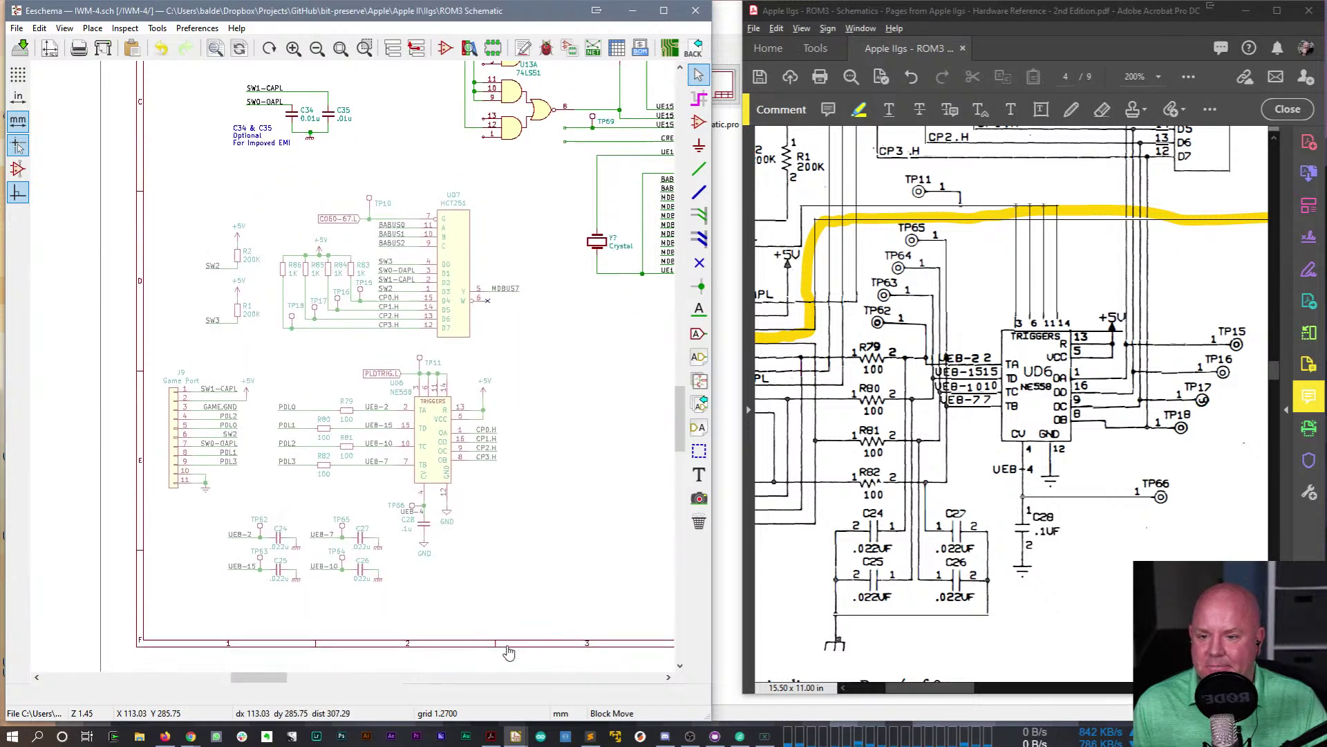
{"action": "left_click", "coordinate": [519, 612]}
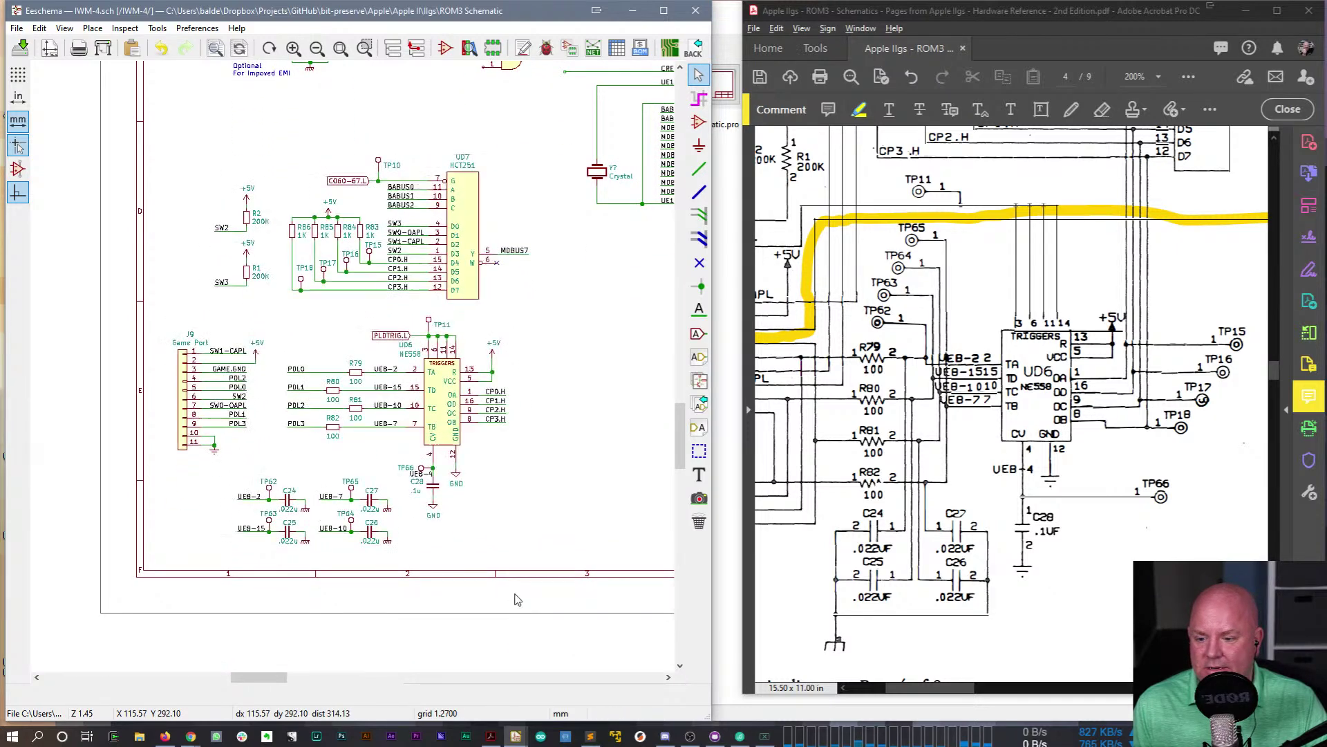
{"action": "scroll", "coordinate": [221, 122], "scroll_direction": "up", "scroll_amount": 6}
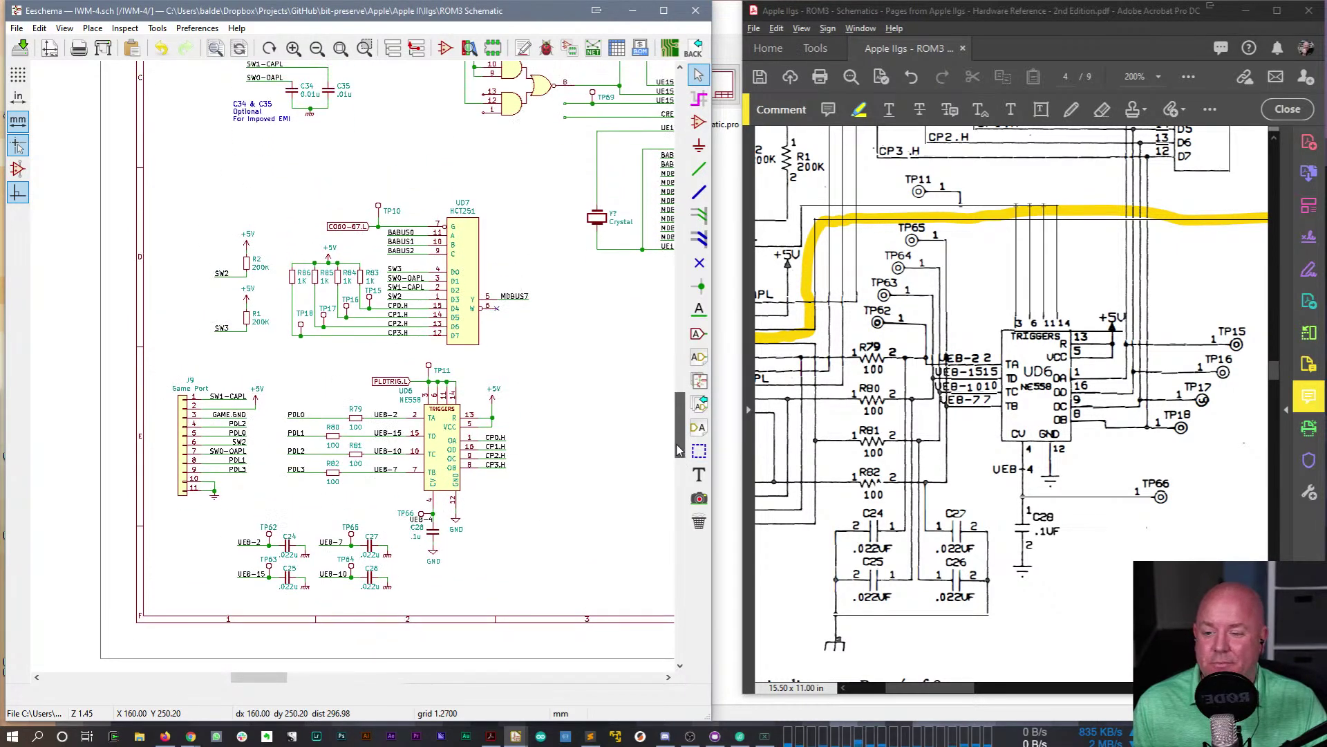
{"action": "left_click_drag", "start_coordinate": [212, 138], "coordinate": [435, 239]}
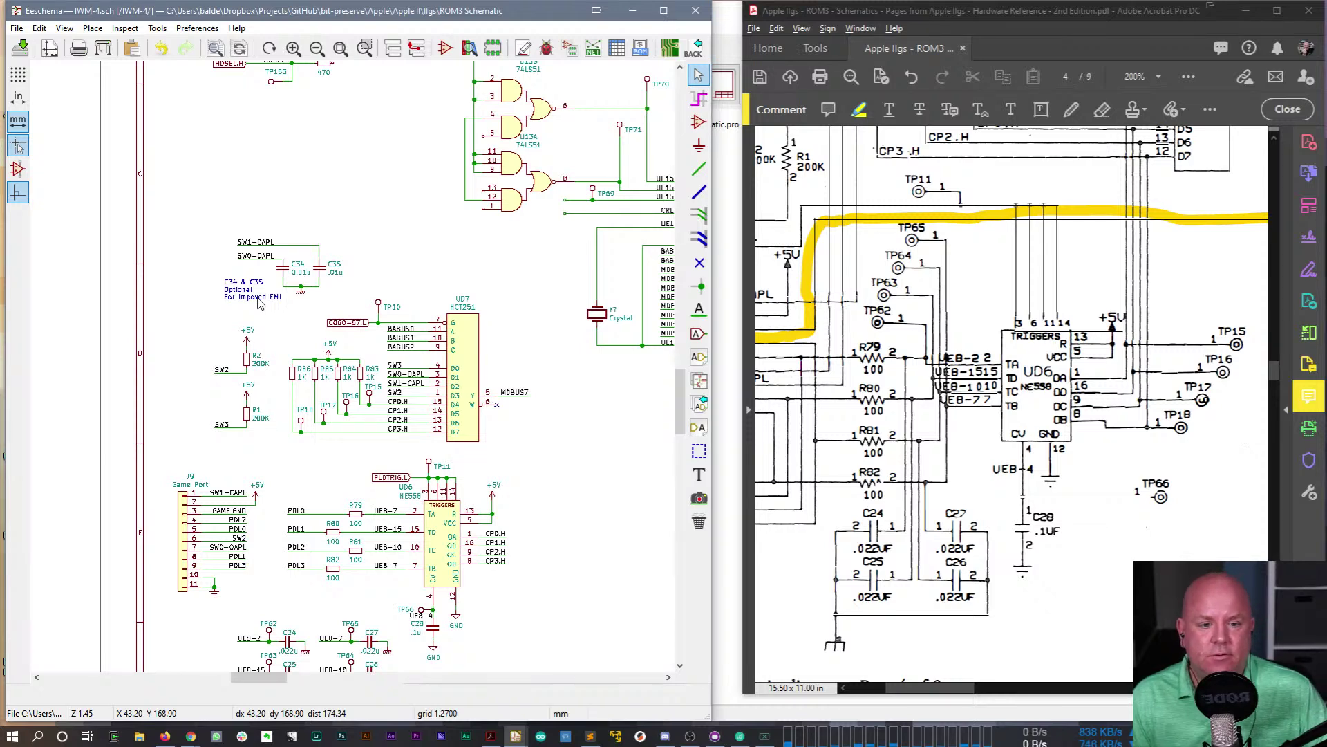
- Pan the reference PDF and set its magnification to 150%
{"action": "left_click_drag", "start_coordinate": [261, 680], "coordinate": [297, 690]}
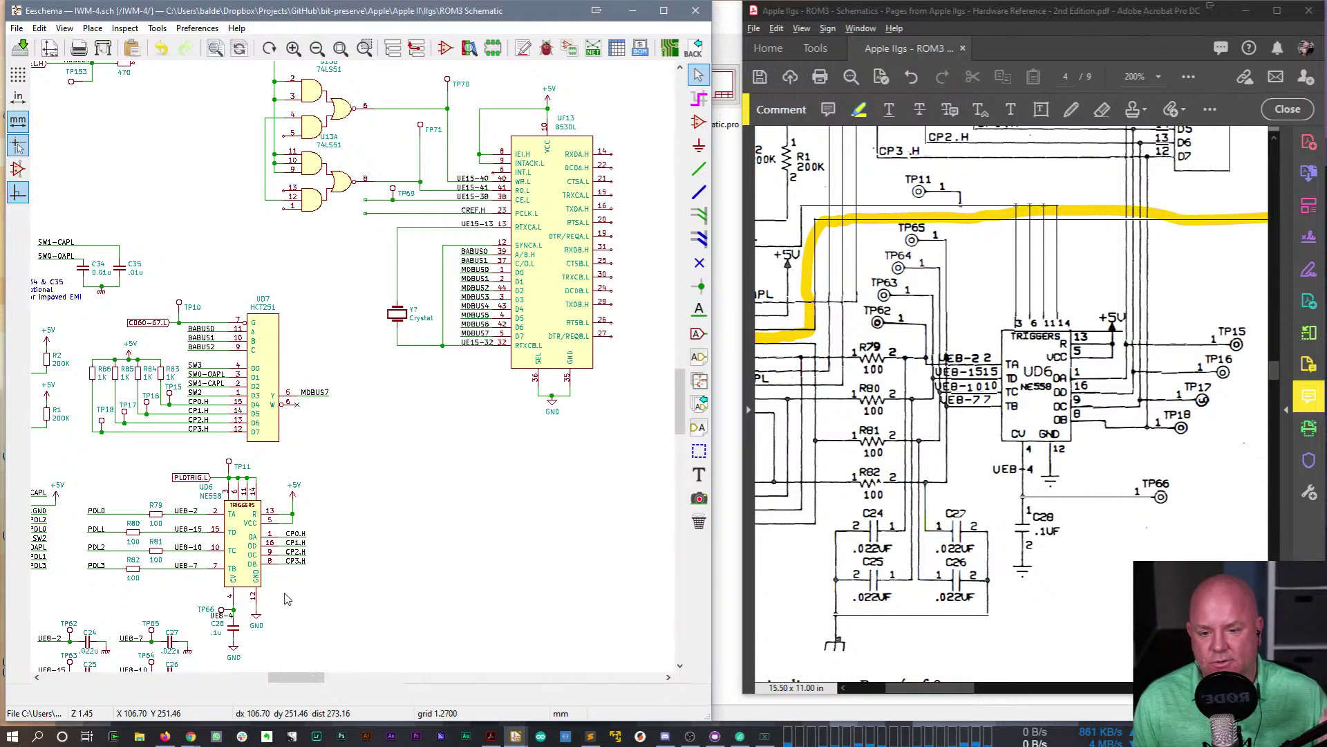
{"action": "left_click_drag", "start_coordinate": [681, 419], "coordinate": [683, 384]}
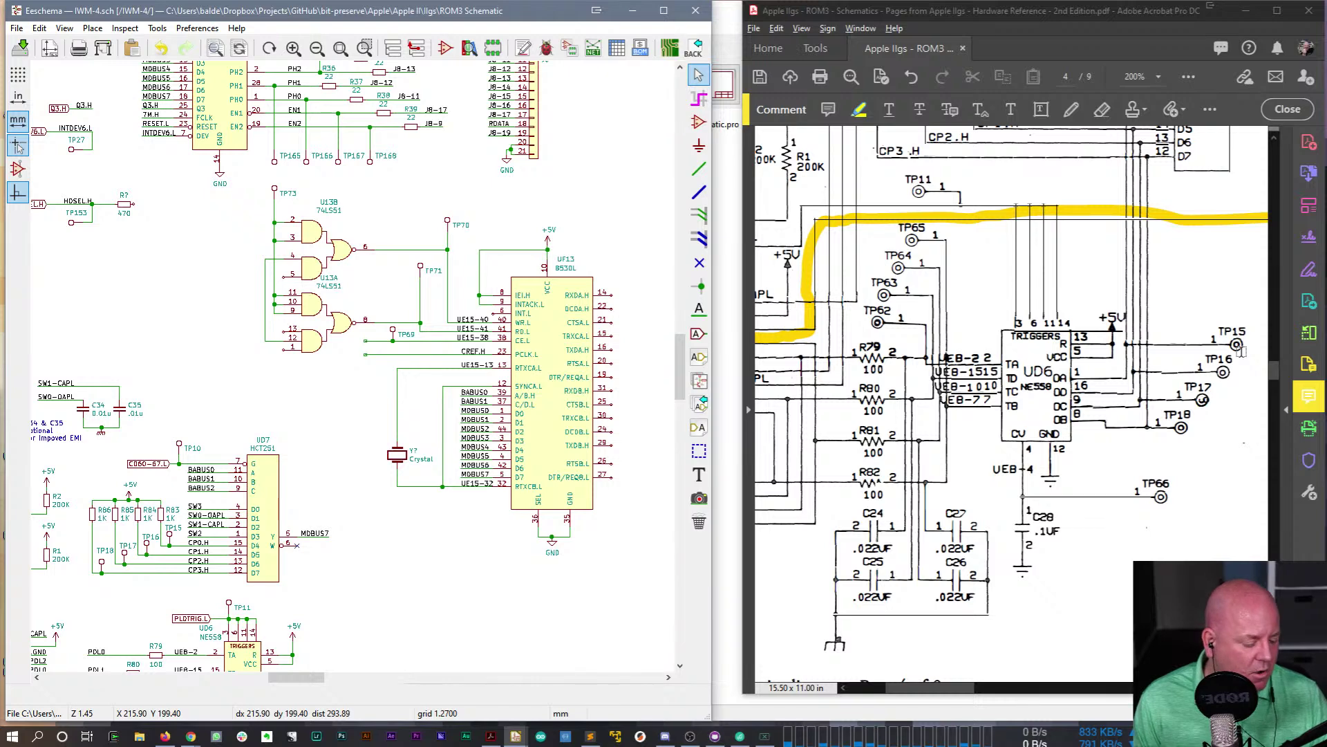
{"action": "left_click_drag", "start_coordinate": [1276, 382], "coordinate": [1282, 367]}
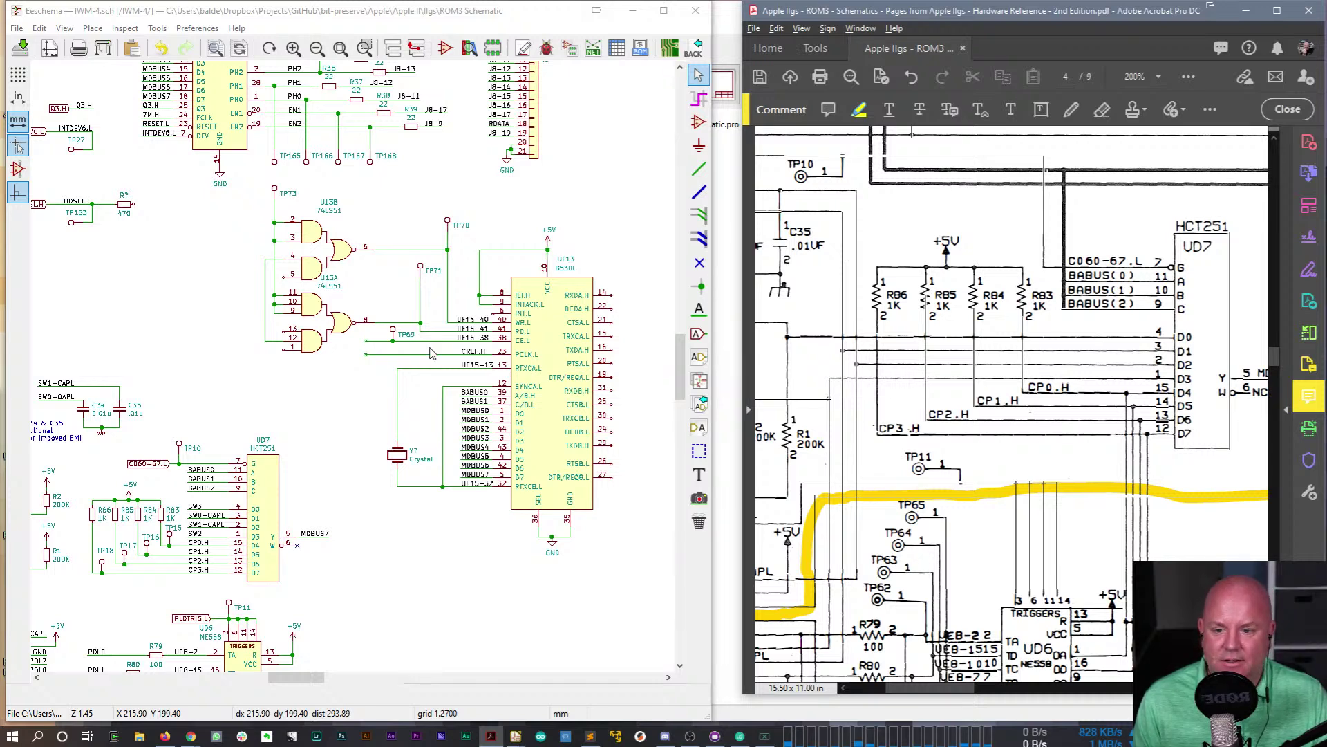
{"action": "scroll", "coordinate": [430, 353], "scroll_direction": "down", "scroll_amount": 1}
{"action": "scroll", "coordinate": [934, 515], "scroll_direction": "down", "scroll_amount": 1}
{"action": "scroll", "coordinate": [968, 508], "scroll_direction": "up", "scroll_amount": 1}
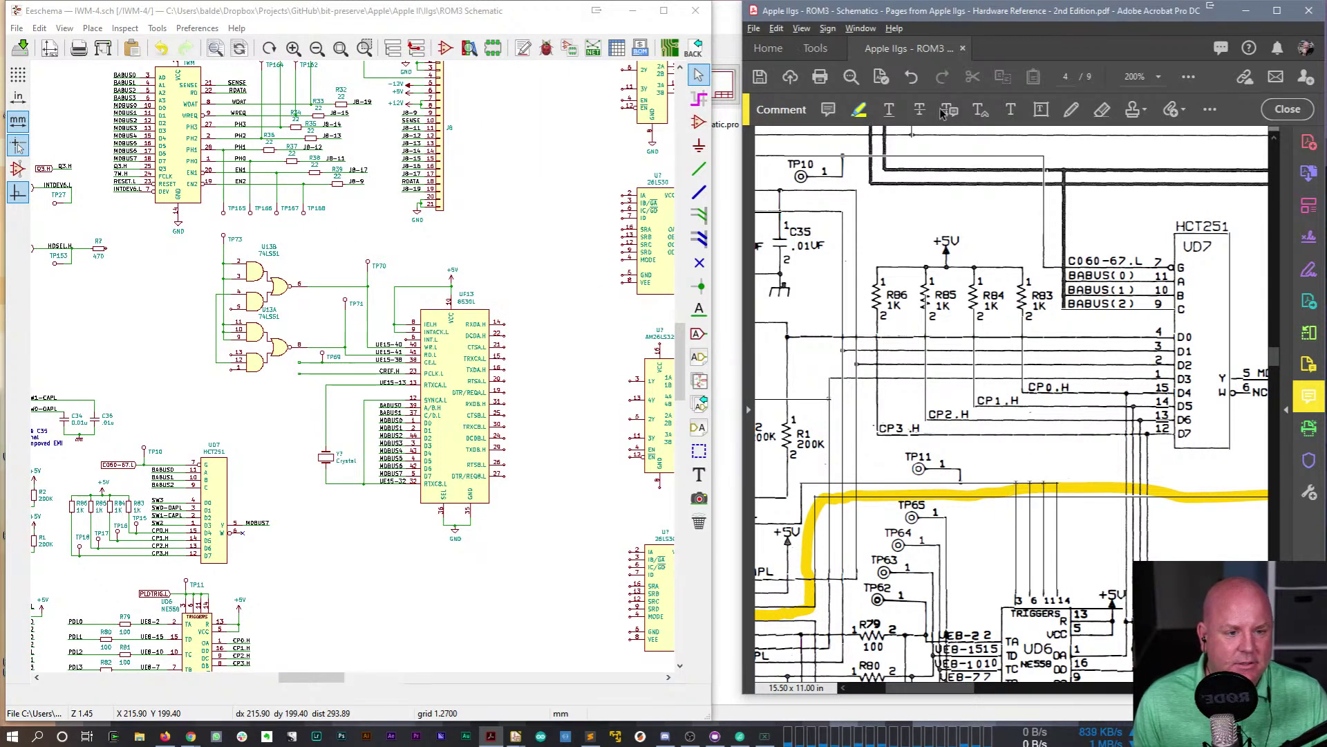
{"action": "left_click", "coordinate": [1158, 76]}
{"action": "left_click", "coordinate": [1183, 198]}
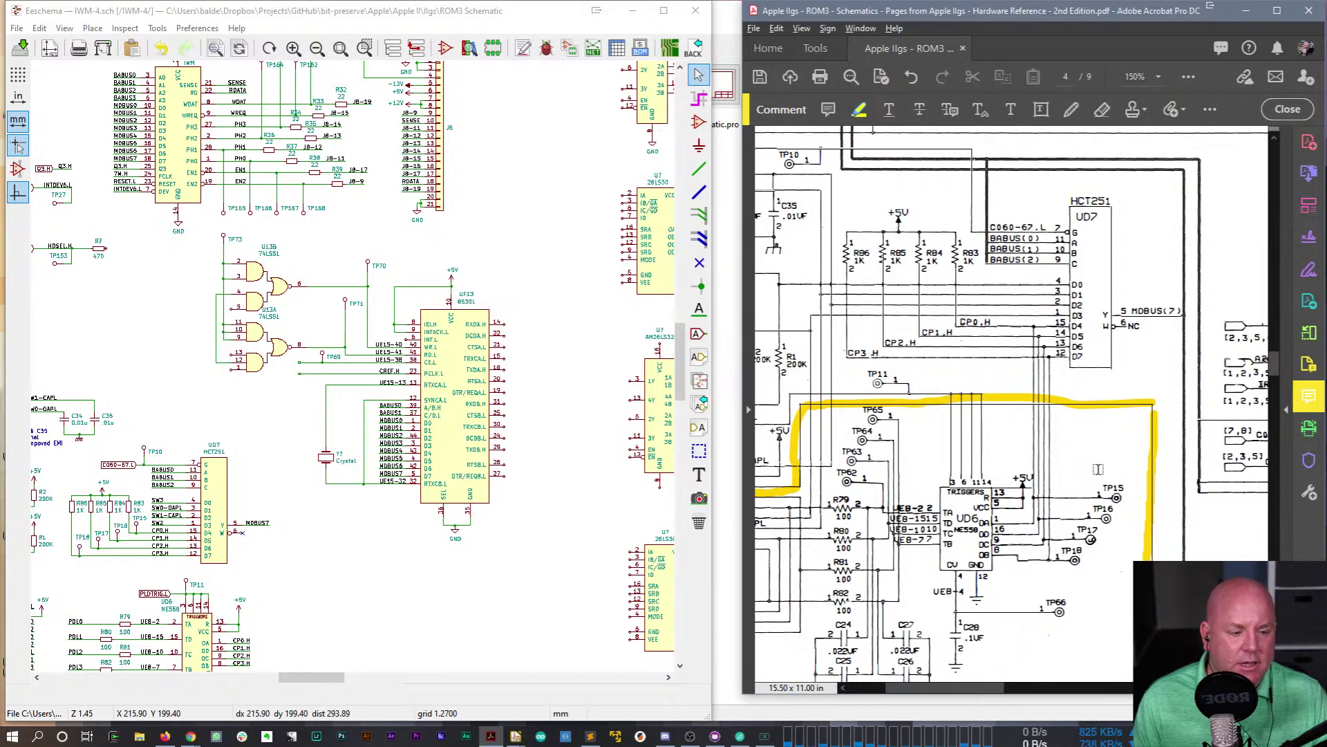
- Scroll the PDF to the UF13 8530 and Y2 crystal area, keeping 150% zoom
{"action": "scroll", "coordinate": [1051, 443], "scroll_direction": "up", "scroll_amount": 1}
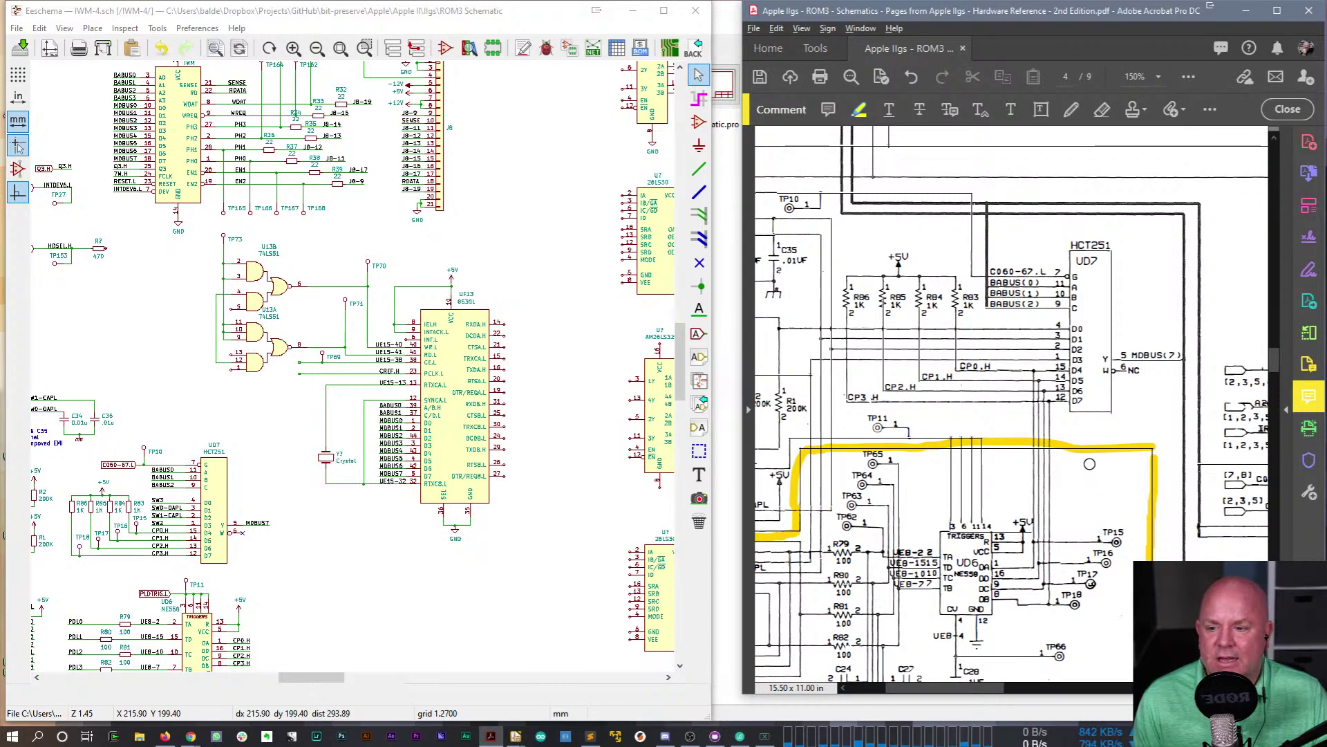
{"action": "mouse_move", "coordinate": [1276, 365]}
{"action": "left_mouse_down"}
{"action": "mouse_move", "coordinate": [1277, 331]}
{"action": "mouse_move", "coordinate": [1279, 368]}
{"action": "left_mouse_up"}
{"action": "left_click_drag", "start_coordinate": [989, 688], "coordinate": [952, 696]}
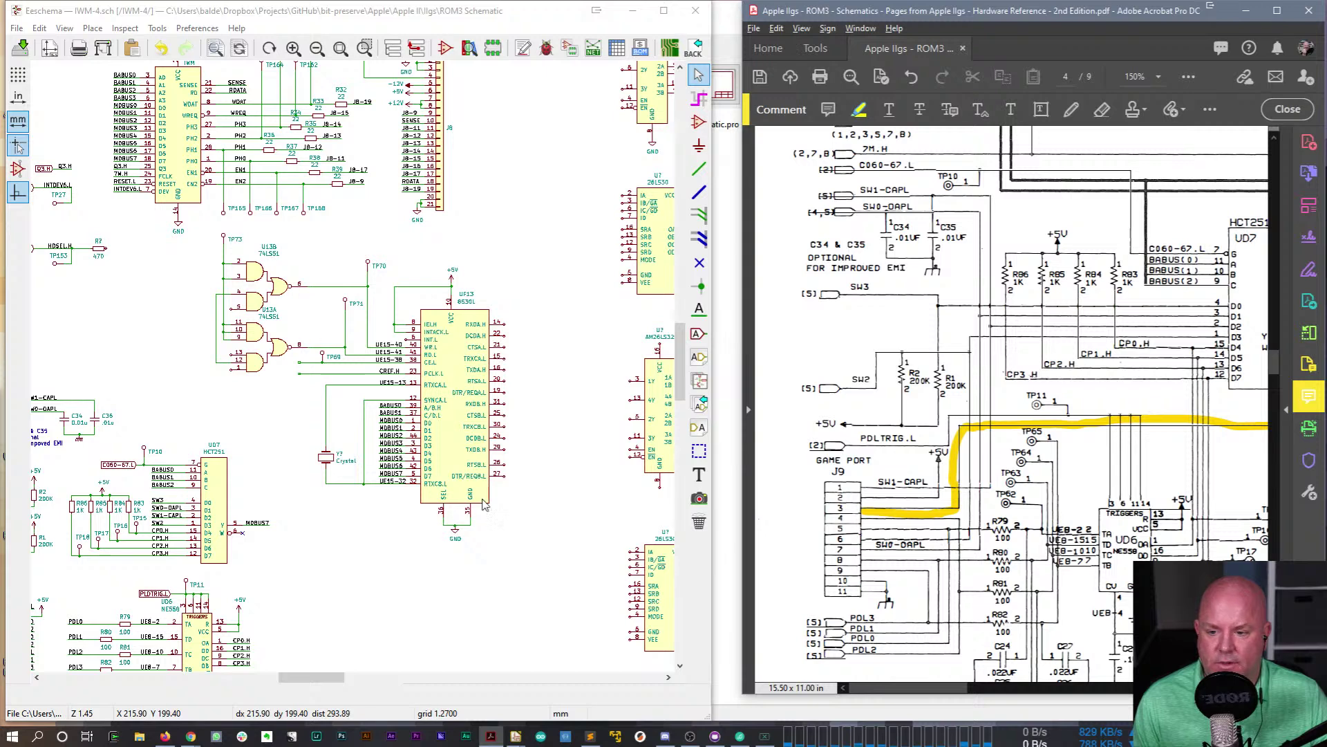
{"action": "left_click_drag", "start_coordinate": [953, 688], "coordinate": [1179, 688]}
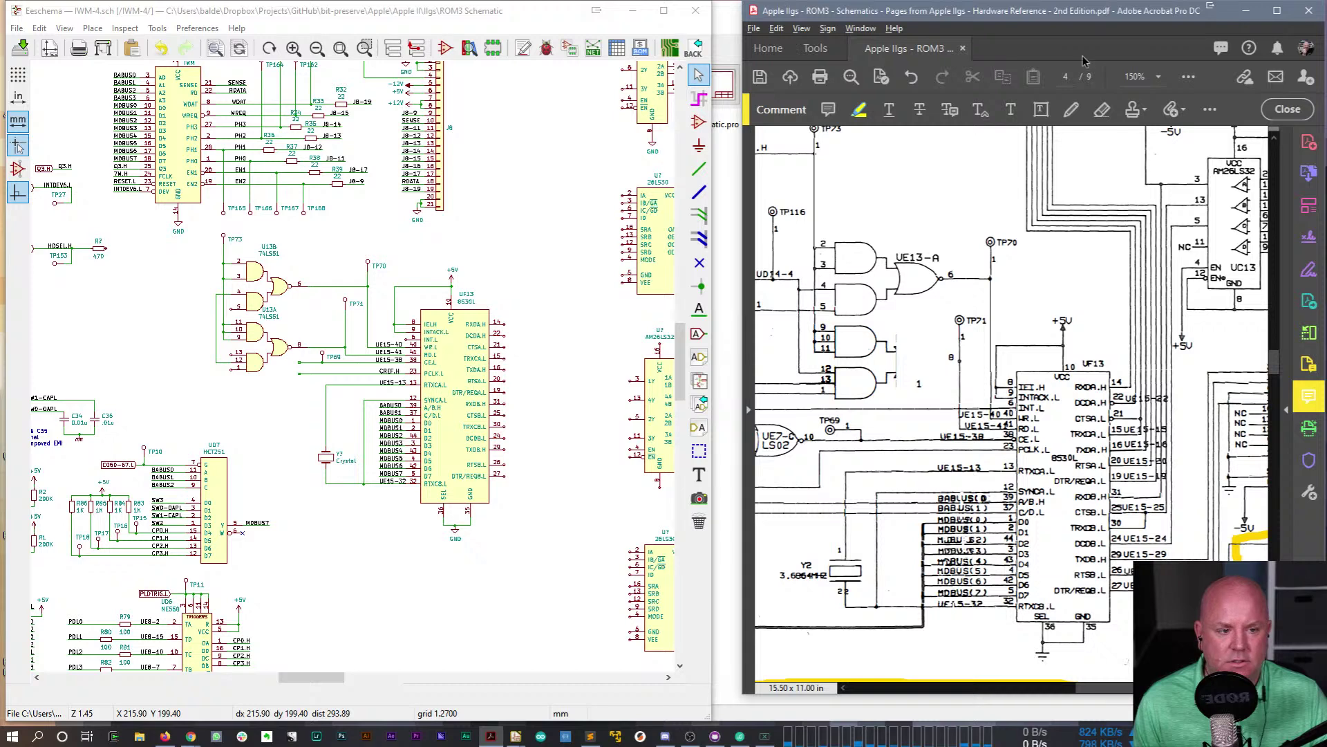
{"action": "left_click", "coordinate": [1158, 76]}
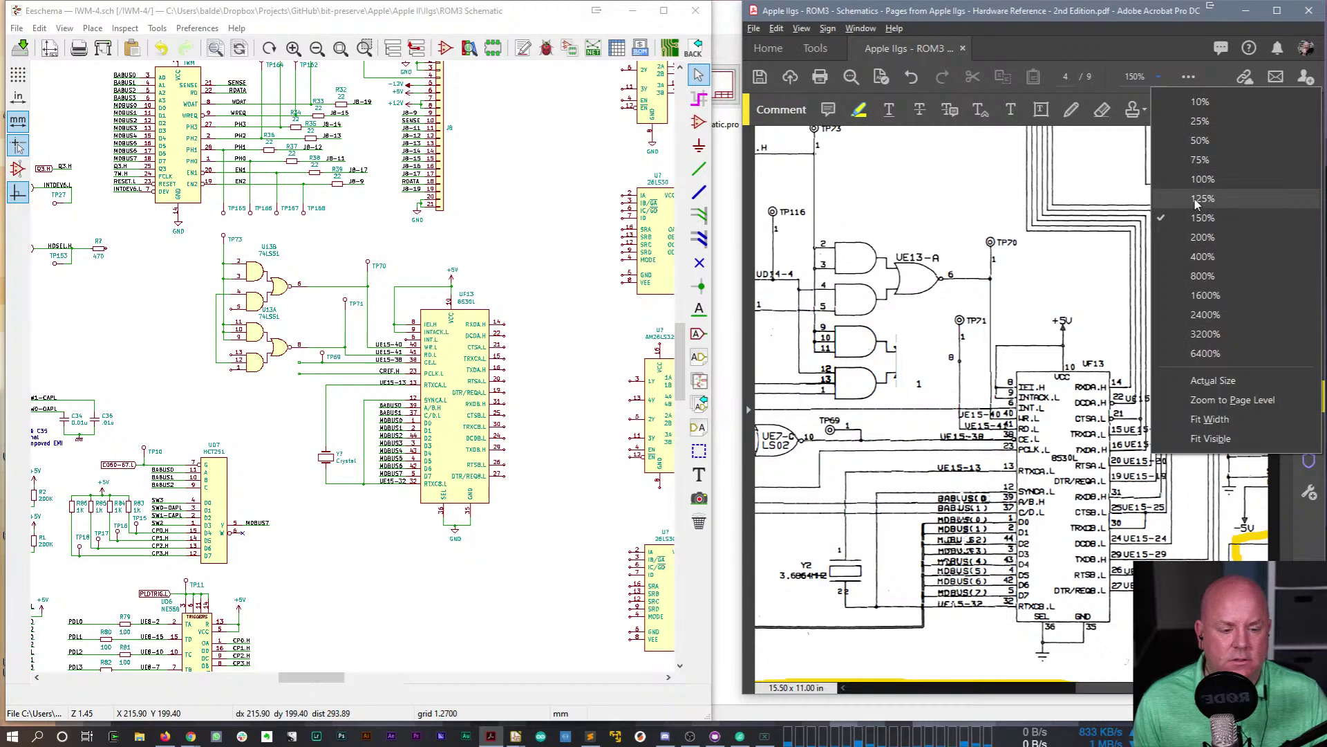
{"action": "left_click", "coordinate": [1088, 430]}
{"action": "left_click_drag", "start_coordinate": [1276, 358], "coordinate": [1277, 373]}
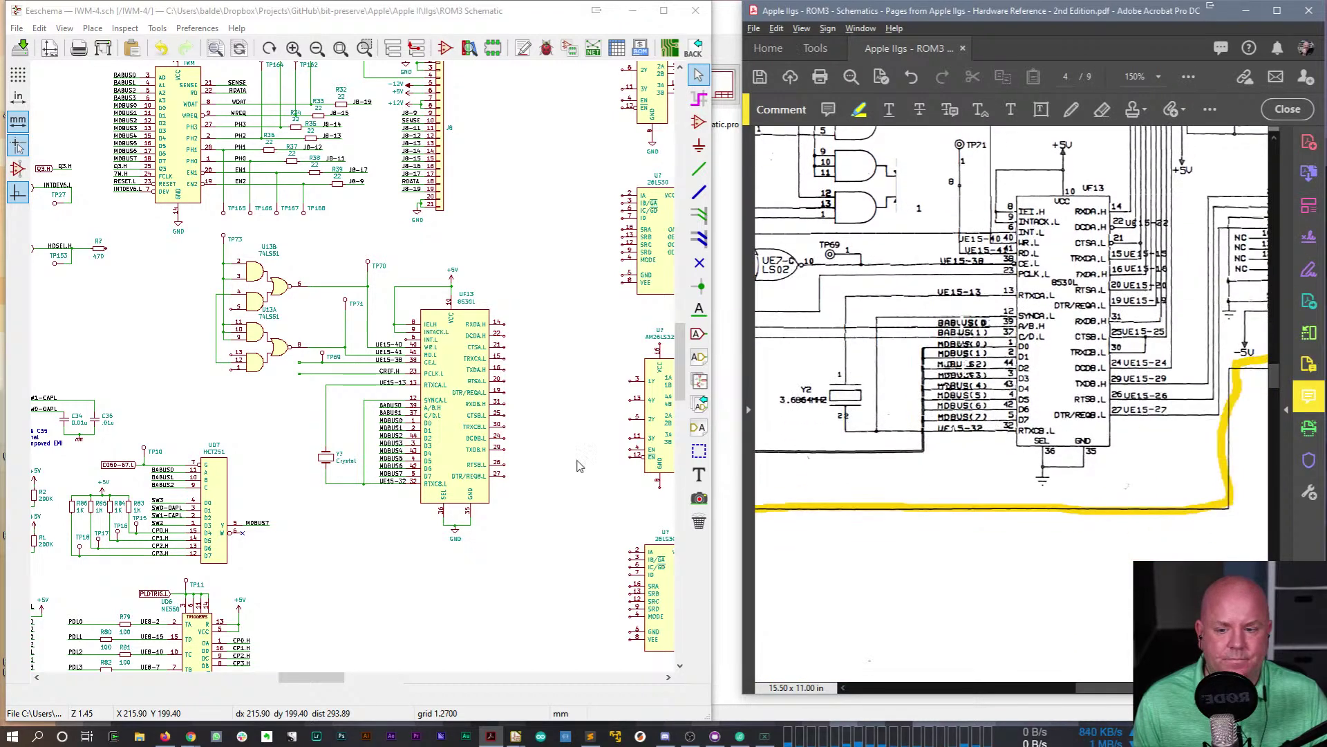
- Move the 8530 chip block, then the 74LS51 gate pair, further right
{"action": "left_click", "coordinate": [207, 256]}
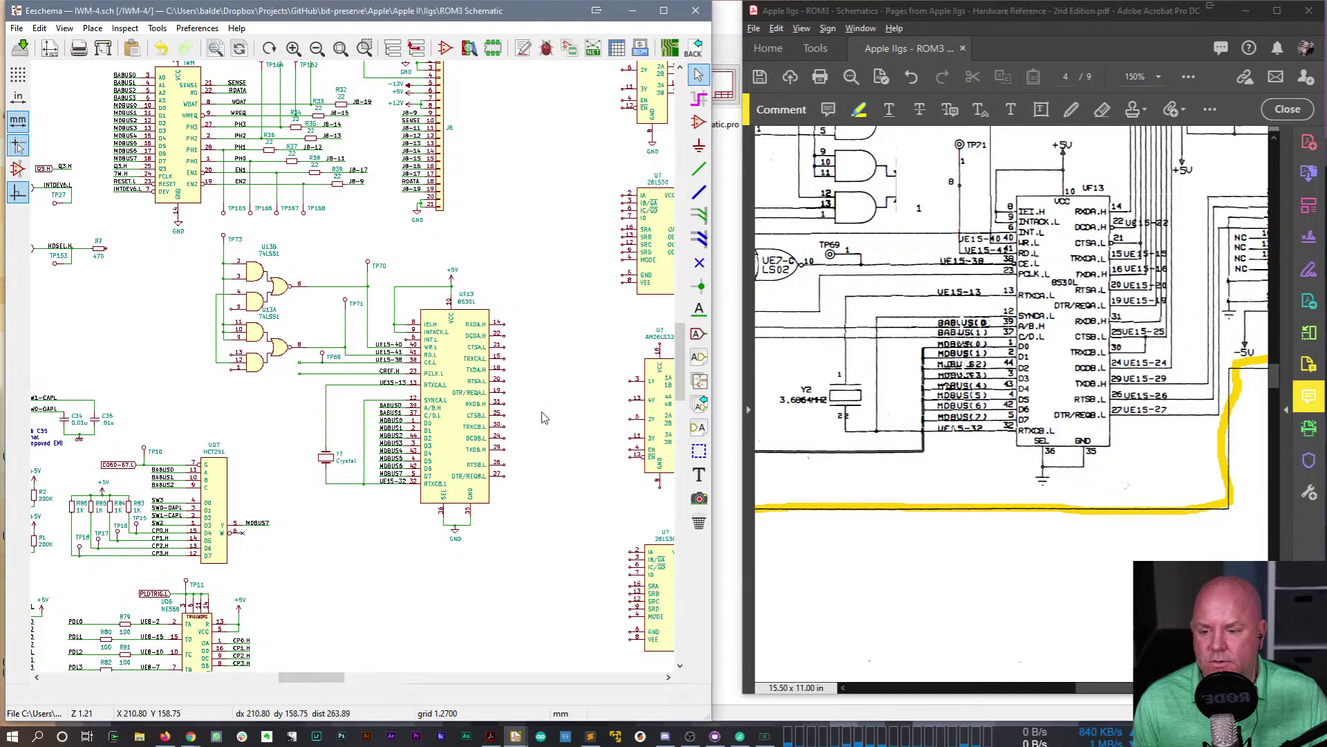
{"action": "left_click_drag", "start_coordinate": [543, 587], "coordinate": [291, 249]}
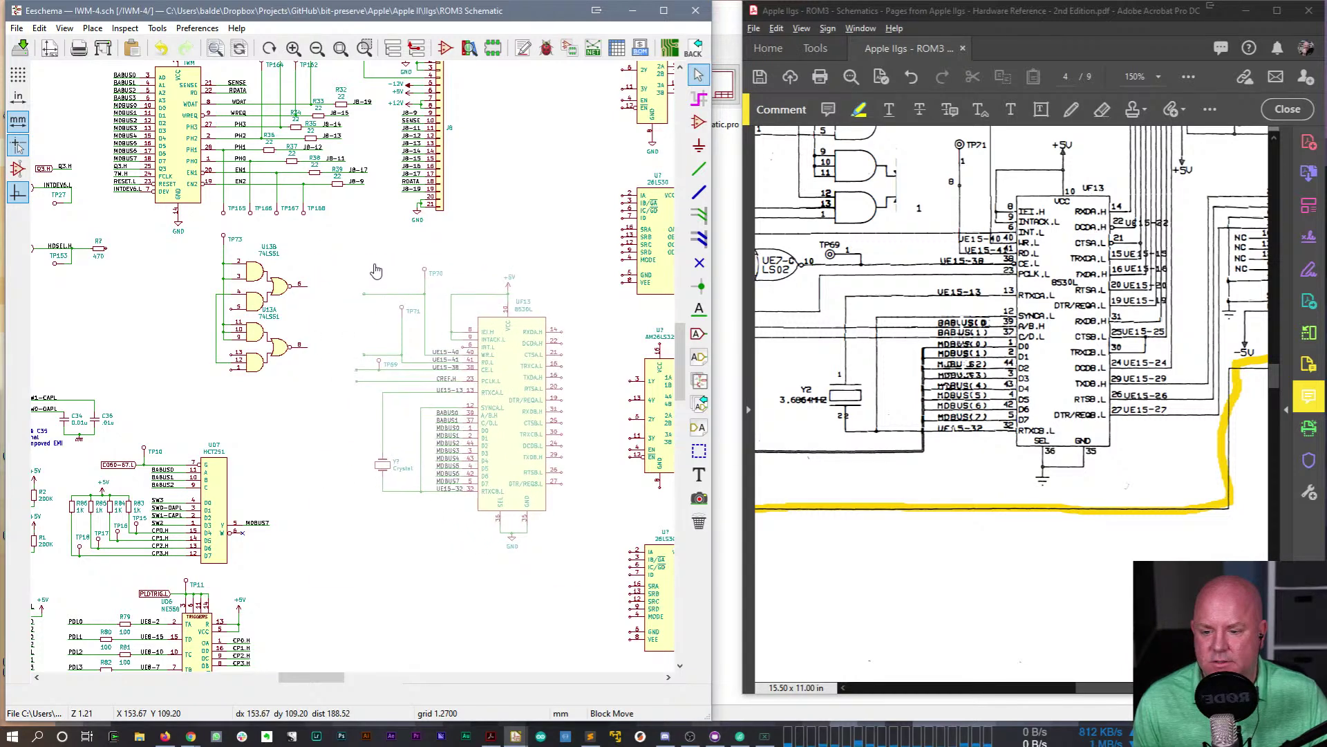
{"action": "left_click", "coordinate": [399, 273]}
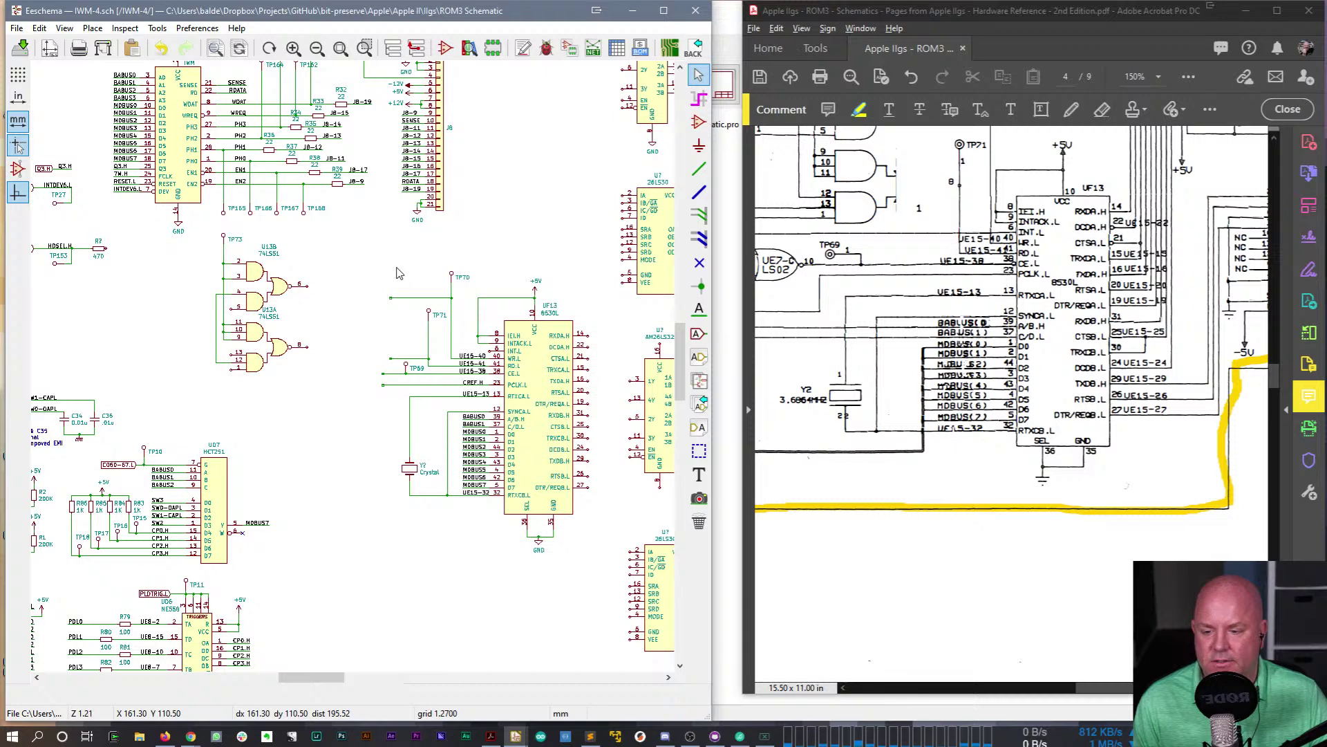
{"action": "key", "text": "ctrl+z"}
{"action": "left_click_drag", "start_coordinate": [558, 567], "coordinate": [334, 257]}
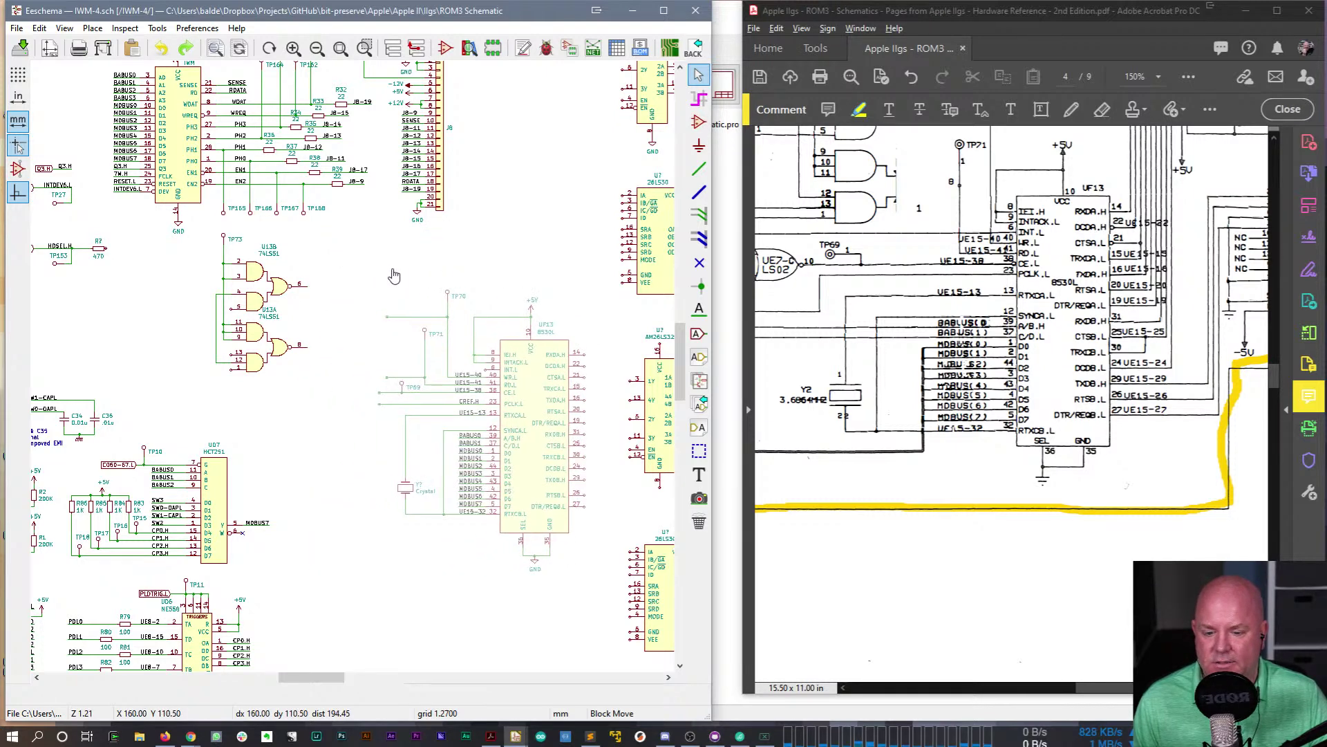
{"action": "left_click", "coordinate": [394, 276]}
{"action": "left_click_drag", "start_coordinate": [200, 226], "coordinate": [315, 392]}
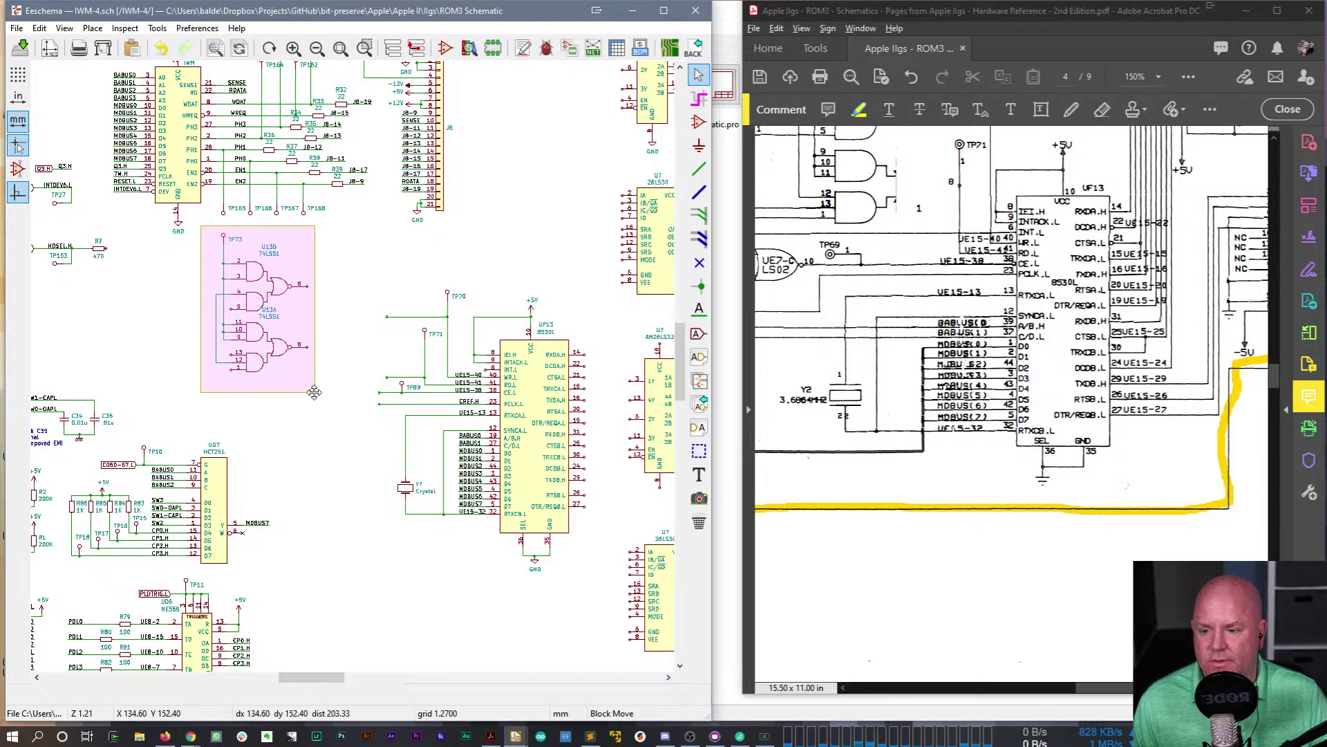
{"action": "left_click", "coordinate": [394, 428]}
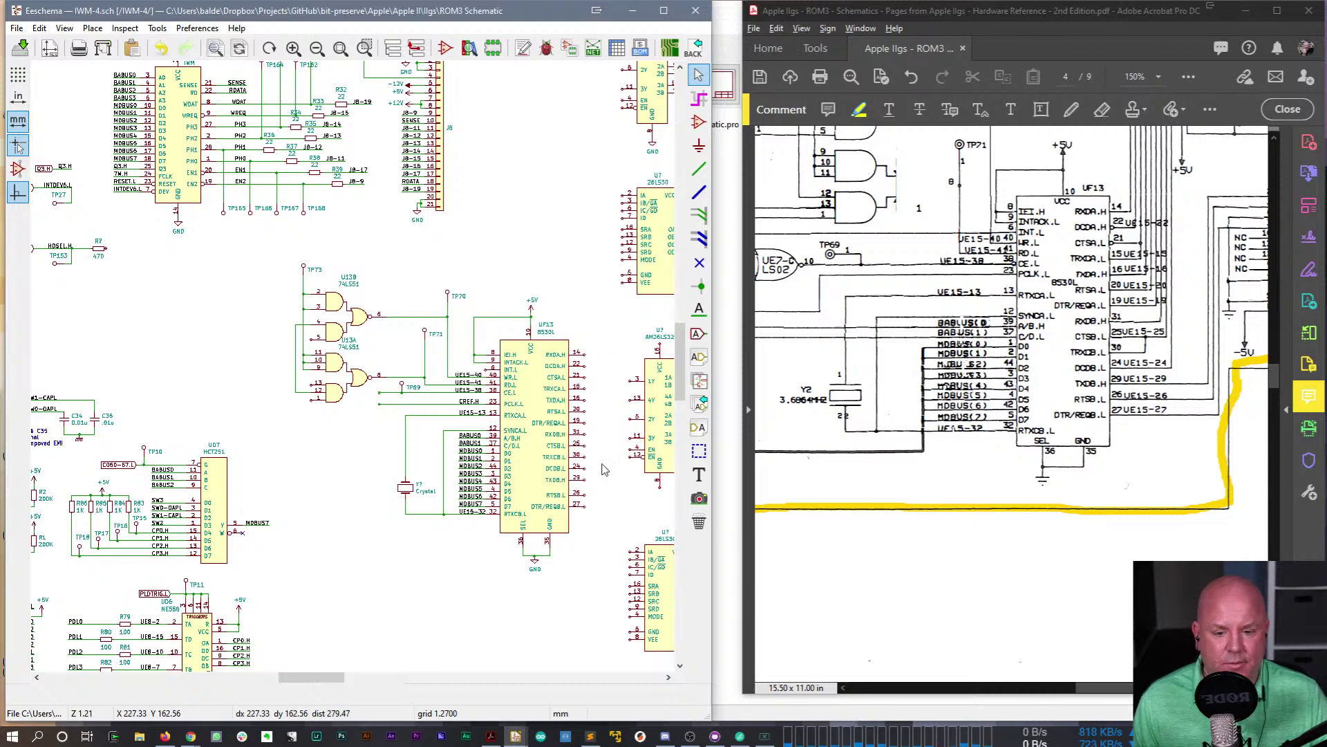
- Scroll the PDF to the UE13-A gate, hide the comment toolbar, then select the 74LS51 gate
{"action": "left_click_drag", "start_coordinate": [1102, 689], "coordinate": [1079, 689]}
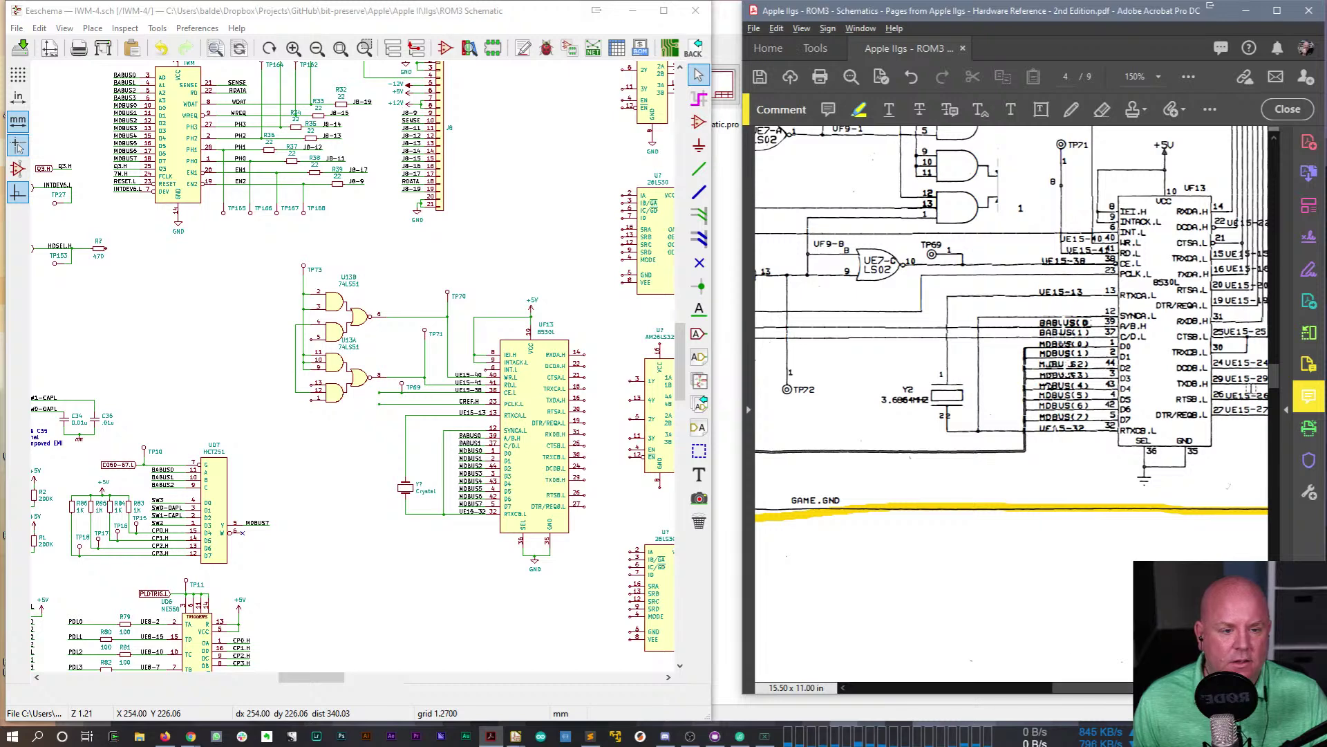
{"action": "left_click_drag", "start_coordinate": [1276, 377], "coordinate": [1275, 364]}
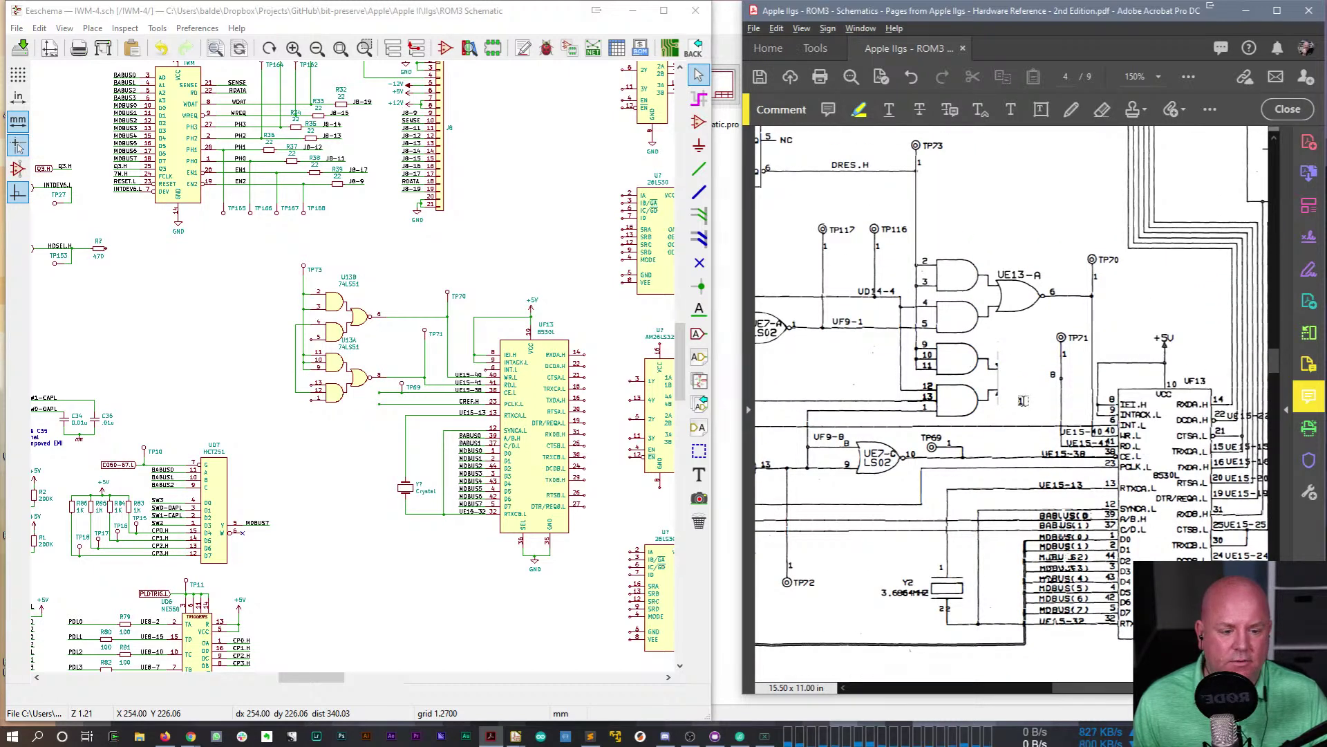
{"action": "scroll", "coordinate": [1034, 374], "scroll_direction": "up", "scroll_amount": 2}
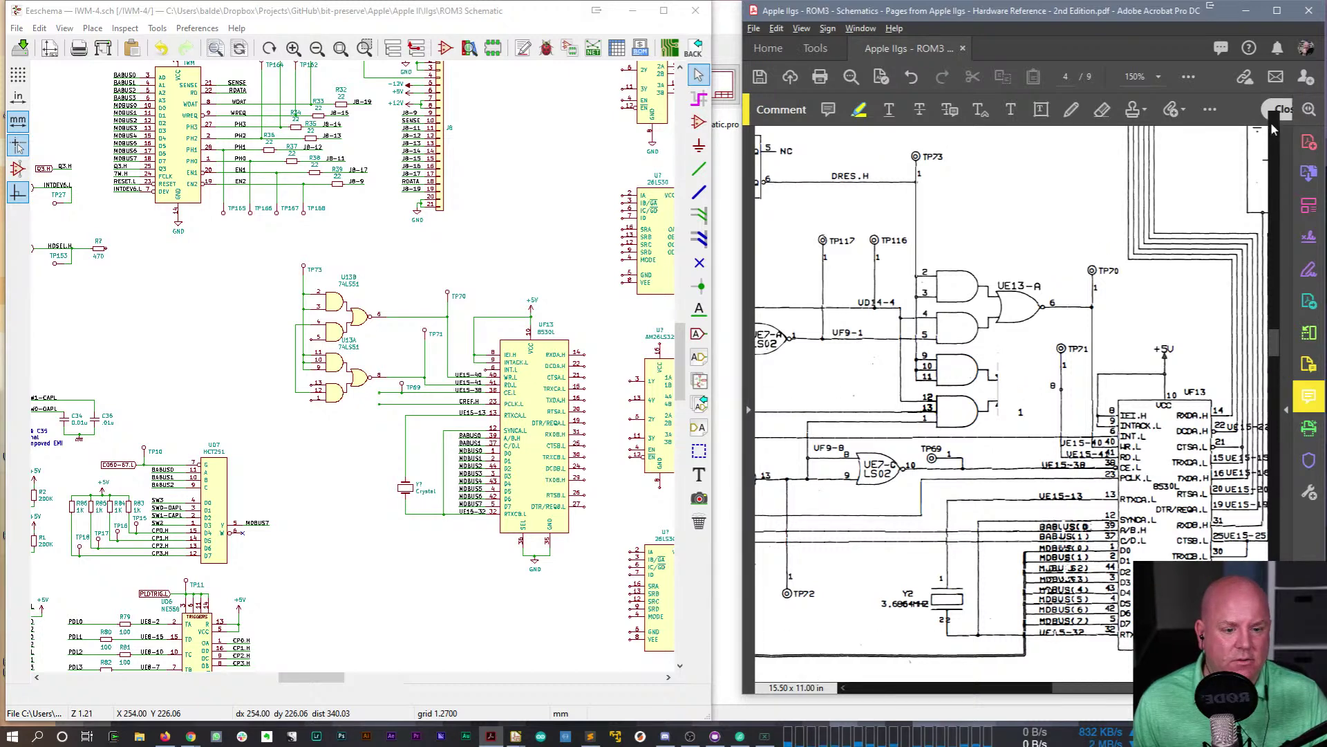
{"action": "left_click", "coordinate": [1288, 110]}
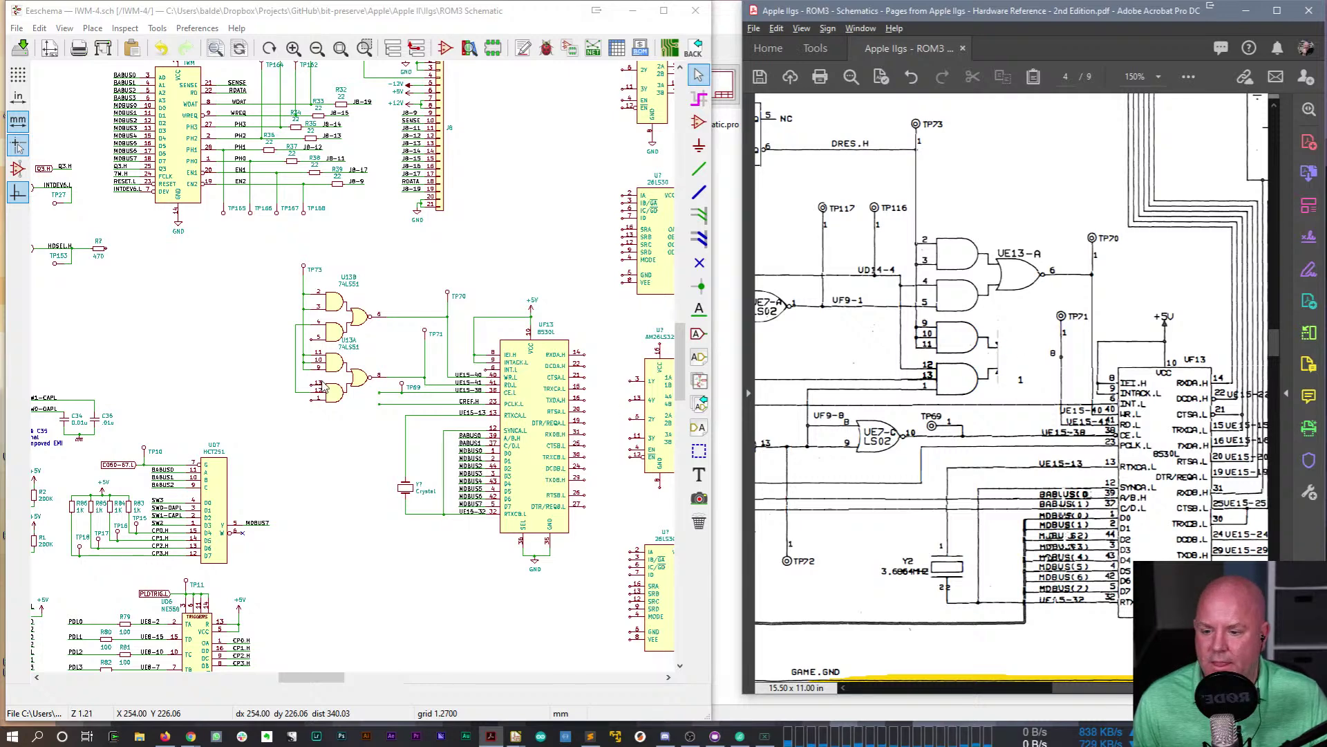
{"action": "left_click", "coordinate": [349, 376]}
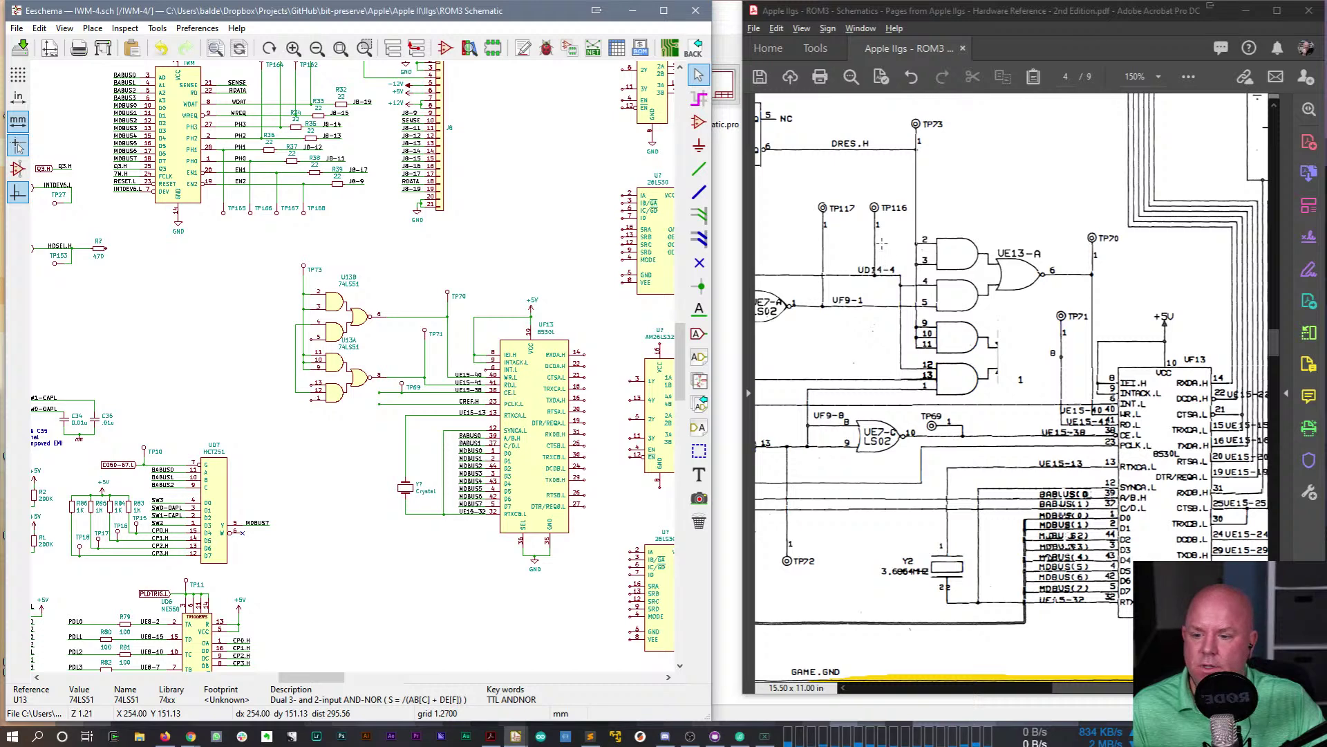
- Pan the PDF right to UF13 and UB14, then return to Eeschema
{"action": "left_click_drag", "start_coordinate": [1076, 689], "coordinate": [1030, 694]}
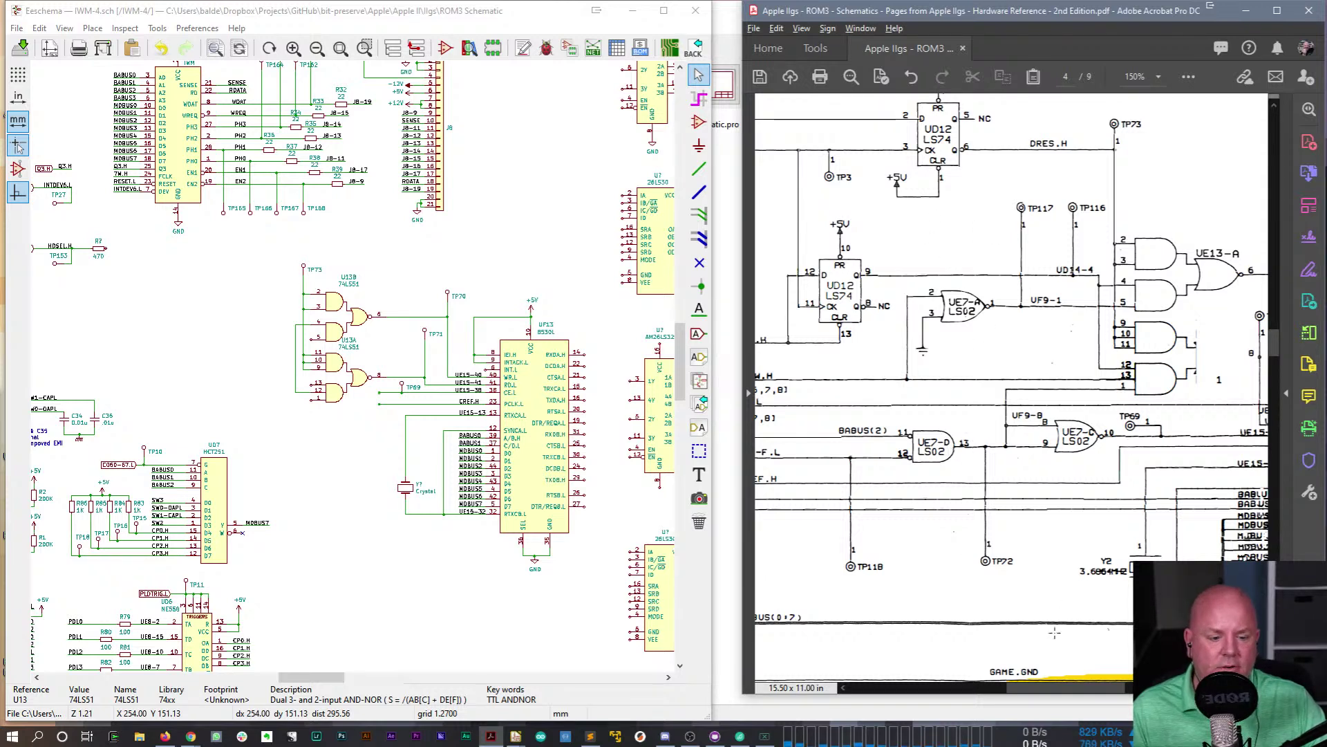
{"action": "scroll", "coordinate": [1107, 695], "scroll_direction": "right", "scroll_amount": 3}
{"action": "scroll", "coordinate": [1108, 695], "scroll_direction": "right", "scroll_amount": 10}
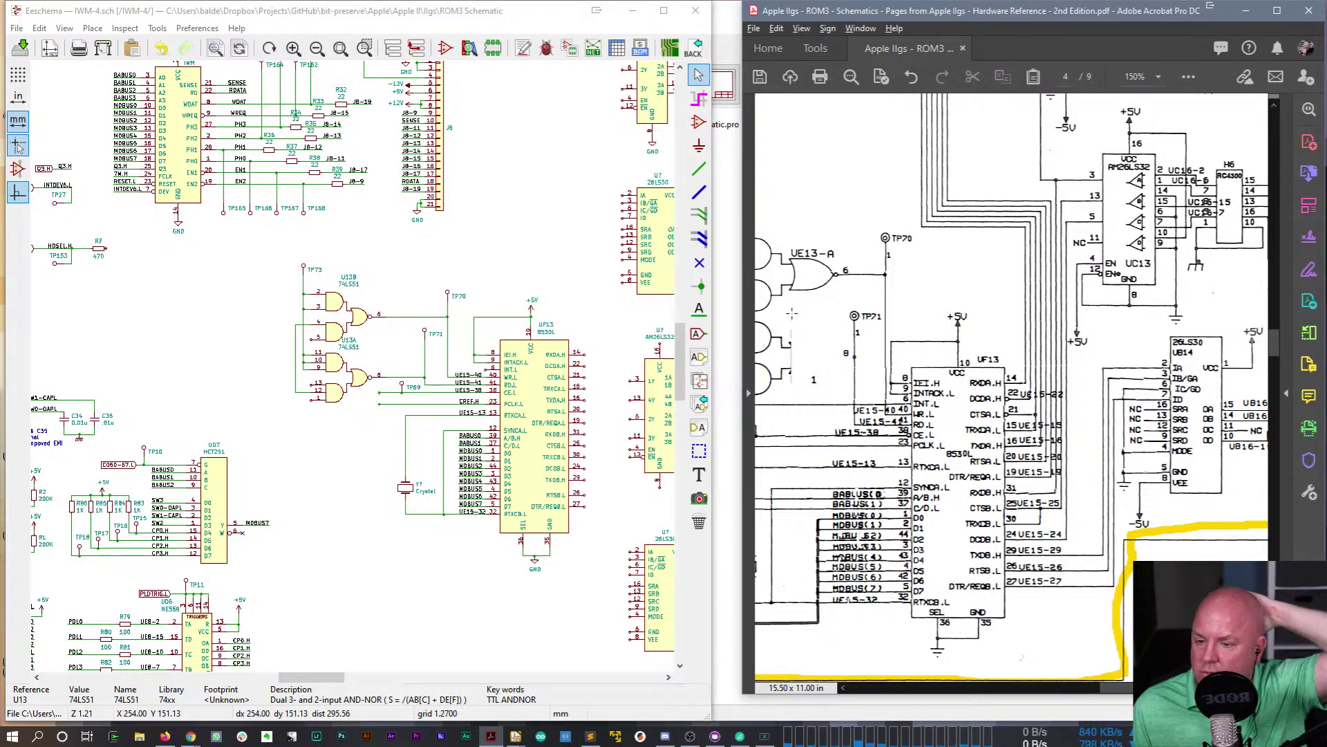
{"action": "left_click", "coordinate": [389, 28]}
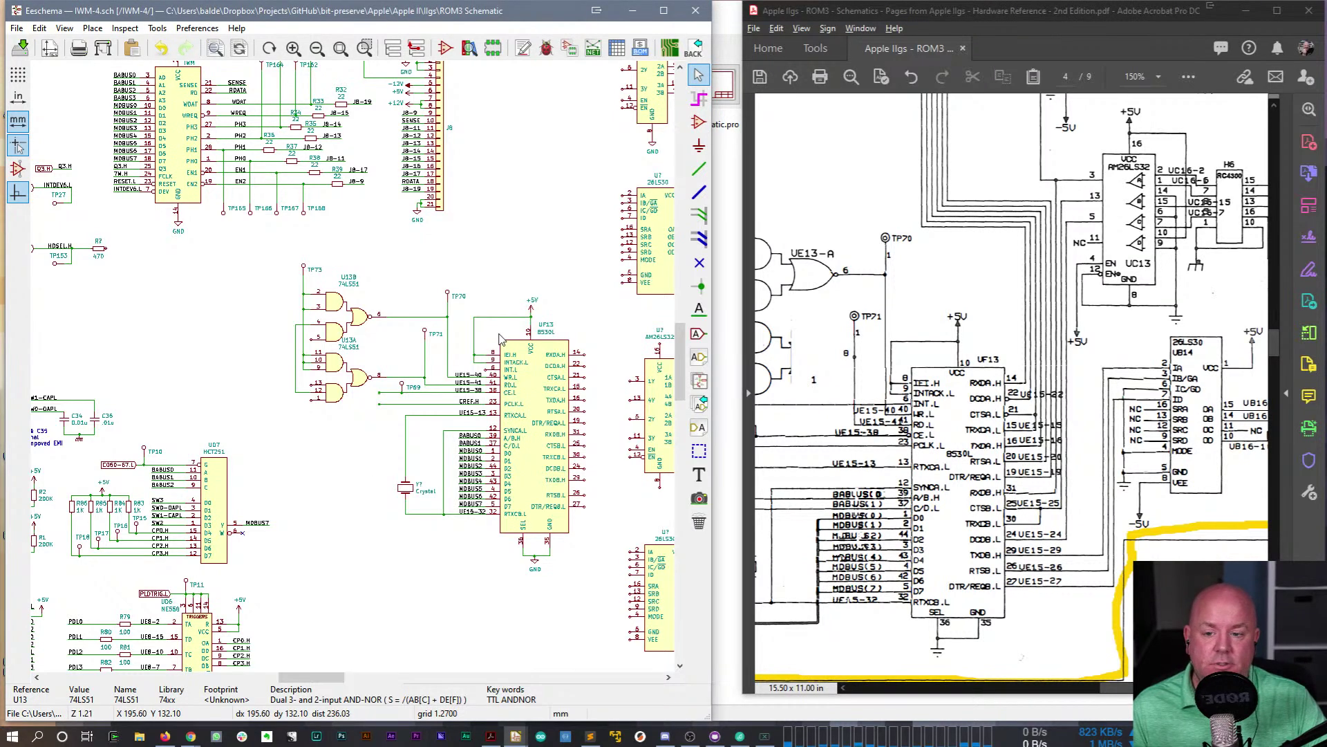
- Bookmark the current photo page in Firefox and search the web for 'github bit preserve'
{"action": "left_click", "coordinate": [164, 735]}
{"action": "left_click", "coordinate": [686, 37]}
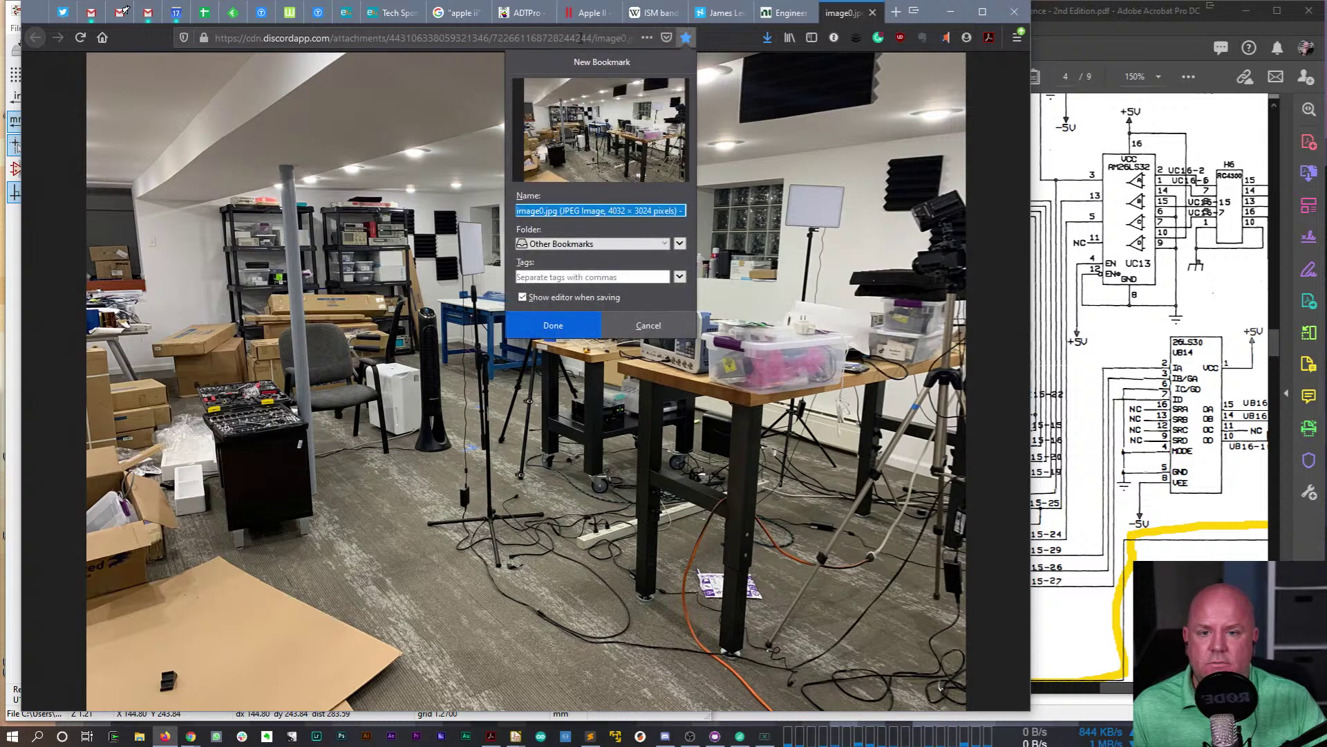
{"action": "left_click", "coordinate": [578, 39]}
{"action": "type", "text": "github"}
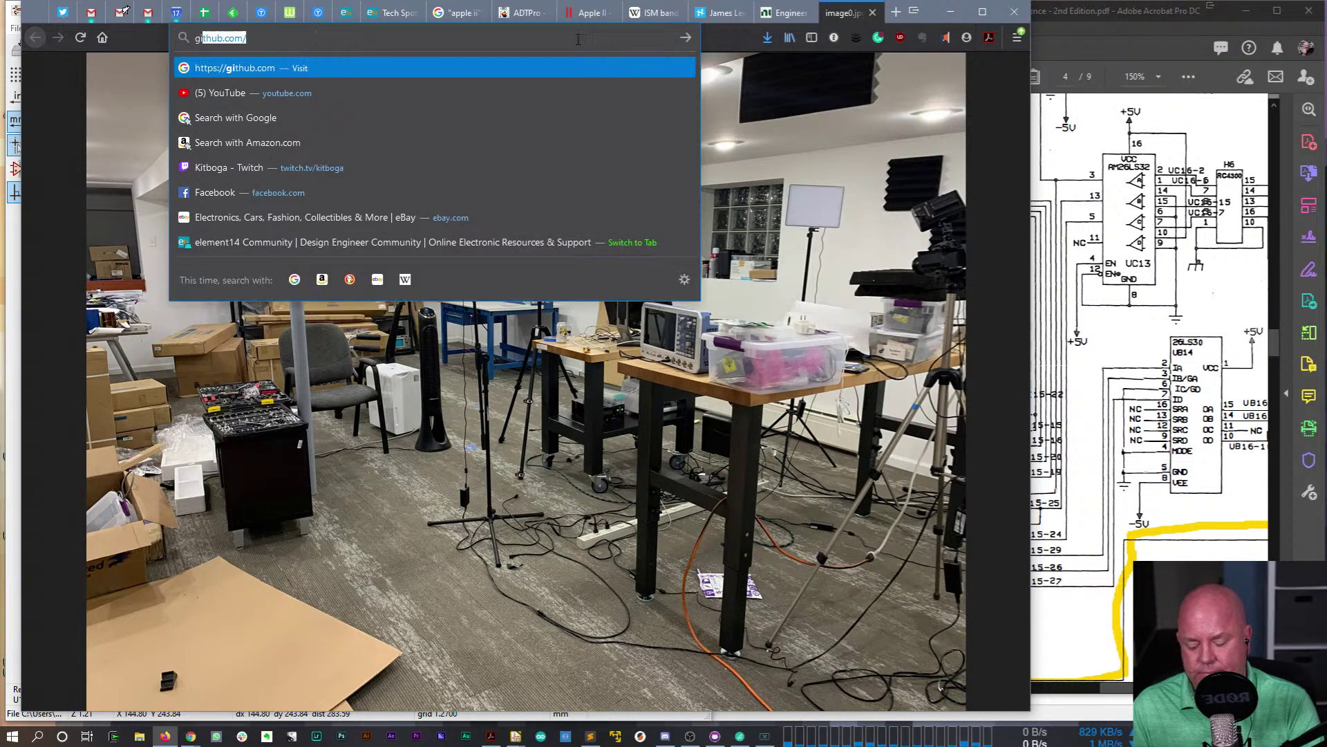
{"action": "type", "text": " bit"}
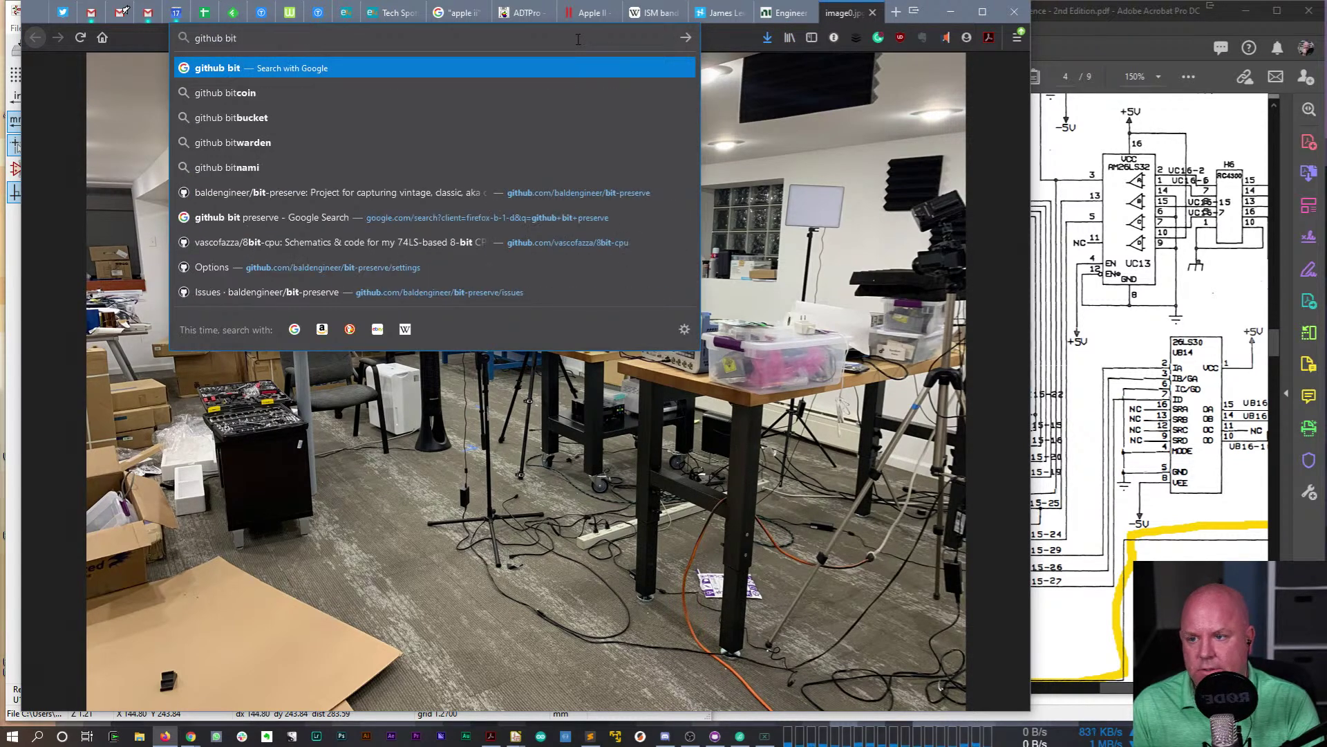
{"action": "type", "text": " preserve"}
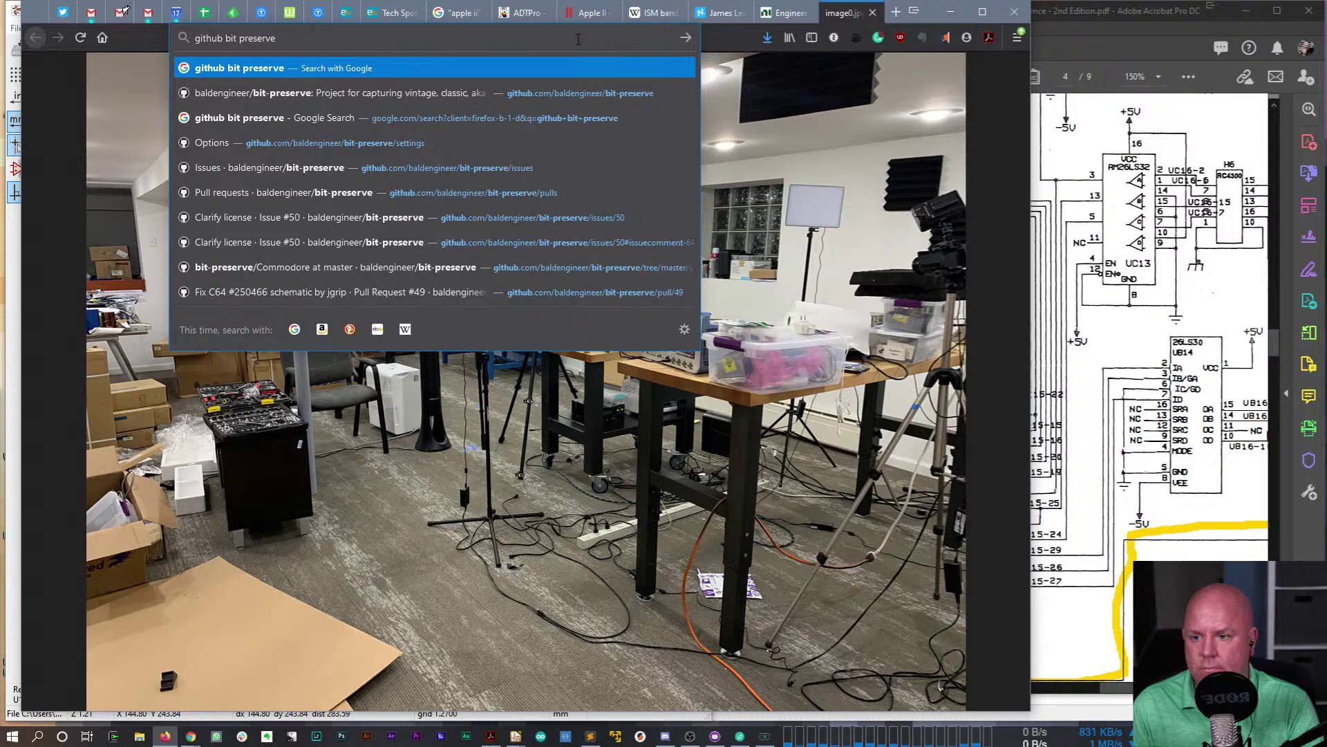
{"action": "key", "text": "Return"}
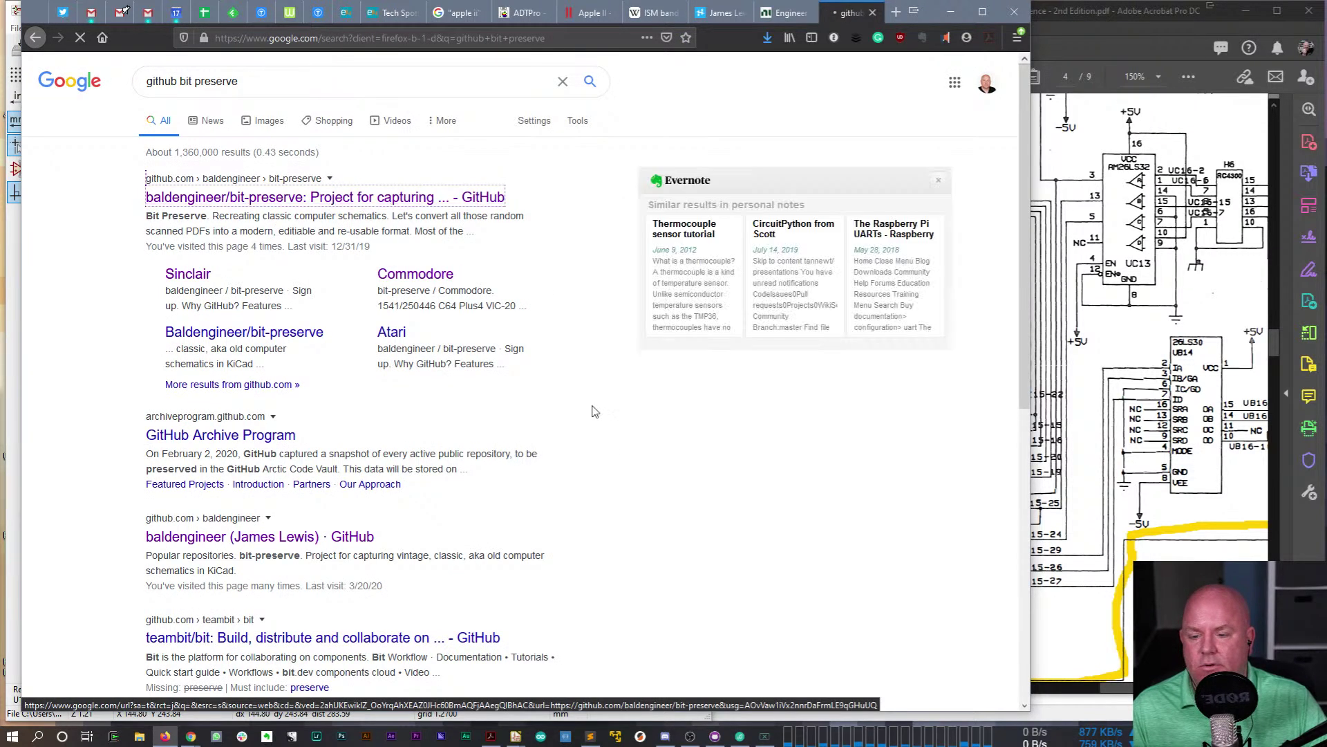
- Skim the bit-preserve GitHub repository, then minimize Firefox to bring back the schematic
{"action": "left_click", "coordinate": [481, 200]}
{"action": "scroll", "coordinate": [459, 475], "scroll_direction": "down", "scroll_amount": 3}
{"action": "scroll", "coordinate": [466, 478], "scroll_direction": "down", "scroll_amount": 2}
{"action": "scroll", "coordinate": [435, 465], "scroll_direction": "up", "scroll_amount": 2}
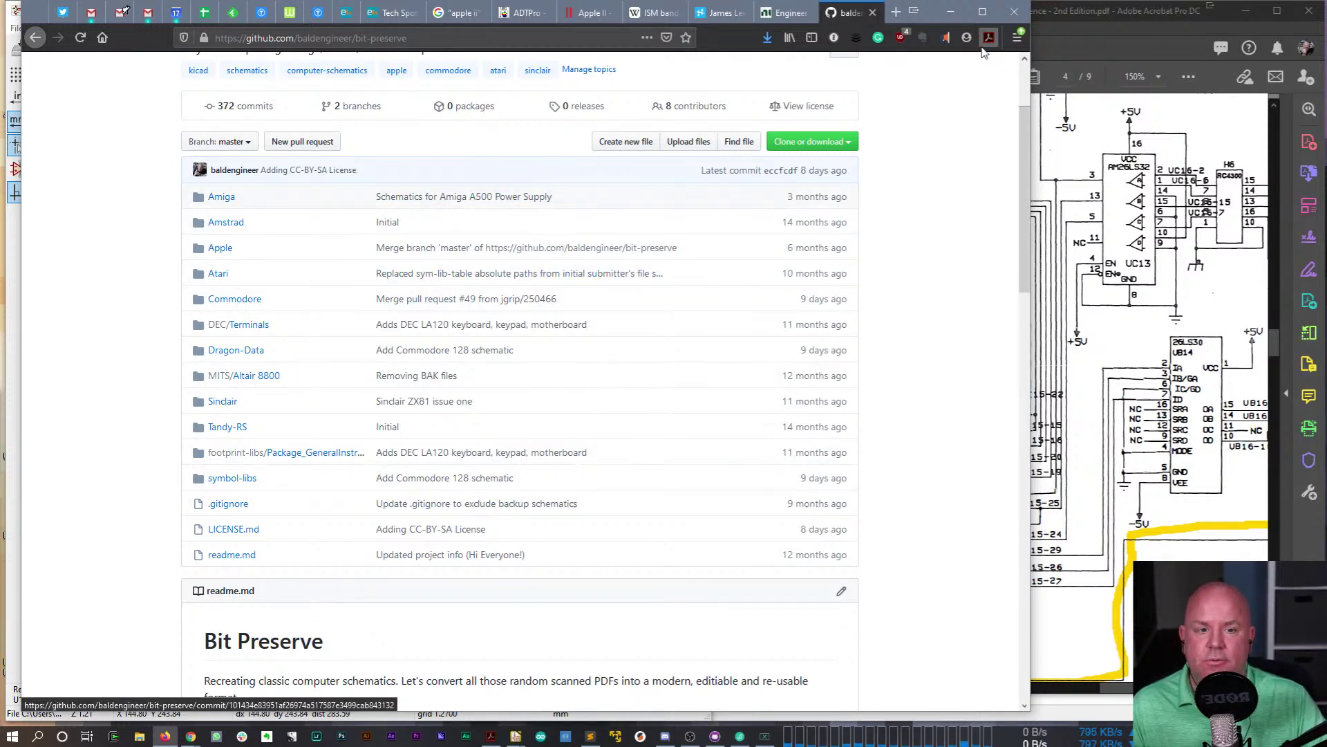
{"action": "left_click", "coordinate": [951, 12]}
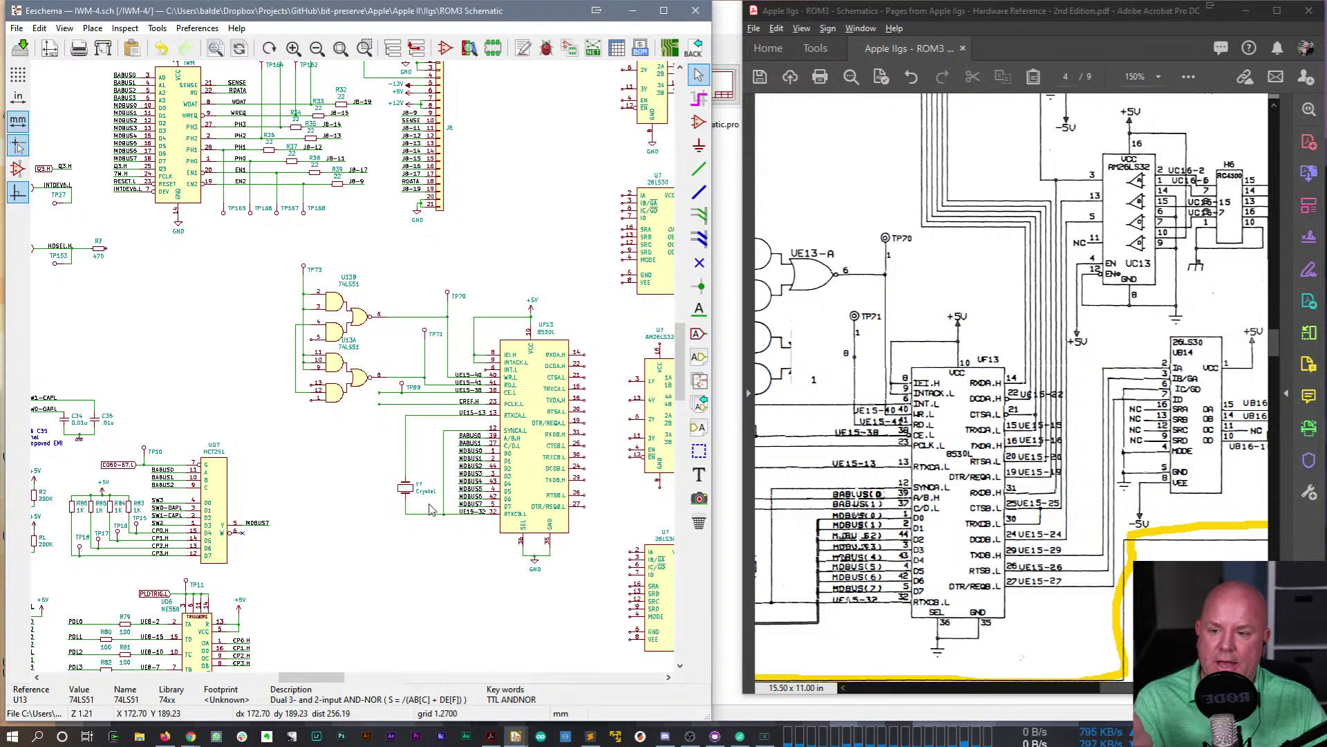
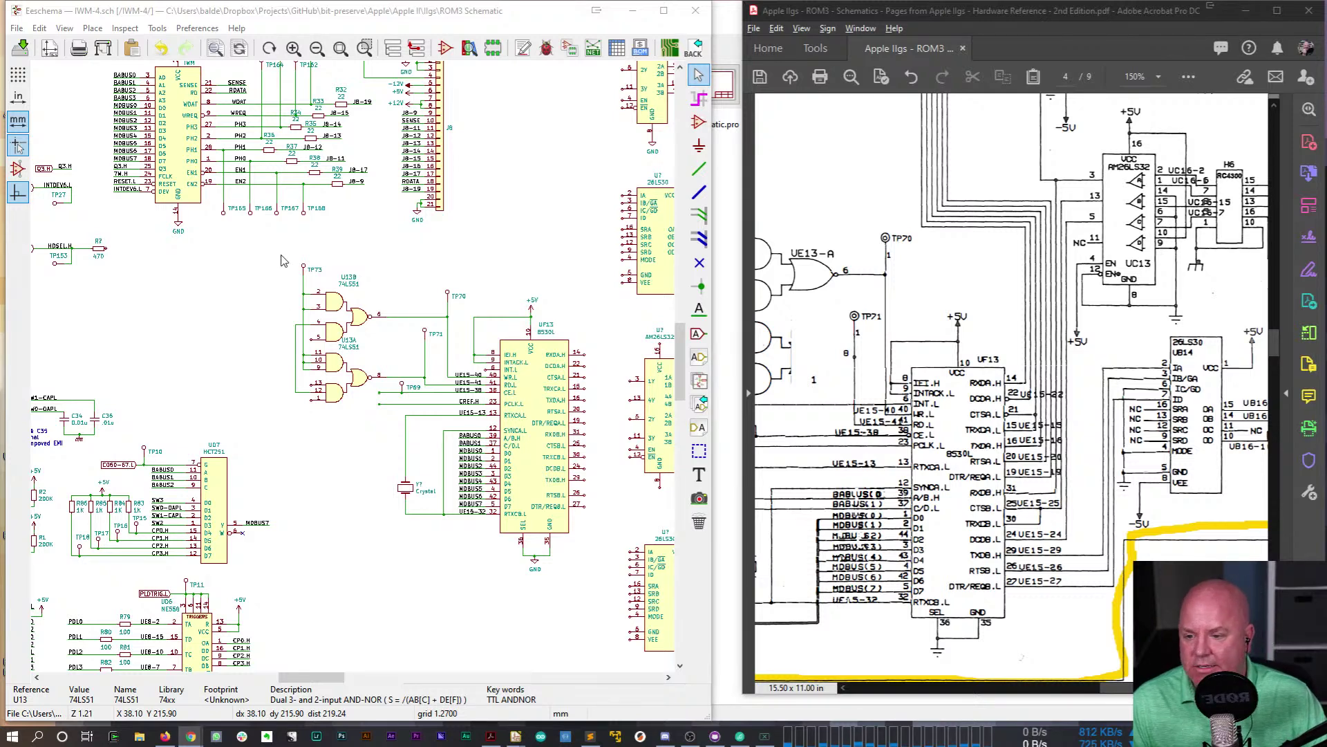
- Move the U13 74LS51 gates, crystal and UF13 8530L up-left together, checking against the PDF
{"action": "left_click_drag", "start_coordinate": [277, 244], "coordinate": [494, 412]}
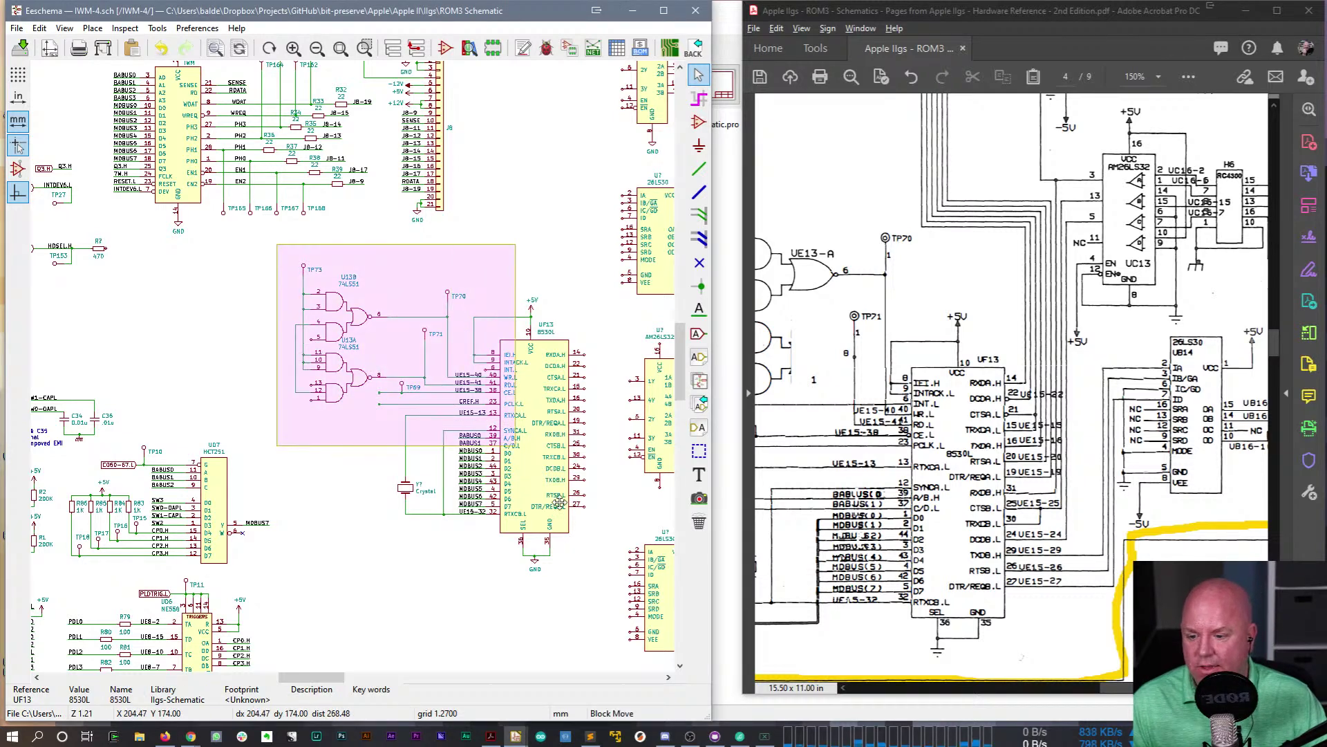
{"action": "left_click", "coordinate": [446, 447]}
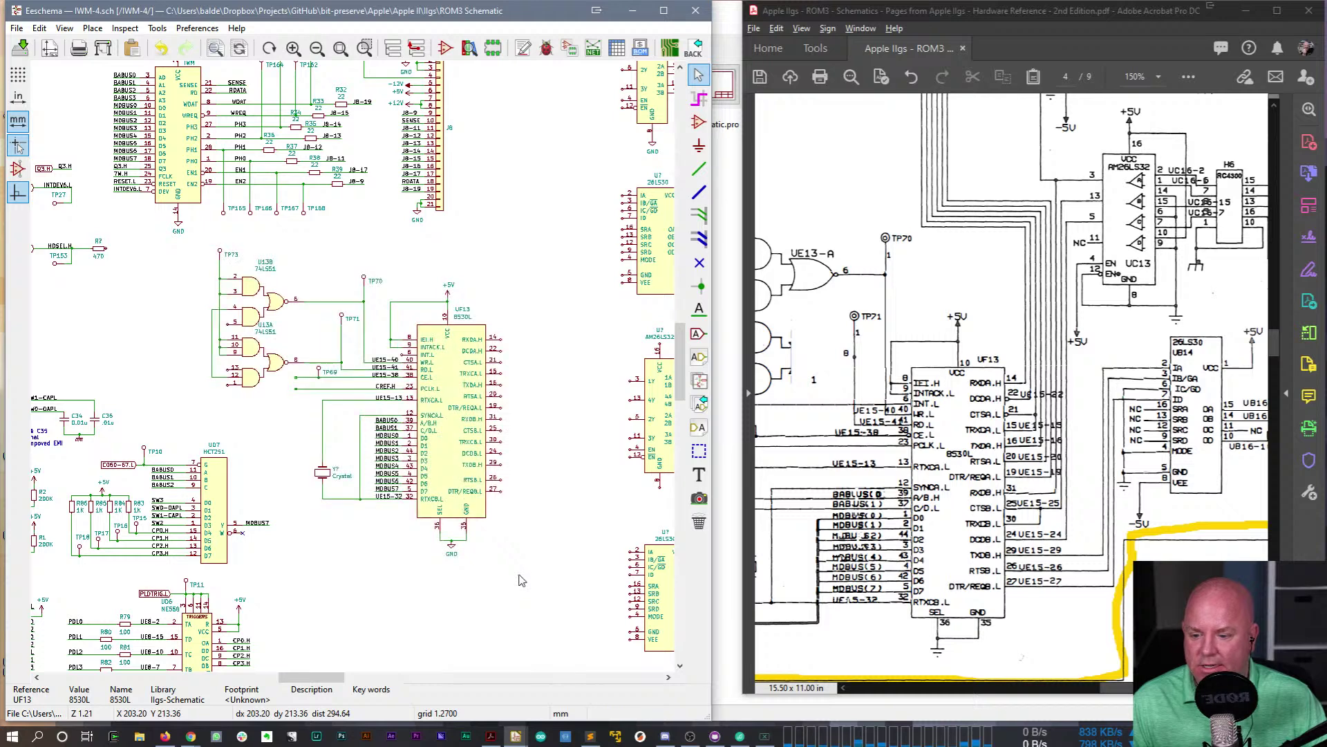
{"action": "left_click_drag", "start_coordinate": [1276, 343], "coordinate": [1278, 362]}
{"action": "left_click", "coordinate": [465, 460]}
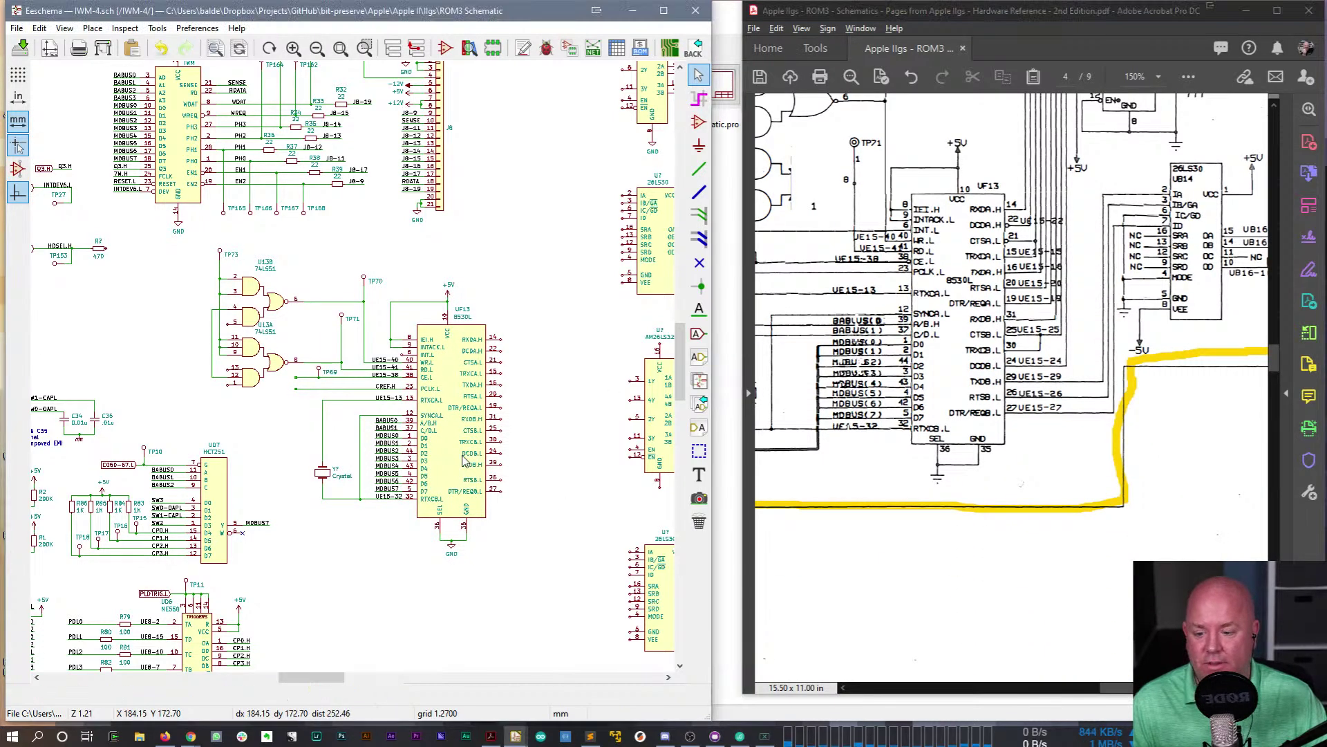
{"action": "scroll", "coordinate": [465, 459], "scroll_direction": "up", "scroll_amount": 1}
{"action": "scroll", "coordinate": [354, 369], "scroll_direction": "up", "scroll_amount": 1}
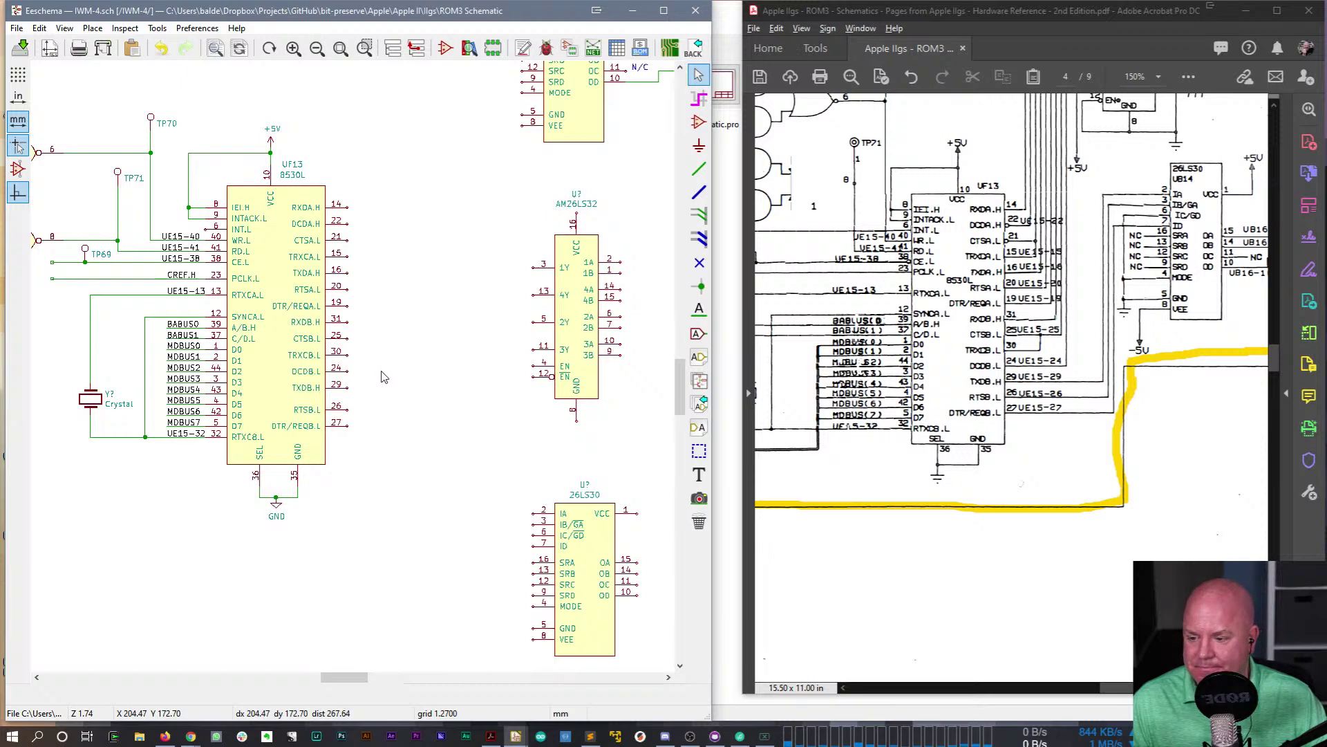
{"action": "scroll", "coordinate": [384, 377], "scroll_direction": "down", "scroll_amount": 3}
{"action": "left_click_drag", "start_coordinate": [1122, 688], "coordinate": [1100, 697]}
{"action": "scroll", "coordinate": [354, 371], "scroll_direction": "up", "scroll_amount": 1}
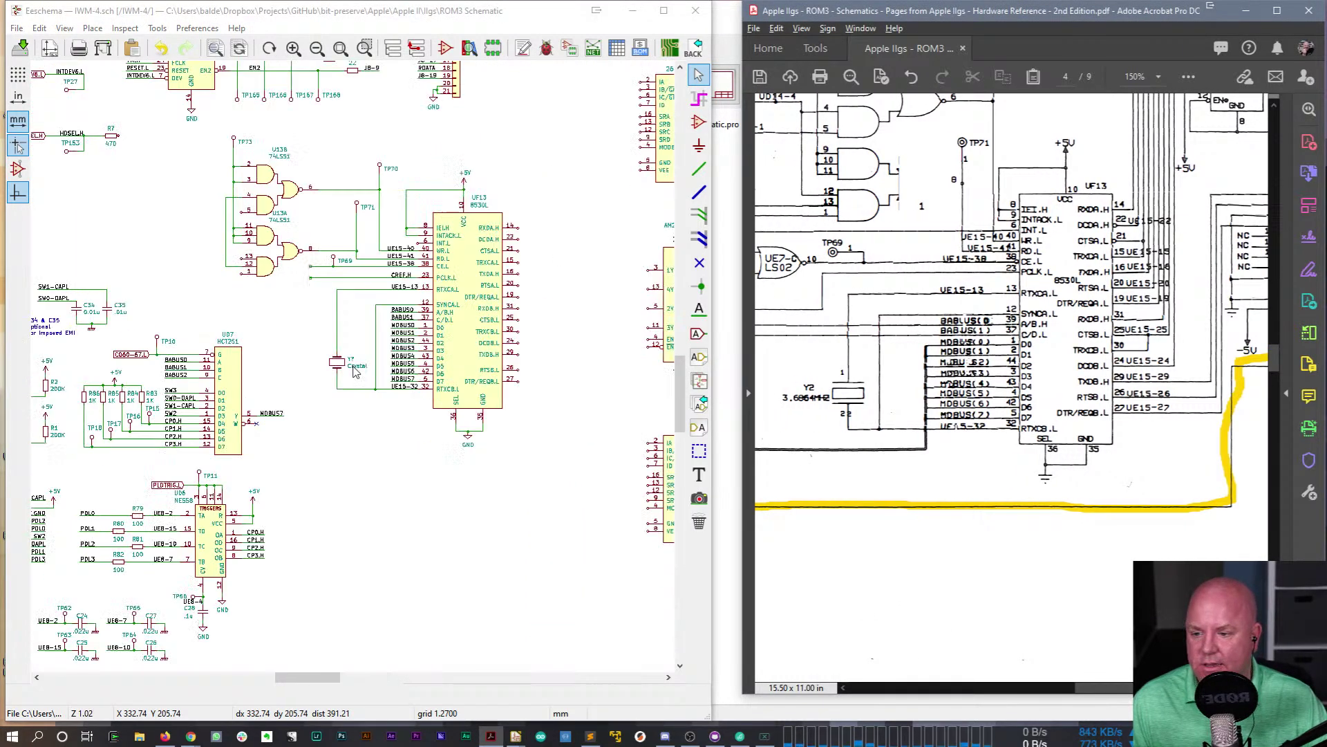
{"action": "scroll", "coordinate": [357, 372], "scroll_direction": "up", "scroll_amount": 2}
{"action": "scroll", "coordinate": [349, 377], "scroll_direction": "down", "scroll_amount": 1}
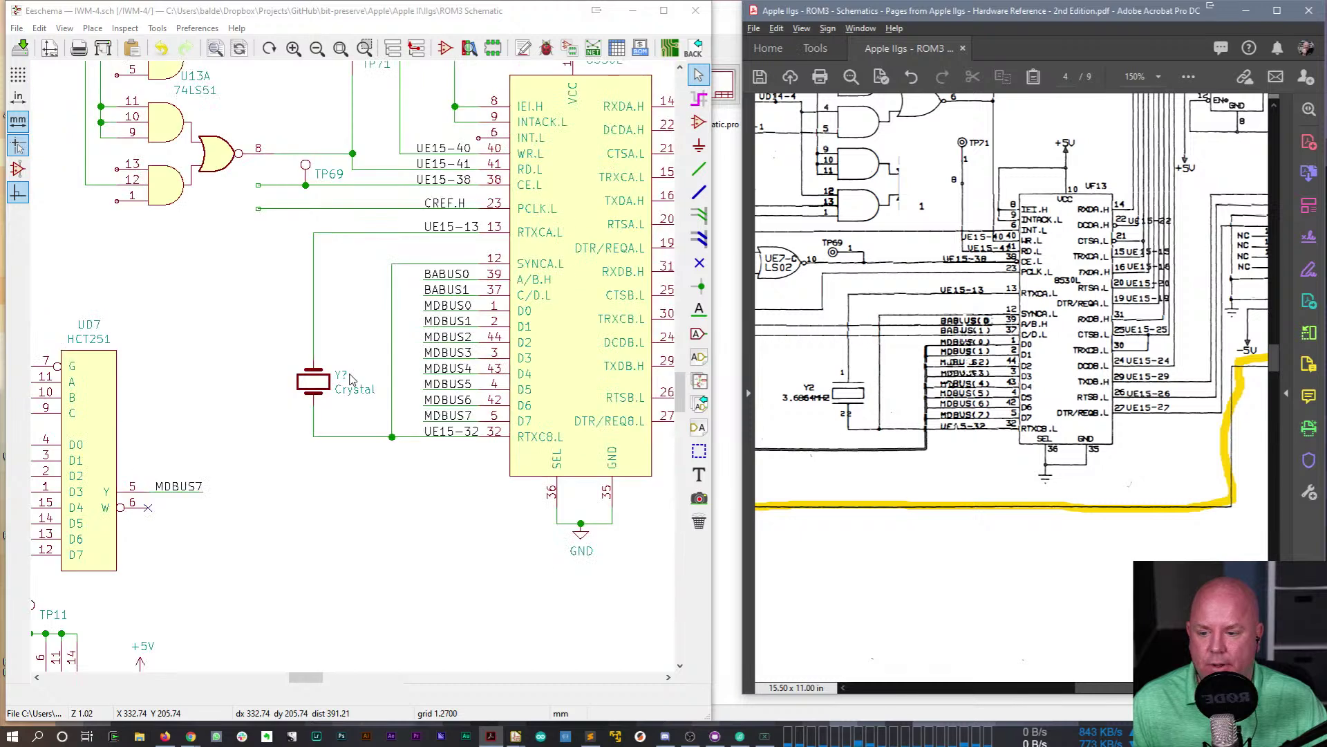
- Set the crystal's reference to Y2 and its value to 3.6864 MHz
{"action": "double_click", "coordinate": [347, 380]}
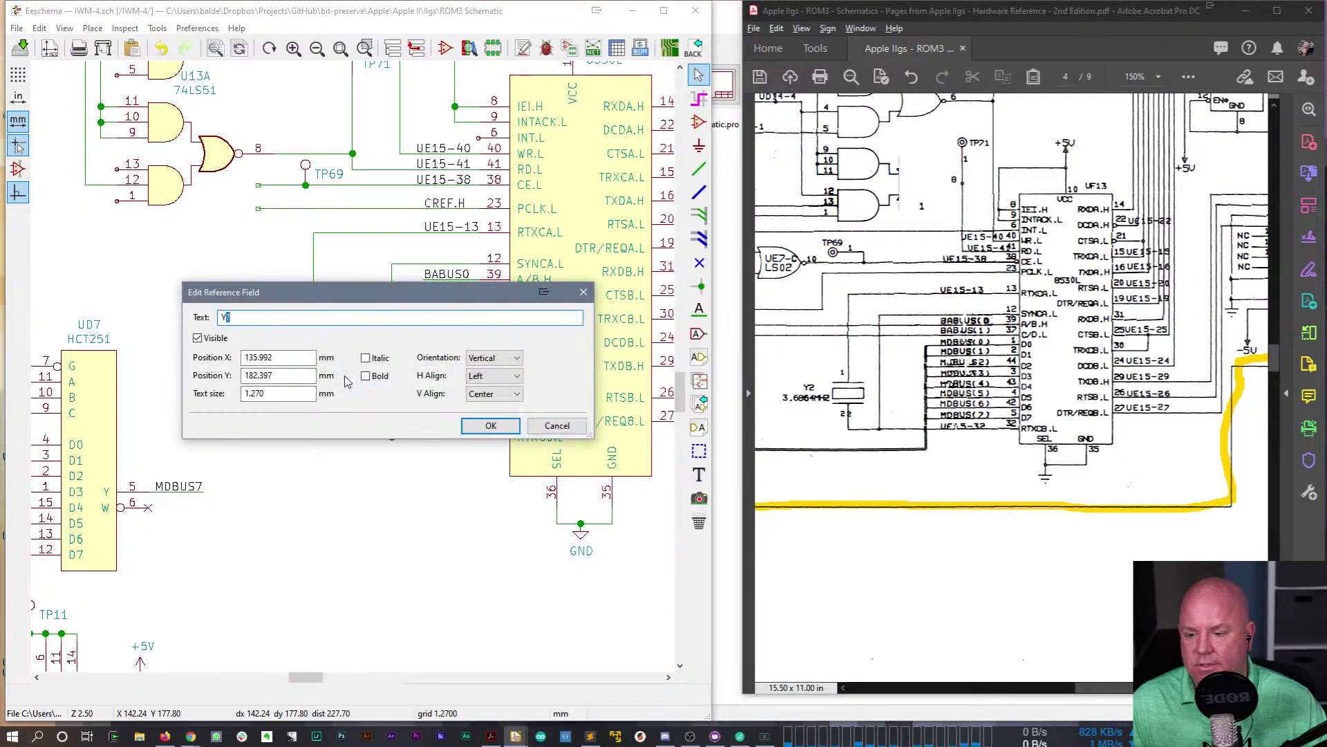
{"action": "type", "text": "2"}
{"action": "key", "text": "Return"}
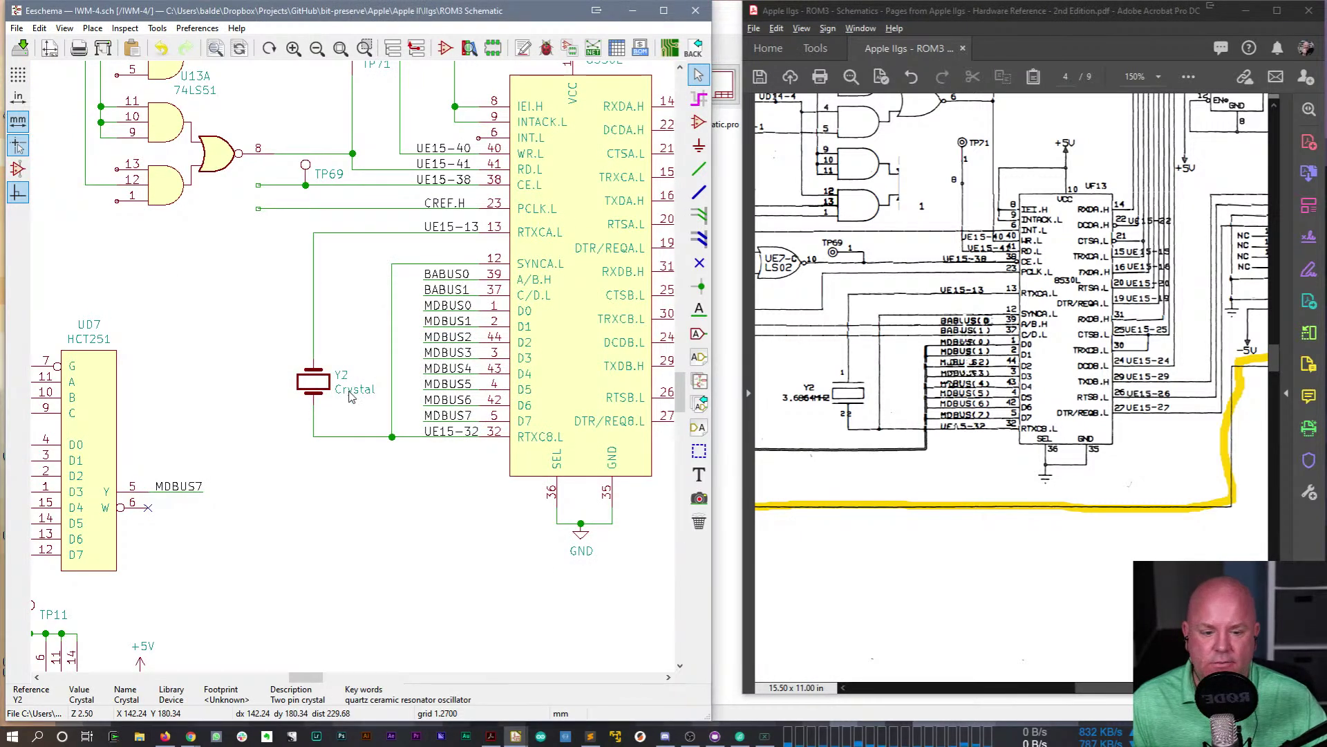
{"action": "double_click", "coordinate": [349, 394]}
{"action": "key", "text": "Return"}
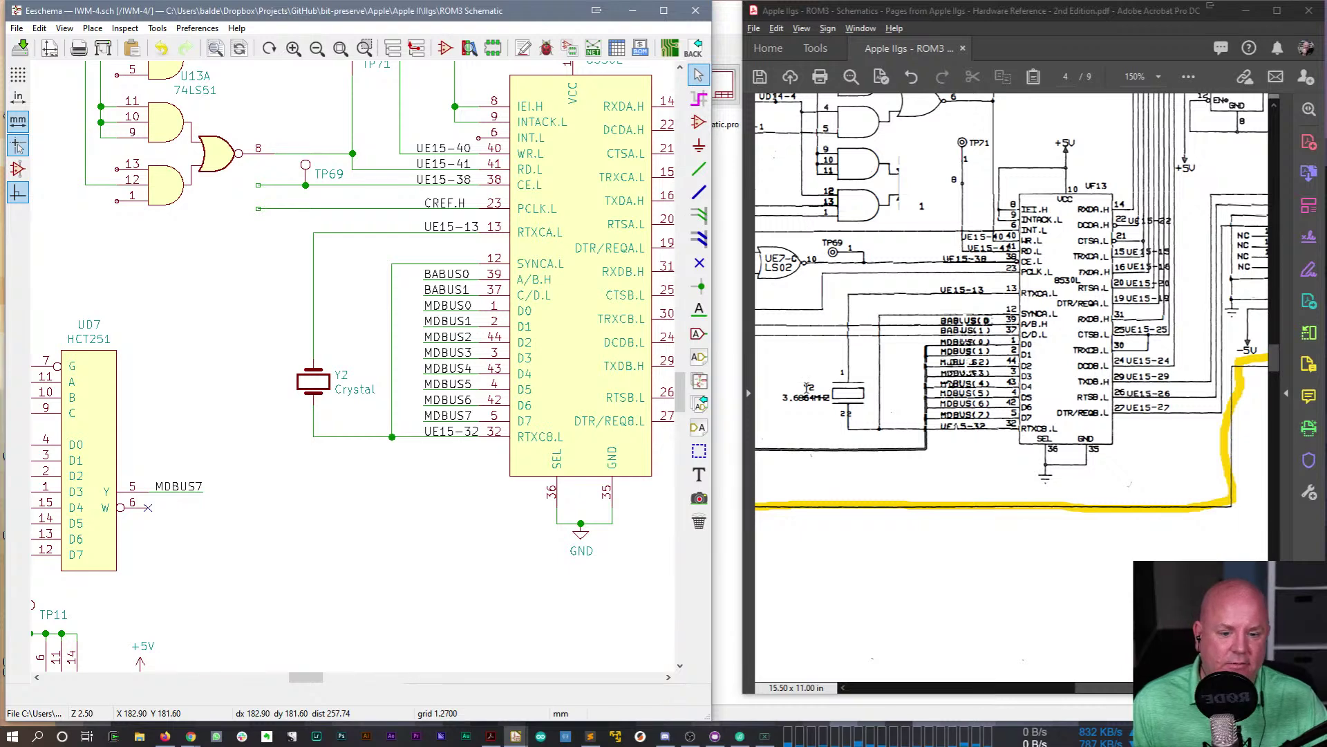
{"action": "double_click", "coordinate": [354, 391]}
{"action": "type", "text": "3.686"}
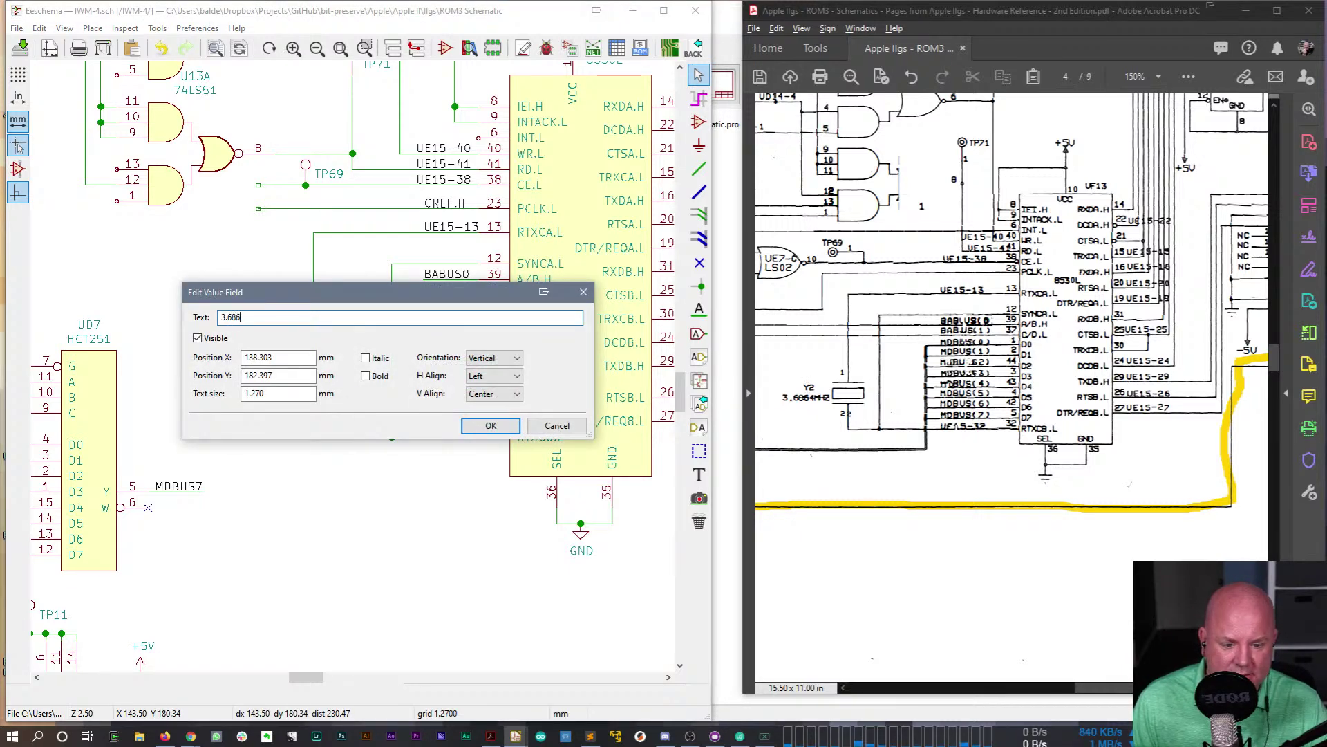
{"action": "type", "text": "4 MHz"}
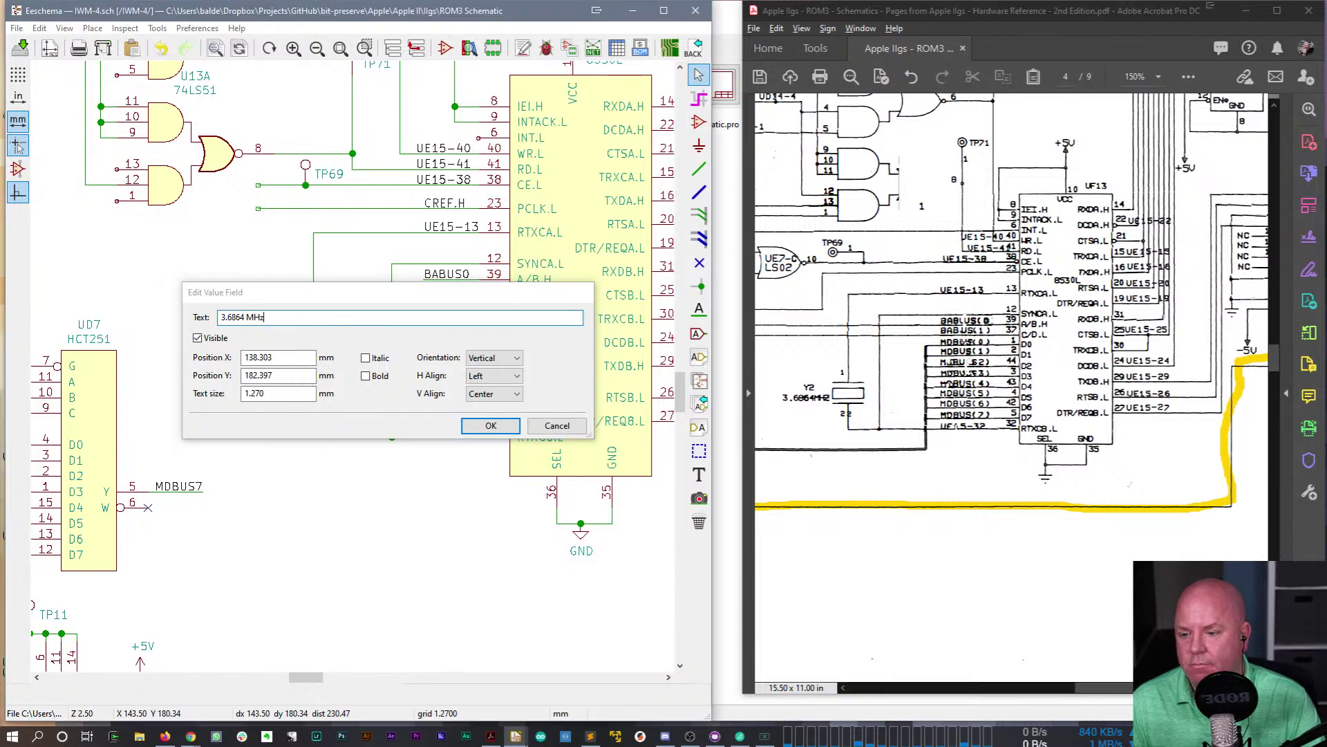
{"action": "key", "text": "Return"}
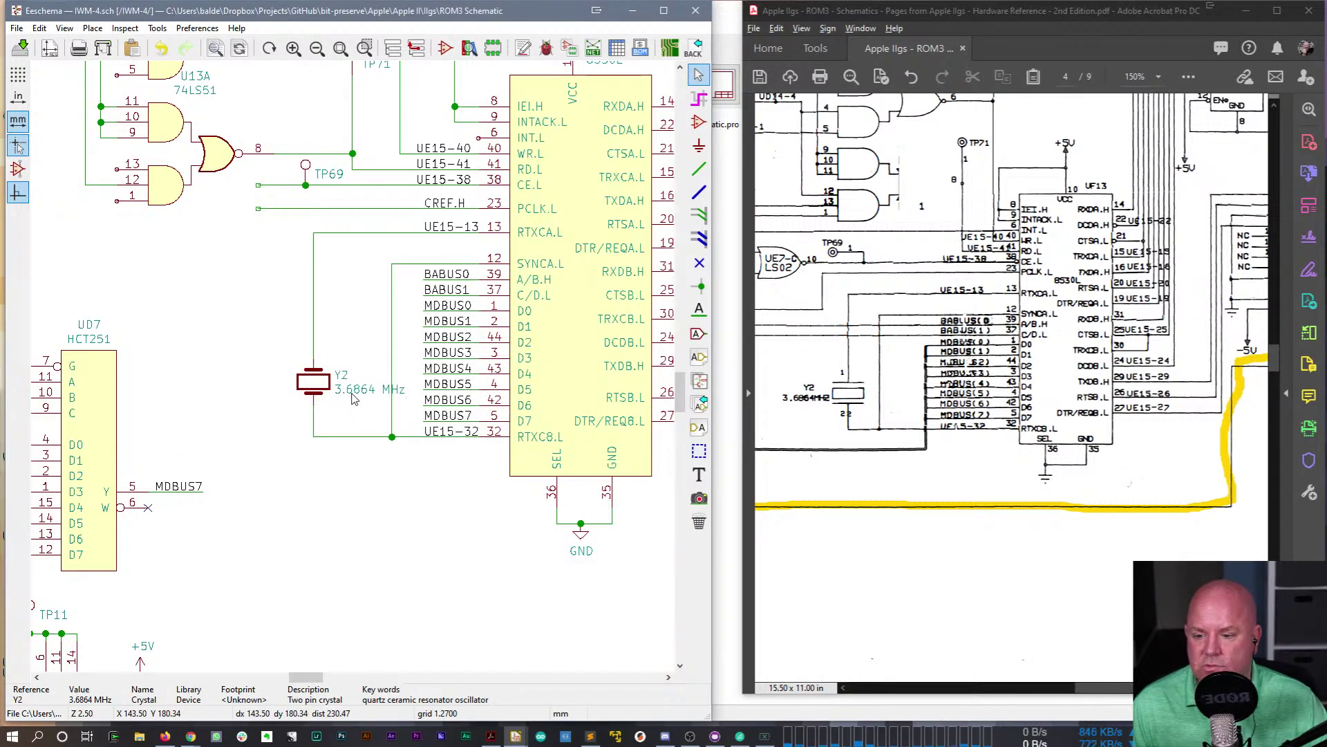
- Shift crystal Y2 and its wire corners left so the wires drop straight down
{"action": "left_click_drag", "start_coordinate": [353, 399], "coordinate": [338, 399]}
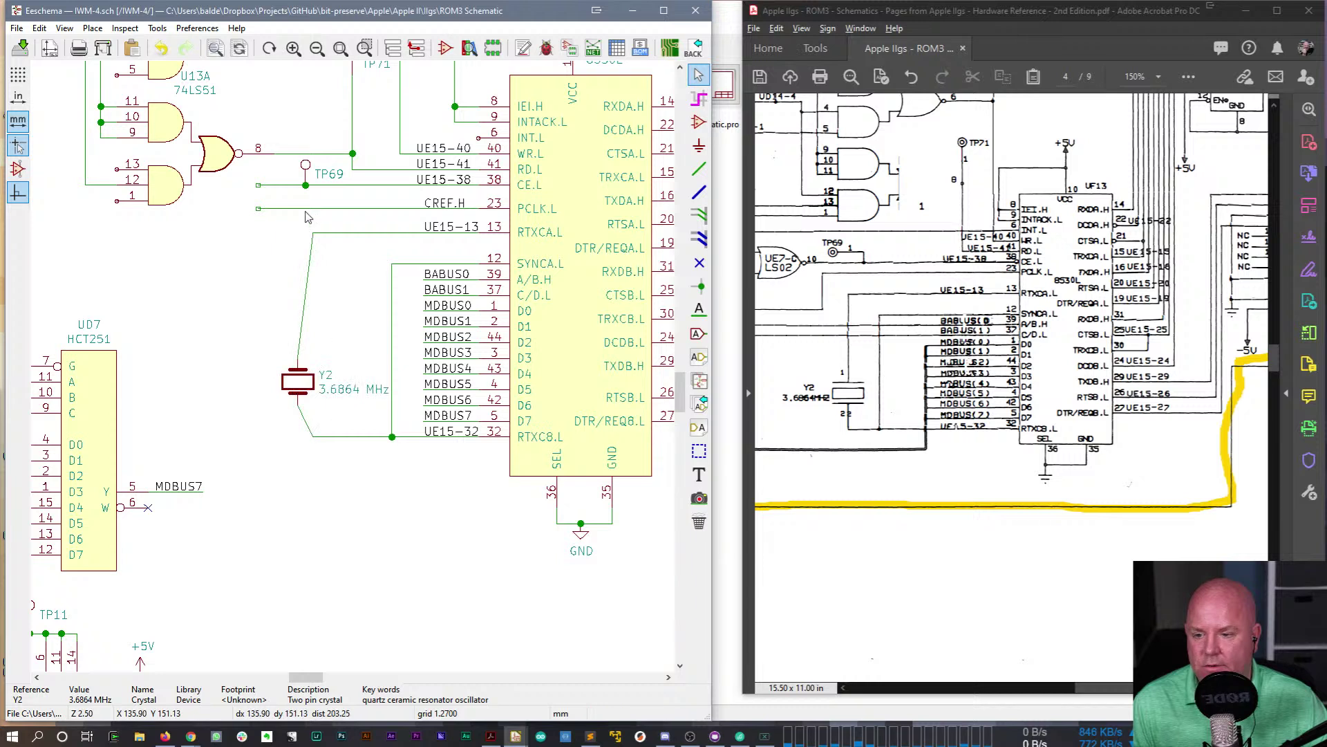
{"action": "left_click_drag", "start_coordinate": [313, 233], "coordinate": [297, 233]}
{"action": "left_click_drag", "start_coordinate": [312, 437], "coordinate": [298, 437]}
{"action": "middle_click_drag", "start_coordinate": [389, 318], "coordinate": [246, 319]}
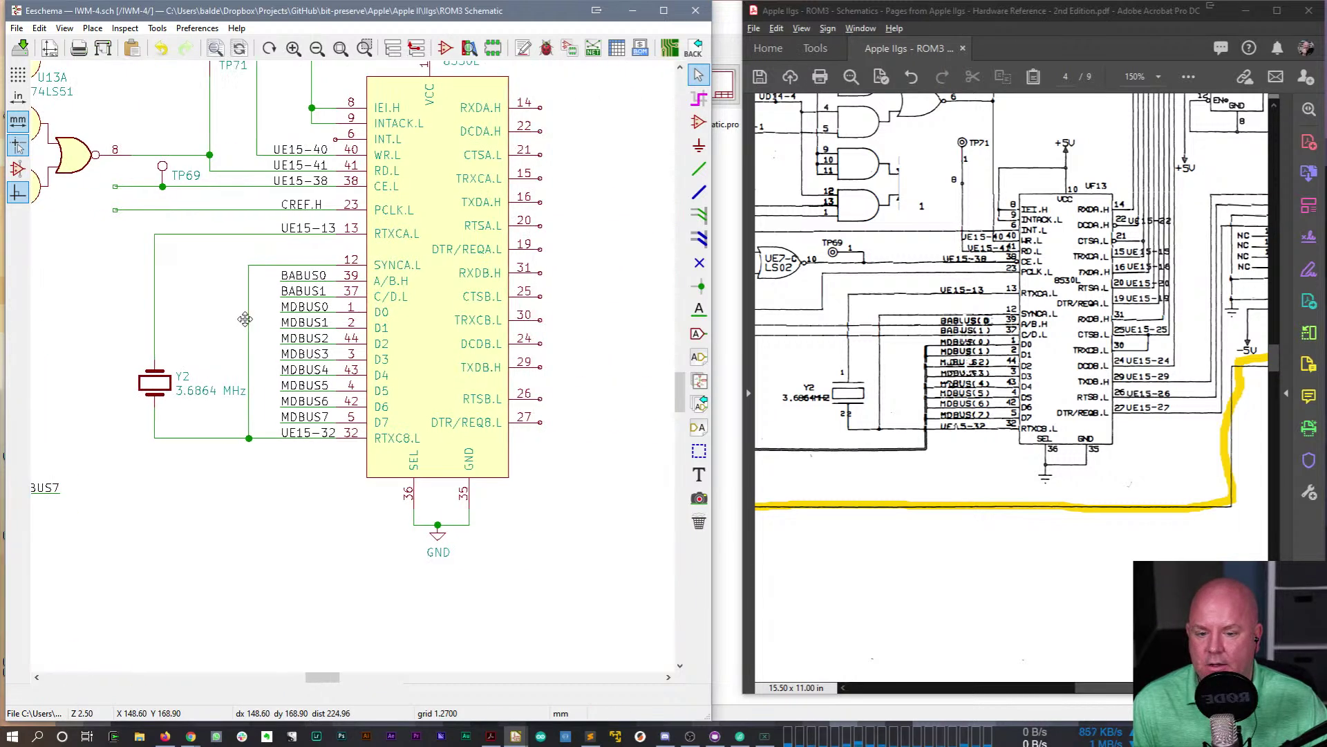
{"action": "middle_click_drag", "start_coordinate": [567, 242], "coordinate": [473, 304]}
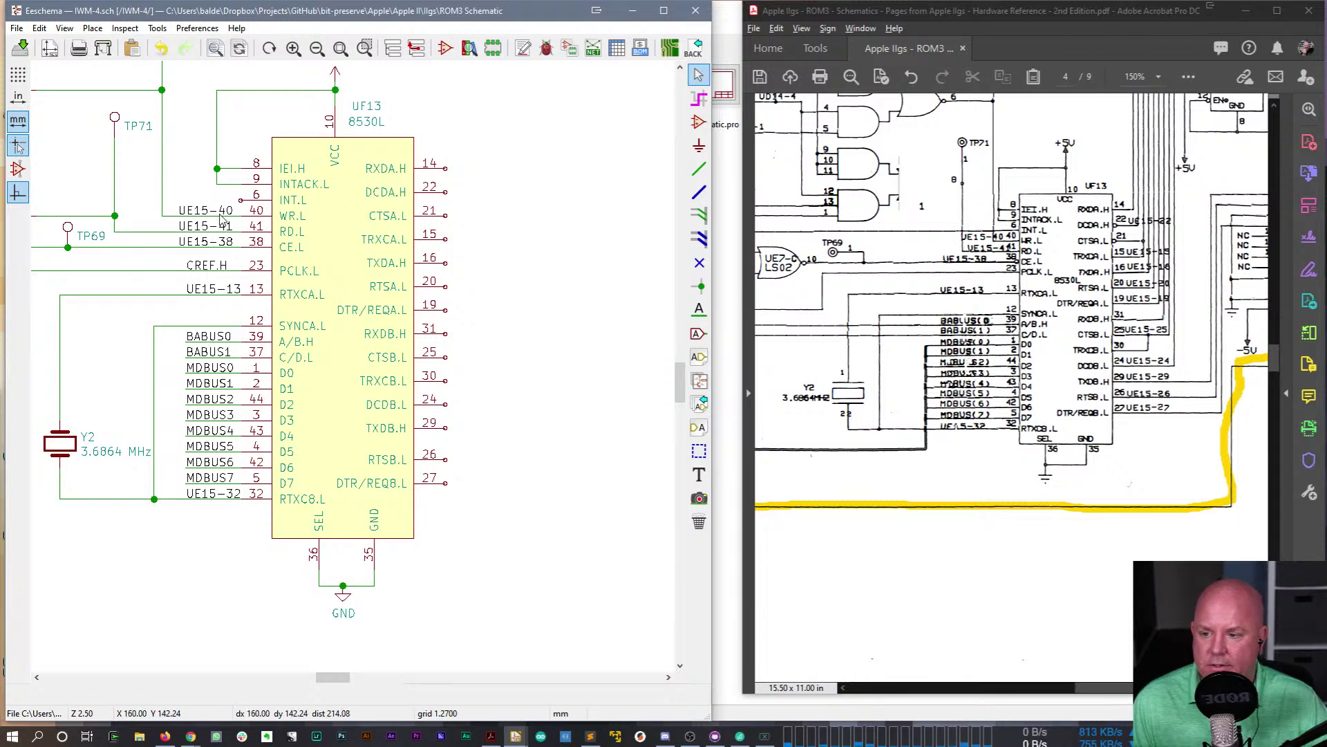
- Copy a UE15 label to UF13 pin 22 and rename it UE15-22
{"action": "key", "text": "c"}
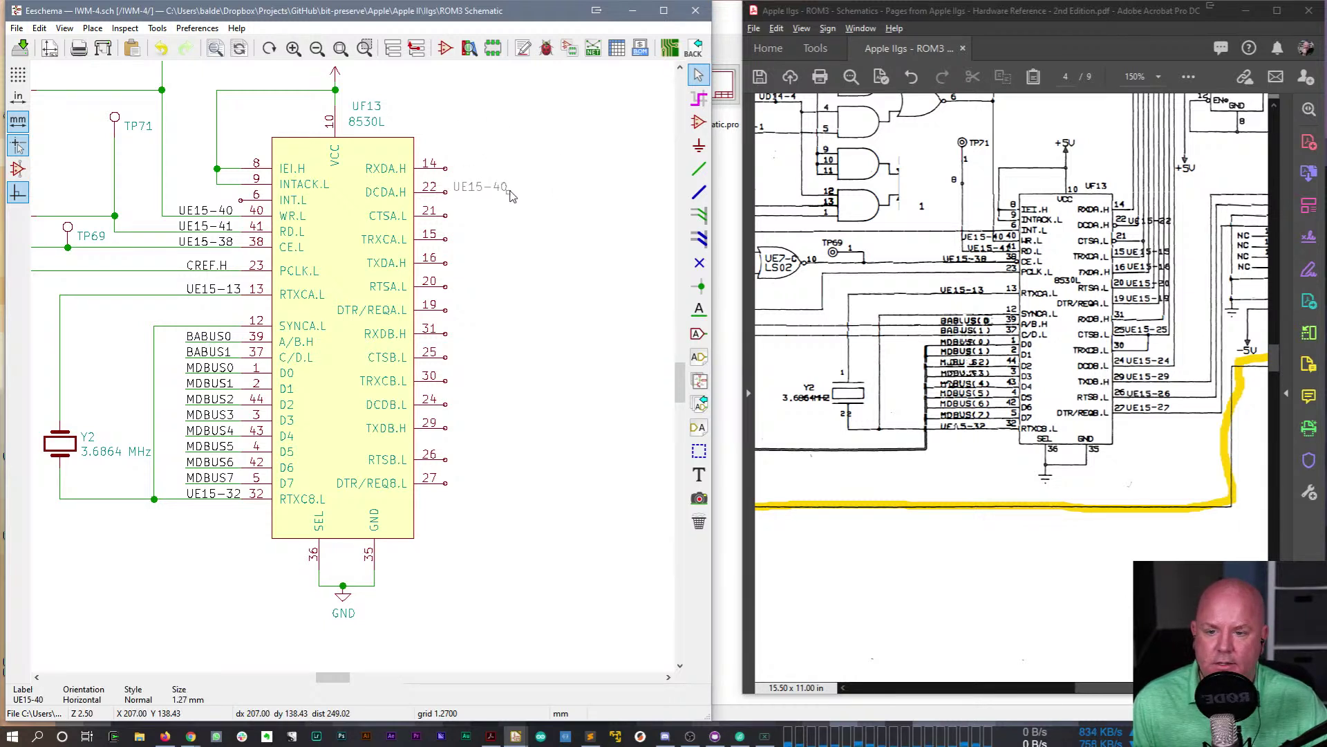
{"action": "left_click", "coordinate": [512, 195]}
{"action": "double_click", "coordinate": [498, 196]}
{"action": "key", "text": "End"}
{"action": "key", "text": "BackSpace"}
{"action": "key", "text": "BackSpace"}
{"action": "type", "text": "2"}
{"action": "key", "text": "Return"}
{"action": "double_click", "coordinate": [495, 199]}
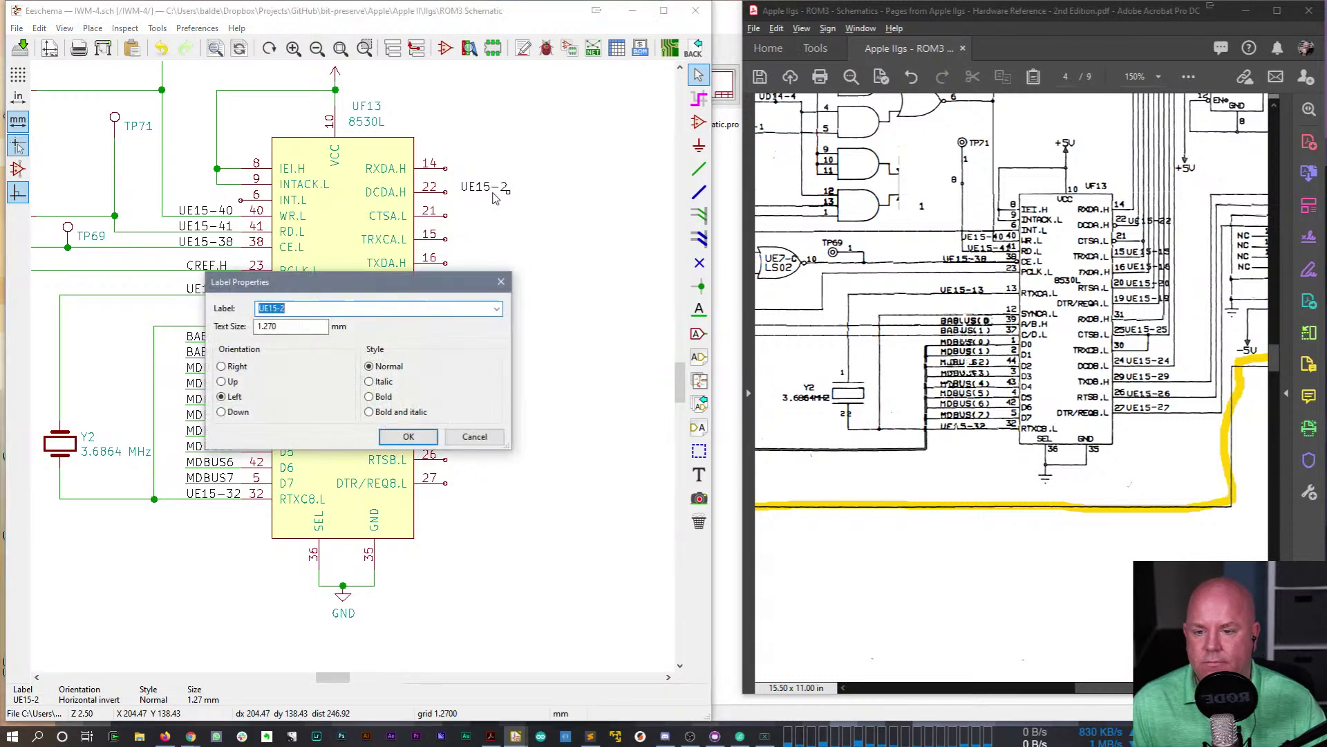
{"action": "key", "text": "End"}
{"action": "type", "text": "2"}
{"action": "key", "text": "Return"}
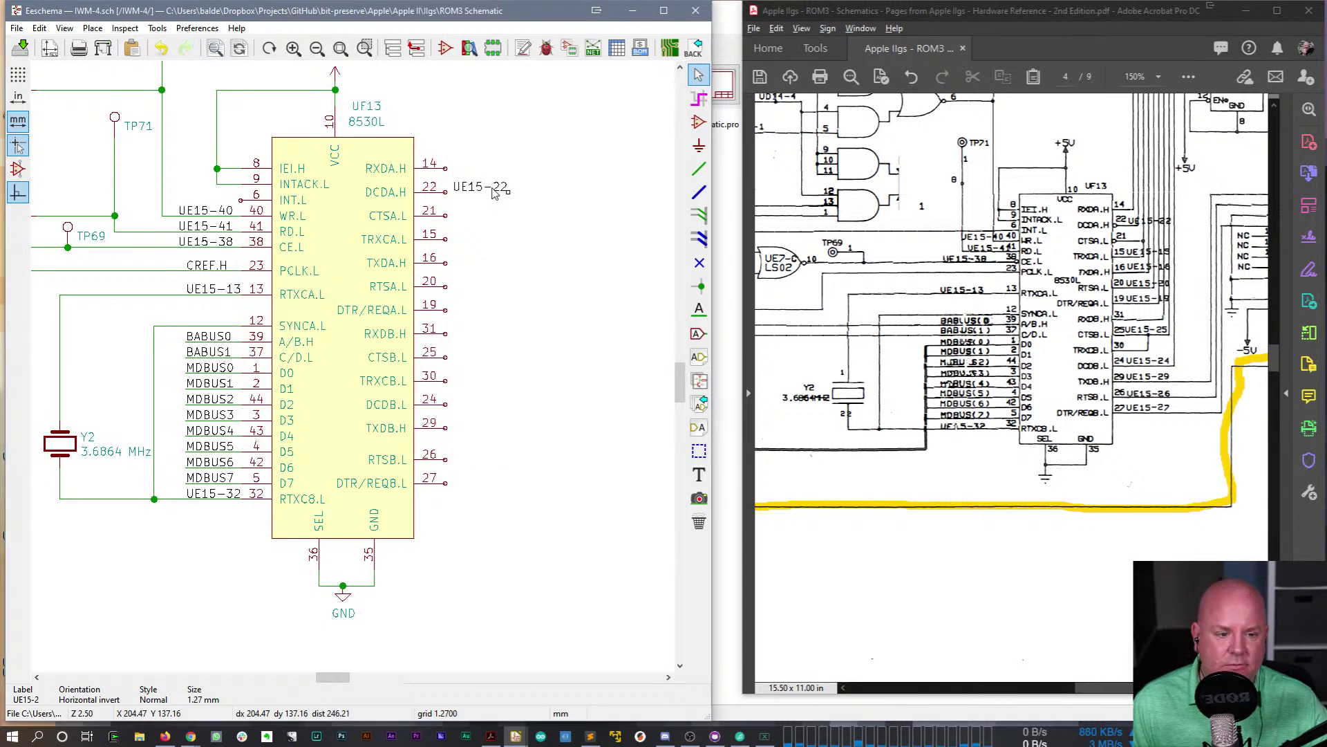
- Add UE15-15 and UE15-16 labels at pins 15 and 16
{"action": "left_click", "coordinate": [509, 198]}
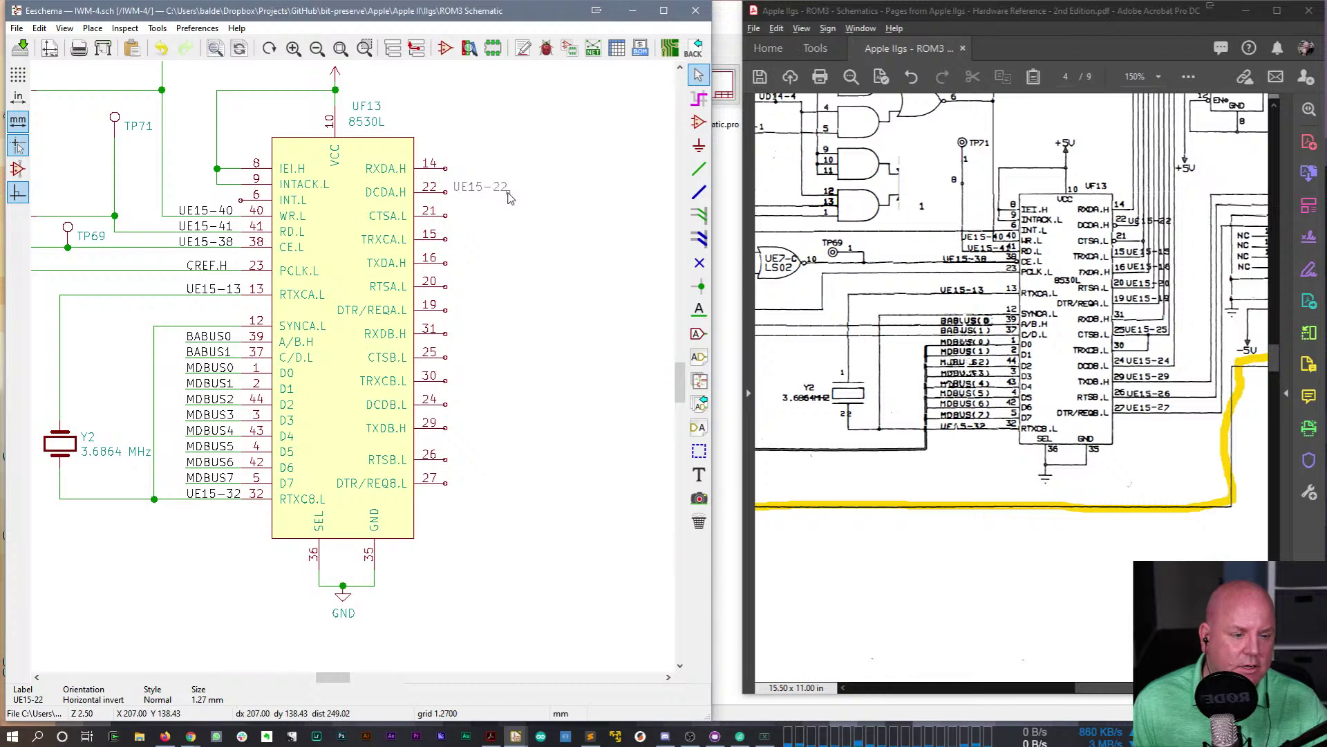
{"action": "key", "text": "ctrl+d"}
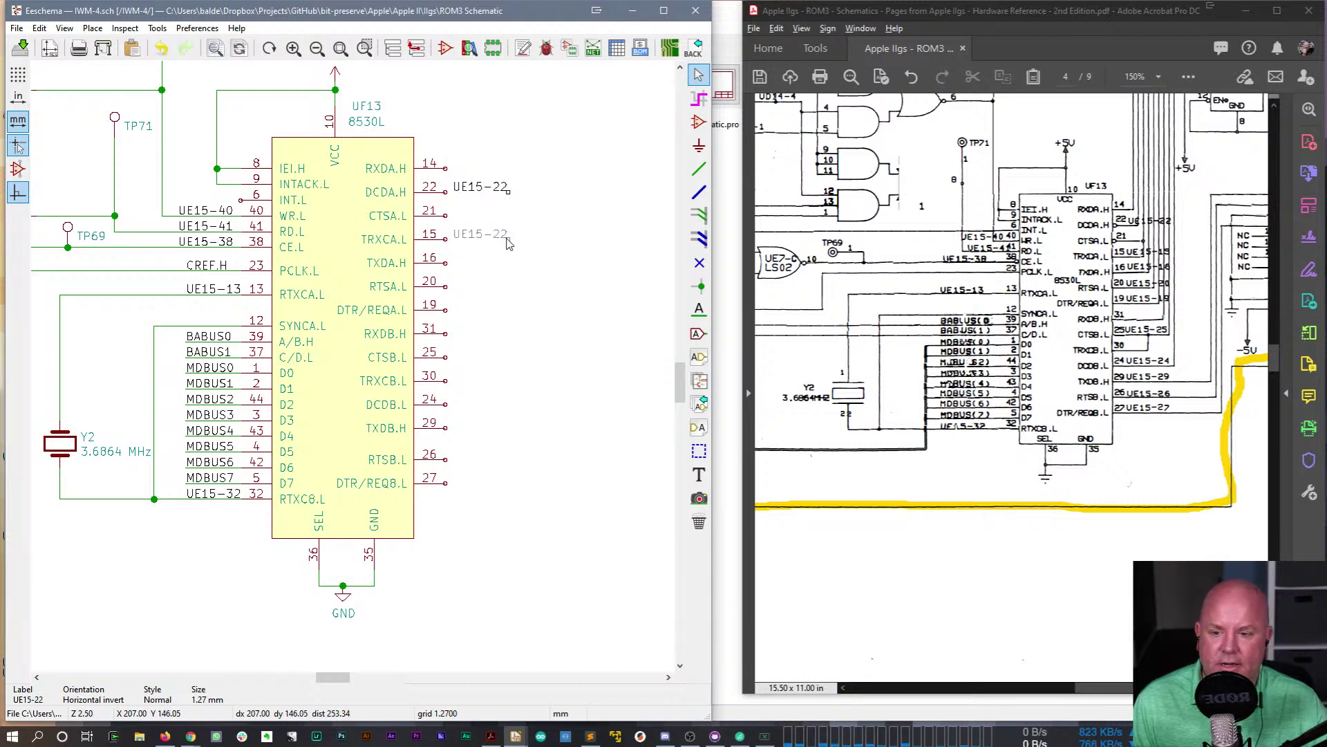
{"action": "left_click", "coordinate": [509, 243]}
{"action": "type", "text": "eUE15-15"}
{"action": "key", "text": "Return"}
{"action": "left_click", "coordinate": [504, 238]}
{"action": "key", "text": "ctrl+d"}
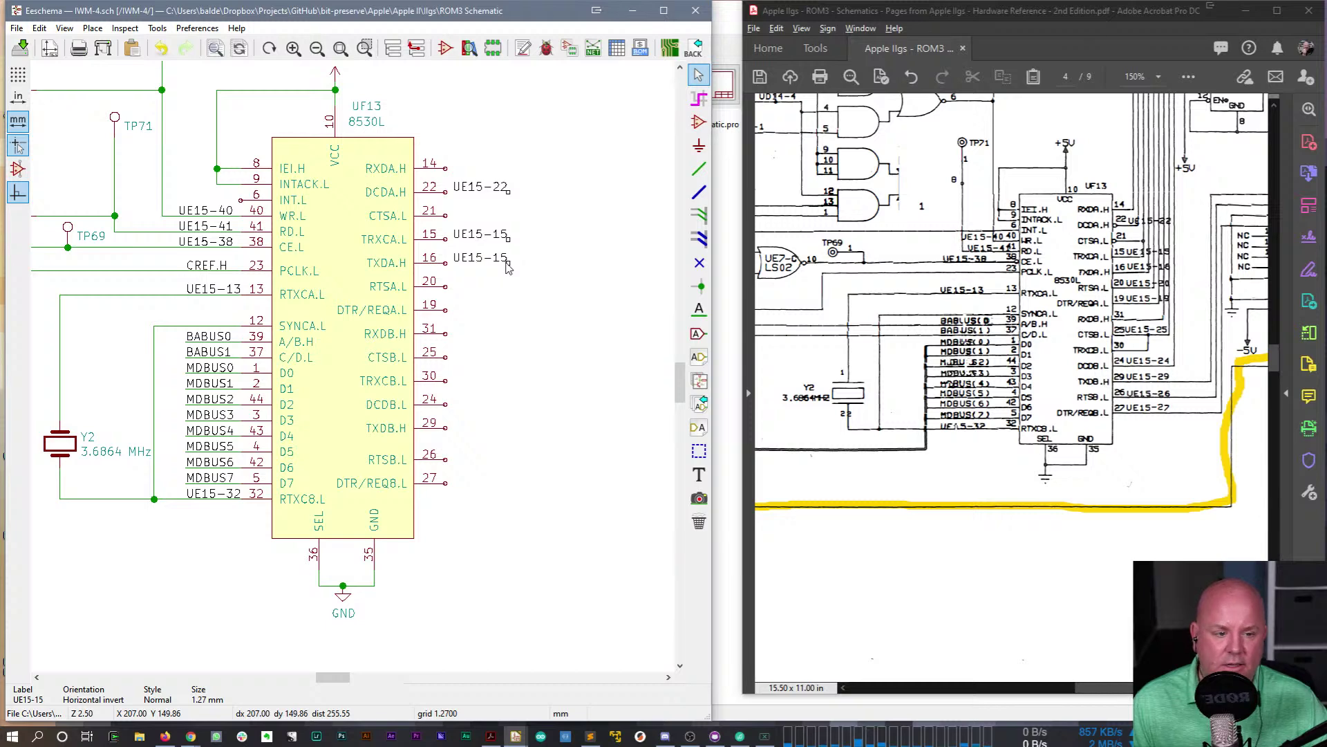
{"action": "left_click", "coordinate": [509, 268]}
{"action": "type", "text": "e"}
{"action": "type", "text": "UE15-16"}
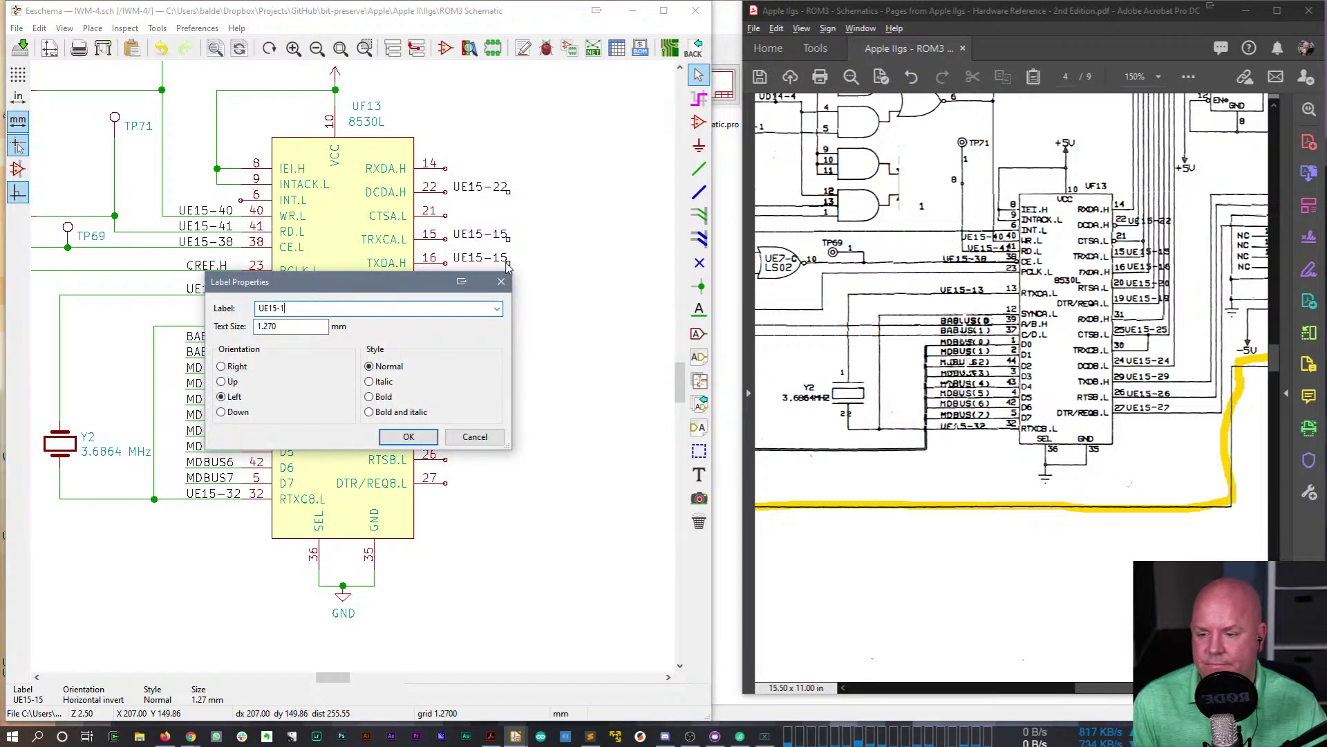
{"action": "key", "text": "Return"}
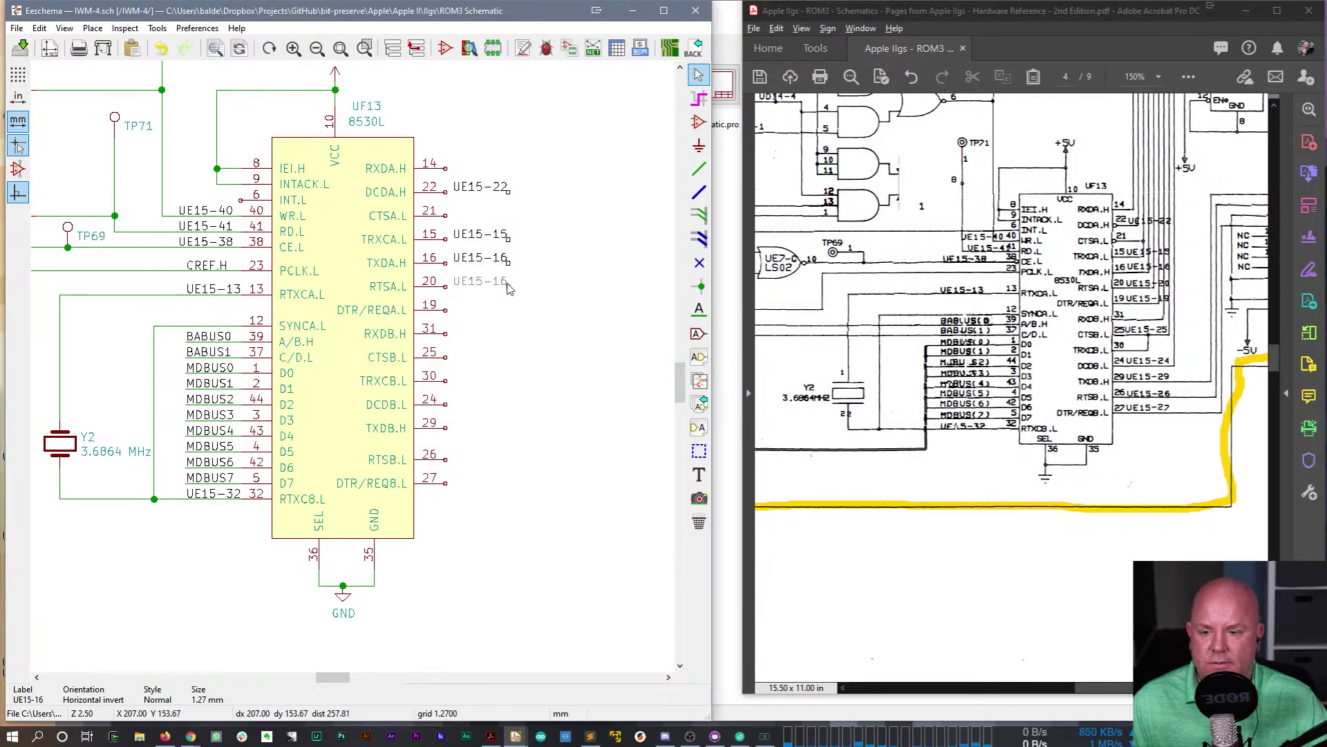
- Add the UE15-20 label at pin 20 and the UE15-19 label at pin 19
{"action": "key", "text": "e"}
{"action": "key", "text": "BackSpace"}
{"action": "key", "text": "BackSpace"}
{"action": "type", "text": "20"}
{"action": "key", "text": "Return"}
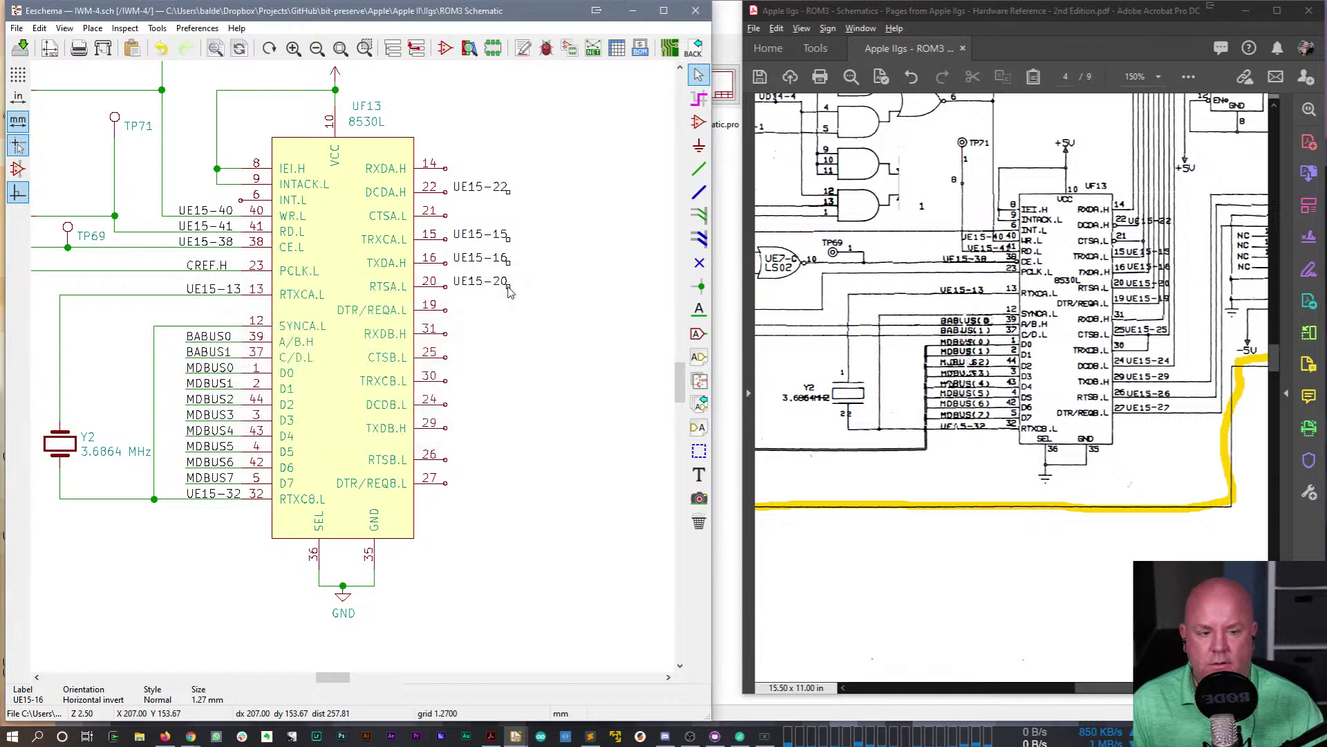
{"action": "key", "text": "ctrl+d"}
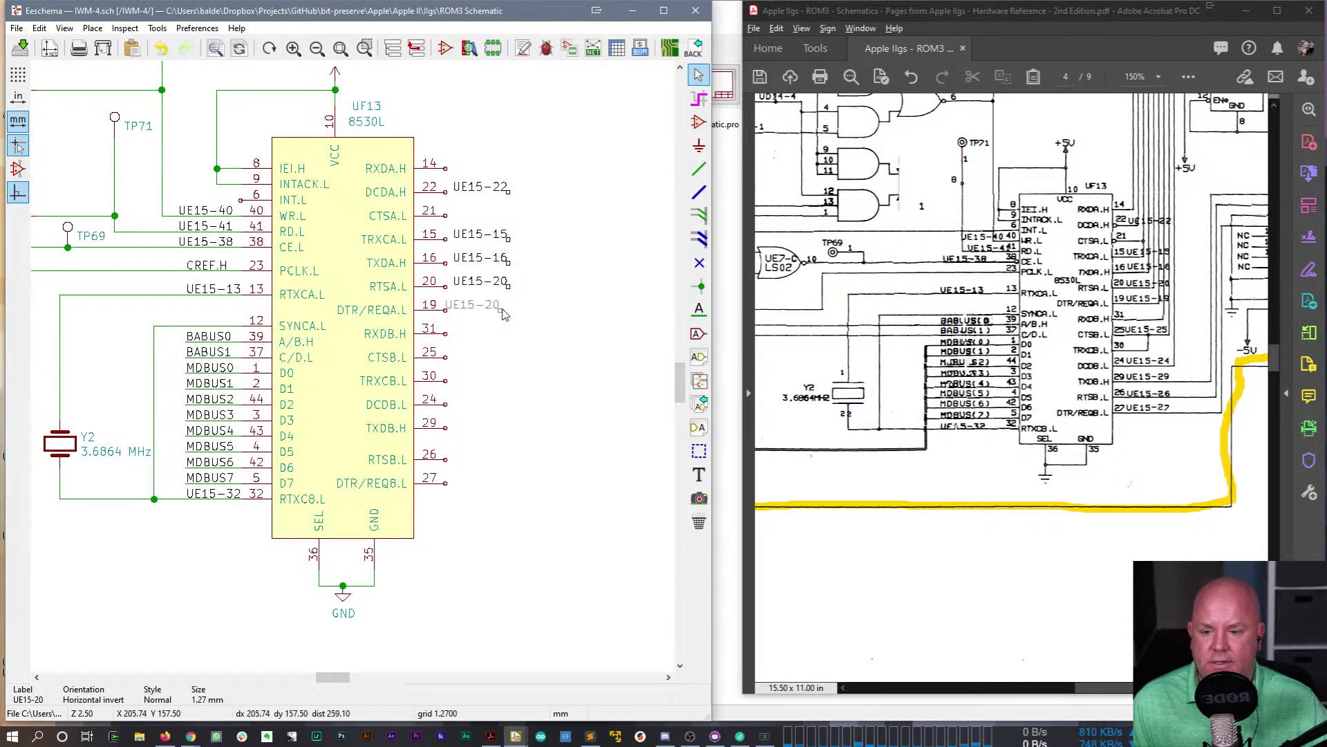
{"action": "left_click", "coordinate": [507, 314]}
{"action": "type", "text": "e+12V-RAW"}
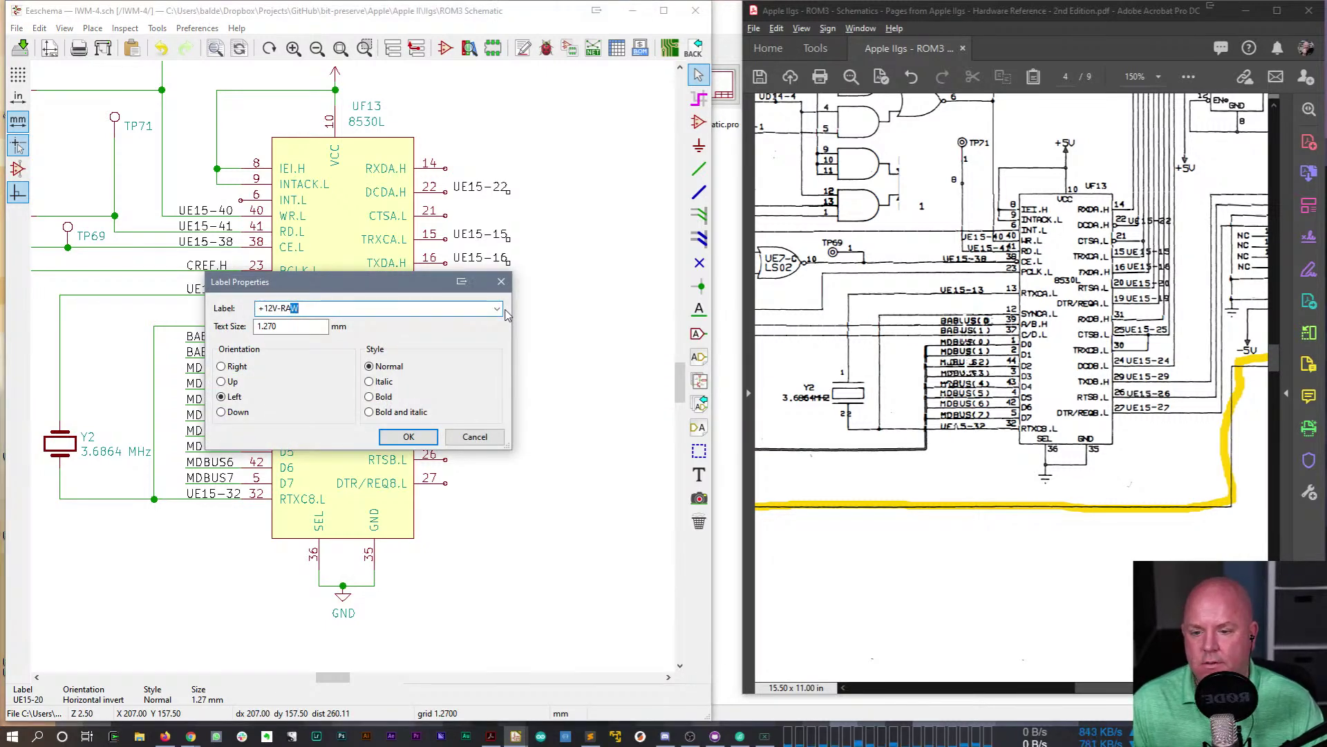
{"action": "key", "text": "ctrl+a"}
{"action": "type", "text": "W"}
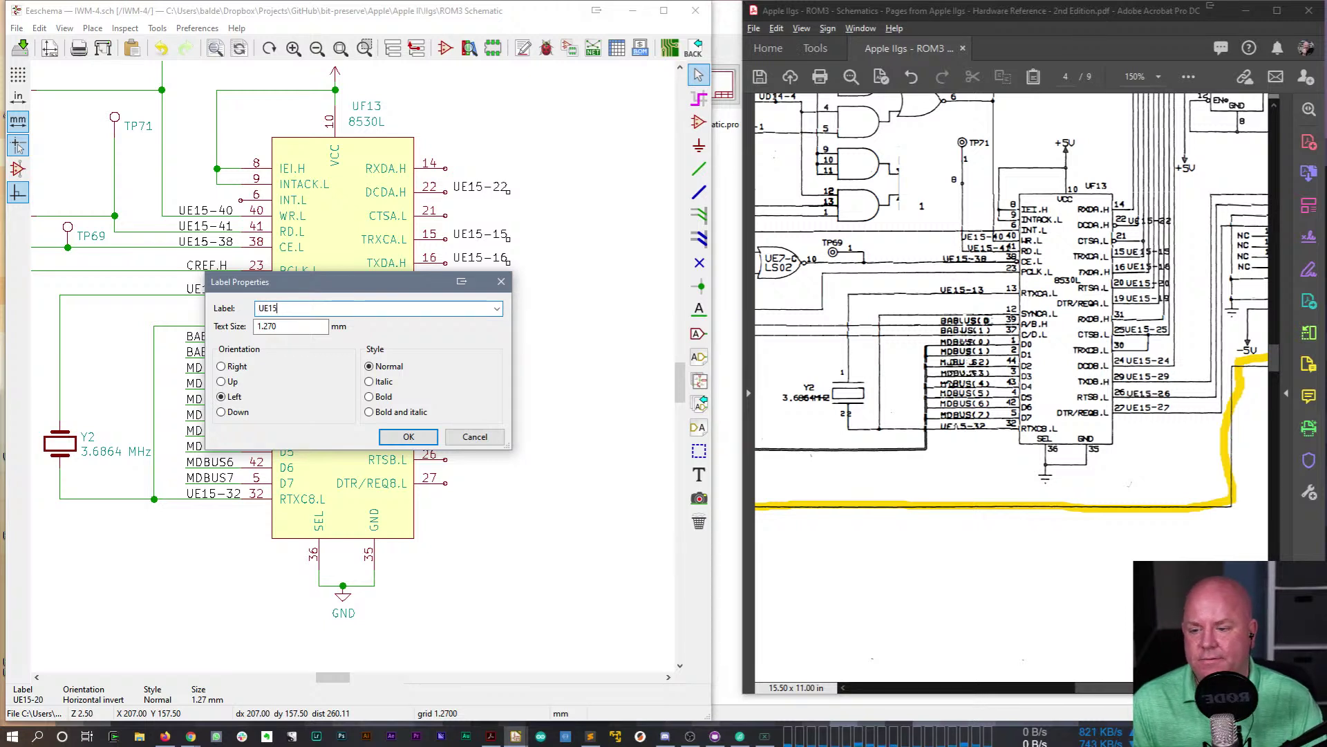
{"action": "type", "text": "13"}
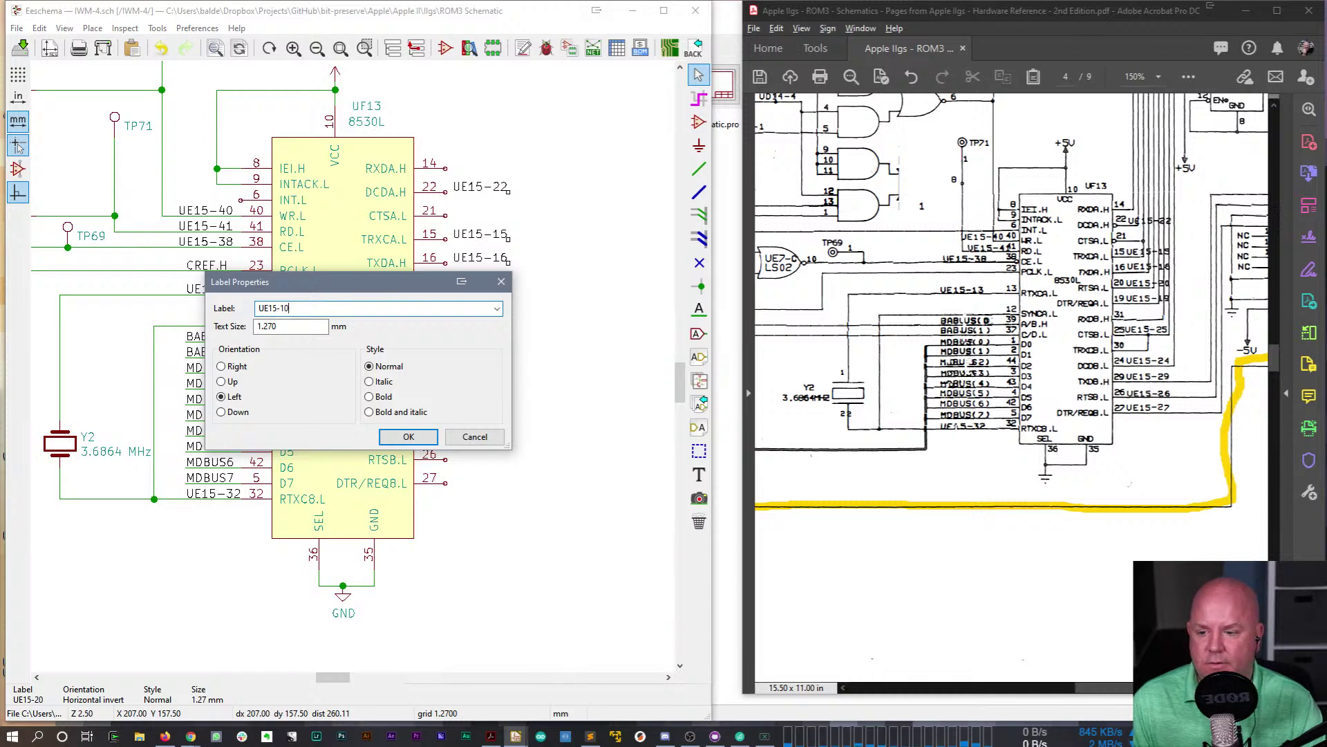
{"action": "type", "text": "9"}
{"action": "key", "text": "Return"}
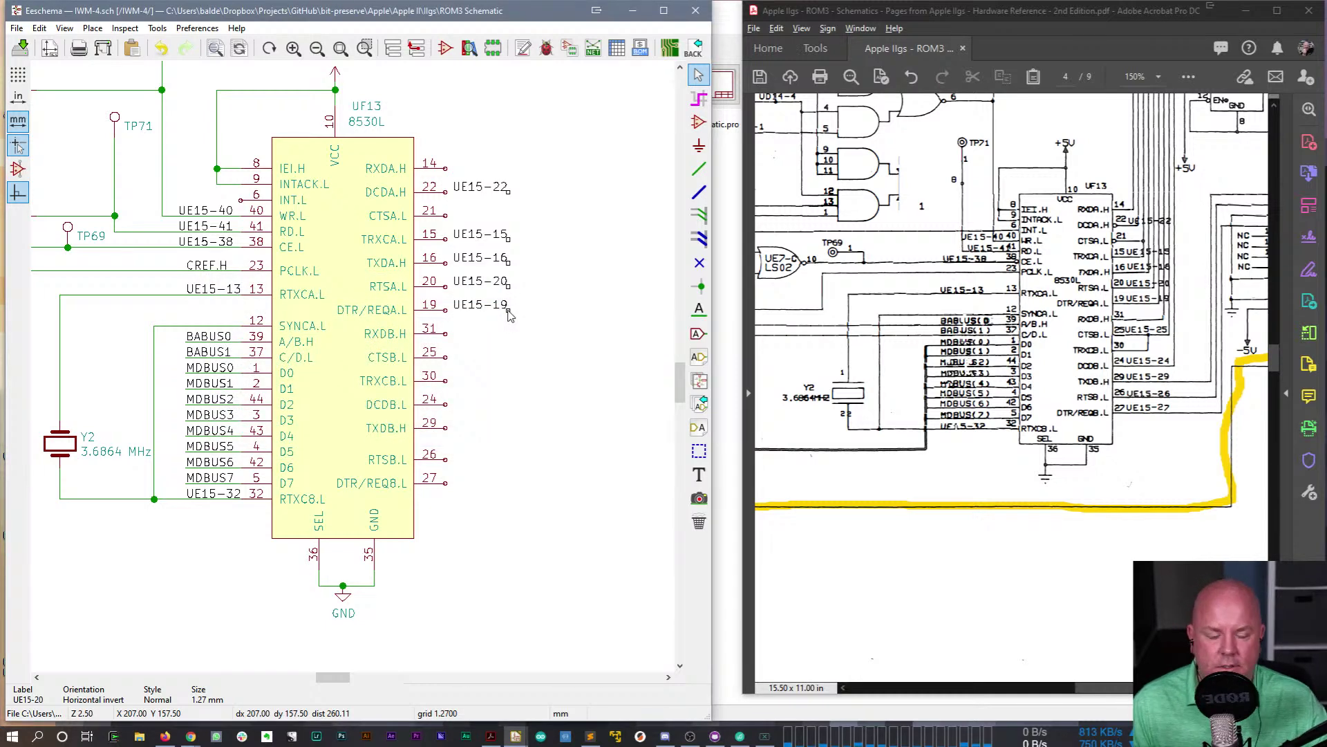
- Add UE15-25, UE15-24 and UE15-29 labels at pins 25, 24 and 29
{"action": "key", "text": "c"}
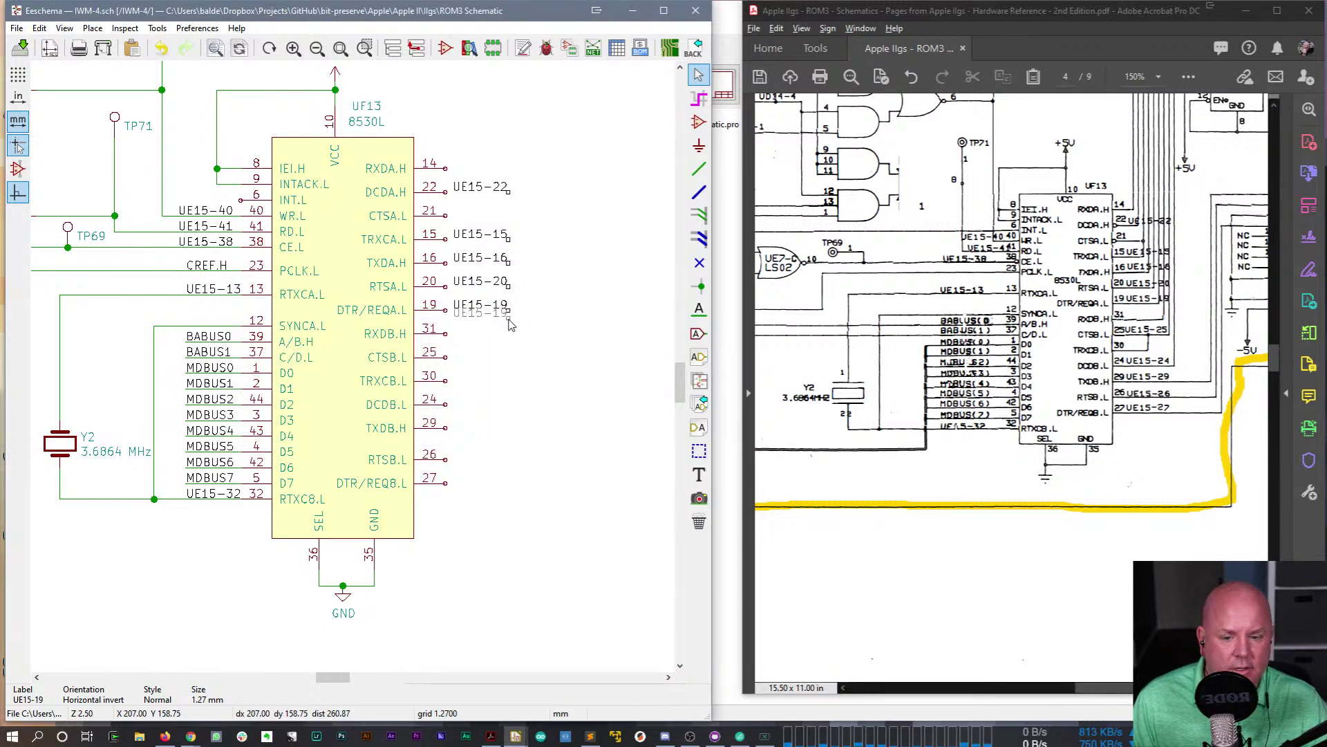
{"action": "left_click", "coordinate": [504, 360]}
{"action": "type", "text": "eUE15-25"}
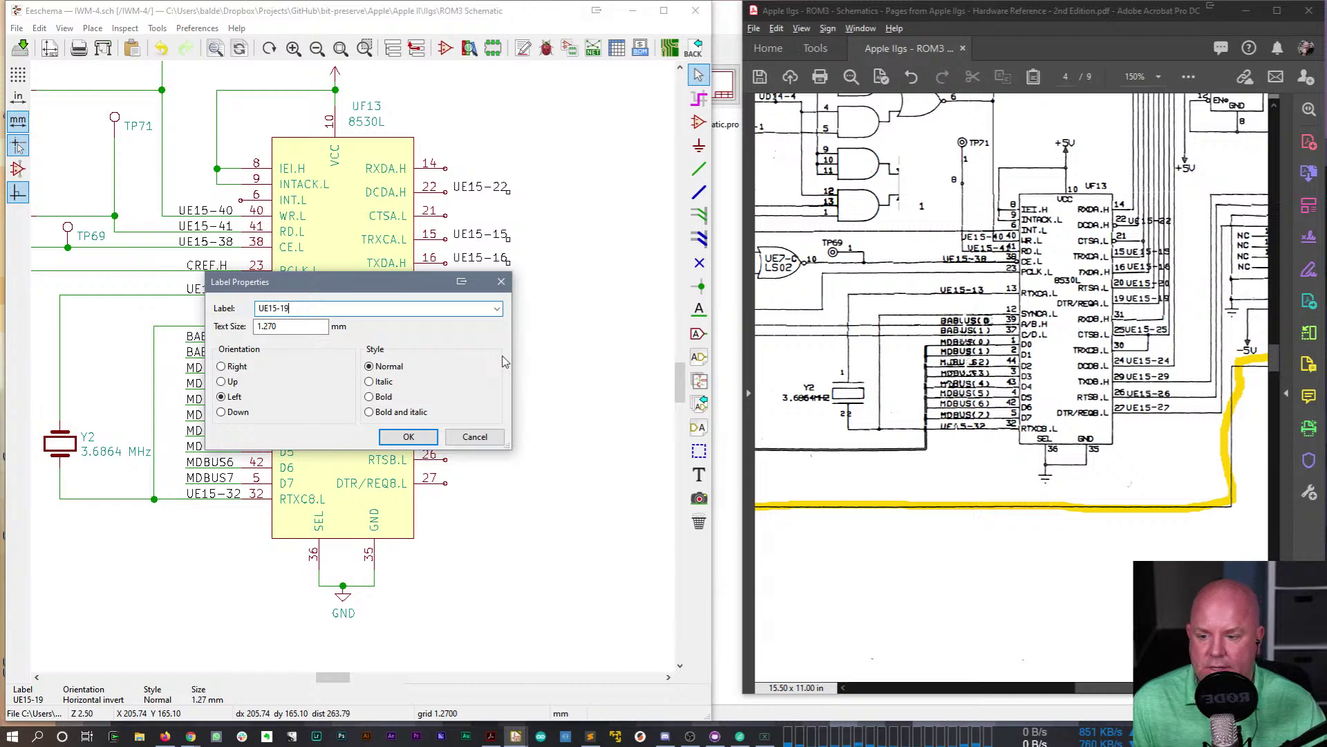
{"action": "key", "text": "Return"}
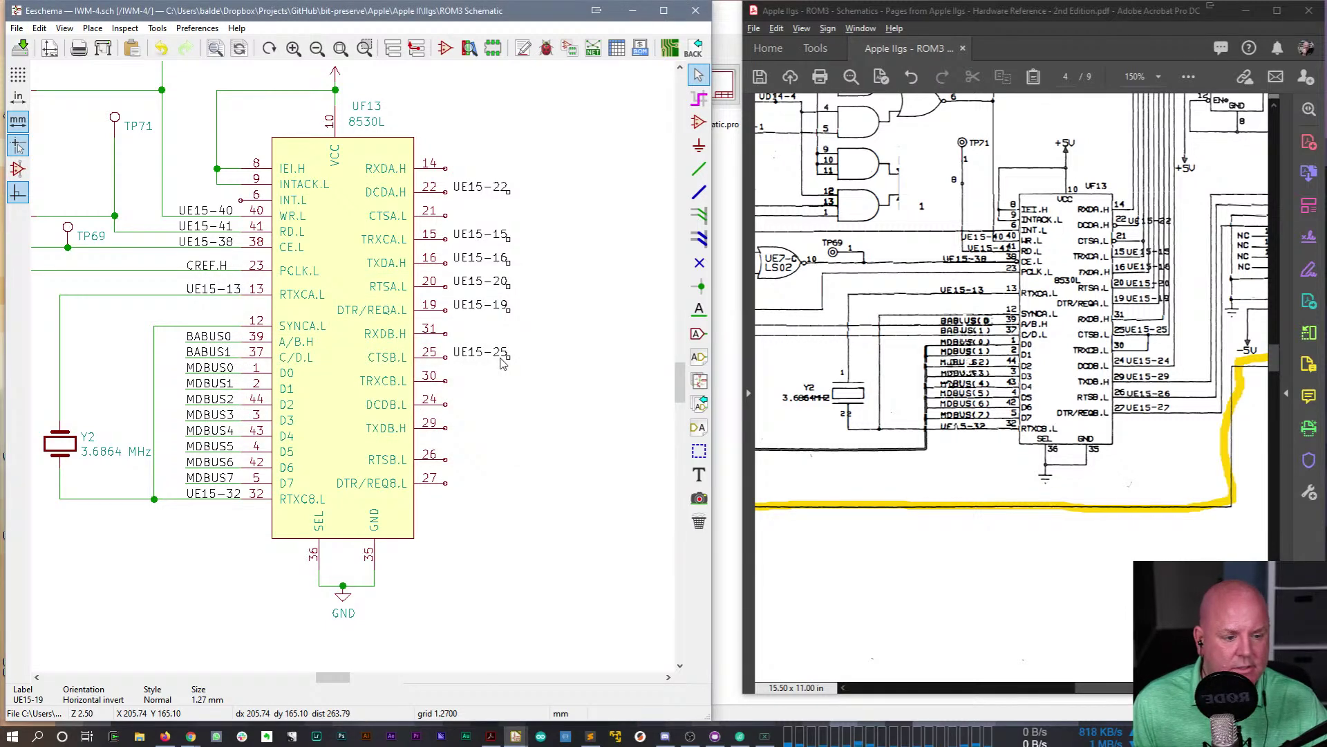
{"action": "key", "text": "c"}
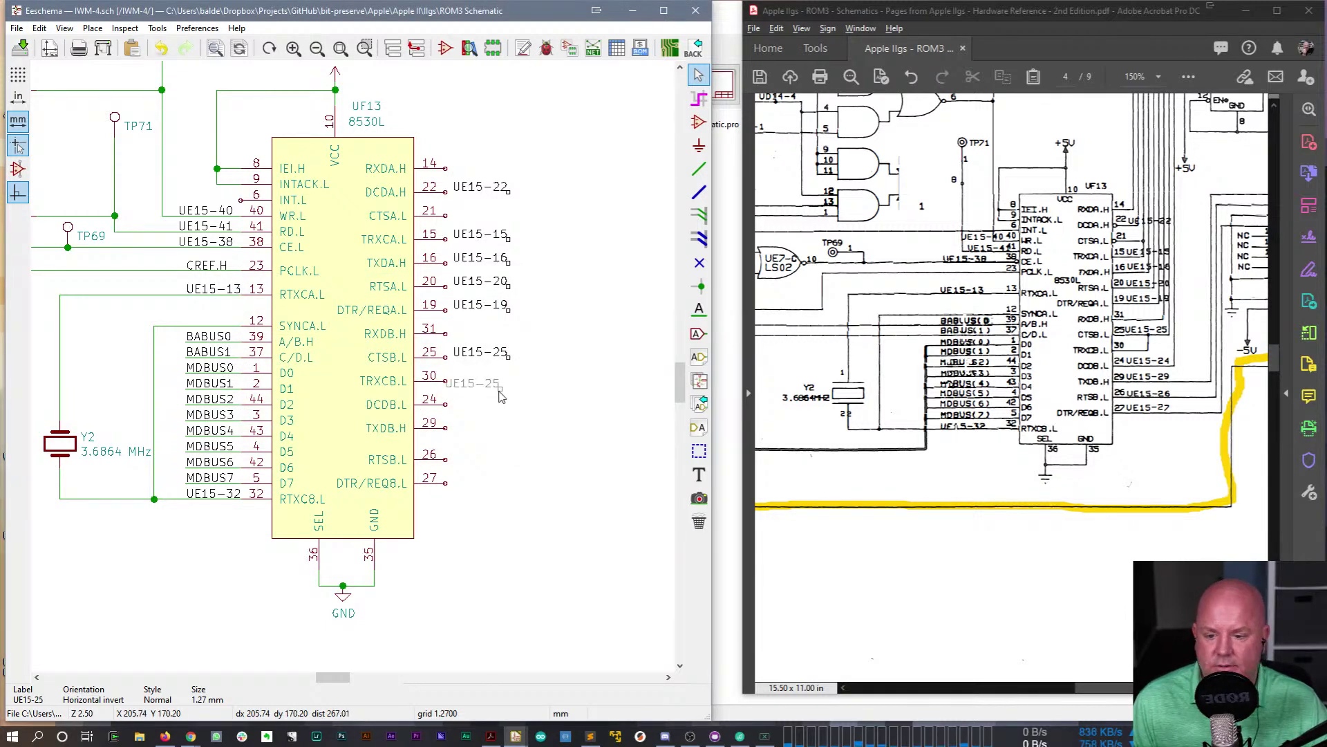
{"action": "left_click", "coordinate": [510, 408]}
{"action": "type", "text": "eUE15-24"}
{"action": "key", "text": "Return"}
{"action": "key", "text": "c"}
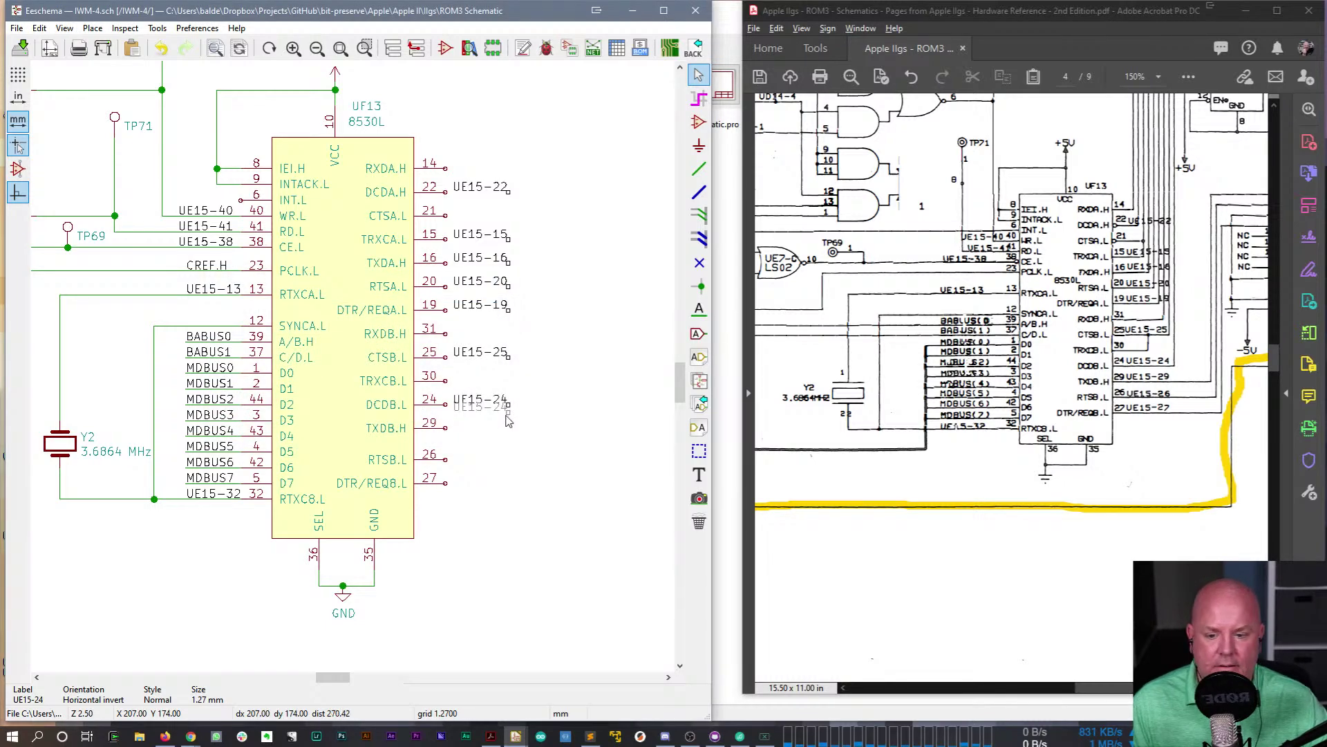
{"action": "left_click", "coordinate": [507, 429]}
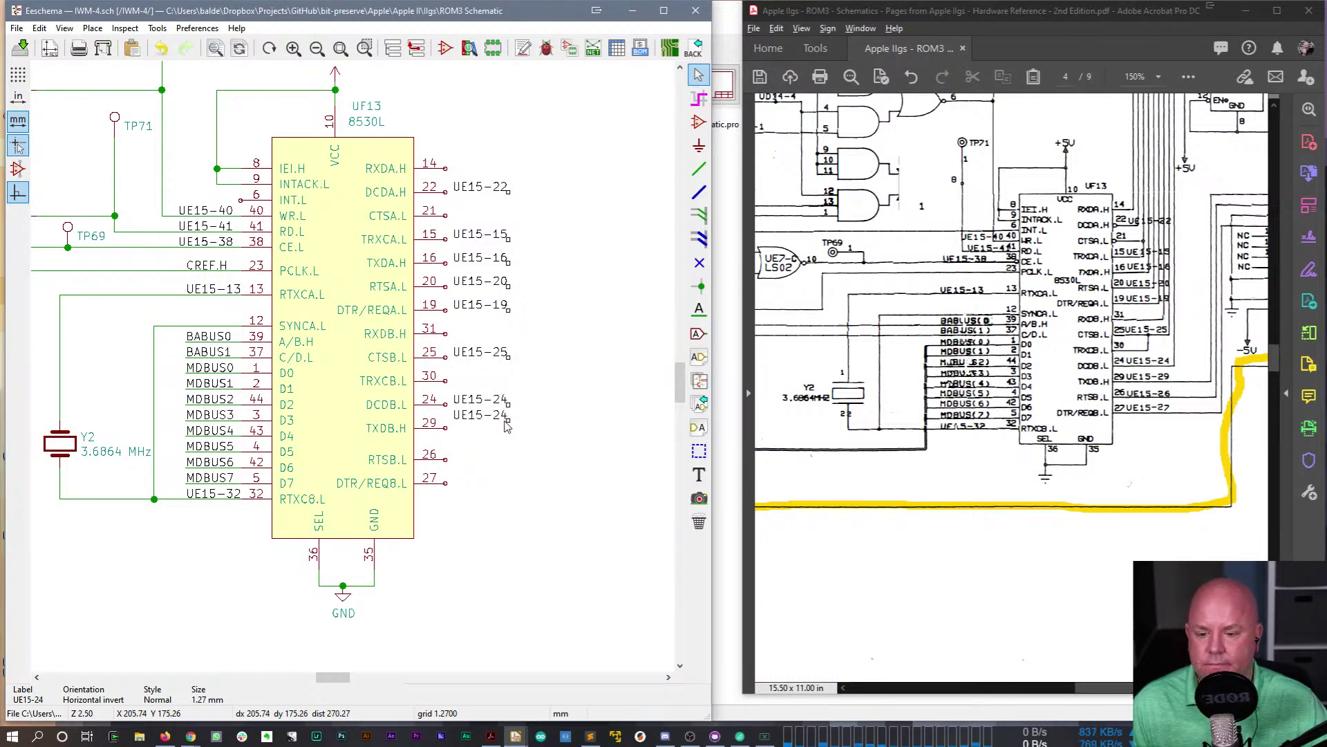
{"action": "type", "text": "eUE15-29"}
{"action": "key", "text": "Return"}
- Add UE15-26 and UE15-27 labels at pins 26 and 27, then reposition the UE15-29 label
{"action": "key", "text": "c"}
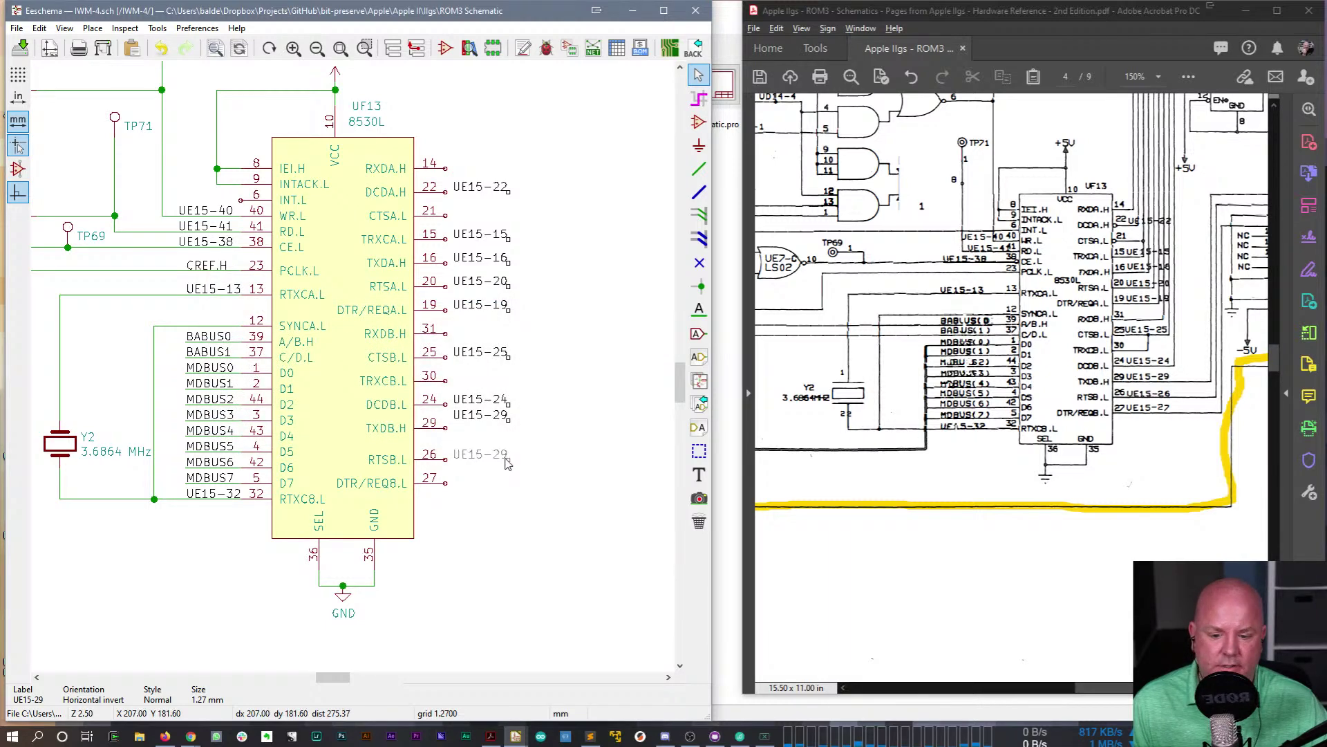
{"action": "left_click", "coordinate": [508, 464]}
{"action": "key", "text": "e"}
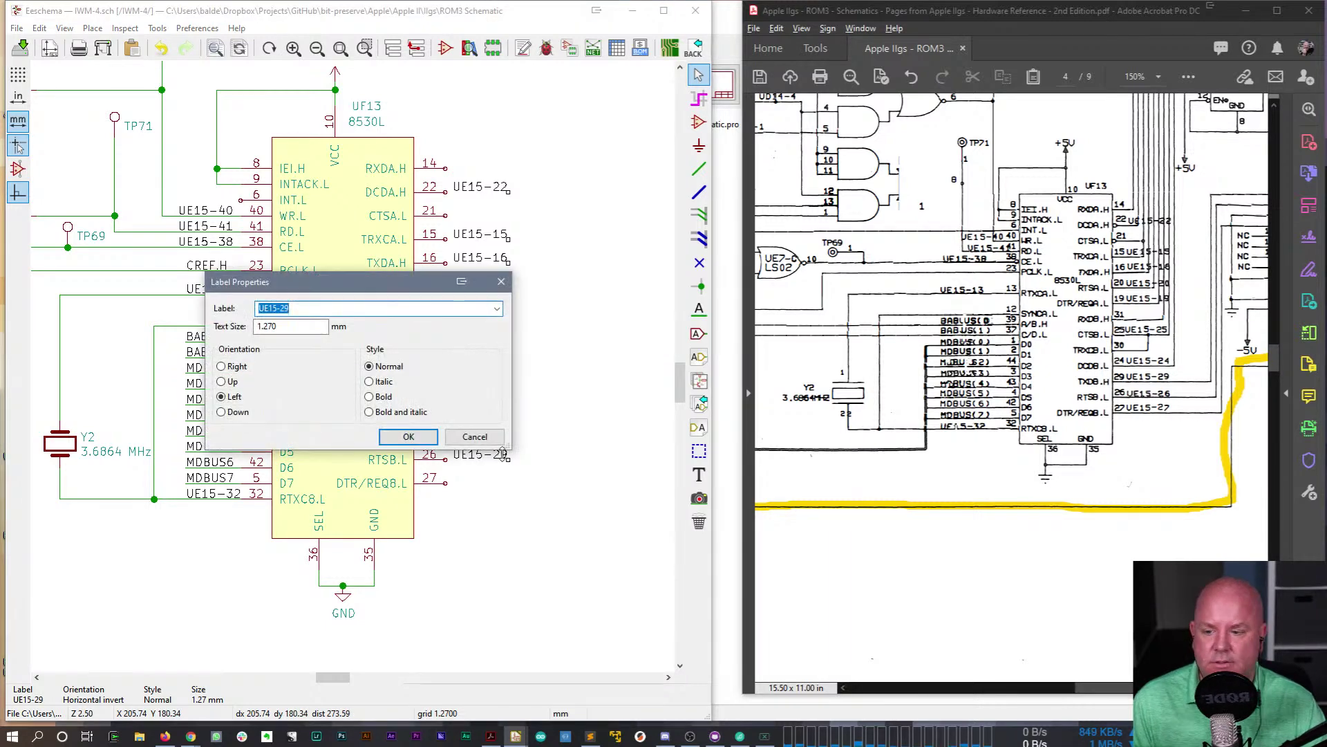
{"action": "key", "text": "BackSpace"}
{"action": "type", "text": "6"}
{"action": "key", "text": "Return"}
{"action": "key", "text": "c"}
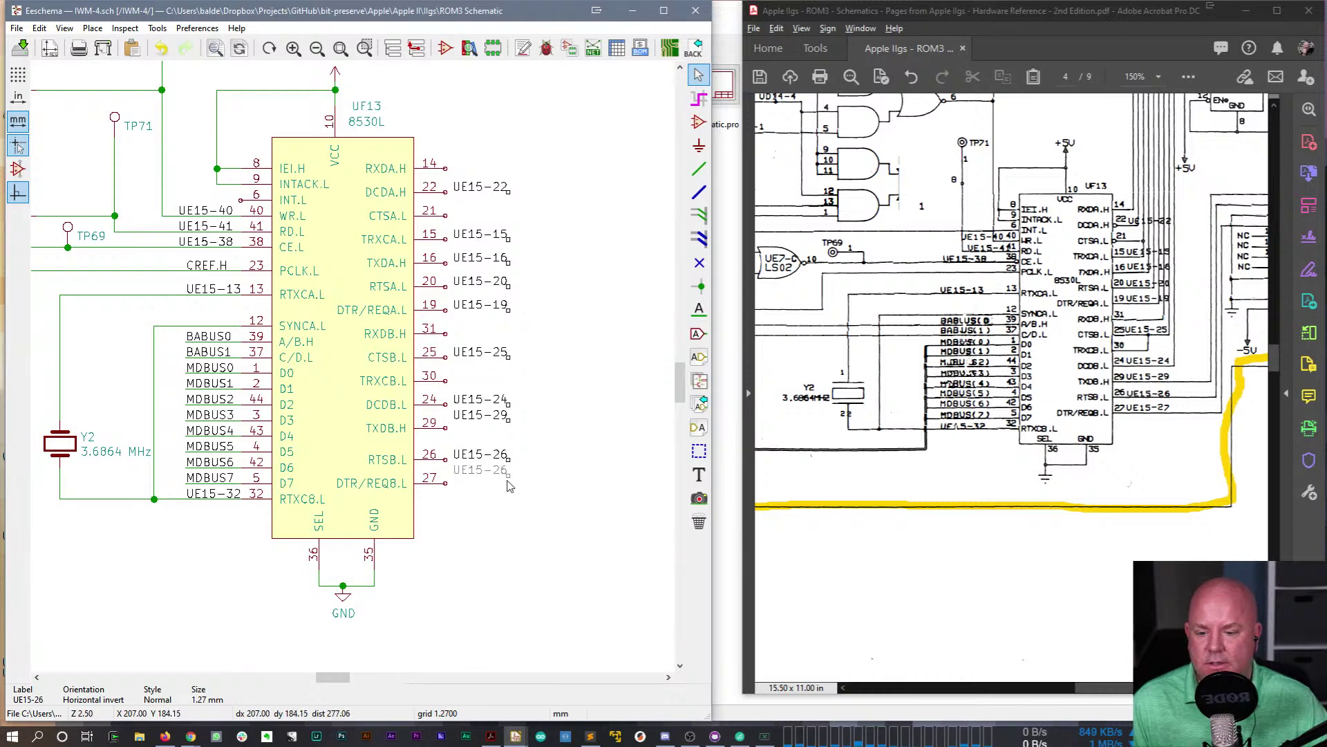
{"action": "left_click", "coordinate": [509, 485]}
{"action": "key", "text": "e"}
{"action": "key", "text": "BackSpace"}
{"action": "type", "text": "7"}
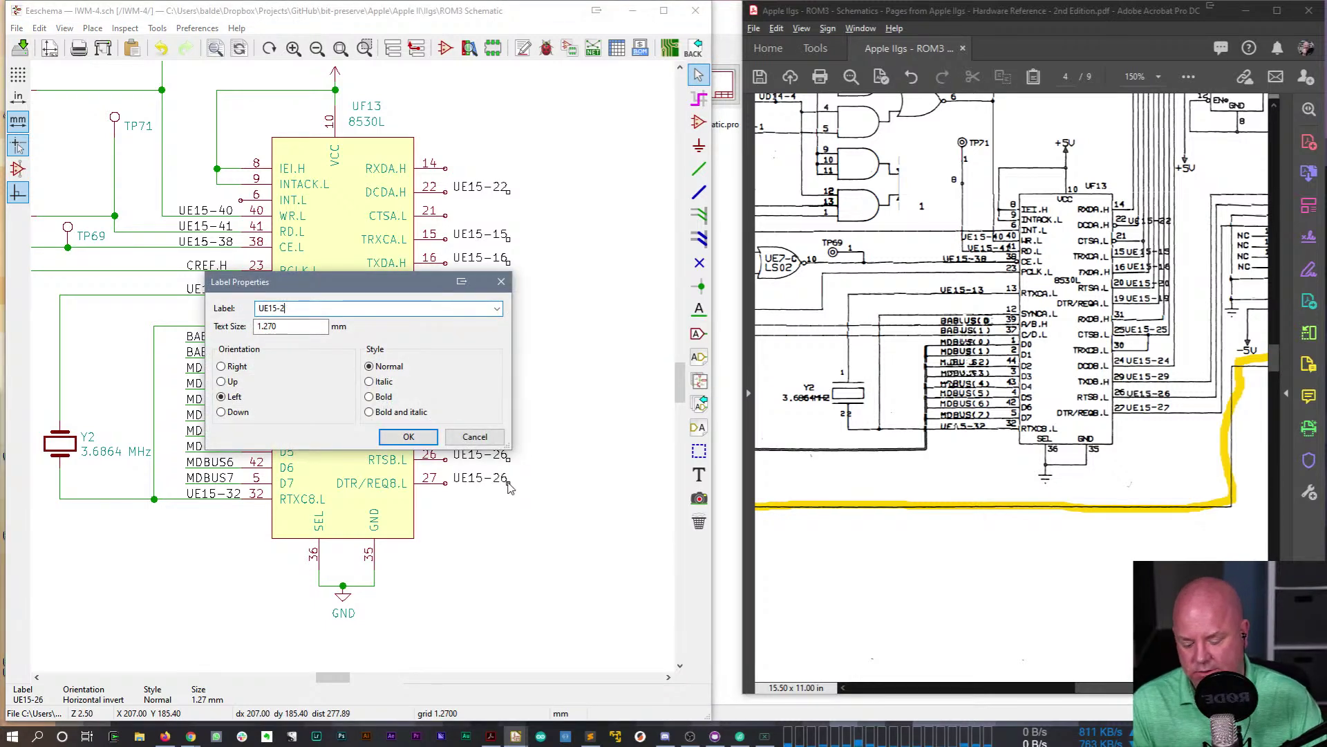
{"action": "key", "text": "Return"}
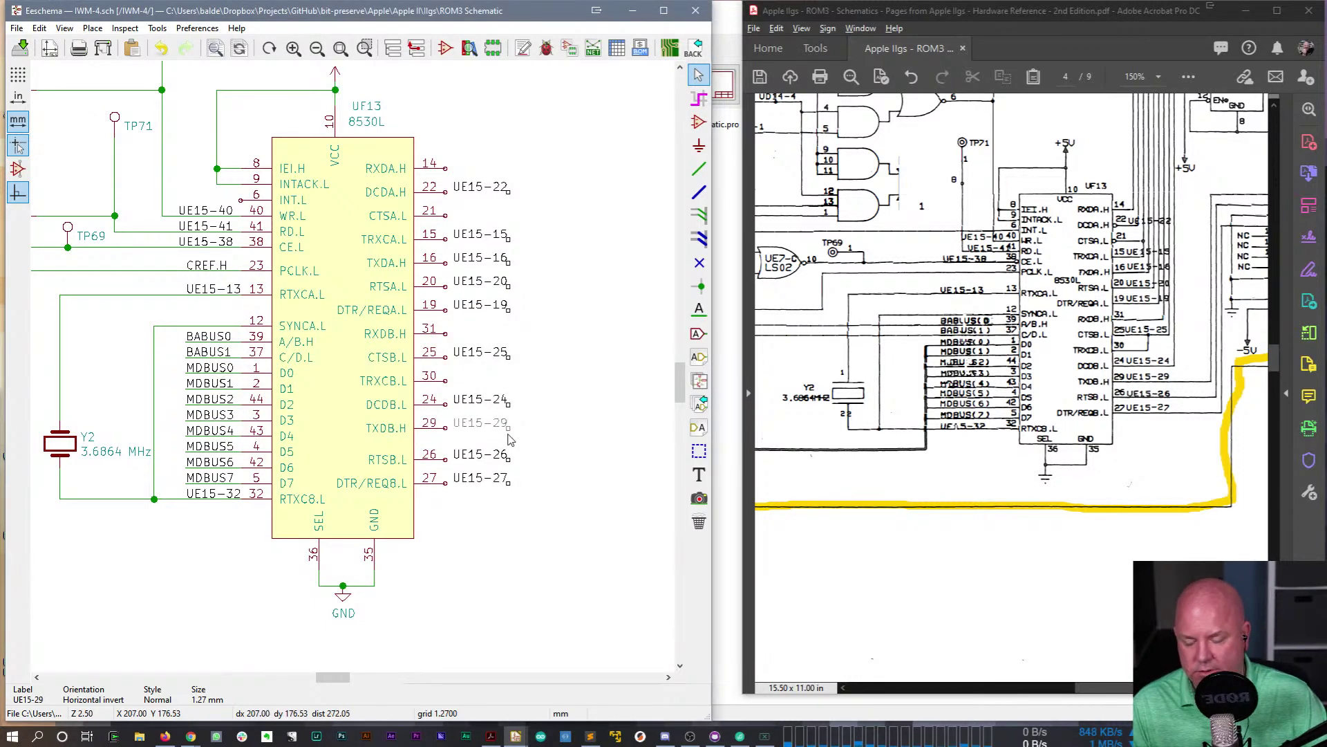
{"action": "left_click", "coordinate": [509, 432]}
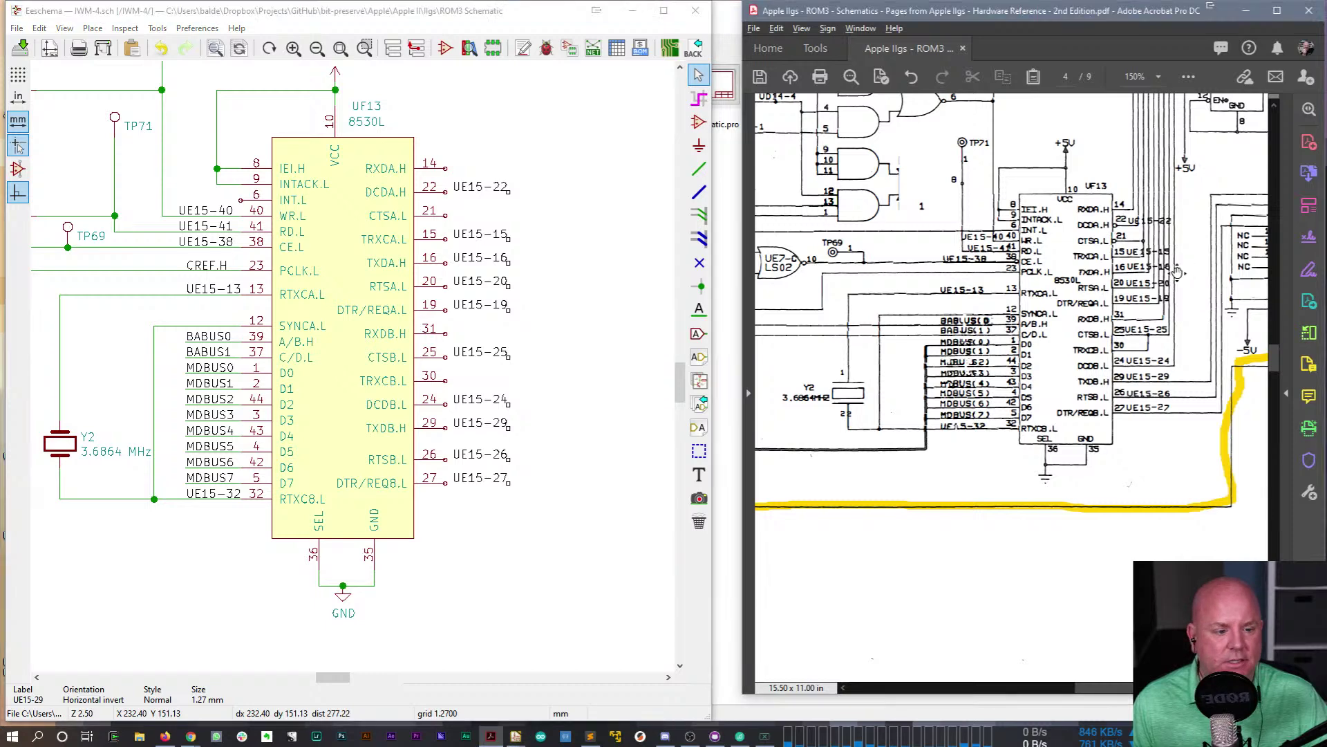
{"action": "scroll", "coordinate": [1088, 223], "scroll_direction": "down", "scroll_amount": 10}
{"action": "scroll", "coordinate": [1069, 399], "scroll_direction": "down", "scroll_amount": 5}
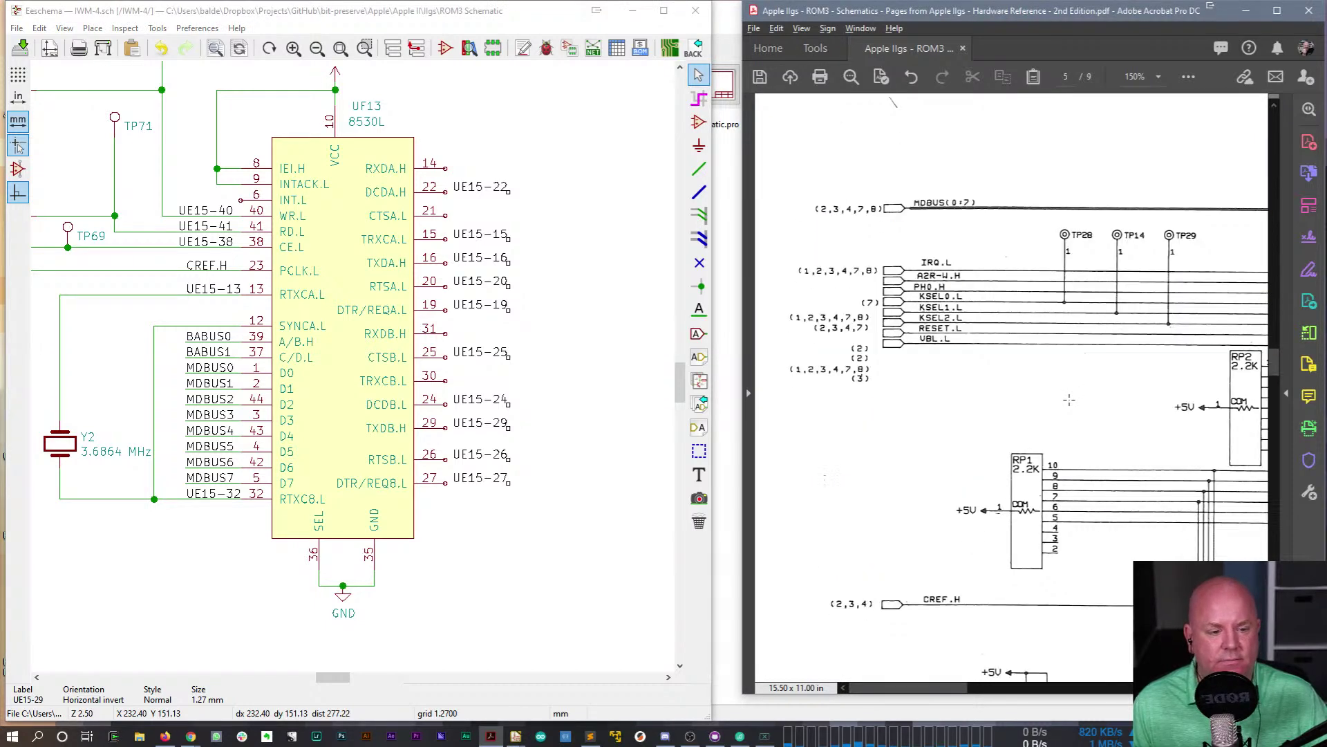
{"action": "scroll", "coordinate": [1072, 391], "scroll_direction": "up", "scroll_amount": 12}
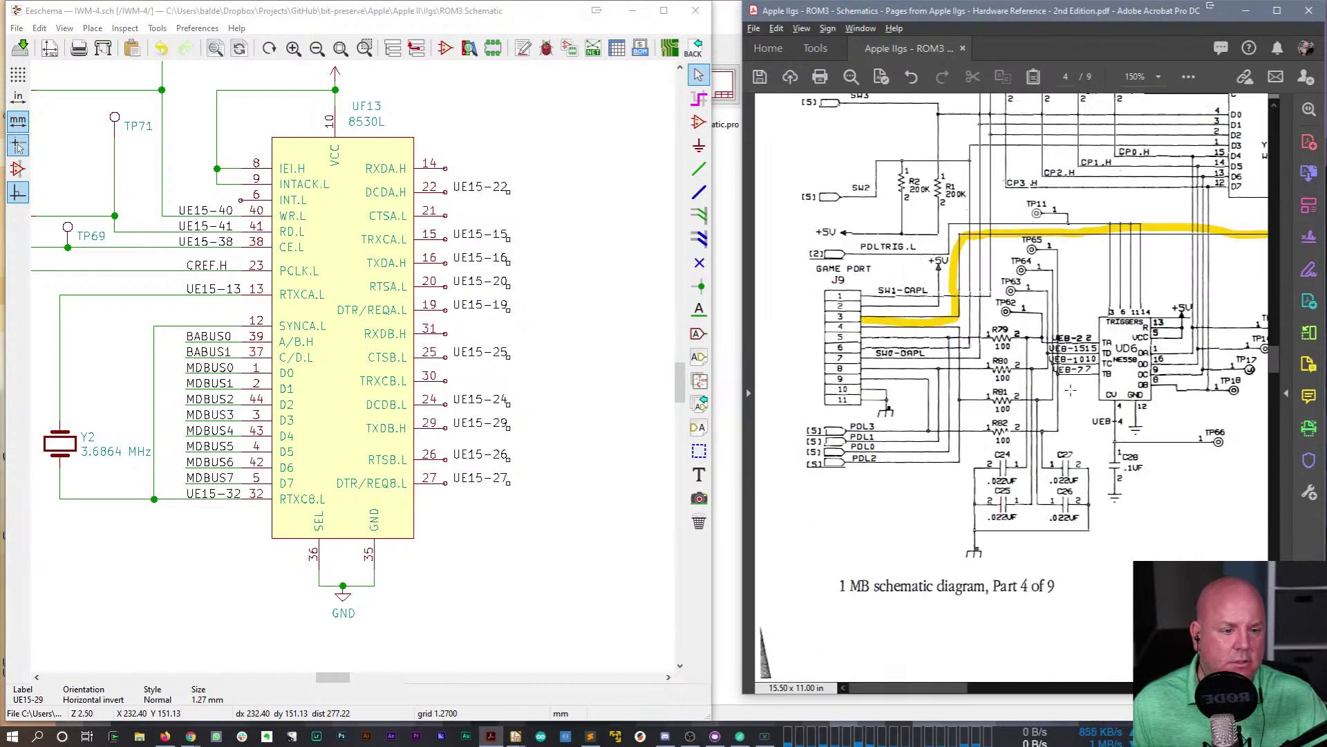
{"action": "left_click_drag", "start_coordinate": [906, 688], "coordinate": [1189, 692]}
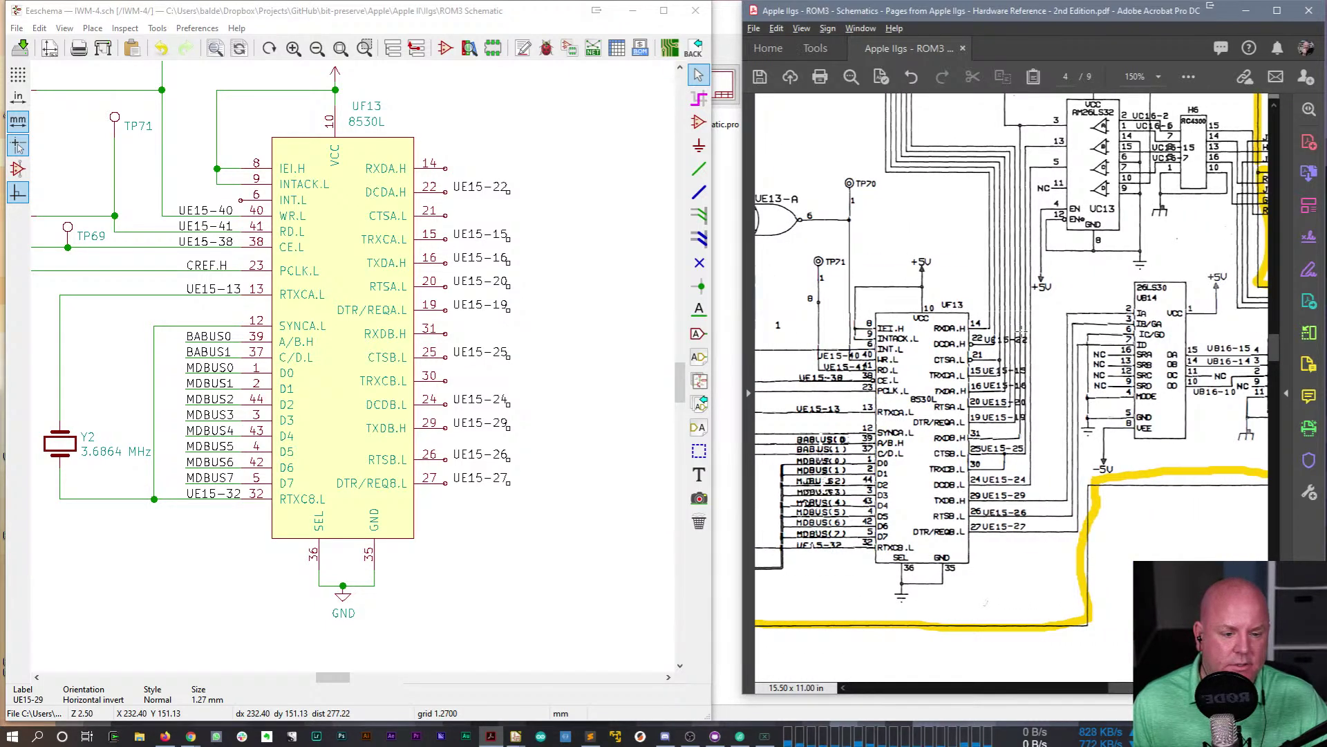
{"action": "left_click_drag", "start_coordinate": [1278, 359], "coordinate": [1279, 318]}
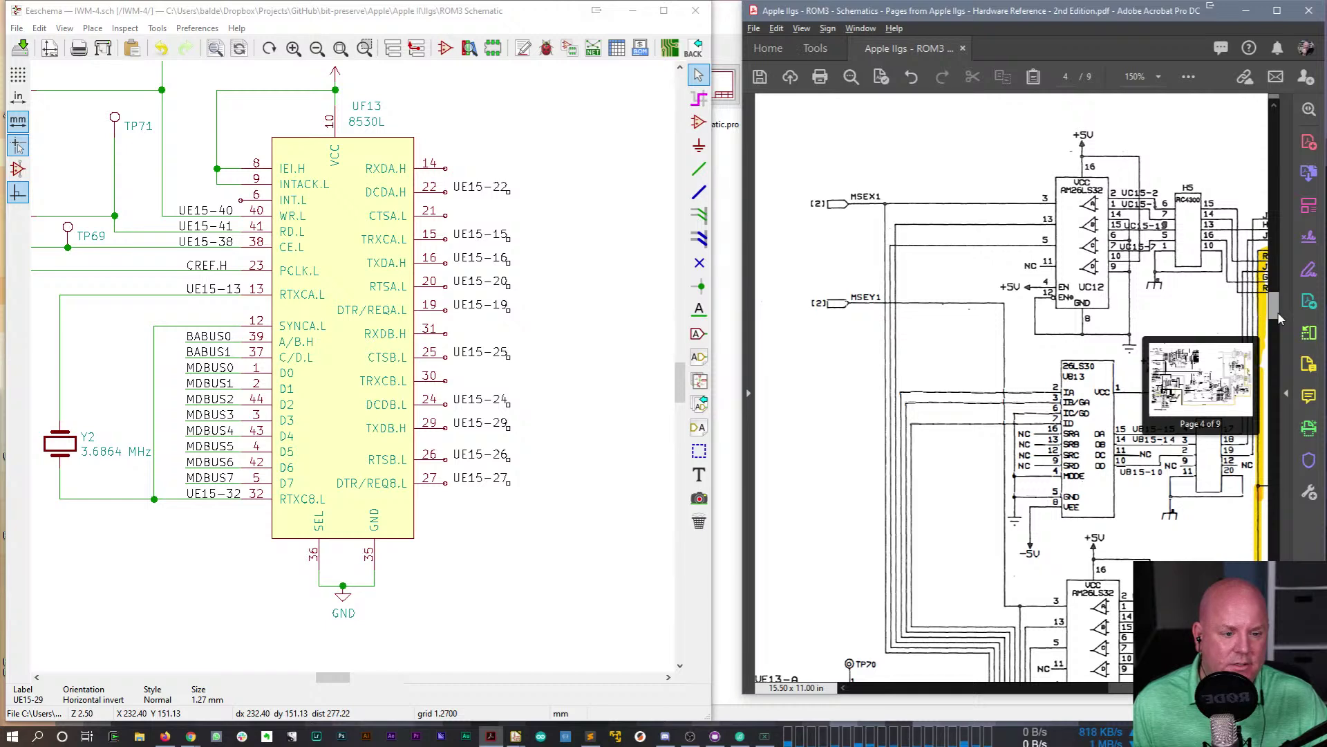
{"action": "left_click_drag", "start_coordinate": [1279, 318], "coordinate": [1281, 368]}
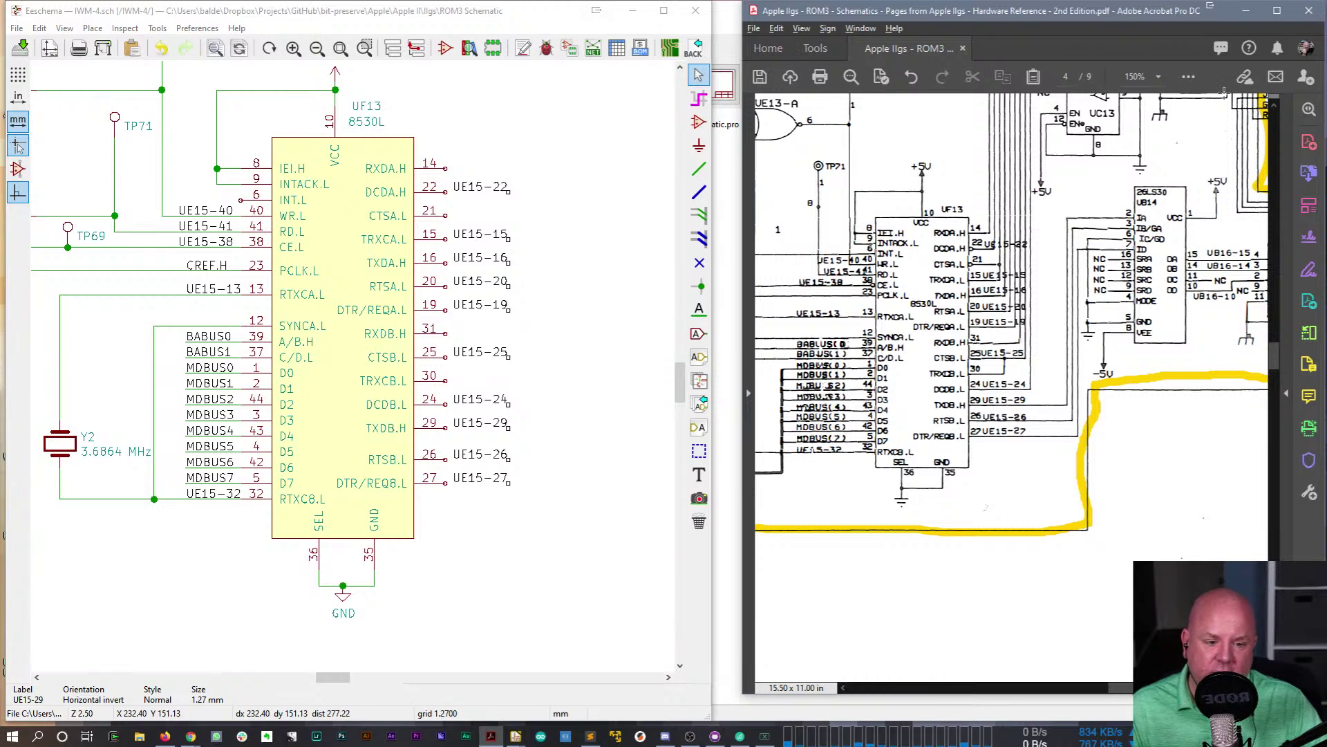
- Wire pins 29 and 25 to their UE15-29 and UE15-25 labels
{"action": "left_click", "coordinate": [504, 490]}
{"action": "key", "text": "w"}
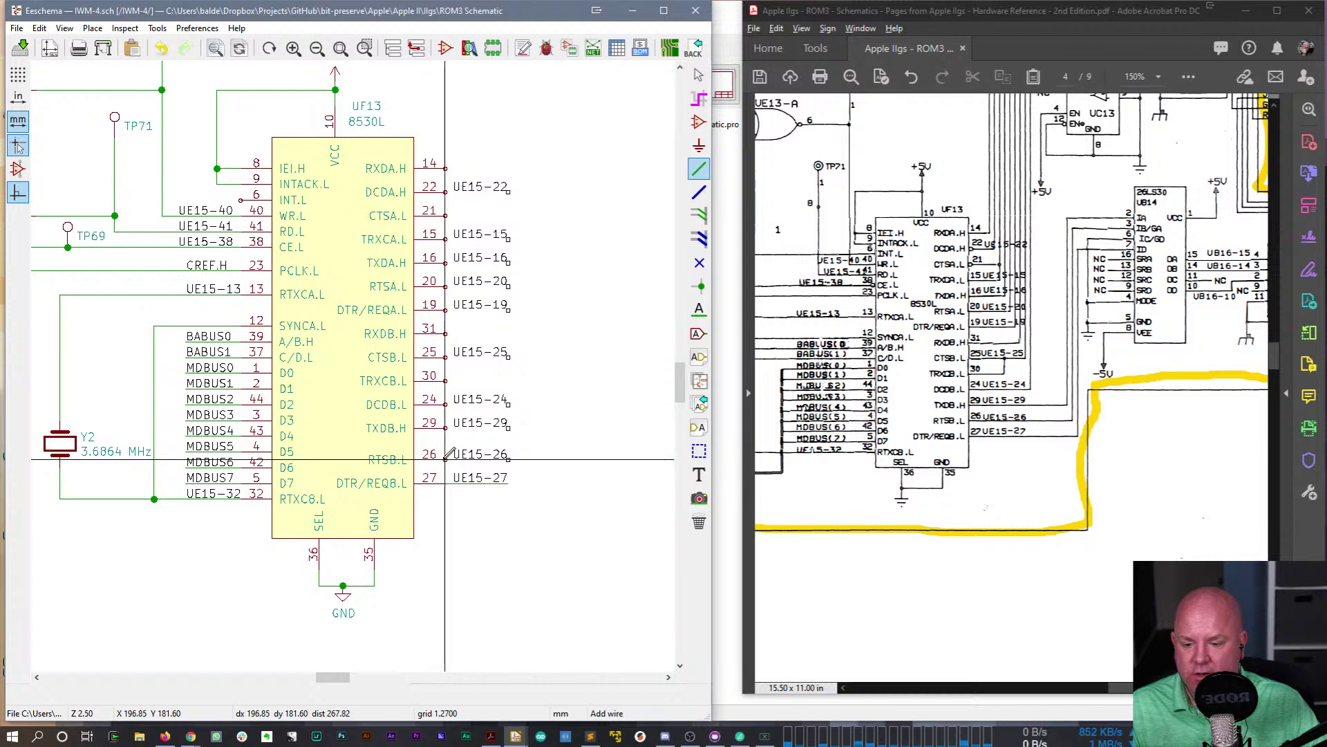
{"action": "left_click", "coordinate": [508, 426]}
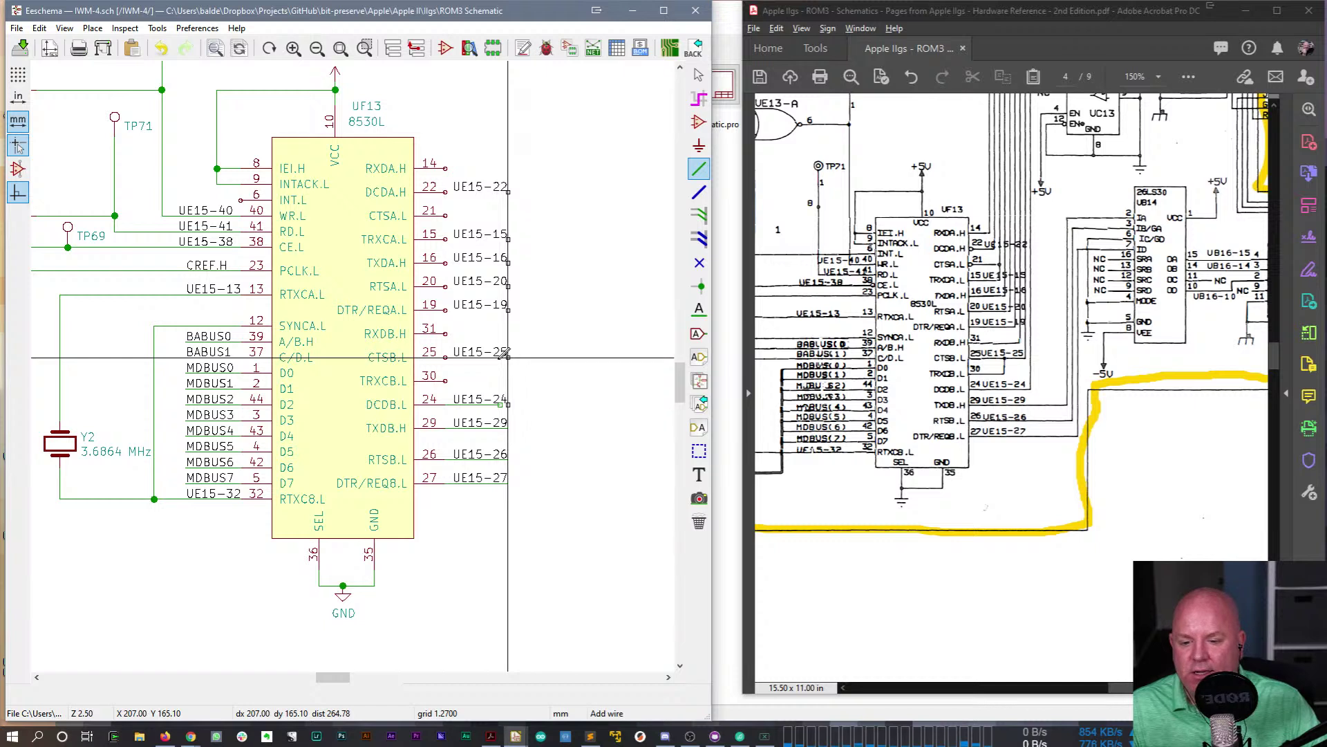
{"action": "left_click", "coordinate": [445, 356]}
{"action": "key", "text": "ctrl+z"}
{"action": "key", "text": "ctrl+y"}
- Wire pins 19, 20, 16, 15 and 22 to their UE15 labels
{"action": "left_click", "coordinate": [508, 310]}
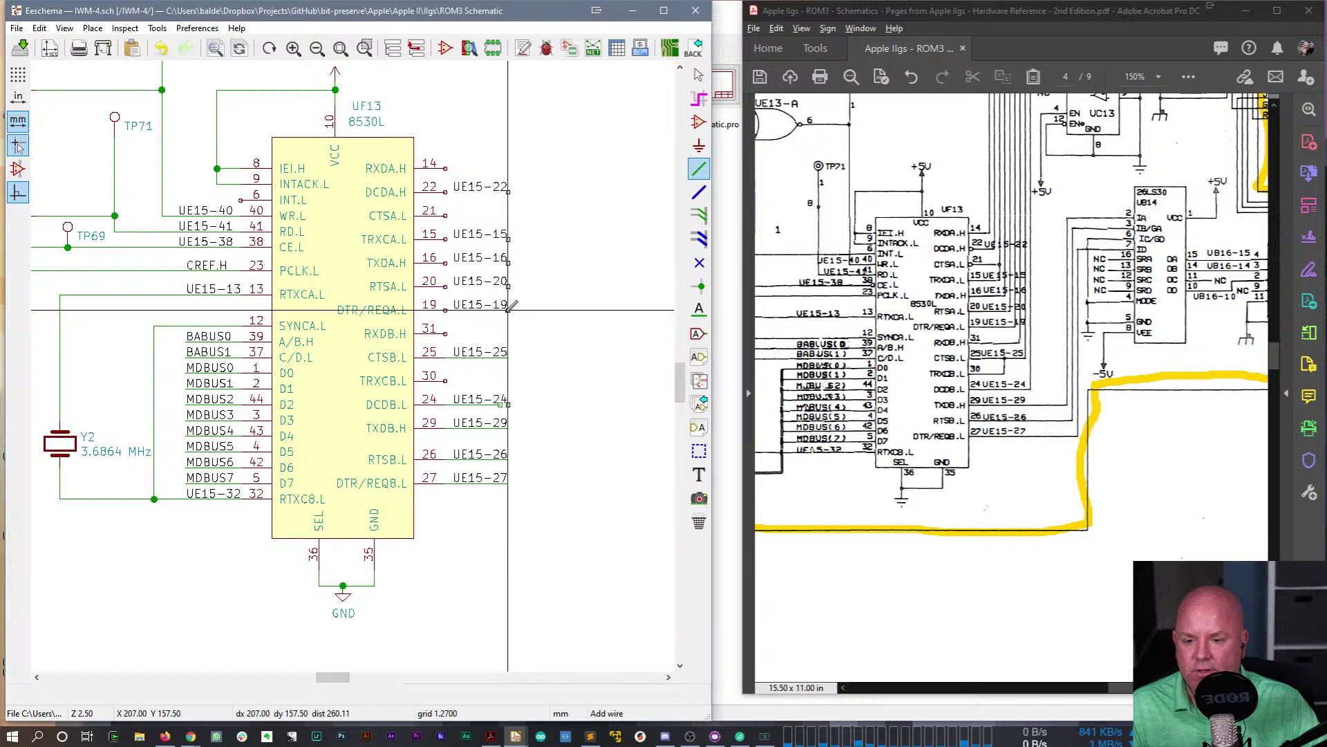
{"action": "double_click", "coordinate": [445, 310]}
{"action": "left_click", "coordinate": [508, 285]}
{"action": "double_click", "coordinate": [445, 286]}
{"action": "left_click", "coordinate": [508, 258]}
{"action": "double_click", "coordinate": [445, 258]}
{"action": "left_click", "coordinate": [508, 239]}
{"action": "double_click", "coordinate": [445, 238]}
{"action": "left_click", "coordinate": [508, 191]}
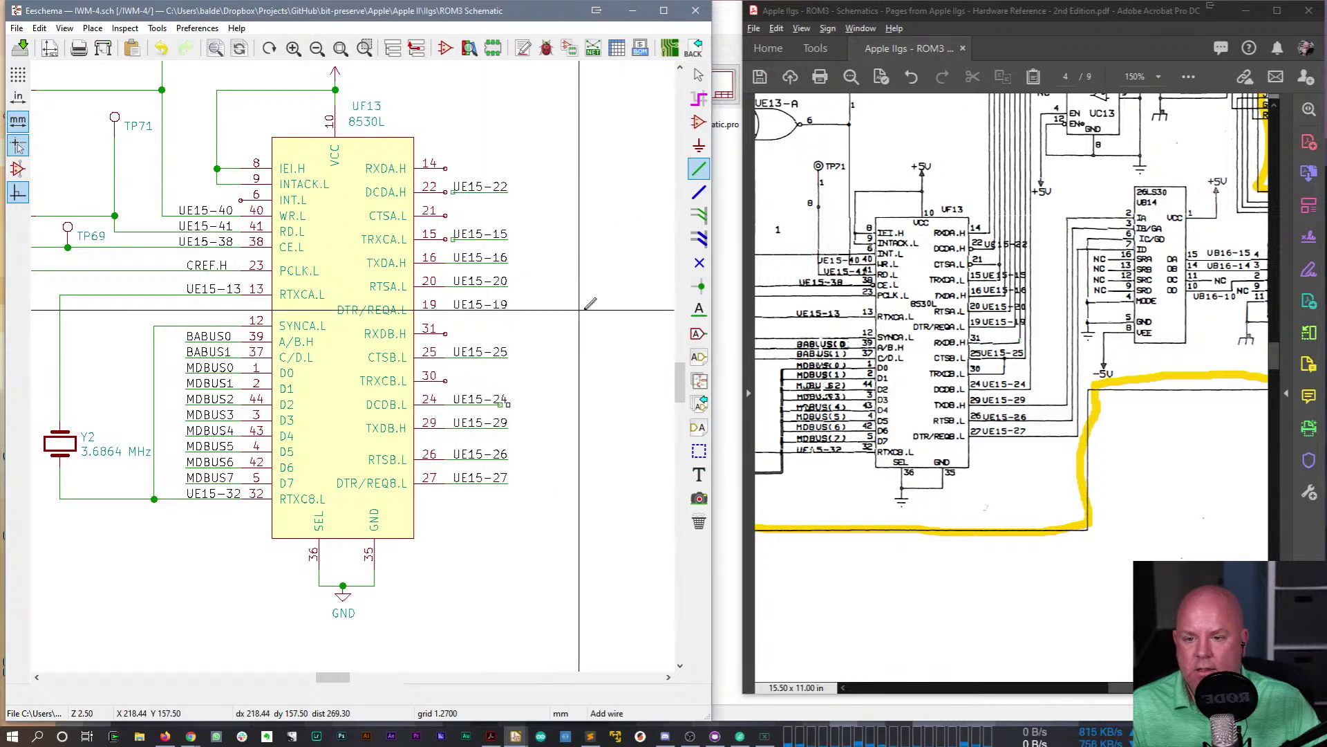
{"action": "double_click", "coordinate": [445, 192]}
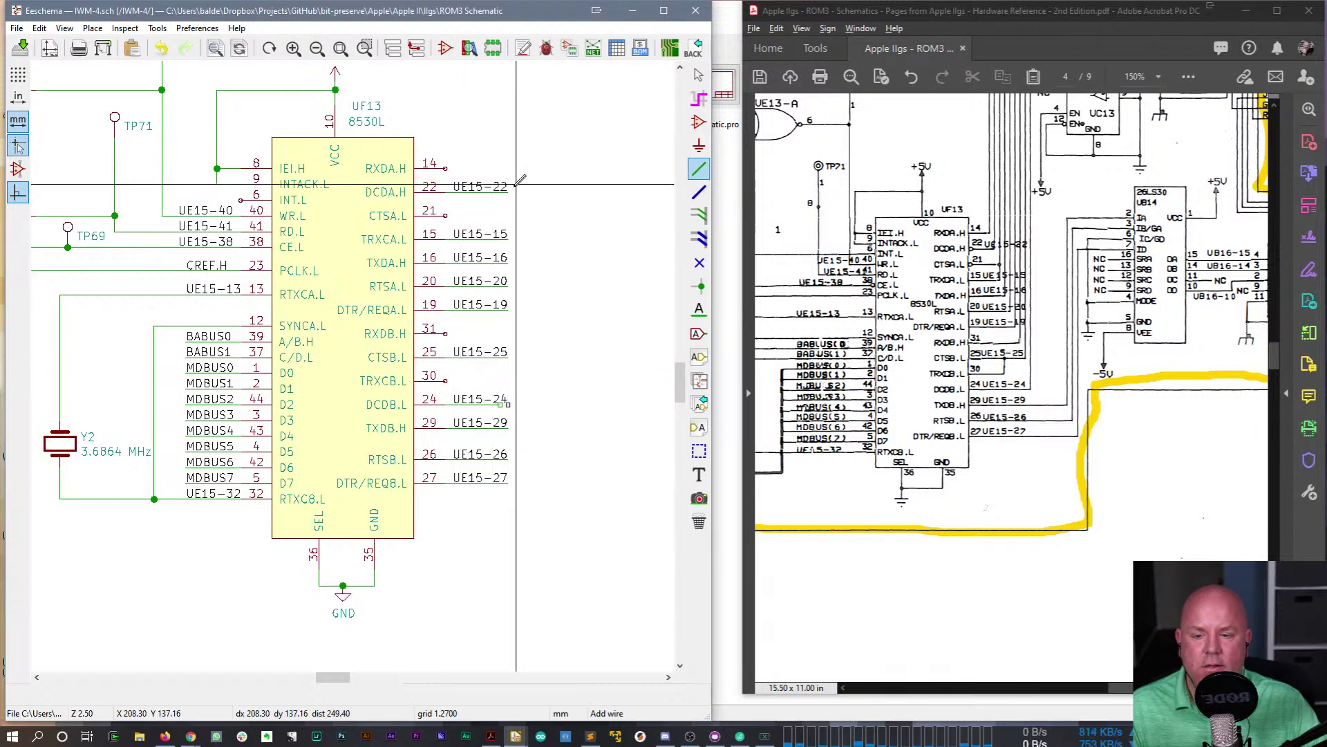
- Join pin 30 (TRXCB.L) to the UE15-25 wire with a junction
{"action": "left_click", "coordinate": [452, 389]}
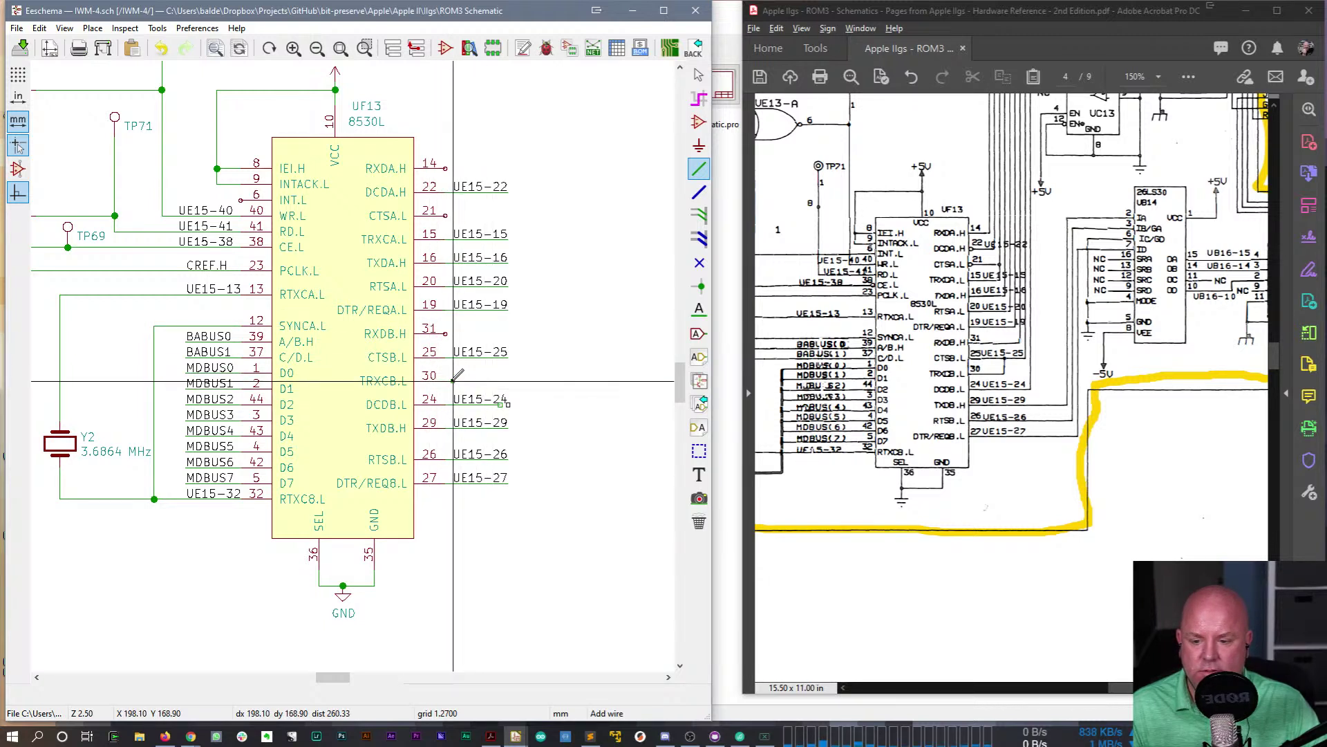
{"action": "key", "text": "Escape"}
{"action": "key", "text": "ctrl+z"}
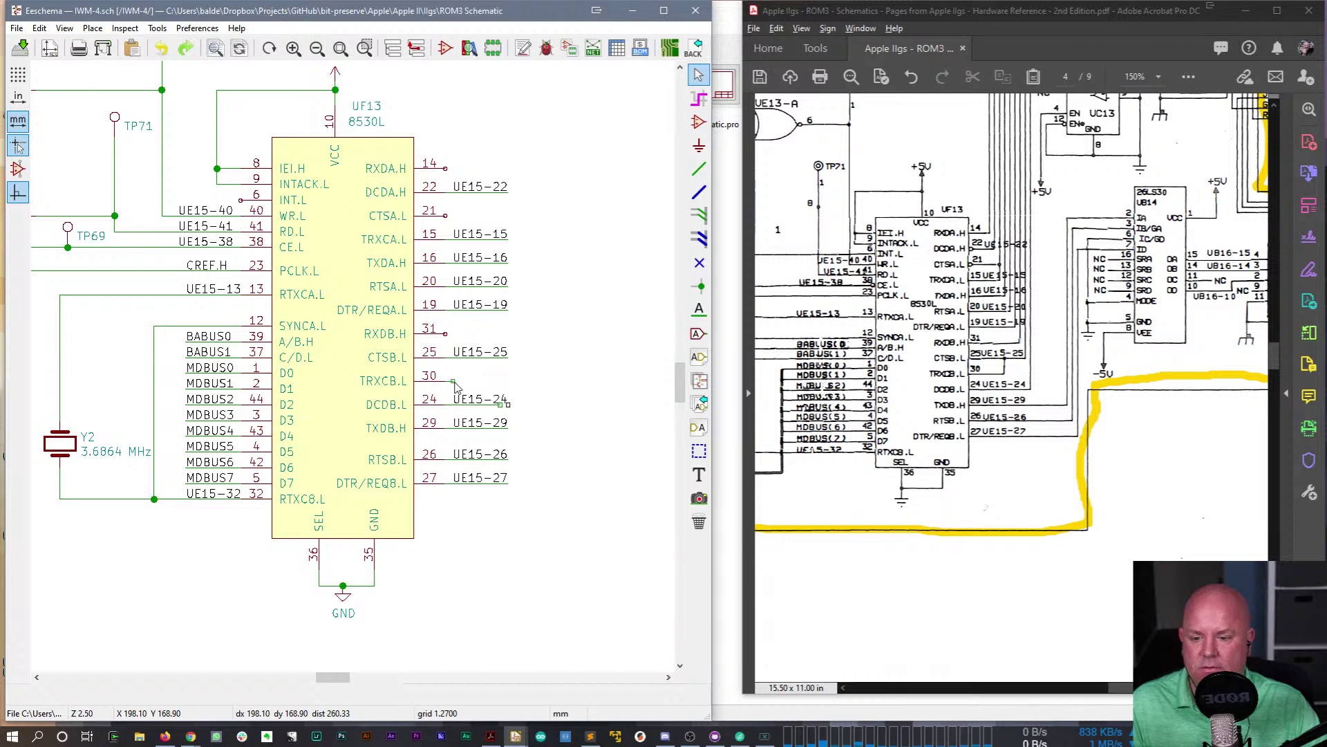
{"action": "key", "text": "w"}
{"action": "left_click", "coordinate": [453, 380]}
{"action": "left_click", "coordinate": [453, 358]}
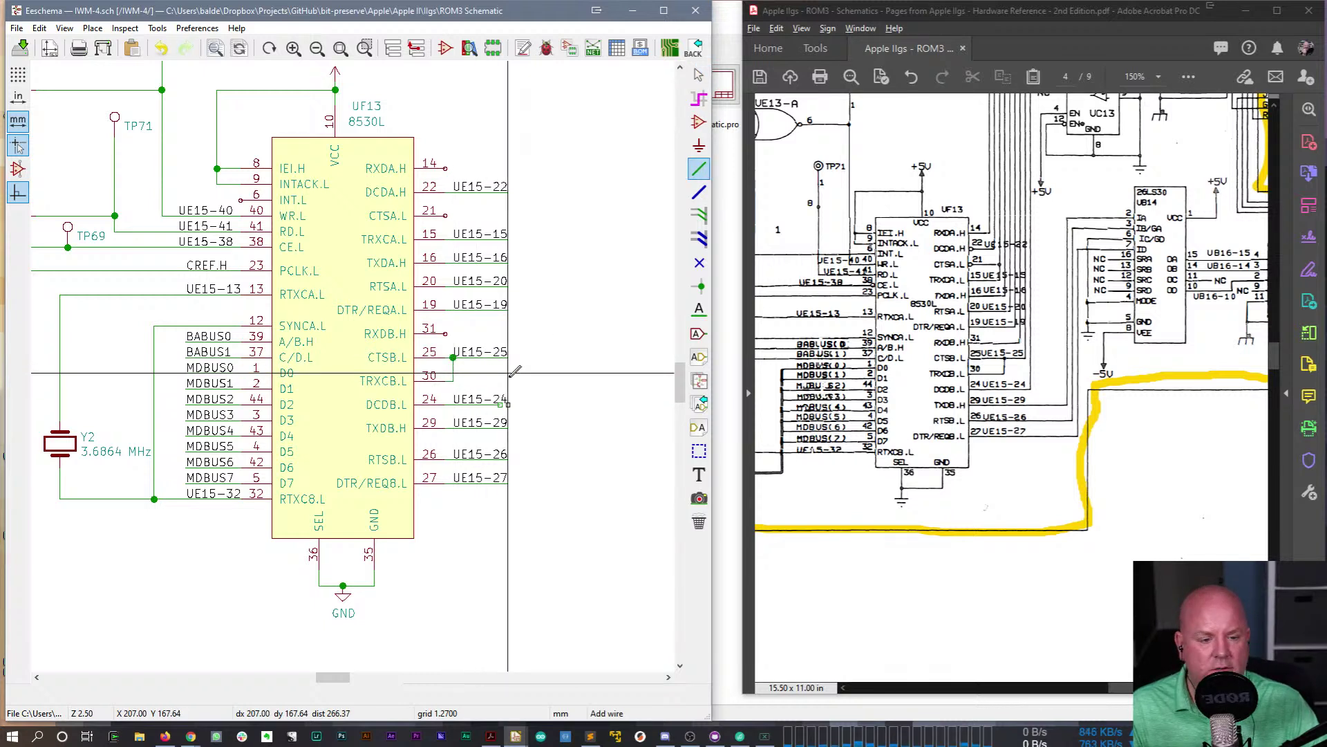
{"action": "key", "text": "Escape"}
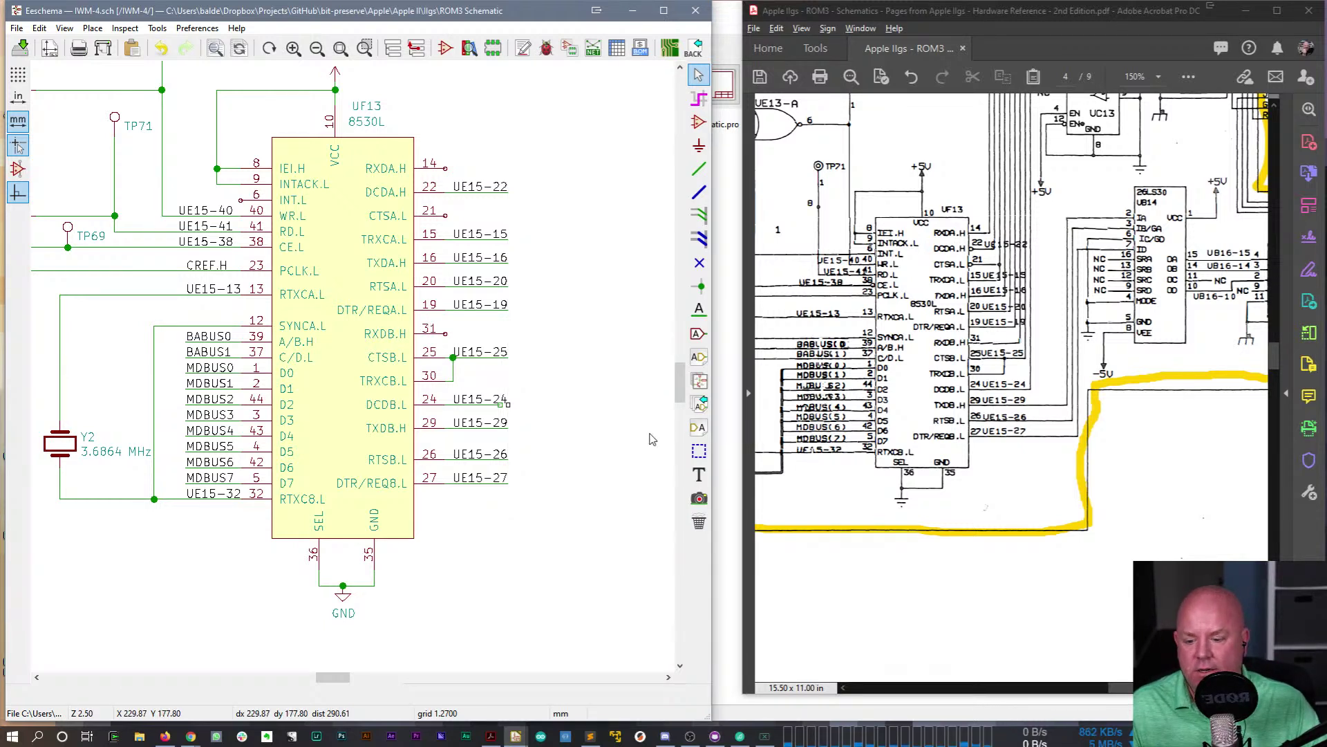
- Save the schematic
{"action": "key", "text": "ctrl+s"}
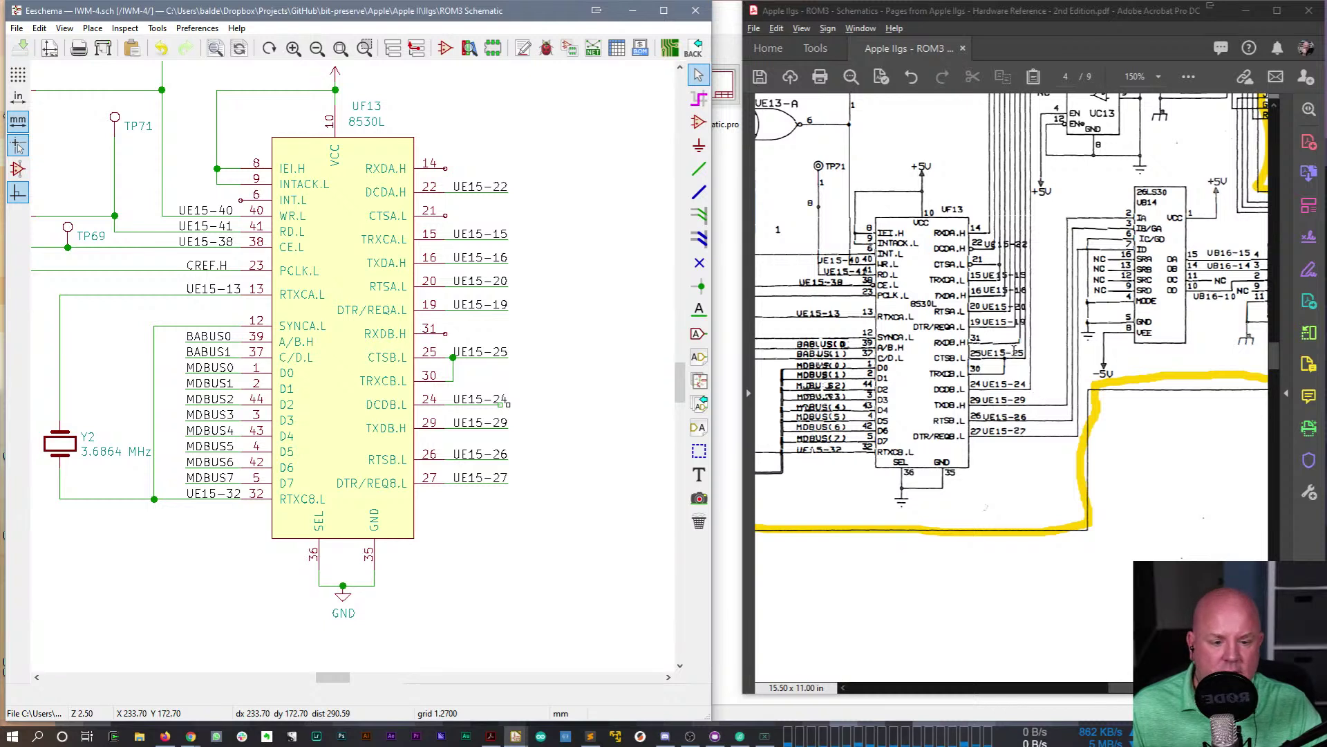
{"action": "left_click", "coordinate": [503, 403]}
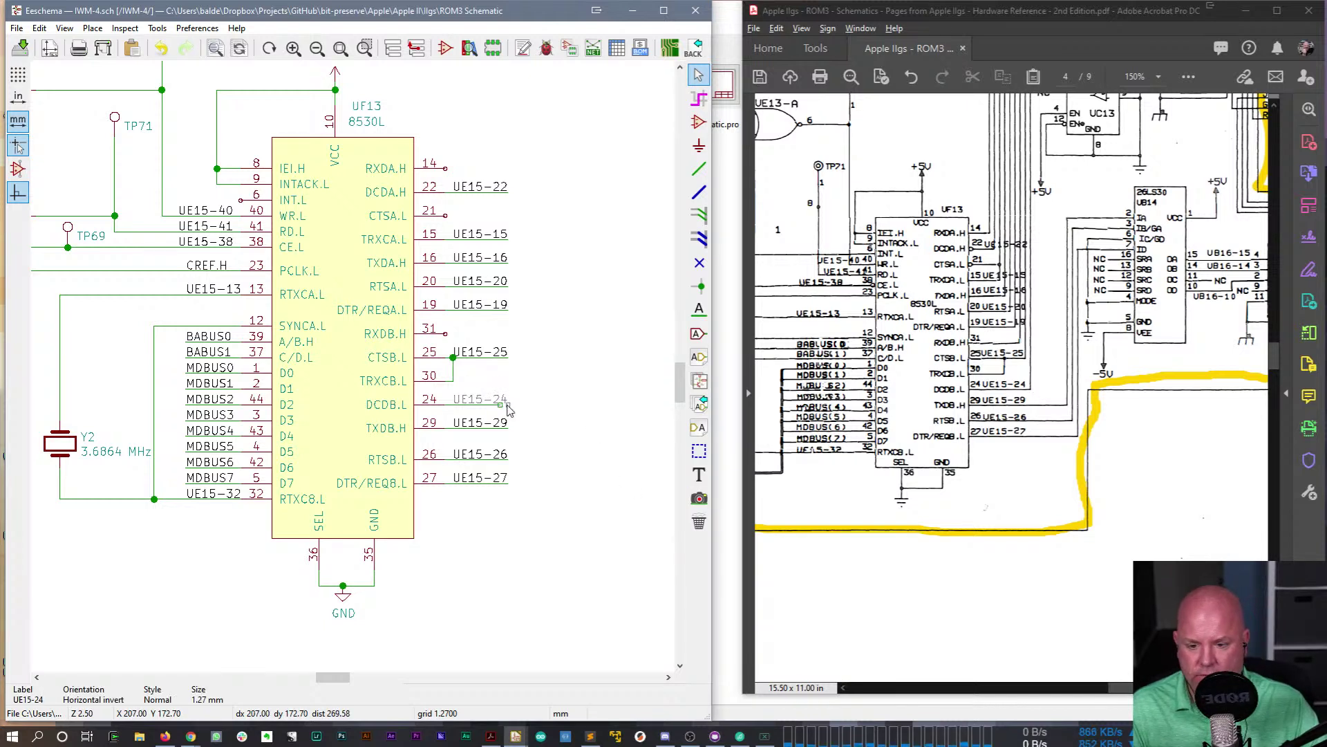
{"action": "key", "text": "w"}
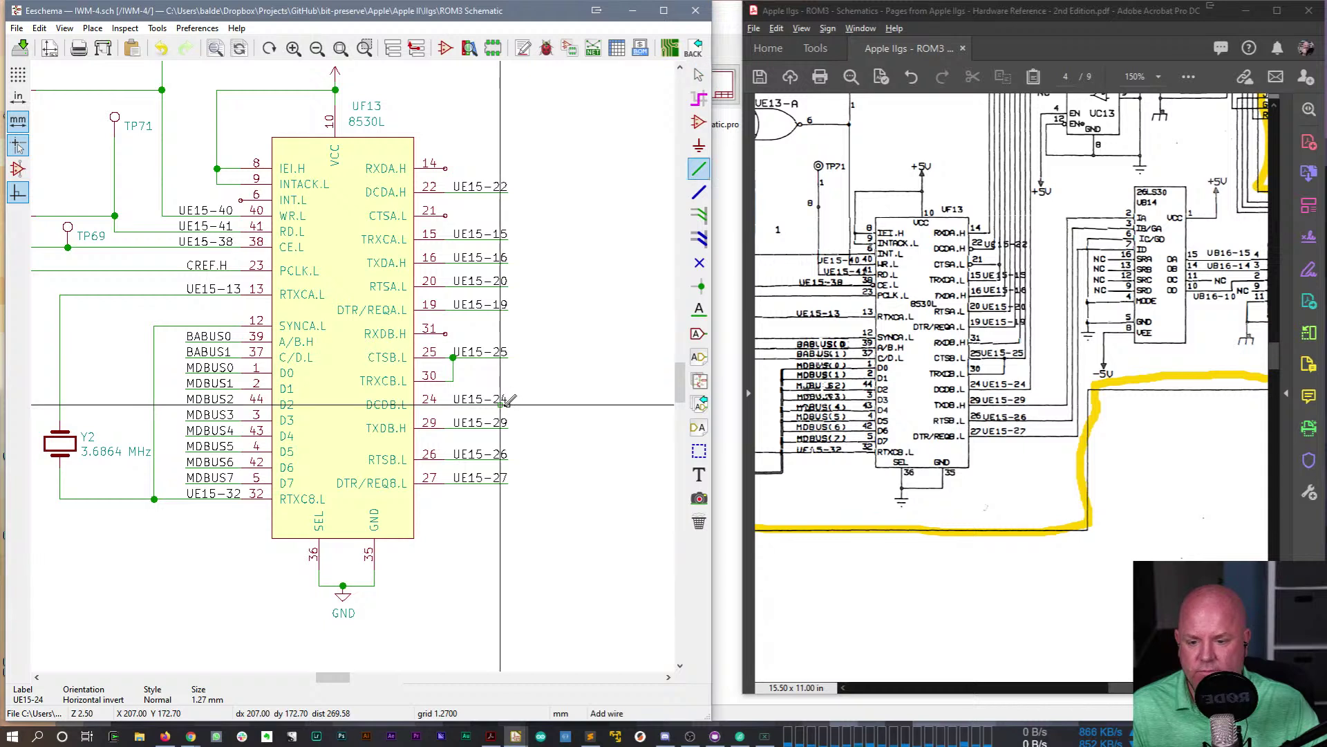
{"action": "key", "text": "Escape"}
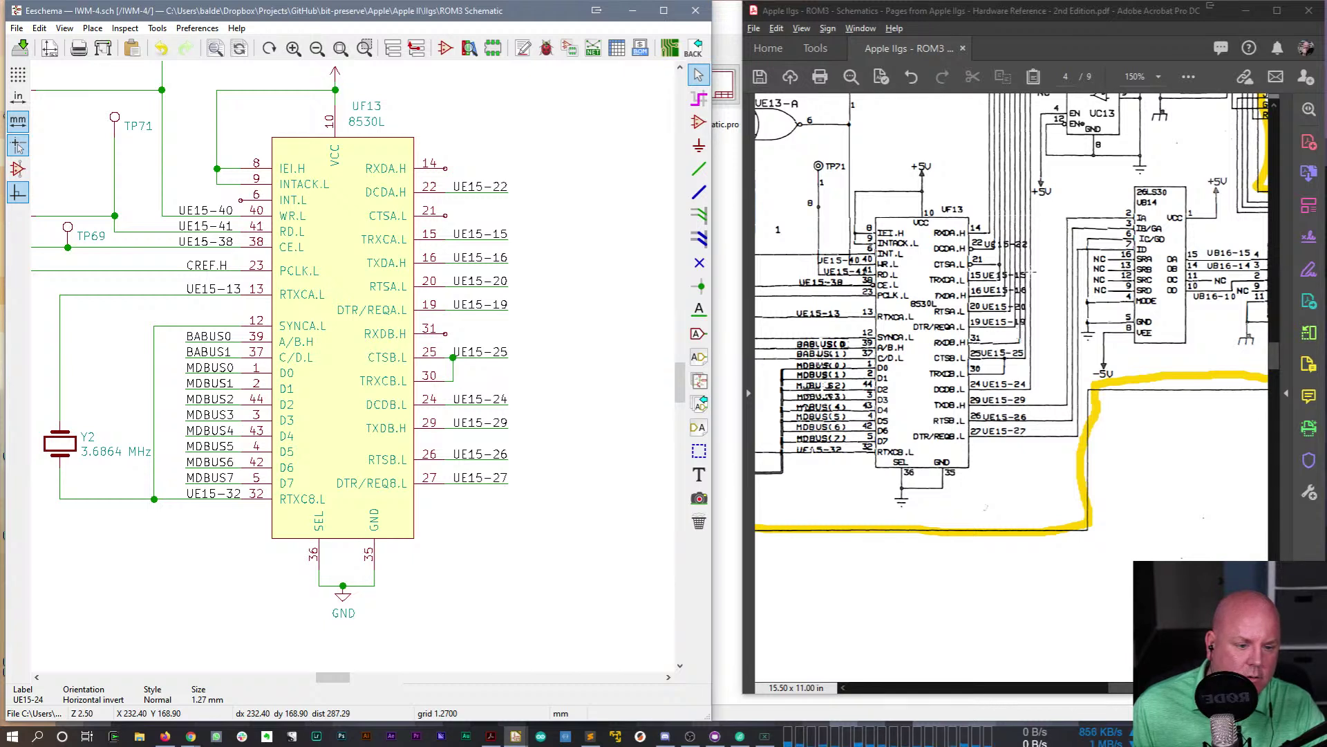
{"action": "left_click_drag", "start_coordinate": [1273, 362], "coordinate": [1273, 340]}
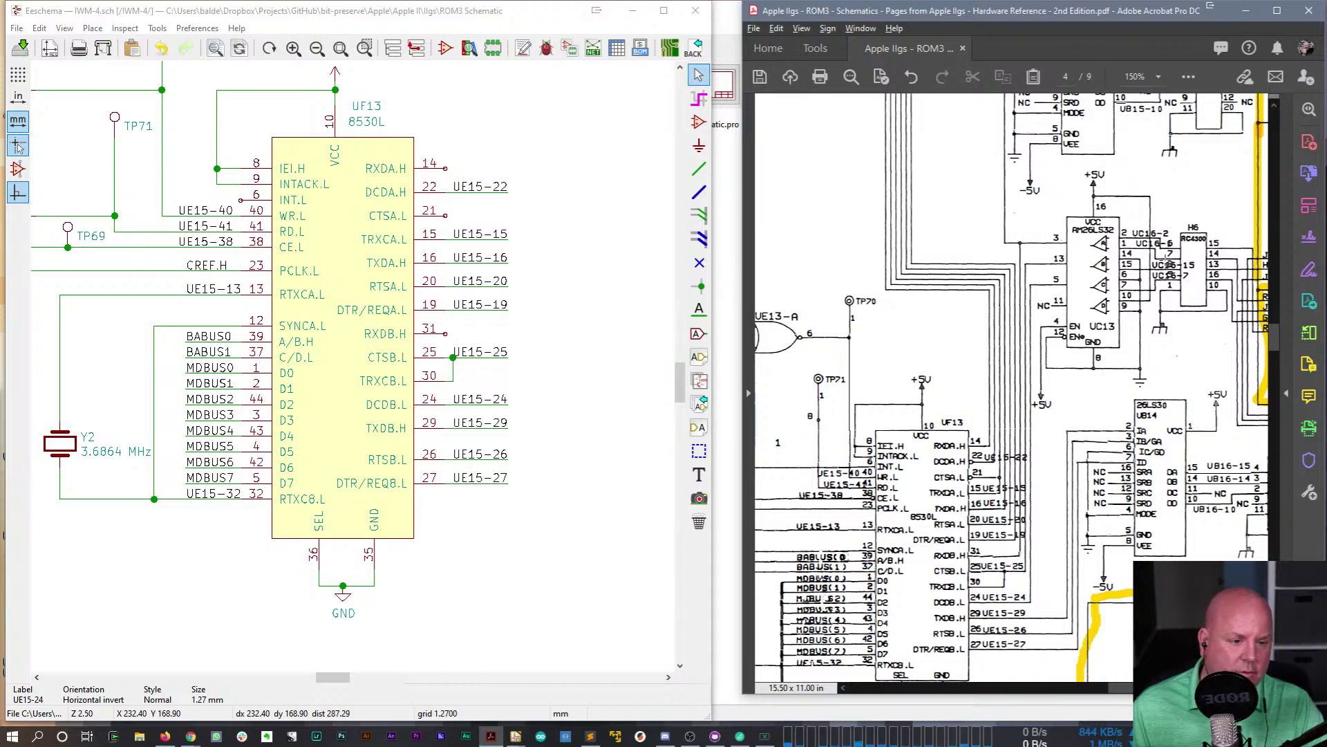
{"action": "left_click_drag", "start_coordinate": [1279, 332], "coordinate": [1274, 326]}
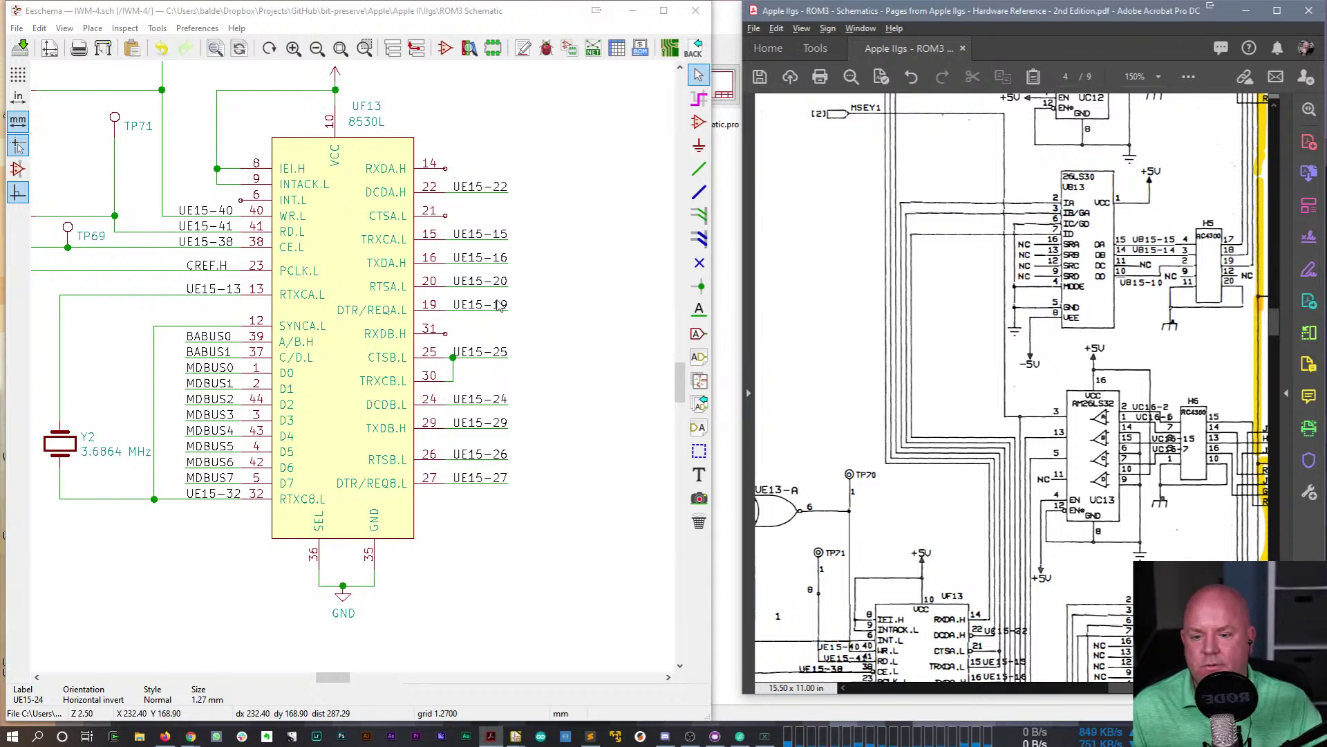
- Copy the UE15-19 label down to pin 31 and rename it MSEY1
{"action": "left_click", "coordinate": [505, 324]}
{"action": "key", "text": "c"}
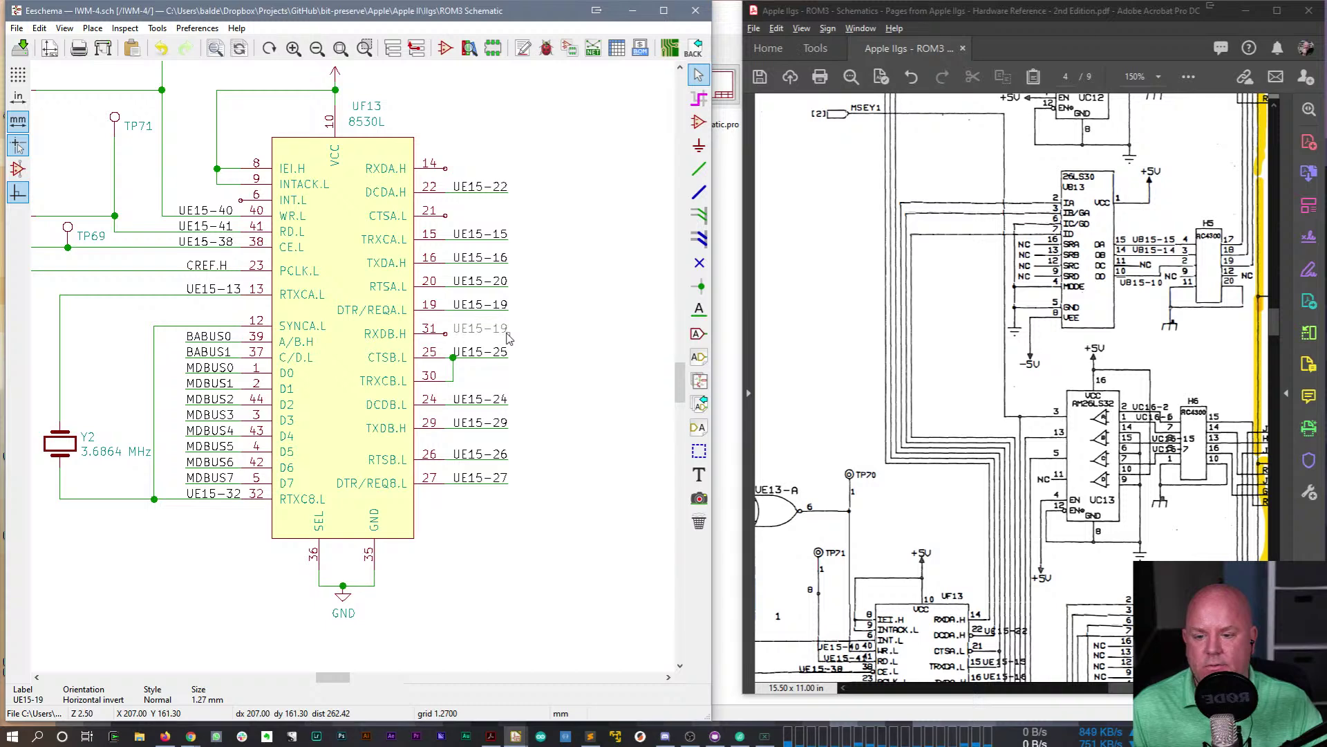
{"action": "left_click", "coordinate": [500, 338]}
{"action": "type", "text": "eM"}
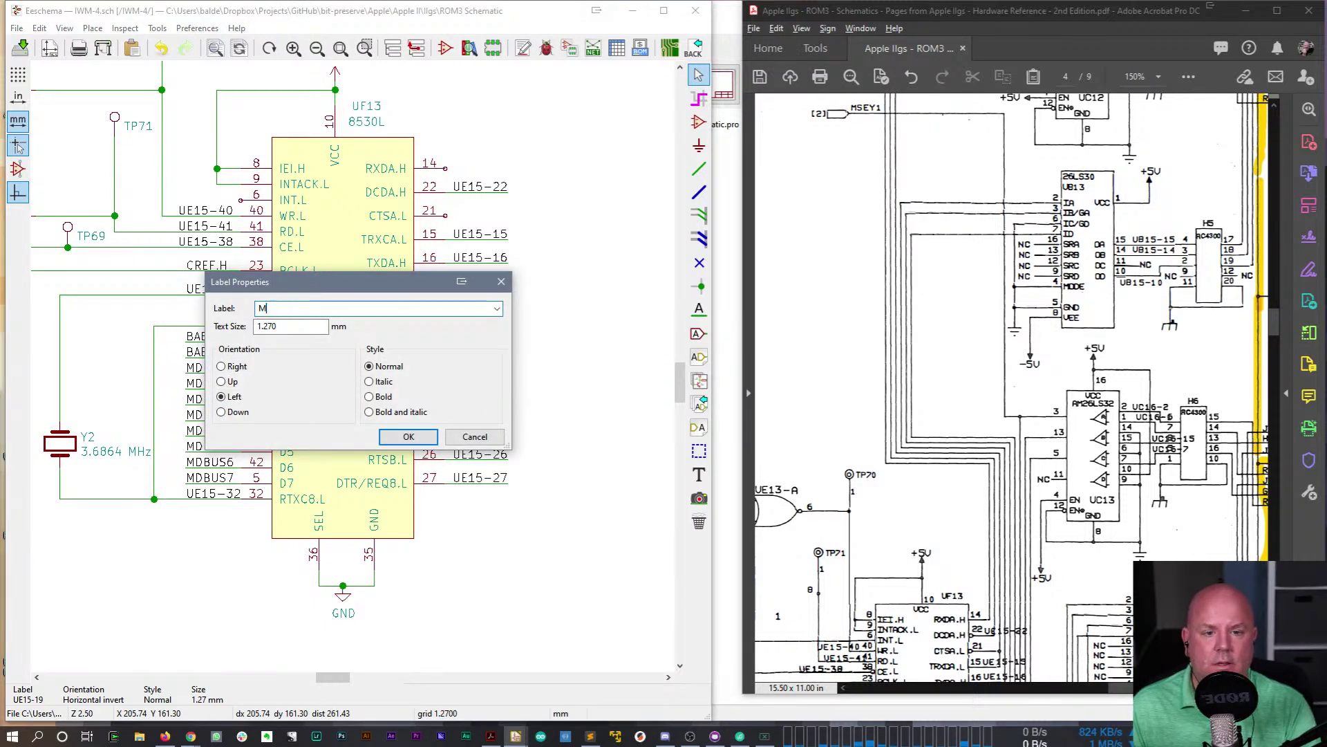
{"action": "type", "text": "SEY1"}
{"action": "key", "text": "Return"}
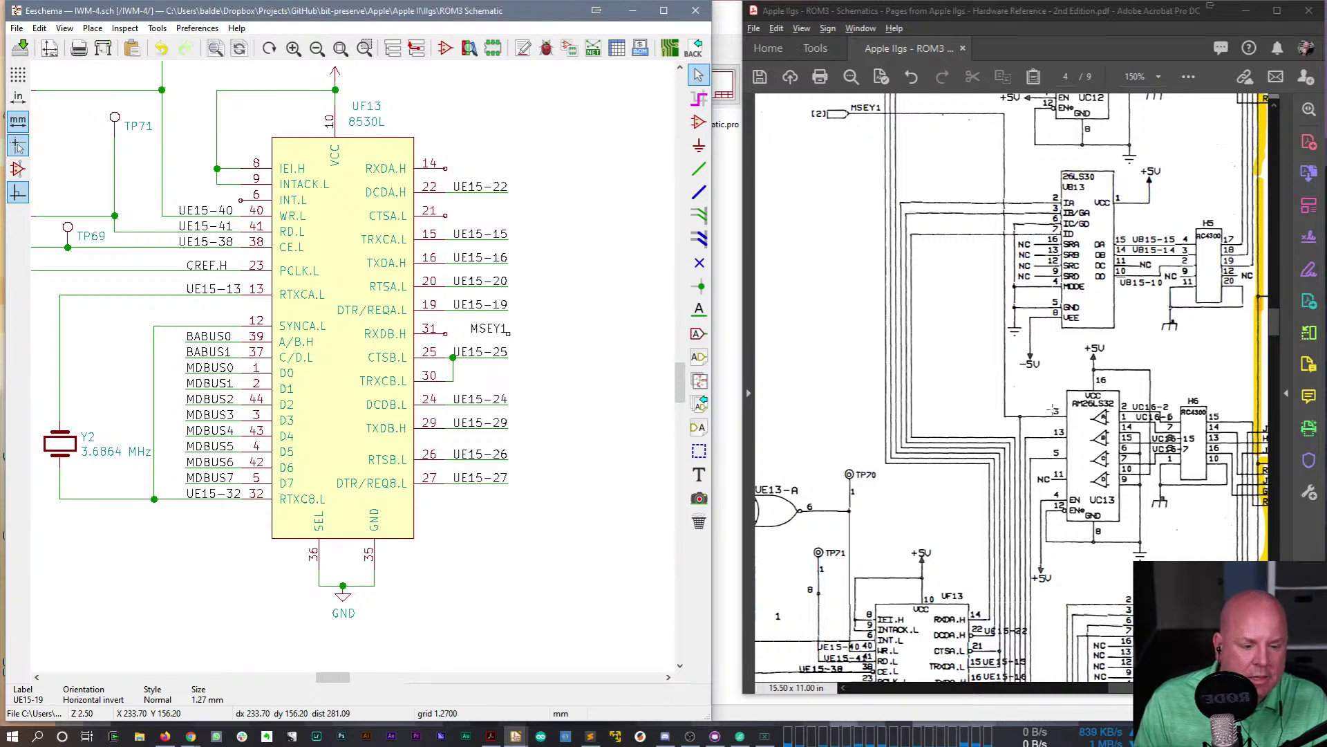
{"action": "left_click_drag", "start_coordinate": [1280, 325], "coordinate": [1278, 347]}
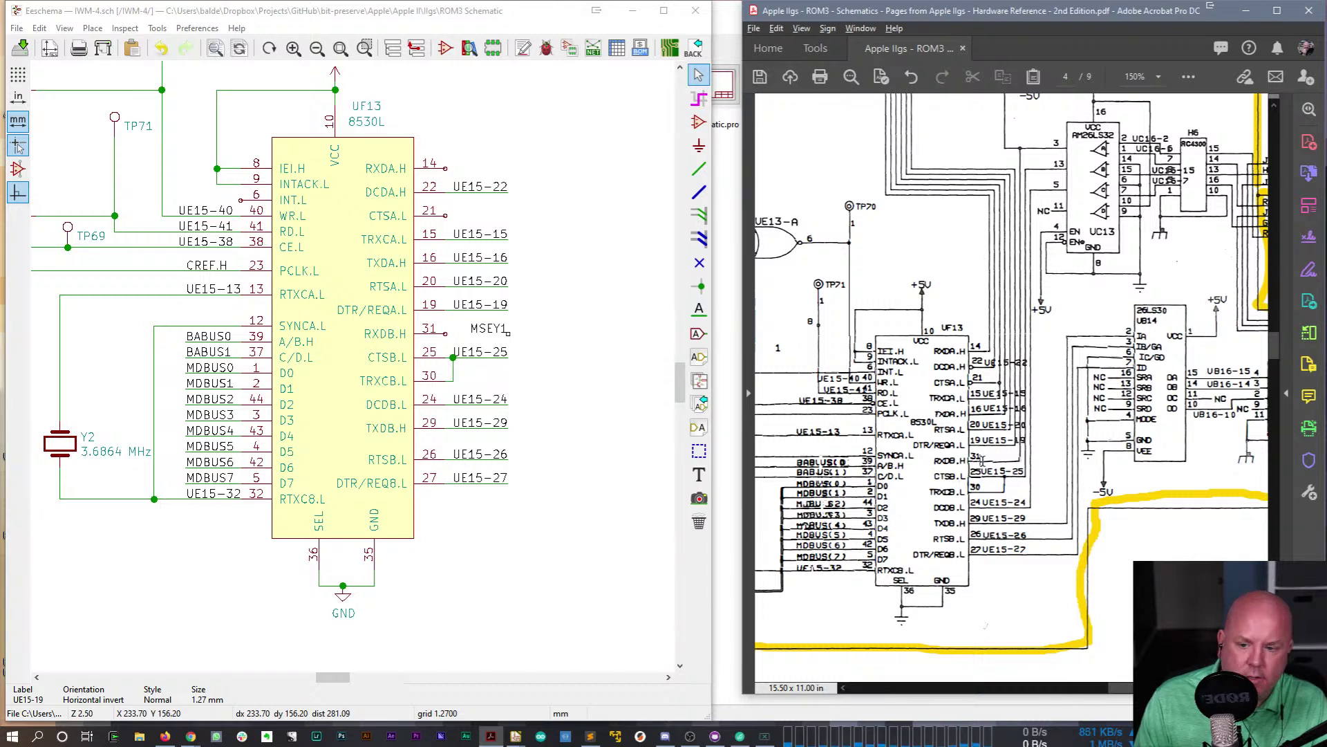
{"action": "left_click", "coordinate": [530, 322]}
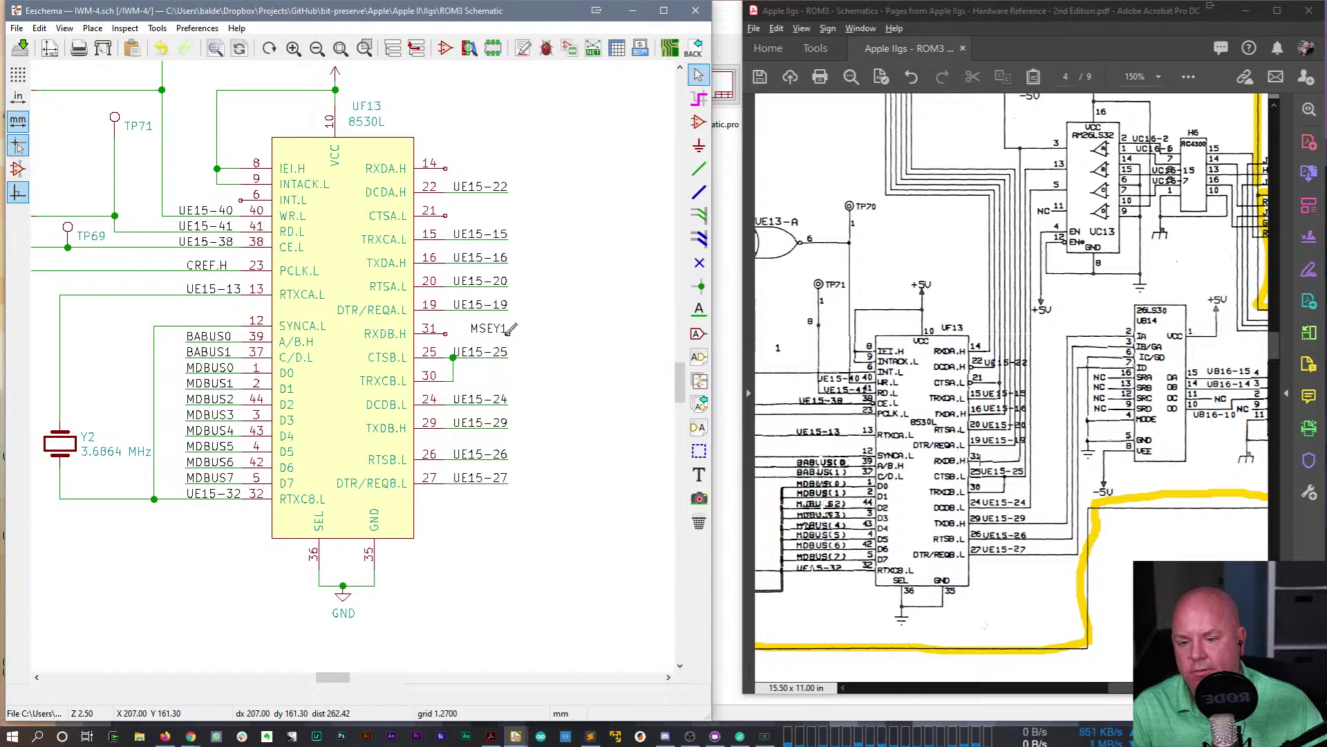
{"action": "key", "text": "w"}
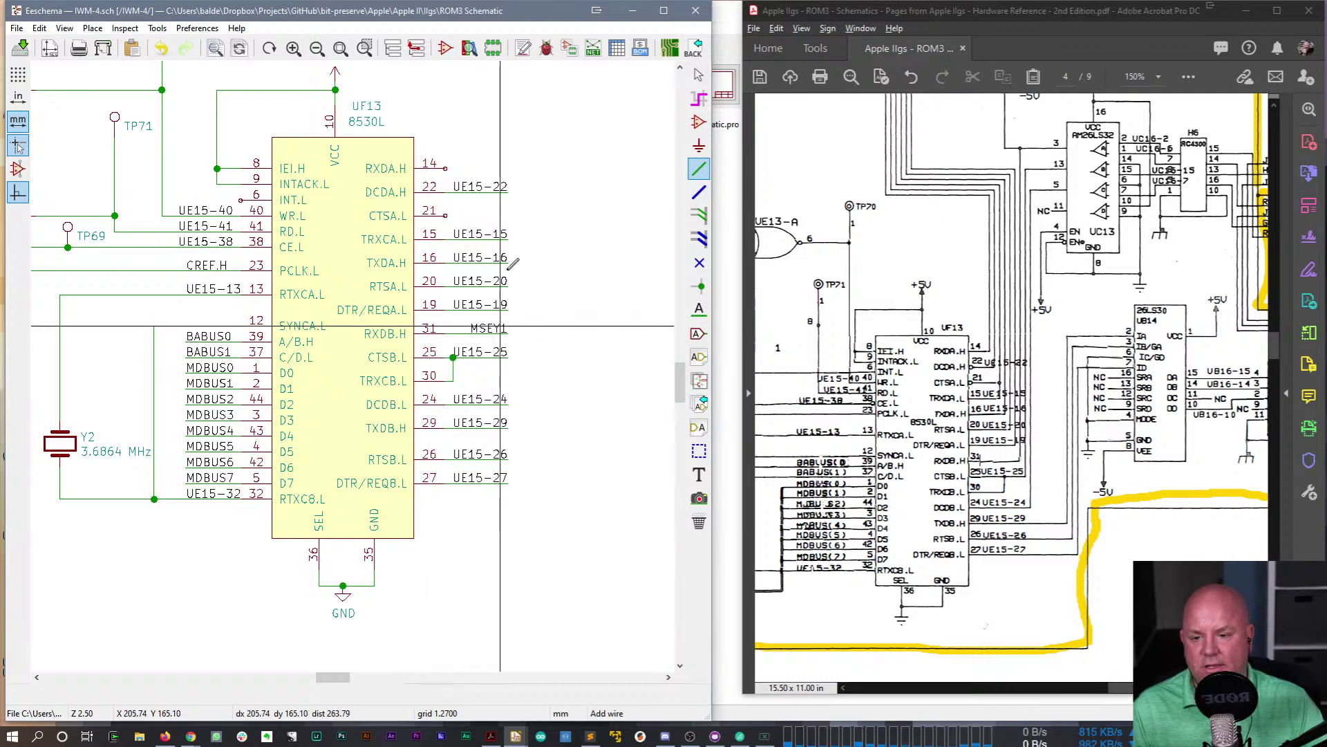
{"action": "key", "text": "Escape"}
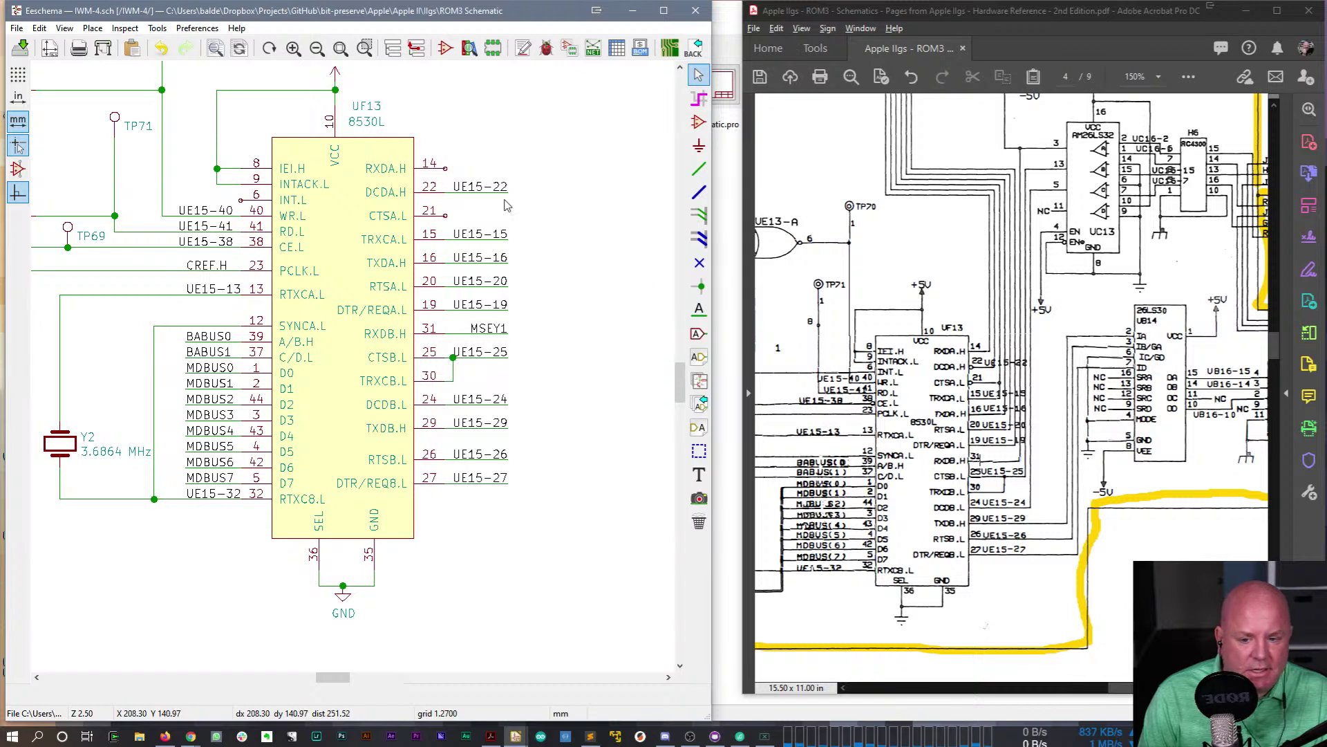
- Run a wire from pin 21 (CTSA.L) into the UE15-15 net, forming a junction
{"action": "left_click", "coordinate": [699, 168]}
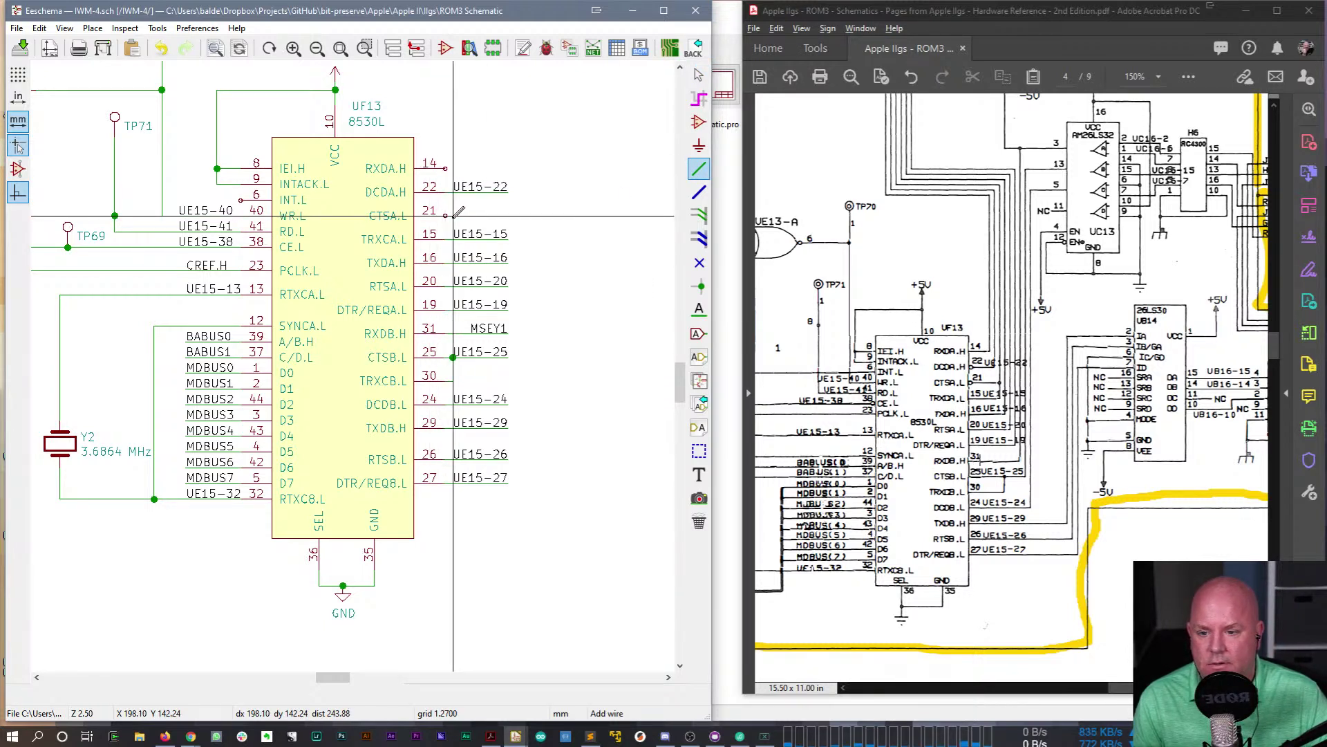
{"action": "left_click", "coordinate": [453, 239]}
{"action": "left_click", "coordinate": [452, 375]}
{"action": "left_click", "coordinate": [452, 357]}
{"action": "key", "text": "Escape"}
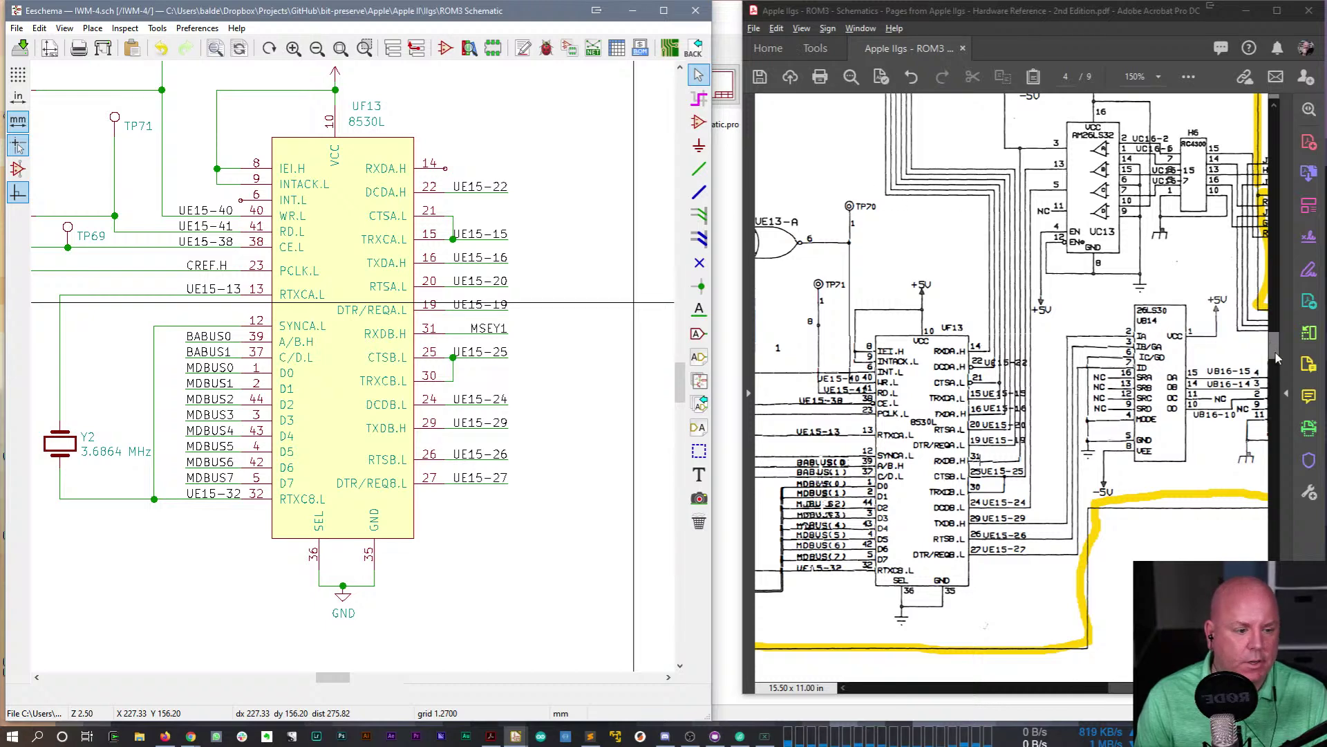
{"action": "scroll", "coordinate": [1123, 224], "scroll_direction": "up", "scroll_amount": 7}
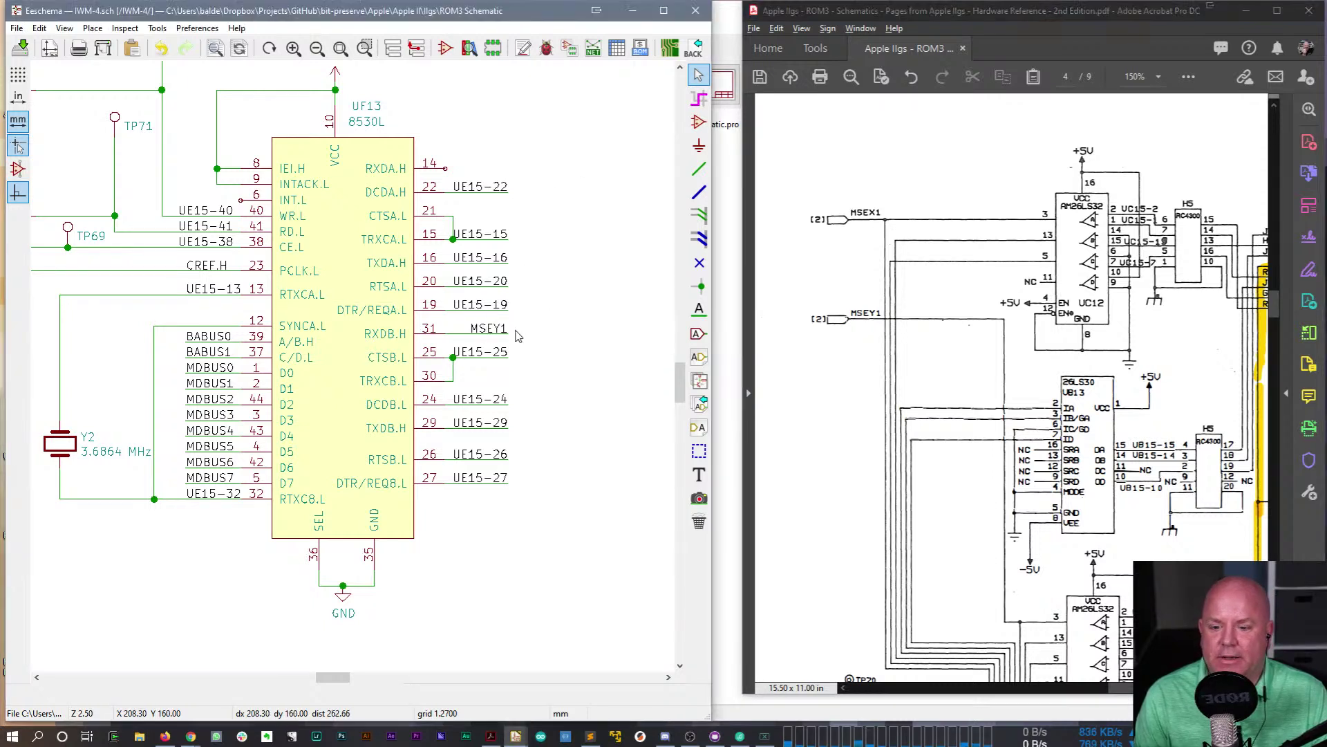
- Copy the MSEY1 label beside pin 14, wire it, and rename it MSEX1
{"action": "key", "text": "ctrl+d"}
{"action": "left_click", "coordinate": [504, 173]}
{"action": "key", "text": "w"}
{"action": "left_click", "coordinate": [500, 168]}
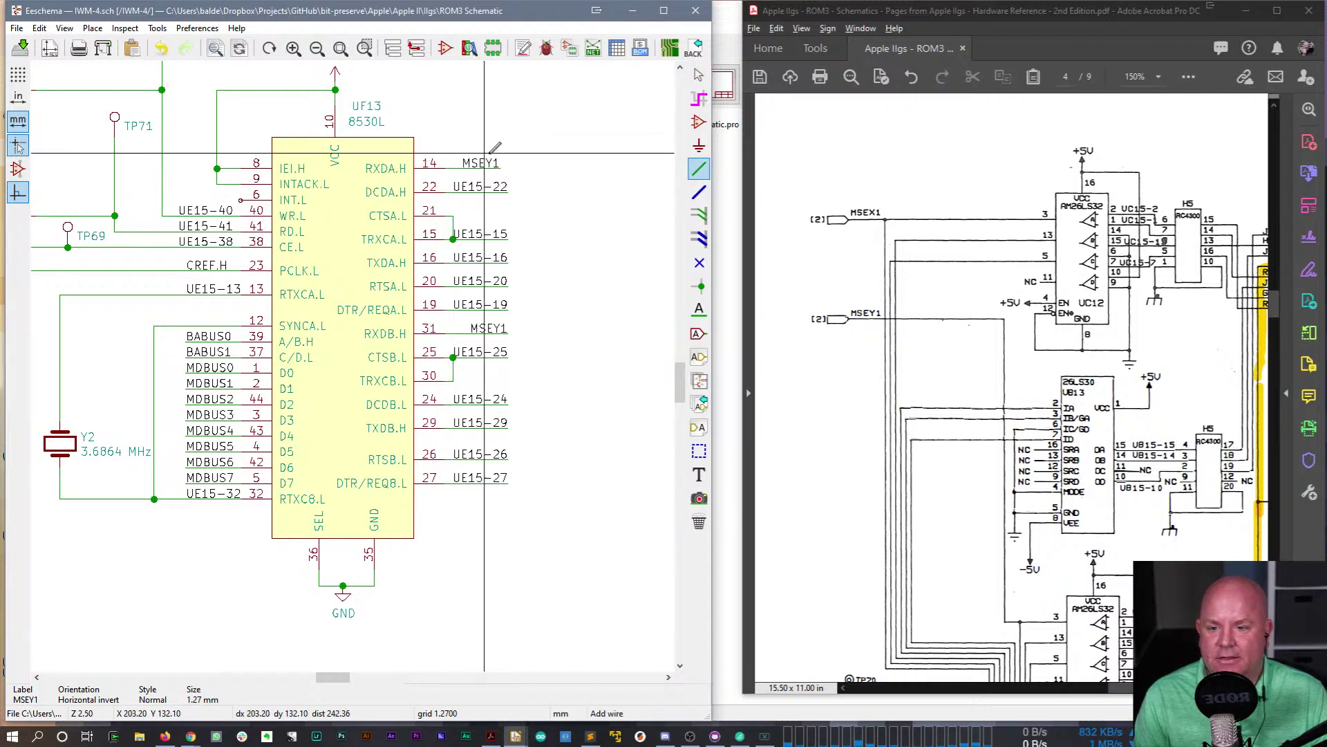
{"action": "key", "text": "Escape"}
{"action": "key", "text": "g"}
{"action": "left_click", "coordinate": [507, 167]}
{"action": "type", "text": "e"}
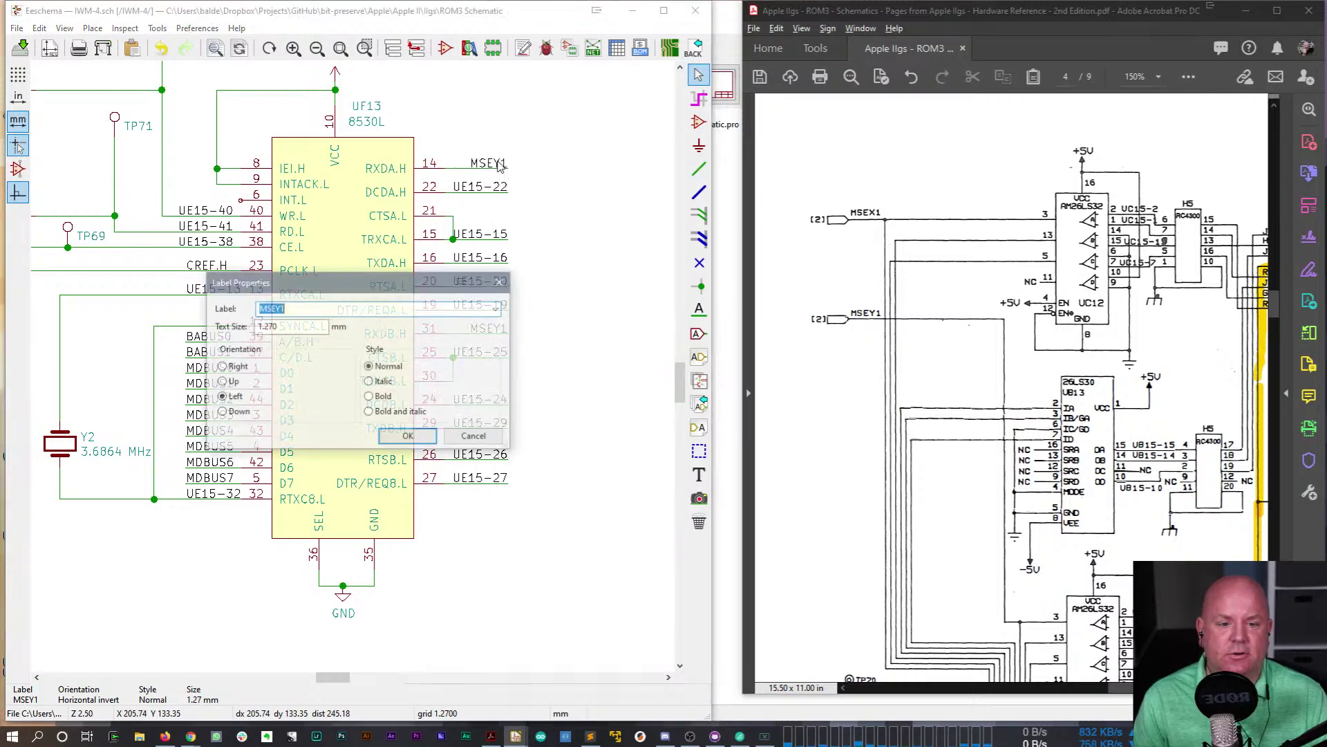
{"action": "type", "text": "X"}
{"action": "key", "text": "Return"}
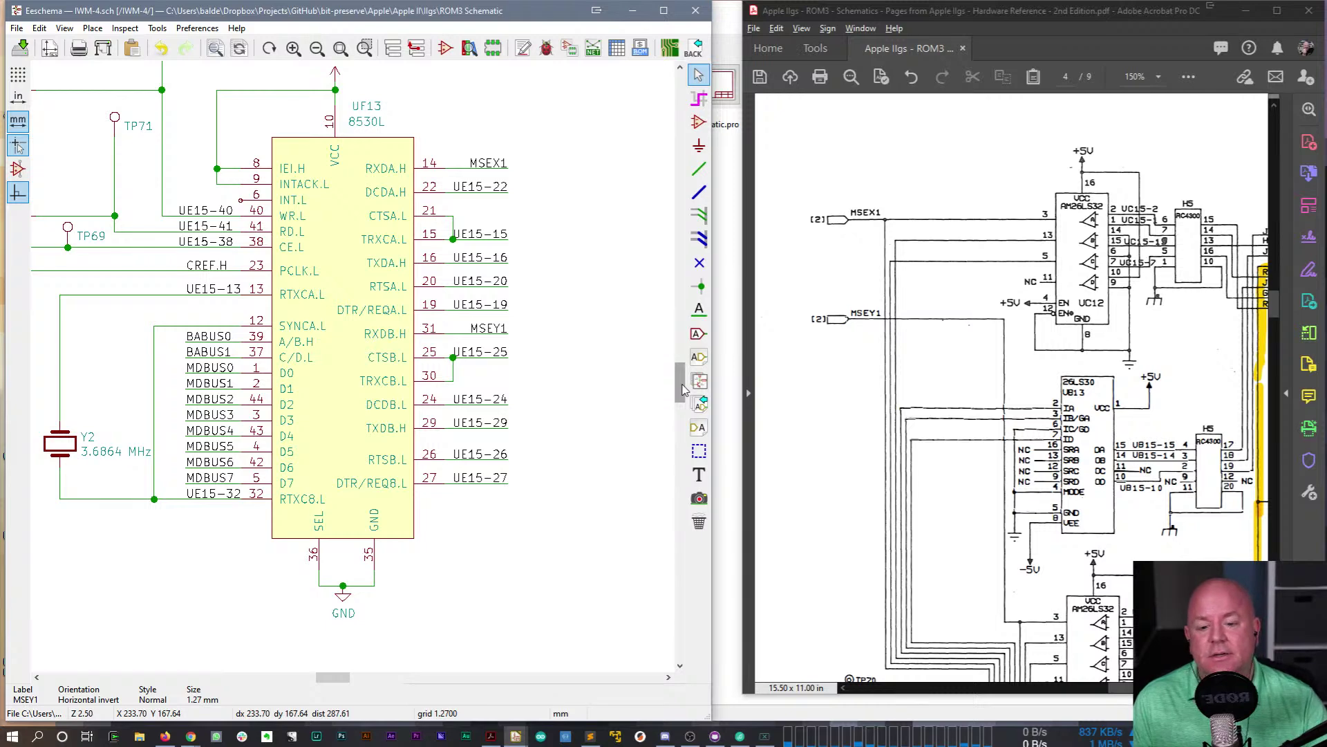
{"action": "scroll", "coordinate": [683, 373], "scroll_direction": "up", "scroll_amount": 3}
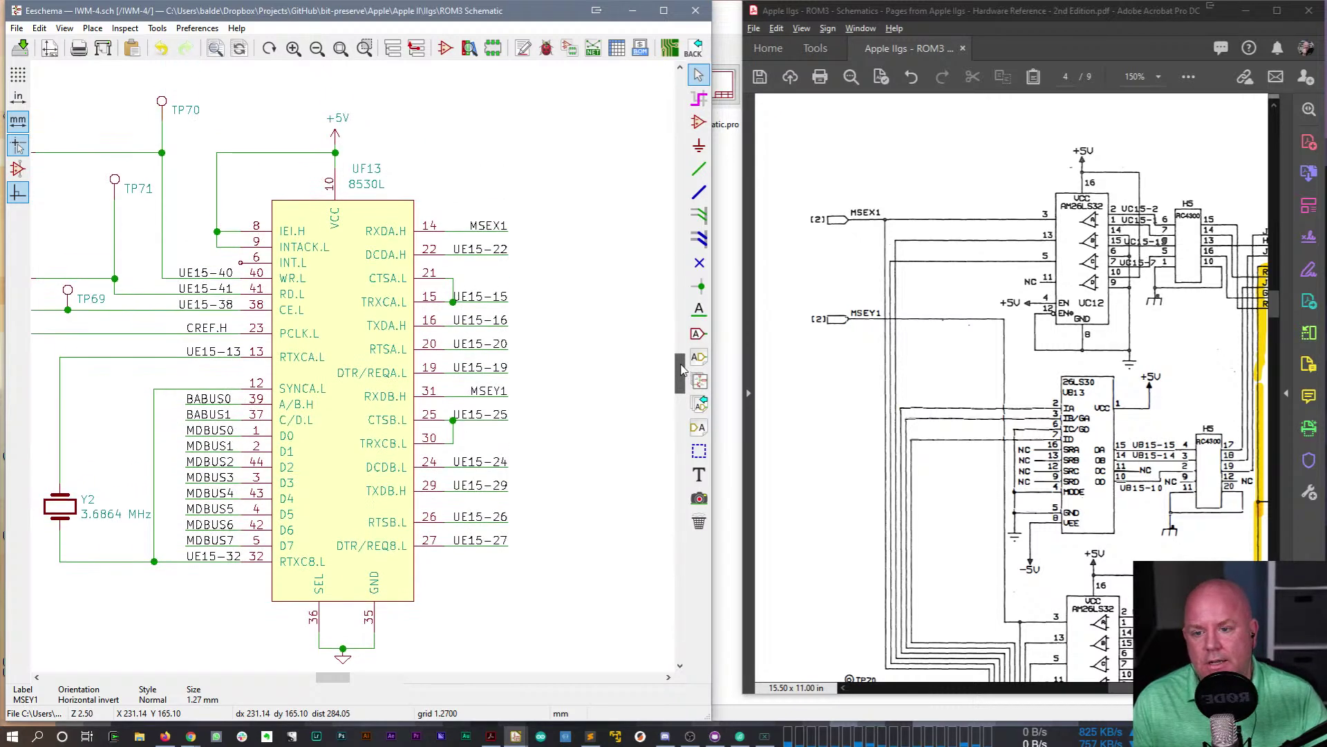
{"action": "left_click_drag", "start_coordinate": [339, 681], "coordinate": [324, 683]}
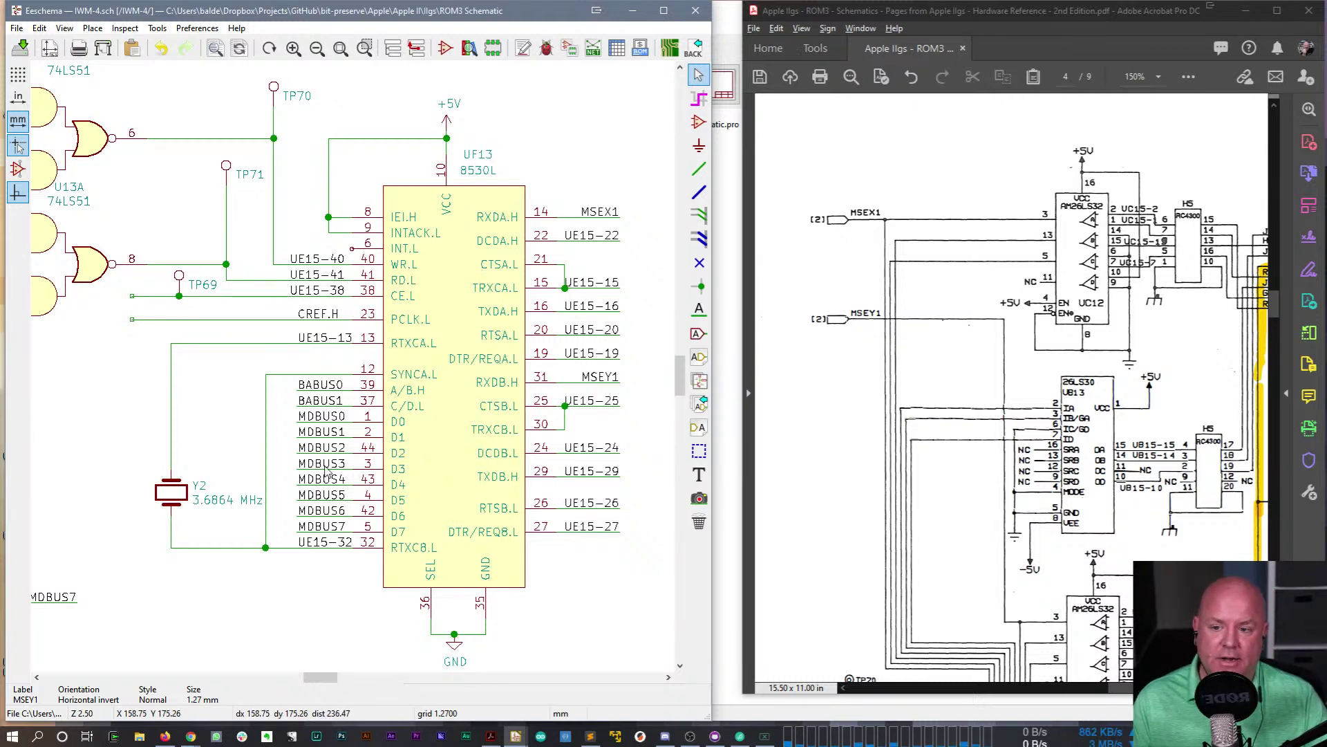
{"action": "scroll", "coordinate": [1064, 498], "scroll_direction": "down", "scroll_amount": 2}
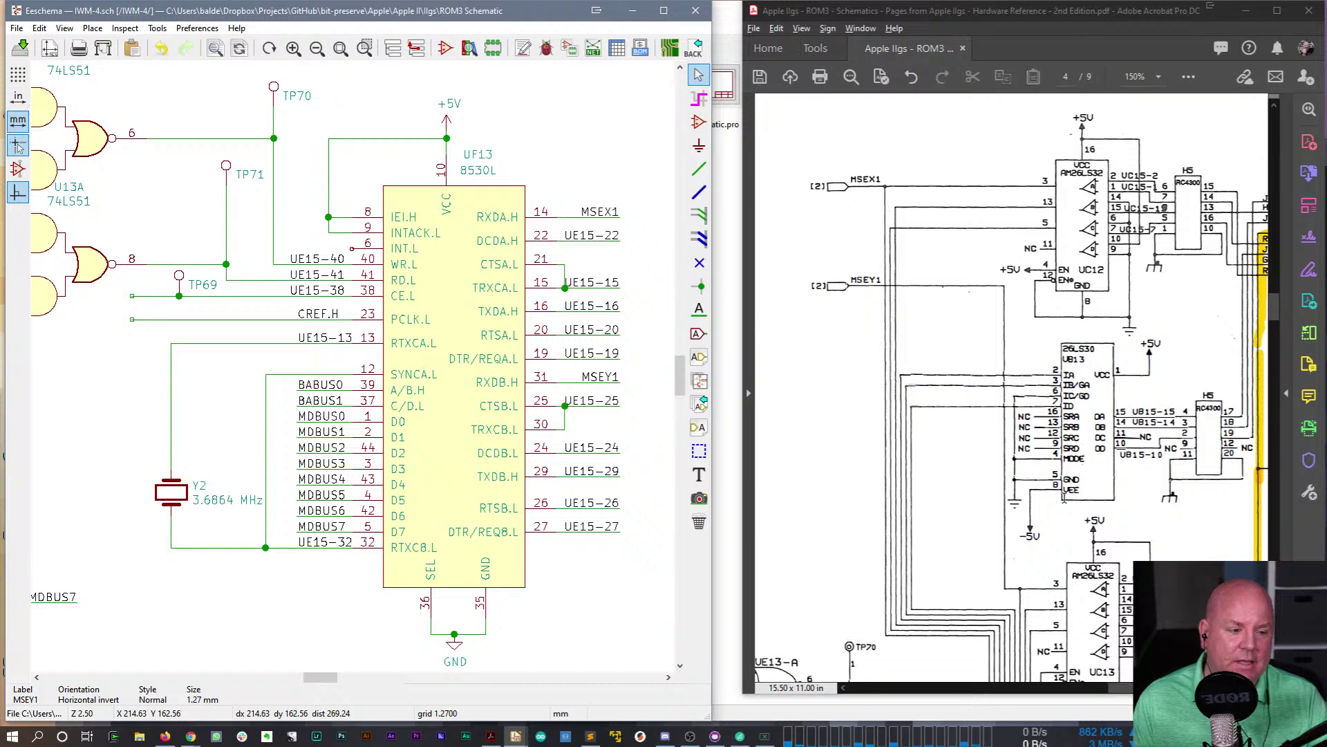
{"action": "scroll", "coordinate": [1065, 498], "scroll_direction": "down", "scroll_amount": 8}
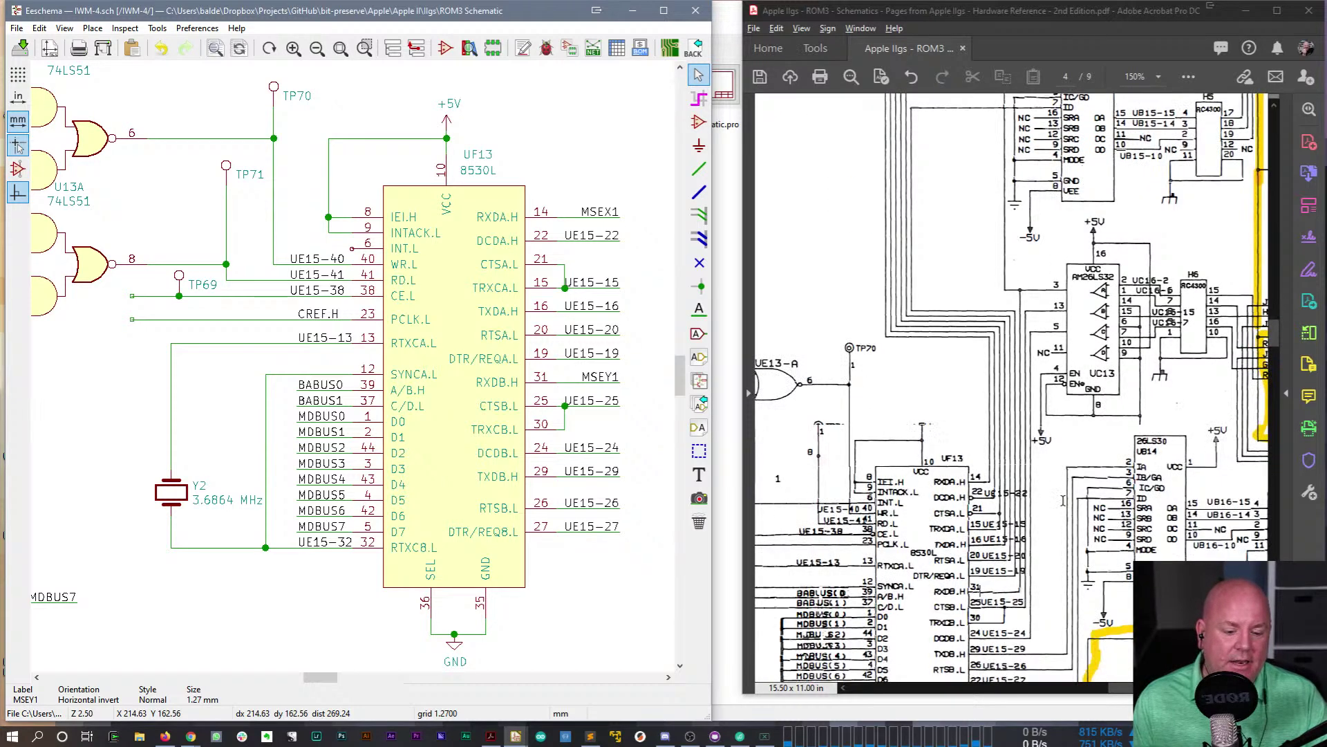
{"action": "scroll", "coordinate": [1062, 501], "scroll_direction": "down", "scroll_amount": 4}
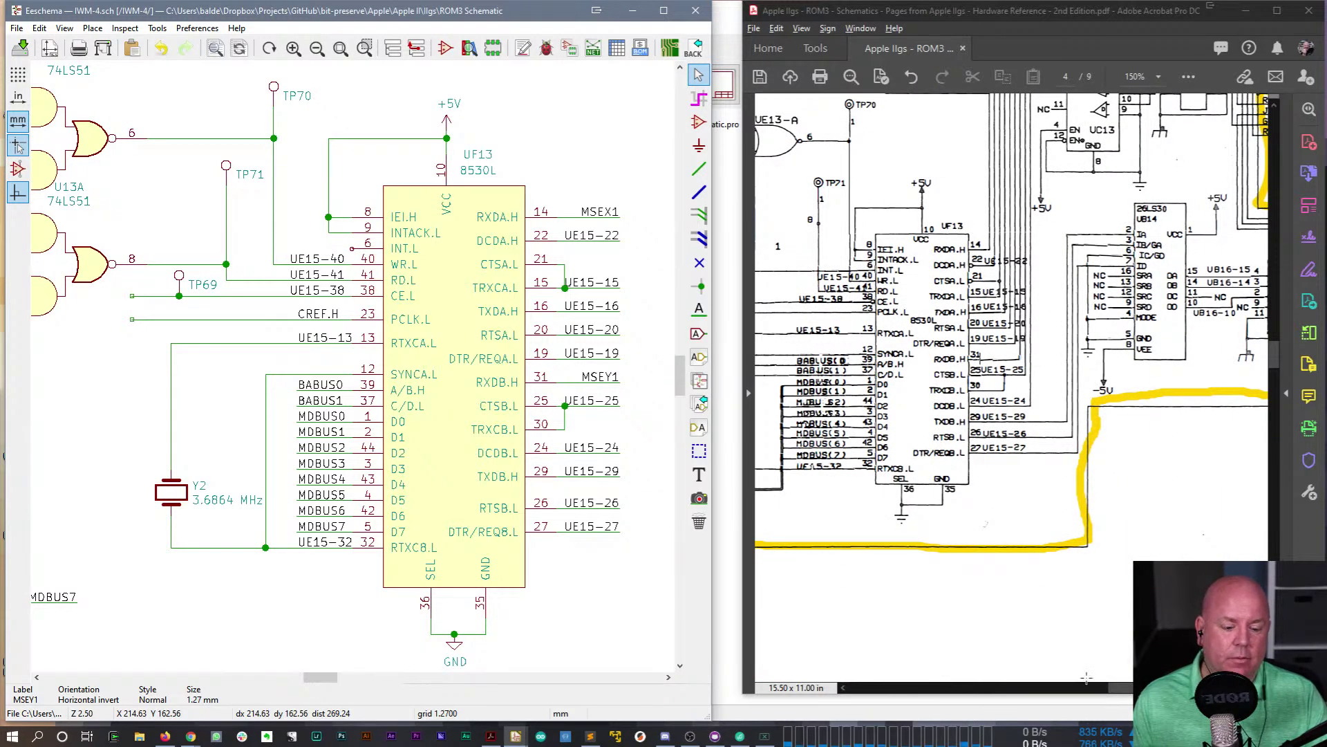
{"action": "left_click_drag", "start_coordinate": [1161, 687], "coordinate": [1193, 694]}
{"action": "scroll", "coordinate": [1095, 446], "scroll_direction": "up", "scroll_amount": 5}
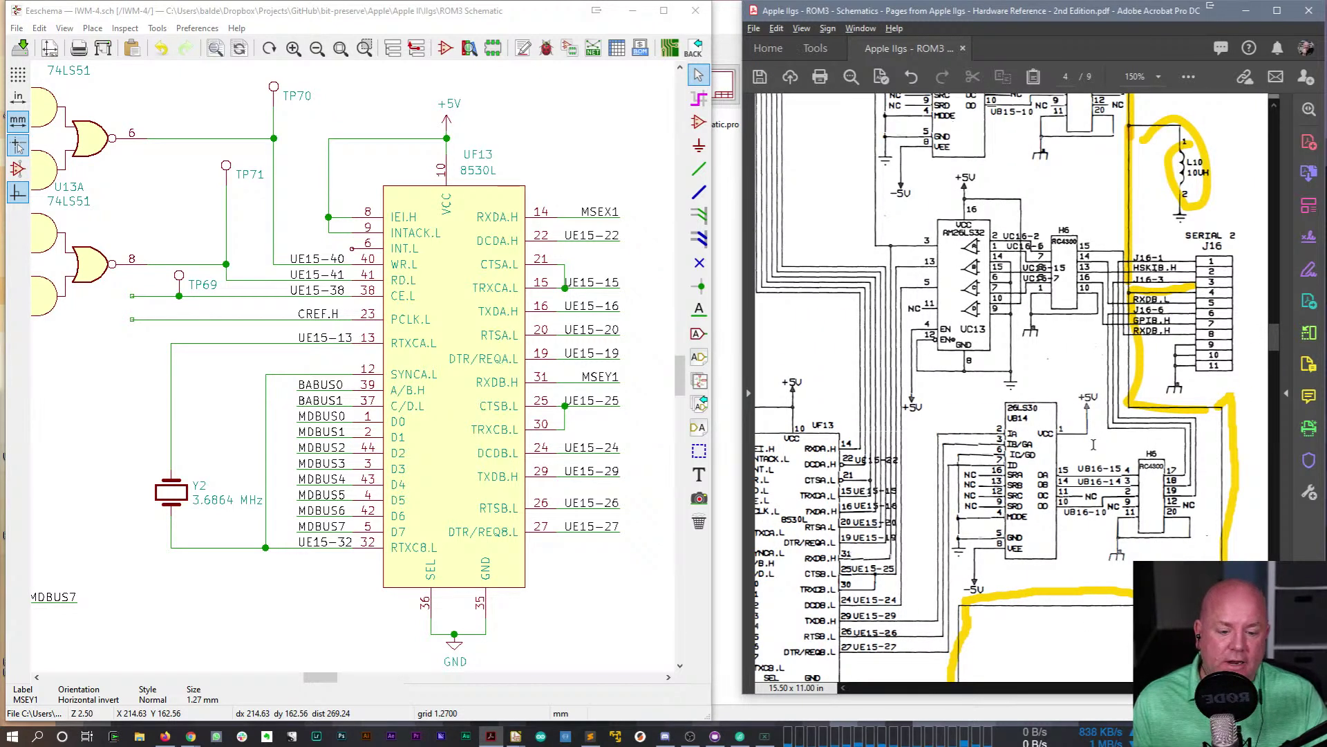
{"action": "scroll", "coordinate": [1095, 446], "scroll_direction": "down", "scroll_amount": 3}
{"action": "left_click_drag", "start_coordinate": [1182, 688], "coordinate": [1121, 687]}
{"action": "scroll", "coordinate": [1023, 522], "scroll_direction": "down", "scroll_amount": 1}
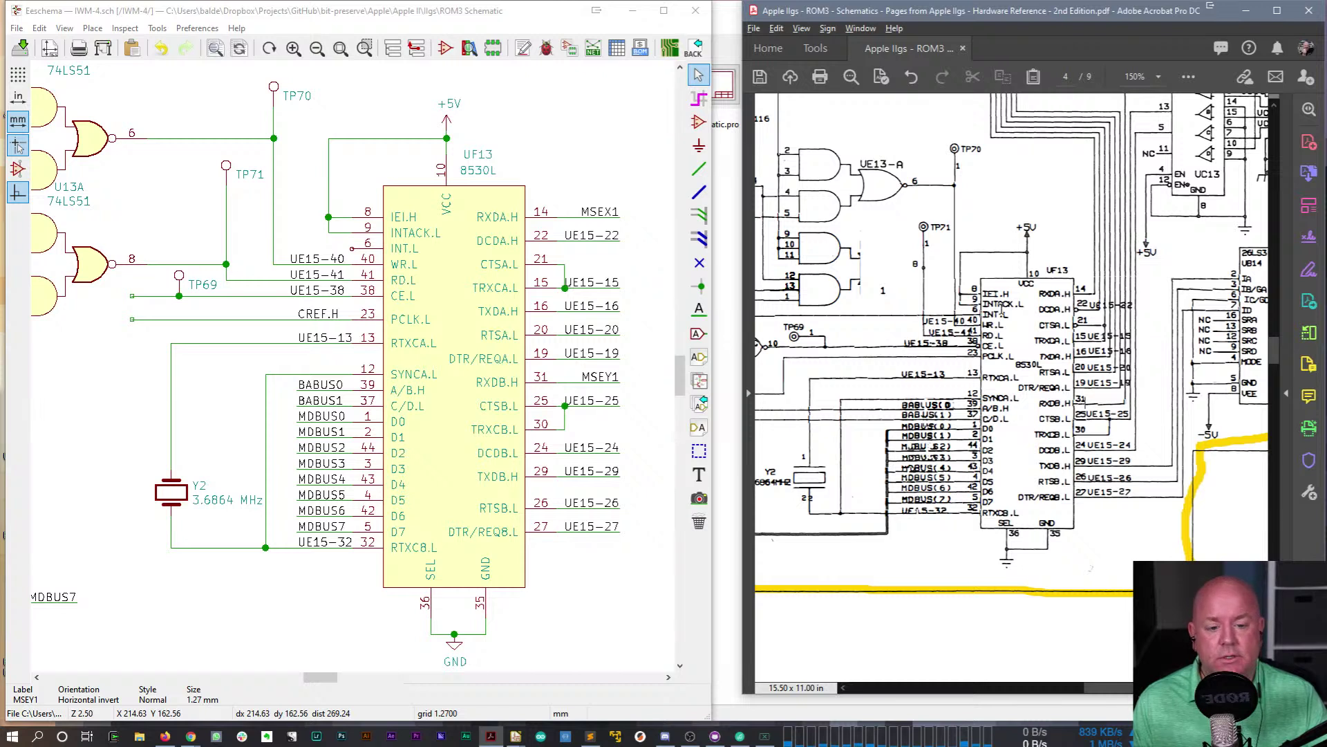
{"action": "scroll", "coordinate": [1003, 311], "scroll_direction": "up", "scroll_amount": 1}
{"action": "scroll", "coordinate": [1003, 311], "scroll_direction": "up", "scroll_amount": 4}
{"action": "scroll", "coordinate": [1028, 508], "scroll_direction": "down", "scroll_amount": 4}
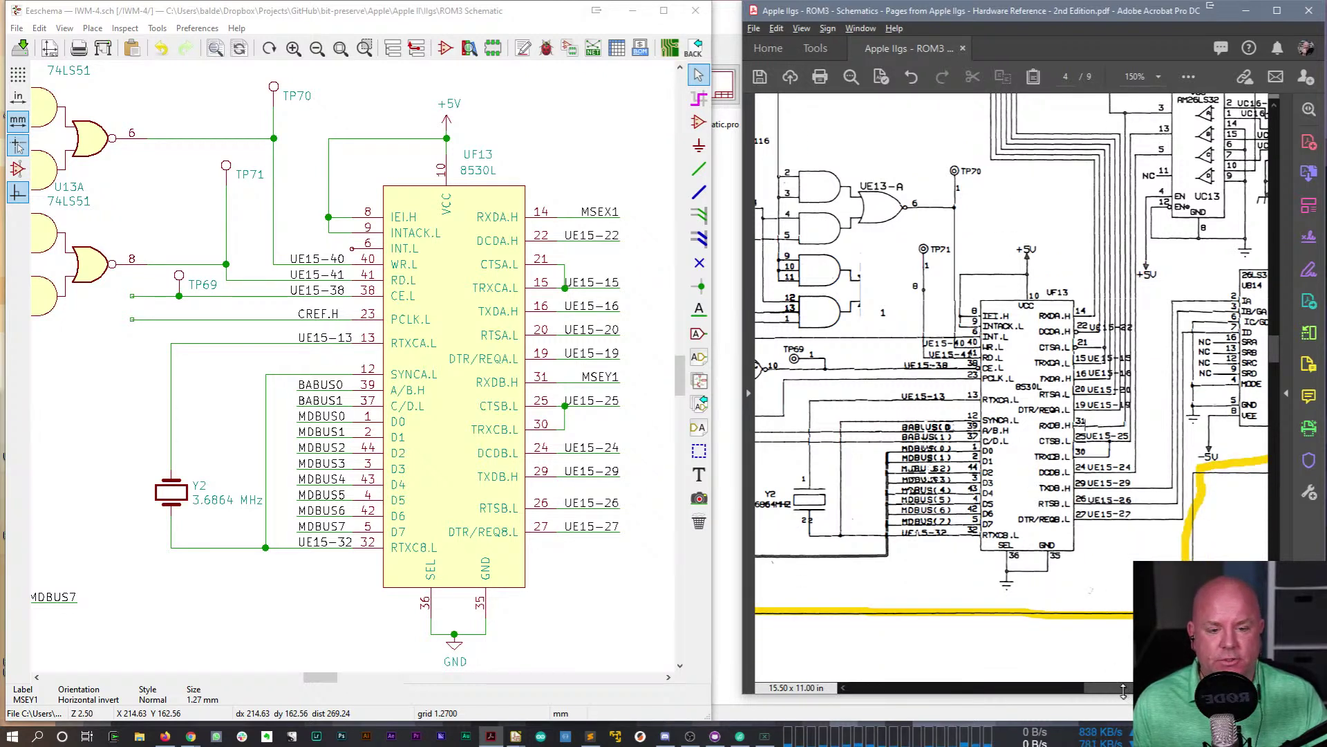
{"action": "left_click_drag", "start_coordinate": [1128, 693], "coordinate": [1073, 706]}
{"action": "left_click_drag", "start_coordinate": [322, 679], "coordinate": [288, 685]}
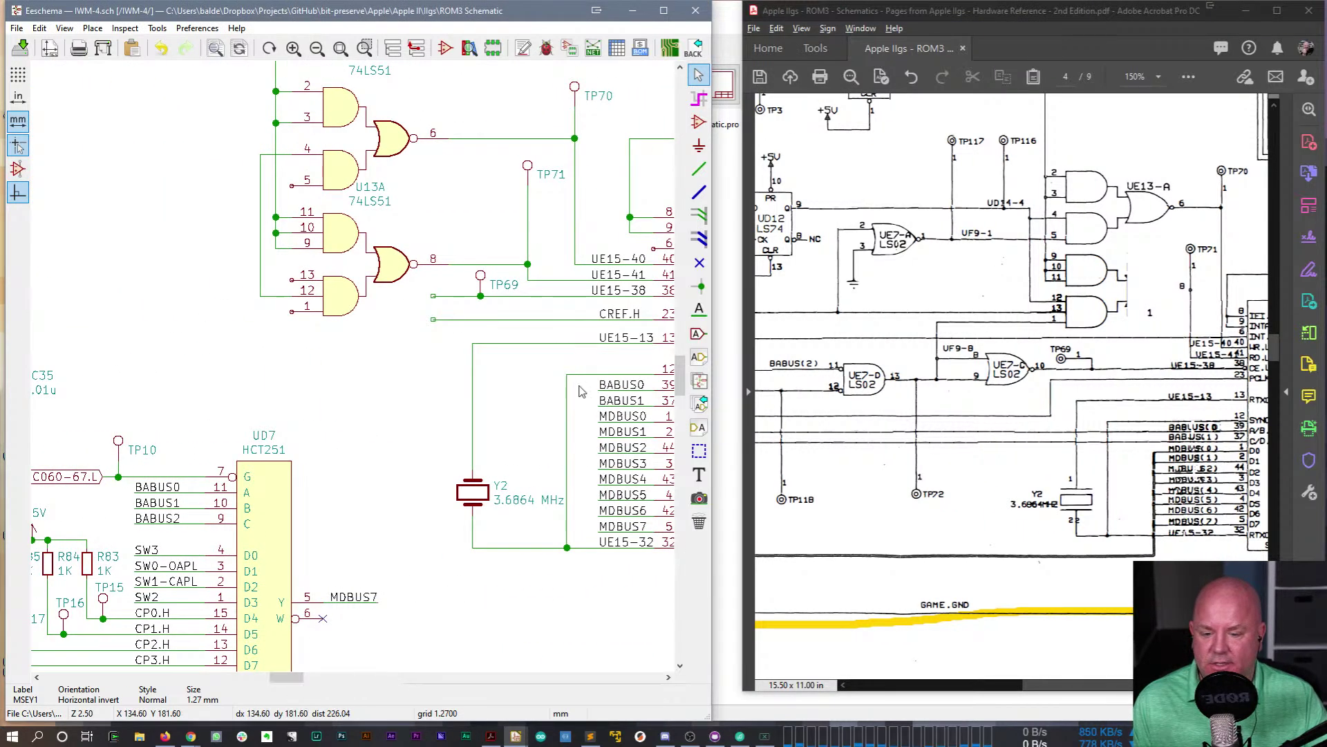
{"action": "left_click_drag", "start_coordinate": [677, 372], "coordinate": [679, 340]}
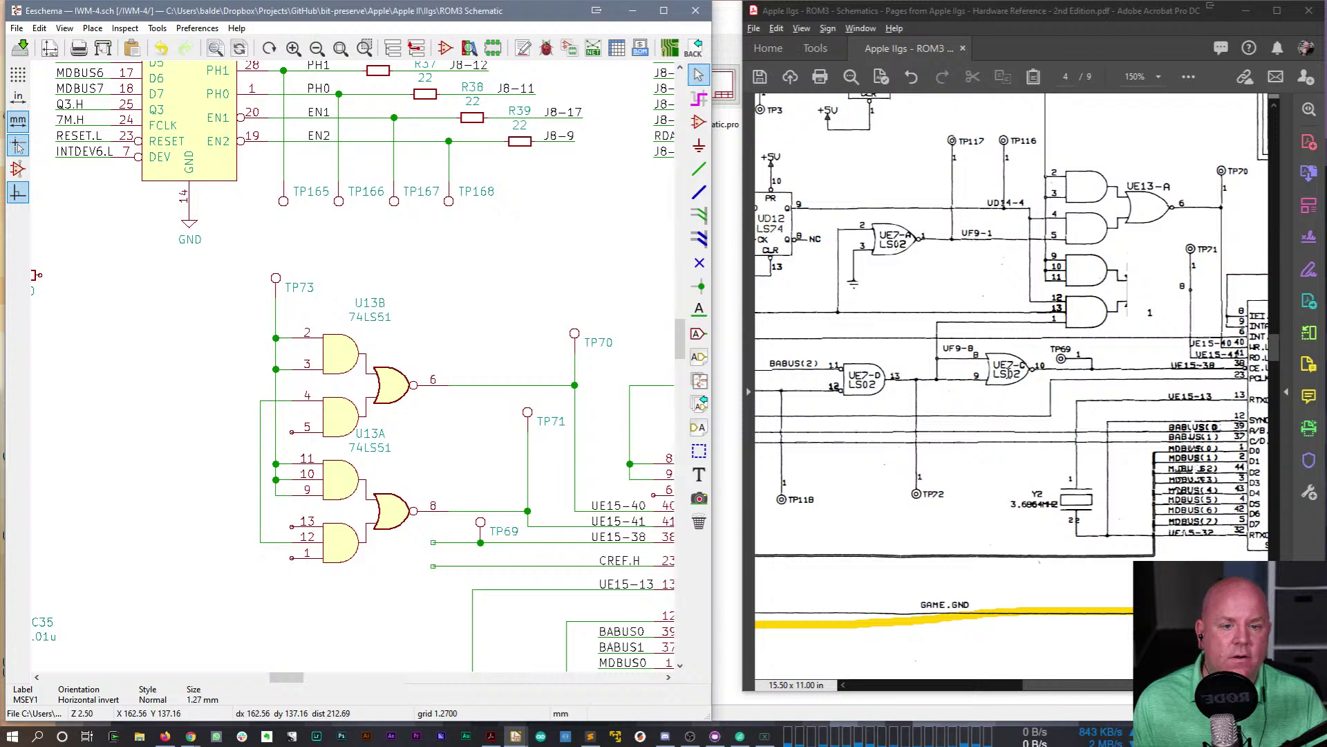
- Pan the Acrobat reference PDF to show UE7-D, UE7-C, BABUS(2), TP118 and TP72
{"action": "scroll", "coordinate": [1092, 435], "scroll_direction": "up", "scroll_amount": 2}
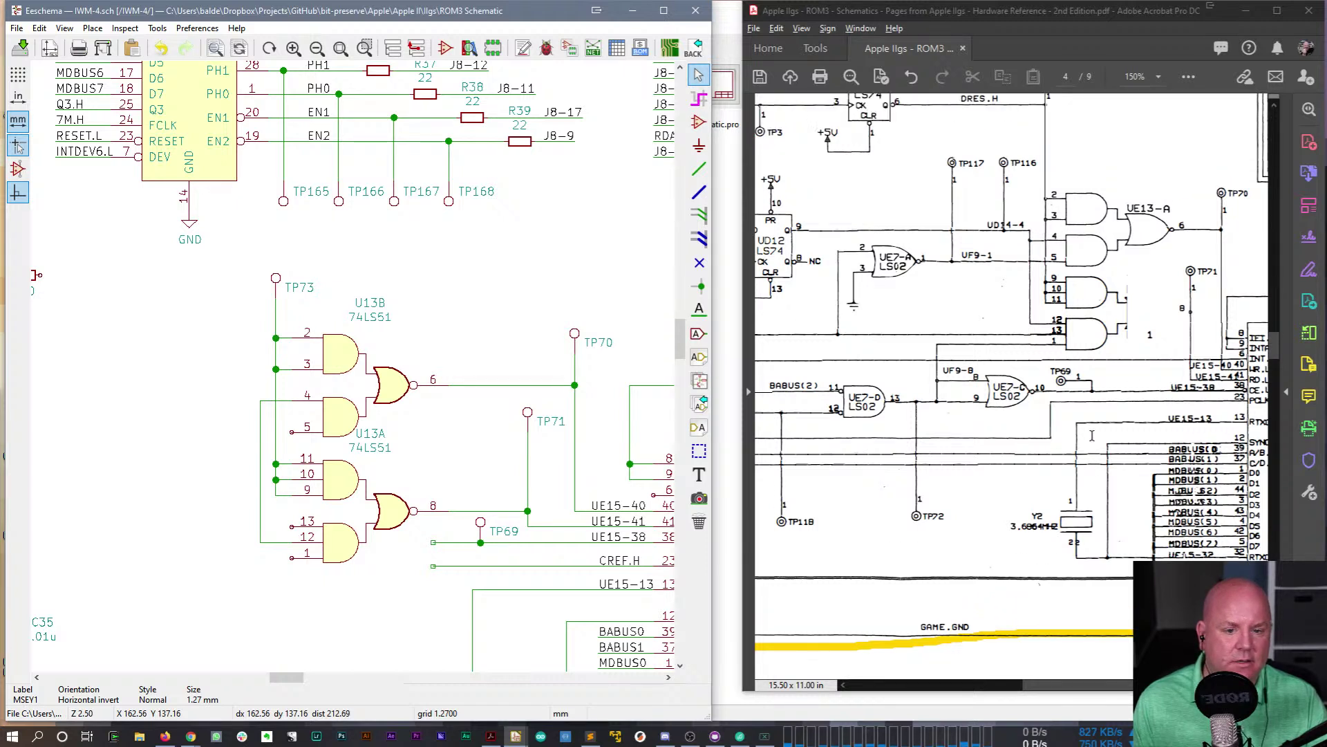
{"action": "scroll", "coordinate": [1092, 435], "scroll_direction": "up", "scroll_amount": 4}
{"action": "scroll", "coordinate": [1092, 436], "scroll_direction": "right", "scroll_amount": 3}
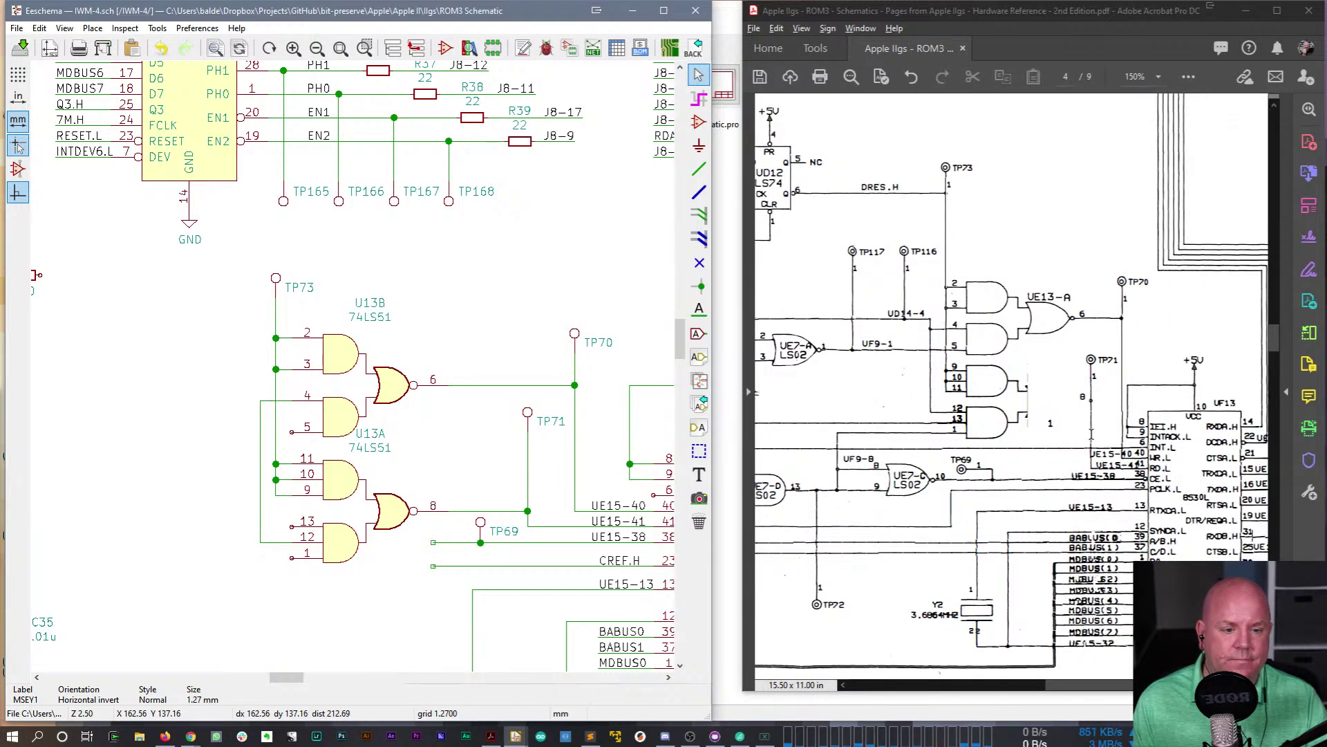
{"action": "scroll", "coordinate": [1093, 436], "scroll_direction": "up", "scroll_amount": 5}
{"action": "scroll", "coordinate": [1092, 436], "scroll_direction": "left", "scroll_amount": 10}
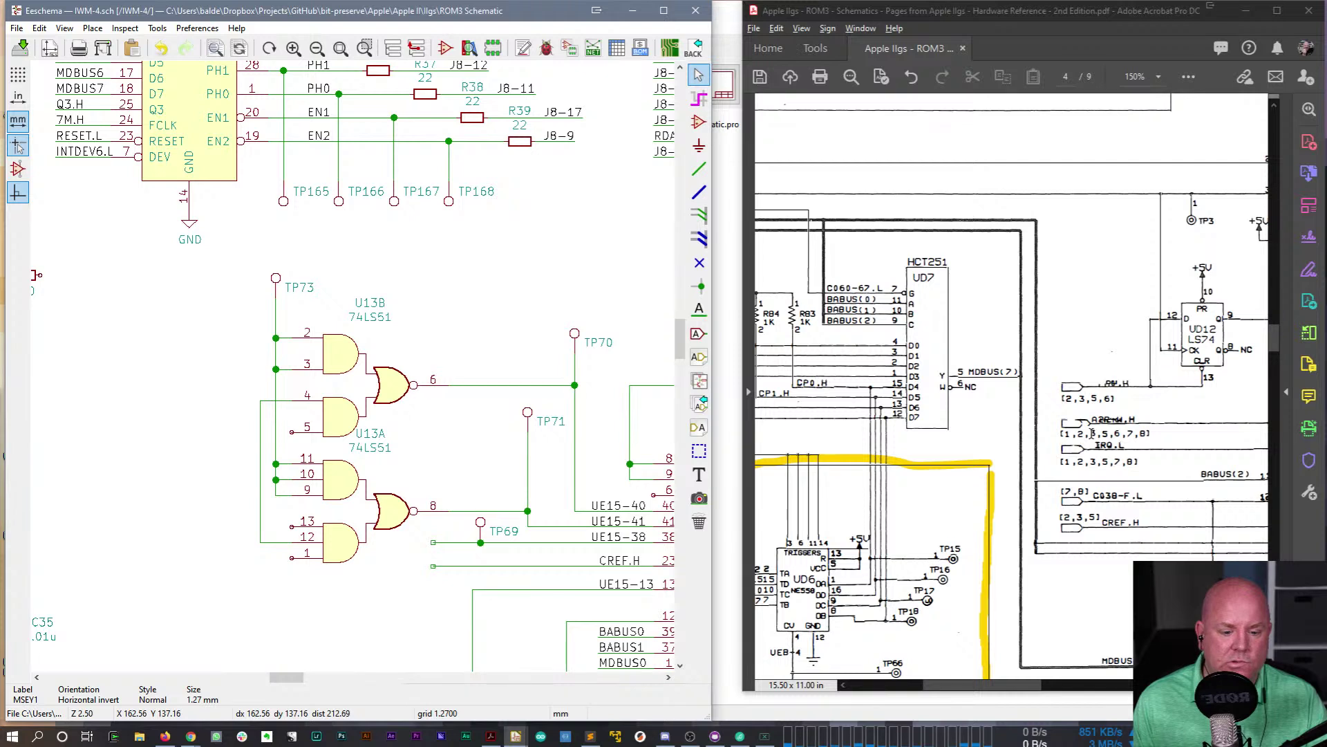
{"action": "scroll", "coordinate": [1092, 433], "scroll_direction": "right", "scroll_amount": 8}
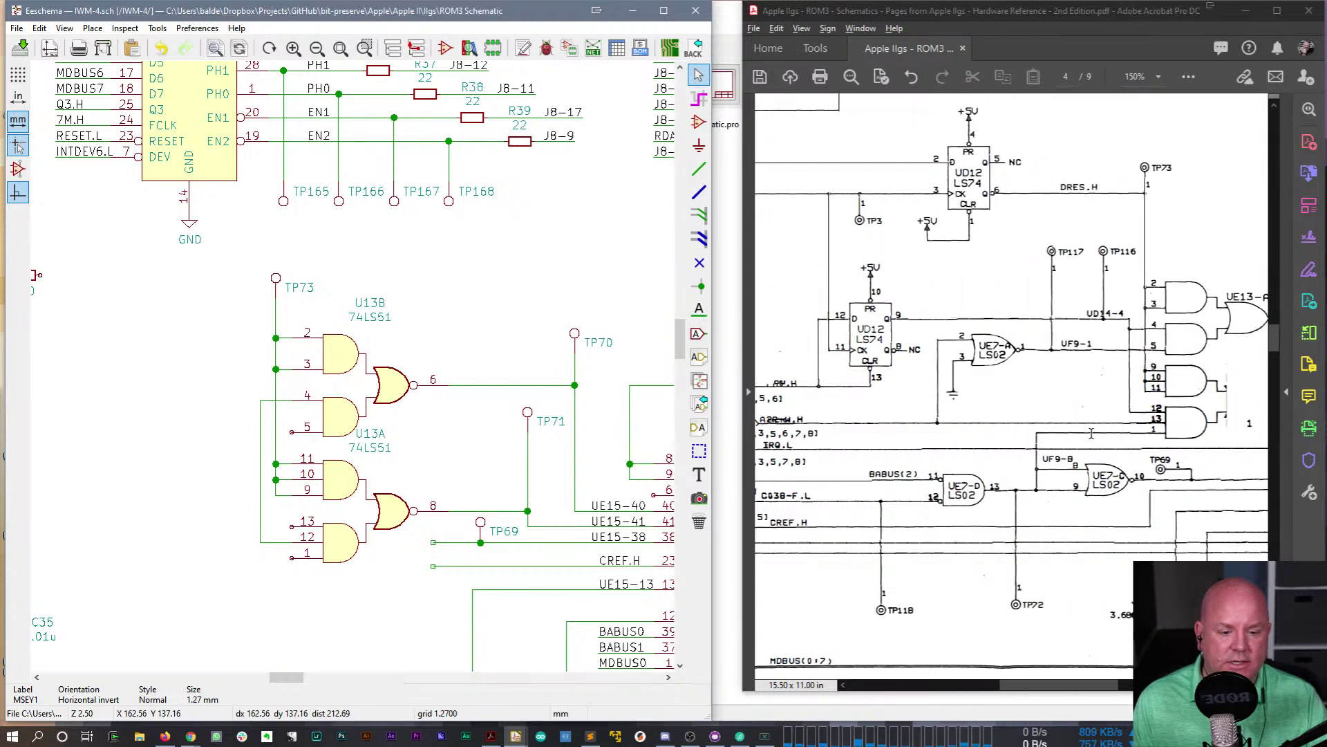
{"action": "scroll", "coordinate": [1091, 433], "scroll_direction": "right", "scroll_amount": 2}
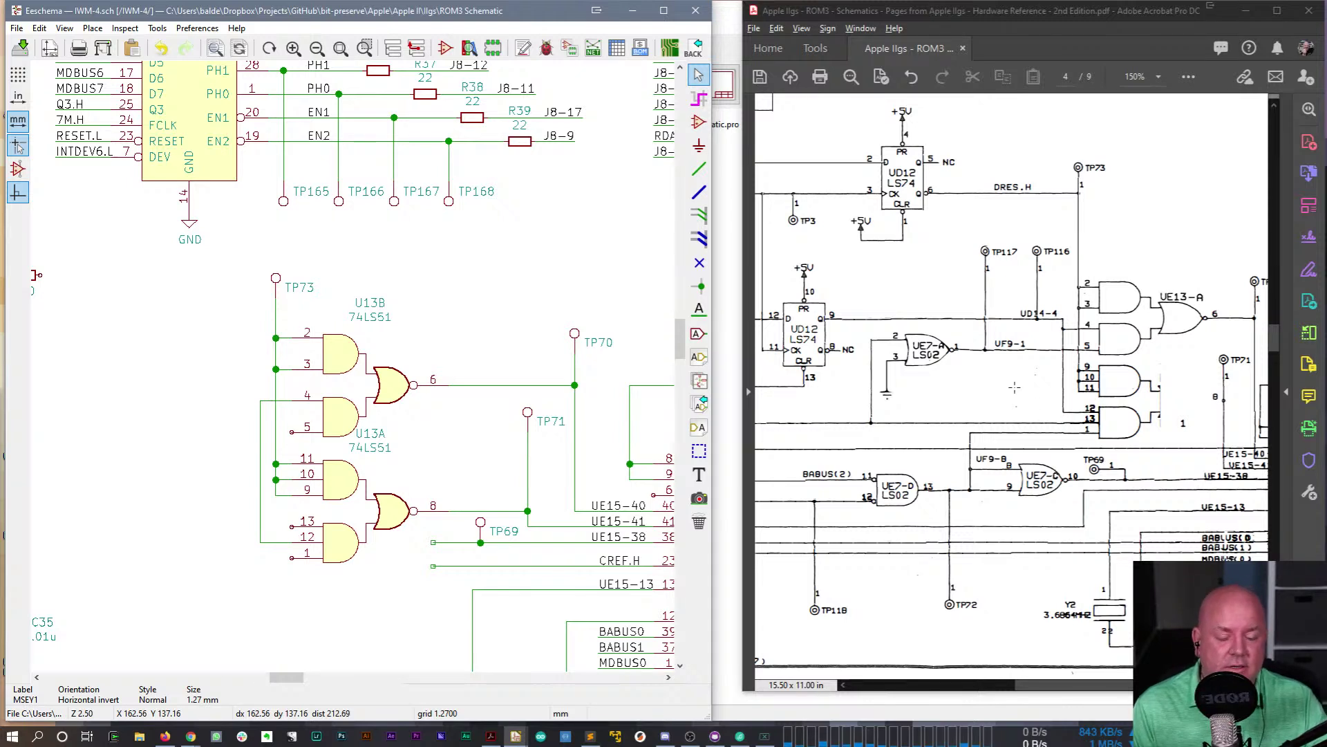
{"action": "left_click", "coordinate": [1023, 682]}
{"action": "scroll", "coordinate": [1051, 684], "scroll_direction": "left", "scroll_amount": 2}
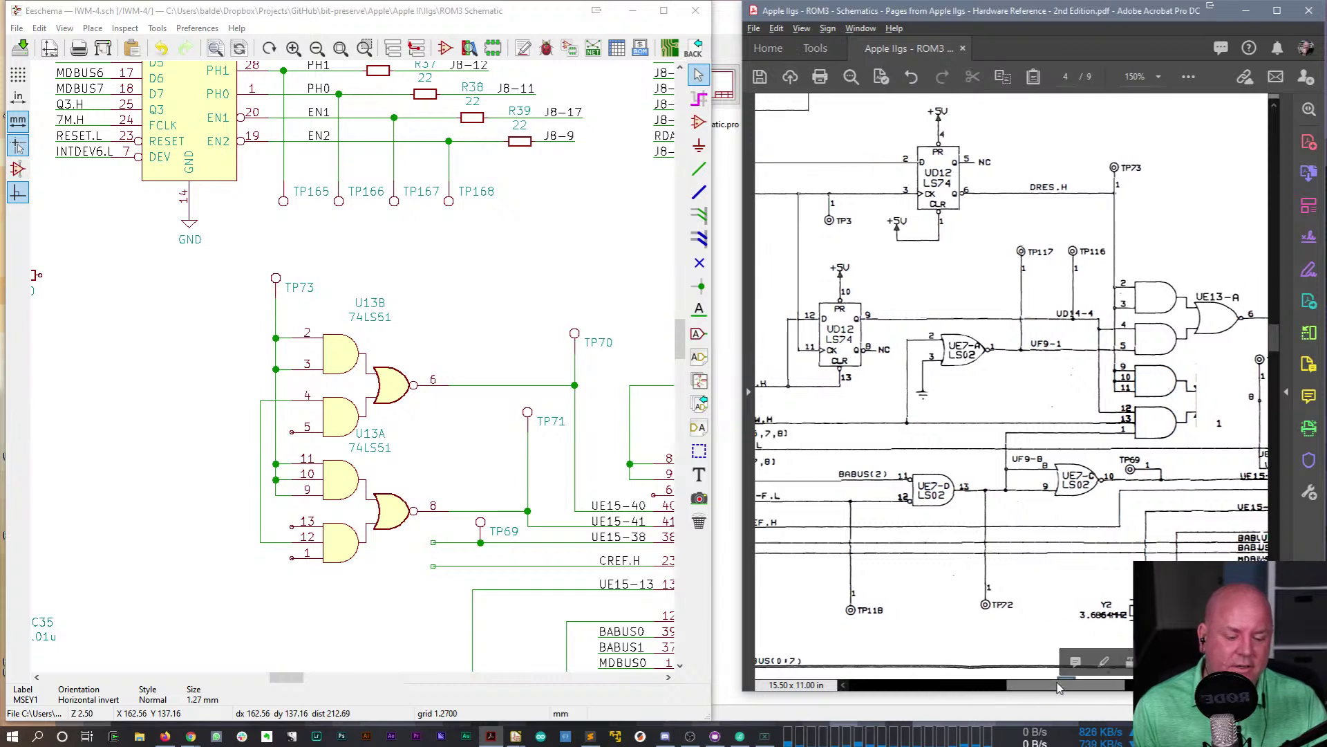
{"action": "mouse_move", "coordinate": [1041, 694]}
{"action": "left_mouse_down"}
{"action": "mouse_move", "coordinate": [1104, 693]}
{"action": "mouse_move", "coordinate": [1058, 694]}
{"action": "left_mouse_up"}
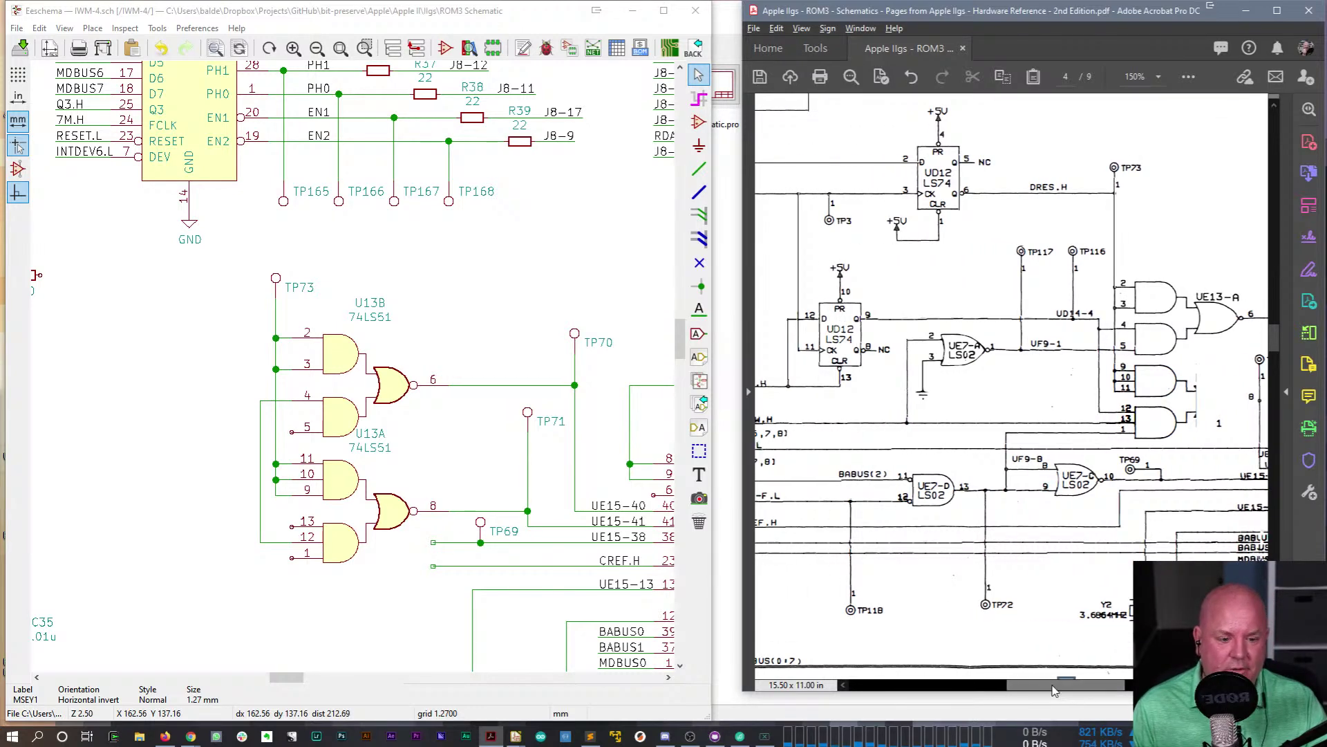
{"action": "left_click_drag", "start_coordinate": [1278, 345], "coordinate": [1278, 347]}
{"action": "left_click_drag", "start_coordinate": [684, 321], "coordinate": [684, 356]}
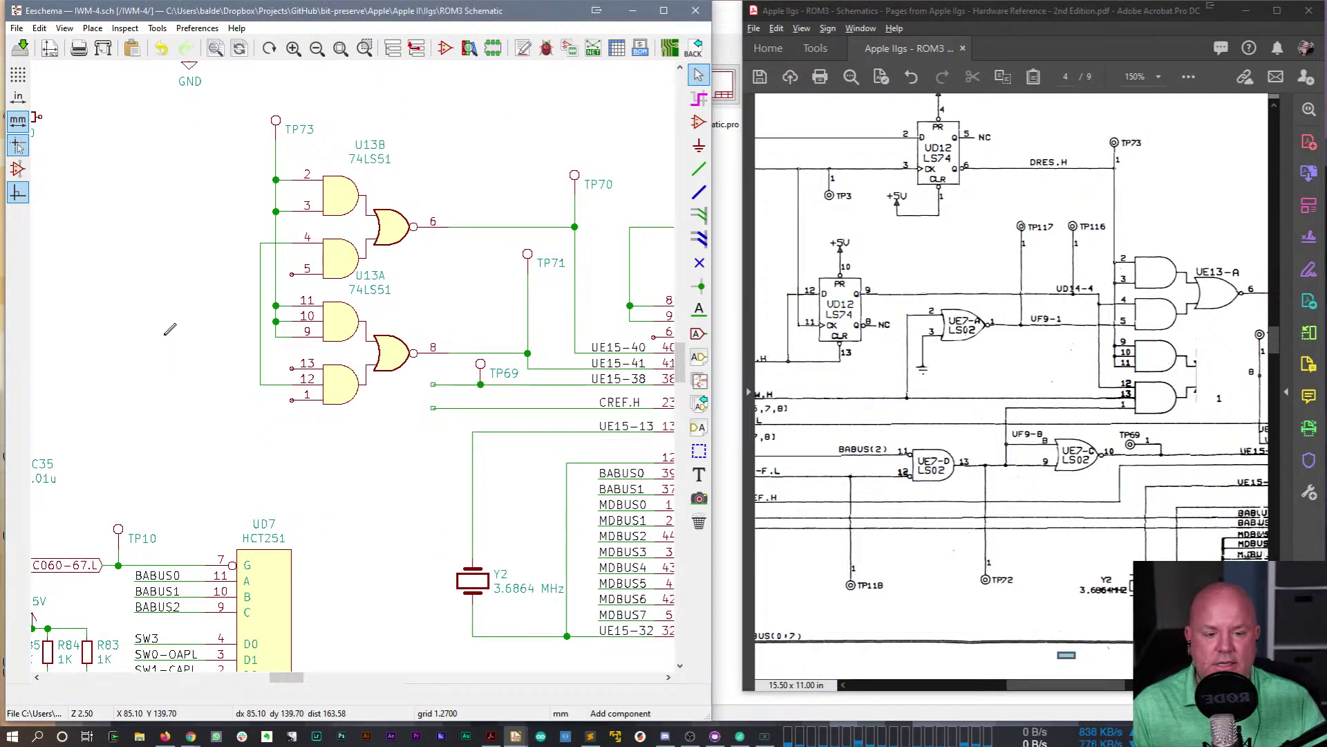
- Choose unit A of the 74LS02 NOR gate from the 74xx library
{"action": "key", "text": "a"}
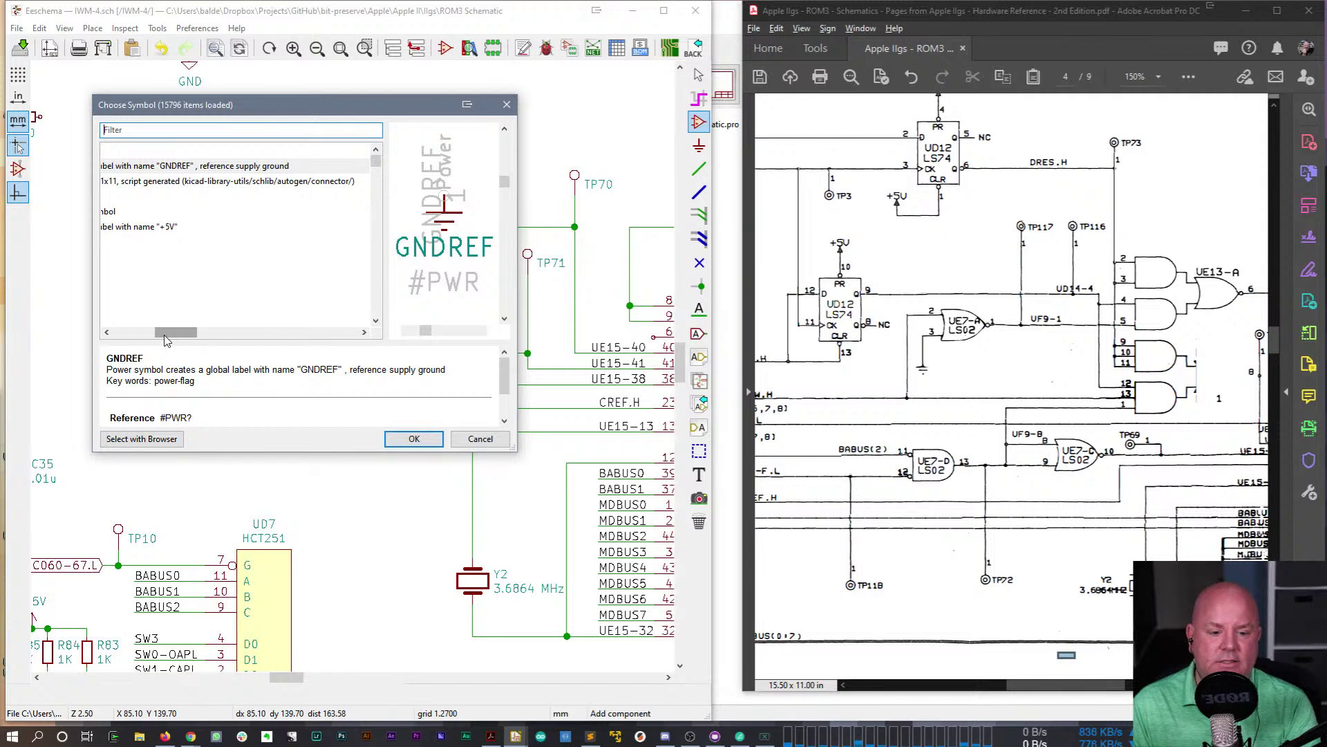
{"action": "type", "text": "74LS02"}
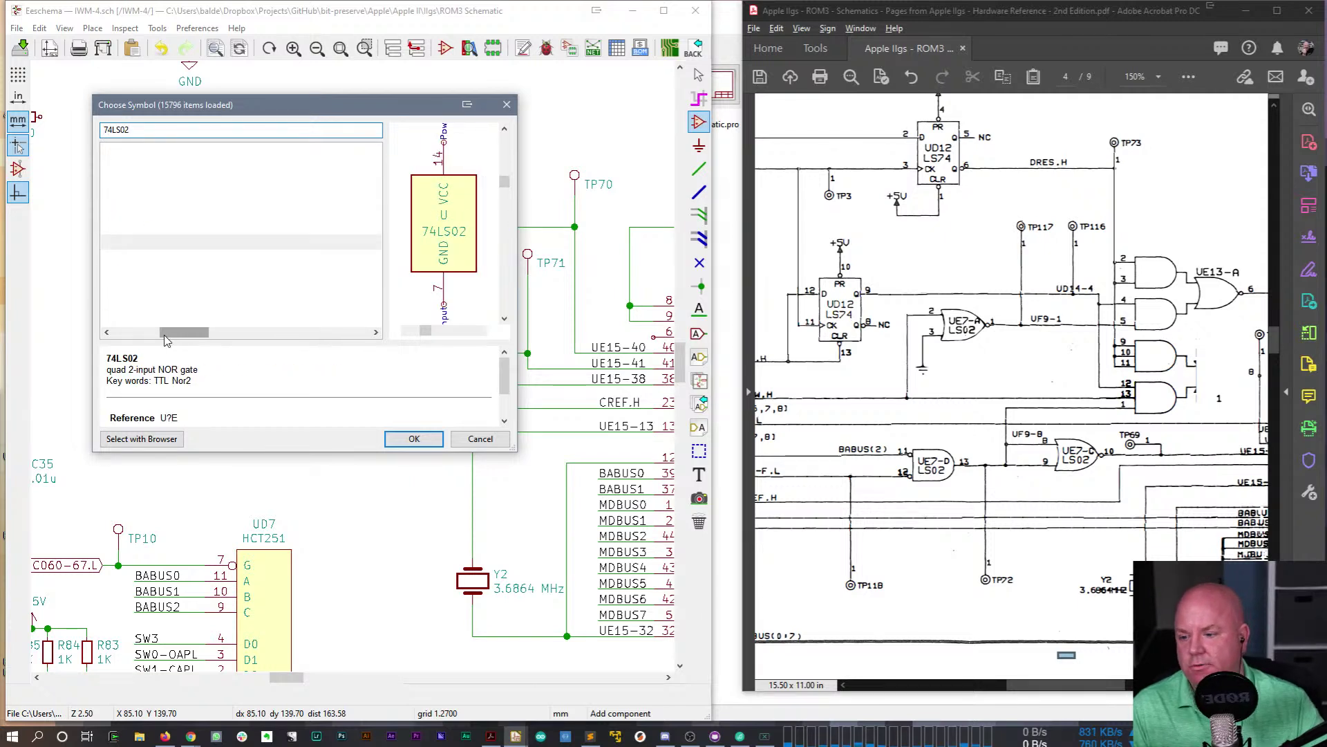
{"action": "left_click_drag", "start_coordinate": [168, 338], "coordinate": [92, 335]}
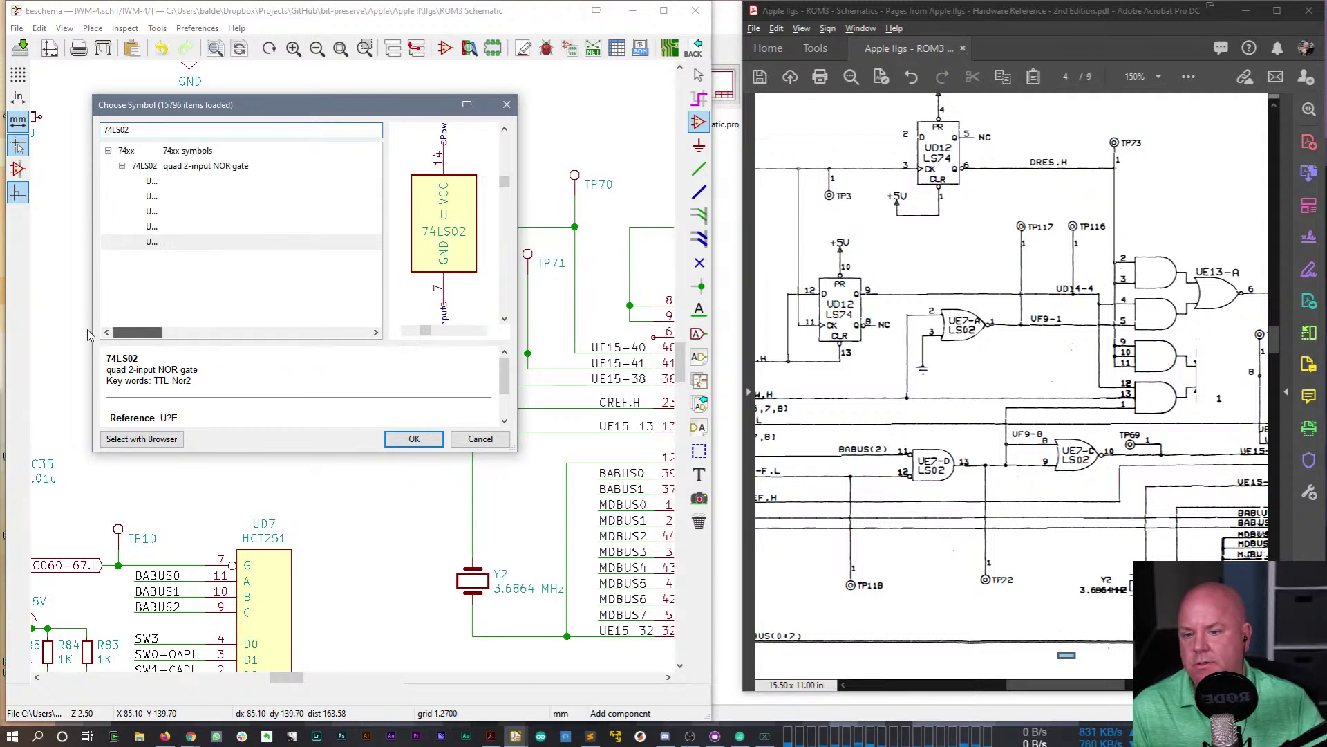
{"action": "left_click", "coordinate": [159, 153]}
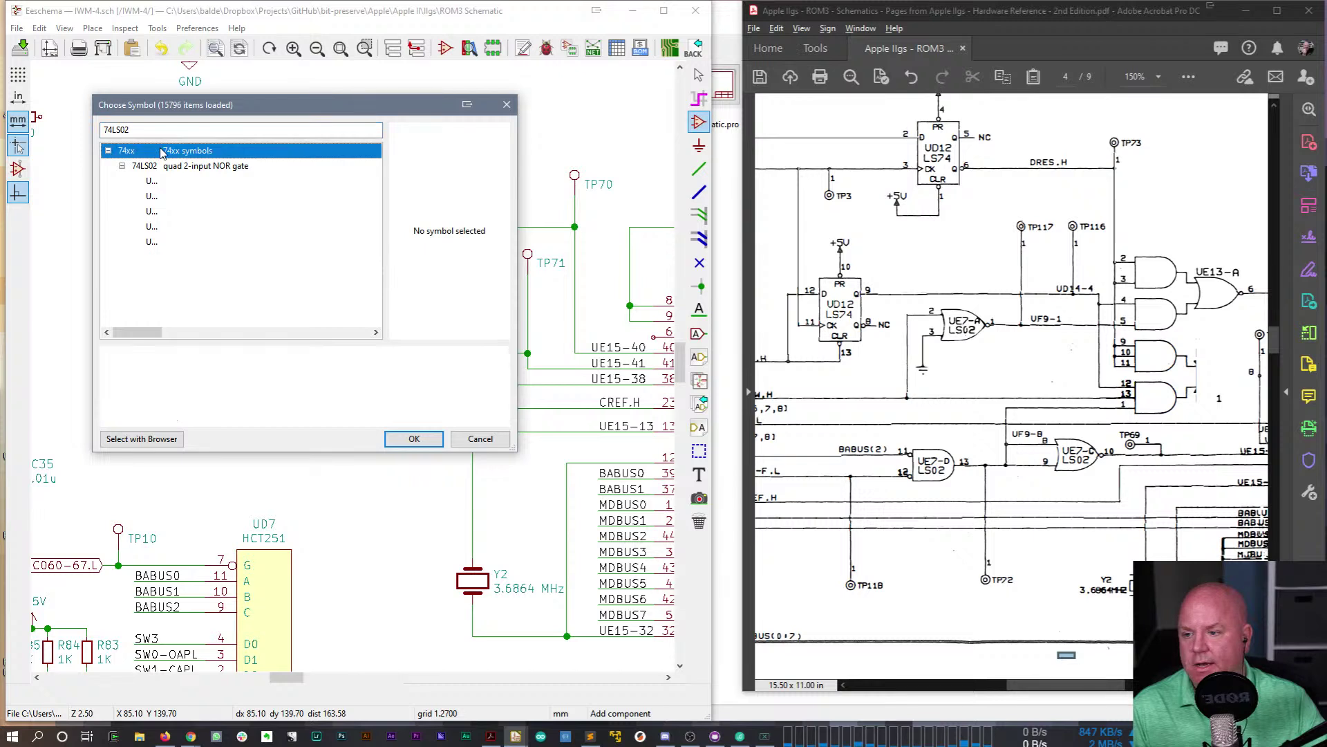
{"action": "left_click", "coordinate": [153, 182]}
{"action": "key", "text": "Down"}
{"action": "key", "text": "Down"}
{"action": "key", "text": "Down"}
{"action": "key", "text": "Down"}
{"action": "key", "text": "Up"}
{"action": "key", "text": "Up"}
{"action": "key", "text": "Up"}
{"action": "key", "text": "Down"}
{"action": "key", "text": "Down"}
{"action": "key", "text": "Down"}
{"action": "key", "text": "Up"}
{"action": "key", "text": "Up"}
{"action": "key", "text": "Up"}
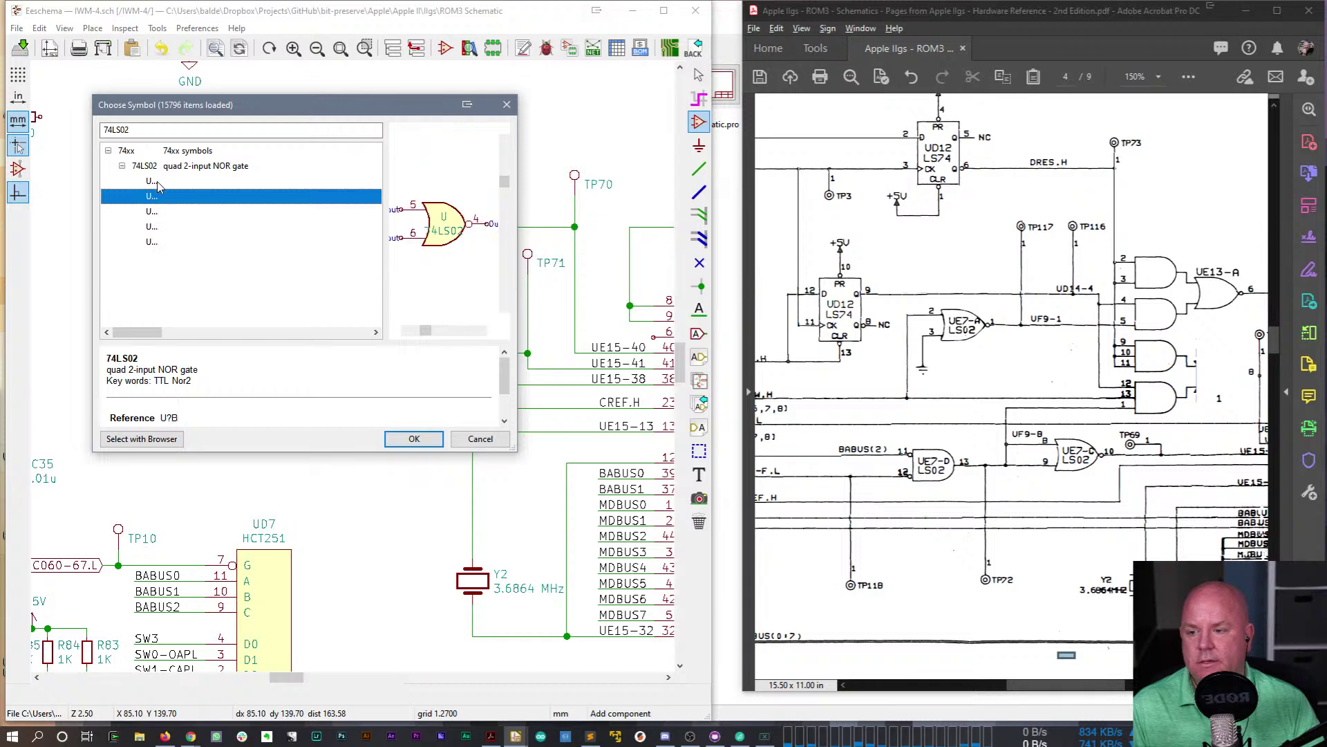
{"action": "key", "text": "Up"}
{"action": "key", "text": "Return"}
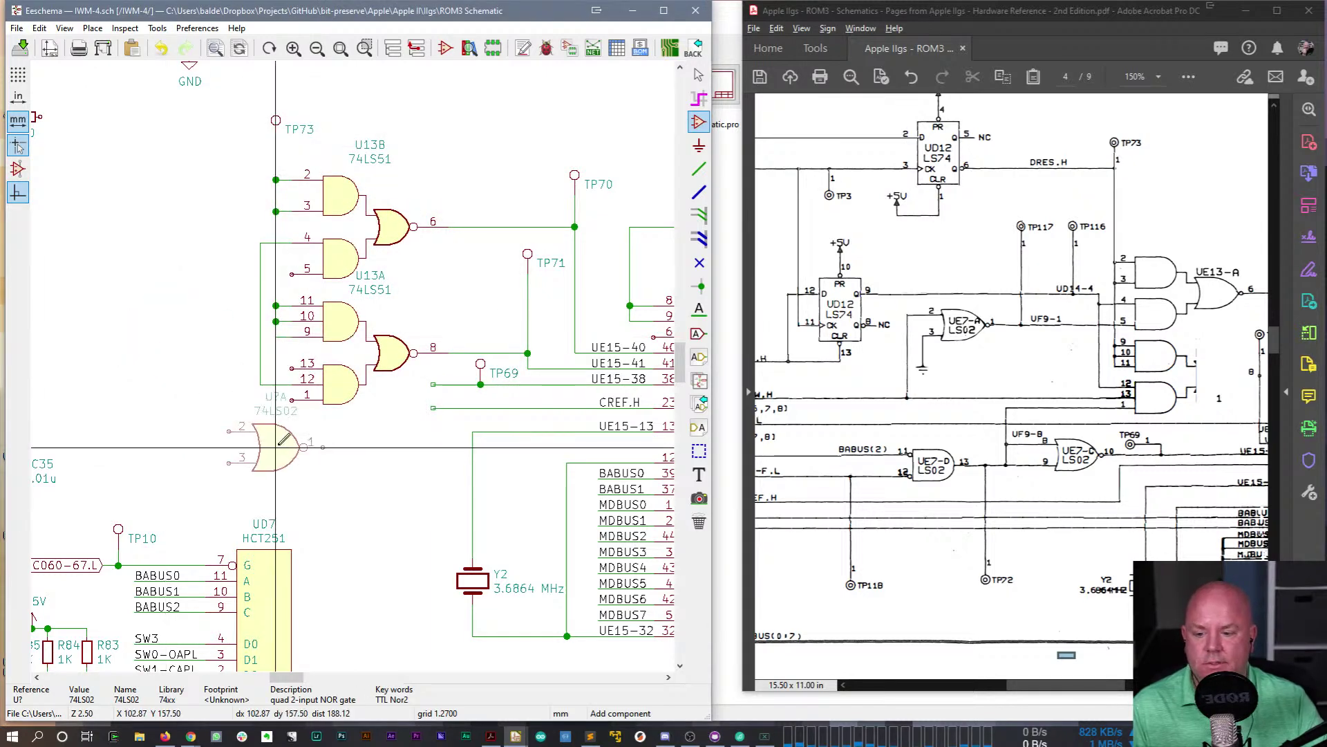
- Place three 74LS02 gates beside U13A: one on top, two below it
{"action": "scroll", "coordinate": [276, 444], "scroll_direction": "down", "scroll_amount": 1}
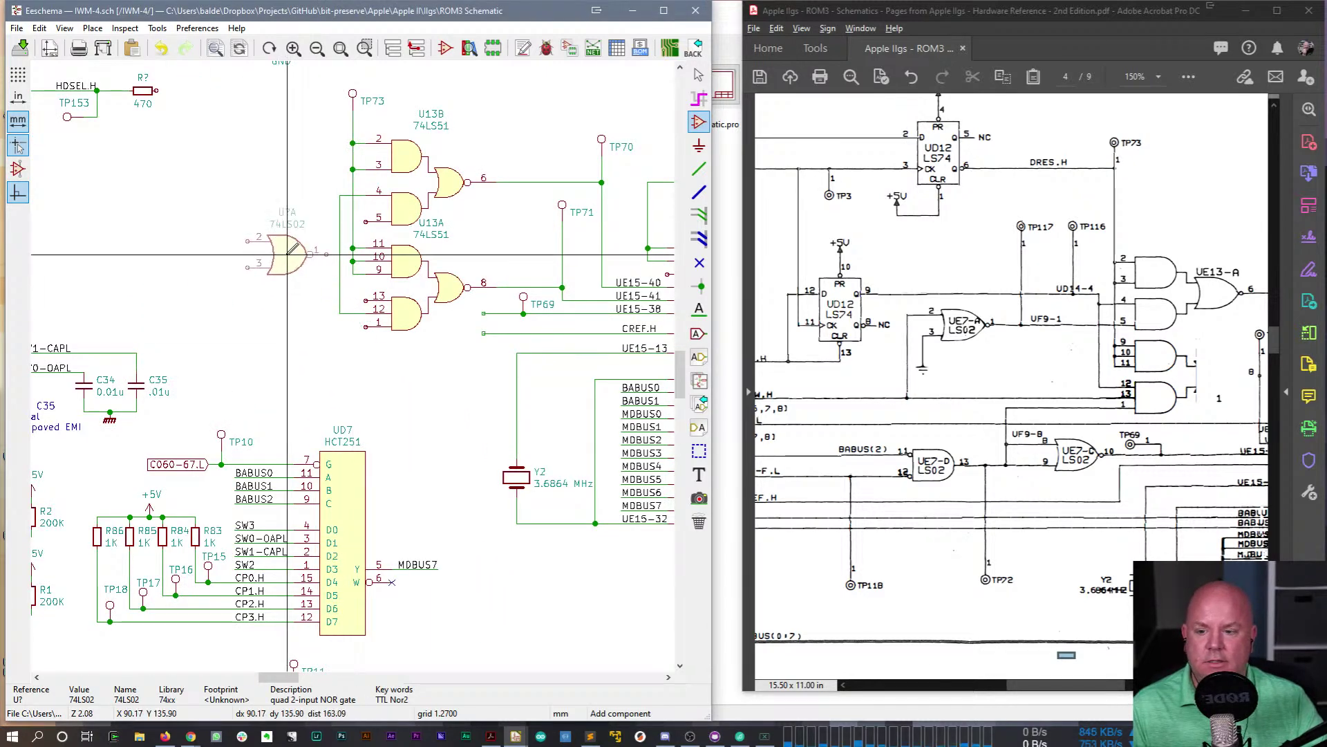
{"action": "left_click", "coordinate": [267, 274]}
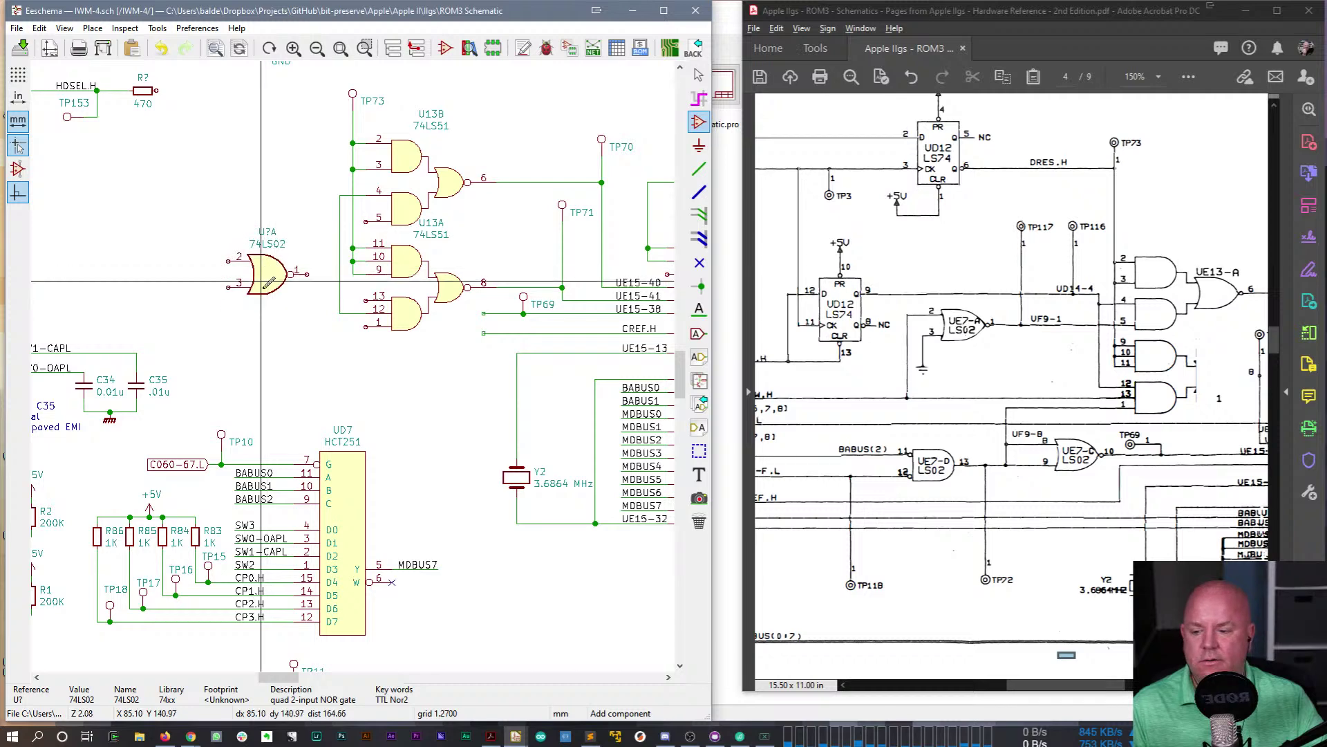
{"action": "left_click", "coordinate": [267, 391]}
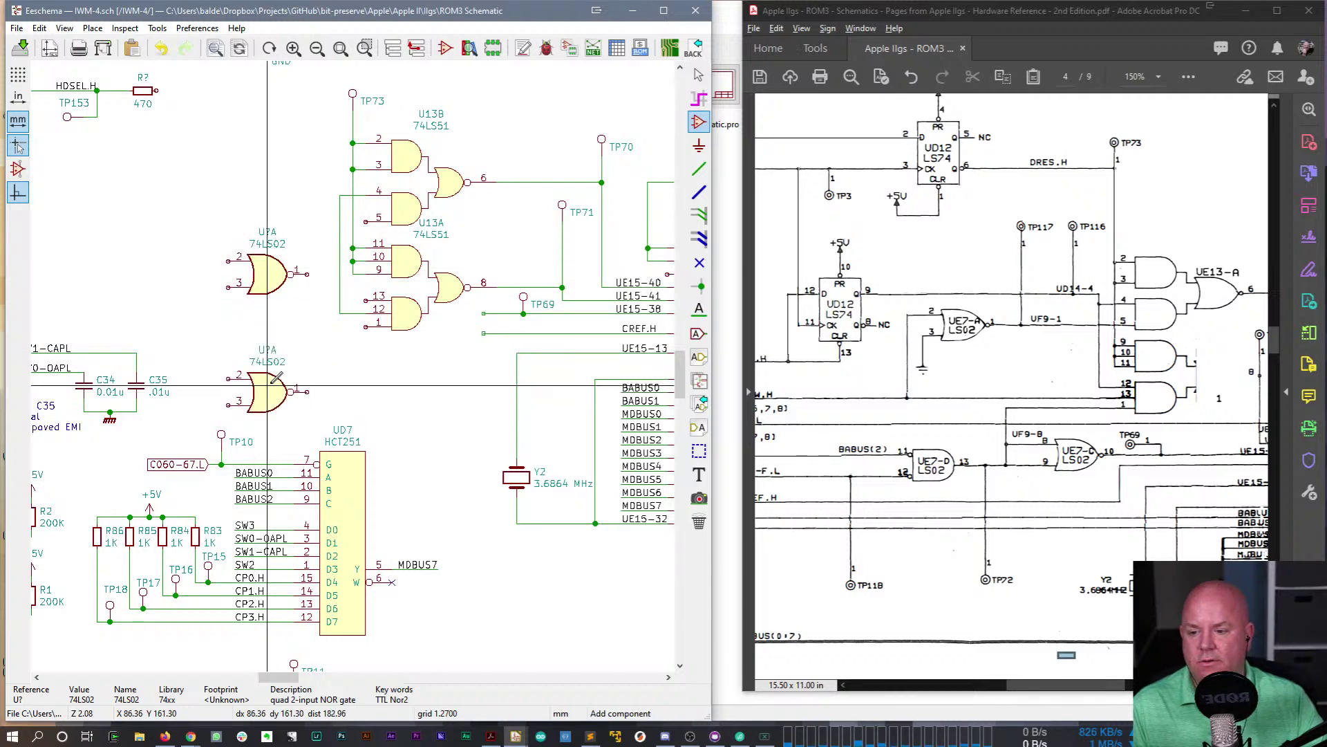
{"action": "left_click", "coordinate": [385, 385]}
{"action": "key", "text": "Escape"}
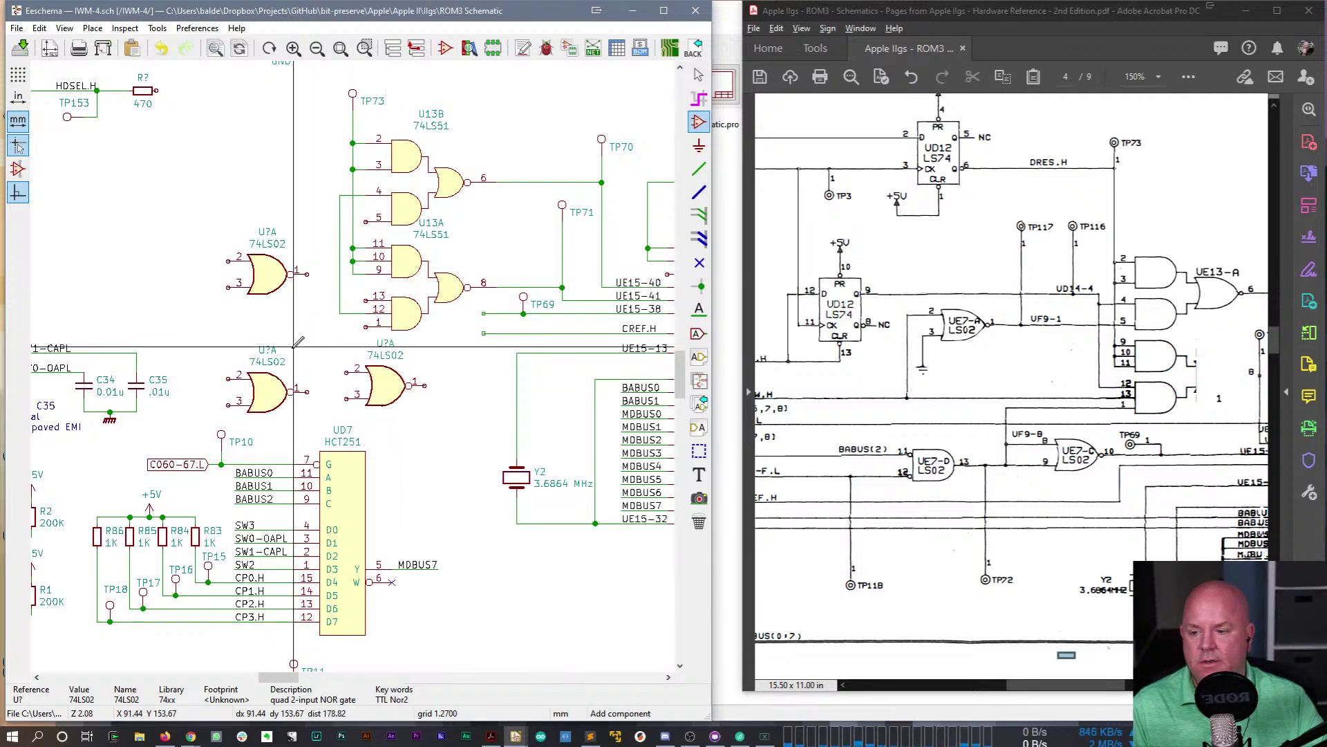
- Make the lower left NOR gate unit D of the 74LS02
{"action": "double_click", "coordinate": [232, 277]}
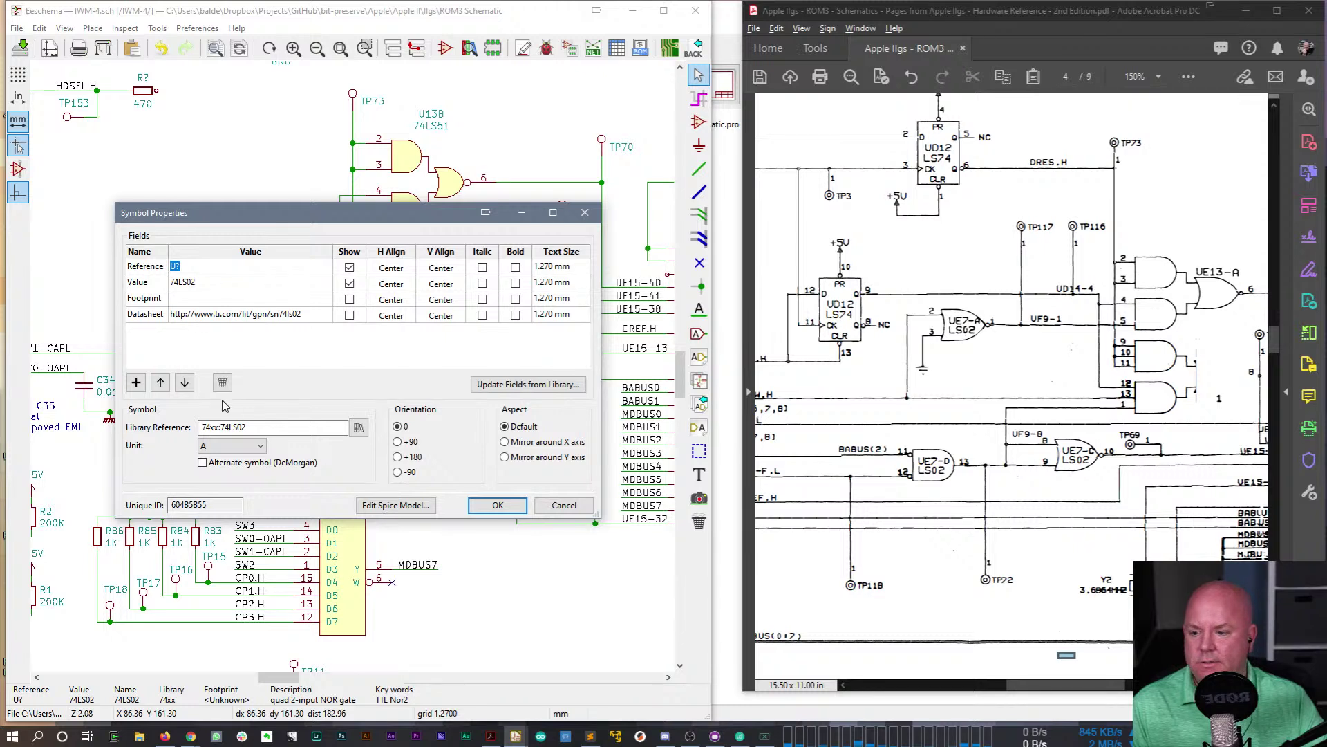
{"action": "left_click", "coordinate": [260, 446]}
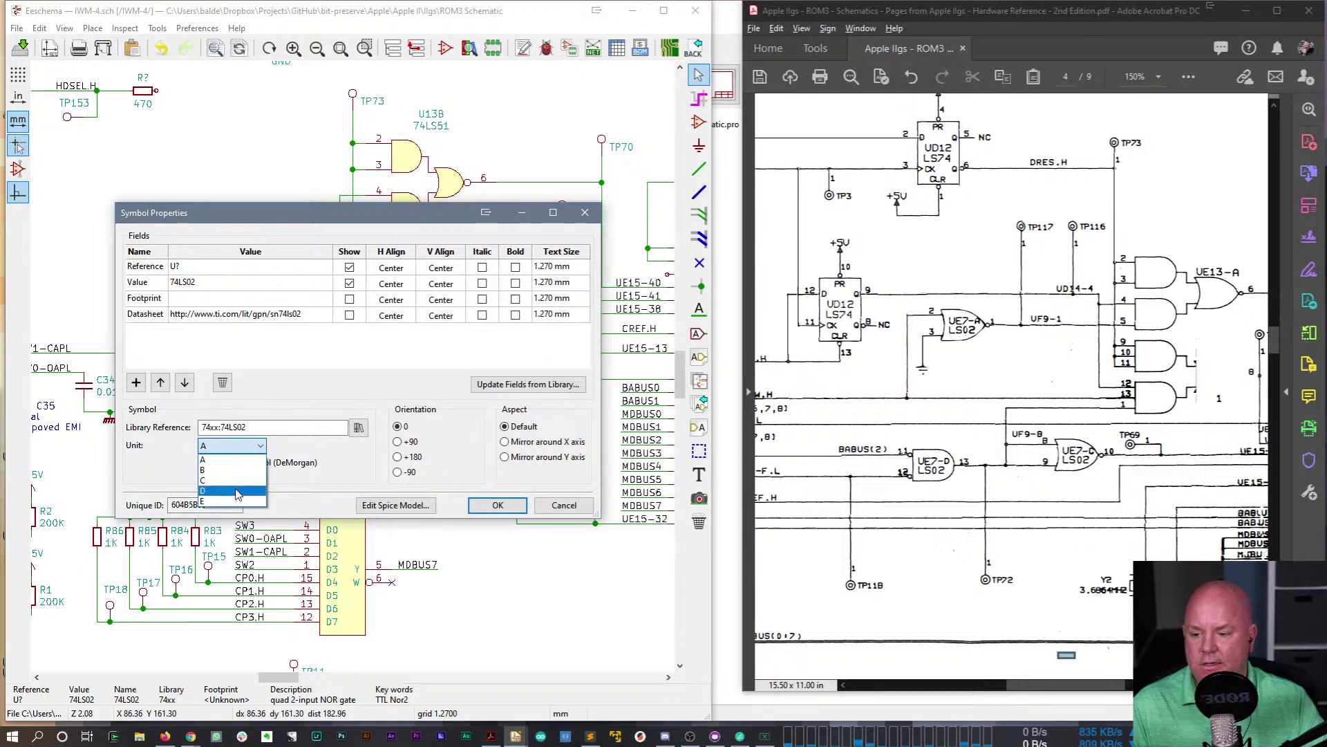
{"action": "left_click", "coordinate": [235, 490]}
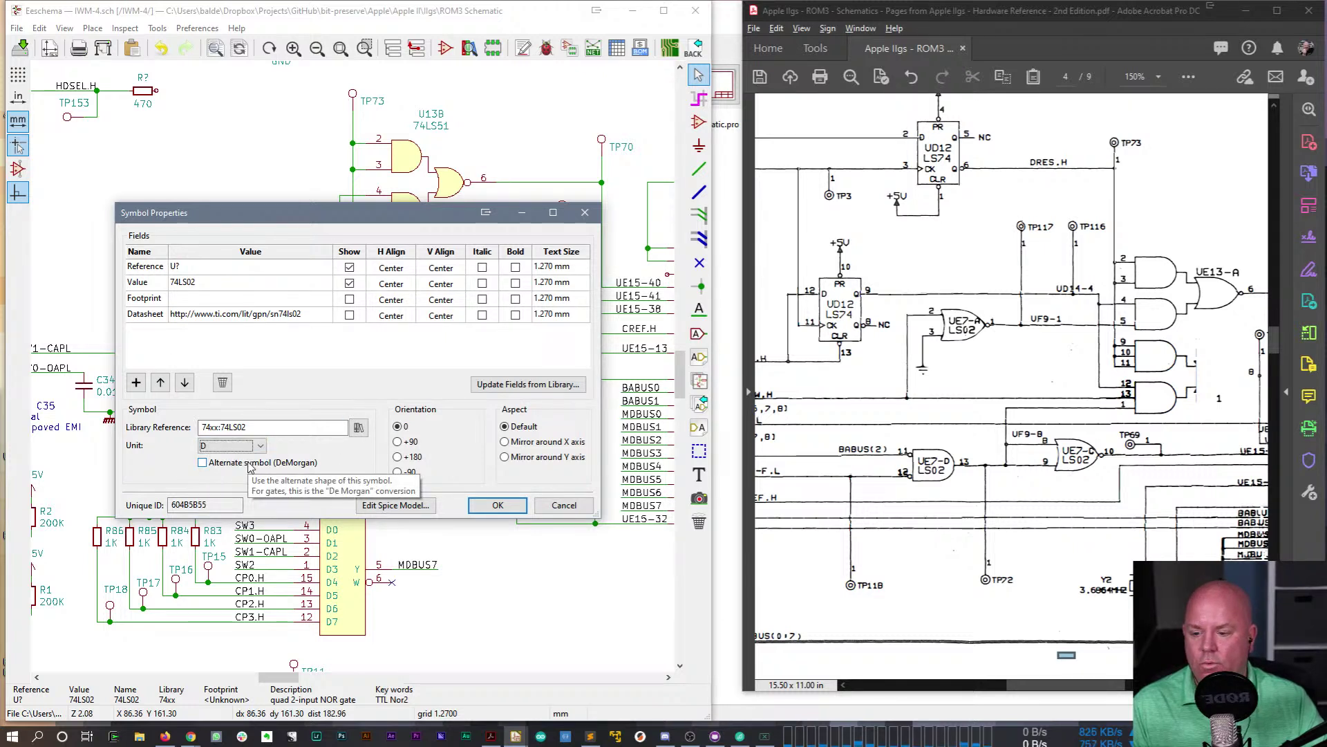
{"action": "left_click", "coordinate": [508, 504]}
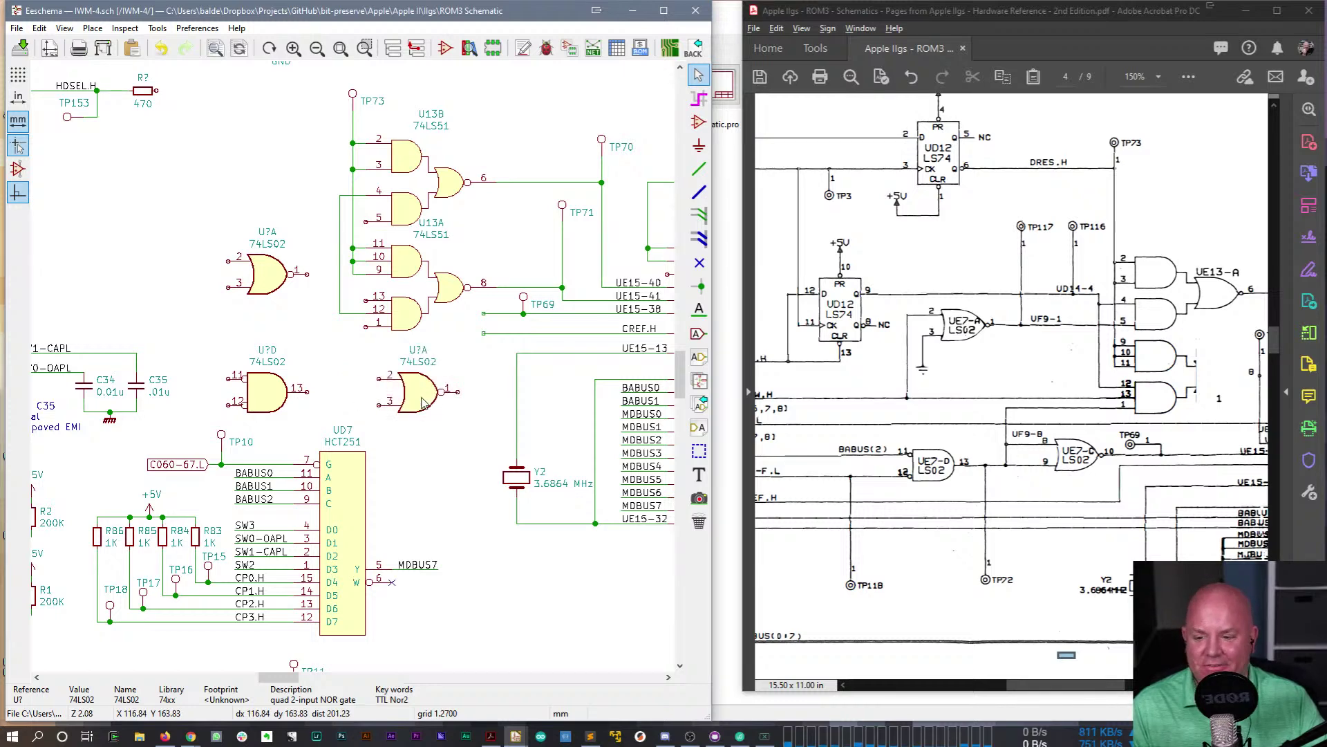
- Make the lower right gate unit C, then mirror the top gate and back
{"action": "double_click", "coordinate": [423, 402]}
{"action": "left_click", "coordinate": [231, 444]}
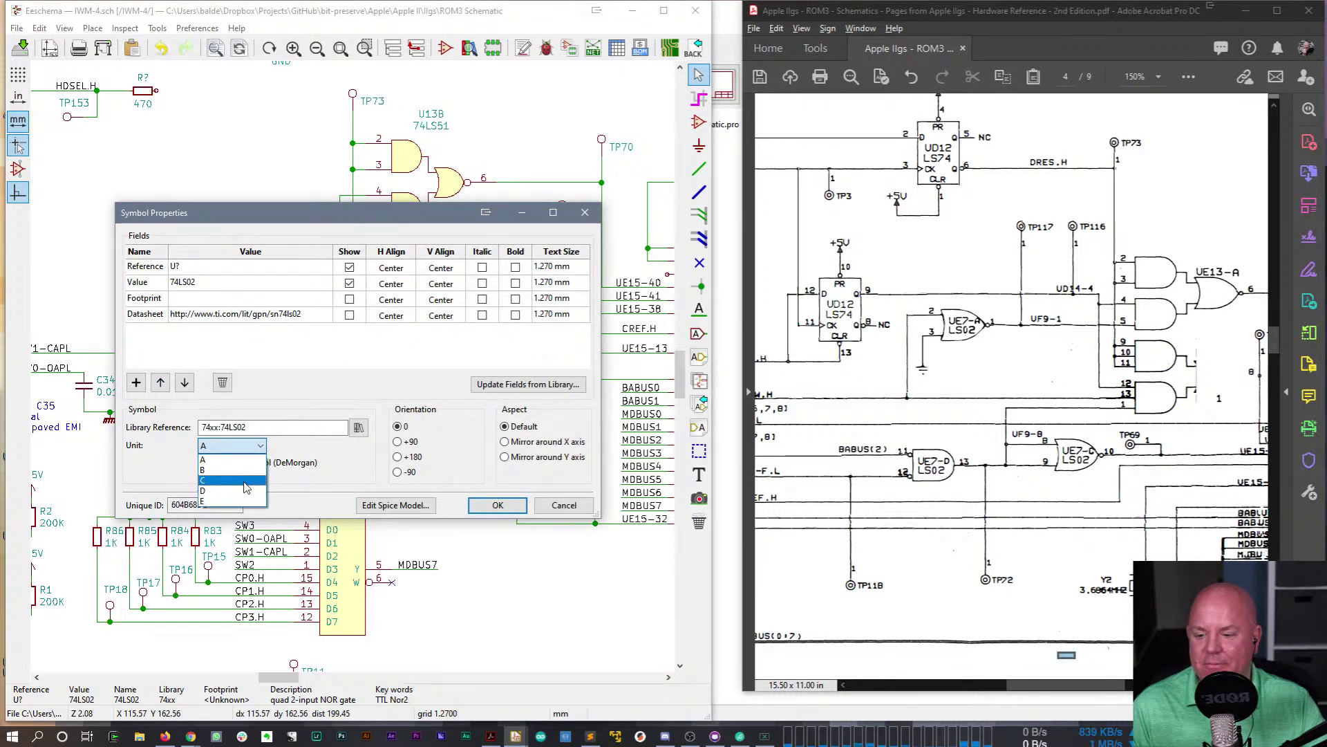
{"action": "left_click", "coordinate": [238, 480]}
{"action": "left_click", "coordinate": [497, 505]}
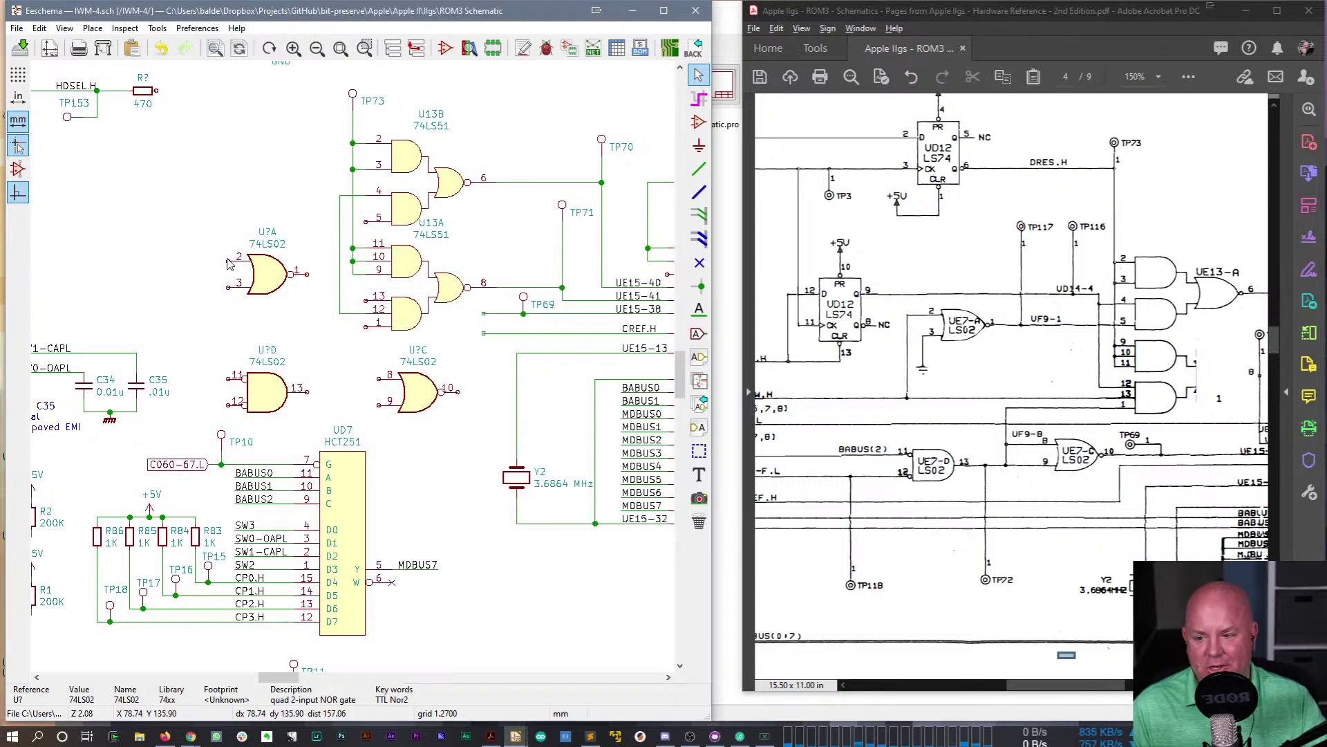
{"action": "key", "text": "x"}
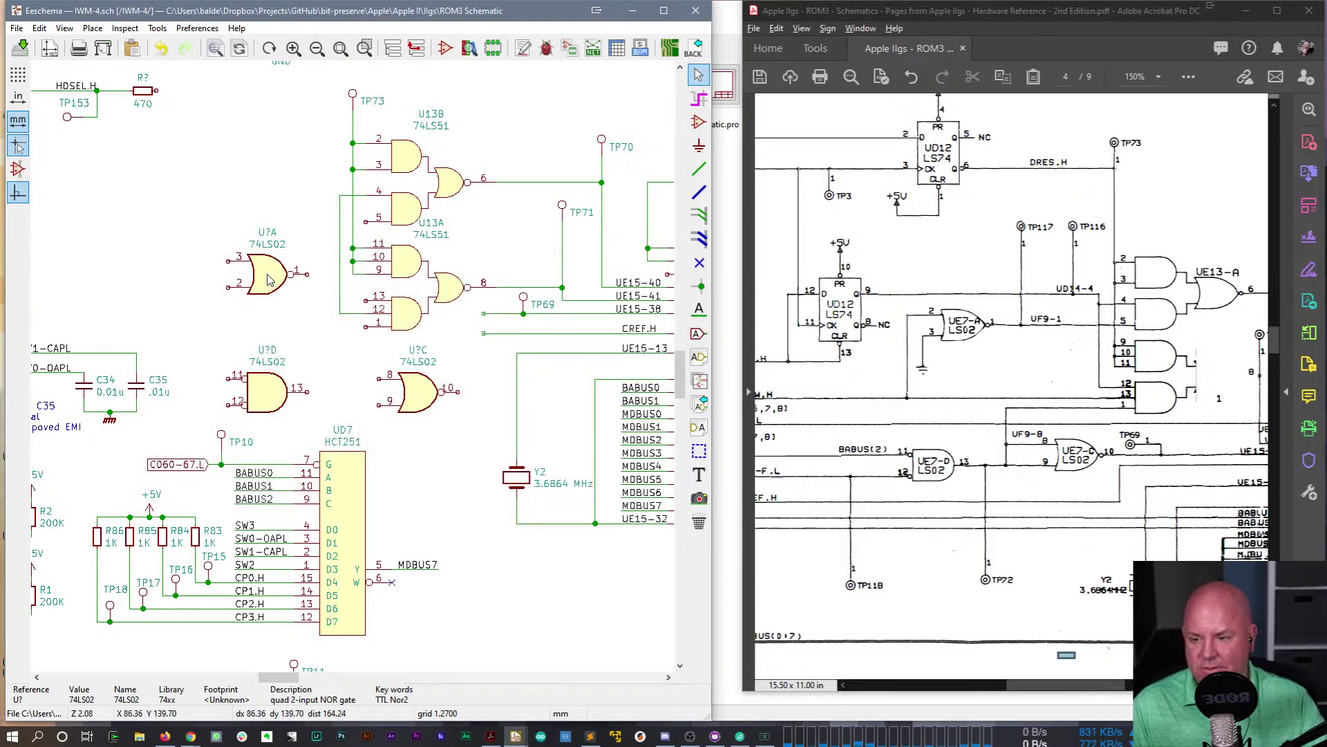
{"action": "key", "text": "x"}
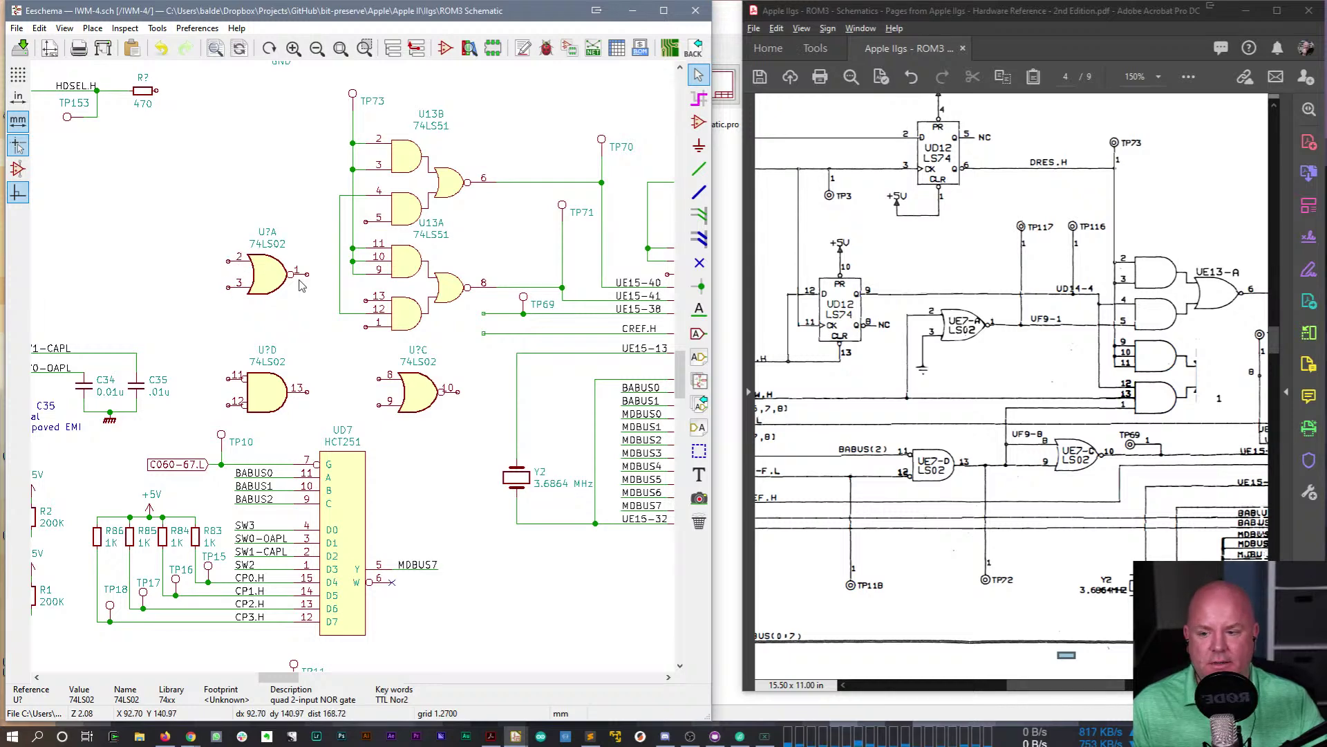
- Replace '?' with E7 so the gates read UE7A, UE7D and UE7C
{"action": "double_click", "coordinate": [270, 236]}
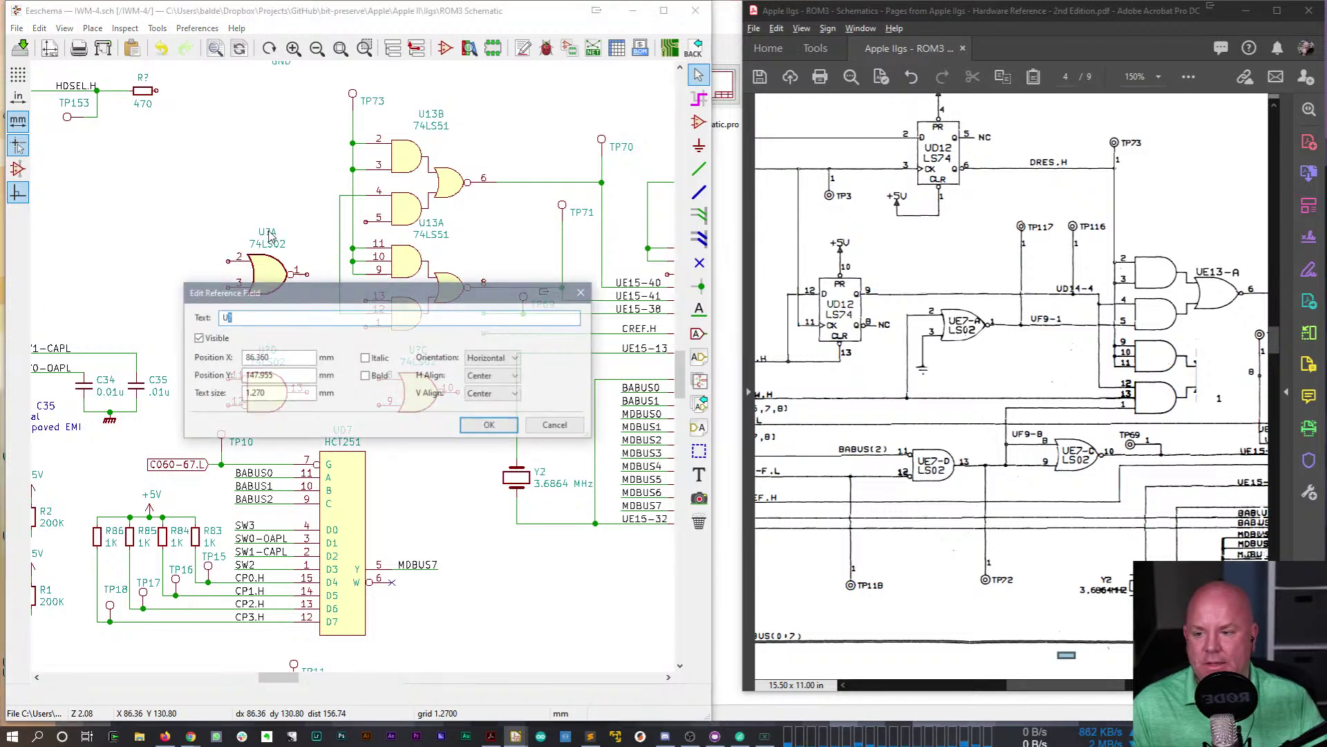
{"action": "type", "text": "E"}
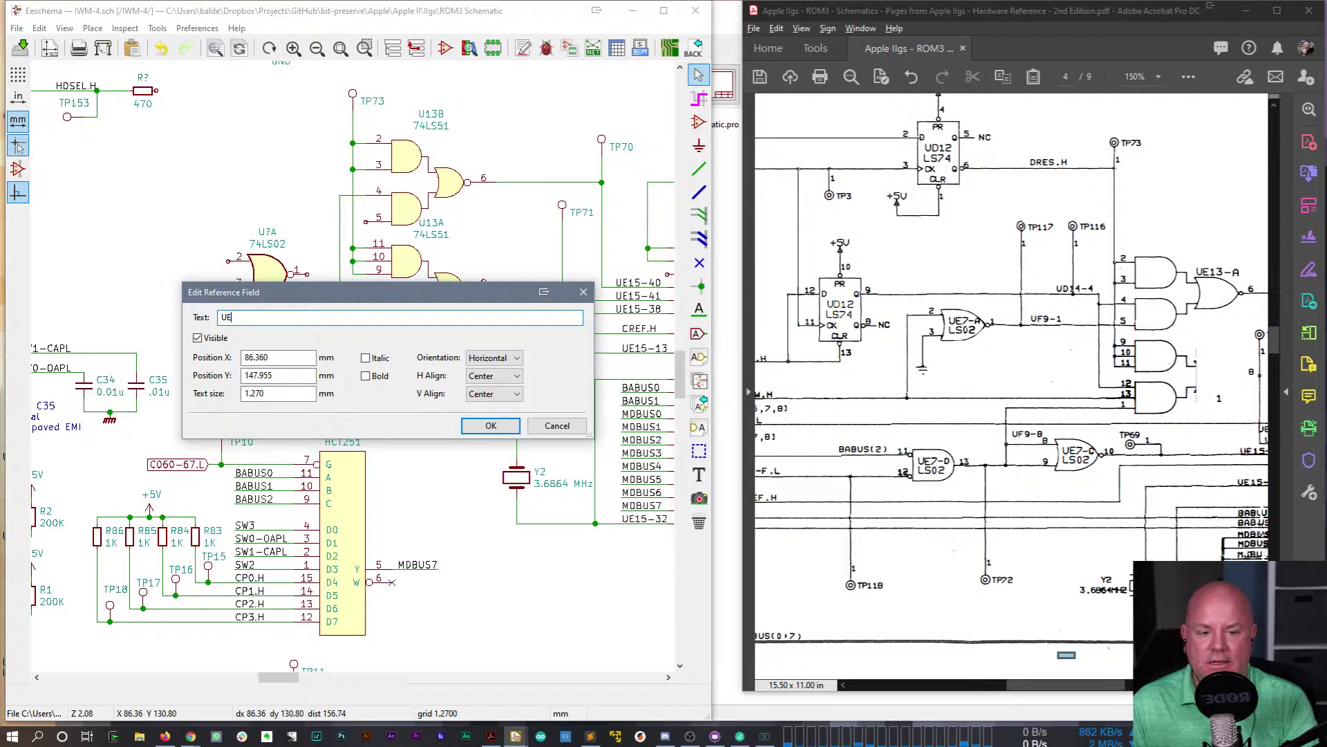
{"action": "type", "text": "7"}
{"action": "key", "text": "Return"}
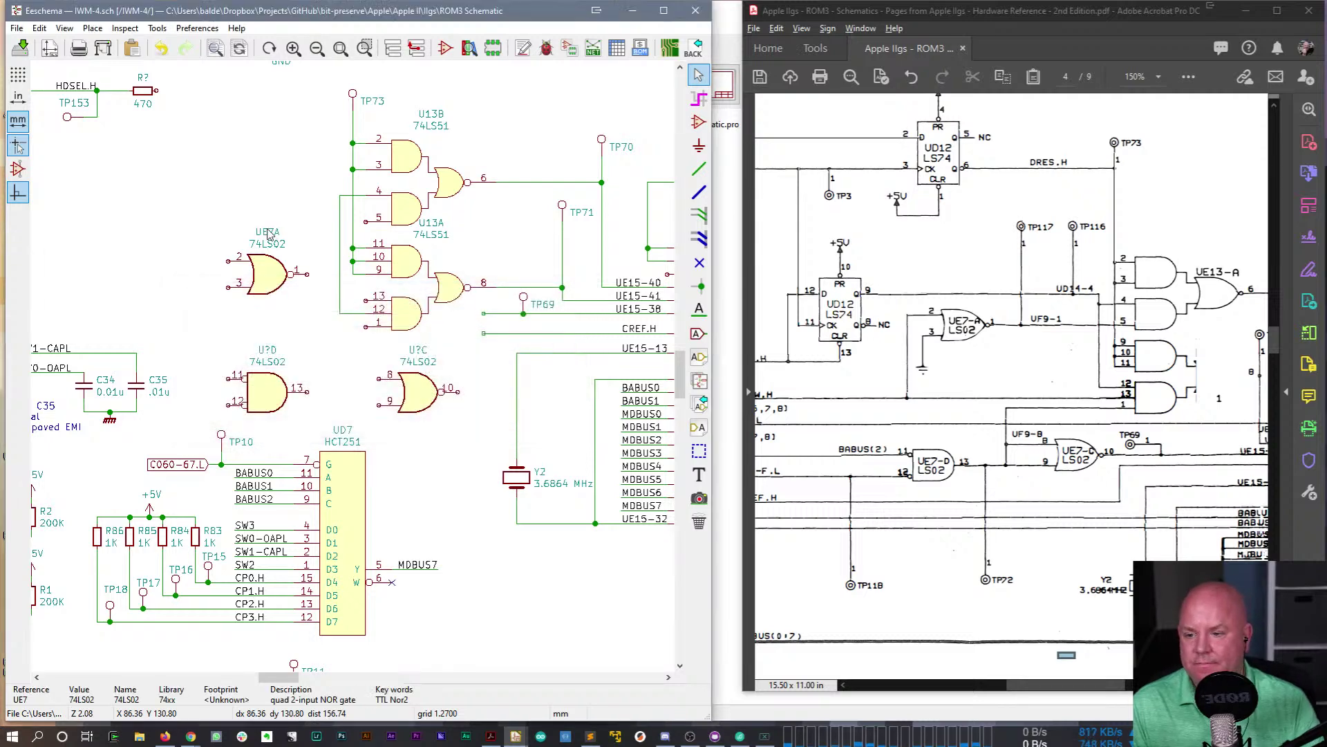
{"action": "double_click", "coordinate": [269, 353]}
{"action": "type", "text": "E7"}
{"action": "key", "text": "Return"}
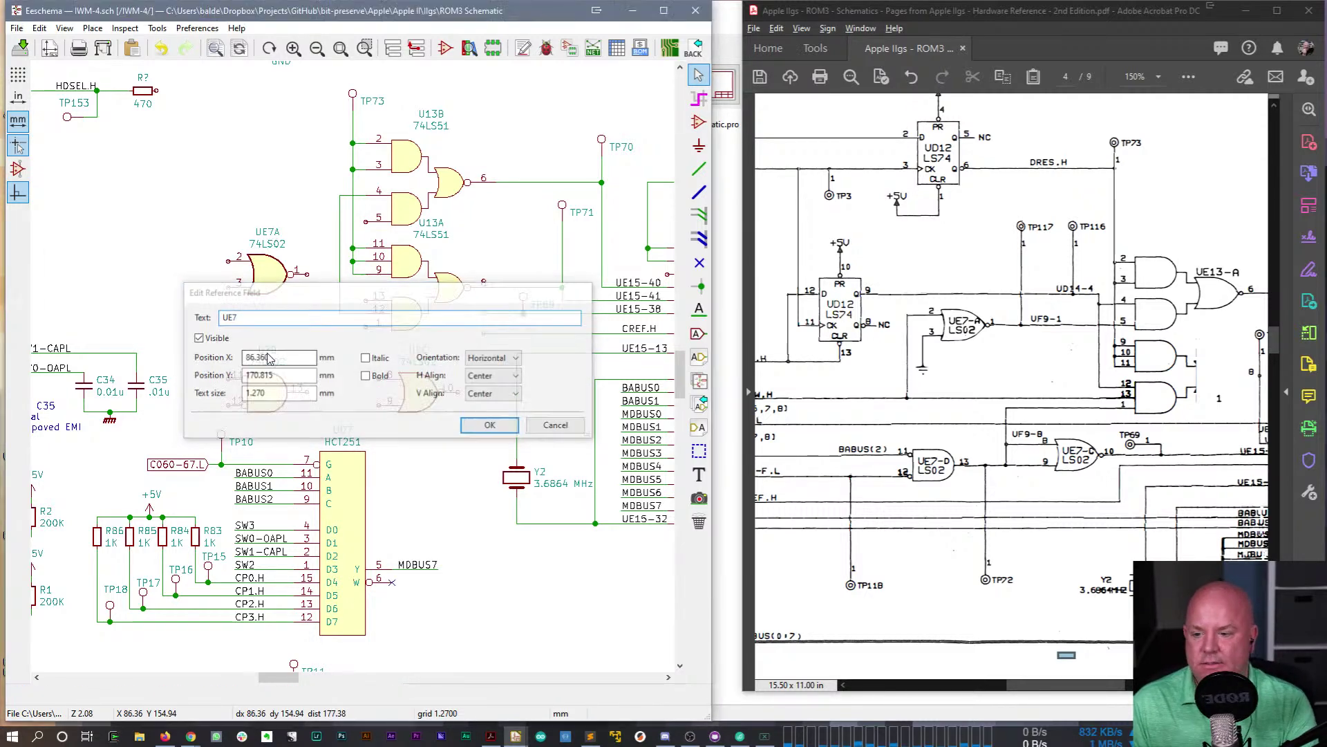
{"action": "double_click", "coordinate": [421, 356]}
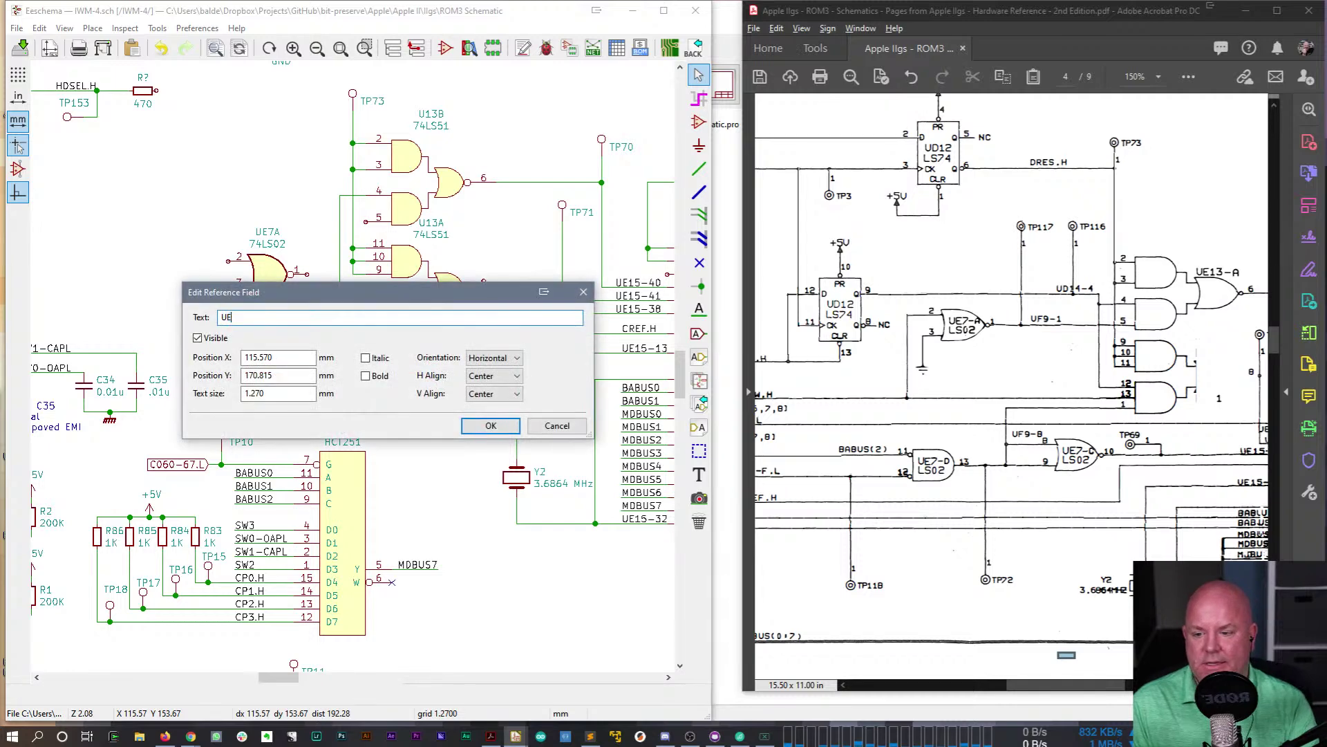
{"action": "type", "text": "E7"}
{"action": "key", "text": "Return"}
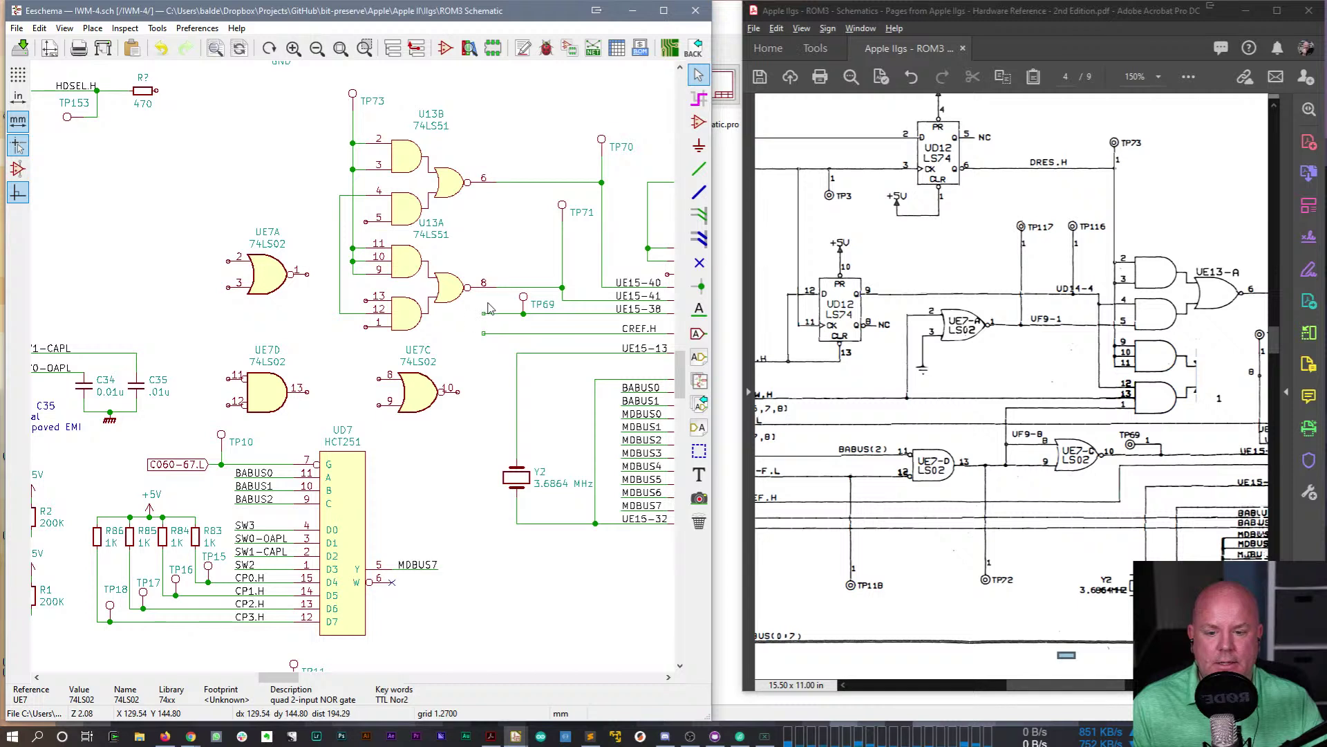
- Duplicate the UE15-38 label and place the copy near UE7C pin 10
{"action": "key", "text": "c"}
{"action": "left_click", "coordinate": [457, 391]}
{"action": "key", "text": "w"}
{"action": "key", "text": "Escape"}
- Delete the stray horizontal wire stub left of TP69
{"action": "left_click_drag", "start_coordinate": [484, 302], "coordinate": [497, 321]}
{"action": "key", "text": "Escape"}
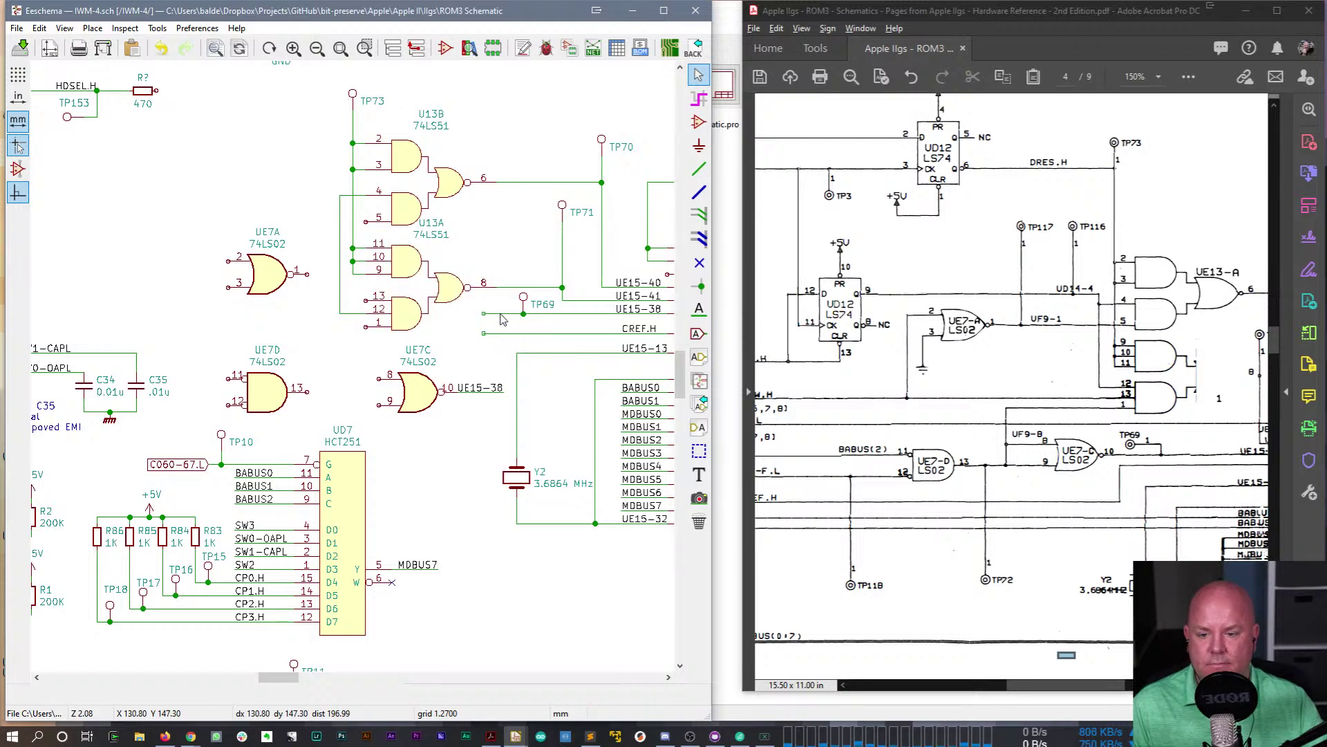
{"action": "left_click", "coordinate": [502, 315]}
{"action": "key", "text": "Escape"}
{"action": "key", "text": "Delete"}
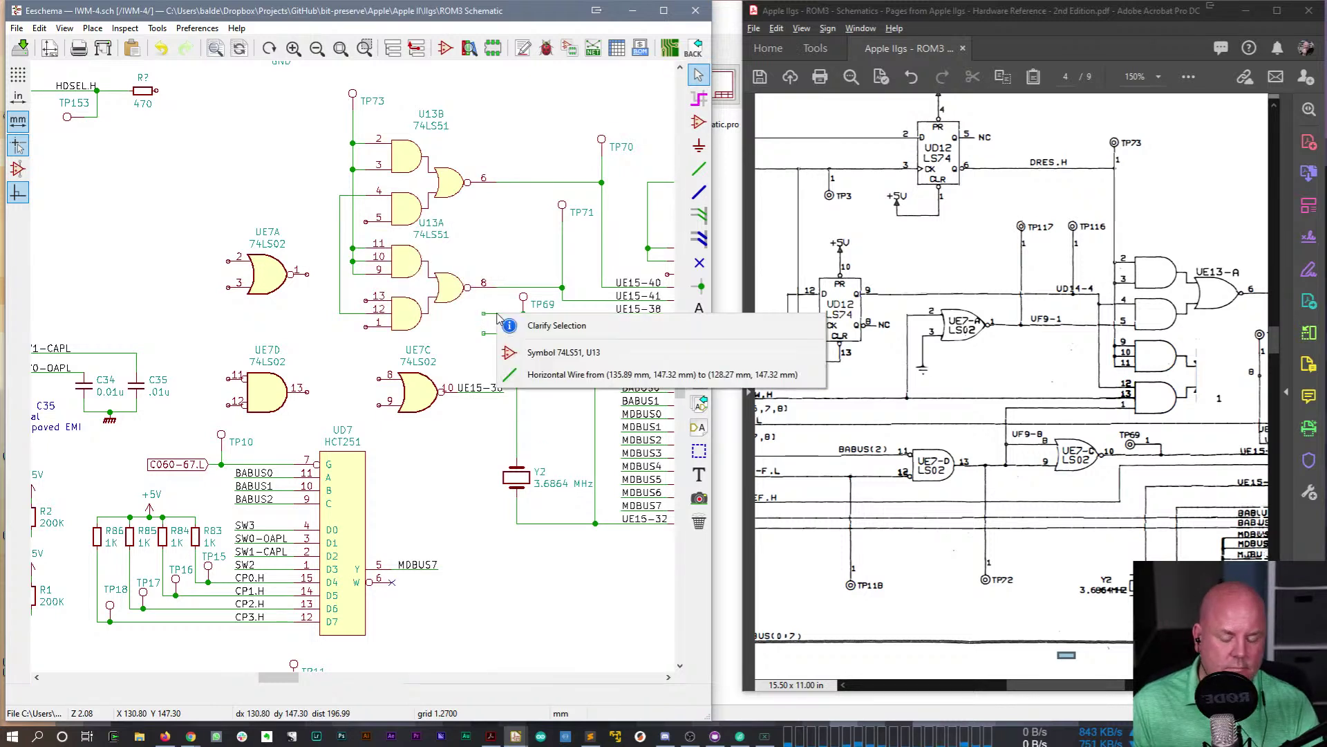
{"action": "key", "text": "Down"}
{"action": "key", "text": "Down"}
{"action": "key", "text": "Return"}
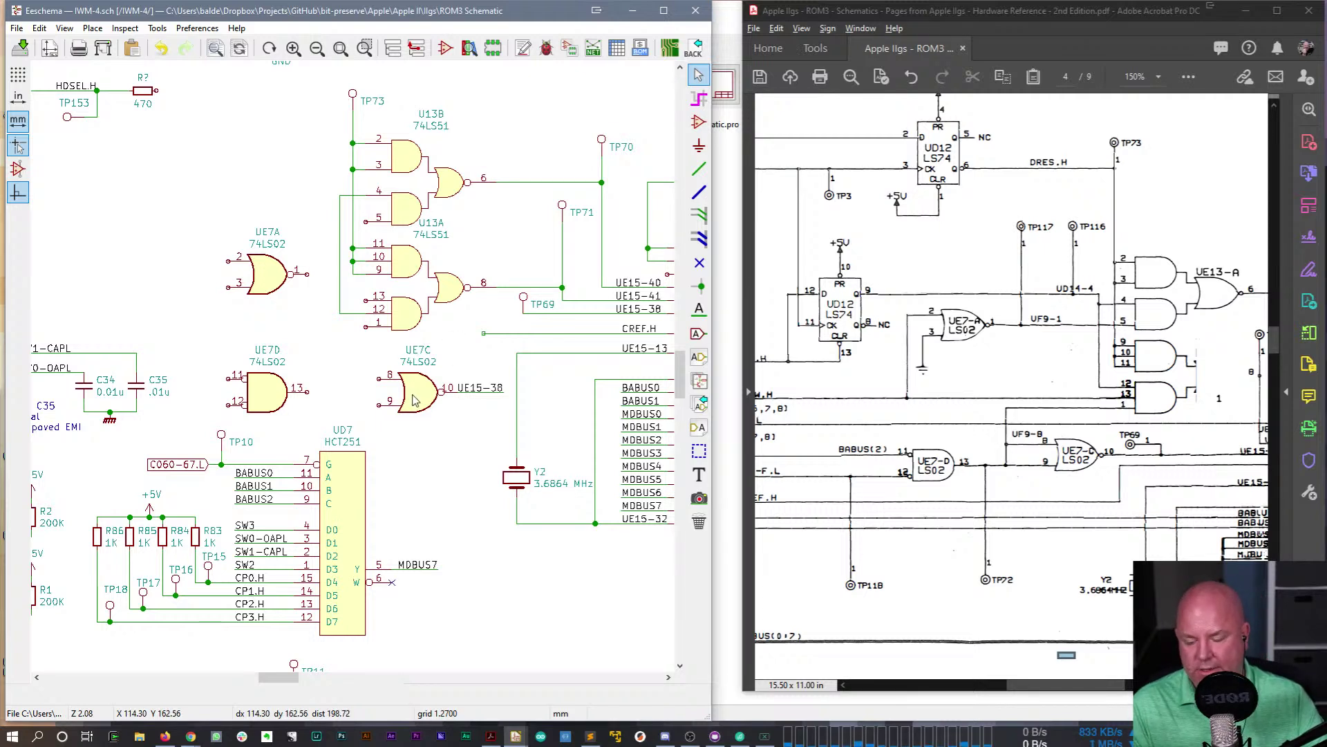
- Move gate UE7C into place and wire U13A pin 1 to UE7C pin 8
{"action": "left_click_drag", "start_coordinate": [347, 365], "coordinate": [477, 411]}
{"action": "left_click", "coordinate": [457, 403]}
{"action": "key", "text": "w"}
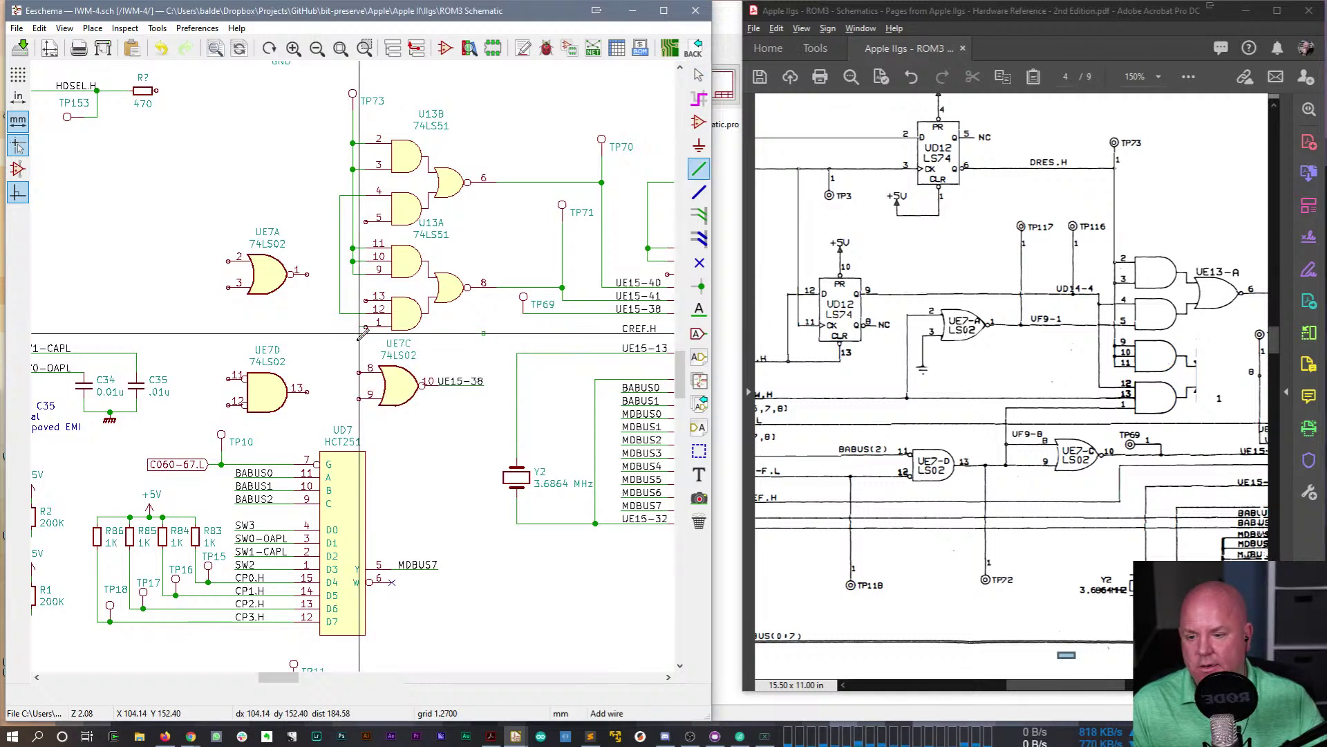
{"action": "left_click", "coordinate": [371, 367]}
{"action": "key", "text": "Escape"}
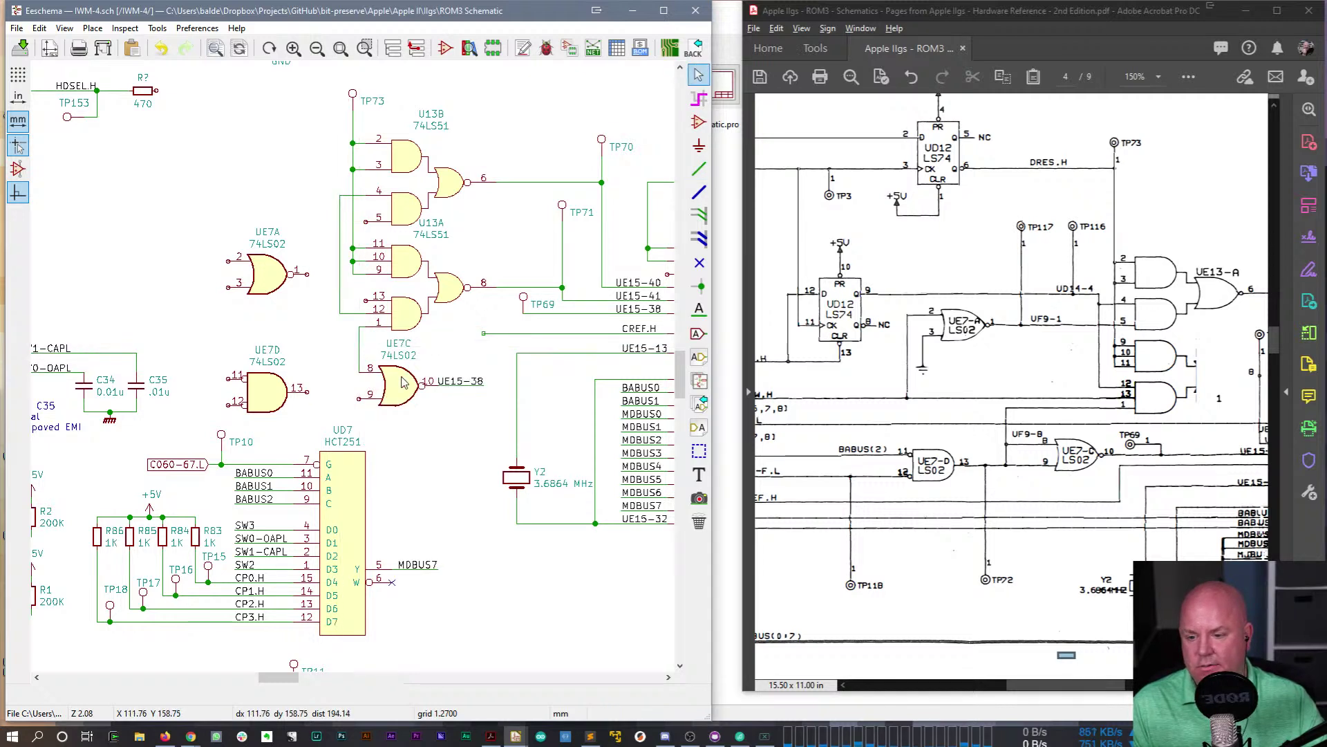
{"action": "left_click_drag", "start_coordinate": [404, 383], "coordinate": [411, 382]}
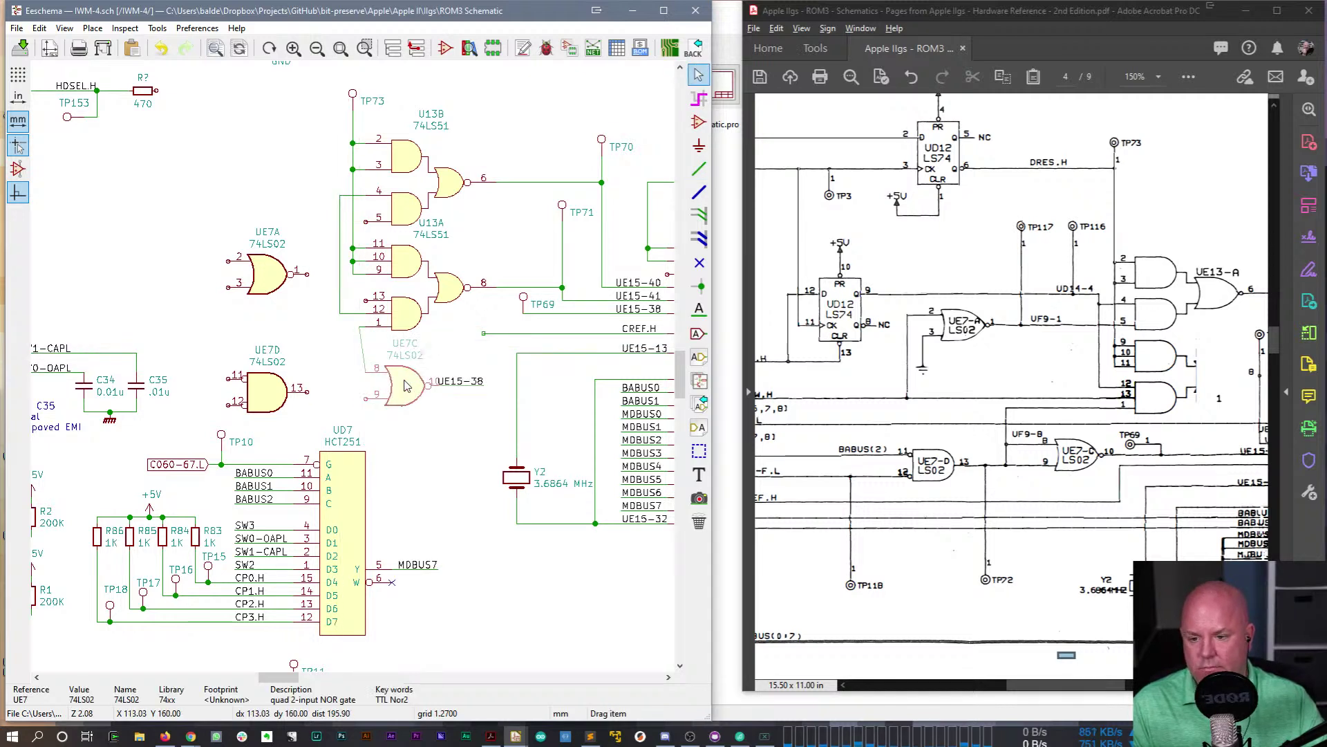
{"action": "left_click", "coordinate": [366, 376]}
{"action": "left_click", "coordinate": [373, 432]}
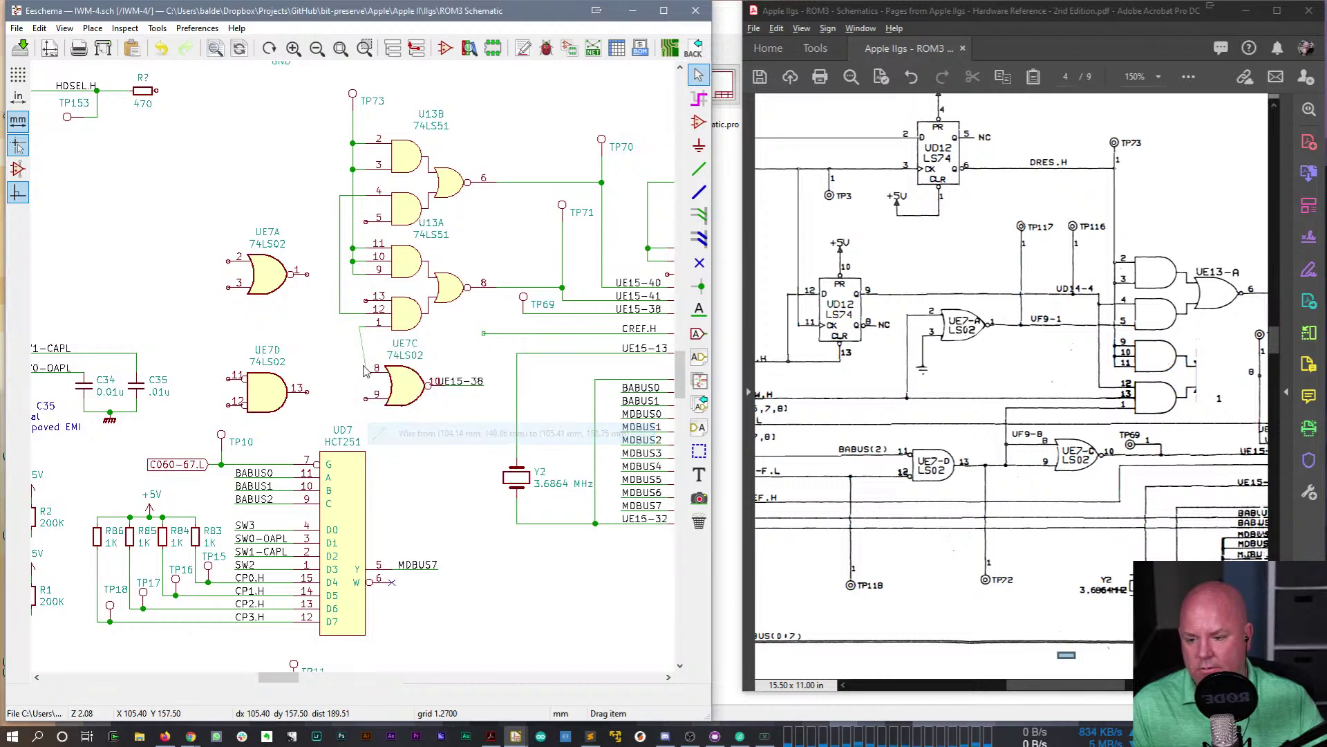
{"action": "left_click", "coordinate": [360, 377]}
{"action": "key", "text": "q"}
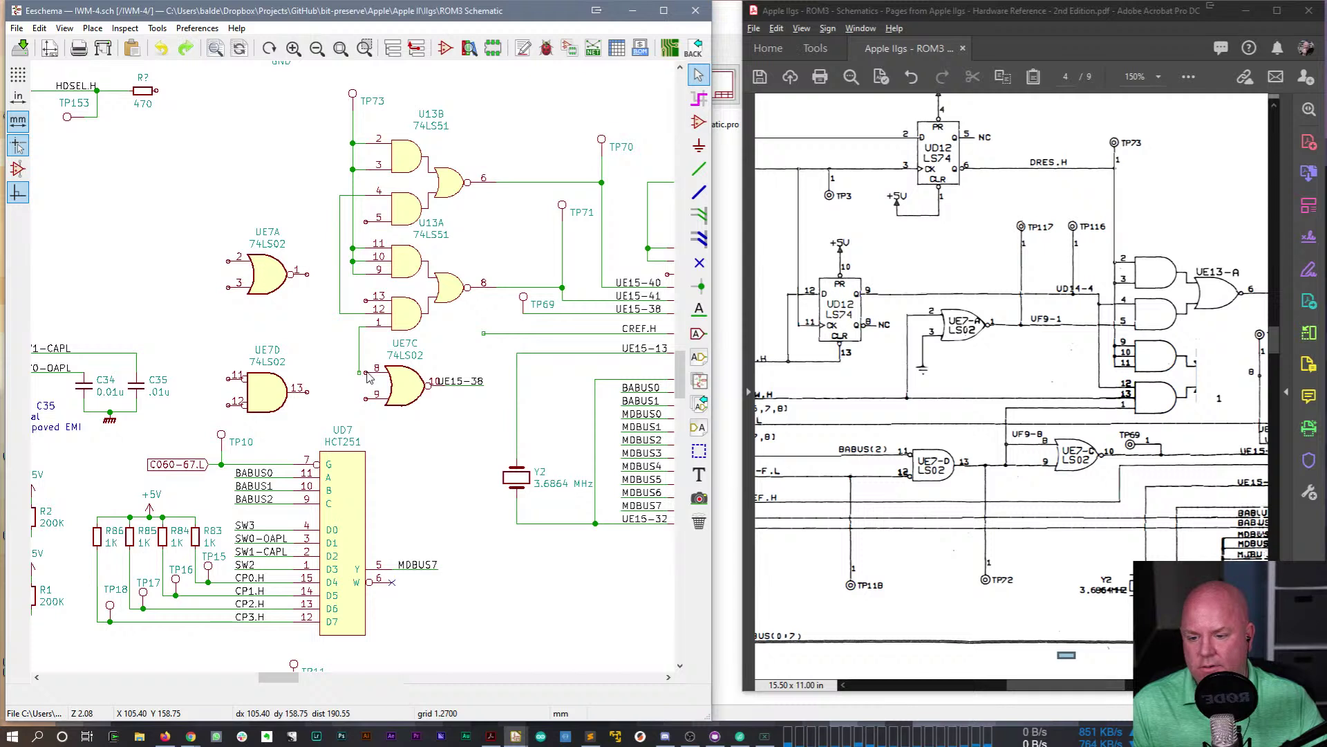
{"action": "key", "text": "Escape"}
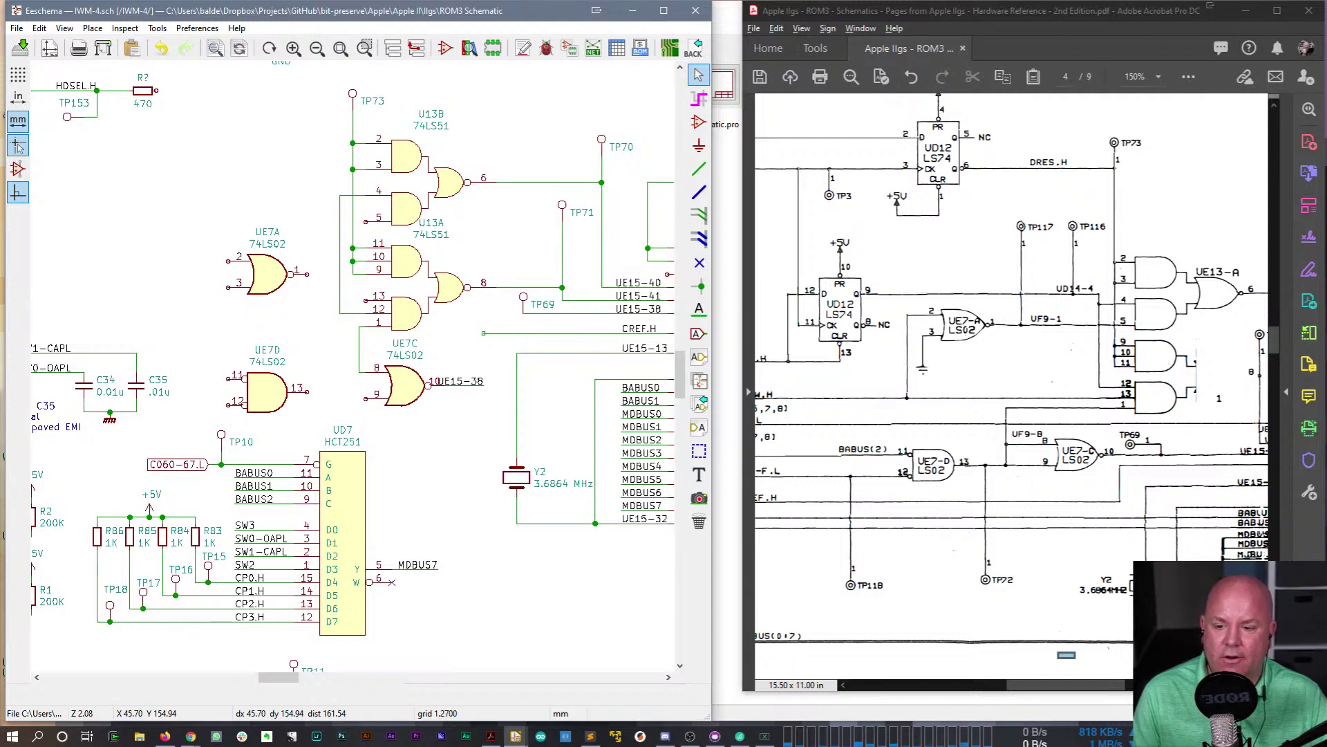
- Move the UE15-38 label onto UE7C output pin 10
{"action": "left_click_drag", "start_coordinate": [458, 360], "coordinate": [488, 413]}
{"action": "left_click", "coordinate": [493, 414]}
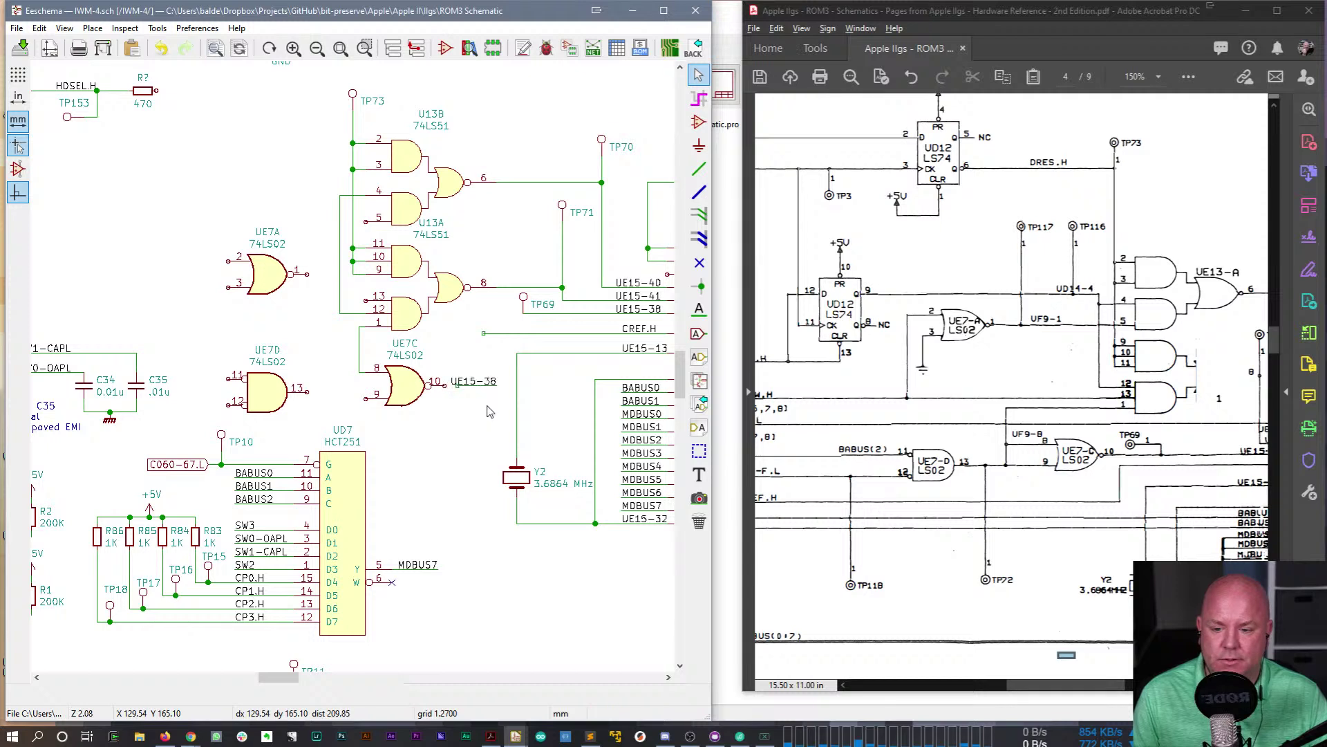
{"action": "key", "text": "w"}
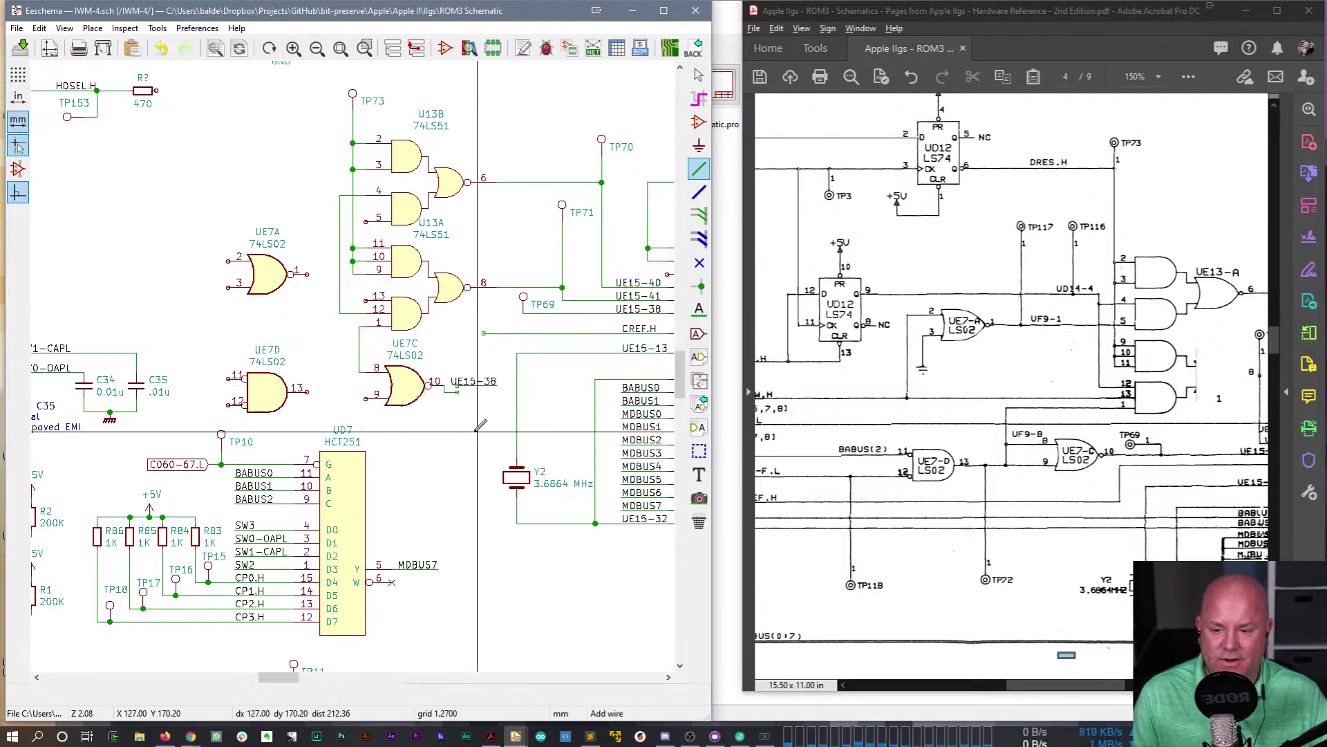
{"action": "key", "text": "Escape"}
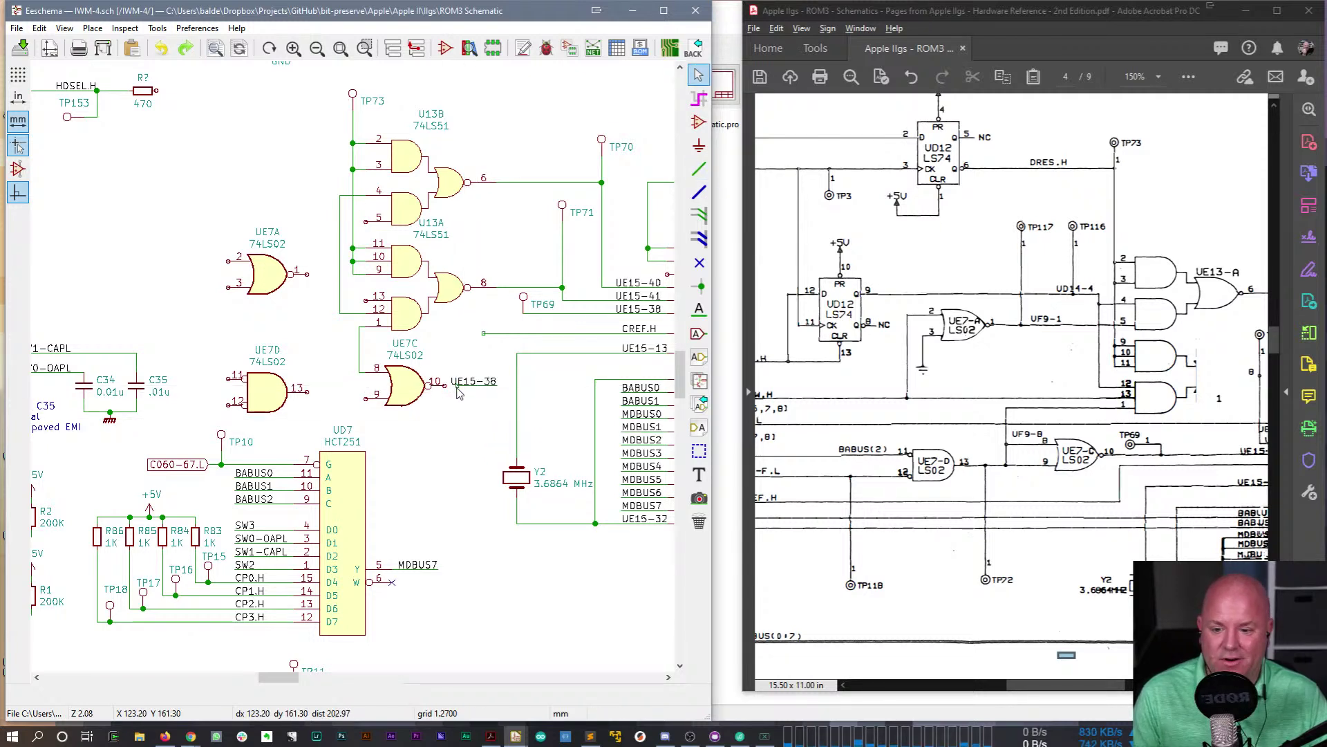
{"action": "key", "text": "w"}
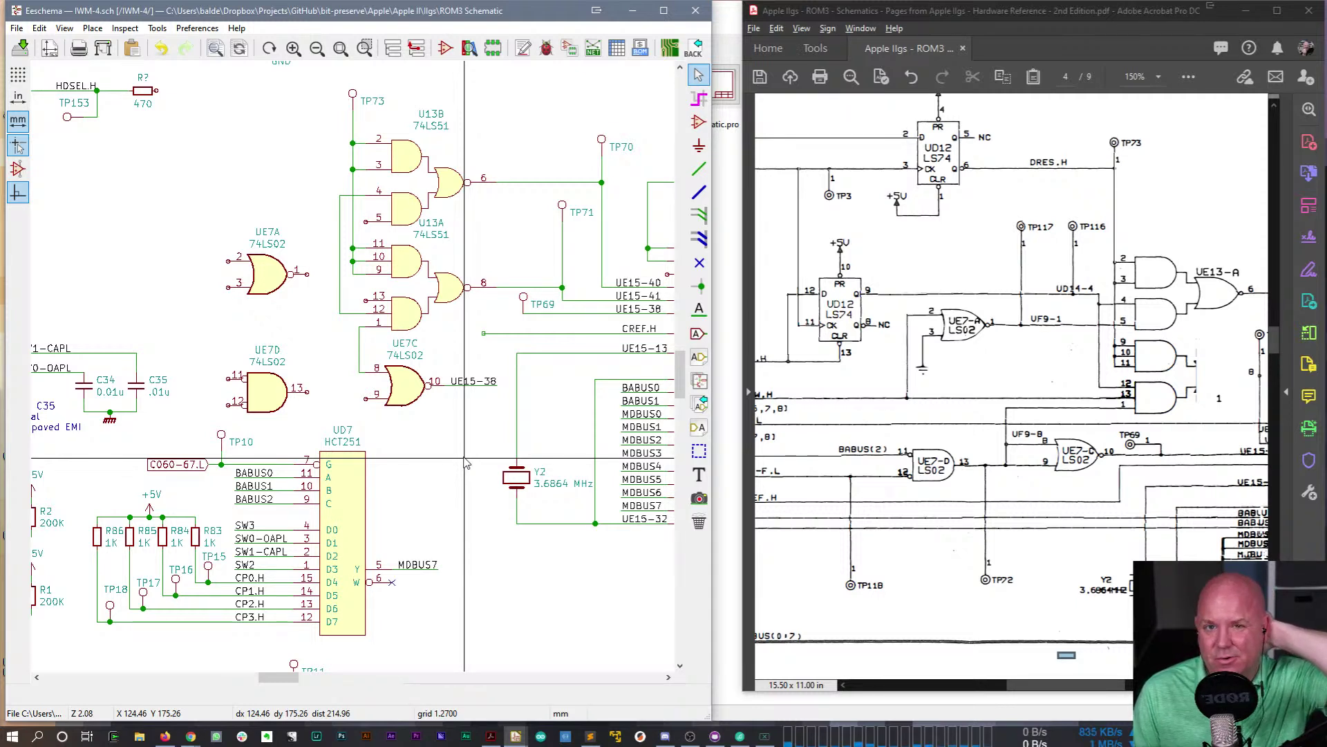
{"action": "key", "text": "Escape"}
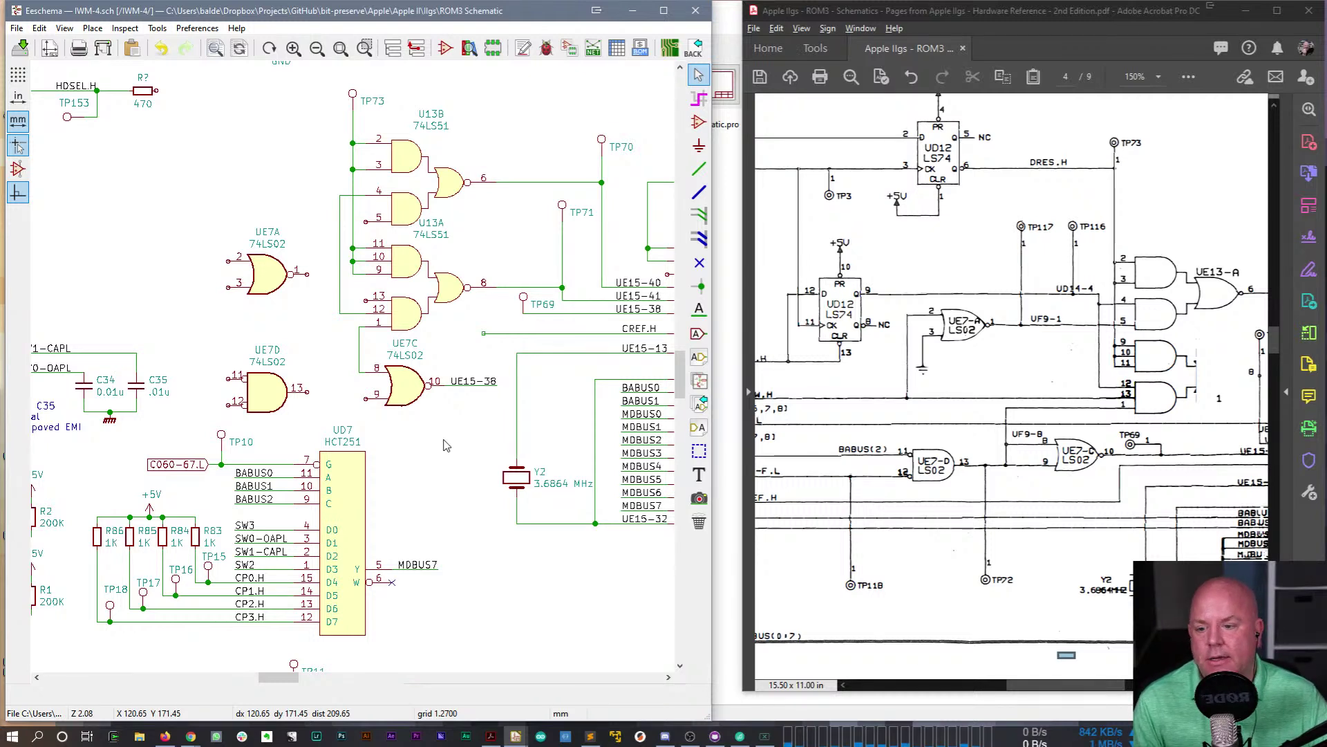
- Drop the horizontal wire near U13A pin 1 one grid step lower
{"action": "left_click", "coordinate": [360, 330]}
{"action": "left_click", "coordinate": [387, 368]}
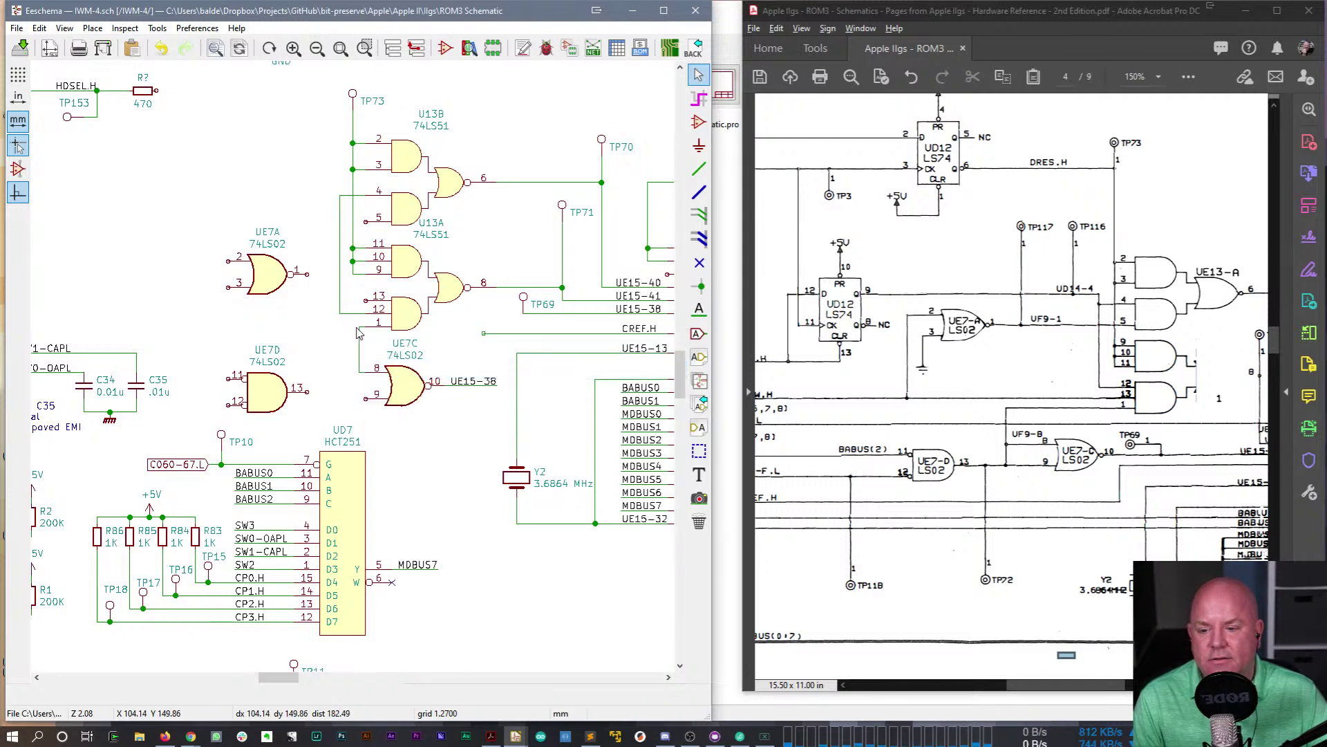
{"action": "left_click", "coordinate": [353, 329]}
{"action": "left_click", "coordinate": [387, 367]}
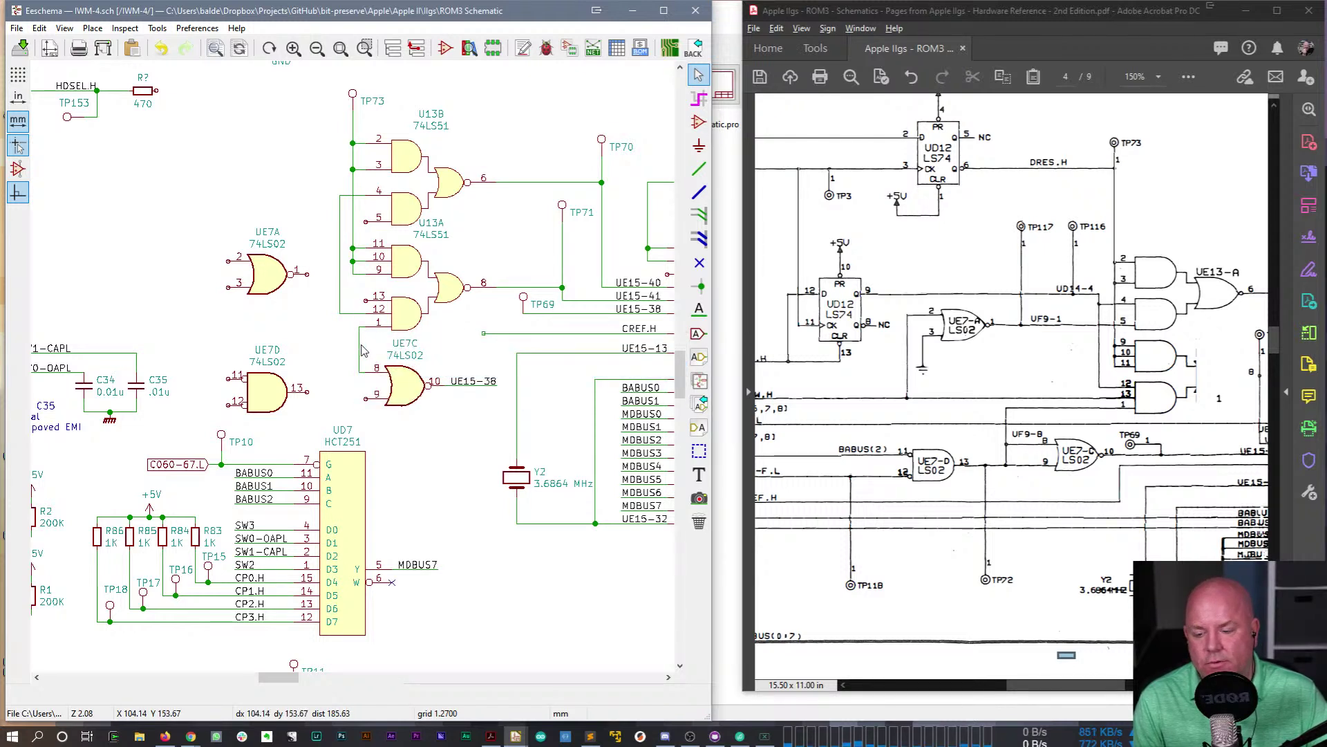
{"action": "left_click", "coordinate": [341, 353]}
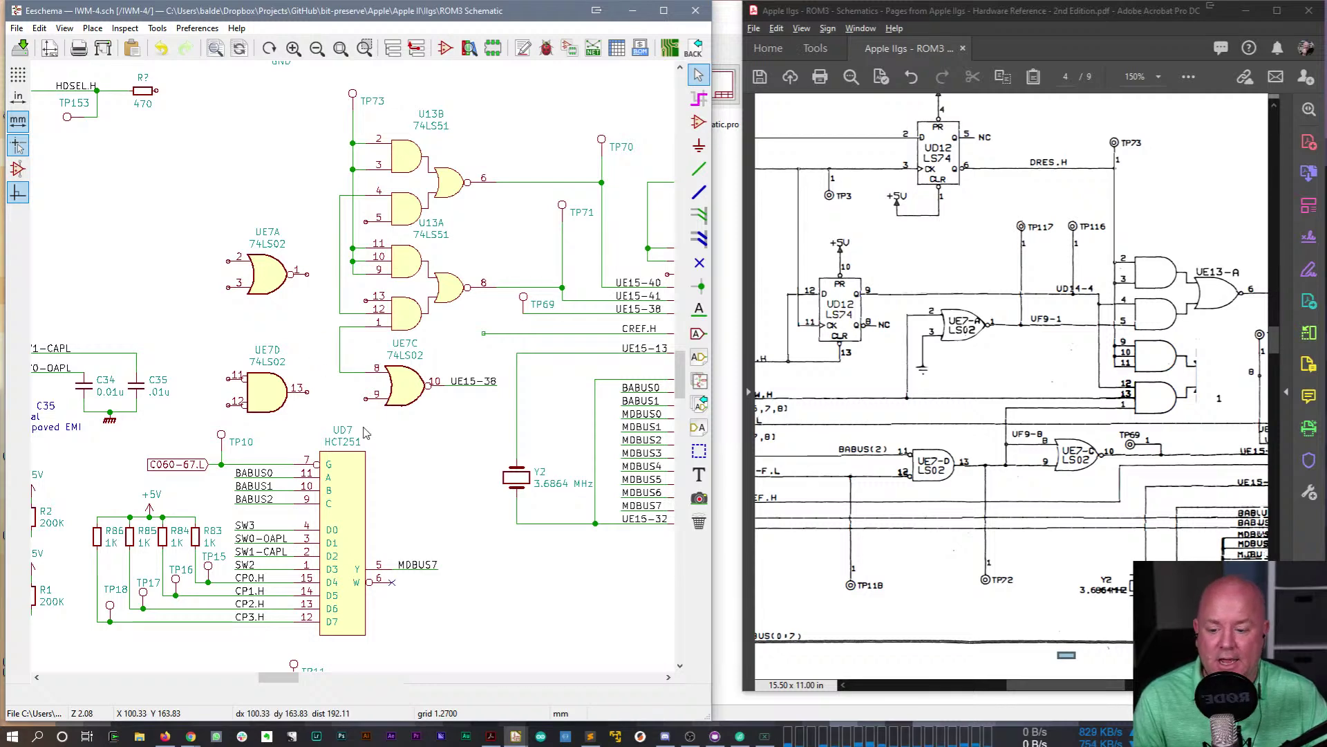
- Zoom and pan the sheet to bring U13 and the UE7 gates into view
{"action": "scroll", "coordinate": [314, 346], "scroll_direction": "down", "scroll_amount": 2}
{"action": "scroll", "coordinate": [356, 372], "scroll_direction": "up", "scroll_amount": 3}
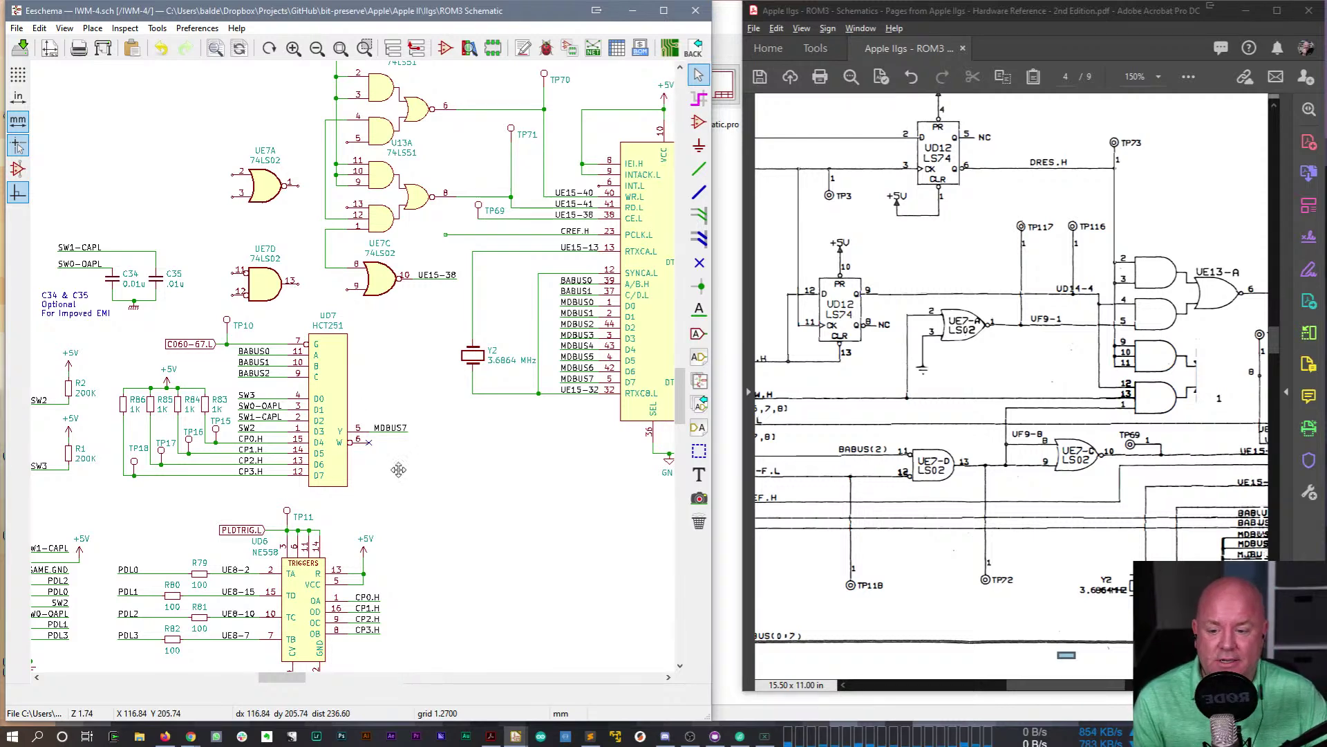
{"action": "scroll", "coordinate": [353, 372], "scroll_direction": "up", "scroll_amount": 3}
{"action": "scroll", "coordinate": [357, 384], "scroll_direction": "down", "scroll_amount": 1}
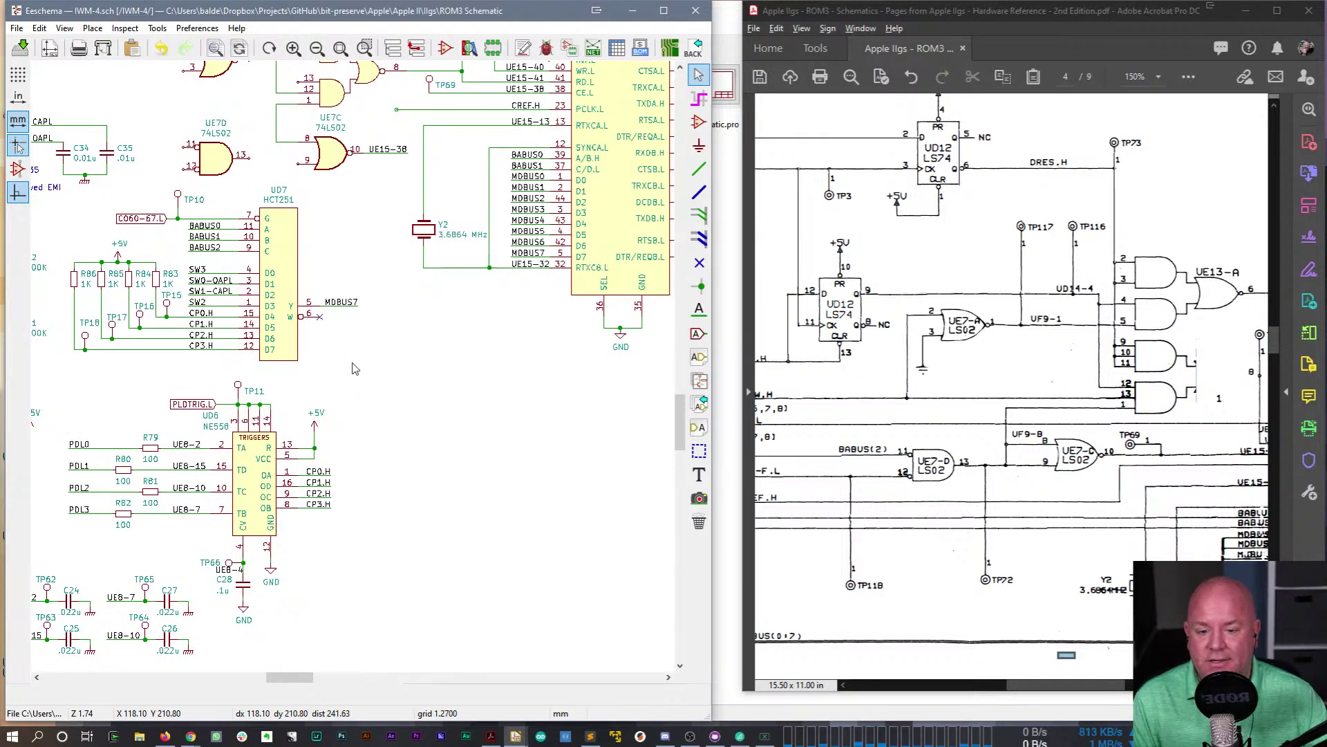
{"action": "left_click_drag", "start_coordinate": [681, 418], "coordinate": [680, 366]}
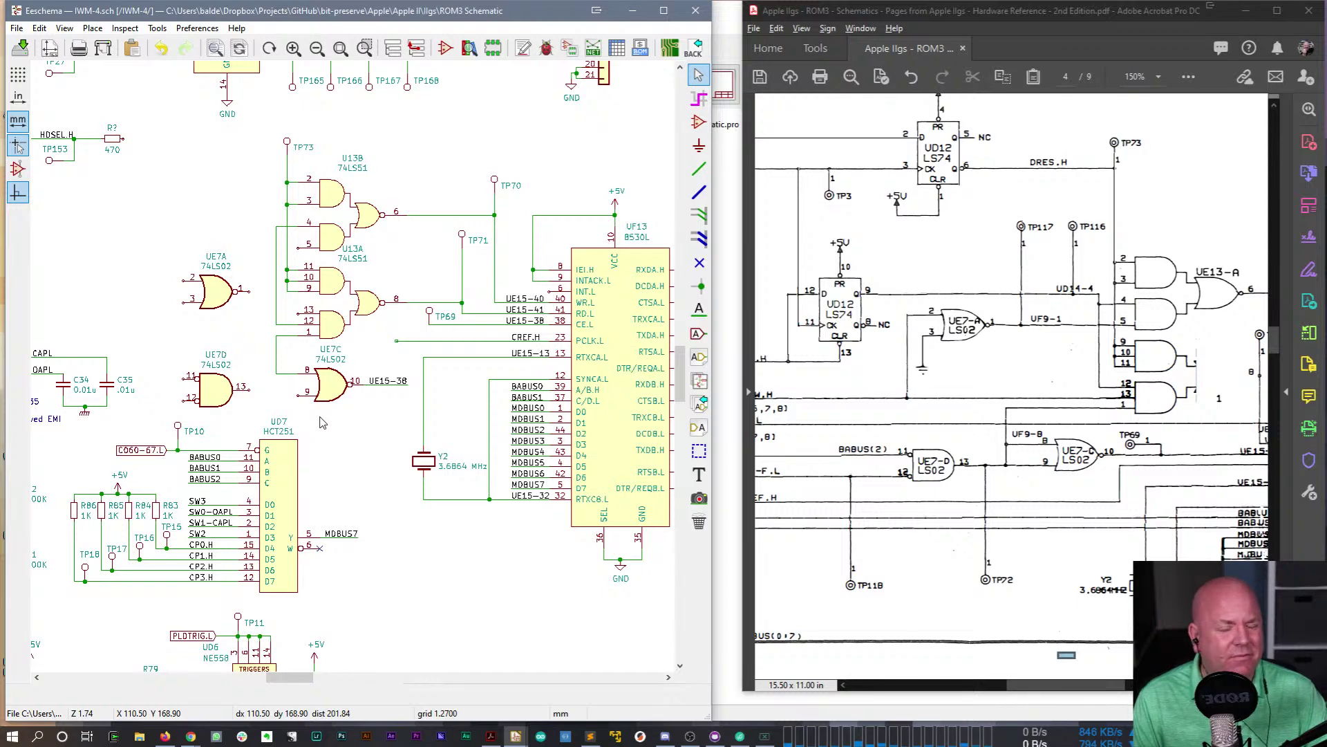
{"action": "scroll", "coordinate": [298, 378], "scroll_direction": "up", "scroll_amount": 1}
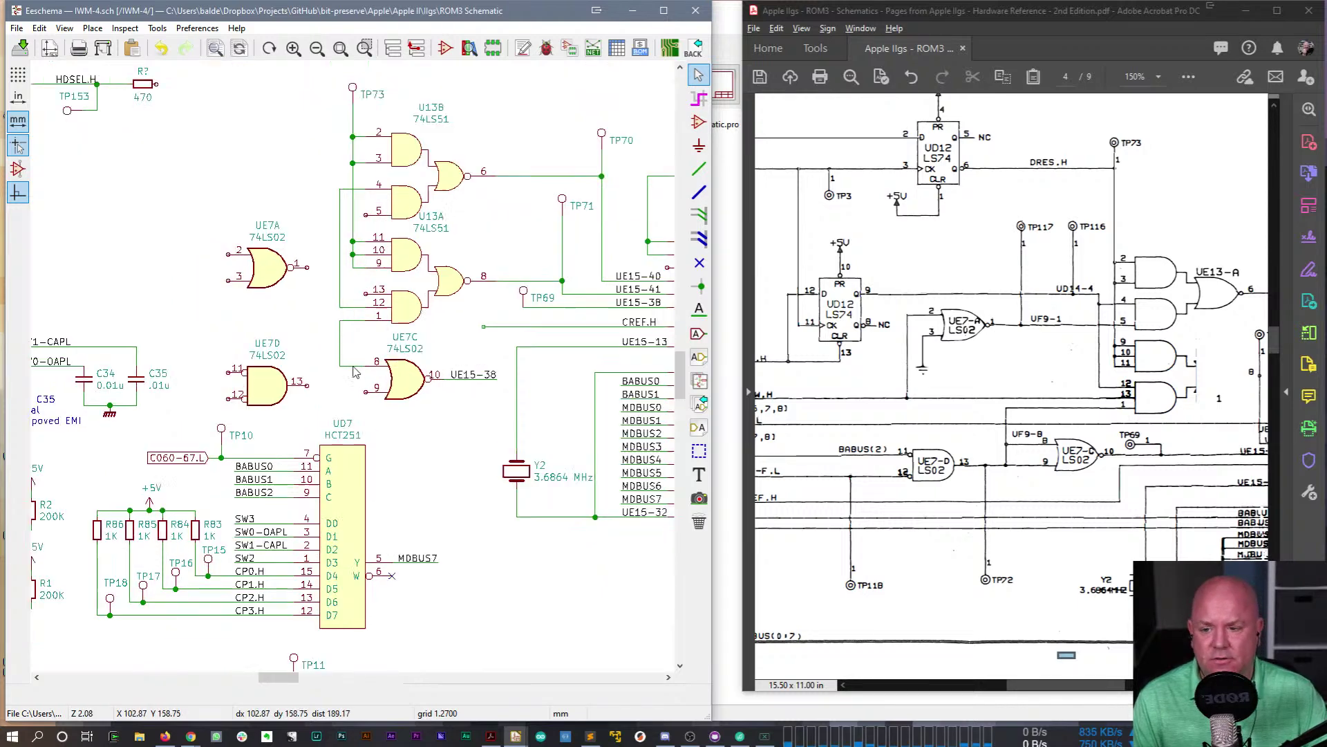
{"action": "middle_click_drag", "start_coordinate": [479, 267], "coordinate": [519, 339]}
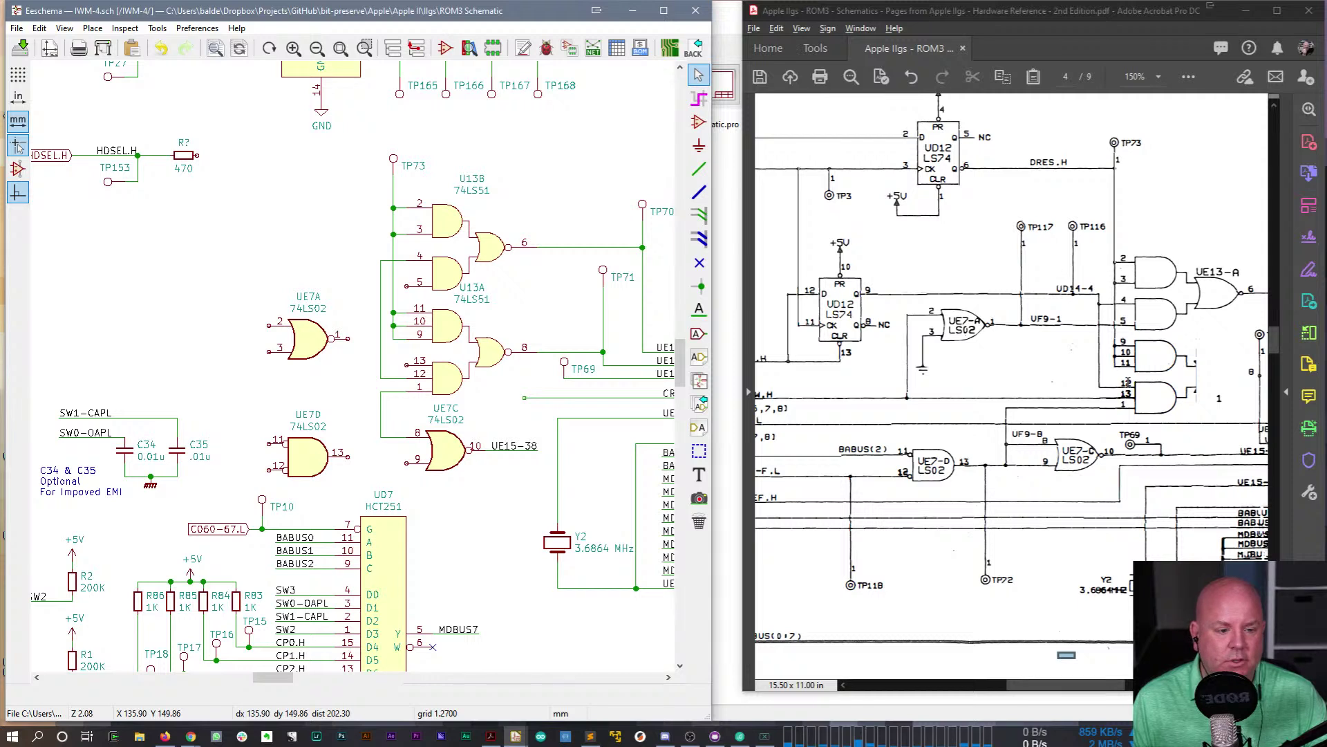
{"action": "left_click_drag", "start_coordinate": [1065, 691], "coordinate": [1048, 692]}
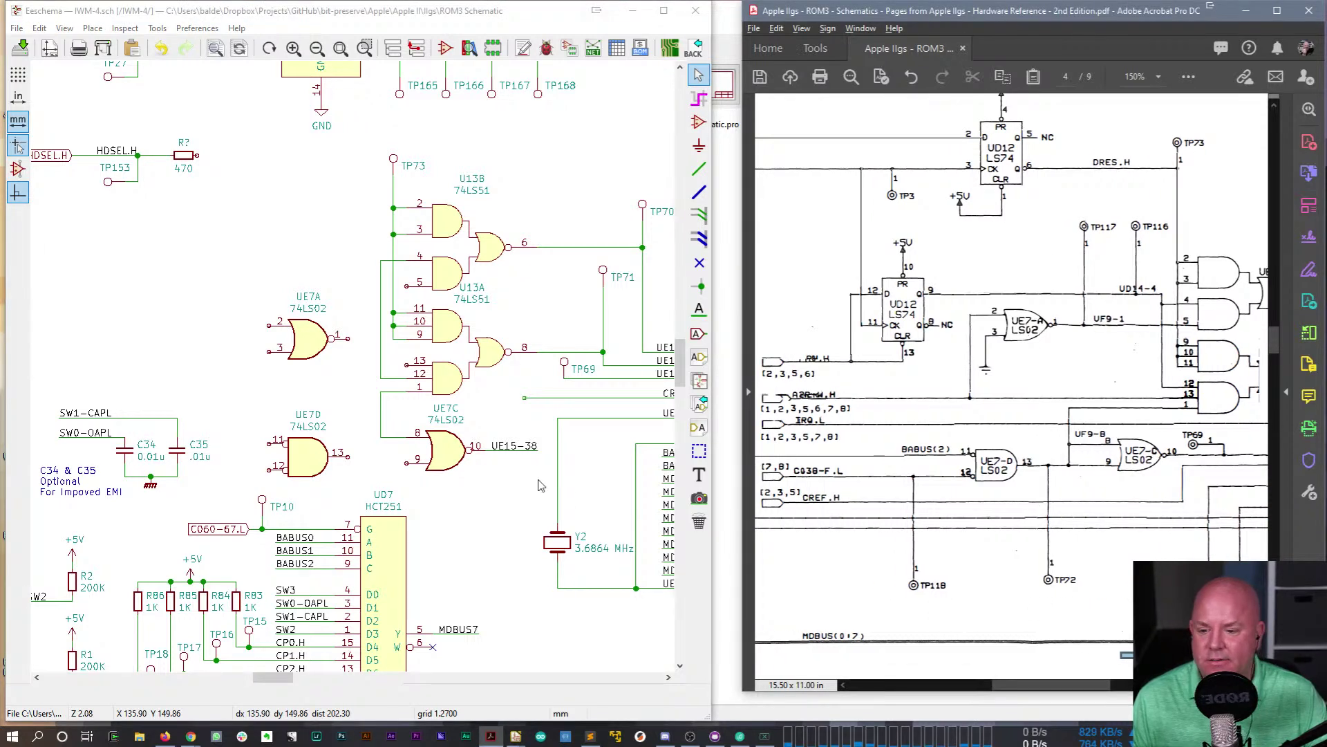
- Inspect U13's Symbol Properties and close them without changes
{"action": "left_click", "coordinate": [430, 383]}
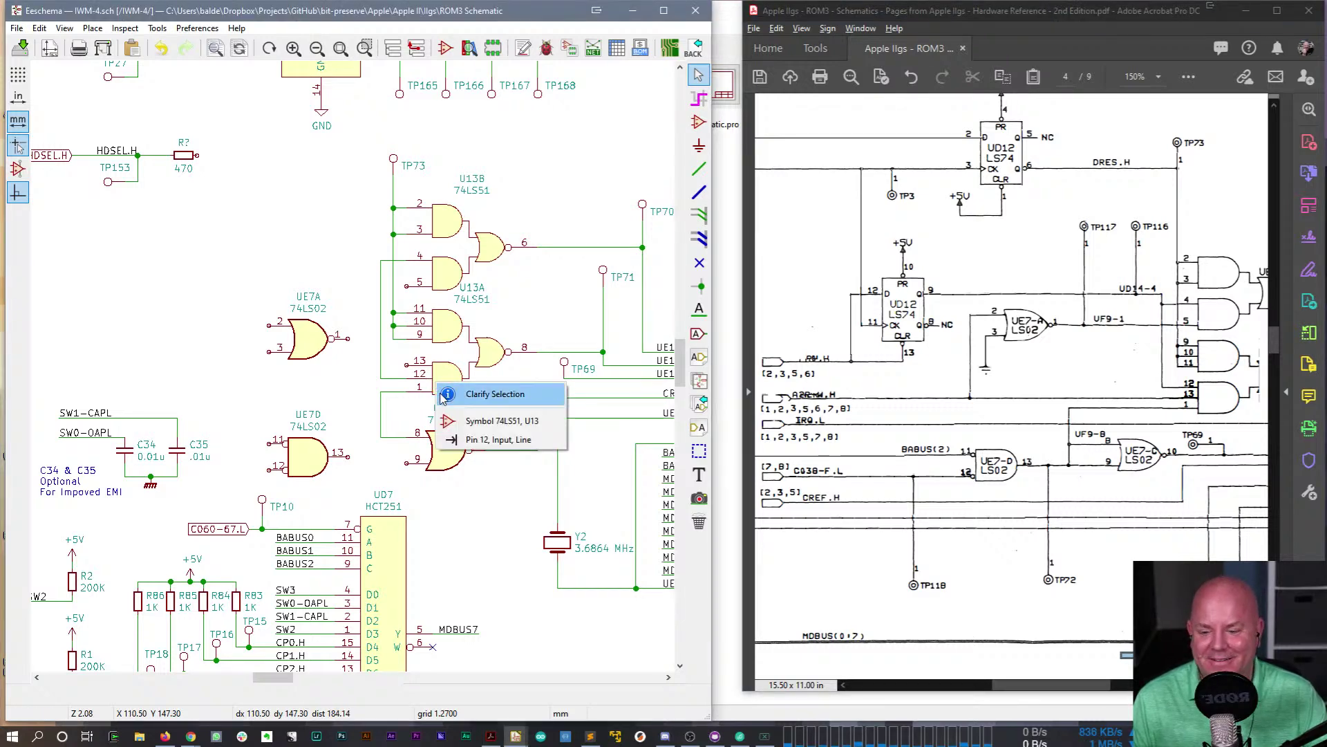
{"action": "left_click", "coordinate": [437, 384]}
{"action": "double_click", "coordinate": [437, 384]}
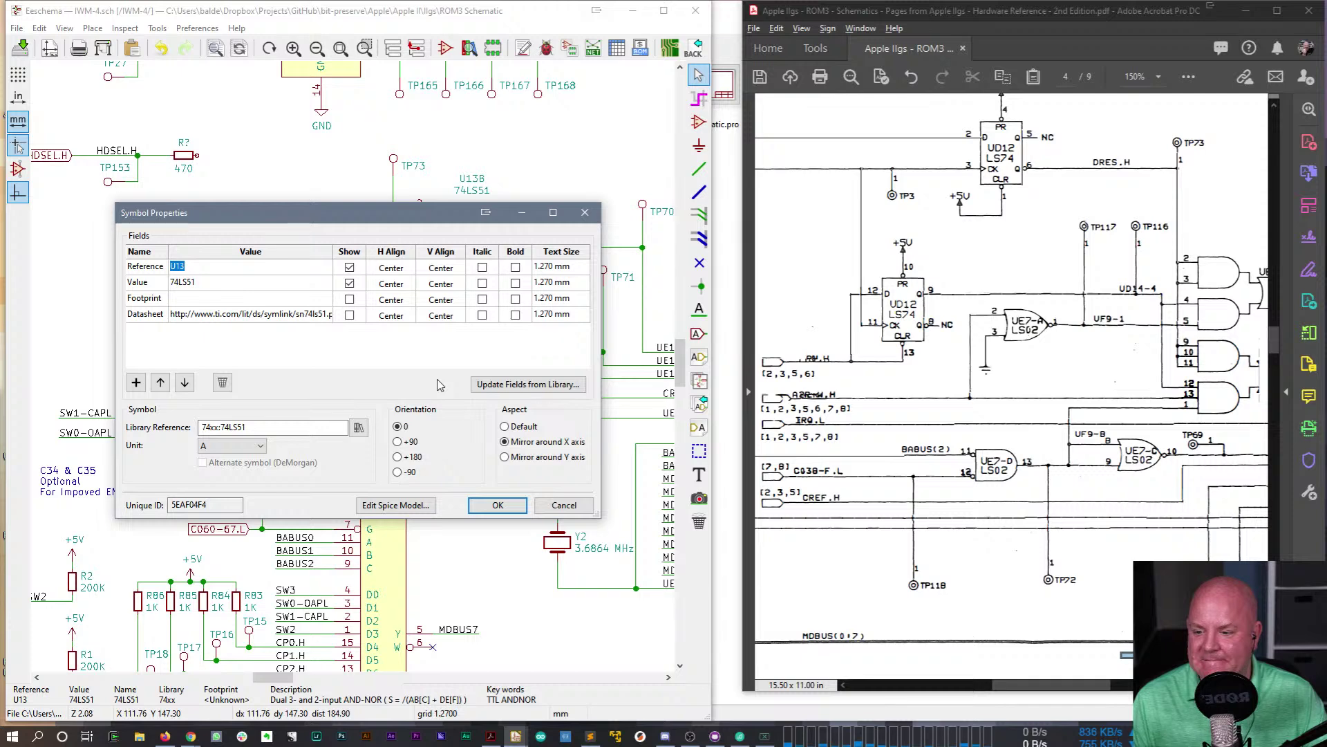
{"action": "left_click", "coordinate": [561, 505]}
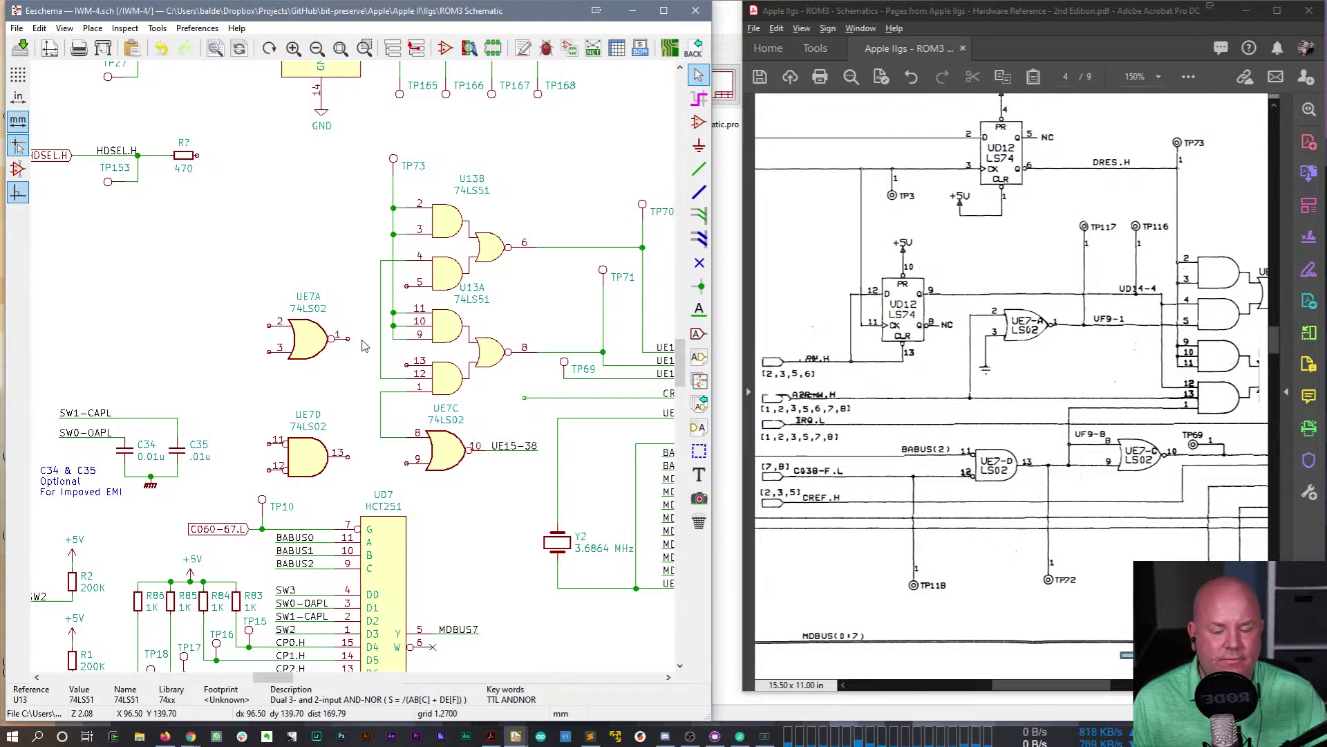
- Move UE7A up level with U13A pin 5 and wire its pin 1 there
{"action": "left_click", "coordinate": [302, 339]}
{"action": "left_click_drag", "start_coordinate": [309, 347], "coordinate": [278, 297]}
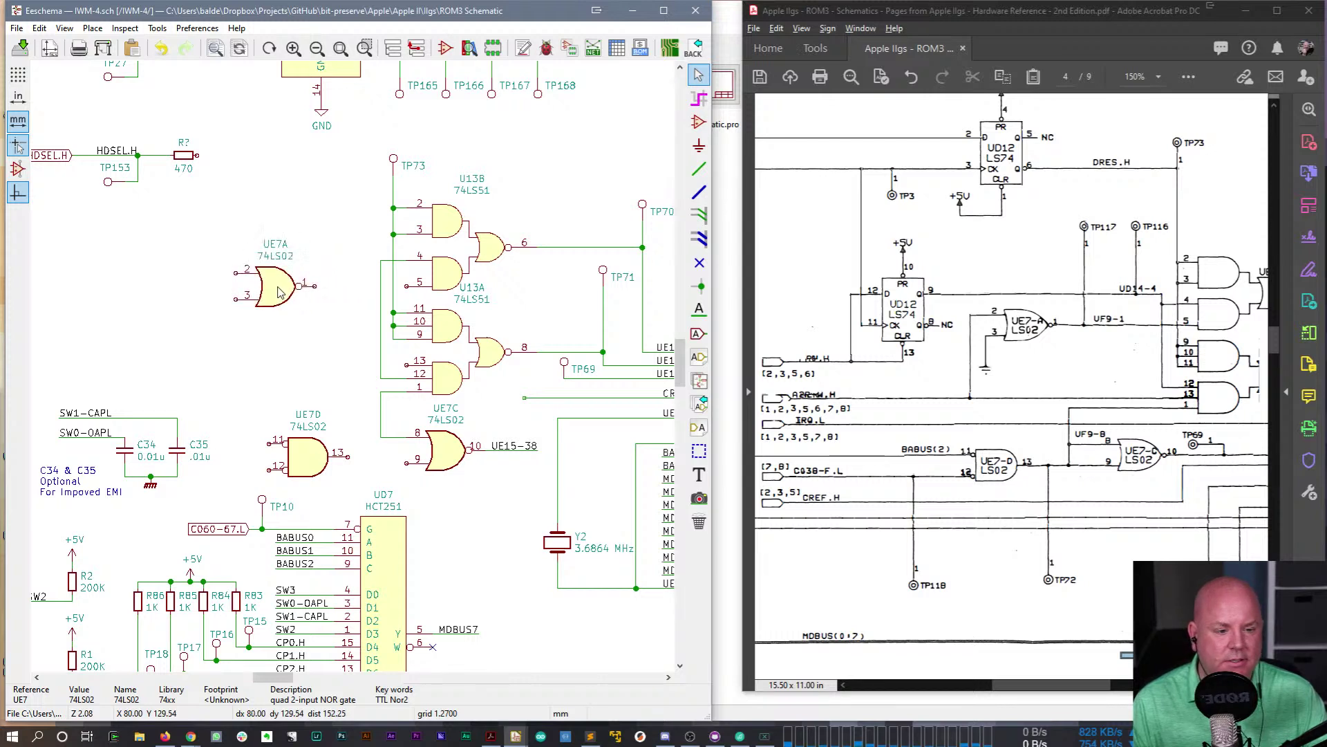
{"action": "left_click", "coordinate": [315, 289]}
{"action": "left_click", "coordinate": [407, 287]}
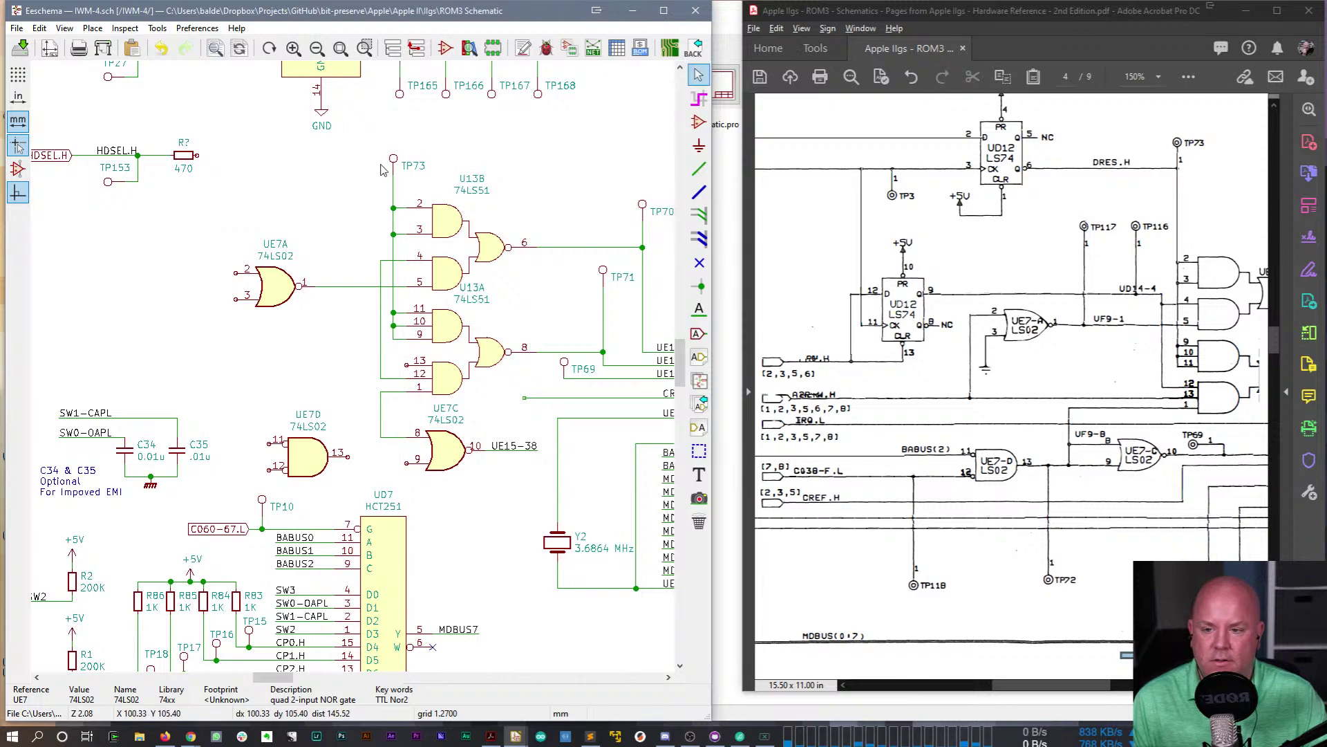
- Copy test point TP73 left of it and wire it to UE7A's output line
{"action": "key", "text": "c"}
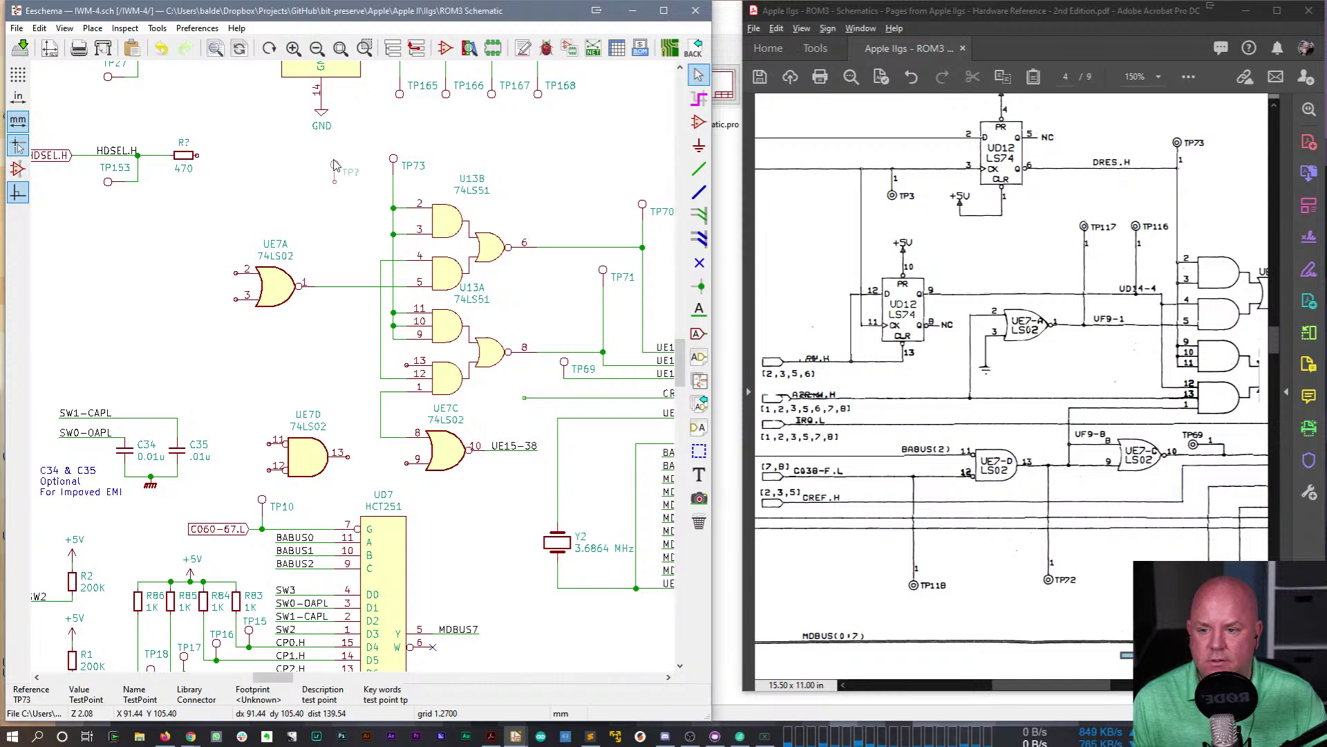
{"action": "left_click", "coordinate": [335, 160]}
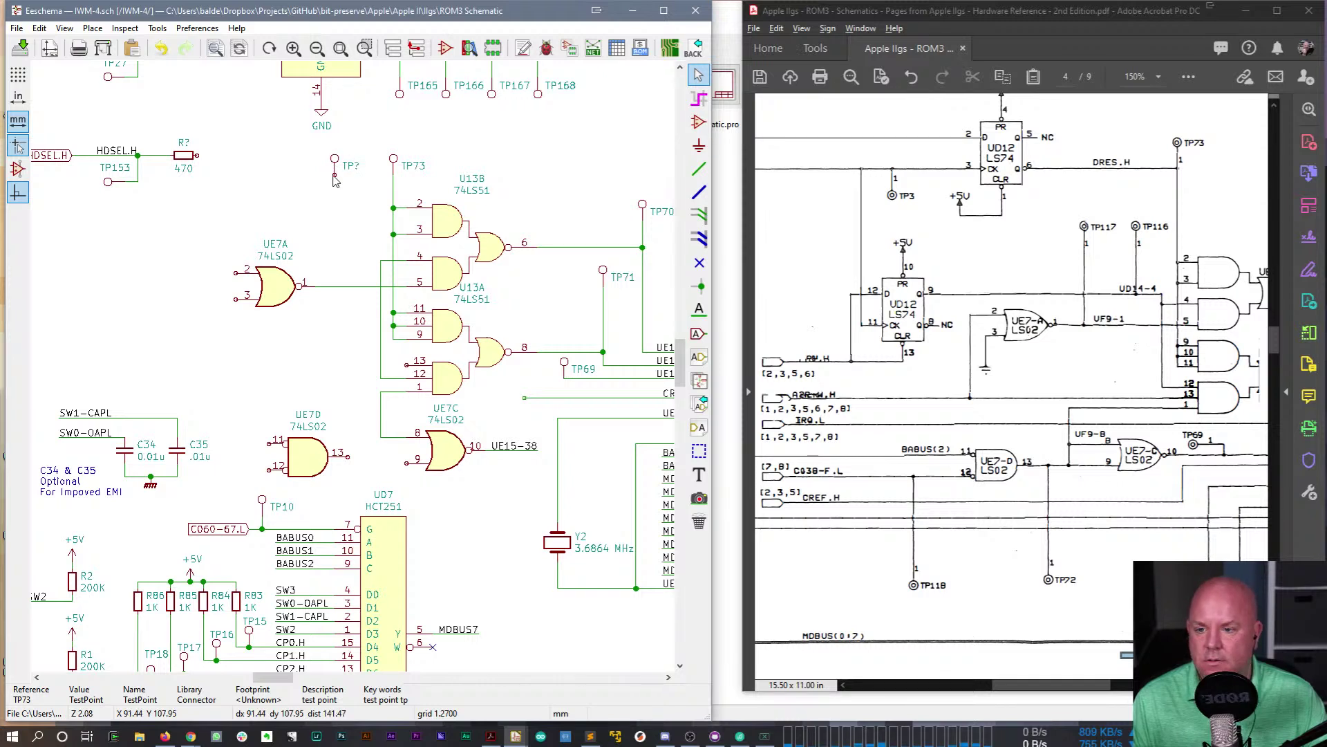
{"action": "key", "text": "w"}
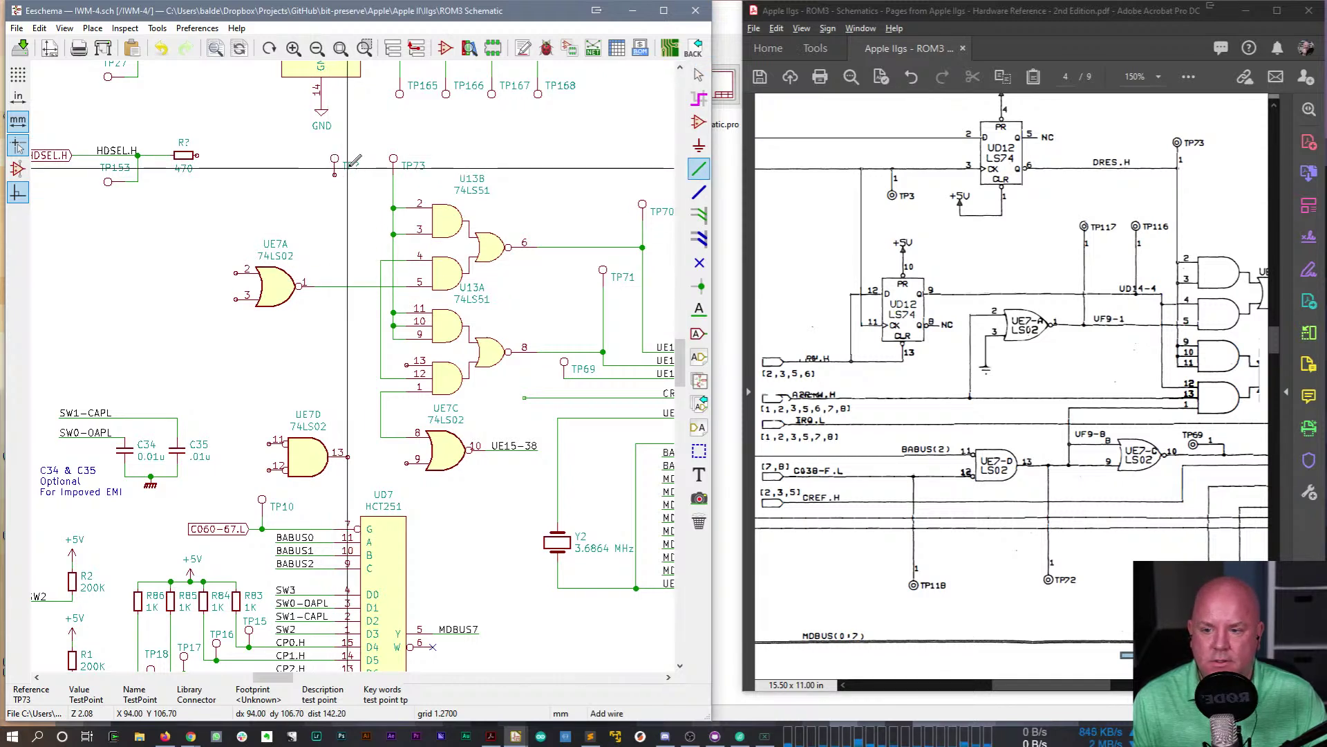
{"action": "left_click", "coordinate": [335, 285]}
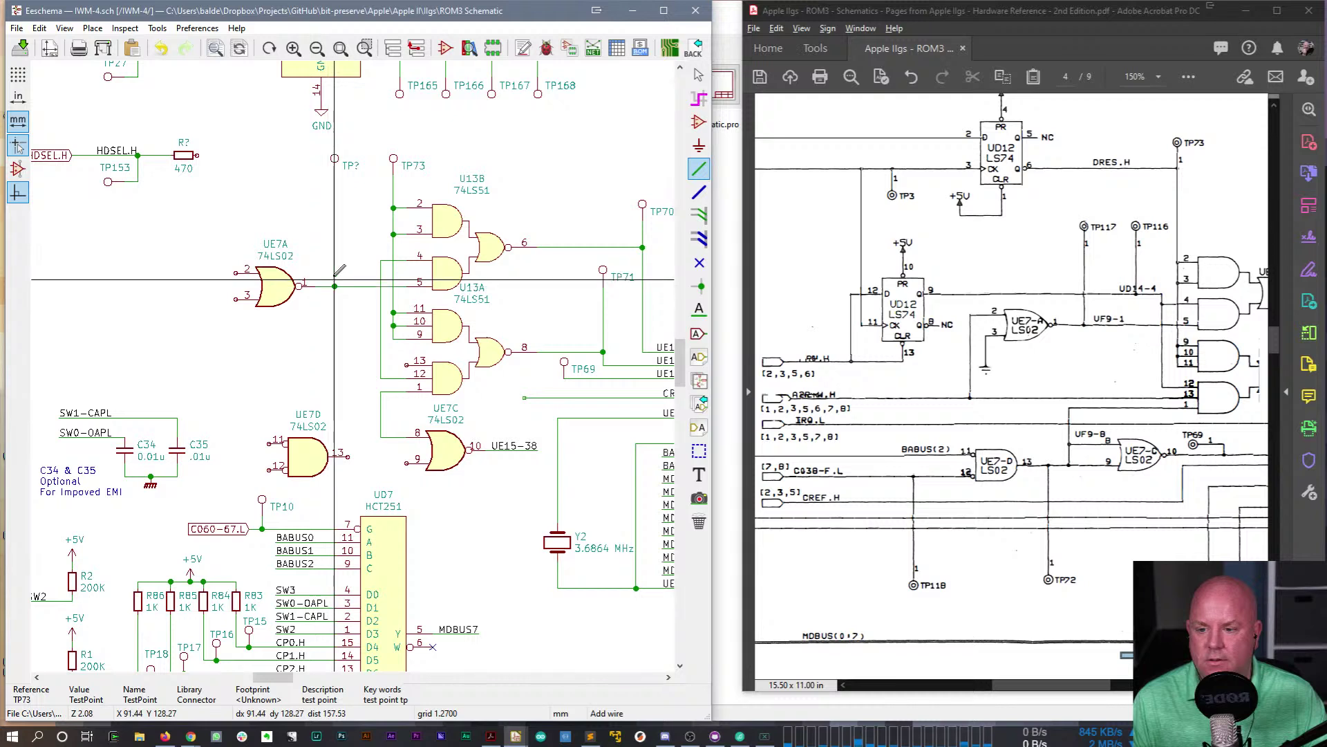
{"action": "key", "text": "Escape"}
- Set the new test point's reference to TP117
{"action": "double_click", "coordinate": [353, 166]}
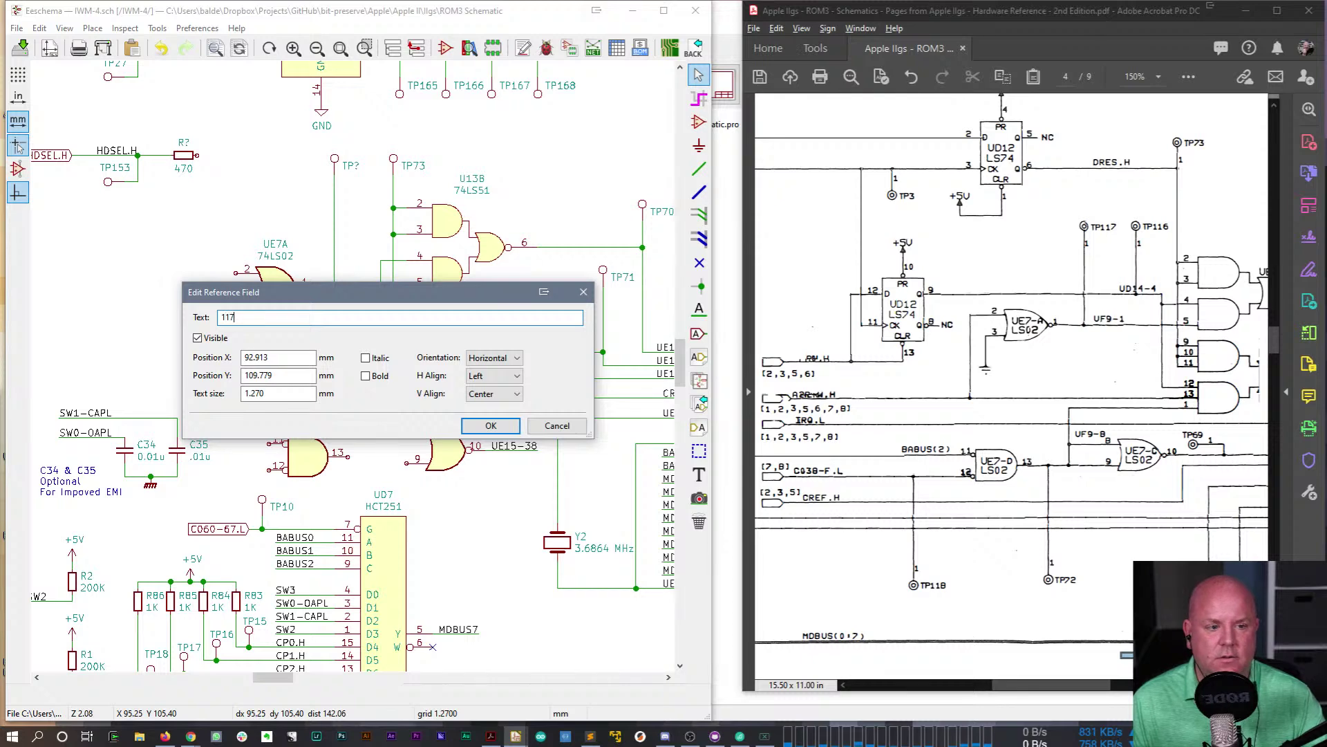
{"action": "key", "text": "Return"}
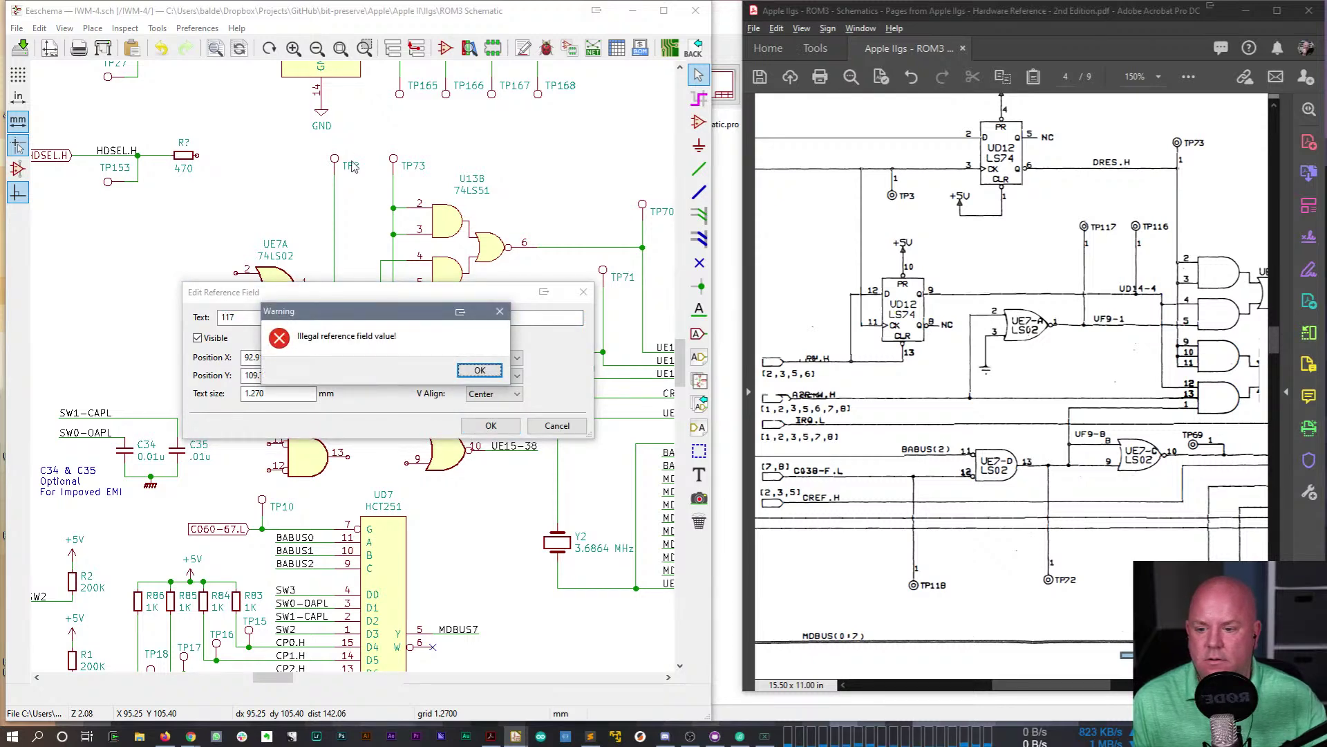
{"action": "key", "text": "Return"}
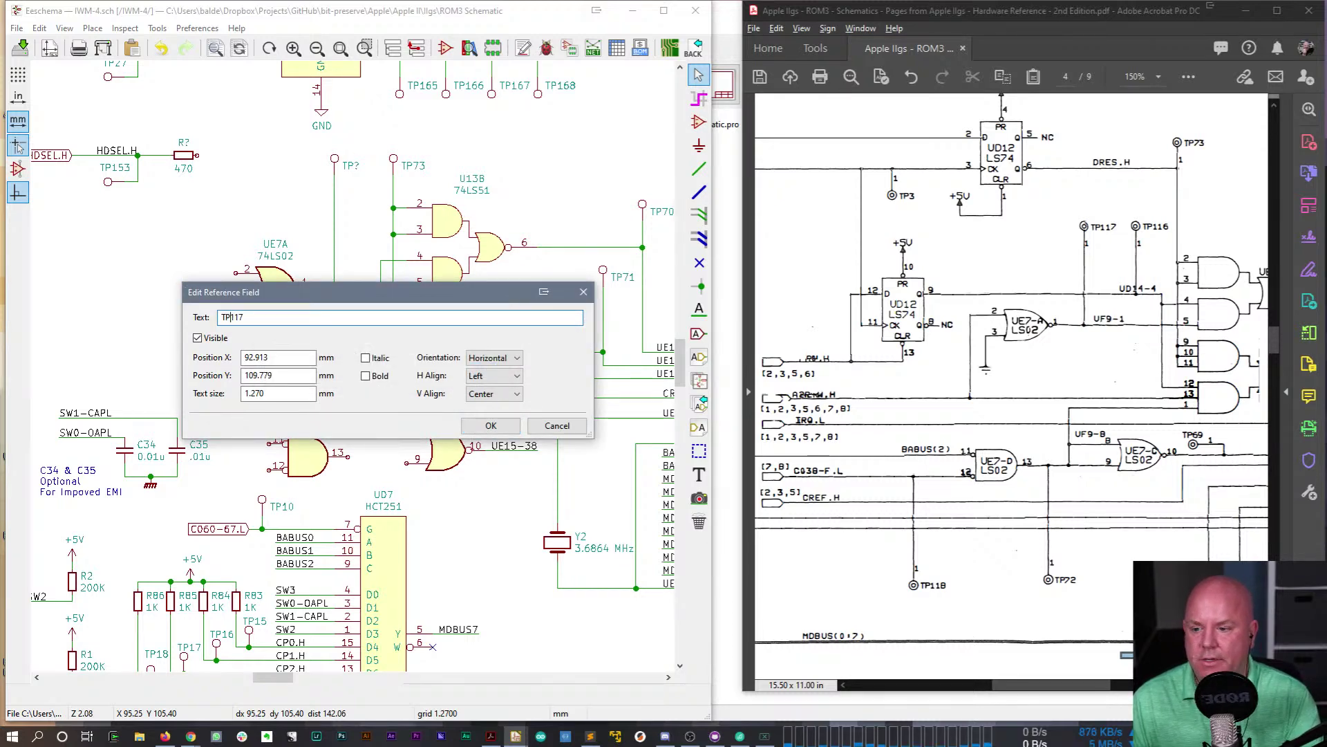
{"action": "type", "text": "TP"}
{"action": "key", "text": "Return"}
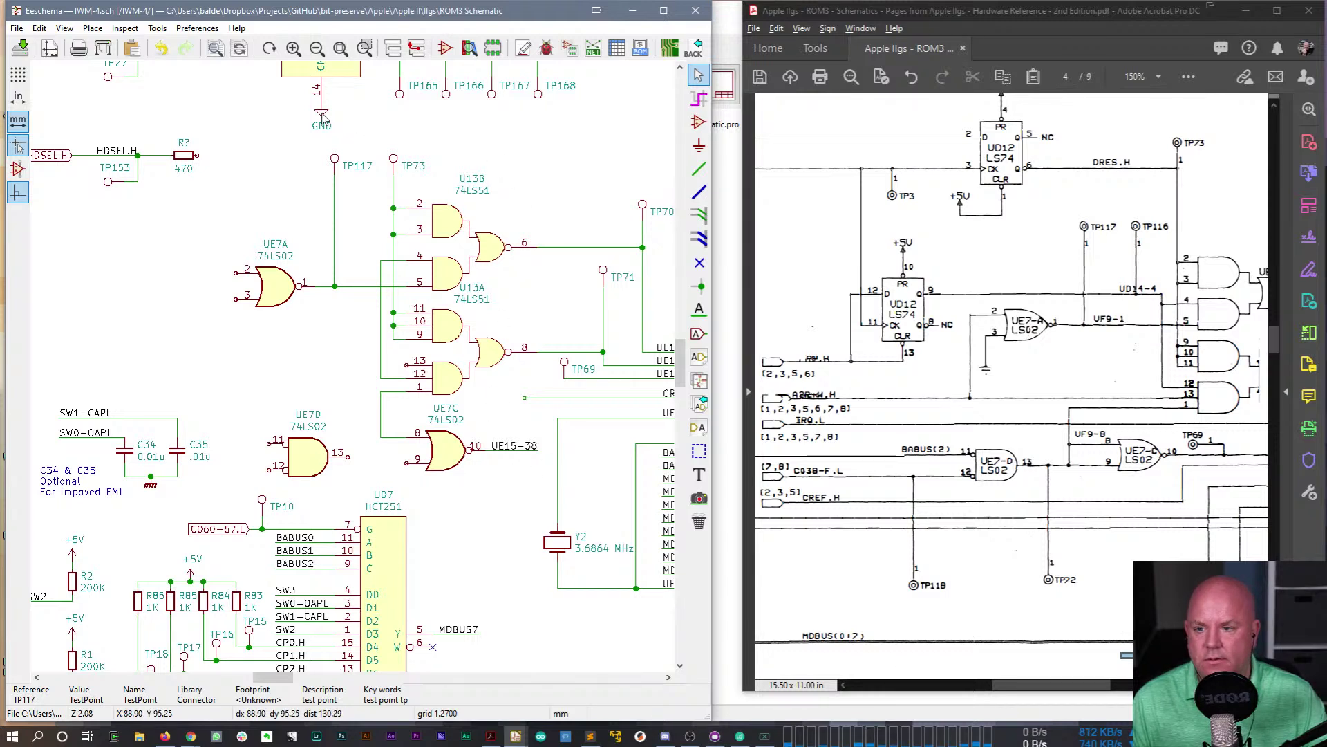
- Place a copy of the GND symbol on UE7A pin 3
{"action": "key", "text": "c"}
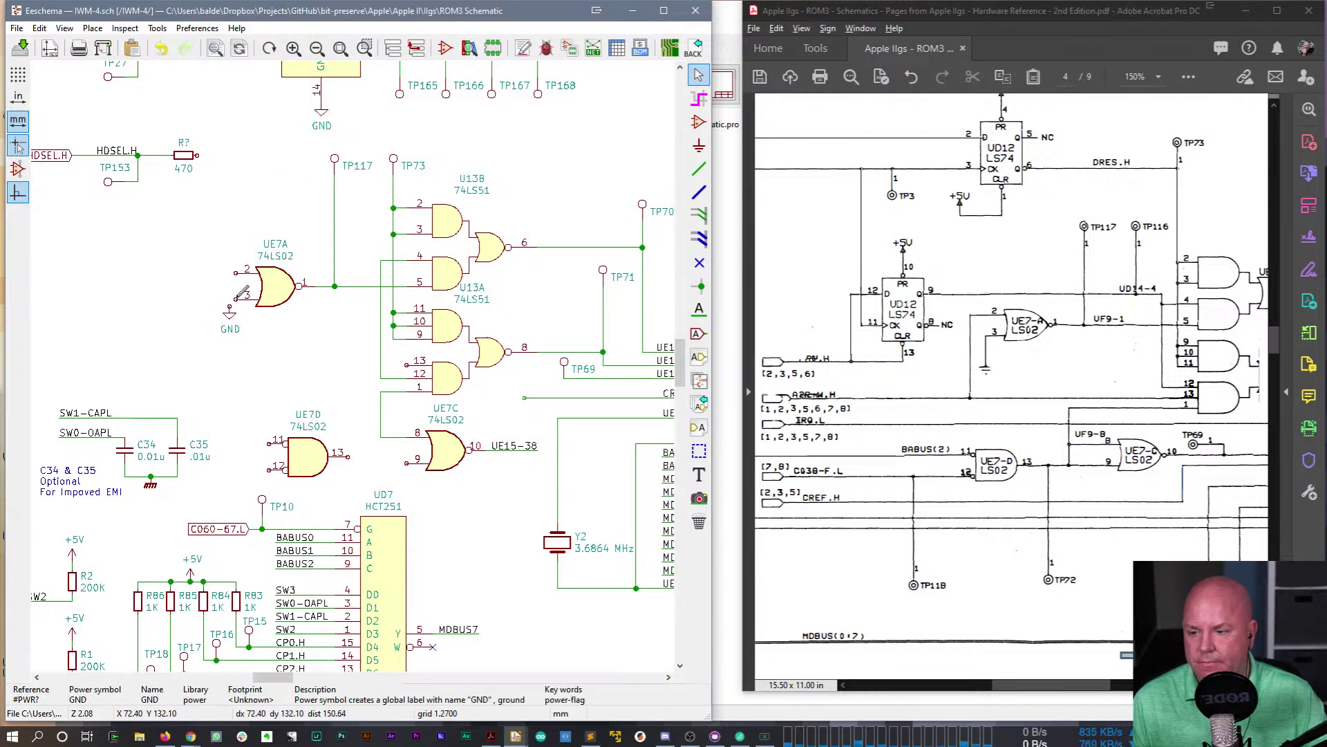
{"action": "left_click", "coordinate": [238, 304]}
{"action": "key", "text": "w"}
{"action": "key", "text": "Escape"}
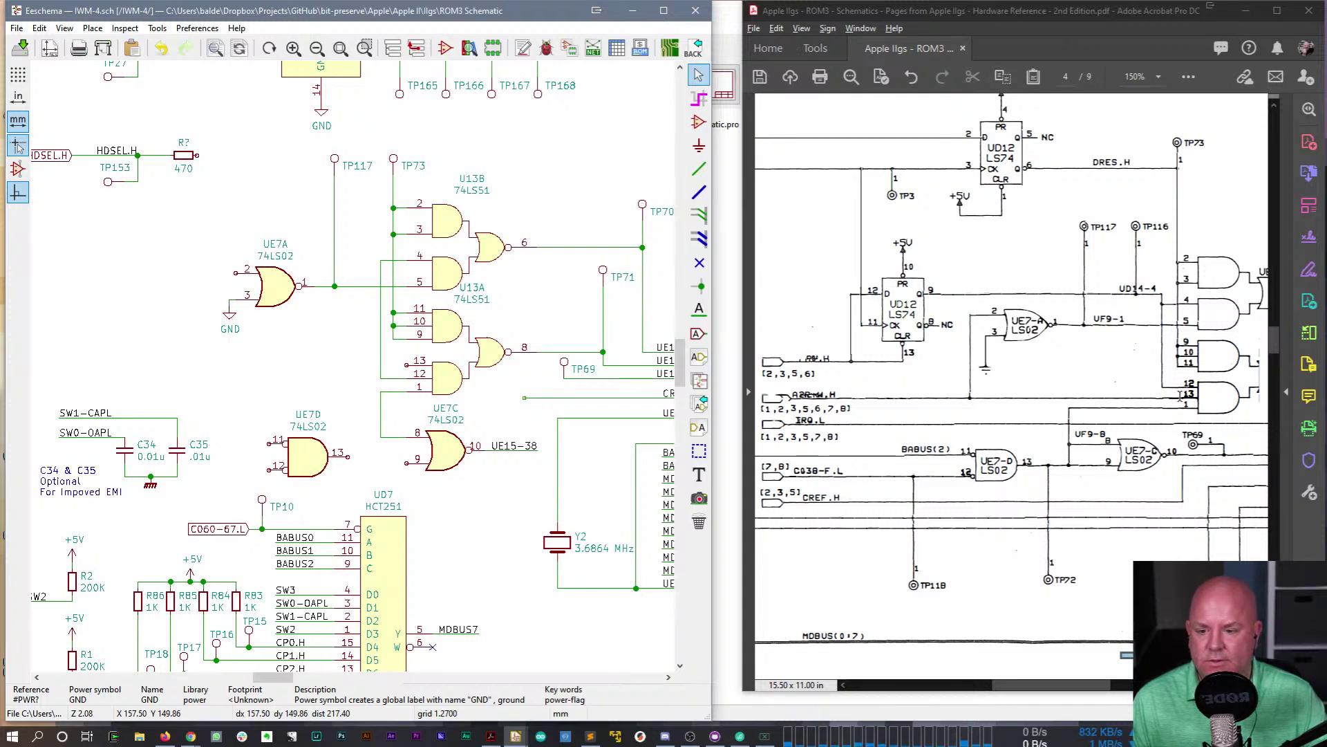
- Wire U13A pin 13 up to UE7A pin 2
{"action": "key", "text": "w"}
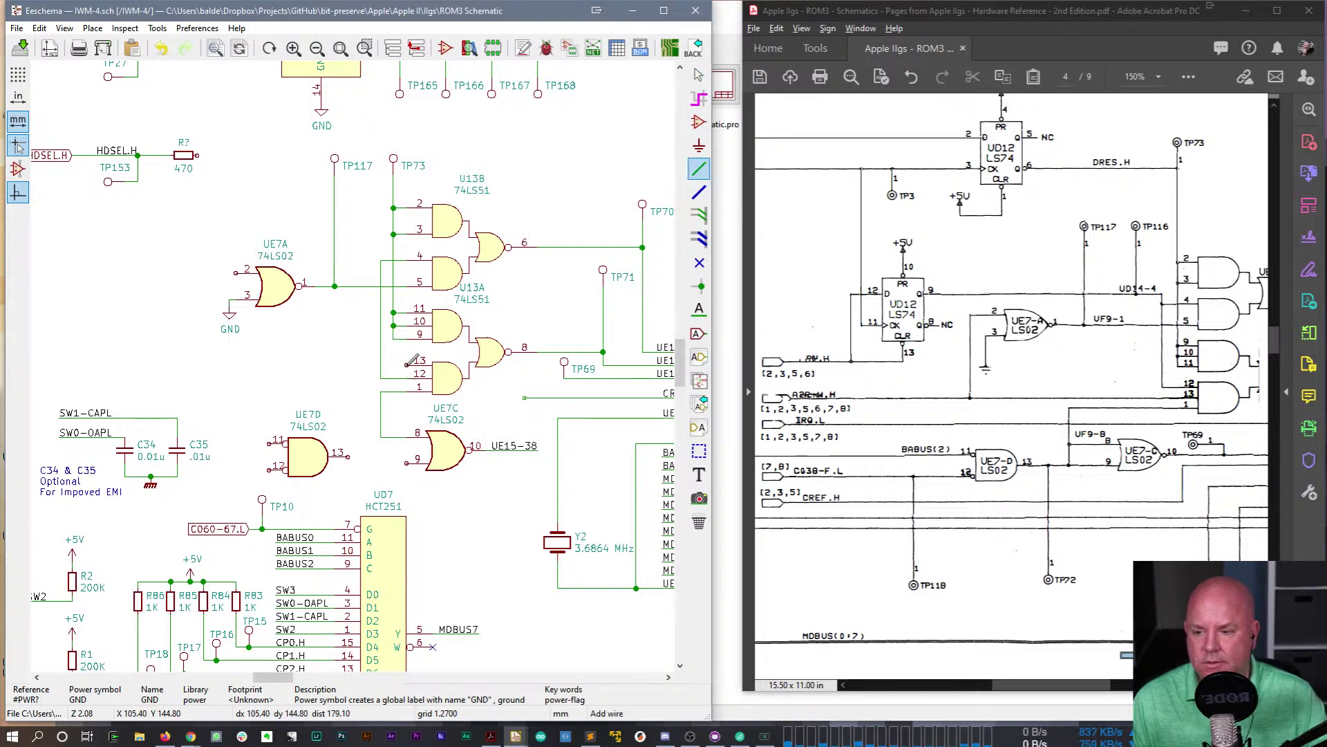
{"action": "left_click", "coordinate": [210, 273]}
{"action": "left_click", "coordinate": [236, 273]}
{"action": "key", "text": "Escape"}
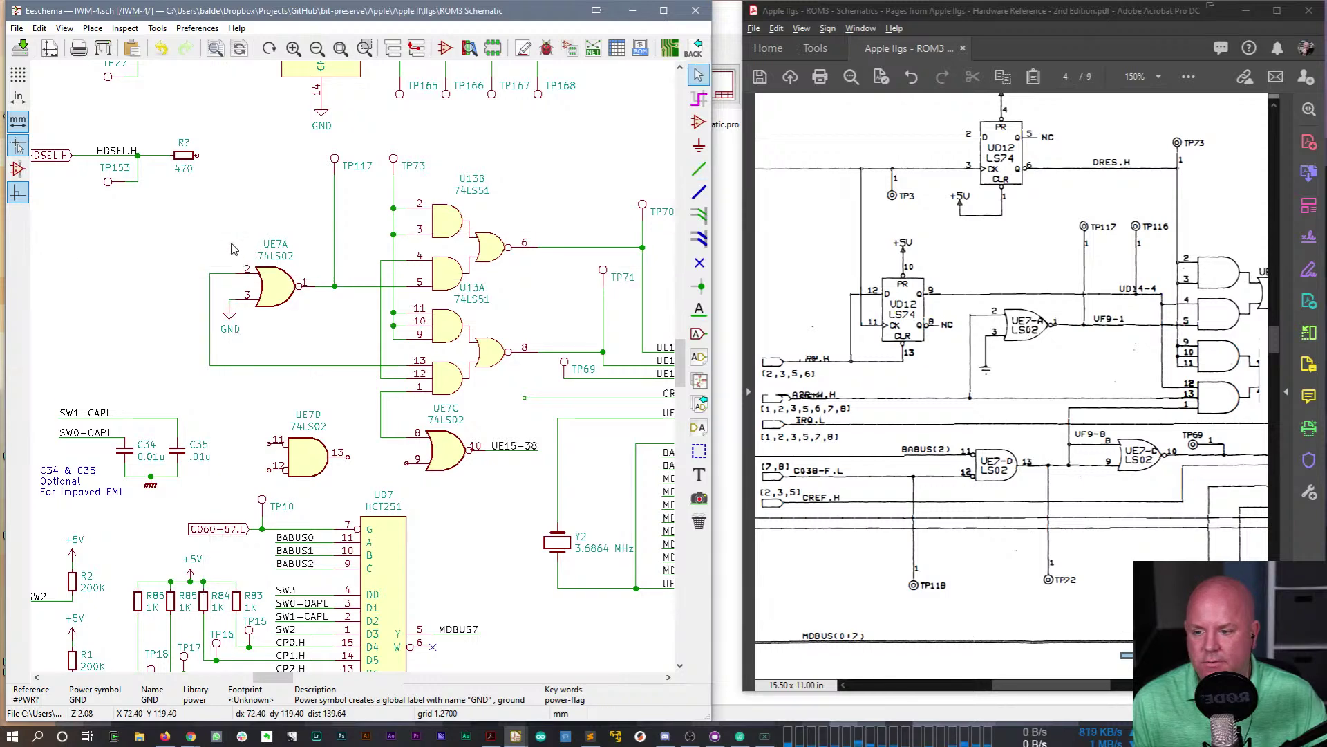
- Add an A2RW.H global label wired to UE7A pin 2's net
{"action": "left_click", "coordinate": [699, 333]}
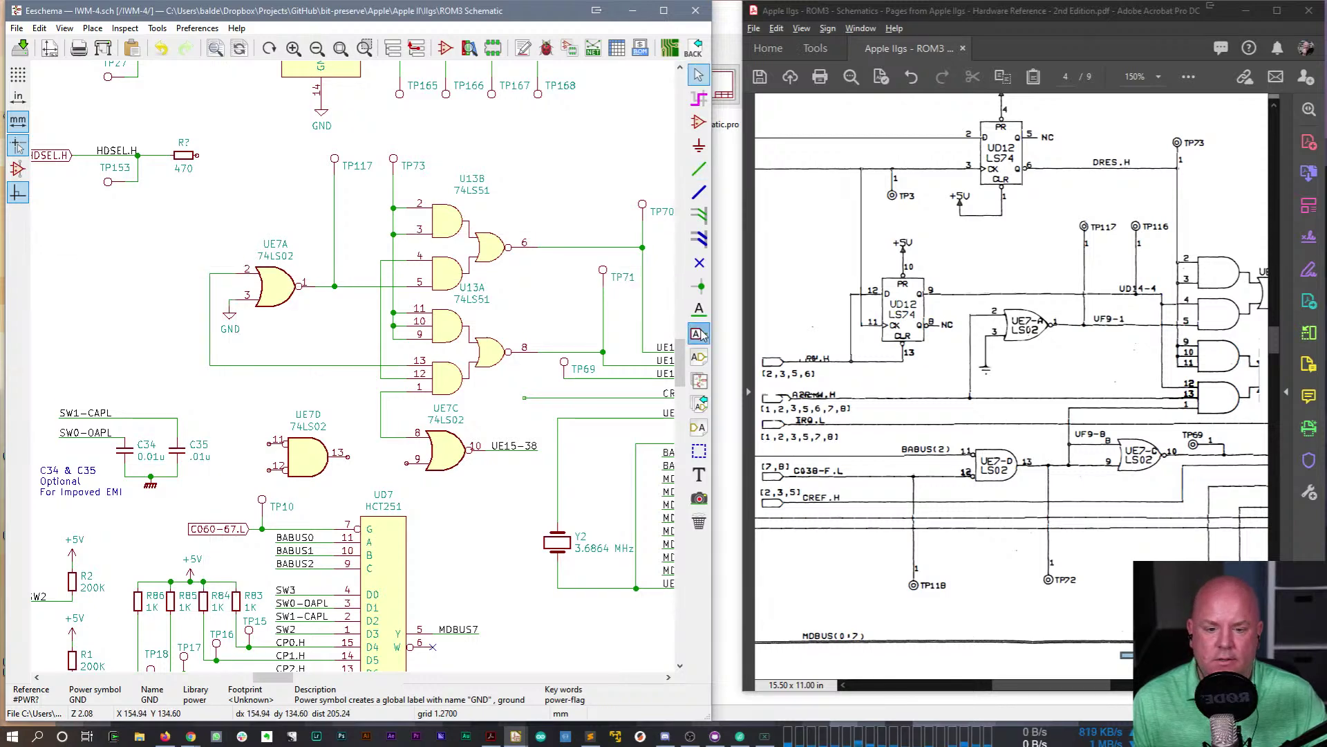
{"action": "left_click", "coordinate": [210, 273]}
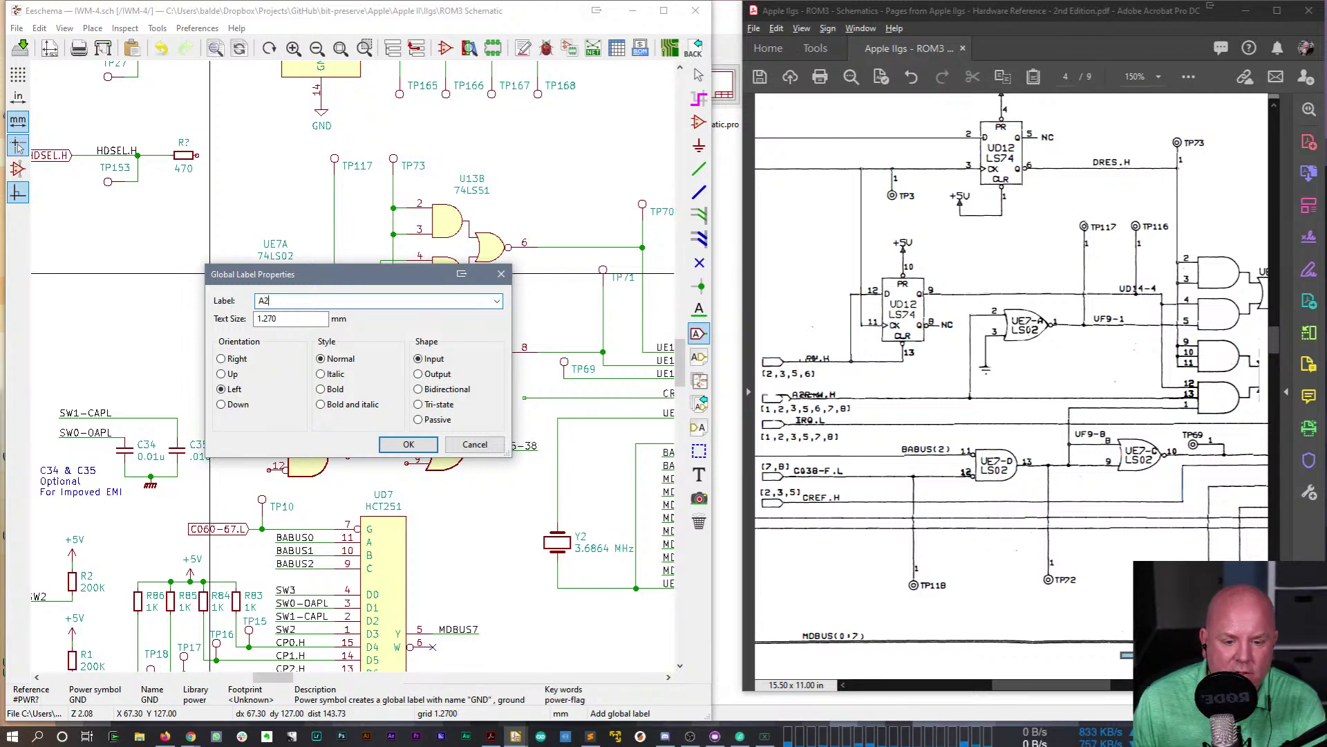
{"action": "type", "text": "H"}
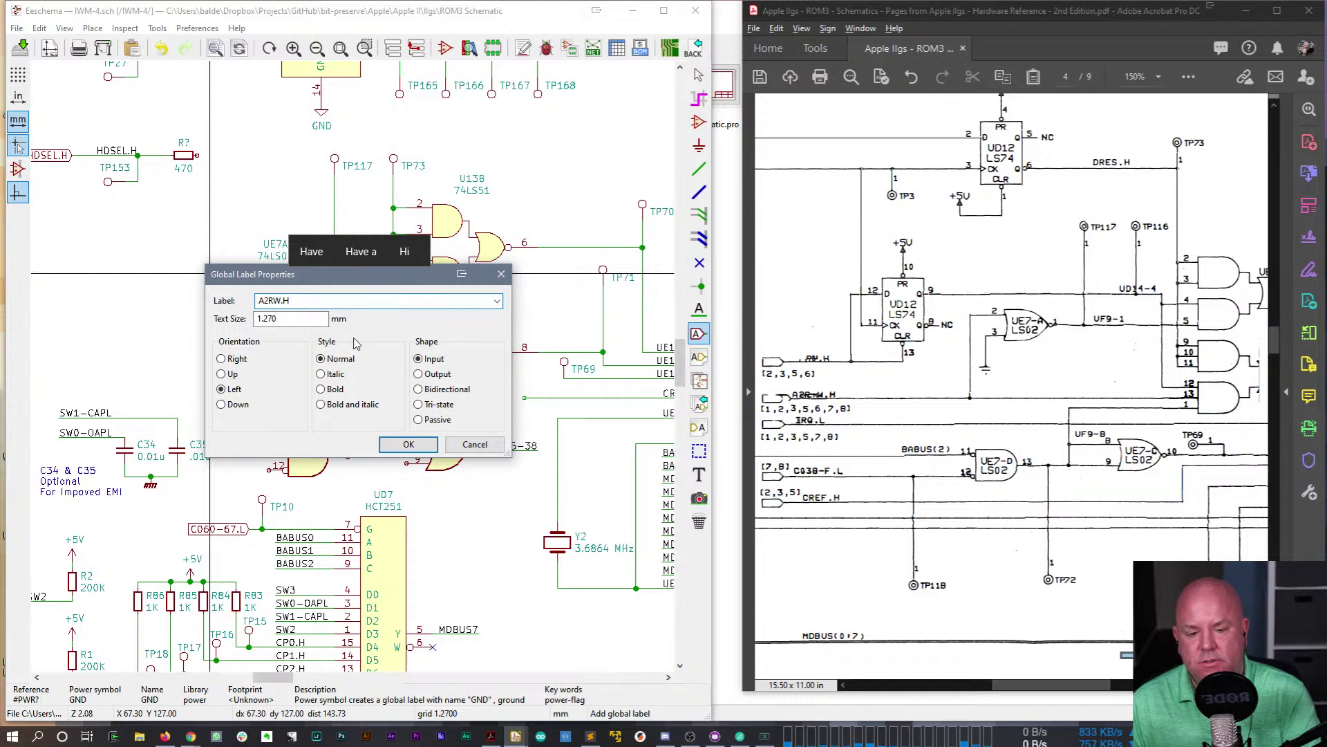
{"action": "key", "text": "Return"}
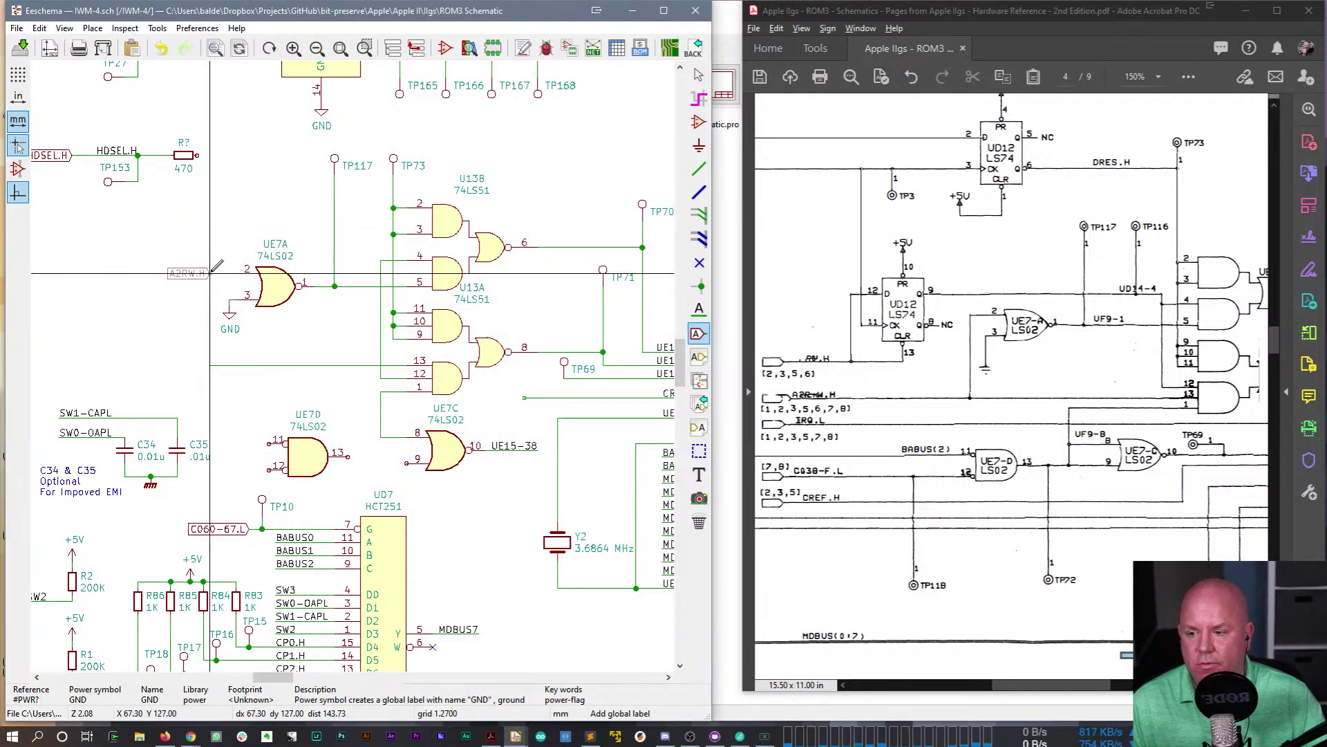
{"action": "left_click", "coordinate": [209, 273]}
{"action": "key", "text": "Escape"}
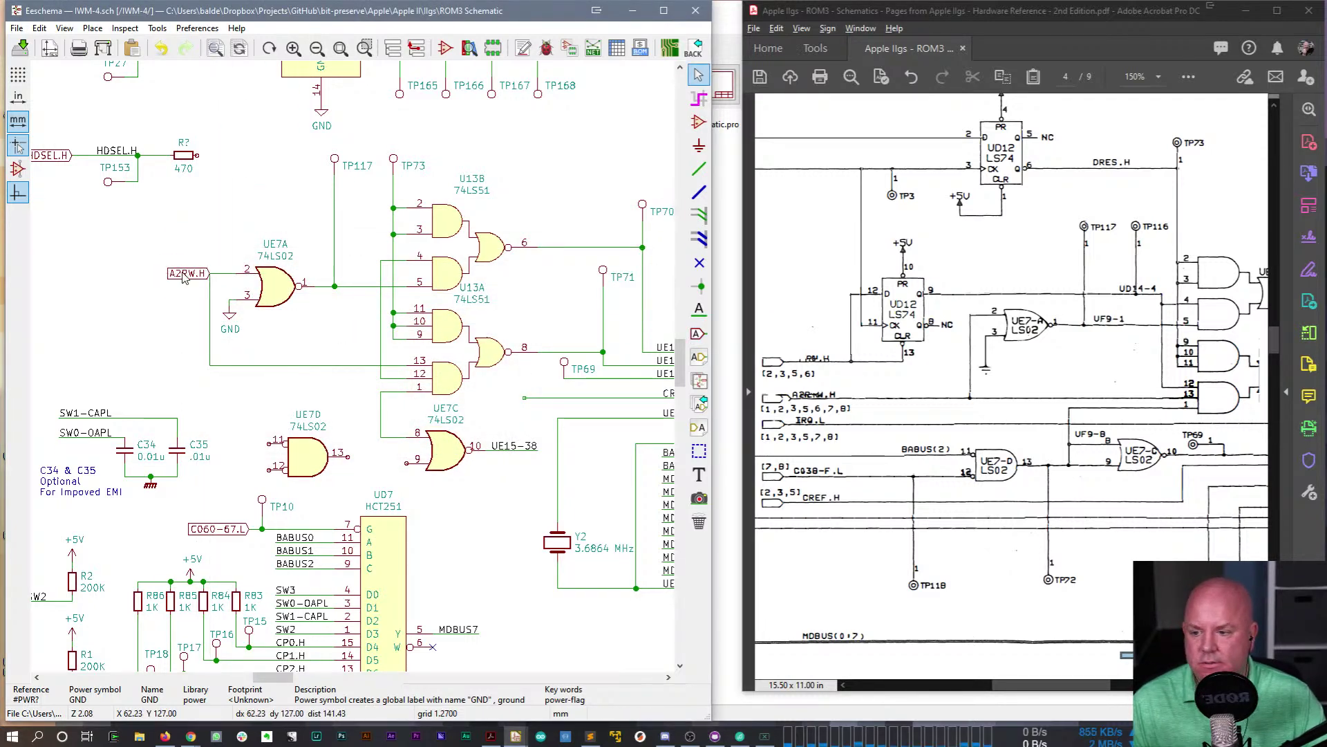
{"action": "left_click_drag", "start_coordinate": [183, 275], "coordinate": [172, 275]}
{"action": "key", "text": "w"}
{"action": "left_click", "coordinate": [197, 273]}
{"action": "key", "text": "Escape"}
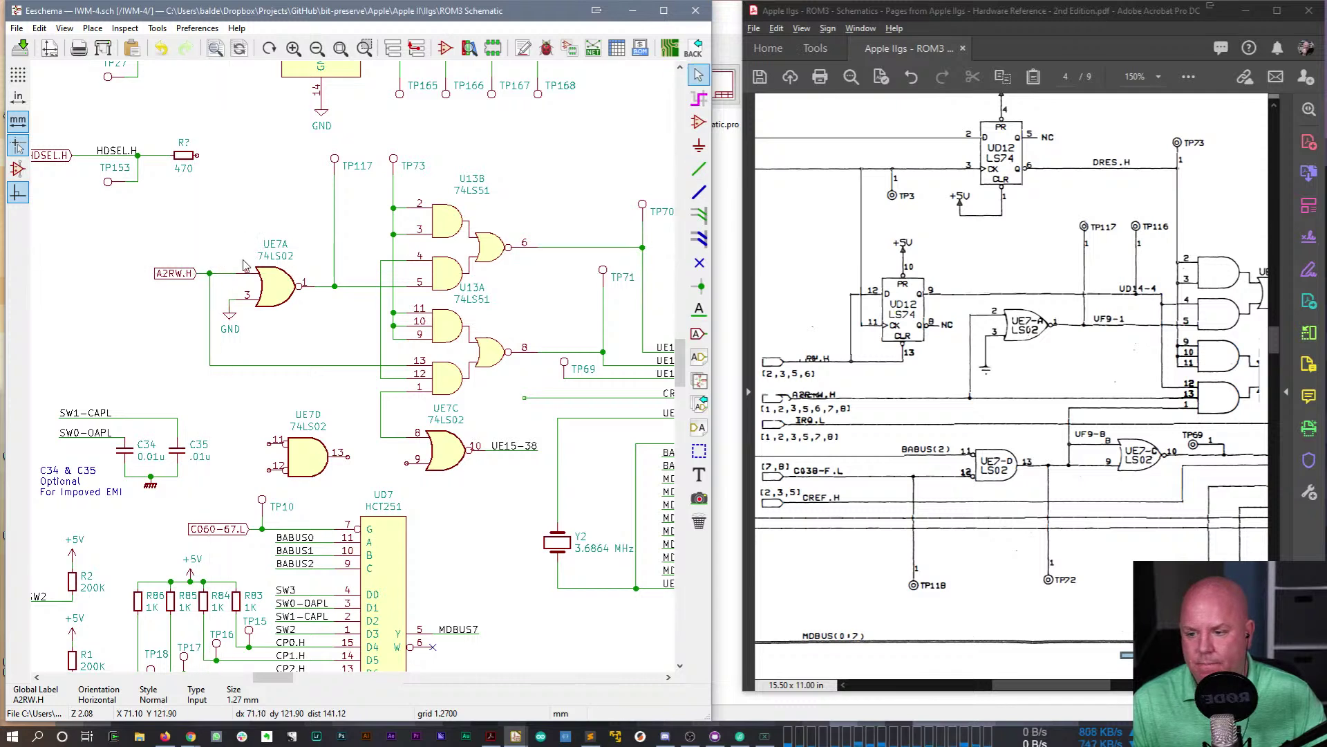
{"action": "left_click", "coordinate": [774, 437]}
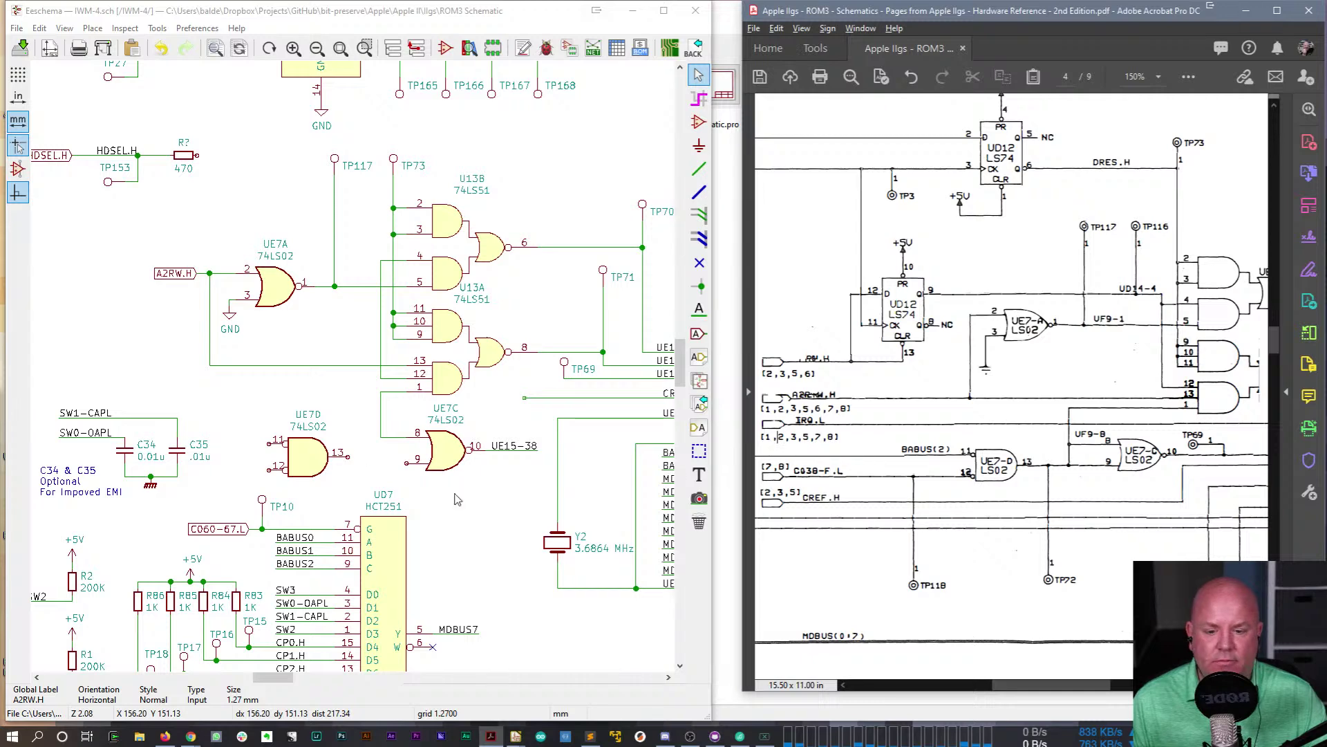
{"action": "right_click", "coordinate": [551, 179]}
{"action": "left_click", "coordinate": [584, 213]}
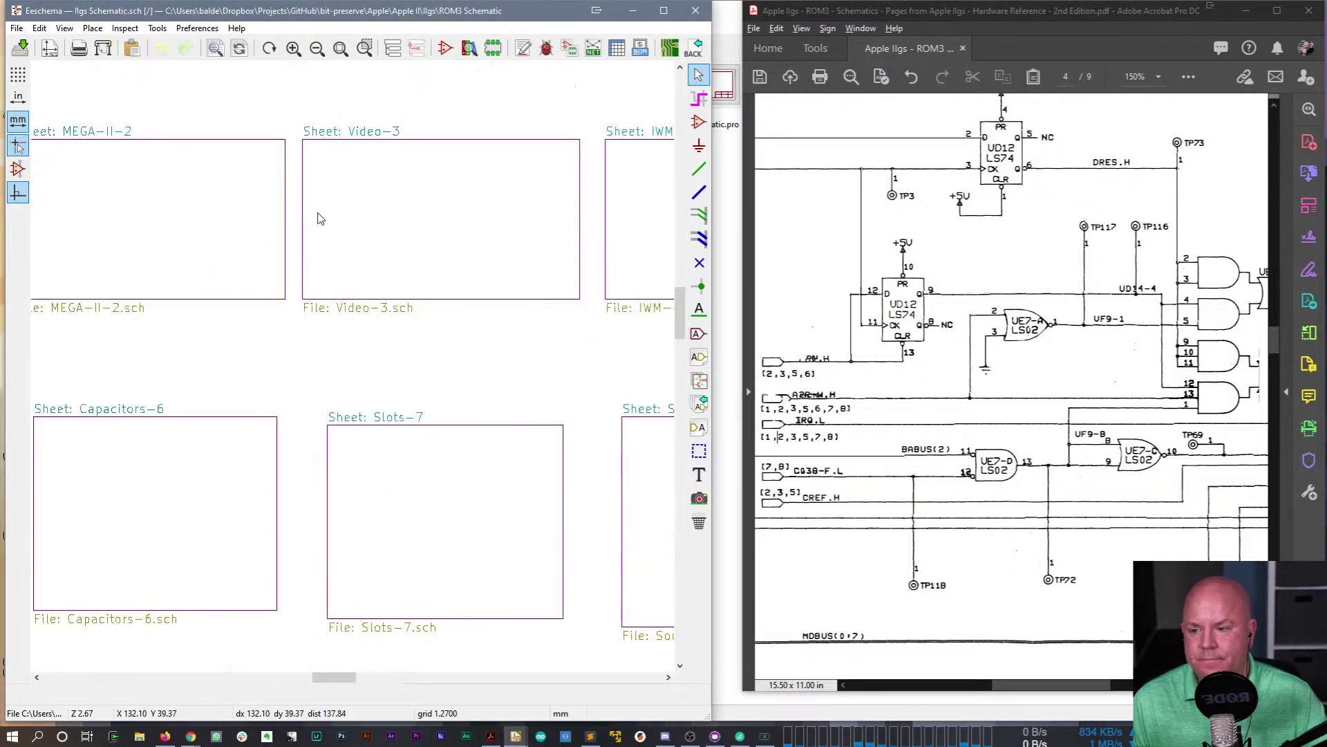
{"action": "scroll", "coordinate": [346, 349], "scroll_direction": "down", "scroll_amount": 2}
{"action": "double_click", "coordinate": [78, 252]}
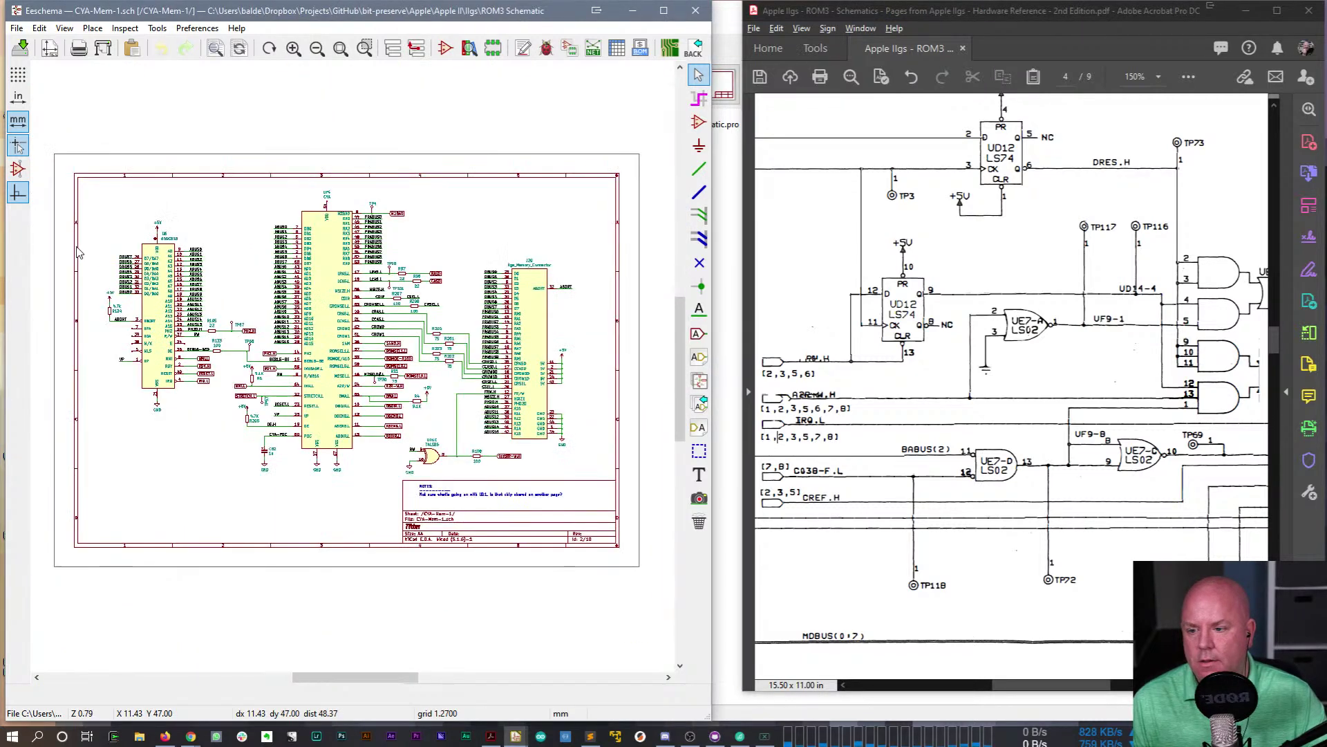
{"action": "scroll", "coordinate": [129, 290], "scroll_direction": "up", "scroll_amount": 1}
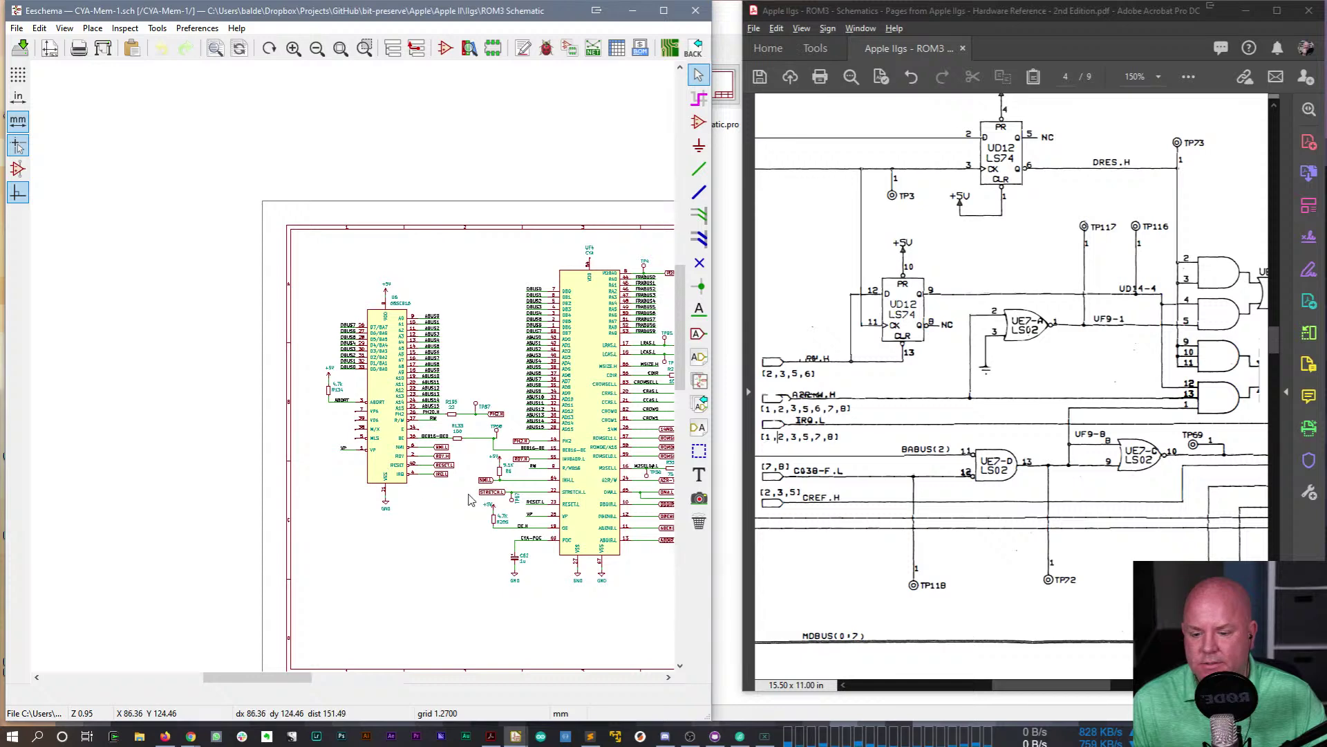
{"action": "scroll", "coordinate": [472, 501], "scroll_direction": "up", "scroll_amount": 3}
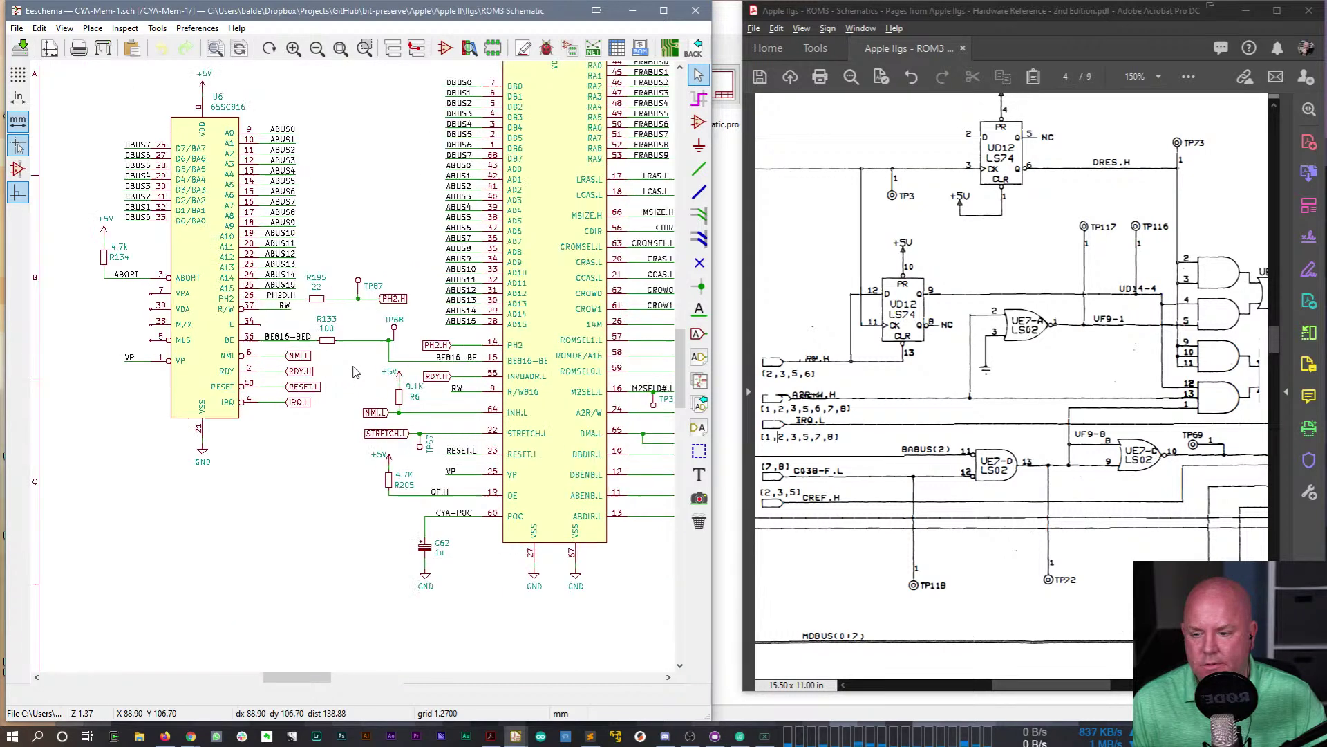
{"action": "scroll", "coordinate": [318, 356], "scroll_direction": "right", "scroll_amount": 3, "text": "ctrl"}
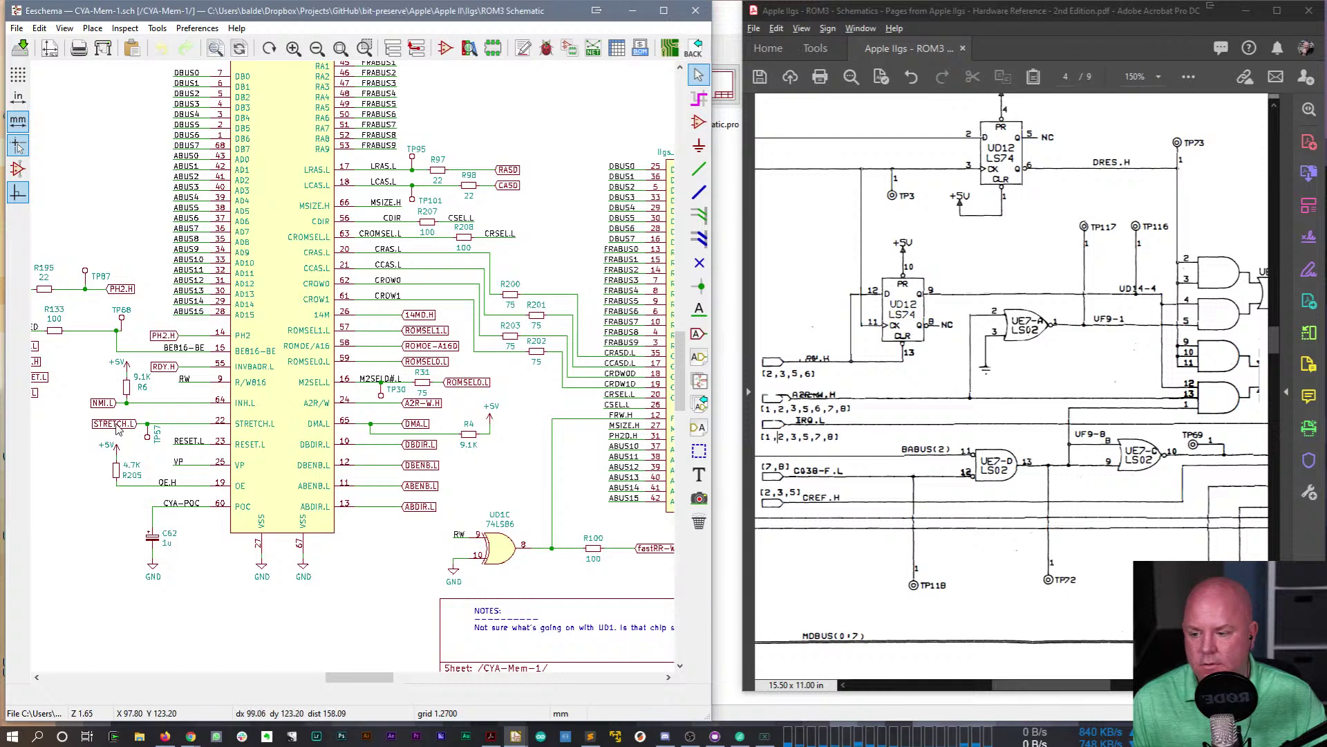
{"action": "middle_click_drag", "start_coordinate": [500, 267], "coordinate": [494, 332]}
{"action": "scroll", "coordinate": [313, 360], "scroll_direction": "down", "scroll_amount": 1}
{"action": "left_click_drag", "start_coordinate": [494, 333], "coordinate": [492, 332]}
{"action": "middle_click_drag", "start_coordinate": [492, 332], "coordinate": [488, 326]}
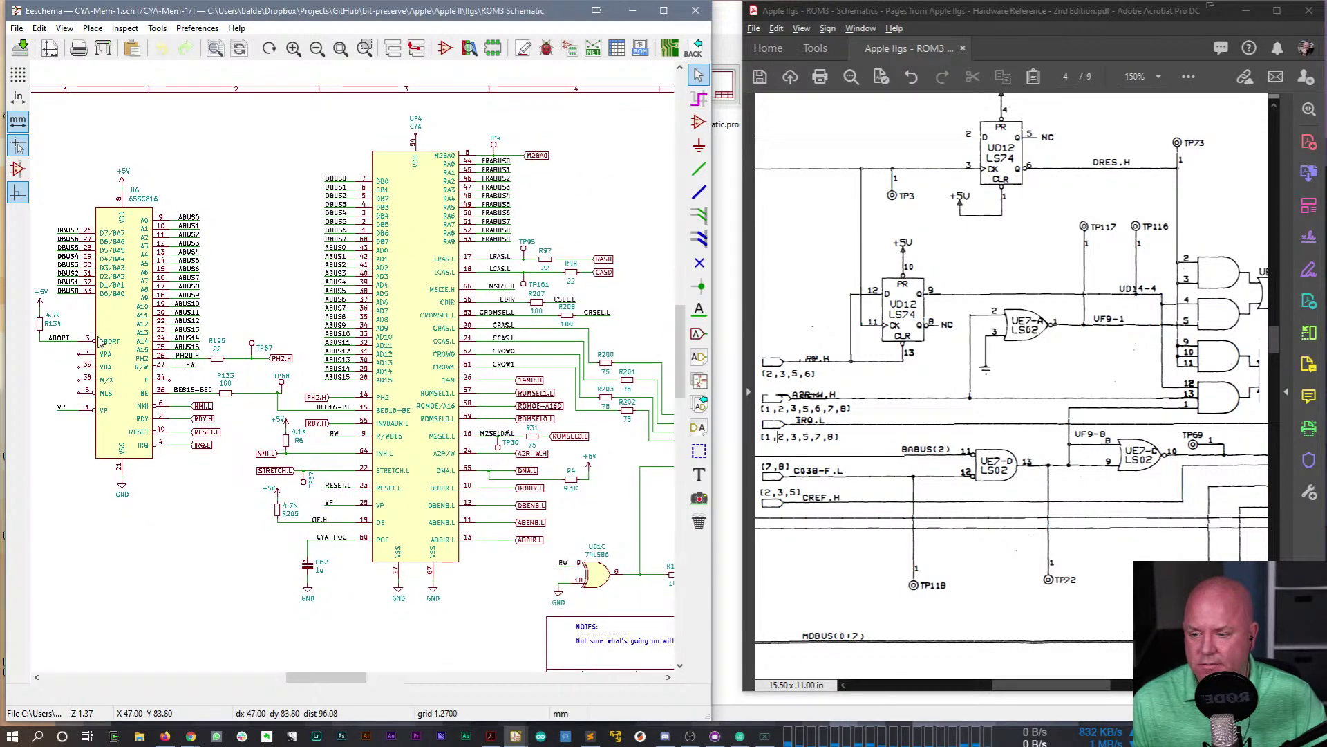
{"action": "middle_click_drag", "start_coordinate": [586, 344], "coordinate": [304, 281]}
{"action": "right_click", "coordinate": [398, 108]}
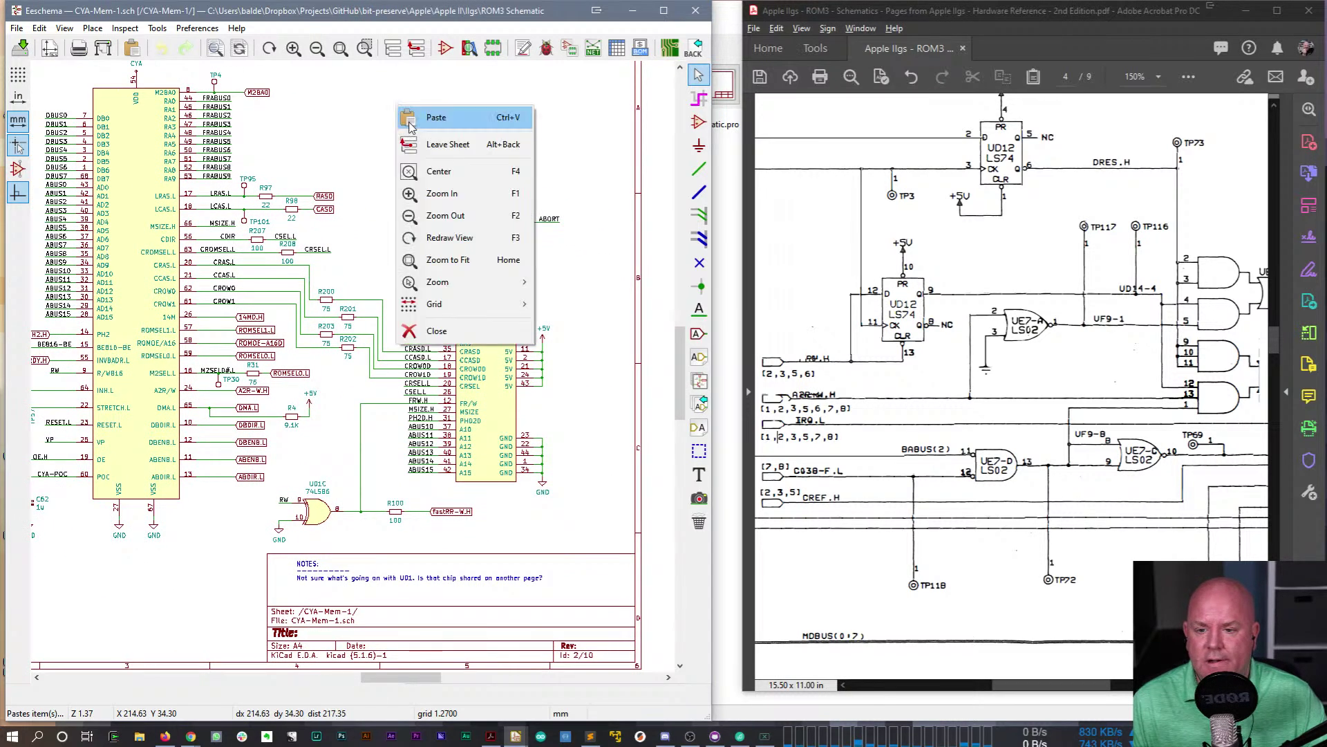
{"action": "left_click", "coordinate": [446, 144]}
{"action": "double_click", "coordinate": [179, 205]}
{"action": "scroll", "coordinate": [246, 392], "scroll_direction": "up", "scroll_amount": 5}
{"action": "scroll", "coordinate": [354, 372], "scroll_direction": "down", "scroll_amount": 3}
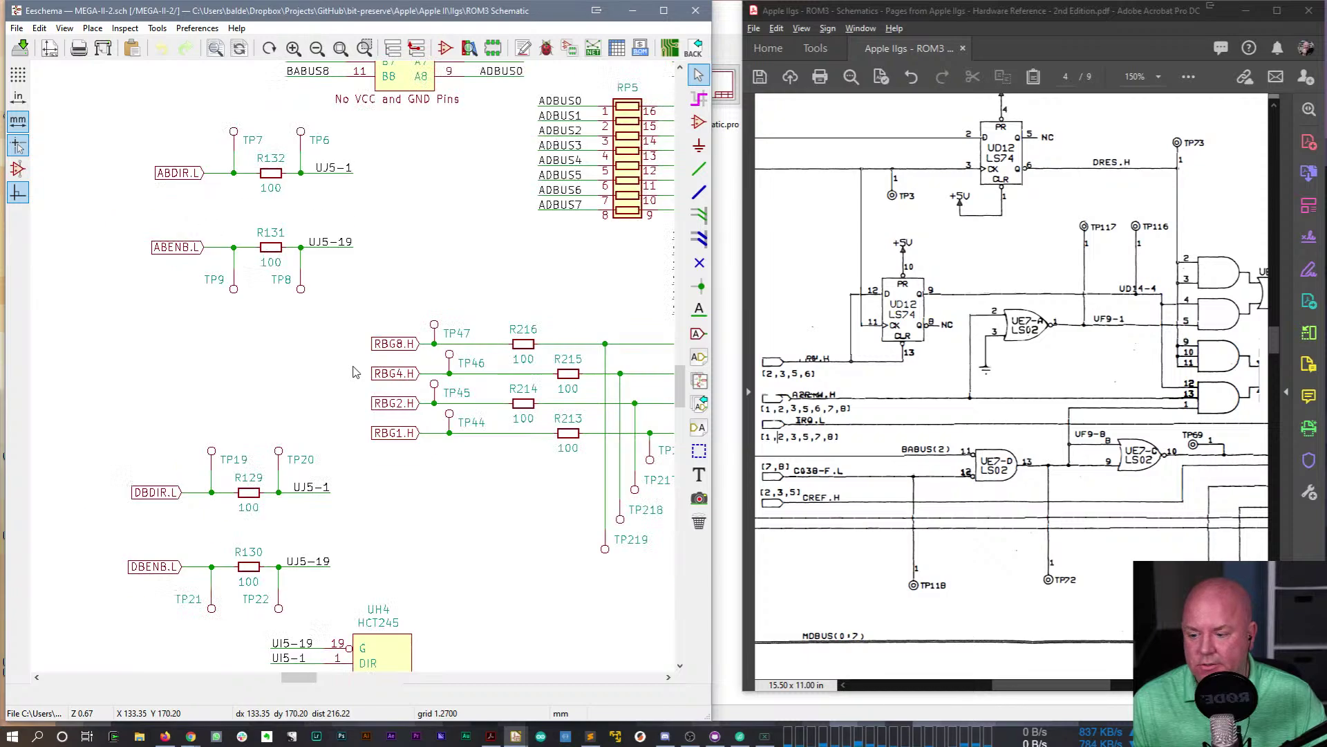
{"action": "middle_click_drag", "start_coordinate": [439, 225], "coordinate": [189, 326]}
{"action": "middle_click_drag", "start_coordinate": [582, 286], "coordinate": [284, 402]}
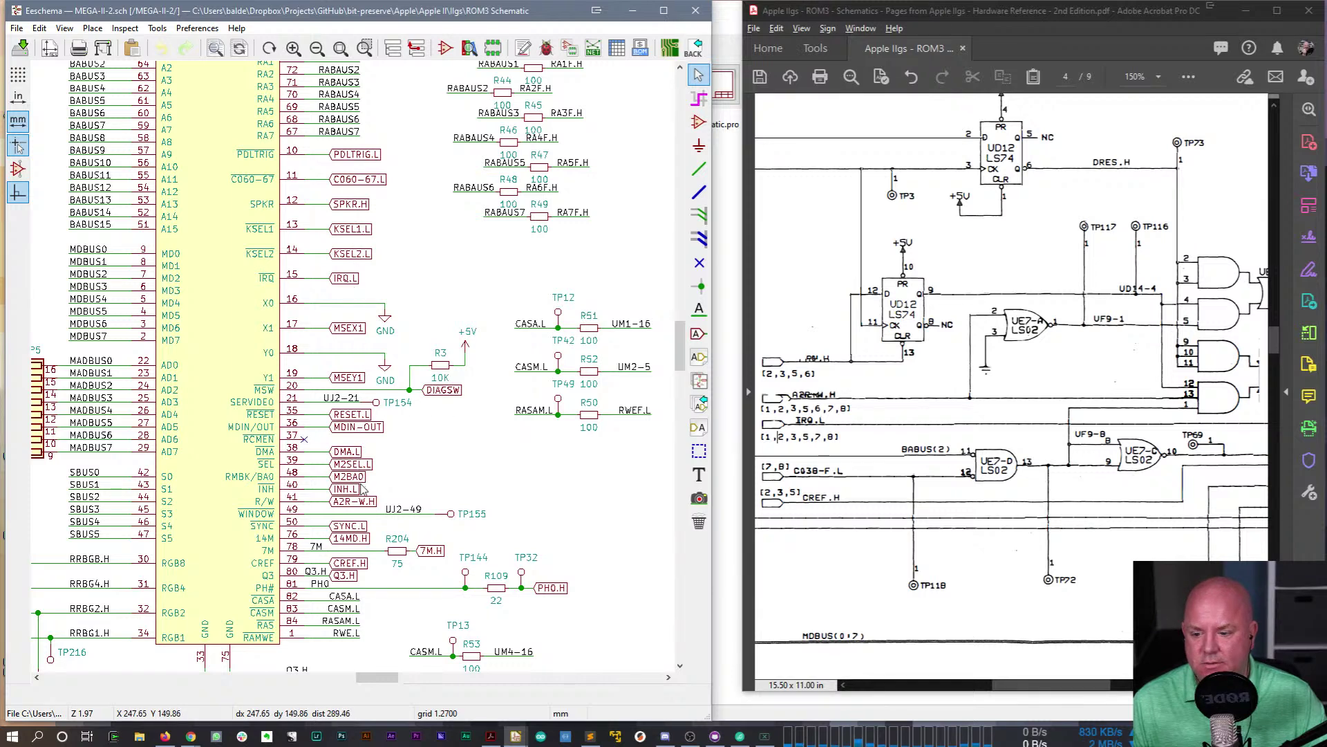
{"action": "left_click", "coordinate": [364, 506]}
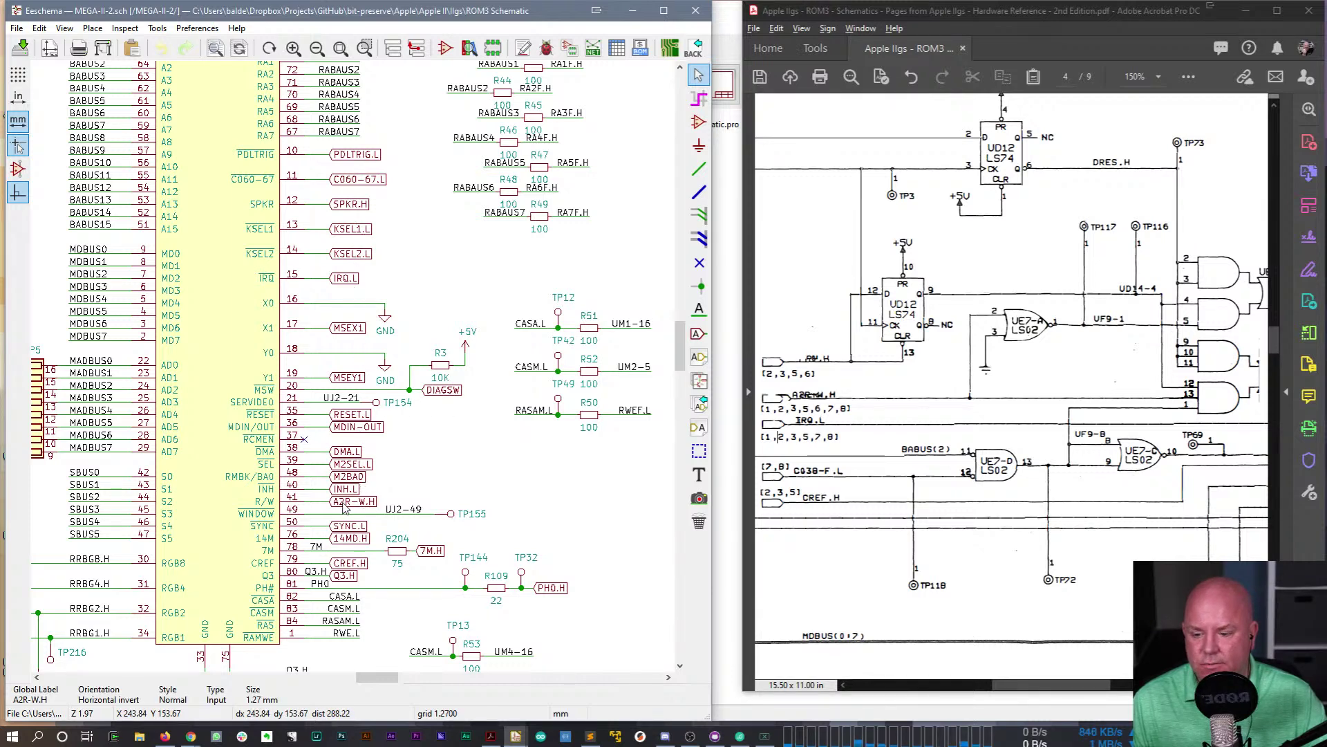
{"action": "double_click", "coordinate": [345, 508]}
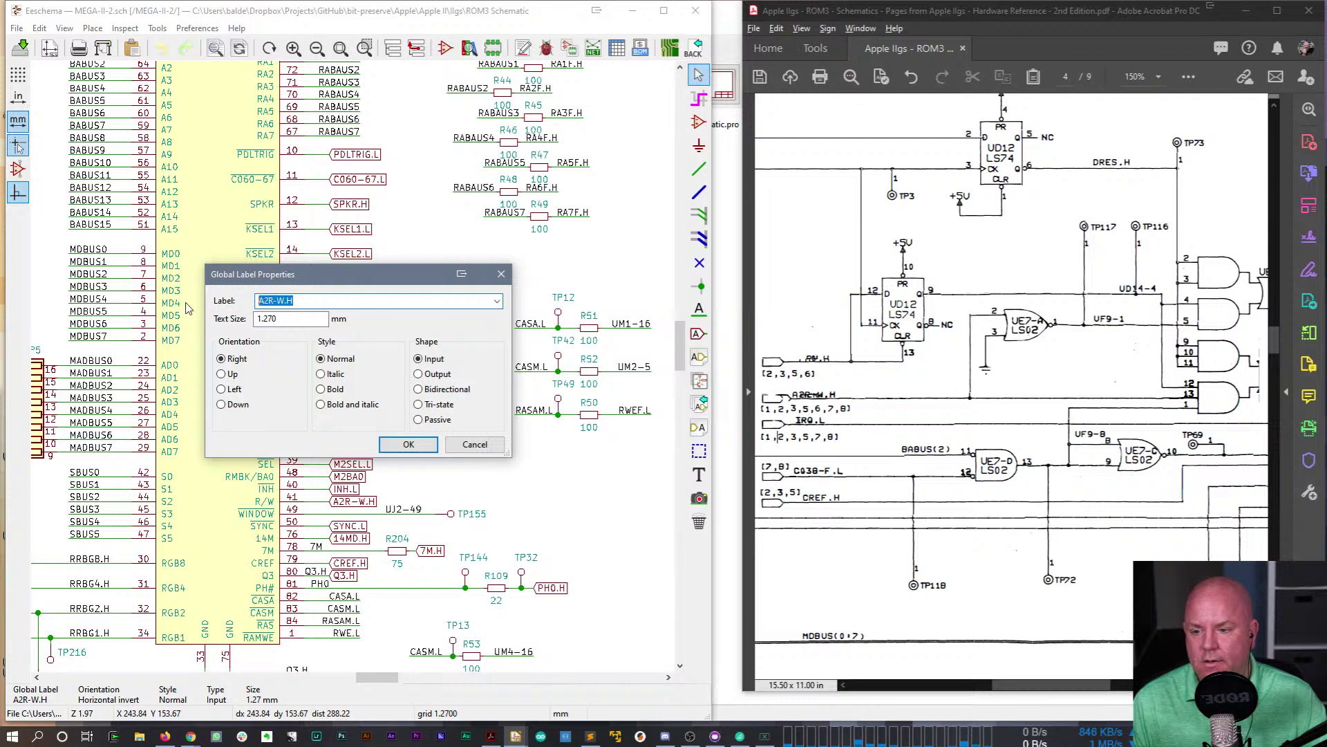
{"action": "key", "text": "Escape"}
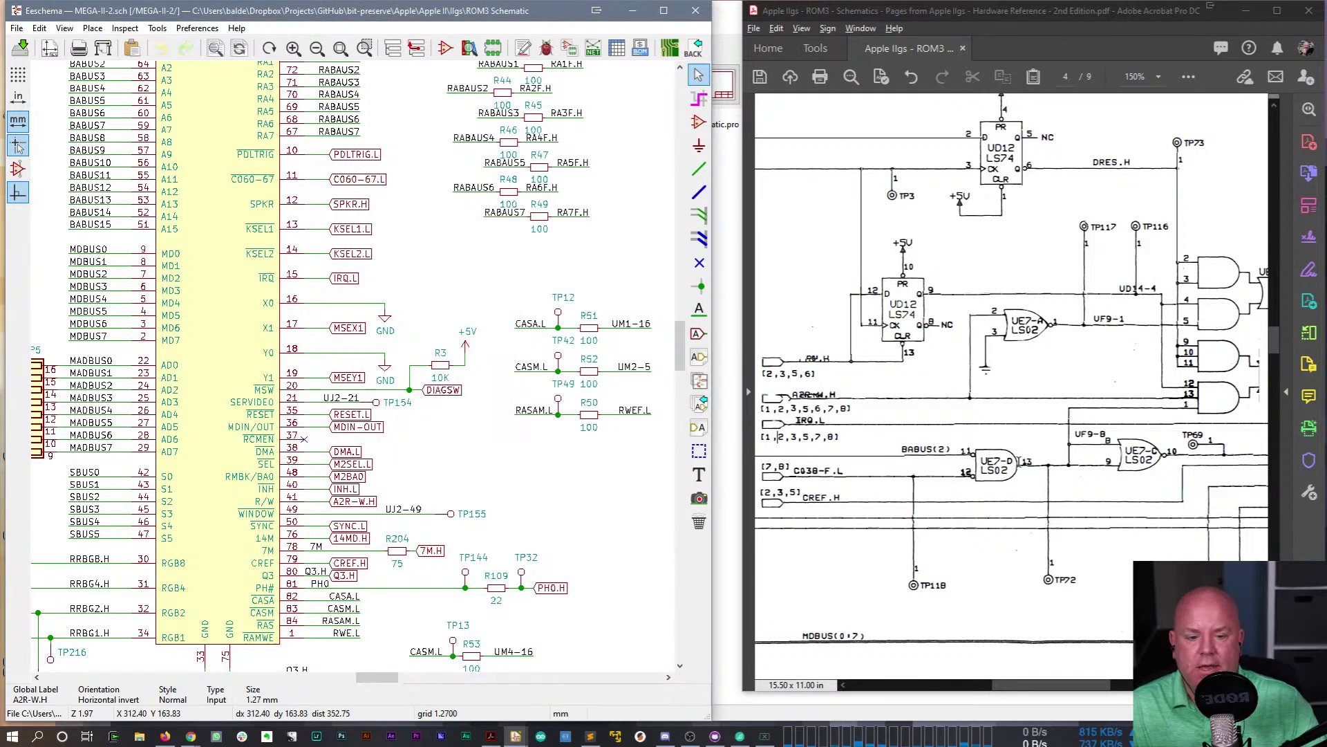
{"action": "right_click", "coordinate": [430, 294]}
{"action": "left_click", "coordinate": [483, 332]}
{"action": "scroll", "coordinate": [433, 329], "scroll_direction": "right", "scroll_amount": 3}
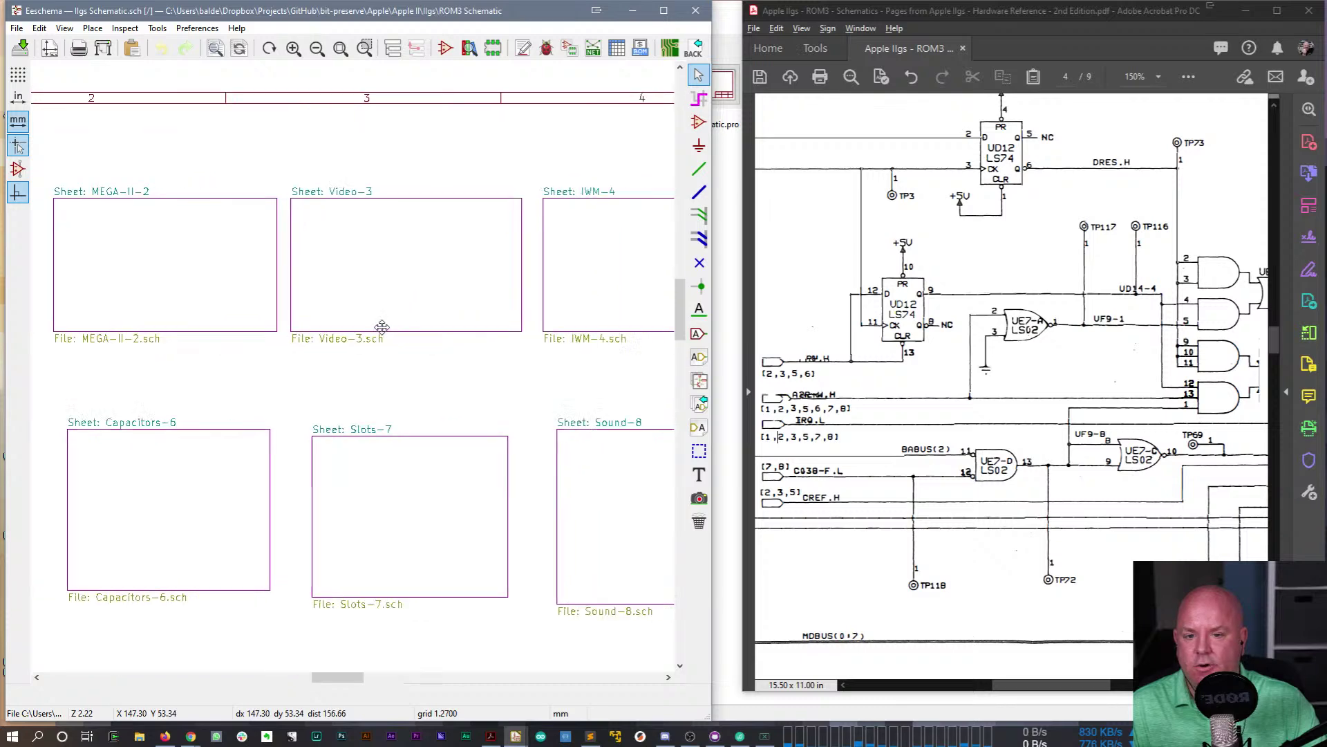
{"action": "double_click", "coordinate": [424, 285]}
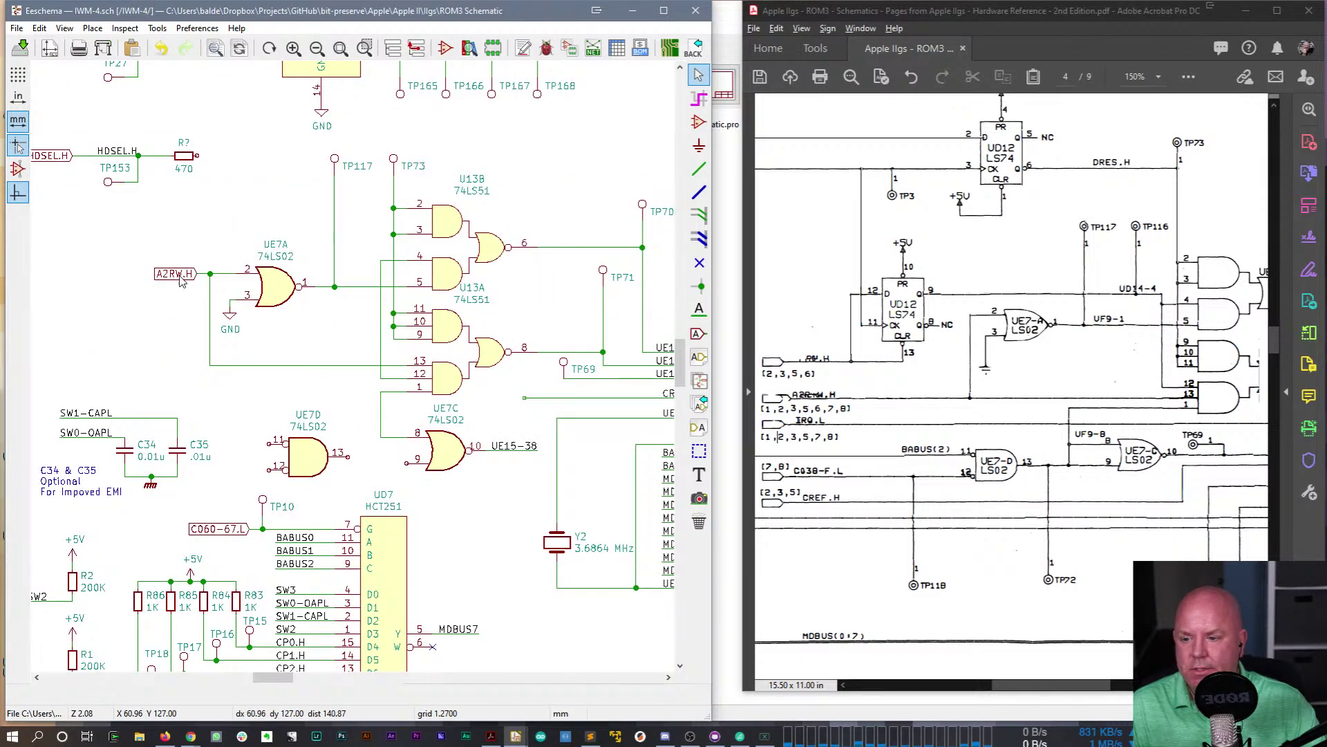
- Rename the pin 2 global label to A2R-W.H and return to the root sheet
{"action": "double_click", "coordinate": [181, 275]}
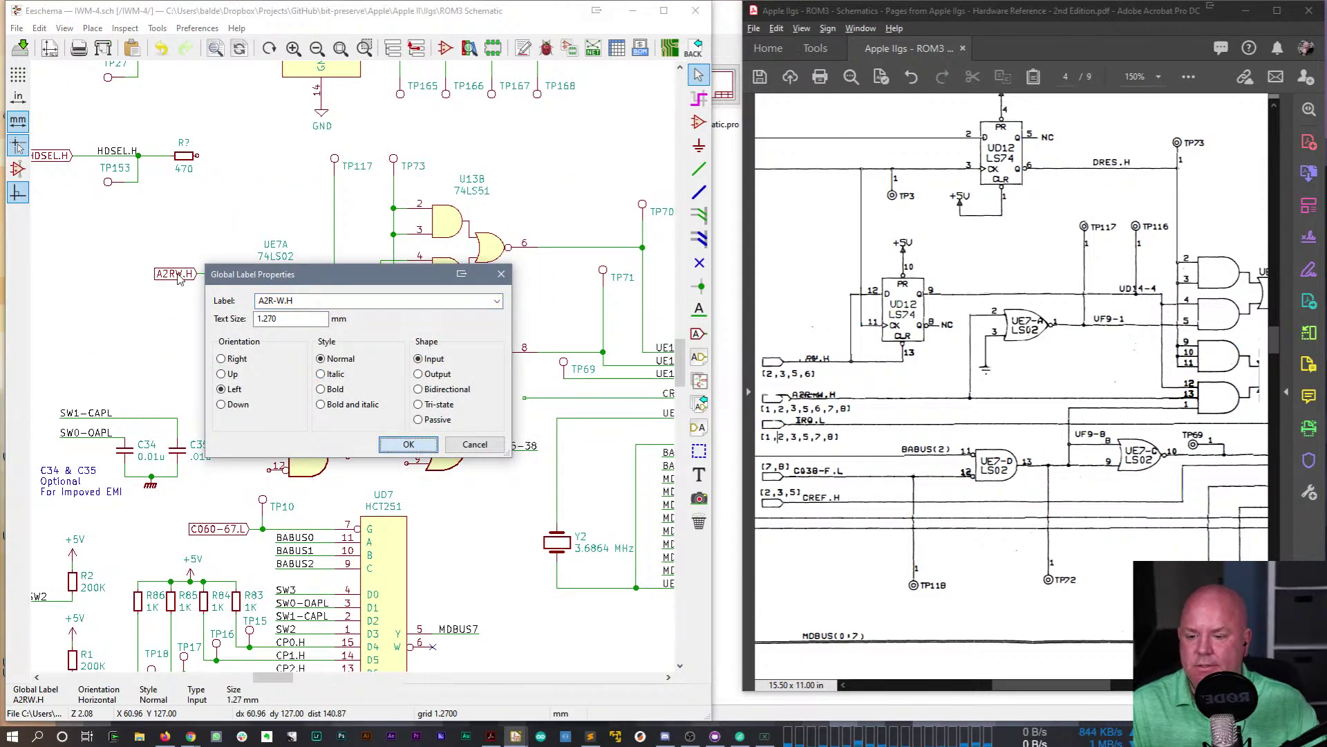
{"action": "left_click", "coordinate": [409, 444]}
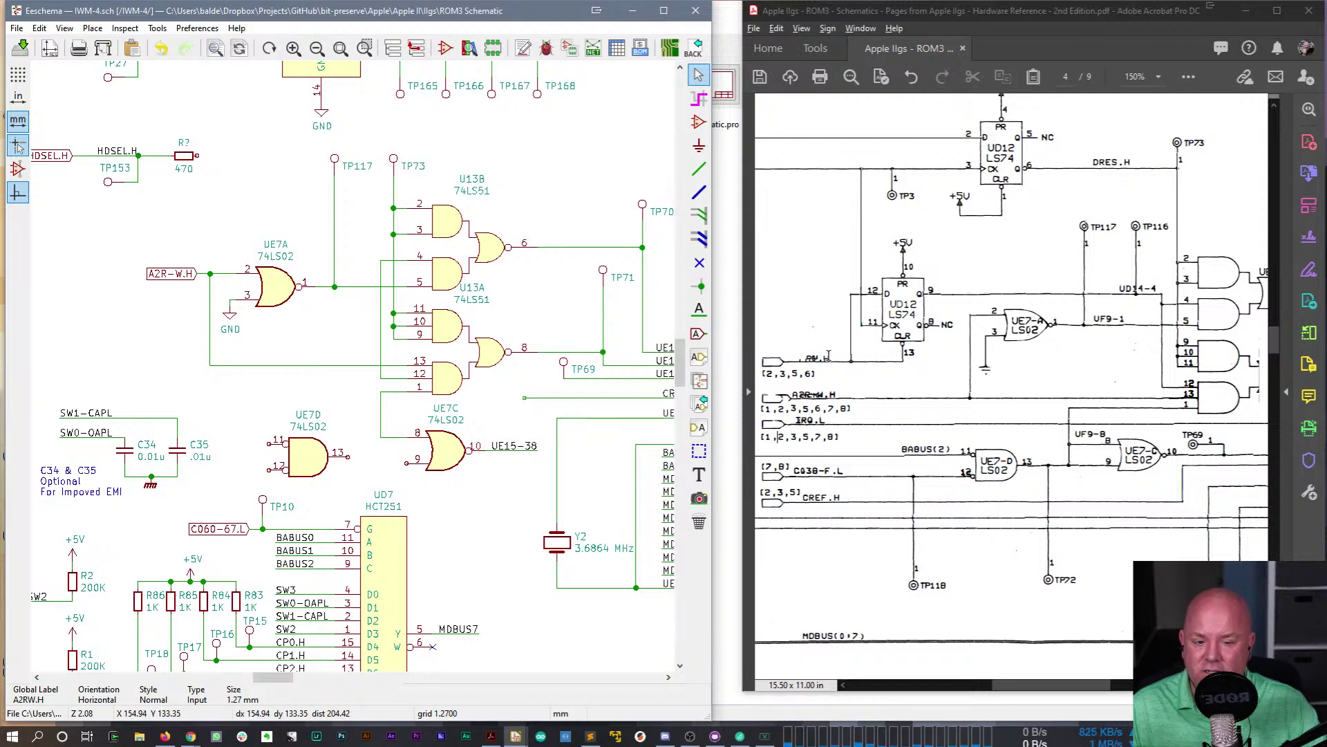
{"action": "right_click", "coordinate": [206, 180]}
- Leave the IWM-4 sheet and open the MEGA-II-2 sheet from the top level
{"action": "left_click", "coordinate": [230, 217]}
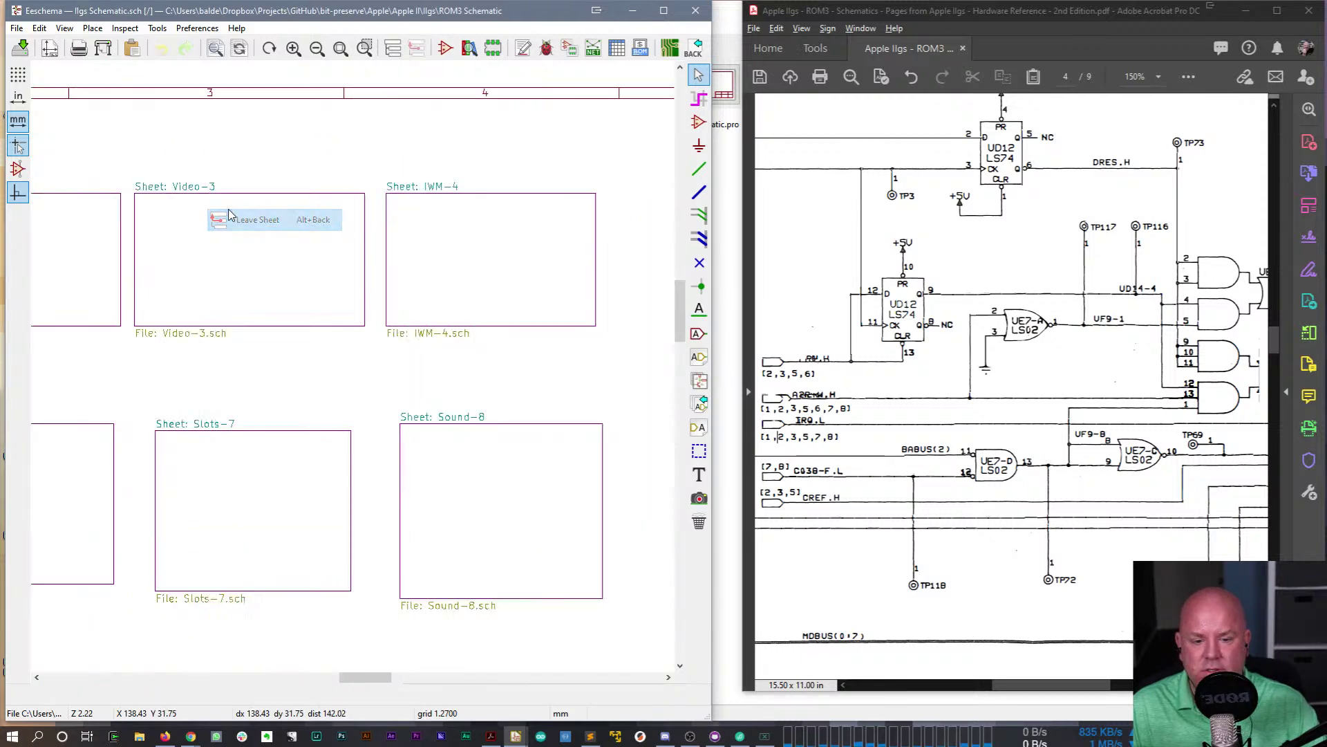
{"action": "middle_click_drag", "start_coordinate": [181, 258], "coordinate": [357, 280]}
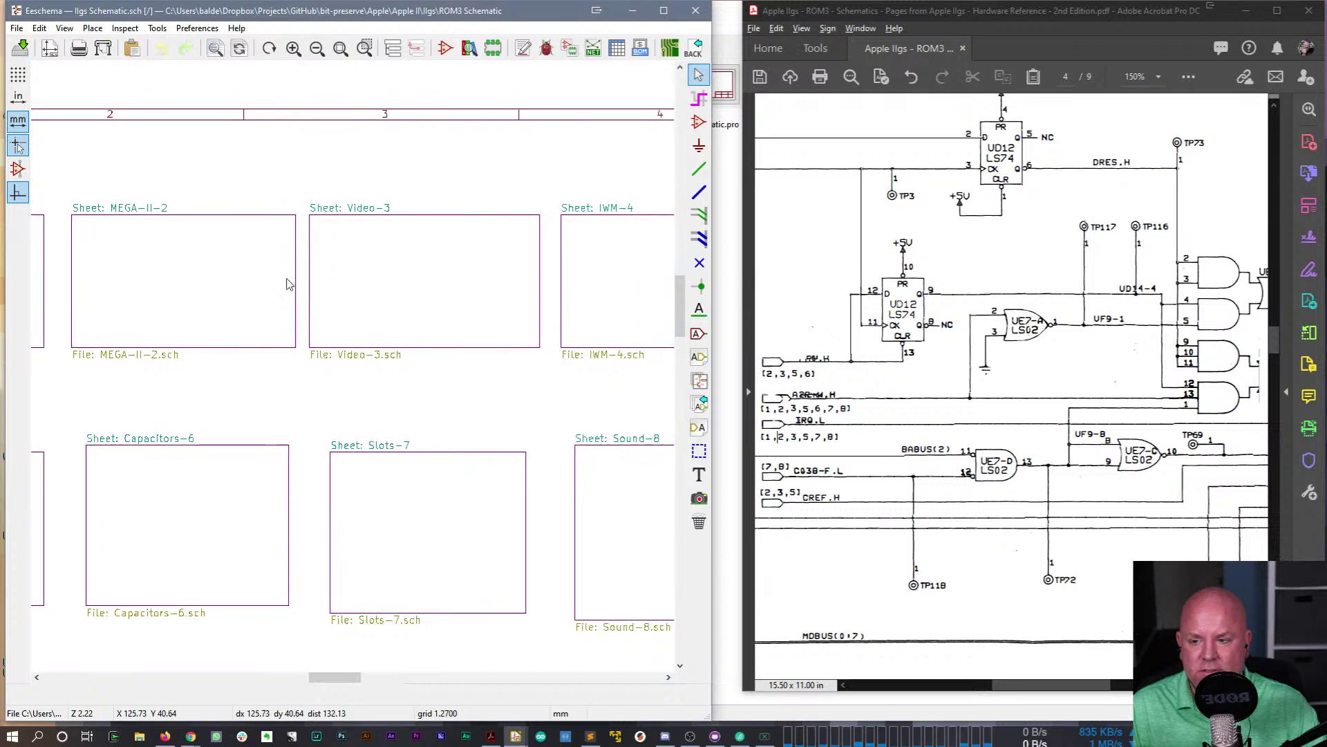
{"action": "double_click", "coordinate": [215, 281]}
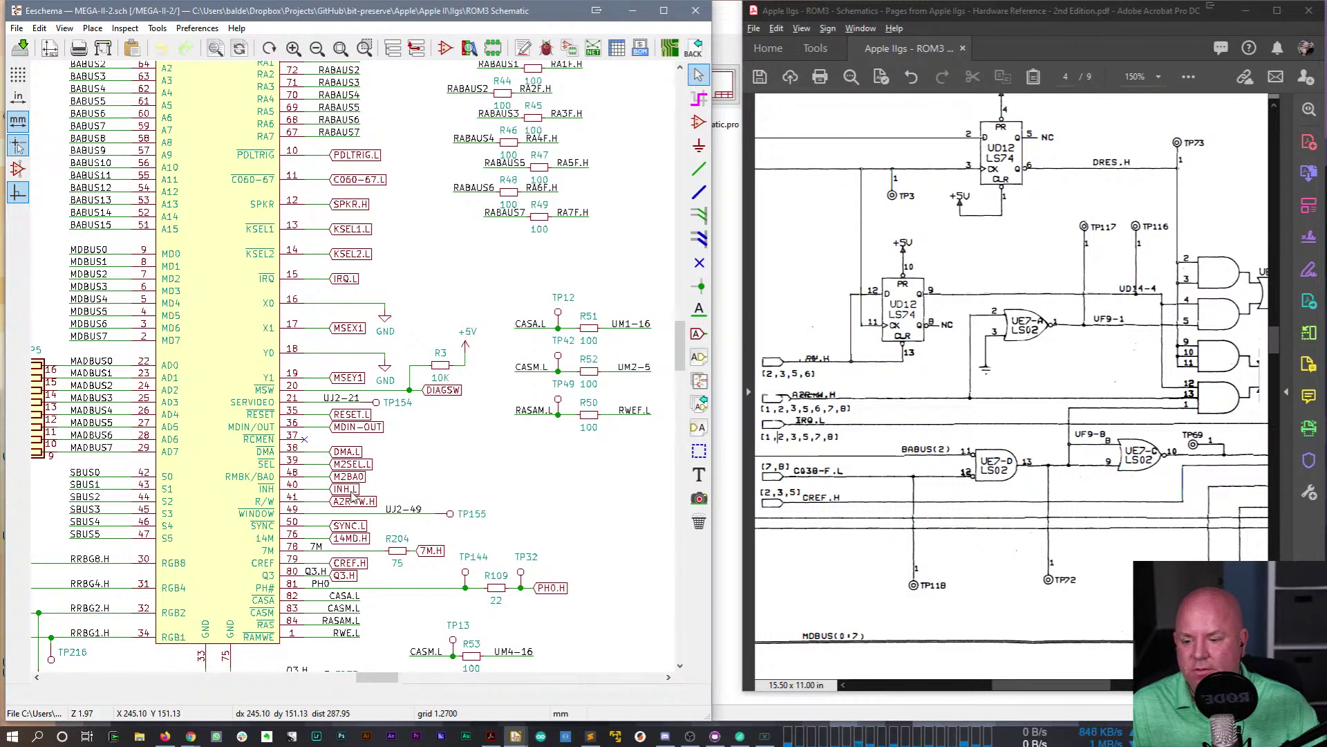
- Pan around MEGA-II-2 to view the pin numbers and the RABUS resistors
{"action": "scroll", "coordinate": [359, 484], "scroll_direction": "down", "scroll_amount": 3}
{"action": "scroll", "coordinate": [354, 265], "scroll_direction": "up", "scroll_amount": 5}
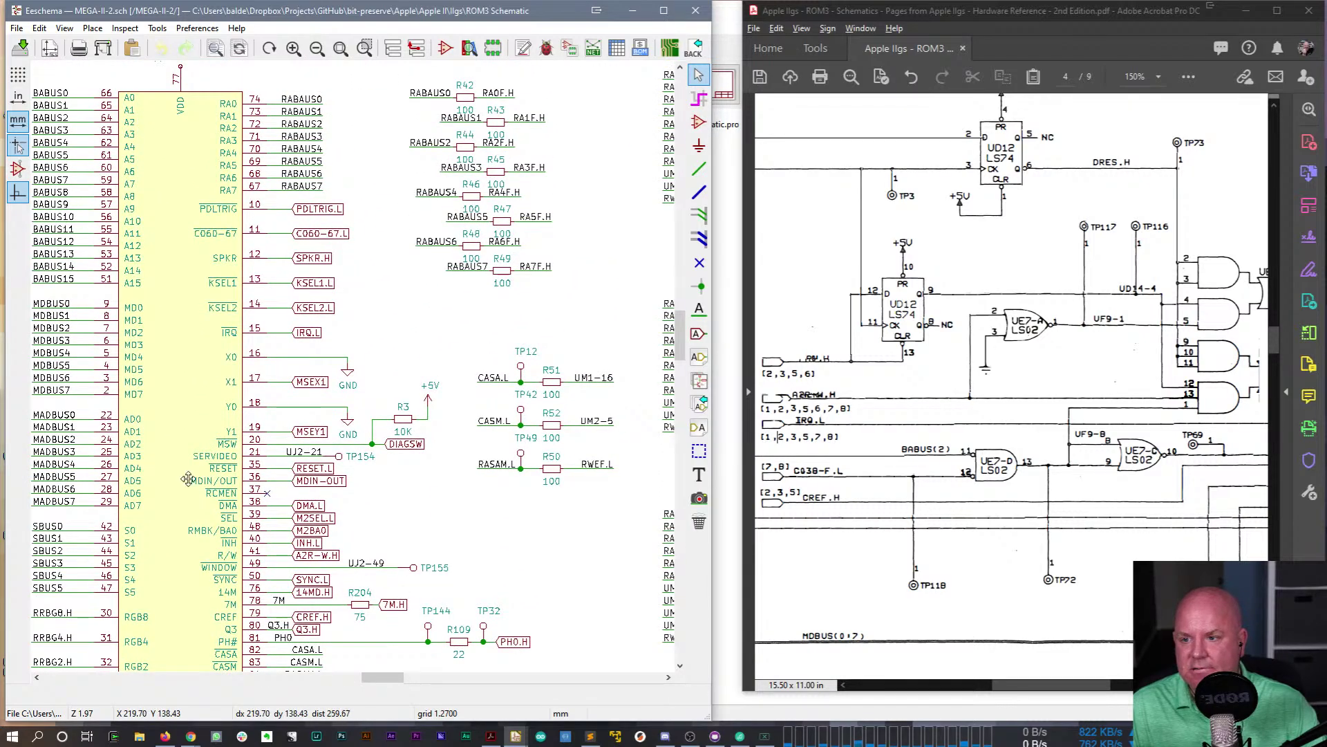
{"action": "scroll", "coordinate": [605, 384], "scroll_direction": "left", "scroll_amount": 10}
{"action": "scroll", "coordinate": [605, 384], "scroll_direction": "down", "scroll_amount": 3}
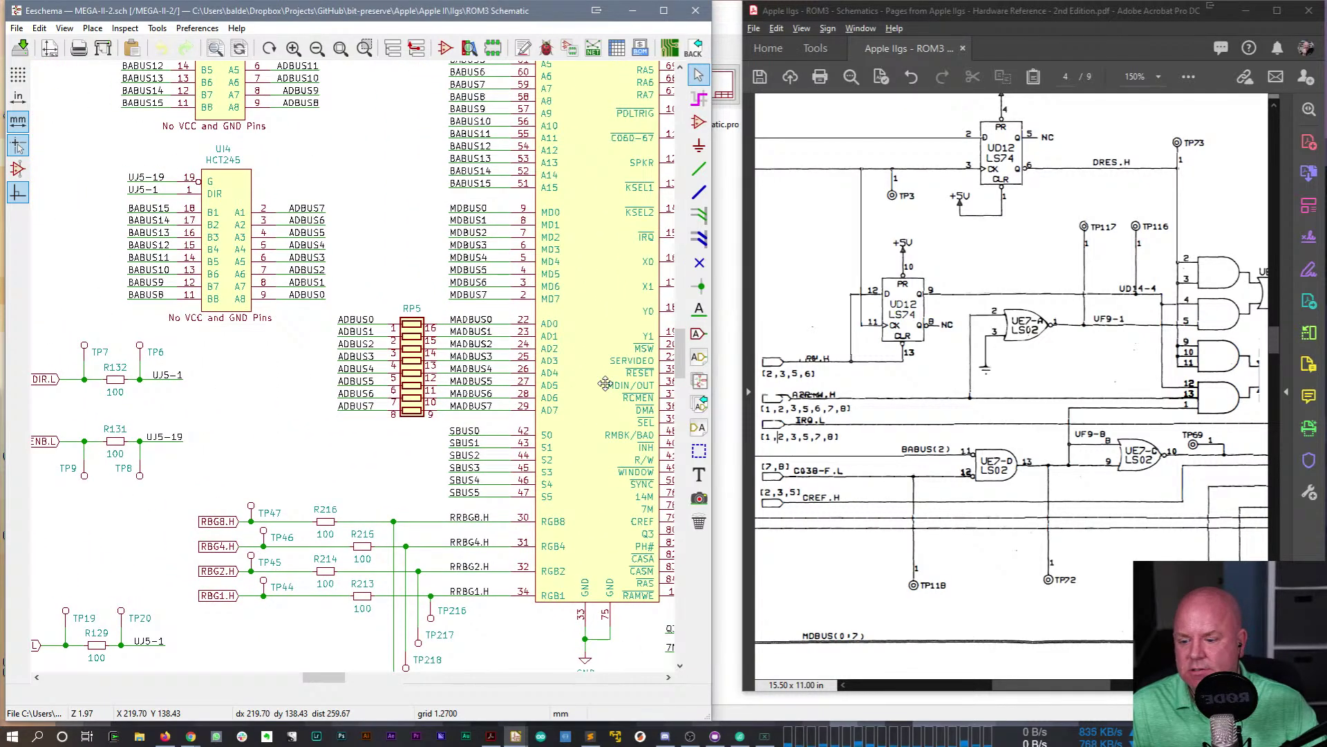
{"action": "scroll", "coordinate": [605, 384], "scroll_direction": "up", "scroll_amount": 3}
{"action": "scroll", "coordinate": [604, 384], "scroll_direction": "right", "scroll_amount": 10}
{"action": "scroll", "coordinate": [605, 384], "scroll_direction": "down", "scroll_amount": 5}
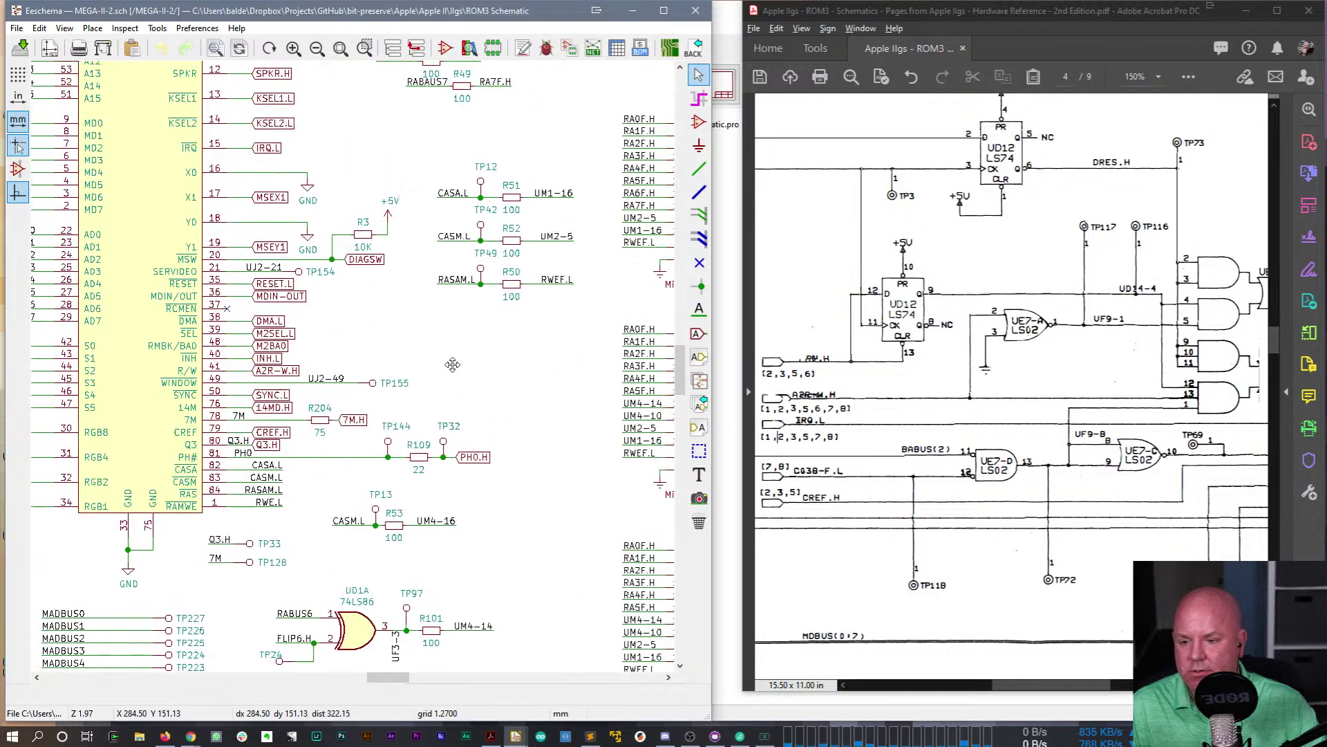
{"action": "middle_click_drag", "start_coordinate": [457, 360], "coordinate": [449, 369]}
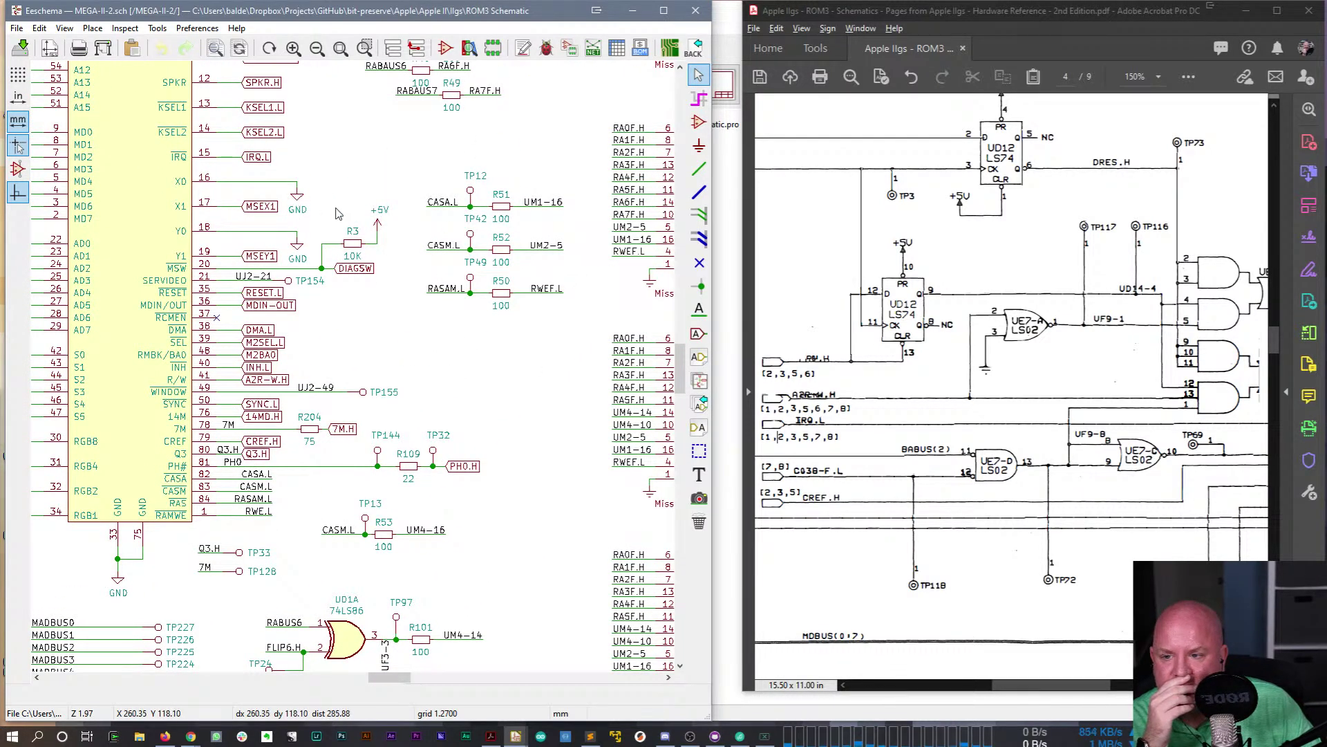
{"action": "middle_click_drag", "start_coordinate": [377, 167], "coordinate": [196, 284]}
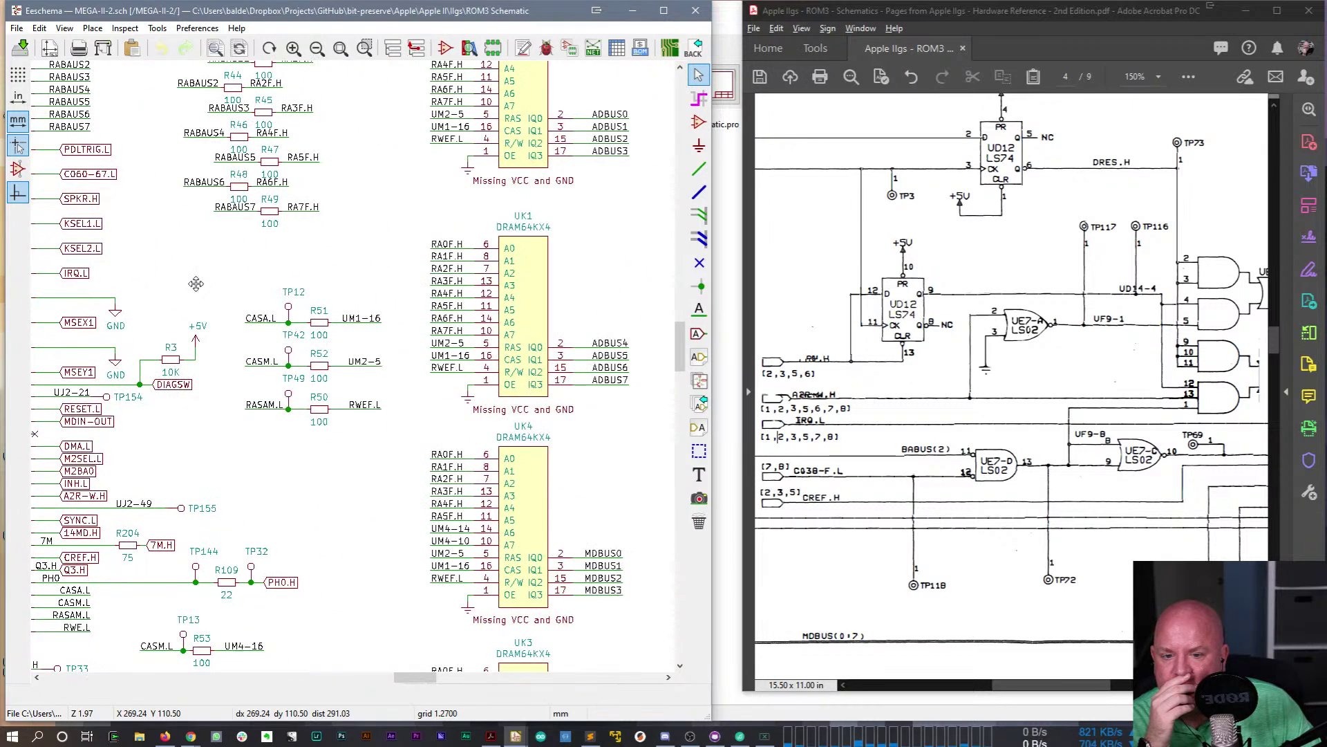
- Look over the UK1/UK4 chips, UD1A/UD1B gates, R48/R49 and the big MEGA-II IC
{"action": "middle_click_drag", "start_coordinate": [578, 397], "coordinate": [326, 162]}
{"action": "scroll", "coordinate": [402, 491], "scroll_direction": "up", "scroll_amount": 1}
{"action": "middle_click_drag", "start_coordinate": [261, 487], "coordinate": [625, 465]}
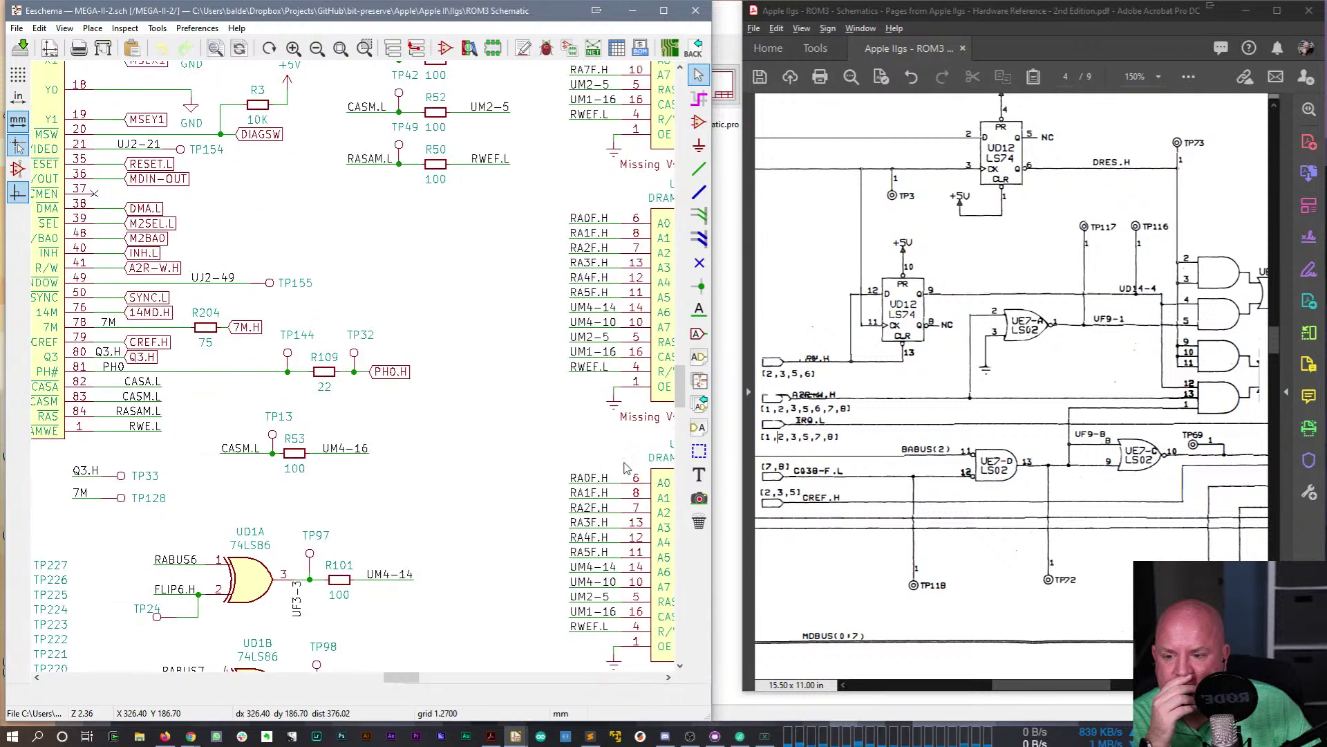
{"action": "scroll", "coordinate": [291, 404], "scroll_direction": "up", "scroll_amount": 1}
{"action": "middle_click_drag", "start_coordinate": [291, 404], "coordinate": [352, 376]}
{"action": "scroll", "coordinate": [352, 376], "scroll_direction": "down", "scroll_amount": 1}
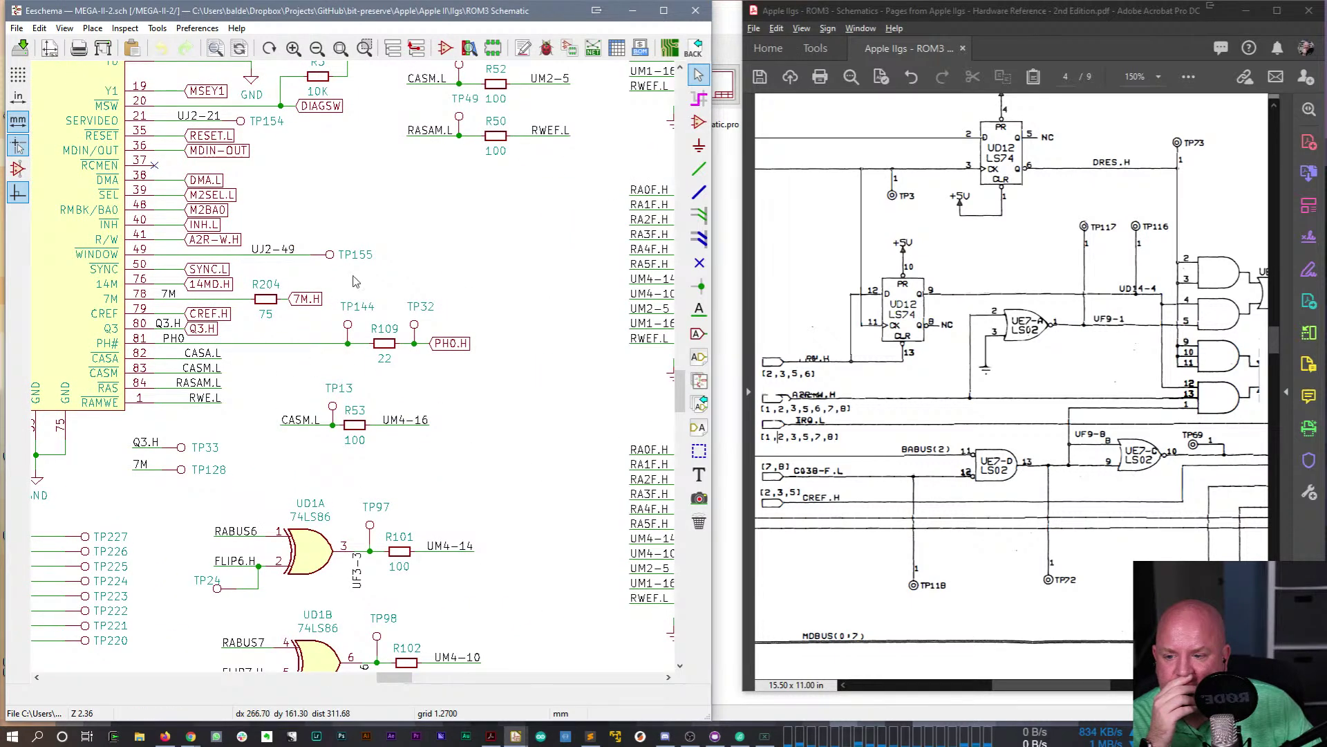
{"action": "middle_click_drag", "start_coordinate": [400, 207], "coordinate": [319, 455]}
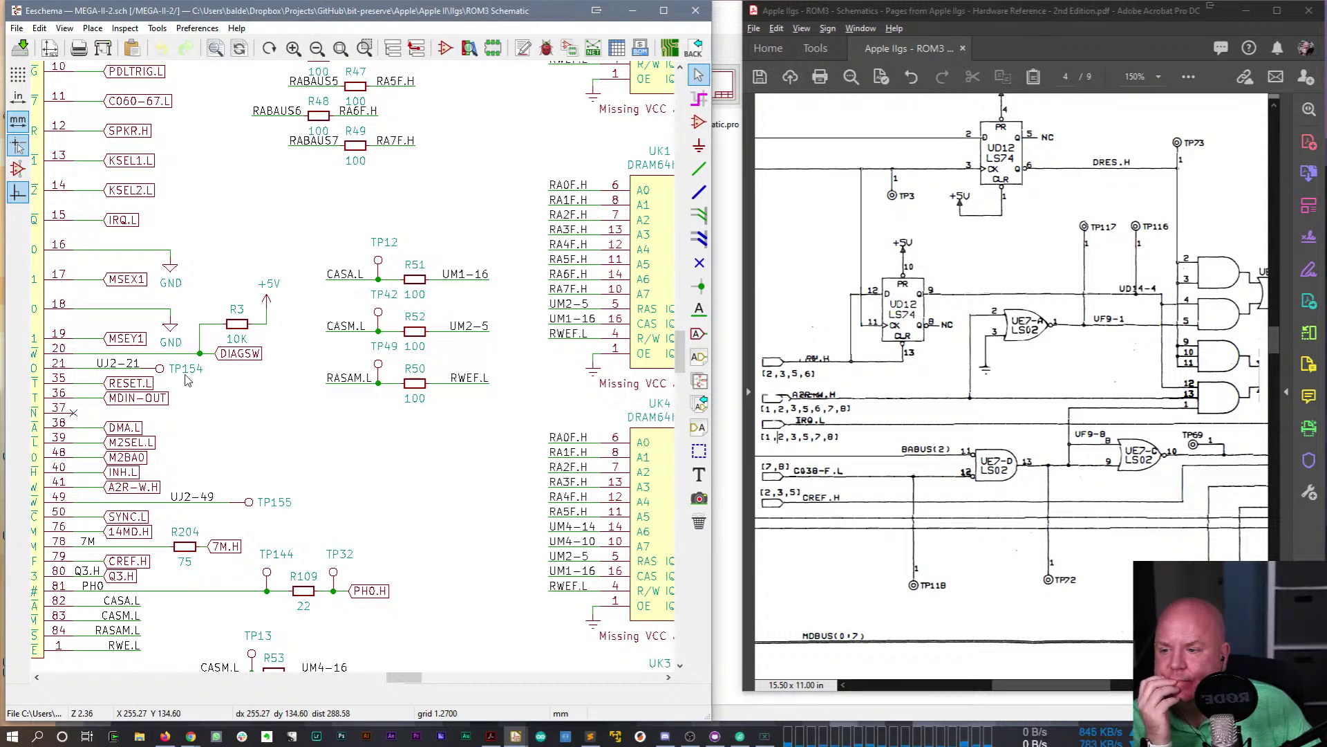
{"action": "scroll", "coordinate": [196, 375], "scroll_direction": "down", "scroll_amount": 1}
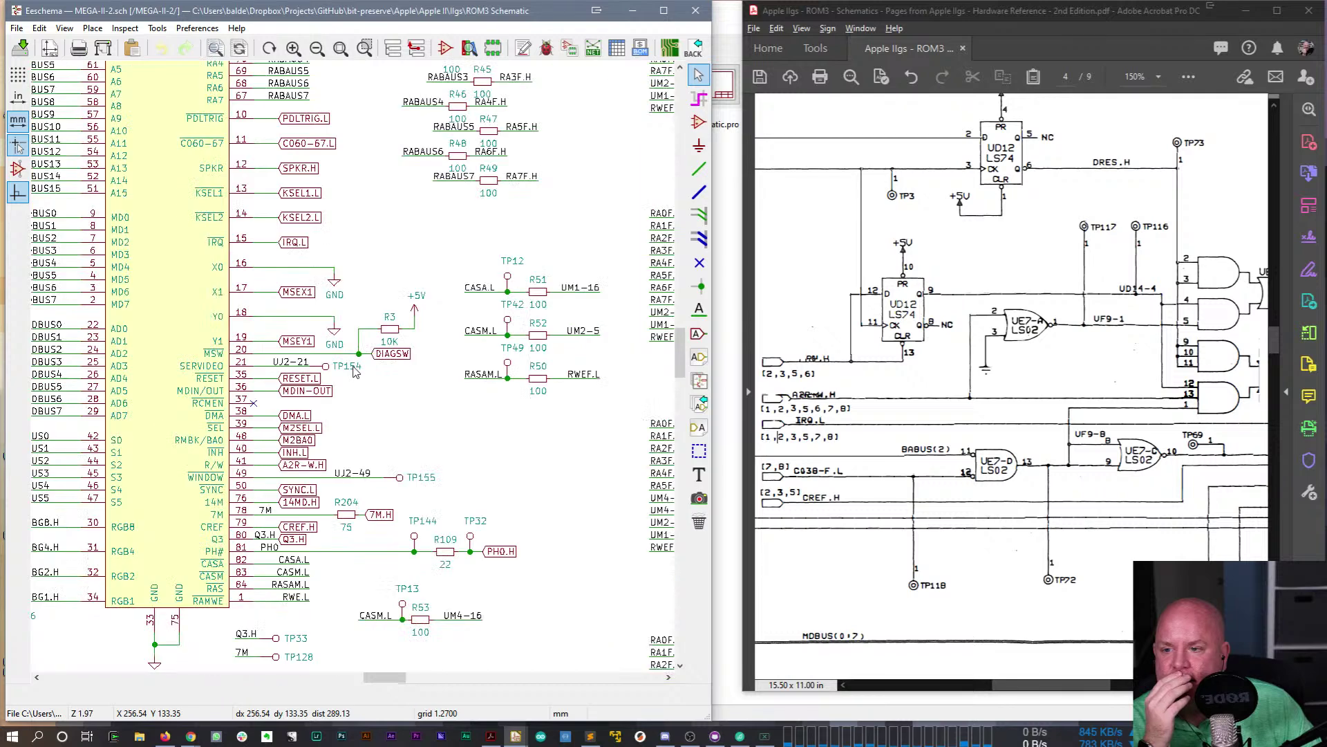
{"action": "middle_click_drag", "start_coordinate": [387, 242], "coordinate": [385, 383]}
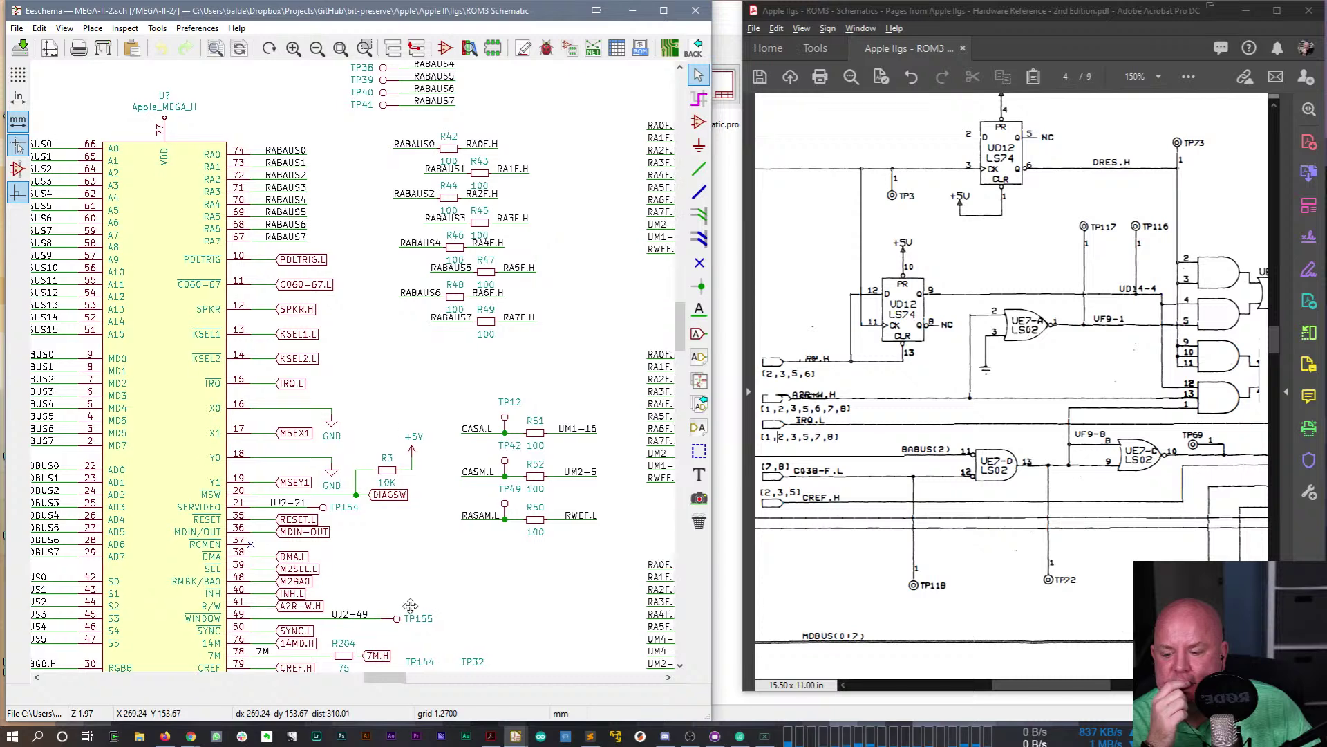
{"action": "scroll", "coordinate": [359, 560], "scroll_direction": "down", "scroll_amount": 5}
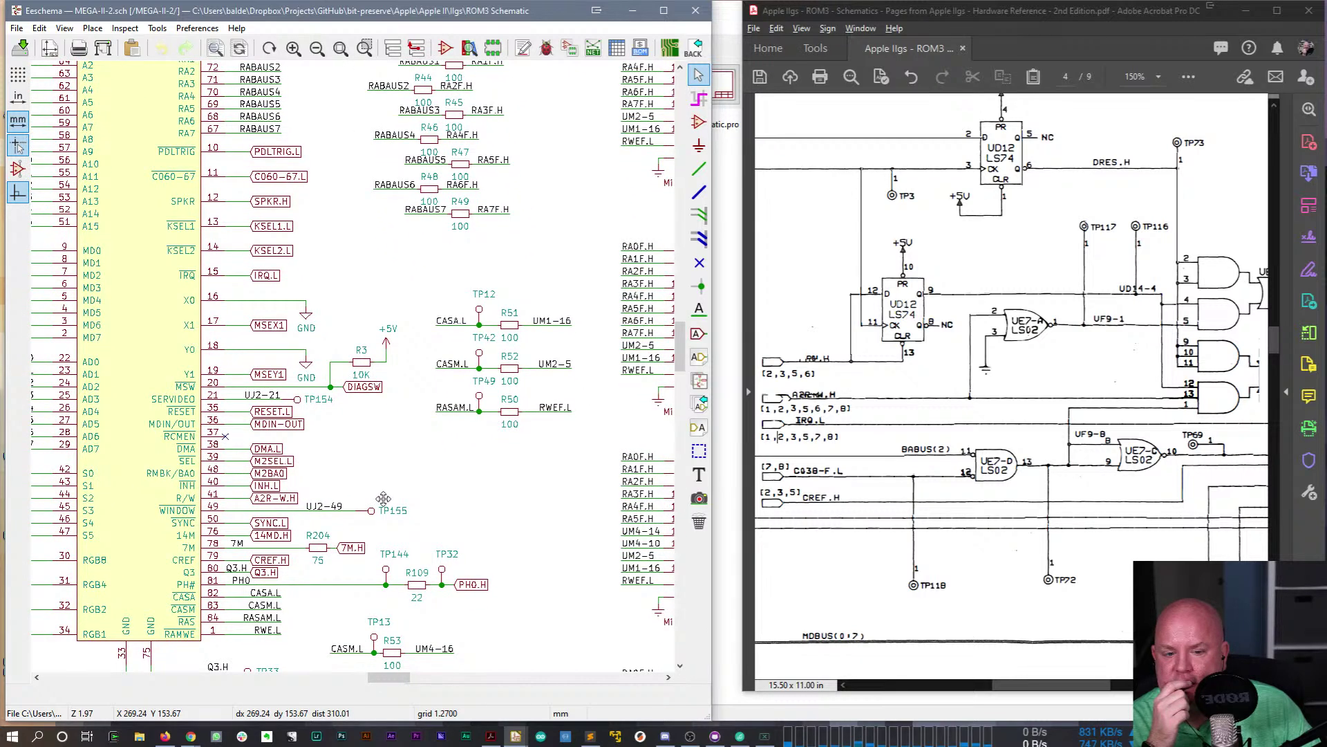
{"action": "scroll", "coordinate": [383, 498], "scroll_direction": "down", "scroll_amount": 1}
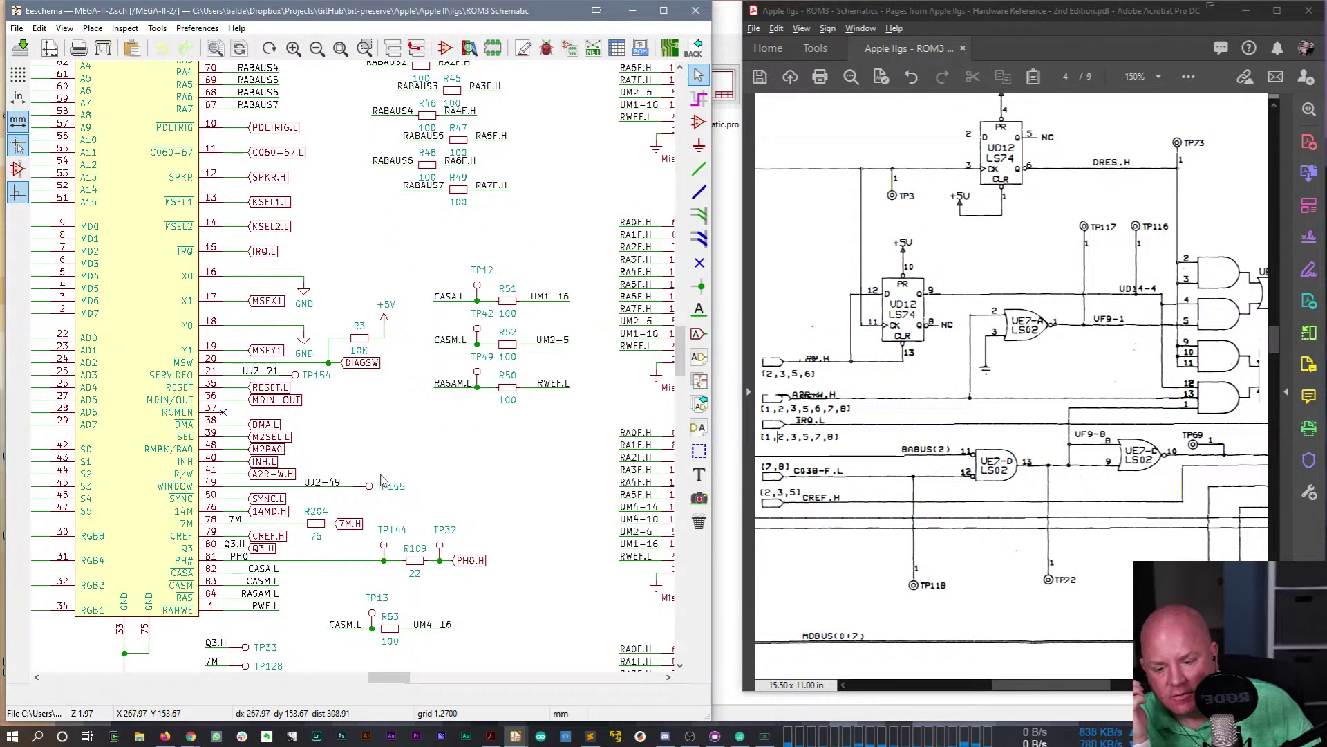
{"action": "scroll", "coordinate": [379, 474], "scroll_direction": "down", "scroll_amount": 1, "text": "ctrl"}
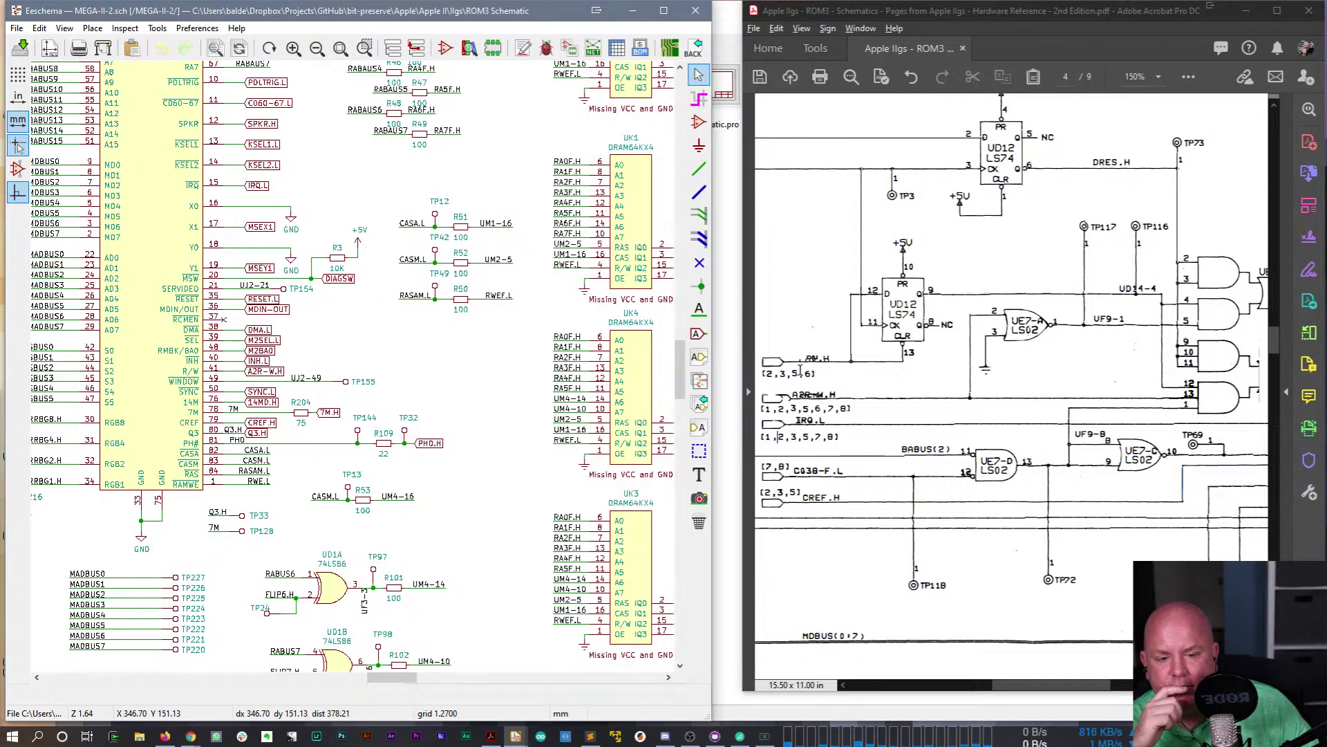
- Leave MEGA-II-2 and open the Capacitors-6 sheet to zoom through it
{"action": "right_click", "coordinate": [418, 367]}
{"action": "left_click", "coordinate": [470, 406]}
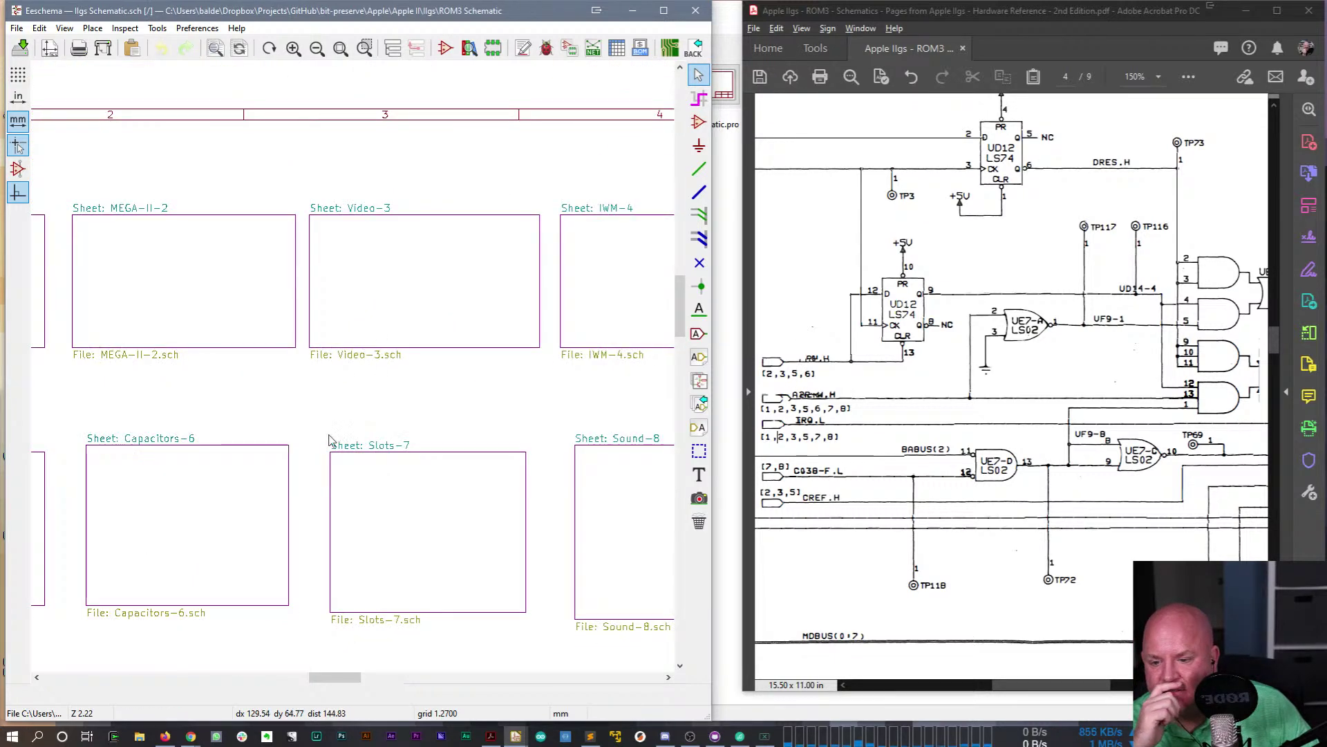
{"action": "double_click", "coordinate": [213, 499]}
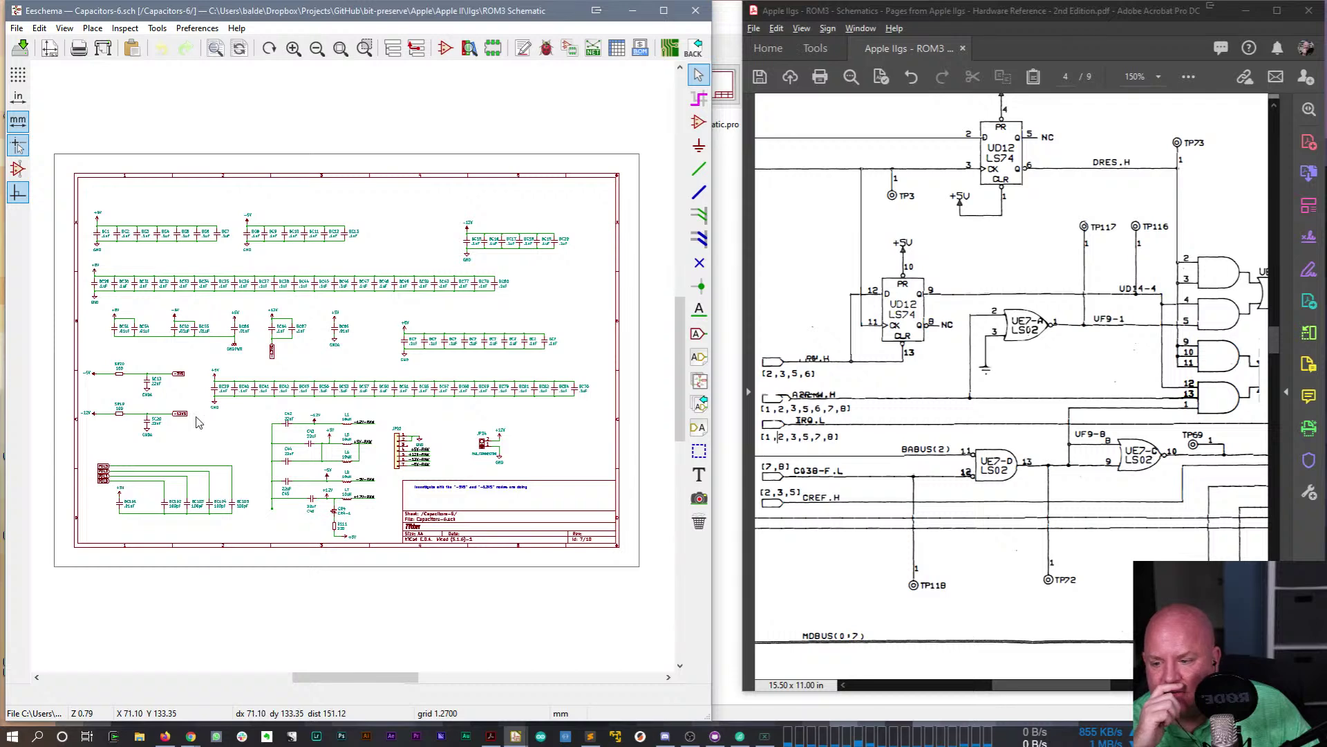
{"action": "scroll", "coordinate": [354, 371], "scroll_direction": "up", "scroll_amount": 2}
{"action": "scroll", "coordinate": [354, 371], "scroll_direction": "up", "scroll_amount": 3}
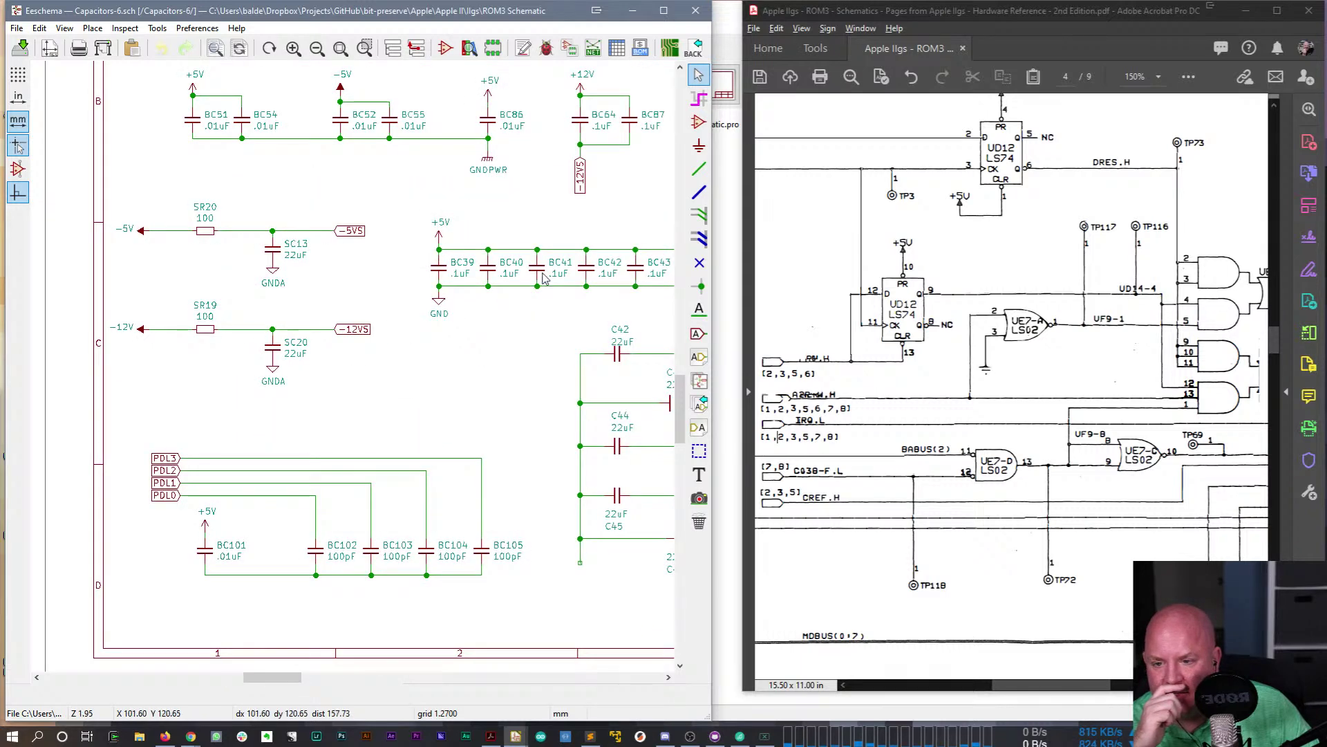
{"action": "scroll", "coordinate": [347, 349], "scroll_direction": "down", "scroll_amount": 3}
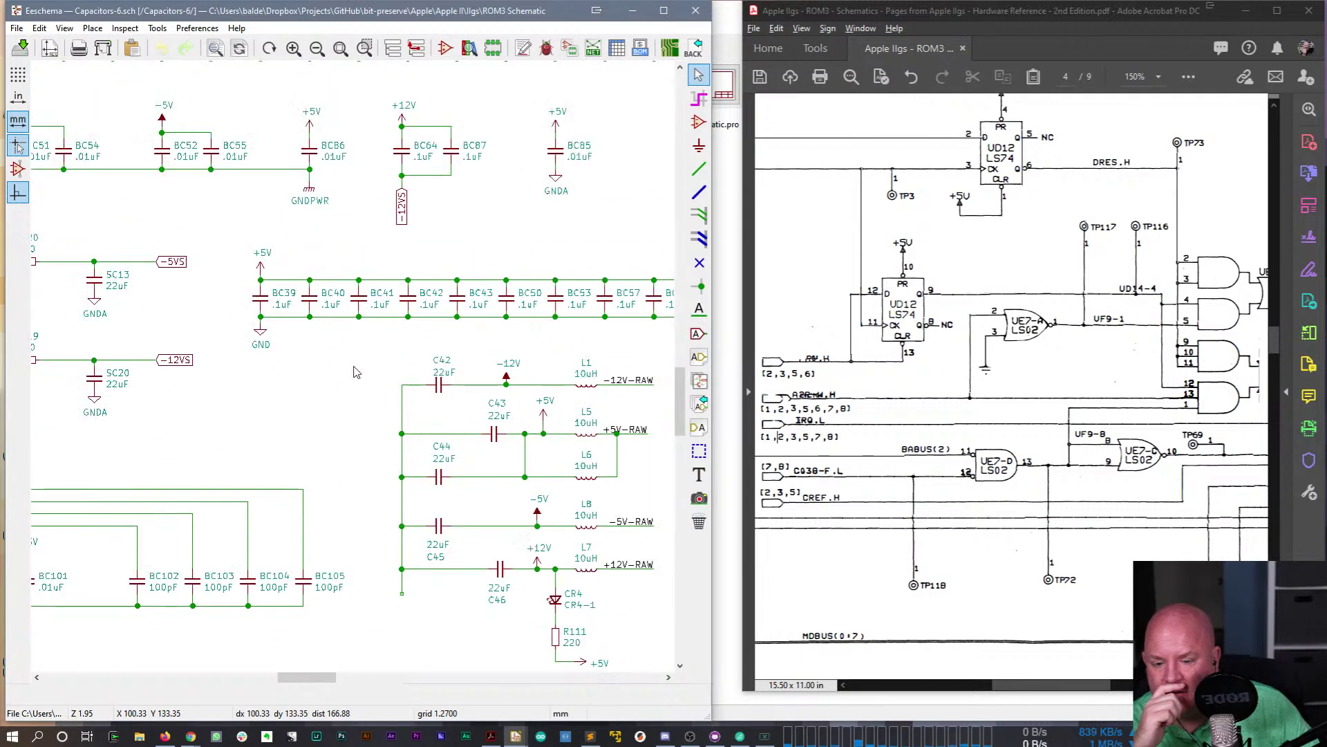
{"action": "scroll", "coordinate": [329, 397], "scroll_direction": "down", "scroll_amount": 3}
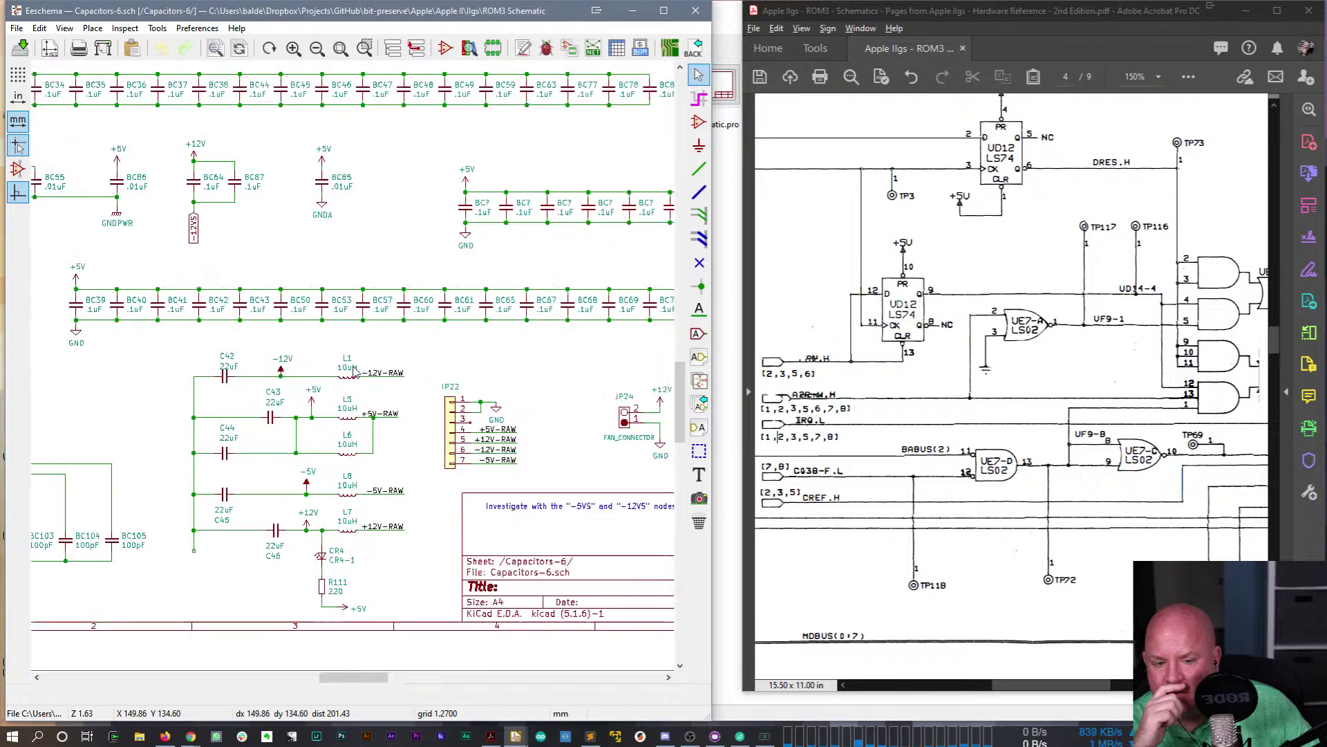
{"action": "scroll", "coordinate": [329, 397], "scroll_direction": "down", "scroll_amount": 2}
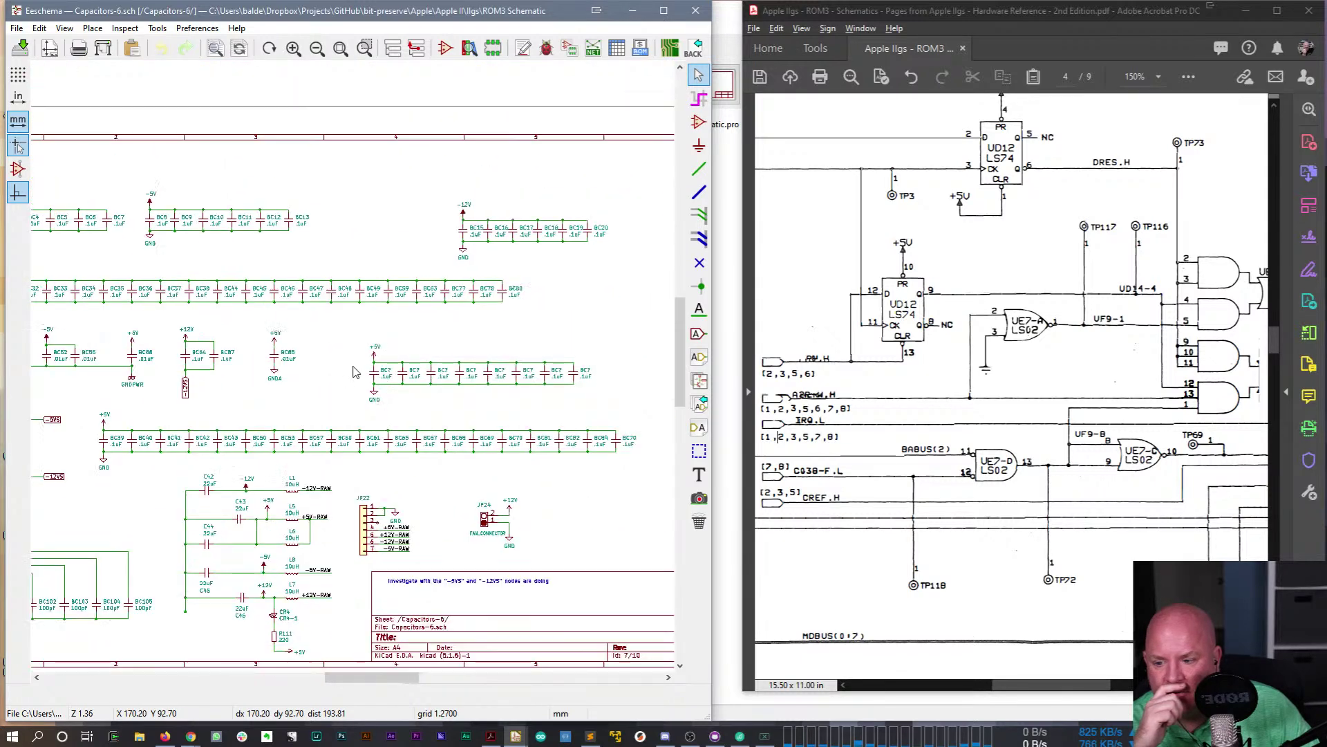
- Leave Capacitors-6, open the UG12-5 sheet and inspect the parts left of UG12
{"action": "right_click", "coordinate": [610, 353]}
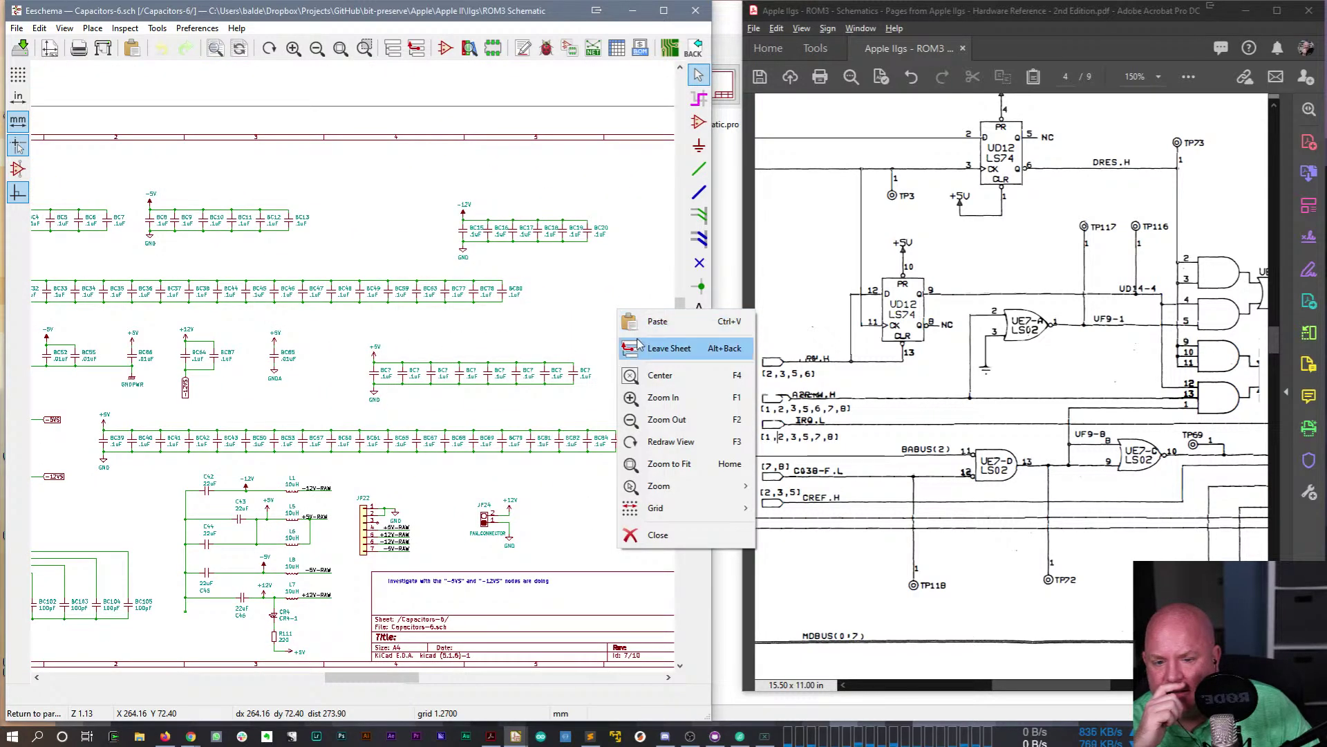
{"action": "left_click", "coordinate": [632, 345]}
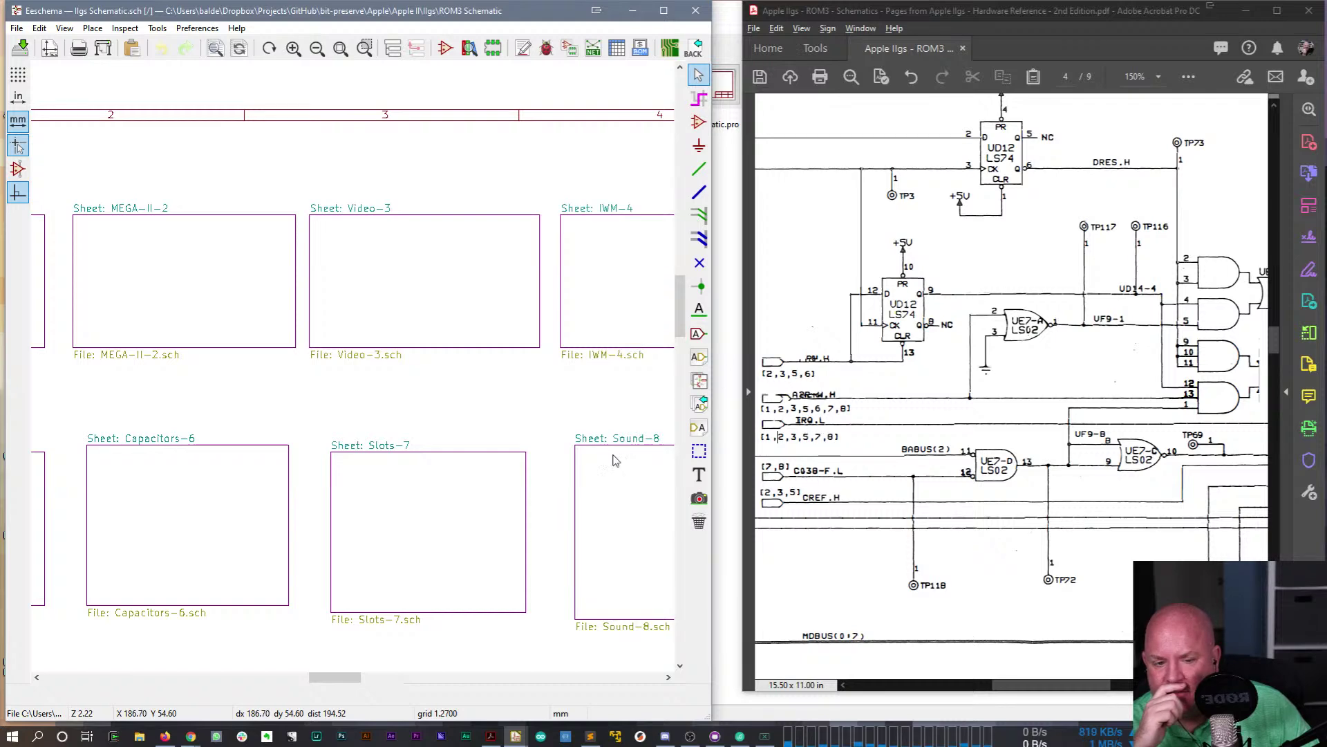
{"action": "middle_click_drag", "start_coordinate": [151, 370], "coordinate": [400, 371]}
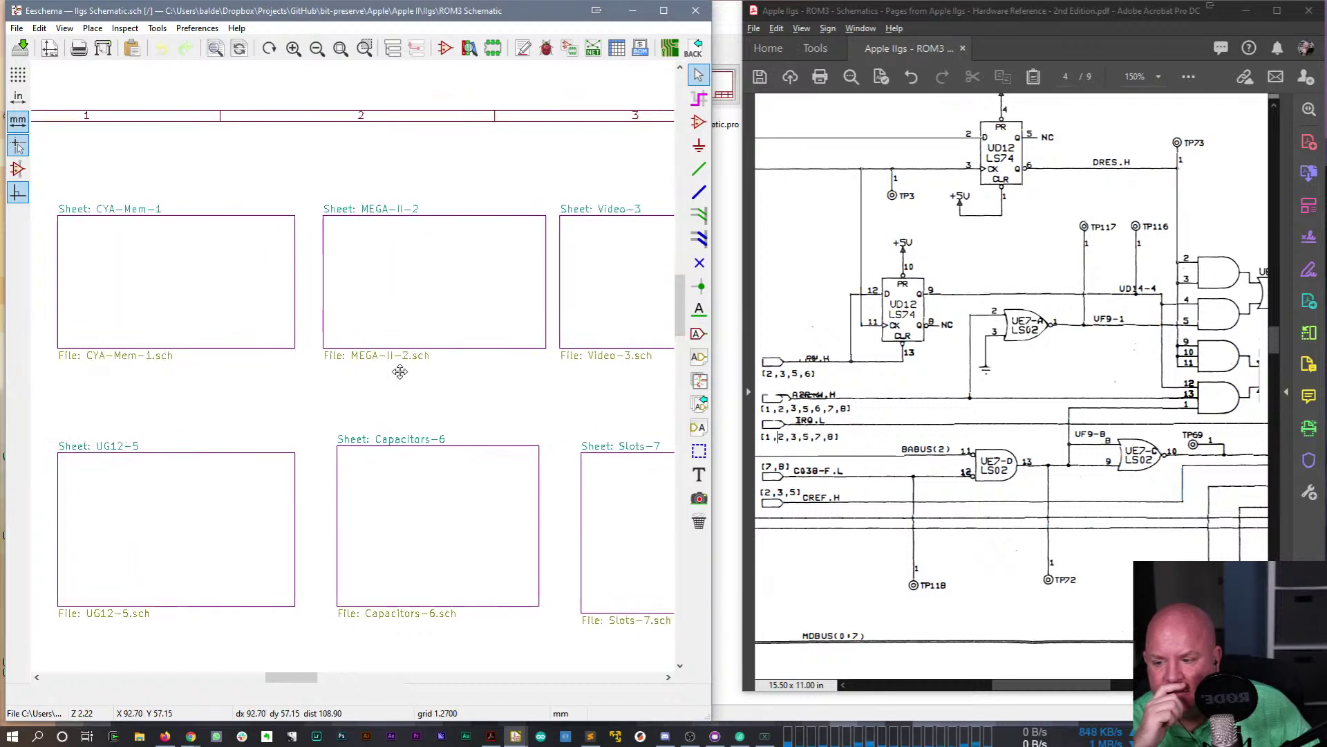
{"action": "double_click", "coordinate": [187, 512]}
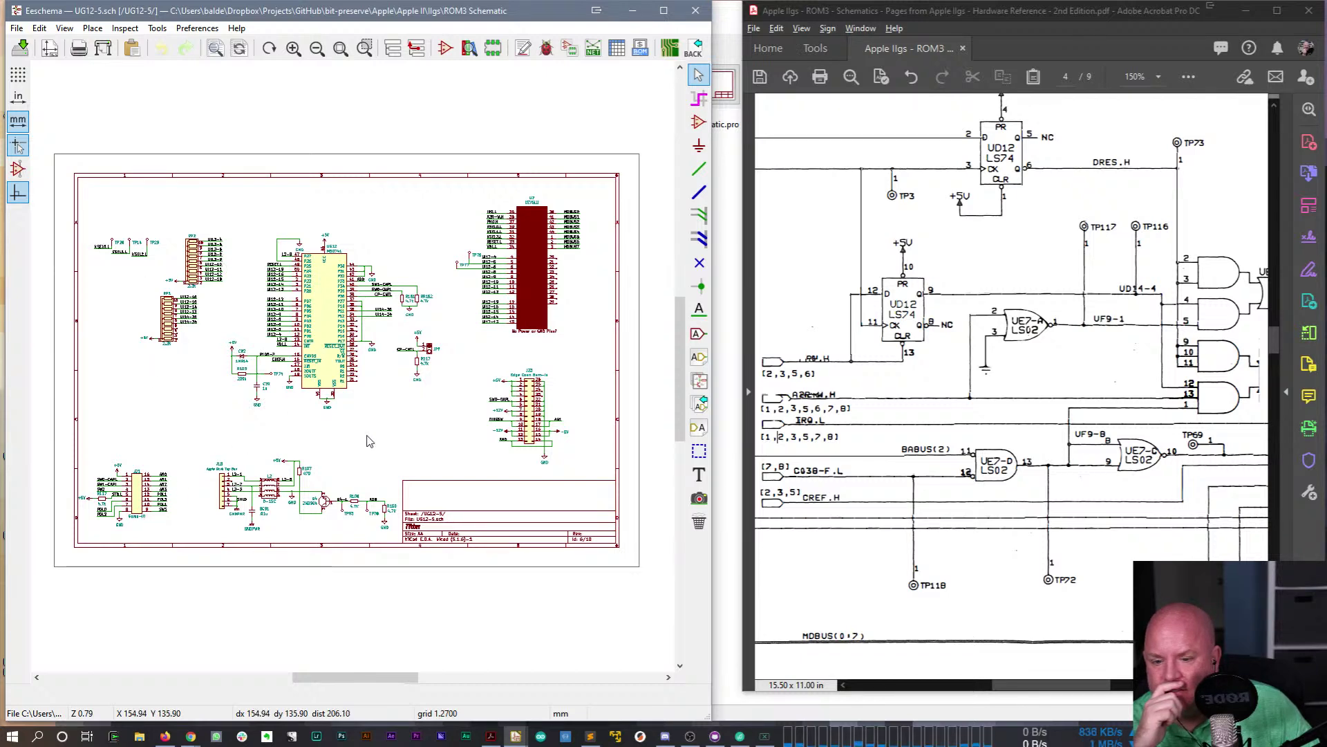
{"action": "scroll", "coordinate": [572, 433], "scroll_direction": "up", "scroll_amount": 3}
{"action": "scroll", "coordinate": [352, 372], "scroll_direction": "down", "scroll_amount": 3}
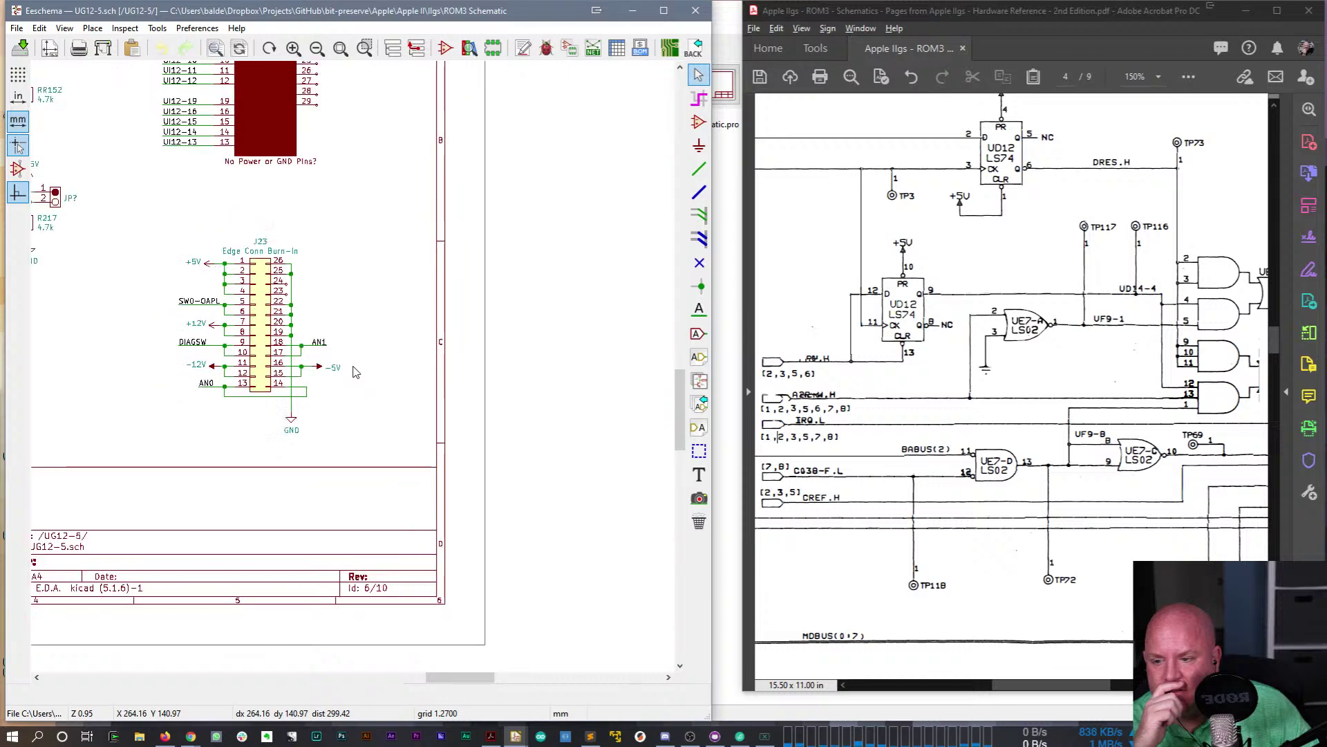
{"action": "middle_click_drag", "start_coordinate": [398, 405], "coordinate": [325, 343]}
- Leave UG12-5 and bring the IWM-4 sheet block into view on the top level
{"action": "right_click", "coordinate": [429, 262]}
{"action": "left_click", "coordinate": [454, 299]}
{"action": "middle_click_drag", "start_coordinate": [450, 308], "coordinate": [220, 315]}
{"action": "double_click", "coordinate": [583, 296]}
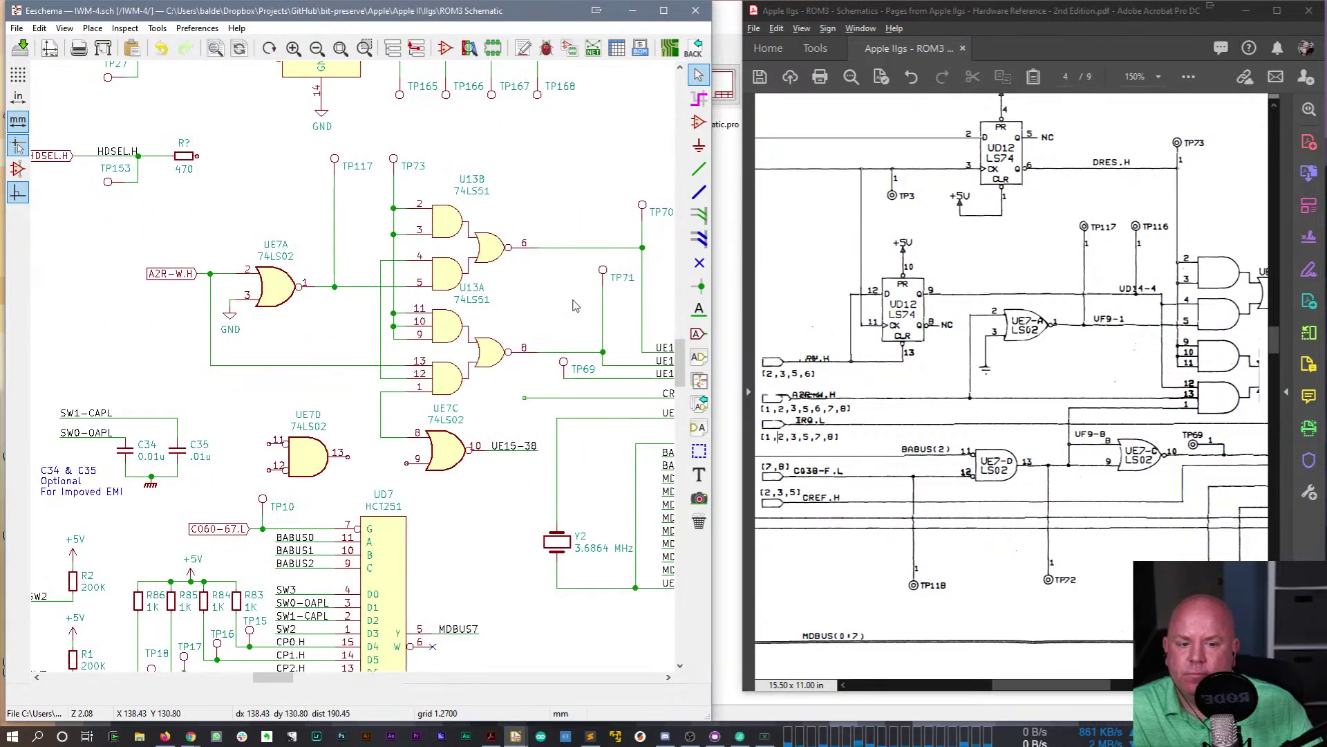
{"action": "left_click_drag", "start_coordinate": [808, 354], "coordinate": [827, 365]}
{"action": "left_click", "coordinate": [304, 477]}
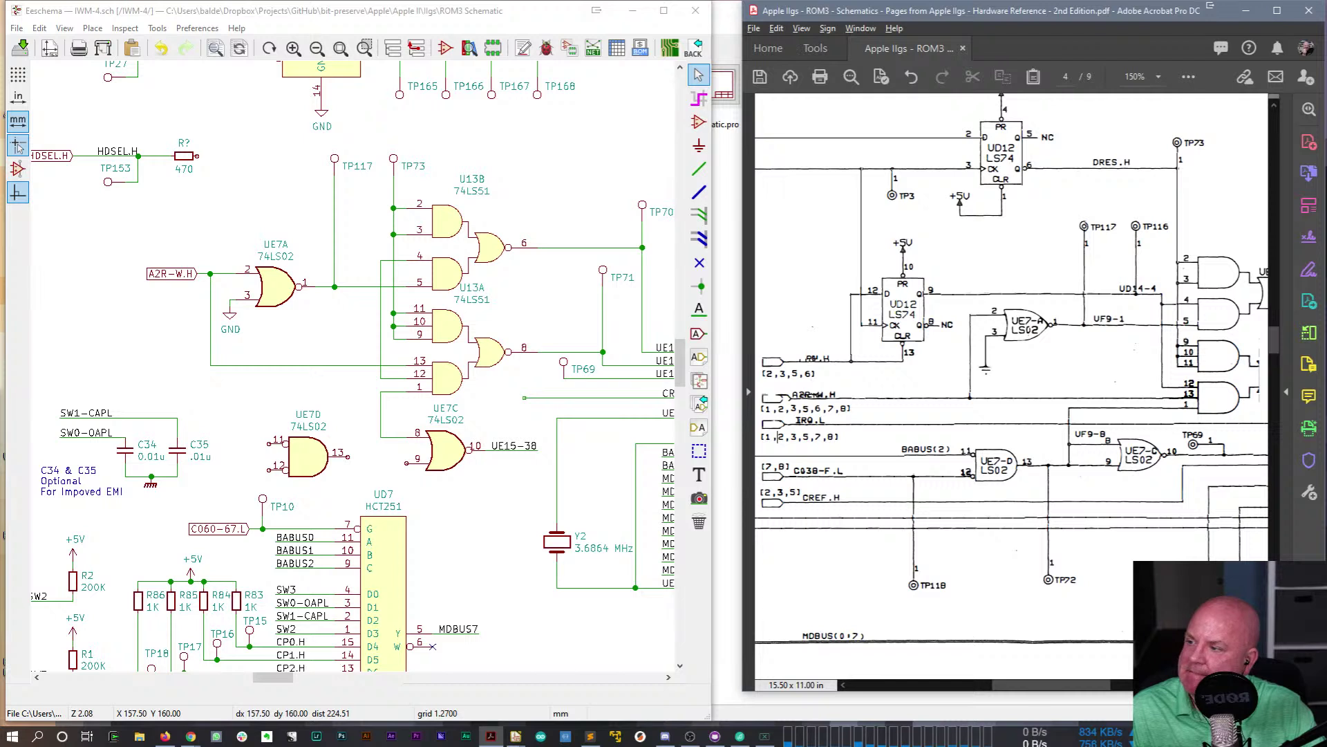
{"action": "left_click", "coordinate": [305, 18]}
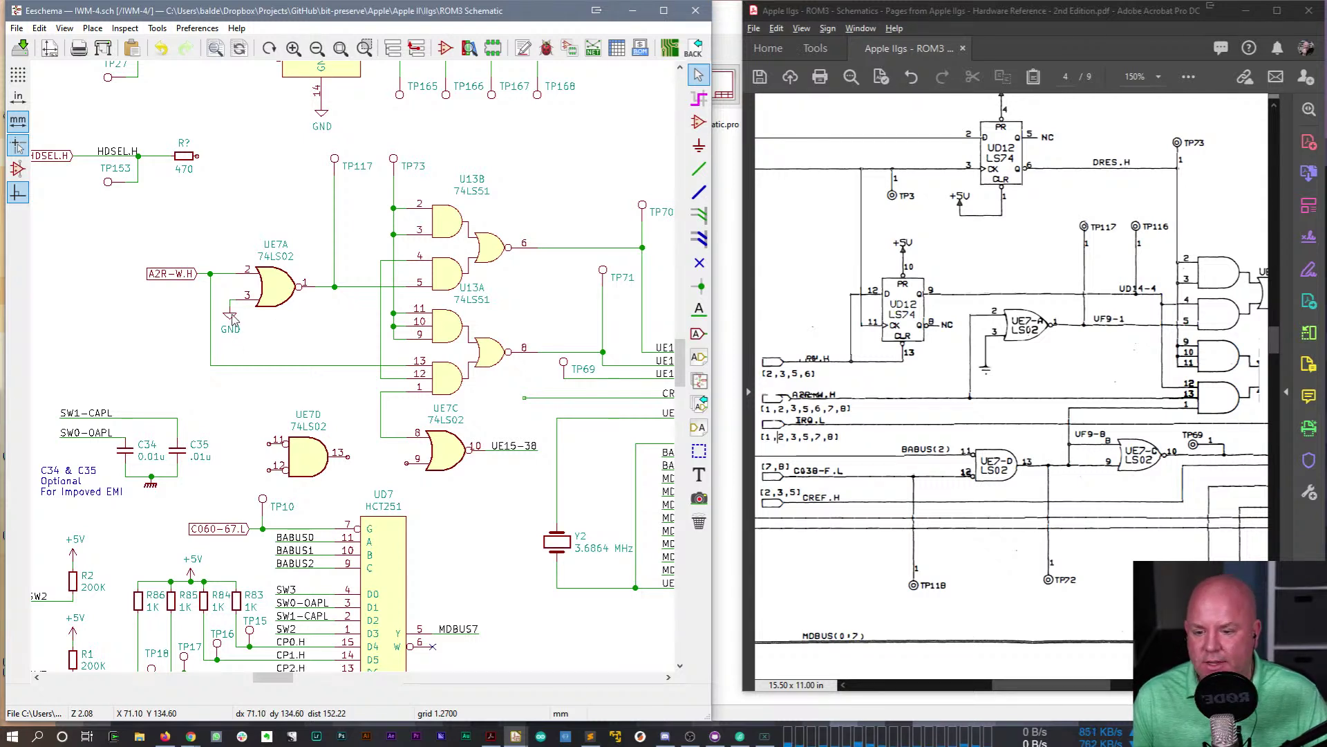
{"action": "left_click_drag", "start_coordinate": [280, 684], "coordinate": [269, 685]}
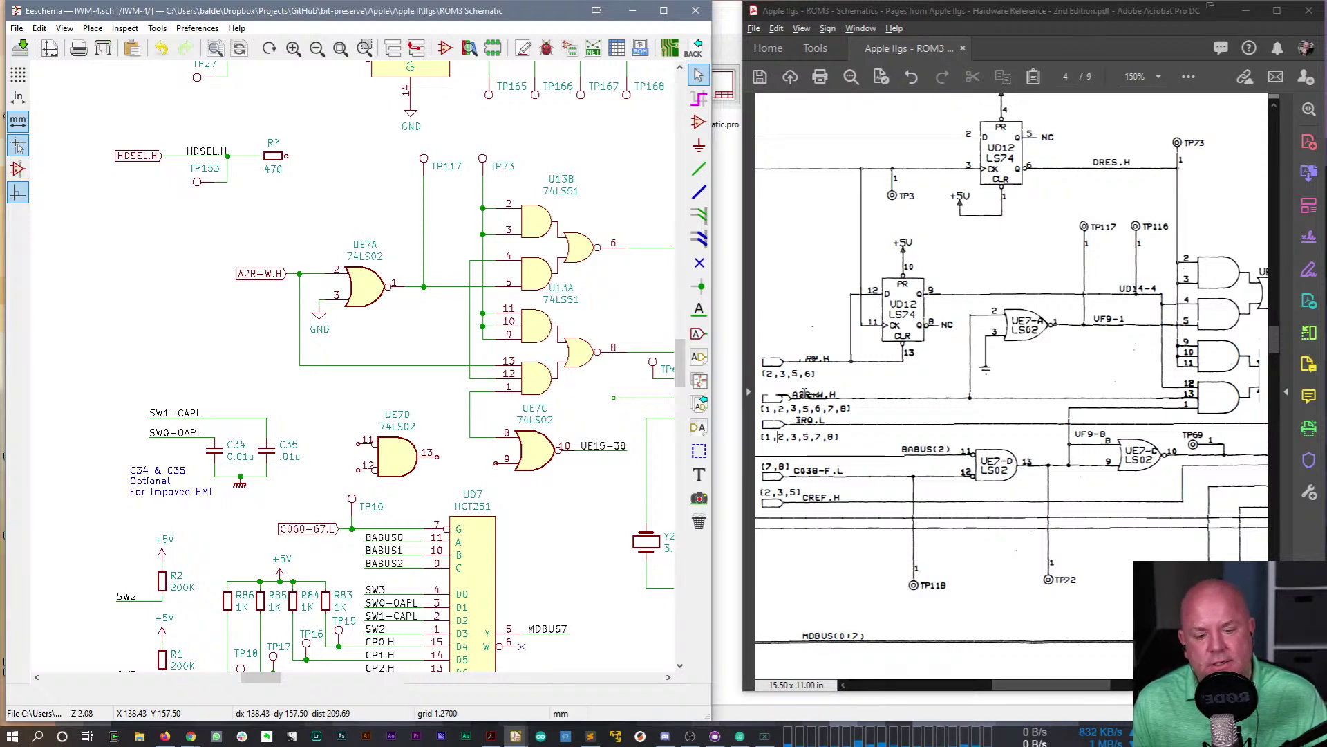
{"action": "left_click_drag", "start_coordinate": [808, 356], "coordinate": [812, 354]}
{"action": "left_click", "coordinate": [810, 358]}
{"action": "left_click", "coordinate": [812, 353]}
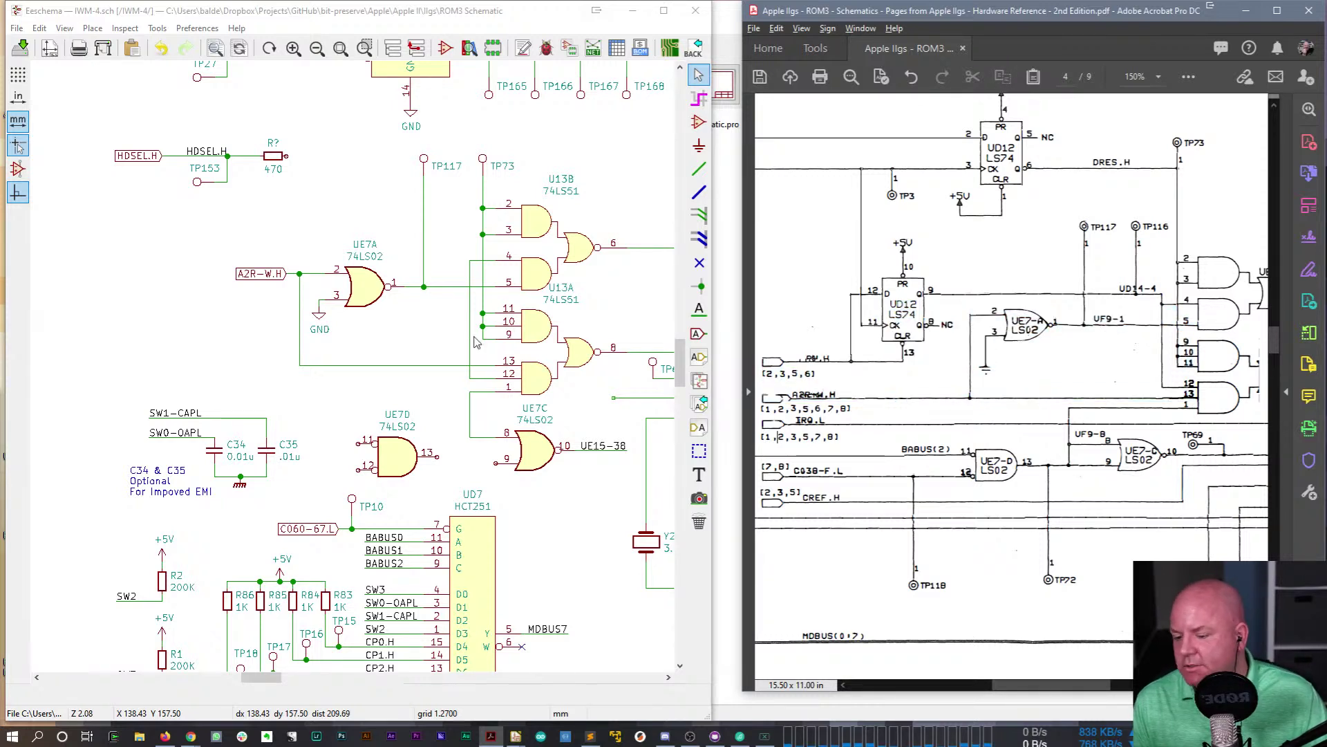
- Leave the current sheet, open CYA-Mem-1 and zoom into its CPU section
{"action": "right_click", "coordinate": [291, 179]}
{"action": "left_click", "coordinate": [342, 217]}
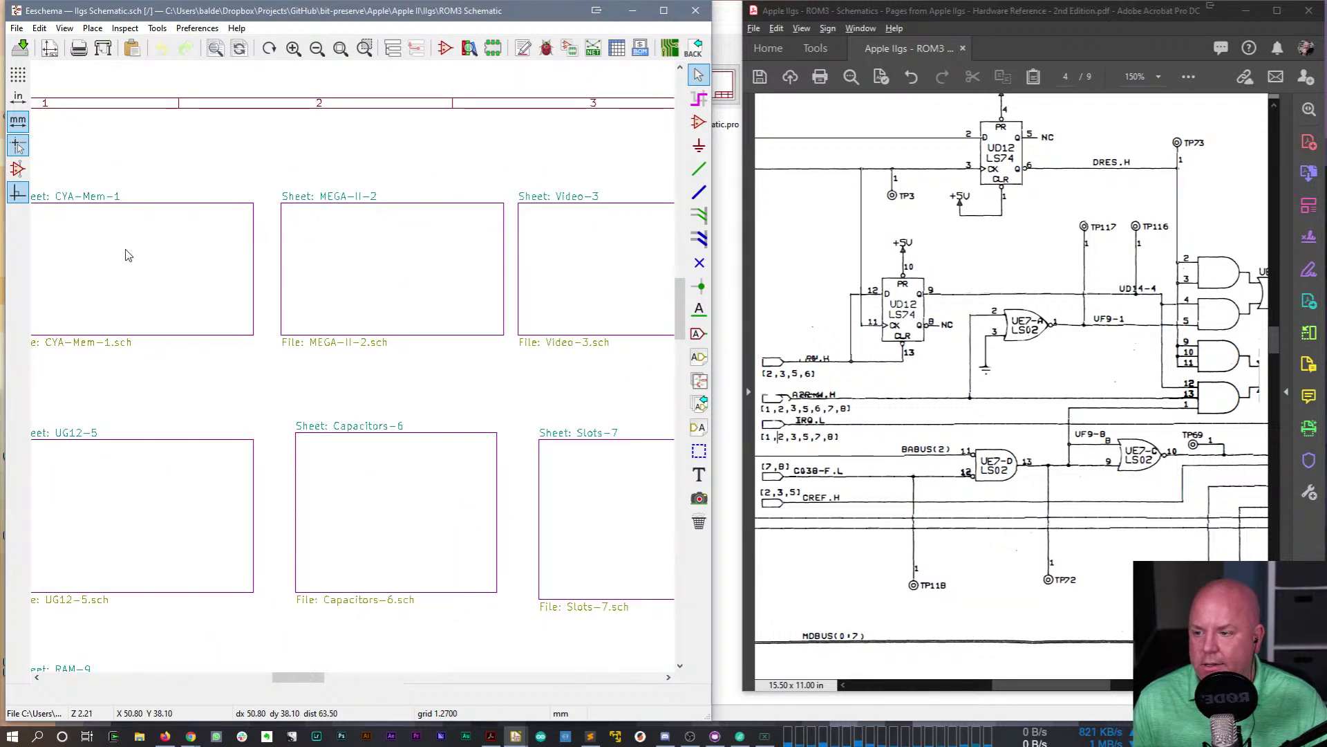
{"action": "double_click", "coordinate": [124, 251]}
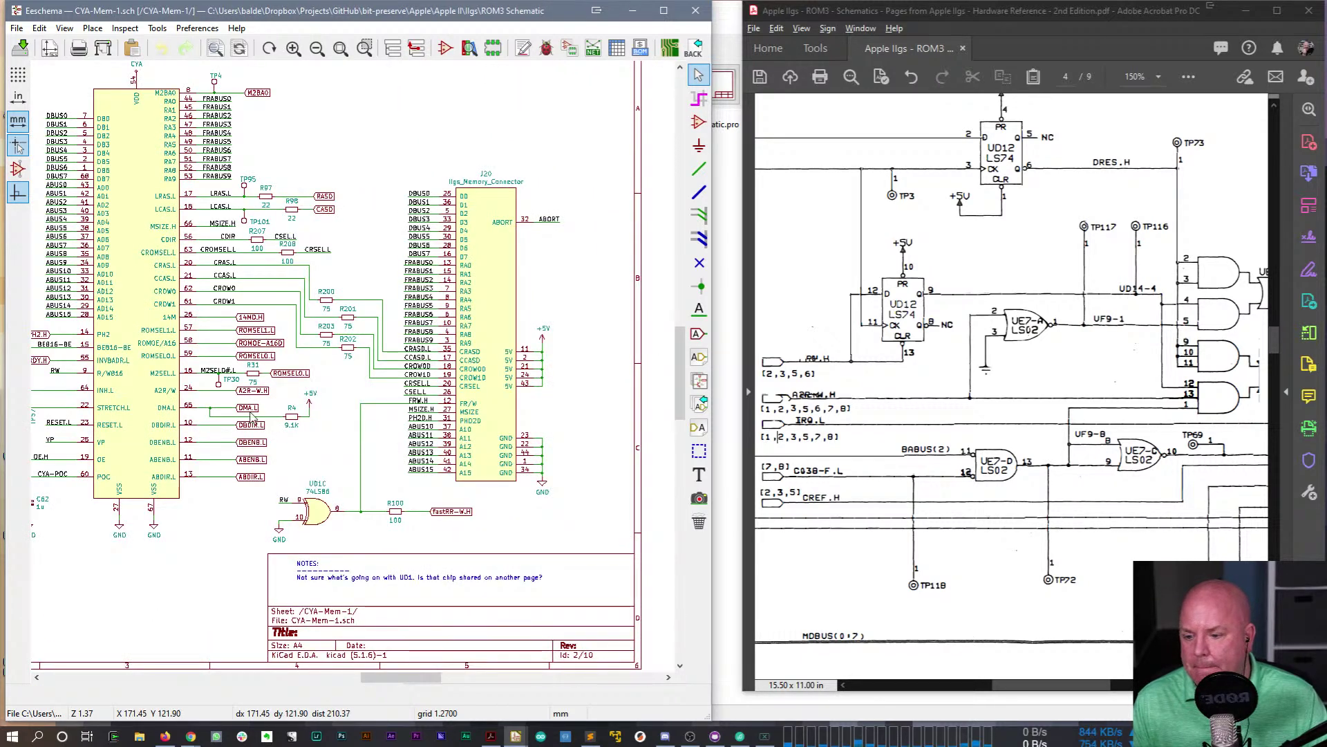
{"action": "middle_click_drag", "start_coordinate": [244, 141], "coordinate": [463, 184]}
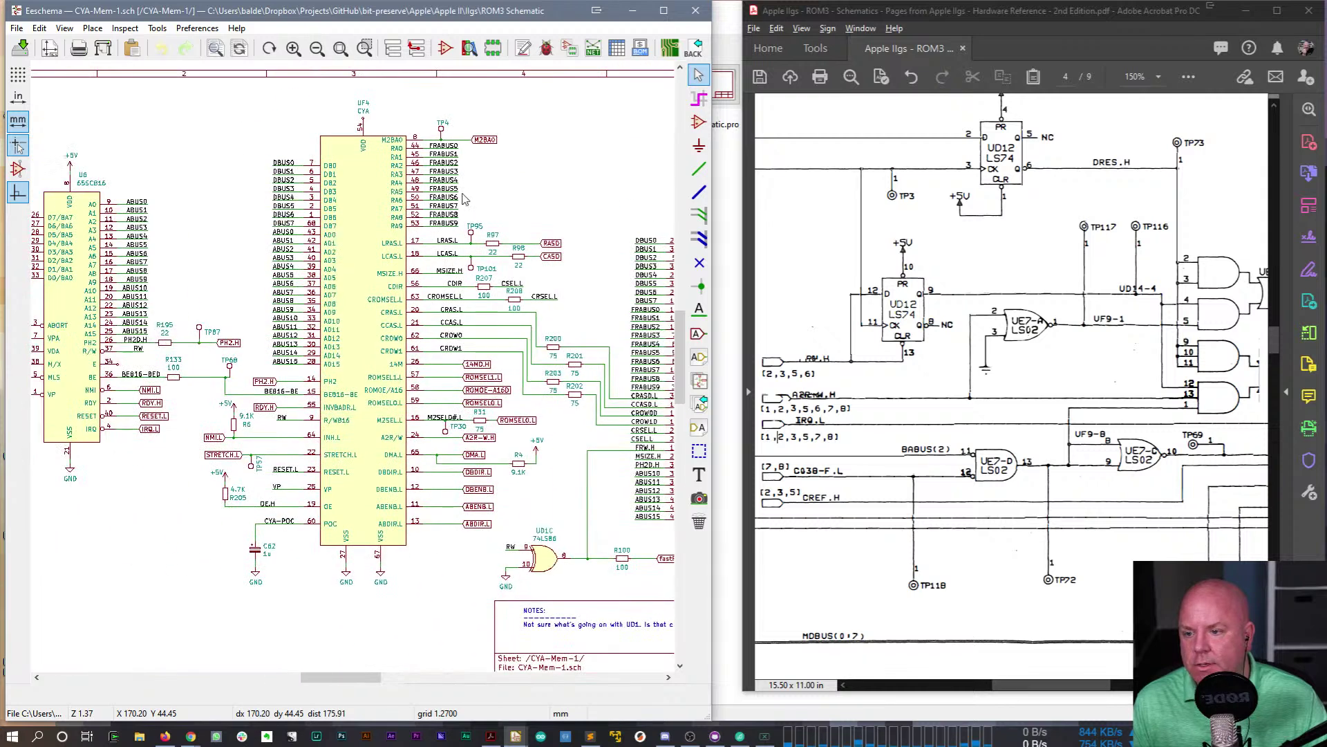
{"action": "scroll", "coordinate": [253, 417], "scroll_direction": "up", "scroll_amount": 1}
{"action": "scroll", "coordinate": [354, 372], "scroll_direction": "up", "scroll_amount": 4}
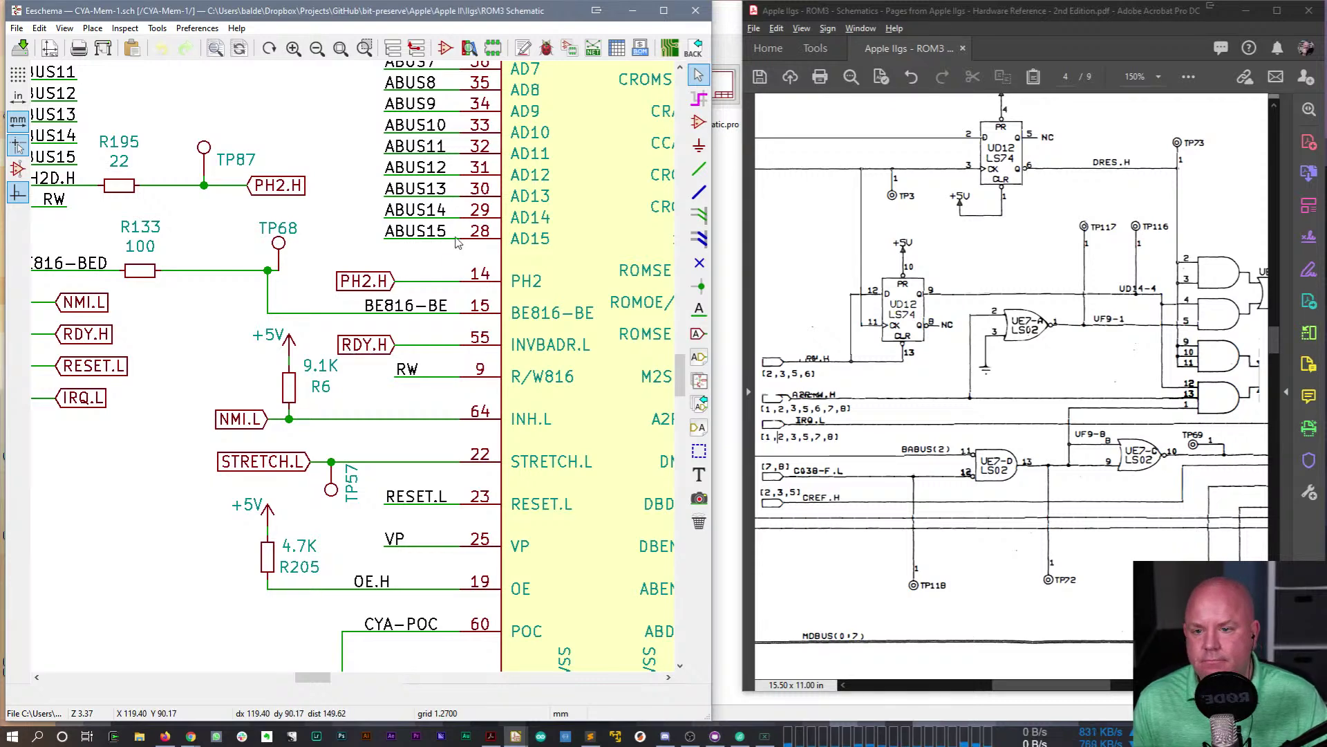
- Return to the top-level sheet and pan to the IWM-4 sheet block
{"action": "right_click", "coordinate": [324, 209]}
{"action": "left_click", "coordinate": [339, 249]}
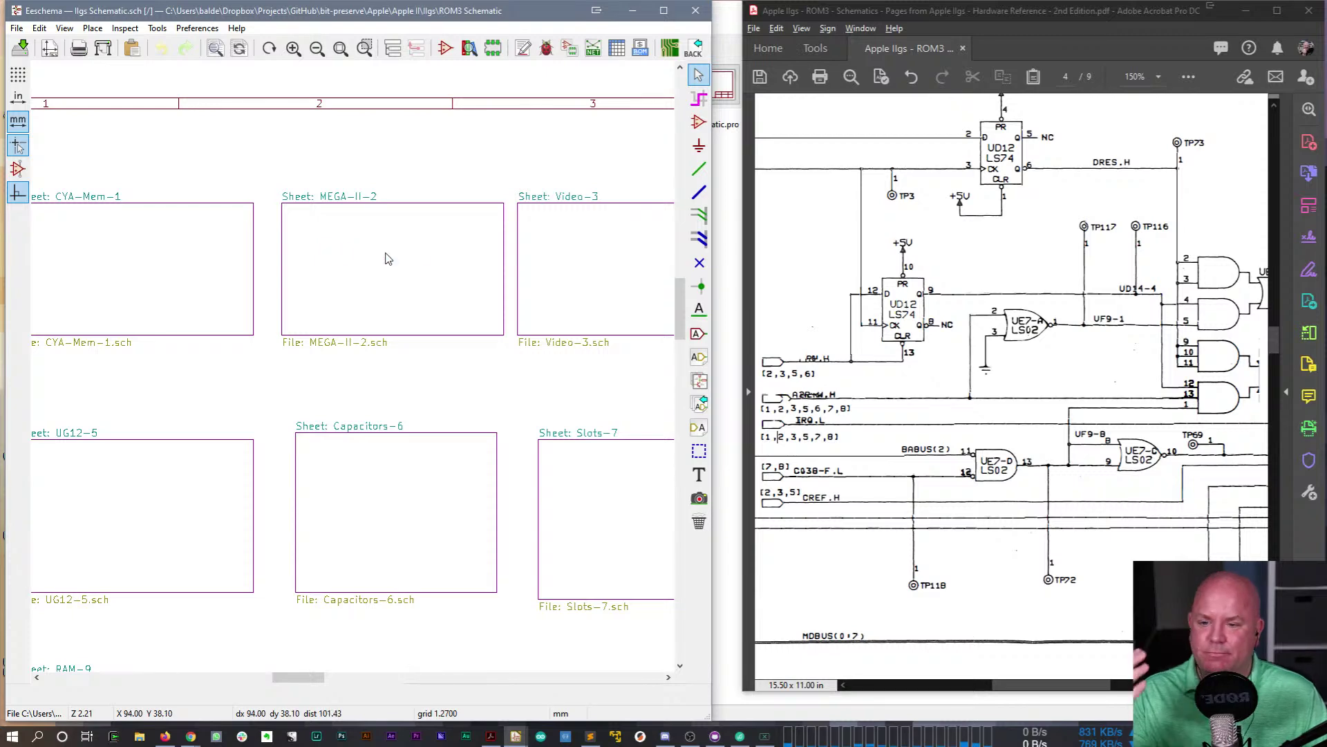
{"action": "middle_click_drag", "start_coordinate": [483, 228], "coordinate": [542, 249]}
- Enter the IWM-4 sub-sheet from its block on the root schematic
{"action": "double_click", "coordinate": [608, 284]}
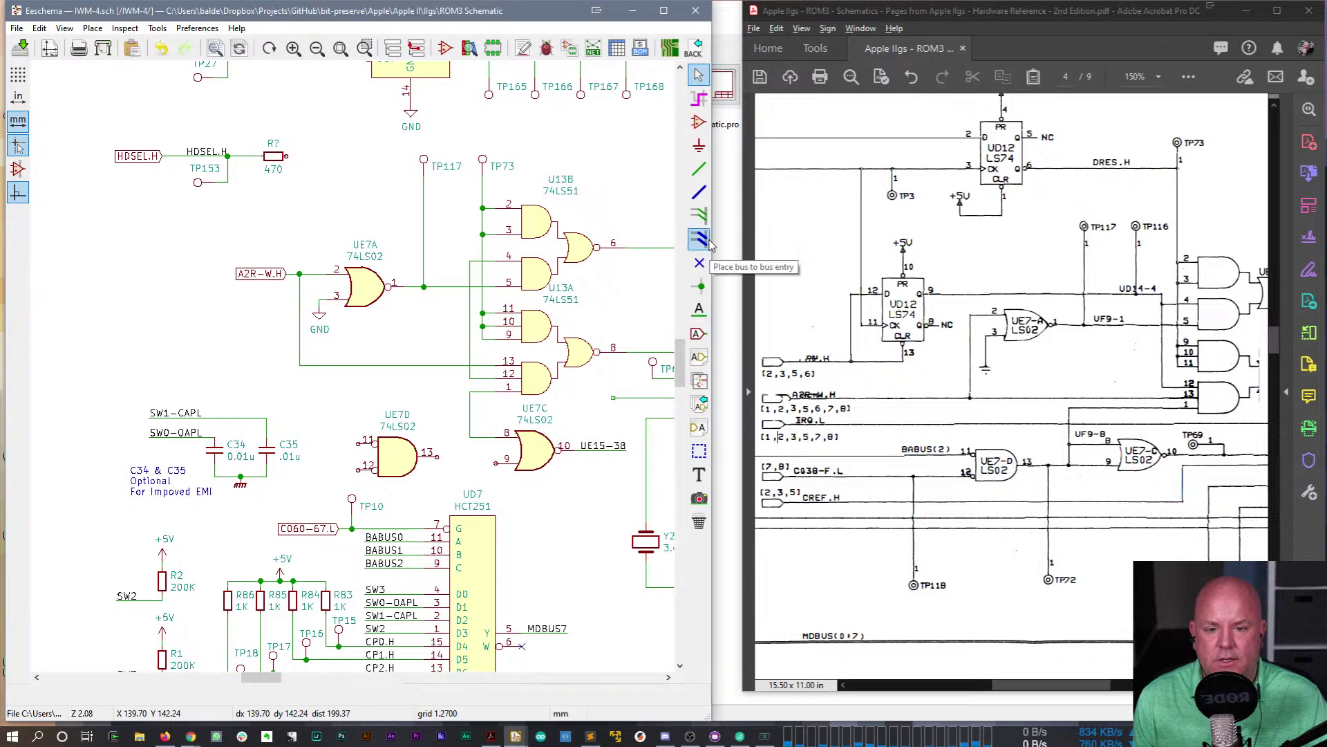
- Place a C038-F.L global label at UE7D input pin 12
{"action": "left_click", "coordinate": [699, 333]}
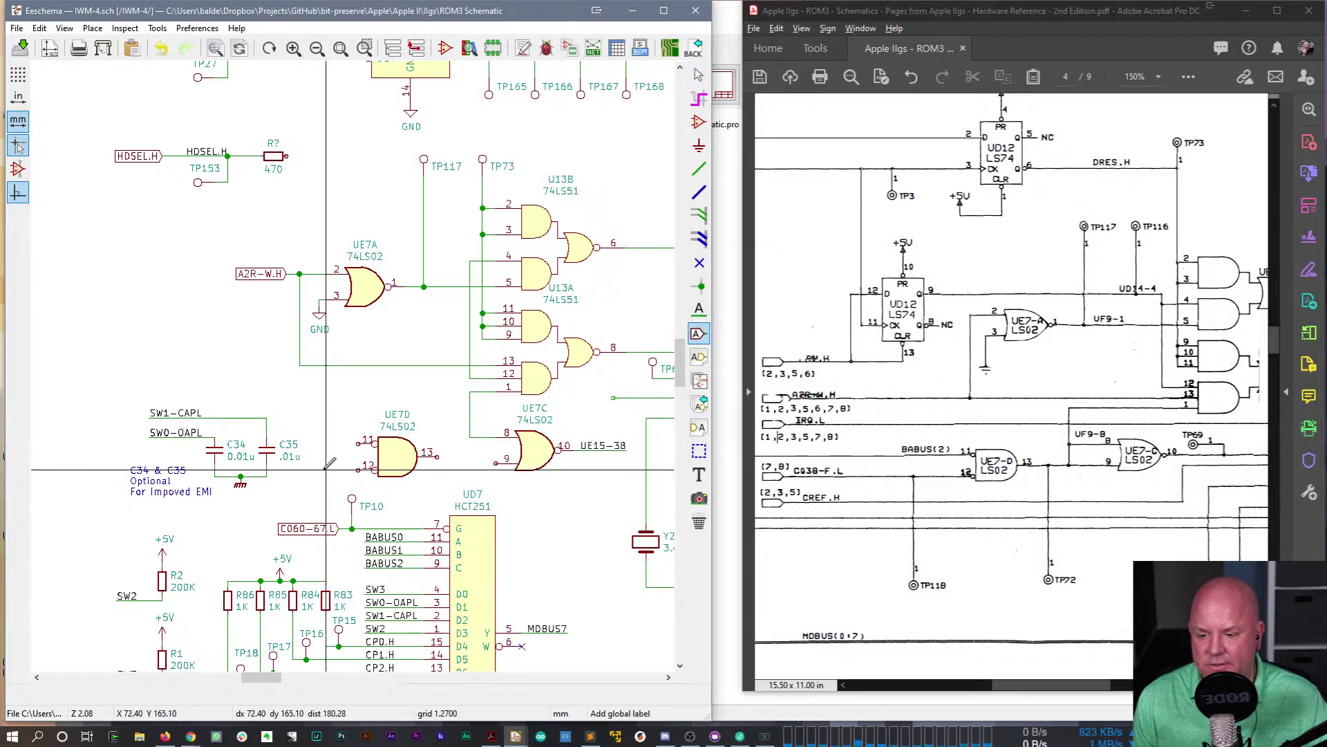
{"action": "left_click", "coordinate": [326, 472]}
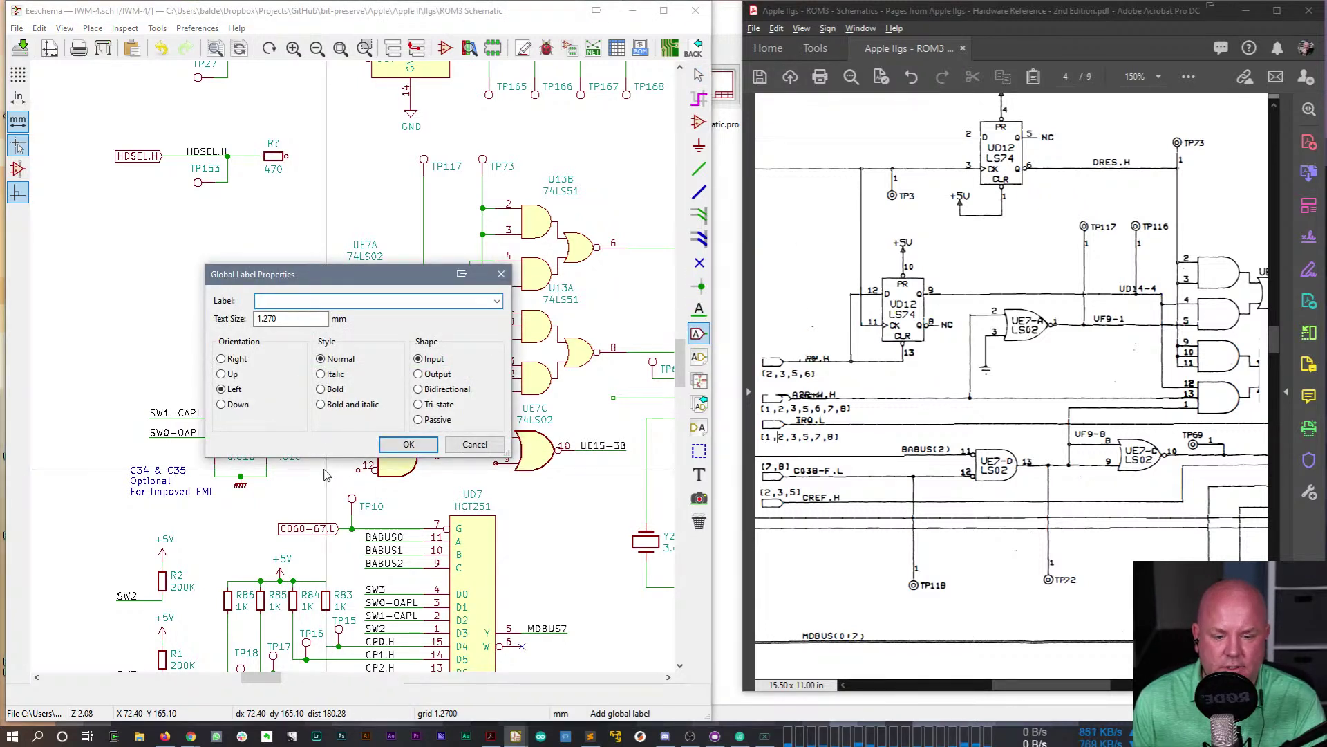
{"action": "type", "text": "C038-F."}
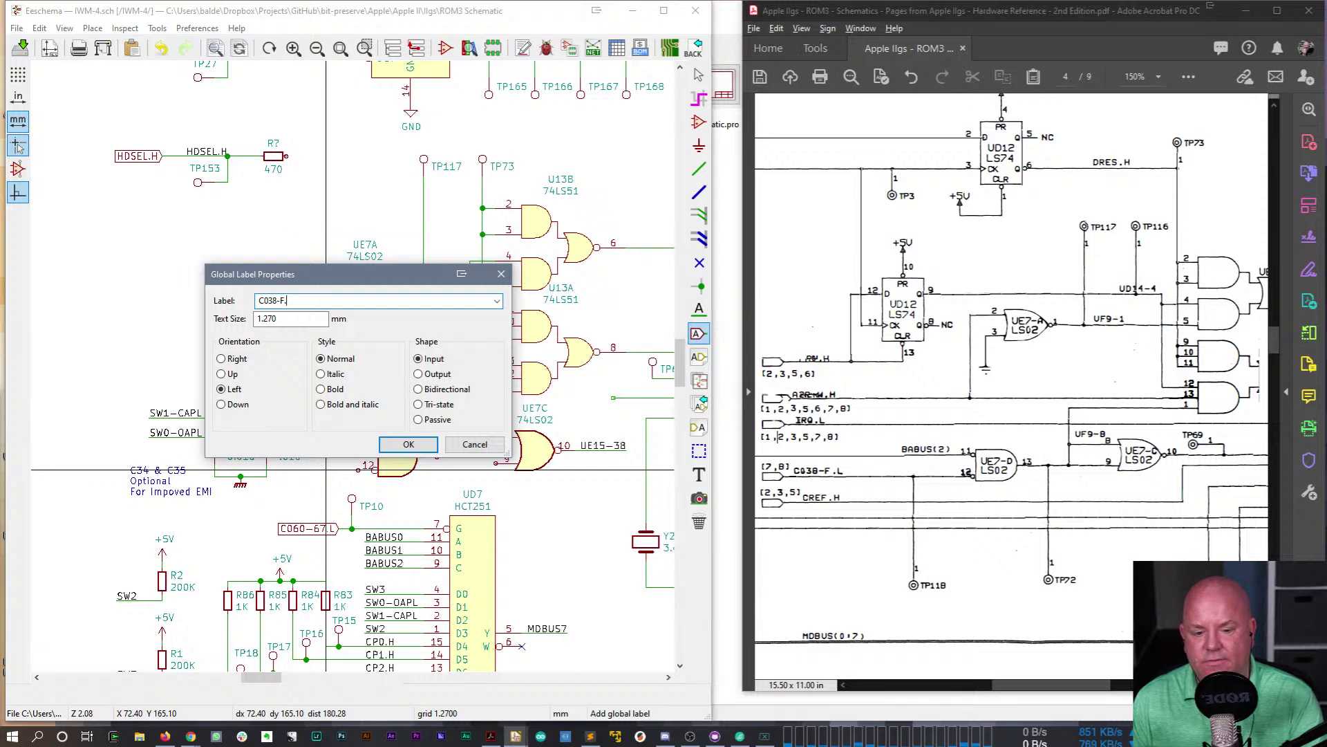
{"action": "type", "text": "L"}
{"action": "key", "text": "Return"}
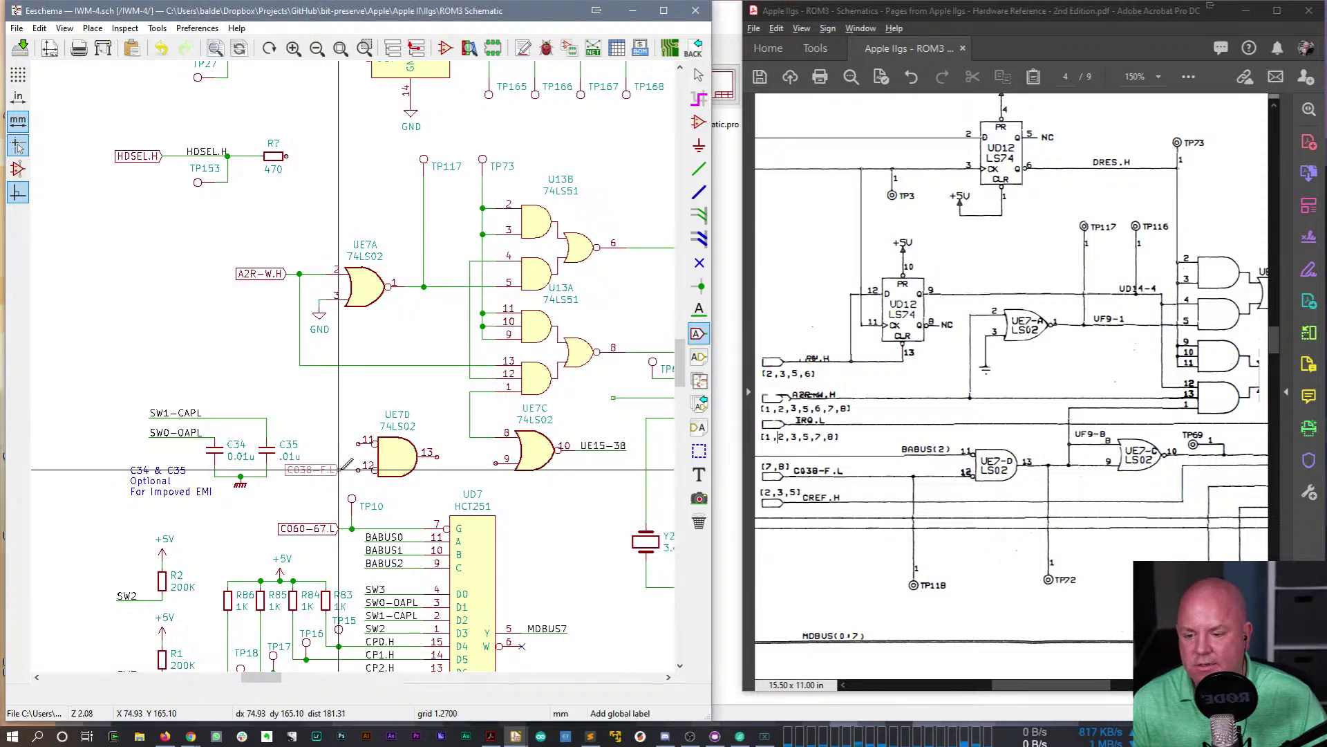
{"action": "left_click", "coordinate": [338, 469]}
{"action": "key", "text": "w"}
{"action": "key", "text": "Escape"}
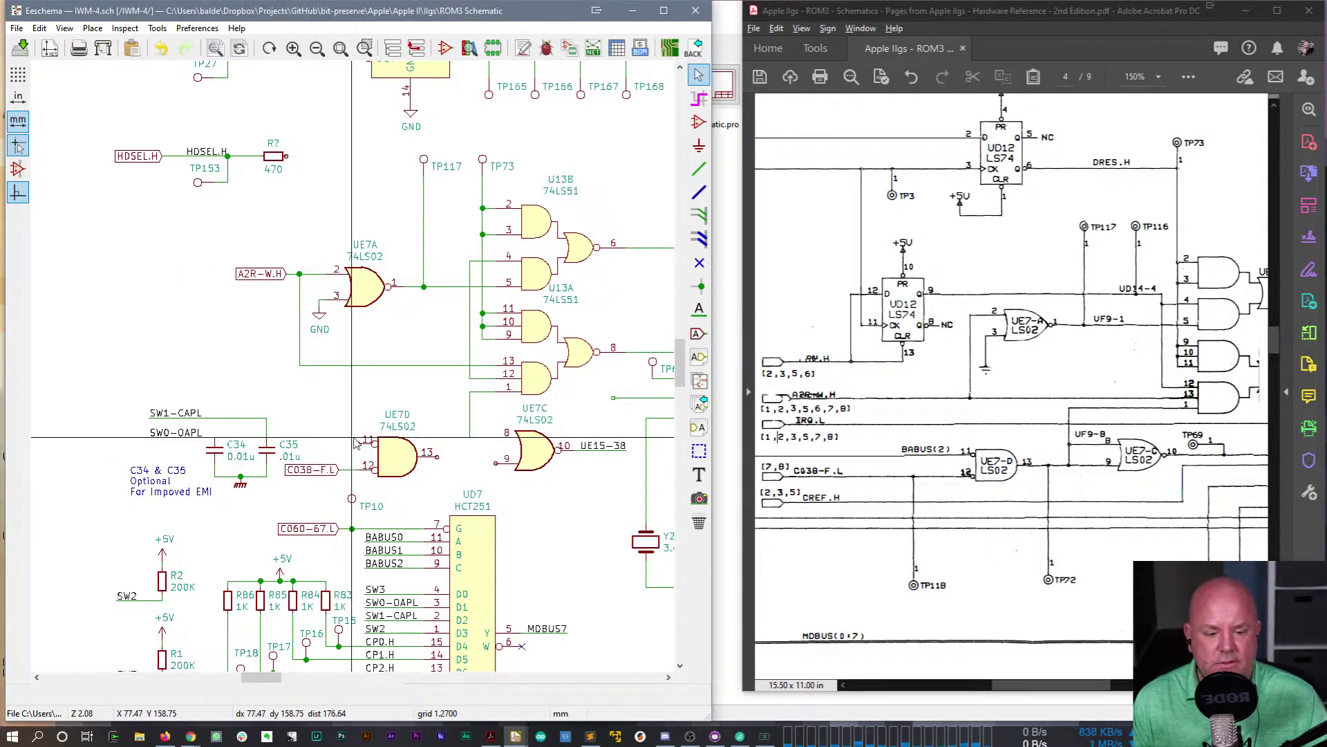
- Shift the C34/C35 capacitor group left and move the C038-F.L label nearer UE7D
{"action": "left_click_drag", "start_coordinate": [83, 371], "coordinate": [271, 502]}
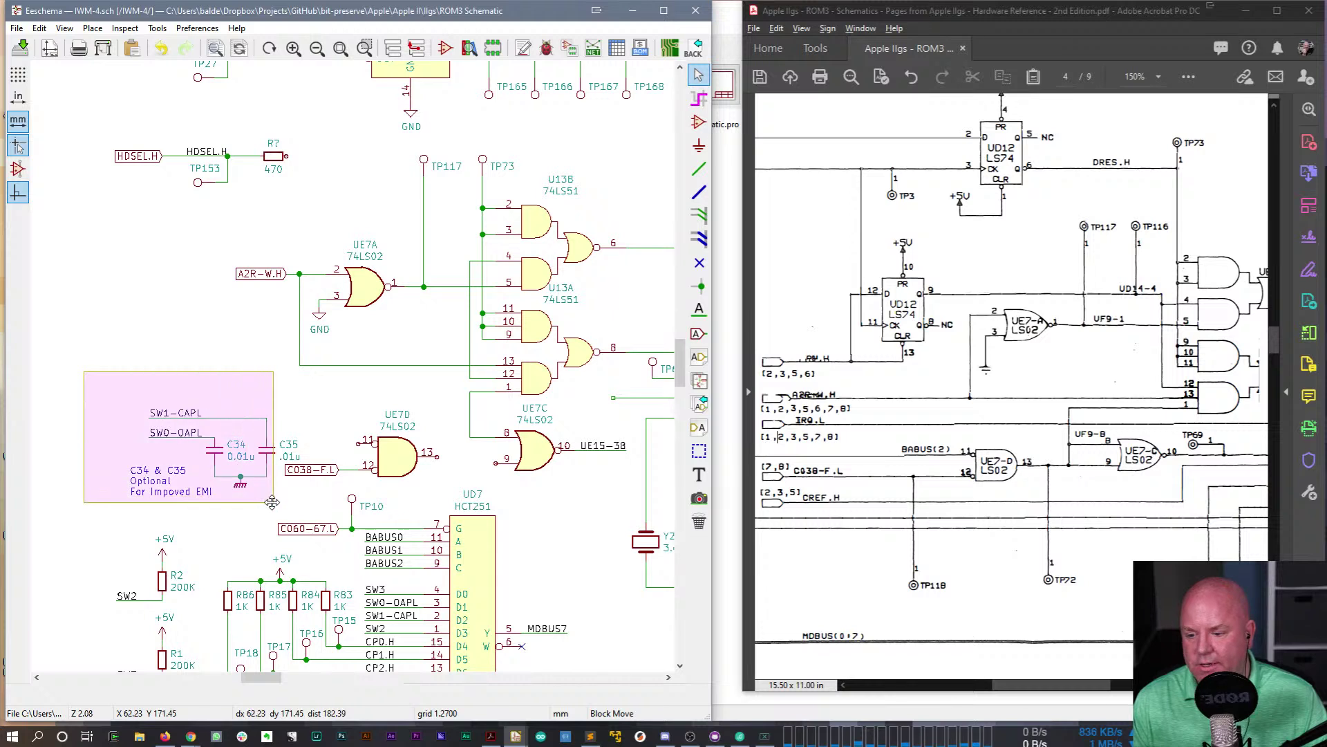
{"action": "key", "text": "Escape"}
{"action": "left_click_drag", "start_coordinate": [77, 358], "coordinate": [282, 518]}
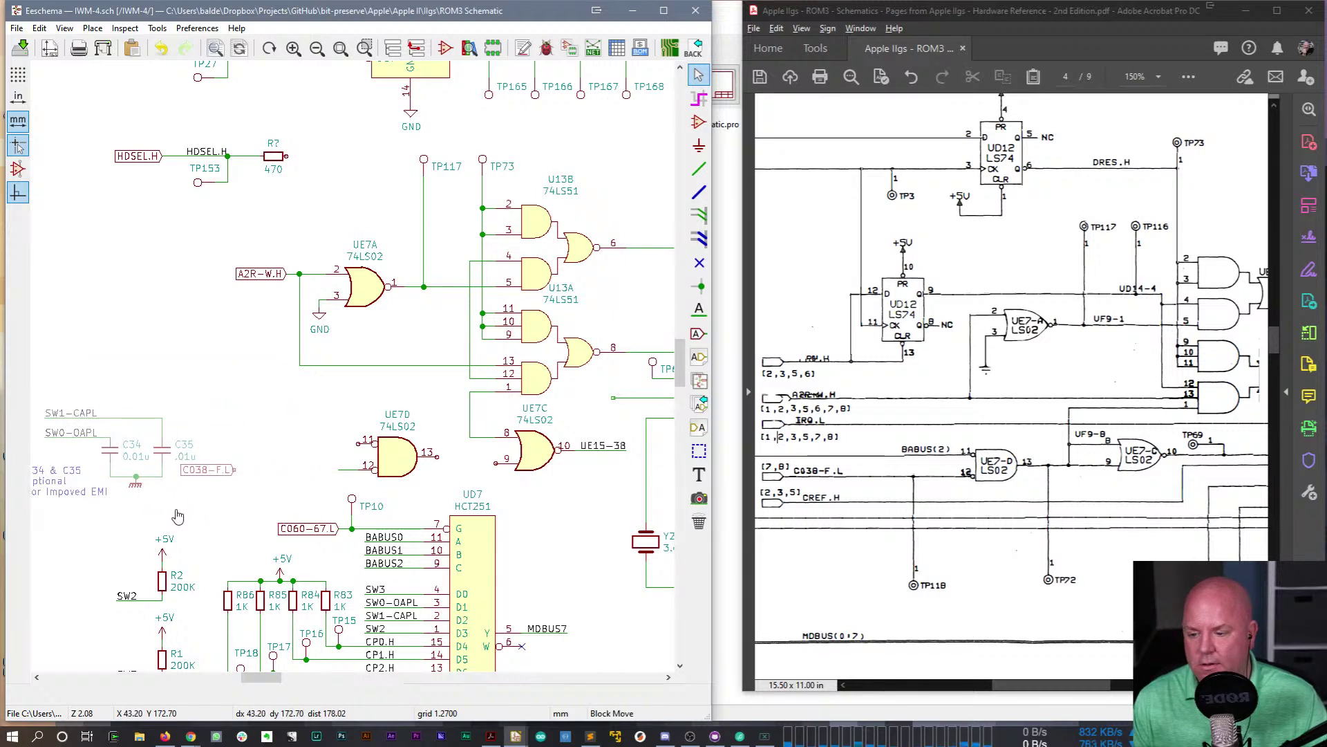
{"action": "left_click", "coordinate": [190, 519]}
{"action": "left_click", "coordinate": [245, 473]}
{"action": "left_click_drag", "start_coordinate": [249, 475], "coordinate": [302, 475]}
- Wire C038-F.L to UE7D pin 12 and add a duplicated test point referenced TP118
{"action": "key", "text": "w"}
{"action": "left_click", "coordinate": [367, 469]}
{"action": "key", "text": "Escape"}
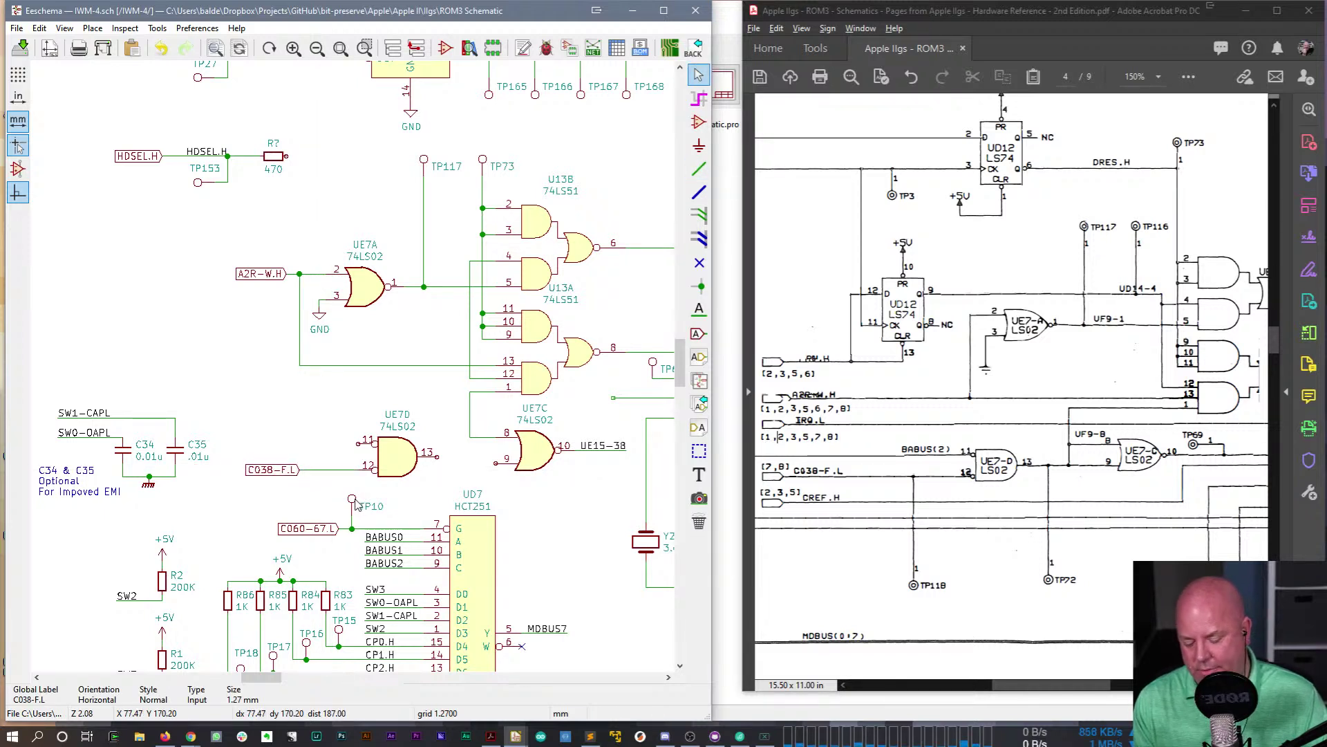
{"action": "key", "text": "c"}
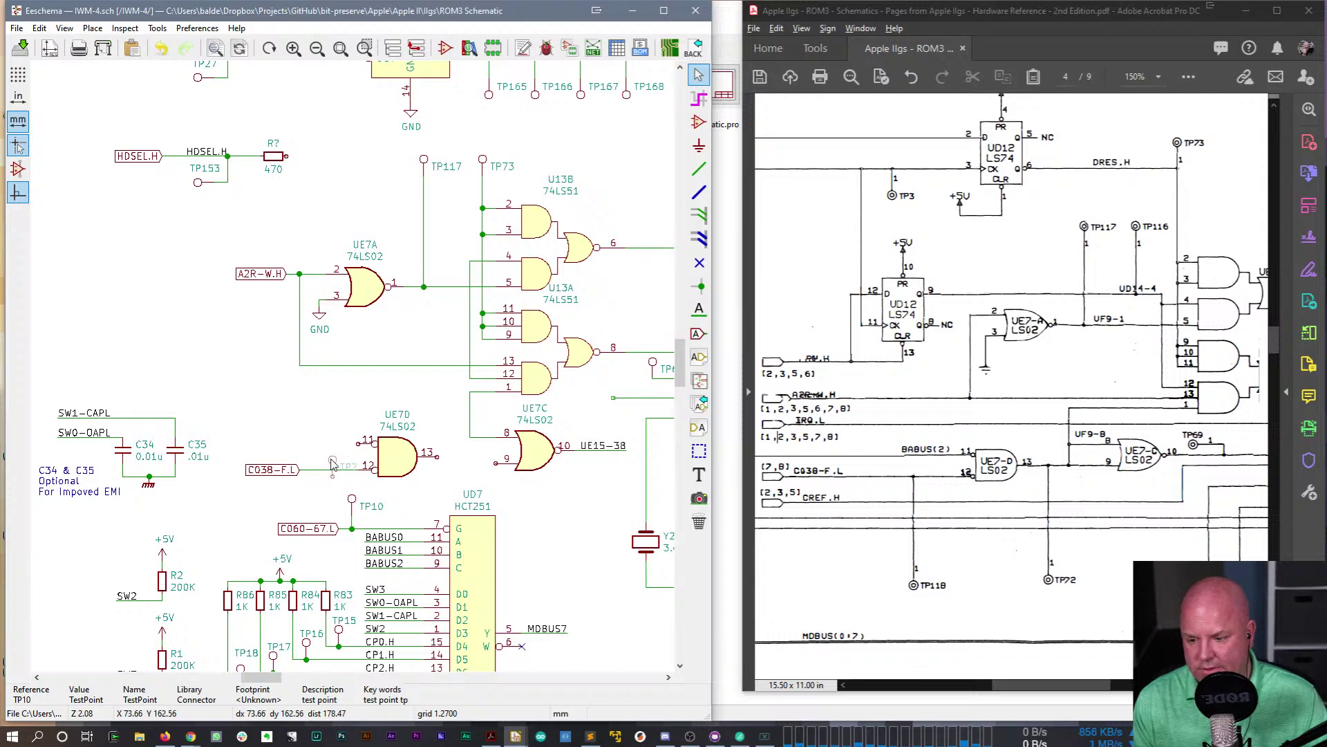
{"action": "left_click", "coordinate": [328, 457]}
{"action": "double_click", "coordinate": [344, 464]}
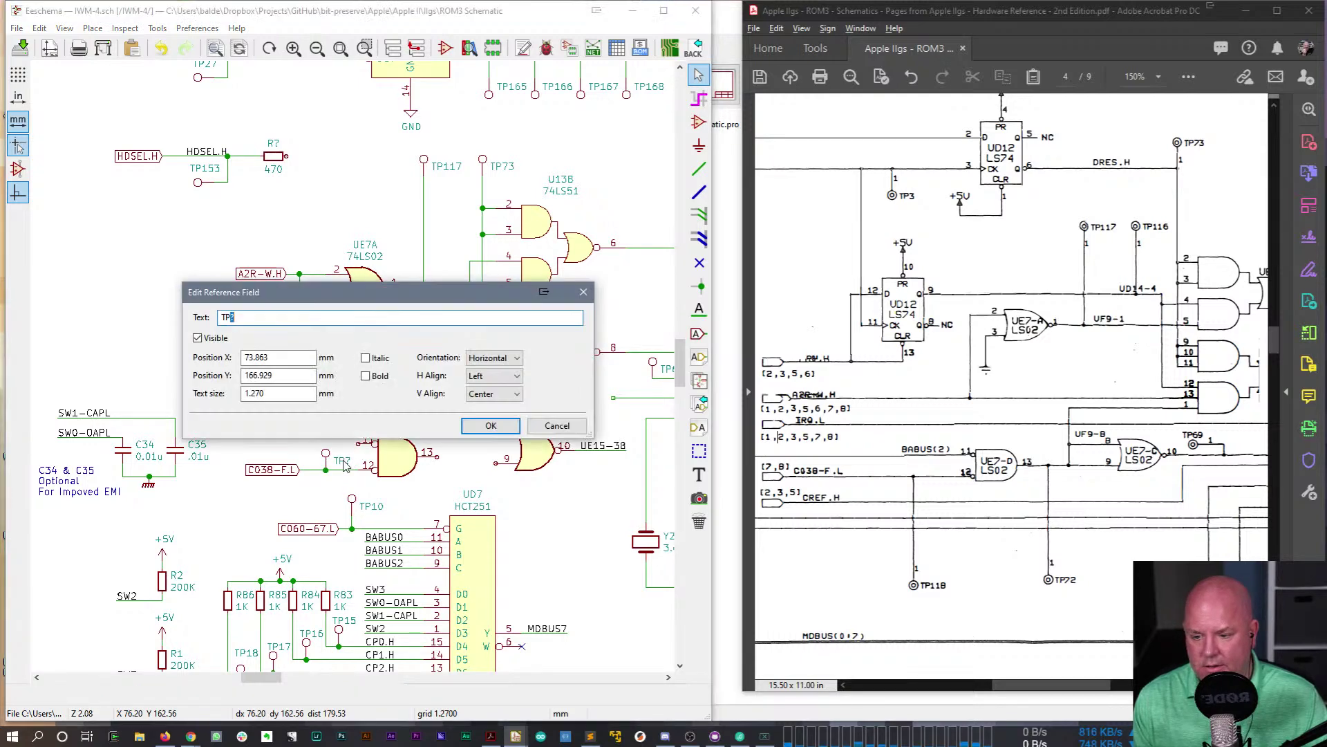
{"action": "type", "text": "TP118"}
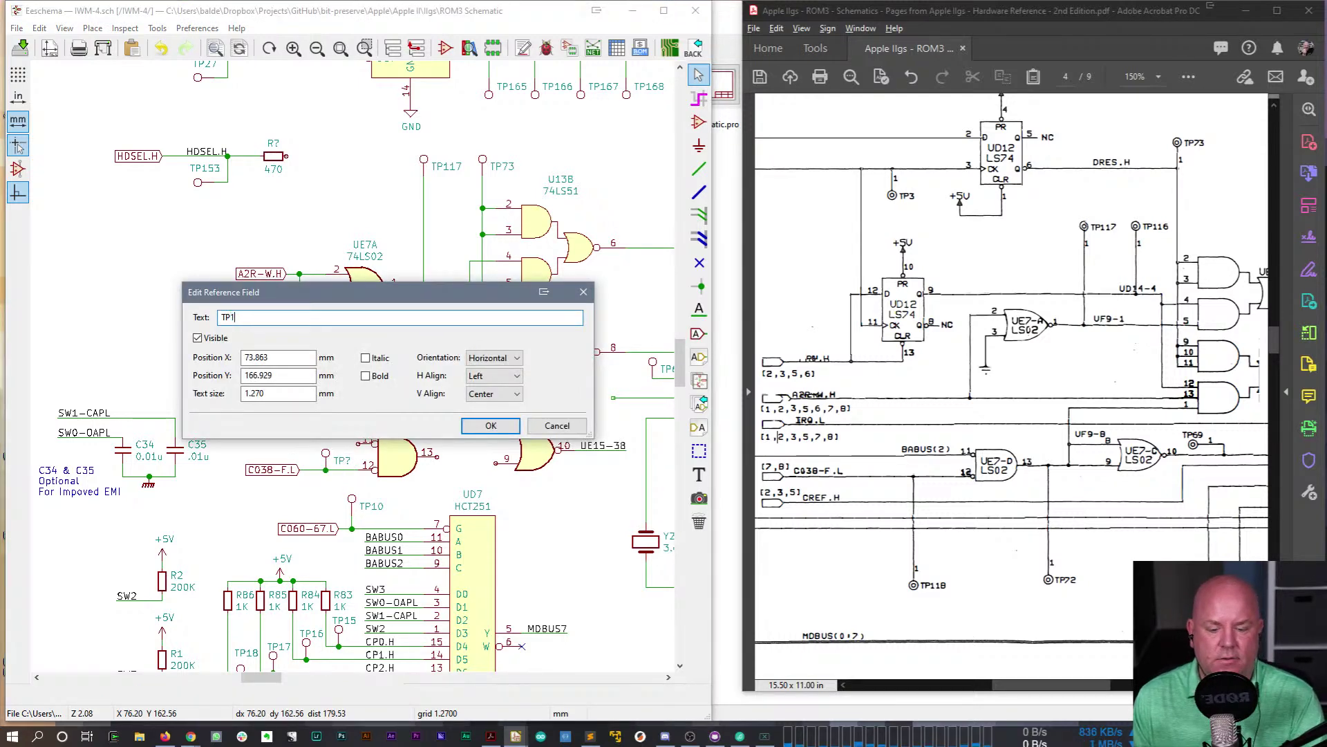
{"action": "key", "text": "Return"}
- Mirror TP118 below the wire and set its reference text left of the test point
{"action": "key", "text": "x"}
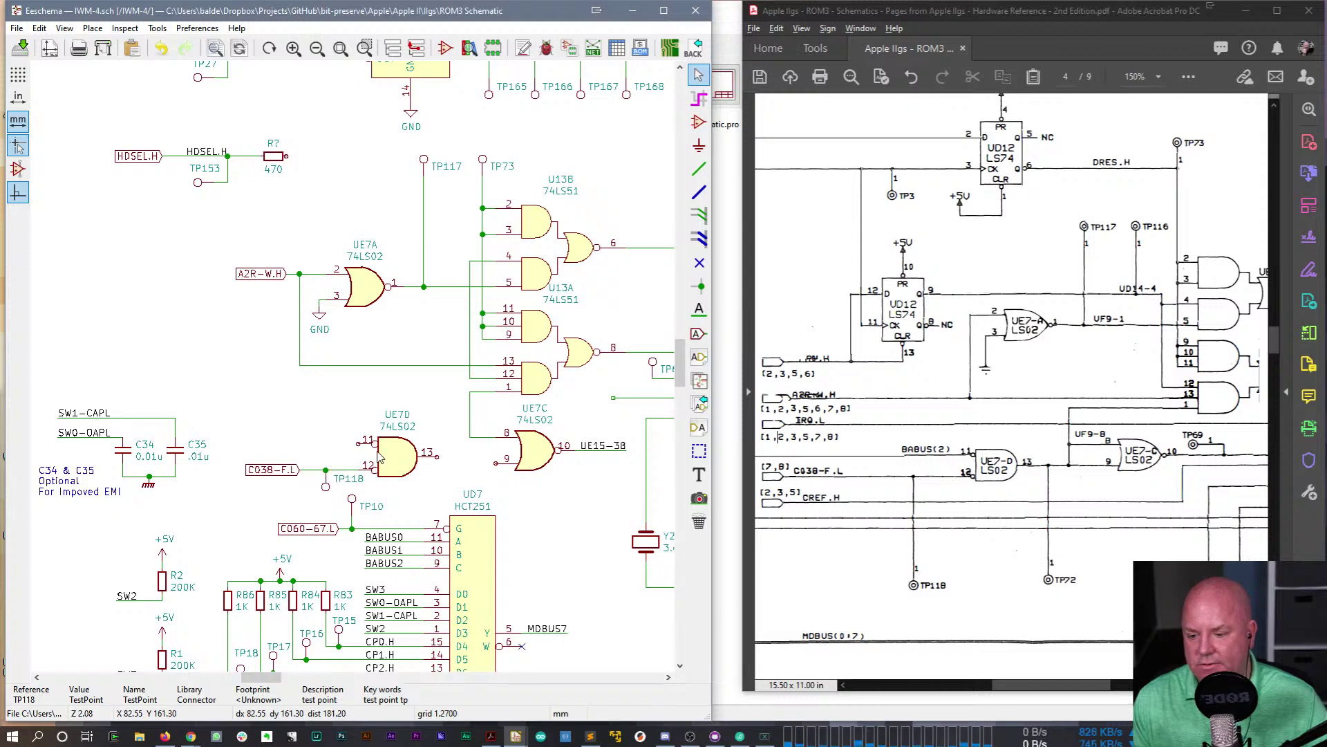
{"action": "left_click", "coordinate": [336, 477]}
{"action": "left_click", "coordinate": [291, 499]}
{"action": "key", "text": "m"}
{"action": "left_click", "coordinate": [284, 492]}
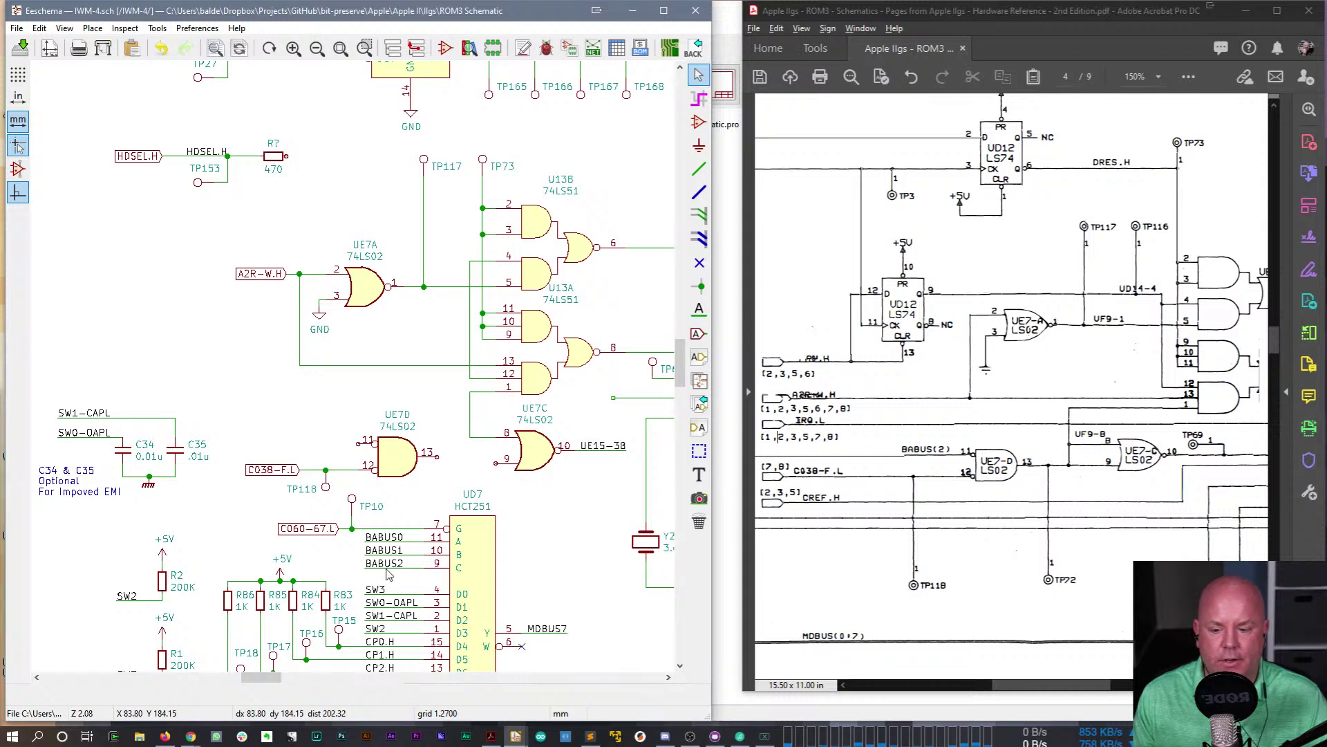
- Place a rotated copy of the BABUS2 label on UE7D pin 11
{"action": "key", "text": "c"}
{"action": "key", "text": "r"}
{"action": "key", "text": "r"}
{"action": "key", "text": "r"}
{"action": "key", "text": "r"}
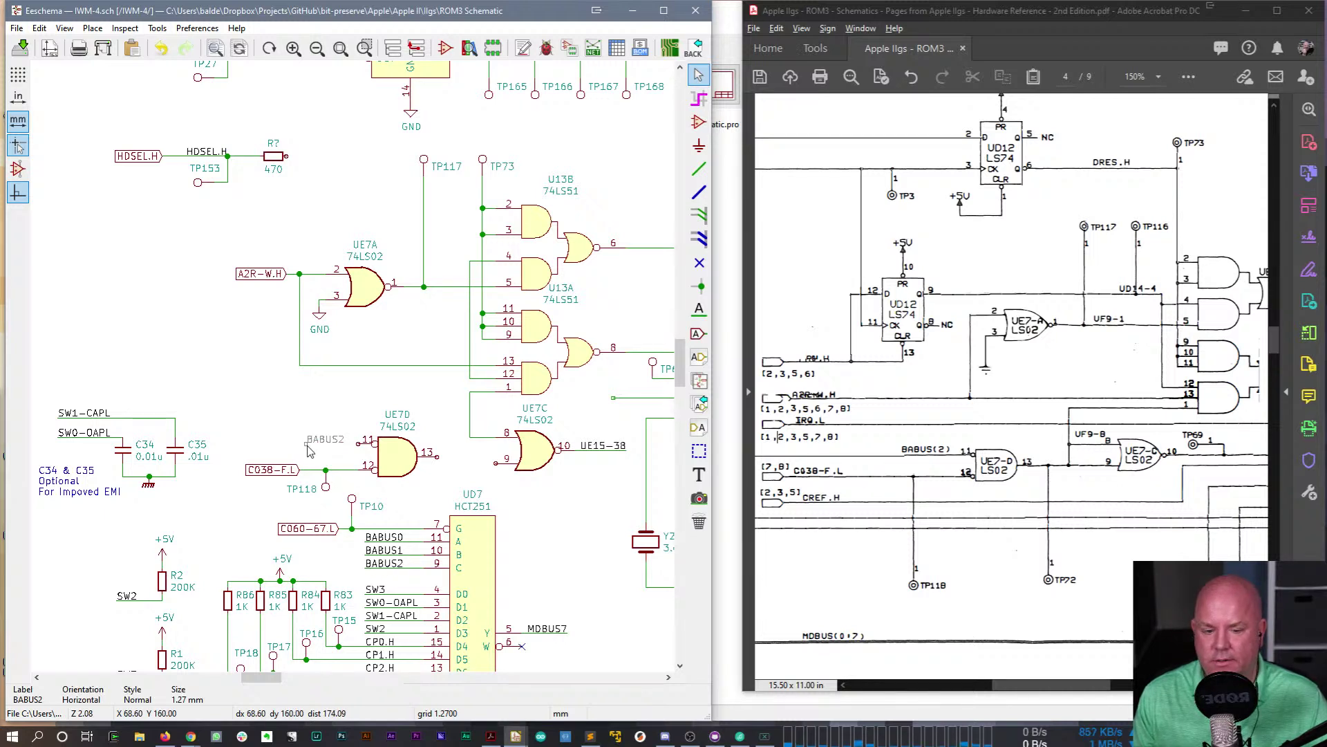
{"action": "left_click", "coordinate": [313, 443]}
{"action": "key", "text": "w"}
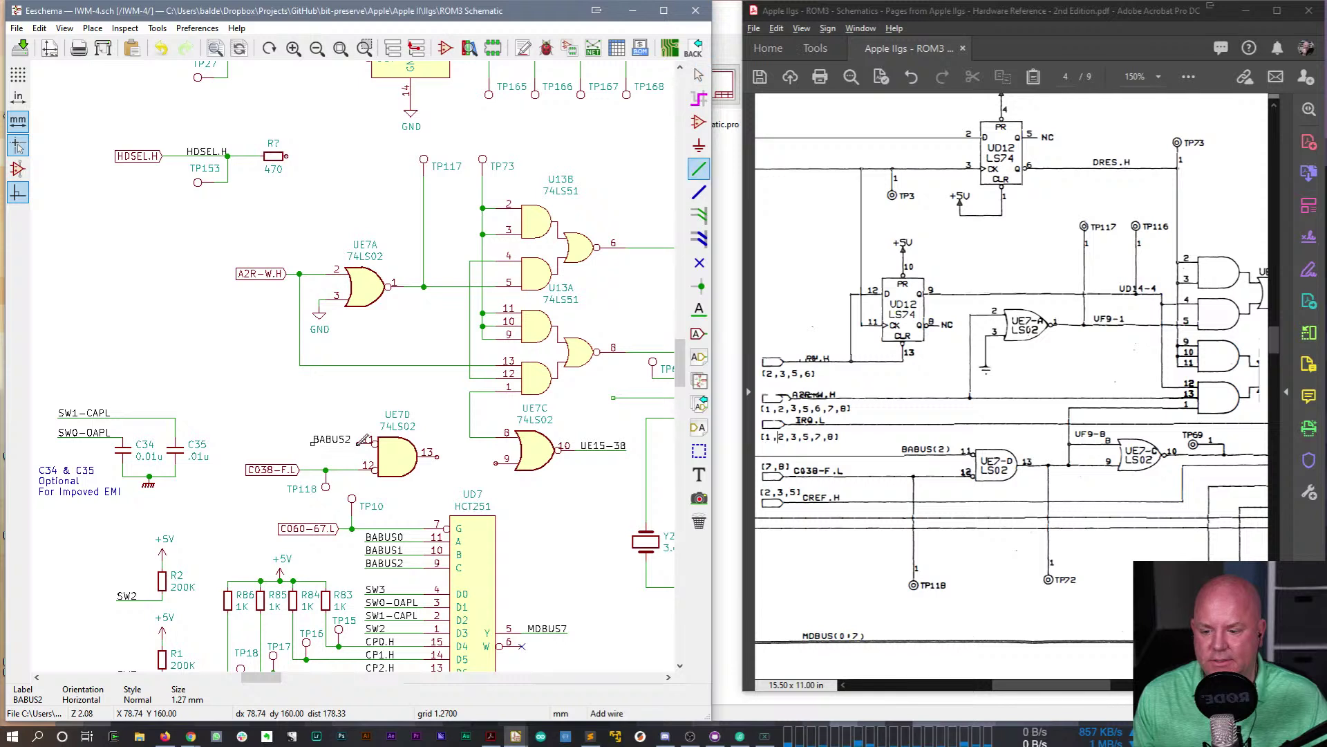
{"action": "key", "text": "Escape"}
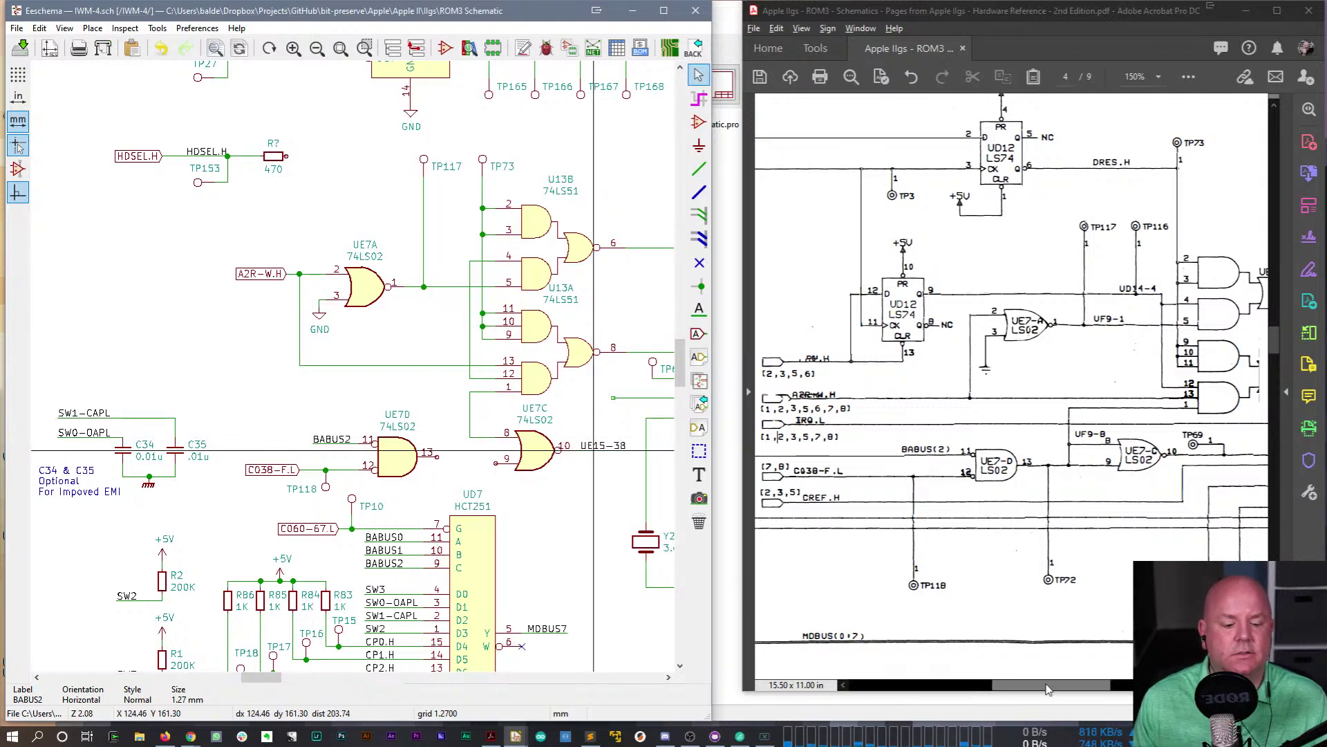
- Scroll through the reference PDF in Acrobat to check the wiring
{"action": "left_click_drag", "start_coordinate": [1044, 693], "coordinate": [997, 694]}
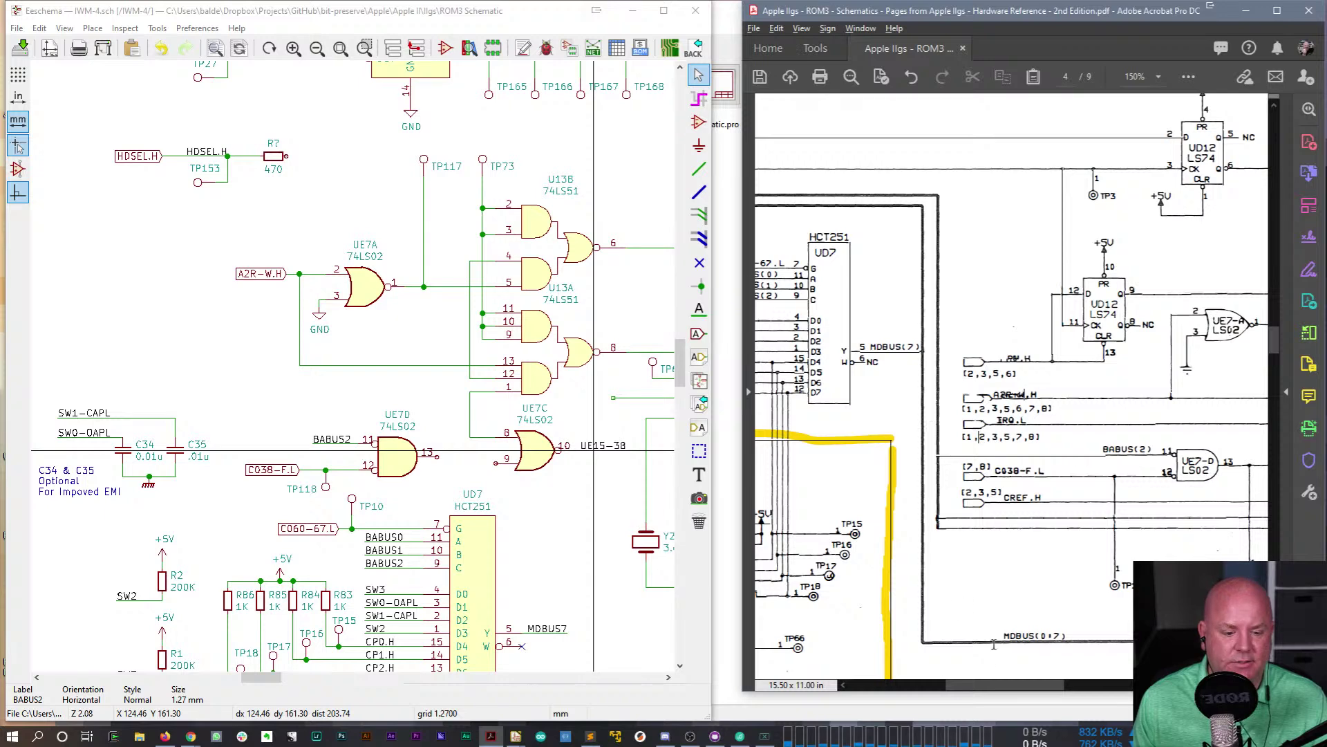
{"action": "left_click_drag", "start_coordinate": [1033, 692], "coordinate": [971, 687]}
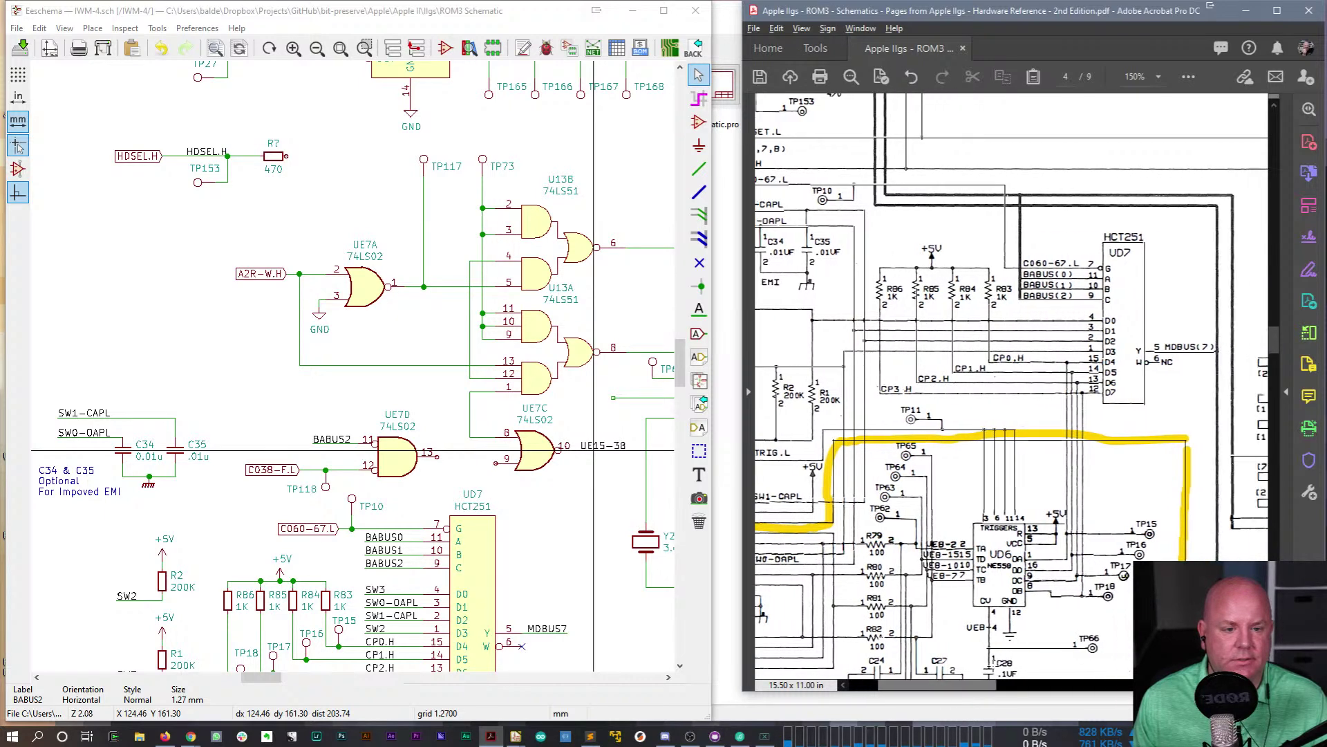
{"action": "mouse_move", "coordinate": [1275, 353]}
{"action": "left_mouse_down"}
{"action": "mouse_move", "coordinate": [1276, 307]}
{"action": "mouse_move", "coordinate": [1276, 356]}
{"action": "left_mouse_up"}
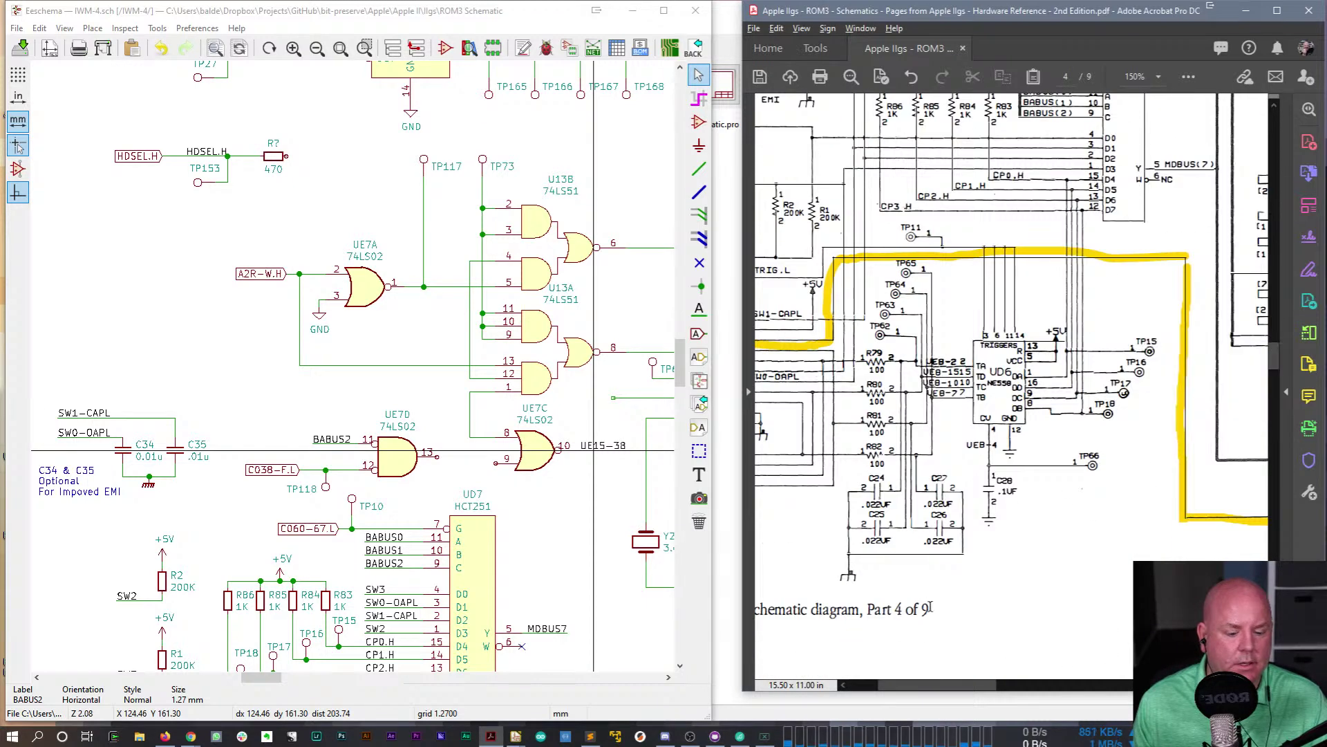
{"action": "left_click_drag", "start_coordinate": [937, 691], "coordinate": [1060, 688]}
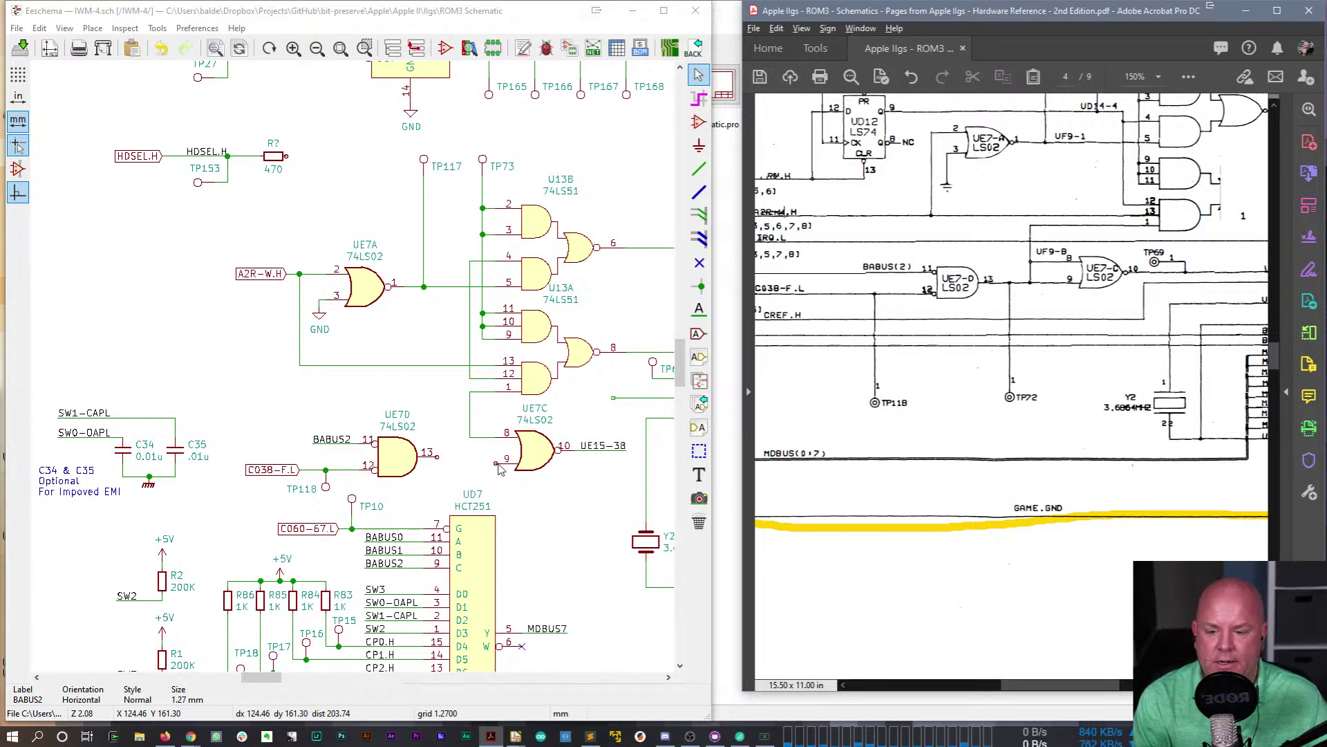
- Move the UD7 and game-port section slightly lower to free space
{"action": "scroll", "coordinate": [354, 372], "scroll_direction": "down", "scroll_amount": 5}
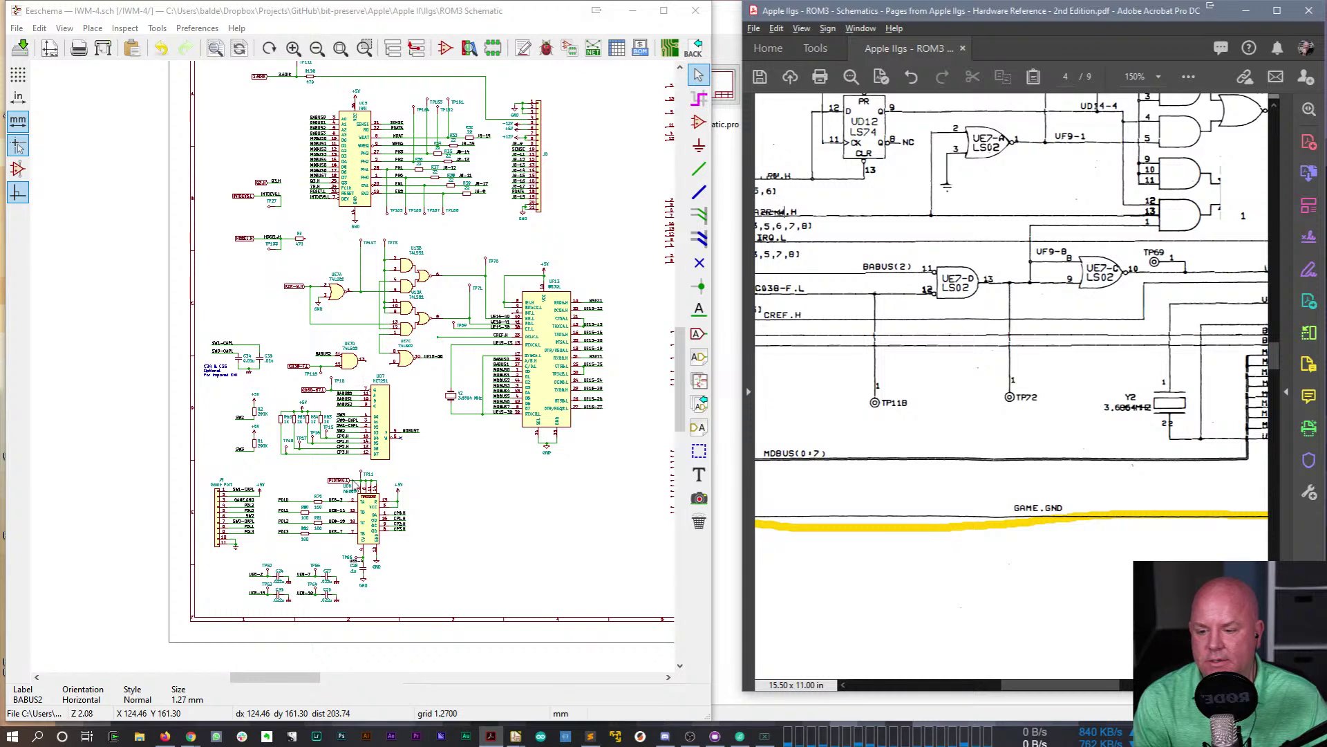
{"action": "left_click", "coordinate": [458, 598]}
{"action": "left_click_drag", "start_coordinate": [417, 613], "coordinate": [196, 382]}
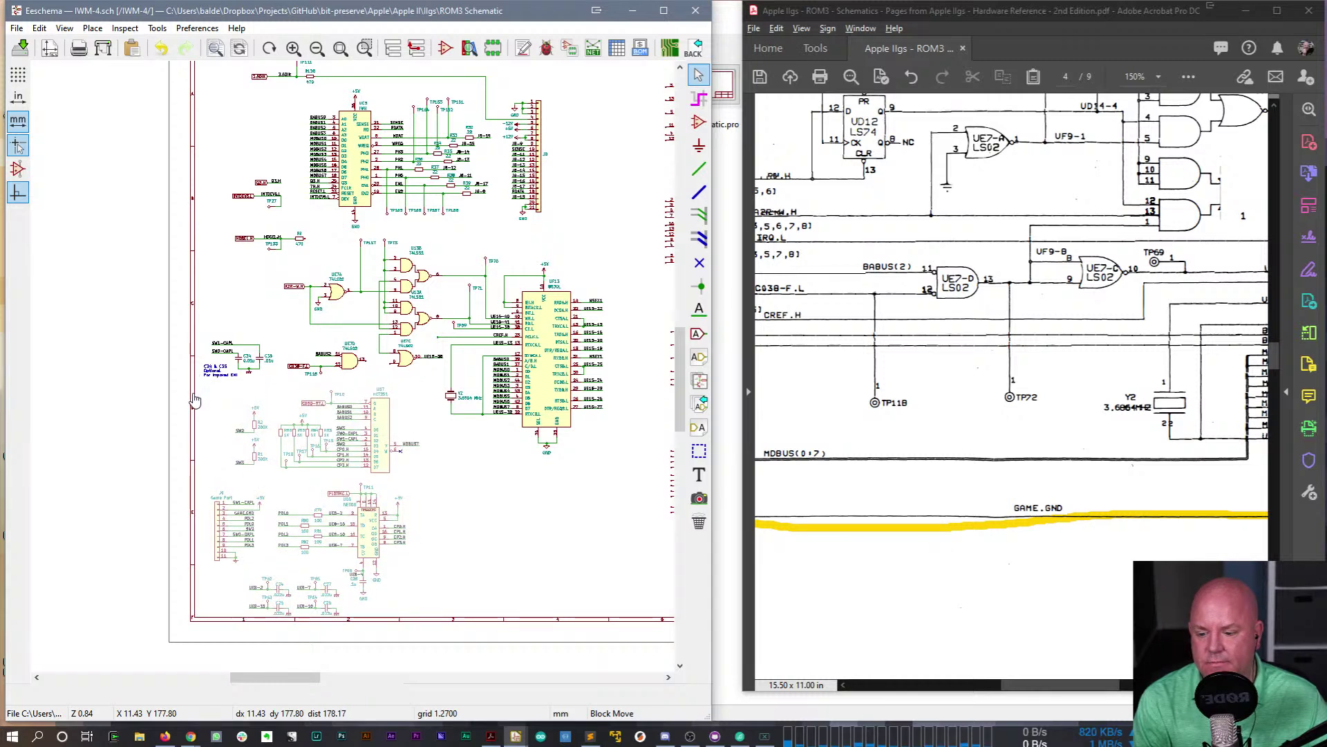
{"action": "left_click", "coordinate": [197, 399]}
{"action": "scroll", "coordinate": [386, 376], "scroll_direction": "up", "scroll_amount": 3}
- Move UE7D beside UE7C and wire its output pin 13 to UE7C pin 9
{"action": "middle_click_drag", "start_coordinate": [355, 372], "coordinate": [480, 397]}
{"action": "left_click_drag", "start_coordinate": [268, 336], "coordinate": [459, 408]}
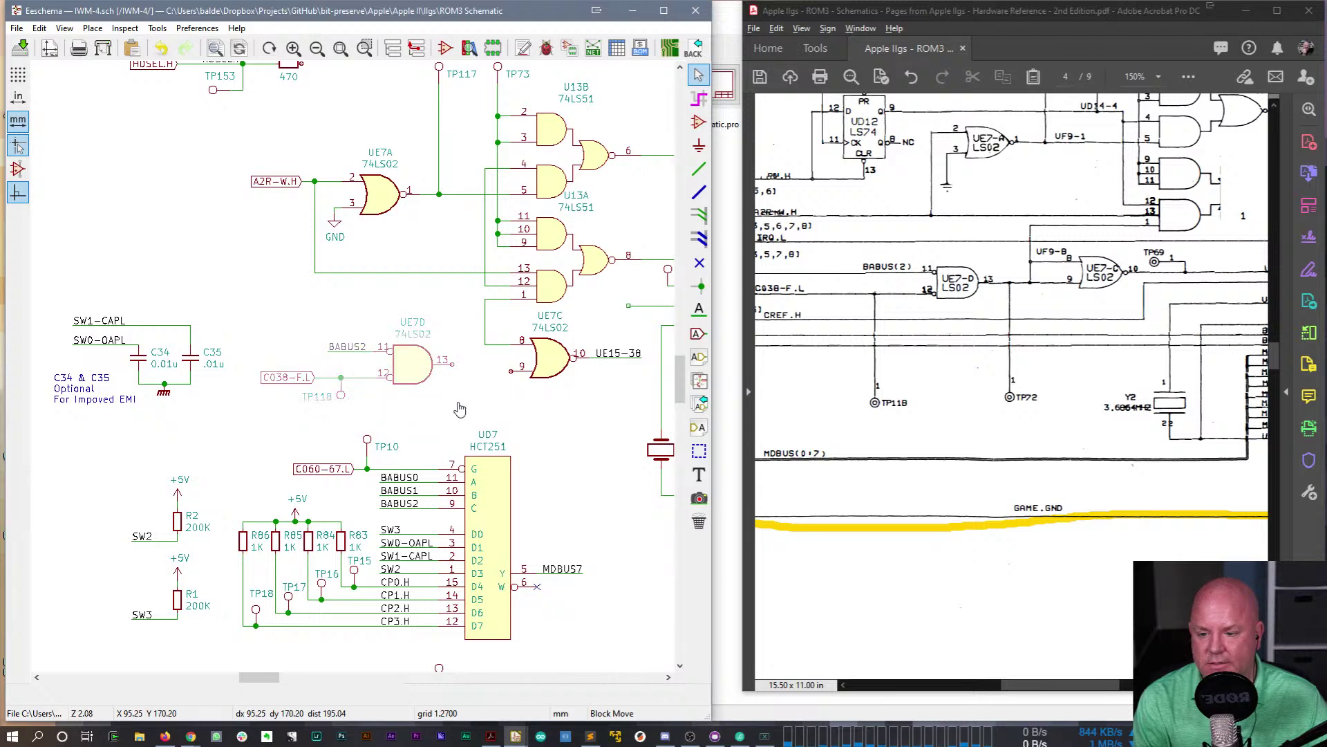
{"action": "left_click", "coordinate": [466, 420]}
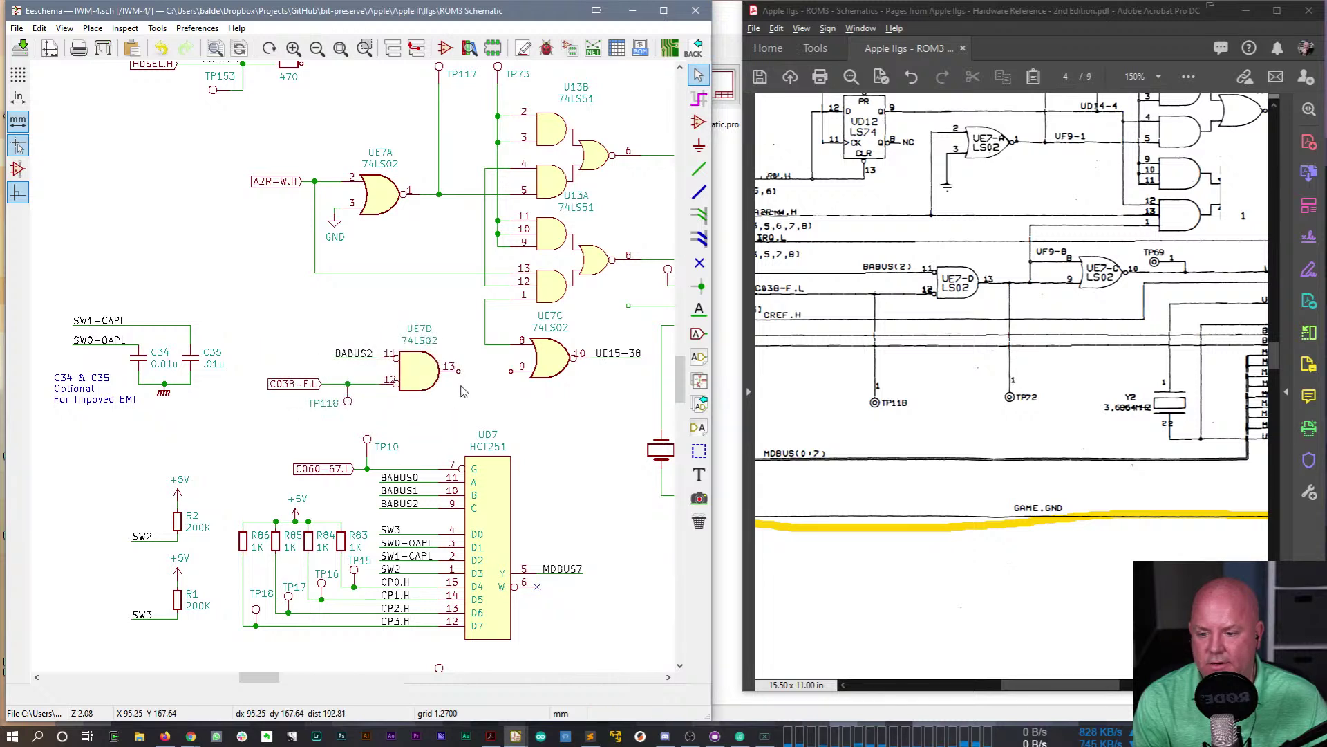
{"action": "key", "text": "w"}
{"action": "left_click", "coordinate": [517, 366]}
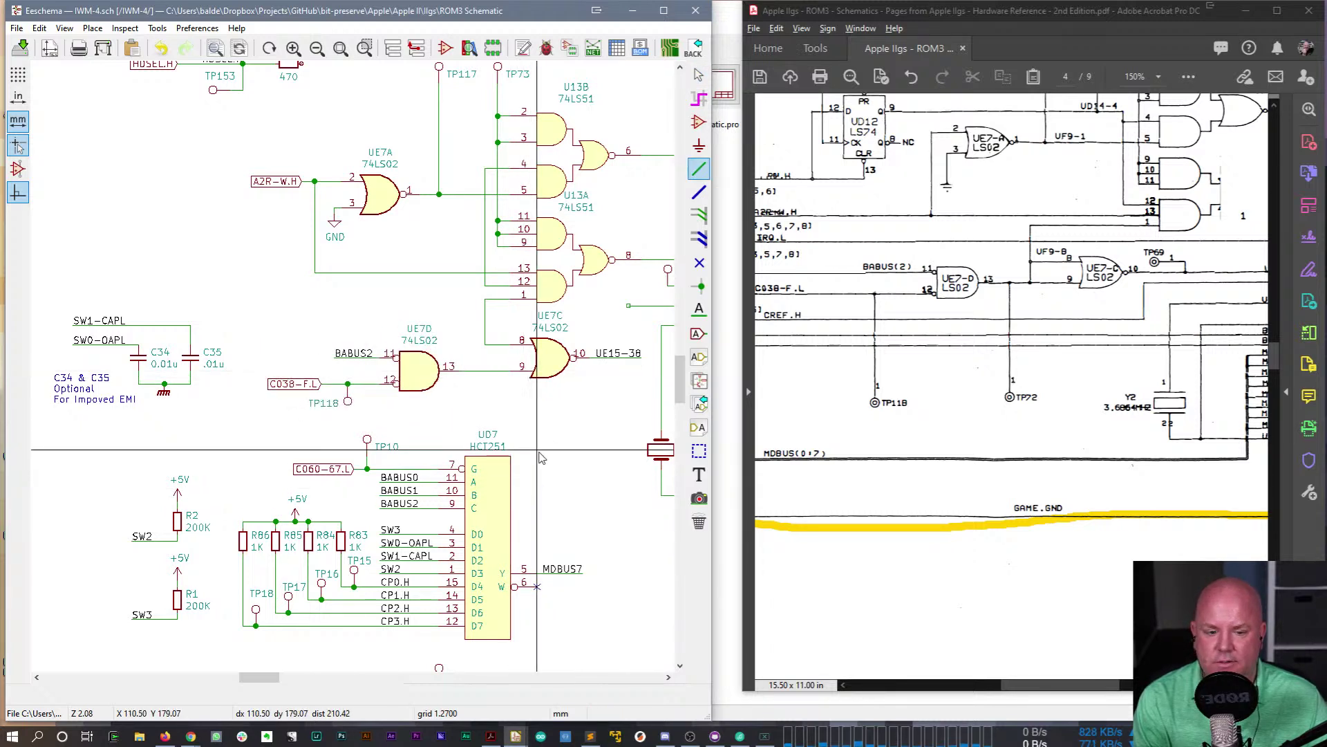
{"action": "key", "text": "Escape"}
- Copy TP118 onto the new wire as test point TP72 and reposition its reference
{"action": "left_click", "coordinate": [343, 403]}
{"action": "key", "text": "ctrl+d"}
{"action": "left_click", "coordinate": [477, 387]}
{"action": "left_click", "coordinate": [451, 396]}
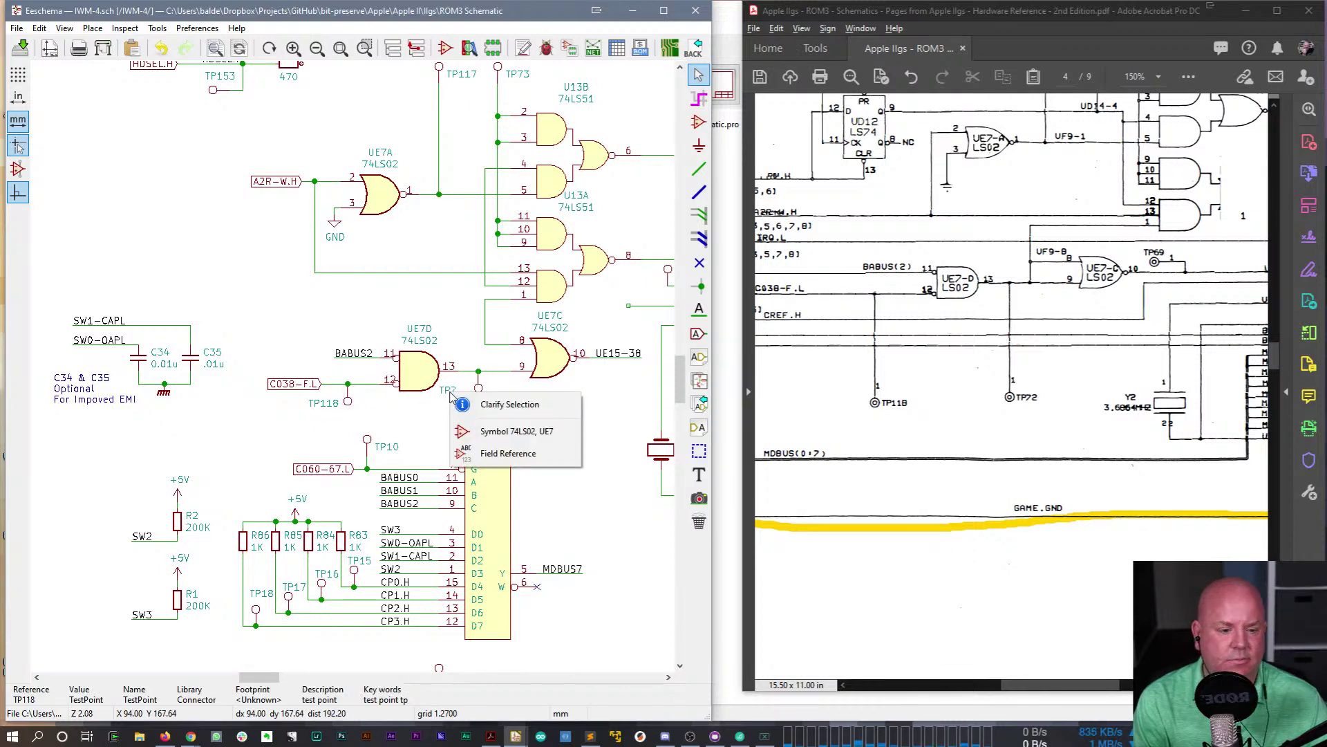
{"action": "left_click", "coordinate": [509, 453]}
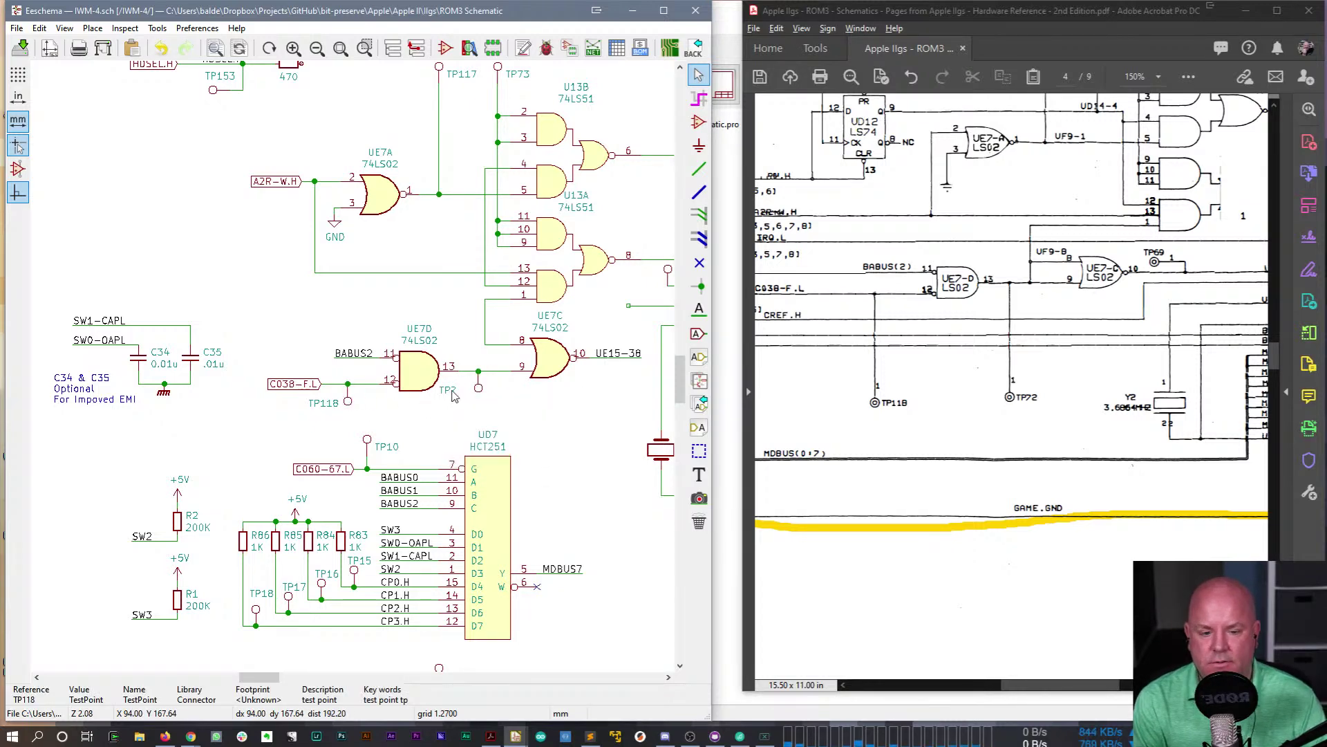
{"action": "type", "text": "e72"}
{"action": "key", "text": "Return"}
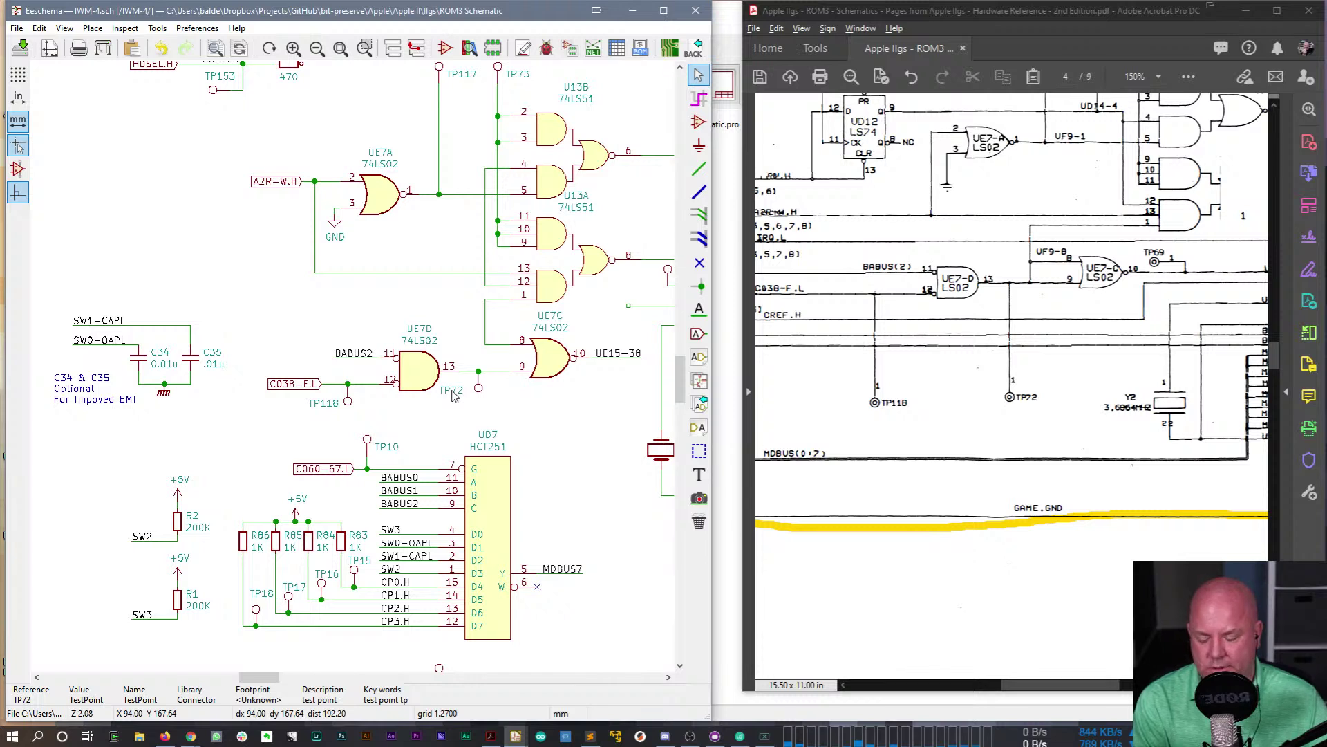
{"action": "left_click", "coordinate": [463, 400]}
{"action": "left_click", "coordinate": [511, 452]}
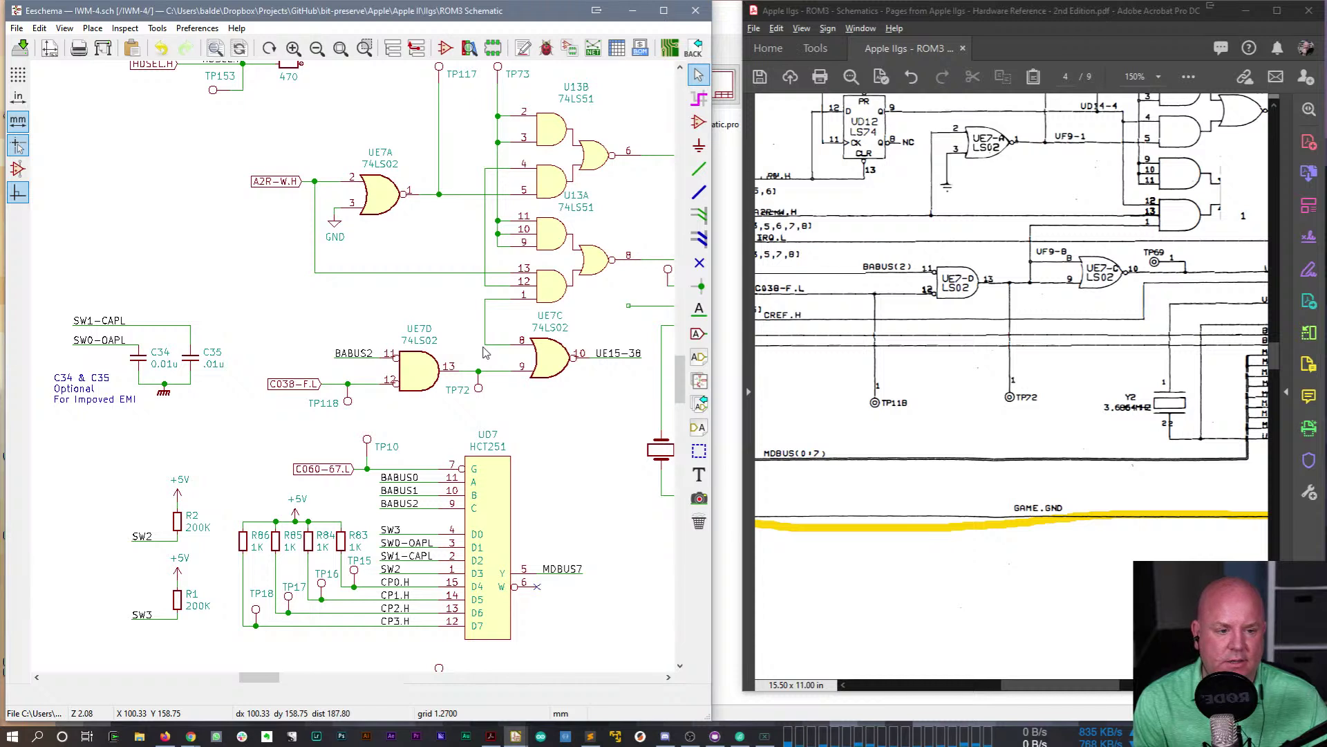
- Wire to the TP72 junction and label the UE7C pin 8 net UF9-8B
{"action": "key", "text": "w"}
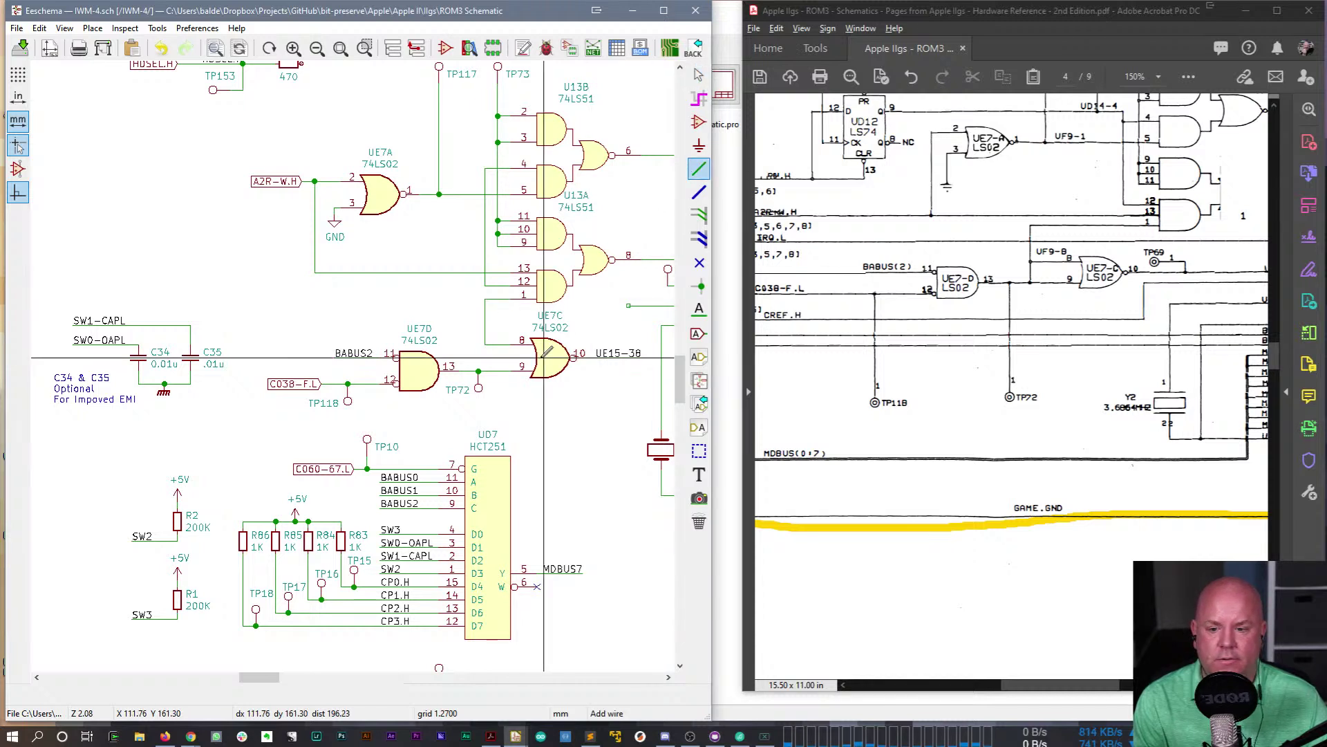
{"action": "left_click", "coordinate": [485, 371]}
{"action": "key", "text": "l"}
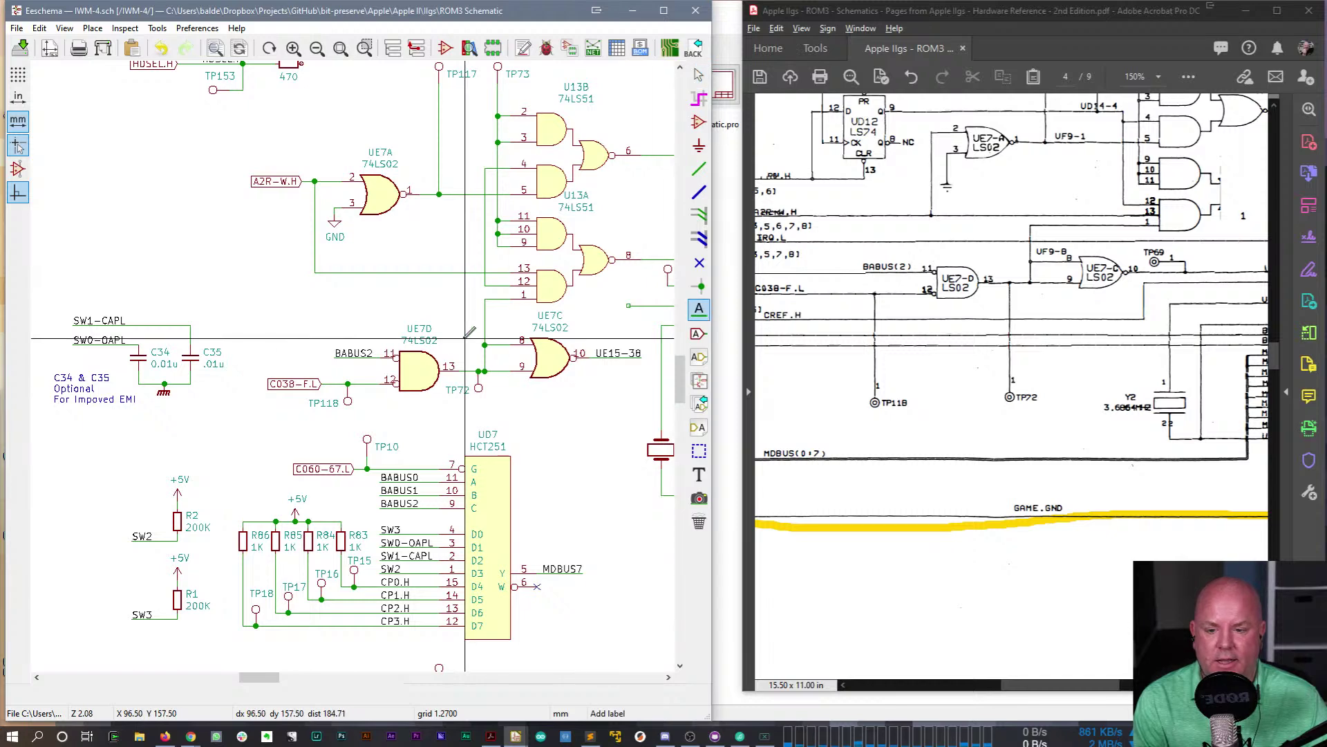
{"action": "left_click", "coordinate": [485, 349]}
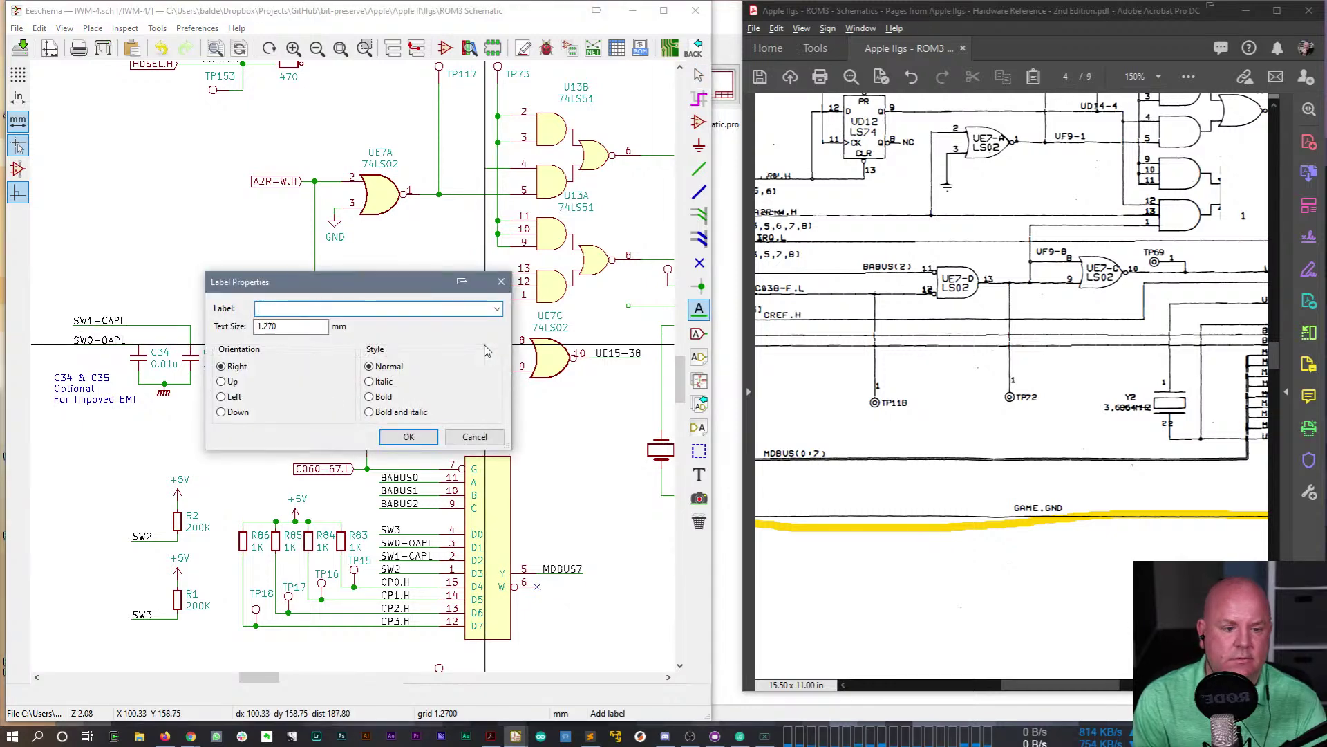
{"action": "type", "text": "UF9-8B"}
{"action": "key", "text": "Return"}
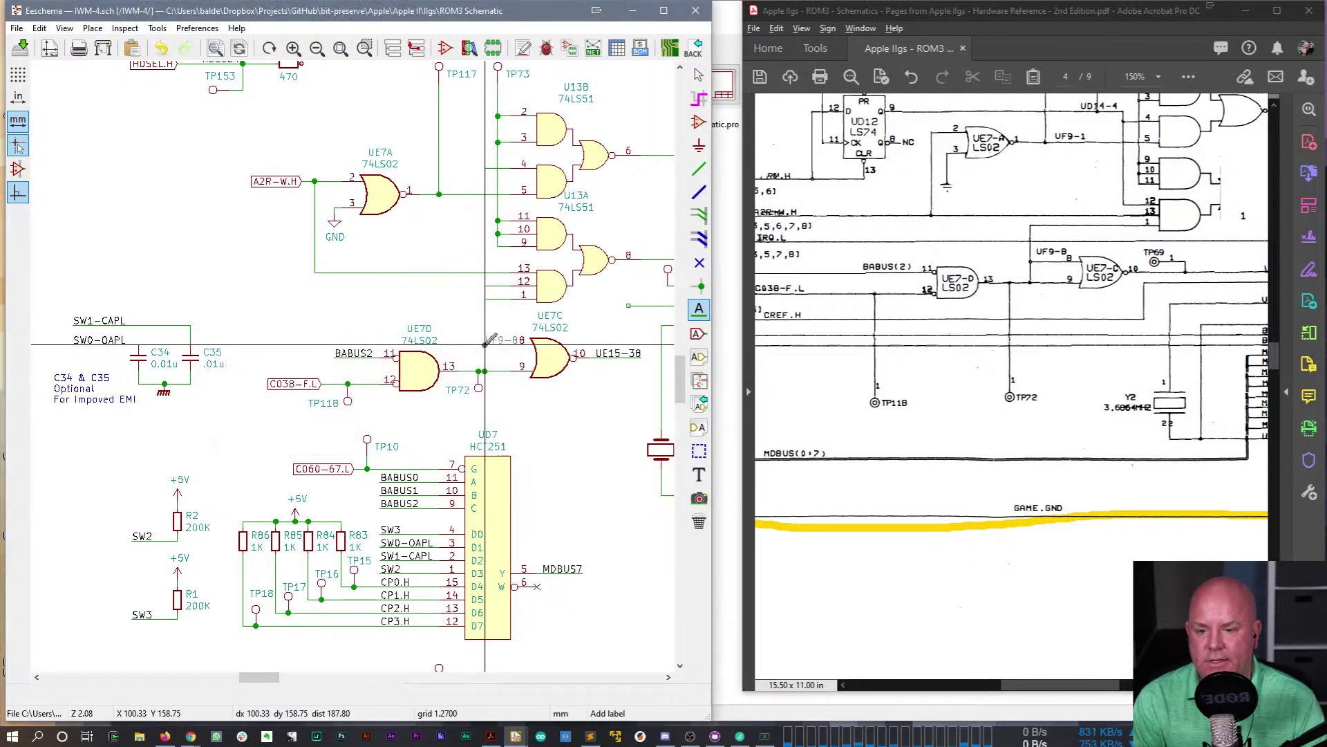
{"action": "left_click", "coordinate": [485, 344]}
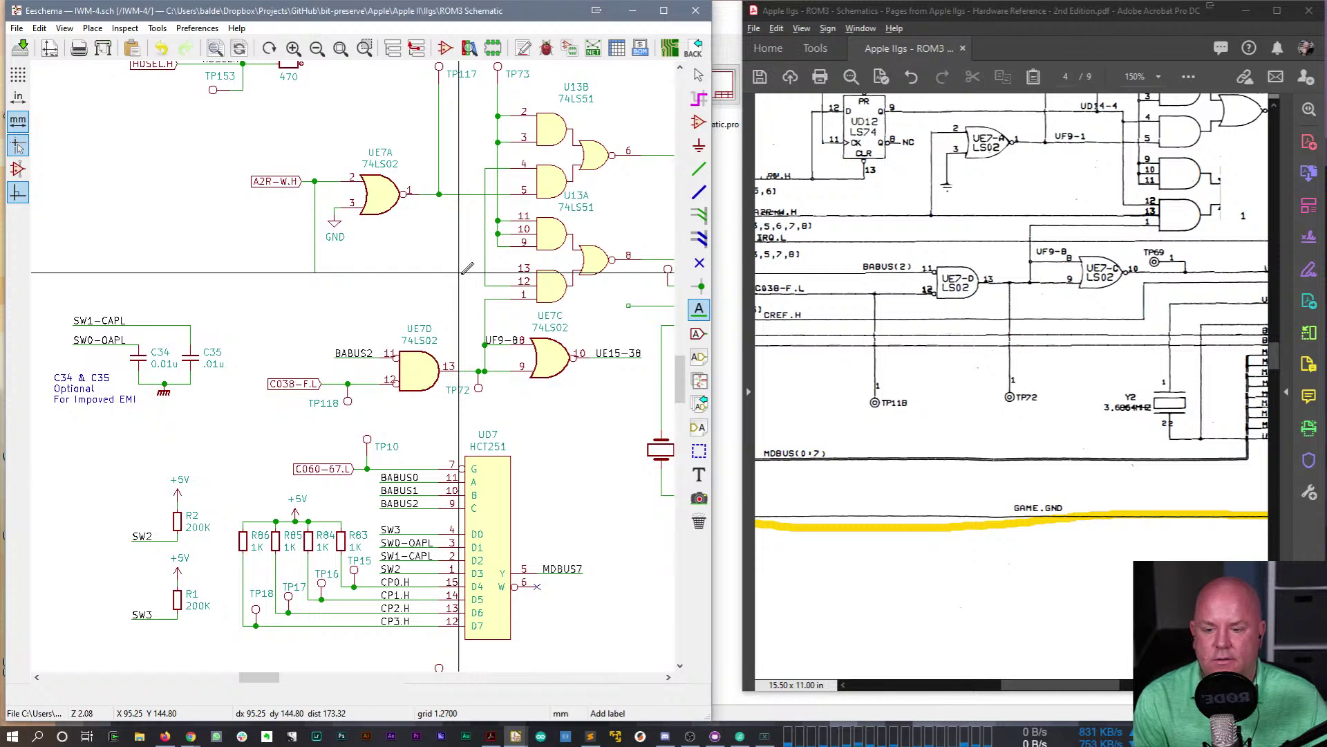
{"action": "key", "text": "Escape"}
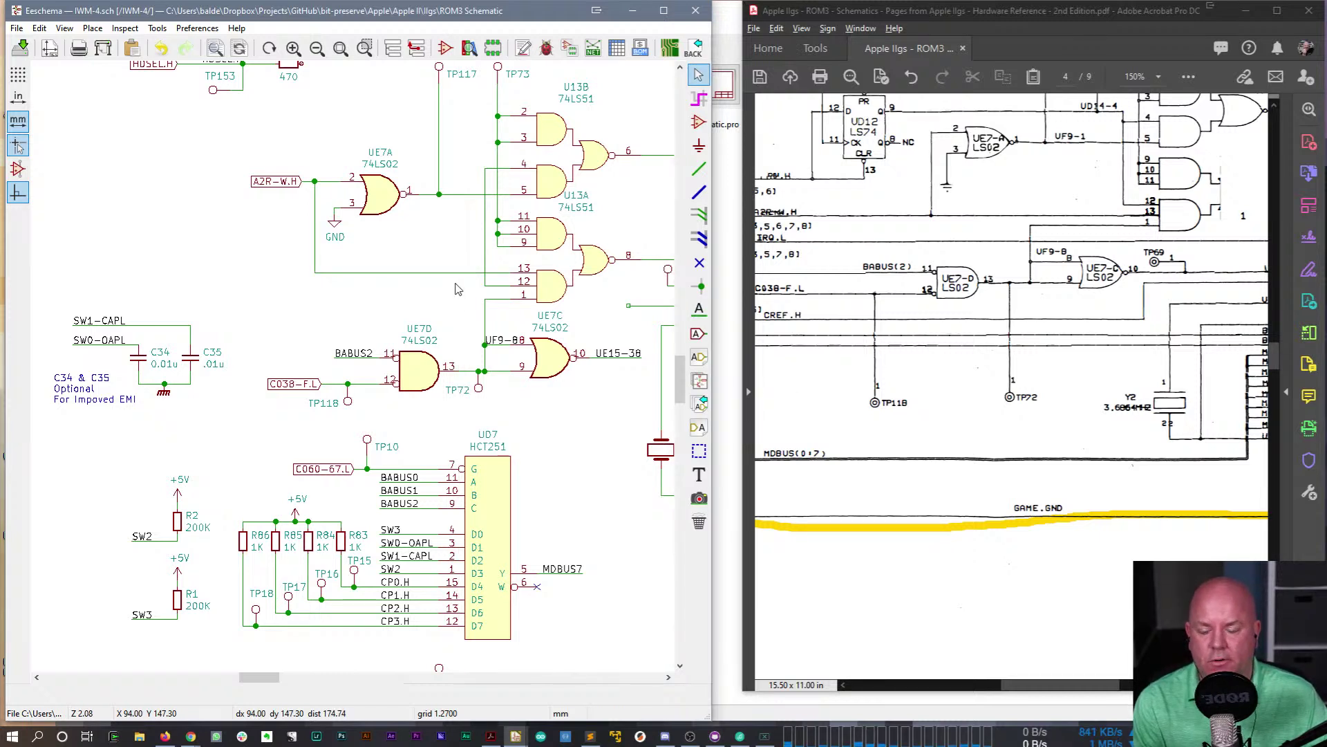
{"action": "middle_click_drag", "start_coordinate": [546, 401], "coordinate": [456, 398]}
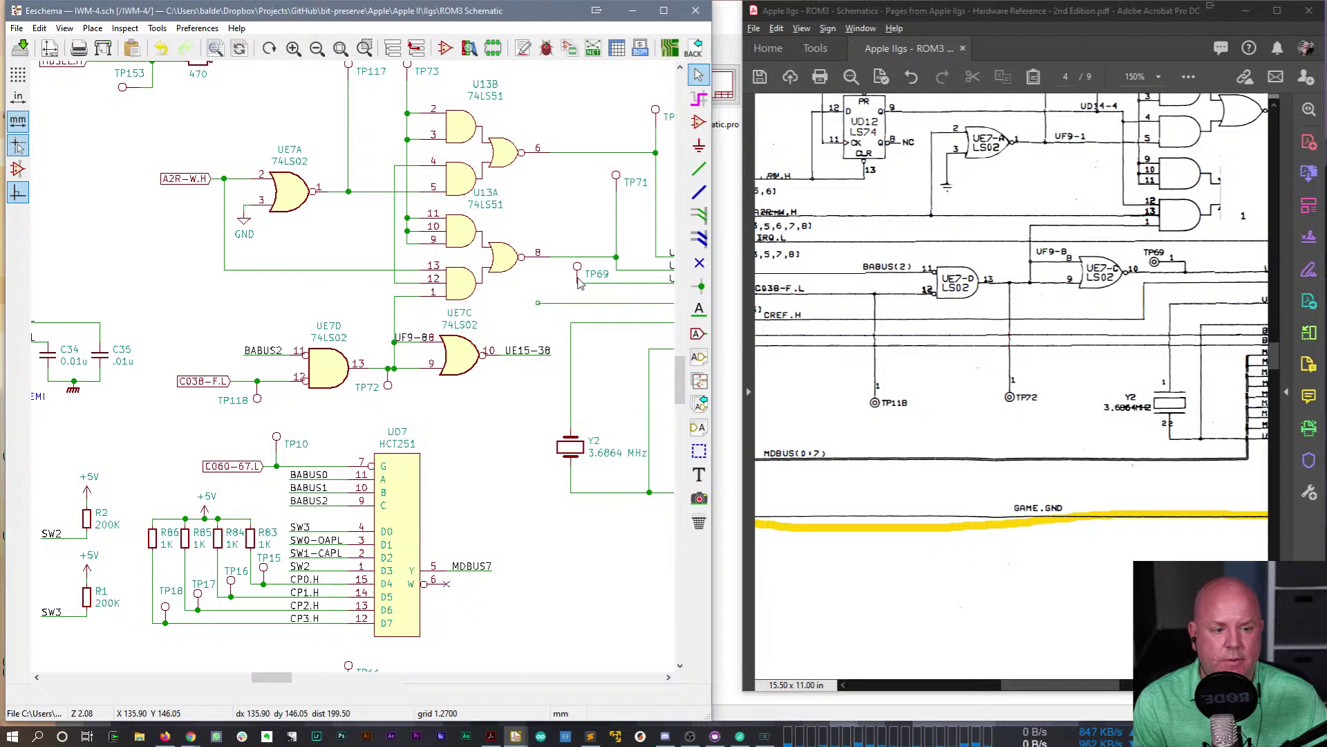
- Pan to the UE15 chip's pins and compare against the reference PDF
{"action": "middle_click_drag", "start_coordinate": [550, 356], "coordinate": [432, 376]}
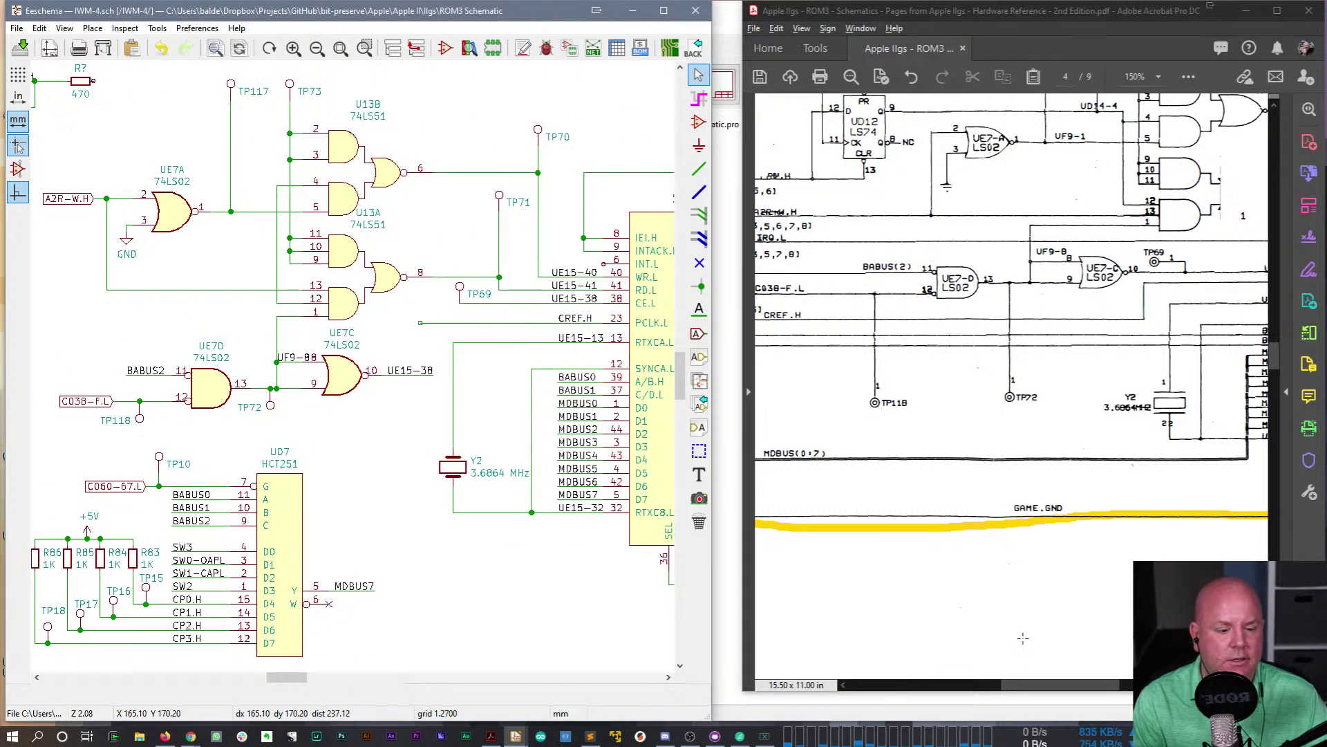
{"action": "left_click_drag", "start_coordinate": [1051, 686], "coordinate": [1089, 686]}
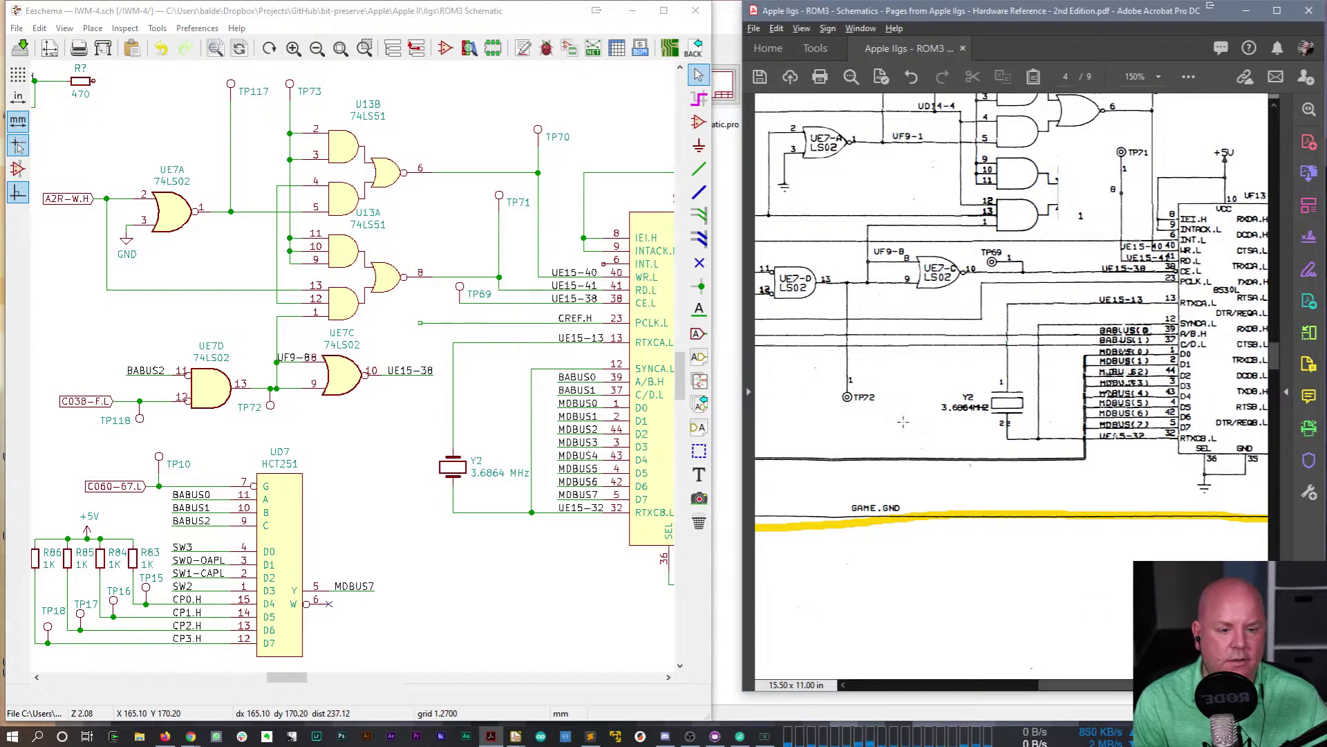
{"action": "mouse_move", "coordinate": [1102, 687]}
{"action": "left_mouse_down"}
{"action": "mouse_move", "coordinate": [1037, 689]}
{"action": "mouse_move", "coordinate": [1079, 690]}
{"action": "left_mouse_up"}
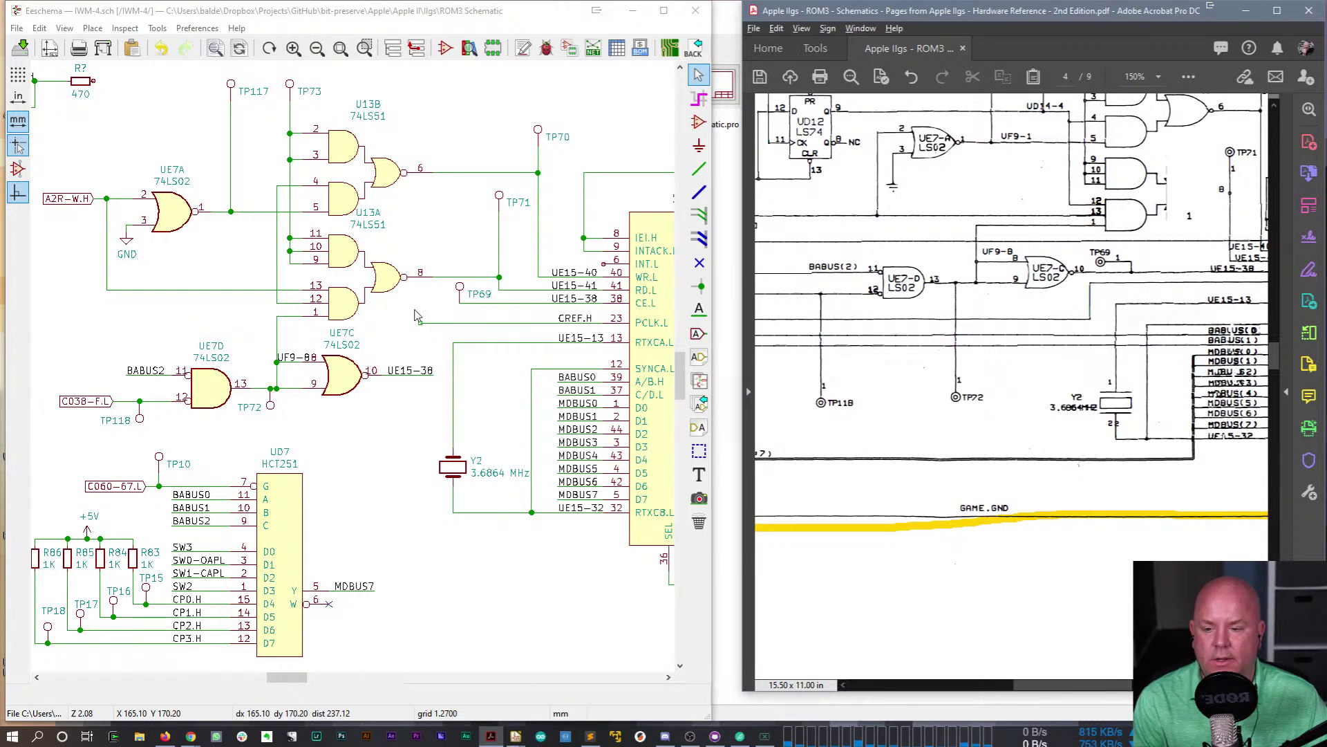
{"action": "left_click", "coordinate": [443, 337]}
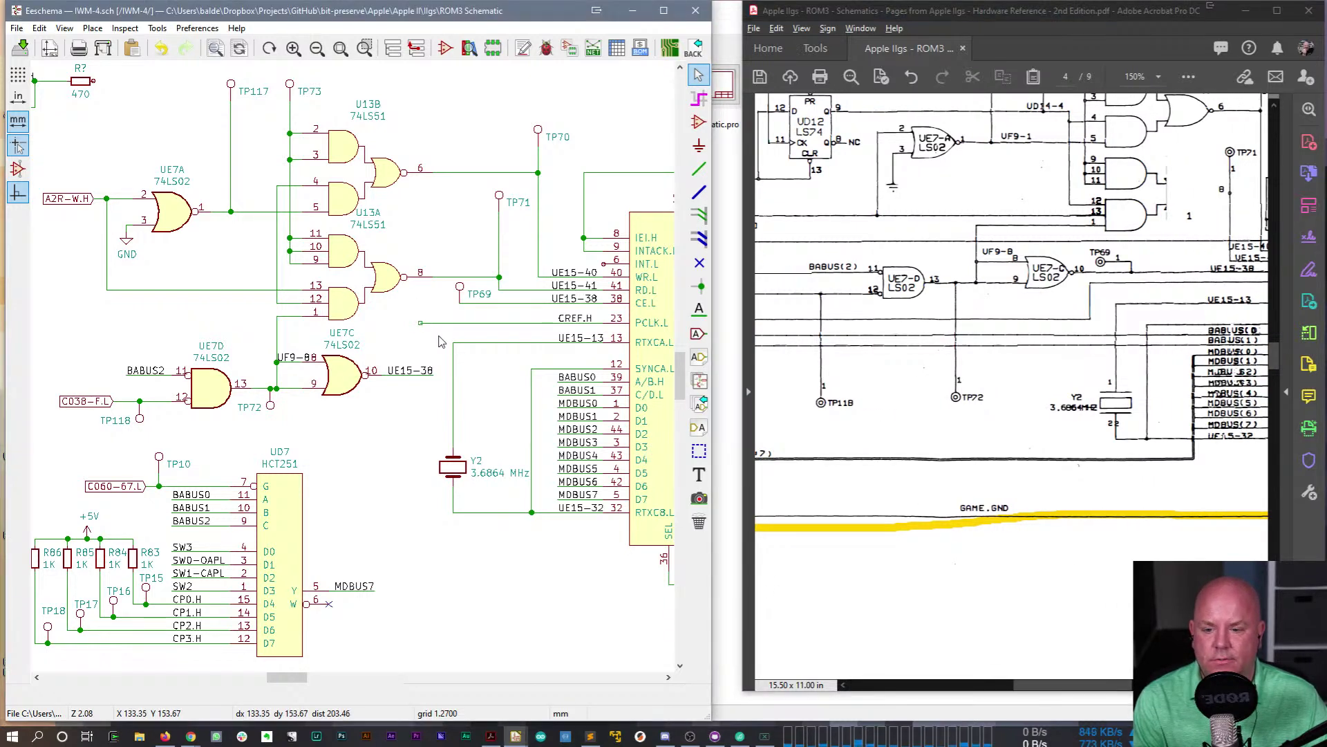
- Place a CREF.H global label at the CREF.H wire end
{"action": "key", "text": "ctrl+l"}
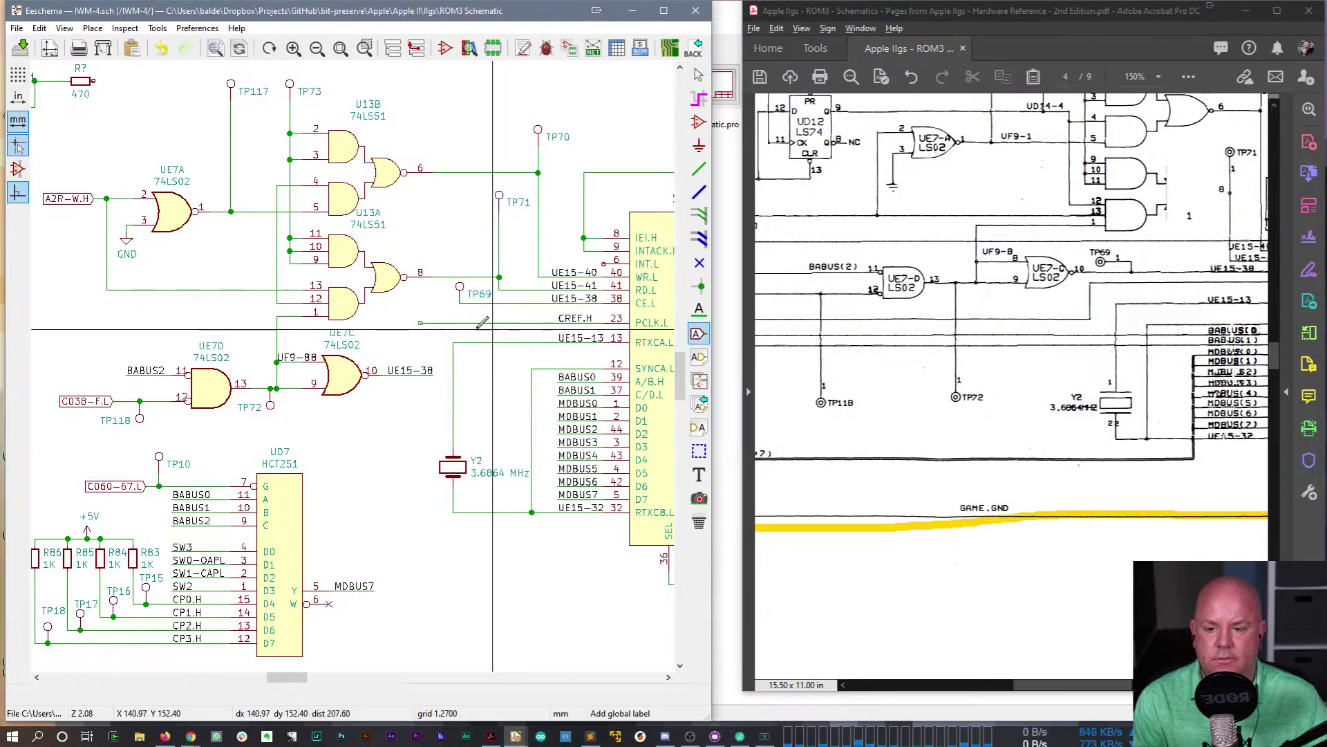
{"action": "left_click", "coordinate": [440, 316]}
{"action": "type", "text": "CREF.H"}
{"action": "key", "text": "Return"}
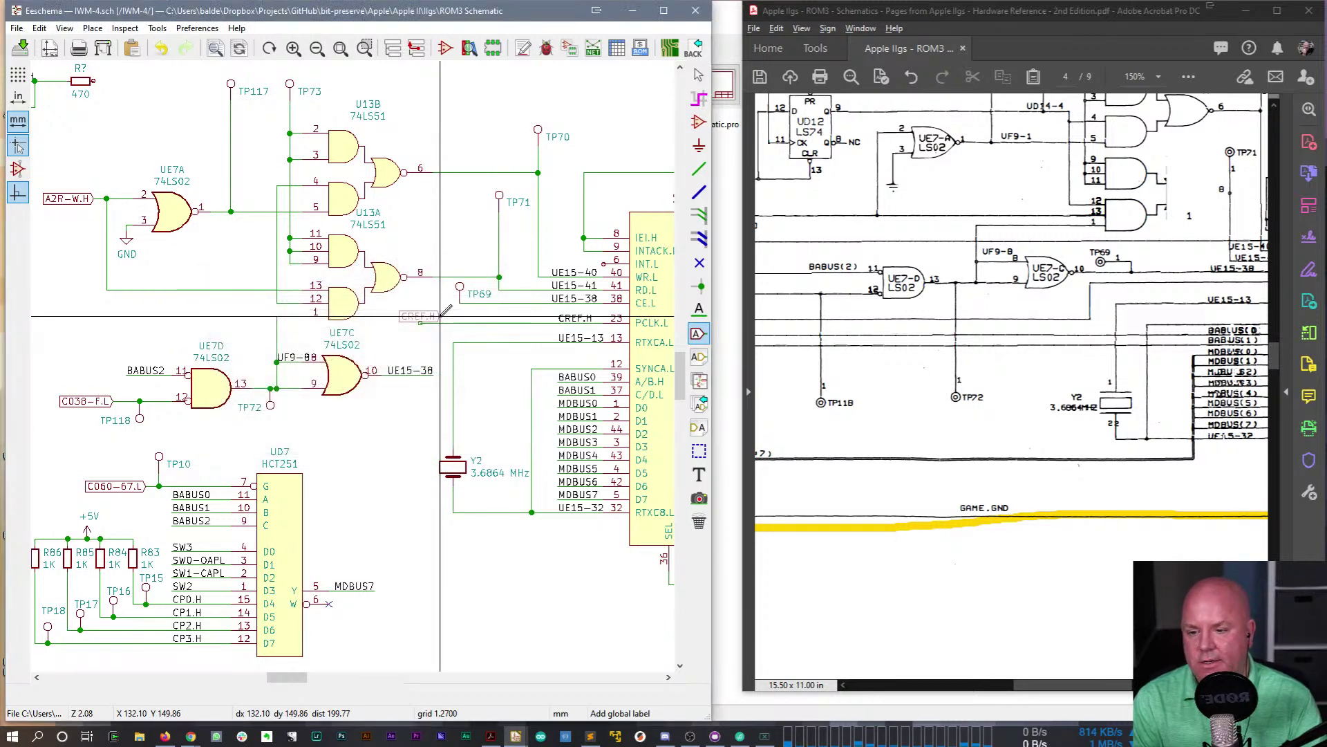
{"action": "left_click", "coordinate": [545, 323]}
{"action": "key", "text": "Escape"}
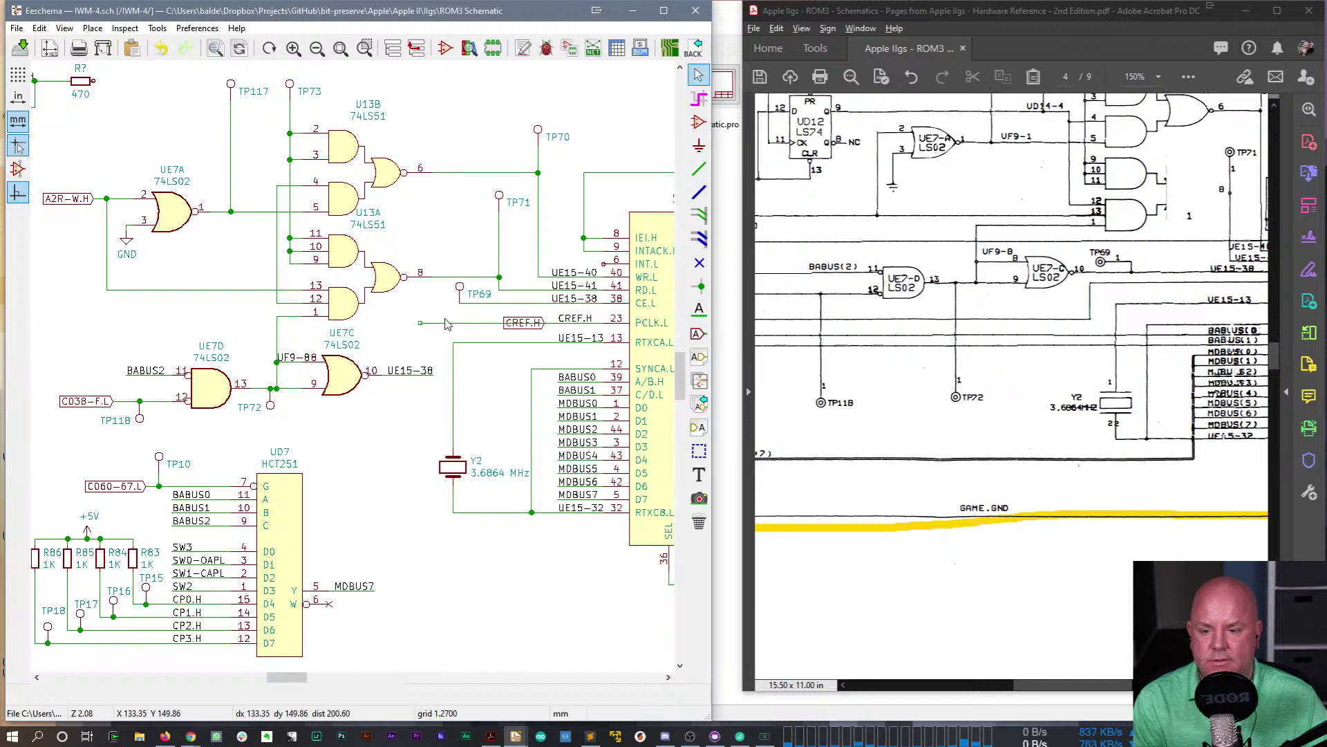
- Undo an accidental block move, check the CREF.H label's properties and save the schematic
{"action": "left_click_drag", "start_coordinate": [298, 208], "coordinate": [453, 338]}
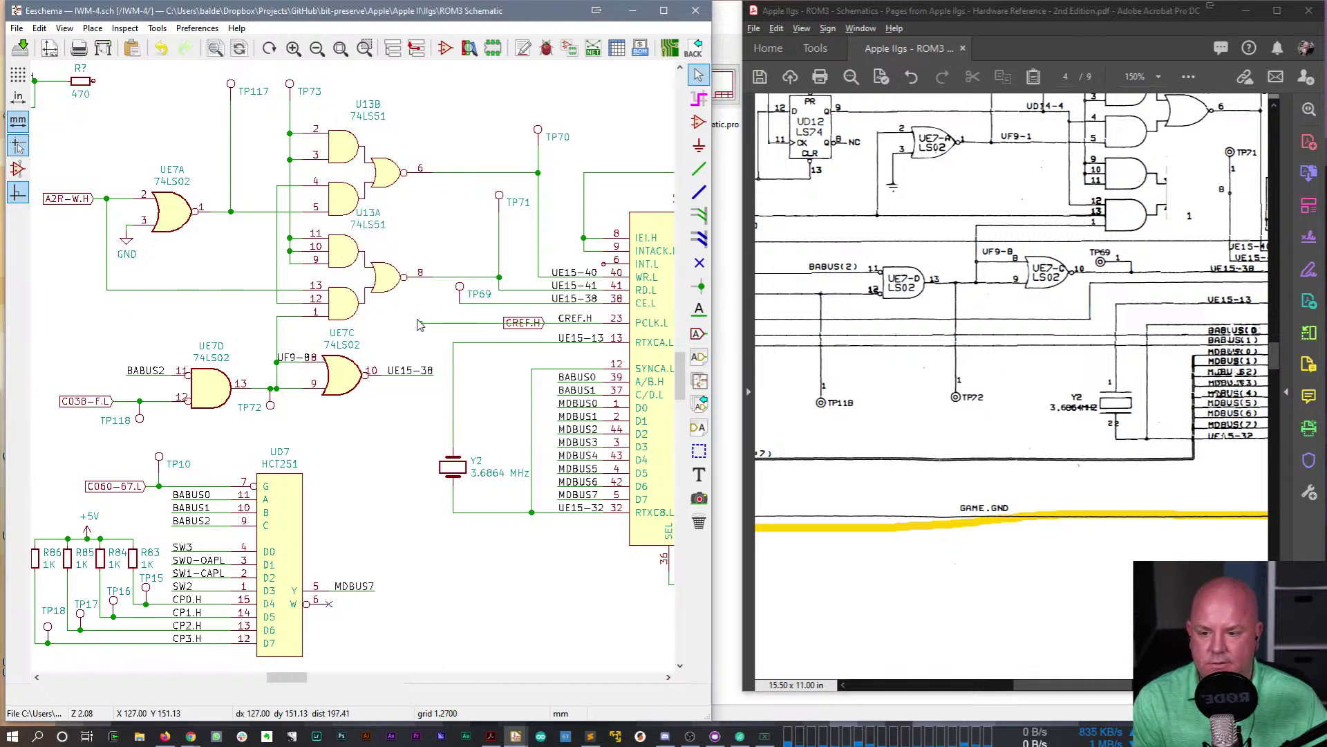
{"action": "key", "text": "Escape"}
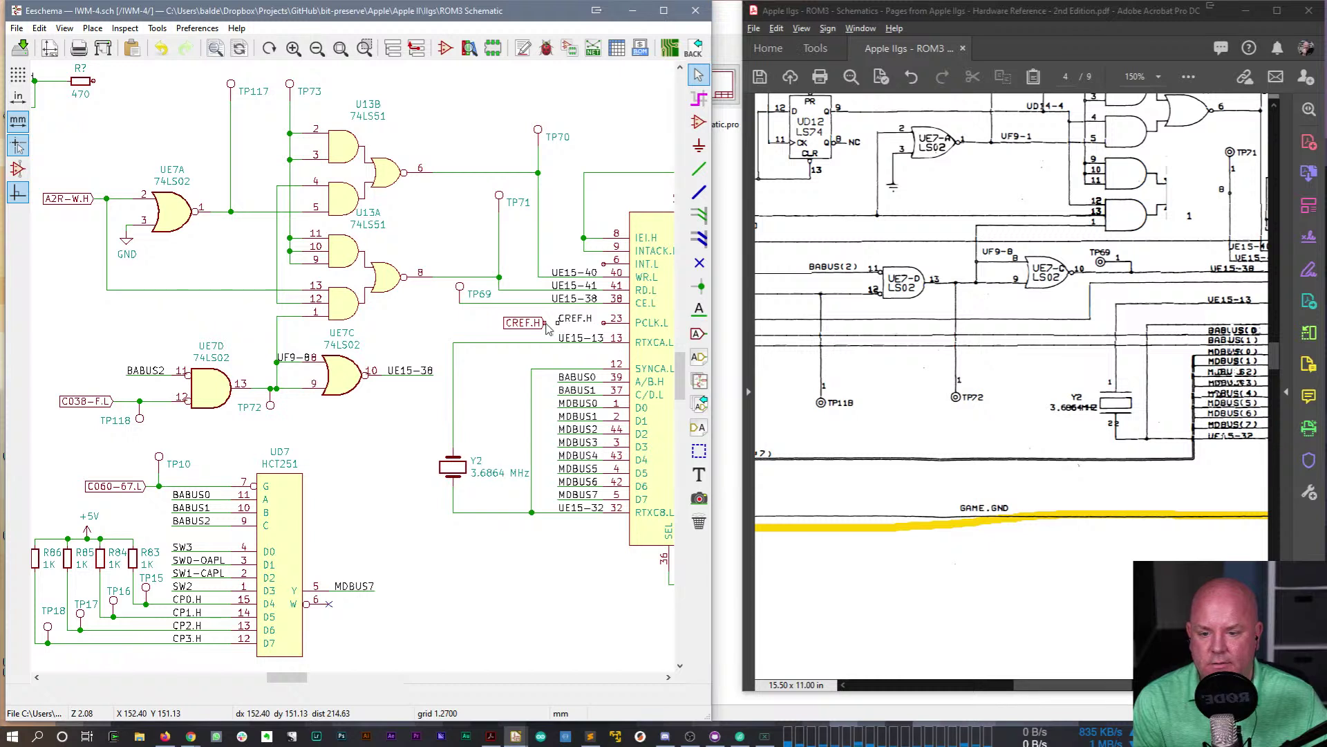
{"action": "key", "text": "w"}
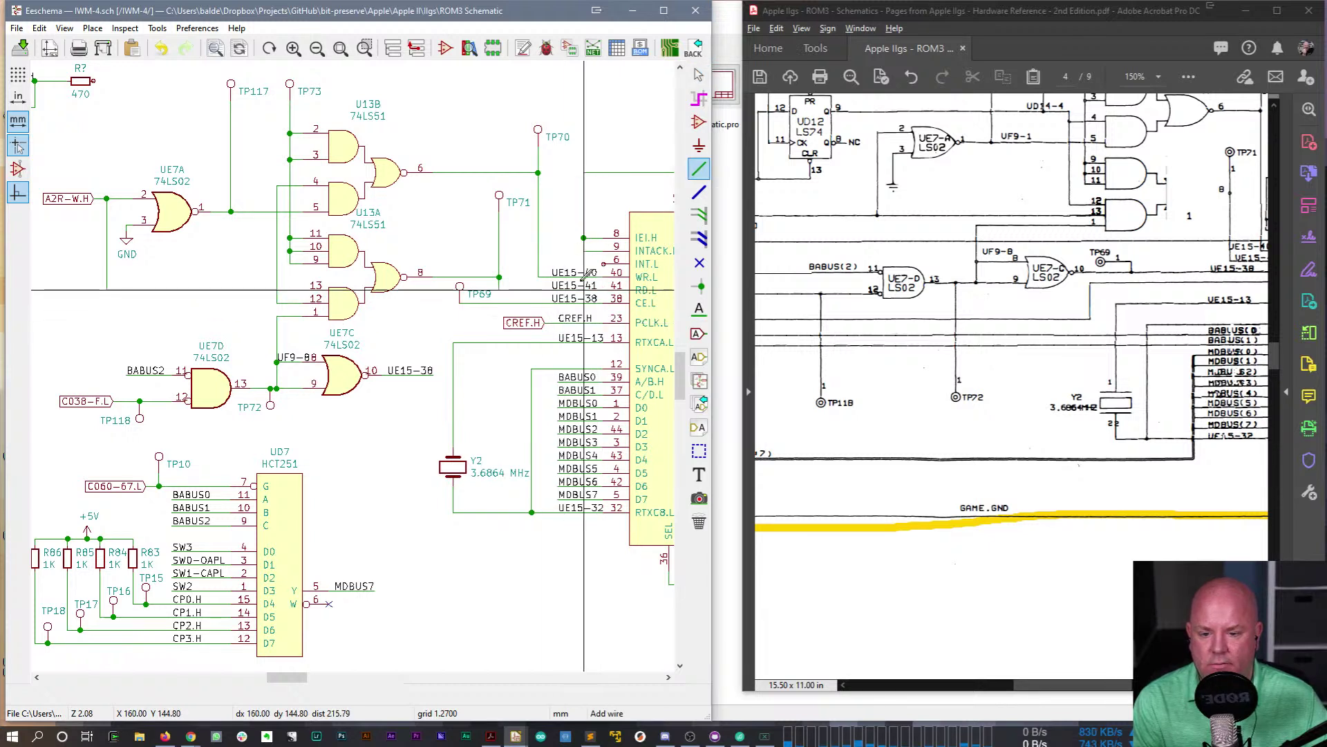
{"action": "key", "text": "Escape"}
{"action": "left_click", "coordinate": [573, 320]}
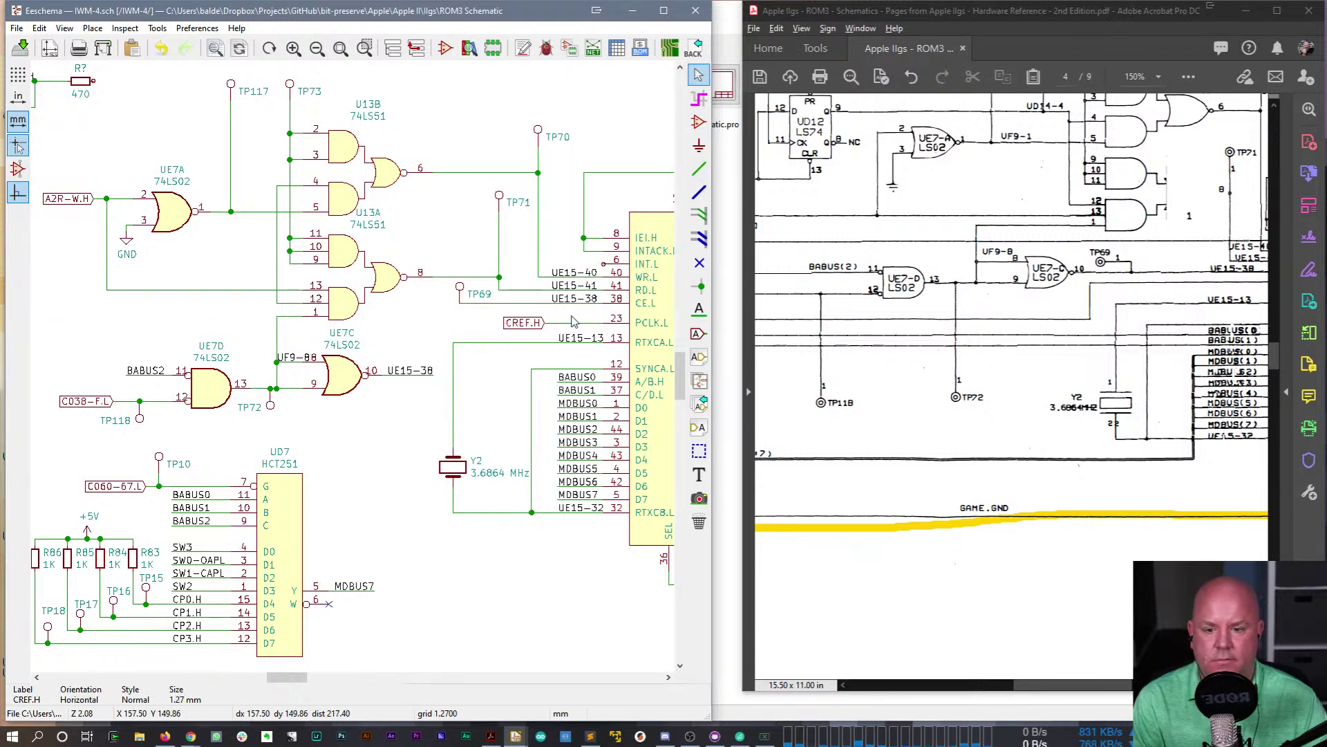
{"action": "key", "text": "ctrl+s"}
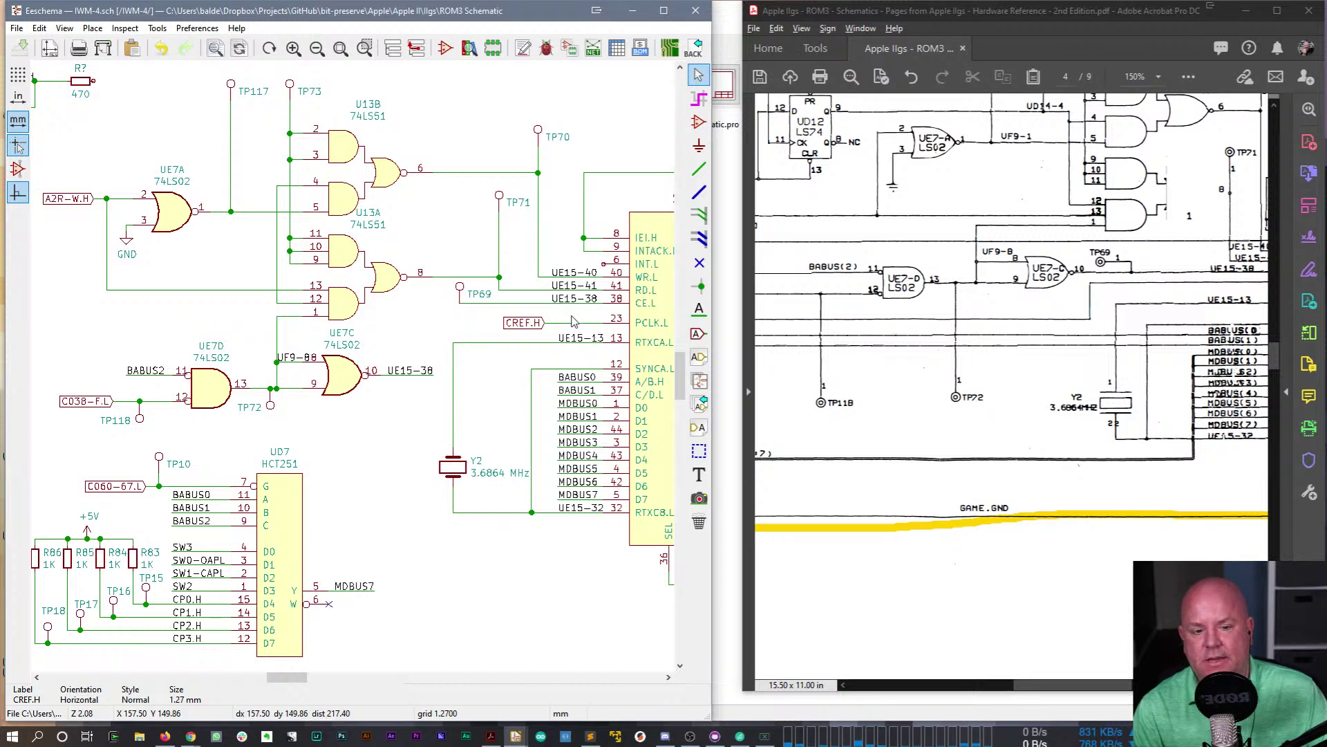
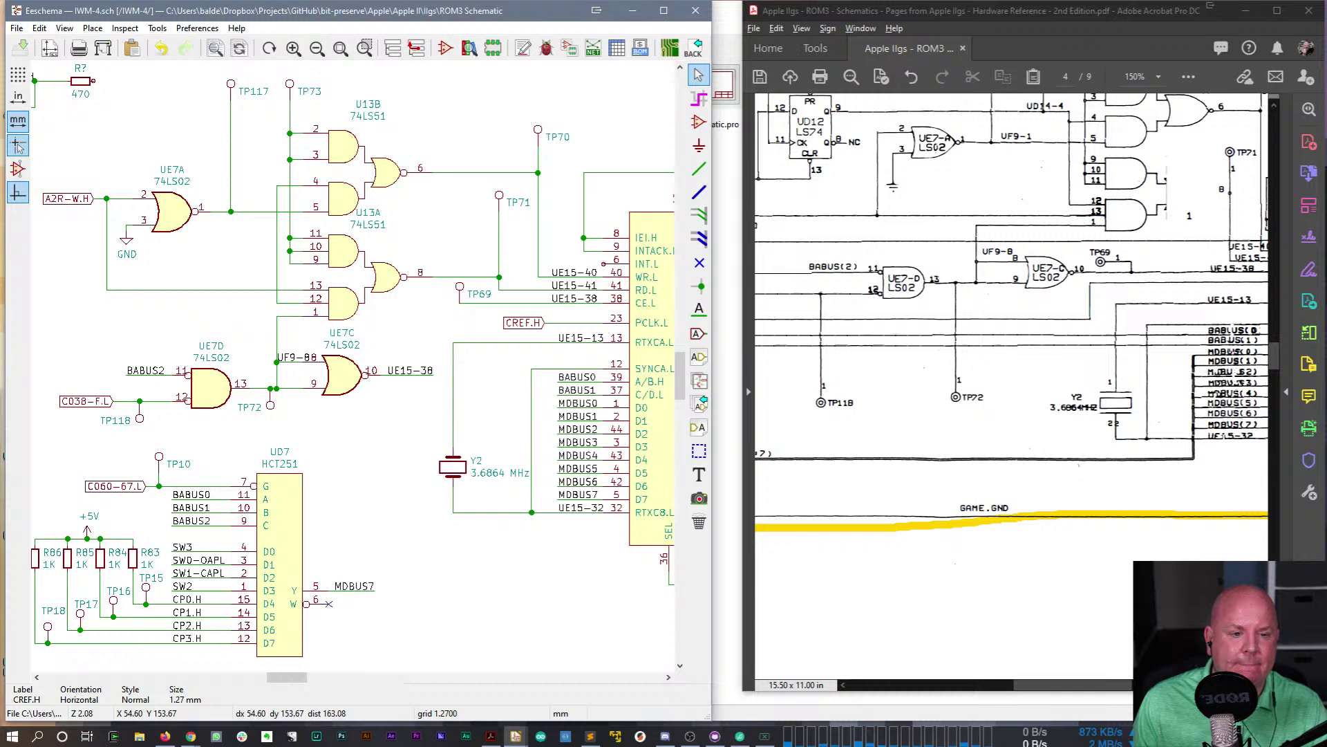
- Scroll the ROM3 reference page to its left edge, showing the A2R-W.H, IRQ.L and CREF.H inputs
{"action": "left_click", "coordinate": [883, 225]}
{"action": "scroll", "coordinate": [883, 225], "scroll_direction": "down", "scroll_amount": 1}
{"action": "scroll", "coordinate": [884, 224], "scroll_direction": "up", "scroll_amount": 3}
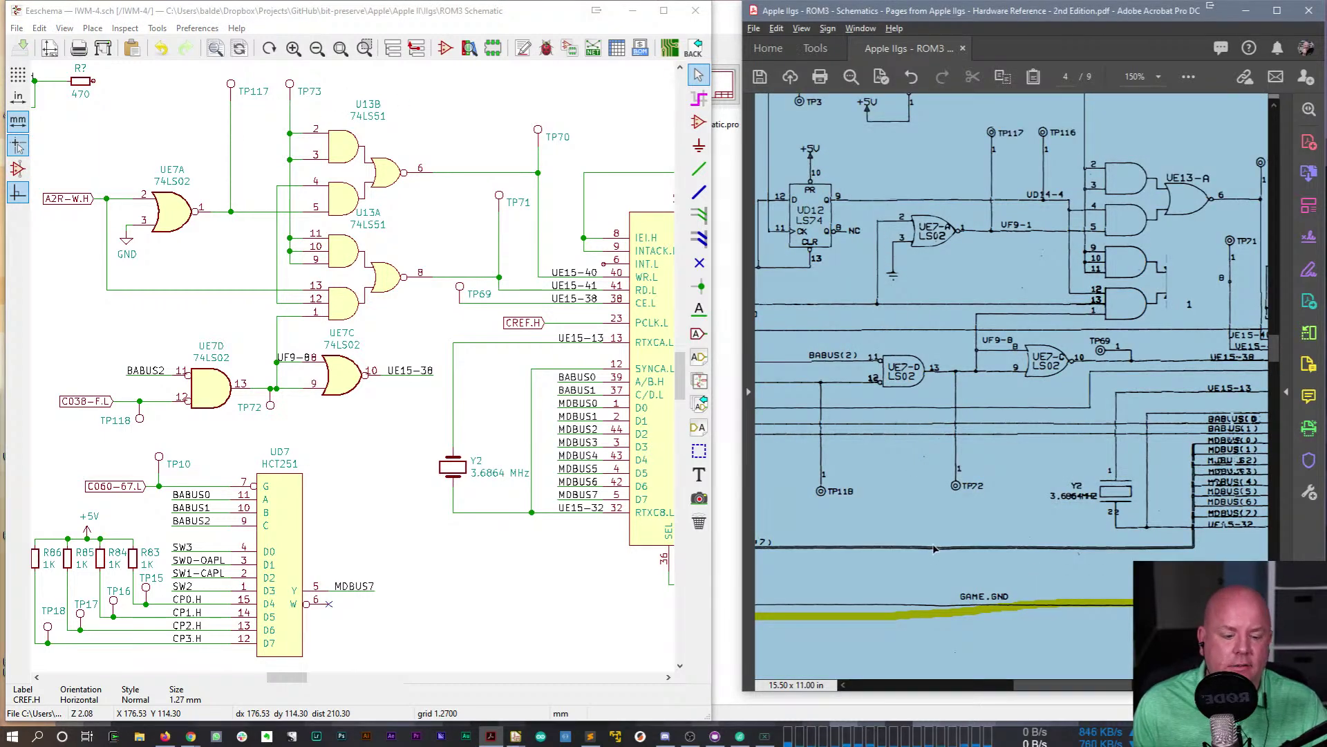
{"action": "left_click", "coordinate": [934, 548]}
{"action": "left_click_drag", "start_coordinate": [1054, 684], "coordinate": [1023, 690]}
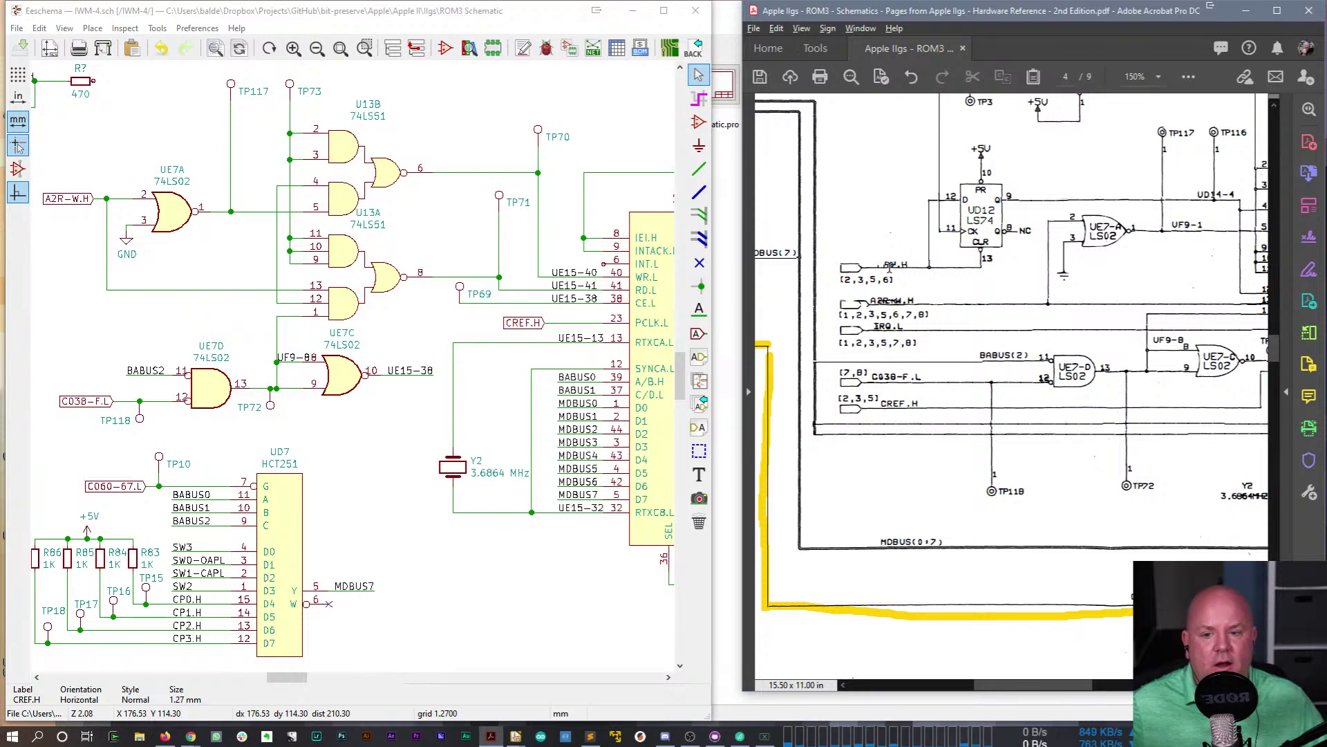
- Leave the IWM-4 sheet and open the MEGA-II-2 sheet from the top level
{"action": "right_click", "coordinate": [429, 139]}
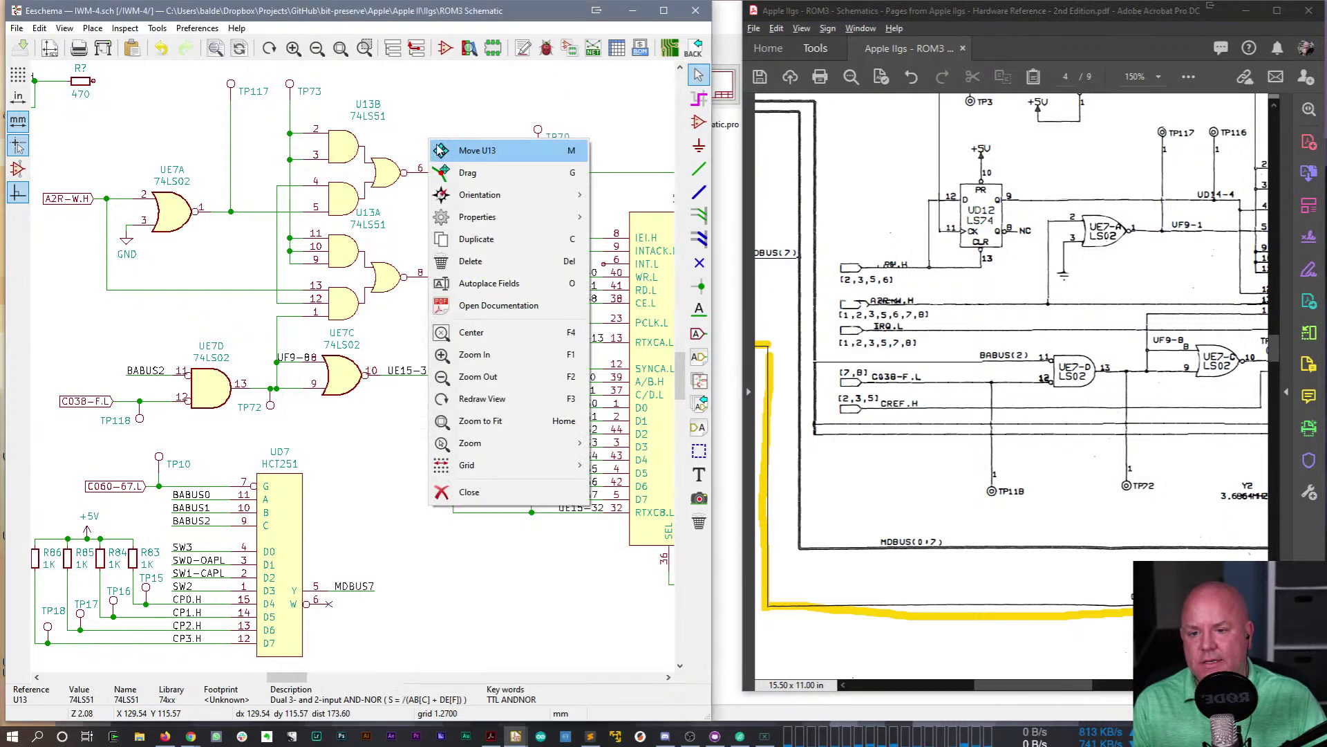
{"action": "mouse_move", "coordinate": [477, 218]}
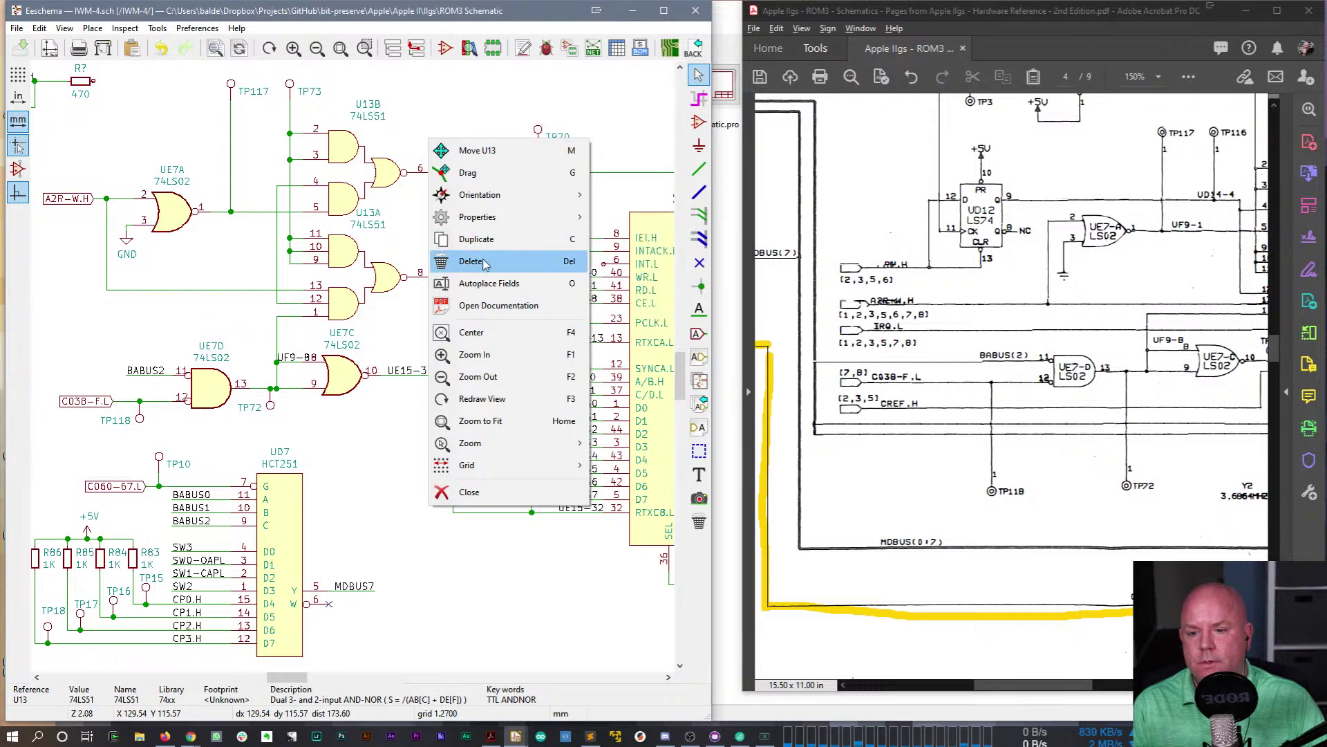
{"action": "left_click", "coordinate": [499, 524]}
{"action": "right_click", "coordinate": [438, 456]}
{"action": "left_click", "coordinate": [475, 468]}
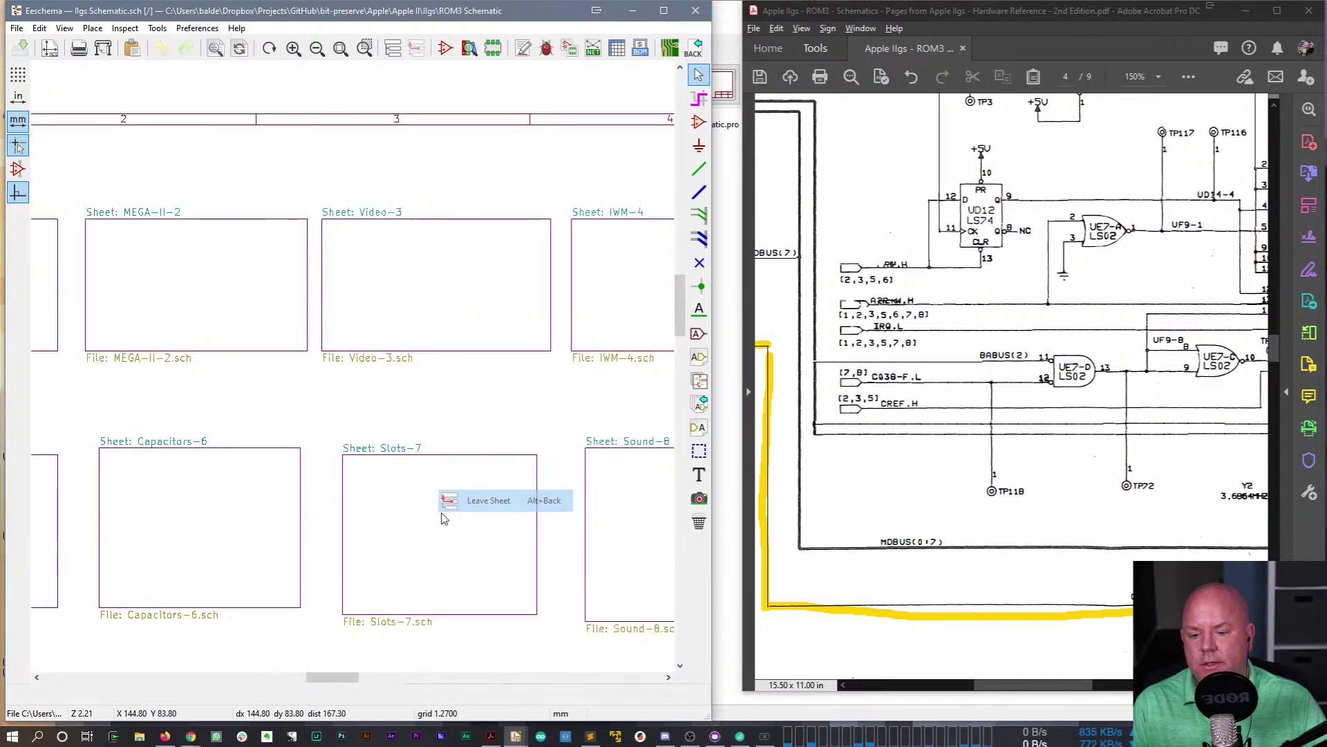
{"action": "double_click", "coordinate": [173, 293]}
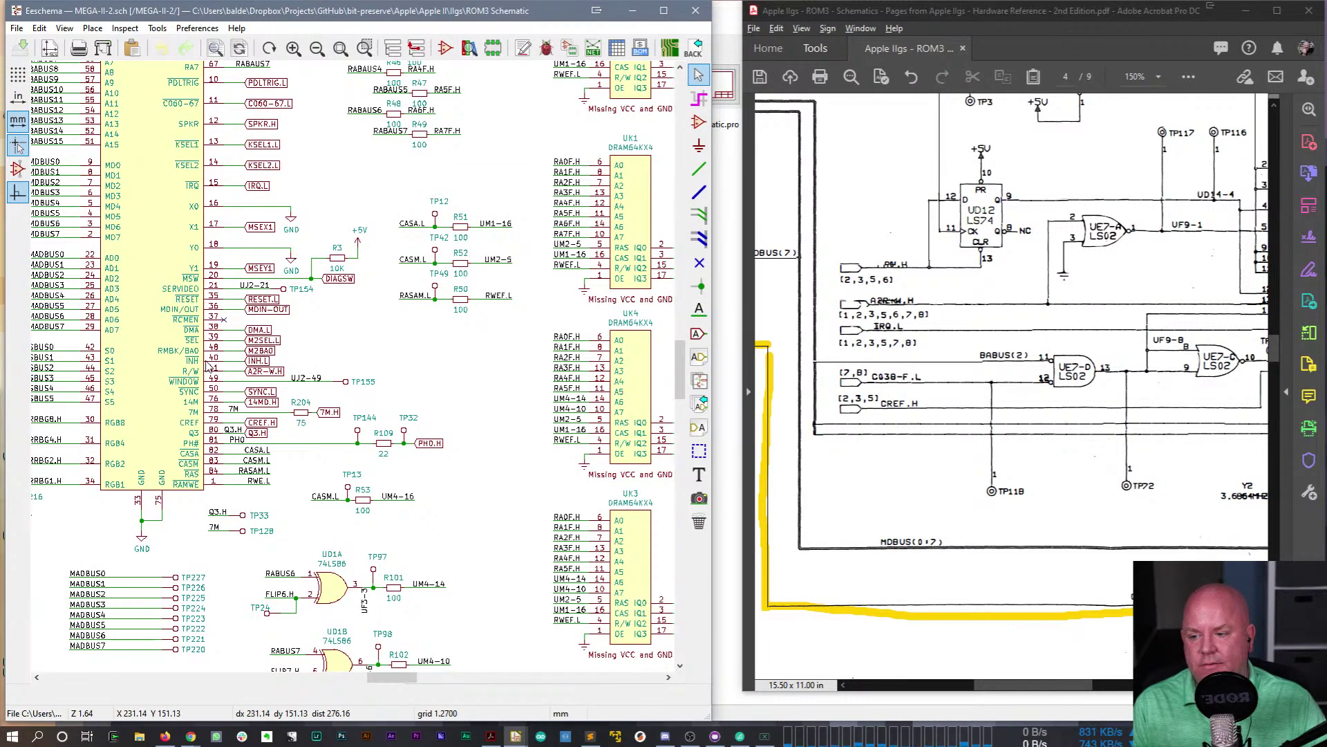
- Pan and zoom around MEGA-II-2 to review RP5, the left bus wiring and U7
{"action": "middle_click_drag", "start_coordinate": [246, 354], "coordinate": [414, 364]}
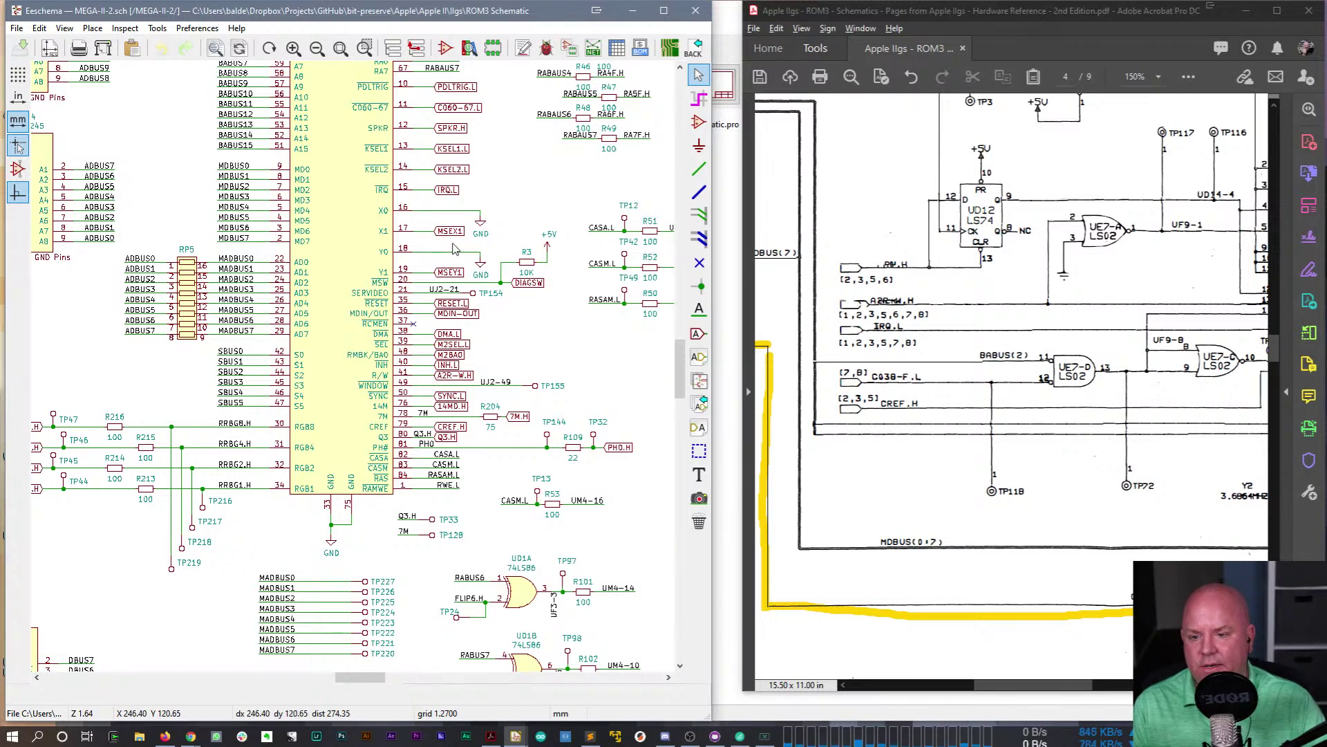
{"action": "middle_click_drag", "start_coordinate": [512, 210], "coordinate": [482, 368]}
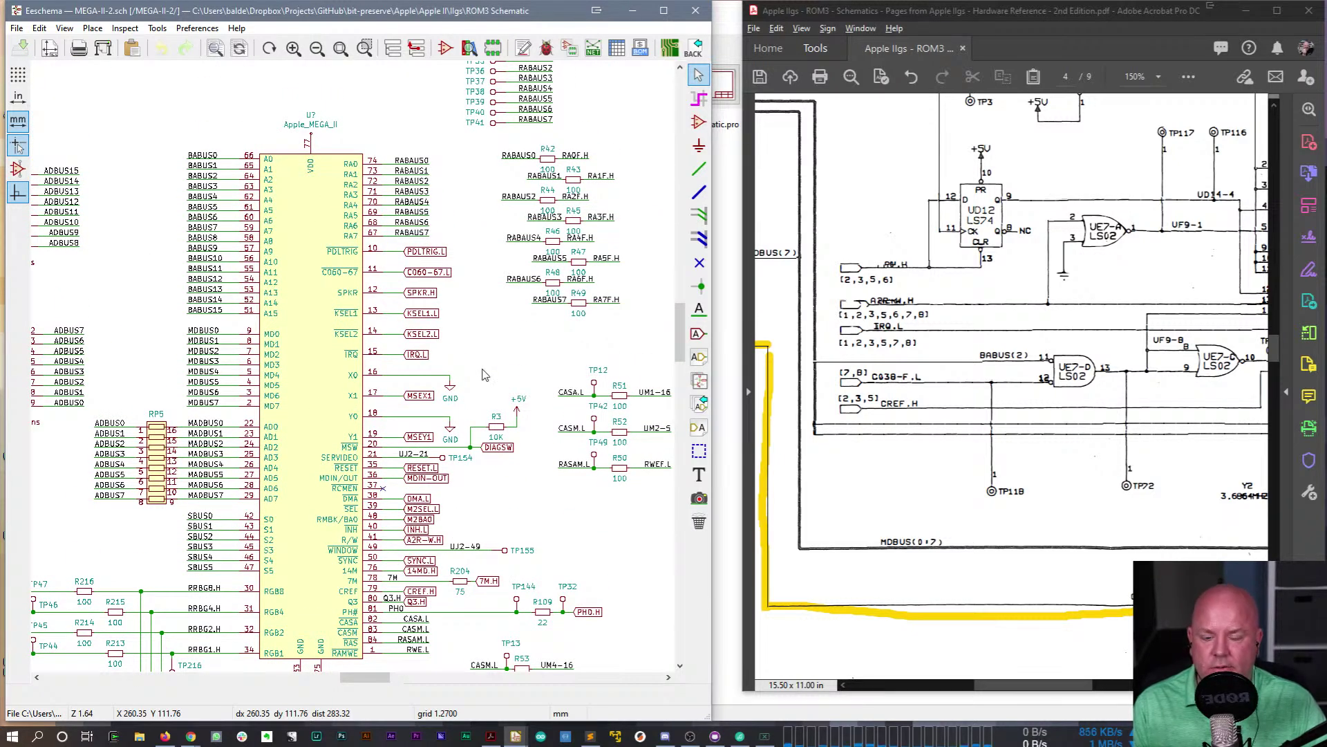
{"action": "scroll", "coordinate": [483, 370], "scroll_direction": "down", "scroll_amount": 3}
{"action": "scroll", "coordinate": [353, 367], "scroll_direction": "up", "scroll_amount": 2}
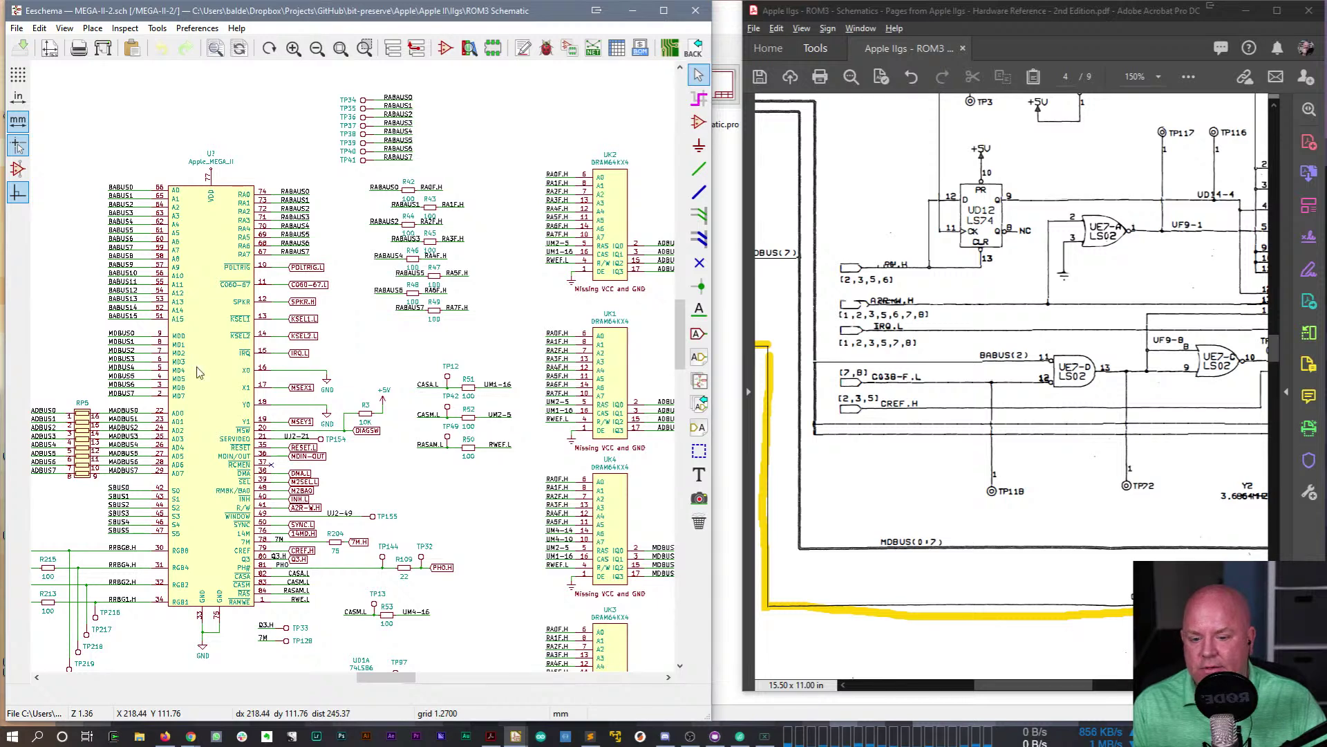
{"action": "middle_click_drag", "start_coordinate": [160, 397], "coordinate": [460, 275]}
{"action": "scroll", "coordinate": [460, 275], "scroll_direction": "right", "scroll_amount": 2}
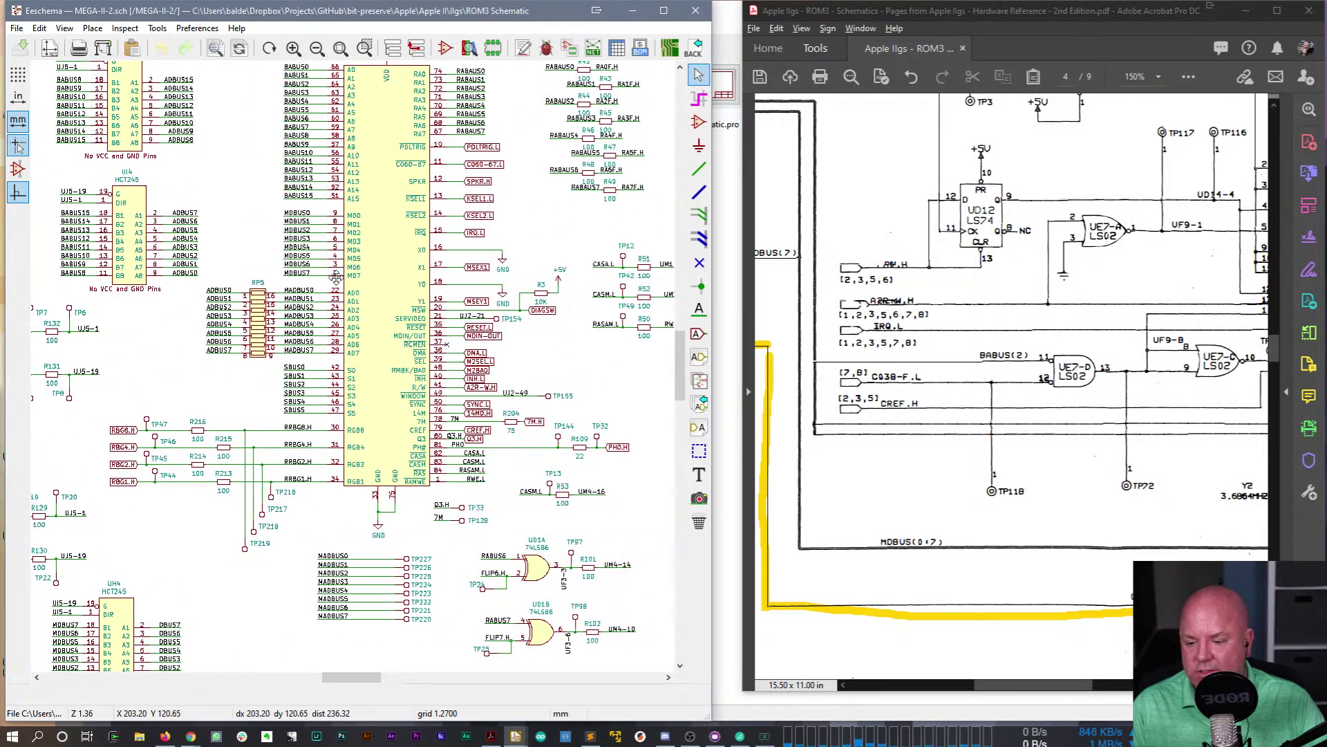
{"action": "middle_click_drag", "start_coordinate": [482, 285], "coordinate": [419, 497]}
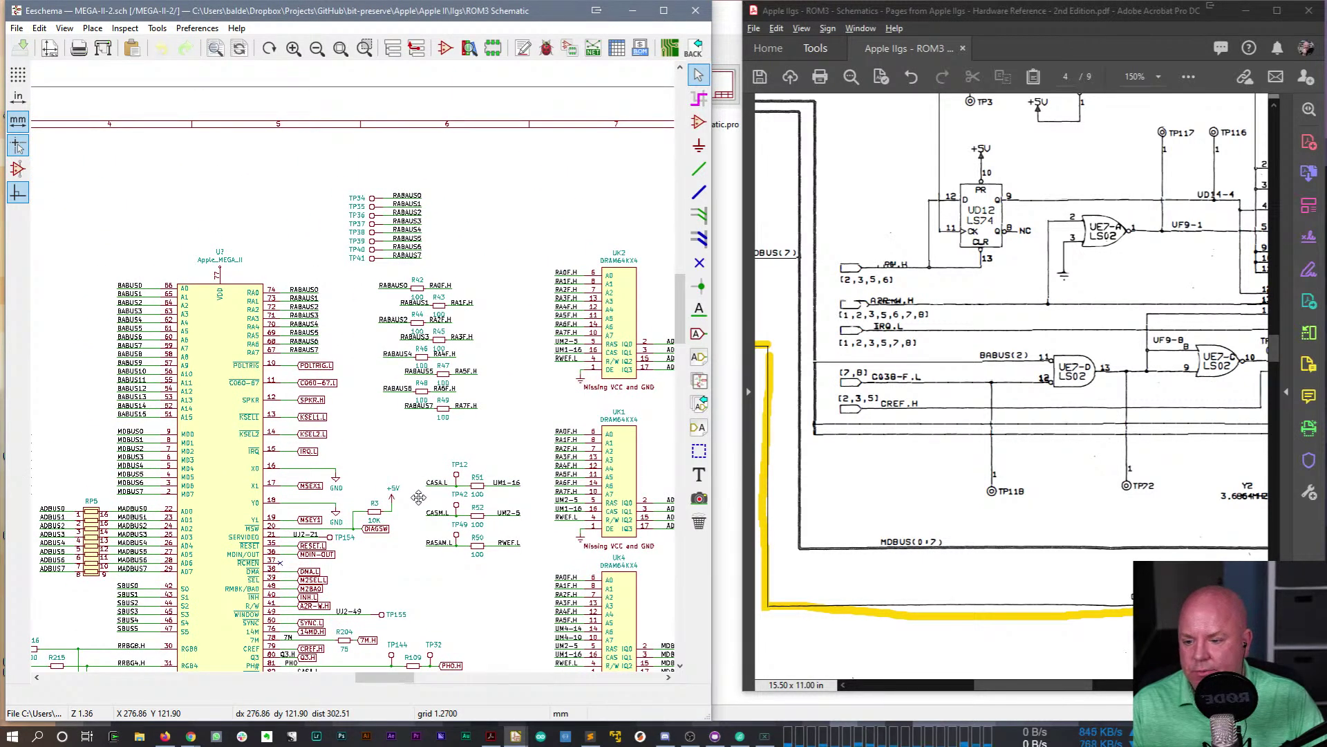
{"action": "scroll", "coordinate": [390, 553], "scroll_direction": "up", "scroll_amount": 1}
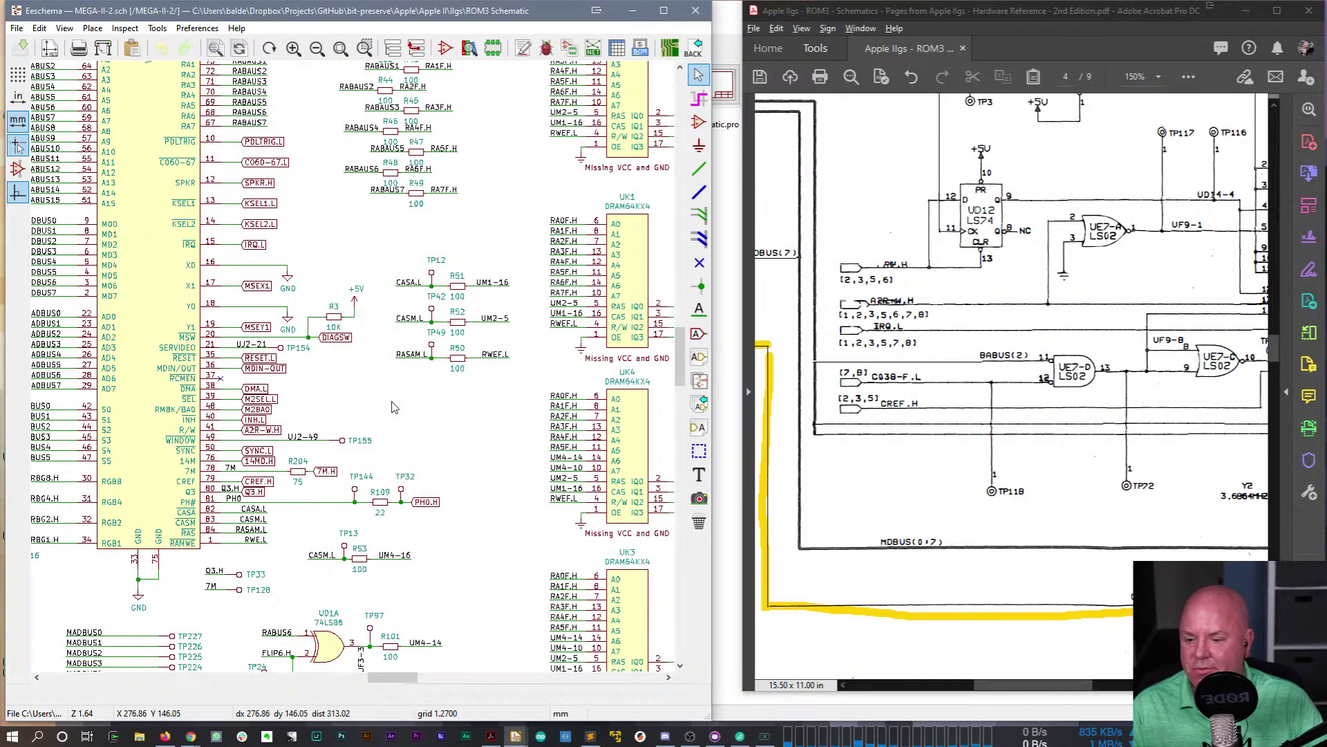
- Return to the top-level IIgs Schematic and reopen the IWM-4 sheet
{"action": "right_click", "coordinate": [435, 409]}
{"action": "left_click", "coordinate": [456, 441]}
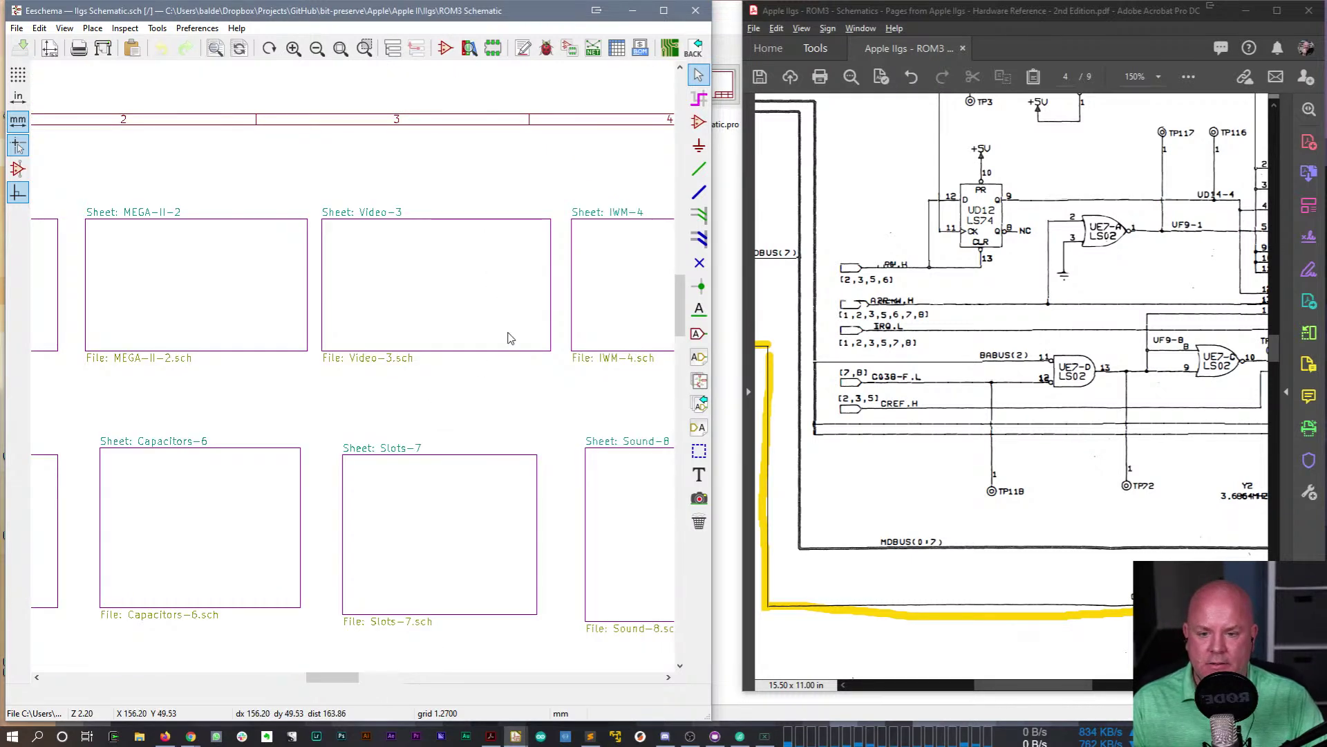
{"action": "double_click", "coordinate": [592, 329]}
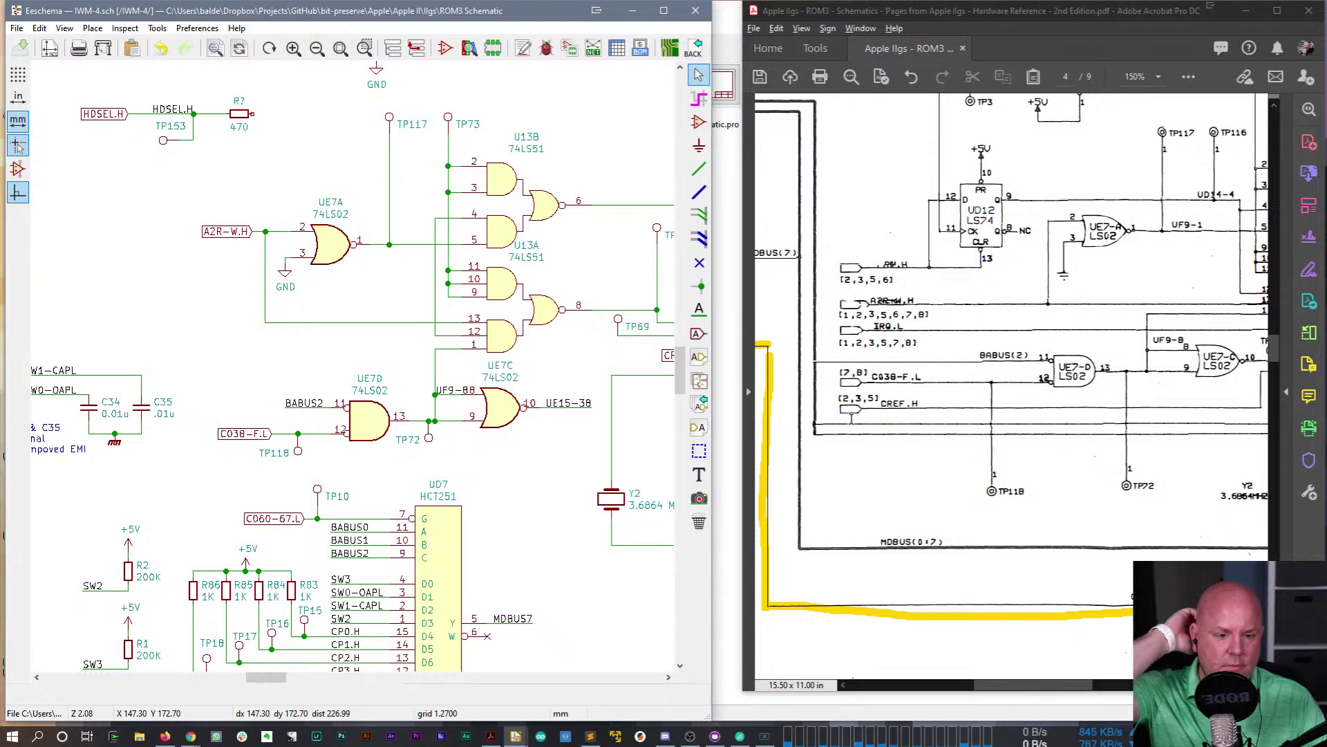
- Scroll both the reference scan and the IWM-4 sheet right to show the UF13 8530L chip
{"action": "mouse_move", "coordinate": [1075, 688]}
{"action": "left_mouse_down"}
{"action": "mouse_move", "coordinate": [1141, 691]}
{"action": "mouse_move", "coordinate": [1076, 699]}
{"action": "left_mouse_up"}
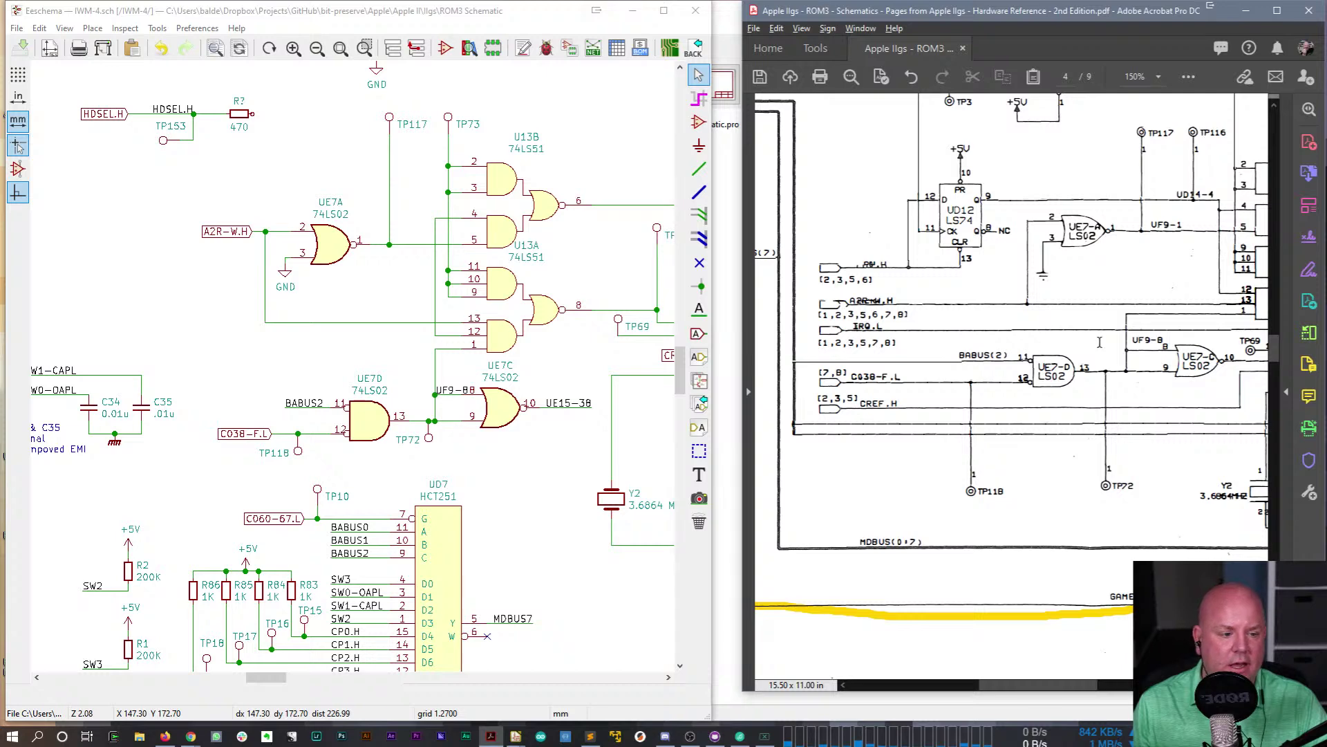
{"action": "left_click_drag", "start_coordinate": [1009, 684], "coordinate": [1067, 684]}
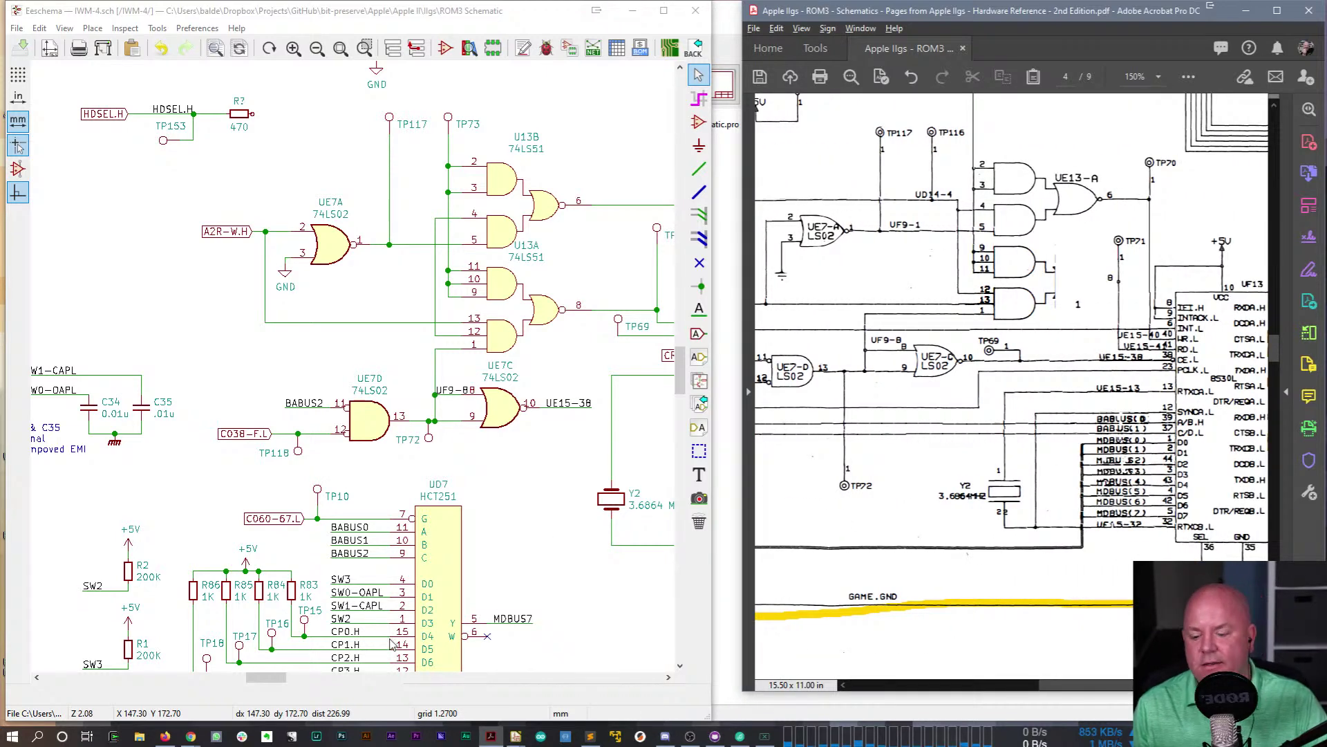
{"action": "left_click_drag", "start_coordinate": [272, 677], "coordinate": [304, 679]}
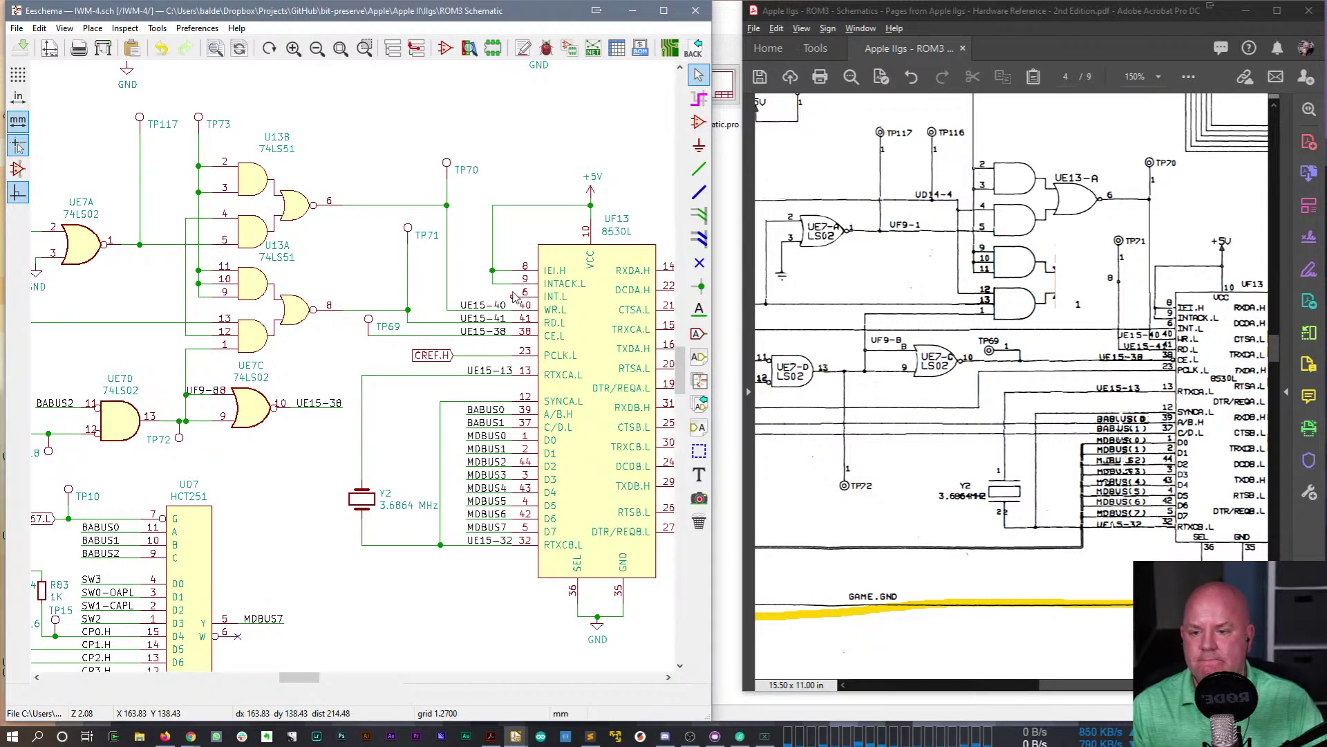
- Duplicate the CREF.H global label near UF13 and rename the copy to IRQ.L
{"action": "left_click", "coordinate": [432, 355]}
{"action": "key", "text": "ctrl+d"}
{"action": "left_click", "coordinate": [546, 165]}
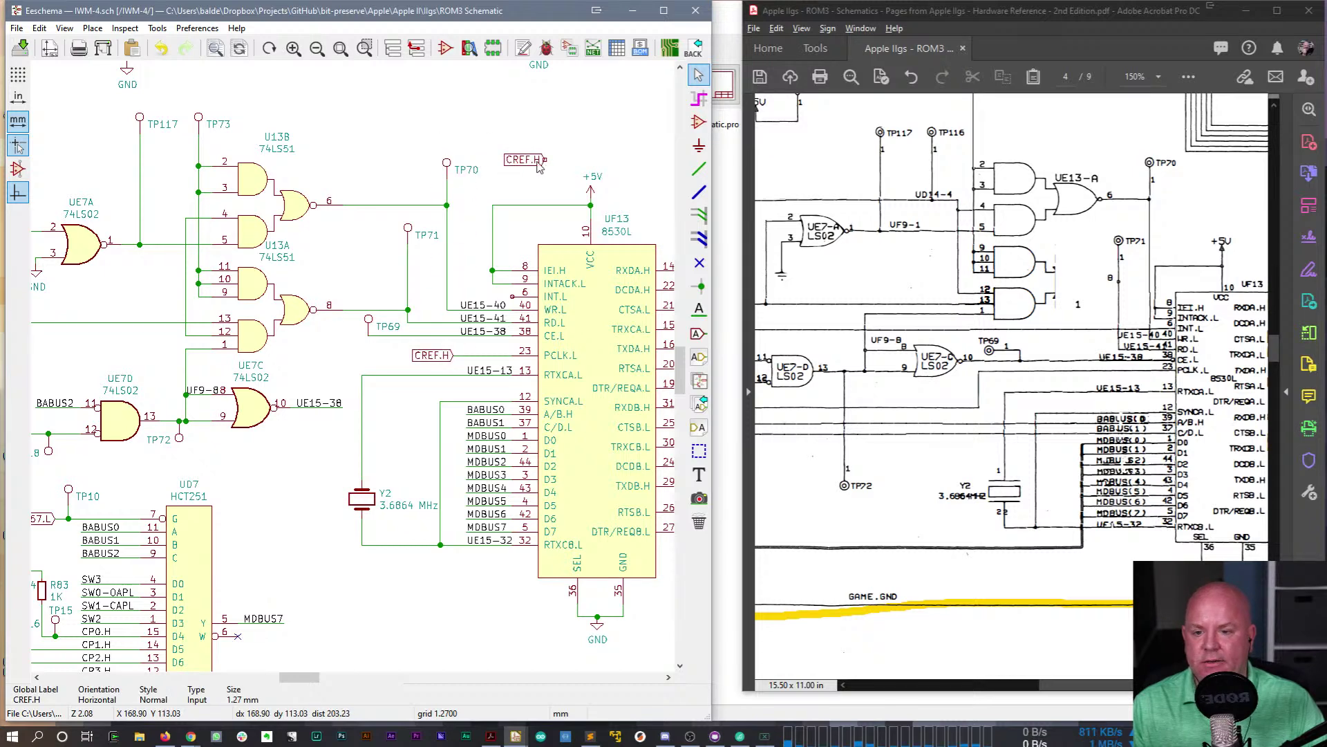
{"action": "key", "text": "e"}
{"action": "key", "text": "BackSpace"}
{"action": "key", "text": "Return"}
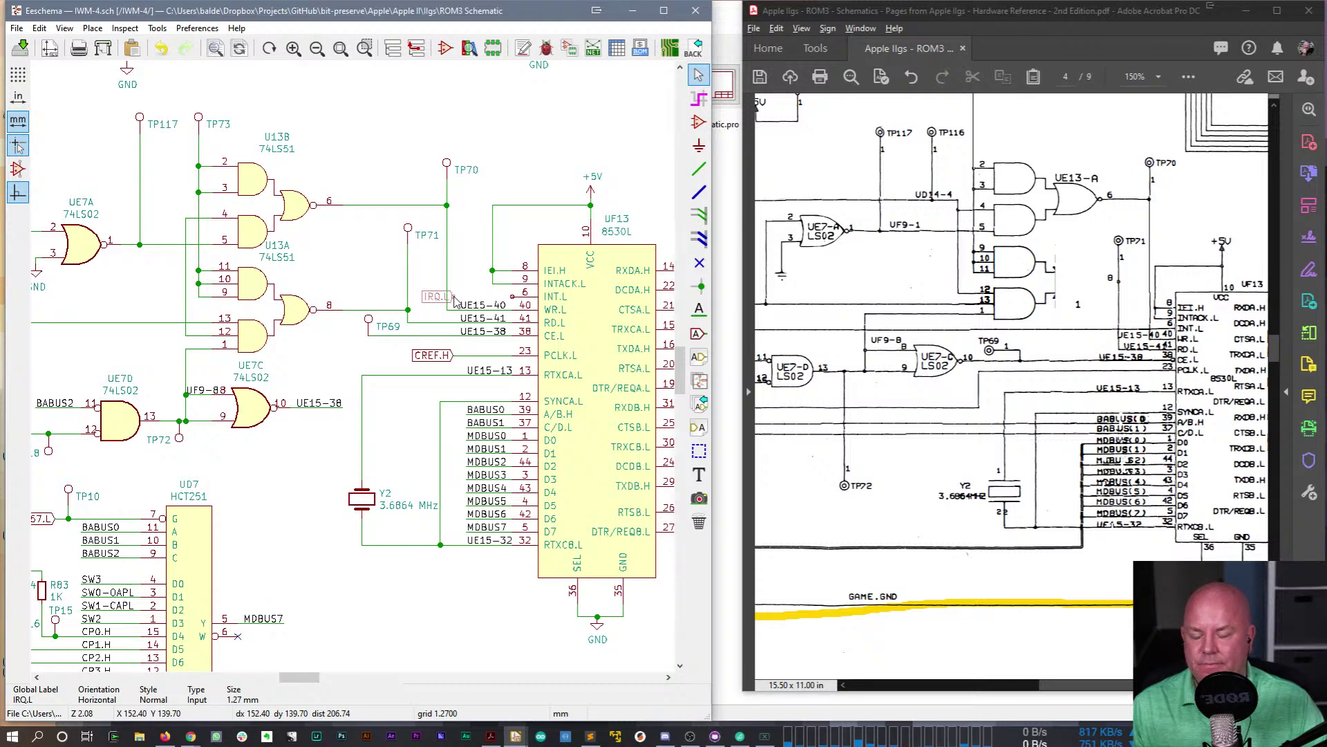
{"action": "scroll", "coordinate": [454, 298], "scroll_direction": "down", "scroll_amount": 5}
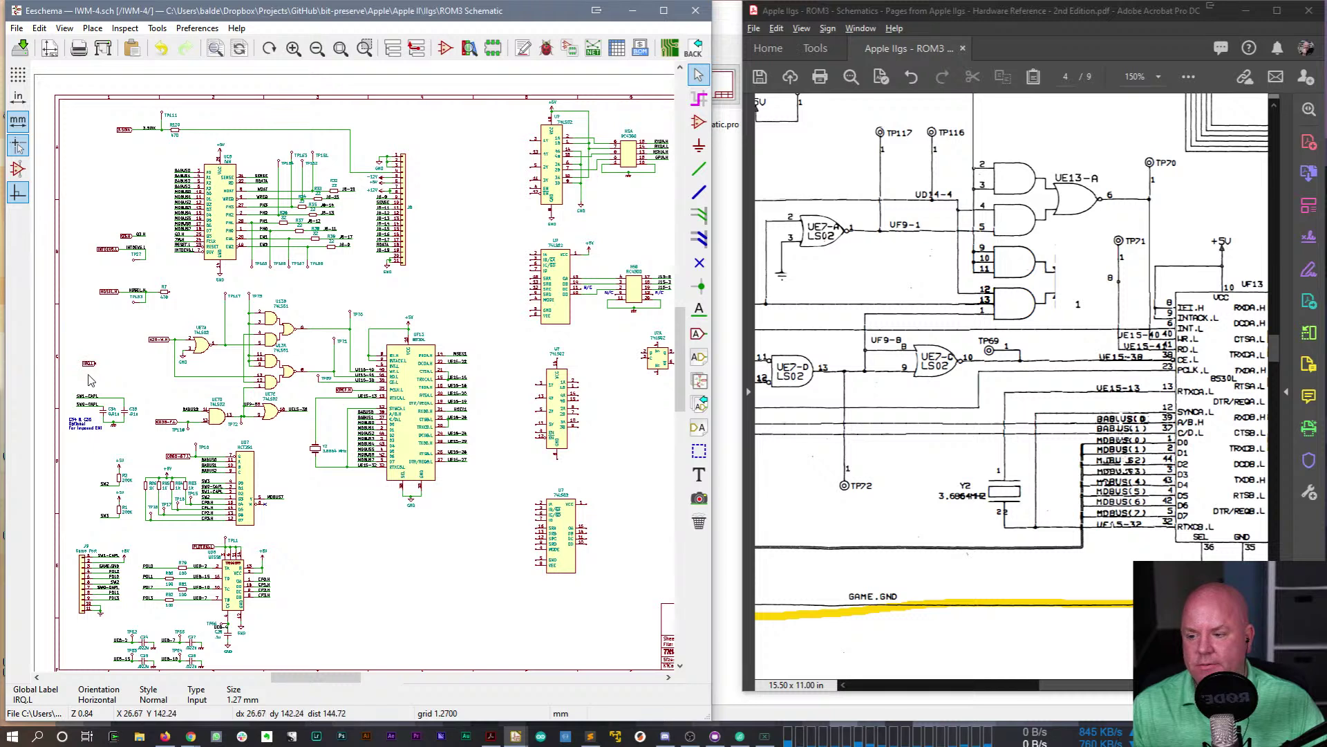
- Place the IRQ.L global label in the left sheet margin
{"action": "scroll", "coordinate": [97, 374], "scroll_direction": "up", "scroll_amount": 2}
{"action": "scroll", "coordinate": [355, 372], "scroll_direction": "up", "scroll_amount": 5}
{"action": "left_click", "coordinate": [392, 339]}
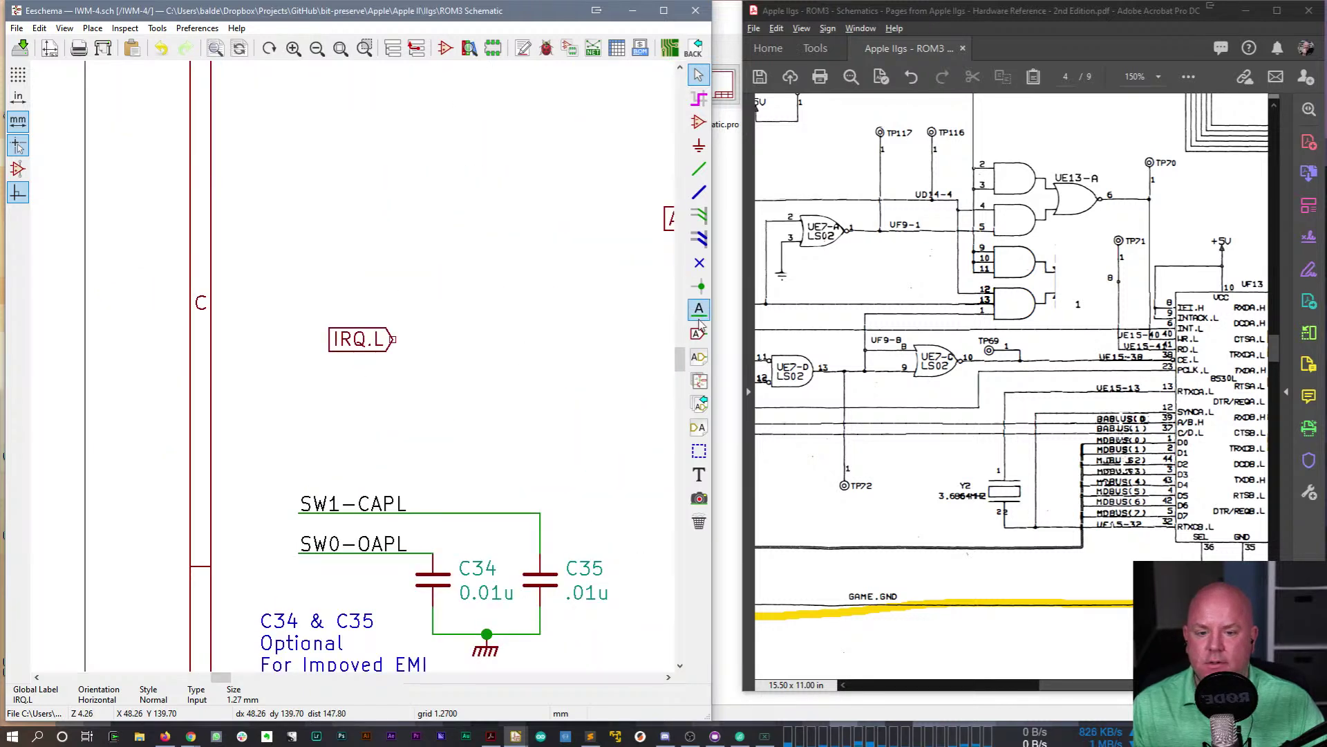
{"action": "left_click", "coordinate": [421, 329]}
{"action": "key", "text": "Escape"}
{"action": "left_click", "coordinate": [462, 331]}
{"action": "key", "text": "Escape"}
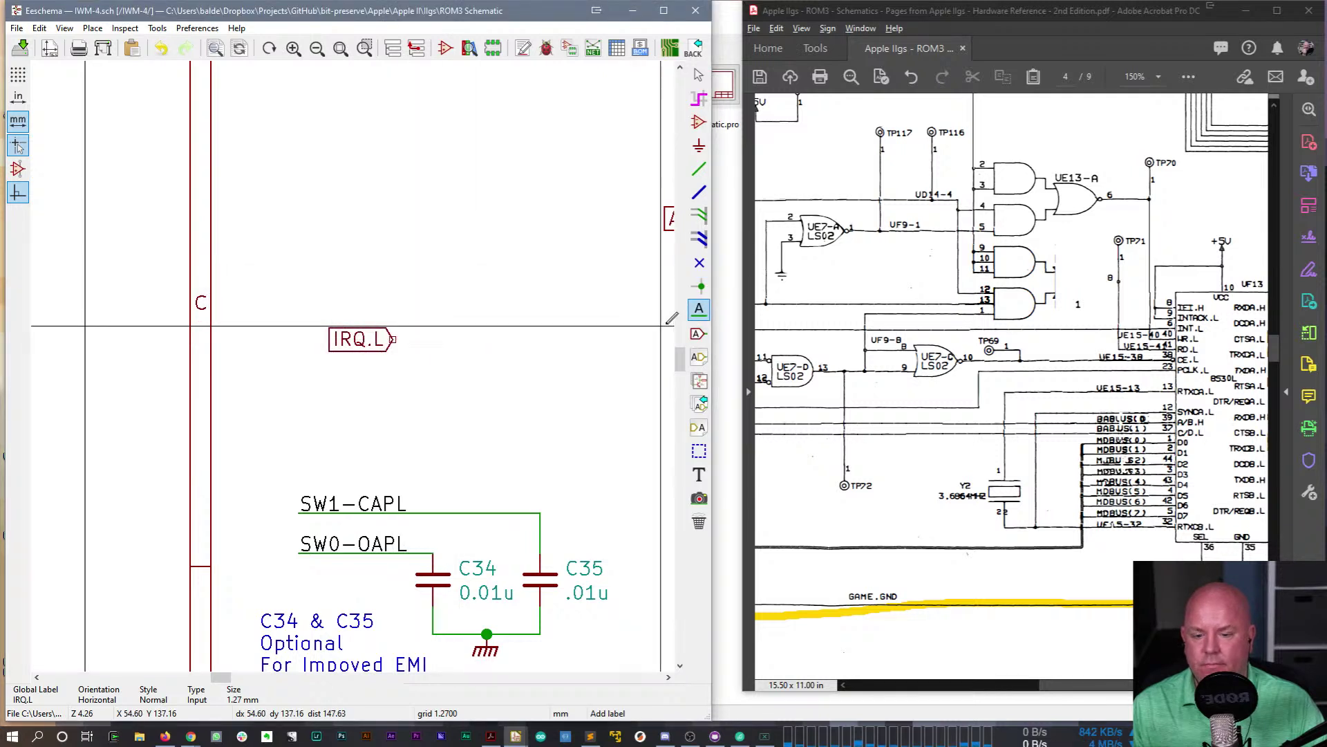
- Add a left-facing IRQ.L net label joined to the global label by a short wire
{"action": "left_click", "coordinate": [460, 338]}
{"action": "type", "text": "IRQ.L"}
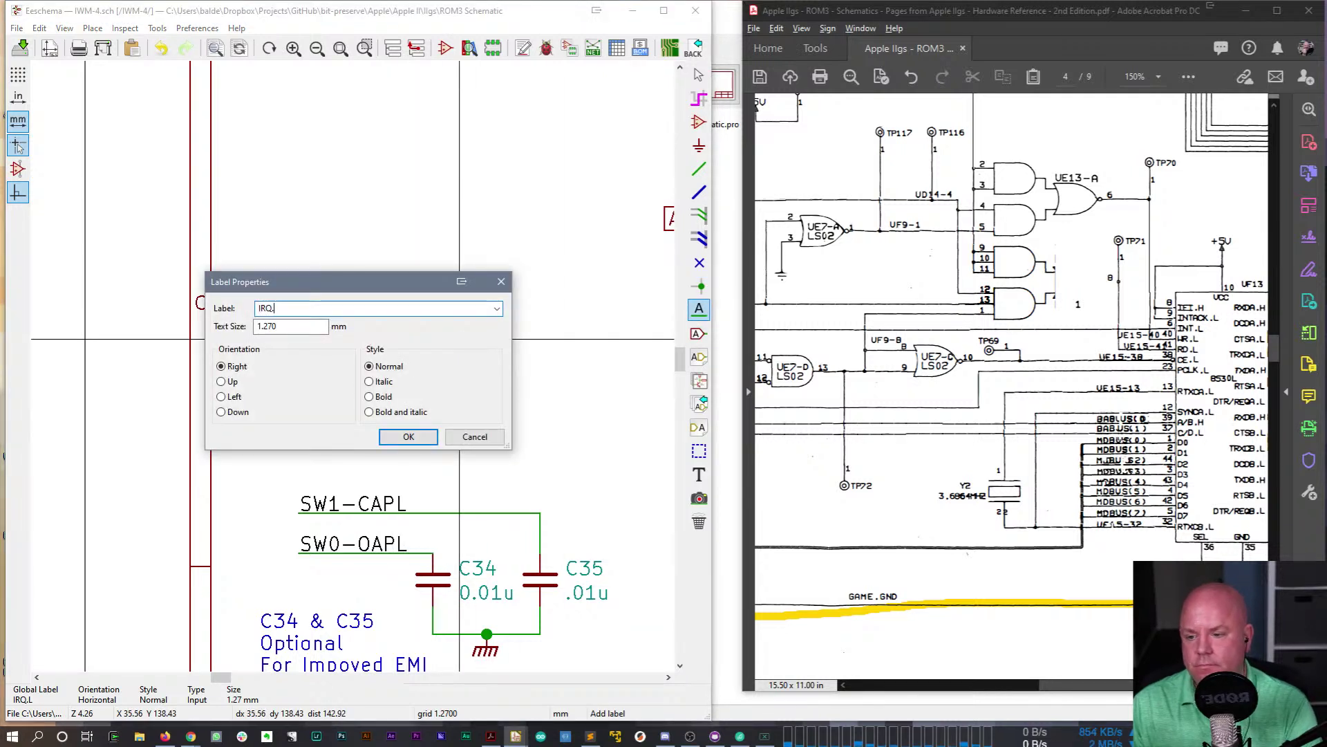
{"action": "key", "text": "Return"}
{"action": "key", "text": "r"}
{"action": "key", "text": "r"}
{"action": "left_click", "coordinate": [459, 339]}
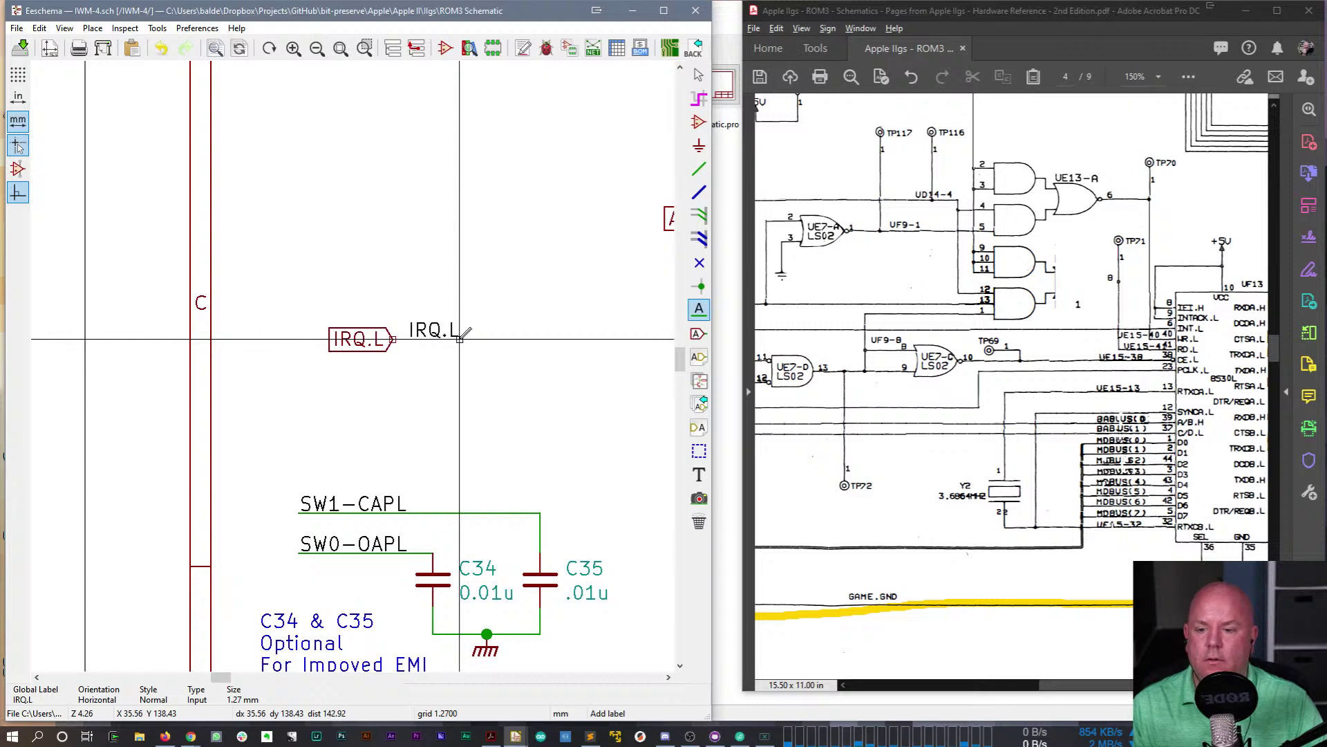
{"action": "key", "text": "w"}
{"action": "left_click", "coordinate": [394, 339]}
{"action": "key", "text": "Escape"}
- Move the IRQ.L label and wire as a block, then paste a copy near UF13
{"action": "middle_click_drag", "start_coordinate": [564, 333], "coordinate": [338, 329]}
{"action": "left_click_drag", "start_coordinate": [227, 318], "coordinate": [190, 345]}
{"action": "left_click", "coordinate": [190, 345]}
{"action": "middle_click_drag", "start_coordinate": [542, 296], "coordinate": [428, 304]}
{"action": "scroll", "coordinate": [428, 305], "scroll_direction": "up", "scroll_amount": 1}
{"action": "key", "text": "ctrl+v"}
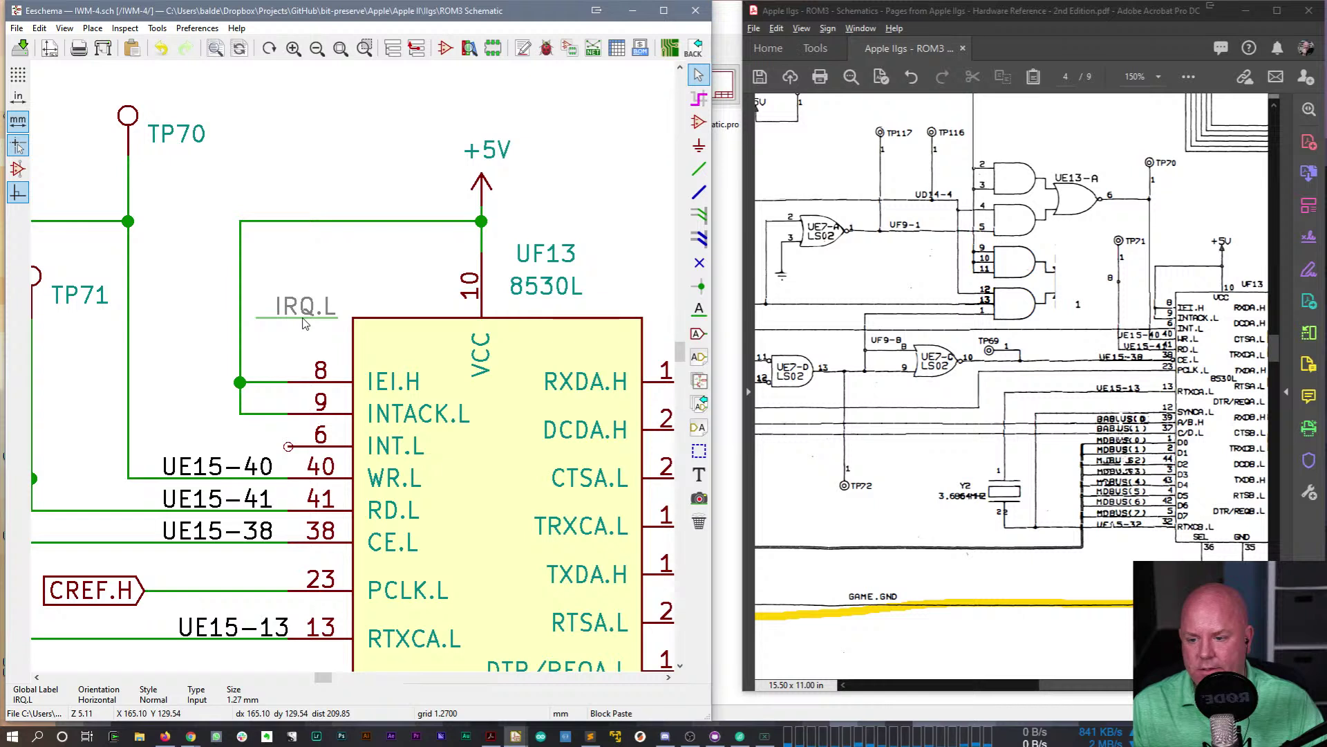
- Attach the pasted IRQ.L label and wire to UF13's INT.L pin 6, shifting the label left
{"action": "left_click", "coordinate": [239, 450]}
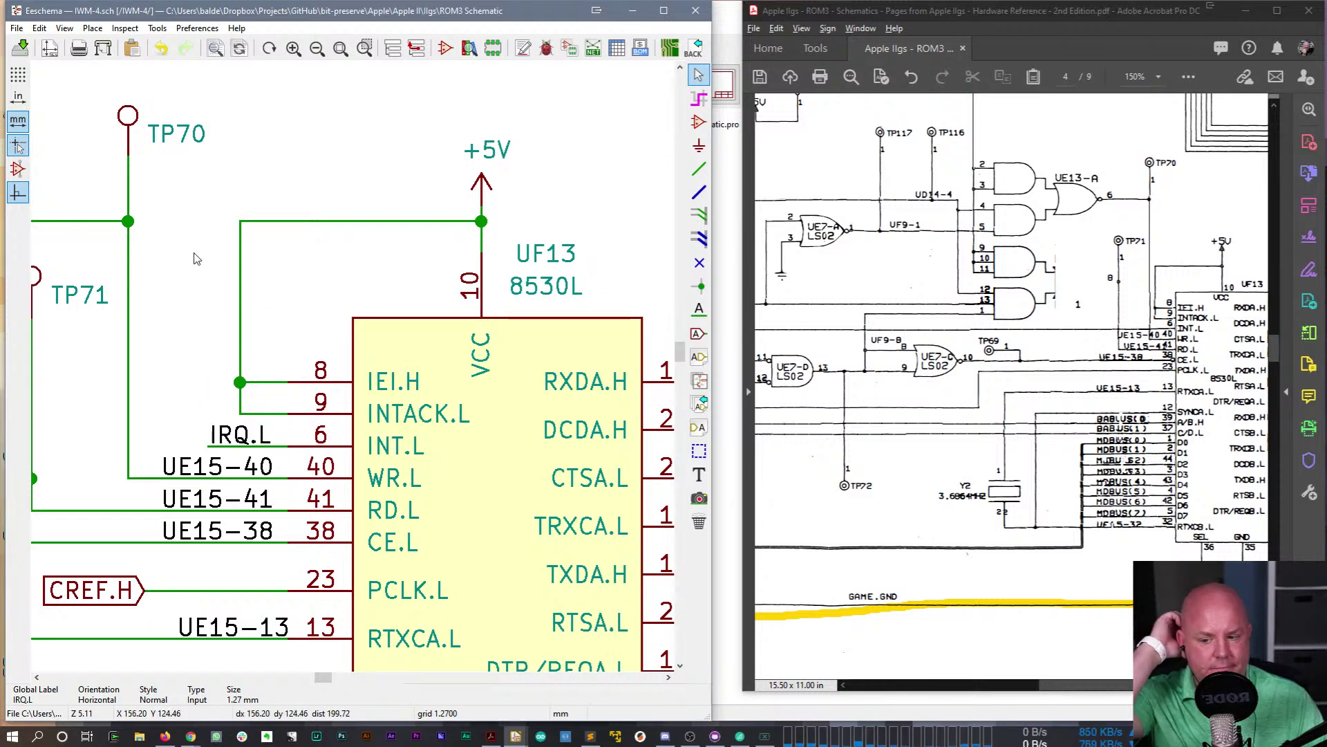
{"action": "key", "text": "g"}
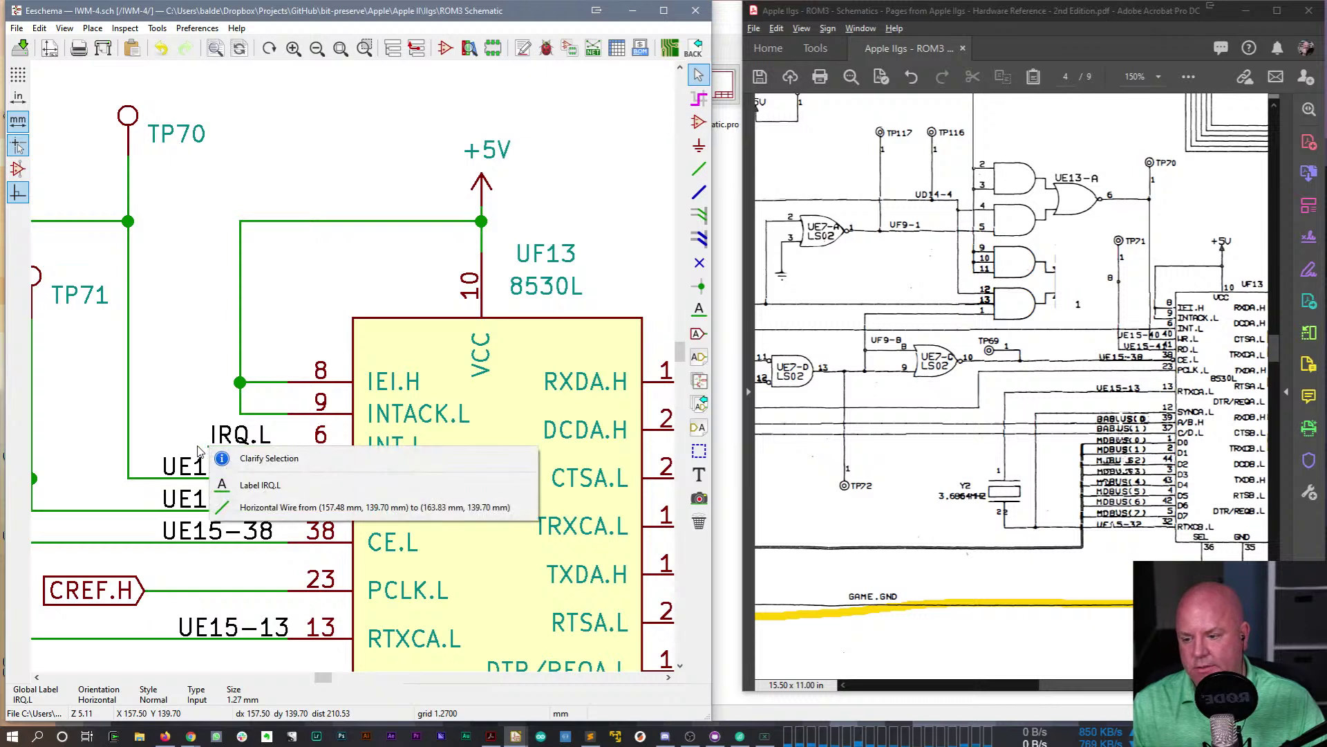
{"action": "left_click", "coordinate": [226, 484]}
{"action": "left_click", "coordinate": [163, 449]}
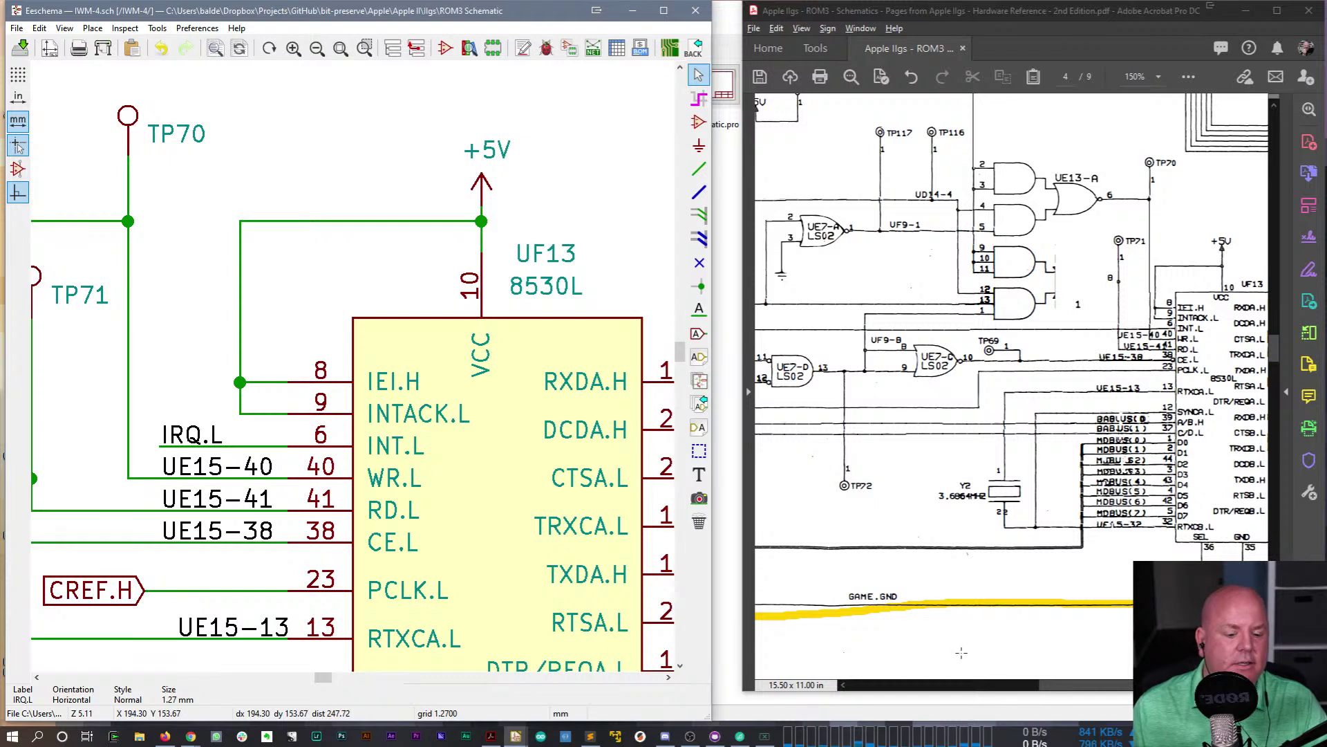
{"action": "left_click_drag", "start_coordinate": [1065, 685], "coordinate": [1004, 687]}
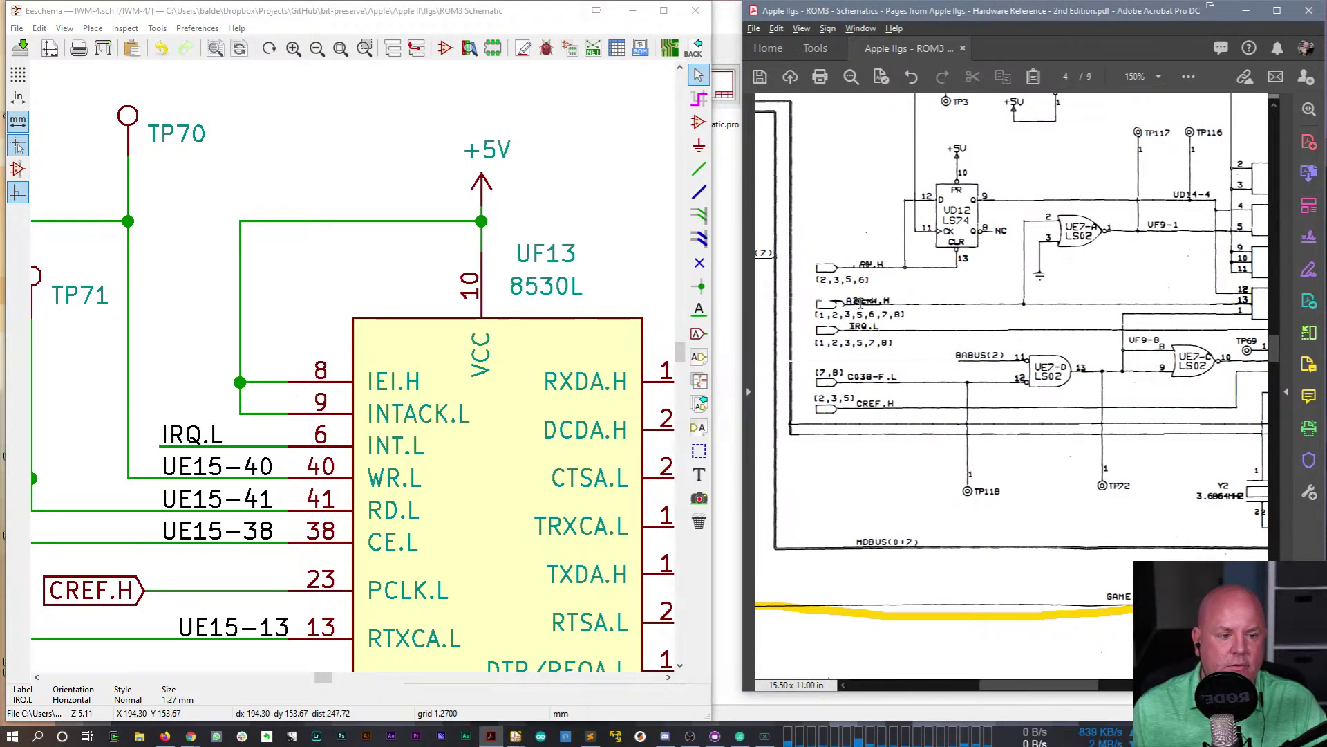
{"action": "left_click_drag", "start_coordinate": [321, 679], "coordinate": [280, 681]}
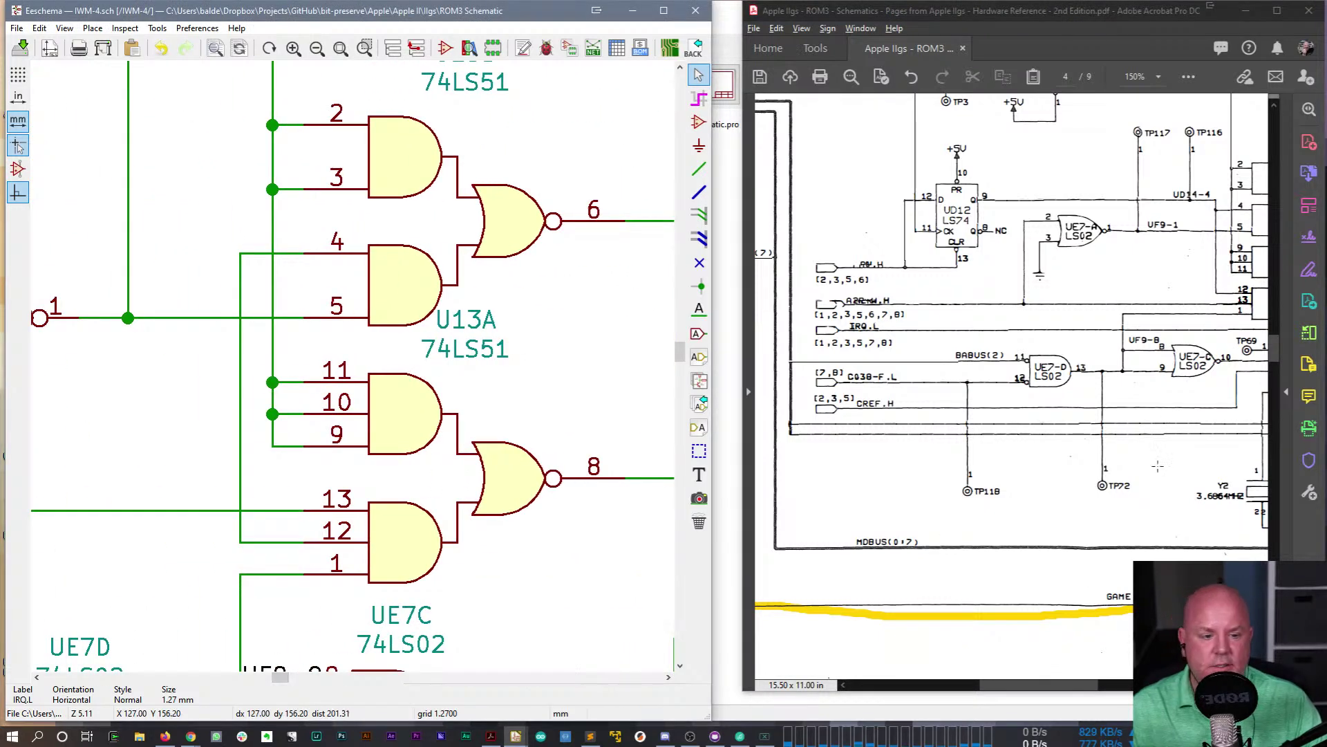
{"action": "left_click", "coordinate": [1028, 658]}
{"action": "scroll", "coordinate": [984, 312], "scroll_direction": "right", "scroll_amount": 10}
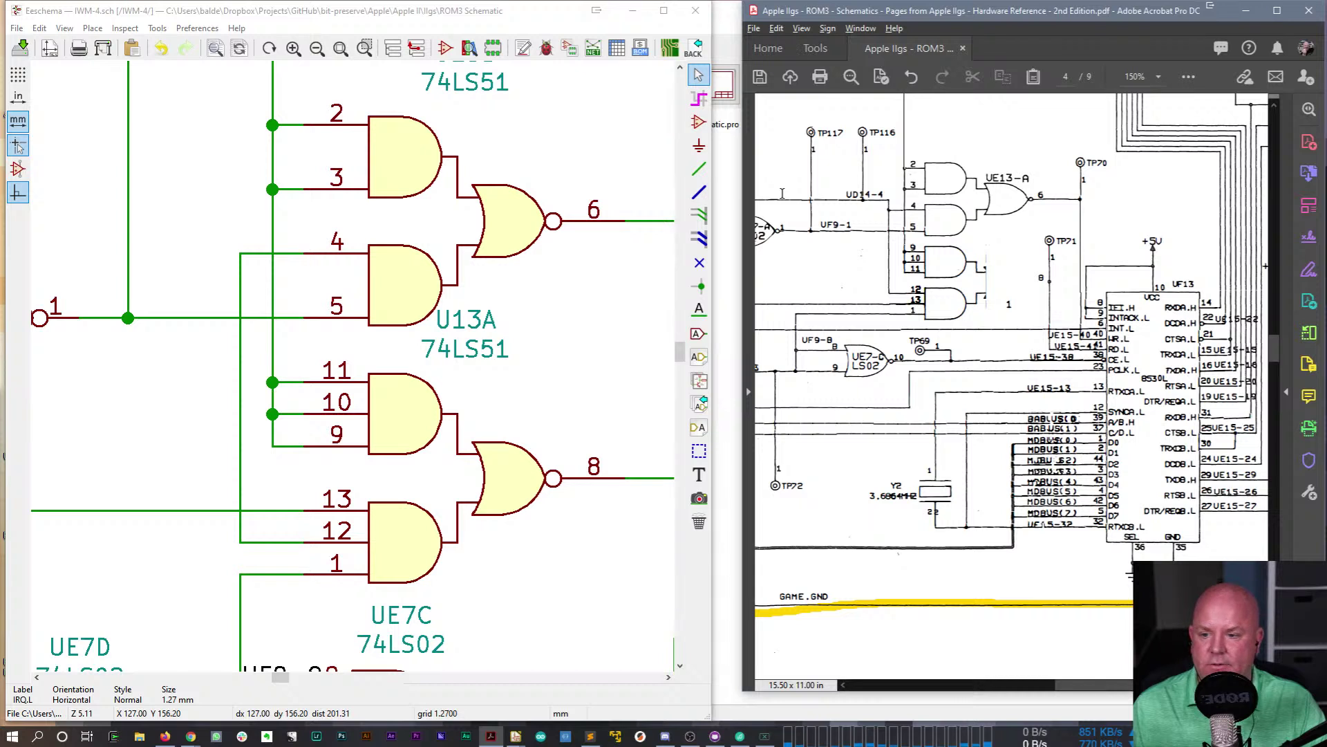
{"action": "mouse_move", "coordinate": [1094, 685]}
{"action": "left_mouse_down"}
{"action": "mouse_move", "coordinate": [1036, 684]}
{"action": "mouse_move", "coordinate": [1068, 684]}
{"action": "left_mouse_up"}
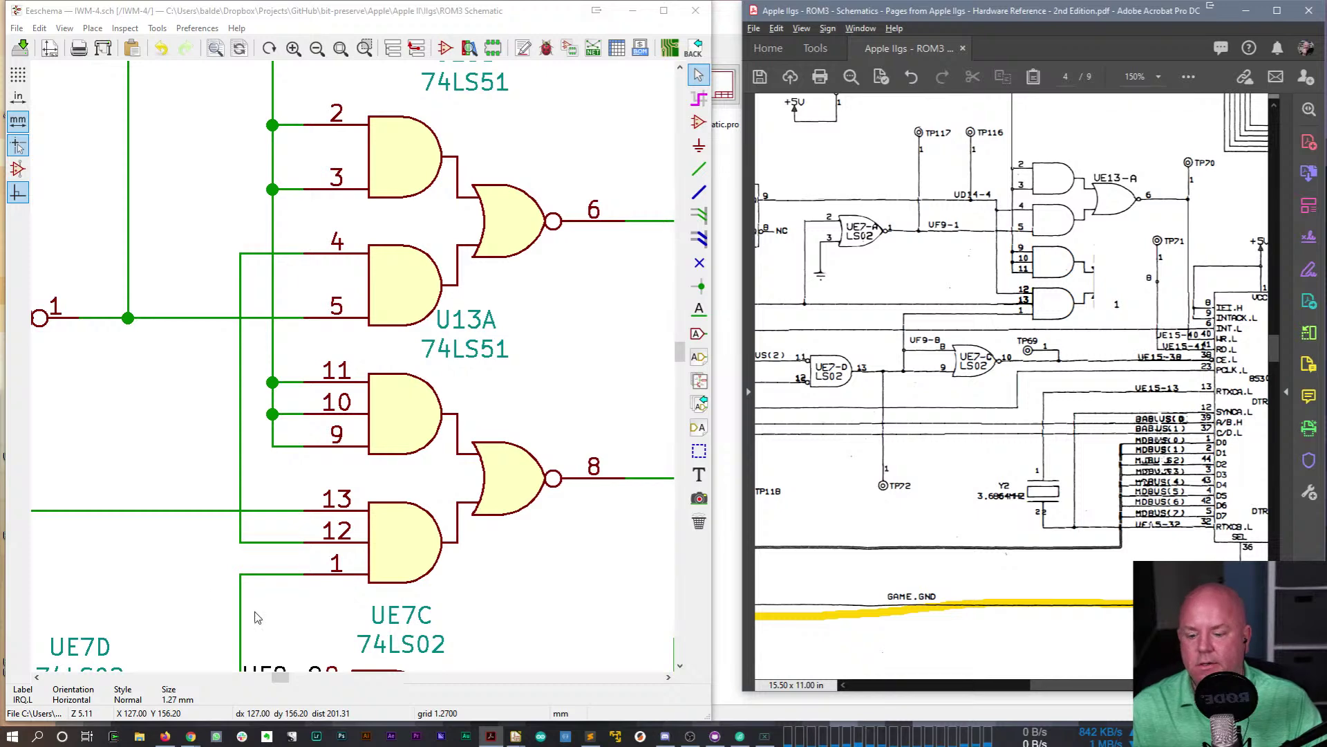
{"action": "scroll", "coordinate": [354, 367], "scroll_direction": "down", "scroll_amount": 2}
{"action": "scroll", "coordinate": [213, 334], "scroll_direction": "up", "scroll_amount": 1}
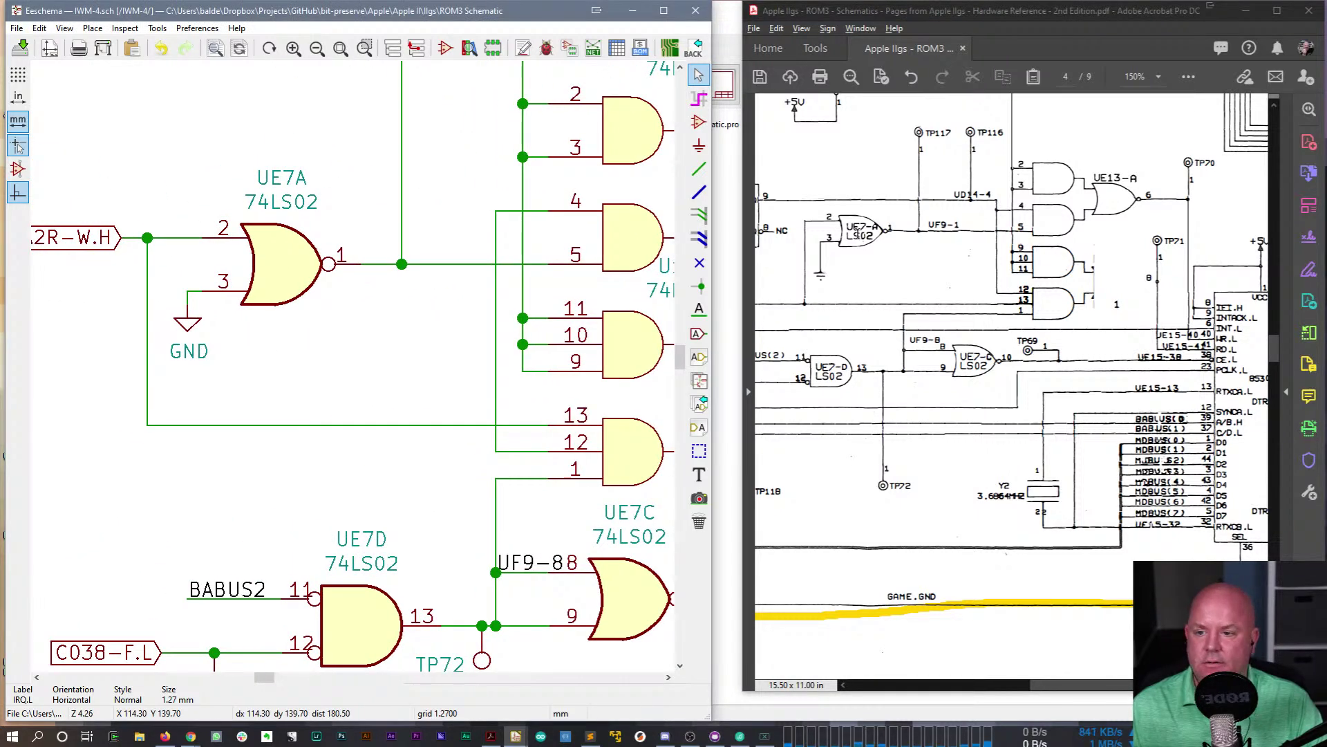
{"action": "middle_click_drag", "start_coordinate": [166, 280], "coordinate": [367, 334]}
{"action": "left_click_drag", "start_coordinate": [251, 678], "coordinate": [237, 678]}
{"action": "left_click_drag", "start_coordinate": [1065, 691], "coordinate": [1035, 691]}
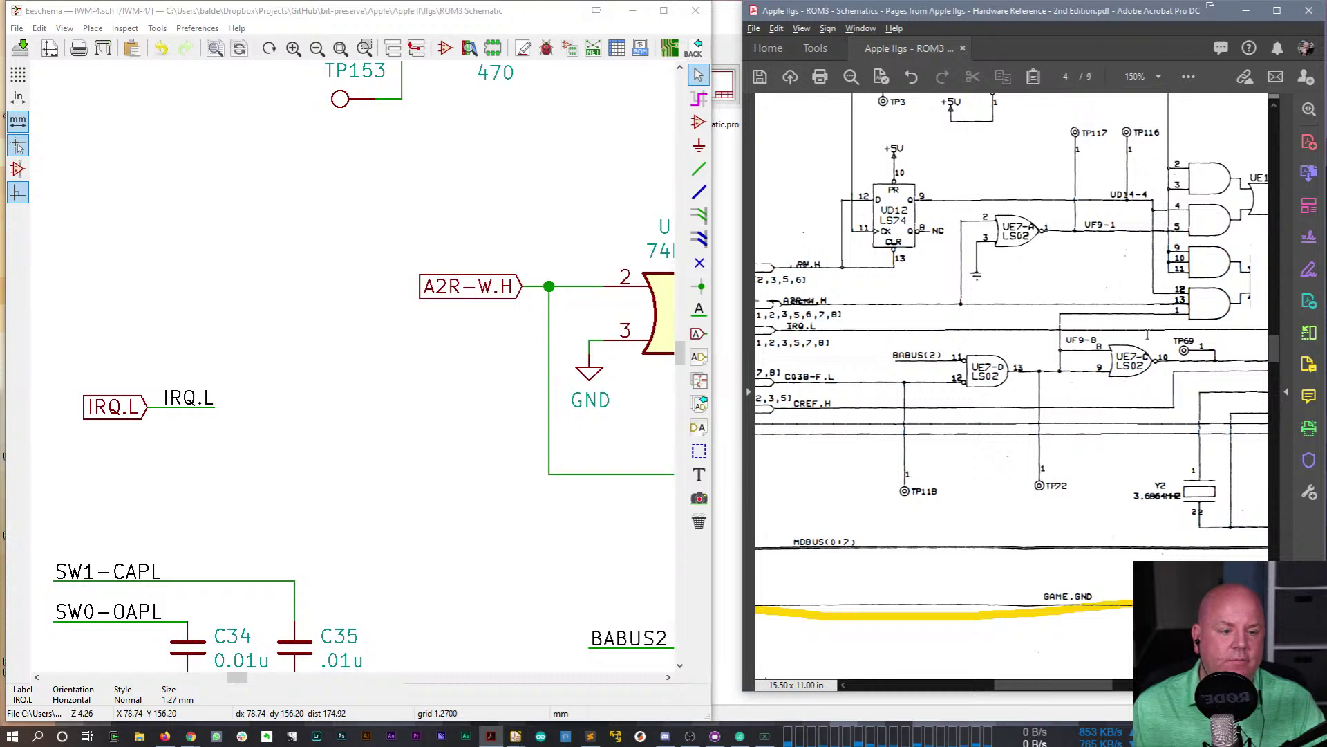
{"action": "scroll", "coordinate": [1063, 341], "scroll_direction": "up", "scroll_amount": 3}
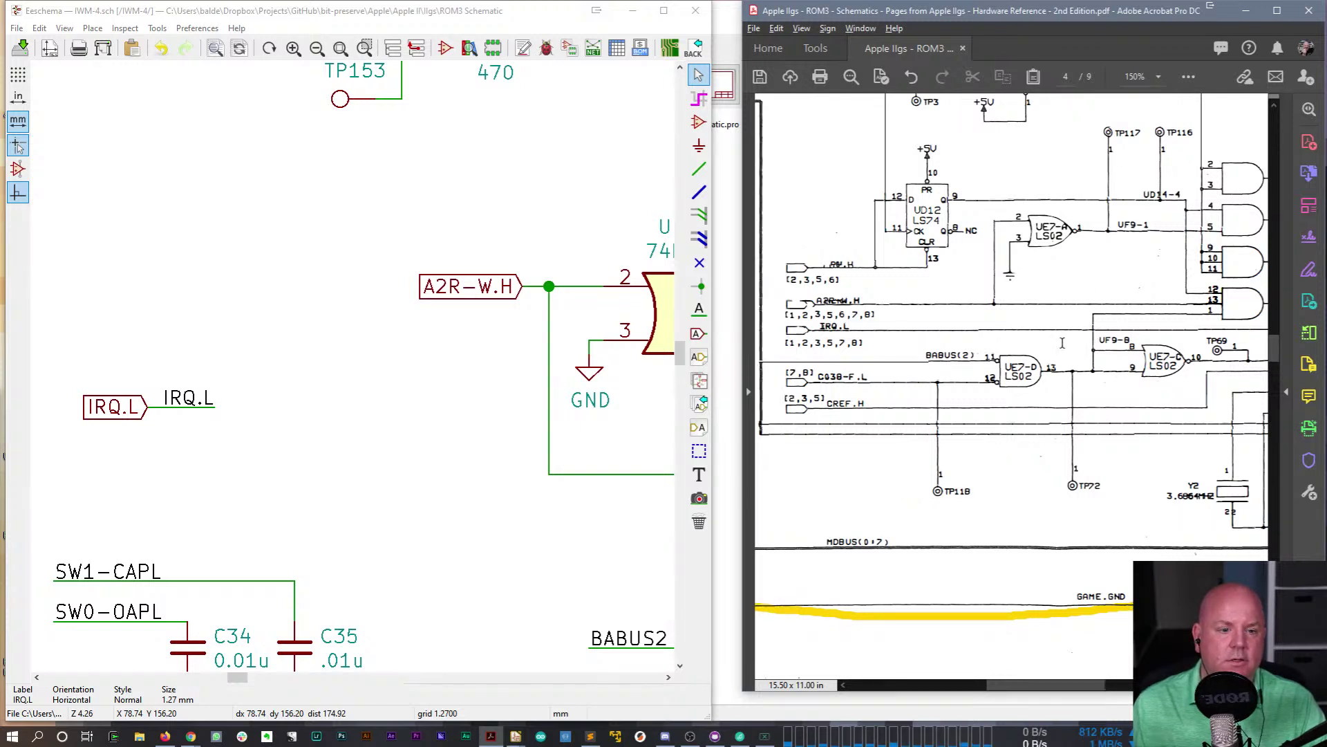
{"action": "scroll", "coordinate": [1063, 341], "scroll_direction": "up", "scroll_amount": 3}
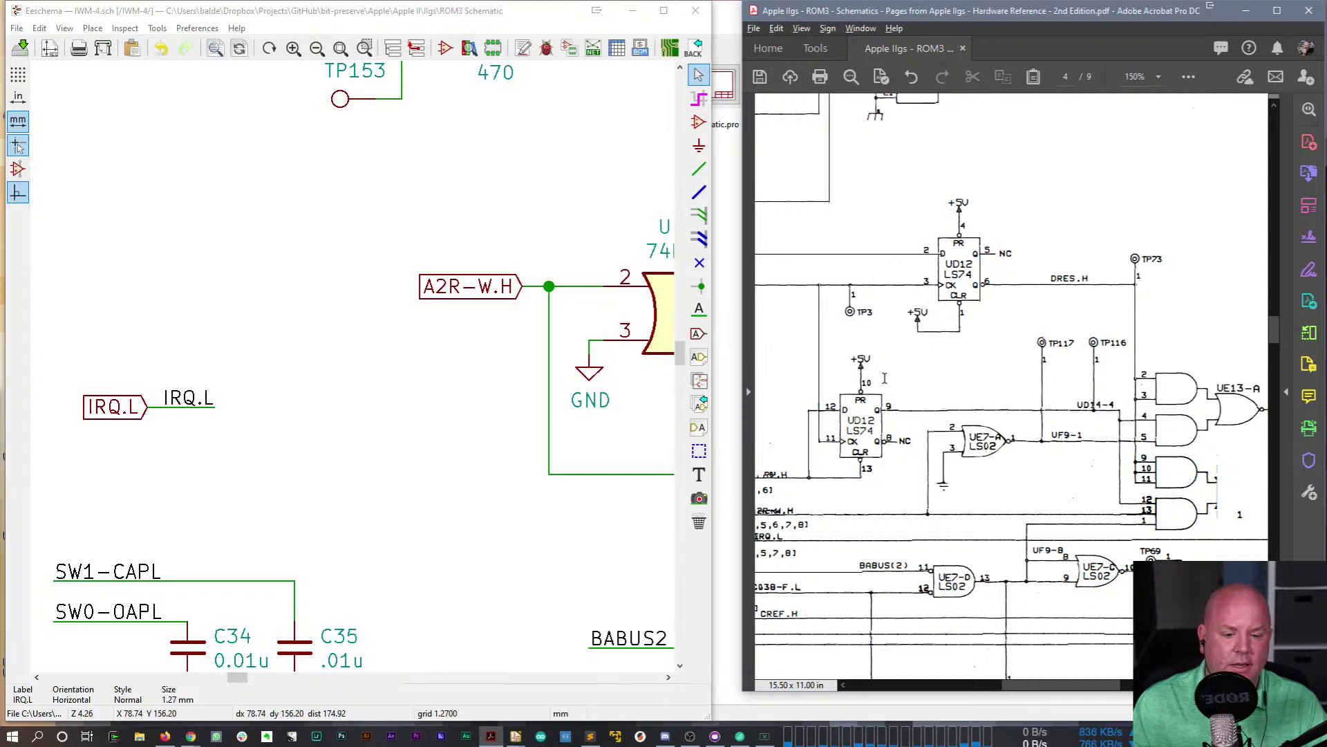
- Place unit A of a 74LS74 flip-flop left of the A2R-W.H label
{"action": "left_click", "coordinate": [243, 251]}
{"action": "key", "text": "a"}
{"action": "left_click", "coordinate": [259, 221]}
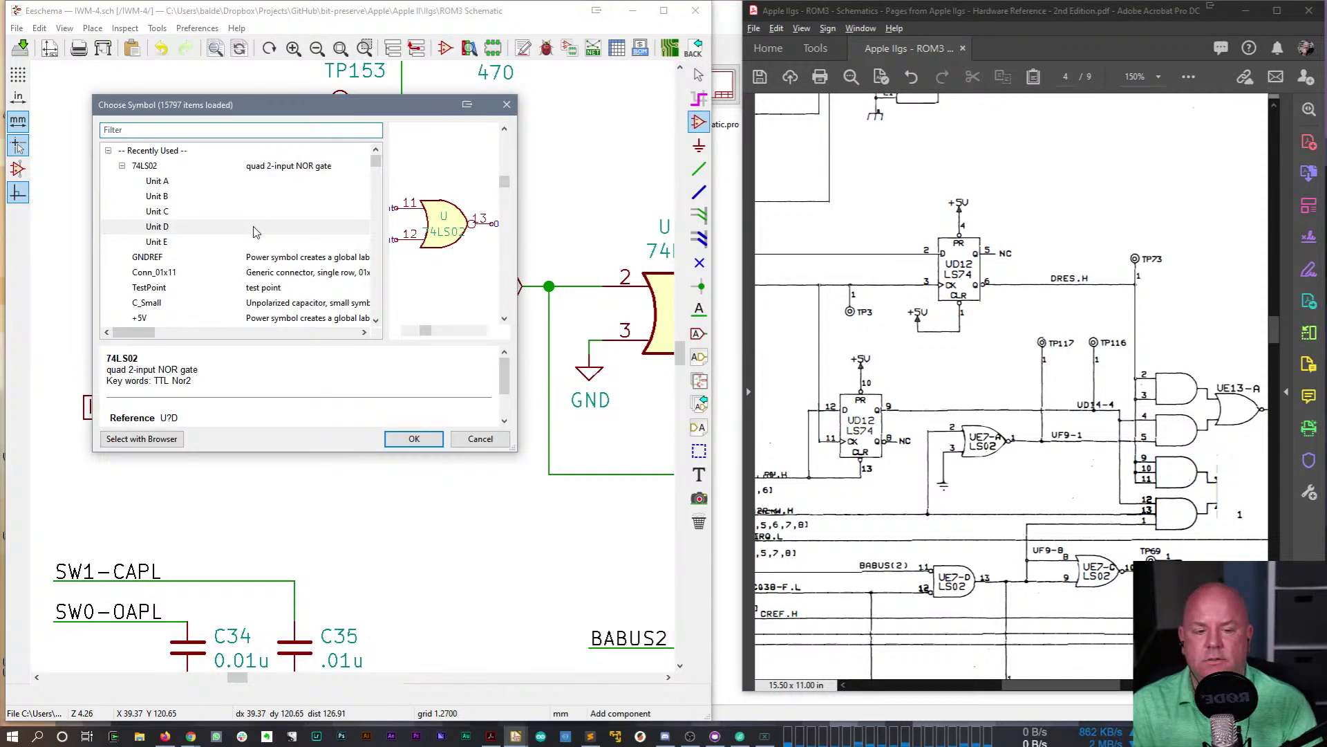
{"action": "type", "text": "74LS74"}
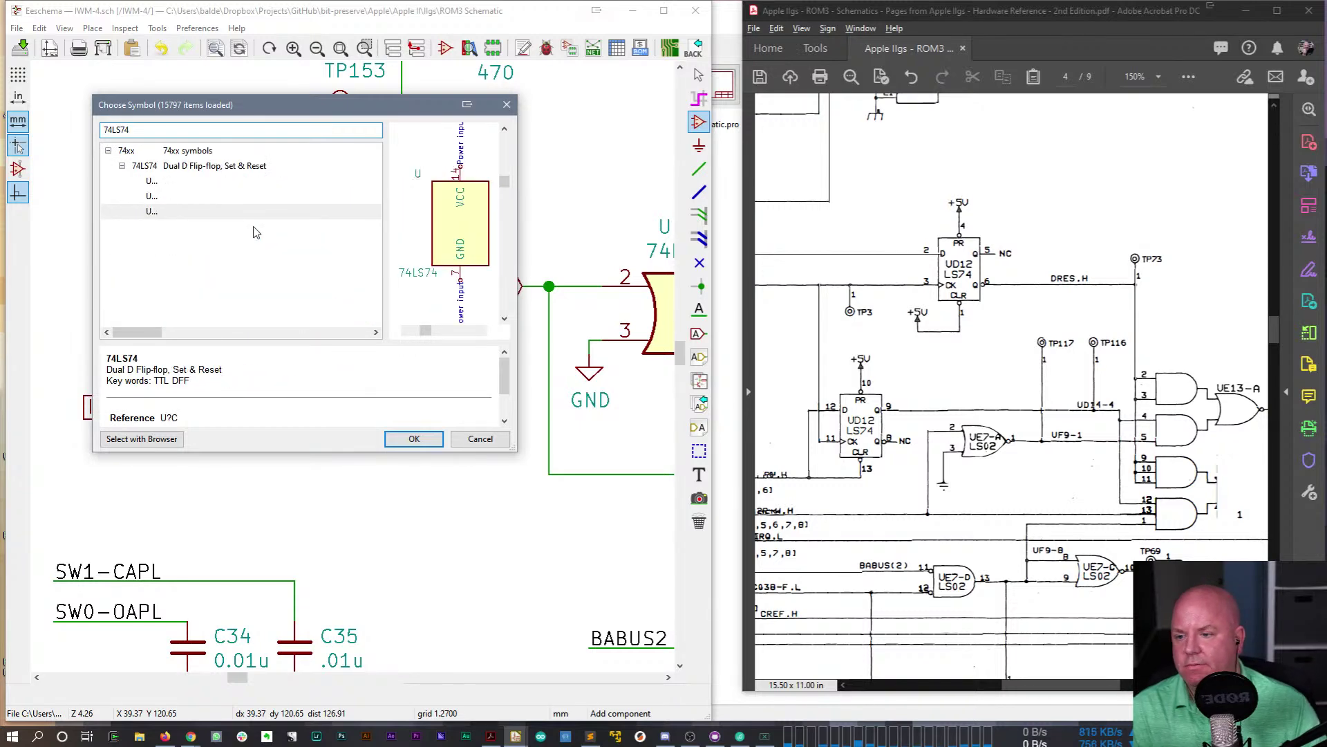
{"action": "double_click", "coordinate": [154, 181]}
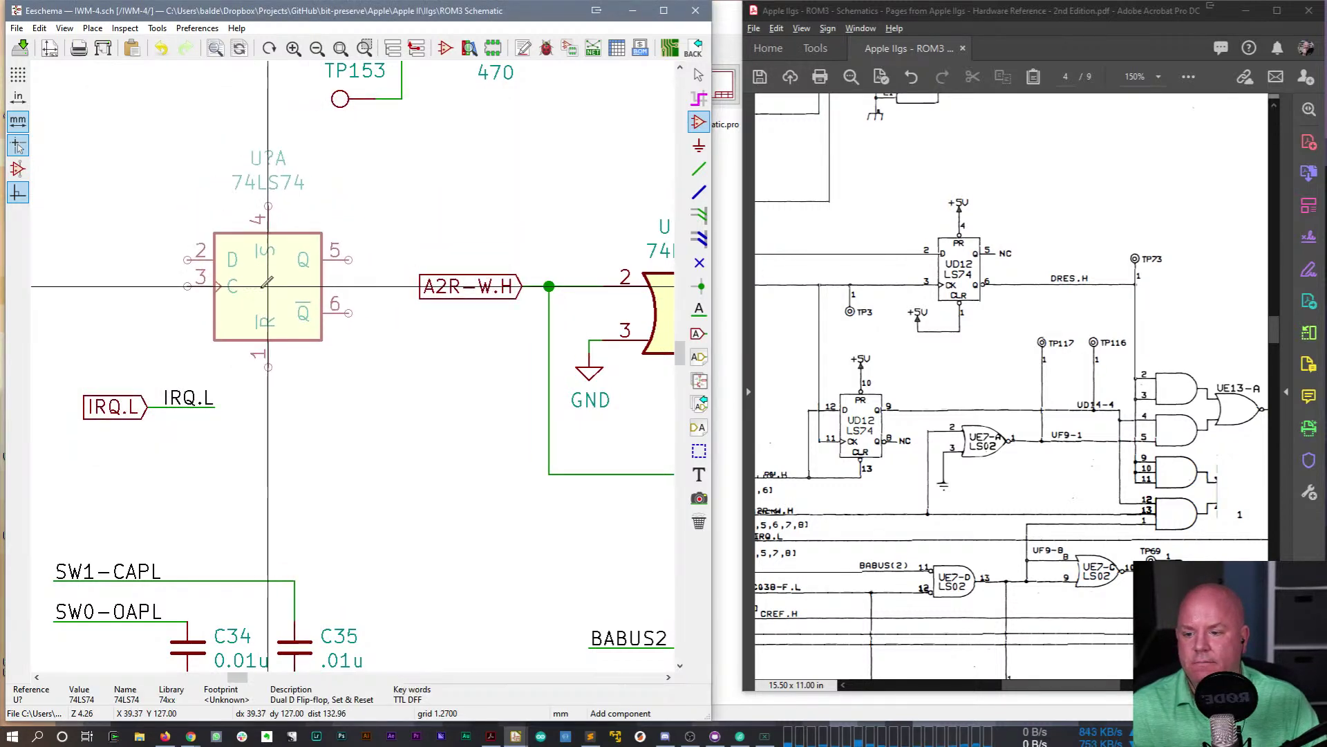
{"action": "scroll", "coordinate": [359, 366], "scroll_direction": "down", "scroll_amount": 1}
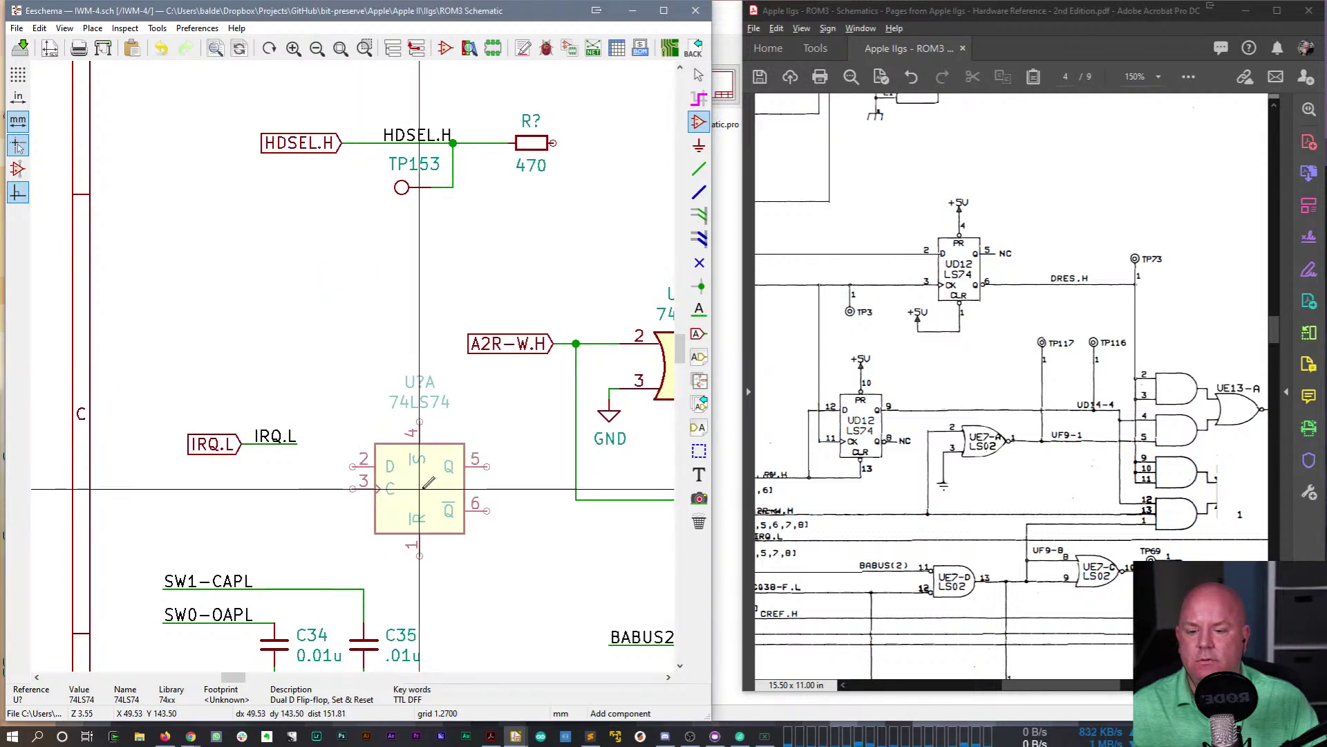
{"action": "scroll", "coordinate": [430, 466], "scroll_direction": "down", "scroll_amount": 1}
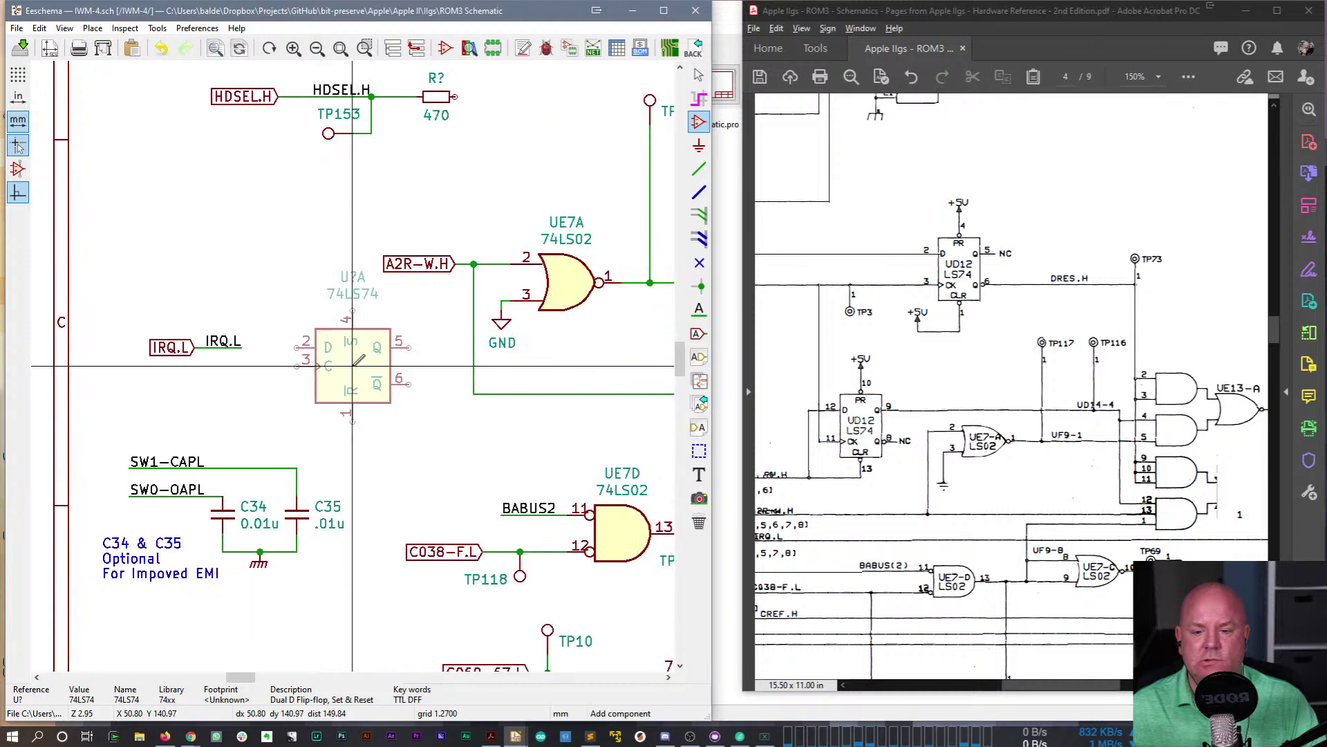
{"action": "scroll", "coordinate": [353, 365], "scroll_direction": "down", "scroll_amount": 1}
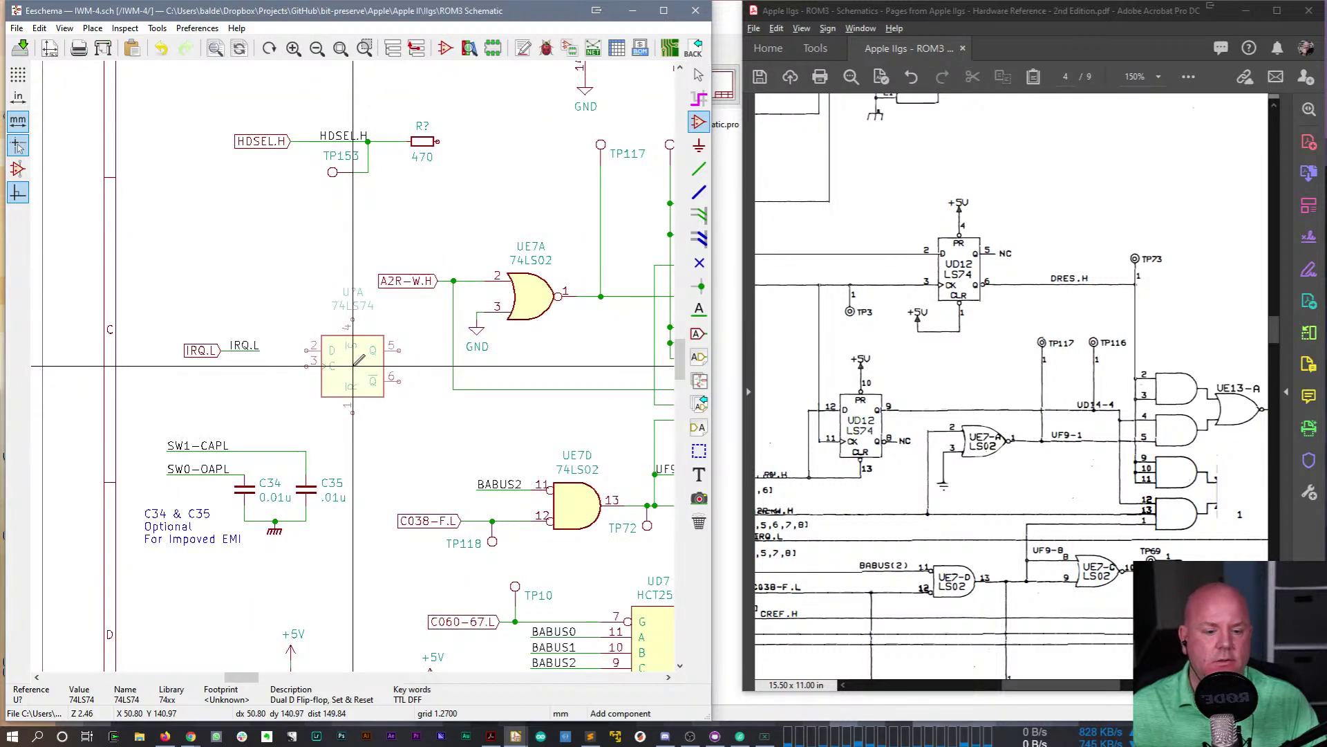
{"action": "middle_click_drag", "start_coordinate": [478, 338], "coordinate": [299, 328]}
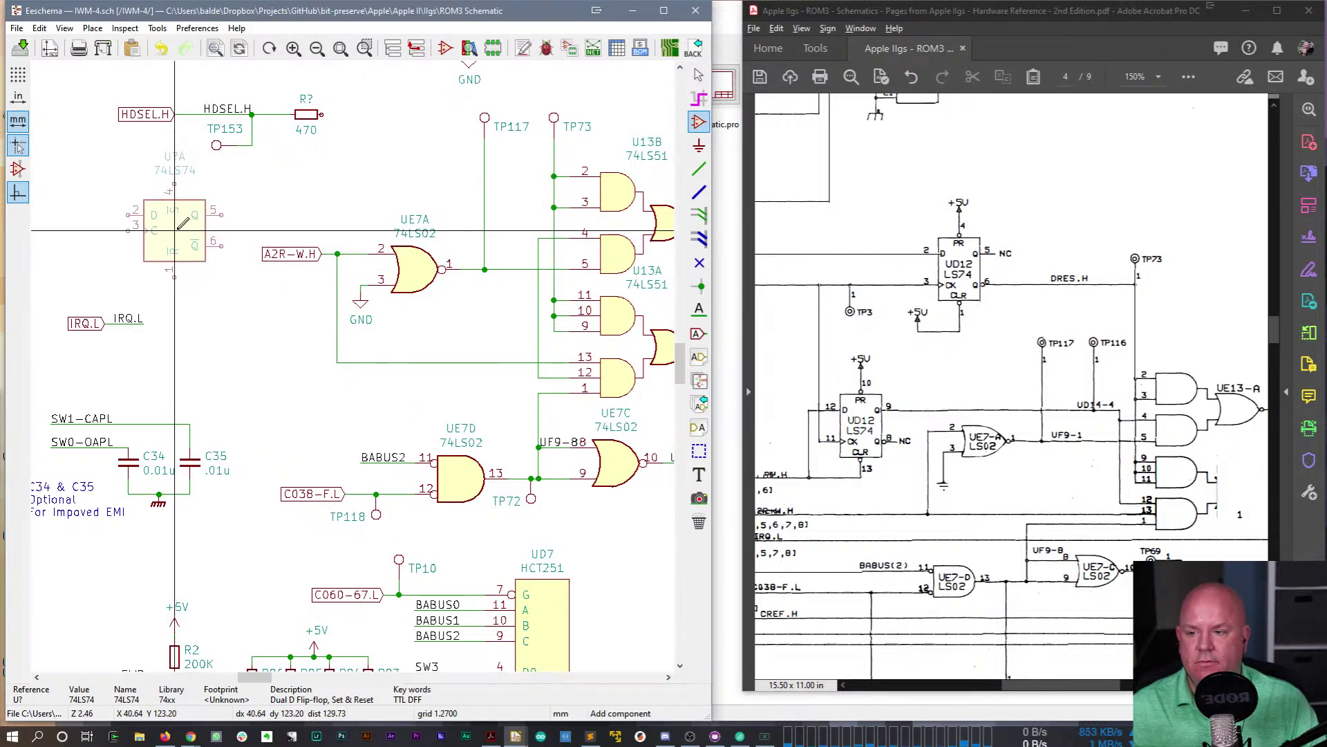
{"action": "left_click", "coordinate": [174, 223]}
- Shift the HDSEL.H label, TP153 and resistor group slightly left
{"action": "scroll", "coordinate": [174, 223], "scroll_direction": "down", "scroll_amount": 1}
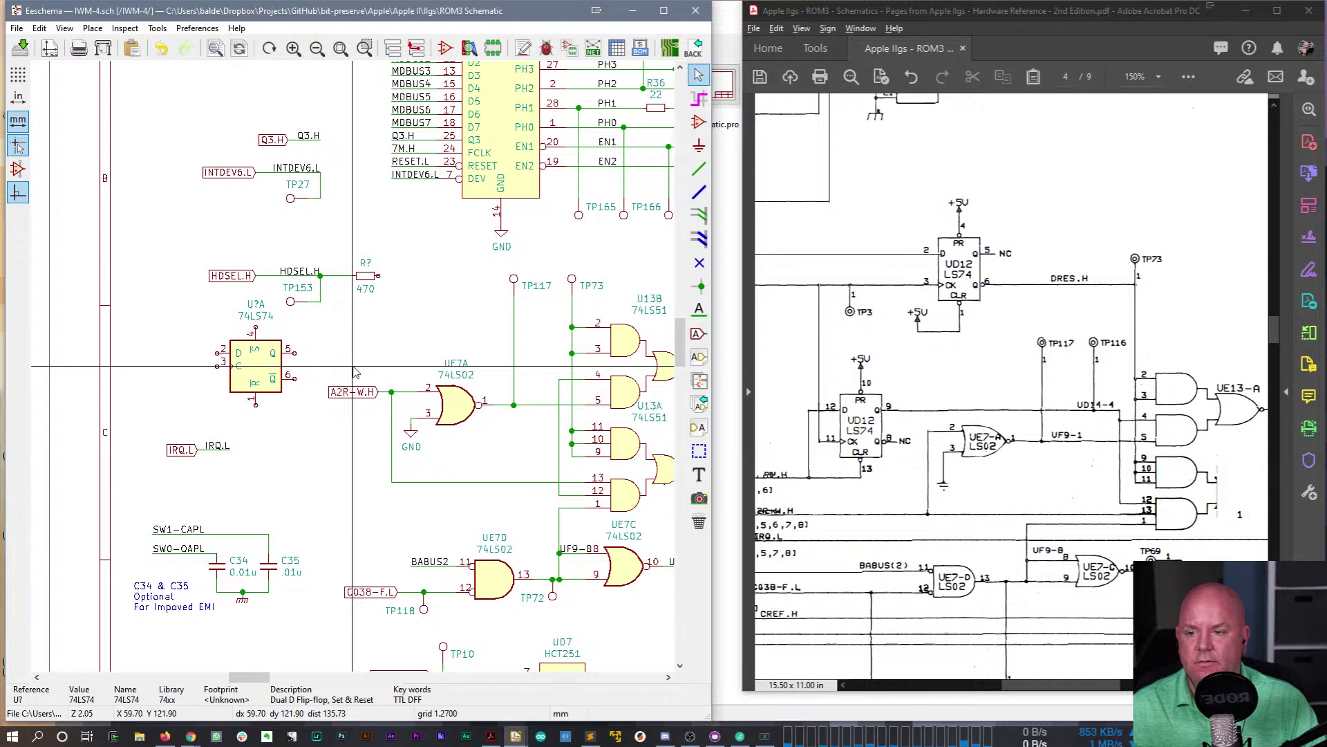
{"action": "left_click_drag", "start_coordinate": [197, 243], "coordinate": [393, 313]}
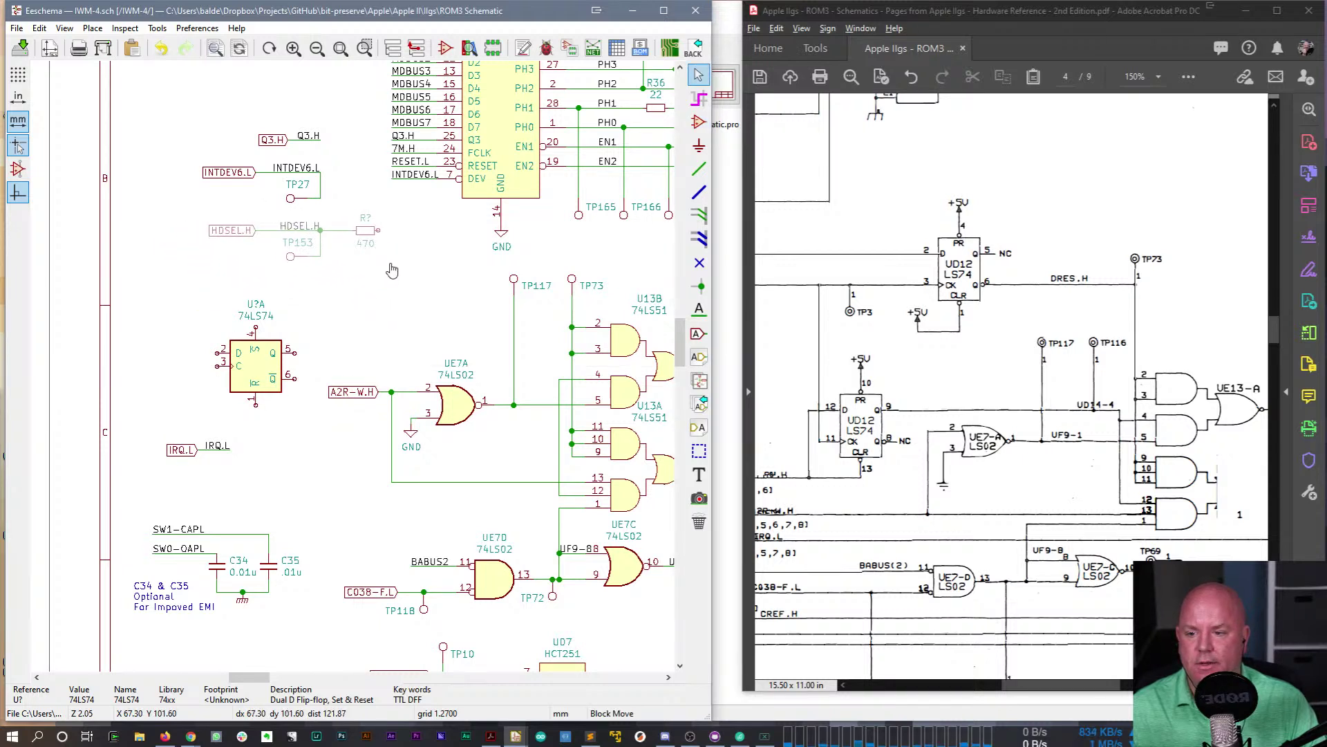
{"action": "left_click", "coordinate": [383, 270]}
- Duplicate the 74LS74 left of TP117 and set the copy to unit B
{"action": "left_click", "coordinate": [251, 383]}
{"action": "key", "text": "c"}
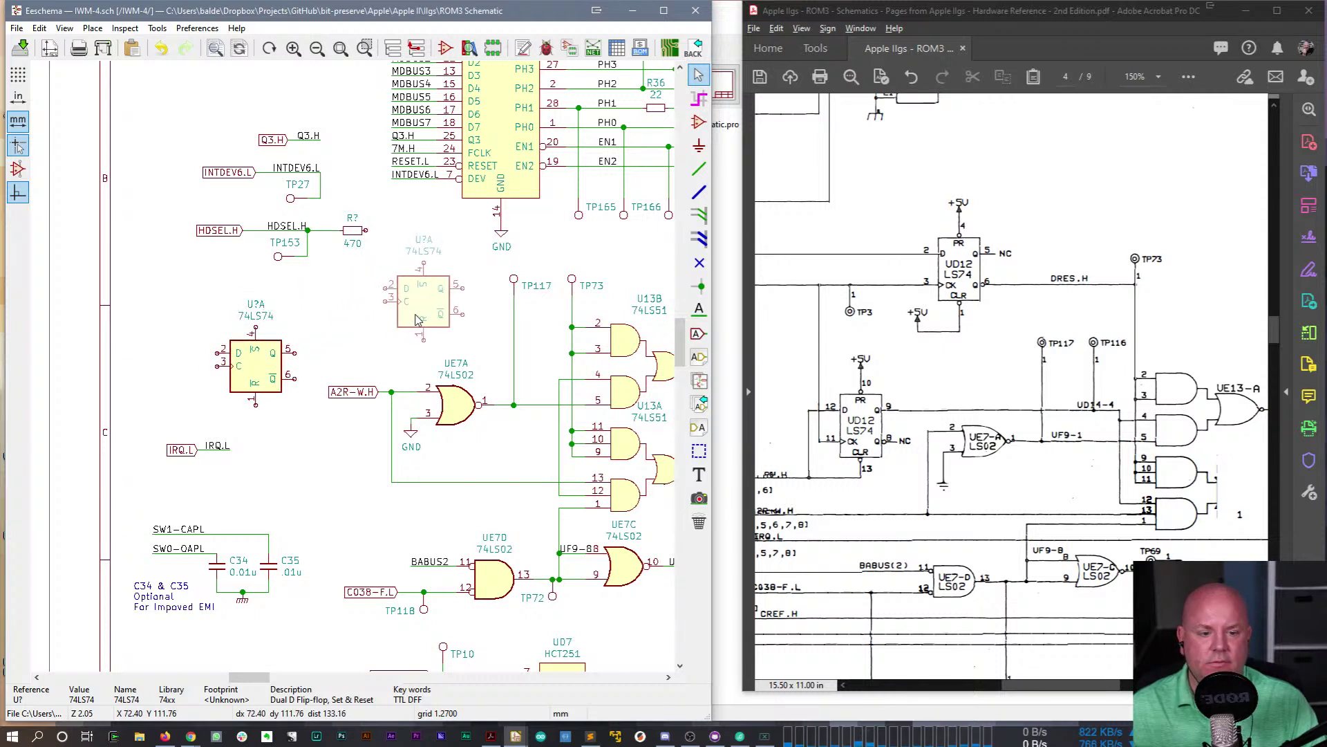
{"action": "left_click", "coordinate": [417, 320]}
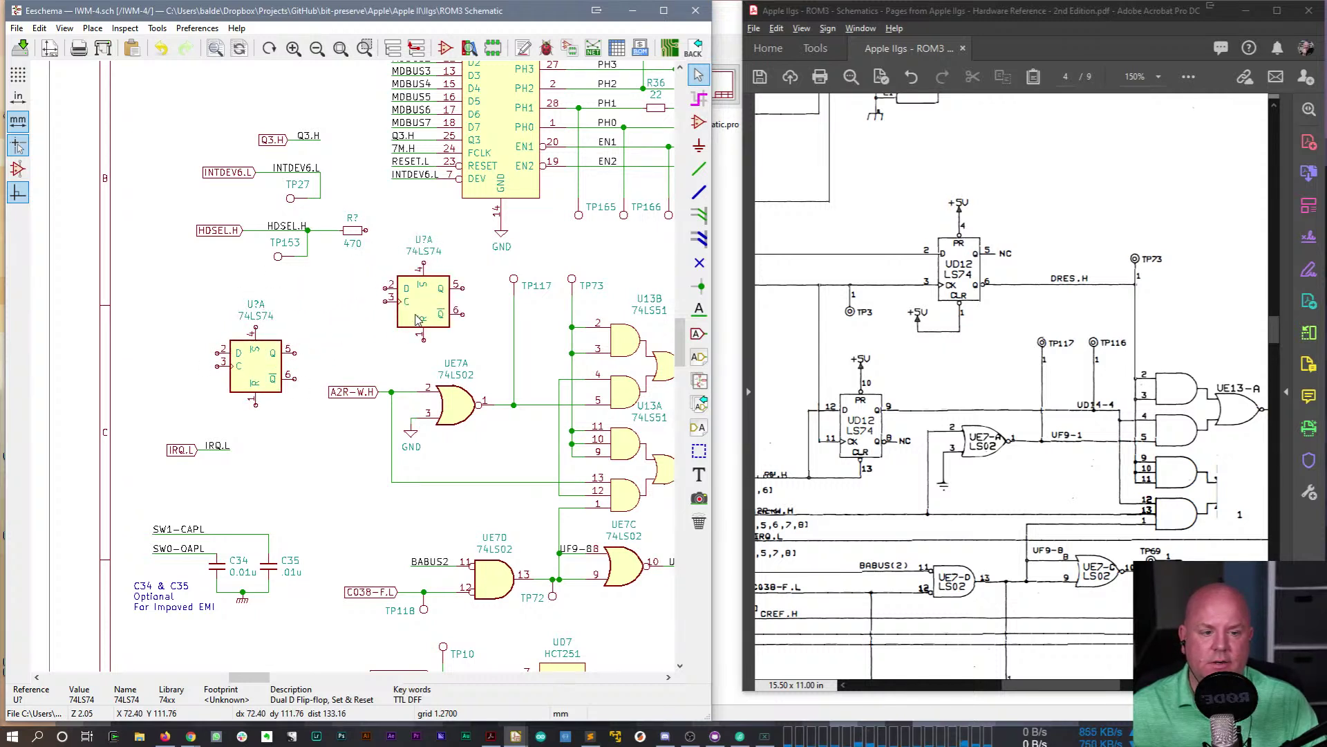
{"action": "double_click", "coordinate": [259, 367]}
{"action": "left_click", "coordinate": [228, 445]}
{"action": "left_click", "coordinate": [219, 472]}
{"action": "left_click", "coordinate": [492, 506]}
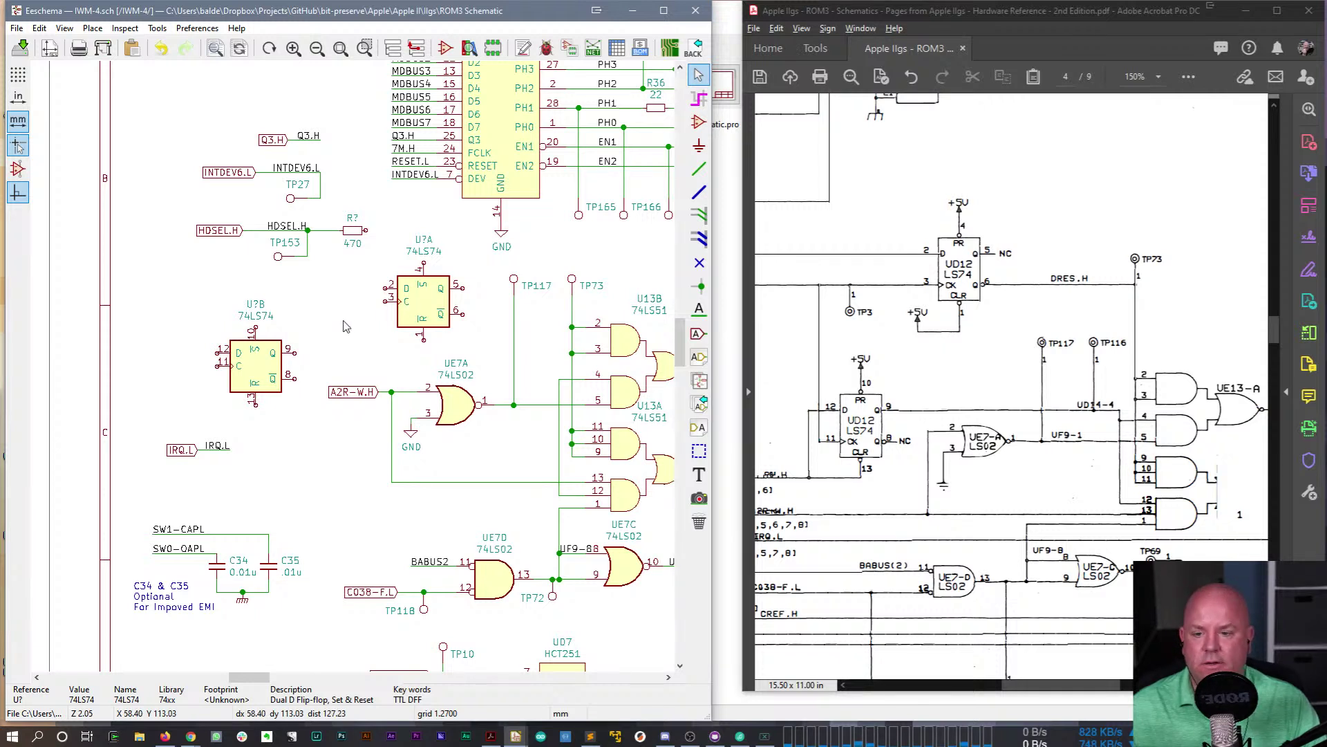
- Save the schematic and mark U?B pin 8 as no-connect
{"action": "key", "text": "ctrl+s"}
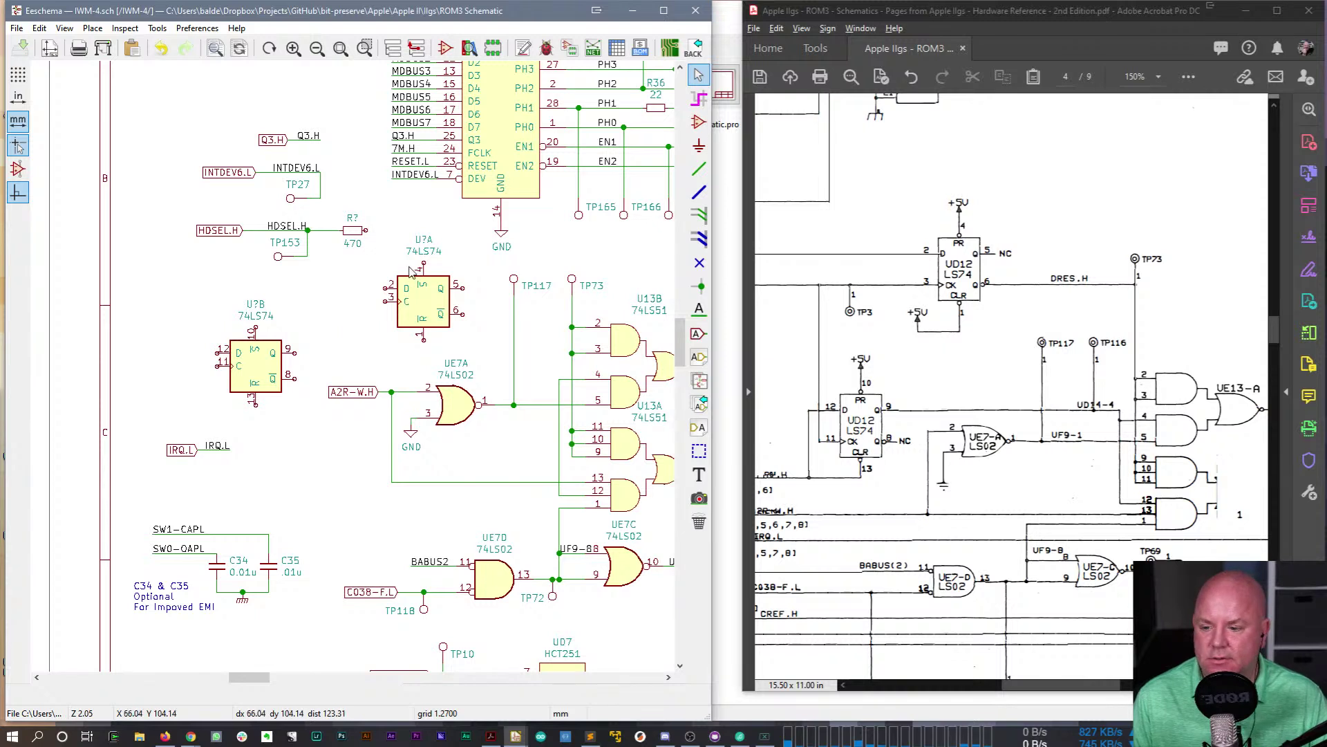
{"action": "key", "text": "q"}
{"action": "left_click", "coordinate": [293, 378]}
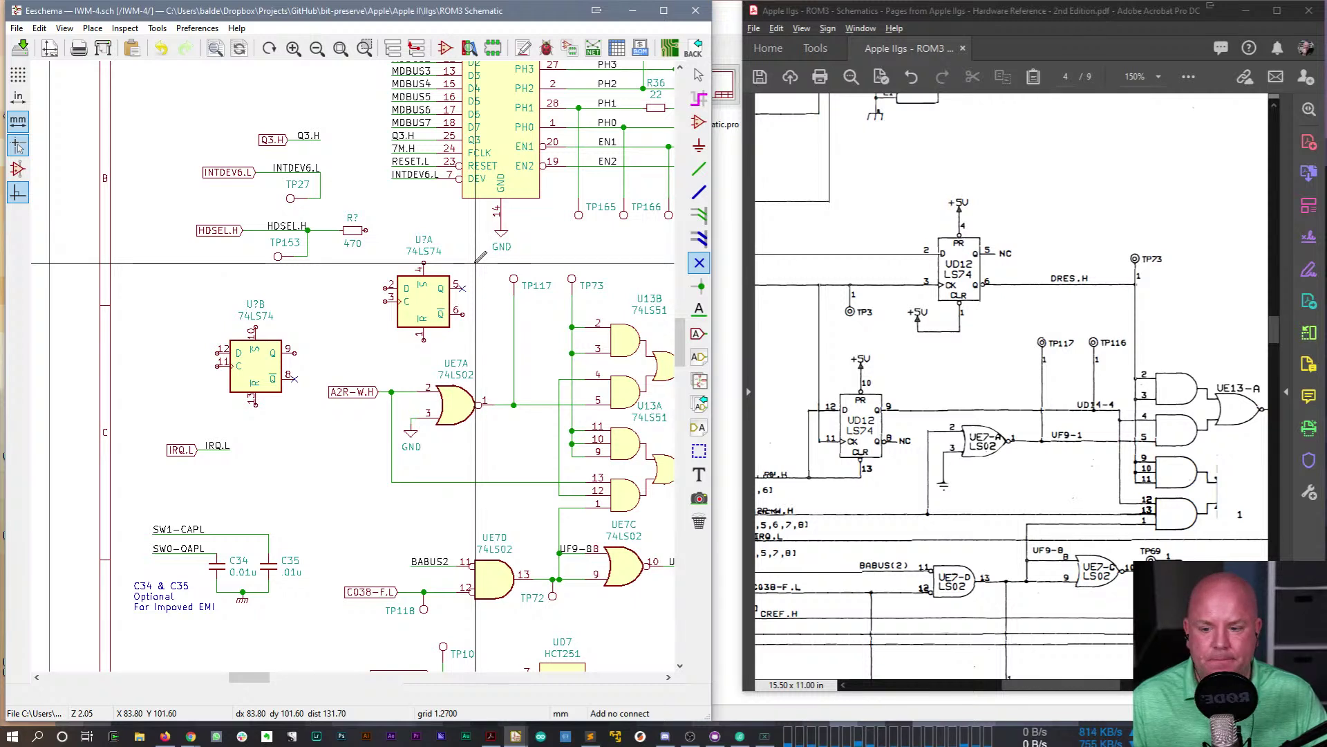
- Nudge the reference PDF view and draw a wire down from U?B pin 13
{"action": "key", "text": "Escape"}
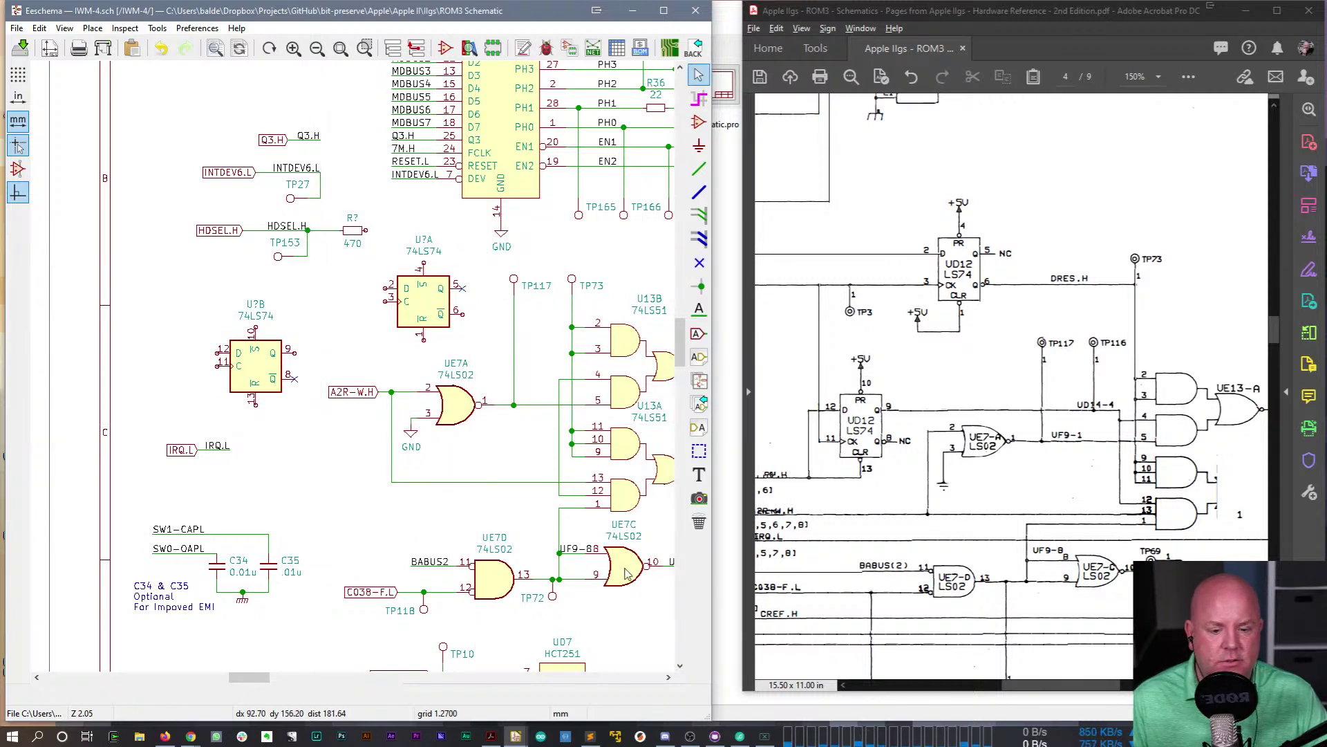
{"action": "left_click", "coordinate": [1039, 688]}
{"action": "left_click_drag", "start_coordinate": [1039, 688], "coordinate": [1015, 688]}
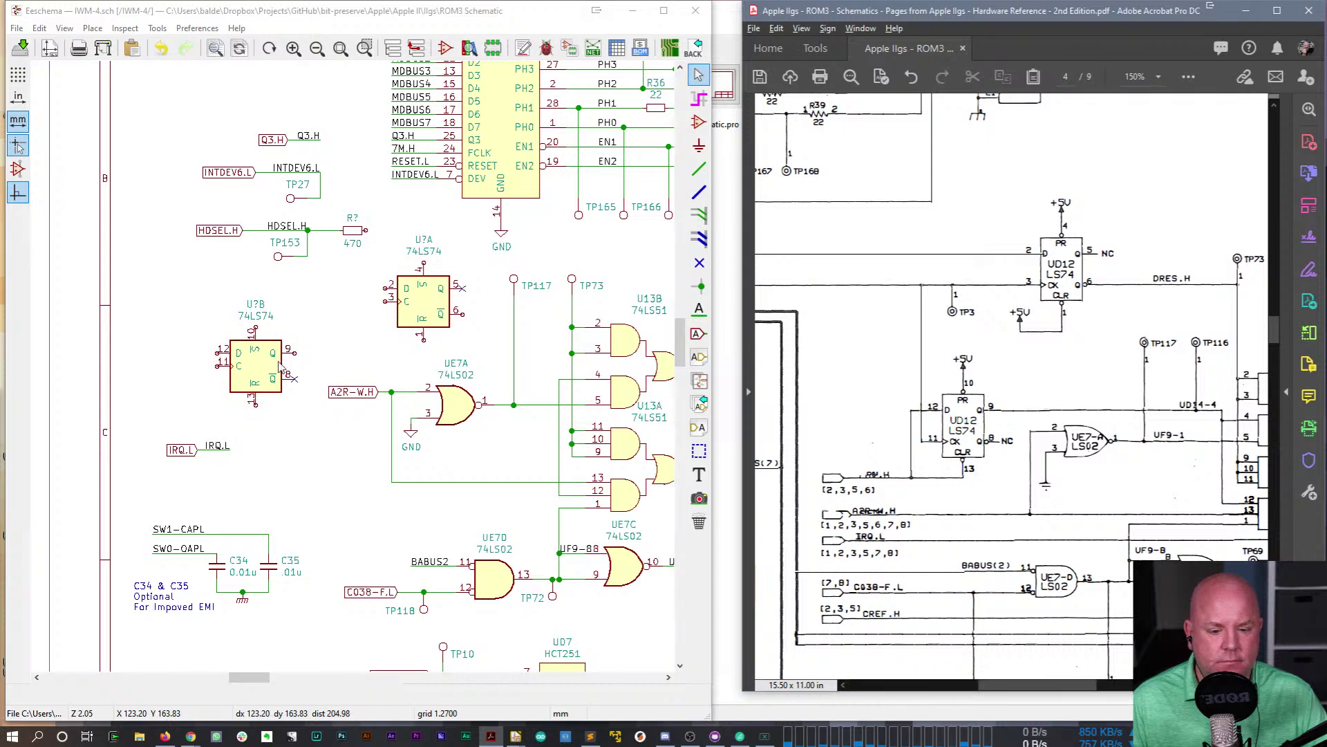
{"action": "left_click", "coordinate": [255, 408]}
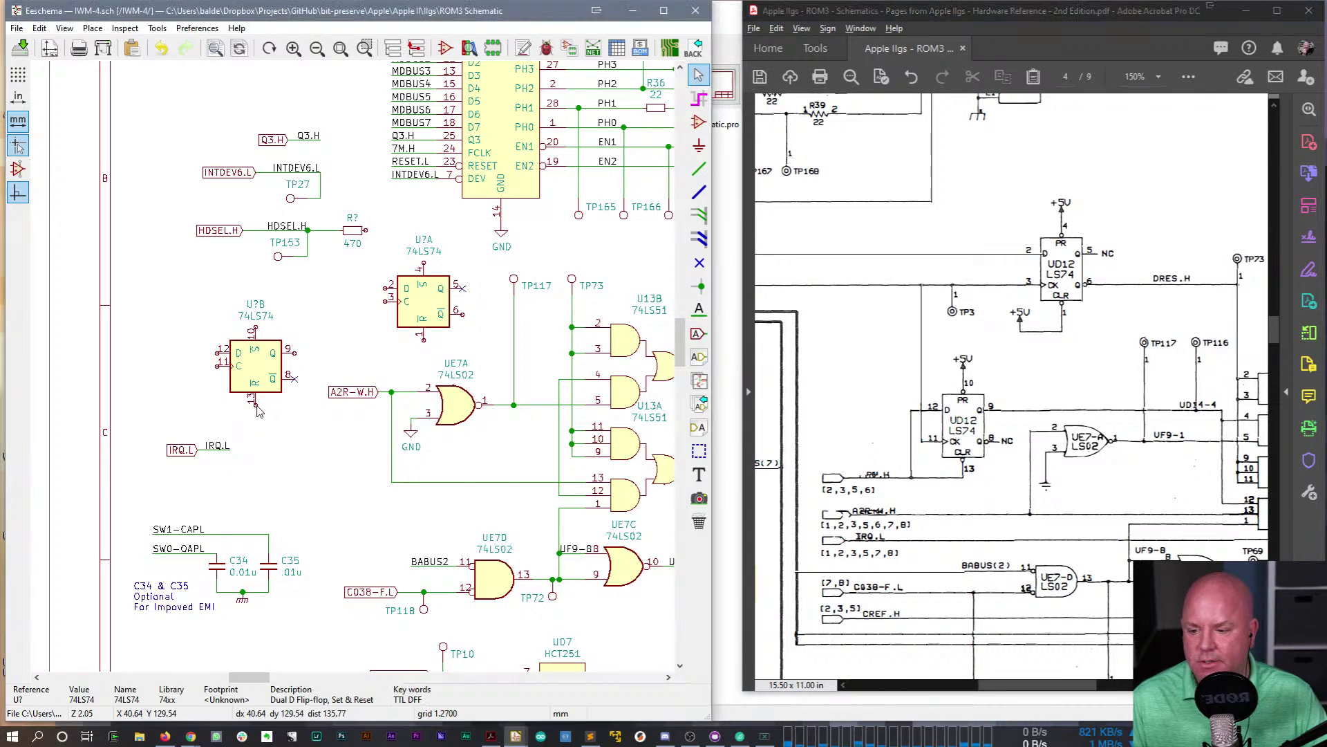
{"action": "key", "text": "w"}
{"action": "double_click", "coordinate": [224, 411]}
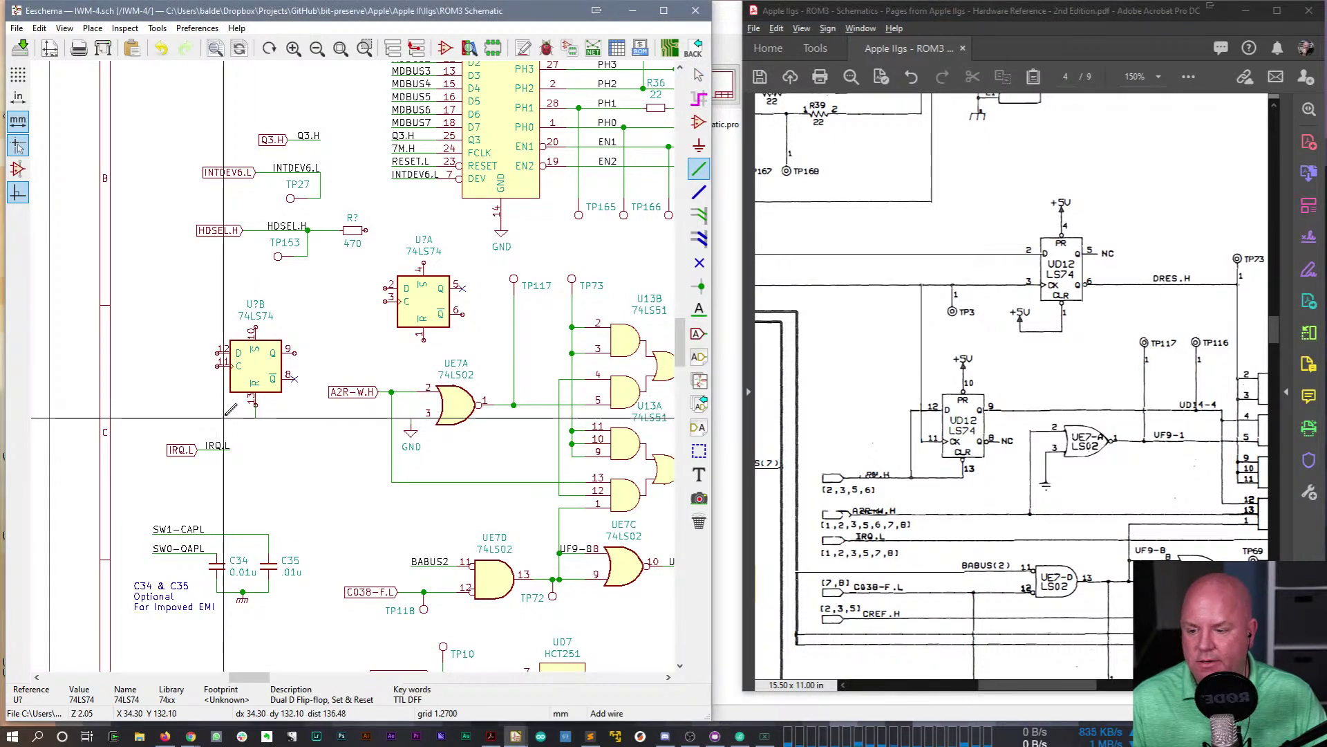
{"action": "key", "text": "Escape"}
- Copy the IRQ.L global label as RDY.H and place it at the wire's end
{"action": "left_click", "coordinate": [198, 449]}
{"action": "key", "text": "c"}
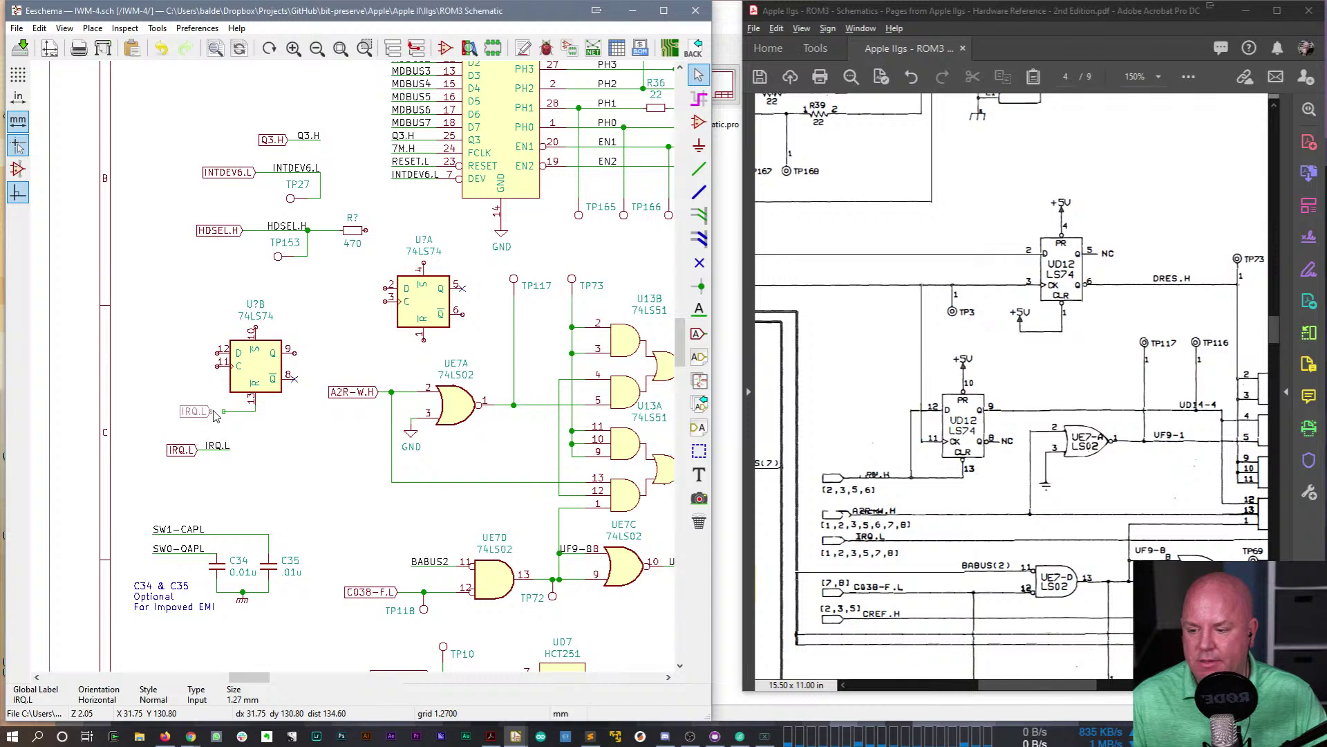
{"action": "type", "text": "e"}
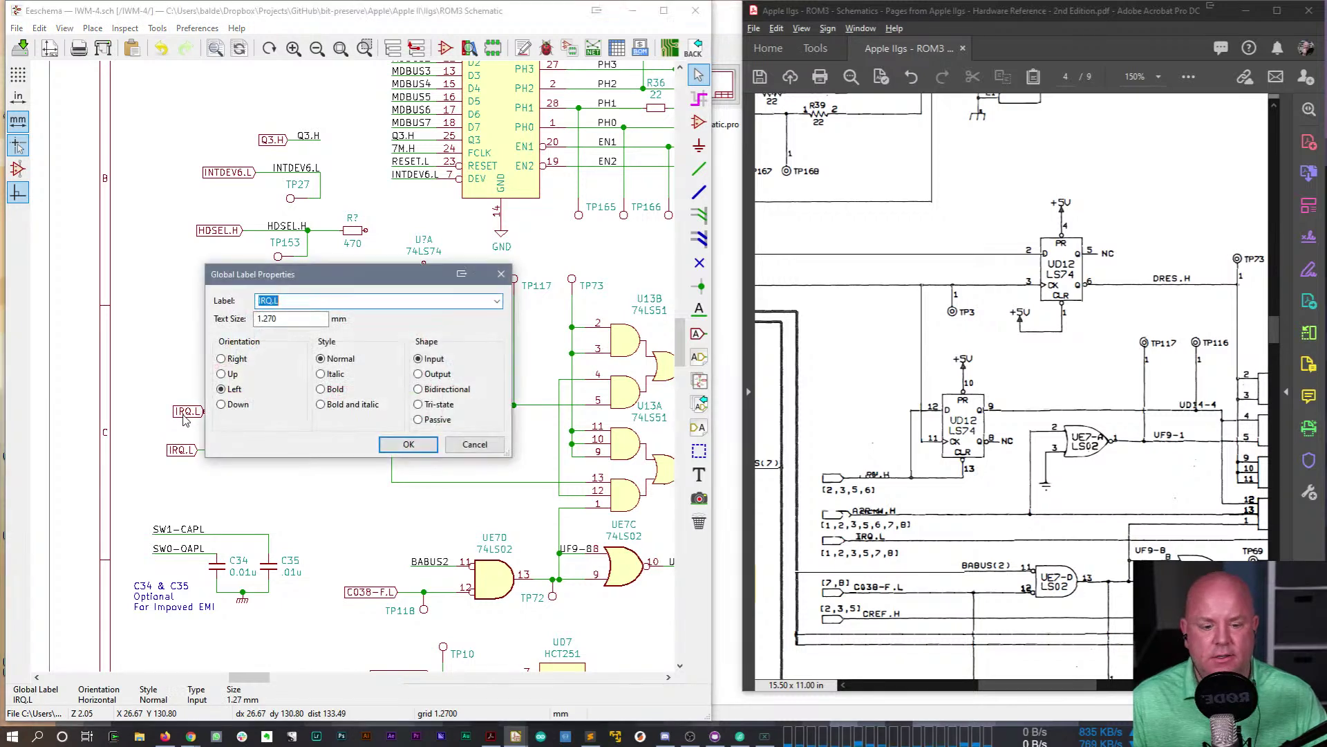
{"action": "type", "text": "RDY.H"}
{"action": "key", "text": "Return"}
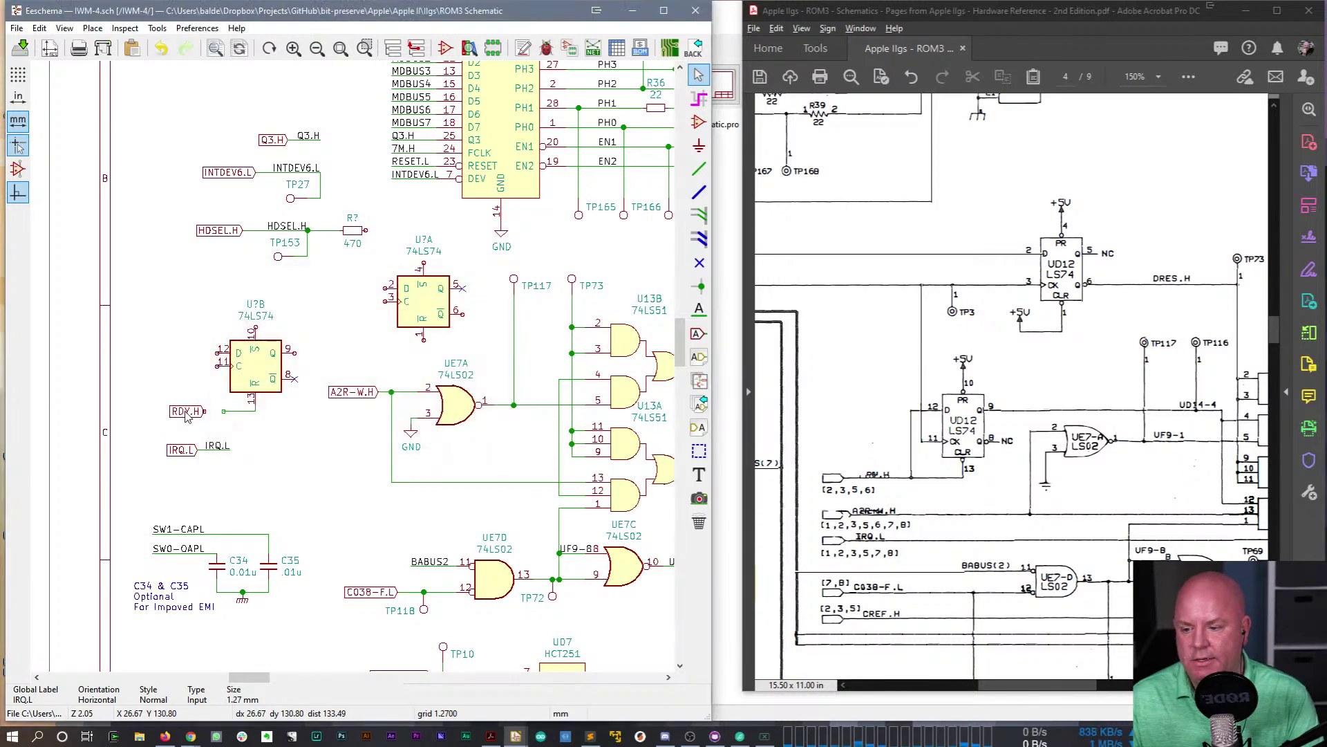
{"action": "key", "text": "m"}
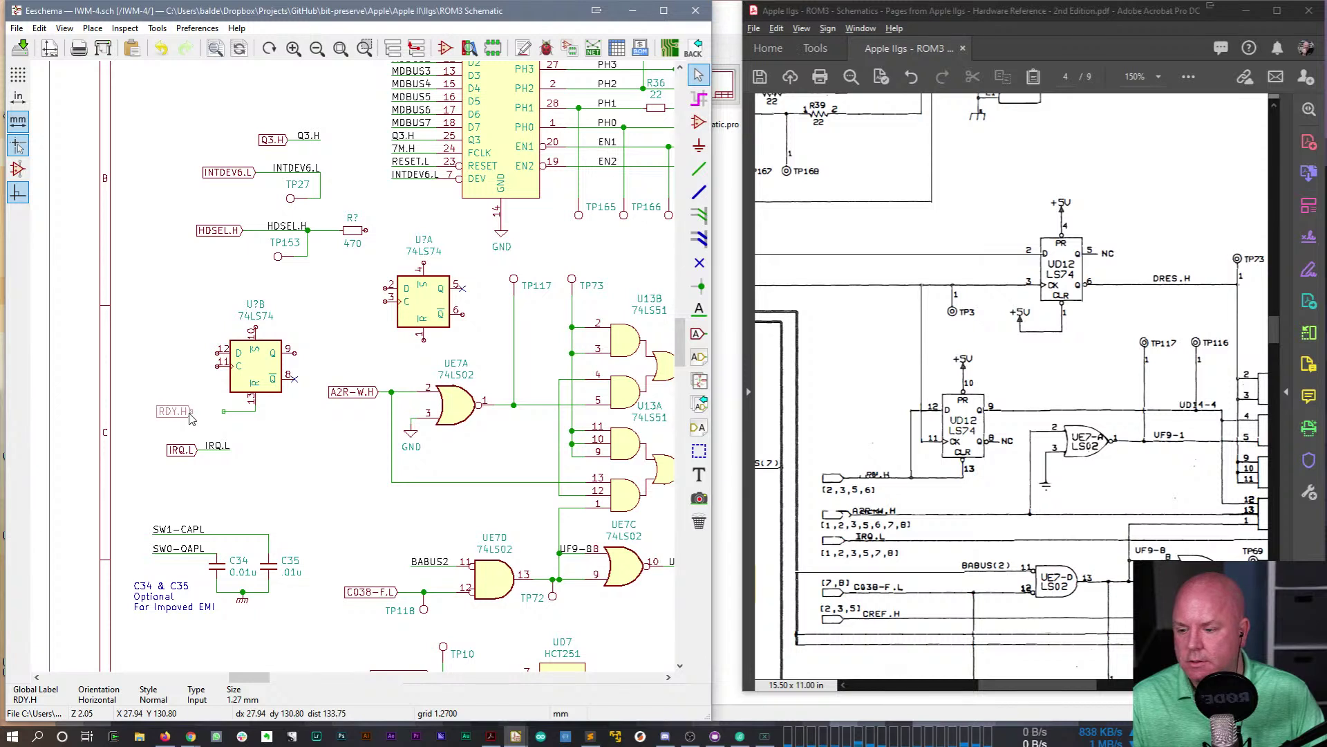
{"action": "left_click", "coordinate": [198, 413]}
{"action": "key", "text": "w"}
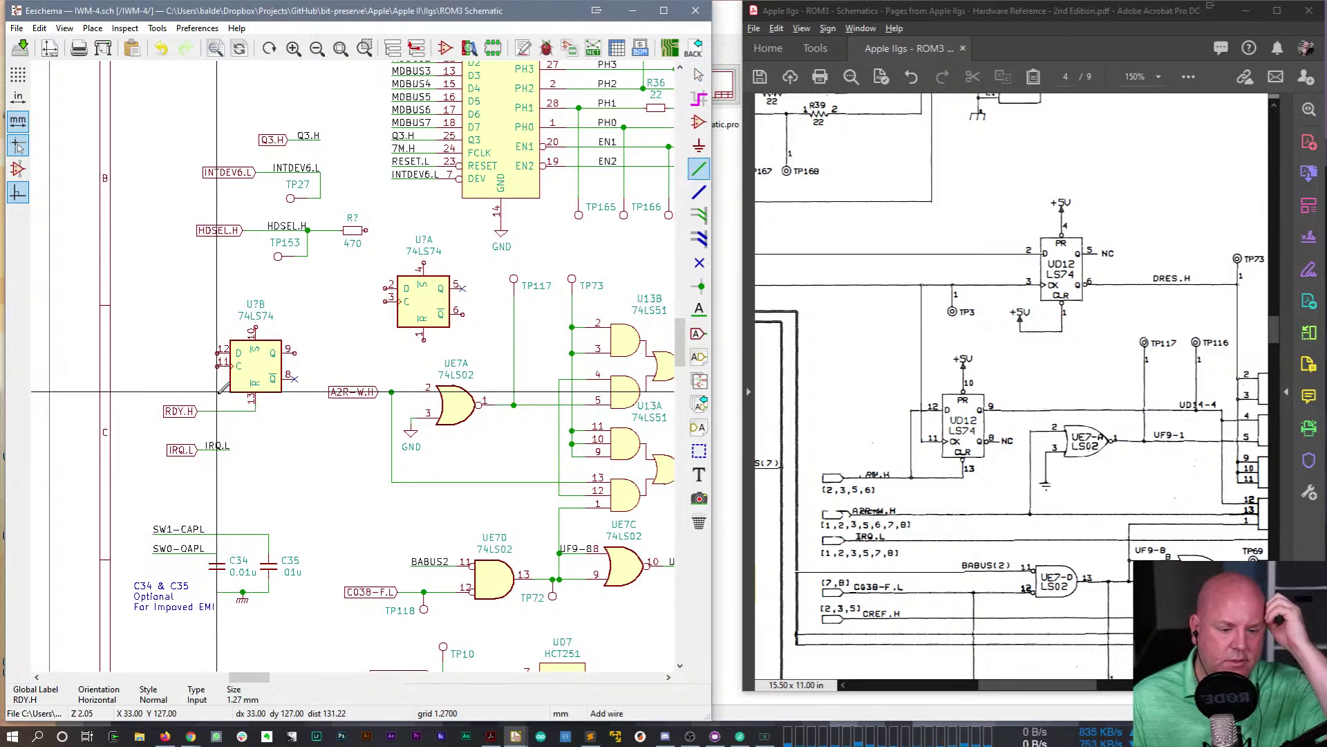
{"action": "key", "text": "Escape"}
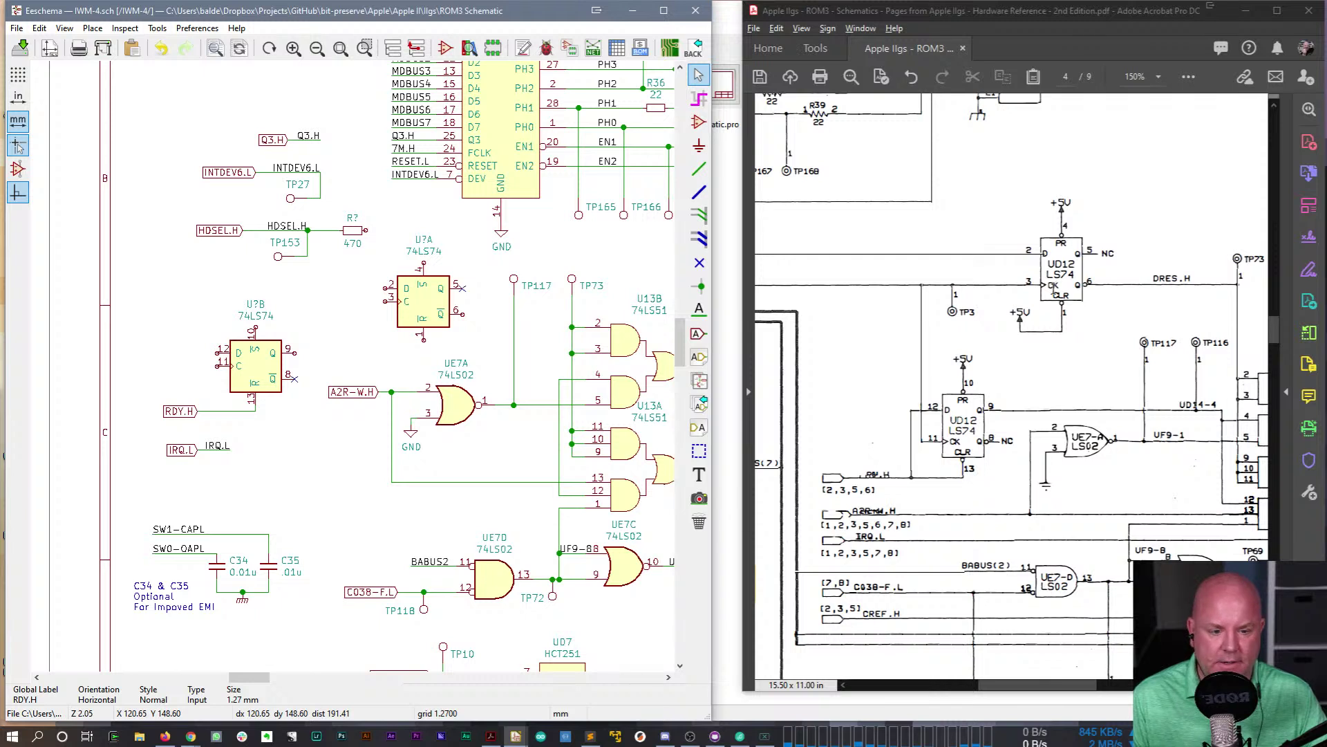
- Wire U?B pin 12 to the RDY.H net and shift the RDY.H and IRQ.L labels left
{"action": "key", "text": "w"}
{"action": "left_click", "coordinate": [211, 354]}
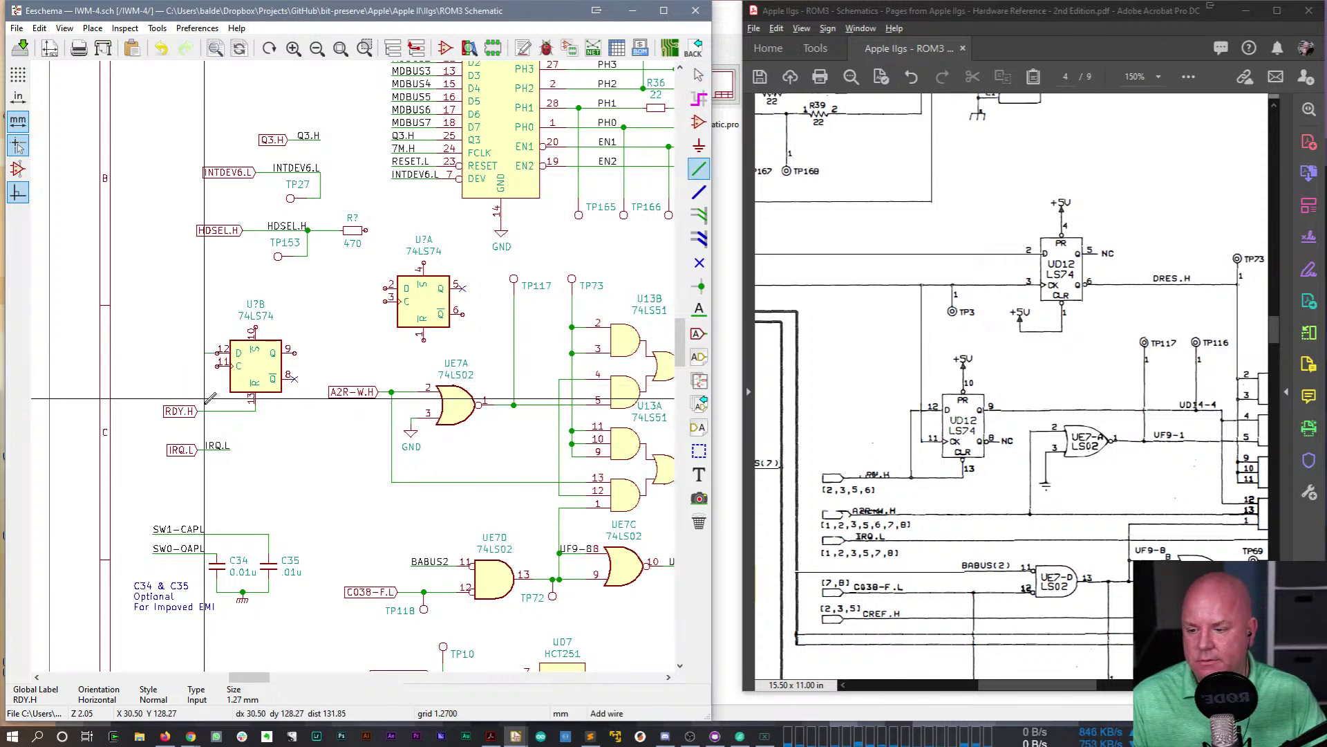
{"action": "left_click", "coordinate": [204, 411]}
{"action": "key", "text": "Escape"}
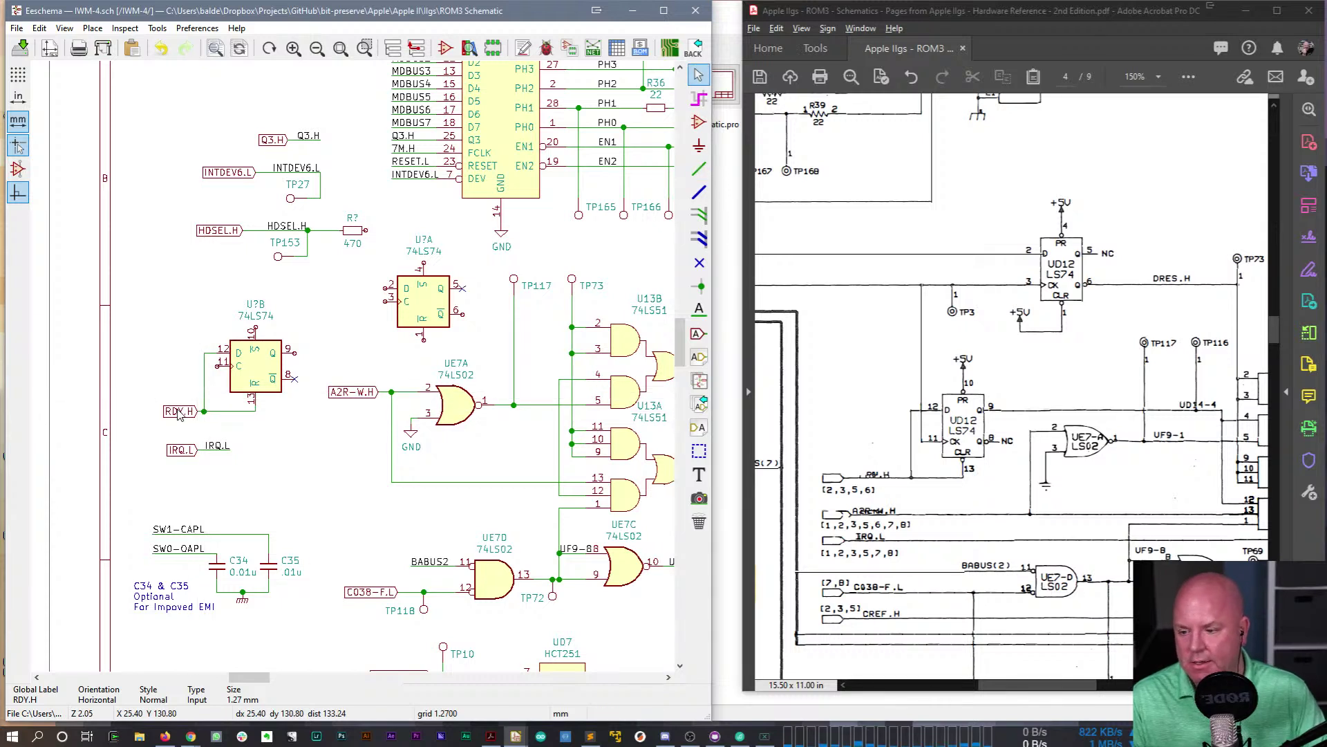
{"action": "left_click_drag", "start_coordinate": [179, 413], "coordinate": [153, 413]}
{"action": "left_click_drag", "start_coordinate": [216, 456], "coordinate": [139, 446]}
{"action": "key", "text": "w"}
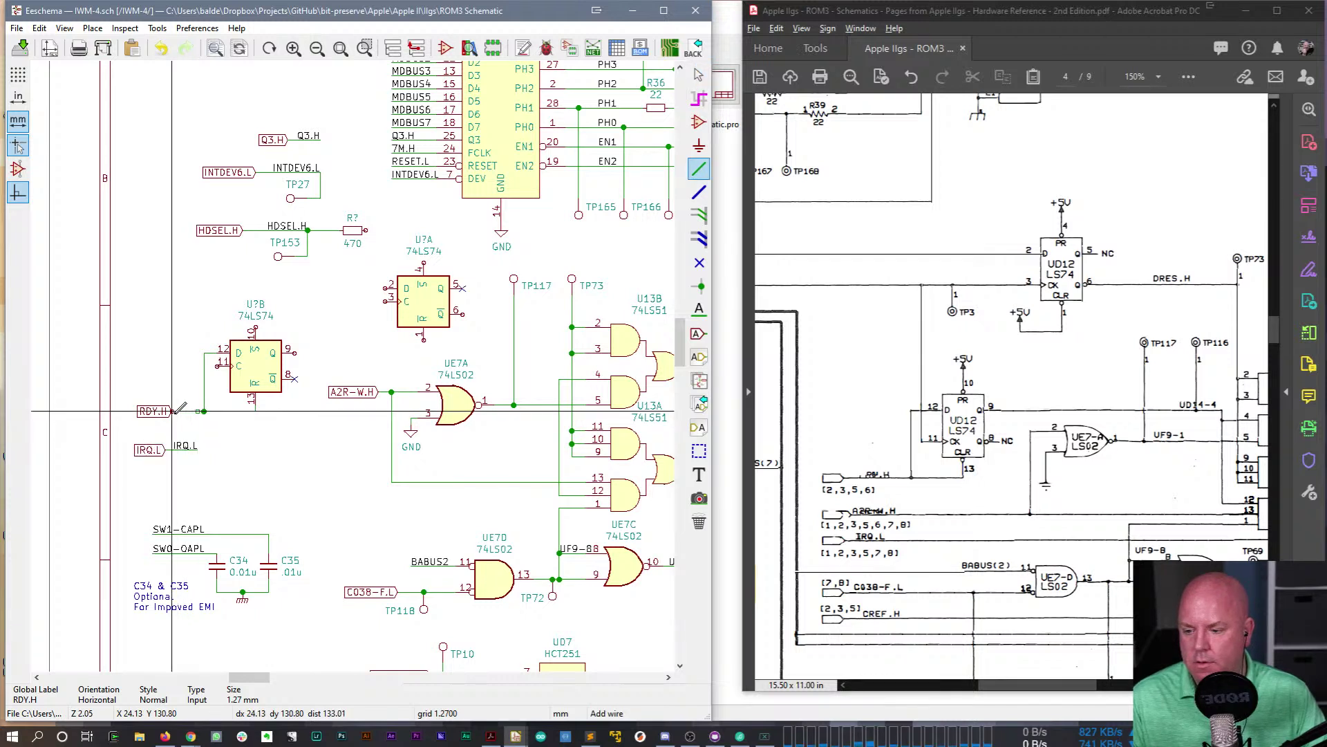
{"action": "double_click", "coordinate": [210, 365]}
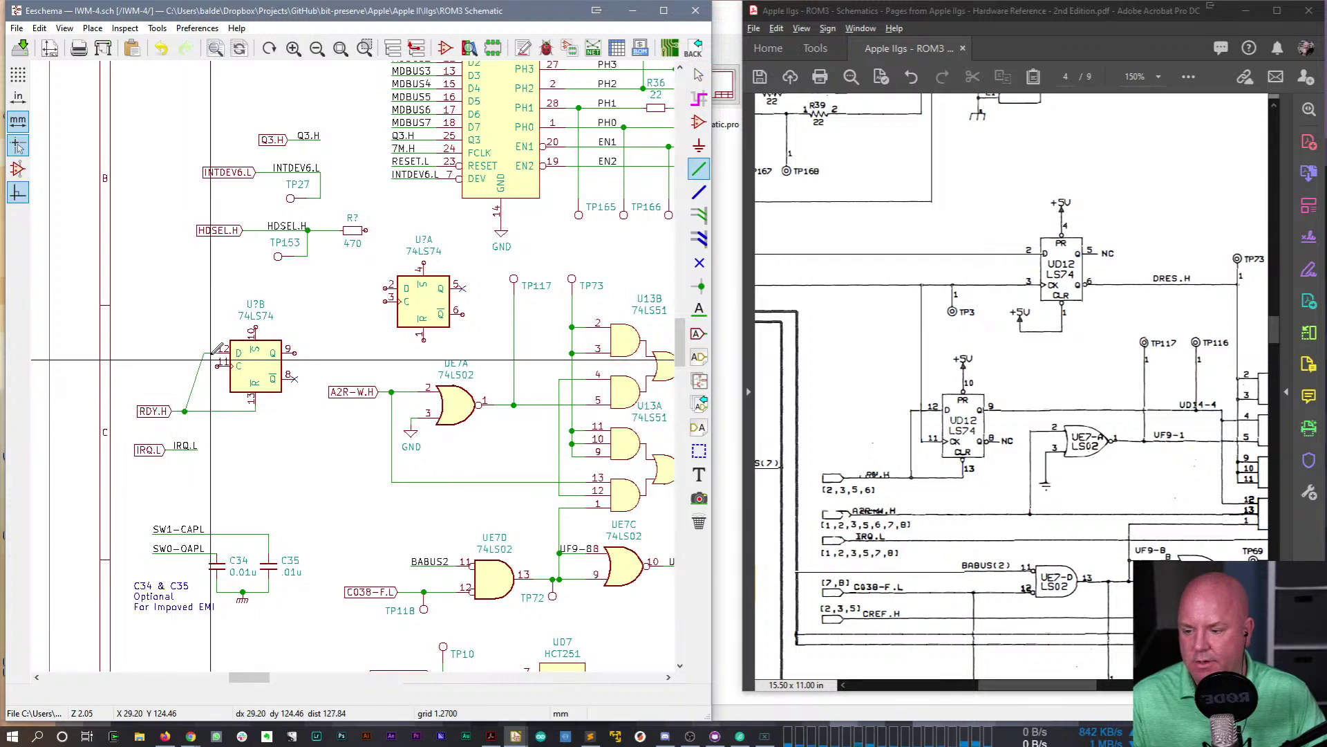
{"action": "left_click_drag", "start_coordinate": [204, 353], "coordinate": [185, 353]}
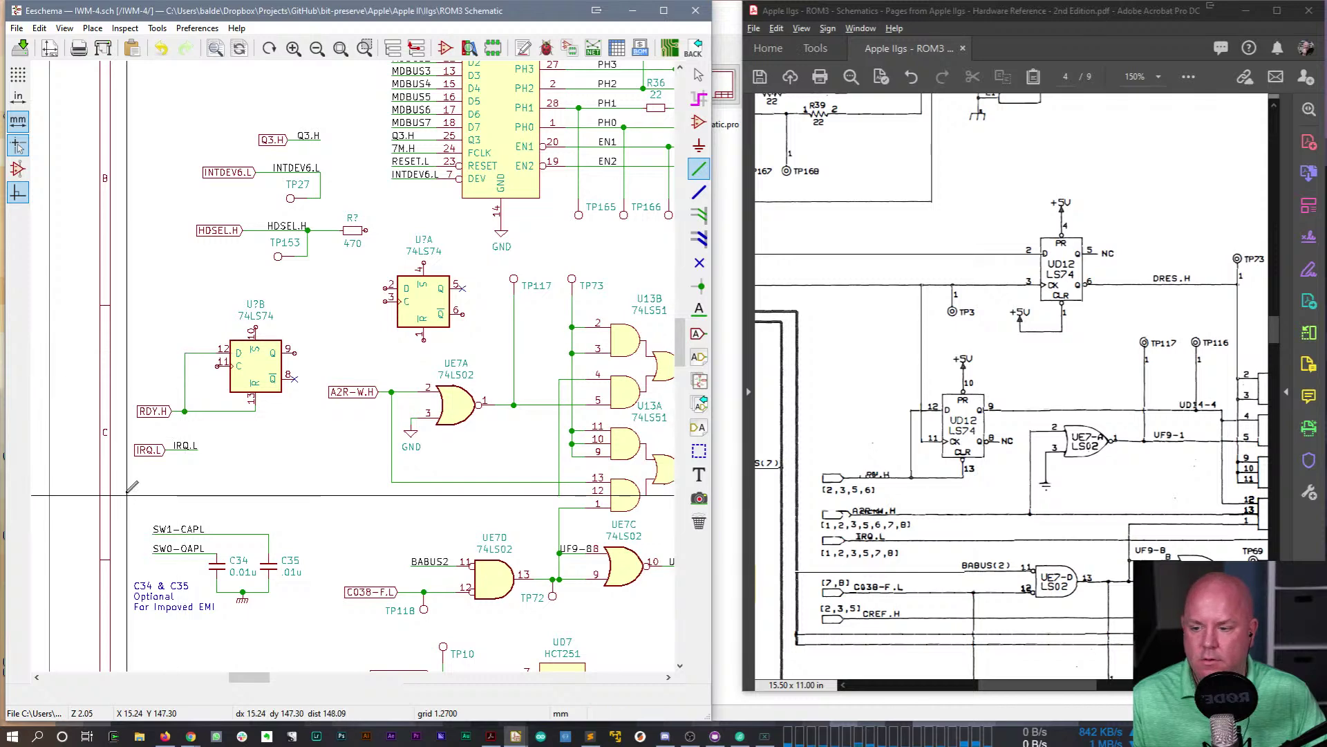
{"action": "key", "text": "Escape"}
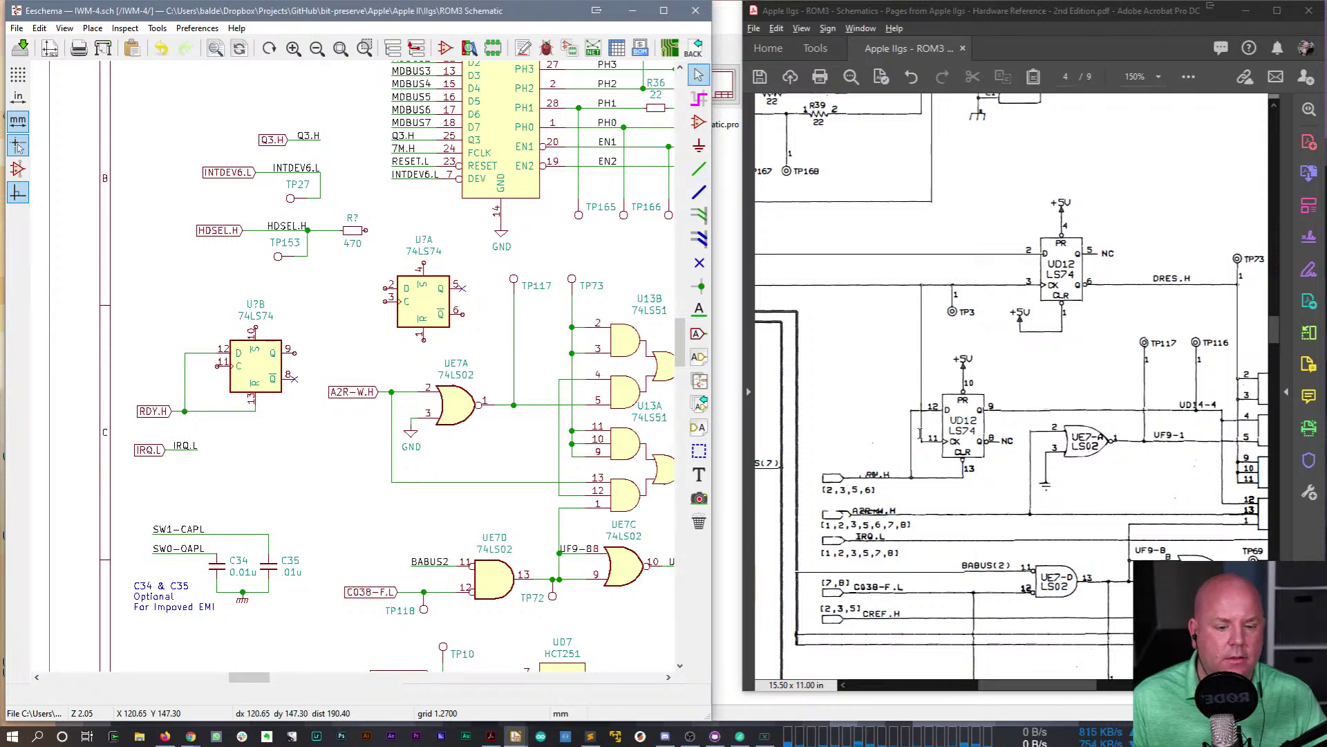
{"action": "mouse_move", "coordinate": [1030, 685]}
{"action": "left_mouse_down"}
{"action": "mouse_move", "coordinate": [899, 681]}
{"action": "mouse_move", "coordinate": [1032, 670]}
{"action": "left_mouse_up"}
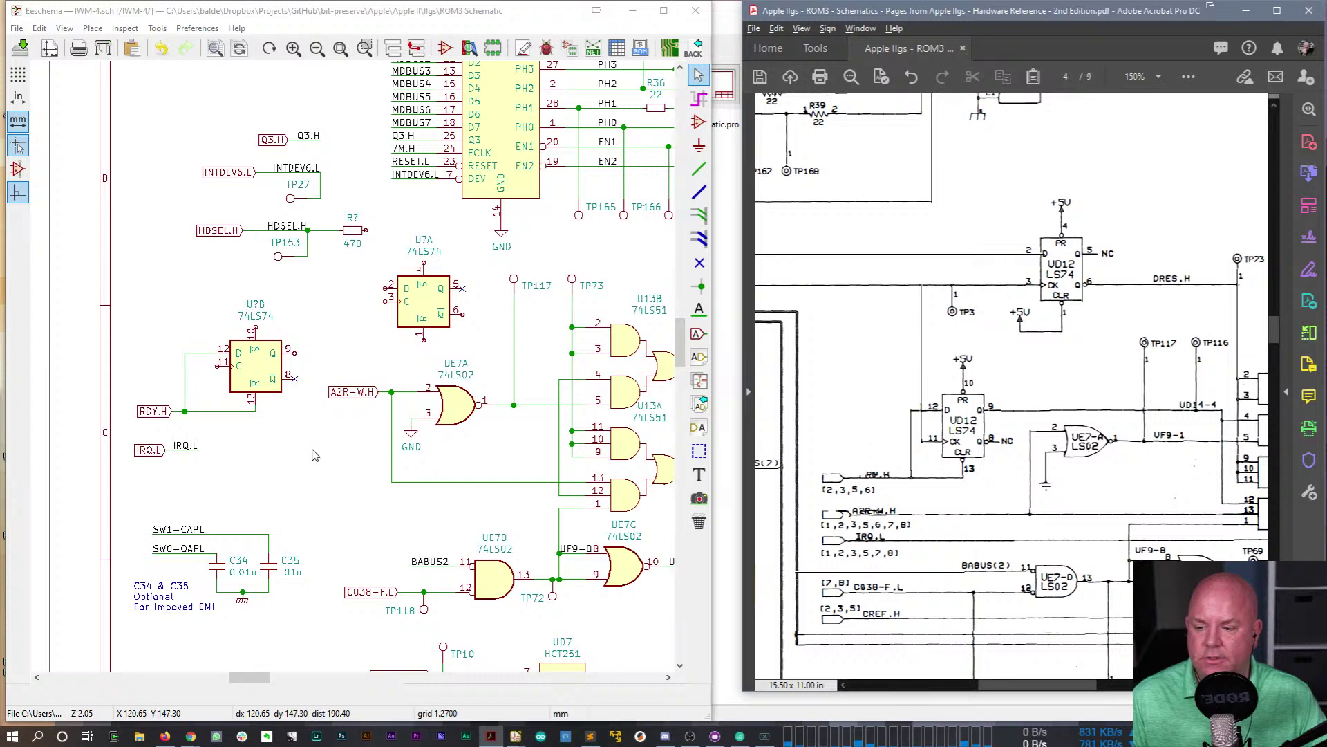
- Create a 7M.H global label from an IRQ.L copy and place it below IRQ.L
{"action": "left_click", "coordinate": [163, 510]}
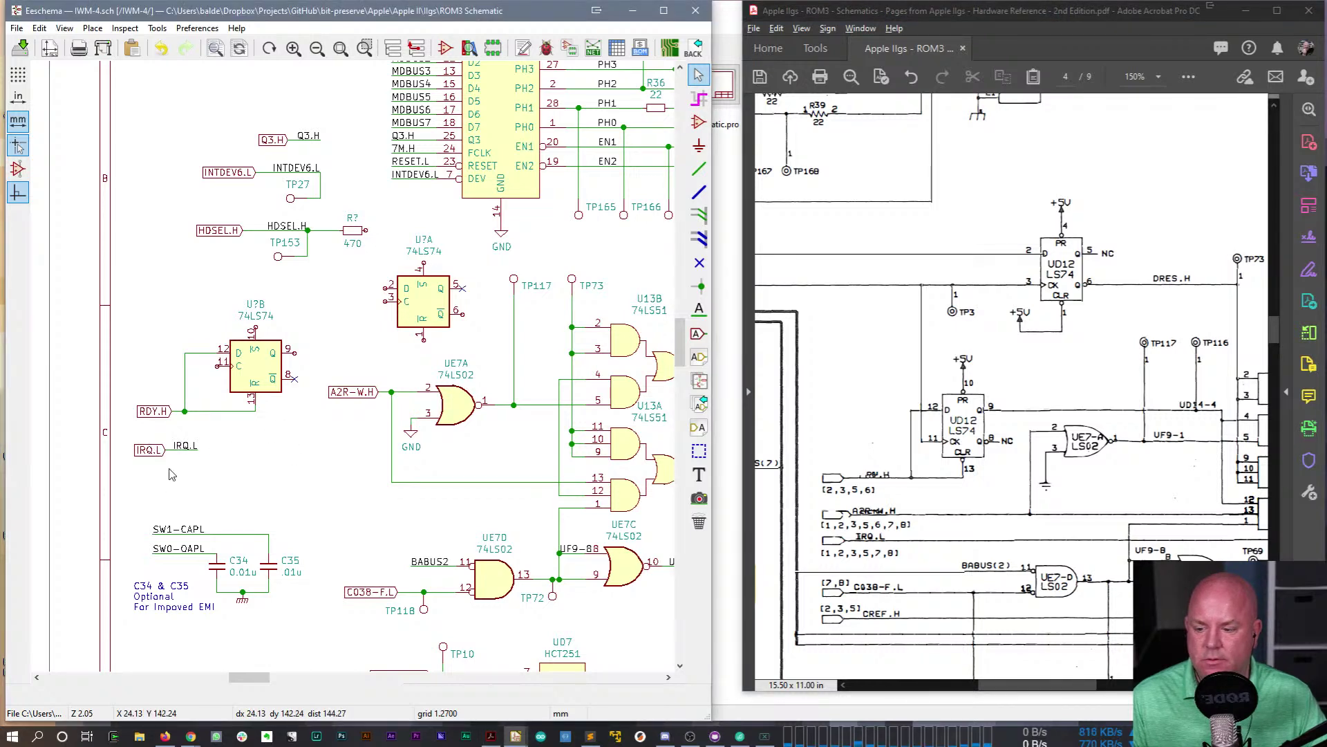
{"action": "left_click", "coordinate": [159, 450]}
{"action": "type", "text": "e"}
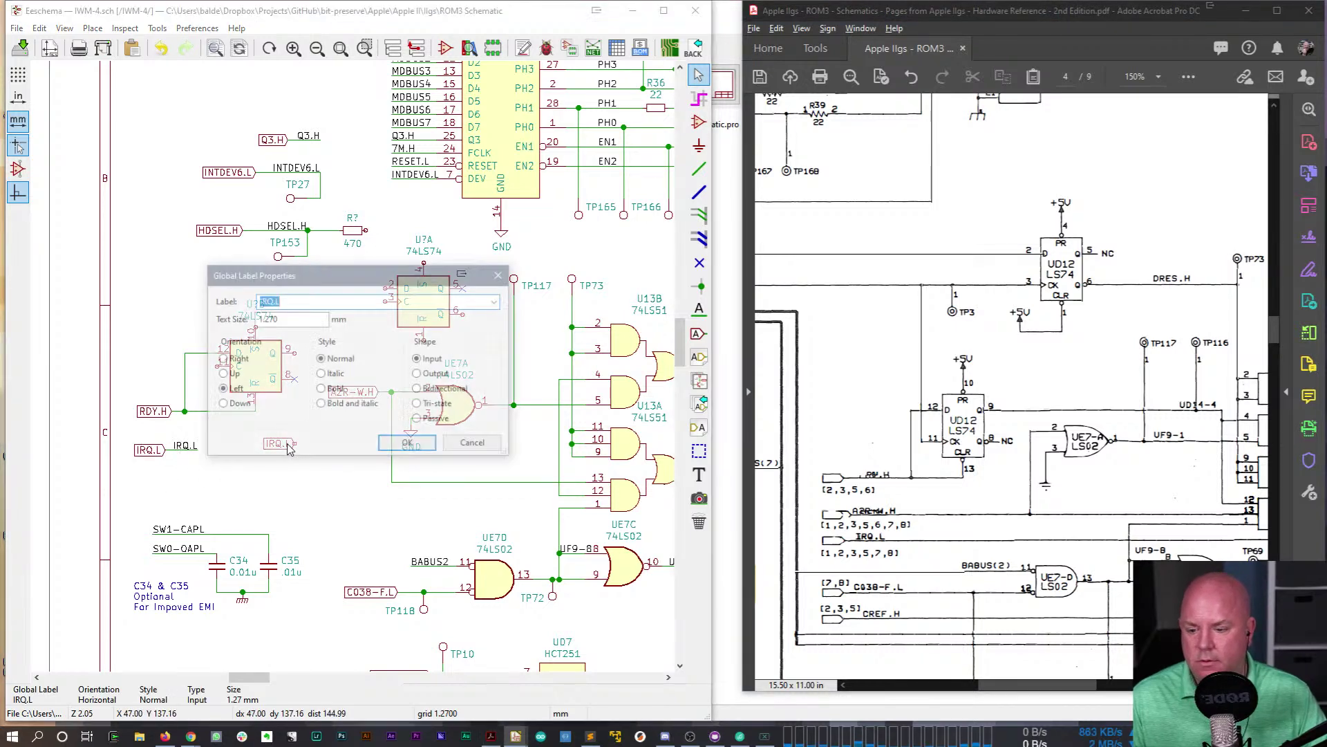
{"action": "type", "text": "7M.H"}
{"action": "key", "text": "Return"}
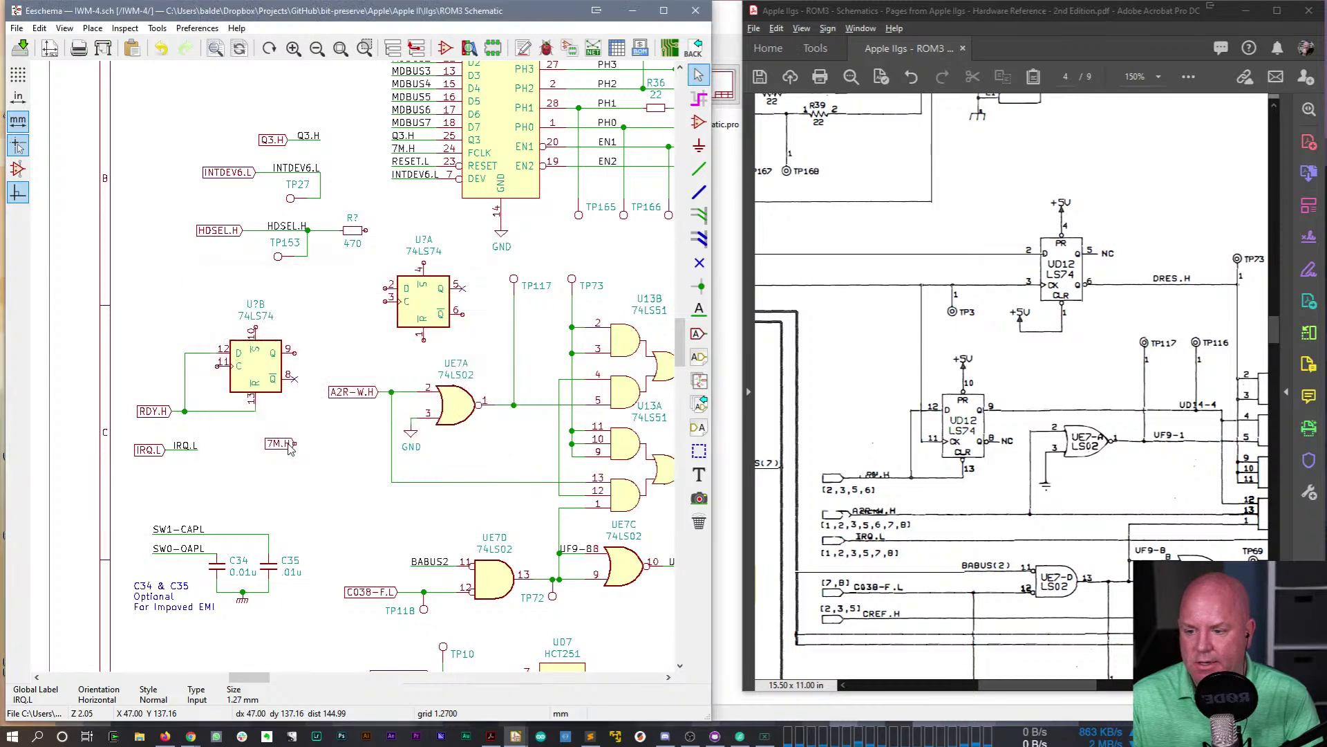
{"action": "left_click", "coordinate": [290, 448]}
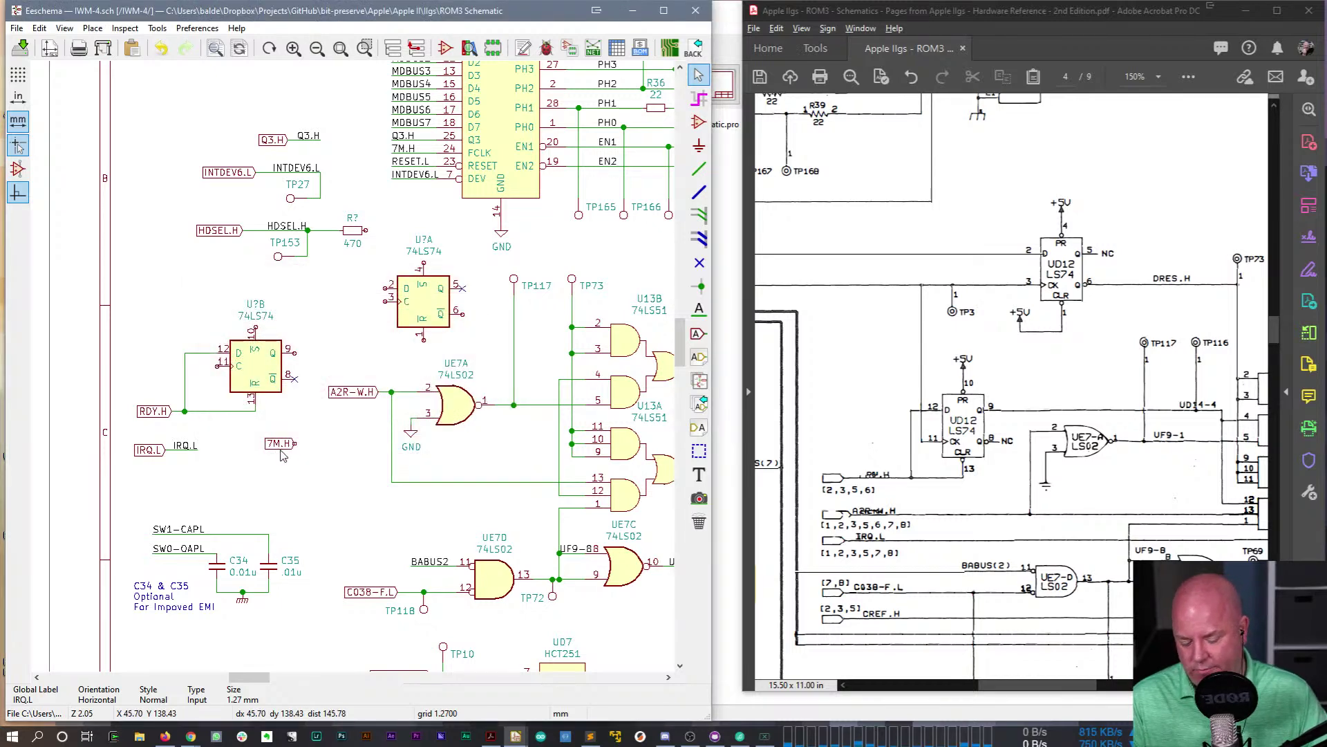
{"action": "left_click", "coordinate": [280, 446]}
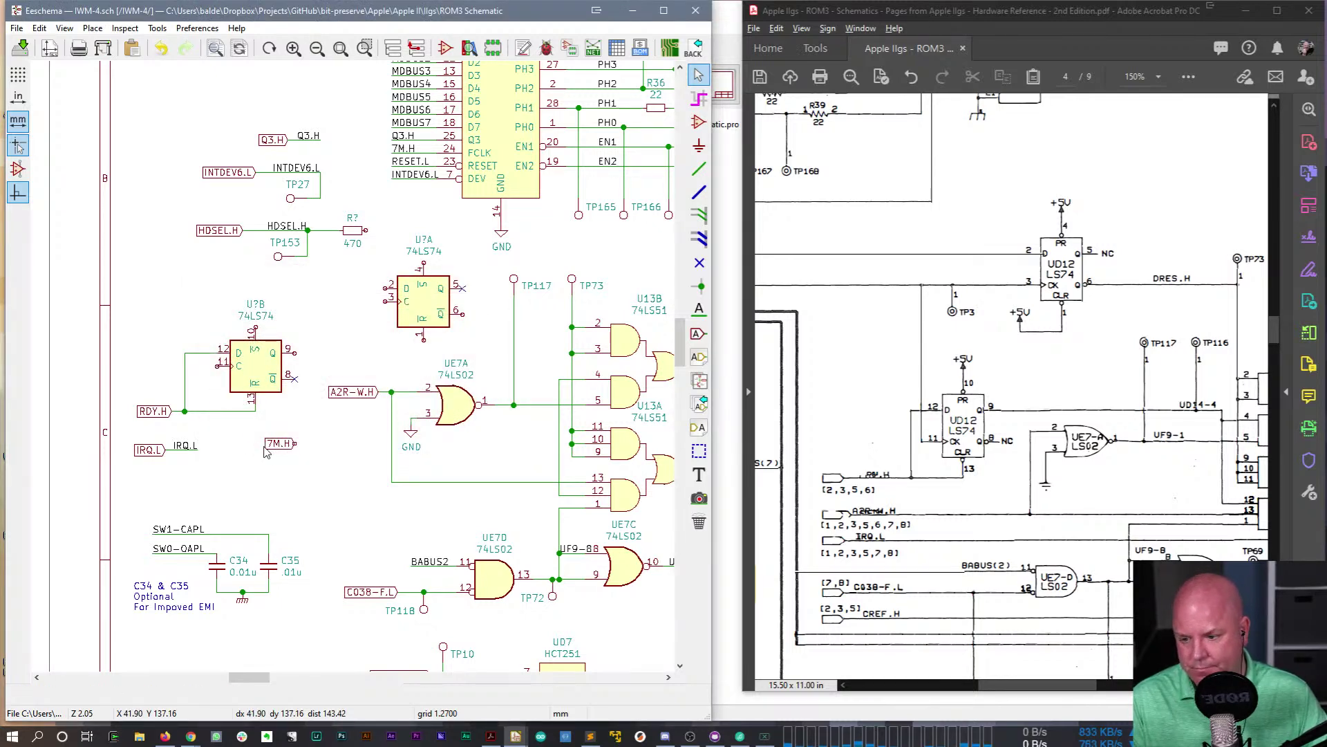
{"action": "key", "text": "m"}
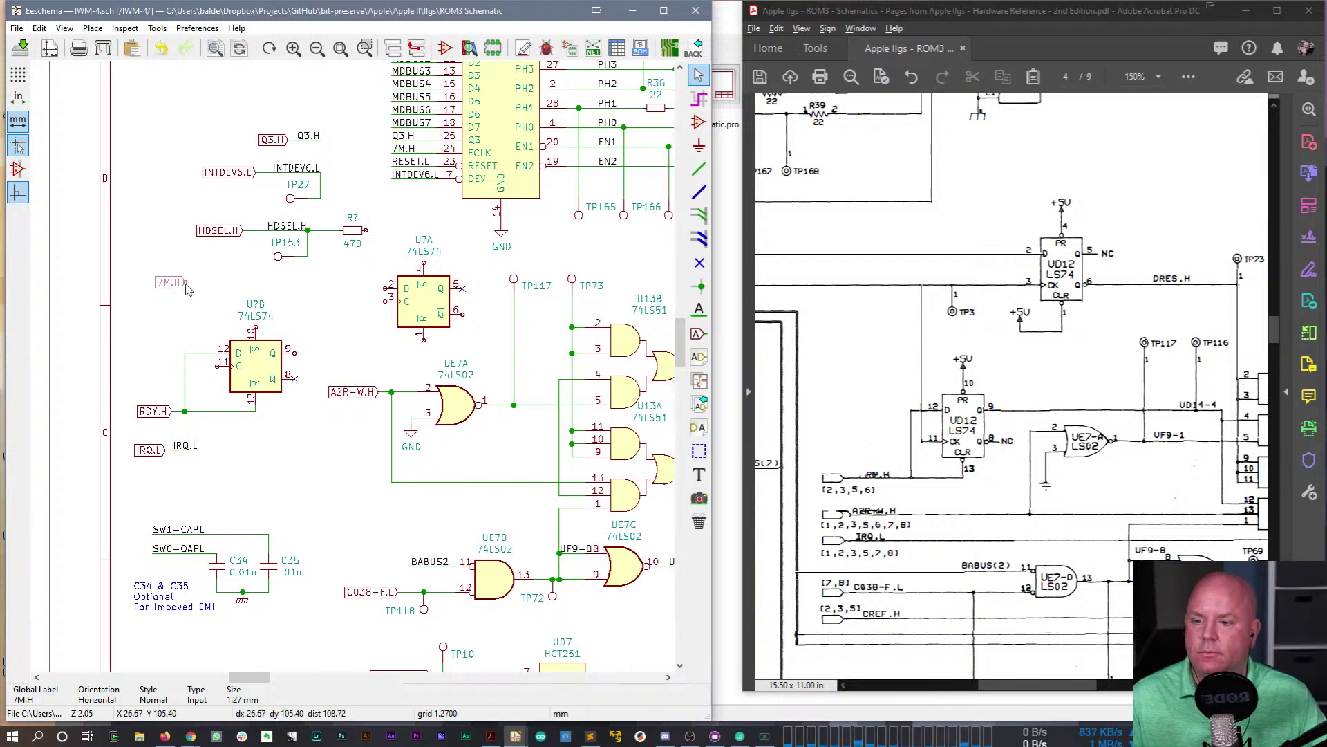
{"action": "left_click", "coordinate": [163, 482]}
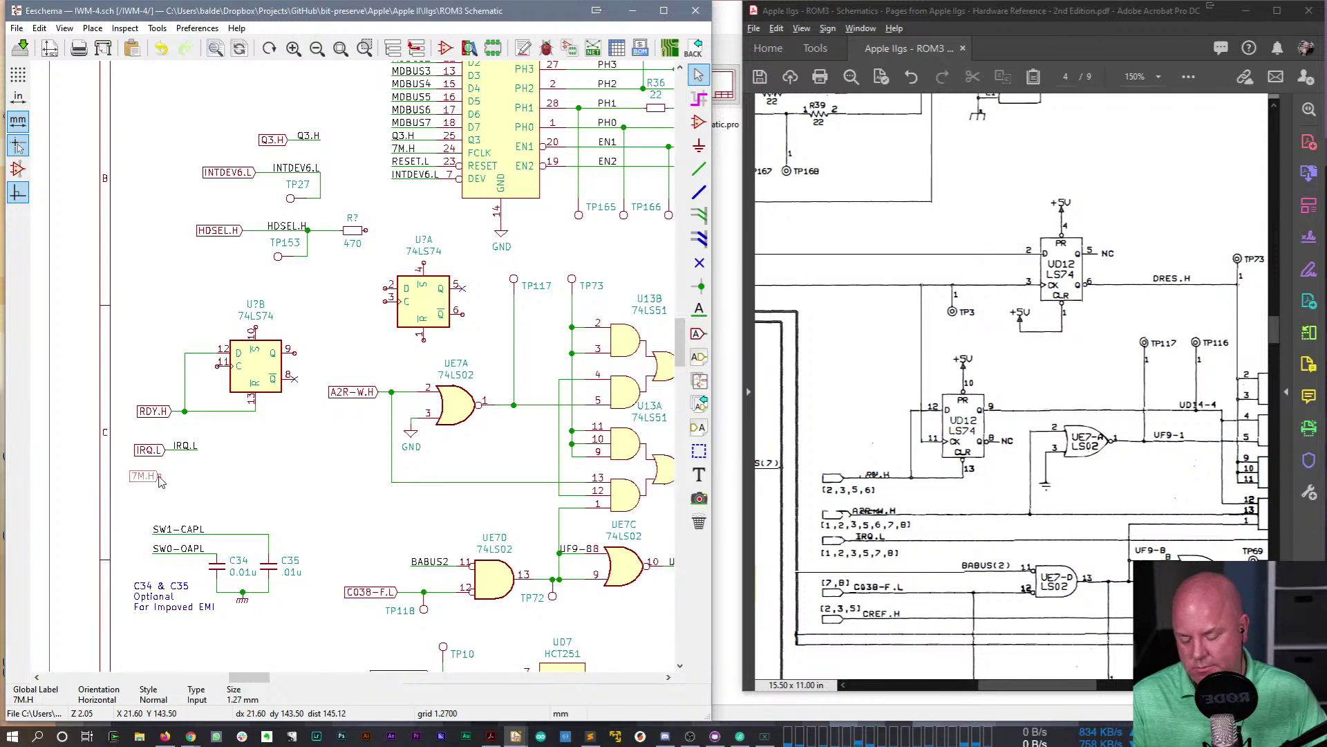
- Paste a net label beside the 7M.H global label and rename it 7M.H
{"action": "key", "text": "w"}
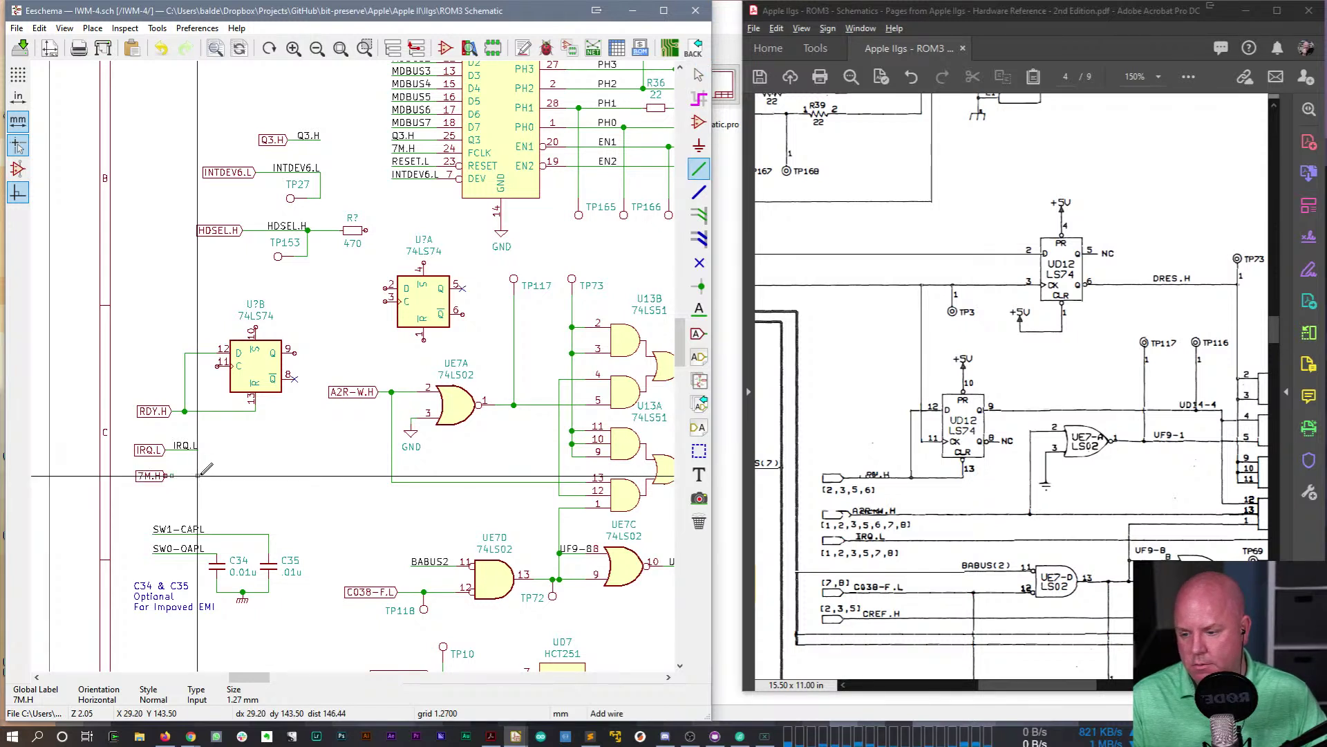
{"action": "key", "text": "Escape"}
{"action": "key", "text": "ctrl+v"}
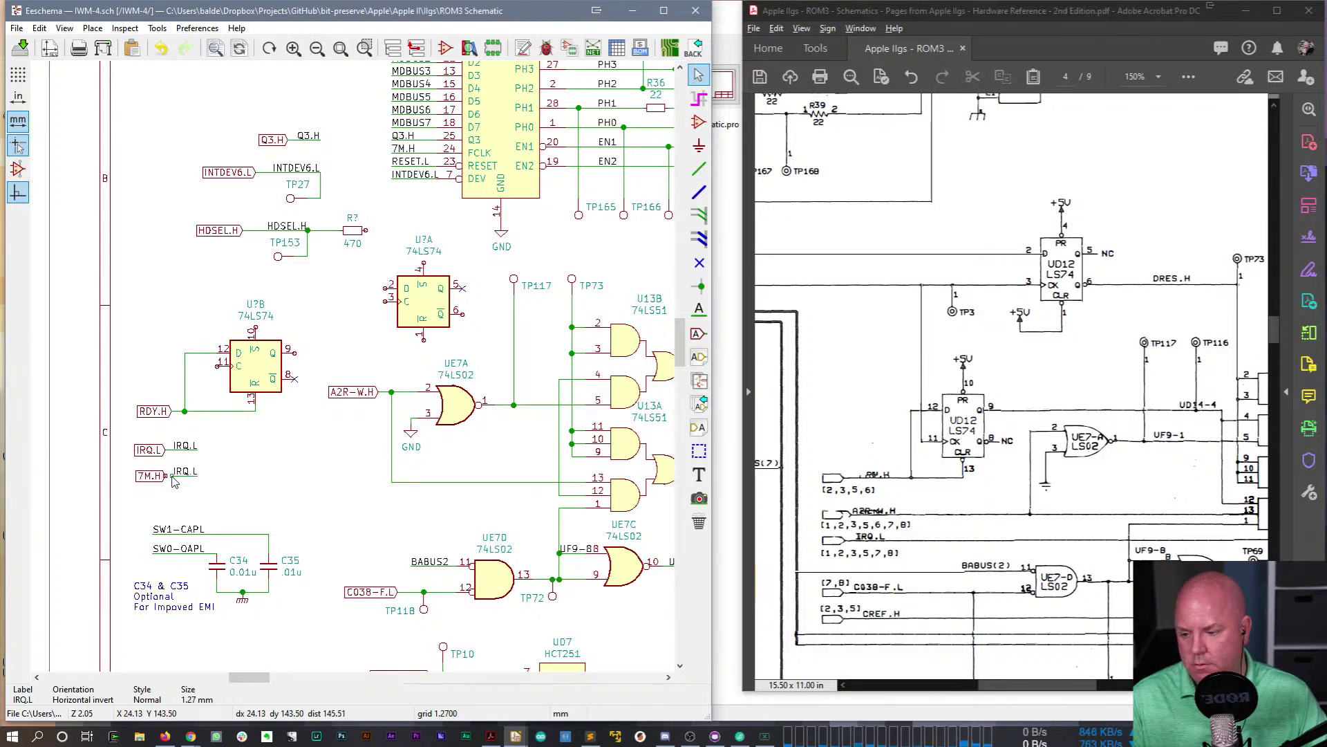
{"action": "left_click", "coordinate": [175, 482]}
{"action": "key", "text": "w"}
{"action": "key", "text": "Escape"}
{"action": "double_click", "coordinate": [184, 473]}
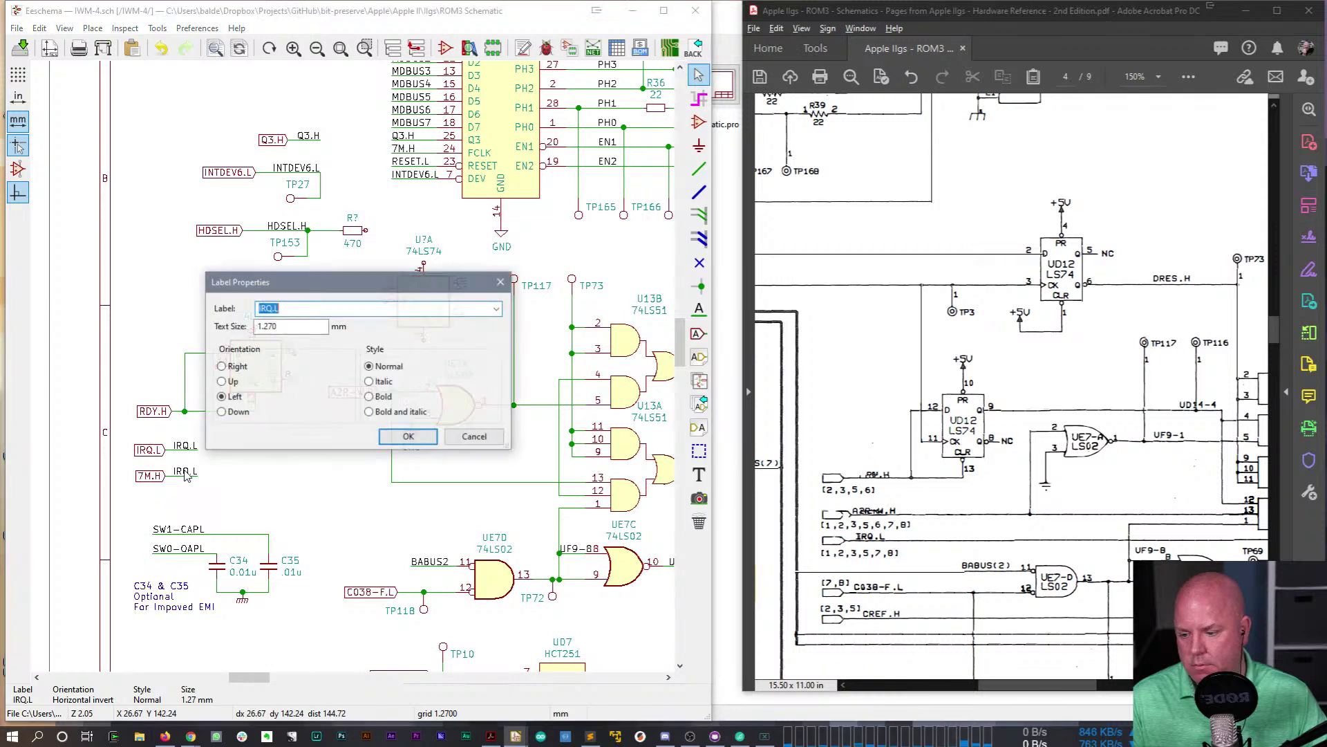
{"action": "type", "text": "7M.H"}
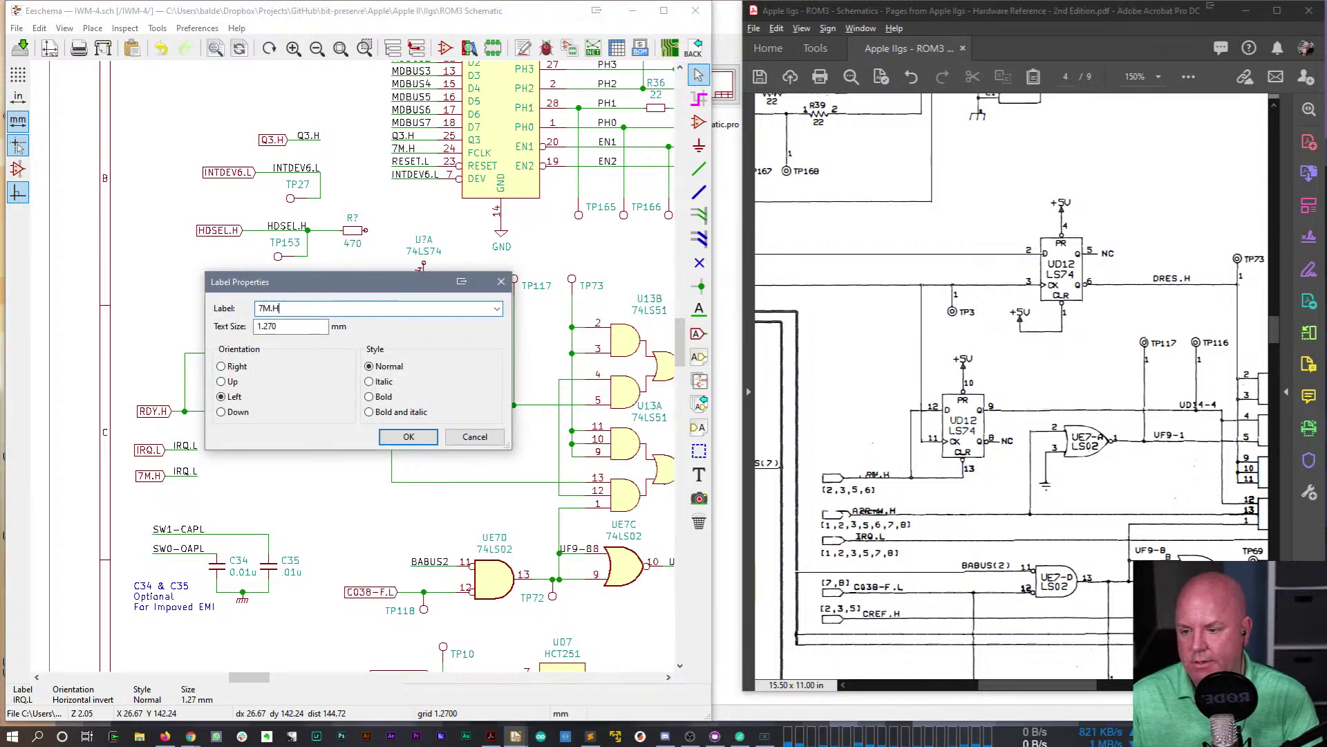
{"action": "key", "text": "Return"}
- Put 7M.H net label copies on U?B clock pin 11 and U?A clock pin 3
{"action": "key", "text": "ctrl+d"}
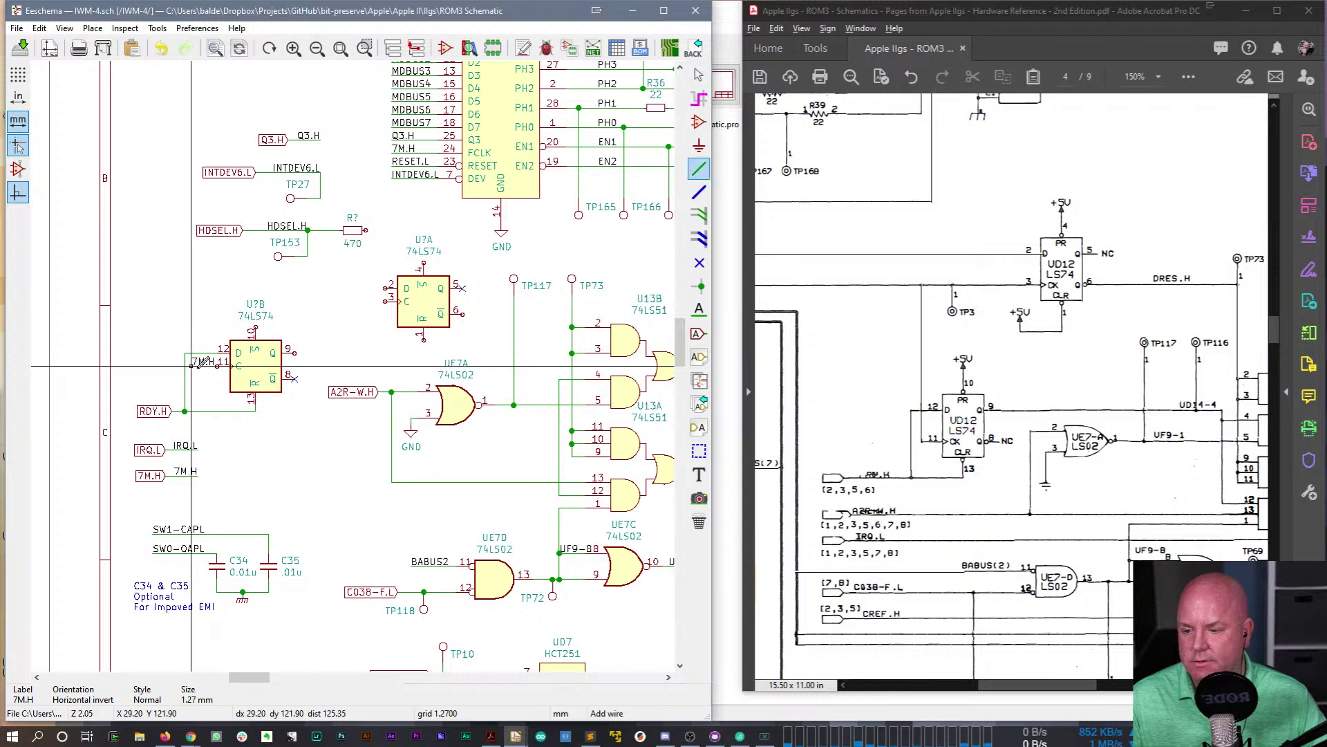
{"action": "left_click", "coordinate": [219, 368]}
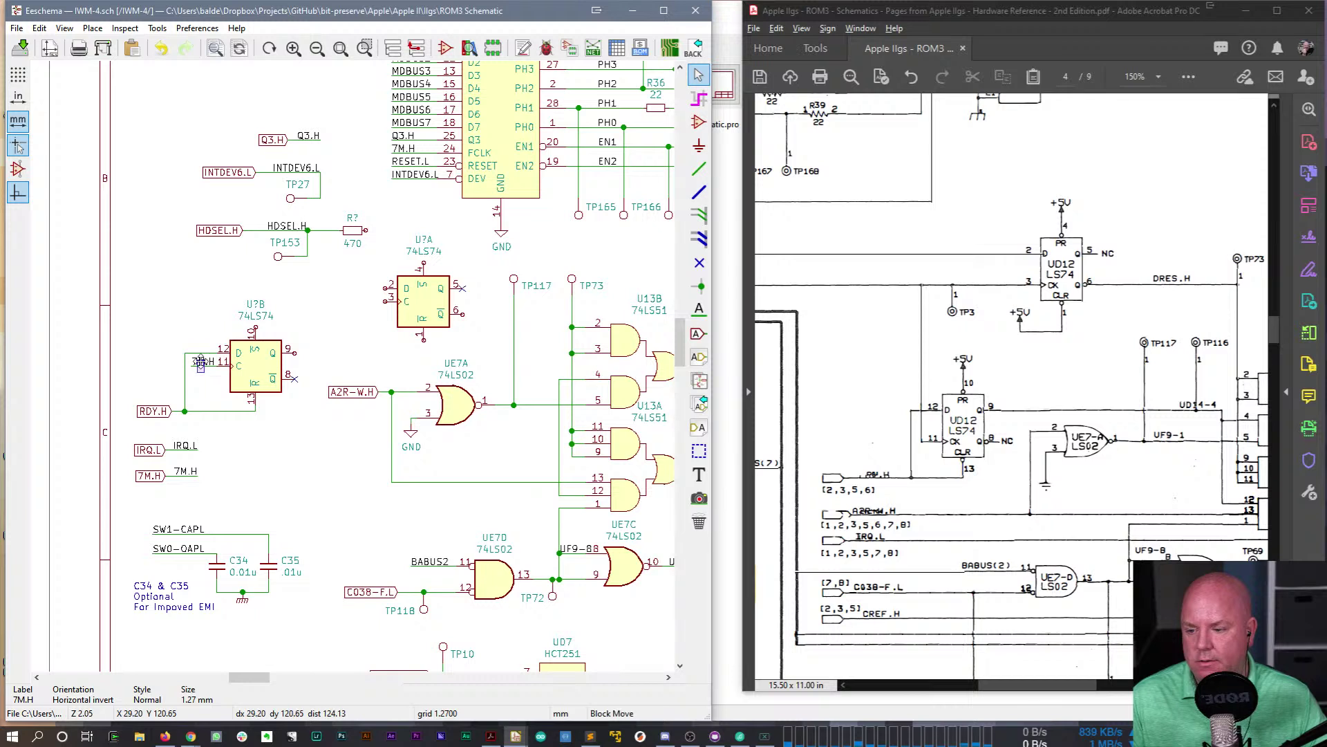
{"action": "key", "text": "ctrl+v"}
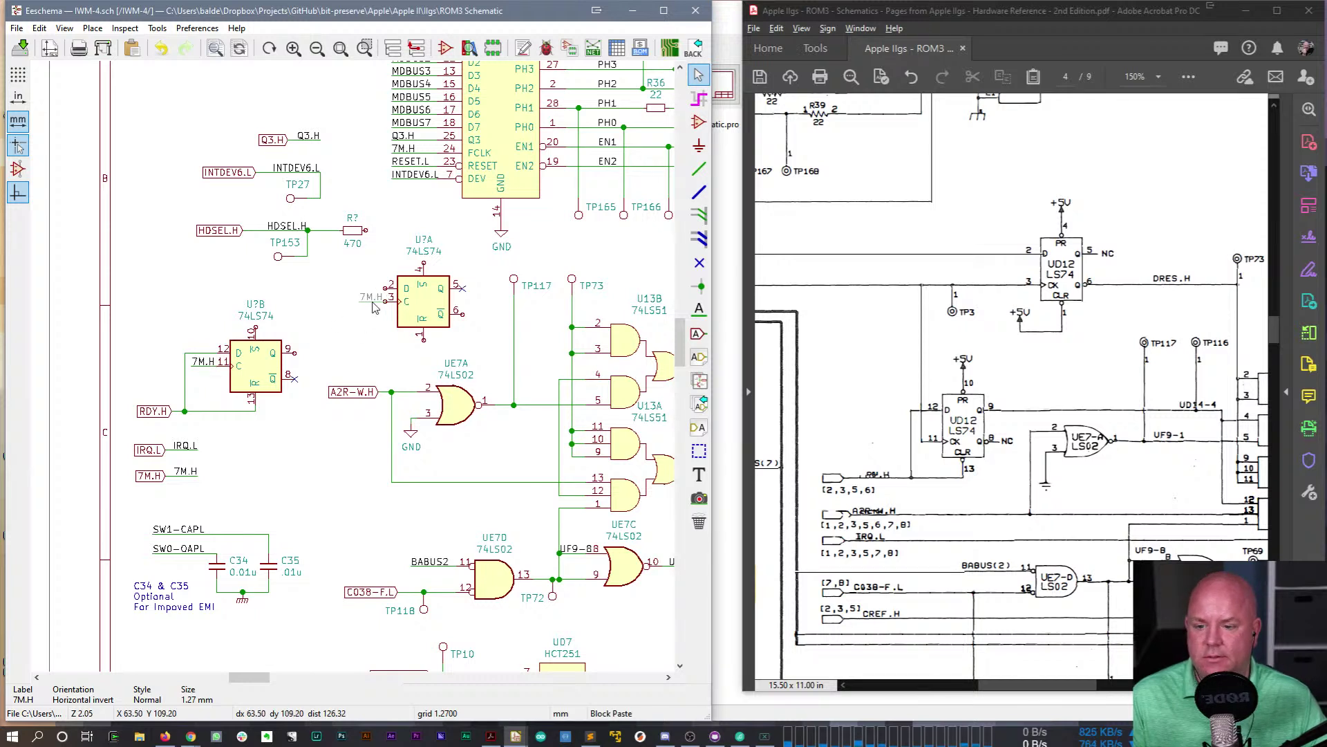
{"action": "left_click", "coordinate": [376, 309]}
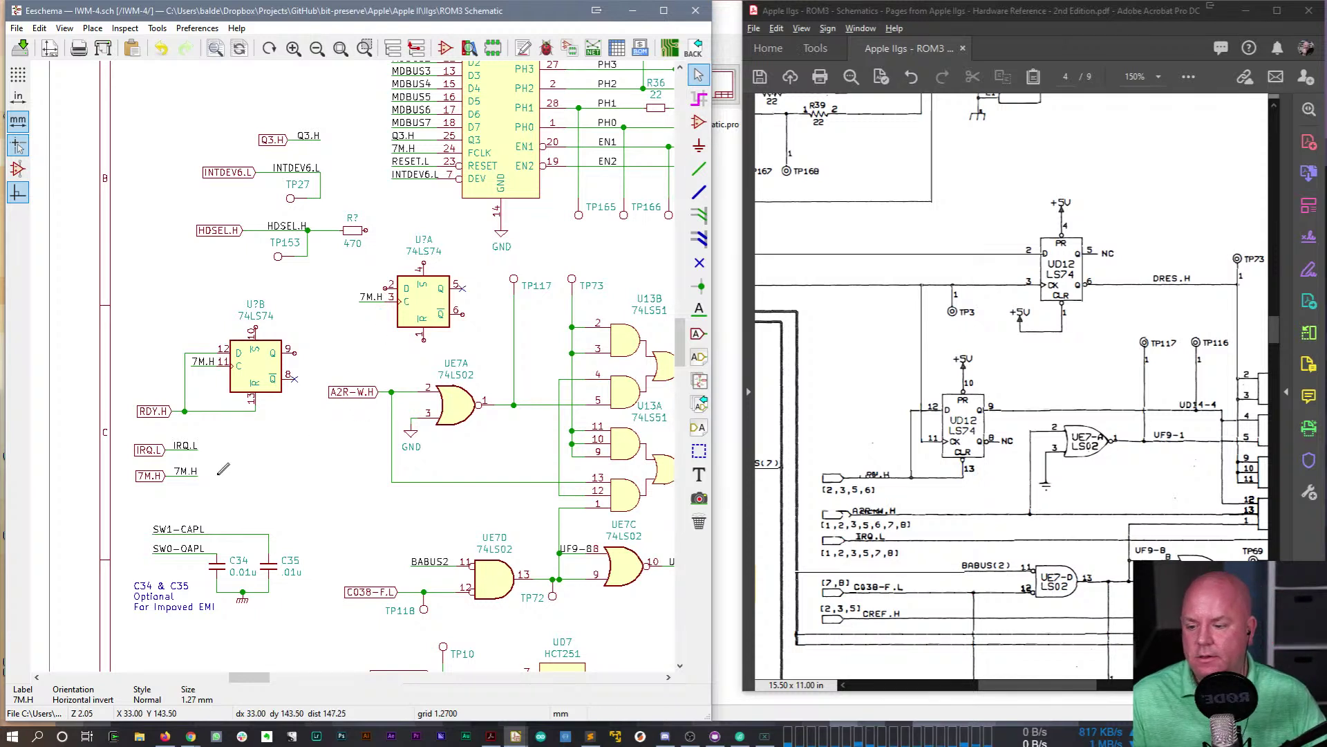
- Duplicate TP117 onto the 7M.H wire end and set its reference to TP3
{"action": "key", "text": "w"}
{"action": "key", "text": "Escape"}
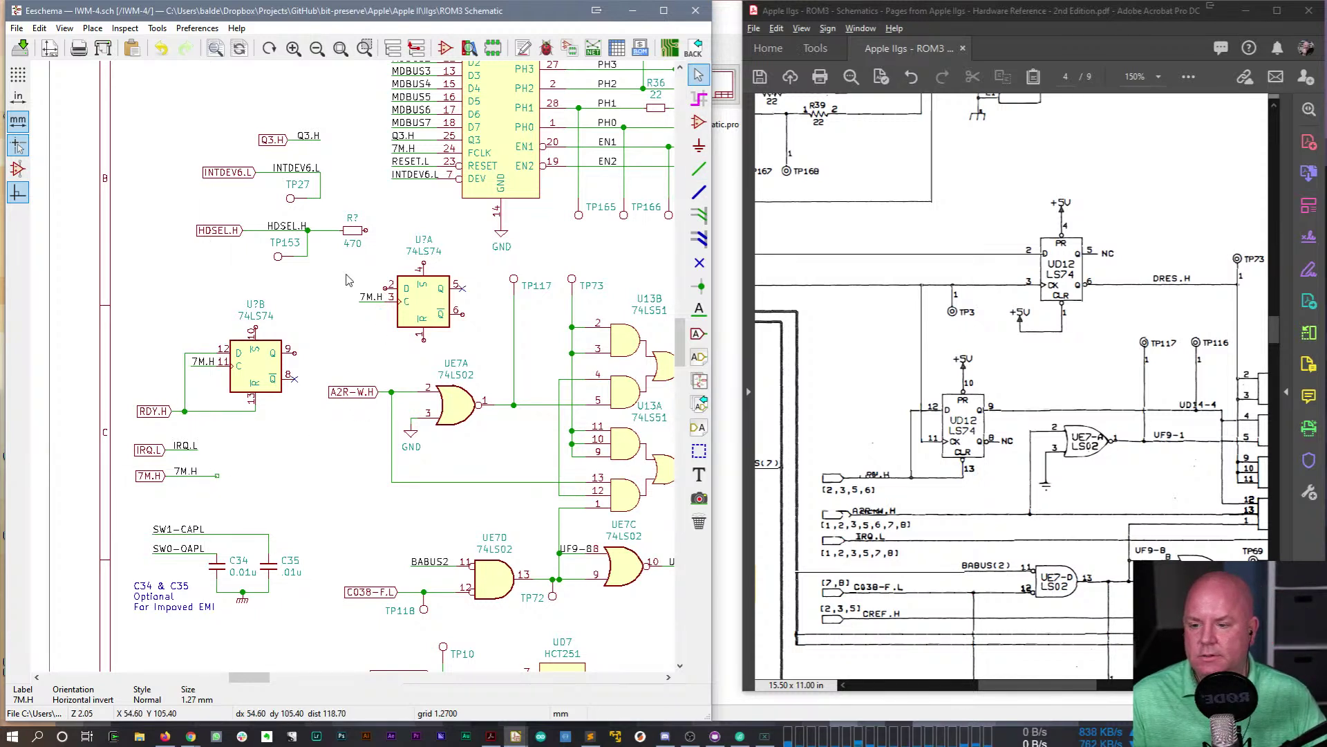
{"action": "key", "text": "c"}
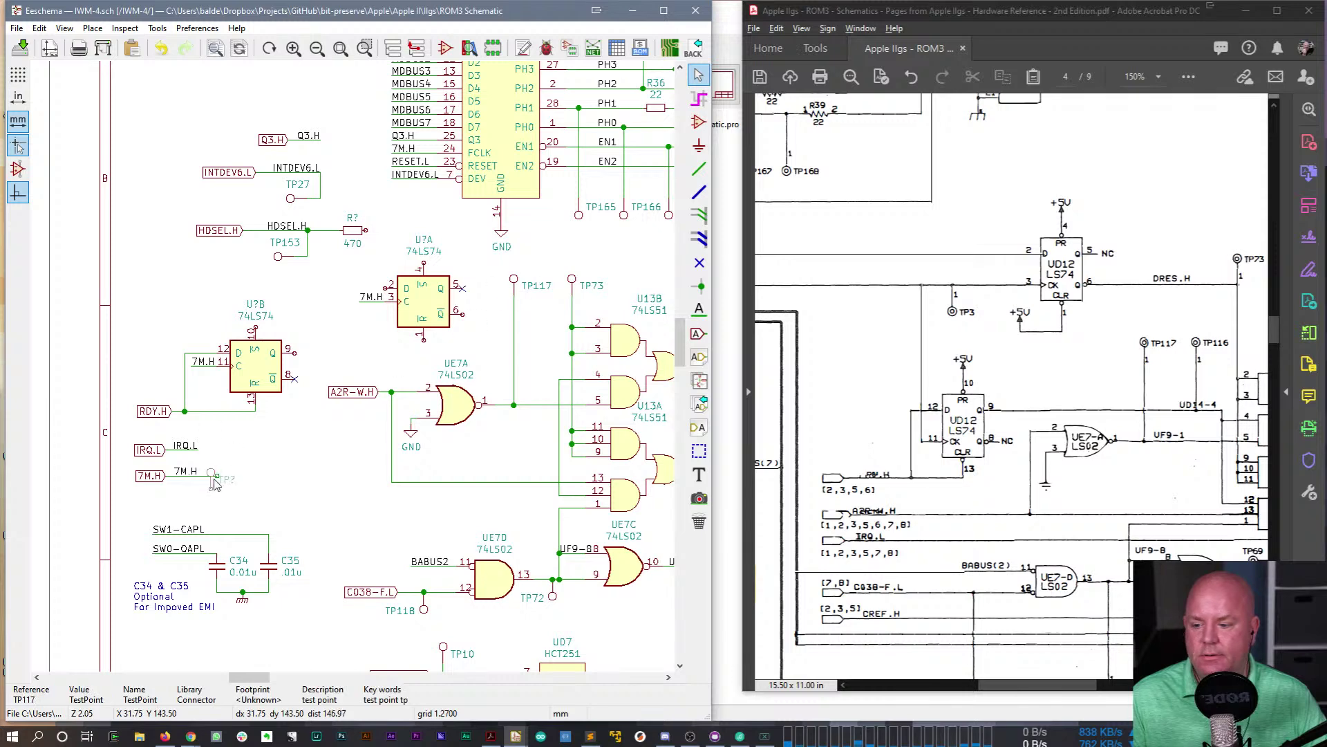
{"action": "left_click", "coordinate": [219, 470]}
{"action": "double_click", "coordinate": [234, 469]}
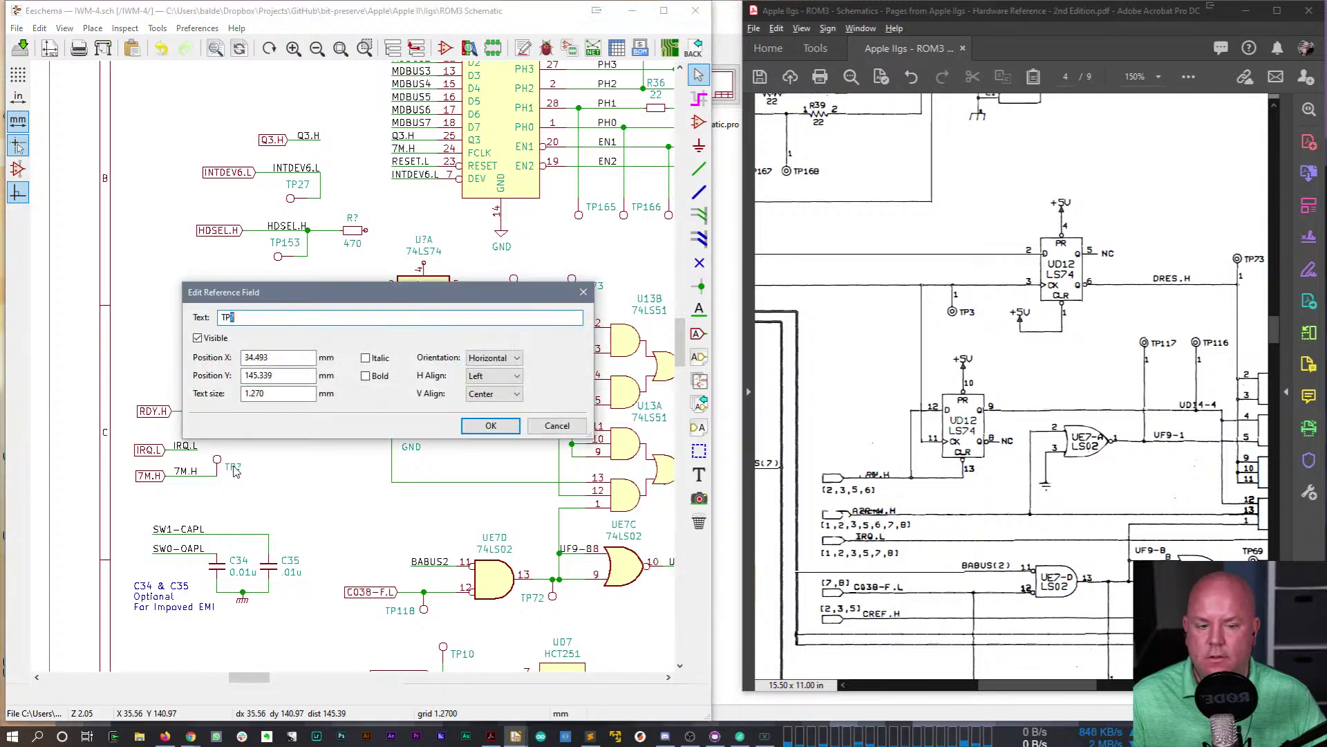
{"action": "type", "text": "3"}
{"action": "key", "text": "Return"}
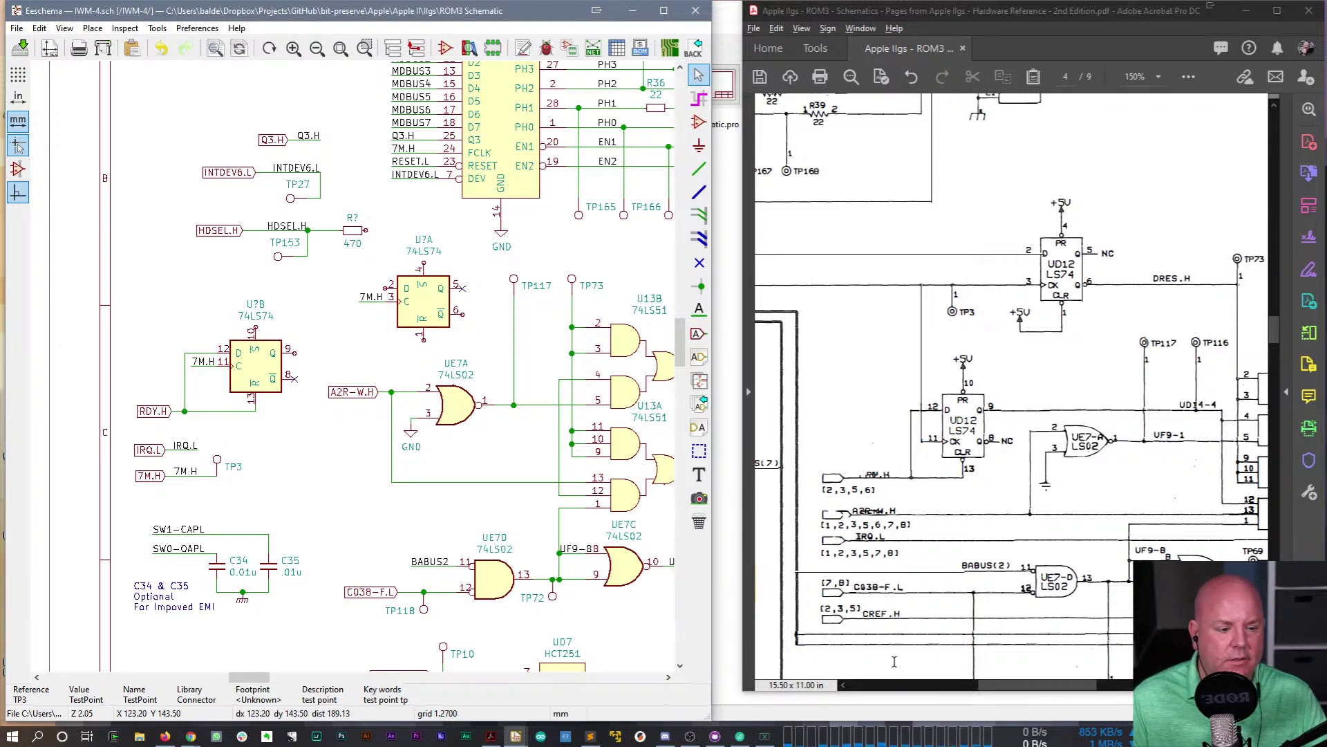
{"action": "left_click_drag", "start_coordinate": [1011, 691], "coordinate": [1032, 694]}
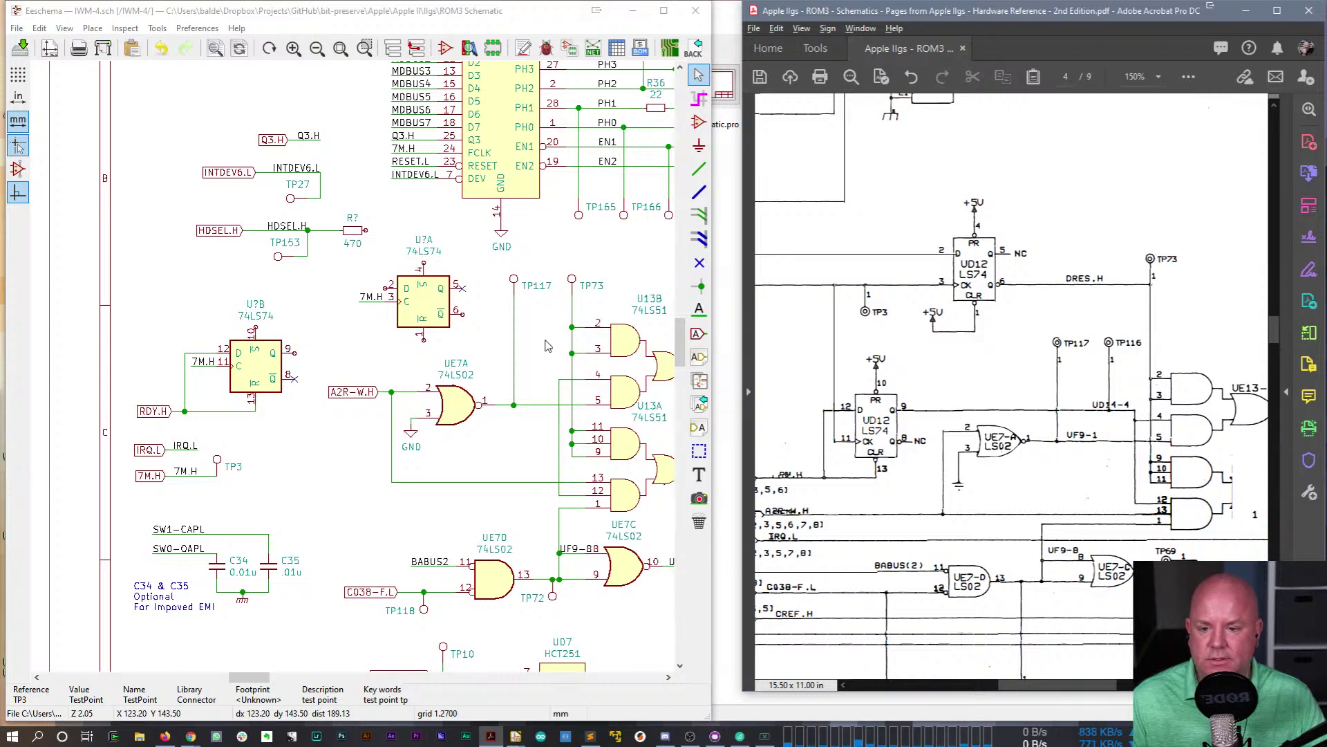
- Place another copy beside the U13 gates as TP116 and reposition its reference text
{"action": "key", "text": "c"}
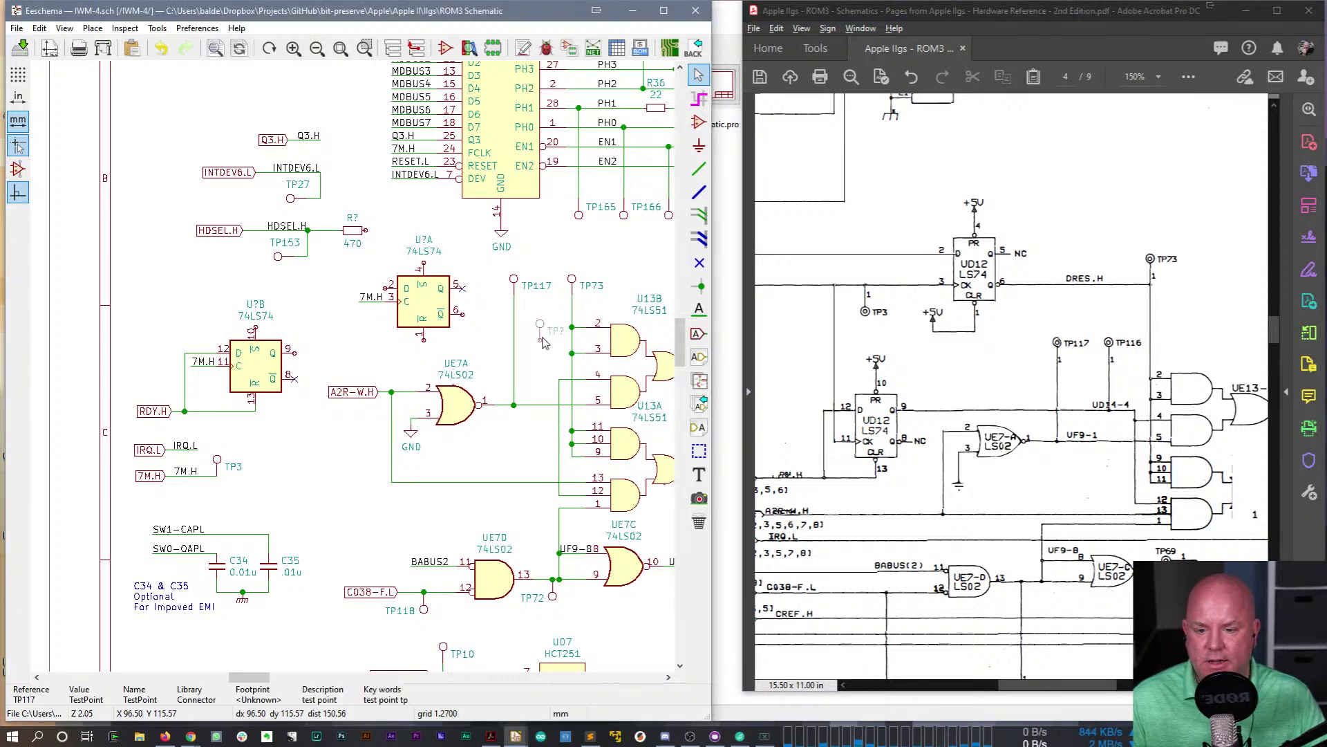
{"action": "left_click", "coordinate": [564, 372]}
{"action": "type", "text": "u"}
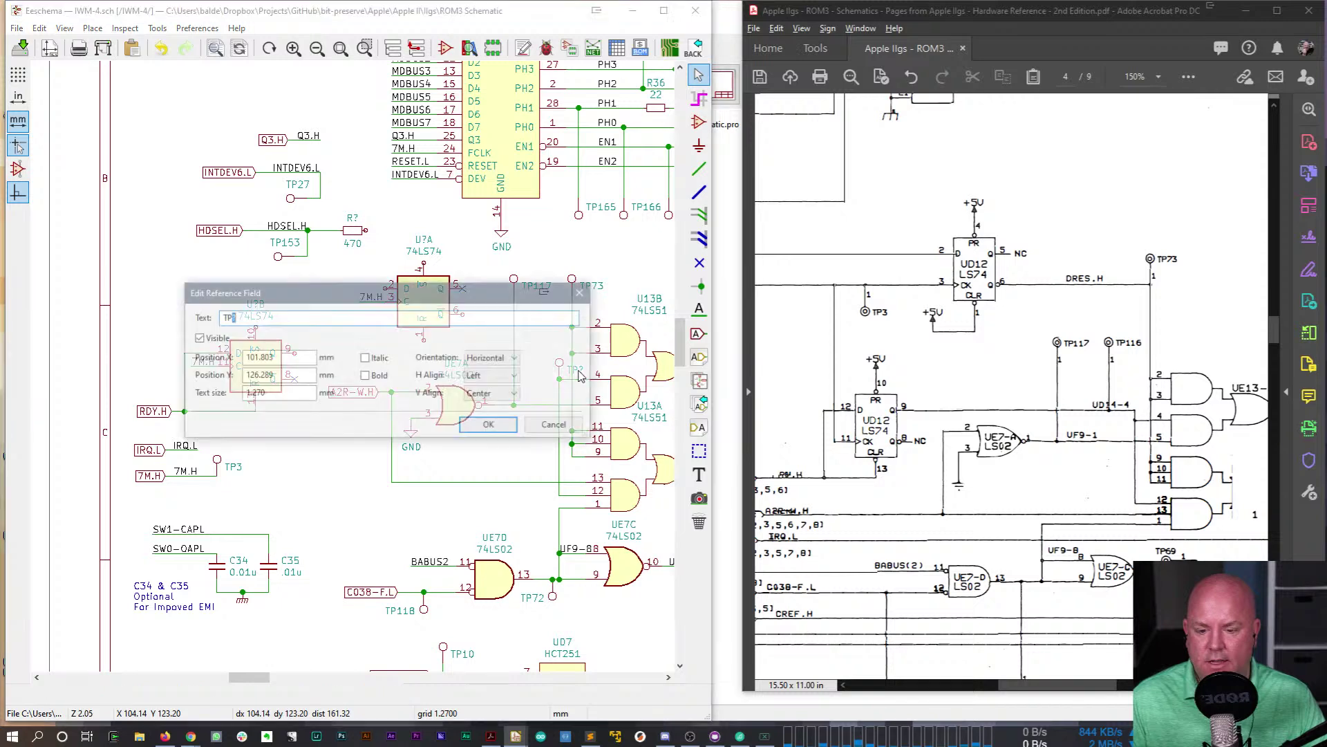
{"action": "type", "text": "116"}
{"action": "key", "text": "Return"}
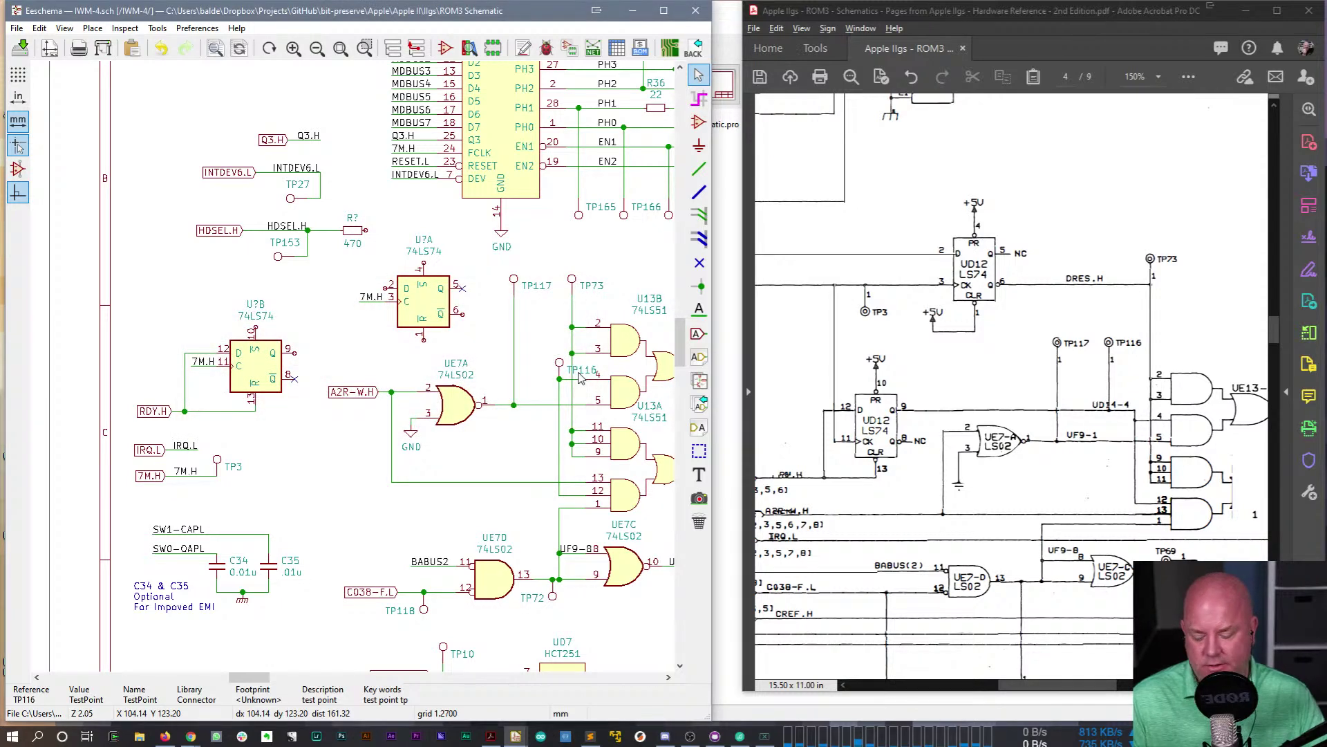
{"action": "key", "text": "m"}
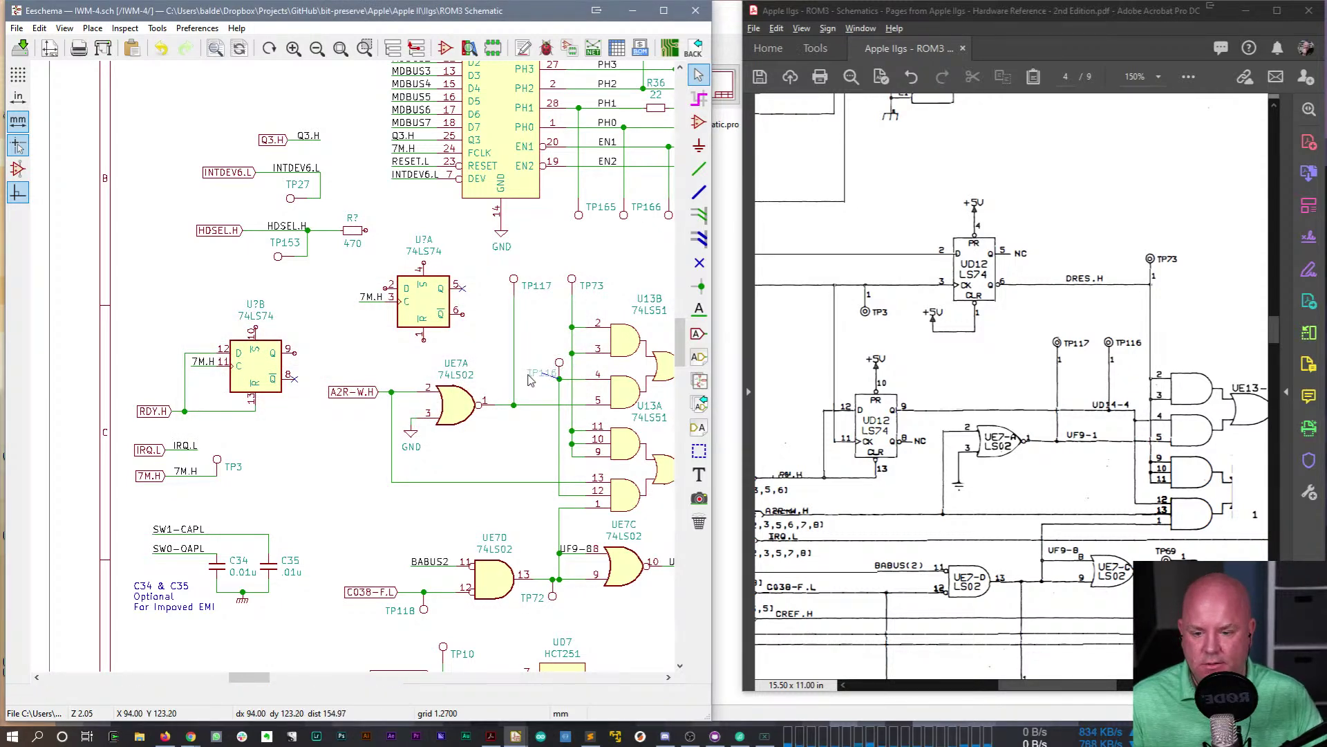
{"action": "left_click", "coordinate": [528, 370]}
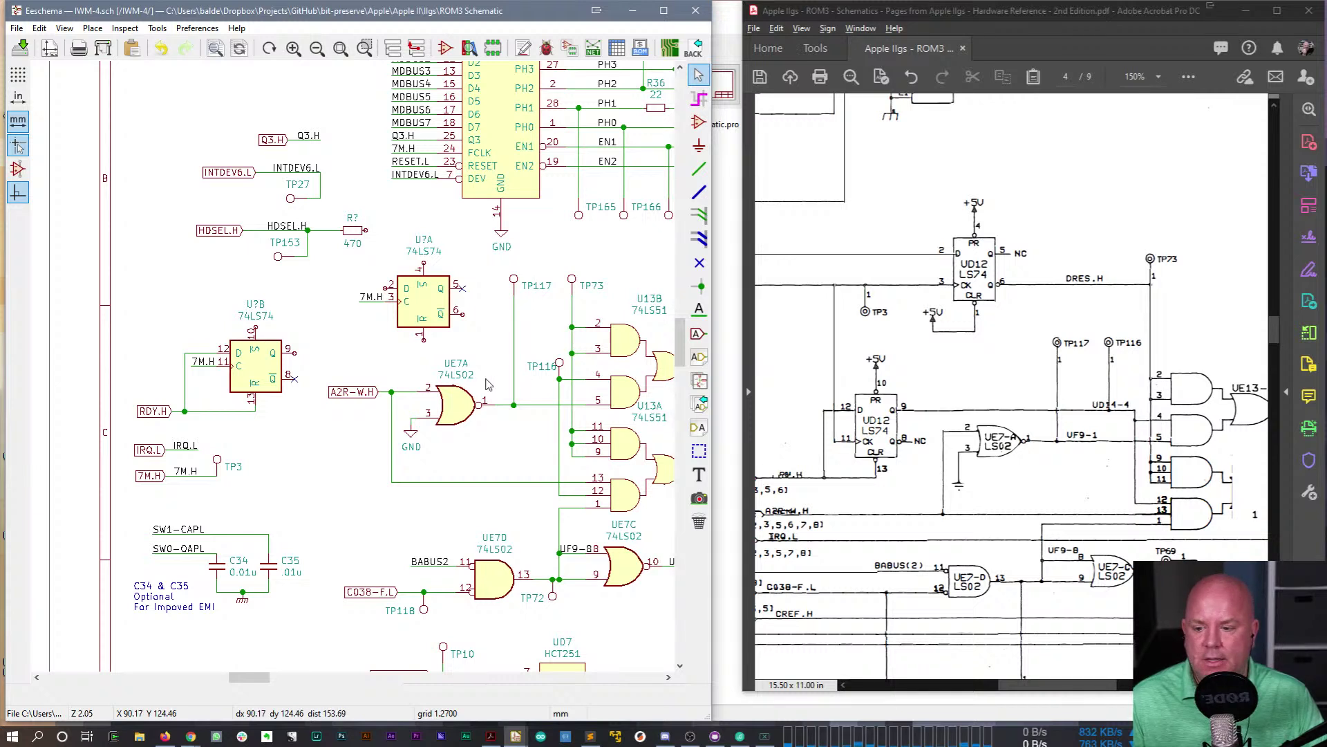
- Wire the lower flip-flop's pin 9, with one corner, to the gate input line
{"action": "key", "text": "w"}
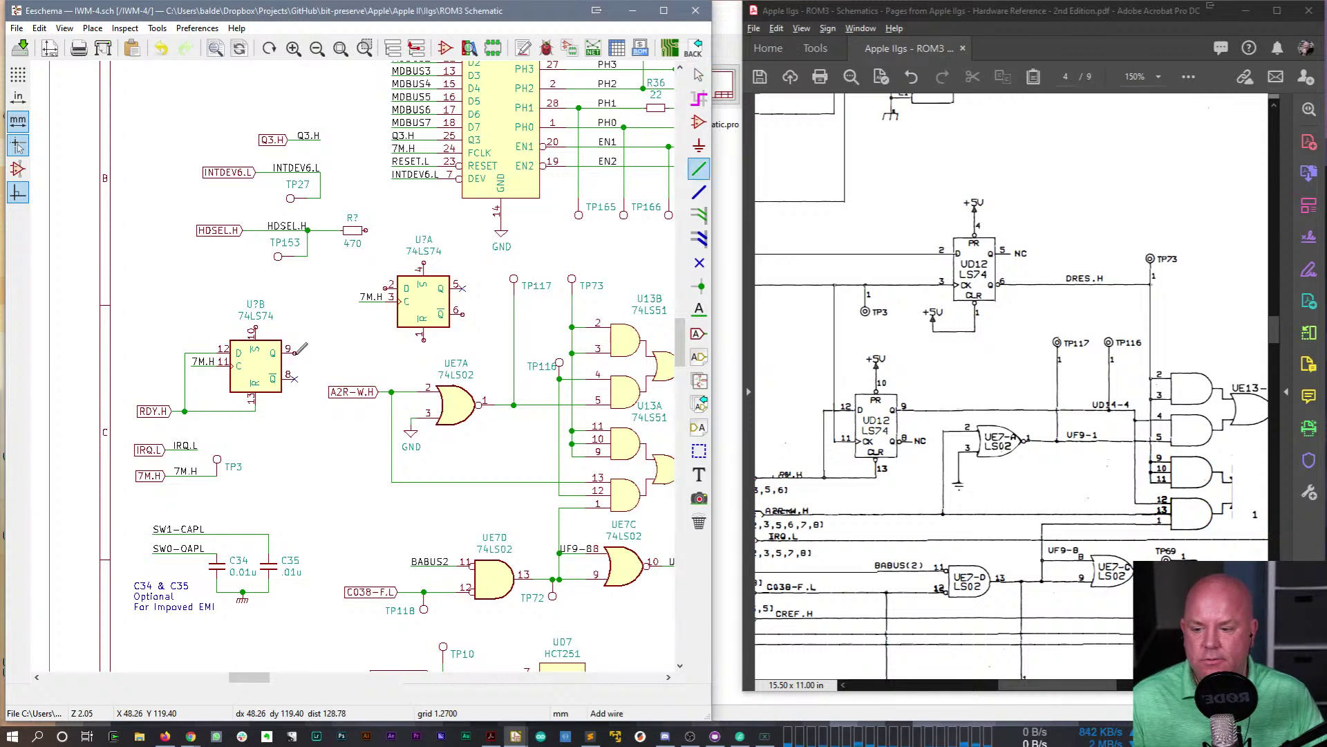
{"action": "left_click", "coordinate": [295, 353]}
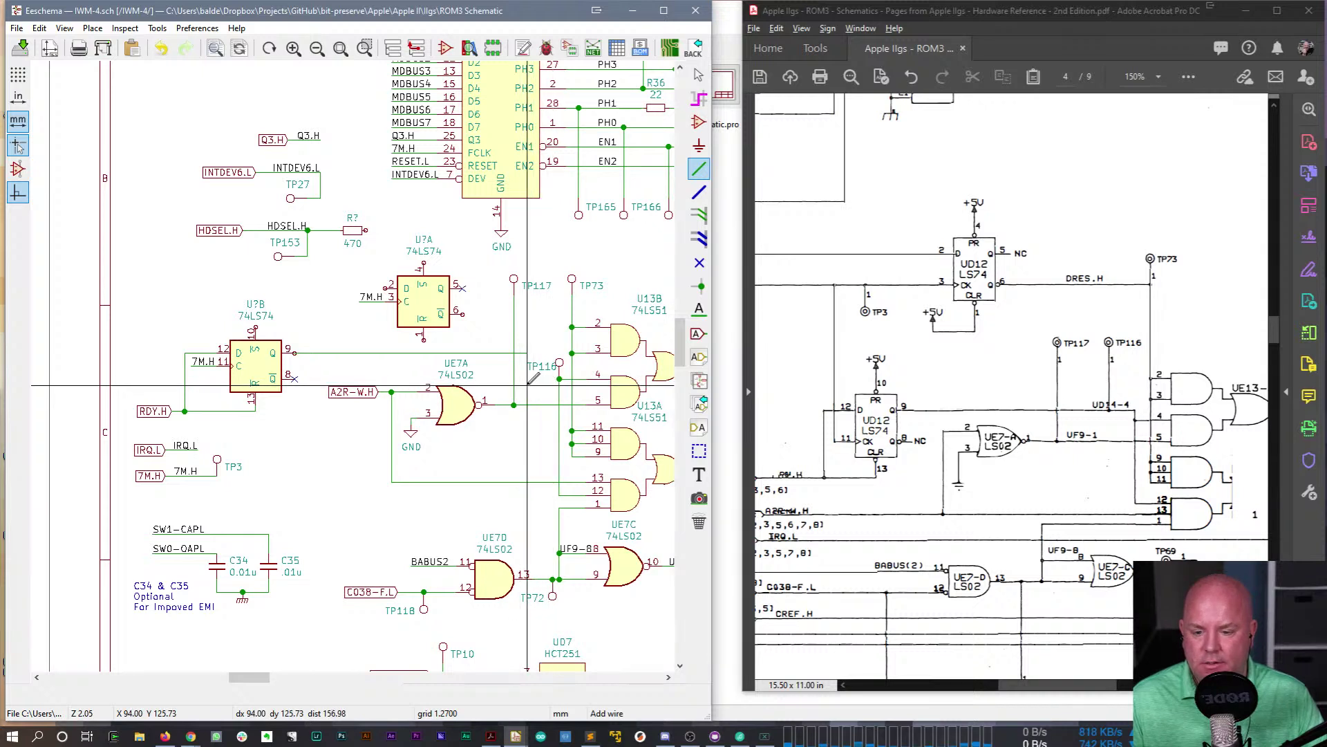
{"action": "left_click", "coordinate": [501, 384]}
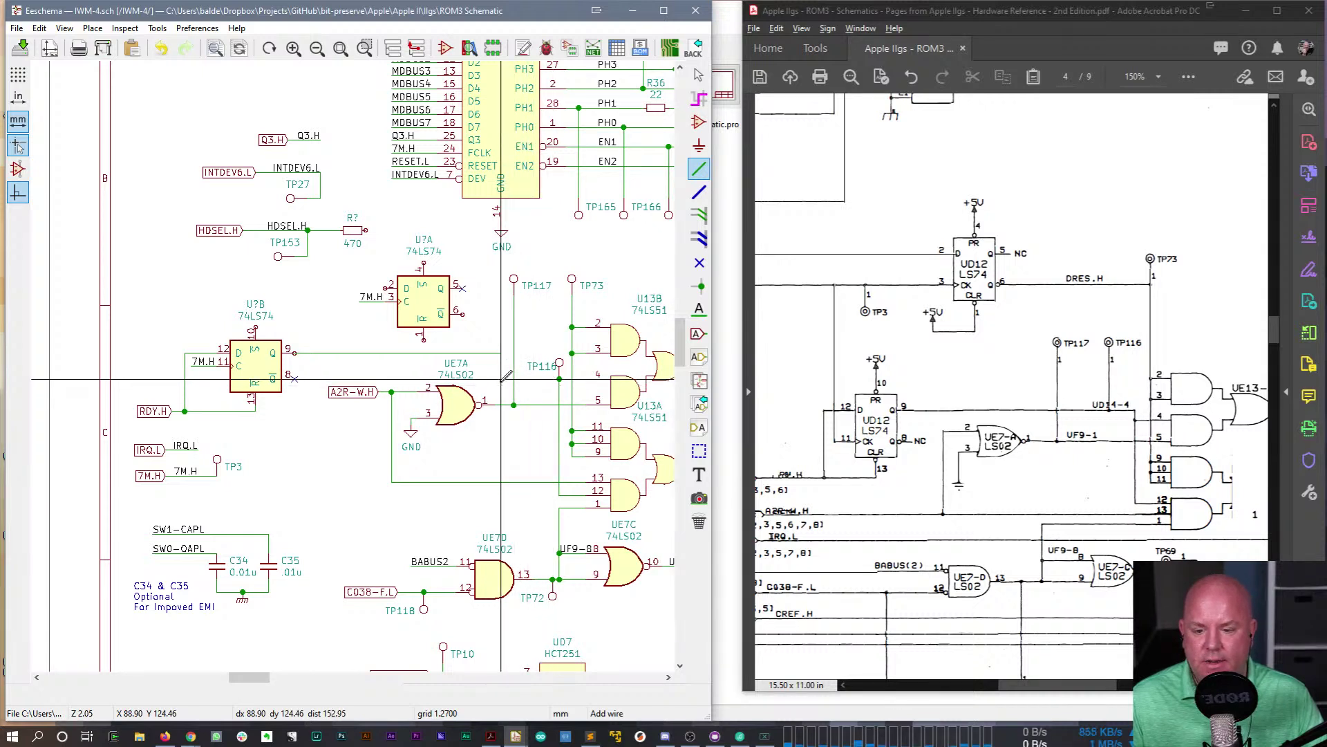
{"action": "left_click", "coordinate": [559, 379]}
{"action": "key", "text": "Escape"}
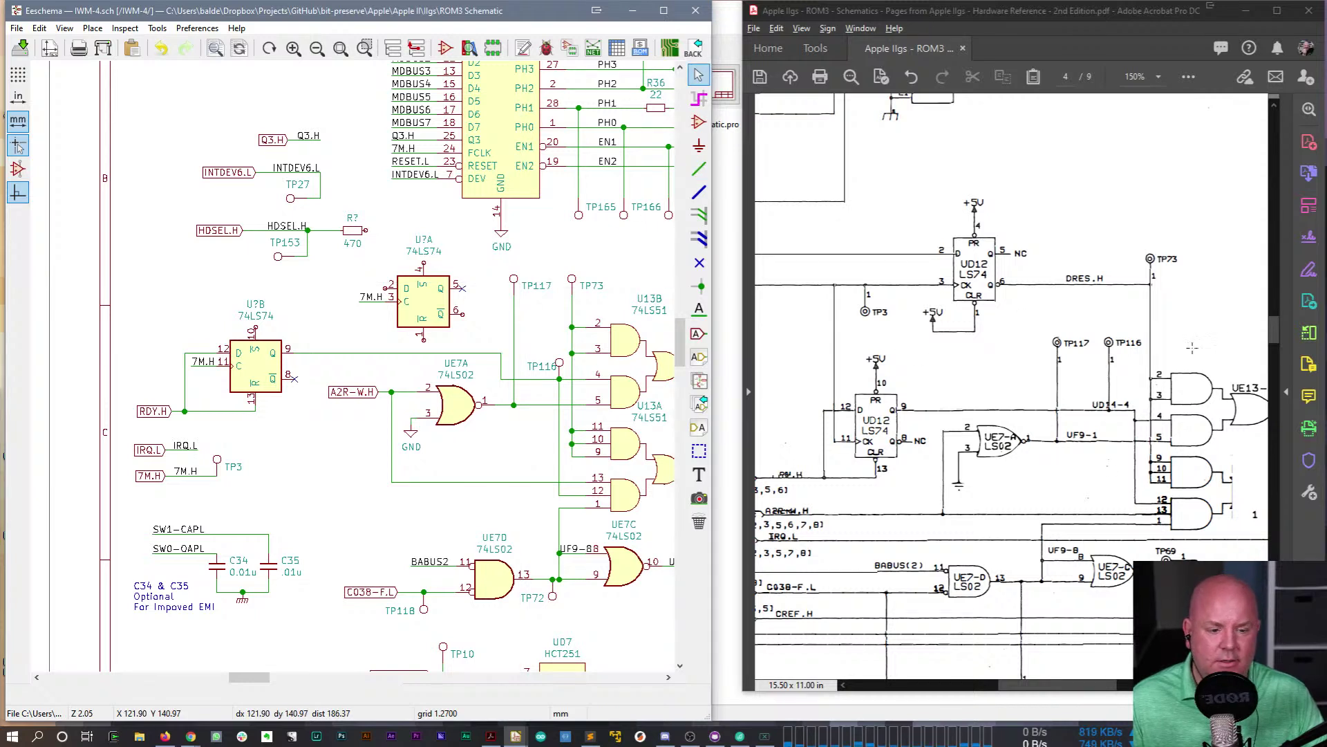
- Label the new wire with net label UD14-4
{"action": "key", "text": "l"}
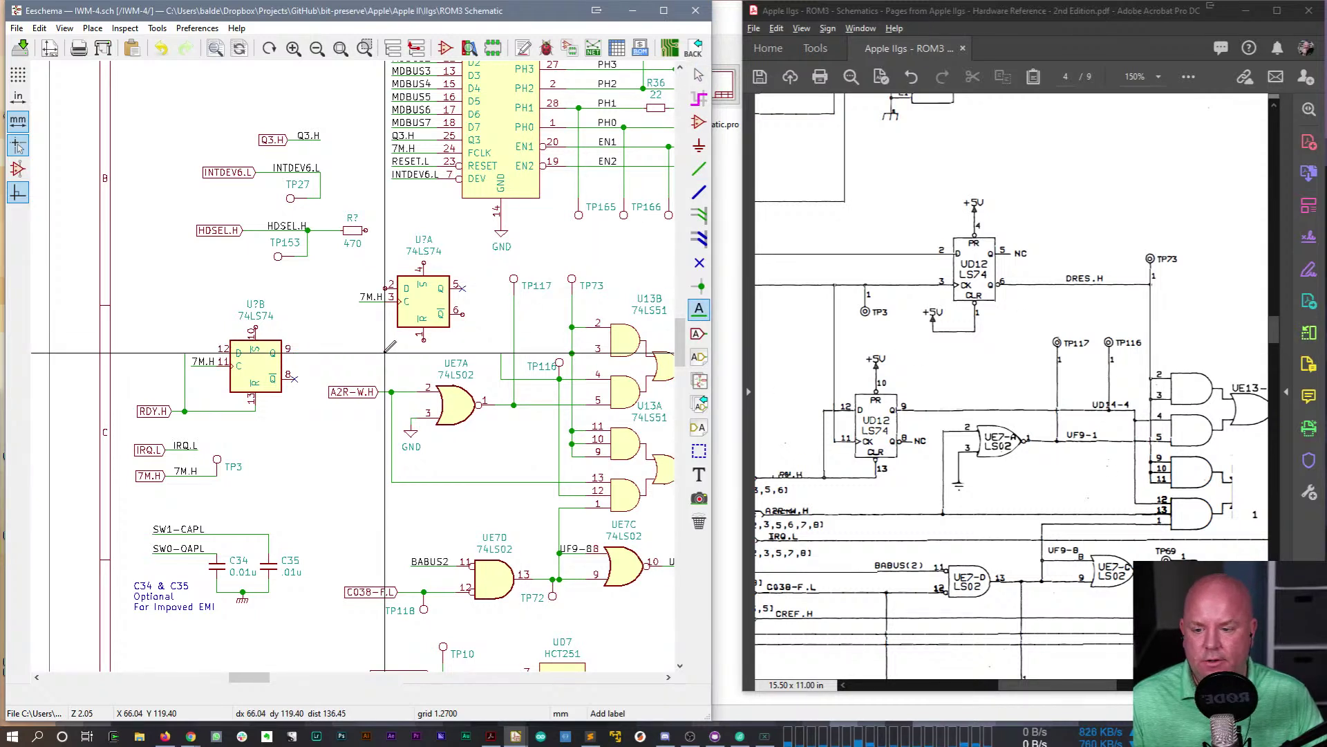
{"action": "left_click", "coordinate": [385, 353]}
{"action": "type", "text": "UD14-4"}
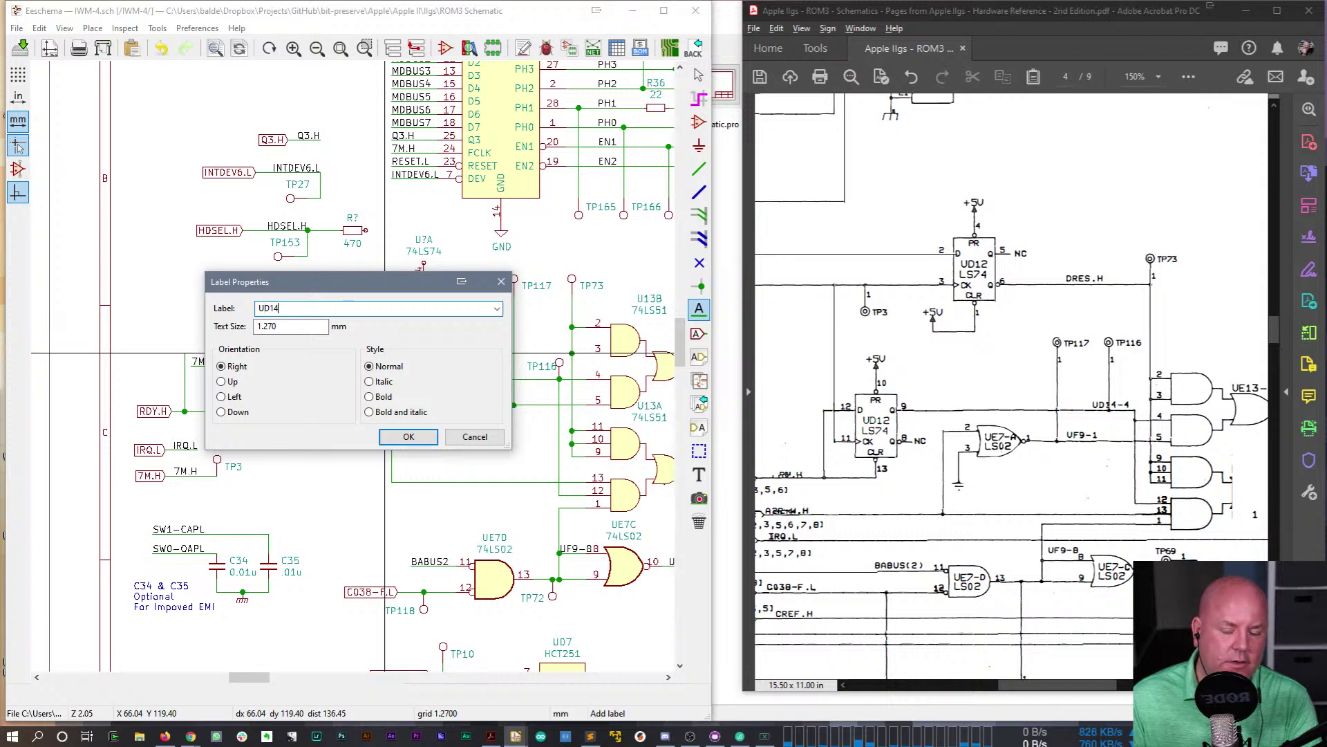
{"action": "key", "text": "Return"}
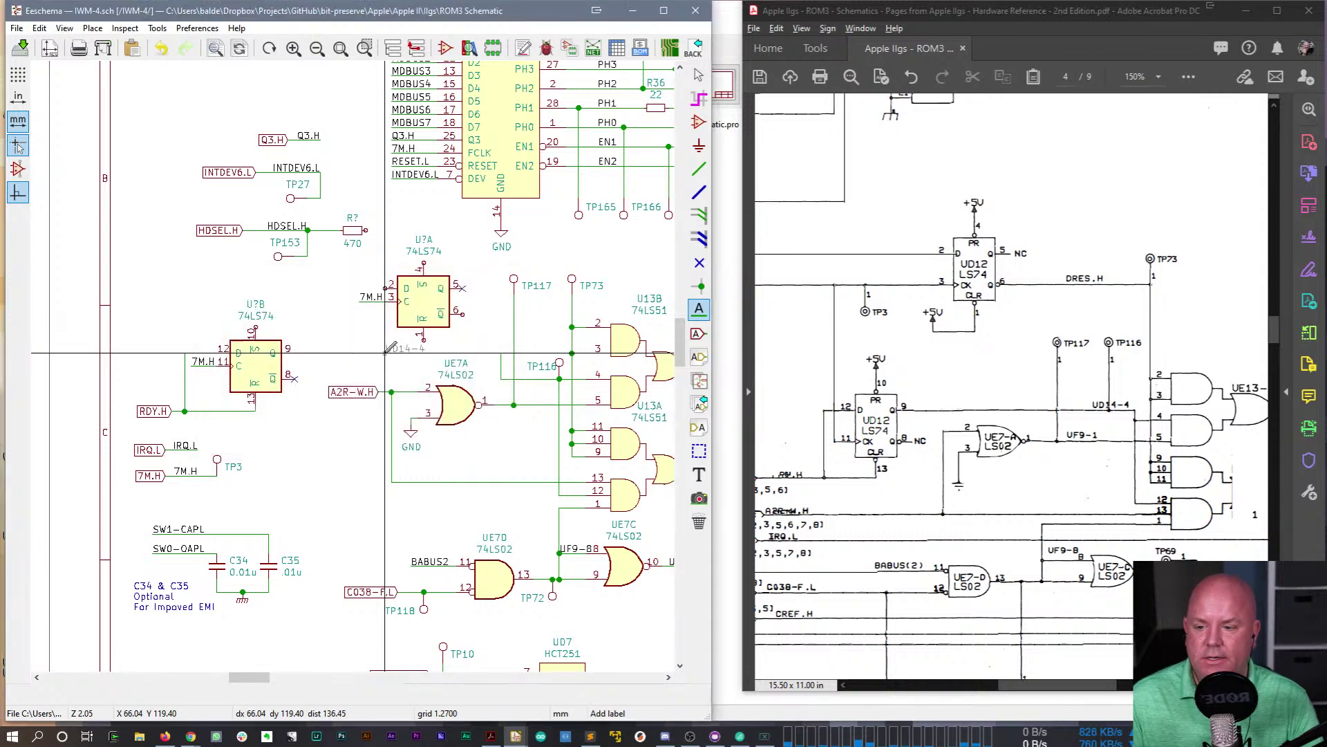
{"action": "left_click", "coordinate": [501, 353]}
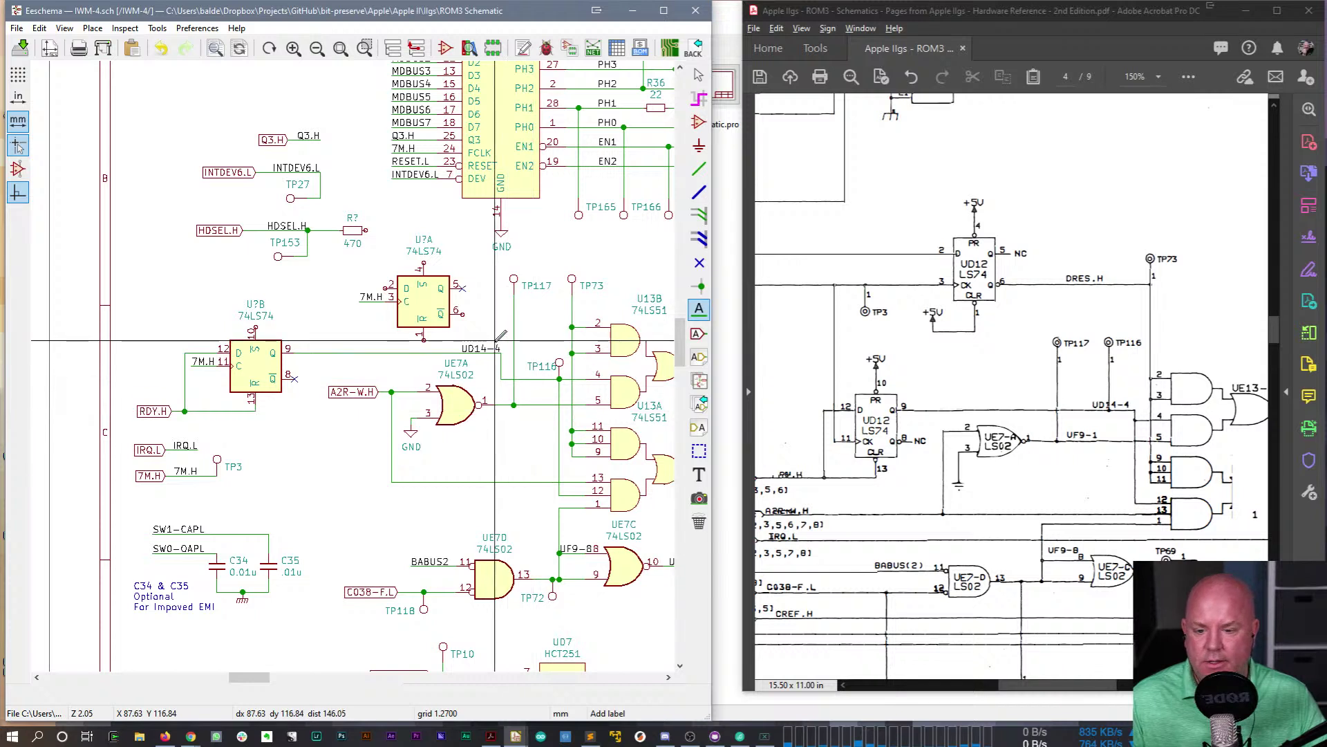
{"action": "key", "text": "Escape"}
- Copy the label onto the UE7A gate output and rename it UF9-1
{"action": "key", "text": "c"}
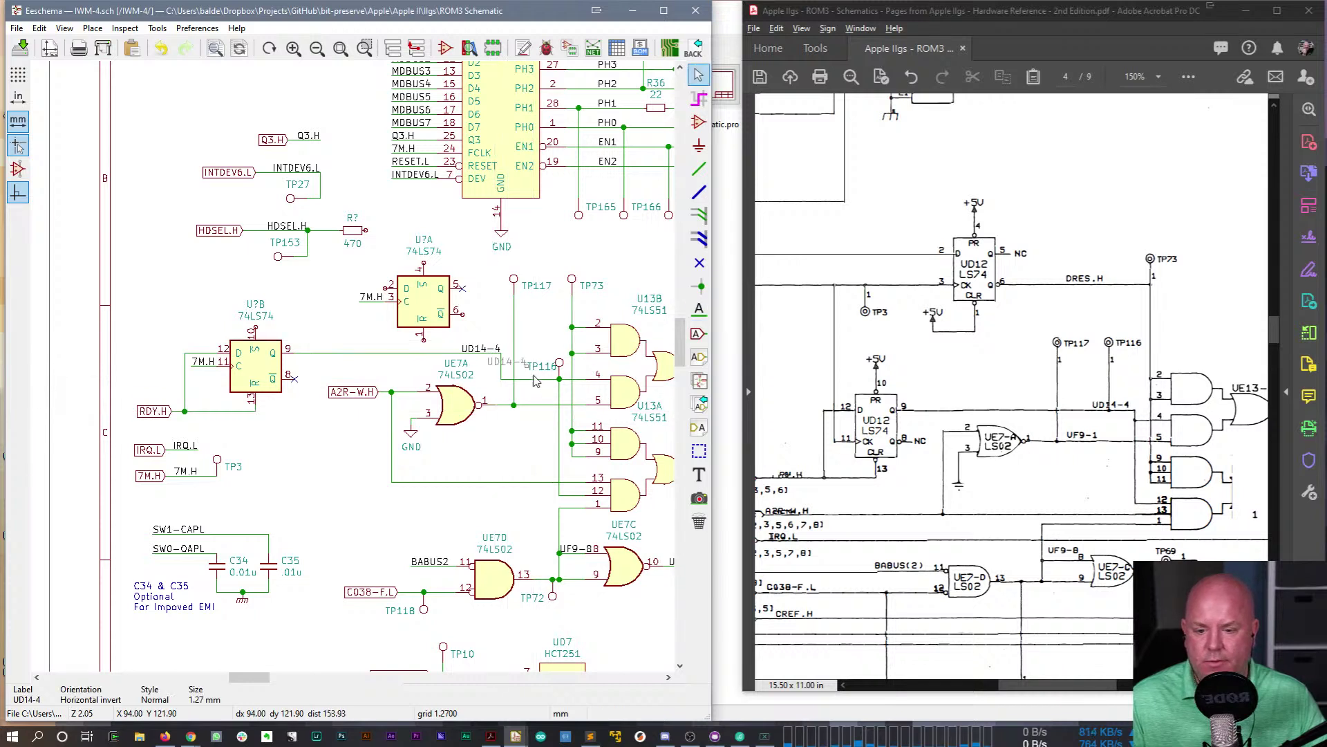
{"action": "left_click", "coordinate": [520, 411]}
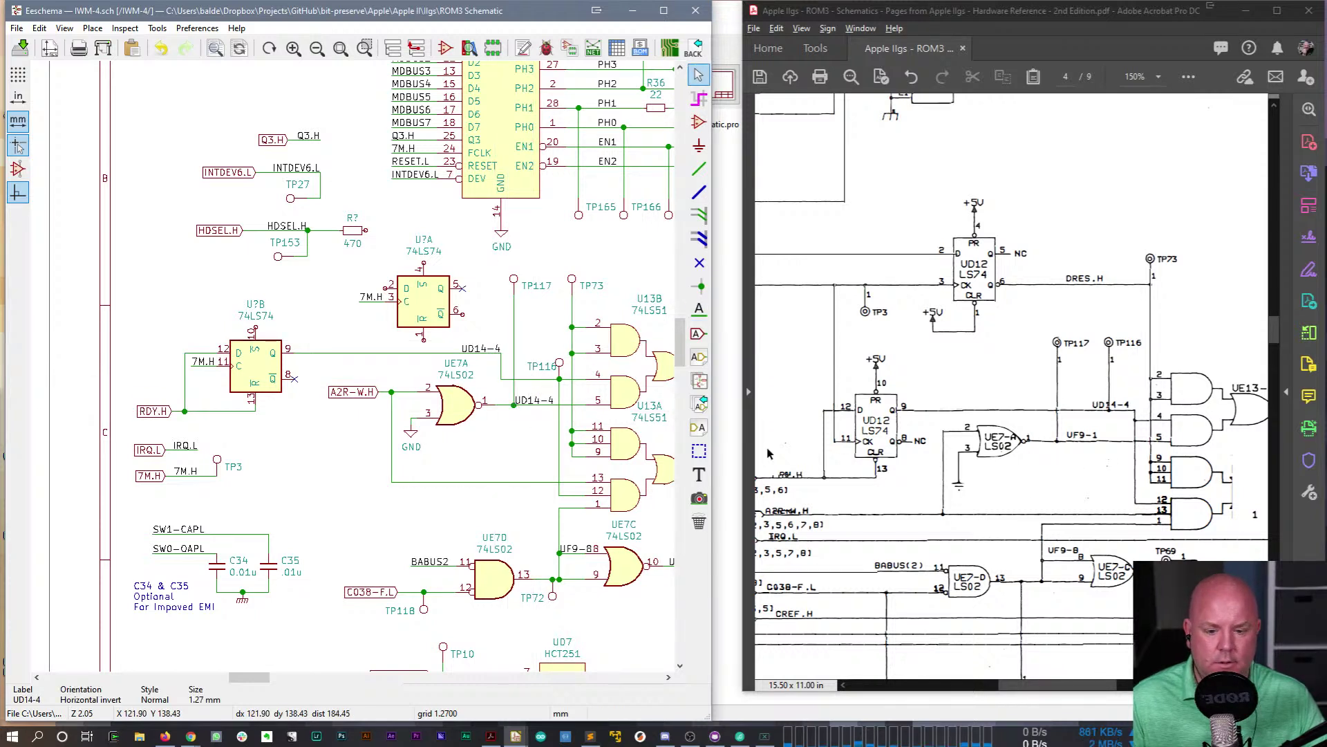
{"action": "type", "text": "e"}
{"action": "type", "text": "UF9-1"}
{"action": "key", "text": "Return"}
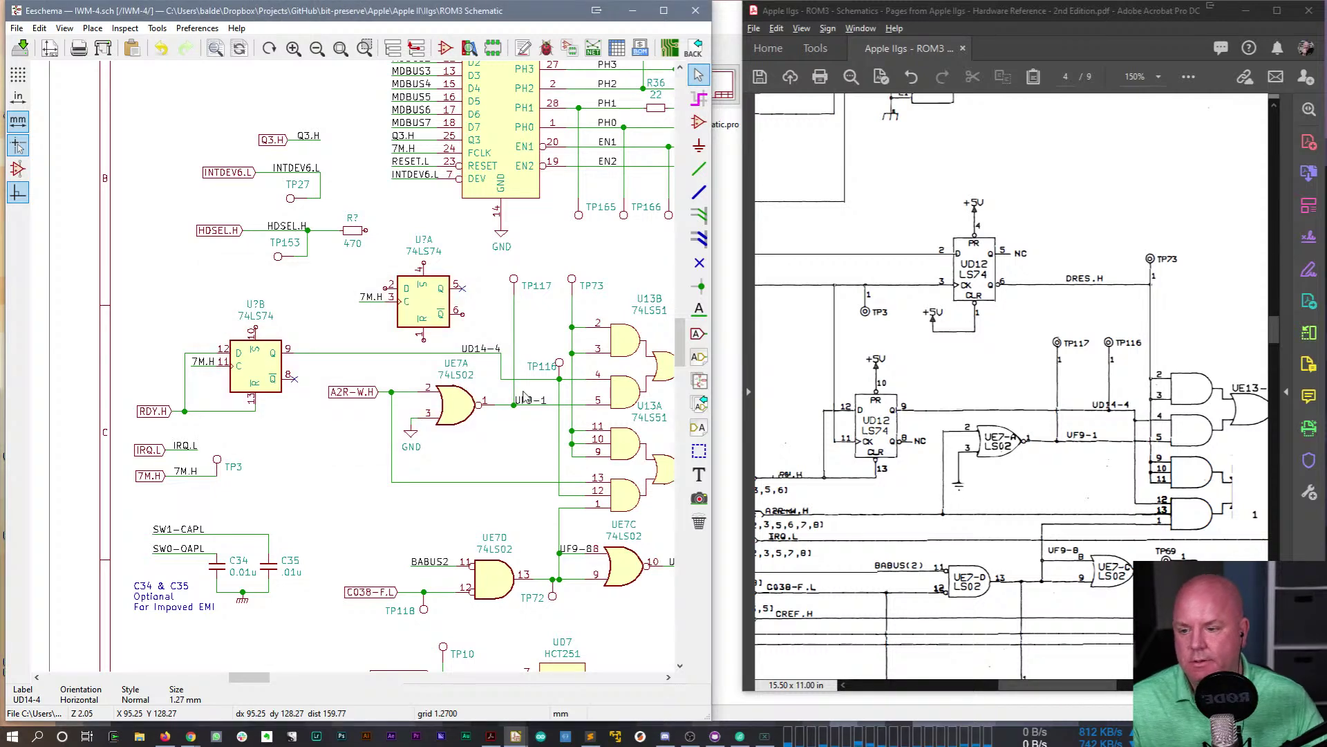
- Change the two 74LS74 unit references from U? to UD12B and UD12A
{"action": "key", "text": "u"}
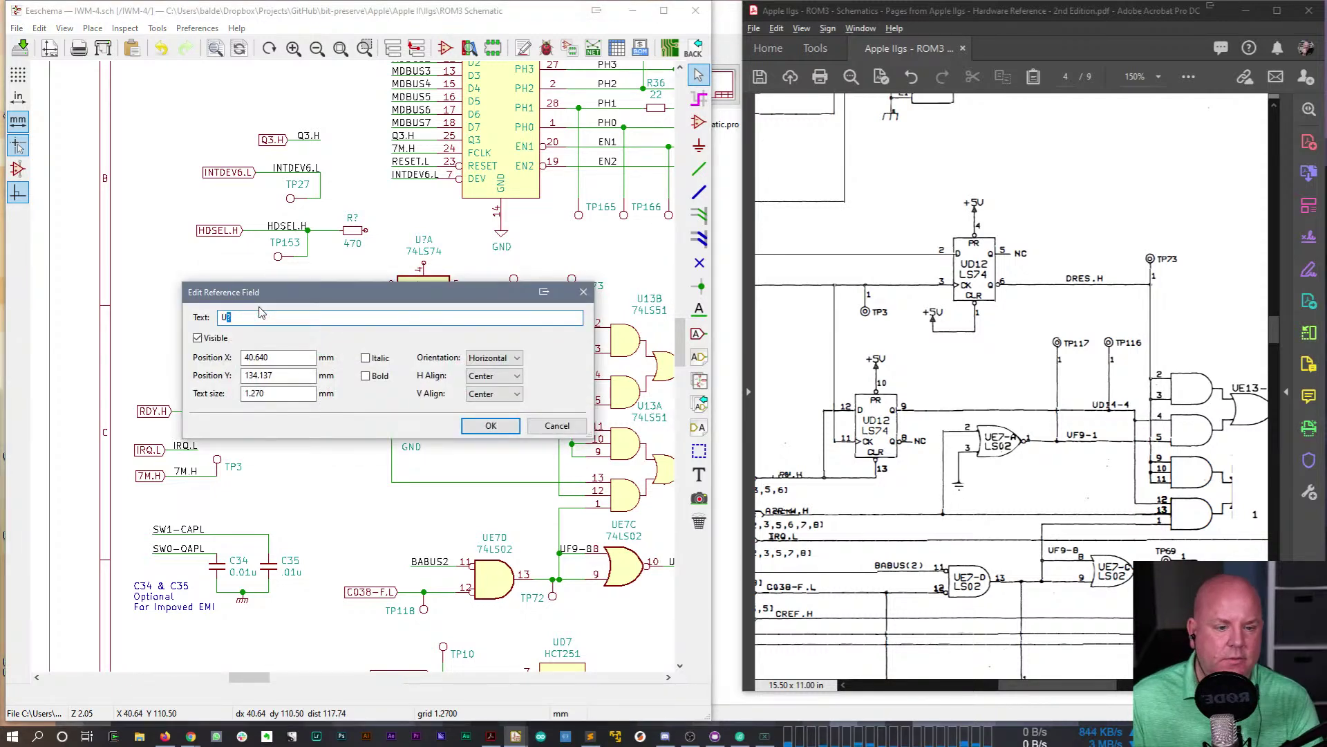
{"action": "type", "text": "D"}
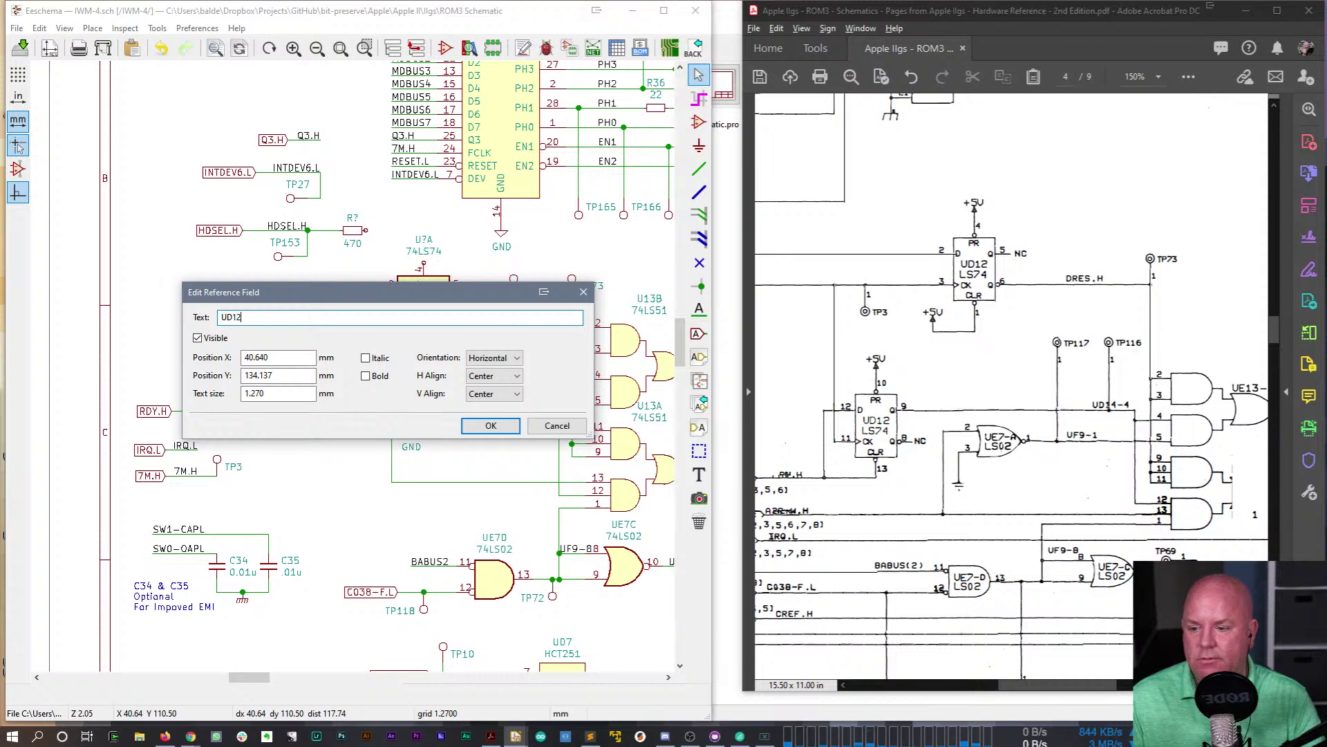
{"action": "type", "text": "12"}
{"action": "key", "text": "Return"}
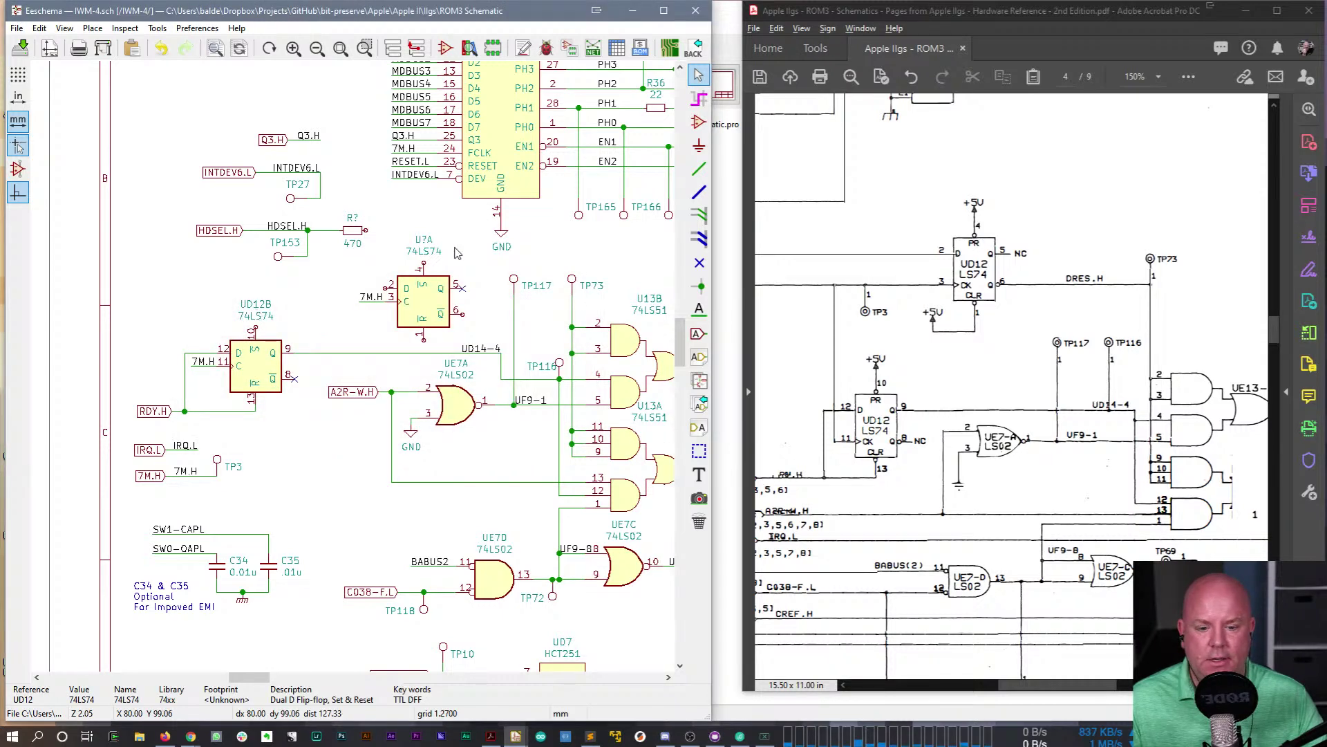
{"action": "double_click", "coordinate": [426, 246]}
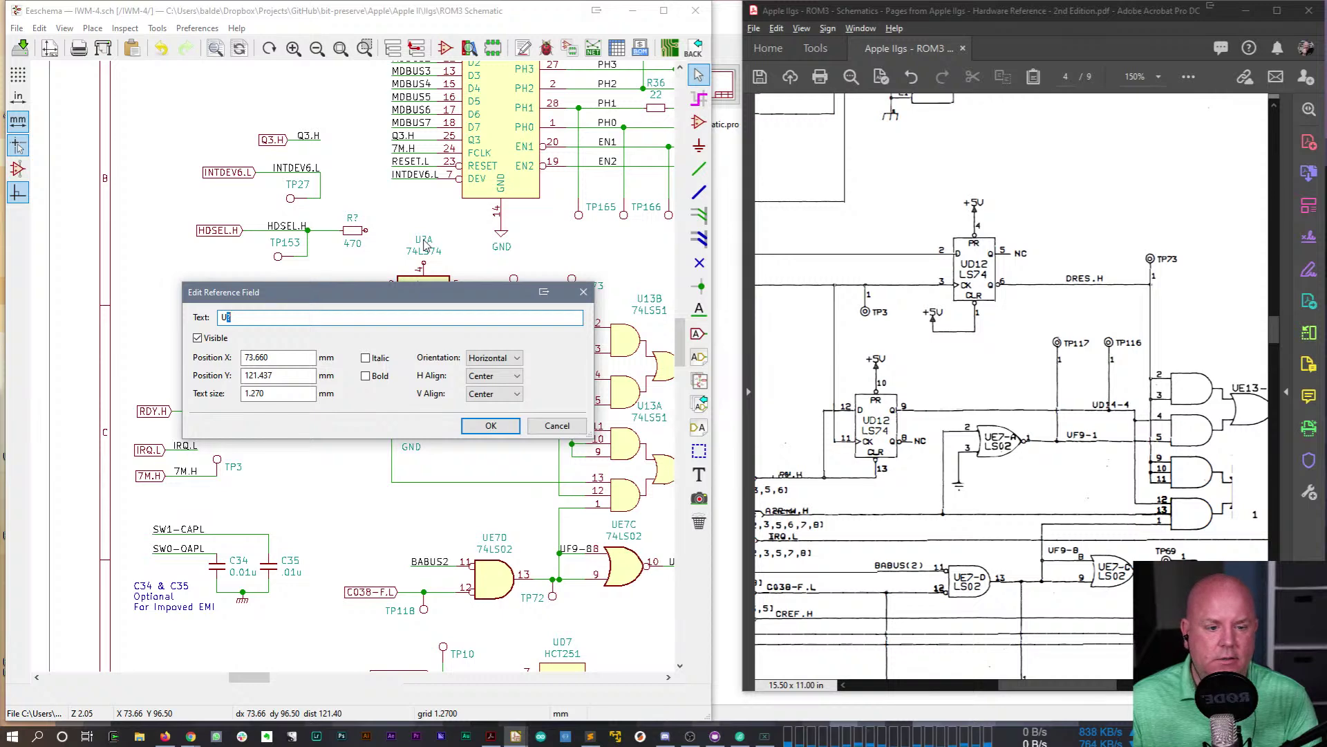
{"action": "type", "text": "D12"}
{"action": "key", "text": "Return"}
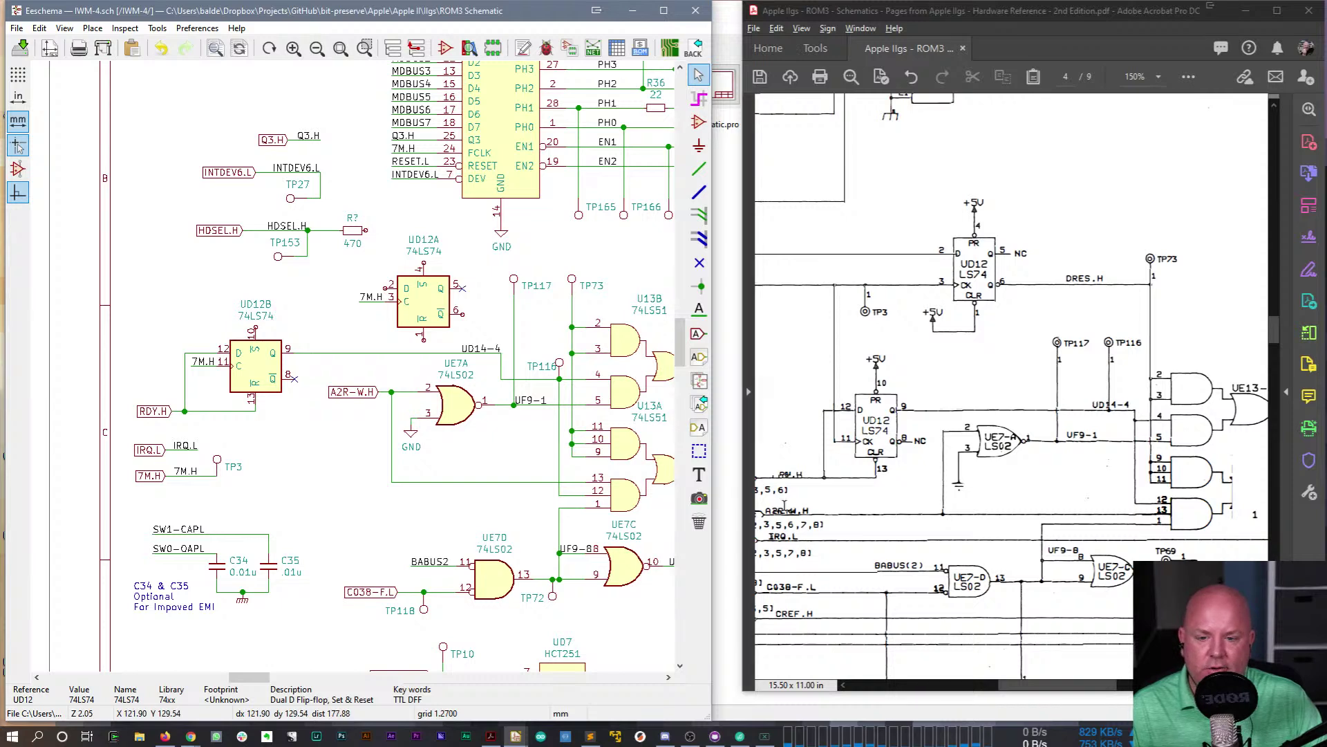
{"action": "left_click_drag", "start_coordinate": [1059, 685], "coordinate": [998, 675]}
- Draw a short wire left from UD12A pin 2
{"action": "left_click", "coordinate": [382, 284]}
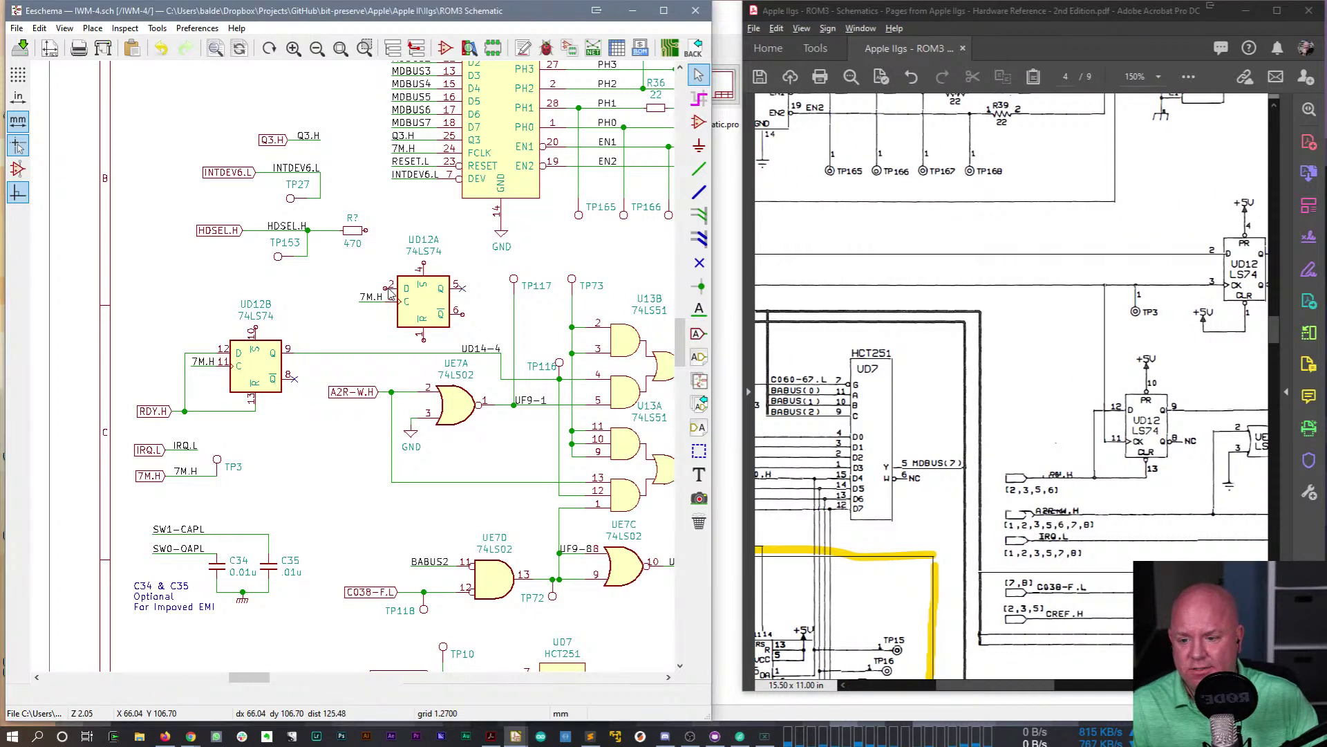
{"action": "key", "text": "w"}
{"action": "double_click", "coordinate": [327, 288]}
{"action": "key", "text": "Escape"}
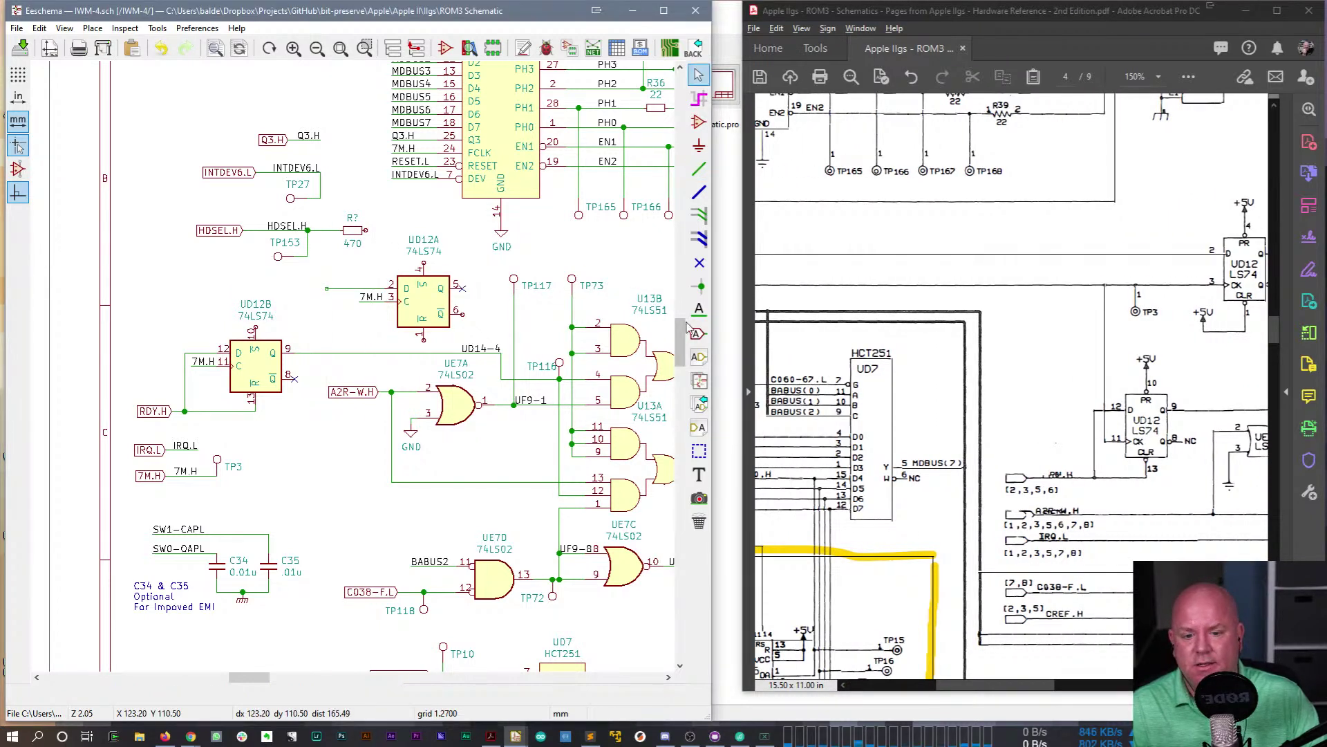
- Terminate that wire with a RESET.L global label aligned to its end
{"action": "left_click", "coordinate": [698, 334]}
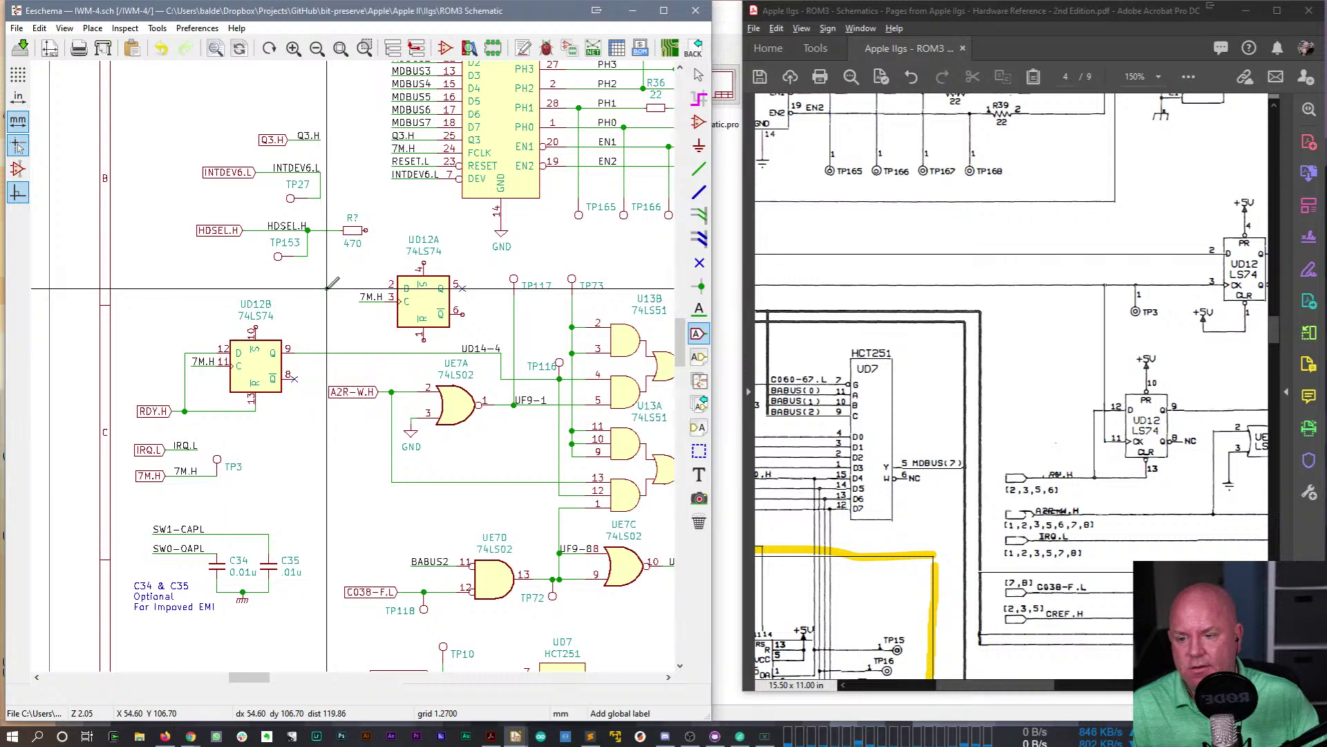
{"action": "left_click", "coordinate": [327, 288]}
{"action": "type", "text": "RESET.L"}
{"action": "key", "text": "Return"}
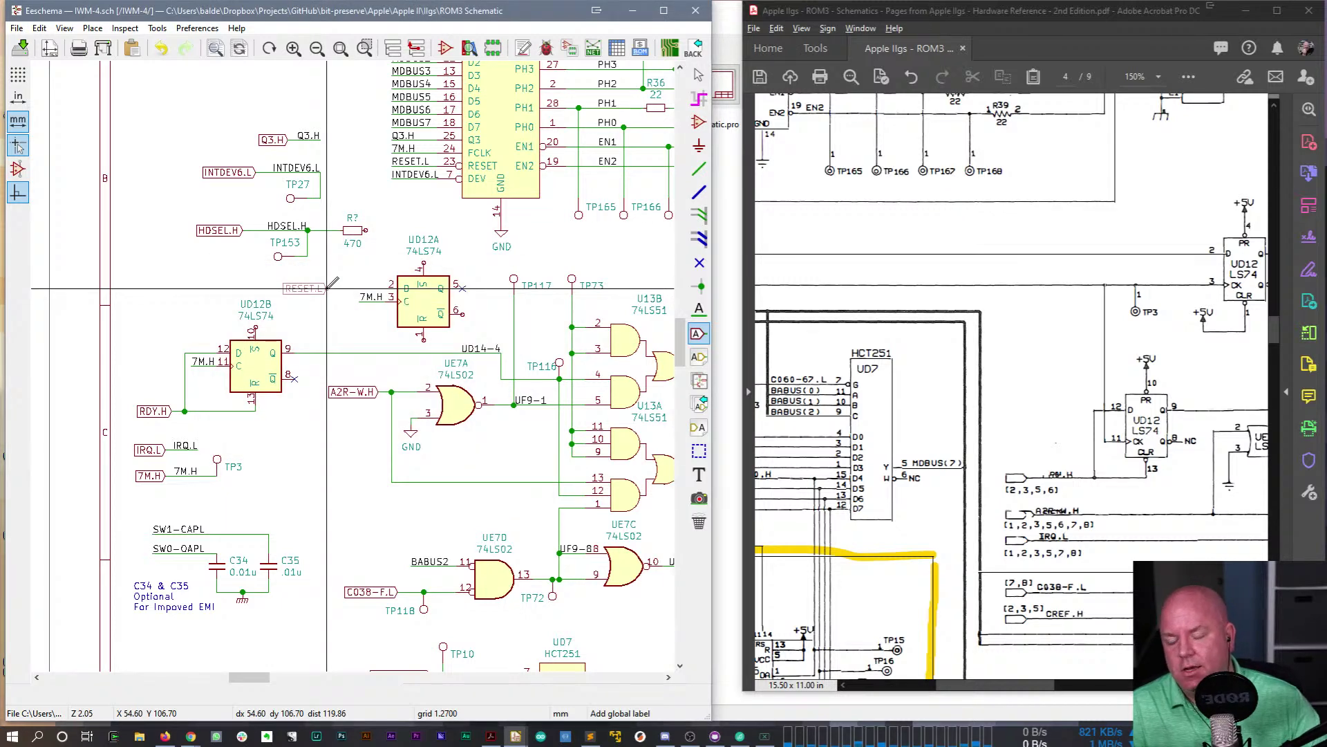
{"action": "left_click", "coordinate": [327, 289]}
{"action": "key", "text": "Escape"}
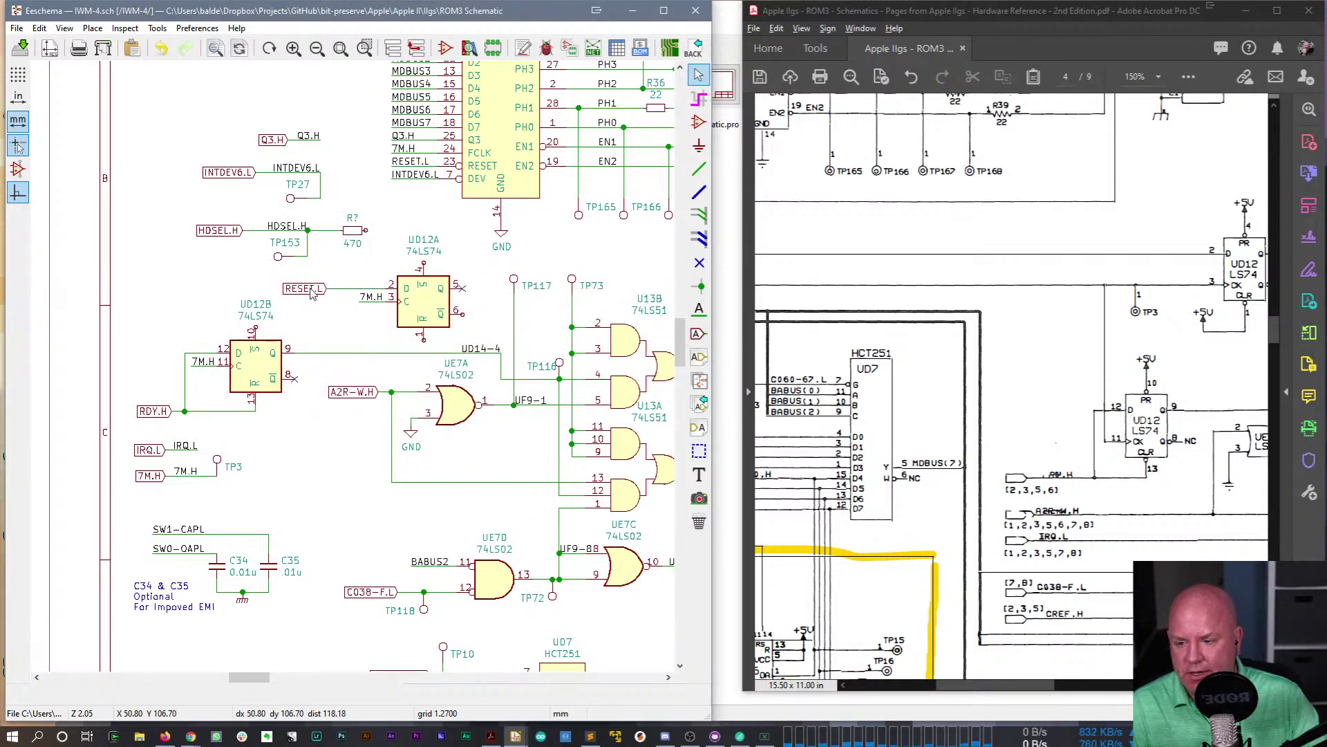
{"action": "left_click_drag", "start_coordinate": [313, 291], "coordinate": [333, 293]}
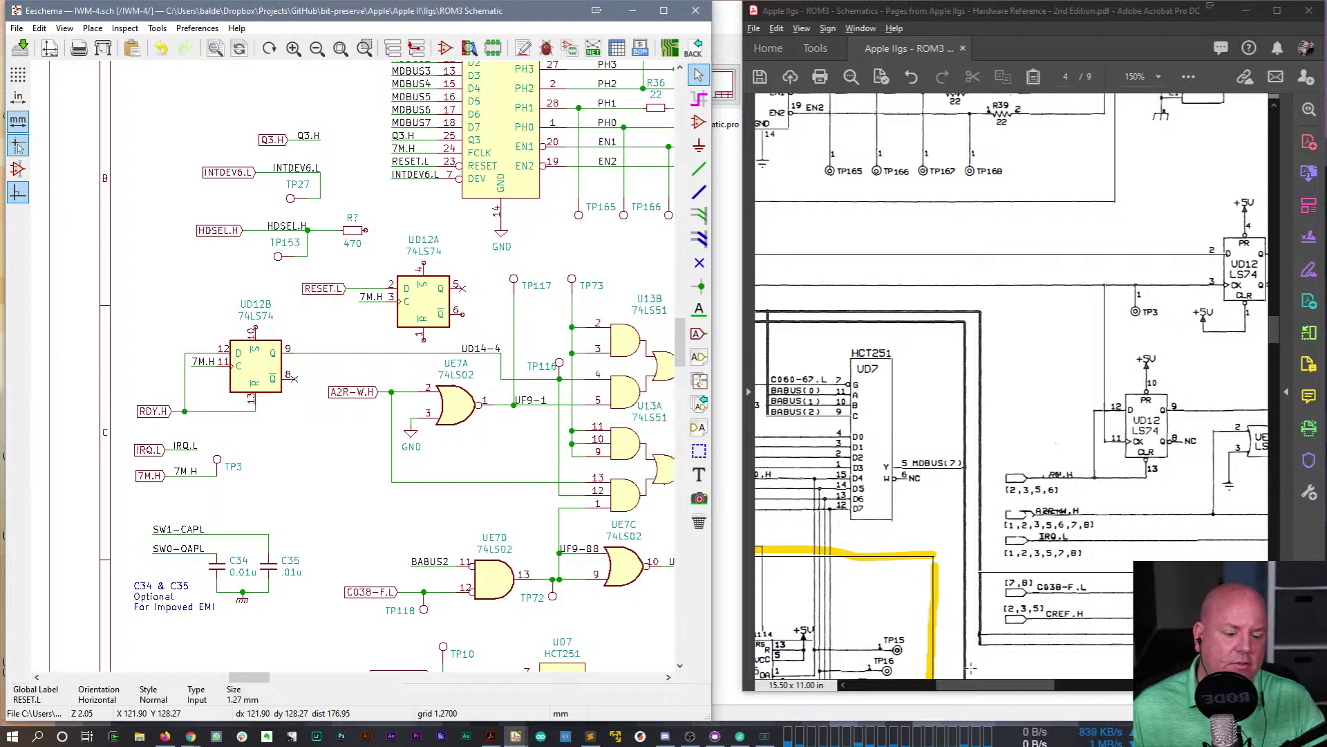
{"action": "scroll", "coordinate": [969, 660], "scroll_direction": "right", "scroll_amount": 5}
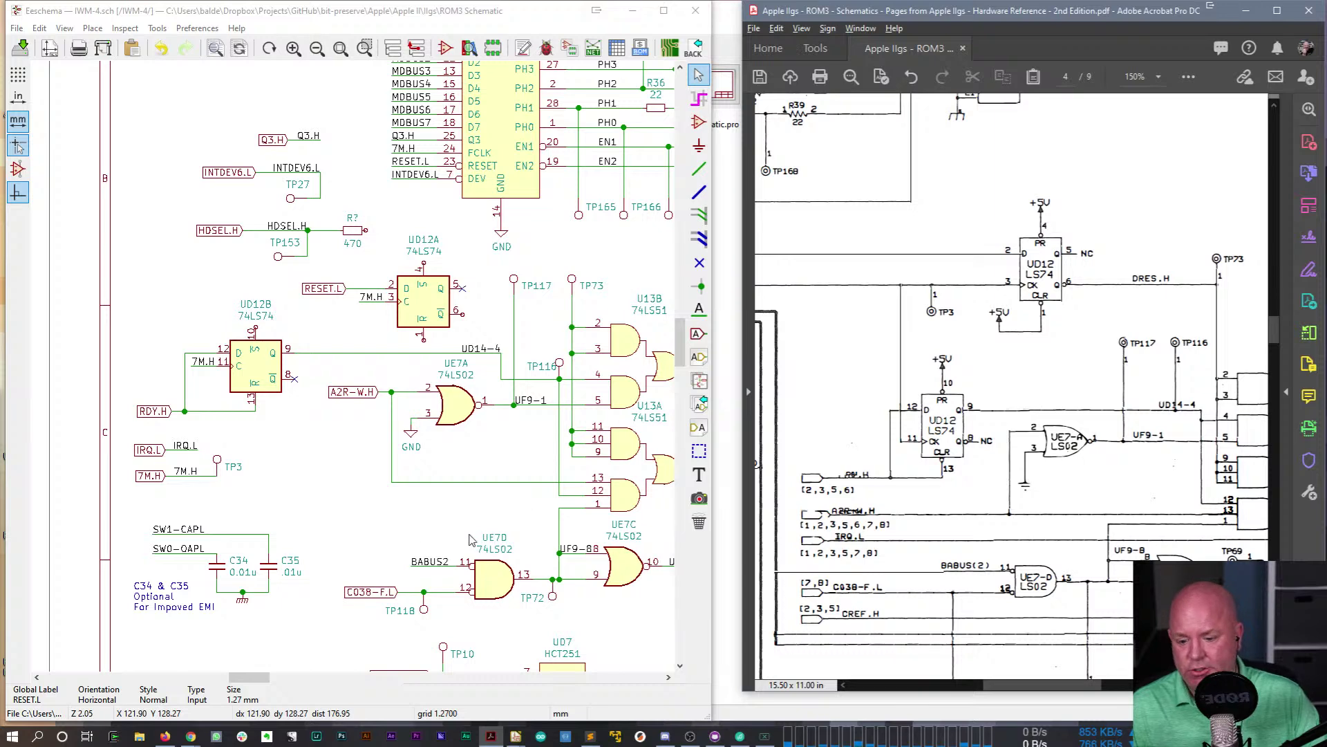
- Copy a +5V symbol above UD12B pin 10 and tidy UD12B's reference and 74LS74 text
{"action": "middle_click_drag", "start_coordinate": [526, 247], "coordinate": [364, 319]}
{"action": "scroll", "coordinate": [281, 357], "scroll_direction": "down", "scroll_amount": 1}
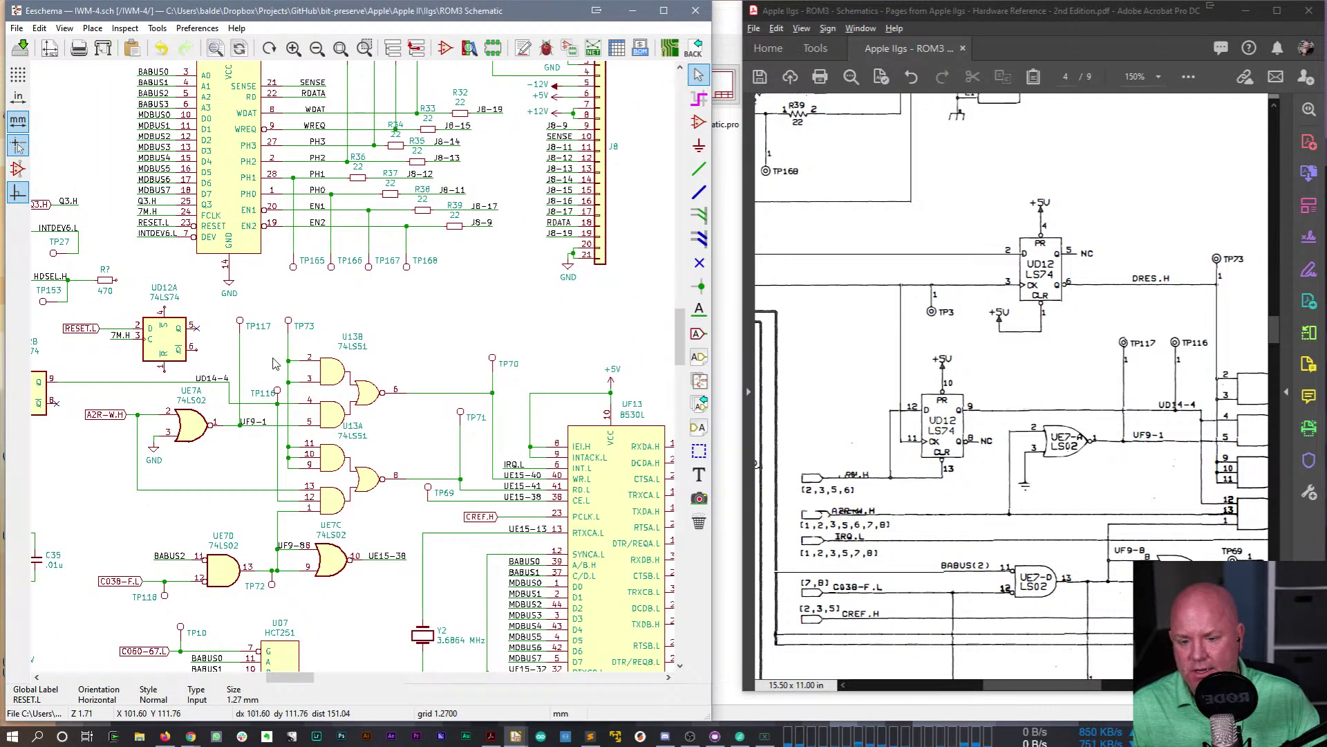
{"action": "key", "text": "c"}
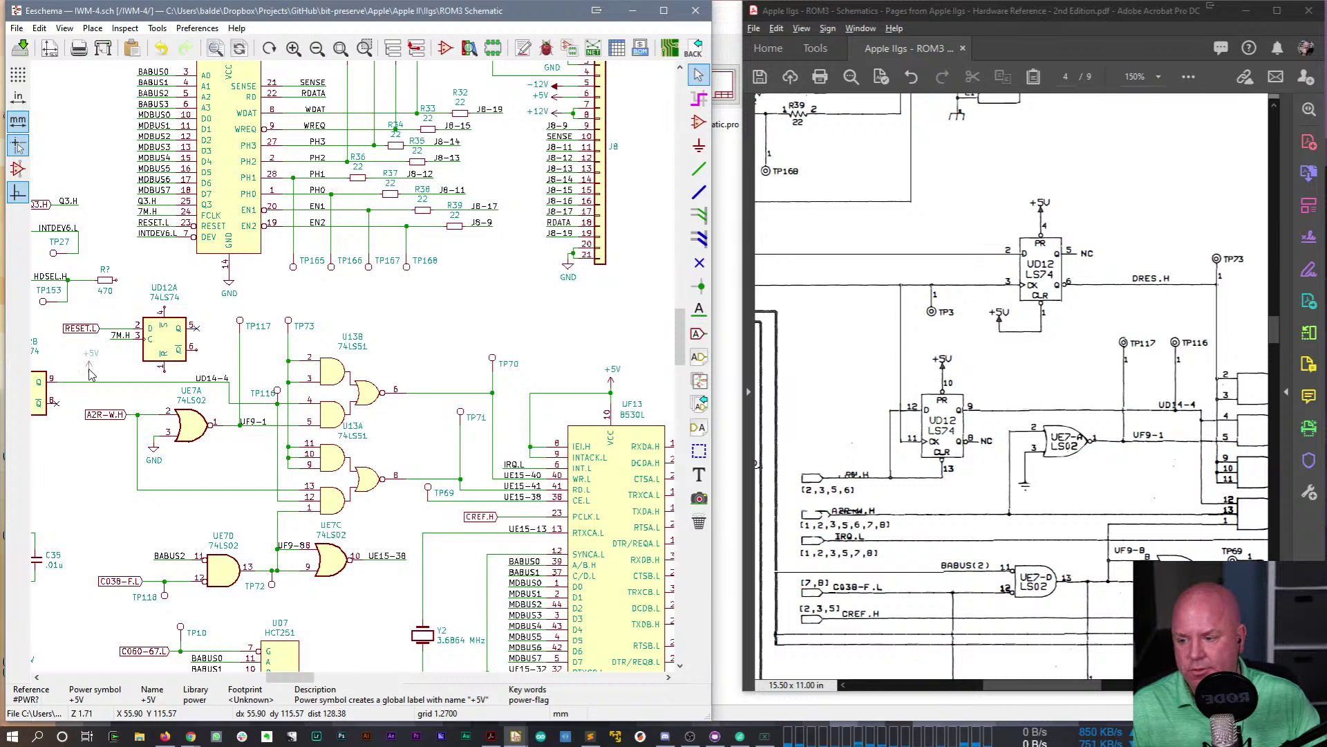
{"action": "middle_click_drag", "start_coordinate": [92, 377], "coordinate": [337, 394]}
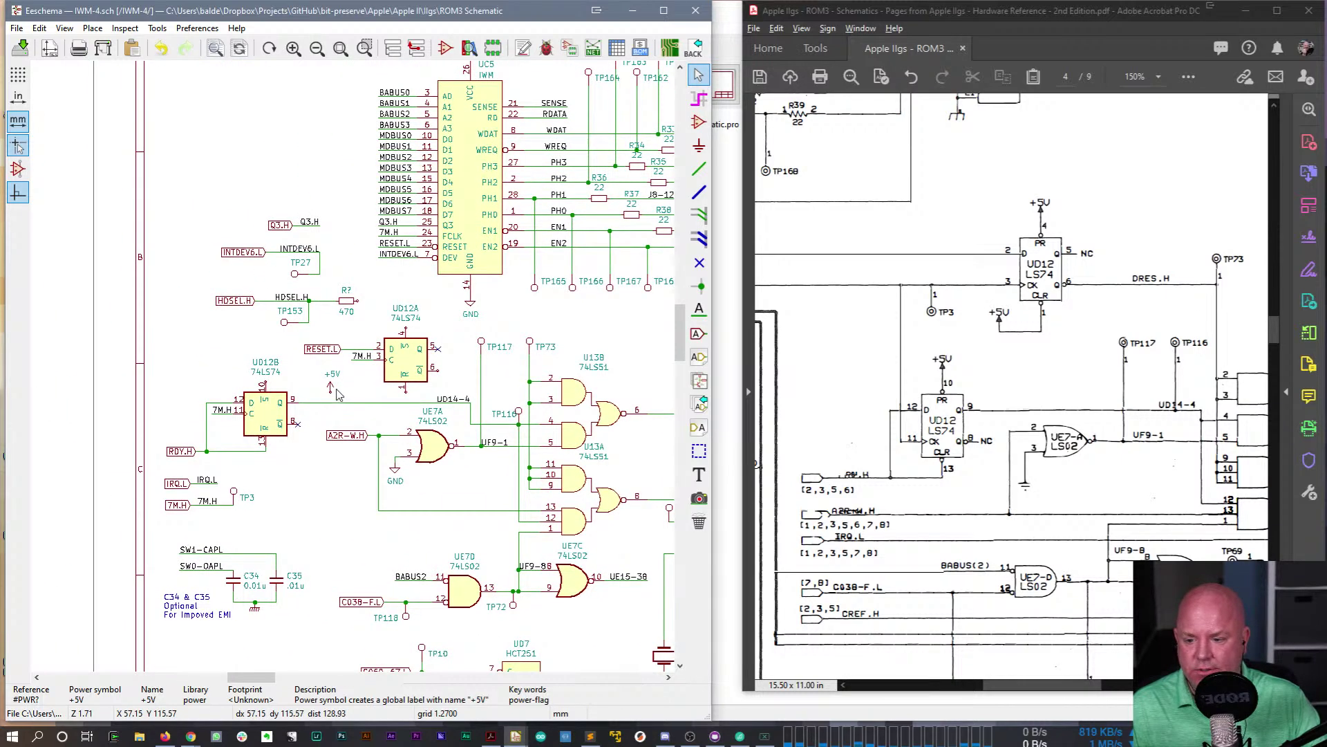
{"action": "left_click", "coordinate": [335, 393]}
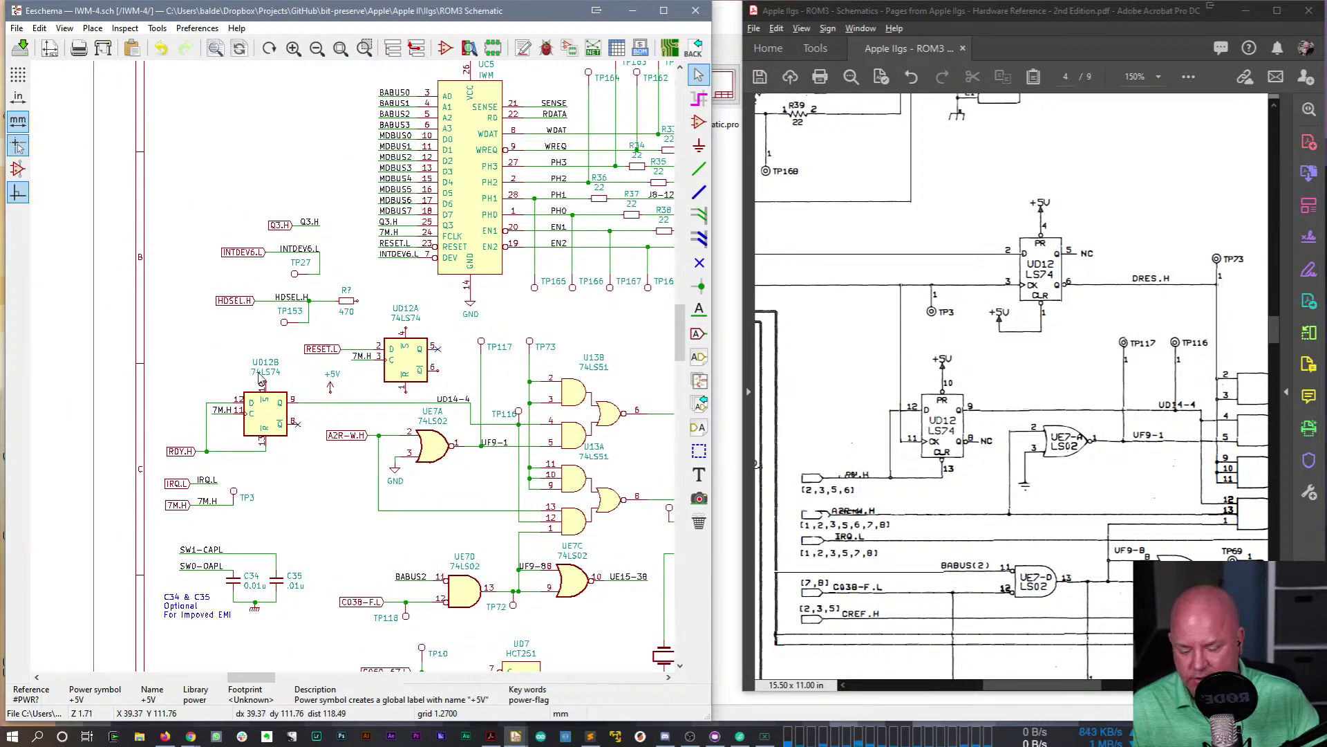
{"action": "key", "text": "m"}
{"action": "left_click", "coordinate": [241, 391]}
{"action": "key", "text": "m"}
{"action": "left_click", "coordinate": [233, 378]}
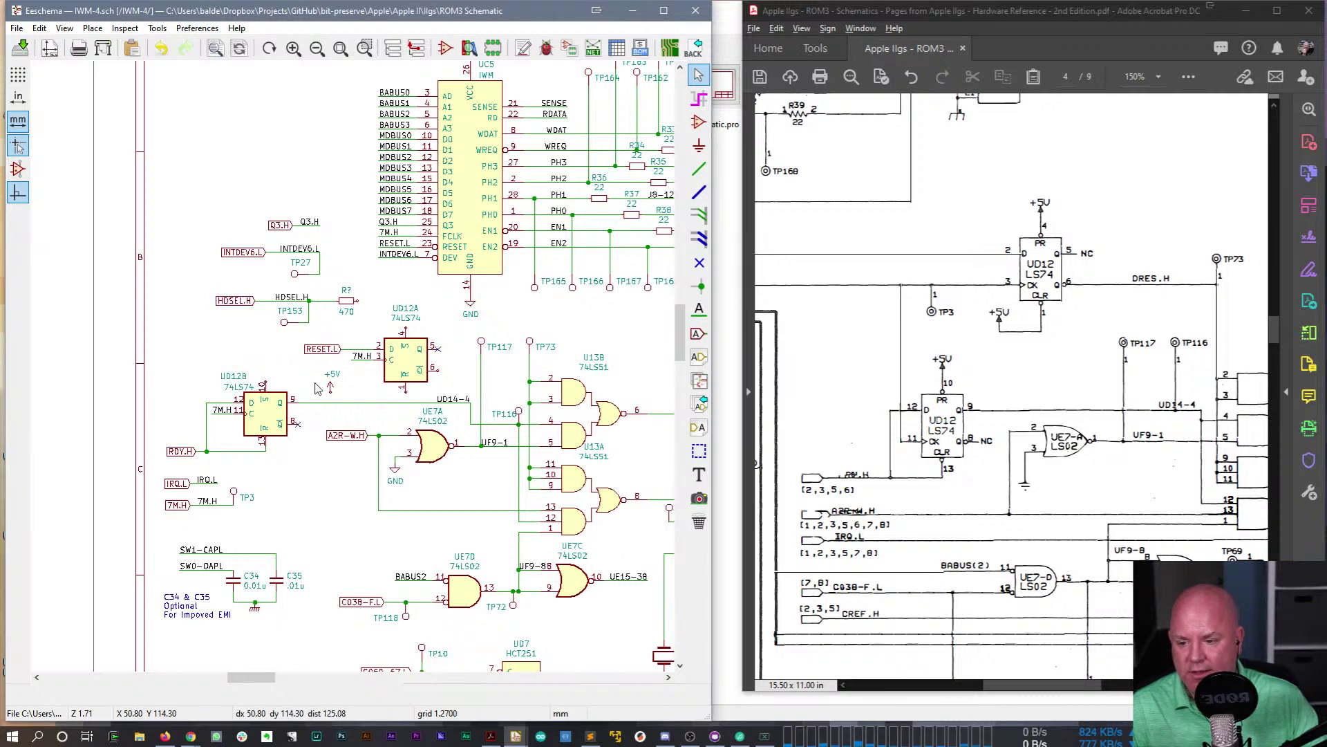
{"action": "left_click", "coordinate": [334, 392]}
{"action": "key", "text": "m"}
{"action": "left_click", "coordinate": [265, 377]}
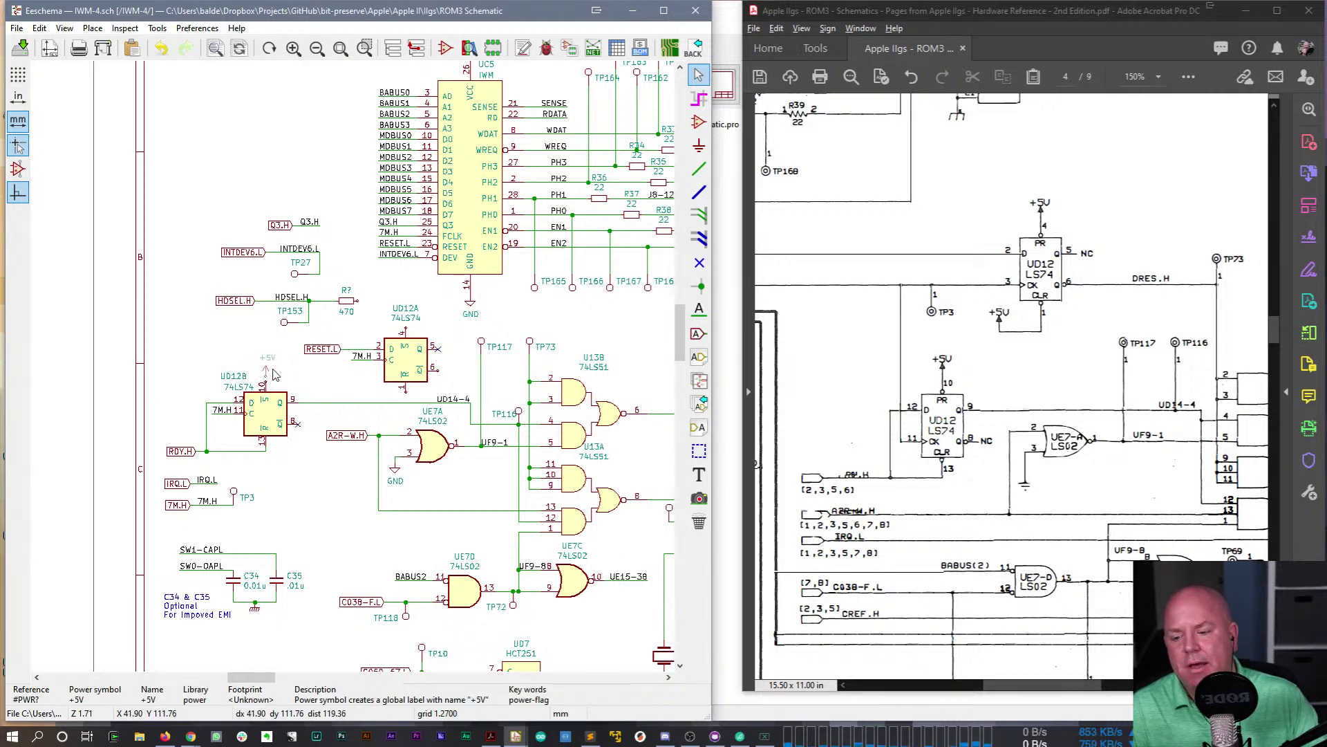
- Wire the +5V symbol down to UD12B pin 10
{"action": "scroll", "coordinate": [266, 376], "scroll_direction": "up", "scroll_amount": 4}
{"action": "key", "text": "w"}
{"action": "left_click", "coordinate": [366, 353]}
{"action": "left_click", "coordinate": [366, 367]}
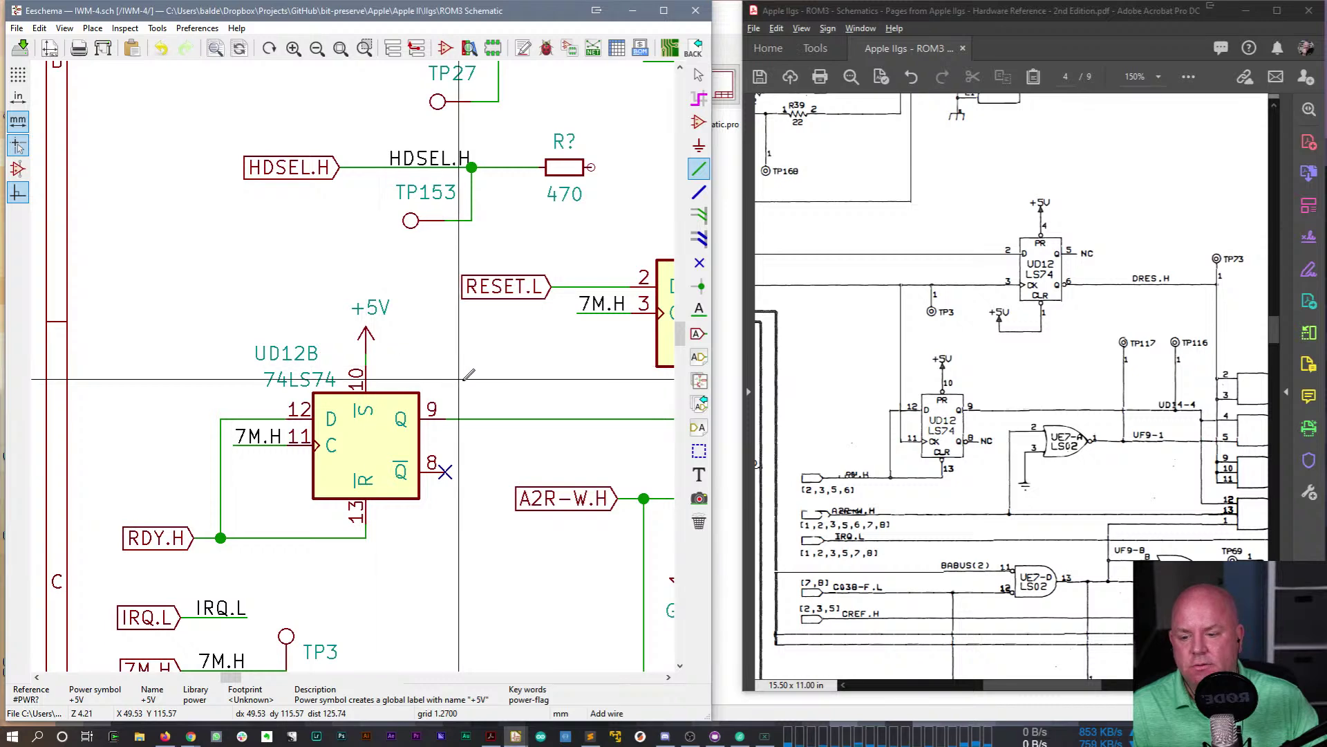
{"action": "scroll", "coordinate": [468, 374], "scroll_direction": "down", "scroll_amount": 5}
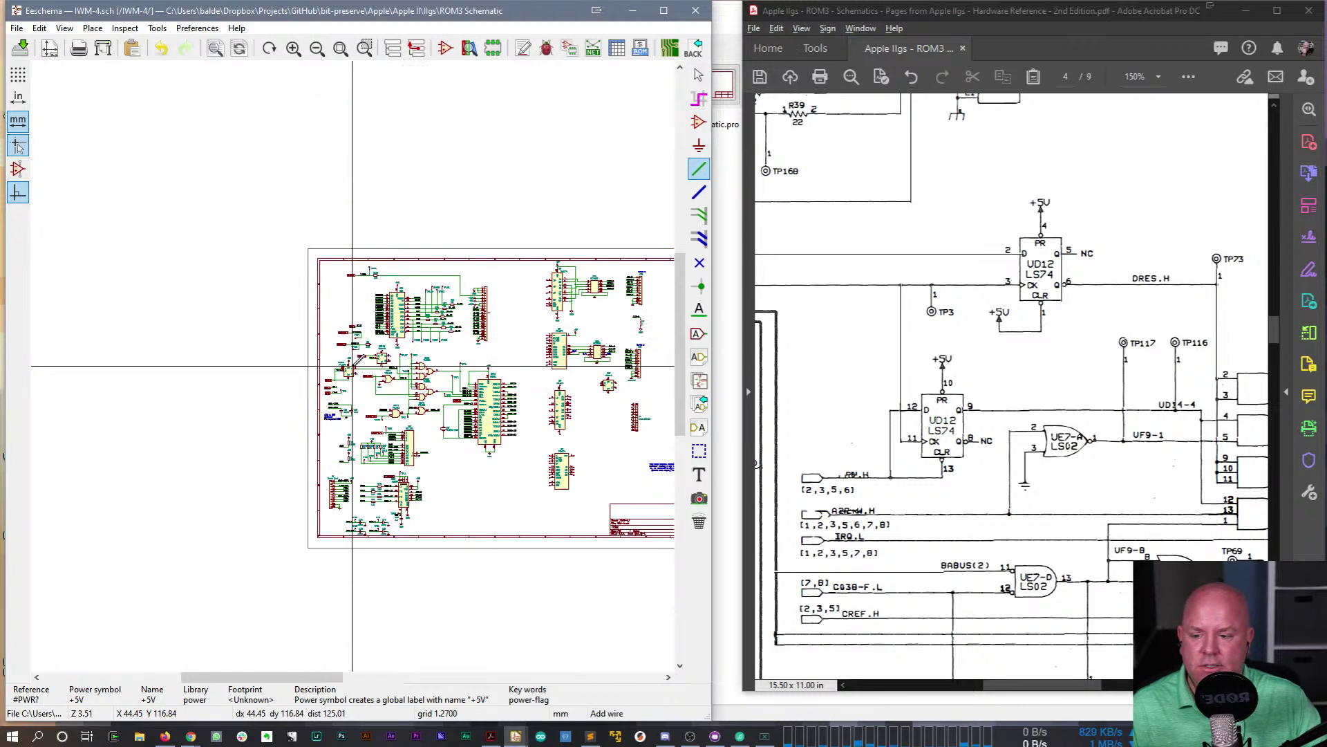
{"action": "scroll", "coordinate": [468, 368], "scroll_direction": "up", "scroll_amount": 3}
{"action": "middle_click_drag", "start_coordinate": [468, 366], "coordinate": [336, 396]}
{"action": "key", "text": "Escape"}
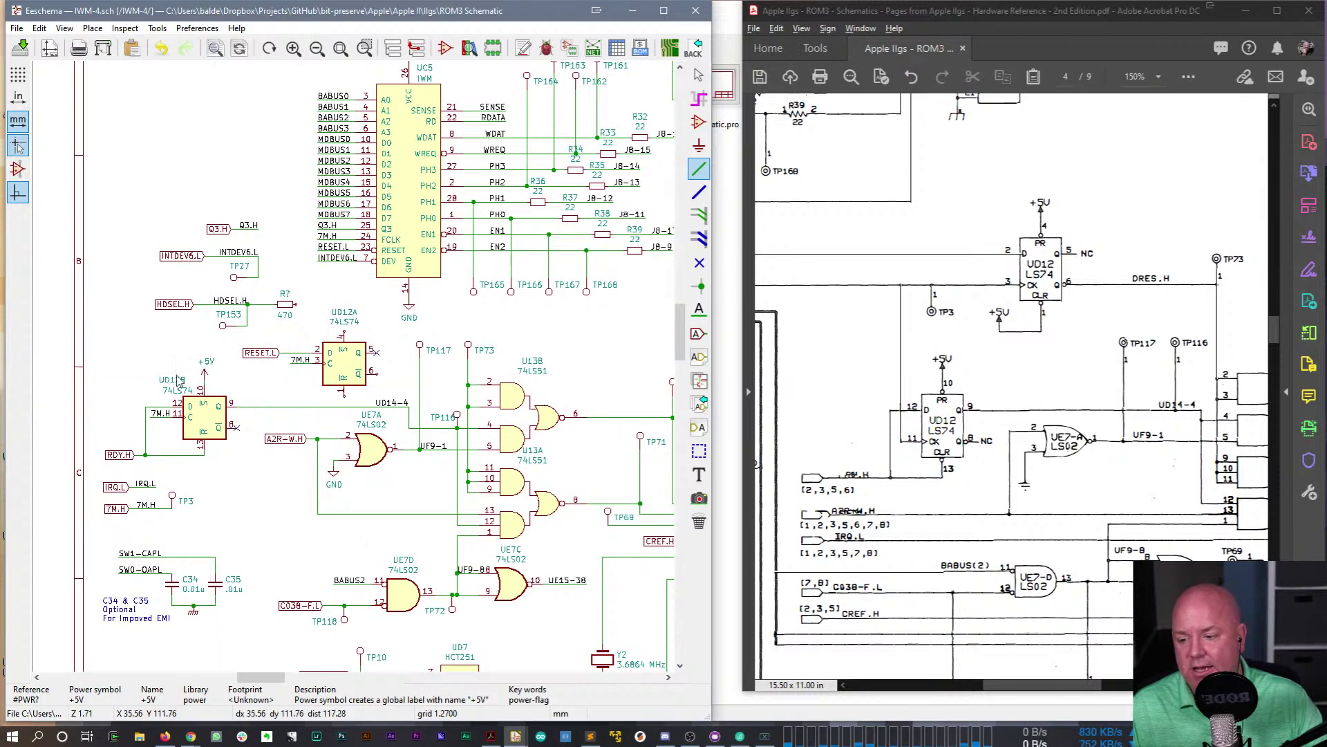
- Reposition the UD12B and UD12A reference and 74LS74 value labels
{"action": "key", "text": "m"}
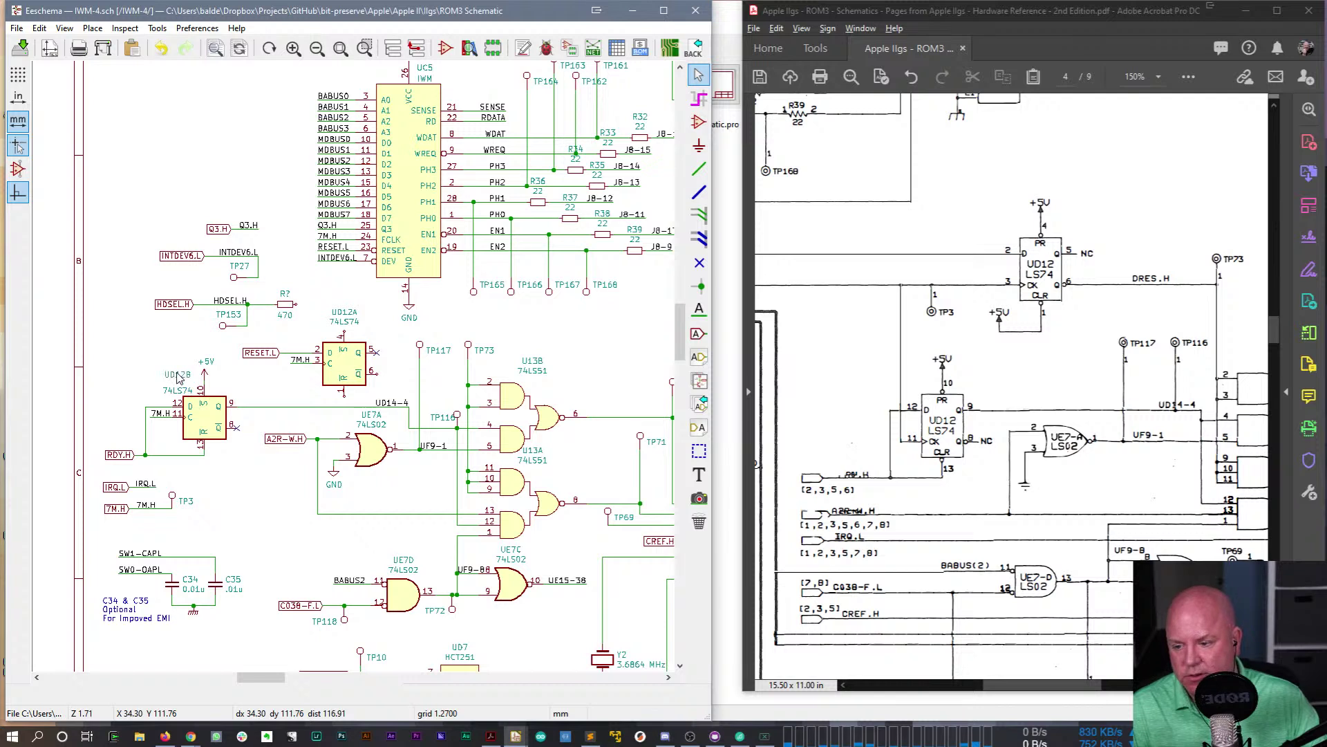
{"action": "left_click", "coordinate": [178, 378]}
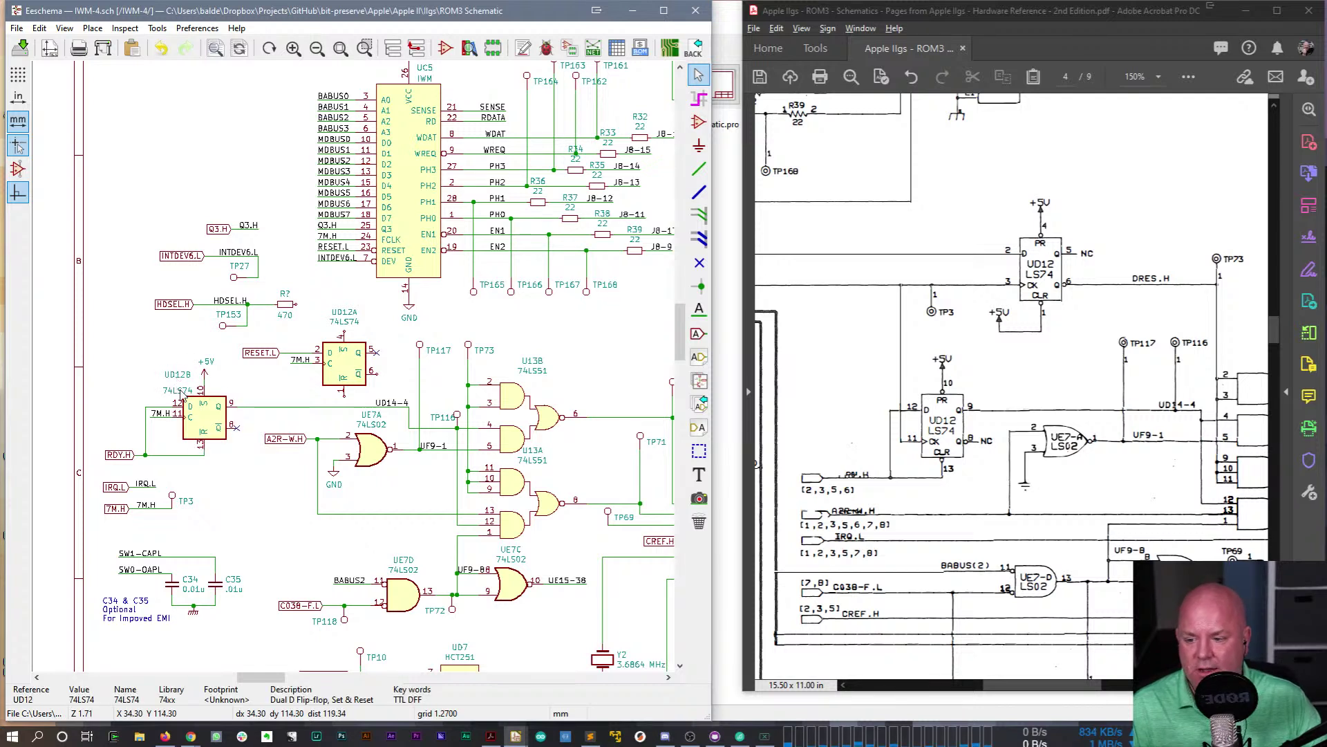
{"action": "key", "text": "m"}
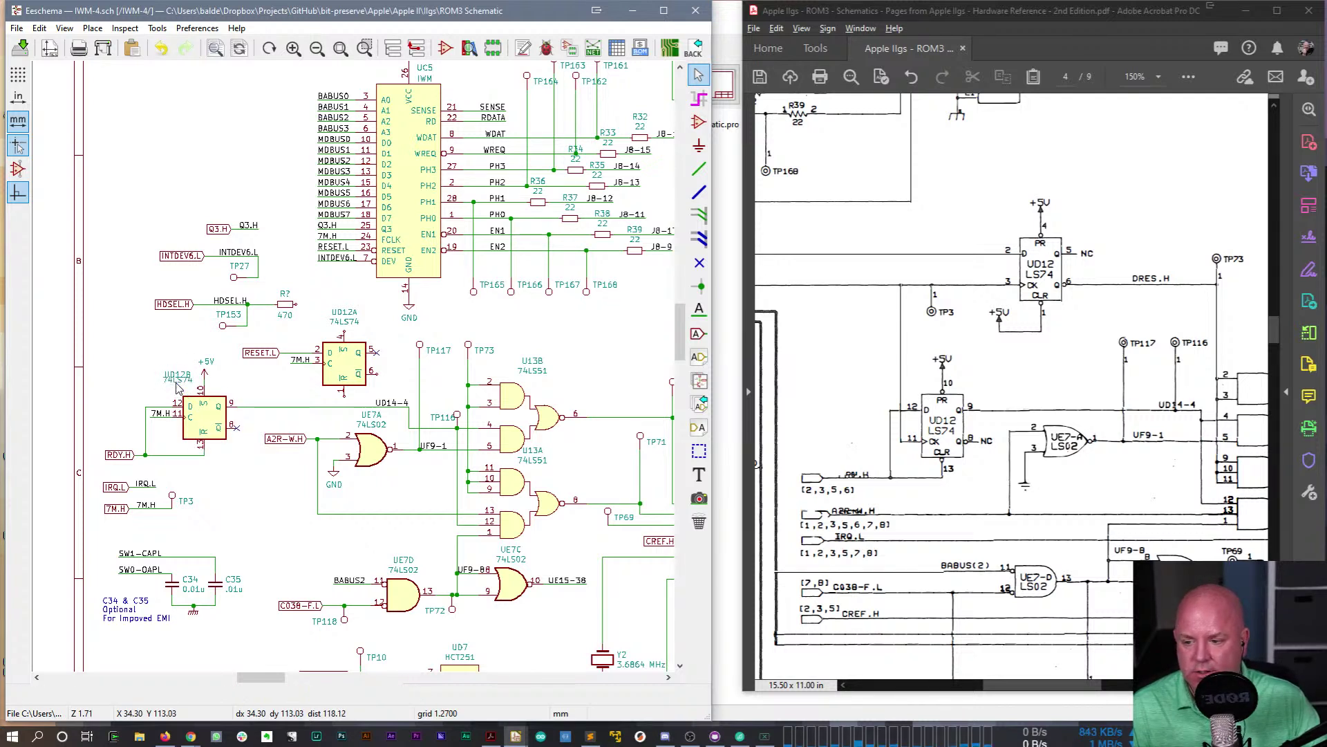
{"action": "left_click", "coordinate": [179, 387]}
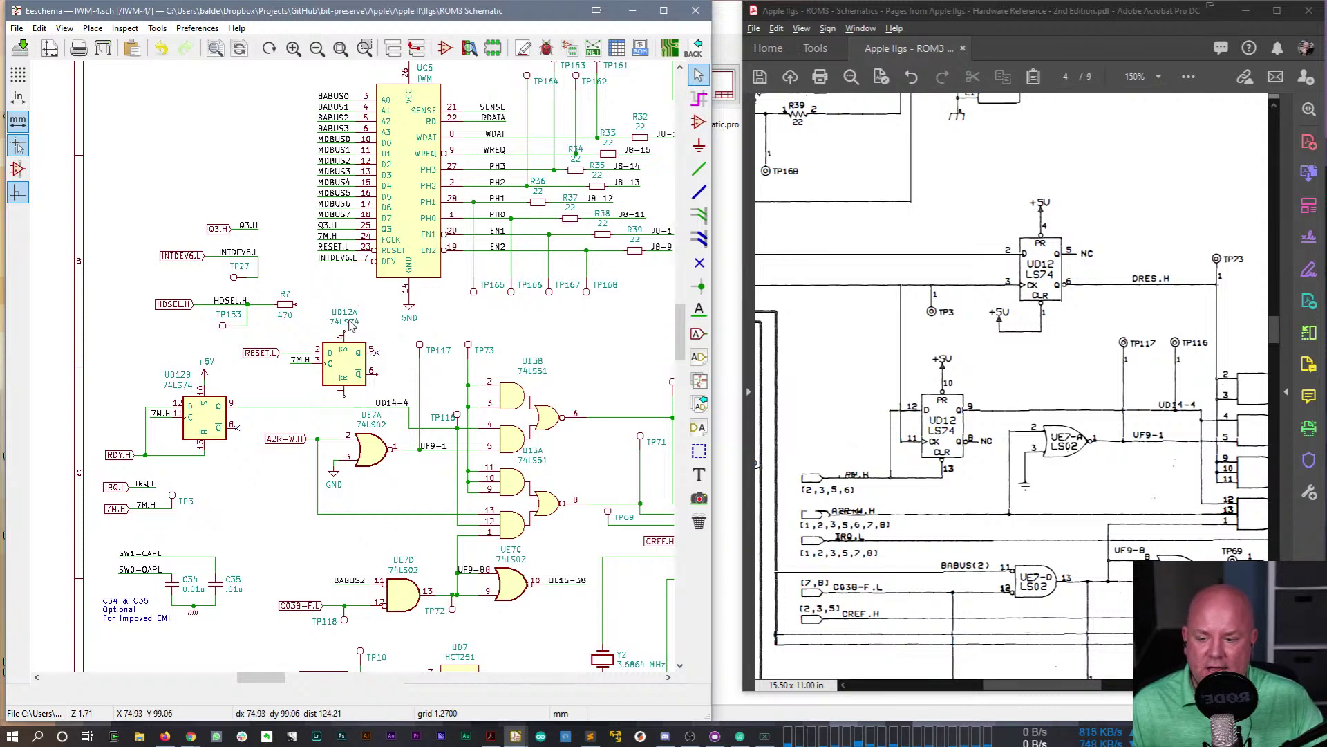
{"action": "key", "text": "m"}
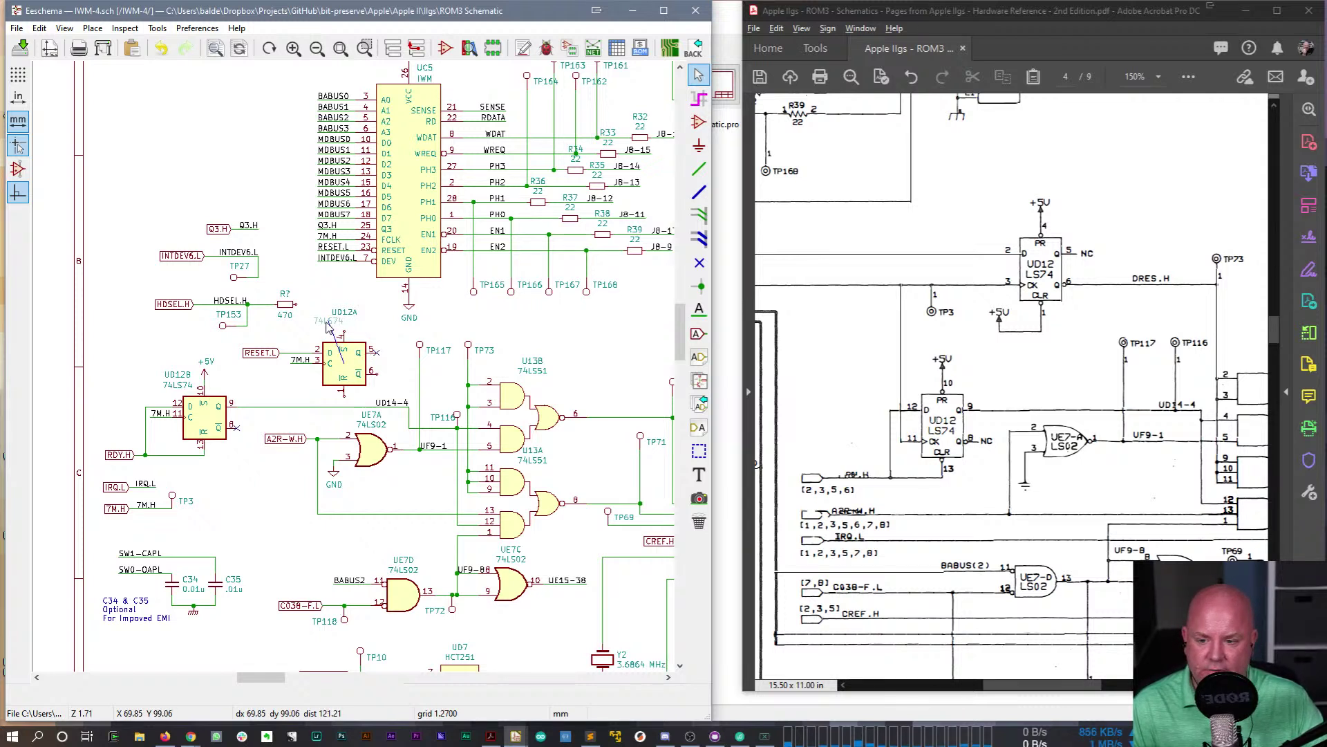
{"action": "left_click", "coordinate": [323, 326]}
{"action": "key", "text": "m"}
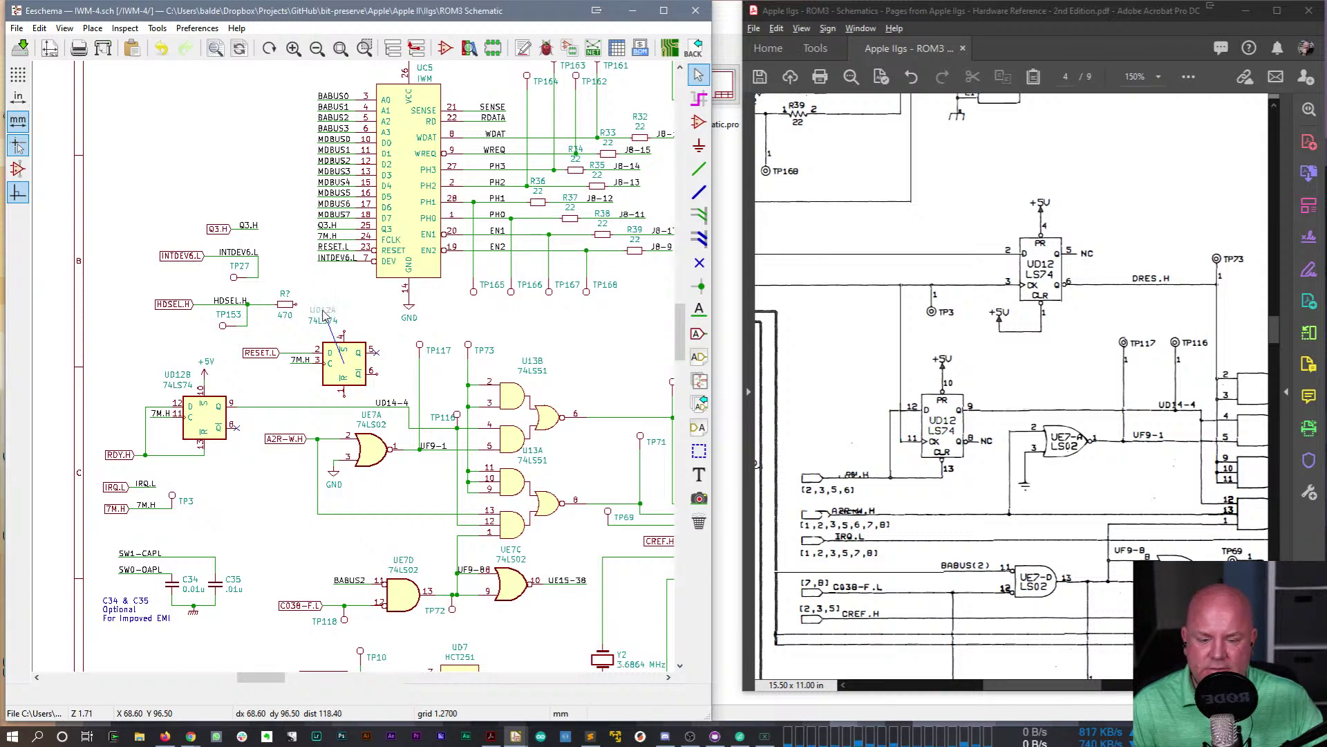
{"action": "left_click", "coordinate": [324, 315]}
- Attach a copied +5V symbol to UD12A's top pin
{"action": "key", "text": "c"}
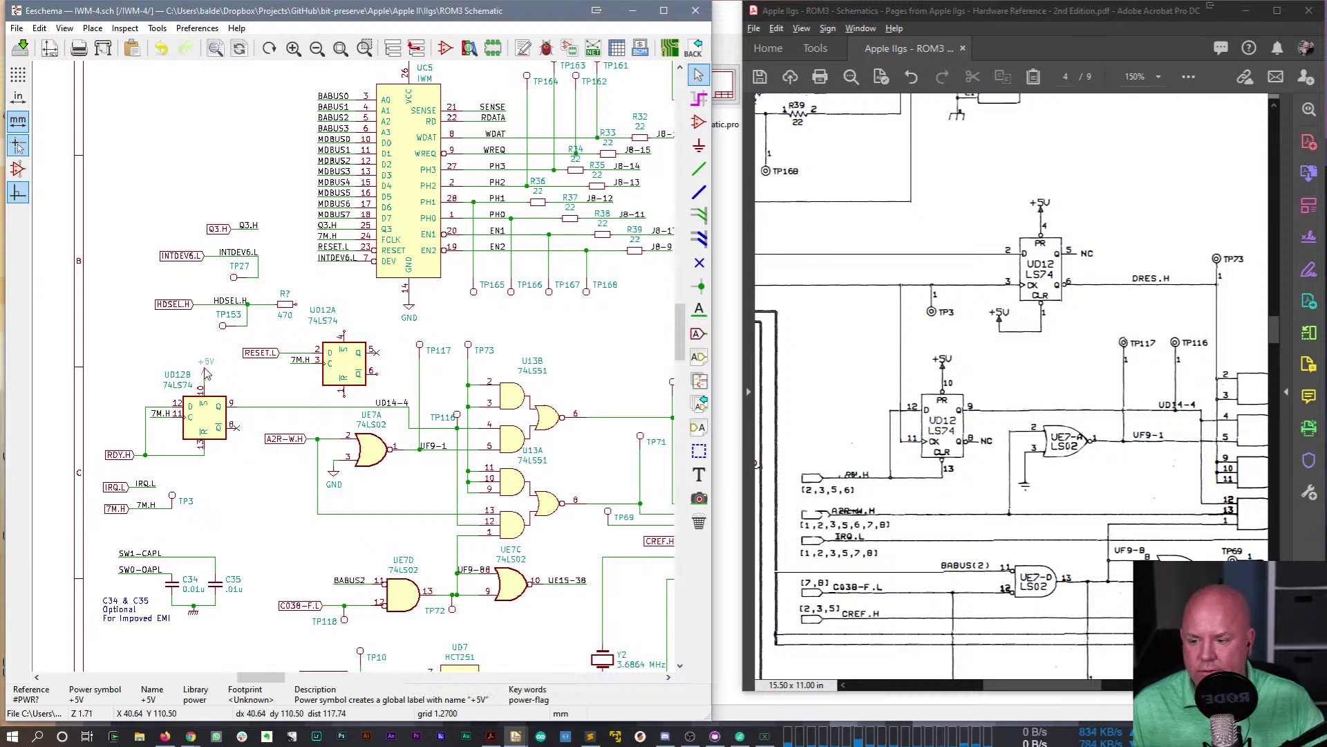
{"action": "left_click", "coordinate": [344, 318]}
{"action": "key", "text": "w"}
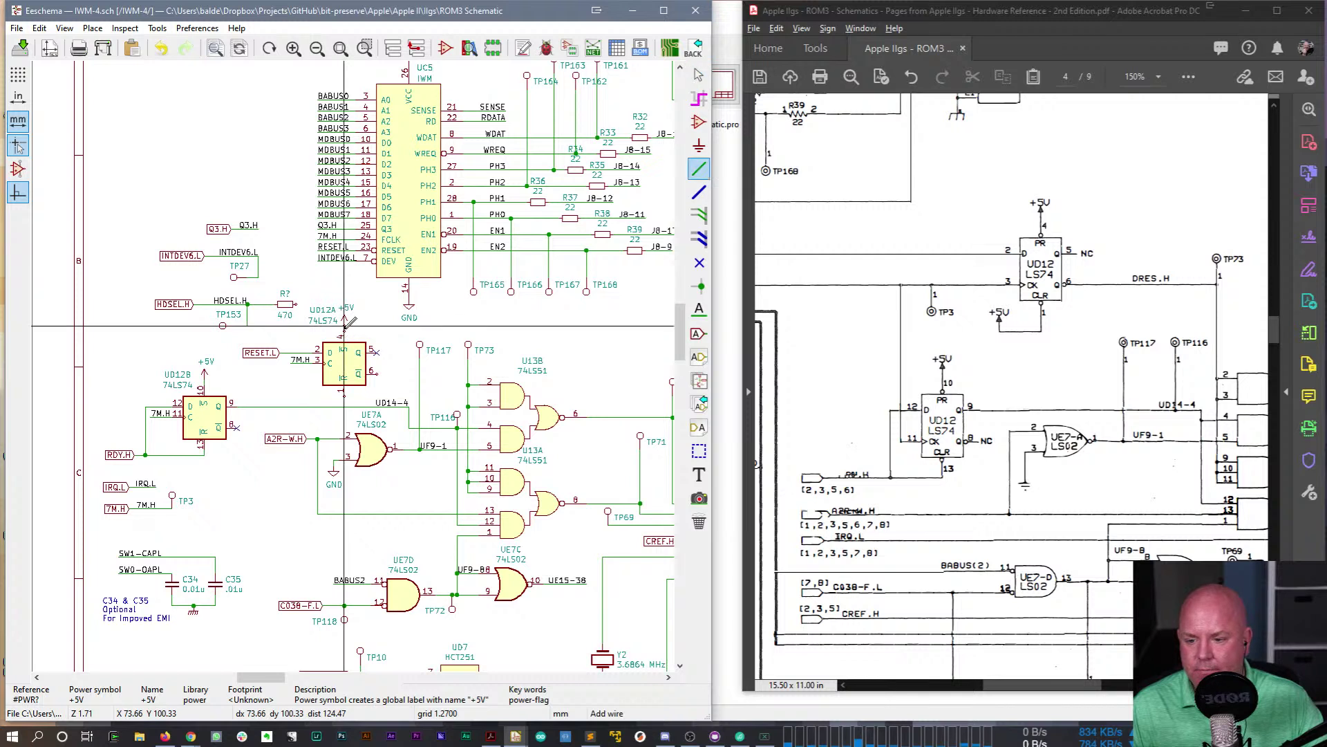
{"action": "key", "text": "Escape"}
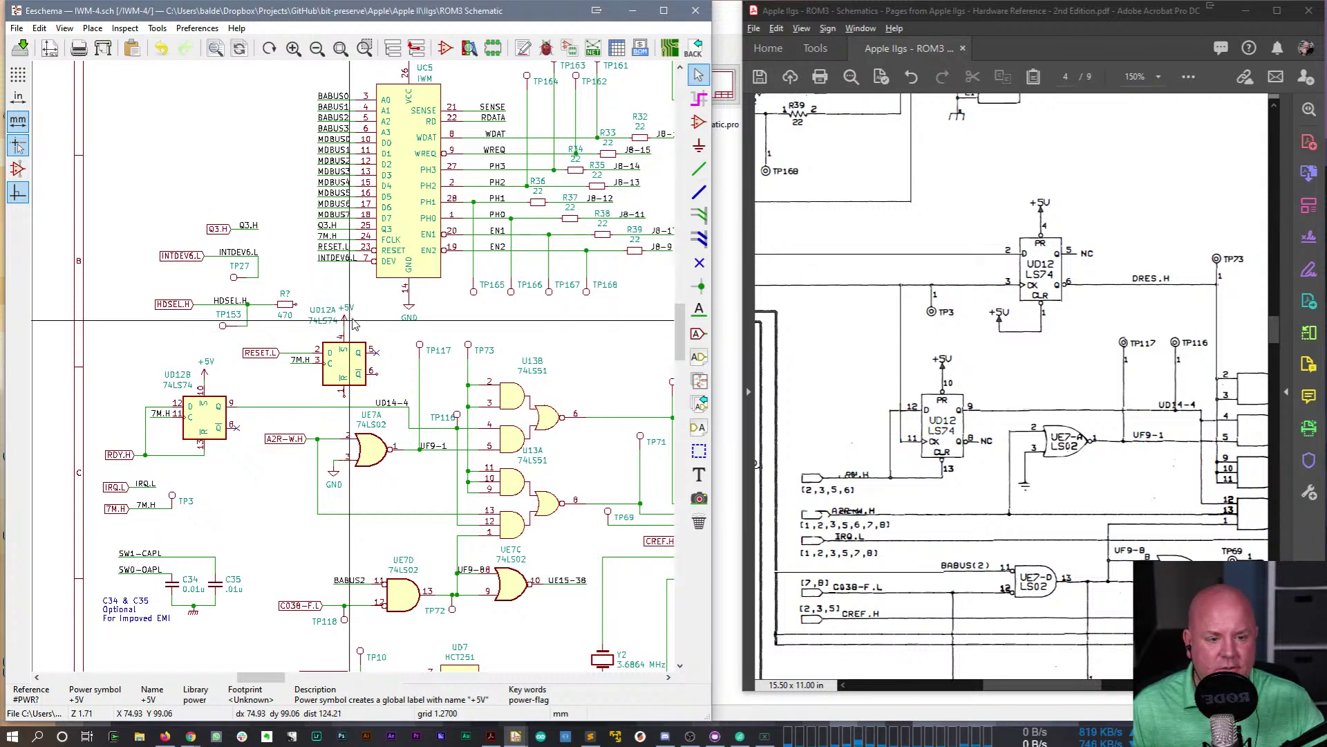
- Add a left-pointing +5V symbol at UD12A's bottom pin and save the schematic
{"action": "key", "text": "c"}
{"action": "key", "text": "r"}
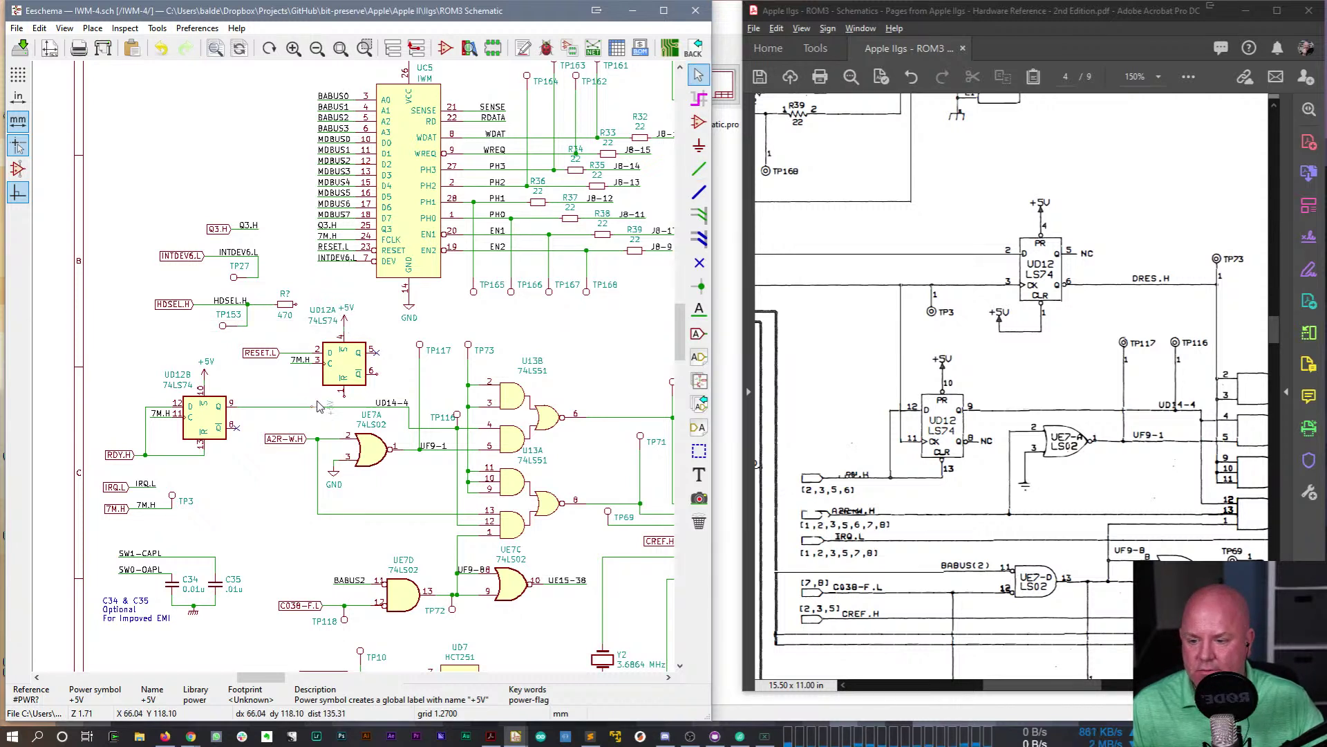
{"action": "key", "text": "r"}
{"action": "key", "text": "r"}
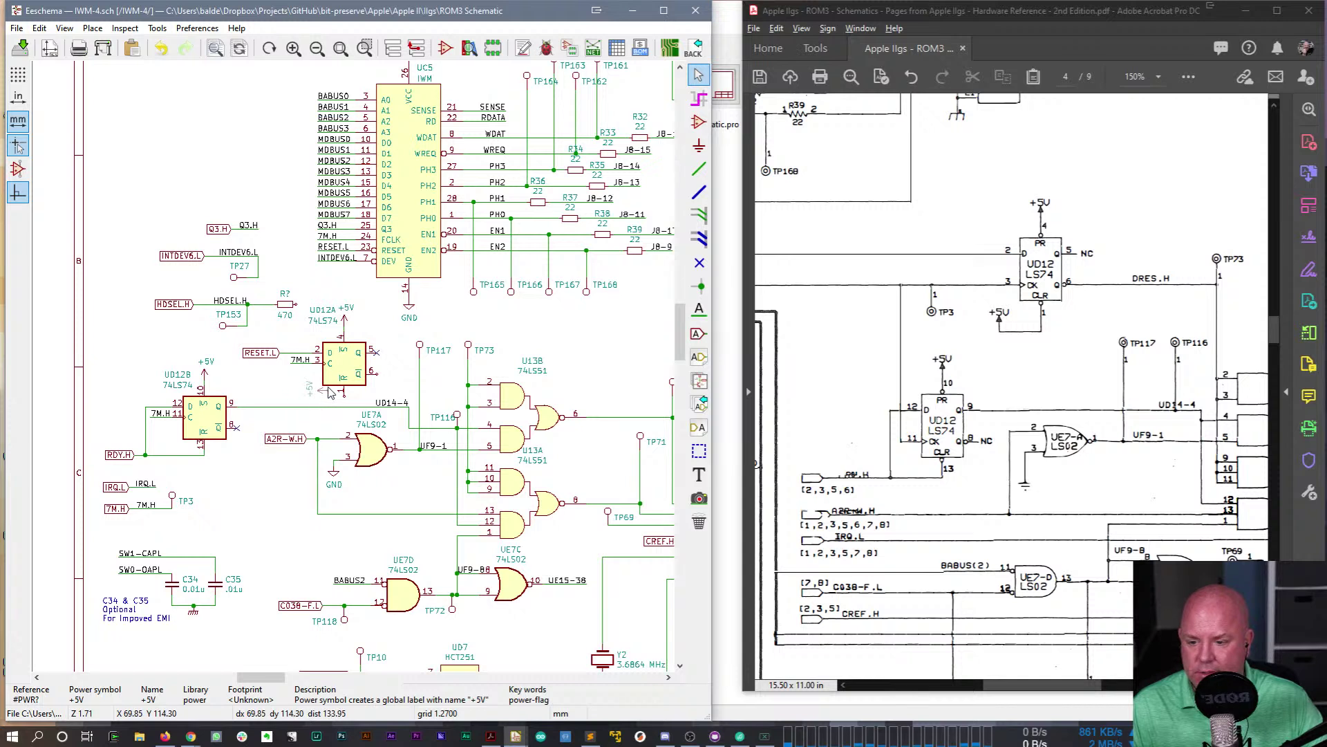
{"action": "left_click", "coordinate": [332, 398]}
{"action": "key", "text": "w"}
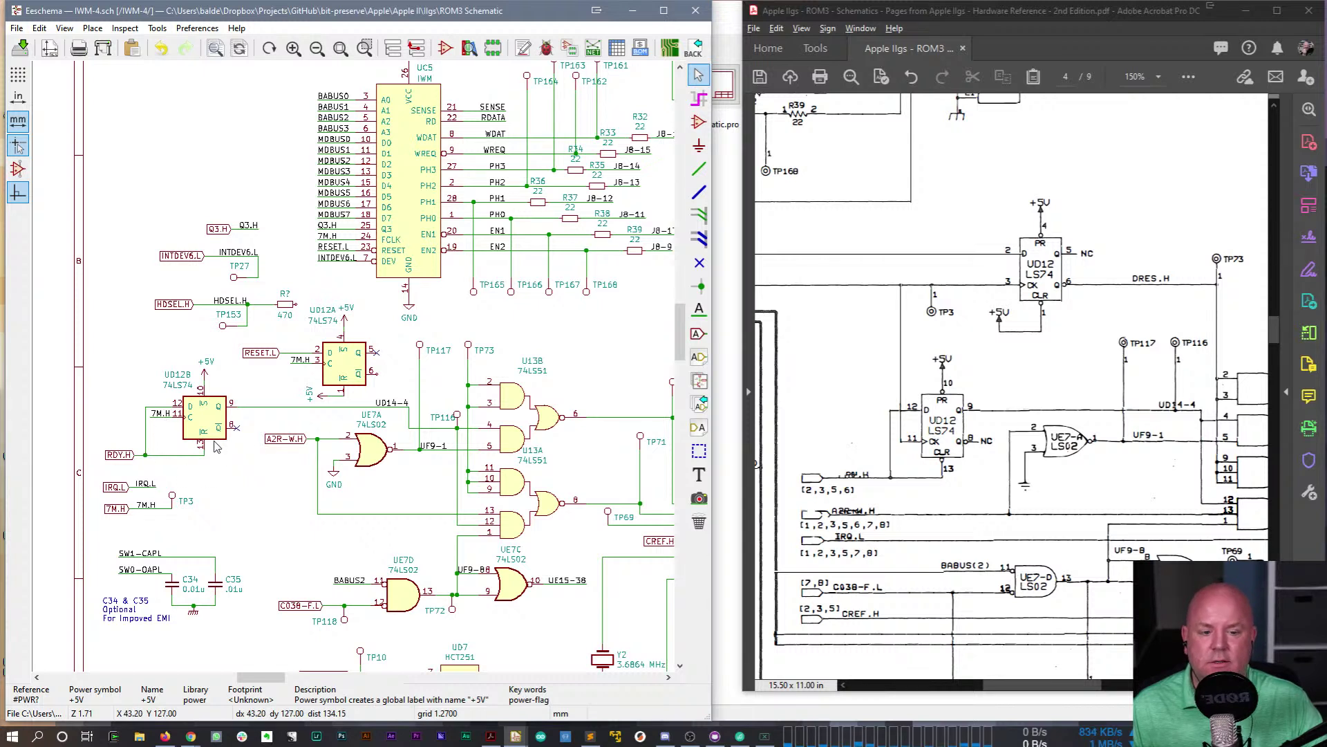
{"action": "key", "text": "ctrl+s"}
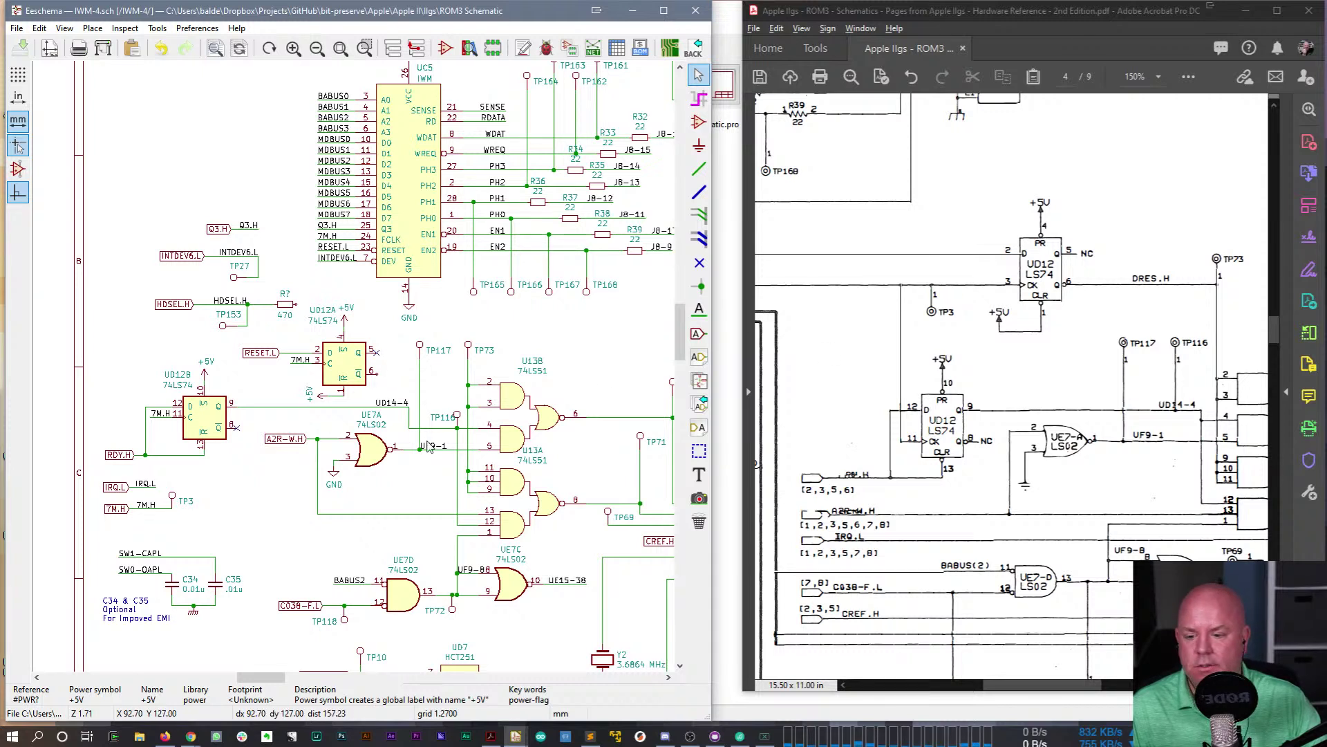
{"action": "key", "text": "c"}
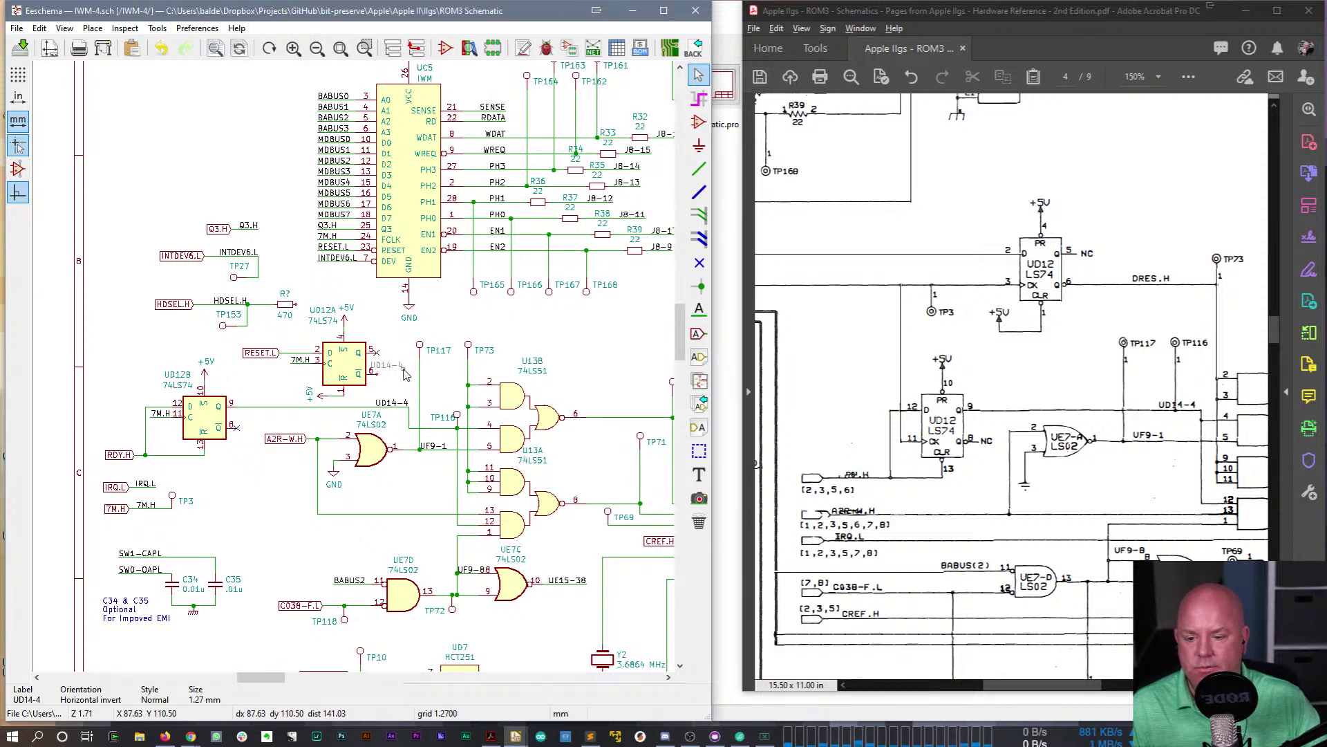
- Rename the copied UD14-4 label to DRES.H on UD12A's pin 6 line
{"action": "type", "text": "e"}
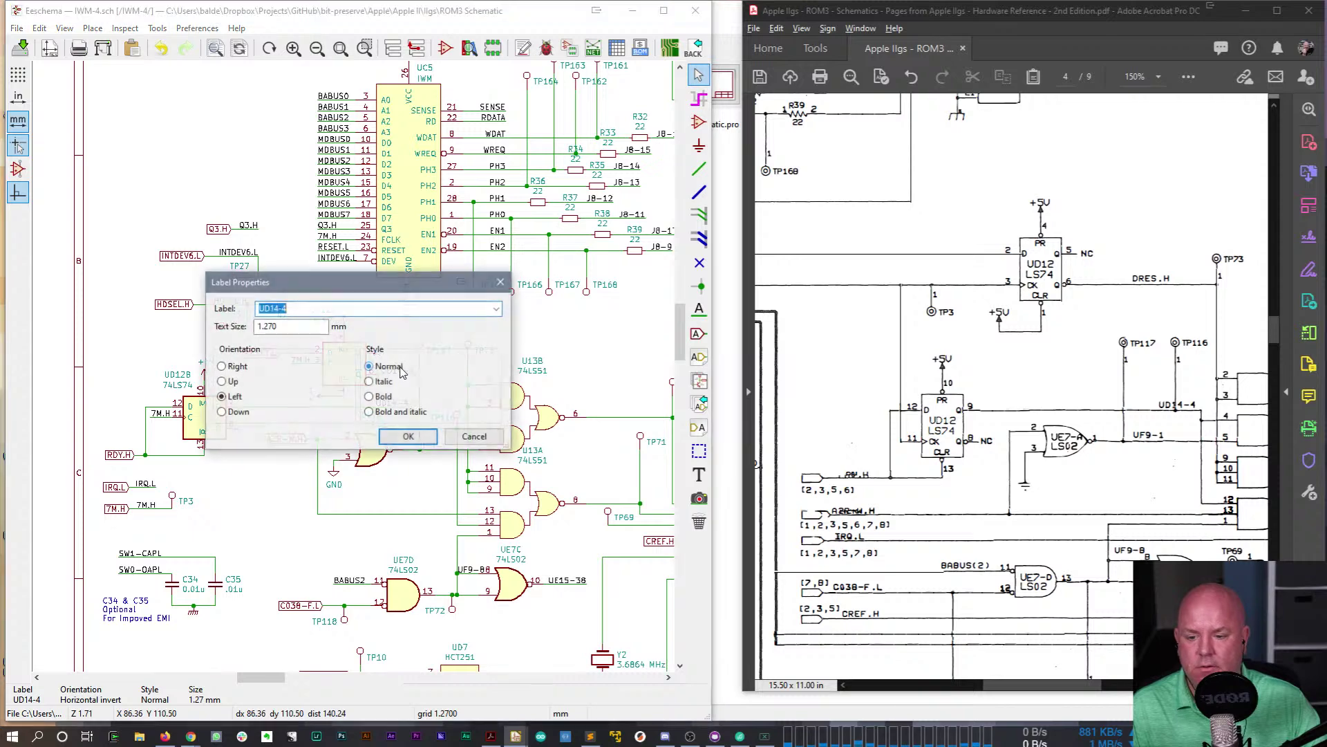
{"action": "type", "text": "DRES>"}
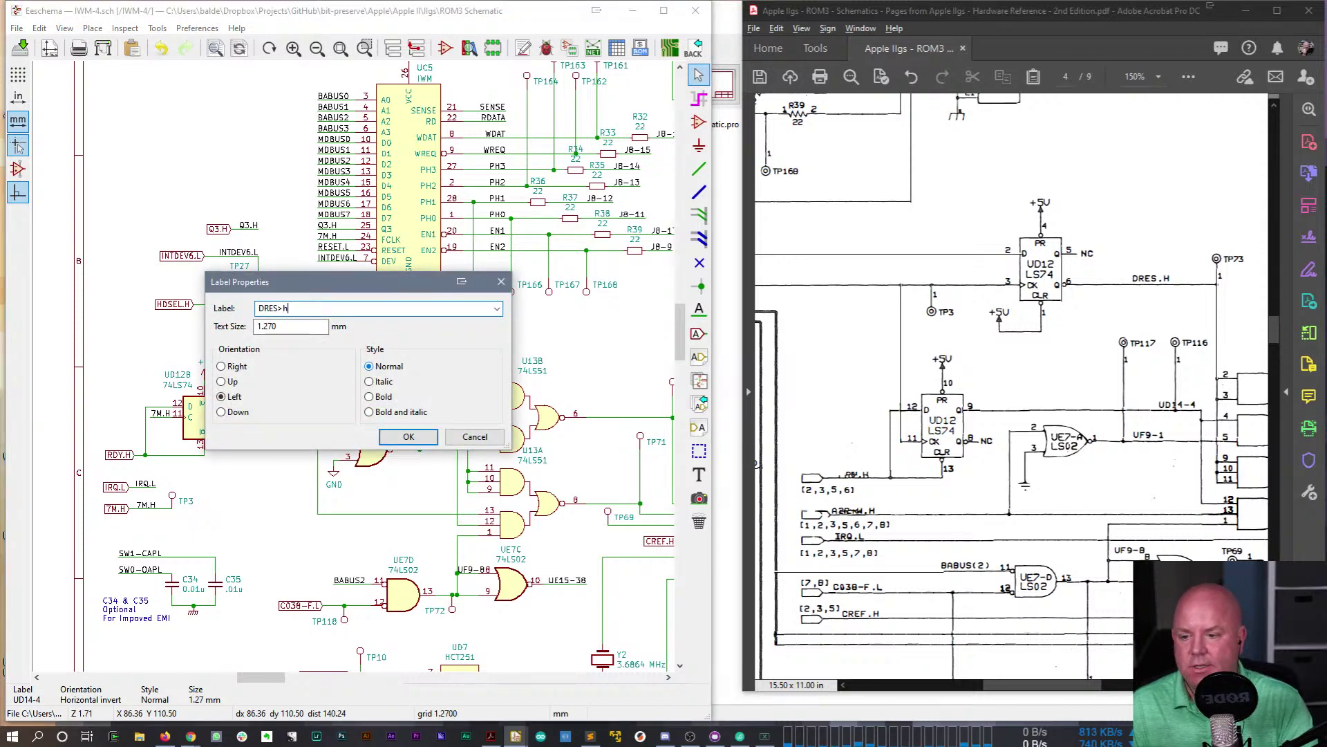
{"action": "type", "text": "H"}
{"action": "key", "text": "Return"}
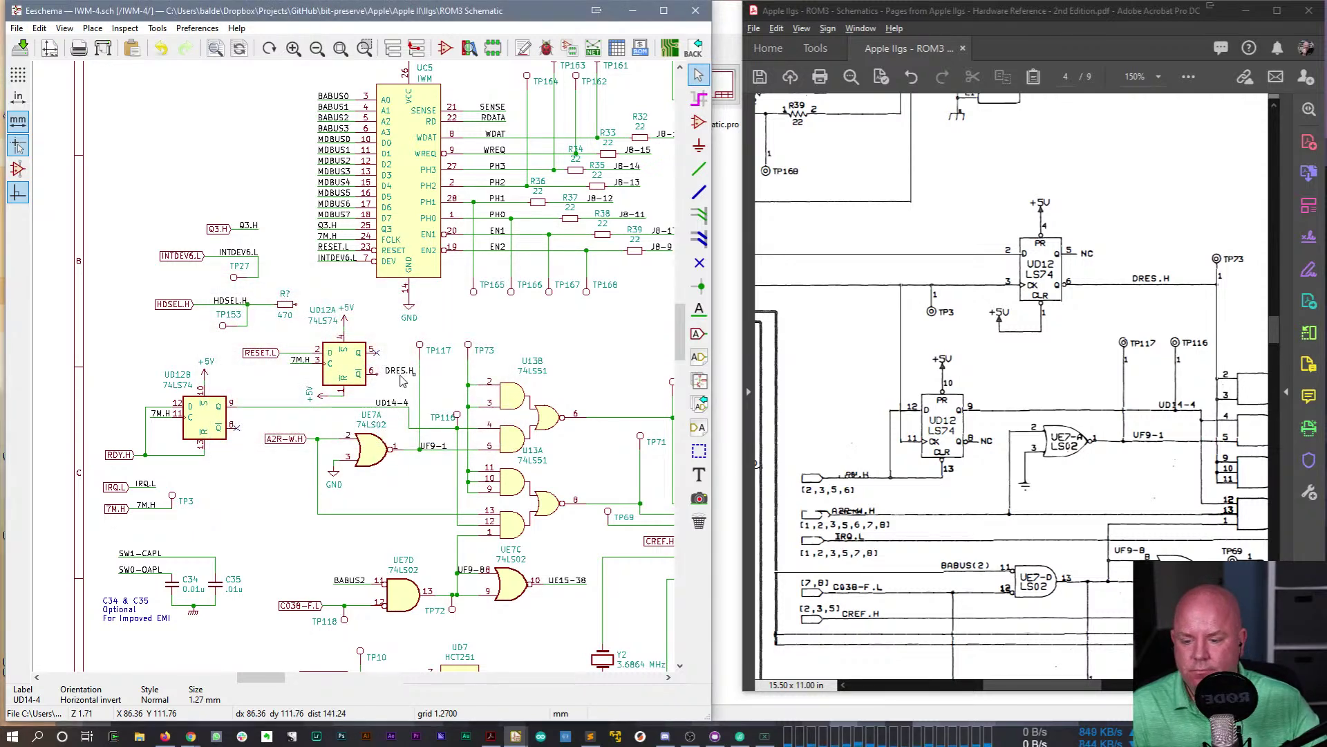
{"action": "key", "text": "w"}
{"action": "key", "text": "Escape"}
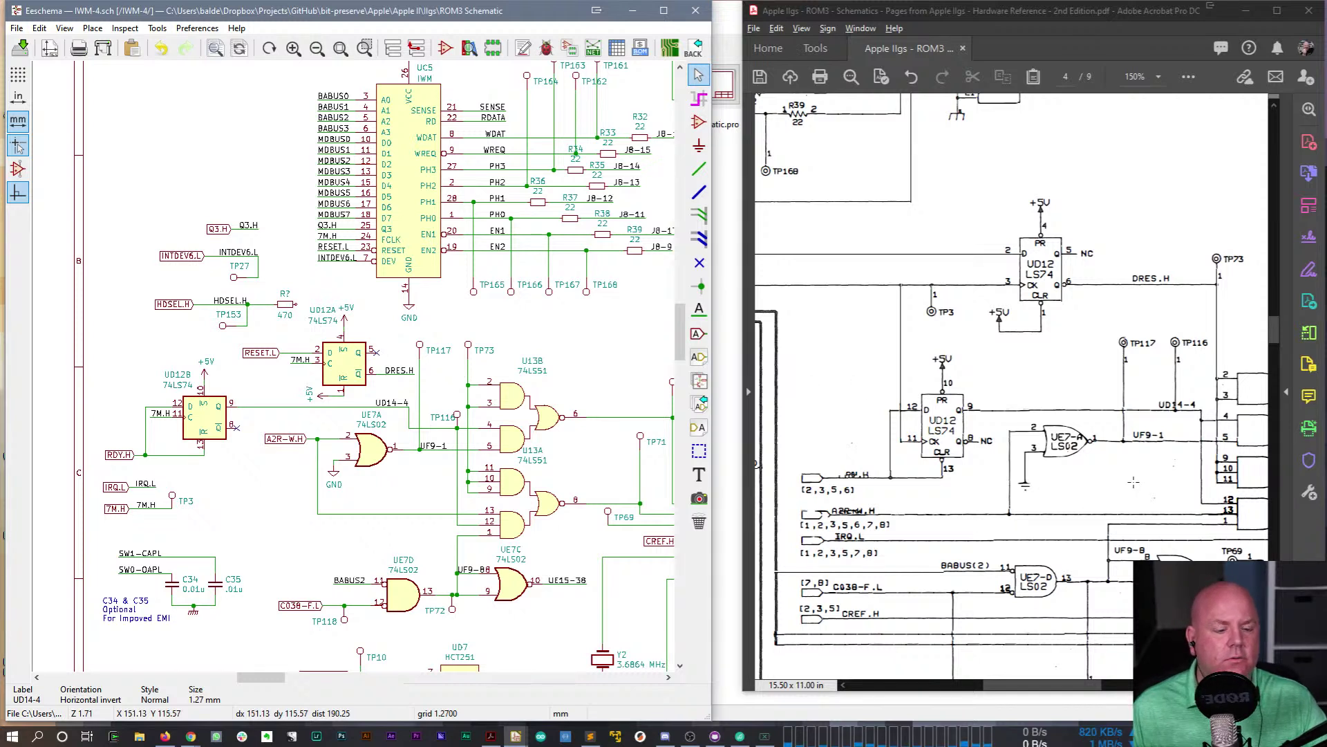
{"action": "scroll", "coordinate": [1072, 500], "scroll_direction": "up", "scroll_amount": 1}
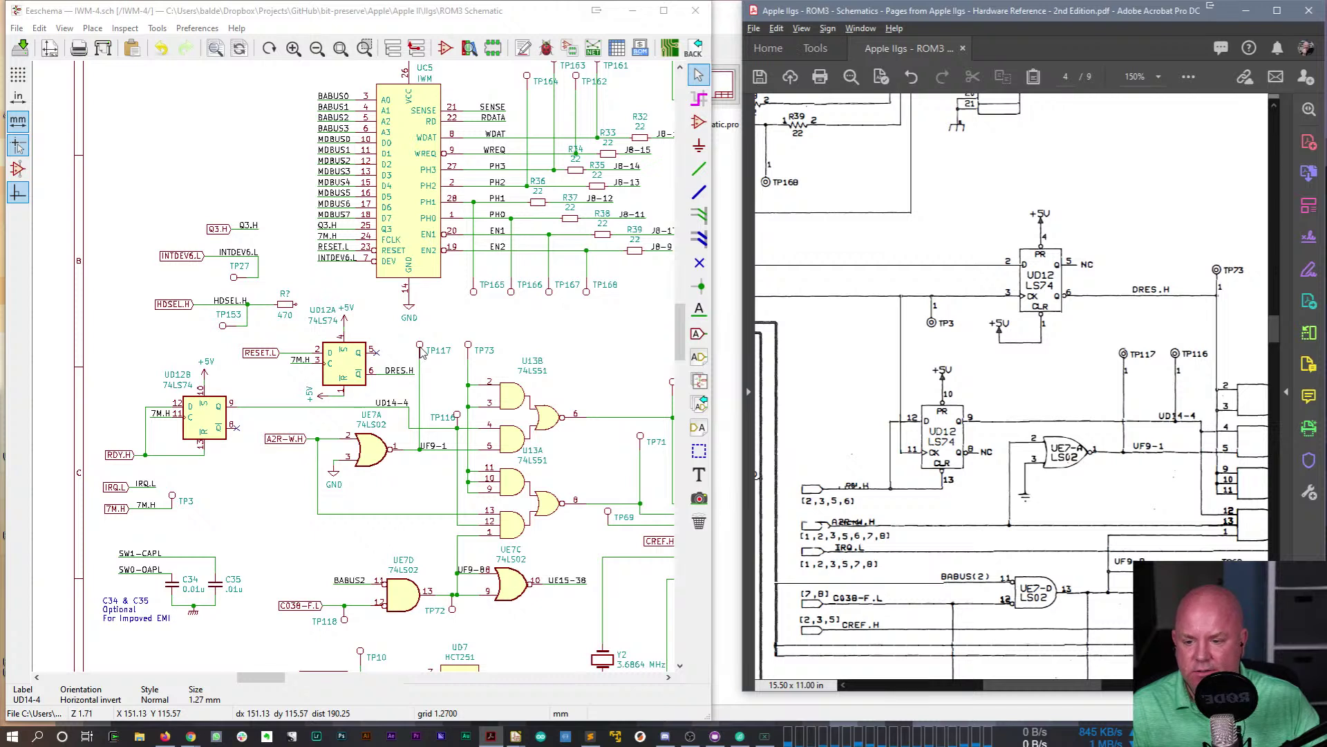
- Drag TP117 down onto the UD14-4 wire and save the schematic
{"action": "left_click_drag", "start_coordinate": [421, 348], "coordinate": [420, 393]}
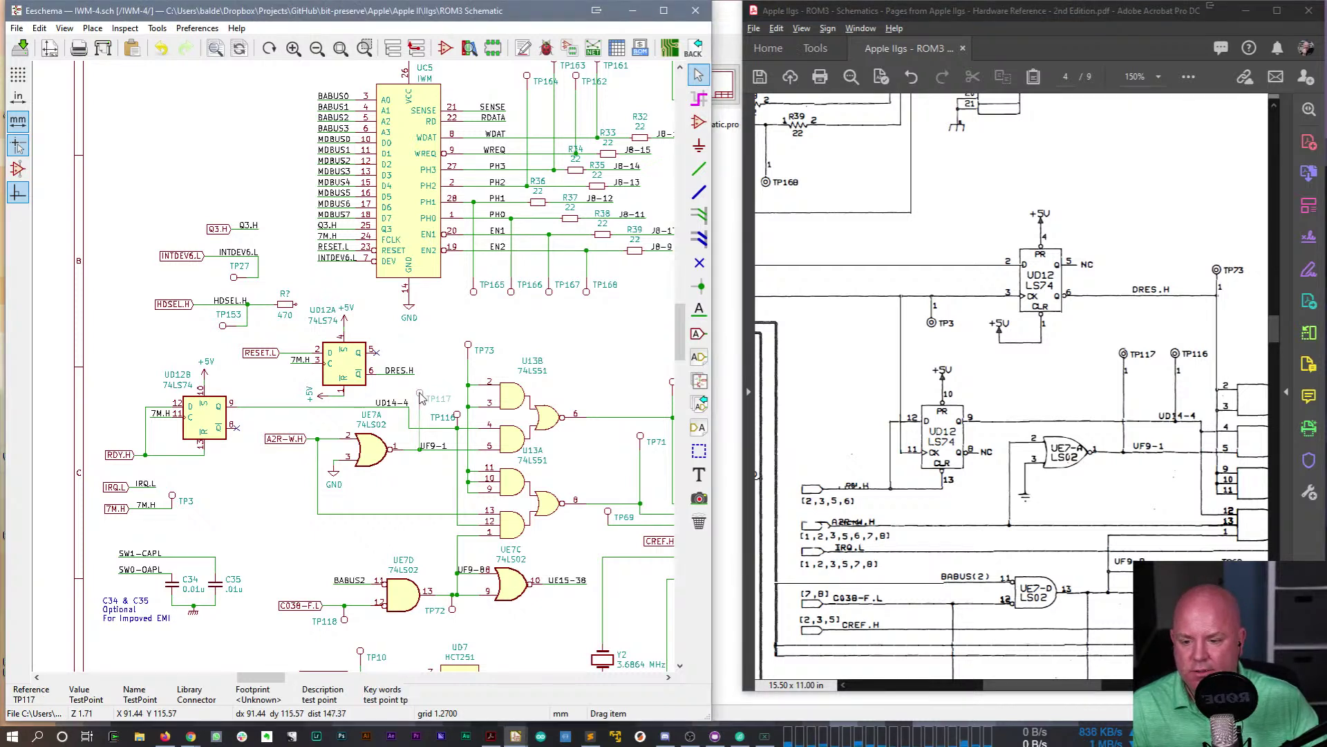
{"action": "key", "text": "w"}
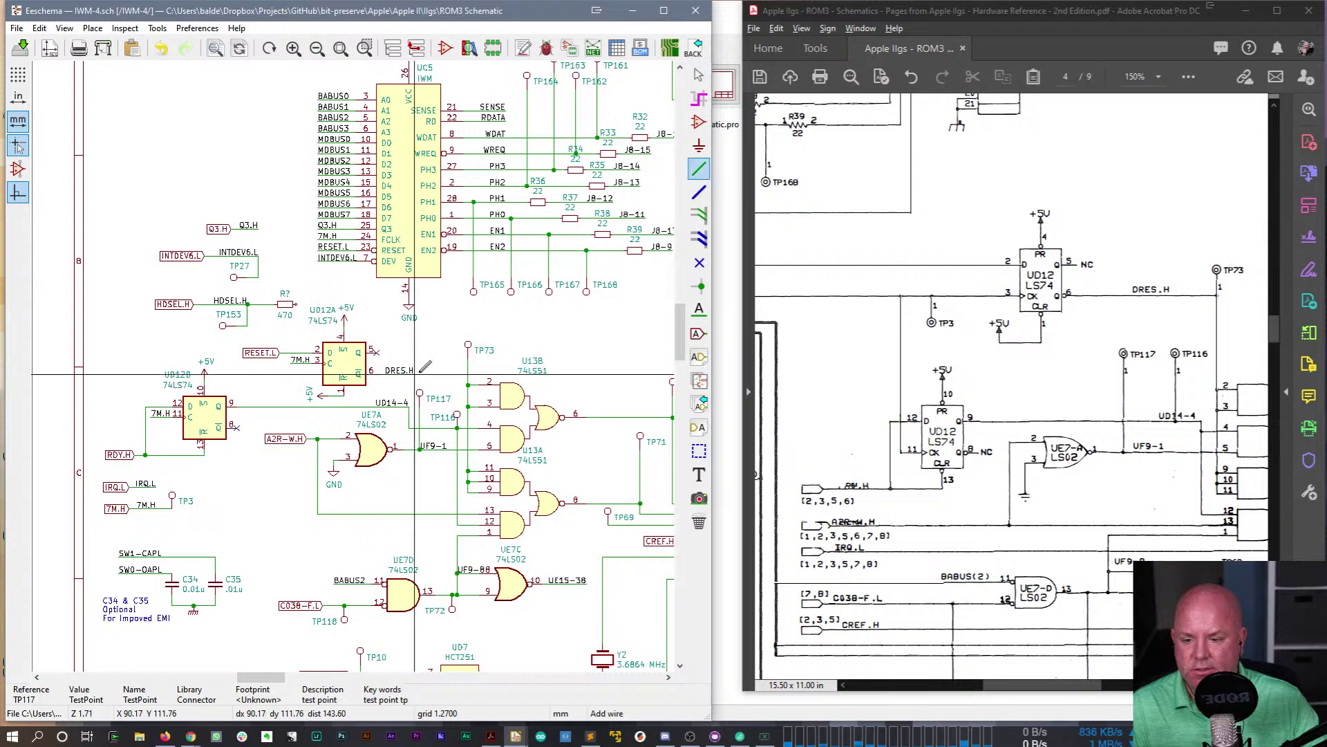
{"action": "key", "text": "Escape"}
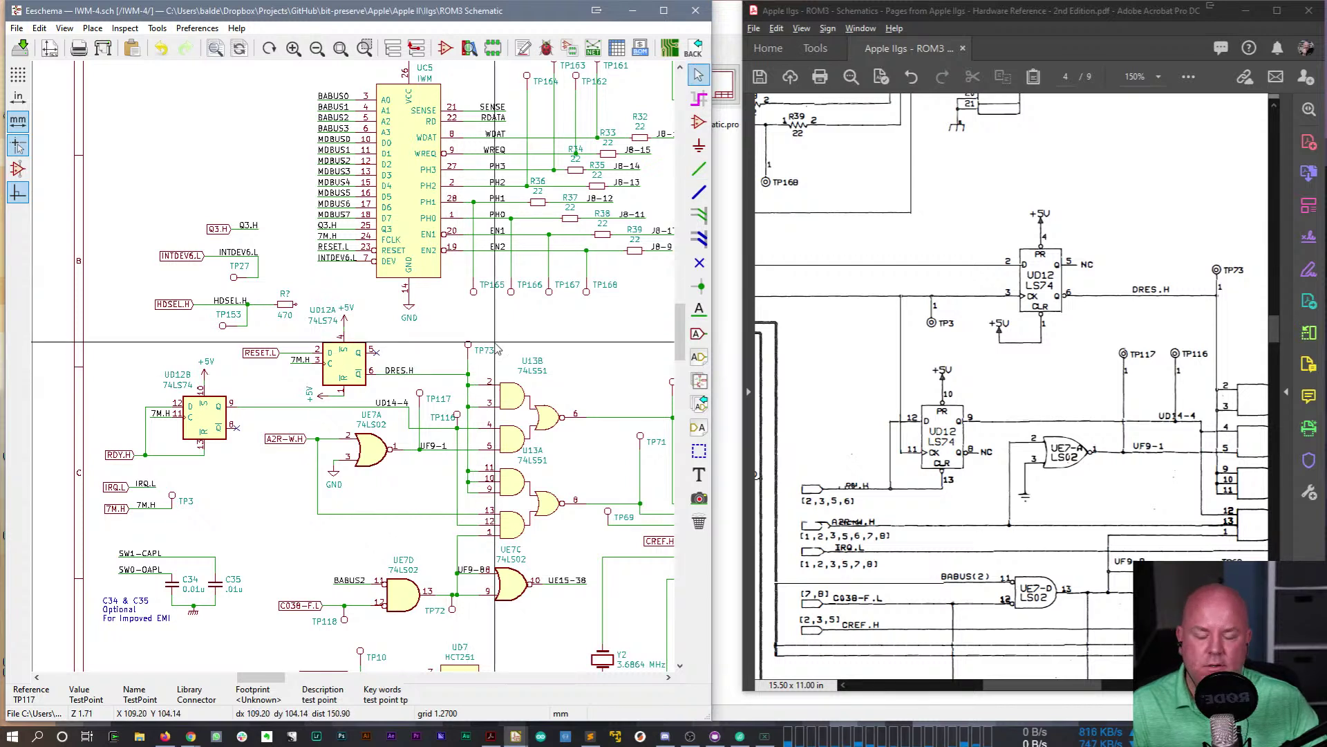
{"action": "key", "text": "ctrl+s"}
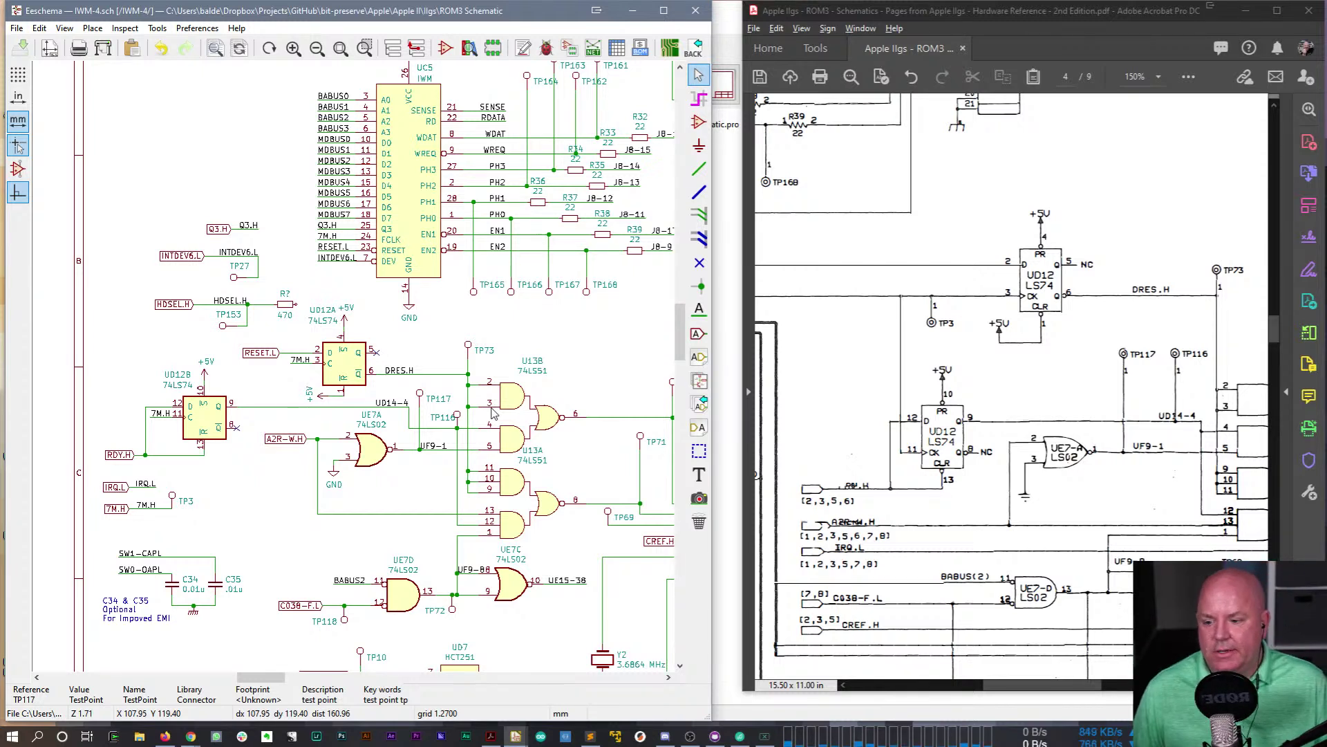
{"action": "left_click_drag", "start_coordinate": [1062, 688], "coordinate": [1124, 656]}
- Set the reference PDF to 125% zoom and scroll down to the UF13 area
{"action": "left_click", "coordinate": [1158, 76]}
{"action": "left_click", "coordinate": [1180, 181]}
{"action": "scroll", "coordinate": [1144, 504], "scroll_direction": "down", "scroll_amount": 3}
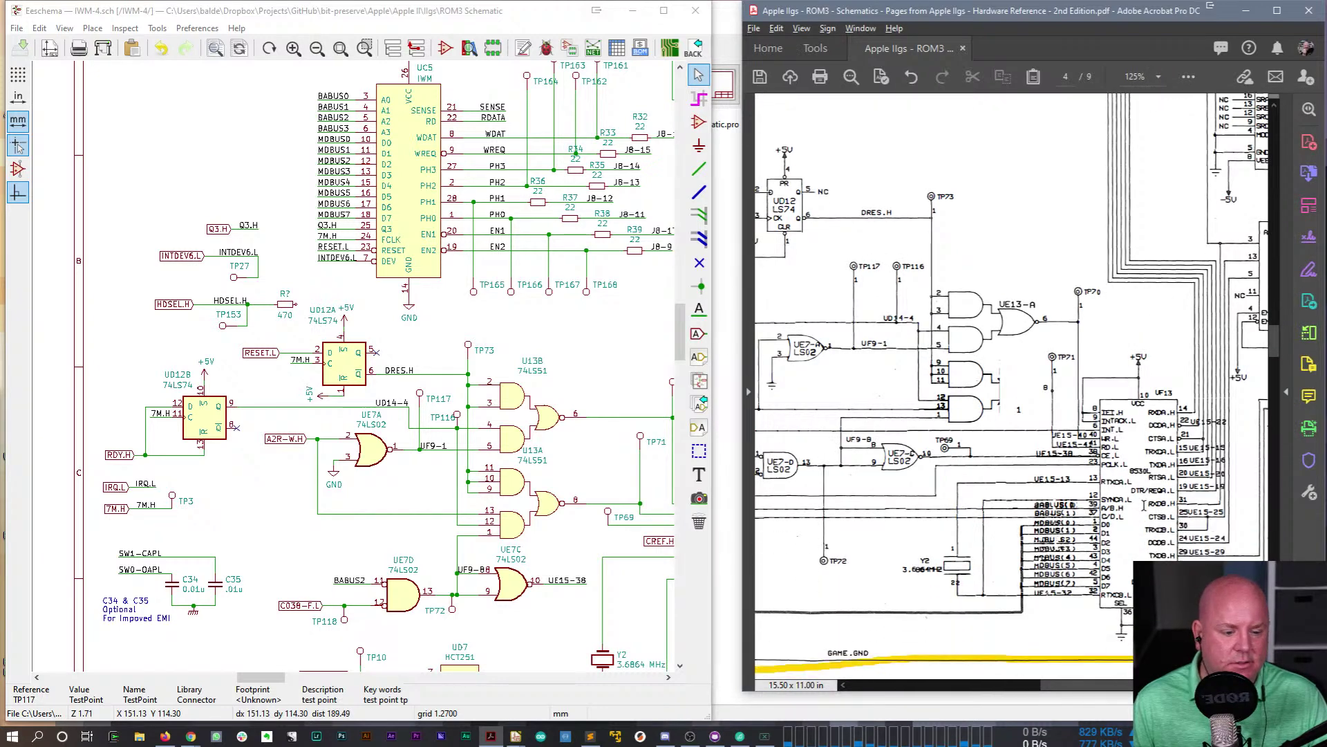
{"action": "scroll", "coordinate": [1145, 504], "scroll_direction": "down", "scroll_amount": 2}
{"action": "left_click_drag", "start_coordinate": [1118, 686], "coordinate": [1070, 692]}
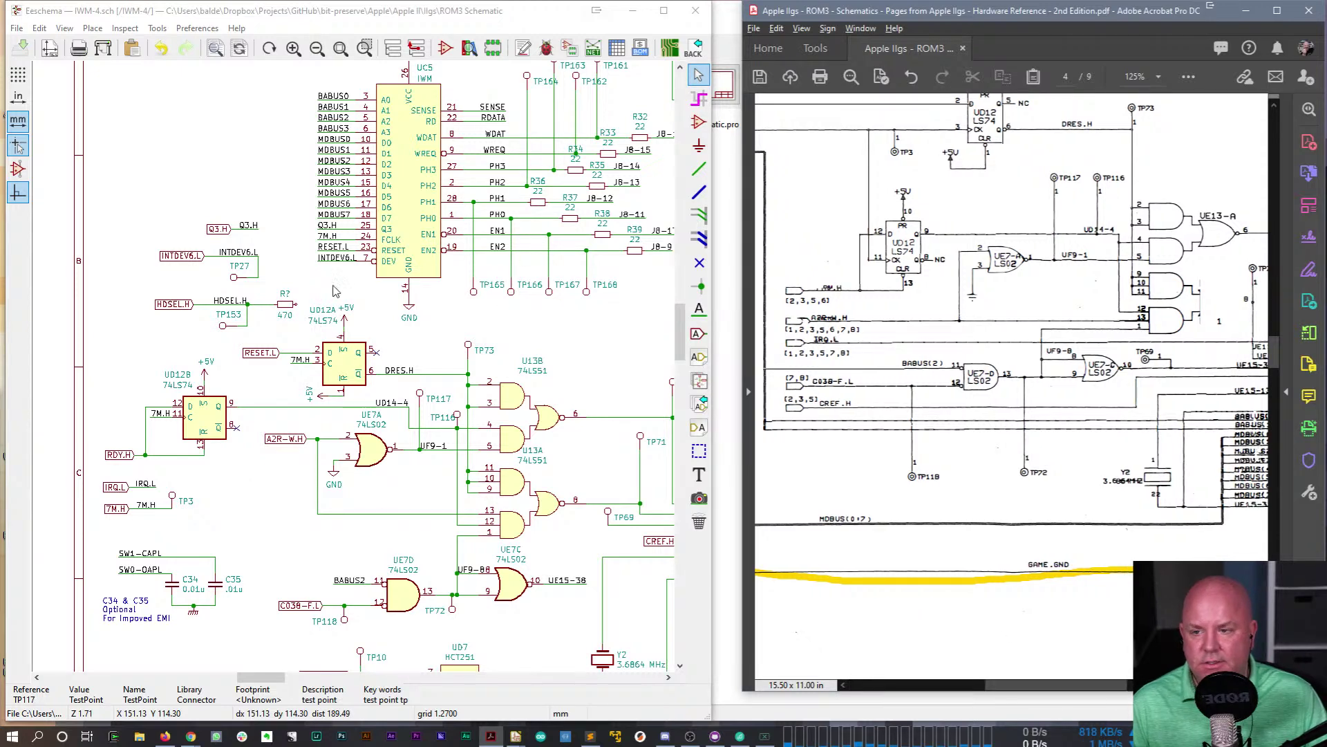
{"action": "scroll", "coordinate": [374, 407], "scroll_direction": "down", "scroll_amount": 1}
- Pan Eeschema to the UF13 8530 serial controller
{"action": "middle_click_drag", "start_coordinate": [350, 419], "coordinate": [280, 333]}
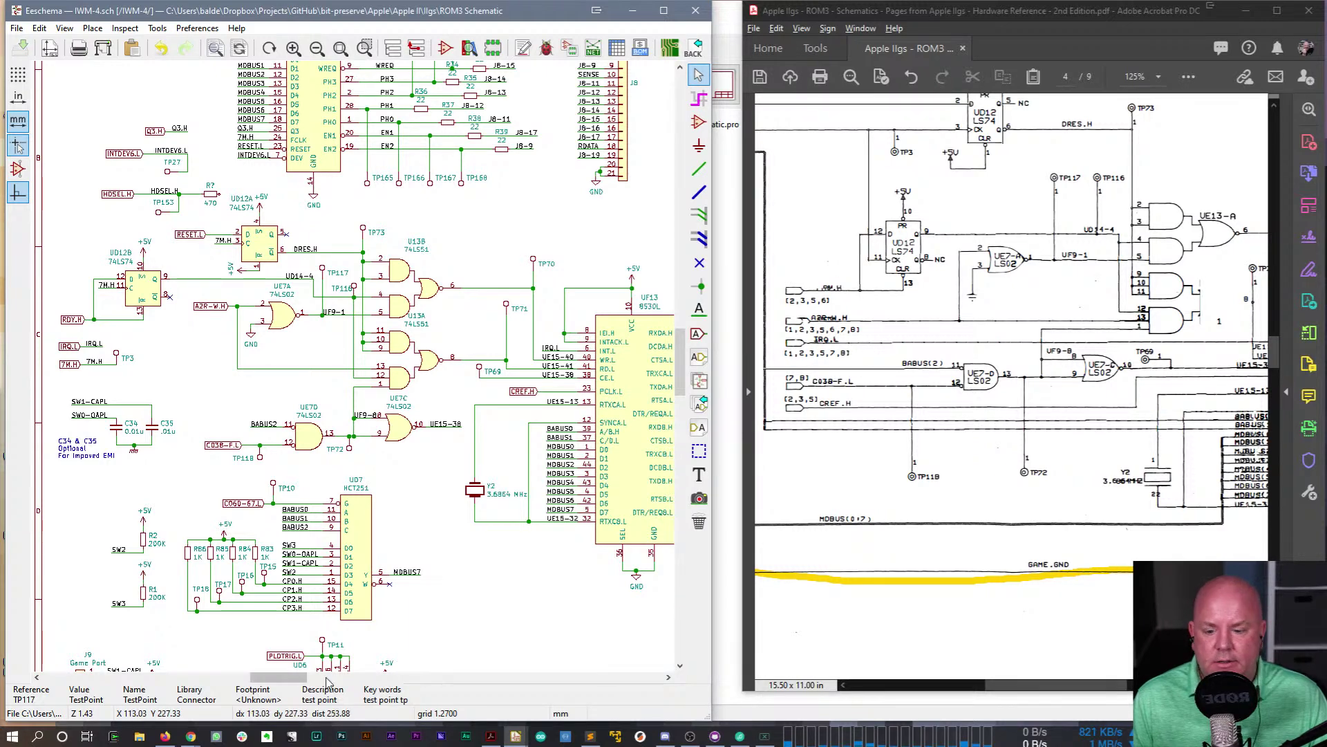
{"action": "left_click_drag", "start_coordinate": [272, 678], "coordinate": [307, 681]}
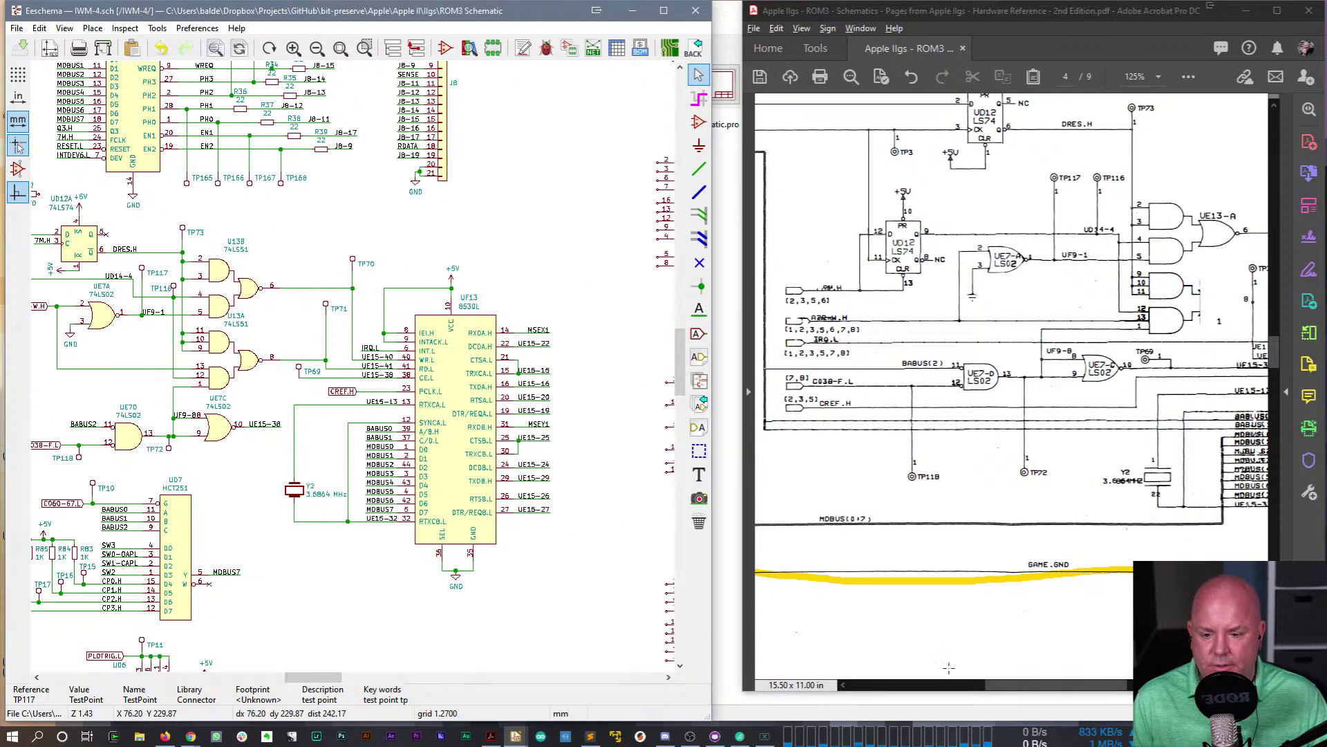
{"action": "left_click_drag", "start_coordinate": [935, 666], "coordinate": [645, 525]}
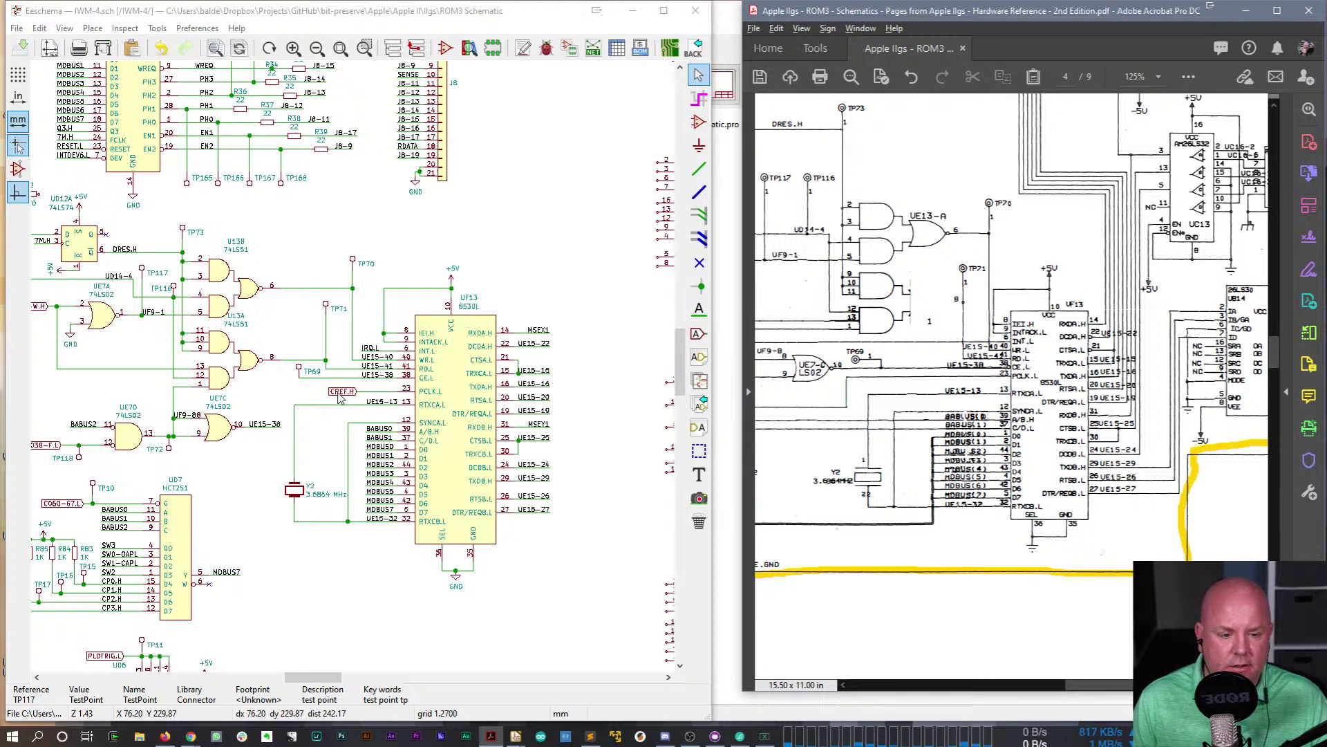
{"action": "left_click_drag", "start_coordinate": [1079, 683], "coordinate": [1151, 688]}
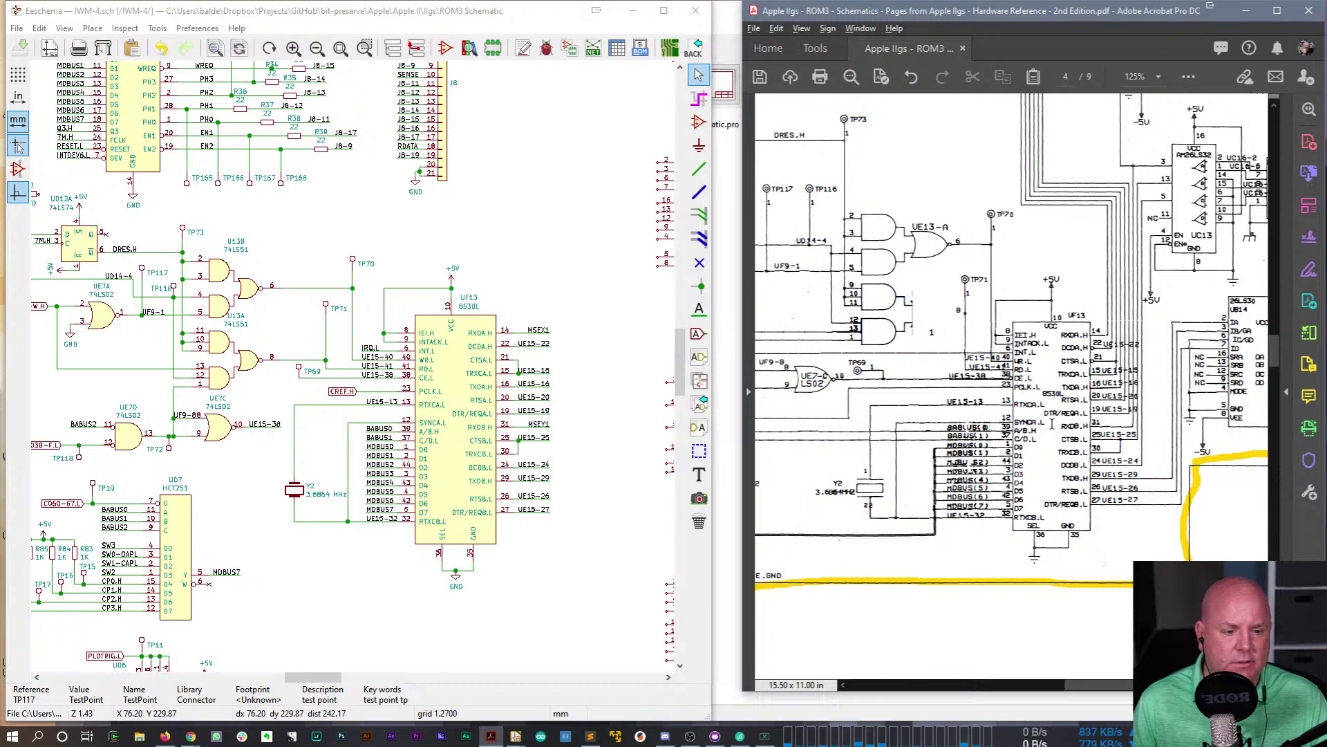
{"action": "left_click", "coordinate": [1159, 77]}
{"action": "left_click", "coordinate": [1168, 218]}
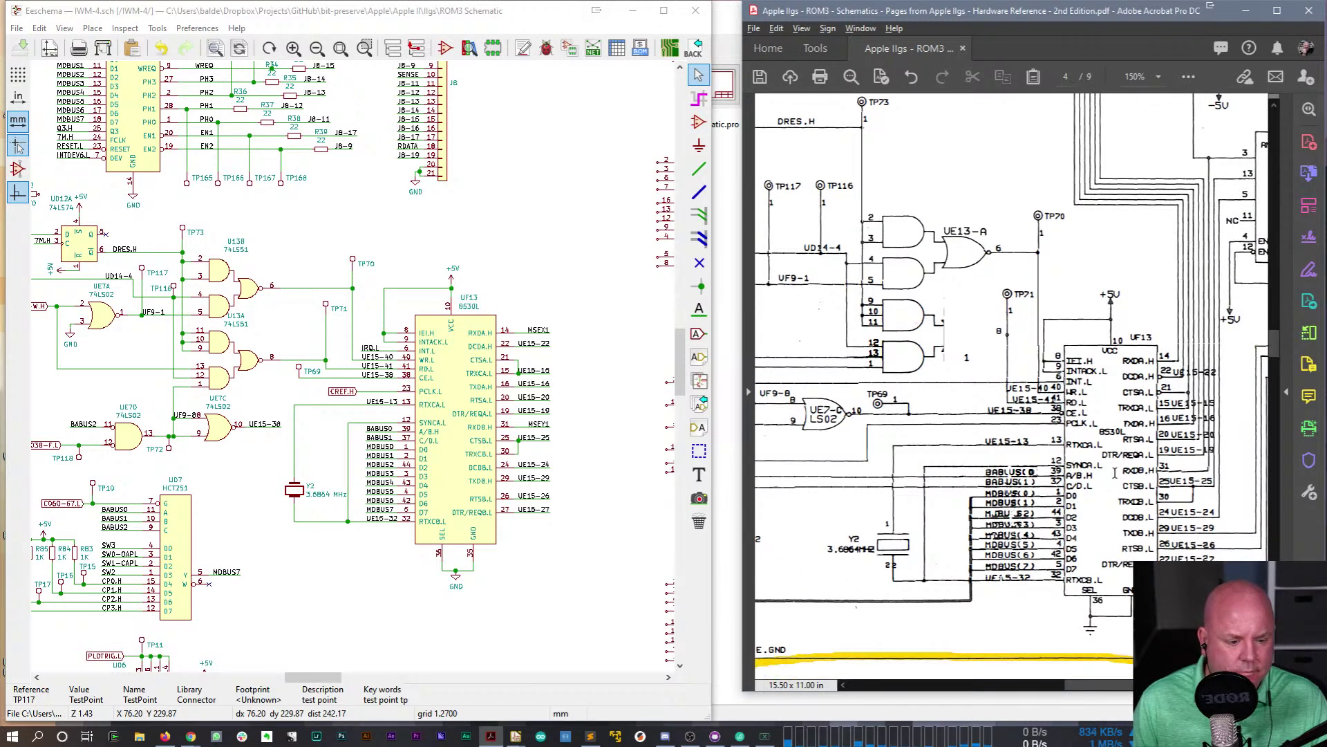
{"action": "scroll", "coordinate": [1115, 473], "scroll_direction": "down", "scroll_amount": 1}
{"action": "scroll", "coordinate": [1106, 468], "scroll_direction": "right", "scroll_amount": 3}
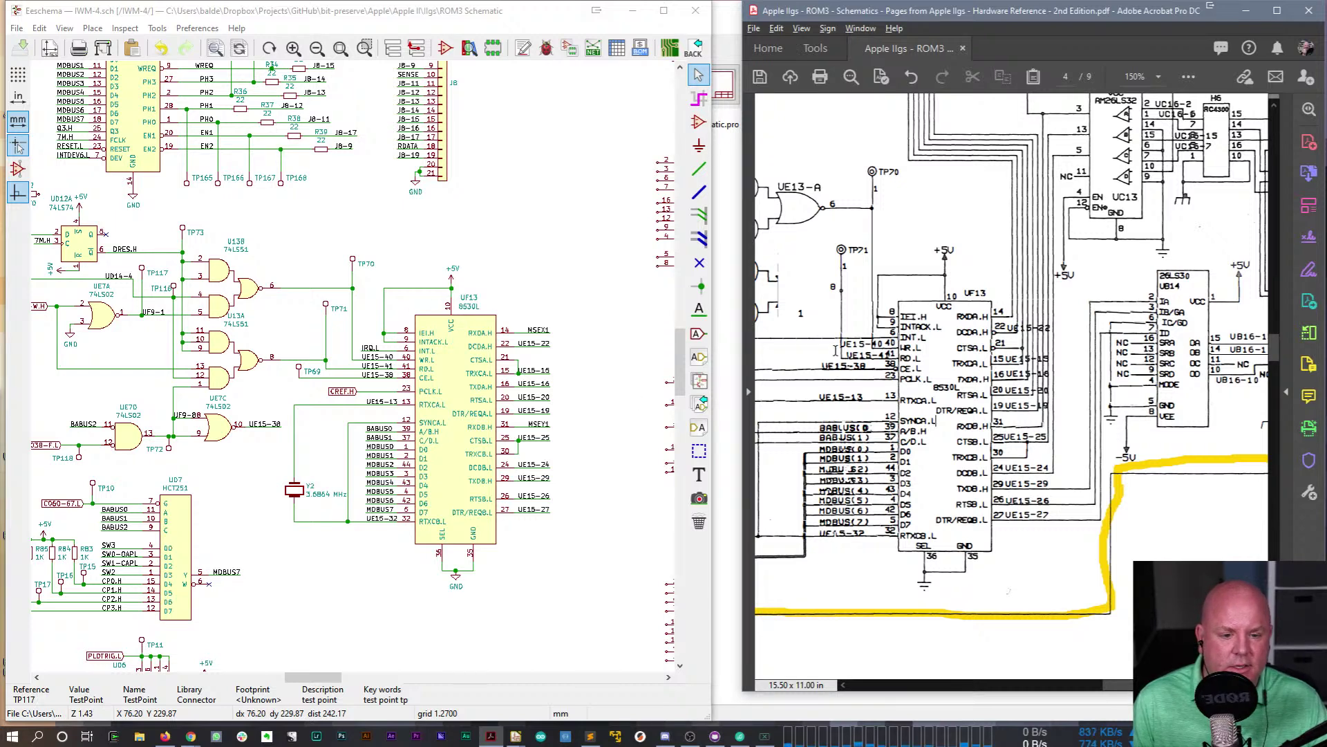
{"action": "left_click_drag", "start_coordinate": [1116, 685], "coordinate": [1082, 694]}
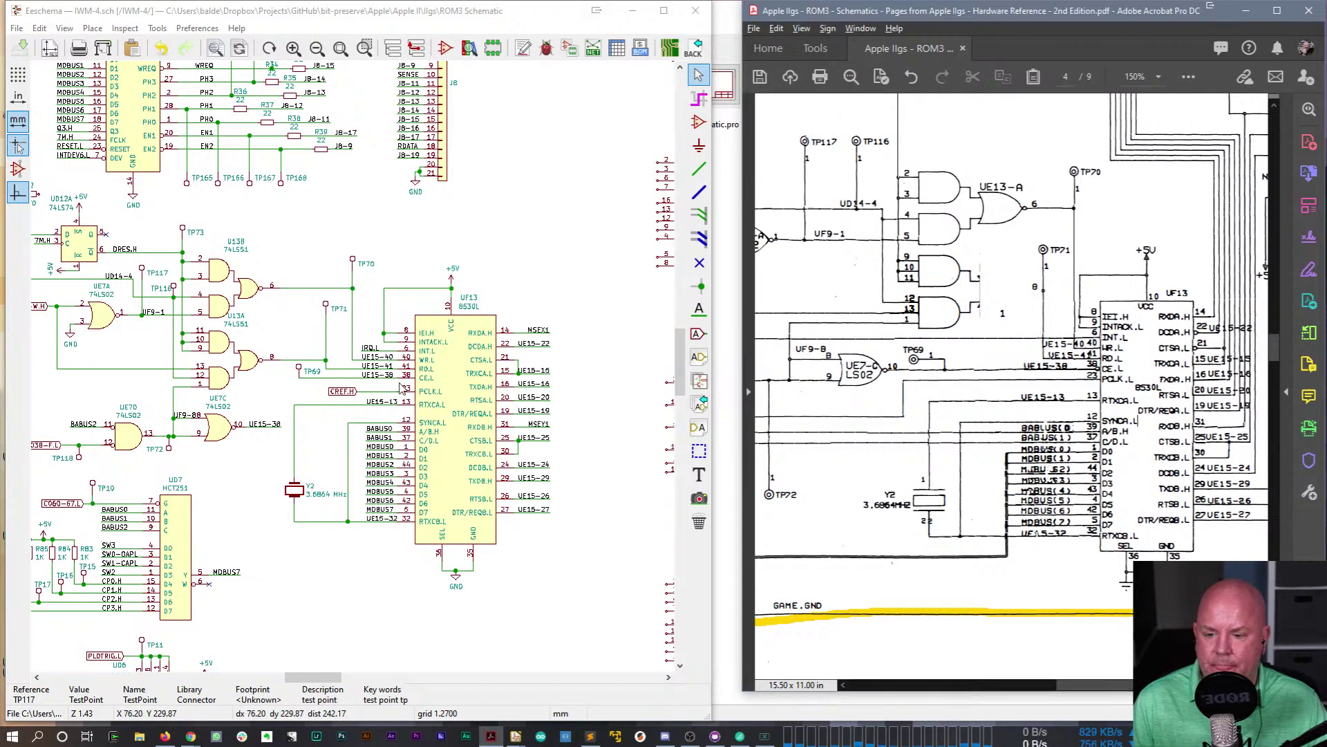
{"action": "left_click", "coordinate": [284, 430]}
{"action": "key", "text": "w"}
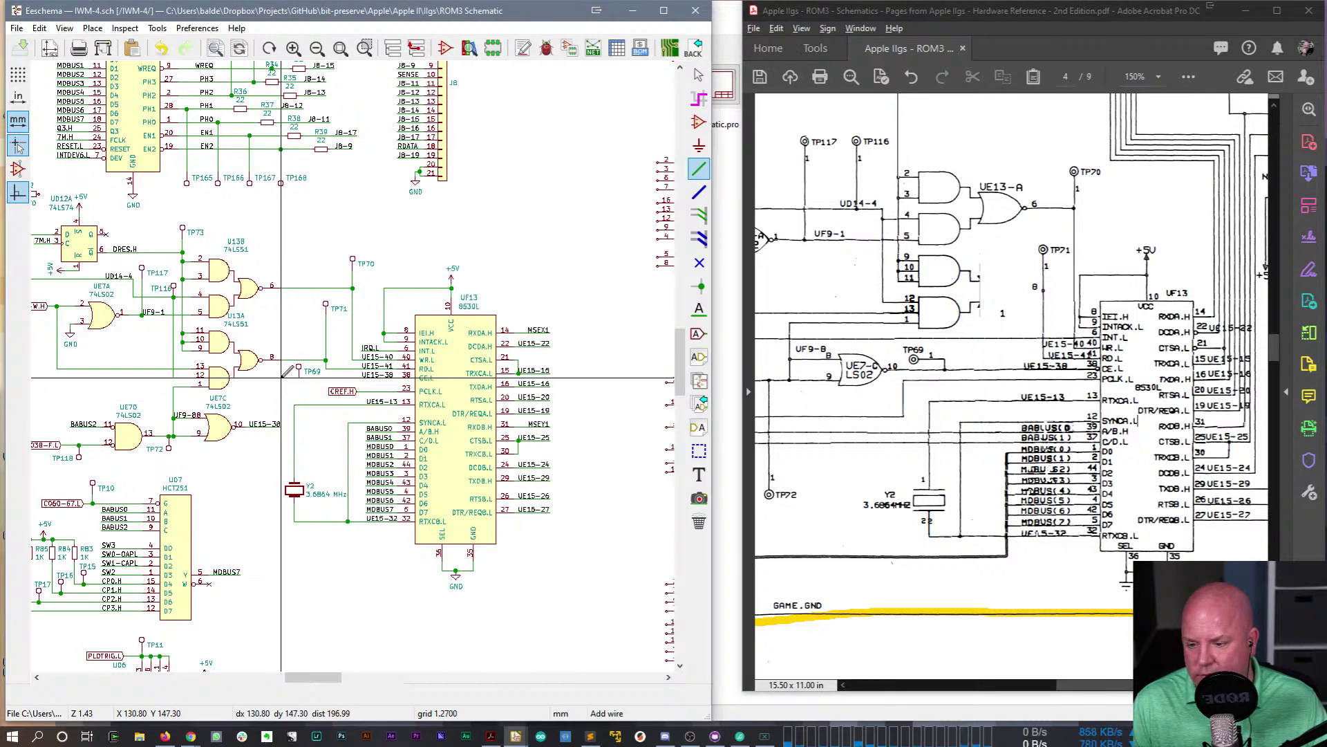
{"action": "key", "text": "Escape"}
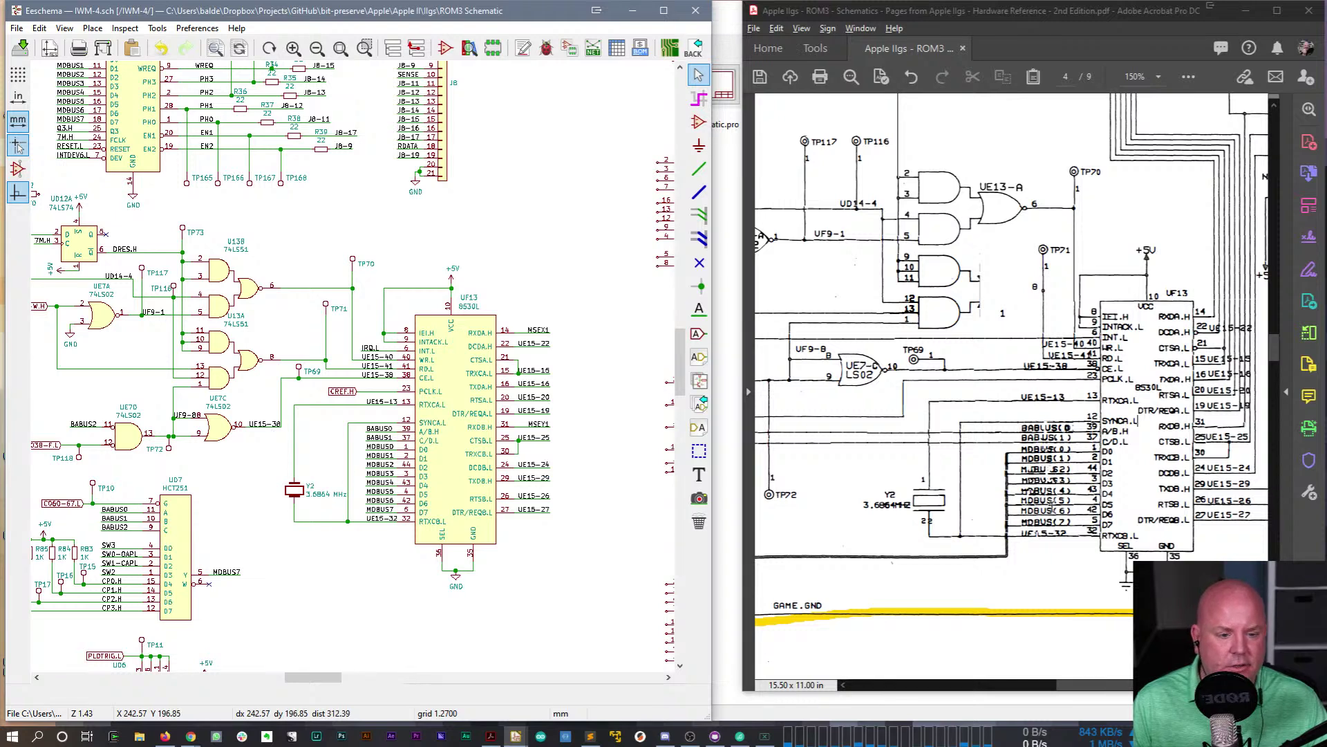
{"action": "scroll", "coordinate": [1068, 688], "scroll_direction": "left", "scroll_amount": 5}
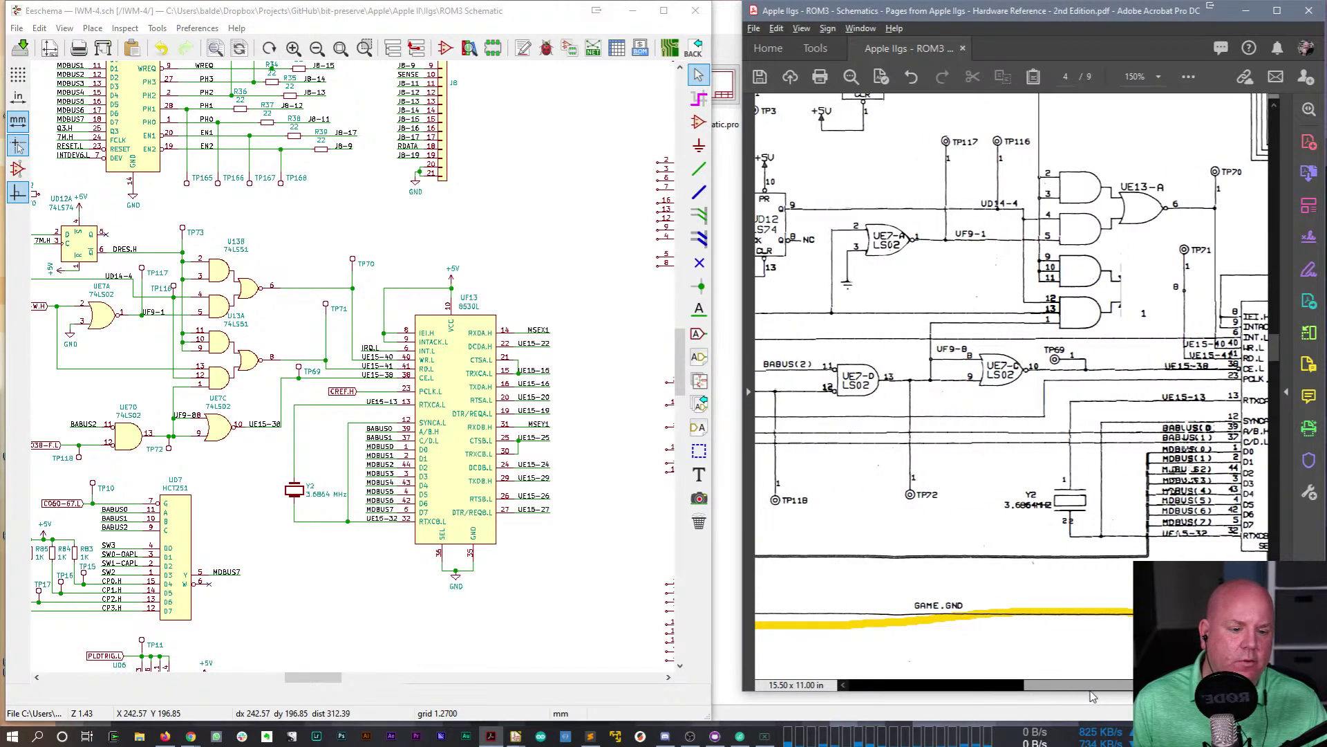
{"action": "scroll", "coordinate": [1088, 696], "scroll_direction": "left", "scroll_amount": 2}
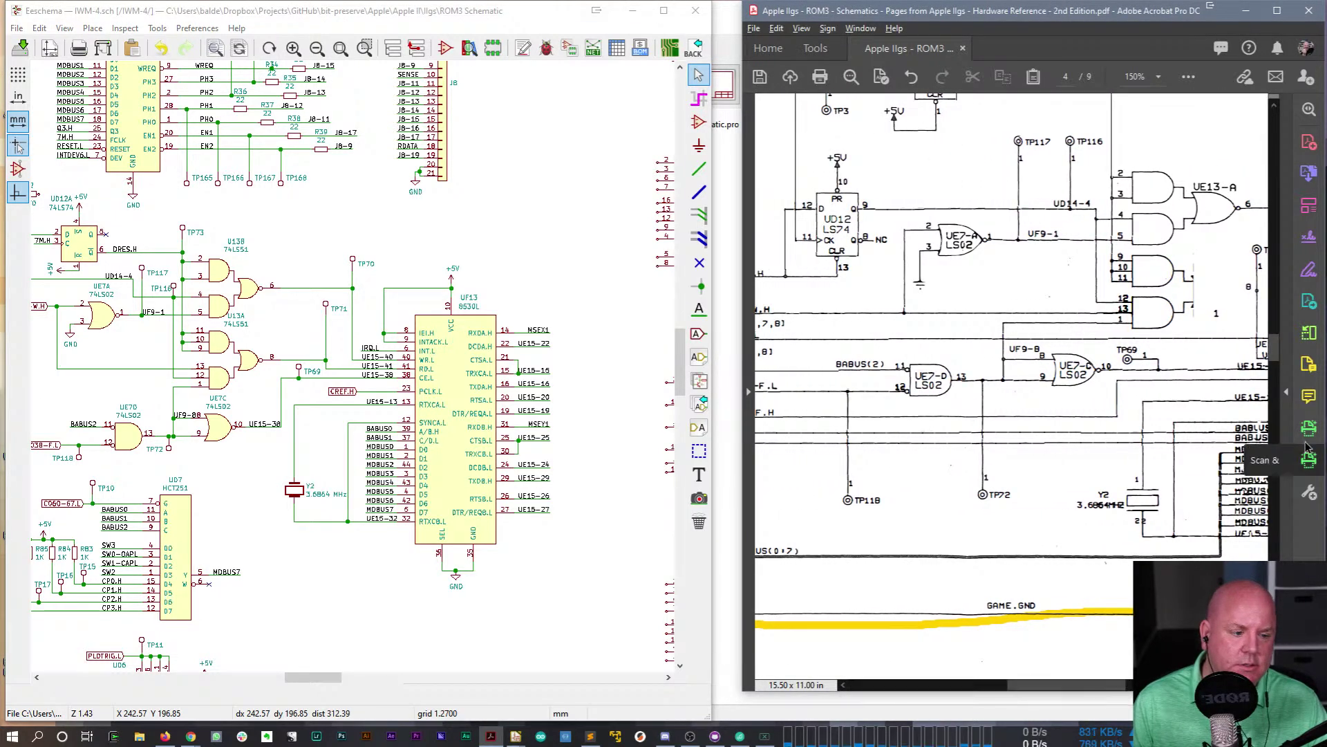
{"action": "mouse_move", "coordinate": [1276, 356]}
{"action": "left_mouse_down"}
{"action": "mouse_move", "coordinate": [1272, 342]}
{"action": "mouse_move", "coordinate": [1275, 356]}
{"action": "left_mouse_up"}
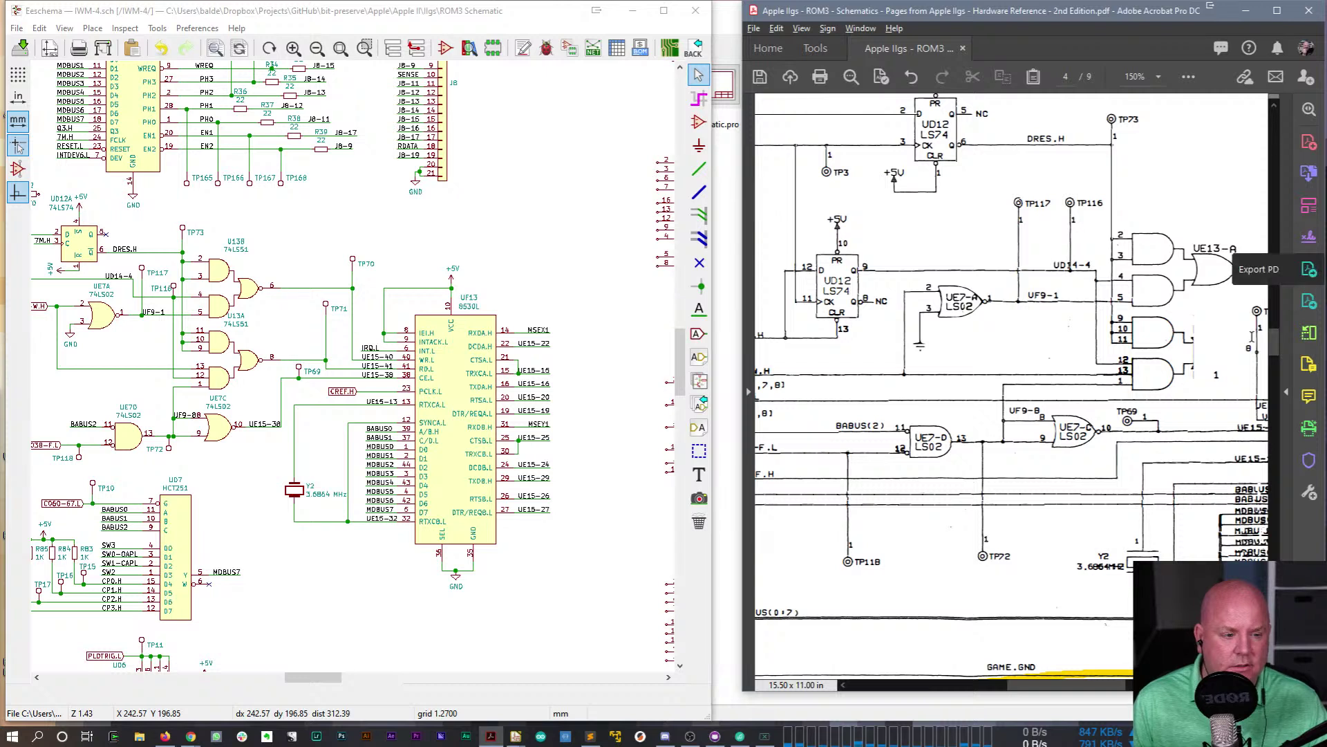
{"action": "left_click_drag", "start_coordinate": [1110, 685], "coordinate": [1121, 688]}
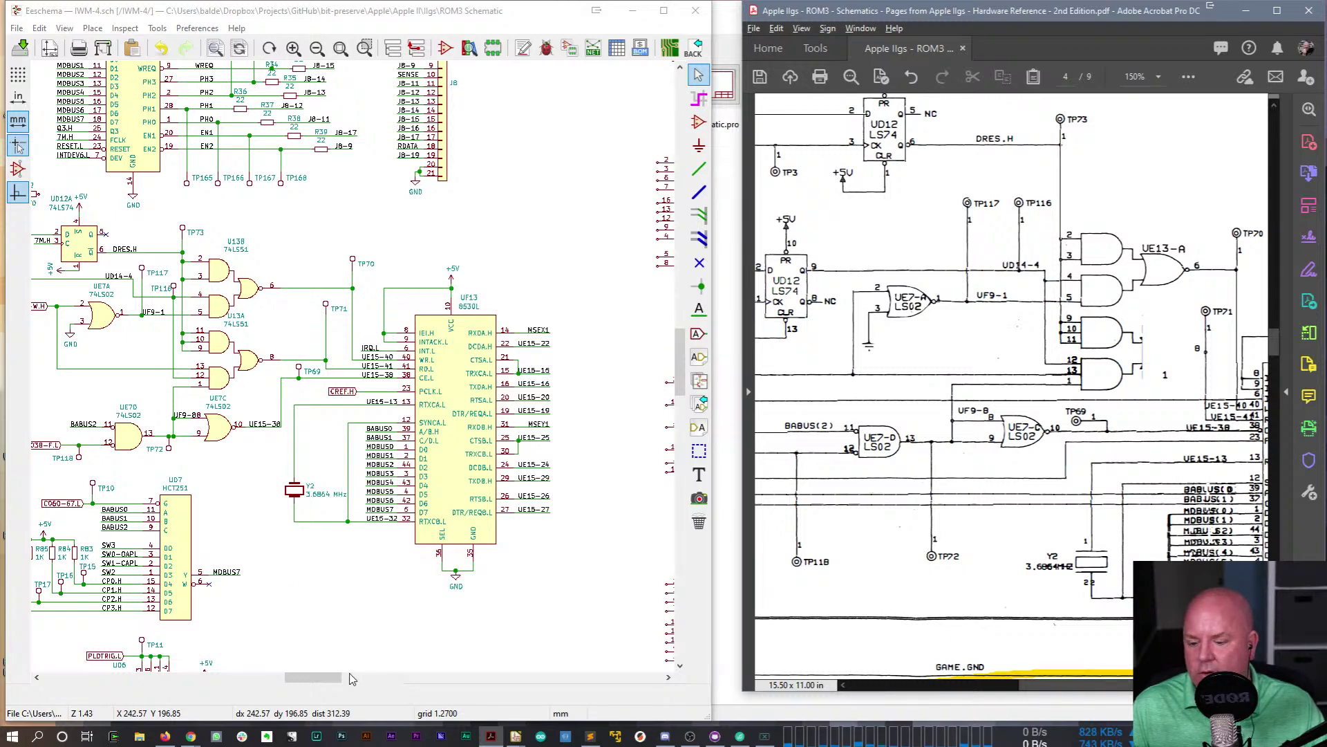
{"action": "left_click", "coordinate": [321, 681]}
{"action": "left_click_drag", "start_coordinate": [320, 685], "coordinate": [273, 685]}
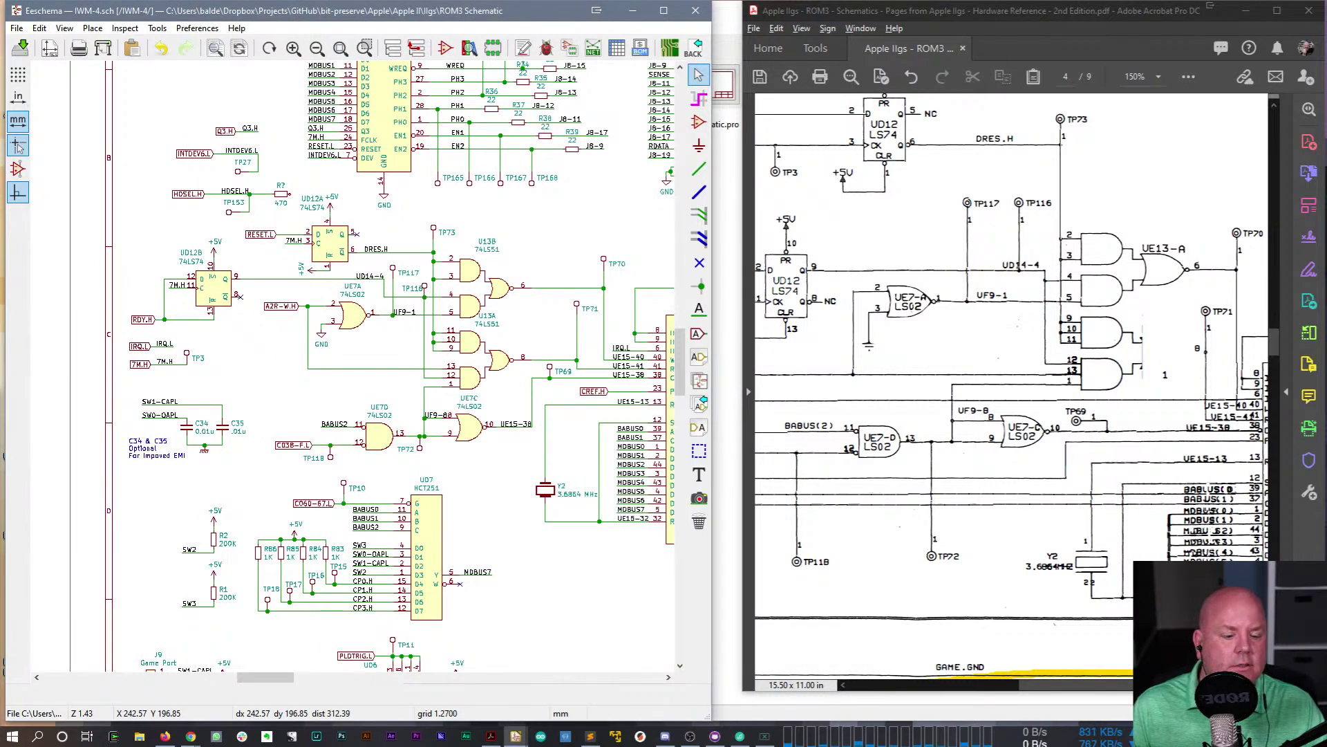
{"action": "left_click_drag", "start_coordinate": [1118, 690], "coordinate": [1093, 690]}
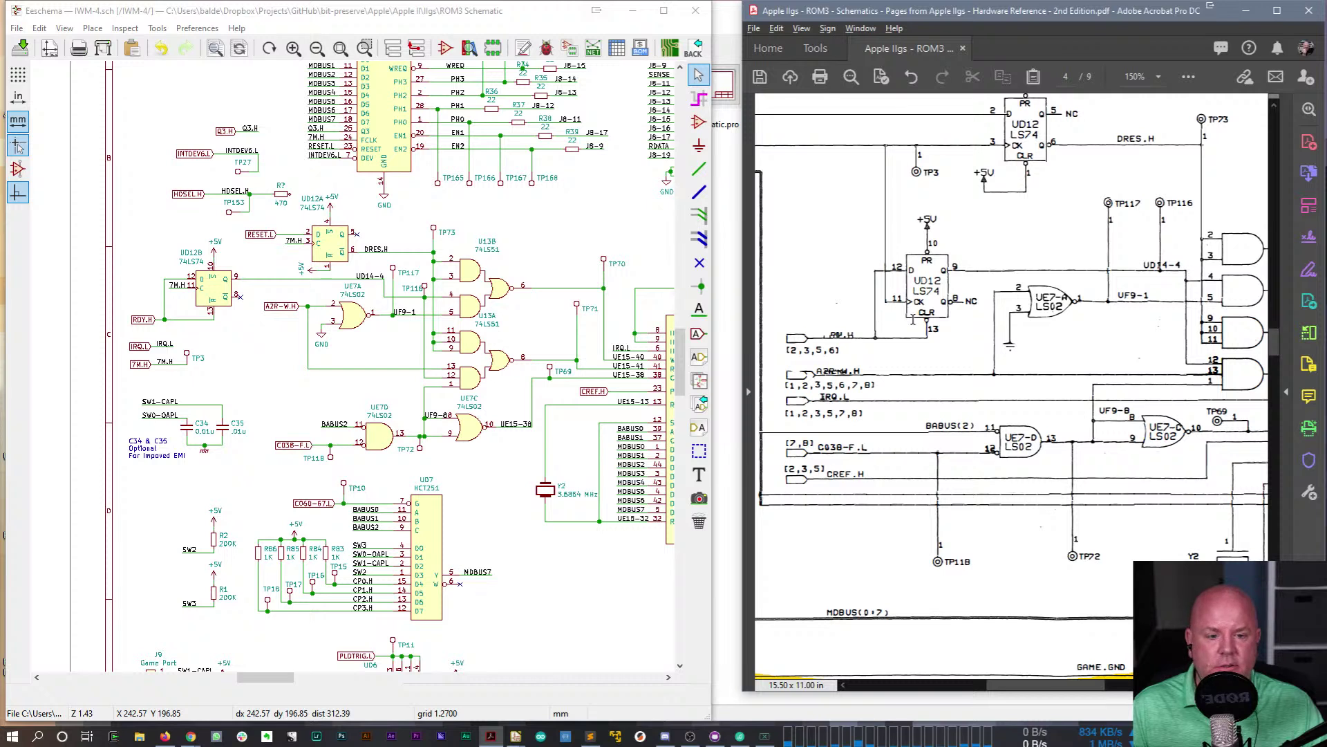
{"action": "scroll", "coordinate": [974, 324], "scroll_direction": "up", "scroll_amount": 2}
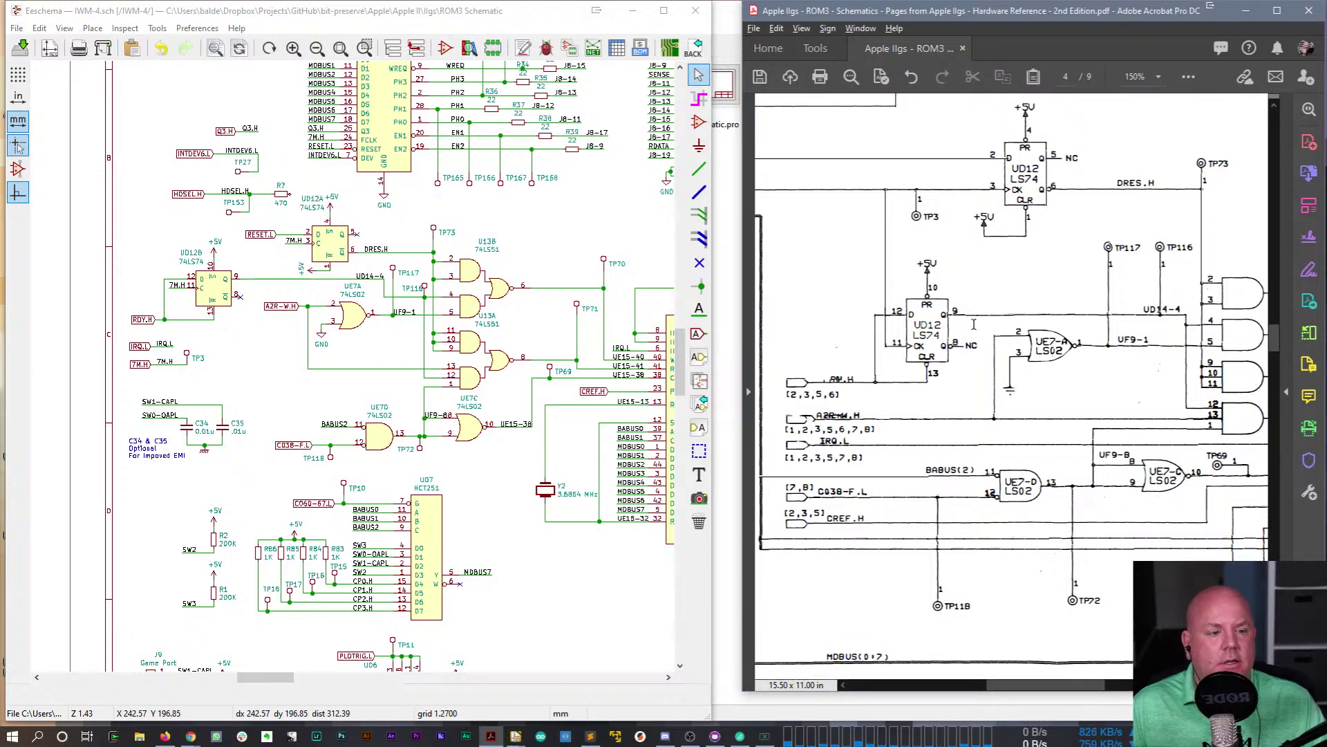
{"action": "left_click", "coordinate": [454, 19]}
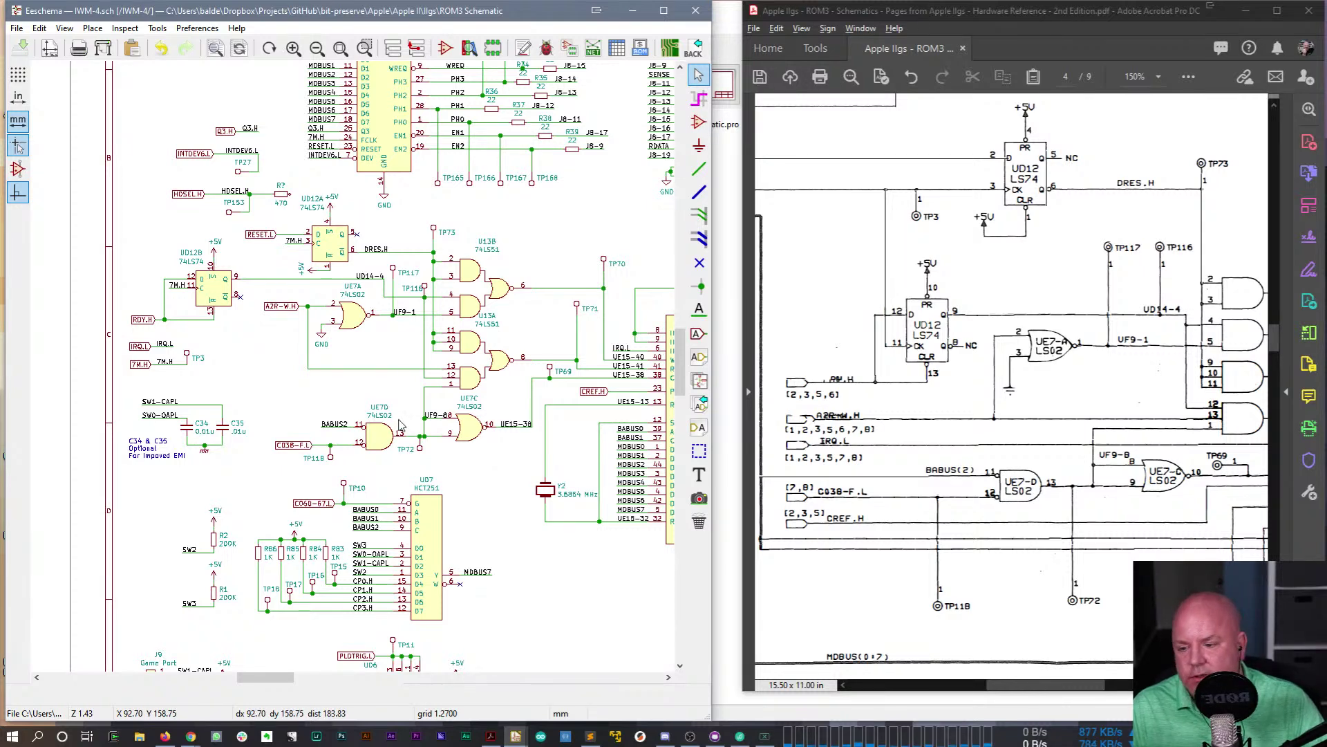
{"action": "scroll", "coordinate": [355, 374], "scroll_direction": "down", "scroll_amount": 1}
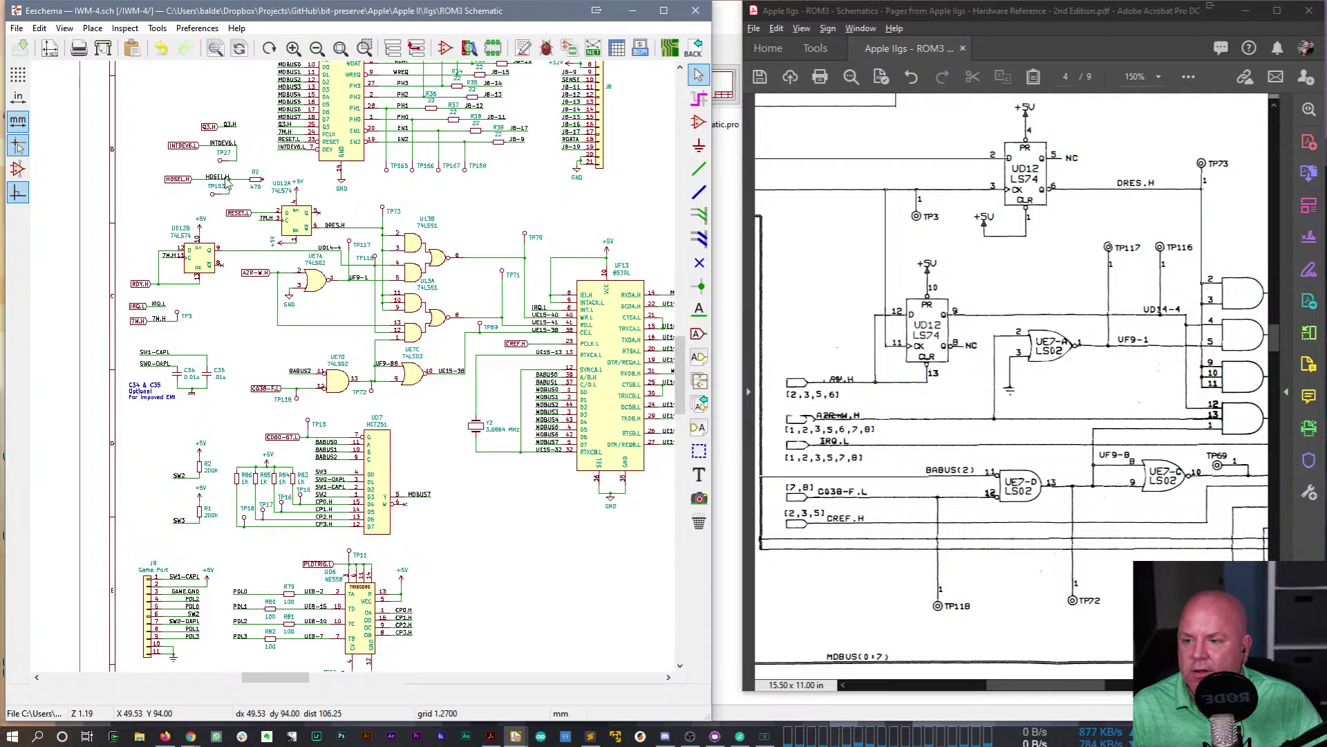
{"action": "scroll", "coordinate": [228, 183], "scroll_direction": "up", "scroll_amount": 1}
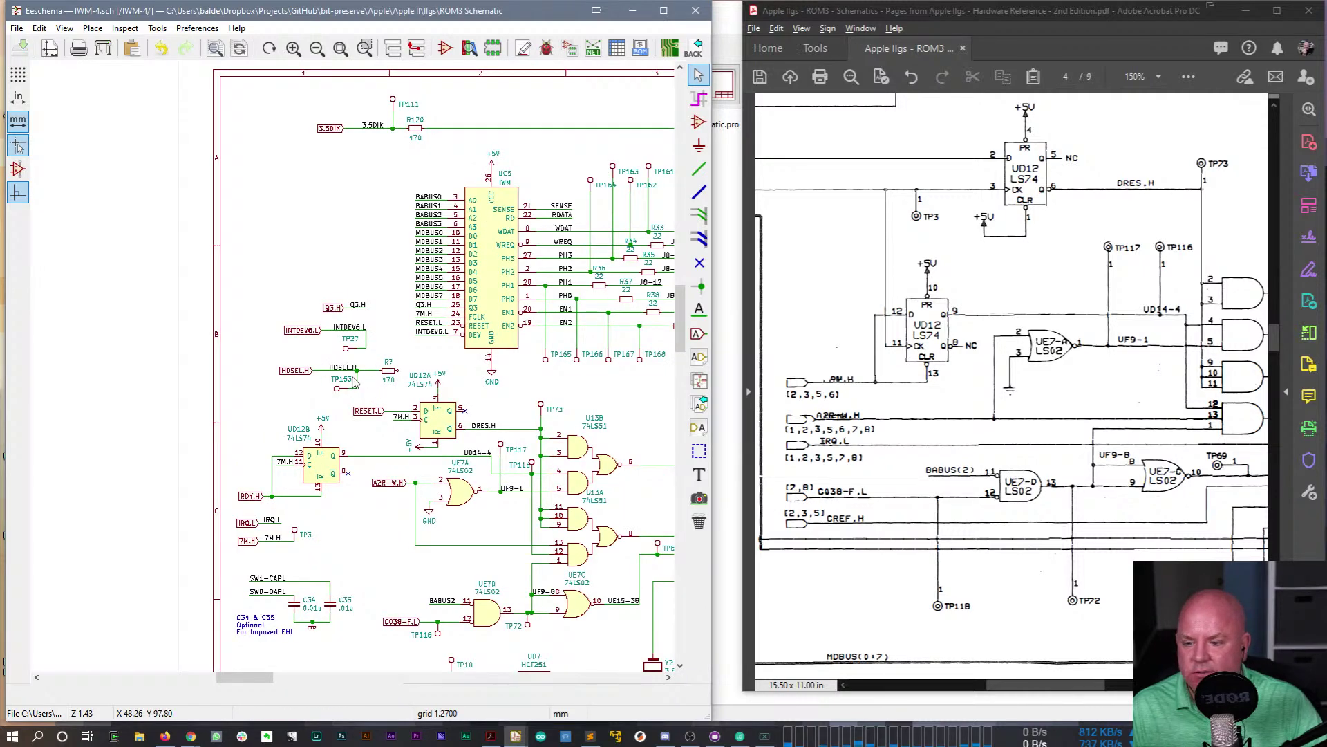
{"action": "left_click_drag", "start_coordinate": [1056, 688], "coordinate": [918, 690]}
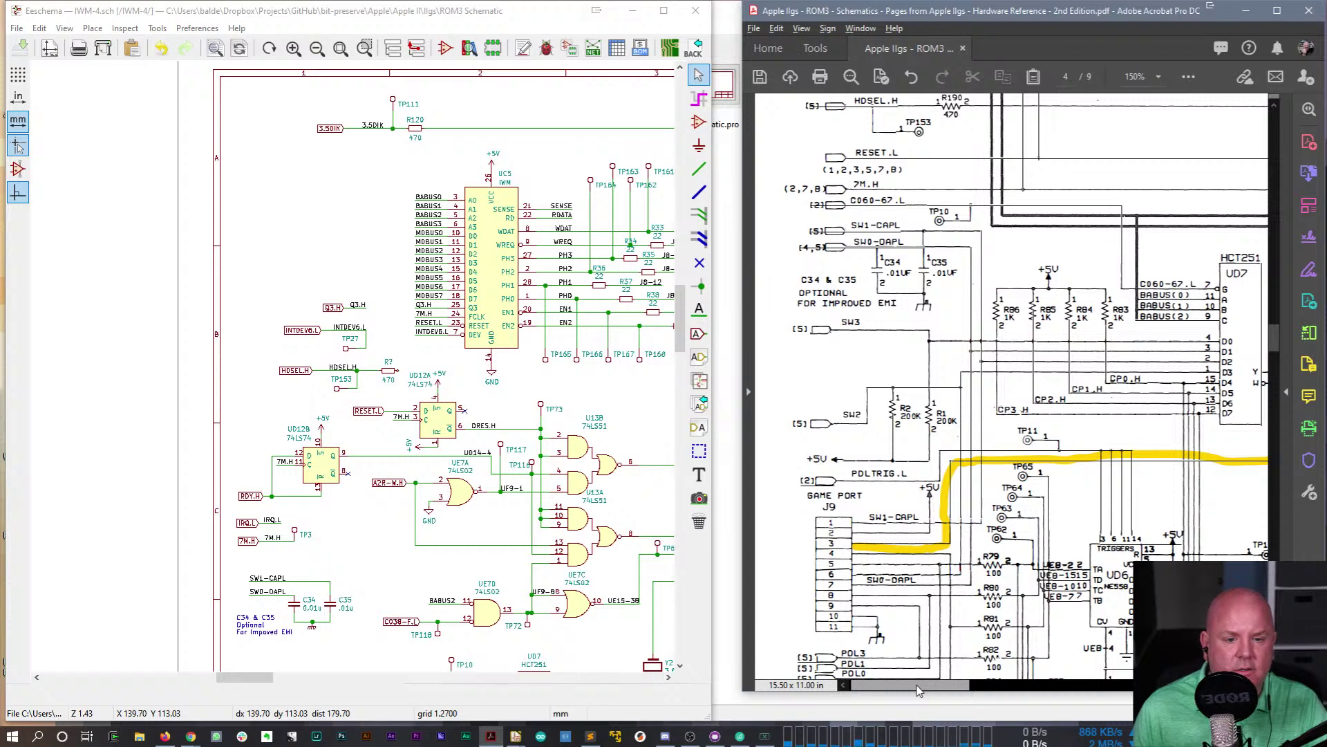
{"action": "left_click_drag", "start_coordinate": [1266, 338], "coordinate": [1266, 314]}
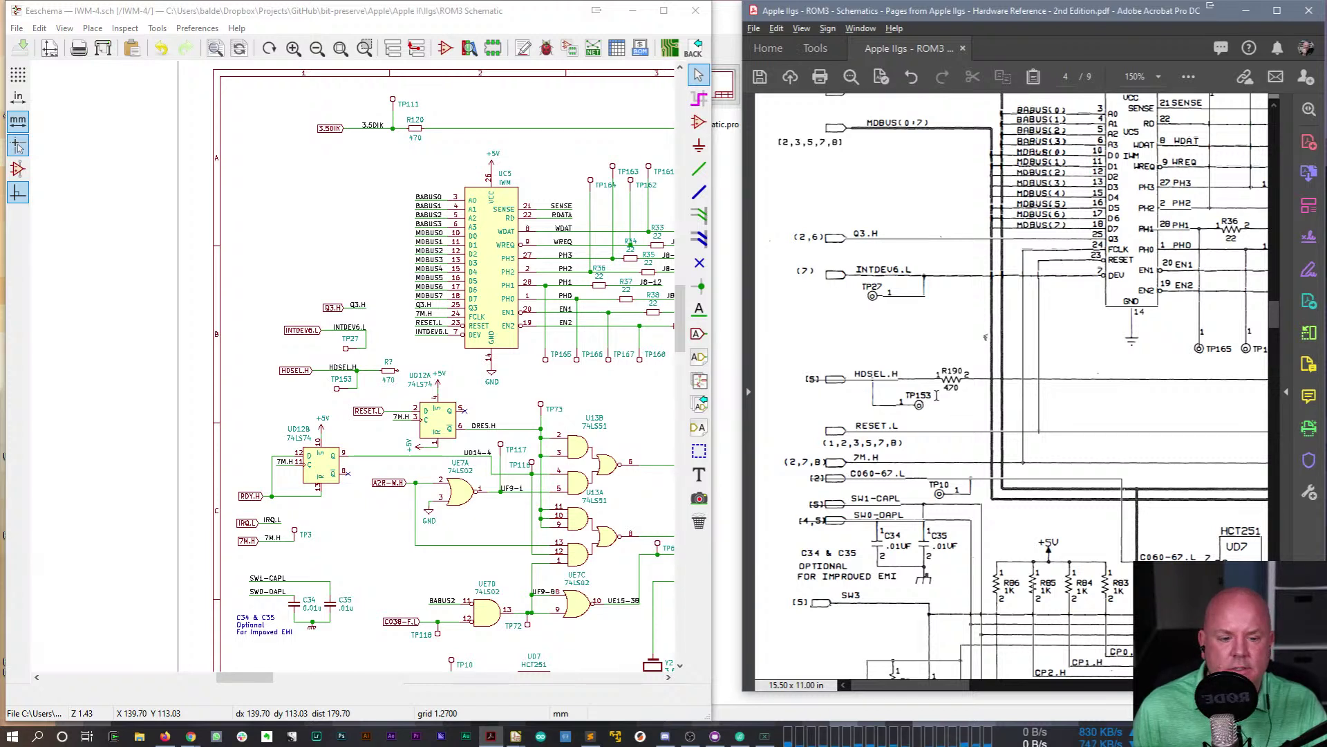
- Set the HDSEL resistor's reference to R190
{"action": "left_click", "coordinate": [397, 376]}
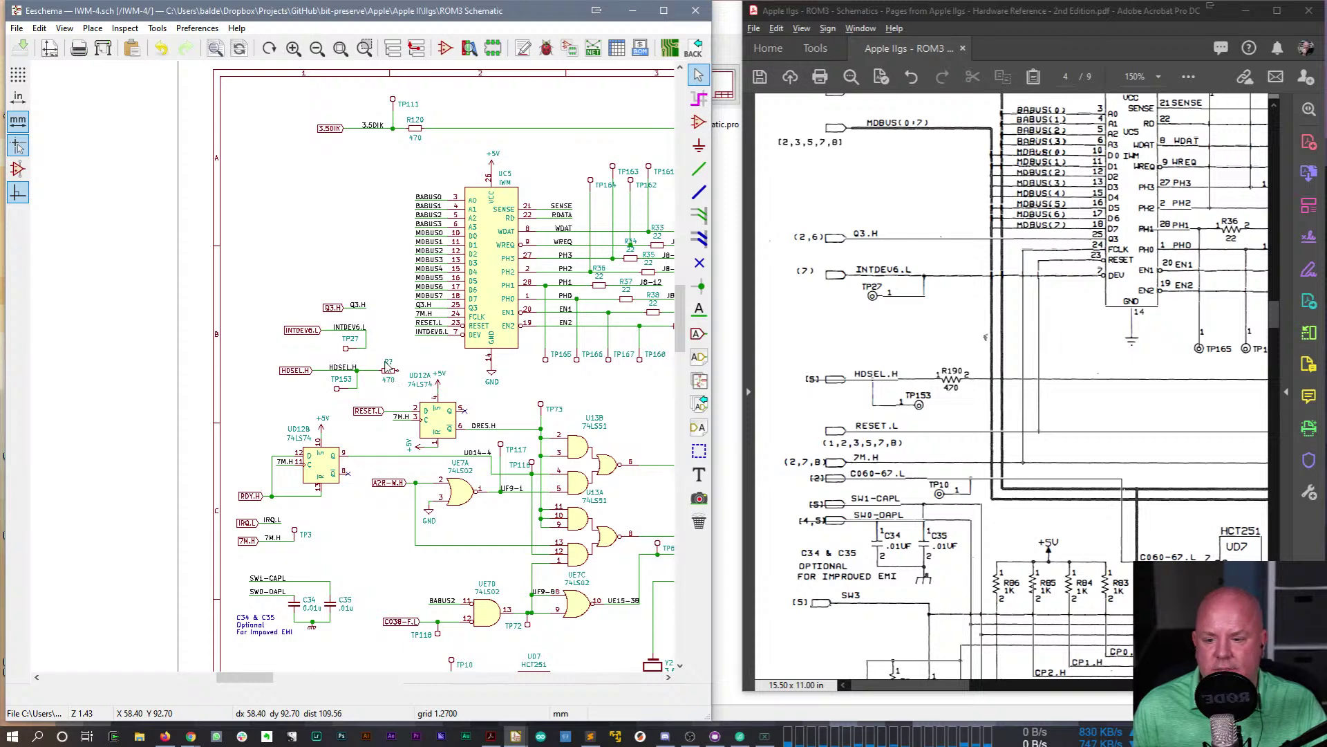
{"action": "double_click", "coordinate": [389, 365]}
{"action": "type", "text": "R190"}
{"action": "key", "text": "Return"}
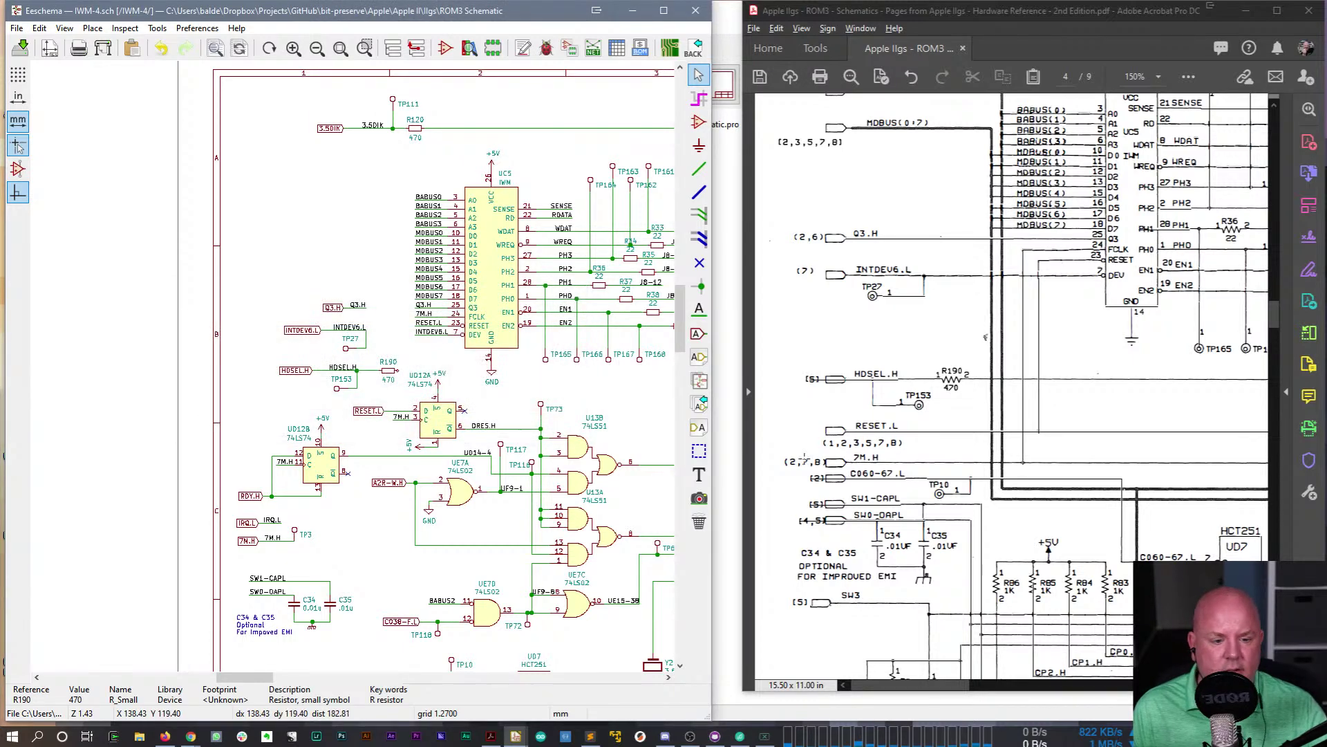
{"action": "left_click_drag", "start_coordinate": [935, 684], "coordinate": [1030, 694]}
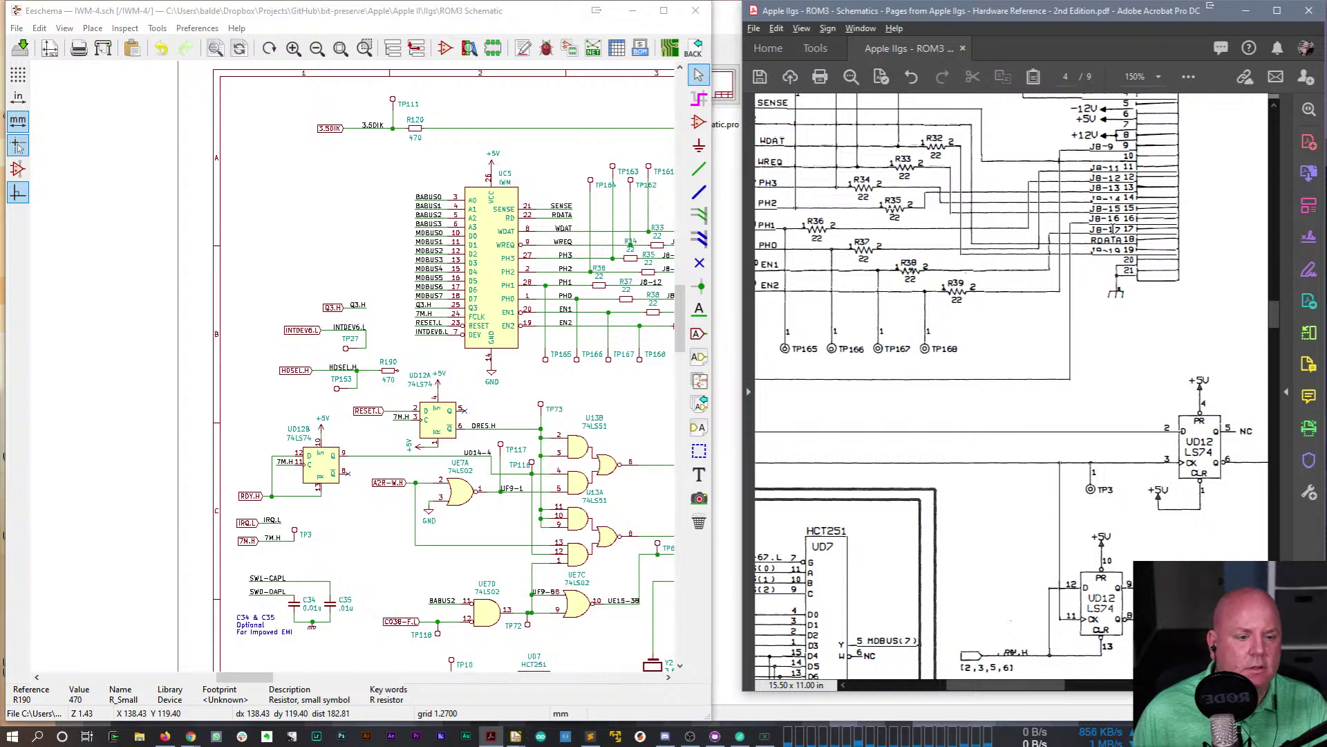
- Shift the Q3.H, INTDEV6.L and HDSEL.H label group slightly left
{"action": "left_click", "coordinate": [344, 346]}
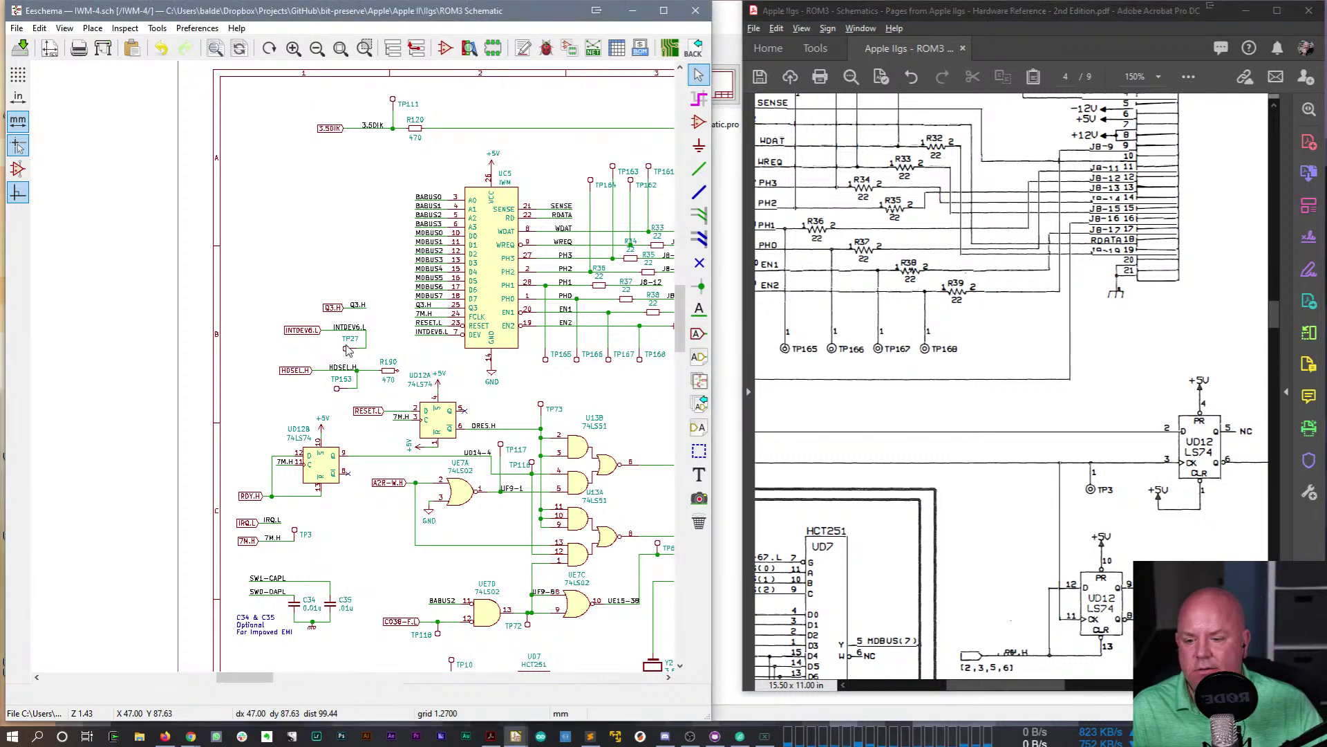
{"action": "left_click_drag", "start_coordinate": [272, 280], "coordinate": [395, 406]}
{"action": "left_click", "coordinate": [350, 391]}
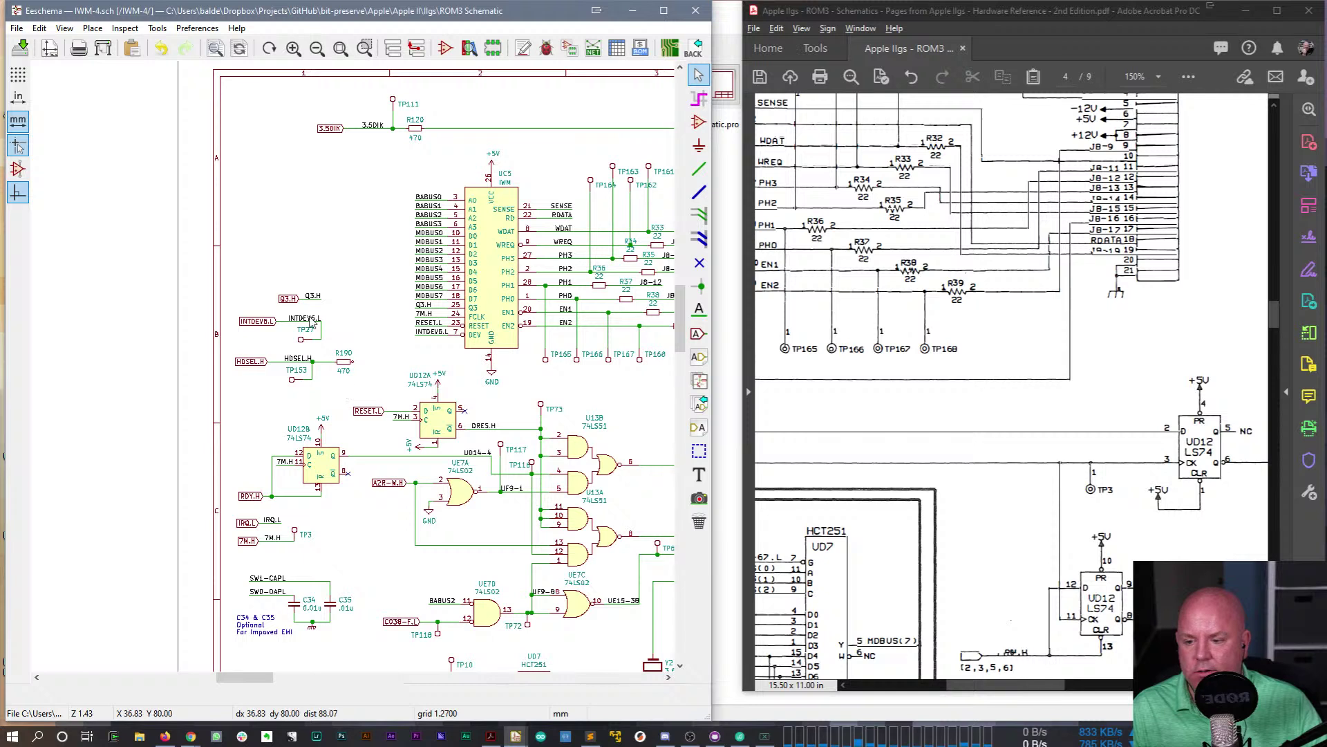
- Turn the copied INTDEV6.L label horizontal, rename it J8-16, and place it at R190's end
{"action": "key", "text": "r"}
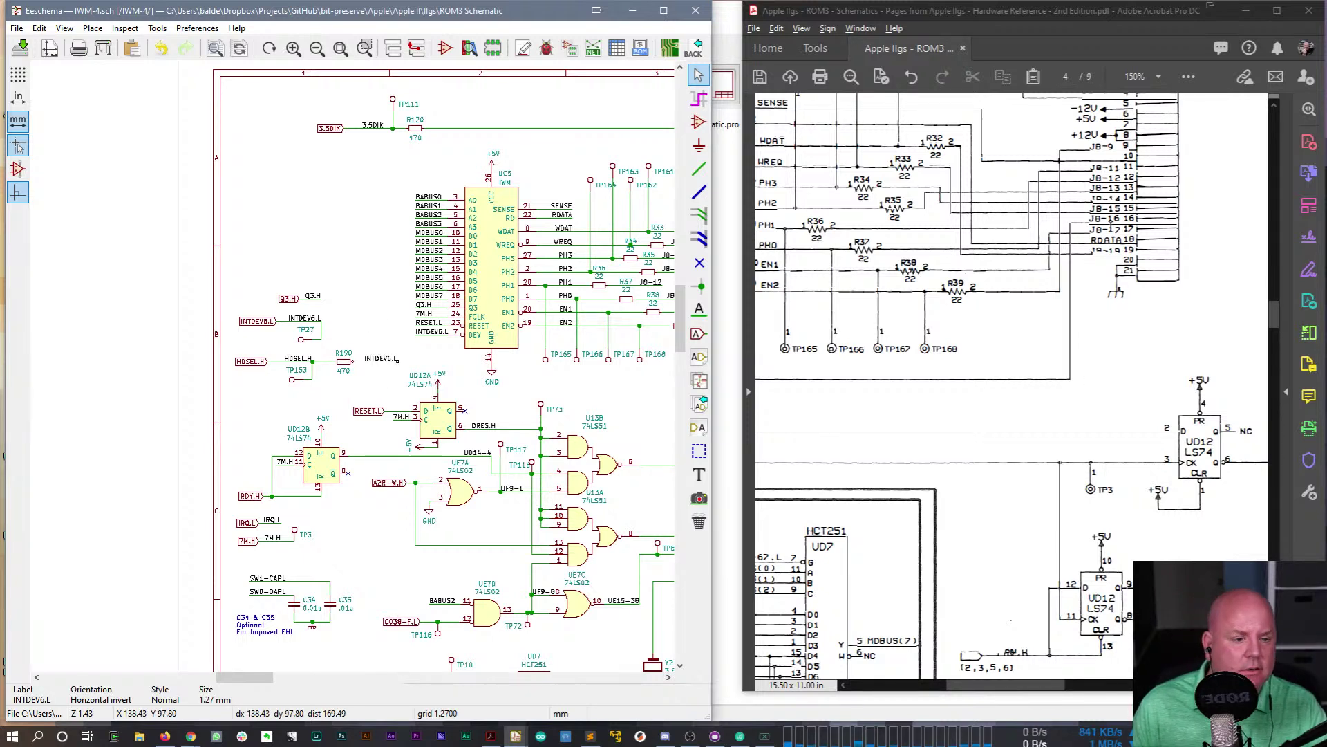
{"action": "double_click", "coordinate": [385, 361]}
{"action": "type", "text": "J8-16"}
{"action": "key", "text": "Return"}
{"action": "key", "text": "m"}
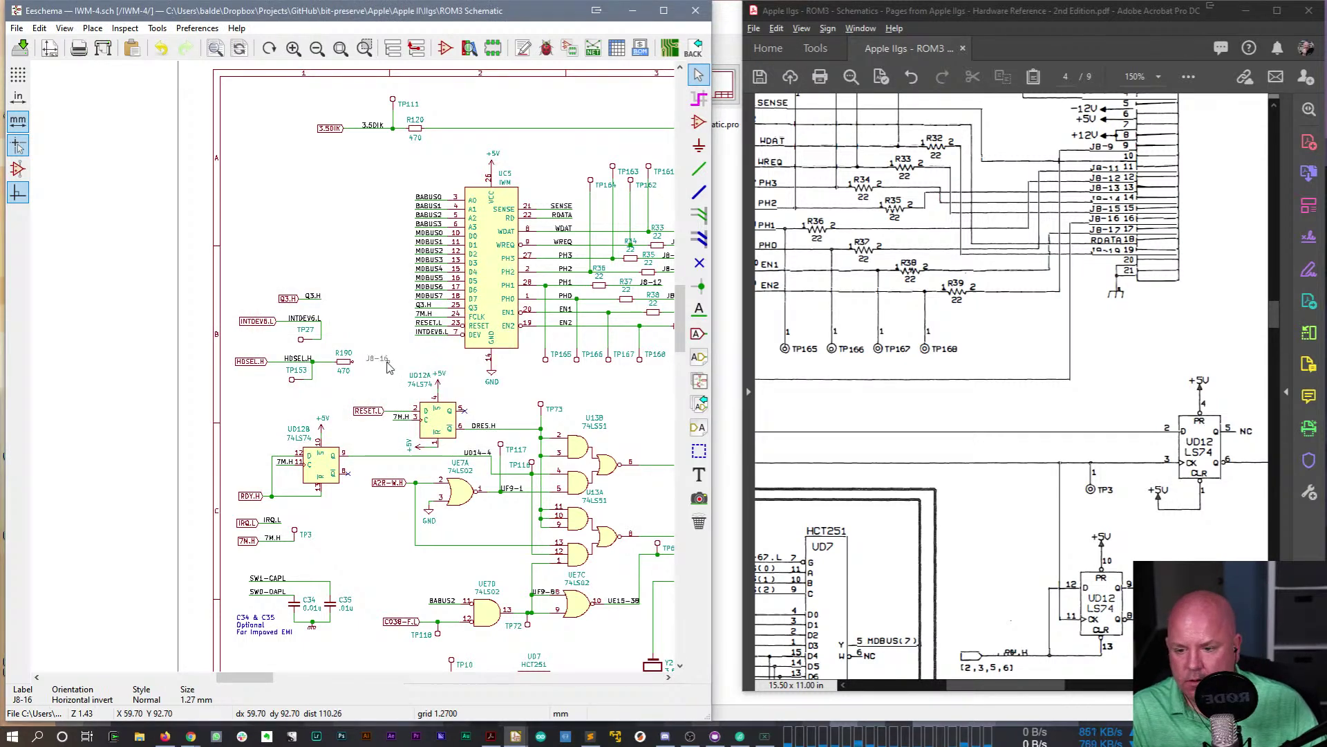
{"action": "left_click", "coordinate": [385, 370]}
{"action": "key", "text": "w"}
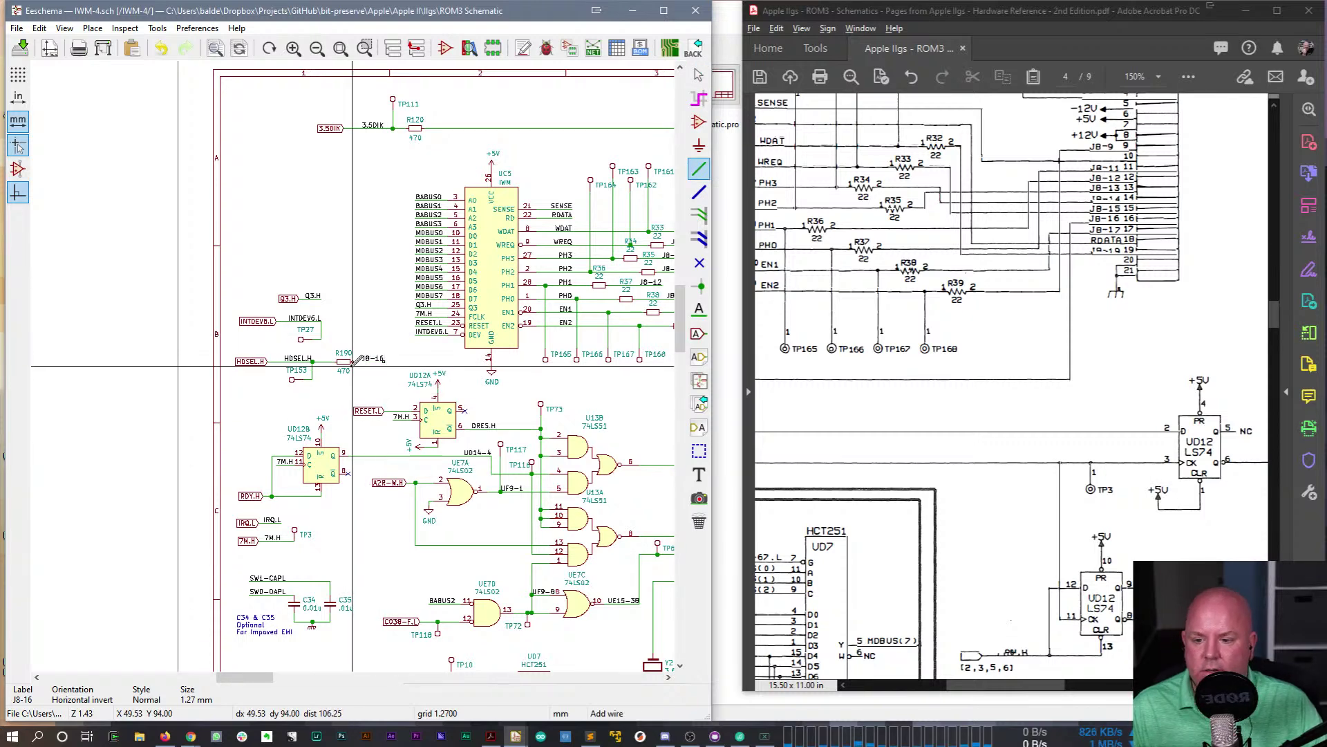
{"action": "key", "text": "Escape"}
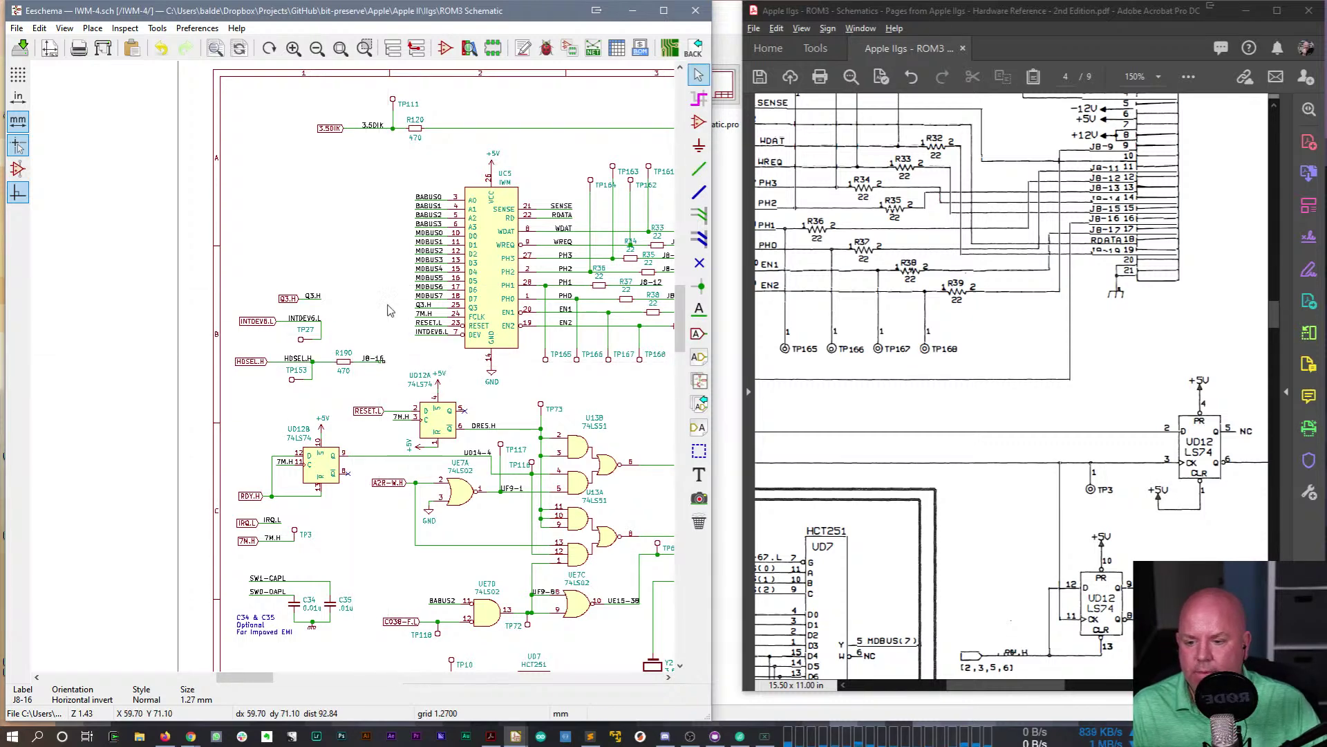
{"action": "scroll", "coordinate": [379, 363], "scroll_direction": "up", "scroll_amount": 3}
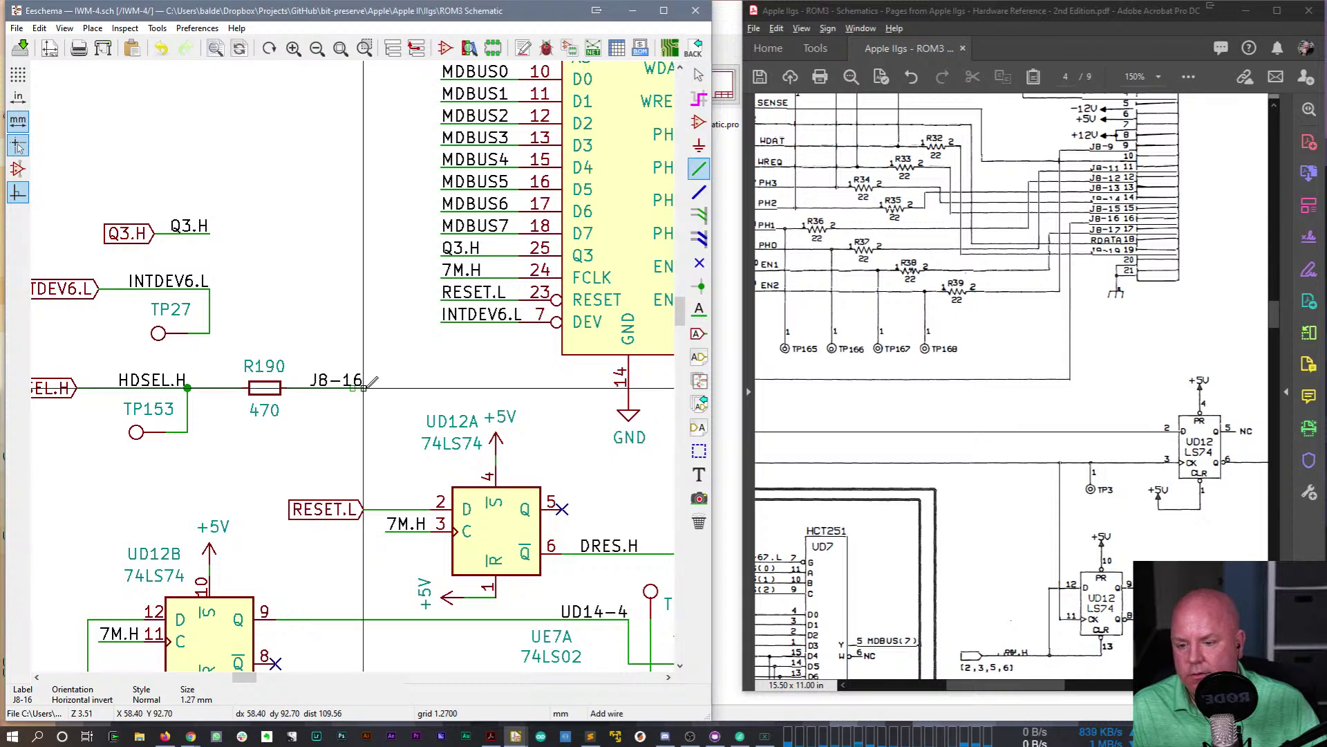
{"action": "scroll", "coordinate": [353, 366], "scroll_direction": "down", "scroll_amount": 3}
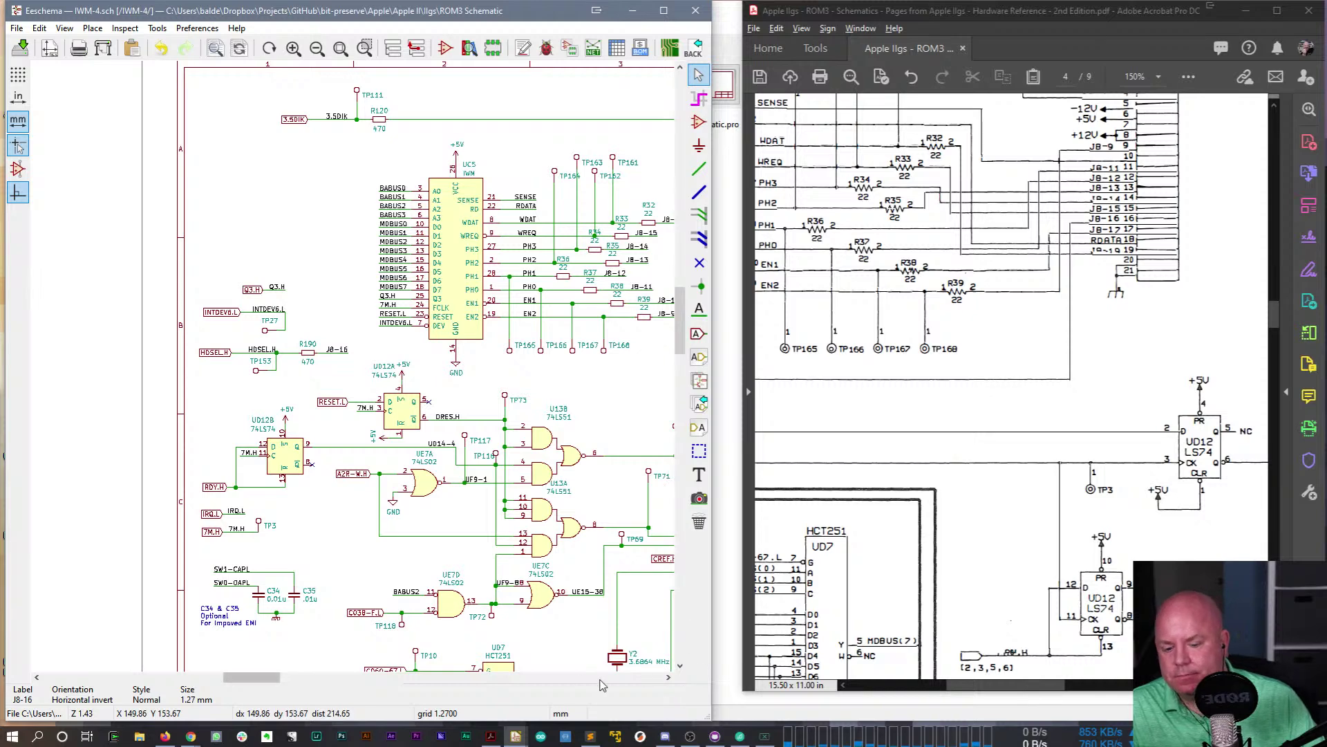
{"action": "left_click_drag", "start_coordinate": [253, 677], "coordinate": [309, 683]}
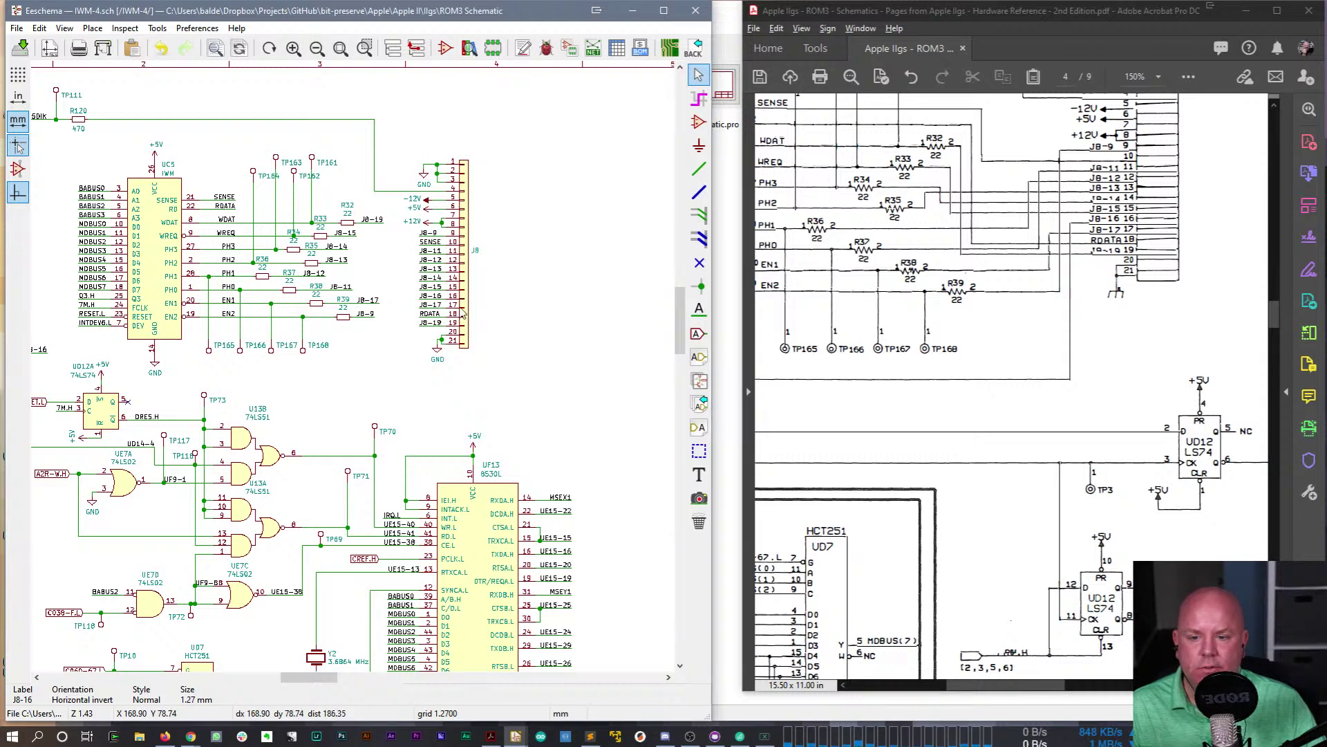
{"action": "left_click_drag", "start_coordinate": [1278, 327], "coordinate": [1277, 316]}
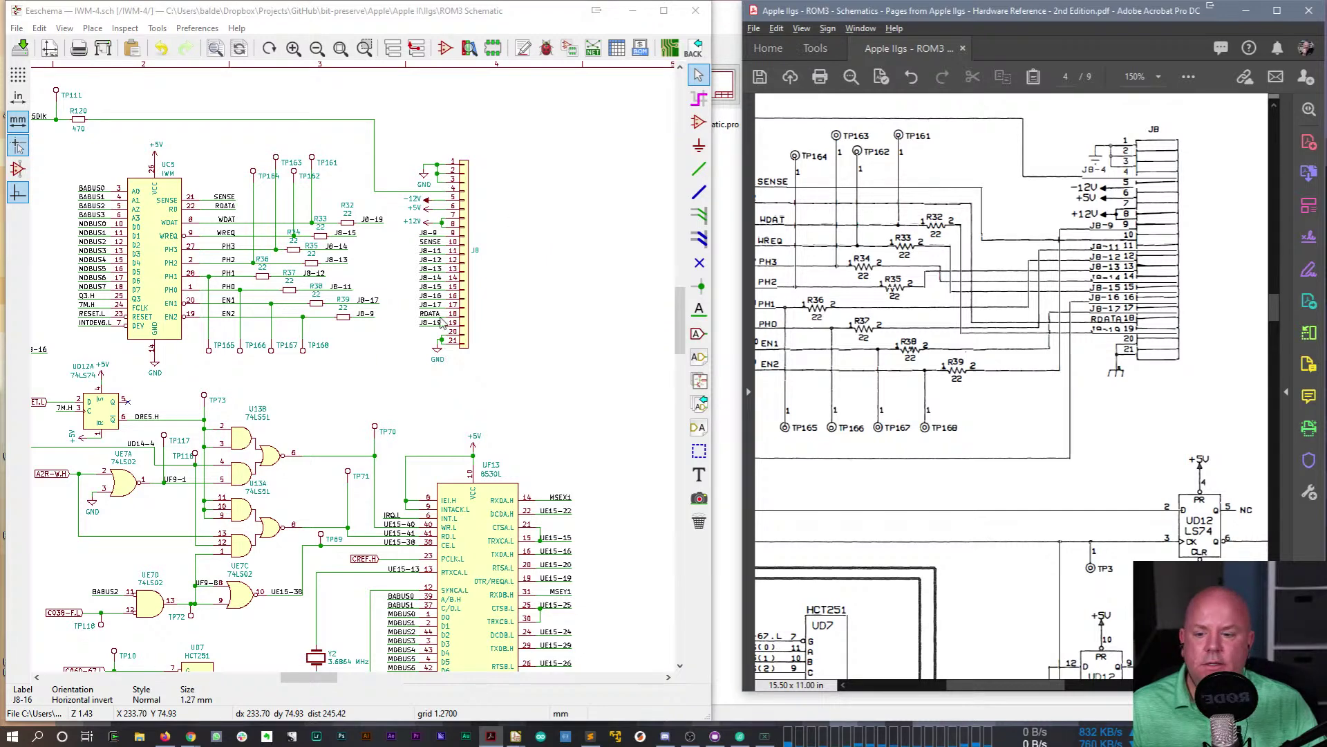
{"action": "left_click", "coordinate": [438, 356]}
{"action": "type", "text": "agndref"}
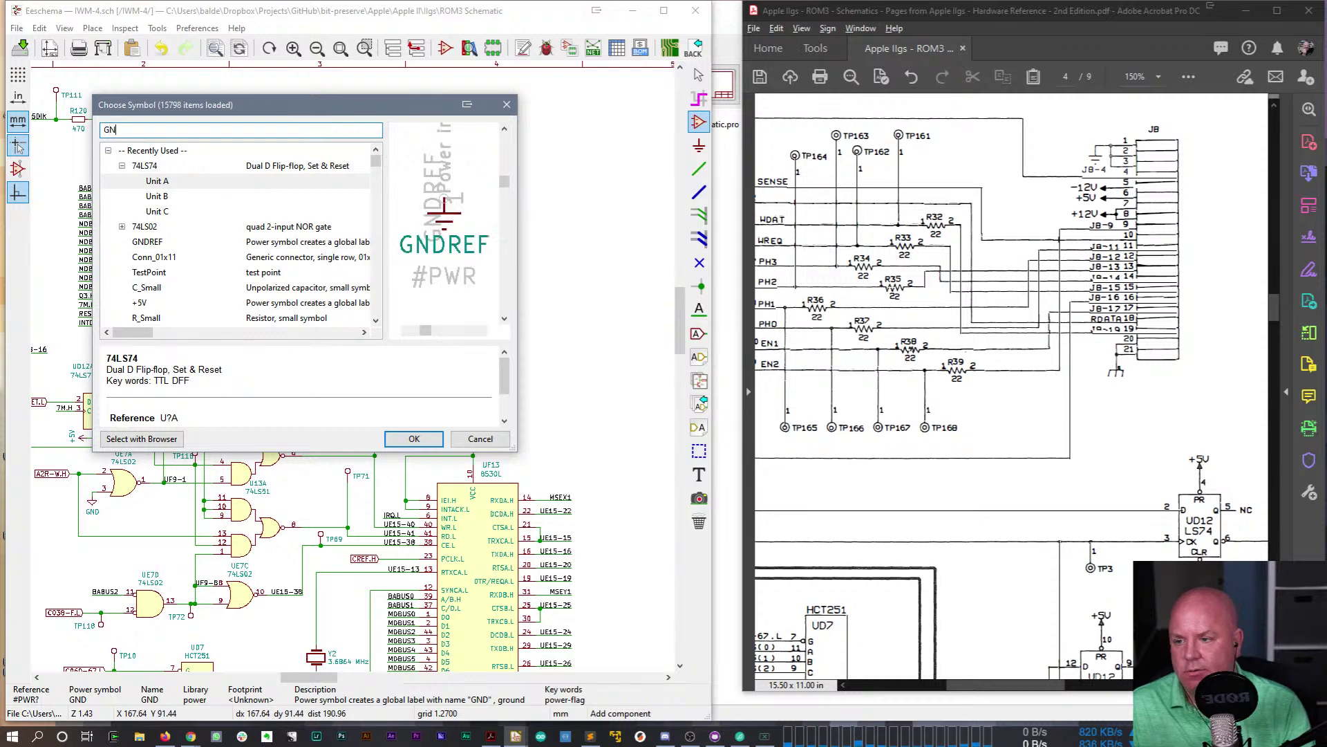
- Place GNDREF at J8's ground pin, uncheck its value's Visible box, then pan to the upper-left
{"action": "key", "text": "Return"}
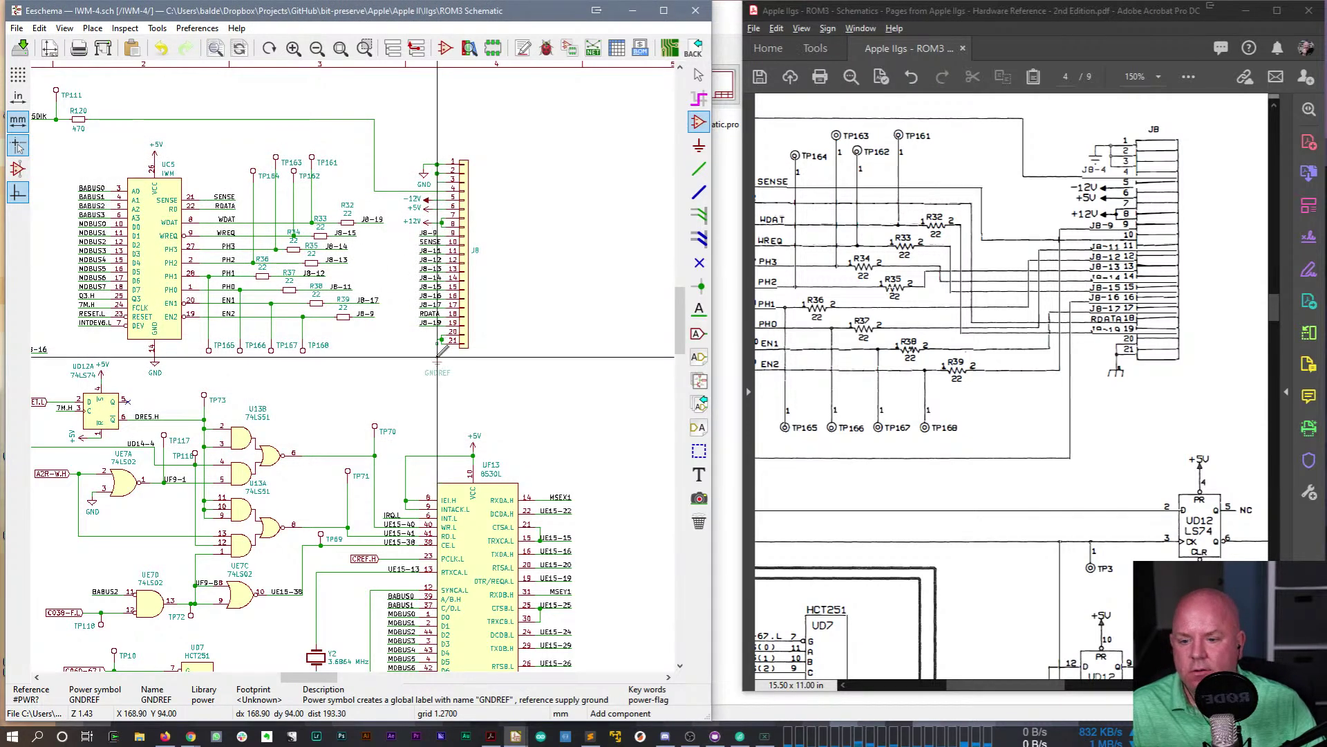
{"action": "left_click", "coordinate": [437, 353]}
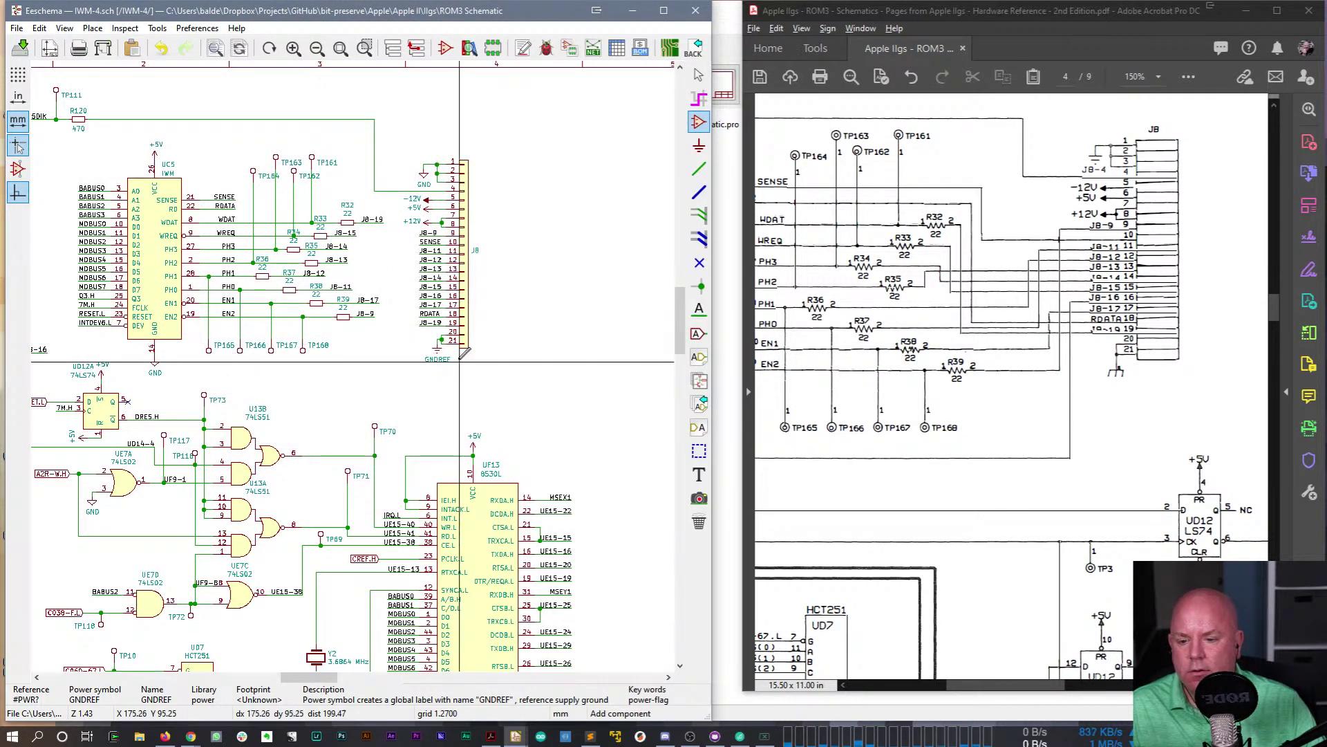
{"action": "key", "text": "Escape"}
{"action": "key", "text": "v"}
{"action": "left_click", "coordinate": [209, 336]}
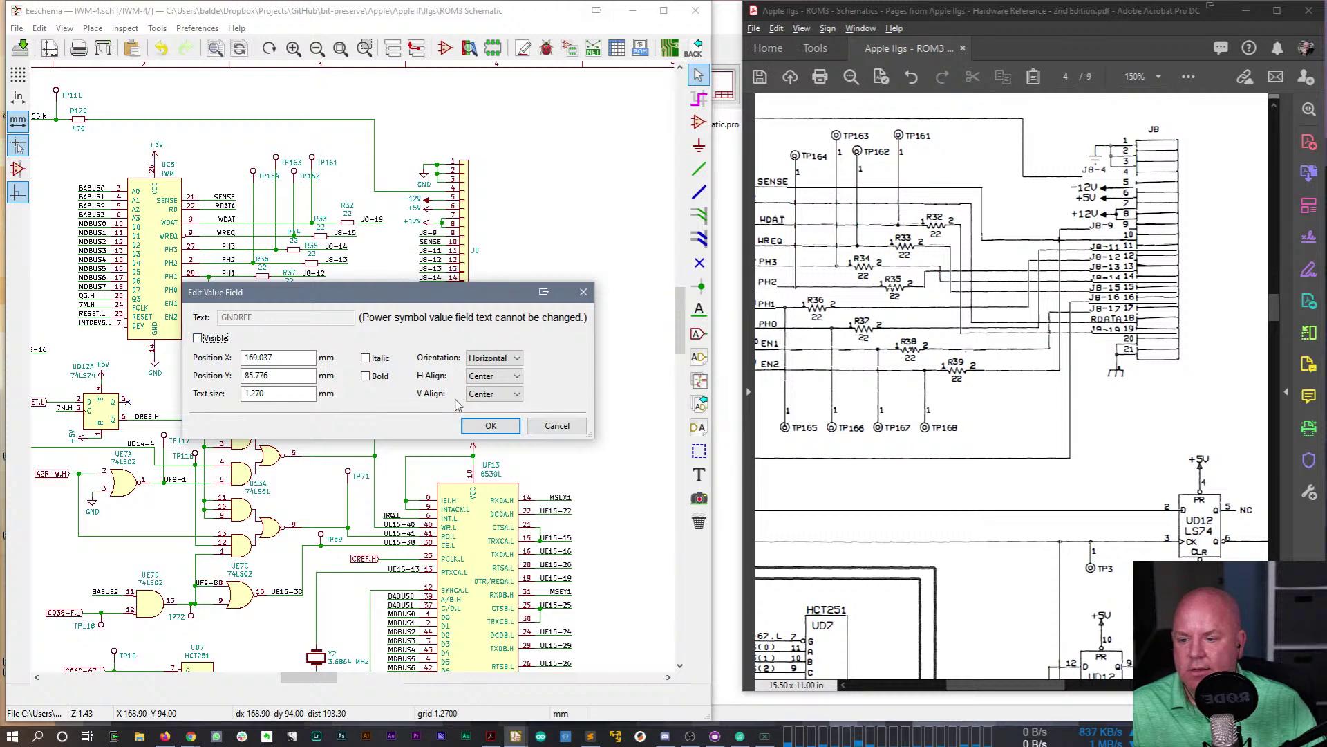
{"action": "left_click", "coordinate": [489, 424]}
{"action": "scroll", "coordinate": [356, 371], "scroll_direction": "down", "scroll_amount": 1}
{"action": "middle_click_drag", "start_coordinate": [355, 371], "coordinate": [437, 389]}
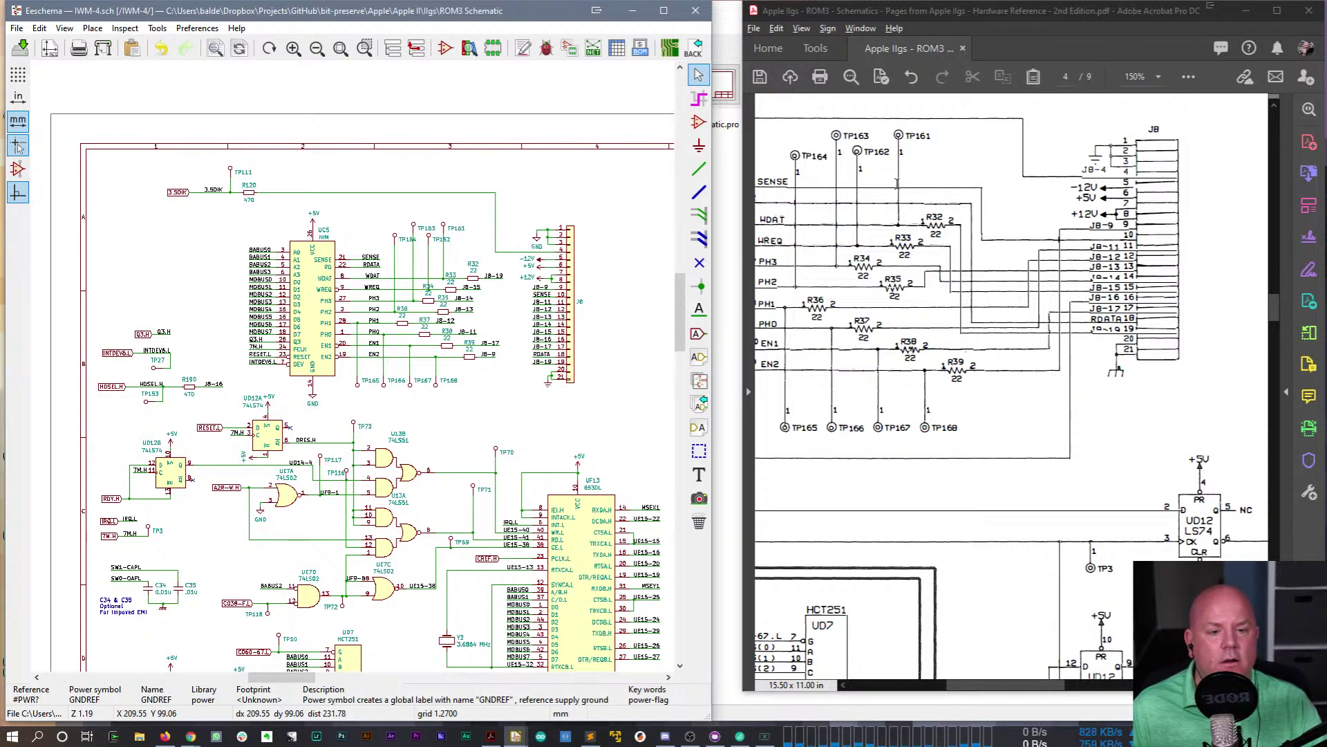
- Set the reference schematic PDF zoom to 200%
{"action": "left_click_drag", "start_coordinate": [995, 684], "coordinate": [960, 688]}
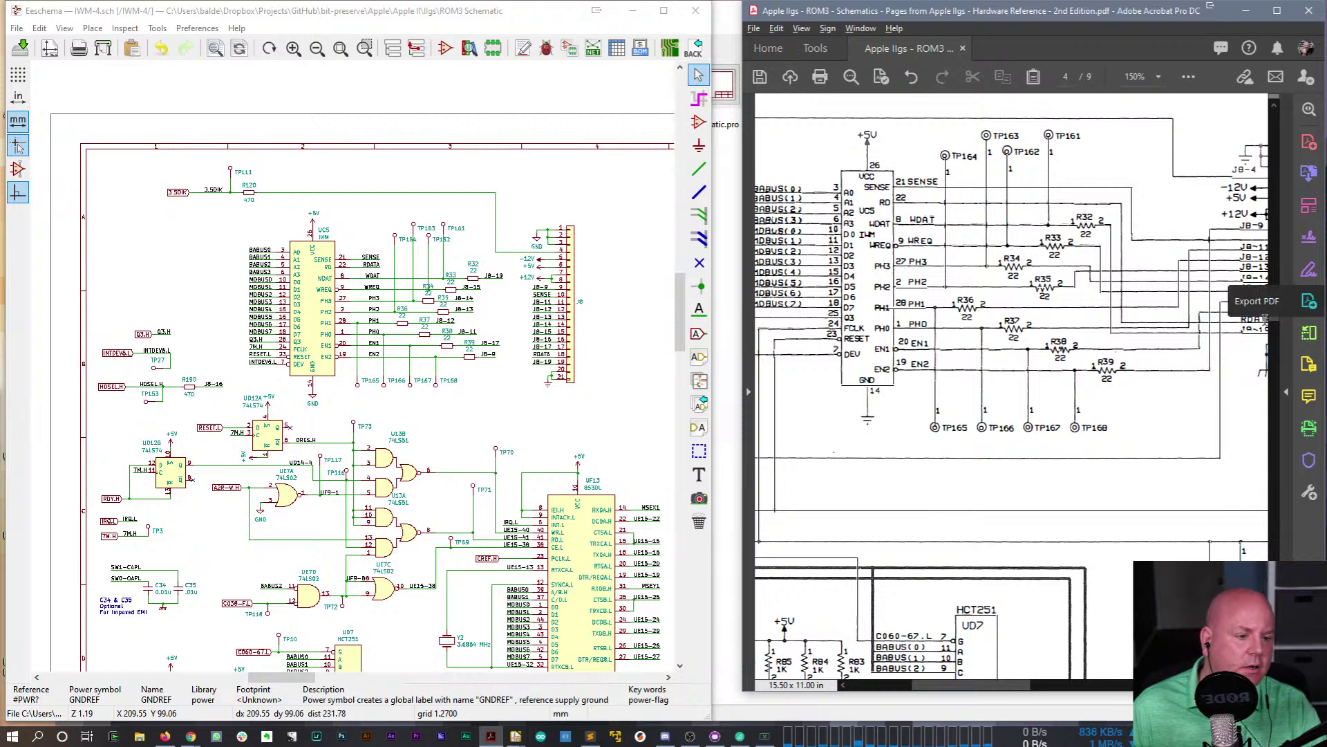
{"action": "scroll", "coordinate": [1155, 307], "scroll_direction": "up", "scroll_amount": 1}
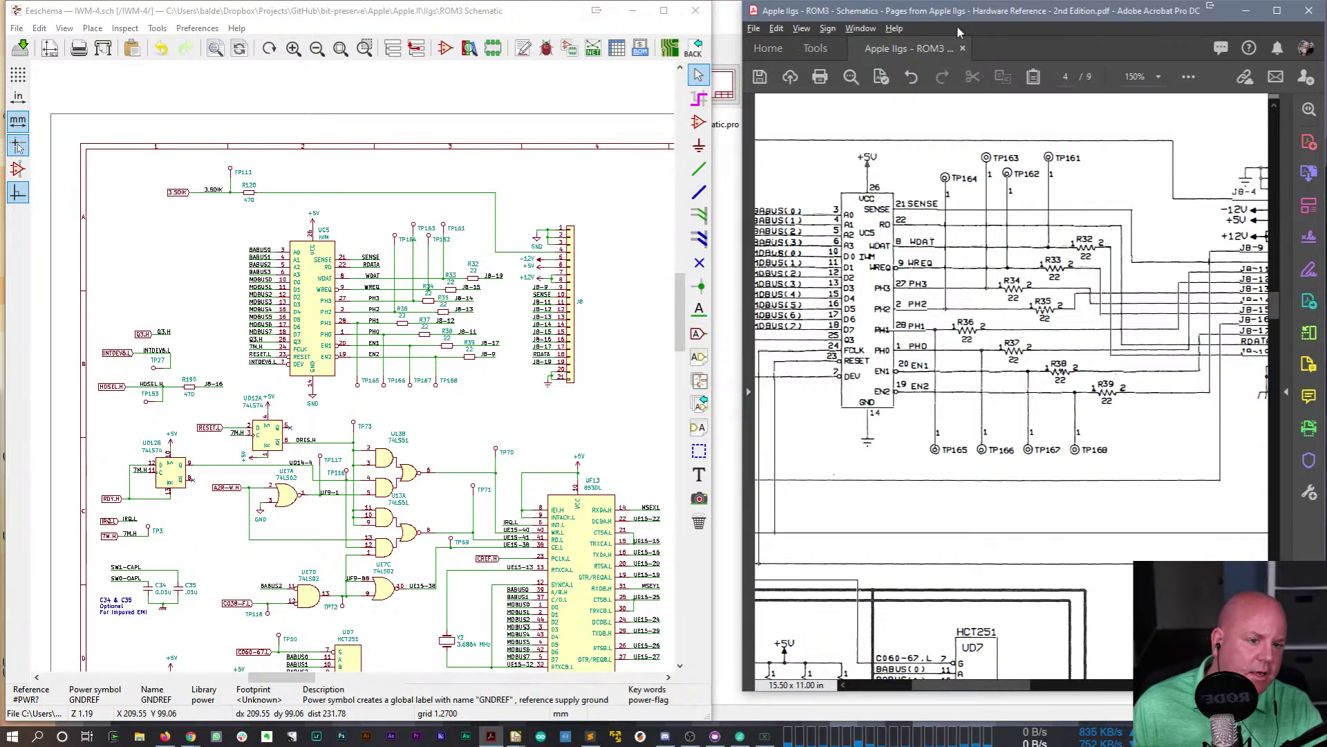
{"action": "left_click", "coordinate": [1160, 78]}
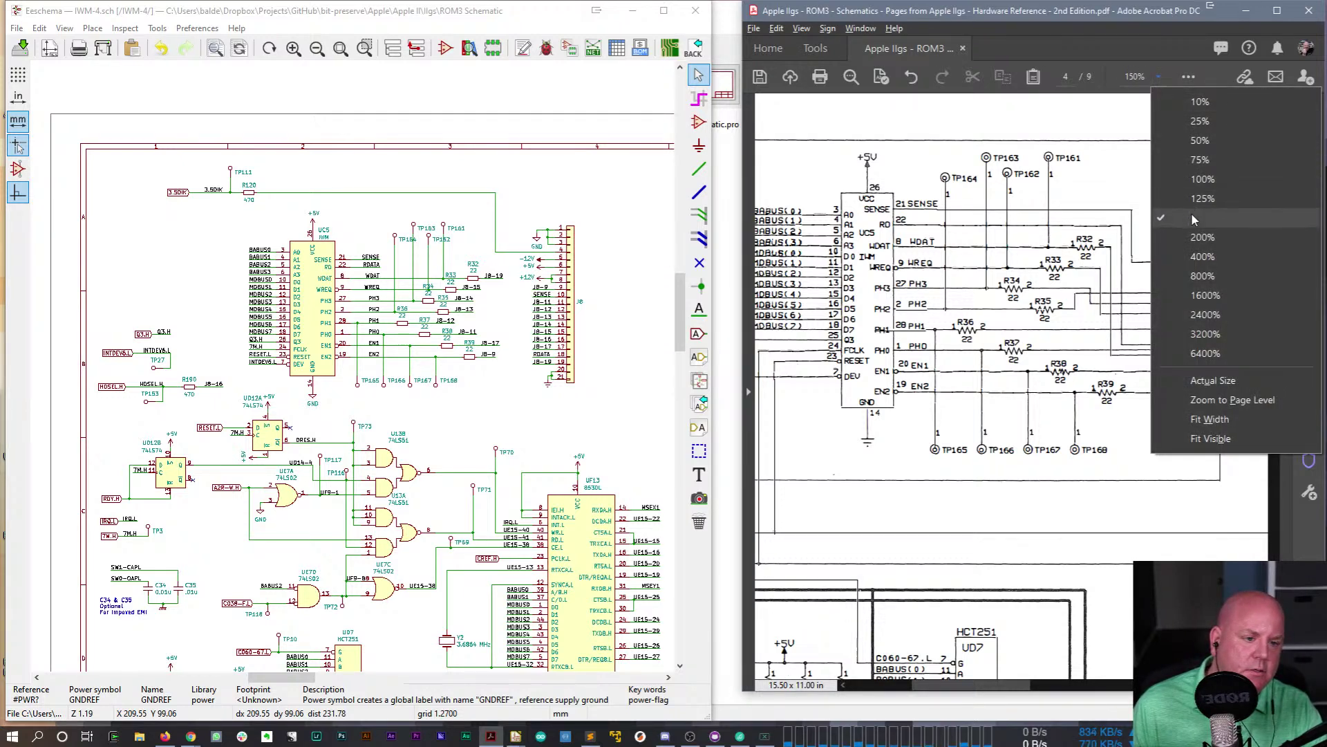
{"action": "left_click", "coordinate": [1203, 236]}
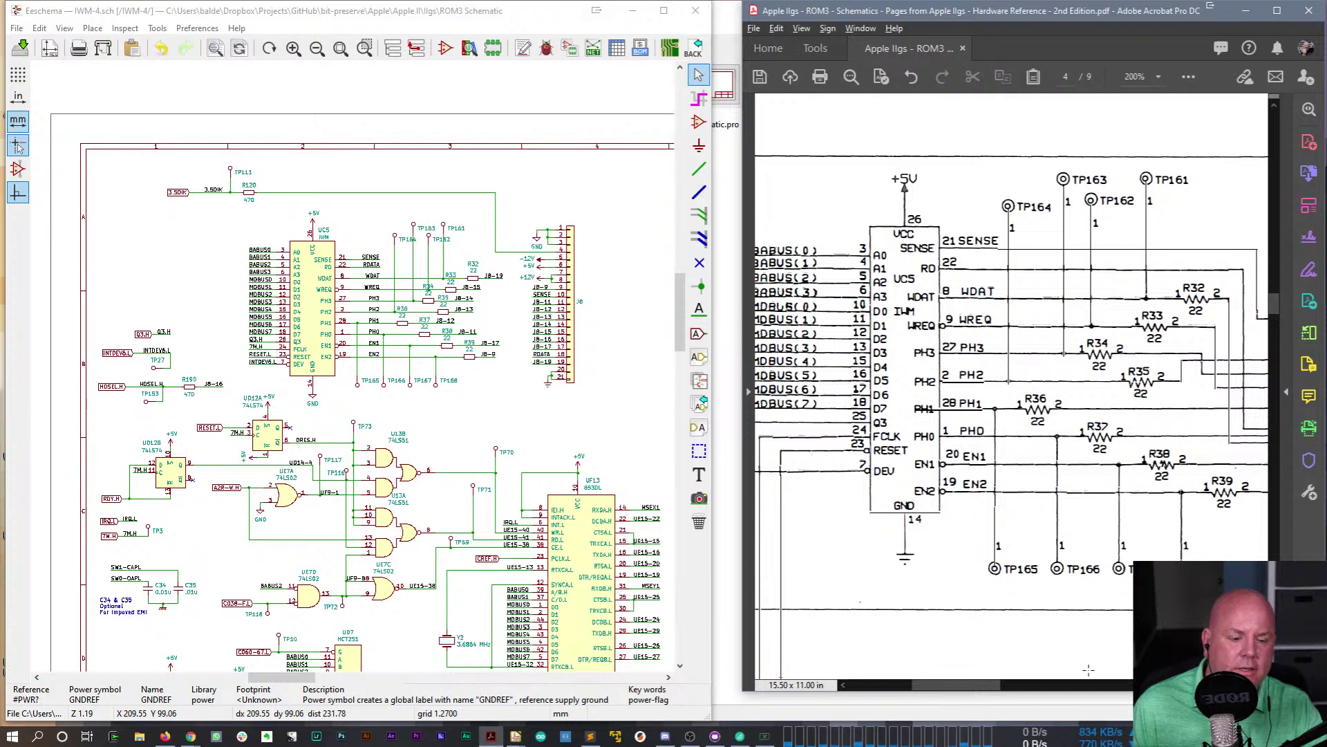
- Scroll the reference to connector J8 with resistors R32–R39 and test points TP161–TP168
{"action": "left_click_drag", "start_coordinate": [970, 687], "coordinate": [989, 691]}
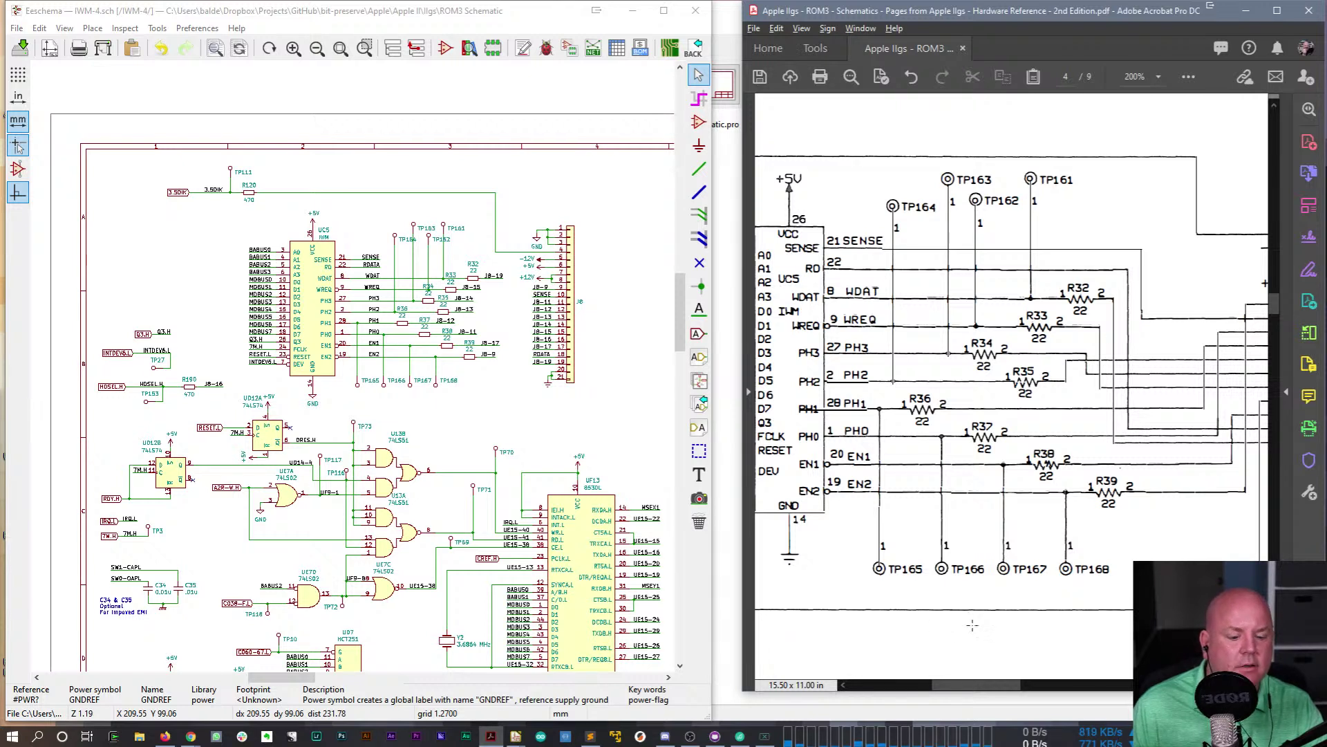
{"action": "left_click_drag", "start_coordinate": [990, 685], "coordinate": [1013, 688]}
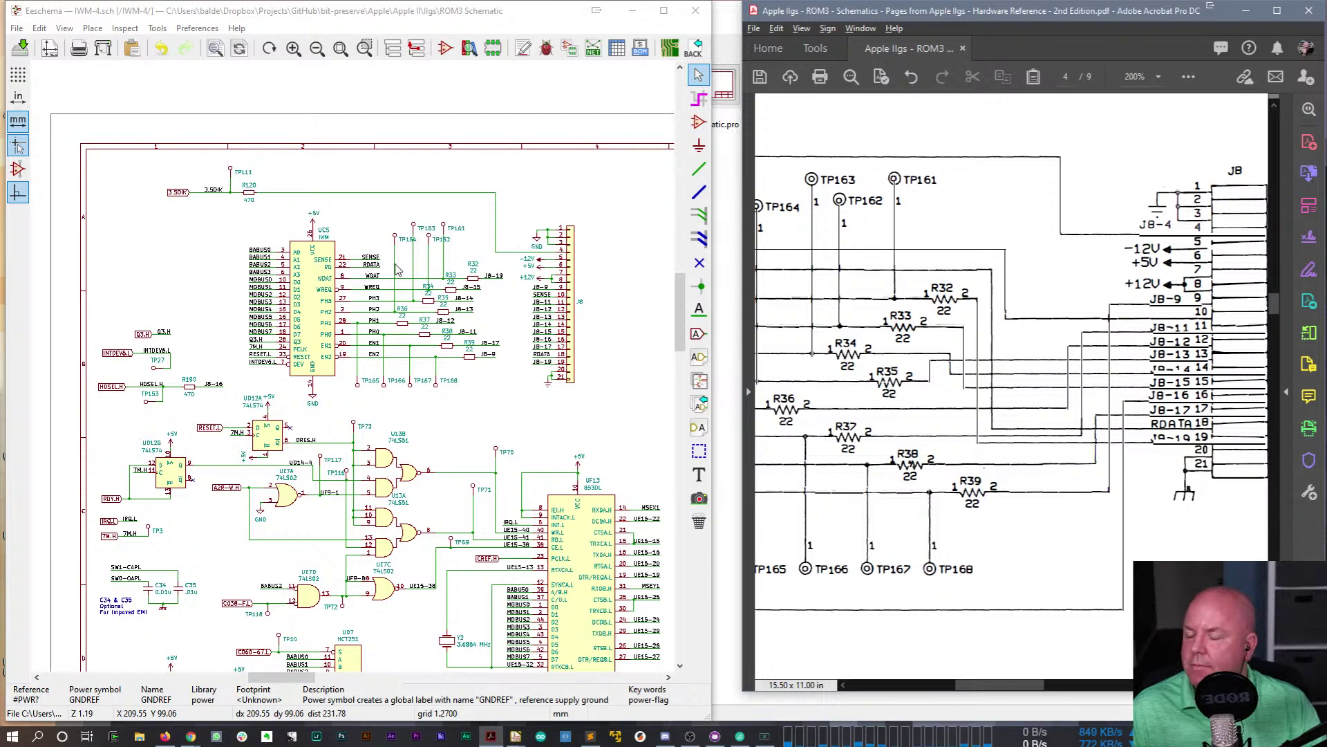
{"action": "scroll", "coordinate": [1115, 410], "scroll_direction": "up", "scroll_amount": 2}
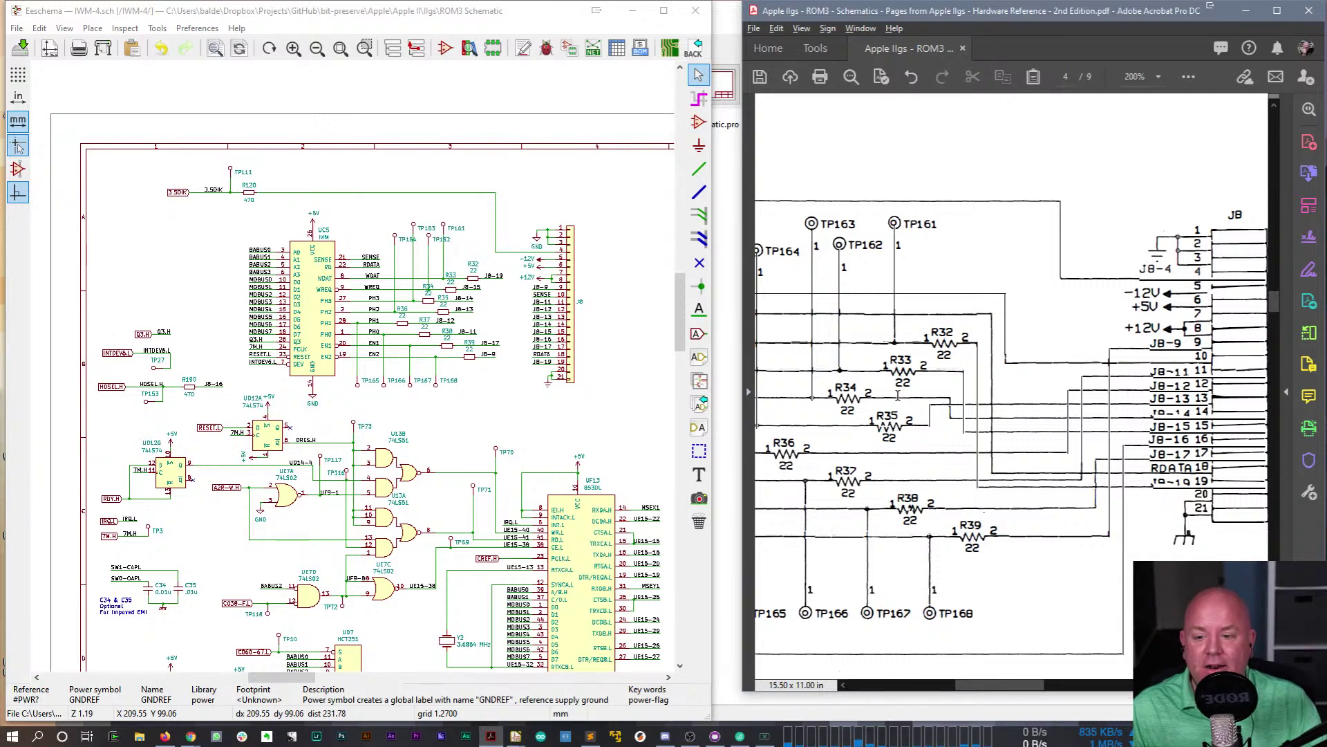
{"action": "left_click", "coordinate": [1046, 227]}
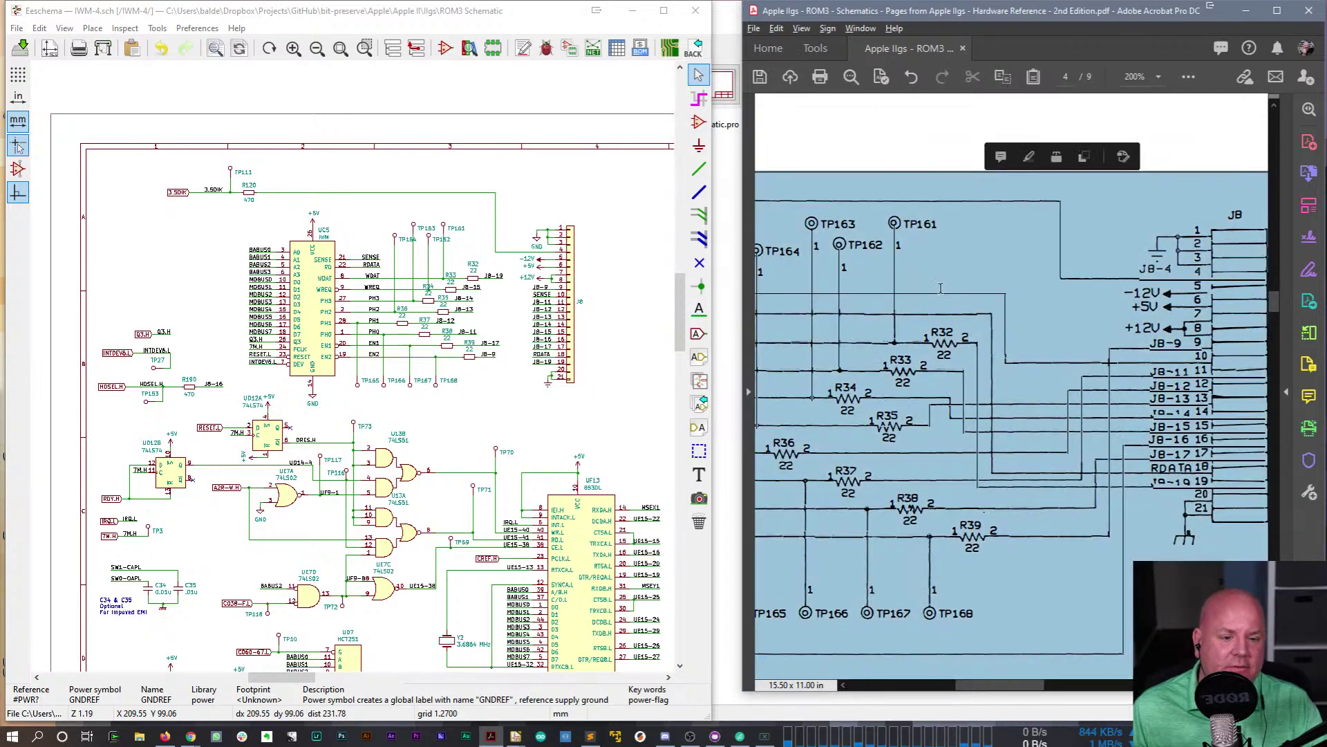
{"action": "scroll", "coordinate": [985, 381], "scroll_direction": "down", "scroll_amount": 1}
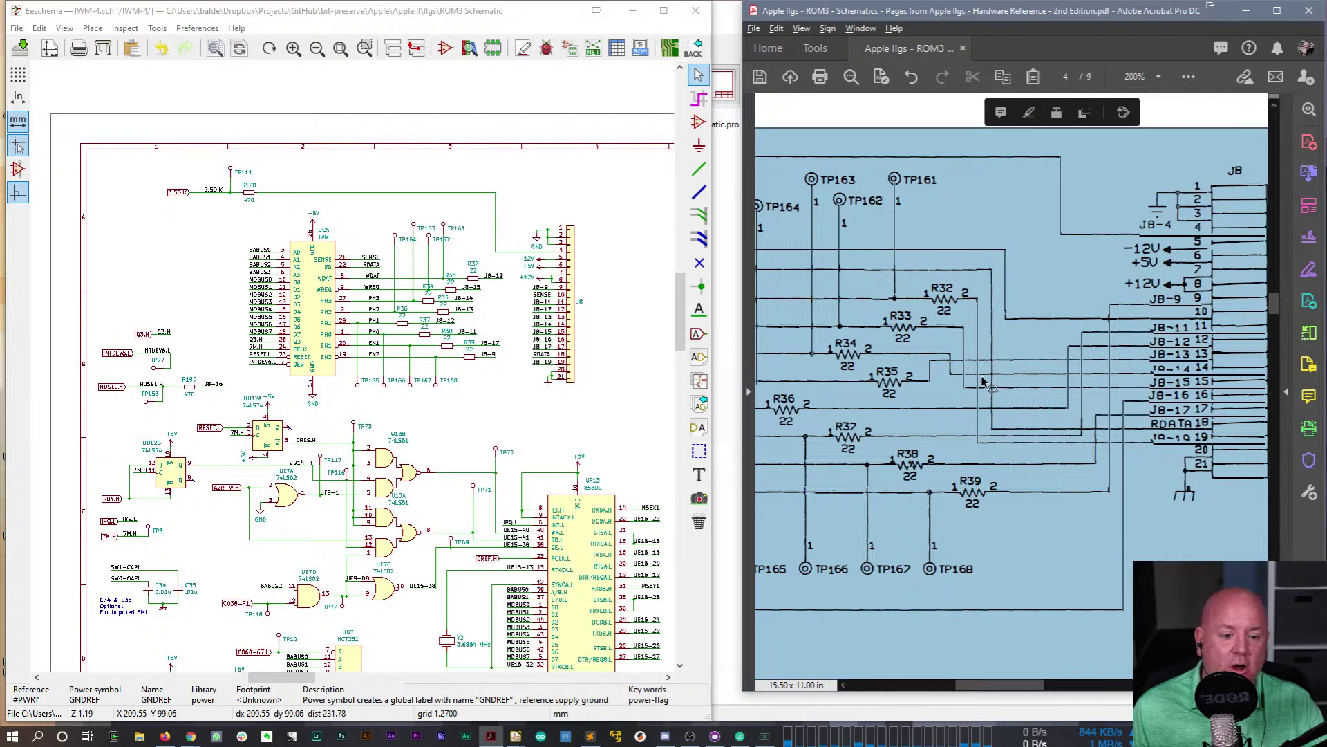
{"action": "left_click", "coordinate": [919, 121]}
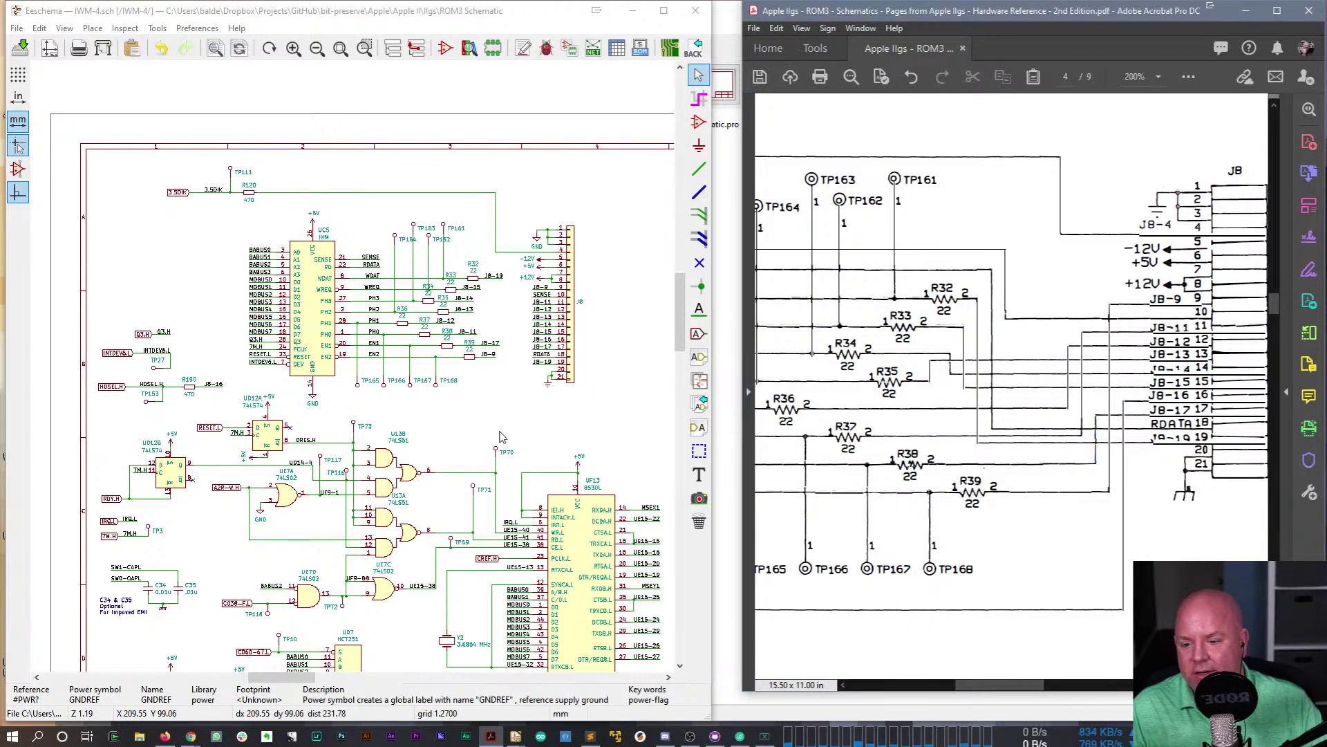
{"action": "scroll", "coordinate": [556, 394], "scroll_direction": "down", "scroll_amount": 1}
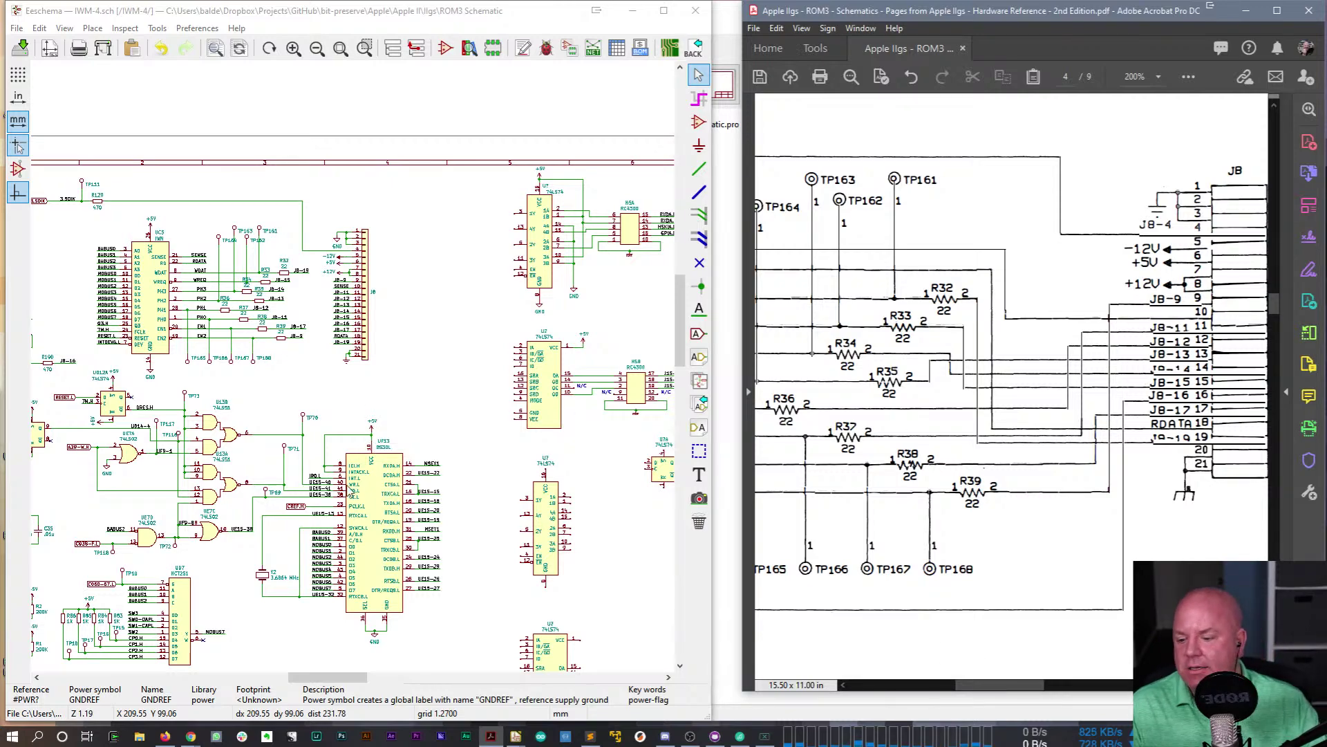
- Show the reference at 100% and scroll right to the J15/J16 serial-port section
{"action": "left_click_drag", "start_coordinate": [681, 289], "coordinate": [682, 375]}
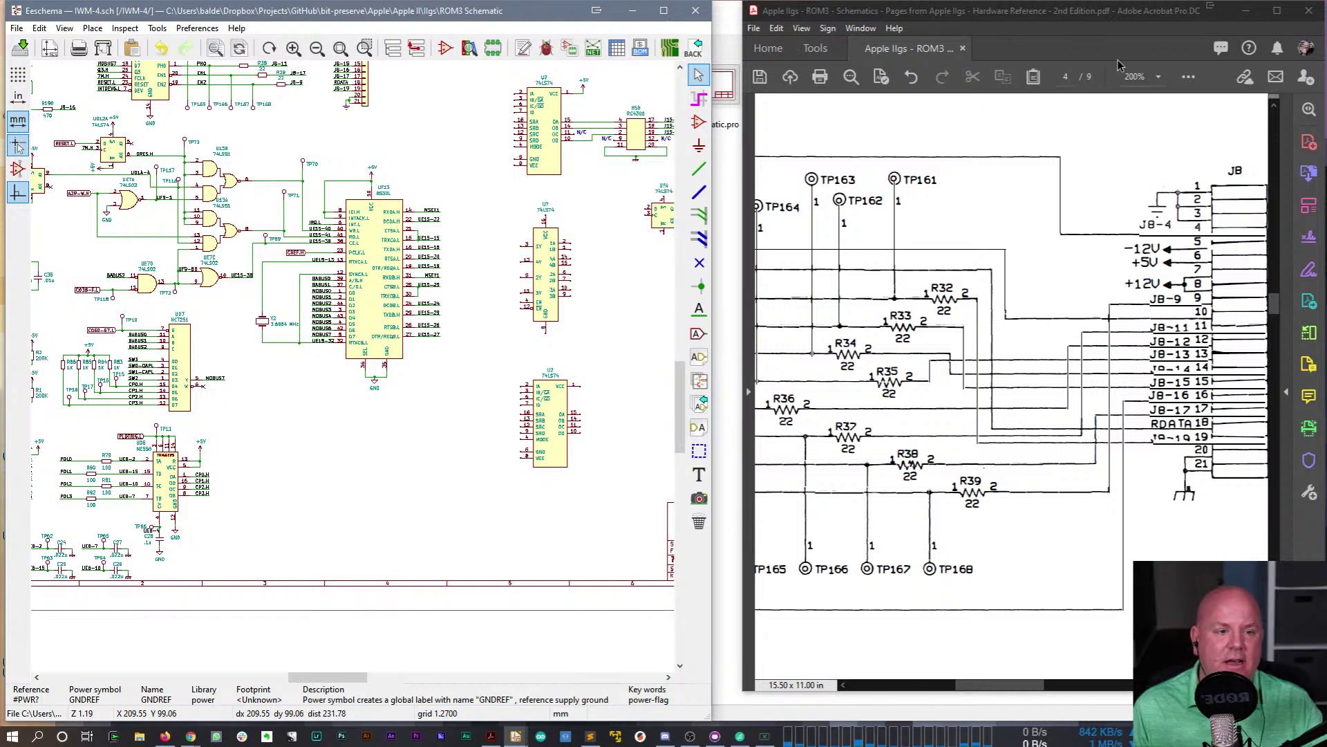
{"action": "left_click", "coordinate": [1161, 78]}
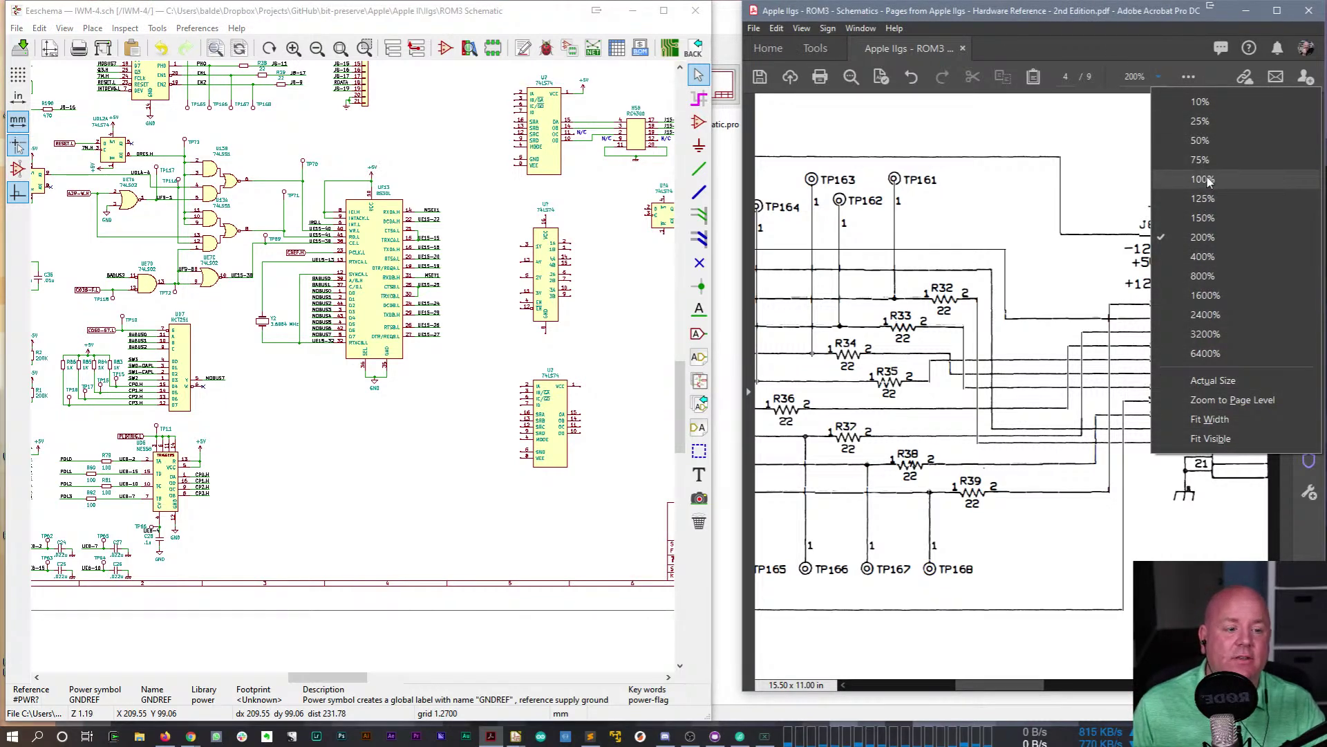
{"action": "left_click", "coordinate": [1182, 186]}
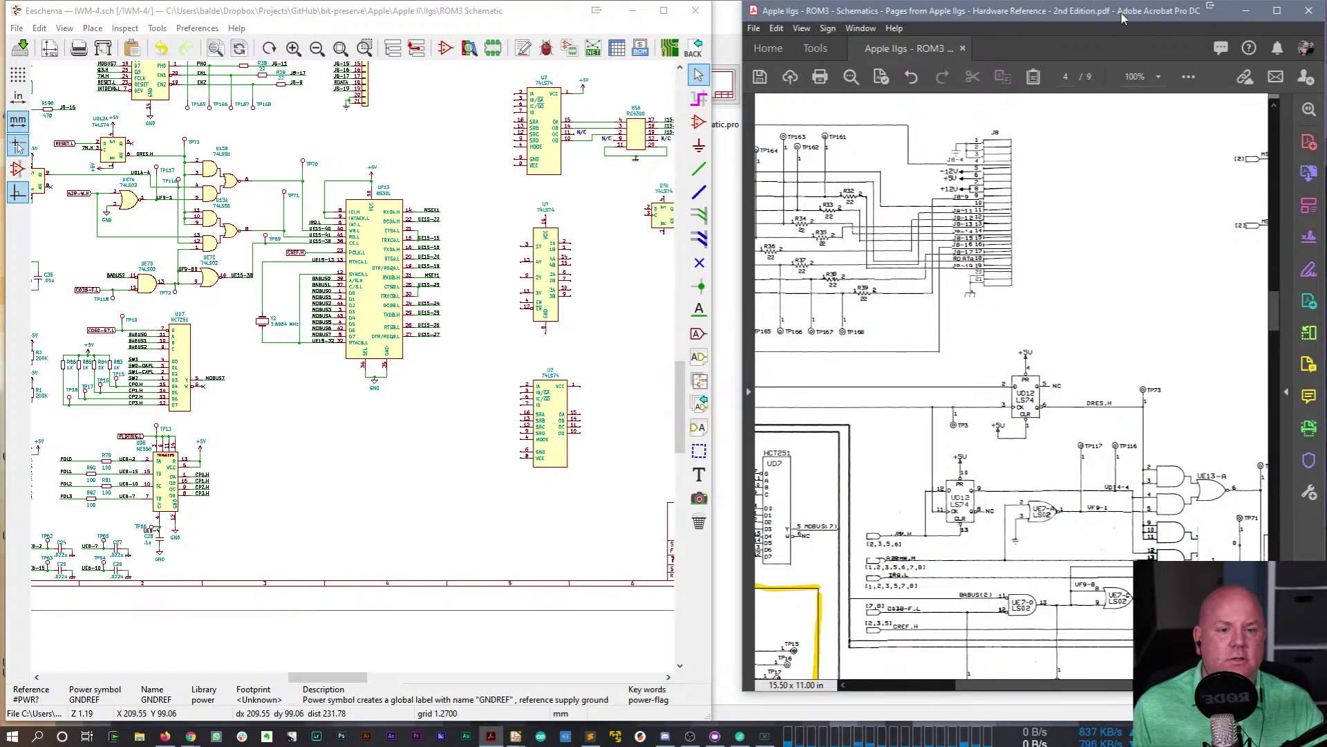
{"action": "left_click_drag", "start_coordinate": [1044, 684], "coordinate": [909, 684]}
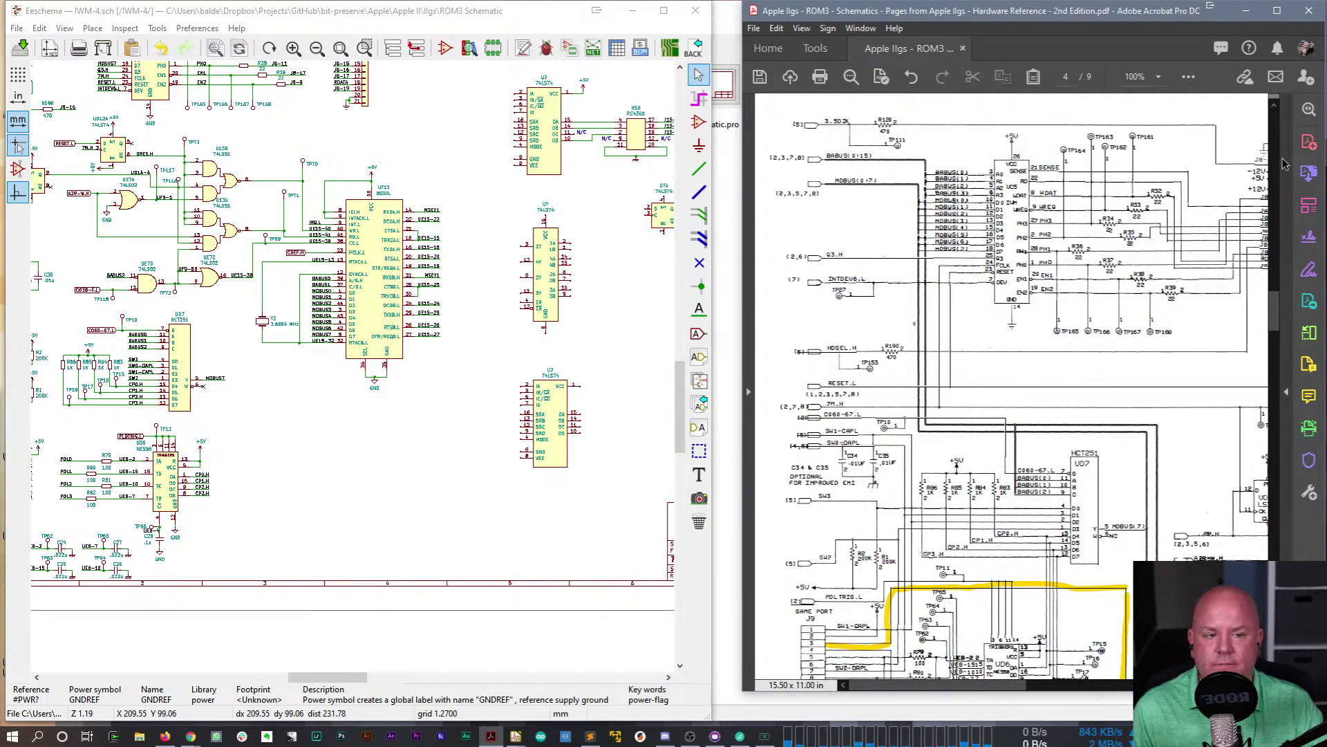
{"action": "left_click_drag", "start_coordinate": [1274, 311], "coordinate": [1284, 360]}
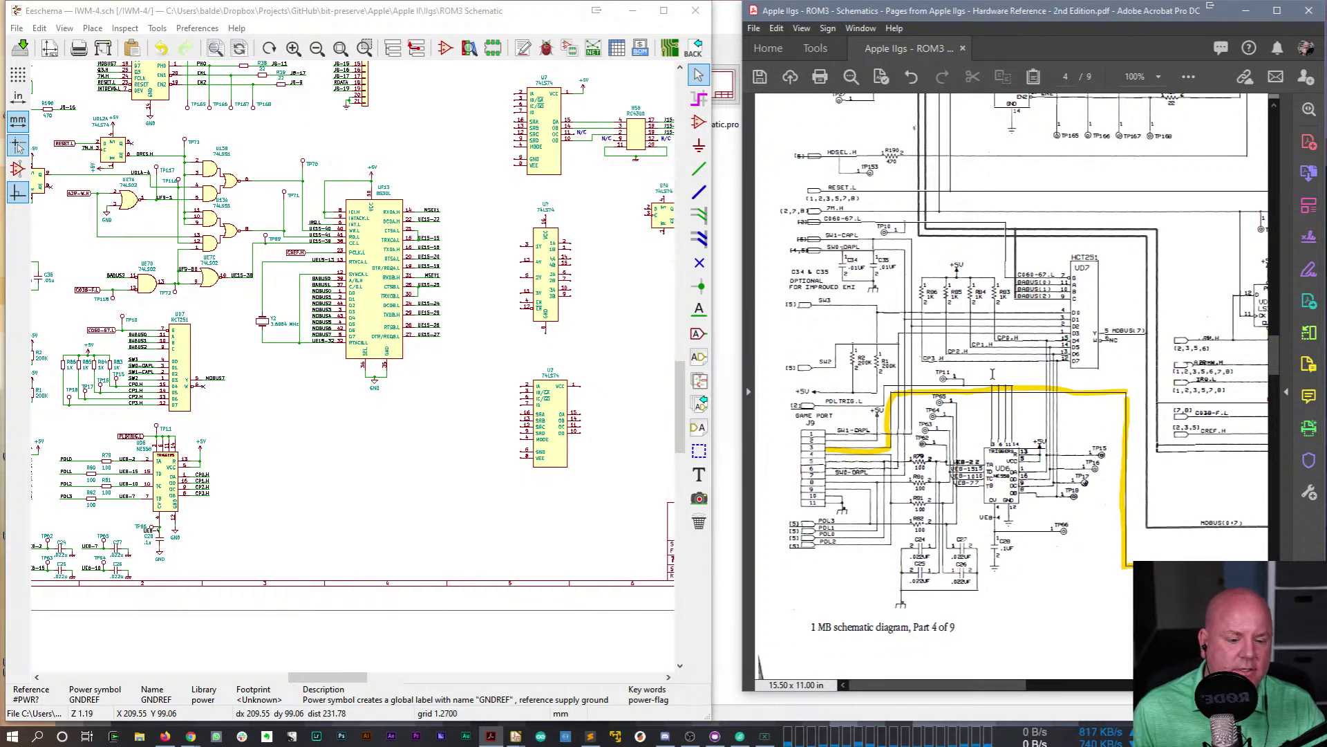
{"action": "scroll", "coordinate": [1035, 670], "scroll_direction": "right", "scroll_amount": 10}
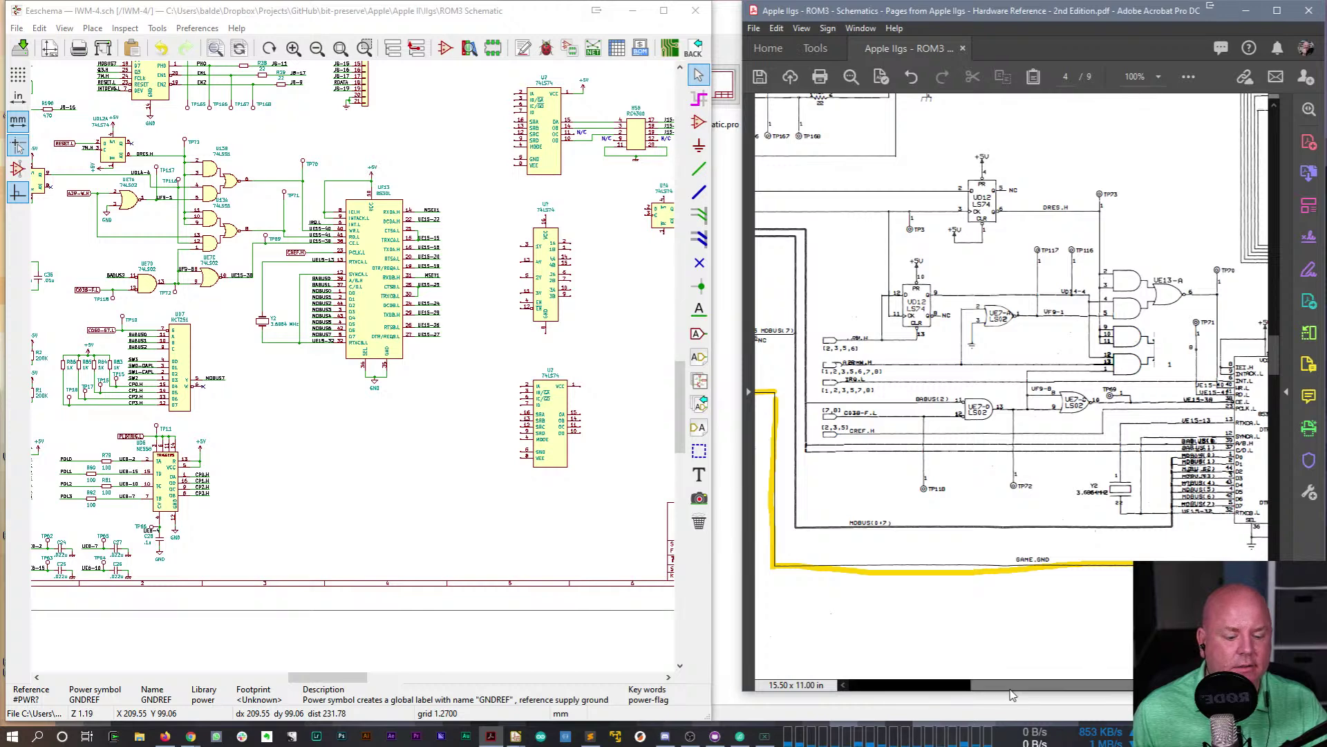
{"action": "scroll", "coordinate": [1017, 653], "scroll_direction": "right", "scroll_amount": 7}
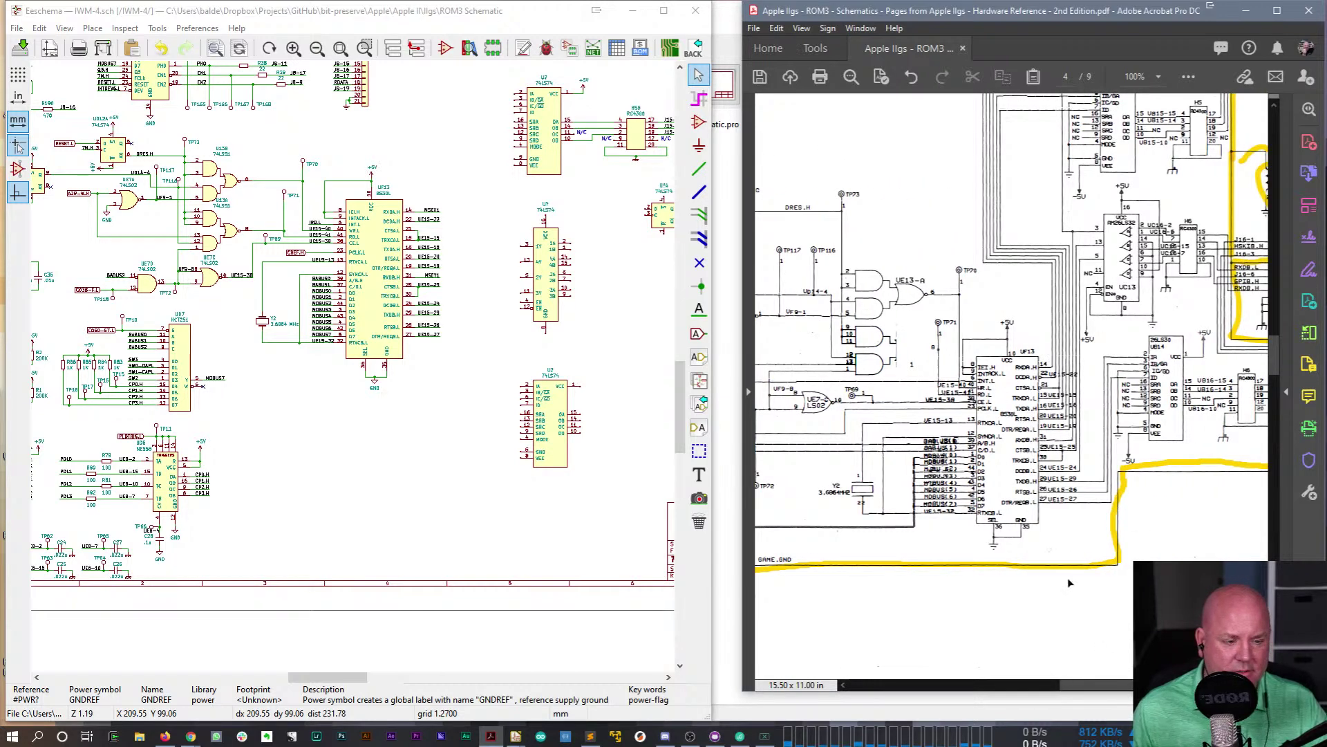
{"action": "left_click_drag", "start_coordinate": [1112, 684], "coordinate": [1112, 677]}
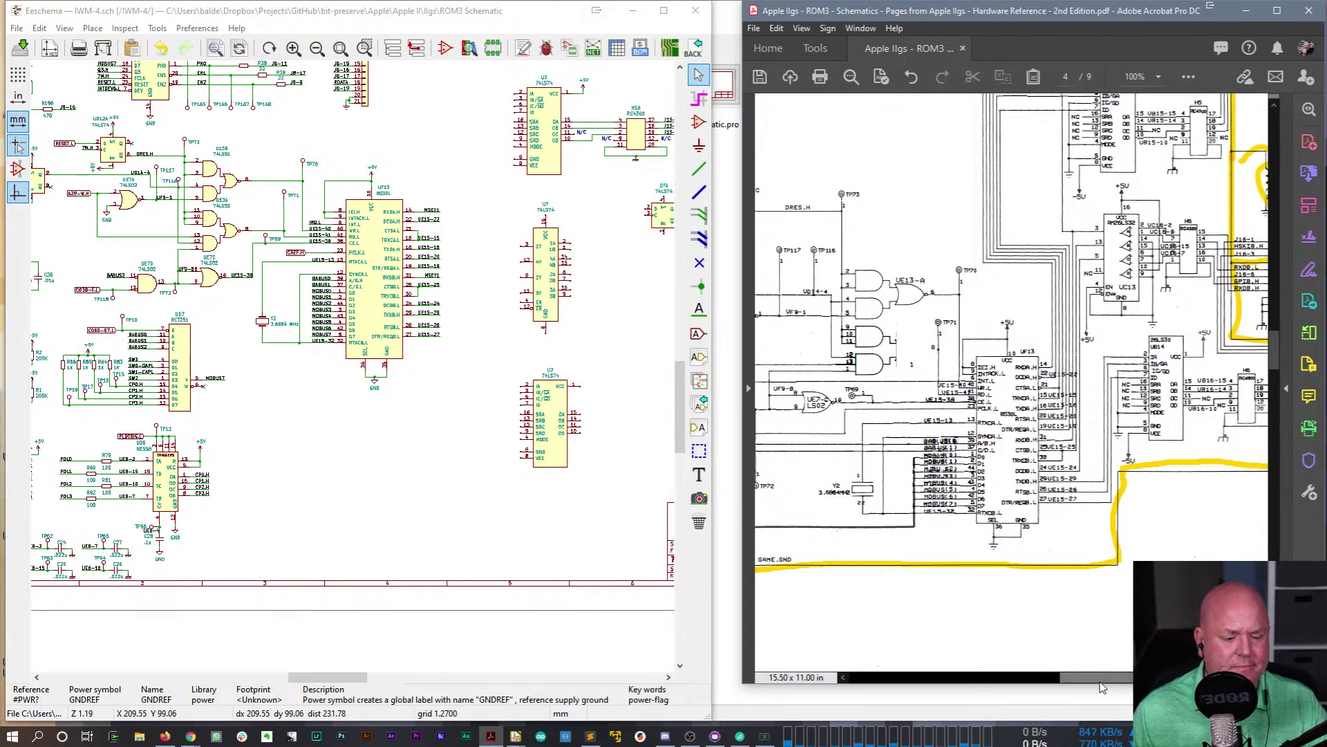
{"action": "scroll", "coordinate": [1176, 415], "scroll_direction": "right", "scroll_amount": 2}
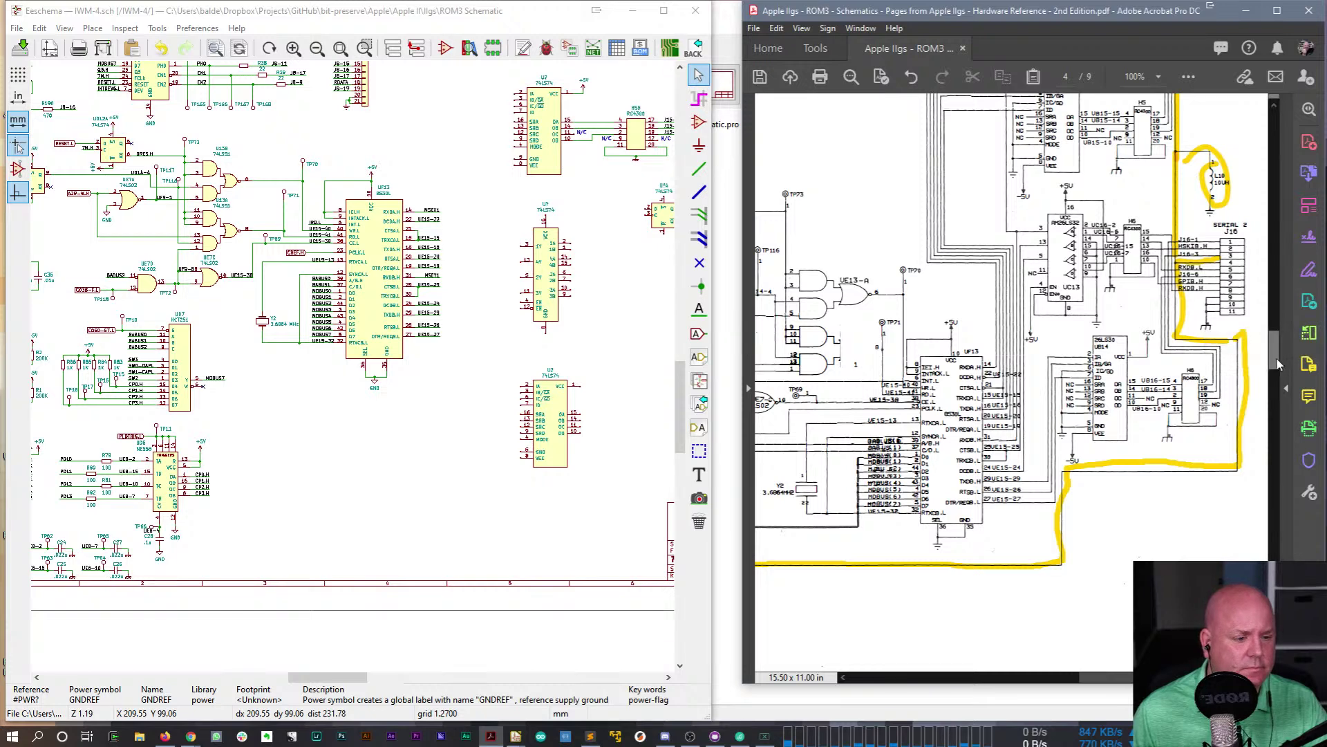
{"action": "left_click_drag", "start_coordinate": [1276, 359], "coordinate": [1279, 317]}
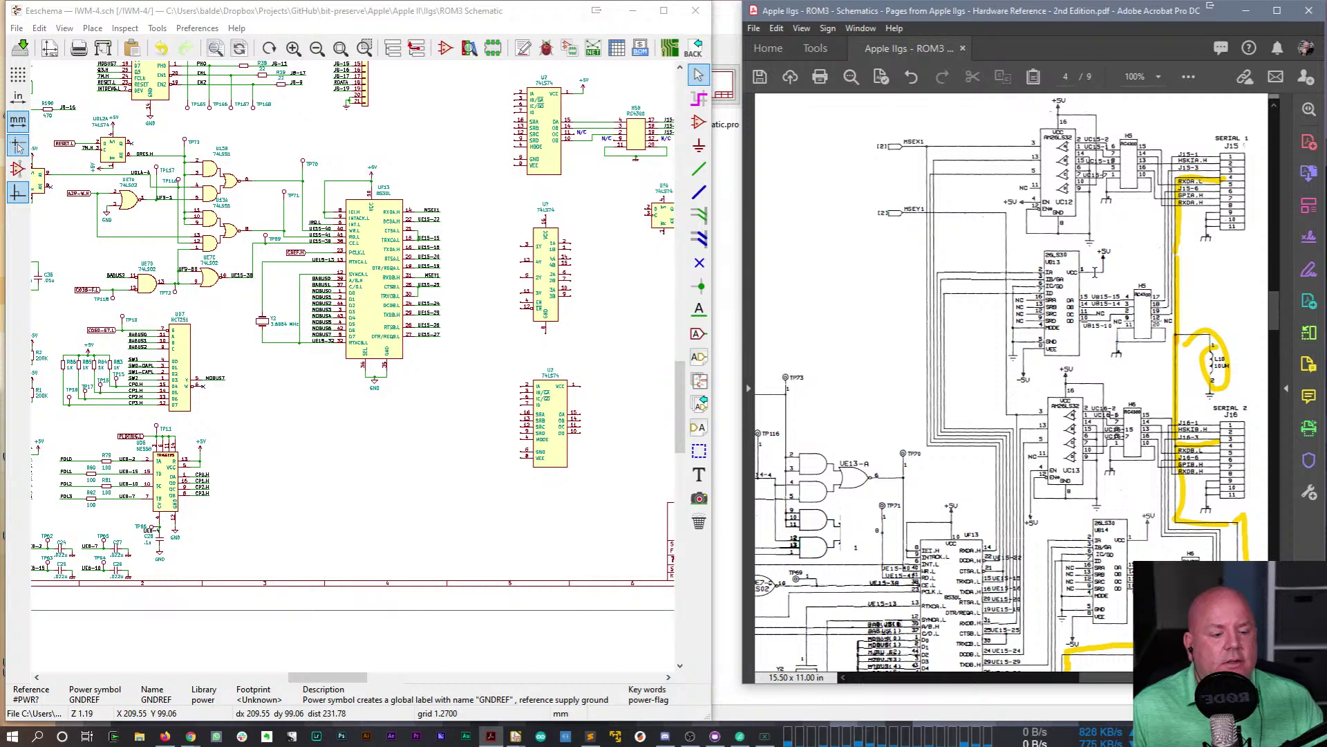
- Scroll Eeschema to the Serial 1 and Serial 2 connectors and deselect the GNDREF symbol
{"action": "left_click", "coordinate": [264, 651]}
{"action": "scroll", "coordinate": [456, 525], "scroll_direction": "right", "scroll_amount": 5}
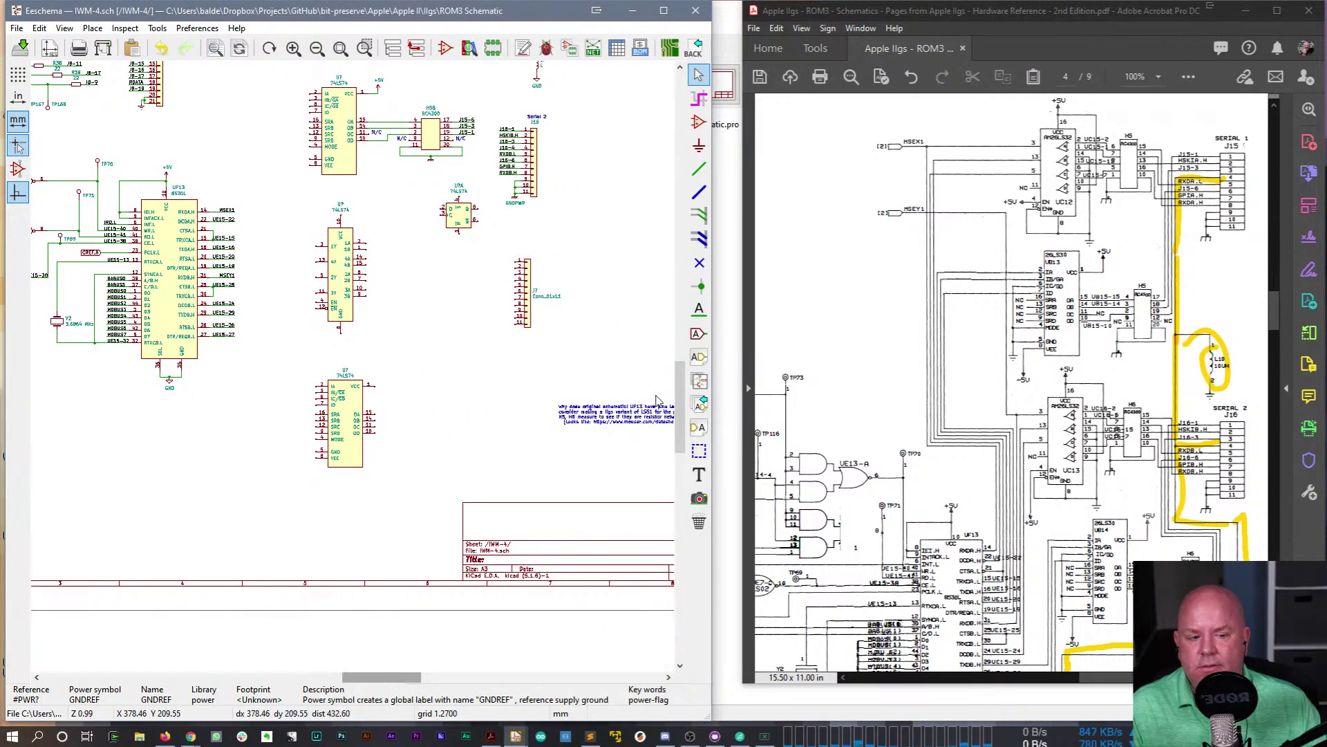
{"action": "left_click_drag", "start_coordinate": [681, 409], "coordinate": [682, 350]}
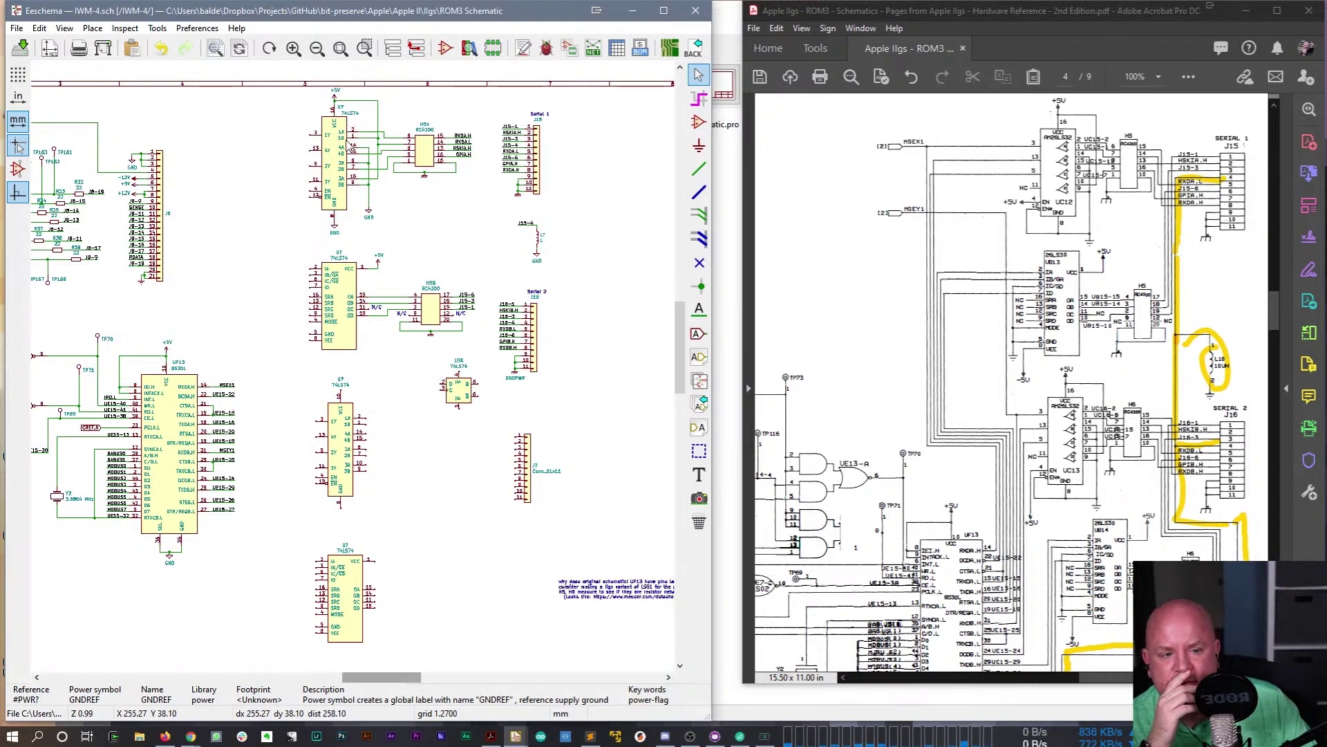
{"action": "left_click", "coordinate": [308, 156]}
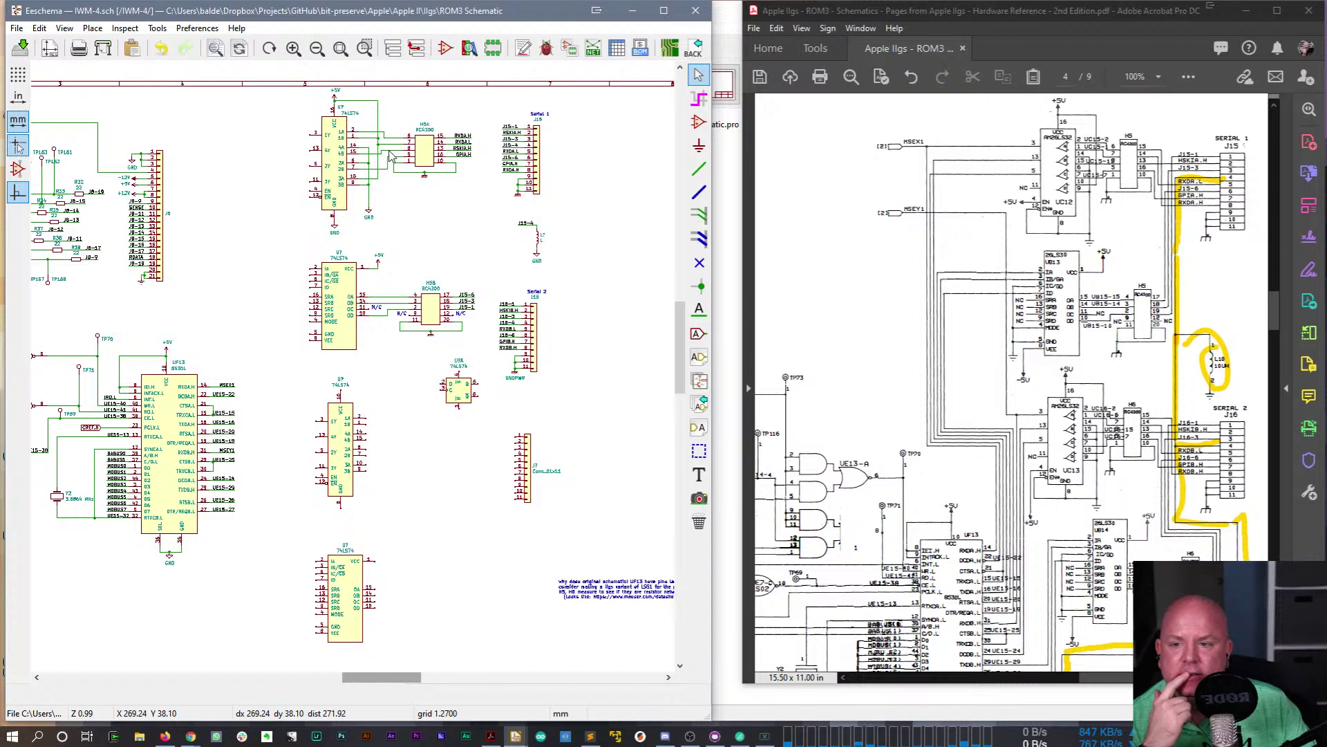
- Zoom the reference's AM26LS32 receiver section to 125%
{"action": "left_click", "coordinate": [1158, 79]}
{"action": "left_click", "coordinate": [1175, 231]}
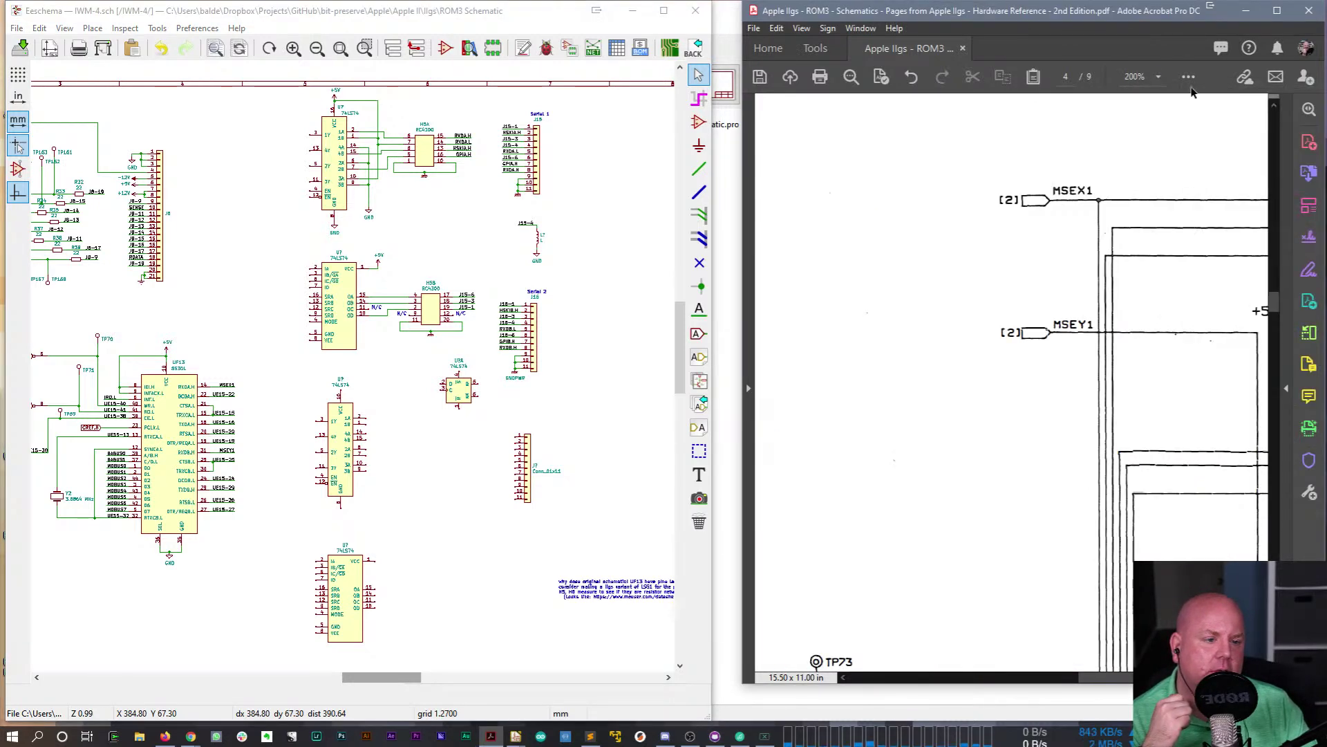
{"action": "left_click", "coordinate": [1159, 78]}
{"action": "left_click", "coordinate": [1168, 193]}
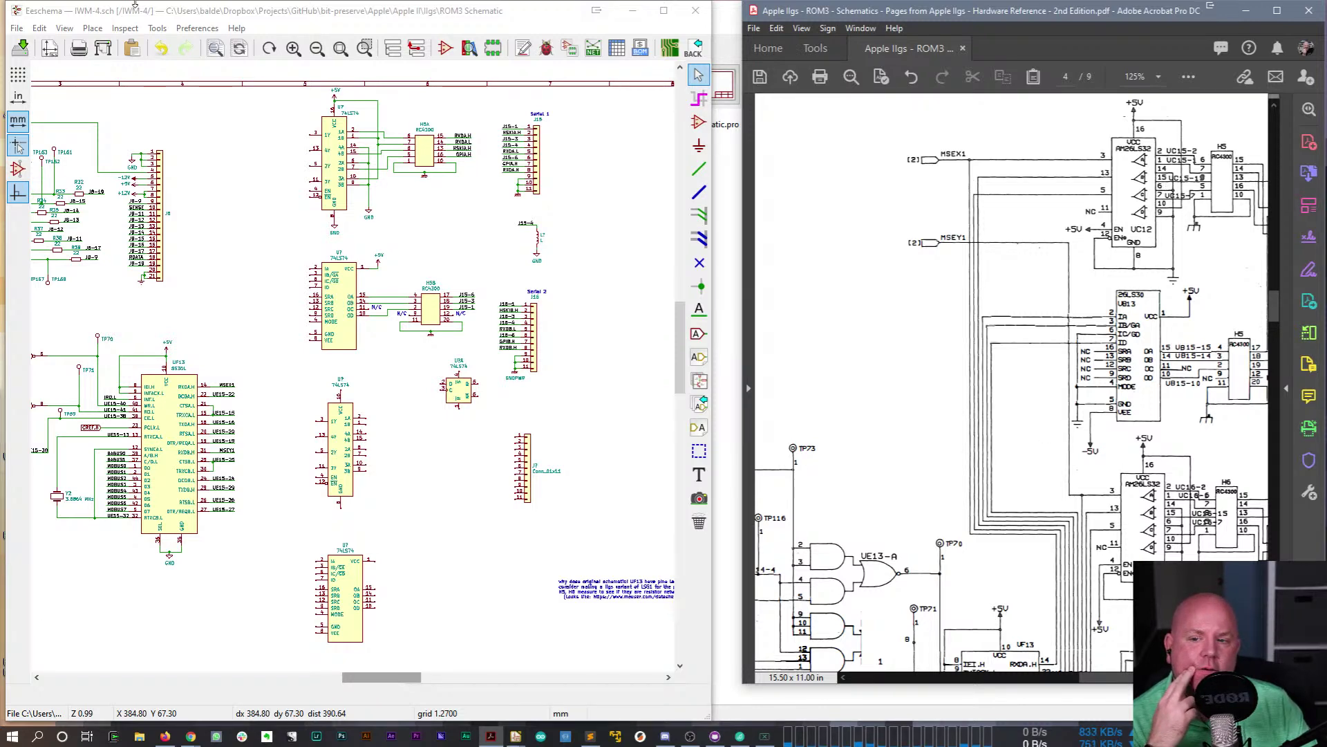
- Paste AM26LS32 as the Value in the top U? receiver's properties
{"action": "scroll", "coordinate": [325, 163], "scroll_direction": "up", "scroll_amount": 1}
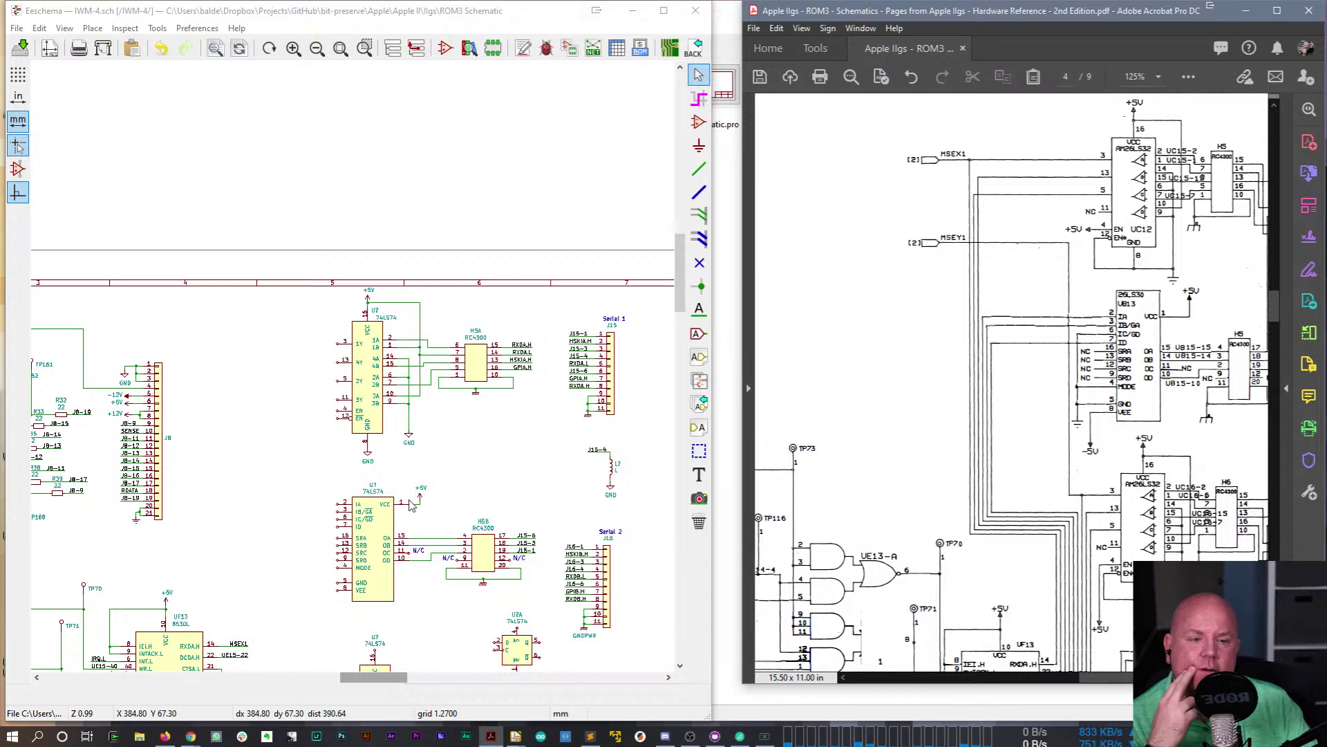
{"action": "scroll", "coordinate": [408, 439], "scroll_direction": "up", "scroll_amount": 1}
{"action": "scroll", "coordinate": [354, 371], "scroll_direction": "up", "scroll_amount": 1}
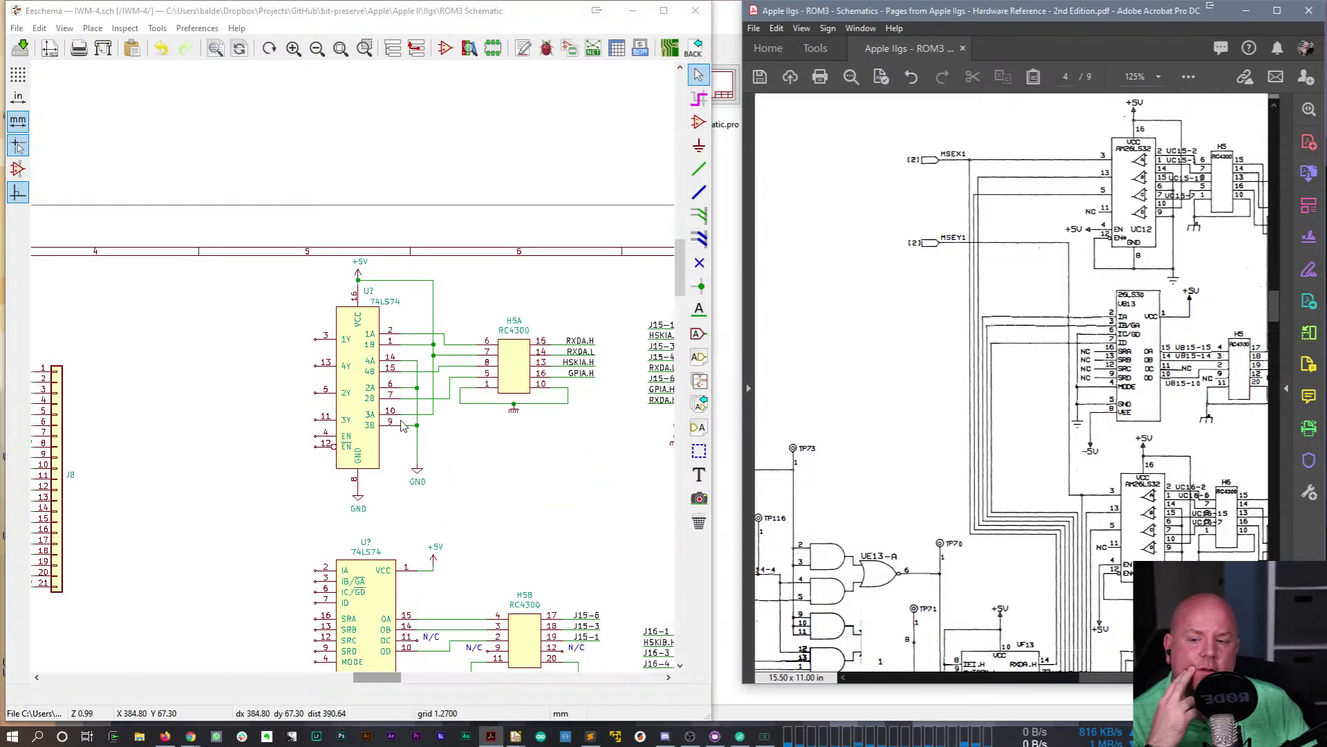
{"action": "scroll", "coordinate": [403, 424], "scroll_direction": "up", "scroll_amount": 1}
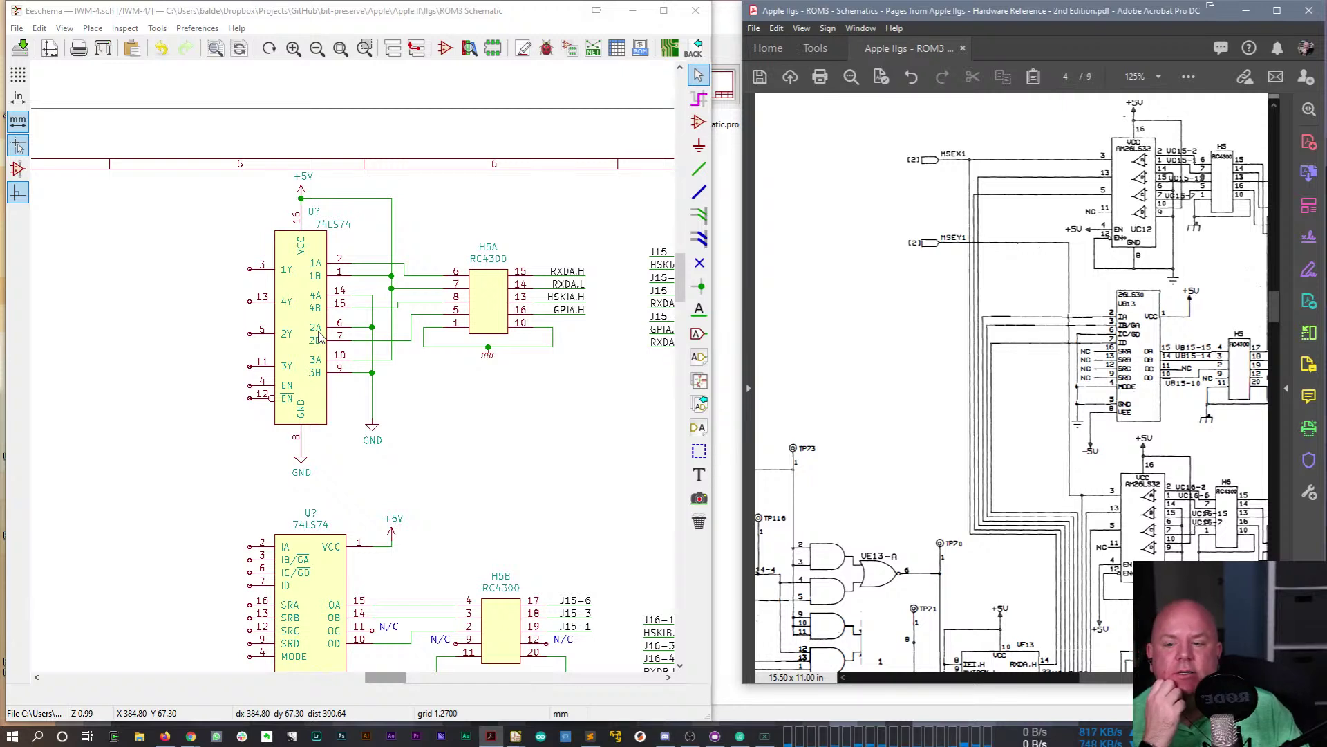
{"action": "left_click", "coordinate": [334, 299]}
{"action": "left_click", "coordinate": [349, 334]}
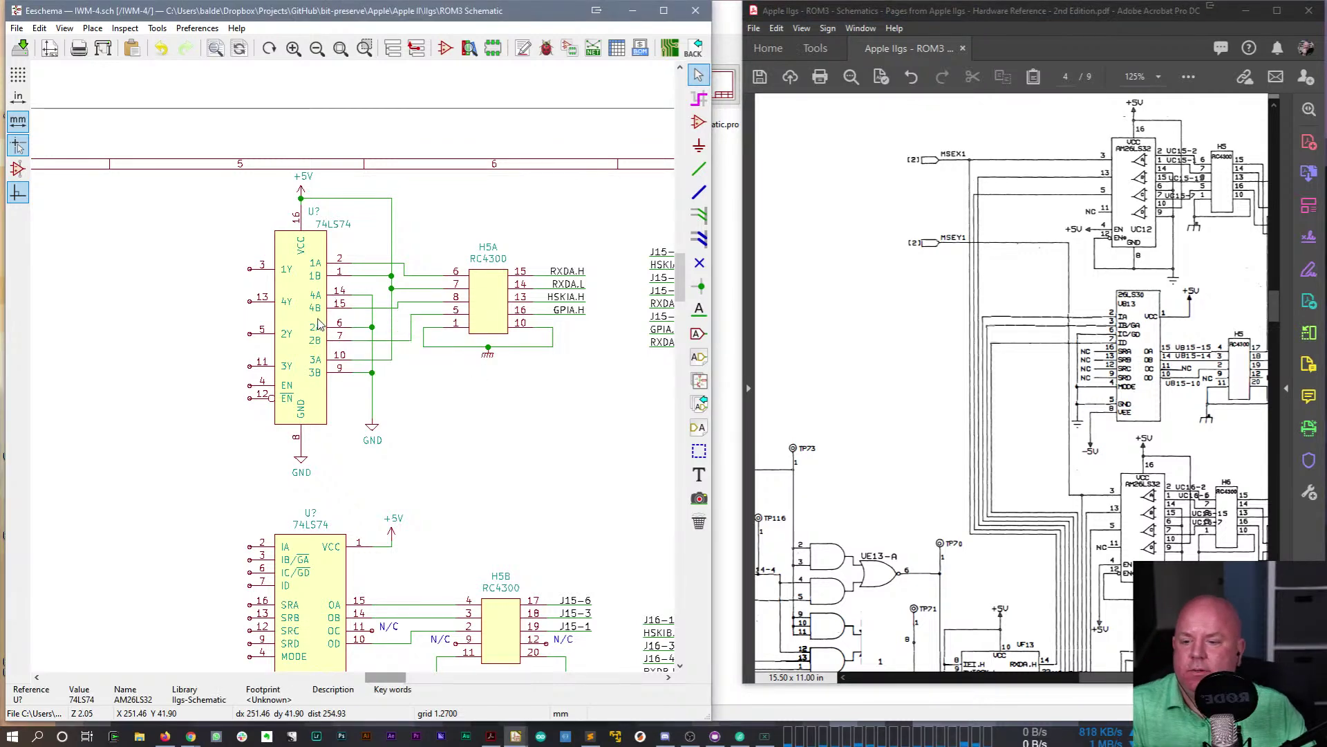
{"action": "right_click", "coordinate": [320, 320]}
{"action": "mouse_move", "coordinate": [366, 398]}
{"action": "left_click", "coordinate": [512, 397]}
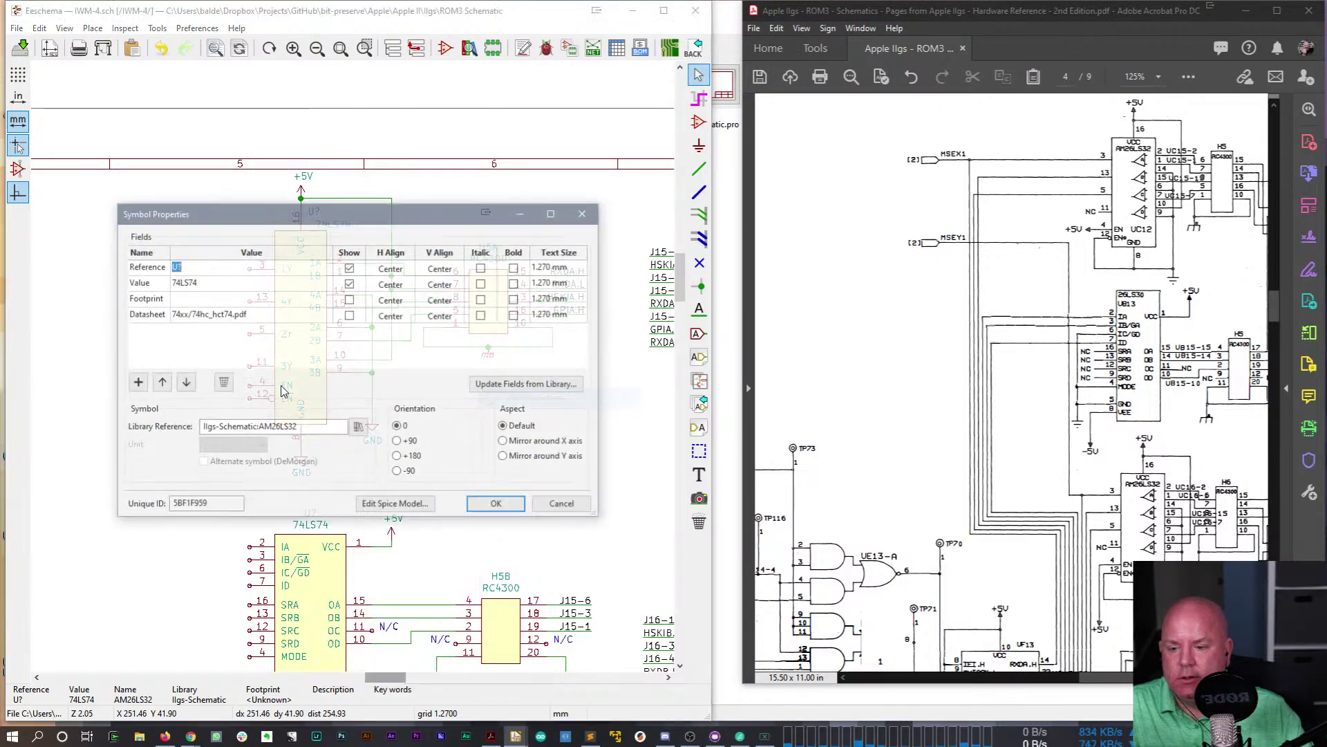
{"action": "left_click_drag", "start_coordinate": [260, 427], "coordinate": [304, 427]}
{"action": "key", "text": "ctrl+c"}
{"action": "left_click", "coordinate": [235, 283]}
{"action": "key", "text": "ctrl+v"}
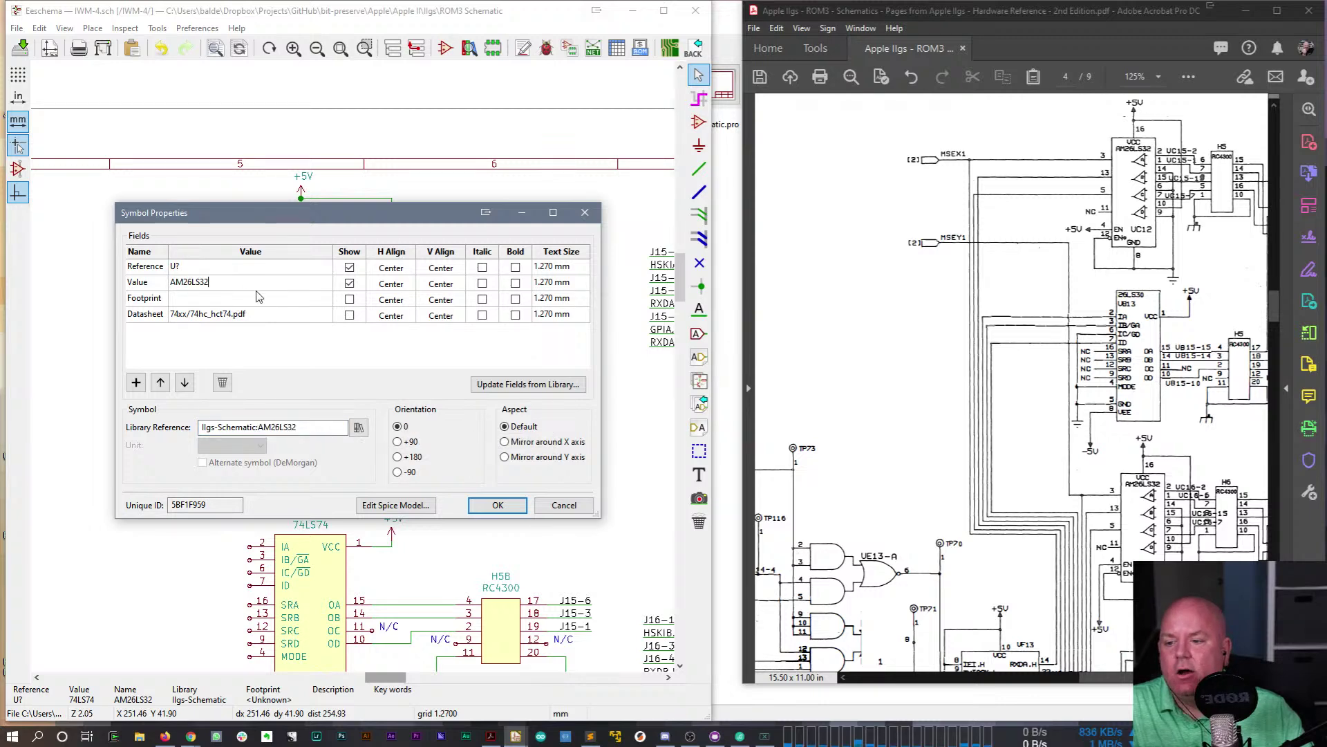
{"action": "left_click", "coordinate": [496, 505]}
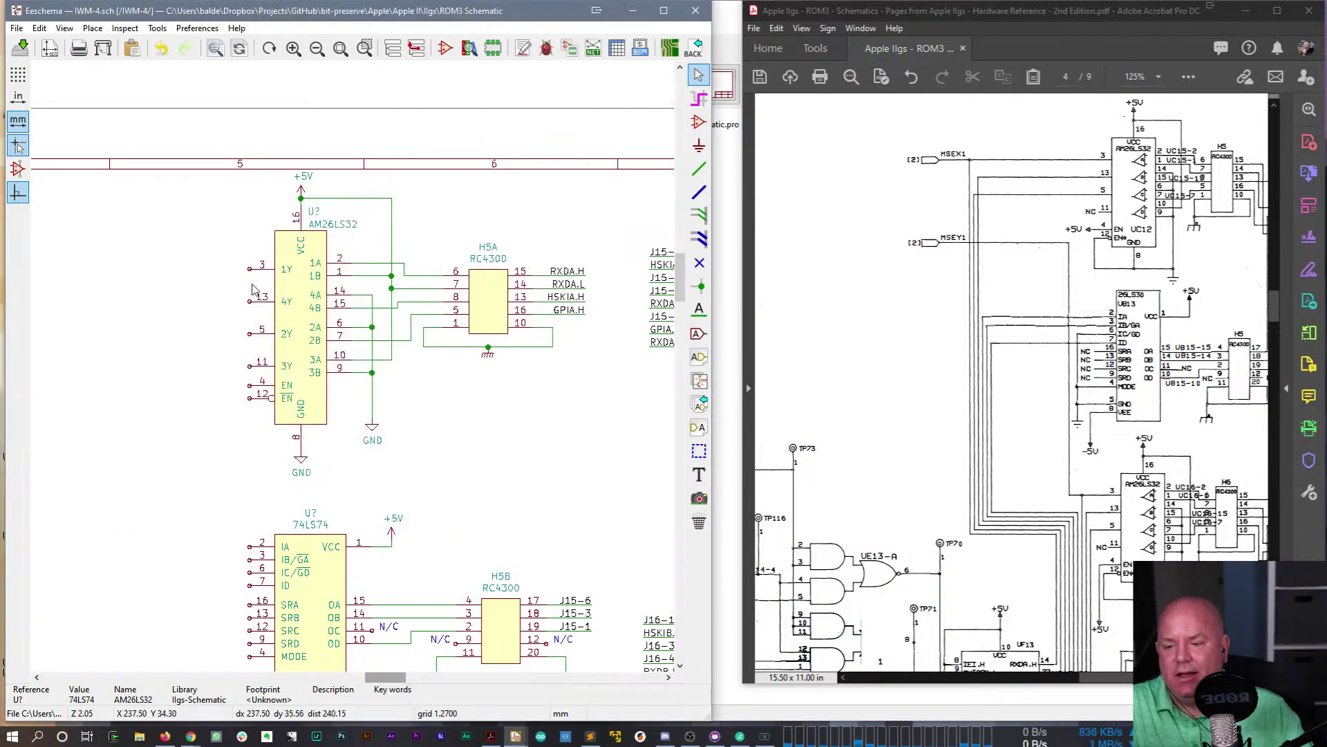
- Review the U? symbol's AM26LS32 name in the Library Editor, then close it
{"action": "right_click", "coordinate": [289, 288]}
{"action": "mouse_move", "coordinate": [352, 358]}
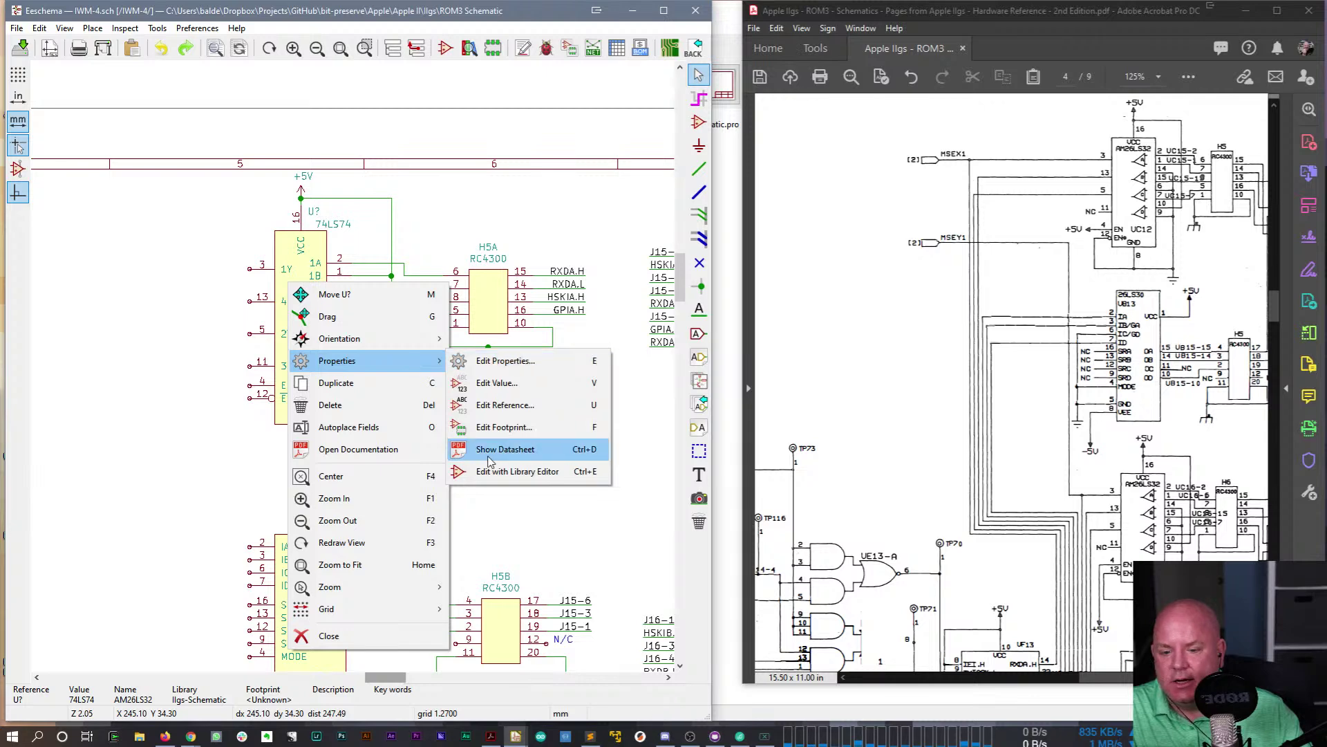
{"action": "left_click", "coordinate": [446, 473]}
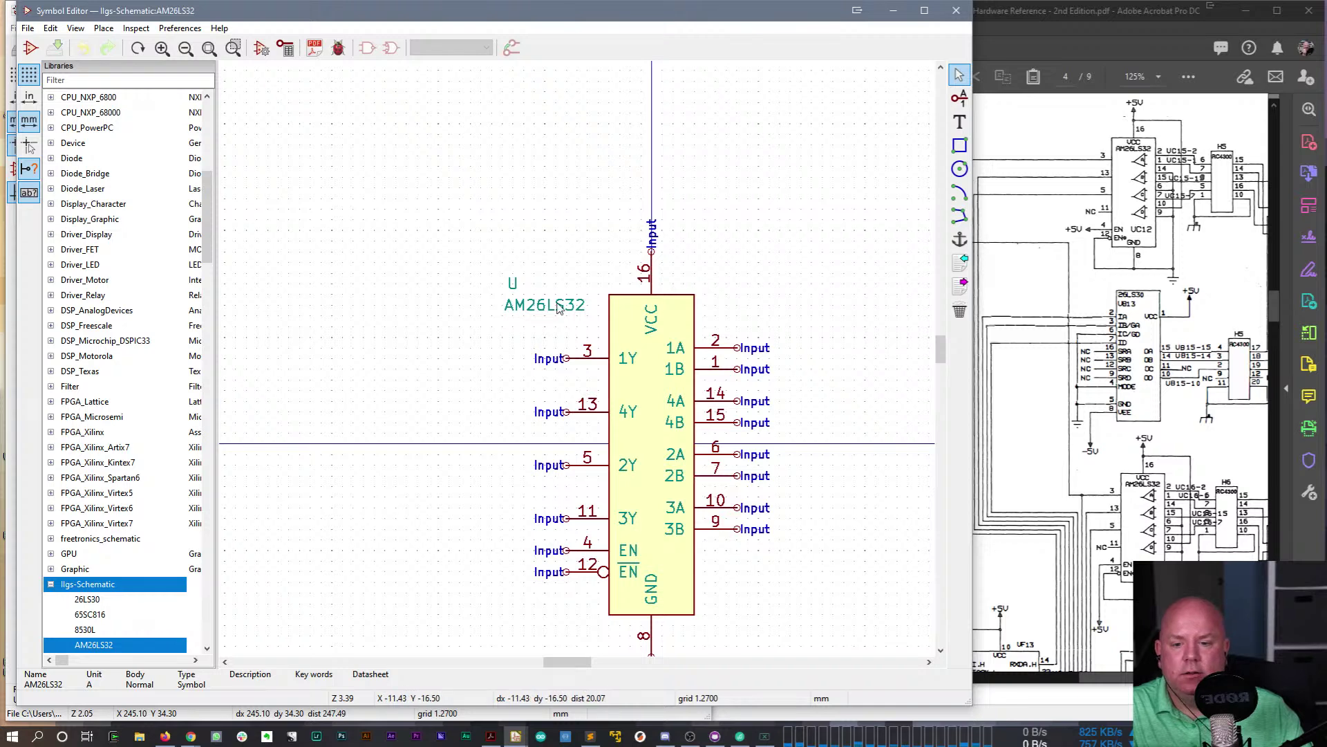
{"action": "double_click", "coordinate": [553, 311]}
{"action": "left_click", "coordinate": [563, 419]}
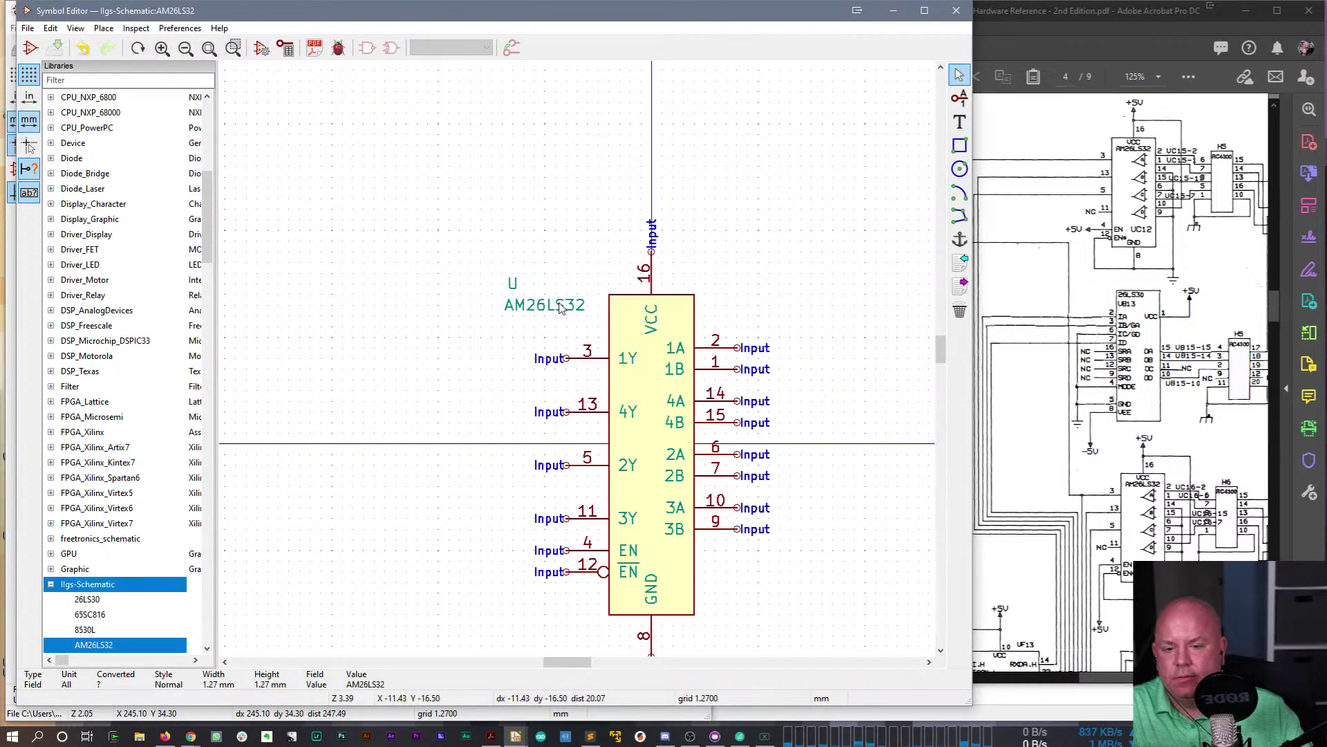
{"action": "left_click", "coordinate": [956, 11]}
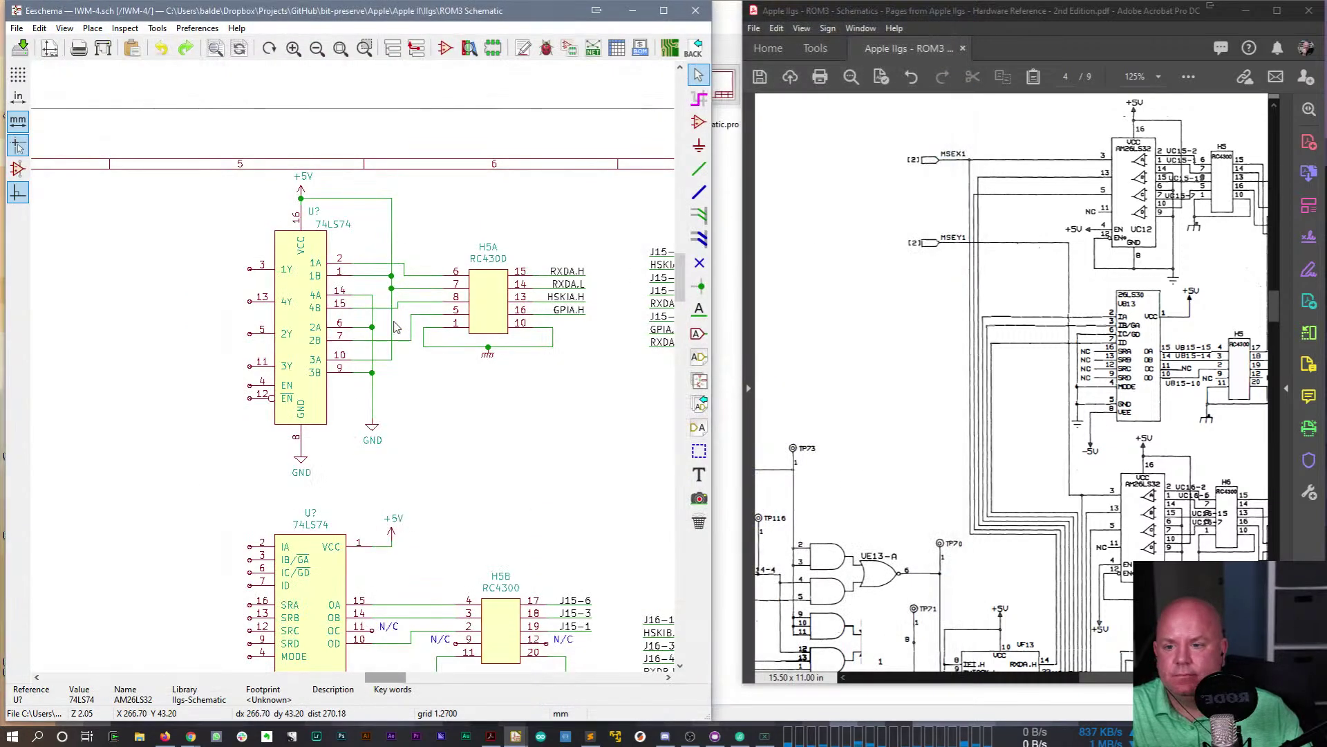
- Set the top U? part's value to AM26LS32
{"action": "double_click", "coordinate": [339, 228]}
{"action": "key", "text": "ctrl+v"}
{"action": "left_click", "coordinate": [487, 426]}
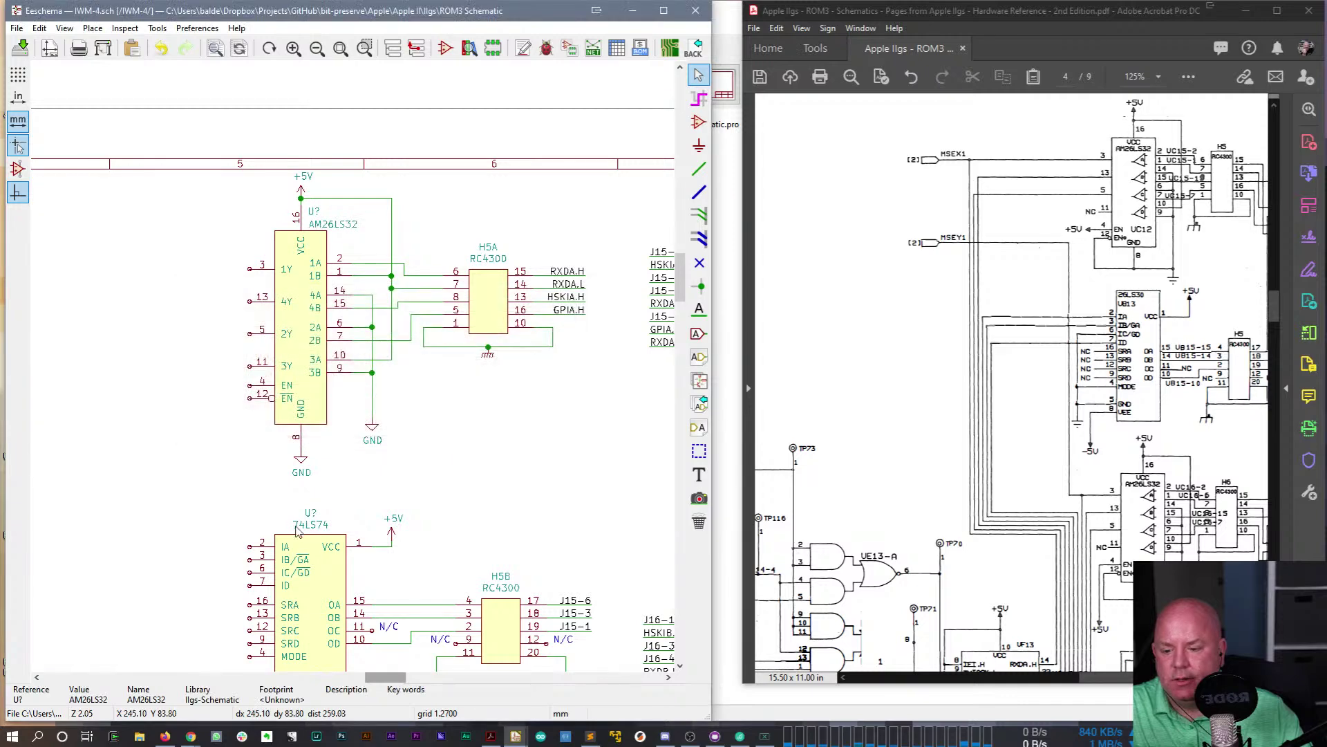
{"action": "double_click", "coordinate": [308, 529]}
{"action": "key", "text": "Escape"}
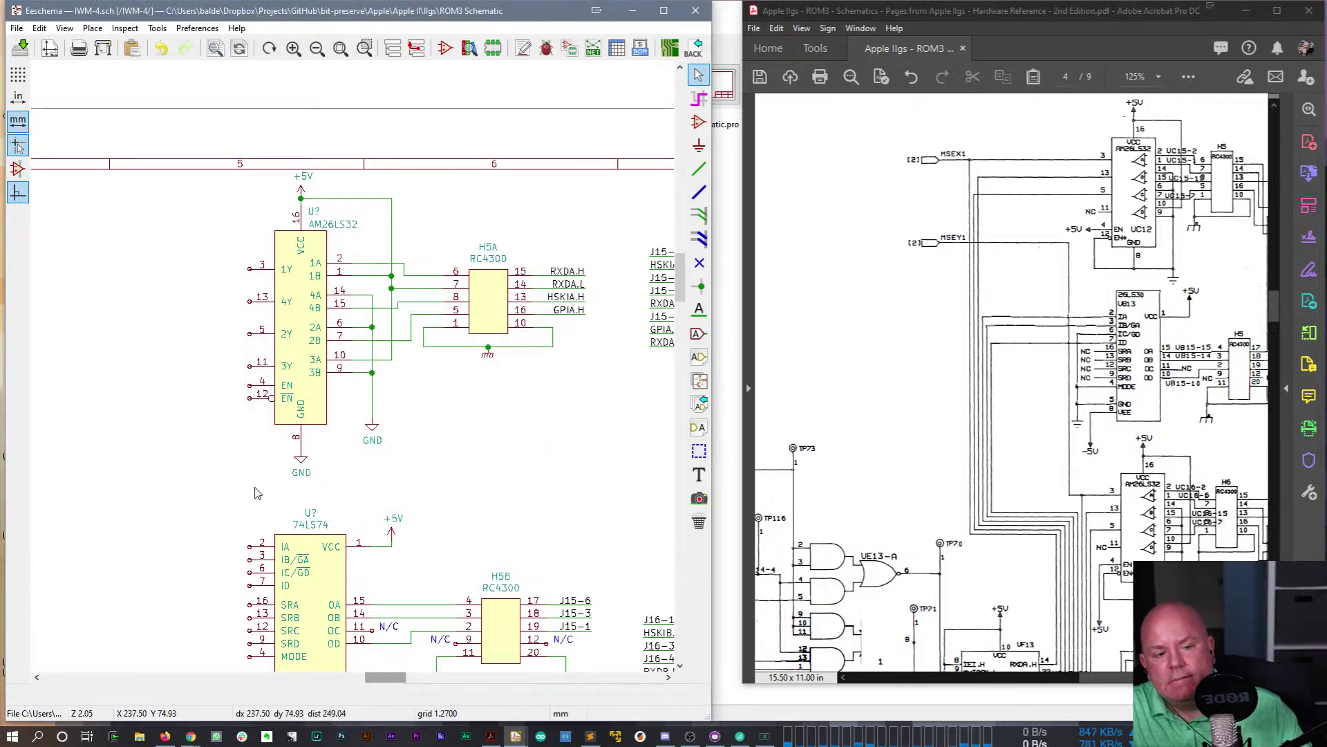
- Set the second U? part's value to 26LS30
{"action": "middle_click_drag", "start_coordinate": [361, 540], "coordinate": [348, 366]}
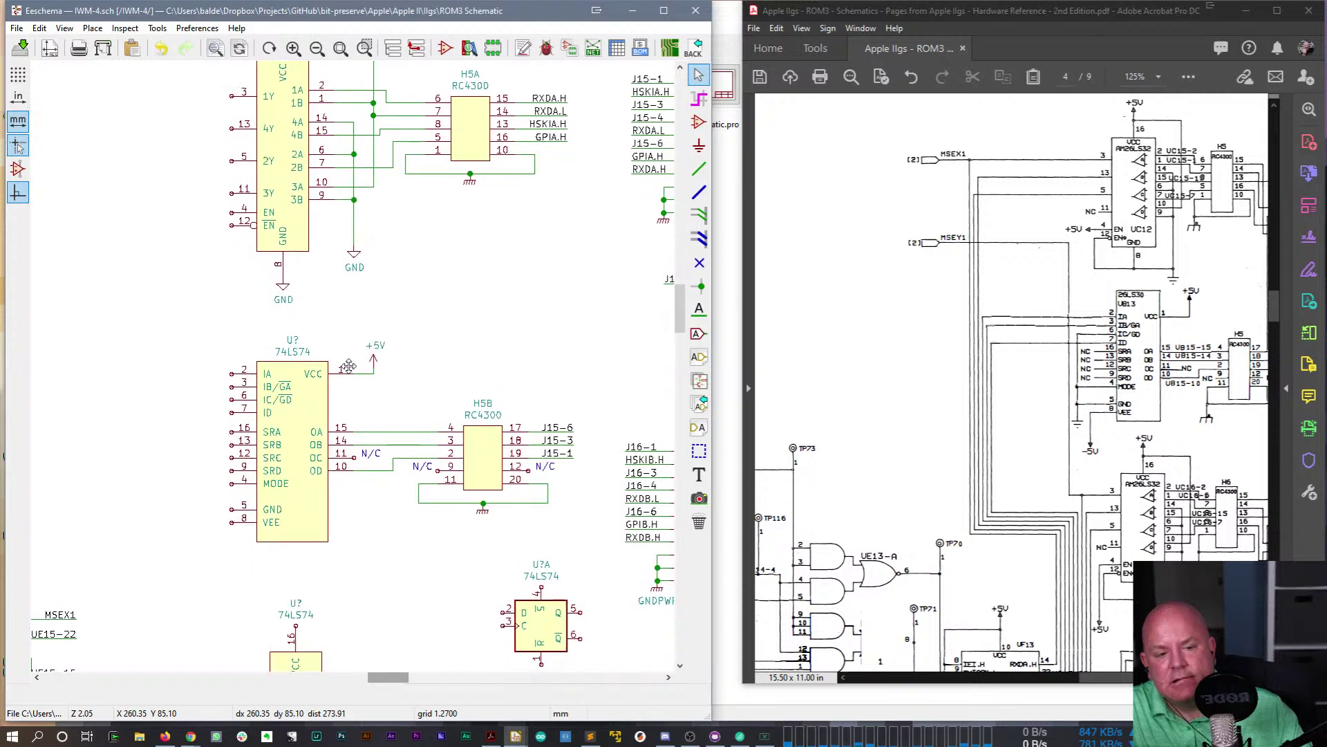
{"action": "double_click", "coordinate": [297, 355]}
{"action": "type", "text": "256"}
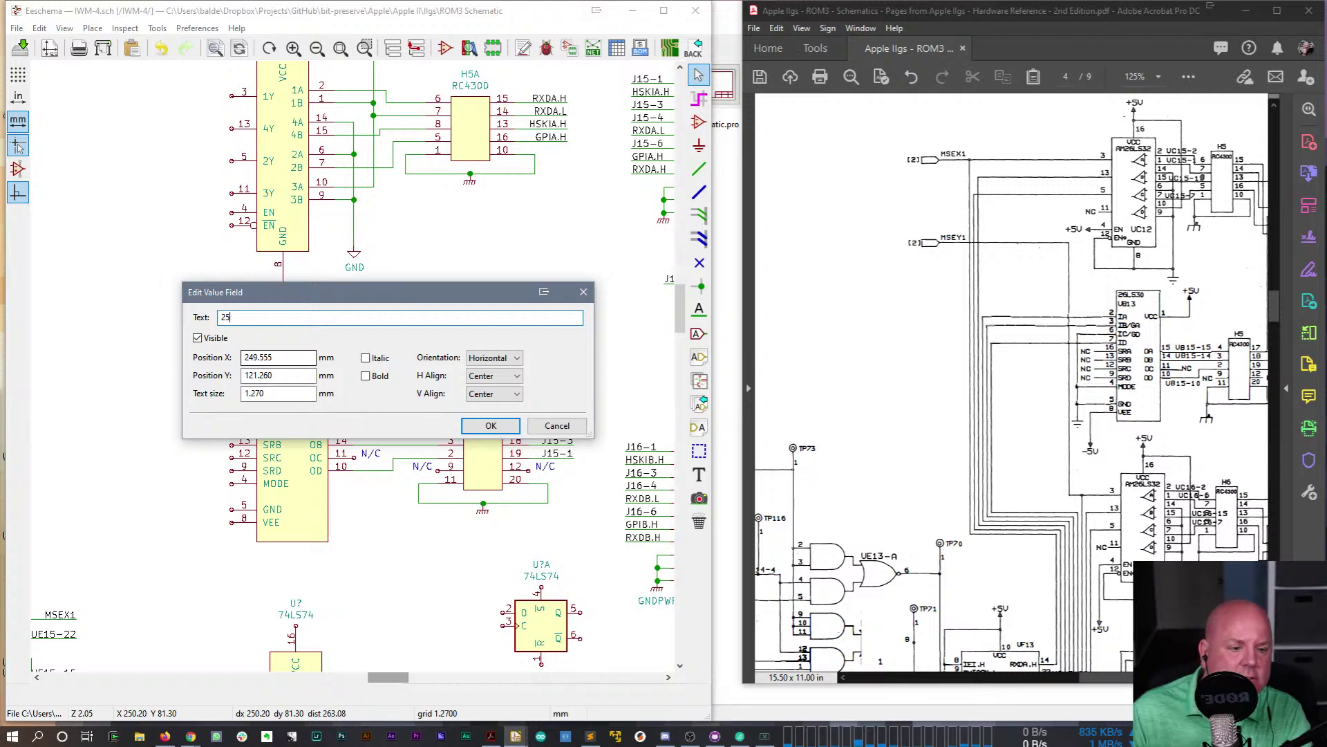
{"action": "key", "text": "BackSpace"}
{"action": "key", "text": "BackSpace"}
{"action": "type", "text": "6L"}
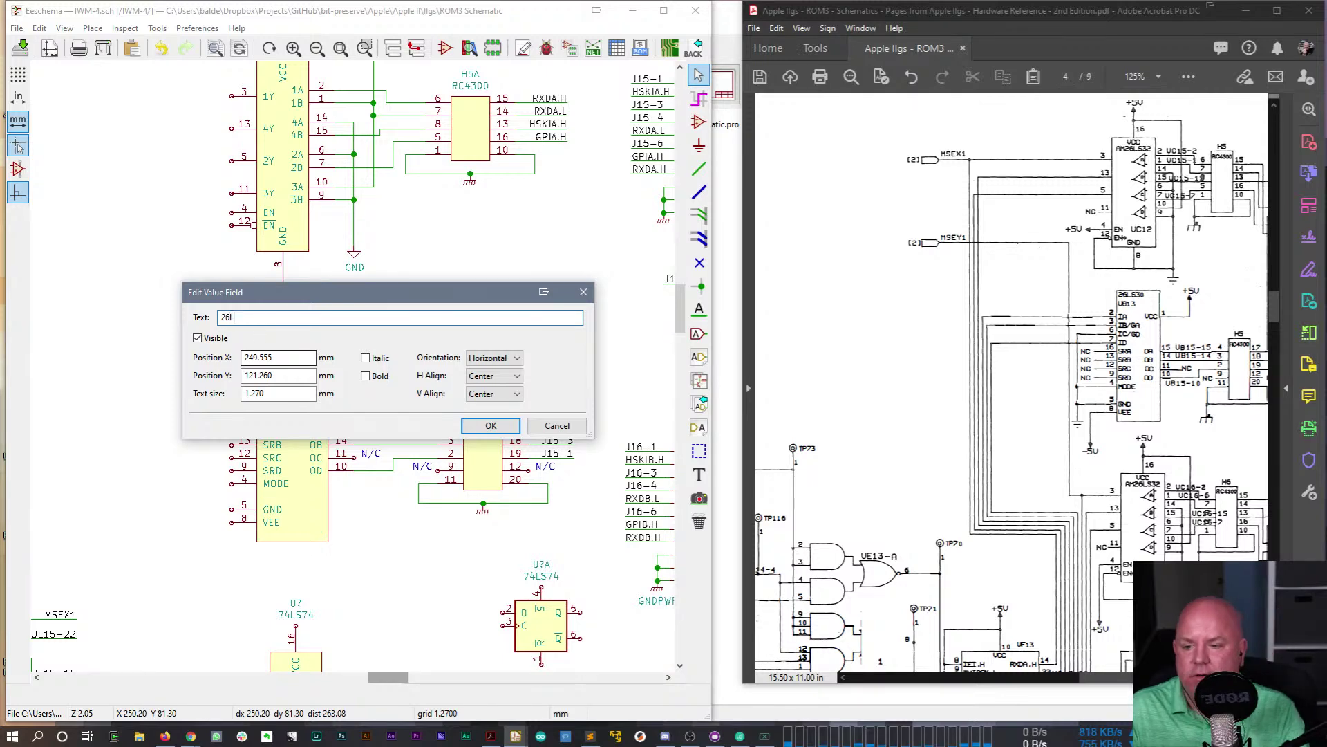
{"action": "type", "text": "S30"}
{"action": "key", "text": "Return"}
- Give the next two lower U? parts the value AM26LS32
{"action": "middle_click_drag", "start_coordinate": [357, 592], "coordinate": [373, 302]}
{"action": "double_click", "coordinate": [328, 332]}
{"action": "key", "text": "ctrl+v"}
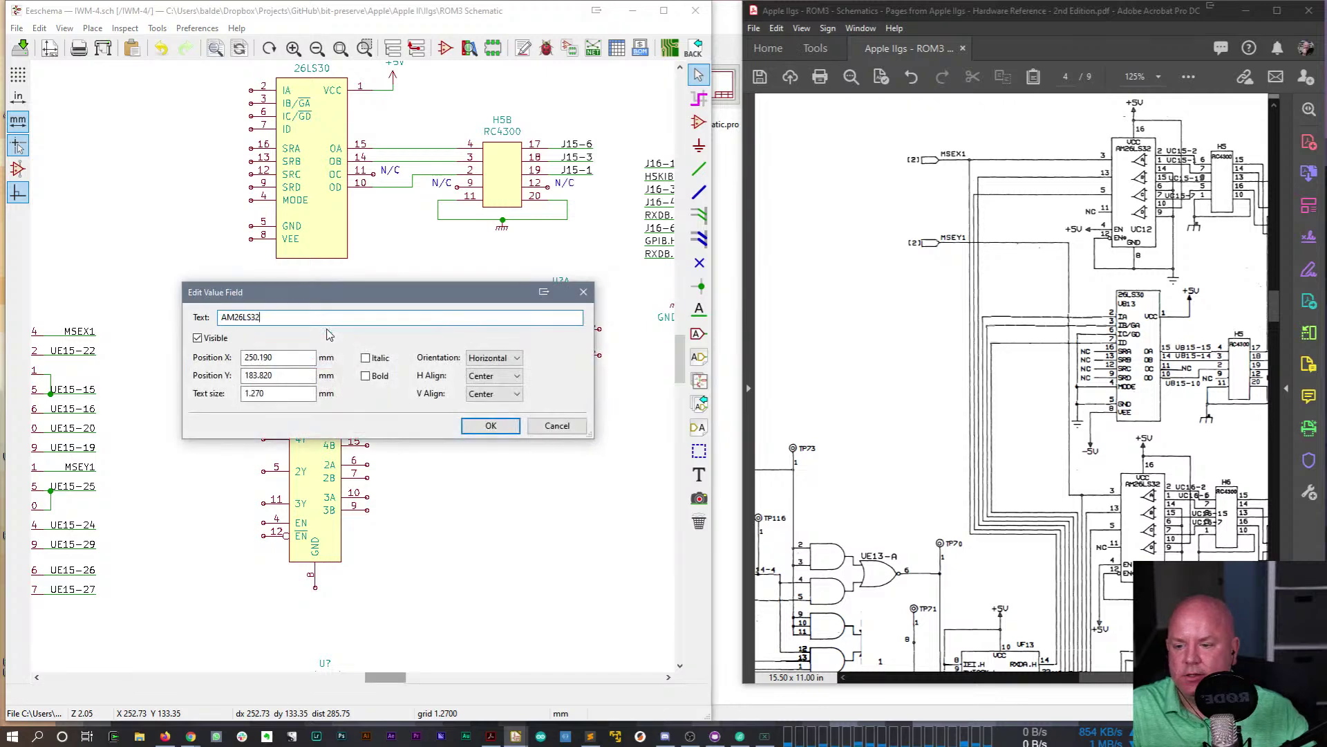
{"action": "key", "text": "Return"}
{"action": "middle_click_drag", "start_coordinate": [408, 538], "coordinate": [412, 275]}
{"action": "double_click", "coordinate": [338, 427]}
{"action": "key", "text": "ctrl+v"}
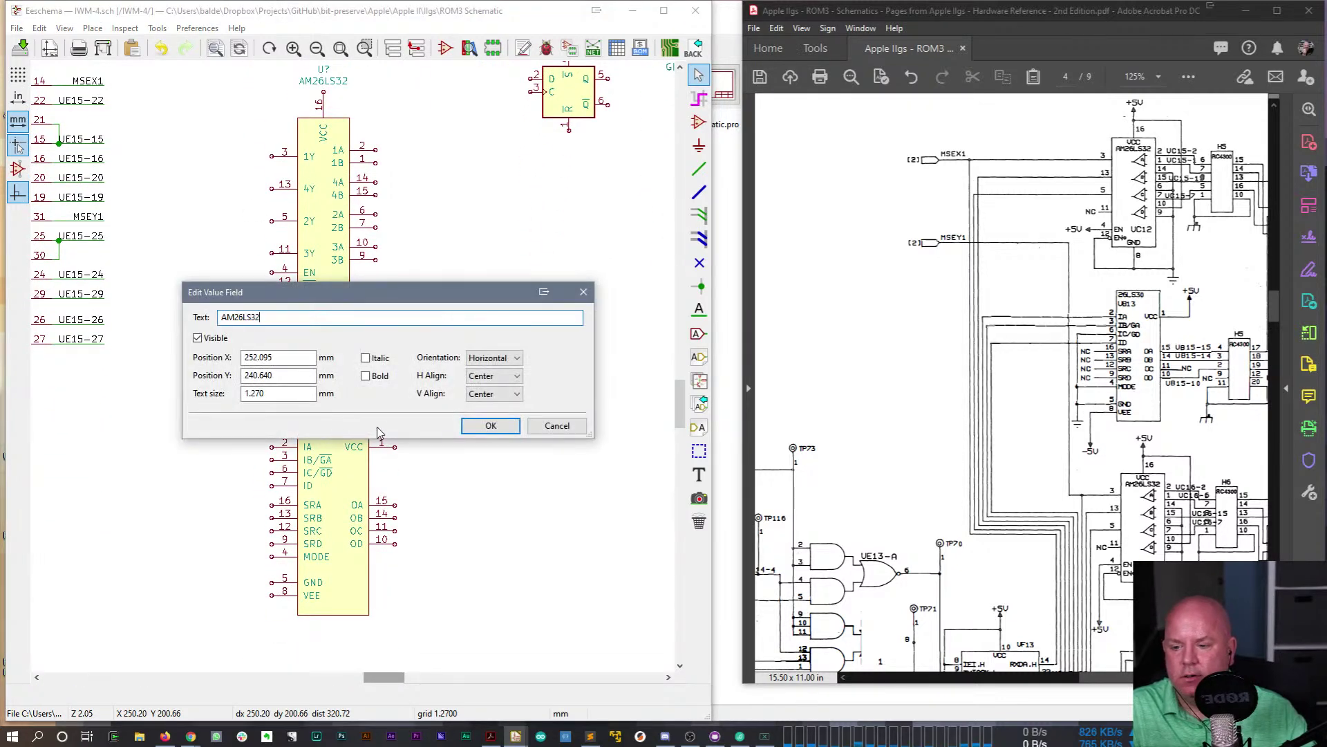
{"action": "left_click", "coordinate": [490, 426]}
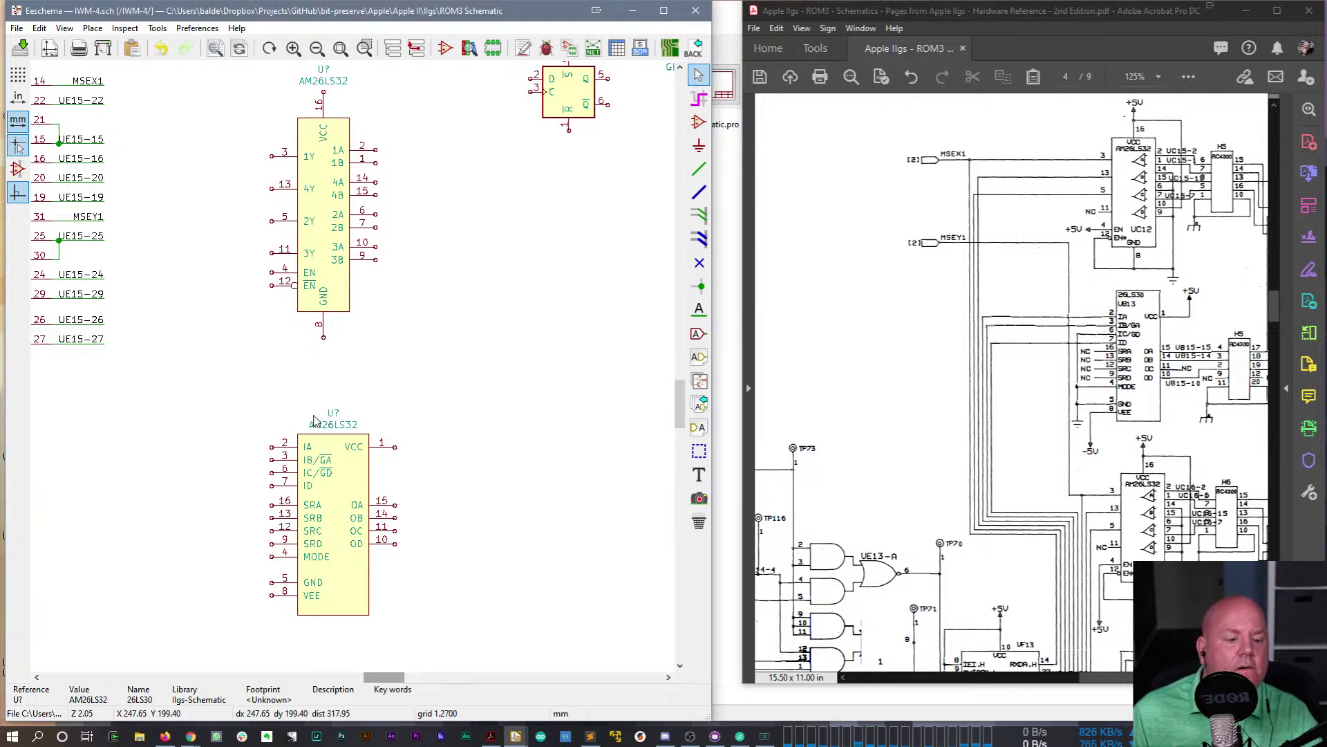
- Rearrange the windows, making the Eeschema schematic window narrower
{"action": "mouse_move", "coordinate": [1274, 304]}
{"action": "left_mouse_down"}
{"action": "mouse_move", "coordinate": [1278, 324]}
{"action": "mouse_move", "coordinate": [1278, 304]}
{"action": "left_mouse_up"}
{"action": "left_click_drag", "start_coordinate": [680, 406], "coordinate": [676, 297]}
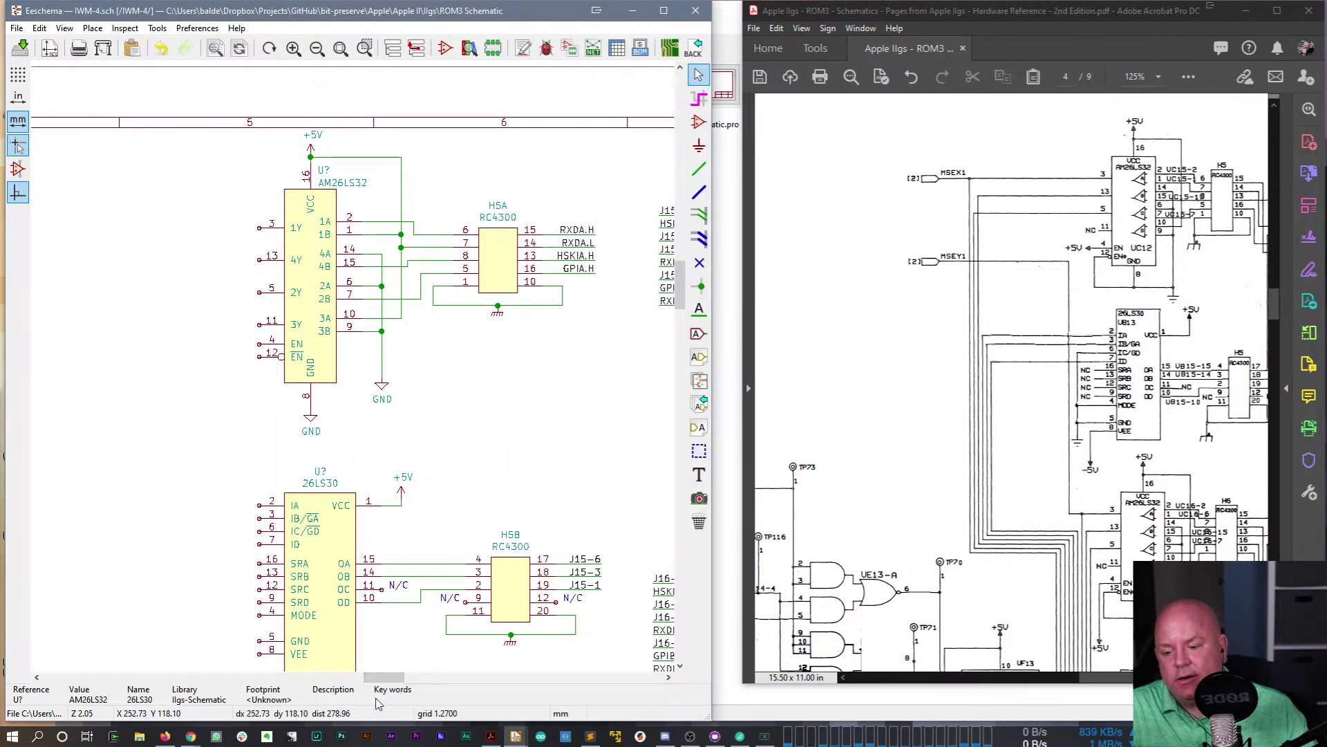
{"action": "left_click_drag", "start_coordinate": [394, 675], "coordinate": [417, 675]}
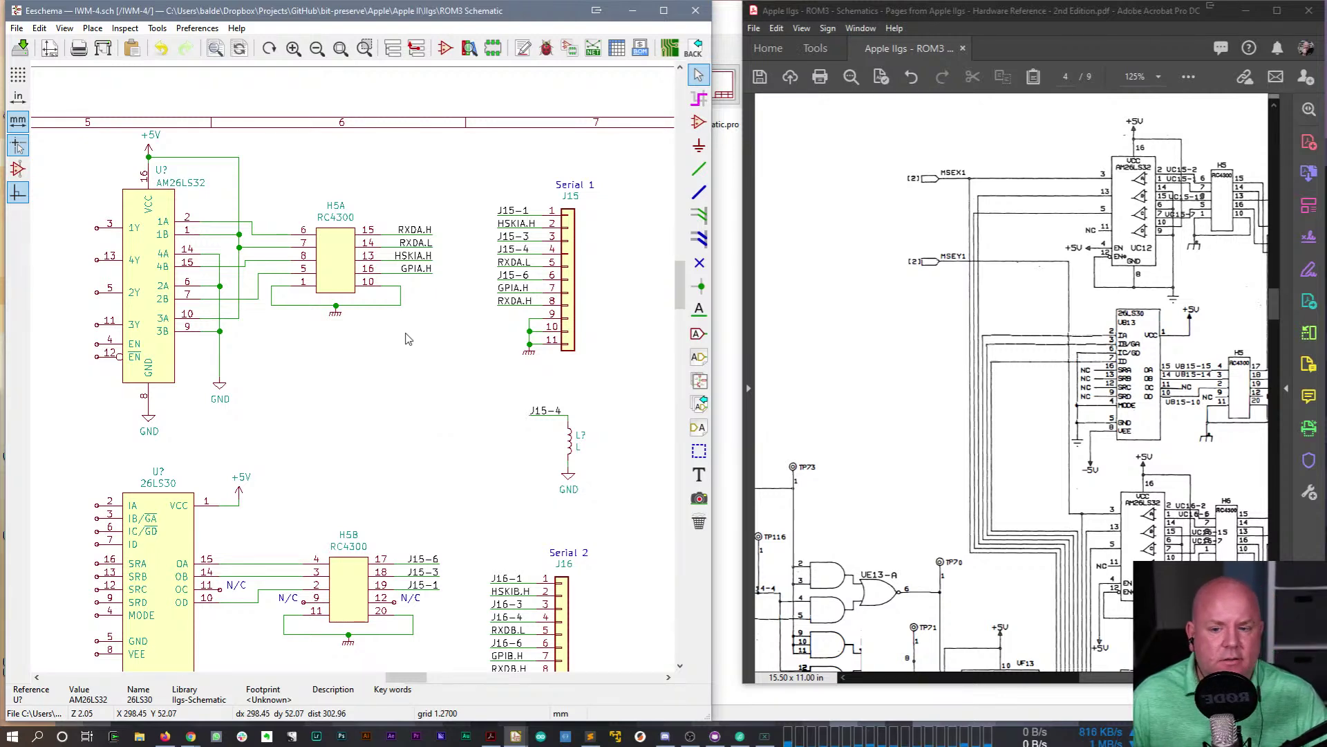
{"action": "left_click_drag", "start_coordinate": [681, 285], "coordinate": [681, 309]}
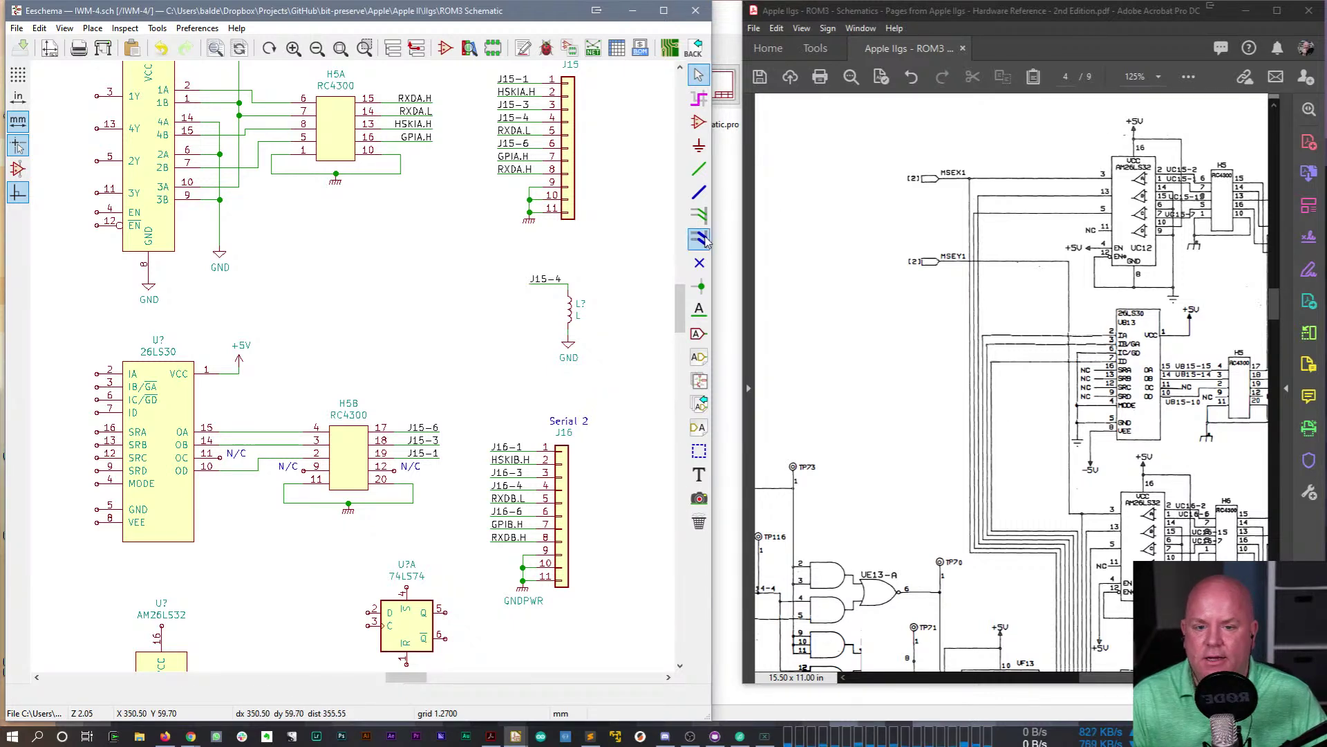
{"action": "left_click_drag", "start_coordinate": [712, 245], "coordinate": [635, 253]}
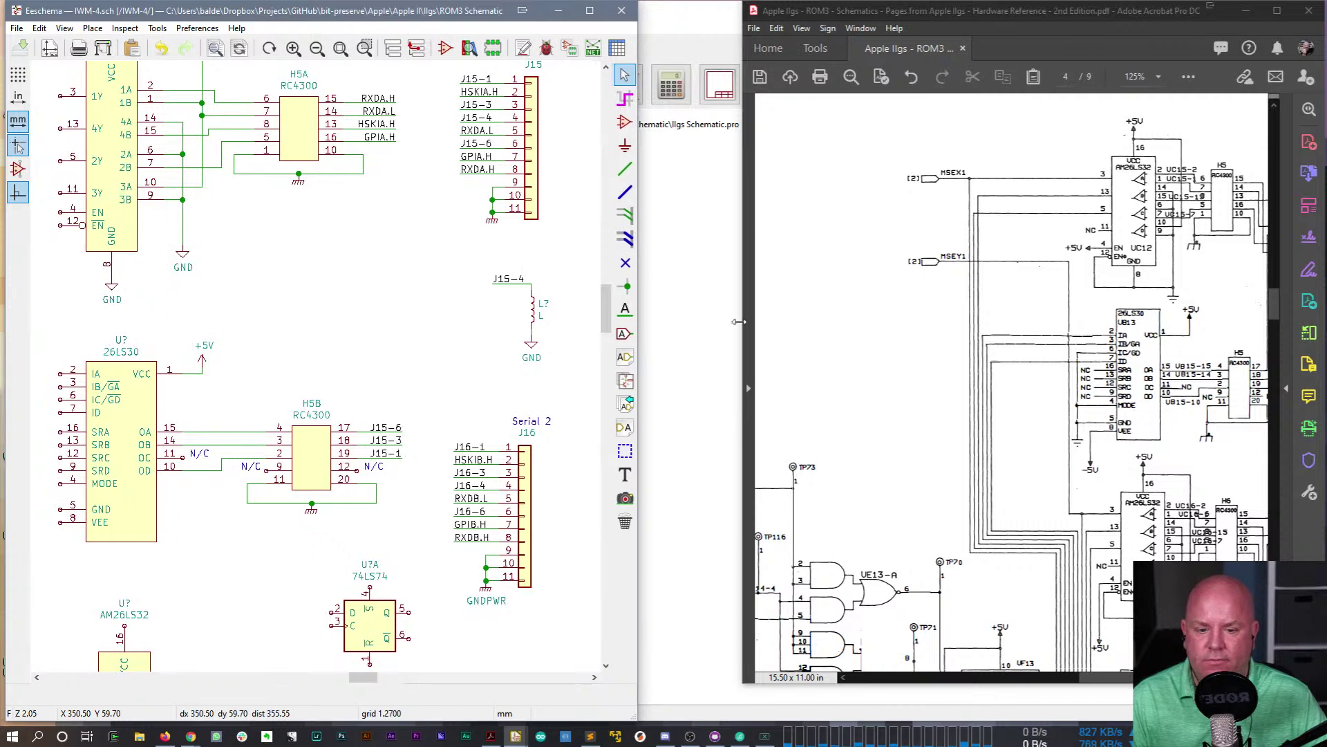
- Widen the reference PDF window to show the L10 10uH inductor and Serial 2 wiring
{"action": "left_click_drag", "start_coordinate": [742, 342], "coordinate": [631, 351]}
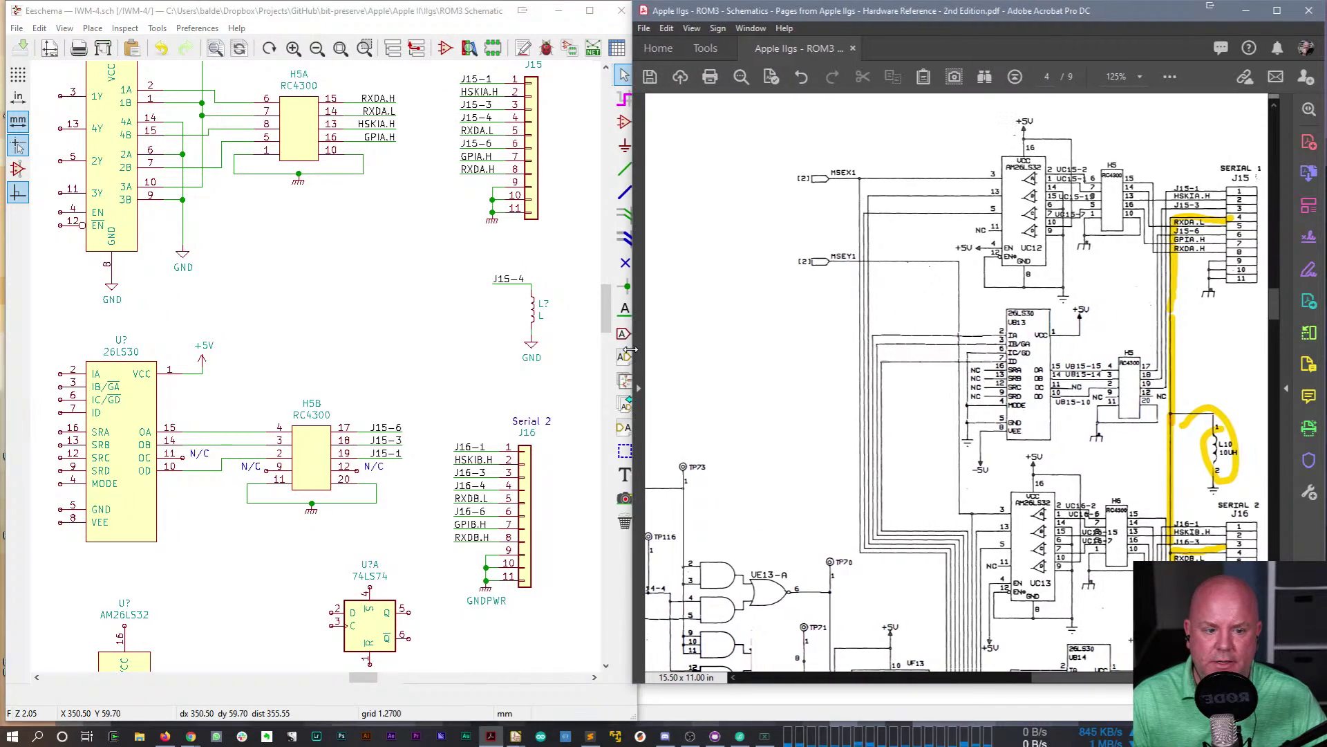
{"action": "right_click", "coordinate": [309, 312]}
{"action": "key", "text": "Escape"}
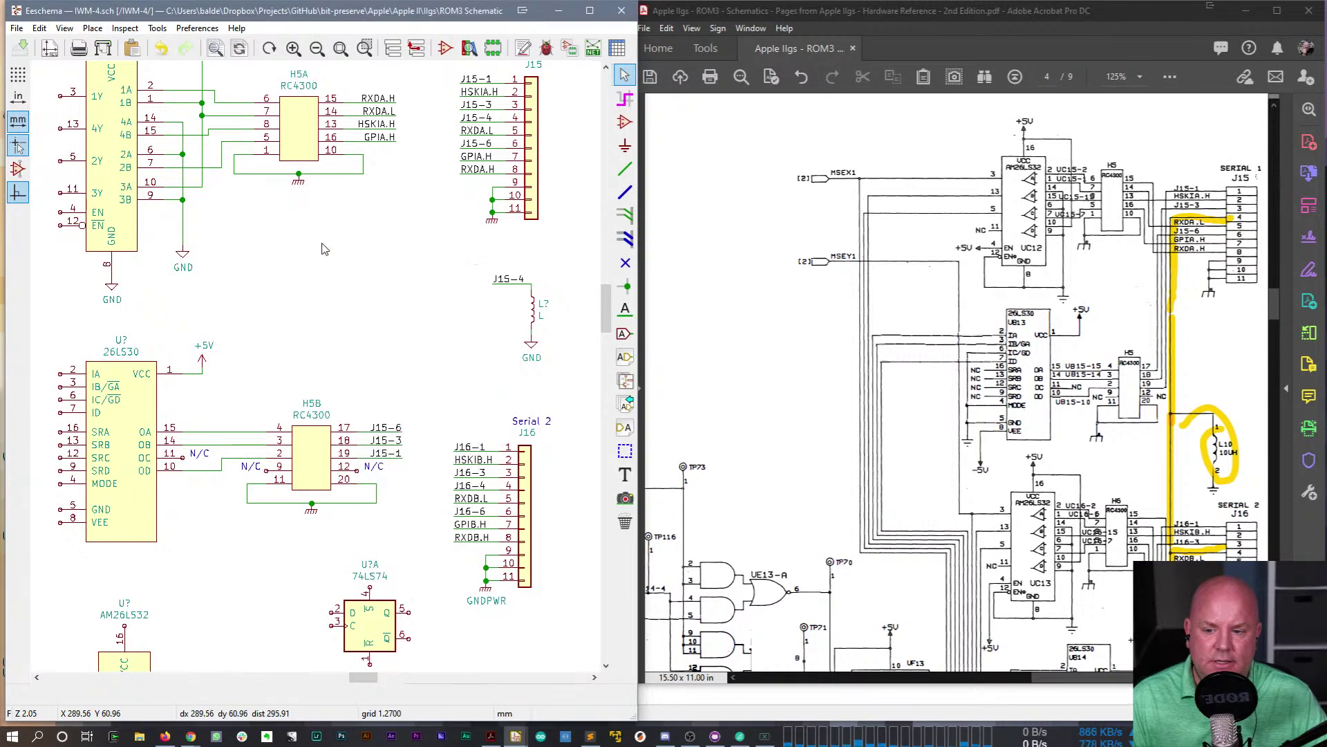
{"action": "scroll", "coordinate": [1052, 429], "scroll_direction": "down", "scroll_amount": 5}
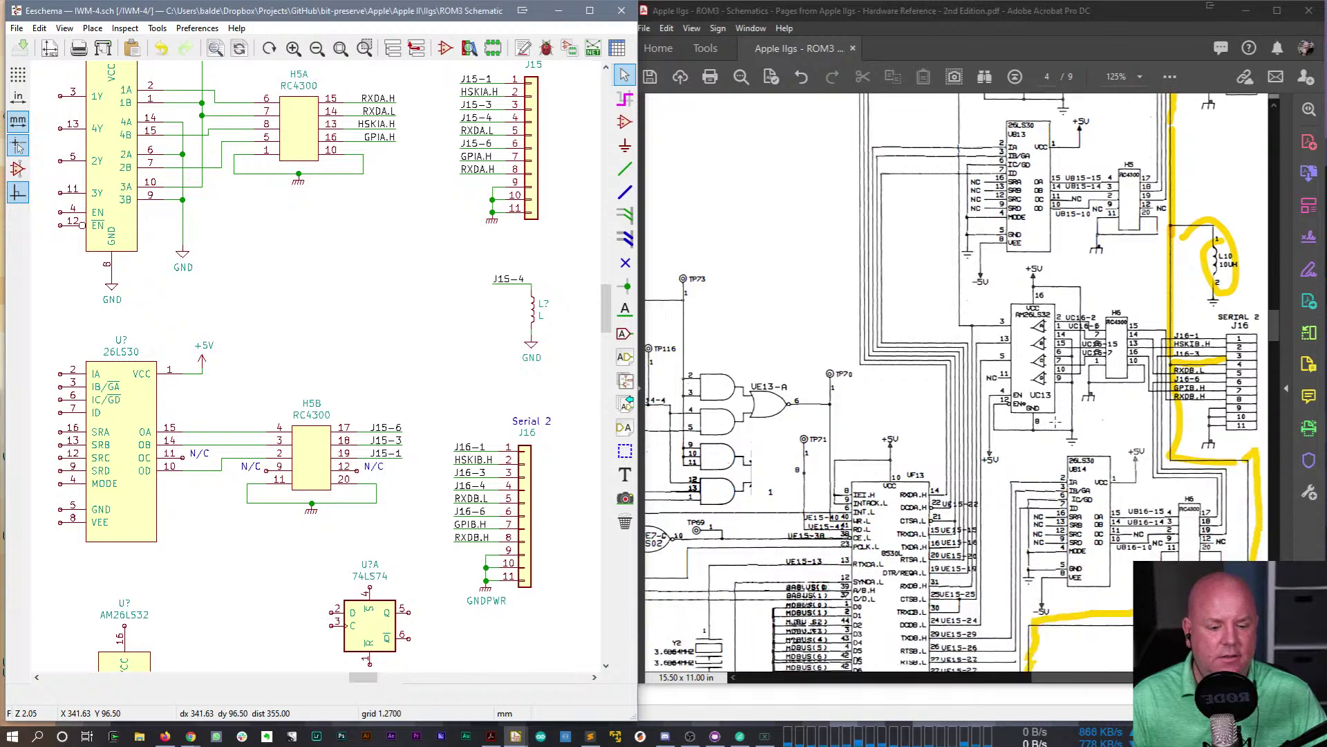
{"action": "left_click_drag", "start_coordinate": [607, 329], "coordinate": [630, 290]}
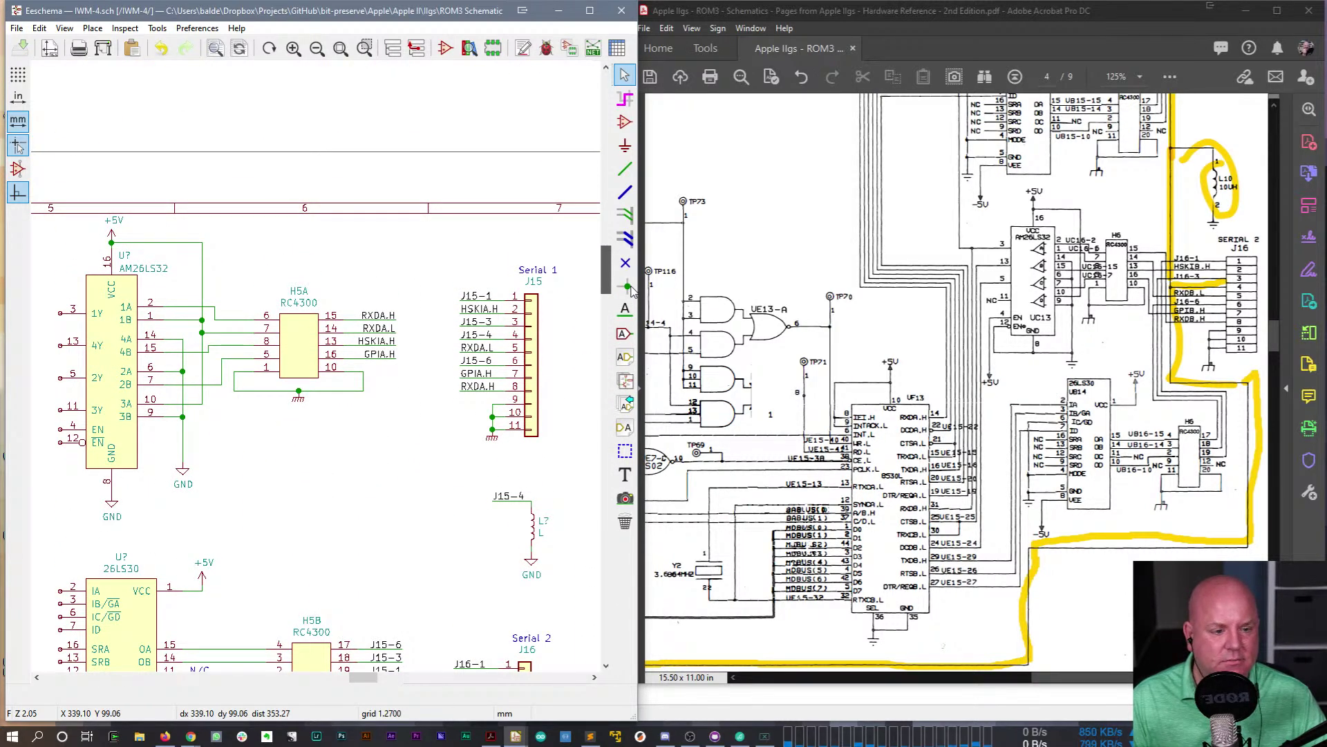
{"action": "left_click_drag", "start_coordinate": [631, 290], "coordinate": [634, 353]}
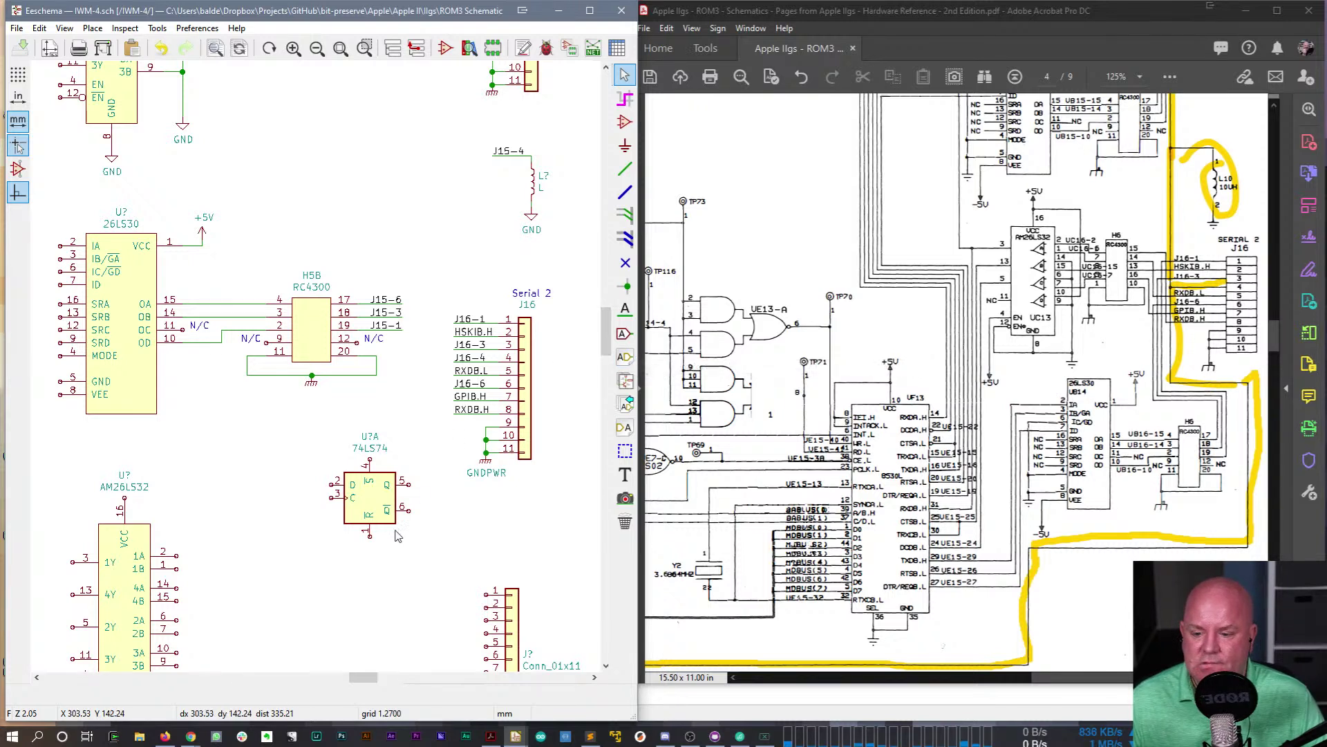
- Delete the stray U?A 74LS74 flip-flop from the schematic
{"action": "left_click", "coordinate": [372, 514]}
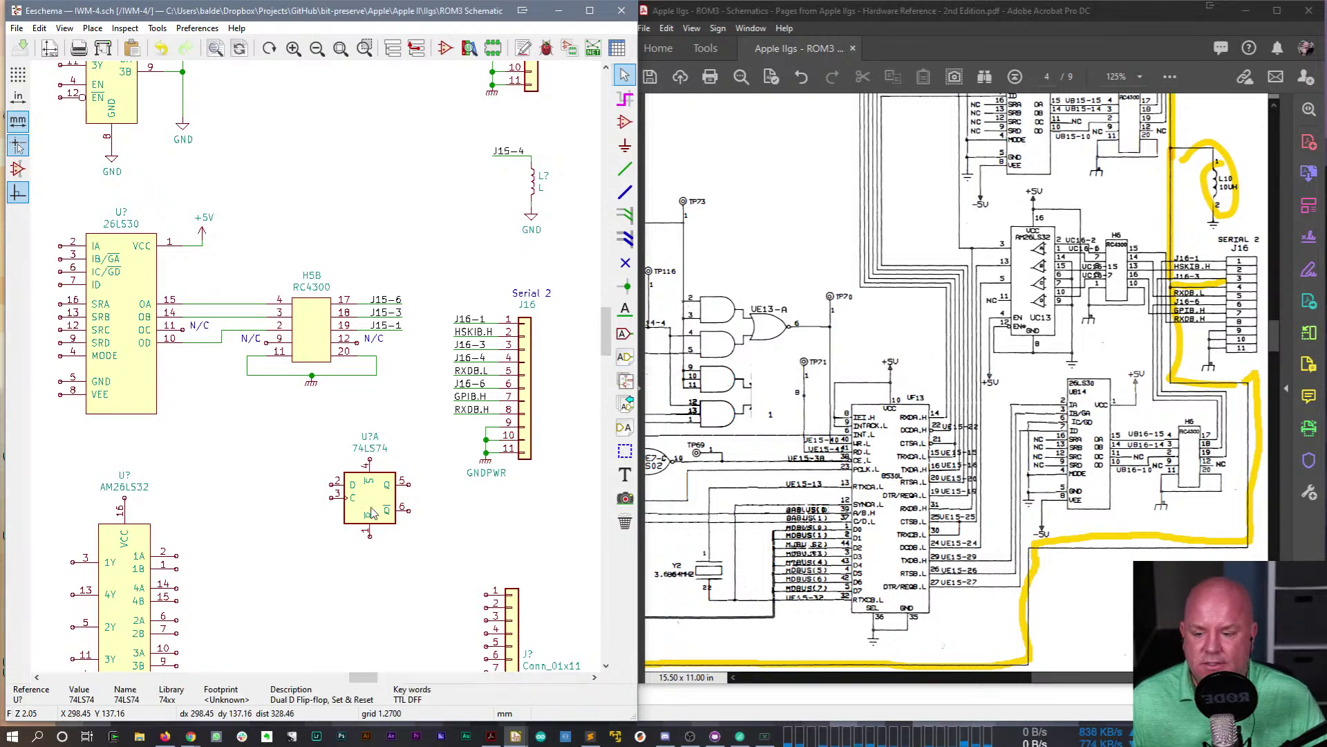
{"action": "key", "text": "Delete"}
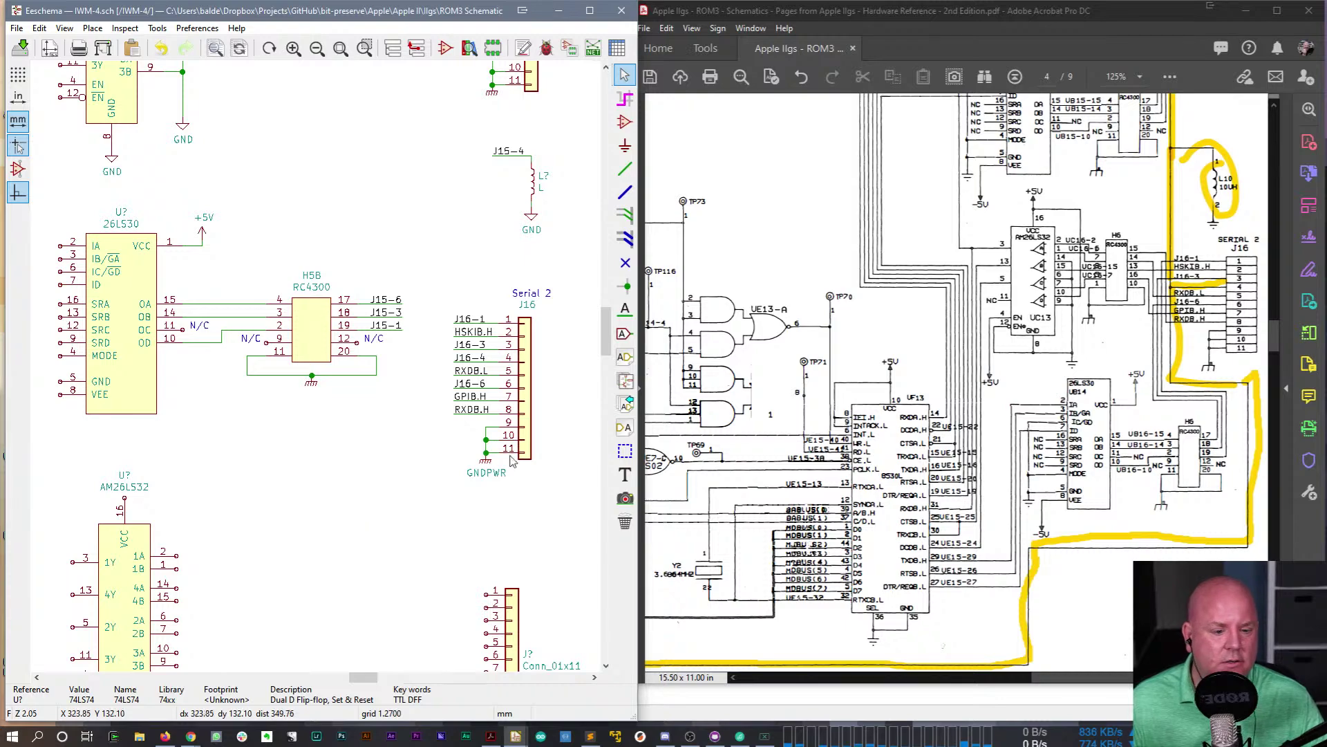
{"action": "left_click_drag", "start_coordinate": [606, 333], "coordinate": [621, 307]}
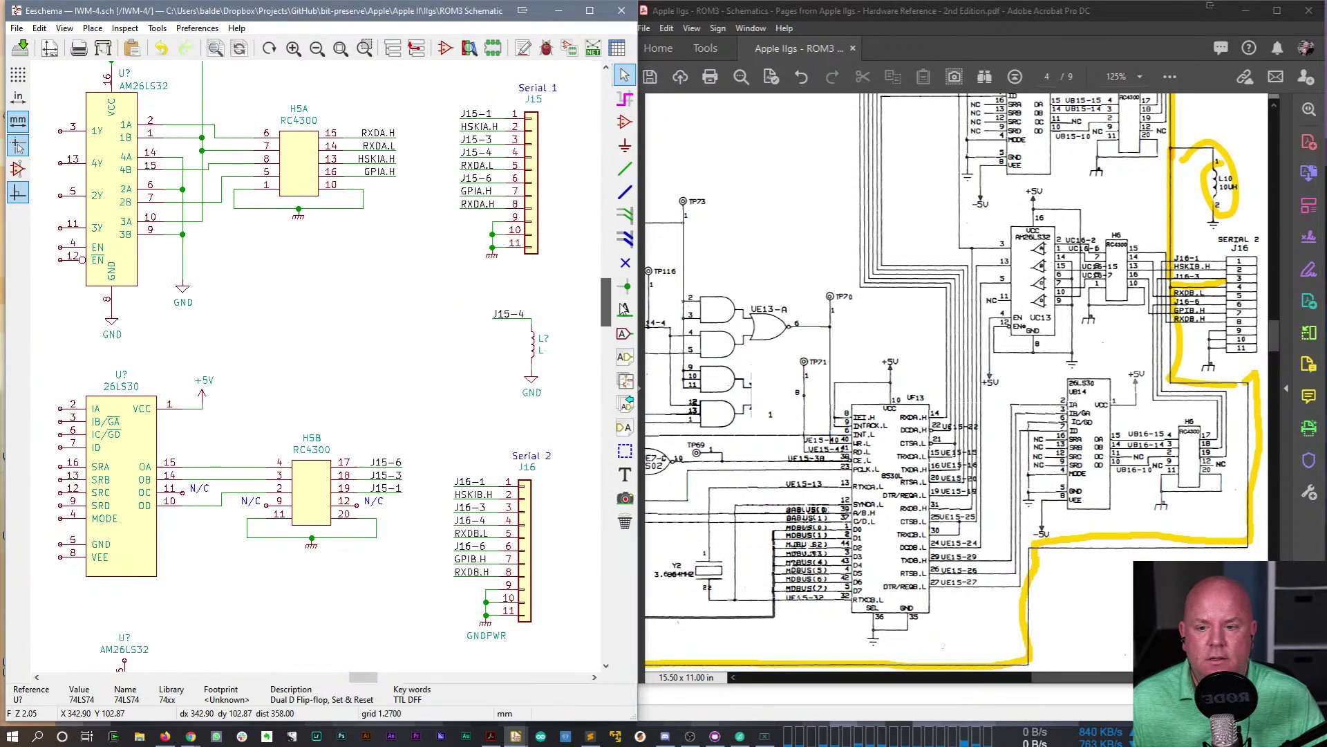
- Rename the J15-4 label above the inductor to GAME.GND
{"action": "double_click", "coordinate": [543, 342]}
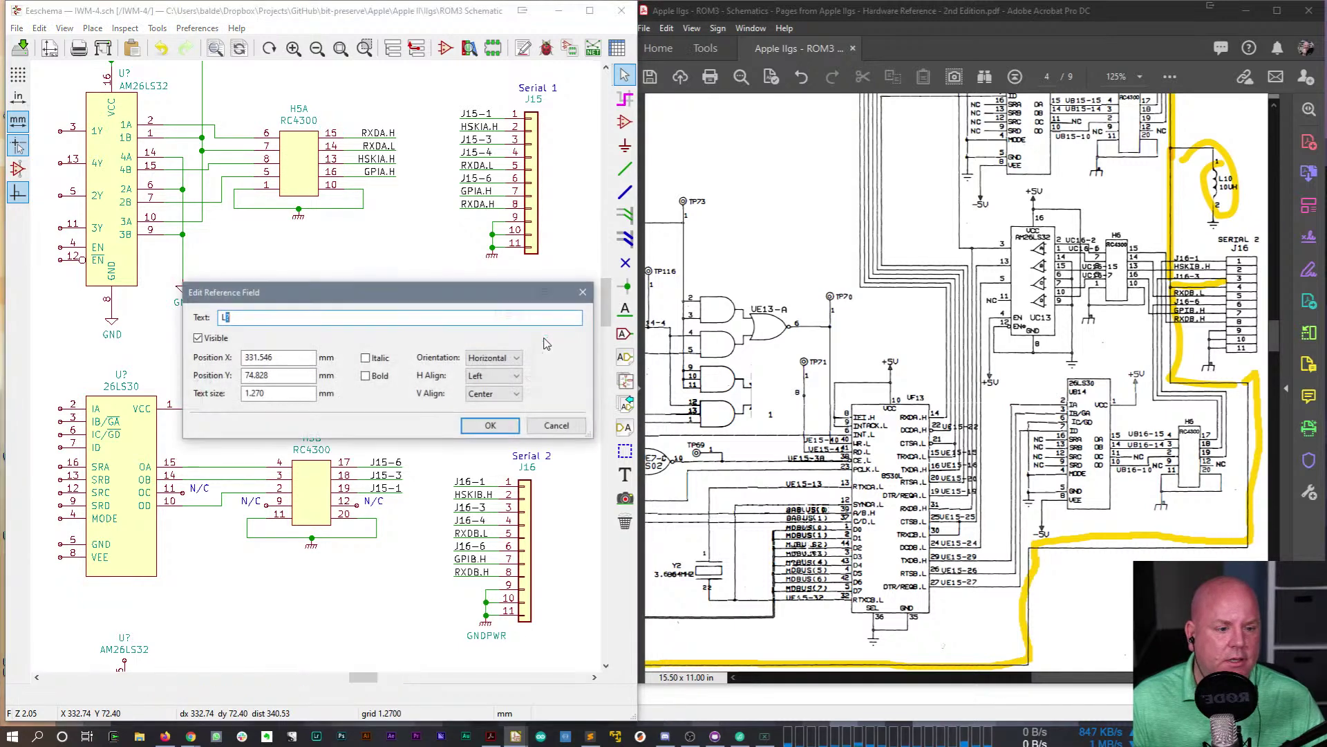
{"action": "key", "text": "Escape"}
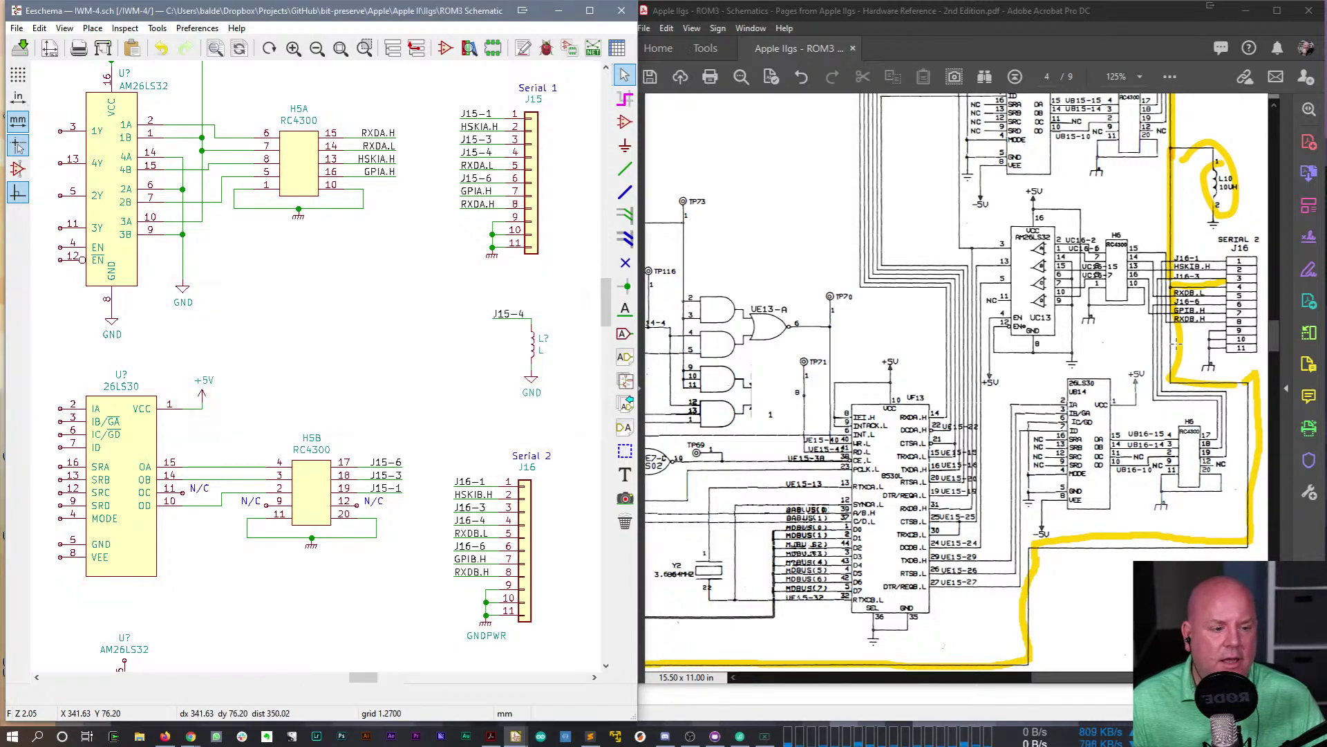
{"action": "left_click_drag", "start_coordinate": [1276, 340], "coordinate": [1275, 325]}
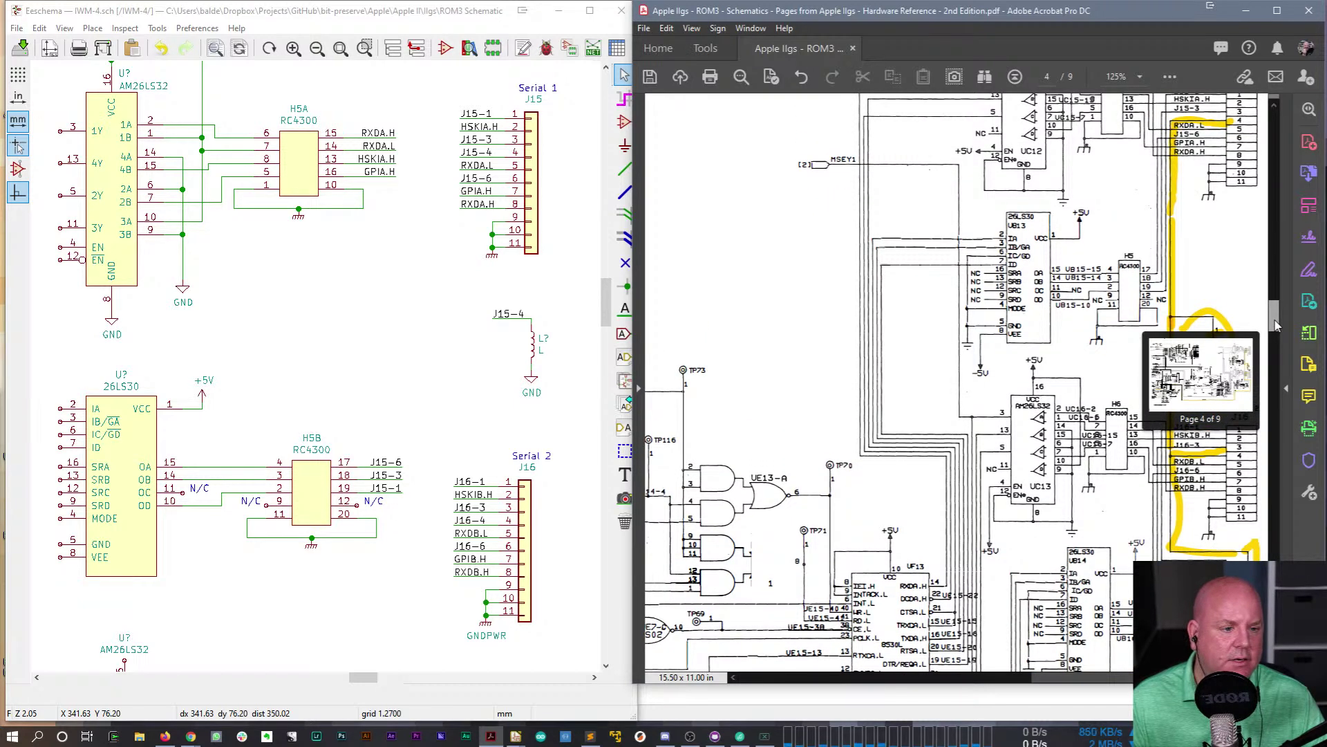
{"action": "left_click_drag", "start_coordinate": [1276, 326], "coordinate": [1276, 325]}
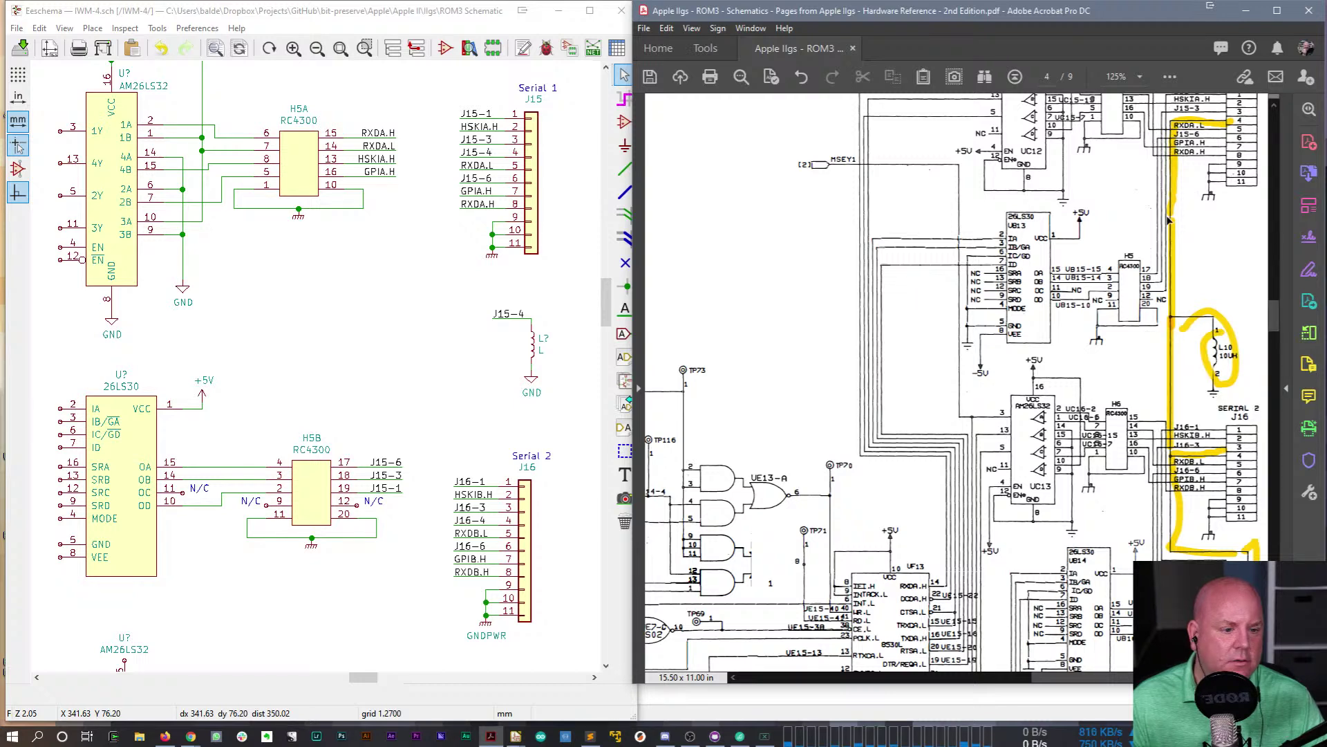
{"action": "left_click", "coordinate": [429, 418]}
{"action": "double_click", "coordinate": [497, 315]}
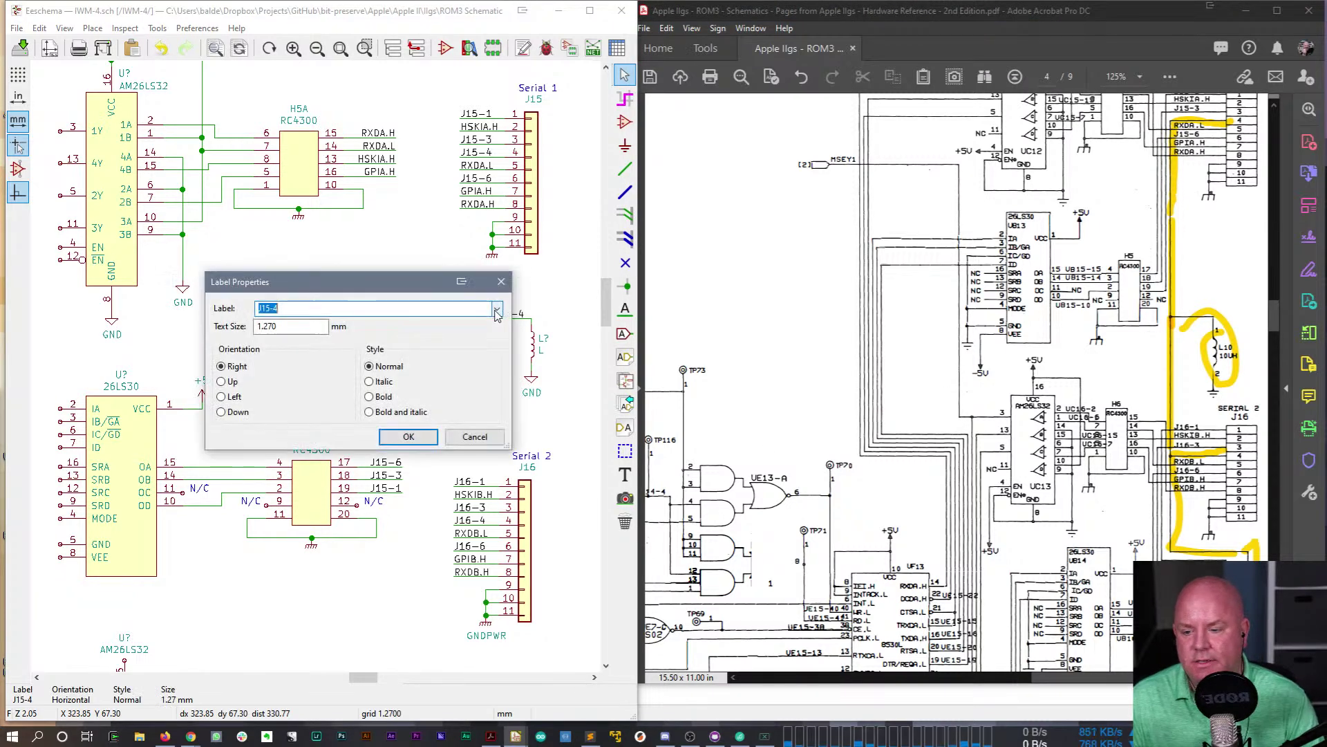
{"action": "type", "text": "GAMe"}
{"action": "key", "text": "BackSpace"}
{"action": "type", "text": "E.GND"}
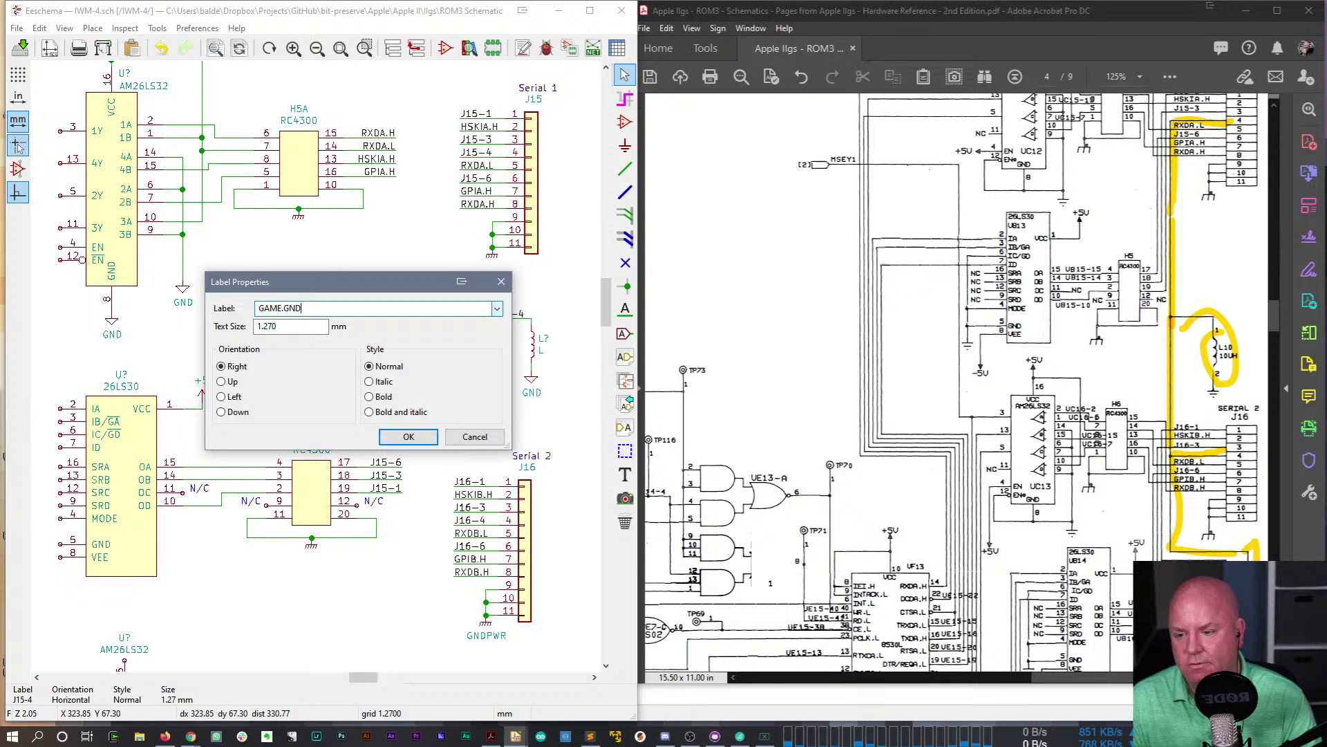
{"action": "key", "text": "Return"}
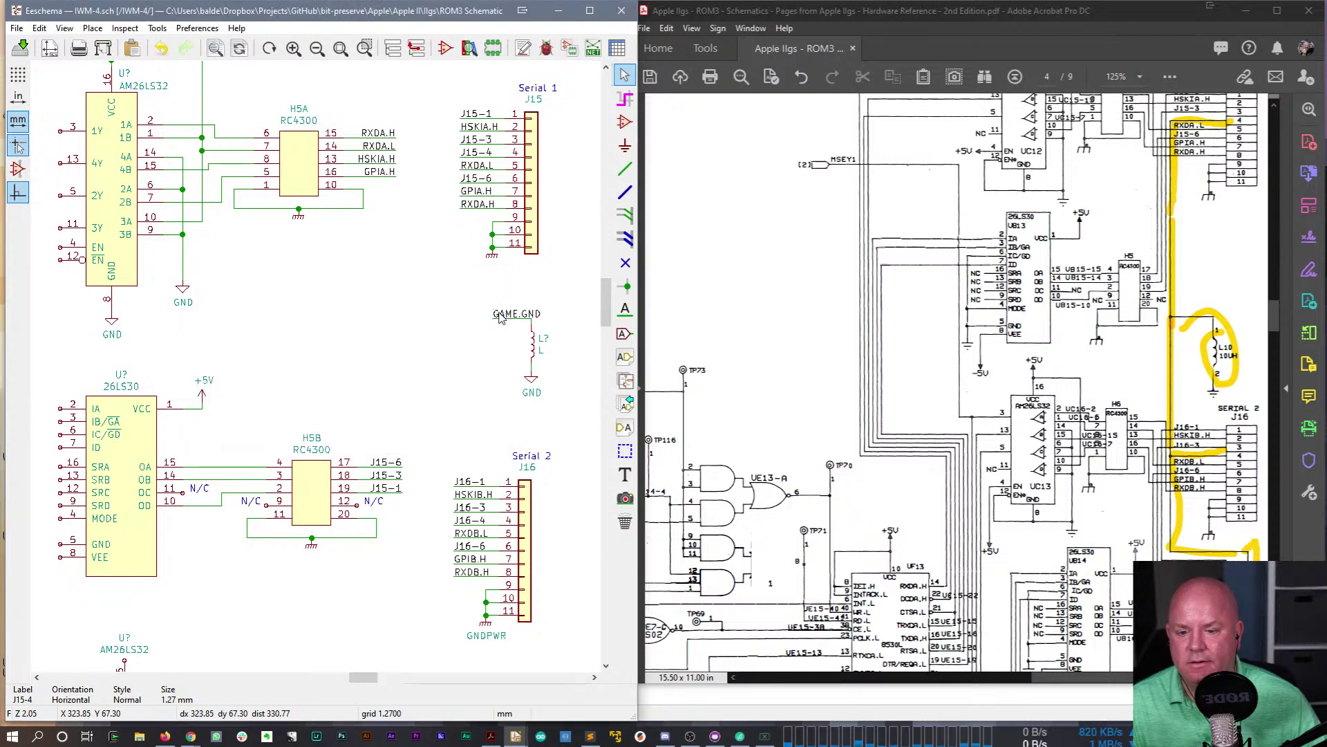
- Set the inductor's reference to L10 and its value to 10u
{"action": "double_click", "coordinate": [545, 341]}
{"action": "type", "text": "L10"}
{"action": "key", "text": "Return"}
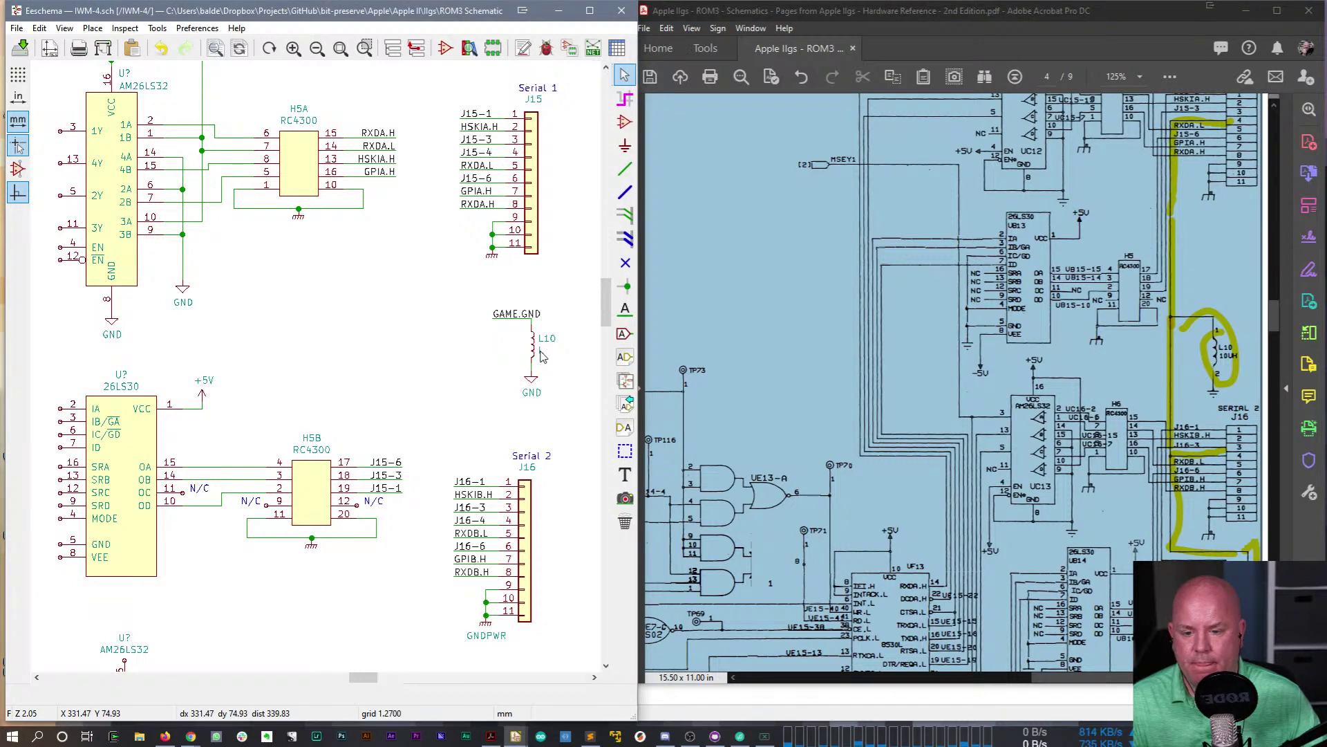
{"action": "double_click", "coordinate": [535, 349]}
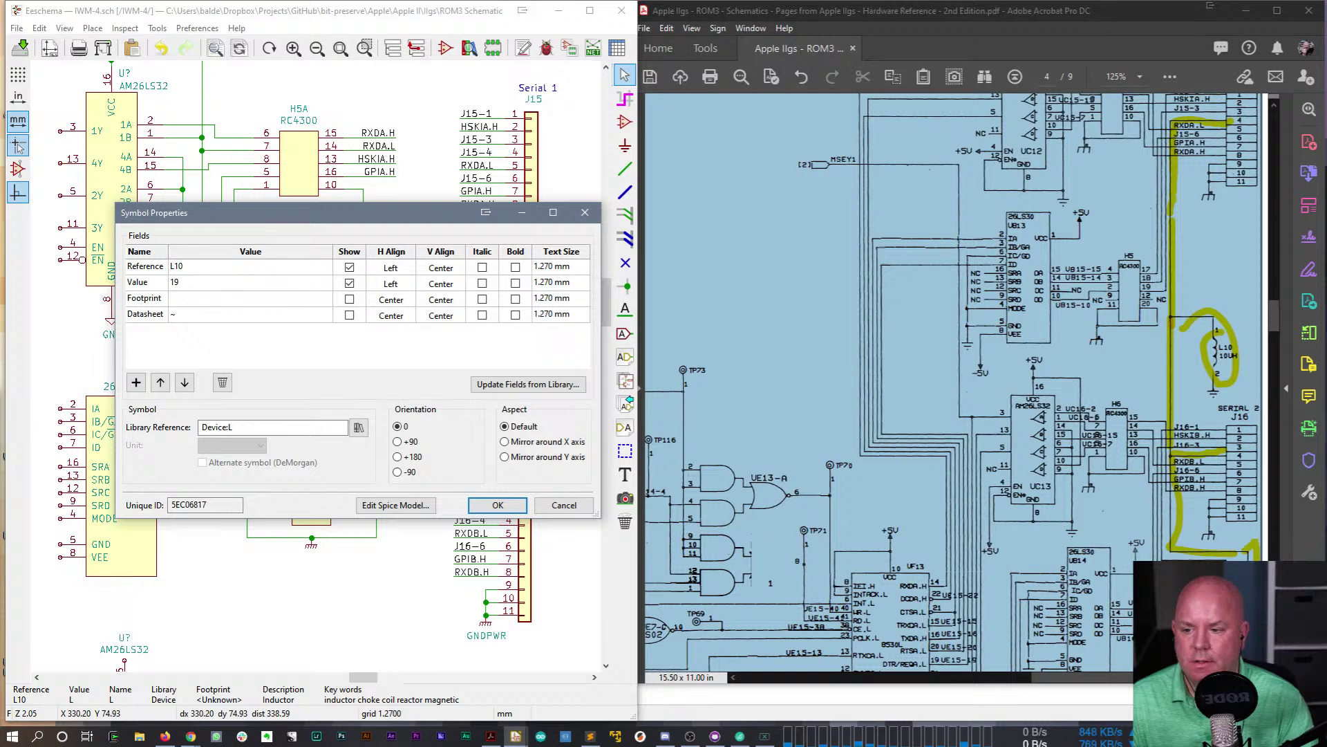
{"action": "type", "text": "10u"}
{"action": "key", "text": "Return"}
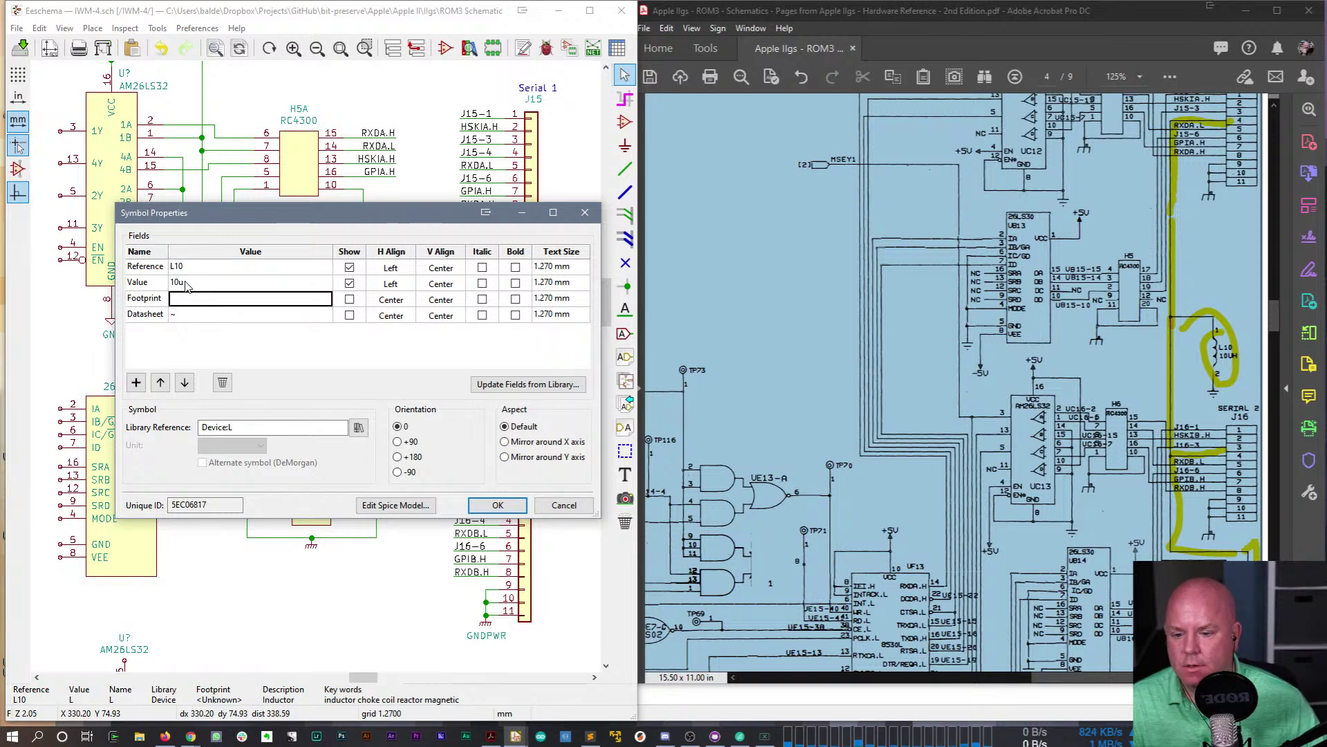
{"action": "left_click", "coordinate": [494, 505]}
{"action": "scroll", "coordinate": [444, 356], "scroll_direction": "down", "scroll_amount": 1}
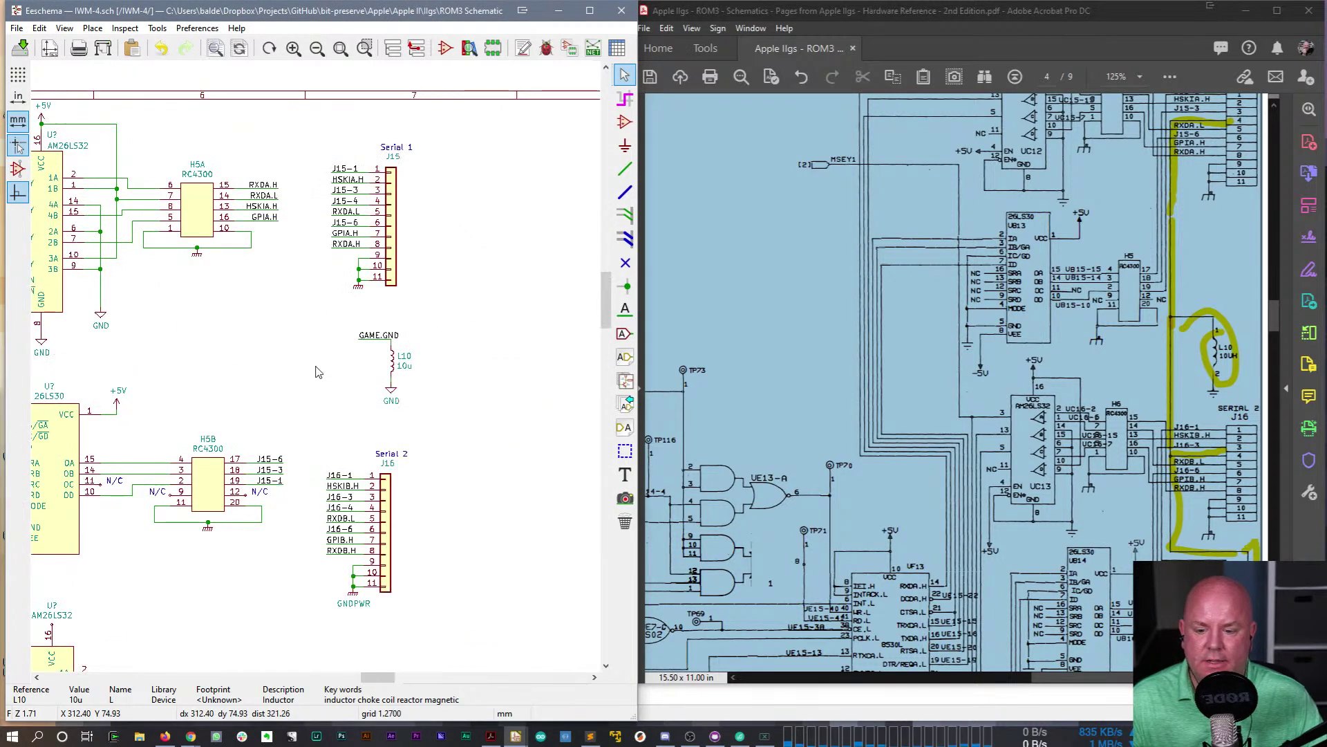
{"action": "scroll", "coordinate": [317, 372], "scroll_direction": "up", "scroll_amount": 4}
{"action": "middle_click_drag", "start_coordinate": [391, 347], "coordinate": [385, 474]}
{"action": "scroll", "coordinate": [317, 370], "scroll_direction": "down", "scroll_amount": 1}
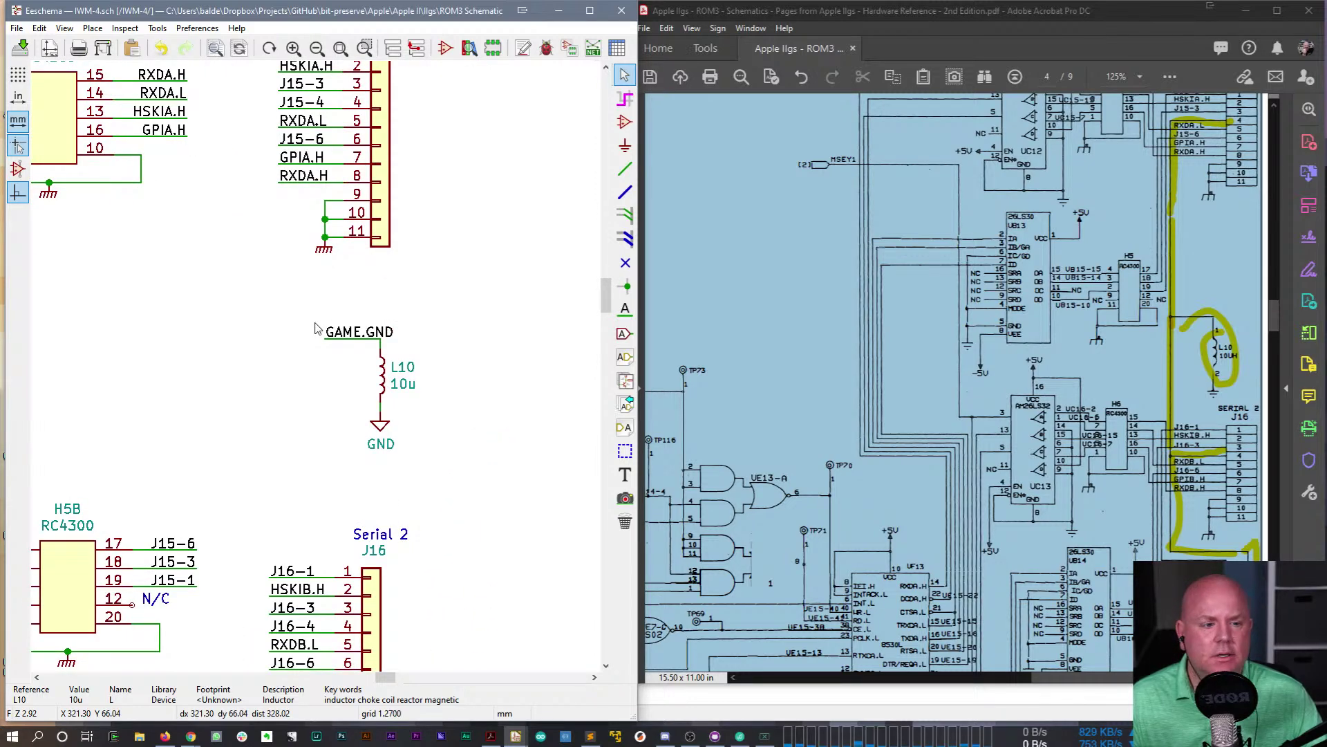
- Rename the label on J15 pin 4 to GAME.GND
{"action": "left_click", "coordinate": [302, 351]}
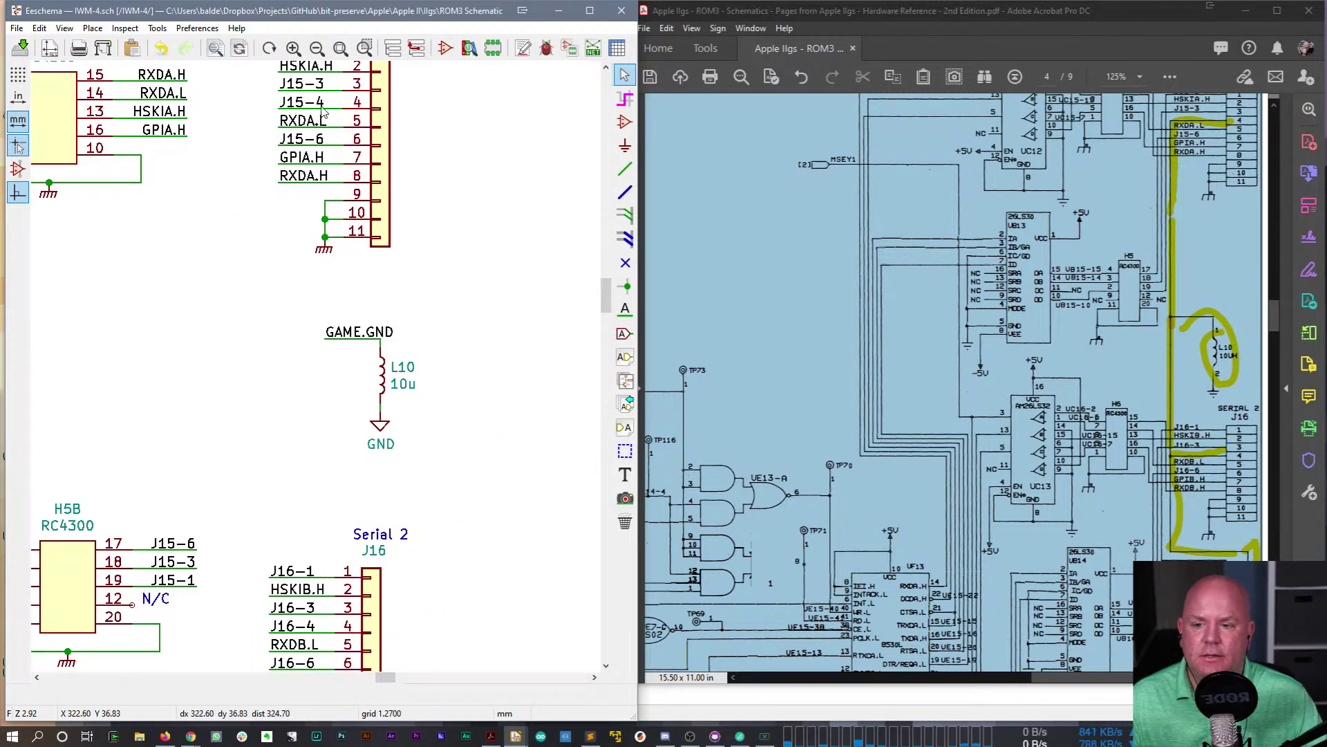
{"action": "left_click", "coordinate": [1004, 219]}
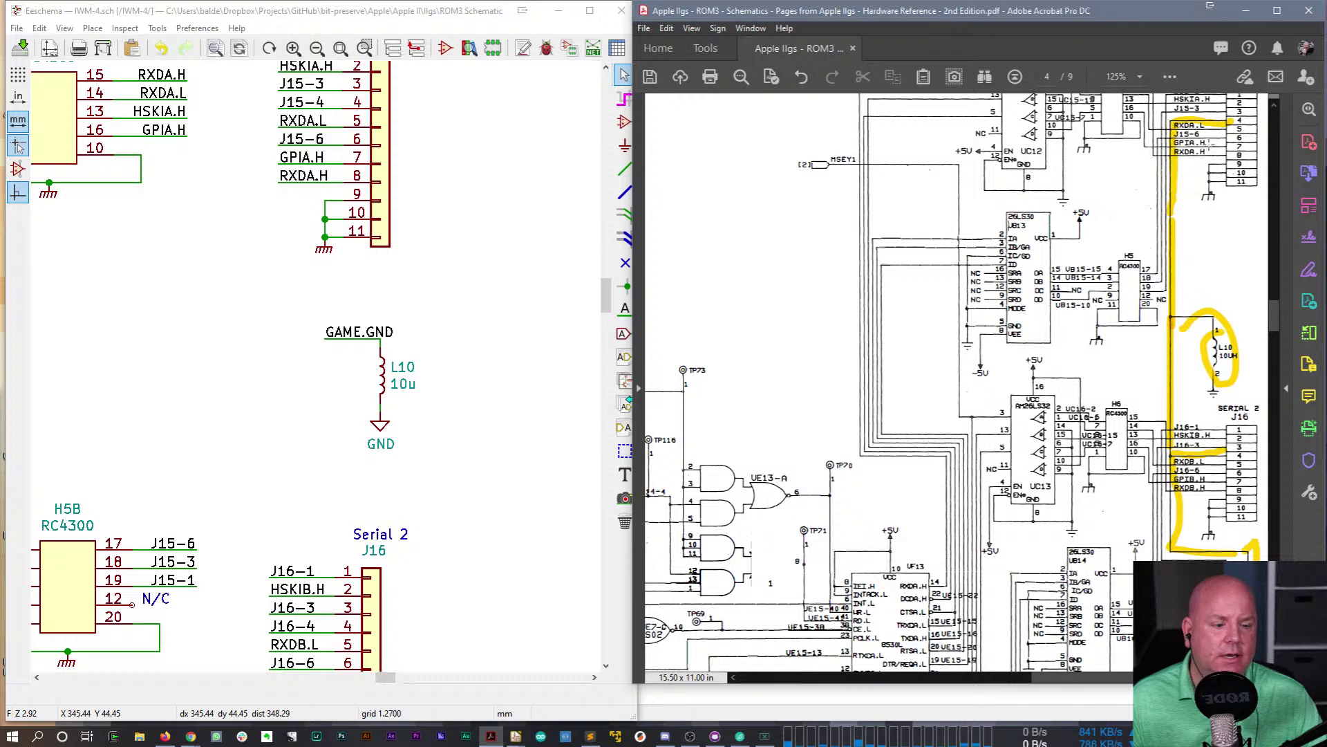
{"action": "double_click", "coordinate": [305, 104]}
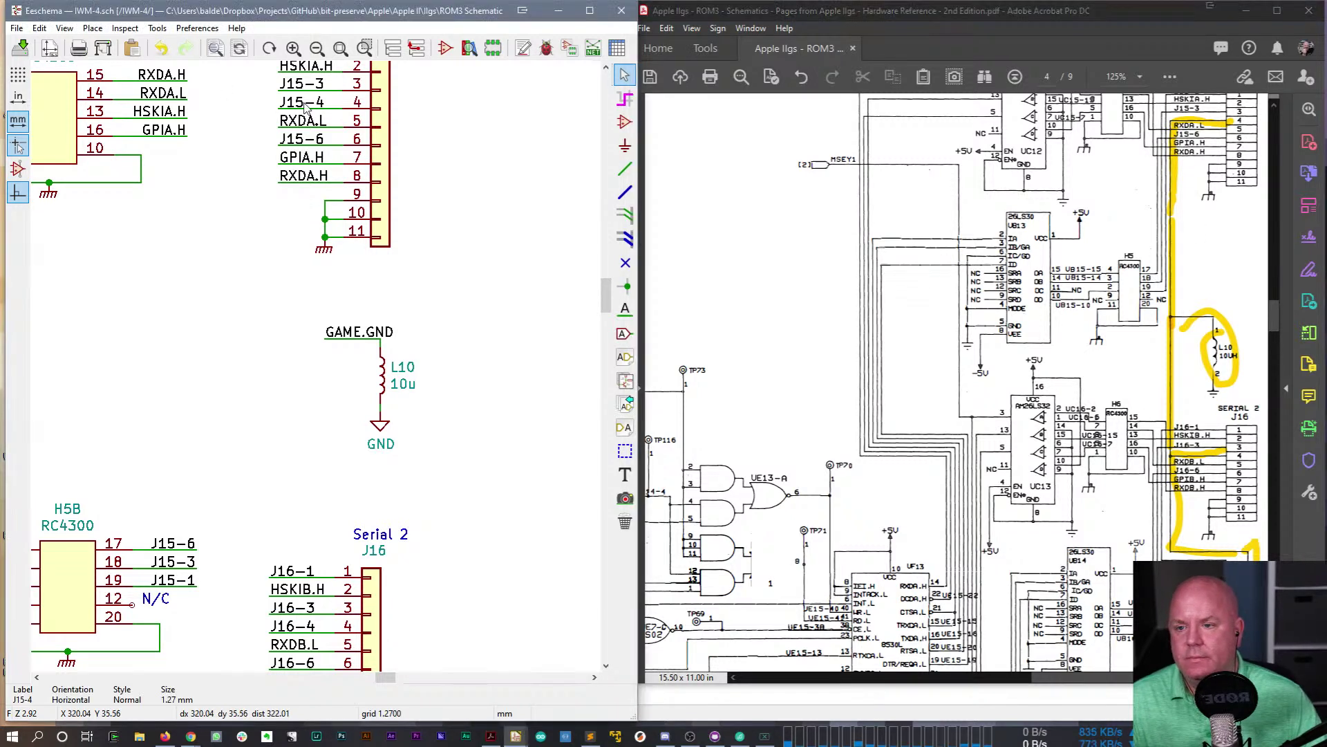
{"action": "type", "text": "GAME.GND"}
{"action": "key", "text": "Return"}
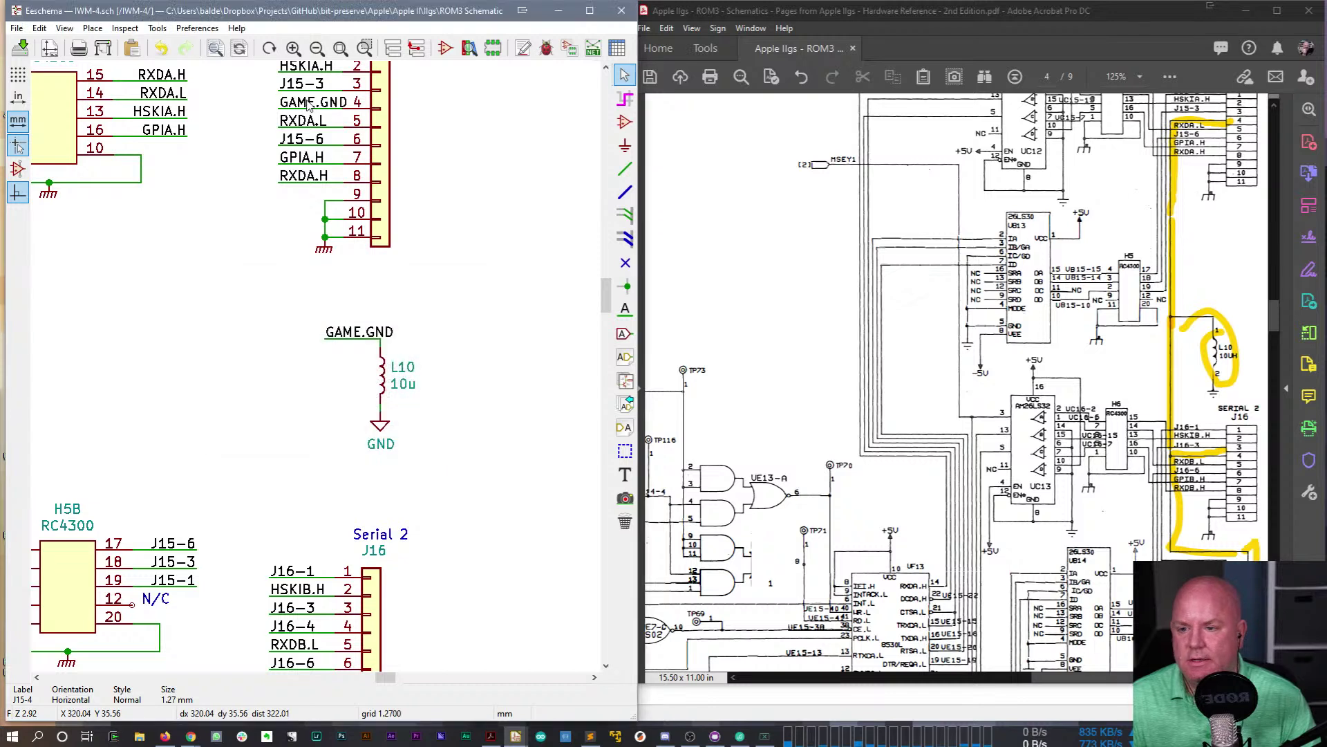
- Shift the GAME.GND, RXDA.L, J15-6, GPIA.H and RXDA.H labels one grid step left
{"action": "key", "text": "g"}
{"action": "key", "text": "Return"}
{"action": "left_click", "coordinate": [274, 114]}
{"action": "left_click", "coordinate": [276, 132]}
{"action": "key", "text": "Down"}
{"action": "key", "text": "Down"}
{"action": "key", "text": "Return"}
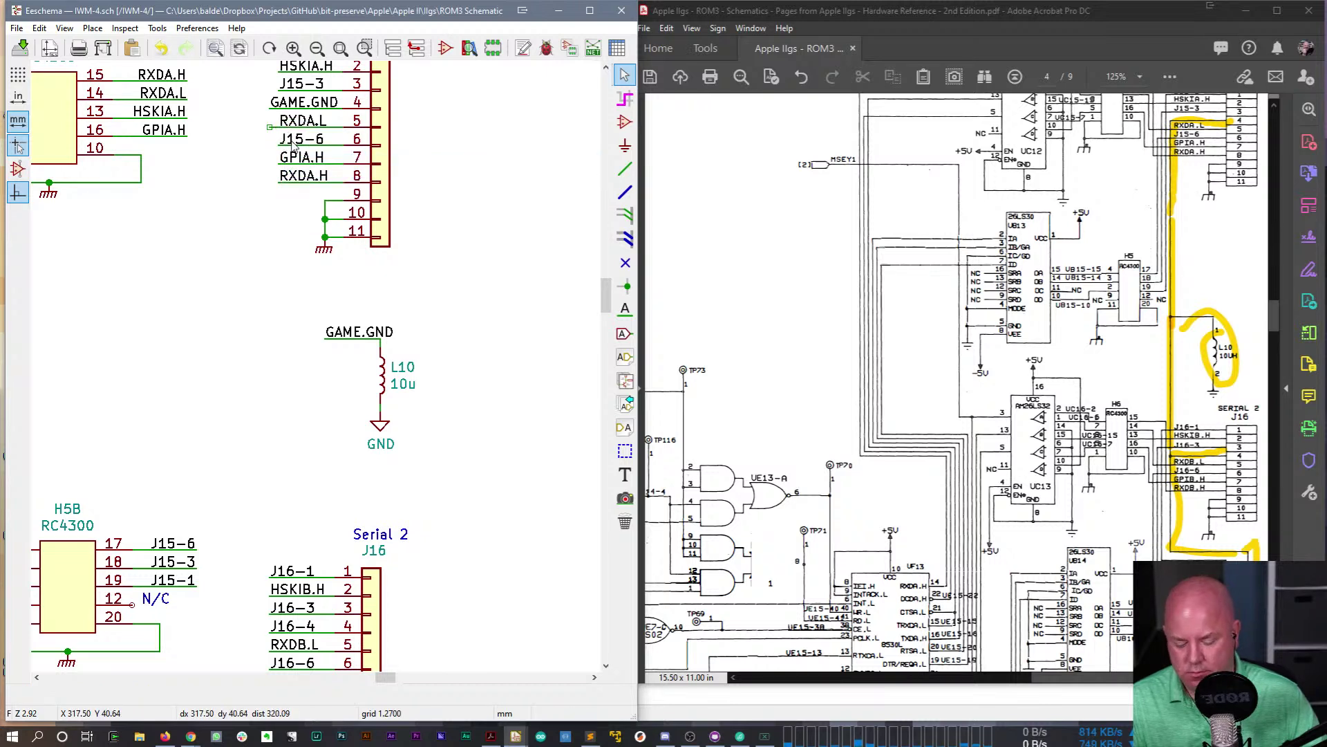
{"action": "key", "text": "g"}
{"action": "left_click", "coordinate": [271, 146]}
{"action": "key", "text": "g"}
{"action": "left_click", "coordinate": [271, 164]}
{"action": "key", "text": "g"}
{"action": "left_click", "coordinate": [271, 182]}
{"action": "key", "text": "w"}
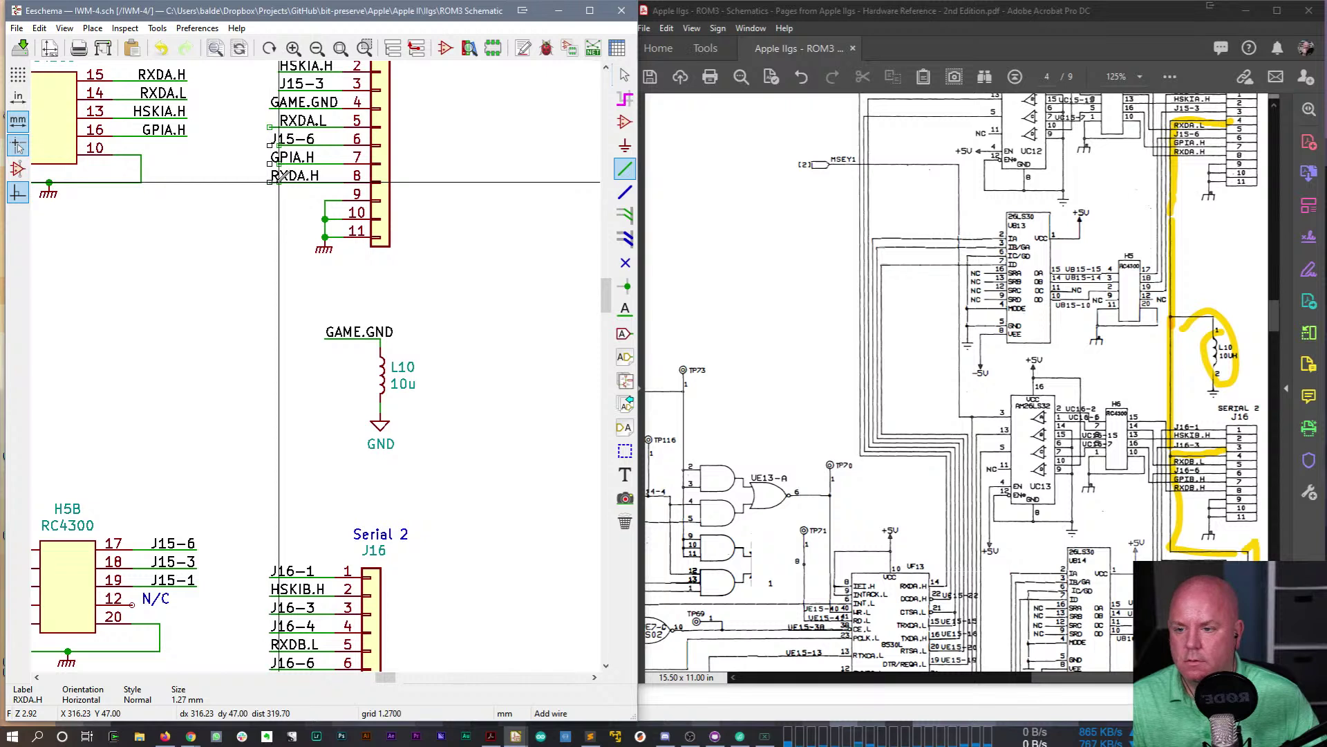
{"action": "key", "text": "Escape"}
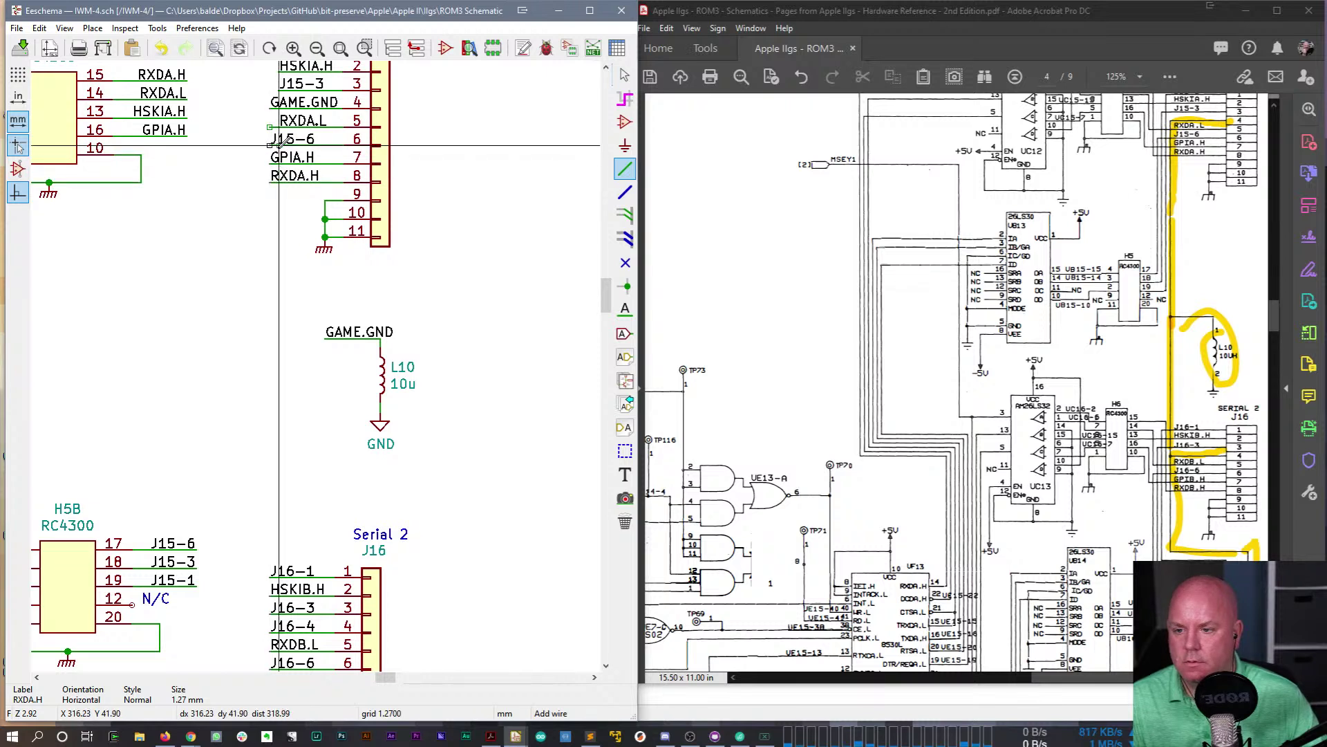
- Line up the RXDA.L, J15-3, HSKIA.H and J15-1 labels with the other J15 labels
{"action": "middle_click_drag", "start_coordinate": [301, 128], "coordinate": [322, 230]}
{"action": "left_click", "coordinate": [323, 223]}
{"action": "key", "text": "g"}
{"action": "left_click", "coordinate": [313, 223]}
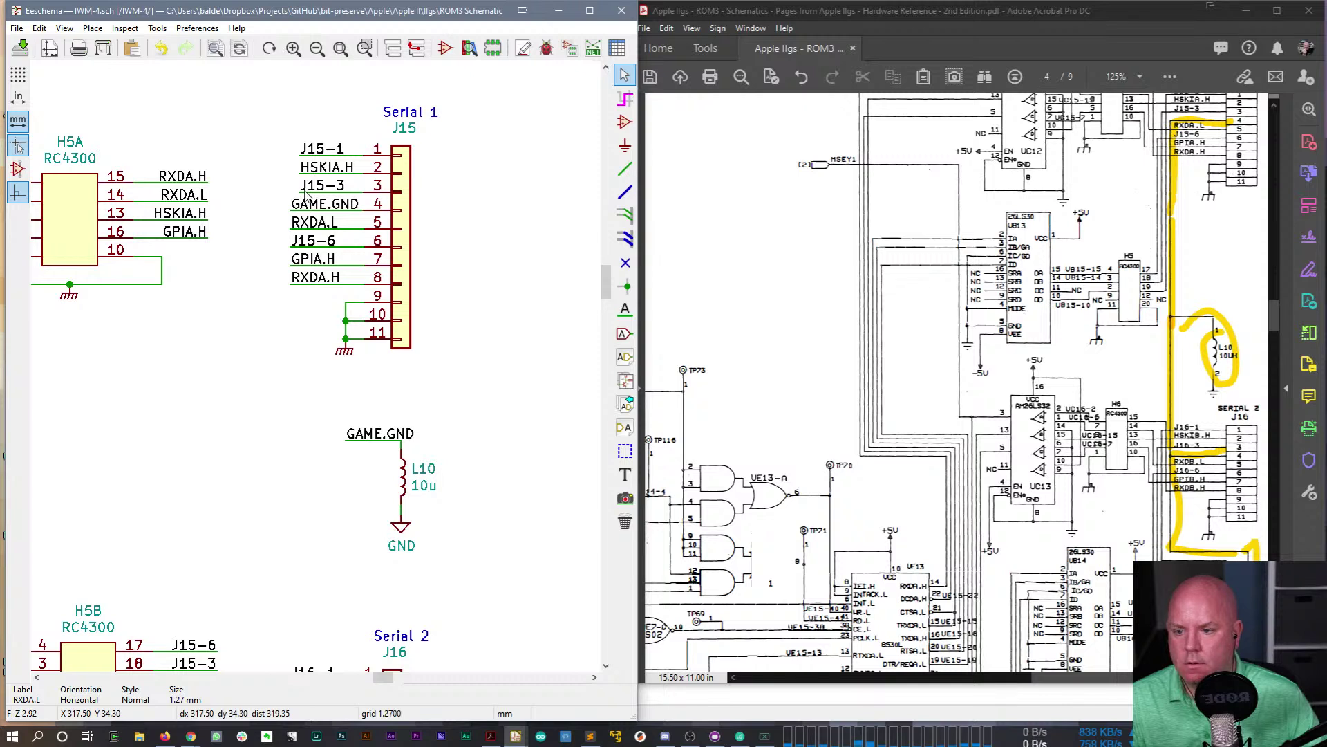
{"action": "left_click", "coordinate": [312, 185]}
{"action": "key", "text": "g"}
{"action": "left_click", "coordinate": [304, 183]}
{"action": "left_click", "coordinate": [302, 178]}
{"action": "left_click", "coordinate": [332, 234]}
{"action": "key", "text": "g"}
{"action": "left_click", "coordinate": [308, 162]}
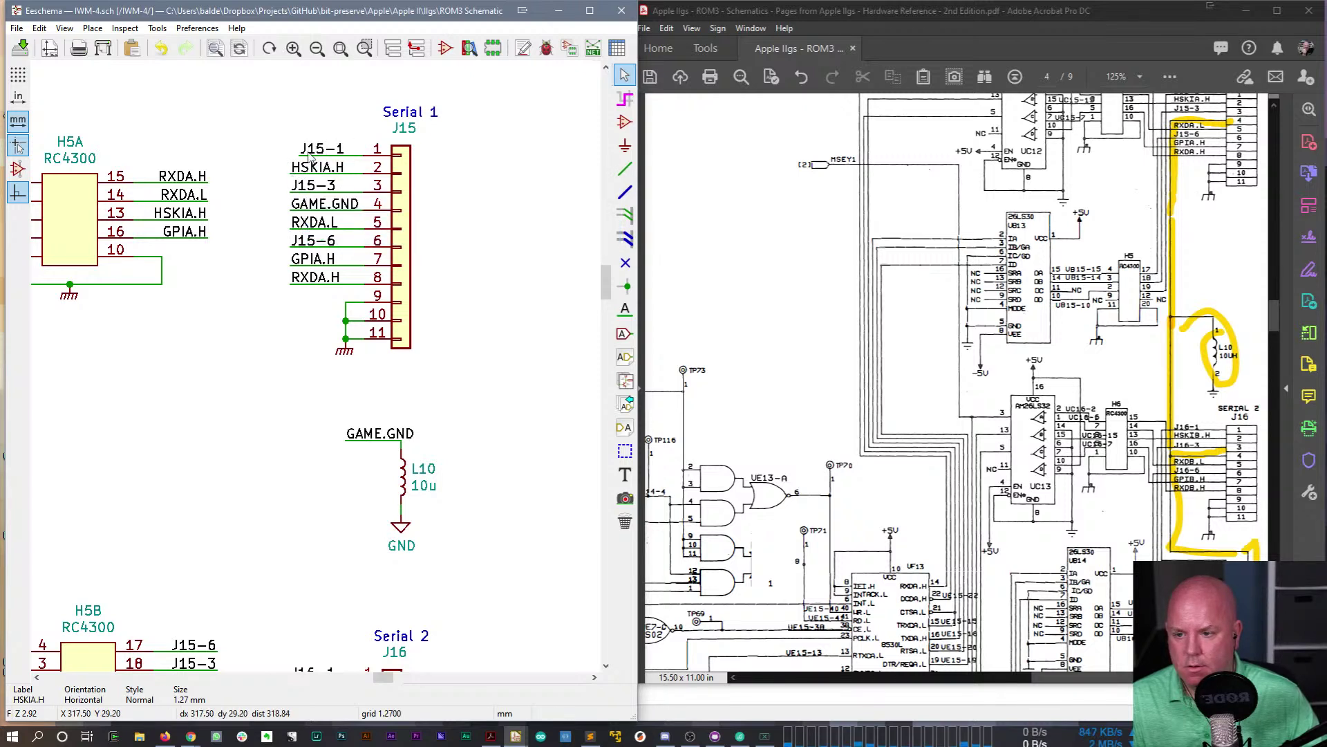
{"action": "left_click", "coordinate": [313, 150]}
{"action": "key", "text": "g"}
{"action": "left_click", "coordinate": [303, 149]}
{"action": "scroll", "coordinate": [282, 359], "scroll_direction": "down", "scroll_amount": 1}
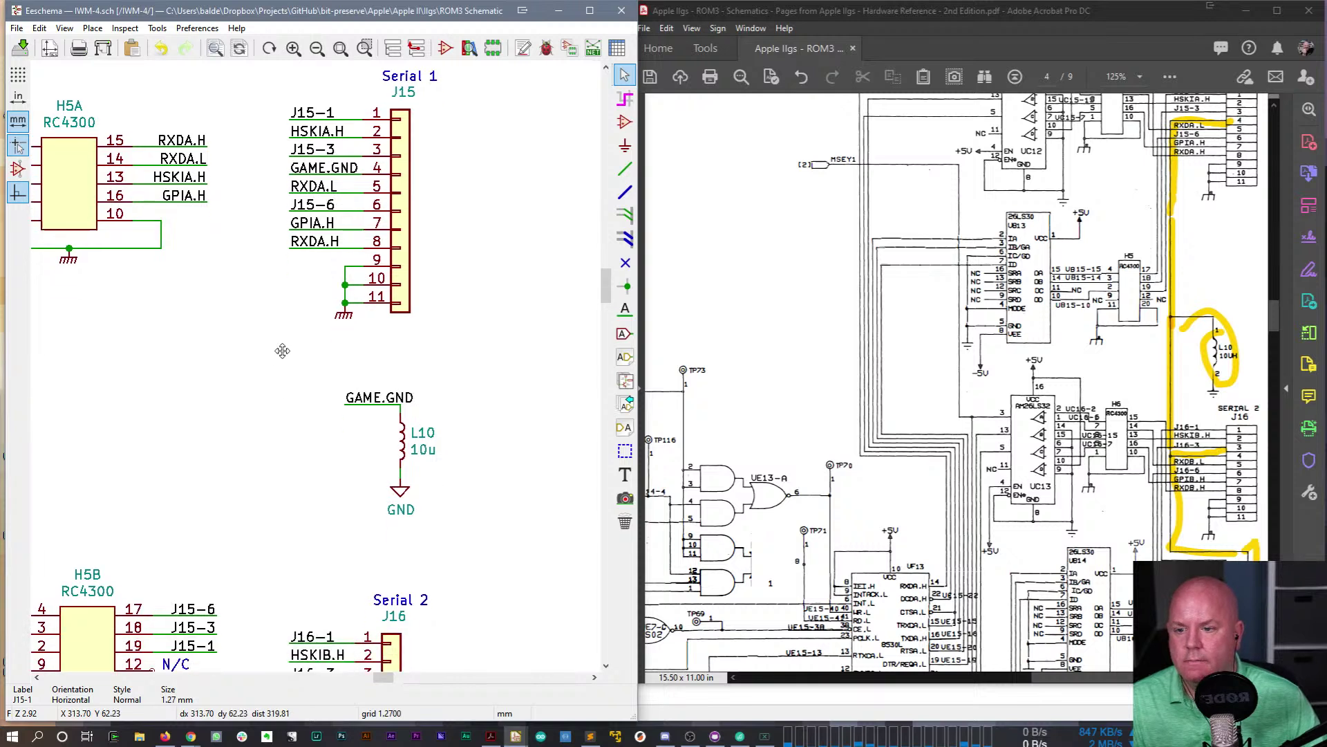
{"action": "scroll", "coordinate": [282, 359], "scroll_direction": "down", "scroll_amount": 4}
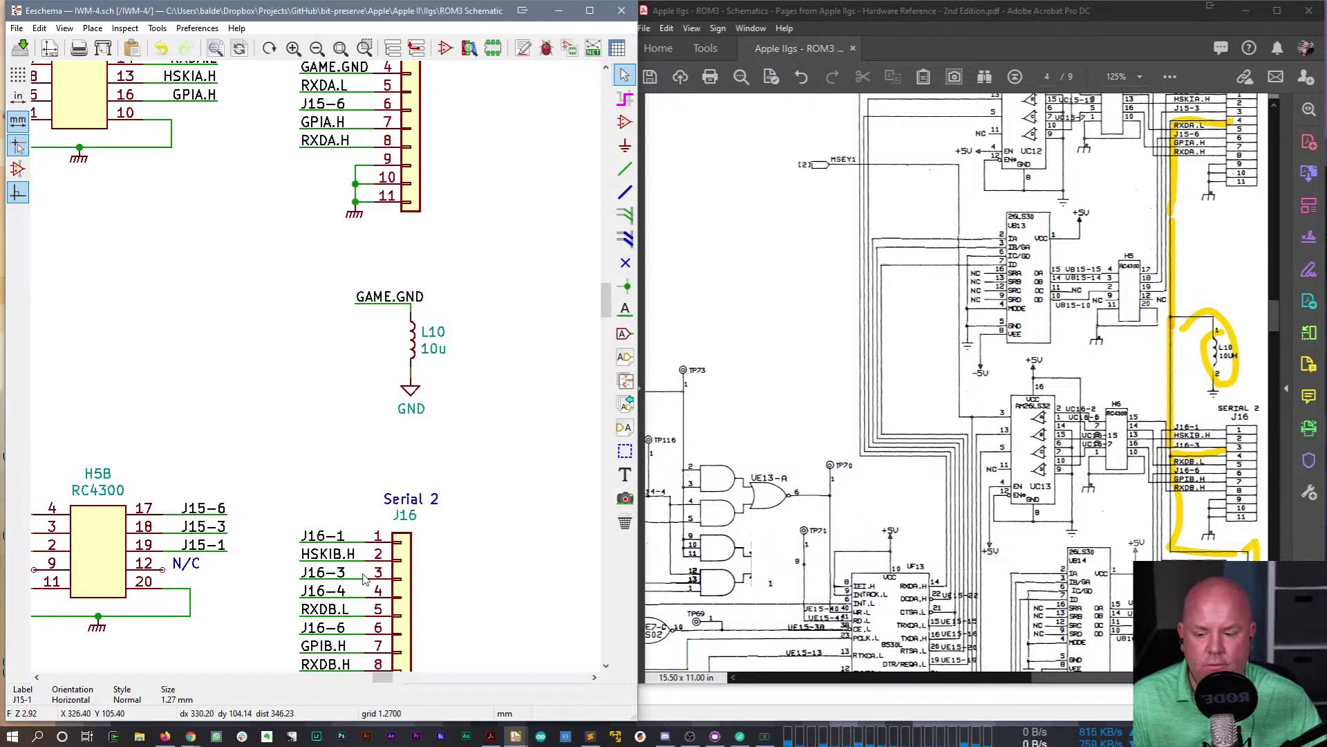
- Rename the label on J16 pin 4 to GAME.GND
{"action": "double_click", "coordinate": [333, 590]}
{"action": "type", "text": "GAME.GND"}
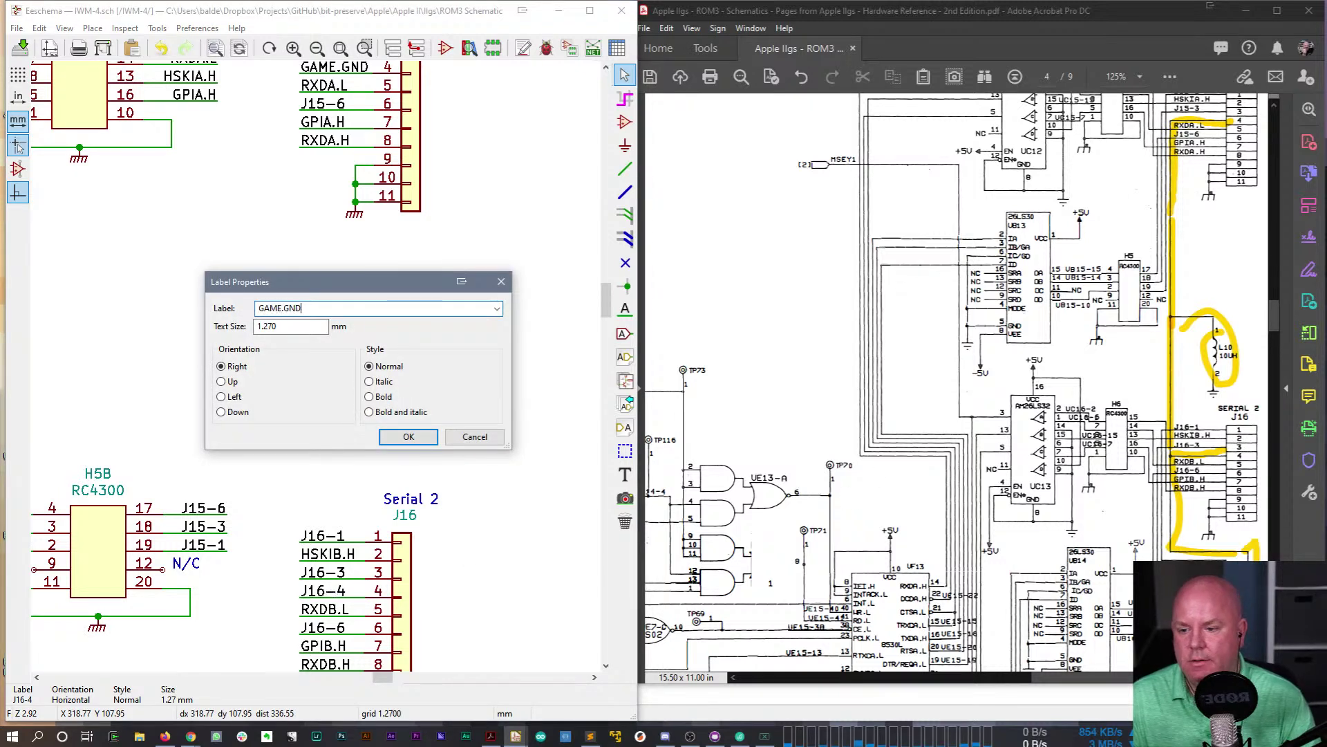
{"action": "key", "text": "Return"}
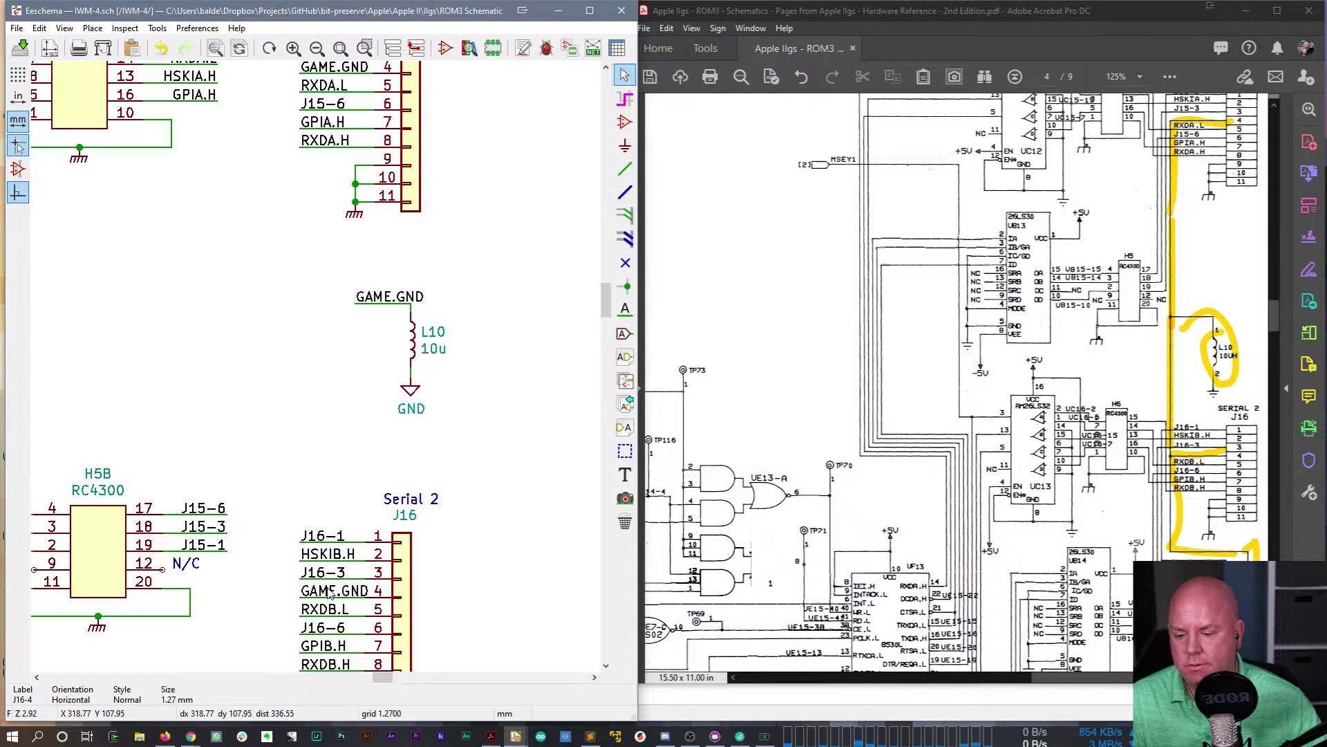
- Cancel the stray 11-pin connector placement and return to the schematic view
{"action": "left_click_drag", "start_coordinate": [605, 298], "coordinate": [604, 405]}
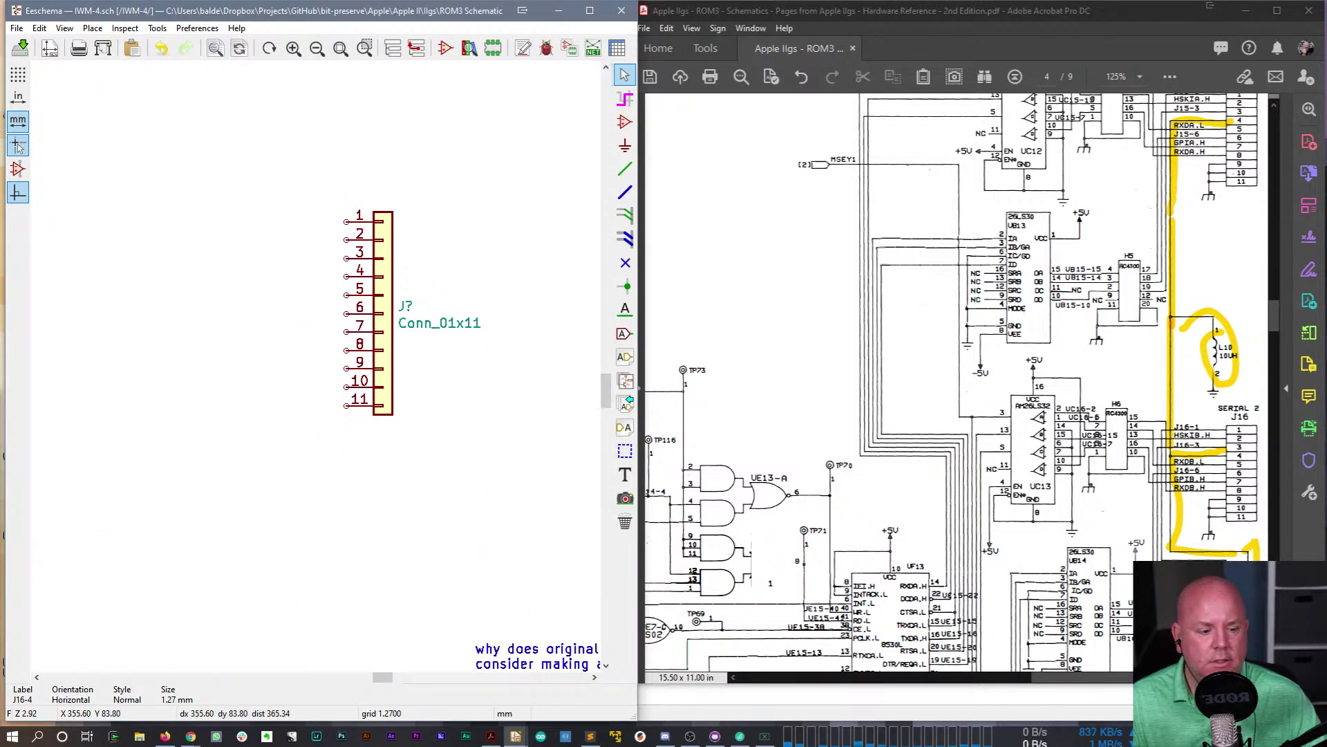
{"action": "mouse_move", "coordinate": [1277, 326]}
{"action": "left_mouse_down"}
{"action": "mouse_move", "coordinate": [1282, 308]}
{"action": "mouse_move", "coordinate": [1279, 363]}
{"action": "mouse_move", "coordinate": [1279, 314]}
{"action": "left_mouse_up"}
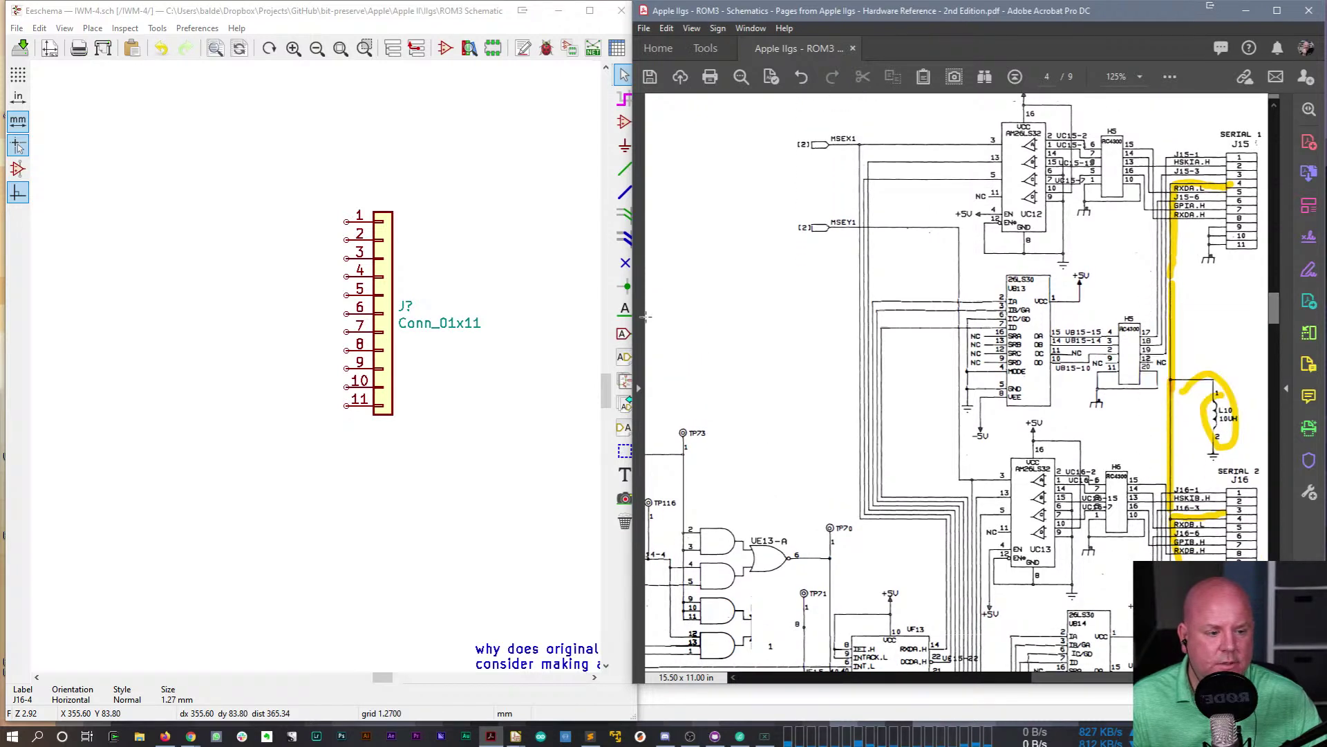
{"action": "left_click", "coordinate": [372, 328]}
{"action": "key", "text": "Delete"}
{"action": "scroll", "coordinate": [379, 331], "scroll_direction": "down", "scroll_amount": 1}
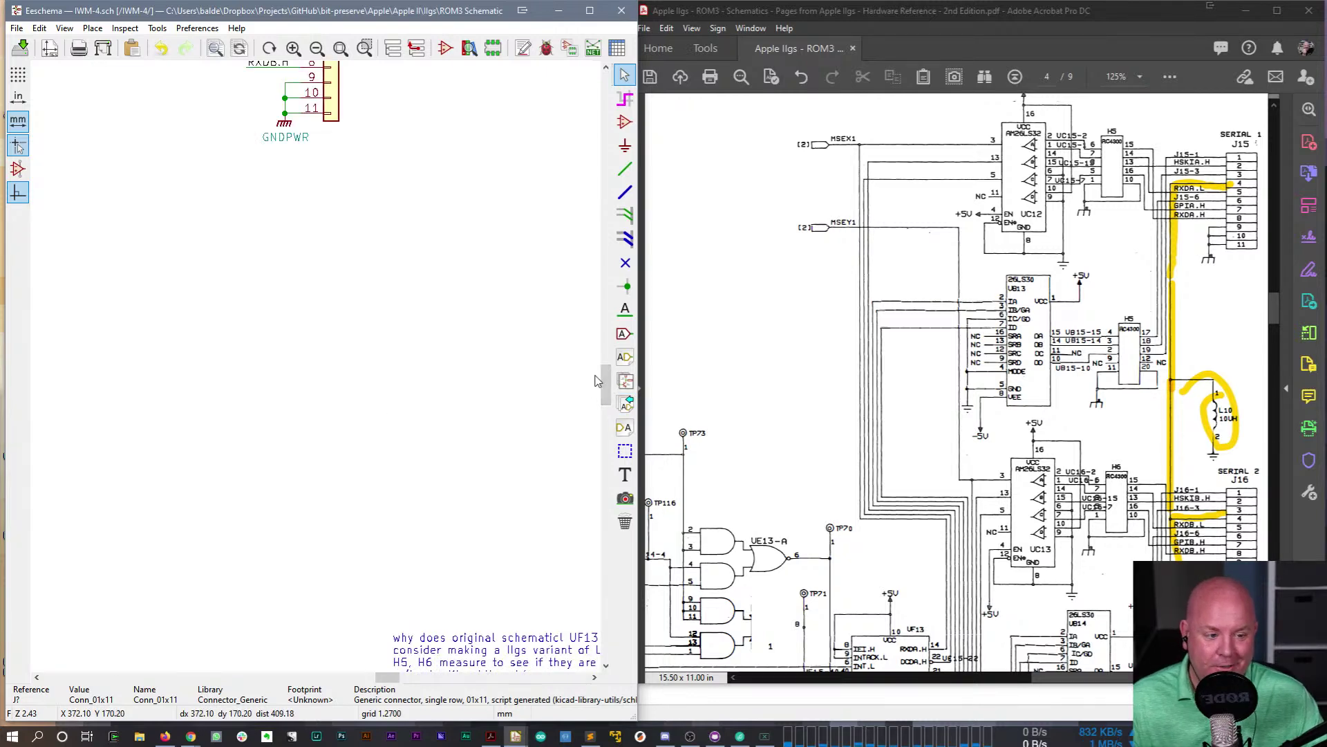
{"action": "left_click_drag", "start_coordinate": [606, 393], "coordinate": [607, 310]}
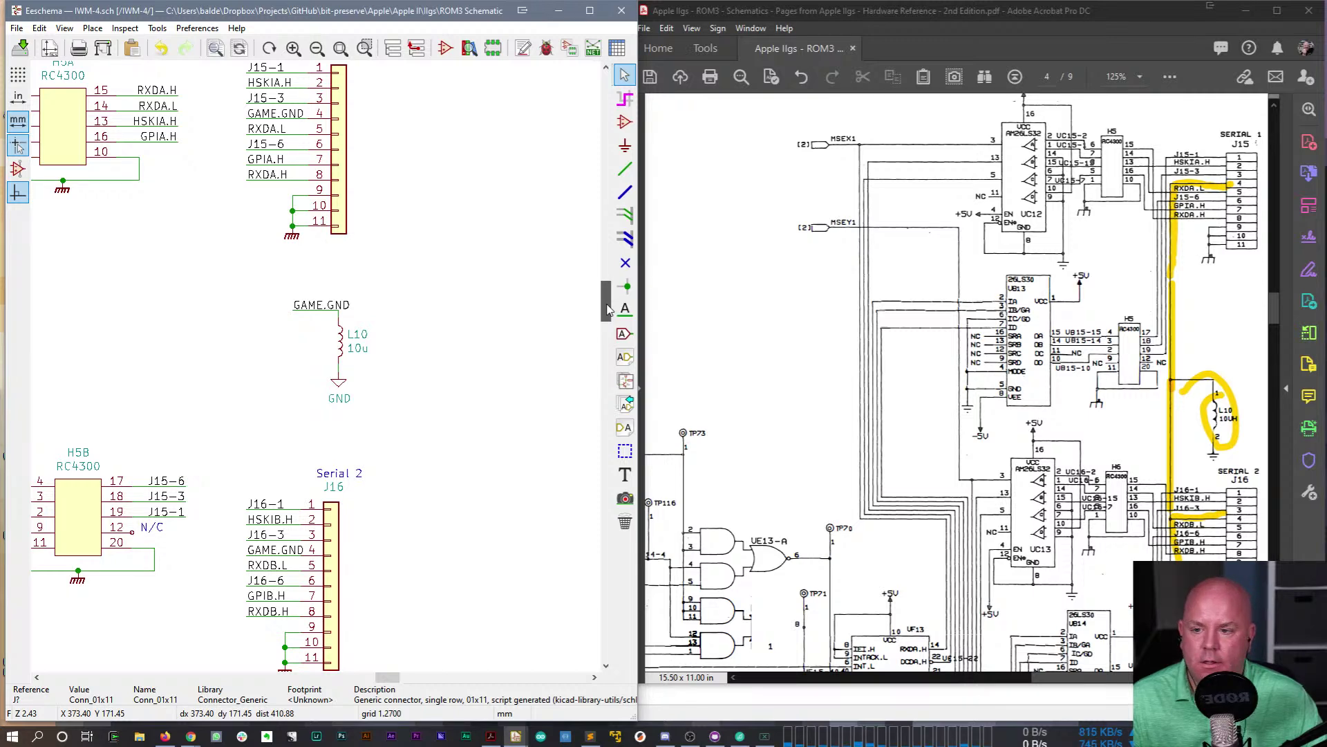
{"action": "left_click_drag", "start_coordinate": [607, 310], "coordinate": [611, 319]}
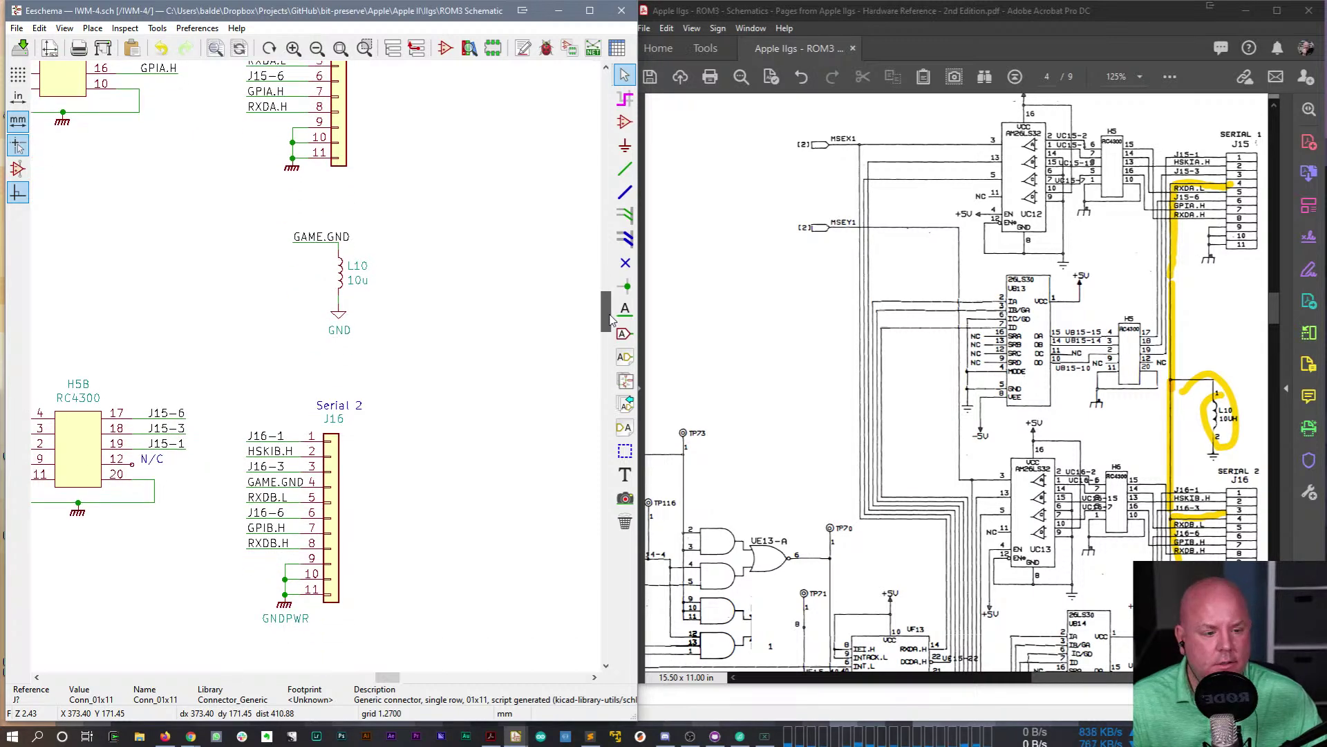
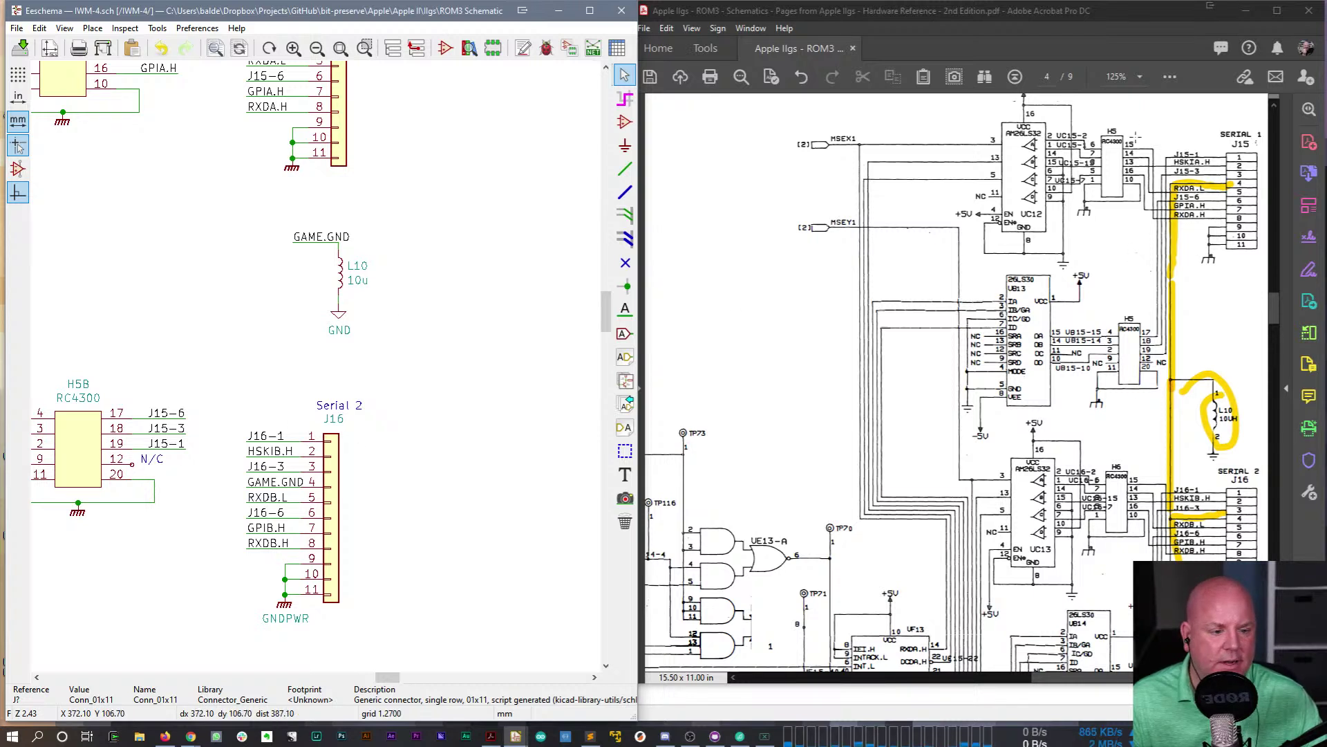
- Pan around the IWM-4 circuit area and inspect the H5 RC4300 part's properties
{"action": "left_click_drag", "start_coordinate": [605, 312], "coordinate": [615, 276]}
{"action": "scroll", "coordinate": [415, 387], "scroll_direction": "down", "scroll_amount": 1}
{"action": "scroll", "coordinate": [317, 372], "scroll_direction": "down", "scroll_amount": 4}
{"action": "middle_click_drag", "start_coordinate": [318, 372], "coordinate": [374, 266]}
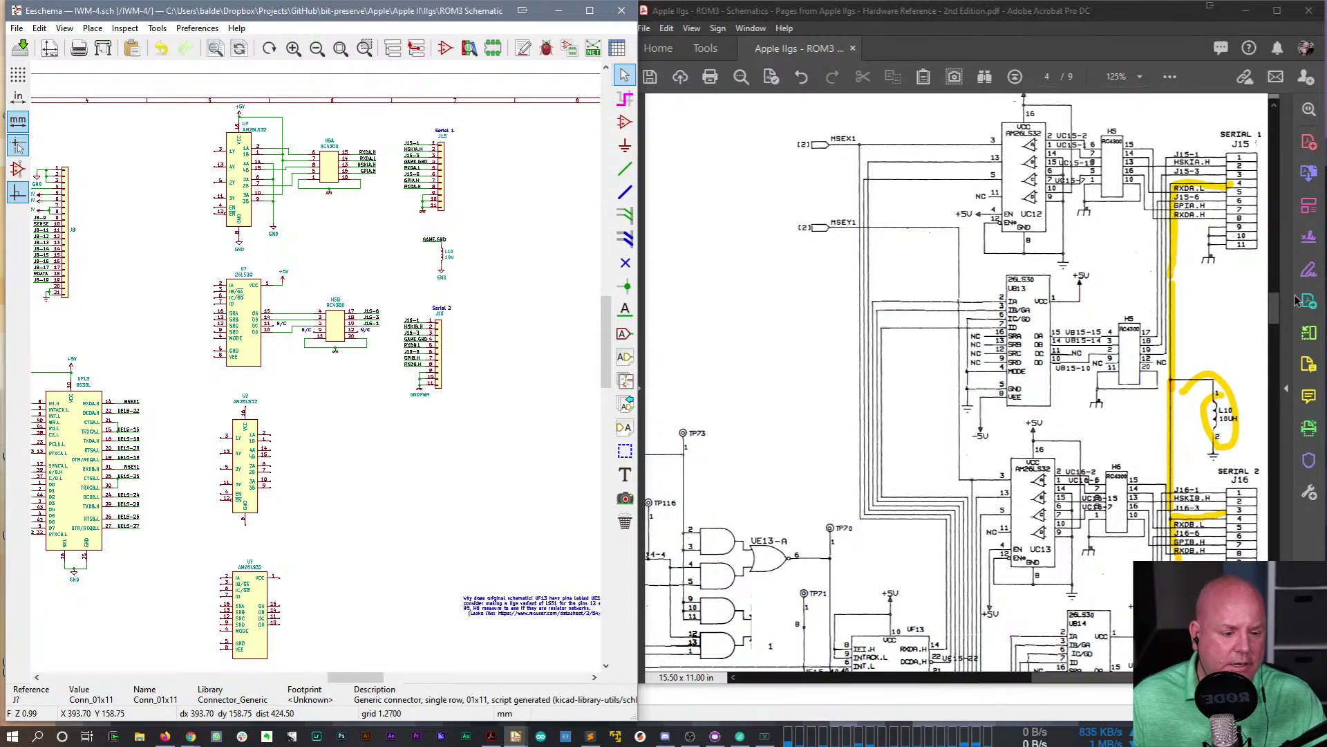
{"action": "left_click_drag", "start_coordinate": [1272, 309], "coordinate": [1280, 324]}
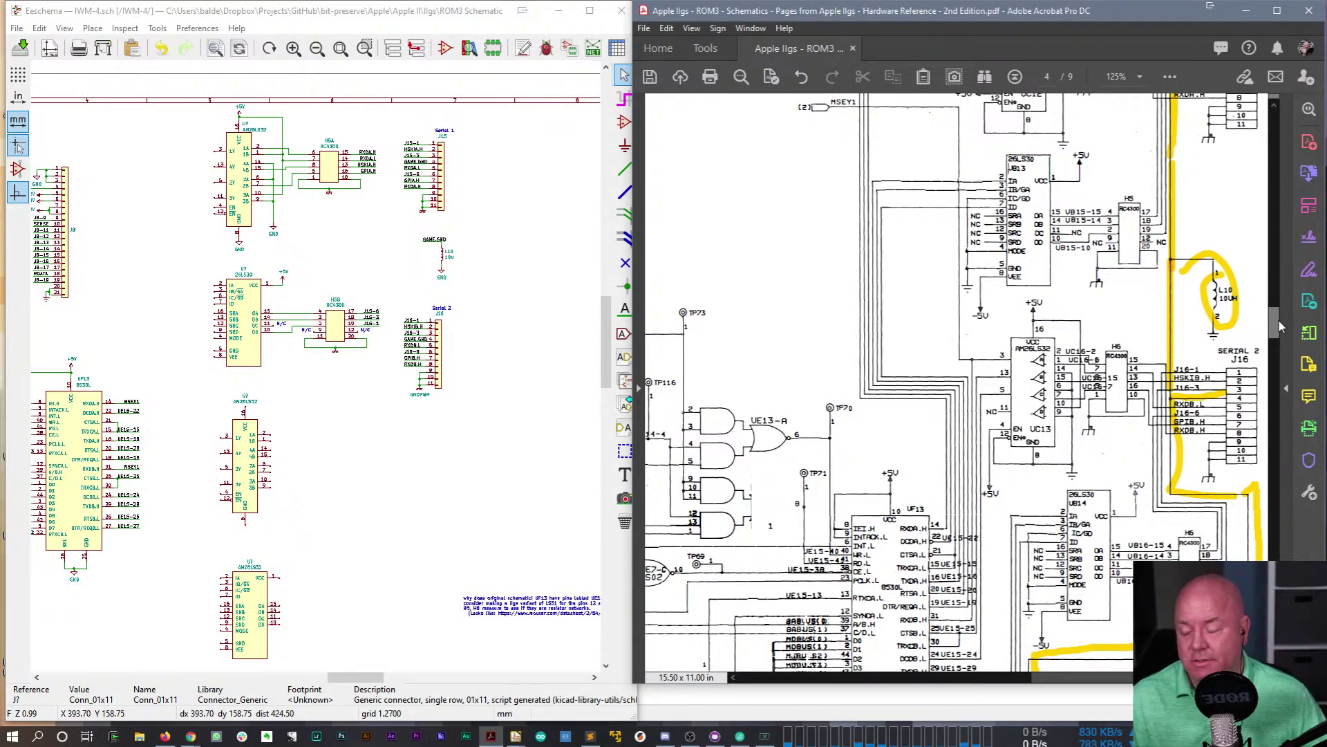
{"action": "left_click", "coordinate": [331, 397]}
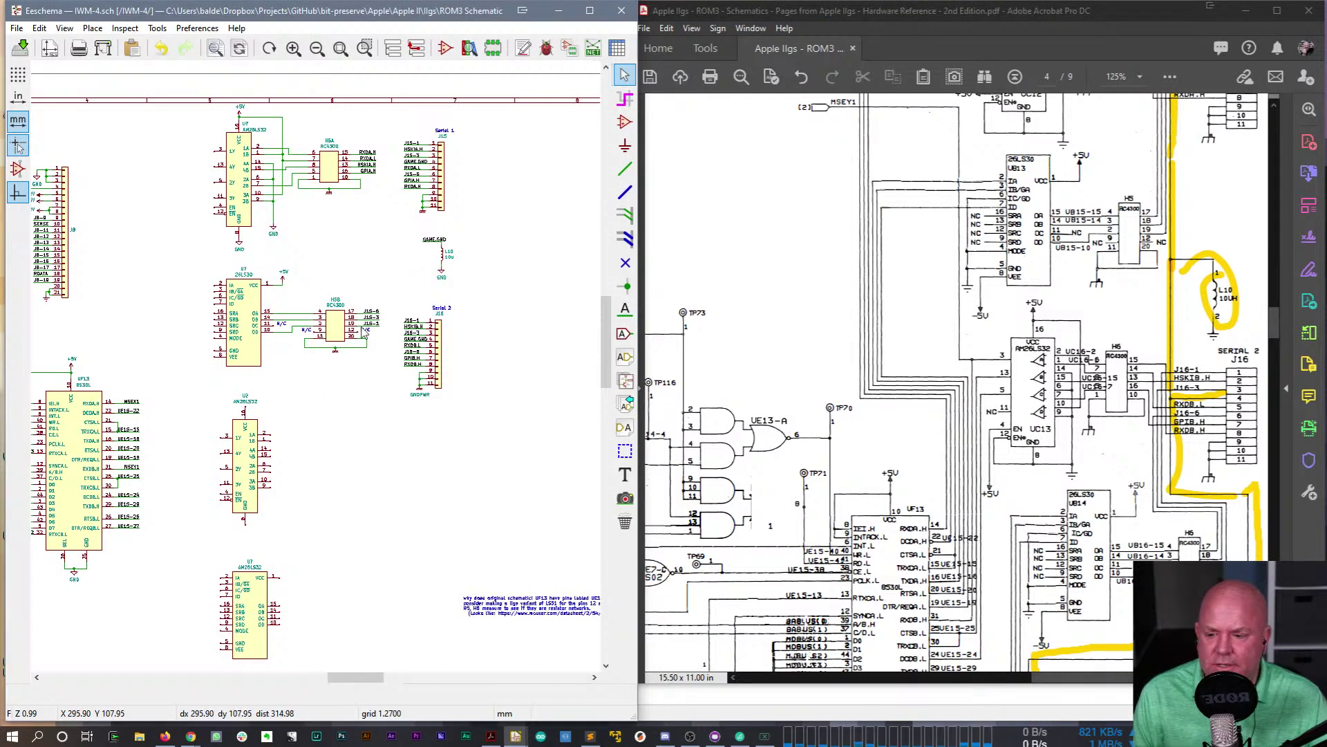
{"action": "left_click", "coordinate": [337, 327]}
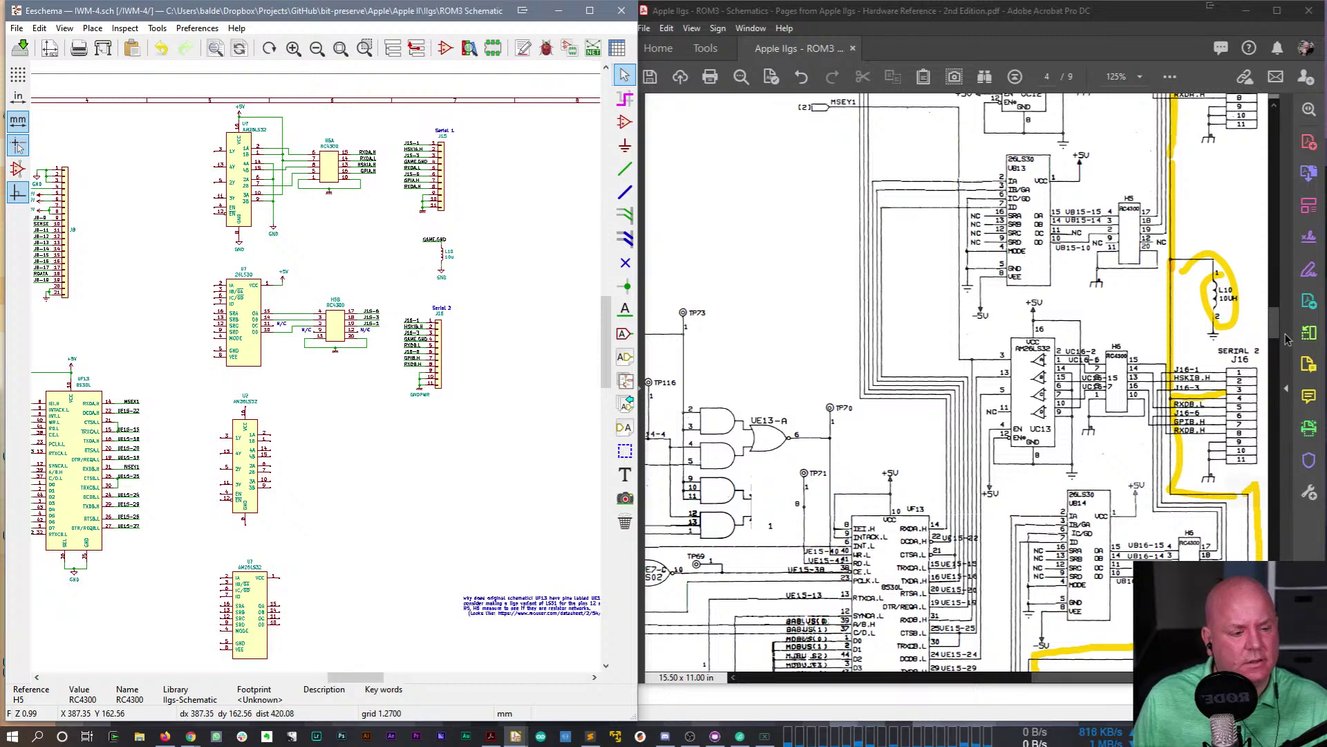
{"action": "mouse_move", "coordinate": [1277, 331]}
{"action": "left_mouse_down"}
{"action": "mouse_move", "coordinate": [1277, 312]}
{"action": "mouse_move", "coordinate": [1278, 329]}
{"action": "left_mouse_up"}
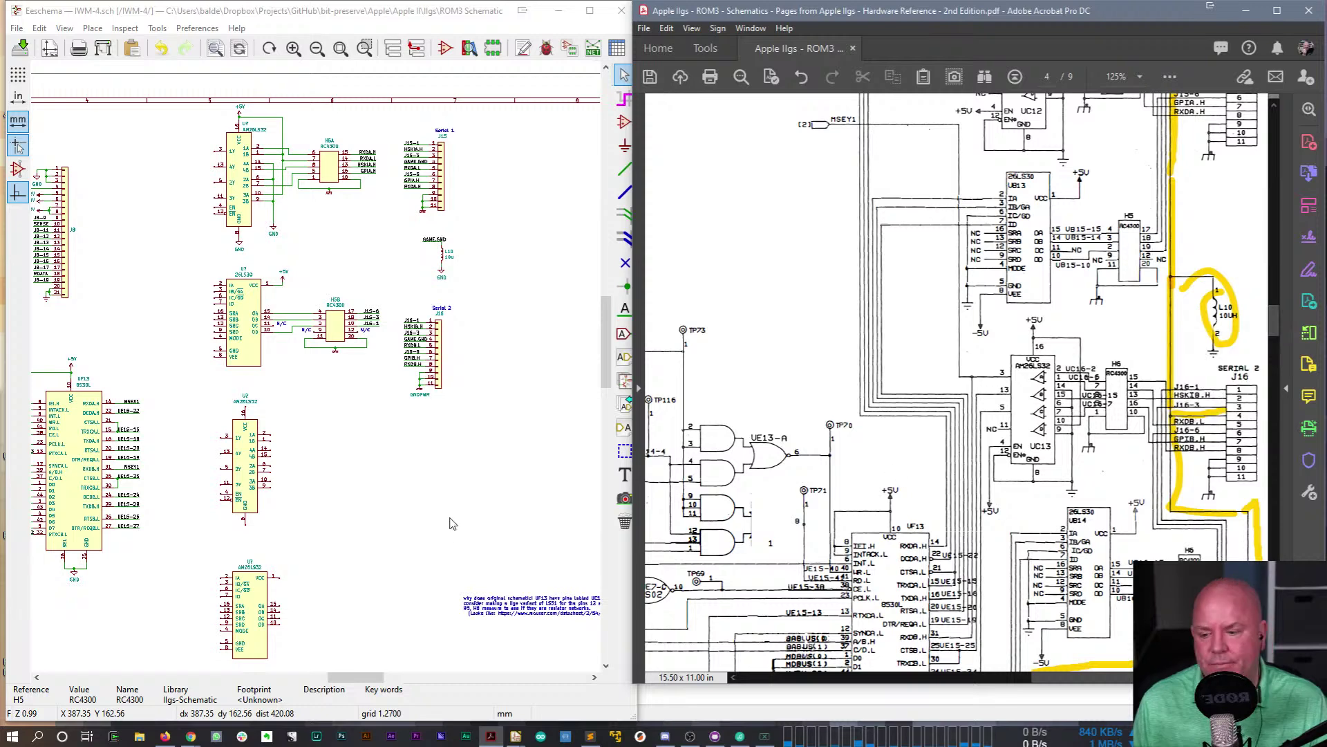
{"action": "left_click", "coordinate": [280, 307]}
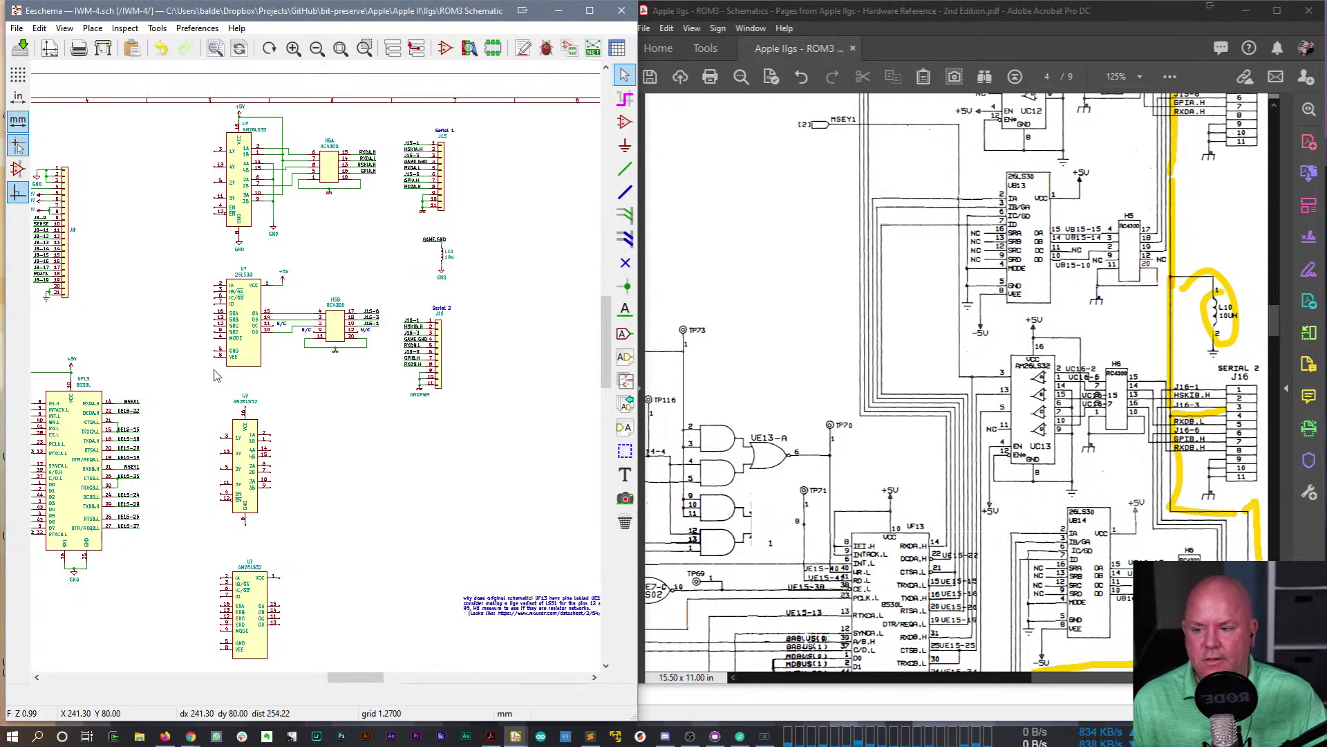
{"action": "scroll", "coordinate": [316, 372], "scroll_direction": "down", "scroll_amount": 3}
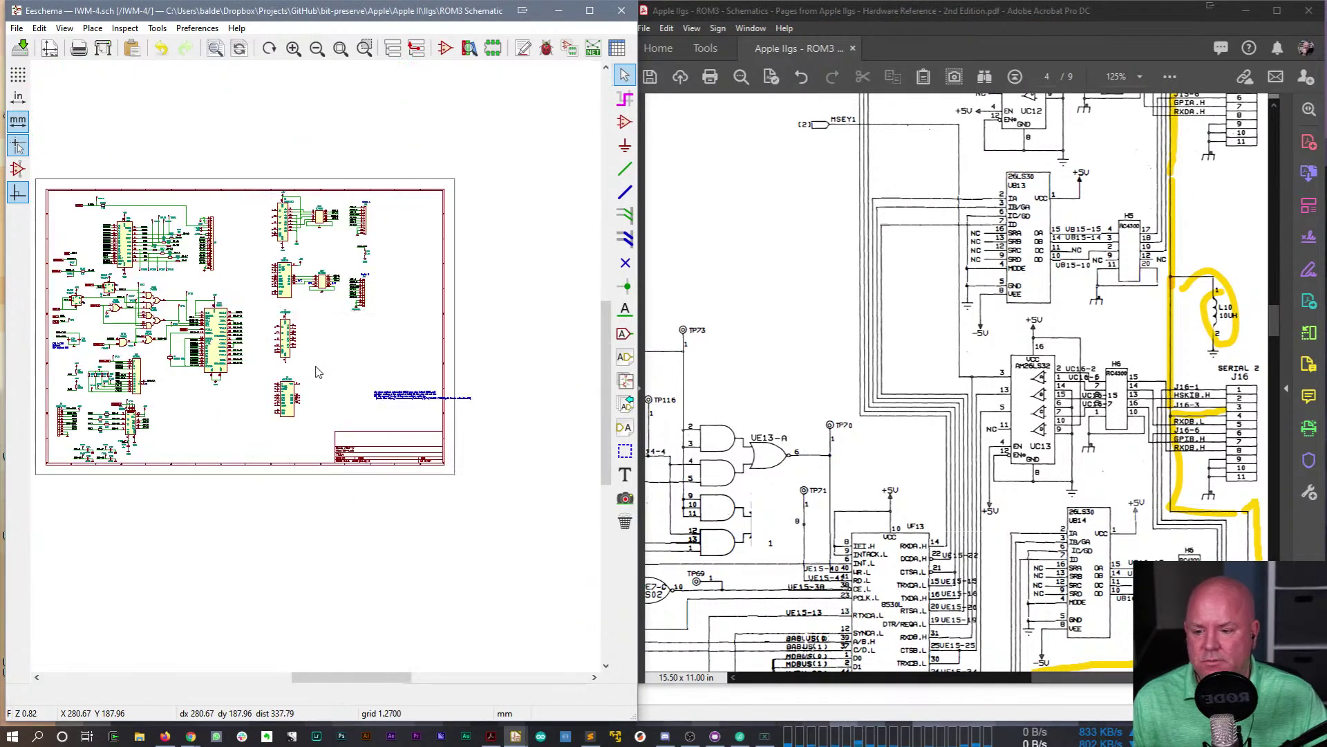
{"action": "scroll", "coordinate": [316, 372], "scroll_direction": "up", "scroll_amount": 3}
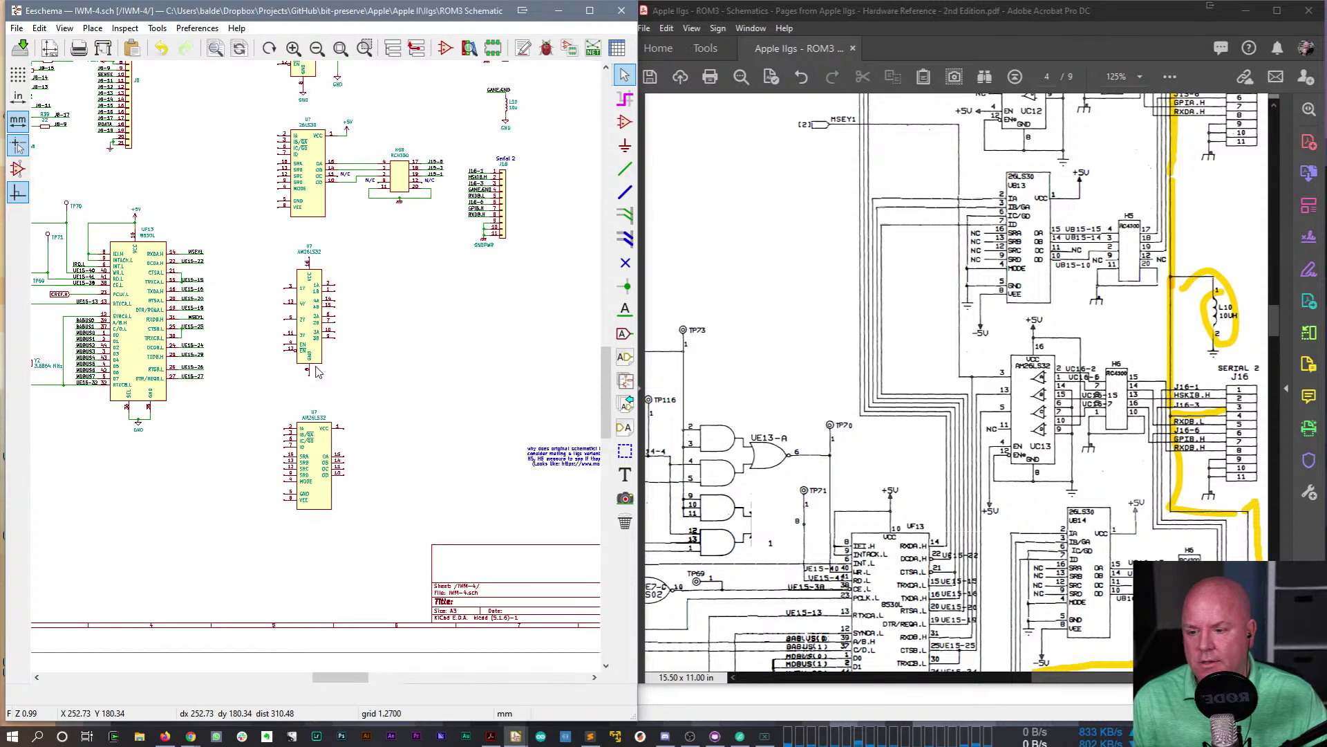
- Leave IWM-4 and briefly visit the UG12-5, Sound-8 and RAM-9 sheets, leaving each
{"action": "right_click", "coordinate": [372, 396]}
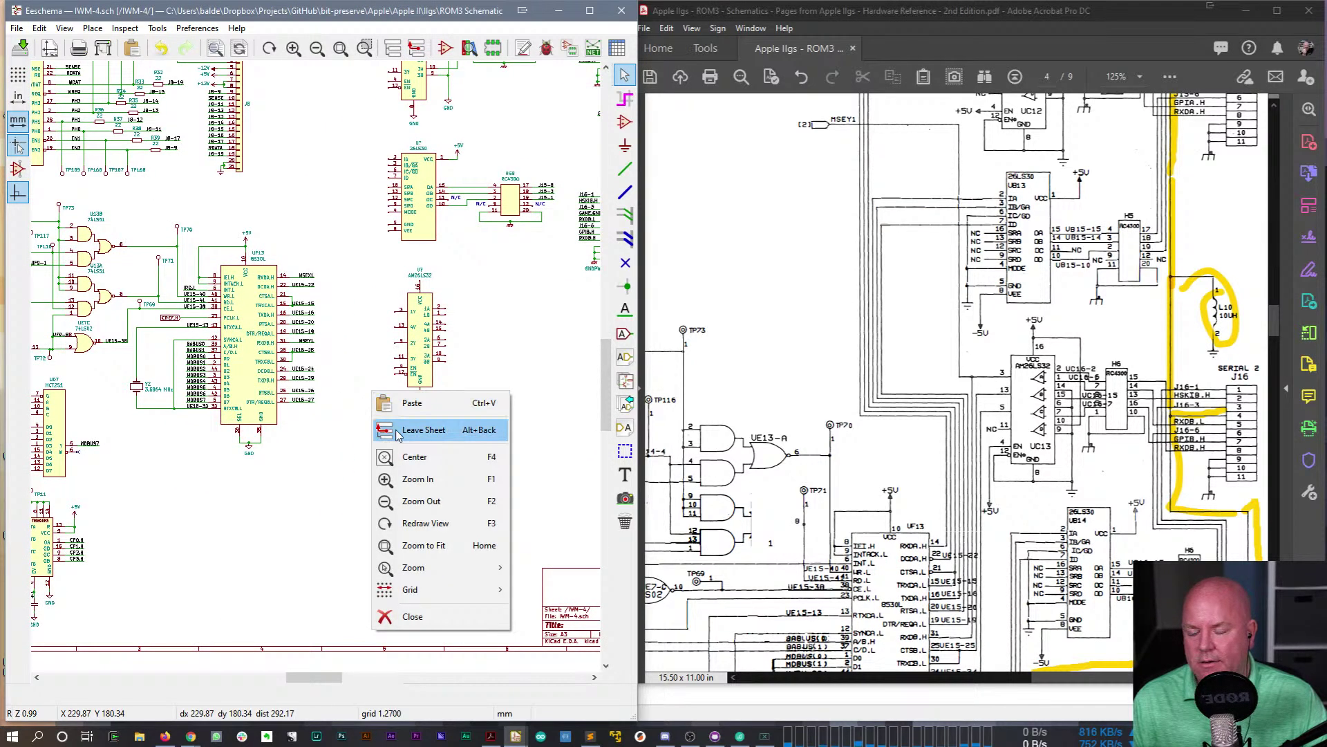
{"action": "left_click", "coordinate": [398, 429]}
{"action": "scroll", "coordinate": [316, 372], "scroll_direction": "down", "scroll_amount": 1}
{"action": "scroll", "coordinate": [316, 372], "scroll_direction": "down", "scroll_amount": 3}
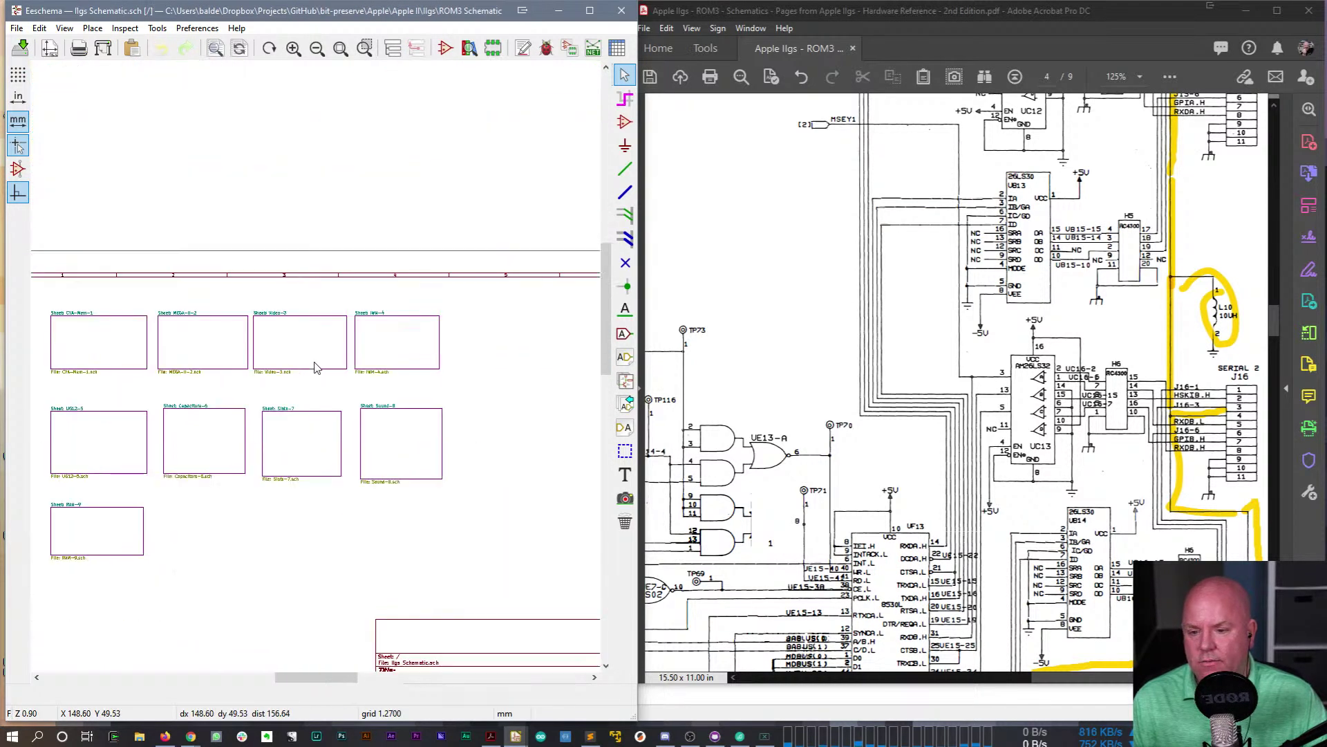
{"action": "double_click", "coordinate": [125, 467]}
{"action": "right_click", "coordinate": [317, 364]}
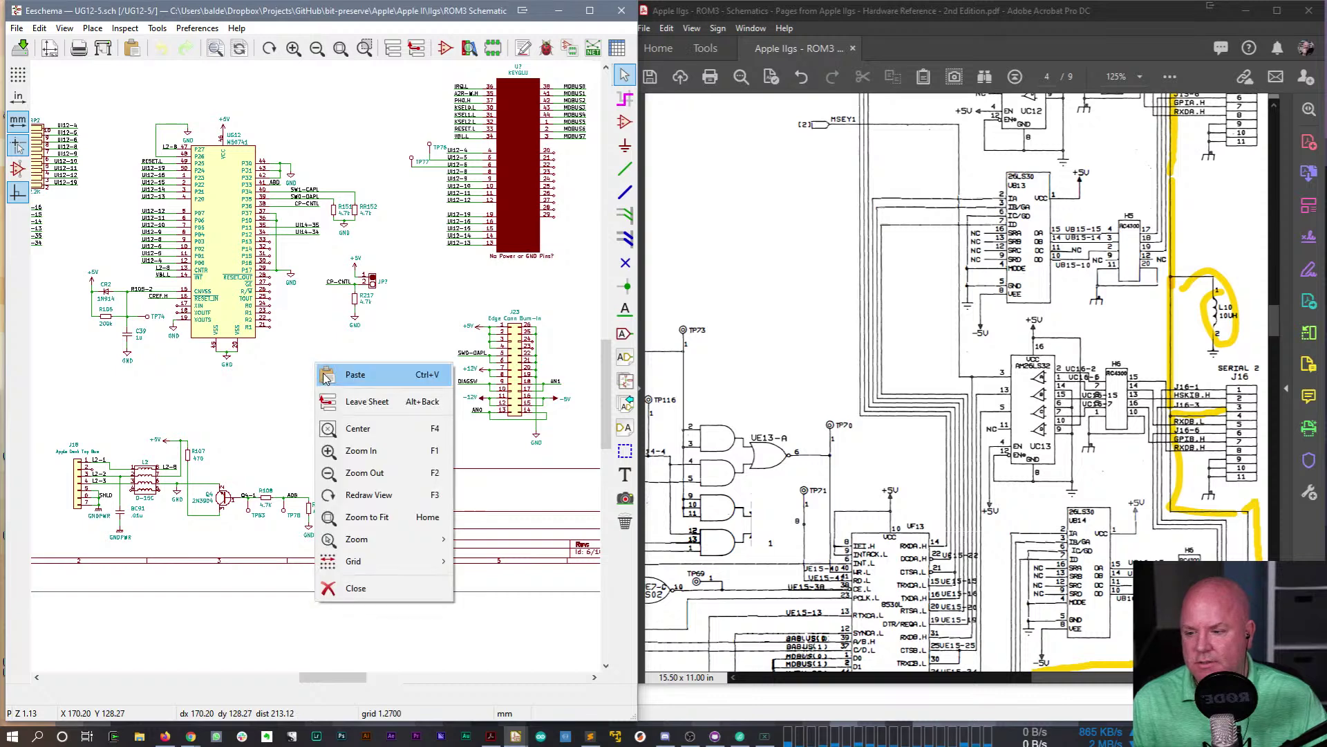
{"action": "left_click", "coordinate": [330, 399]}
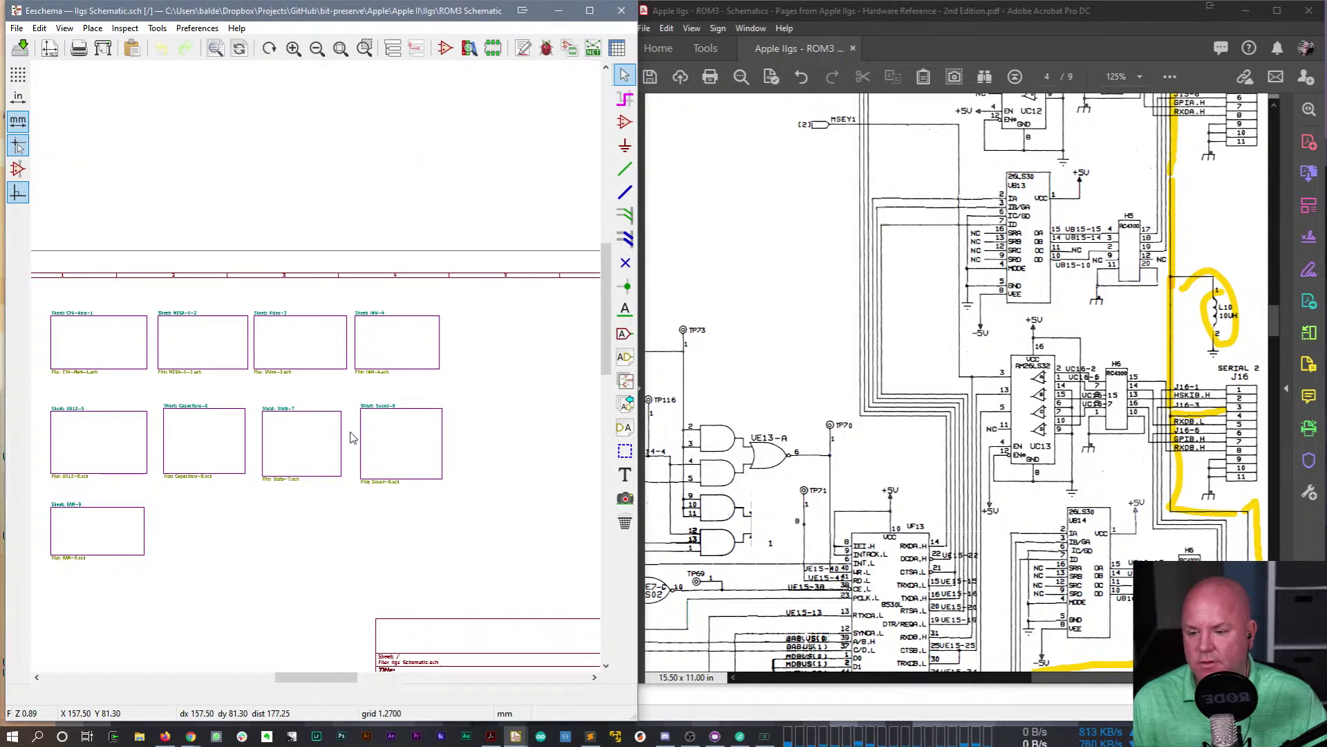
{"action": "double_click", "coordinate": [371, 436]}
{"action": "right_click", "coordinate": [404, 365]}
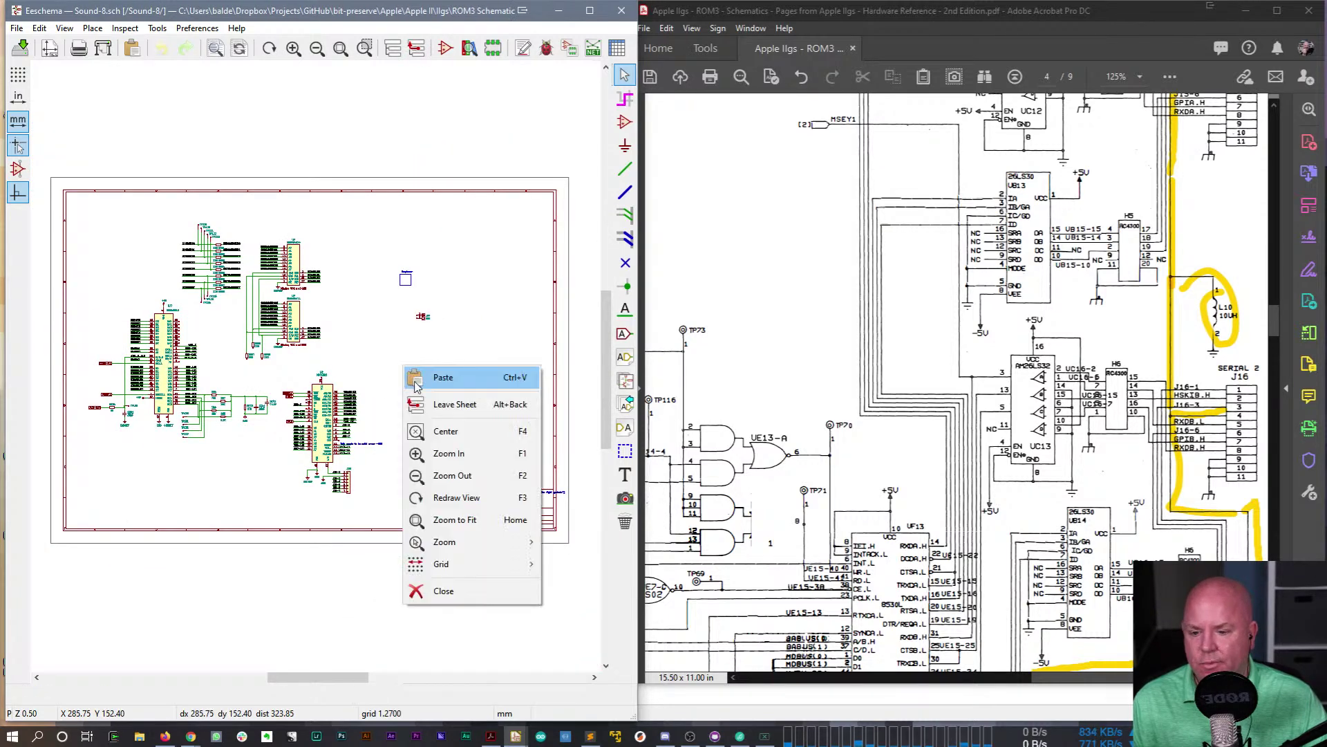
{"action": "left_click", "coordinate": [422, 400]}
{"action": "double_click", "coordinate": [126, 536]}
{"action": "right_click", "coordinate": [309, 431]}
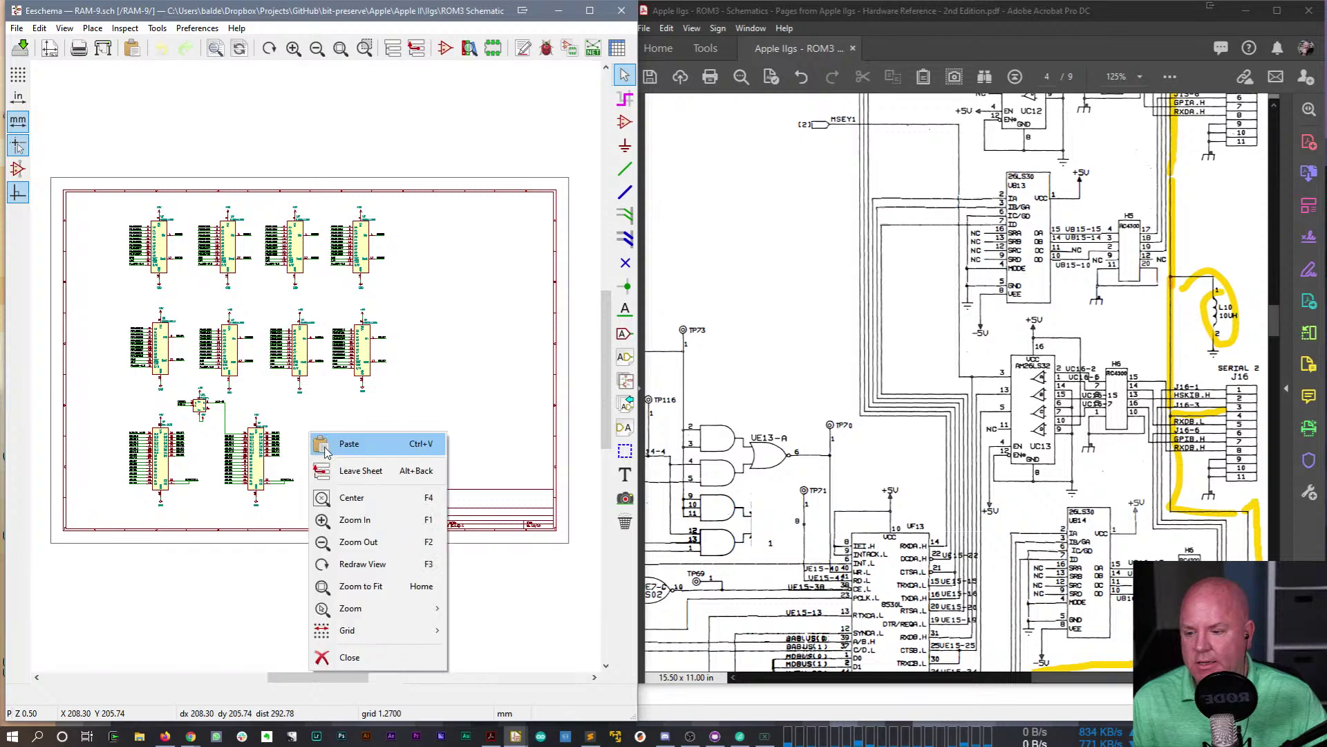
{"action": "left_click", "coordinate": [331, 468]}
- Enter the CYA-Mem-1 sheet and move the reference PDF to the matching 65C816 page
{"action": "double_click", "coordinate": [136, 356]}
{"action": "scroll", "coordinate": [317, 372], "scroll_direction": "down", "scroll_amount": 2}
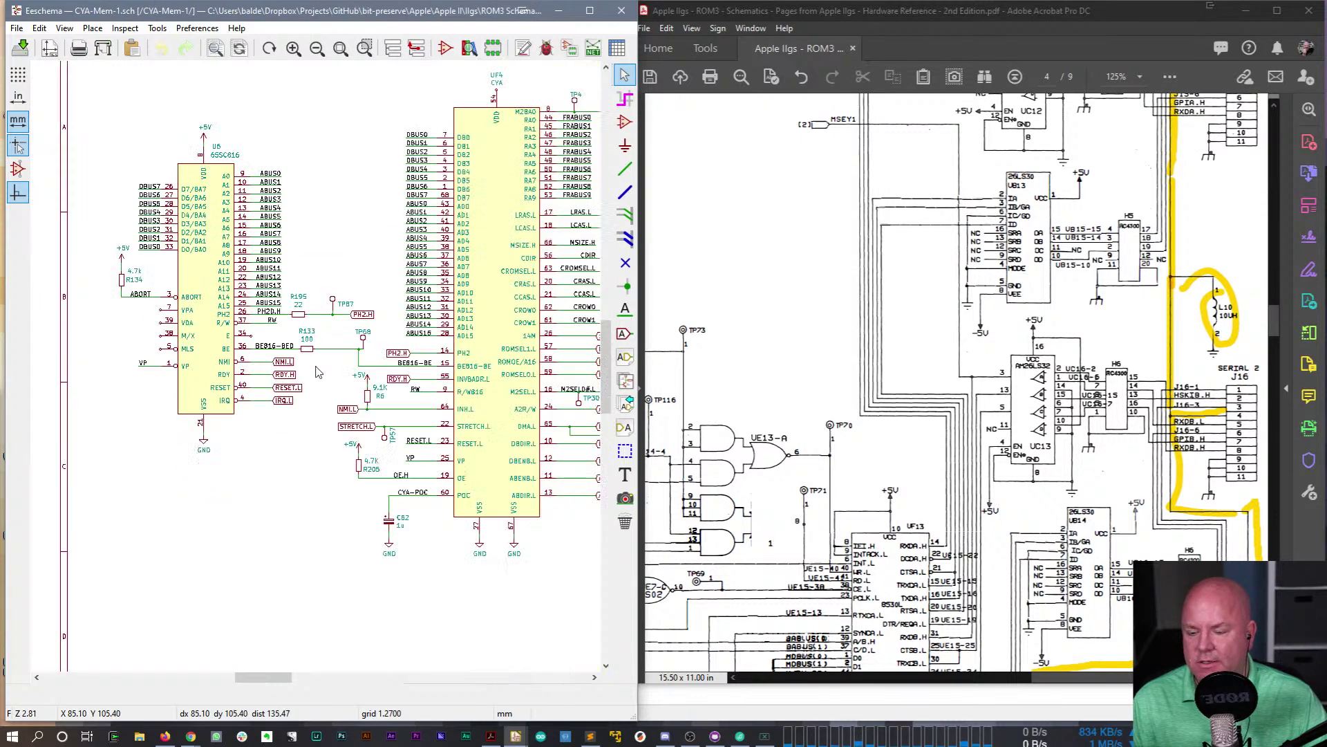
{"action": "left_click", "coordinate": [1108, 348]}
{"action": "scroll", "coordinate": [1108, 348], "scroll_direction": "up", "scroll_amount": 2}
{"action": "left_click_drag", "start_coordinate": [1275, 311], "coordinate": [1274, 125]}
{"action": "left_click_drag", "start_coordinate": [1055, 686], "coordinate": [760, 695]}
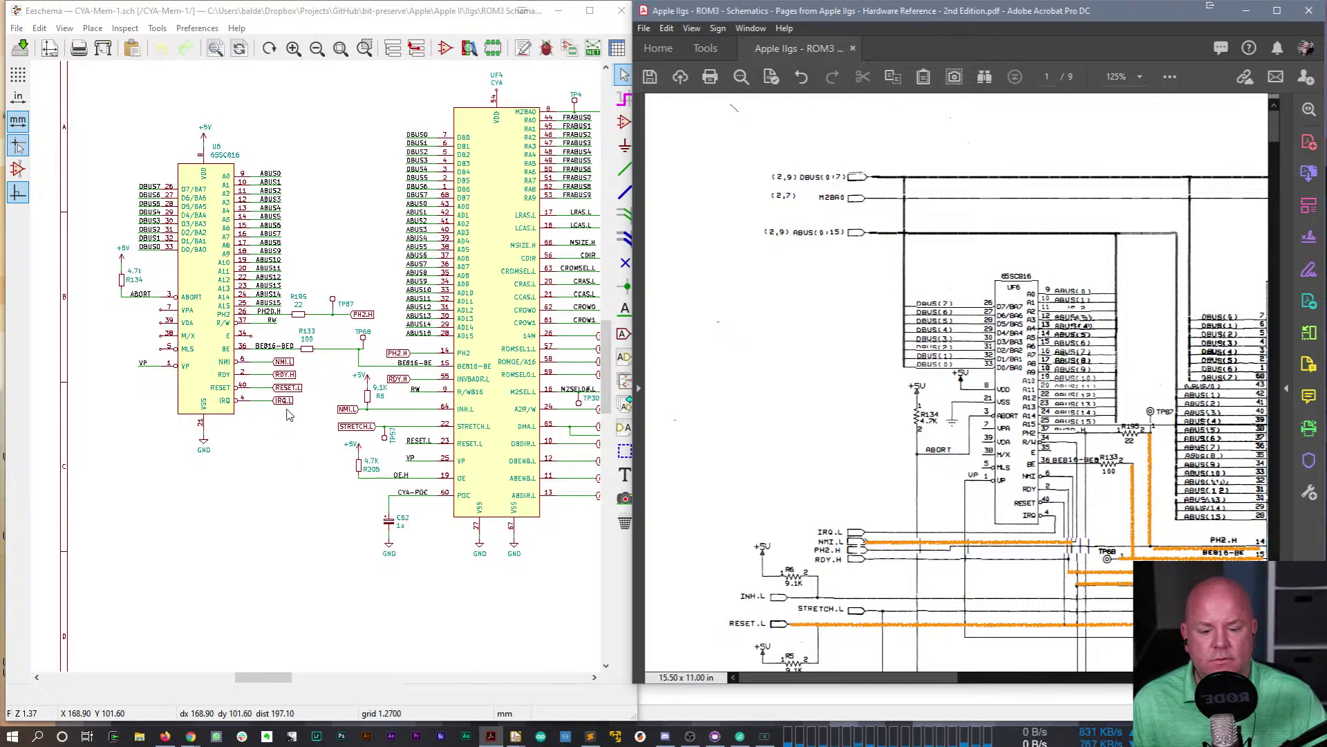
- Pan across the CYA-Mem-1 sheet and the reference PDF to compare the circuitry
{"action": "scroll", "coordinate": [870, 464], "scroll_direction": "down", "scroll_amount": 5}
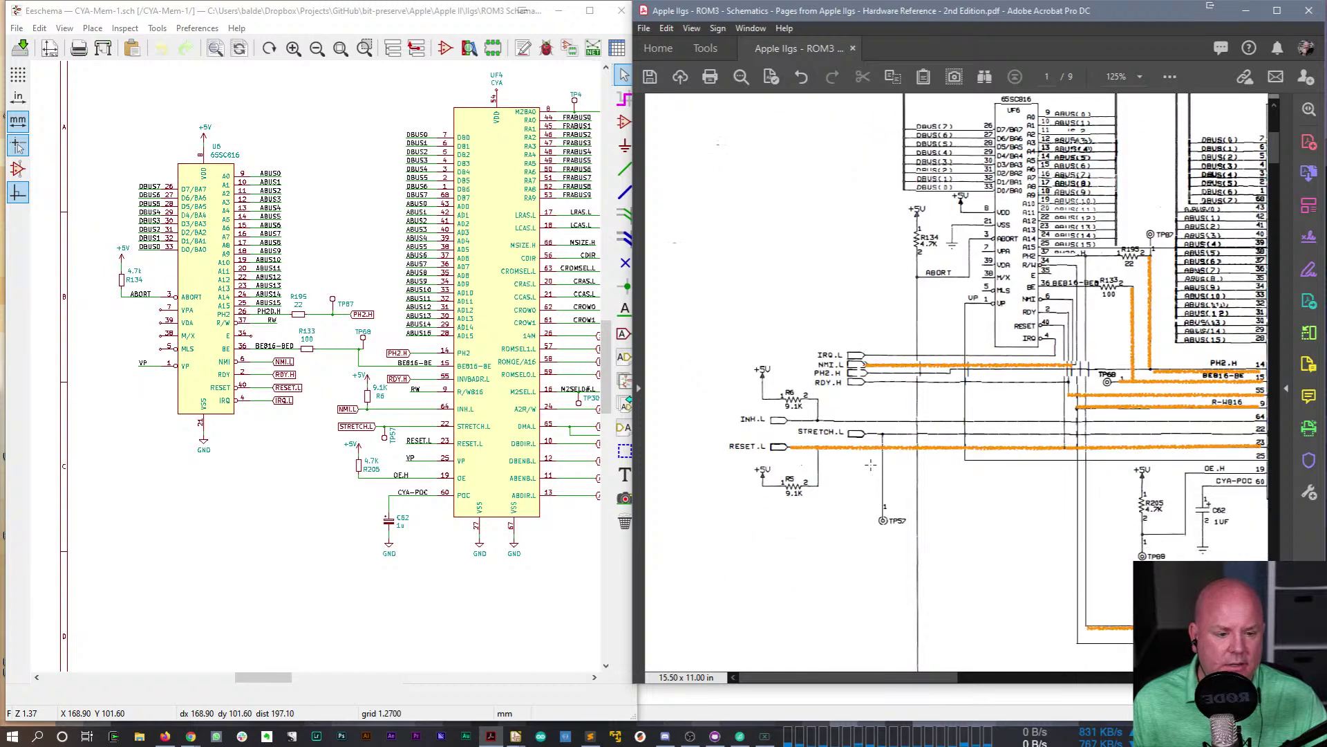
{"action": "scroll", "coordinate": [870, 464], "scroll_direction": "up", "scroll_amount": 1}
{"action": "left_click_drag", "start_coordinate": [801, 678], "coordinate": [967, 680]}
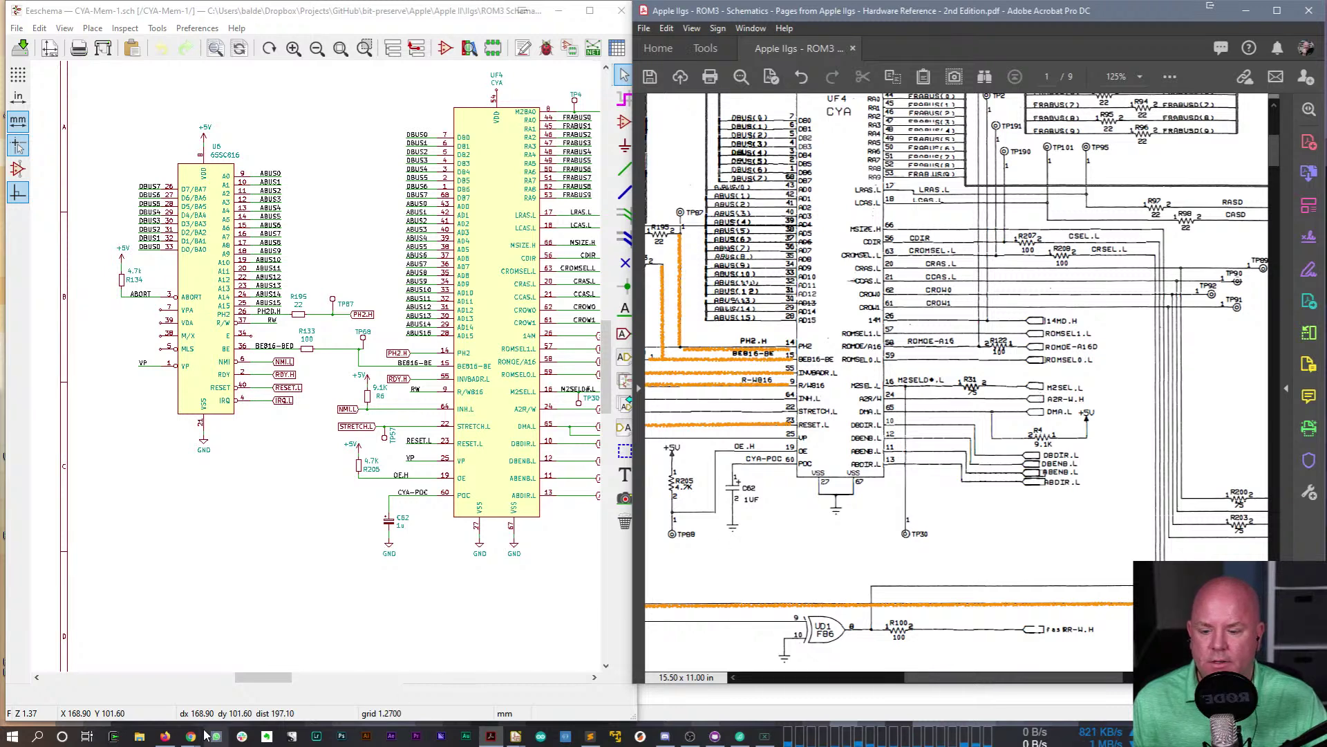
{"action": "left_click_drag", "start_coordinate": [270, 678], "coordinate": [297, 679]}
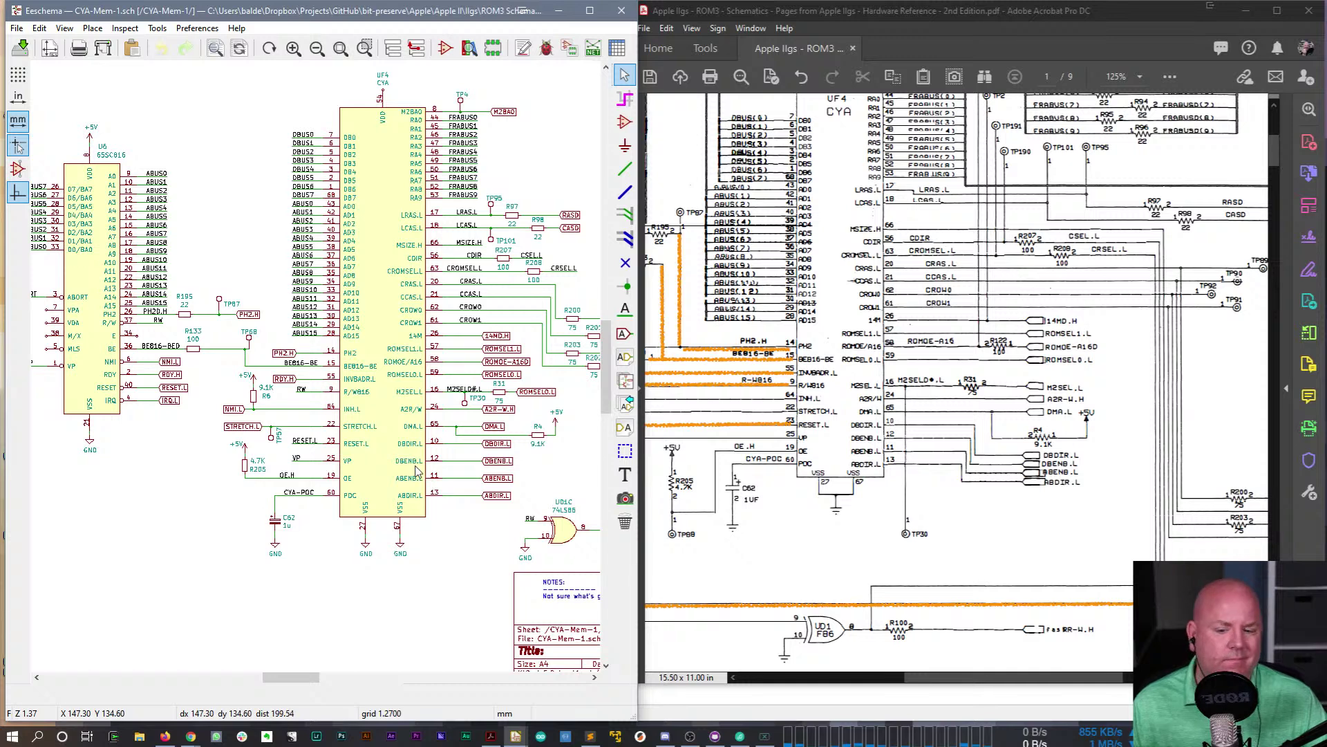
{"action": "scroll", "coordinate": [417, 470], "scroll_direction": "down", "scroll_amount": 3}
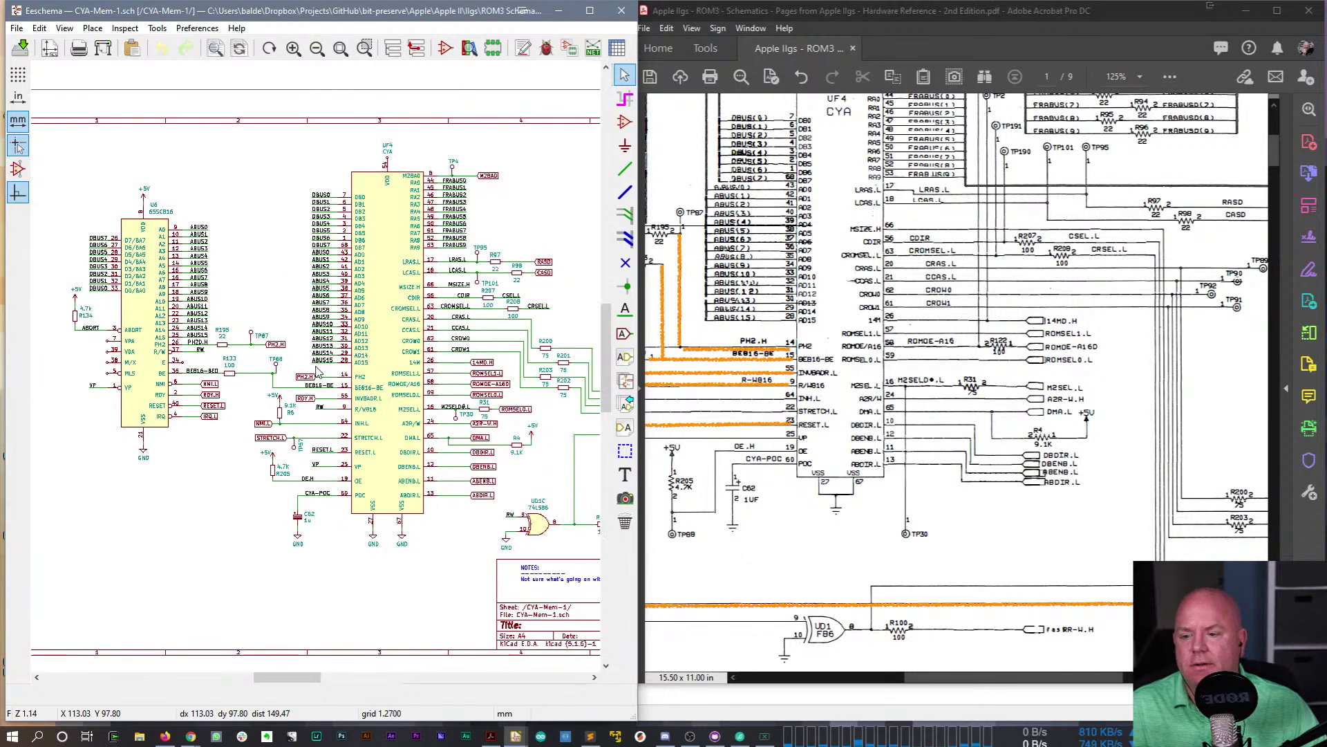
{"action": "scroll", "coordinate": [415, 340], "scroll_direction": "up", "scroll_amount": 3}
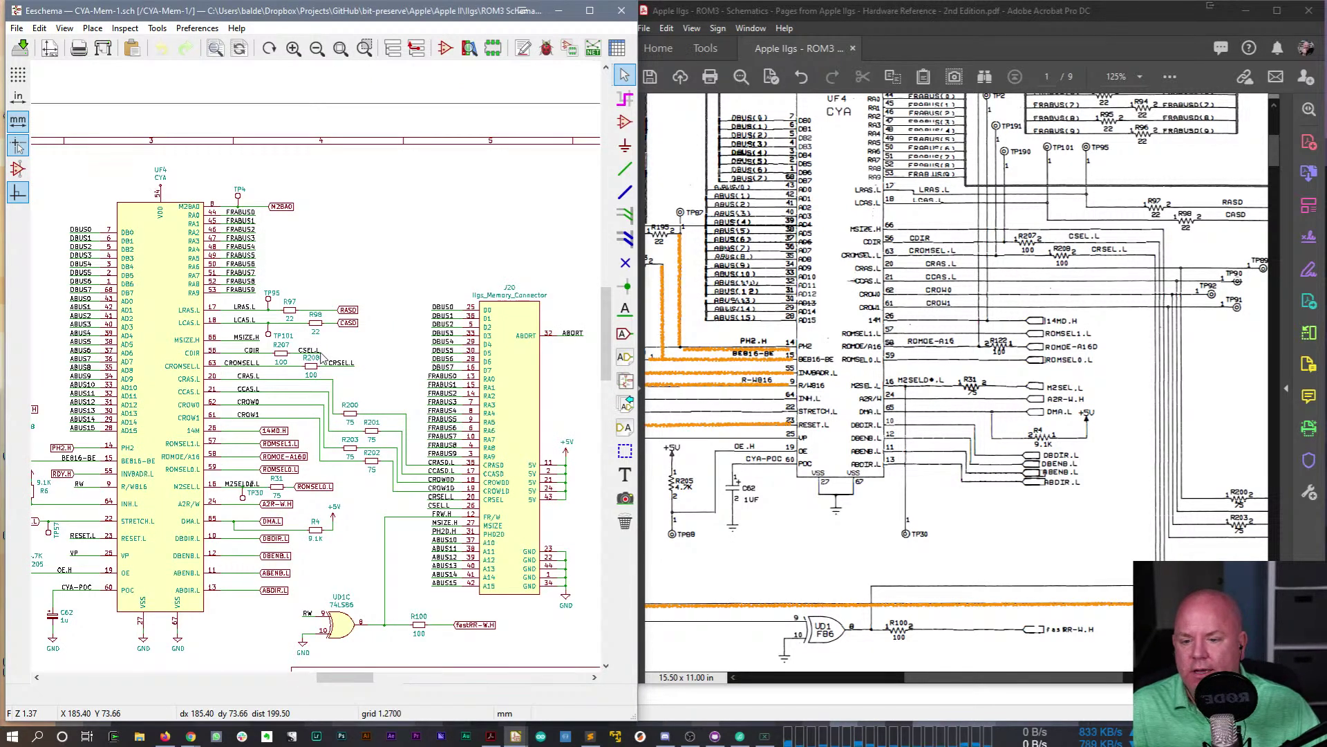
{"action": "middle_click_drag", "start_coordinate": [318, 370], "coordinate": [379, 276]}
- Leave CYA-Mem-1 and reopen the IWM-4 sheet from the root schematic
{"action": "right_click", "coordinate": [405, 161]}
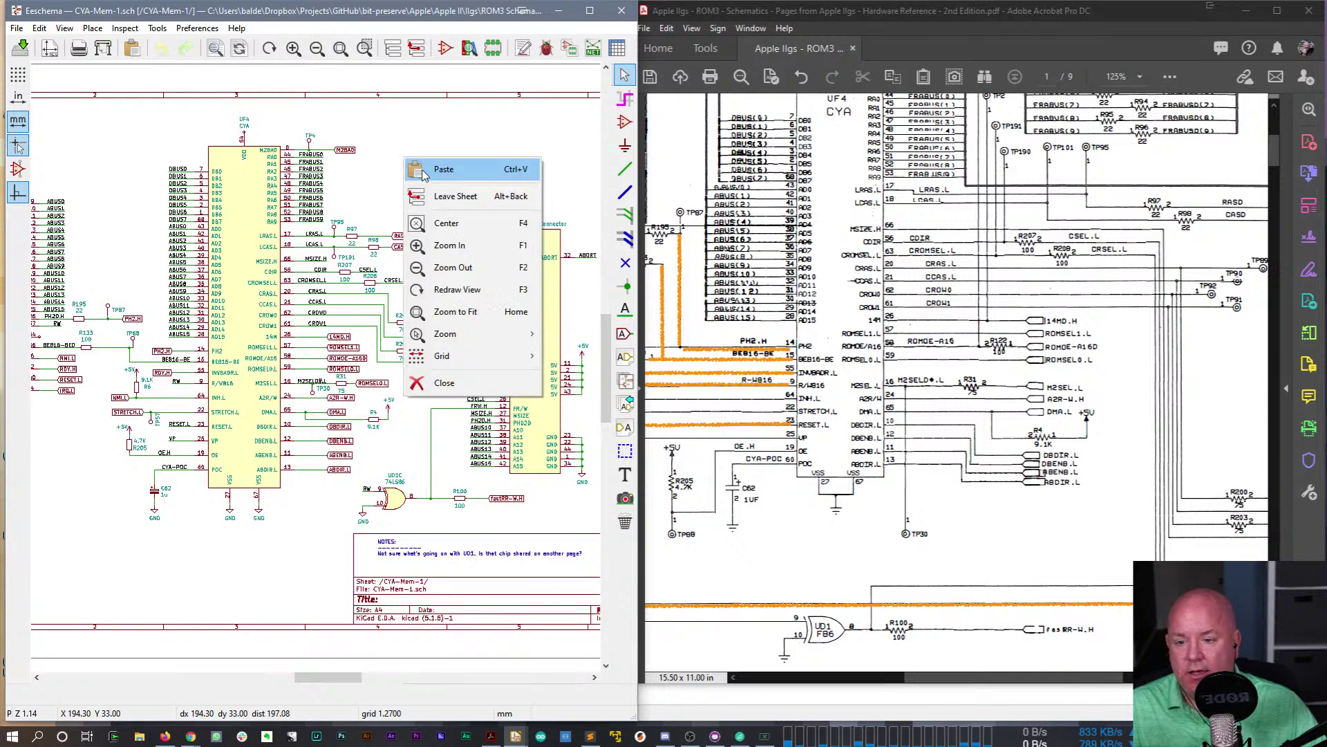
{"action": "left_click", "coordinate": [420, 197]}
{"action": "double_click", "coordinate": [374, 374]}
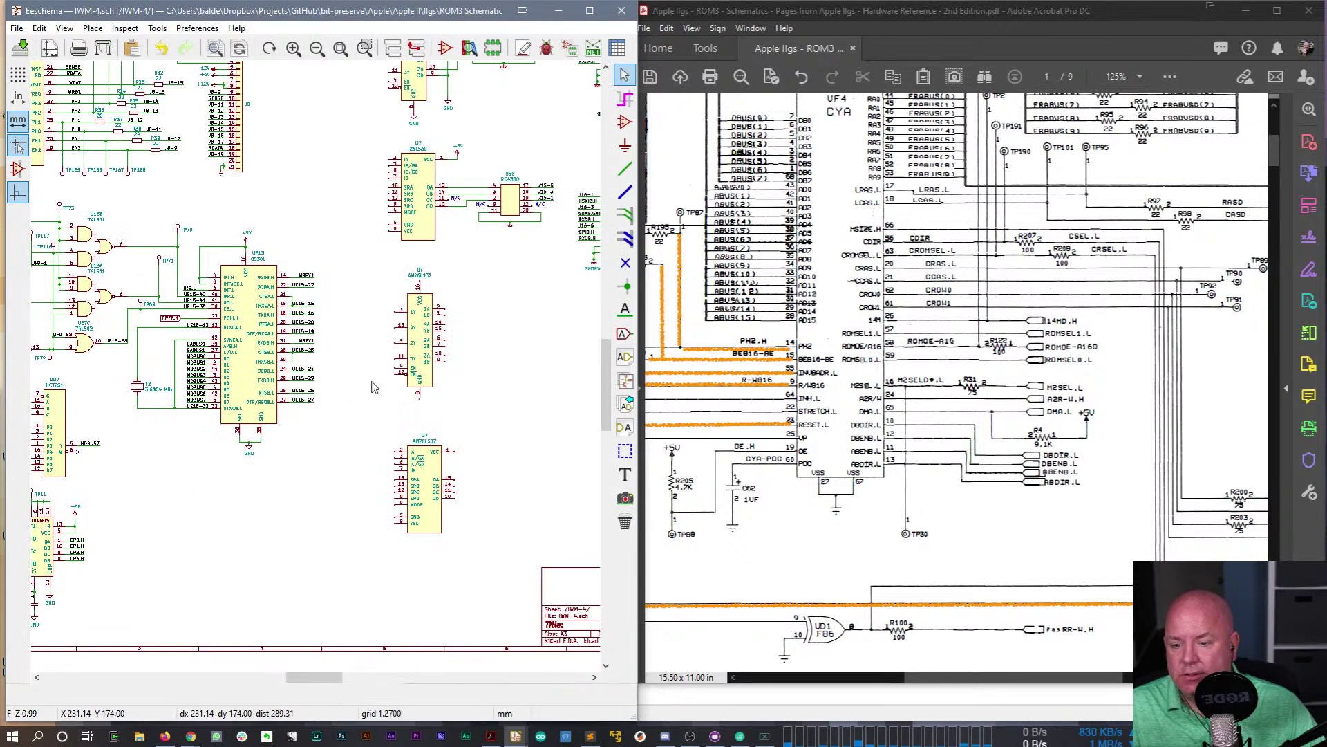
- Leave IWM-4 and review the Slots-7 and Capacitors-6 sheets in turn
{"action": "right_click", "coordinate": [302, 469]}
{"action": "left_click", "coordinate": [320, 501]}
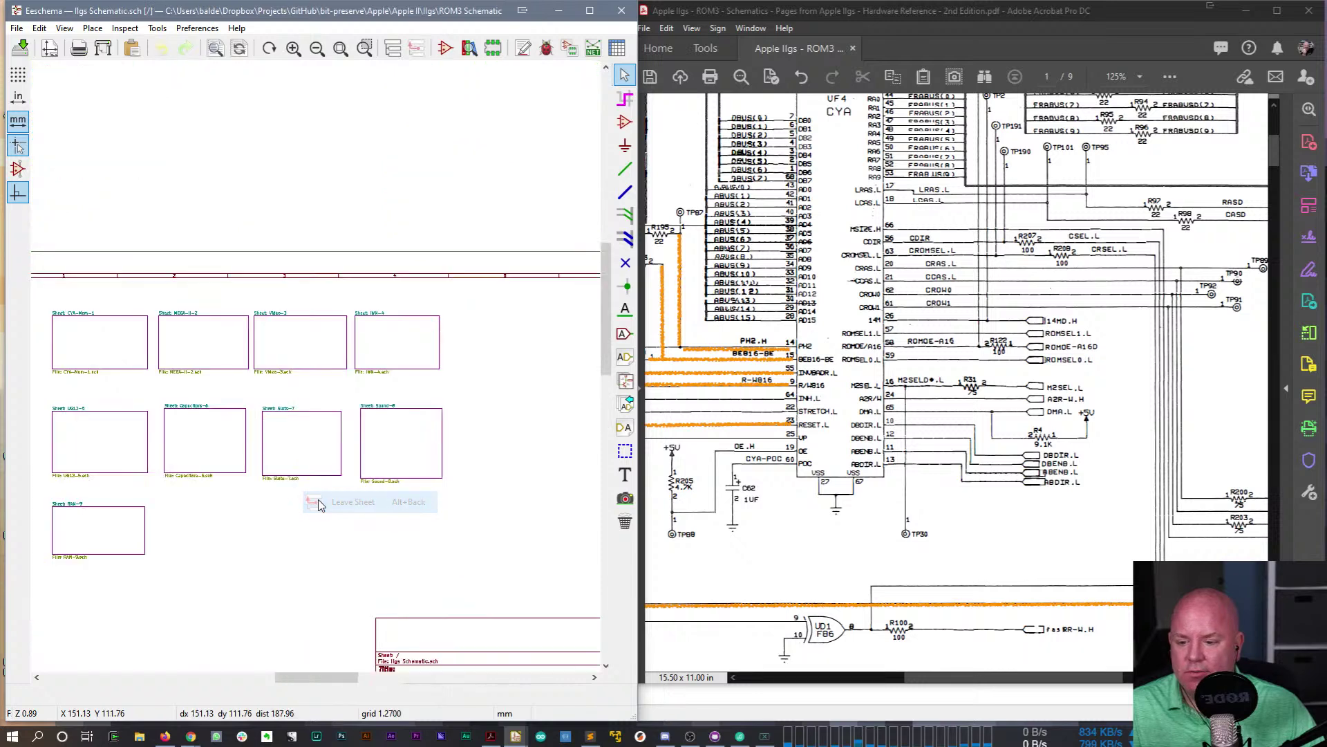
{"action": "double_click", "coordinate": [297, 459]}
{"action": "right_click", "coordinate": [294, 512]}
{"action": "left_click", "coordinate": [315, 304]}
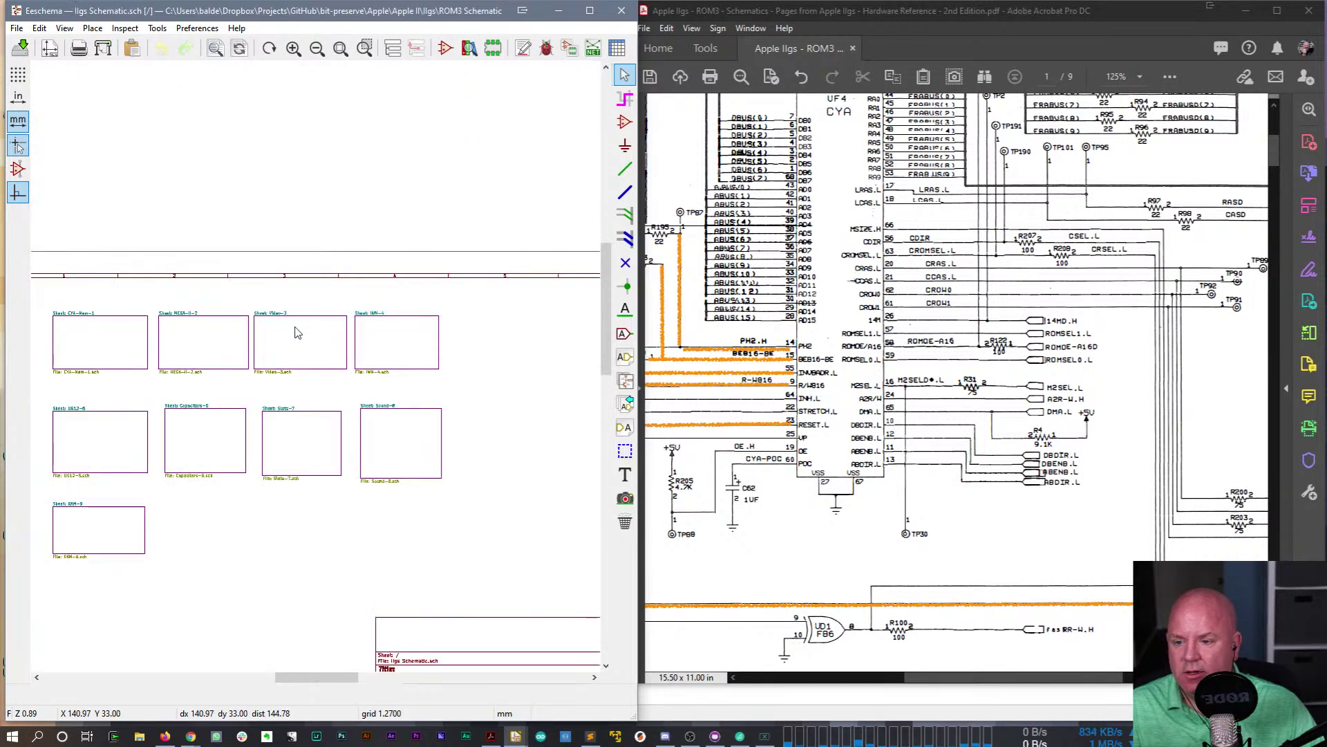
{"action": "double_click", "coordinate": [208, 449]}
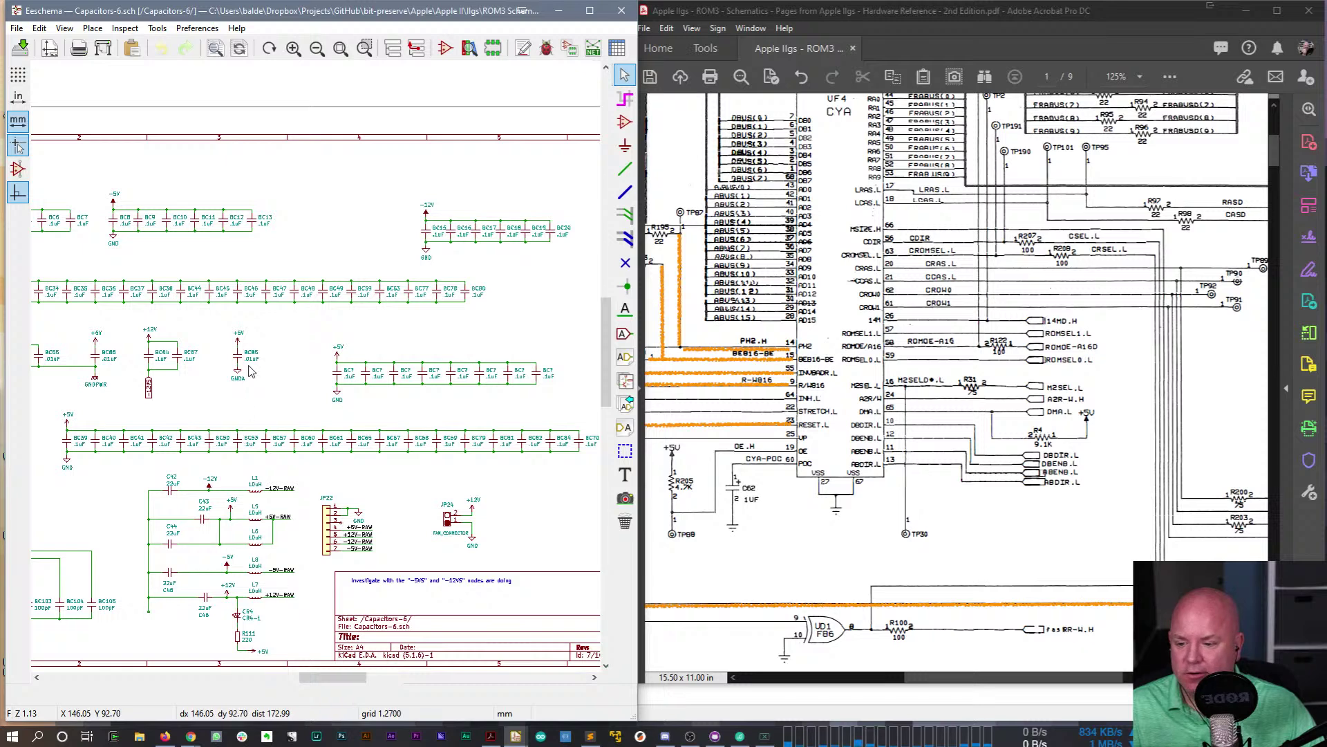
{"action": "right_click", "coordinate": [291, 368]}
{"action": "left_click", "coordinate": [318, 371]}
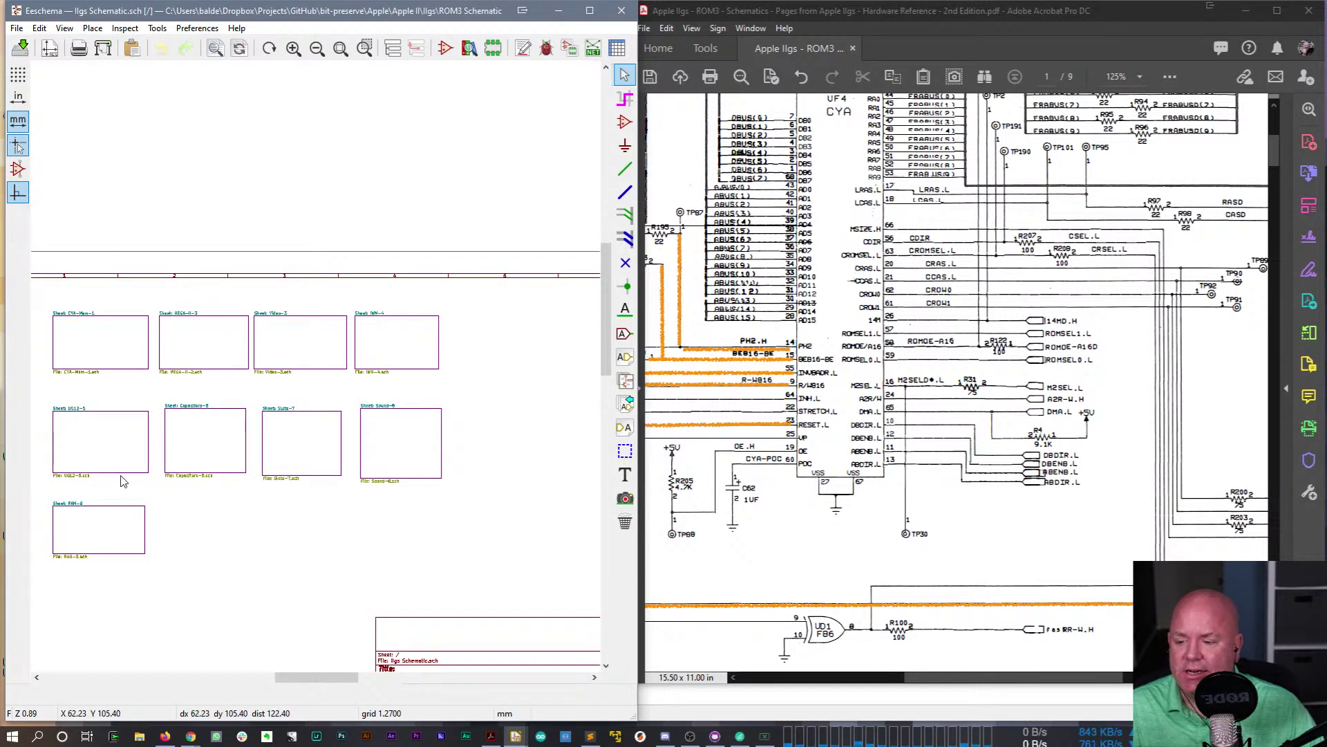
- Enter the UG12-5 sheet, look it over, and return to the root sheet
{"action": "right_click", "coordinate": [114, 440]}
{"action": "left_click", "coordinate": [152, 29]}
{"action": "middle_click_drag", "start_coordinate": [242, 400], "coordinate": [299, 462]}
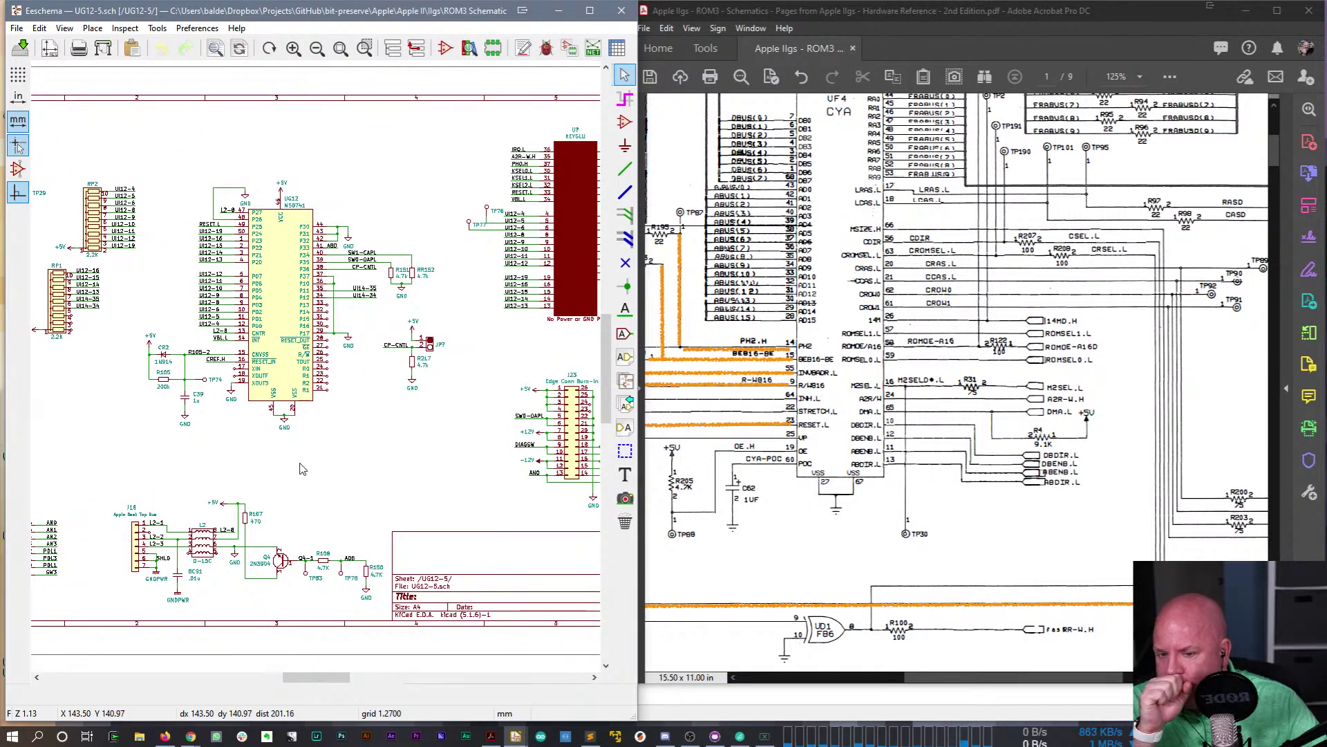
{"action": "scroll", "coordinate": [299, 468], "scroll_direction": "down", "scroll_amount": 1}
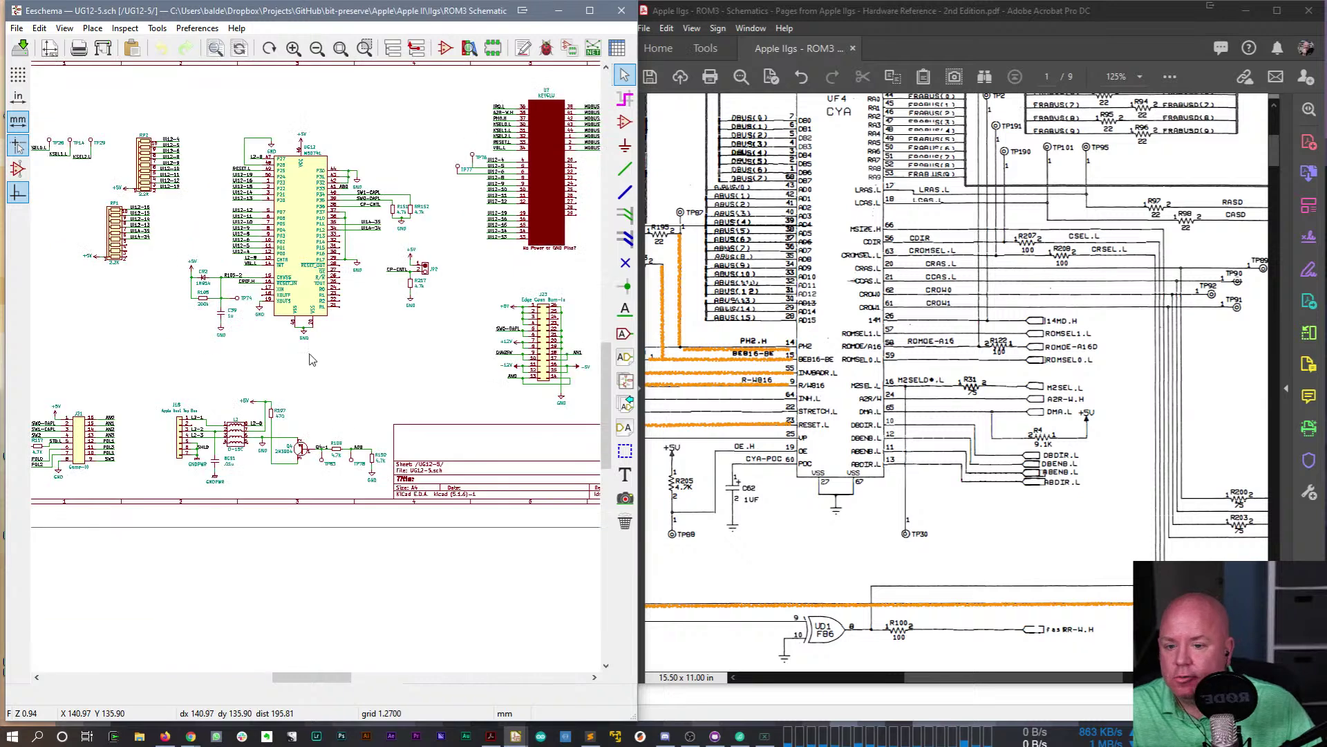
{"action": "right_click", "coordinate": [378, 341]}
{"action": "left_click", "coordinate": [401, 378]}
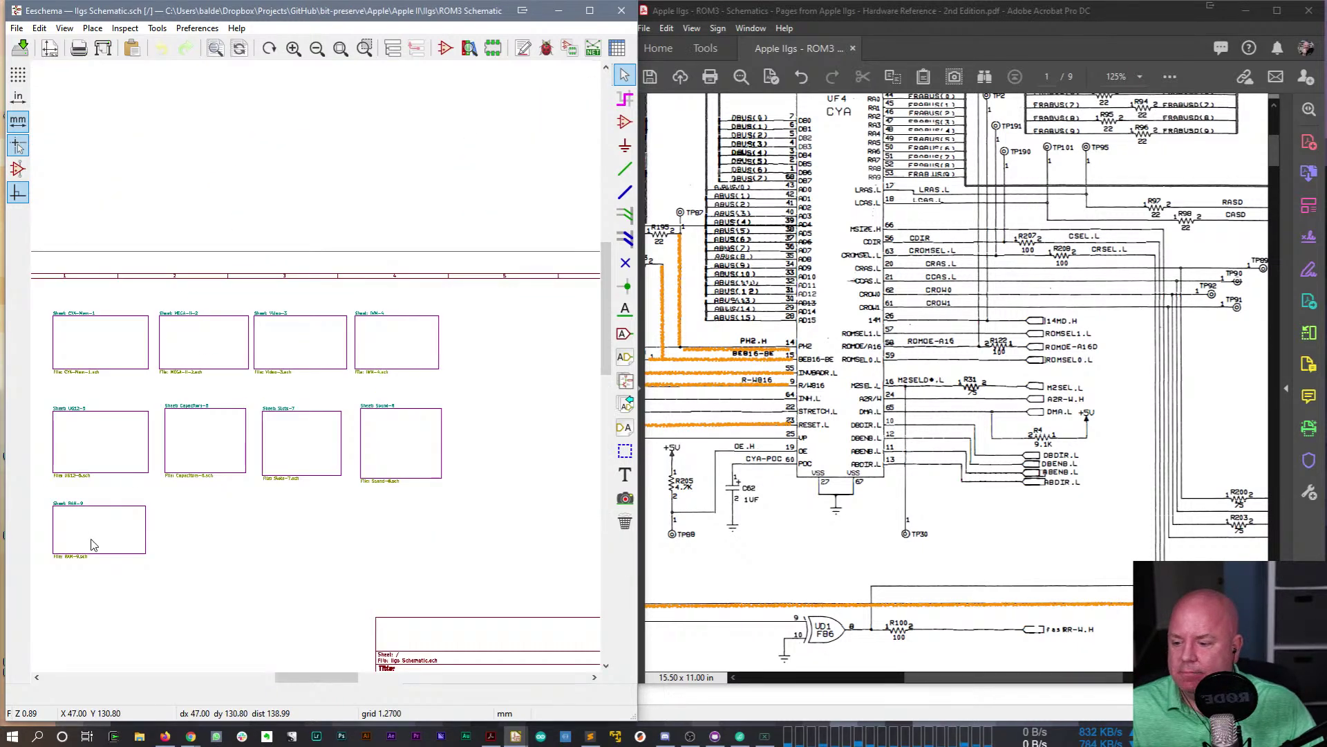
- Close the Acrobat reference PDF, saving its changes, and bring the KiCad project manager forward
{"action": "left_click", "coordinate": [1308, 11]}
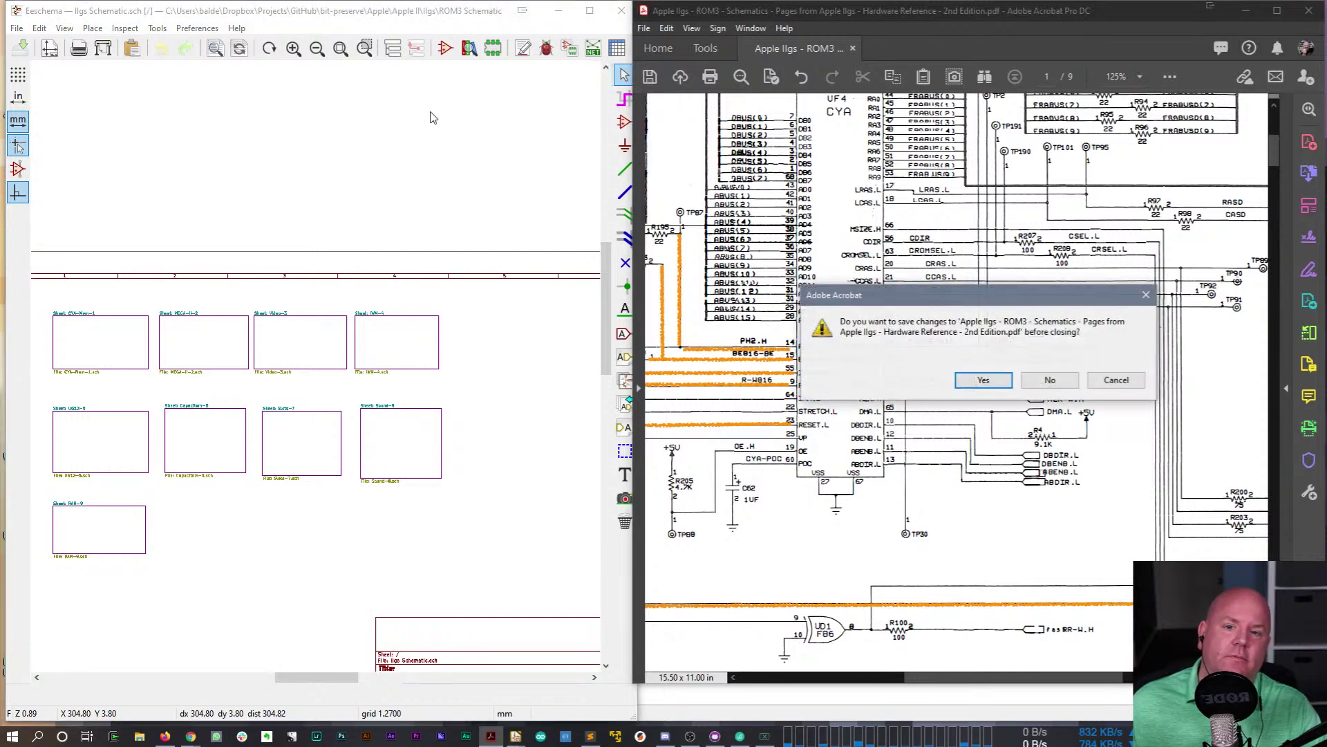
{"action": "left_click", "coordinate": [1002, 391]}
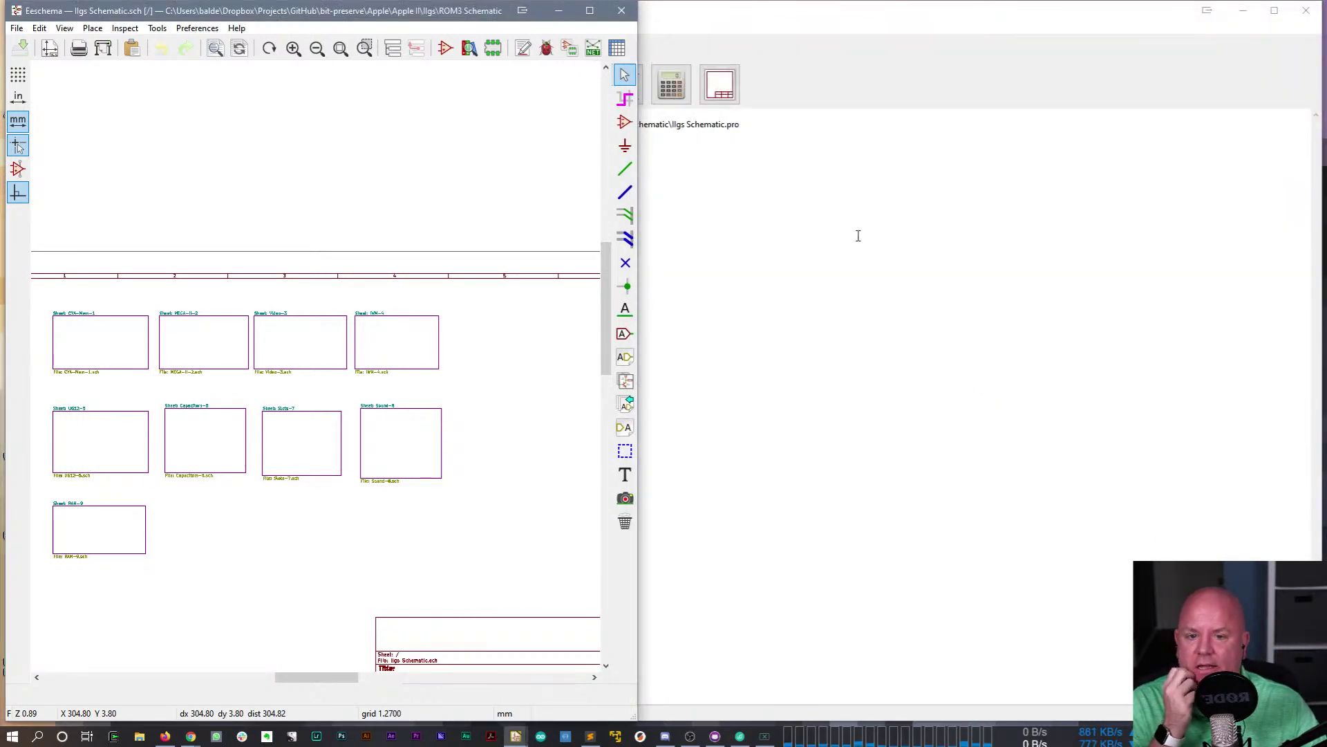
{"action": "left_click", "coordinate": [858, 235]}
- Close KiCad and write commit summary 'Worked on IWM Page' with description 'Almost done with it! Thanks Stream!'
{"action": "left_click", "coordinate": [1305, 11]}
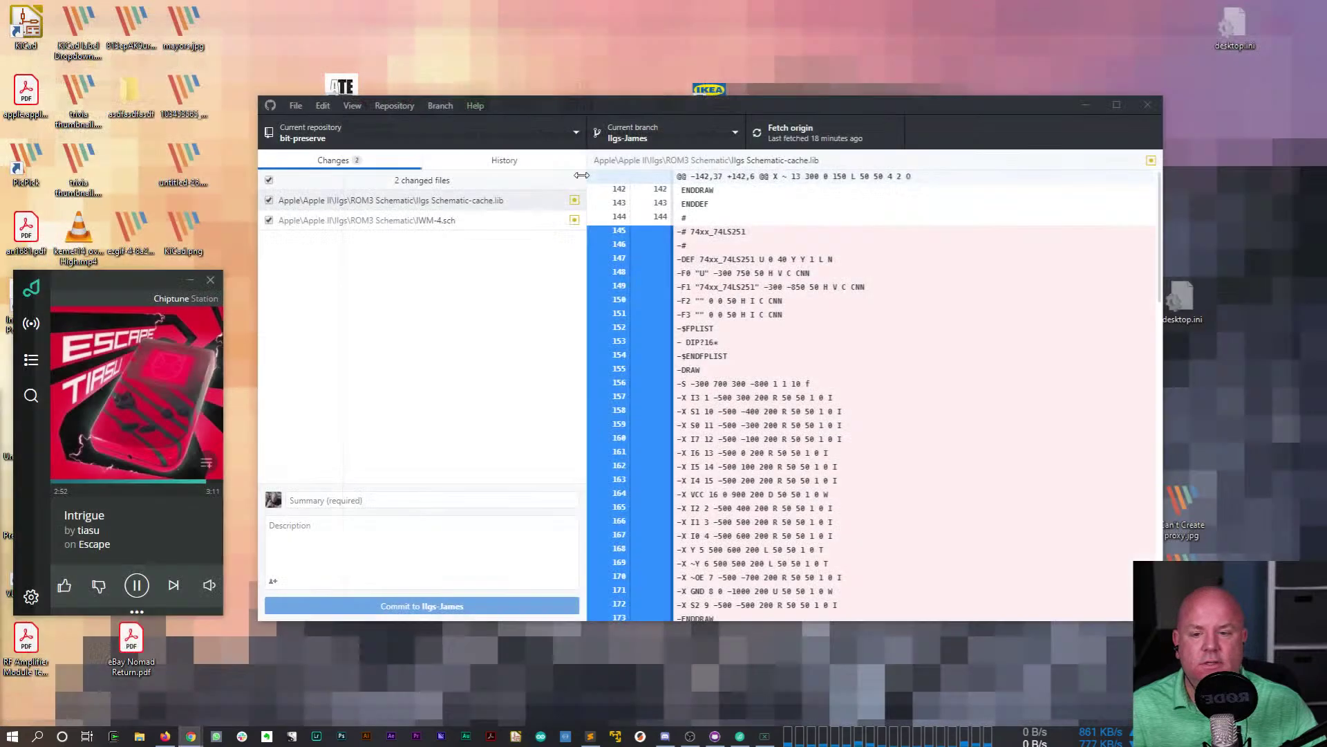
{"action": "left_click", "coordinate": [335, 499]}
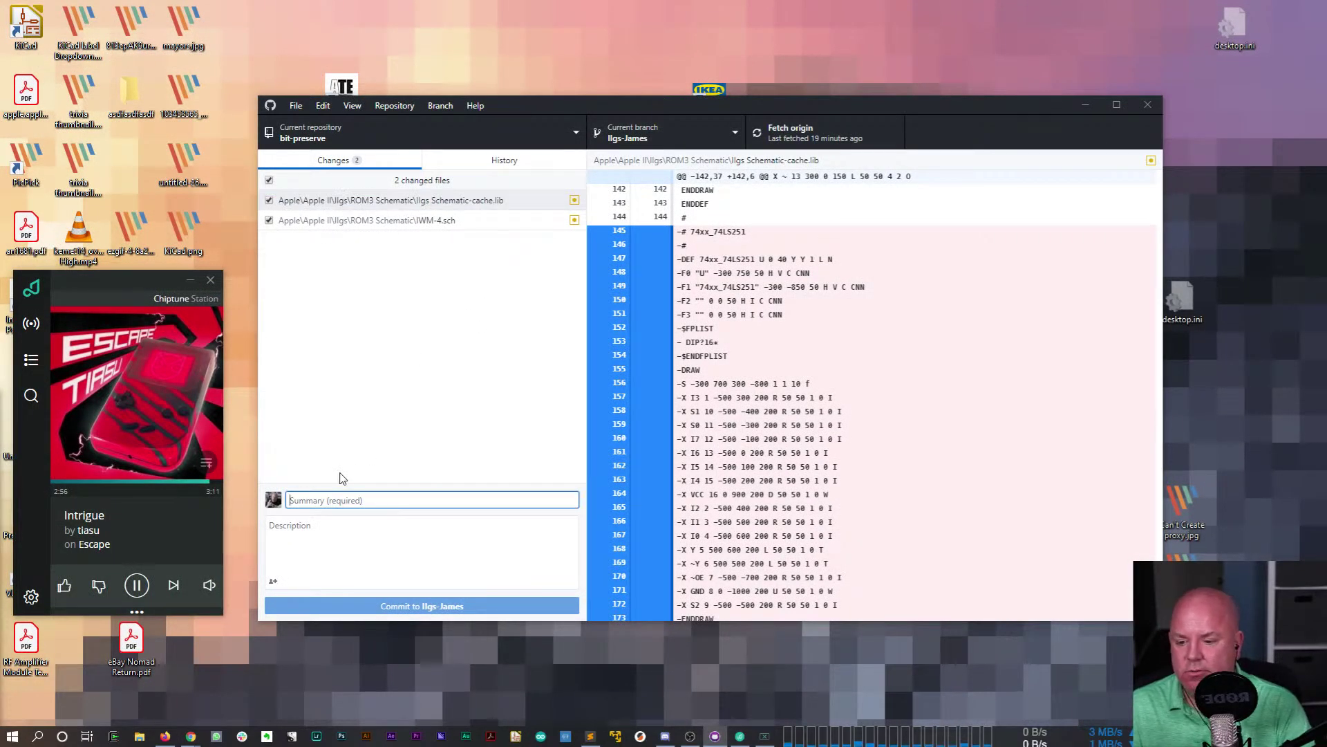
{"action": "type", "text": "Worked on IWM Page"}
{"action": "key", "text": "Tab"}
{"action": "type", "text": "A"}
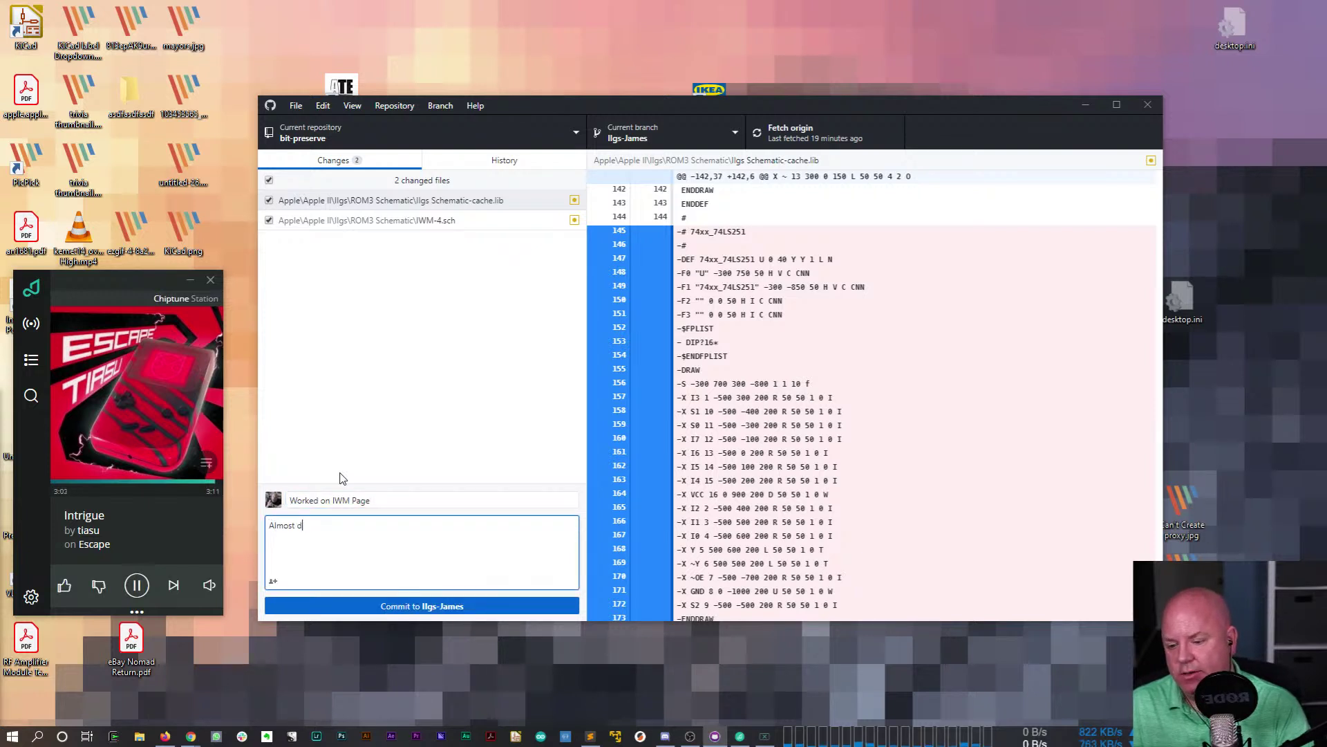
{"action": "type", "text": "lmost done with it! Thanks Stream!"}
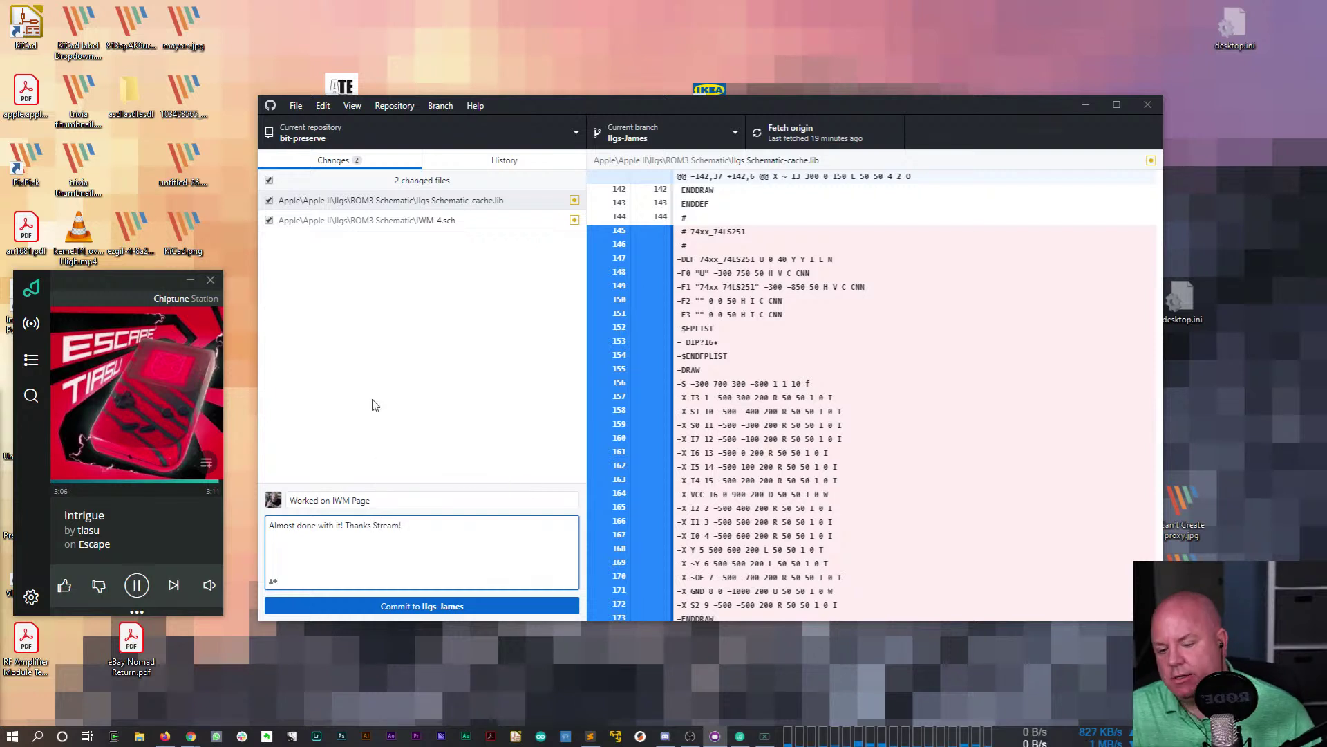
- Commit the two changed files to the current branch and push to origin
{"action": "left_click", "coordinate": [520, 601]}
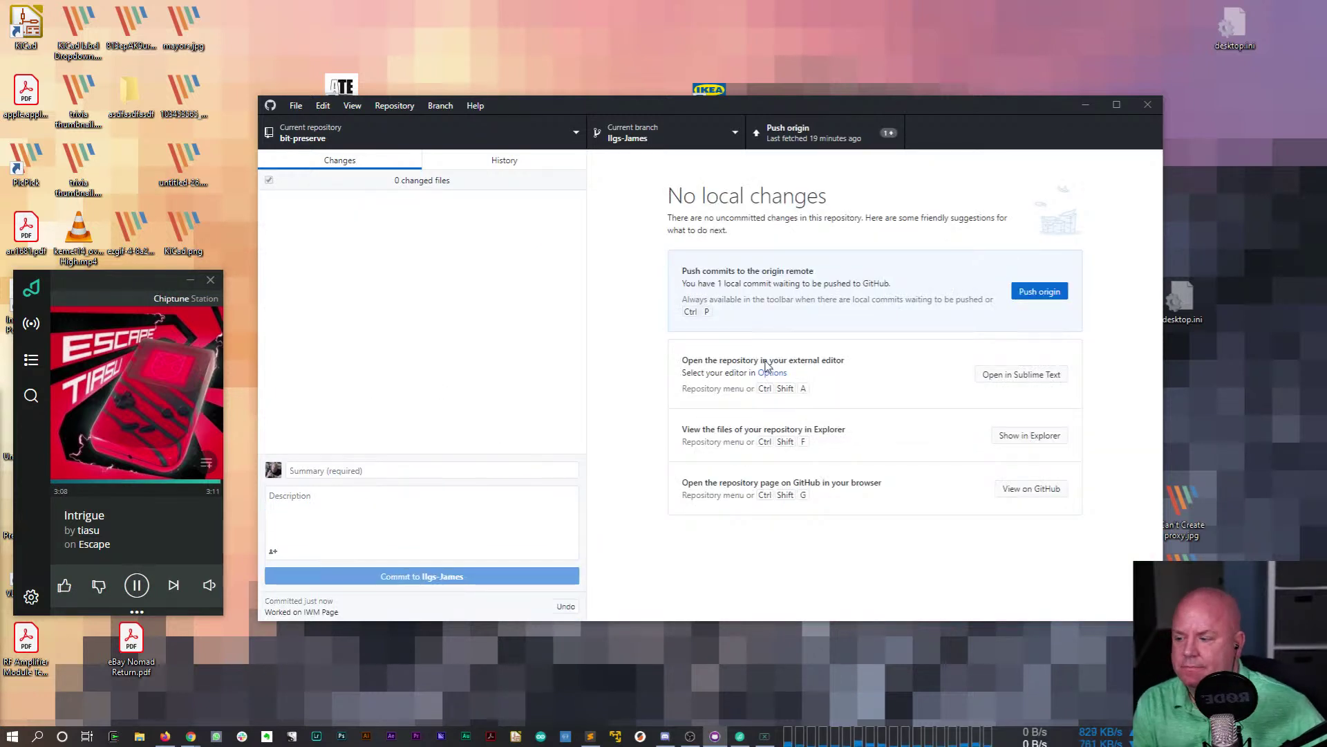
{"action": "left_click", "coordinate": [1051, 293]}
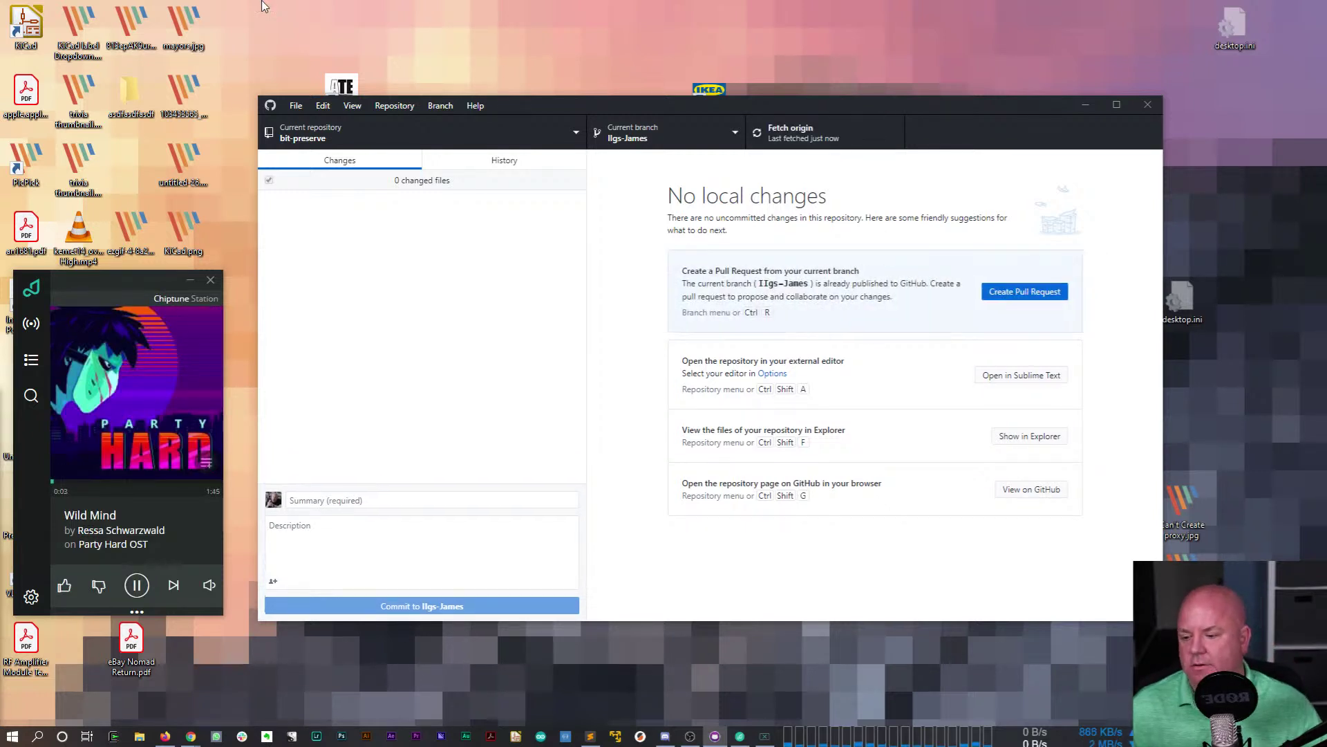
{"action": "left_click", "coordinate": [143, 585]}
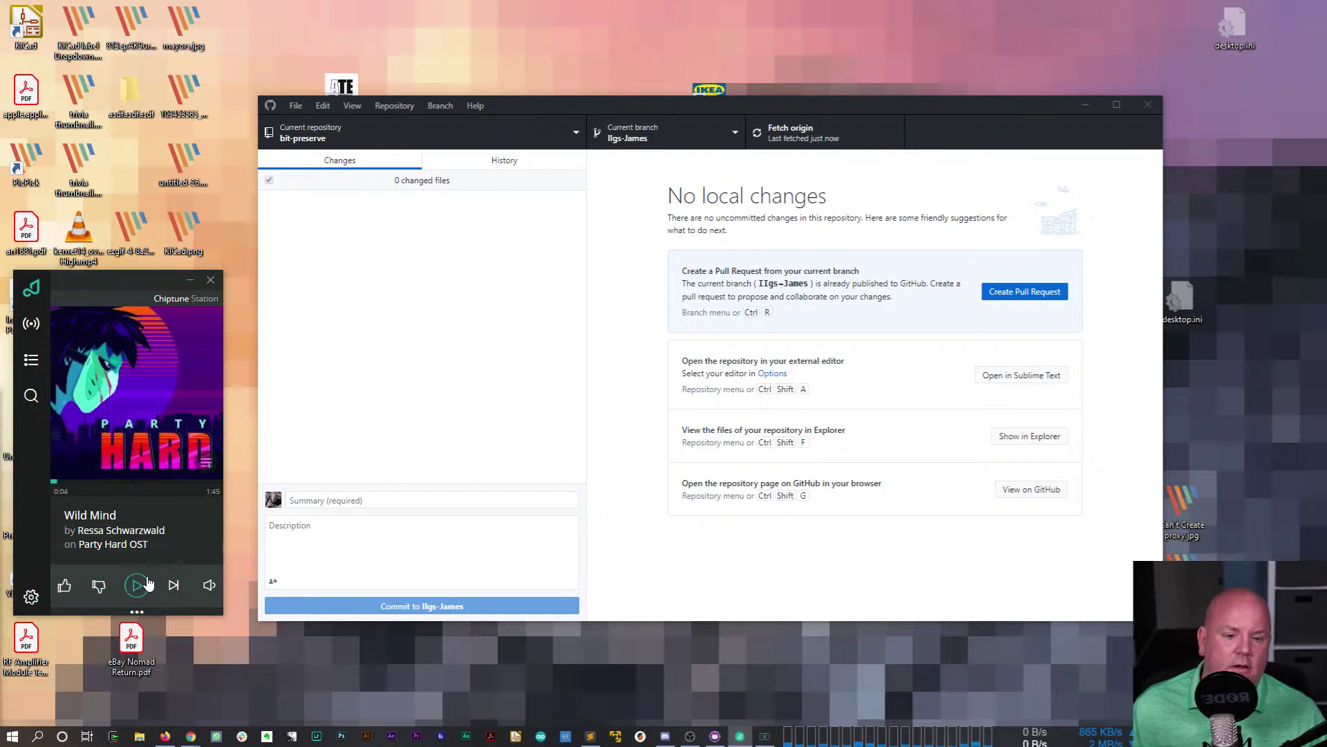